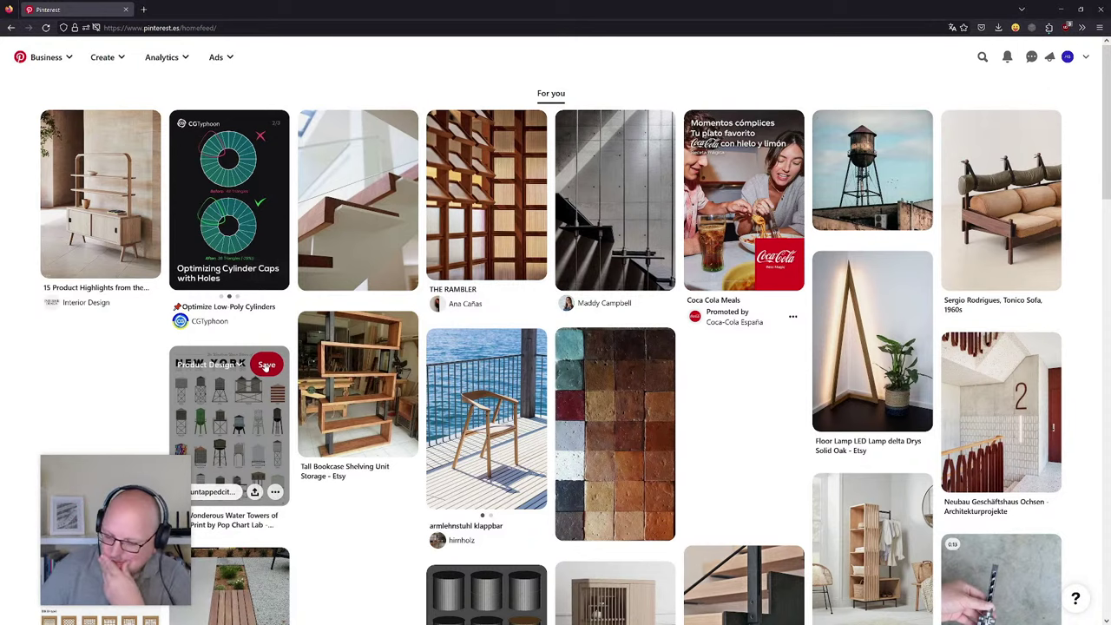
# - Browse the home feed for furniture, staircase, railing, water tower and 3D topology reference images
pyautogui.scroll(-3, 269, 347)
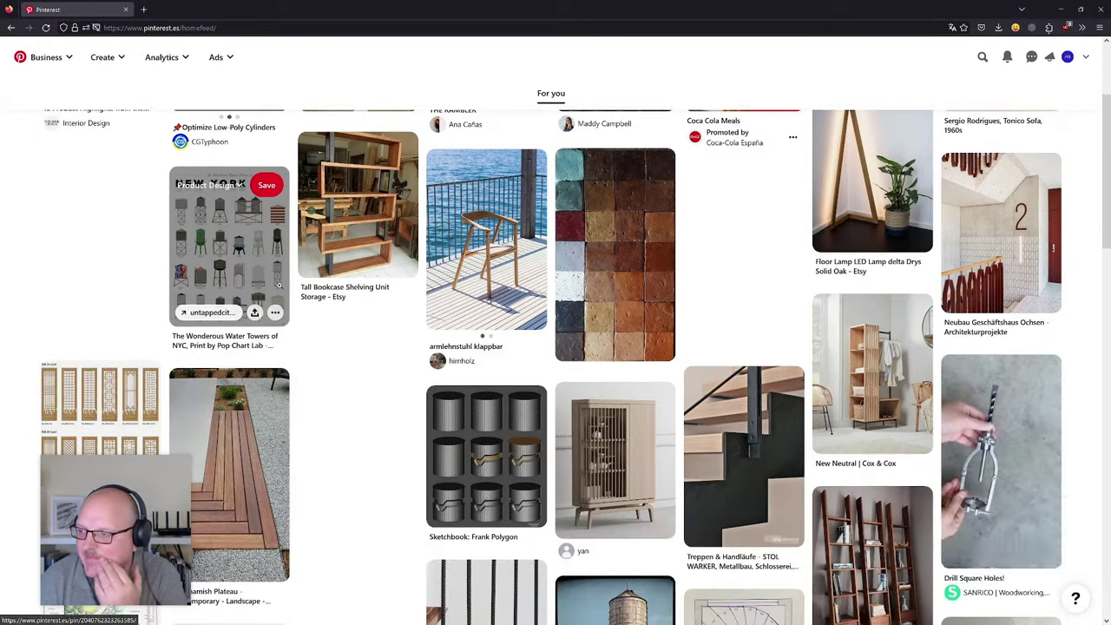
pyautogui.scroll(-3, 280, 347)
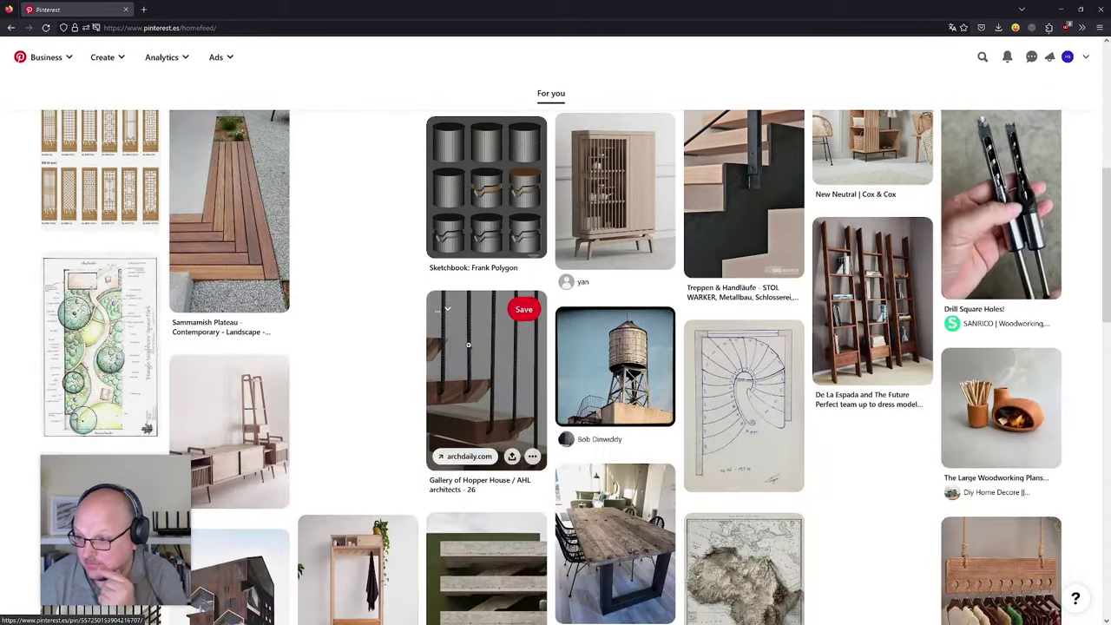
pyautogui.scroll(-1, 467, 347)
pyautogui.scroll(3, 695, 347)
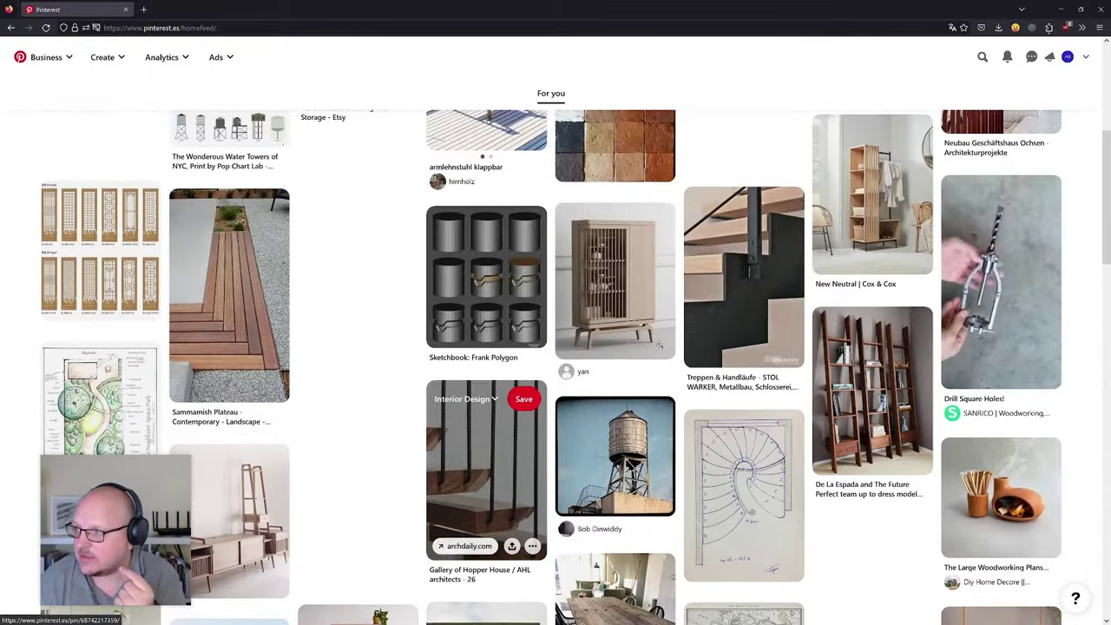
pyautogui.scroll(5, 767, 340)
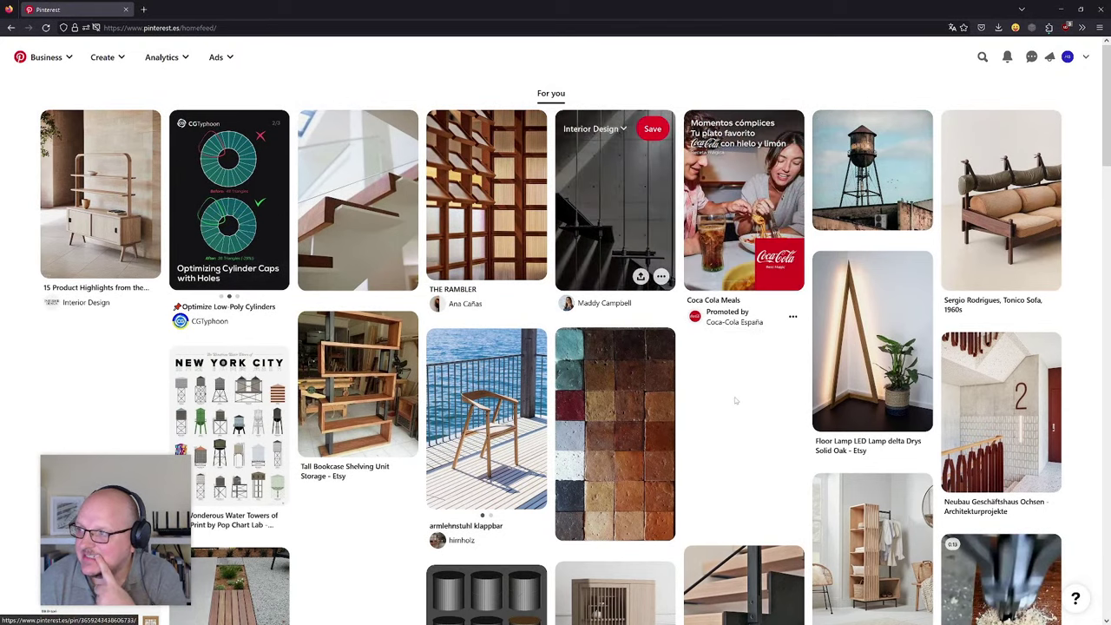
pyautogui.scroll(-1, 735, 397)
pyautogui.scroll(-2, 735, 399)
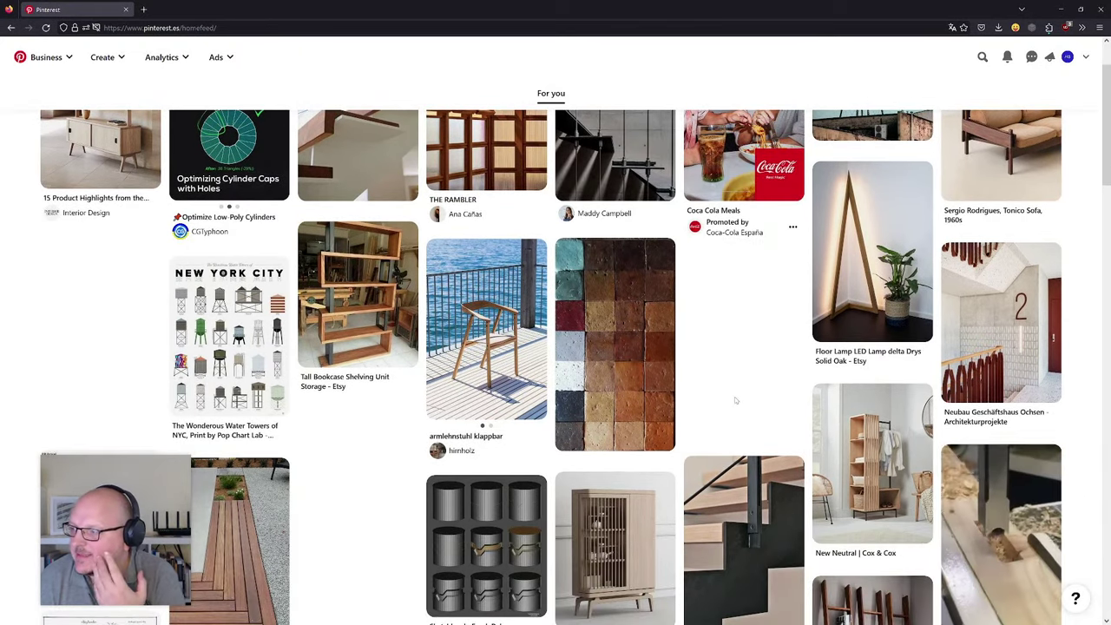
pyautogui.scroll(-5, 735, 400)
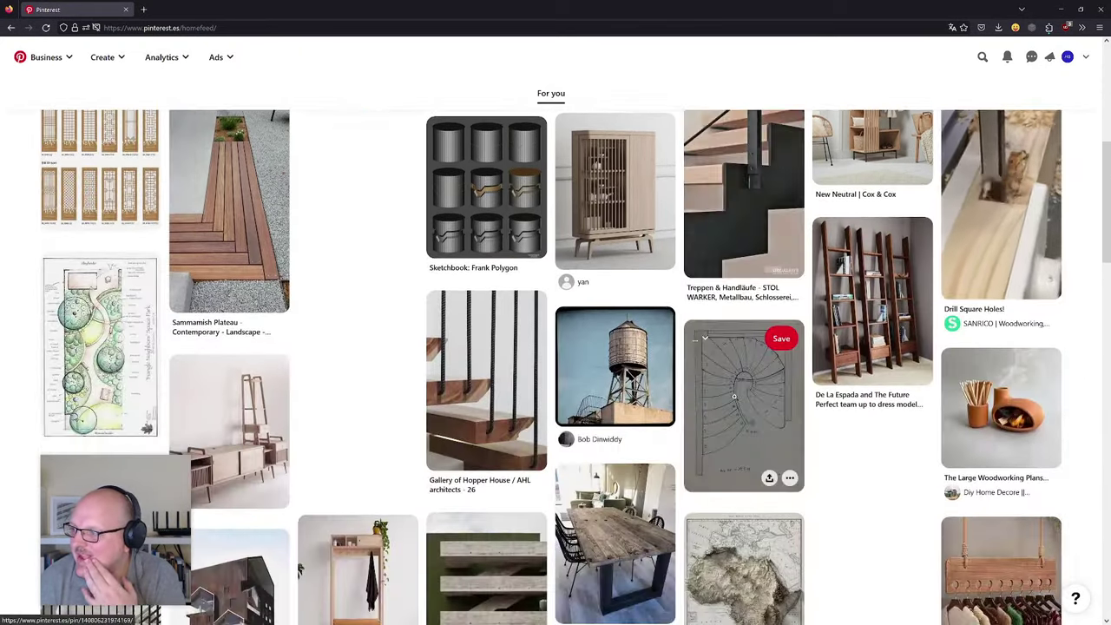
pyautogui.scroll(-3, 735, 397)
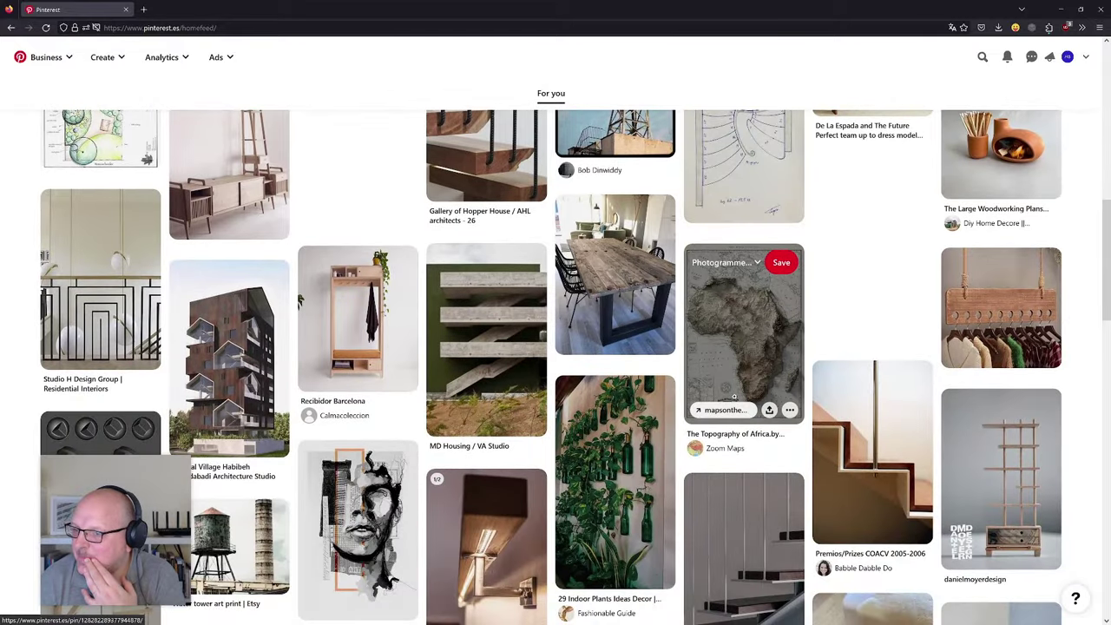
pyautogui.scroll(6, 734, 397)
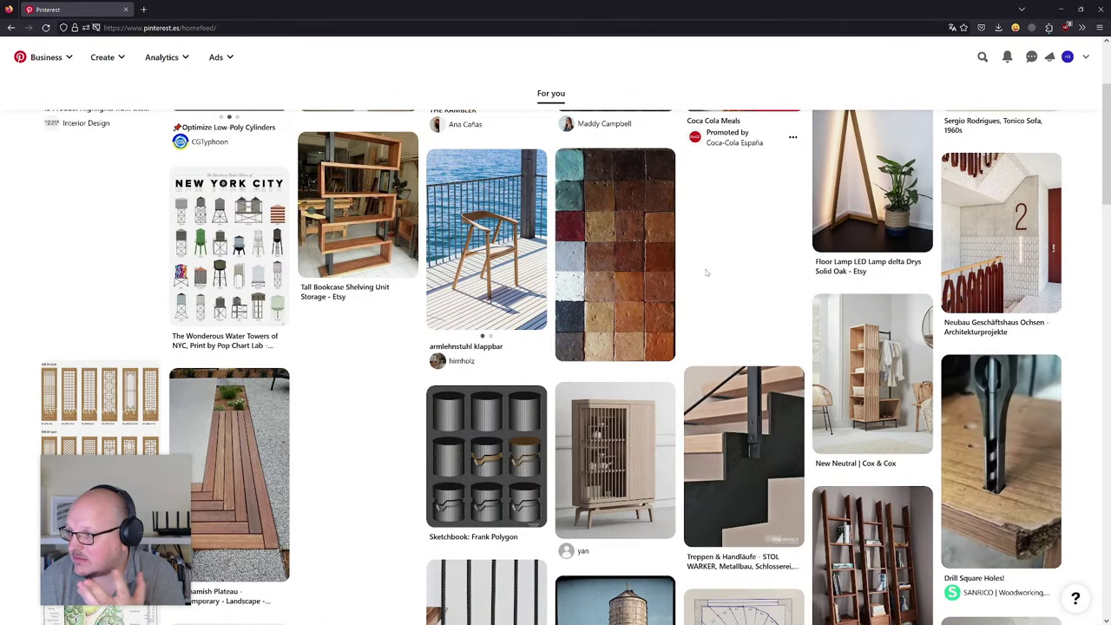
pyautogui.scroll(-3, 706, 273)
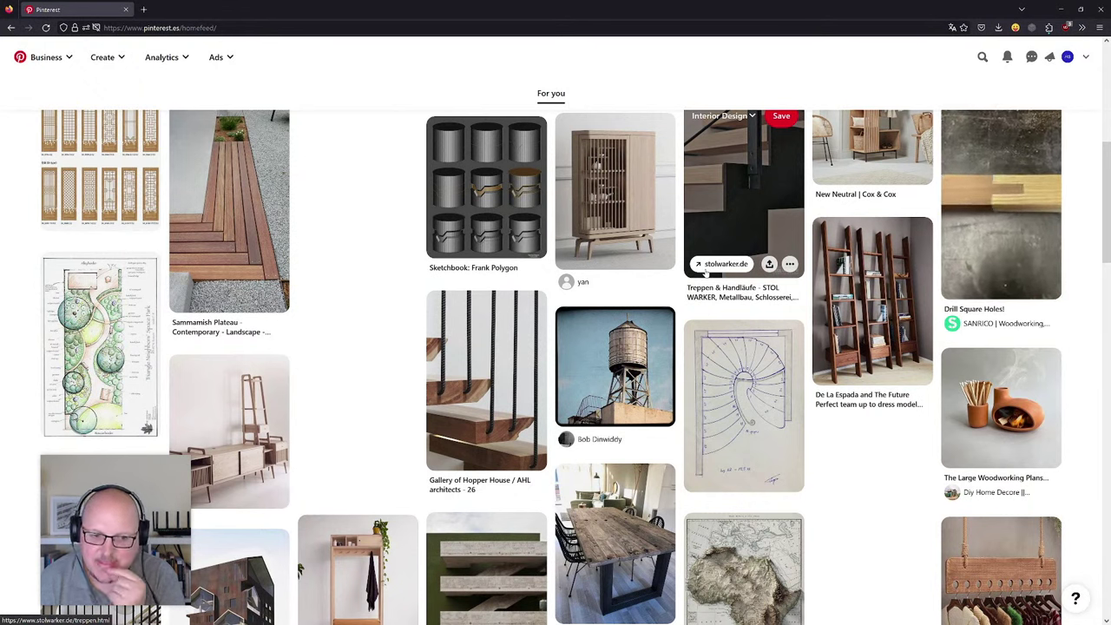
pyautogui.scroll(-2, 694, 295)
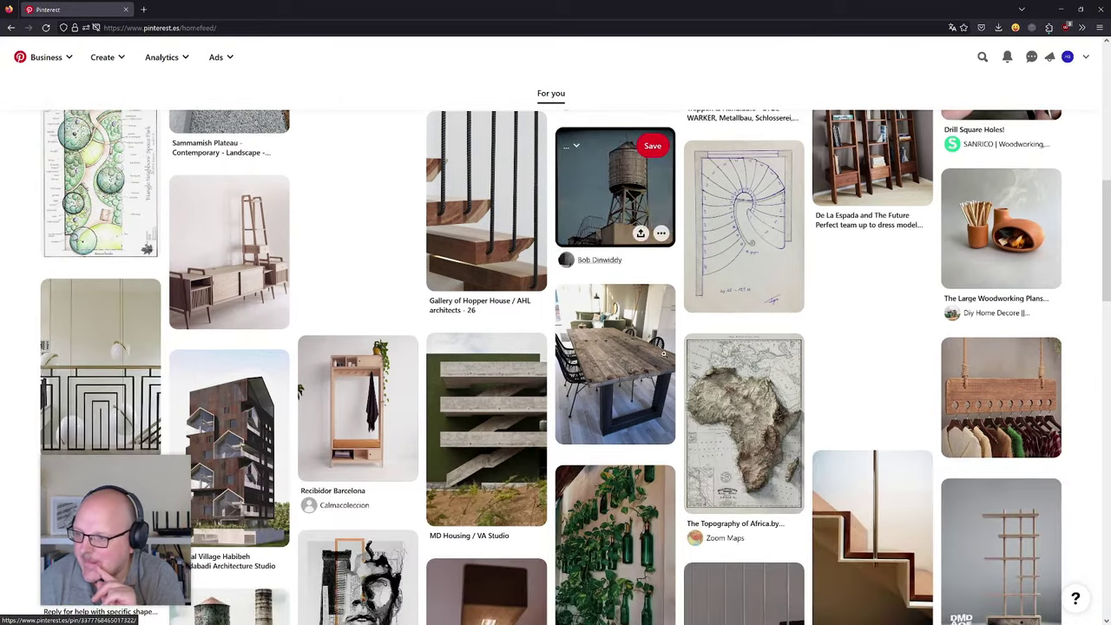
pyautogui.scroll(-4, 664, 353)
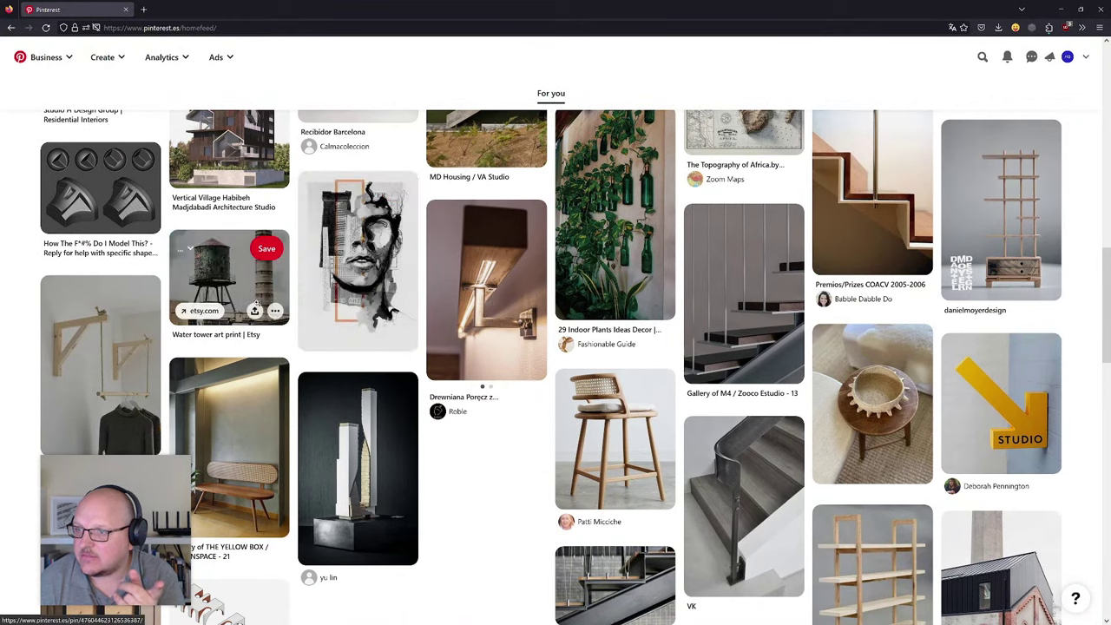
pyautogui.scroll(2, 304, 296)
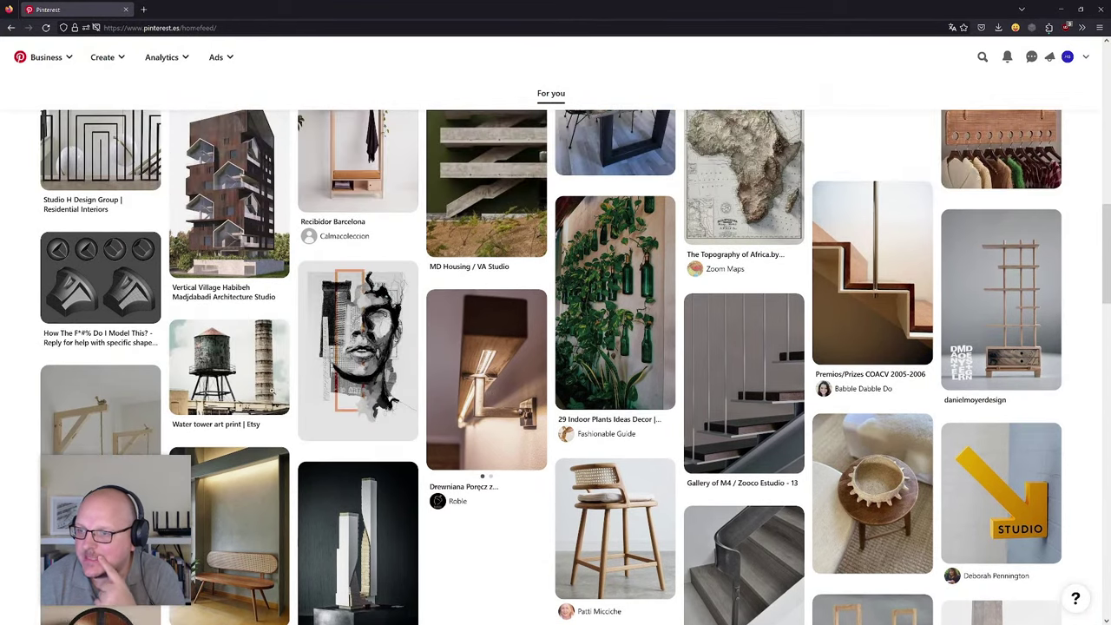
pyautogui.scroll(3, 308, 357)
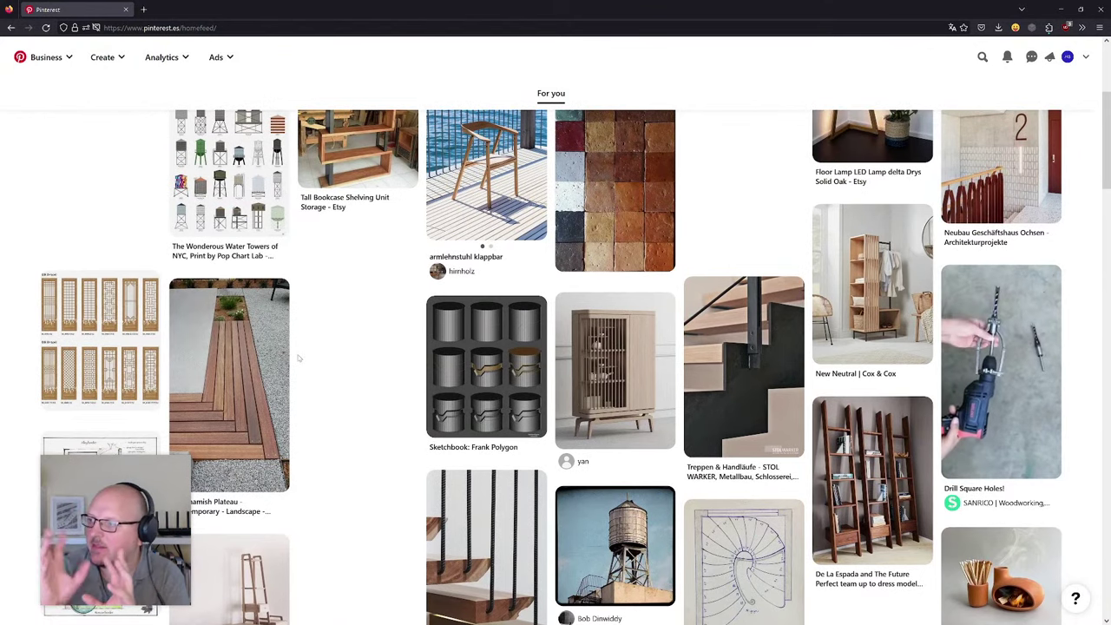
pyautogui.scroll(-1, 298, 358)
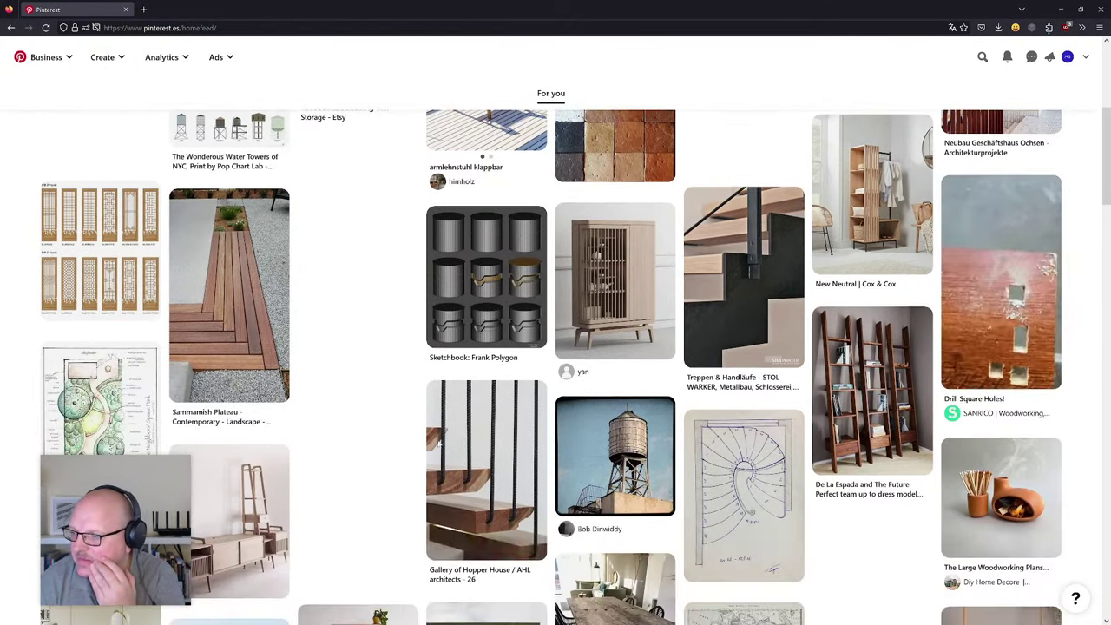
pyautogui.scroll(-4, 399, 370)
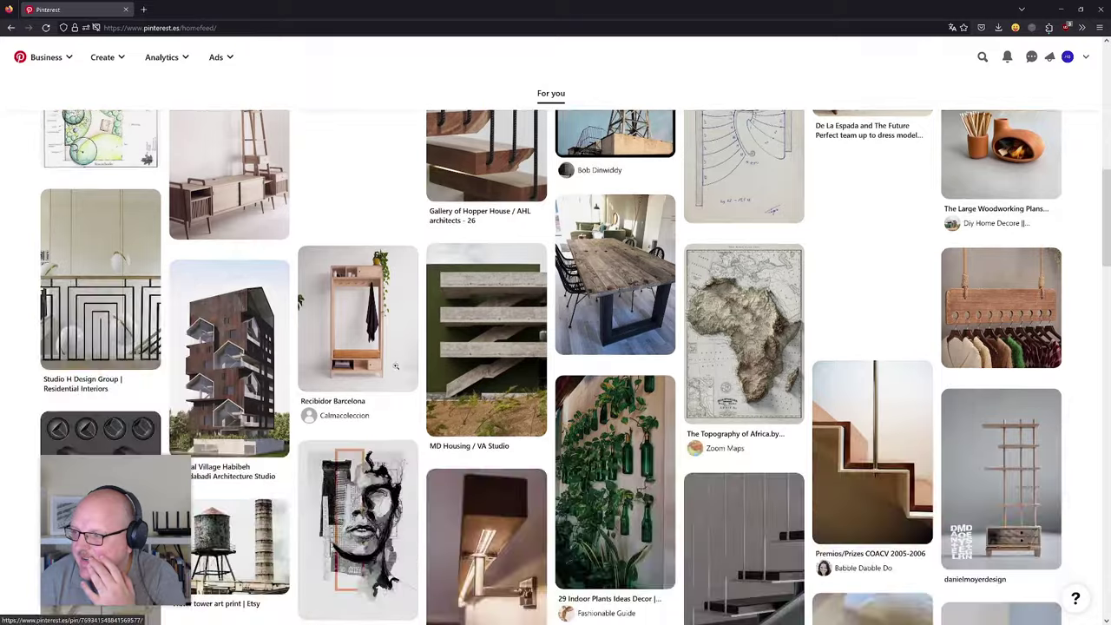
pyautogui.scroll(-1, 395, 370)
pyautogui.scroll(-2, 395, 369)
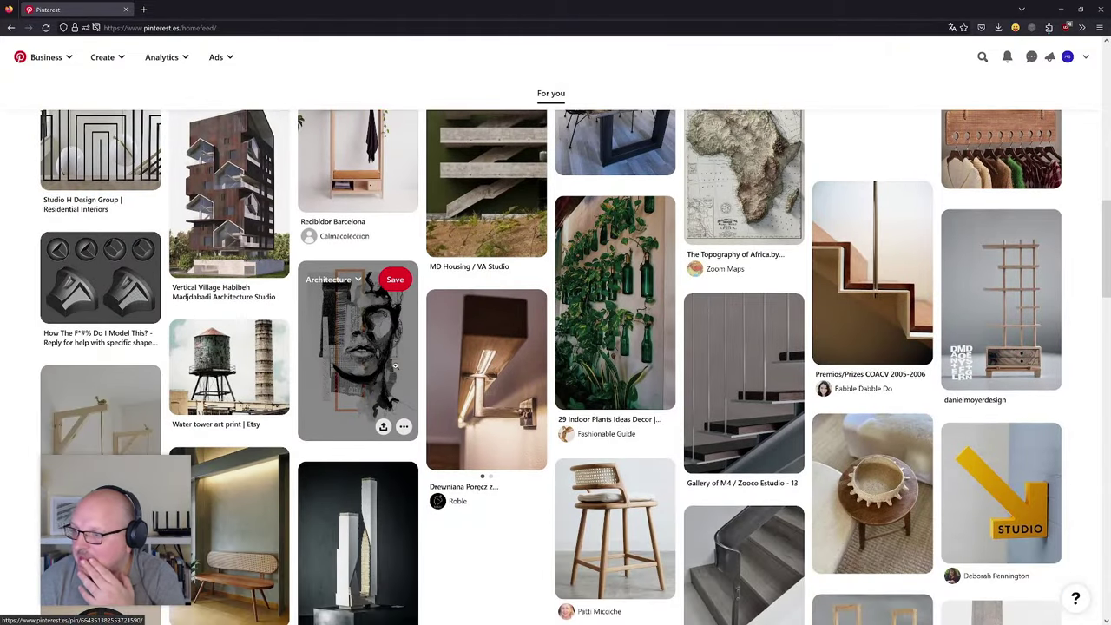
pyautogui.scroll(-2, 396, 370)
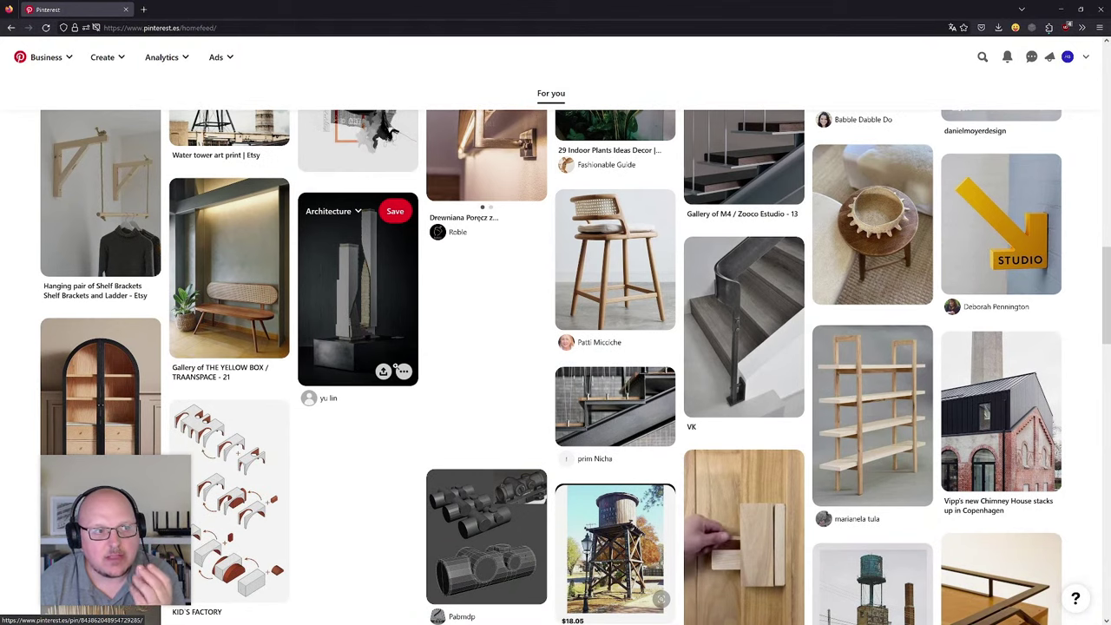
pyautogui.scroll(-1, 395, 370)
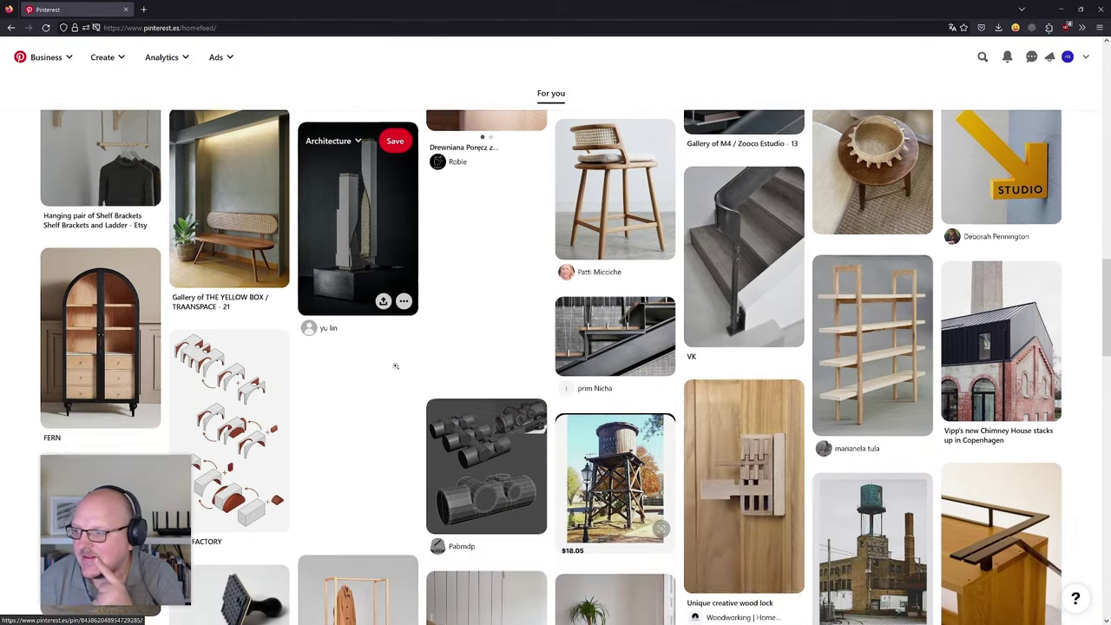
pyautogui.scroll(-2, 395, 369)
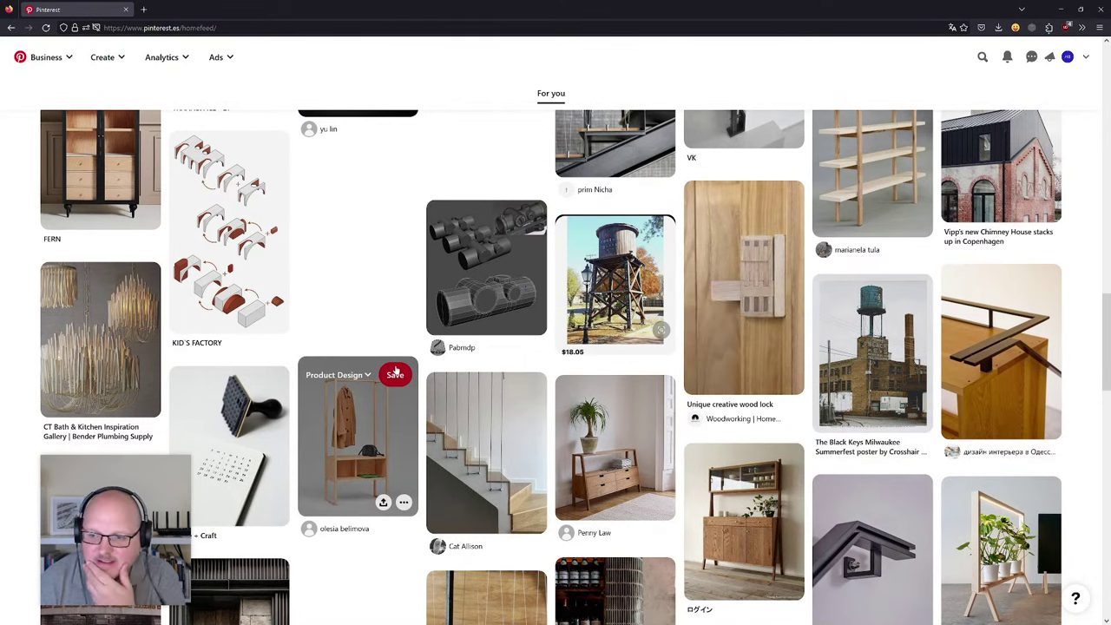
pyautogui.scroll(-1, 395, 372)
pyautogui.scroll(-4, 395, 366)
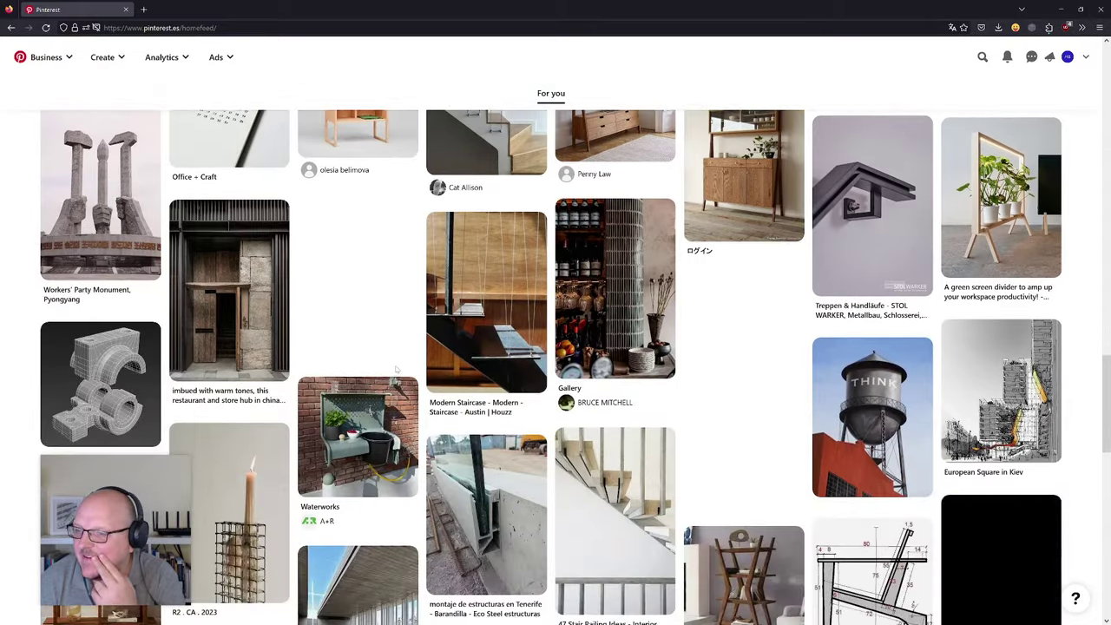
pyautogui.scroll(-2, 395, 366)
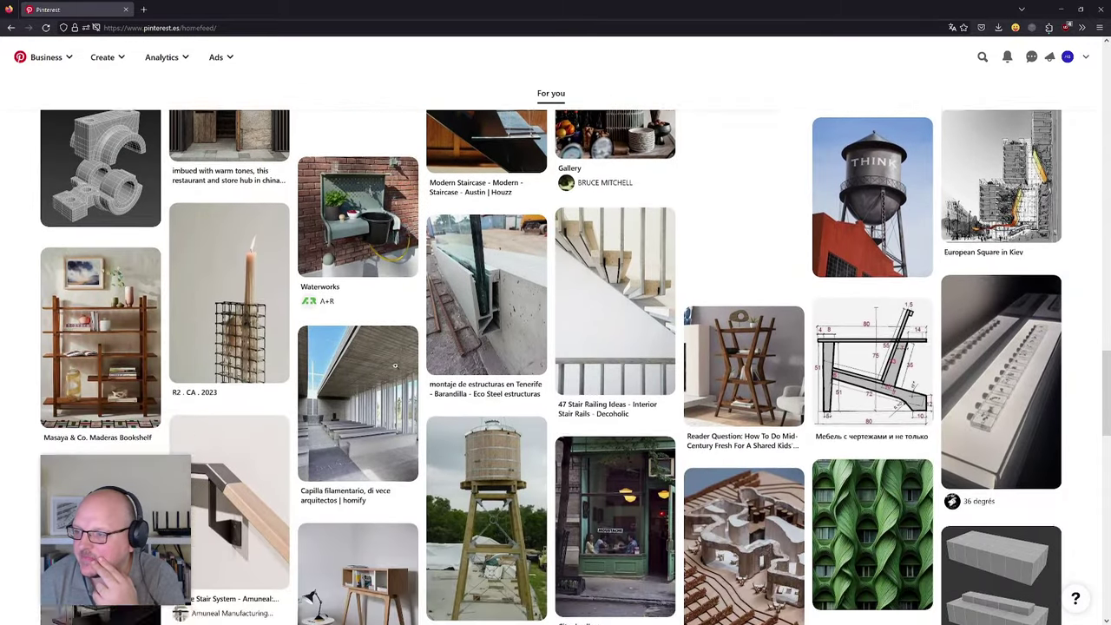
pyautogui.scroll(-1, 395, 365)
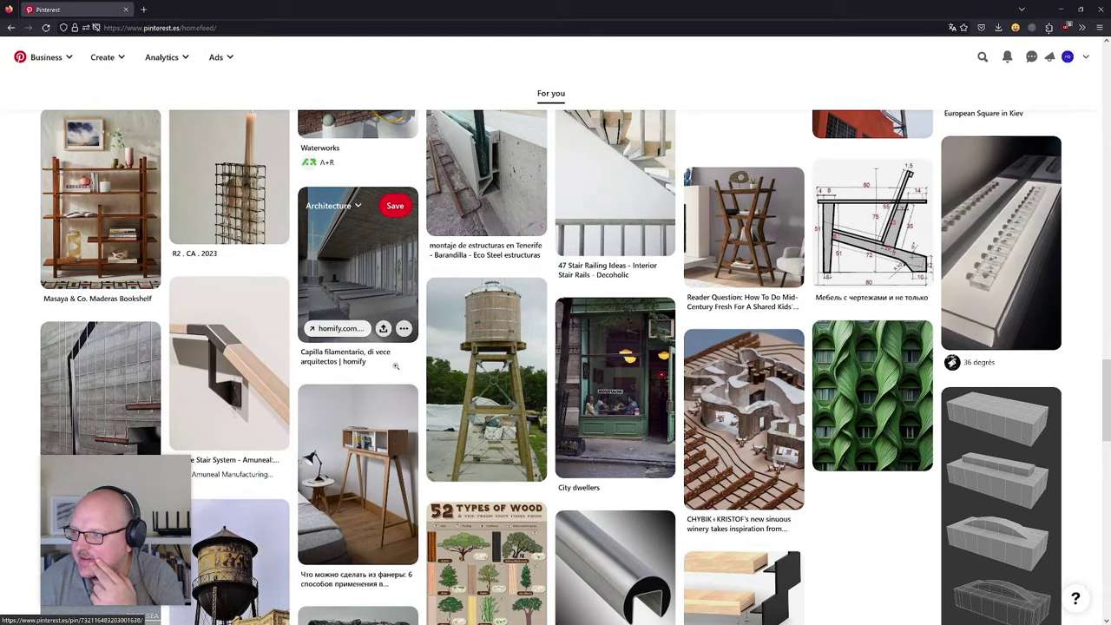
pyautogui.scroll(-2, 395, 366)
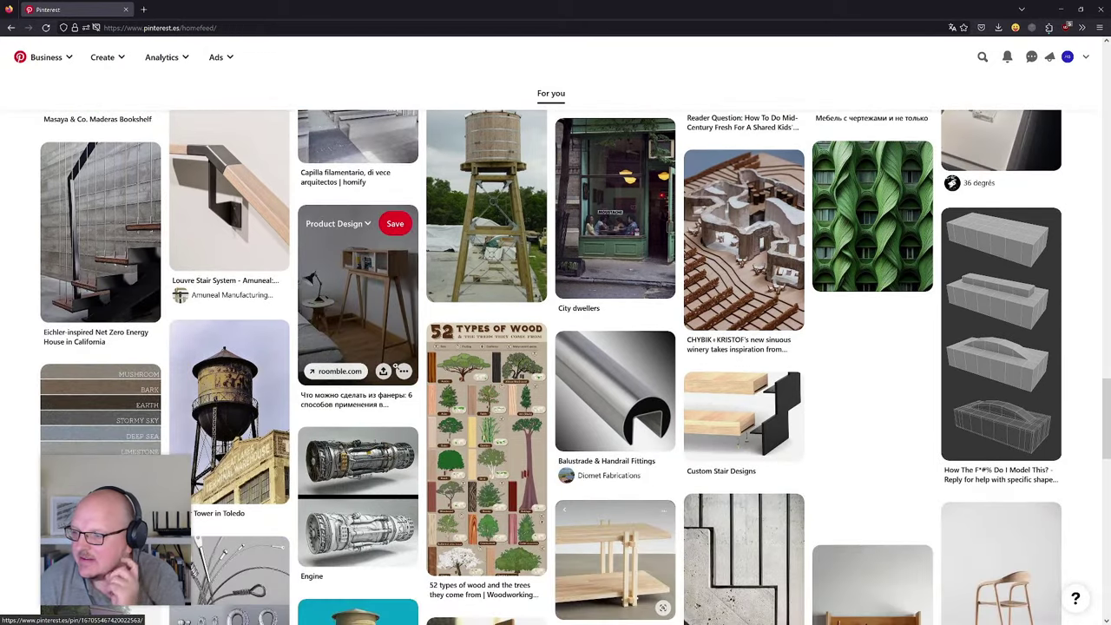
pyautogui.scroll(-3, 395, 366)
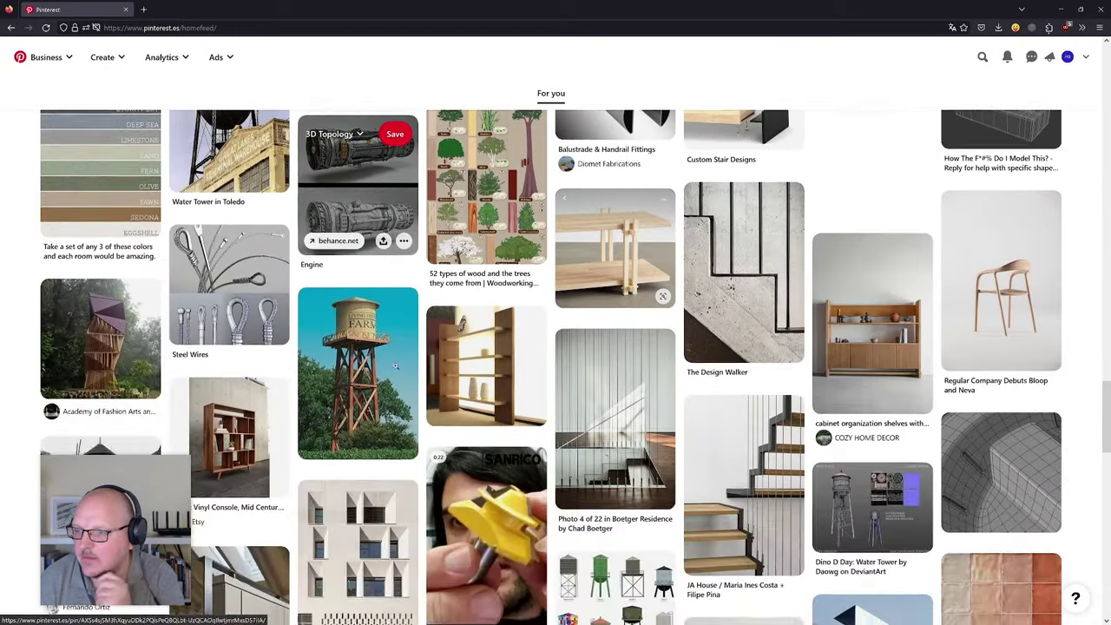
# - Open the Steel Wires pin from the feed and look through its related wire rope and cable fitting images
pyautogui.scroll(1, 395, 365)
pyautogui.click(238, 310)
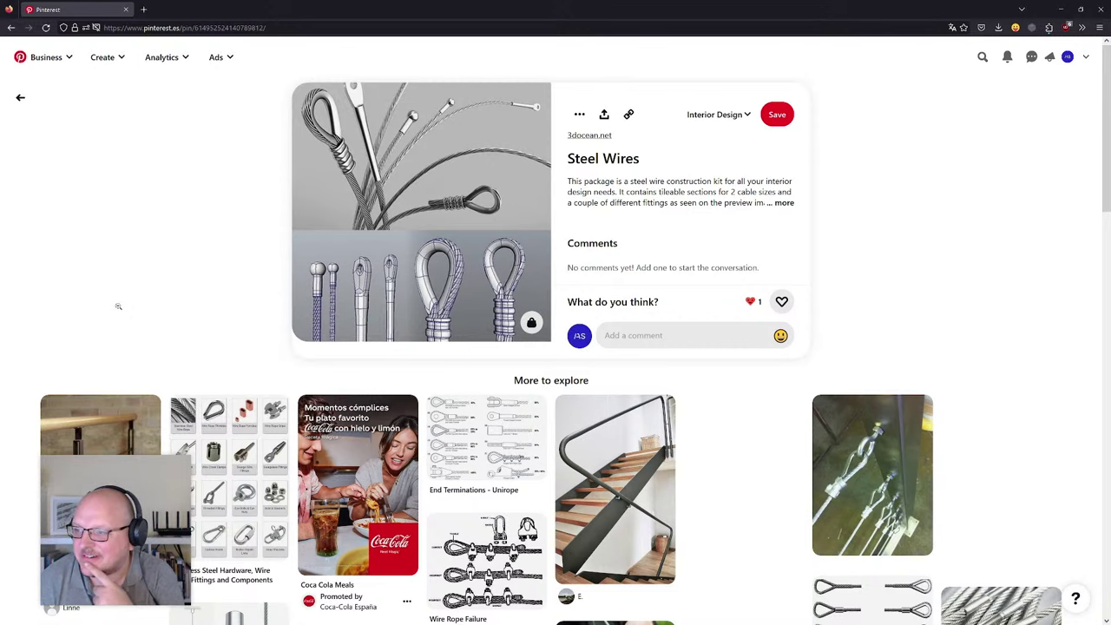
pyautogui.scroll(-5, 118, 307)
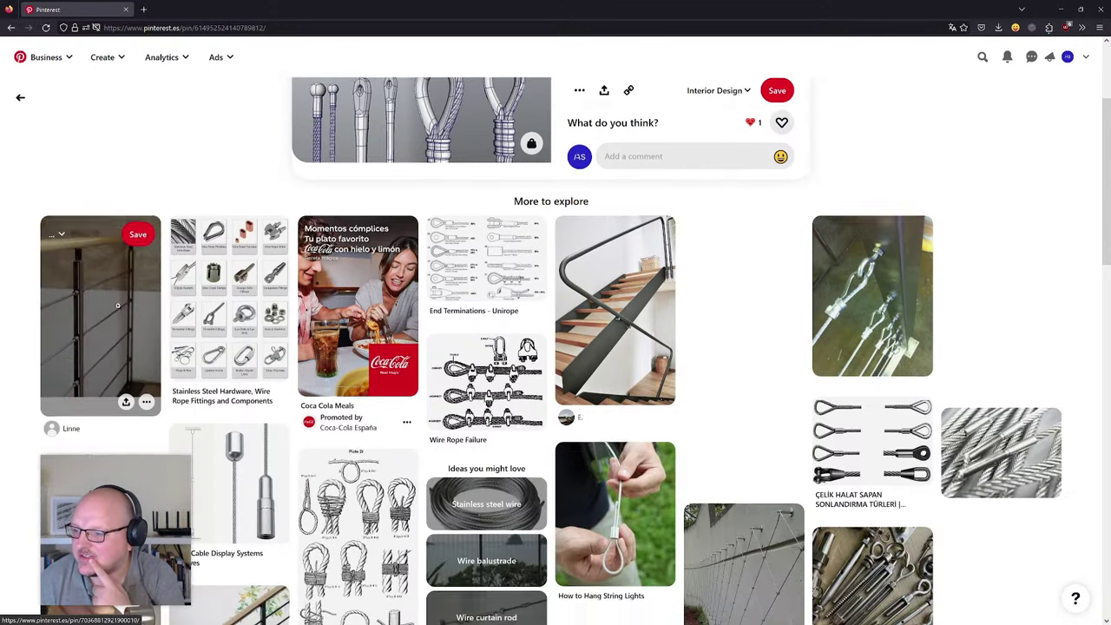
pyautogui.scroll(-2, 124, 310)
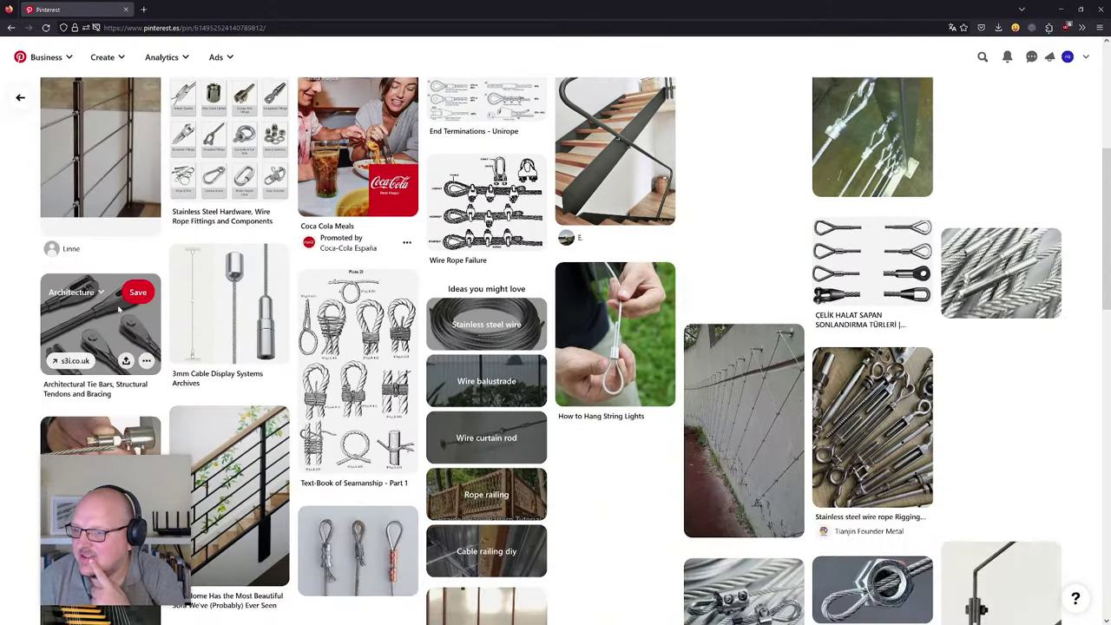
pyautogui.scroll(-2, 200, 425)
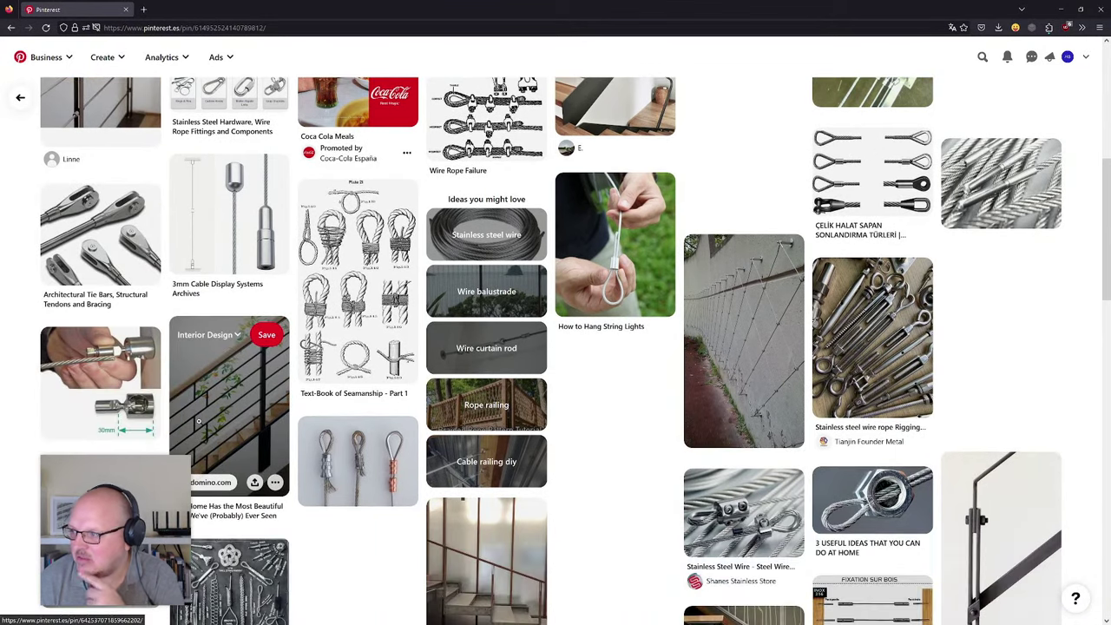
# - Open the related pin of the diagonal wire trellis on a concrete wall and examine it and its suggested pins
pyautogui.click(754, 341)
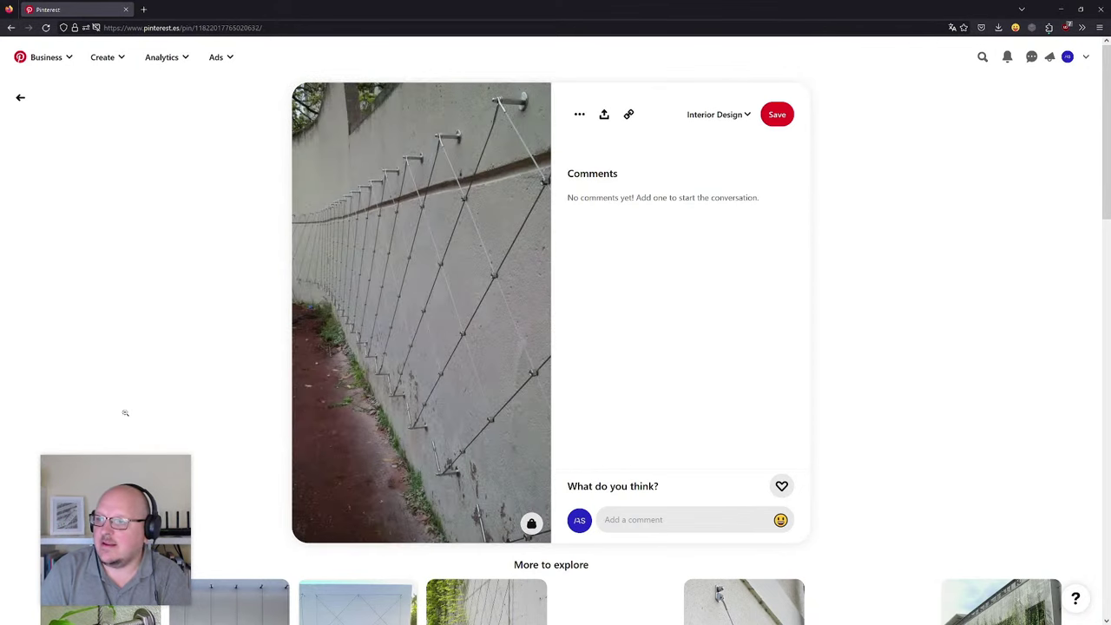
pyautogui.scroll(-2, 125, 413)
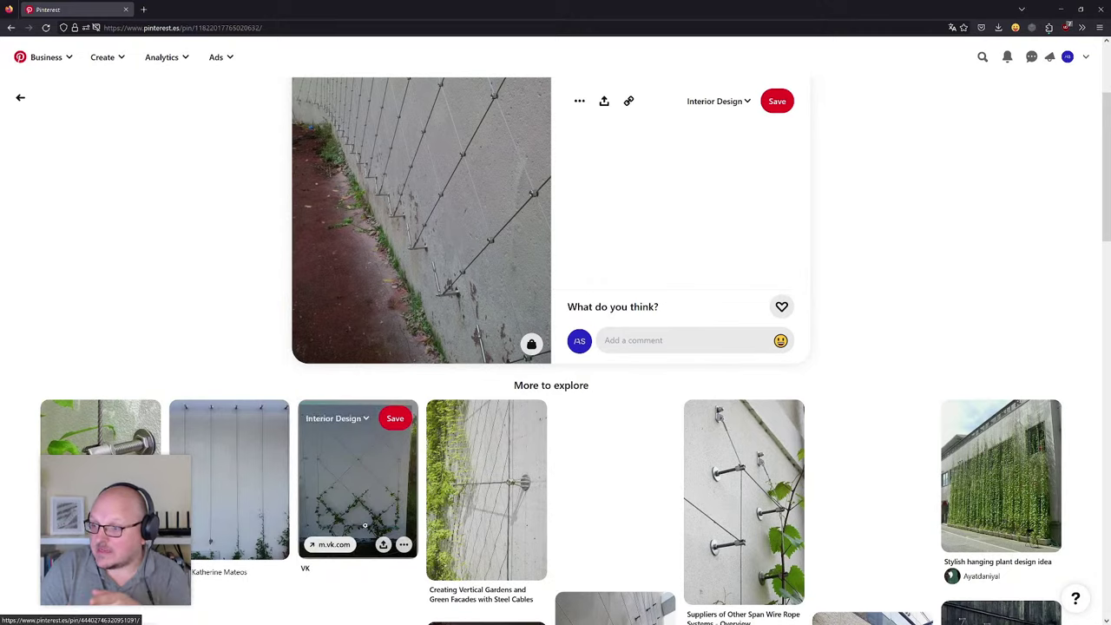
pyautogui.scroll(-1, 369, 440)
pyautogui.scroll(3, 382, 417)
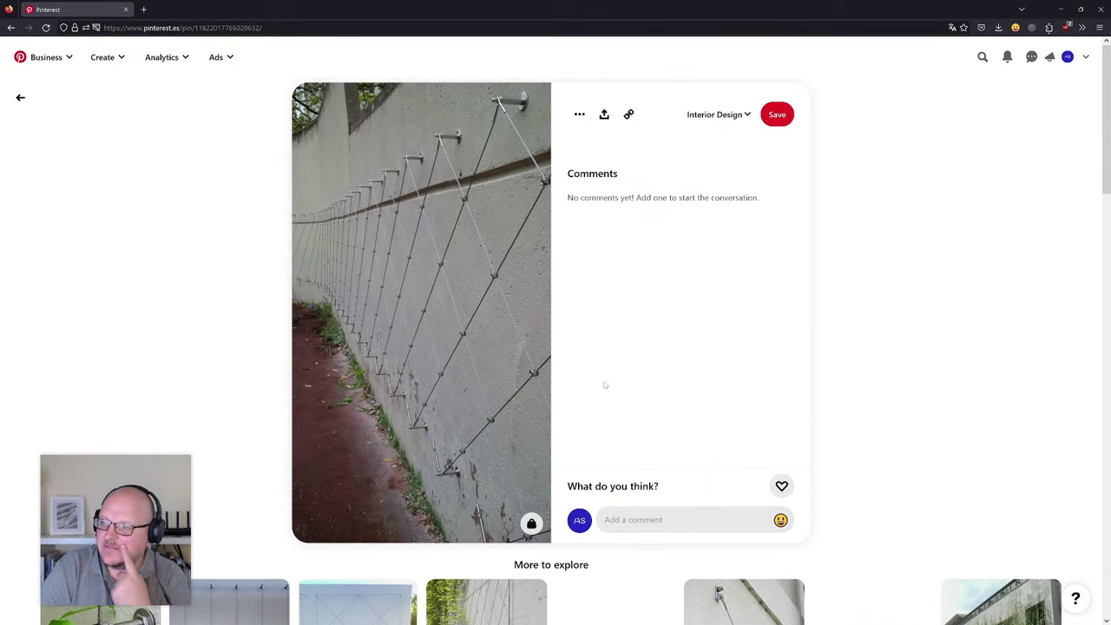
pyautogui.scroll(-1, 605, 385)
pyautogui.scroll(1, 605, 385)
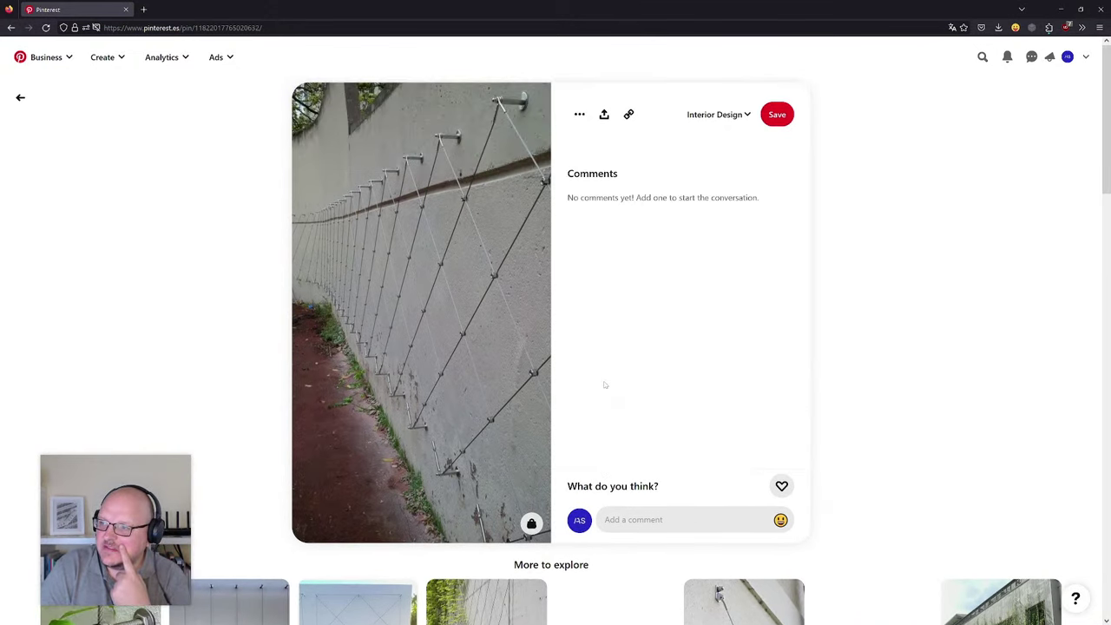
pyautogui.scroll(-3, 605, 385)
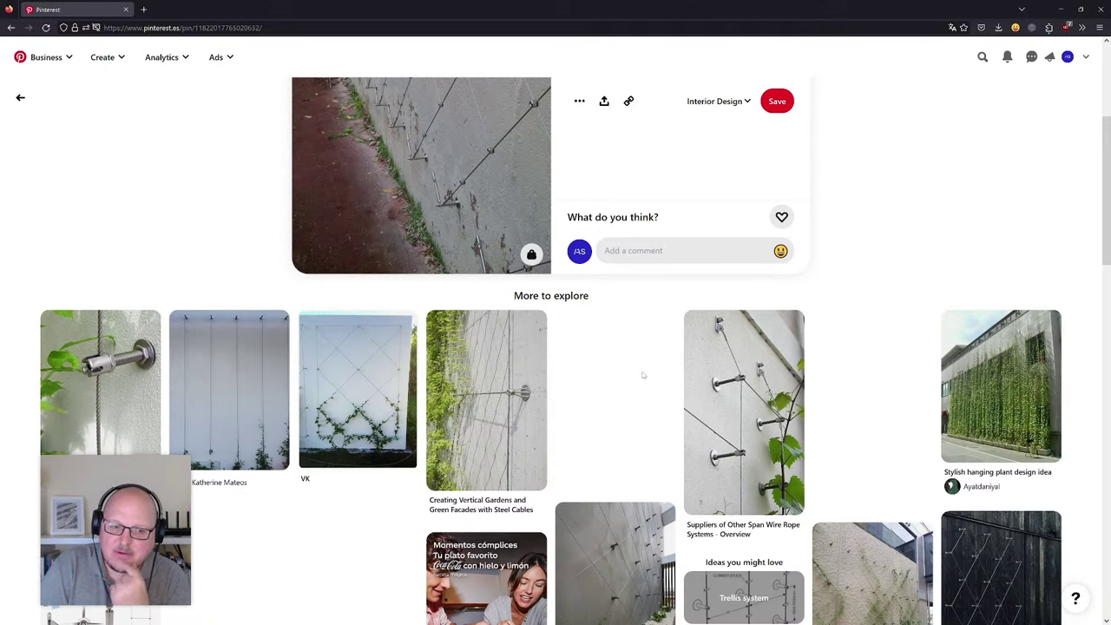
pyautogui.scroll(3, 643, 375)
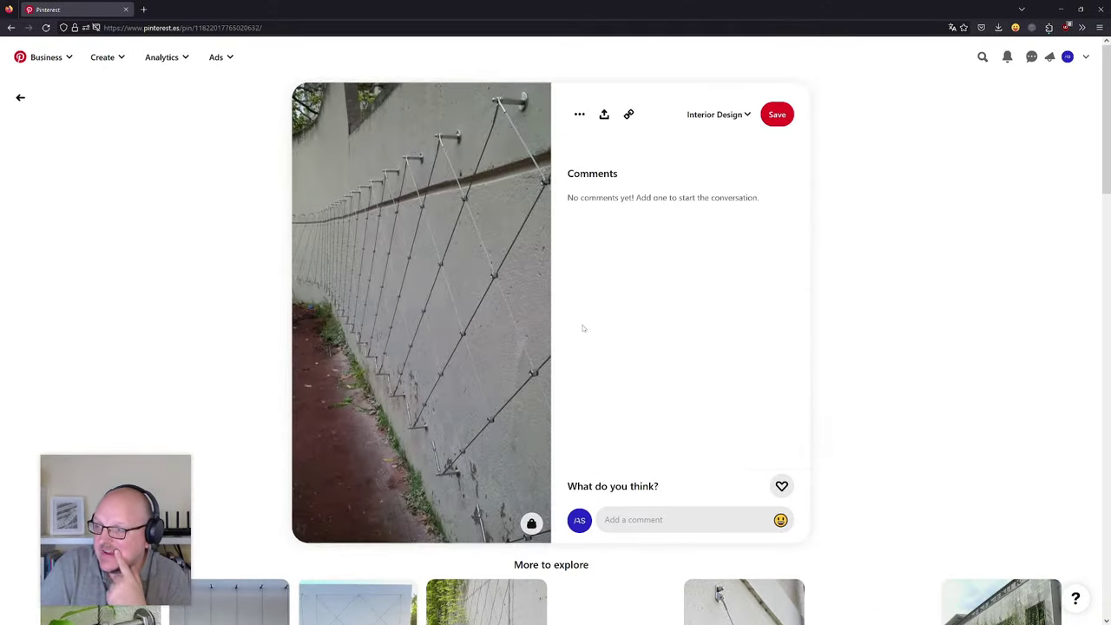
pyautogui.scroll(-3, 581, 326)
pyautogui.scroll(3, 581, 328)
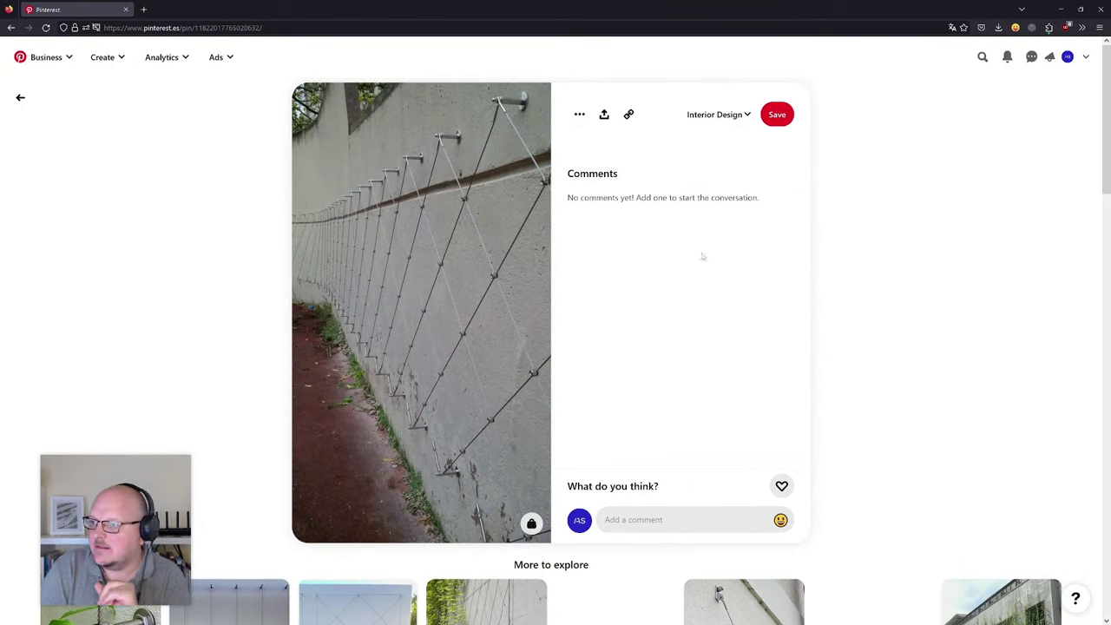
# - Switch from the trellis pin to SketchUp and inspect the imported wood image and the textured face, selecting each in turn
pyautogui.moveTo(495, 280)
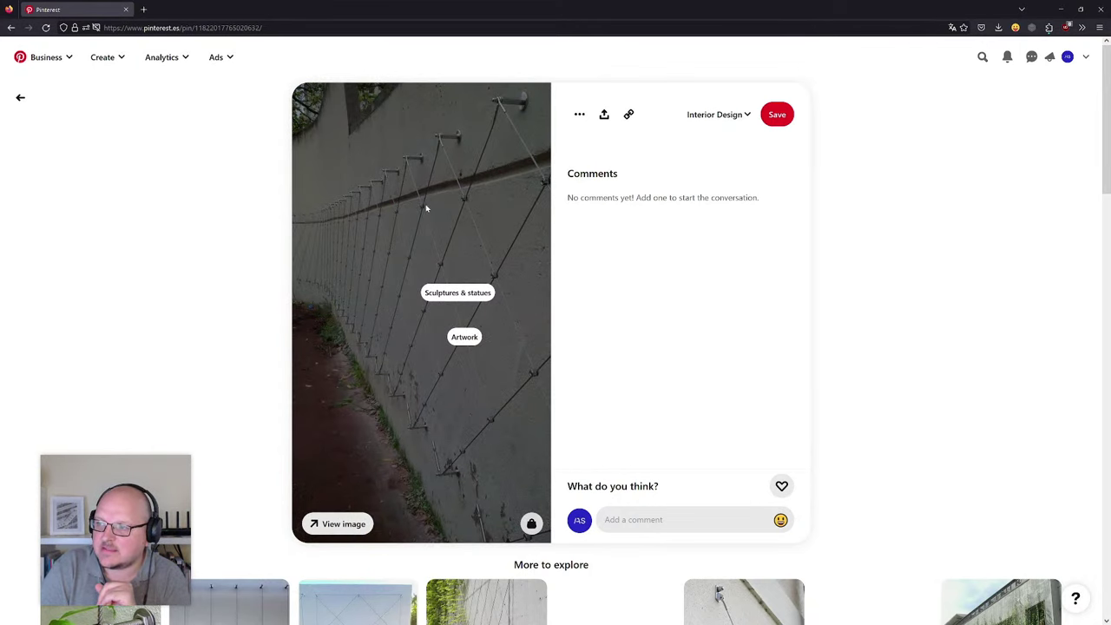
pyautogui.click(1059, 8)
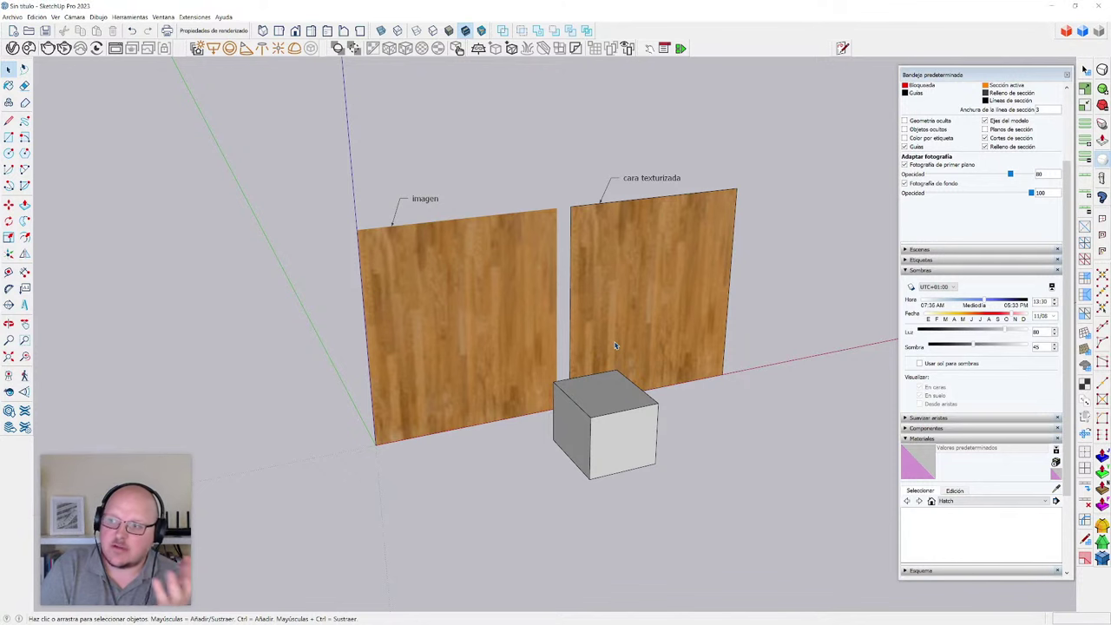
pyautogui.scroll(4, 718, 295)
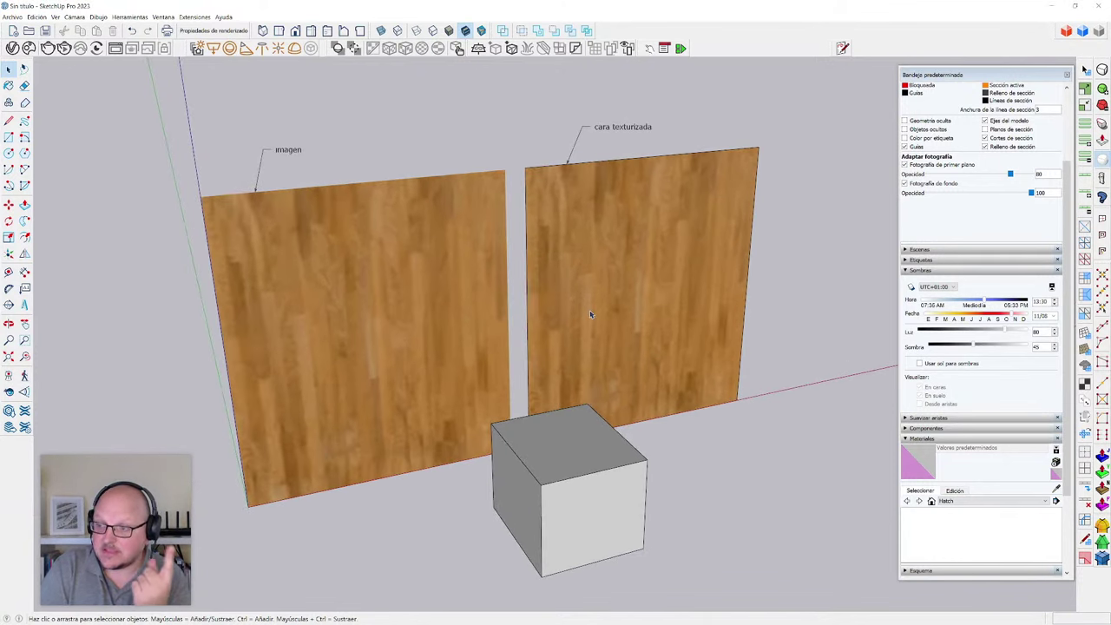
pyautogui.moveTo(590, 312); pyautogui.dragTo(582, 320, button='middle')
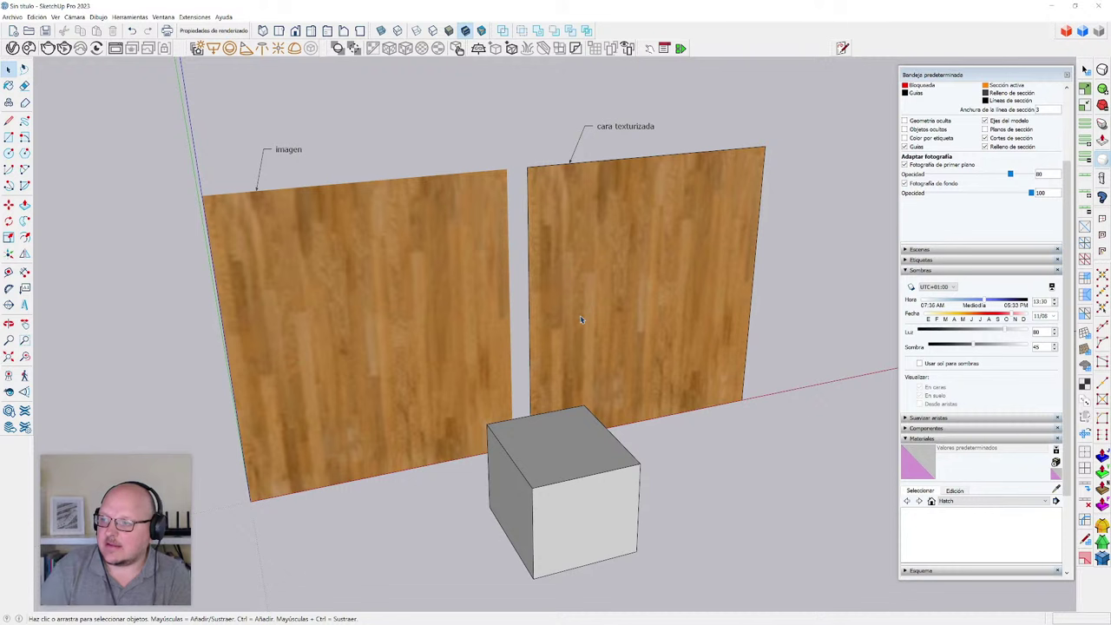
pyautogui.click(376, 326)
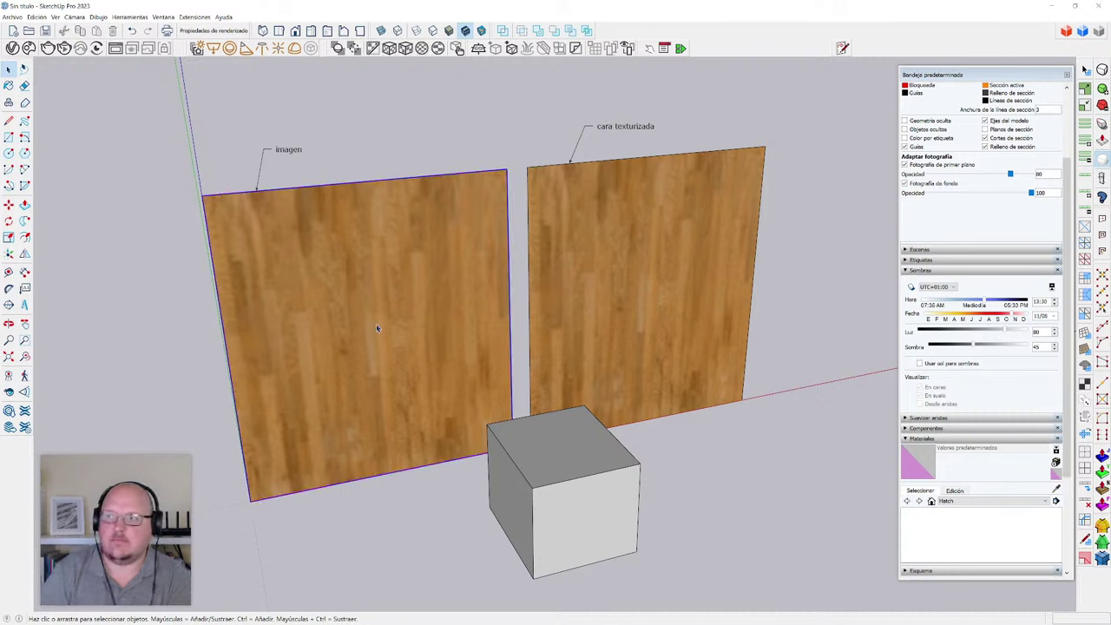
pyautogui.click(609, 234)
pyautogui.click(763, 217)
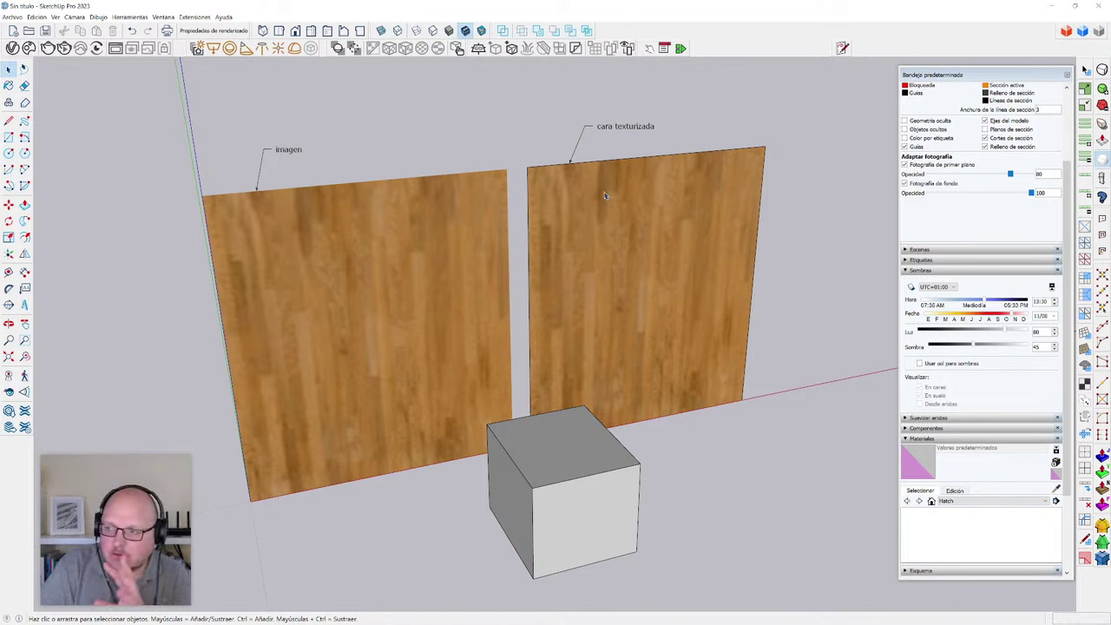
# - Open the cube group for editing to compare how the wood image and textured face display, then close it and reselect the image and cube
pyautogui.doubleClick(575, 480)
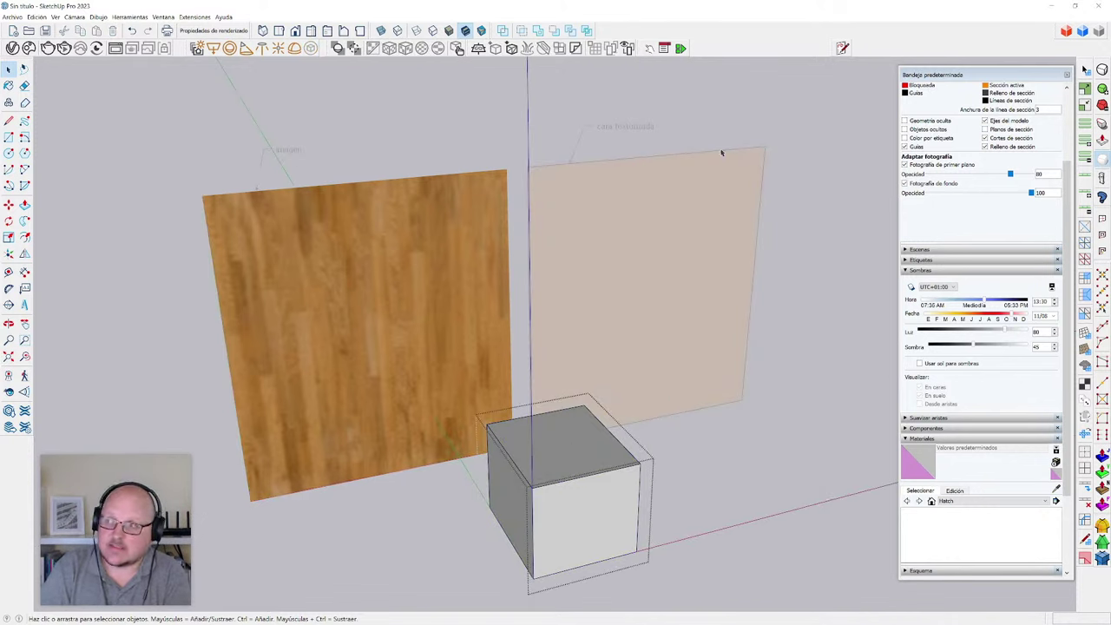
pyautogui.click(755, 214)
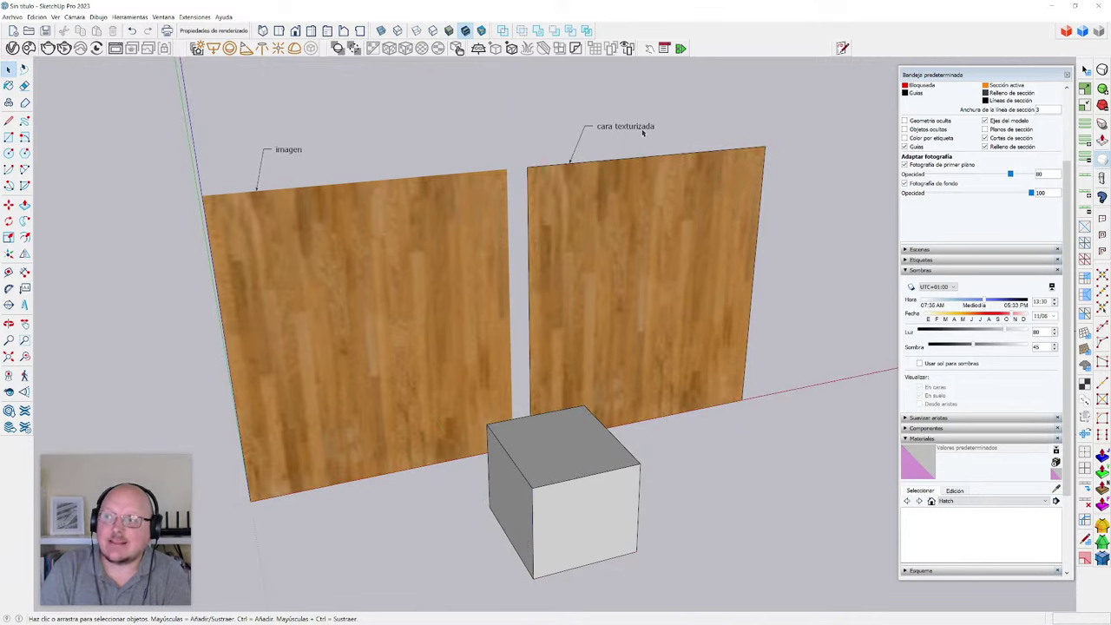
pyautogui.click(387, 256)
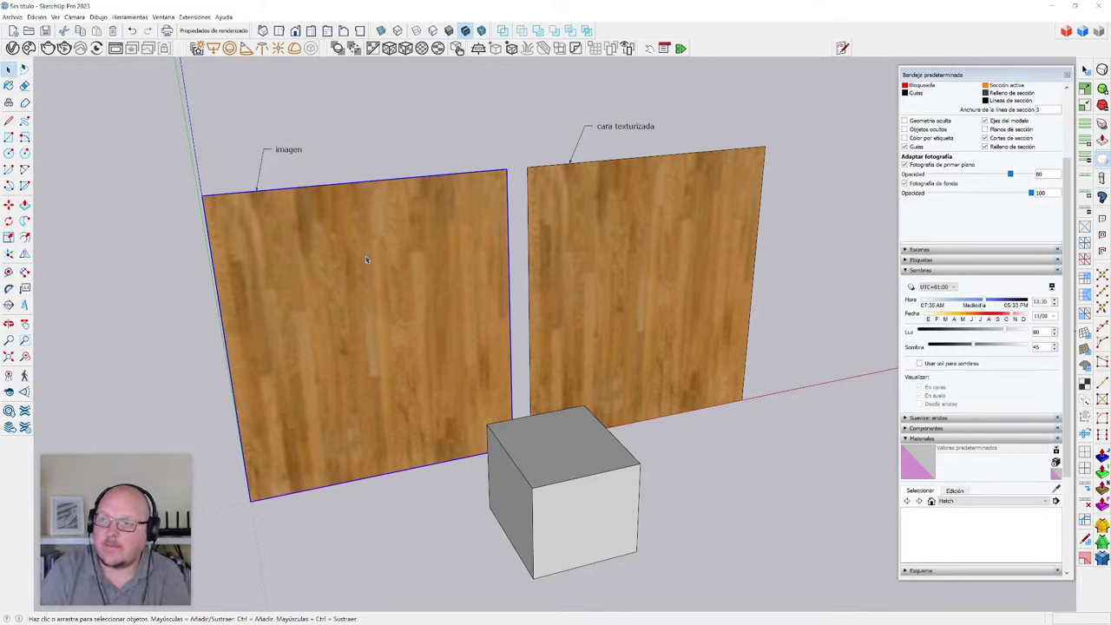
pyautogui.click(550, 470)
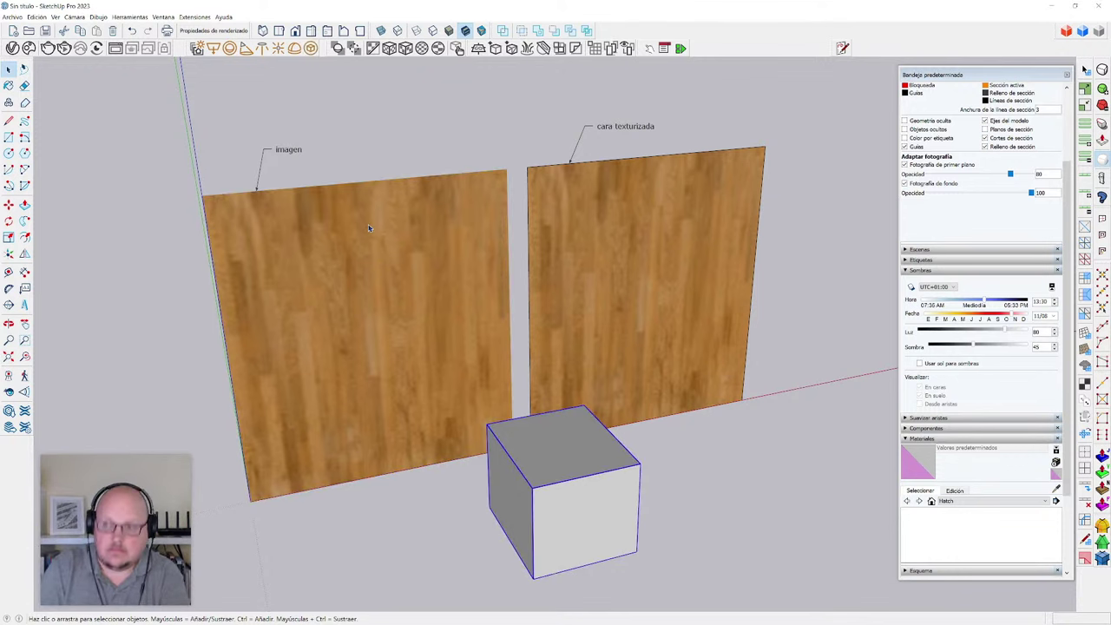
pyautogui.click(391, 339)
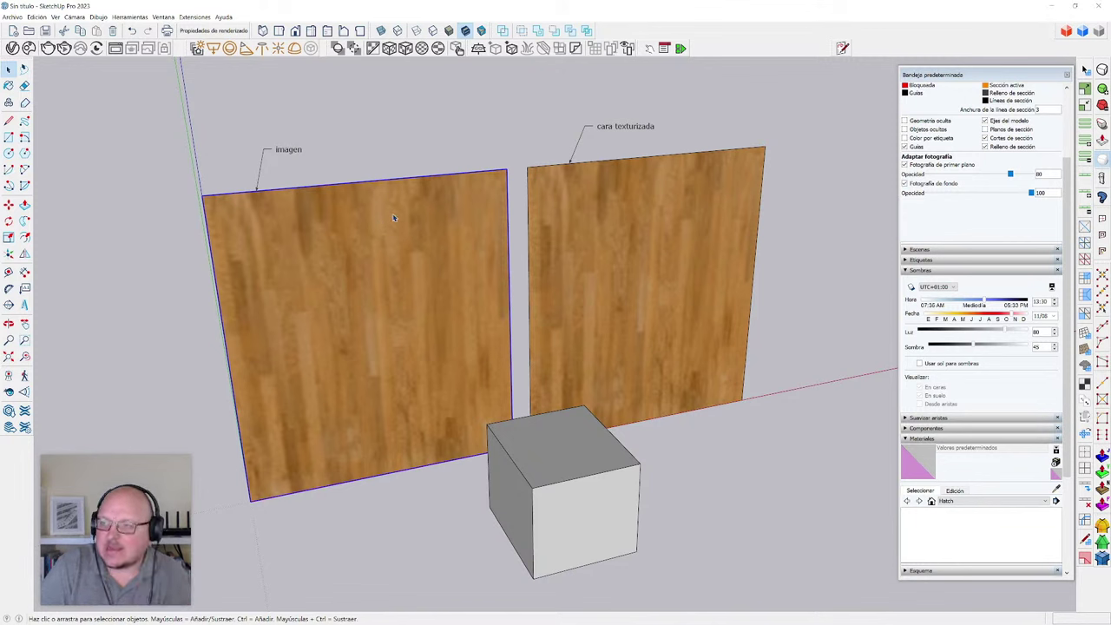
pyautogui.click(525, 466)
# - Reopen the cube group to compare the two wood panels from the front, then close the group
pyautogui.doubleClick(569, 441)
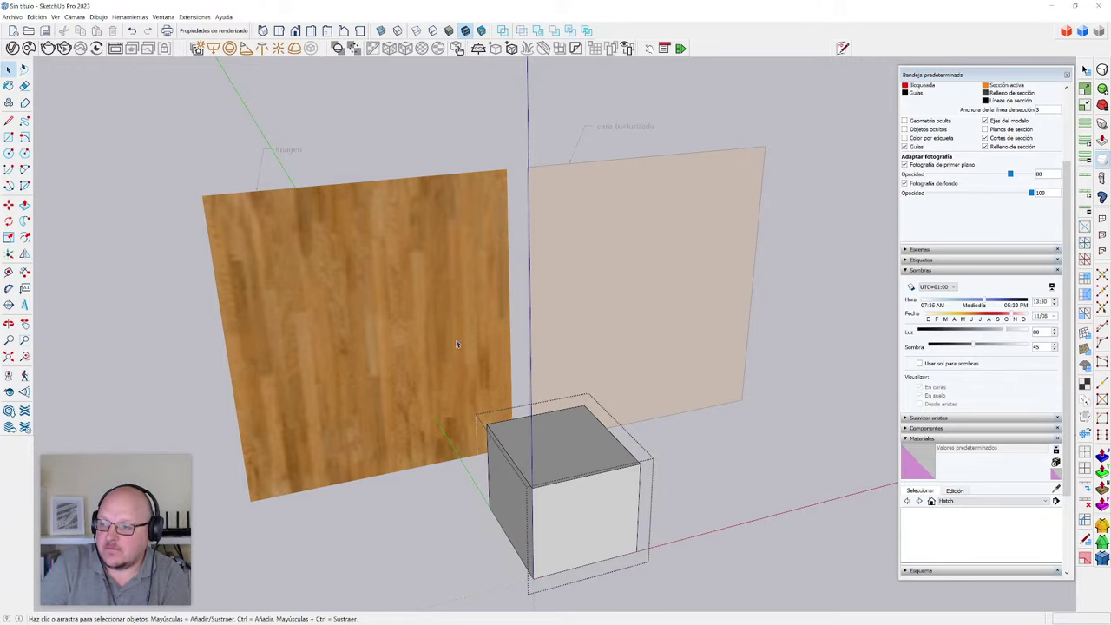
pyautogui.scroll(-3, 554, 426)
pyautogui.scroll(1, 543, 434)
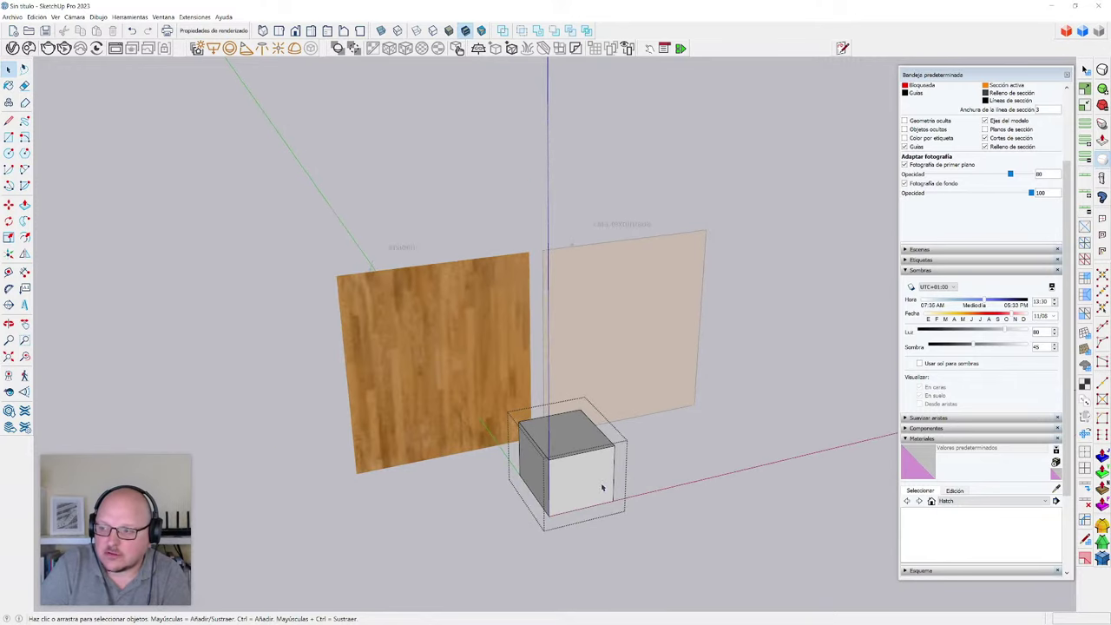
pyautogui.moveTo(602, 488); pyautogui.dragTo(508, 412, button='middle')
pyautogui.moveTo(533, 492); pyautogui.dragTo(479, 377, button='middle')
pyautogui.scroll(4, 452, 354)
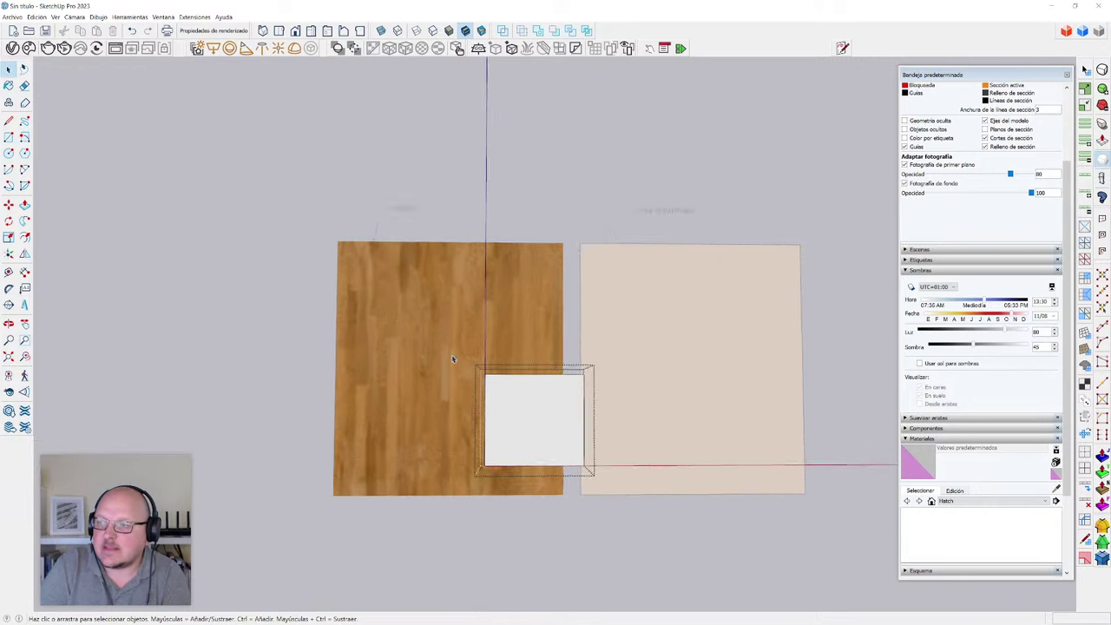
pyautogui.moveTo(434, 313); pyautogui.dragTo(446, 367, button='middle')
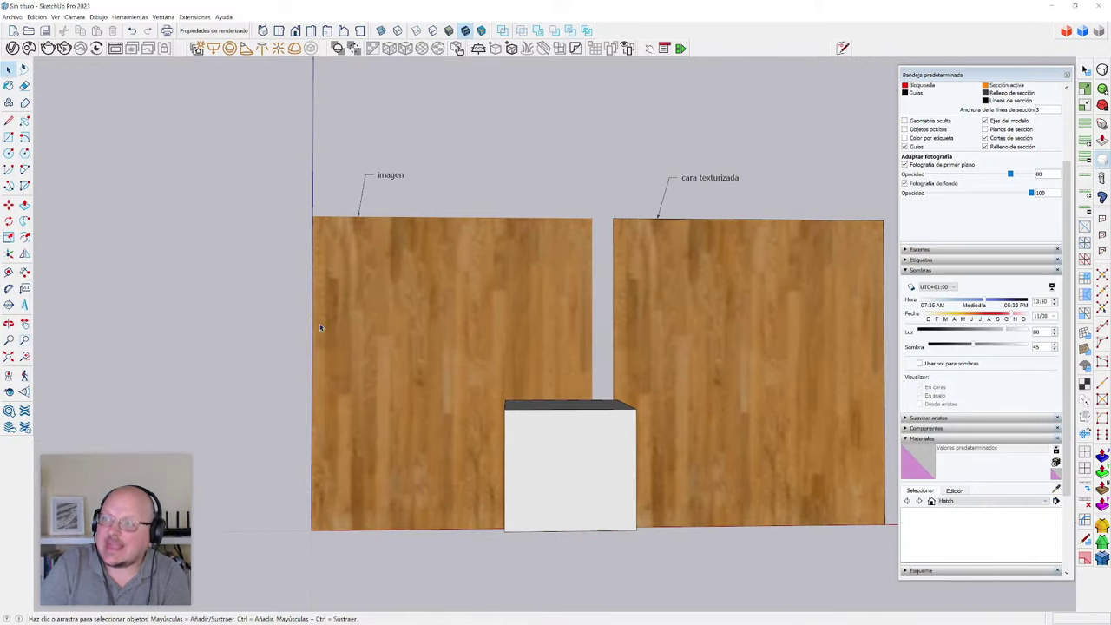
# - Enter the cube group once more from the frontal view, leave it and review both wood panels from an angle
pyautogui.doubleClick(605, 464)
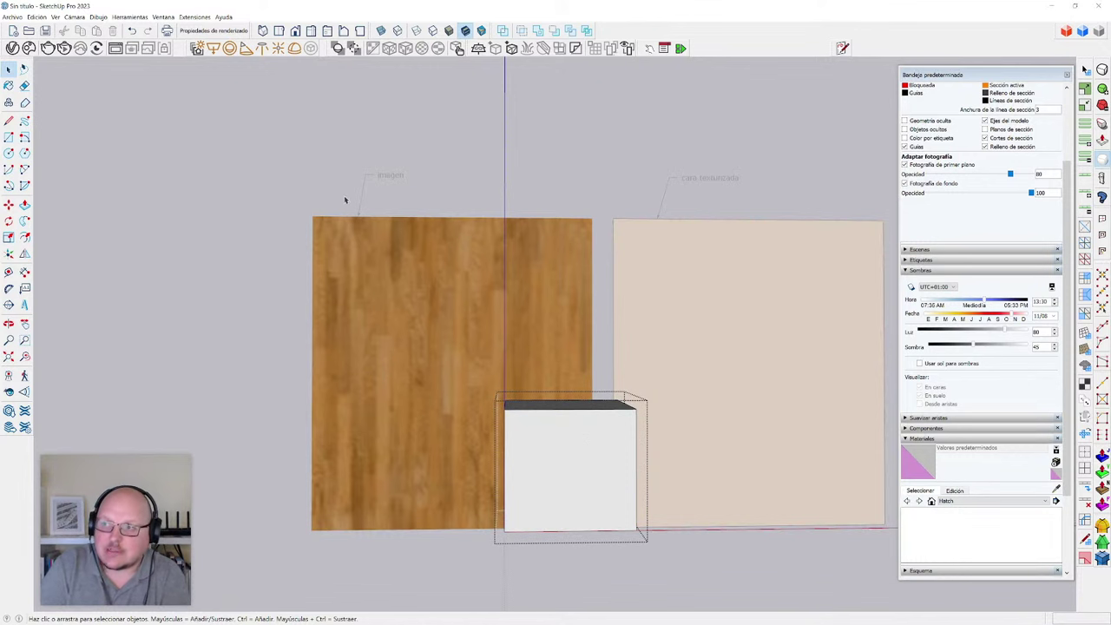
pyautogui.click(294, 218)
pyautogui.moveTo(293, 224); pyautogui.dragTo(354, 285, button='middle')
pyautogui.scroll(-2, 354, 285)
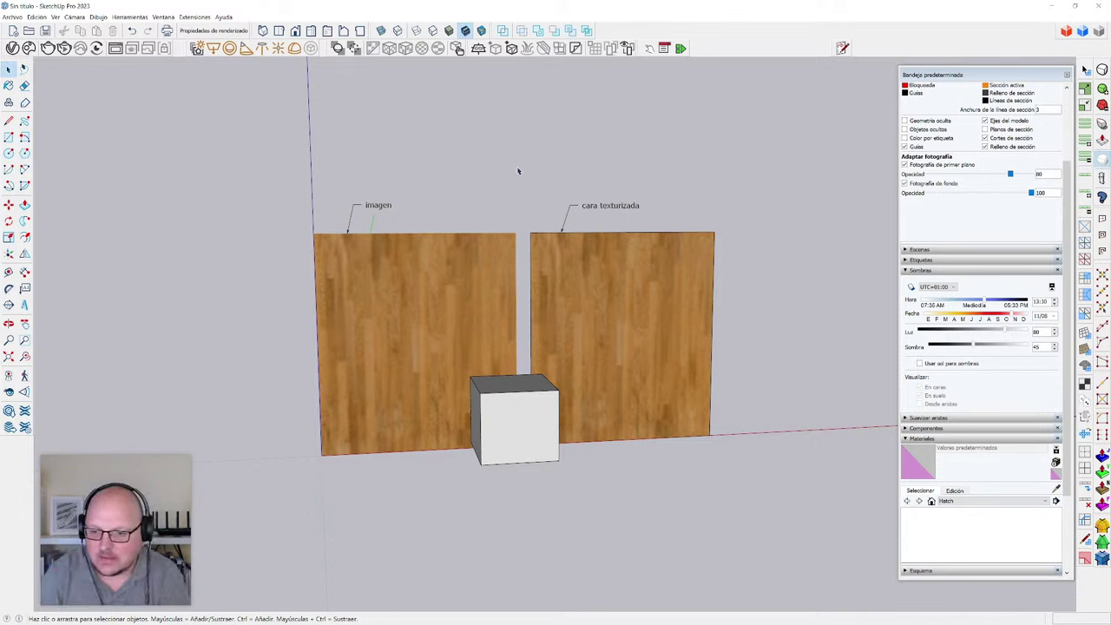
pyautogui.moveTo(516, 166); pyautogui.dragTo(500, 197, button='middle')
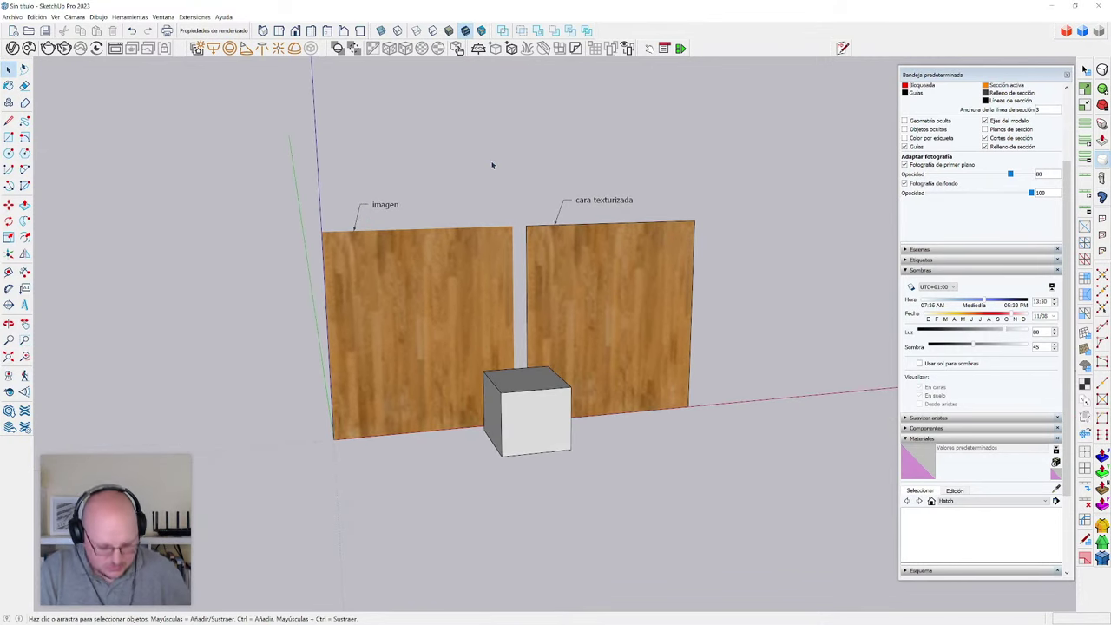
# - Start a new blank model without saving the current one and view it in perspective
pyautogui.hotkey('ctrl', 'n')
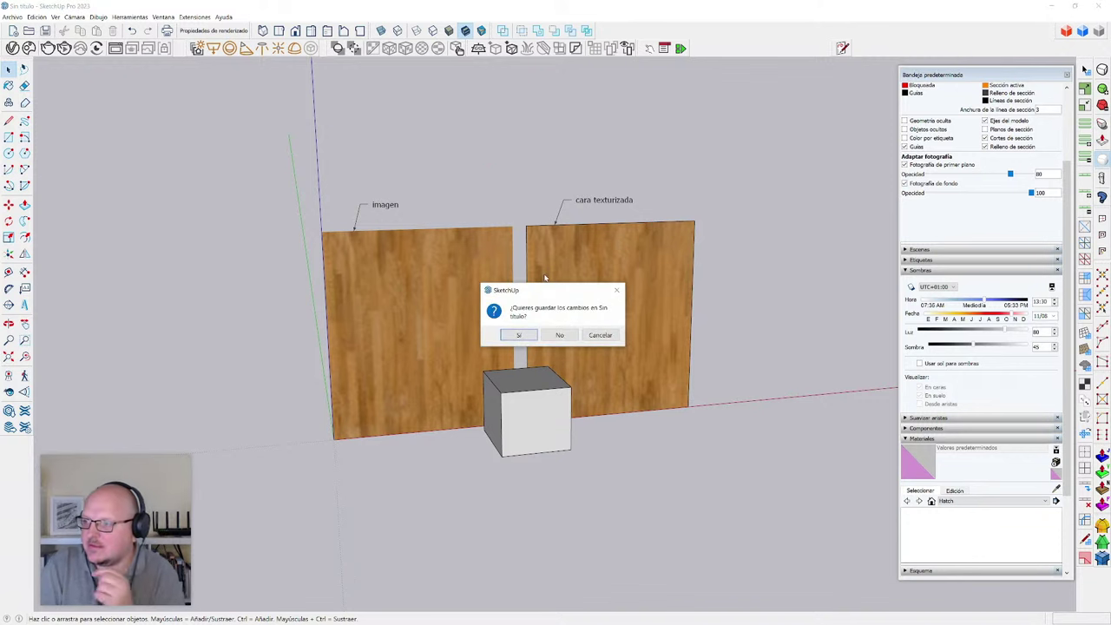
pyautogui.click(560, 335)
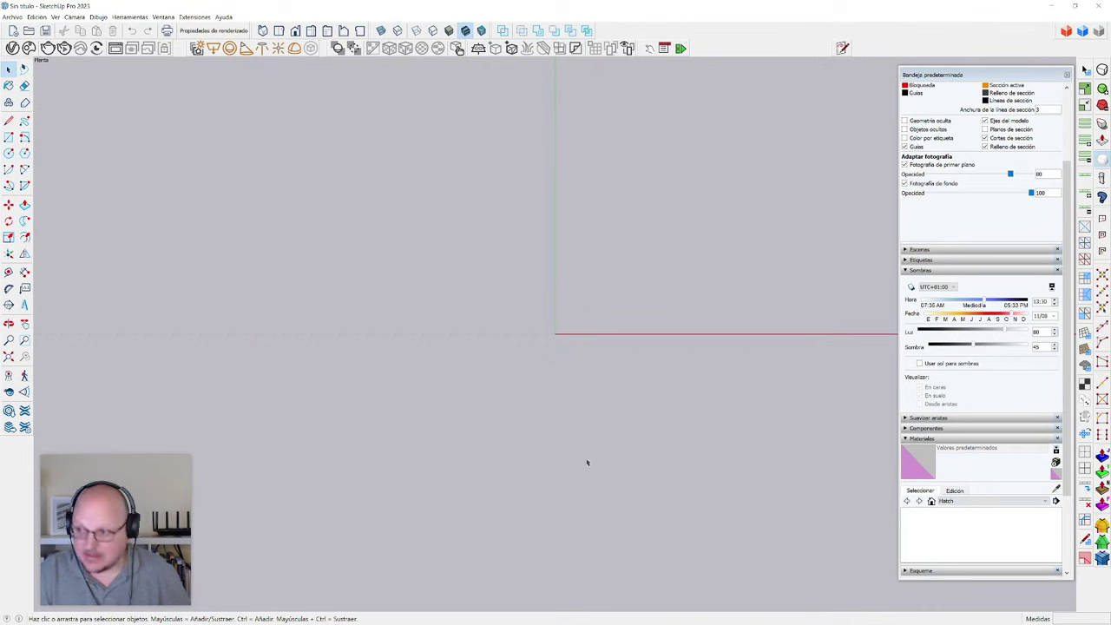
pyautogui.moveTo(588, 462); pyautogui.dragTo(513, 323, button='middle')
# - Check the trellis pin in the browser, return to the SketchUp model and display the Orienter Express toolbar above the drawing area
pyautogui.press('l')
pyautogui.press('v')
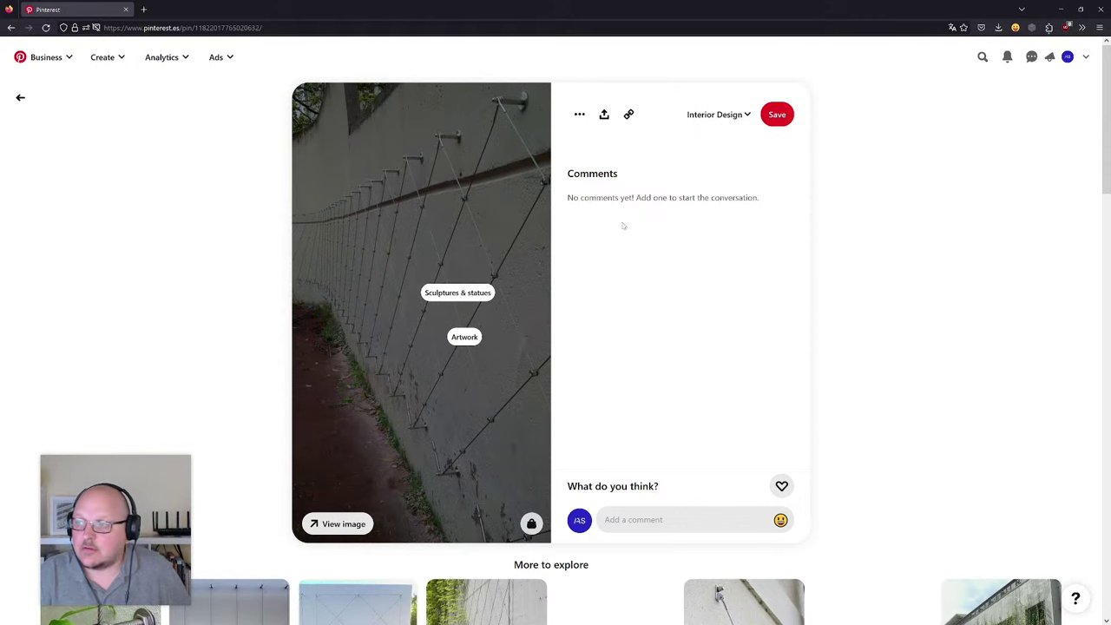
pyautogui.click(1058, 11)
pyautogui.rightClick(752, 51)
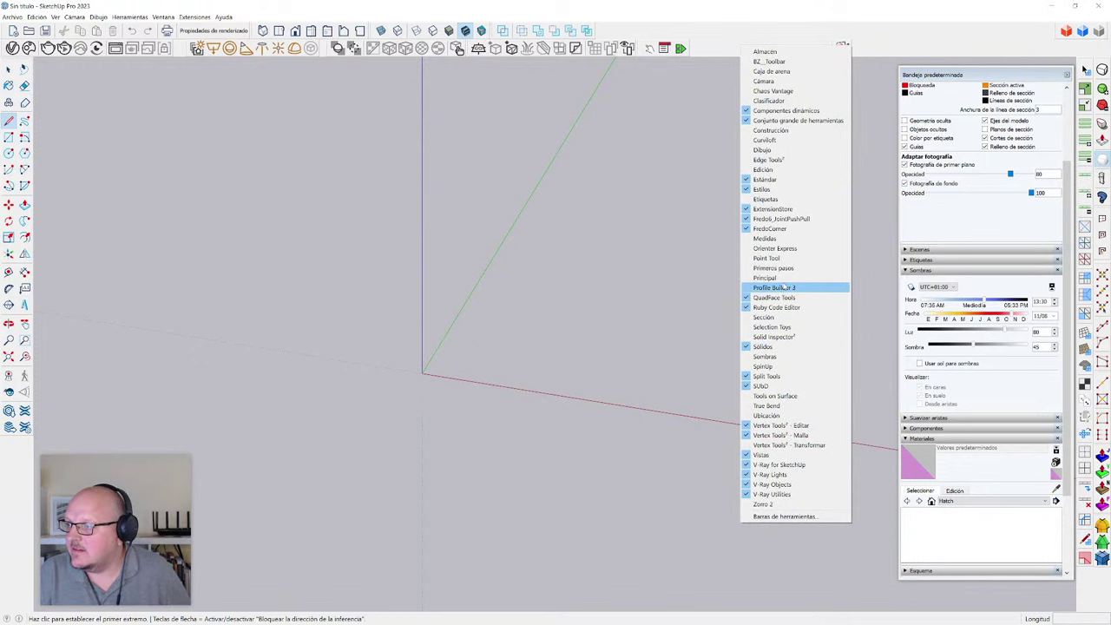
pyautogui.click(778, 248)
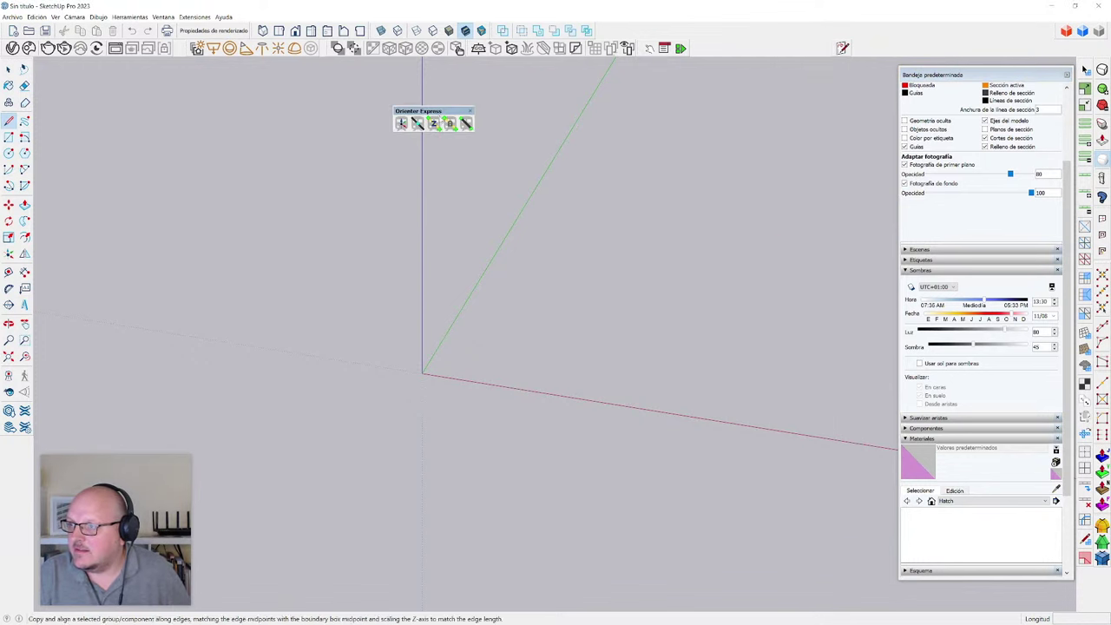
pyautogui.moveTo(439, 111); pyautogui.dragTo(491, 95)
# - Draw a vertical square face standing parallel to the red axis, near the origin
pyautogui.moveTo(519, 354); pyautogui.dragTo(494, 325, button='middle')
pyautogui.scroll(3, 493, 336)
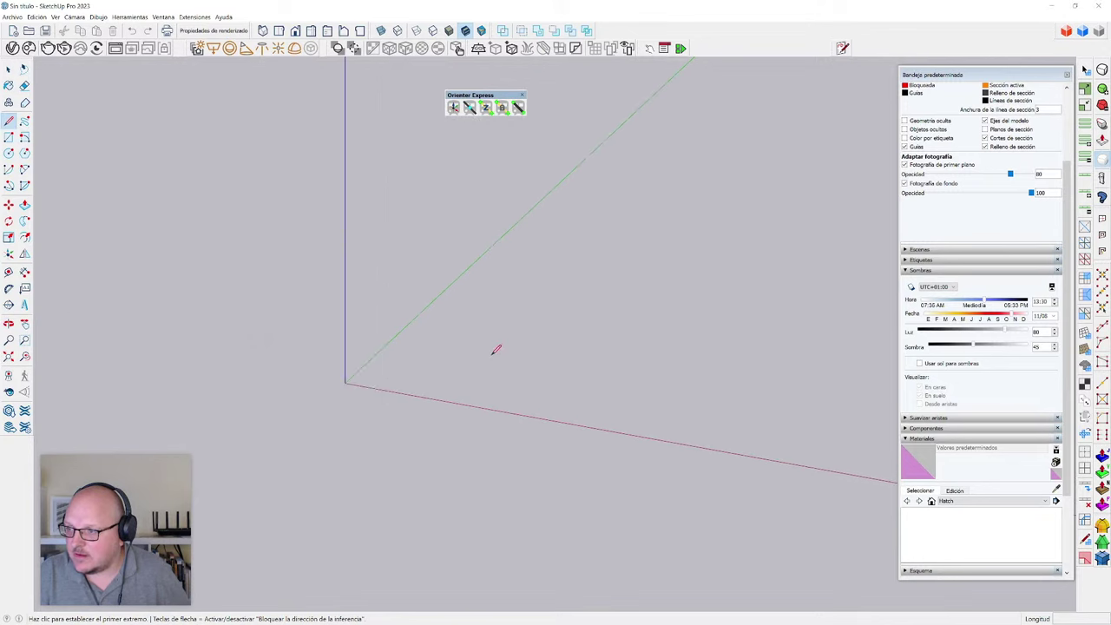
pyautogui.scroll(1, 493, 354)
pyautogui.press('r')
pyautogui.click(453, 363)
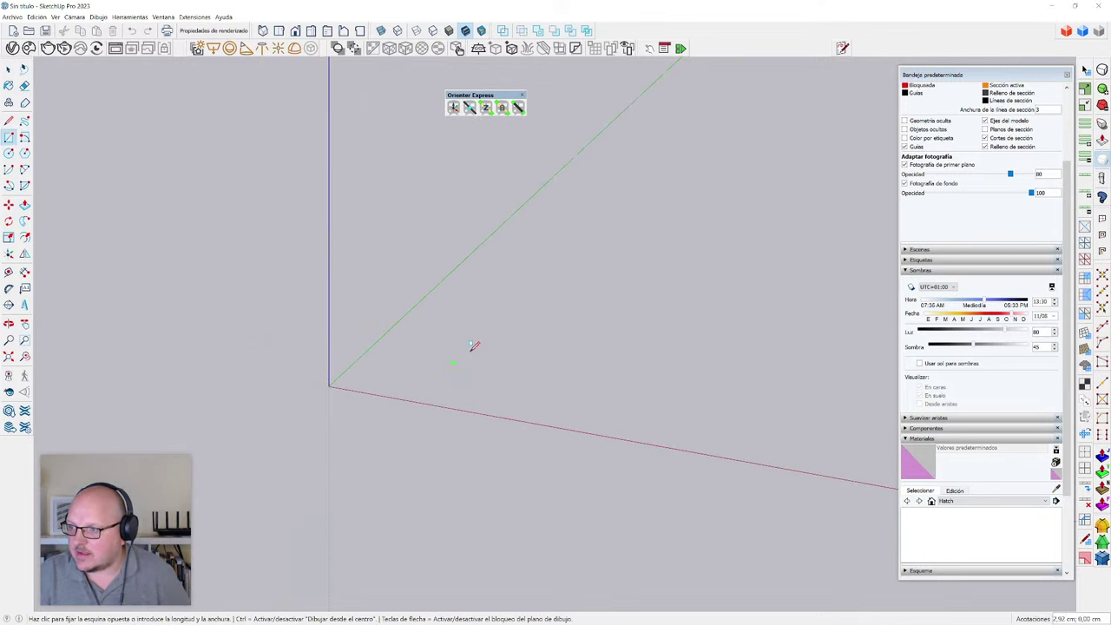
pyautogui.click(508, 315)
pyautogui.press('space')
pyautogui.moveTo(507, 315); pyautogui.dragTo(479, 342, button='middle')
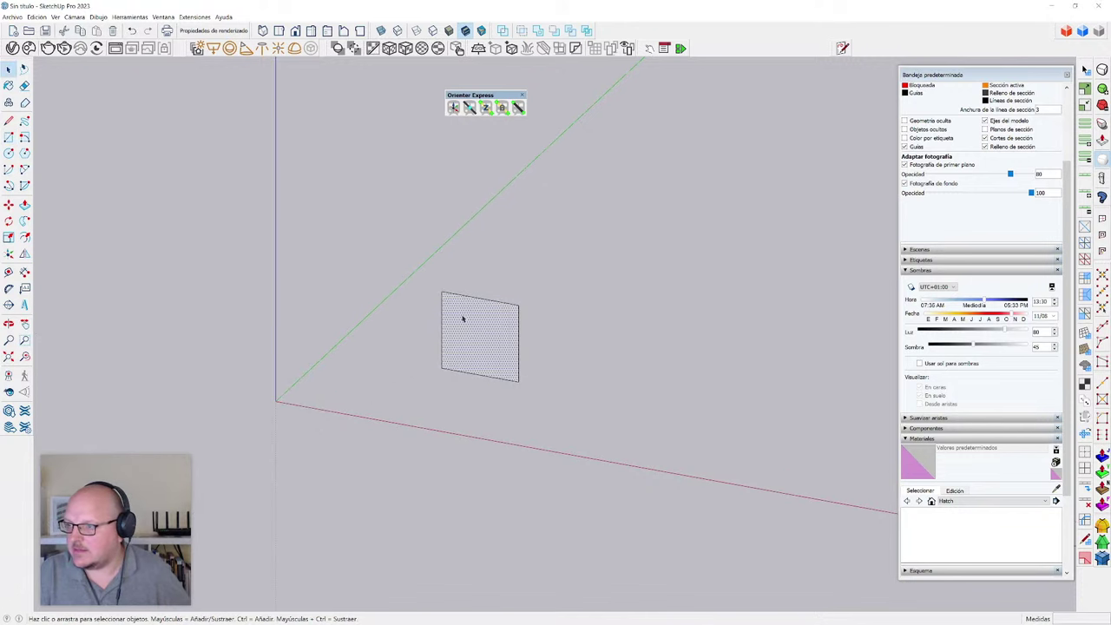
# - Rotate the square 45° about its lower corner nearest the origin so that it stands as a diamond
pyautogui.press('q')
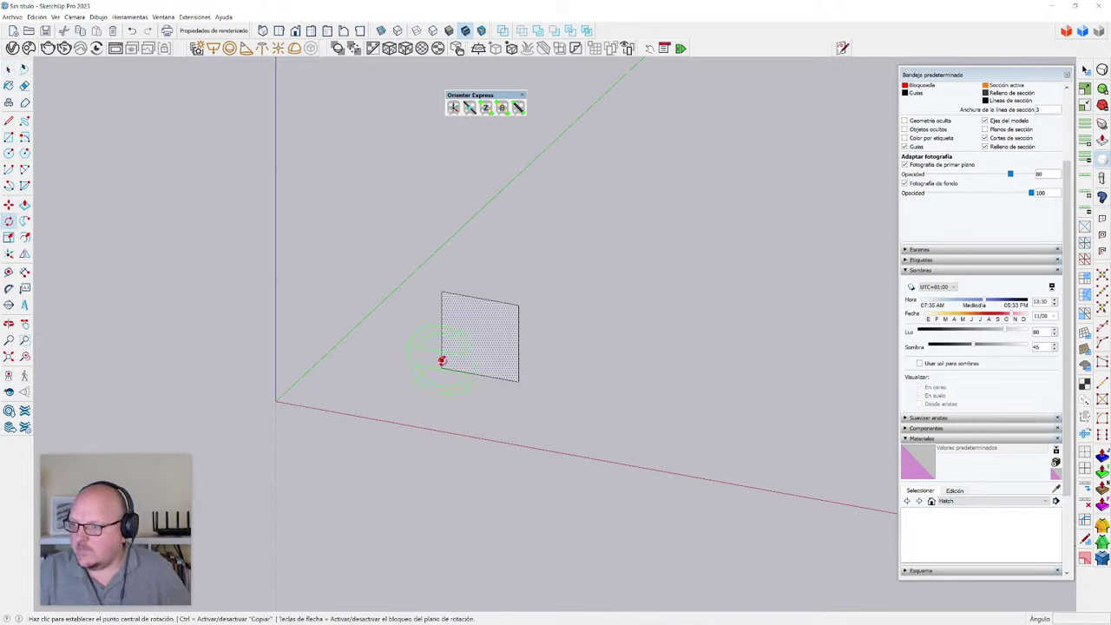
pyautogui.click(442, 339)
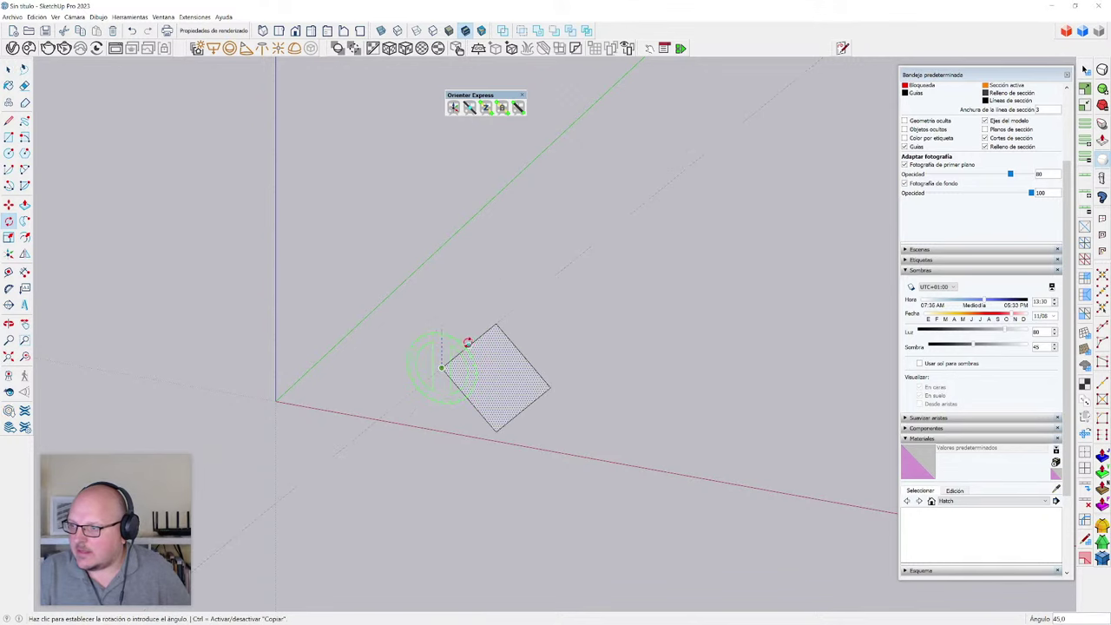
pyautogui.click(470, 344)
pyautogui.press('space')
# - Copy the diamond corner to corner along the red axis at 31.62 cm spacing, making nine copies in a row
pyautogui.scroll(-1, 373, 389)
pyautogui.moveTo(382, 389); pyautogui.dragTo(422, 387, button='middle')
pyautogui.press('m')
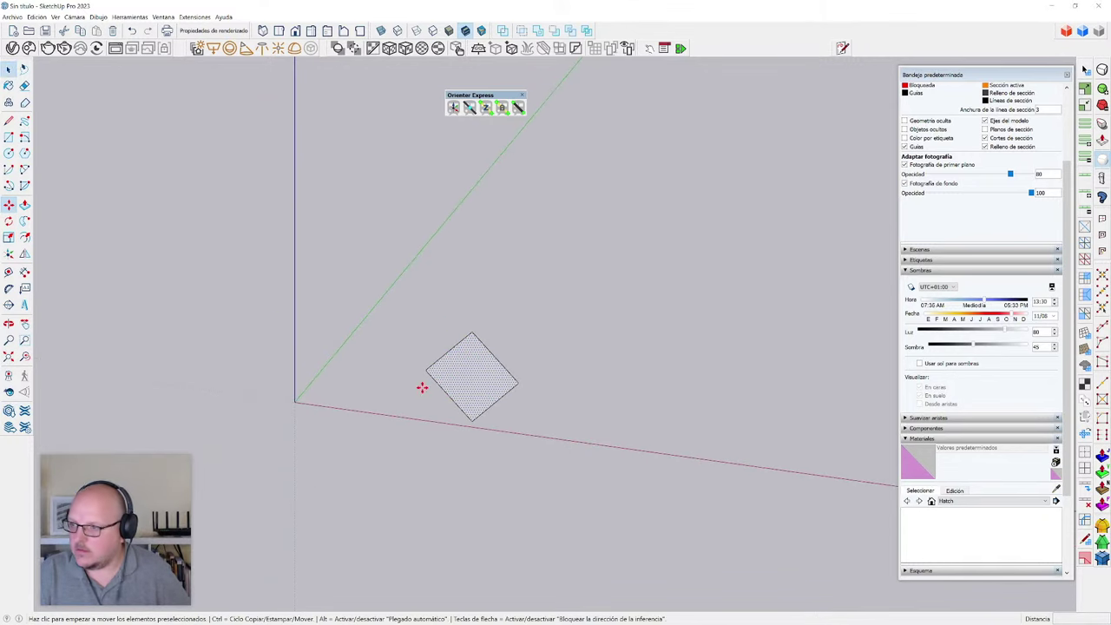
pyautogui.click(426, 371)
pyautogui.press('ctrl')
pyautogui.click(515, 385)
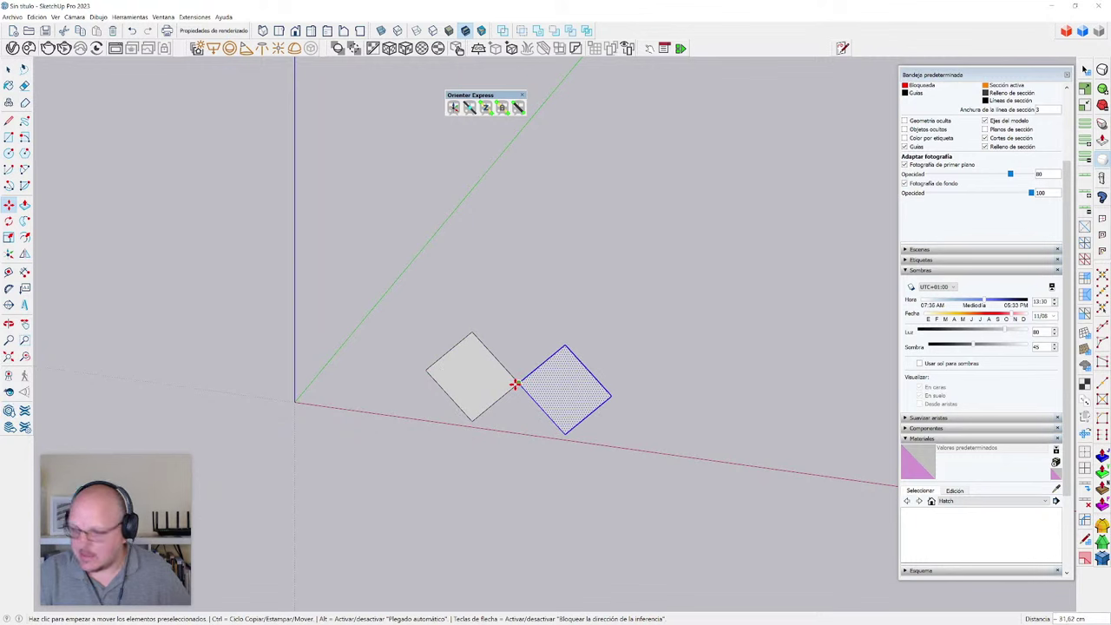
pyautogui.write('x9')
pyautogui.press('Return')
pyautogui.press('space')
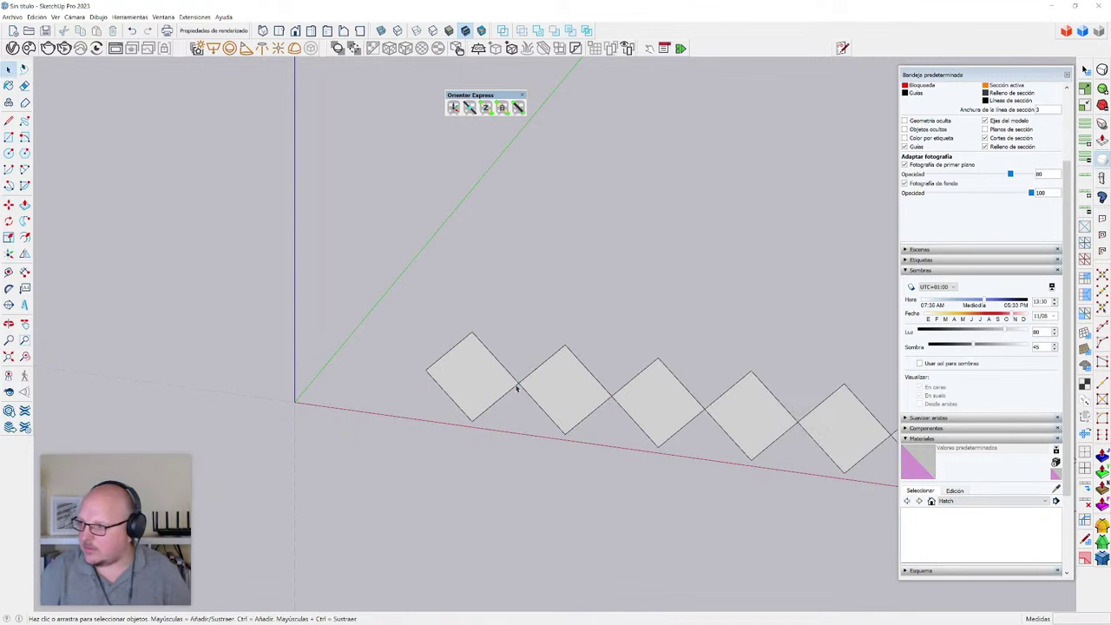
# - Copy the whole row of diamonds upward by 31.62 cm, making three stacked copies that form a lattice
pyautogui.scroll(-4, 432, 408)
pyautogui.moveTo(322, 325); pyautogui.dragTo(627, 484)
pyautogui.scroll(3, 425, 427)
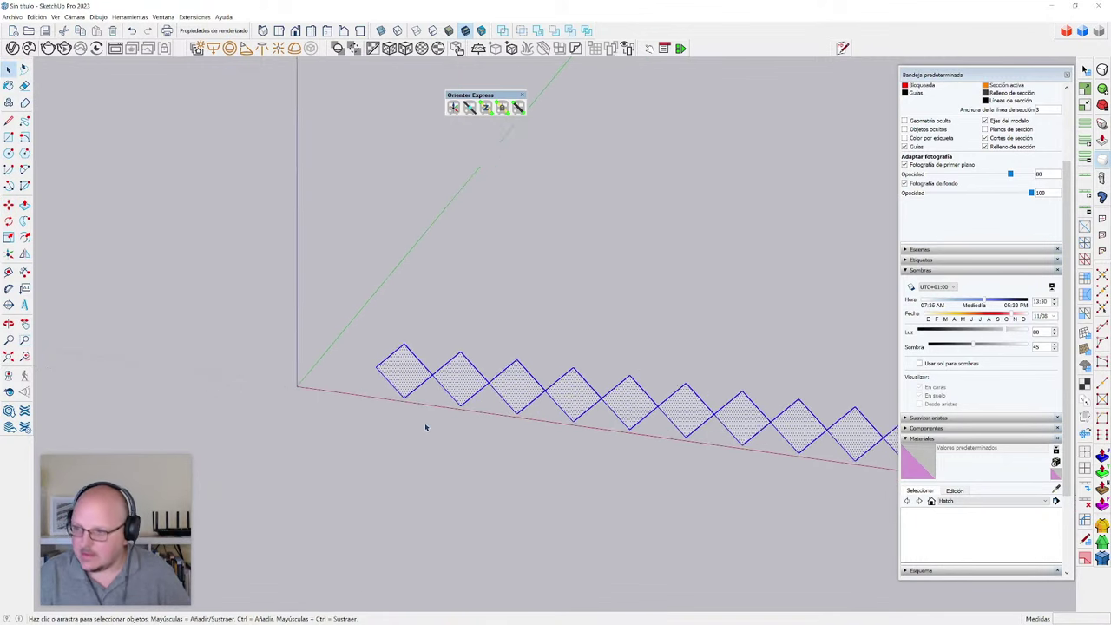
pyautogui.press('m')
pyautogui.press('ctrl')
pyautogui.click(402, 394)
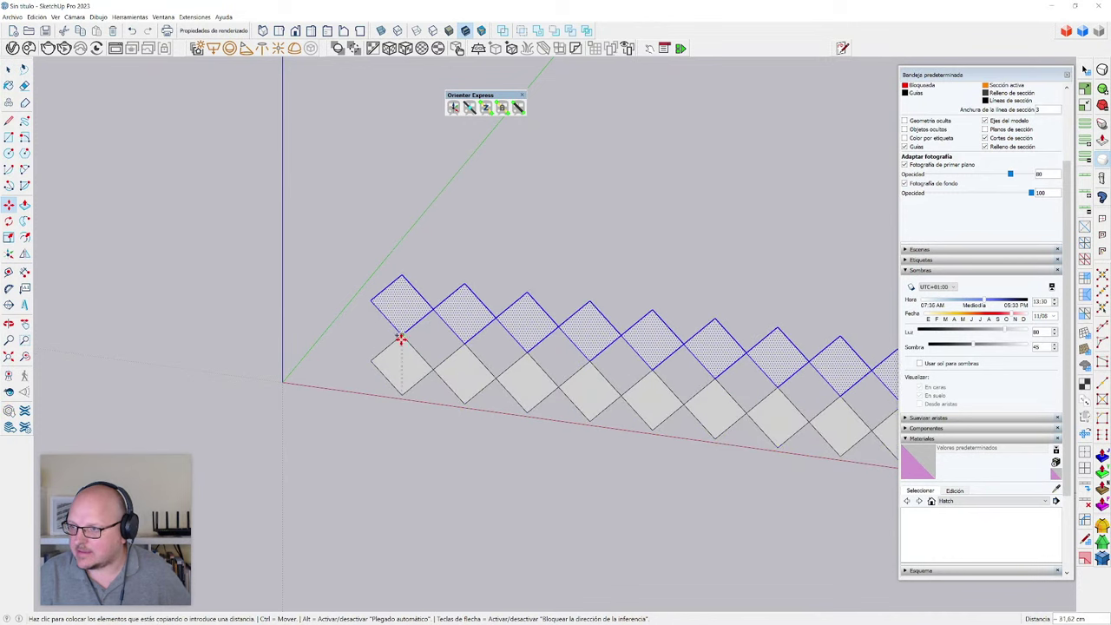
pyautogui.click(402, 339)
pyautogui.write('3x')
pyautogui.press('Return')
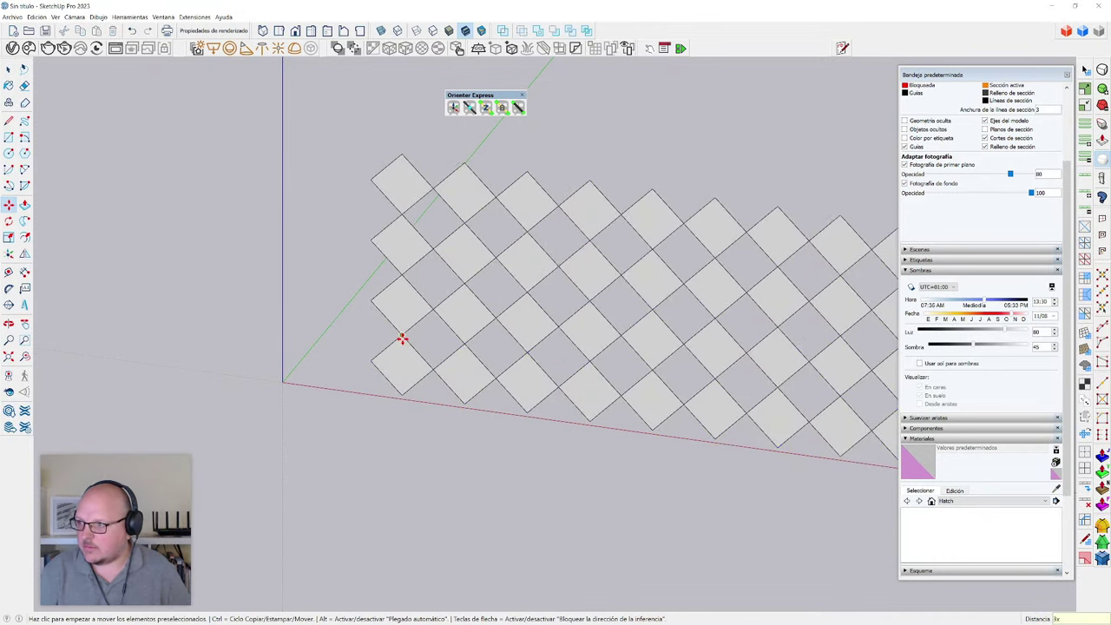
pyautogui.press('o')
pyautogui.moveTo(405, 344); pyautogui.dragTo(459, 348)
pyautogui.press('space')
pyautogui.hotkey('ctrl', 'a')
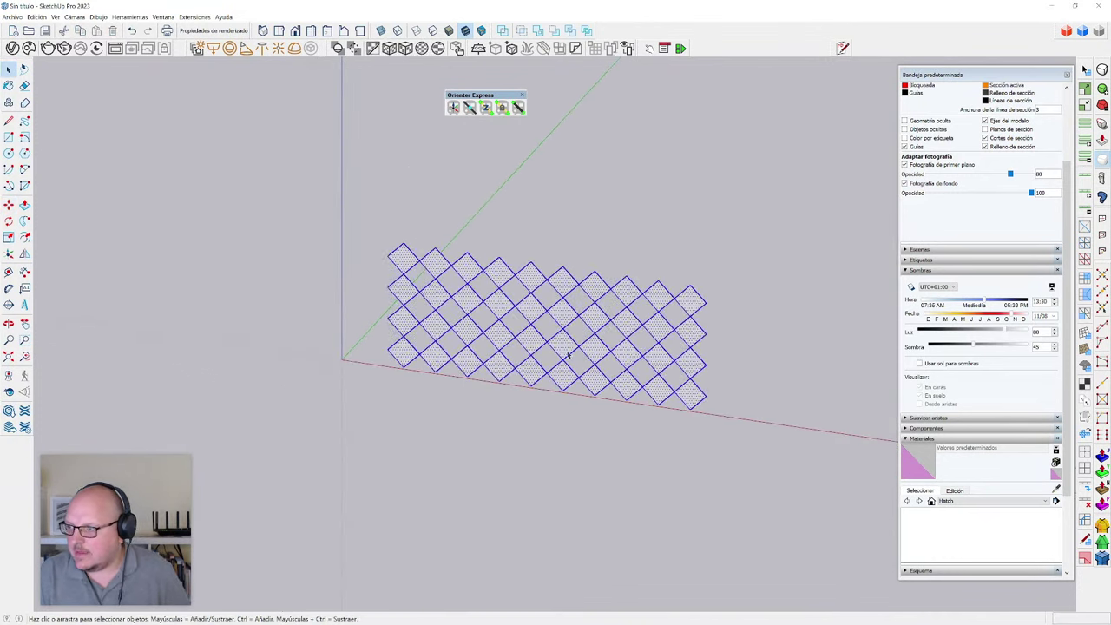
pyautogui.scroll(3, 429, 286)
pyautogui.rightClick(439, 293)
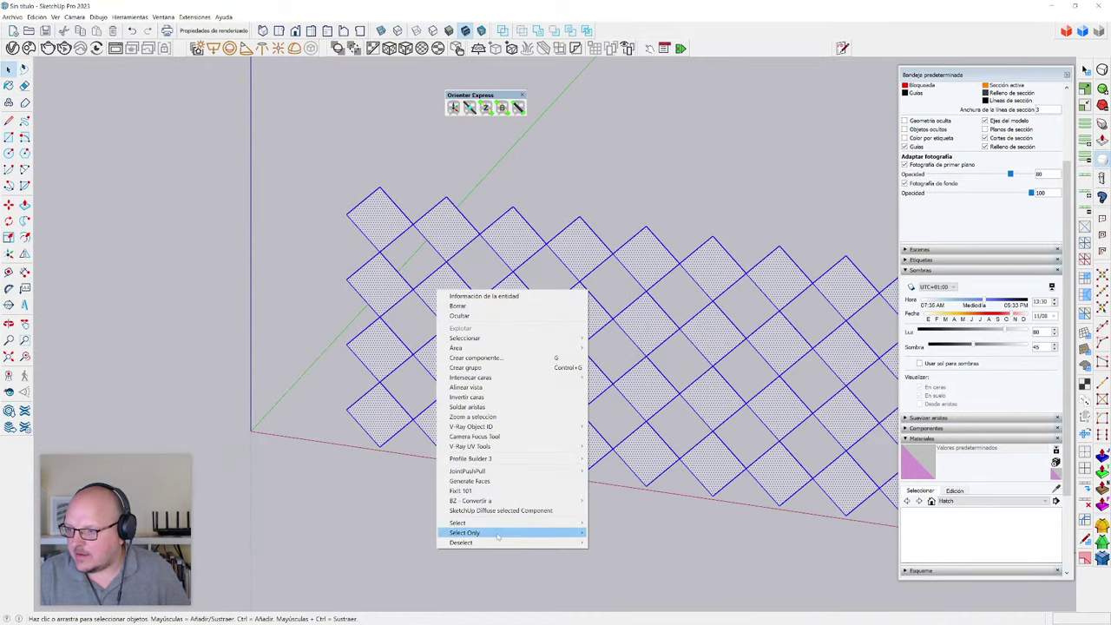
pyautogui.moveTo(498, 535)
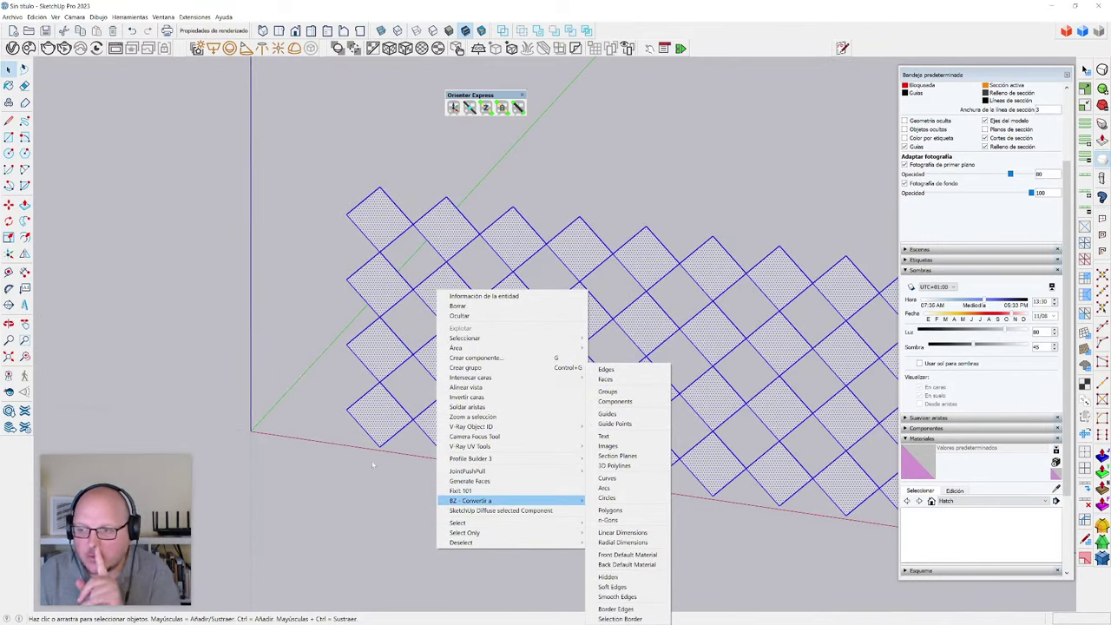
pyautogui.click(375, 424)
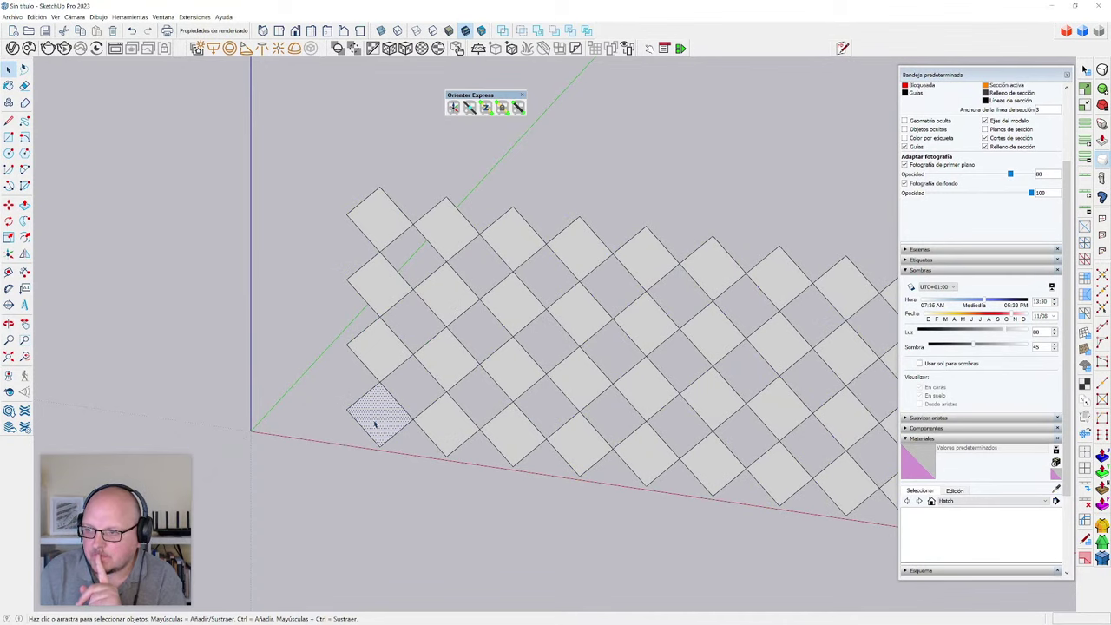
pyautogui.scroll(-1, 375, 424)
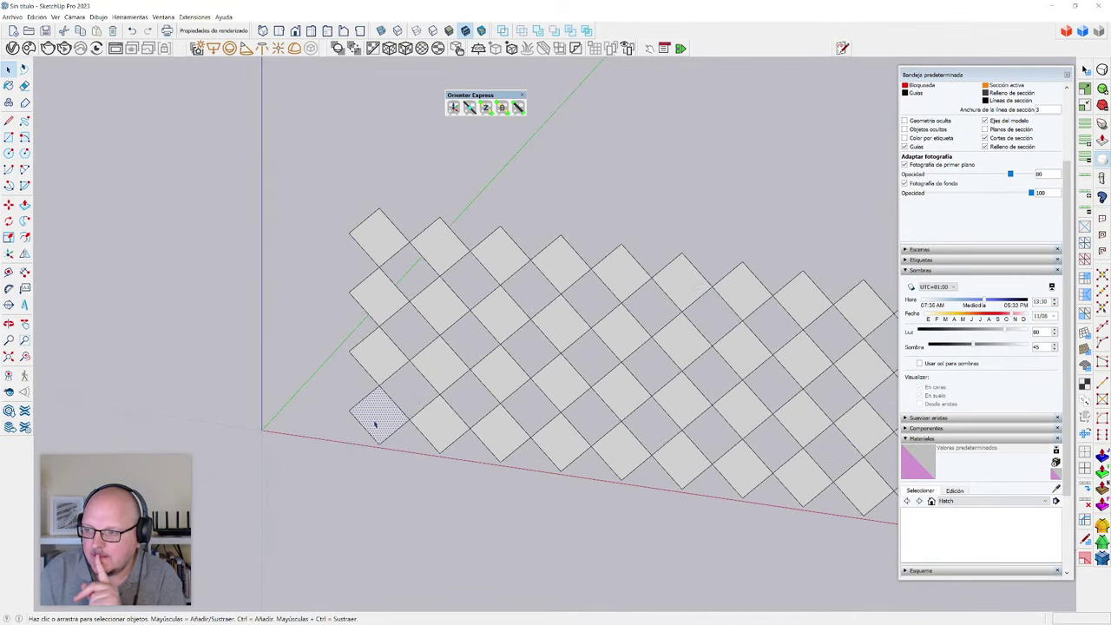
pyautogui.scroll(-2, 375, 424)
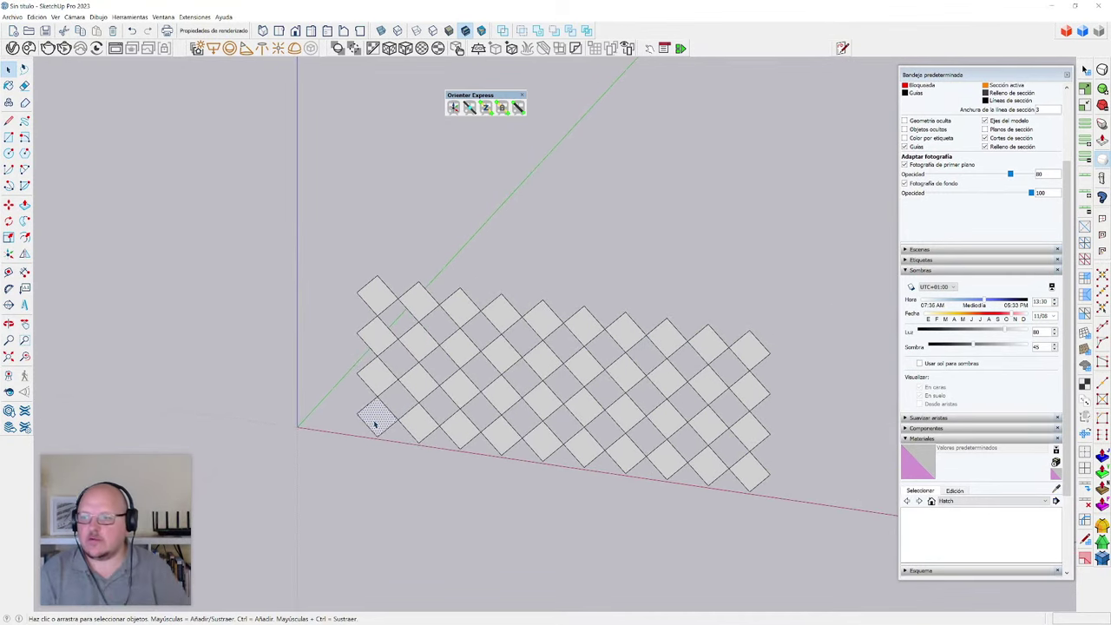
pyautogui.click(370, 469)
# - Draw a circle of about 0.3 cm radius on the ground near the origin and extrude it upward about 9.7 cm into a thin rod
pyautogui.moveTo(370, 469); pyautogui.dragTo(360, 474, button='middle')
pyautogui.scroll(3, 307, 397)
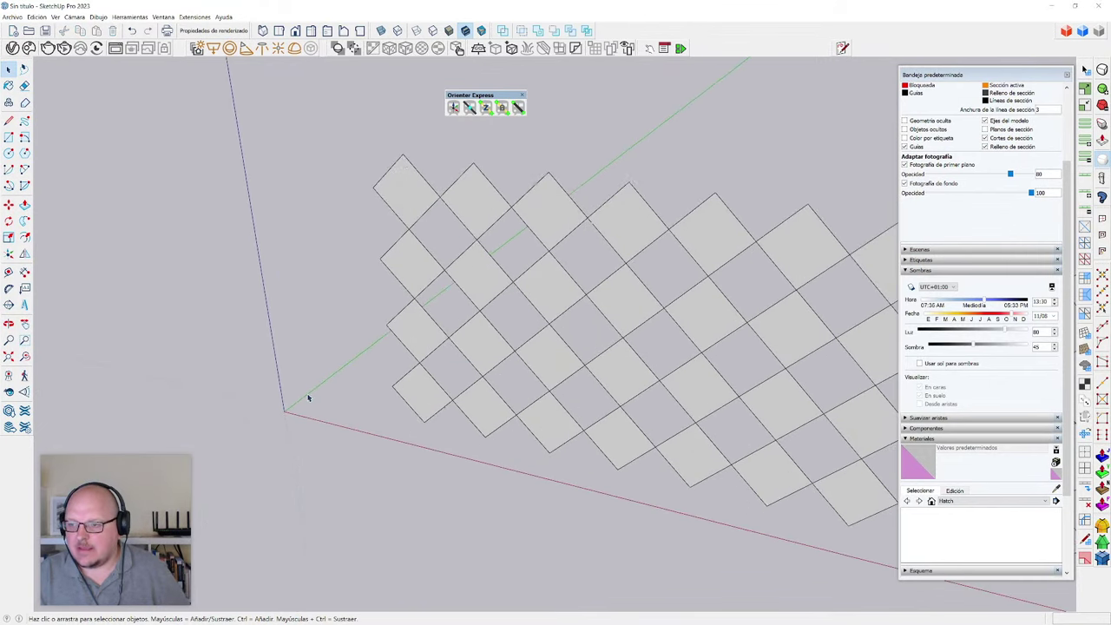
pyautogui.press('c')
pyautogui.click(278, 453)
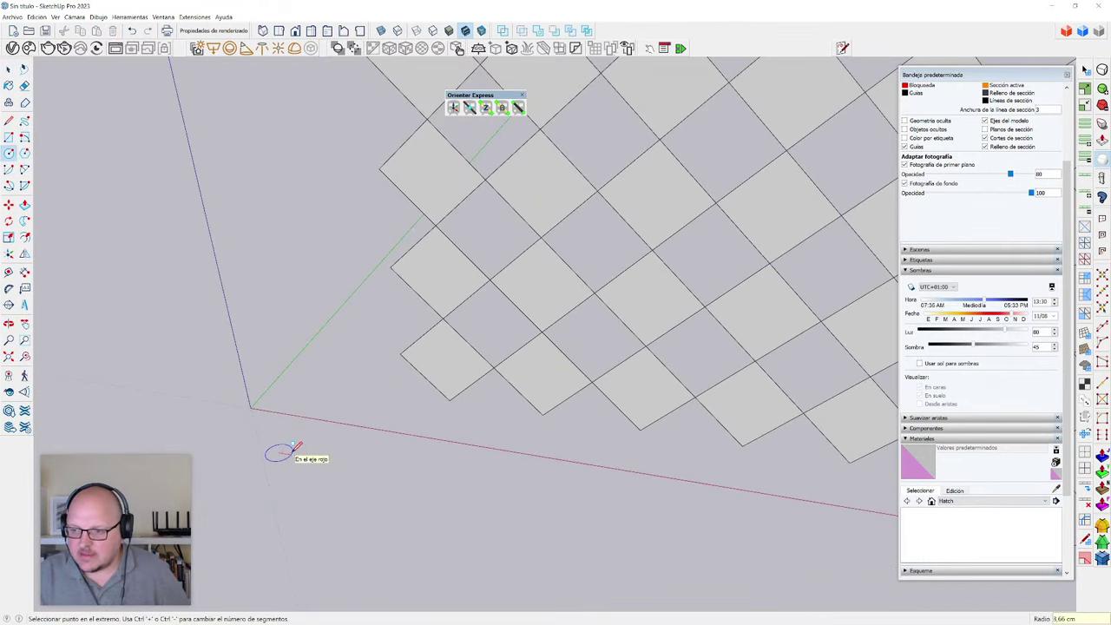
pyautogui.scroll(1, 292, 450)
pyautogui.scroll(3, 279, 450)
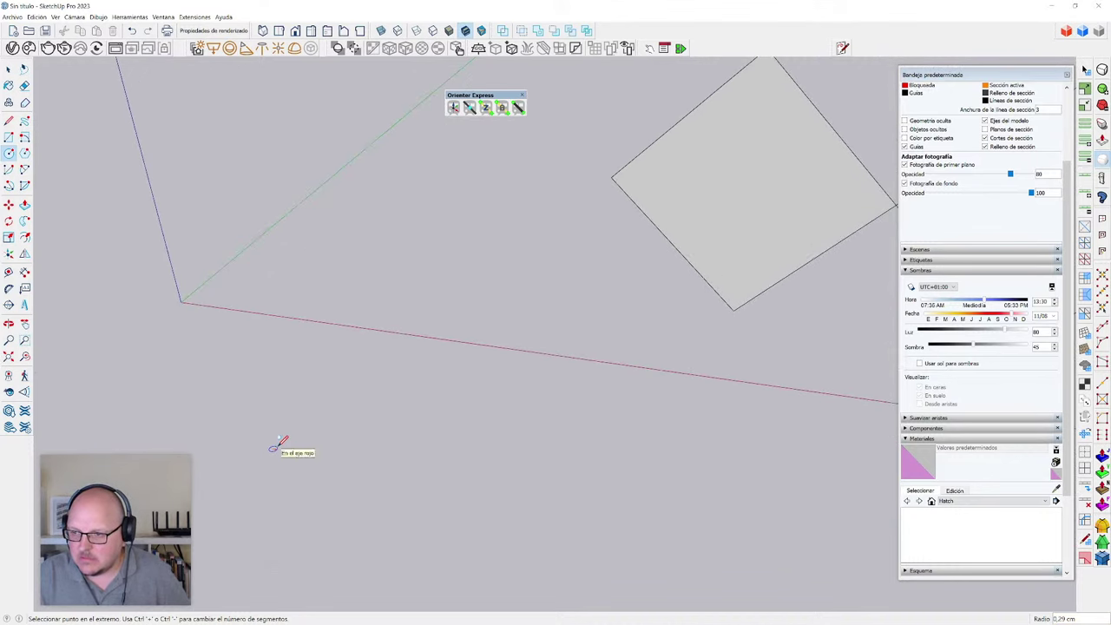
pyautogui.press('Escape')
pyautogui.scroll(-1, 276, 444)
pyautogui.scroll(-2, 276, 445)
pyautogui.press('space')
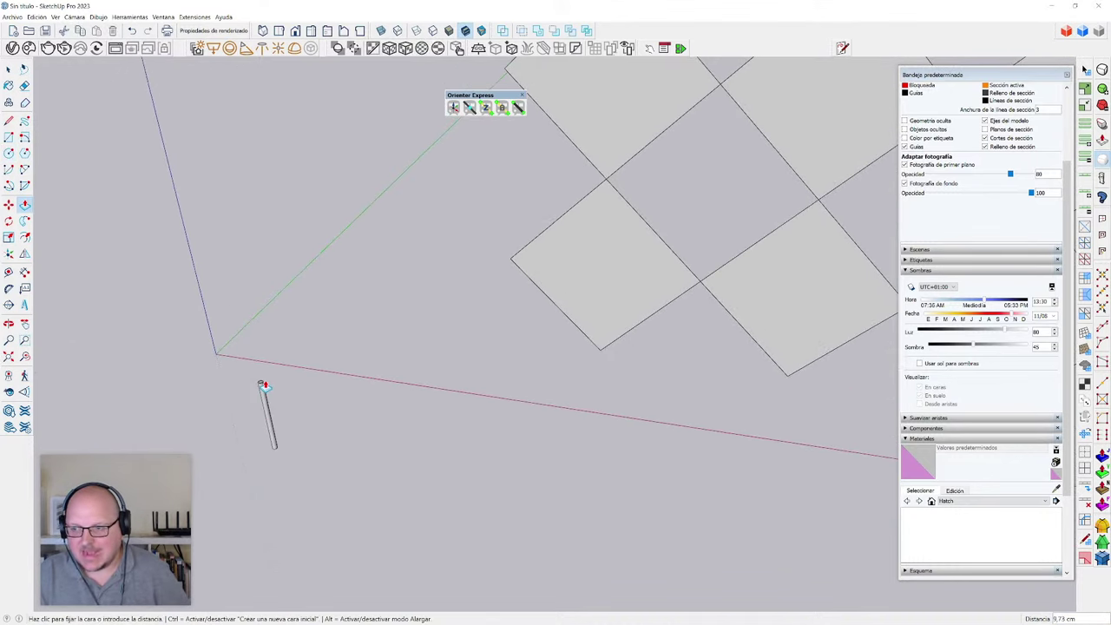
# - Make the whole thin rod a component named "hilo"
pyautogui.tripleClick(267, 409)
pyautogui.write('g')
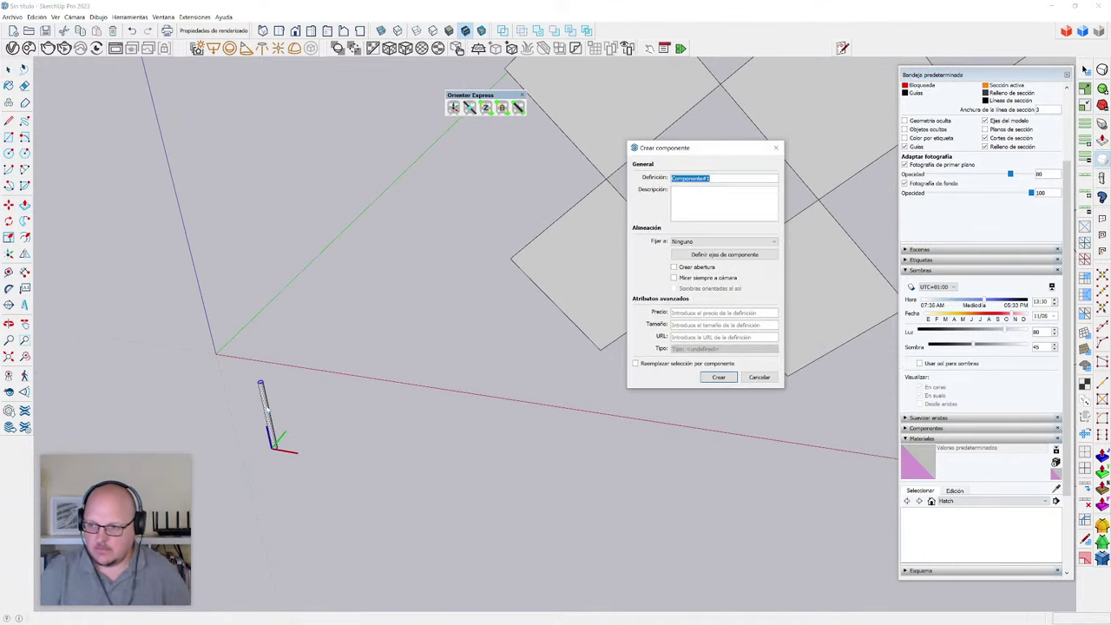
pyautogui.write('hilo')
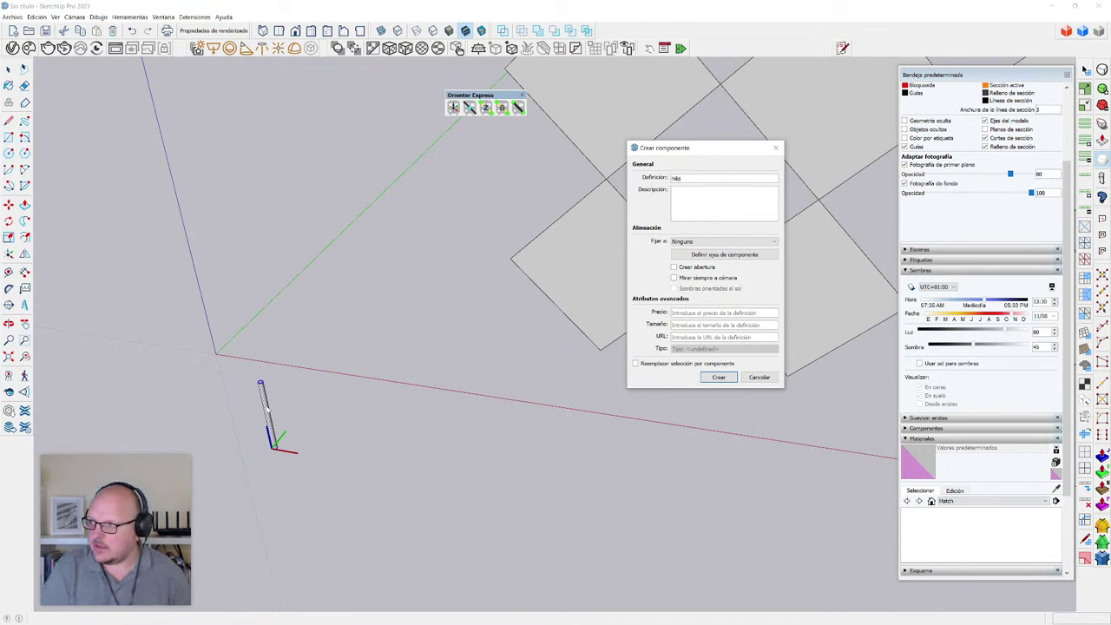
pyautogui.press('Return')
# - Draw an upright circle beside the rod, facing the green axis, and extrude it about 1.9 cm into a short horizontal cylinder
pyautogui.press('c')
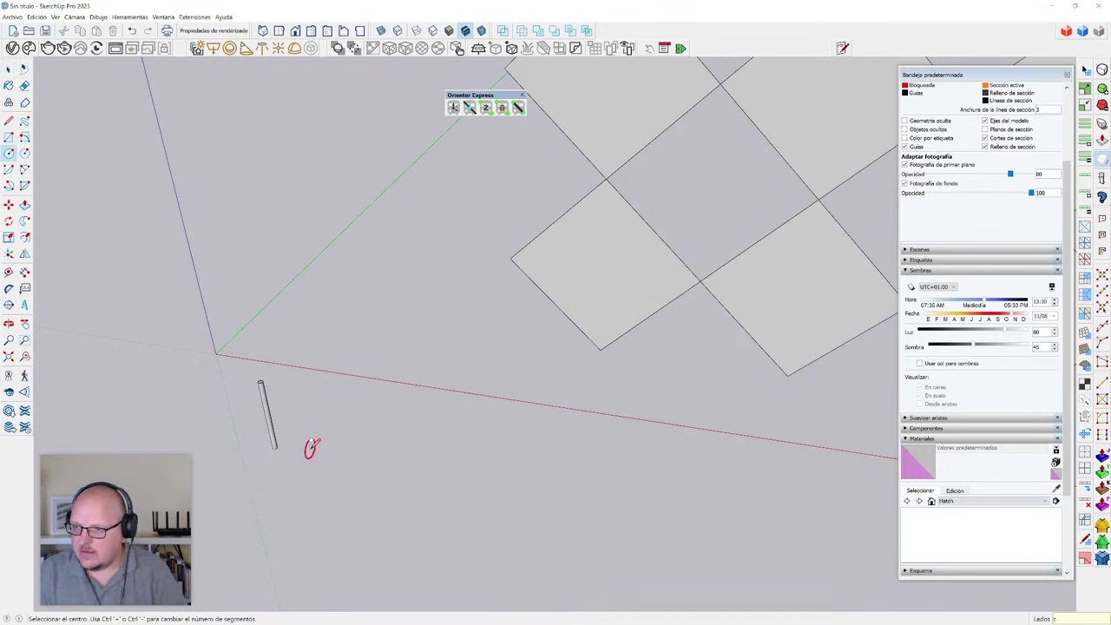
pyautogui.click(314, 447)
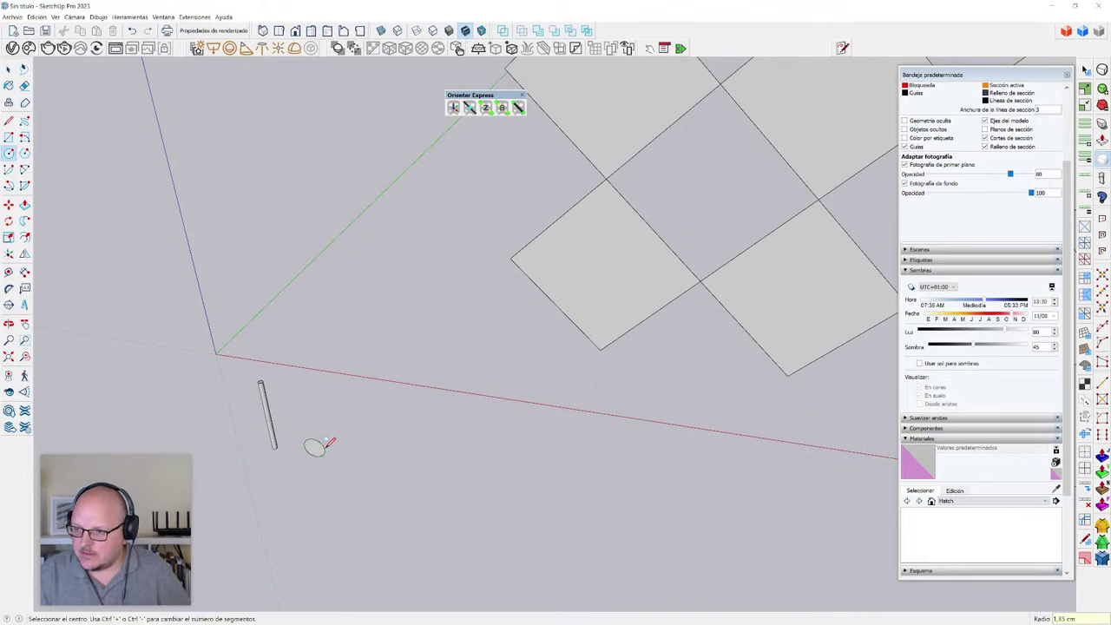
pyautogui.click(327, 444)
pyautogui.press('p')
pyautogui.click(310, 448)
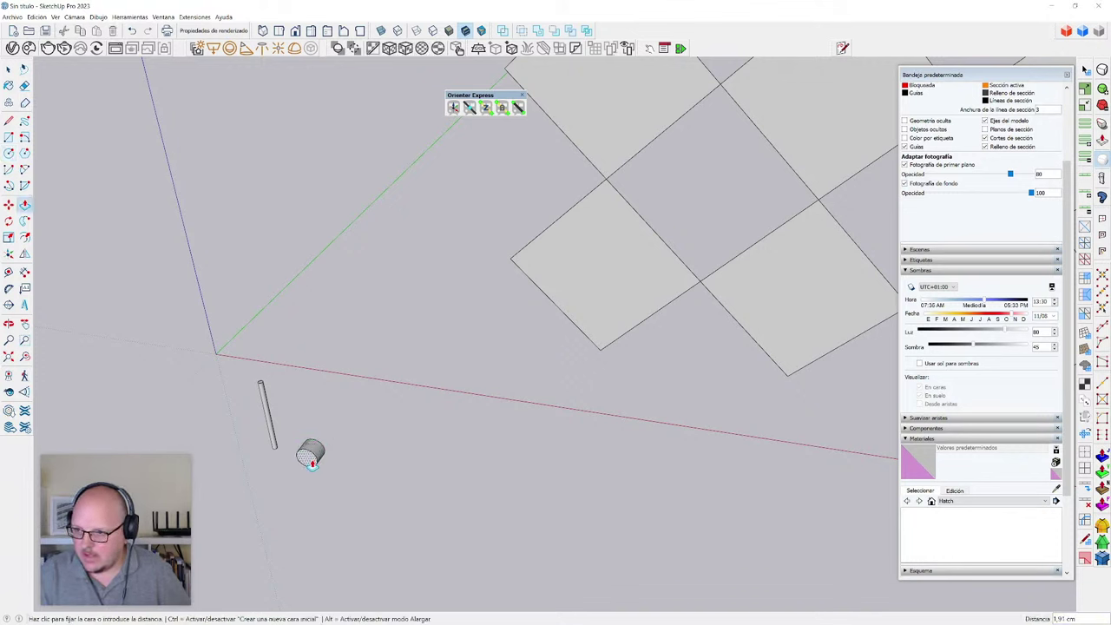
pyautogui.click(314, 458)
pyautogui.press('space')
# - Select the whole short cylinder and scale it down uniformly from one corner
pyautogui.tripleClick(316, 450)
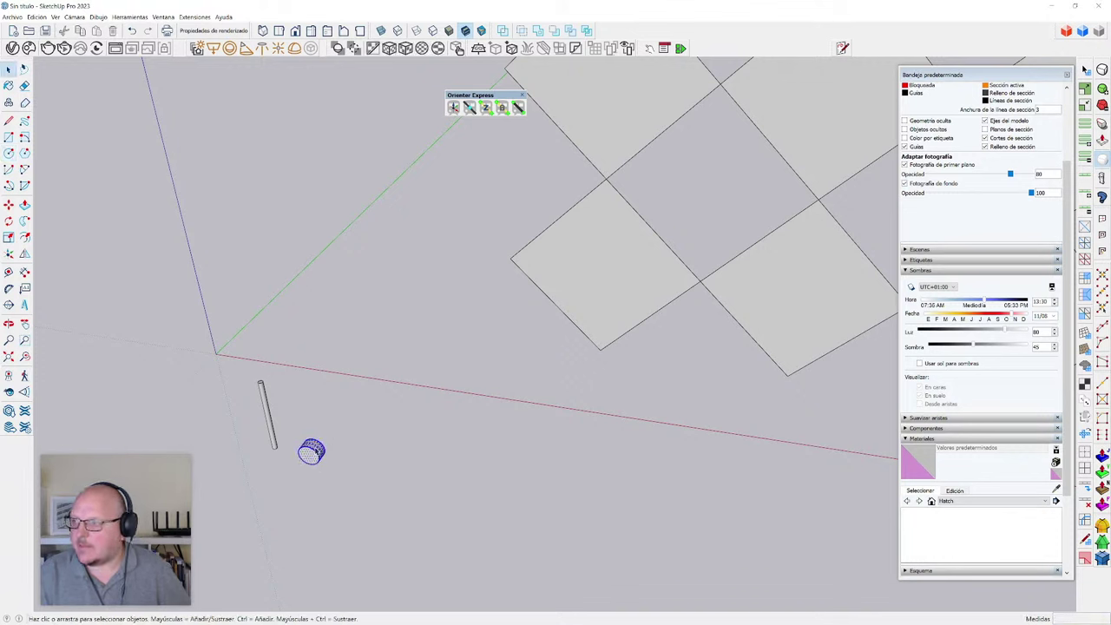
pyautogui.press('s')
pyautogui.scroll(5, 311, 451)
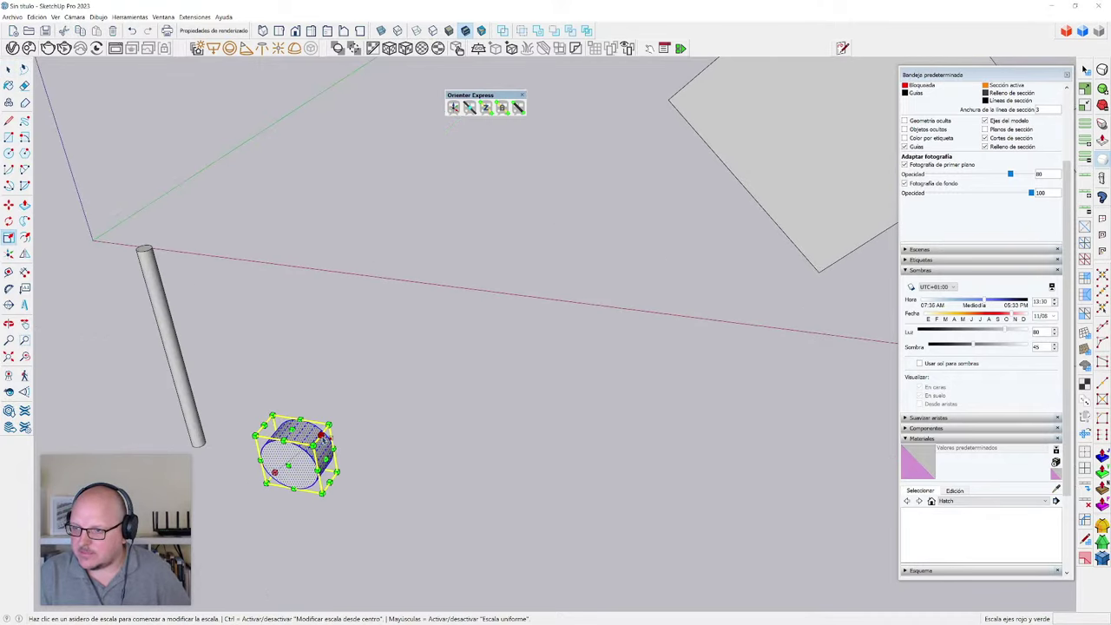
pyautogui.click(315, 445)
pyautogui.press('space')
pyautogui.press('s')
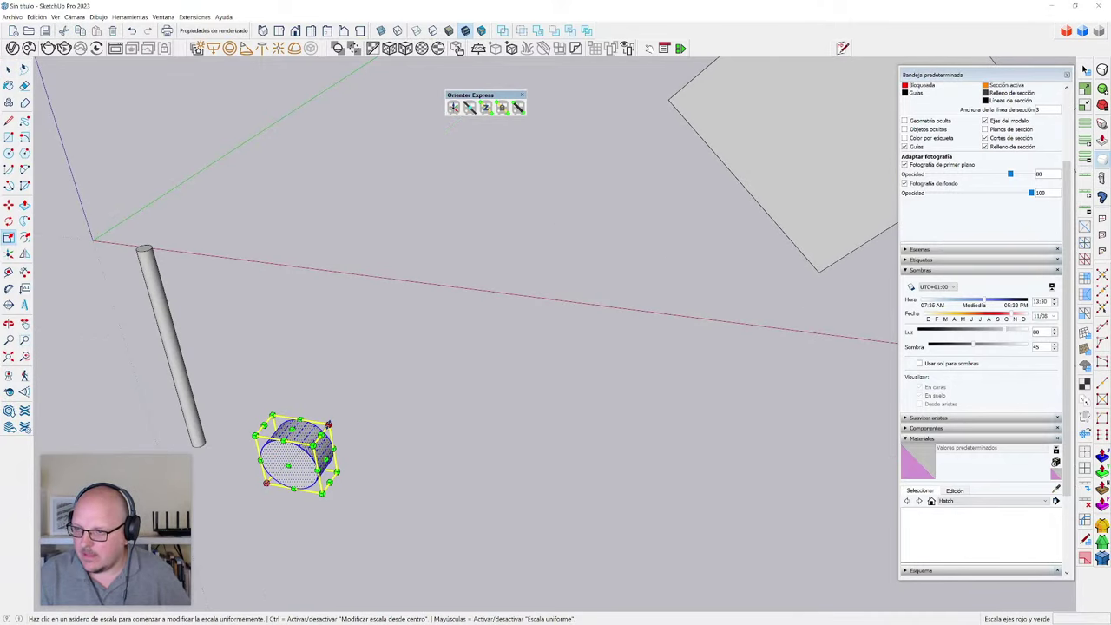
pyautogui.click(330, 424)
pyautogui.click(312, 441)
pyautogui.scroll(-3, 309, 456)
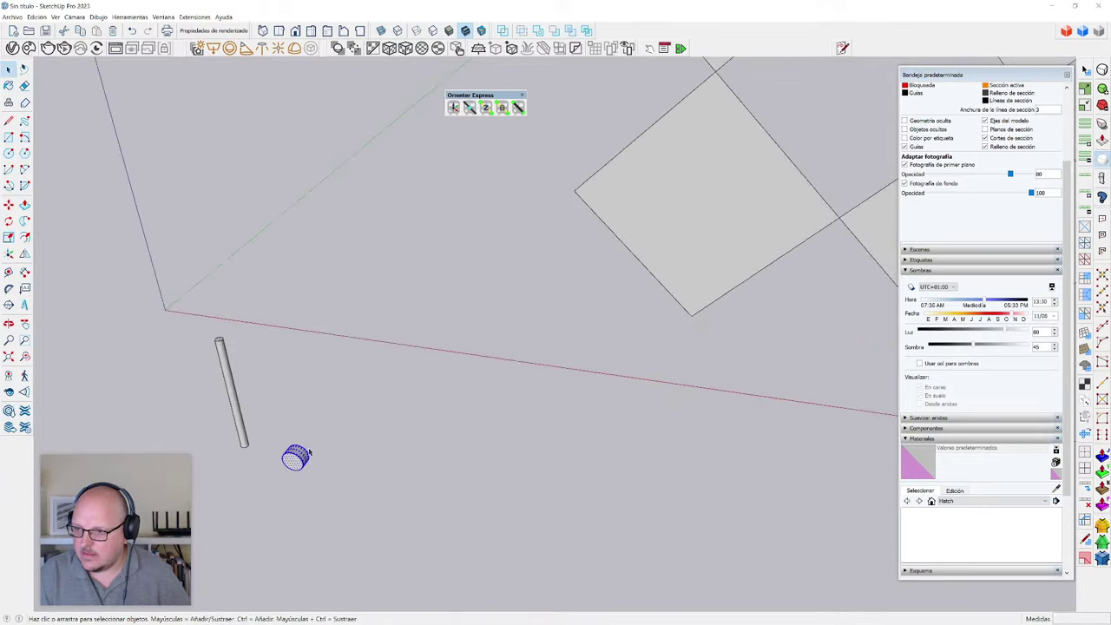
# - Make the short cylinder a component named "Fijacion", replacing the selected geometry with it
pyautogui.press('g')
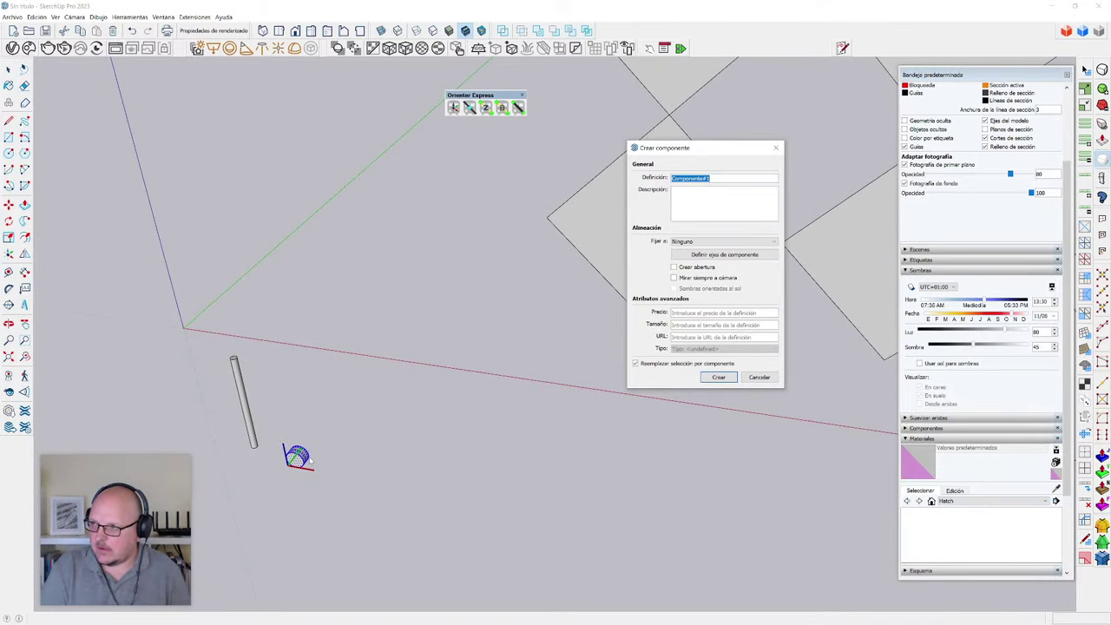
pyautogui.write('ci')
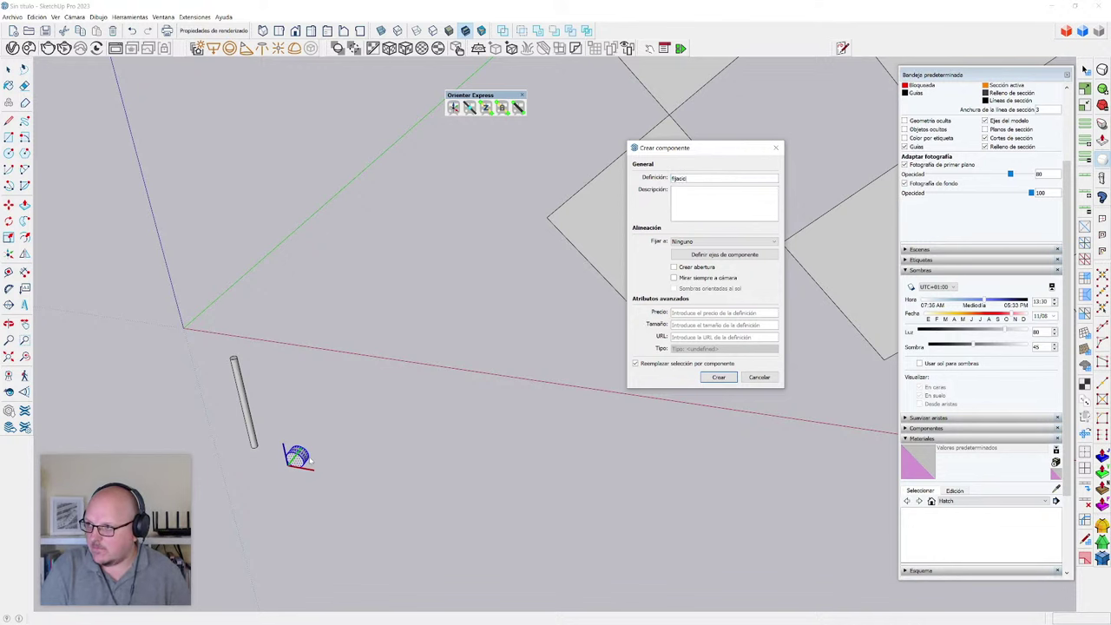
pyautogui.press('Return')
# - Set the Fijacion component's origin to Center on the X, Y and Z axes with Axes Tools, inspecting its axes before and after
pyautogui.scroll(3, 305, 457)
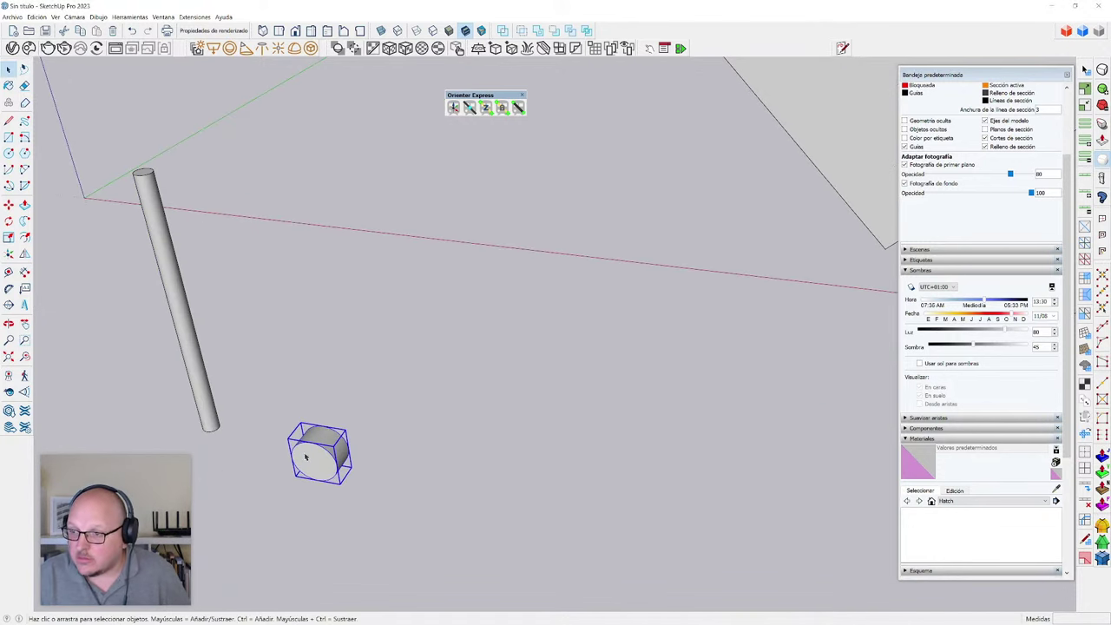
pyautogui.doubleClick(314, 450)
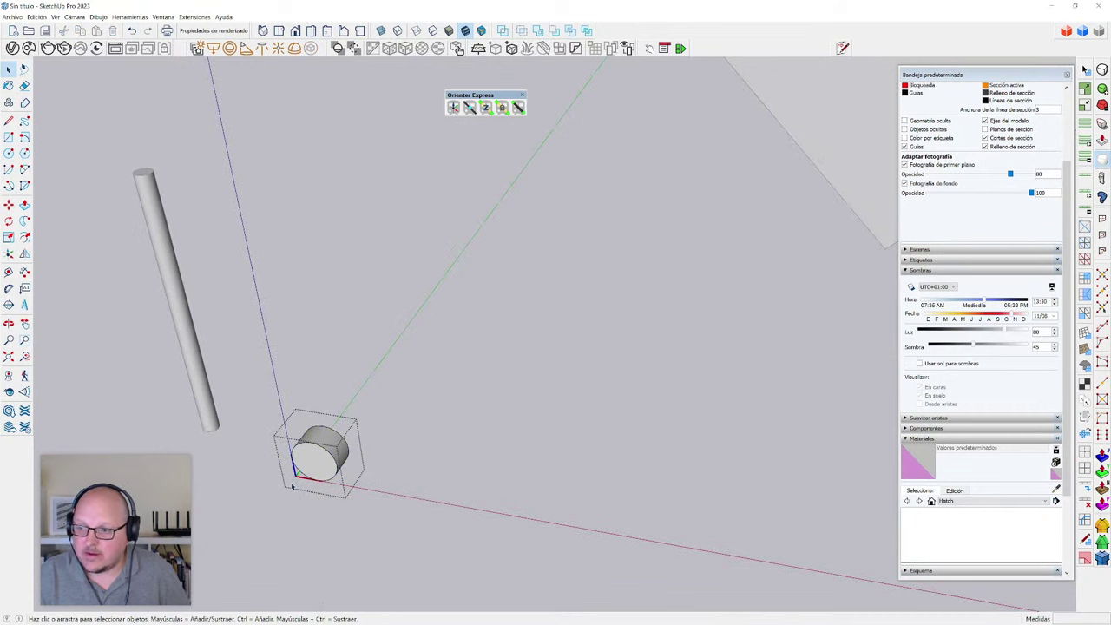
pyautogui.press('Escape')
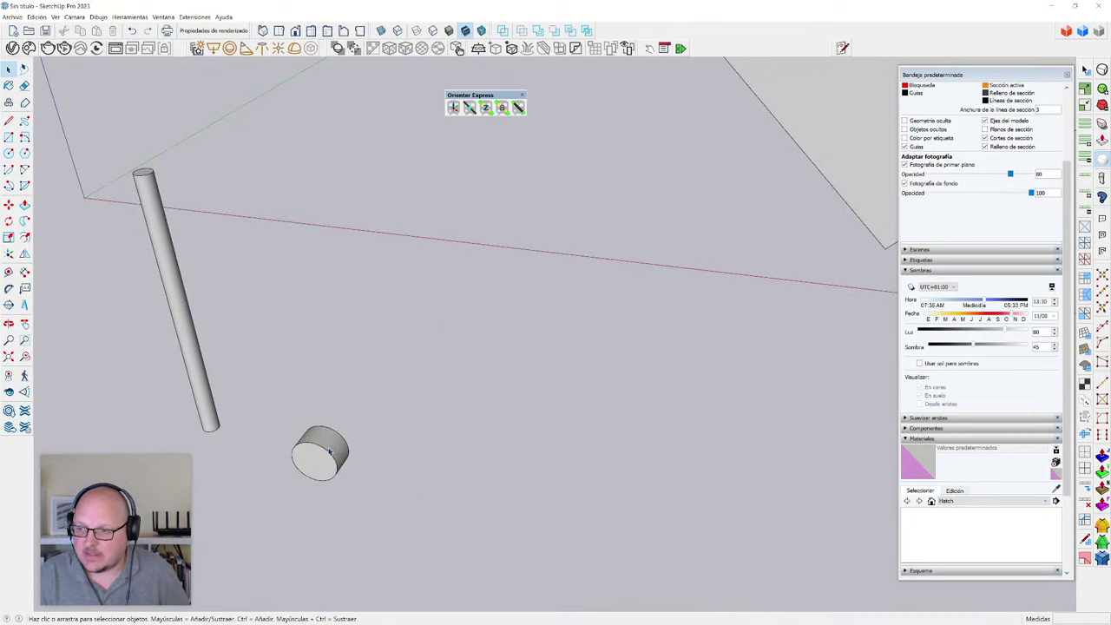
pyautogui.click(317, 434)
pyautogui.click(194, 17)
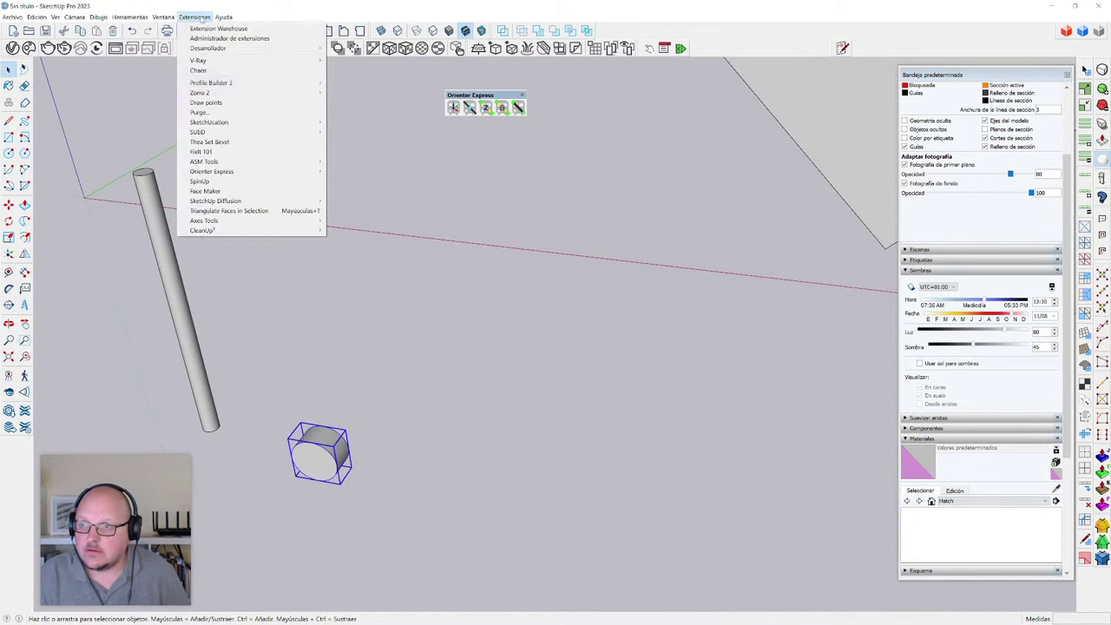
pyautogui.moveTo(208, 221)
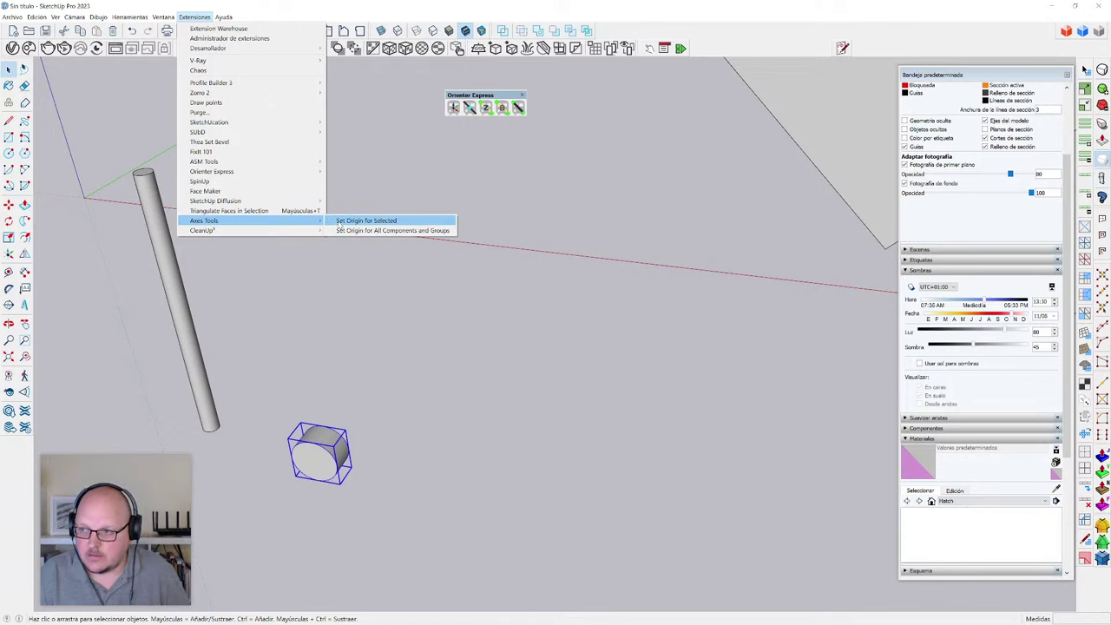
pyautogui.click(365, 220)
pyautogui.click(552, 325)
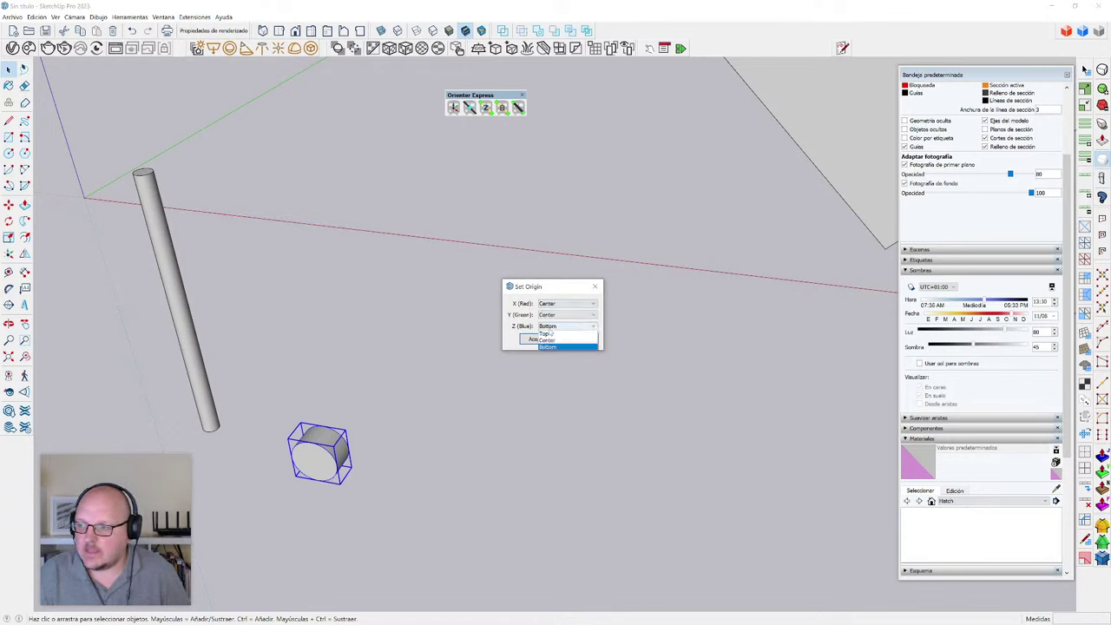
pyautogui.click(554, 339)
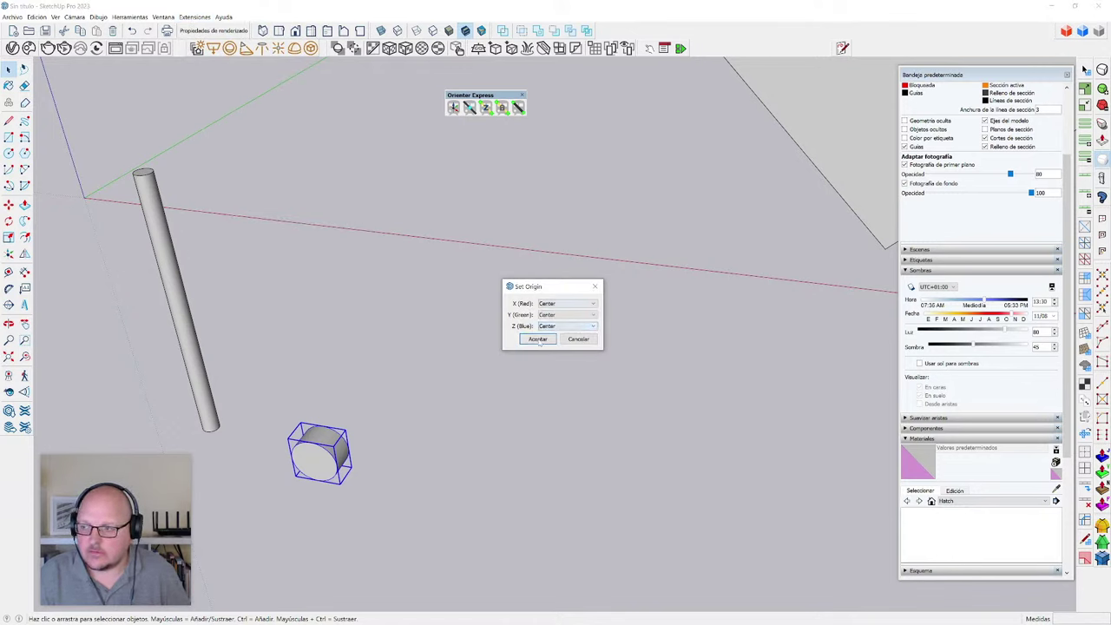
pyautogui.click(539, 339)
pyautogui.doubleClick(341, 454)
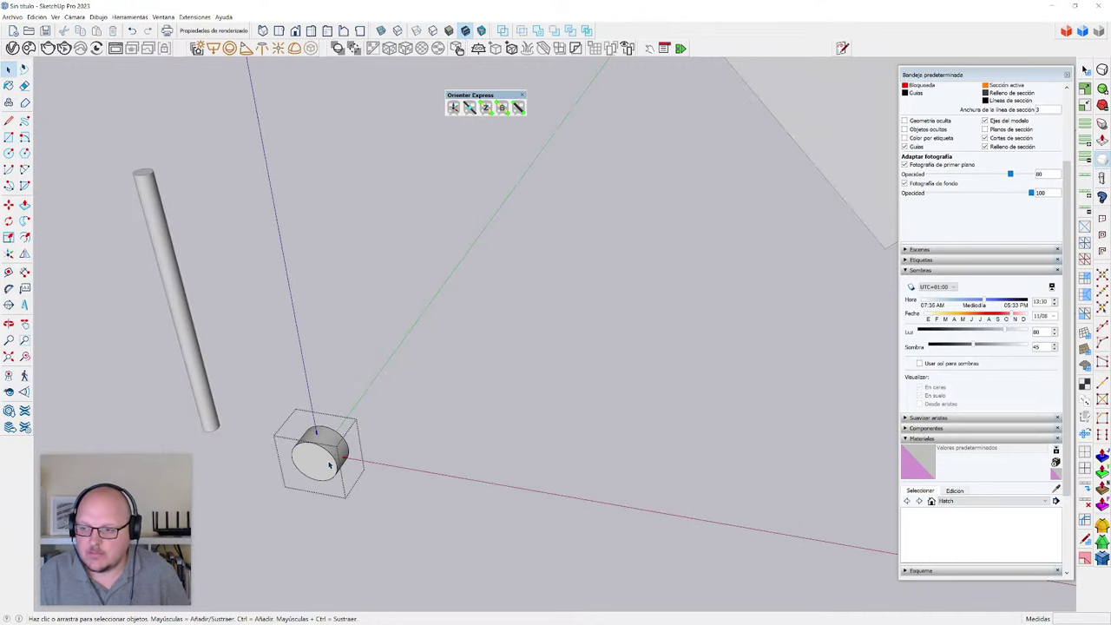
# - Select the Fijacion component near the origin and collapse the materials settings to view its entity information
pyautogui.scroll(-10, 299, 388)
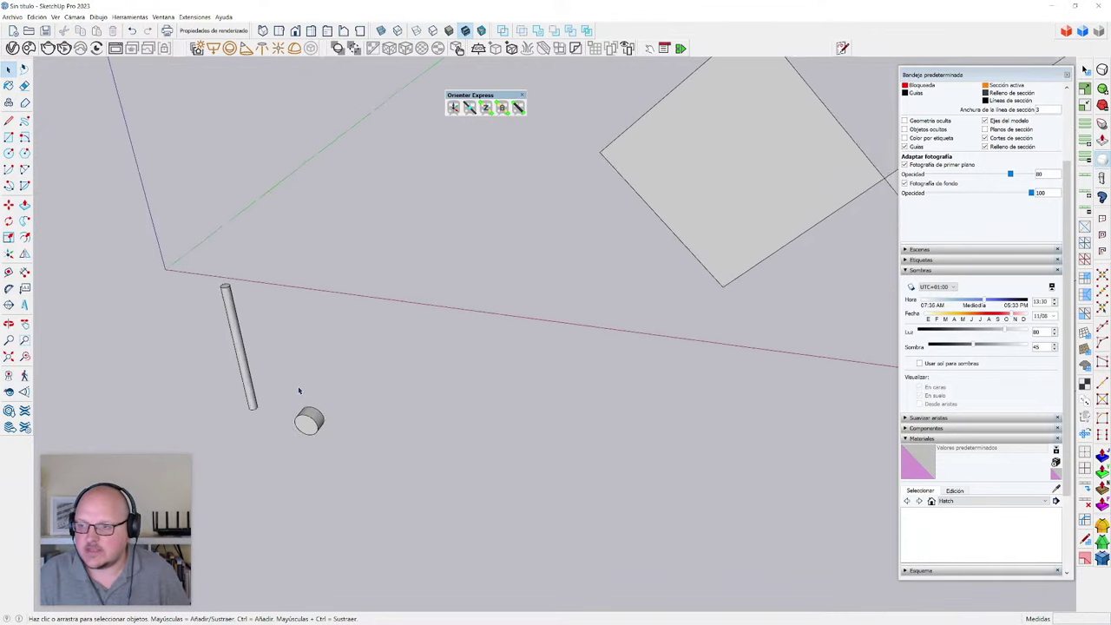
pyautogui.scroll(-5, 298, 389)
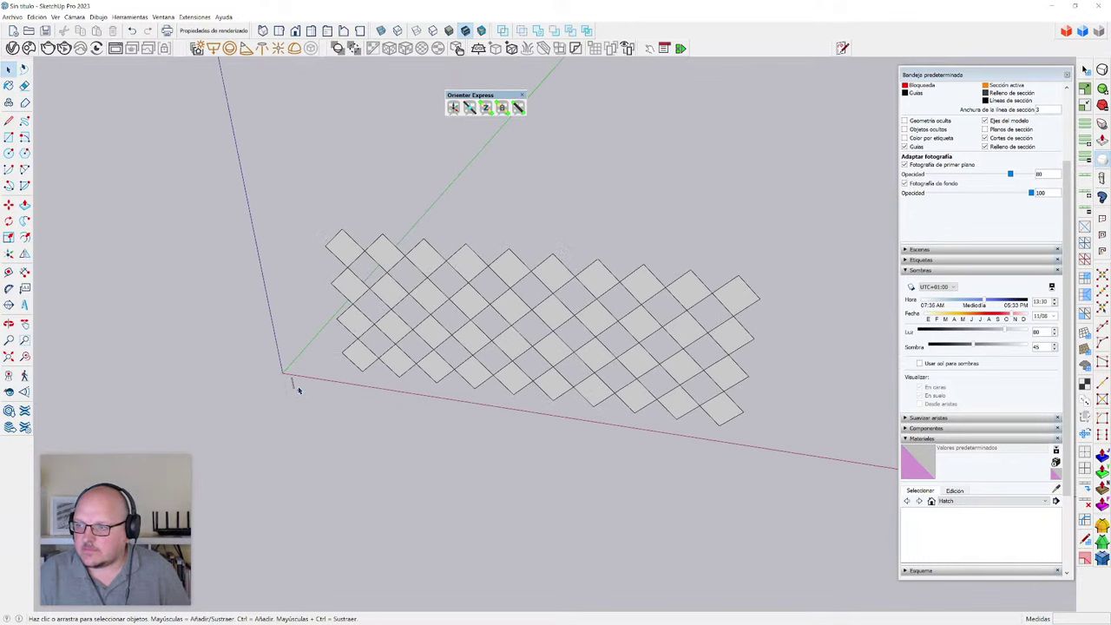
pyautogui.tripleClick(346, 256)
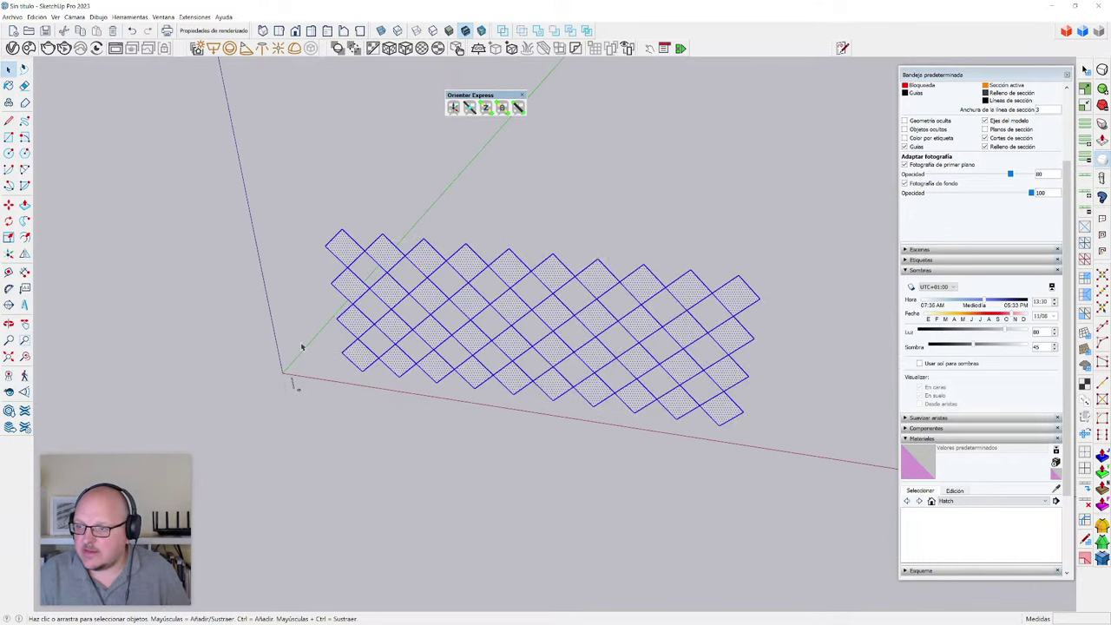
pyautogui.scroll(2, 304, 390)
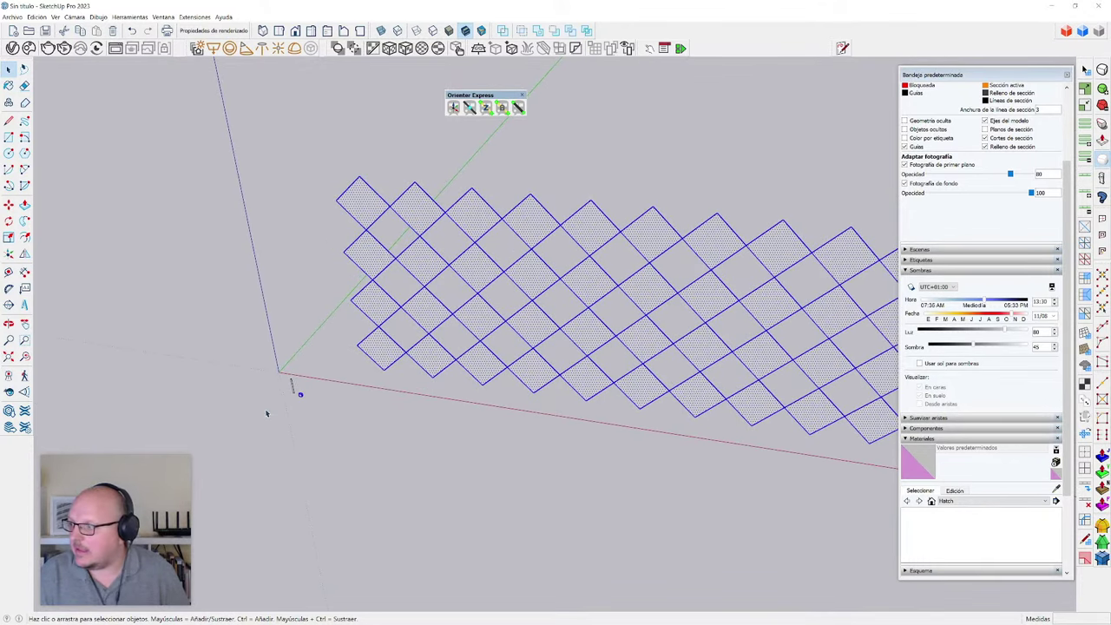
pyautogui.click(299, 395)
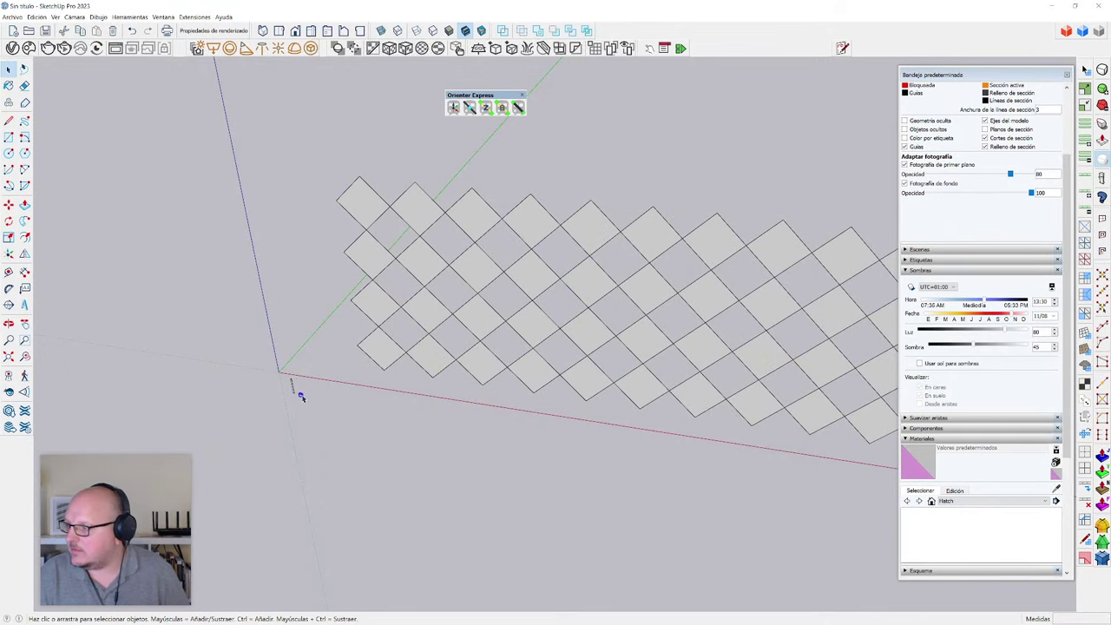
pyautogui.click(958, 440)
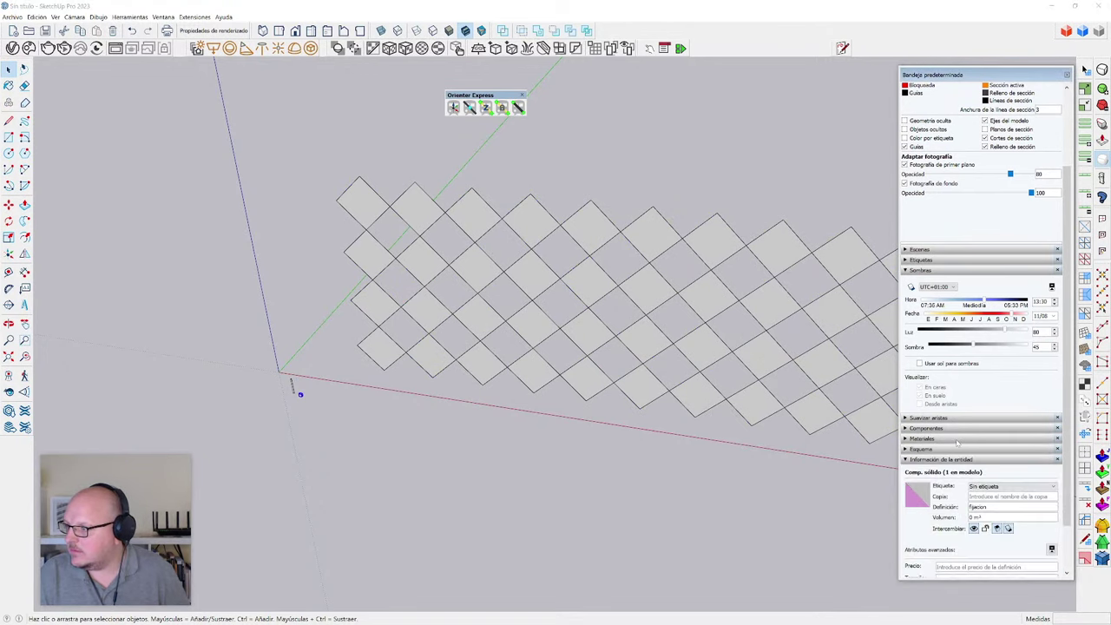
# - Add the whole diamond lattice to the Fijacion selection and place copies at its vertices with Vertex Placement
pyautogui.scroll(-3, 317, 215)
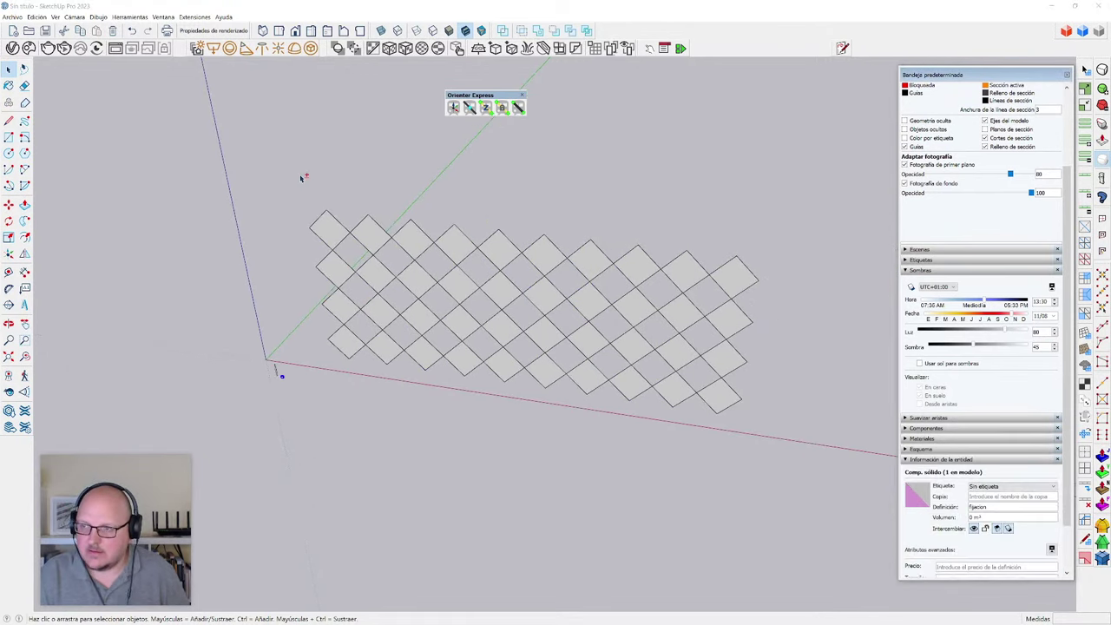
pyautogui.moveTo(300, 177); pyautogui.dragTo(782, 475)
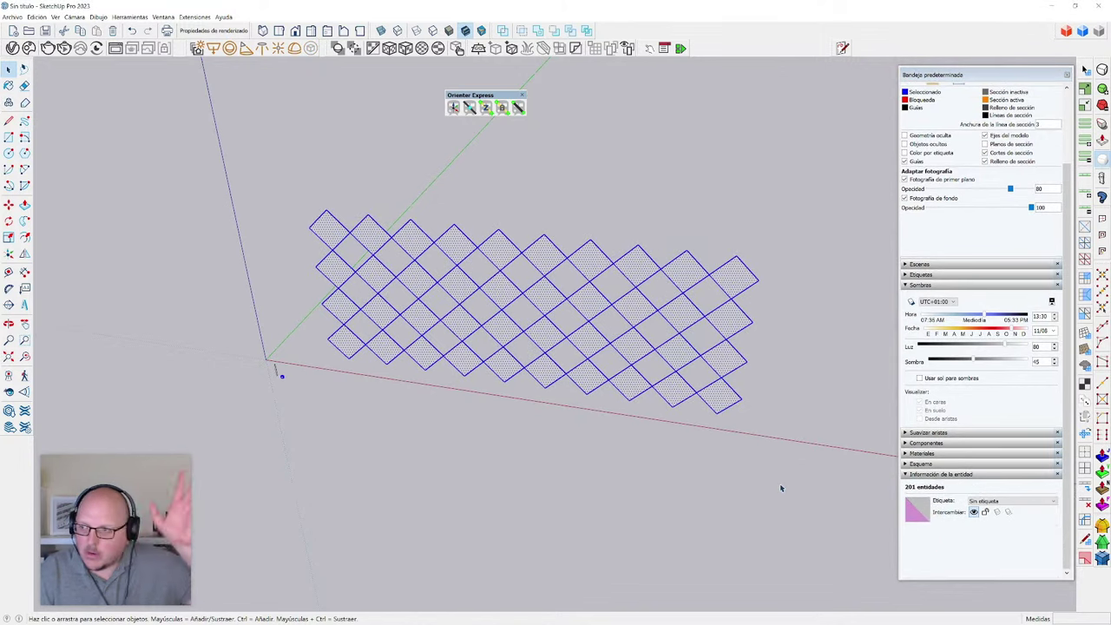
pyautogui.scroll(3, 640, 281)
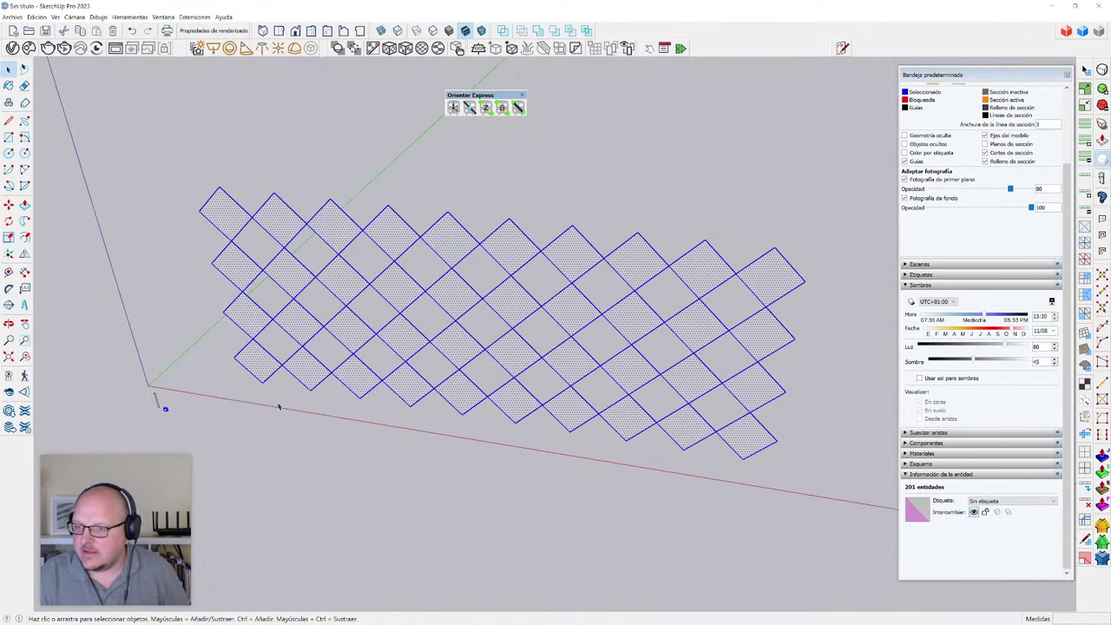
pyautogui.scroll(1, 279, 406)
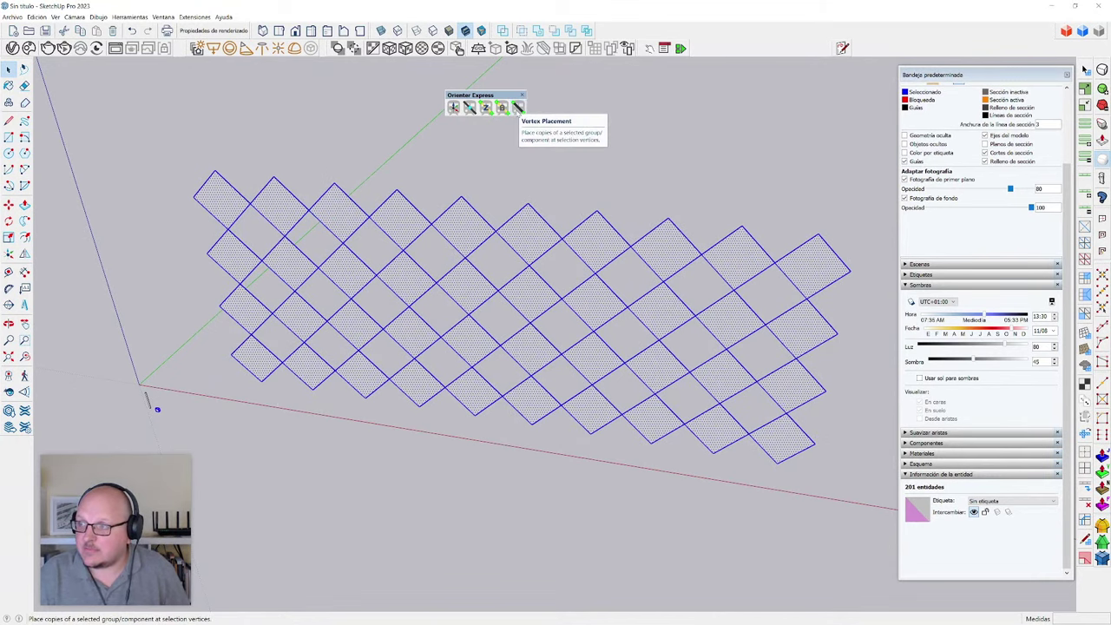
pyautogui.click(517, 107)
pyautogui.scroll(6, 472, 281)
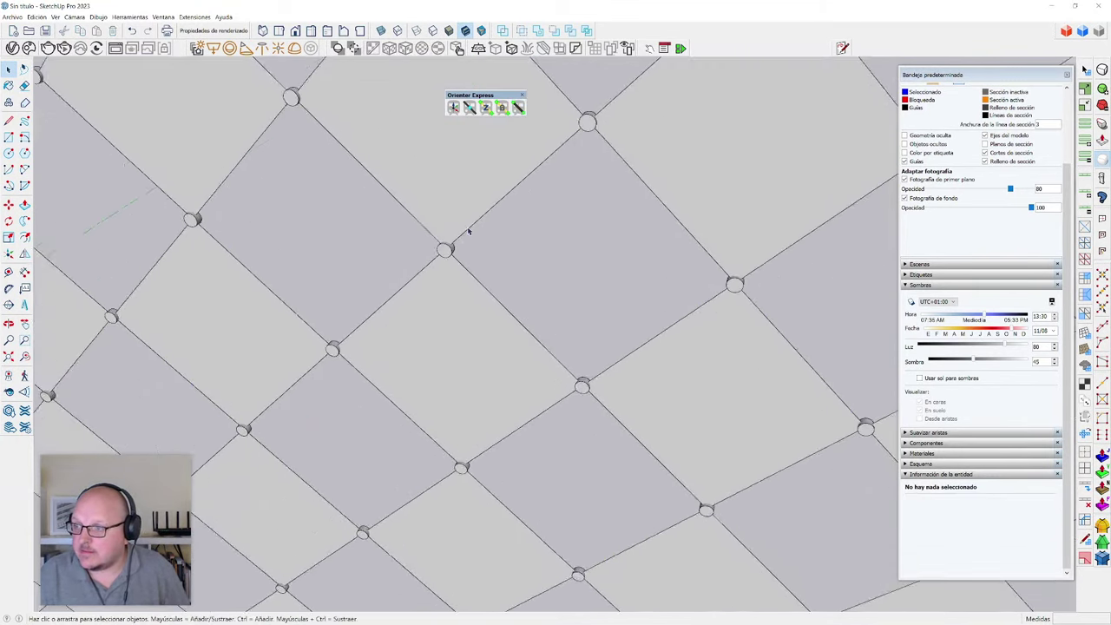
pyautogui.scroll(-10, 365, 275)
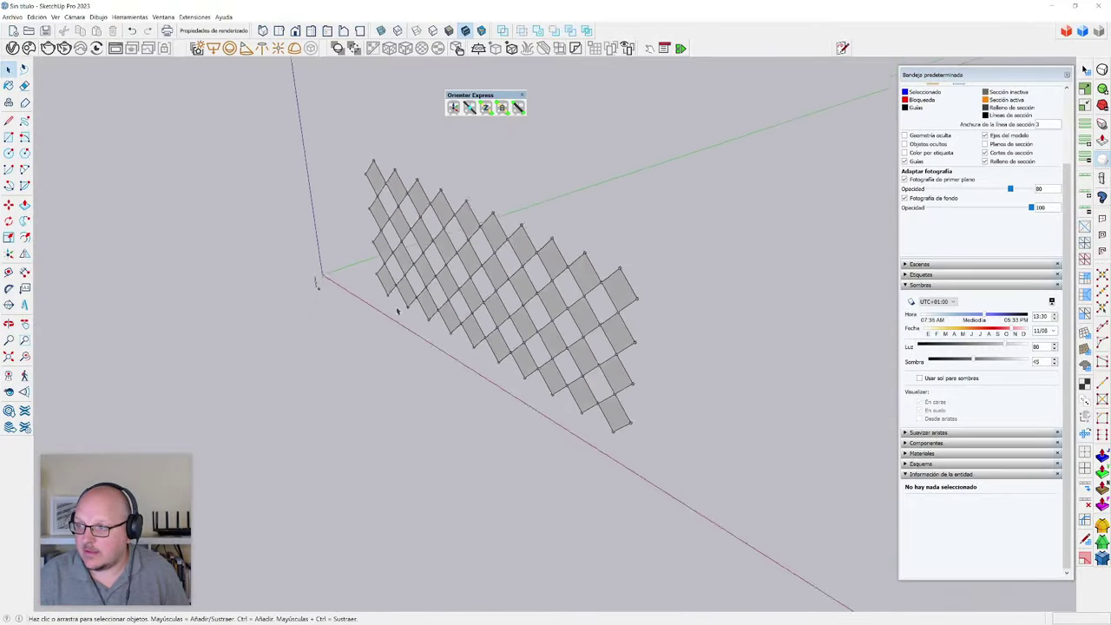
# - Make the long thin cylinder near the origin a component named "hilo", replacing the selected geometry with it
pyautogui.scroll(6, 315, 325)
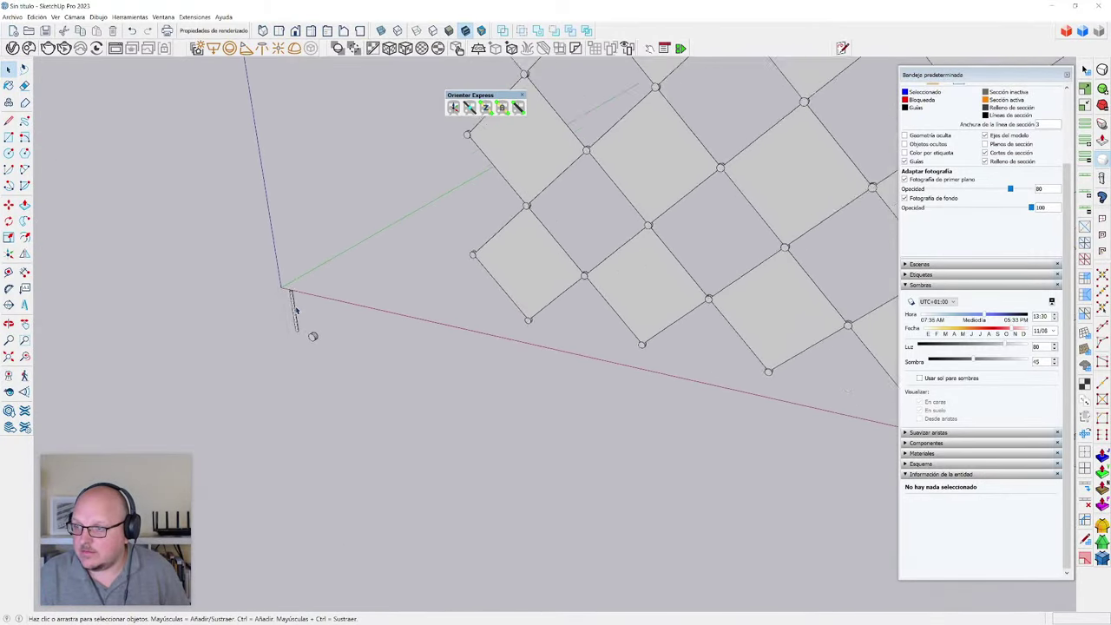
pyautogui.scroll(8, 294, 310)
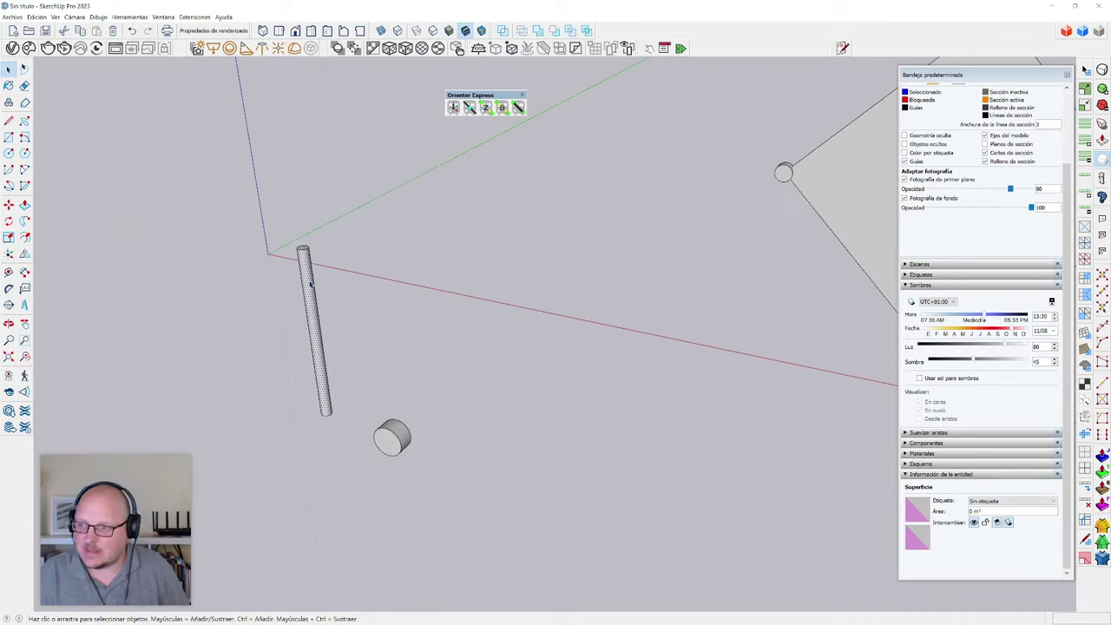
pyautogui.tripleClick(310, 284)
pyautogui.press('g')
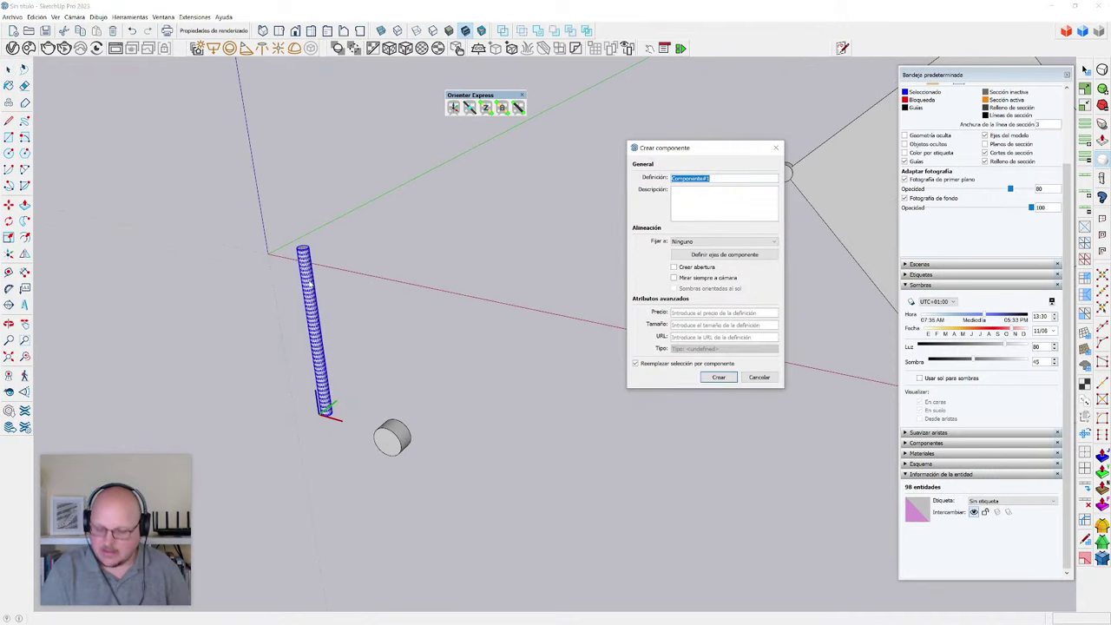
pyautogui.write('N')
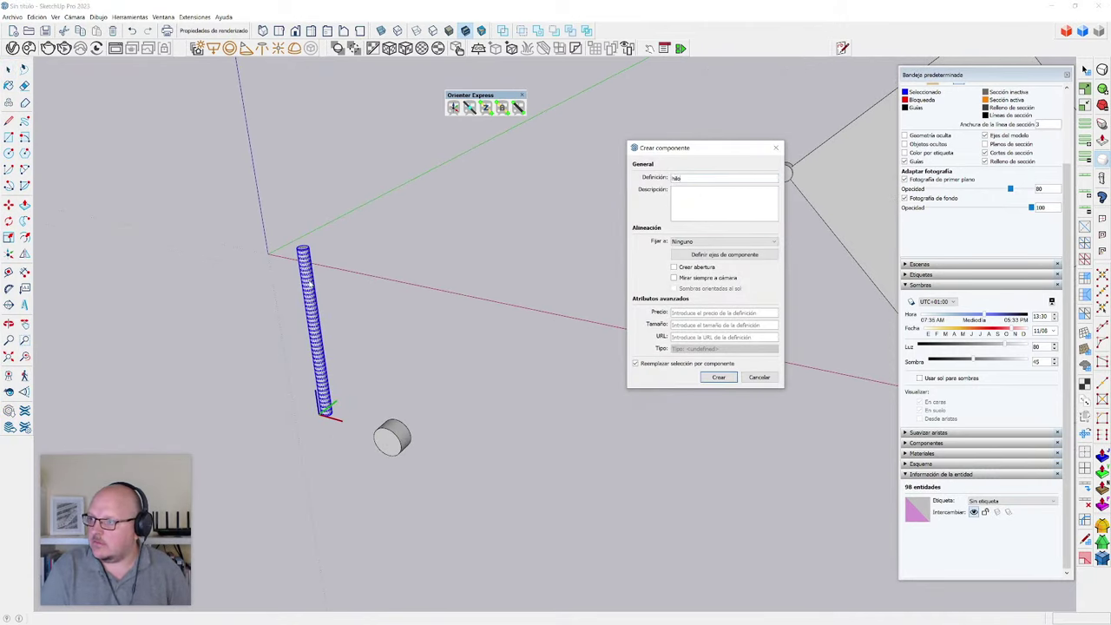
pyautogui.press('Return')
pyautogui.press('Return')
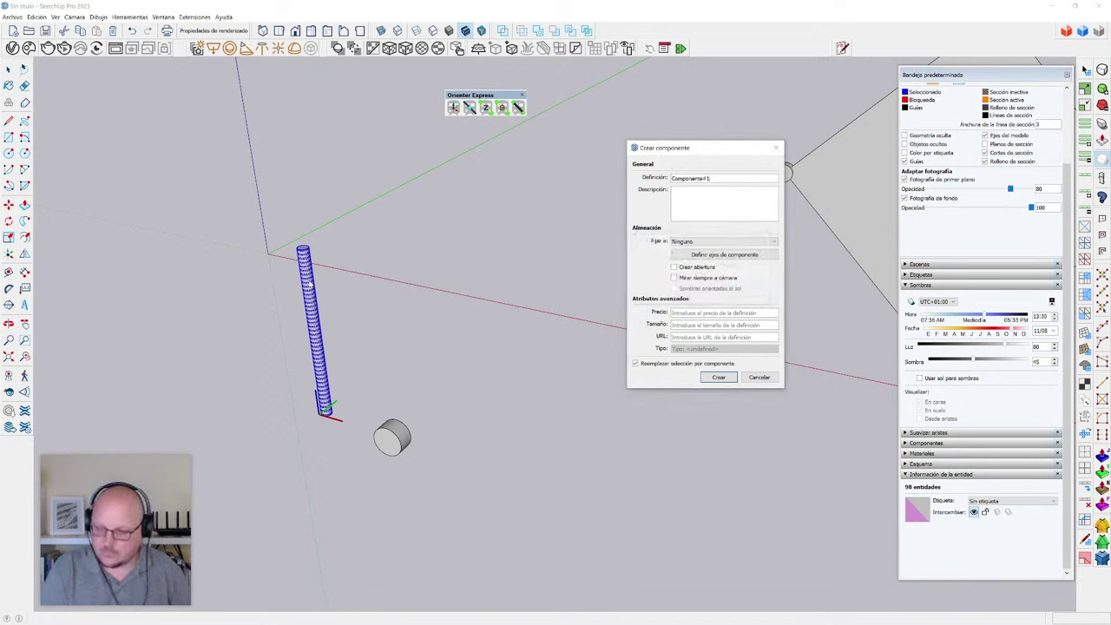
pyautogui.write('hilo')
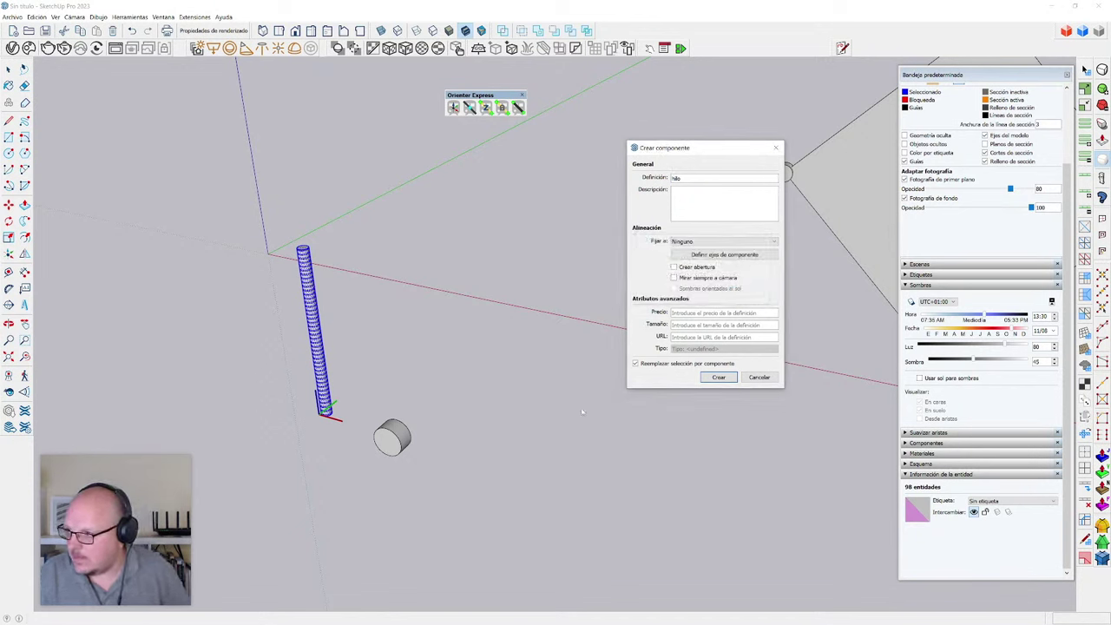
pyautogui.click(719, 377)
pyautogui.click(710, 296)
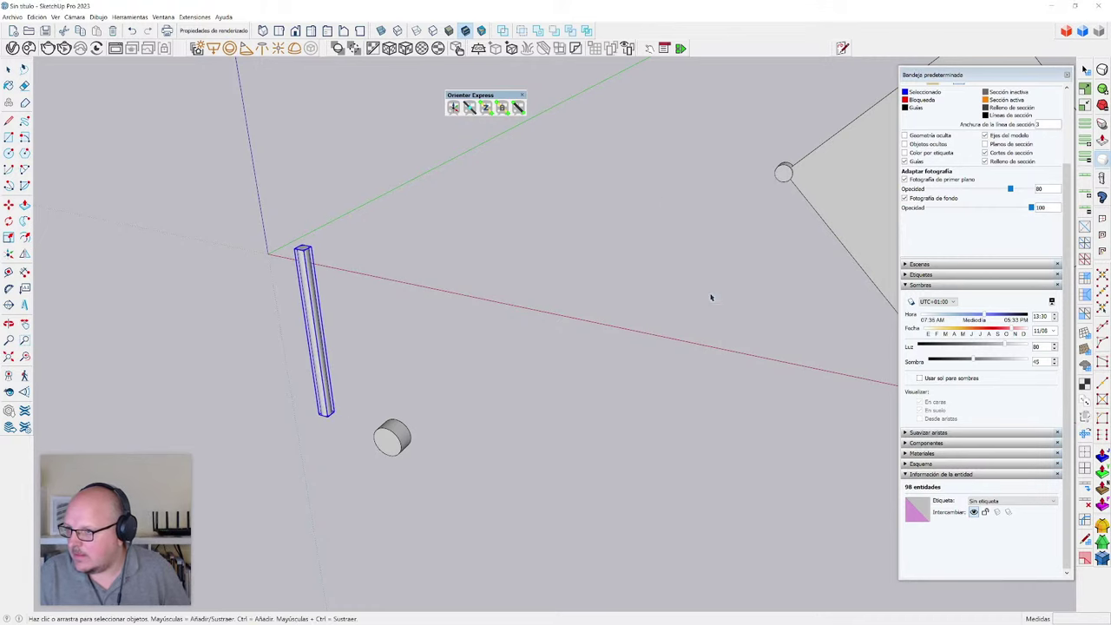
# - Check the hilo component's axes and set its origin to Center on the X, Y and Z axes with Axes Tools
pyautogui.scroll(-3, 248, 341)
pyautogui.scroll(4, 255, 346)
pyautogui.doubleClick(303, 337)
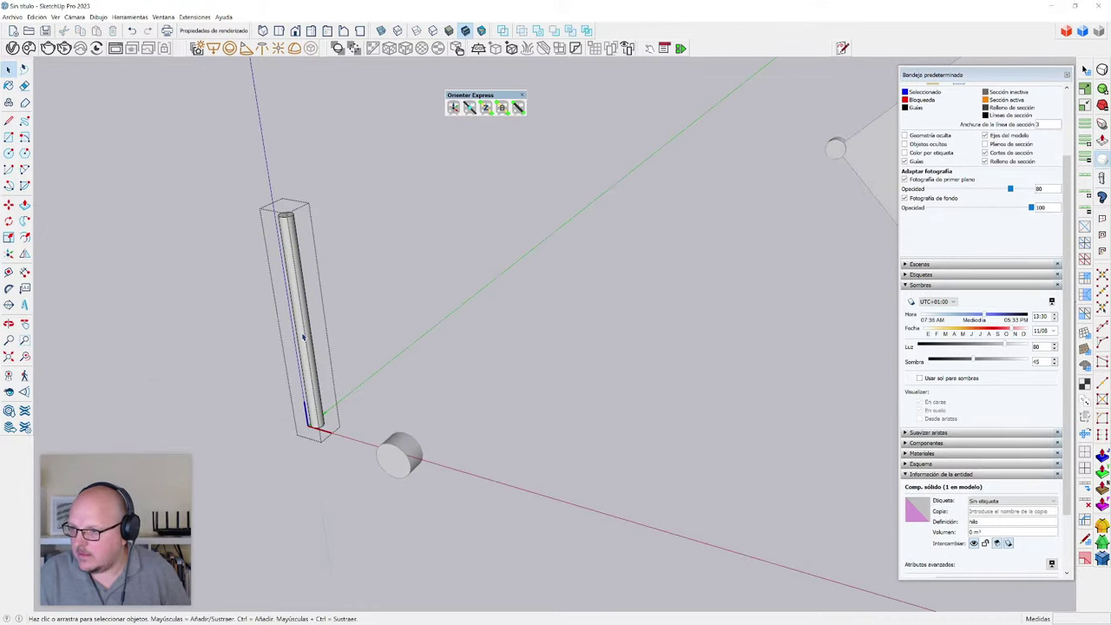
pyautogui.press('Escape')
pyautogui.click(303, 338)
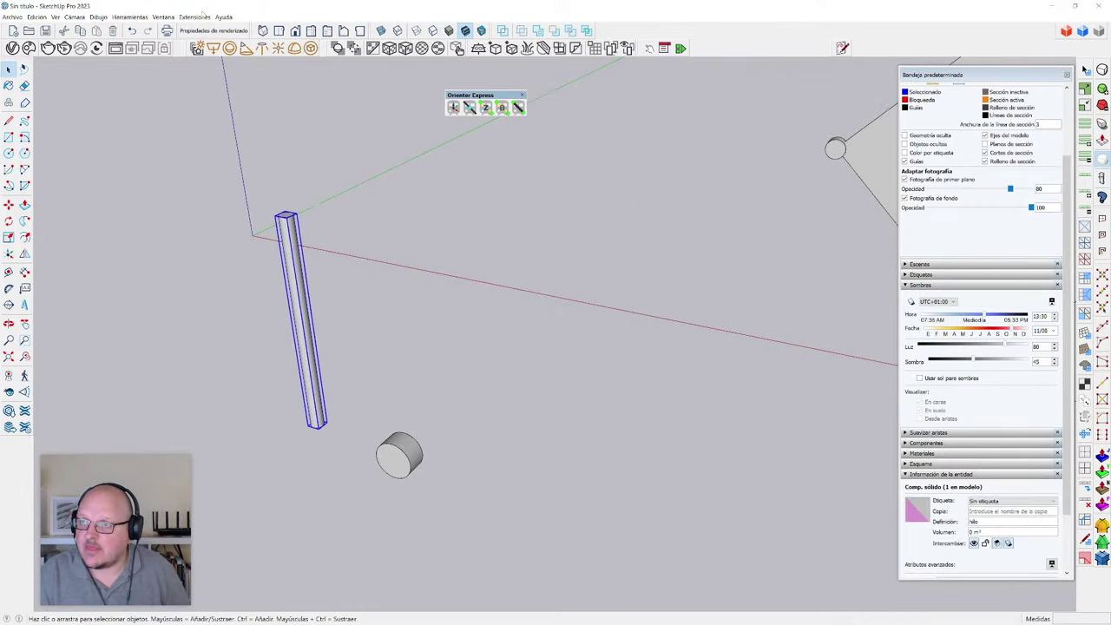
pyautogui.click(199, 16)
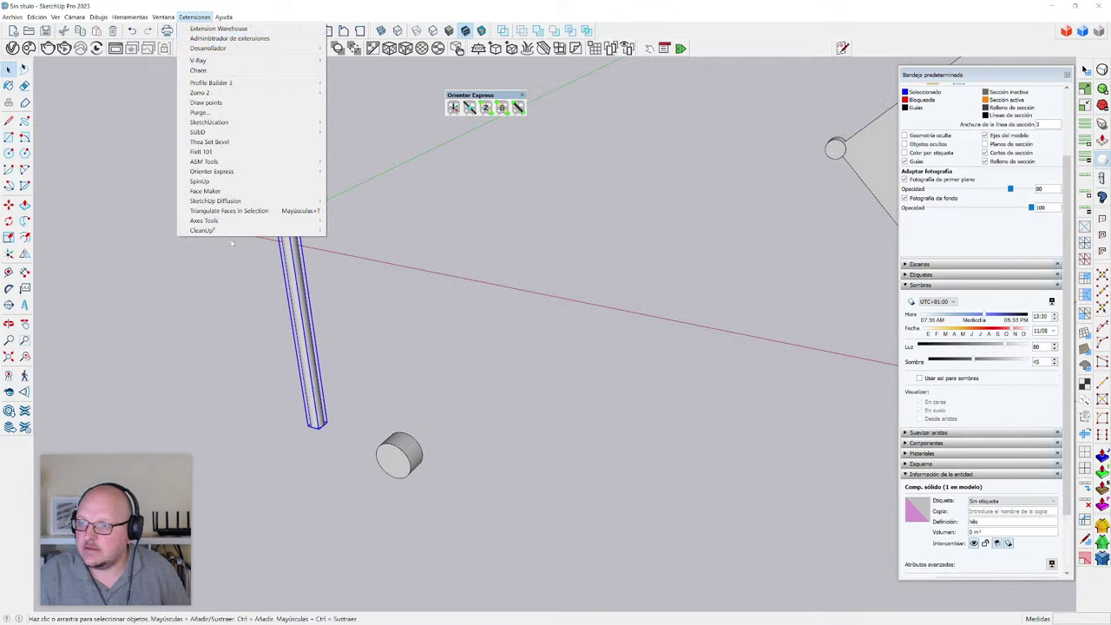
pyautogui.moveTo(286, 220)
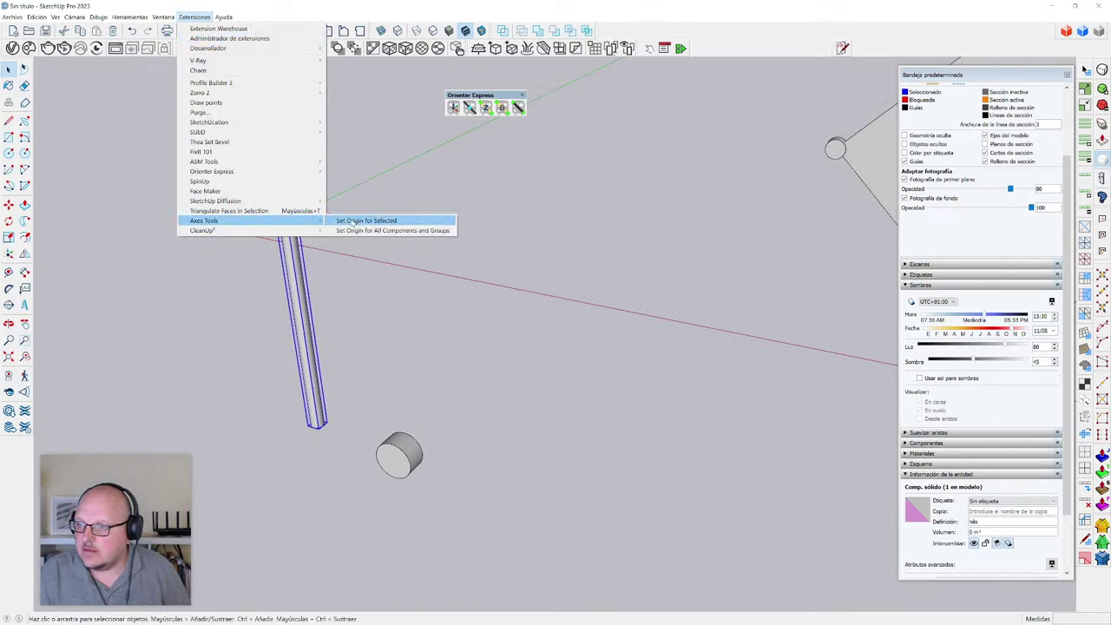
pyautogui.click(366, 220)
pyautogui.click(537, 339)
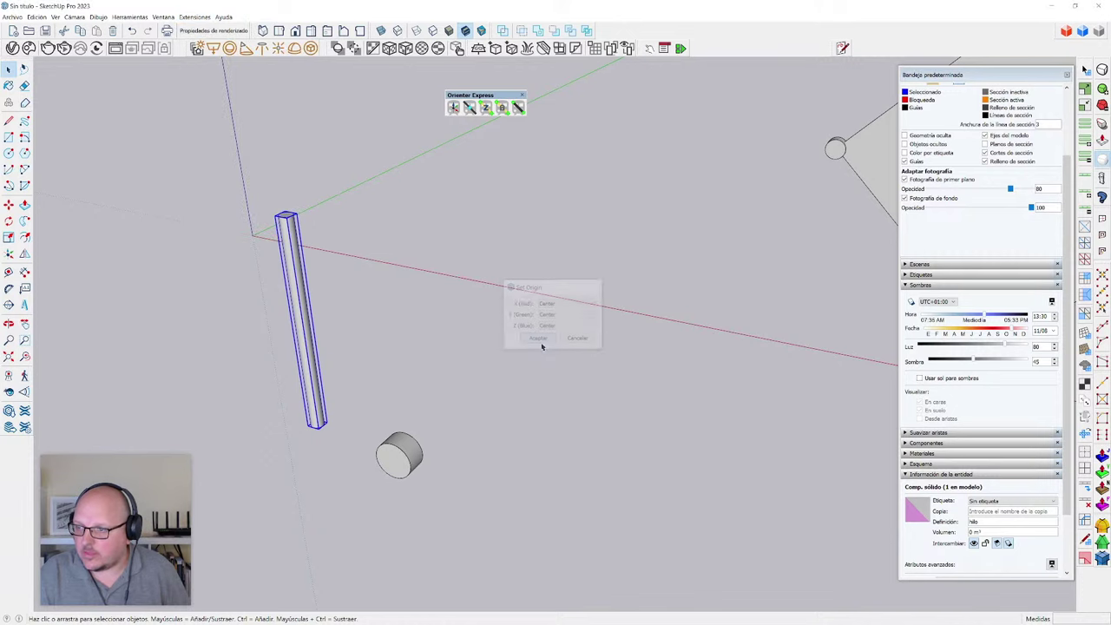
# - Select the diamond lattice together with the hilo component and copy hilo along every edge with Z-axis Scaling
pyautogui.scroll(-5, 325, 417)
pyautogui.click(571, 331)
pyautogui.hotkey('ctrl', 'a')
pyautogui.scroll(-5, 310, 397)
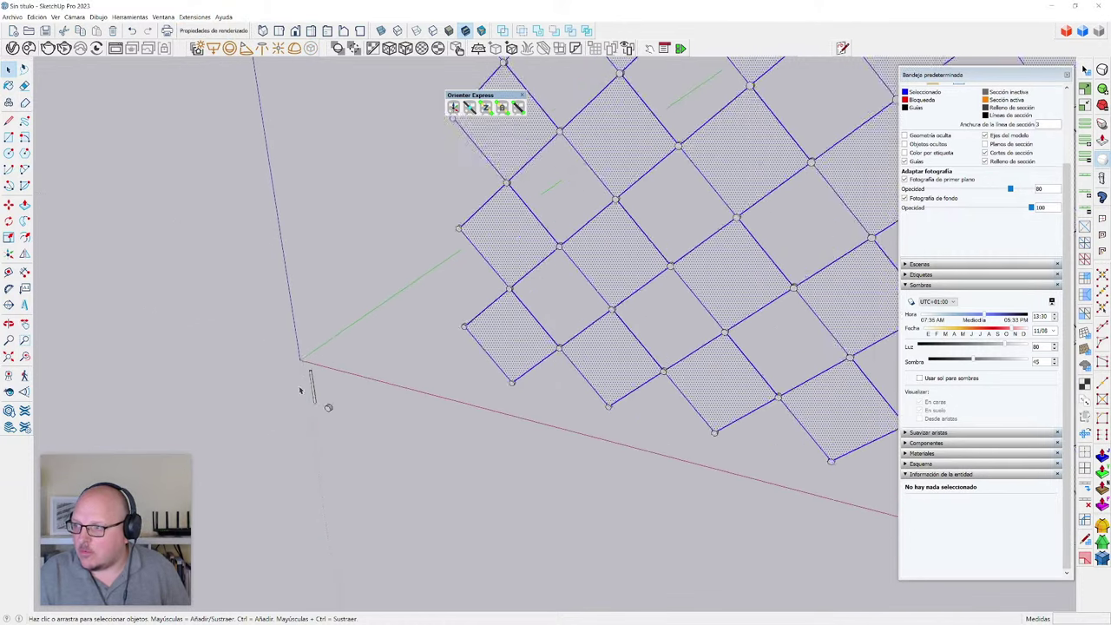
pyautogui.scroll(2, 277, 421)
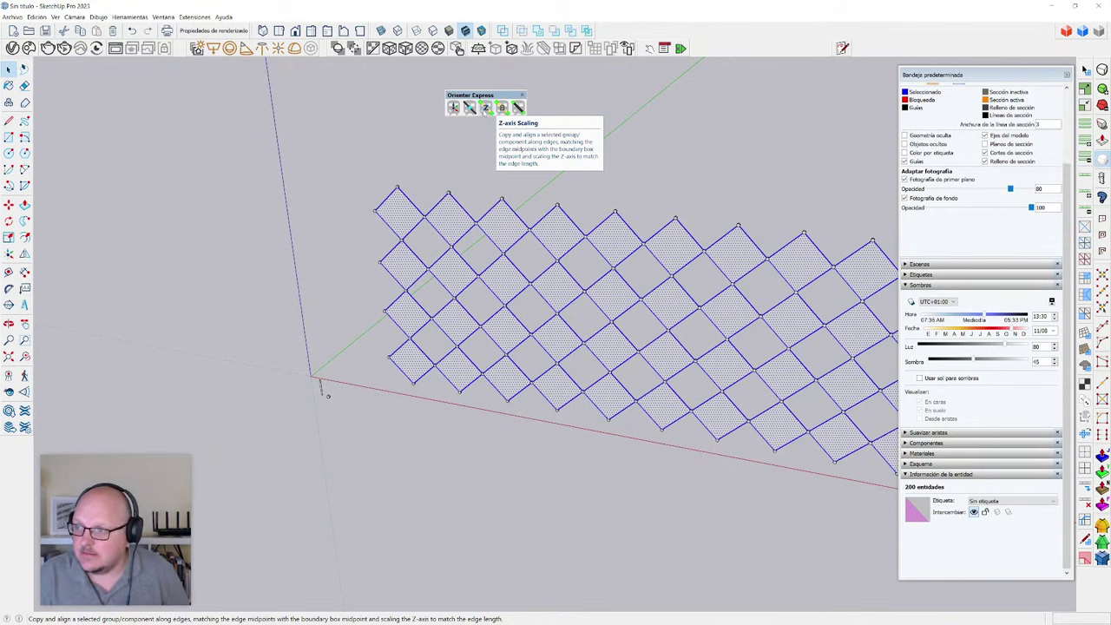
pyautogui.click(484, 107)
pyautogui.click(615, 335)
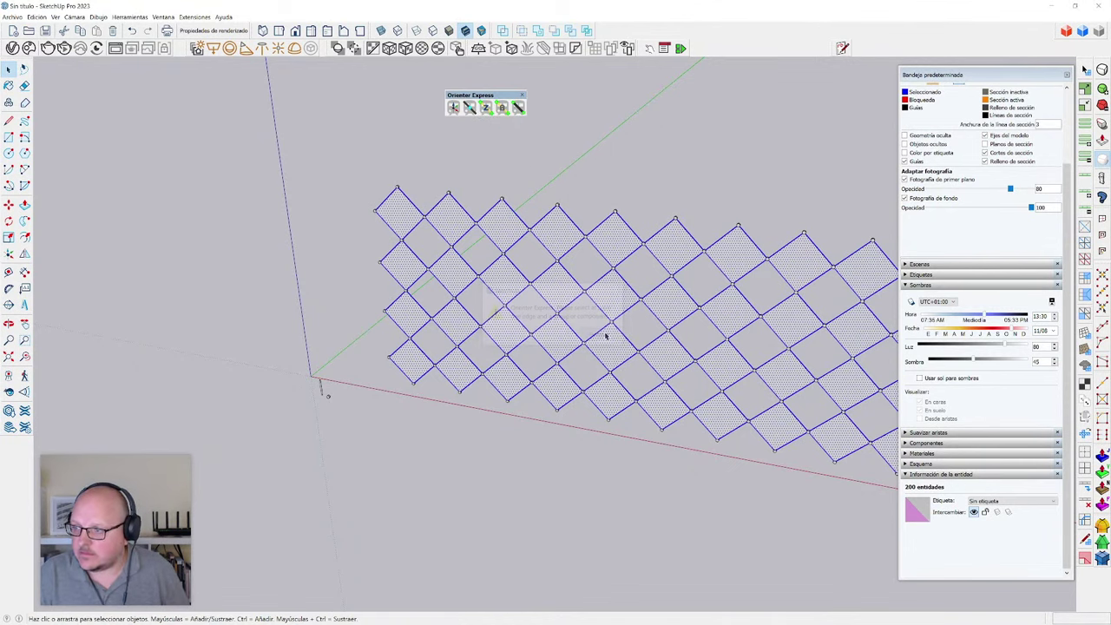
pyautogui.keyDown('ctrl'); pyautogui.click(321, 388); pyautogui.keyUp('ctrl')
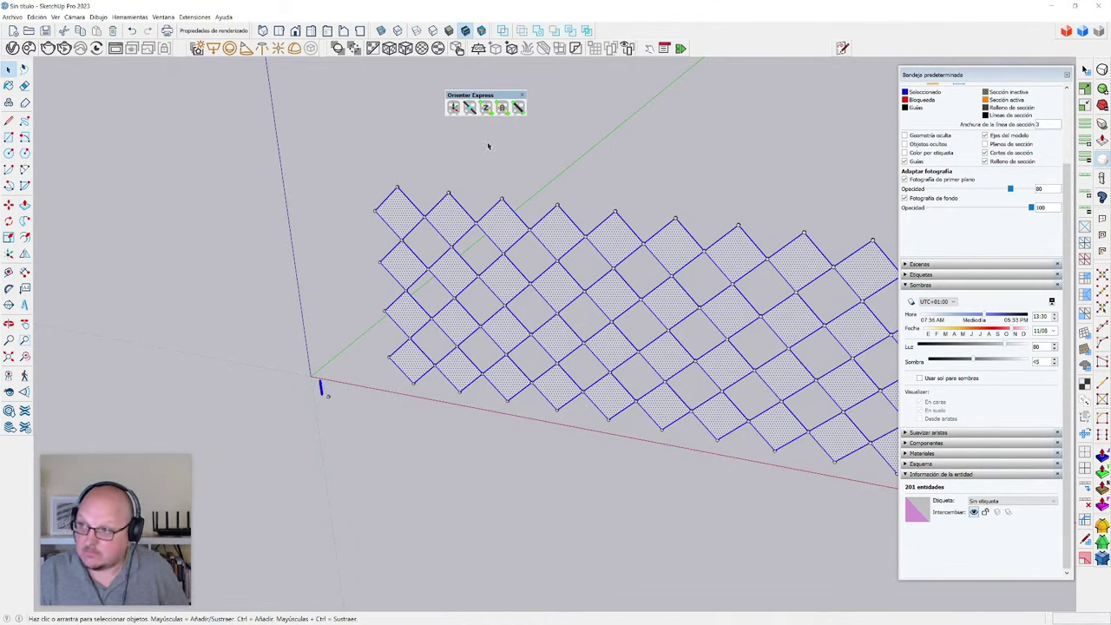
pyautogui.click(485, 108)
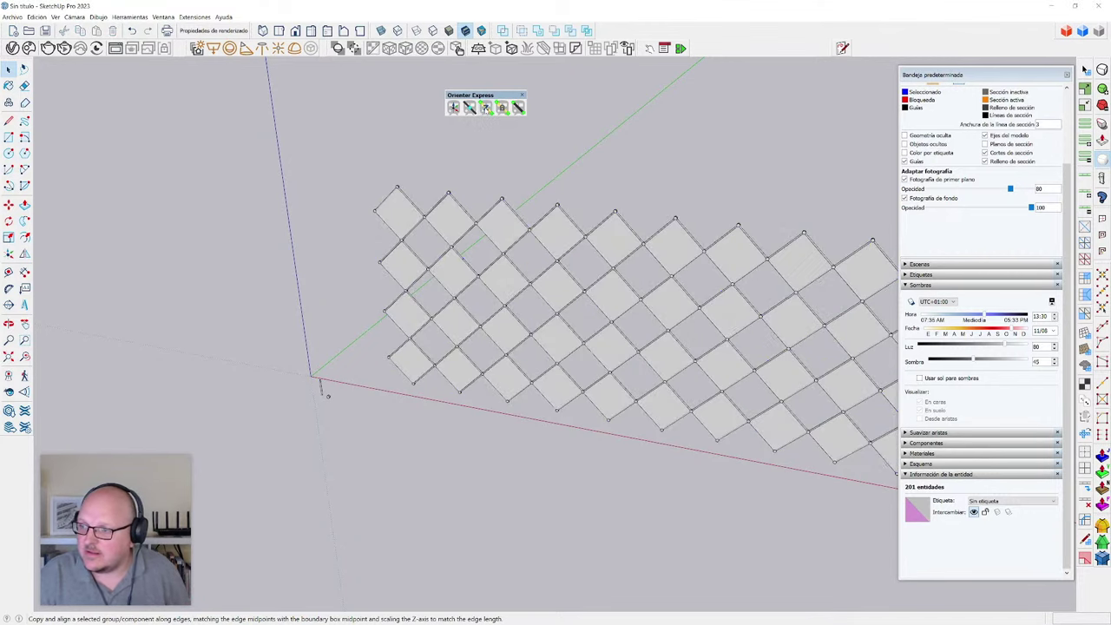
# - Delete the original lattice faces and edges, keeping only the cable and fixing components
pyautogui.scroll(5, 460, 406)
pyautogui.moveTo(475, 338); pyautogui.dragTo(346, 313, button='middle')
pyautogui.scroll(-3, 434, 357)
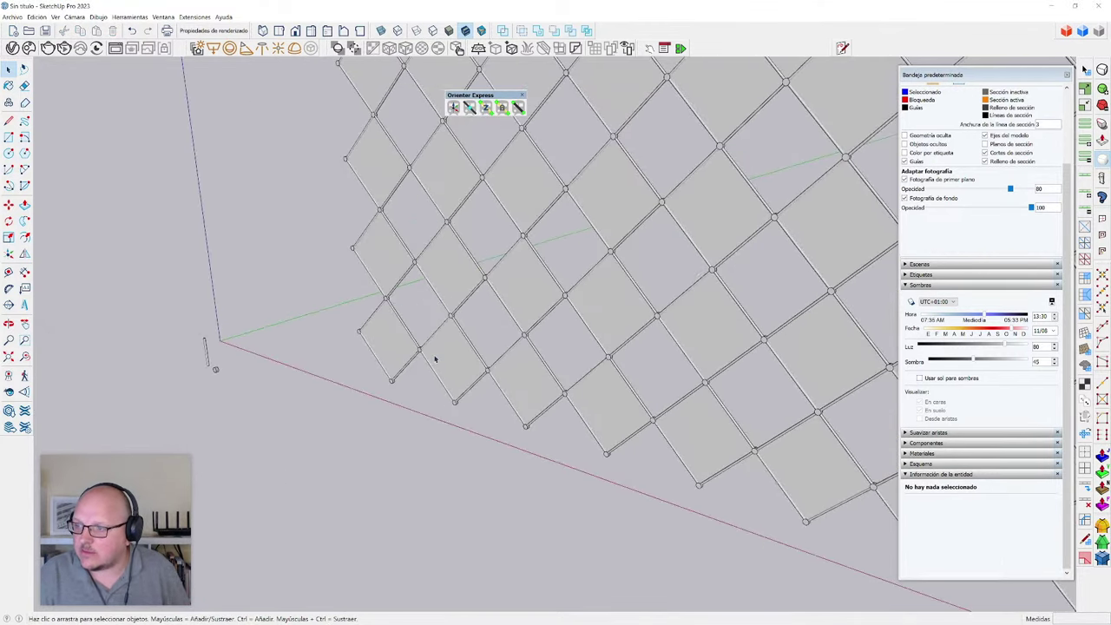
pyautogui.tripleClick(446, 350)
pyautogui.scroll(-4, 447, 350)
pyautogui.press('Delete')
pyautogui.click(511, 385)
# - Open a Fijacion on the trellis for editing, offset its front face slightly inward and push the inner circle in to form a recess
pyautogui.scroll(10, 632, 321)
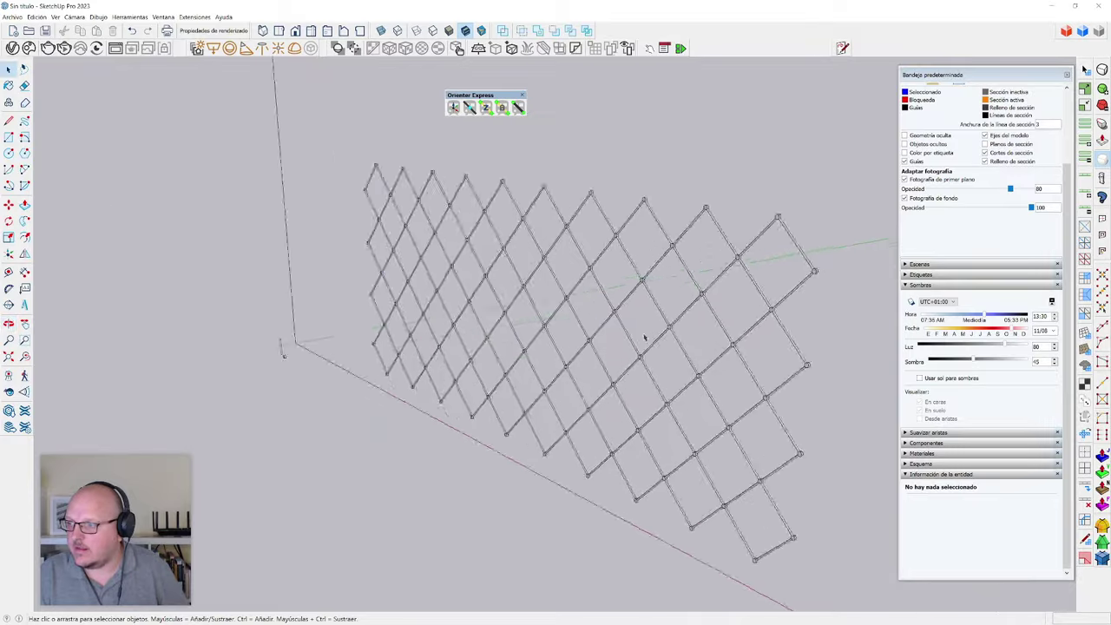
pyautogui.scroll(8, 607, 265)
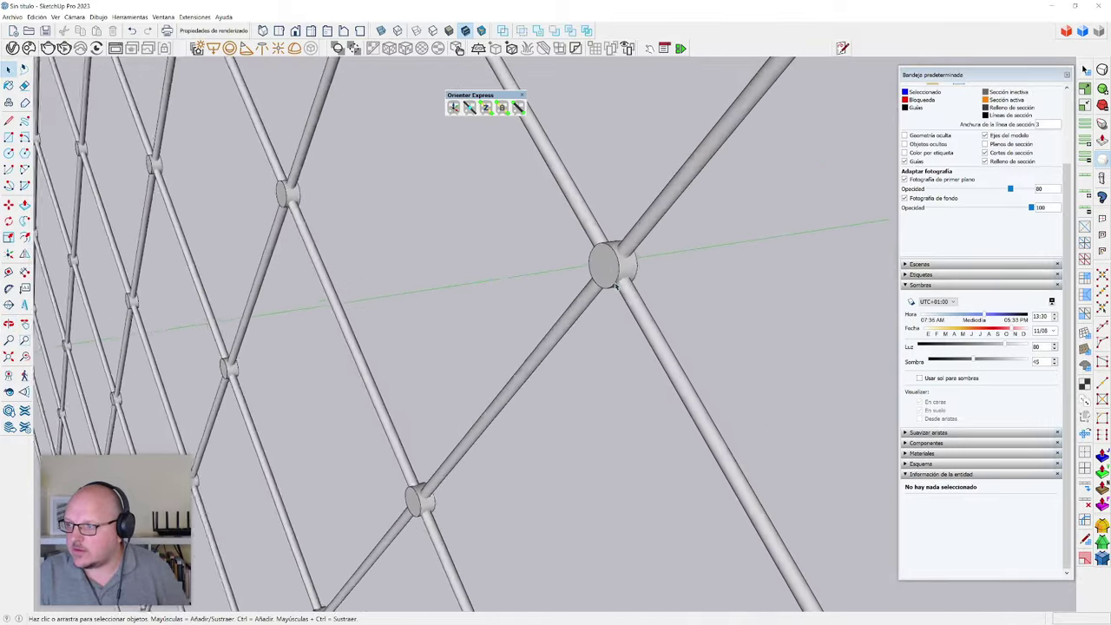
pyautogui.doubleClick(600, 249)
pyautogui.click(601, 216)
pyautogui.scroll(2, 602, 215)
pyautogui.press('f')
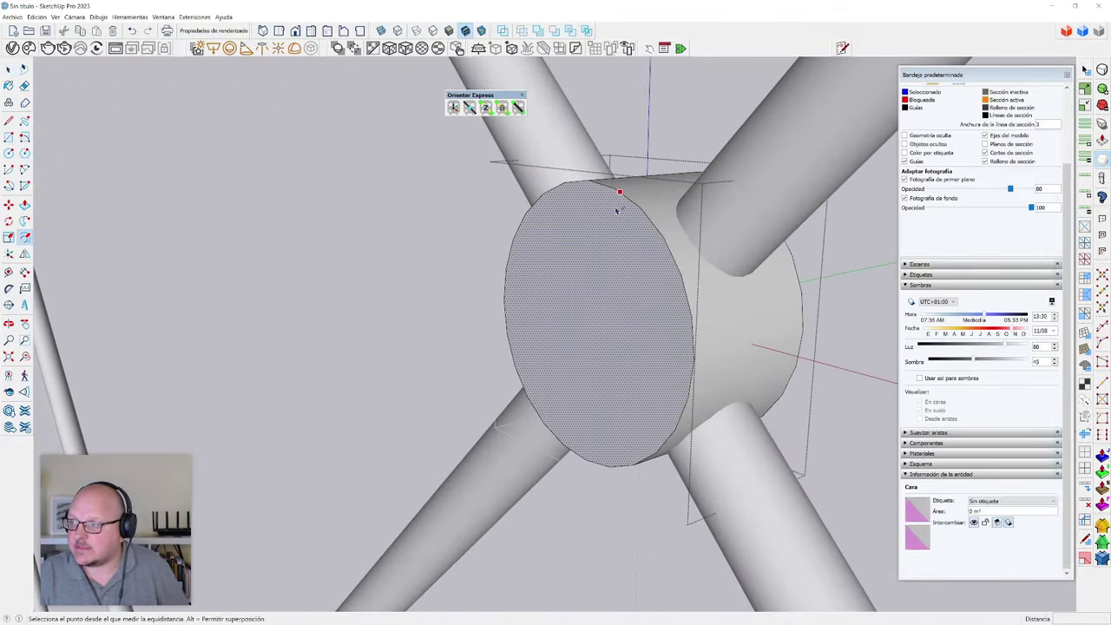
pyautogui.click(615, 211)
pyautogui.click(616, 228)
pyautogui.press('p')
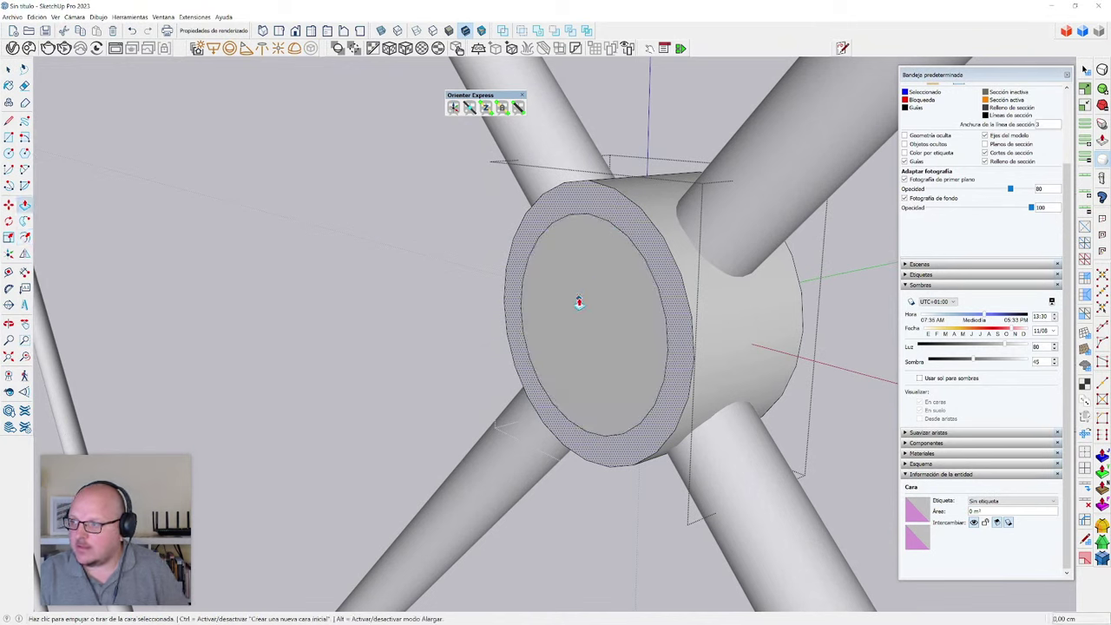
pyautogui.click(544, 320)
pyautogui.click(559, 318)
# - Offset the recessed face inward, move the inner circle outward about 0.23 cm into a tapered boss, and close the Fijacion component
pyautogui.press('space')
pyautogui.click(547, 292)
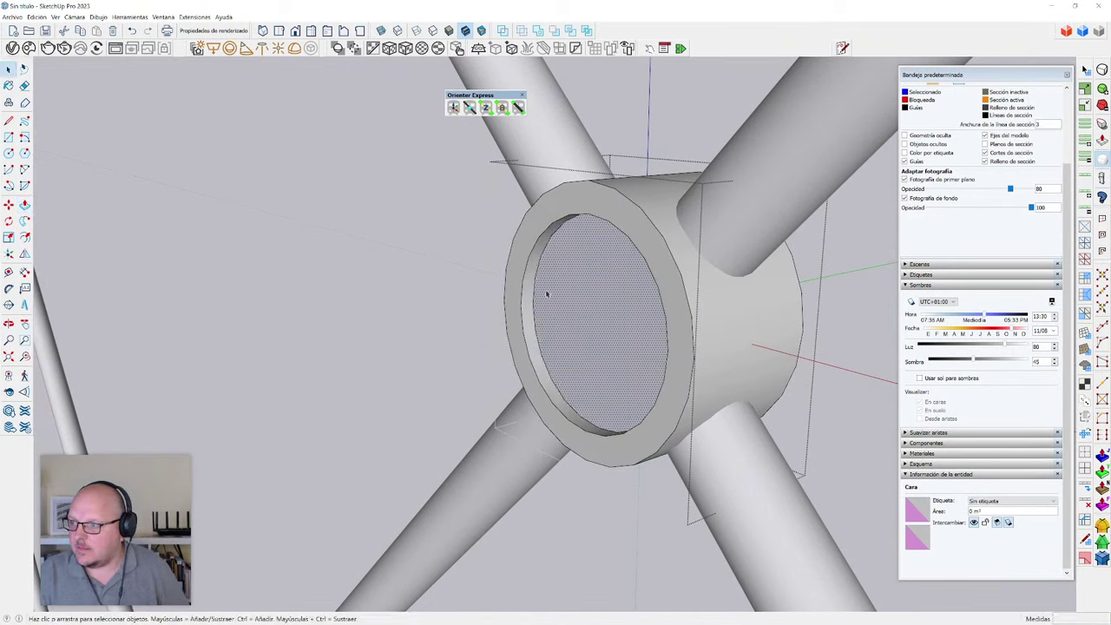
pyautogui.press('f')
pyautogui.click(548, 292)
pyautogui.click(556, 295)
pyautogui.press('space')
pyautogui.click(577, 319)
pyautogui.press('m')
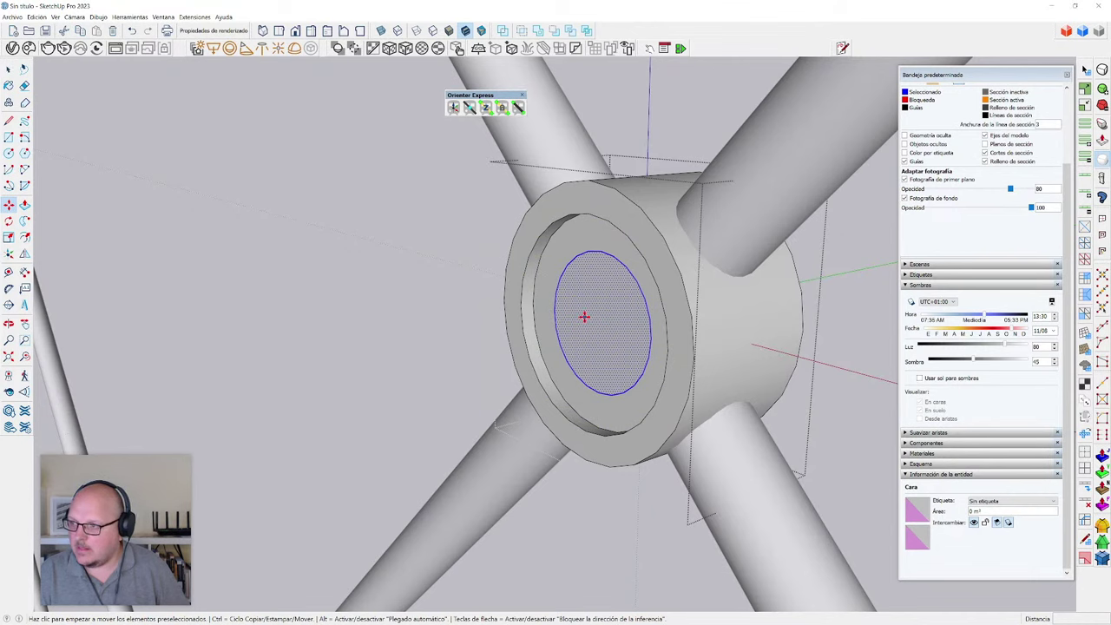
pyautogui.click(584, 316)
pyautogui.click(555, 322)
pyautogui.press('space')
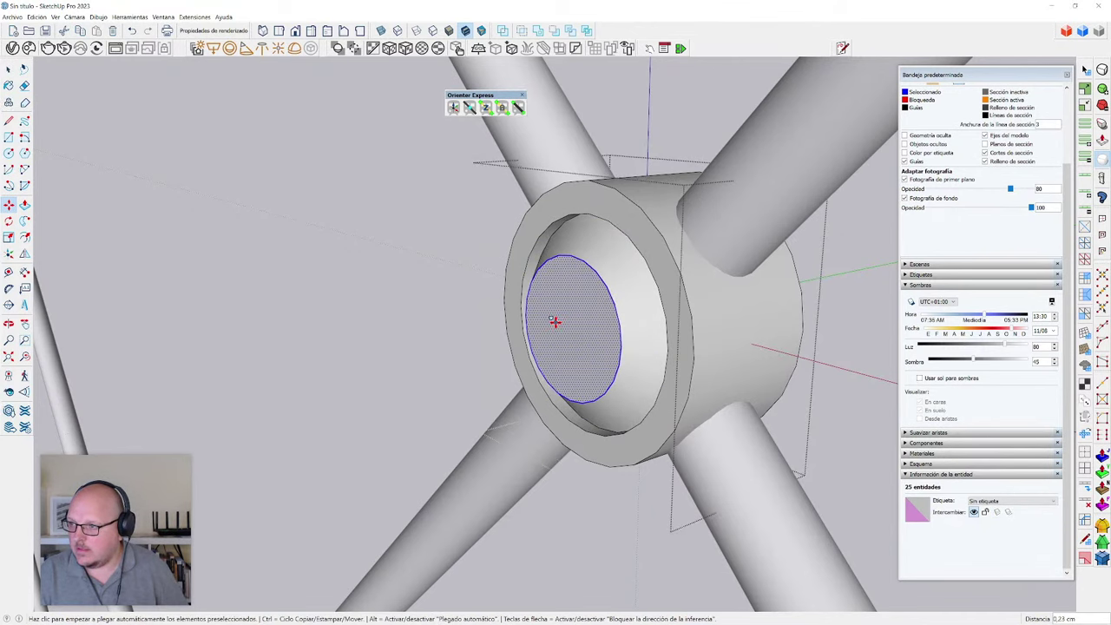
pyautogui.scroll(-10, 557, 323)
pyautogui.click(560, 325)
pyautogui.scroll(-5, 474, 303)
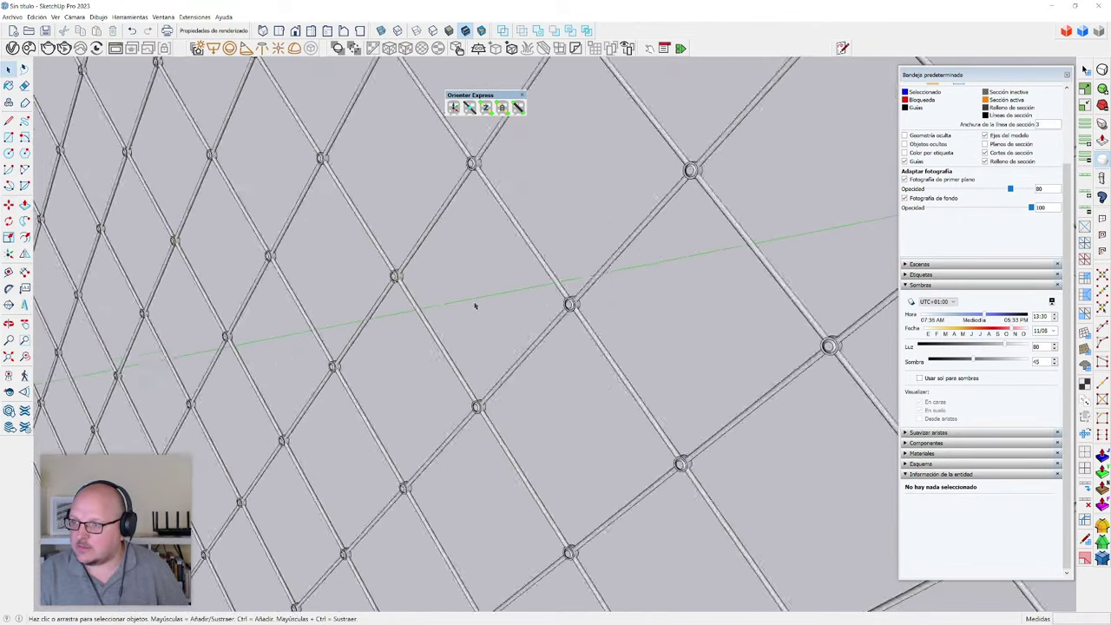
pyautogui.moveTo(471, 321); pyautogui.dragTo(457, 131, button='middle')
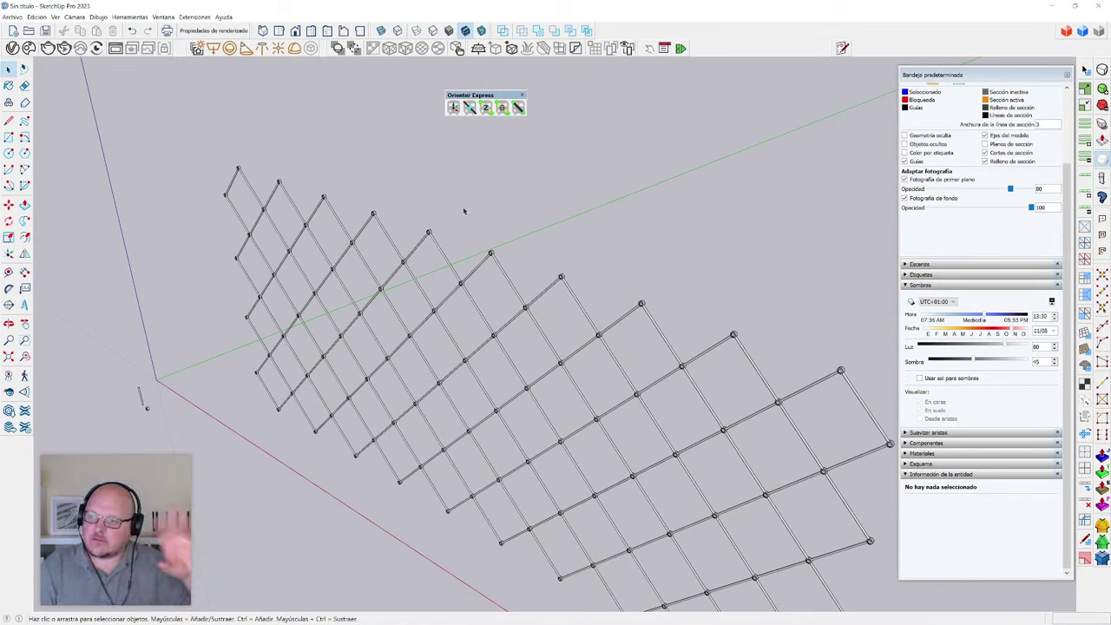
pyautogui.moveTo(477, 382); pyautogui.dragTo(507, 338, button='middle')
pyautogui.scroll(2, 507, 338)
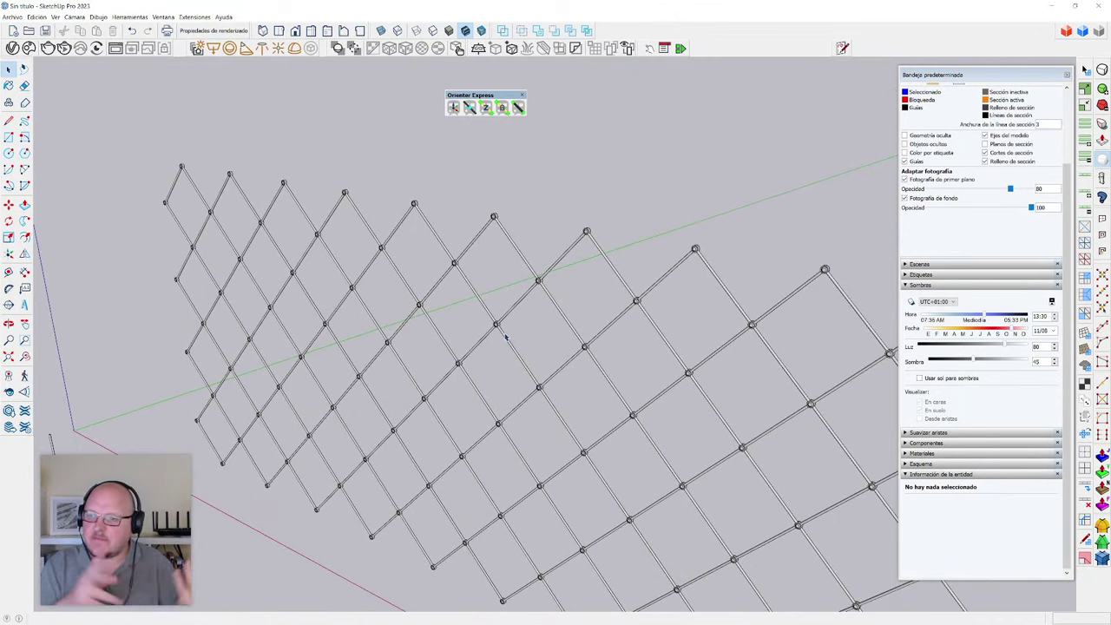
pyautogui.scroll(1, 137, 460)
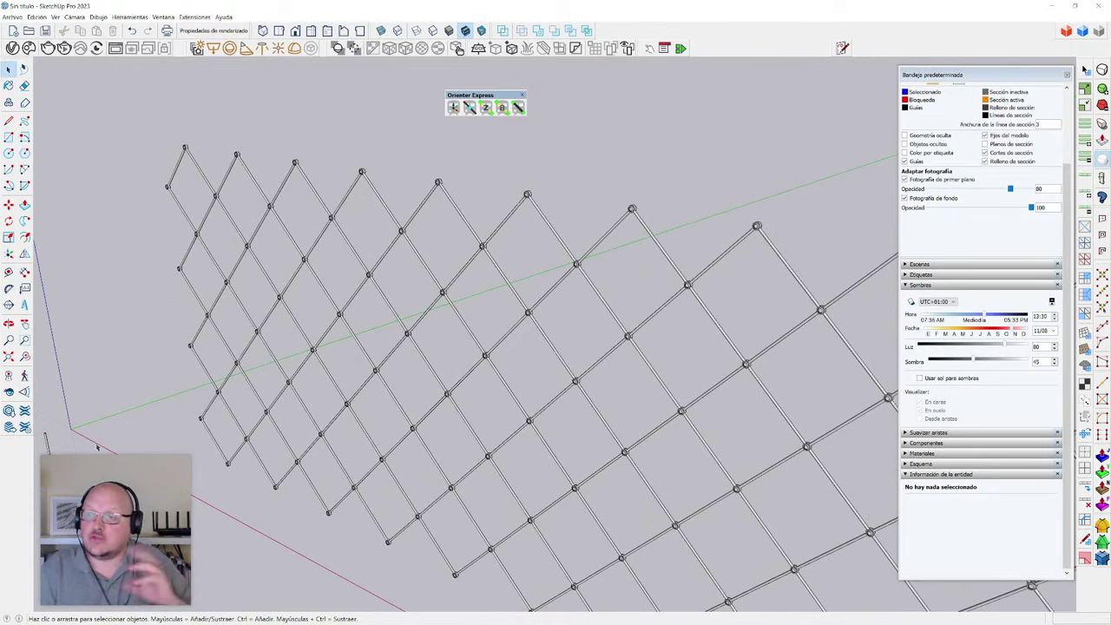
# - Move the floating Orienter Express toolbar slightly further away from the trellis
pyautogui.scroll(-2, 331, 350)
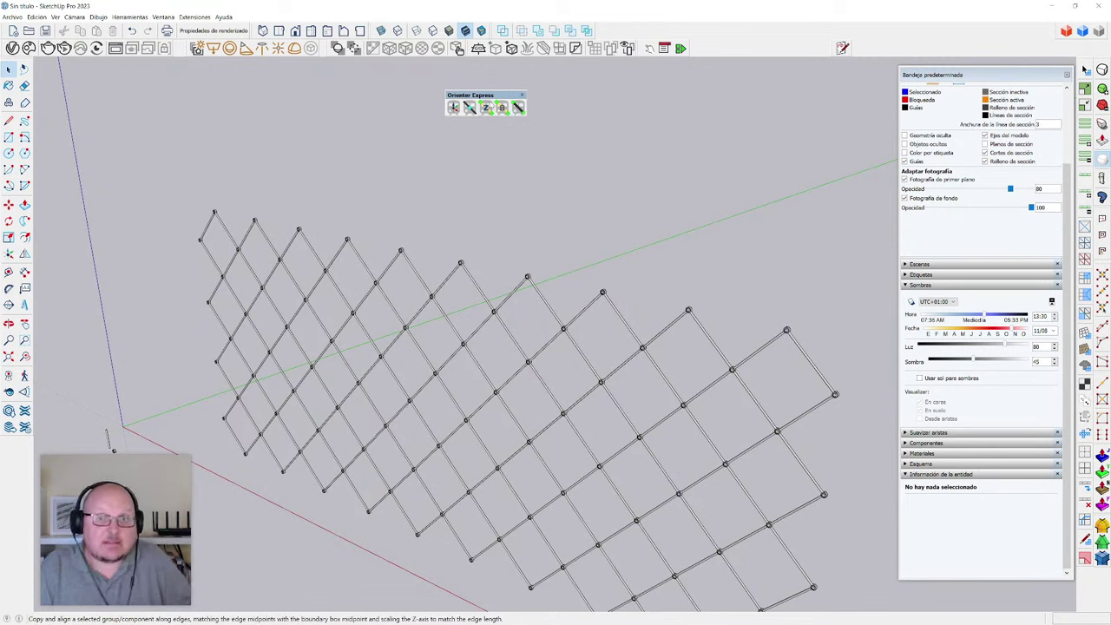
pyautogui.moveTo(480, 95); pyautogui.dragTo(547, 88)
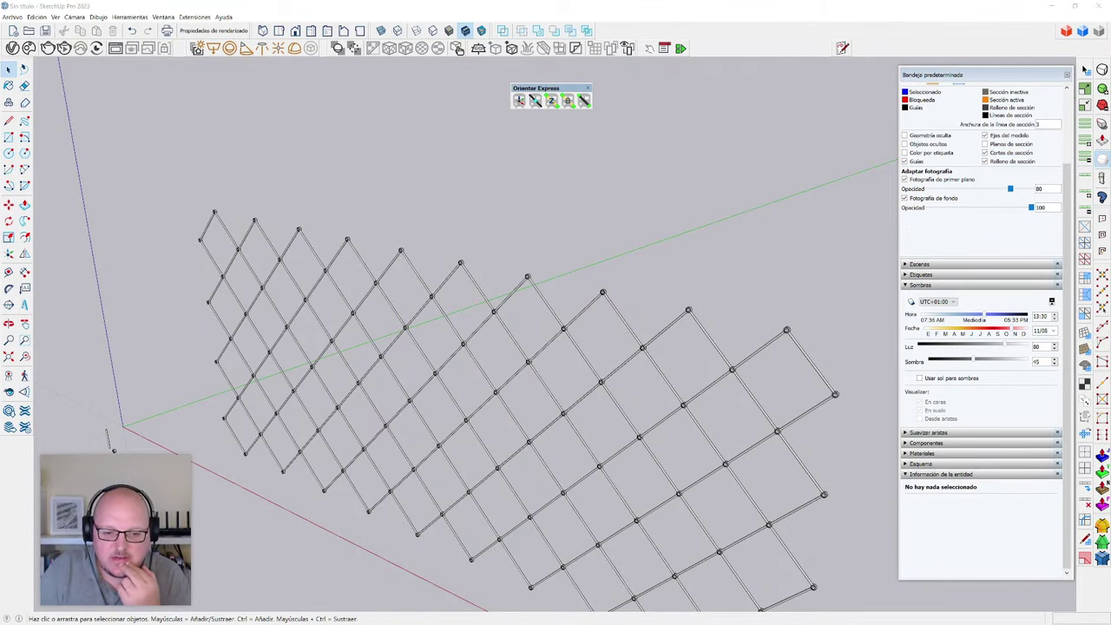
# - Switch to Pinterest in the browser and go back through the opened cable trellis and Steel Wires pins to the home feed
pyautogui.hotkey('alt', 'Tab')
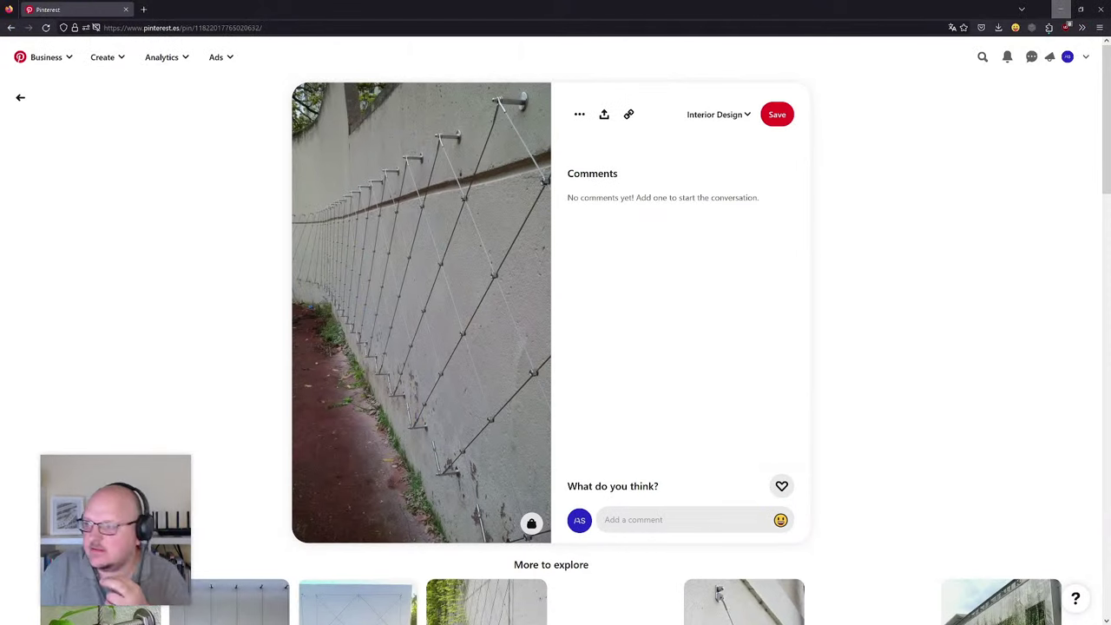
pyautogui.click(20, 98)
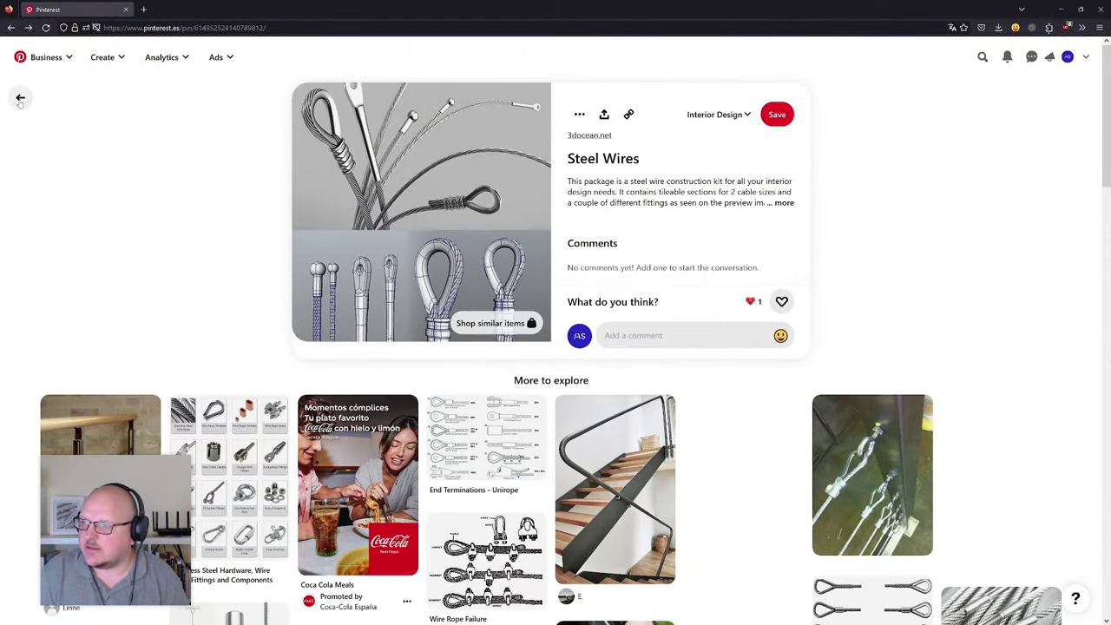
pyautogui.click(19, 100)
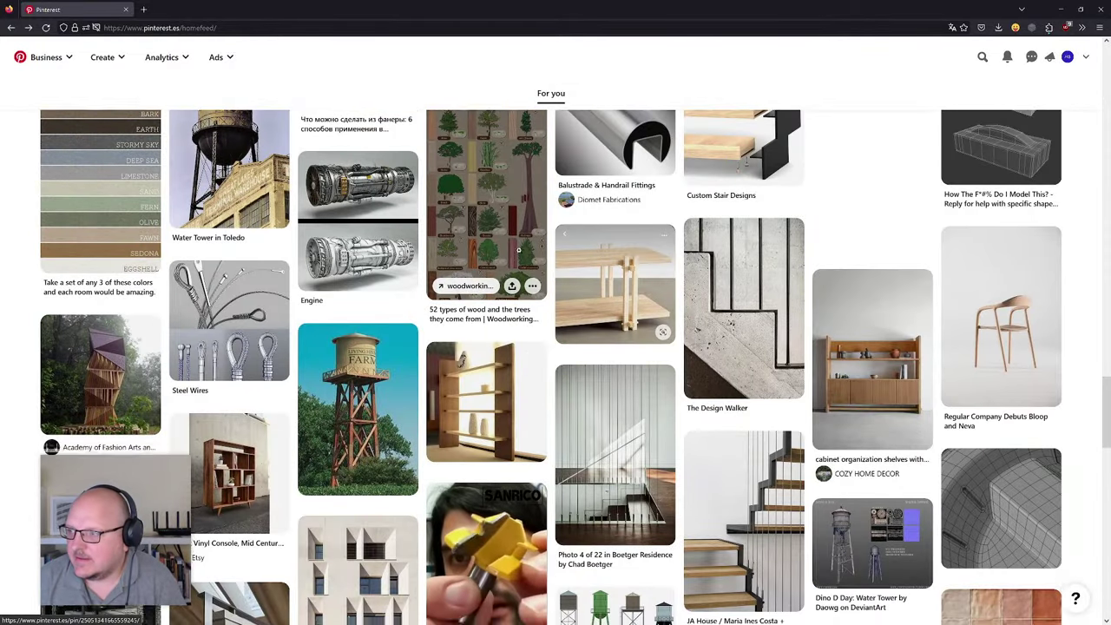
# - Look through the home feed for design references and open the Hidden House pin with the metal handrail
pyautogui.scroll(-1, 520, 250)
pyautogui.scroll(2, 520, 250)
pyautogui.scroll(-2, 520, 250)
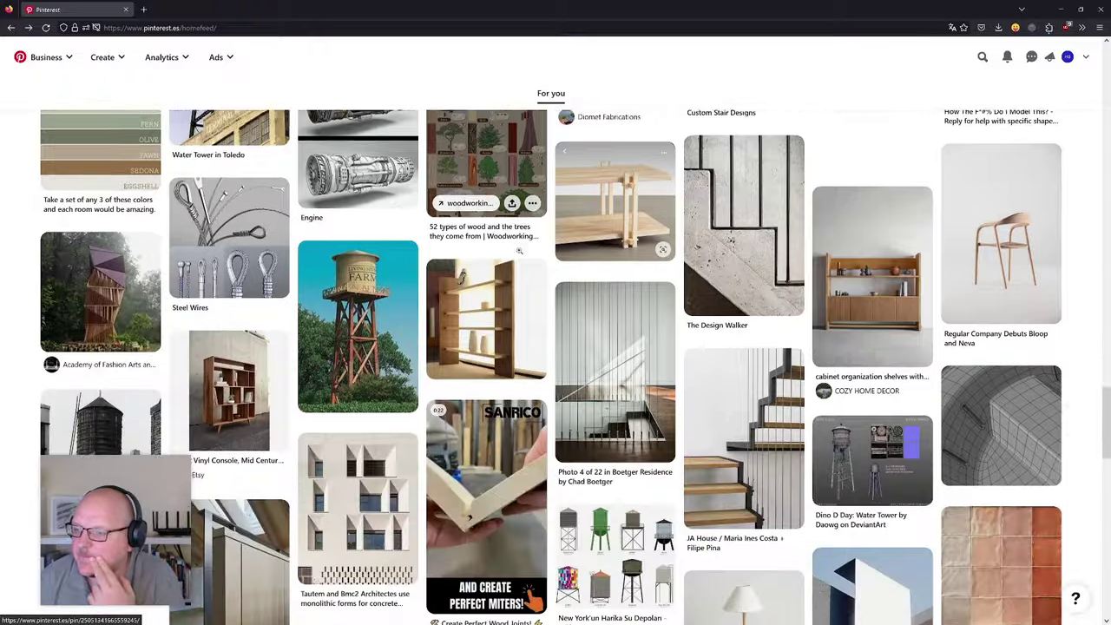
pyautogui.scroll(-4, 520, 250)
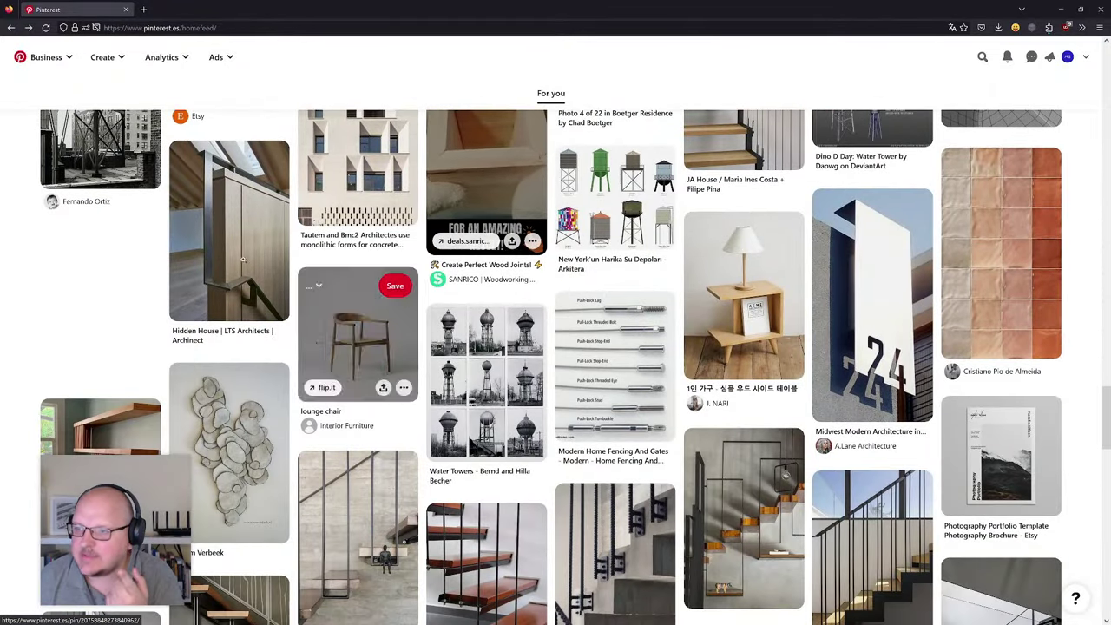
pyautogui.click(243, 258)
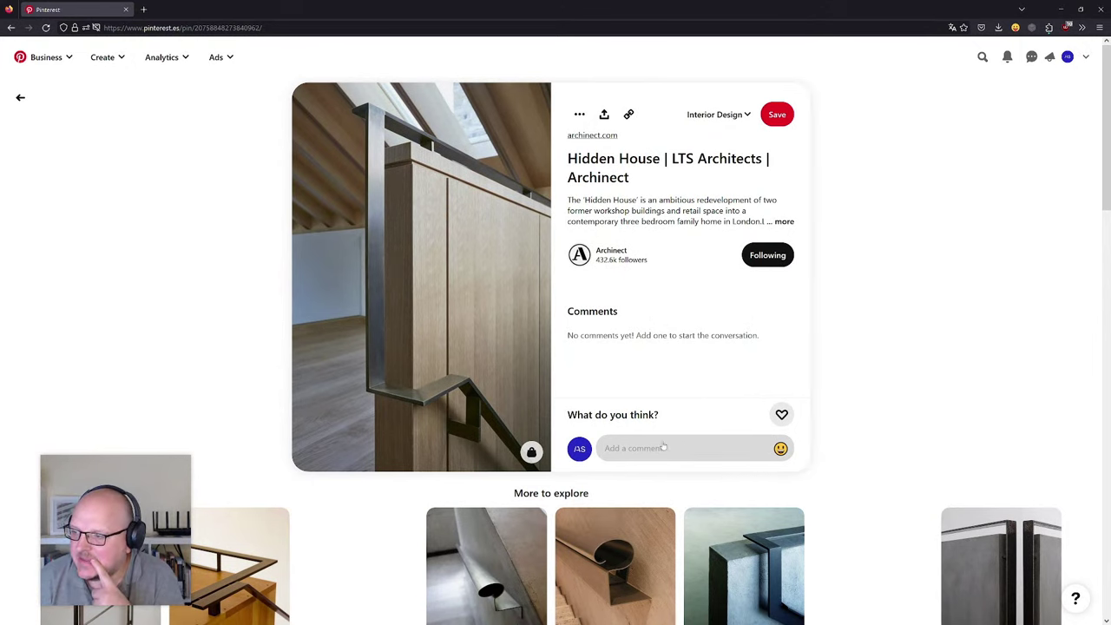
# - Examine the related handrail and stair detail pins, and open the Listed House, Theberton Street pin showing a post fixed to concrete steps
pyautogui.scroll(-2, 508, 236)
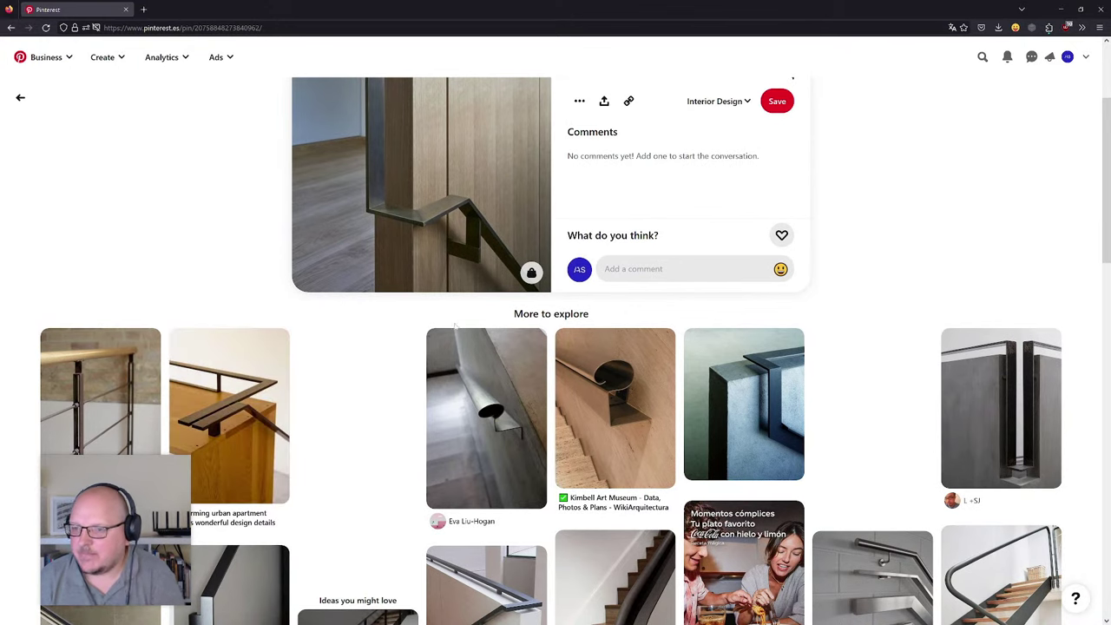
pyautogui.scroll(-3, 351, 285)
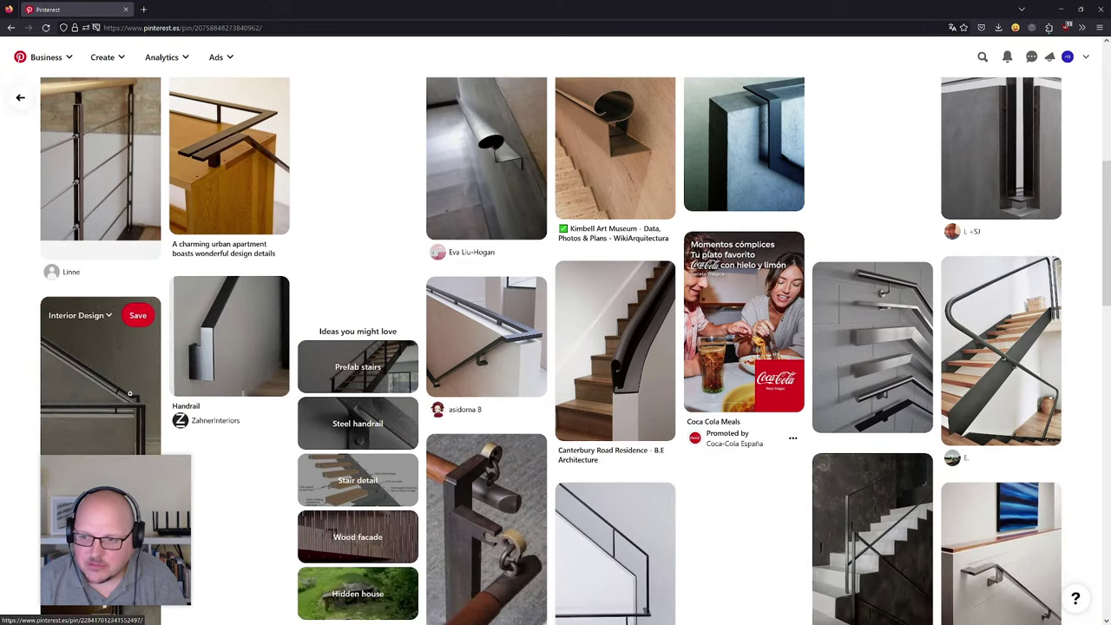
pyautogui.scroll(-2, 69, 400)
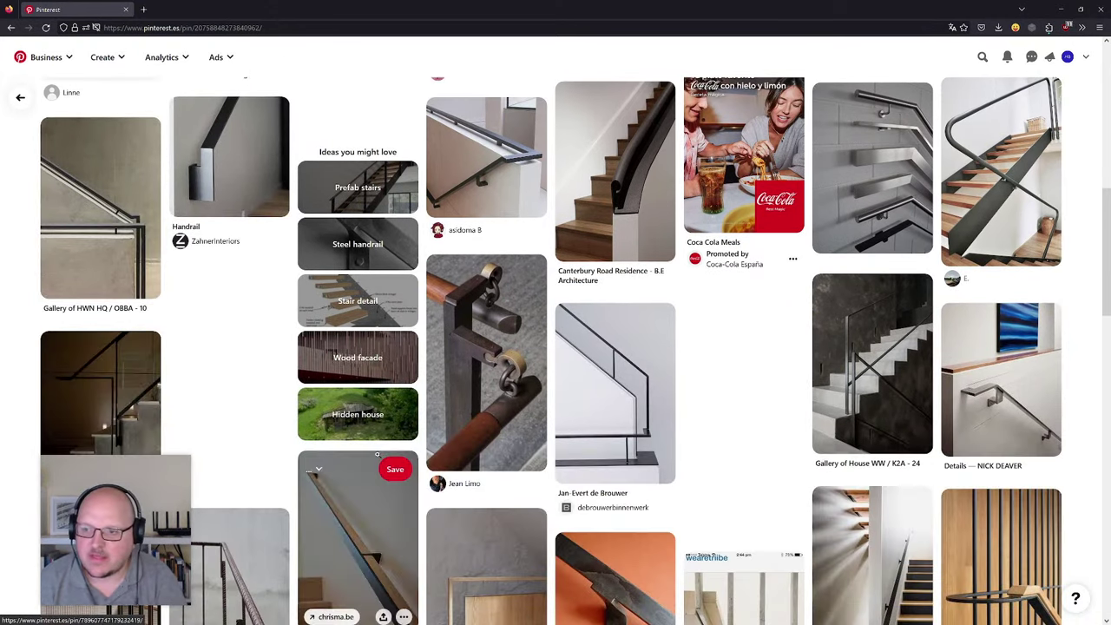
pyautogui.scroll(-1, 271, 348)
pyautogui.scroll(-1, 273, 310)
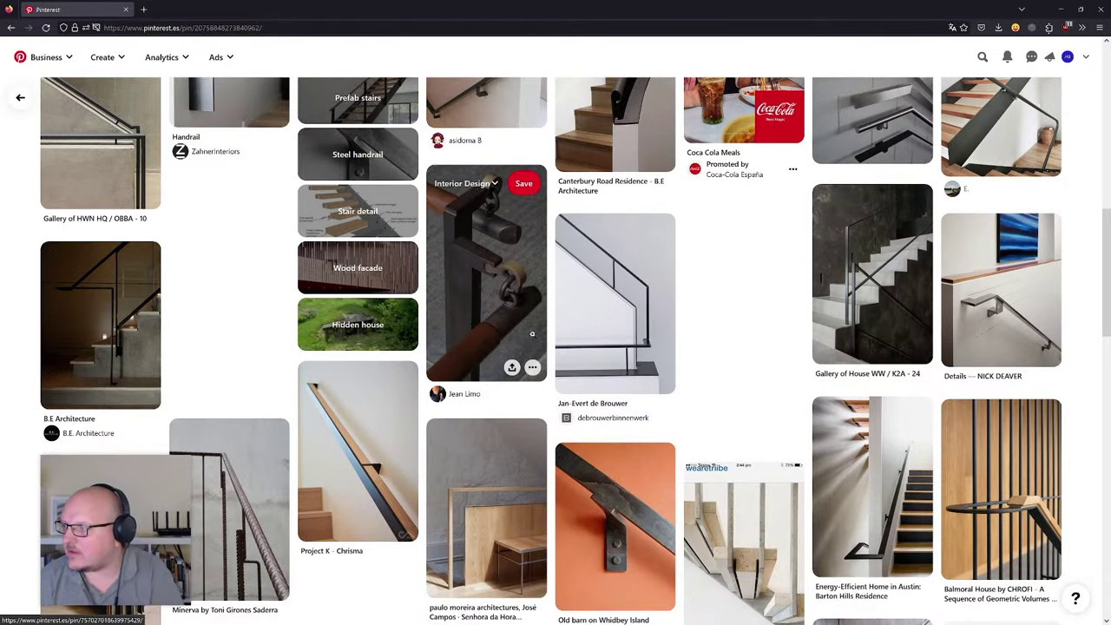
pyautogui.scroll(-2, 532, 333)
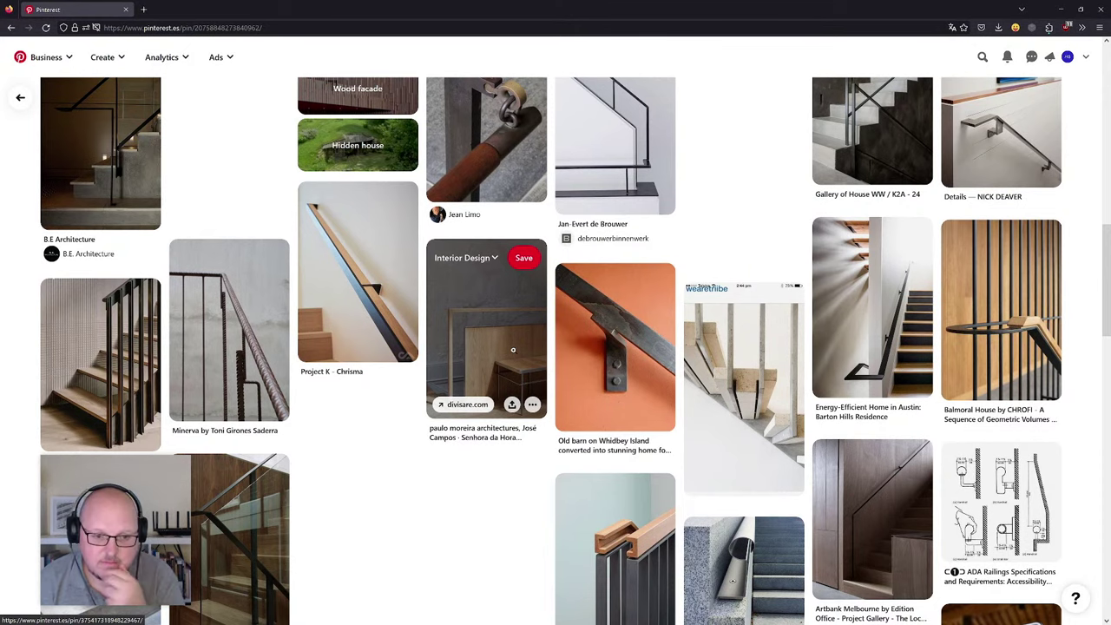
pyautogui.scroll(-4, 514, 350)
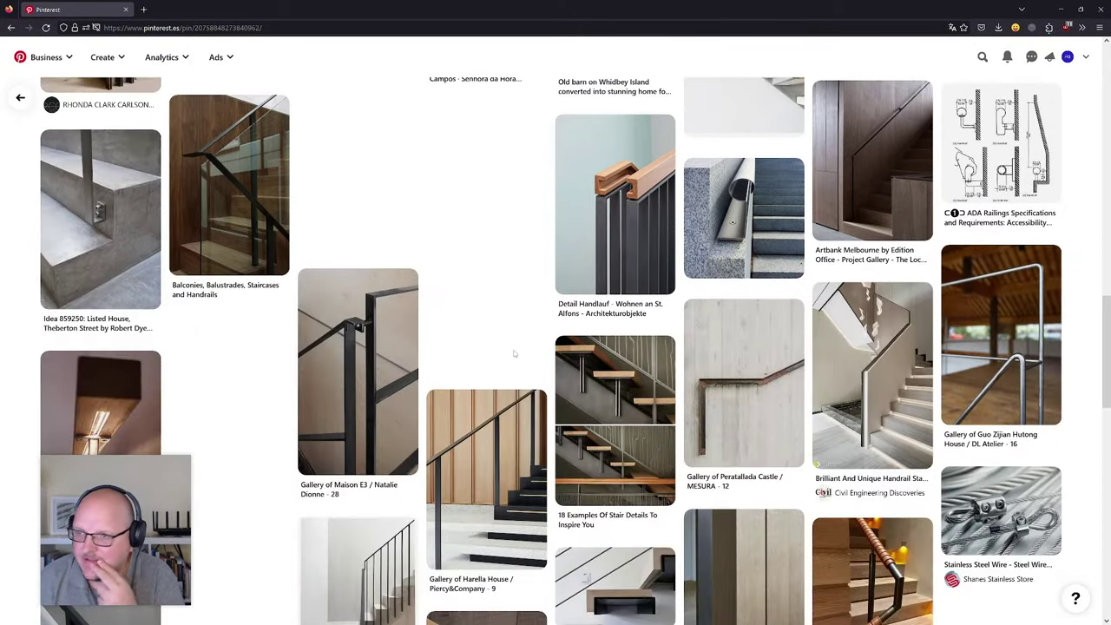
pyautogui.click(141, 202)
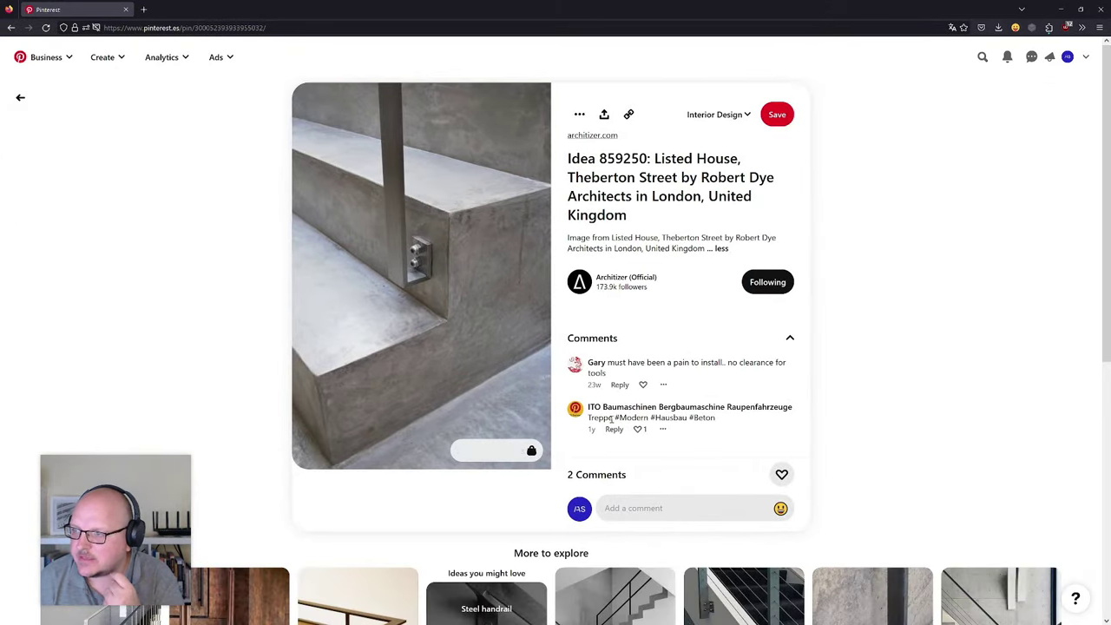
# - Follow the related stair pins, opening the WaterScales Plaza en Álora railing and its related House and Yoga Centre handrail pin
pyautogui.scroll(-3, 350, 301)
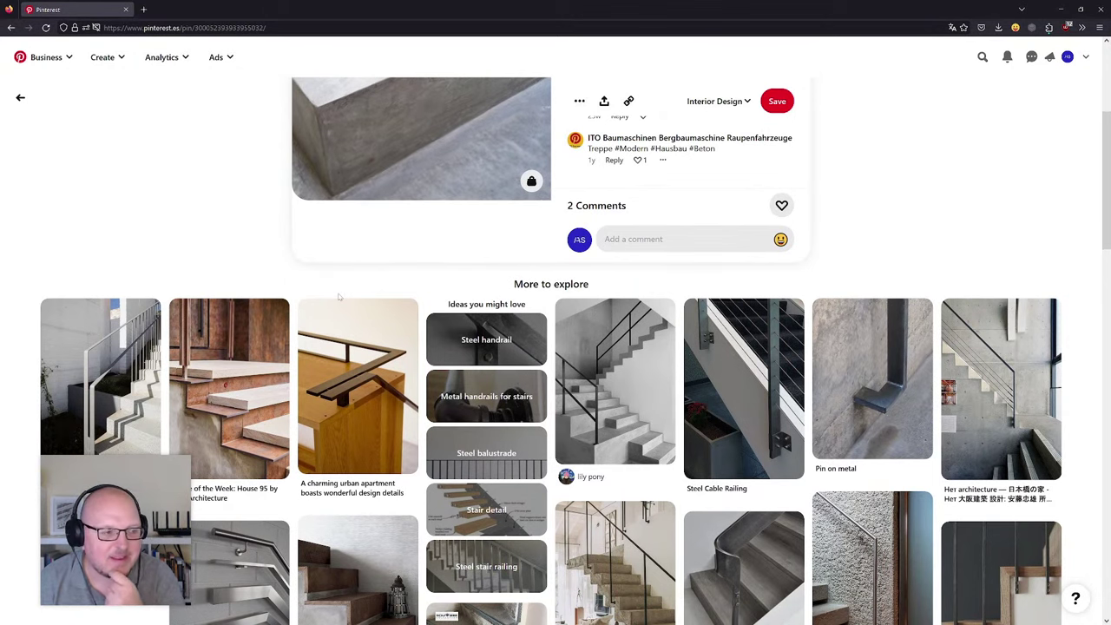
pyautogui.scroll(1, 338, 297)
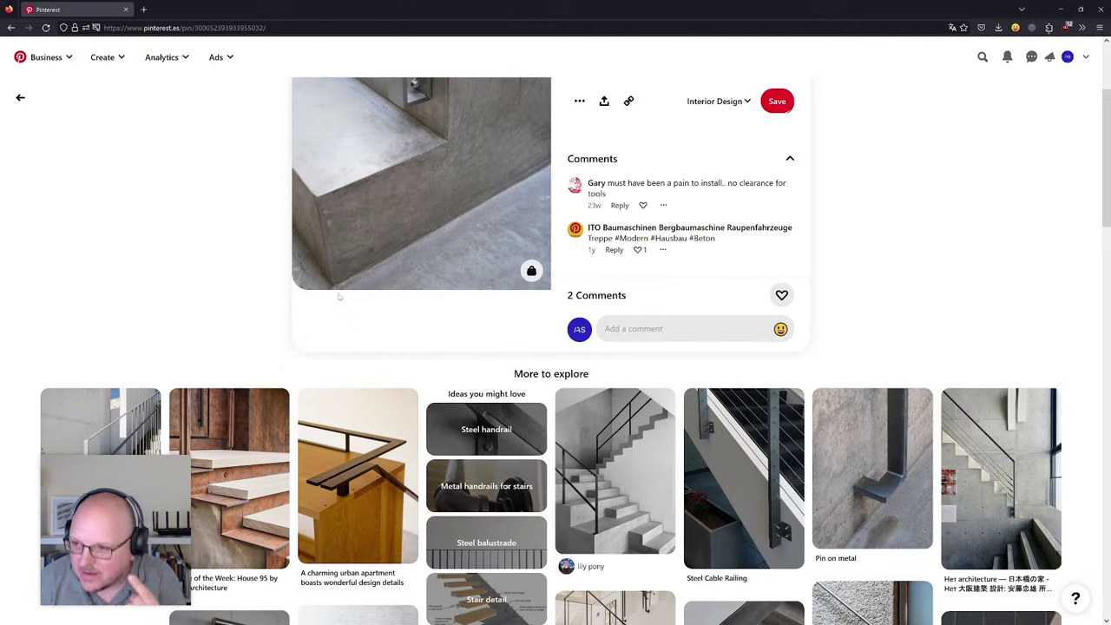
pyautogui.scroll(-1, 339, 297)
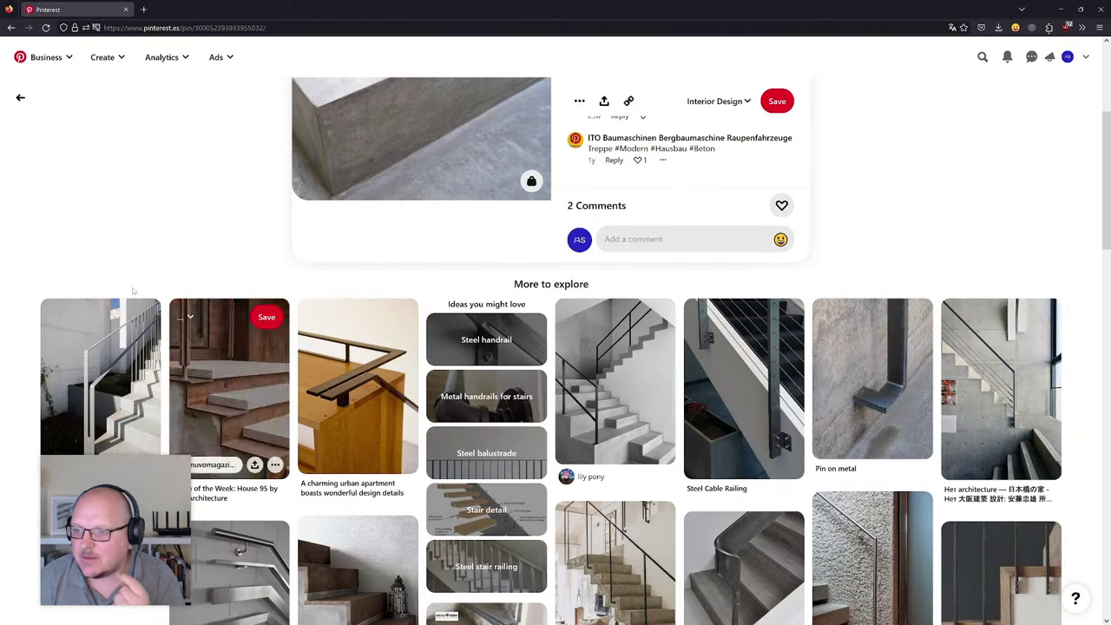
pyautogui.click(130, 370)
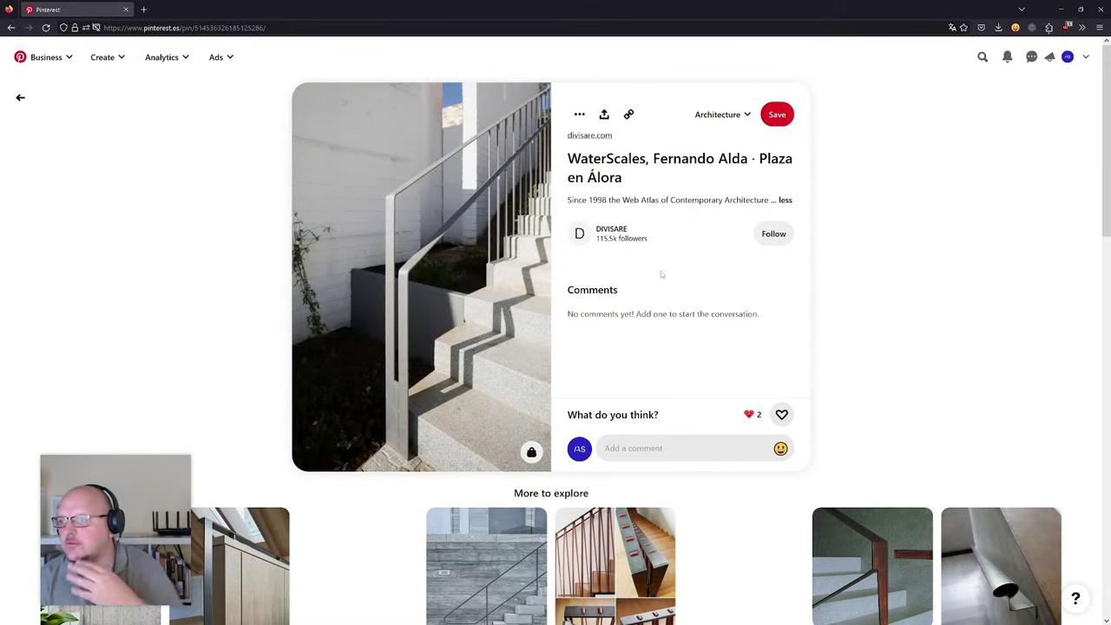
pyautogui.scroll(-1, 526, 230)
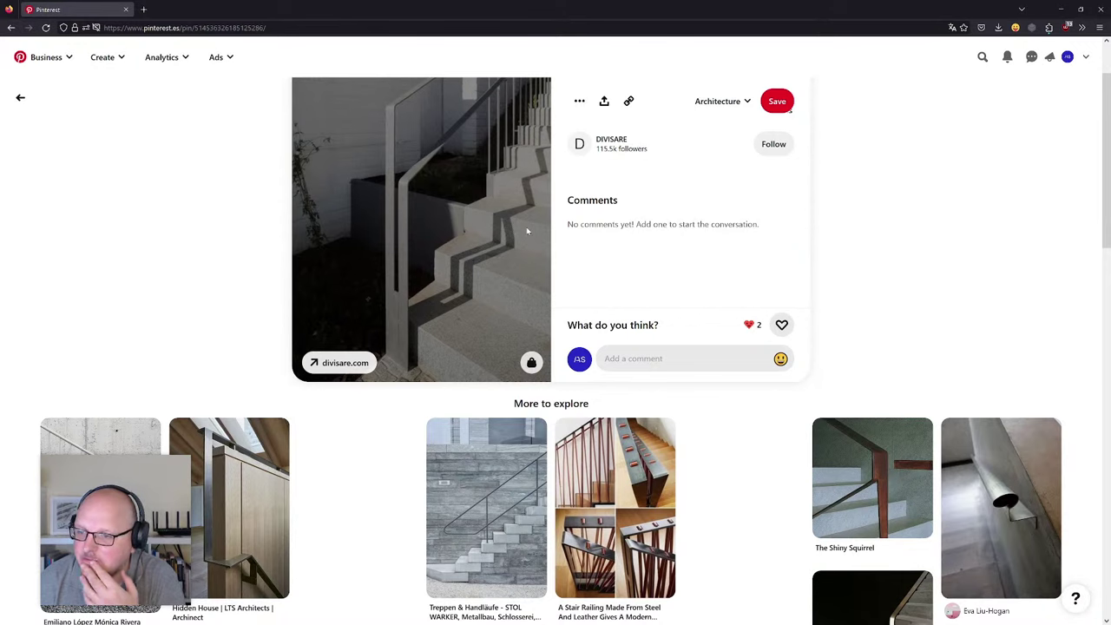
pyautogui.click(100, 443)
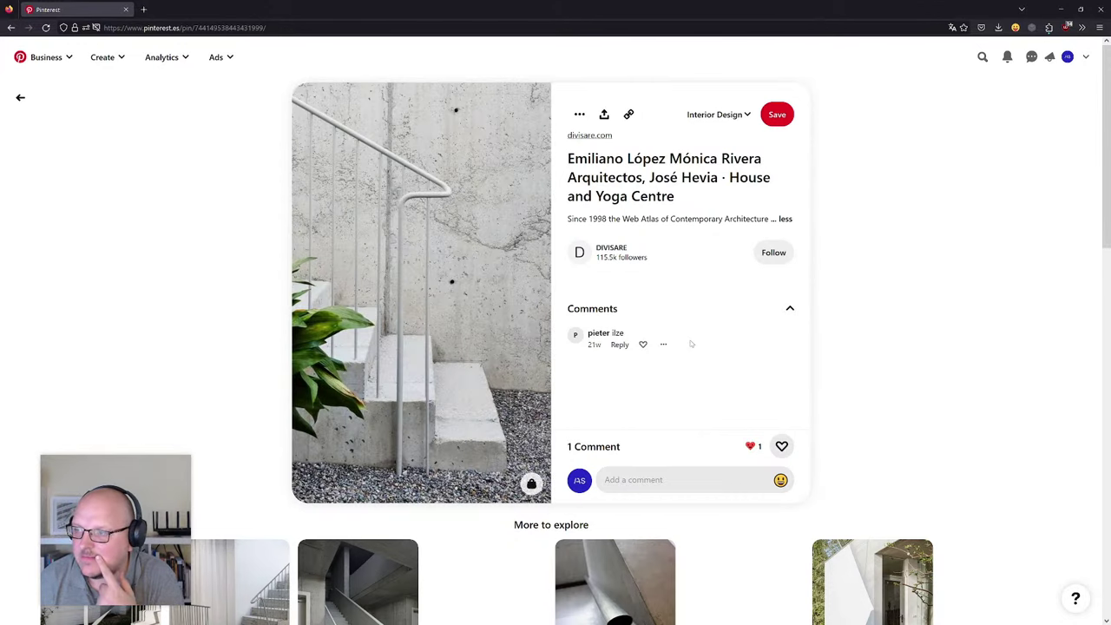
# - Examine the House and Yoga Centre handrail image and the related stair railing pins beneath it
pyautogui.scroll(-2, 494, 323)
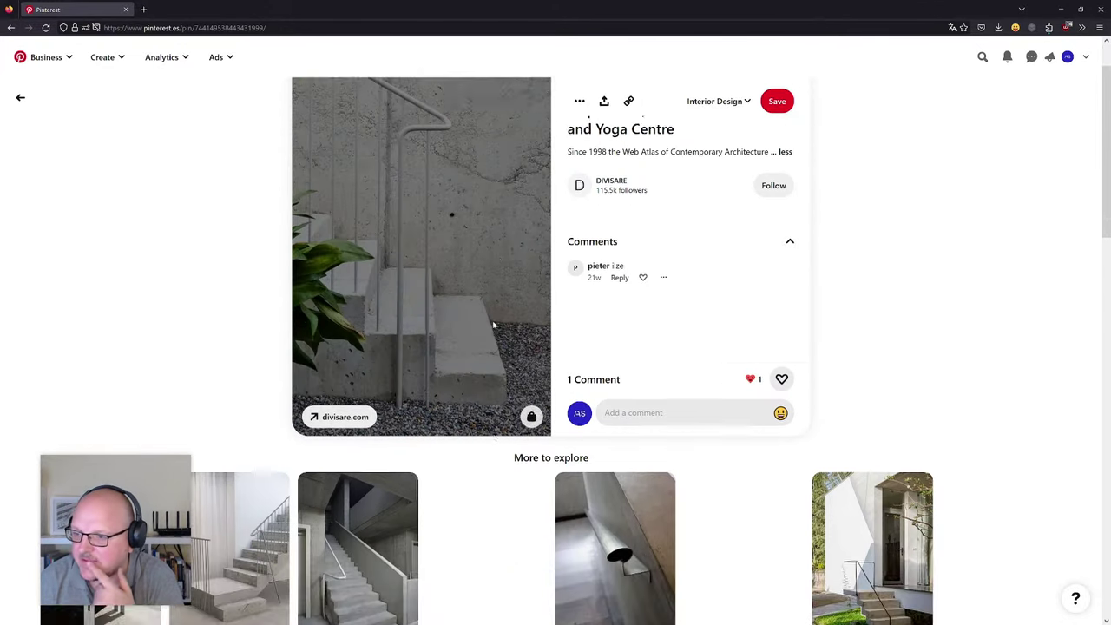
pyautogui.scroll(-3, 494, 323)
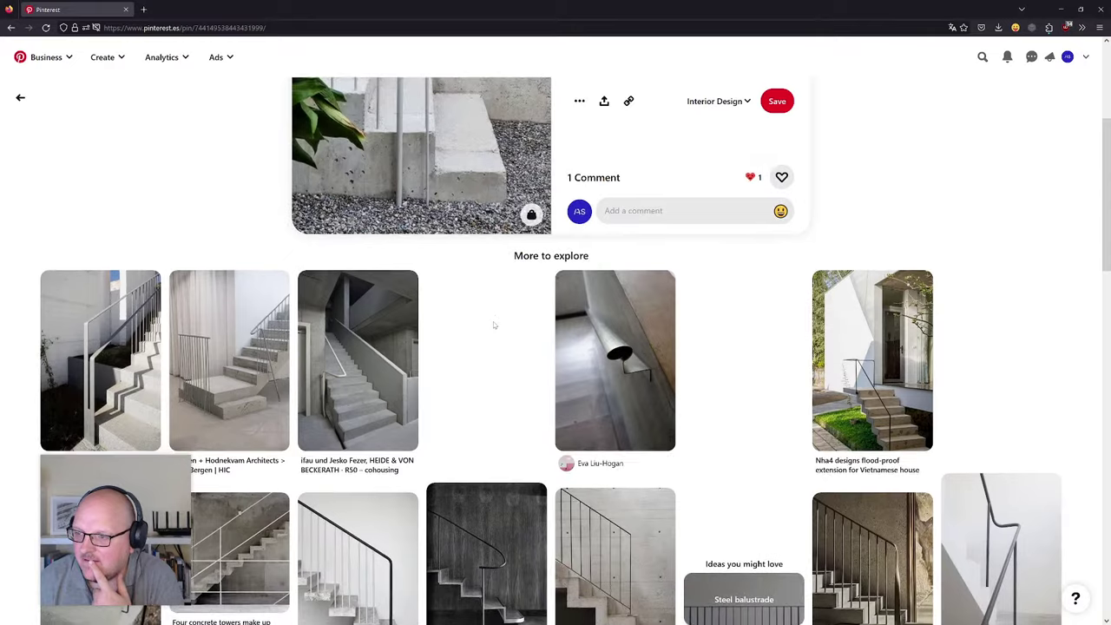
pyautogui.scroll(2, 494, 324)
pyautogui.scroll(3, 494, 325)
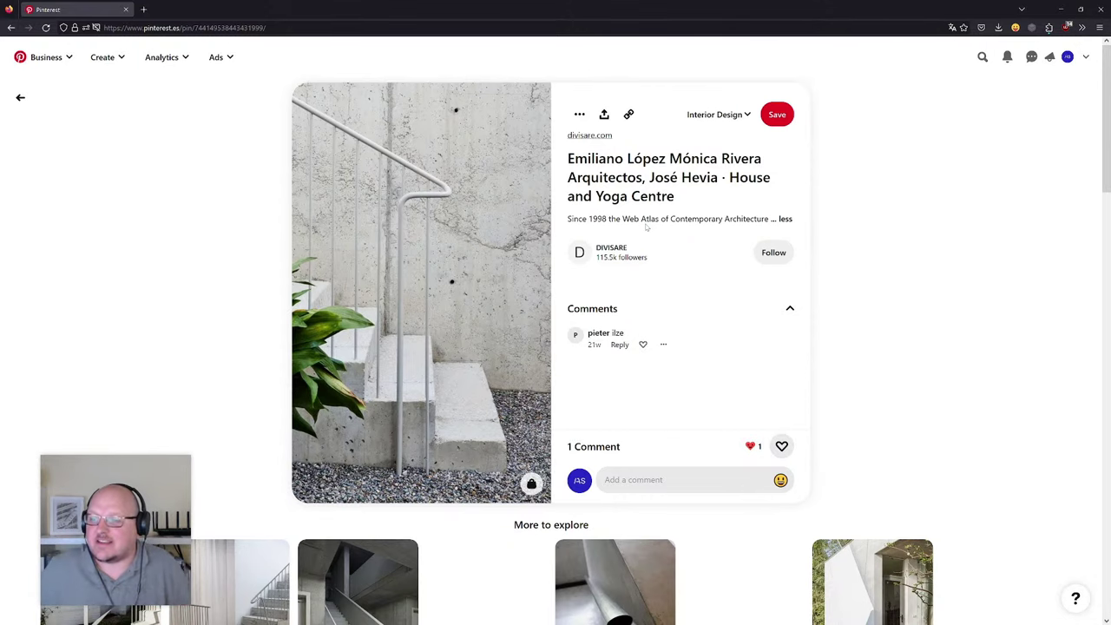
pyautogui.scroll(-5, 645, 223)
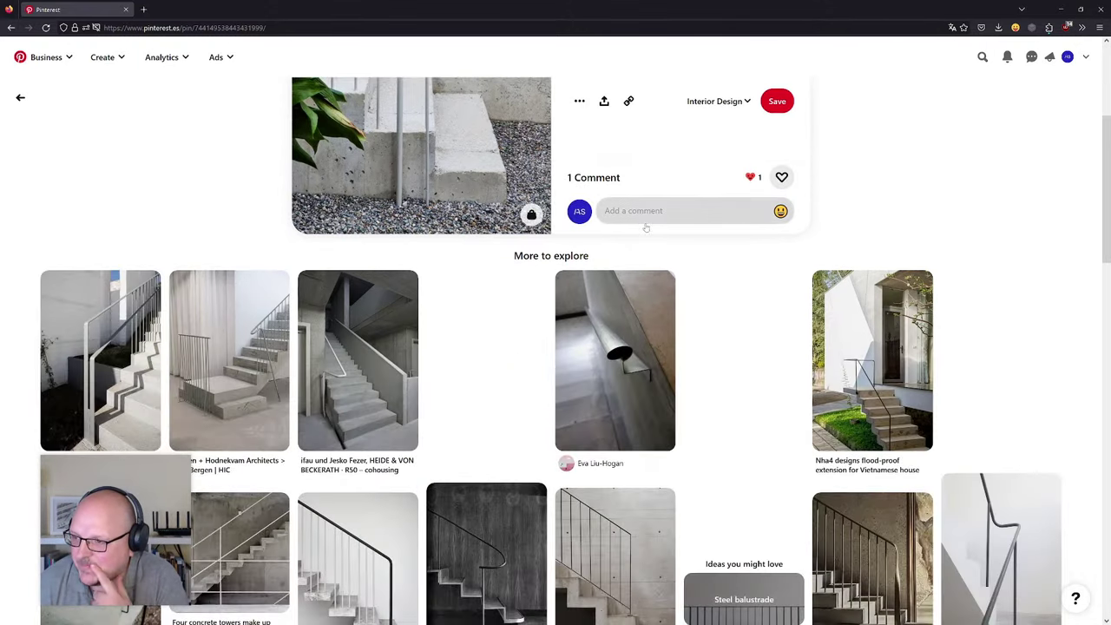
pyautogui.scroll(-5, 645, 222)
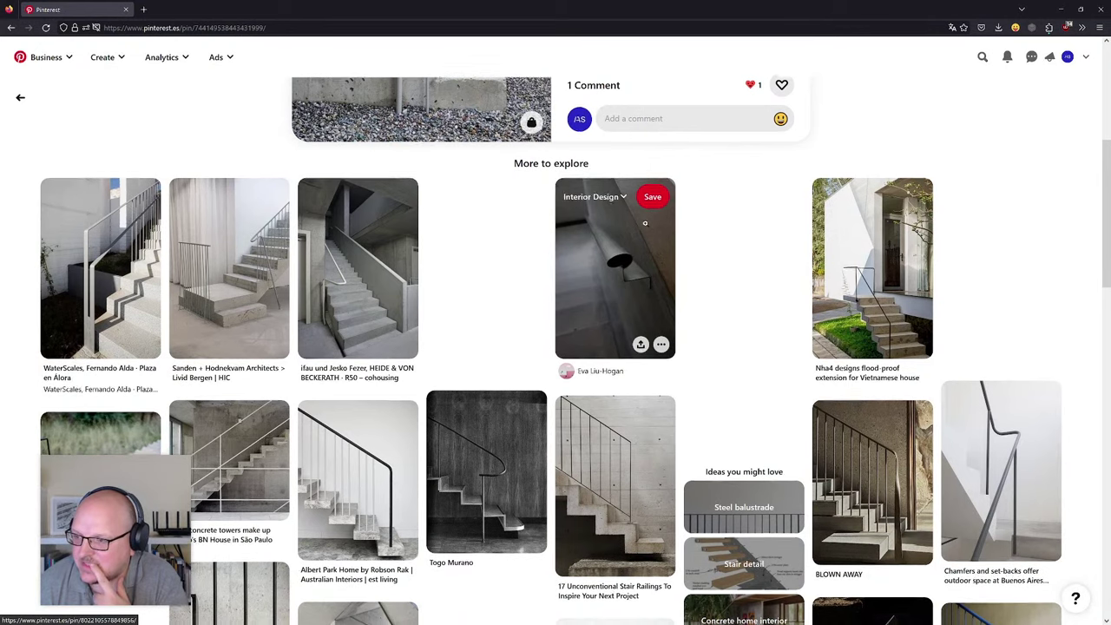
pyautogui.scroll(-4, 645, 224)
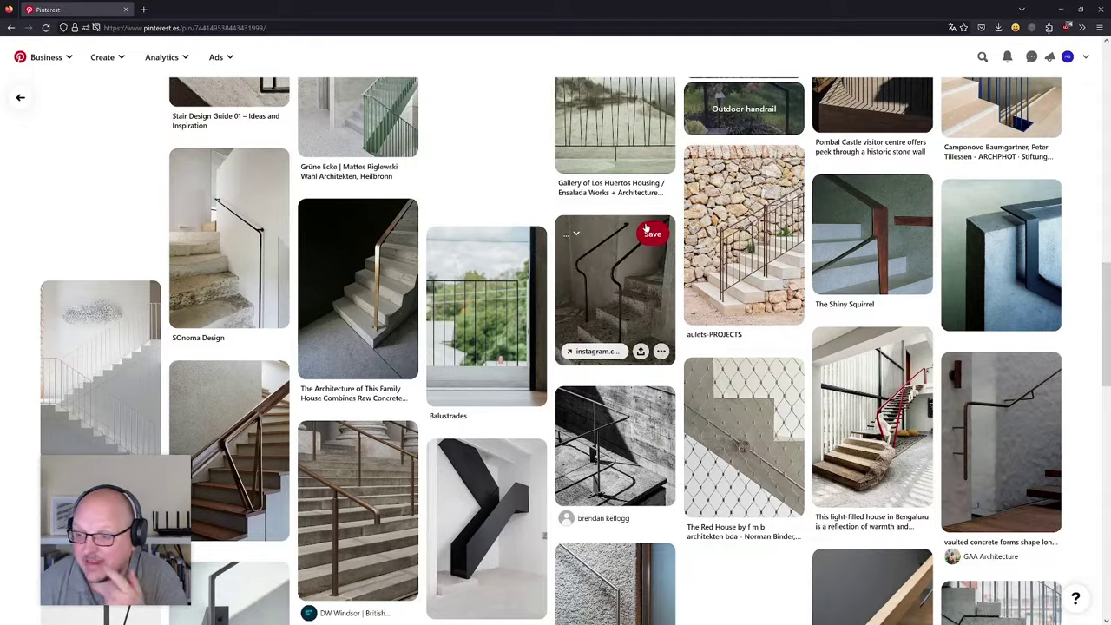
# - Go back through the opened stair and handrail pins to the Pinterest home feed
pyautogui.scroll(14, 645, 225)
pyautogui.click(20, 98)
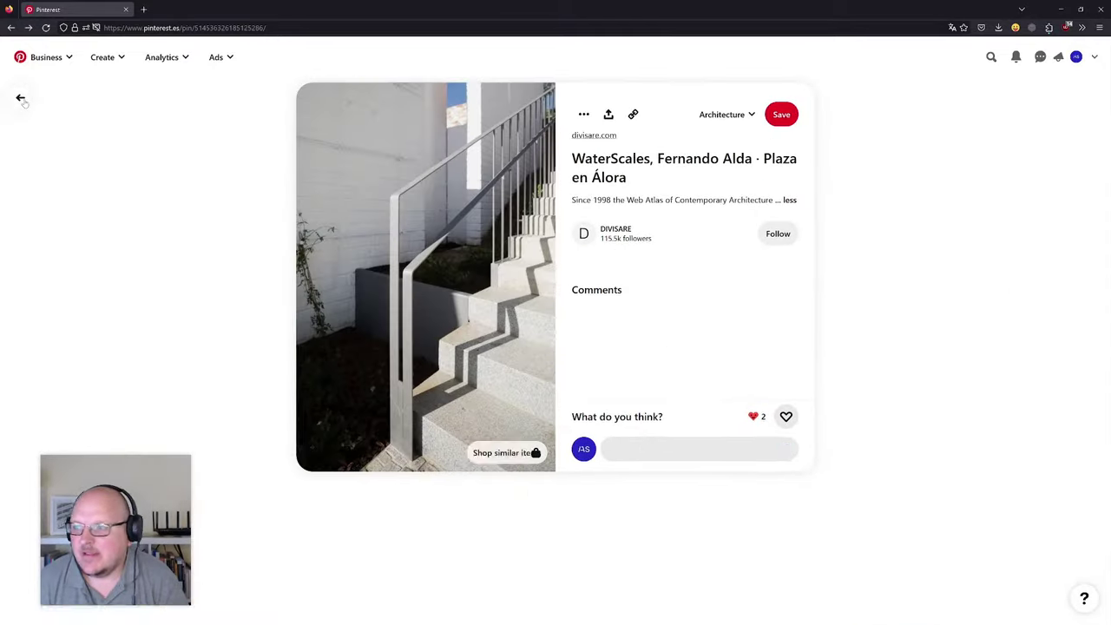
pyautogui.click(21, 99)
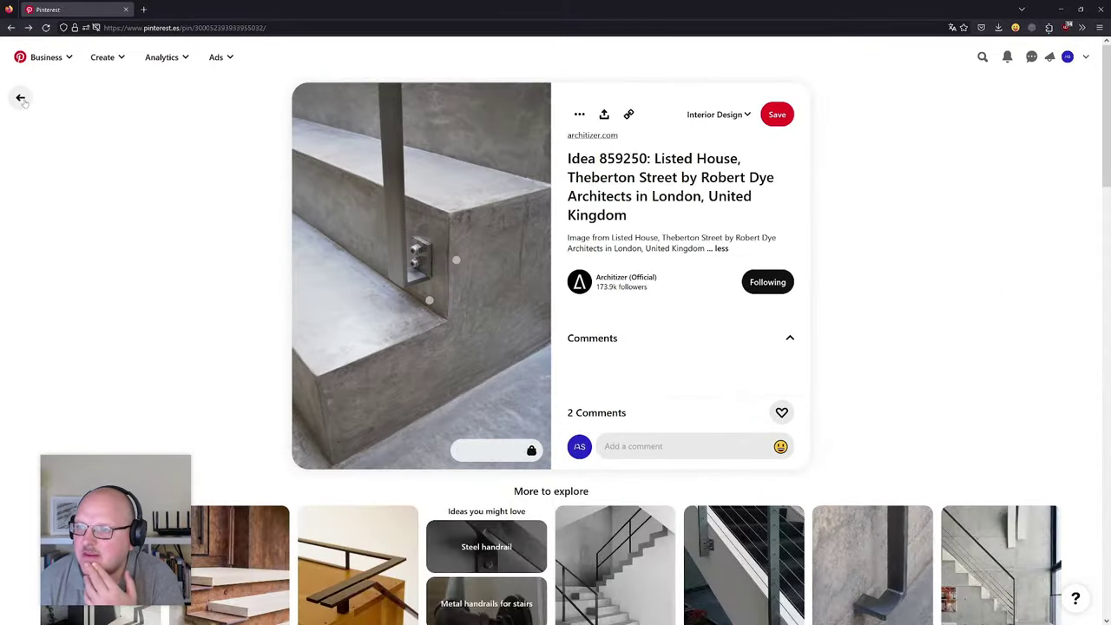
pyautogui.click(20, 99)
pyautogui.click(20, 98)
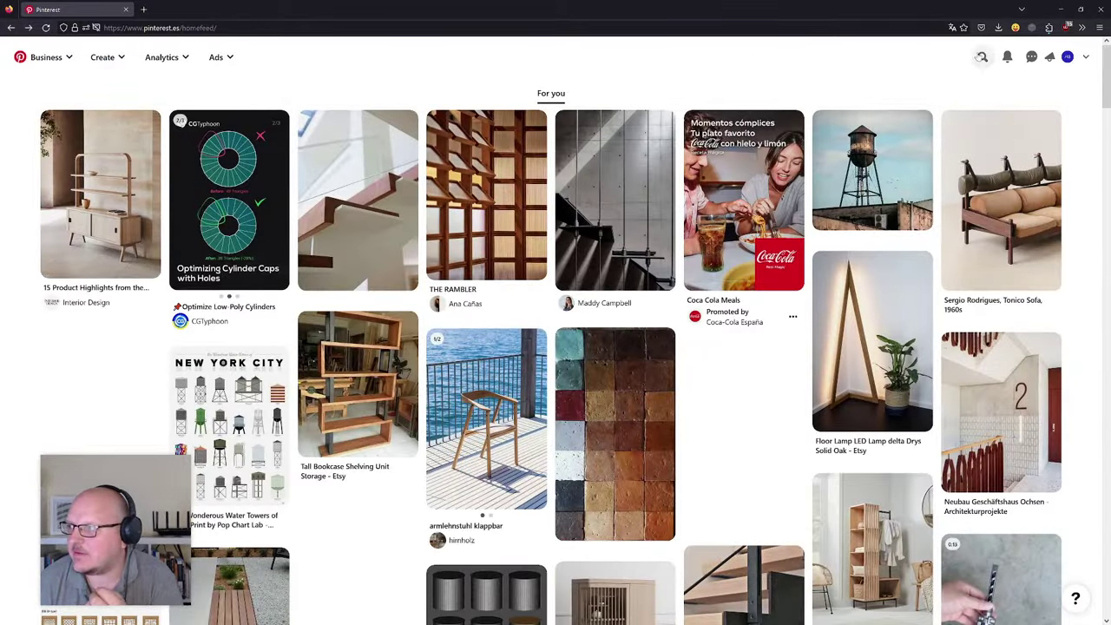
# - Search Pinterest for "interior industrial space"
pyautogui.click(982, 56)
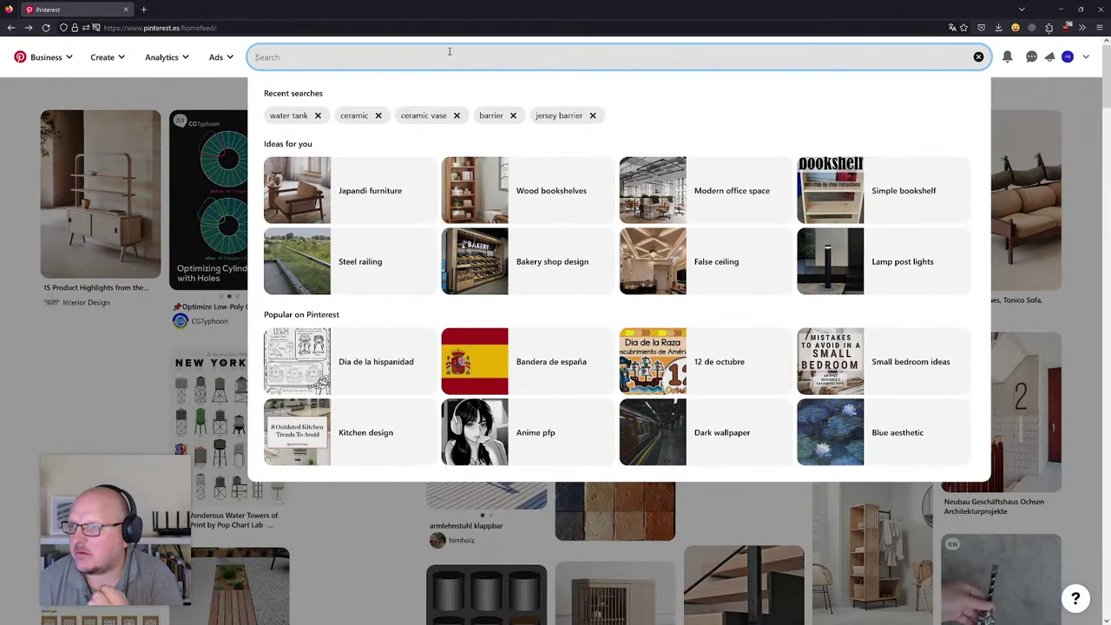
pyautogui.write('inter')
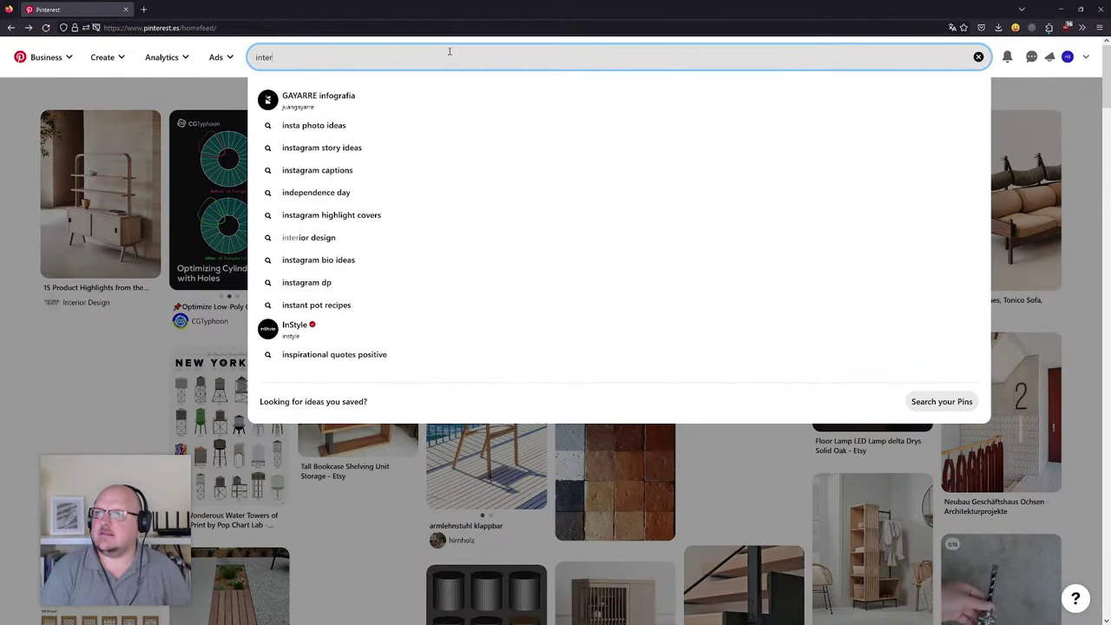
pyautogui.write('ior indus')
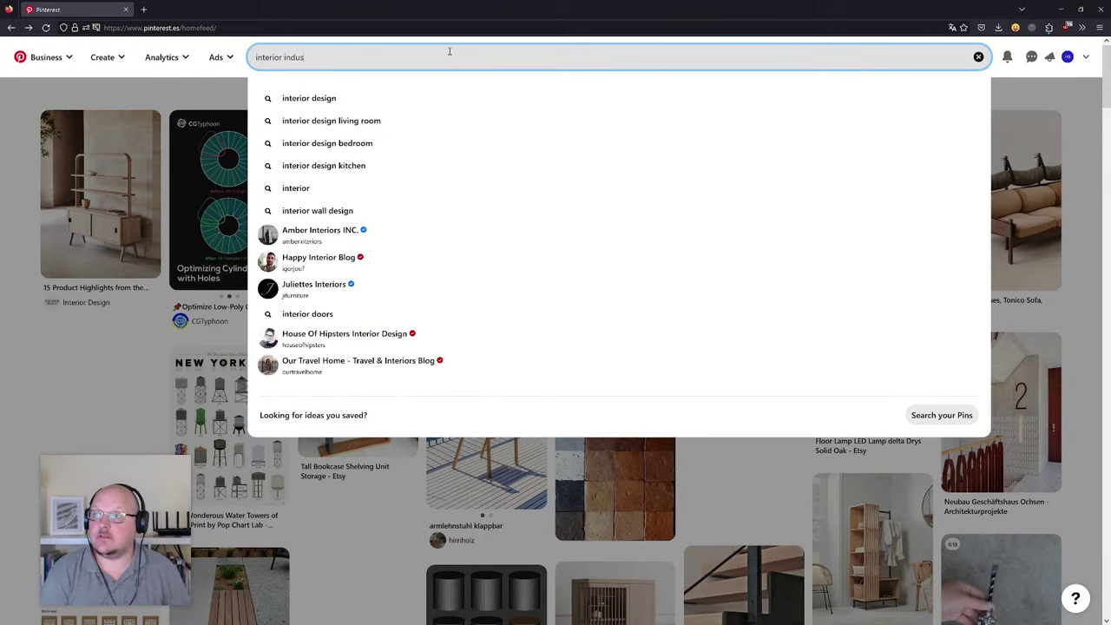
pyautogui.write('trial space')
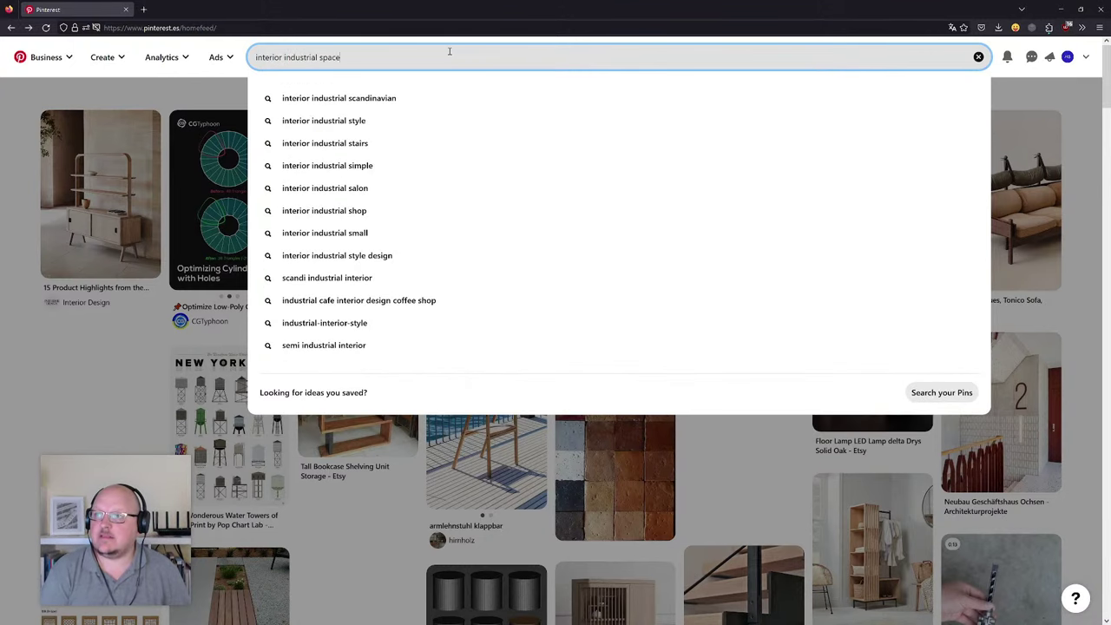
pyautogui.press('Return')
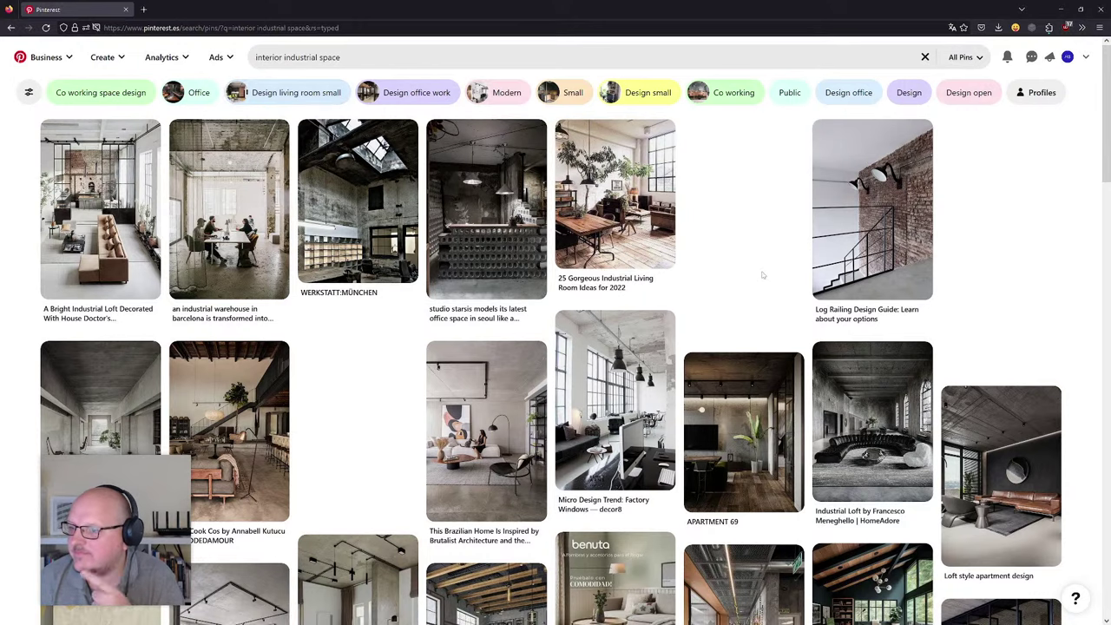
# - Open the Casa Cook Cos pin and browse the related industrial loft and staircase pins beneath it
pyautogui.click(256, 443)
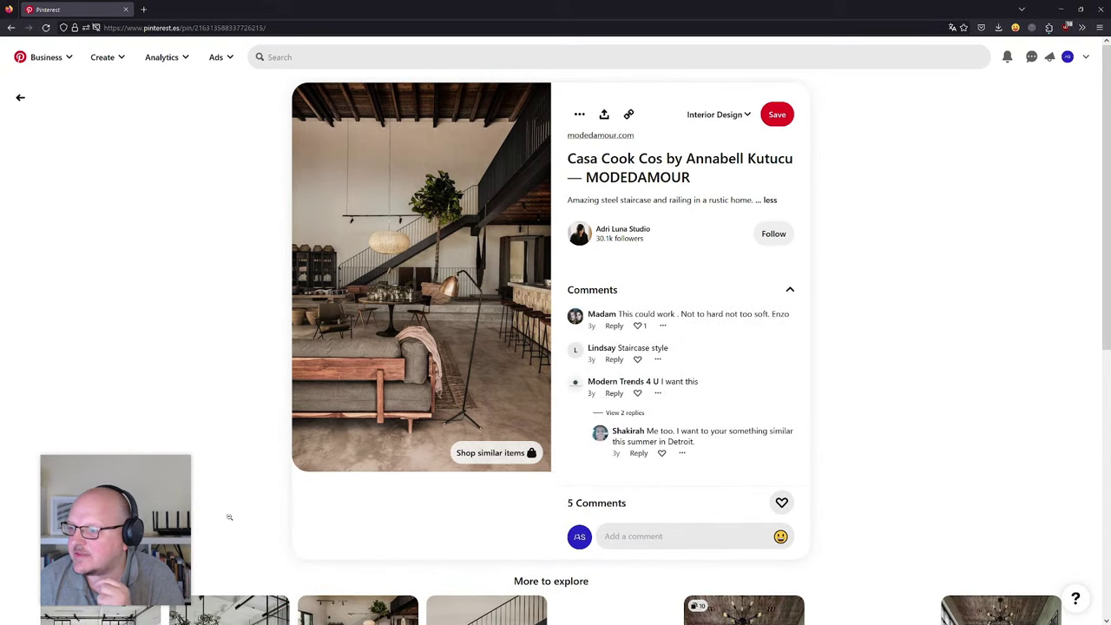
pyautogui.scroll(-1, 226, 418)
pyautogui.scroll(-3, 221, 354)
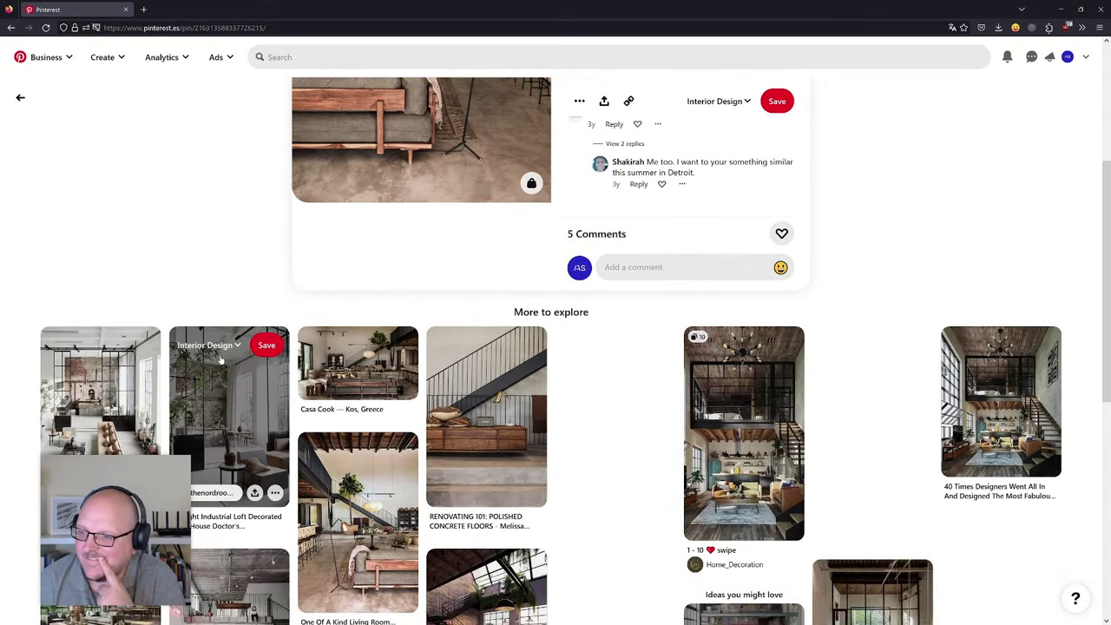
pyautogui.scroll(-2, 220, 354)
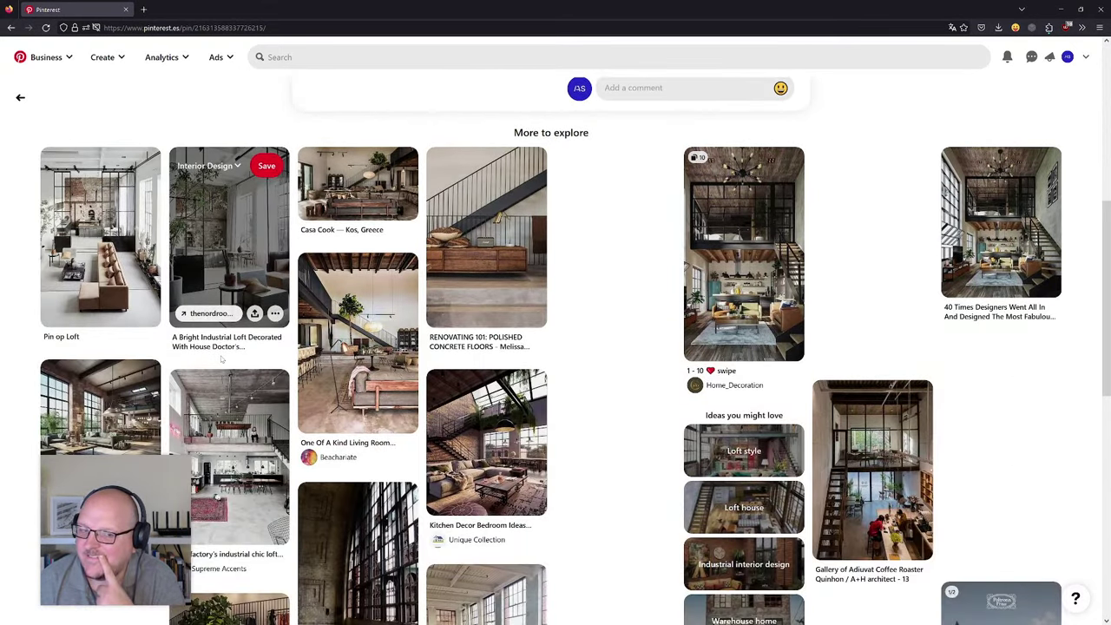
pyautogui.scroll(-1, 221, 356)
pyautogui.scroll(-3, 220, 356)
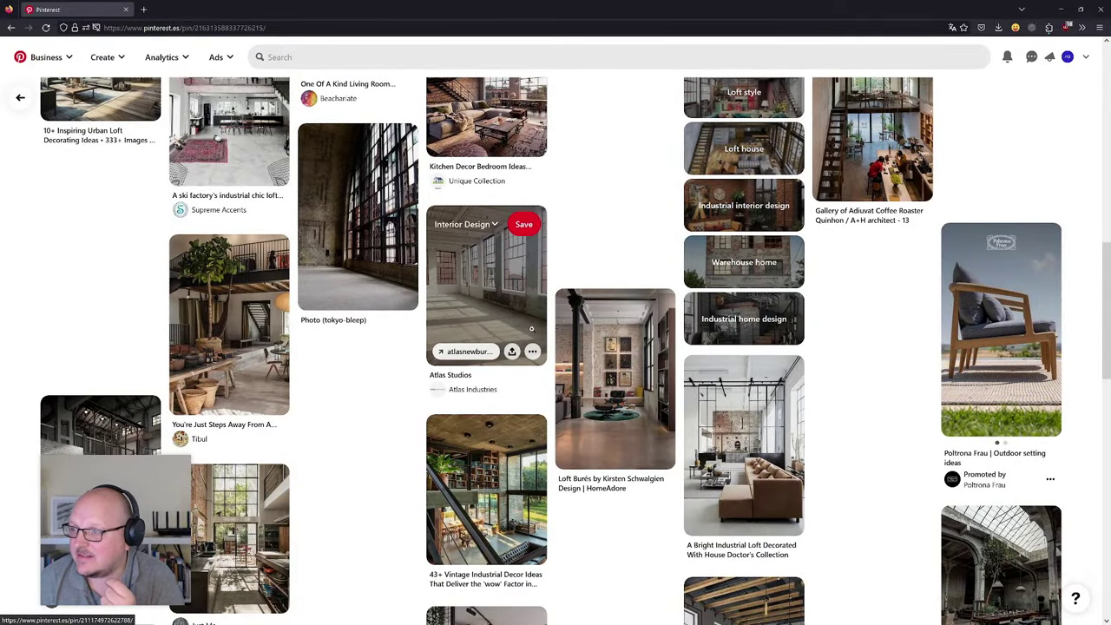
pyautogui.scroll(-2, 390, 359)
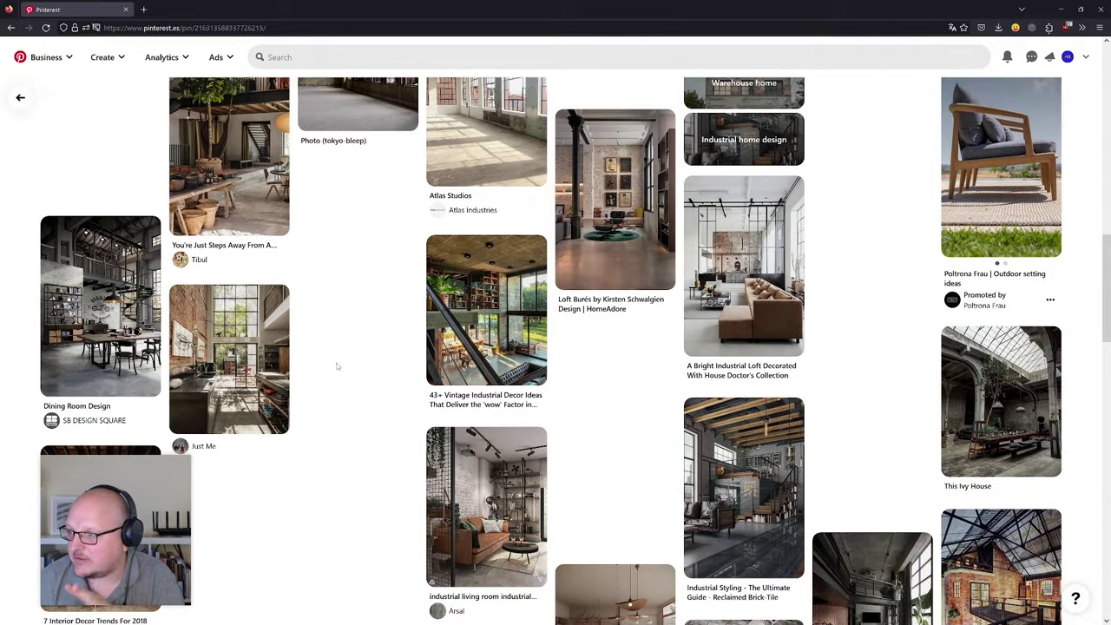
pyautogui.scroll(-4, 338, 366)
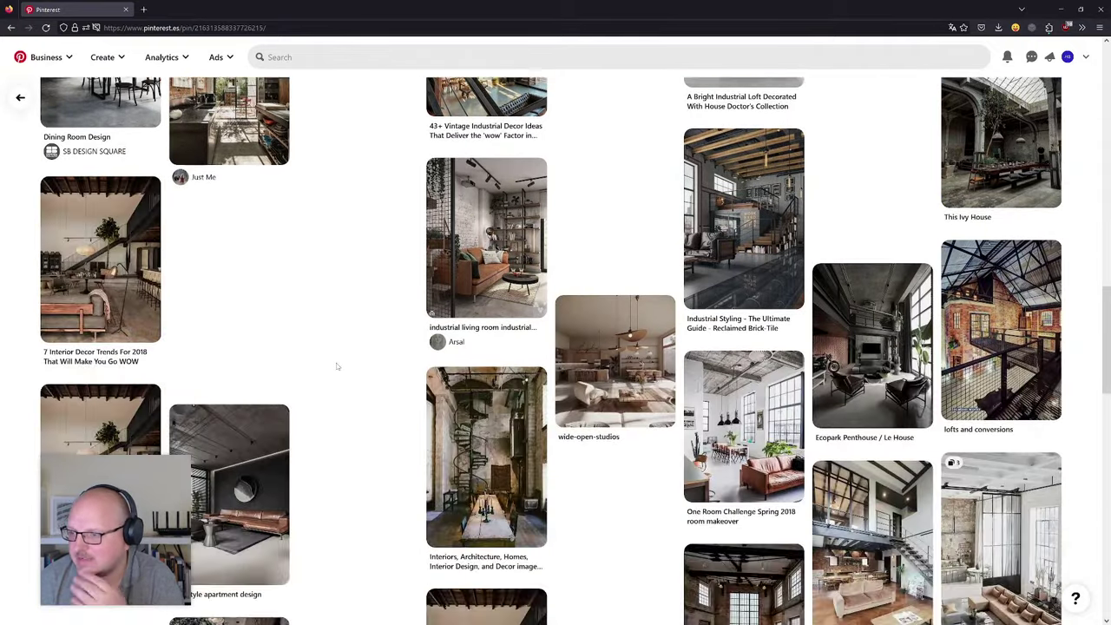
pyautogui.scroll(-2, 338, 366)
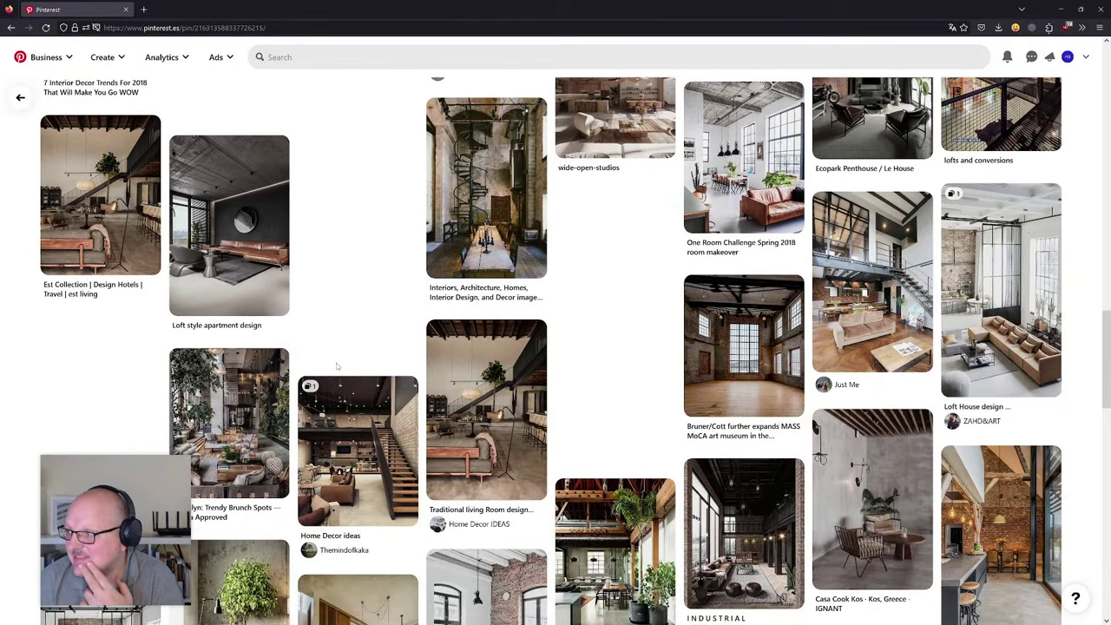
pyautogui.scroll(-3, 338, 367)
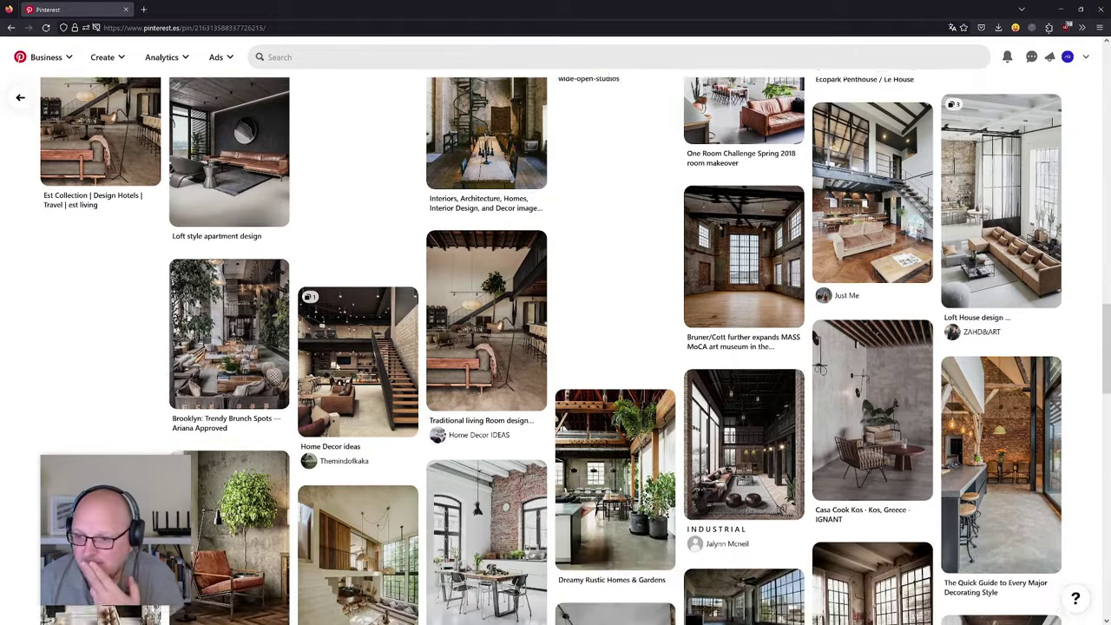
pyautogui.scroll(-3, 338, 366)
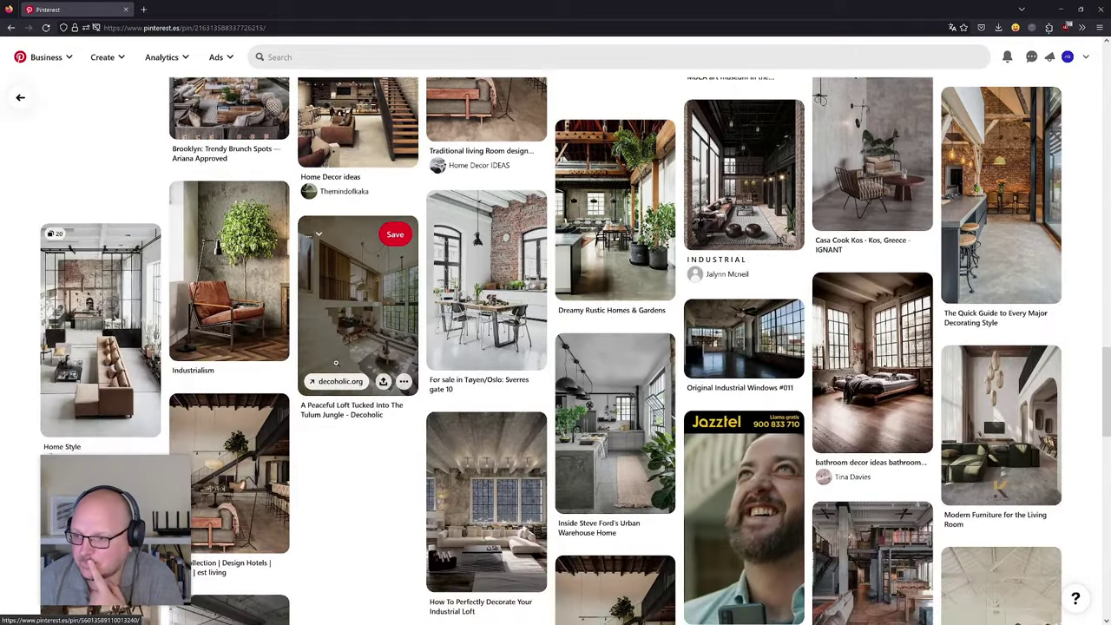
pyautogui.scroll(-5, 338, 367)
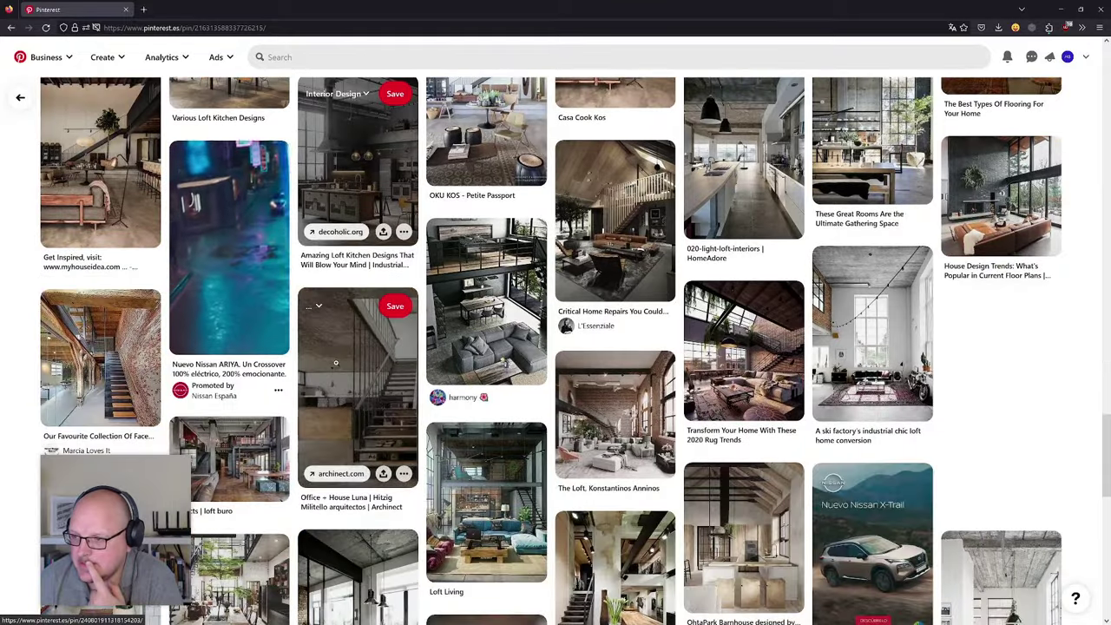
pyautogui.scroll(-2, 336, 363)
pyautogui.scroll(-3, 336, 363)
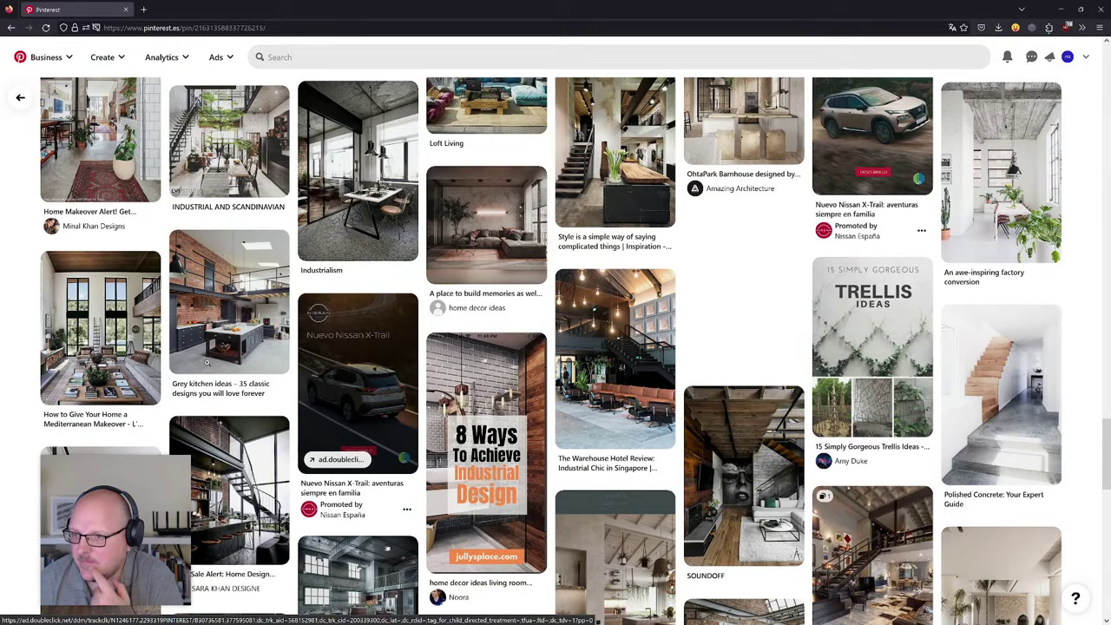
# - Open the Mediterranean Makeover living room pin, follow its related Cambria Surfaces "Home" pin, and examine that double-height interior
pyautogui.click(101, 332)
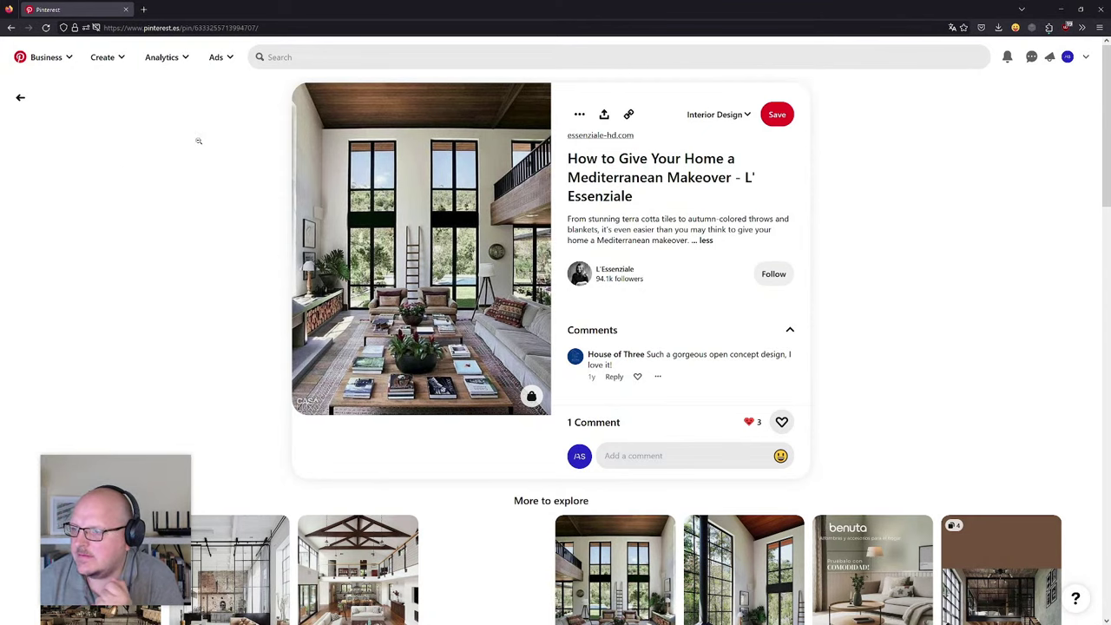
pyautogui.scroll(-3, 198, 141)
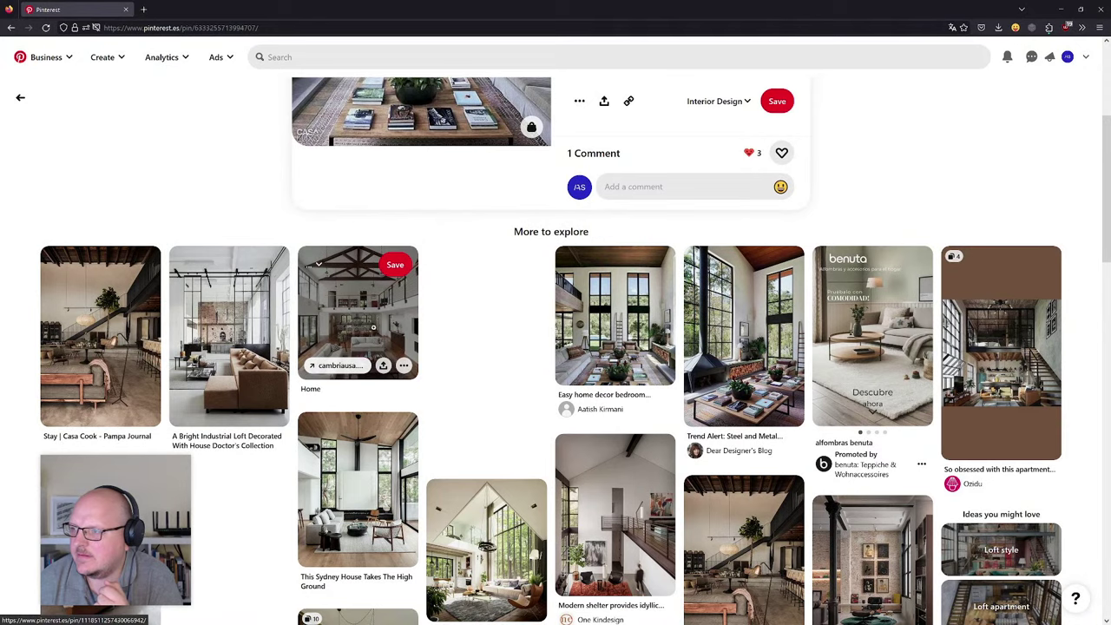
pyautogui.click(376, 313)
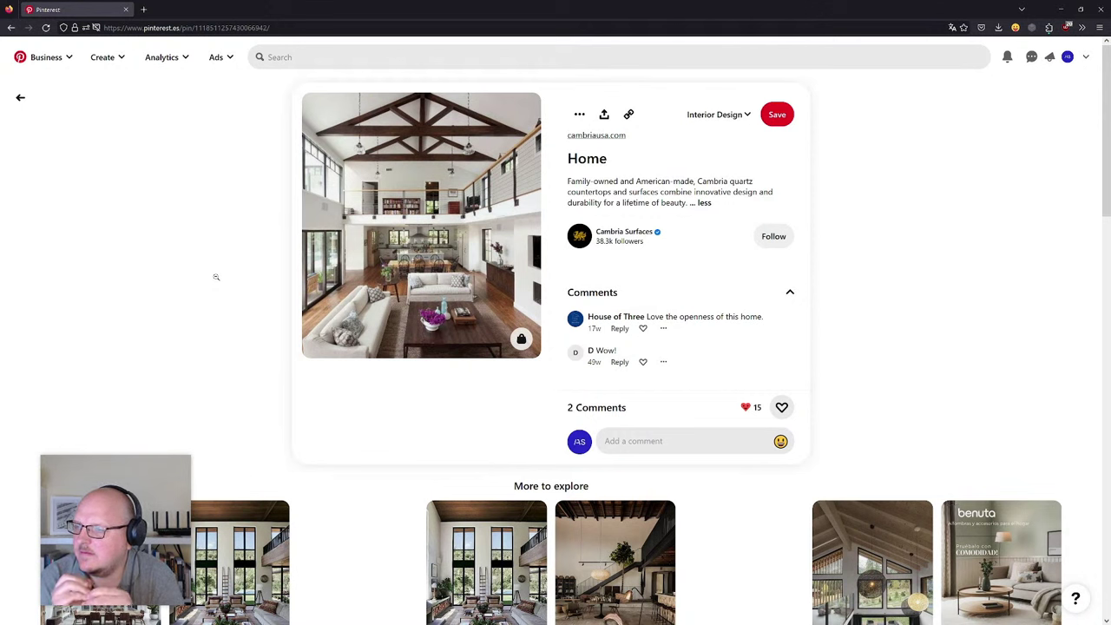
pyautogui.moveTo(323, 213)
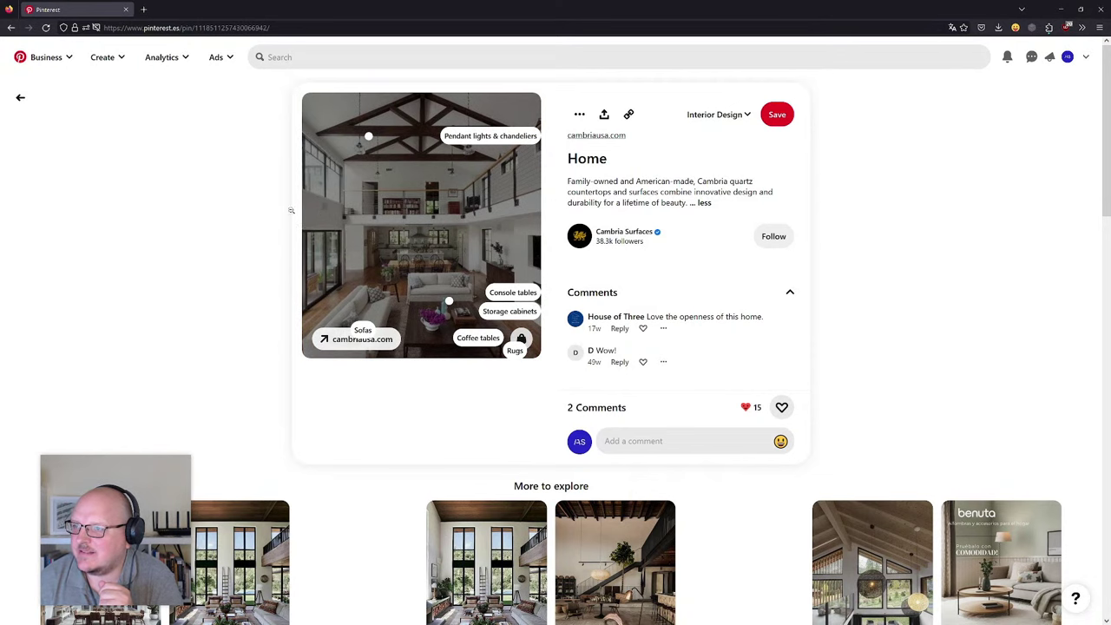
pyautogui.press('ctrl')
pyautogui.press('ctrl')
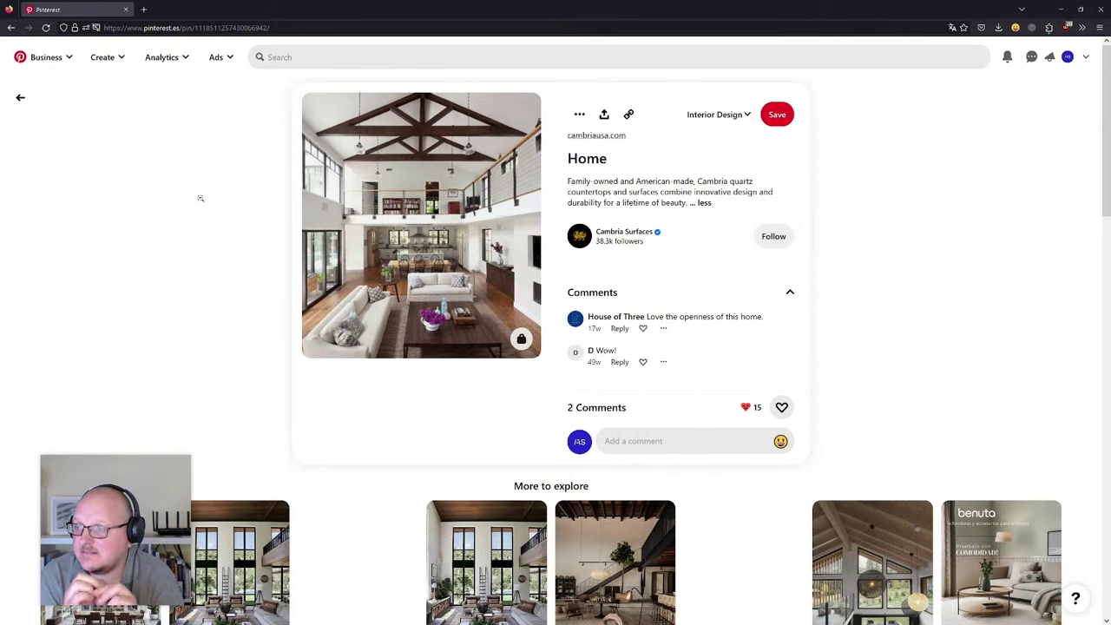
# - Follow the related "Timeless Interiors with Natural Materials" pins to the one with the kitchen island and examine its image
pyautogui.scroll(-3, 201, 199)
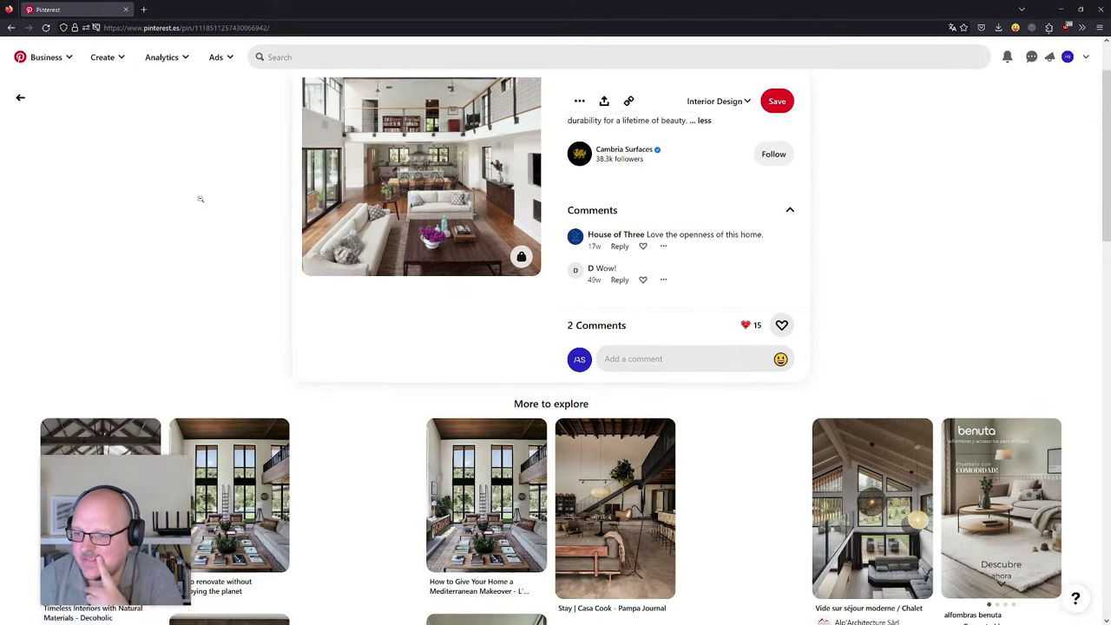
pyautogui.click(109, 397)
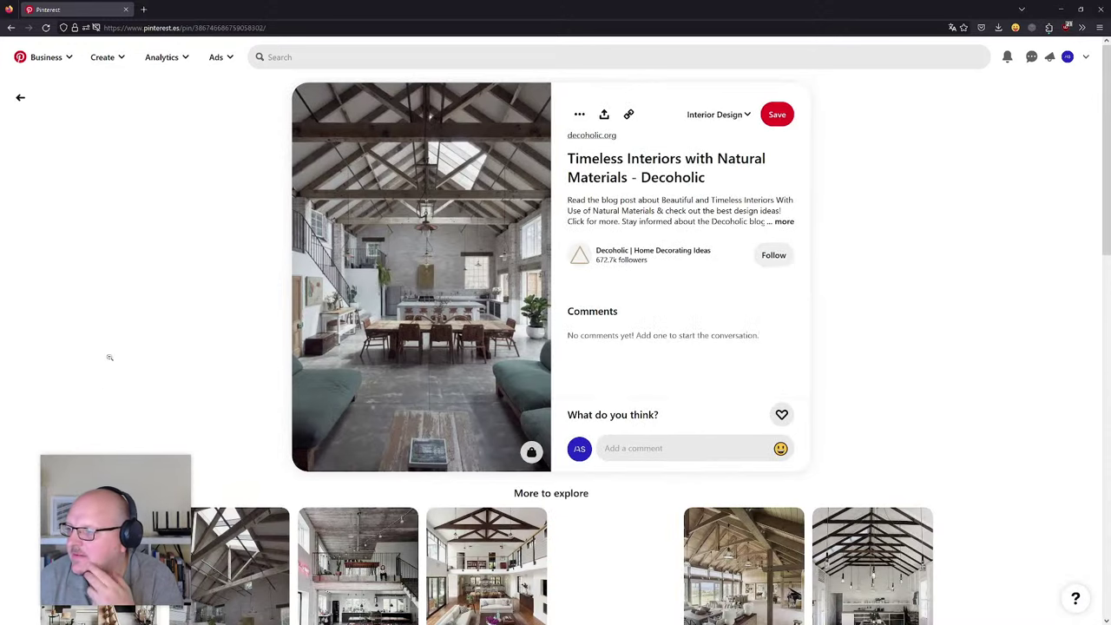
pyautogui.scroll(-2, 114, 315)
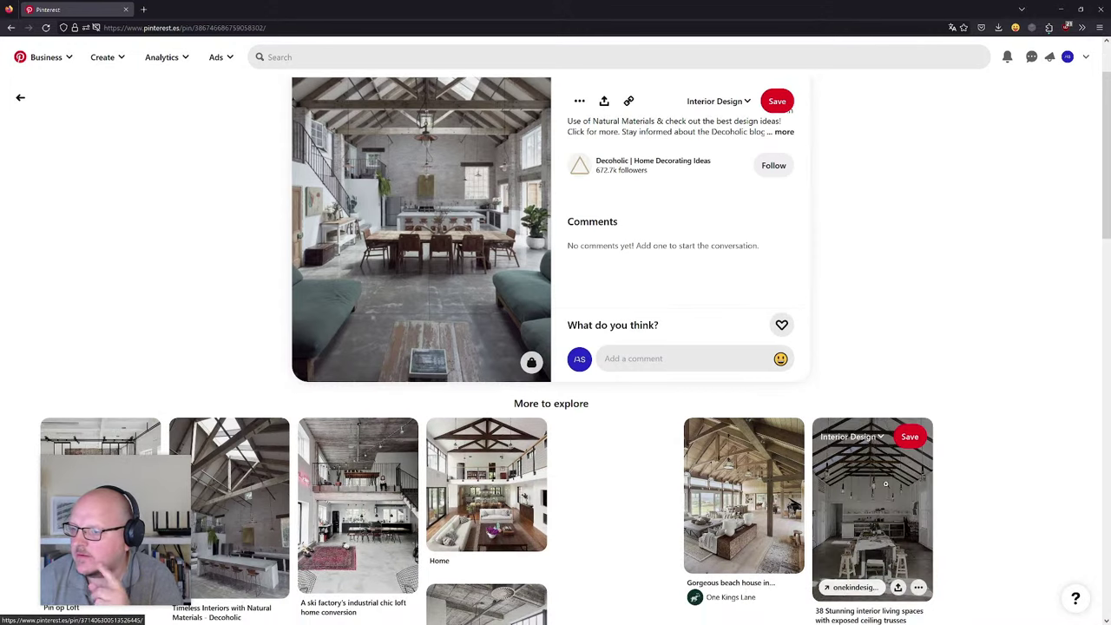
pyautogui.click(263, 489)
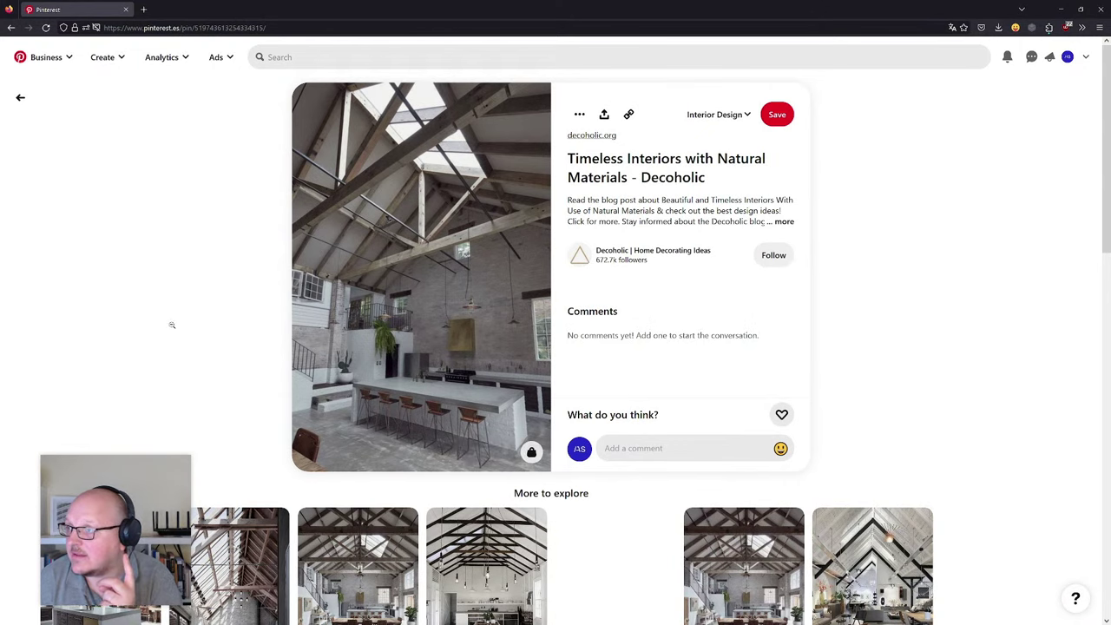
pyautogui.scroll(-1, 172, 325)
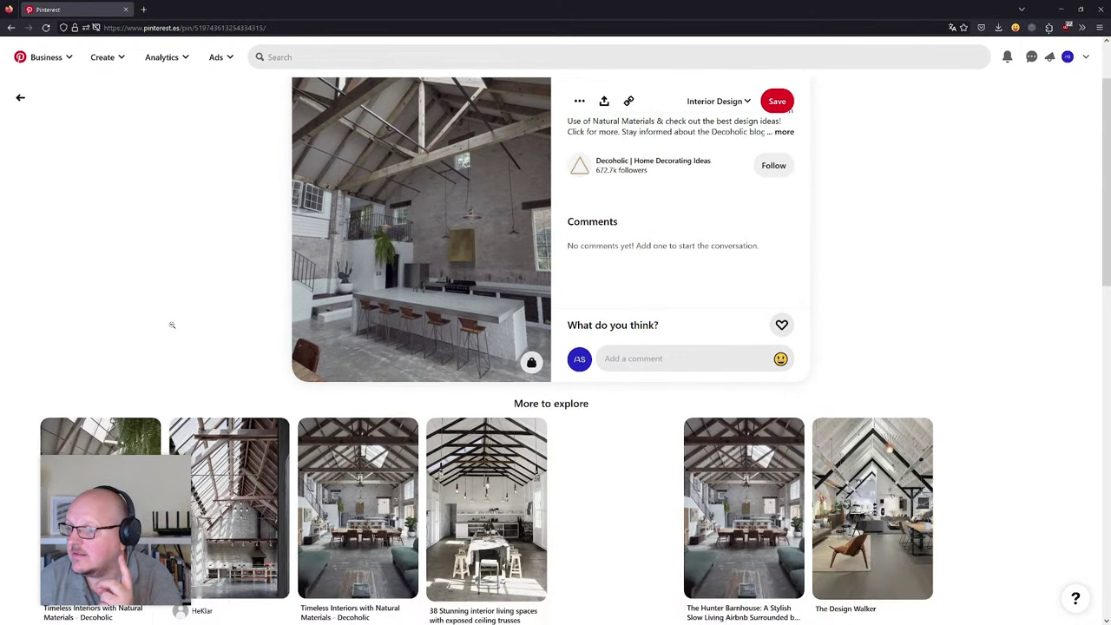
pyautogui.scroll(1, 172, 324)
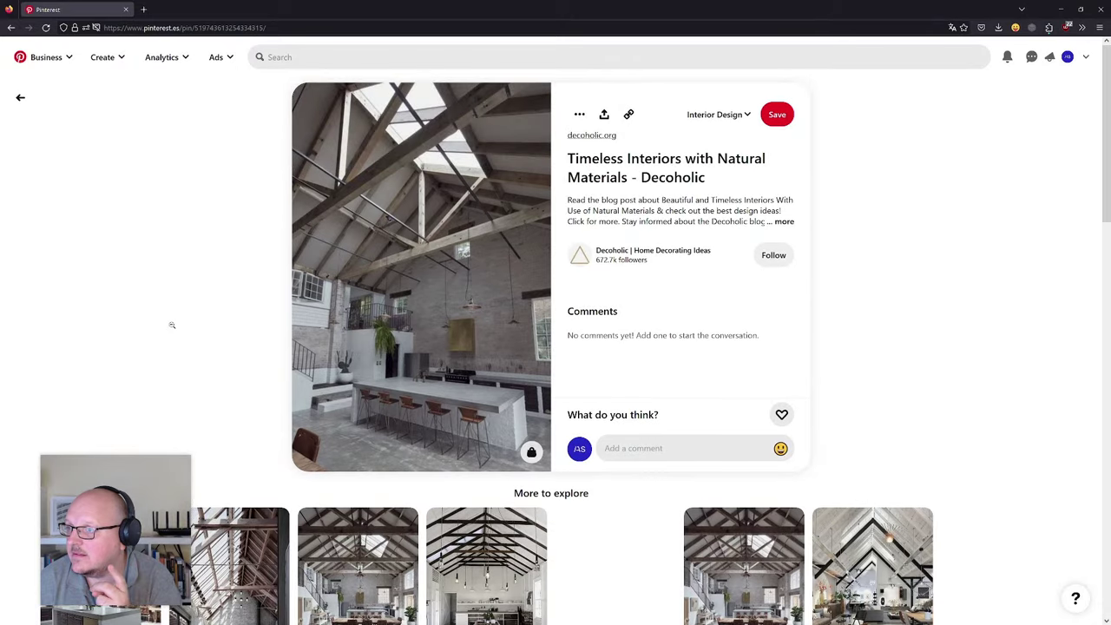
pyautogui.moveTo(342, 420)
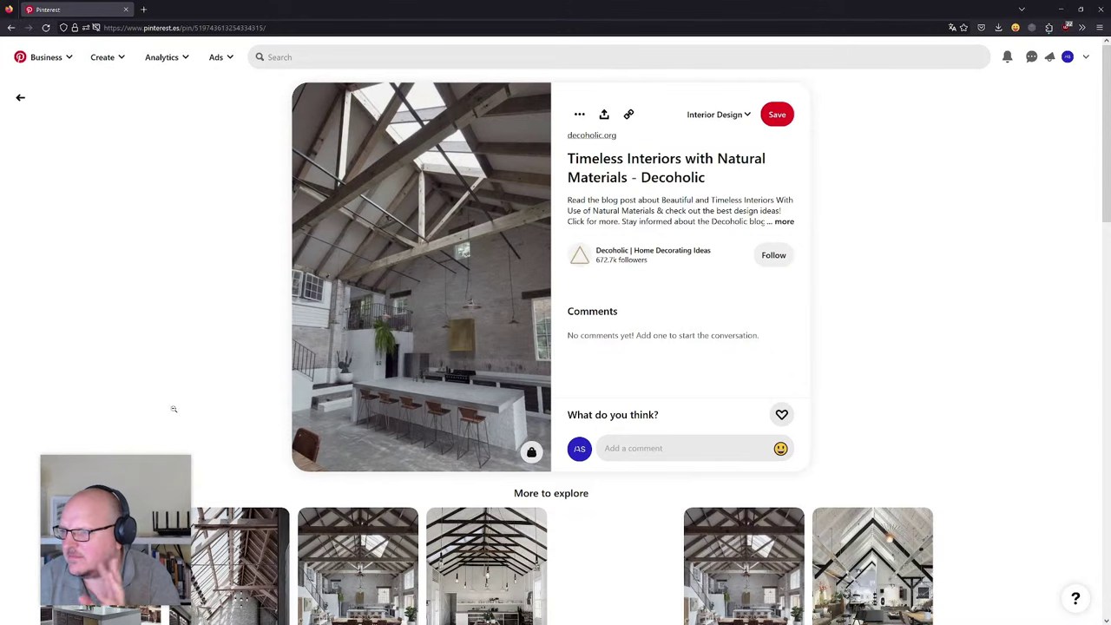
# - Browse the pins related to the kitchen island interior and open the tall brick space with glazed timber roof trusses
pyautogui.scroll(-1, 174, 409)
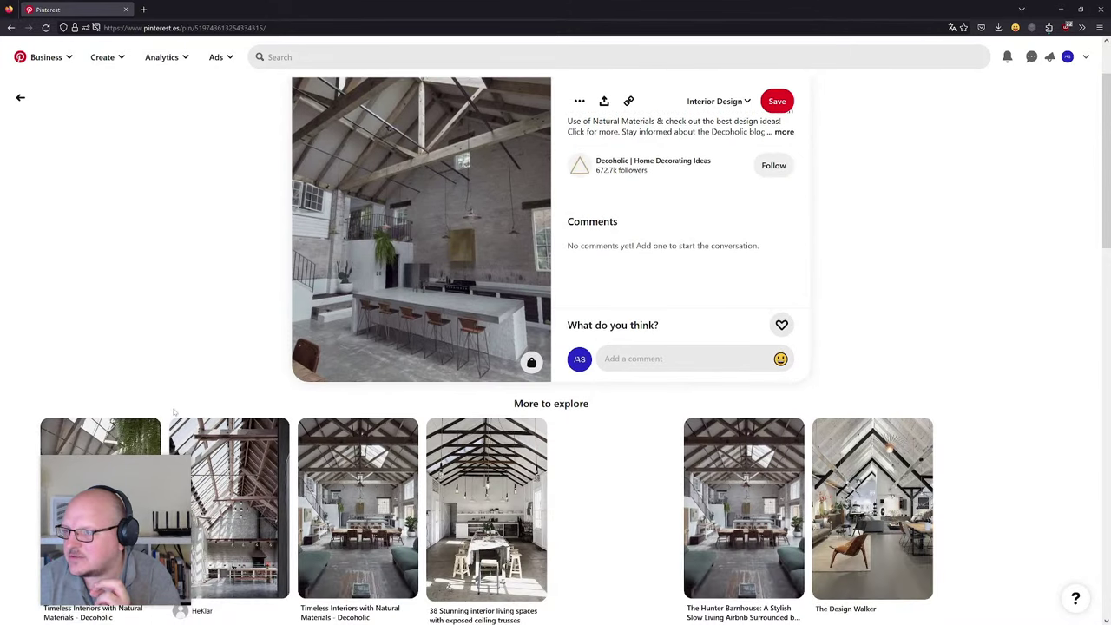
pyautogui.scroll(-1, 174, 413)
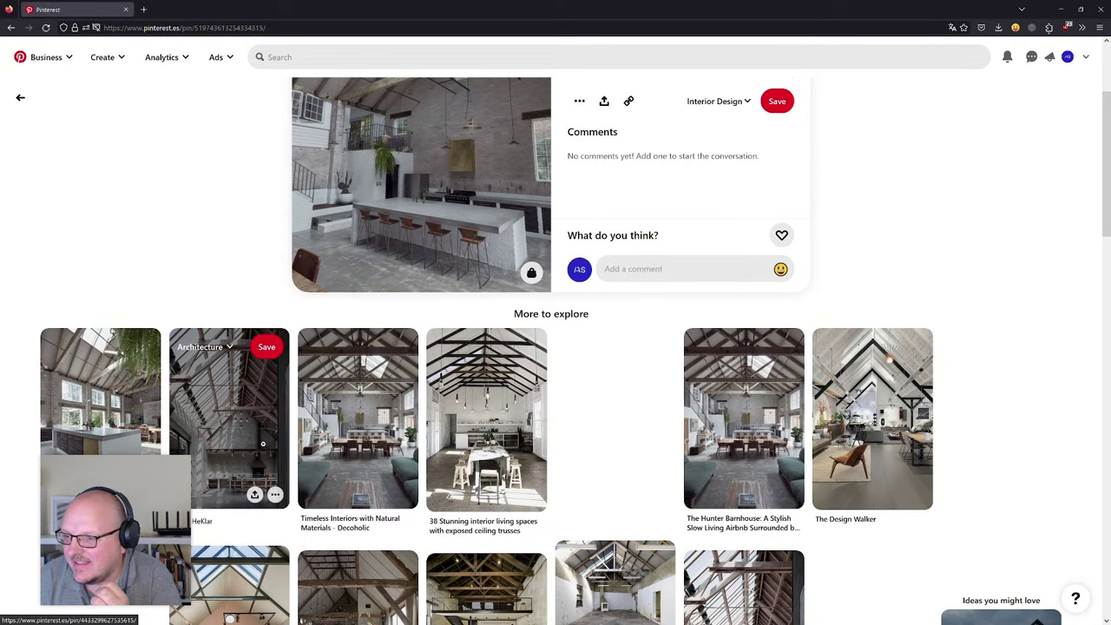
pyautogui.scroll(-3, 282, 450)
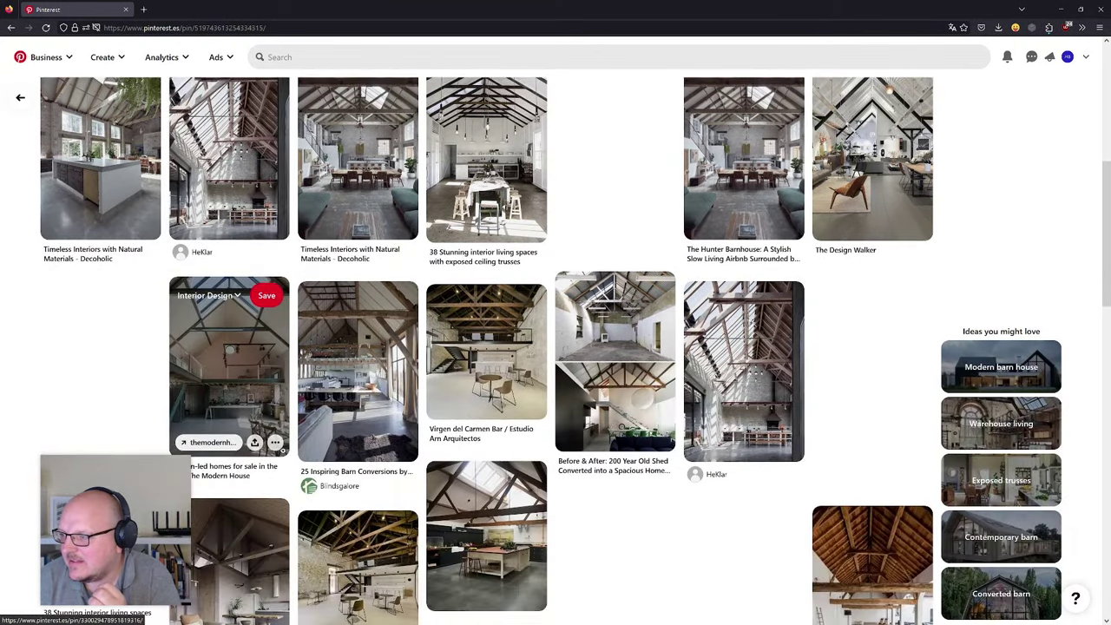
pyautogui.click(755, 399)
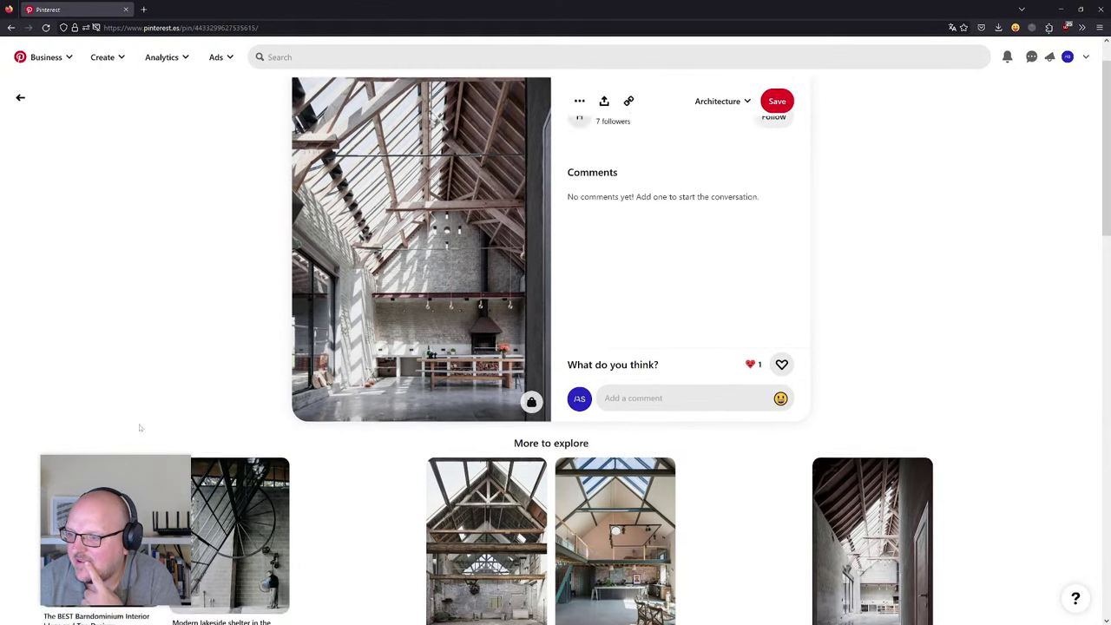
# - Go back through the opened pins to the Timeless Interiors pin with the long dining table and examine it
pyautogui.click(20, 98)
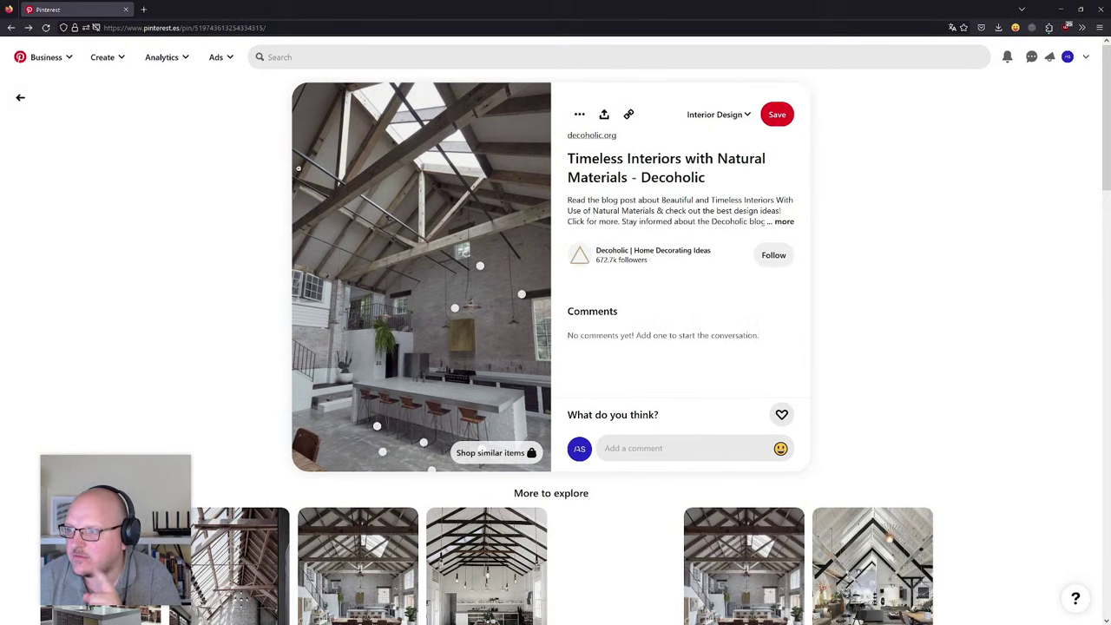
pyautogui.moveTo(328, 462)
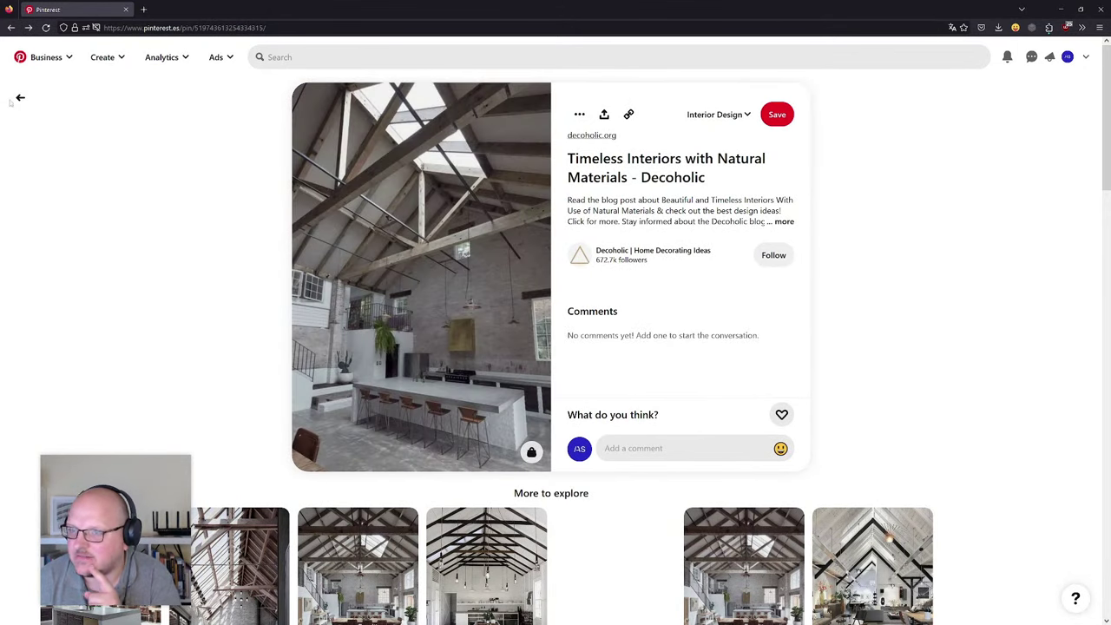
pyautogui.click(20, 99)
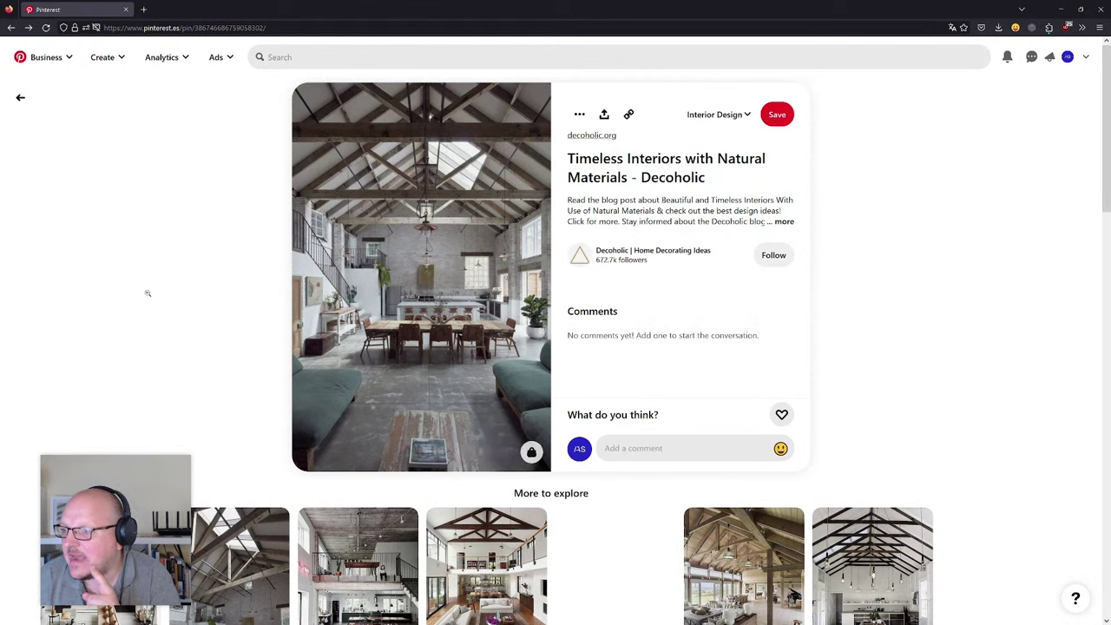
pyautogui.moveTo(443, 340)
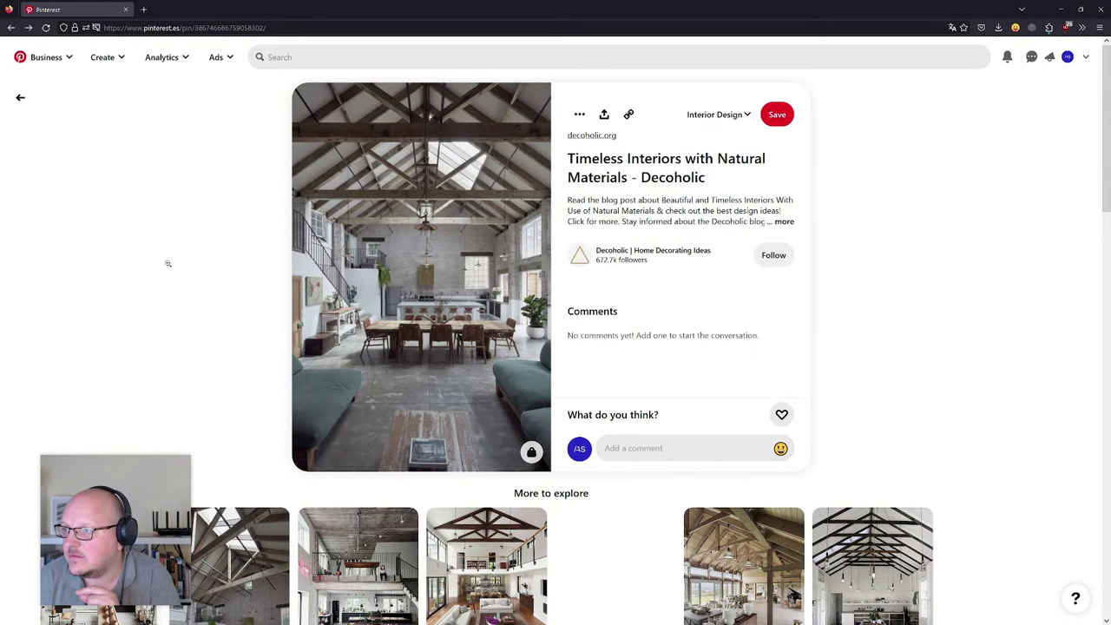
# - Reduce the Pinterest window, bring the October 2023 newsletter browser window to the front and maximize it
pyautogui.moveTo(209, 9); pyautogui.dragTo(245, 59)
pyautogui.click(1051, 6)
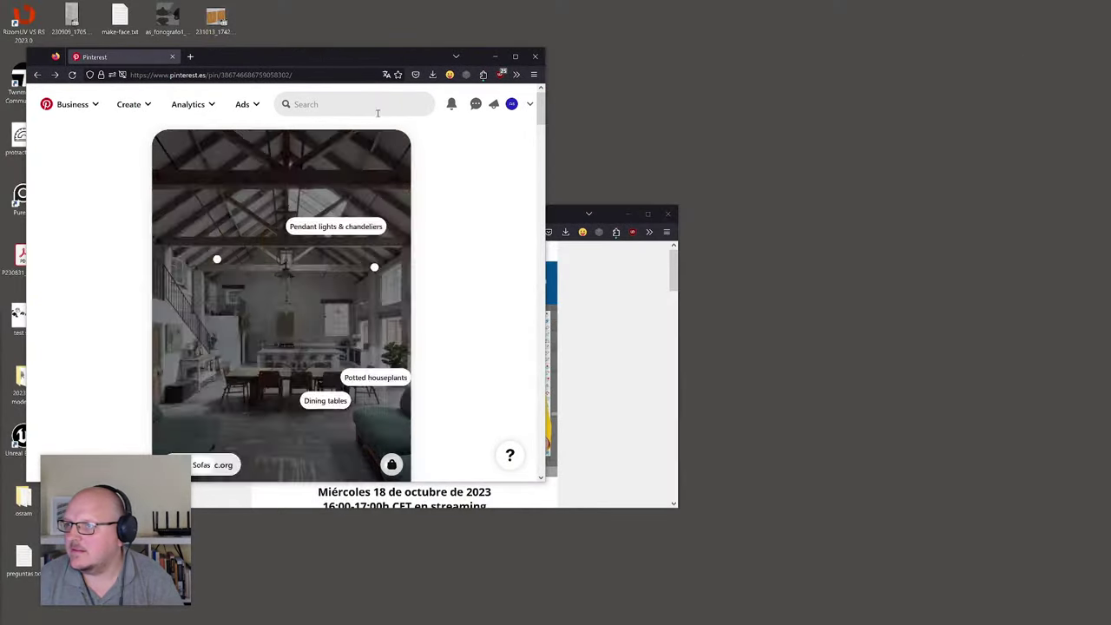
pyautogui.moveTo(343, 55); pyautogui.dragTo(511, 98)
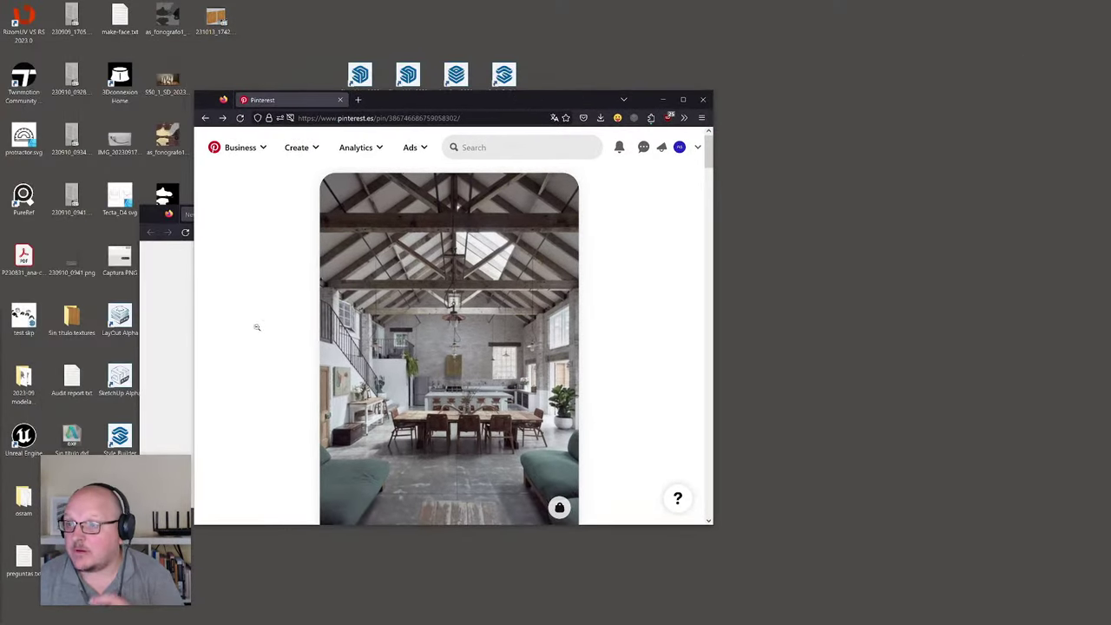
pyautogui.click(159, 261)
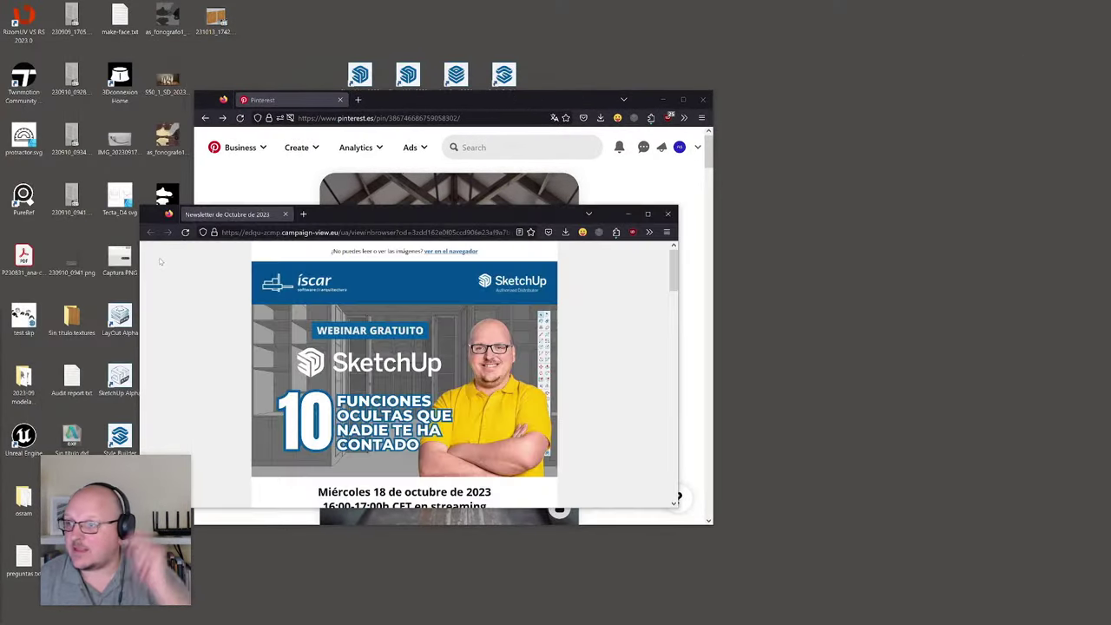
pyautogui.click(650, 213)
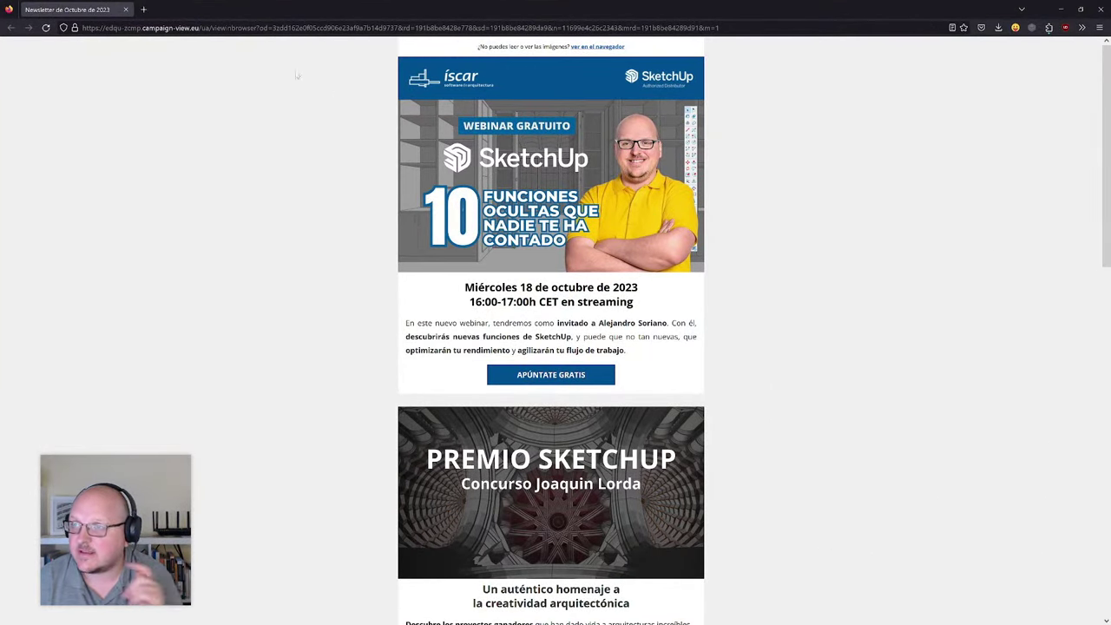
# - Select the full web address of the October 2023 newsletter page
pyautogui.click(267, 28)
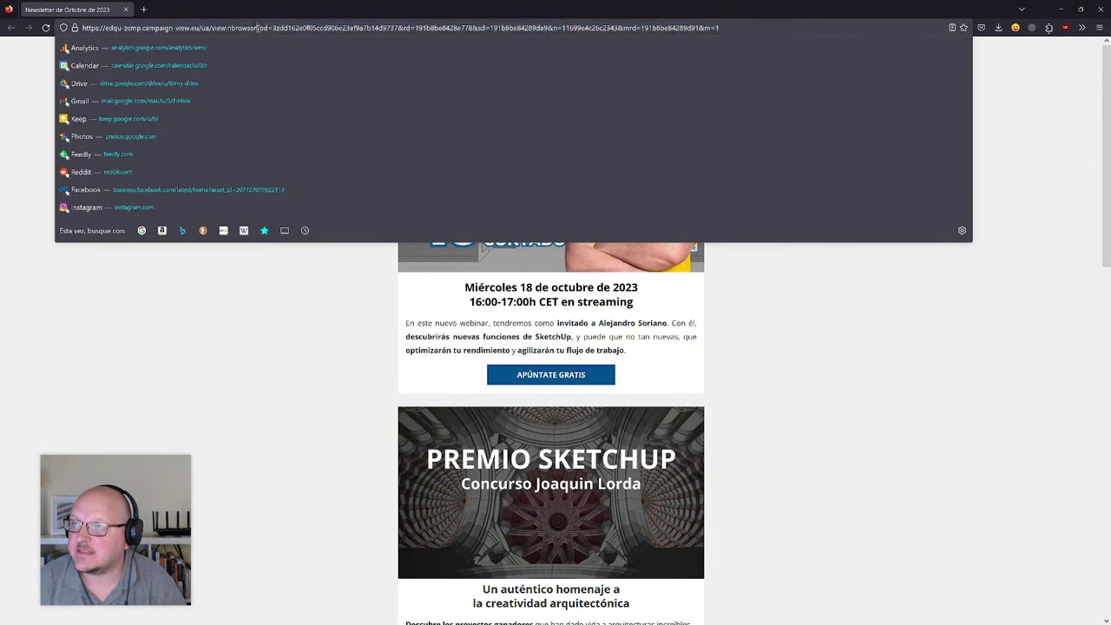
pyautogui.tripleClick(472, 28)
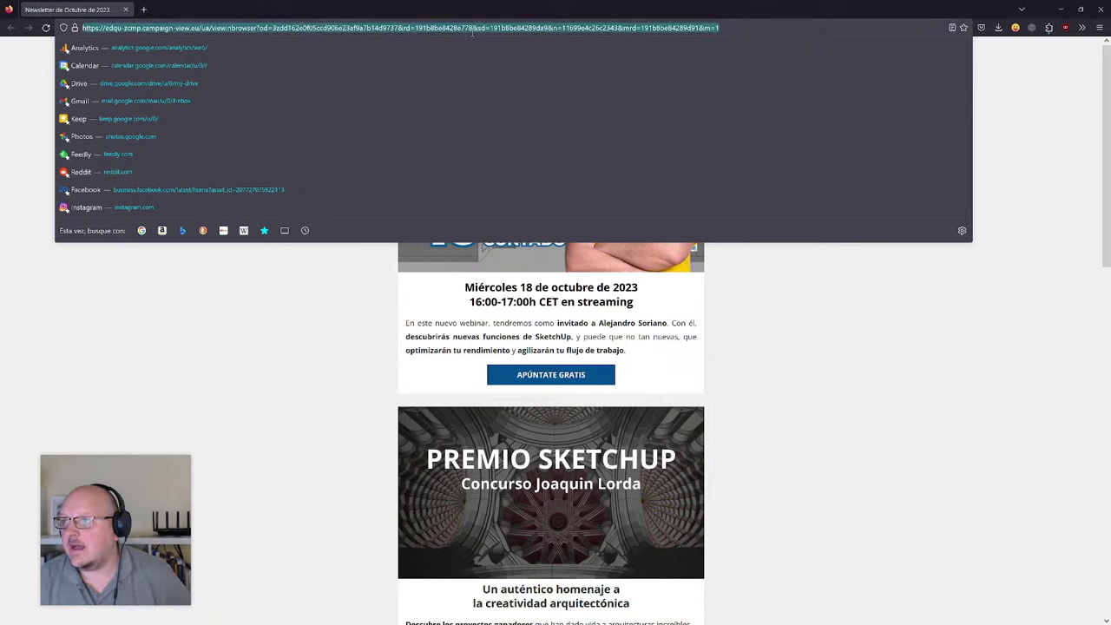
pyautogui.click(472, 27)
pyautogui.tripleClick(472, 28)
pyautogui.click(175, 381)
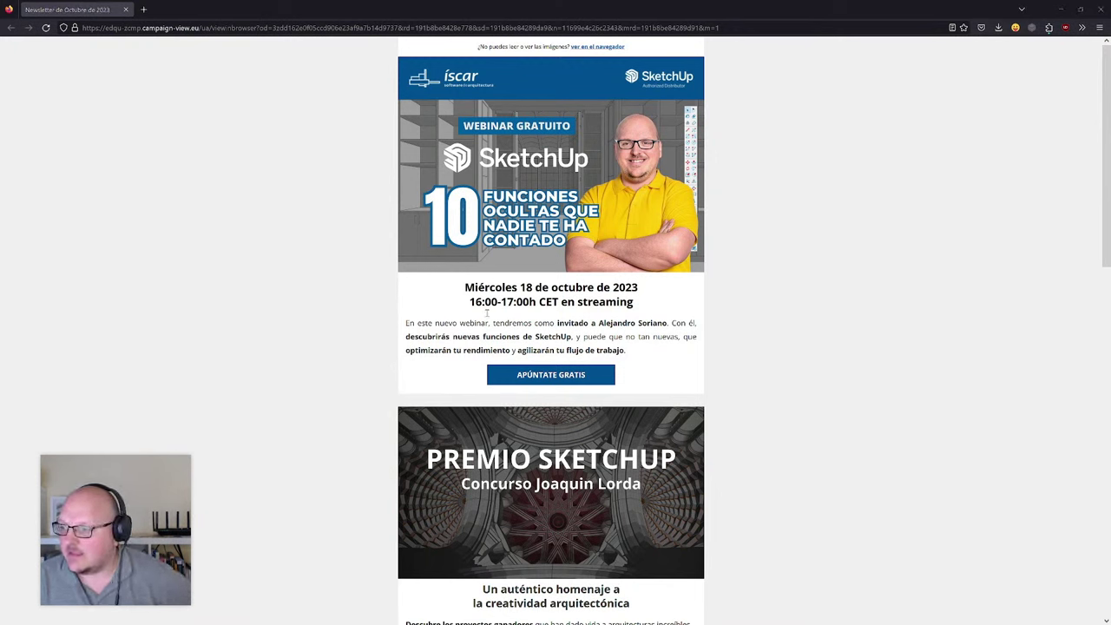
# - Look through the newsletter's sections on the SketchUp prize, the second-licence discount and the beginner course
pyautogui.scroll(-5, 567, 382)
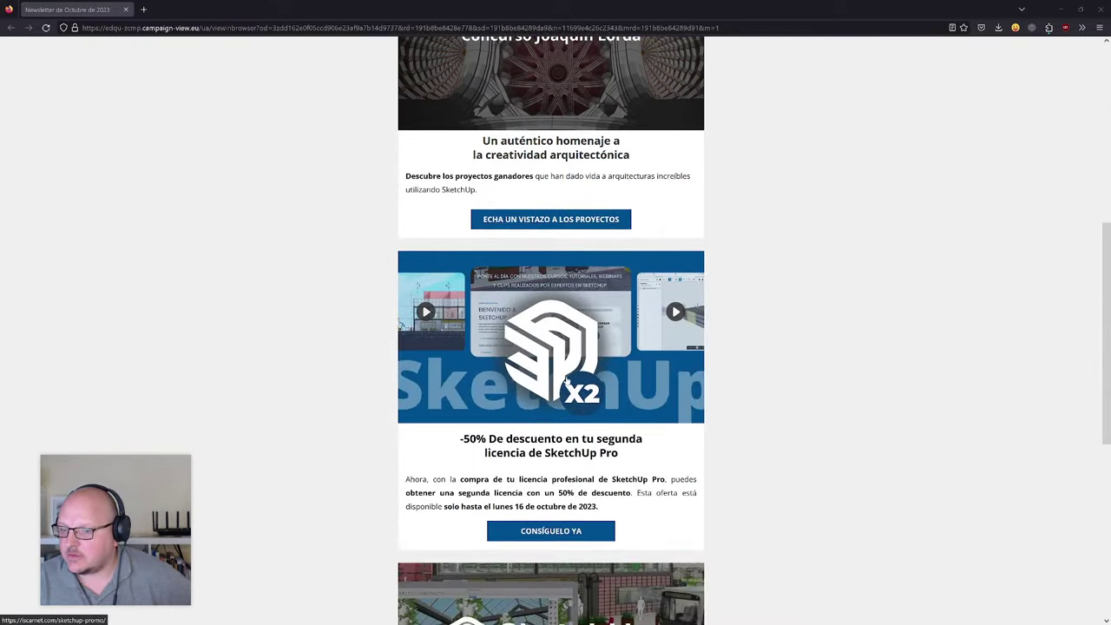
pyautogui.scroll(-3, 567, 383)
pyautogui.scroll(2, 567, 382)
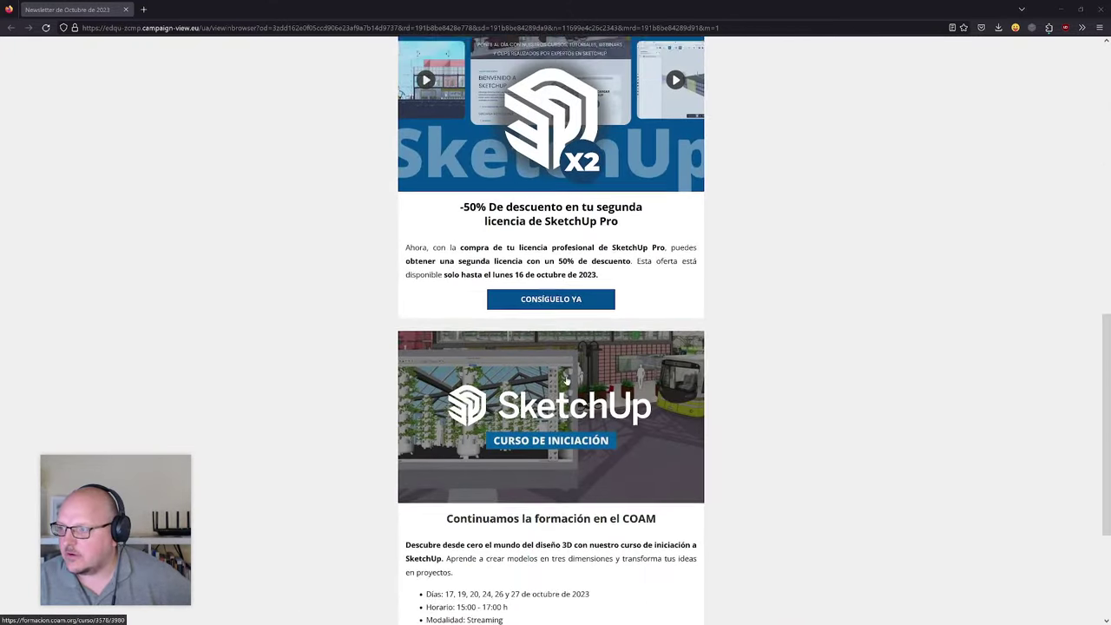
pyautogui.scroll(5, 566, 380)
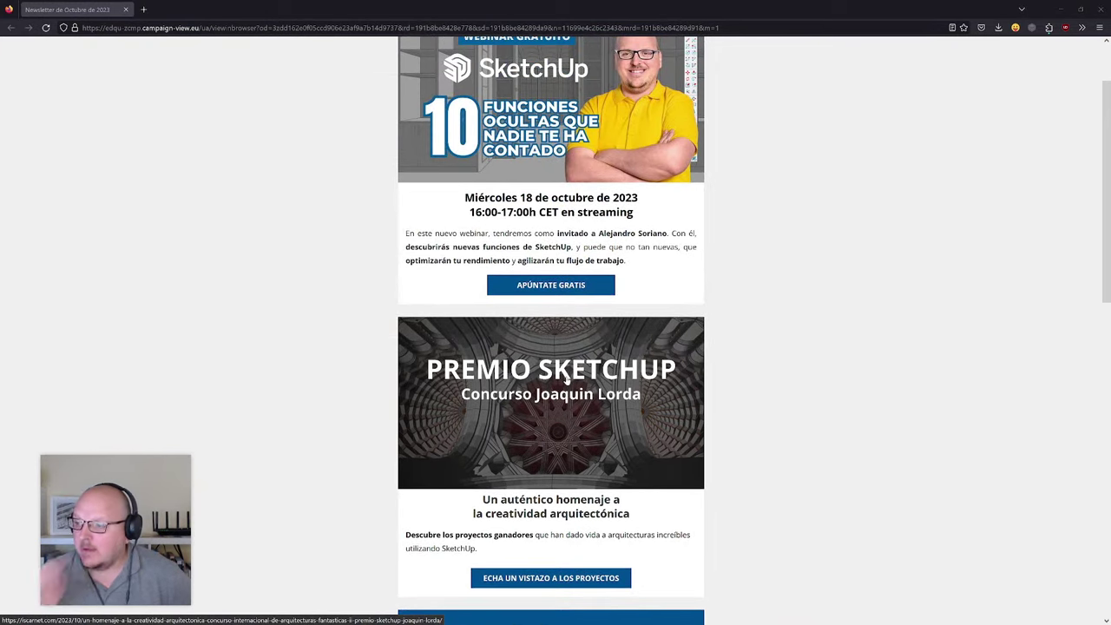
# - Minimize the newsletter window, open PureRef and enlarge the Pinterest window to fill the screen beside it
pyautogui.click(1060, 9)
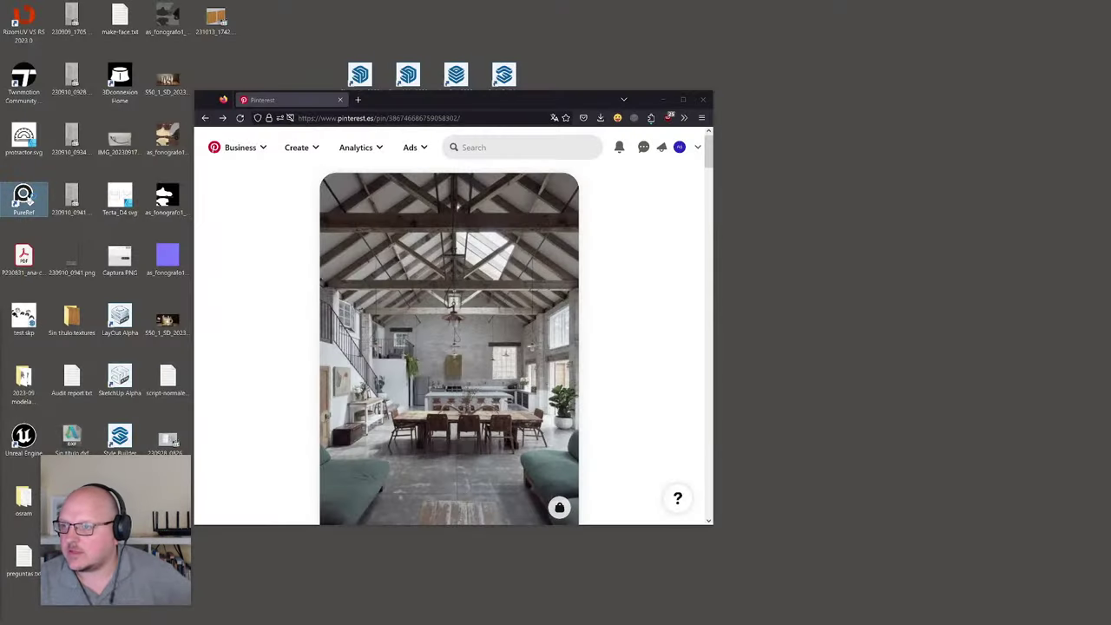
pyautogui.doubleClick(23, 198)
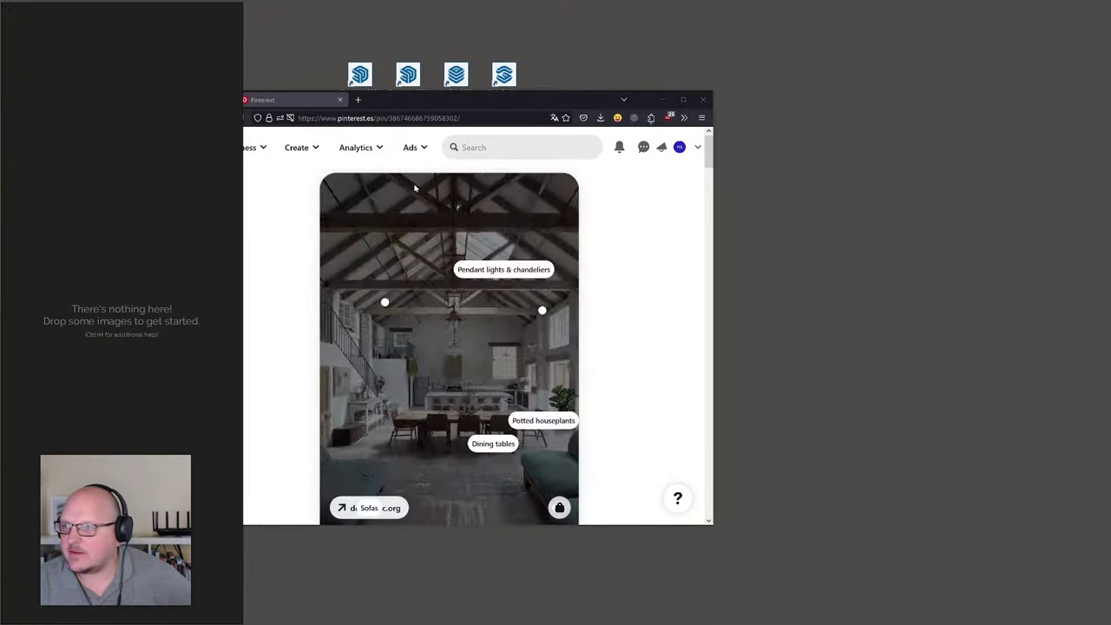
pyautogui.moveTo(585, 100); pyautogui.dragTo(1109, 70)
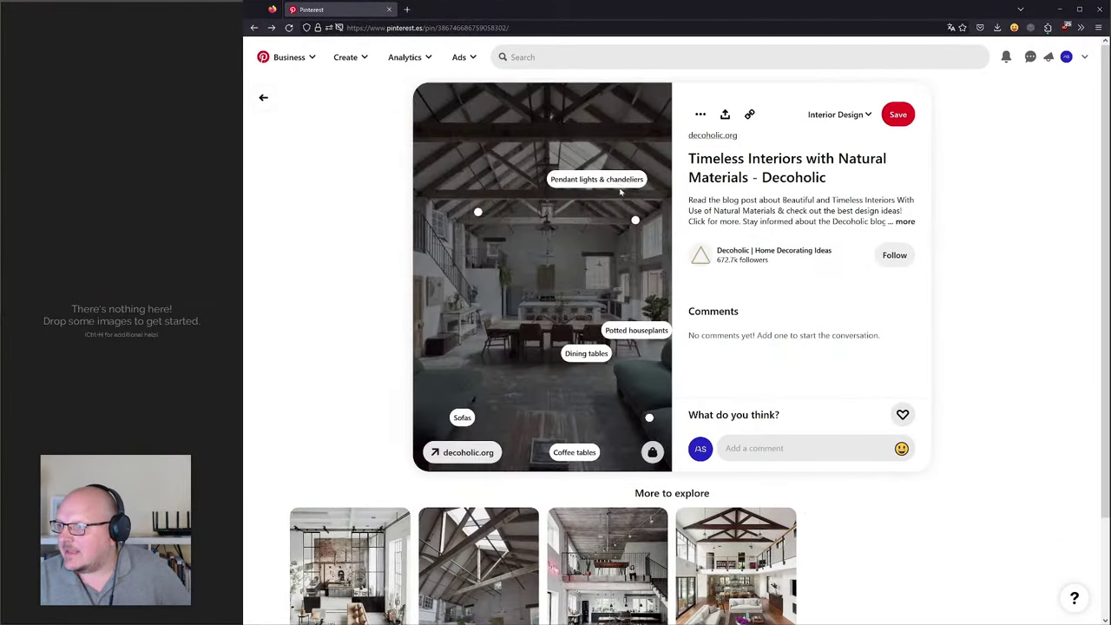
# - Add the Timeless Interiors image and the image of the pin "38 Stunning interior living spaces with exposed ceiling trusses" to the PureRef board
pyautogui.moveTo(620, 191); pyautogui.dragTo(143, 169)
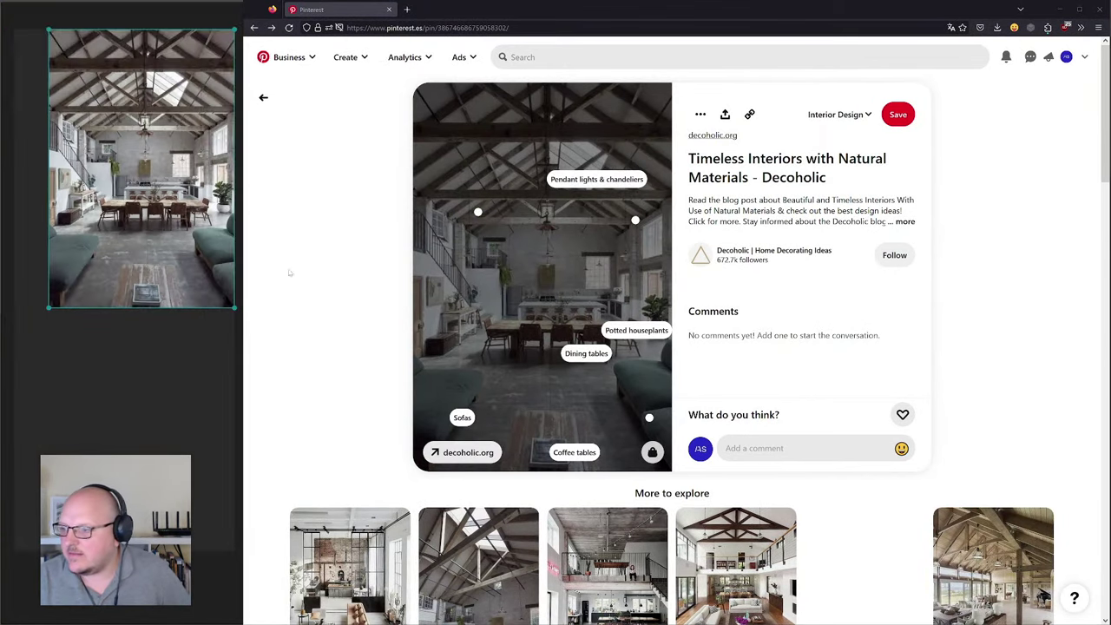
pyautogui.scroll(-2, 453, 185)
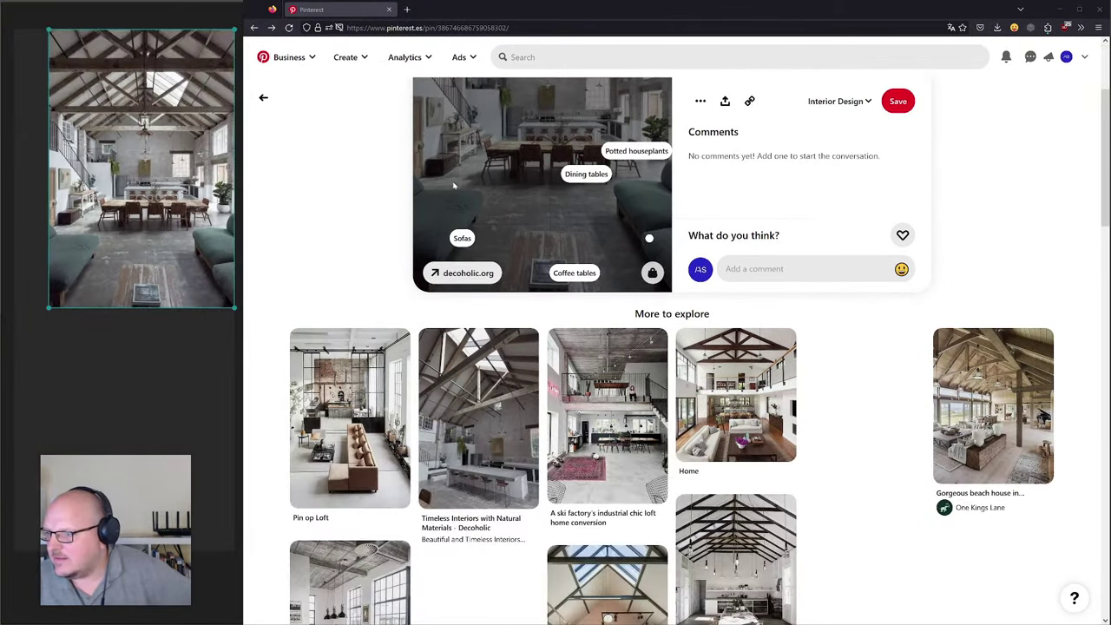
pyautogui.scroll(-1, 469, 260)
pyautogui.scroll(-1, 486, 261)
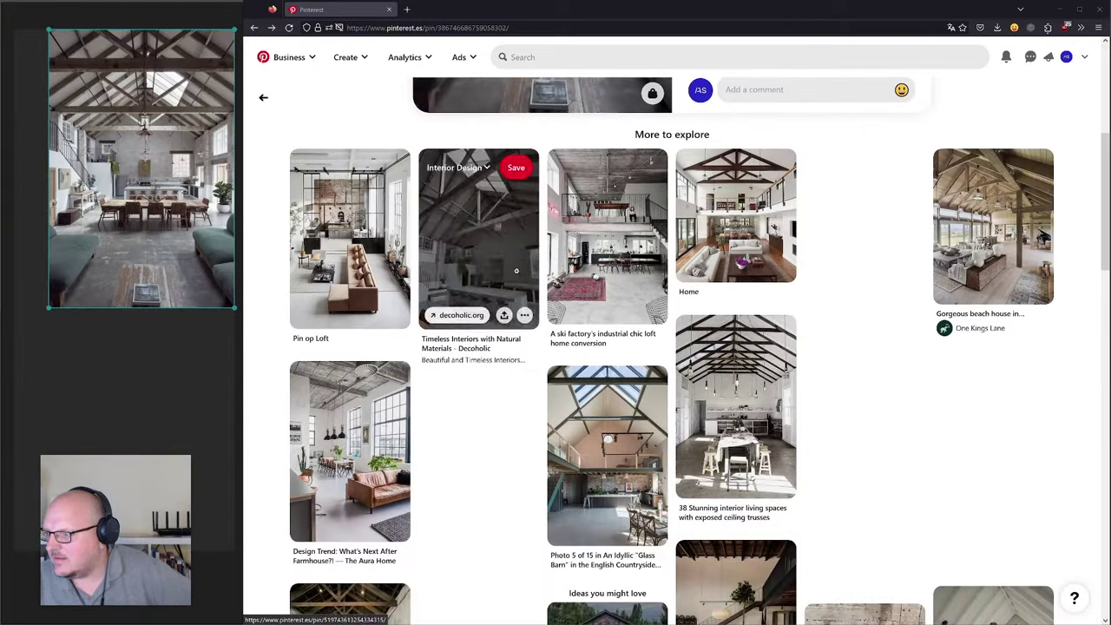
pyautogui.click(751, 403)
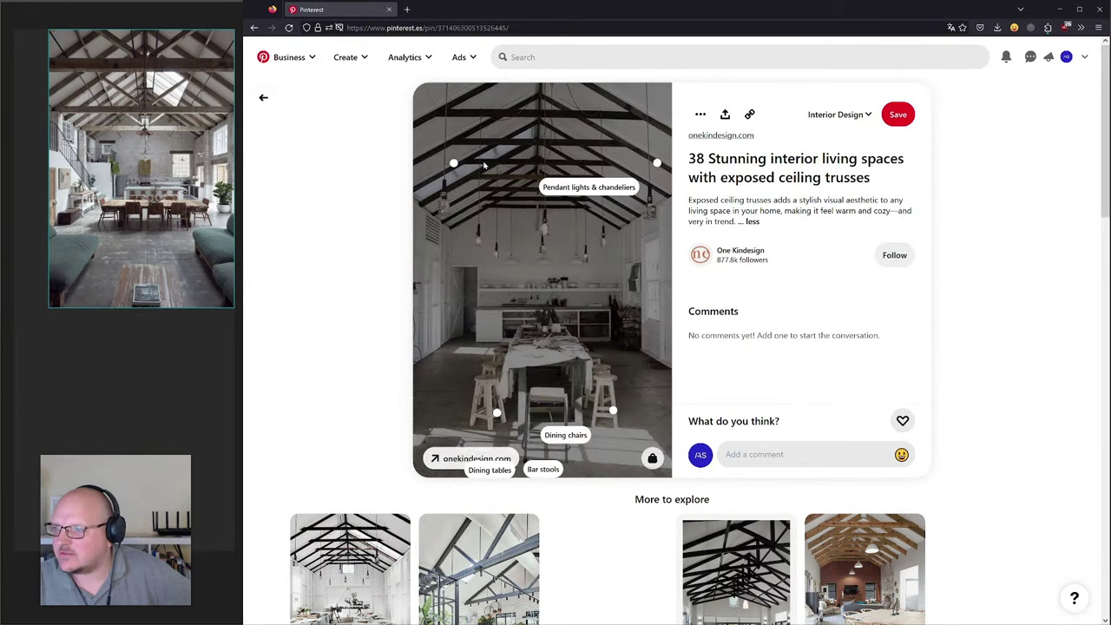
pyautogui.moveTo(486, 166); pyautogui.dragTo(113, 438)
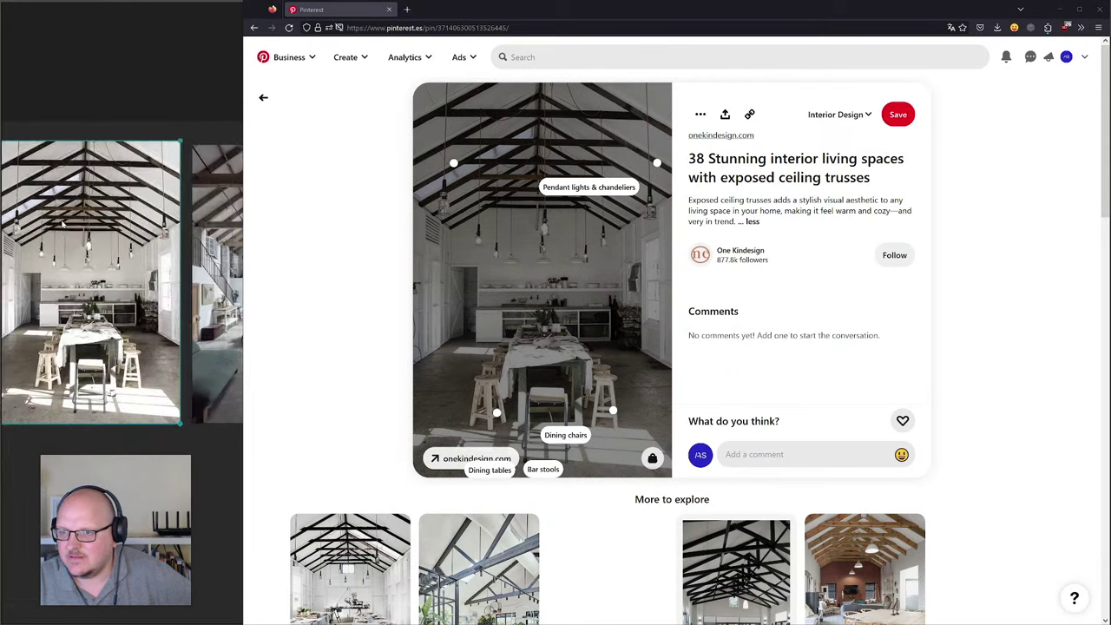
pyautogui.scroll(4, 84, 280)
pyautogui.scroll(-2, 83, 279)
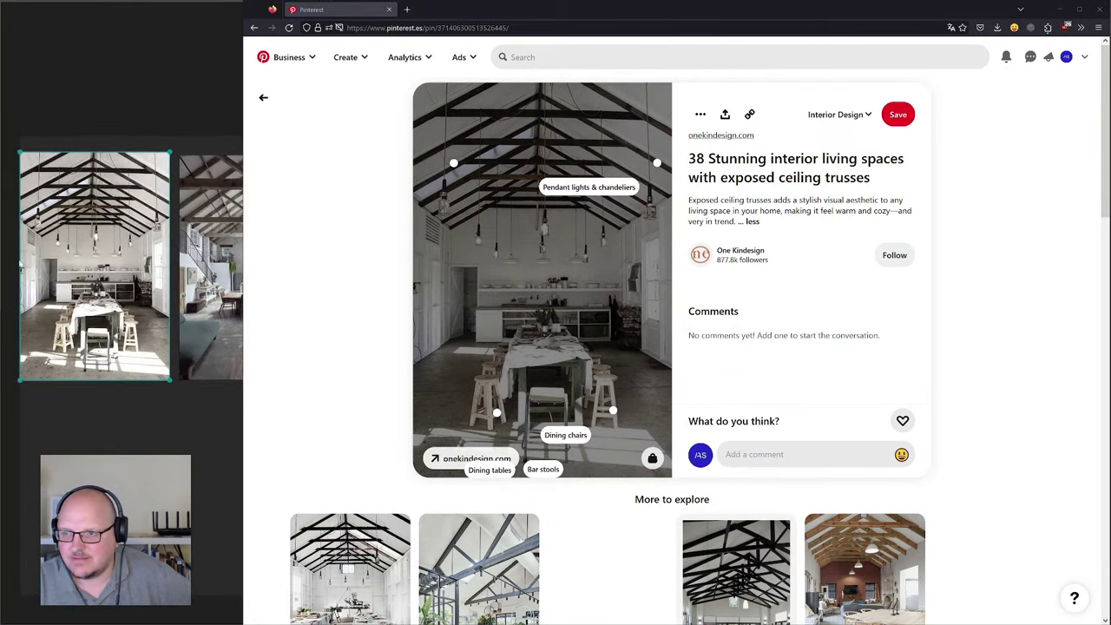
pyautogui.scroll(4, 36, 247)
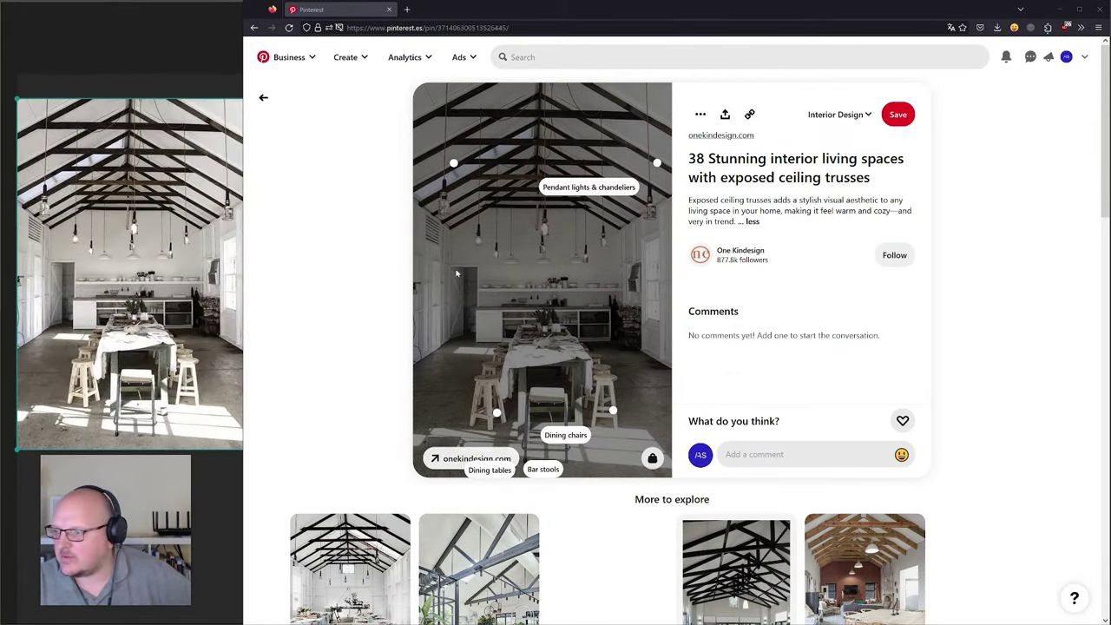
# - Browse the pins related to the exposed ceiling trusses interior, open "Design Files: The Estate Trentham" and examine its image
pyautogui.scroll(-2, 457, 274)
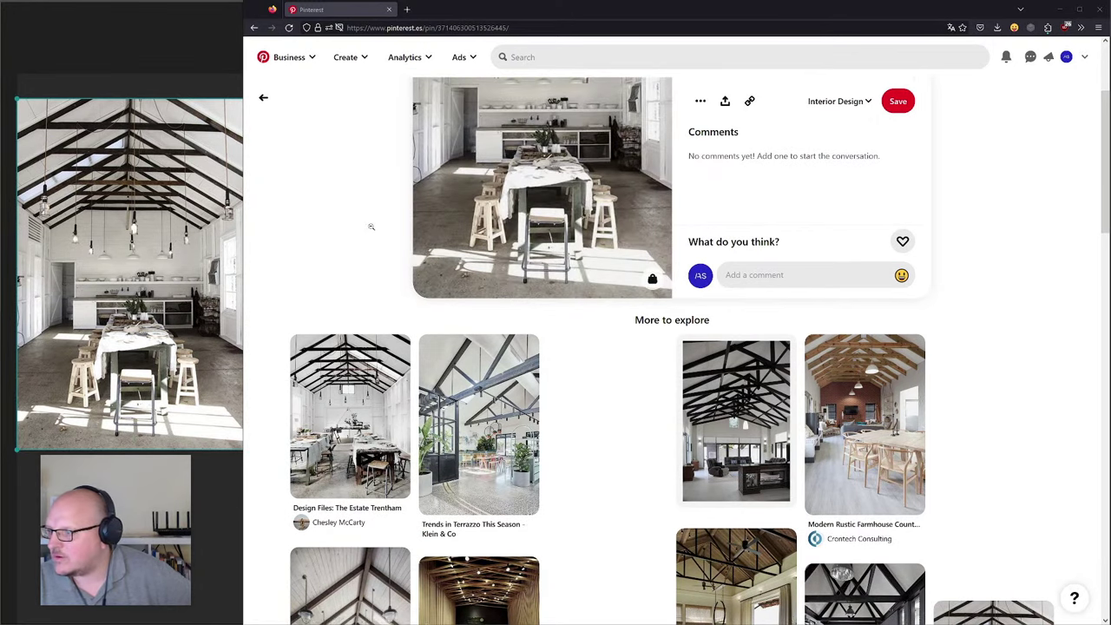
pyautogui.scroll(-1, 371, 227)
pyautogui.scroll(-1, 371, 229)
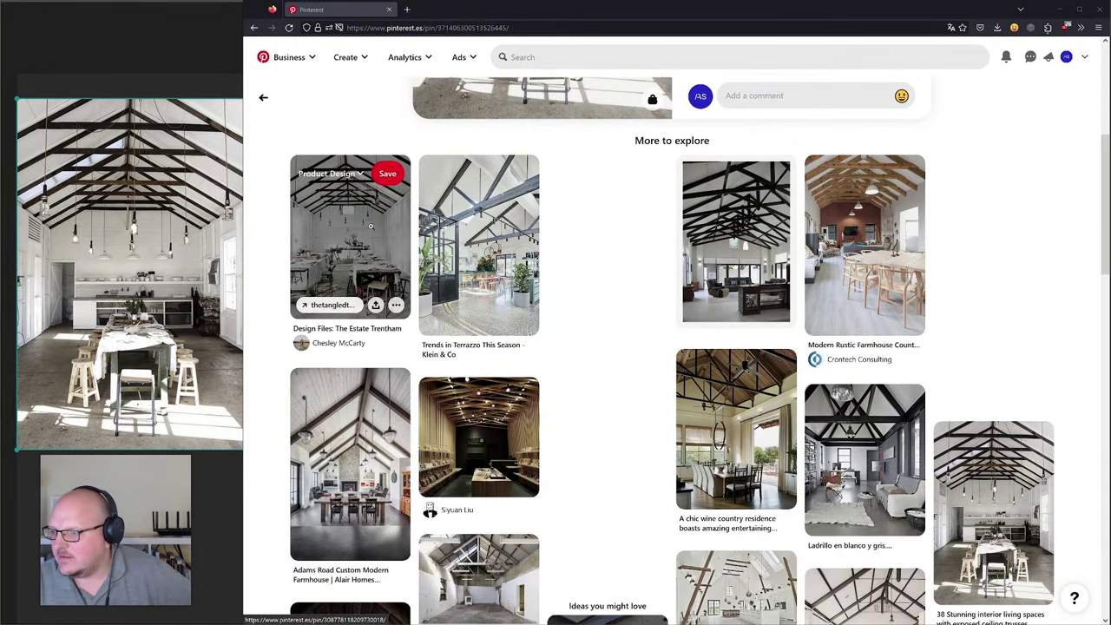
pyautogui.scroll(-1, 371, 229)
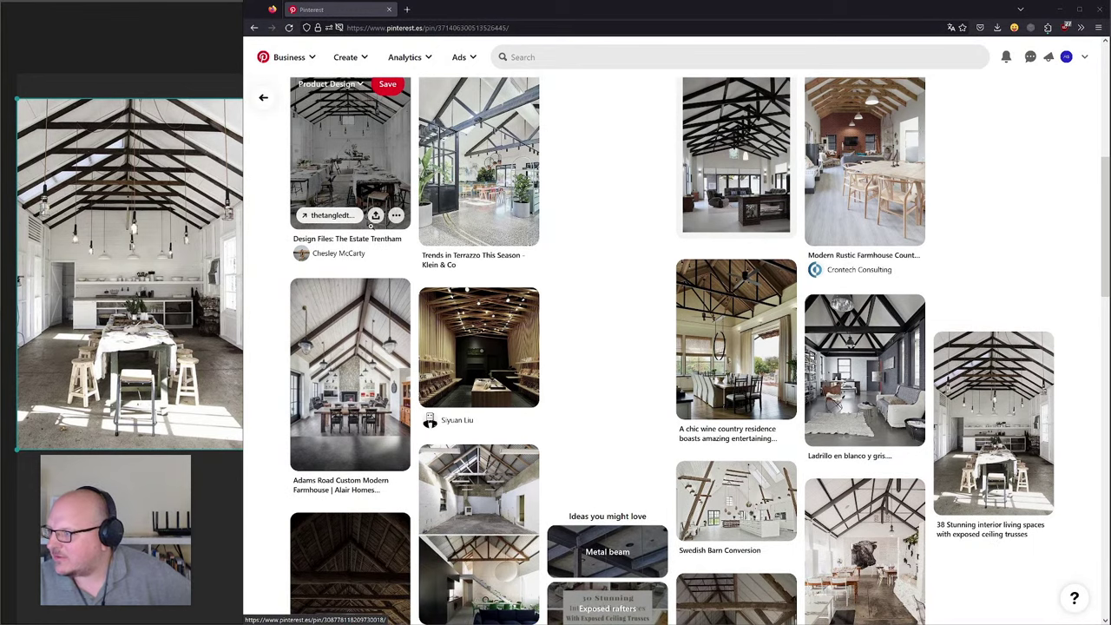
pyautogui.scroll(1, 385, 258)
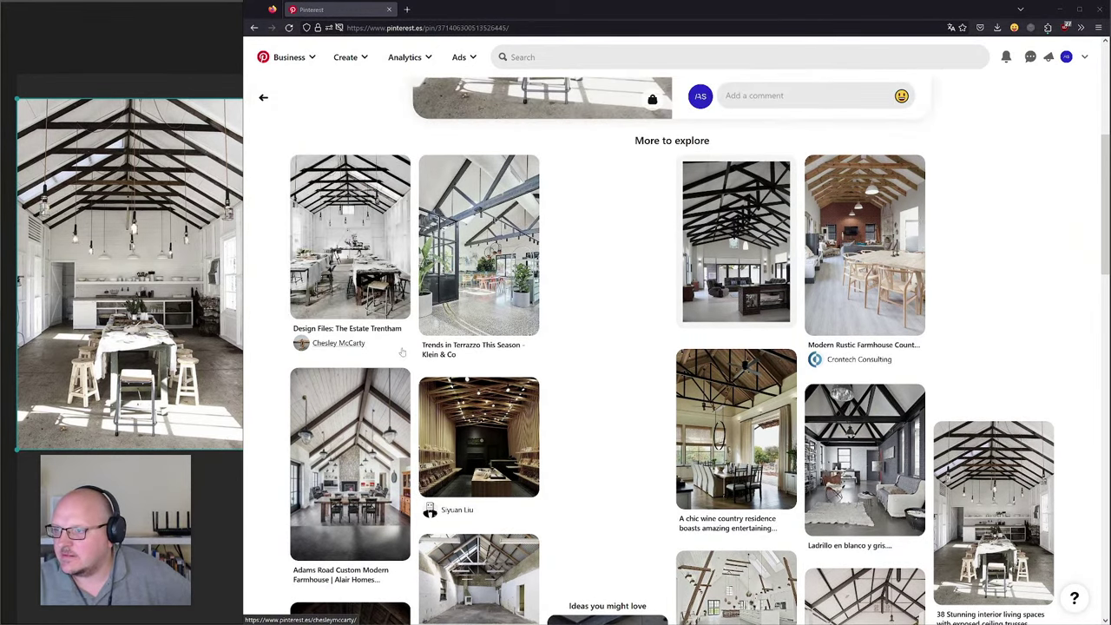
pyautogui.click(364, 243)
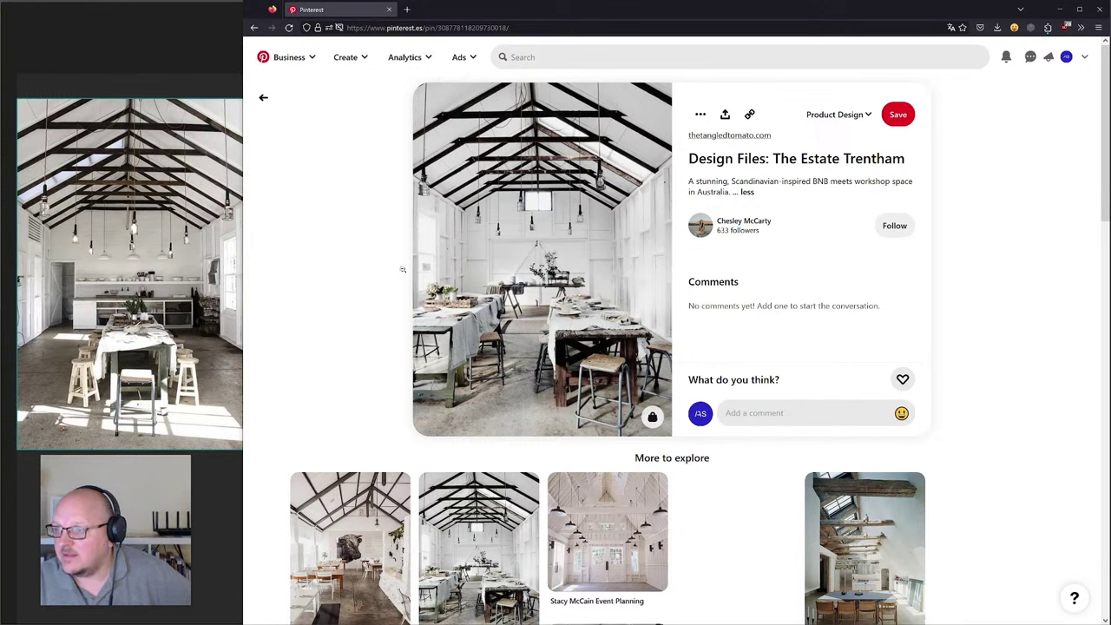
pyautogui.moveTo(438, 258)
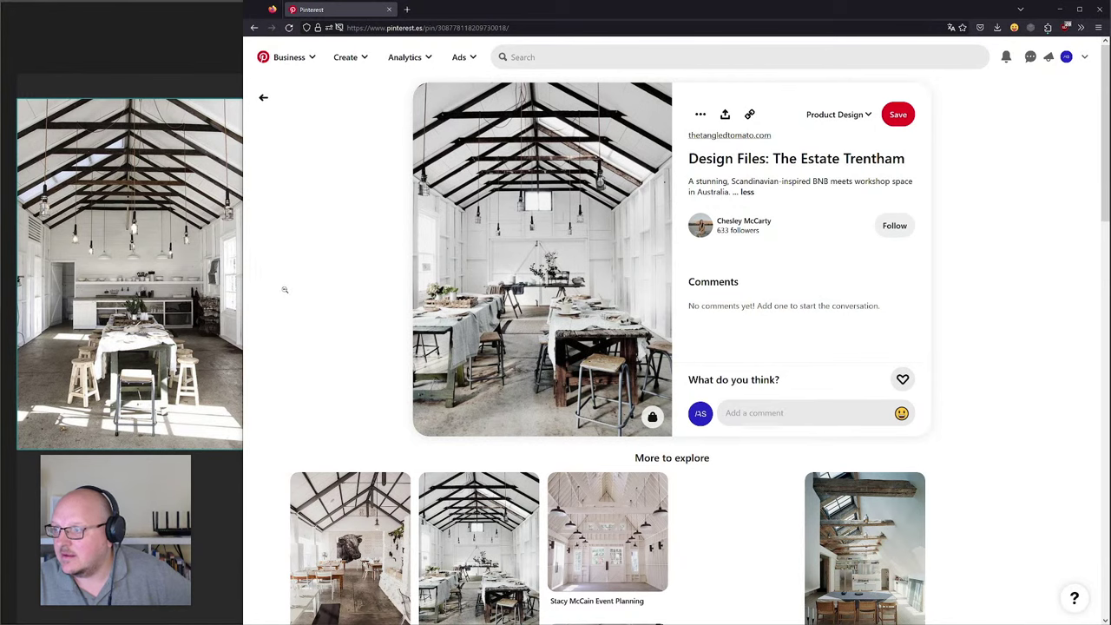
pyautogui.moveTo(592, 283)
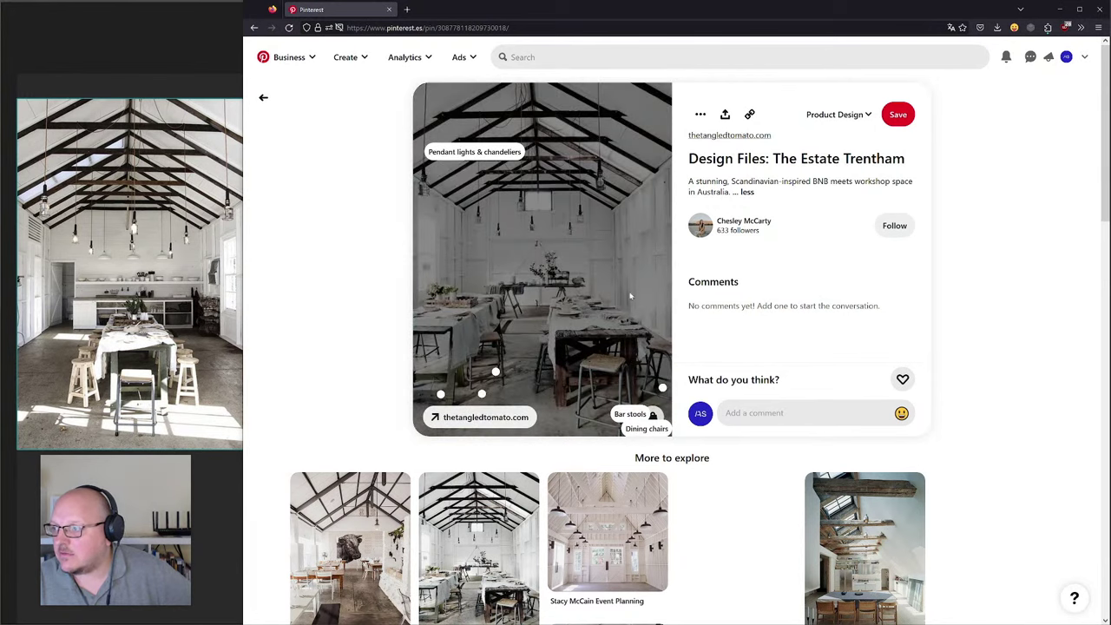
# - Add the Estate Trentham image beside the other two on the PureRef board and enlarge it to roughly their height
pyautogui.scroll(-6, 150, 270)
pyautogui.moveTo(527, 210); pyautogui.dragTo(56, 263)
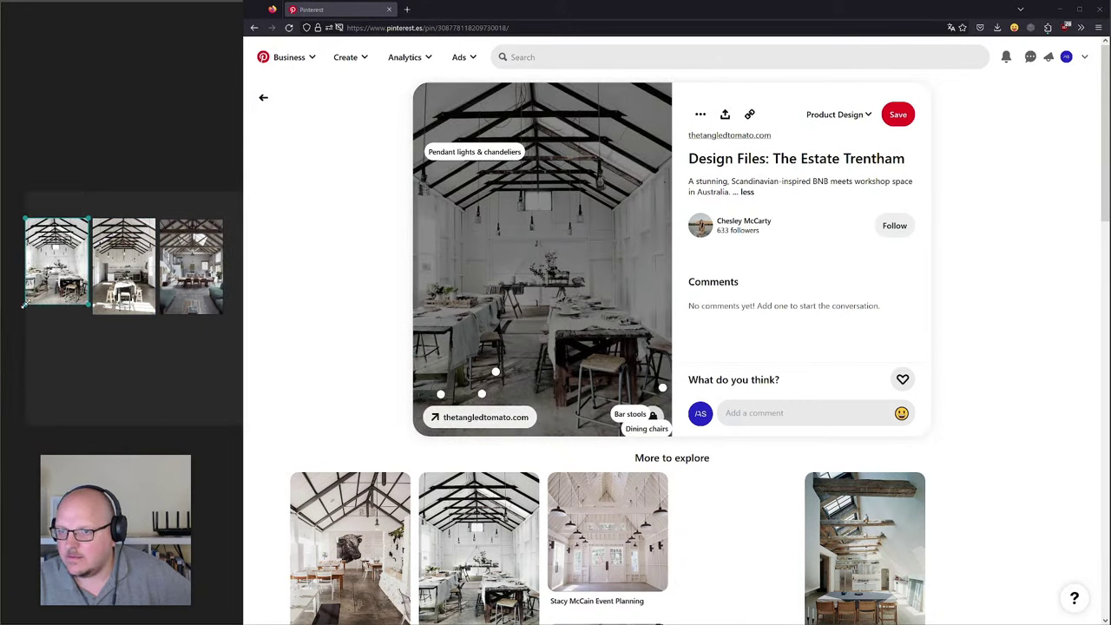
pyautogui.moveTo(25, 304); pyautogui.dragTo(18, 318)
# - Open the related pin of the white timber hall with dark pendant lamps and examine it
pyautogui.scroll(-2, 310, 280)
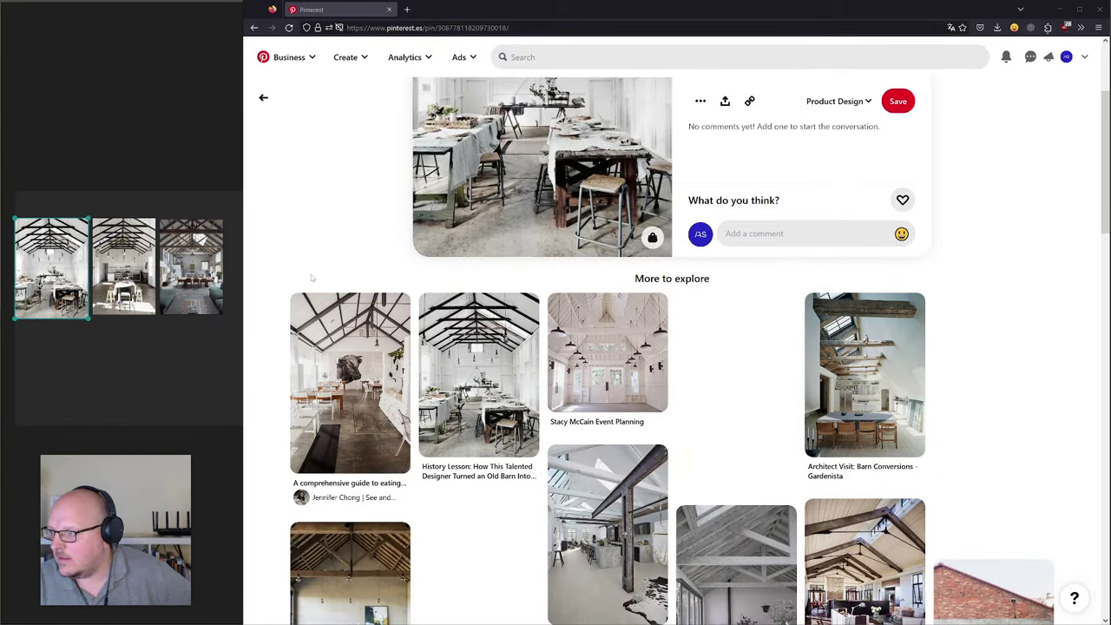
pyautogui.click(601, 346)
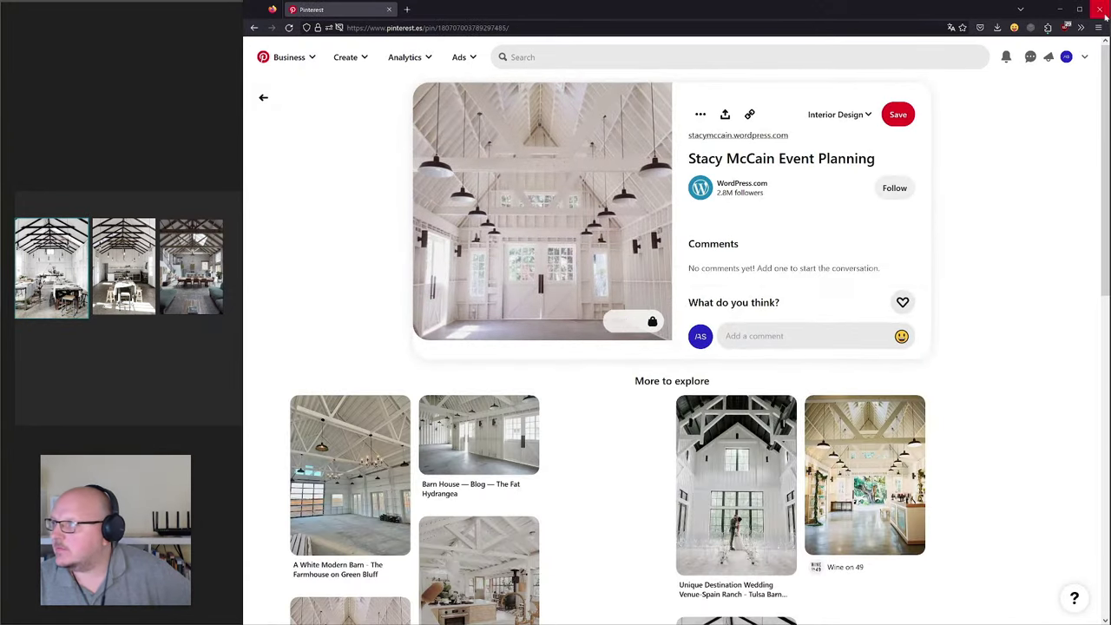
# - Minimize the browser, make the PureRef canvas a transparent overlay showing only the reference images, and switch to the trellis model in SketchUp
pyautogui.click(1060, 9)
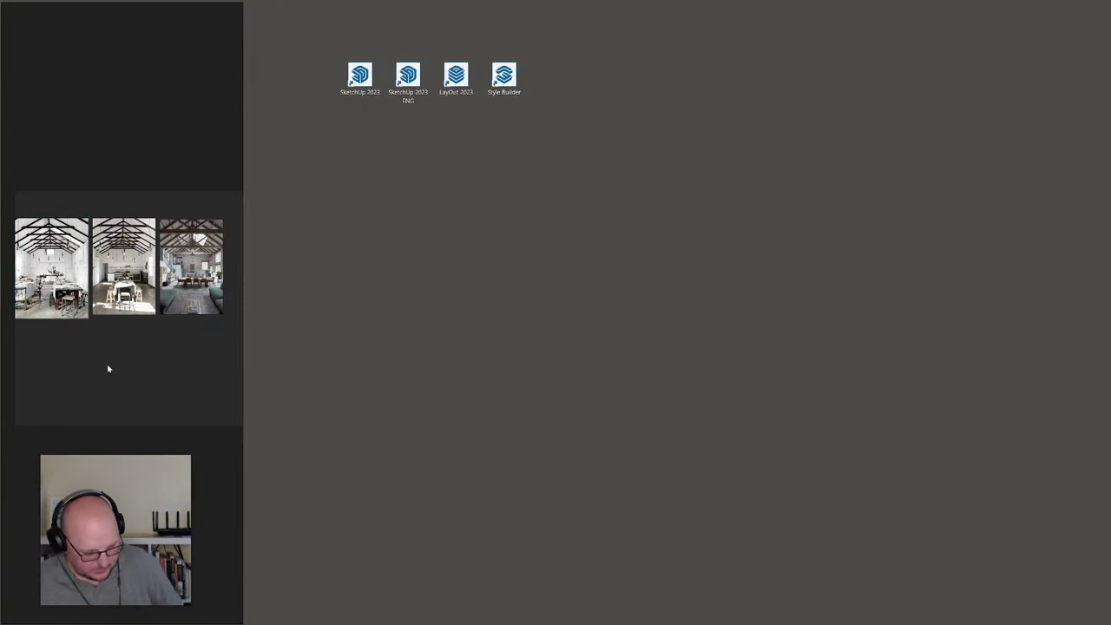
pyautogui.hotkey('ctrl', 'y')
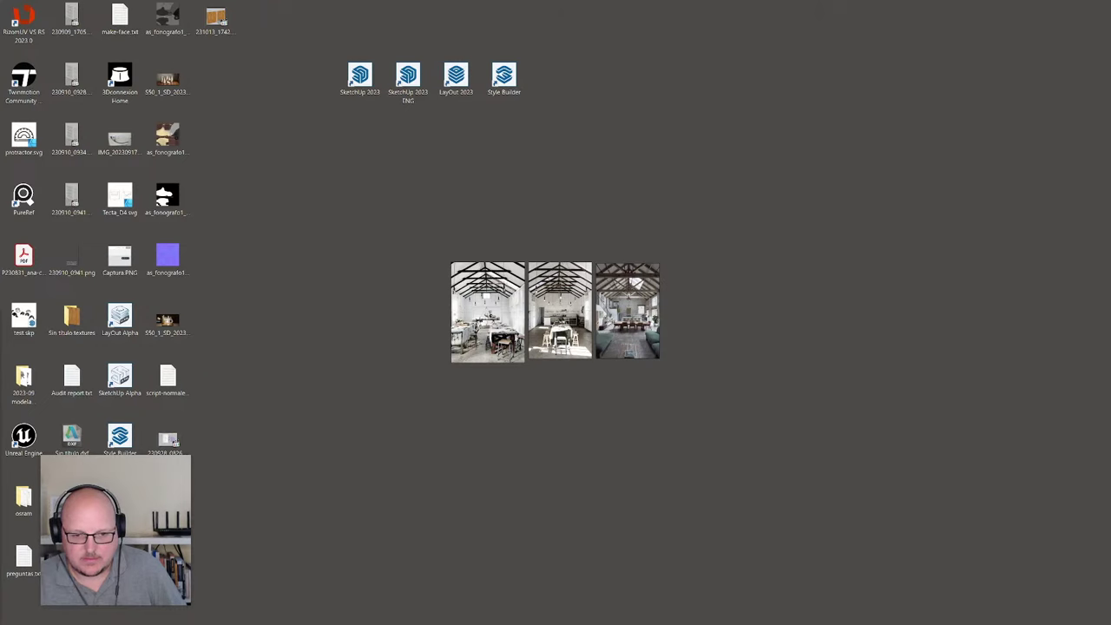
pyautogui.hotkey('alt', 'Tab')
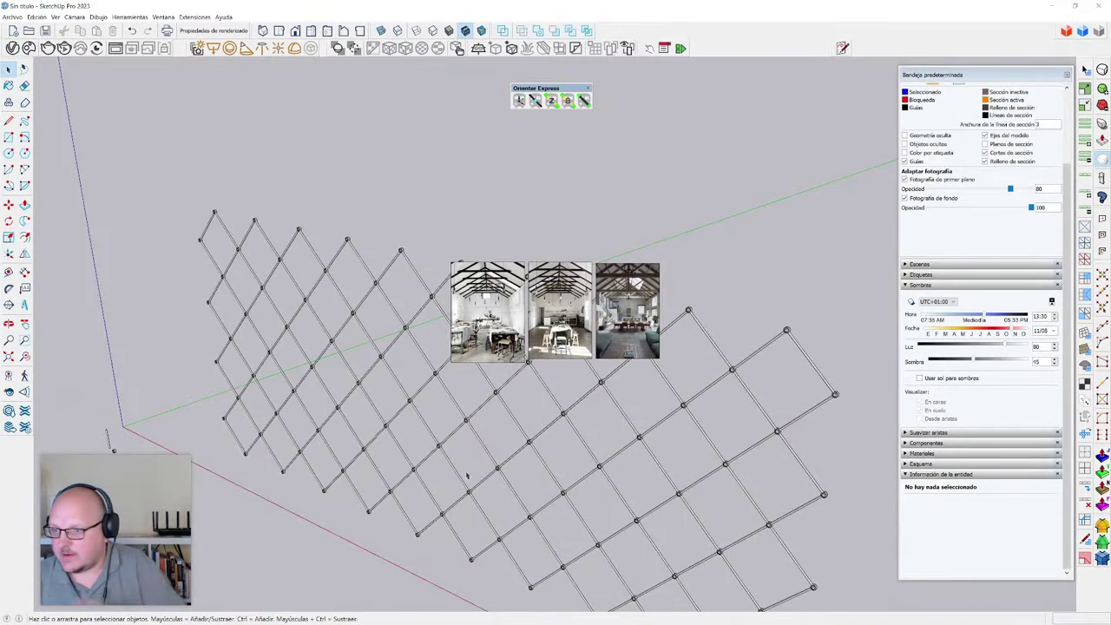
pyautogui.moveTo(466, 474); pyautogui.dragTo(464, 461, button='middle')
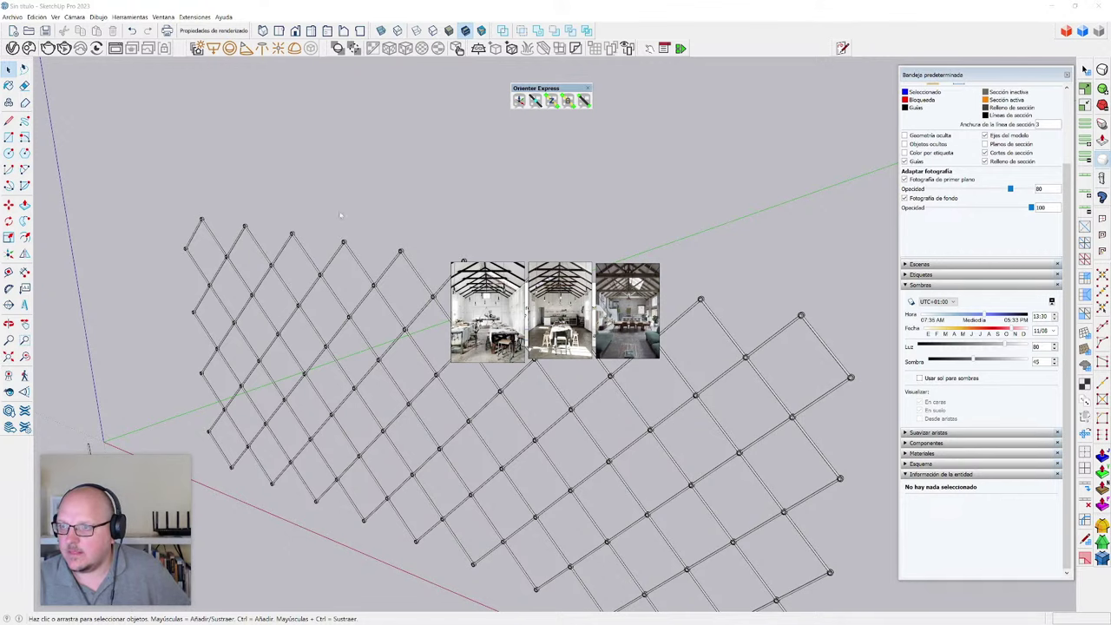
# - Try to save the untitled trellis model as a SketchUp file
pyautogui.hotkey('ctrl', 's')
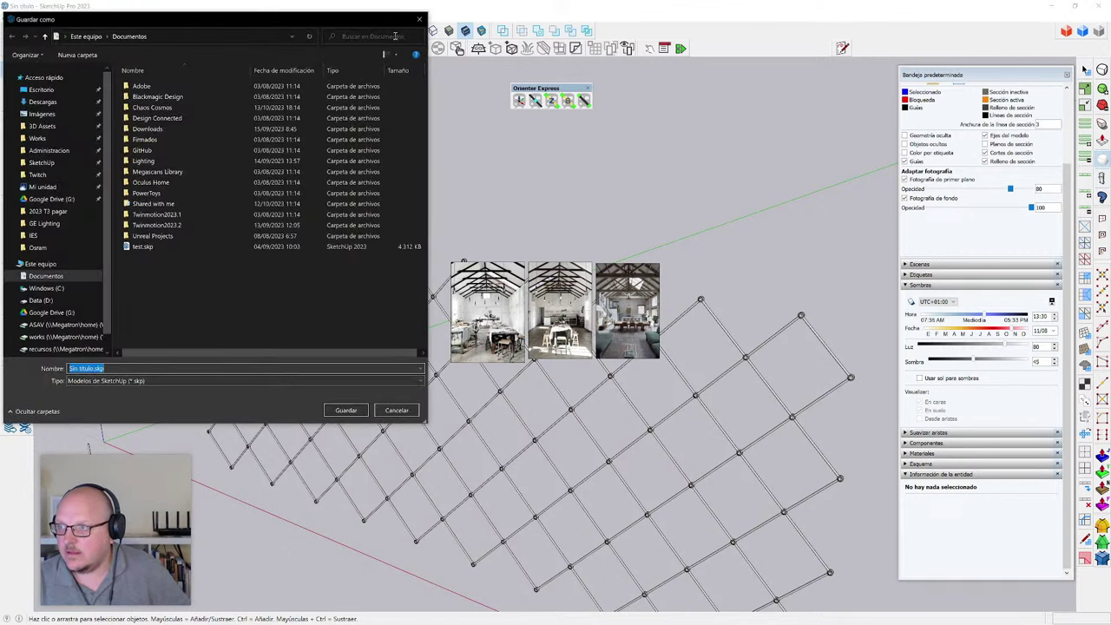
pyautogui.click(419, 18)
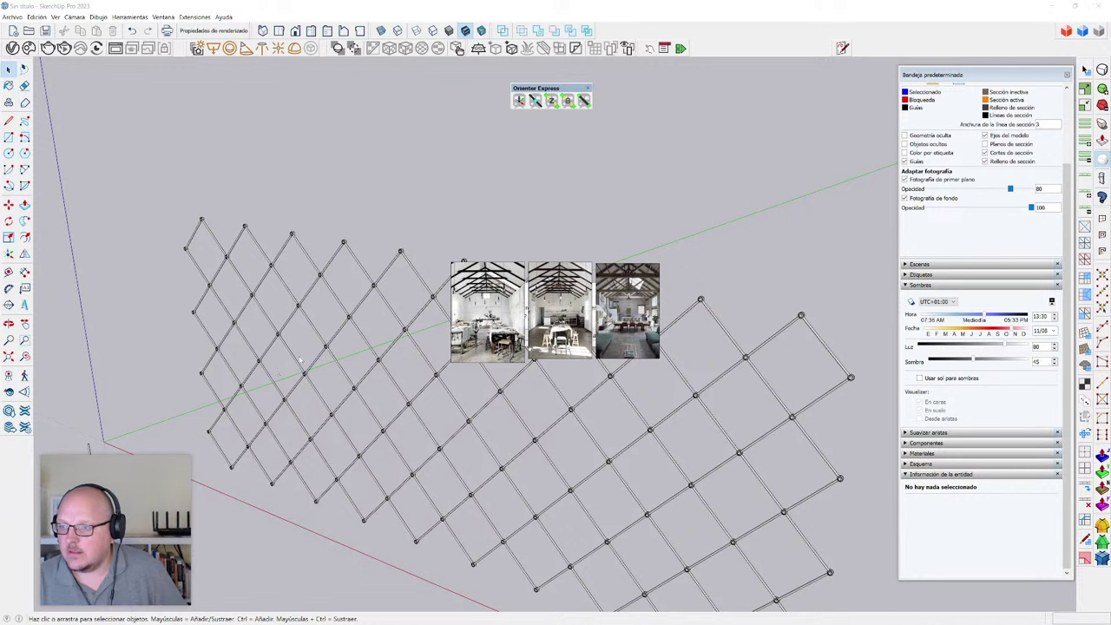
# - Select individual cable segments of the trellis while the reference images float over the model
pyautogui.click(390, 344)
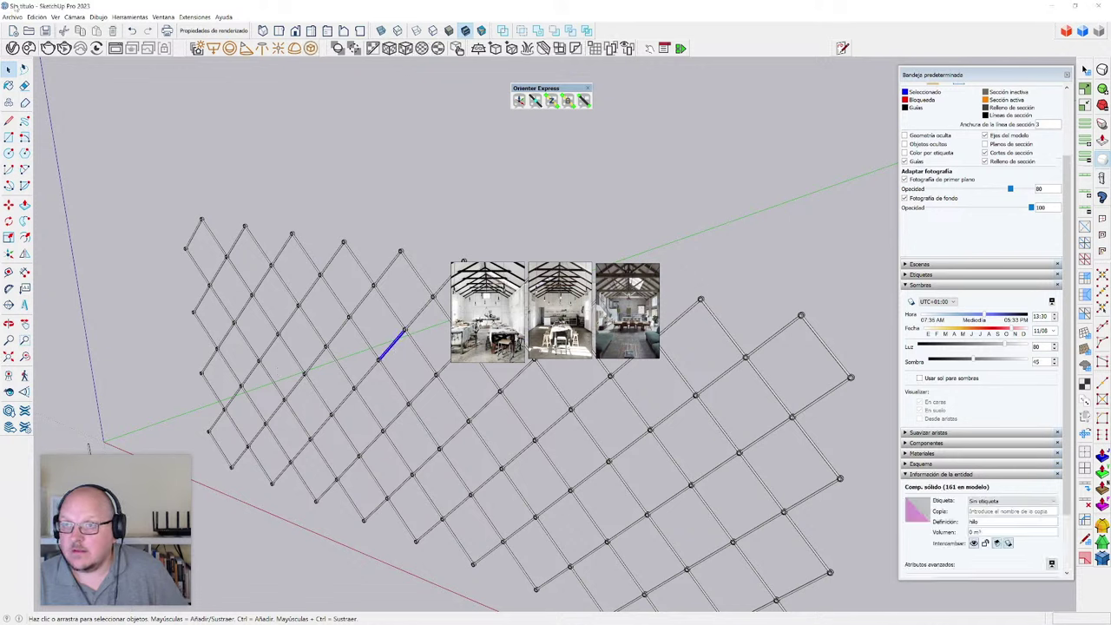
pyautogui.click(142, 154)
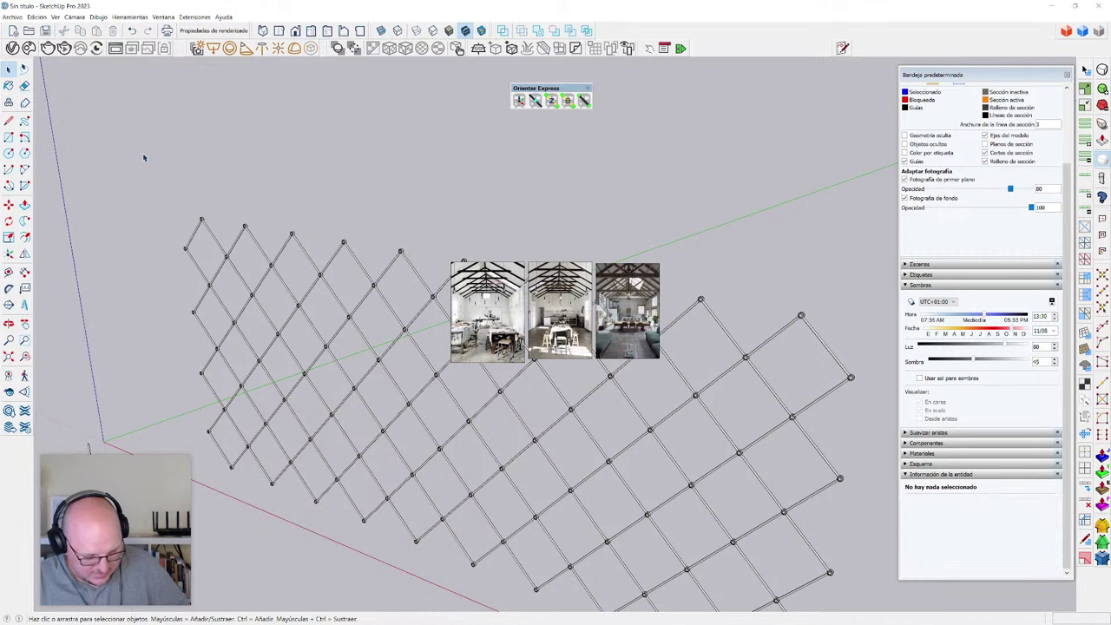
pyautogui.click(309, 250)
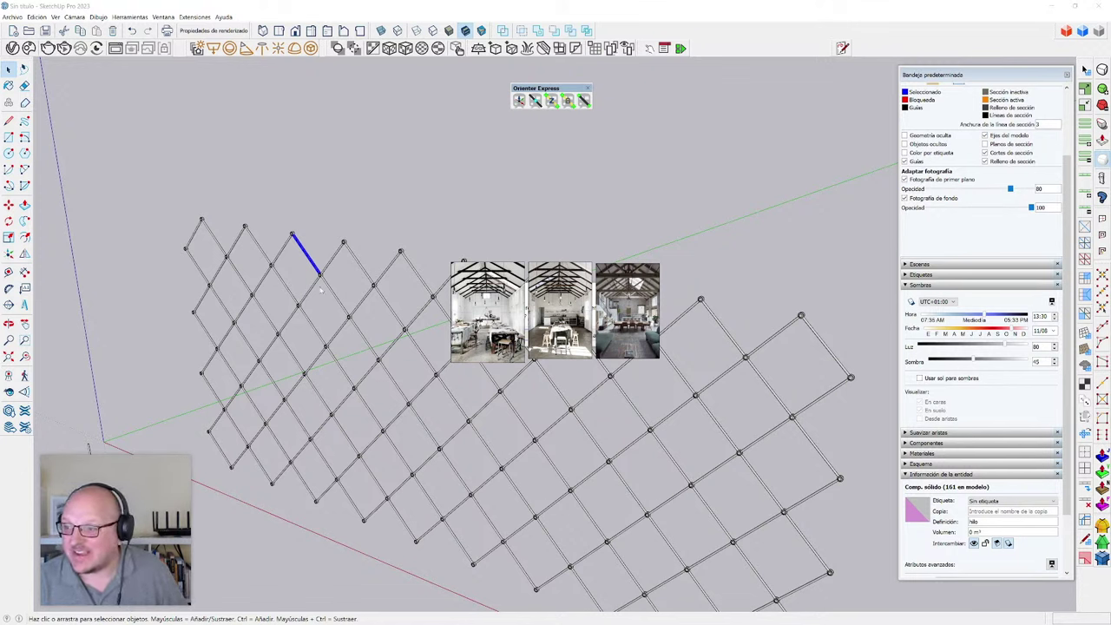
pyautogui.click(326, 294)
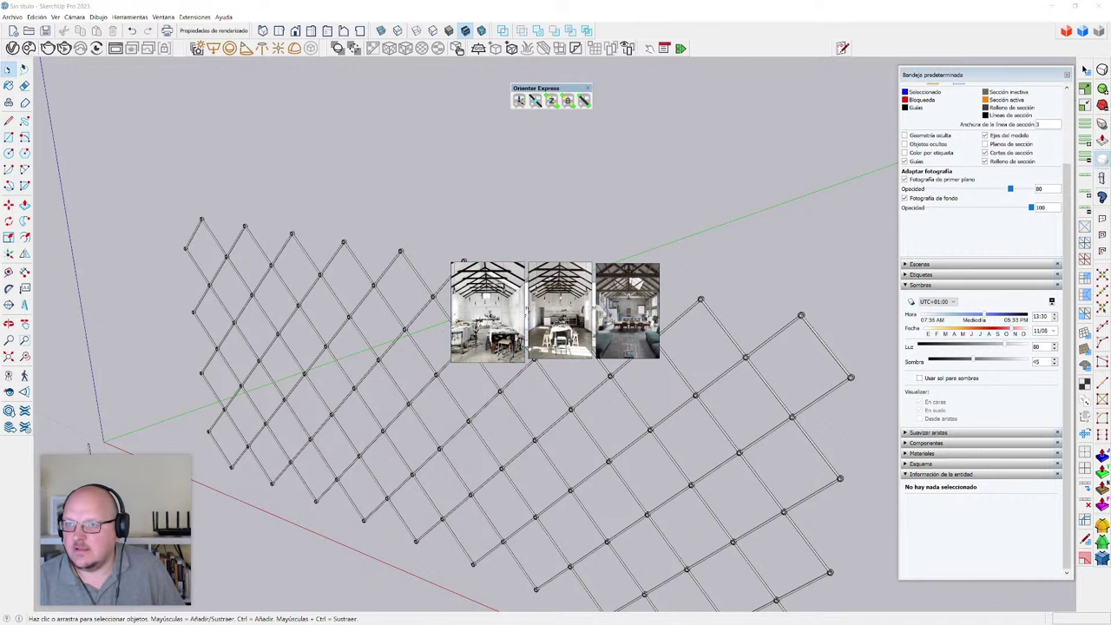
pyautogui.hotkey('ctrl', 's')
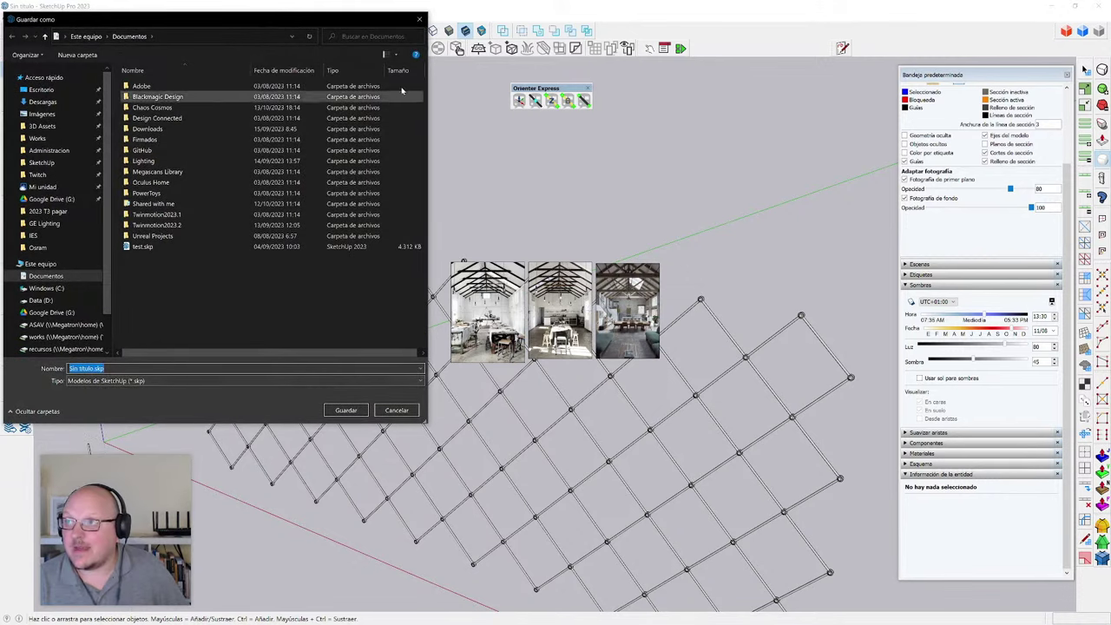
pyautogui.click(420, 19)
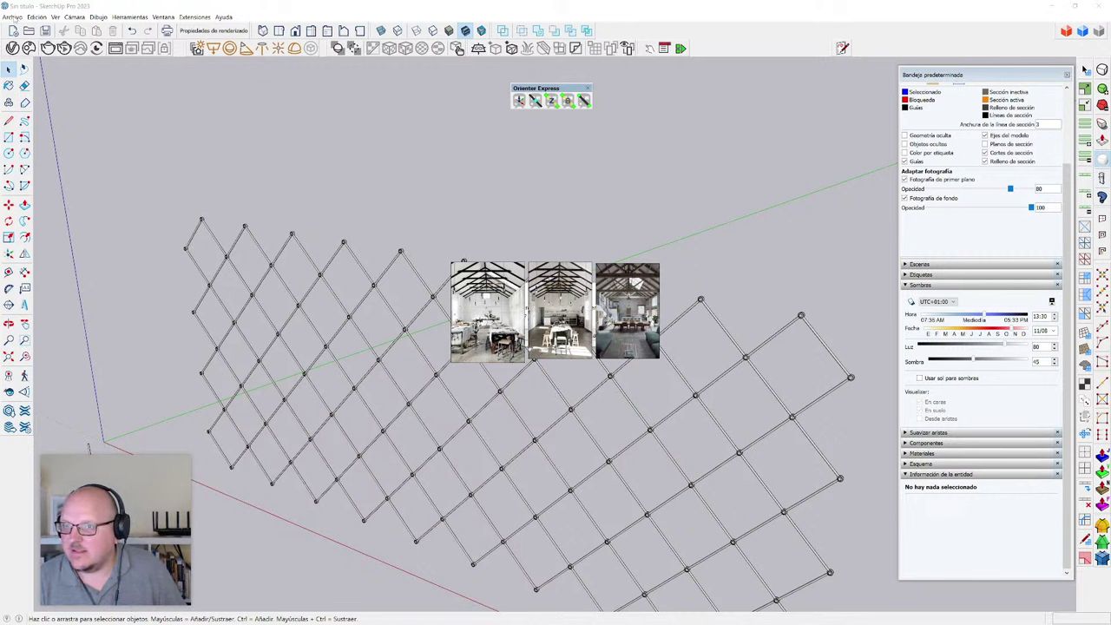
# - Start a new blank SketchUp model without saving the changes to the trellis
pyautogui.click(241, 335)
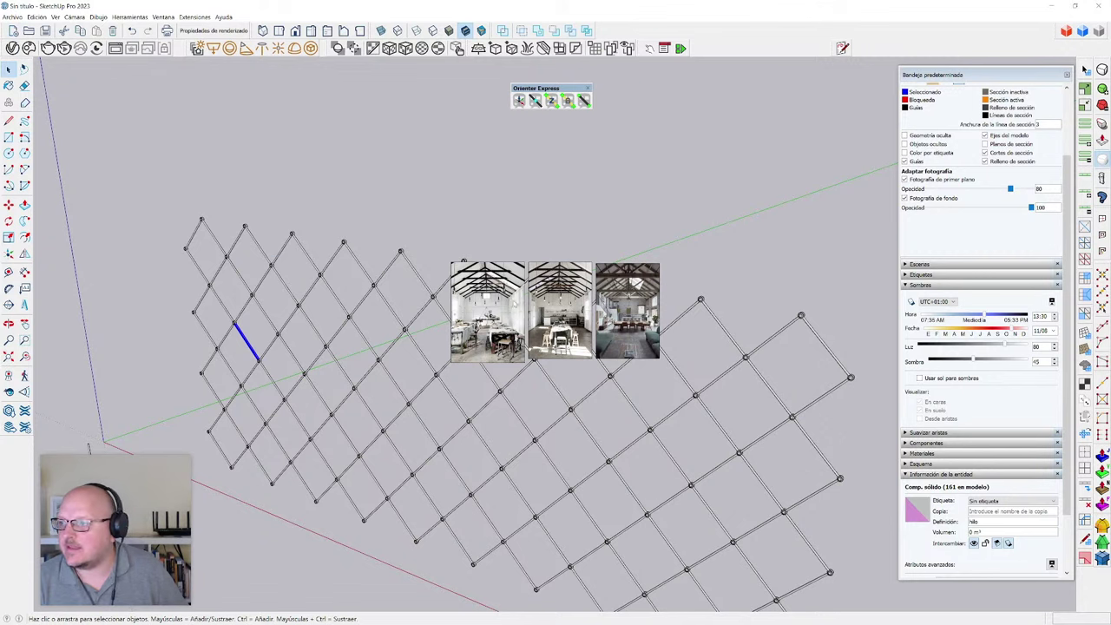
pyautogui.moveTo(492, 302)
pyautogui.mouseDown()
pyautogui.moveTo(483, 205)
pyautogui.moveTo(488, 297)
pyautogui.mouseUp()
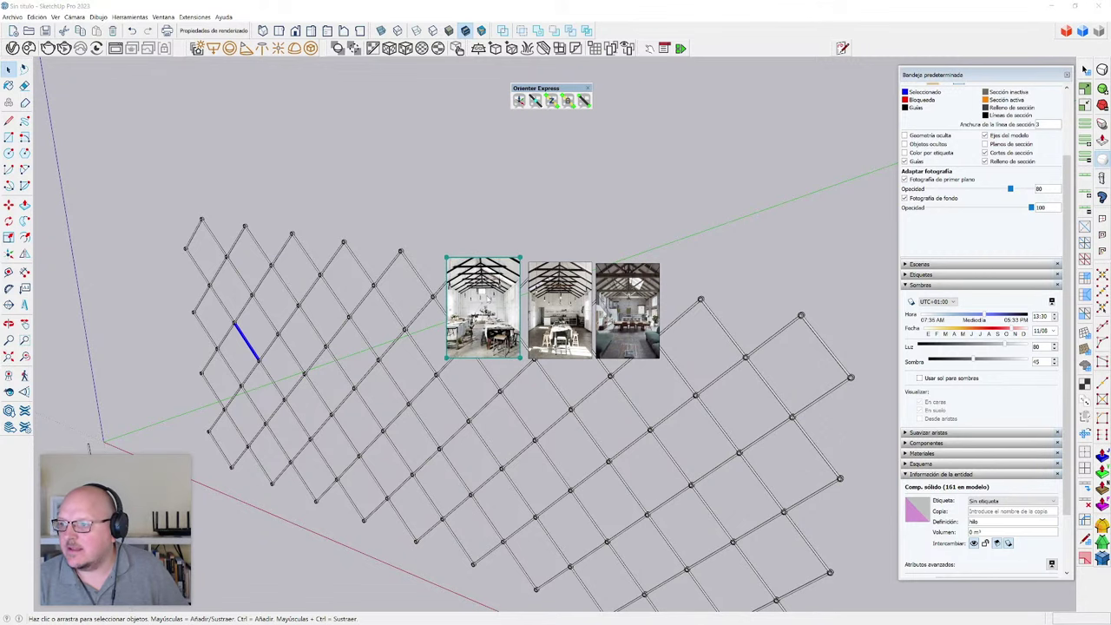
pyautogui.click(13, 17)
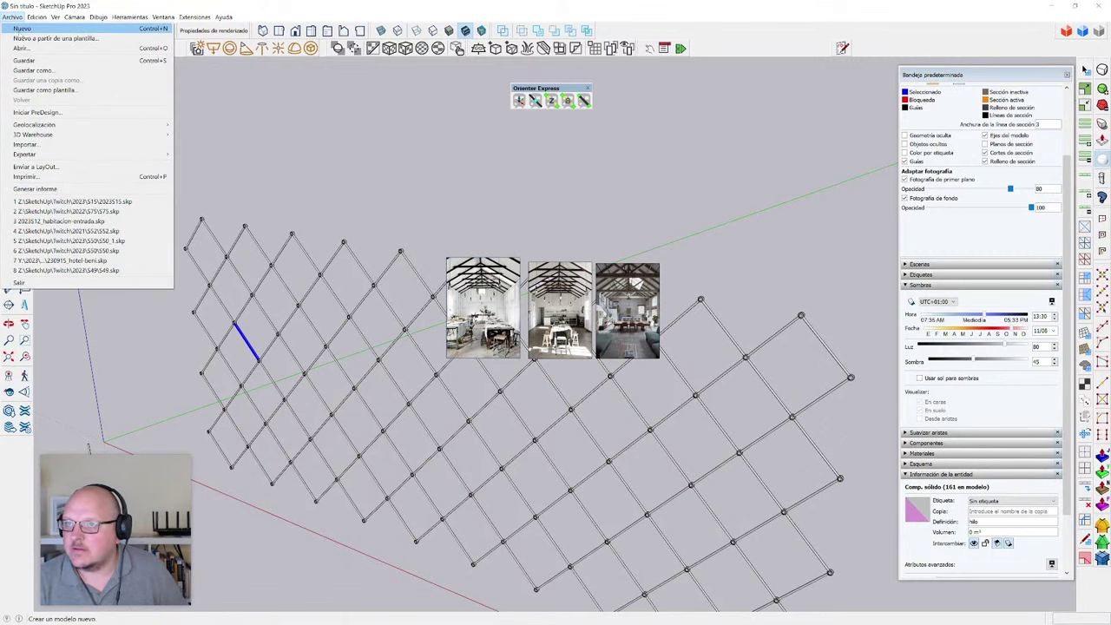
pyautogui.click(24, 27)
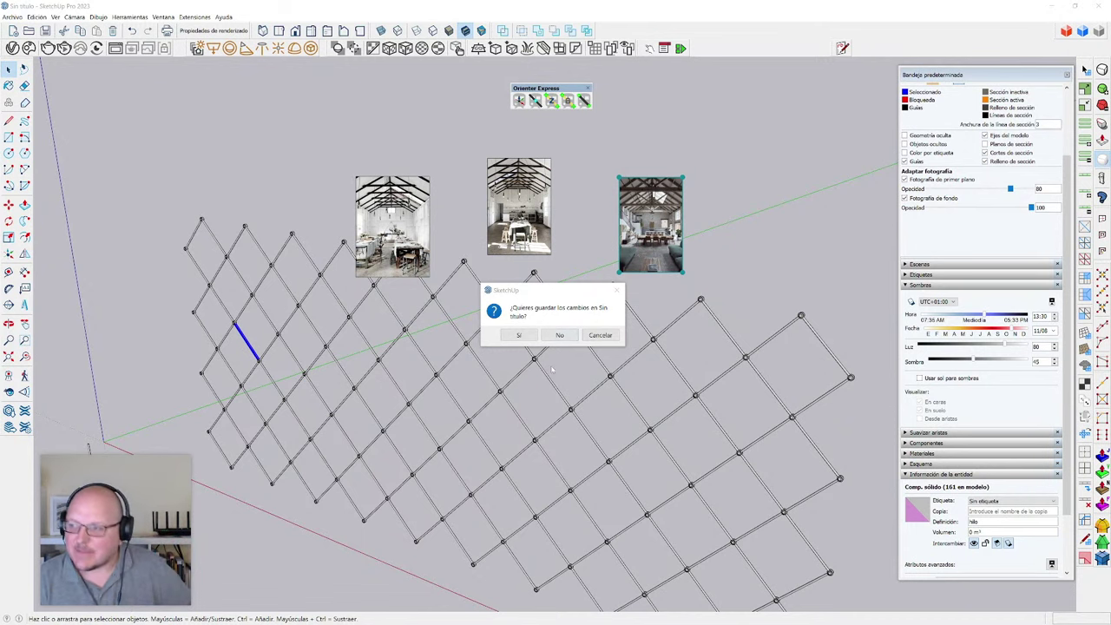
pyautogui.click(559, 335)
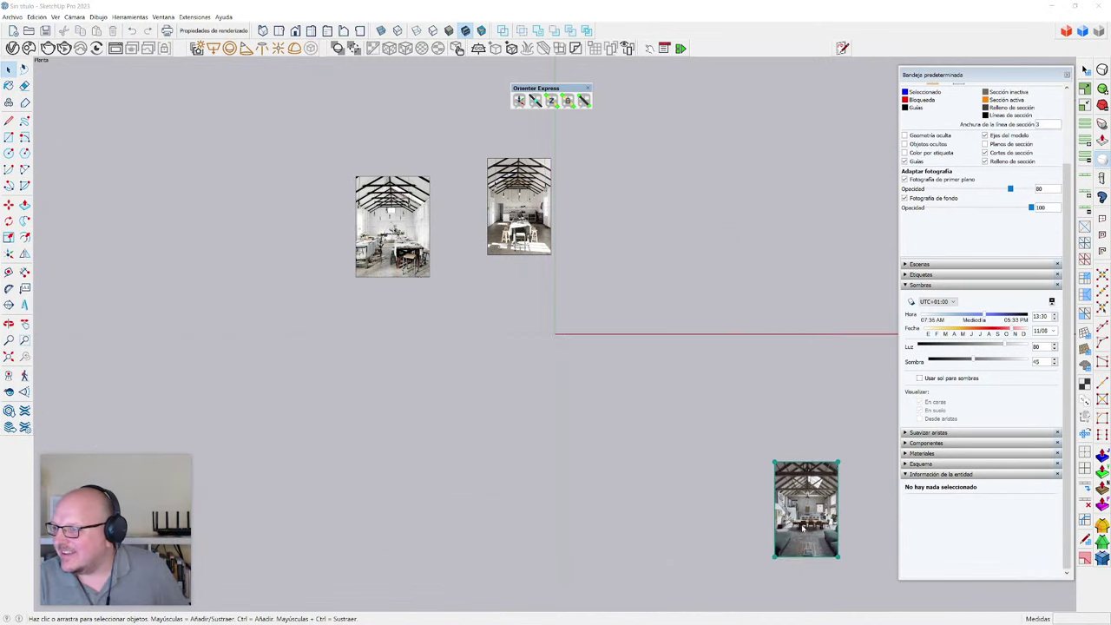
# - Gather the three reference images in a row, enlarge the white dining hall and dark loft pictures, and place those two side by side
pyautogui.moveTo(388, 259); pyautogui.dragTo(727, 540)
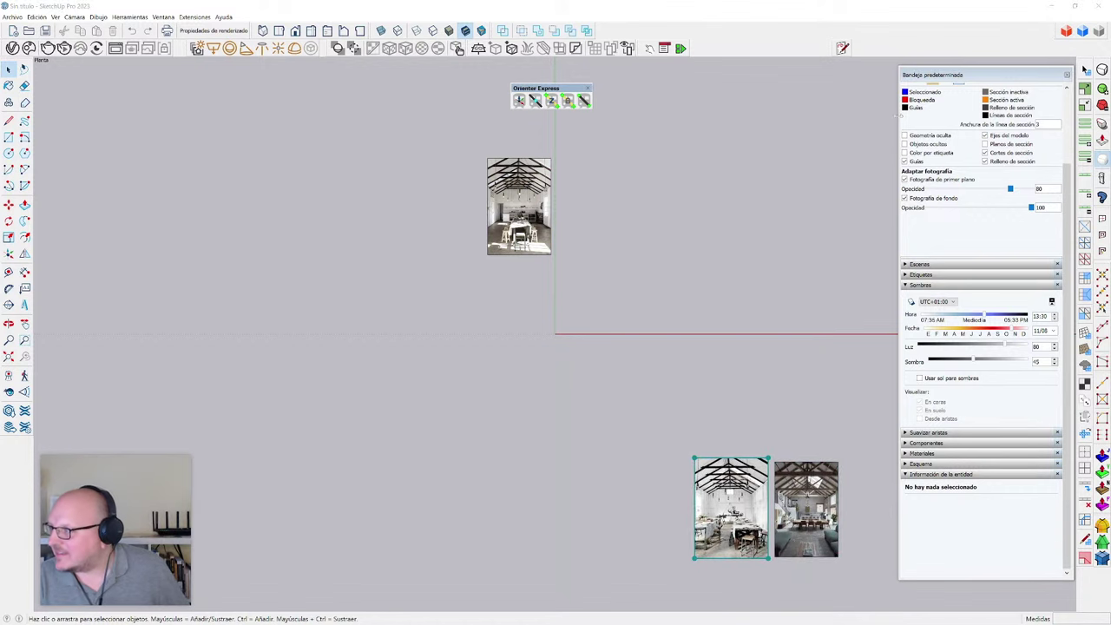
pyautogui.moveTo(518, 206); pyautogui.dragTo(656, 512)
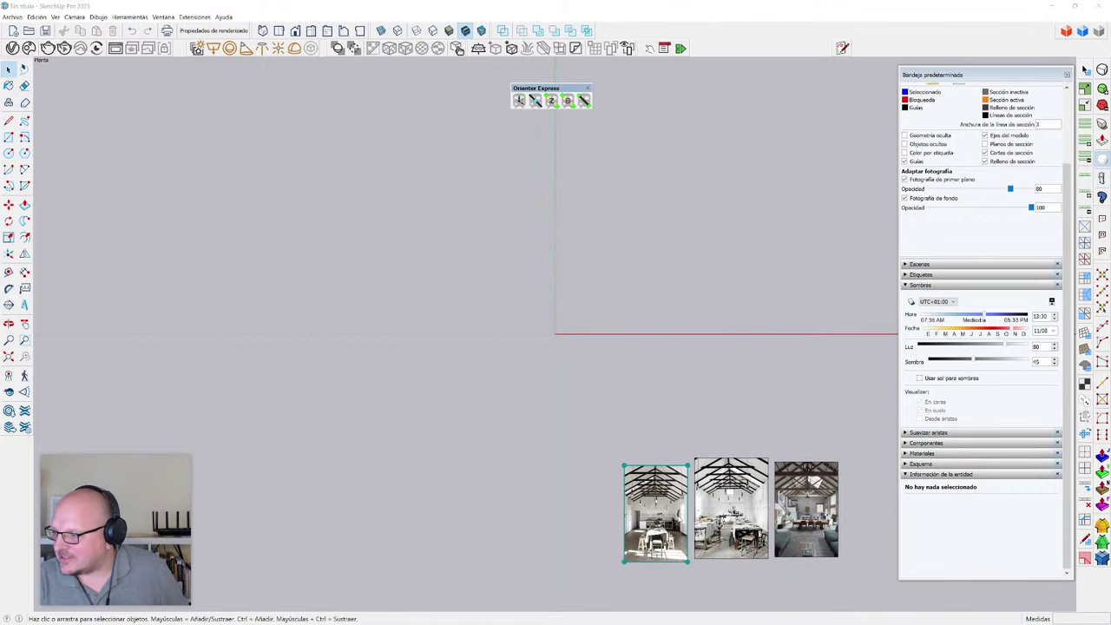
pyautogui.click(712, 471)
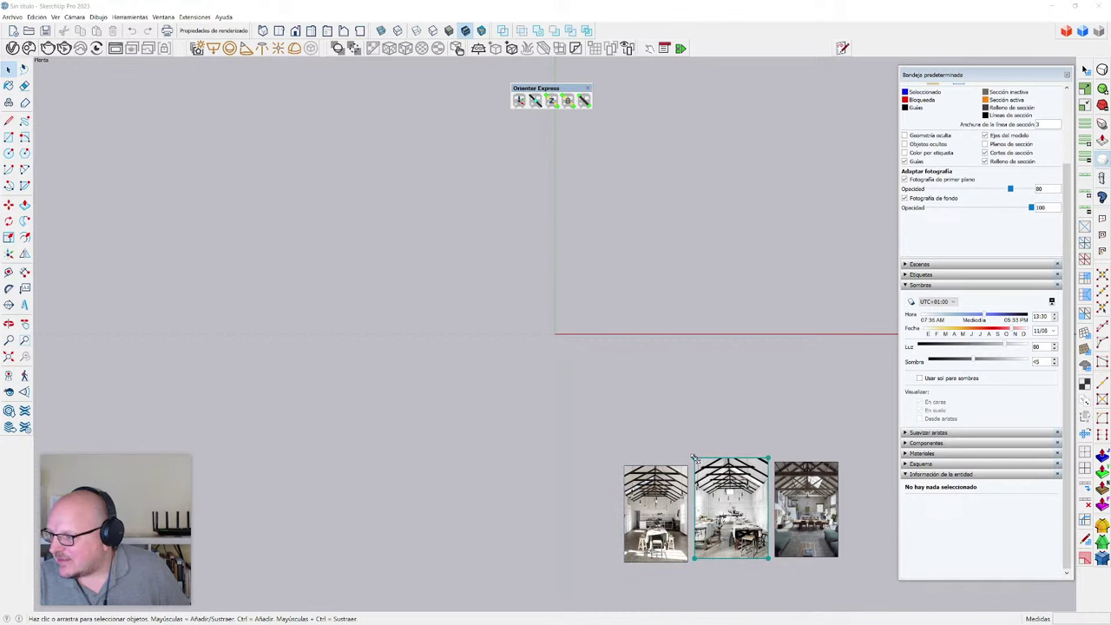
pyautogui.moveTo(694, 457); pyautogui.dragTo(596, 326)
pyautogui.click(779, 471)
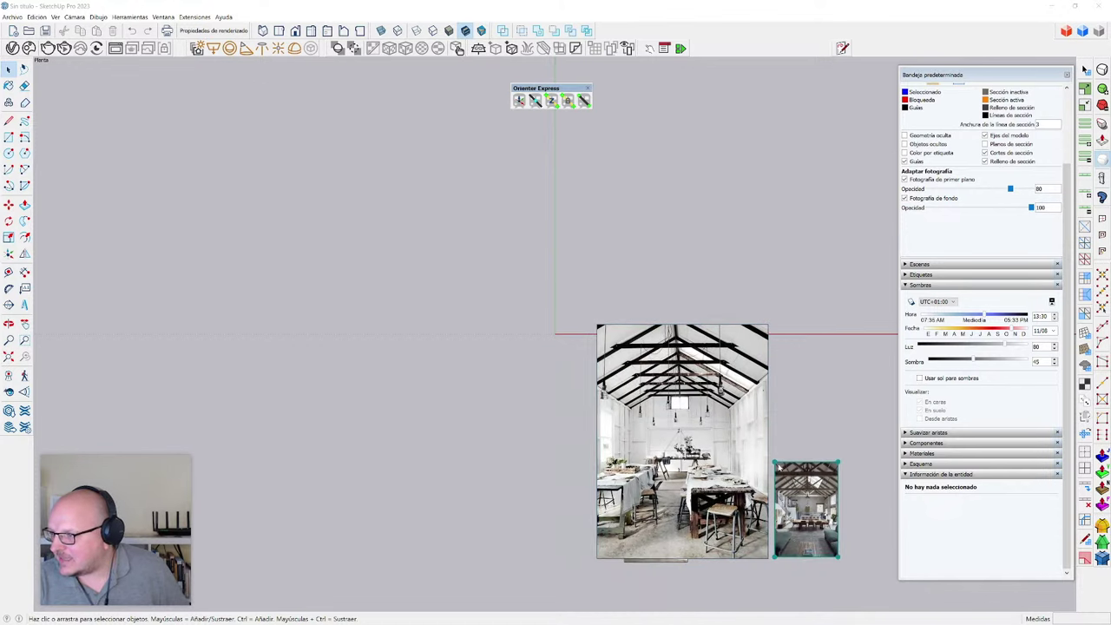
pyautogui.moveTo(777, 463); pyautogui.dragTo(692, 337)
pyautogui.moveTo(754, 435); pyautogui.dragTo(832, 438)
pyautogui.moveTo(684, 460); pyautogui.dragTo(694, 483)
# - Collapse every section of the default tray except Entity Info and shorten the tray to free drawing space
pyautogui.scroll(2, 922, 83)
pyautogui.click(911, 125)
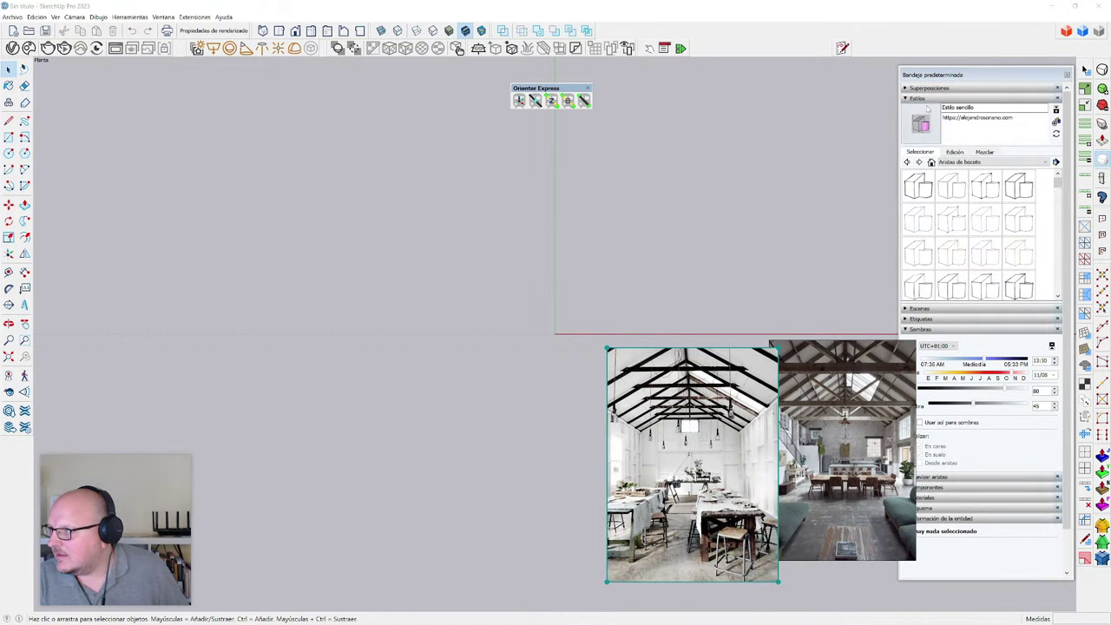
pyautogui.click(919, 99)
pyautogui.click(930, 130)
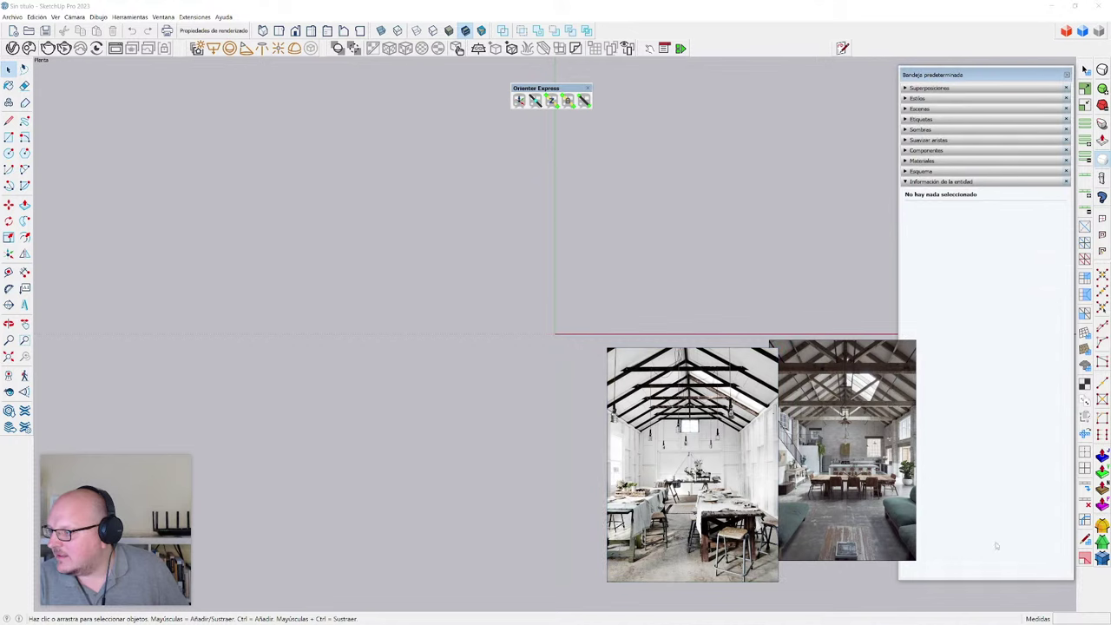
pyautogui.moveTo(996, 578); pyautogui.dragTo(995, 384)
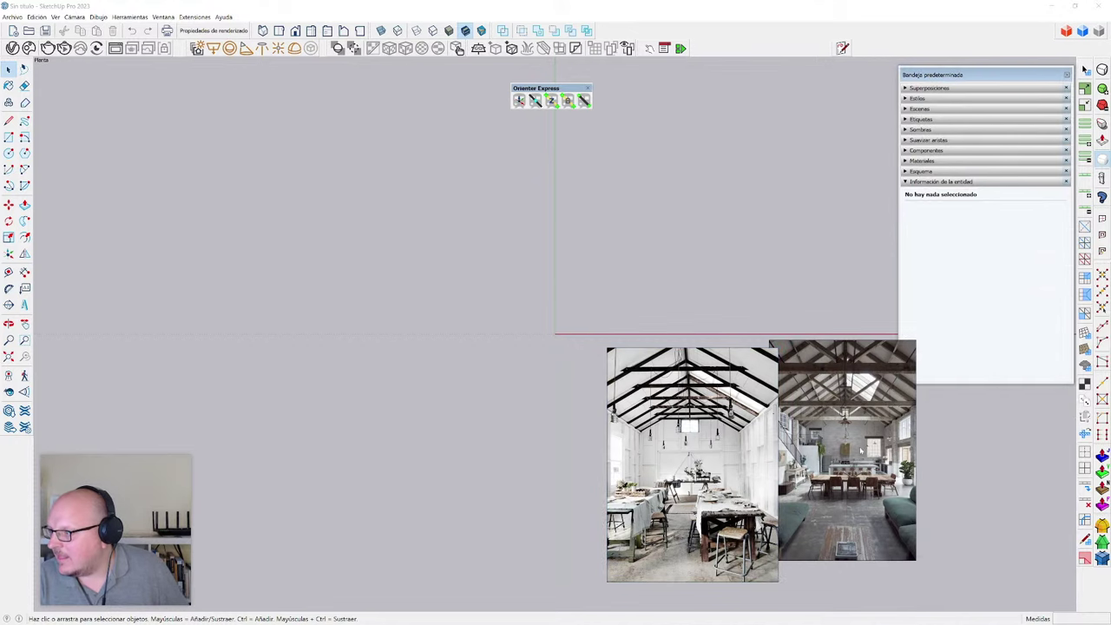
# - Move the two enlarged reference images below the tray and dock the floating Orienter Express toolbar with the other toolbars
pyautogui.moveTo(860, 449); pyautogui.dragTo(1012, 501)
pyautogui.moveTo(694, 460); pyautogui.dragTo(820, 488)
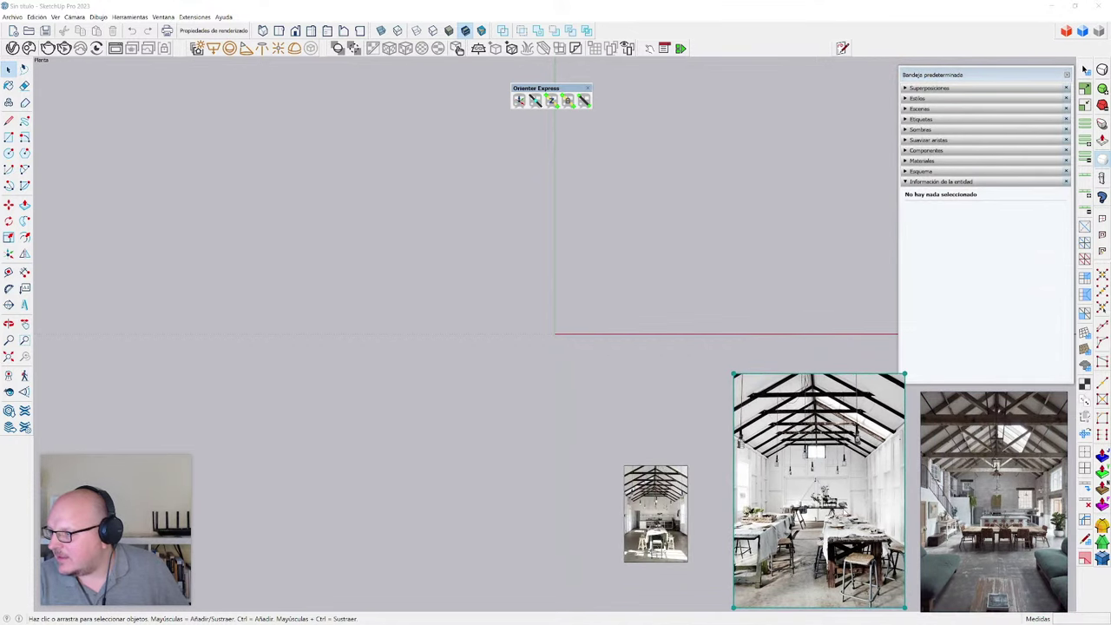
pyautogui.click(639, 314)
pyautogui.moveTo(556, 91); pyautogui.dragTo(772, 43)
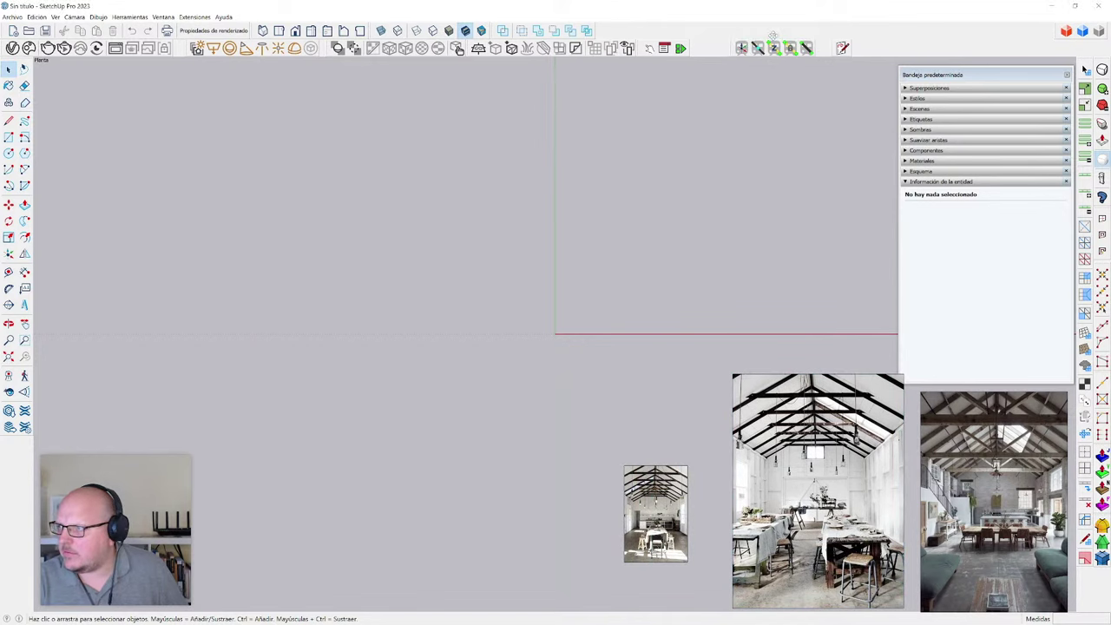
# - Begin saving the blank model under a new name in the Twitch 2023 folder and create a subfolder named S51 there
pyautogui.click(6, 17)
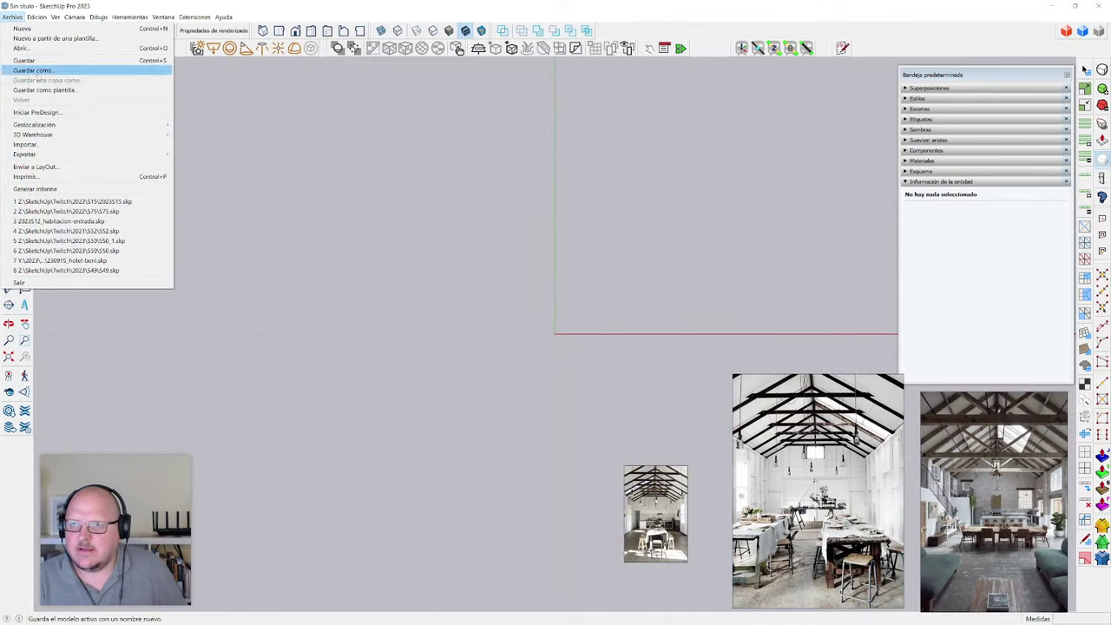
pyautogui.click(46, 75)
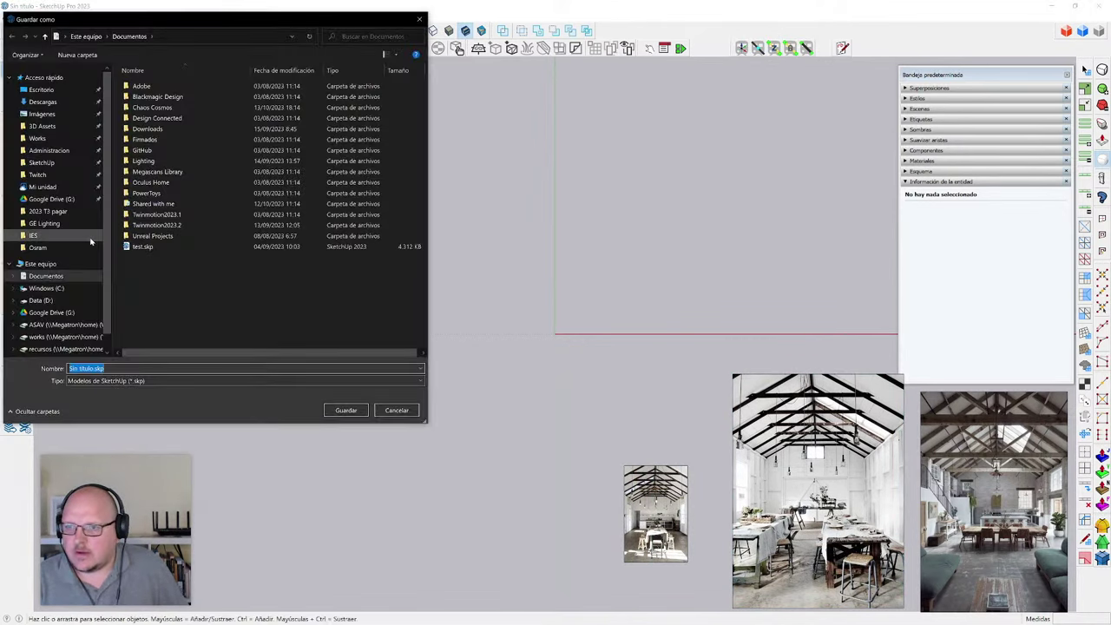
pyautogui.click(49, 140)
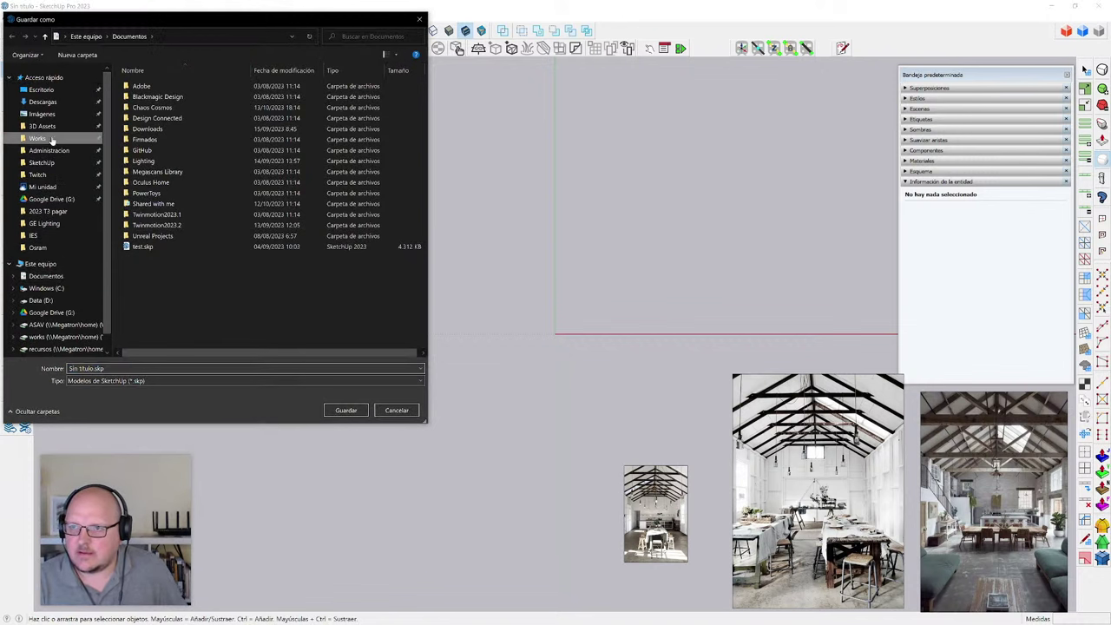
pyautogui.click(47, 174)
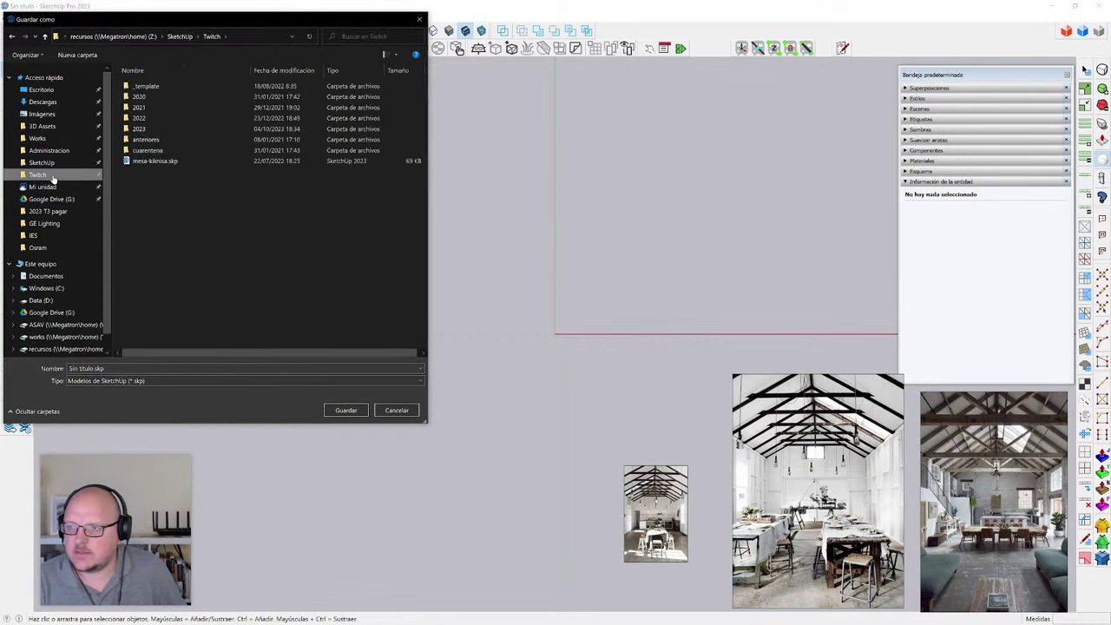
pyautogui.doubleClick(155, 129)
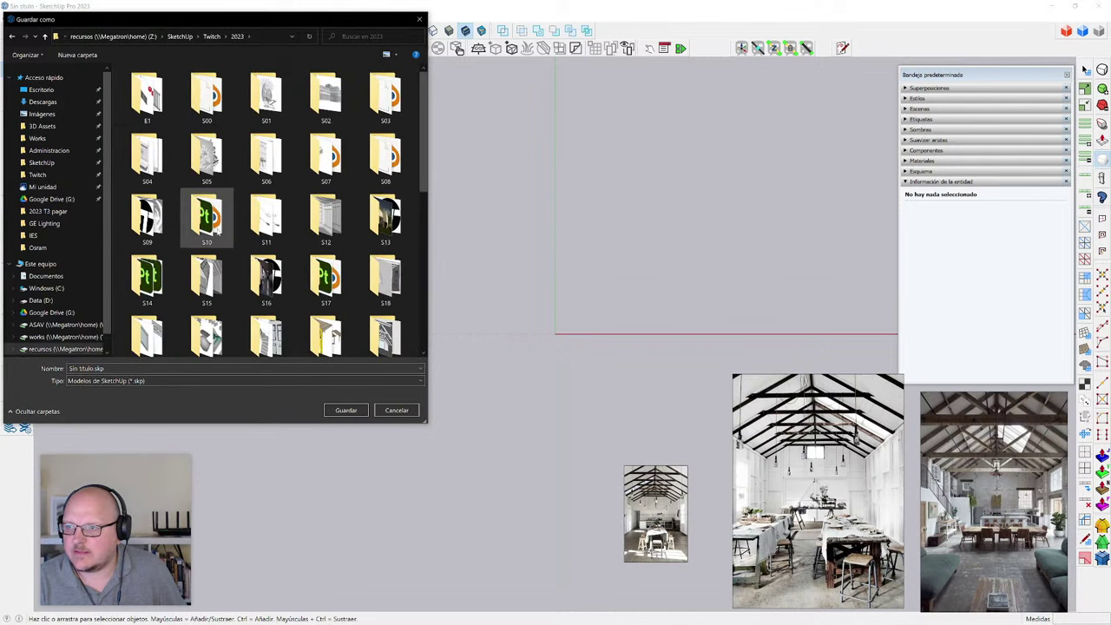
pyautogui.scroll(-3, 207, 217)
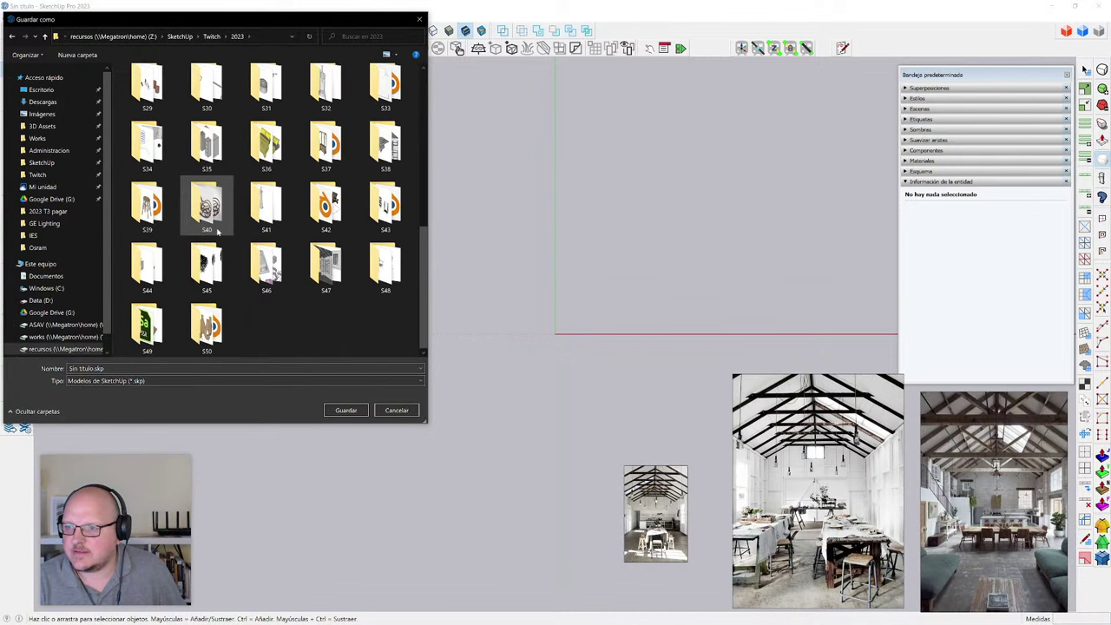
pyautogui.rightClick(253, 322)
pyautogui.moveTo(213, 428)
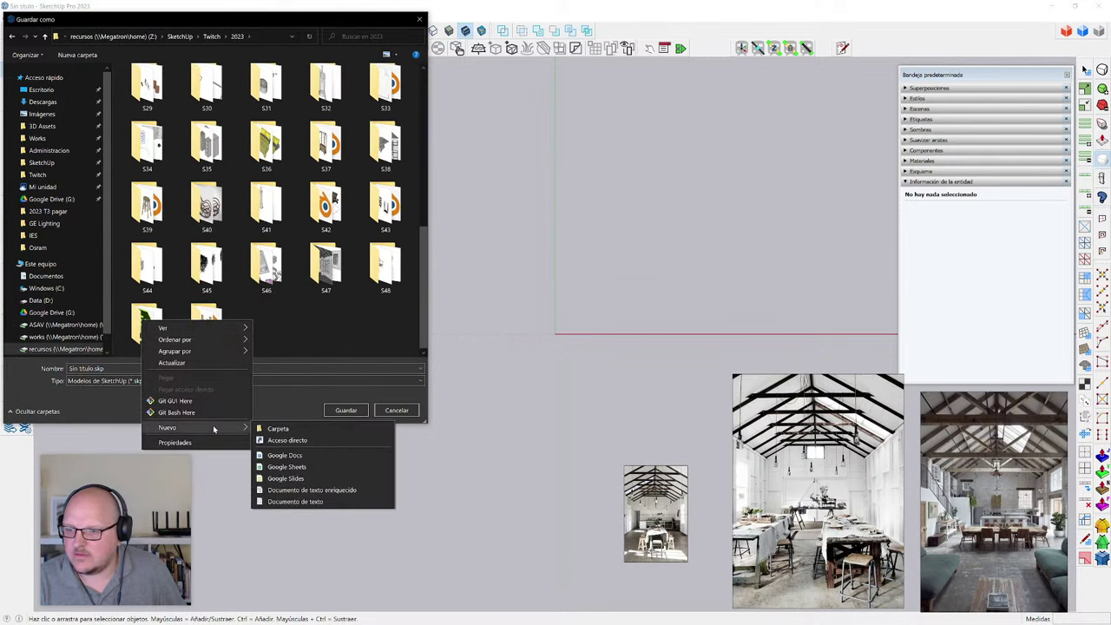
pyautogui.click(323, 429)
pyautogui.write('S51')
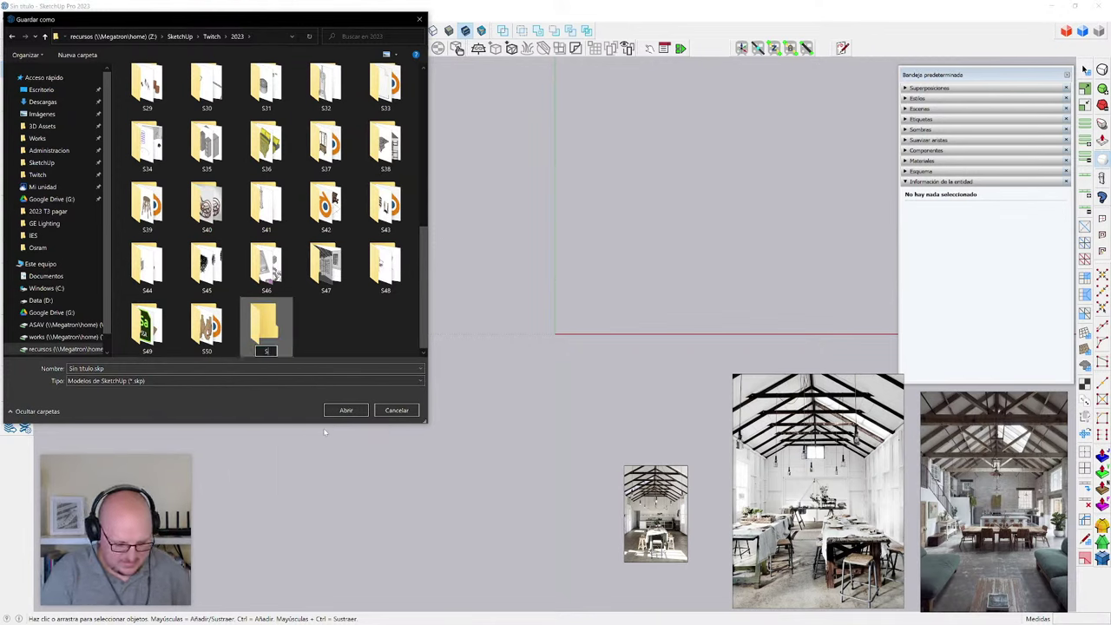
pyautogui.press('Return')
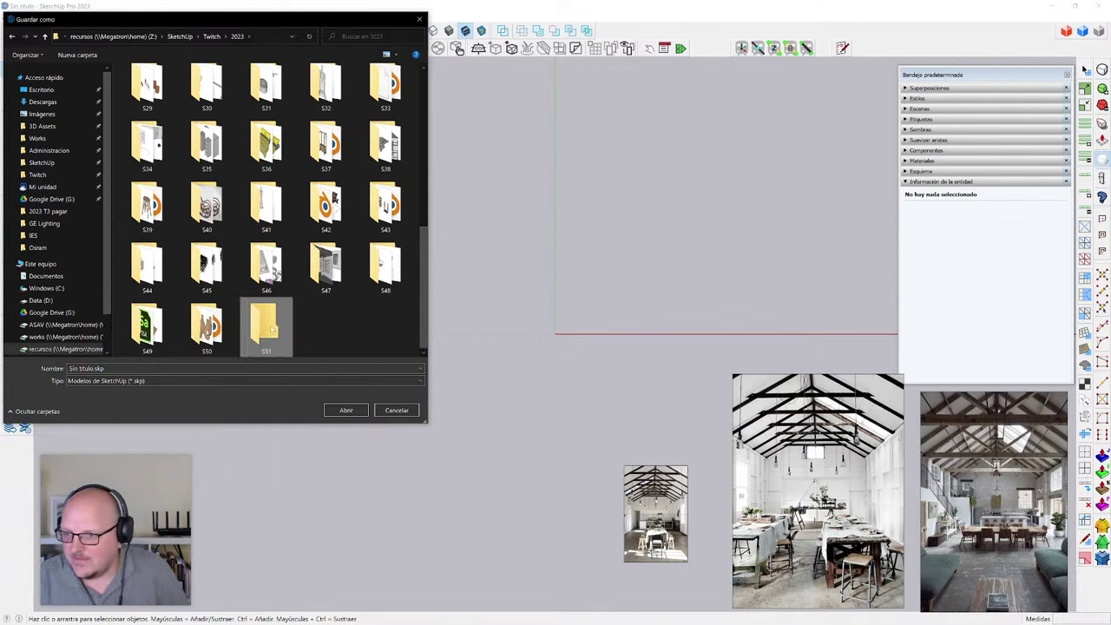
# - Save the model as S51 inside the new S51 folder
pyautogui.doubleClick(271, 328)
pyautogui.click(188, 369)
pyautogui.write('S')
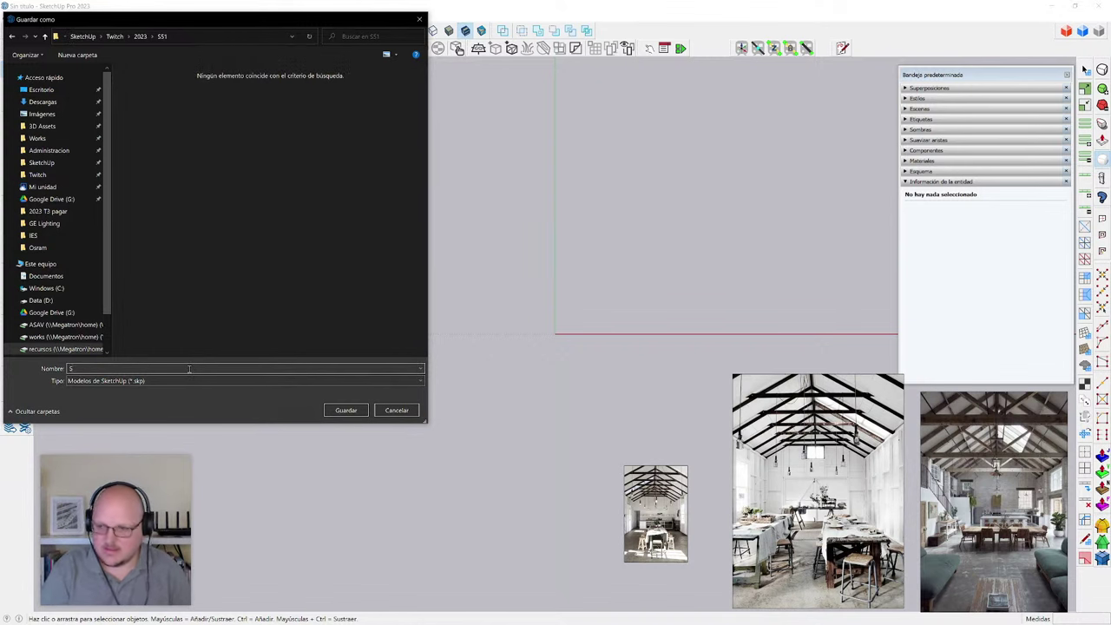
pyautogui.write('51')
pyautogui.click(344, 411)
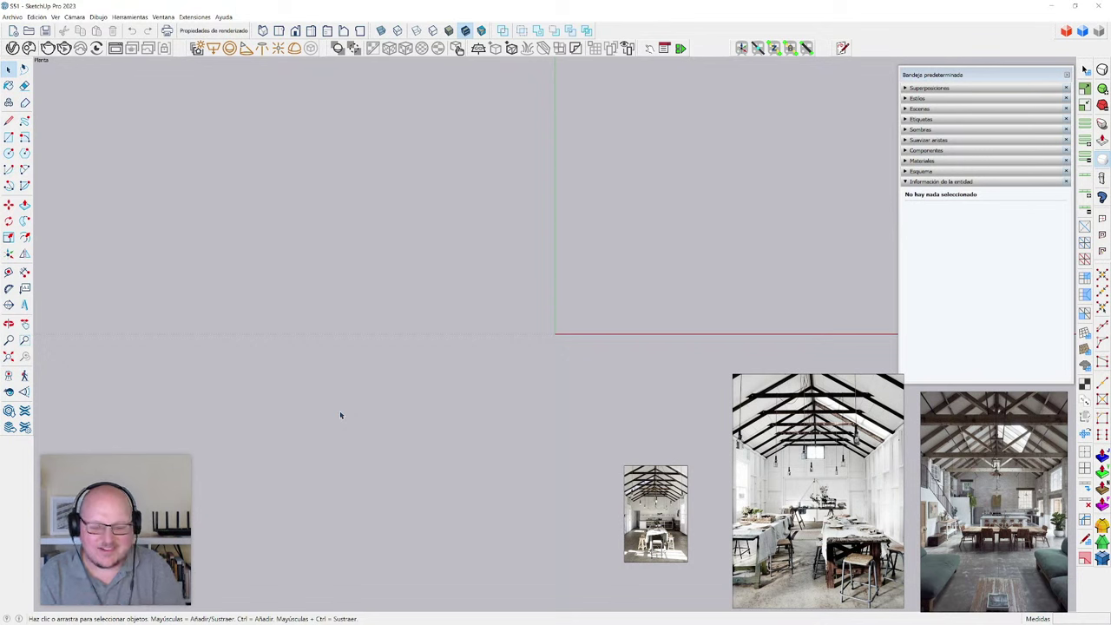
# - Move the small white hall reference image over the gap between the two larger ones and return to the SketchUp model
pyautogui.moveTo(655, 514); pyautogui.dragTo(907, 564)
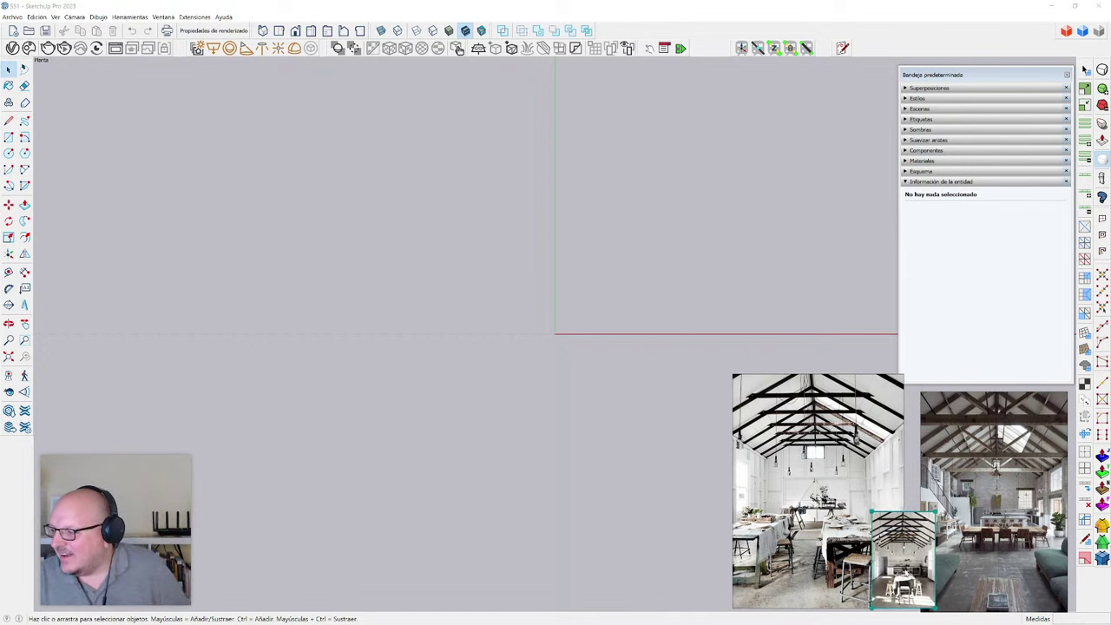
pyautogui.click(618, 310)
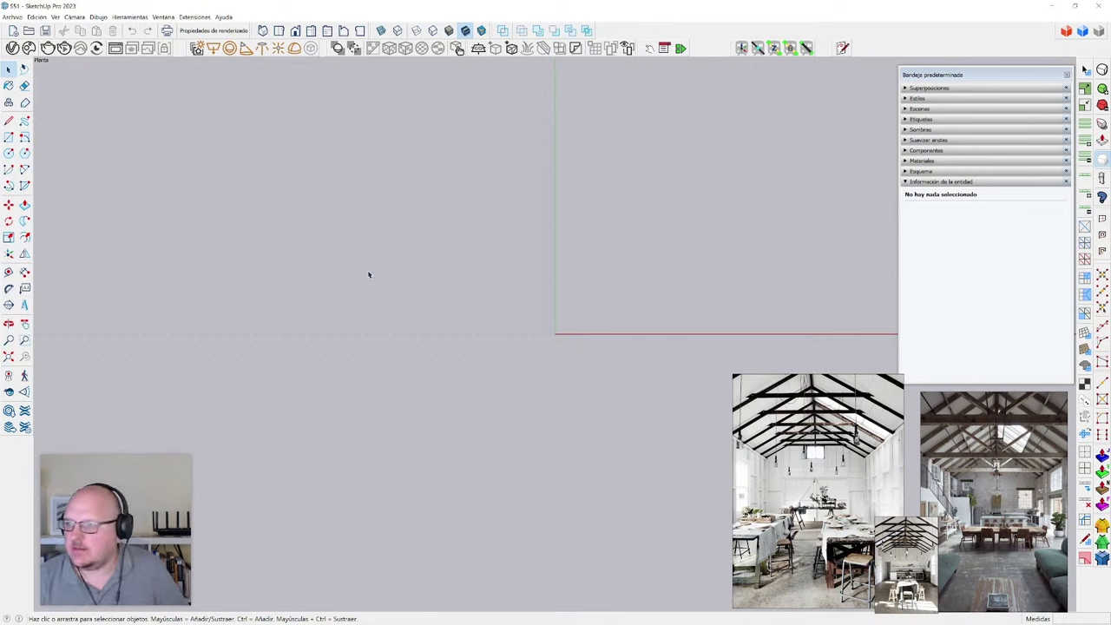
# - Draw a rectangle of about 7.9 m² on the ground plane starting at the origin and select its face
pyautogui.press('r')
pyautogui.click(555, 334)
pyautogui.moveTo(234, 383); pyautogui.dragTo(588, 149, button='middle')
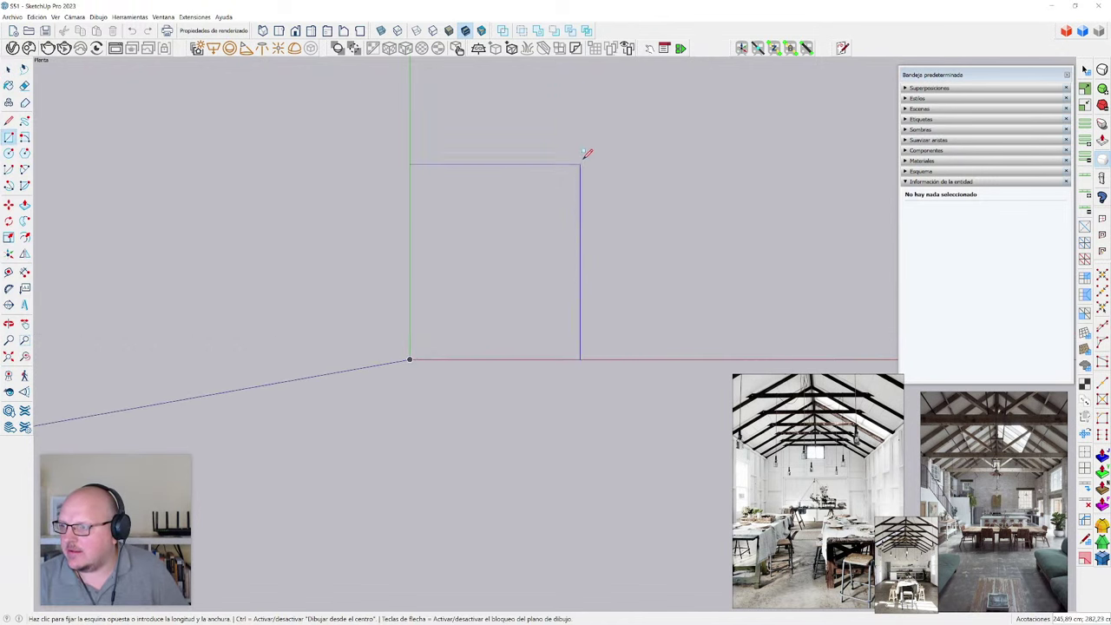
pyautogui.click(590, 150)
pyautogui.press('space')
pyautogui.click(518, 255)
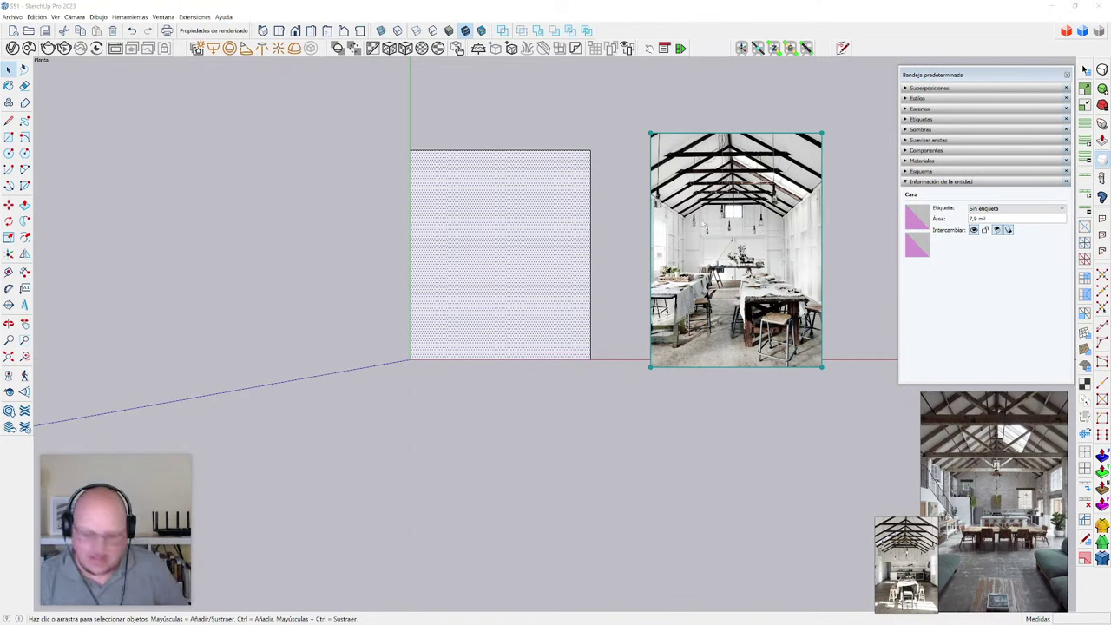
# - Remove and restore the overlaid reference images, and place the white dining hall picture back beside the dark loft picture
pyautogui.press('Delete')
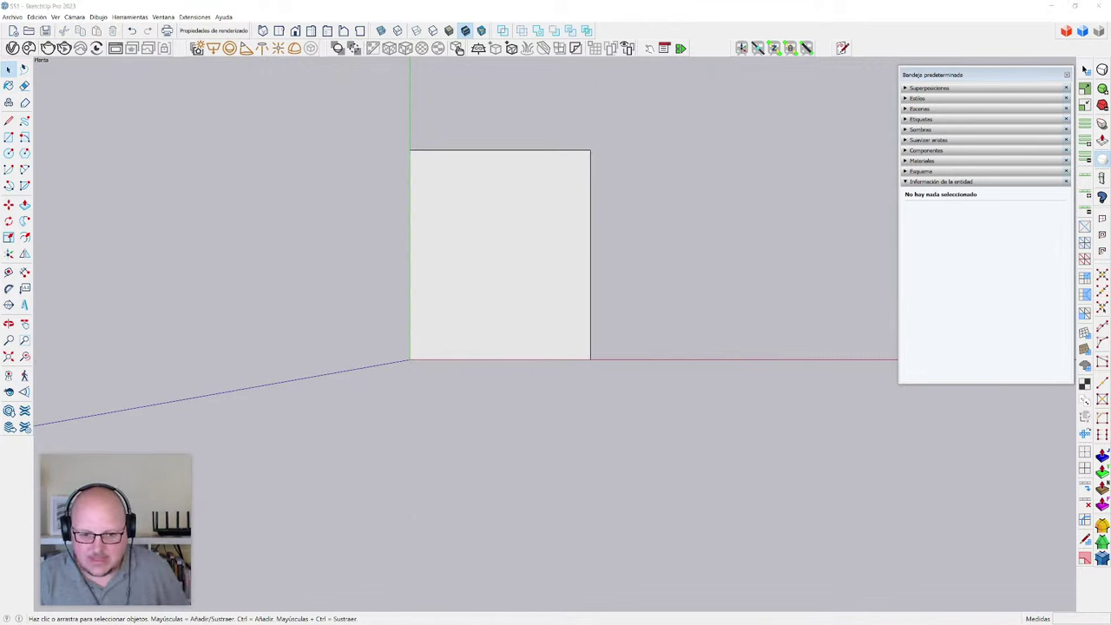
pyautogui.hotkey('ctrl', 'z')
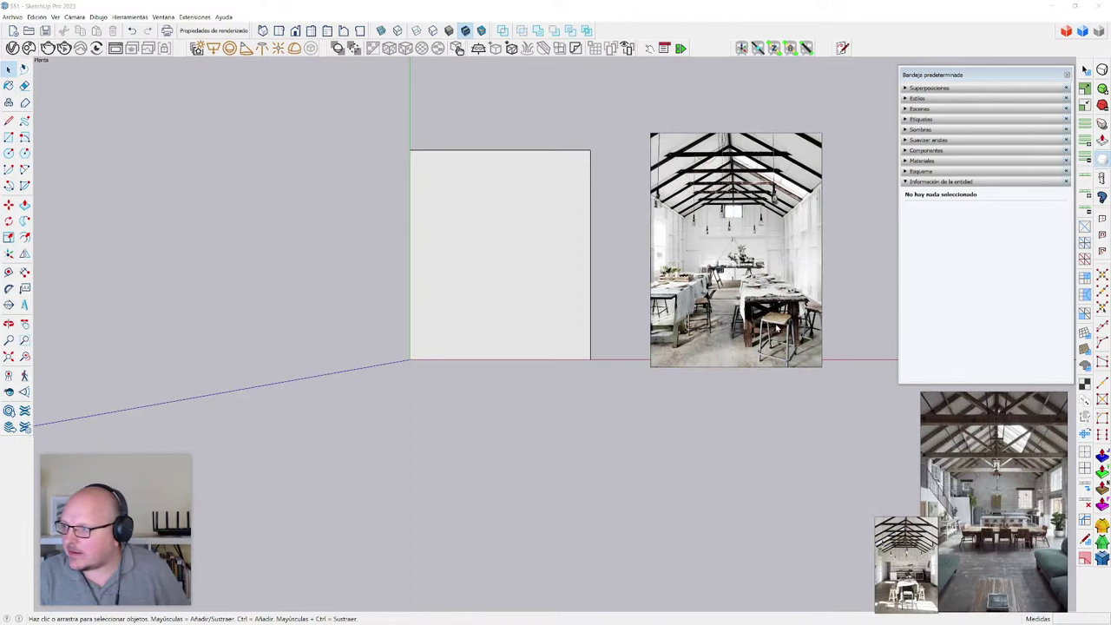
pyautogui.hotkey('ctrl', 'shift', 'a')
pyautogui.moveTo(729, 282); pyautogui.dragTo(811, 491)
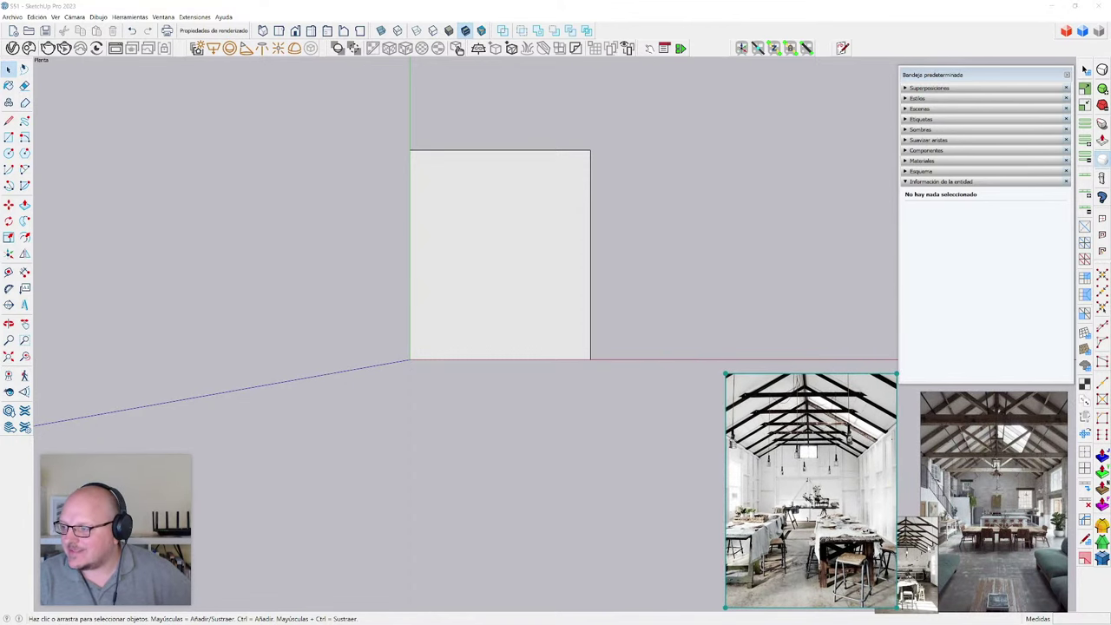
# - Switch to the browser with the PureRef website, enlarge it to full screen and open the download page
pyautogui.click(917, 564)
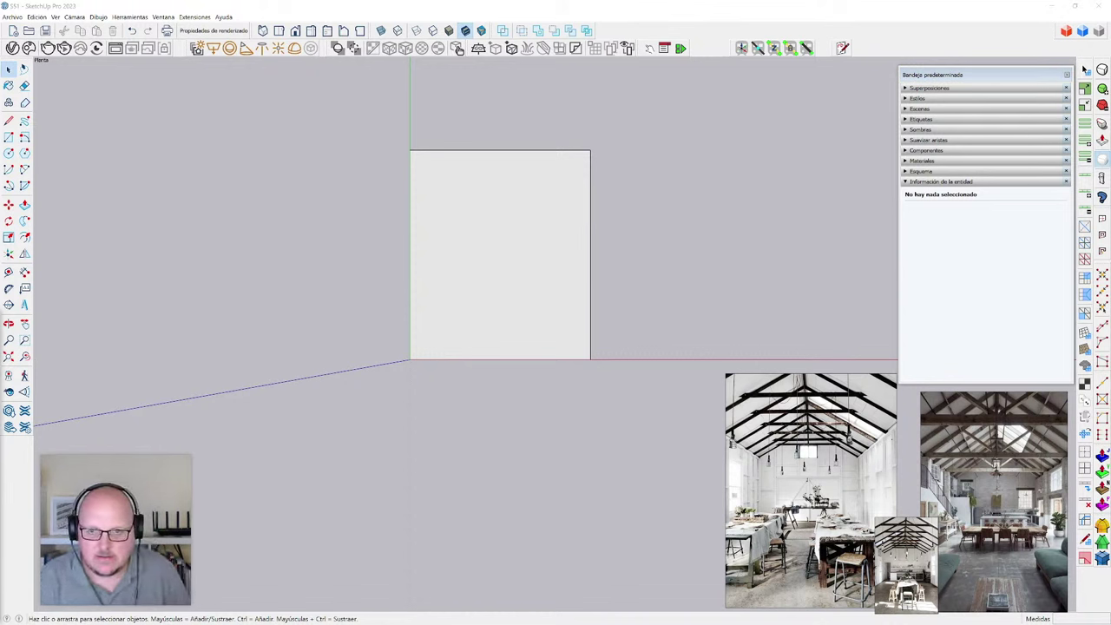
pyautogui.hotkey('alt', 'Tab')
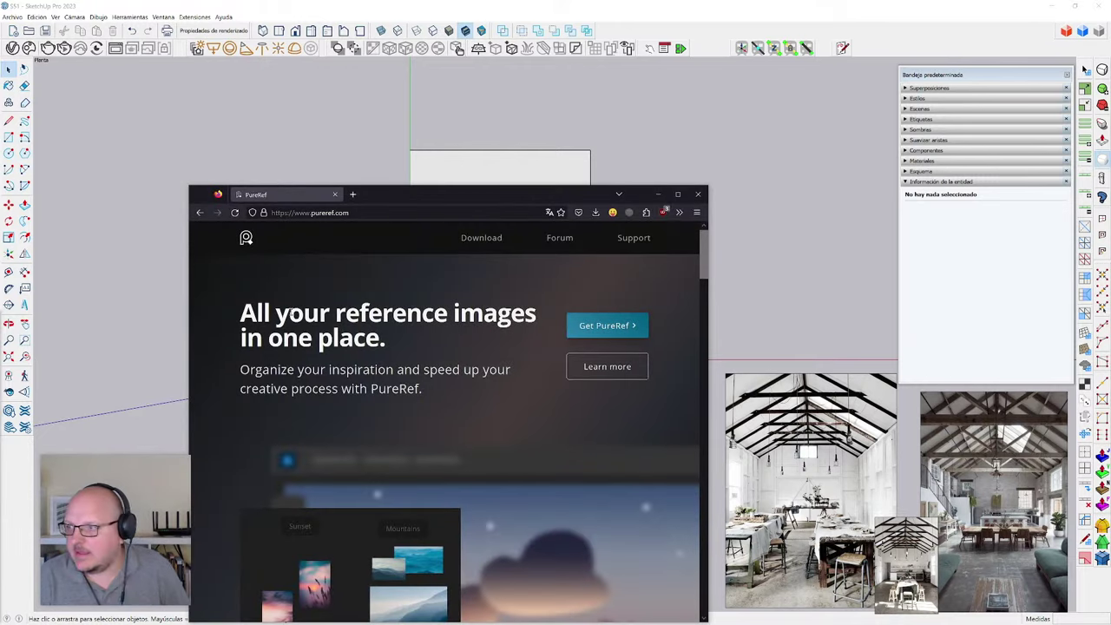
pyautogui.click(677, 194)
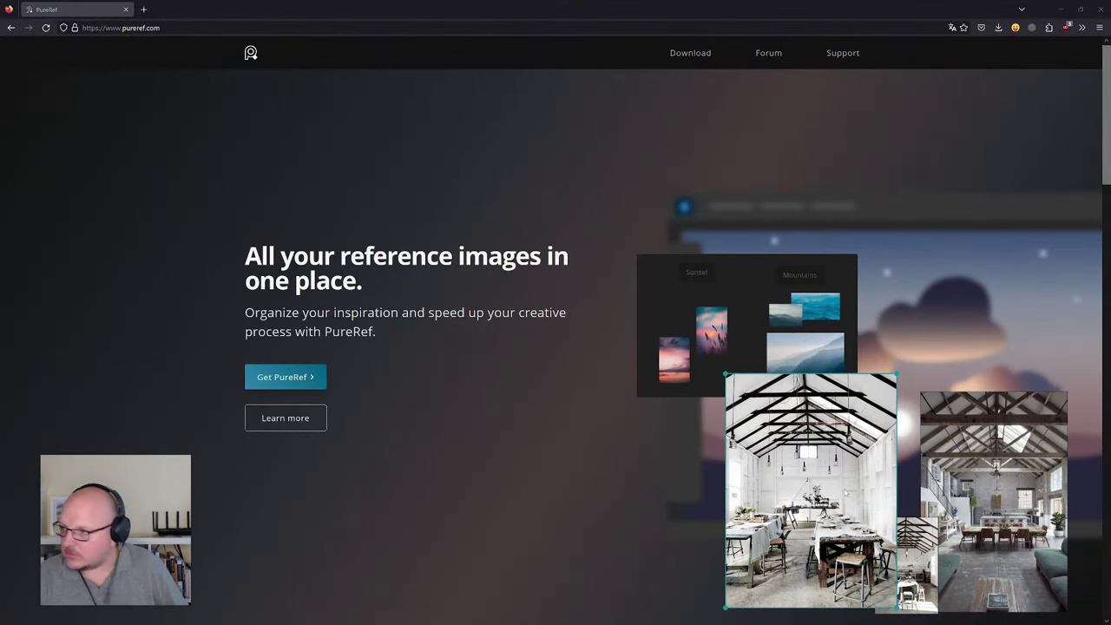
pyautogui.click(170, 30)
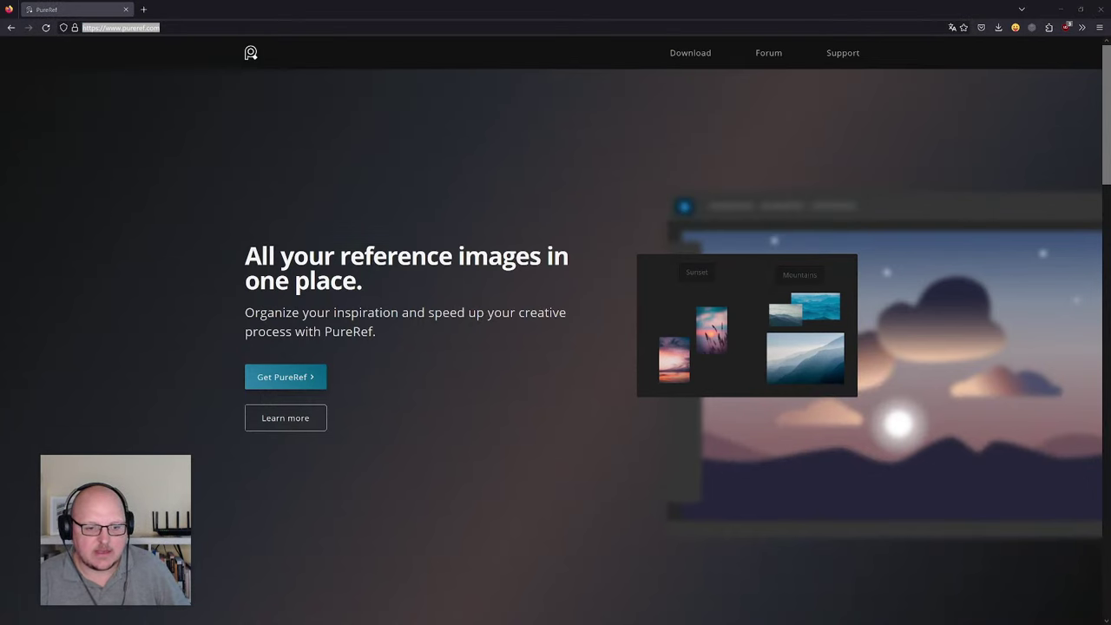
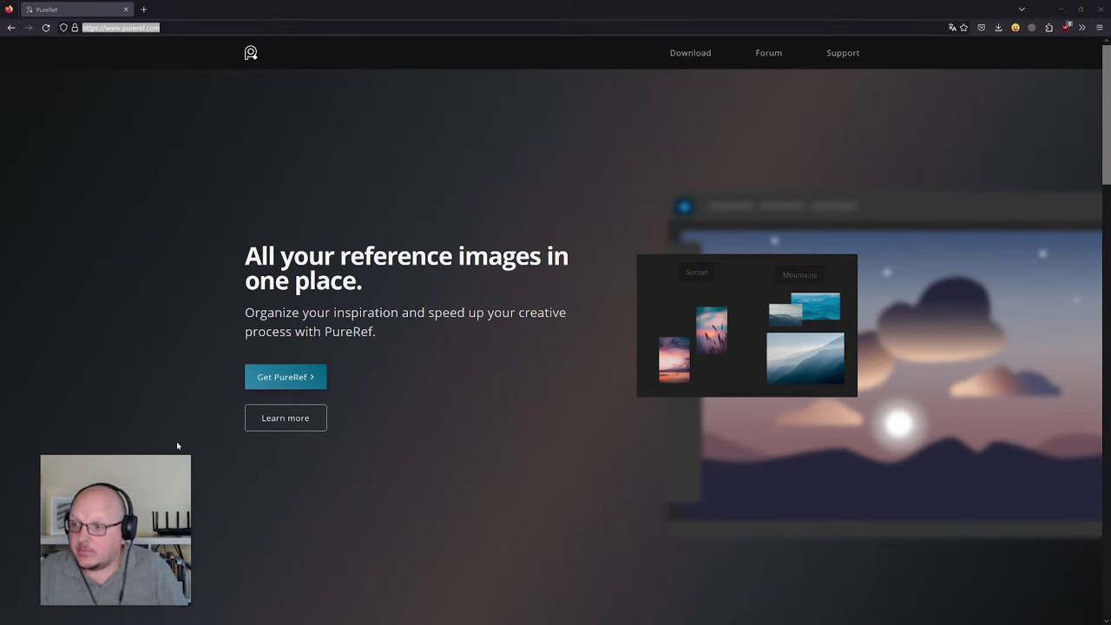
pyautogui.click(692, 55)
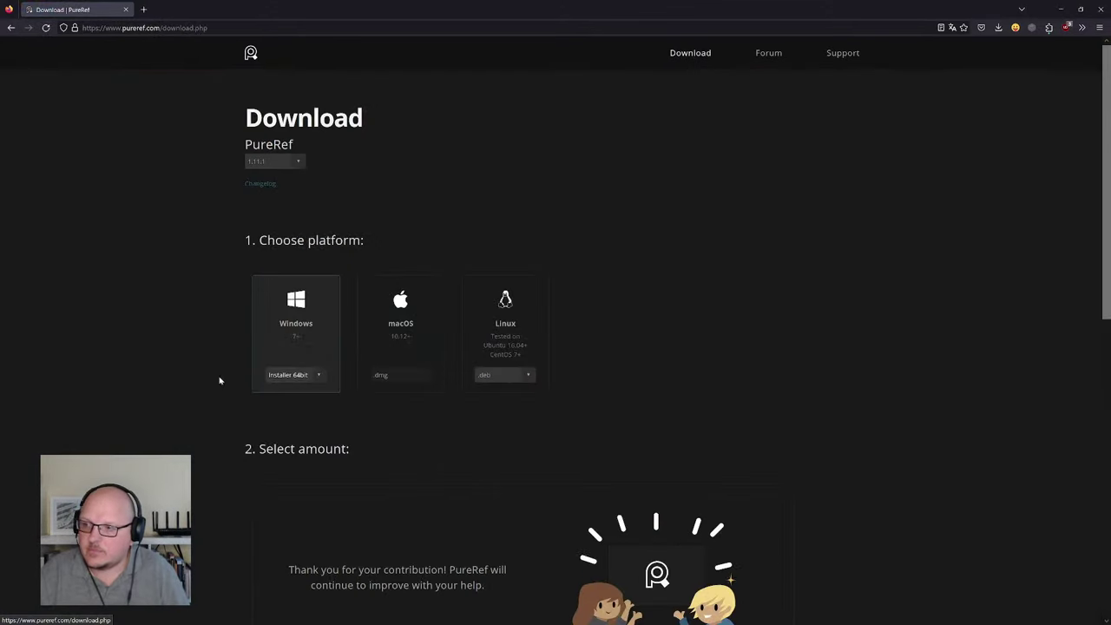
# - Review the PureRef download options, set a custom contribution of 0 € to view the checkout, and return to SketchUp
pyautogui.scroll(-4, 380, 422)
pyautogui.scroll(2, 380, 422)
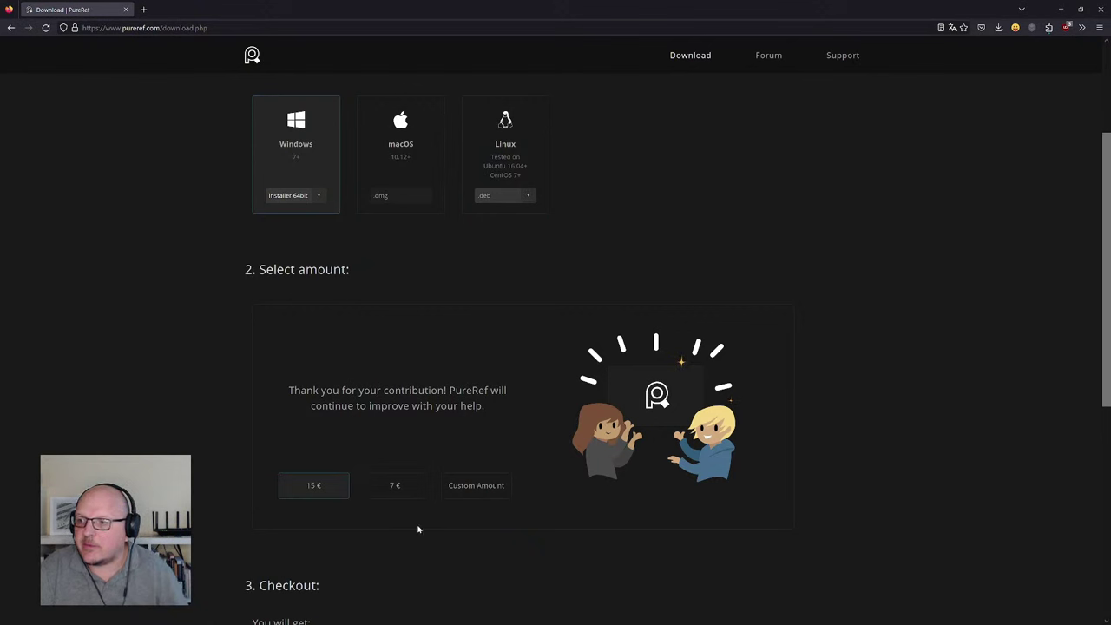
pyautogui.click(480, 489)
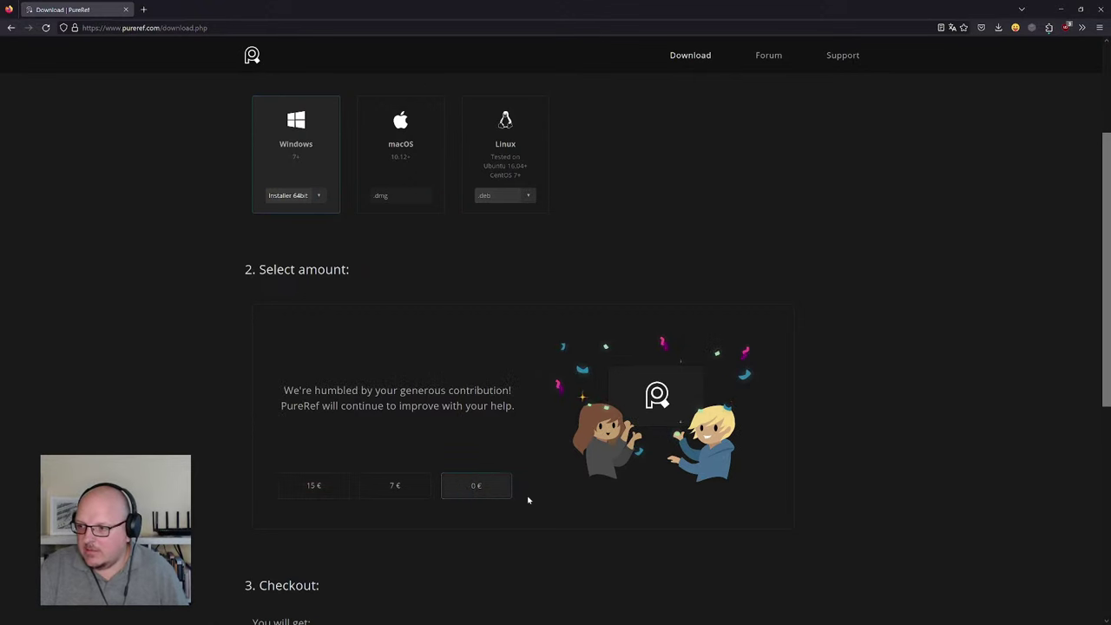
pyautogui.scroll(-3, 479, 510)
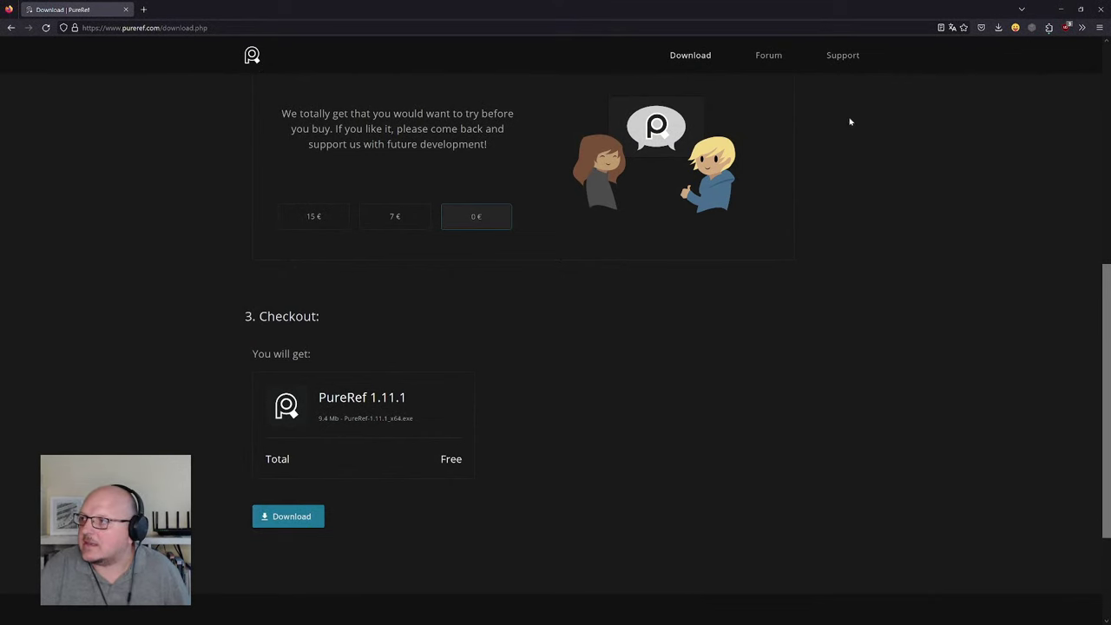
pyautogui.click(1061, 9)
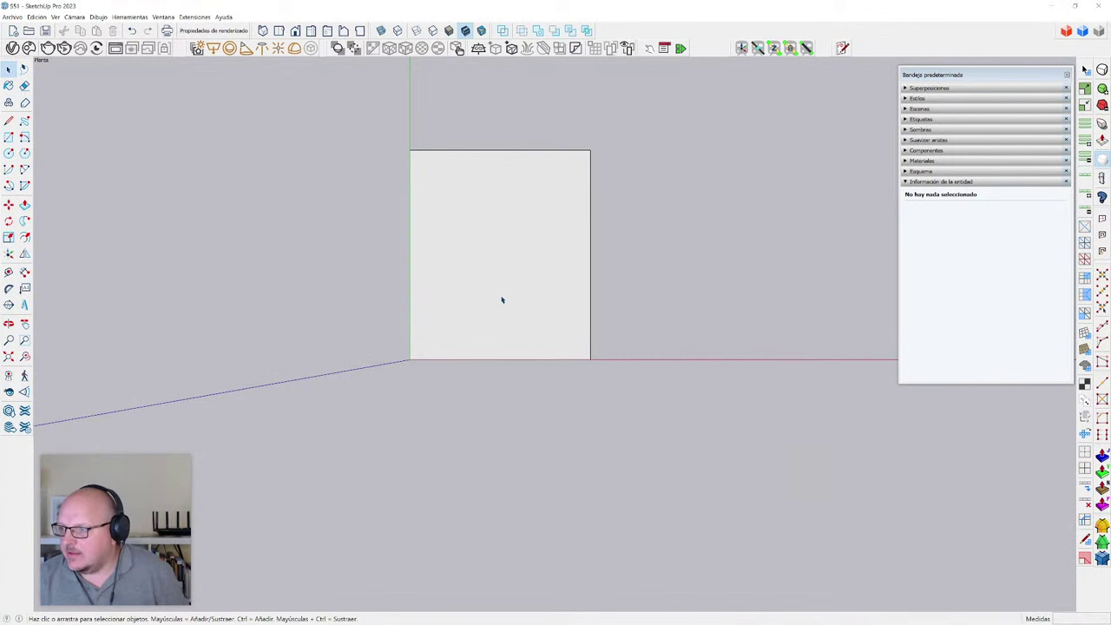
# - Keep the reference images always on top and scale the selected rectangle to 6 m along the red axis
pyautogui.click(495, 304)
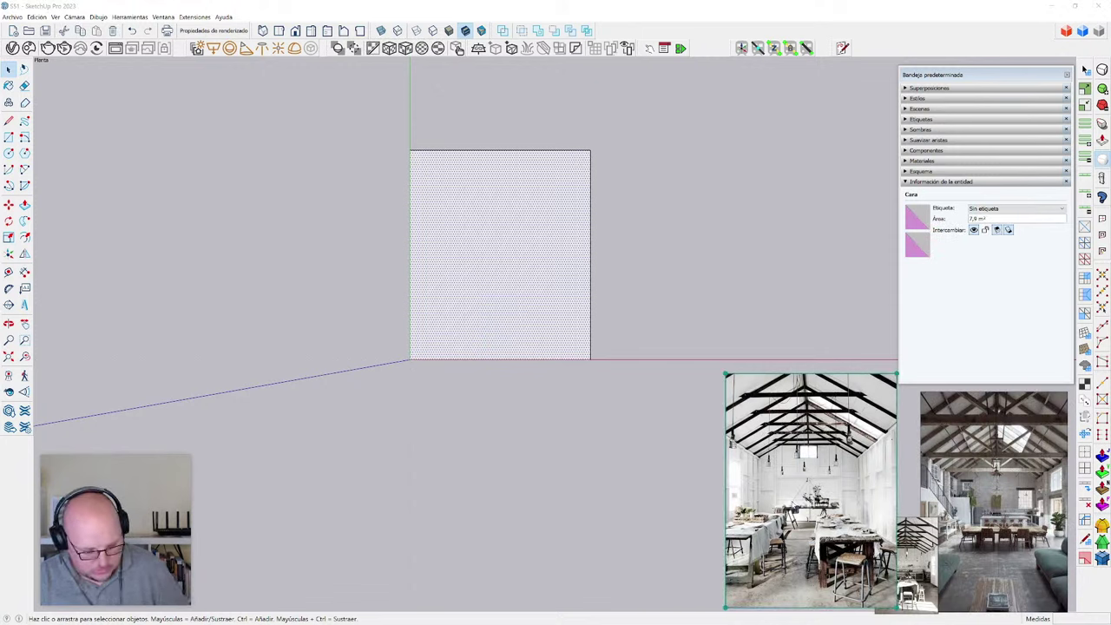
pyautogui.hotkey('ctrl', 'shift', 'a')
pyautogui.press('s')
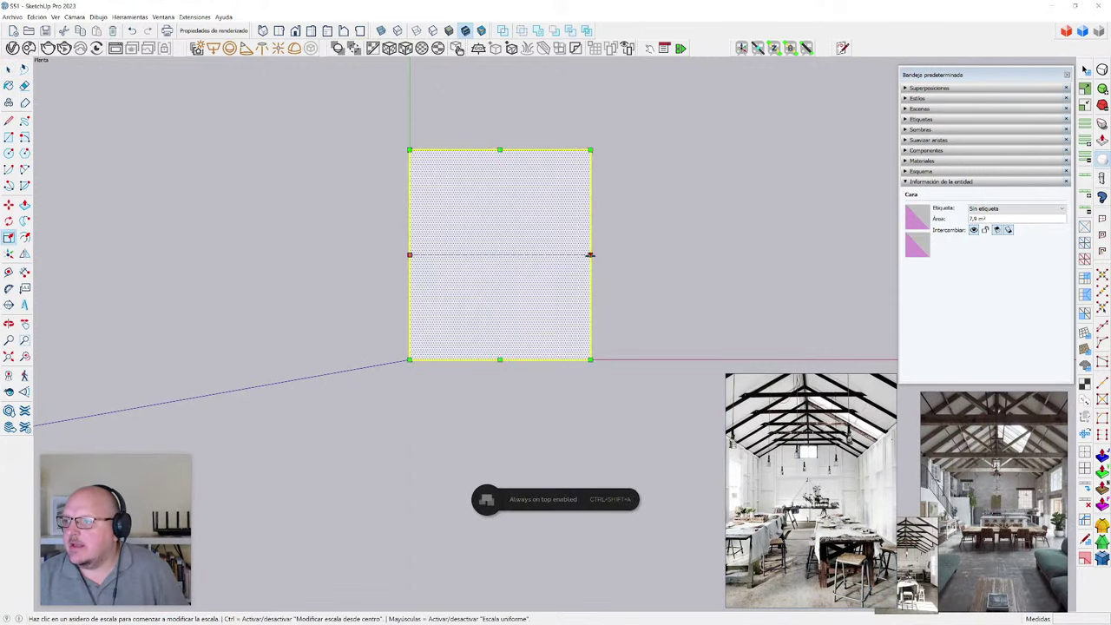
pyautogui.click(590, 254)
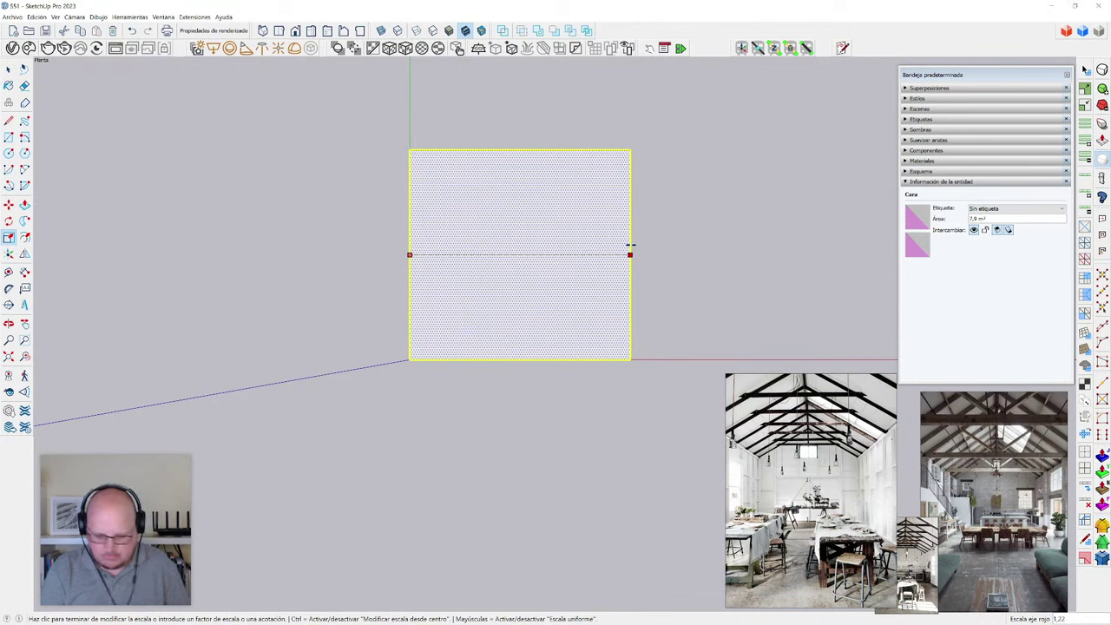
pyautogui.write('2')
pyautogui.press('Return')
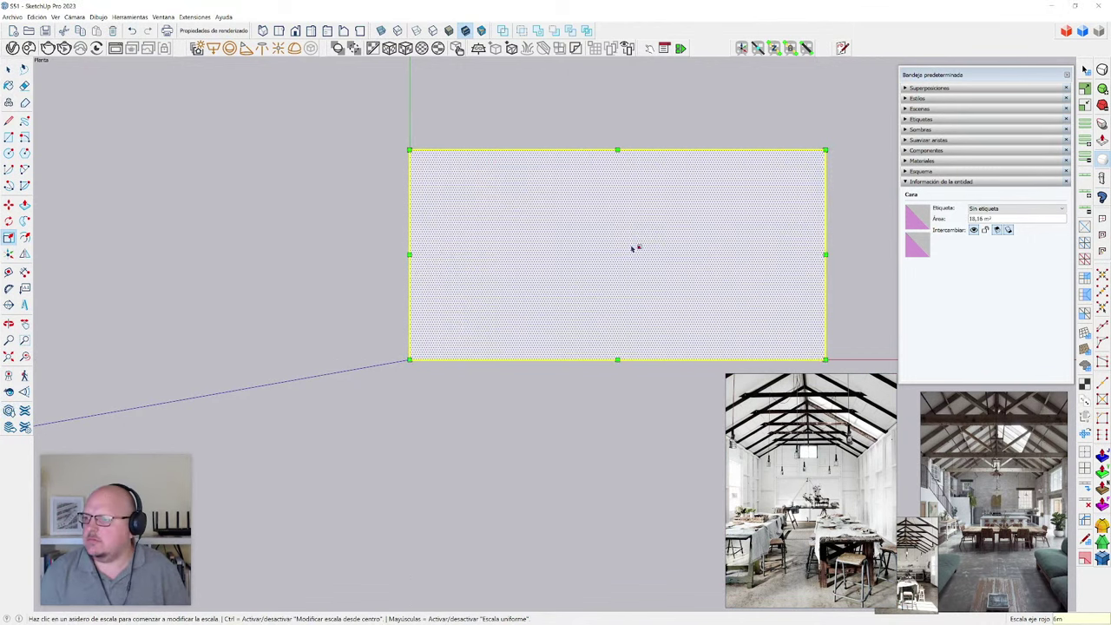
# - Scale the rectangle to 10 m along the green axis and deselect it
pyautogui.scroll(-3, 467, 396)
pyautogui.scroll(2, 546, 258)
pyautogui.click(535, 259)
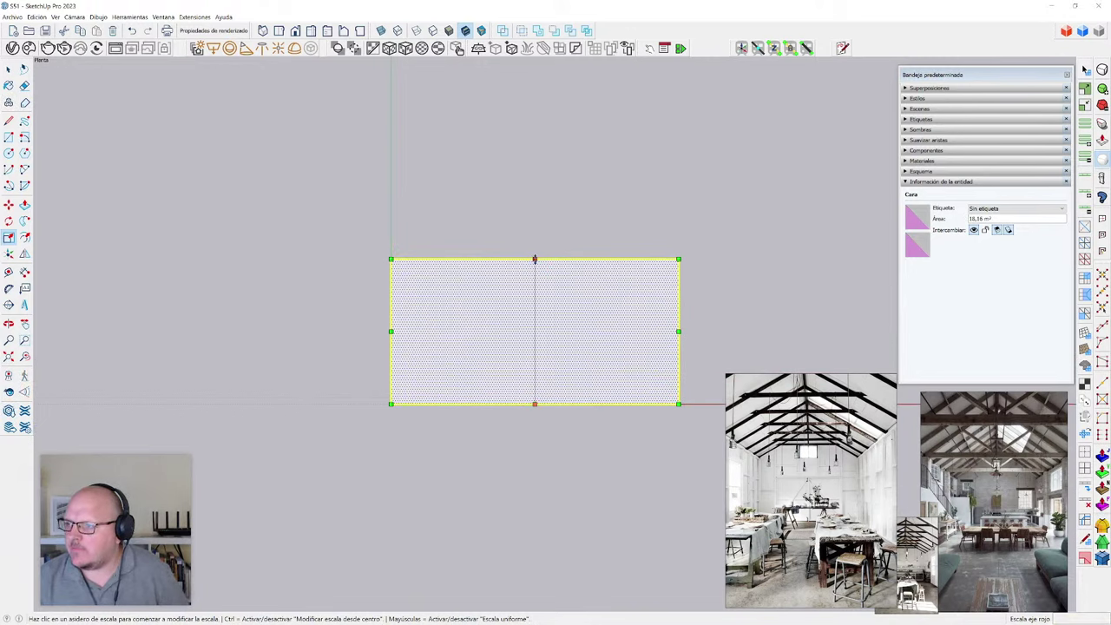
pyautogui.write('3')
pyautogui.press('Return')
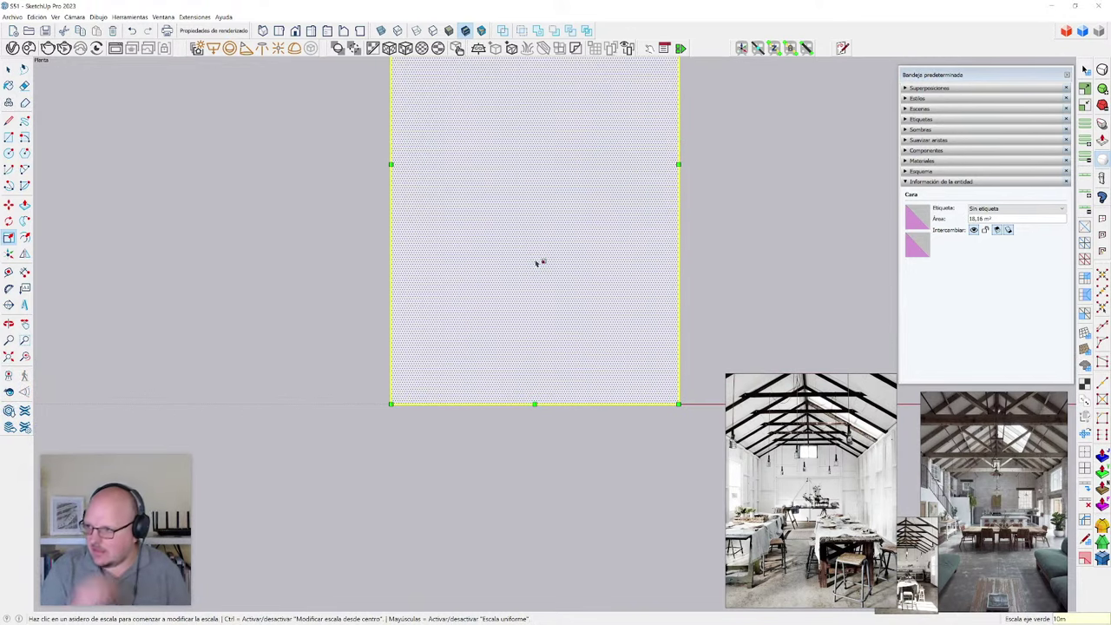
pyautogui.scroll(-2, 403, 438)
pyautogui.moveTo(404, 437)
pyautogui.mouseDown(button='middle')
pyautogui.moveTo(340, 310)
pyautogui.moveTo(489, 437)
pyautogui.moveTo(519, 310)
pyautogui.mouseUp(button='middle')
pyautogui.scroll(2, 517, 311)
pyautogui.press('space')
pyautogui.click(591, 402)
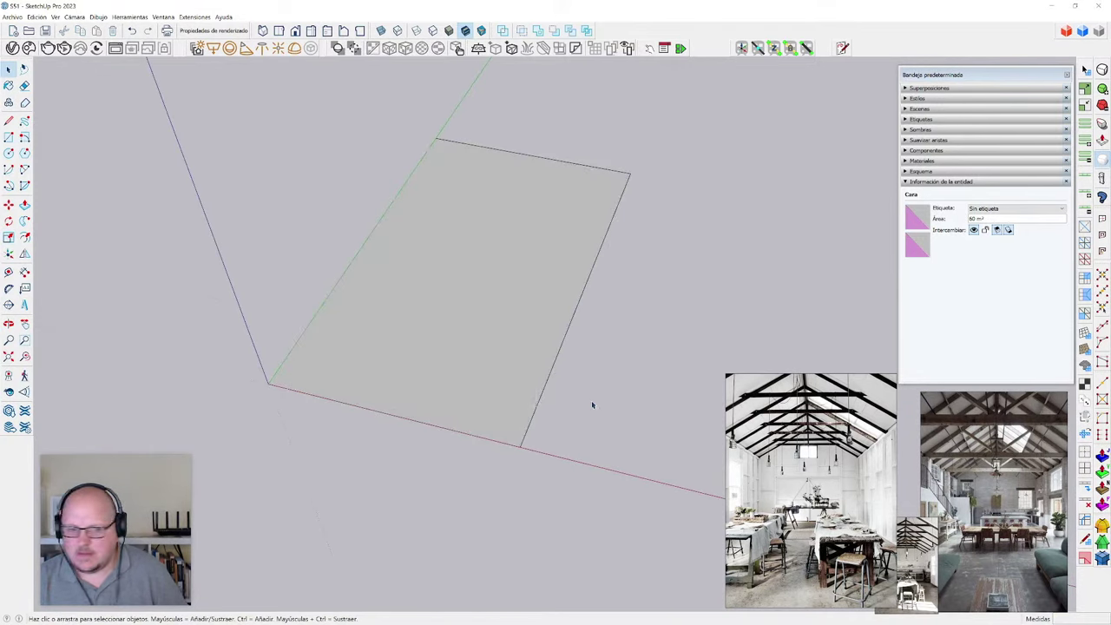
# - Push the floor rectangle downward about 30 cm to form a slab and turn the whole solid into a group
pyautogui.moveTo(554, 453); pyautogui.dragTo(526, 414, button='middle')
pyautogui.press('p')
pyautogui.click(547, 357)
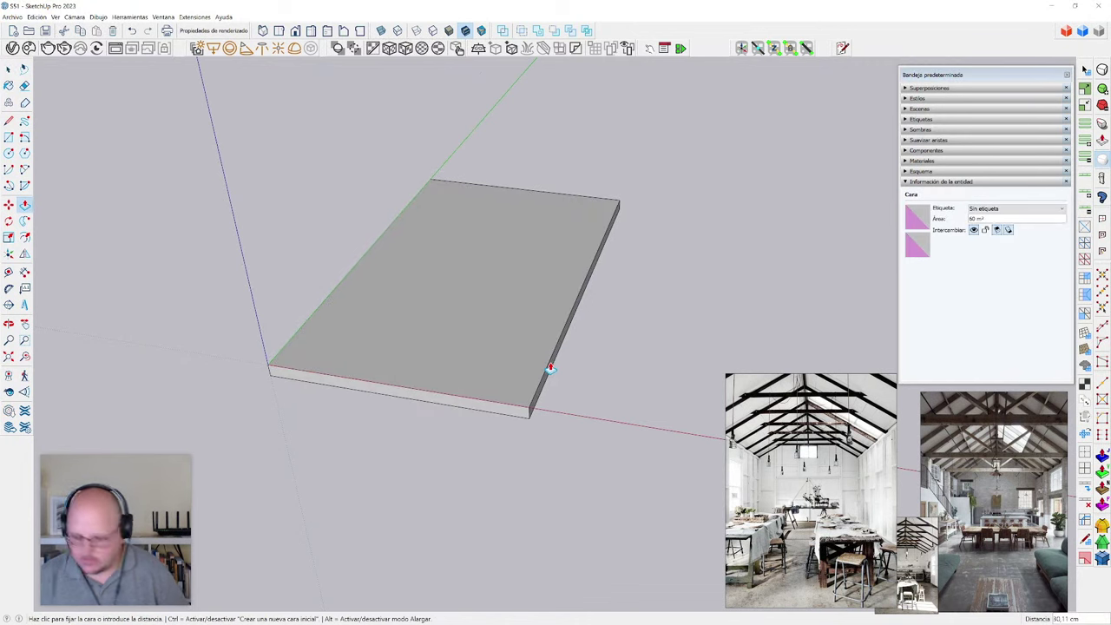
pyautogui.click(550, 367)
pyautogui.press('space')
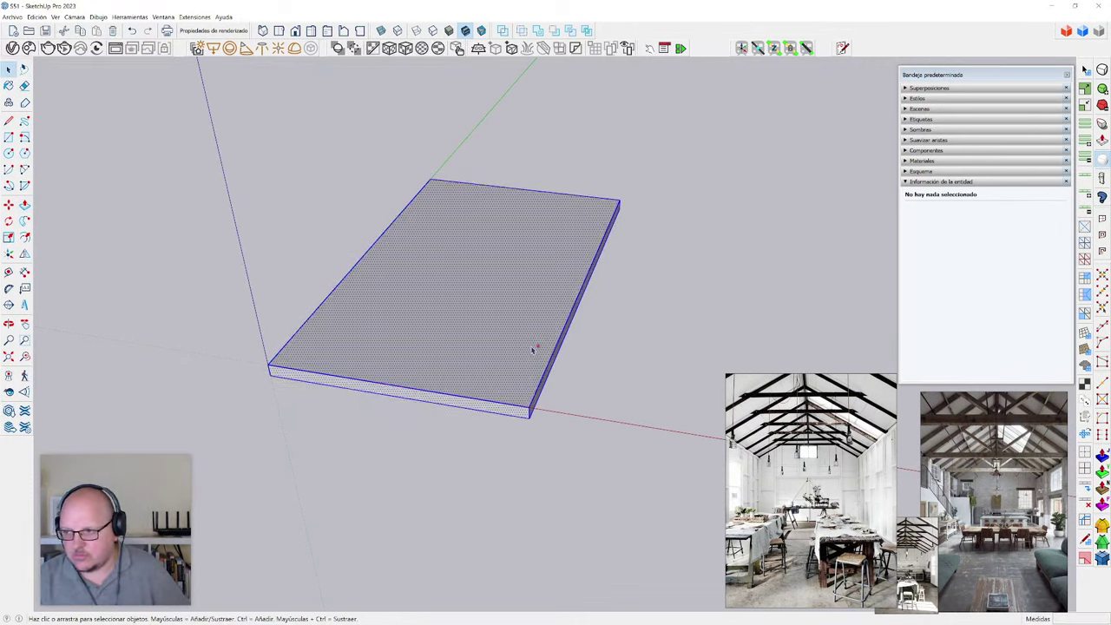
pyautogui.click(532, 350)
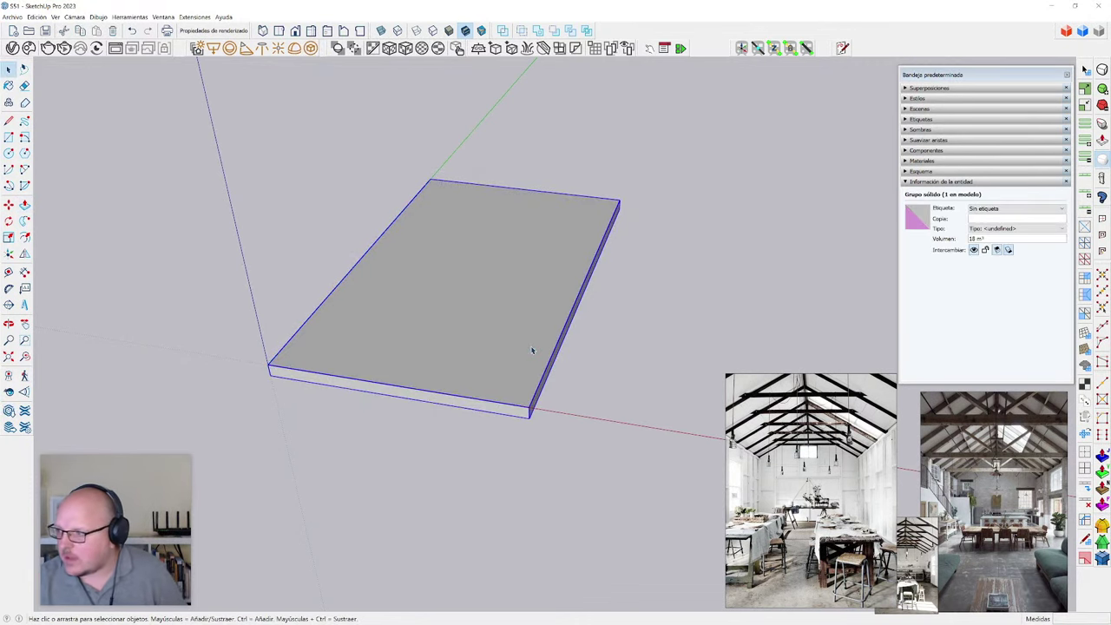
# - Draw a strip about 52 cm wide on top of the slab, along its full 1000 cm green-axis edge
pyautogui.scroll(3, 417, 263)
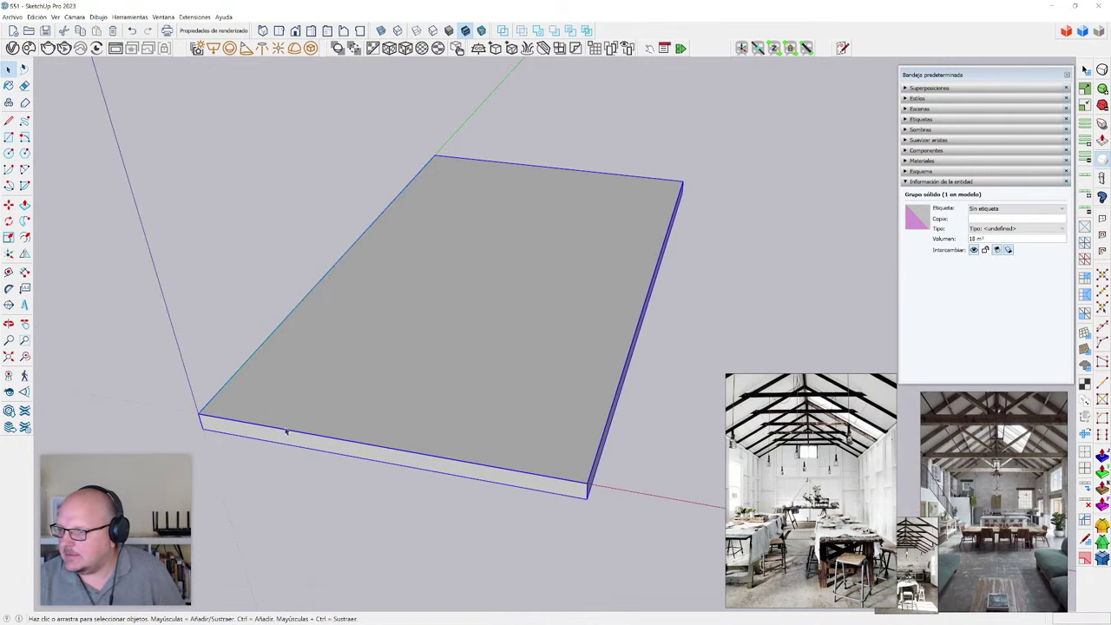
pyautogui.press('r')
pyautogui.click(199, 413)
pyautogui.click(454, 158)
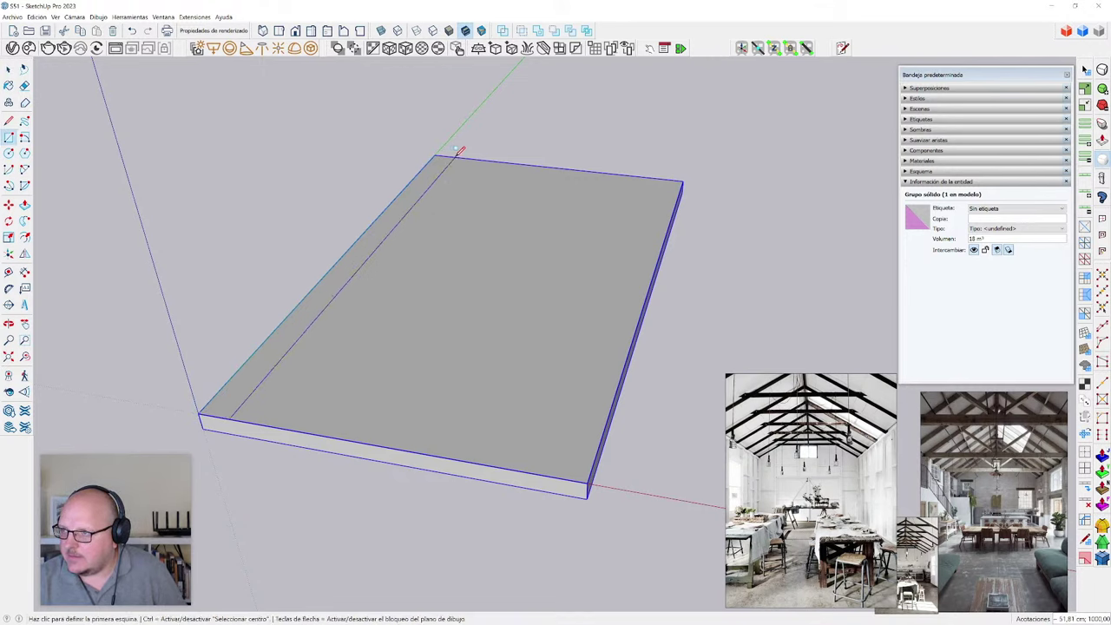
# - Select the strip along the green-axis edge and scale its width to 30 cm
pyautogui.press('space')
pyautogui.doubleClick(427, 183)
pyautogui.press('s')
pyautogui.click(369, 258)
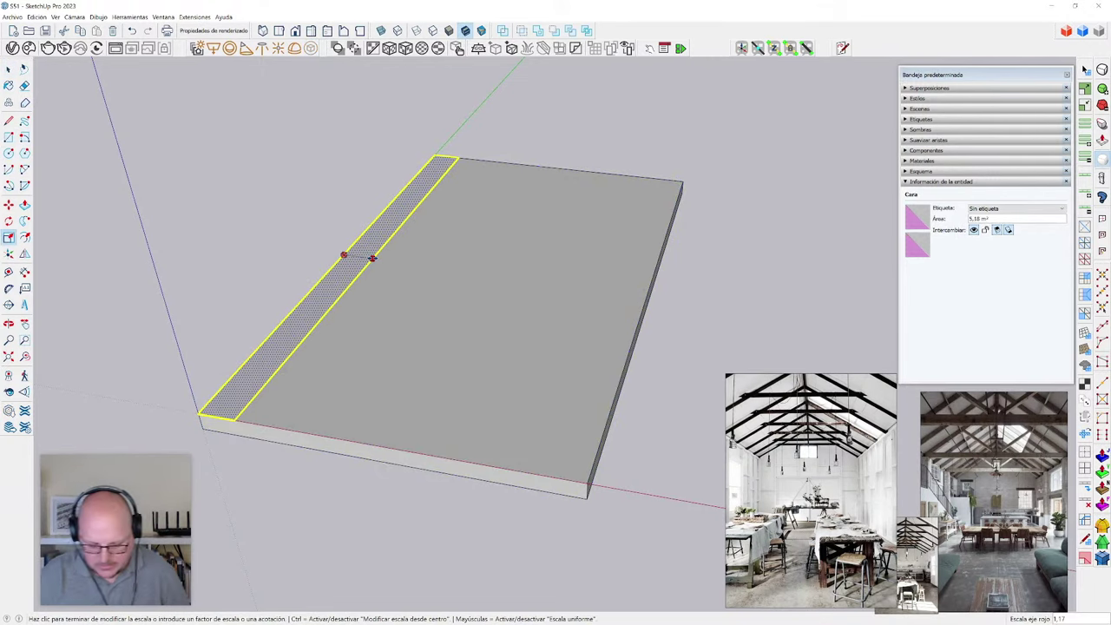
pyautogui.write('30cm')
pyautogui.press('Return')
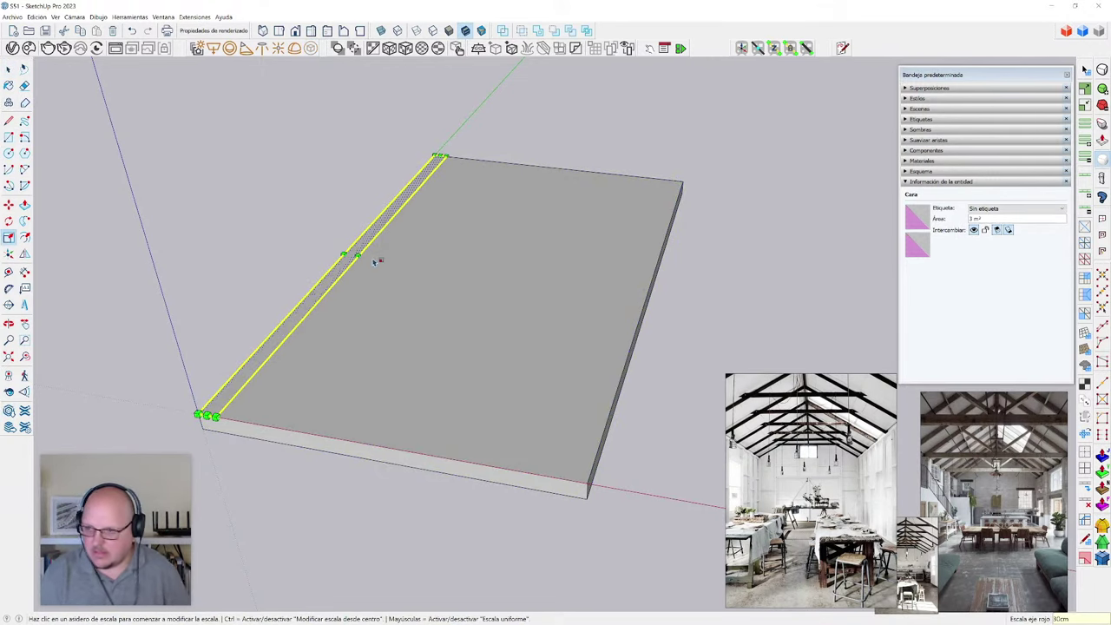
pyautogui.press('space')
# - Stretch the strip along the red axis to the slab's opposite long edge so it covers the full floor
pyautogui.scroll(-2, 373, 257)
pyautogui.moveTo(399, 222); pyautogui.dragTo(406, 258, button='middle')
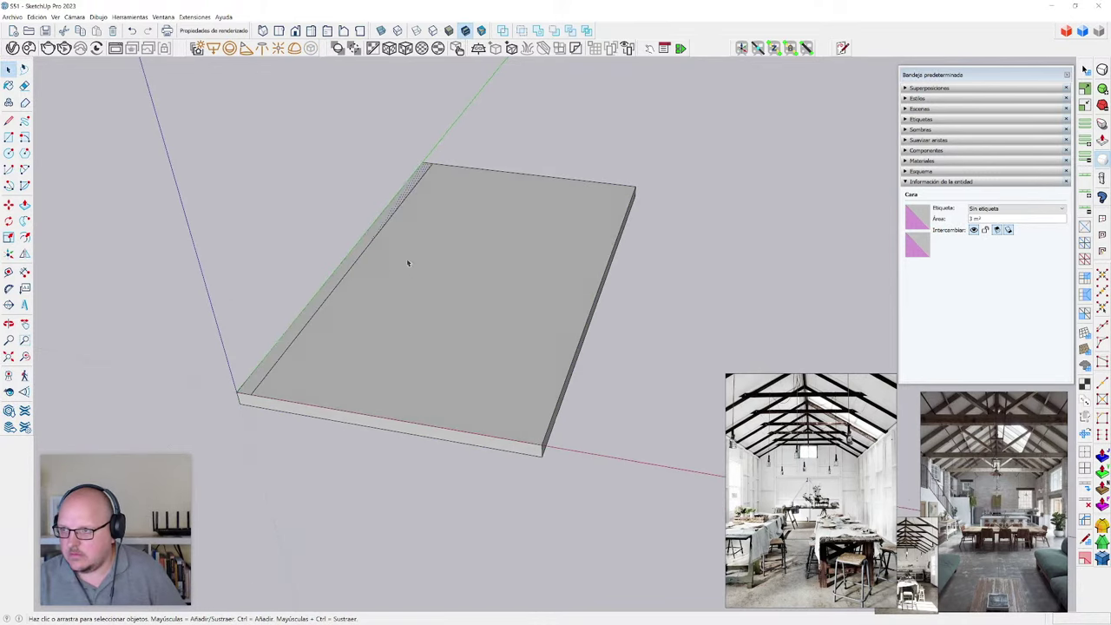
pyautogui.press('s')
pyautogui.click(360, 257)
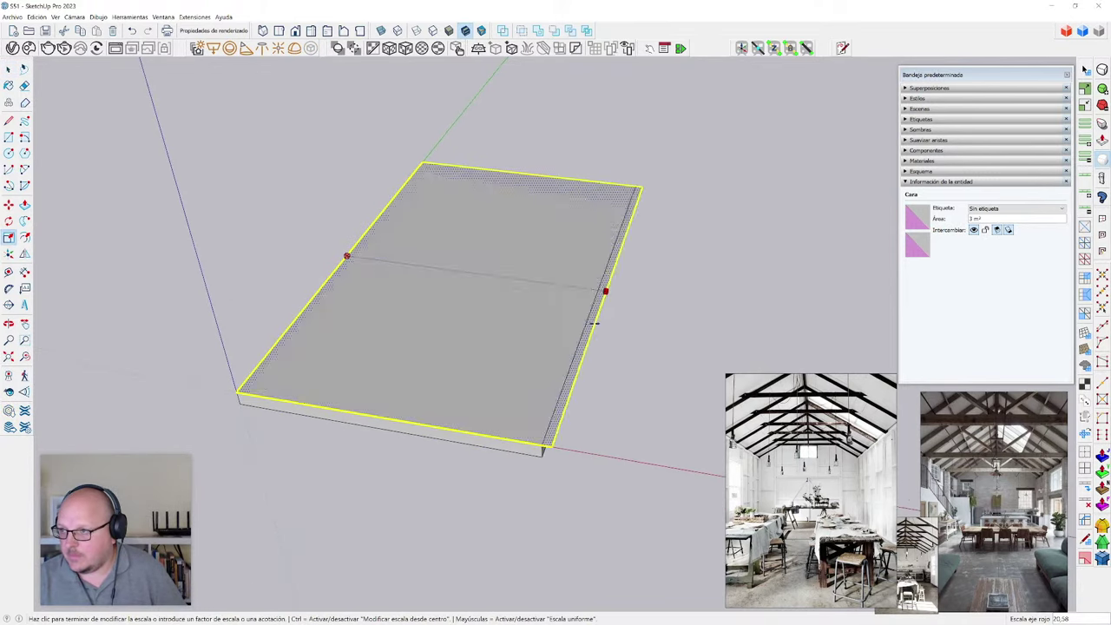
pyautogui.click(586, 315)
pyautogui.press('space')
# - Offset the outline of the floor face inward by 30 cm to mark the wall thickness
pyautogui.doubleClick(420, 399)
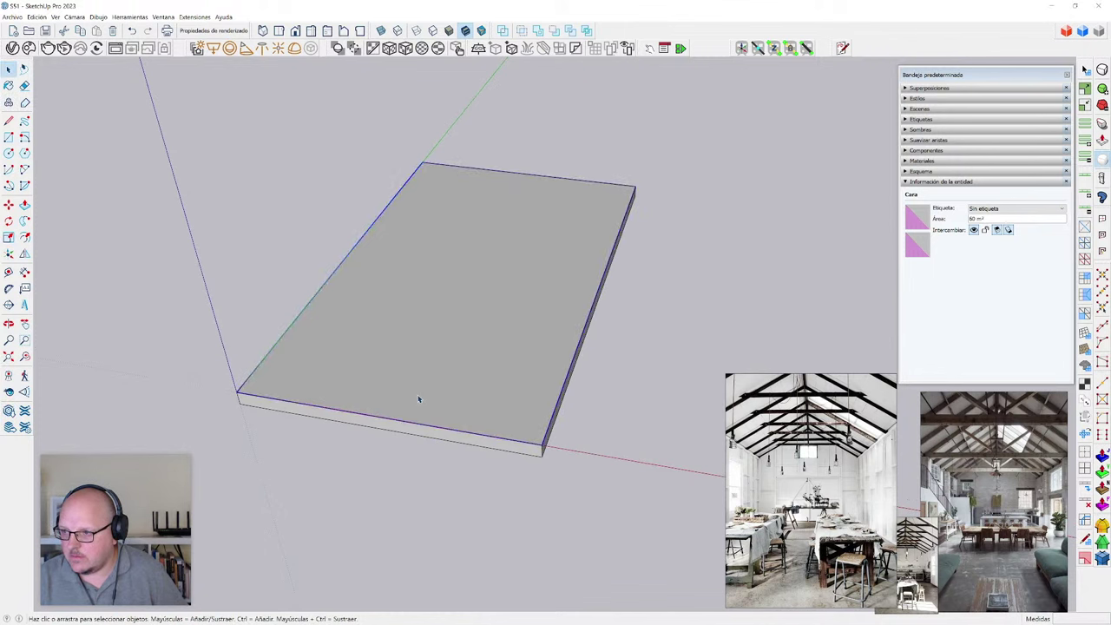
pyautogui.press('f')
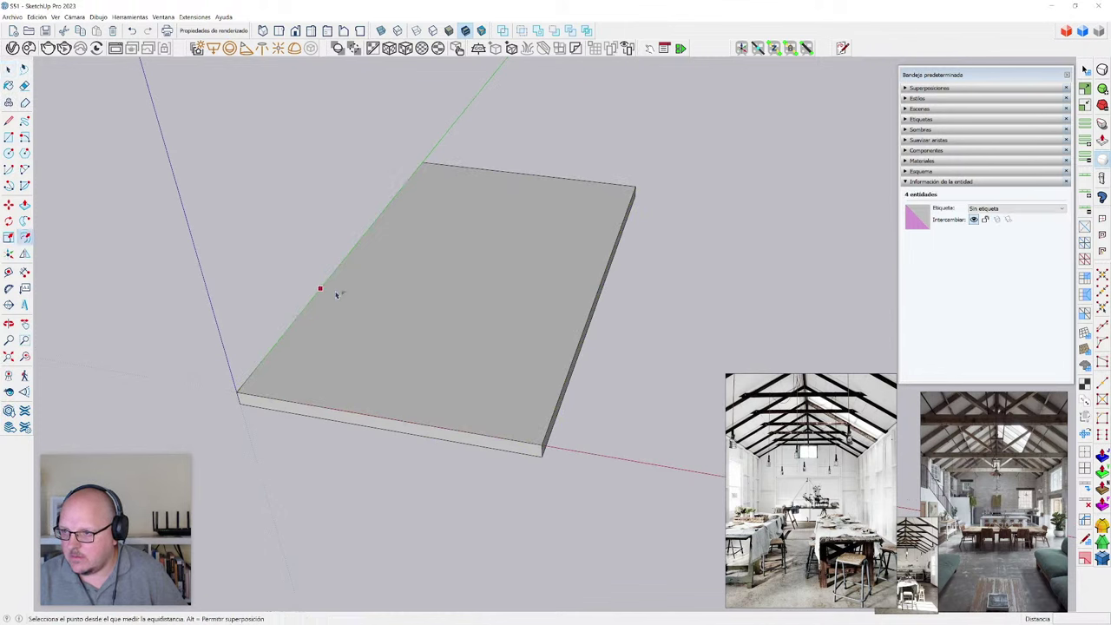
pyautogui.click(321, 289)
pyautogui.write('30')
pyautogui.press('Return')
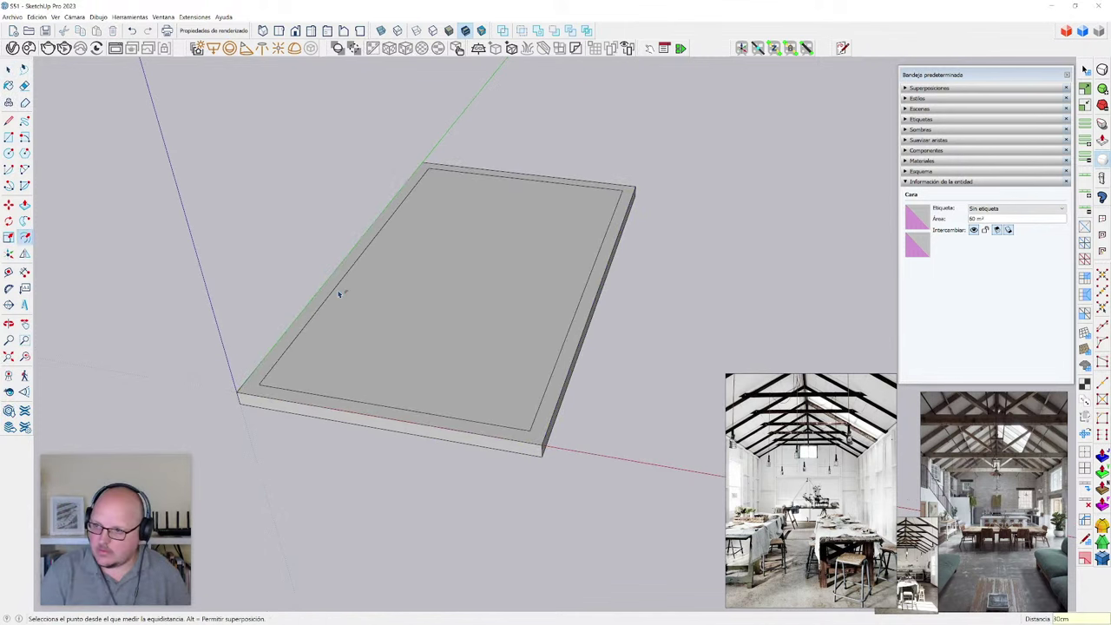
# - Stretch the inner floor face to the slab's front edge, leaving the wall strip on three sides only, and clear the selection
pyautogui.press('space')
pyautogui.click(399, 333)
pyautogui.scroll(1, 390, 417)
pyautogui.press('s')
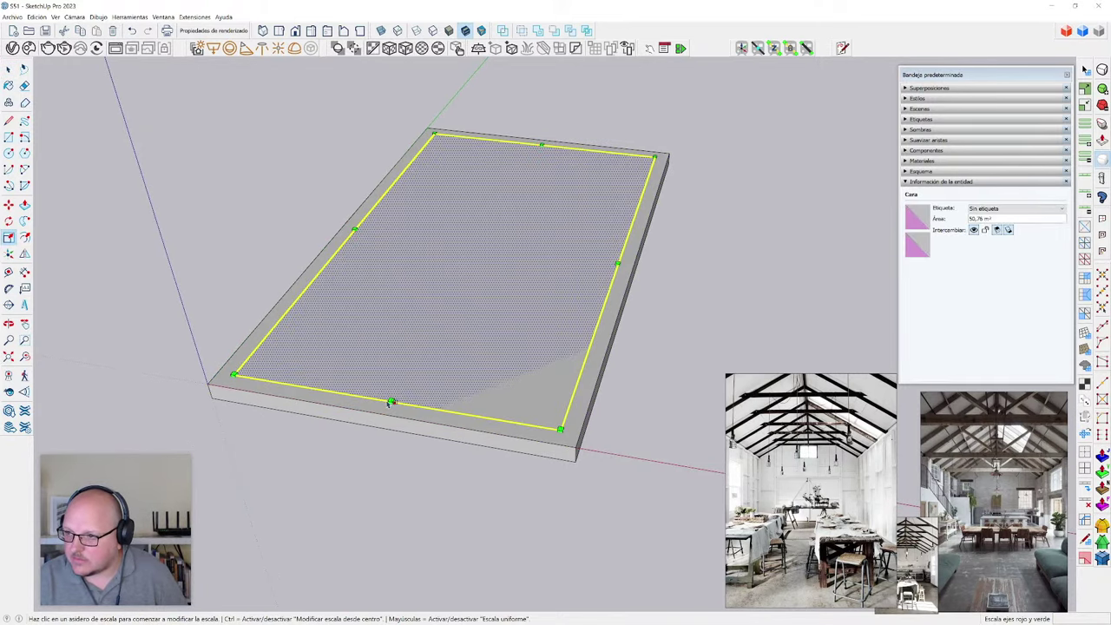
pyautogui.click(391, 402)
pyautogui.click(386, 415)
pyautogui.press('space')
pyautogui.scroll(-1, 382, 558)
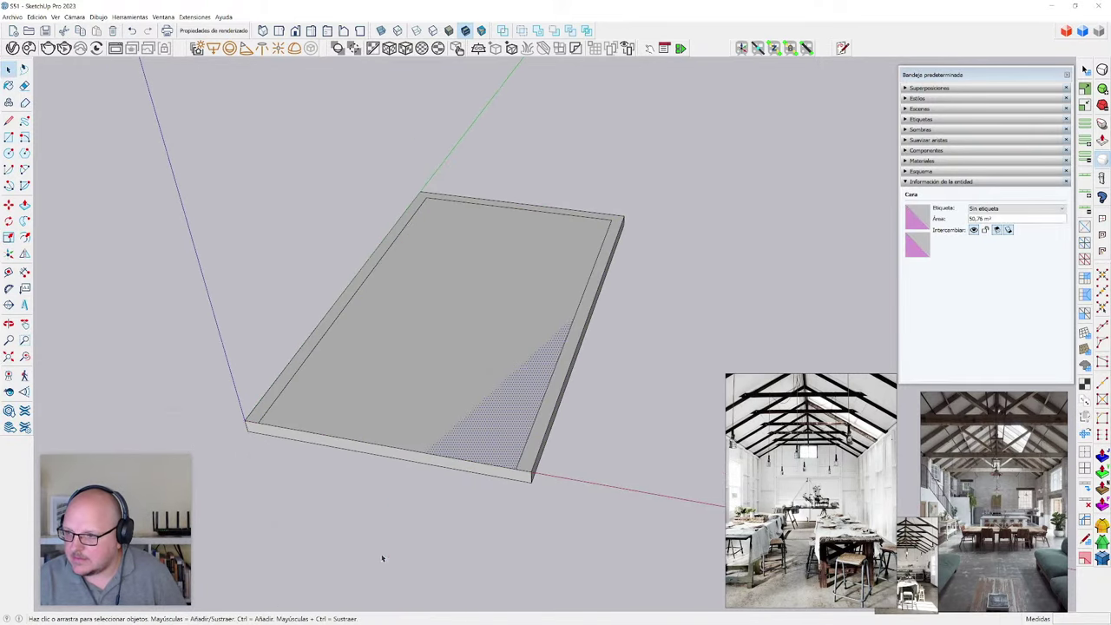
pyautogui.click(389, 448)
pyautogui.click(424, 545)
# - Extrude the U-shaped wall strip upward 350 cm to form the three walls
pyautogui.scroll(-2, 425, 547)
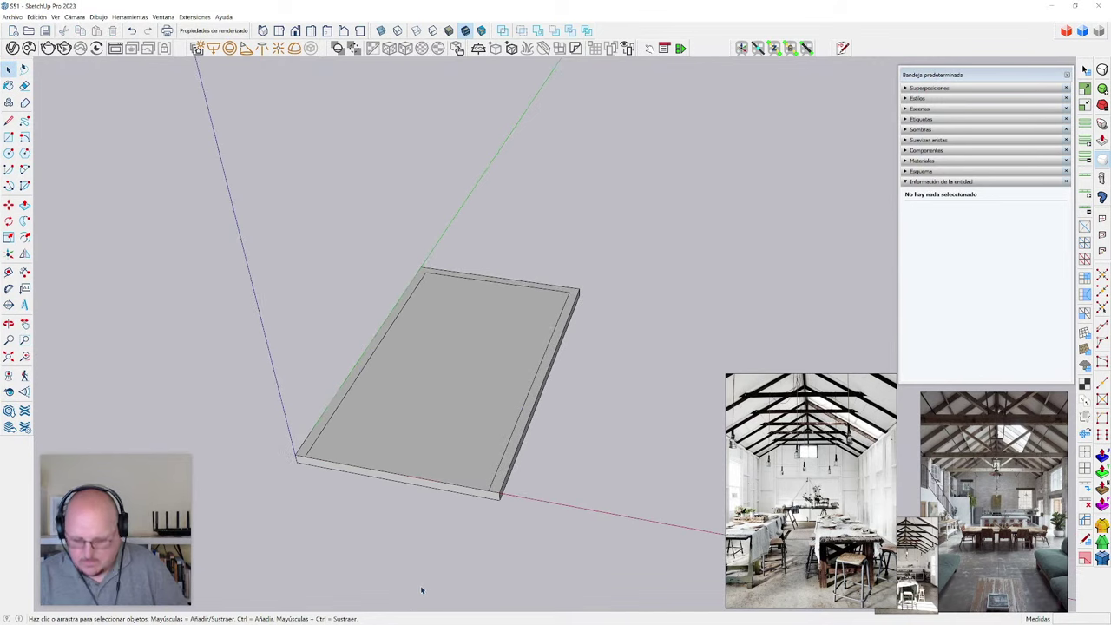
pyautogui.moveTo(421, 587); pyautogui.dragTo(427, 556, button='middle')
pyautogui.press('p')
pyautogui.click(509, 289)
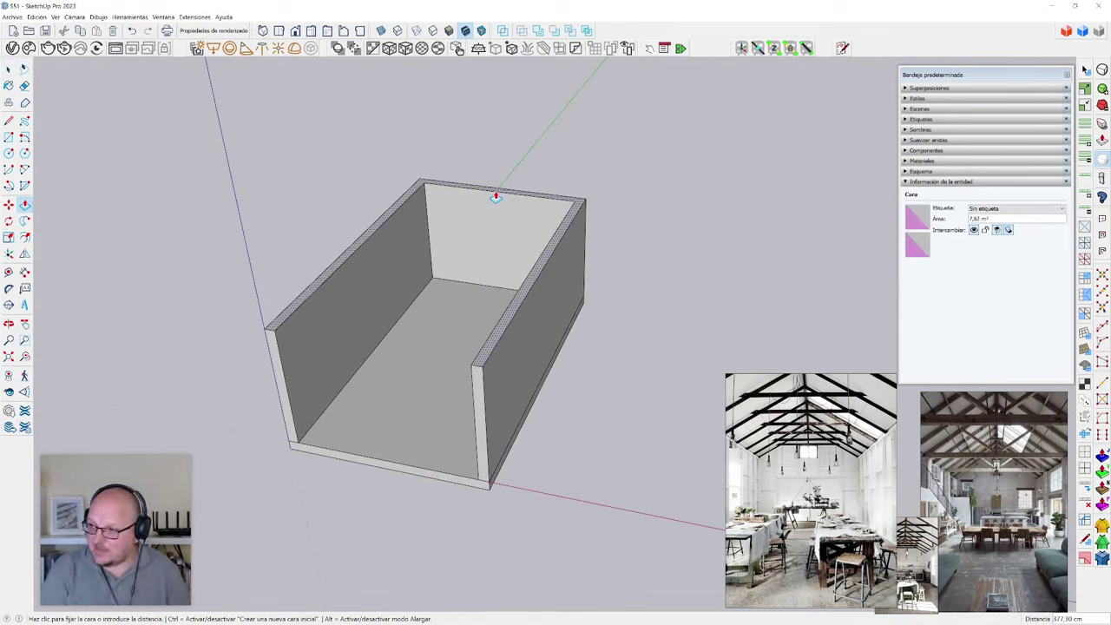
pyautogui.click(495, 197)
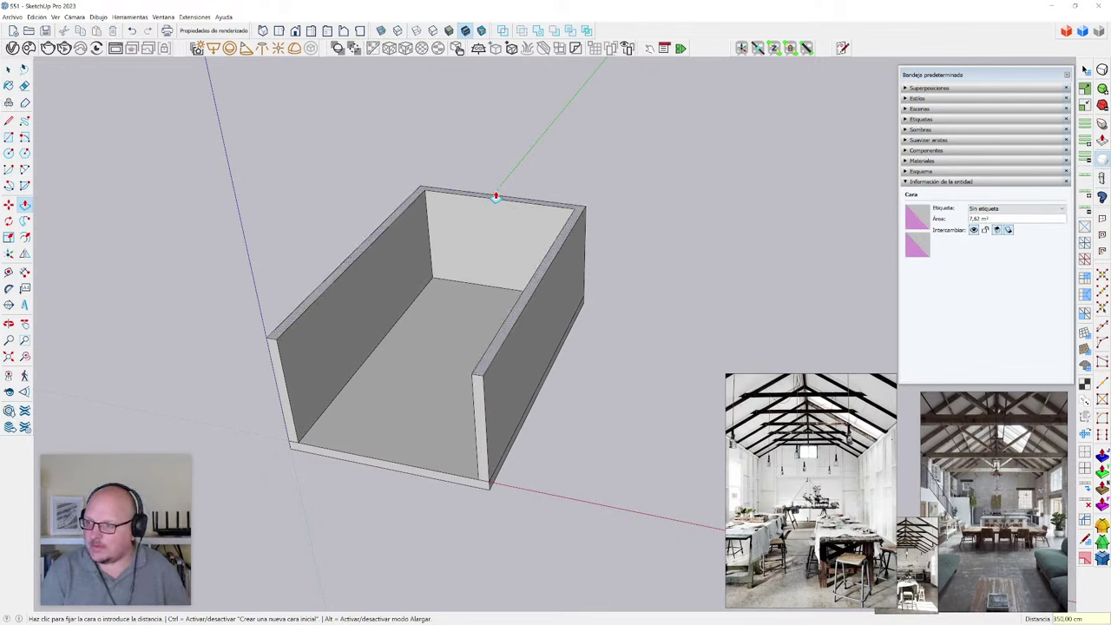
pyautogui.press('space')
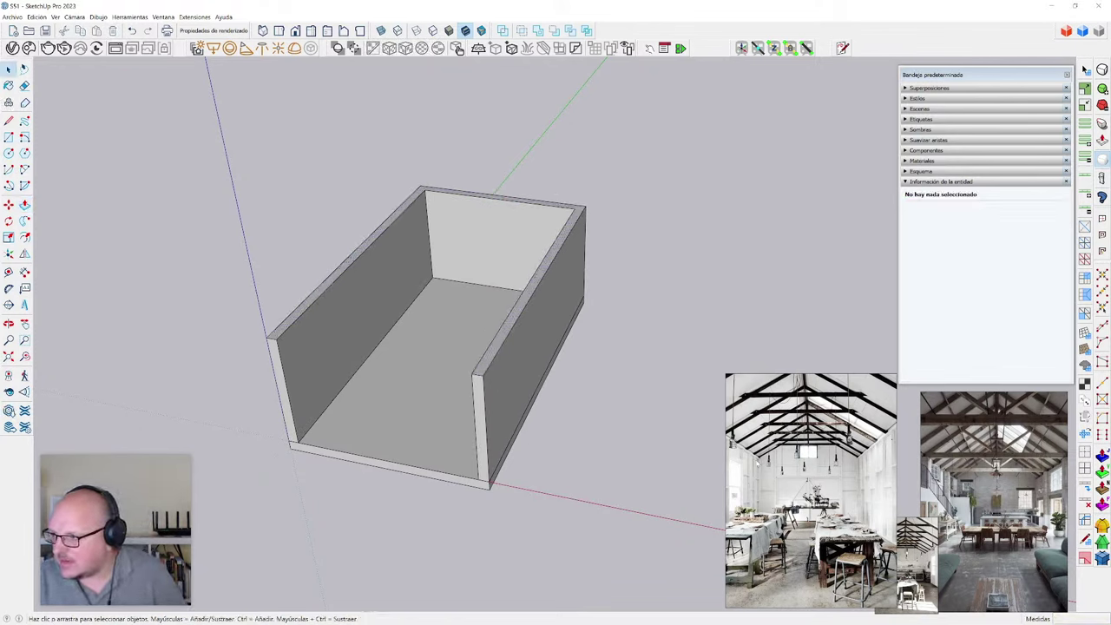
# - Lower the top faces of the three walls by 50 cm
pyautogui.moveTo(405, 348); pyautogui.dragTo(456, 275, button='middle')
pyautogui.click(456, 321)
pyautogui.press('F2')
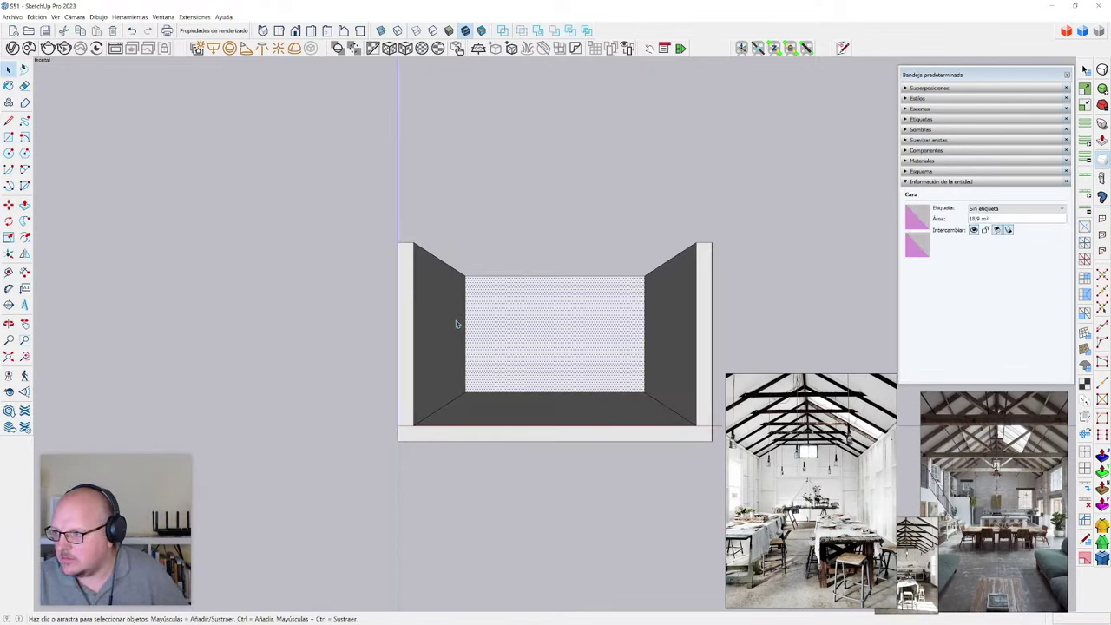
pyautogui.scroll(10, 486, 325)
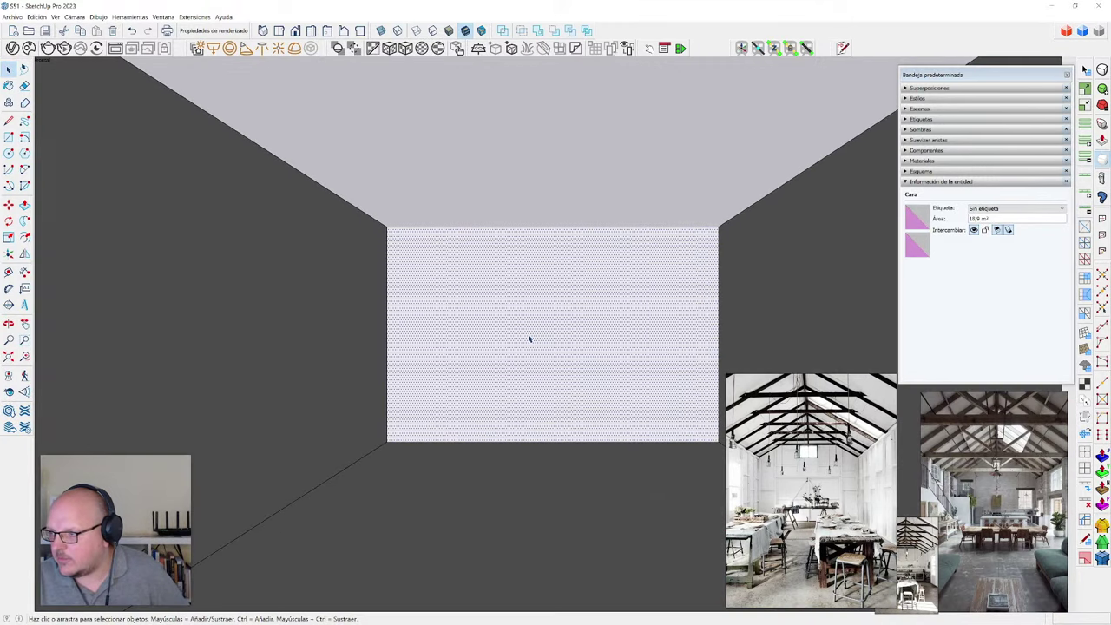
pyautogui.scroll(-1, 360, 332)
pyautogui.scroll(1, 370, 237)
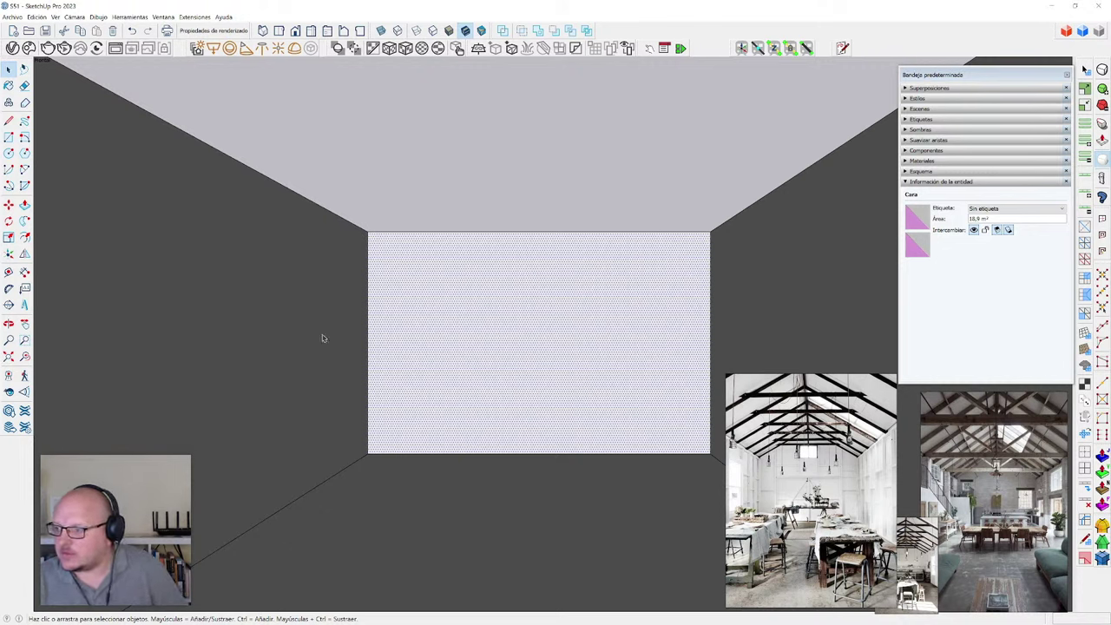
pyautogui.scroll(-5, 322, 338)
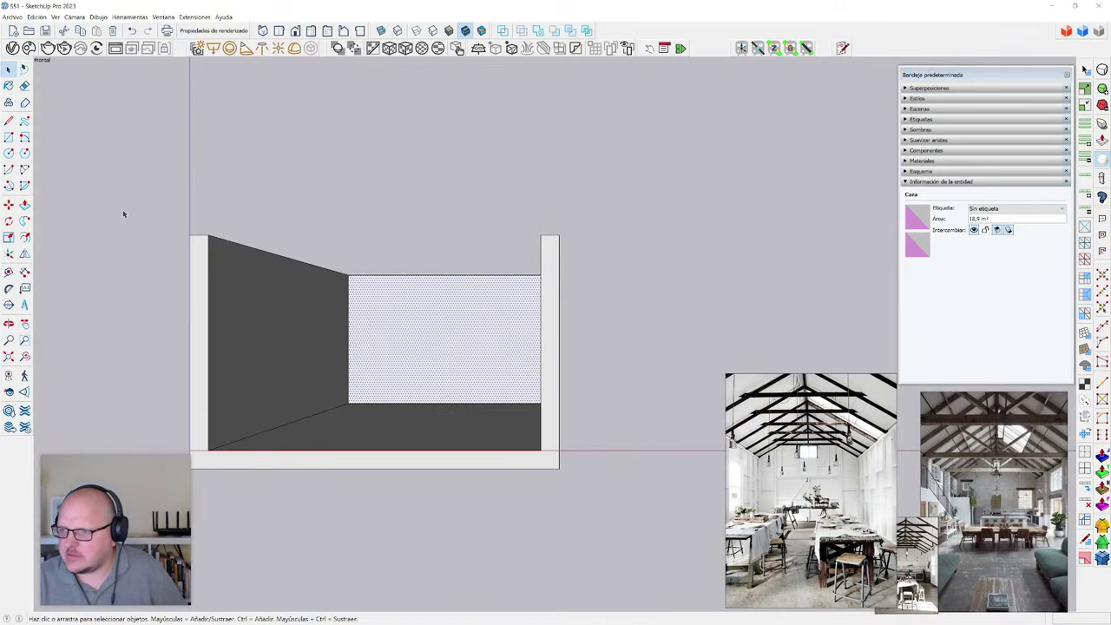
pyautogui.moveTo(120, 202); pyautogui.dragTo(625, 298)
pyautogui.scroll(1, 324, 339)
pyautogui.press('m')
pyautogui.click(355, 330)
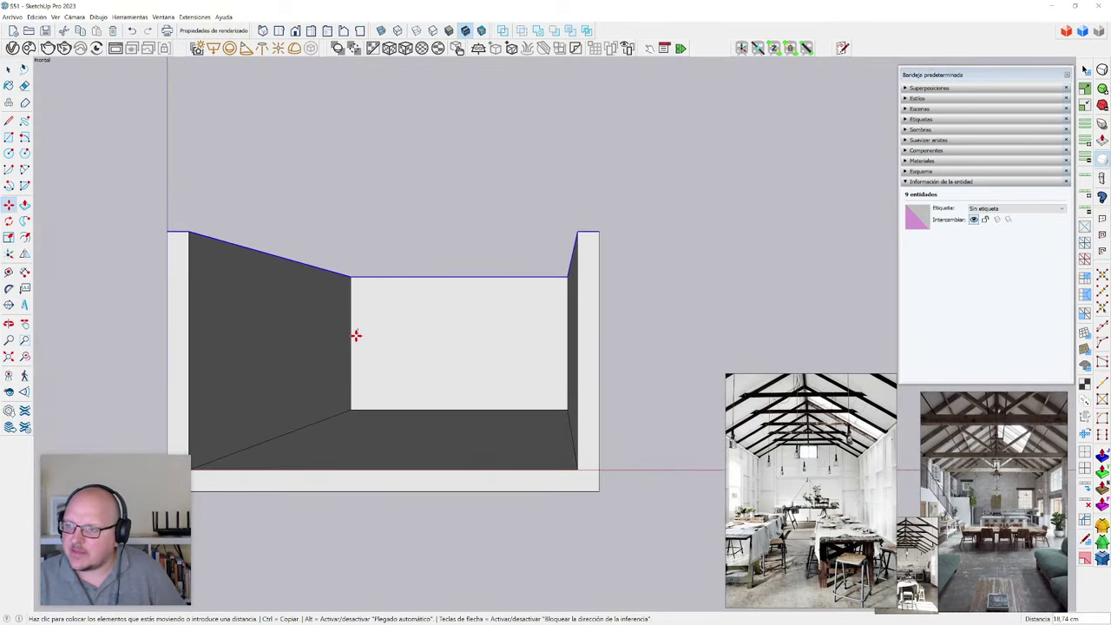
pyautogui.click(355, 336)
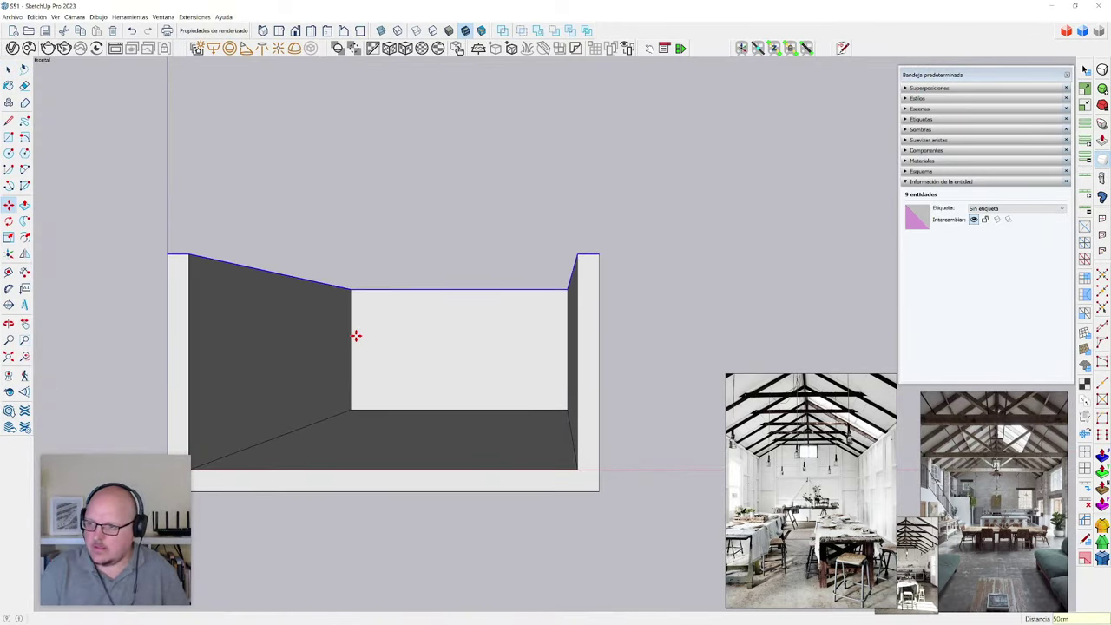
pyautogui.press('space')
# - Draw a 30 cm edge across the wall top at each inner back corner to separate the back wall from the side walls
pyautogui.moveTo(355, 339)
pyautogui.mouseDown(button='middle')
pyautogui.moveTo(354, 416)
pyautogui.moveTo(327, 496)
pyautogui.mouseUp(button='middle')
pyautogui.moveTo(376, 408); pyautogui.dragTo(355, 451, button='middle')
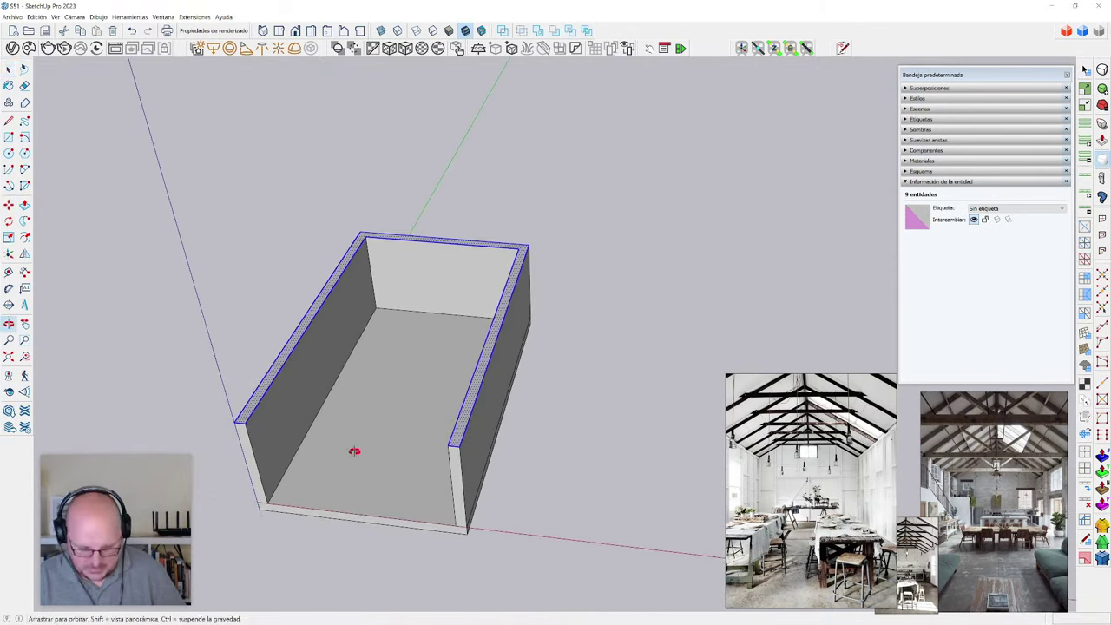
pyautogui.press('l')
pyautogui.scroll(4, 400, 276)
pyautogui.scroll(1, 364, 228)
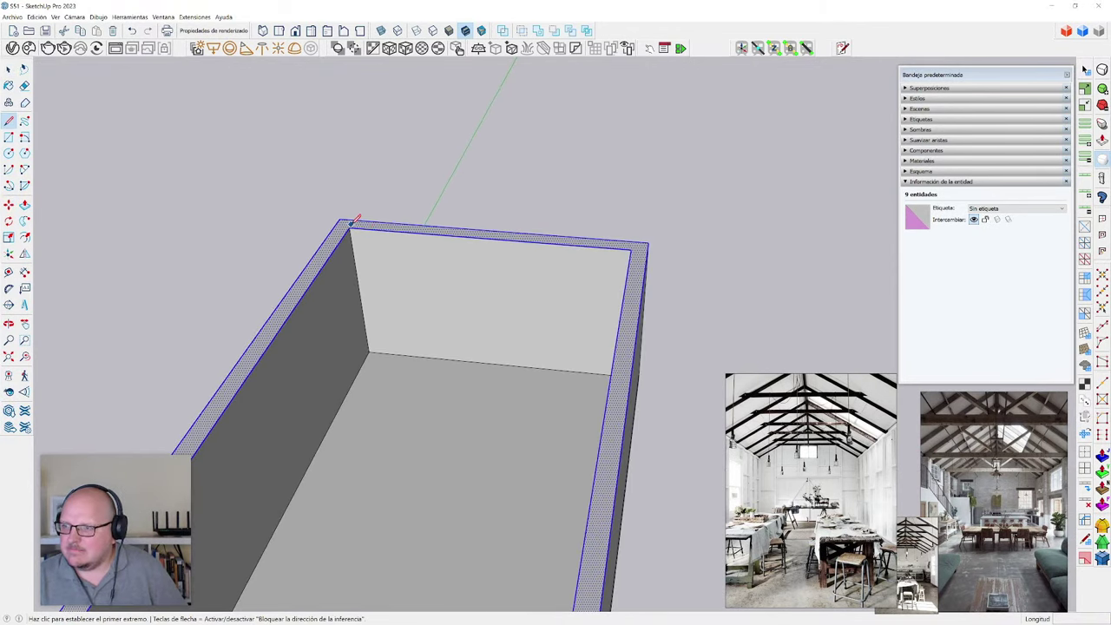
pyautogui.click(348, 227)
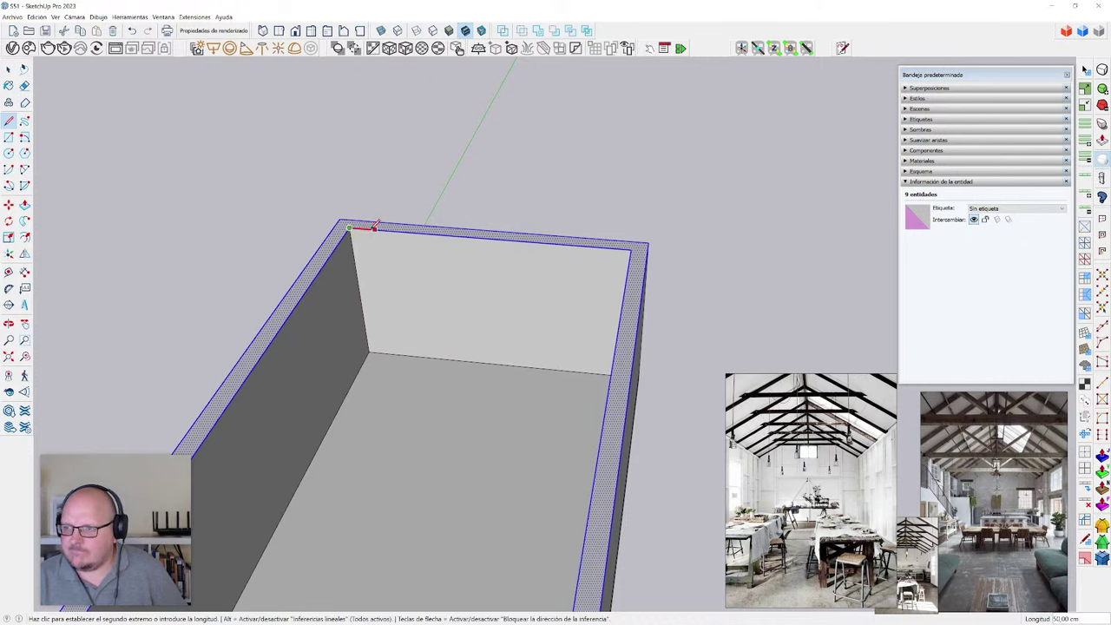
pyautogui.scroll(3, 349, 228)
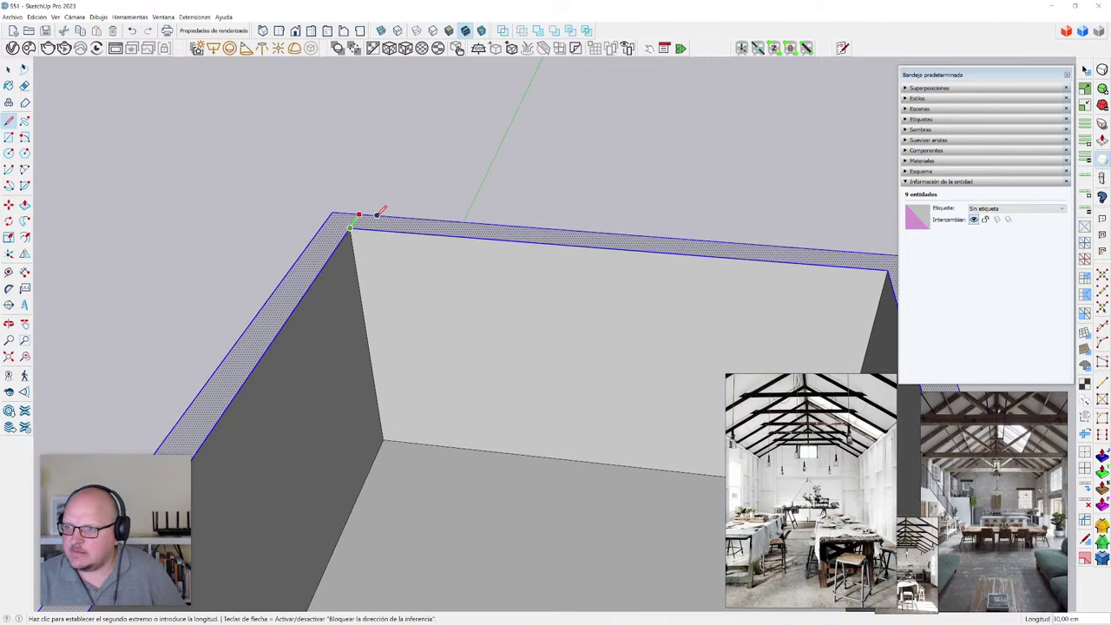
pyautogui.click(372, 217)
pyautogui.scroll(-1, 773, 253)
pyautogui.keyDown('shift'); pyautogui.moveTo(773, 254); pyautogui.dragTo(640, 261, button='middle'); pyautogui.keyUp('shift')
pyautogui.click(719, 274)
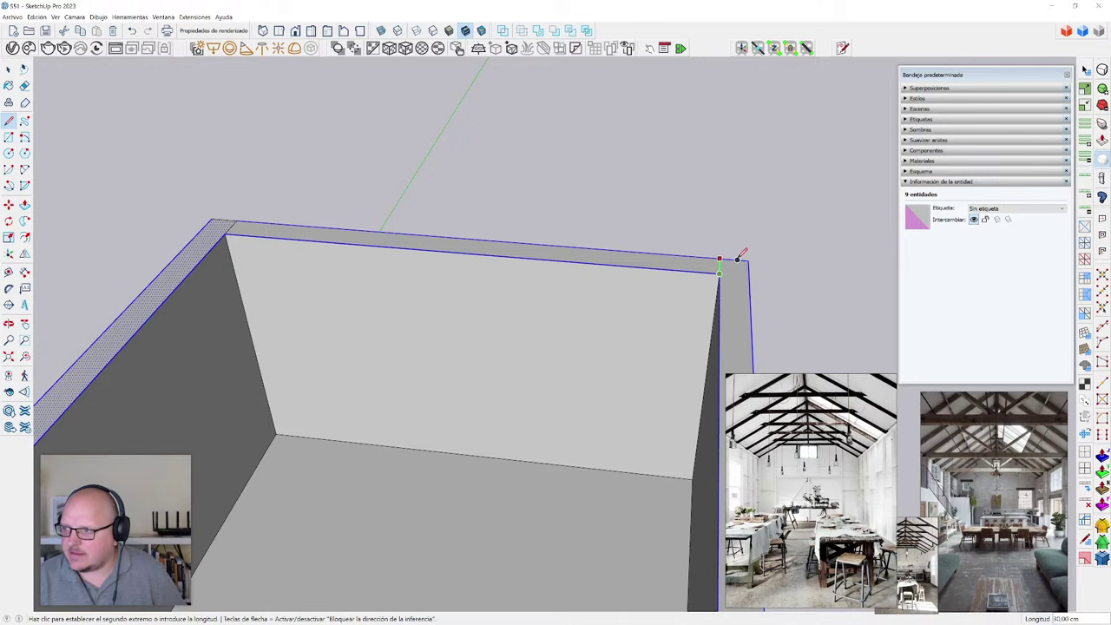
pyautogui.click(743, 261)
pyautogui.press('space')
# - Push the back wall's top face down to the floor to remove the wall between the side walls
pyautogui.moveTo(743, 261); pyautogui.dragTo(601, 265, button='middle')
pyautogui.click(604, 265)
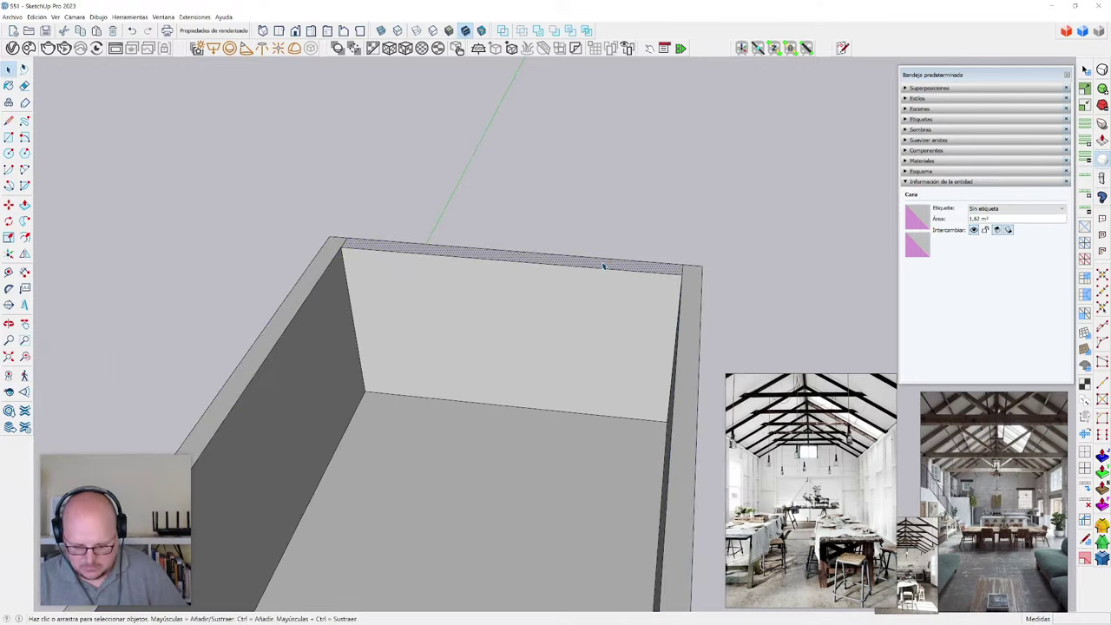
pyautogui.press('p')
pyautogui.click(603, 265)
pyautogui.click(495, 431)
pyautogui.press('space')
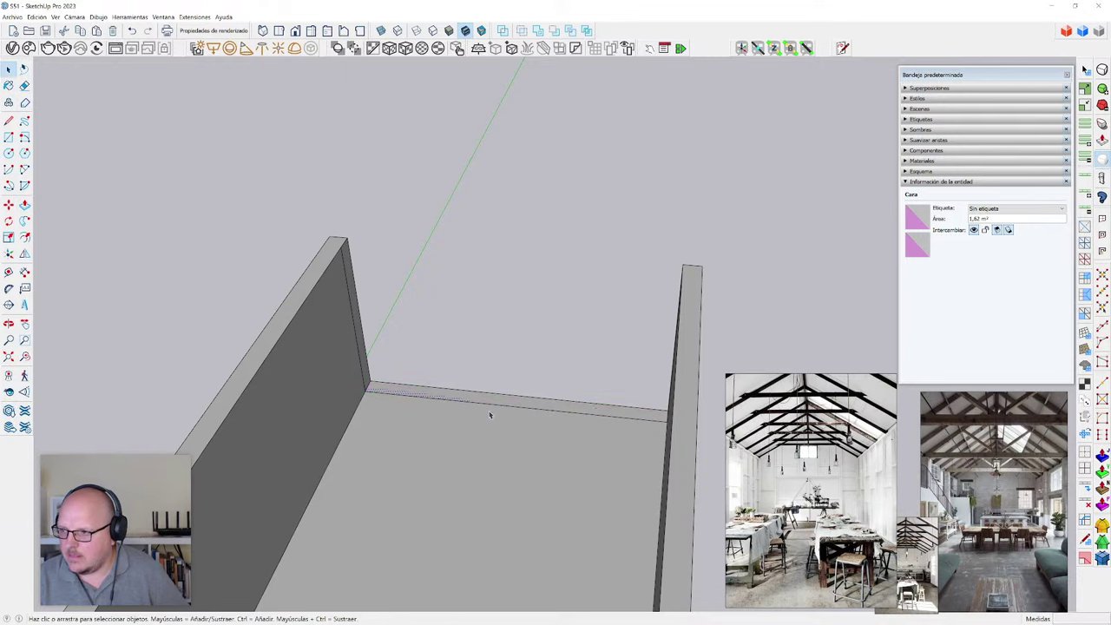
# - Erase the leftover back wall edge on the floor
pyautogui.press('e')
pyautogui.click(509, 405)
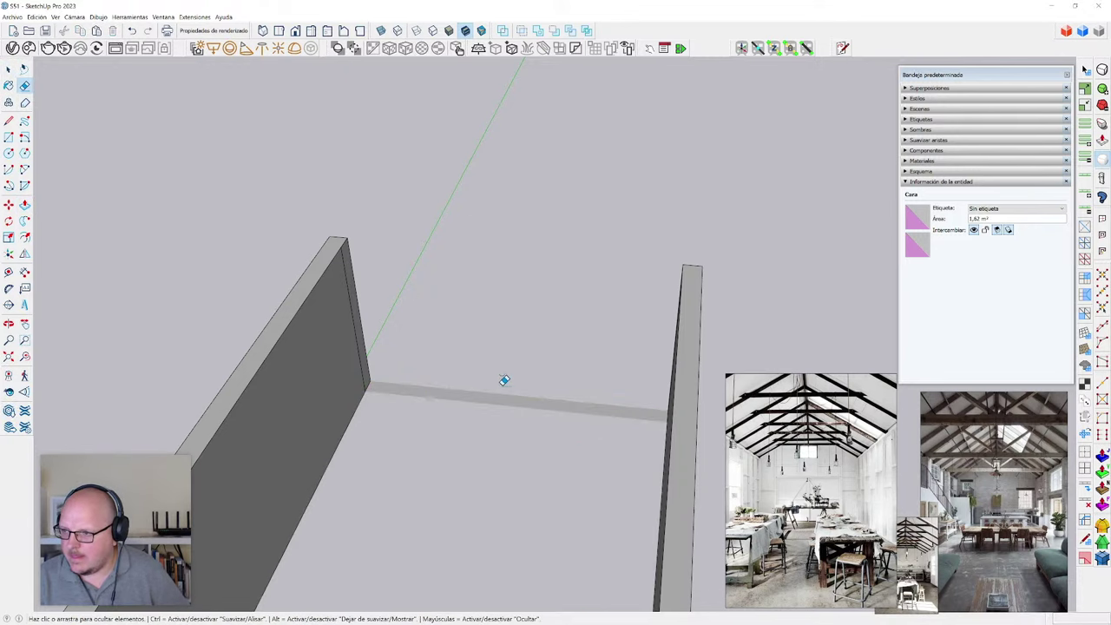
pyautogui.moveTo(504, 379); pyautogui.dragTo(492, 338, button='middle')
pyautogui.scroll(-4, 486, 348)
pyautogui.scroll(3, 486, 343)
pyautogui.press('space')
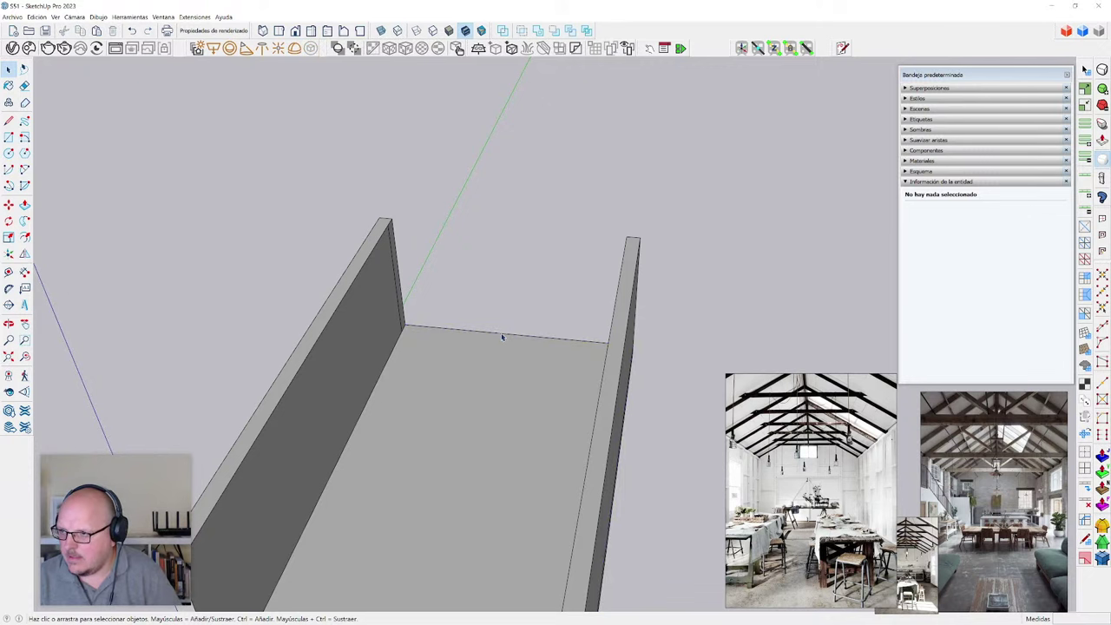
# - Group each side wall separately and outline the back wall's top strip between their upper ends
pyautogui.moveTo(501, 333)
pyautogui.mouseDown(button='middle')
pyautogui.moveTo(415, 240)
pyautogui.moveTo(385, 307)
pyautogui.moveTo(568, 318)
pyautogui.moveTo(486, 318)
pyautogui.mouseUp(button='middle')
pyautogui.press('e')
pyautogui.scroll(-5, 490, 317)
pyautogui.press('space')
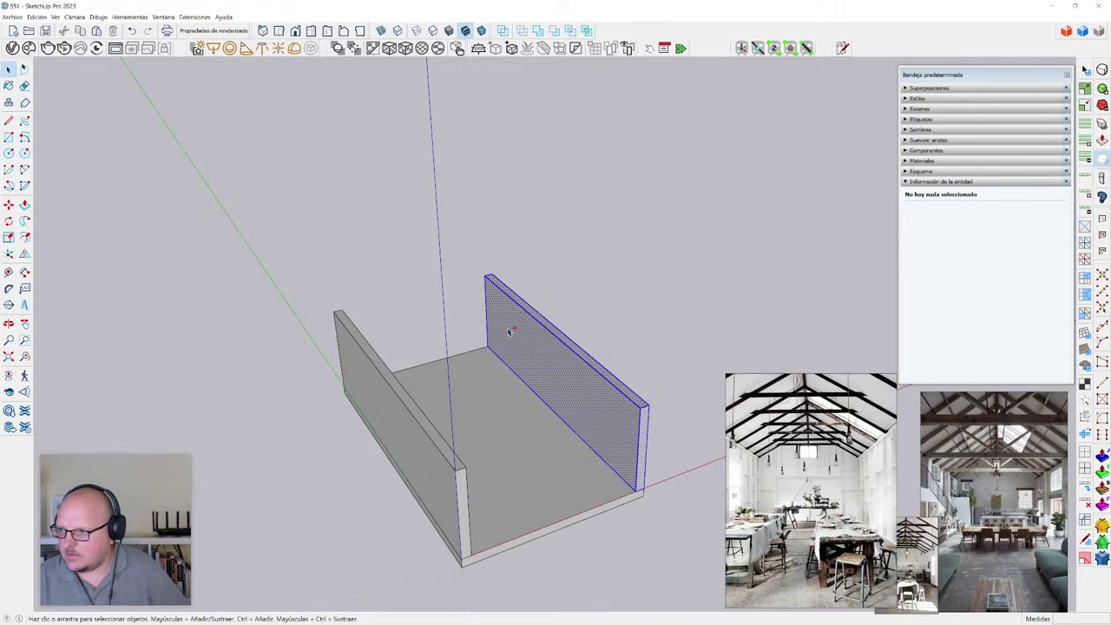
pyautogui.click(422, 456)
pyautogui.scroll(-3, 399, 388)
pyautogui.moveTo(399, 388); pyautogui.dragTo(434, 417, button='middle')
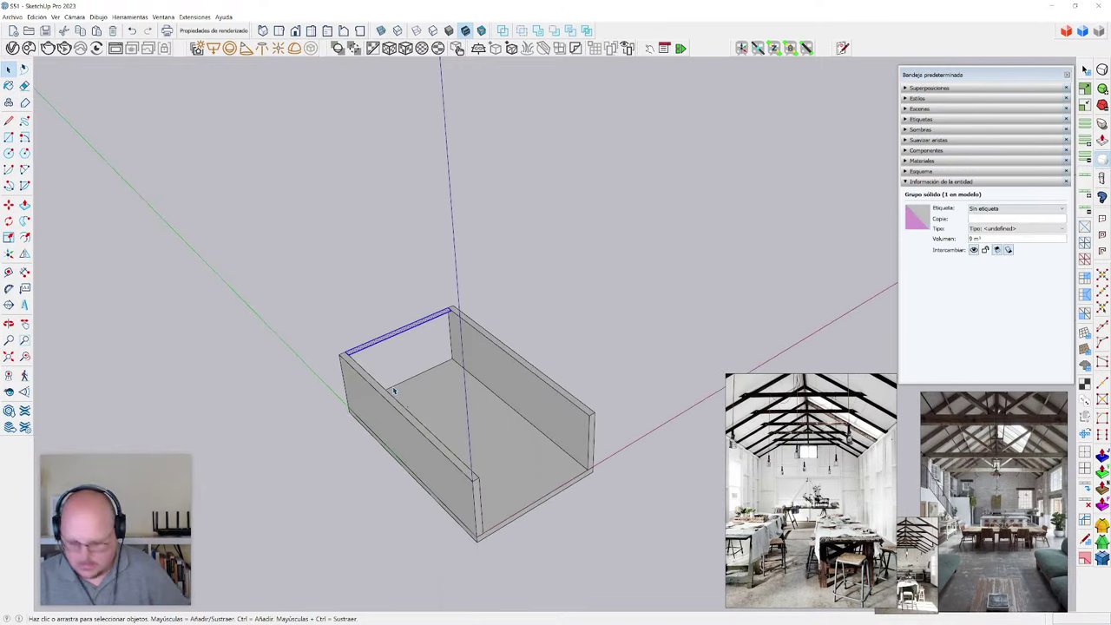
# - Extrude the back strip down 300 cm to the floor to rebuild the back wall
pyautogui.press('p')
pyautogui.scroll(2, 408, 365)
pyautogui.click(448, 297)
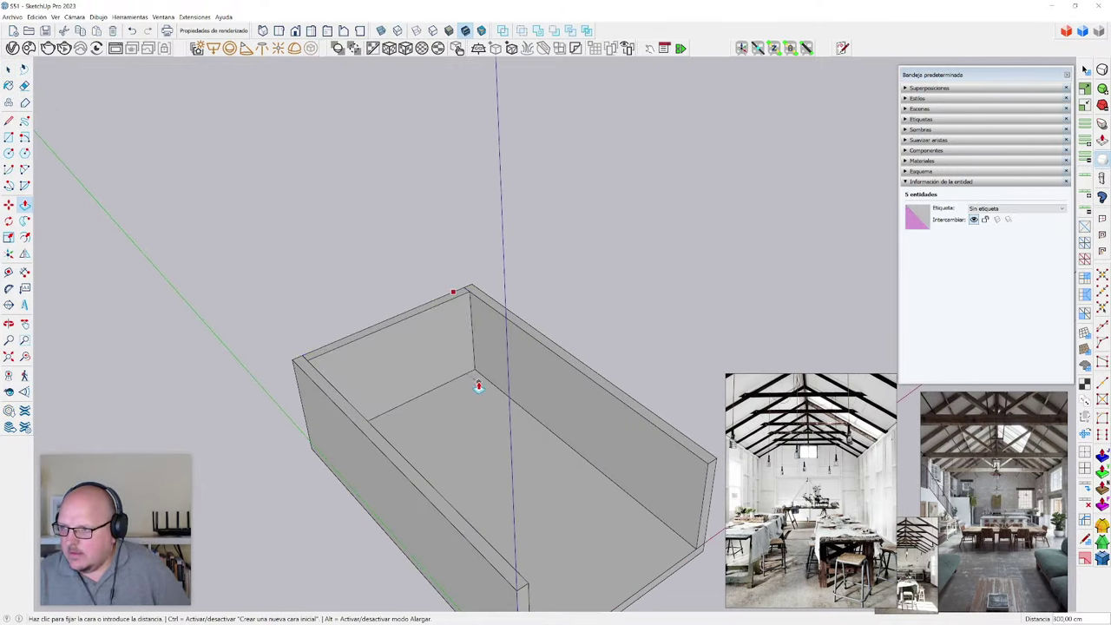
pyautogui.click(477, 391)
pyautogui.press('space')
# - Draw an edge across the middle of the back wall's top and raise it vertically to form a gable peak
pyautogui.scroll(2, 400, 334)
pyautogui.press('l')
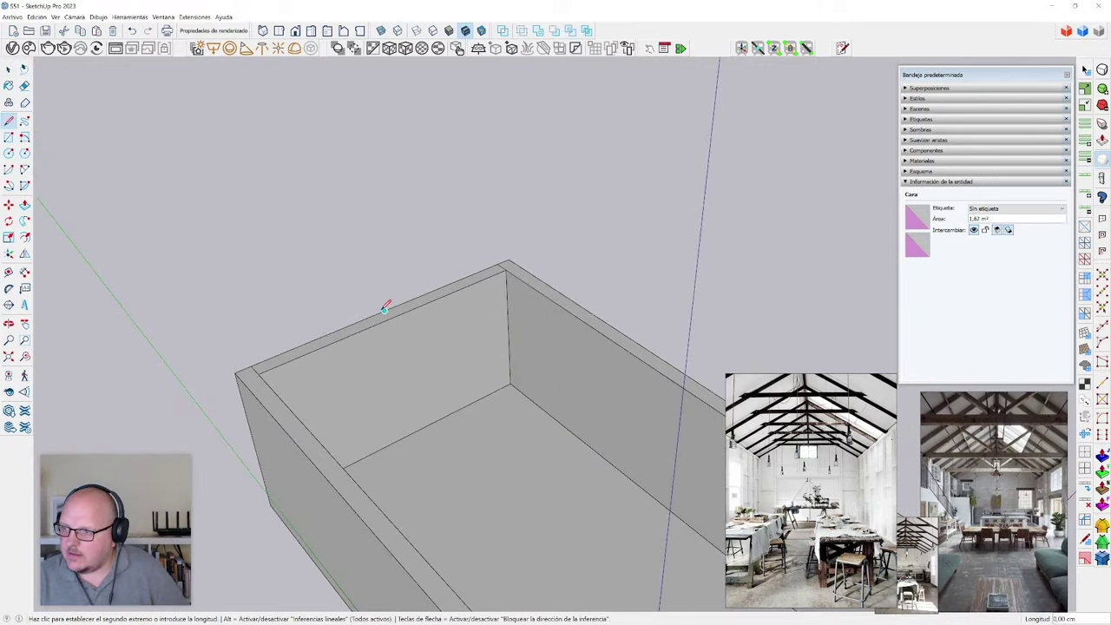
pyautogui.press('space')
pyautogui.scroll(1, 389, 319)
pyautogui.click(387, 314)
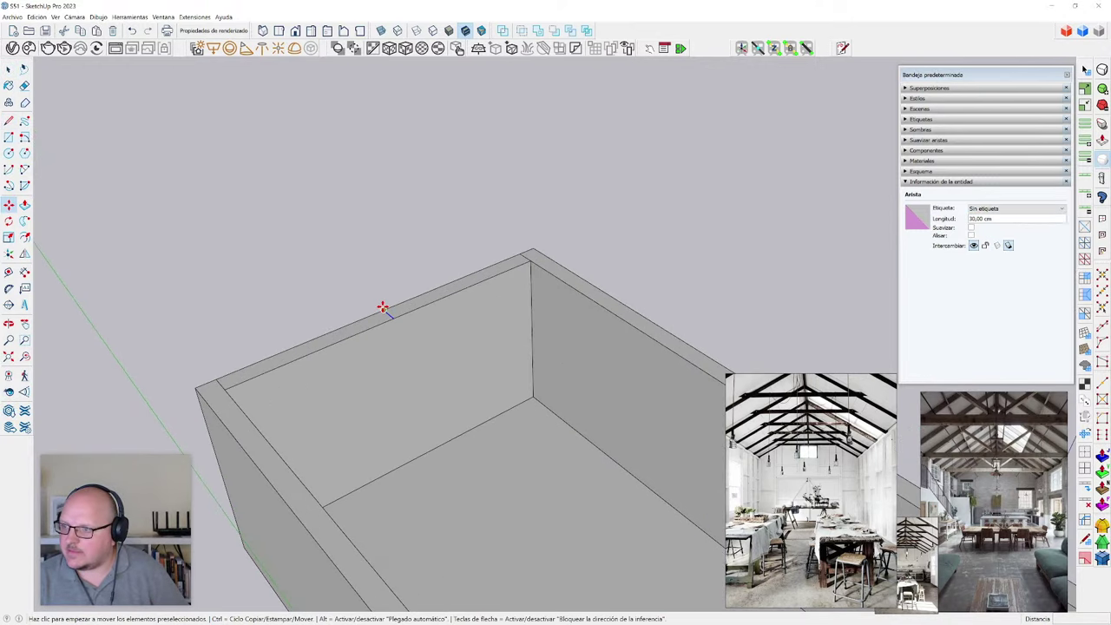
pyautogui.press('m')
pyautogui.click(382, 309)
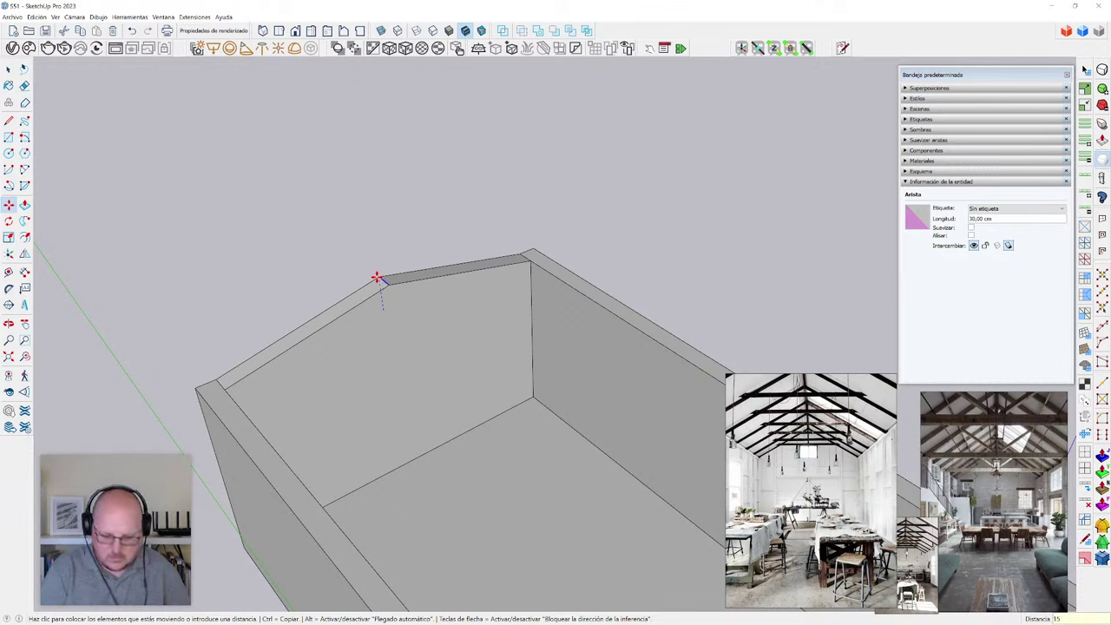
pyautogui.click(377, 278)
pyautogui.press('space')
# - Raise the back wall's whole gable top by 50 cm
pyautogui.scroll(-3, 377, 276)
pyautogui.scroll(-2, 515, 495)
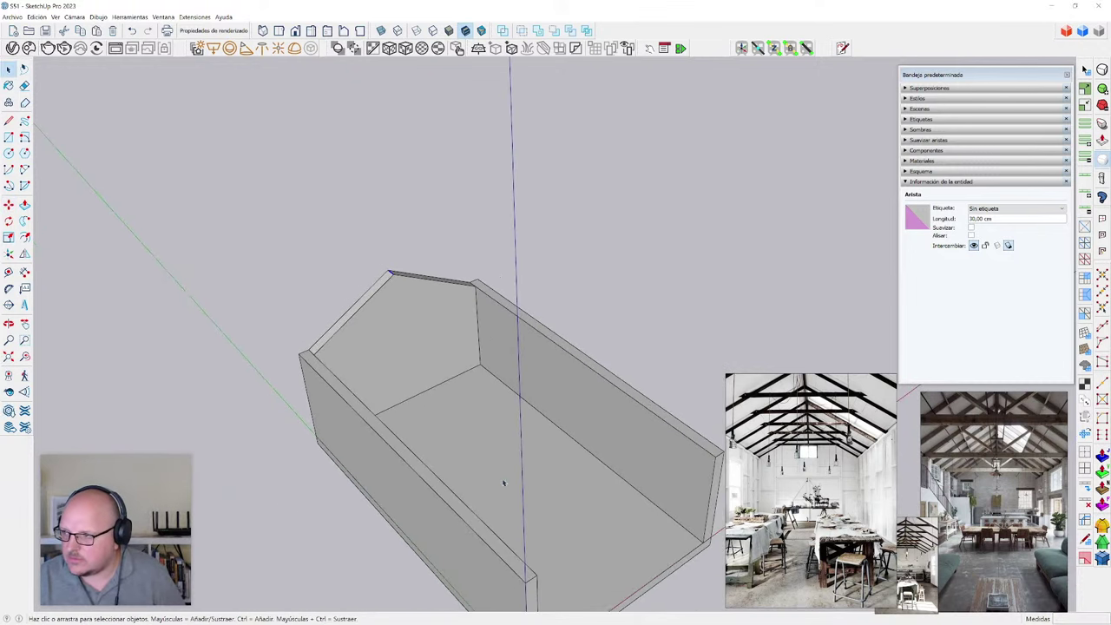
pyautogui.moveTo(516, 527); pyautogui.dragTo(358, 349, button='middle')
pyautogui.scroll(8, 372, 375)
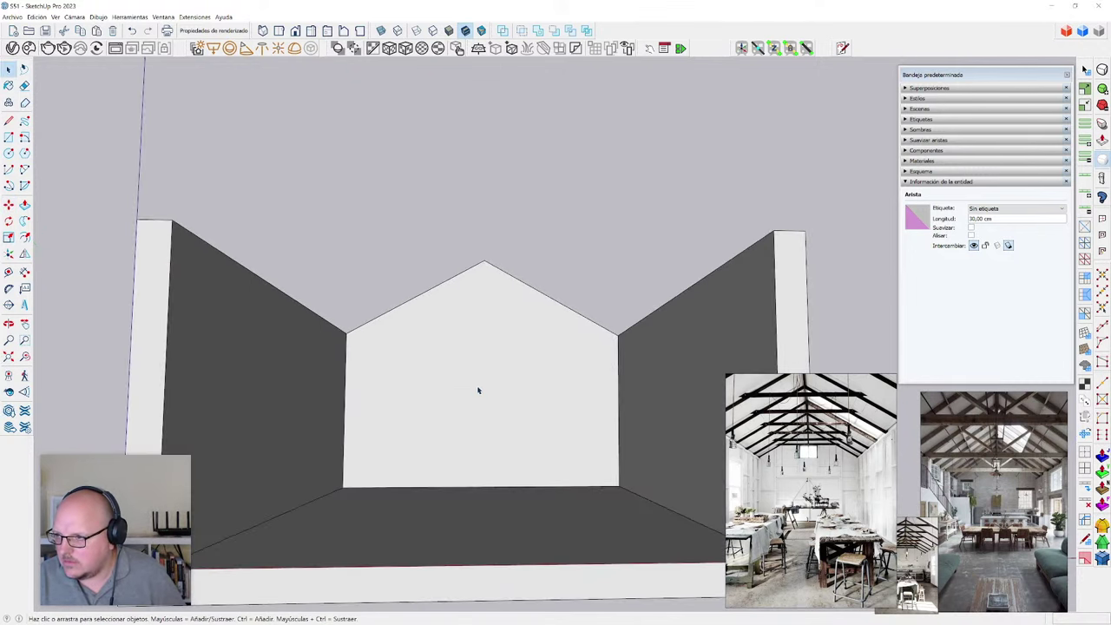
pyautogui.scroll(-1, 541, 427)
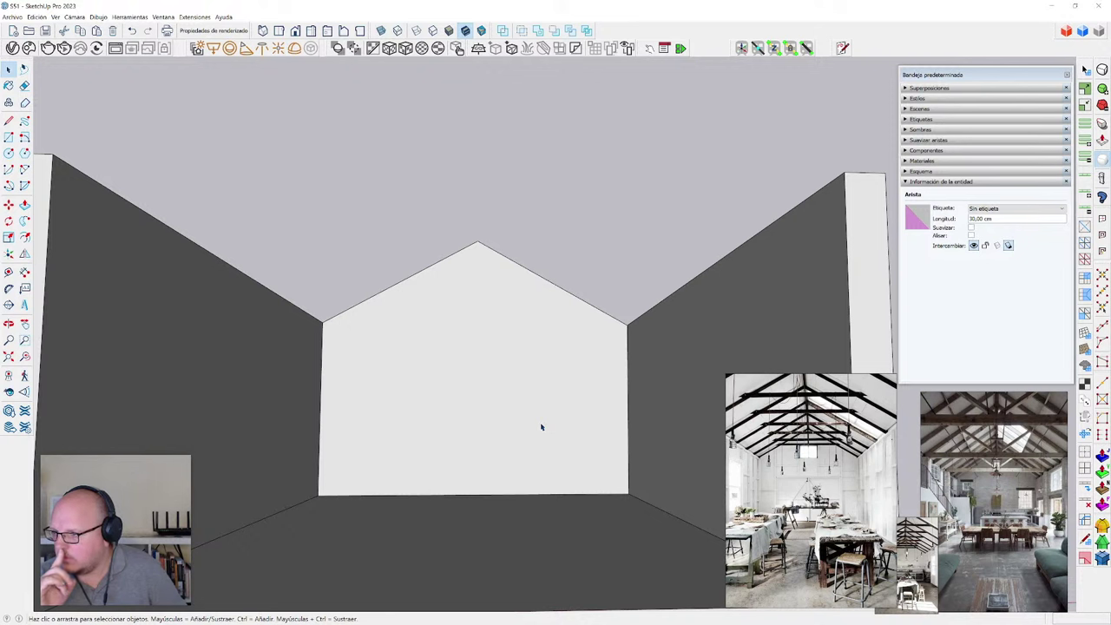
pyautogui.moveTo(248, 188); pyautogui.dragTo(690, 424)
pyautogui.press('m')
pyautogui.click(444, 409)
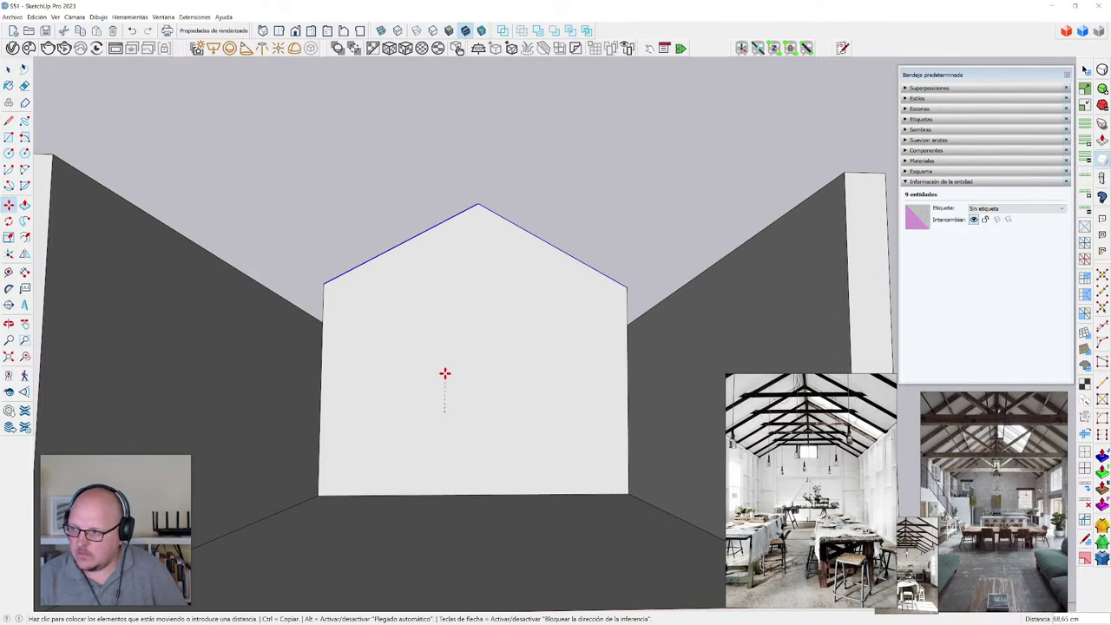
pyautogui.write('5')
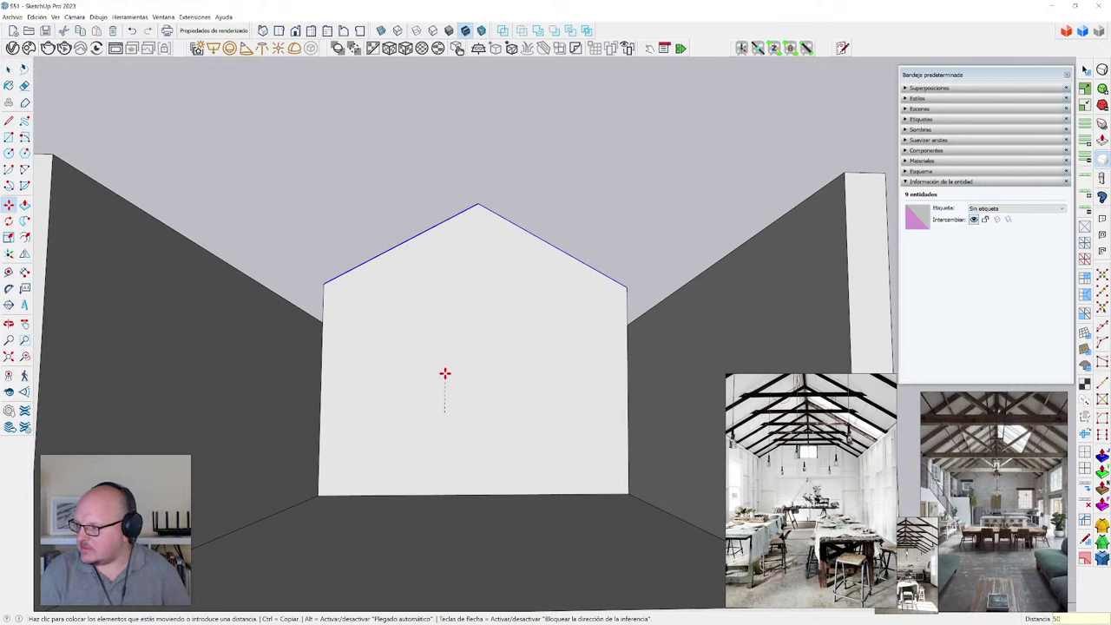
pyautogui.write('0')
pyautogui.press('Return')
pyautogui.press('space')
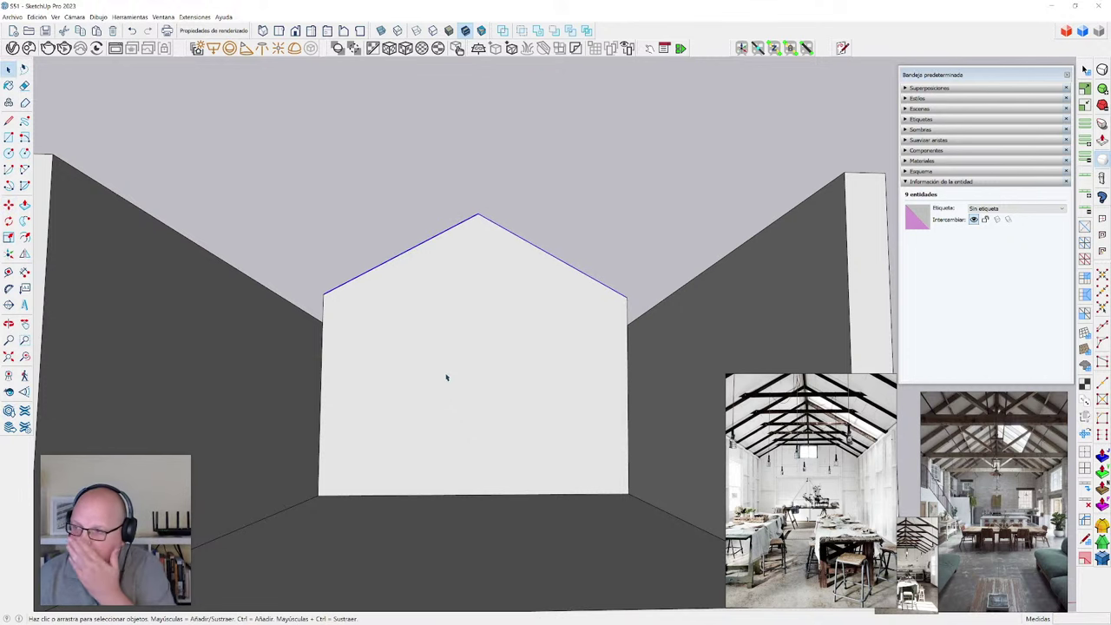
# - Scale both side wall groups along the blue axis up to the eaves of the gable wall and clear the selection
pyautogui.scroll(-1, 447, 377)
pyautogui.click(634, 382)
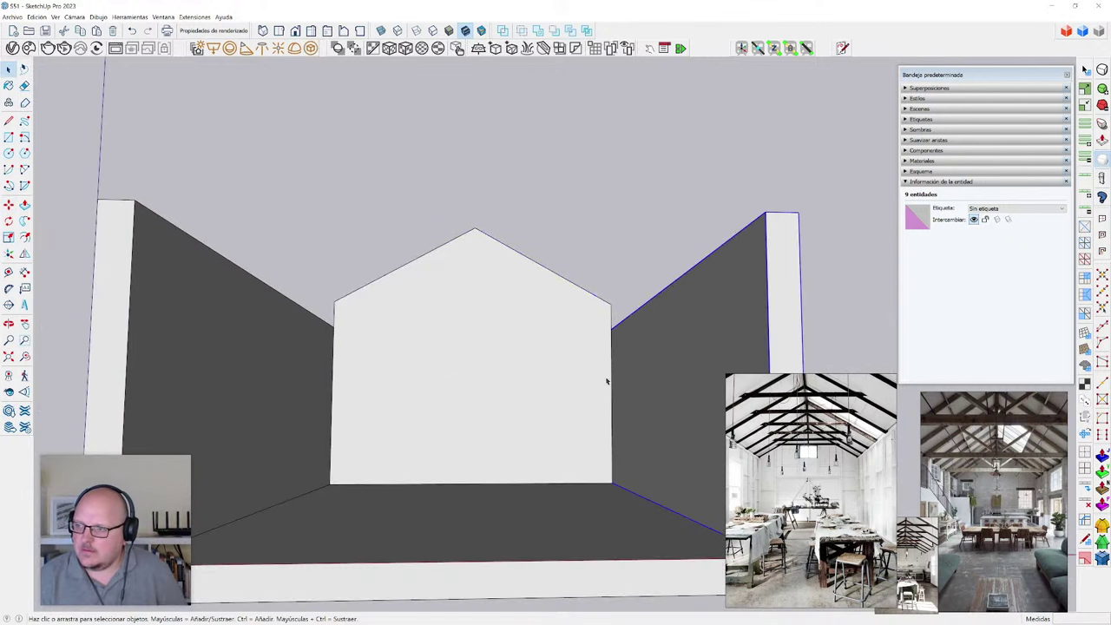
pyautogui.keyDown('shift'); pyautogui.click(266, 393); pyautogui.keyUp('shift')
pyautogui.moveTo(266, 393); pyautogui.dragTo(360, 559, button='middle')
pyautogui.scroll(-2, 347, 542)
pyautogui.press('s')
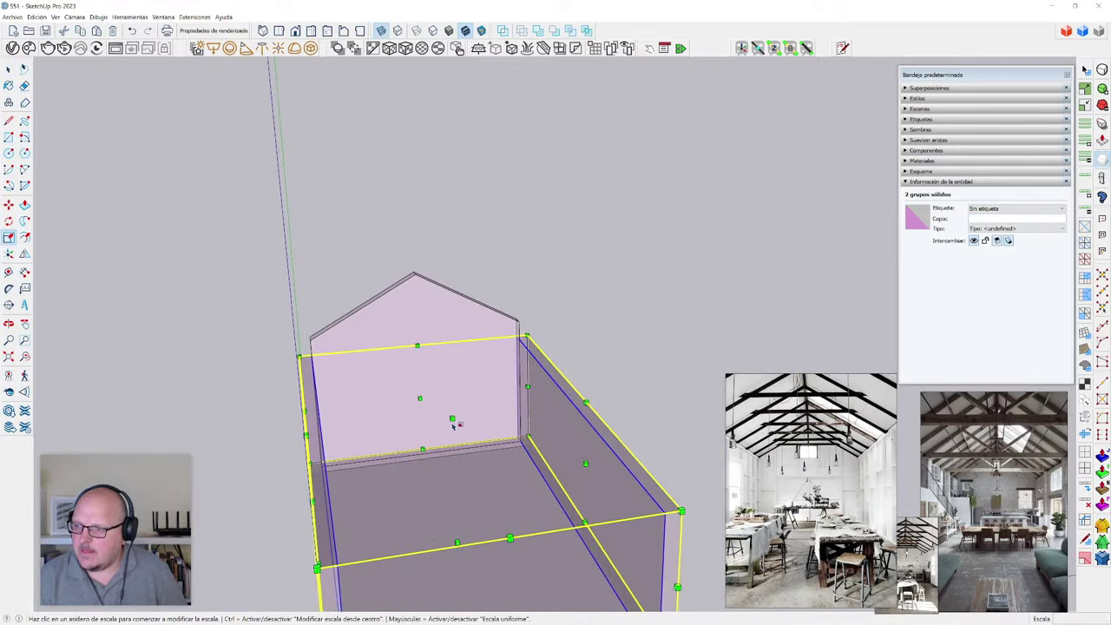
pyautogui.click(451, 420)
pyautogui.press('x')
pyautogui.scroll(1, 301, 379)
pyautogui.press('x')
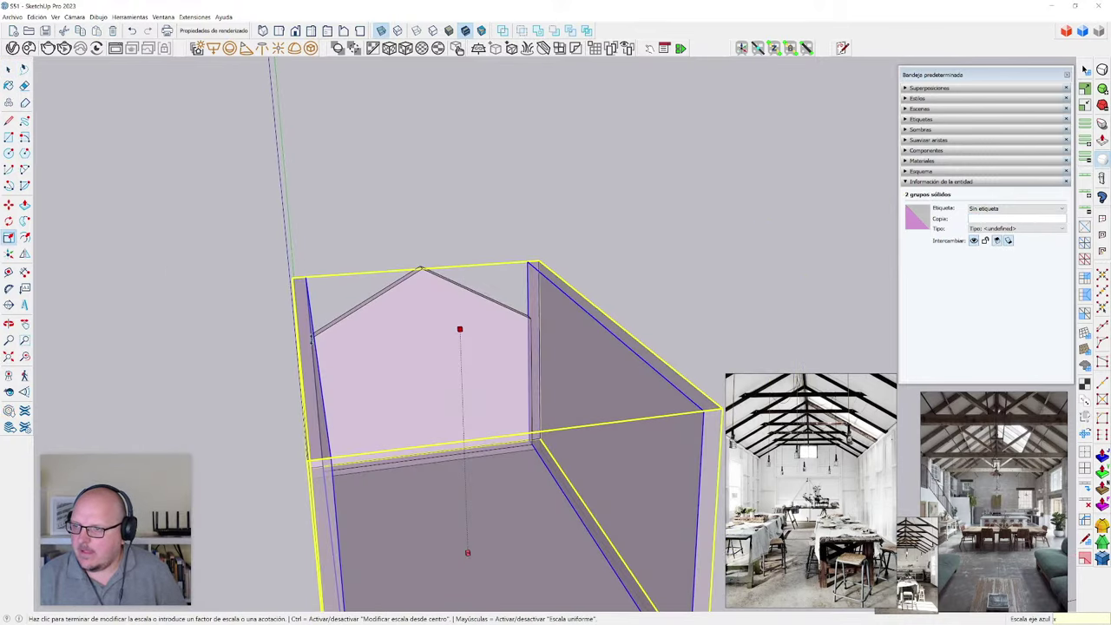
pyautogui.moveTo(391, 364); pyautogui.dragTo(536, 297, button='middle')
pyautogui.scroll(3, 395, 362)
pyautogui.click(330, 275)
pyautogui.scroll(-2, 417, 310)
pyautogui.press('x')
pyautogui.press('space')
pyautogui.click(622, 265)
# - Enlarge the white barn dining room reference image and place it over the side wall, clear of the gable wall
pyautogui.scroll(6, 515, 317)
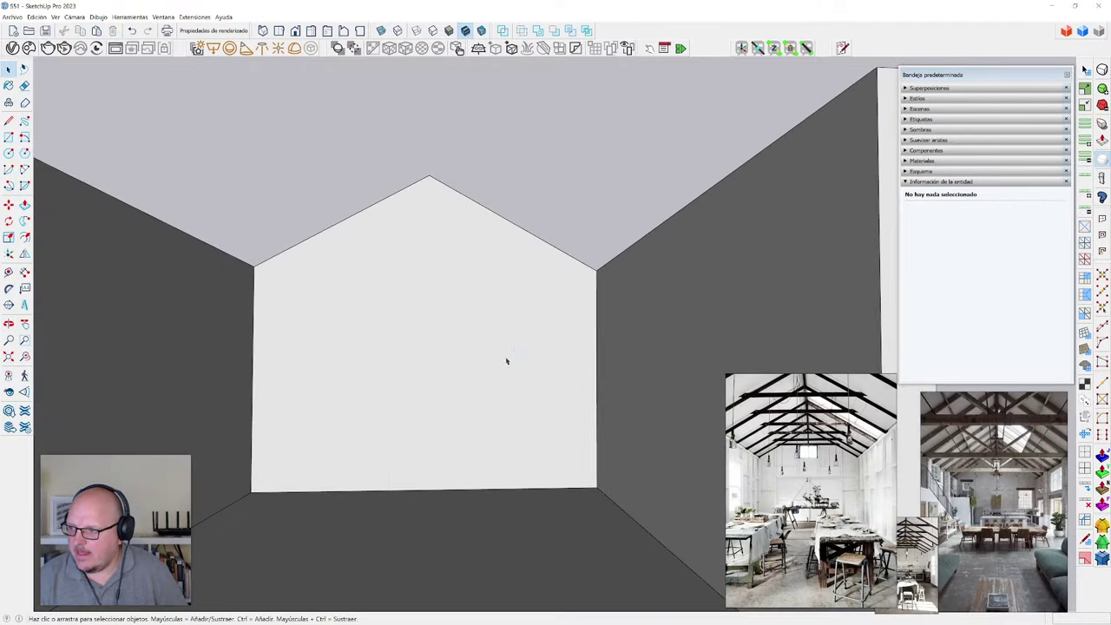
pyautogui.press('space')
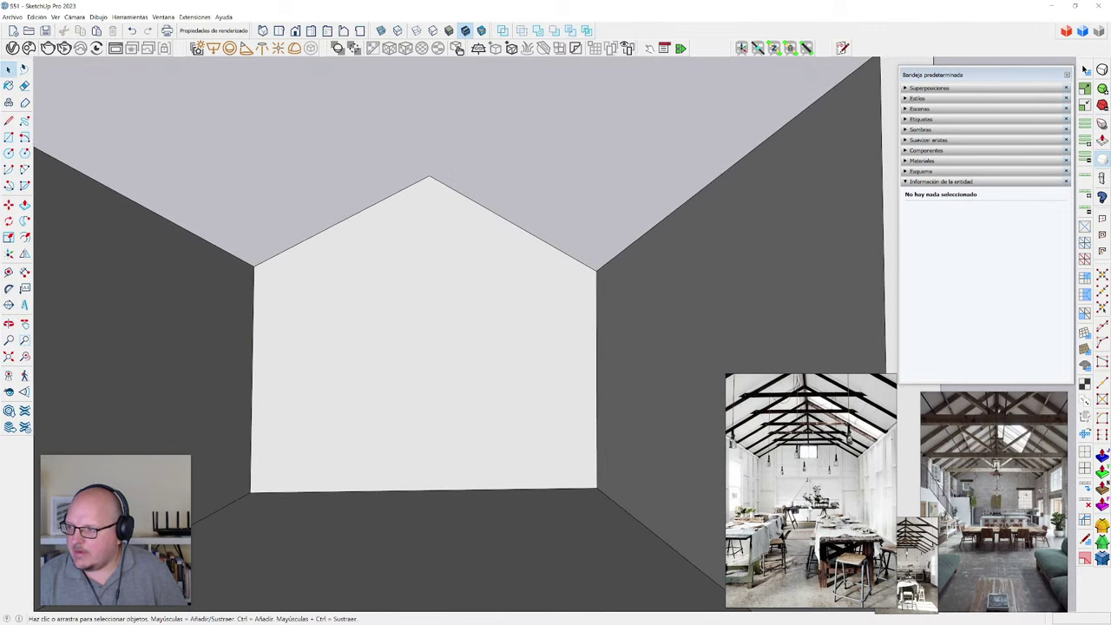
pyautogui.moveTo(842, 474); pyautogui.dragTo(764, 186)
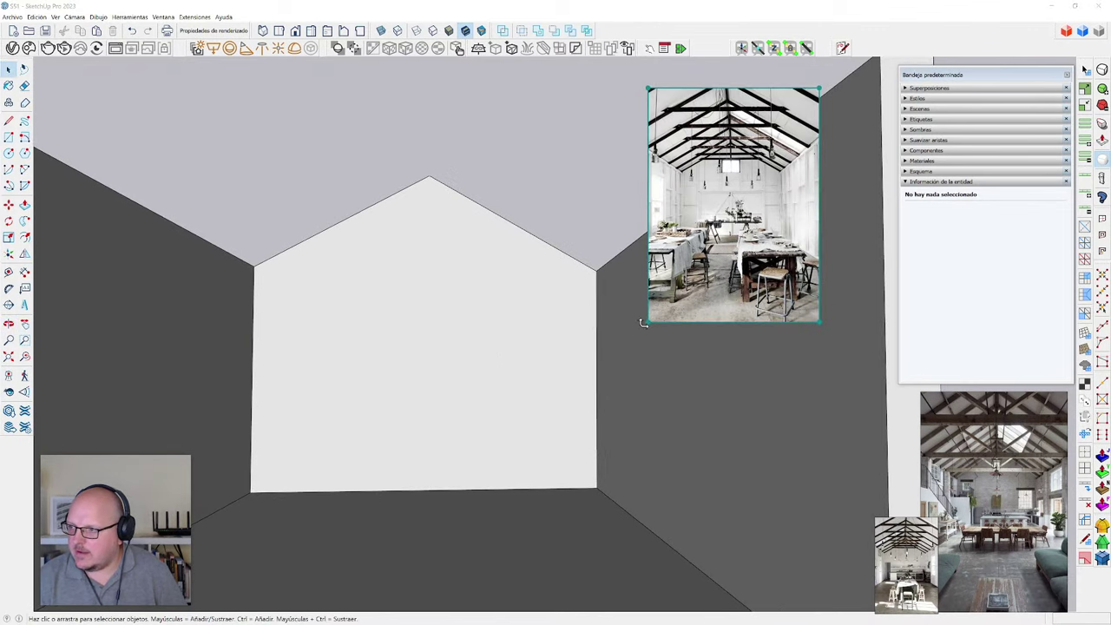
pyautogui.moveTo(644, 323); pyautogui.dragTo(388, 624)
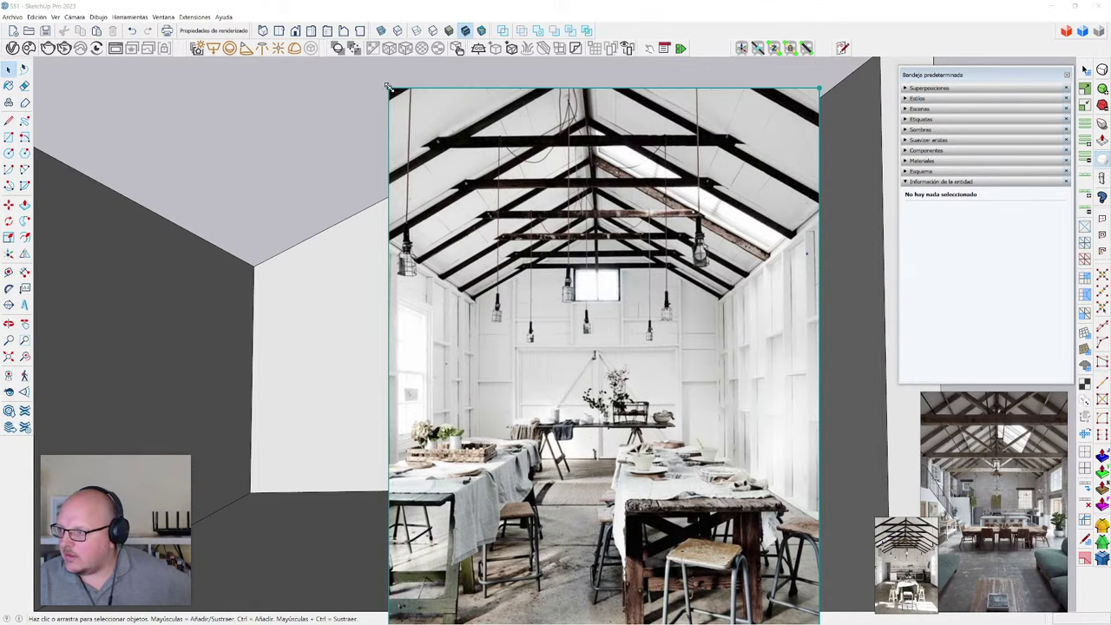
pyautogui.moveTo(388, 87); pyautogui.dragTo(653, 283)
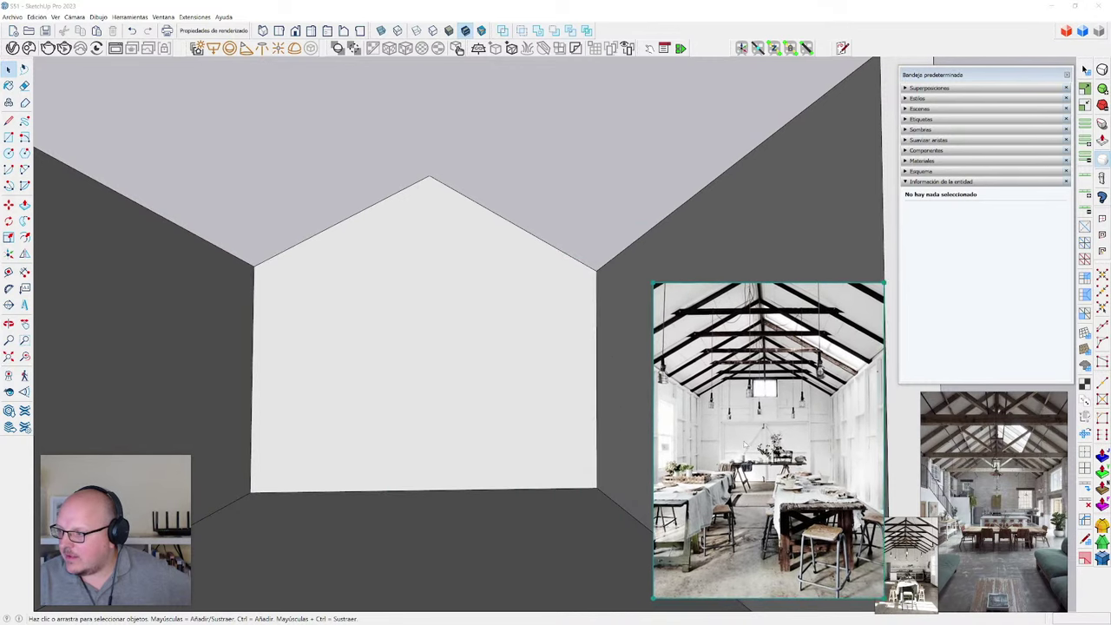
# - Shift the white barn dining room reference image slightly sideways and shrink it a little
pyautogui.moveTo(744, 444); pyautogui.dragTo(754, 444)
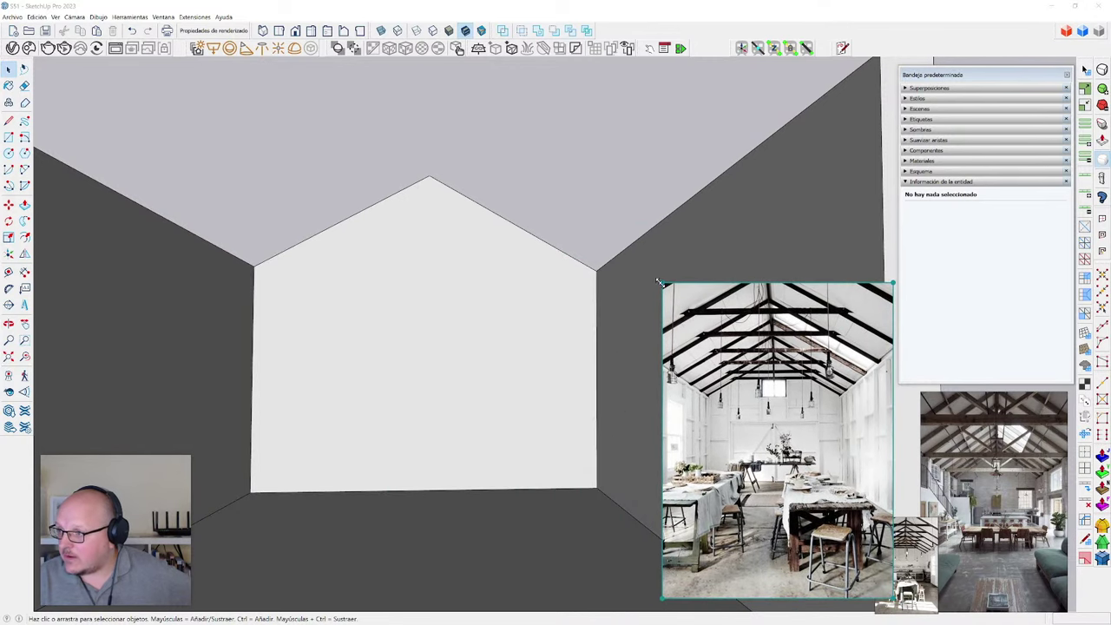
pyautogui.moveTo(660, 282); pyautogui.dragTo(683, 309)
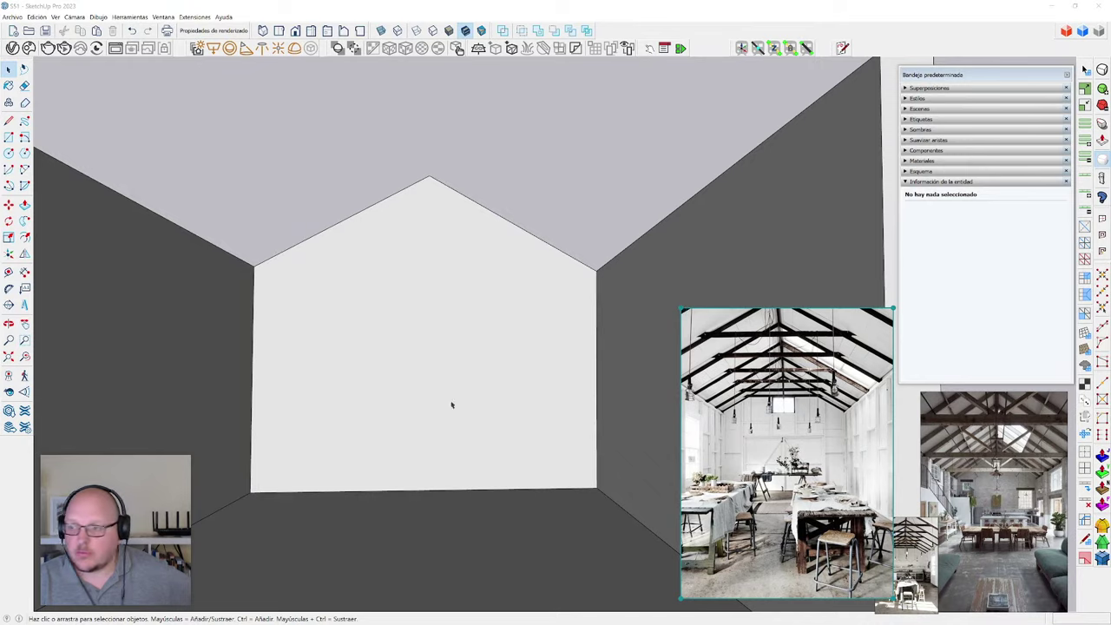
# - Select all connected geometry of the gabled back wall and make it a group
pyautogui.scroll(-4, 408, 370)
pyautogui.moveTo(407, 370); pyautogui.dragTo(405, 466, button='middle')
pyautogui.click(391, 383)
pyautogui.moveTo(391, 383); pyautogui.dragTo(400, 381, button='middle')
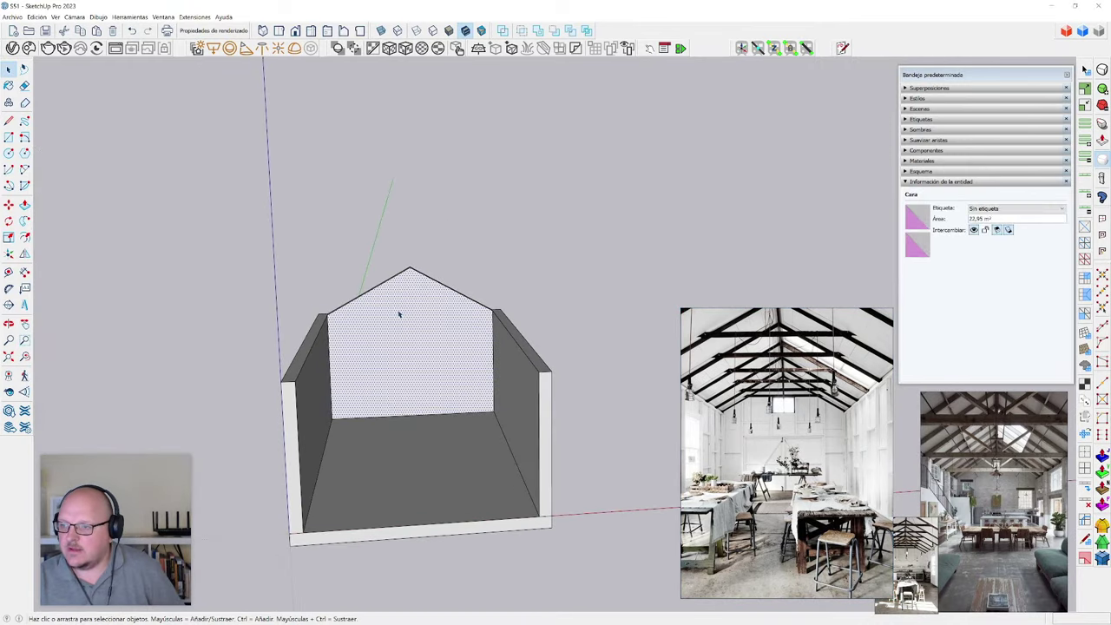
pyautogui.tripleClick(400, 315)
pyautogui.press('g')
pyautogui.hotkey('ctrl', 'g')
pyautogui.moveTo(399, 314); pyautogui.dragTo(509, 381, button='middle')
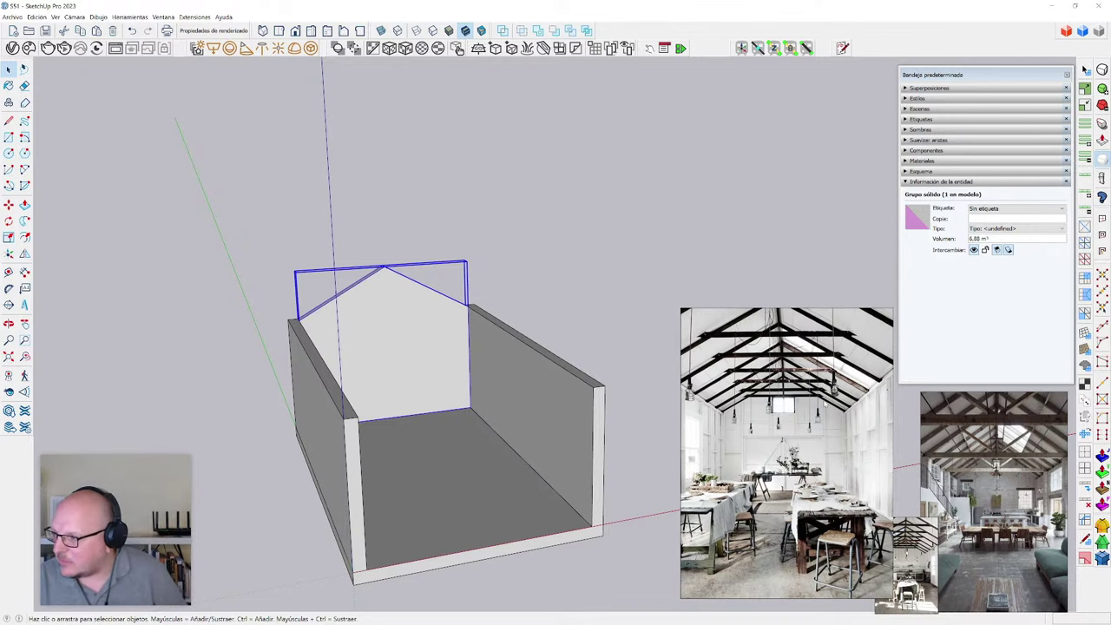
# - Draw a rectangle of about 0.41 m² on the floor in the corner between the back wall and the right side wall
pyautogui.moveTo(614, 427); pyautogui.dragTo(455, 402, button='middle')
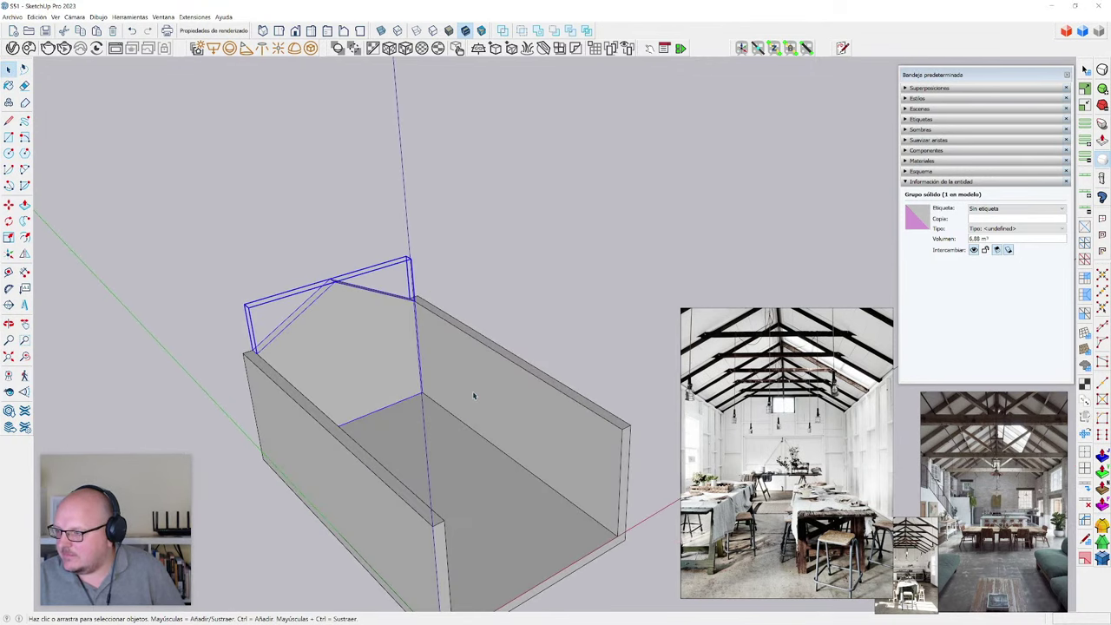
pyautogui.scroll(6, 429, 330)
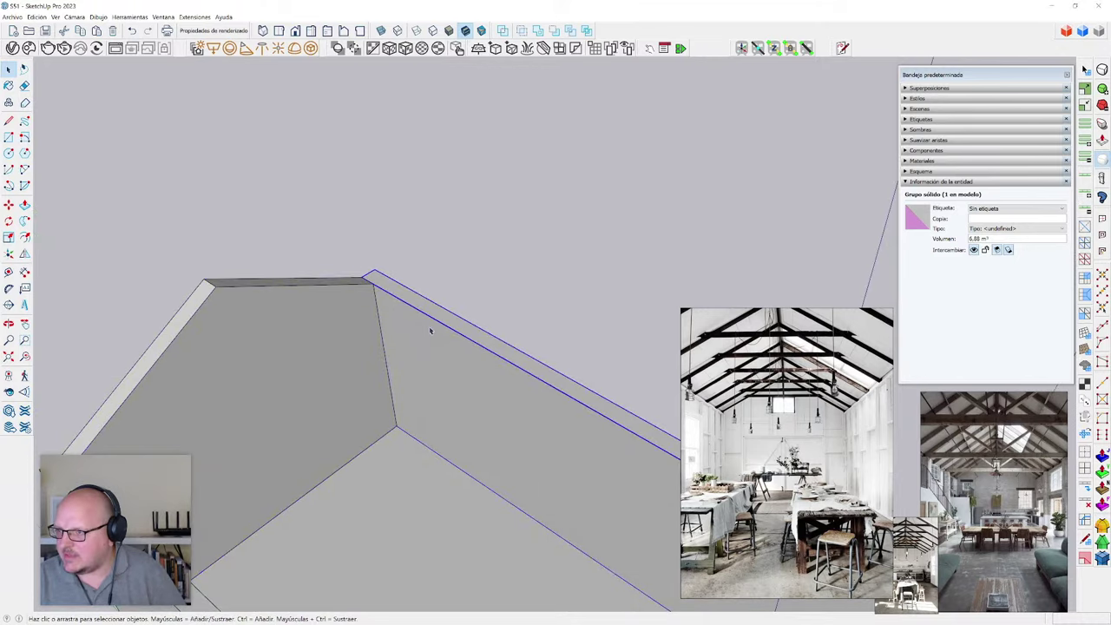
pyautogui.moveTo(429, 330); pyautogui.dragTo(367, 313, button='middle')
pyautogui.scroll(5, 372, 426)
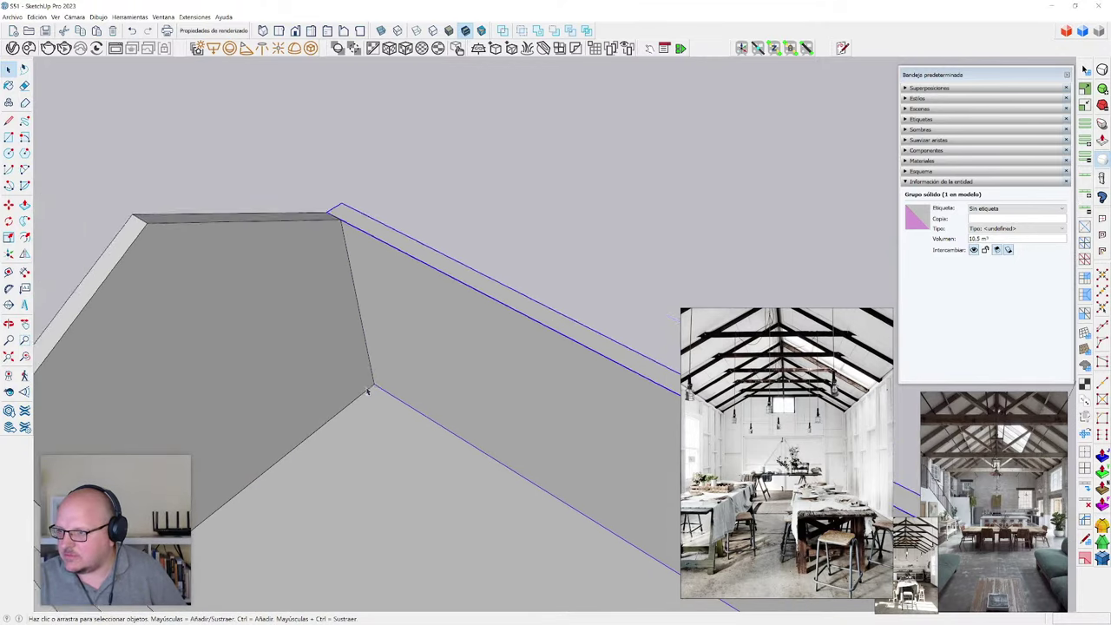
pyautogui.press('r')
pyautogui.click(379, 382)
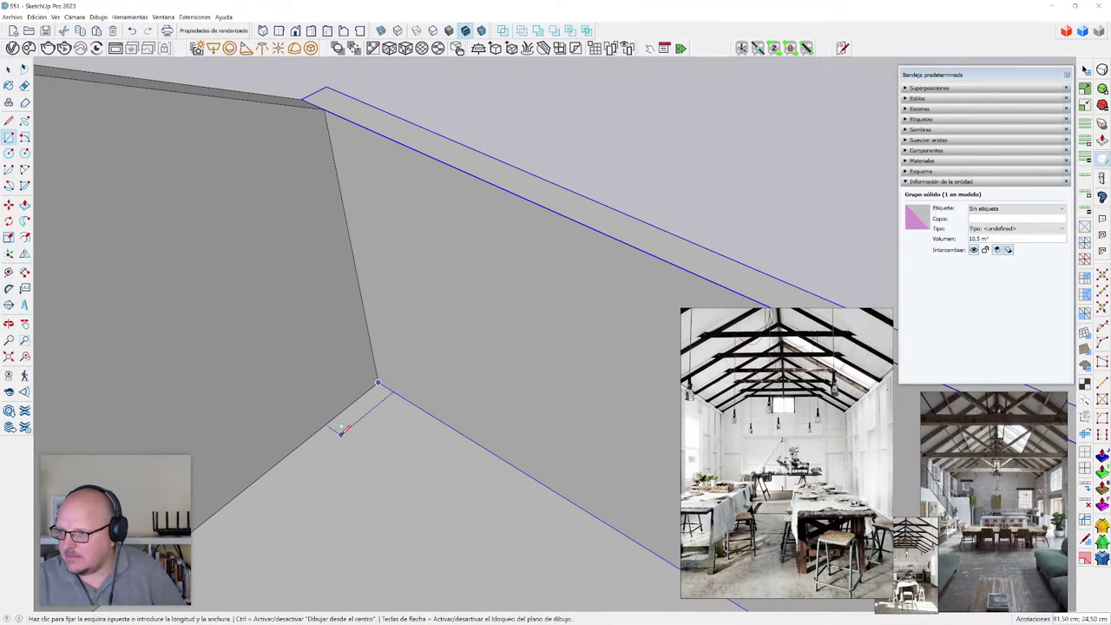
pyautogui.scroll(-1, 389, 412)
pyautogui.click(377, 437)
pyautogui.press('space')
pyautogui.scroll(3, 360, 404)
# - Scale the corner rectangle to 6 cm along the green axis and 12 cm along the red axis
pyautogui.press('s')
pyautogui.click(416, 432)
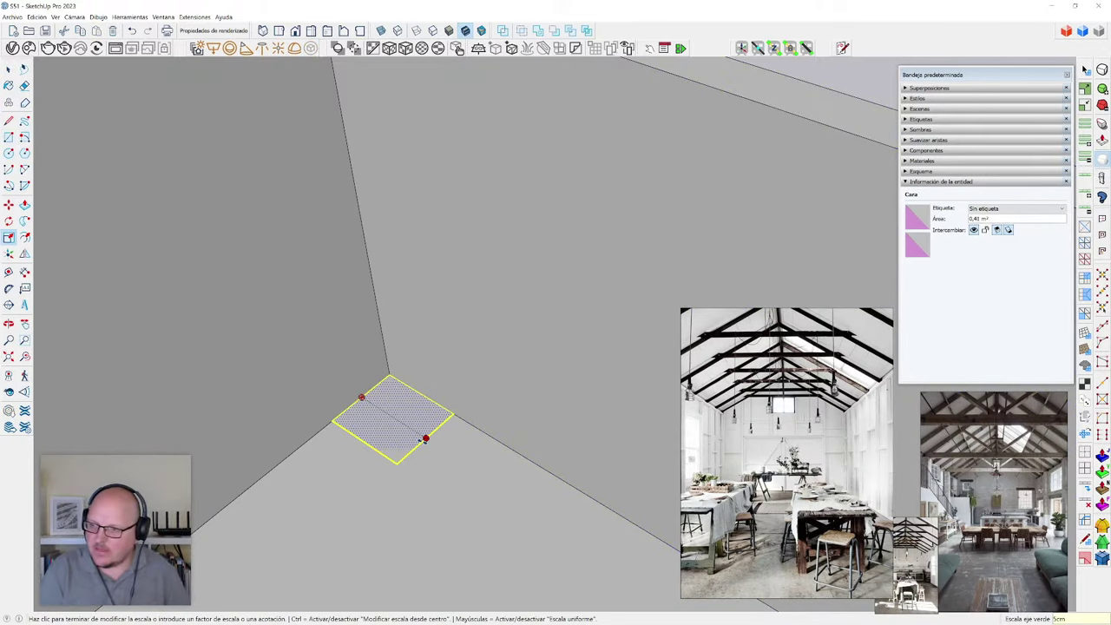
pyautogui.press('Escape')
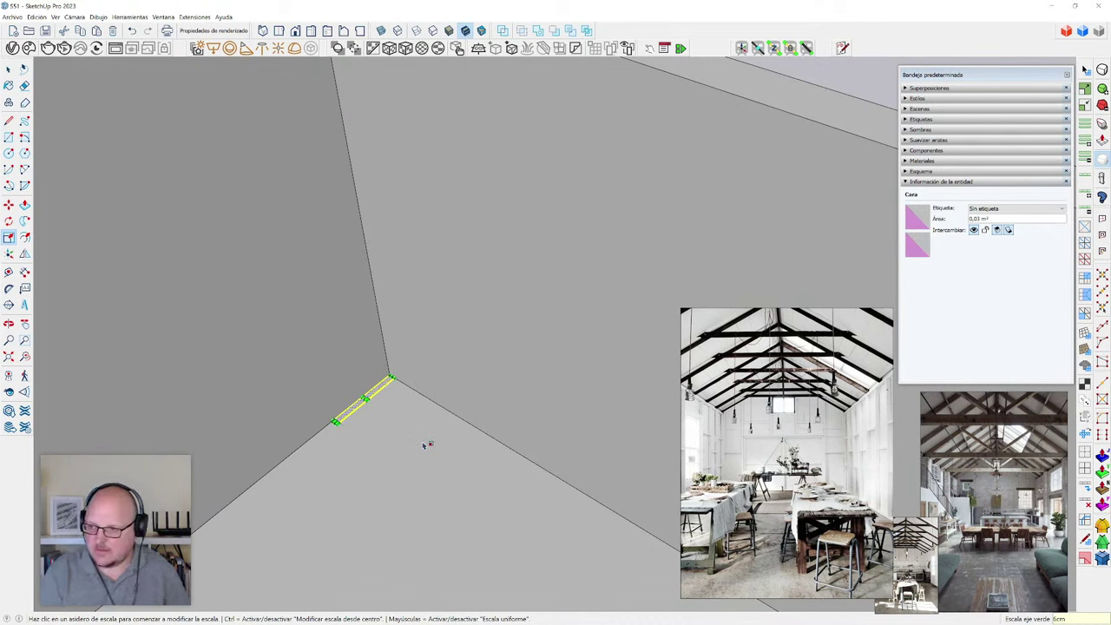
pyautogui.scroll(4, 345, 451)
pyautogui.click(286, 412)
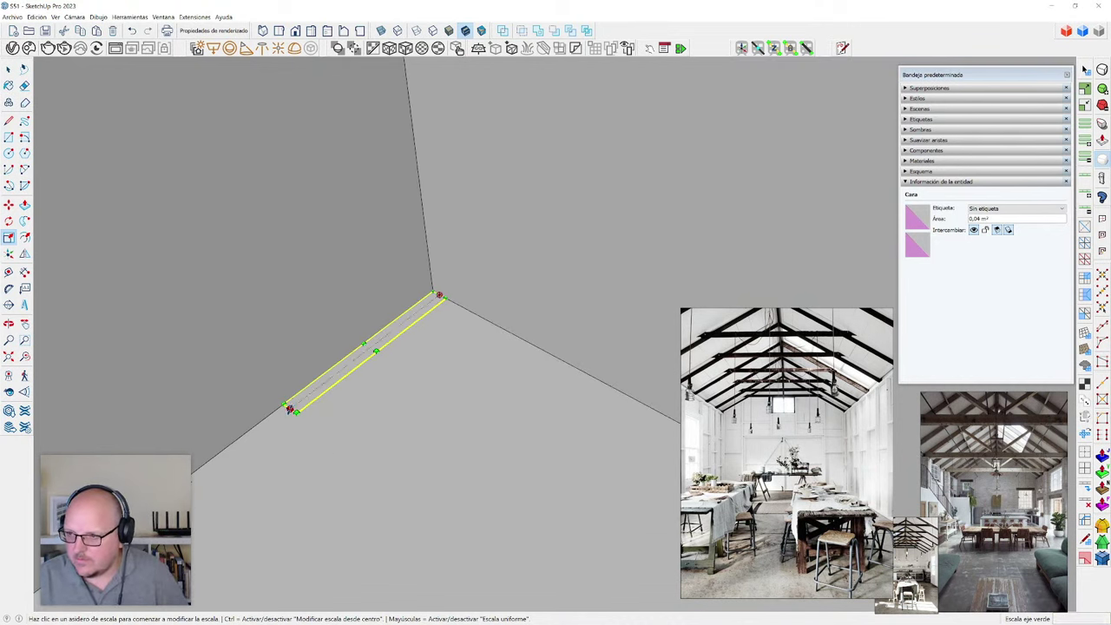
pyautogui.write('10cm')
pyautogui.press('Return')
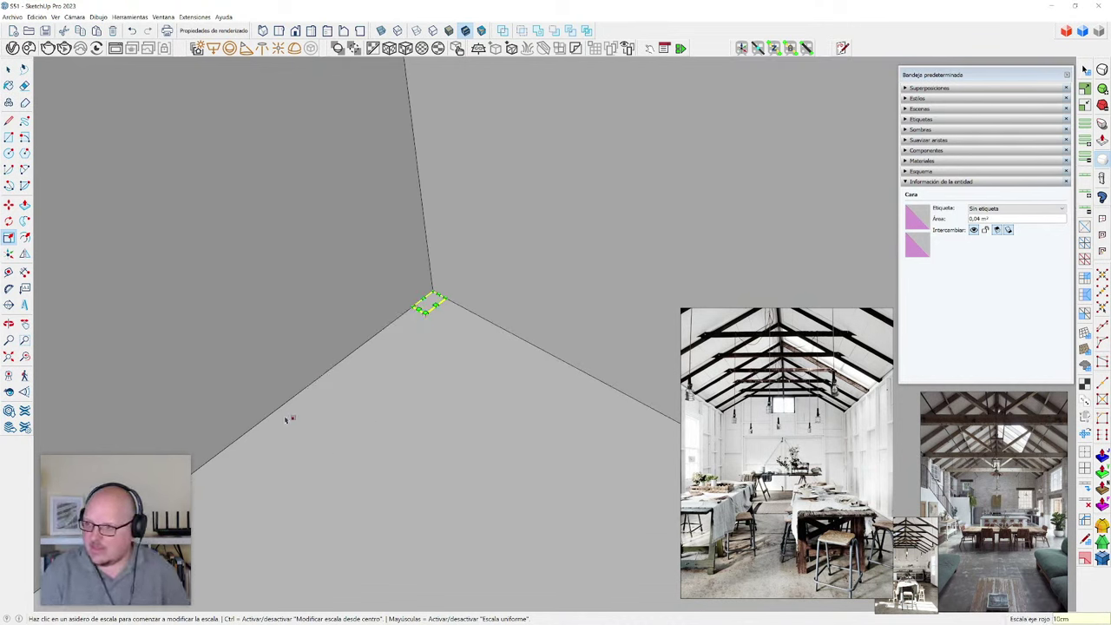
pyautogui.write('12cm')
pyautogui.press('Return')
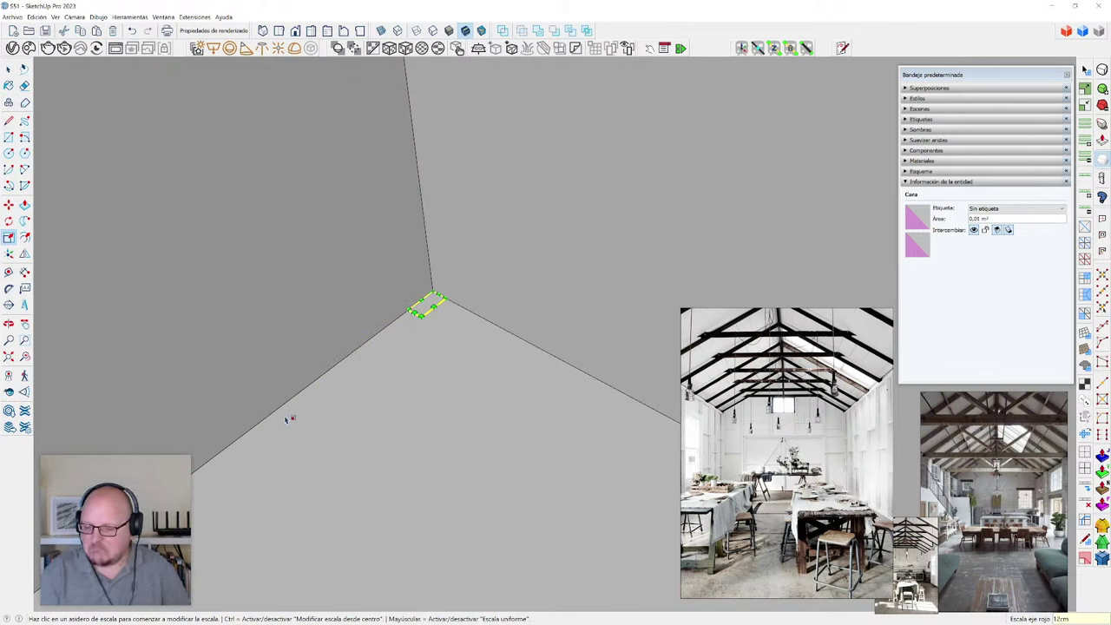
# - Scale the corner rectangle to 4 cm along the green axis and finish scaling
pyautogui.scroll(3, 367, 301)
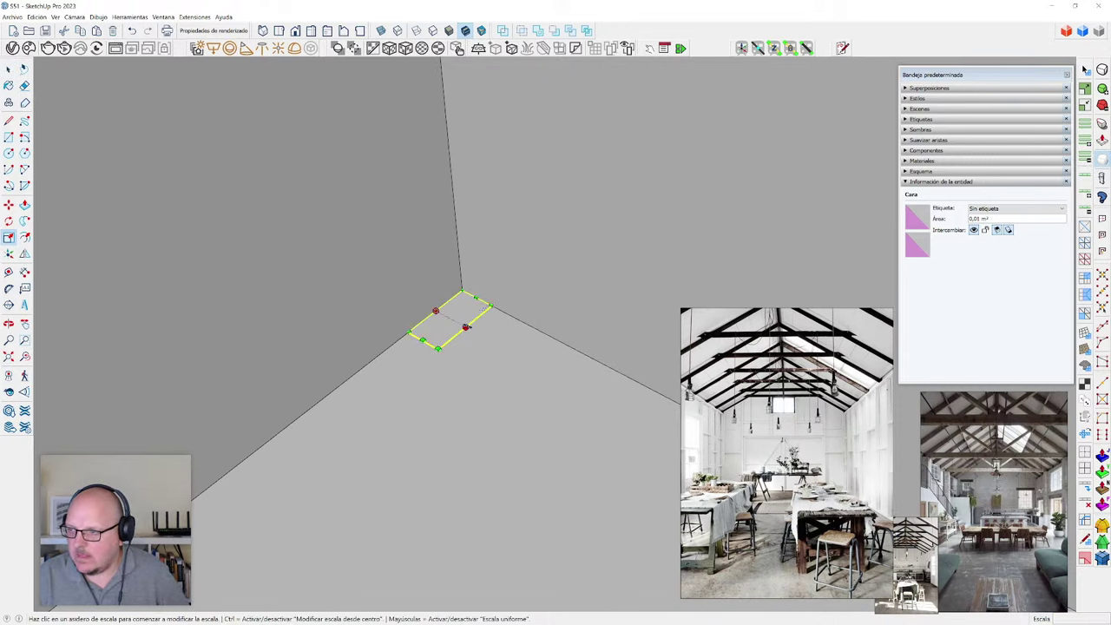
pyautogui.click(467, 326)
pyautogui.write('4cm')
pyautogui.press('Return')
pyautogui.press('space')
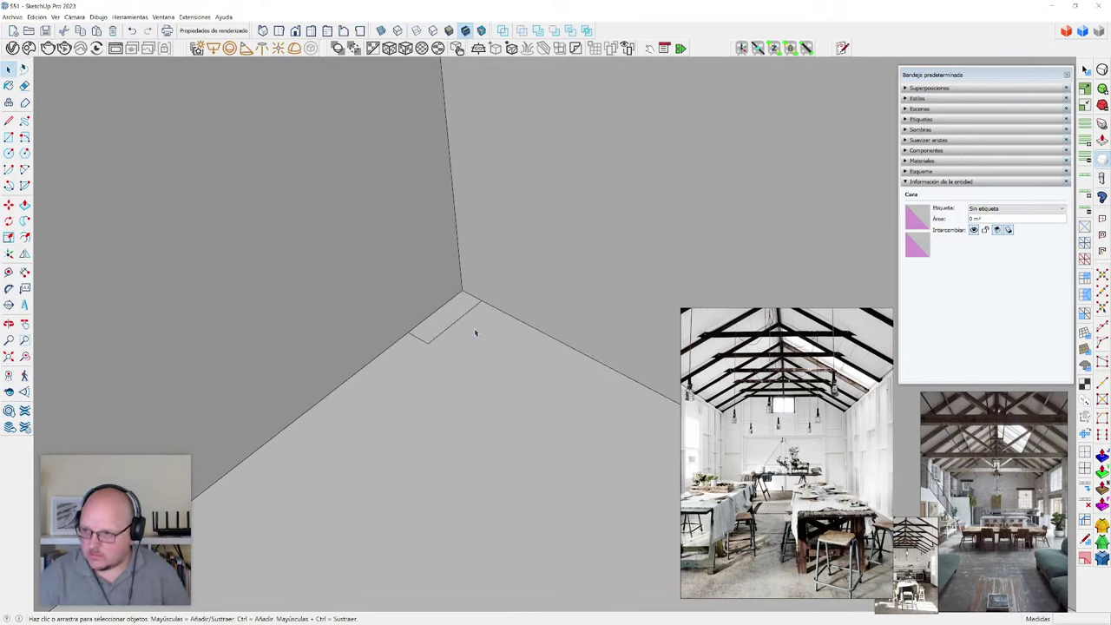
# - Push/Pull the small rectangle up 350 cm to the top of the side wall, forming a vertical post
pyautogui.press('p')
pyautogui.moveTo(509, 402); pyautogui.dragTo(509, 441, button='middle')
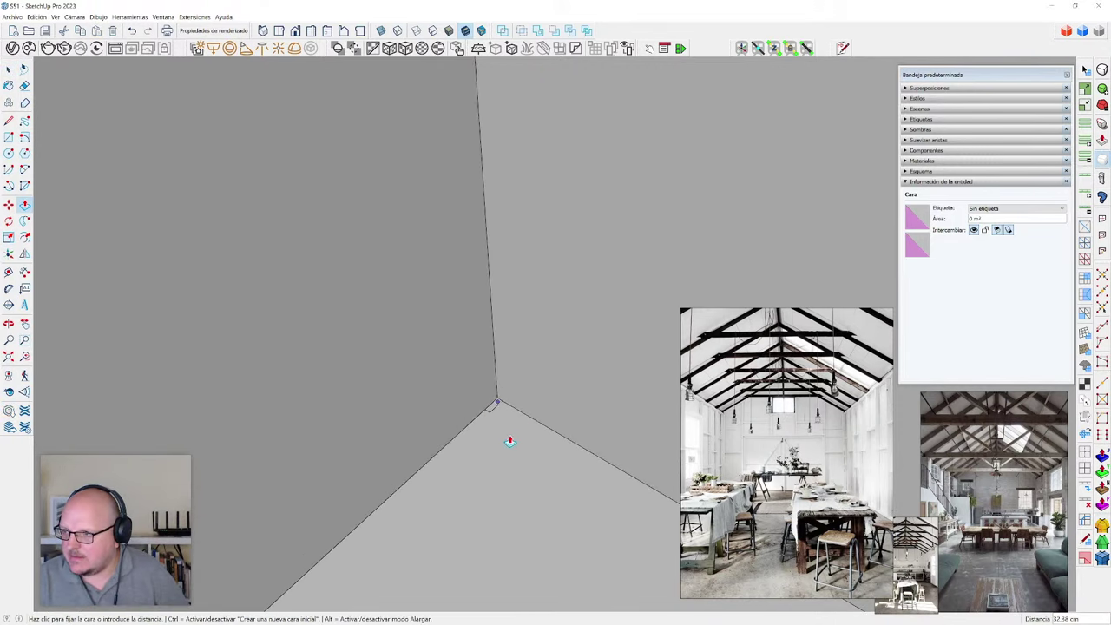
pyautogui.scroll(-6, 510, 441)
pyautogui.scroll(2, 502, 300)
pyautogui.scroll(4, 515, 316)
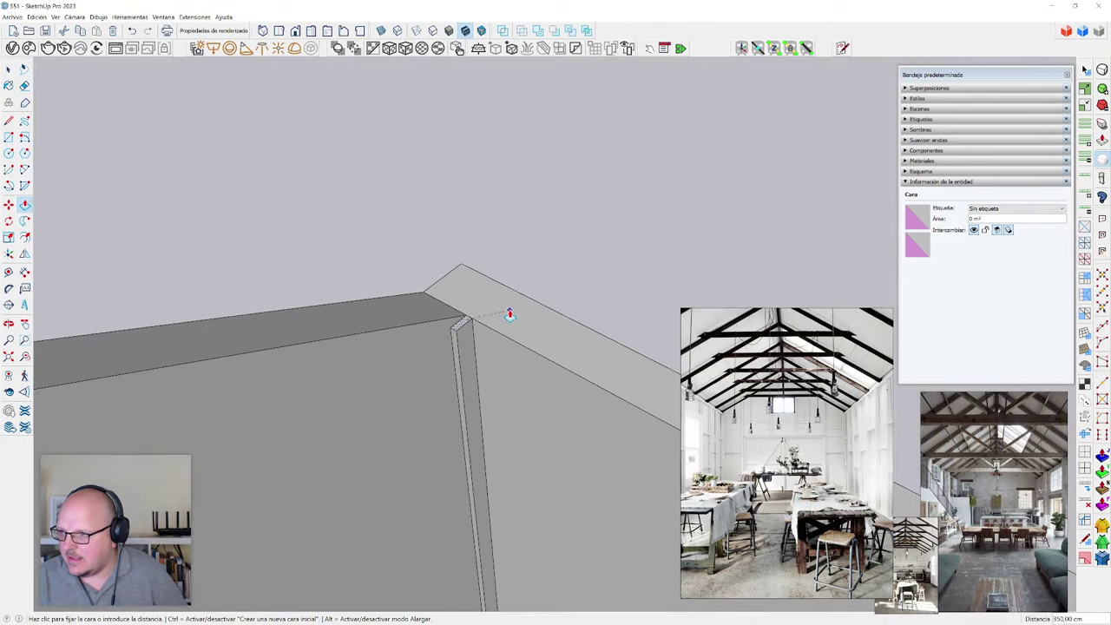
# - Select the entire corner post and turn it into a component named liston1
pyautogui.press('space')
pyautogui.click(464, 340)
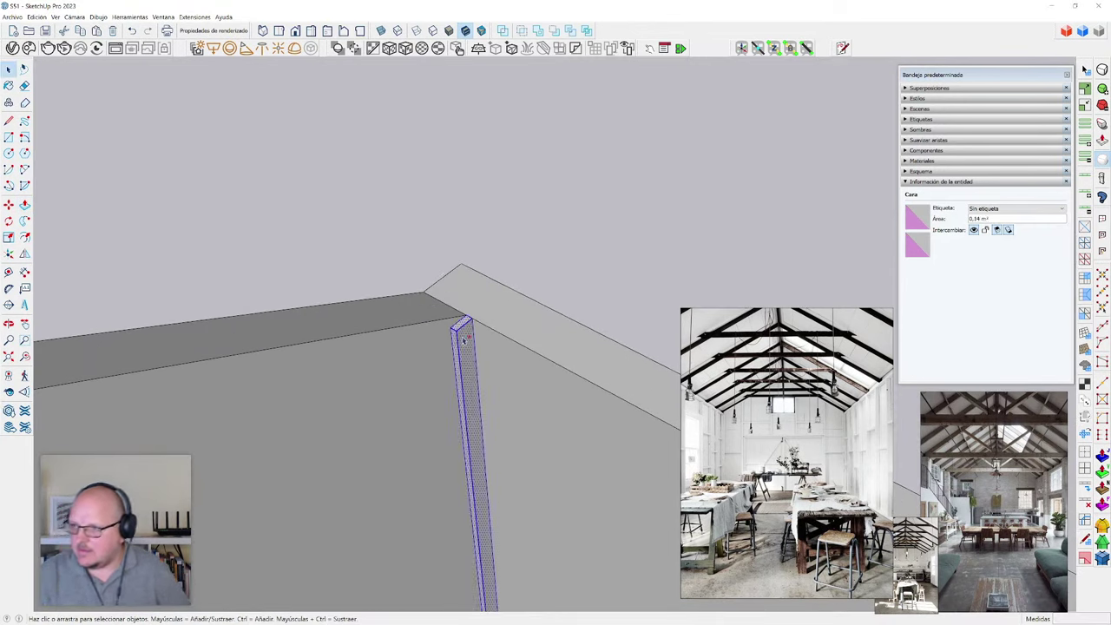
pyautogui.write('gviga')
pyautogui.press('Return')
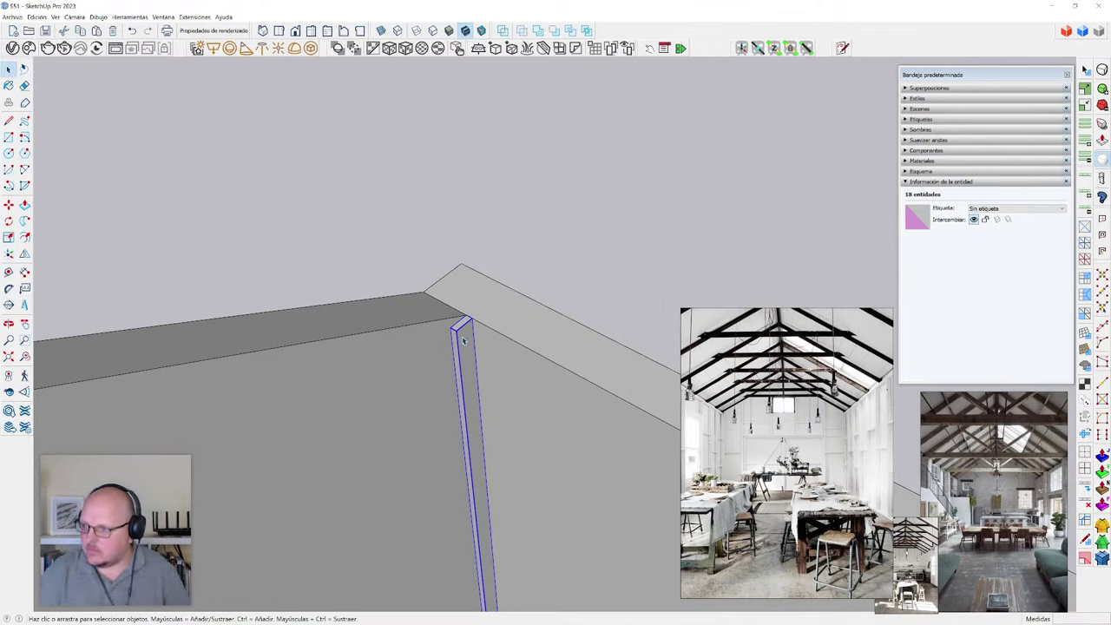
# - Move the post component by its inner top corner to the wall corner, embedding it flush within the side wall
pyautogui.moveTo(464, 341); pyautogui.dragTo(431, 321, button='middle')
pyautogui.press('m')
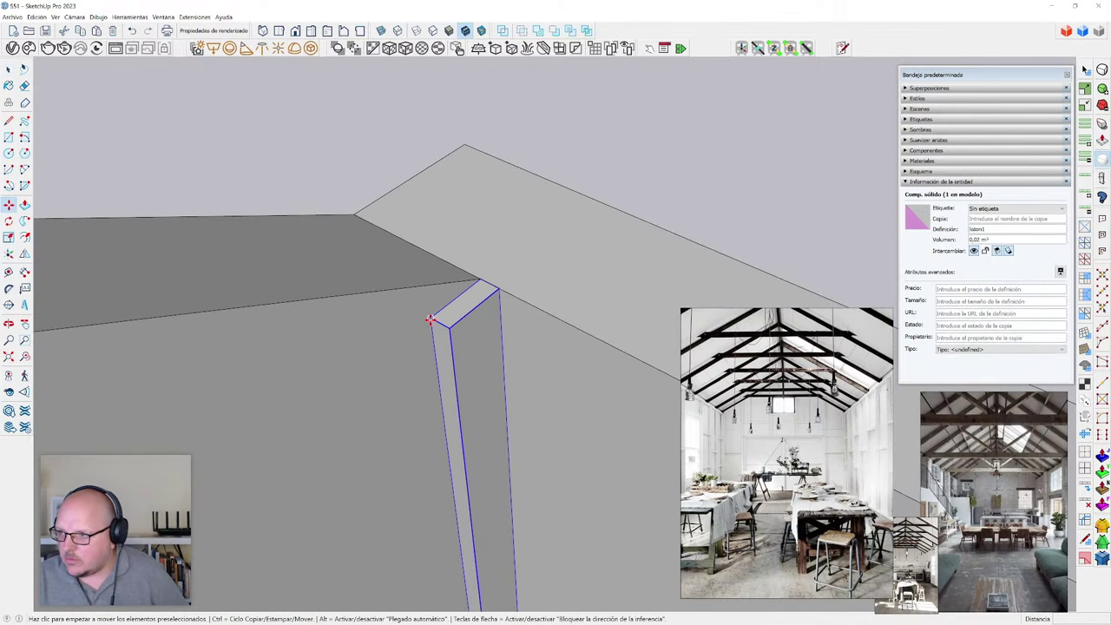
pyautogui.click(431, 321)
pyautogui.click(483, 274)
pyautogui.press('space')
pyautogui.moveTo(483, 275); pyautogui.dragTo(495, 316, button='middle')
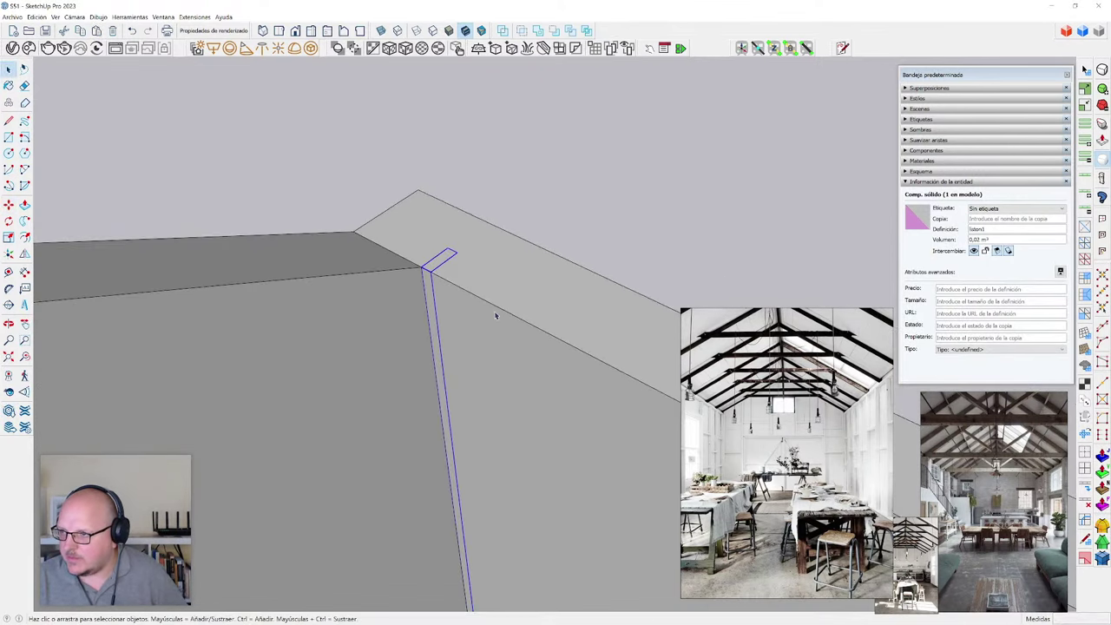
# - Scale the right side wall along the red axis by 0.60, thinning it back to the embedded post's rear edge
pyautogui.click(496, 316)
pyautogui.press('s')
pyautogui.scroll(-5, 362, 187)
pyautogui.press('x')
pyautogui.scroll(-2, 559, 449)
pyautogui.keyDown('shift'); pyautogui.moveTo(730, 500); pyautogui.dragTo(539, 404, button='middle'); pyautogui.keyUp('shift')
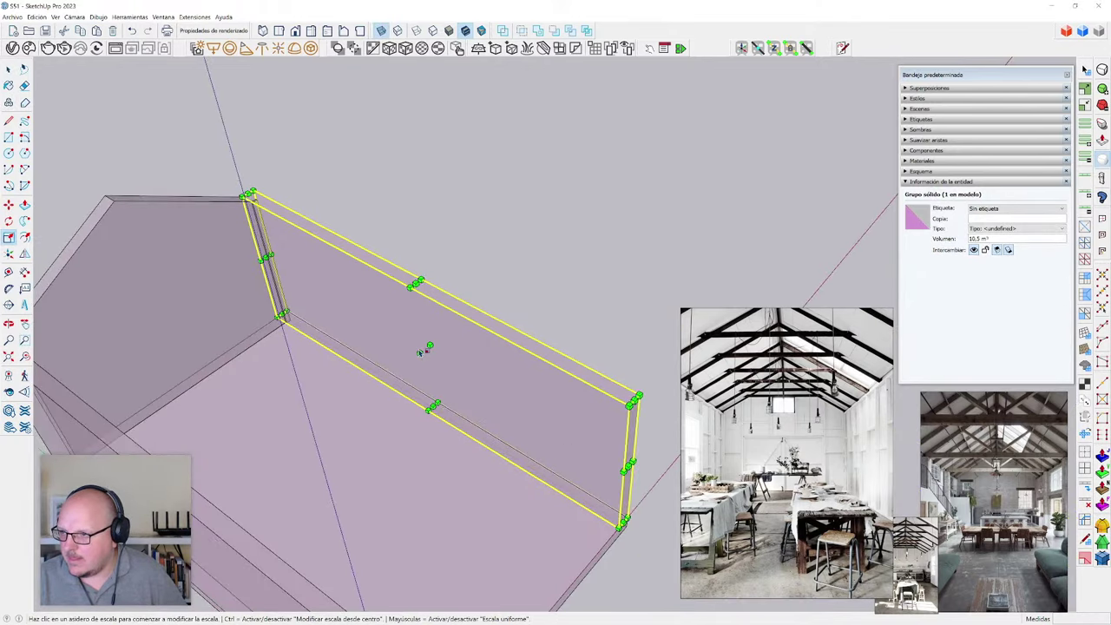
pyautogui.click(424, 350)
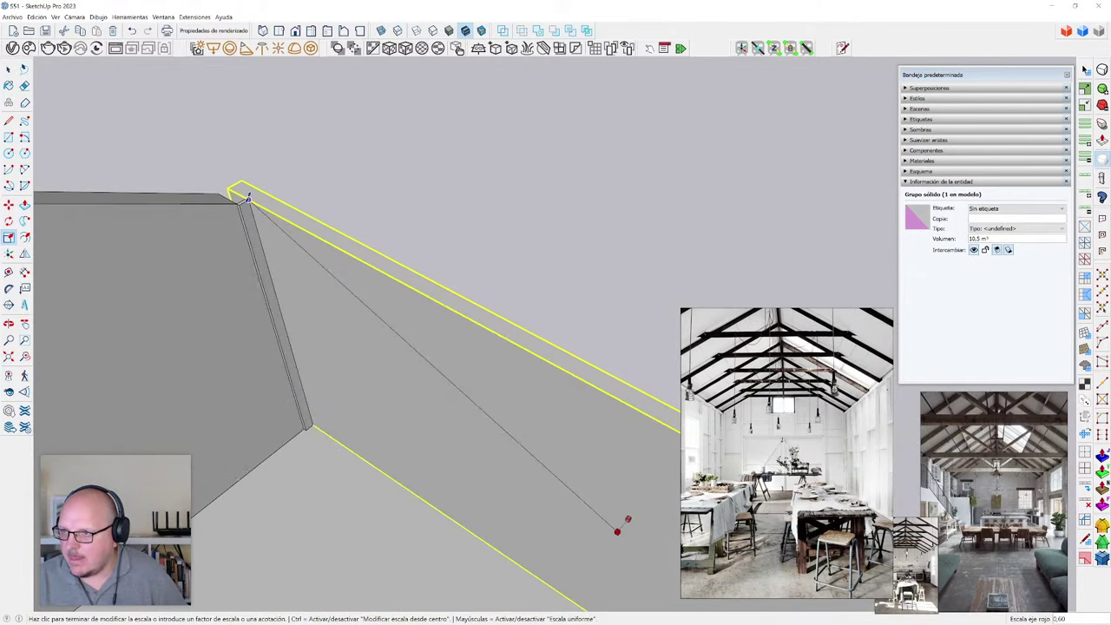
pyautogui.click(249, 198)
pyautogui.press('space')
# - Copy the corner post 1 m along the inner face of the right side wall
pyautogui.scroll(-3, 249, 198)
pyautogui.moveTo(248, 198); pyautogui.dragTo(360, 310, button='middle')
pyautogui.scroll(2, 152, 221)
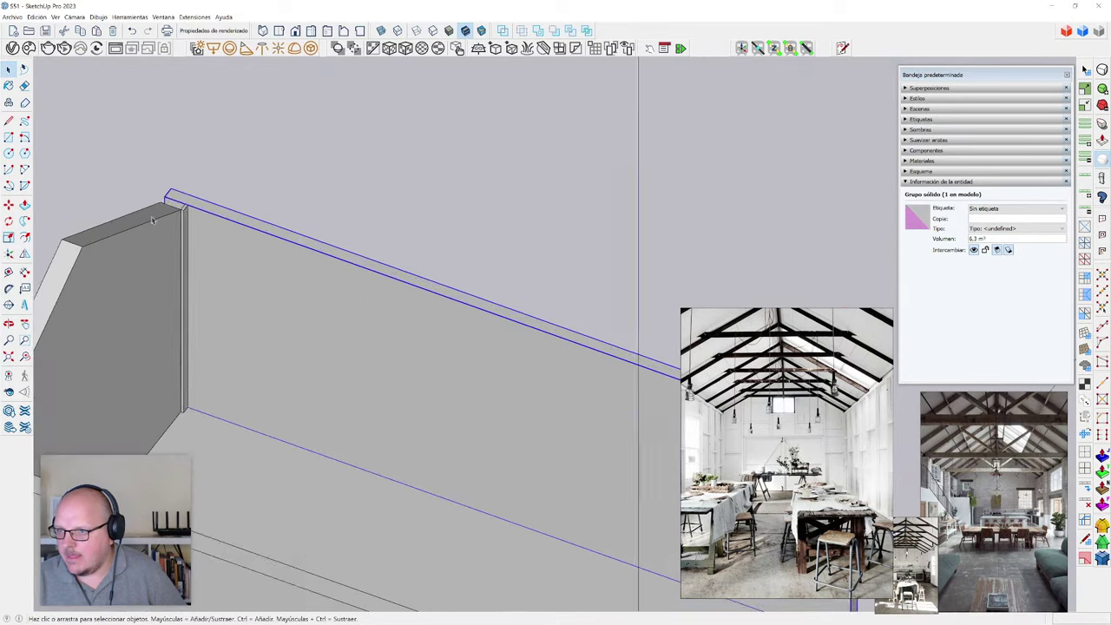
pyautogui.moveTo(152, 220); pyautogui.dragTo(323, 345, button='middle')
pyautogui.scroll(6, 255, 182)
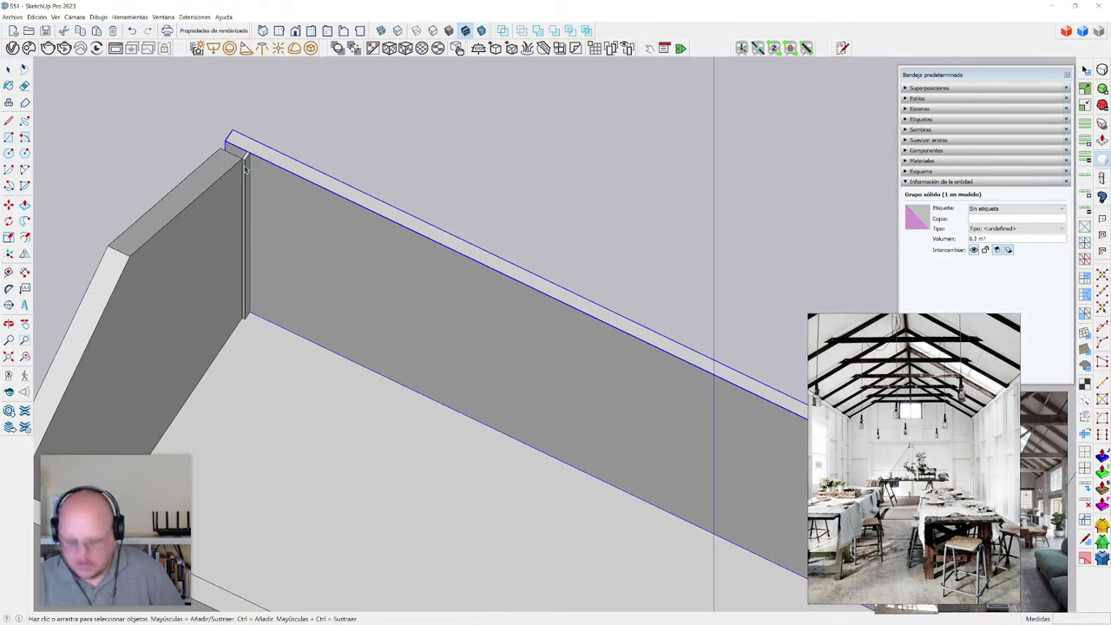
pyautogui.click(246, 170)
pyautogui.scroll(5, 247, 159)
pyautogui.press('m')
pyautogui.press('ctrl')
pyautogui.click(253, 141)
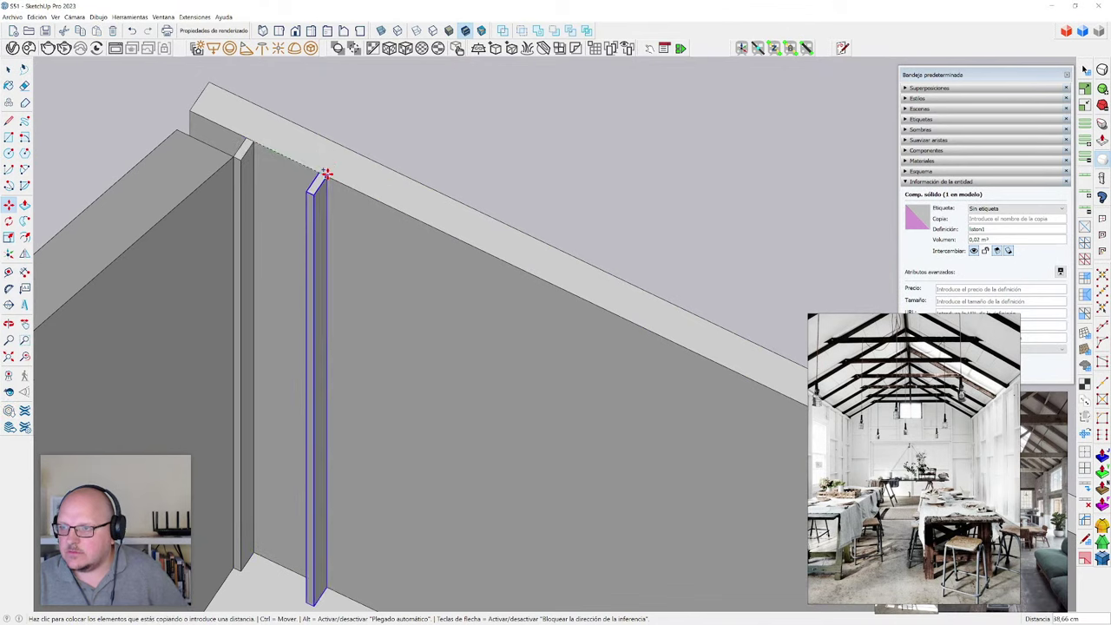
pyautogui.write('1m')
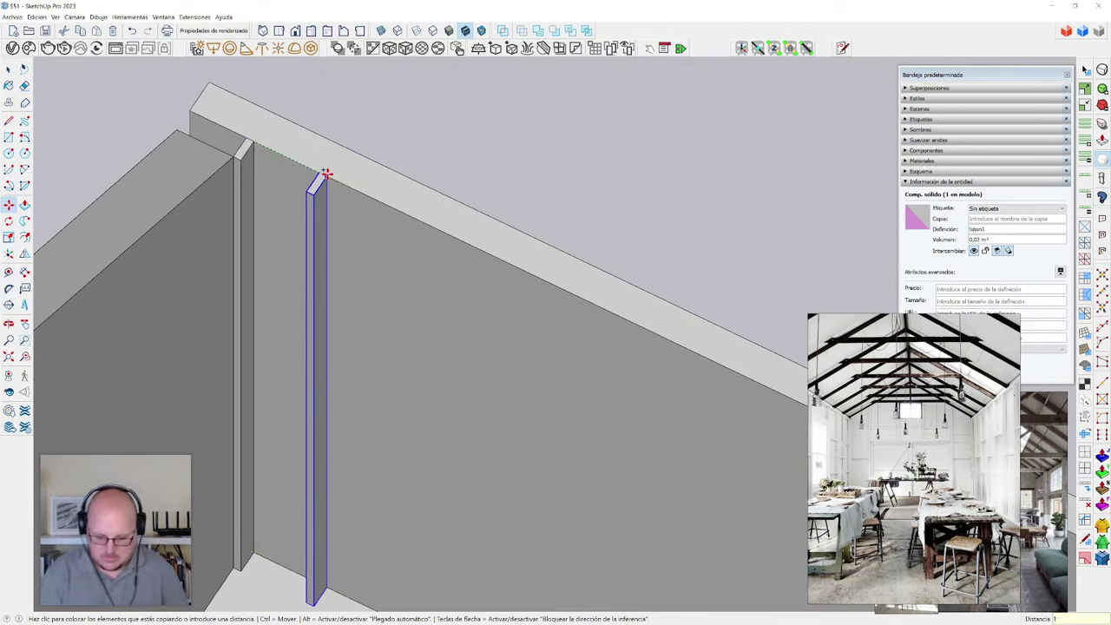
pyautogui.press('Return')
pyautogui.scroll(-6, 327, 174)
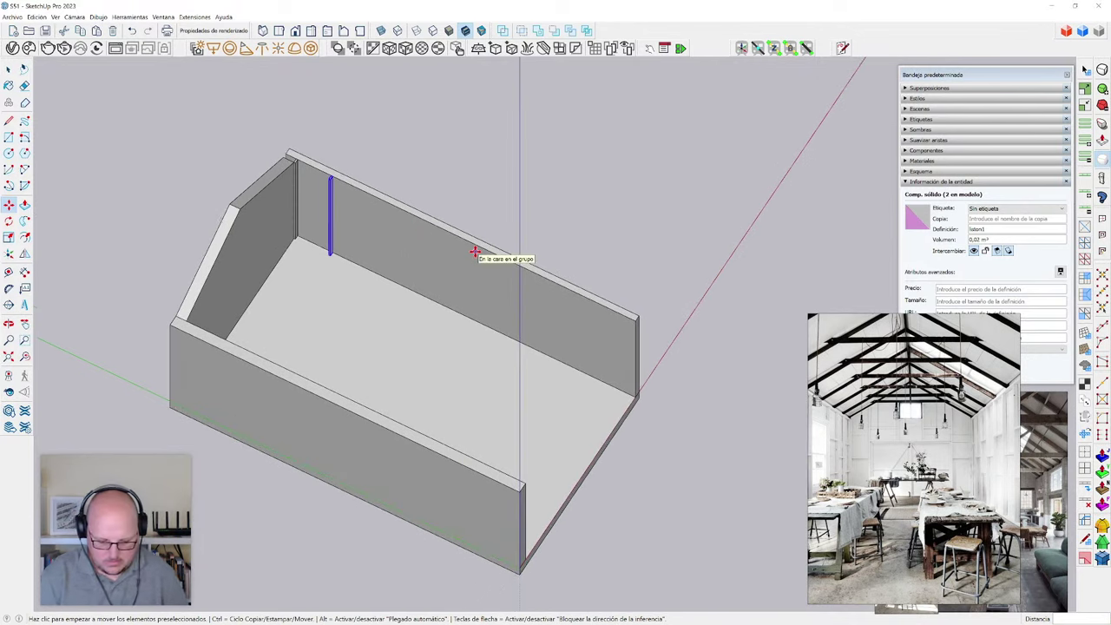
# - Array the copied post along the side wall, setting the spacing to 80 cm and the number of copies to 15
pyautogui.write('8x')
pyautogui.press('Return')
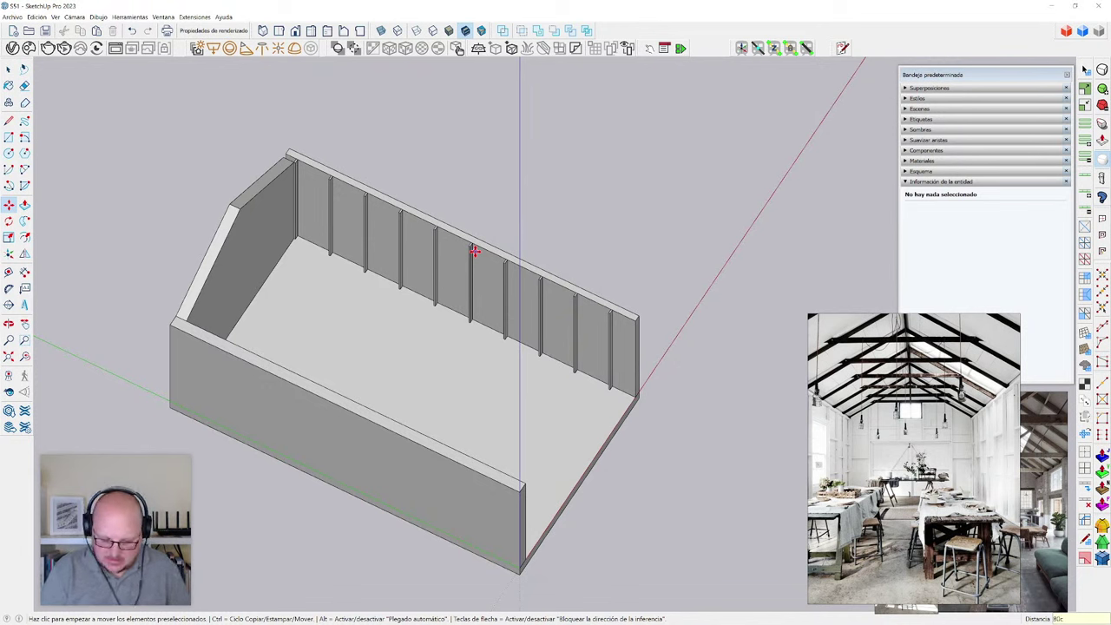
pyautogui.write('40')
pyautogui.press('Return')
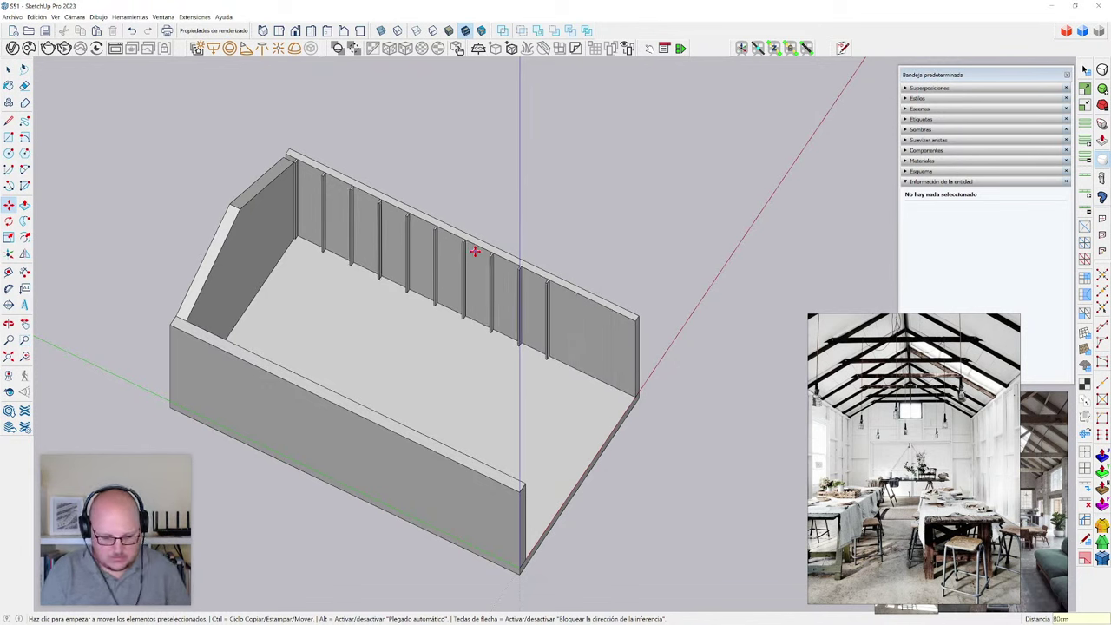
pyautogui.write('15x')
pyautogui.press('Return')
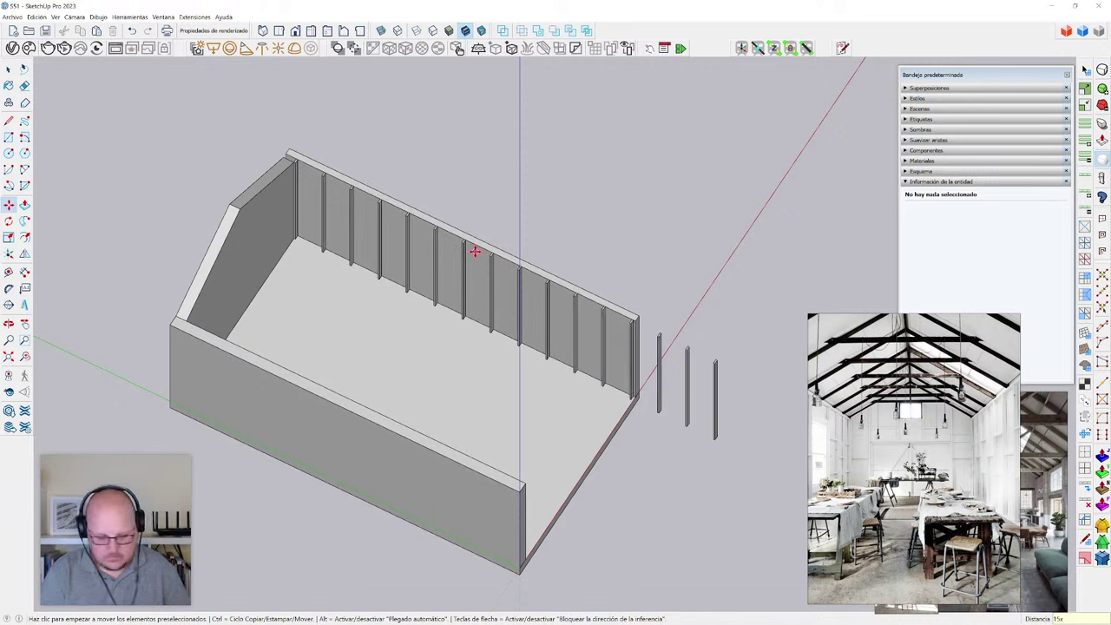
# - Set the stud array along the long side wall to 12 copies
pyautogui.write('12x')
pyautogui.press('Return')
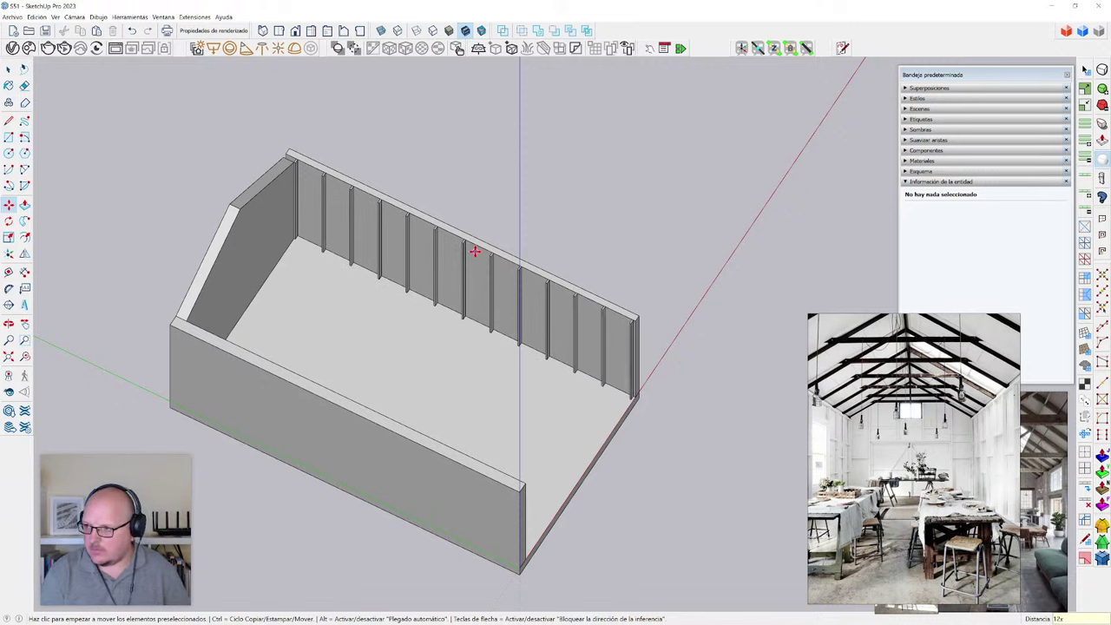
pyautogui.press('space')
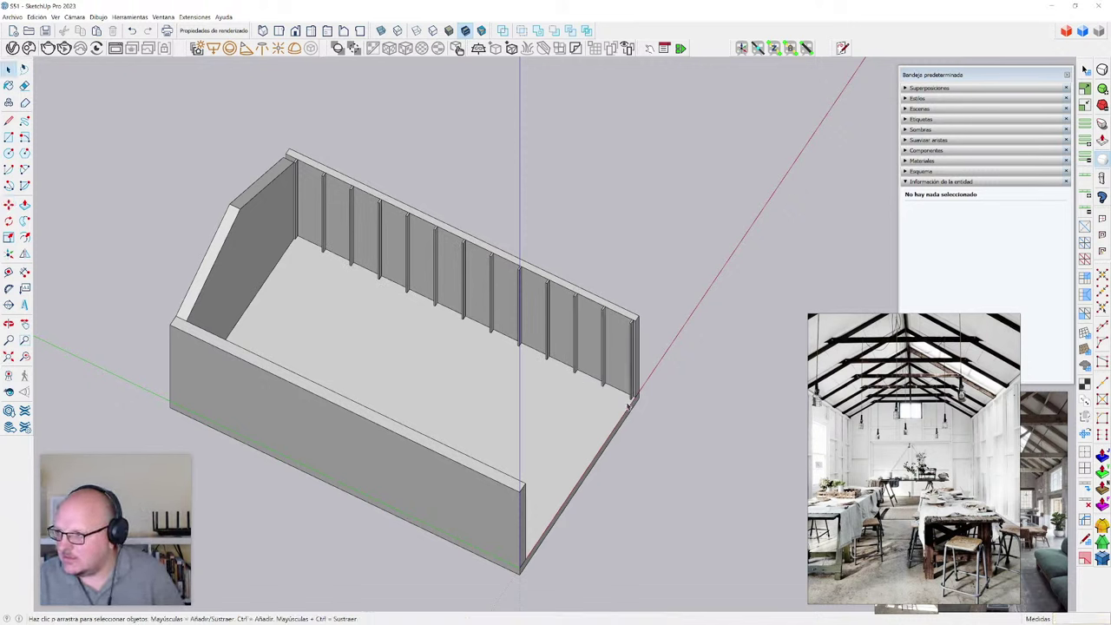
# - Scale both long side walls together along their length so they end flush with the last stud
pyautogui.scroll(3, 603, 318)
pyautogui.click(602, 318)
pyautogui.scroll(-4, 603, 317)
pyautogui.keyDown('shift'); pyautogui.click(482, 476); pyautogui.keyUp('shift')
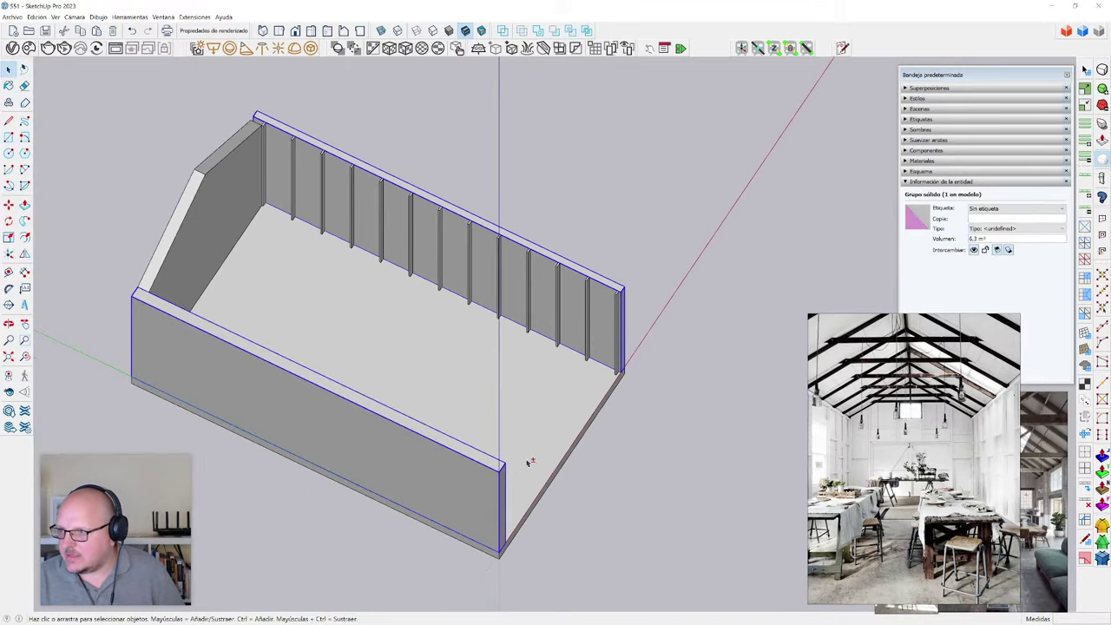
pyautogui.keyDown('shift'); pyautogui.click(528, 458); pyautogui.keyUp('shift')
pyautogui.keyDown('shift'); pyautogui.click(475, 475); pyautogui.keyUp('shift')
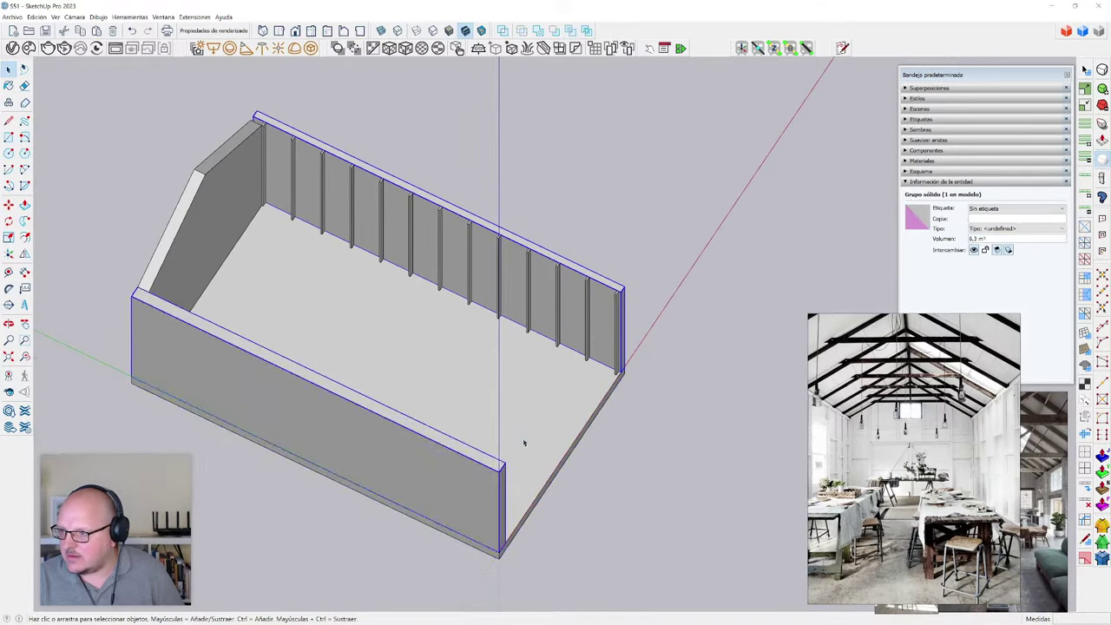
pyautogui.scroll(1, 558, 400)
pyautogui.press('s')
pyautogui.click(562, 425)
pyautogui.scroll(3, 633, 291)
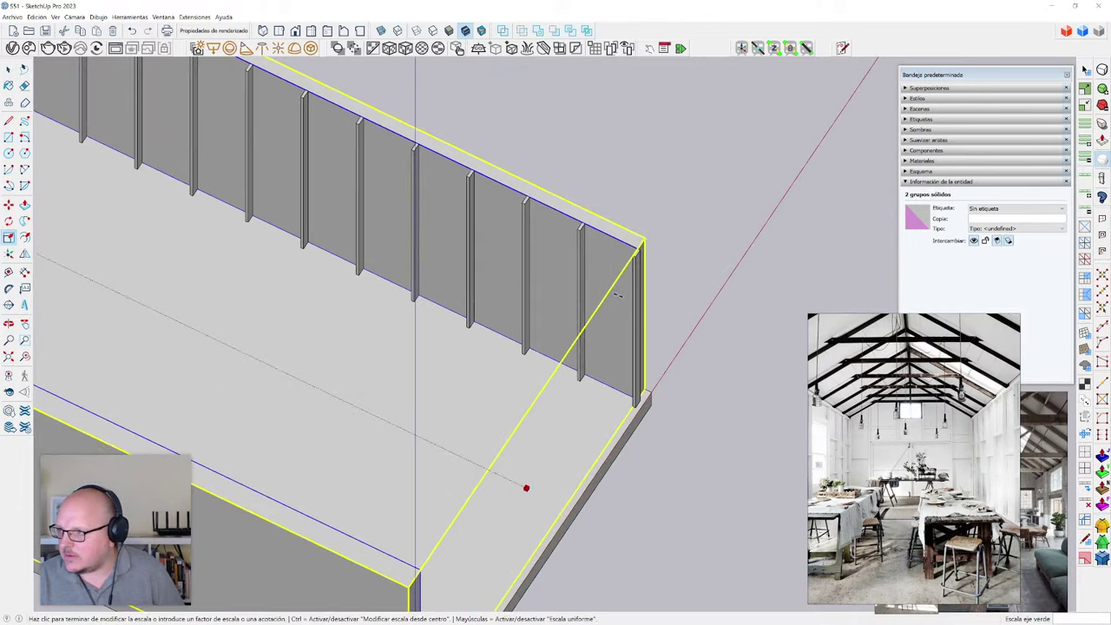
pyautogui.click(638, 254)
pyautogui.press('space')
pyautogui.scroll(-3, 633, 347)
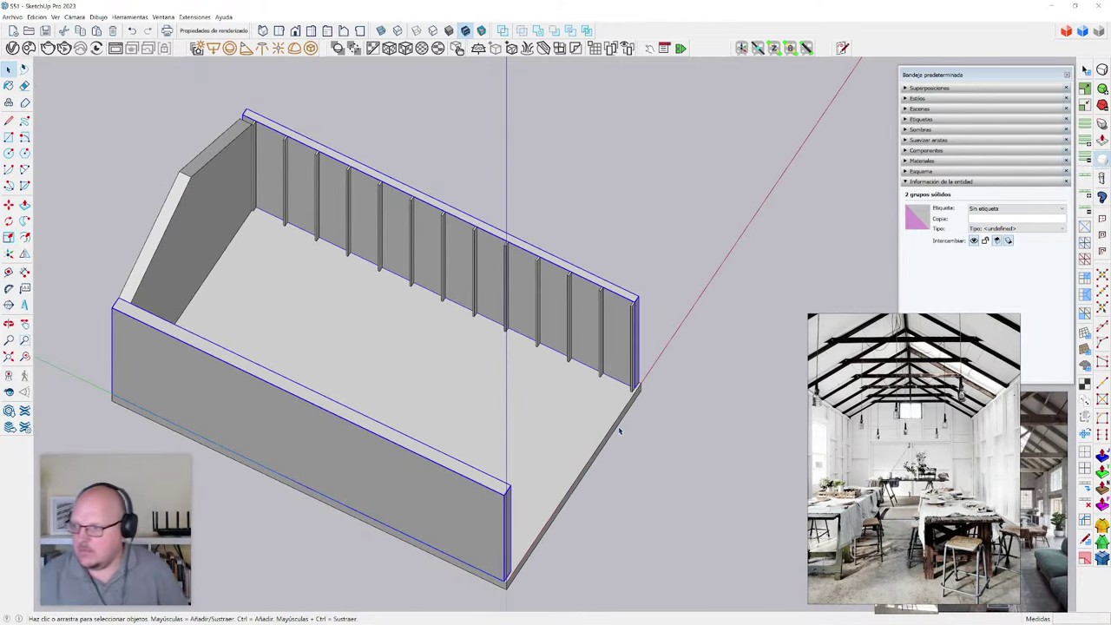
# - Scale the floor slab along its length so its open end lines up with the side walls
pyautogui.click(620, 429)
pyautogui.press('s')
pyautogui.scroll(3, 608, 461)
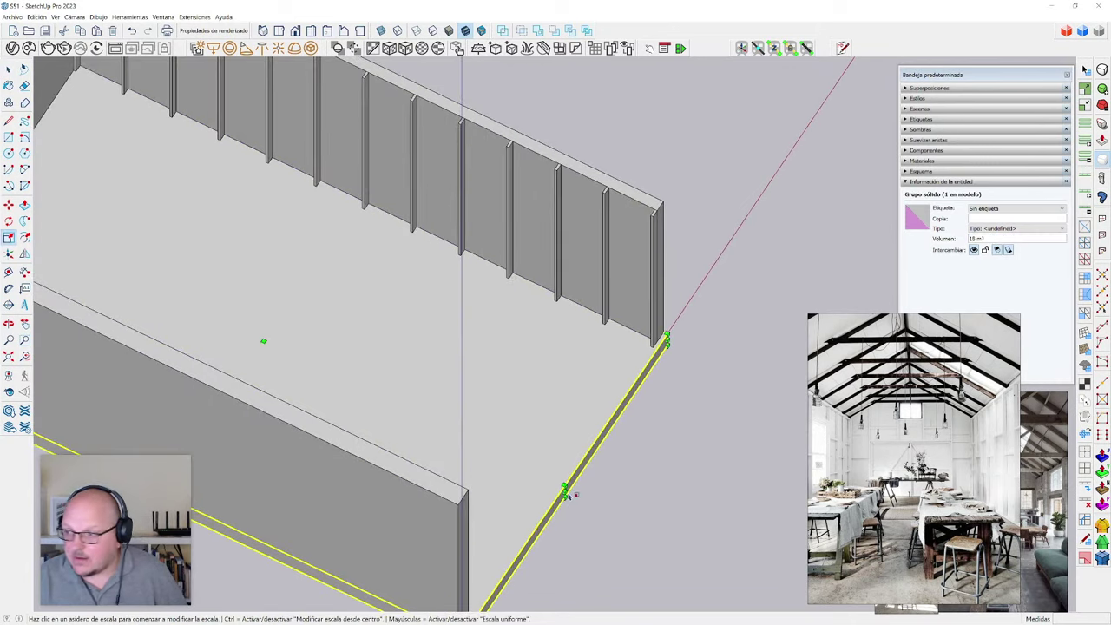
pyautogui.press('space')
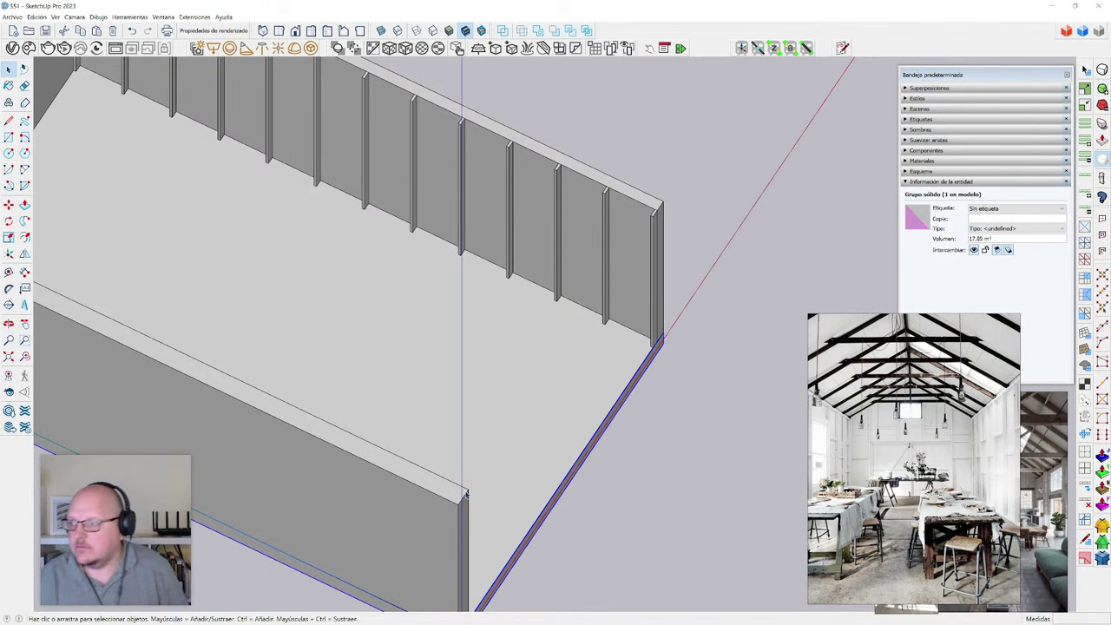
# - Draw a rectangle between the tops of the first two studs at the gable end of the wall
pyautogui.scroll(-3, 467, 493)
pyautogui.moveTo(466, 494); pyautogui.dragTo(504, 392, button='middle')
pyautogui.scroll(5, 301, 141)
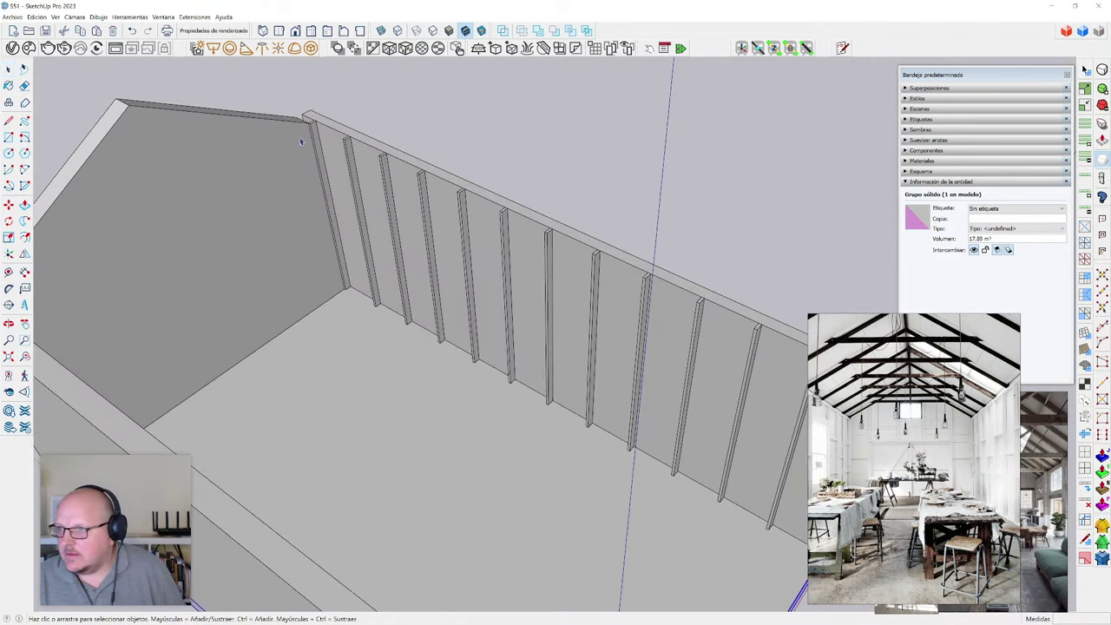
pyautogui.press('r')
pyautogui.scroll(6, 301, 143)
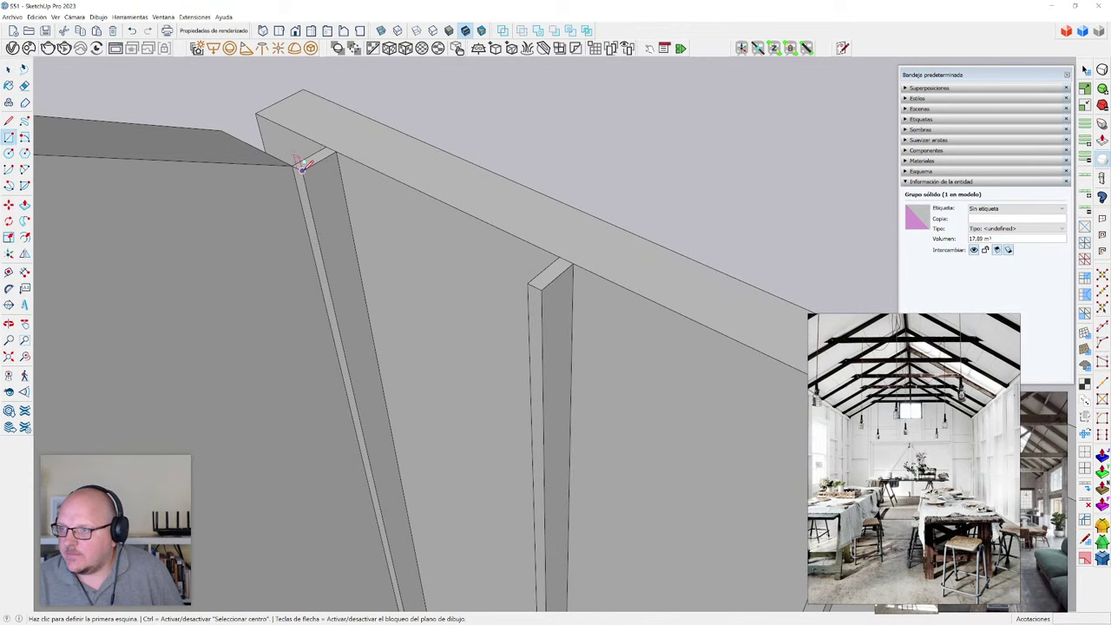
pyautogui.click(301, 165)
pyautogui.click(560, 259)
pyautogui.press('space')
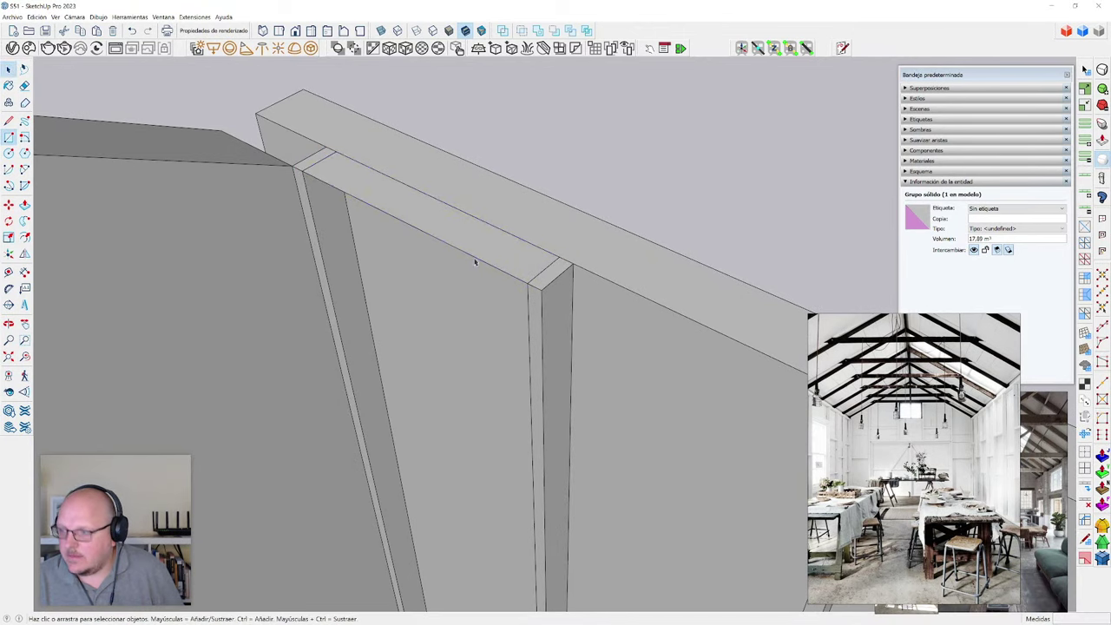
# - Push/Pull the rectangle between the stud tops down 4 cm to form a horizontal batten
pyautogui.moveTo(475, 261); pyautogui.dragTo(432, 330, button='middle')
pyautogui.press('p')
pyautogui.scroll(3, 388, 236)
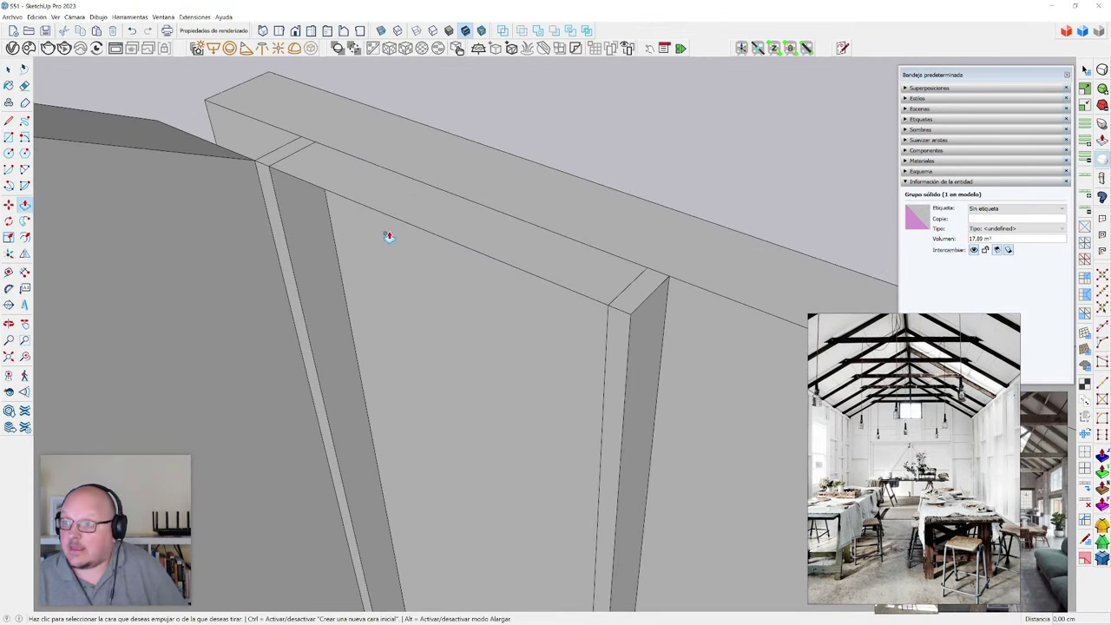
pyautogui.click(587, 297)
pyautogui.scroll(2, 591, 296)
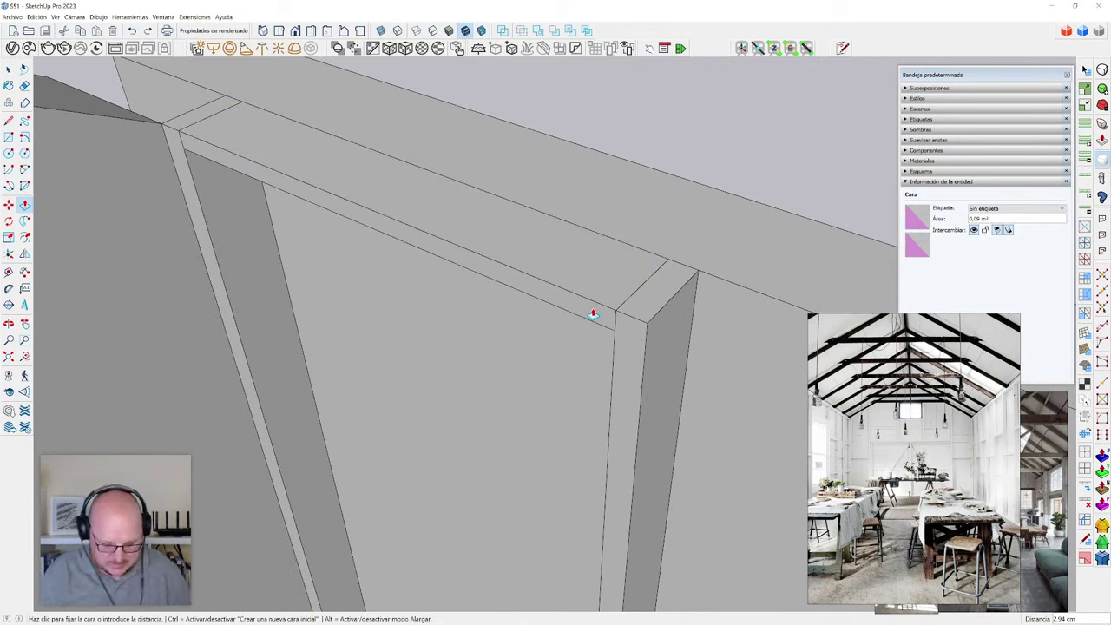
pyautogui.write('4cm')
pyautogui.press('Return')
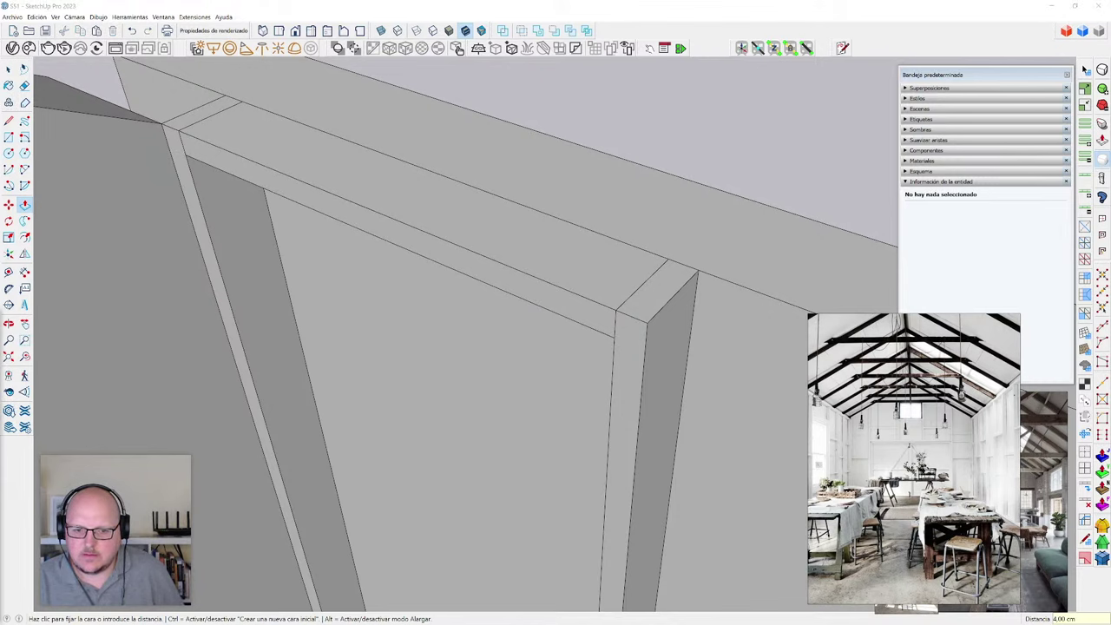
pyautogui.moveTo(209, 435); pyautogui.dragTo(203, 359, button='middle')
pyautogui.scroll(-1, 131, 300)
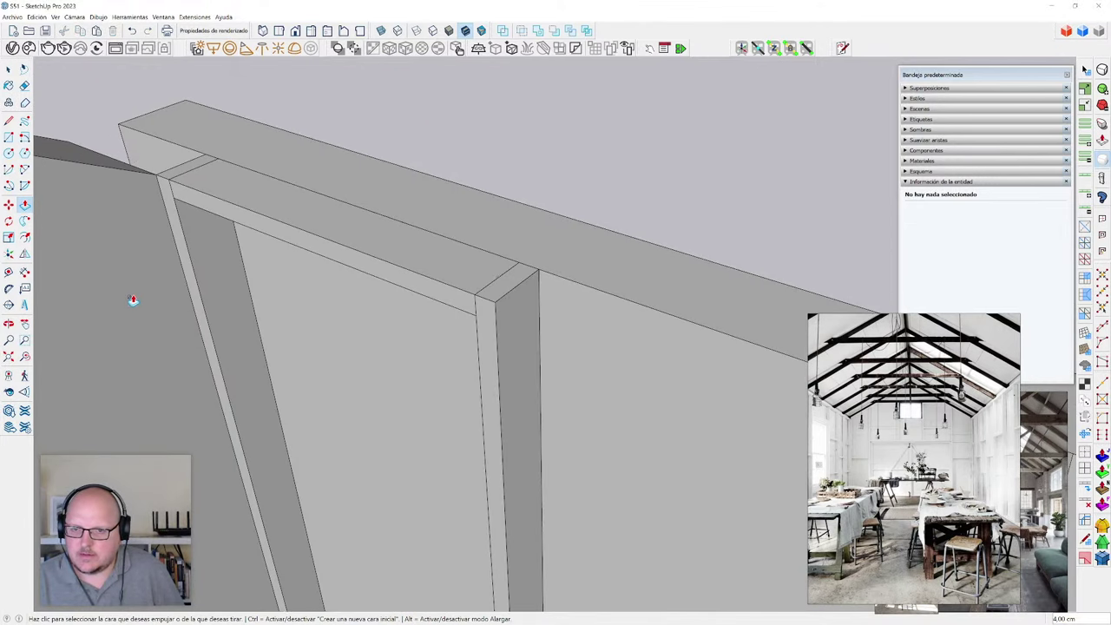
# - Make the whole horizontal batten a component named liston2
pyautogui.press('space')
pyautogui.doubleClick(335, 241)
pyautogui.tripleClick(334, 242)
pyautogui.scroll(-3, 330, 244)
pyautogui.write('g')
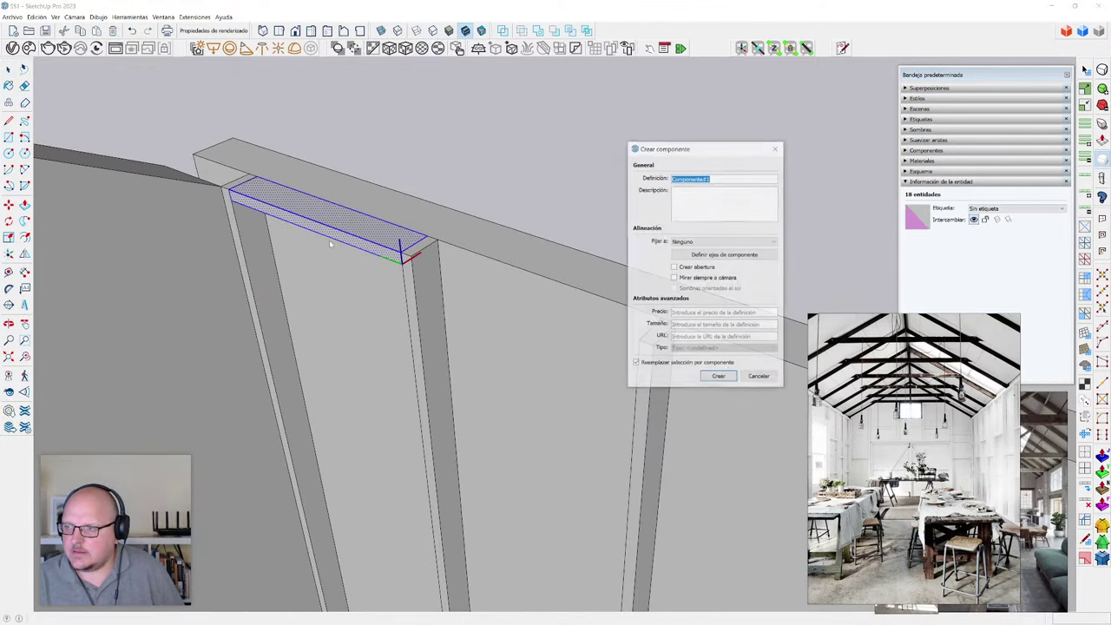
pyautogui.write('liston2')
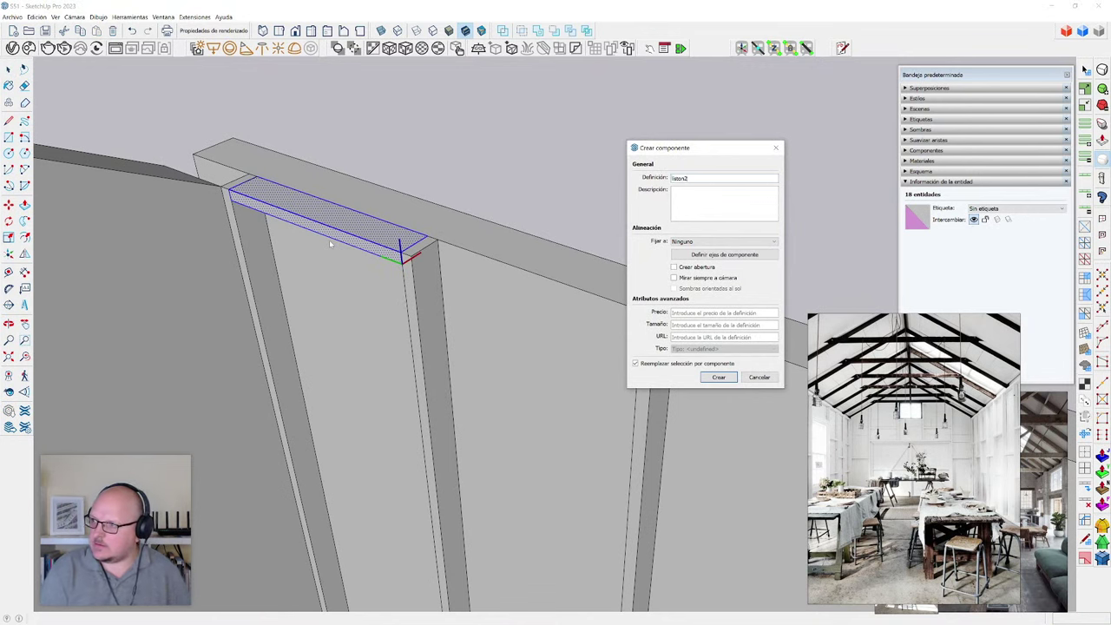
pyautogui.press('Return')
# - Examine the wall battens in the reference photo and move the photo clear of the modelled studs
pyautogui.scroll(-3, 330, 246)
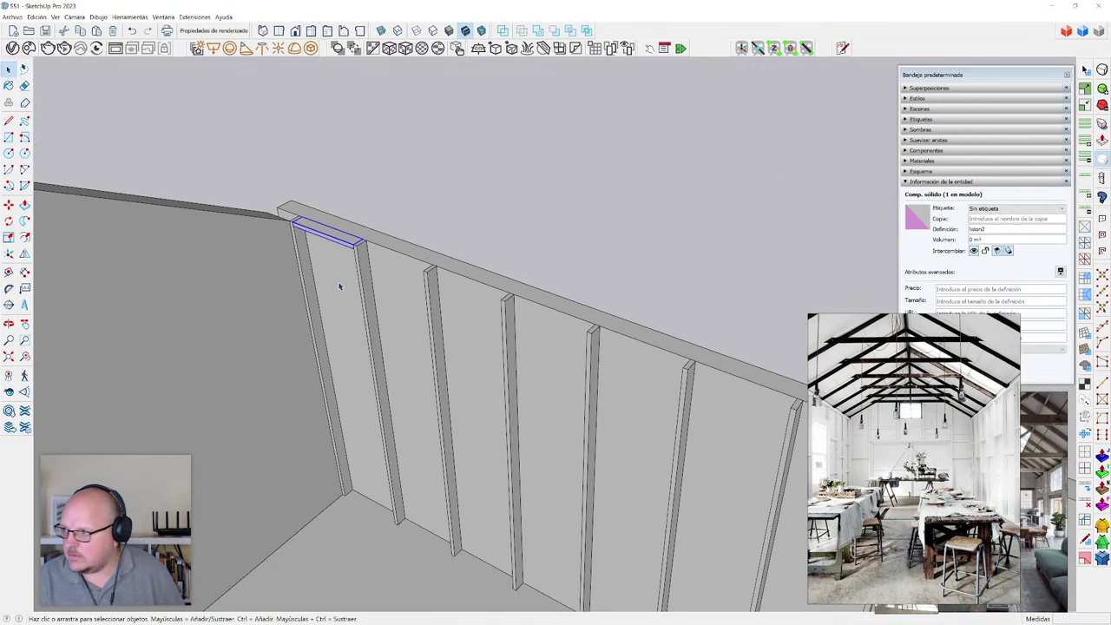
pyautogui.moveTo(368, 397); pyautogui.dragTo(372, 414, button='middle')
pyautogui.scroll(3, 362, 208)
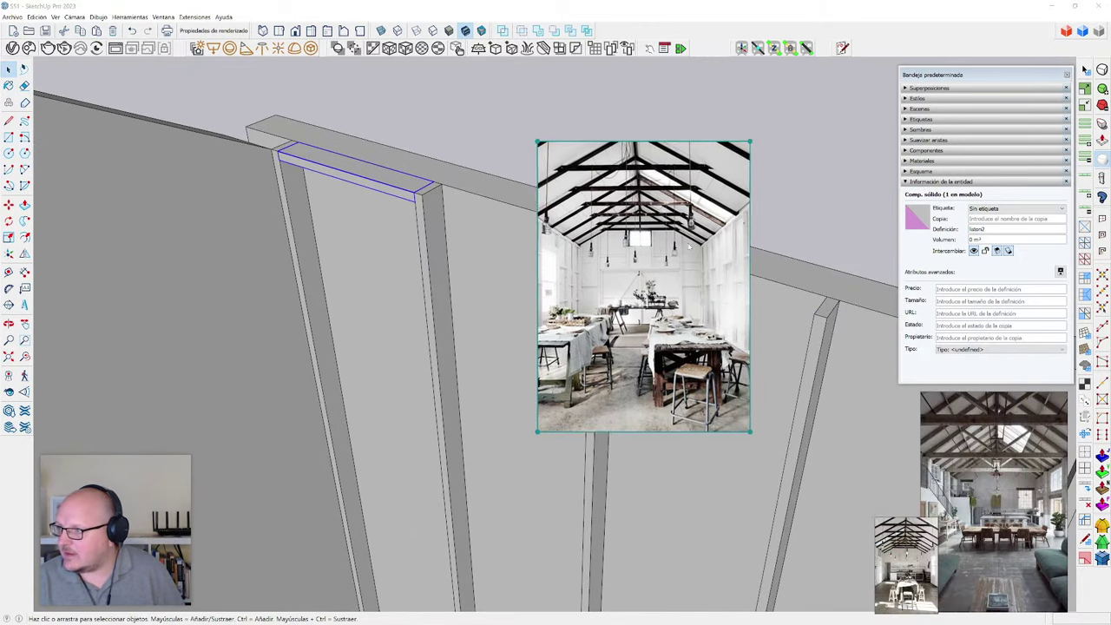
pyautogui.moveTo(534, 419); pyautogui.dragTo(321, 624)
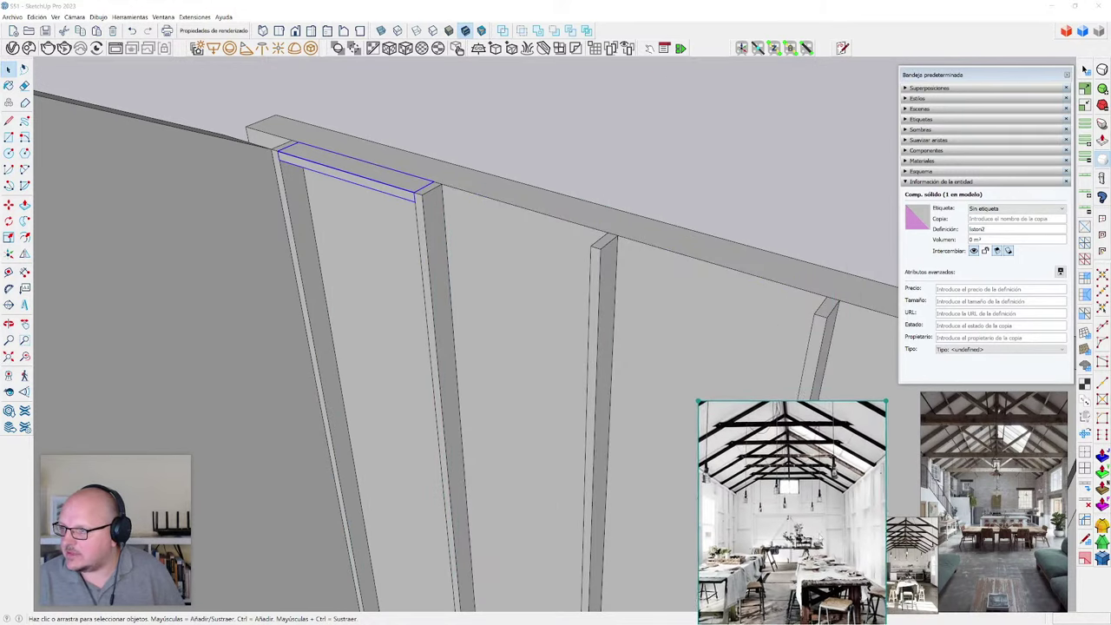
# - Scale the liston2 batten along the wall so it spans from the first stud to the last one
pyautogui.moveTo(278, 325); pyautogui.dragTo(377, 328, button='middle')
pyautogui.scroll(3, 260, 242)
pyautogui.press('s')
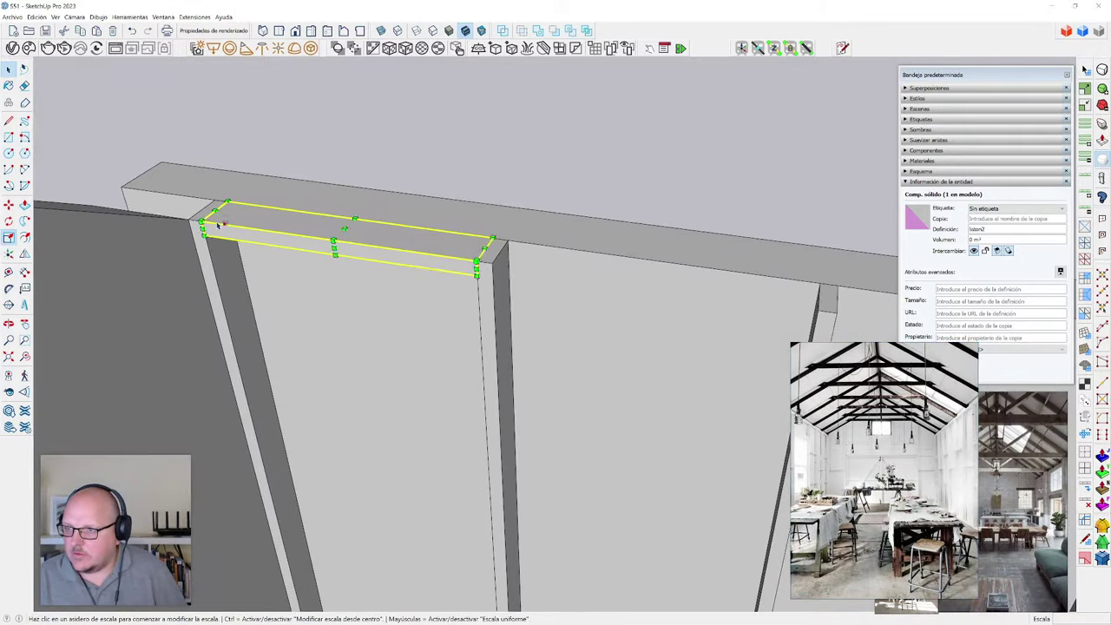
pyautogui.scroll(2, 217, 223)
pyautogui.press('x')
pyautogui.moveTo(219, 217); pyautogui.dragTo(192, 218)
pyautogui.click(629, 267)
pyautogui.scroll(-6, 635, 278)
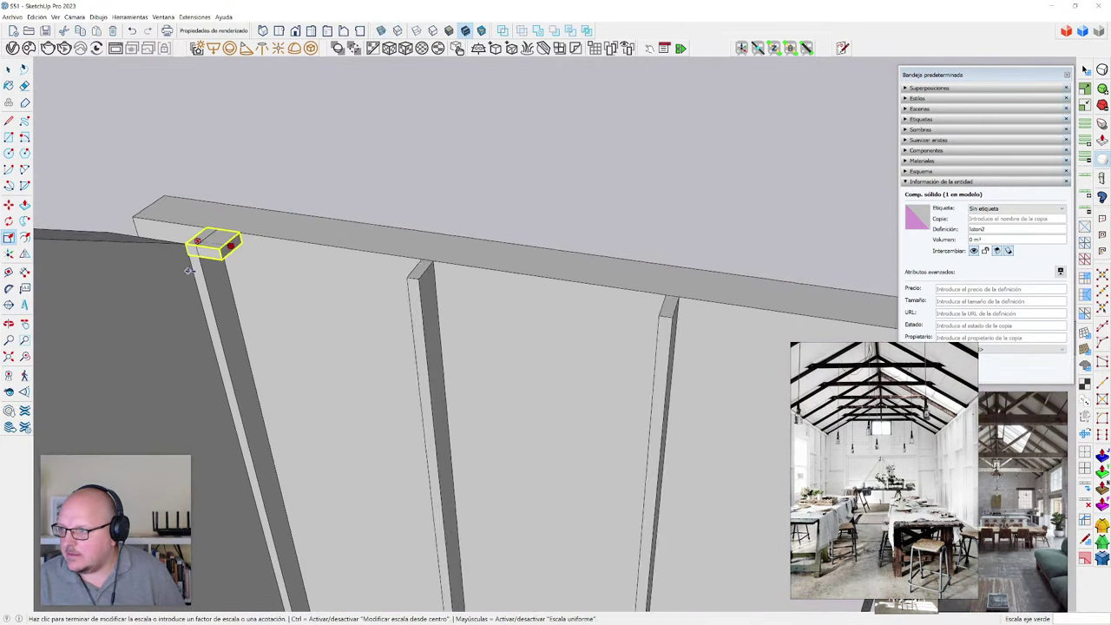
pyautogui.scroll(5, 556, 330)
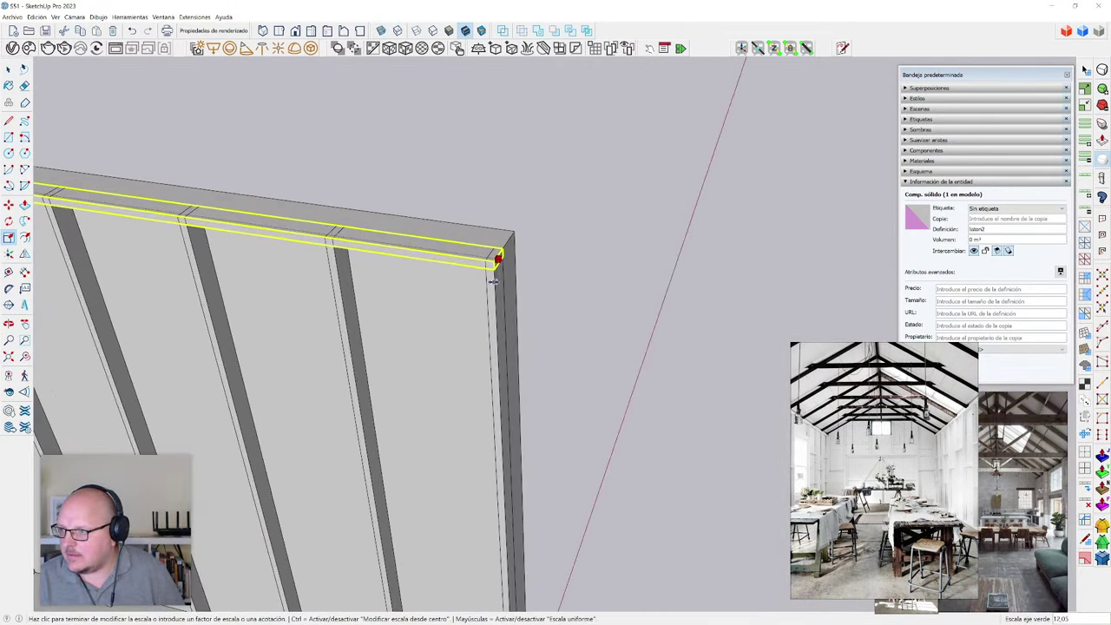
pyautogui.click(496, 262)
pyautogui.press('space')
# - Copy the top batten straight down to the foot of the studs at floor level
pyautogui.press('m')
pyautogui.moveTo(489, 287); pyautogui.dragTo(446, 231, button='middle')
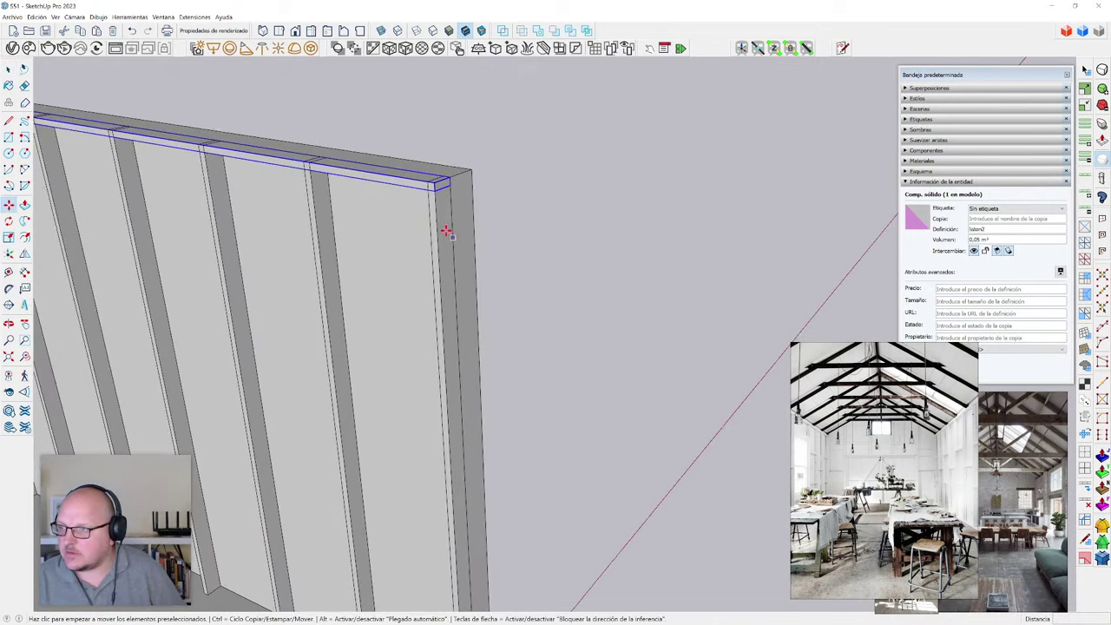
pyautogui.click(438, 191)
pyautogui.press('ctrl')
pyautogui.scroll(-3, 458, 487)
pyautogui.scroll(3, 437, 459)
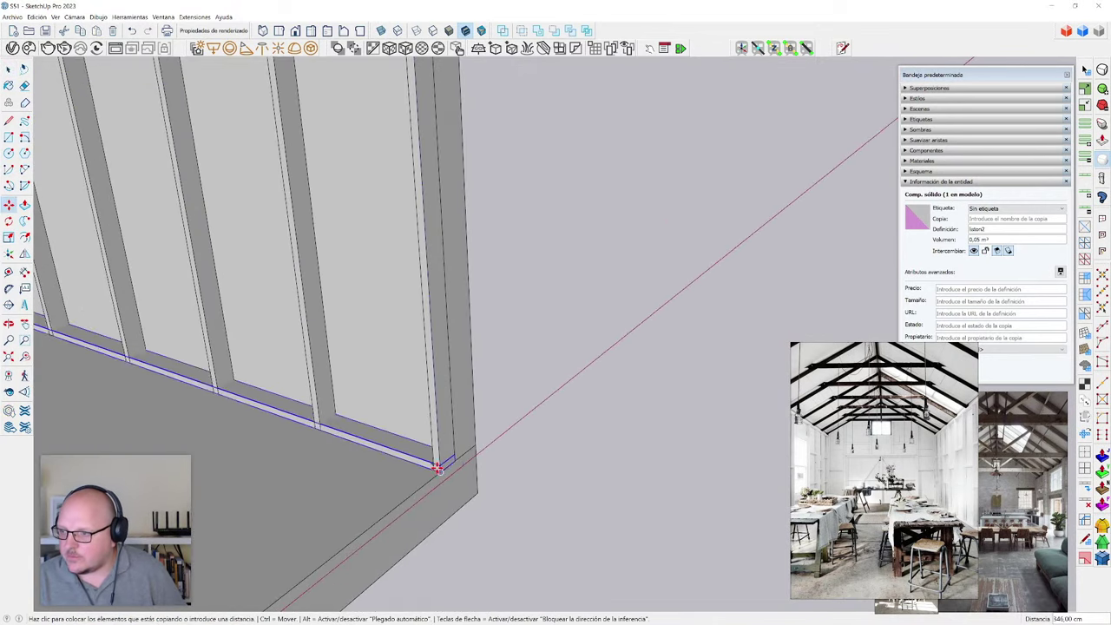
pyautogui.click(439, 471)
pyautogui.press('space')
pyautogui.scroll(1, 439, 462)
pyautogui.doubleClick(447, 459)
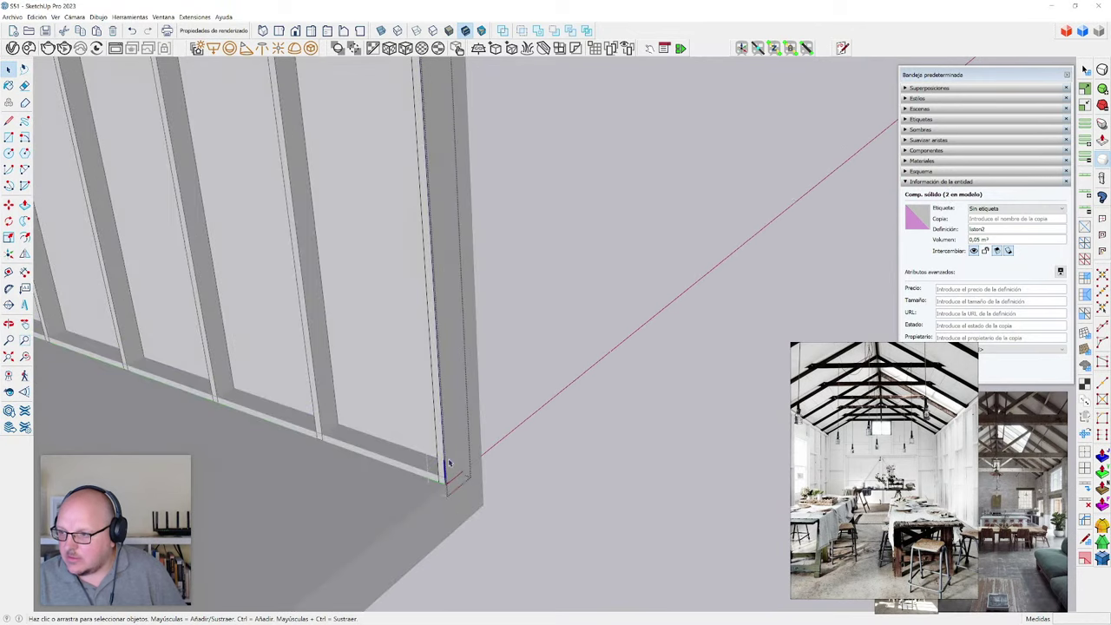
pyautogui.scroll(2, 440, 460)
pyautogui.scroll(3, 429, 476)
pyautogui.doubleClick(430, 475)
pyautogui.scroll(-3, 439, 455)
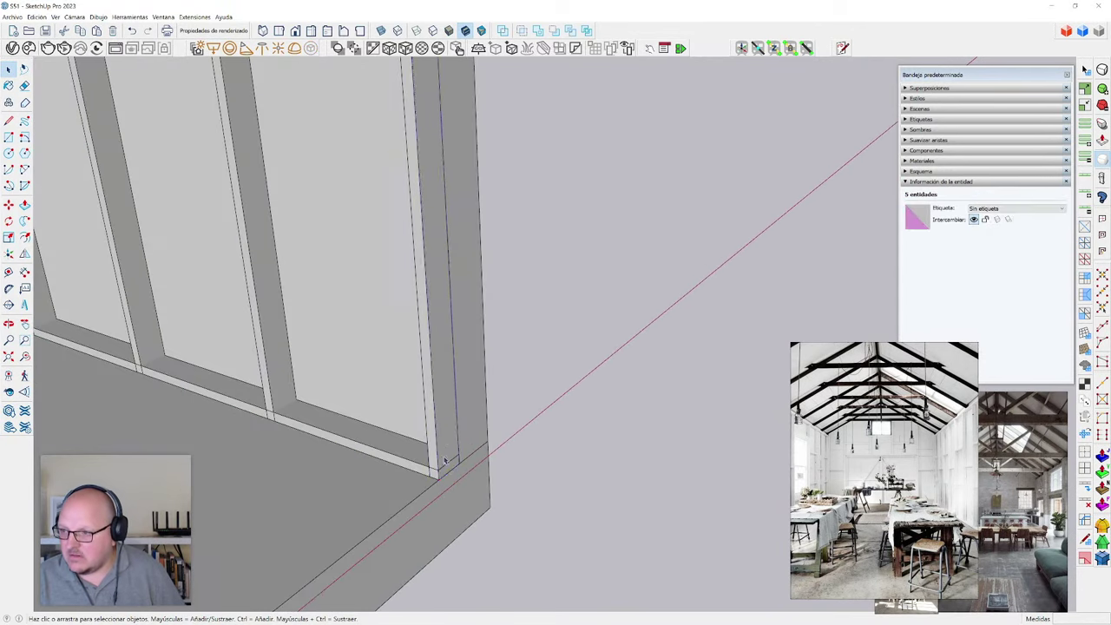
pyautogui.scroll(-2, 495, 493)
# - Select every instance of the liston1 stud and scale them down in height to meet the underside of the top batten
pyautogui.click(500, 489)
pyautogui.scroll(-5, 500, 489)
pyautogui.moveTo(500, 488); pyautogui.dragTo(507, 425, button='middle')
pyautogui.scroll(-2, 513, 468)
pyautogui.scroll(2, 342, 416)
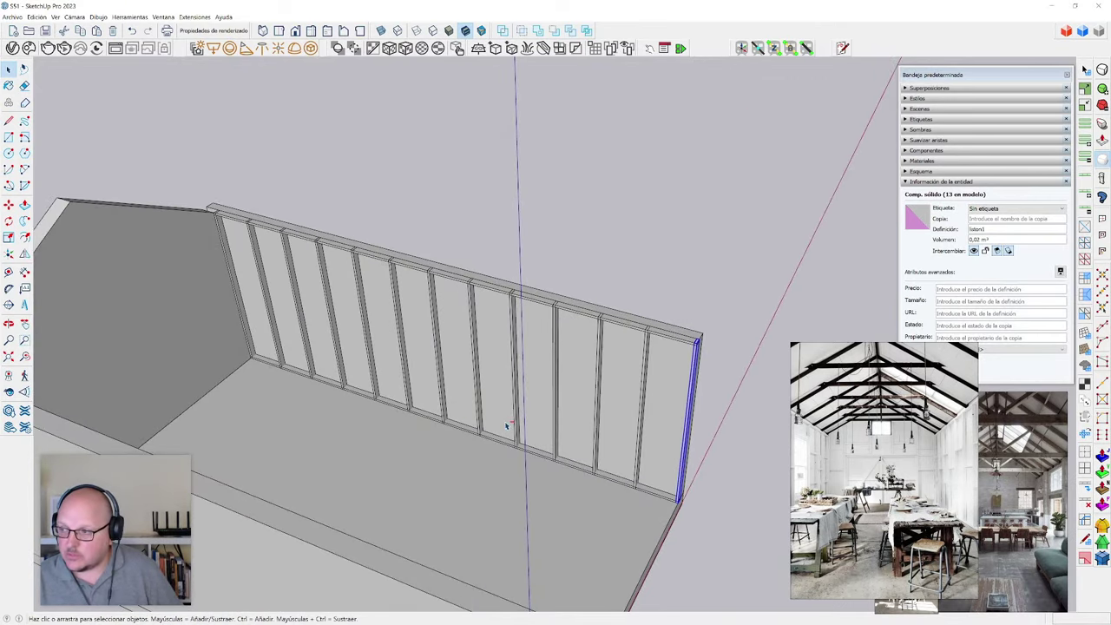
pyautogui.hotkey('ctrl', 'shift', 'a')
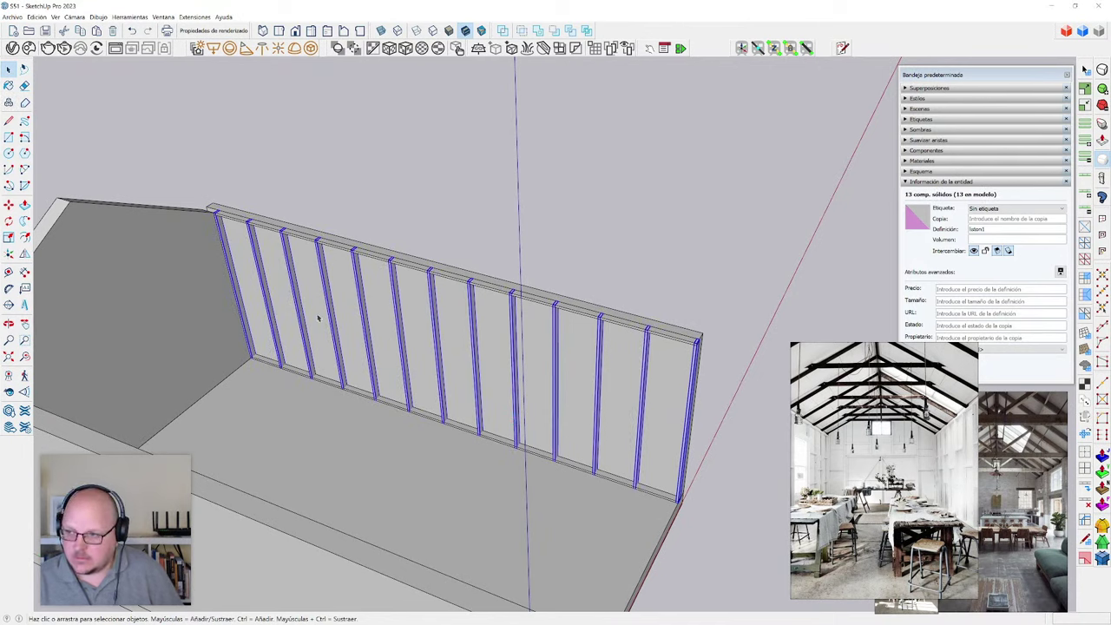
pyautogui.moveTo(318, 318); pyautogui.dragTo(471, 347, button='middle')
pyautogui.press('s')
pyautogui.scroll(4, 472, 261)
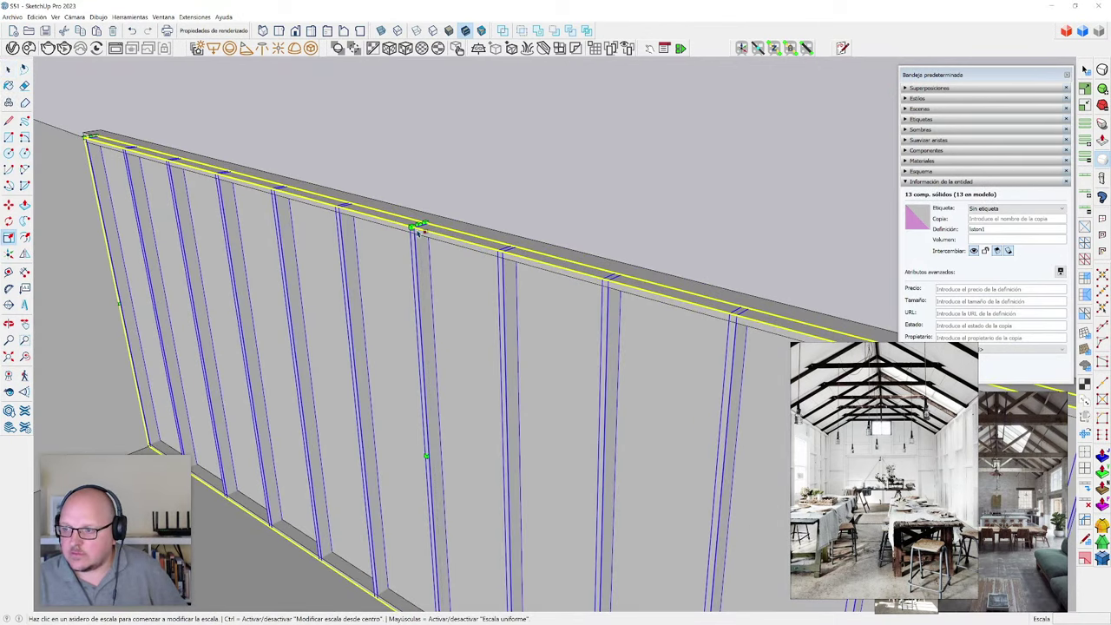
pyautogui.click(418, 228)
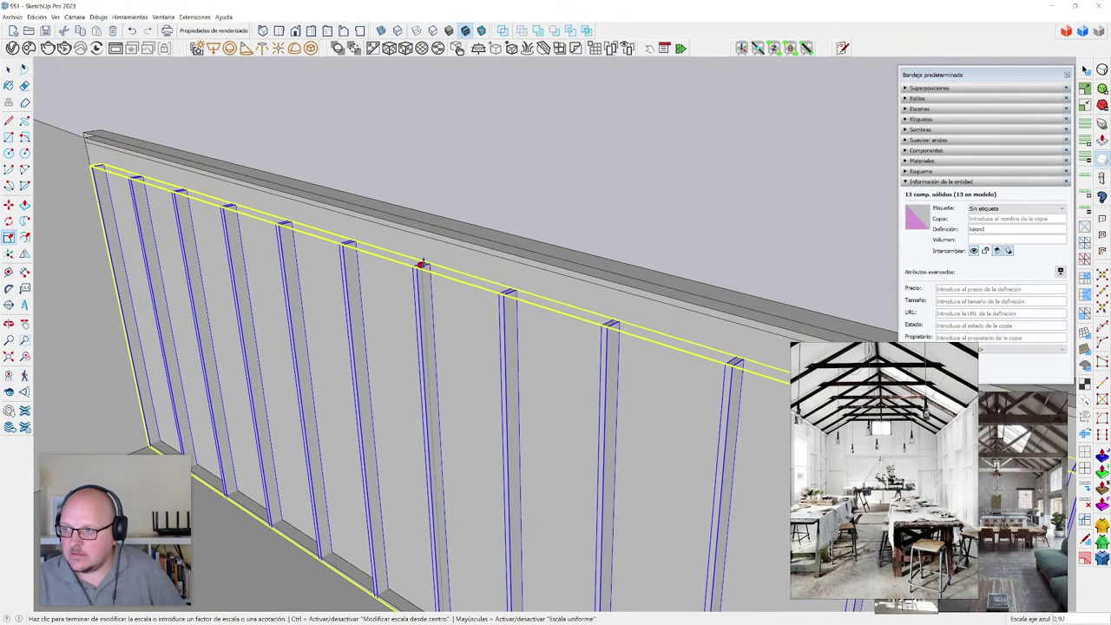
pyautogui.click(455, 249)
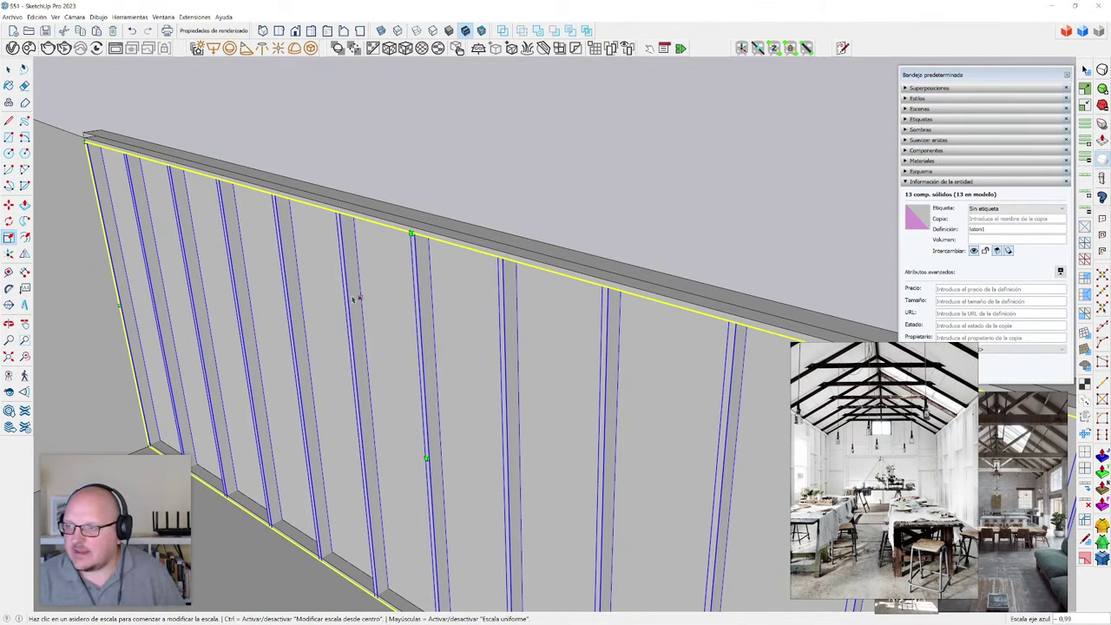
pyautogui.scroll(-4, 332, 154)
pyautogui.press('space')
pyautogui.click(591, 234)
# - Scale the lower ends of all liston1 studs up so they rest on the bottom batten
pyautogui.moveTo(503, 306); pyautogui.dragTo(655, 382, button='middle')
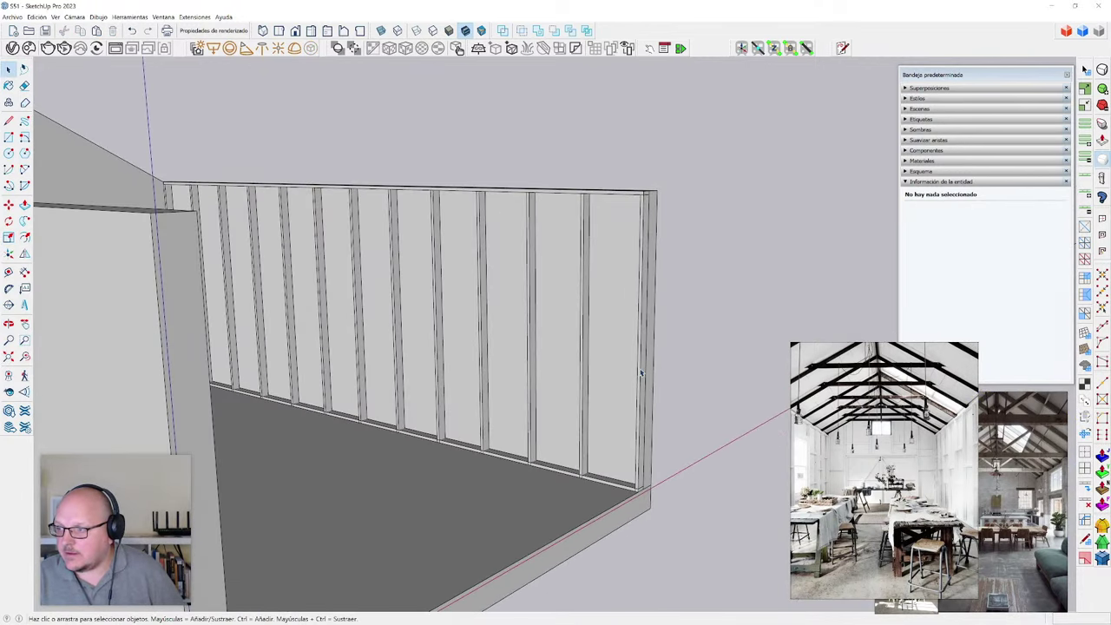
pyautogui.click(641, 373)
pyautogui.press('i')
pyautogui.moveTo(628, 426); pyautogui.dragTo(556, 419, button='middle')
pyautogui.press('s')
pyautogui.scroll(3, 355, 420)
pyautogui.press('x')
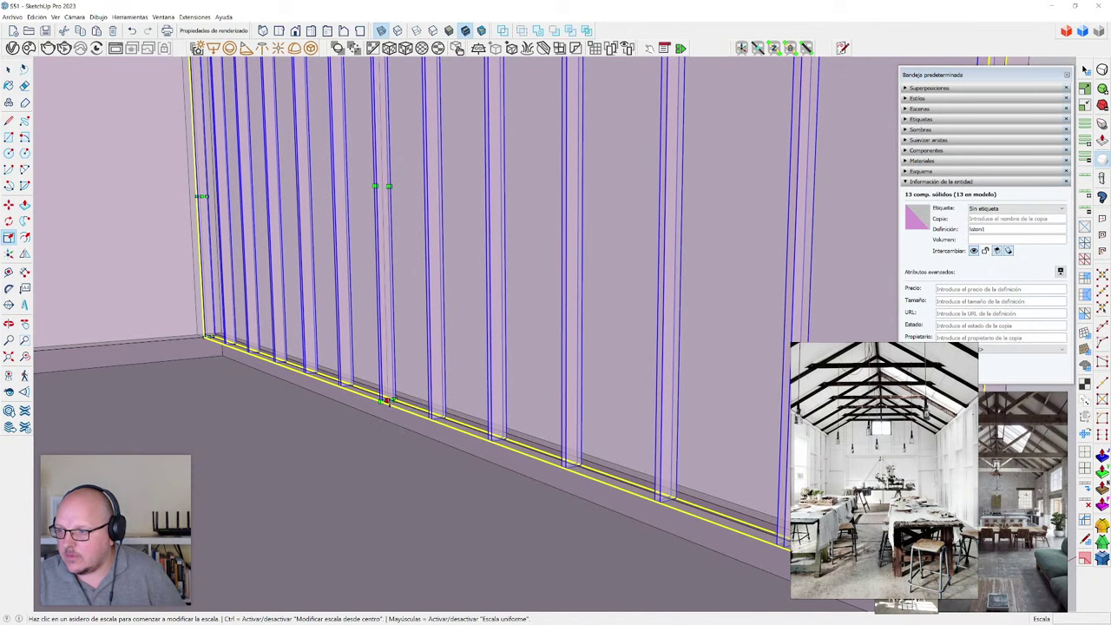
pyautogui.press('x')
pyautogui.click(388, 400)
pyautogui.press('space')
pyautogui.scroll(-5, 389, 399)
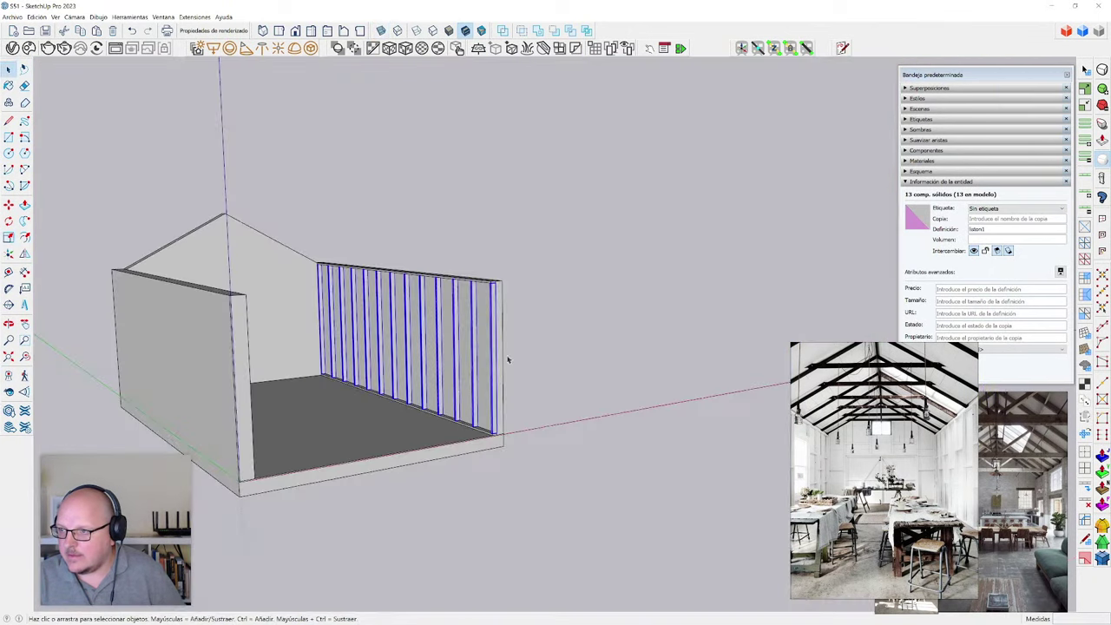
# - Draw a rectangle between the first two studs on the top batten's underside and extrude it to the batten's thickness
pyautogui.click(508, 359)
pyautogui.scroll(10, 222, 272)
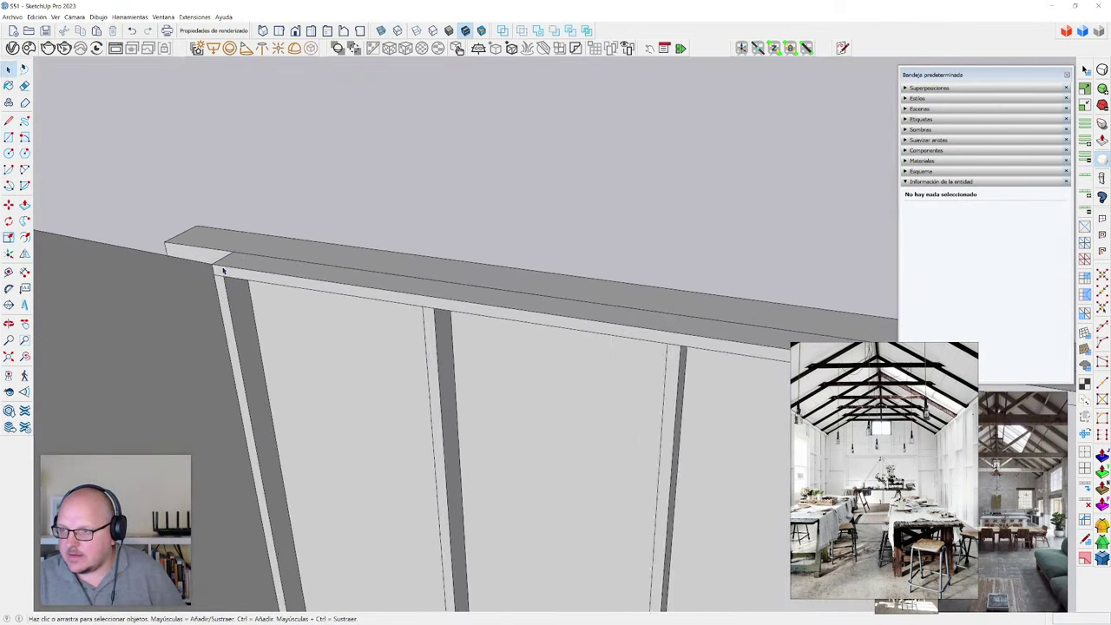
pyautogui.scroll(3, 222, 272)
pyautogui.press('r')
pyautogui.click(223, 278)
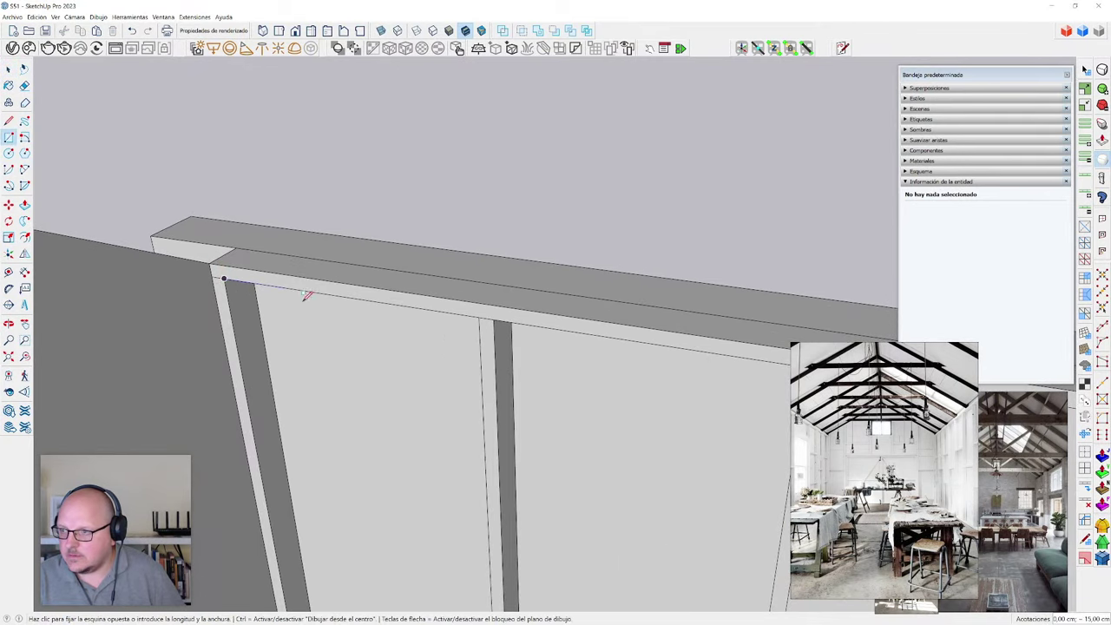
pyautogui.scroll(3, 401, 299)
pyautogui.press('x')
pyautogui.click(540, 285)
pyautogui.press('x')
pyautogui.scroll(1, 496, 304)
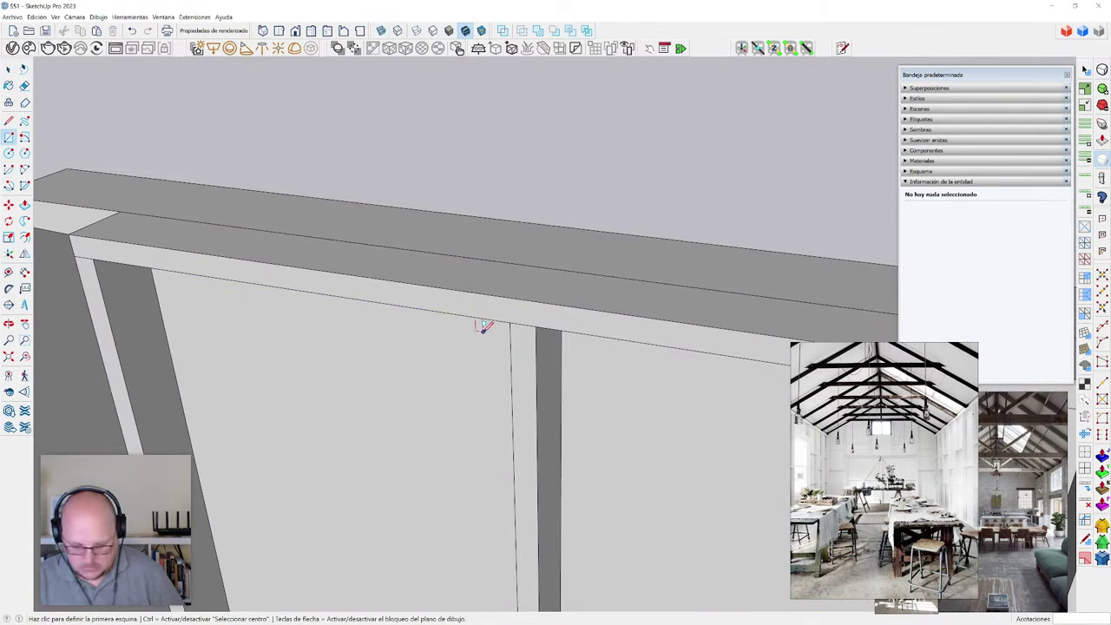
pyautogui.press('p')
pyautogui.click(481, 314)
pyautogui.click(488, 290)
# - Turn the new crosspiece between the first two studs into a component named liston3
pyautogui.press('space')
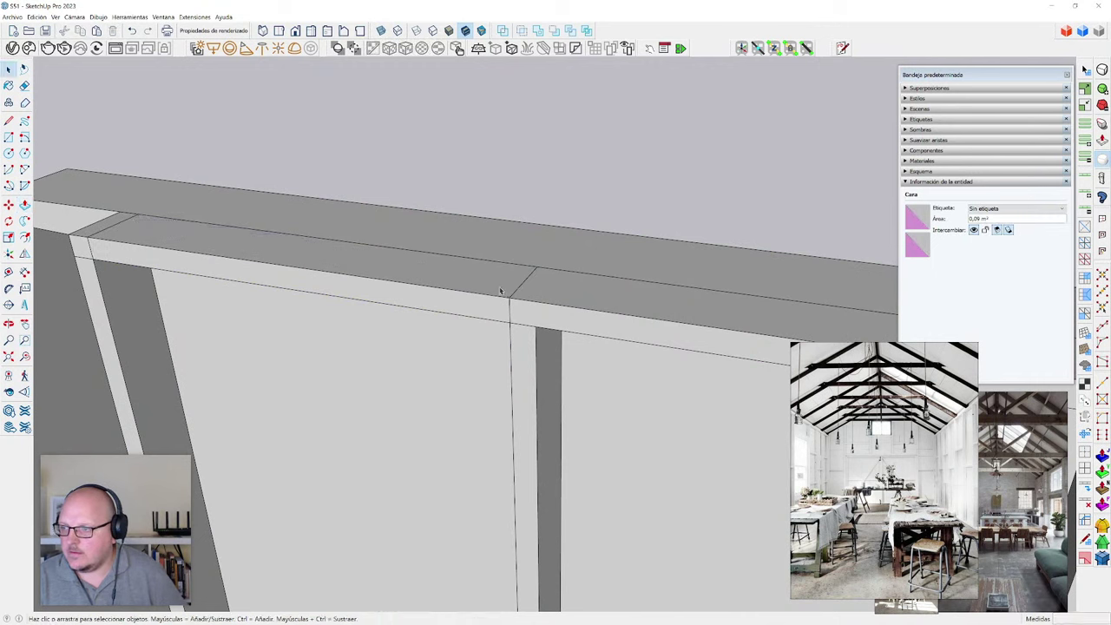
pyautogui.tripleClick(500, 291)
pyautogui.press('g')
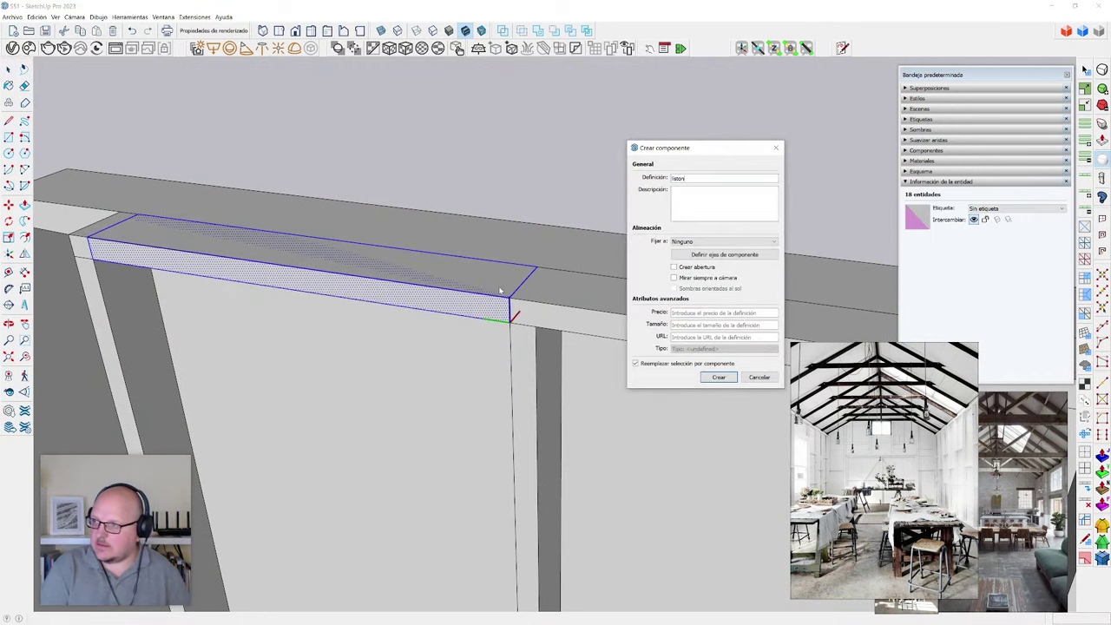
pyautogui.press('Return')
pyautogui.moveTo(500, 291); pyautogui.dragTo(544, 353, button='middle')
# - Copy the liston3 crosspiece straight down the stud to the bottom batten in the first bay
pyautogui.press('m')
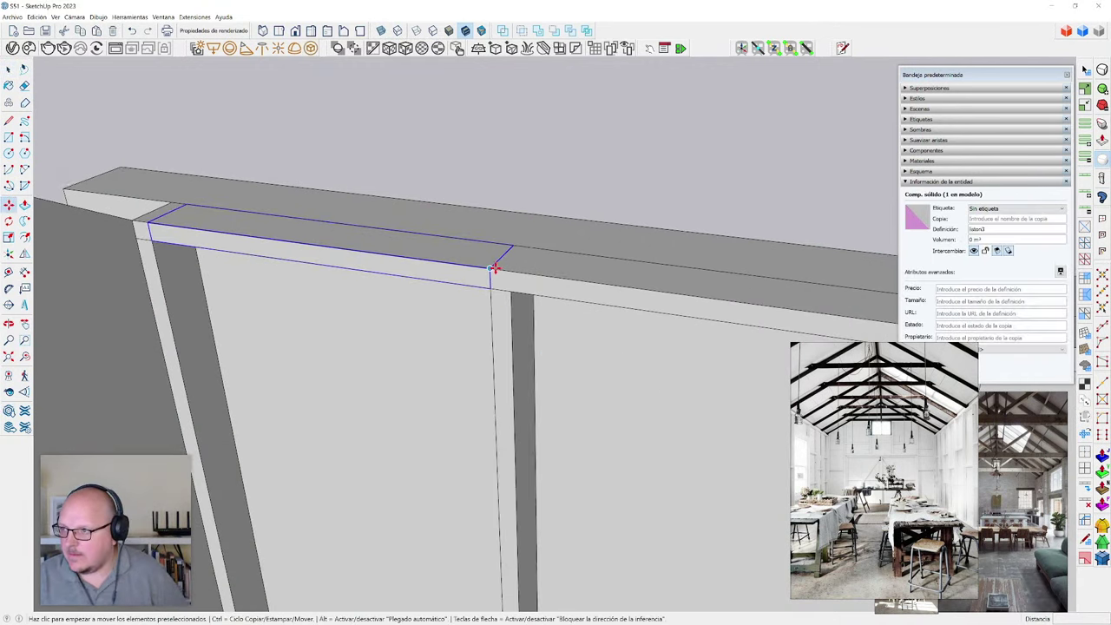
pyautogui.click(491, 268)
pyautogui.press('ctrl')
pyautogui.scroll(-6, 490, 308)
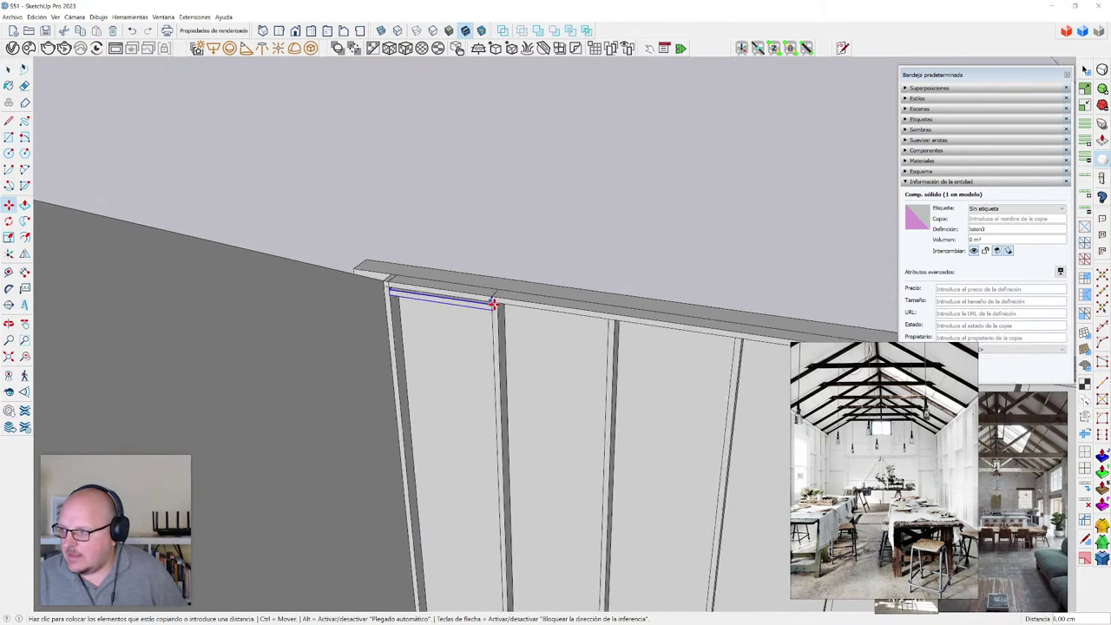
pyautogui.scroll(2, 555, 514)
pyautogui.scroll(-3, 505, 332)
pyautogui.scroll(5, 518, 471)
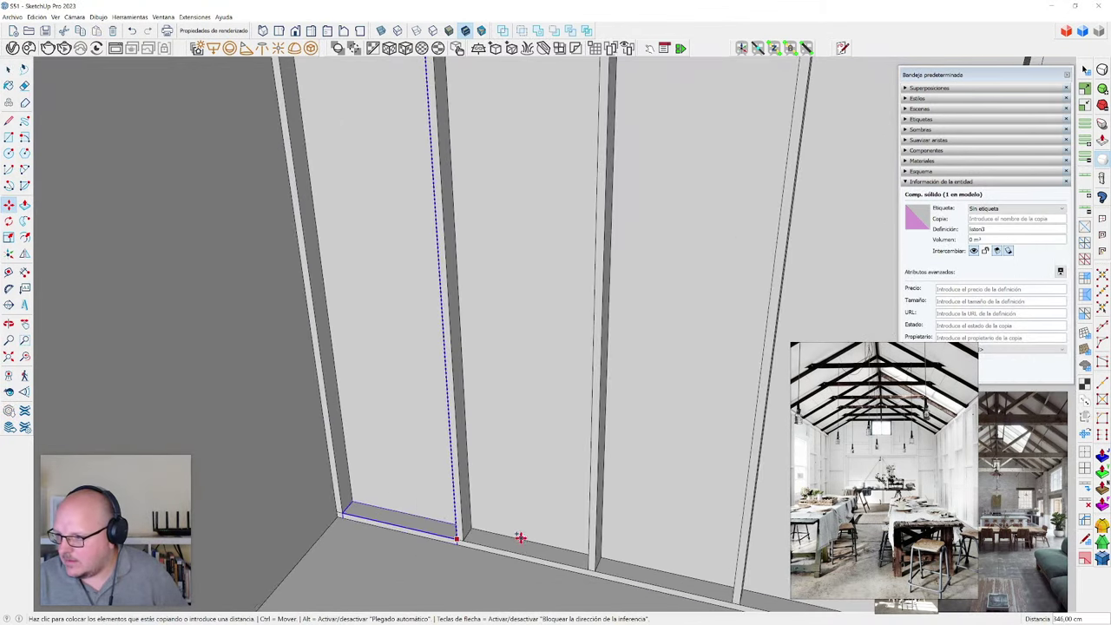
pyautogui.click(522, 550)
pyautogui.scroll(-5, 434, 465)
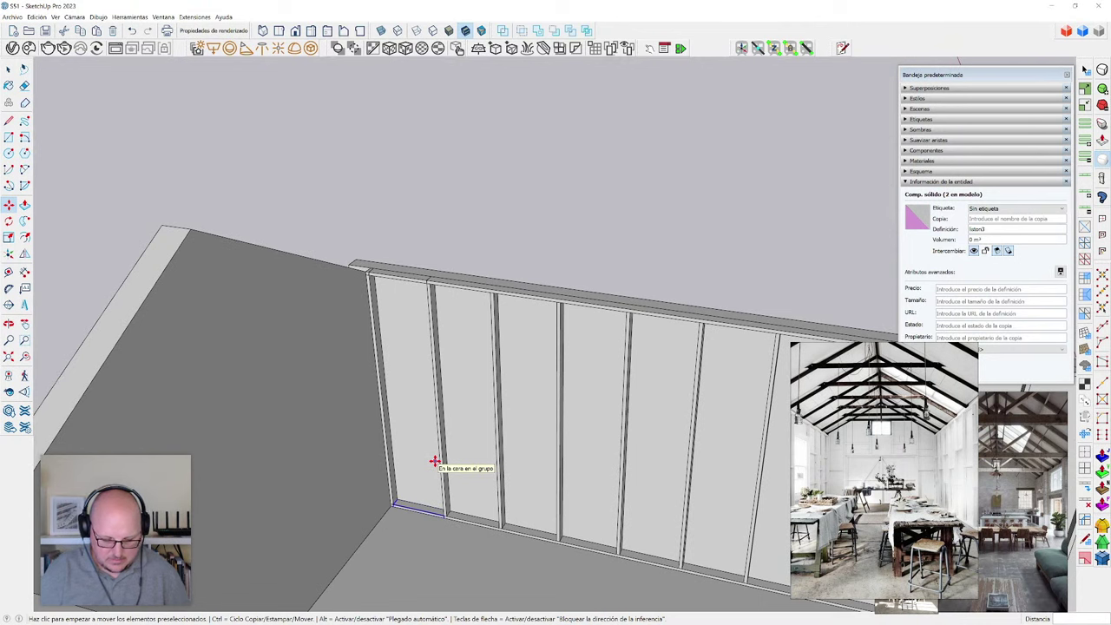
# - Distribute the liston3 copies evenly up the first bay, trying divisions of 4 and 5 before settling on 6
pyautogui.write('4/')
pyautogui.press('Return')
pyautogui.hotkey('ctrl', 't')
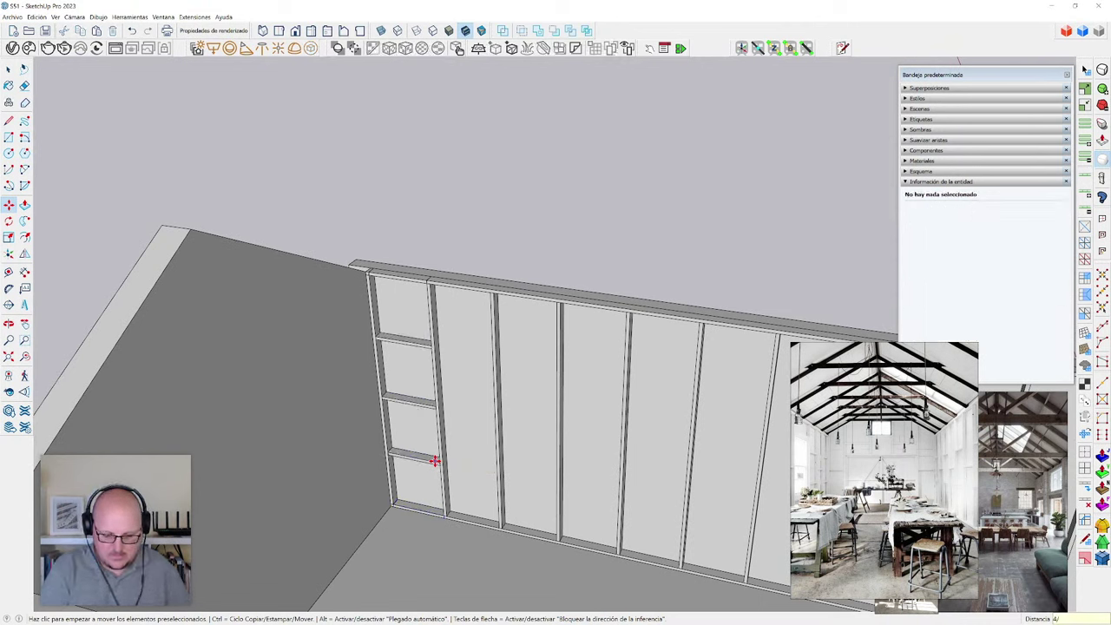
pyautogui.press('Return')
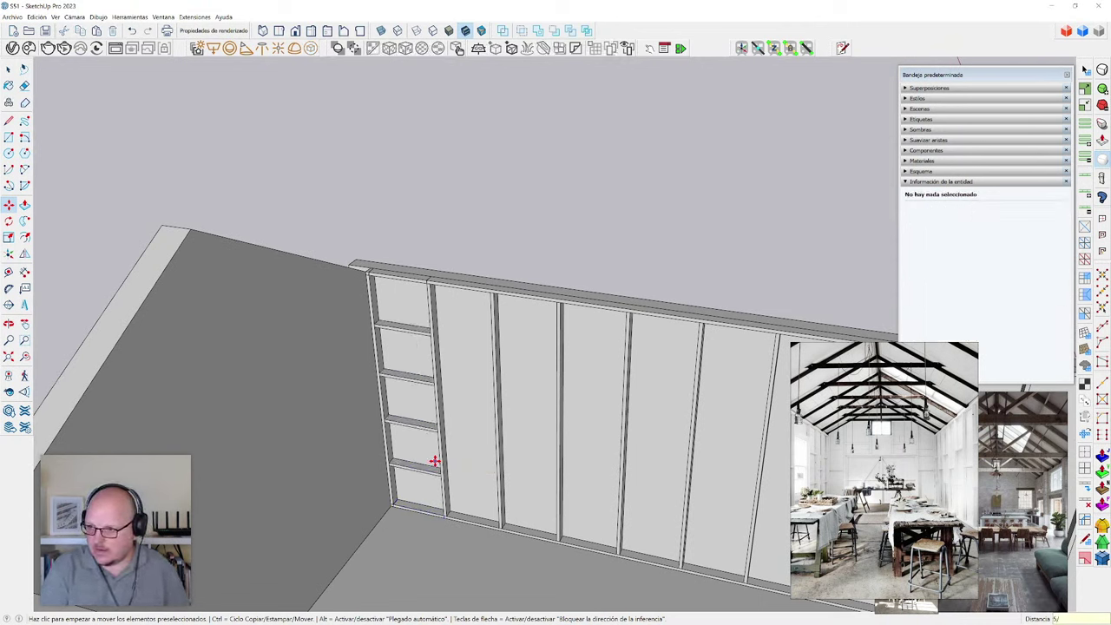
pyautogui.write('6/')
pyautogui.press('Return')
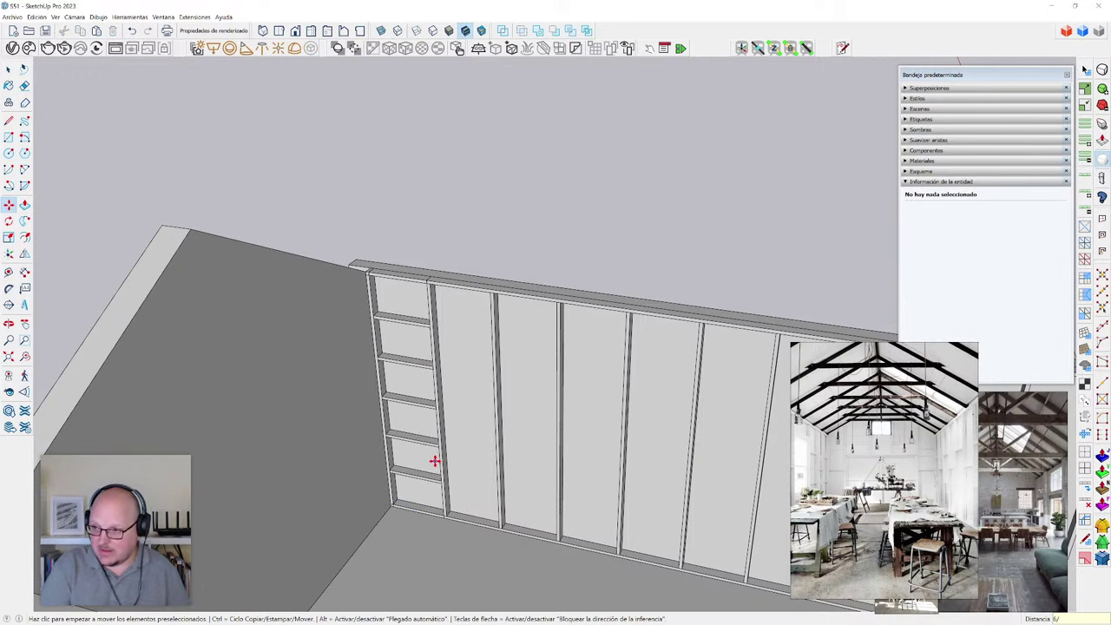
# - Delete the liston3 pieces that overlap the bottom and top battens in the first bay
pyautogui.press('space')
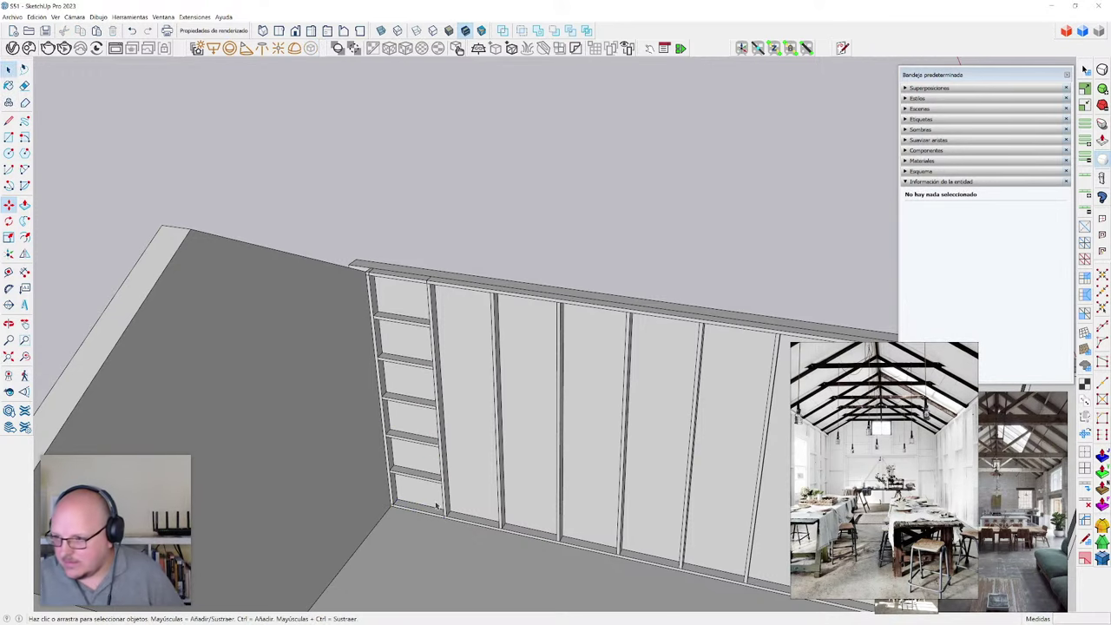
pyautogui.scroll(3, 431, 509)
pyautogui.click(429, 504)
pyautogui.press('Delete')
pyautogui.scroll(-1, 421, 458)
pyautogui.moveTo(421, 458); pyautogui.dragTo(385, 218, button='middle')
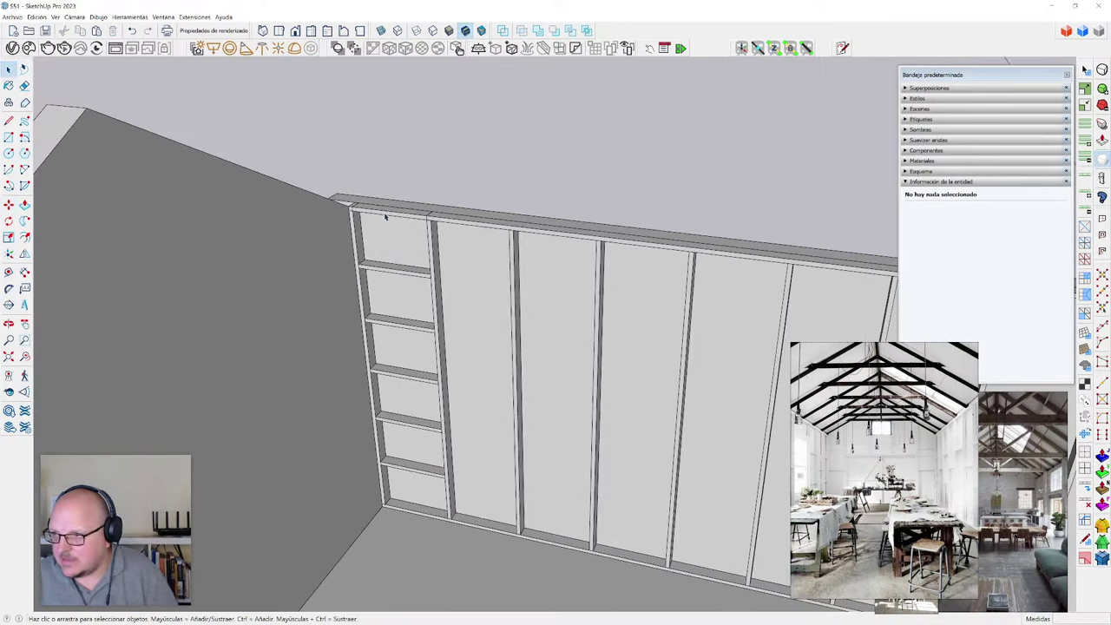
# - Move the middle liston3 crosspiece from the first bay into the second bay, keeping its height
pyautogui.click(431, 382)
pyautogui.scroll(5, 339, 361)
pyautogui.press('m')
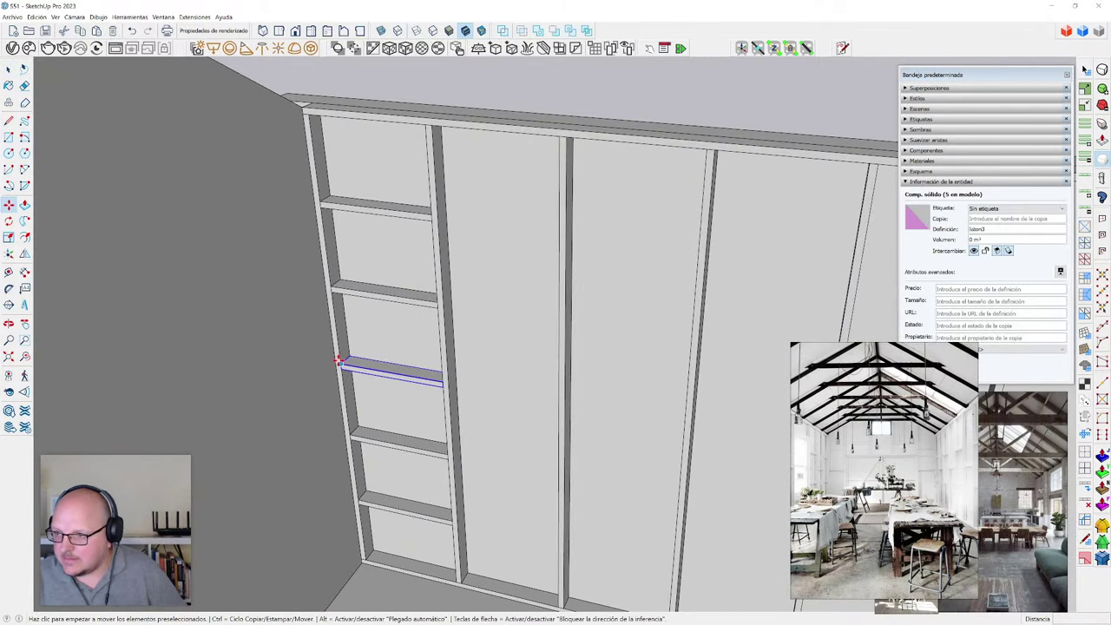
pyautogui.click(338, 361)
pyautogui.click(450, 379)
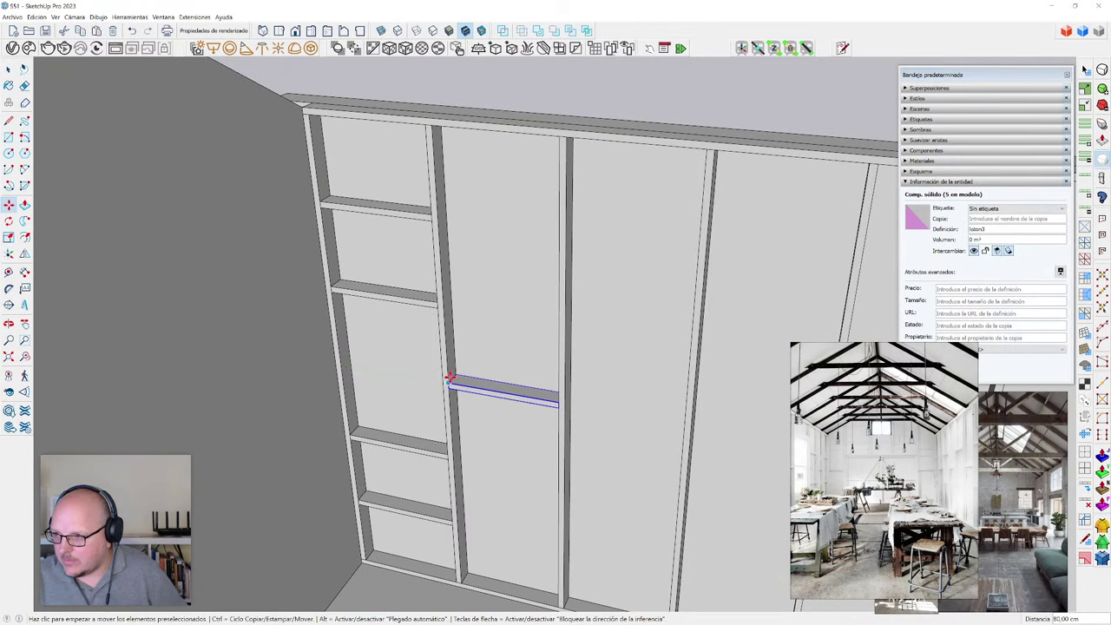
# - Copy the second bay's crosspiece two bays along and repeat it in every other bay with a 6x array
pyautogui.click(449, 382)
pyautogui.press('ctrl')
pyautogui.scroll(-3, 460, 386)
pyautogui.keyDown('shift'); pyautogui.moveTo(625, 392); pyautogui.dragTo(258, 362, button='middle'); pyautogui.keyUp('shift')
pyautogui.click(577, 380)
pyautogui.scroll(-2, 539, 379)
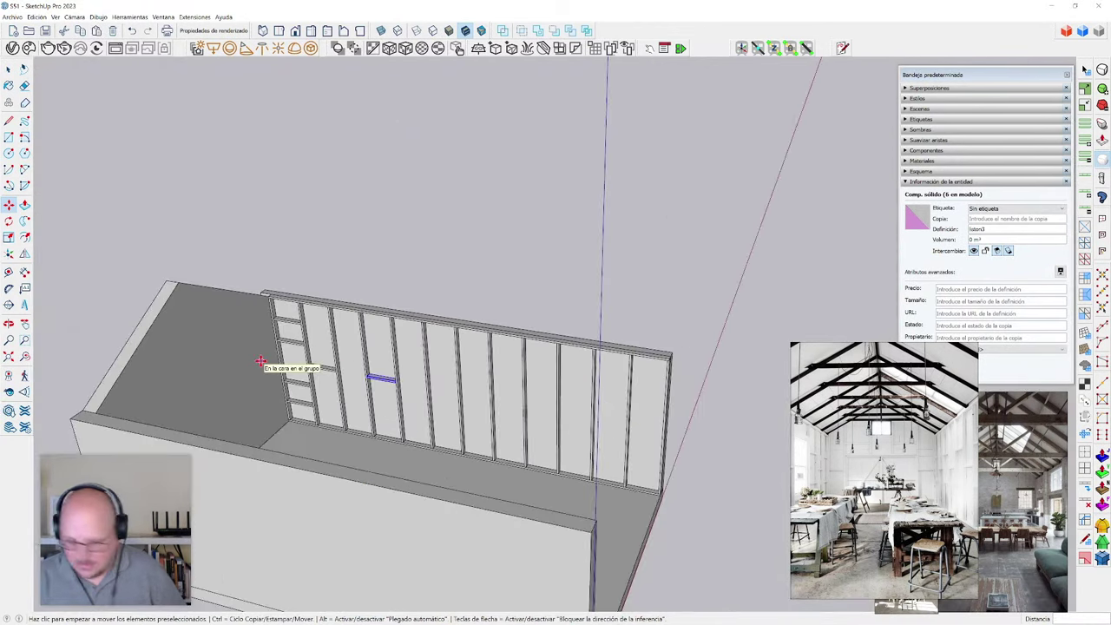
pyautogui.write('6x')
pyautogui.press('Return')
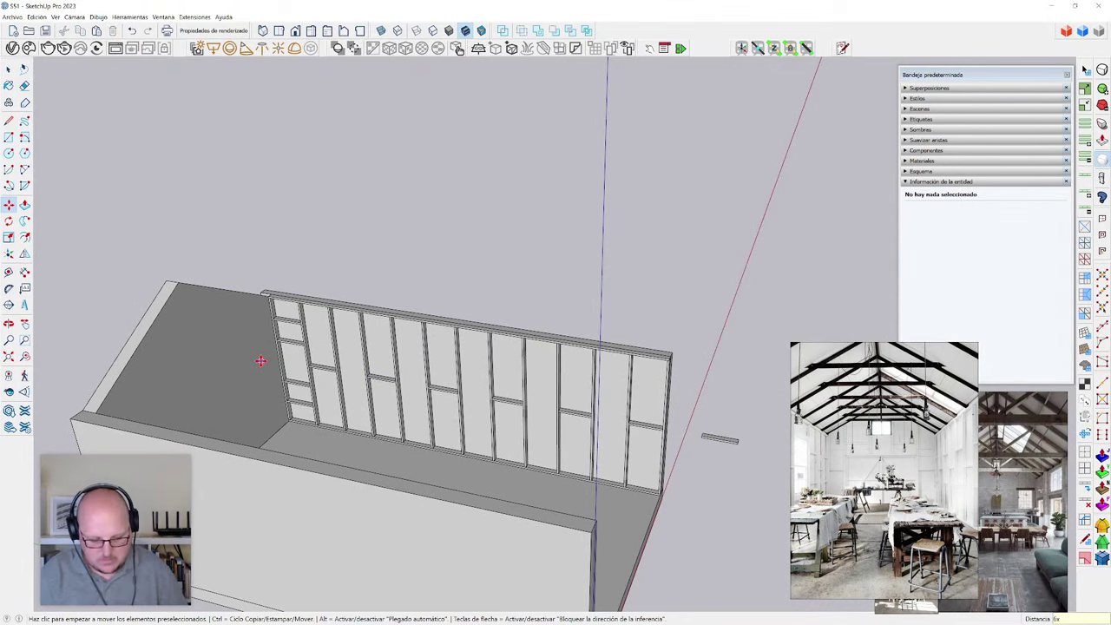
# - Delete the lowest and the highest liston3 crosspieces from the first bay
pyautogui.press('space')
pyautogui.scroll(5, 272, 376)
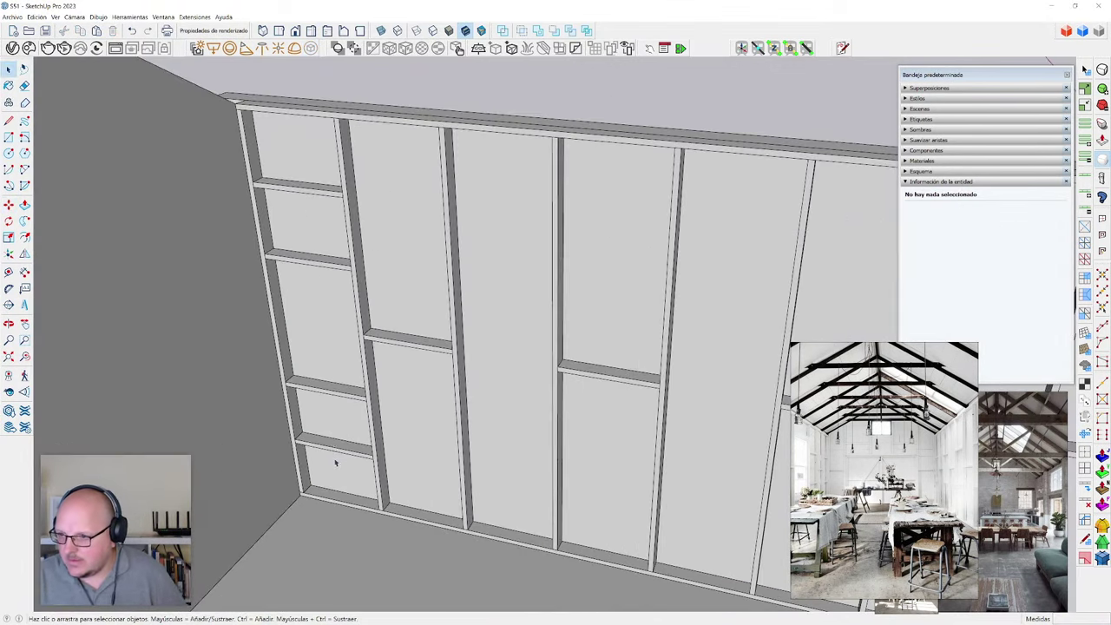
pyautogui.click(333, 443)
pyautogui.click(333, 444)
pyautogui.press('Delete')
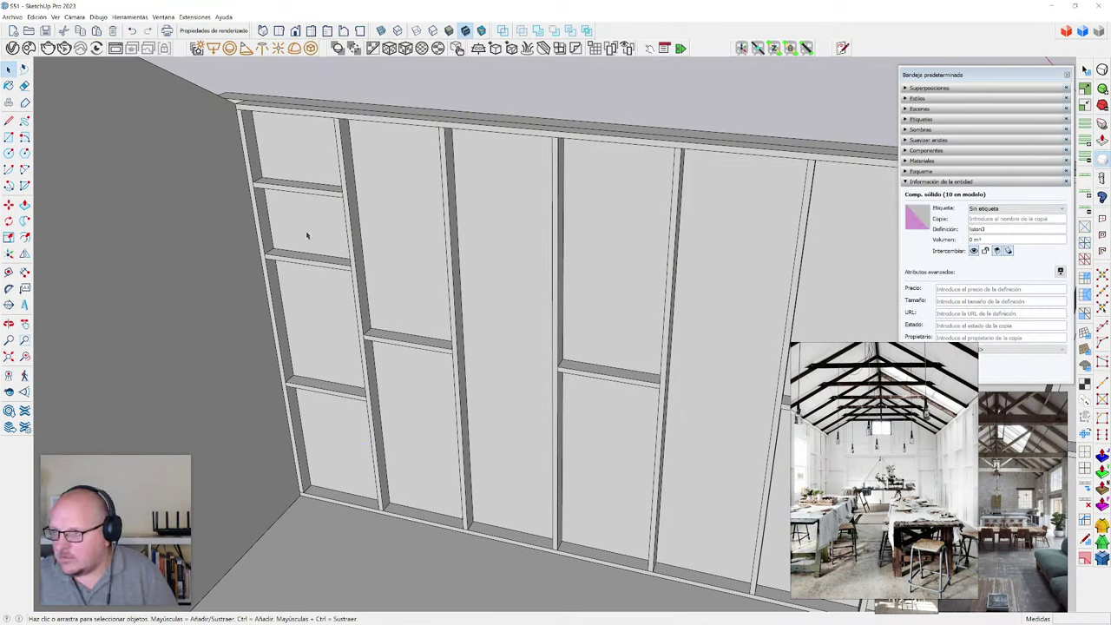
pyautogui.click(307, 188)
pyautogui.press('Delete')
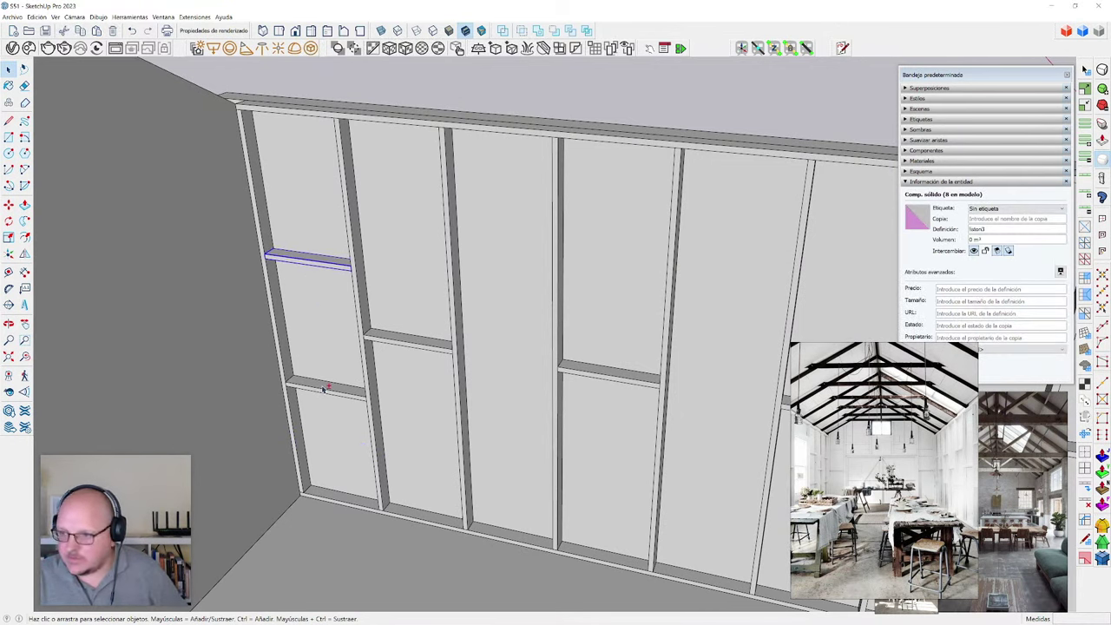
# - Copy the two remaining crosspieces of the first bay into the third bay and repeat them in every other bay
pyautogui.keyDown('ctrl'); pyautogui.click(327, 386); pyautogui.keyUp('ctrl')
pyautogui.press('m')
pyautogui.click(261, 249)
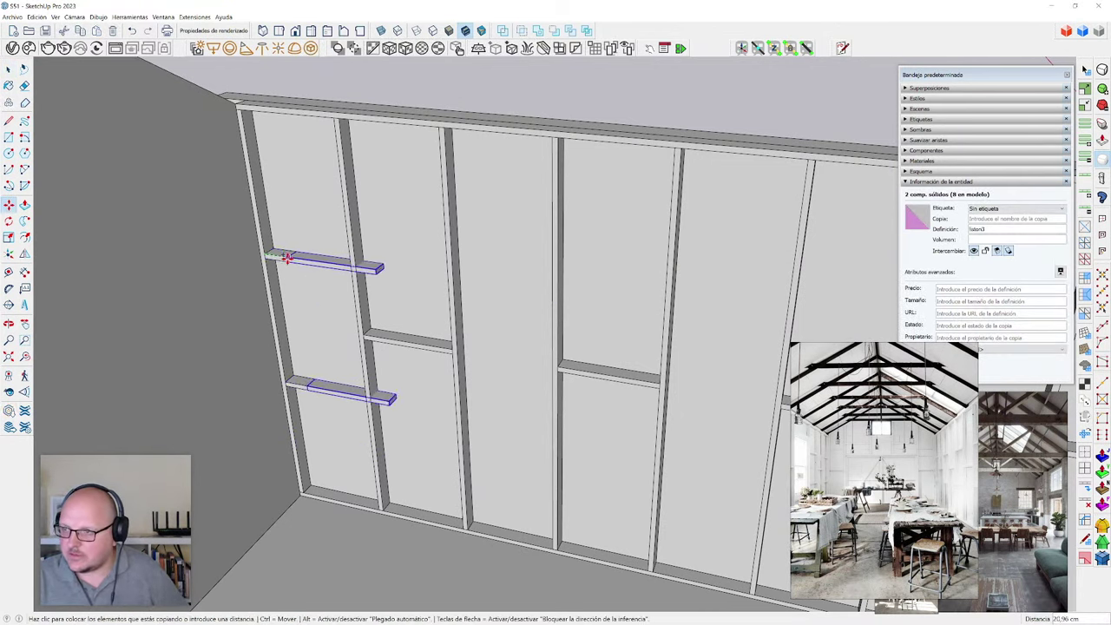
pyautogui.click(447, 267)
pyautogui.scroll(-3, 152, 311)
pyautogui.scroll(-3, 152, 311)
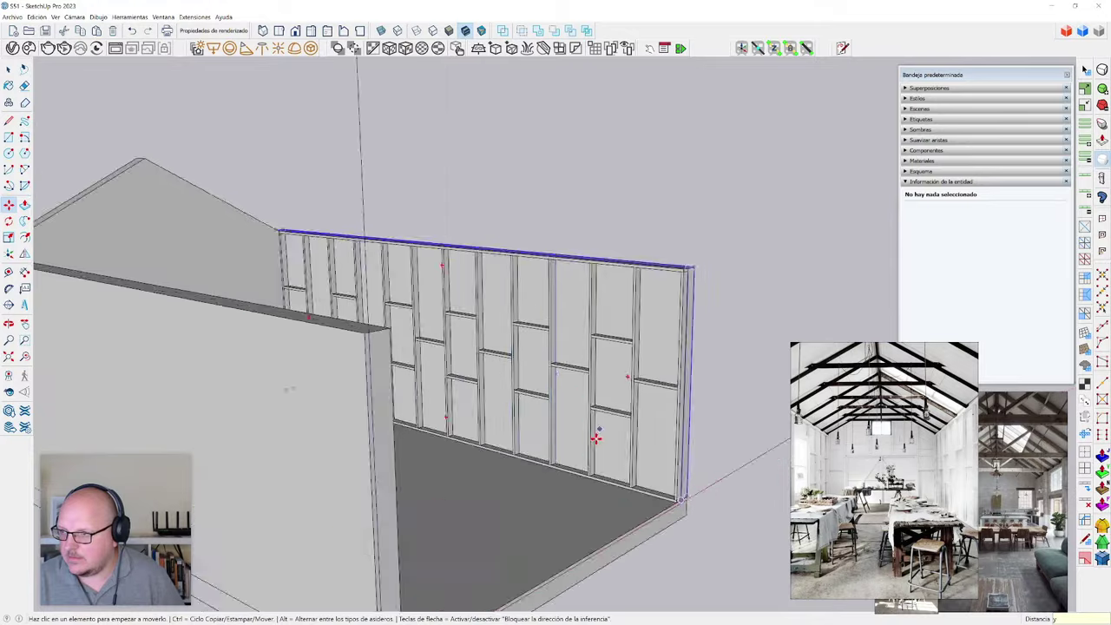
pyautogui.scroll(5, 613, 430)
pyautogui.press('space')
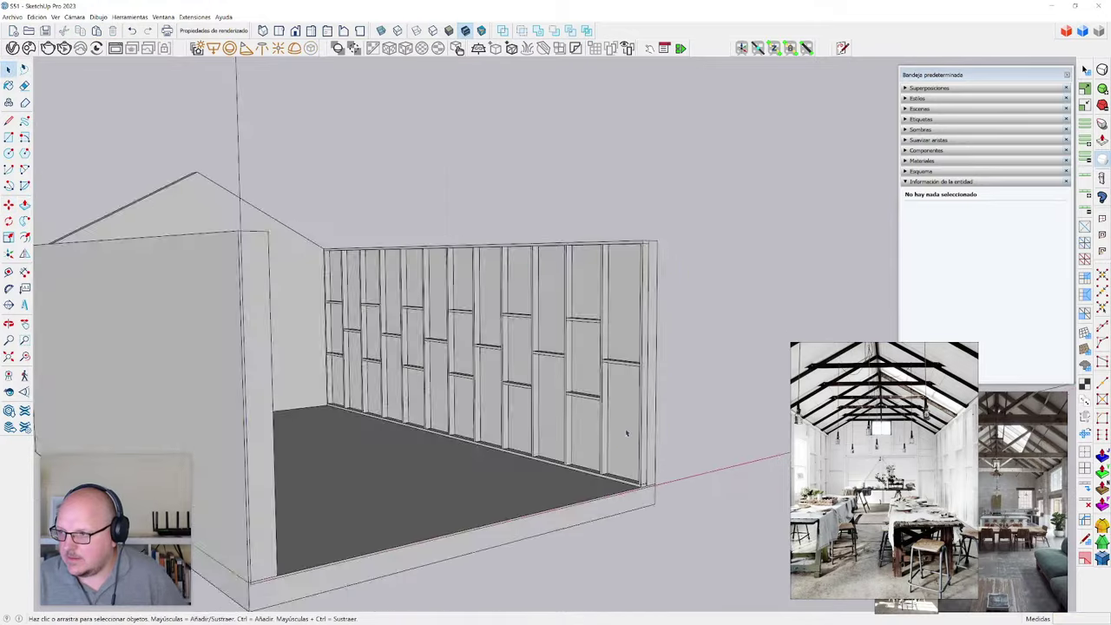
# - Enlarge the white barn reference photo to study its framing and place it beside the other reference photo
pyautogui.scroll(4, 521, 442)
pyautogui.moveTo(481, 449); pyautogui.dragTo(381, 399, button='middle')
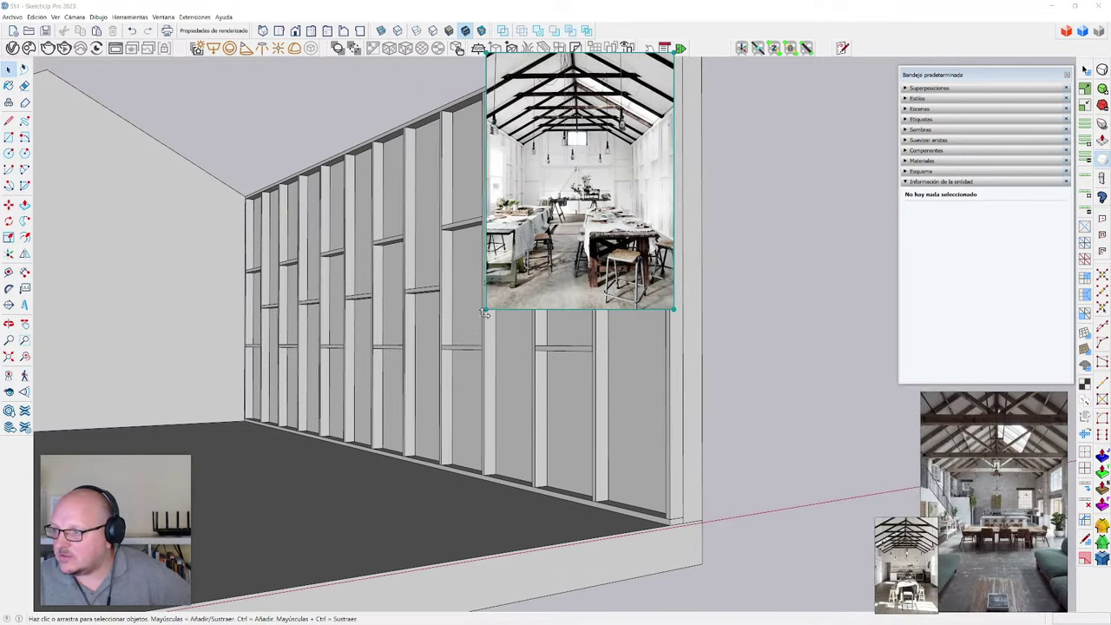
pyautogui.moveTo(487, 310); pyautogui.dragTo(188, 622)
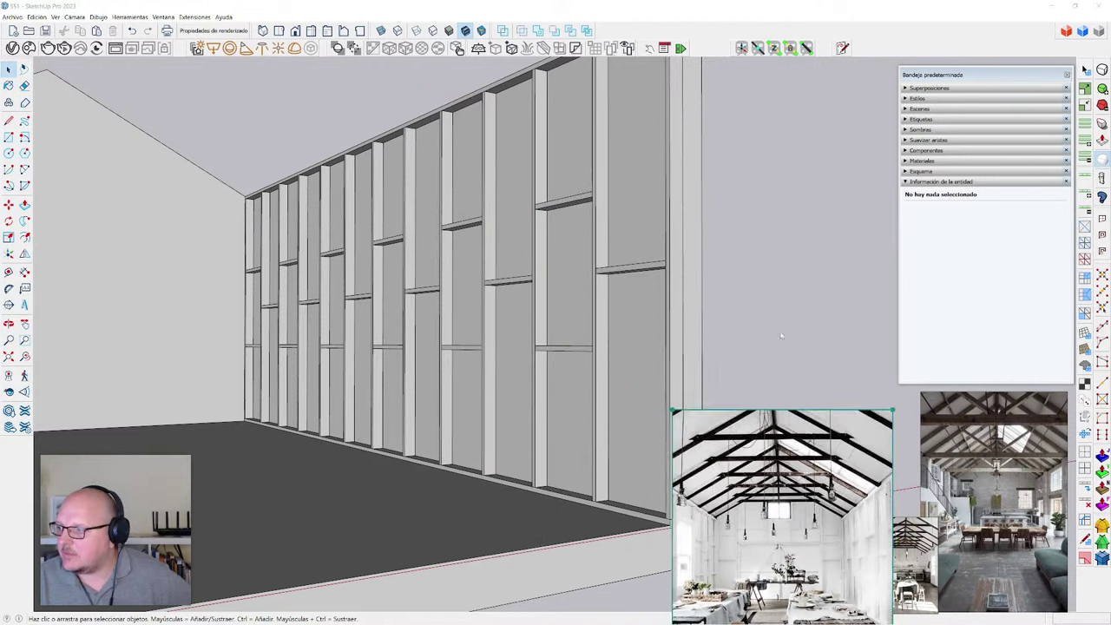
pyautogui.moveTo(775, 496); pyautogui.dragTo(773, 495)
pyautogui.scroll(-2, 377, 337)
pyautogui.moveTo(377, 338); pyautogui.dragTo(479, 513, button='middle')
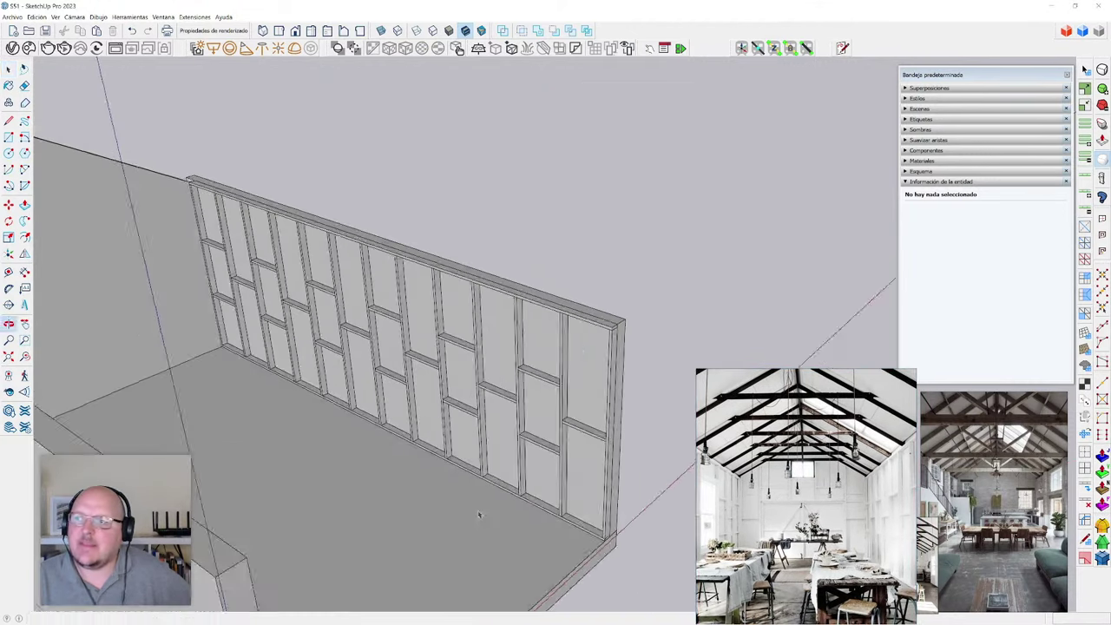
pyautogui.scroll(2, 587, 339)
pyautogui.click(599, 340)
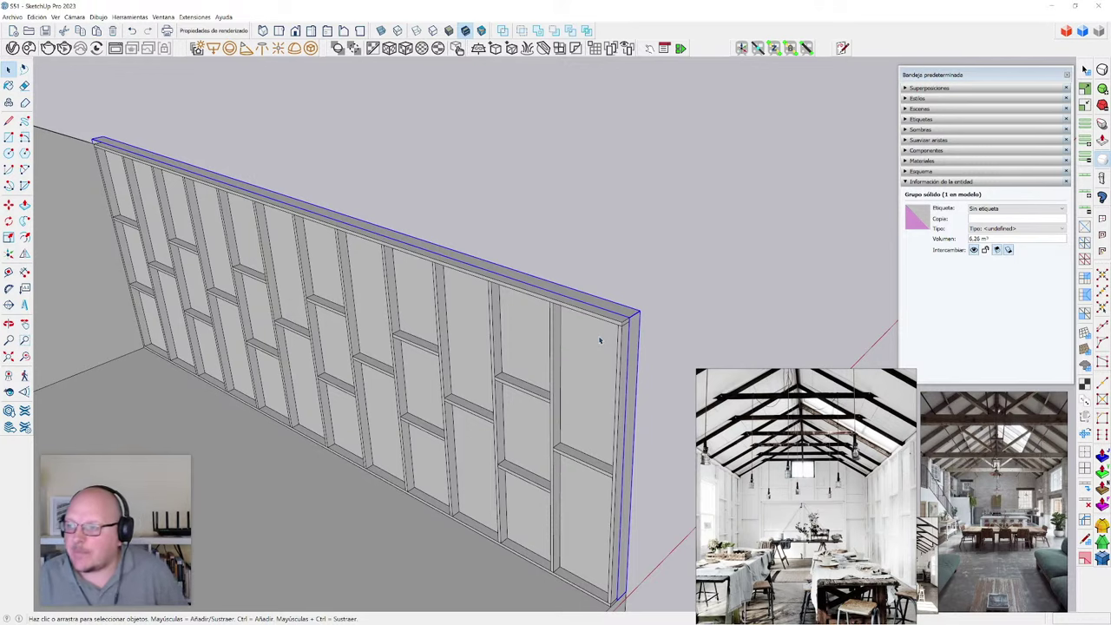
pyautogui.moveTo(599, 340); pyautogui.dragTo(231, 462, button='middle')
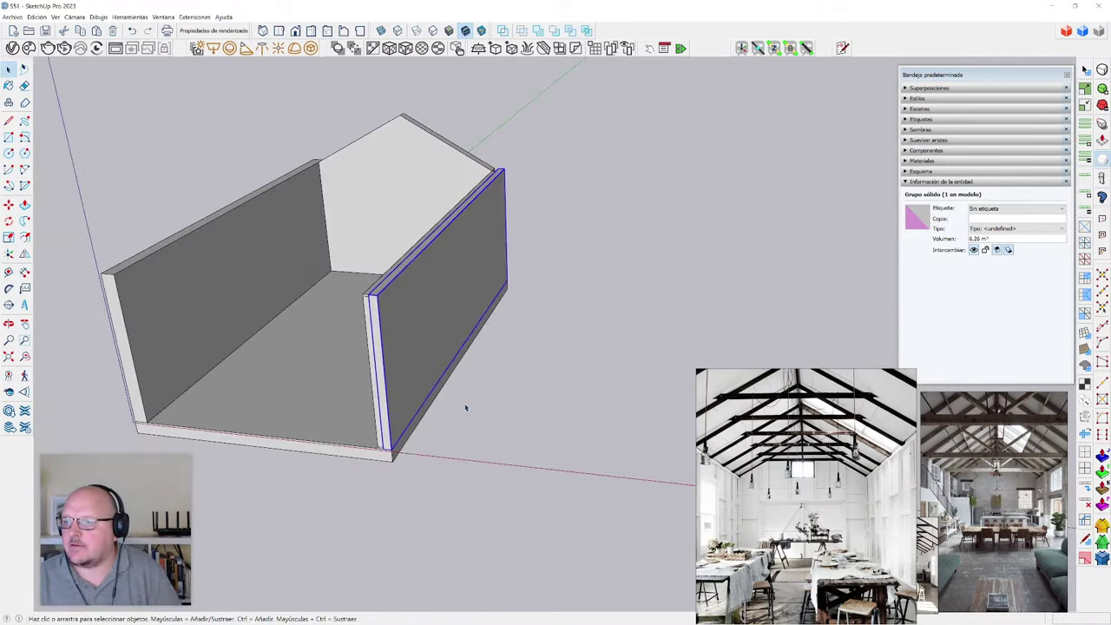
pyautogui.moveTo(465, 408); pyautogui.dragTo(387, 356, button='middle')
pyautogui.scroll(1, 401, 367)
pyautogui.press('s')
pyautogui.scroll(3, 422, 211)
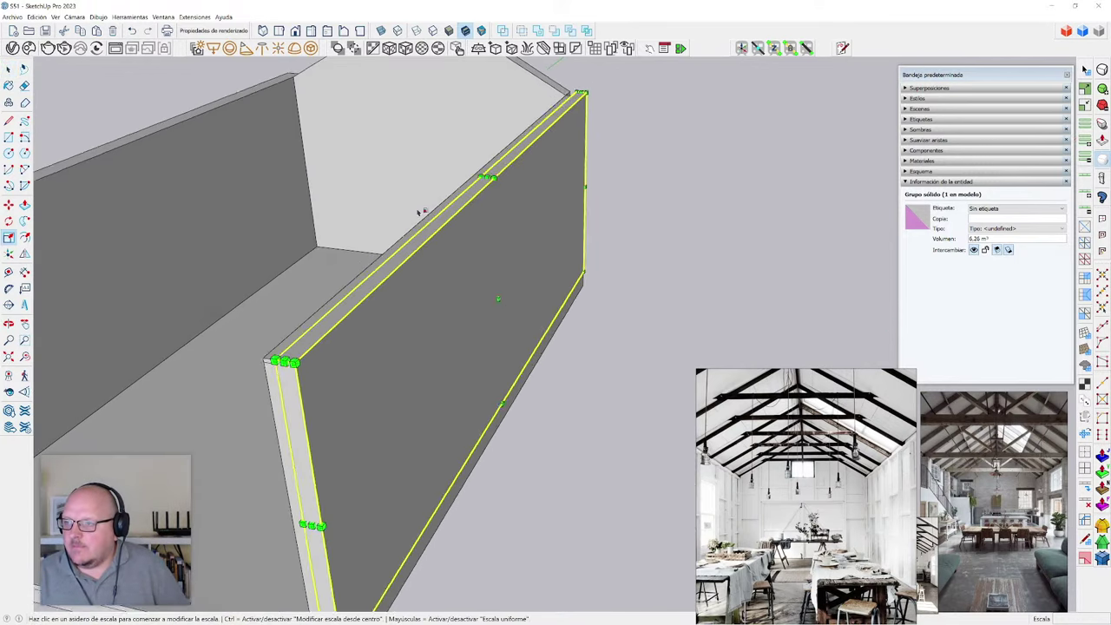
pyautogui.scroll(-3, 431, 217)
pyautogui.press('space')
# - Open the framed side wall's group and divide its outer vertical corner edge into 3 equal segments
pyautogui.scroll(1, 372, 362)
pyautogui.scroll(4, 374, 363)
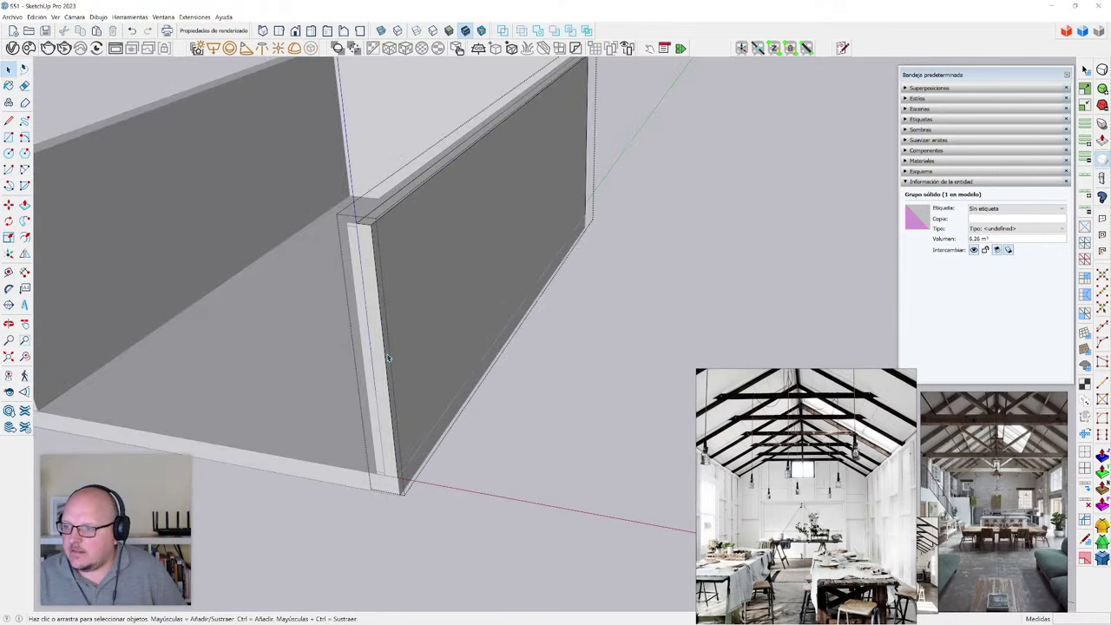
pyautogui.doubleClick(387, 359)
pyautogui.rightClick(386, 359)
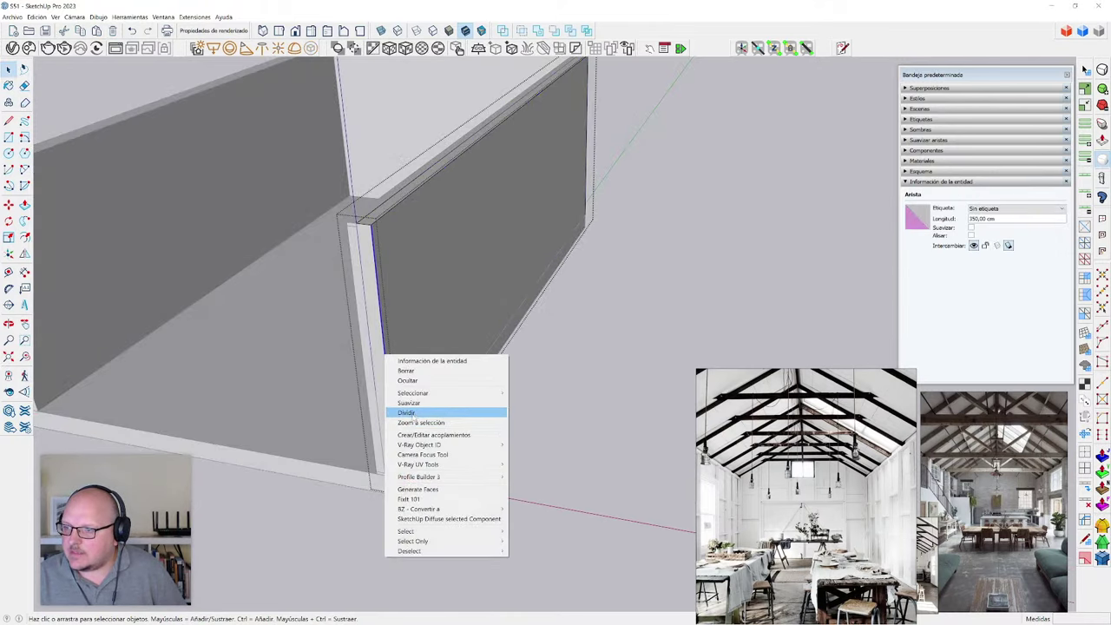
pyautogui.click(413, 412)
pyautogui.click(403, 392)
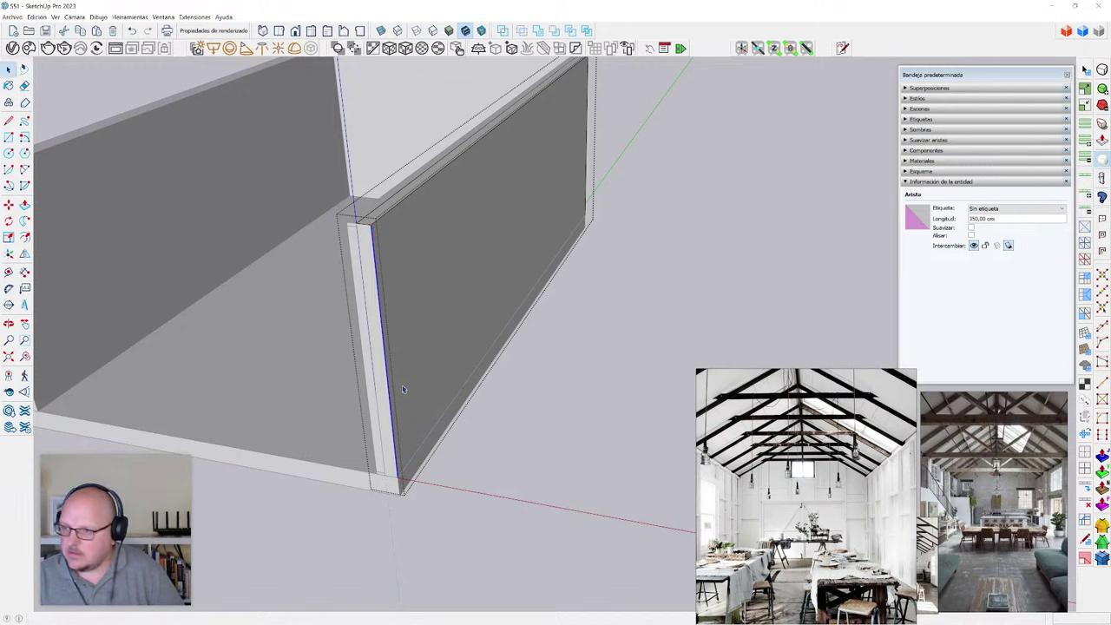
# - Draw a line across the wall's end face at its lower third point and push the upper part 994 cm through to the far end
pyautogui.press('l')
pyautogui.click(390, 400)
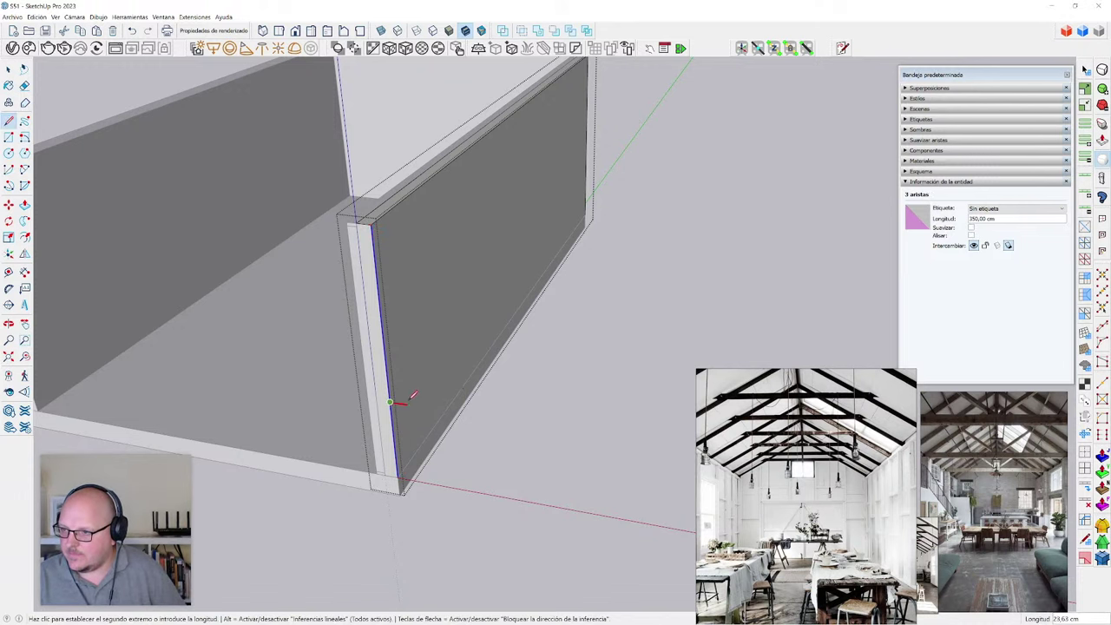
pyautogui.scroll(-3, 376, 390)
pyautogui.moveTo(376, 390); pyautogui.dragTo(377, 318, button='middle')
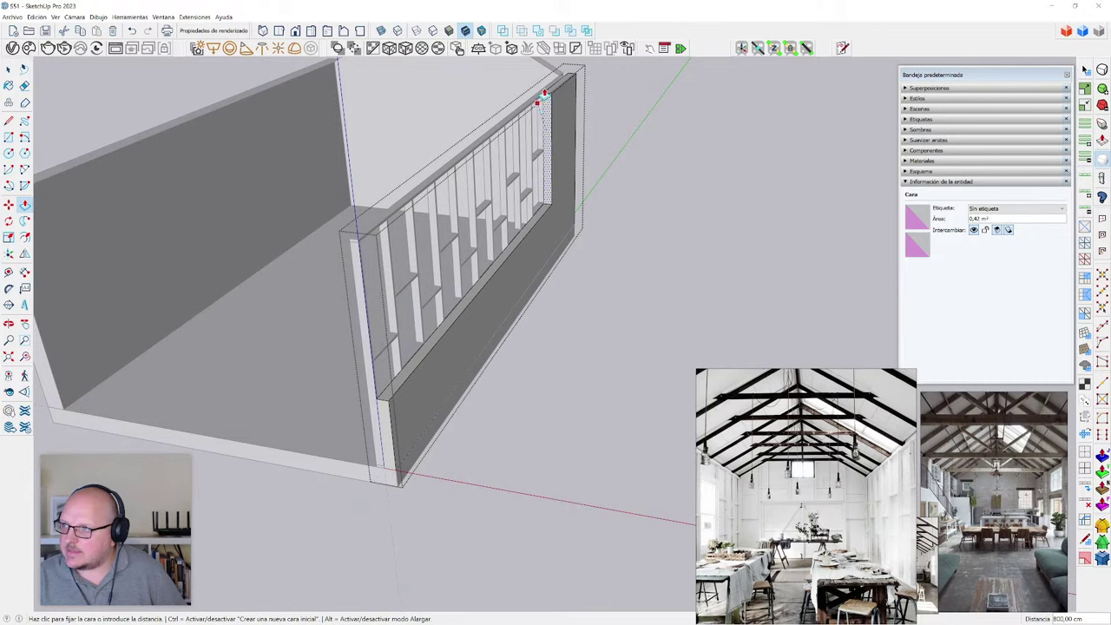
pyautogui.click(570, 76)
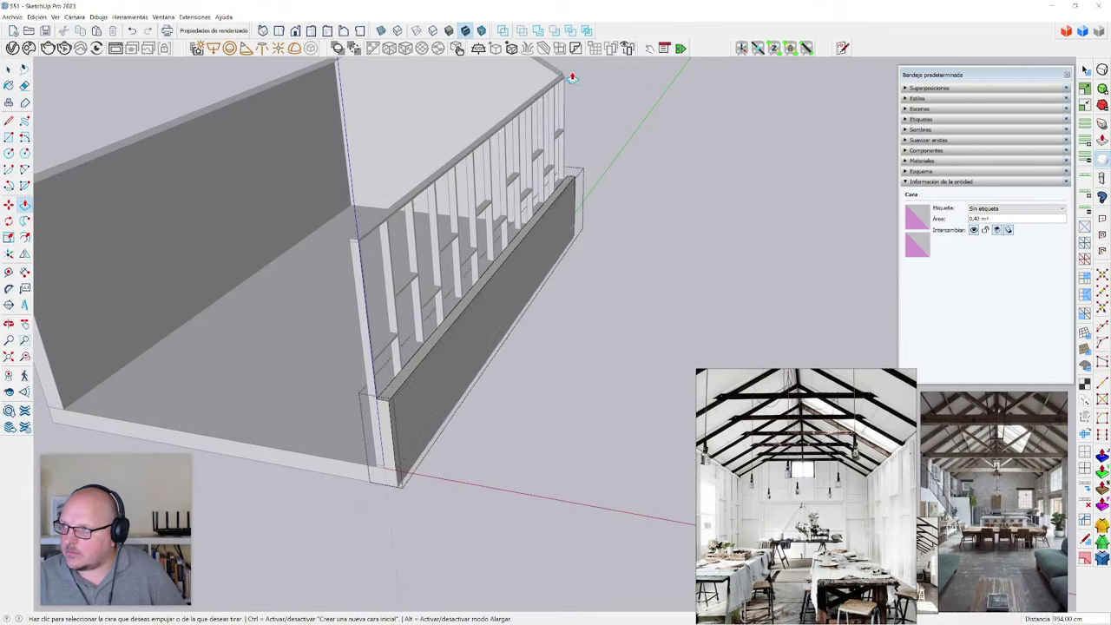
# - Group the remaining lower third of the wall and turn it into a component named chapa1
pyautogui.scroll(3, 452, 345)
pyautogui.press('space')
pyautogui.tripleClick(348, 460)
pyautogui.press('g')
pyautogui.moveTo(348, 460); pyautogui.dragTo(330, 395, button='middle')
pyautogui.press('m')
pyautogui.click(350, 547)
pyautogui.moveTo(350, 532); pyautogui.dragTo(346, 470, button='middle')
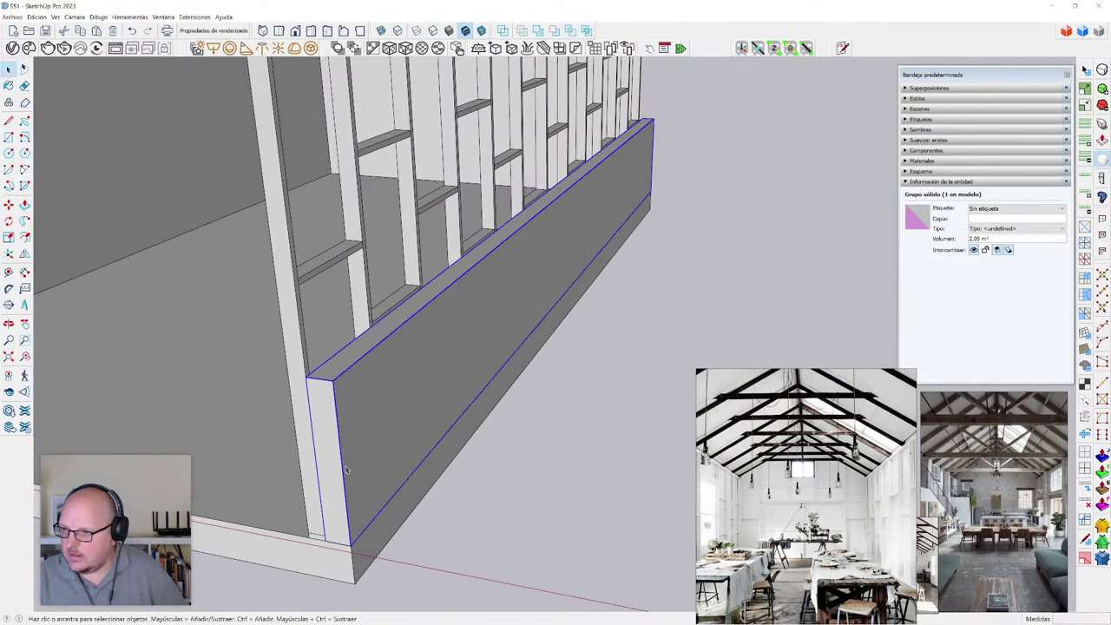
pyautogui.press('g')
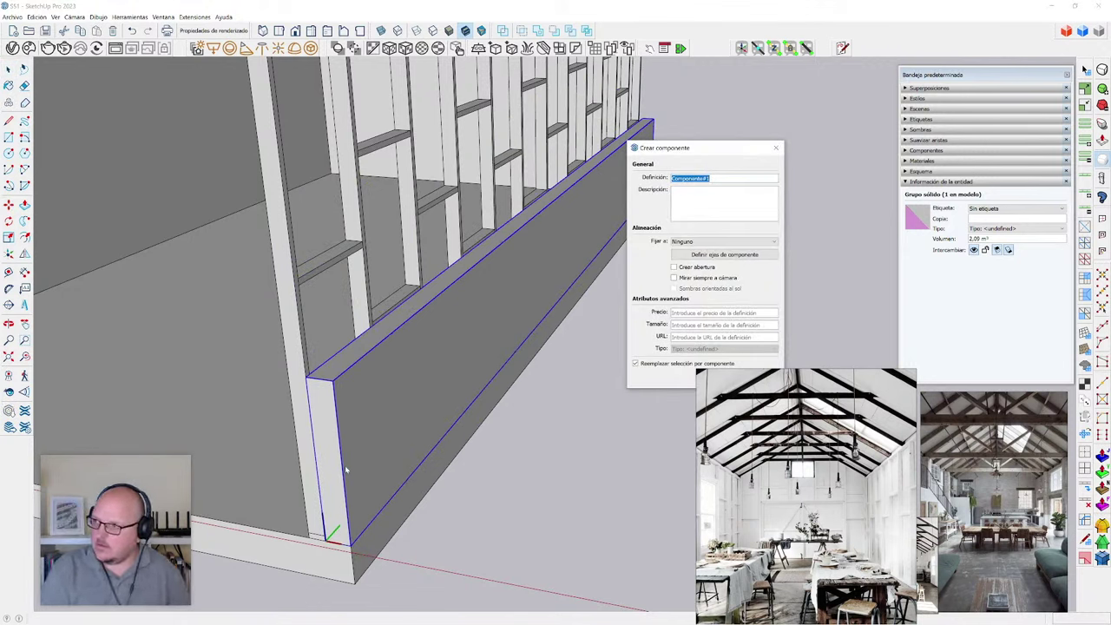
pyautogui.write('chapa1')
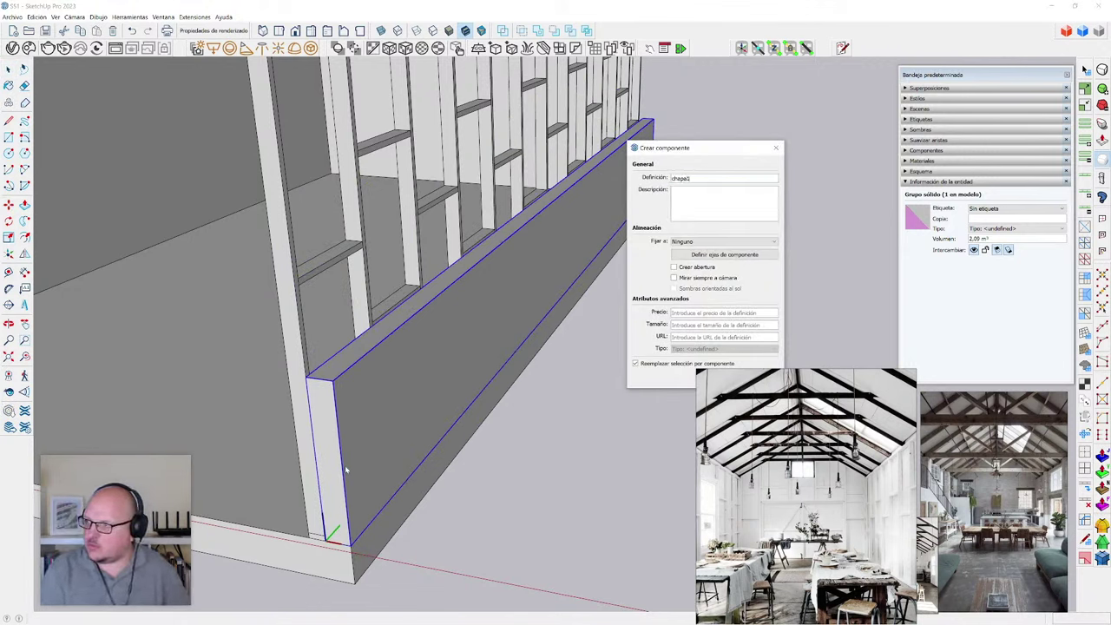
pyautogui.press('Return')
# - Copy the chapa1 panel upward by its own height, about 116.67 cm, and repeat the copy twice to cover the wall
pyautogui.press('m')
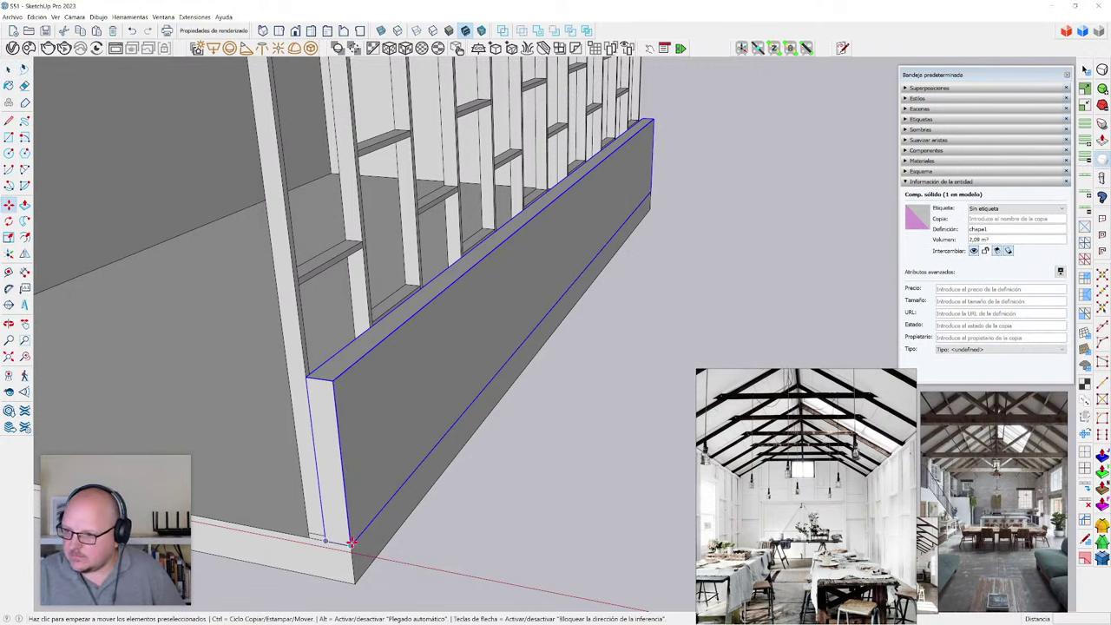
pyautogui.press('ctrl')
pyautogui.click(352, 543)
pyautogui.click(332, 383)
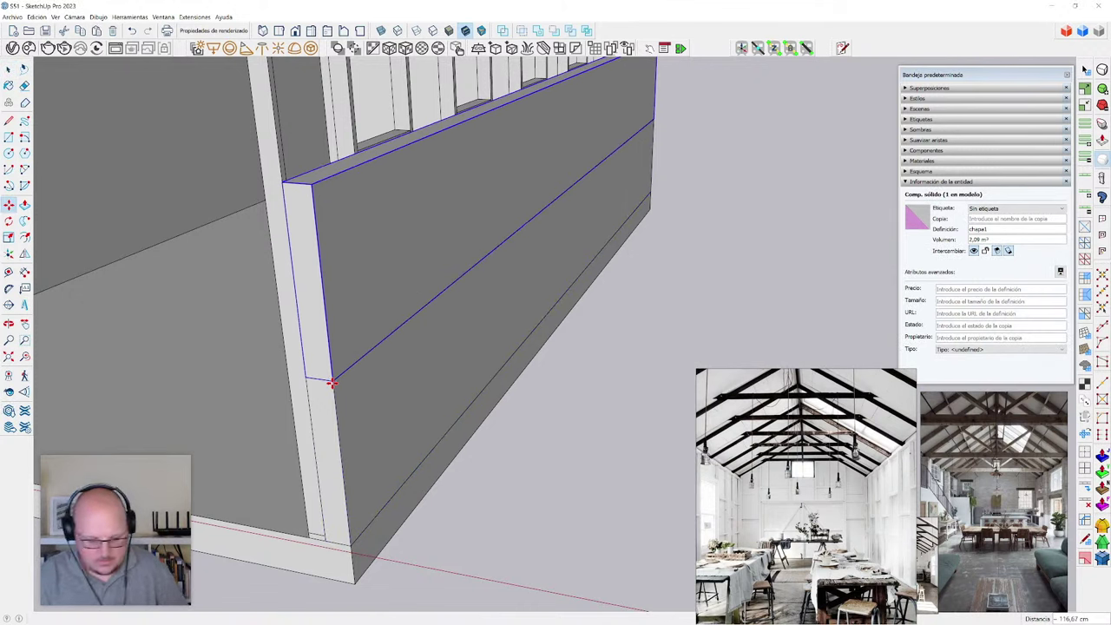
pyautogui.write('x2')
pyautogui.press('Return')
# - Scale the thickness of the three stacked chapa1 panels along the red axis, first to 10 cm and finally to 4 cm
pyautogui.press('space')
pyautogui.scroll(-2, 346, 428)
pyautogui.click(353, 241)
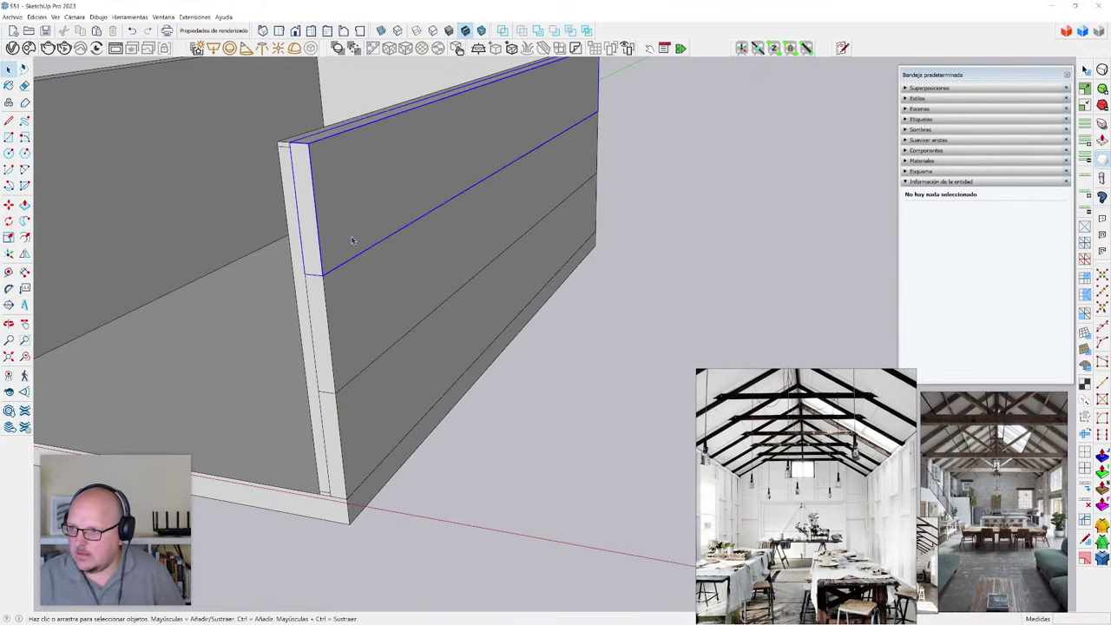
pyautogui.keyDown('shift'); pyautogui.click(390, 338); pyautogui.keyUp('shift')
pyautogui.keyDown('shift'); pyautogui.click(409, 392); pyautogui.keyUp('shift')
pyautogui.press('s')
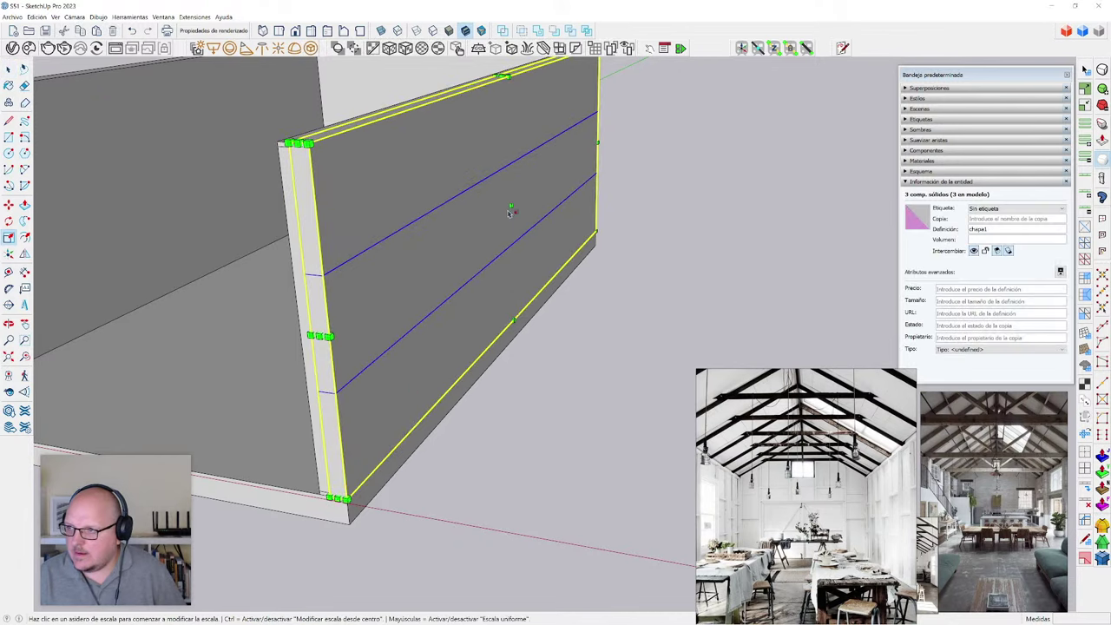
pyautogui.click(511, 209)
pyautogui.write('10cm')
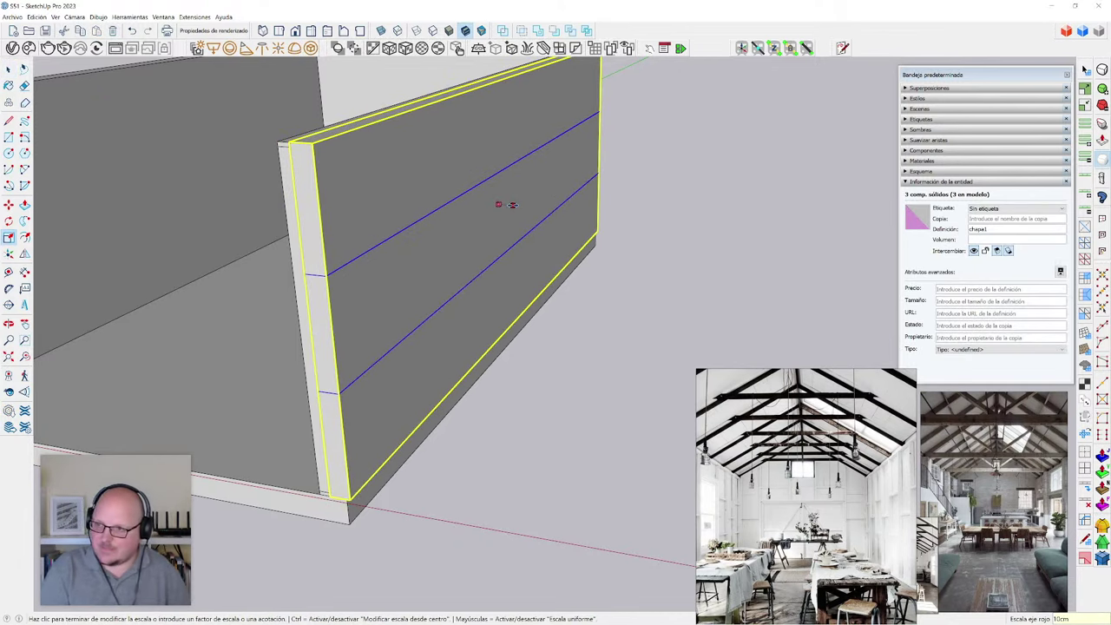
pyautogui.press('Return')
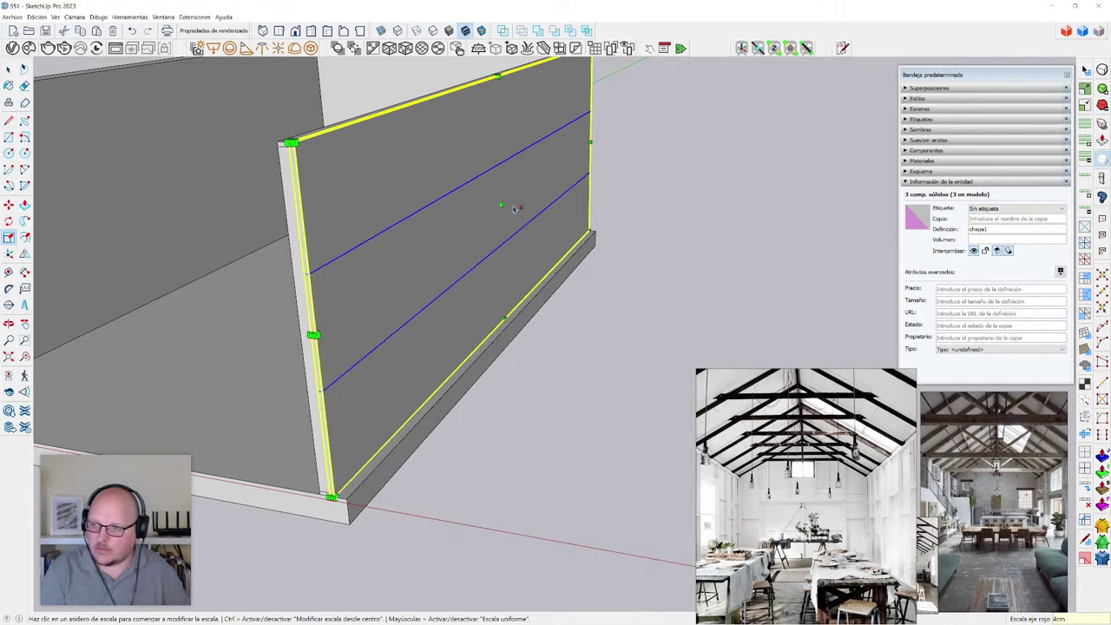
# - Examine the panelled wall from inside and outside, comparing the panel joints with the crosspieces
pyautogui.press('space')
pyautogui.scroll(-3, 512, 210)
pyautogui.moveTo(424, 288); pyautogui.dragTo(607, 210, button='middle')
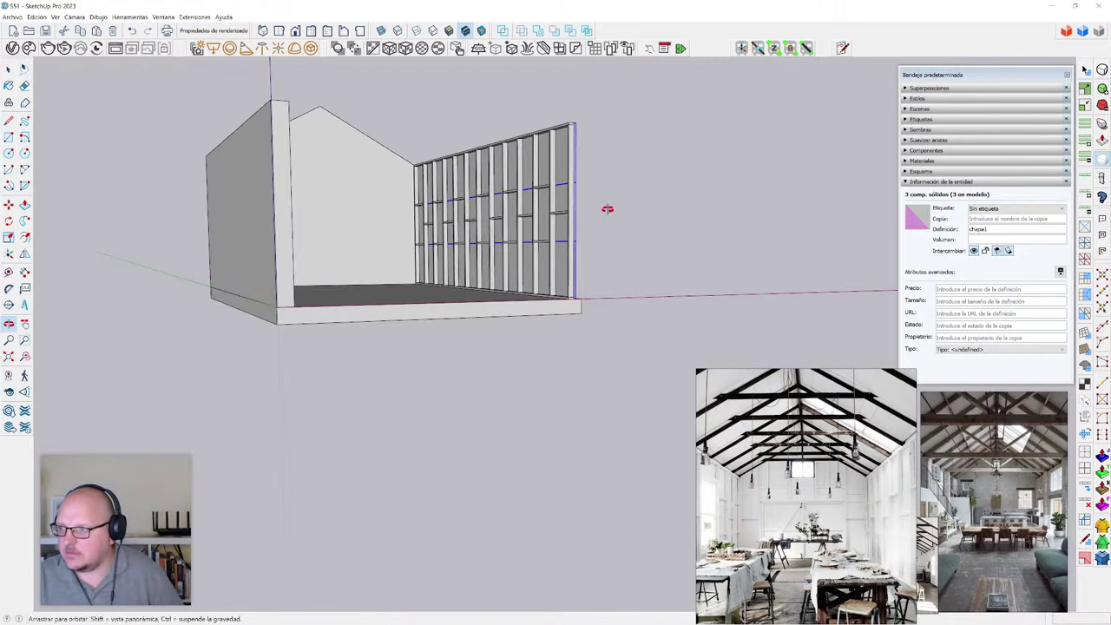
pyautogui.scroll(1, 608, 210)
pyautogui.click(607, 211)
pyautogui.scroll(1, 484, 232)
pyautogui.scroll(1, 485, 233)
pyautogui.moveTo(485, 233); pyautogui.dragTo(516, 287, button='middle')
pyautogui.scroll(1, 512, 235)
pyautogui.scroll(-1, 500, 282)
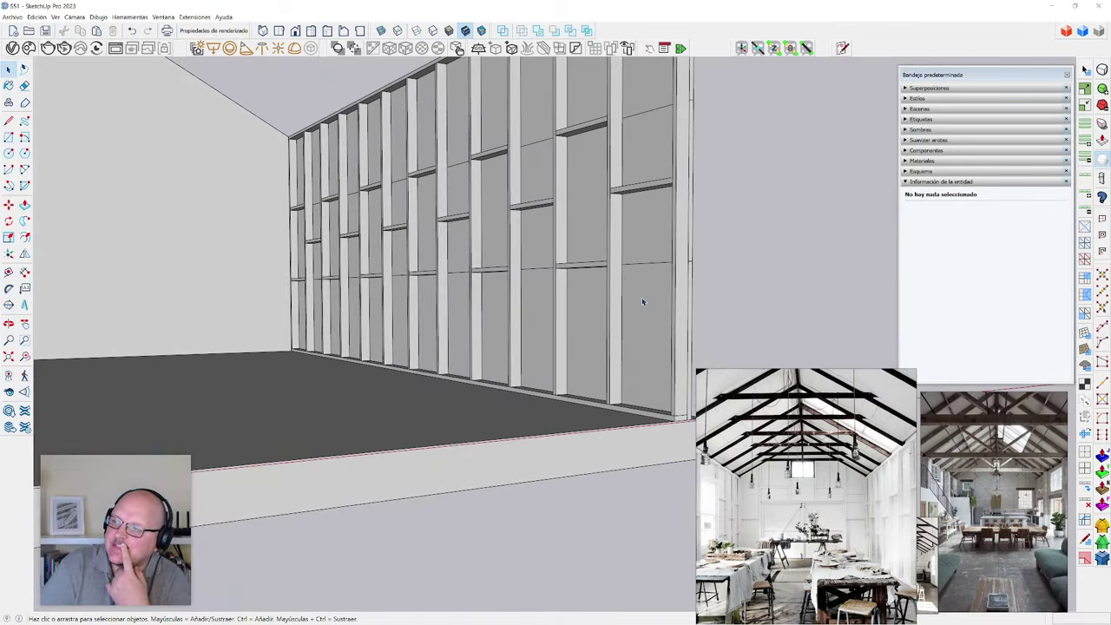
pyautogui.scroll(-3, 642, 301)
pyautogui.scroll(-3, 643, 301)
pyautogui.moveTo(642, 301); pyautogui.dragTo(367, 391, button='middle')
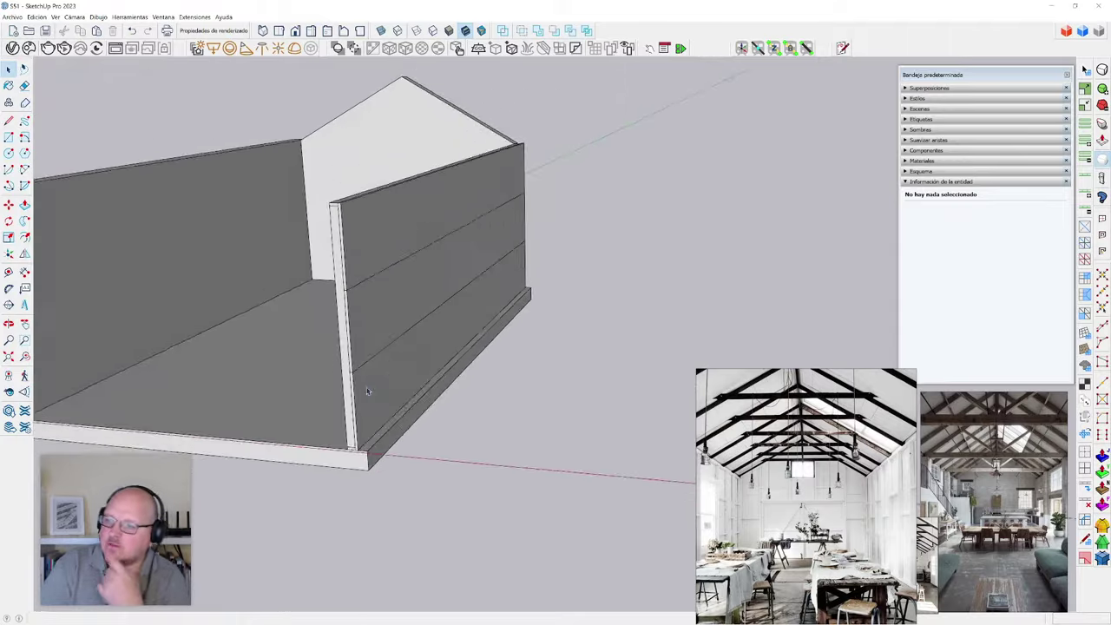
pyautogui.scroll(3, 368, 391)
pyautogui.scroll(1, 353, 440)
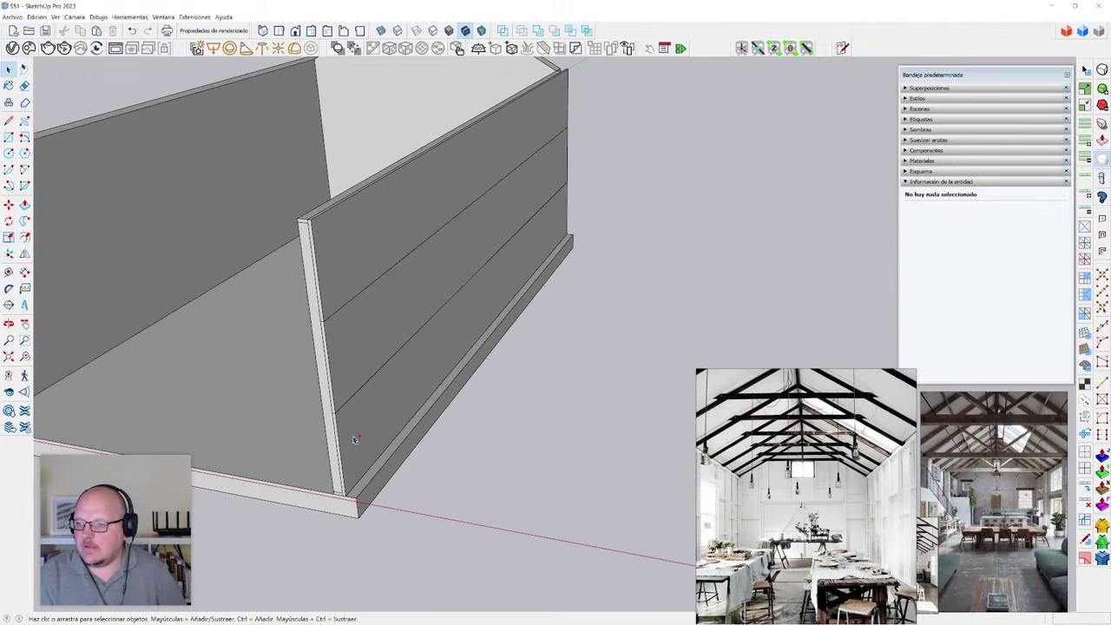
# - Undo the panel work back to the full-height solid wall and delete the horizontal line across its end face
pyautogui.hotkey('ctrl', 'z')
pyautogui.hotkey('ctrl', 'z')
pyautogui.scroll(-2, 304, 444)
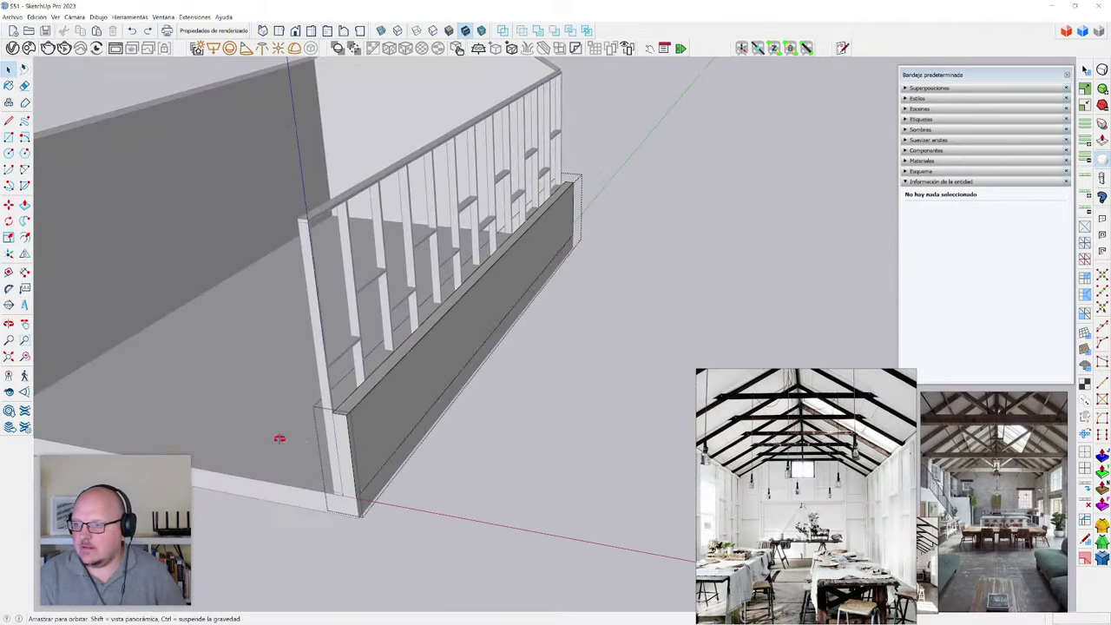
pyautogui.moveTo(281, 442); pyautogui.dragTo(629, 325, button='middle')
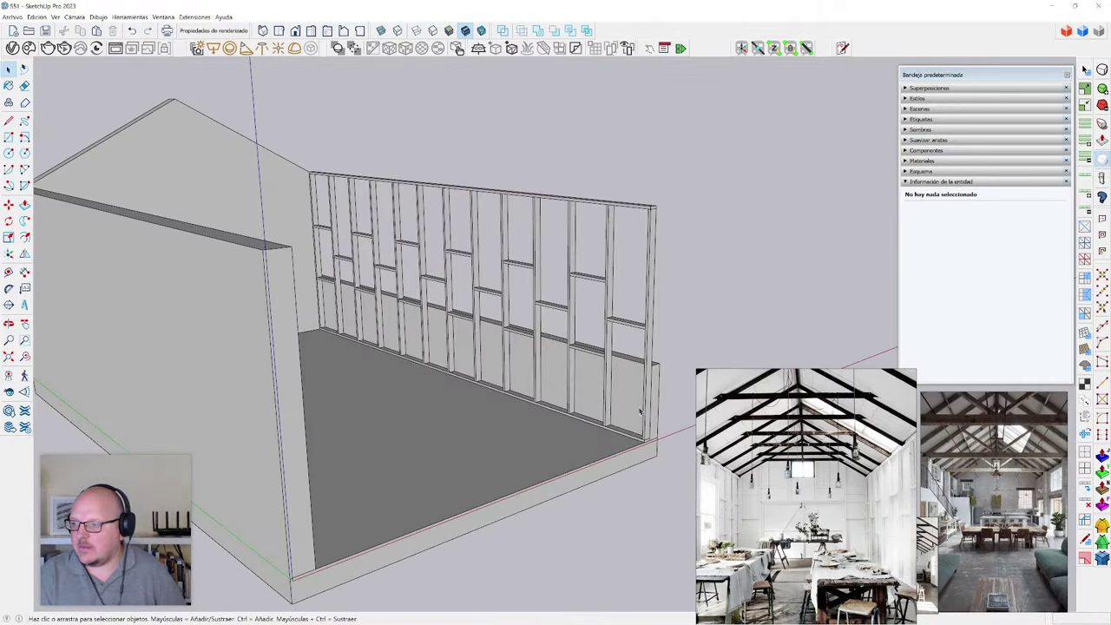
pyautogui.doubleClick(627, 391)
pyautogui.hotkey('ctrl', 'z')
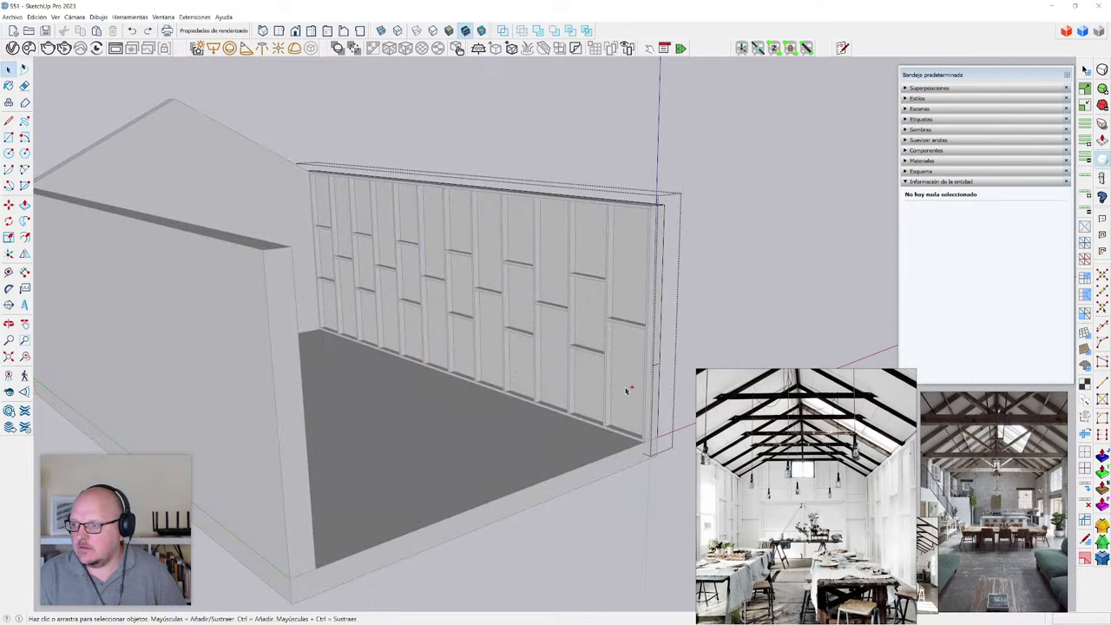
pyautogui.moveTo(631, 389); pyautogui.dragTo(658, 371, button='middle')
pyautogui.click(663, 365)
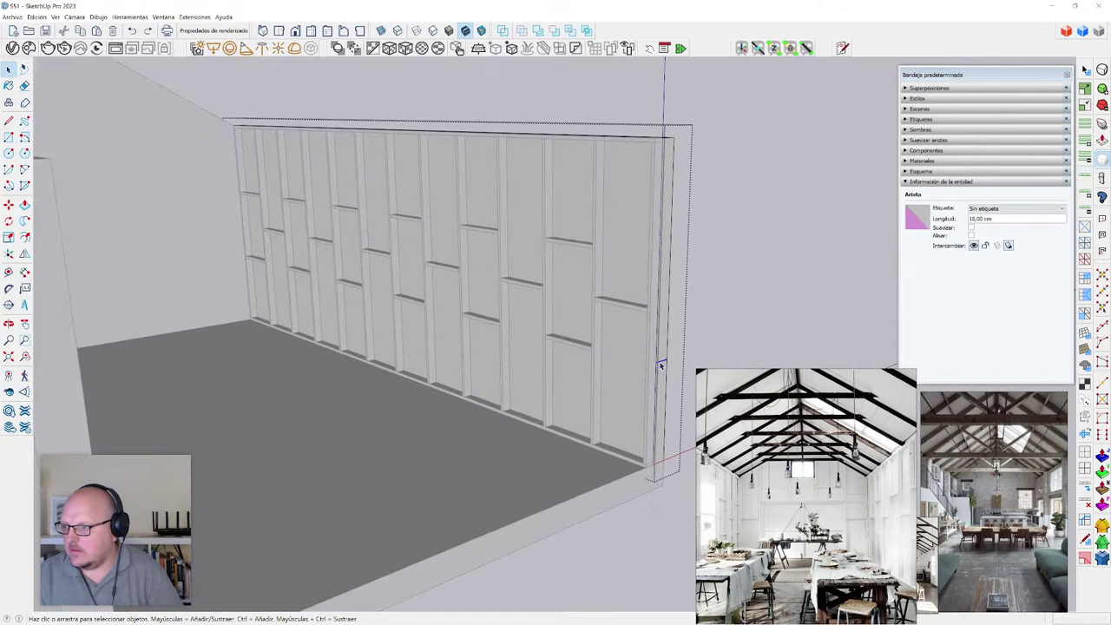
pyautogui.press('Delete')
pyautogui.scroll(-1, 663, 365)
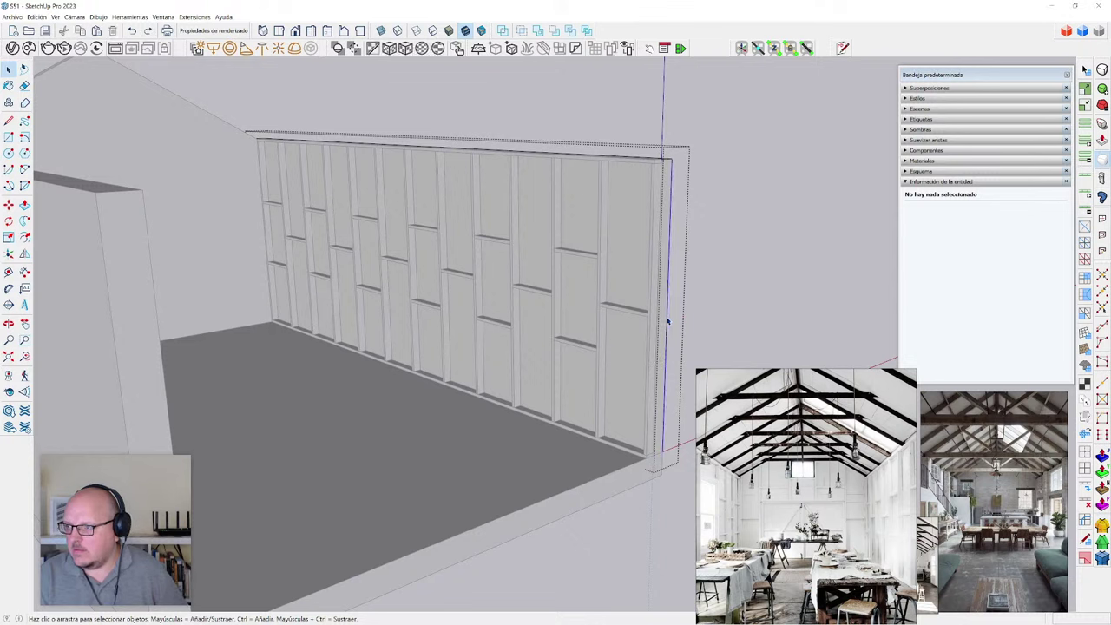
# - Soften the inner vertical corner edge of the wall's end face
pyautogui.rightClick(667, 316)
pyautogui.click(666, 256)
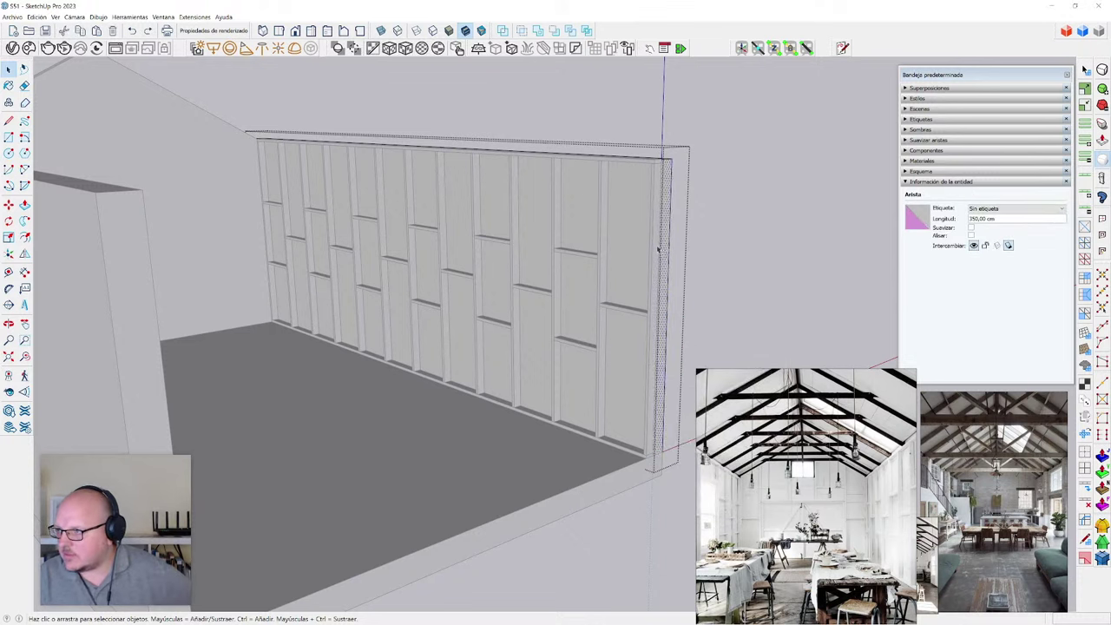
pyautogui.click(661, 250)
pyautogui.rightClick(661, 250)
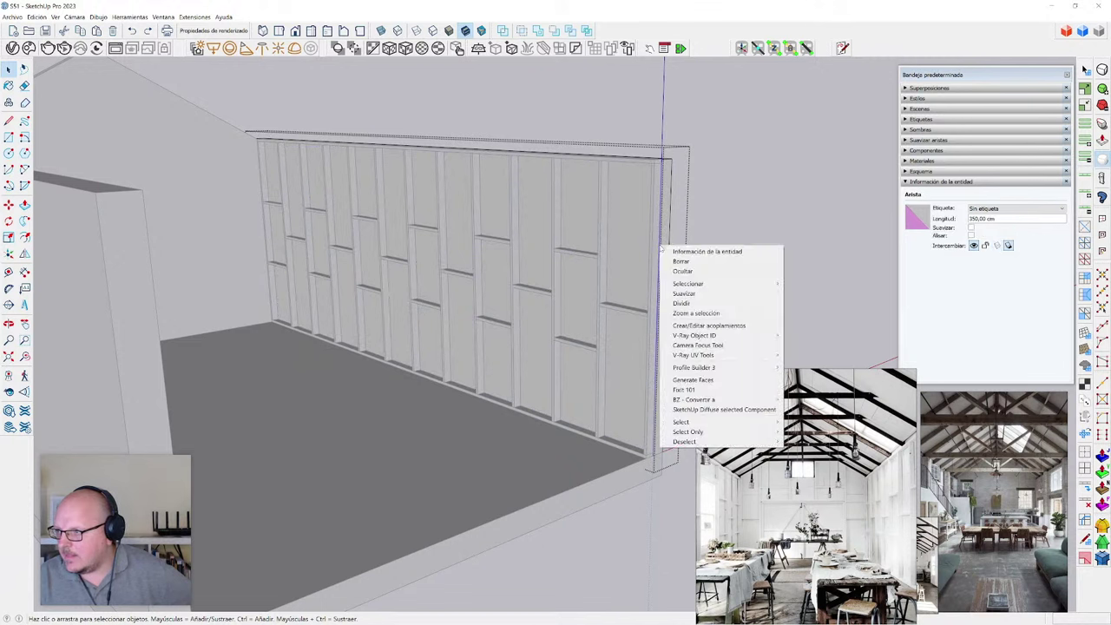
pyautogui.click(673, 290)
pyautogui.click(657, 285)
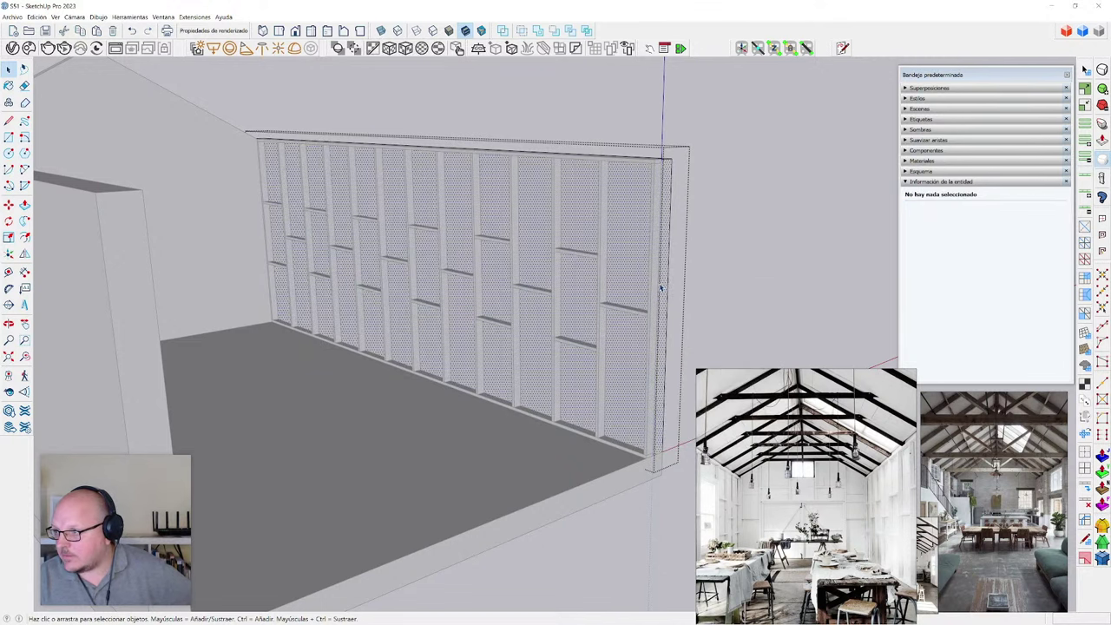
# - Isolate the wall's group from the rest of the model and remove the softening from its inner vertical corner edge
pyautogui.scroll(-2, 568, 285)
pyautogui.keyDown('shift'); pyautogui.moveTo(634, 348); pyautogui.dragTo(521, 329, button='middle'); pyautogui.keyUp('shift')
pyautogui.scroll(4, 522, 331)
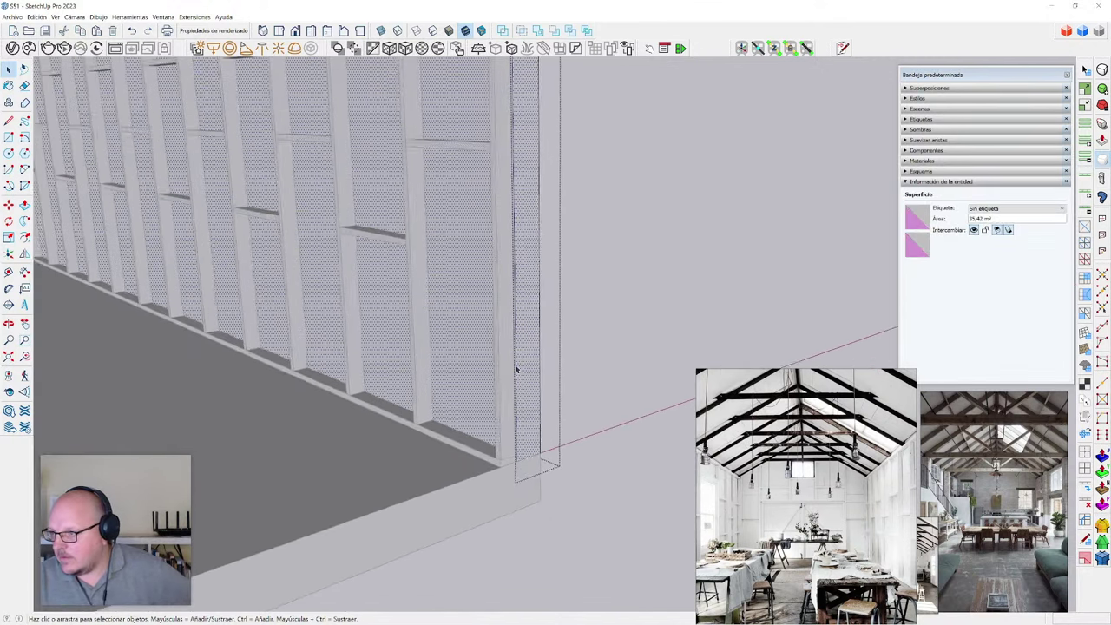
pyautogui.scroll(1, 539, 479)
pyautogui.press('h')
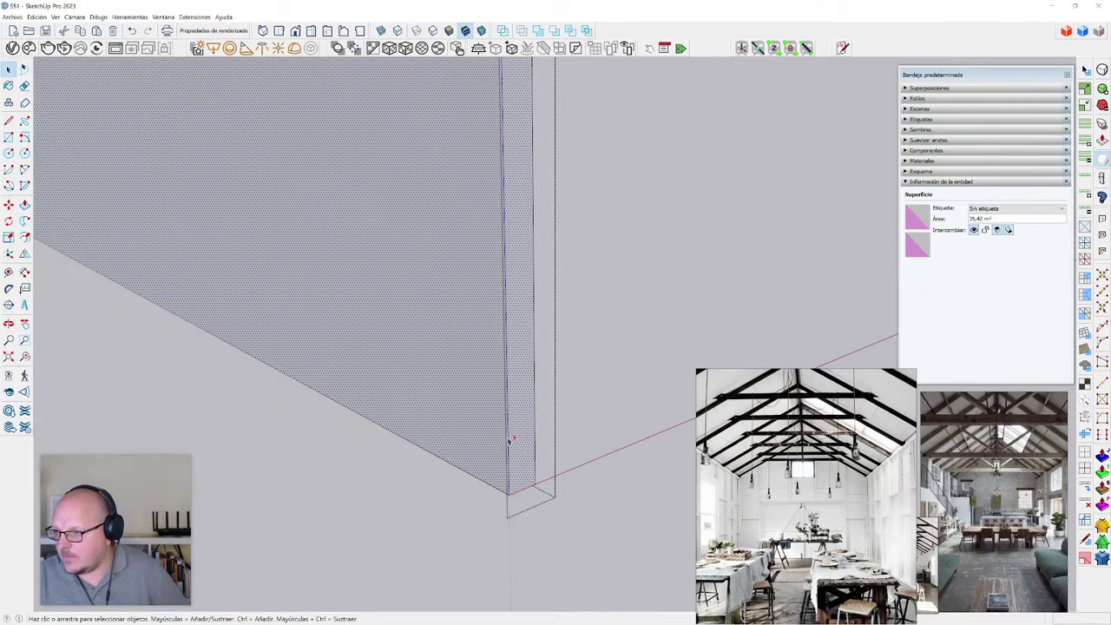
pyautogui.moveTo(510, 442); pyautogui.dragTo(495, 466, button='middle')
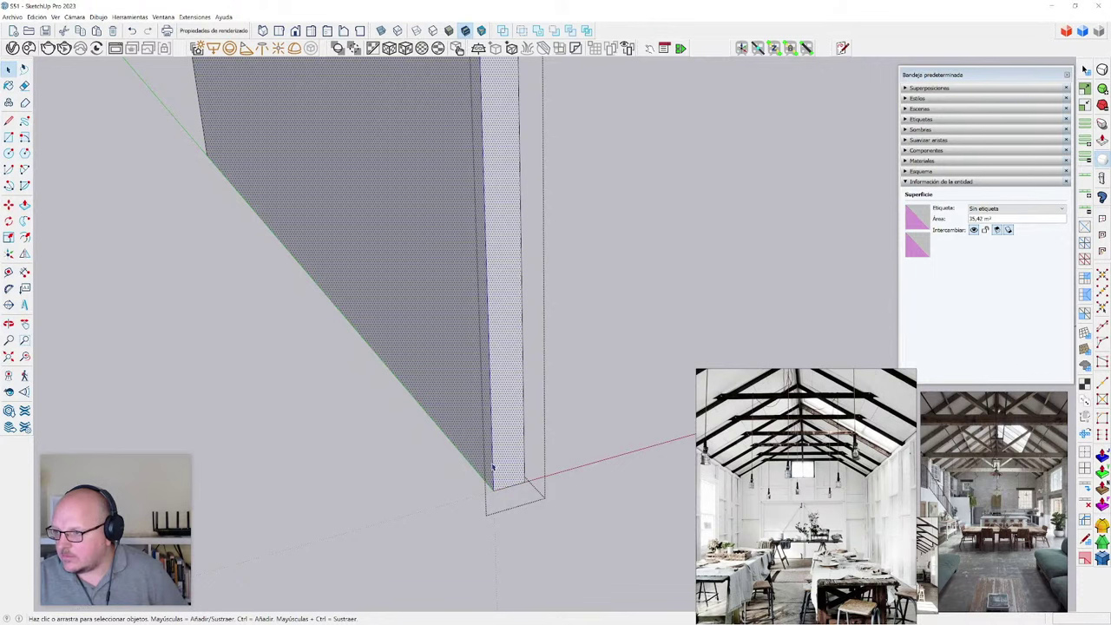
pyautogui.click(491, 451)
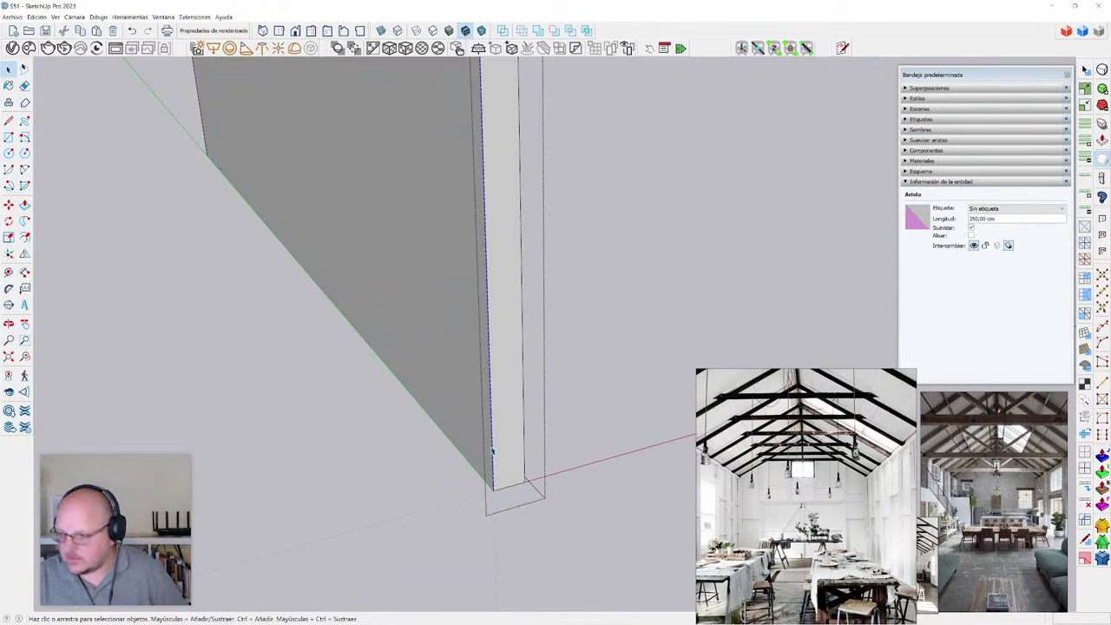
pyautogui.press('e')
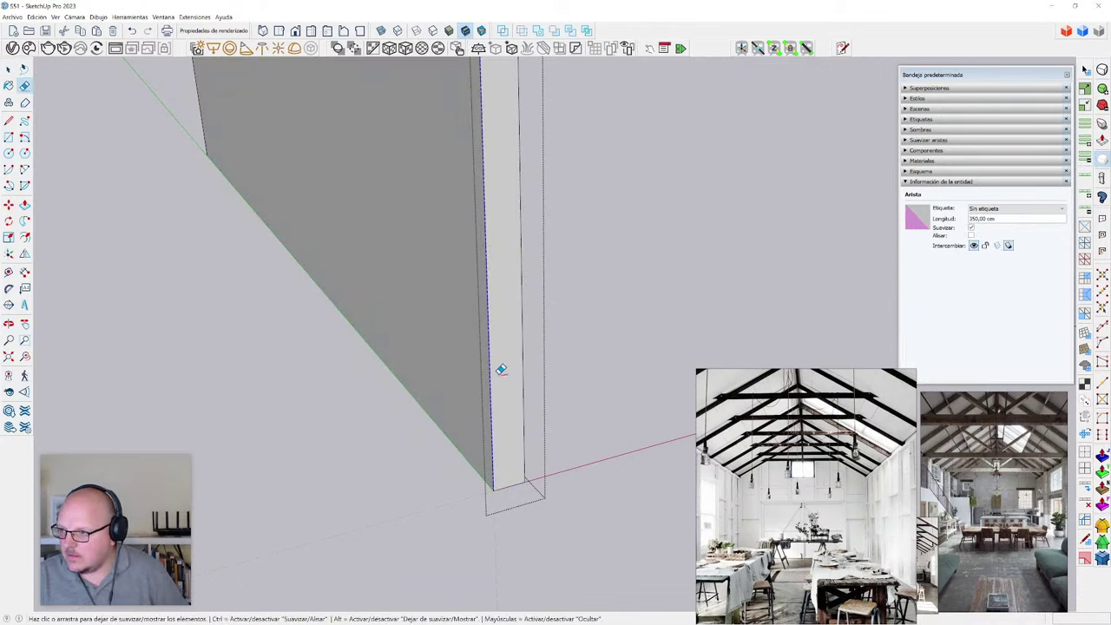
pyautogui.moveTo(486, 362); pyautogui.dragTo(521, 390)
pyautogui.press('space')
pyautogui.click(492, 415)
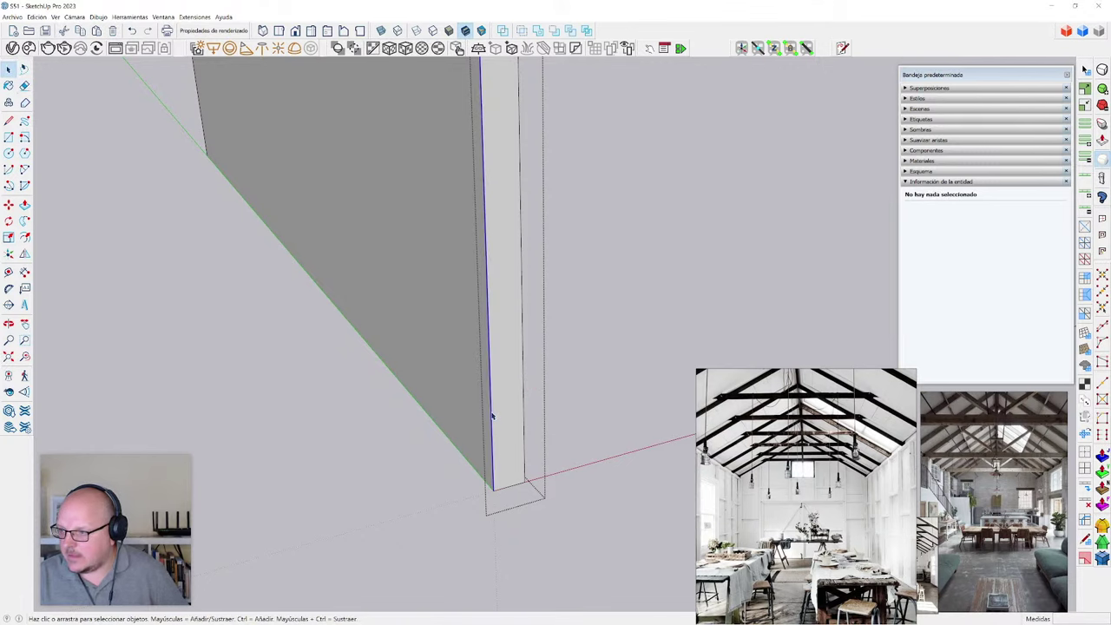
# - Divide the inner vertical corner edge of the wall's end face into 4 equal segments
pyautogui.scroll(-1, 492, 415)
pyautogui.moveTo(475, 449); pyautogui.dragTo(538, 297, button='middle')
pyautogui.rightClick(536, 287)
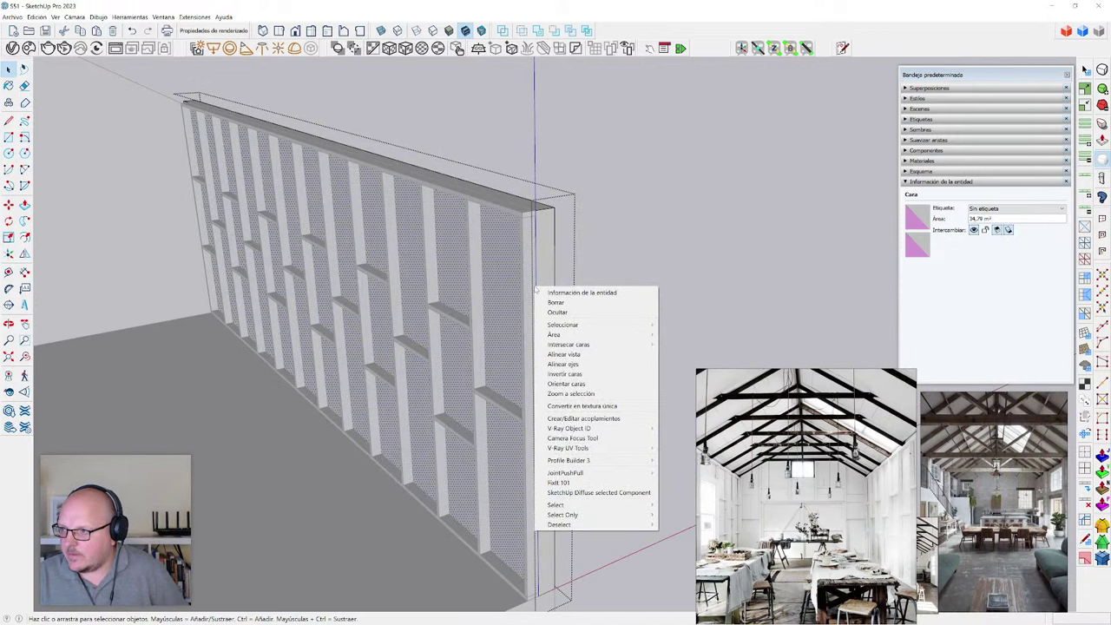
pyautogui.press('Escape')
pyautogui.rightClick(536, 286)
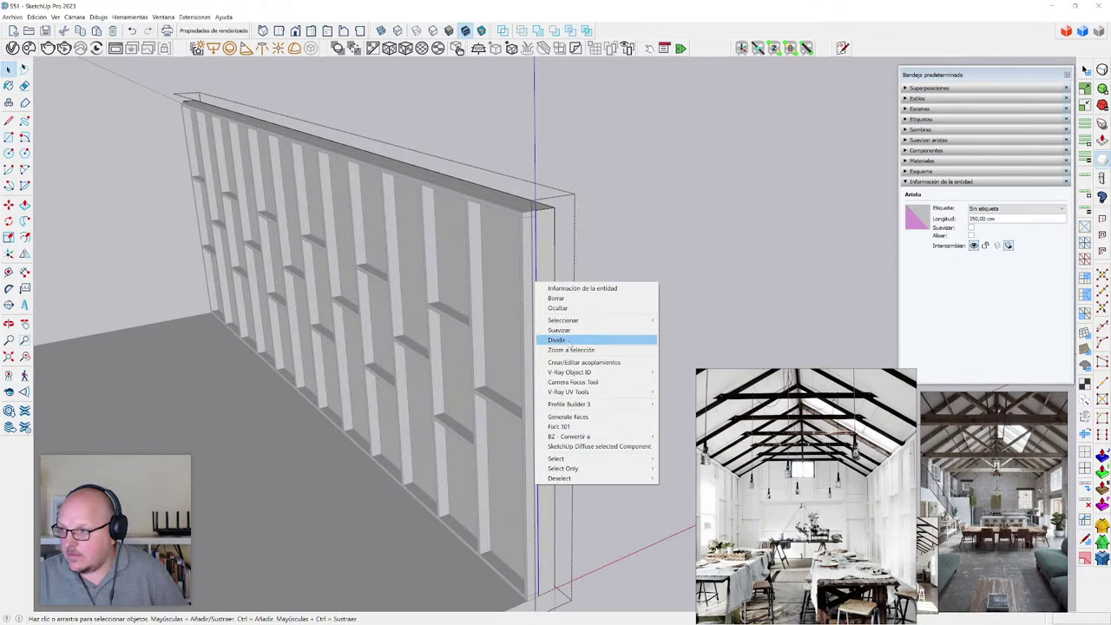
pyautogui.click(569, 344)
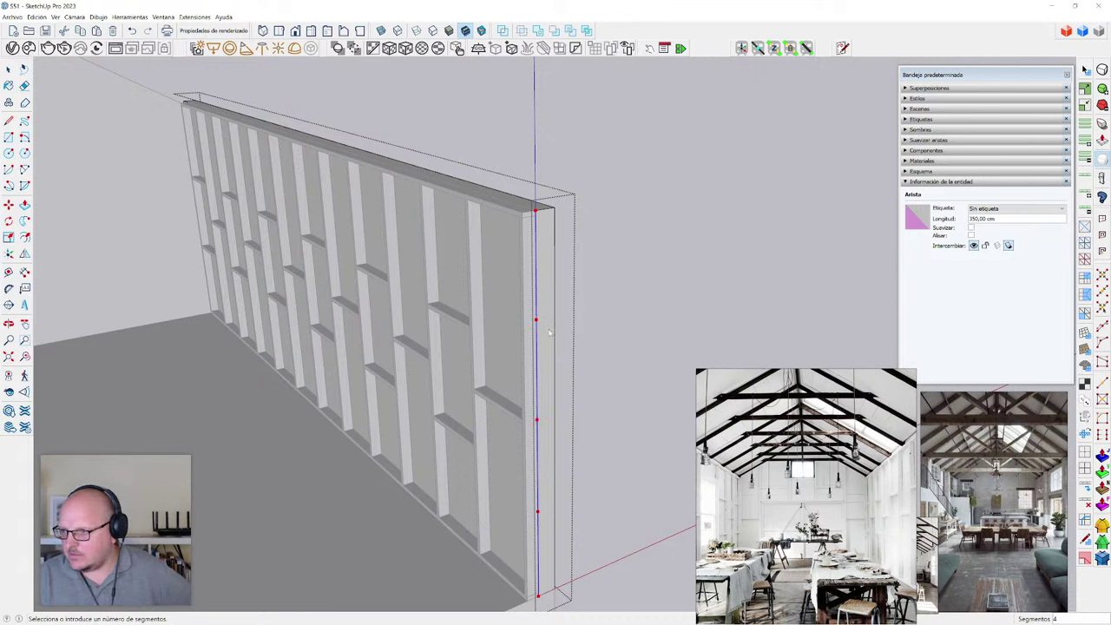
pyautogui.click(549, 332)
pyautogui.scroll(-3, 543, 347)
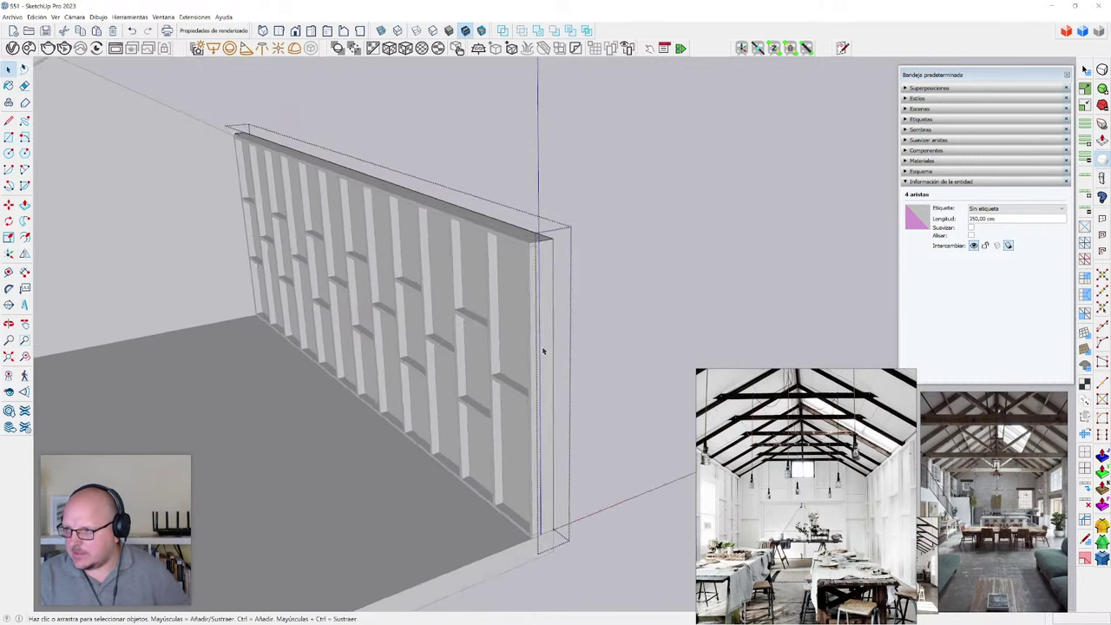
pyautogui.moveTo(543, 351); pyautogui.dragTo(582, 423, button='middle')
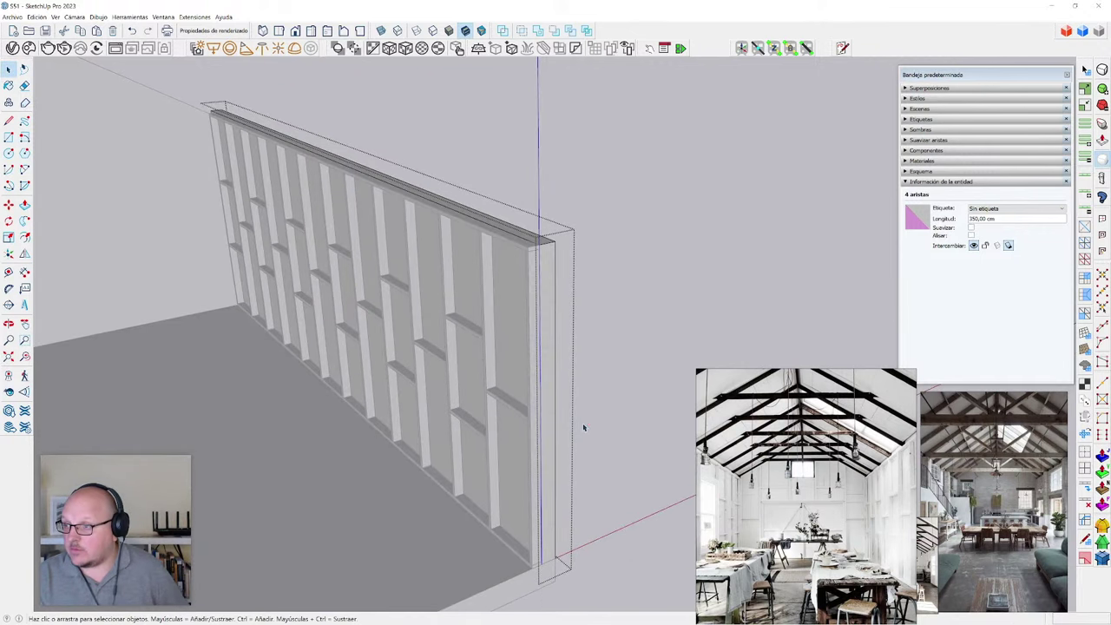
# - Scale all of the solid wall's geometry vertically down to a quarter of its height, 87.5 cm
pyautogui.click(543, 308)
pyautogui.moveTo(551, 372); pyautogui.dragTo(489, 339, button='middle')
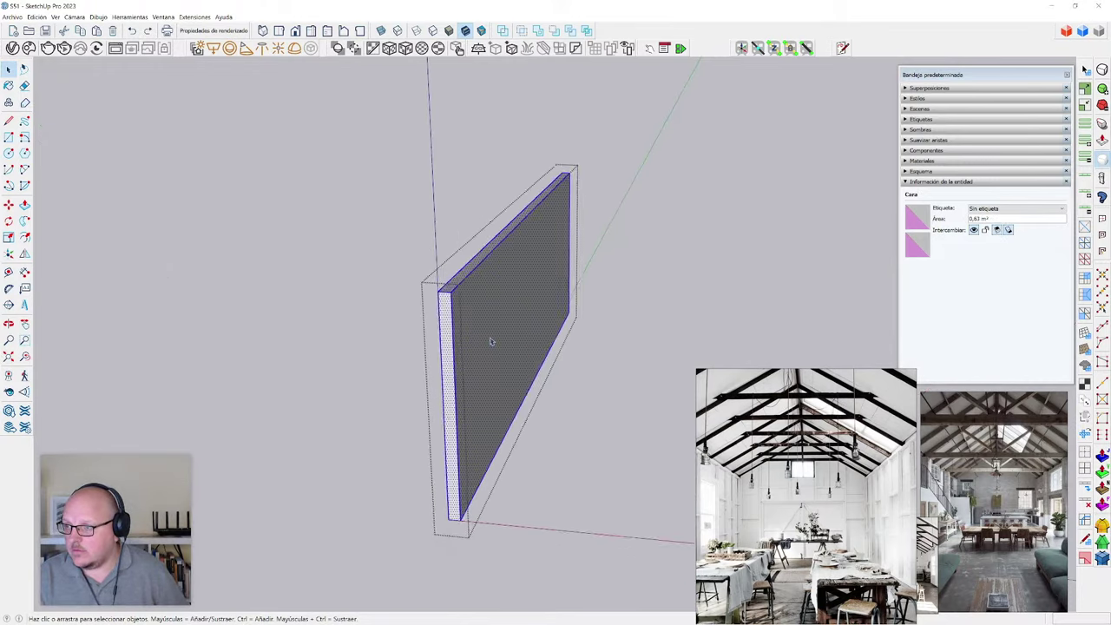
pyautogui.tripleClick(489, 340)
pyautogui.press('s')
pyautogui.click(535, 181)
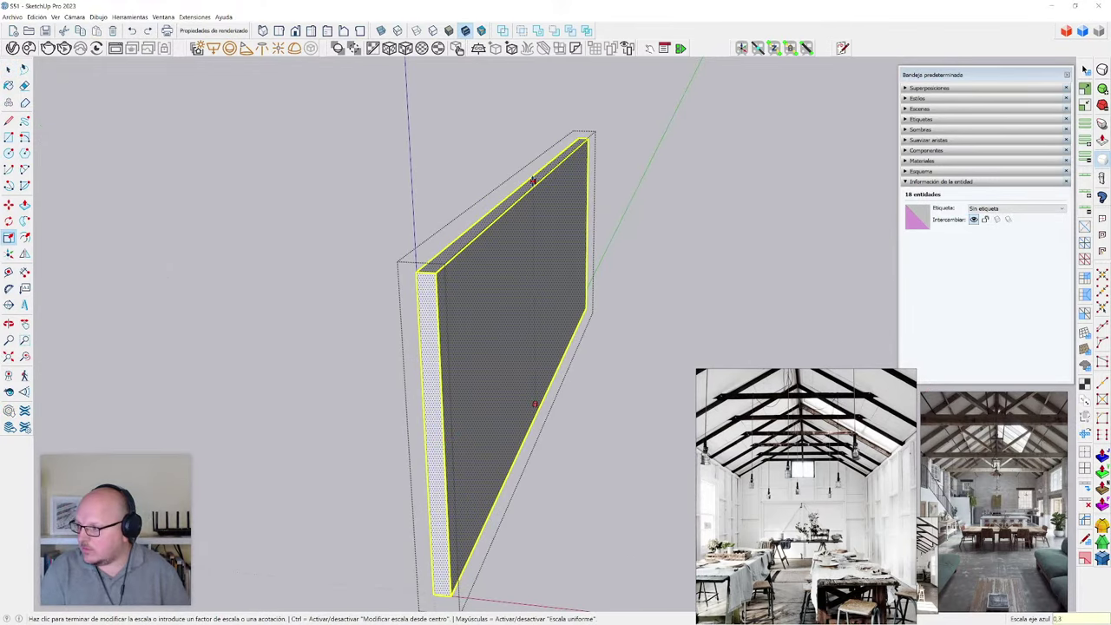
pyautogui.press('Return')
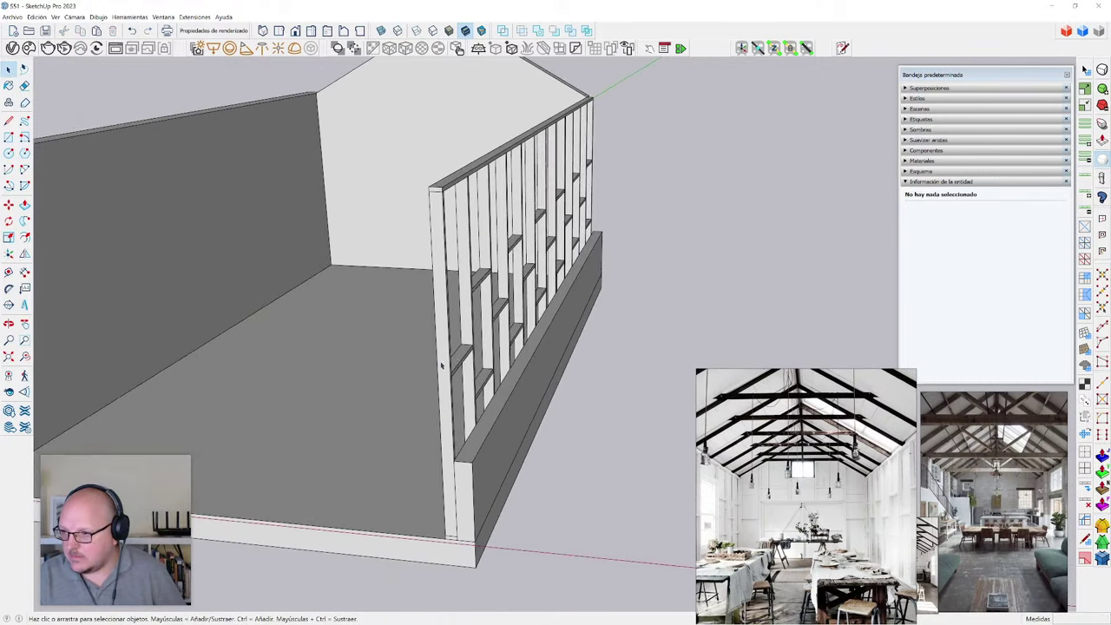
# - Scale the low panel's thickness to 4 cm and check its end with the tape measure
pyautogui.click(509, 402)
pyautogui.press('s')
pyautogui.click(550, 334)
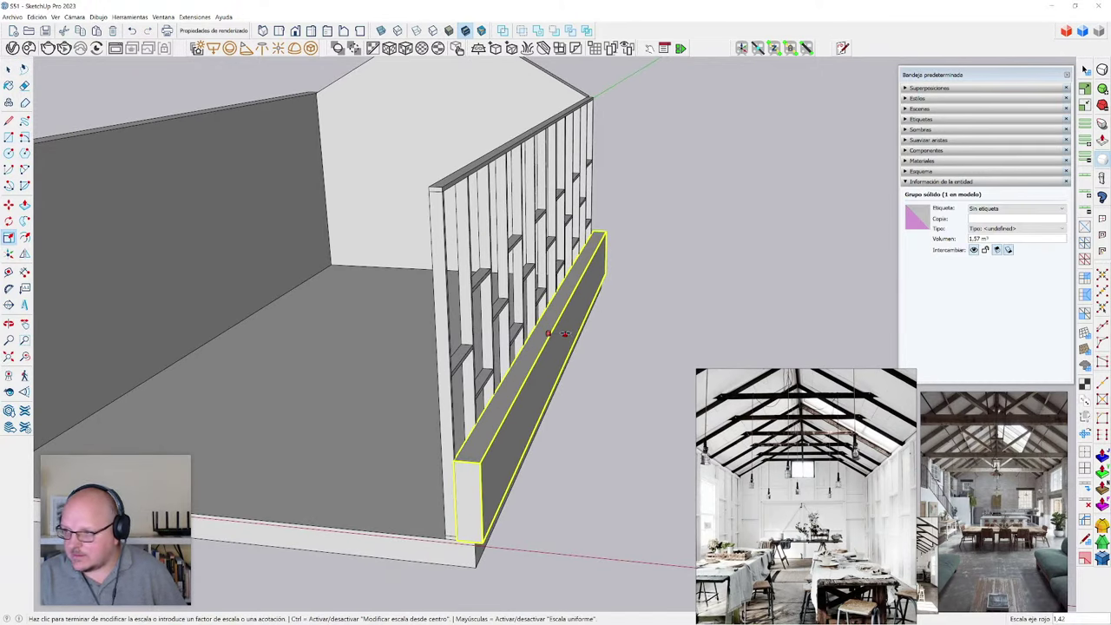
pyautogui.write('4cm')
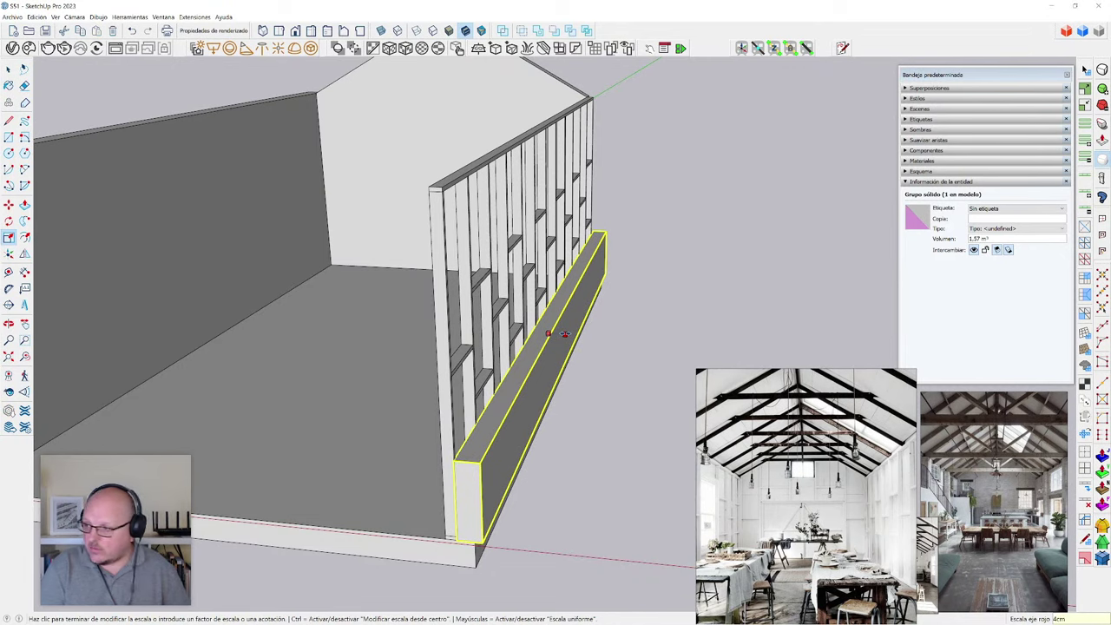
pyautogui.press('Return')
pyautogui.press('space')
pyautogui.scroll(-1, 566, 335)
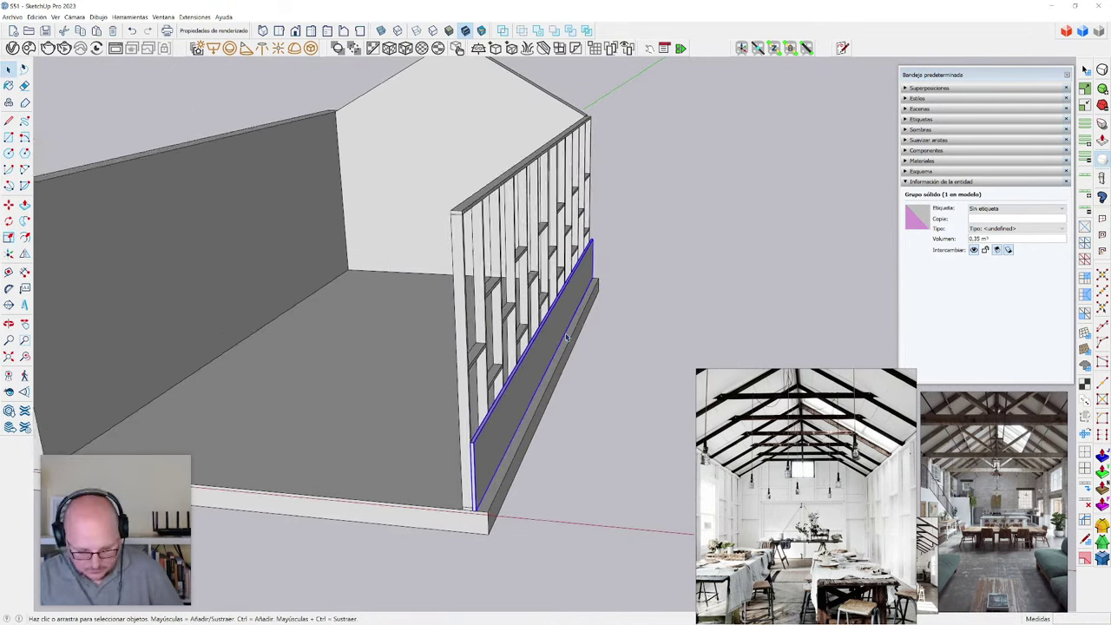
pyautogui.scroll(2, 511, 507)
pyautogui.scroll(6, 511, 508)
pyautogui.press('t')
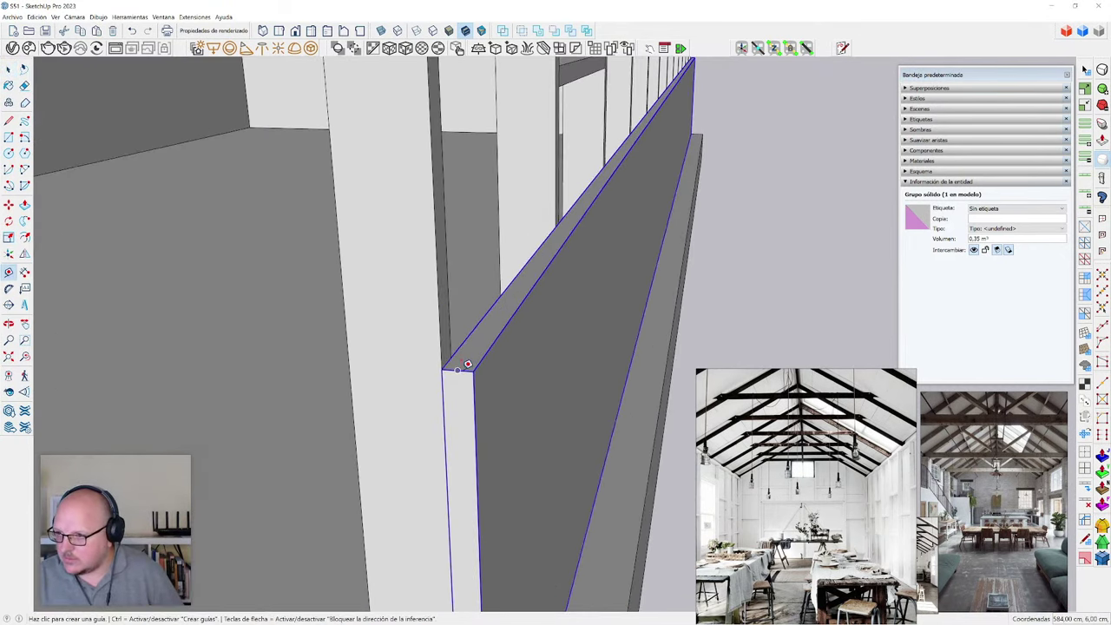
pyautogui.press('space')
pyautogui.scroll(-6, 465, 382)
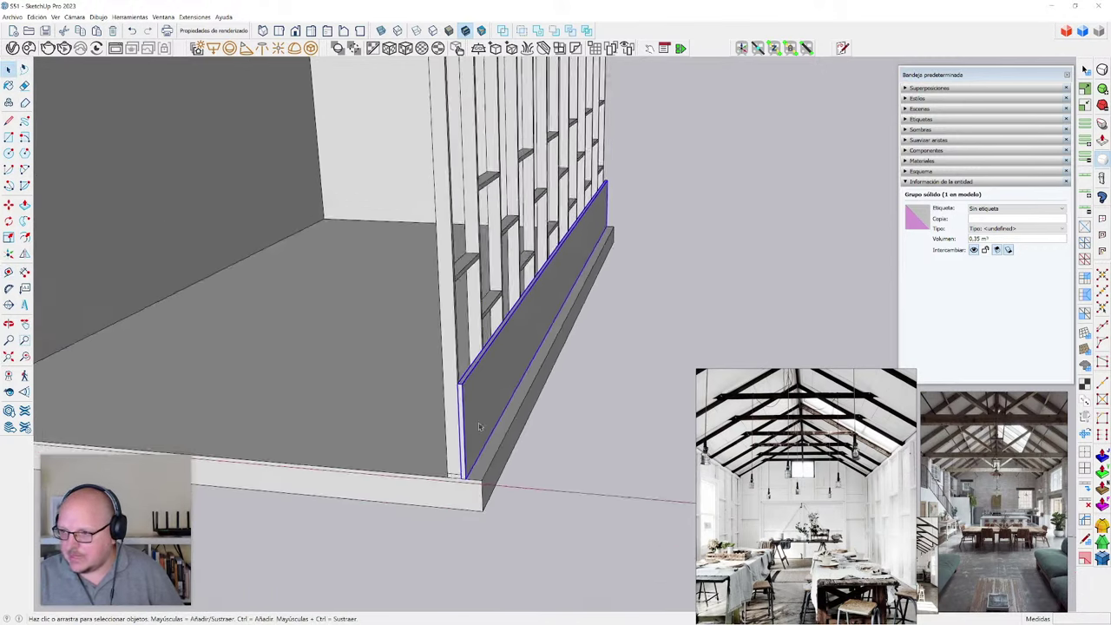
# - Try to place a copy of the panel group directly on top of the original
pyautogui.moveTo(461, 392); pyautogui.dragTo(458, 454, button='middle')
pyautogui.scroll(1, 459, 454)
pyautogui.scroll(3, 459, 453)
pyautogui.press('m')
pyautogui.press('ctrl')
pyautogui.click(434, 553)
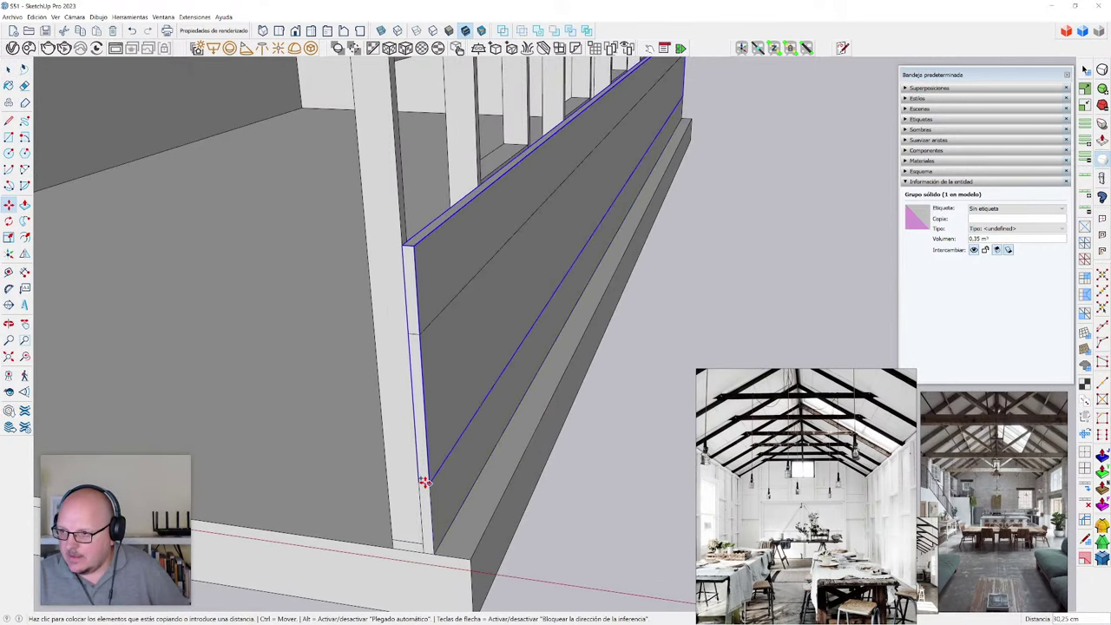
pyautogui.click(424, 347)
pyautogui.scroll(-3, 452, 451)
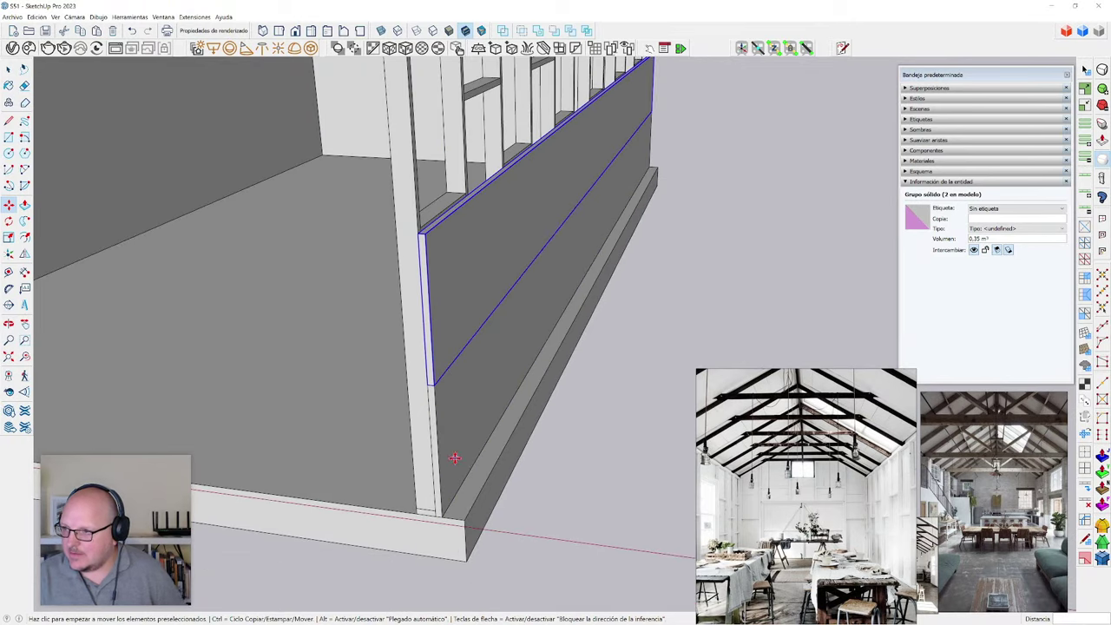
# - Convert the low panel into a component named chapa1
pyautogui.write('g')
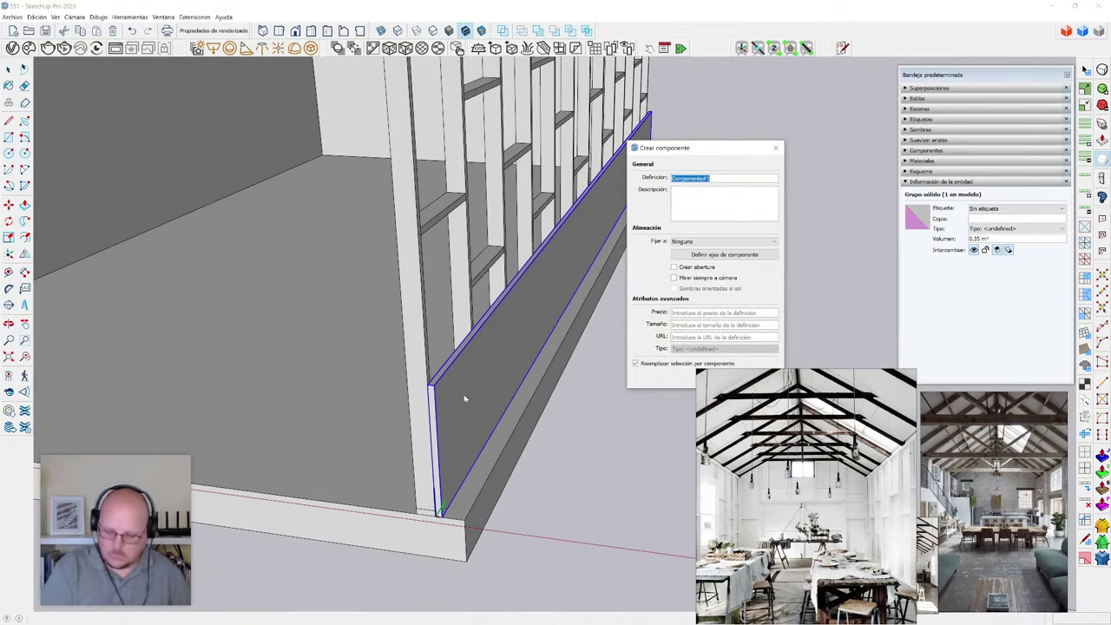
pyautogui.write('chapa1')
pyautogui.press('Return')
# - Copy the chapa1 panel upward by its own height, 87.5 cm, and repeat with x3 to stack the cladding
pyautogui.press('m')
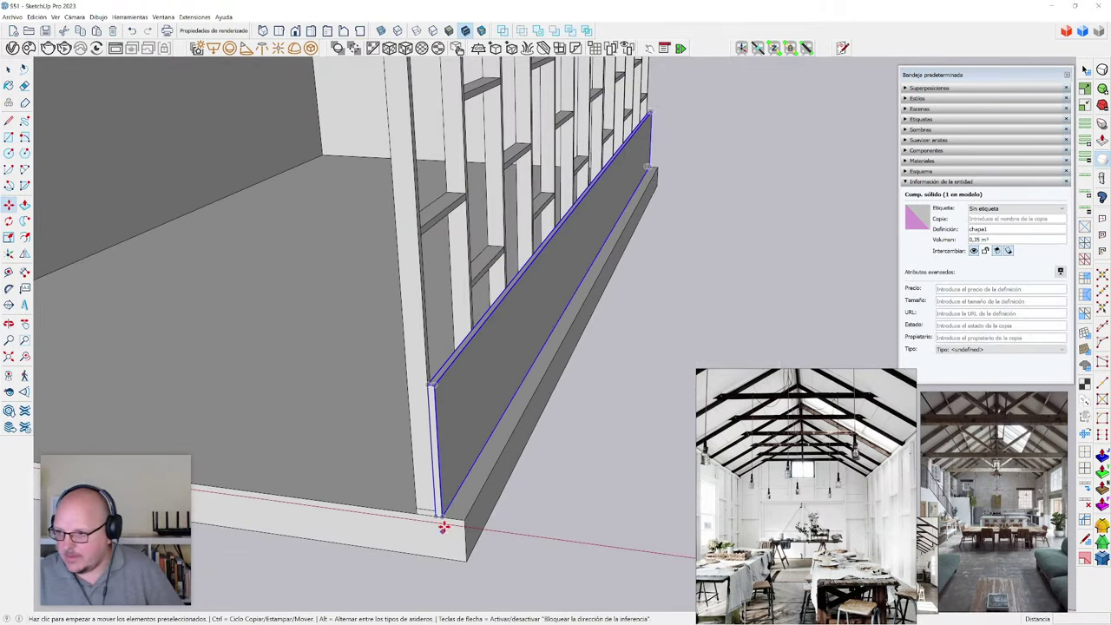
pyautogui.click(442, 526)
pyautogui.press('ctrl')
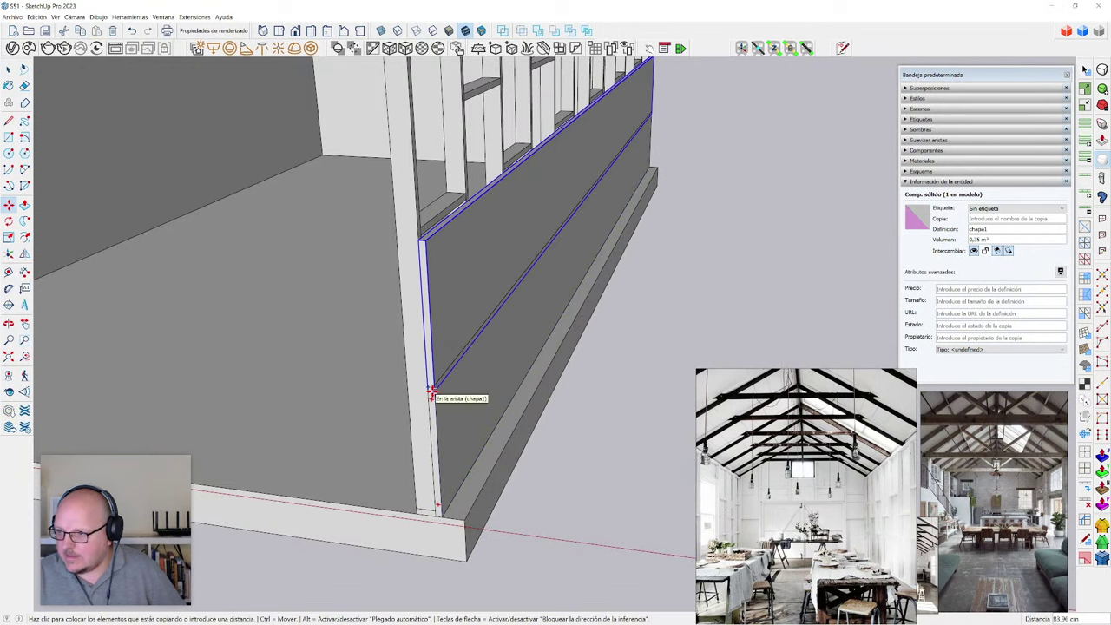
pyautogui.click(432, 391)
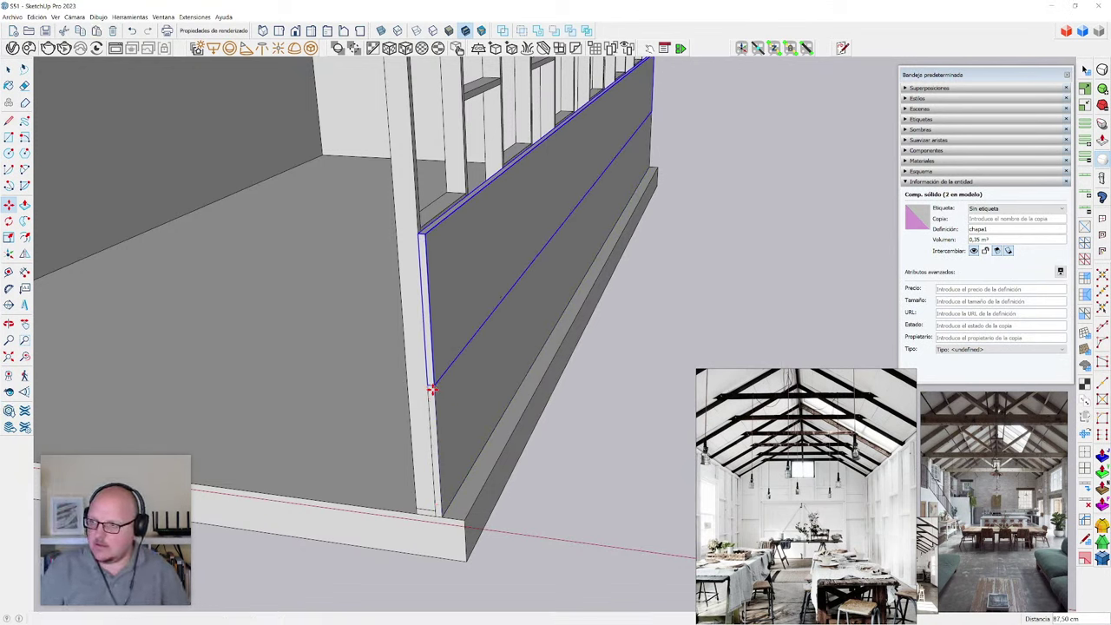
pyautogui.write('x3')
pyautogui.press('Return')
pyautogui.press('space')
pyautogui.hotkey('ctrl', 't')
pyautogui.scroll(-3, 409, 439)
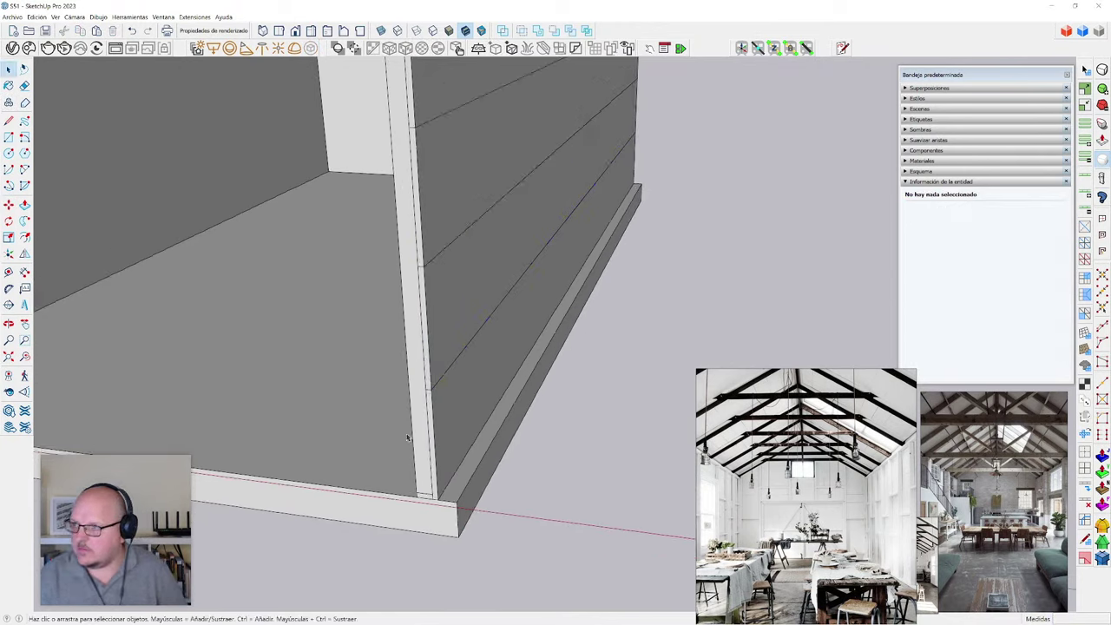
# - Examine the stacked cladding behind the studs with edges hidden and shown, and view the wall from outside
pyautogui.moveTo(409, 440); pyautogui.dragTo(611, 371, button='middle')
pyautogui.scroll(4, 425, 432)
pyautogui.scroll(-2, 425, 432)
pyautogui.scroll(1, 627, 399)
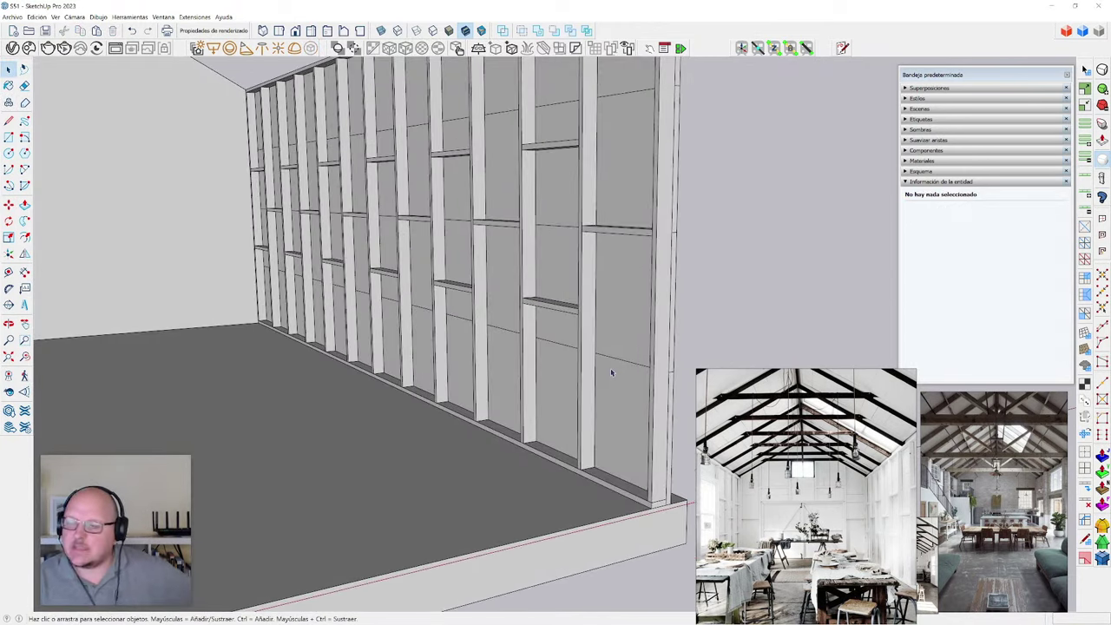
pyautogui.press('k')
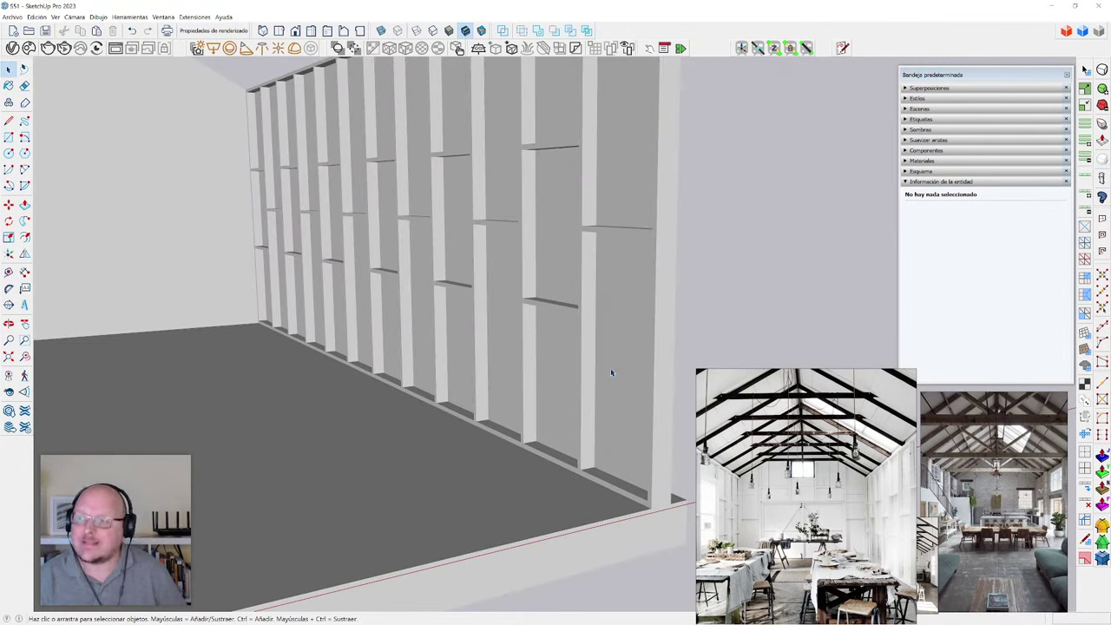
pyautogui.moveTo(611, 372); pyautogui.dragTo(538, 365, button='middle')
pyautogui.scroll(3, 563, 160)
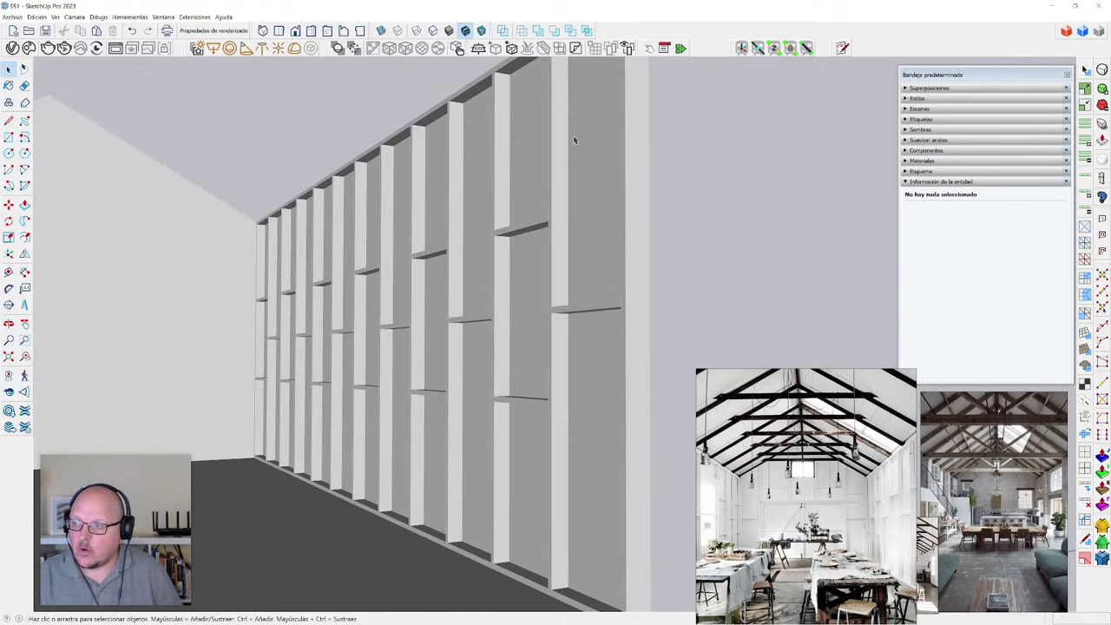
pyautogui.hotkey('ctrl', 'e')
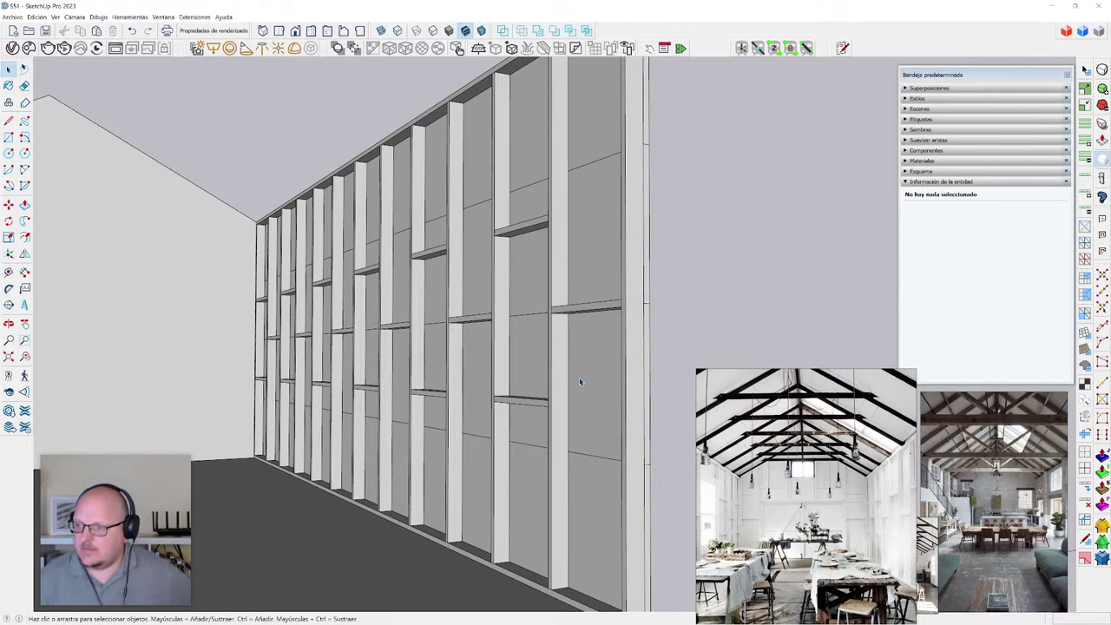
pyautogui.moveTo(580, 381)
pyautogui.mouseDown(button='middle')
pyautogui.moveTo(553, 452)
pyautogui.moveTo(605, 446)
pyautogui.moveTo(556, 422)
pyautogui.moveTo(399, 438)
pyautogui.moveTo(372, 454)
pyautogui.moveTo(266, 359)
pyautogui.mouseUp(button='middle')
pyautogui.scroll(3, 278, 330)
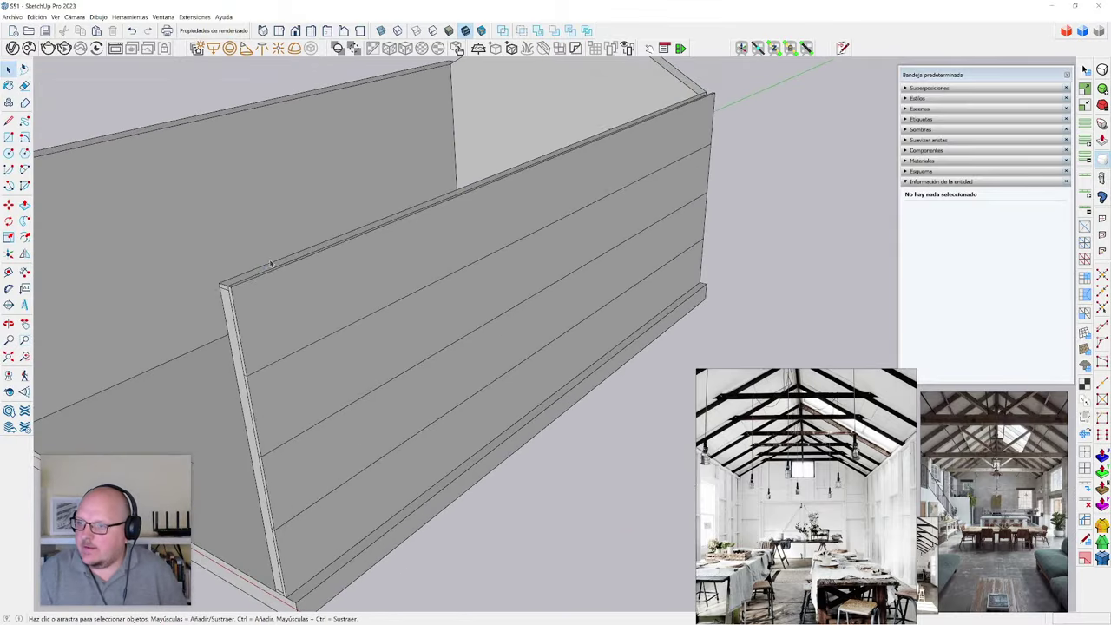
# - Measure the length of the top cladding panel's upper outer edge
pyautogui.scroll(2, 271, 264)
pyautogui.press('t')
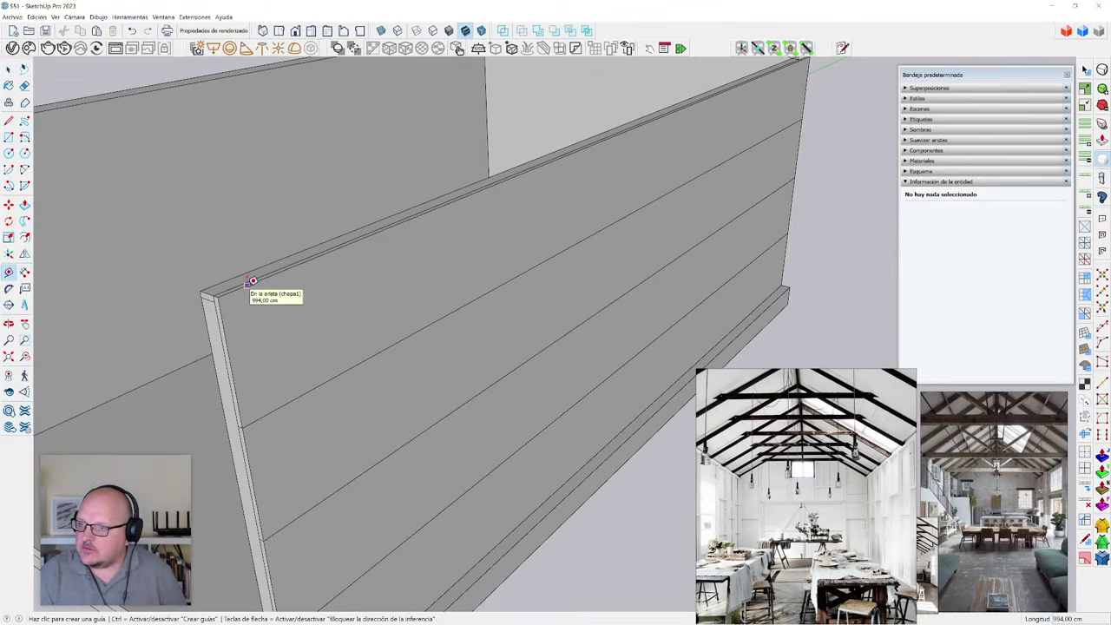
pyautogui.scroll(-3, 323, 349)
pyautogui.press('space')
# - Open the top chapa1 panel for editing and try dividing its upper outer edge into 10 equal segments
pyautogui.doubleClick(298, 366)
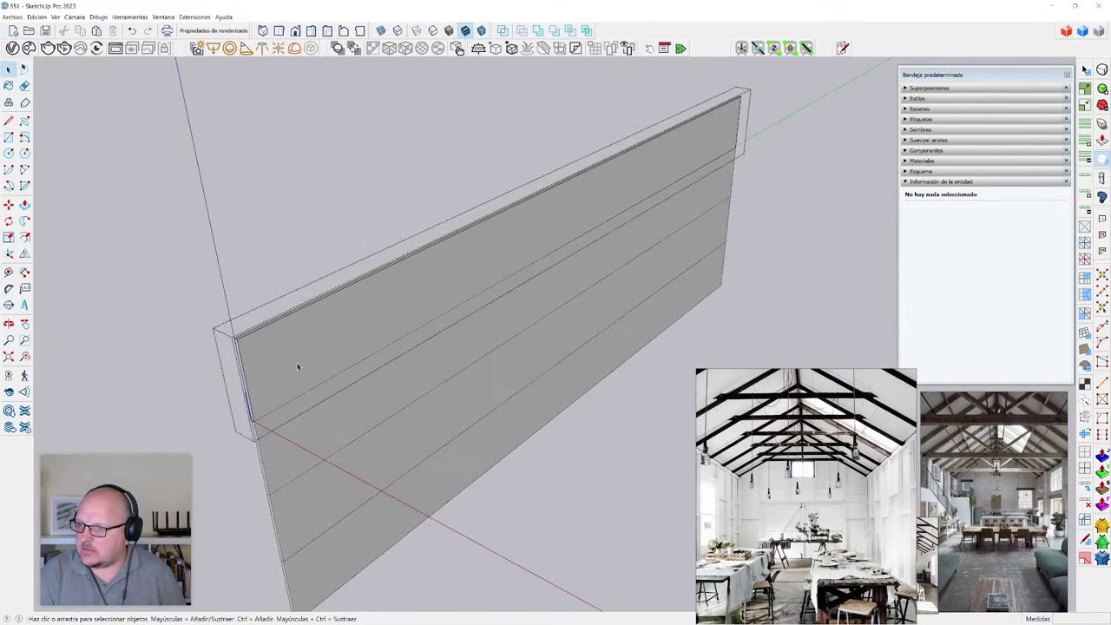
pyautogui.click(269, 328)
pyautogui.rightClick(268, 328)
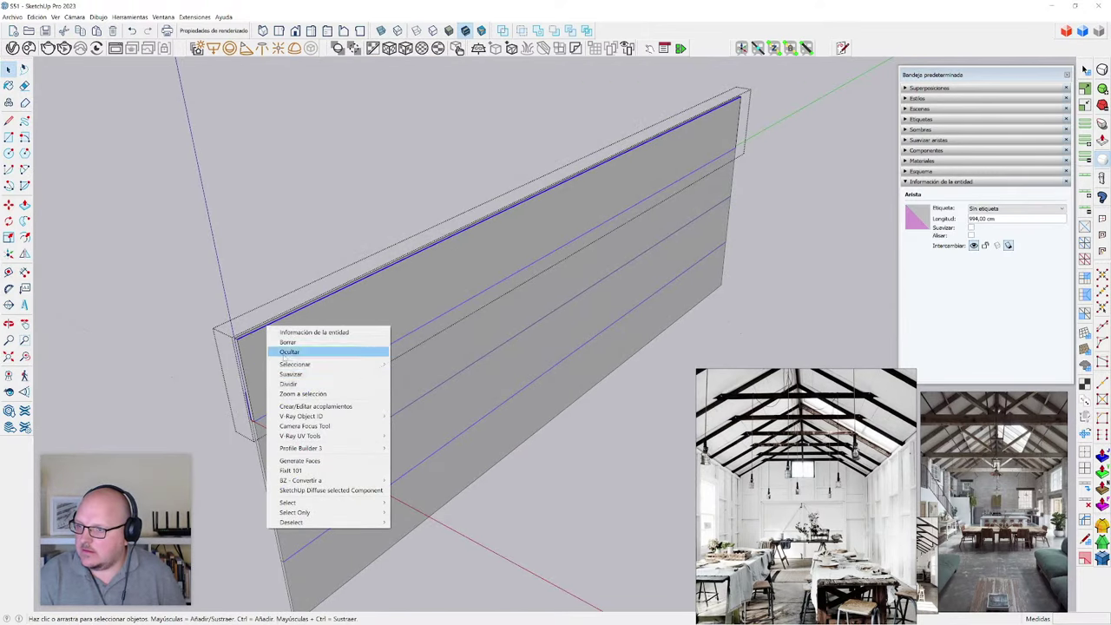
pyautogui.click(288, 383)
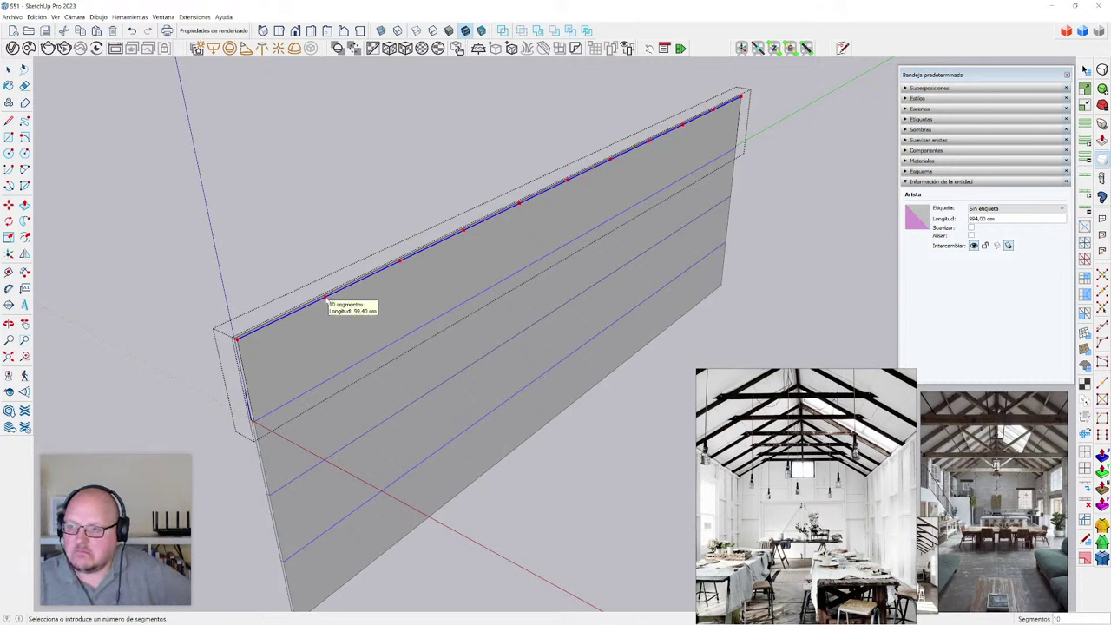
pyautogui.click(325, 300)
# - Measure the panel's height and divide its upper outer edge into 7 equal segments
pyautogui.scroll(2, 261, 351)
pyautogui.press('t')
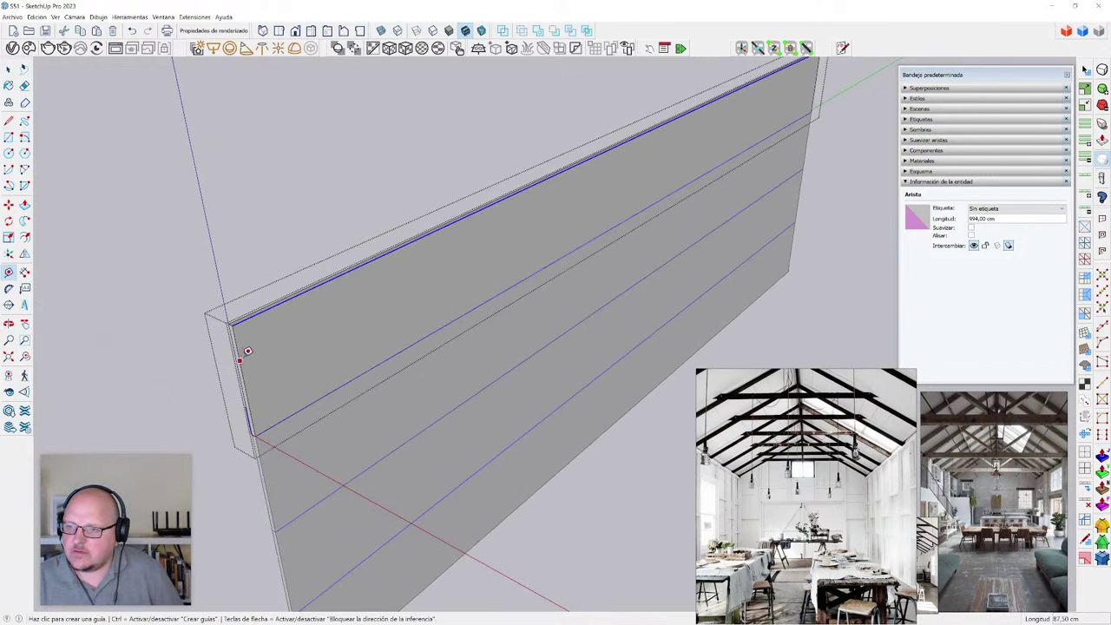
pyautogui.press('space')
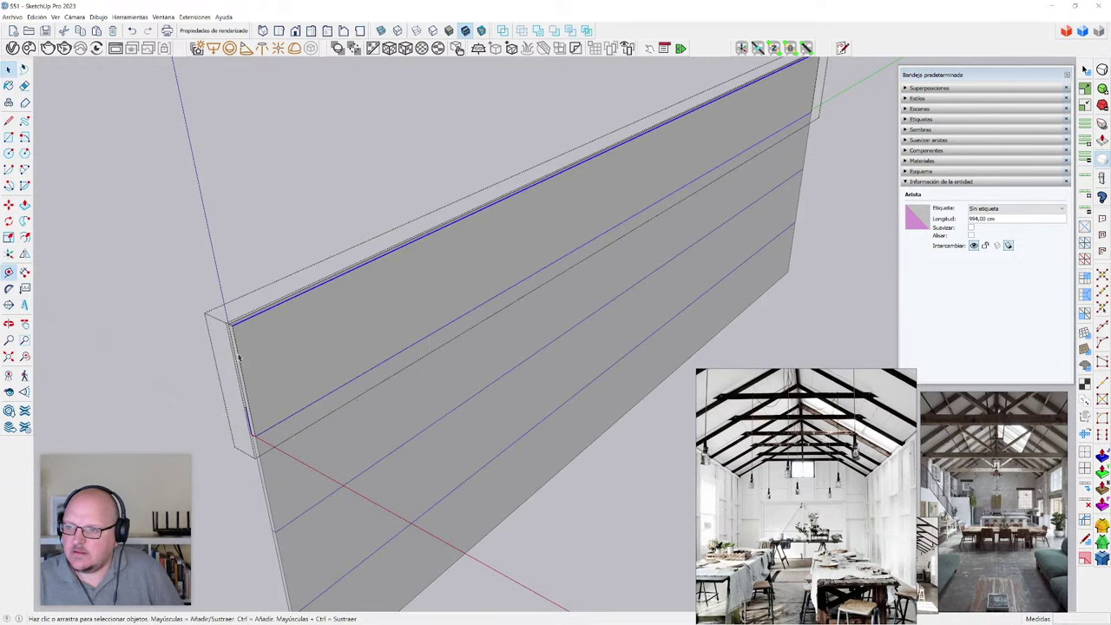
pyautogui.rightClick(263, 315)
pyautogui.click(304, 379)
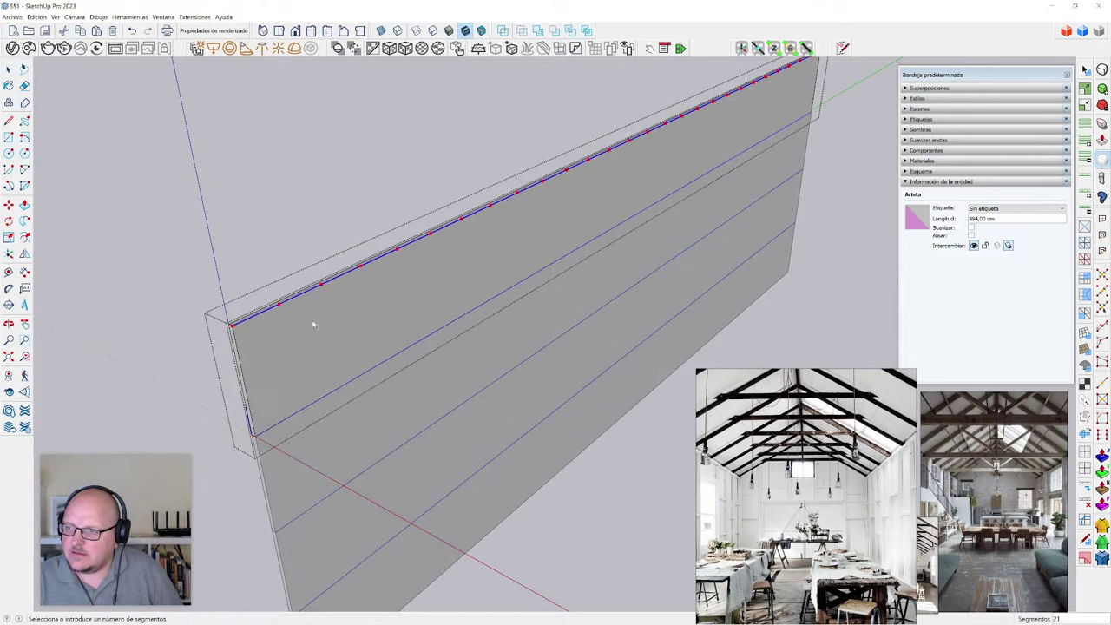
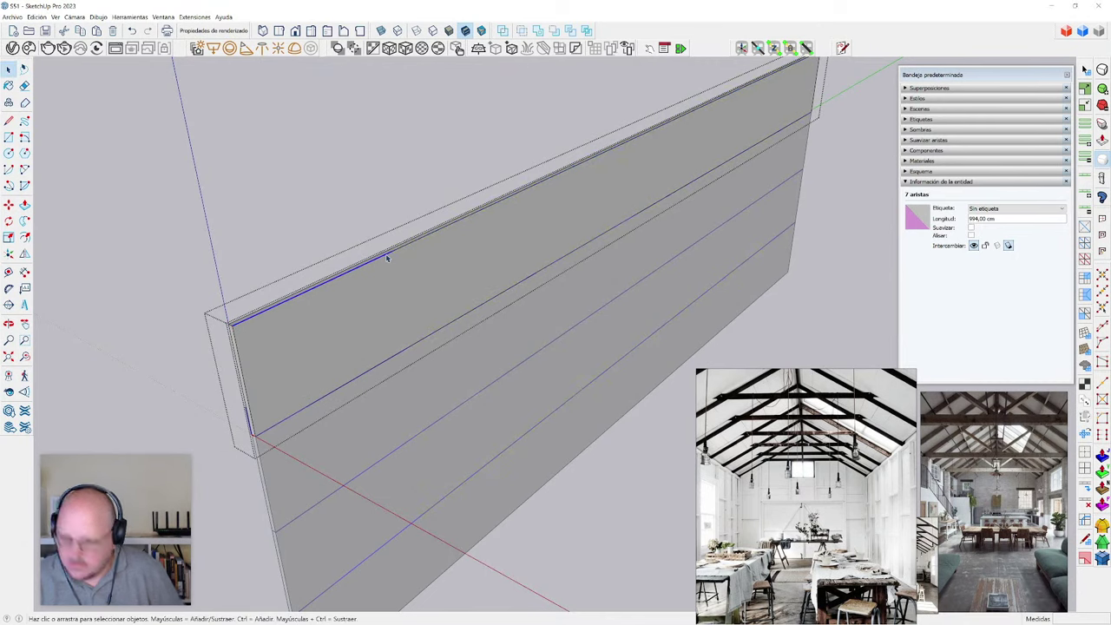
# - Draw a vertical line down the panel's outer face from the first division point
pyautogui.click(393, 251)
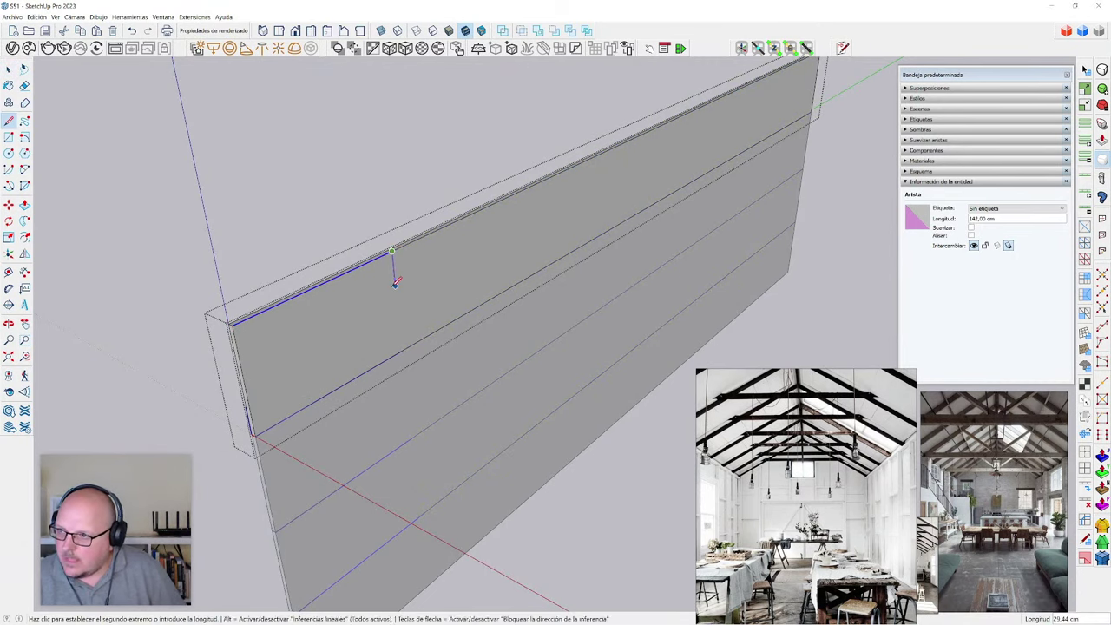
pyautogui.press('space')
# - Cut the small end rectangle of the face, delete the remaining panel geometry, and paste the rectangle back in place
pyautogui.click(368, 340)
pyautogui.scroll(-2, 368, 341)
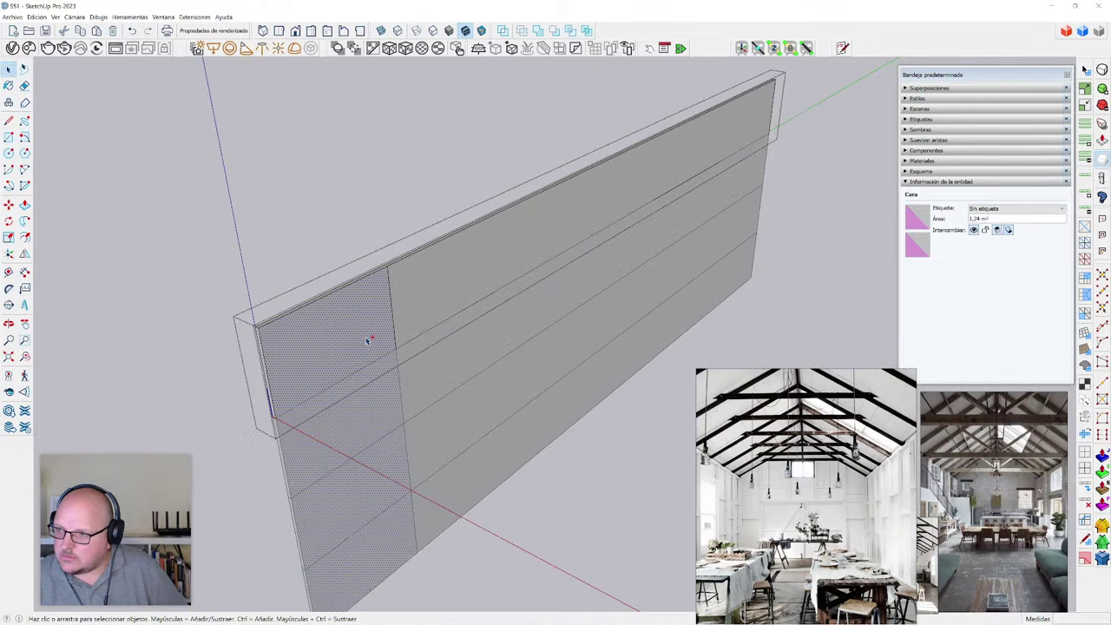
pyautogui.hotkey('ctrl', 'a')
pyautogui.press('Delete')
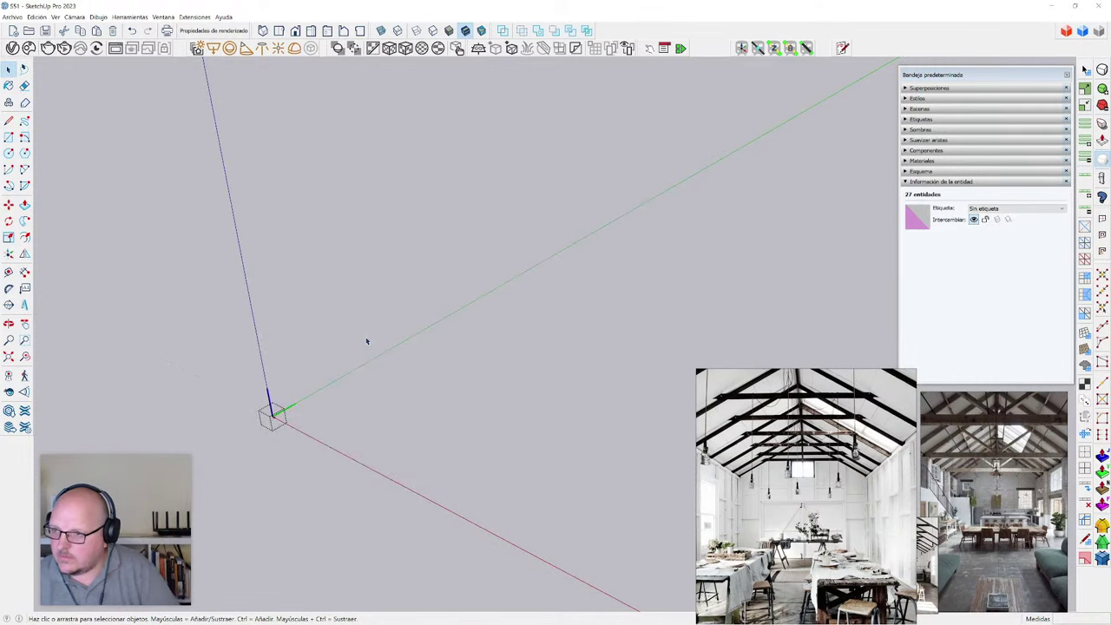
pyautogui.hotkey('ctrl', 'shift', 'v')
# - Push/Pull the pasted rectangle inward into a thin solid panel
pyautogui.press('p')
pyautogui.click(367, 339)
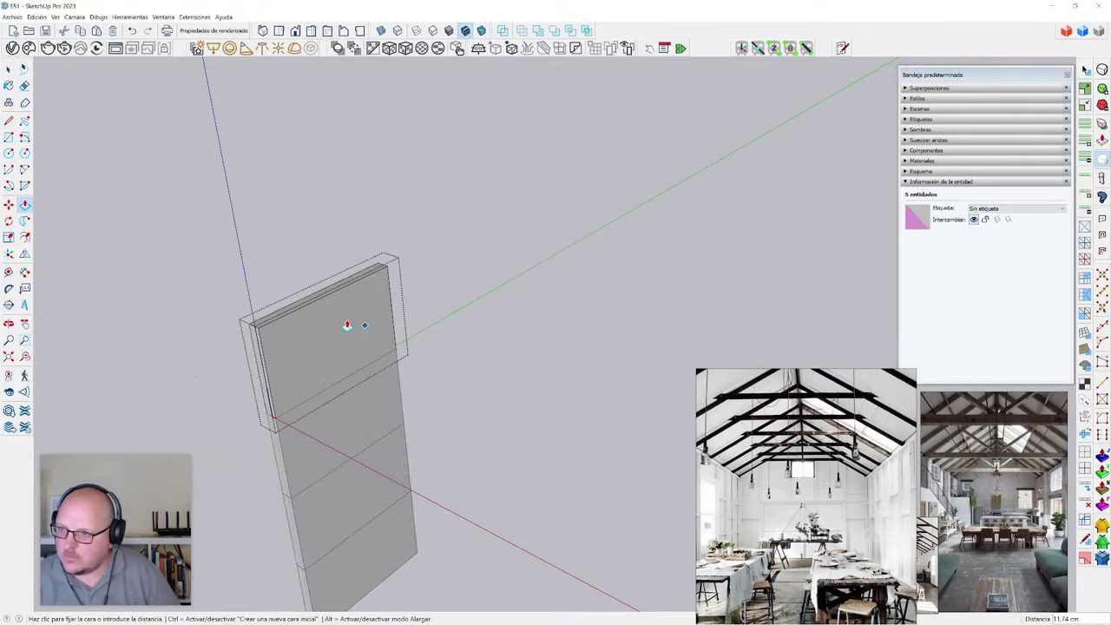
pyautogui.click(344, 325)
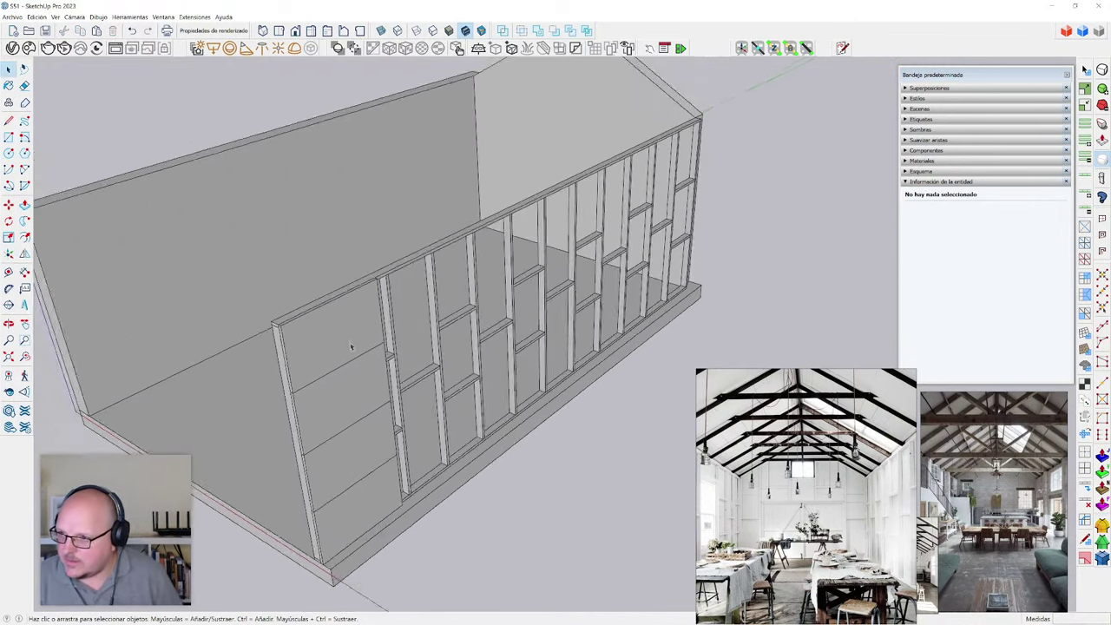
# - Select the shortened top panel and examine from inside where its free end falls relative to the studs
pyautogui.scroll(2, 351, 336)
pyautogui.click(351, 336)
pyautogui.moveTo(351, 336); pyautogui.dragTo(539, 391, button='middle')
pyautogui.moveTo(355, 387); pyautogui.dragTo(544, 440, button='middle')
pyautogui.scroll(3, 652, 417)
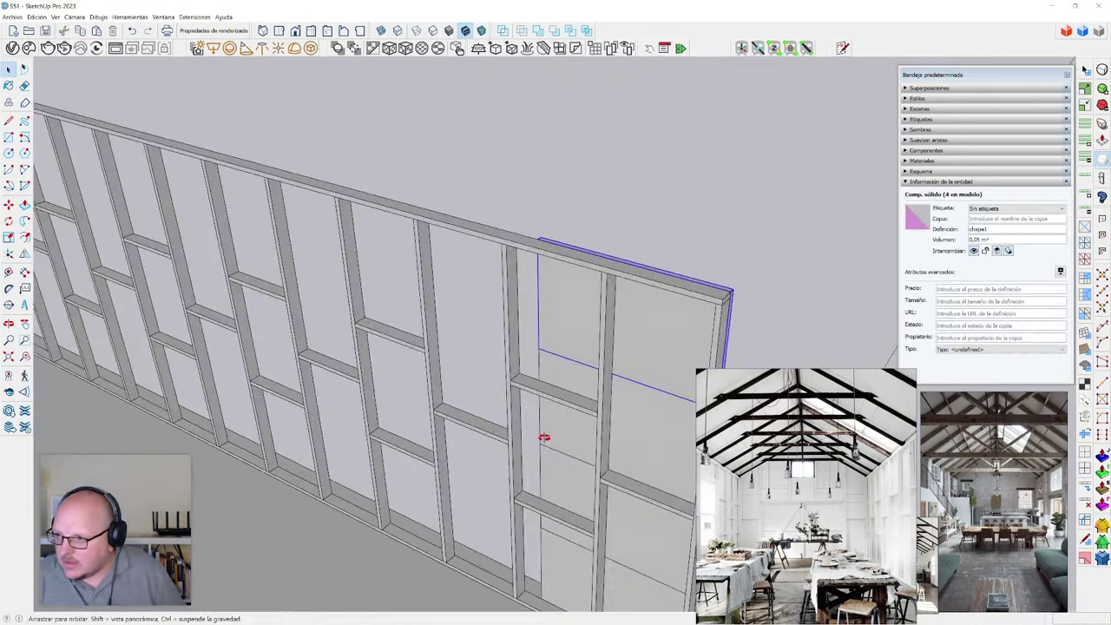
pyautogui.scroll(2, 604, 358)
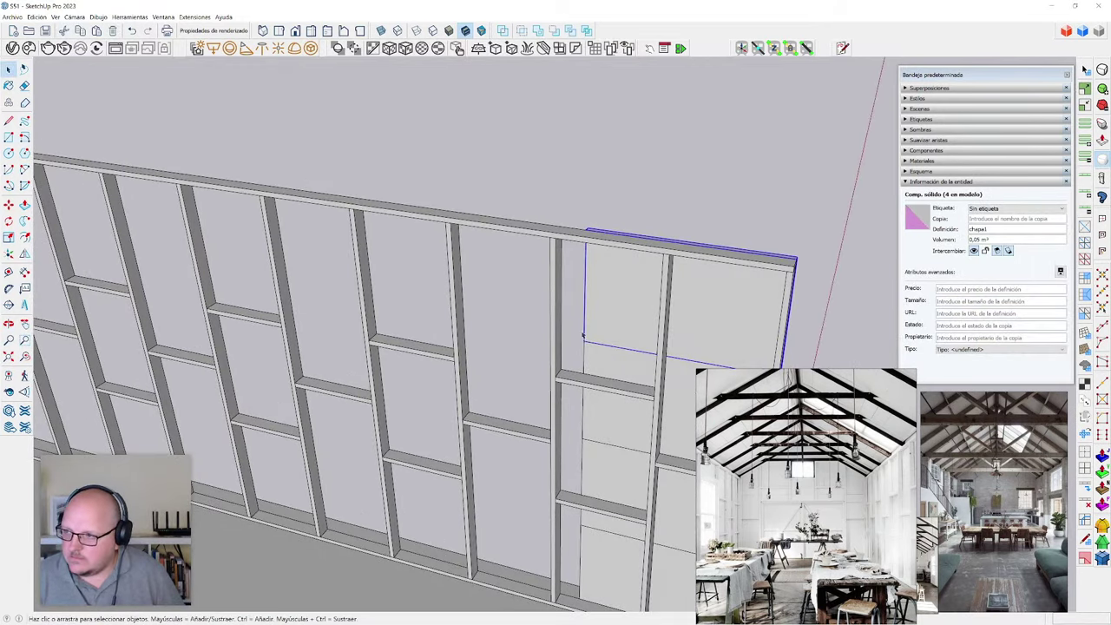
# - Copy the top corner panel end to end along the top of the stud wall, making six copies spaced 142 cm apart
pyautogui.scroll(-4, 422, 397)
pyautogui.moveTo(599, 402); pyautogui.dragTo(199, 440, button='middle')
pyautogui.scroll(3, 250, 311)
pyautogui.scroll(5, 261, 322)
pyautogui.press('m')
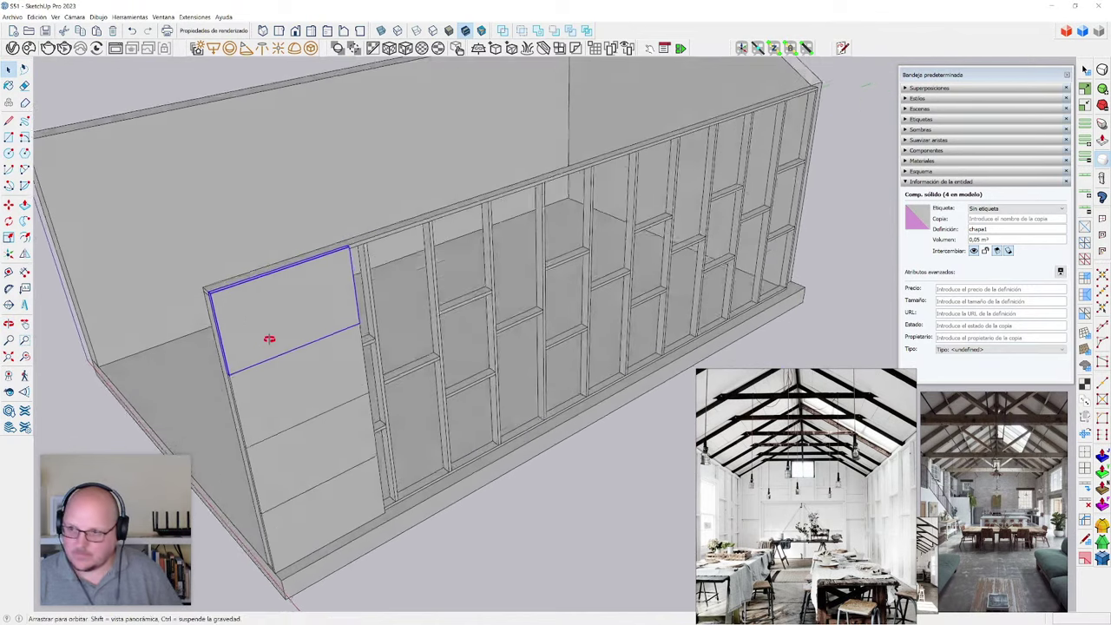
pyautogui.click(186, 312)
pyautogui.press('ctrl')
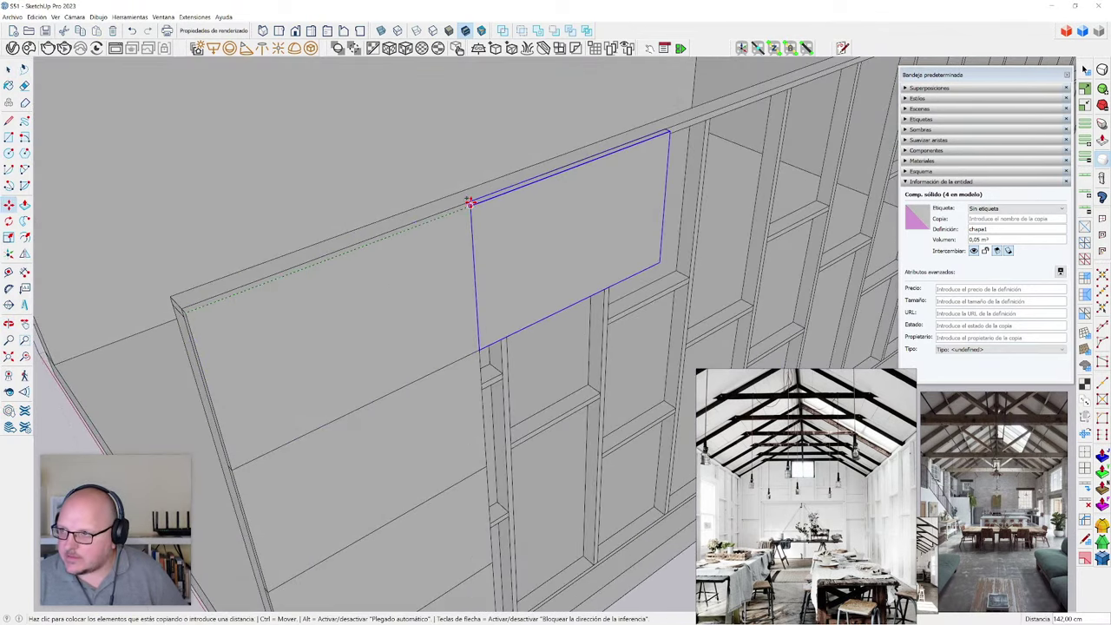
pyautogui.click(470, 206)
pyautogui.scroll(-4, 251, 339)
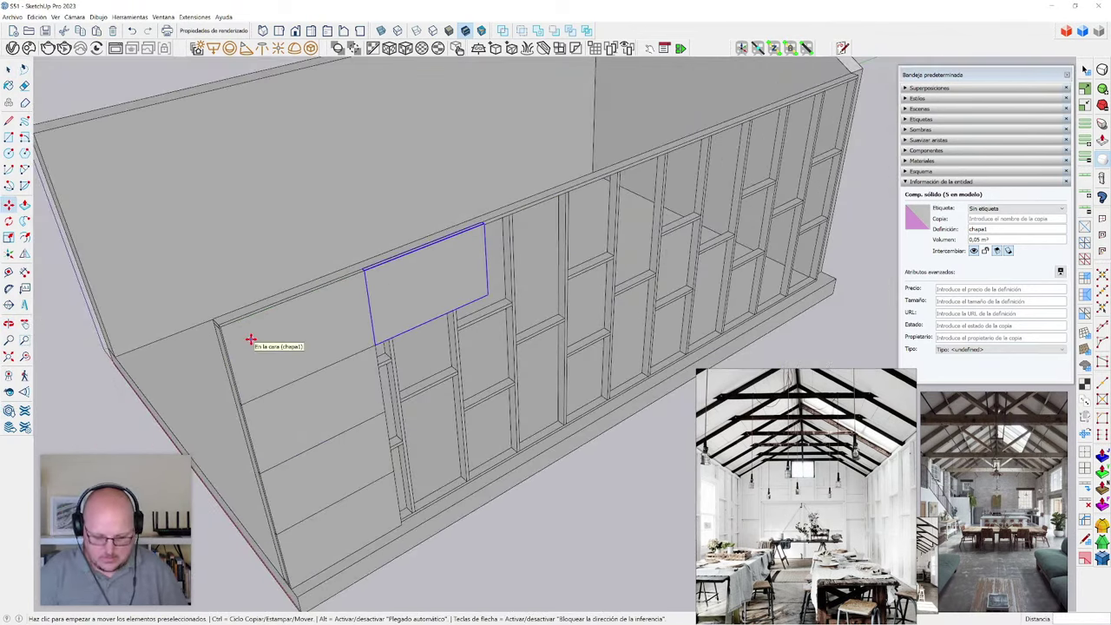
pyautogui.write('x6')
pyautogui.press('Return')
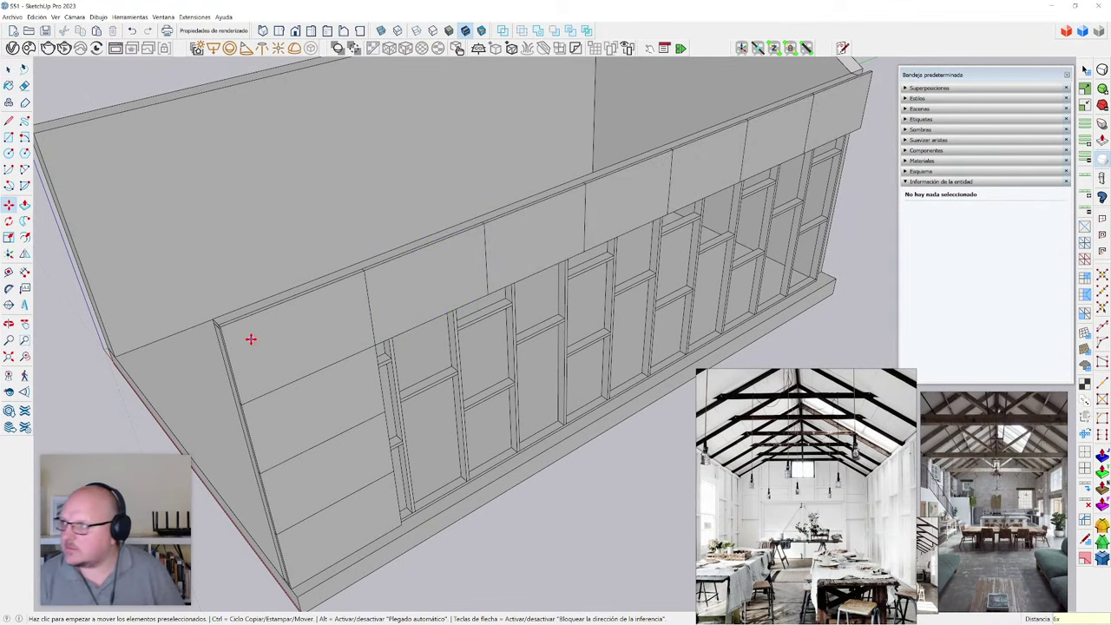
# - Select all ten panels and scale them together along the wall so the top row ends flush with the stud frame
pyautogui.scroll(-2, 251, 339)
pyautogui.moveTo(535, 284); pyautogui.dragTo(365, 342, button='middle')
pyautogui.scroll(-2, 365, 342)
pyautogui.scroll(5, 771, 215)
pyautogui.press('space')
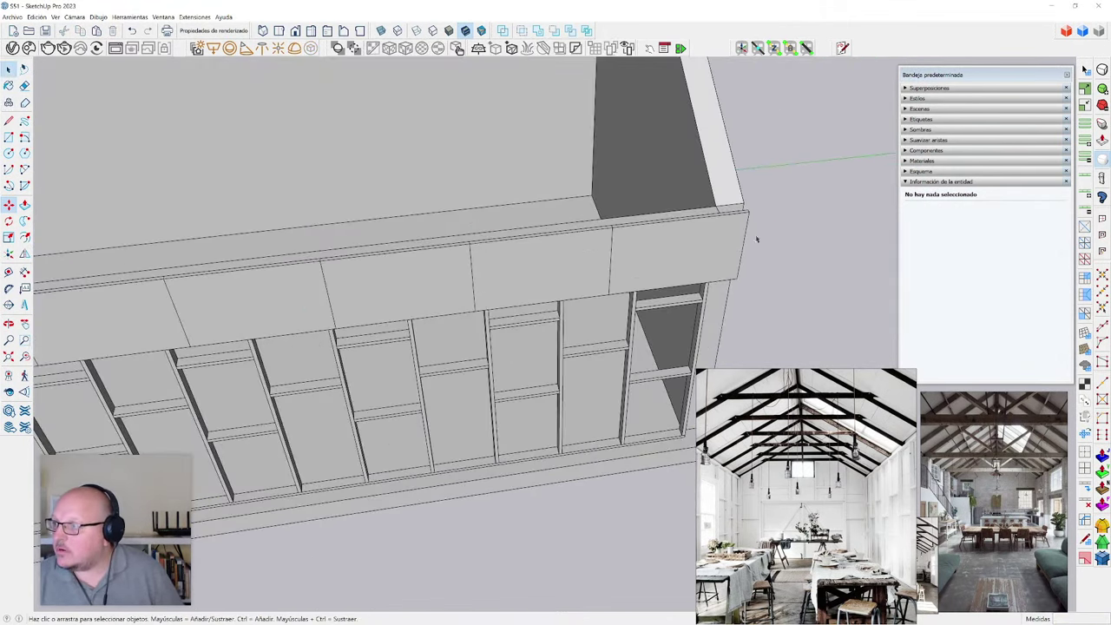
pyautogui.click(671, 248)
pyautogui.scroll(-3, 671, 248)
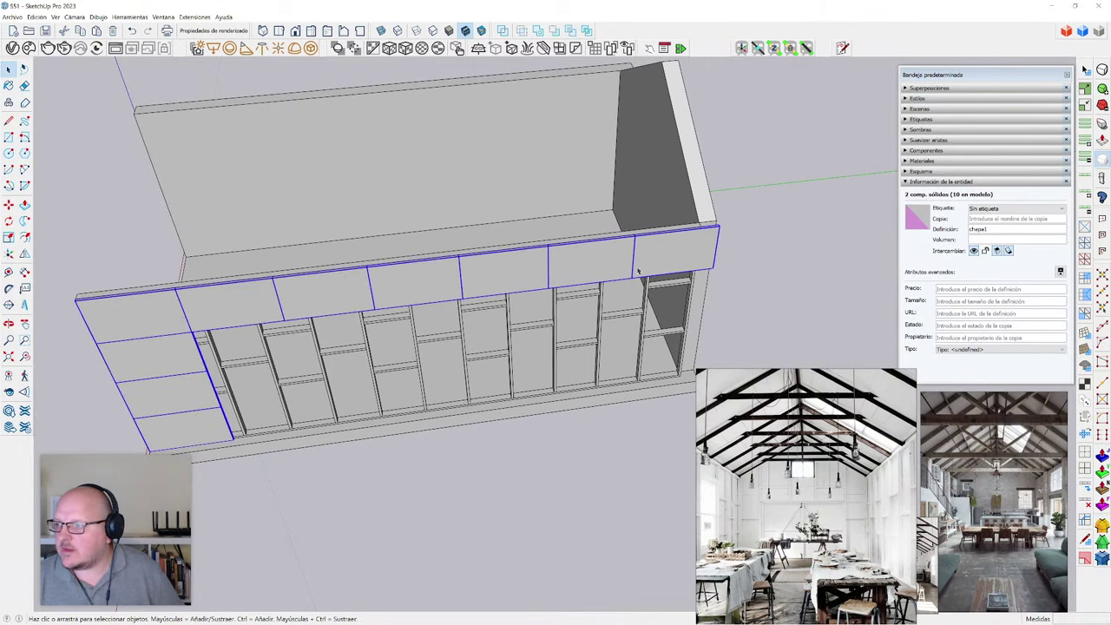
pyautogui.moveTo(695, 335); pyautogui.dragTo(578, 304, button='middle')
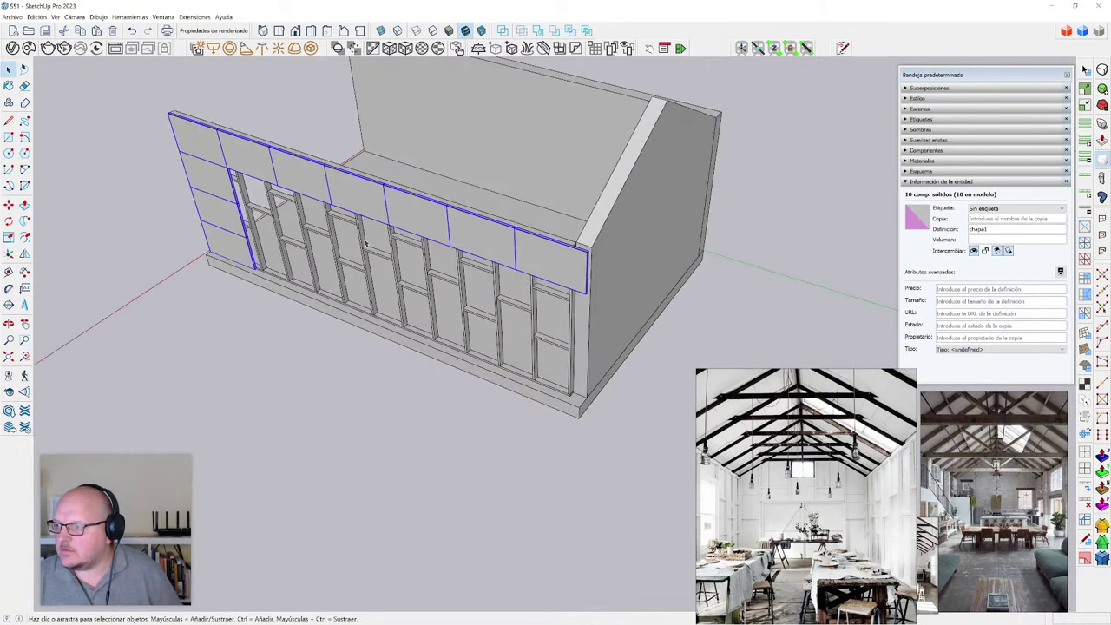
pyautogui.scroll(5, 577, 304)
pyautogui.press('s')
pyautogui.scroll(2, 581, 347)
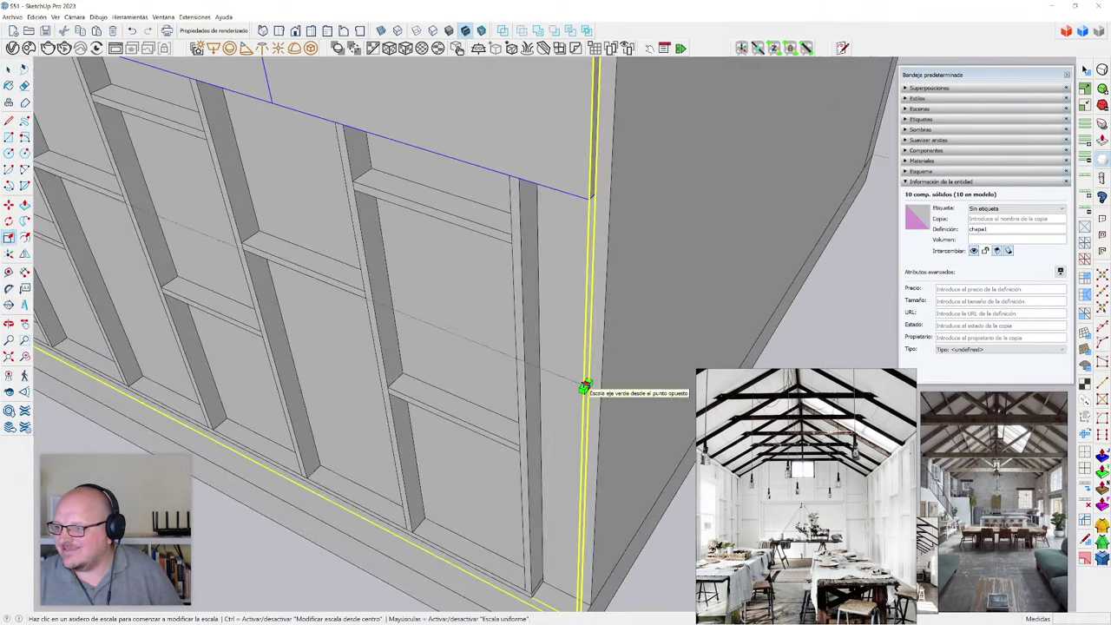
pyautogui.click(587, 385)
pyautogui.scroll(-3, 587, 385)
pyautogui.scroll(1, 562, 160)
pyautogui.click(552, 153)
pyautogui.press('space')
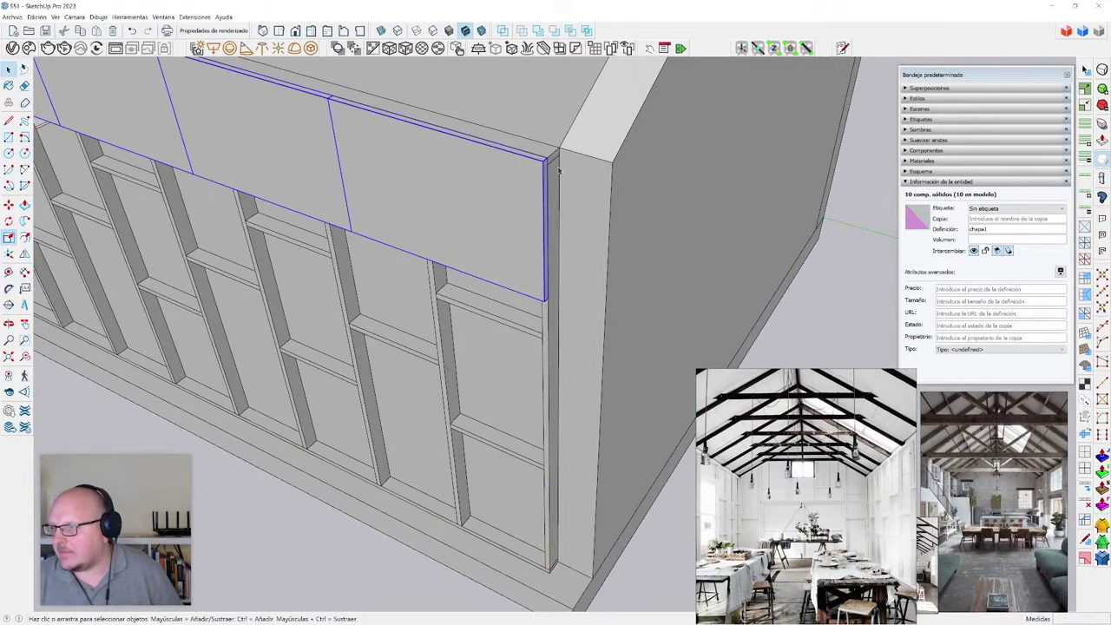
# - Examine from inside the room how the joints of the rescaled panels fall relative to the studs
pyautogui.scroll(-5, 558, 171)
pyautogui.moveTo(558, 172); pyautogui.dragTo(556, 382, button='middle')
pyautogui.moveTo(608, 347); pyautogui.dragTo(754, 186, button='middle')
pyautogui.scroll(2, 543, 327)
pyautogui.click(755, 186)
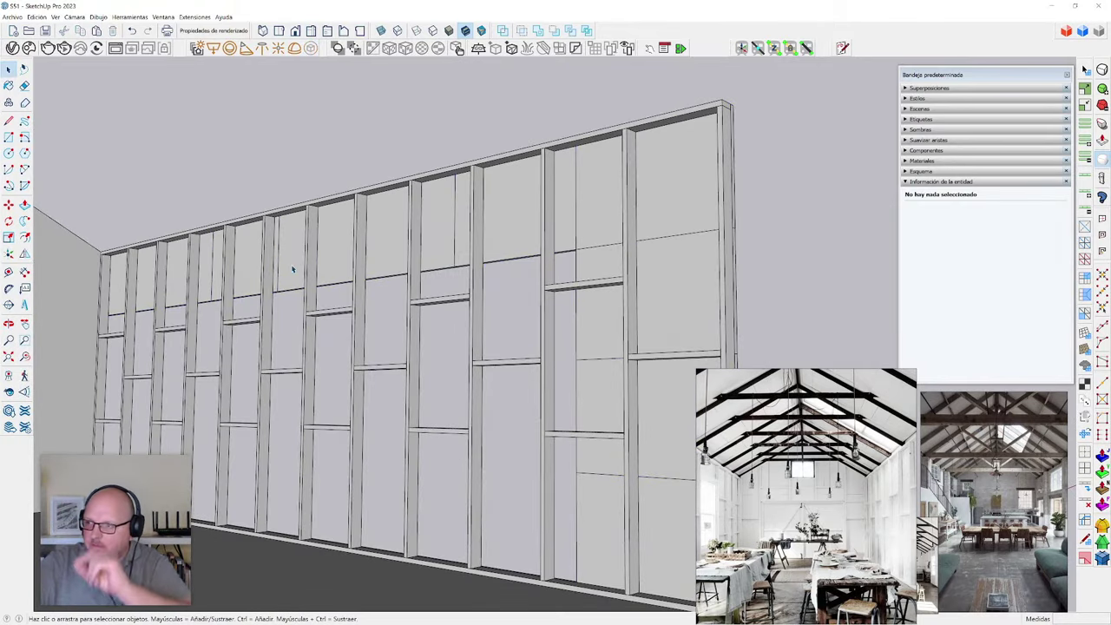
pyautogui.scroll(-2, 292, 269)
pyautogui.moveTo(292, 269); pyautogui.dragTo(104, 304, button='middle')
pyautogui.moveTo(417, 348); pyautogui.dragTo(345, 354, button='middle')
pyautogui.scroll(2, 215, 275)
pyautogui.scroll(2, 215, 275)
pyautogui.scroll(-2, 312, 327)
# - Delete the three lower panels stacked beneath the top row at the first corner of the wall
pyautogui.click(313, 327)
pyautogui.scroll(-2, 318, 300)
pyautogui.press('Delete')
pyautogui.click(310, 379)
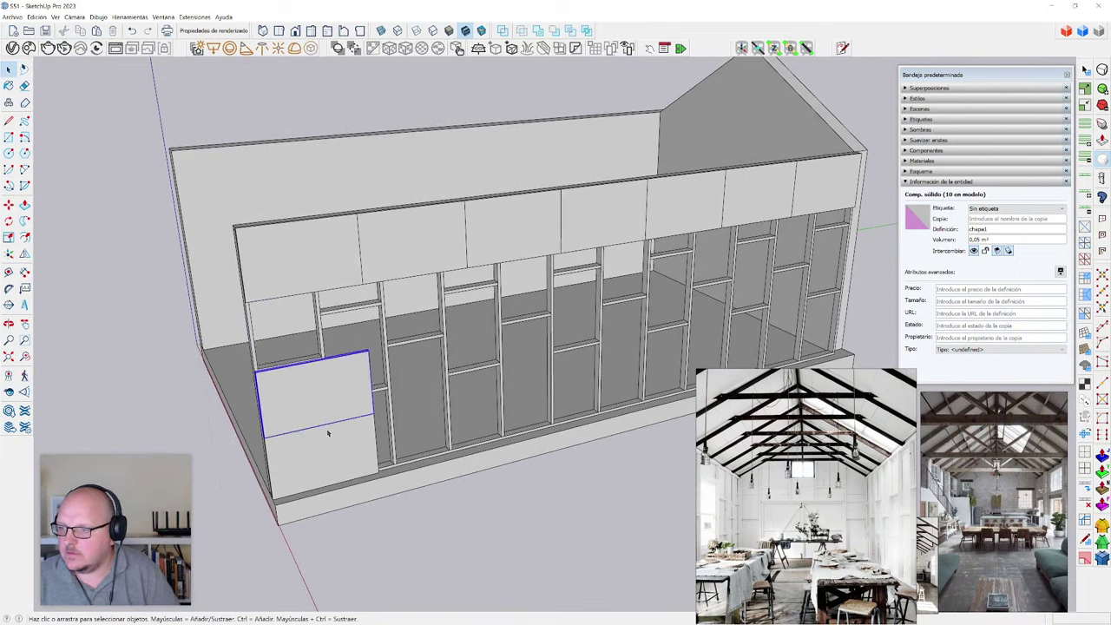
pyautogui.press('Delete')
pyautogui.click(326, 427)
pyautogui.press('Delete')
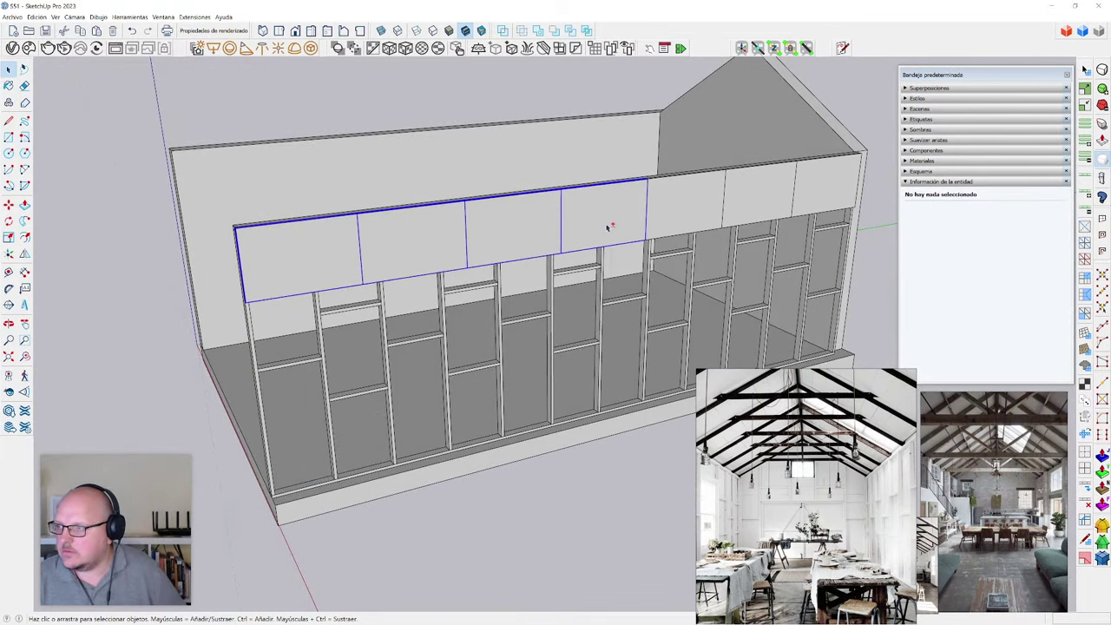
# - Copy the seven-panel top row down and sideways, repeating the offset to make three staggered rows beneath it
pyautogui.moveTo(404, 352); pyautogui.dragTo(414, 339, button='middle')
pyautogui.press('m')
pyautogui.scroll(3, 276, 256)
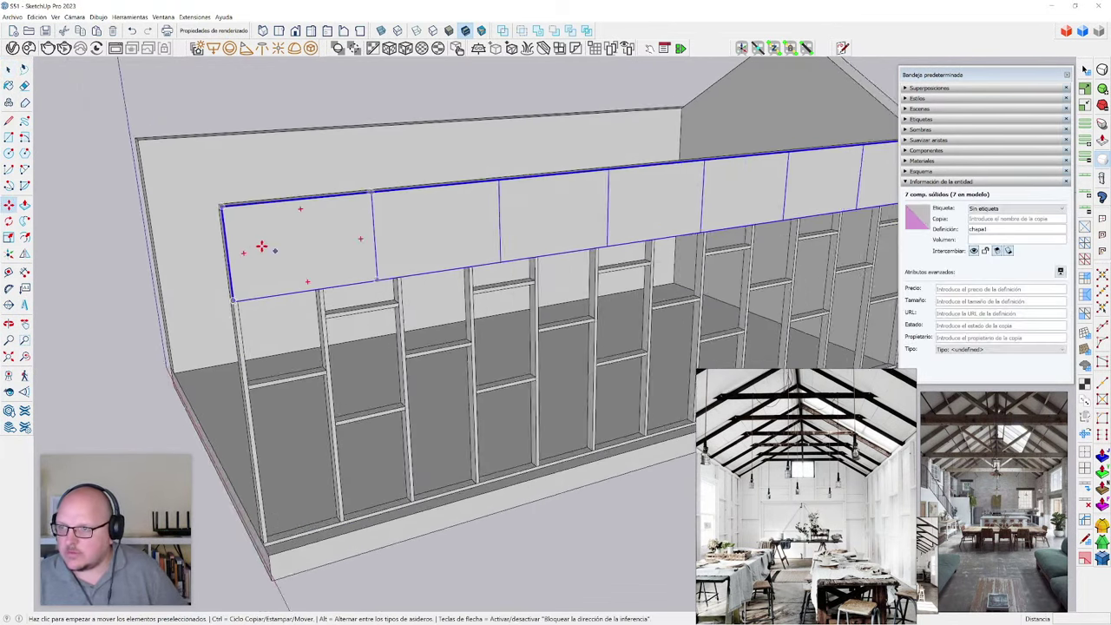
pyautogui.click(217, 202)
pyautogui.press('ctrl')
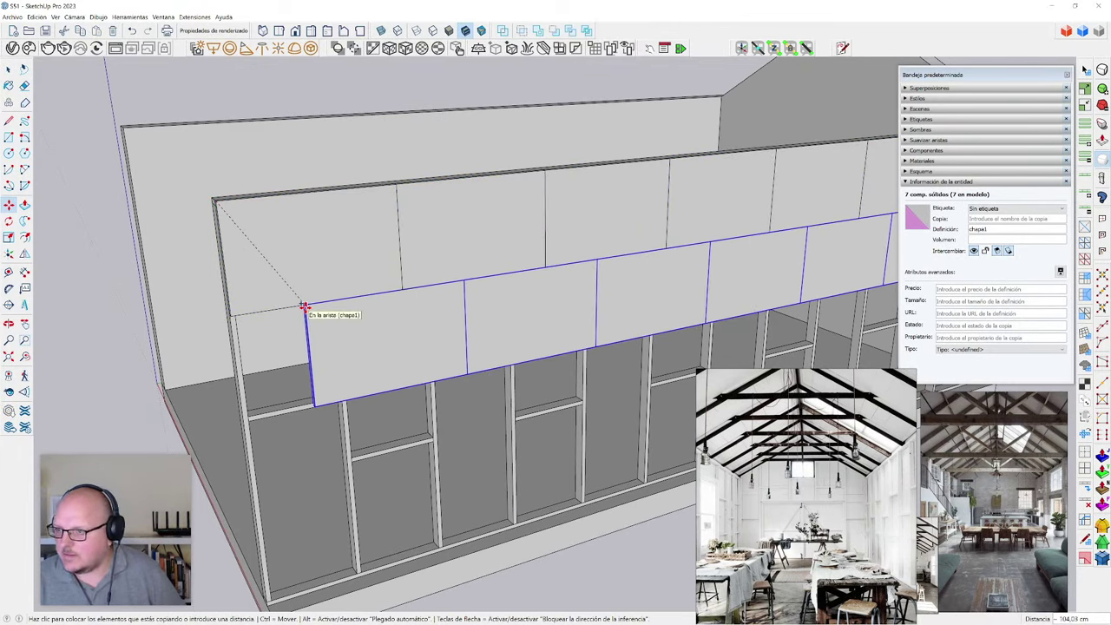
pyautogui.click(304, 308)
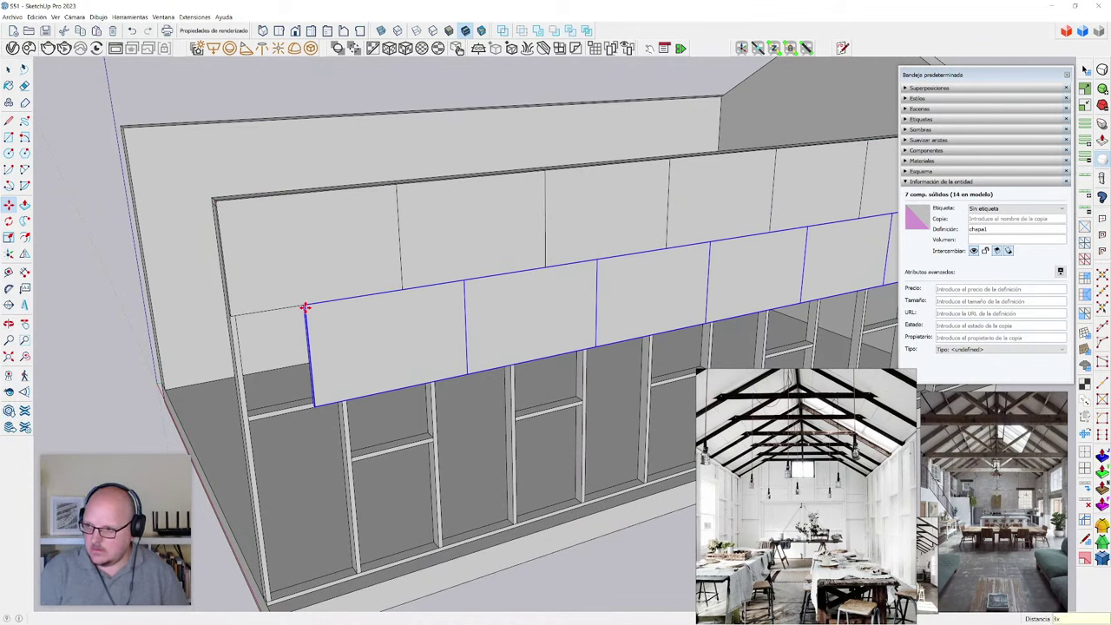
pyautogui.press('Return')
pyautogui.hotkey('ctrl', 't')
pyautogui.press('space')
# - Move the two lowest panel rows back along the wall so the third row starts slightly before the second
pyautogui.scroll(-3, 399, 347)
pyautogui.moveTo(434, 374); pyautogui.dragTo(387, 391, button='middle')
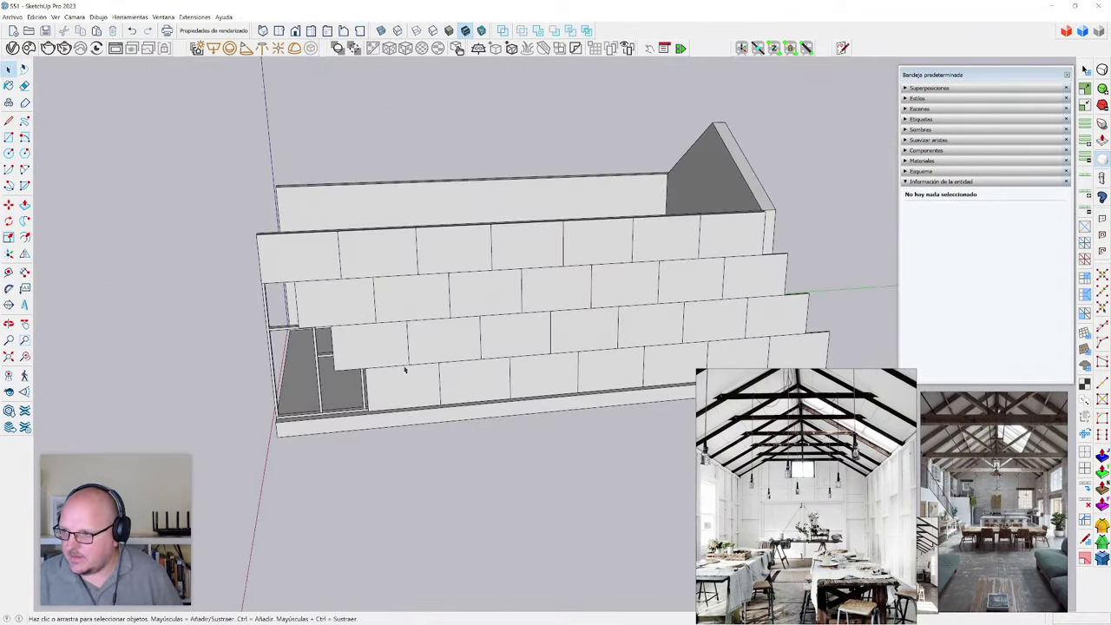
pyautogui.hotkey('ctrl', 'a')
pyautogui.moveTo(441, 340); pyautogui.dragTo(539, 389, button='middle')
pyautogui.hotkey('ctrl', 't')
pyautogui.scroll(-2, 539, 389)
pyautogui.press('h')
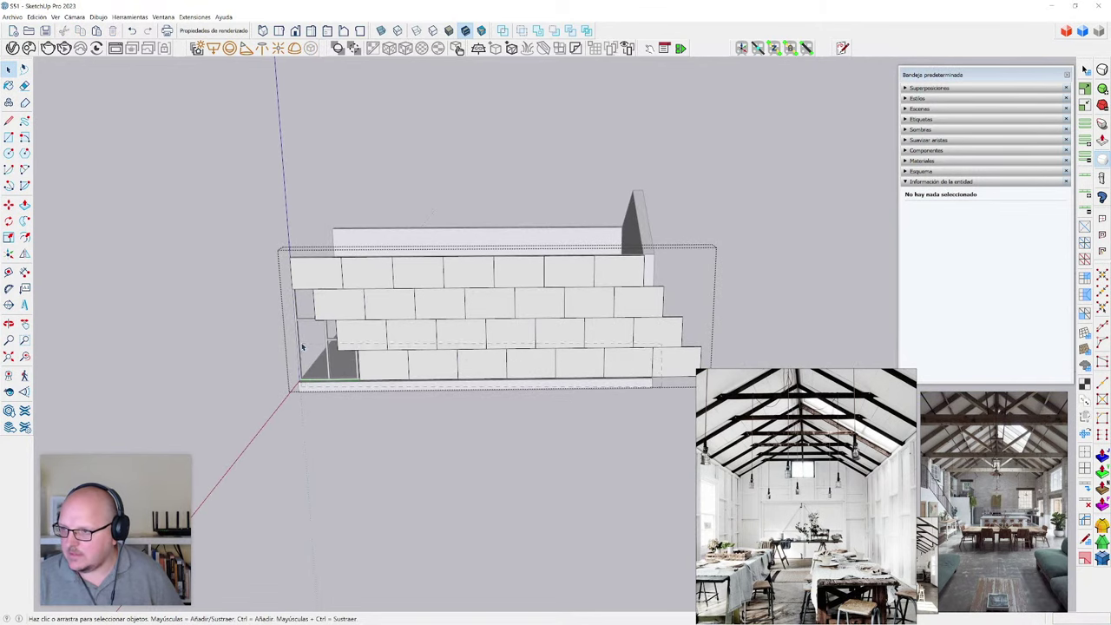
pyautogui.moveTo(302, 345); pyautogui.dragTo(304, 342)
pyautogui.scroll(3, 337, 332)
pyautogui.press('m')
pyautogui.click(402, 335)
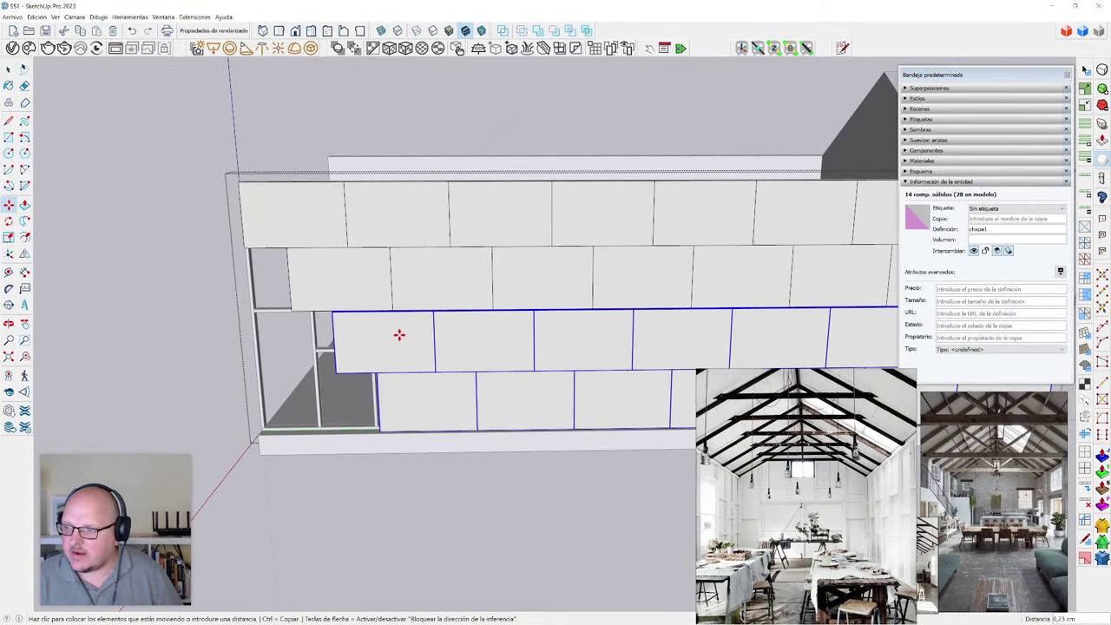
pyautogui.click(350, 332)
pyautogui.scroll(-2, 218, 343)
pyautogui.press('space')
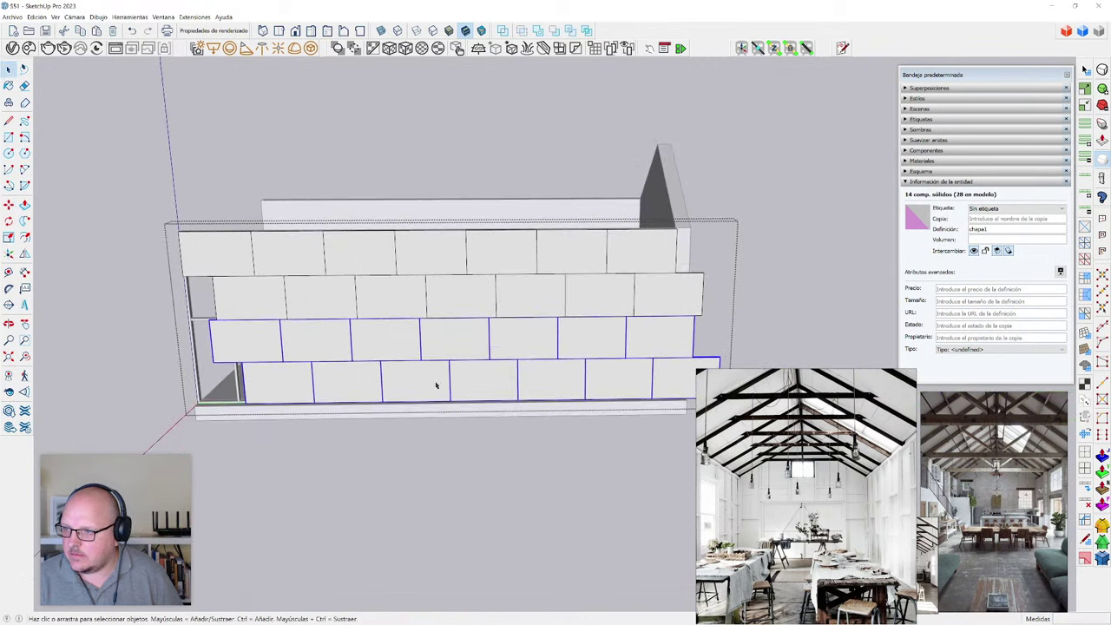
# - Shift the bottom panel row slightly along the wall toward the open corner to adjust its joint stagger
pyautogui.moveTo(250, 428); pyautogui.dragTo(247, 425)
pyautogui.scroll(2, 317, 390)
pyautogui.press('m')
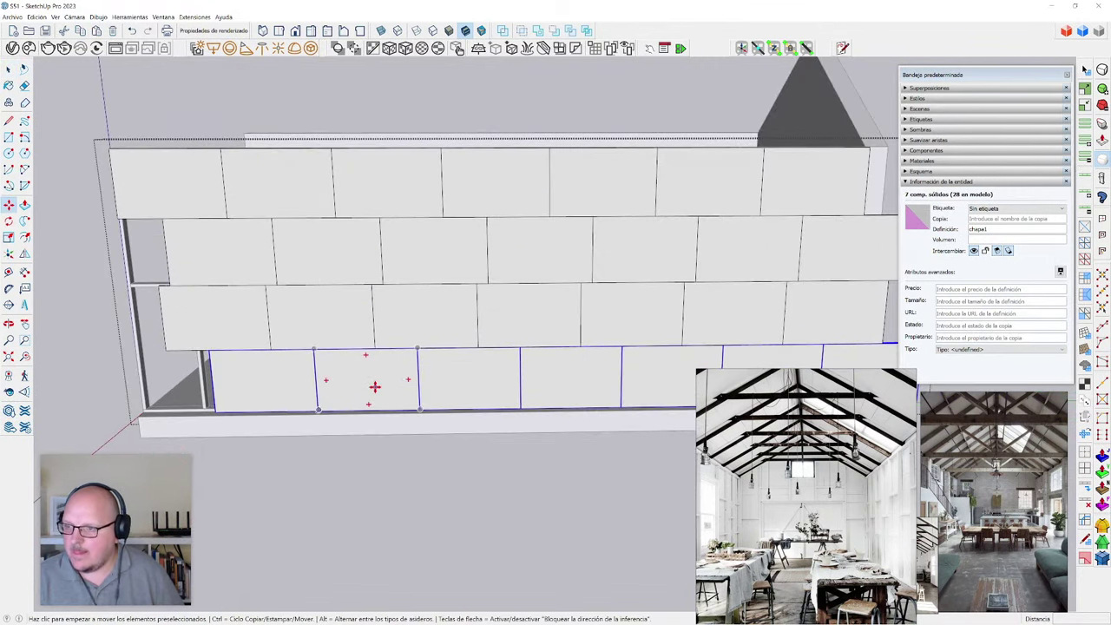
pyautogui.click(375, 387)
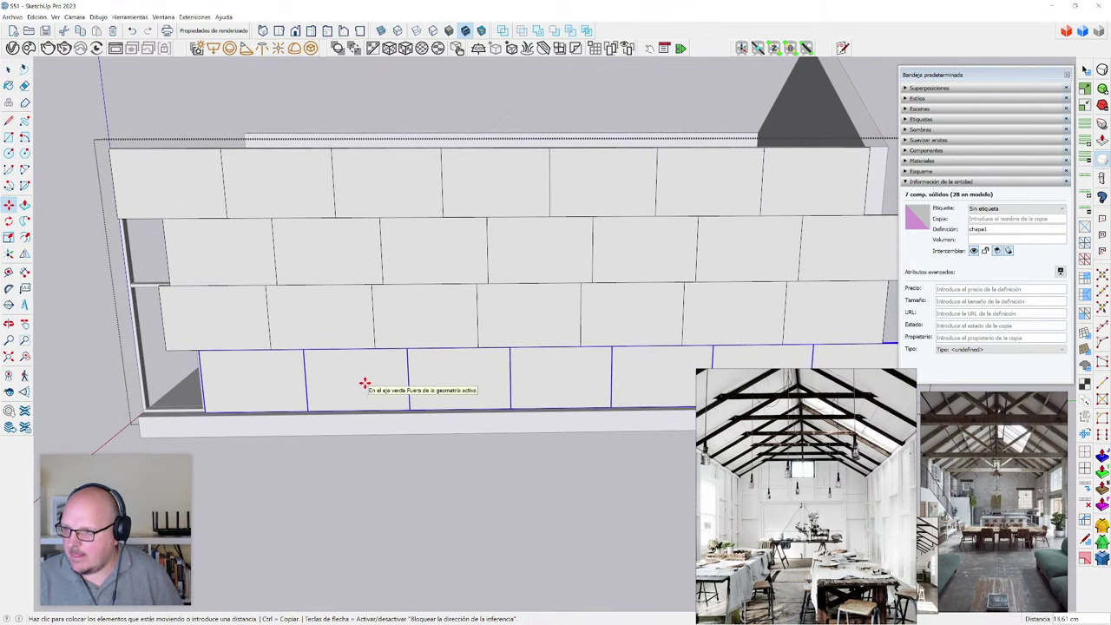
pyautogui.click(365, 384)
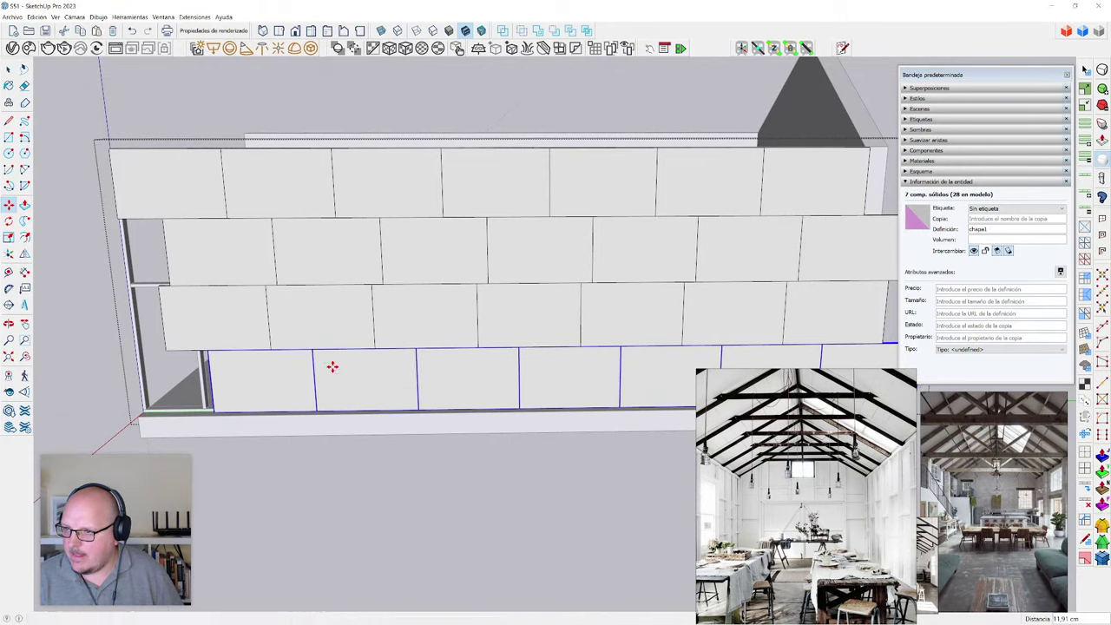
# - Make the protruding end panel of the second row a unique component
pyautogui.scroll(-3, 332, 367)
pyautogui.moveTo(333, 367); pyautogui.dragTo(350, 405, button='middle')
pyautogui.scroll(1, 221, 308)
pyautogui.scroll(-1, 221, 308)
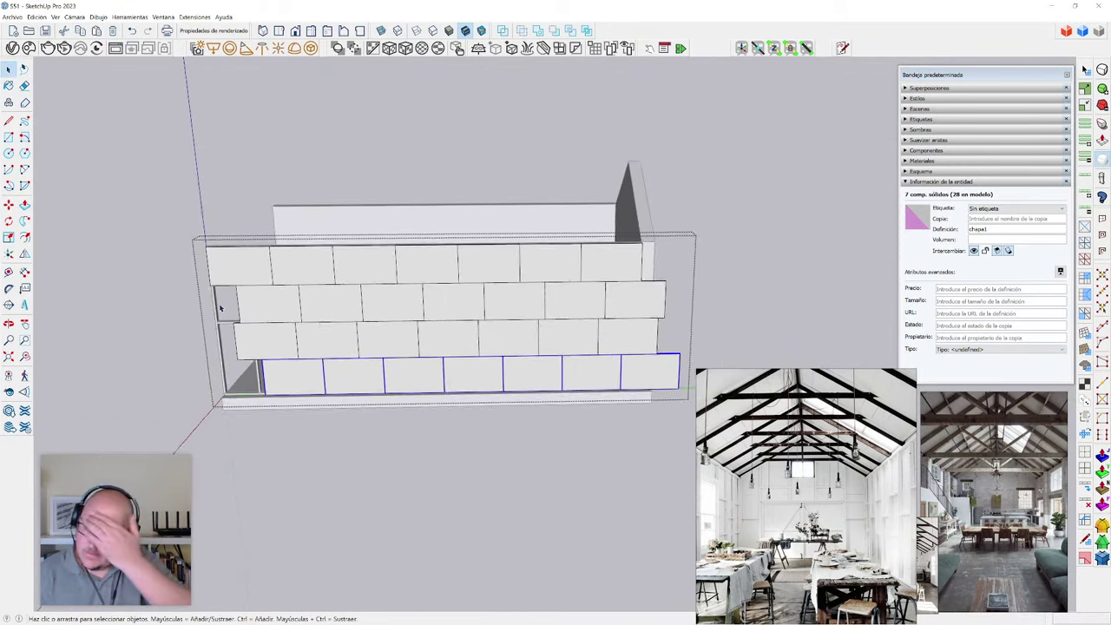
pyautogui.scroll(3, 700, 290)
pyautogui.click(621, 304)
pyautogui.scroll(-2, 621, 303)
pyautogui.moveTo(621, 303); pyautogui.dragTo(444, 350, button='middle')
pyautogui.scroll(3, 540, 315)
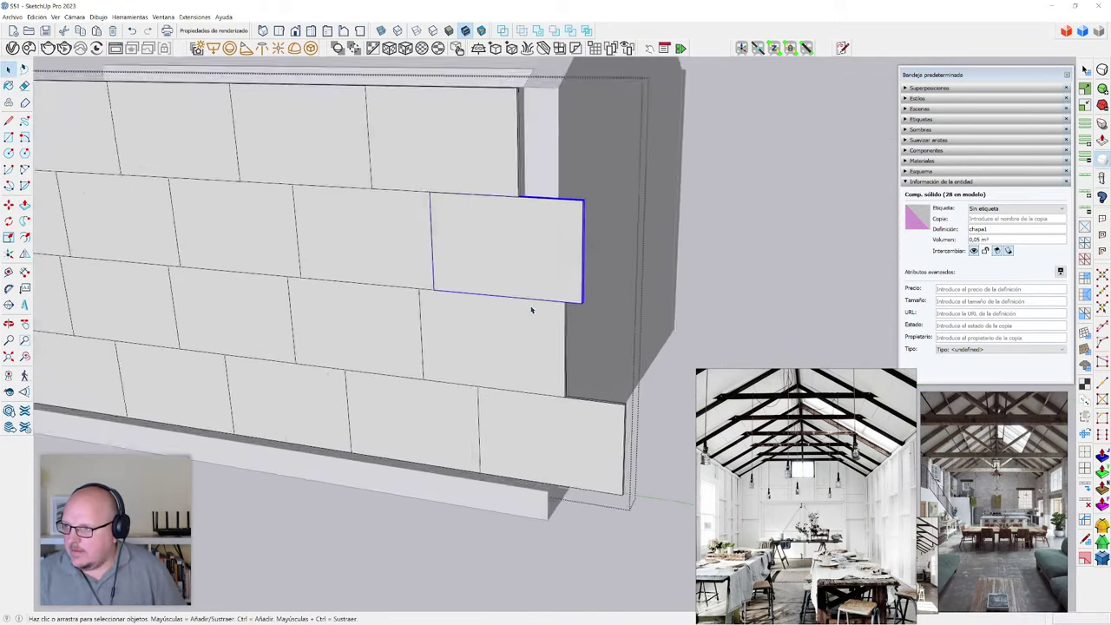
pyautogui.moveTo(531, 308); pyautogui.dragTo(545, 279, button='middle')
pyautogui.rightClick(521, 306)
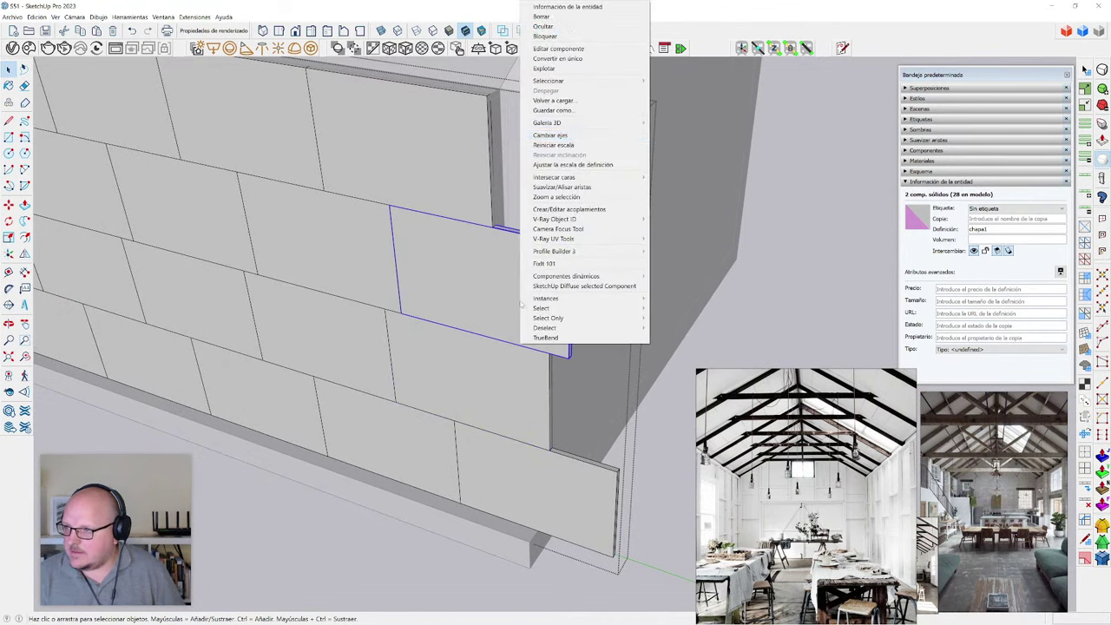
pyautogui.click(587, 61)
# - Scale the second row's unique end panel along the wall until it is flush with the top row's end
pyautogui.press('s')
pyautogui.scroll(5, 571, 303)
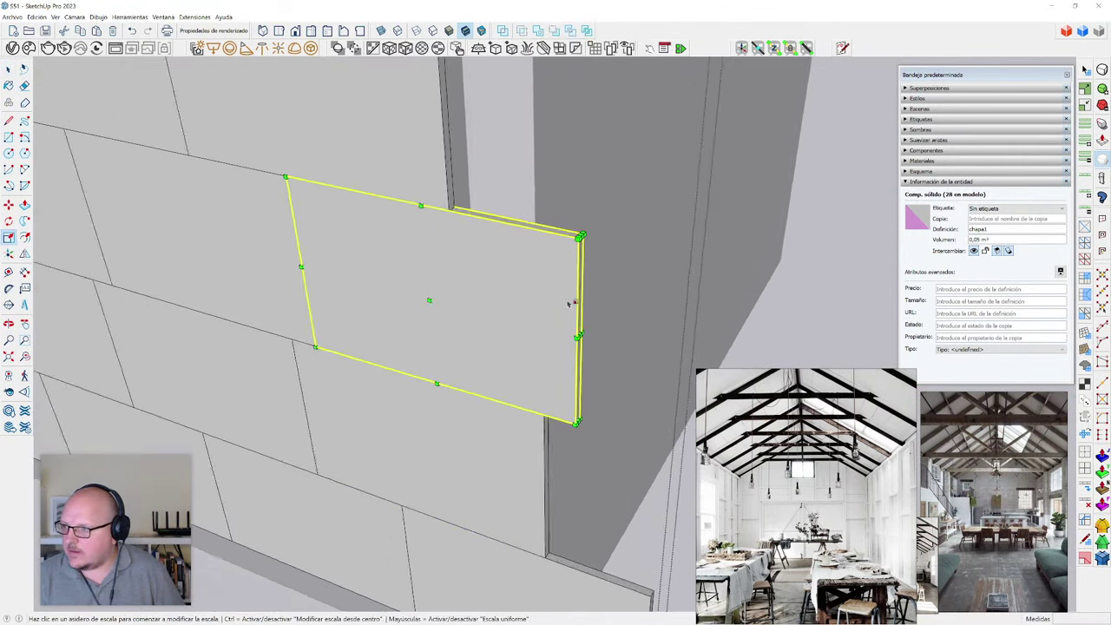
pyautogui.click(580, 345)
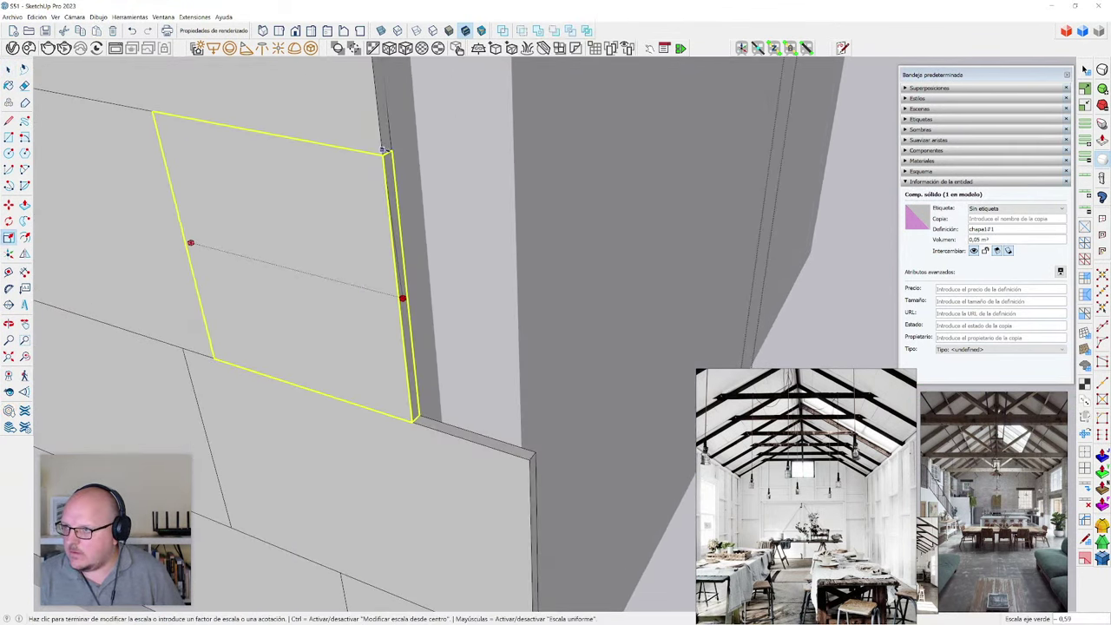
pyautogui.click(386, 166)
pyautogui.scroll(-3, 386, 163)
pyautogui.press('space')
# - Make the third row's end panel unique and scale it along the wall flush with the panel ends above
pyautogui.rightClick(413, 407)
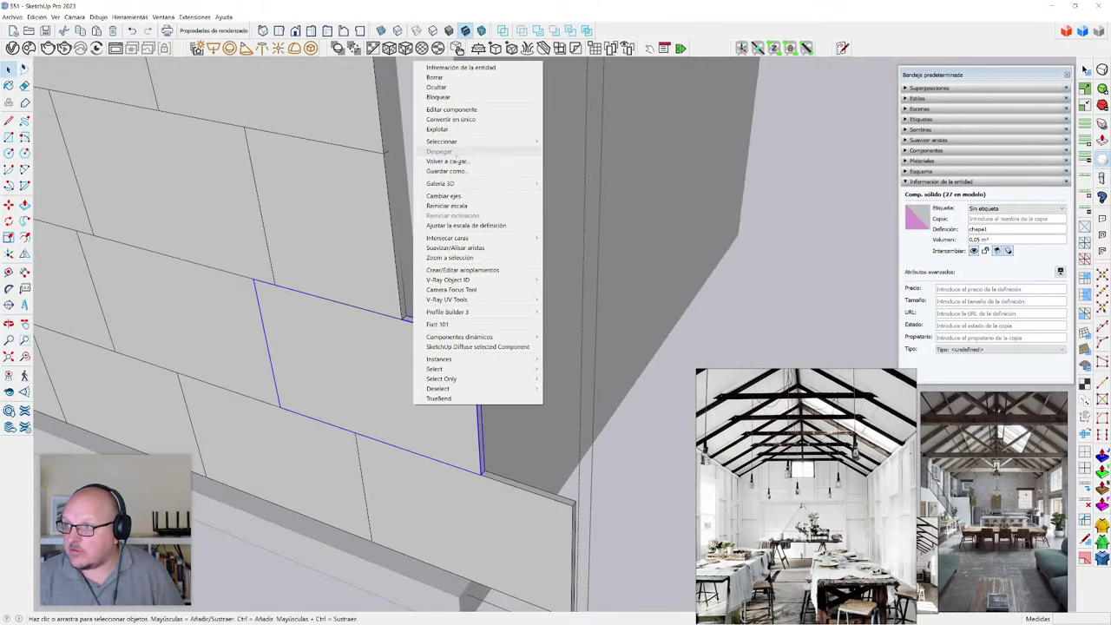
pyautogui.click(473, 119)
pyautogui.scroll(2, 469, 442)
pyautogui.scroll(1, 478, 426)
pyautogui.press('s')
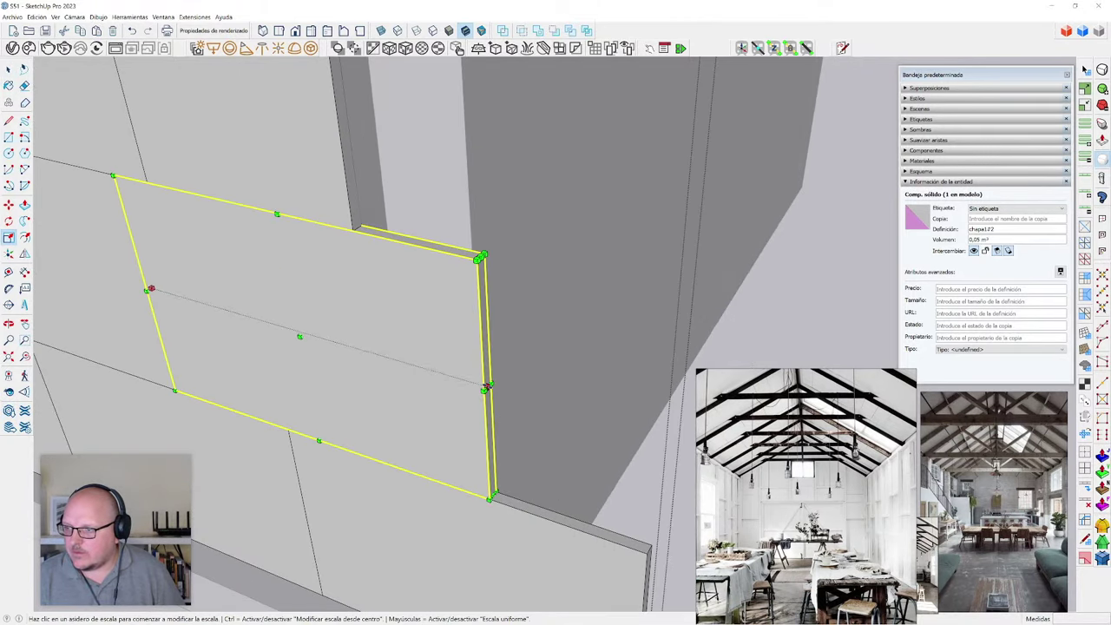
pyautogui.moveTo(487, 387); pyautogui.dragTo(351, 228)
pyautogui.click(352, 227)
pyautogui.scroll(-2, 352, 227)
pyautogui.press('space')
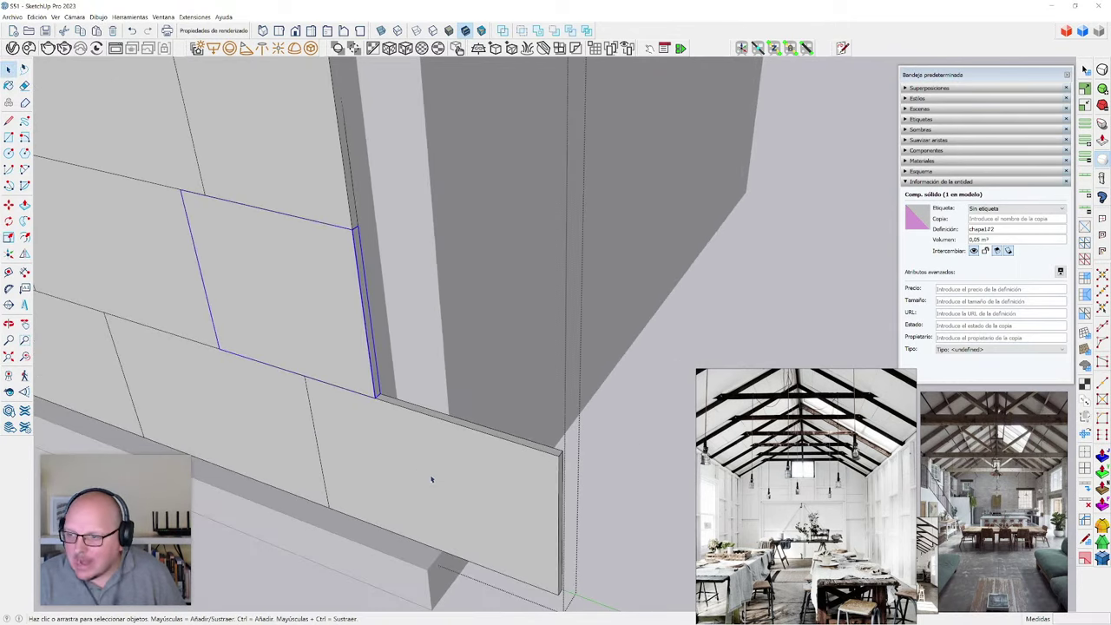
# - Scale the bottom row's protruding end panel along the wall to align with the ends of the rows above
pyautogui.click(432, 478)
pyautogui.press('s')
pyautogui.scroll(3, 541, 521)
pyautogui.click(576, 530)
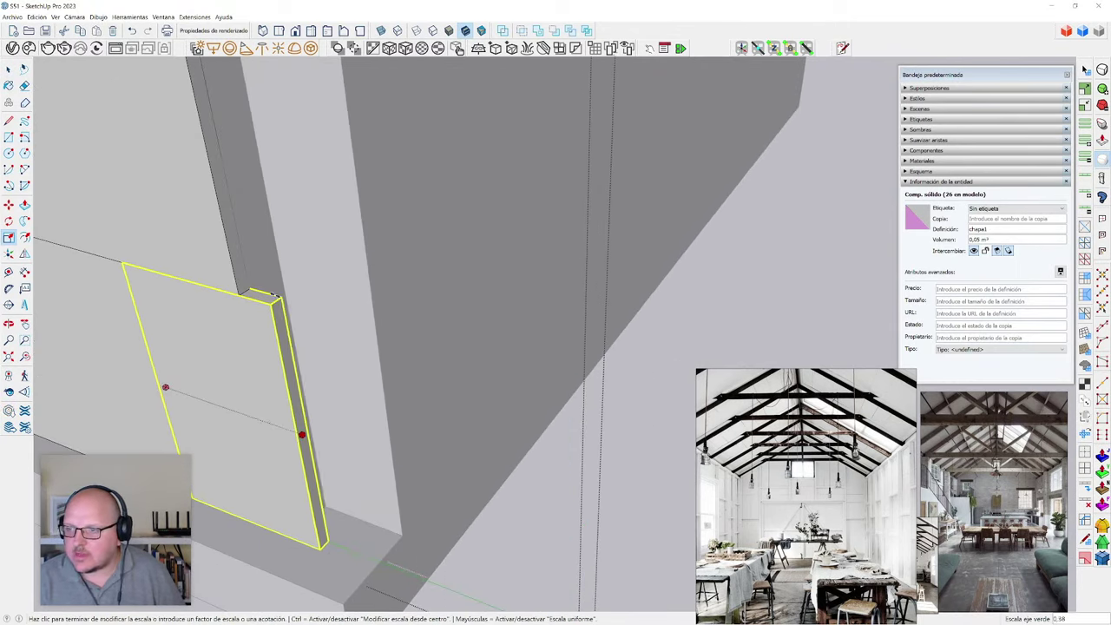
pyautogui.click(240, 296)
pyautogui.press('space')
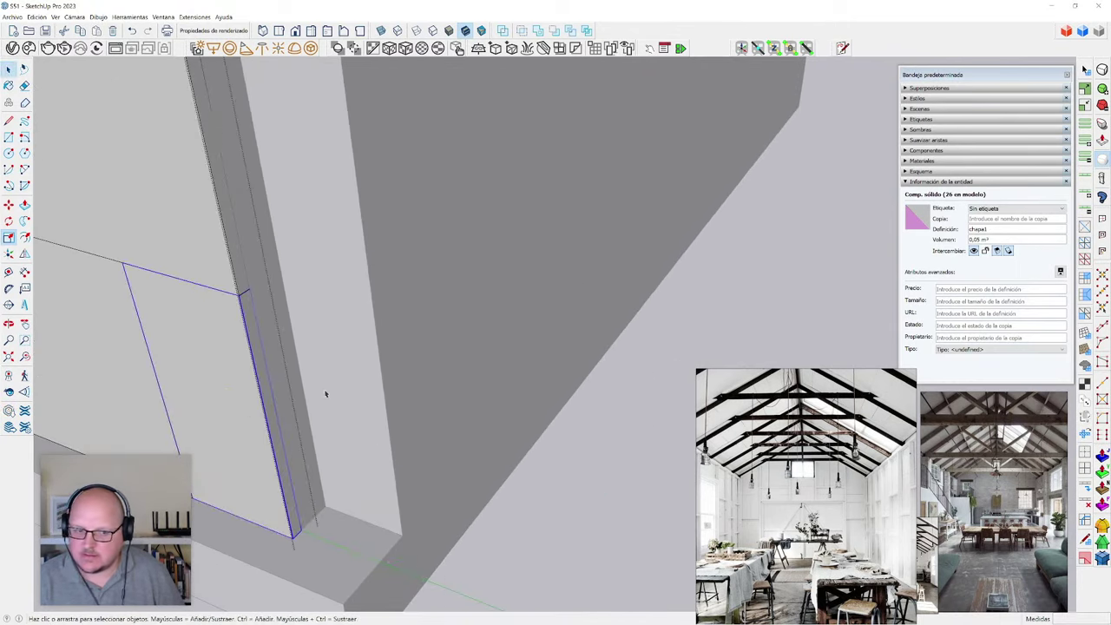
# - Shift the second row's six full-size panels about 15.85 cm along the wall towards the trimmed end panel
pyautogui.scroll(-3, 377, 439)
pyautogui.scroll(-4, 408, 439)
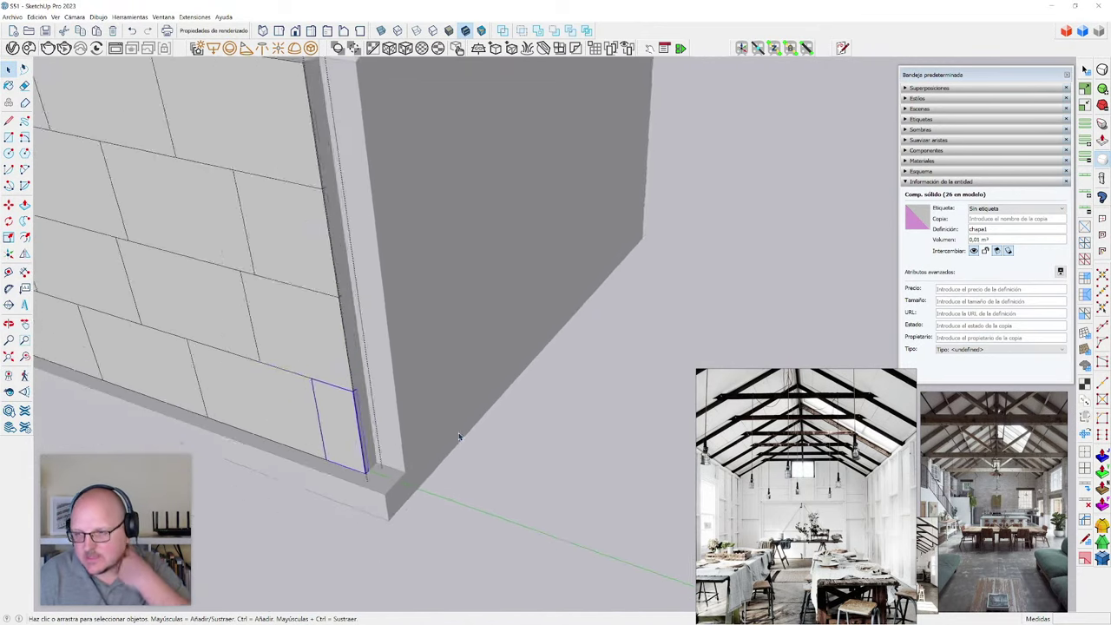
pyautogui.moveTo(459, 439); pyautogui.dragTo(556, 404, button='middle')
pyautogui.scroll(1, 213, 379)
pyautogui.moveTo(354, 420); pyautogui.dragTo(316, 358, button='middle')
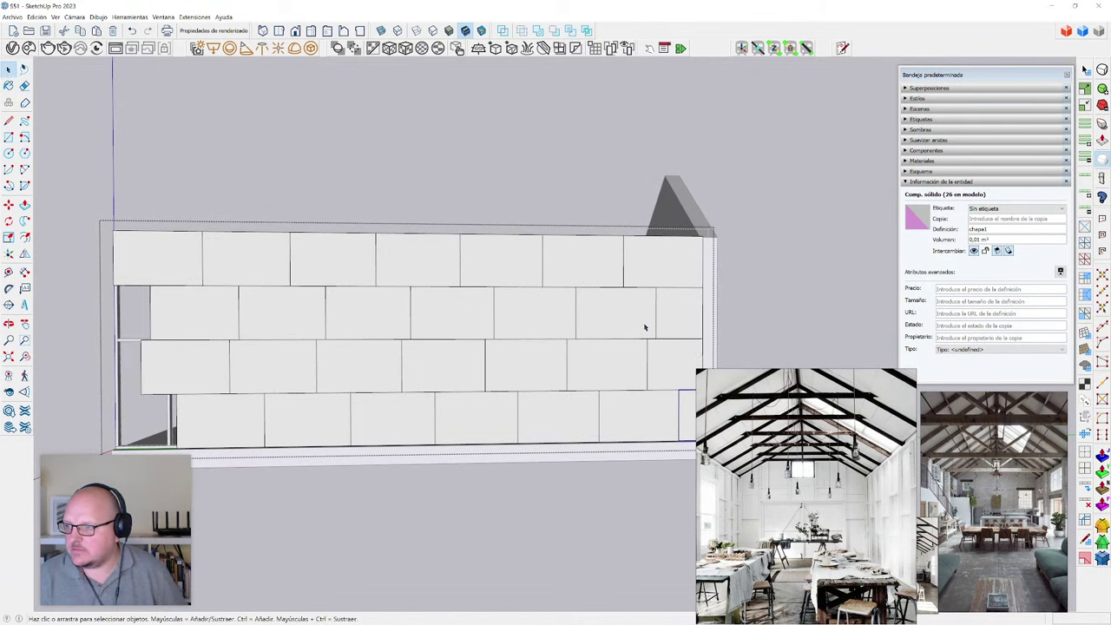
pyautogui.scroll(1, 280, 355)
pyautogui.press('m')
pyautogui.click(292, 318)
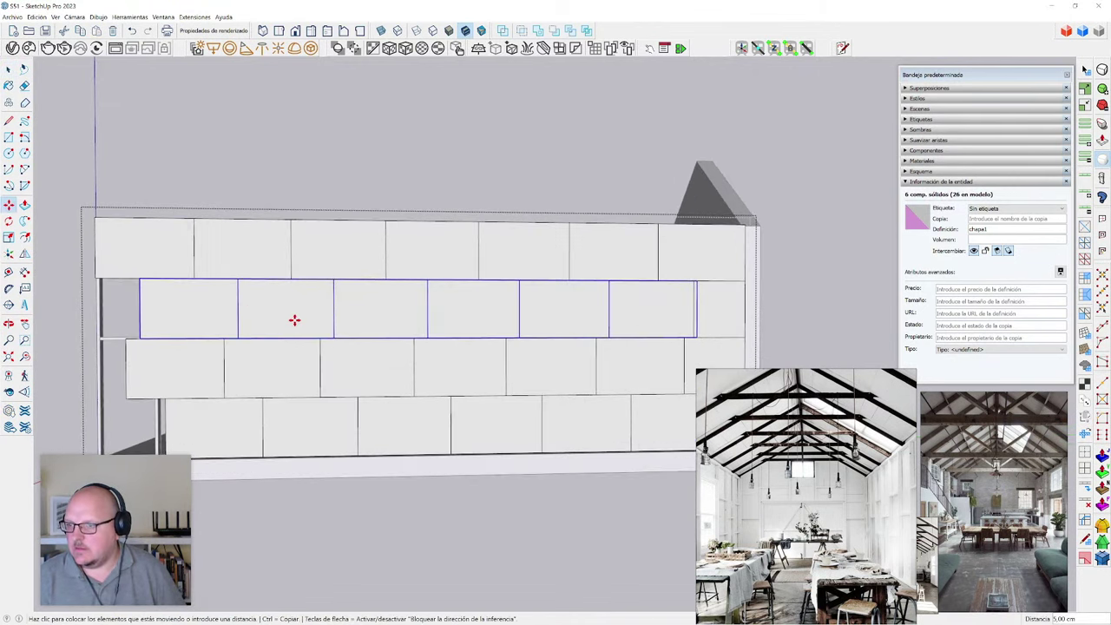
pyautogui.click(303, 320)
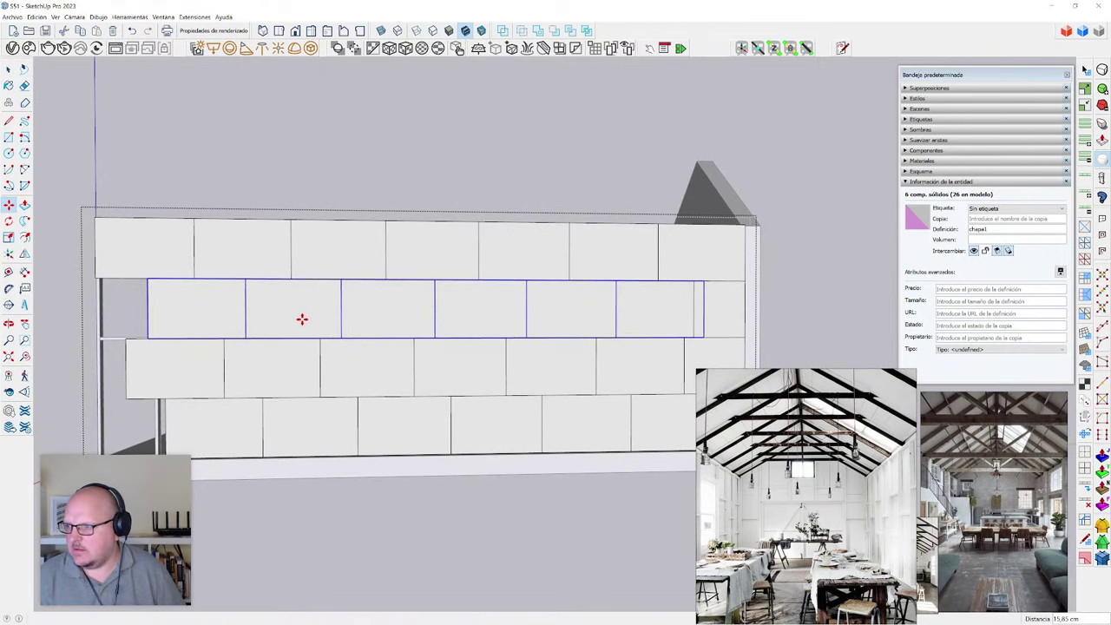
pyautogui.press('space')
# - Scale the second row's trimmed end panel along the wall so its inner edge meets the shifted neighbouring panel
pyautogui.scroll(-2, 287, 334)
pyautogui.moveTo(292, 340); pyautogui.dragTo(373, 334, button='middle')
pyautogui.scroll(4, 578, 320)
pyautogui.click(573, 319)
pyautogui.click(573, 318)
pyautogui.press('s')
pyautogui.scroll(6, 528, 323)
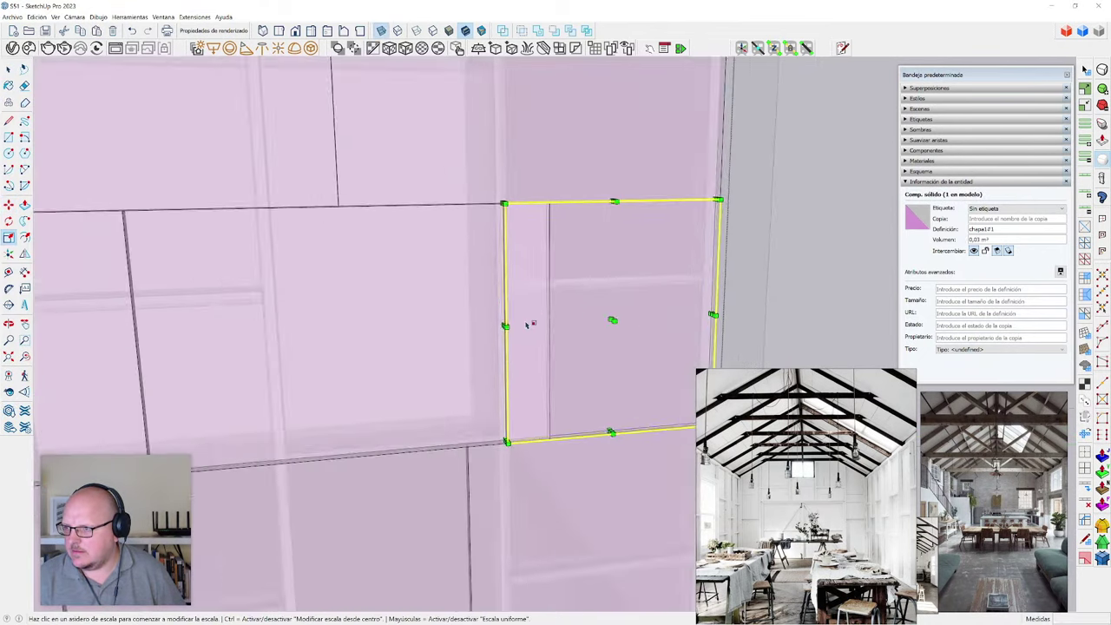
pyautogui.click(505, 330)
pyautogui.scroll(-5, 506, 330)
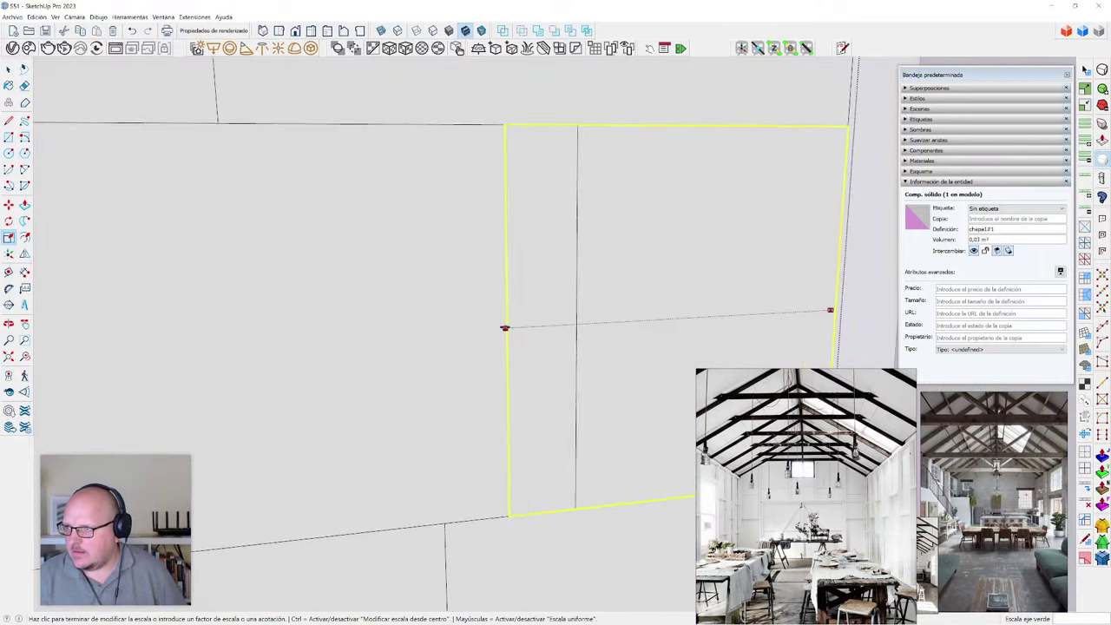
pyautogui.click(569, 150)
pyautogui.press('space')
# - Copy the second row's trimmed end panel to the row's opposite end, against the first full-size panel
pyautogui.scroll(-4, 633, 279)
pyautogui.scroll(-3, 633, 278)
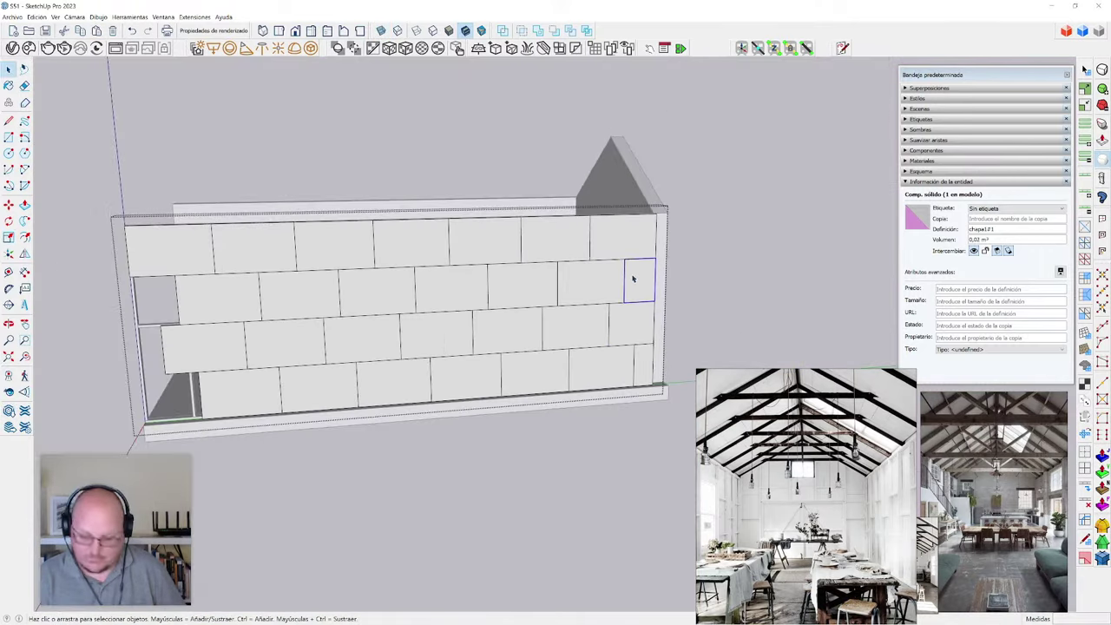
pyautogui.press('m')
pyautogui.scroll(3, 638, 286)
pyautogui.press('ctrl')
pyautogui.click(660, 259)
pyautogui.scroll(-3, 640, 255)
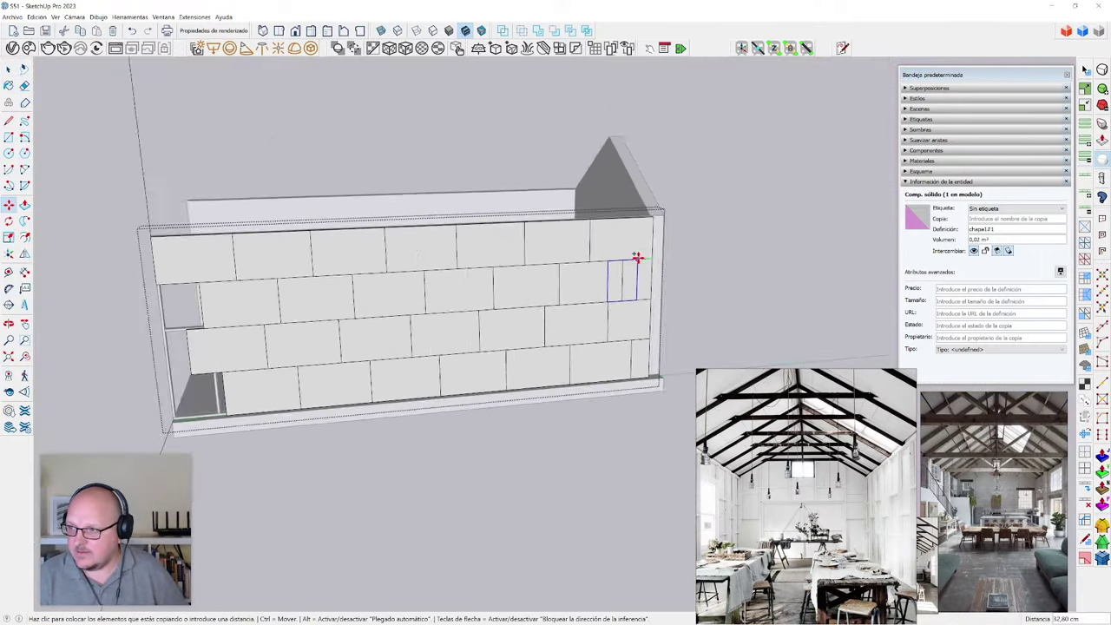
pyautogui.scroll(3, 322, 263)
pyautogui.scroll(3, 336, 278)
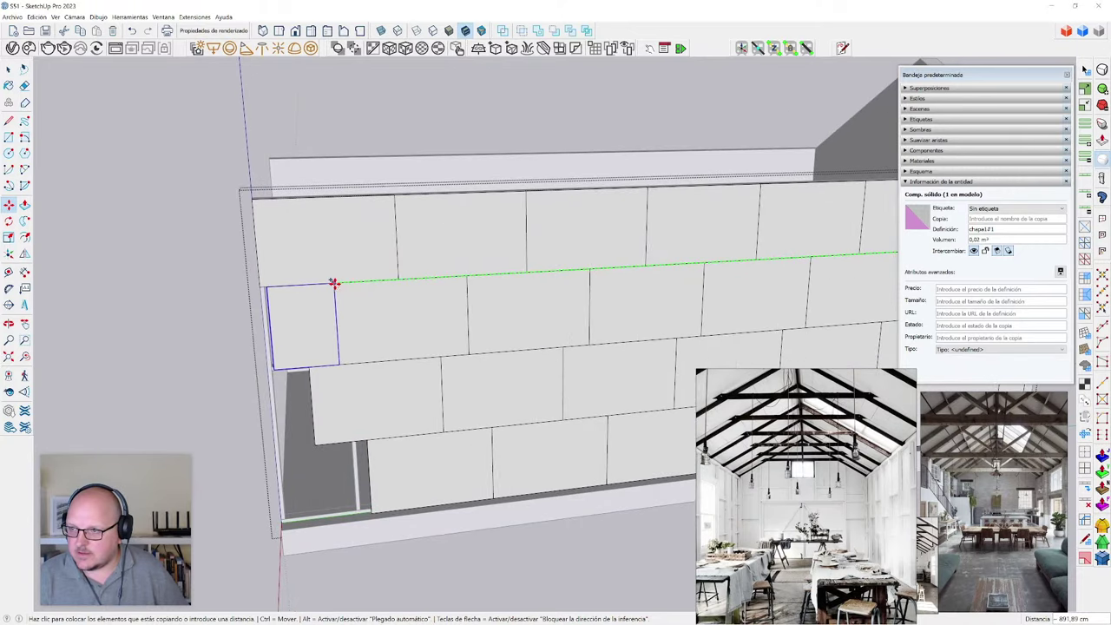
pyautogui.click(334, 283)
# - Scale the copied second-row panel along the wall until its outer edge is flush with the top row's end
pyautogui.moveTo(334, 283); pyautogui.dragTo(342, 378, button='middle')
pyautogui.press('s')
pyautogui.scroll(8, 342, 375)
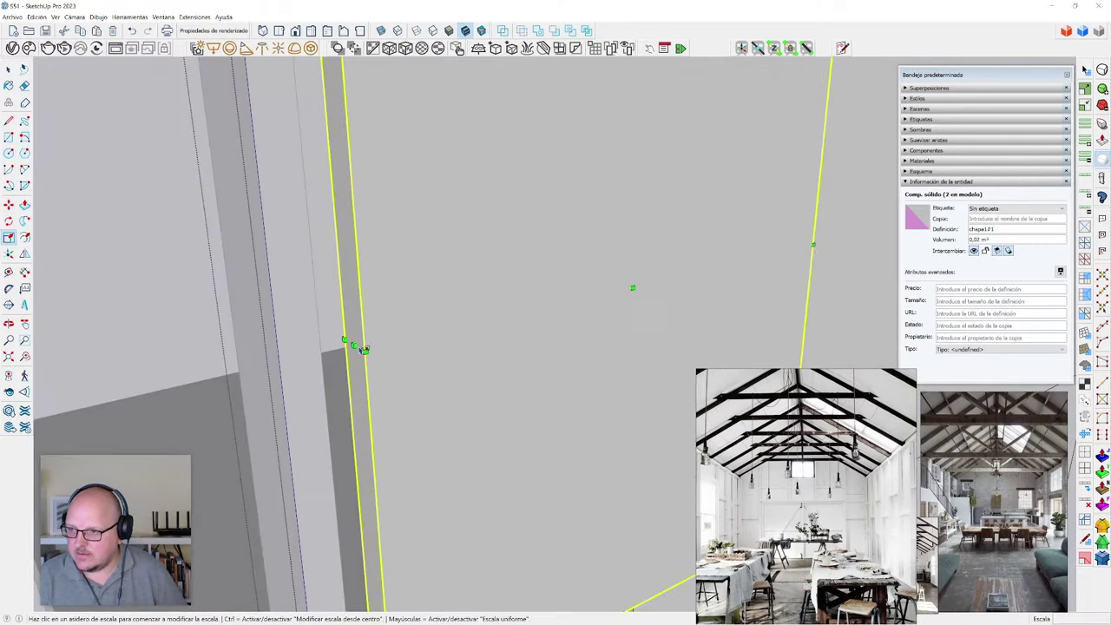
pyautogui.click(363, 349)
pyautogui.scroll(-3, 628, 283)
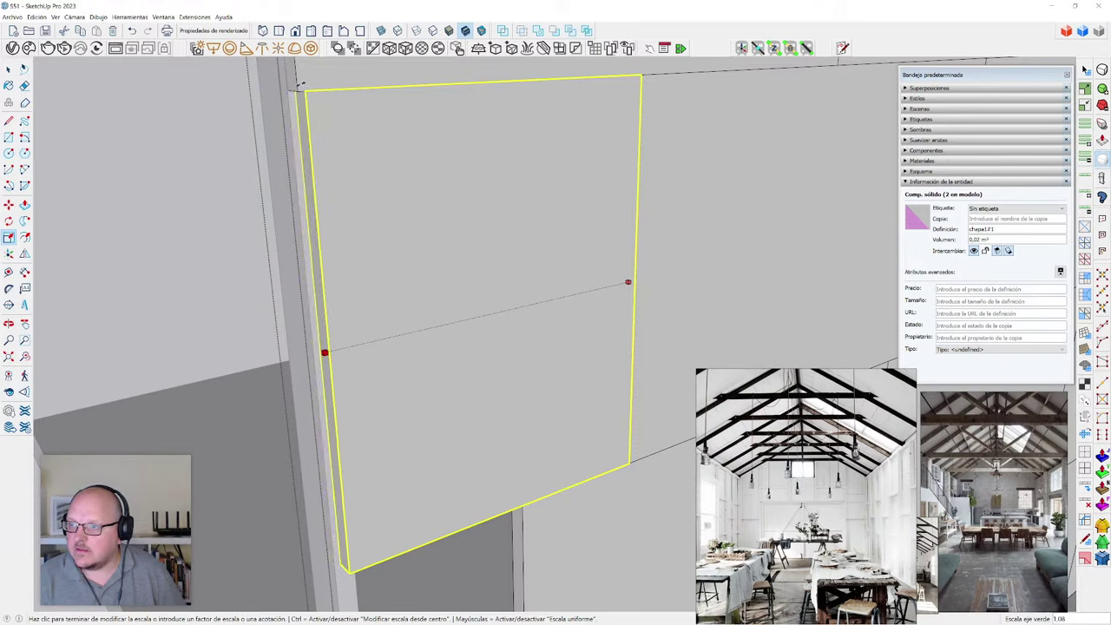
pyautogui.click(628, 282)
pyautogui.scroll(-5, 266, 263)
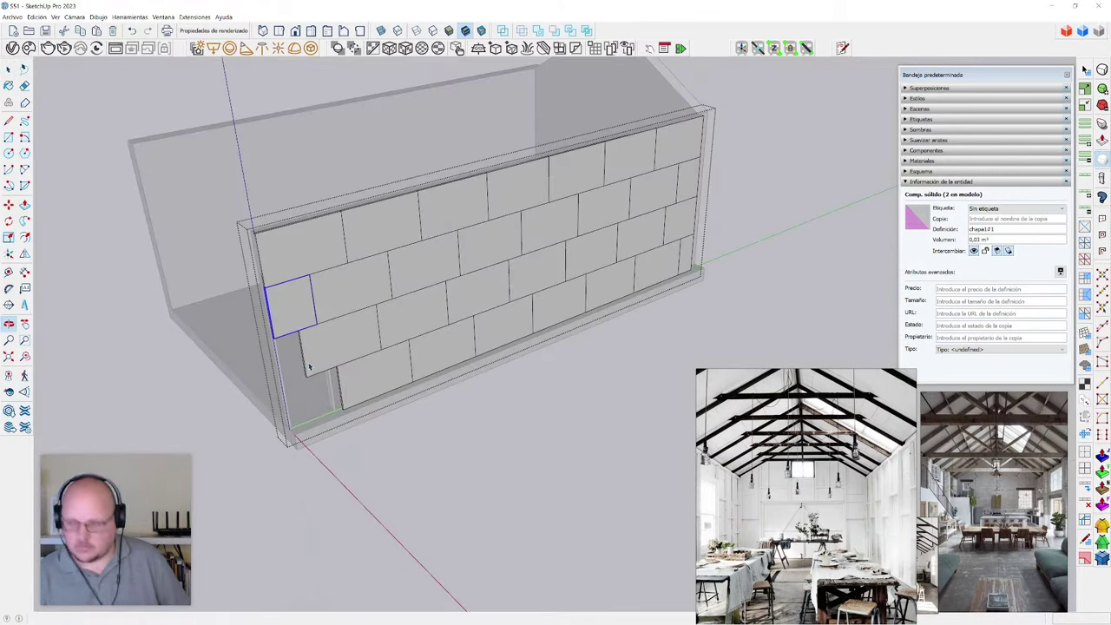
# - Copy the second row's new end panel straight down into the gap at the start of the third row
pyautogui.moveTo(309, 366); pyautogui.dragTo(298, 342, button='middle')
pyautogui.scroll(6, 420, 391)
pyautogui.press('m')
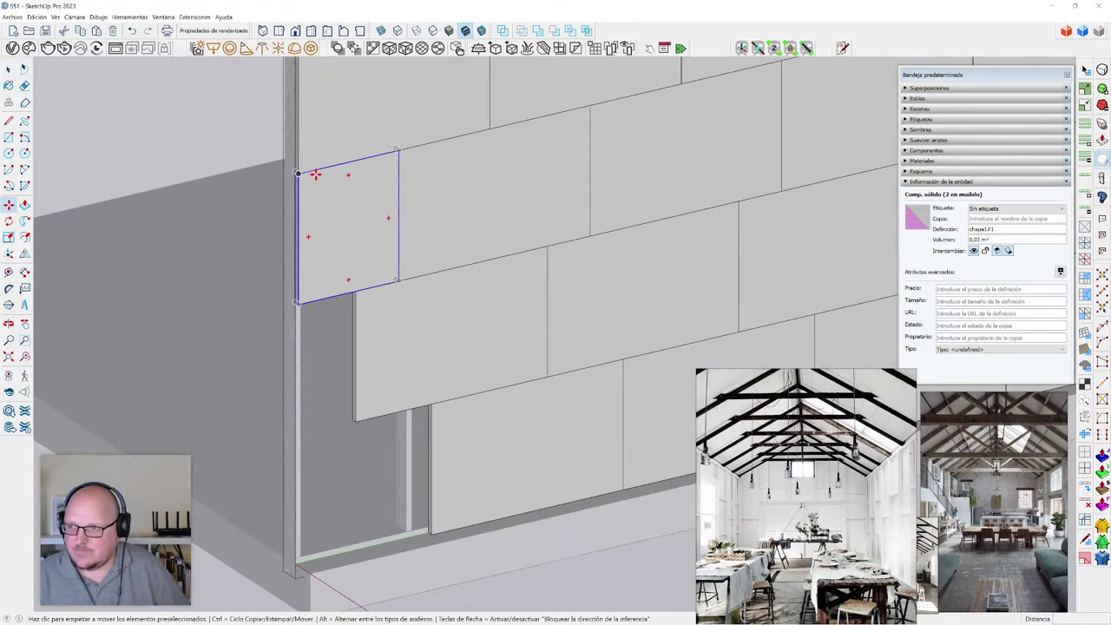
pyautogui.scroll(2, 300, 173)
pyautogui.click(298, 174)
pyautogui.press('ctrl')
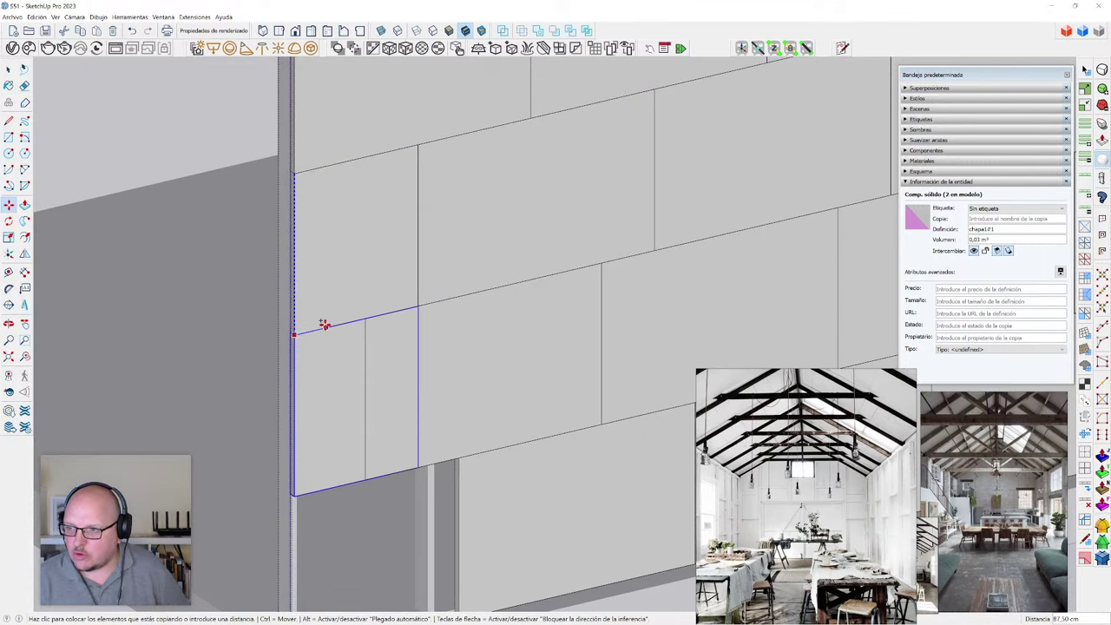
pyautogui.click(323, 324)
pyautogui.press('space')
# - Scale the copied third-row panel along the wall so its inner edge meets the adjacent full-size panel
pyautogui.scroll(2, 399, 447)
pyautogui.press('s')
pyautogui.scroll(2, 422, 377)
pyautogui.press('x')
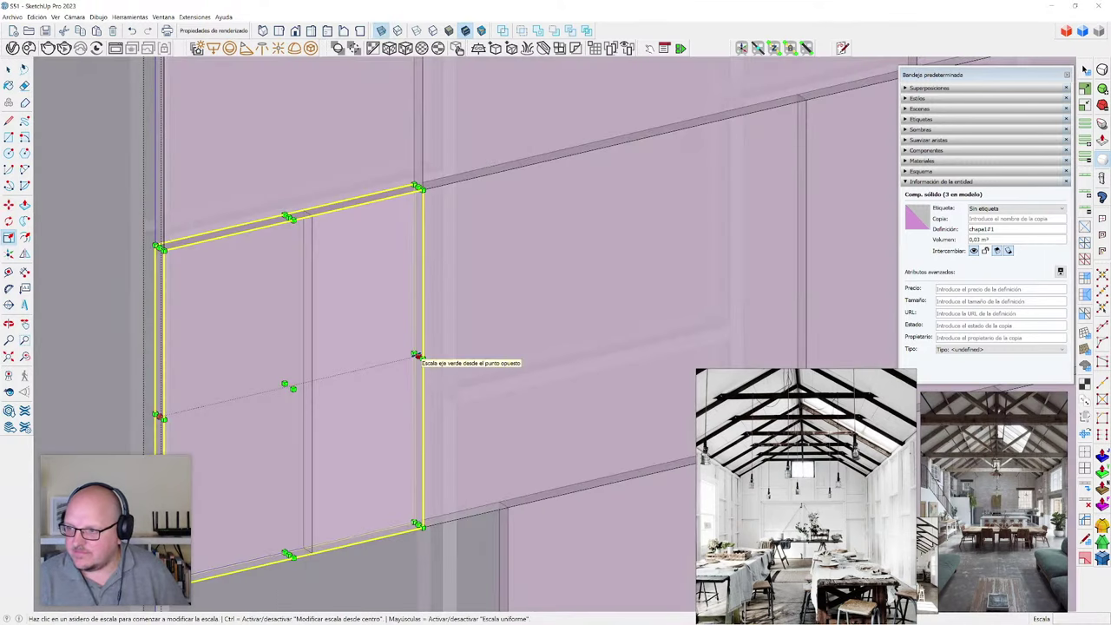
pyautogui.click(416, 356)
pyautogui.click(311, 241)
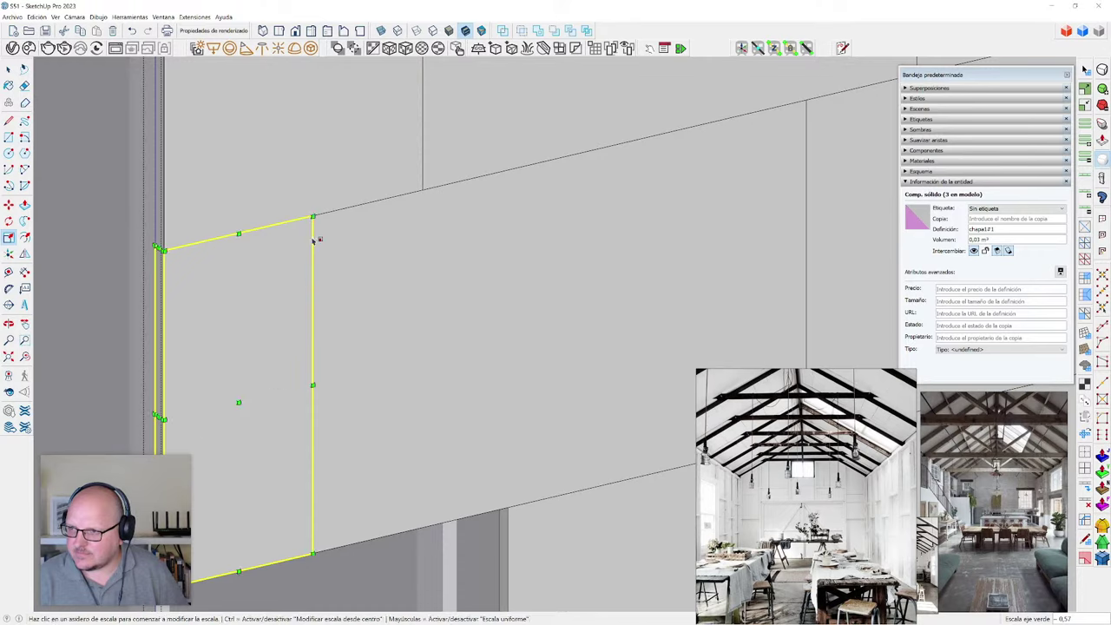
pyautogui.scroll(-5, 288, 345)
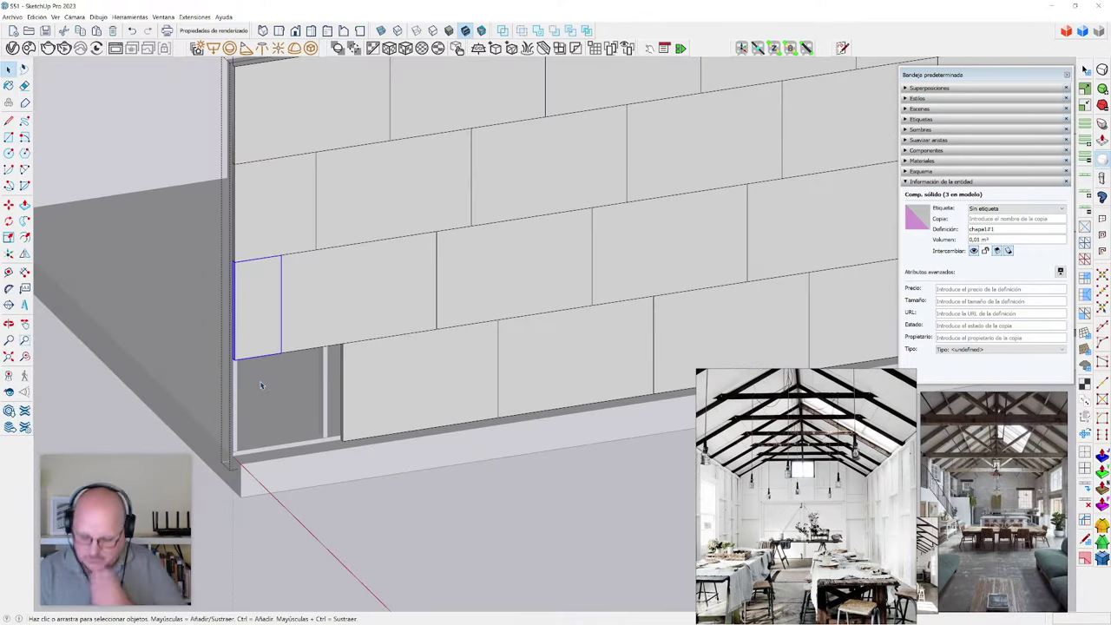
# - Copy the third row's narrow end panel into the bottom row's gap, against the first full-size panel
pyautogui.press('m')
pyautogui.scroll(3, 269, 323)
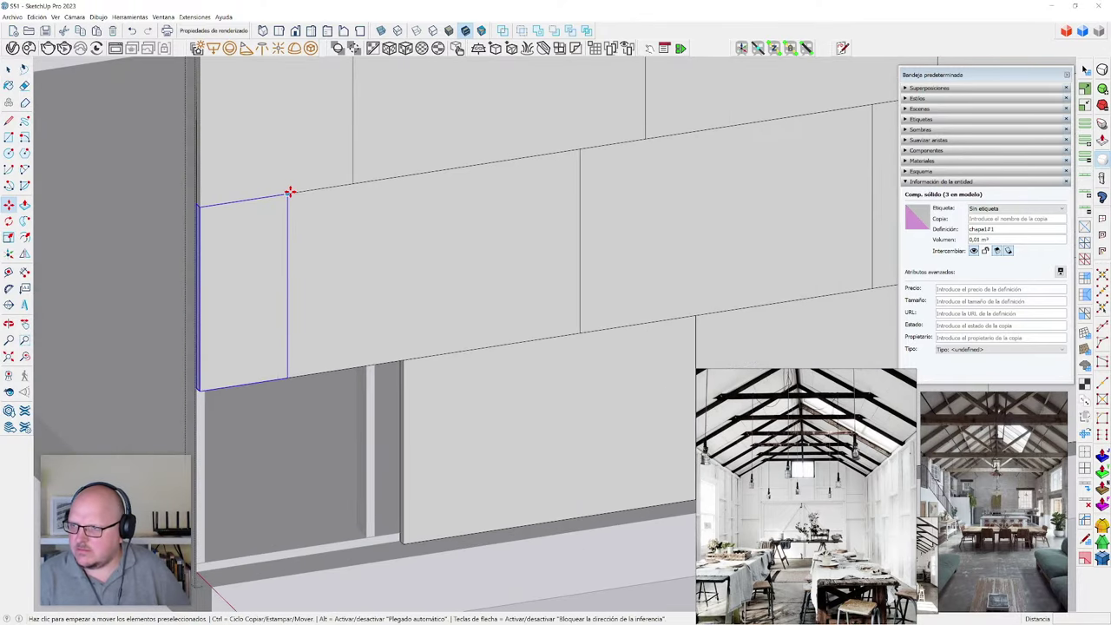
pyautogui.click(285, 287)
pyautogui.press('ctrl')
pyautogui.scroll(2, 397, 463)
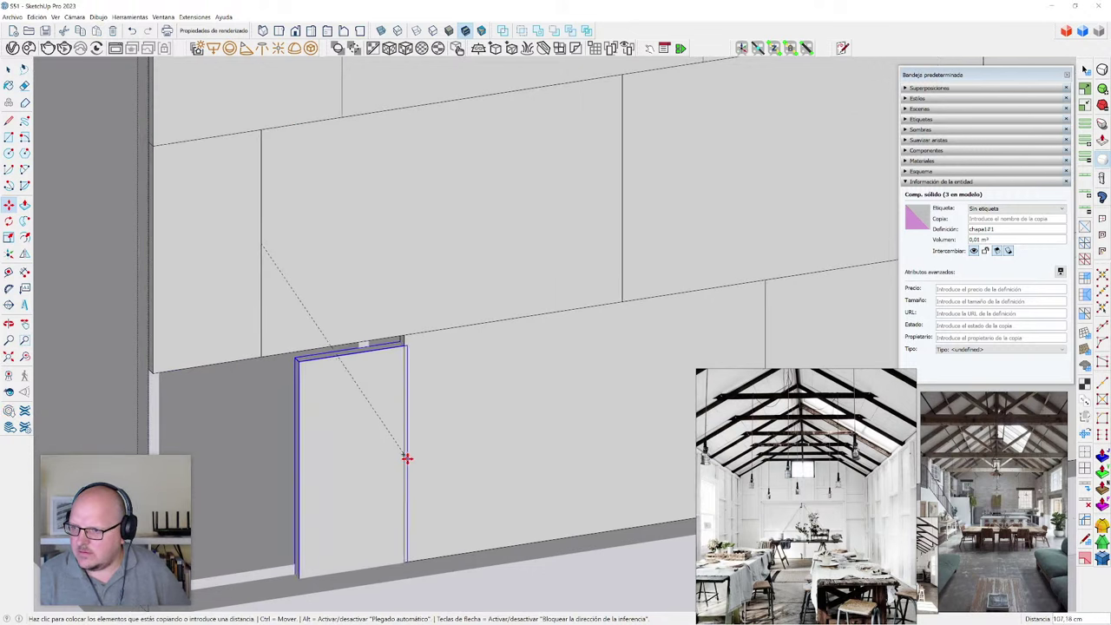
pyautogui.click(404, 447)
# - Scale the copied bottom-row panel along the wall until it is flush with the ends of the rows above
pyautogui.scroll(3, 260, 495)
pyautogui.press('s')
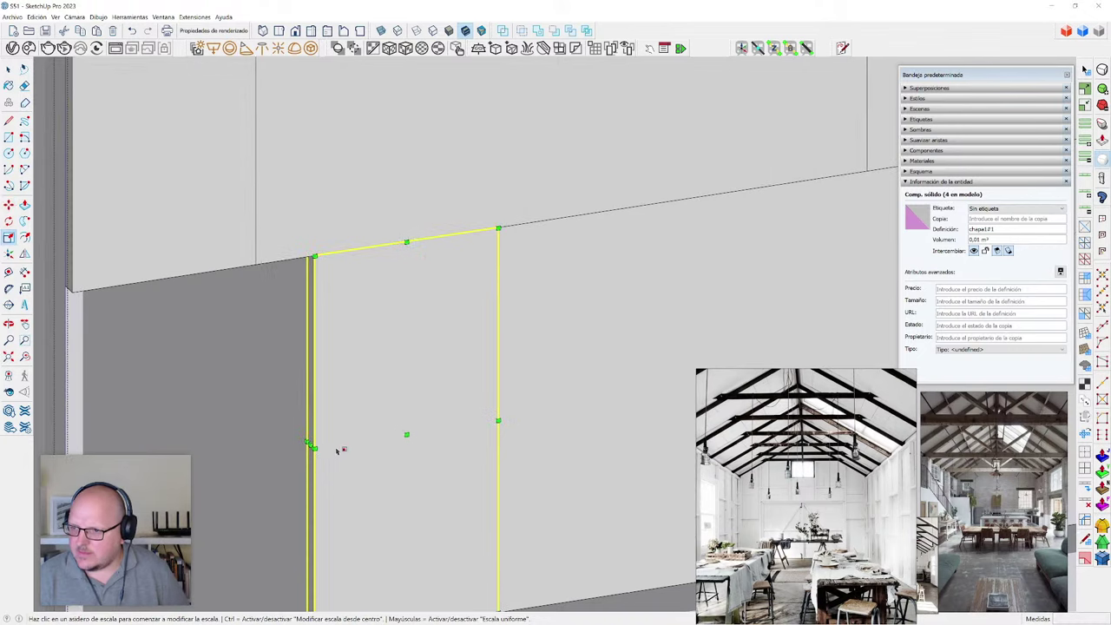
pyautogui.click(311, 444)
pyautogui.scroll(-2, 310, 445)
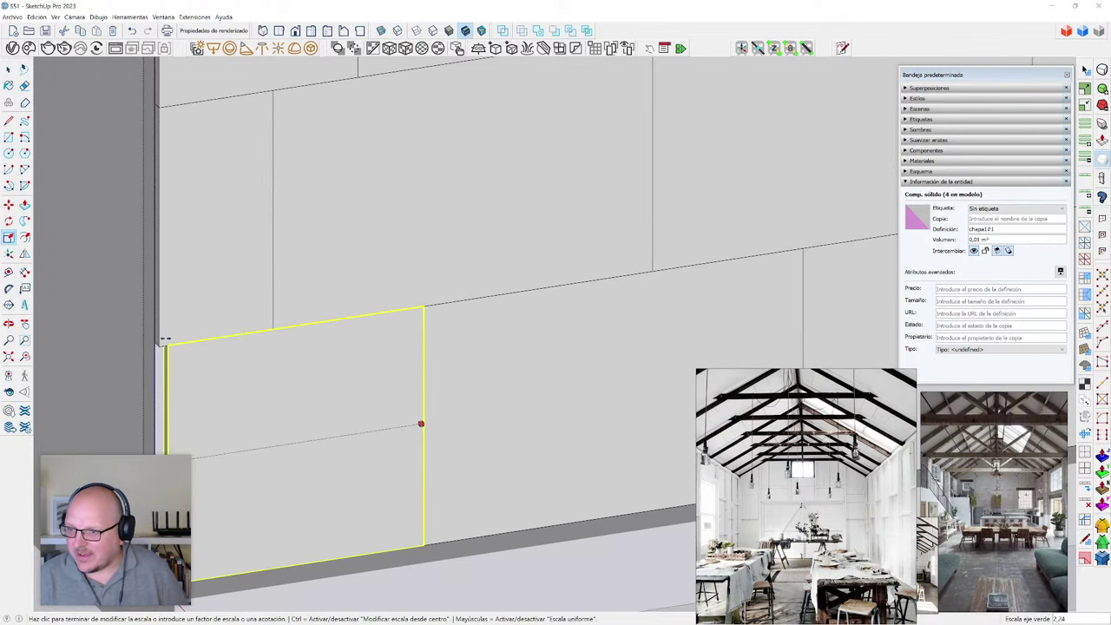
pyautogui.click(159, 345)
pyautogui.press('space')
pyautogui.scroll(-8, 231, 414)
# - Make the new end panels of the bottom, third and second rows unique components
pyautogui.moveTo(316, 443); pyautogui.dragTo(292, 472, button='middle')
pyautogui.scroll(2, 304, 447)
pyautogui.scroll(1, 293, 460)
pyautogui.rightClick(278, 464)
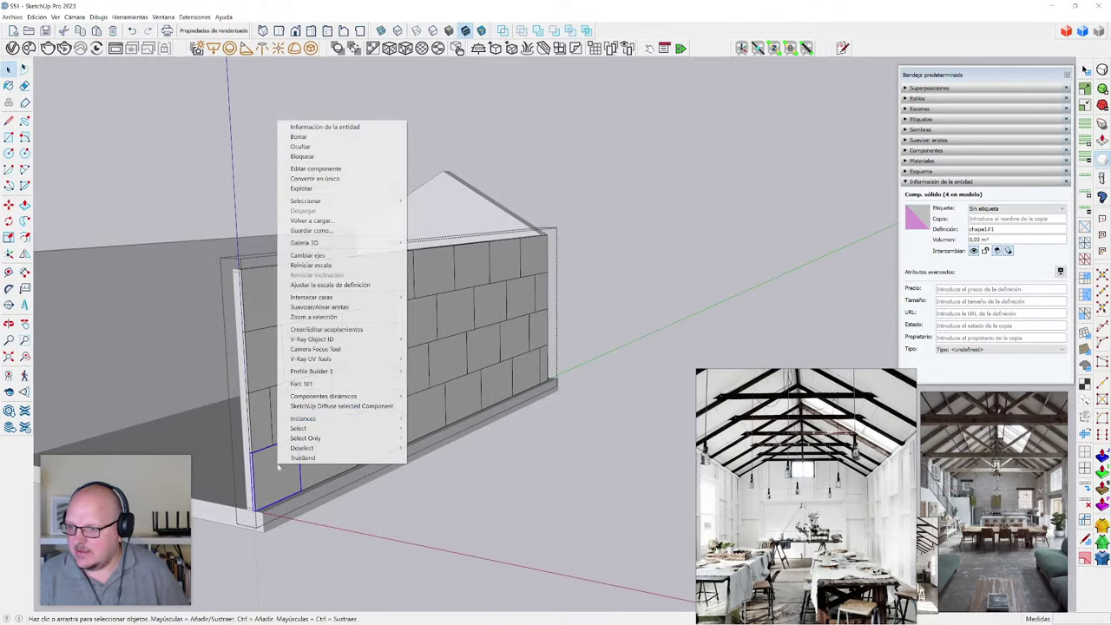
pyautogui.click(316, 179)
pyautogui.moveTo(316, 331); pyautogui.dragTo(257, 415, button='middle')
pyautogui.rightClick(257, 415)
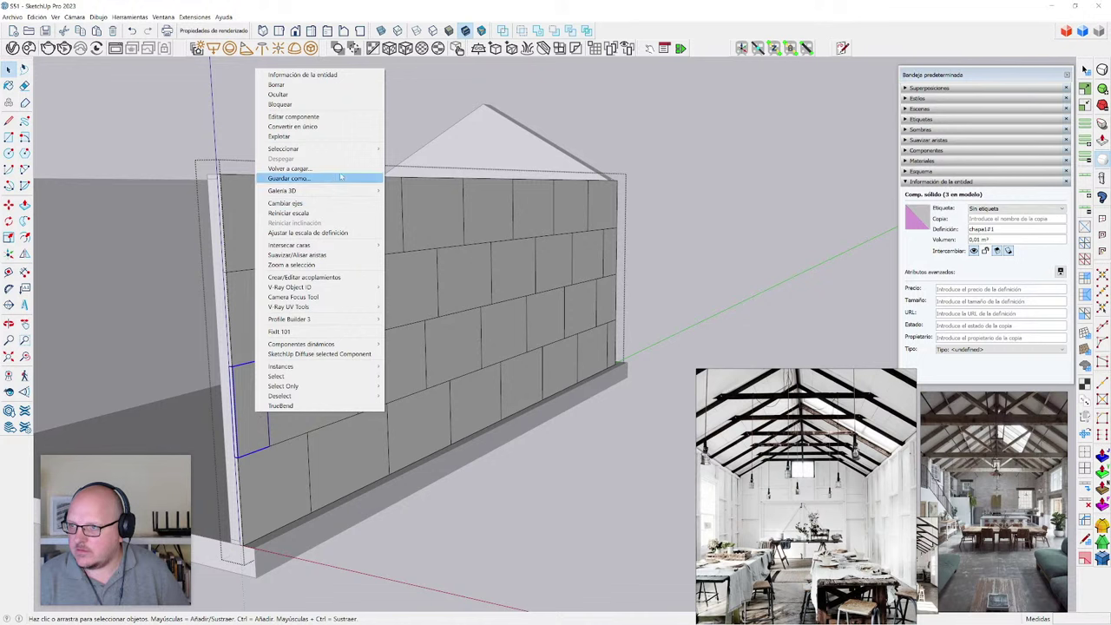
pyautogui.press('Escape')
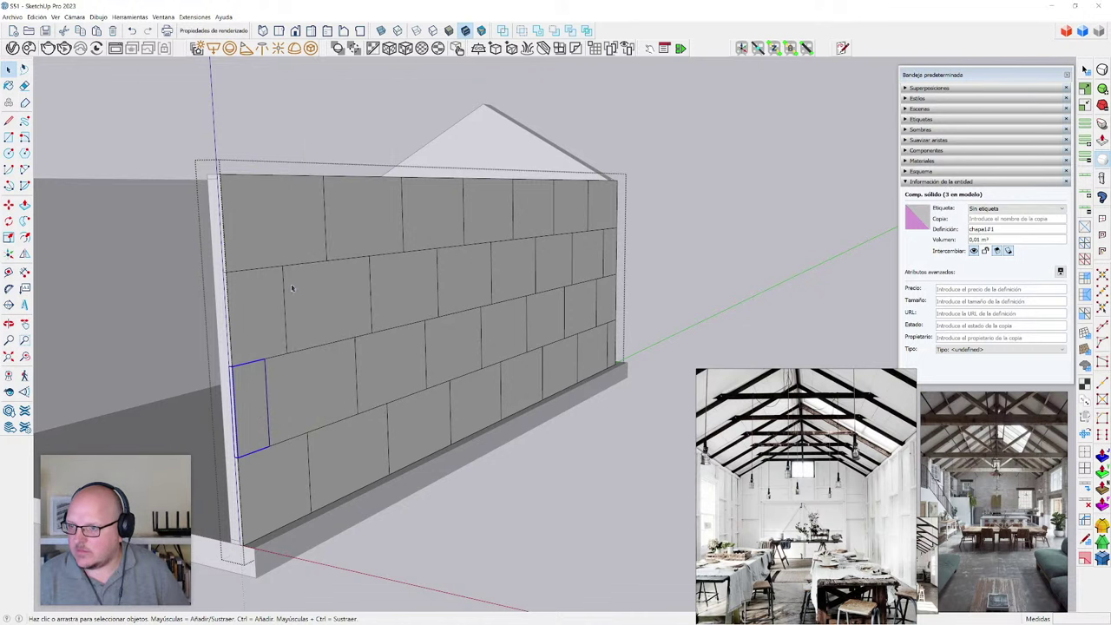
pyautogui.rightClick(253, 345)
pyautogui.click(315, 59)
pyautogui.click(282, 248)
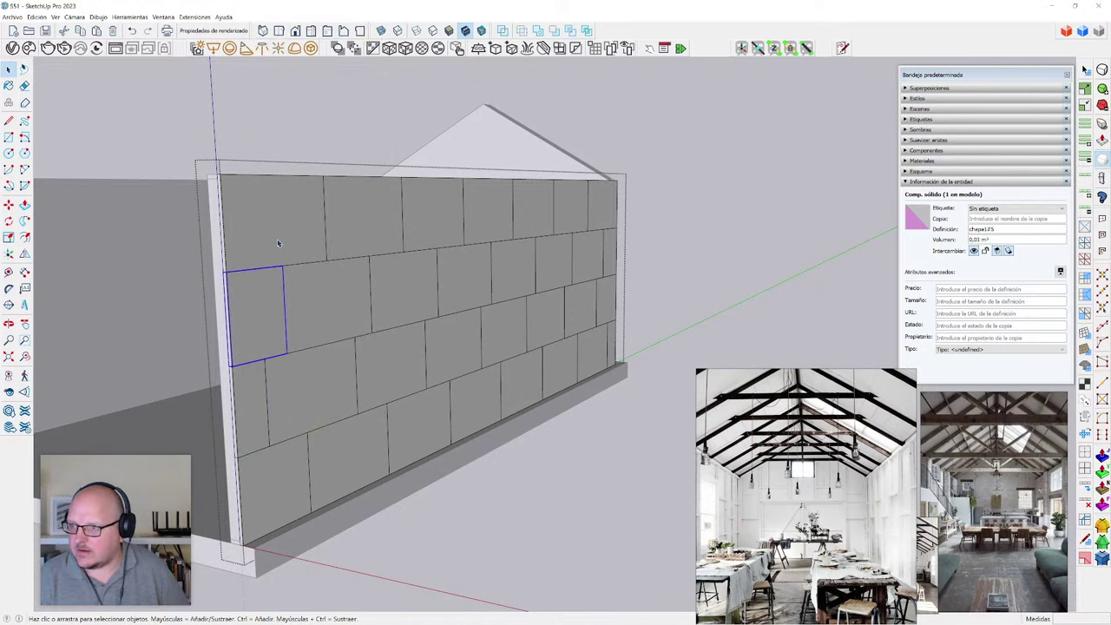
# - Apply the scale definition to the three unique end panels of the second, third and bottom rows
pyautogui.moveTo(278, 243)
pyautogui.mouseDown(button='middle')
pyautogui.moveTo(377, 355)
pyautogui.moveTo(235, 305)
pyautogui.mouseUp(button='middle')
pyautogui.rightClick(235, 305)
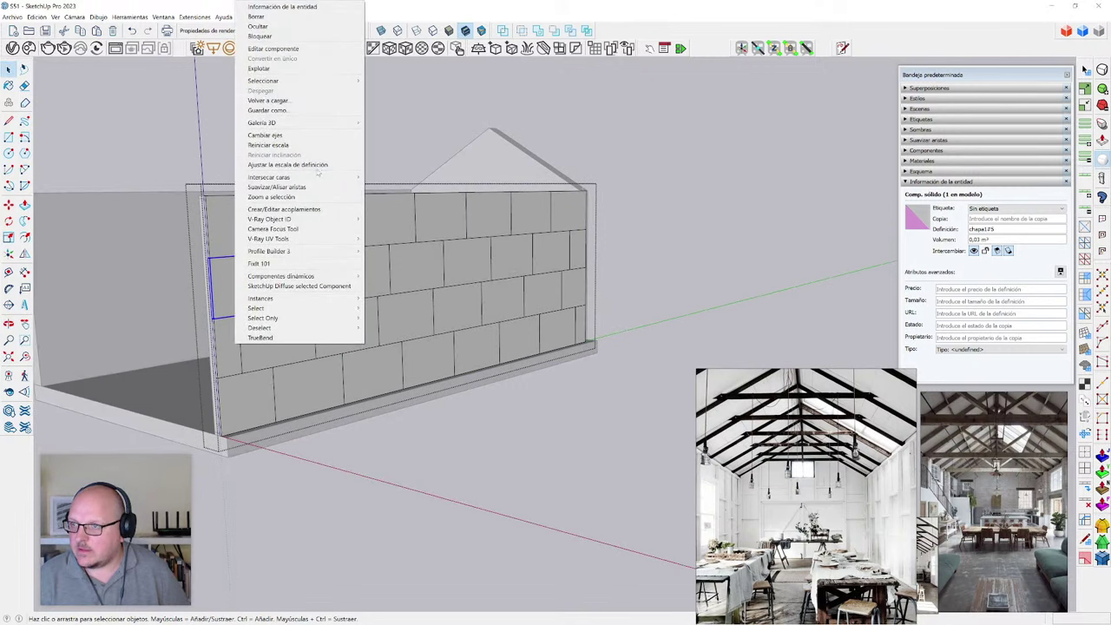
pyautogui.click(316, 166)
pyautogui.rightClick(225, 354)
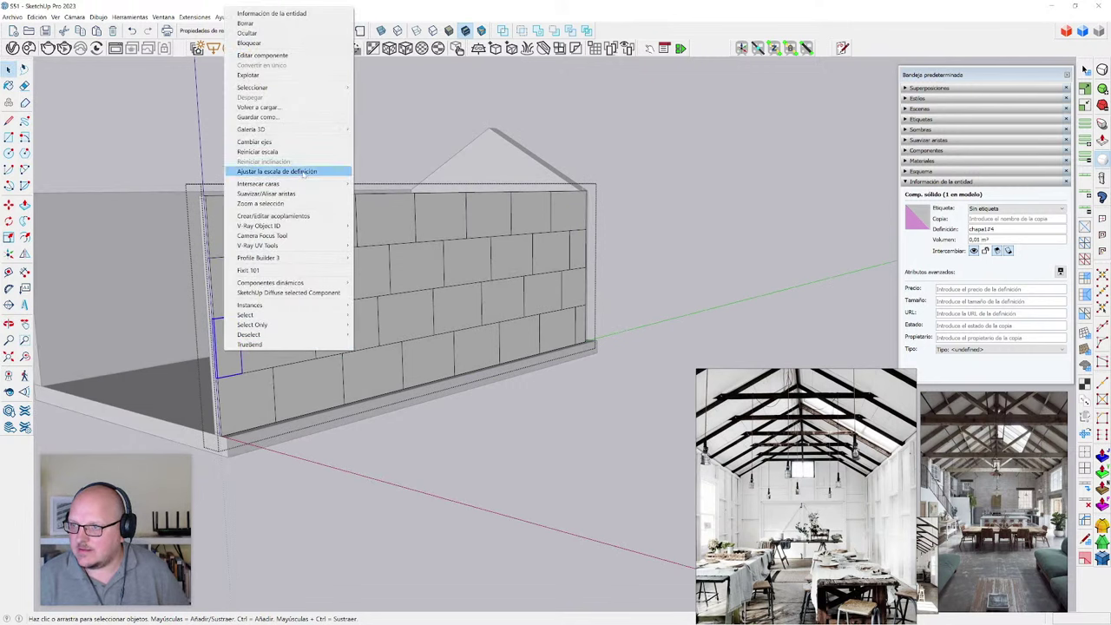
pyautogui.click(303, 172)
pyautogui.rightClick(238, 420)
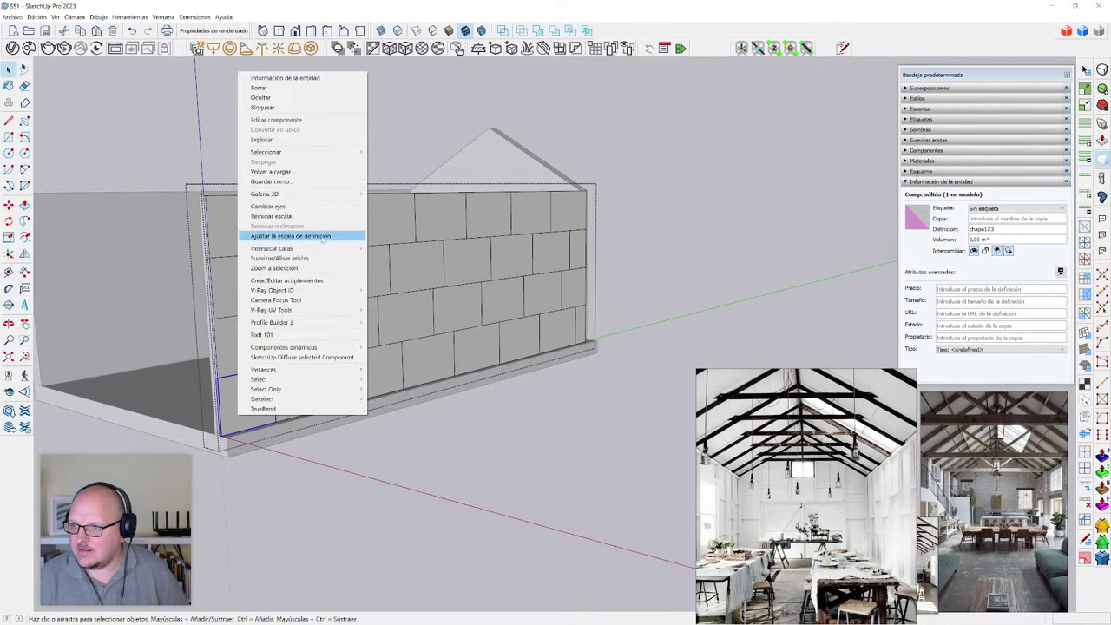
pyautogui.click(323, 238)
# - Apply the scale definition to the lower three rows' end panels at the opposite end and the adjacent full-size third-row panel
pyautogui.moveTo(323, 237); pyautogui.dragTo(501, 308, button='middle')
pyautogui.scroll(5, 501, 307)
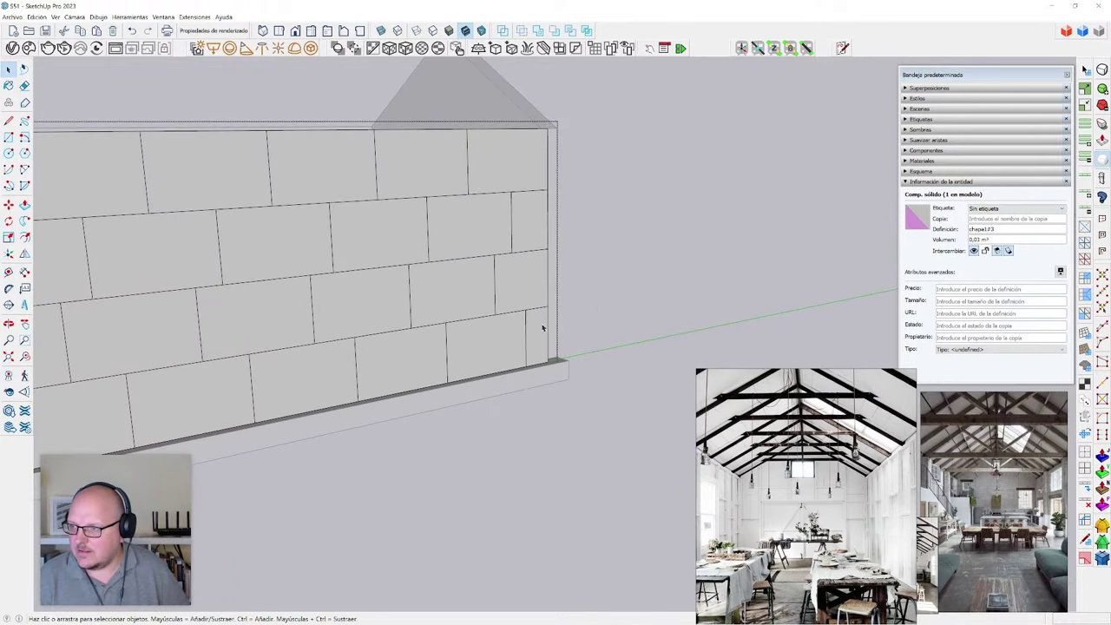
pyautogui.rightClick(543, 327)
pyautogui.click(591, 164)
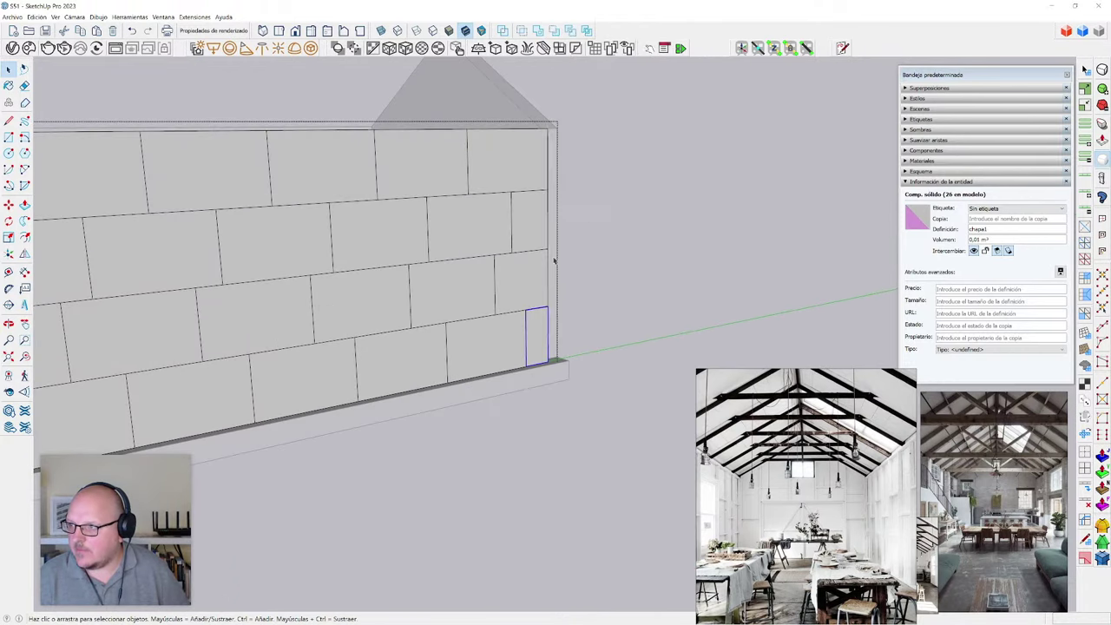
pyautogui.rightClick(519, 286)
pyautogui.click(590, 164)
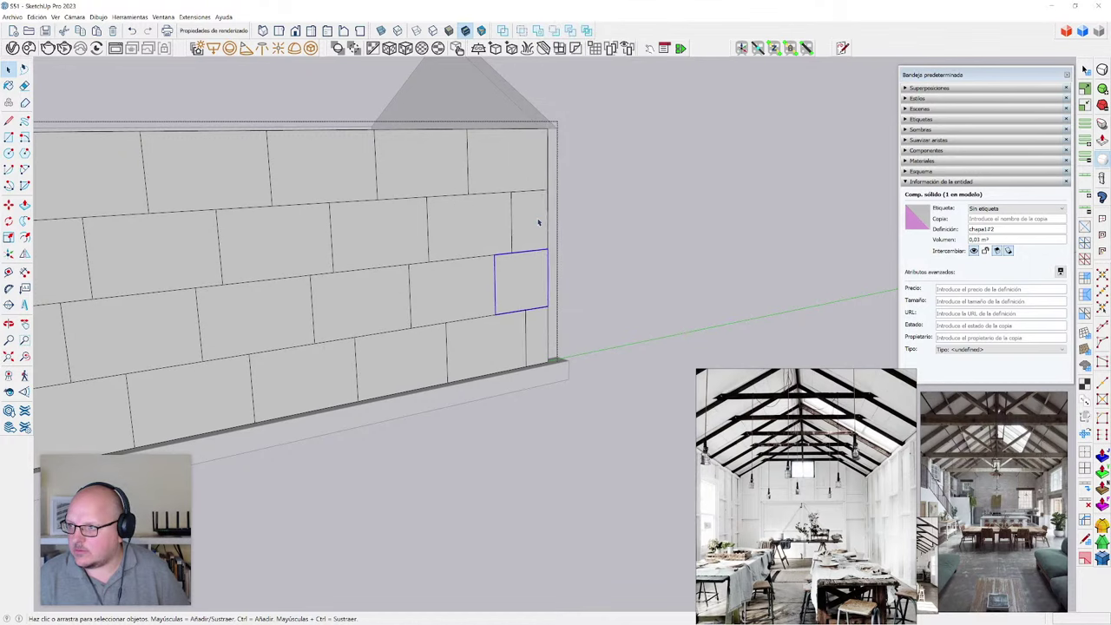
pyautogui.rightClick(537, 220)
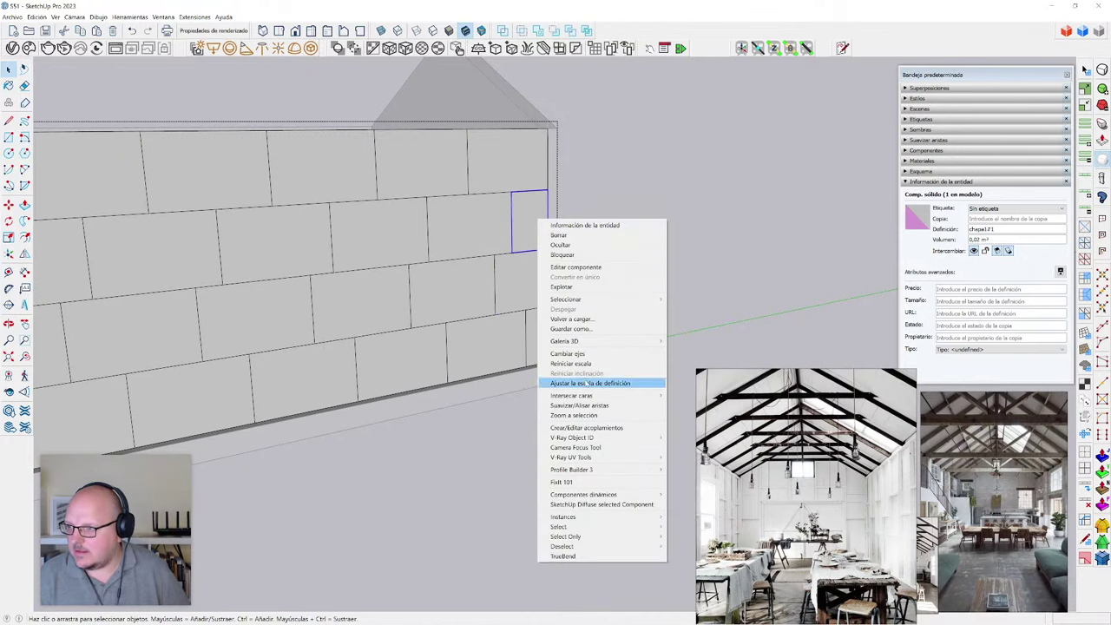
pyautogui.click(591, 383)
pyautogui.rightClick(476, 274)
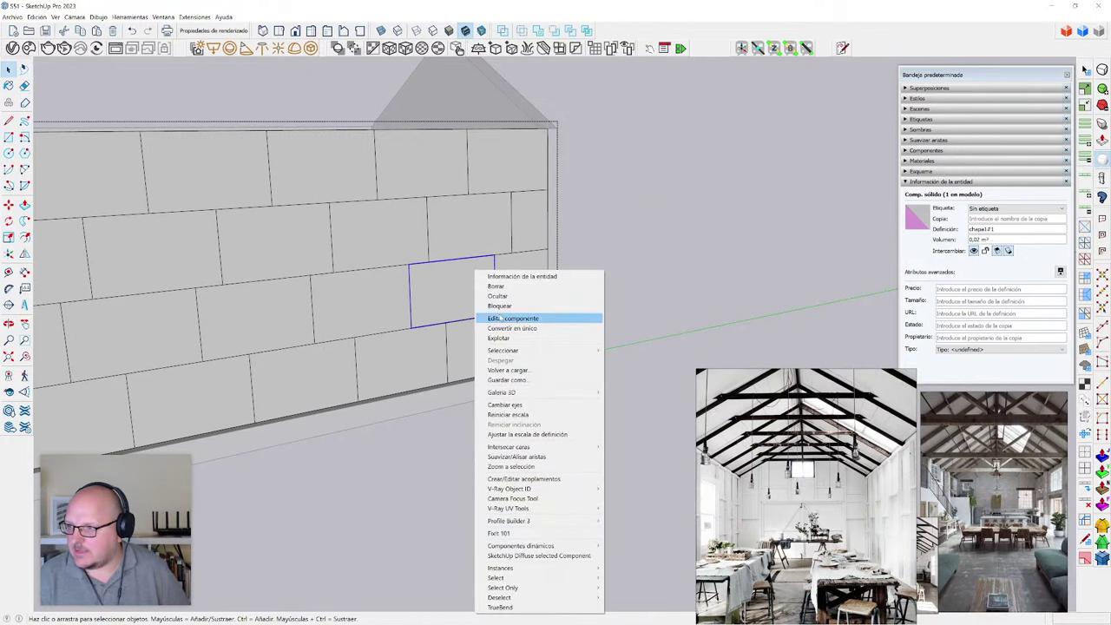
pyautogui.click(535, 435)
# - Open the long side wall's panel group for editing
pyautogui.moveTo(617, 298); pyautogui.dragTo(516, 307, button='middle')
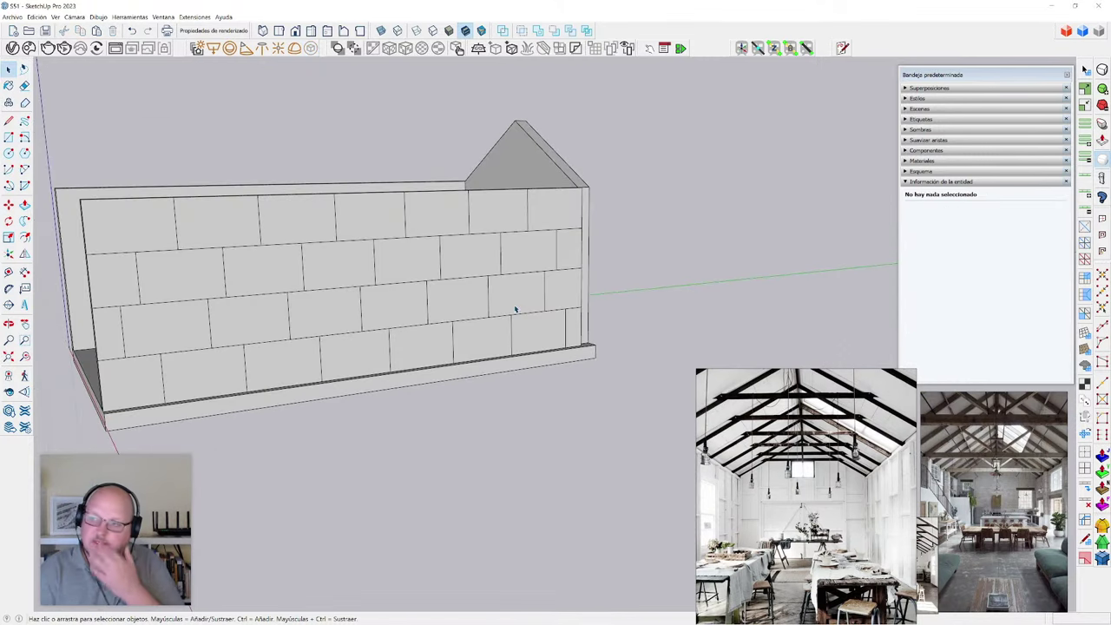
pyautogui.scroll(1, 532, 292)
pyautogui.doubleClick(532, 293)
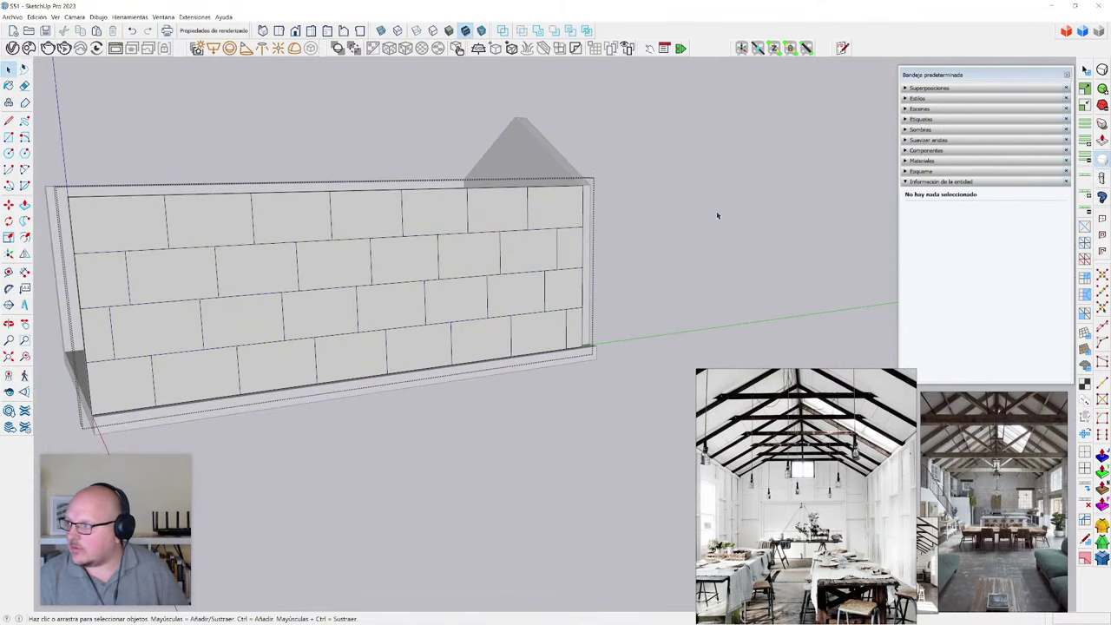
# - Choose the Tablero de ajedrez negro material from the Patrones collection and open its editing settings
pyautogui.click(931, 112)
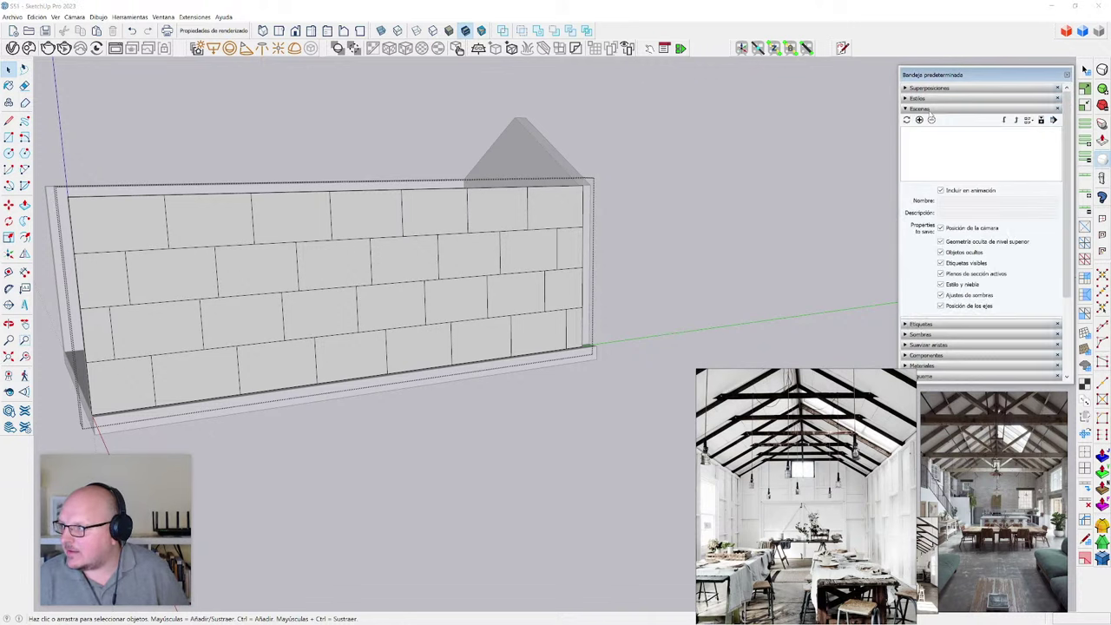
pyautogui.click(931, 112)
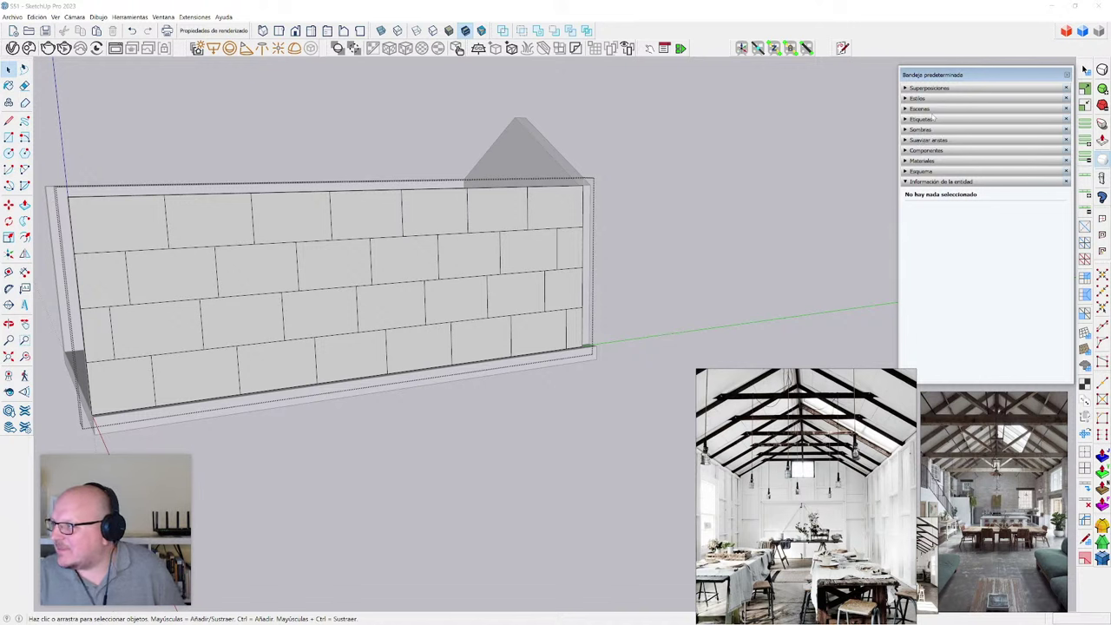
pyautogui.click(923, 160)
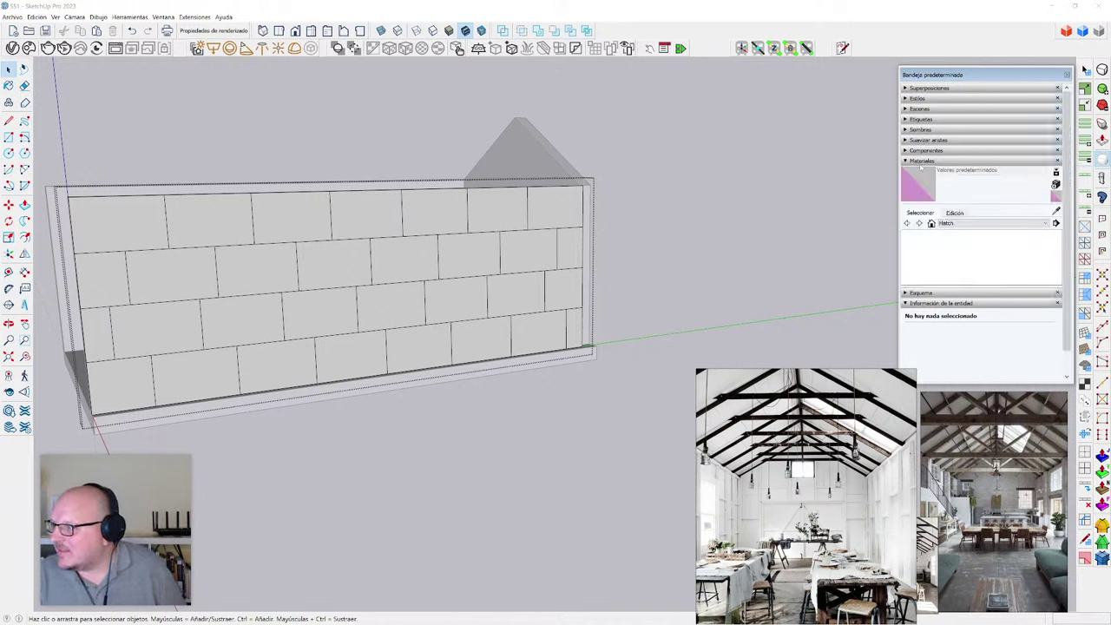
pyautogui.click(949, 212)
pyautogui.click(914, 214)
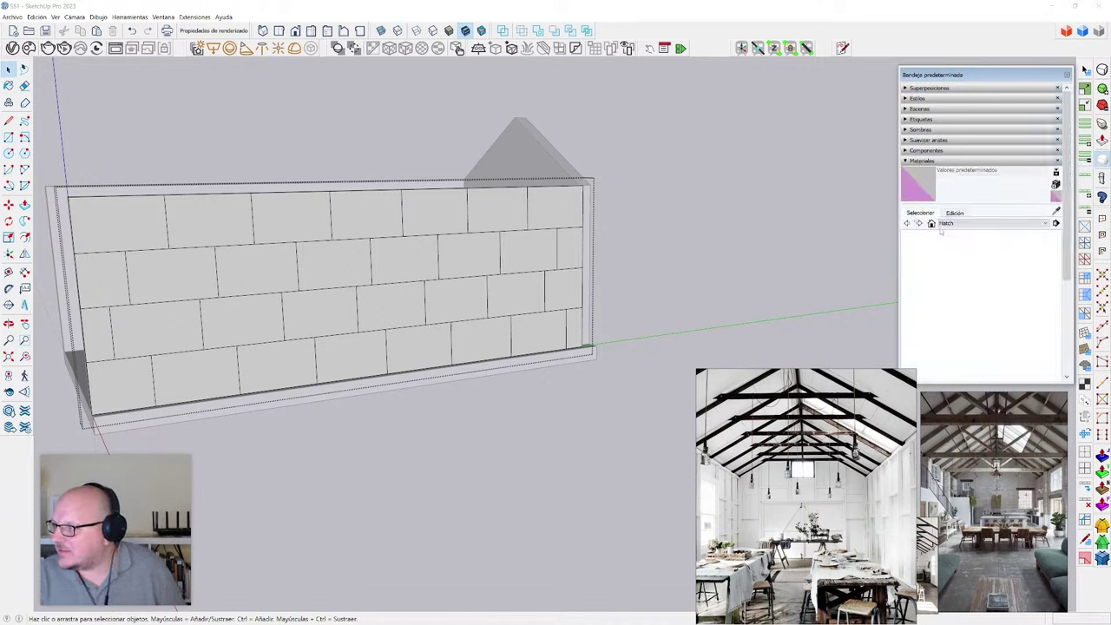
pyautogui.click(944, 225)
pyautogui.scroll(-4, 964, 276)
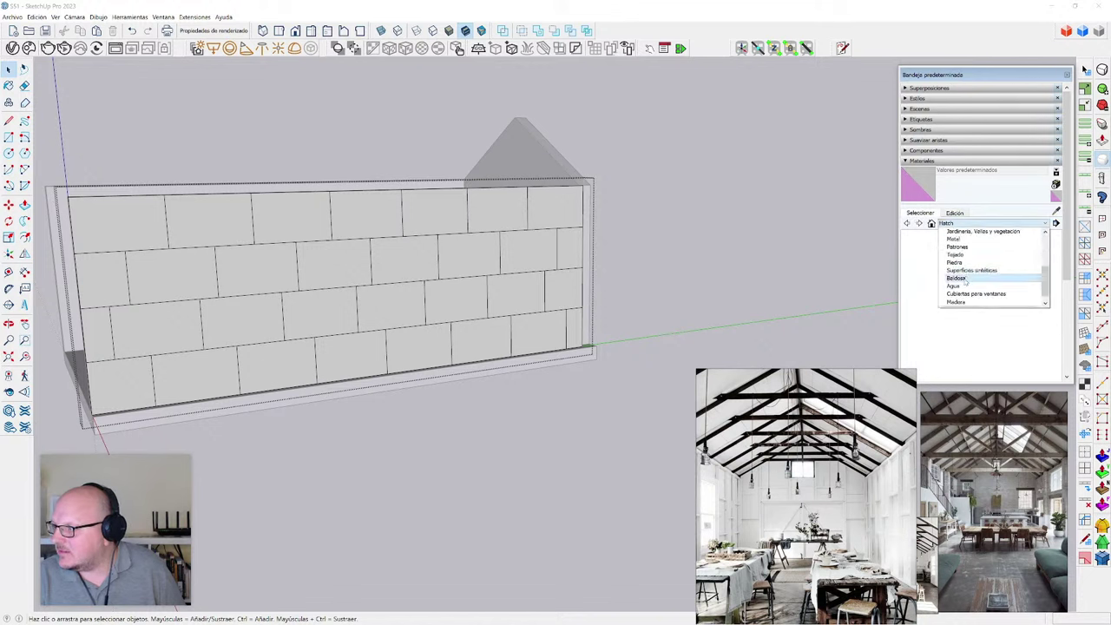
pyautogui.scroll(4, 962, 282)
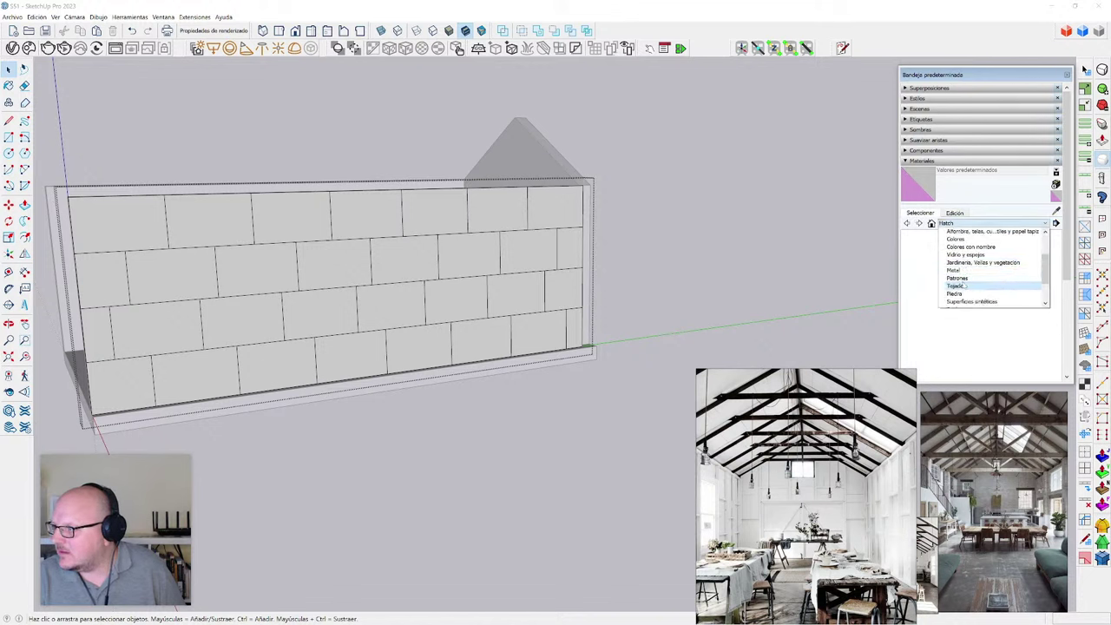
pyautogui.click(958, 278)
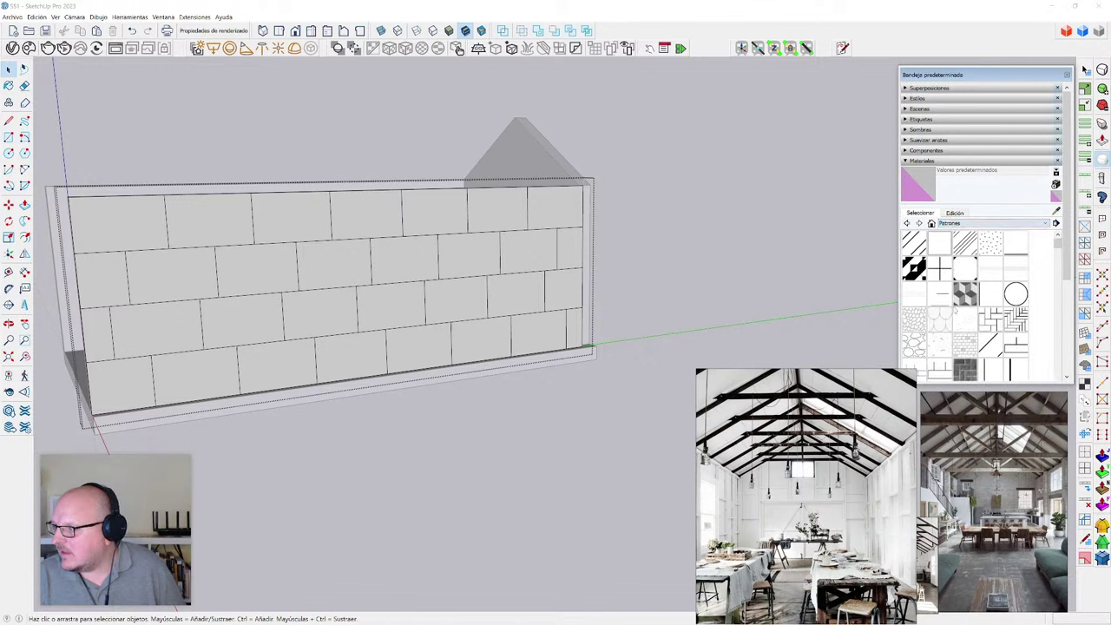
pyautogui.scroll(-8, 955, 308)
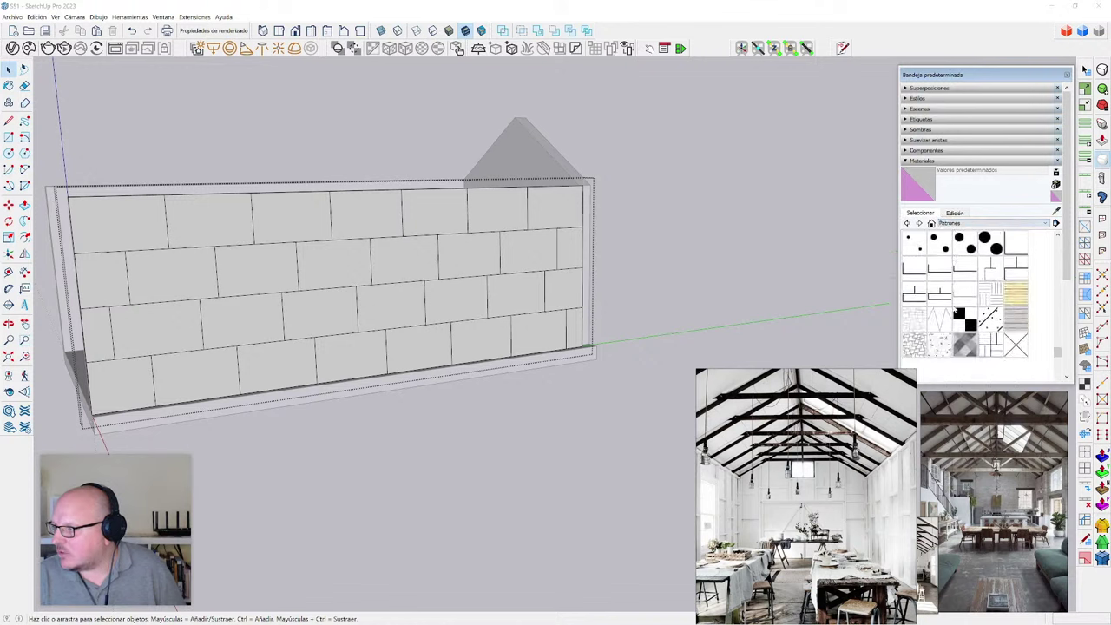
pyautogui.click(976, 325)
pyautogui.click(956, 174)
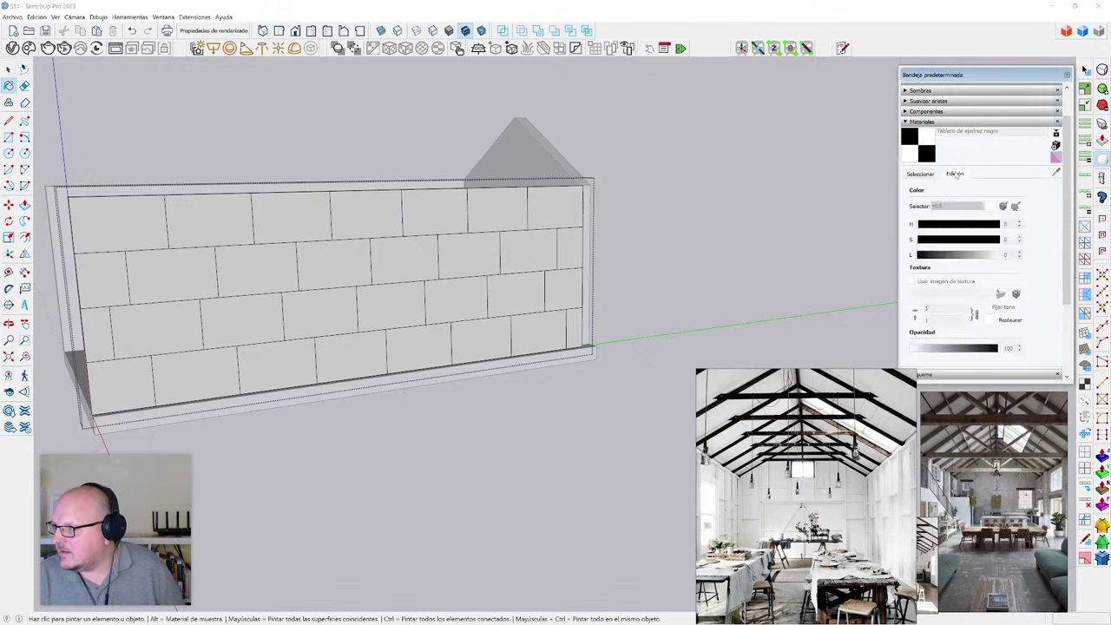
# - Select all the wall panels and paint them with the black checkerboard material
pyautogui.moveTo(565, 217); pyautogui.dragTo(565, 251, button='middle')
pyautogui.scroll(1, 565, 251)
pyautogui.press('space')
pyautogui.click(526, 238)
pyautogui.moveTo(201, 165); pyautogui.dragTo(696, 433)
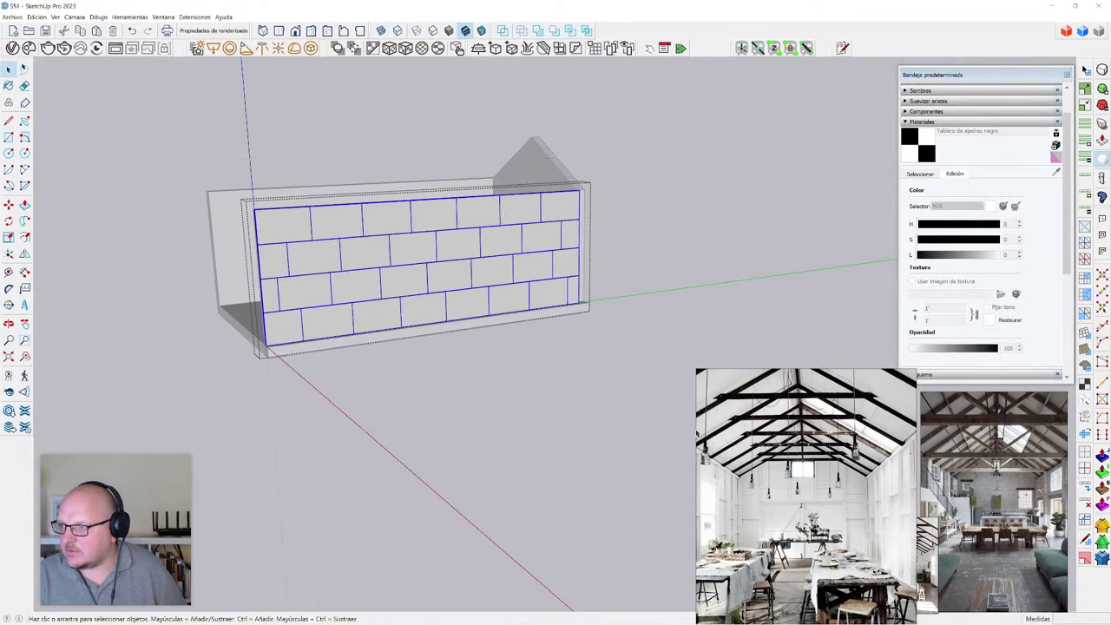
pyautogui.scroll(2, 556, 228)
pyautogui.press('b')
pyautogui.click(556, 224)
# - Try applying the scale definition to the bottom row's narrow end panel without making it unique, and undo it
pyautogui.moveTo(602, 279); pyautogui.dragTo(548, 308, button='middle')
pyautogui.scroll(2, 605, 325)
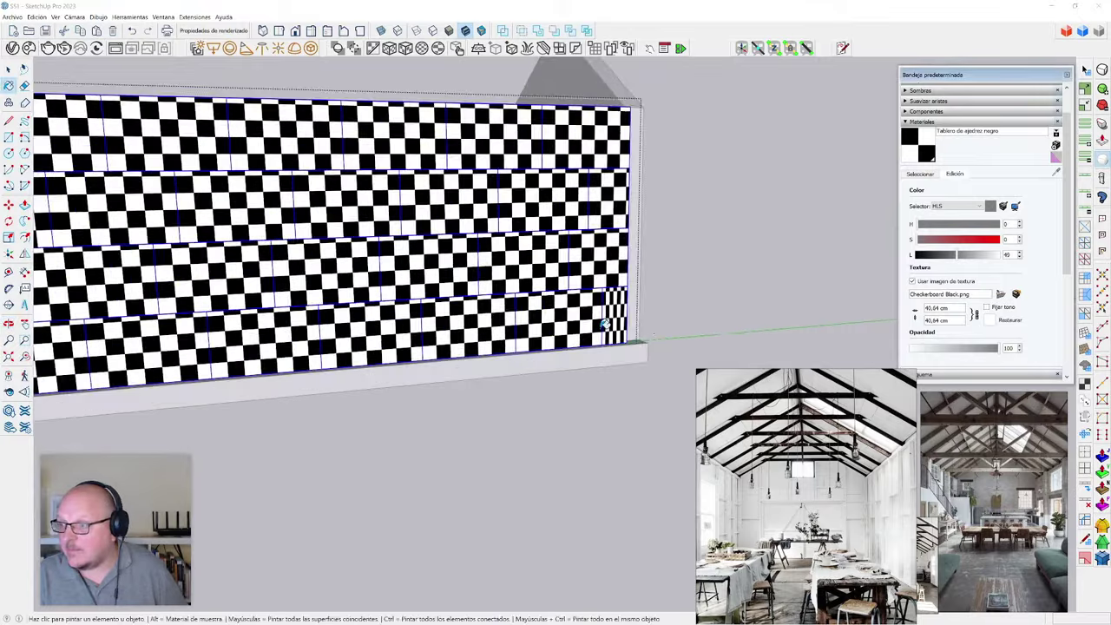
pyautogui.scroll(4, 605, 324)
pyautogui.press('space')
pyautogui.scroll(1, 587, 331)
pyautogui.click(587, 331)
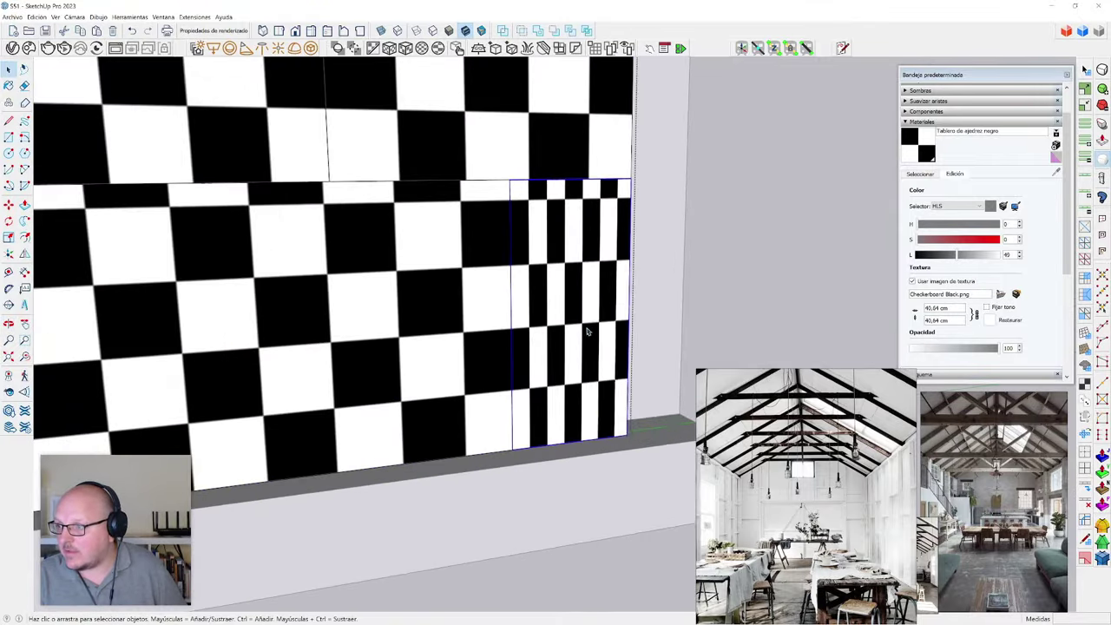
pyautogui.rightClick(587, 330)
pyautogui.click(673, 436)
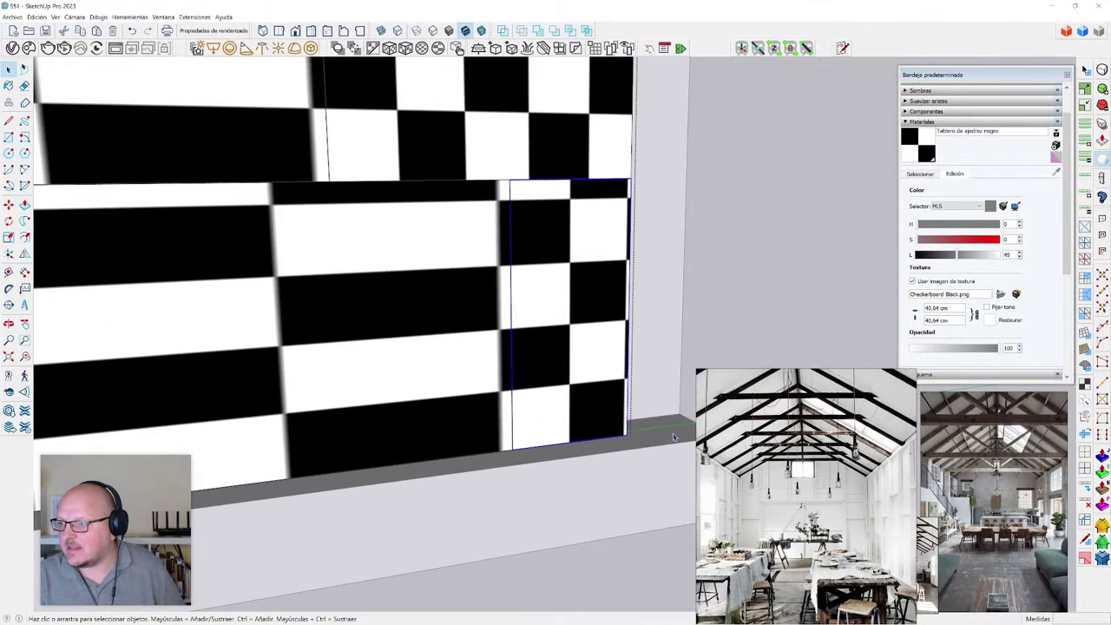
pyautogui.scroll(-4, 671, 367)
pyautogui.hotkey('ctrl', 'z')
pyautogui.scroll(3, 648, 358)
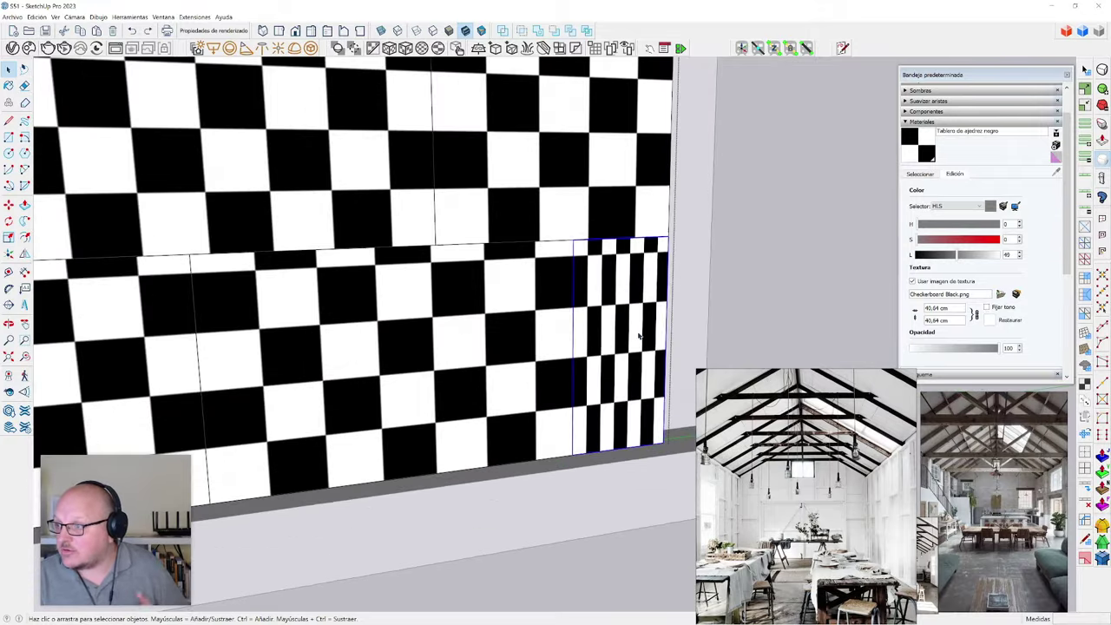
# - Make the bottom row's narrow end panel unique and apply the scale definition to it
pyautogui.scroll(-5, 638, 337)
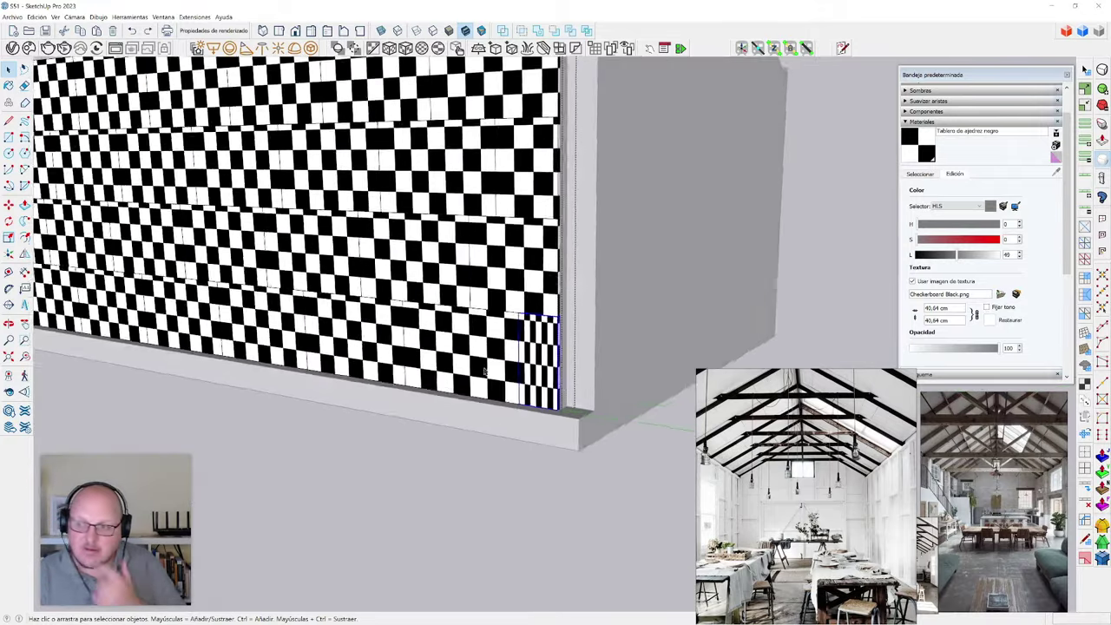
pyautogui.scroll(2, 487, 370)
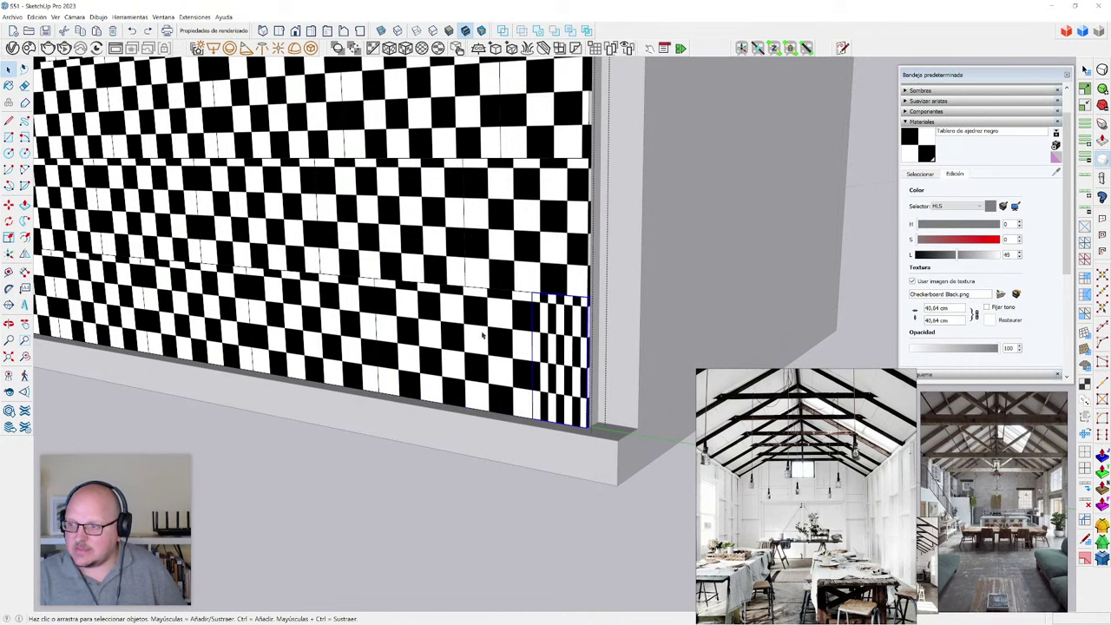
pyautogui.scroll(2, 569, 343)
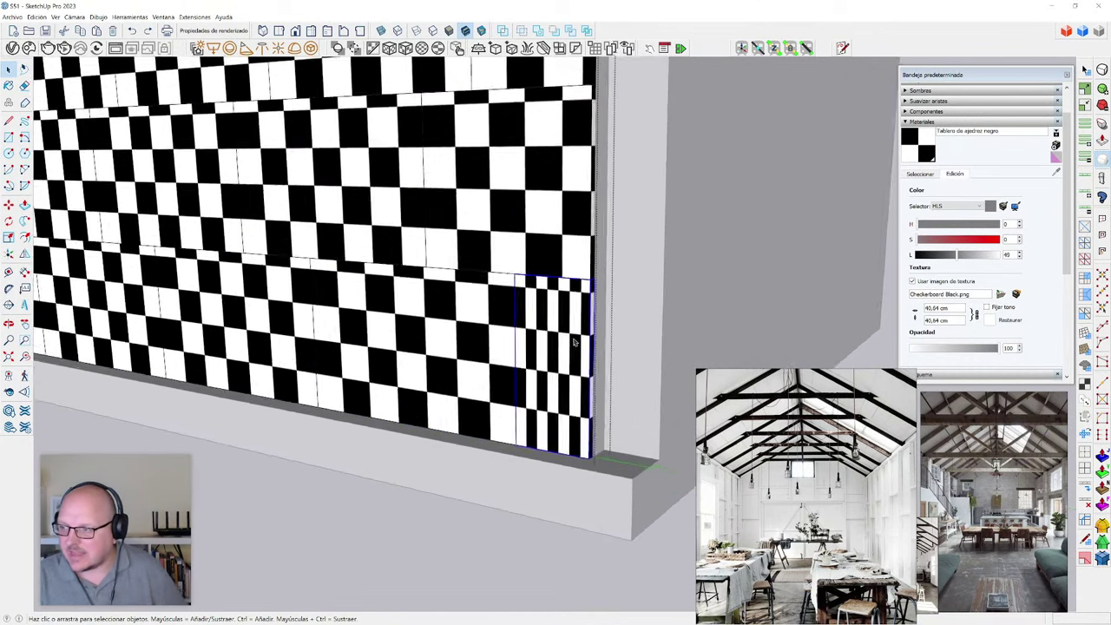
pyautogui.scroll(1, 574, 343)
pyautogui.rightClick(568, 344)
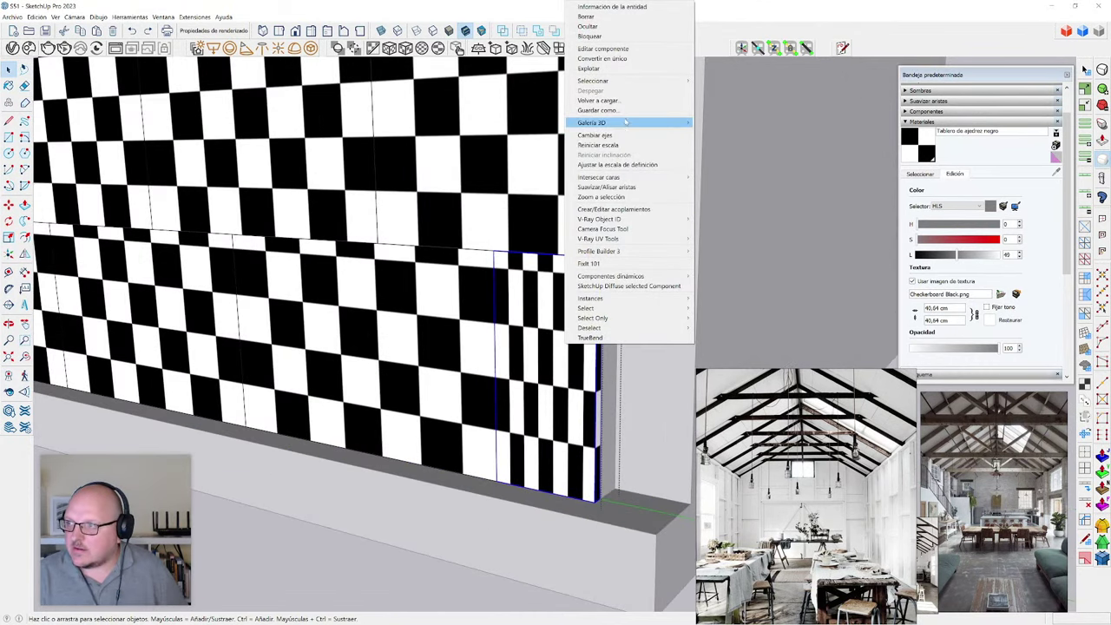
pyautogui.click(633, 59)
pyautogui.rightClick(557, 343)
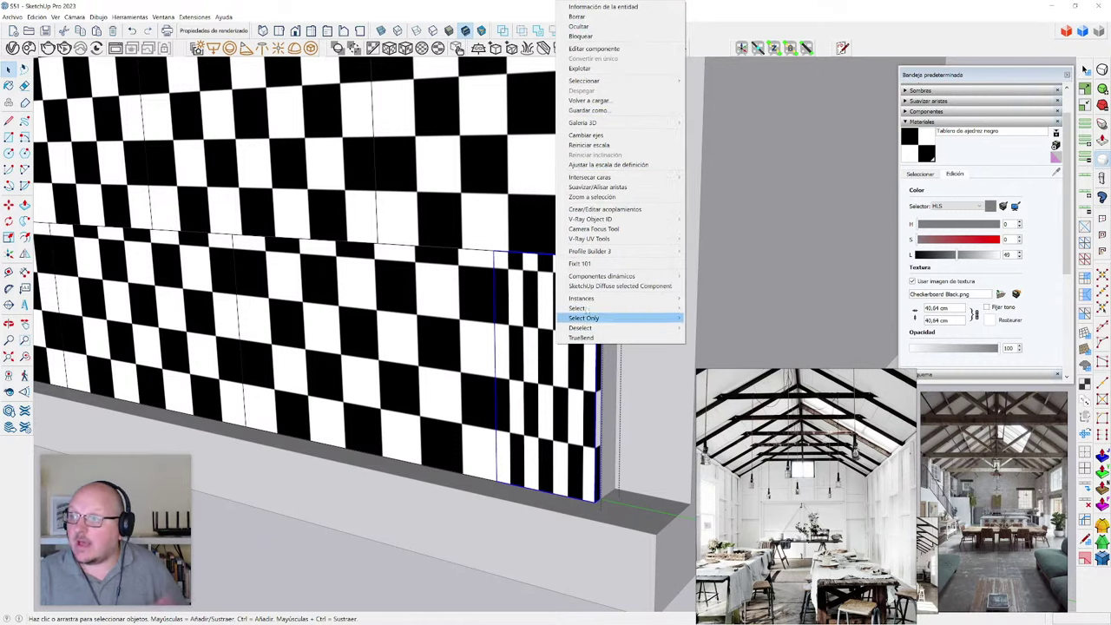
pyautogui.click(632, 168)
# - Examine the checkerboard squares across the wall panels for stretched or distorted texture
pyautogui.scroll(-3, 563, 469)
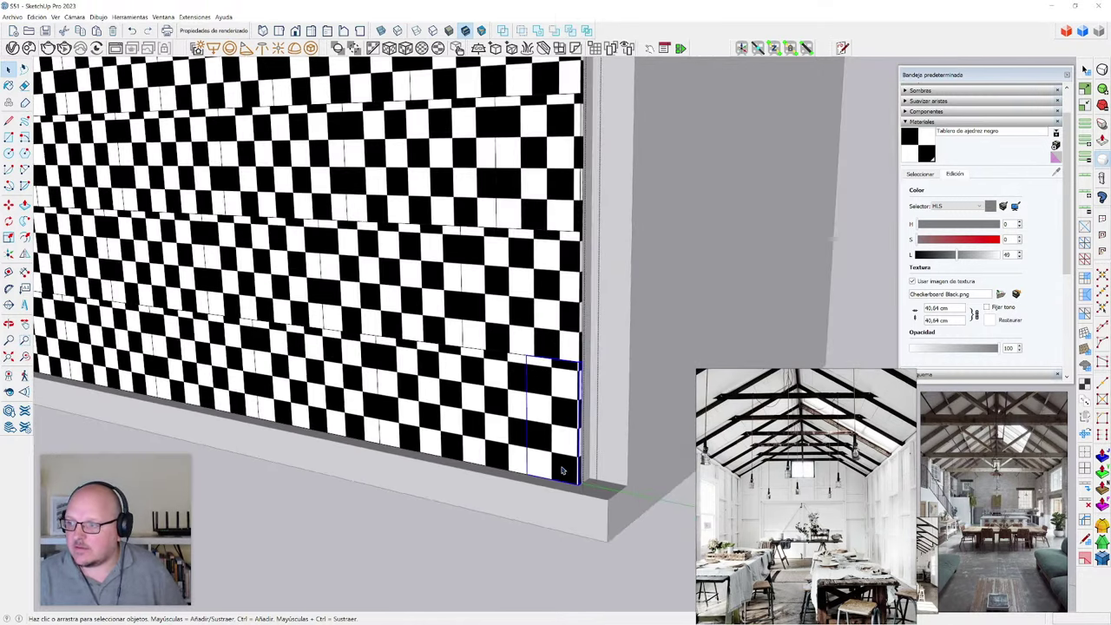
pyautogui.moveTo(529, 430); pyautogui.dragTo(645, 405, button='middle')
pyautogui.scroll(-2, 644, 406)
pyautogui.scroll(5, 644, 404)
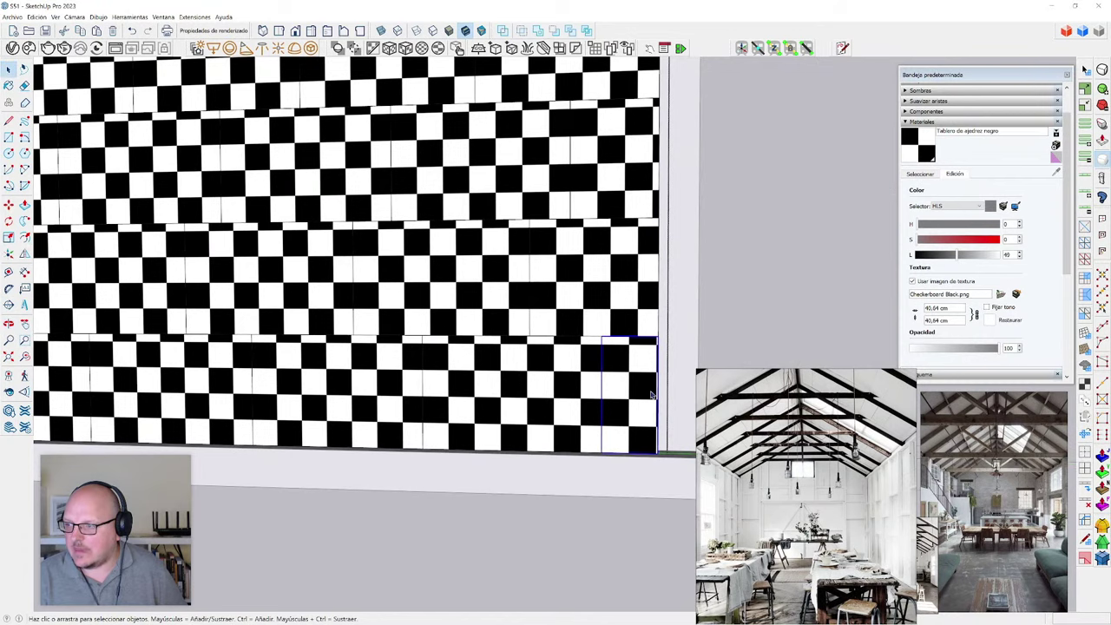
pyautogui.scroll(1, 638, 390)
pyautogui.scroll(-6, 614, 408)
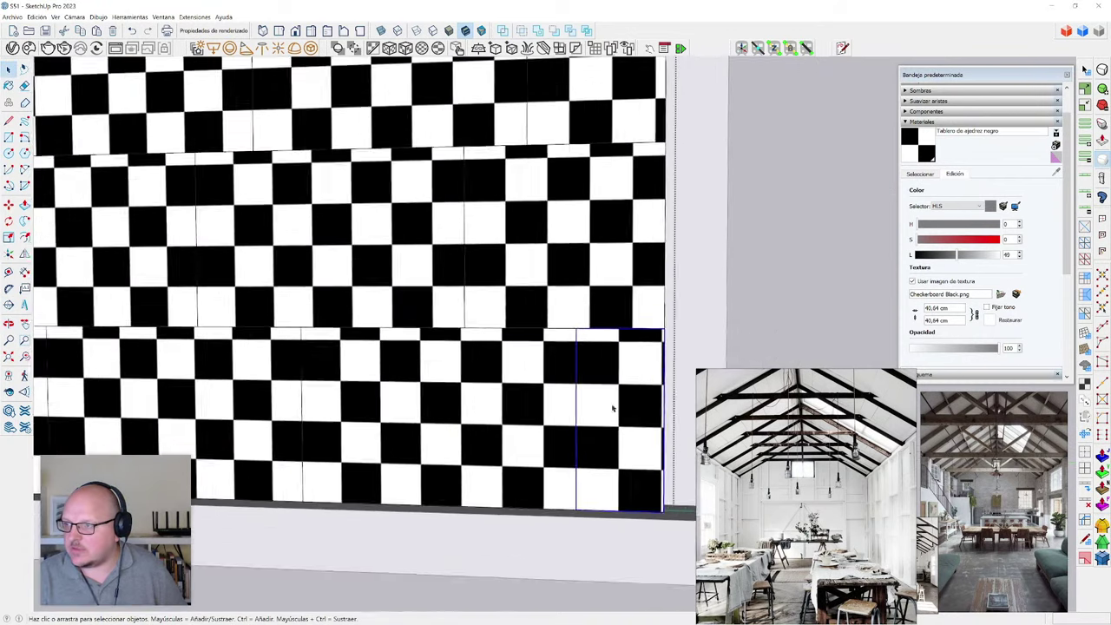
pyautogui.moveTo(599, 405); pyautogui.dragTo(469, 395, button='middle')
pyautogui.scroll(4, 188, 394)
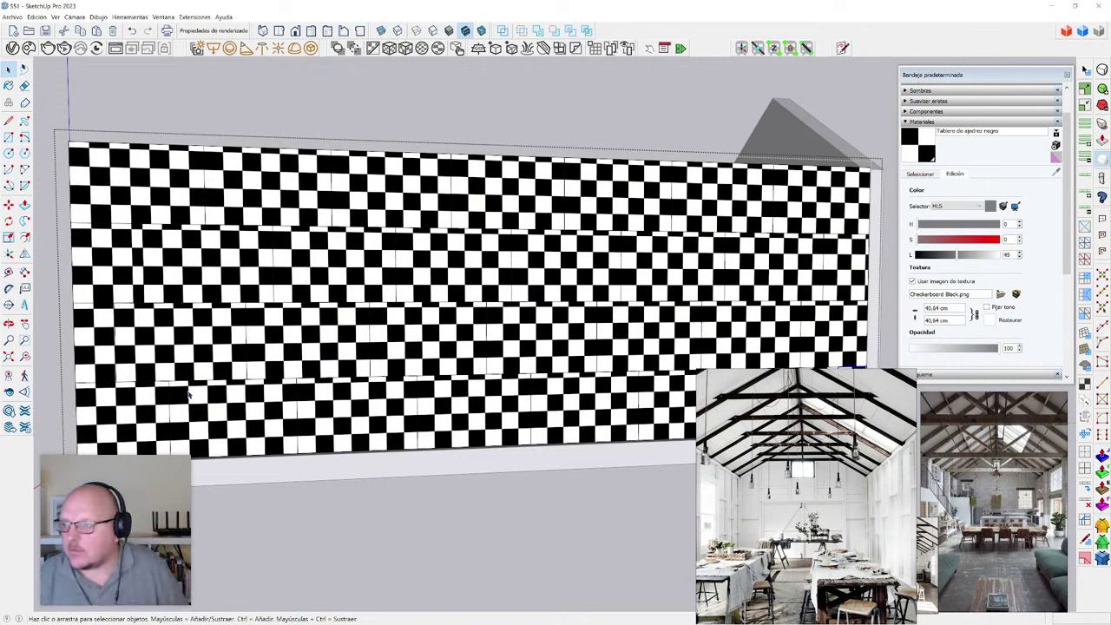
# - Try checkerboard texture sizes of 5, 20 and 60 cm on the wall panels
pyautogui.click(938, 308)
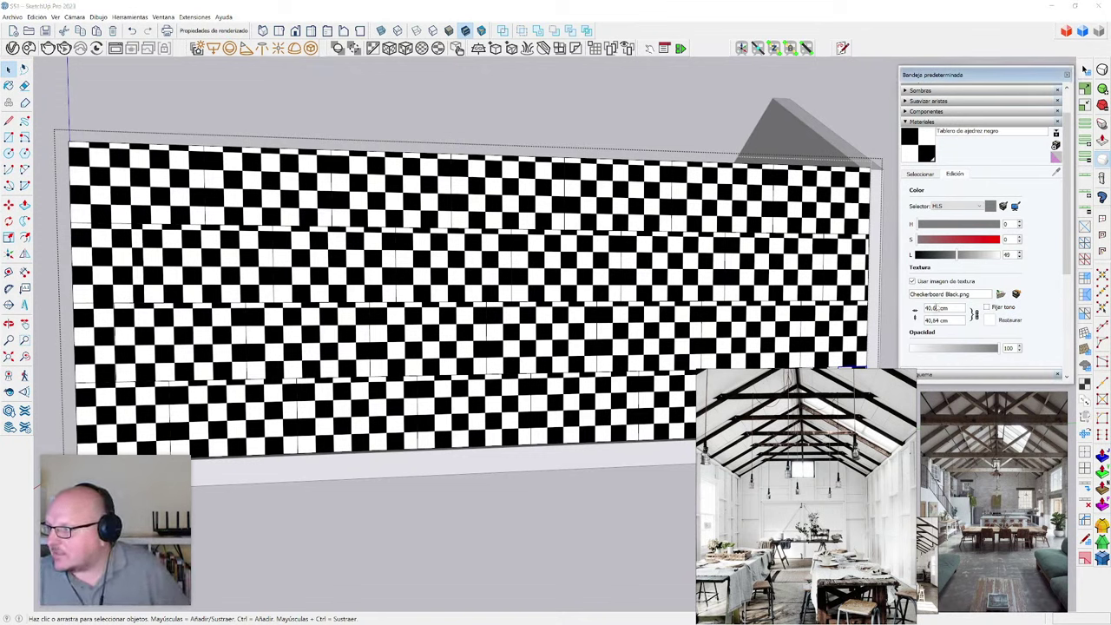
pyautogui.doubleClick(937, 308)
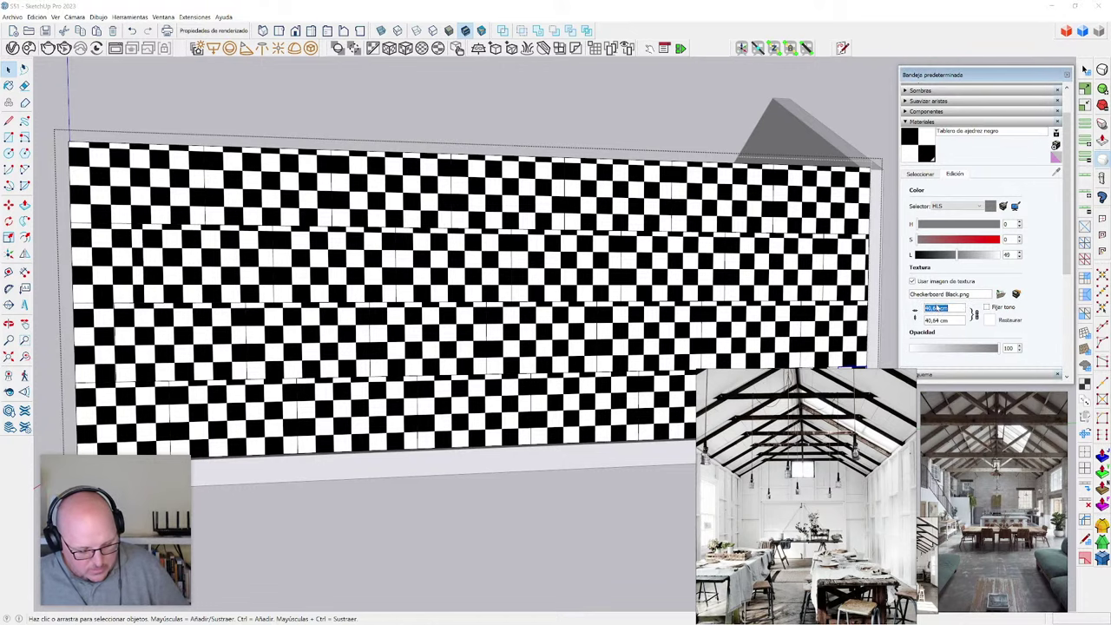
pyautogui.write('5')
pyautogui.press('Return')
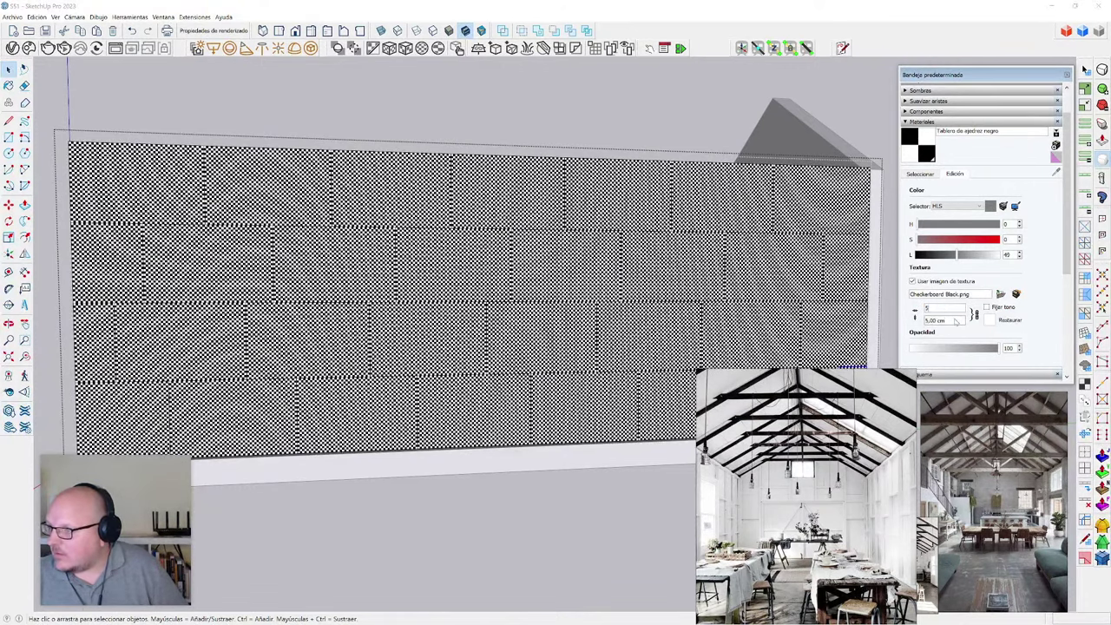
pyautogui.doubleClick(951, 310)
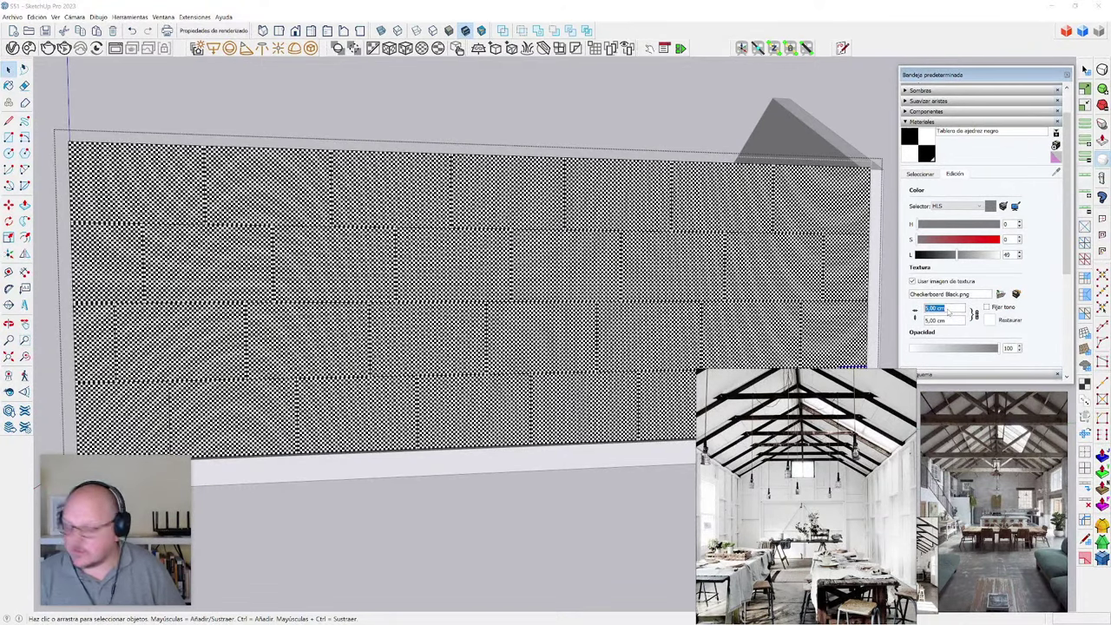
pyautogui.write('20')
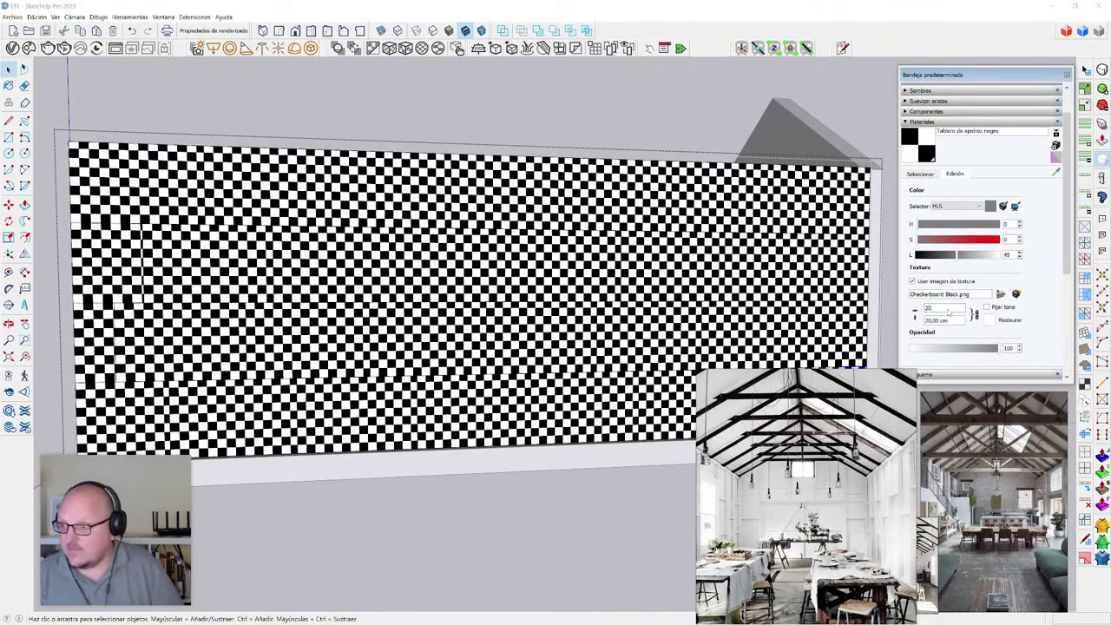
pyautogui.doubleClick(949, 310)
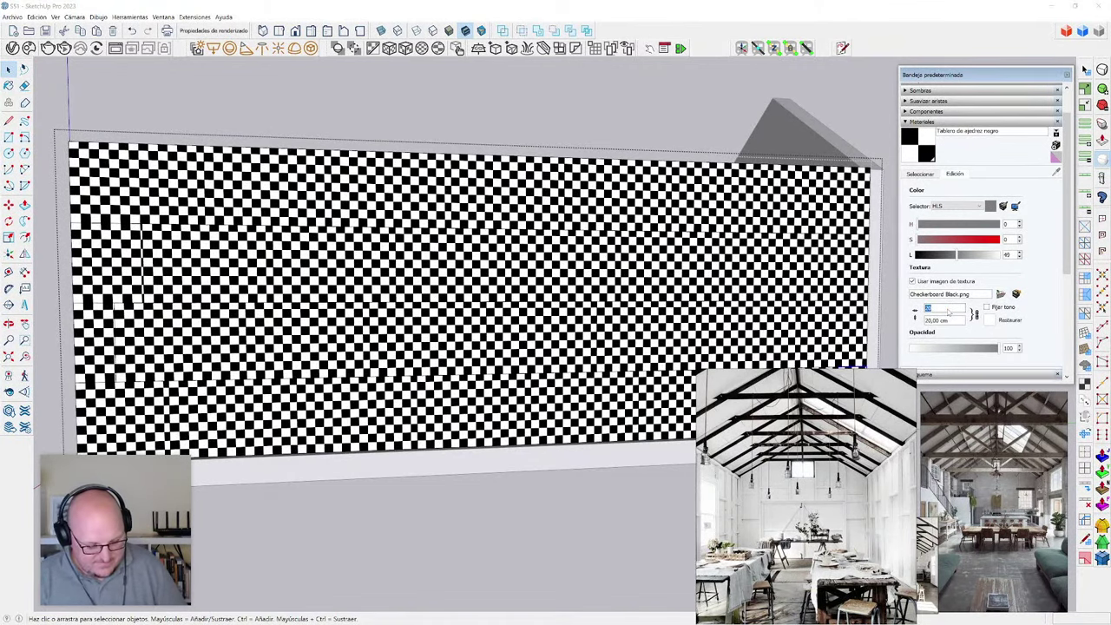
pyautogui.write('60')
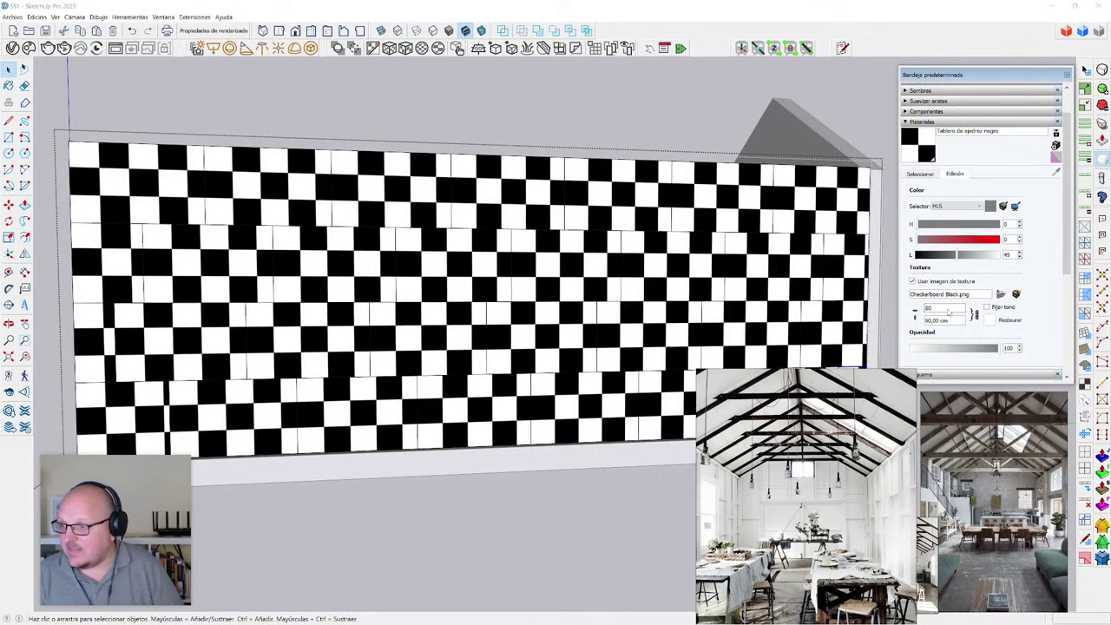
# - Set the checkerboard texture size to 80 cm and check the pattern along the wall
pyautogui.doubleClick(949, 310)
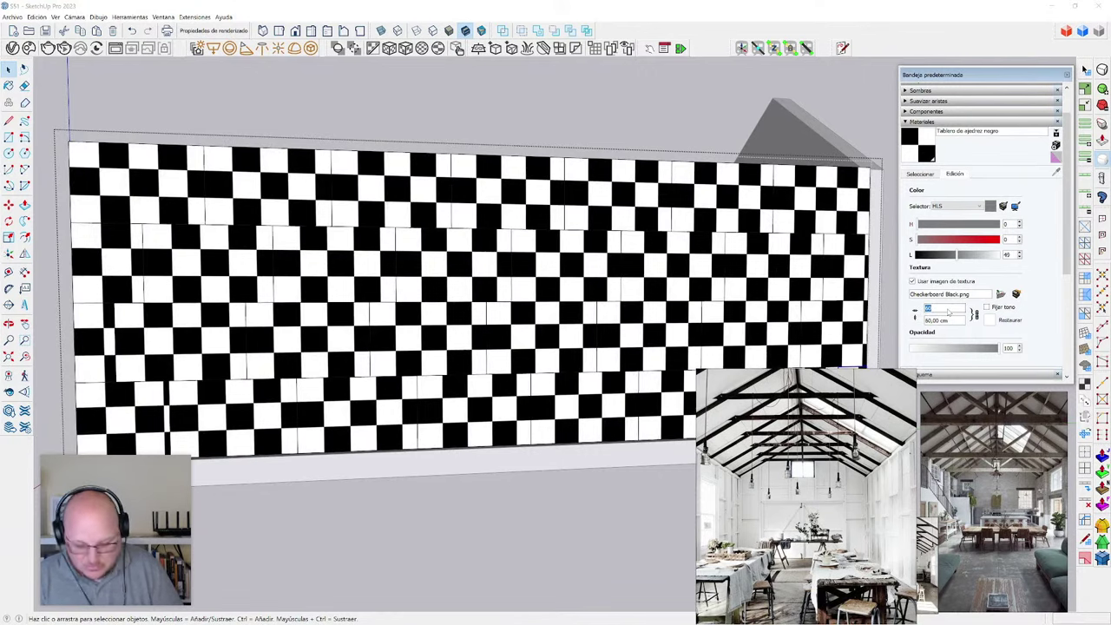
pyautogui.write('80')
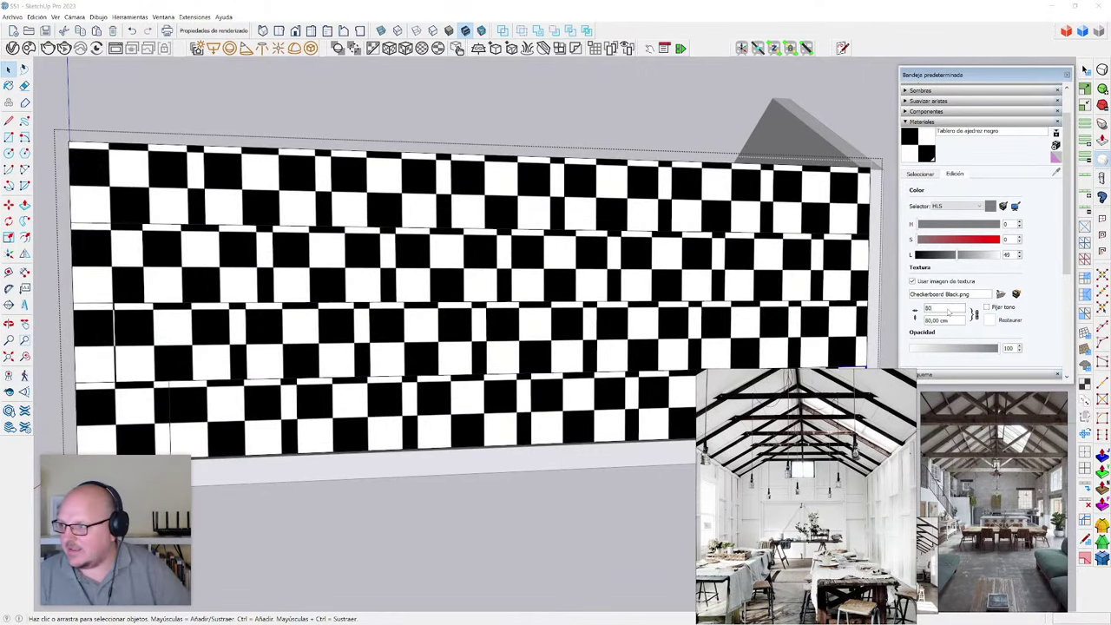
pyautogui.moveTo(382, 292); pyautogui.dragTo(591, 304, button='middle')
pyautogui.scroll(-2, 476, 330)
pyautogui.scroll(3, 441, 359)
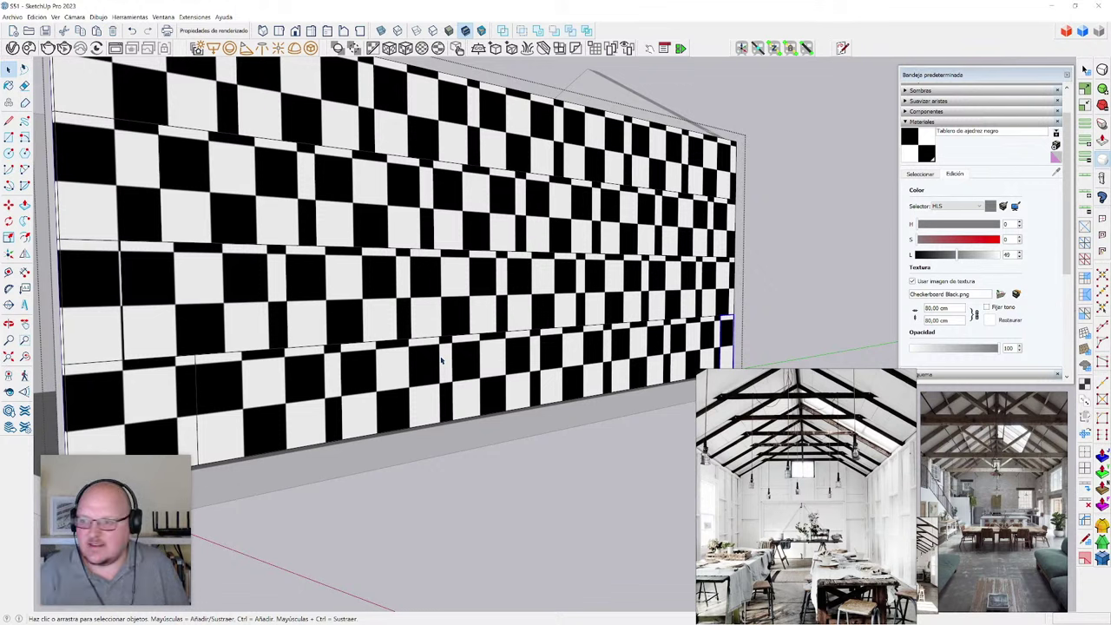
# - Delete the black checkerboard material from the model, replacing it with the default material on the wall panels
pyautogui.scroll(-2, 441, 360)
pyautogui.moveTo(441, 359); pyautogui.dragTo(462, 318, button='middle')
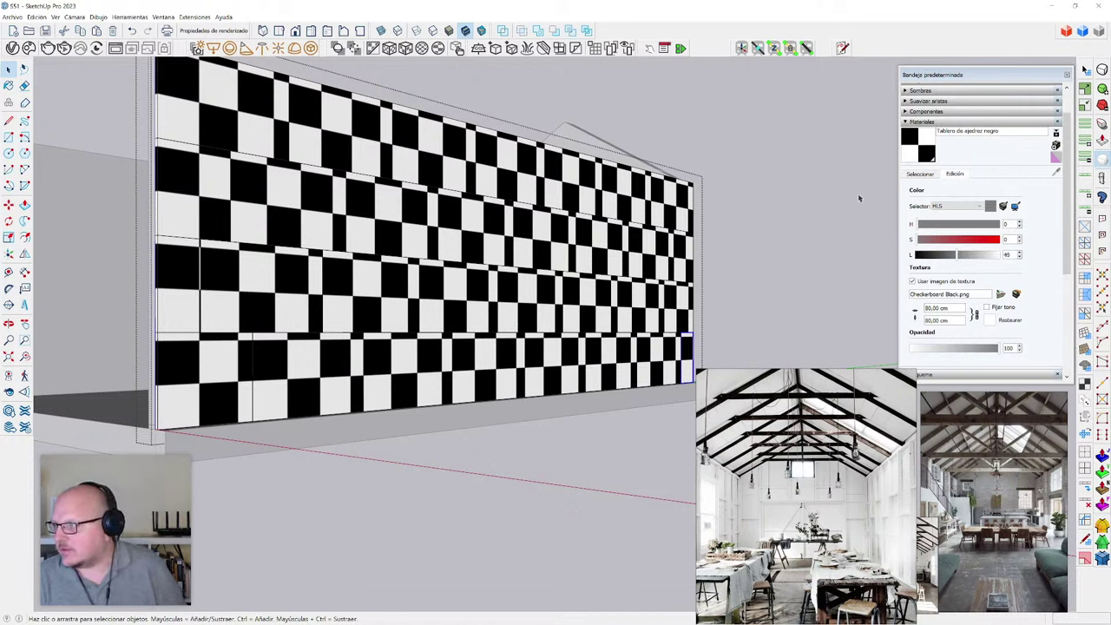
pyautogui.click(915, 175)
pyautogui.click(932, 184)
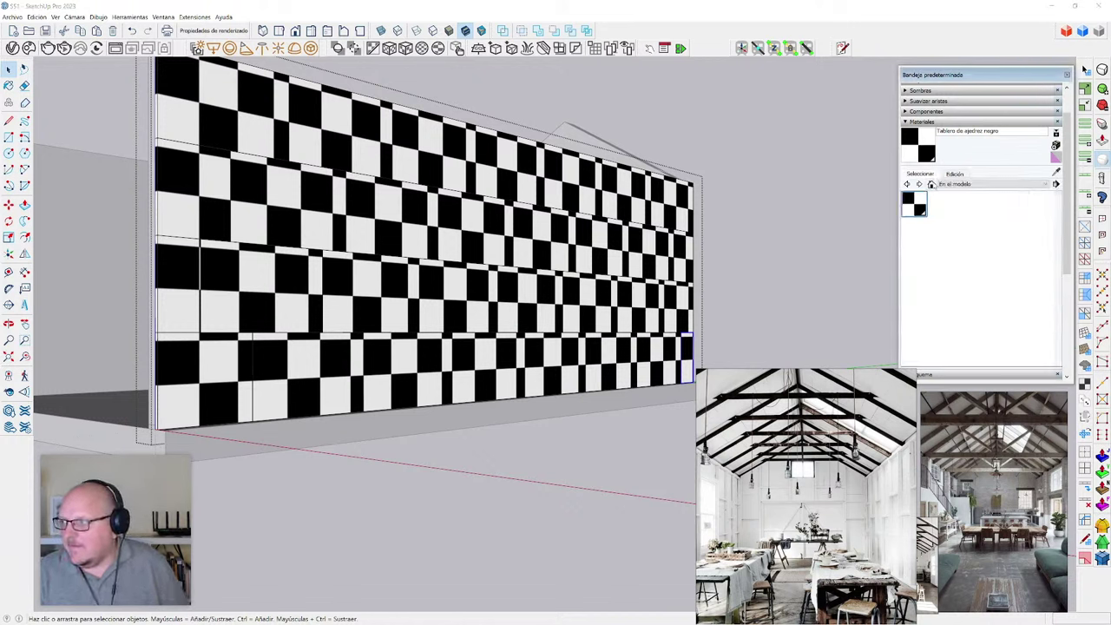
pyautogui.rightClick(911, 208)
pyautogui.click(925, 216)
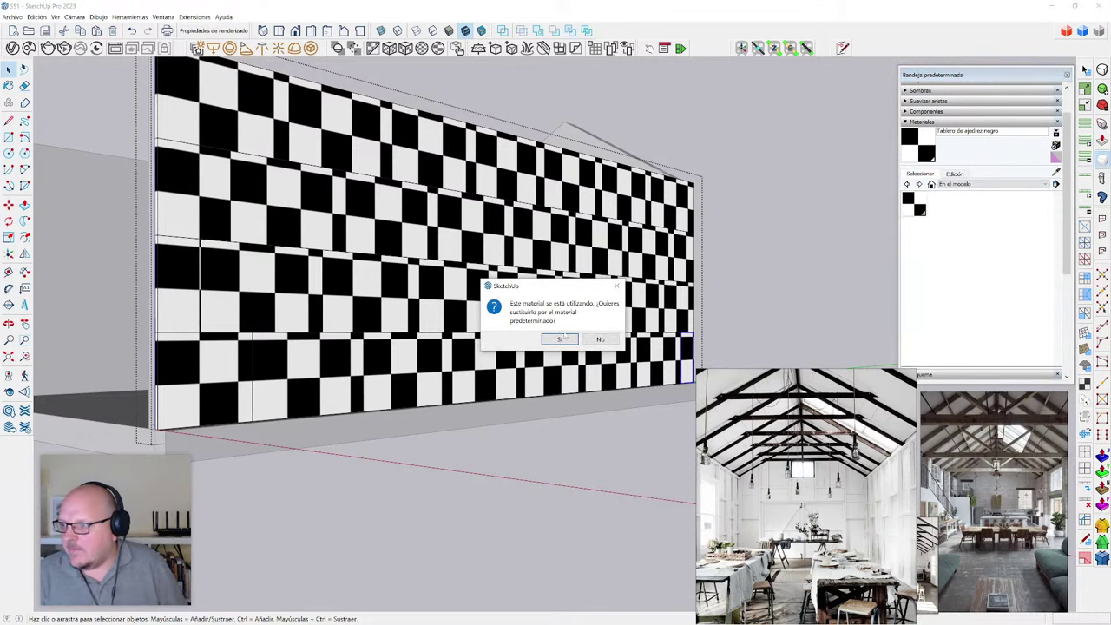
pyautogui.click(563, 338)
pyautogui.click(745, 271)
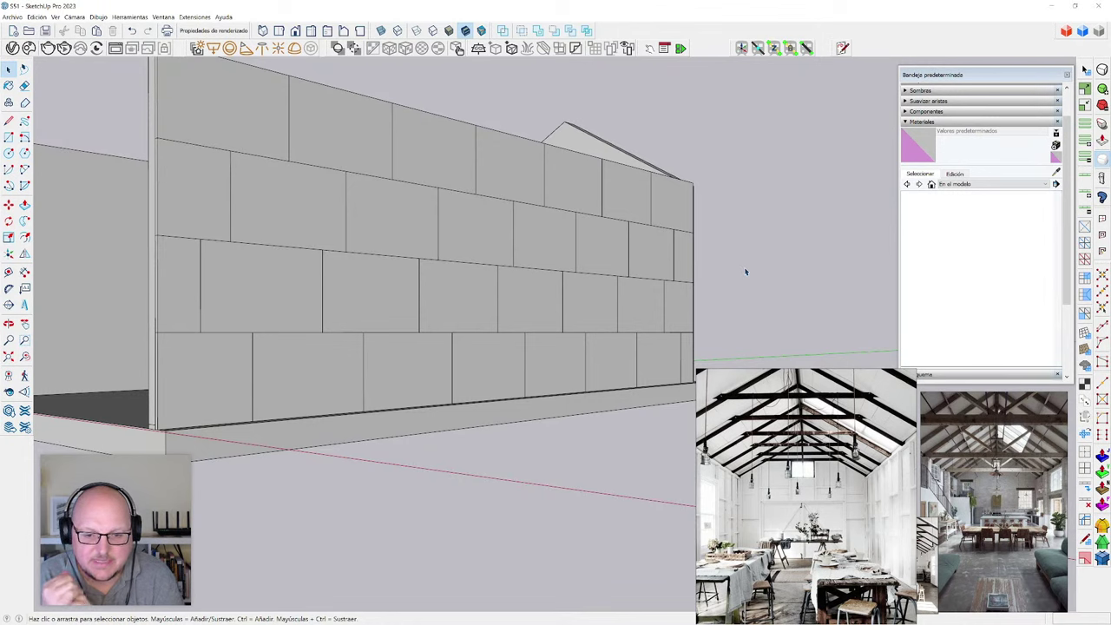
pyautogui.scroll(-5, 745, 272)
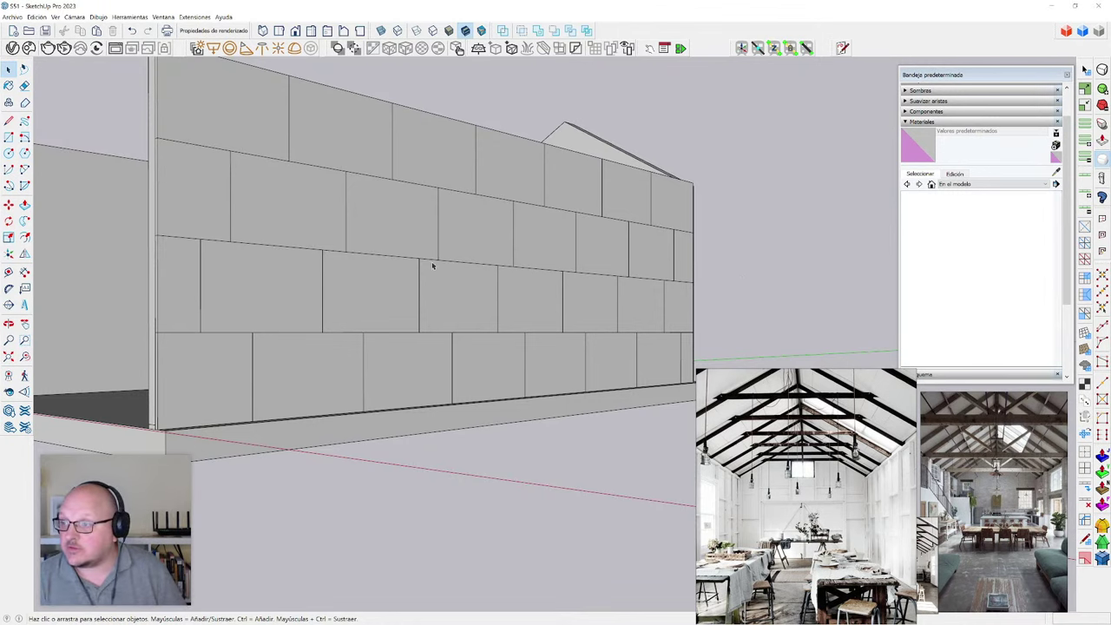
pyautogui.moveTo(672, 164); pyautogui.dragTo(576, 266, button='middle')
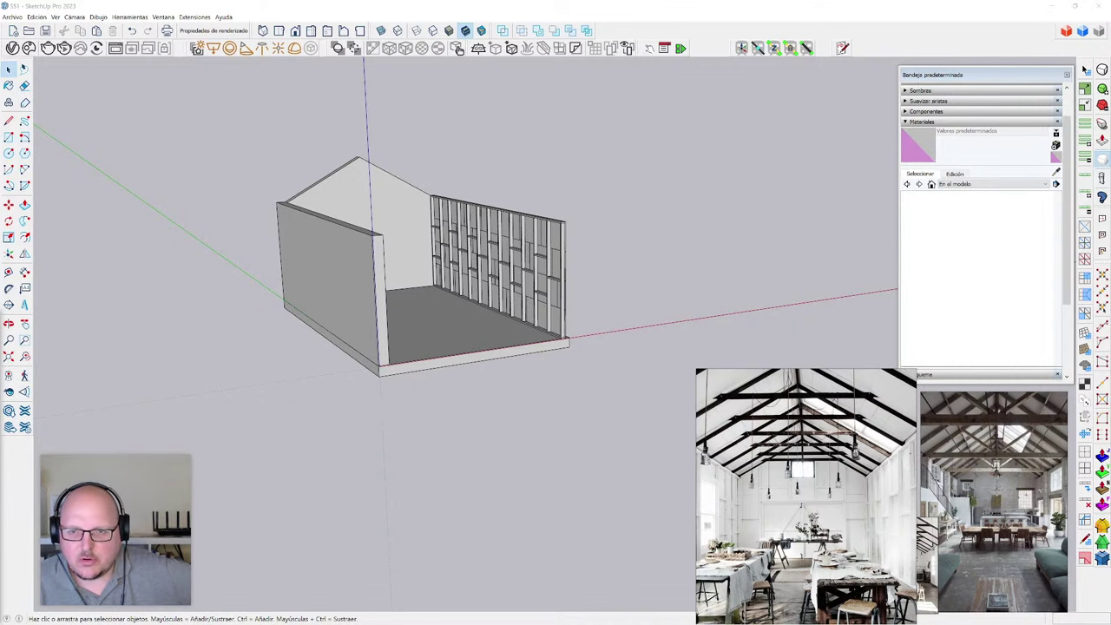
# - Switch to Firefox and read the page on the 14 October 2023 solar eclipse, including the upcoming eclipses in Spain
pyautogui.moveTo(0, 367); pyautogui.dragTo(232, 311)
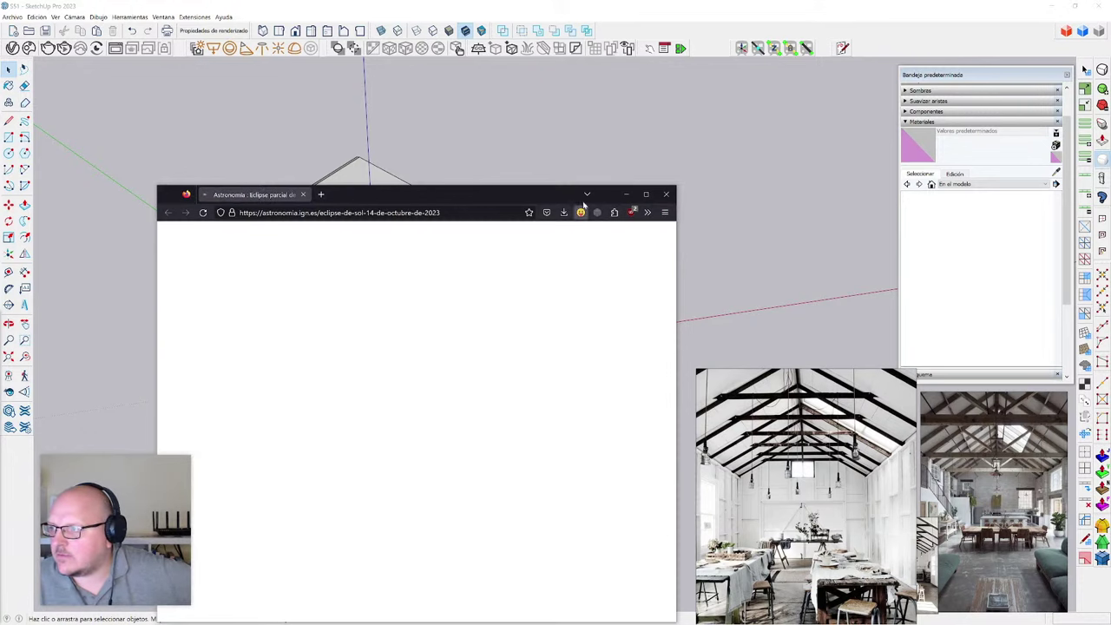
pyautogui.click(644, 193)
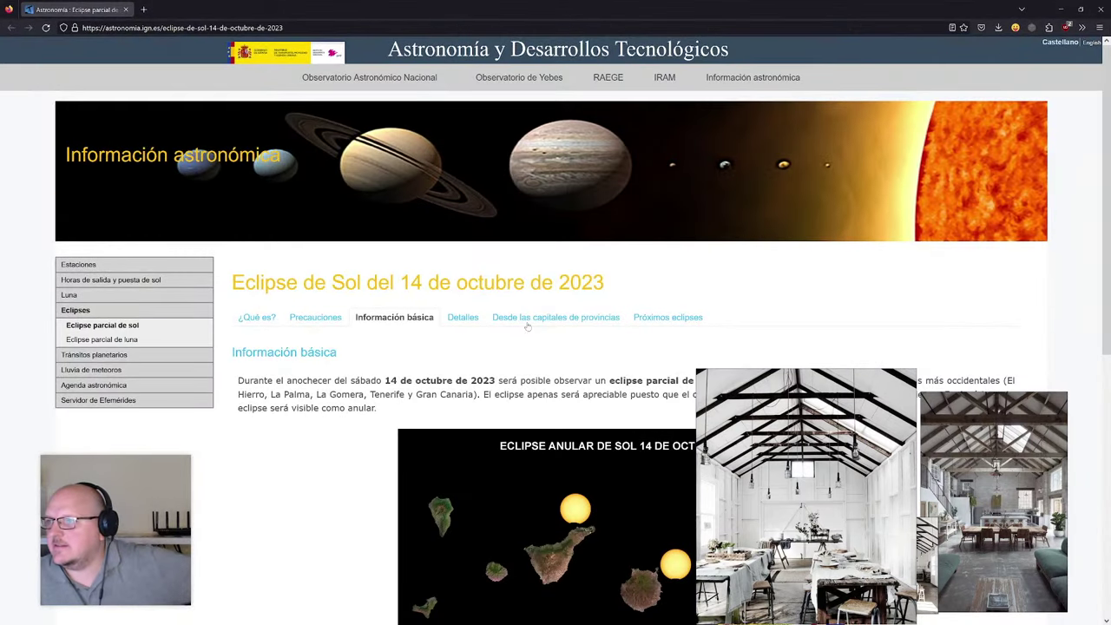
pyautogui.scroll(-2, 295, 376)
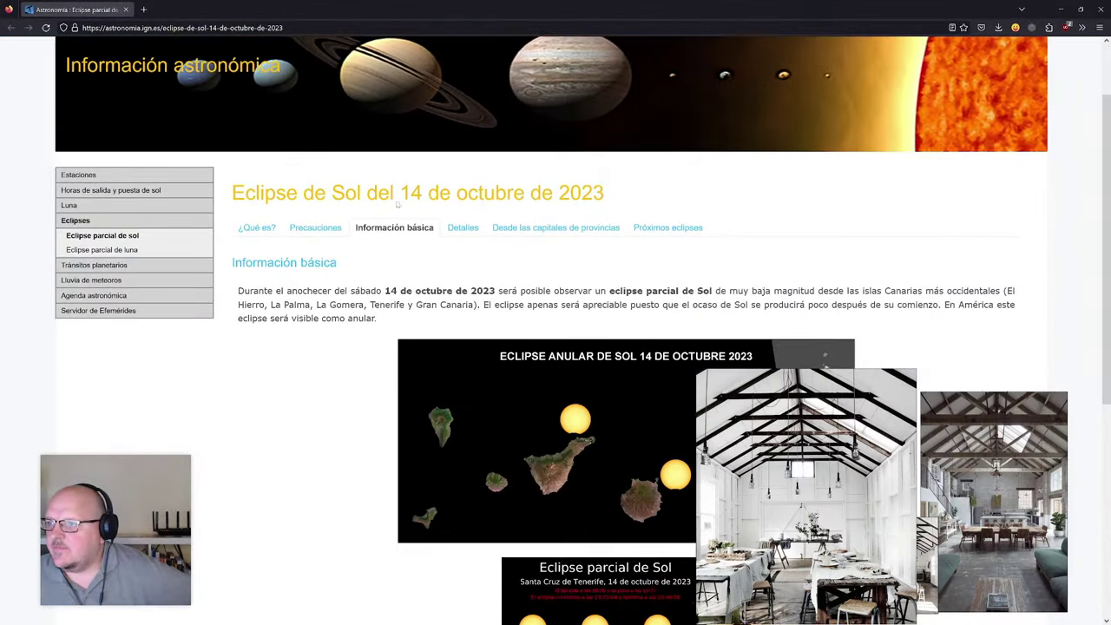
pyautogui.scroll(-2, 414, 191)
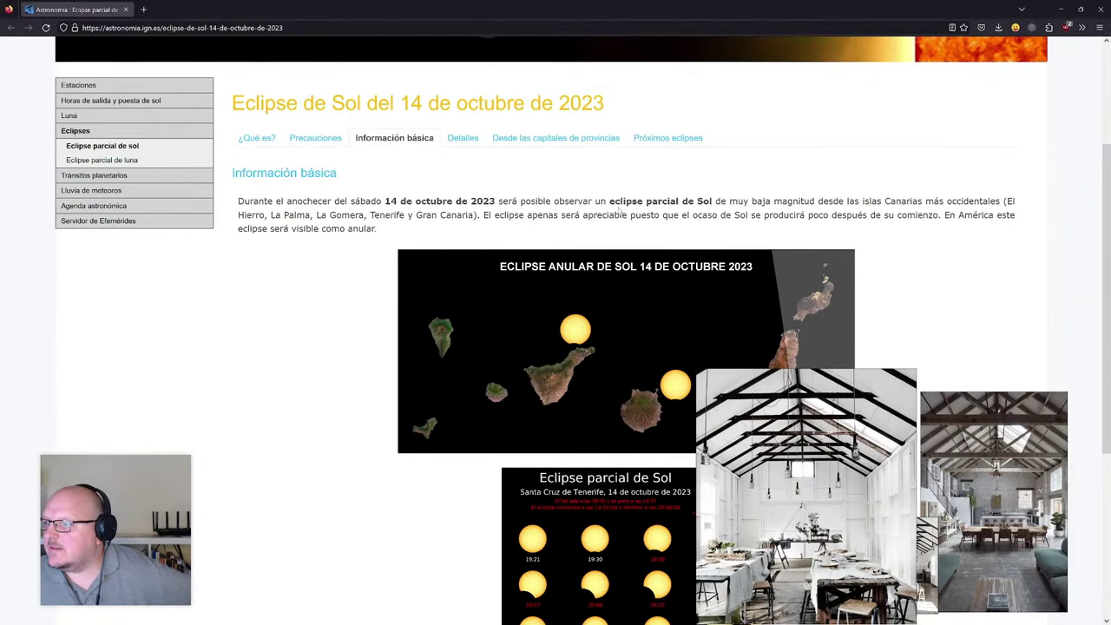
pyautogui.moveTo(607, 201); pyautogui.dragTo(632, 202)
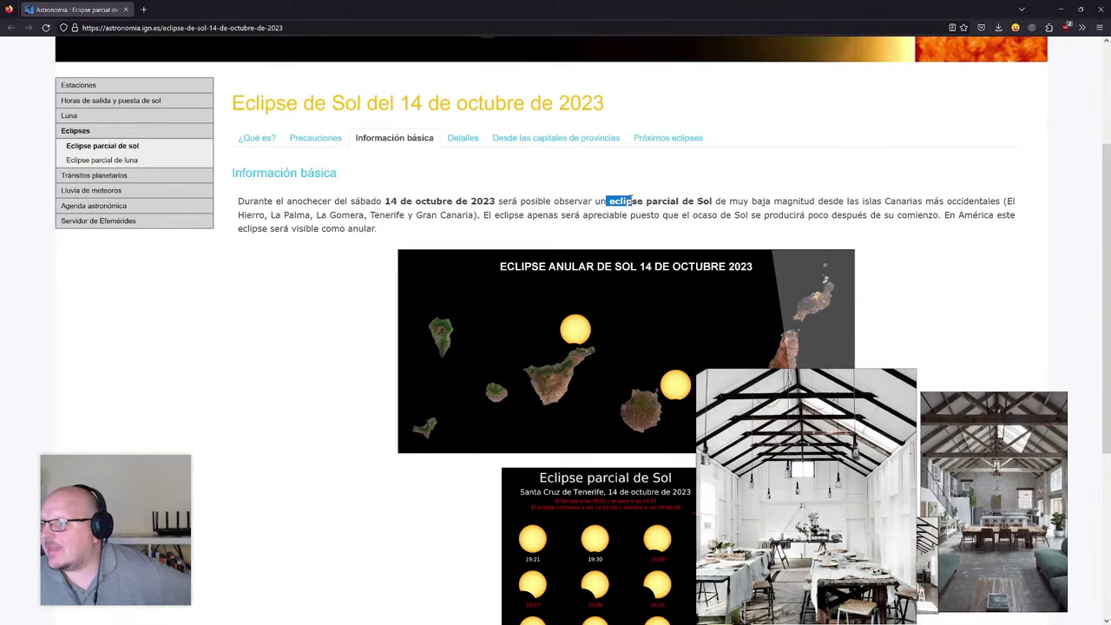
pyautogui.scroll(-2, 632, 202)
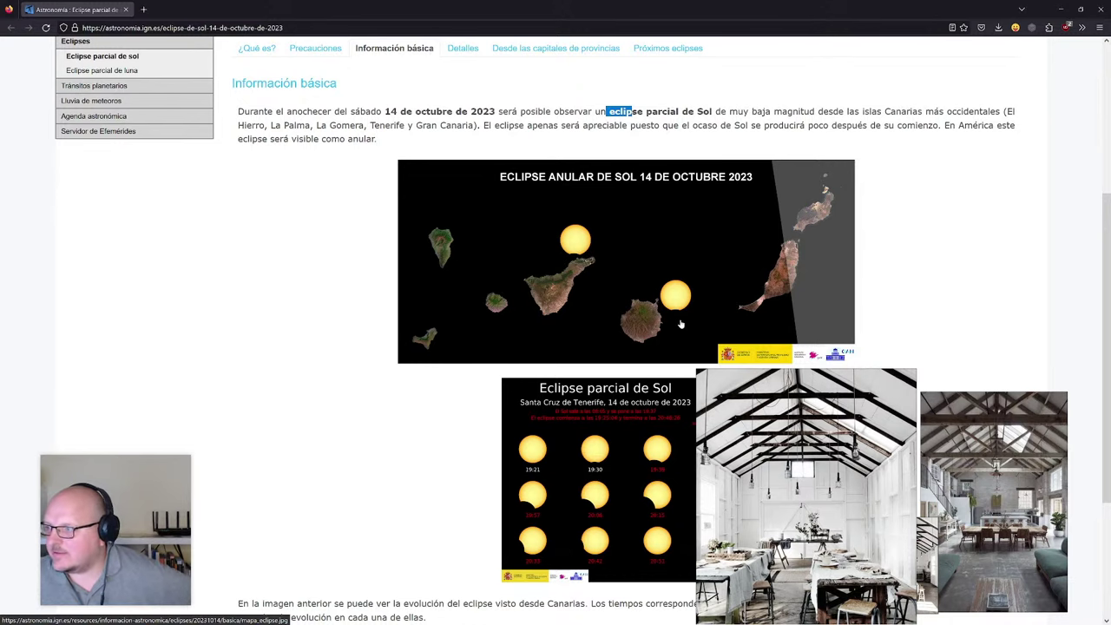
pyautogui.scroll(-4, 682, 323)
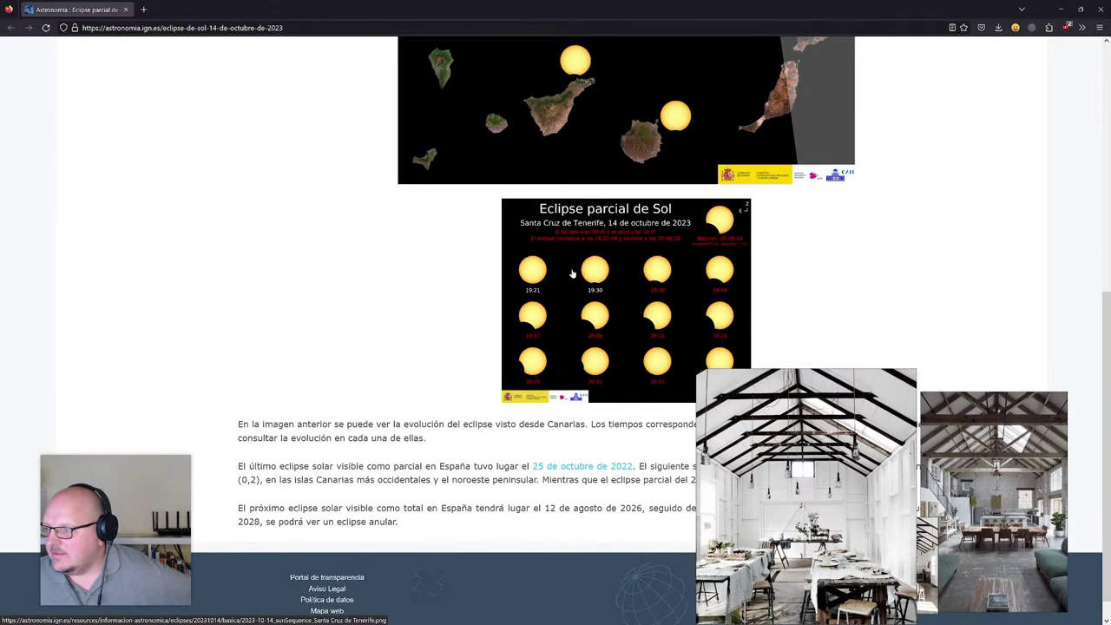
pyautogui.scroll(-1, 573, 274)
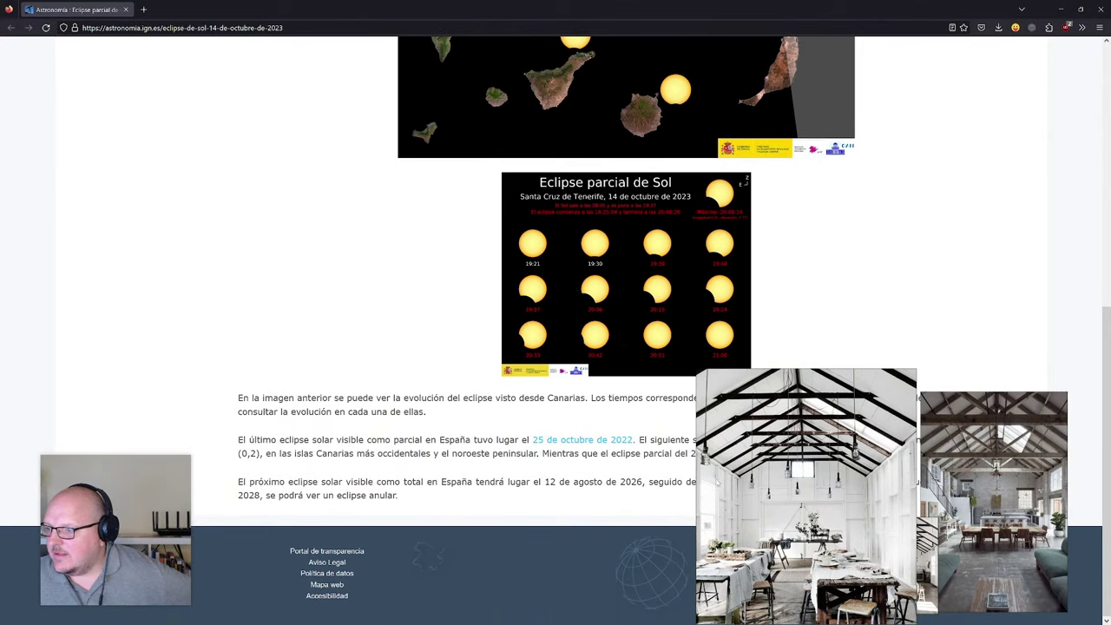
pyautogui.moveTo(717, 483); pyautogui.dragTo(894, 243)
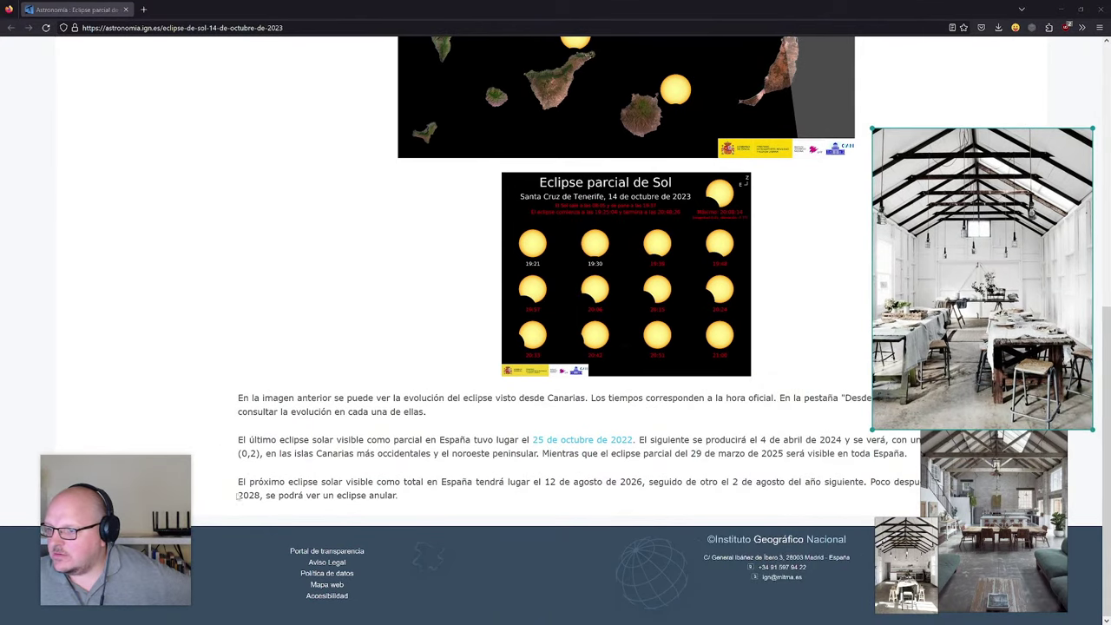
pyautogui.moveTo(314, 486); pyautogui.dragTo(422, 486)
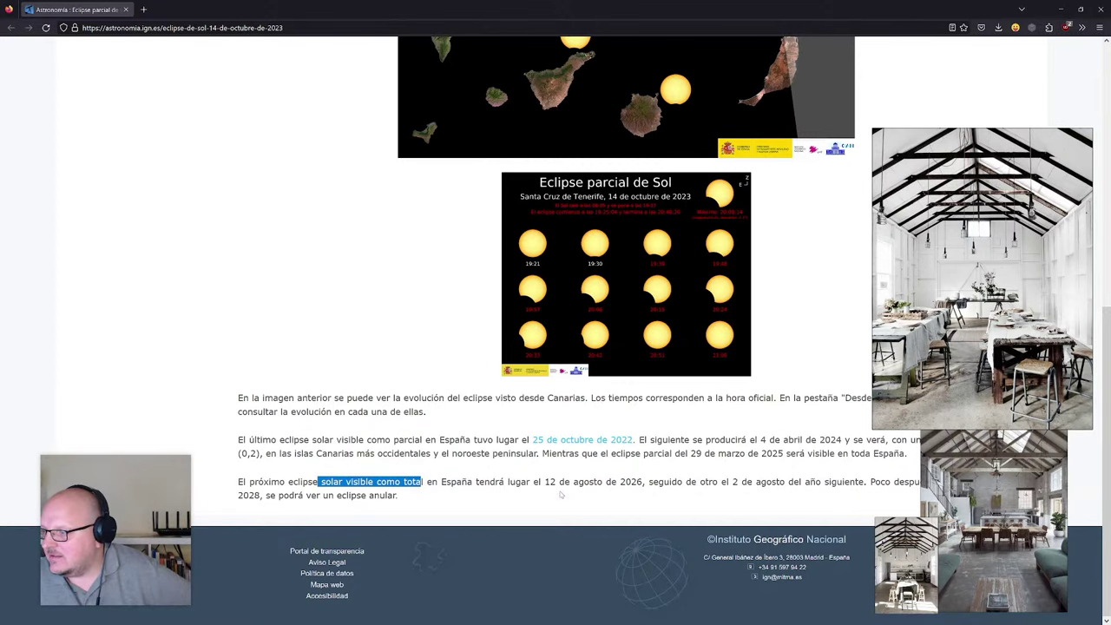
pyautogui.scroll(2, 561, 494)
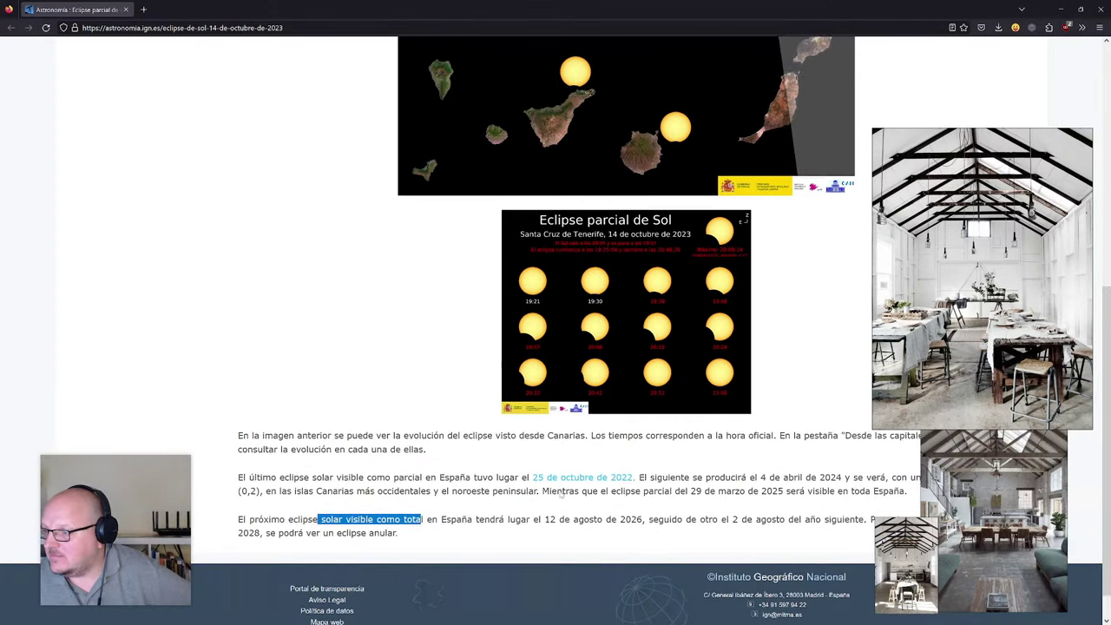
pyautogui.scroll(-2, 561, 494)
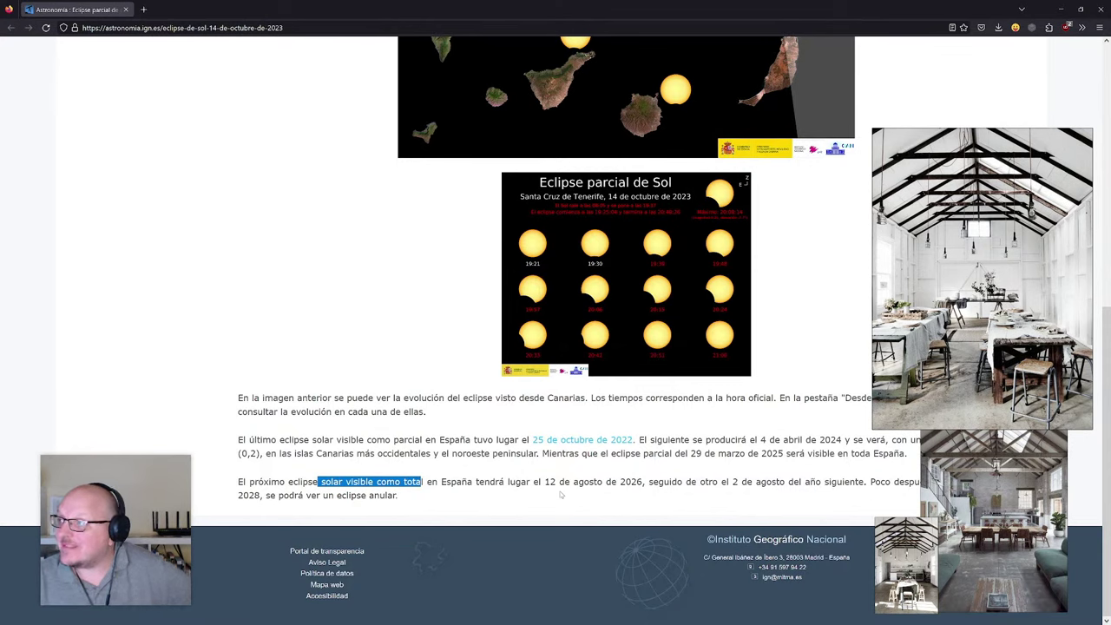
pyautogui.click(1061, 9)
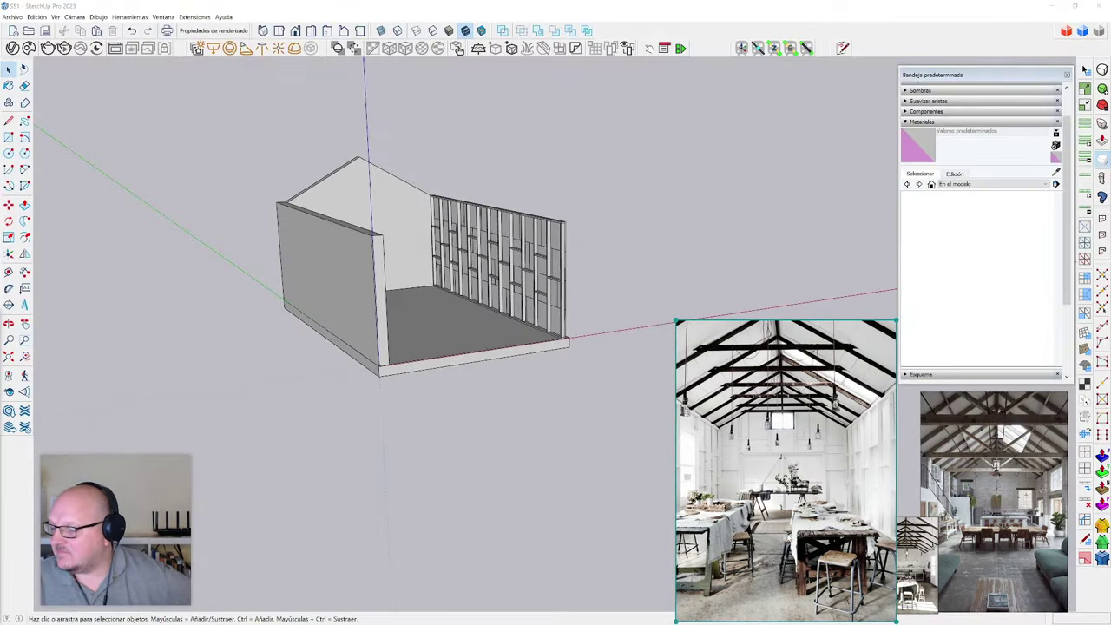
pyautogui.moveTo(769, 543); pyautogui.dragTo(769, 530)
# - Open the clad side wall for editing and select all of its staggered panels
pyautogui.moveTo(489, 447); pyautogui.dragTo(521, 474, button='middle')
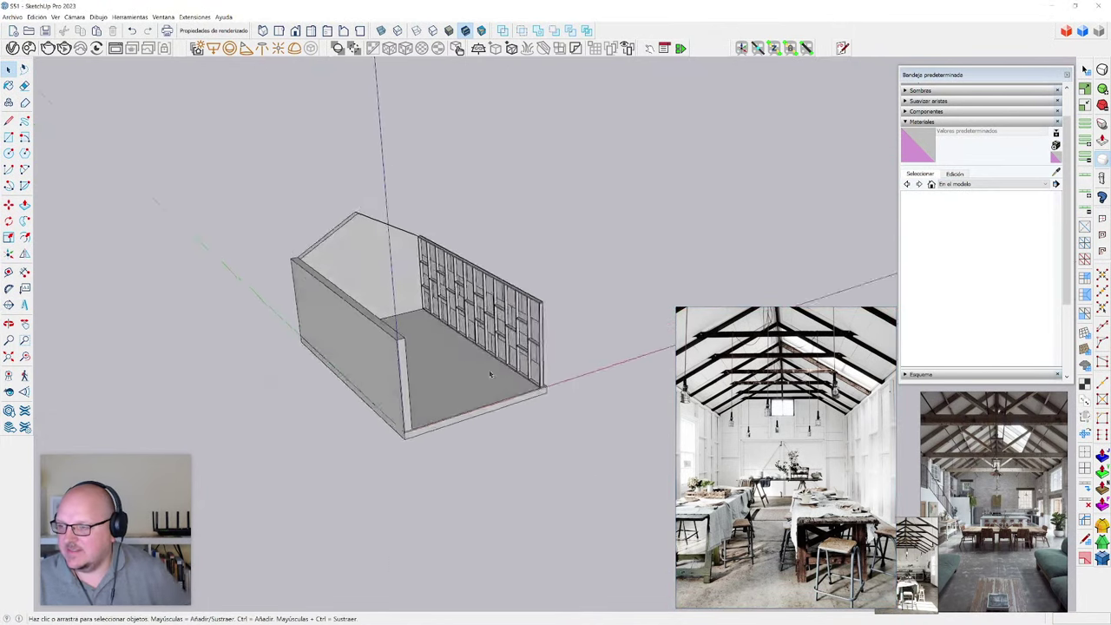
pyautogui.scroll(4, 477, 320)
pyautogui.press('v')
pyautogui.moveTo(521, 391); pyautogui.dragTo(516, 463, button='middle')
pyautogui.scroll(2, 486, 347)
pyautogui.scroll(-2, 486, 347)
pyautogui.scroll(2, 529, 330)
pyautogui.scroll(-2, 520, 299)
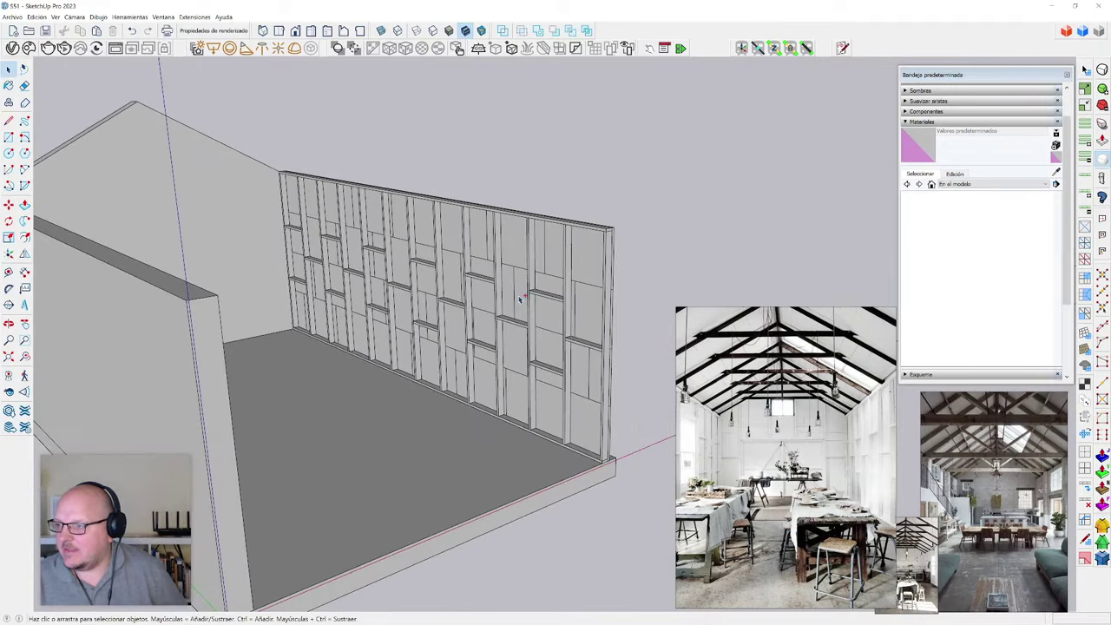
pyautogui.doubleClick(580, 259)
pyautogui.moveTo(580, 259); pyautogui.dragTo(435, 359, button='middle')
pyautogui.click(437, 360)
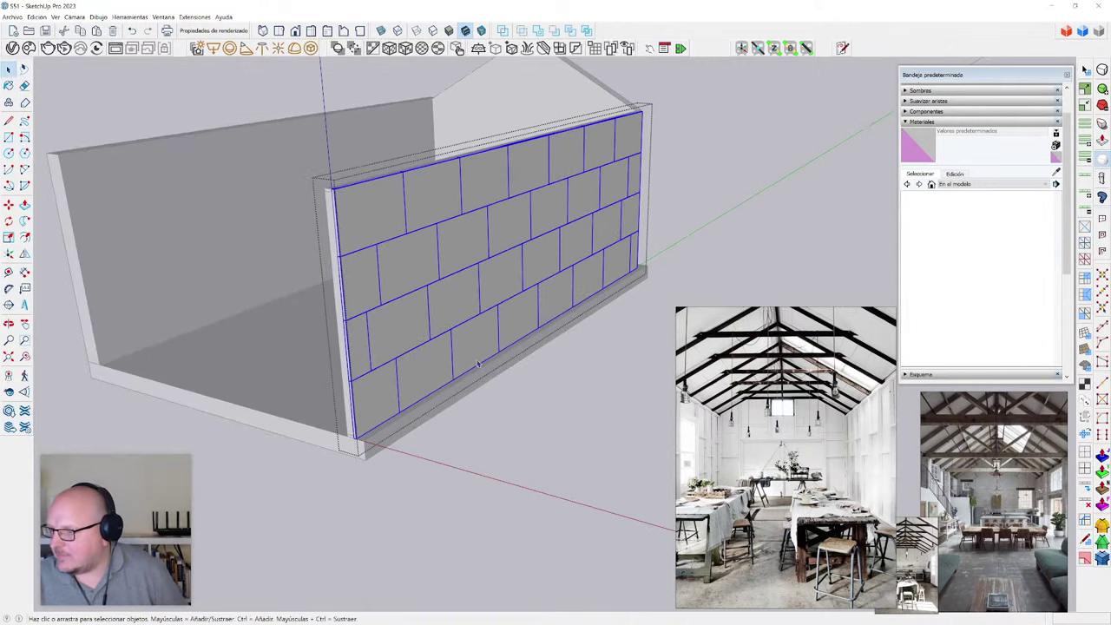
# - Set the axes origin of the selected wall panels with the Axes Tools extension's Set Origin for Selected
pyautogui.scroll(3, 452, 330)
pyautogui.scroll(-3, 399, 335)
pyautogui.moveTo(399, 335); pyautogui.dragTo(559, 213, button='middle')
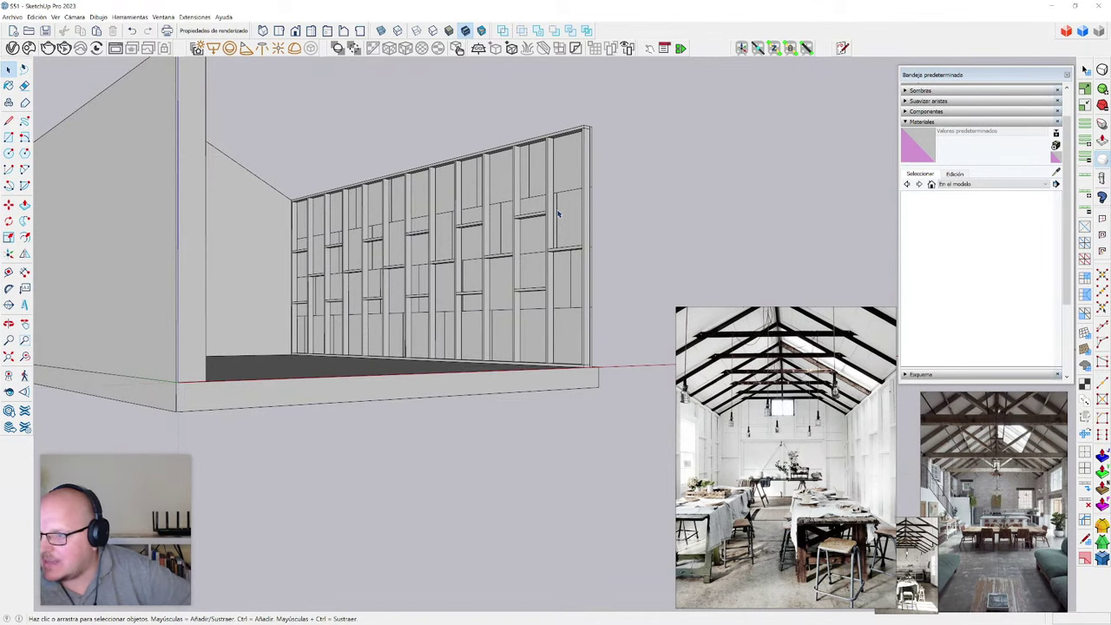
pyautogui.moveTo(559, 213); pyautogui.dragTo(513, 285, button='middle')
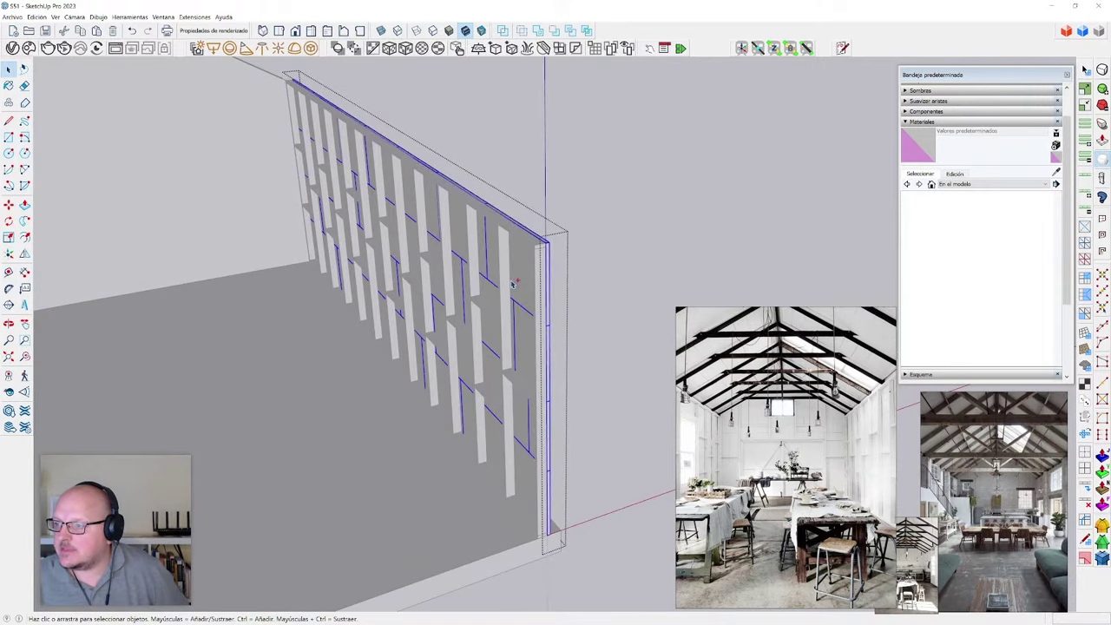
pyautogui.click(194, 17)
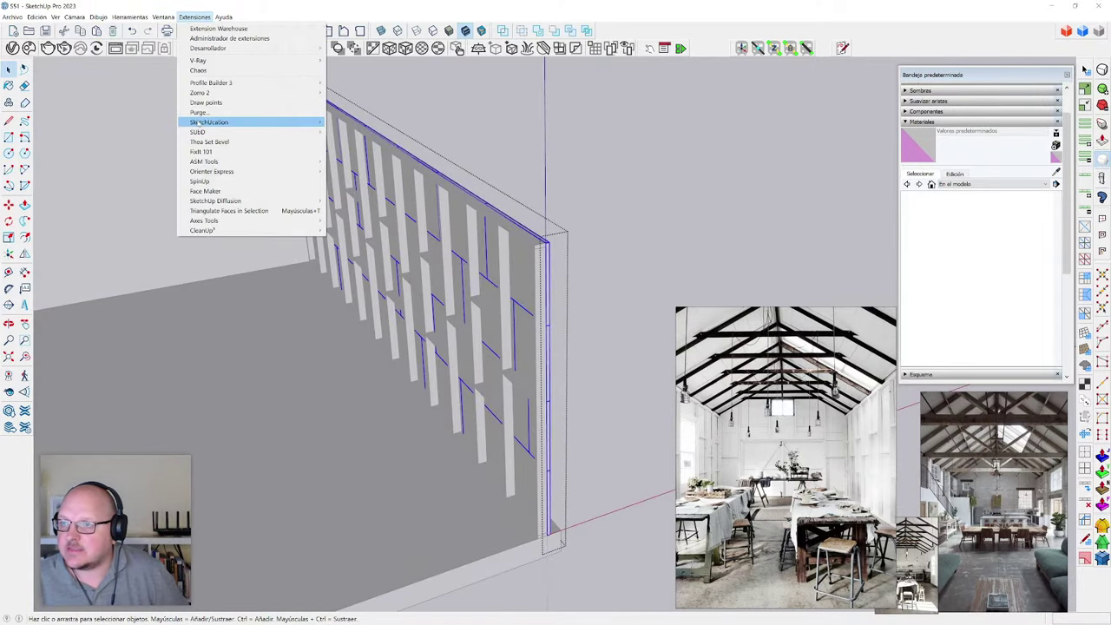
pyautogui.moveTo(226, 223)
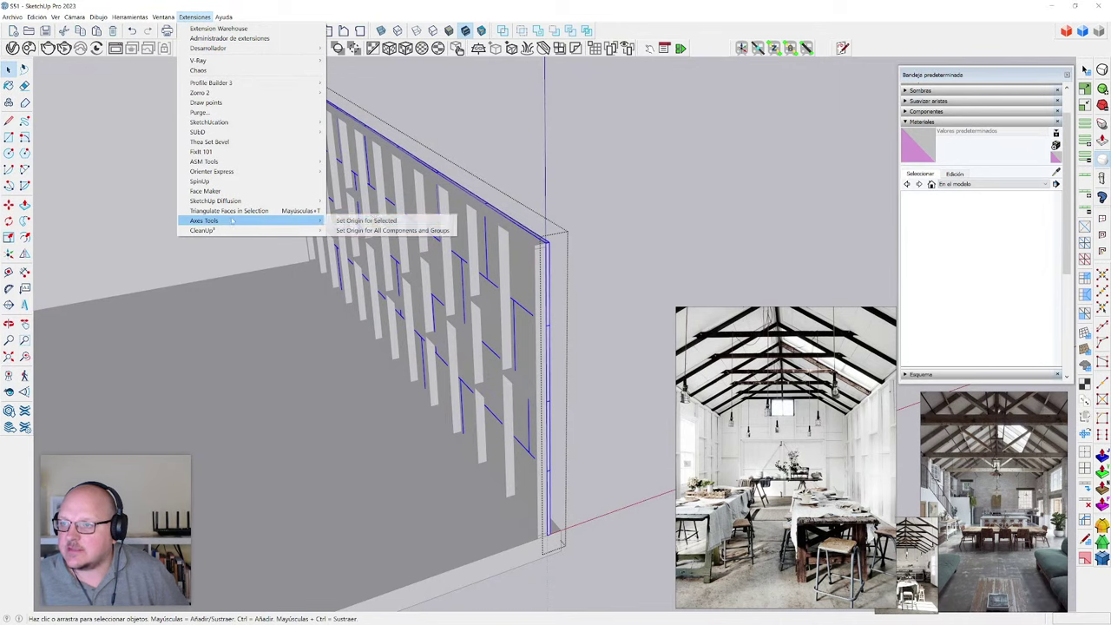
pyautogui.click(374, 220)
pyautogui.click(540, 339)
# - Check the axes inside the top row's end panel and reselect all the wall panels
pyautogui.scroll(2, 543, 253)
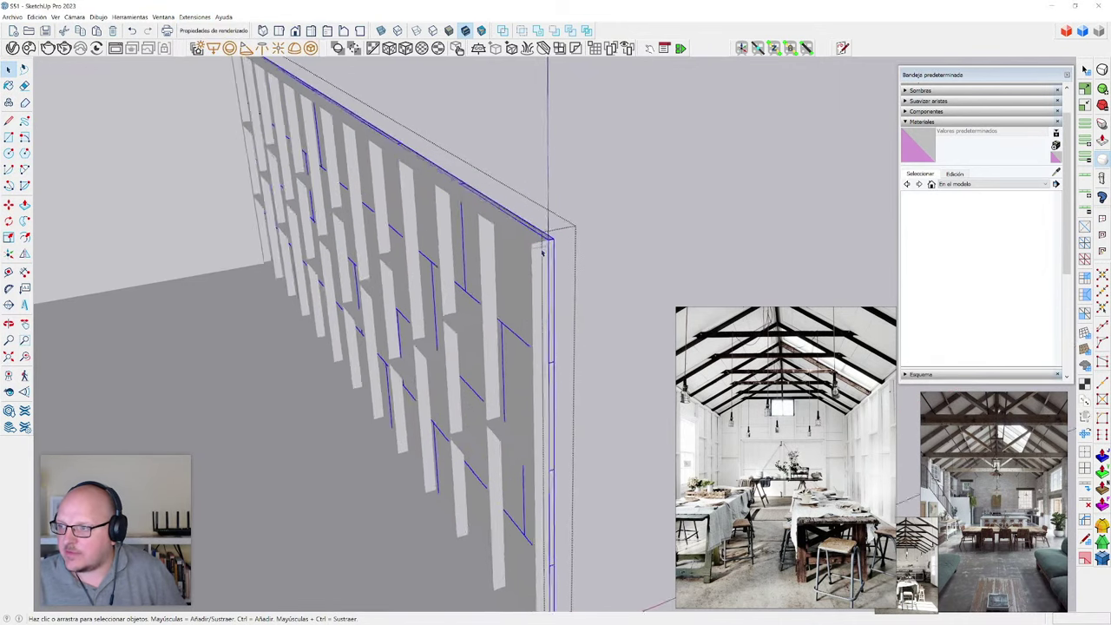
pyautogui.scroll(2, 543, 253)
pyautogui.doubleClick(556, 233)
pyautogui.moveTo(556, 232); pyautogui.dragTo(139, 313, button='middle')
pyautogui.scroll(-3, 139, 312)
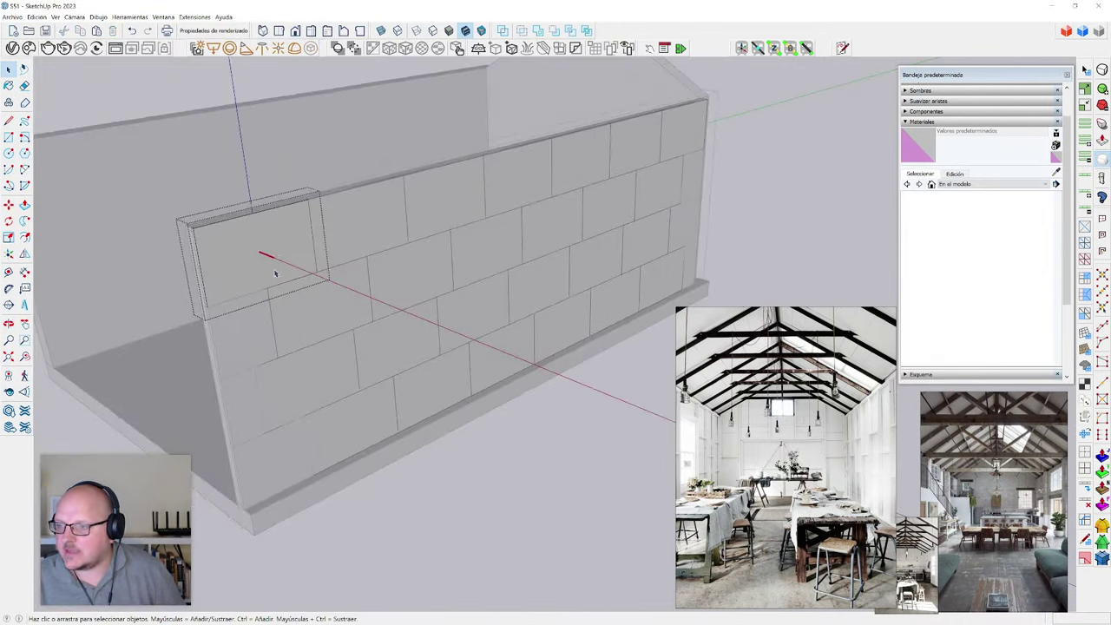
pyautogui.scroll(-2, 472, 252)
pyautogui.moveTo(471, 253); pyautogui.dragTo(450, 282, button='middle')
pyautogui.click(398, 252)
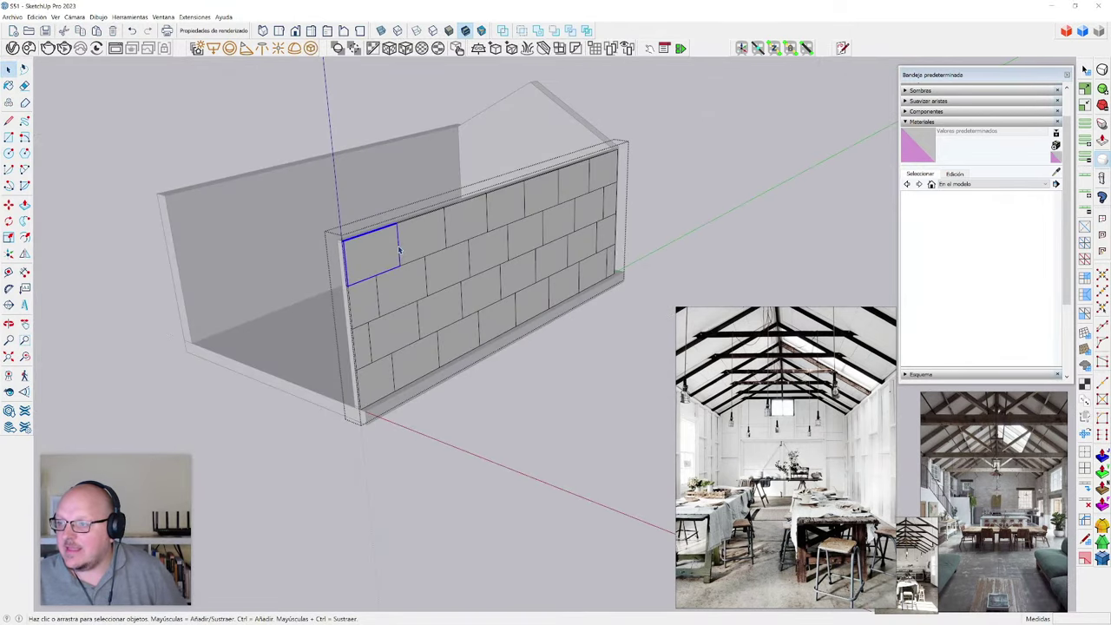
pyautogui.tripleClick(400, 249)
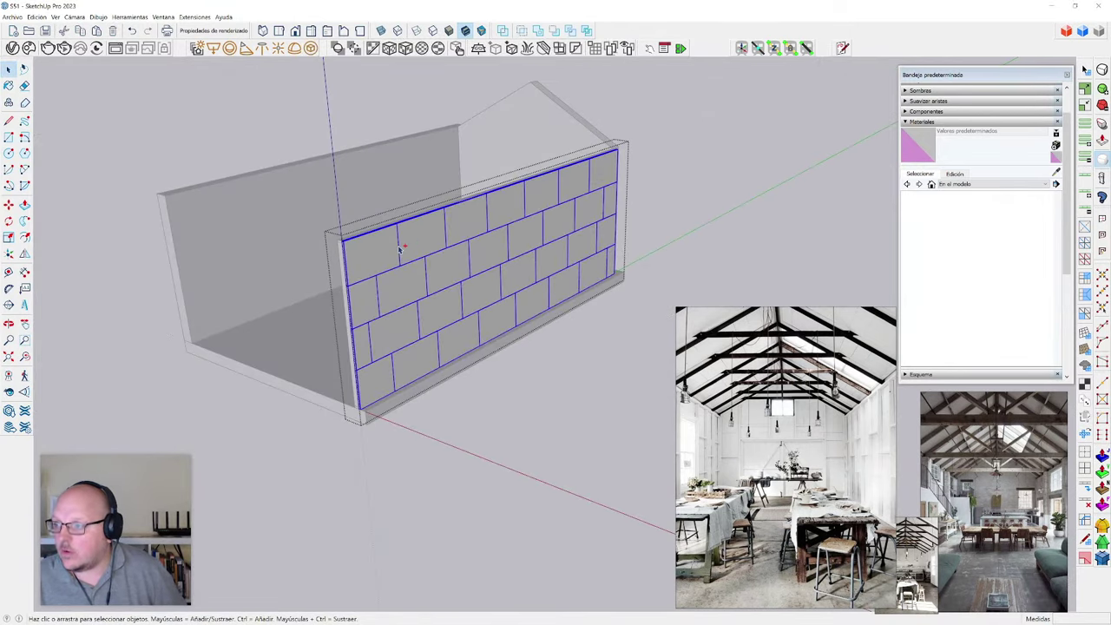
# - Search the Extension Warehouse for "random tools"
pyautogui.click(195, 17)
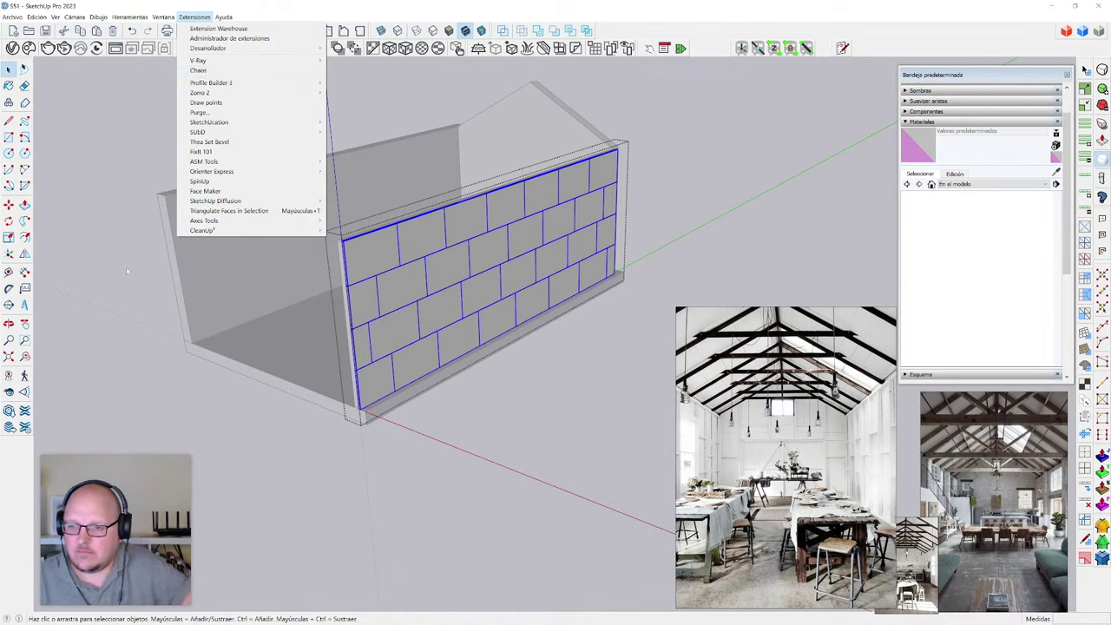
pyautogui.click(219, 27)
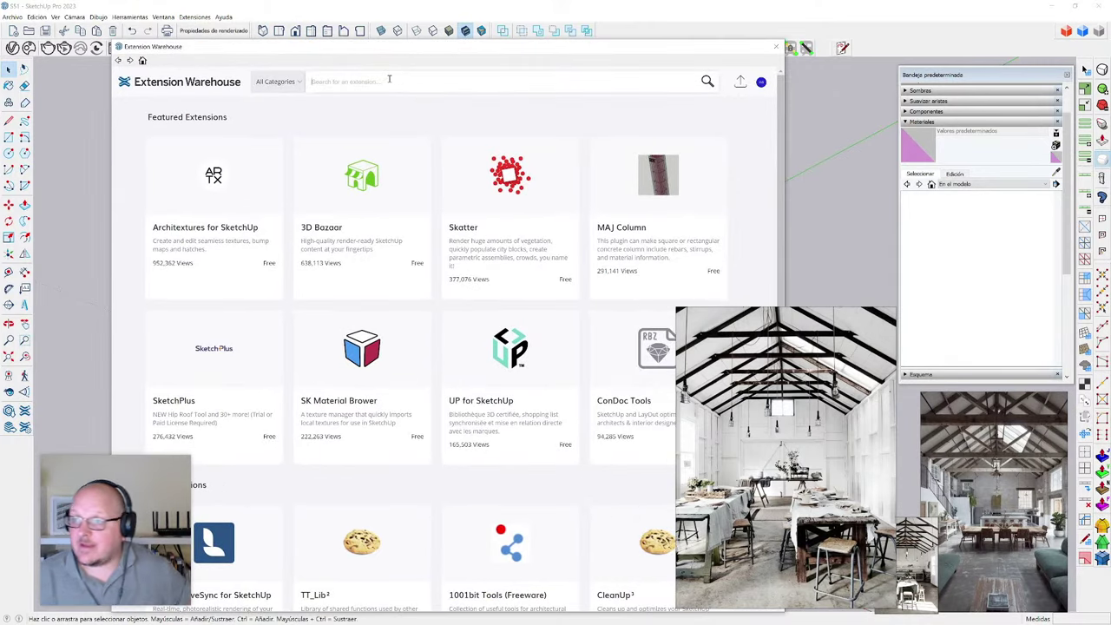
pyautogui.write('ski')
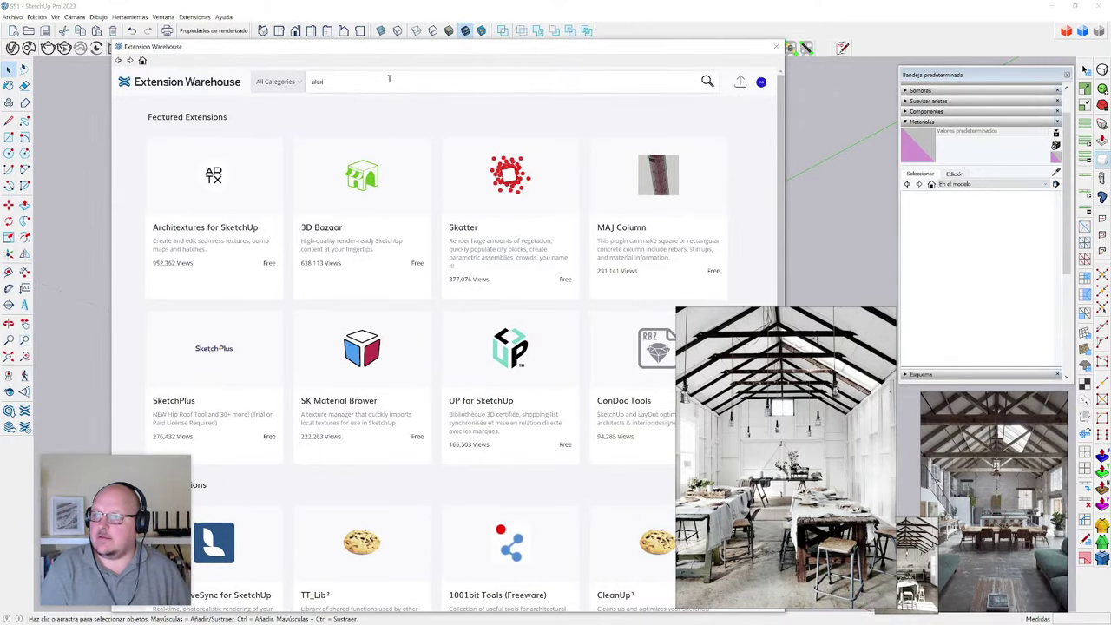
pyautogui.press('BackSpace')
pyautogui.press('BackSpace')
pyautogui.press('BackSpace')
pyautogui.write('random')
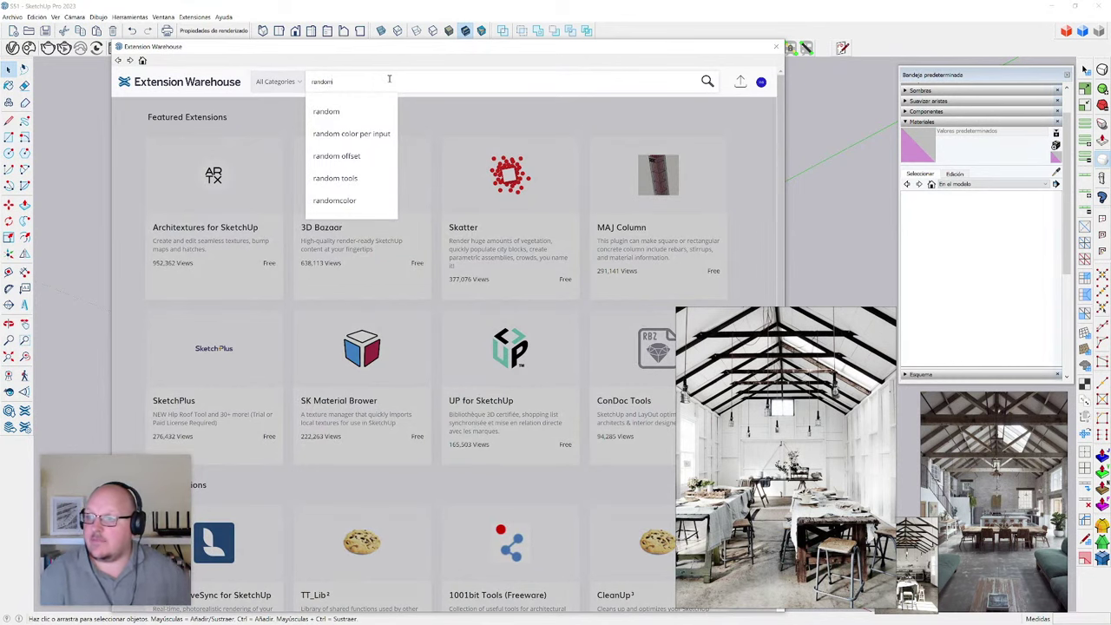
pyautogui.click(354, 178)
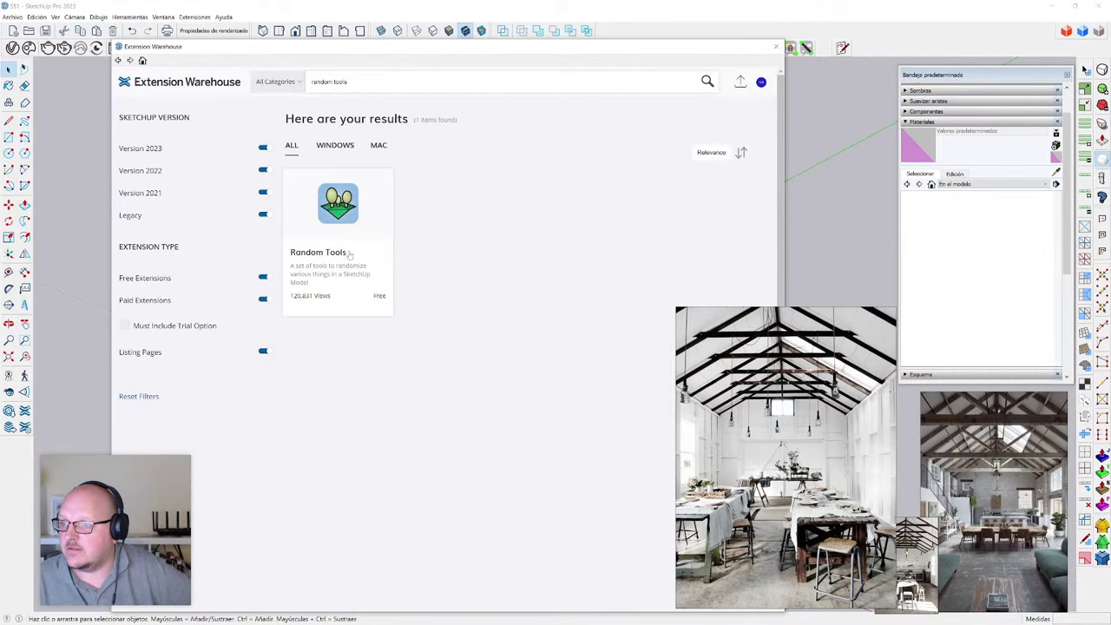
# - Open the Random Tools extension page and read the list of randomizing tools in its description
pyautogui.click(337, 250)
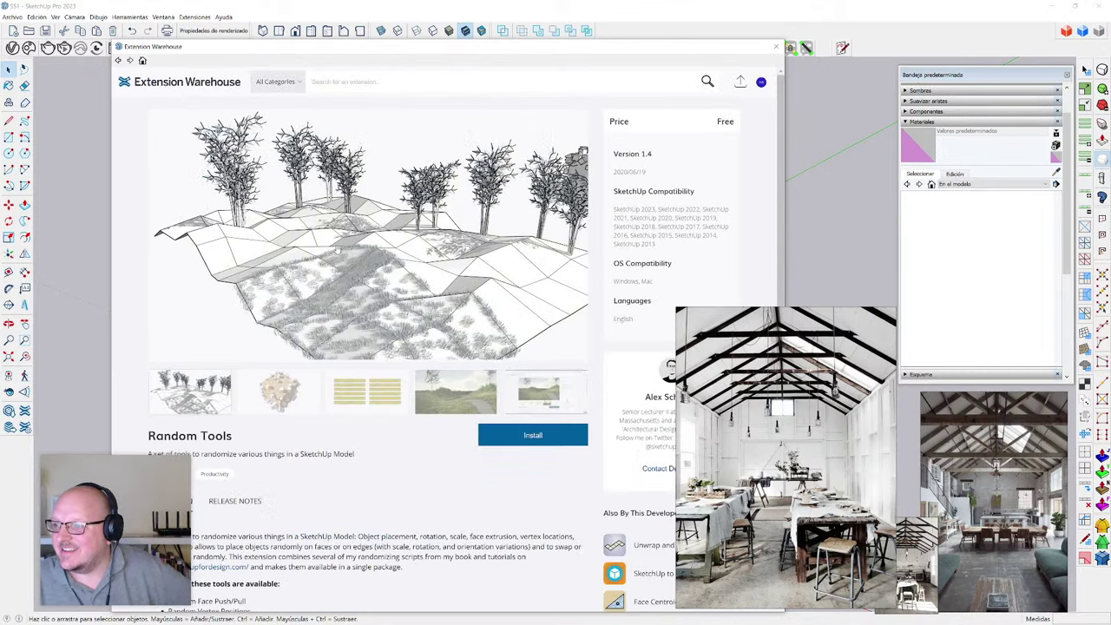
pyautogui.scroll(-1, 337, 251)
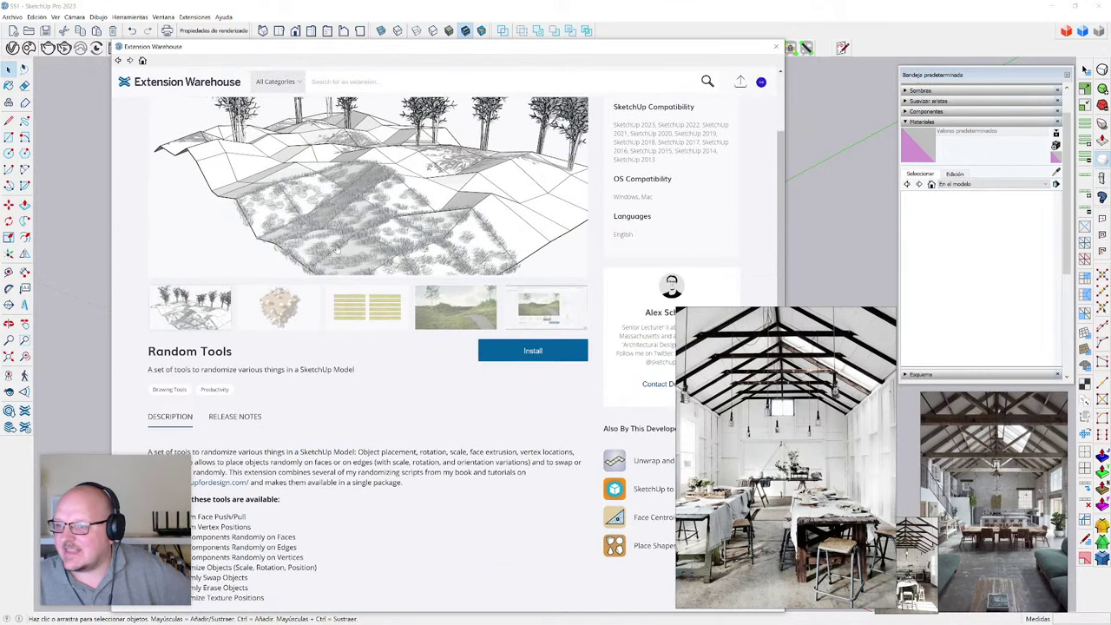
pyautogui.scroll(1, 337, 251)
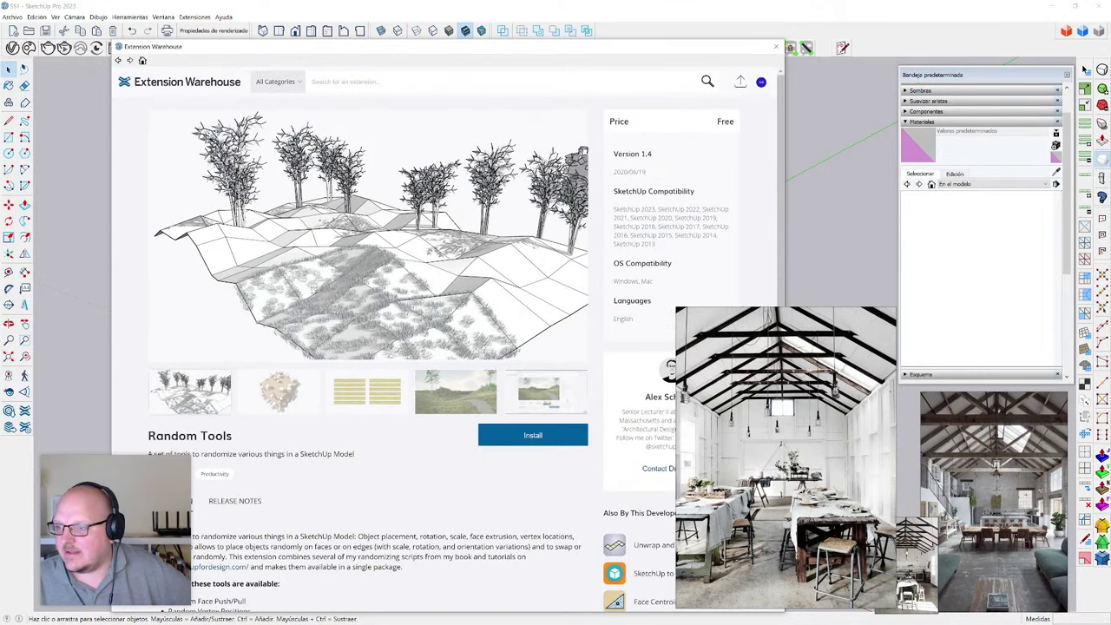
pyautogui.scroll(-2, 343, 256)
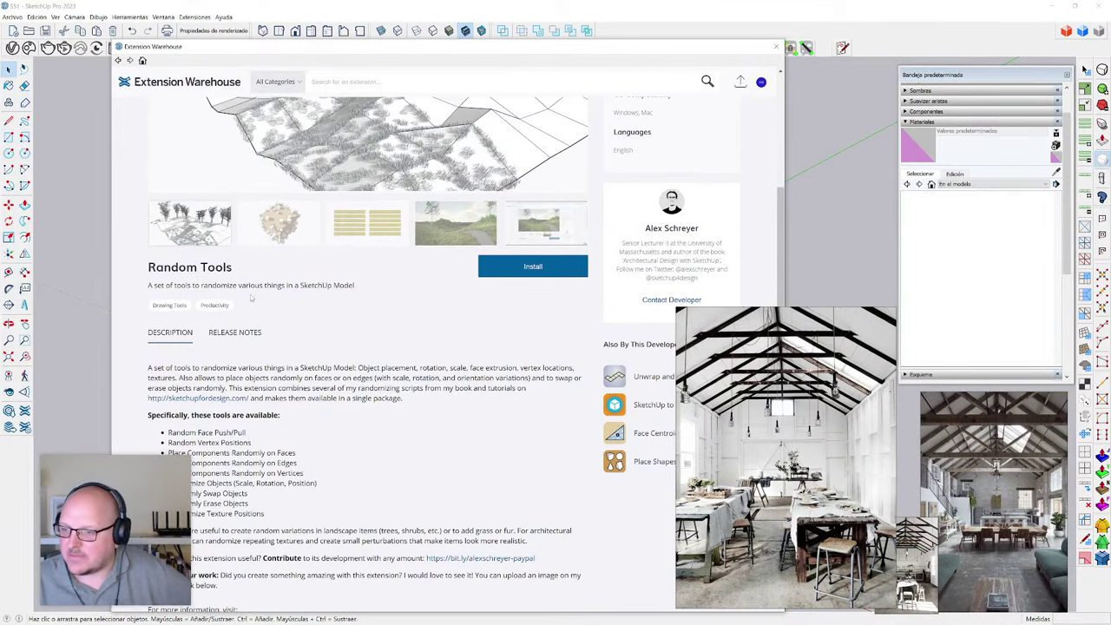
pyautogui.scroll(-2, 250, 298)
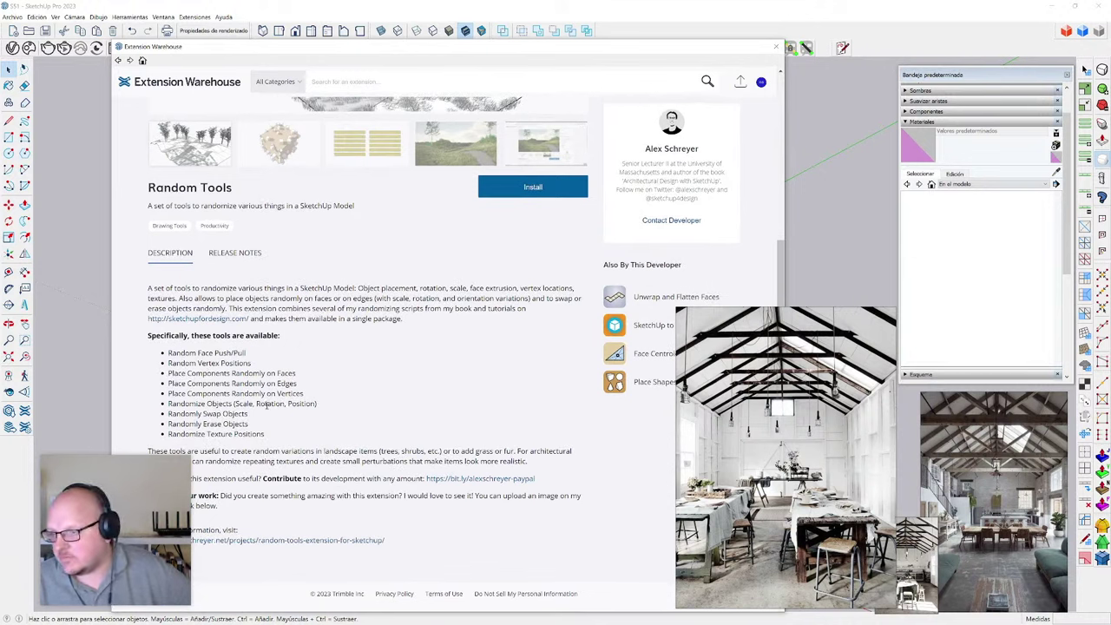
pyautogui.moveTo(267, 435); pyautogui.dragTo(178, 395)
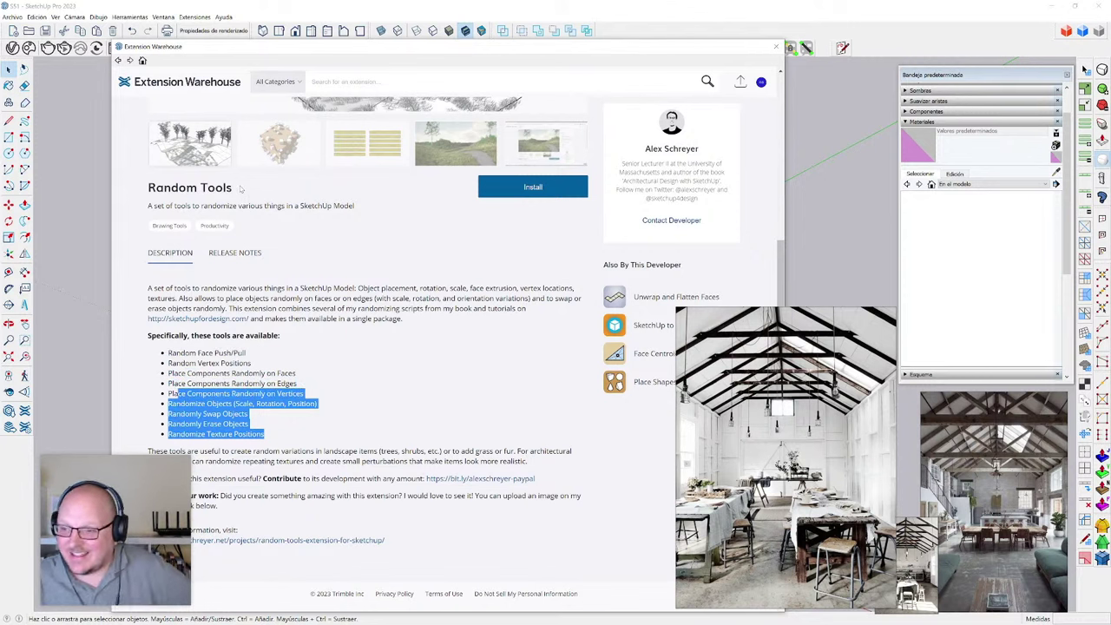
pyautogui.click(267, 387)
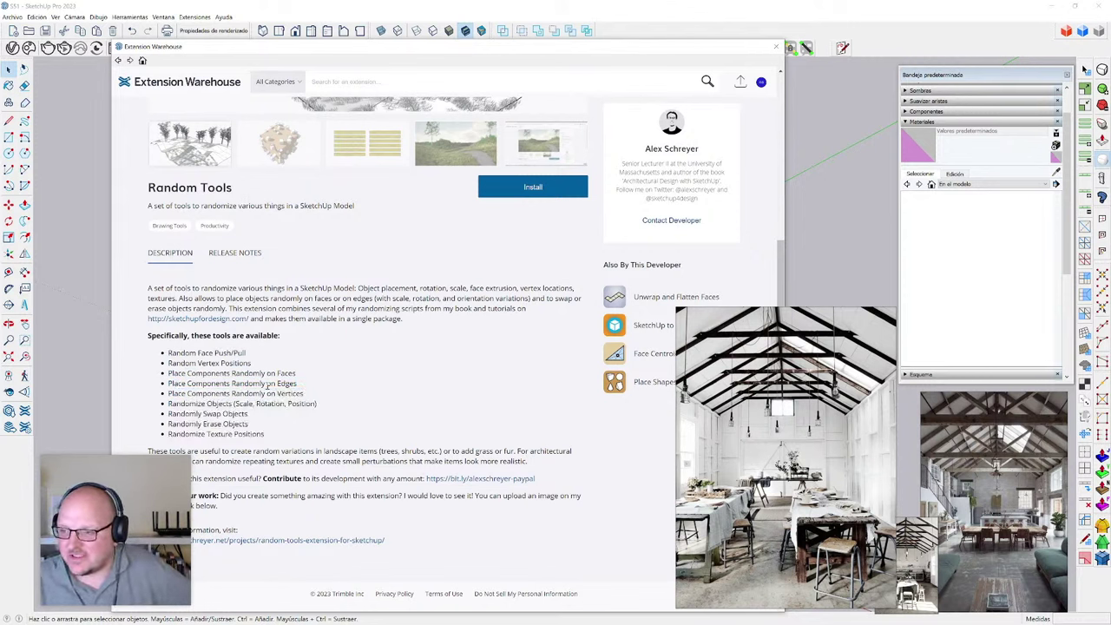
pyautogui.scroll(3, 269, 391)
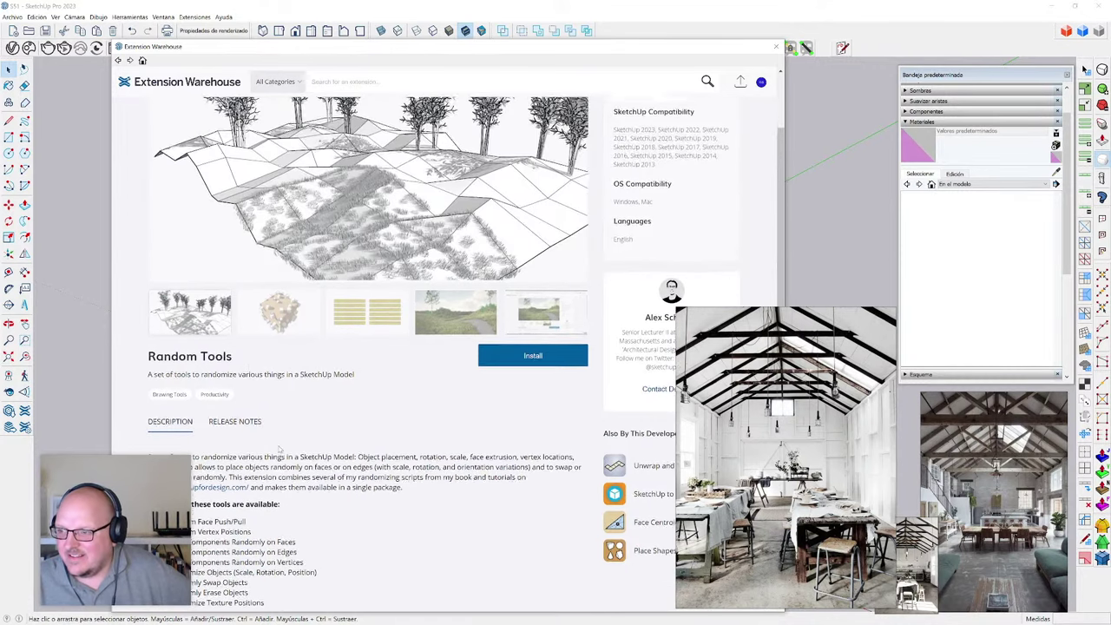
# - Look through the Random Tools preview images and video thumbnail, and close the Extension Warehouse
pyautogui.click(284, 406)
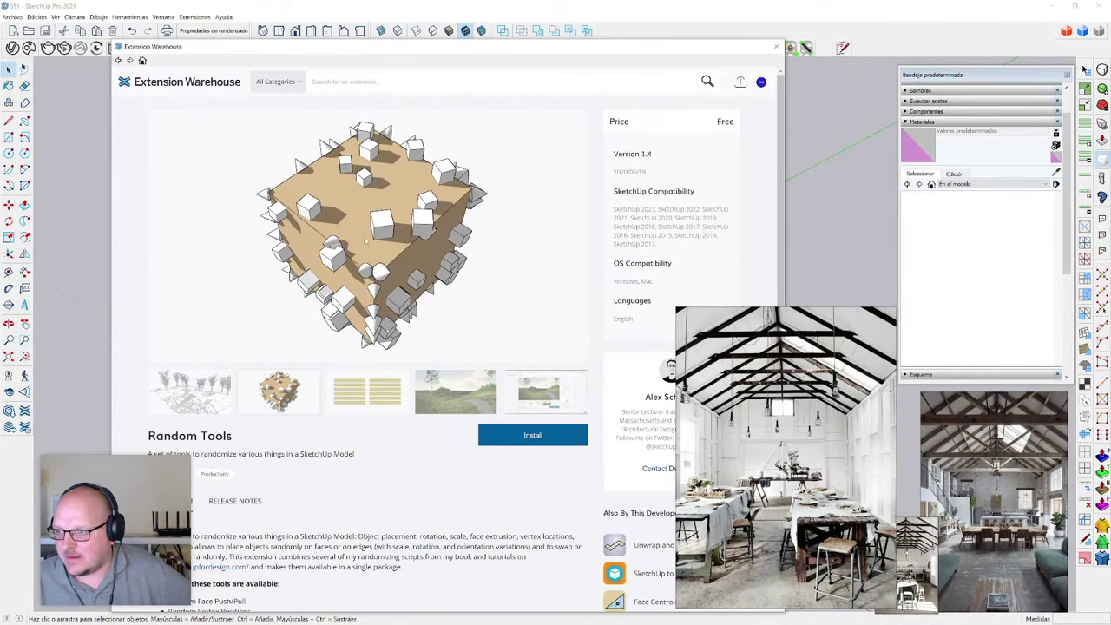
pyautogui.click(361, 388)
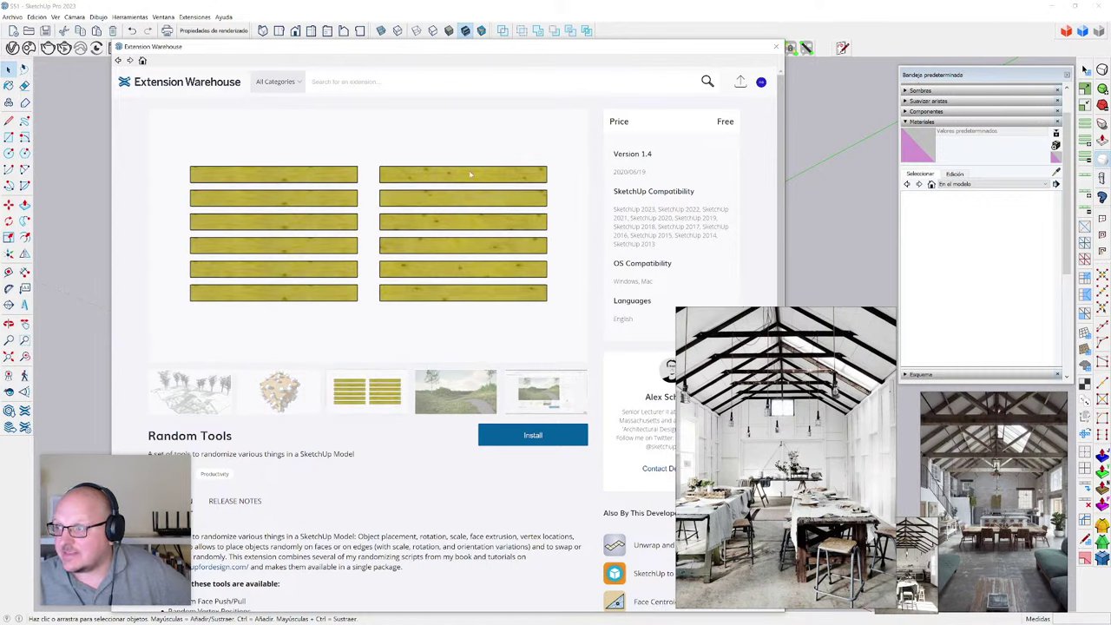
pyautogui.click(459, 389)
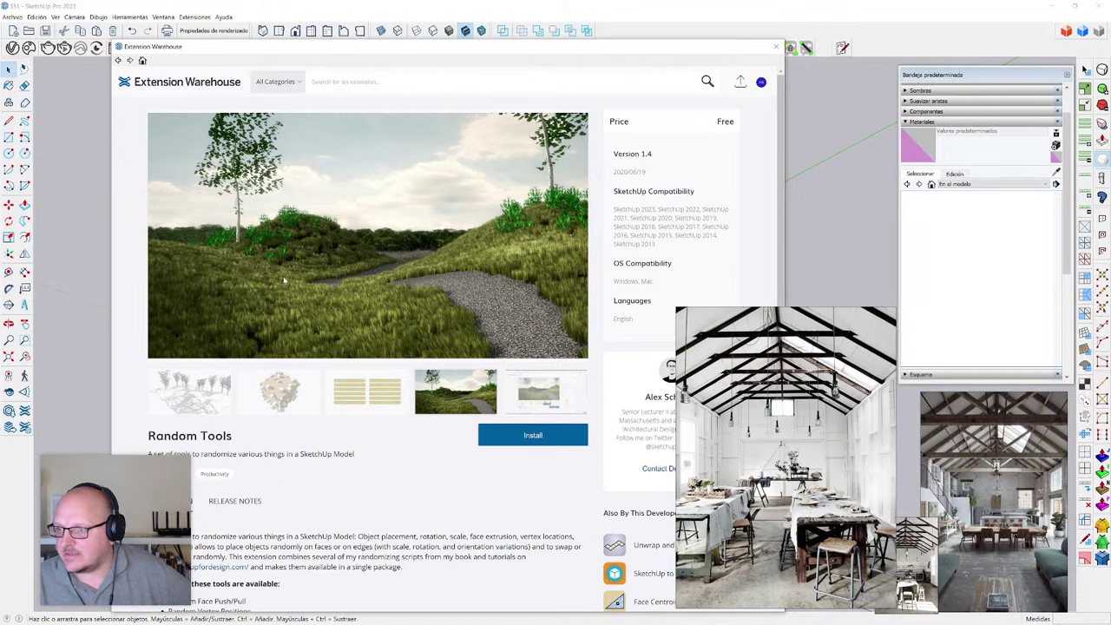
pyautogui.click(533, 390)
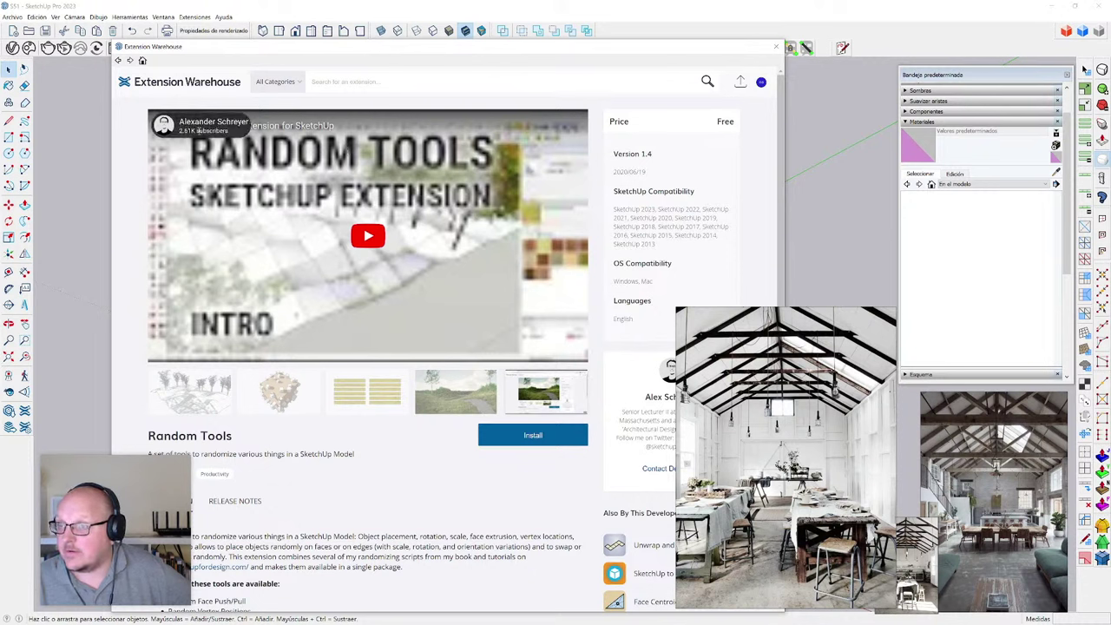
pyautogui.click(761, 82)
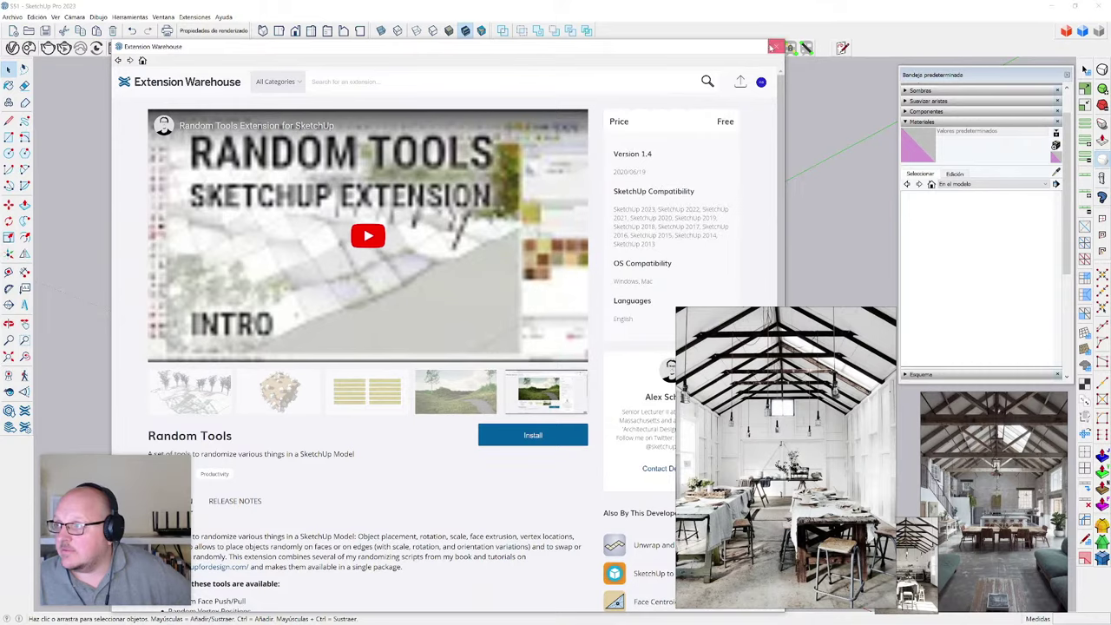
pyautogui.click(776, 46)
# - Start the Chaos extension on the selected wall panels and make it use the local axis
pyautogui.scroll(3, 553, 264)
pyautogui.moveTo(554, 264); pyautogui.dragTo(339, 287, button='middle')
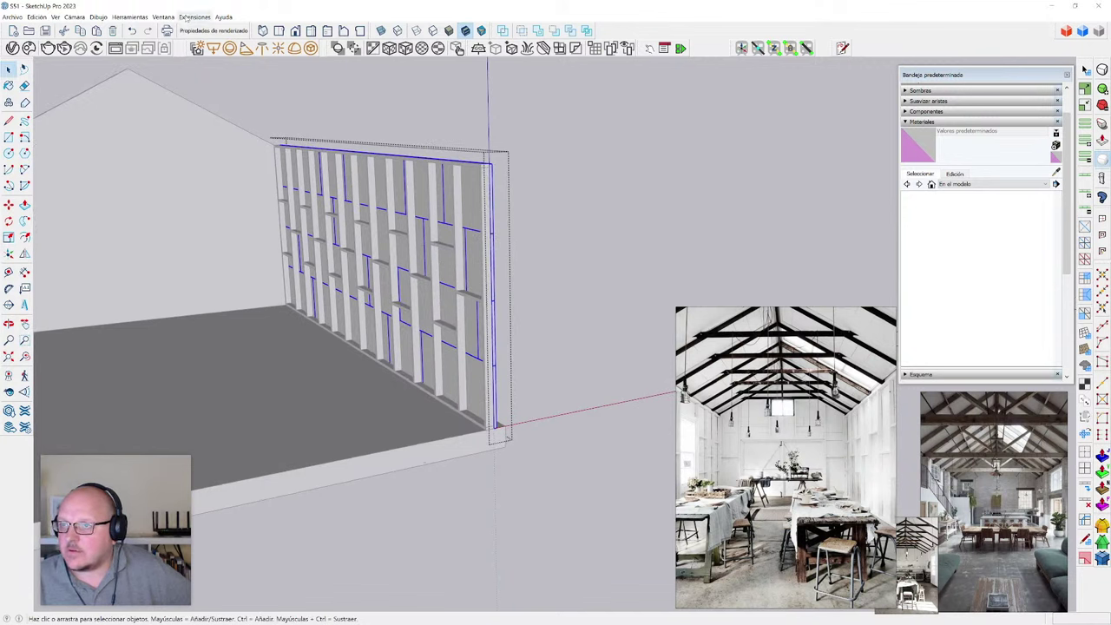
pyautogui.click(195, 17)
pyautogui.click(209, 69)
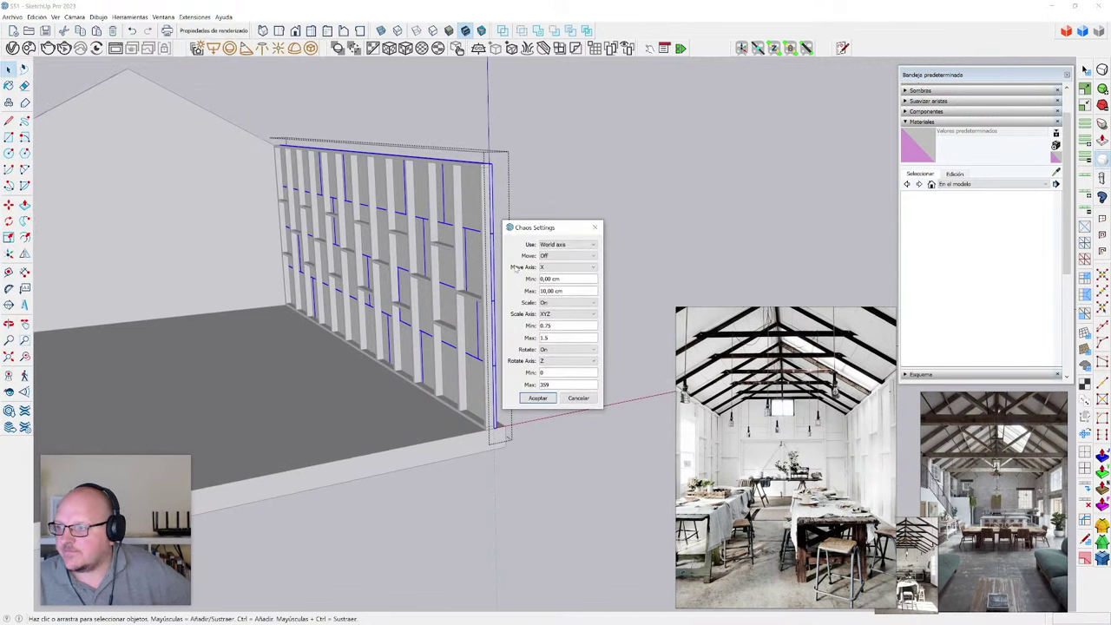
pyautogui.moveTo(547, 235); pyautogui.dragTo(580, 150)
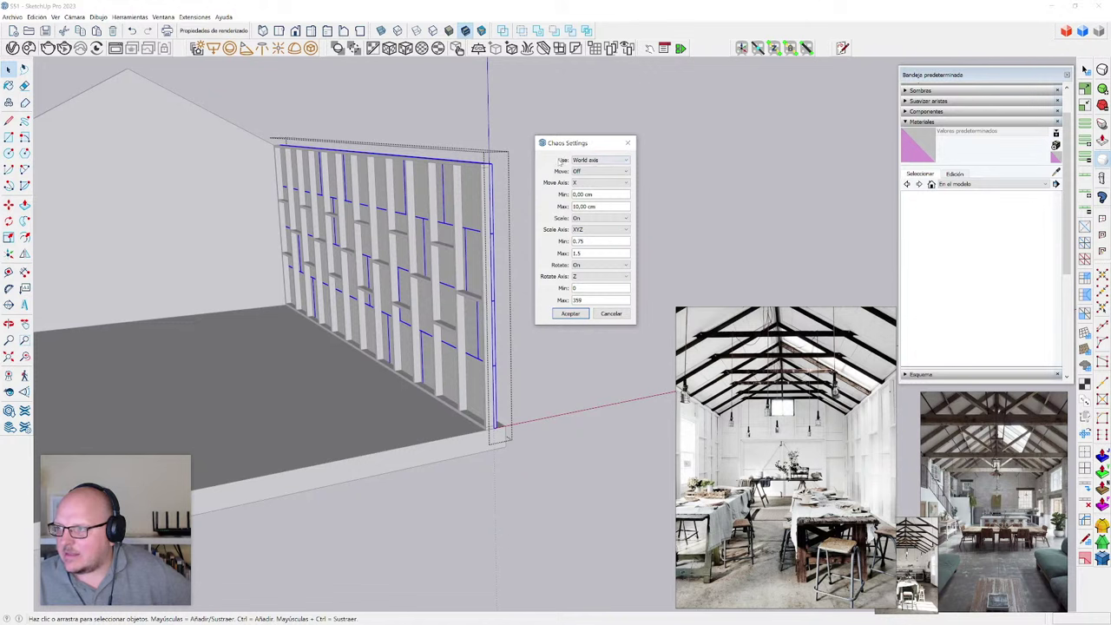
pyautogui.click(592, 162)
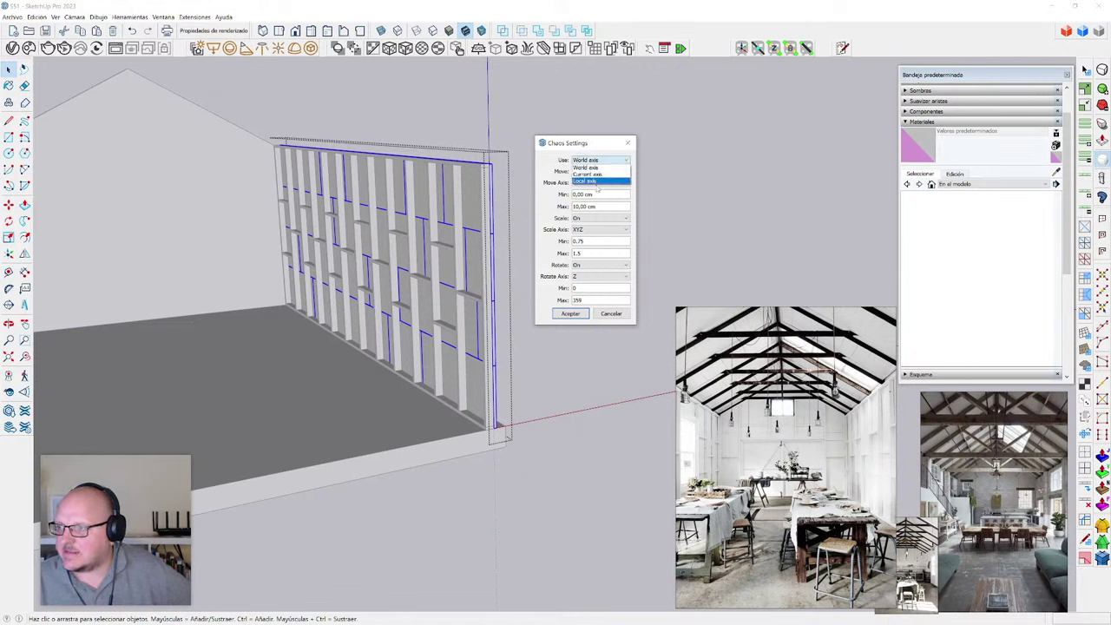
pyautogui.click(600, 181)
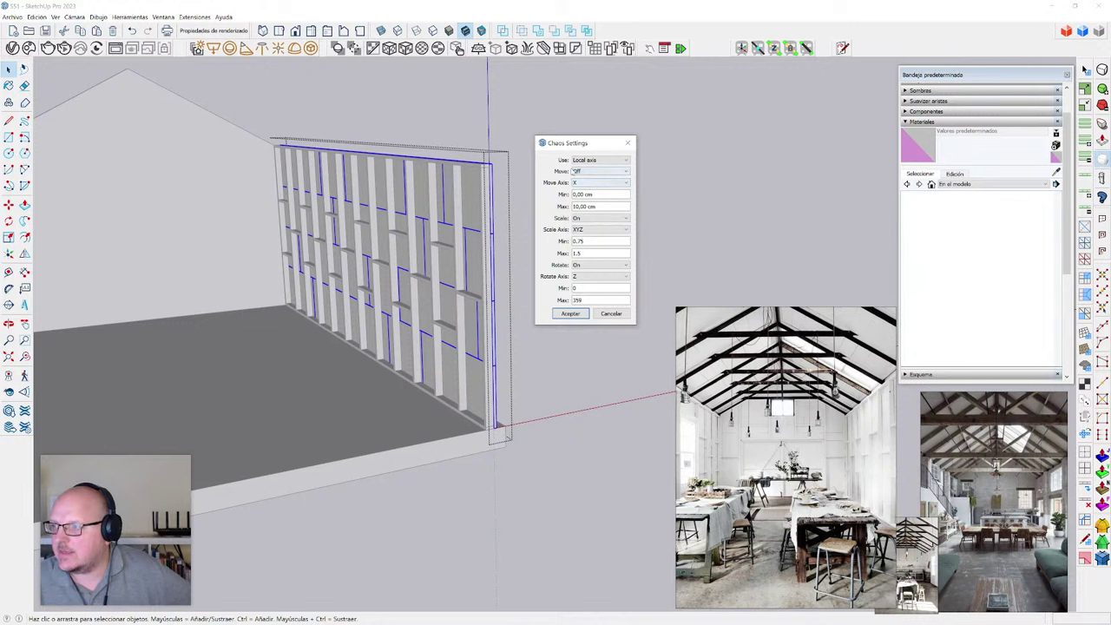
# - Try to randomize the panels with Chaos, scaling only along the X axis with rotation off
pyautogui.click(587, 220)
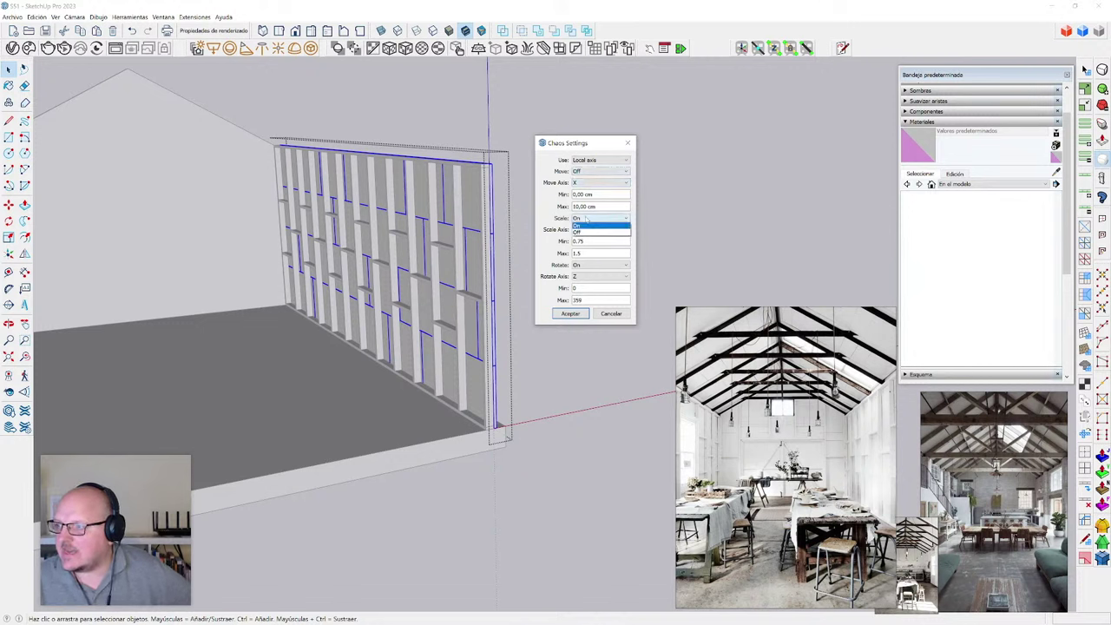
pyautogui.click(587, 225)
pyautogui.click(587, 229)
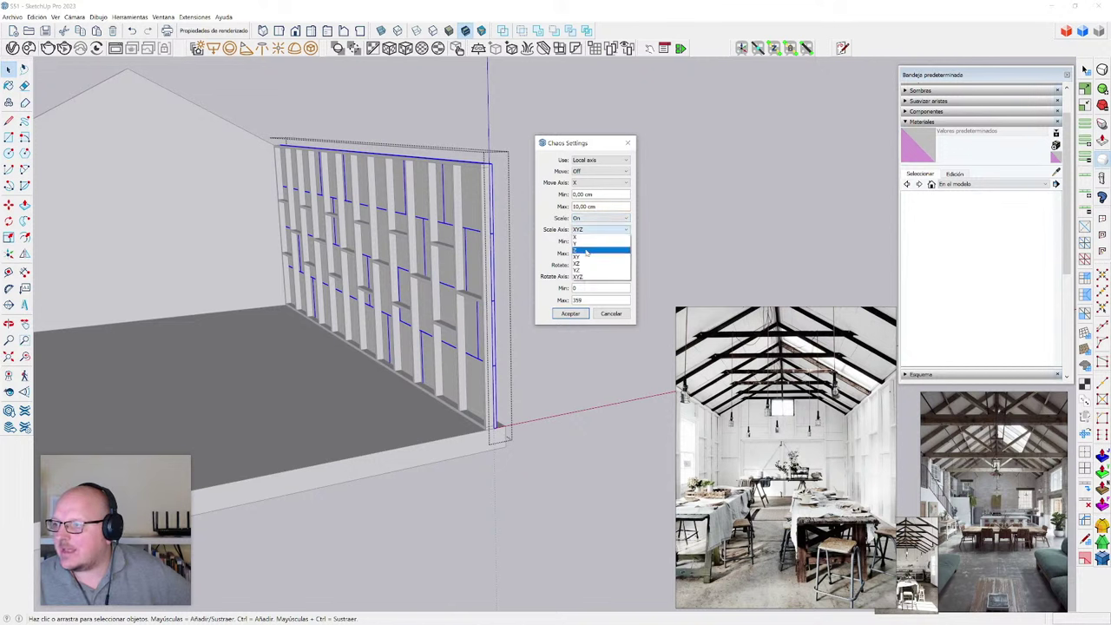
pyautogui.click(591, 238)
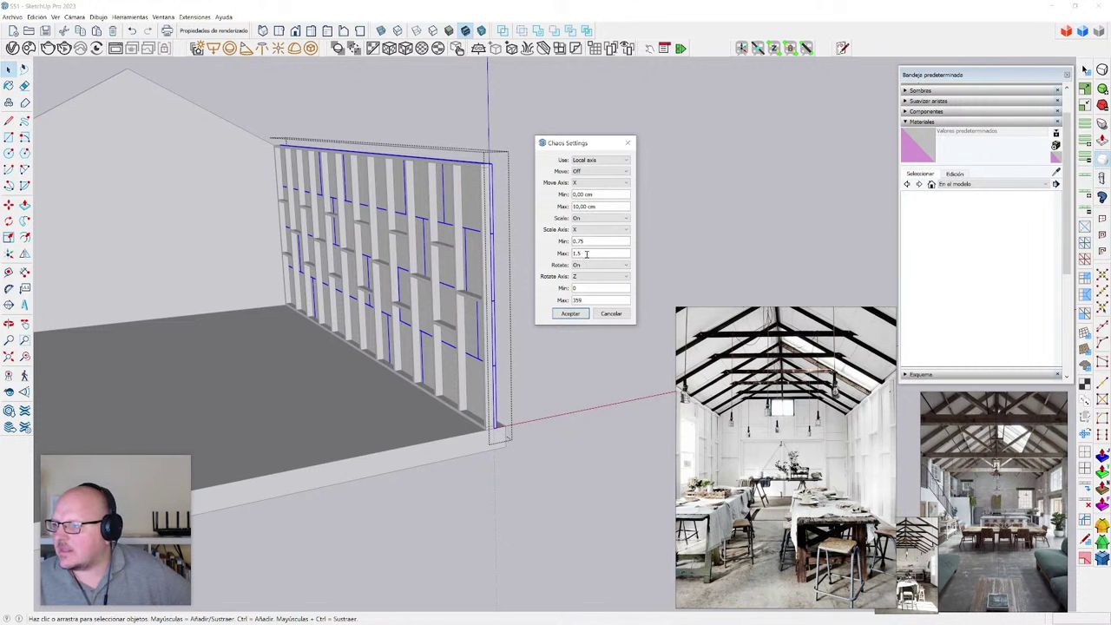
pyautogui.click(599, 265)
pyautogui.click(589, 281)
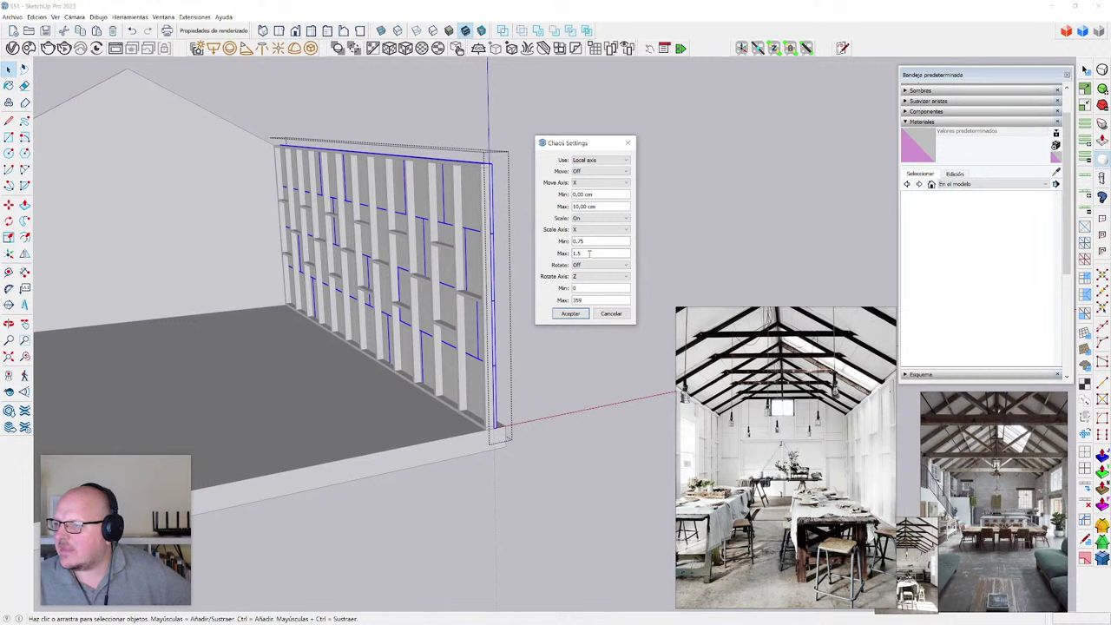
pyautogui.click(572, 315)
# - Examine the panel edges and joints from the wall's end and its outer side
pyautogui.scroll(5, 477, 259)
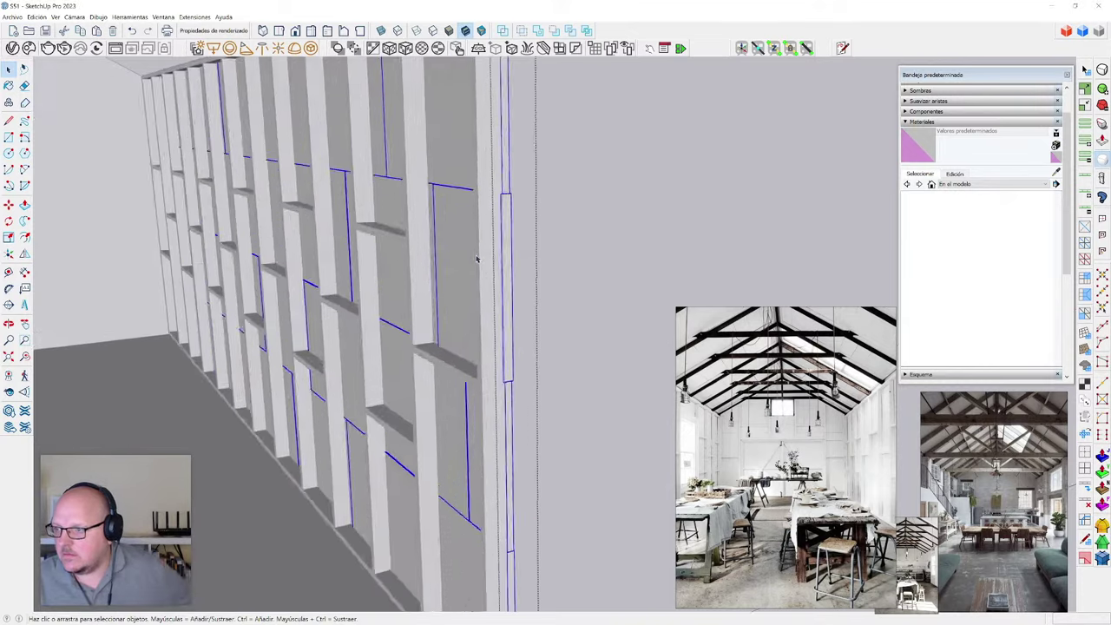
pyautogui.moveTo(477, 259); pyautogui.dragTo(456, 340, button='middle')
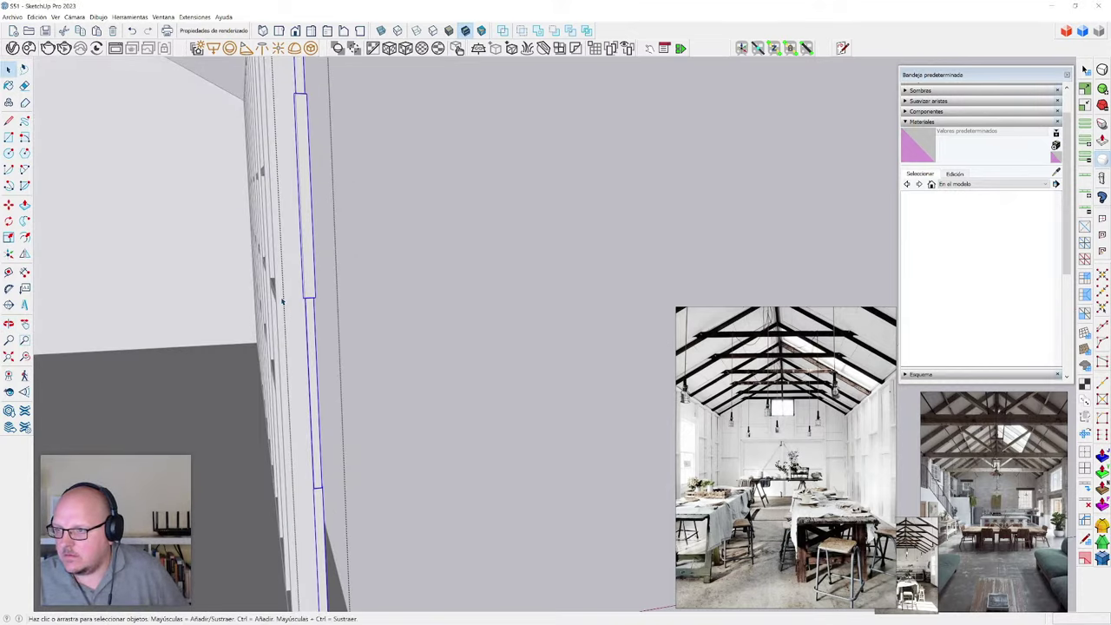
pyautogui.scroll(1, 282, 302)
pyautogui.scroll(-5, 370, 332)
pyautogui.moveTo(369, 333); pyautogui.dragTo(277, 459, button='middle')
pyautogui.scroll(3, 290, 380)
pyautogui.scroll(3, 251, 480)
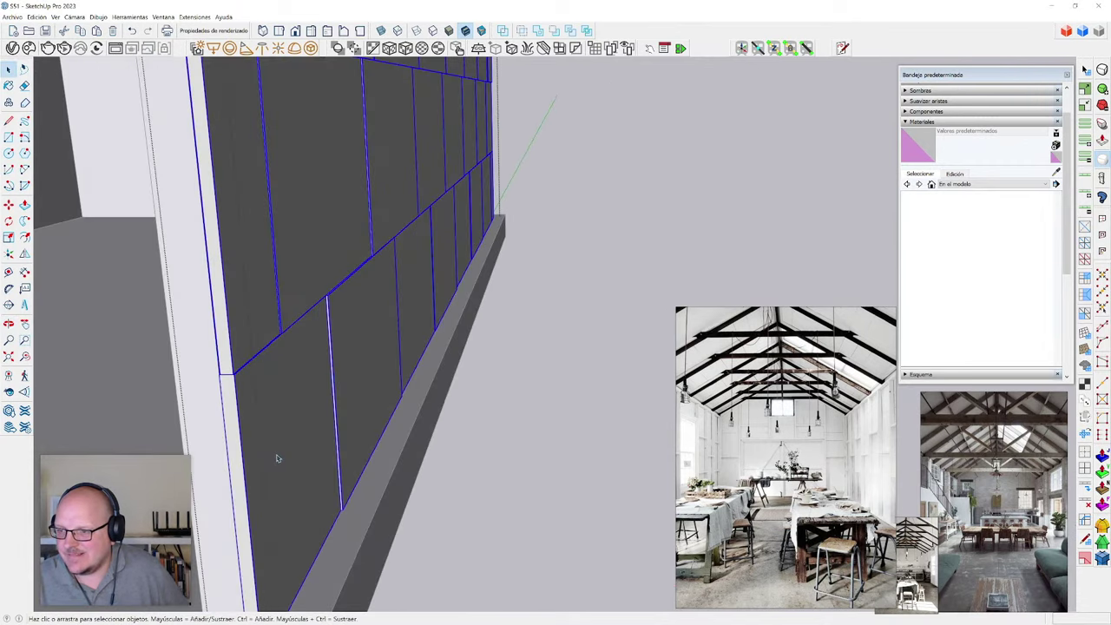
pyautogui.scroll(1, 222, 391)
pyautogui.scroll(-4, 356, 369)
pyautogui.moveTo(355, 372)
pyautogui.mouseDown(button='middle')
pyautogui.moveTo(350, 432)
pyautogui.moveTo(309, 465)
pyautogui.moveTo(307, 317)
pyautogui.moveTo(277, 278)
pyautogui.mouseUp(button='middle')
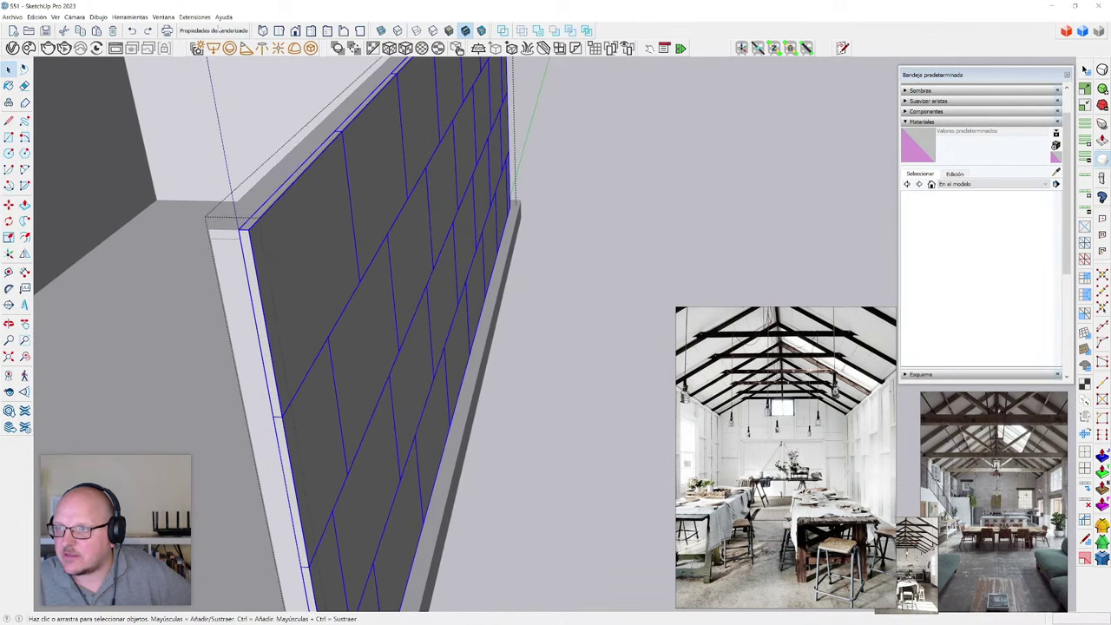
# - Set the origin of the selected wall panels to Left, Front and Bottom with Axes Tools
pyautogui.click(195, 16)
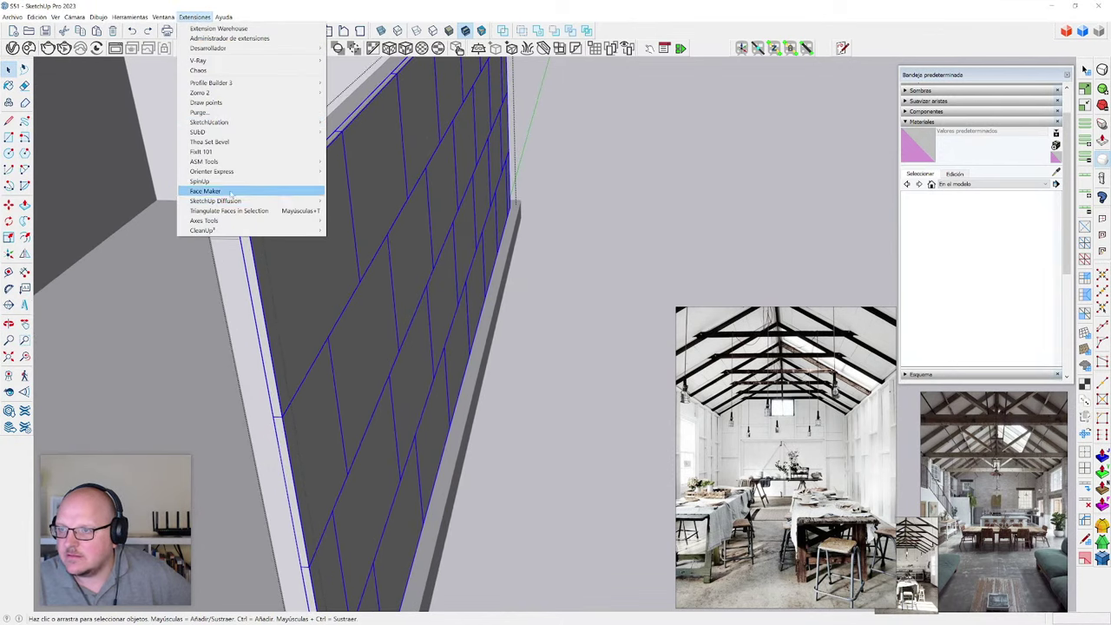
pyautogui.moveTo(235, 223)
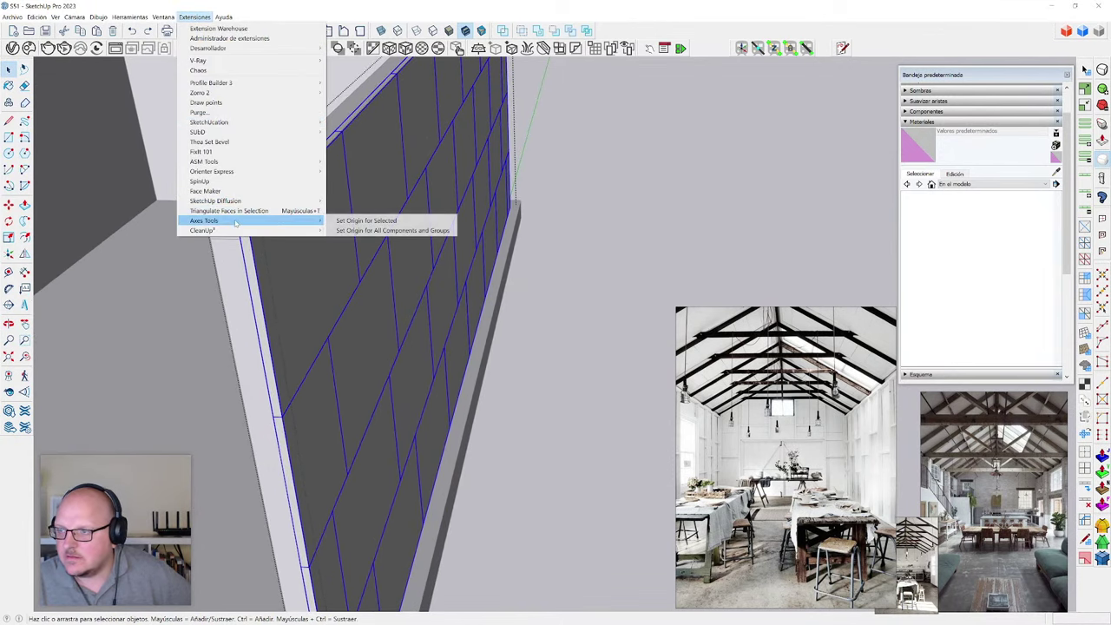
pyautogui.click(374, 221)
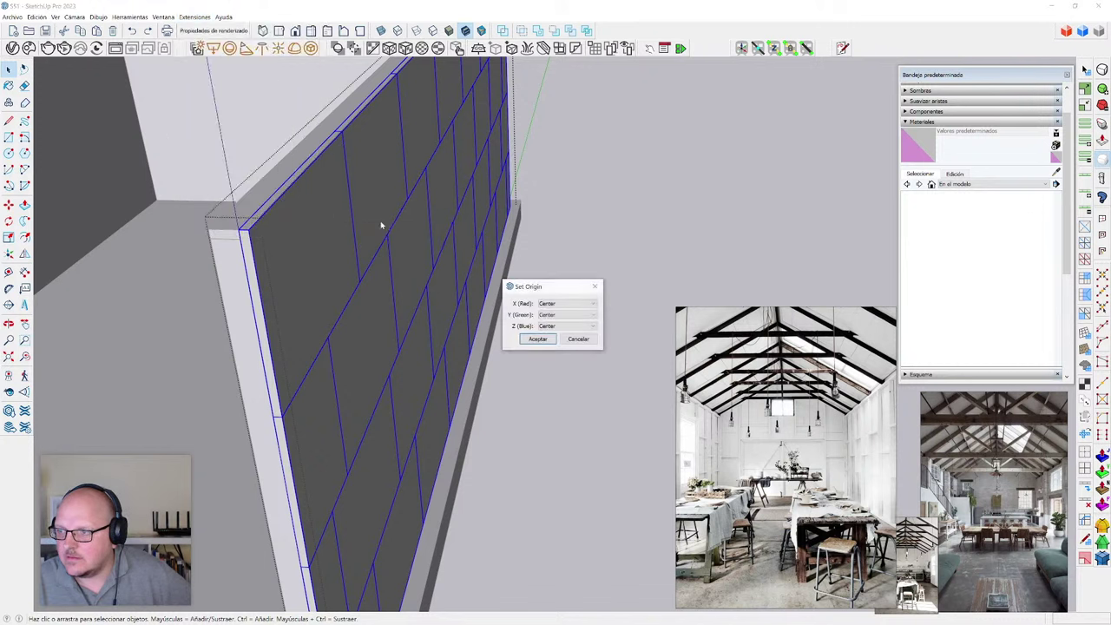
pyautogui.click(549, 304)
pyautogui.click(553, 312)
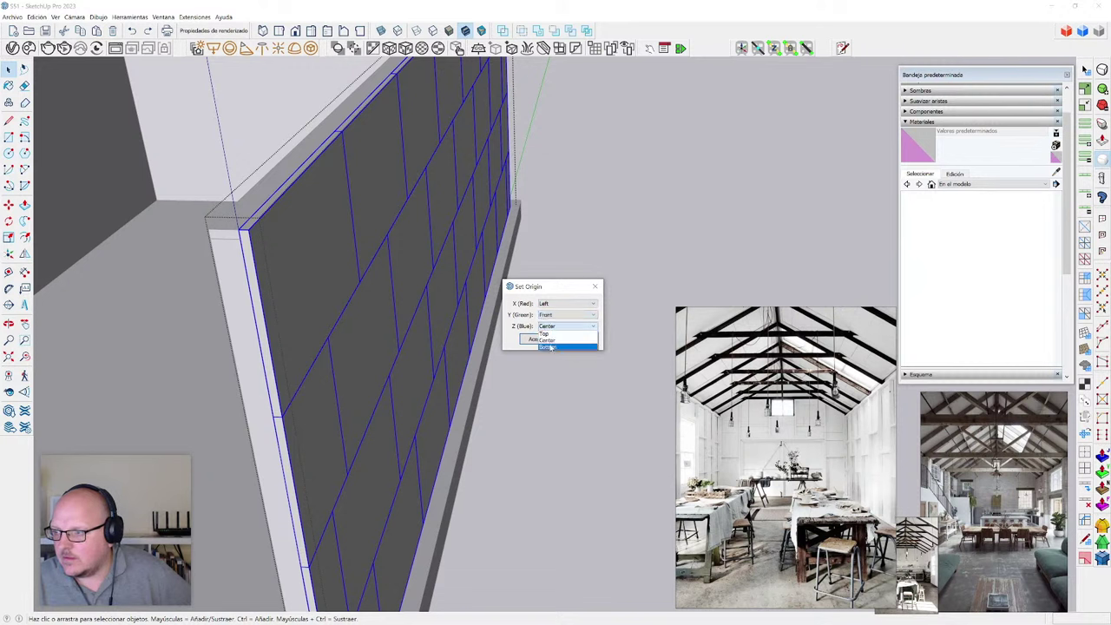
pyautogui.click(550, 346)
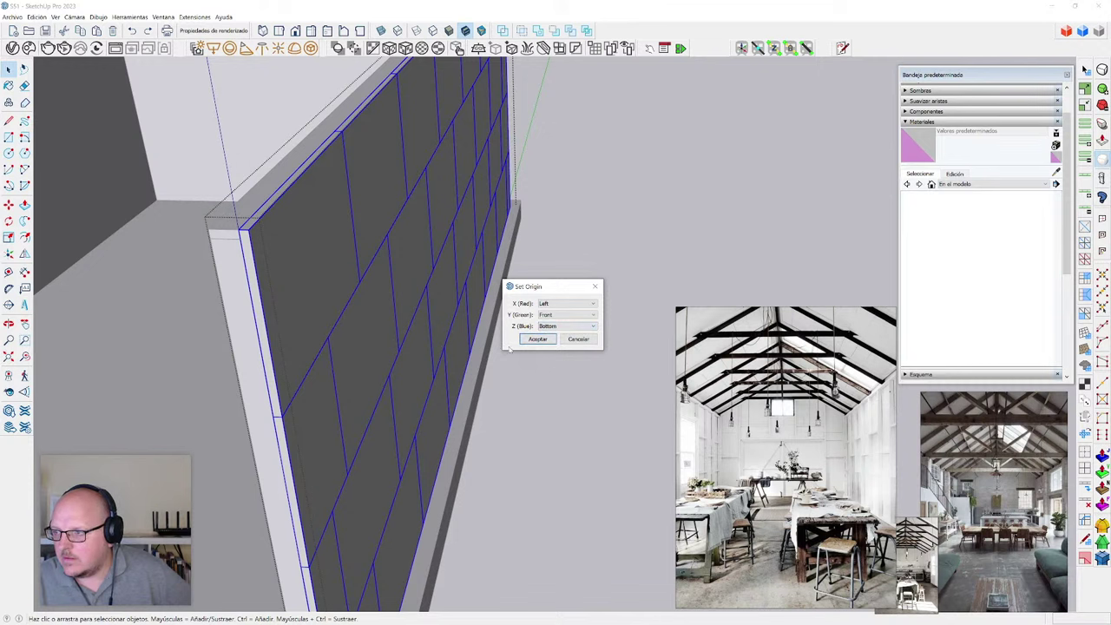
pyautogui.click(538, 340)
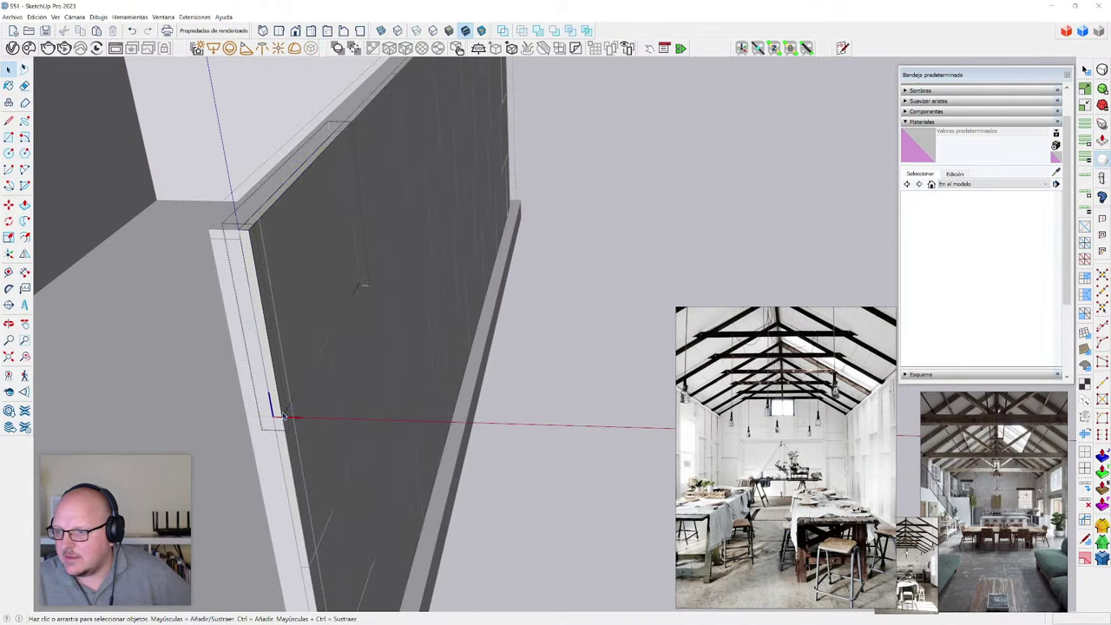
# - Select all the wall panels and set their X origin to the outer-face side with Axes Tools
pyautogui.click(553, 318)
pyautogui.scroll(-2, 447, 312)
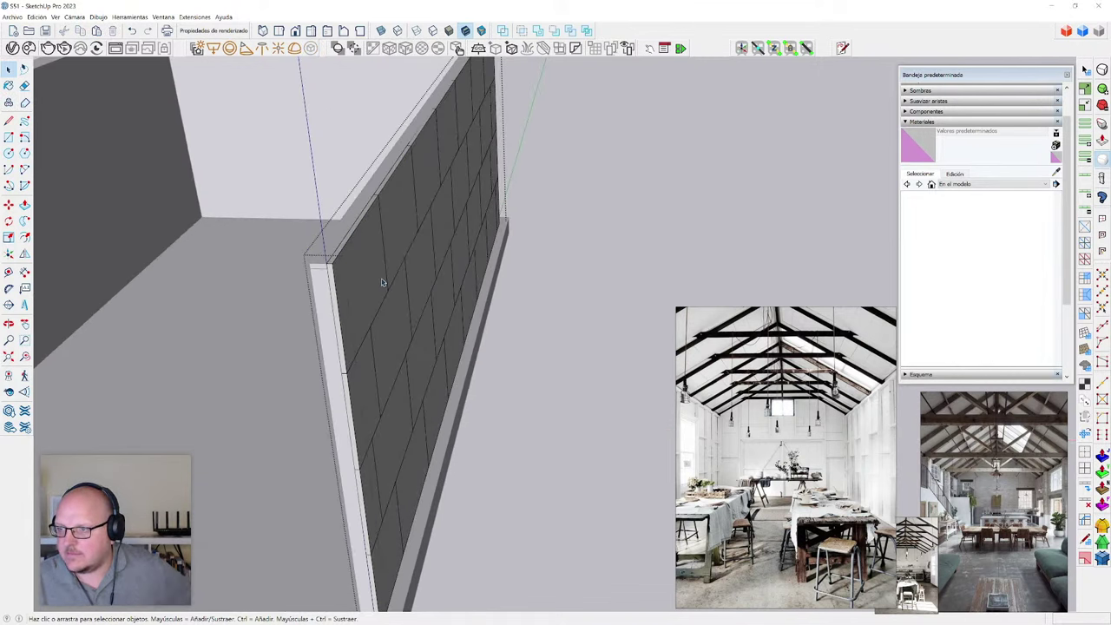
pyautogui.click(382, 282)
pyautogui.scroll(-1, 382, 283)
pyautogui.tripleClick(404, 263)
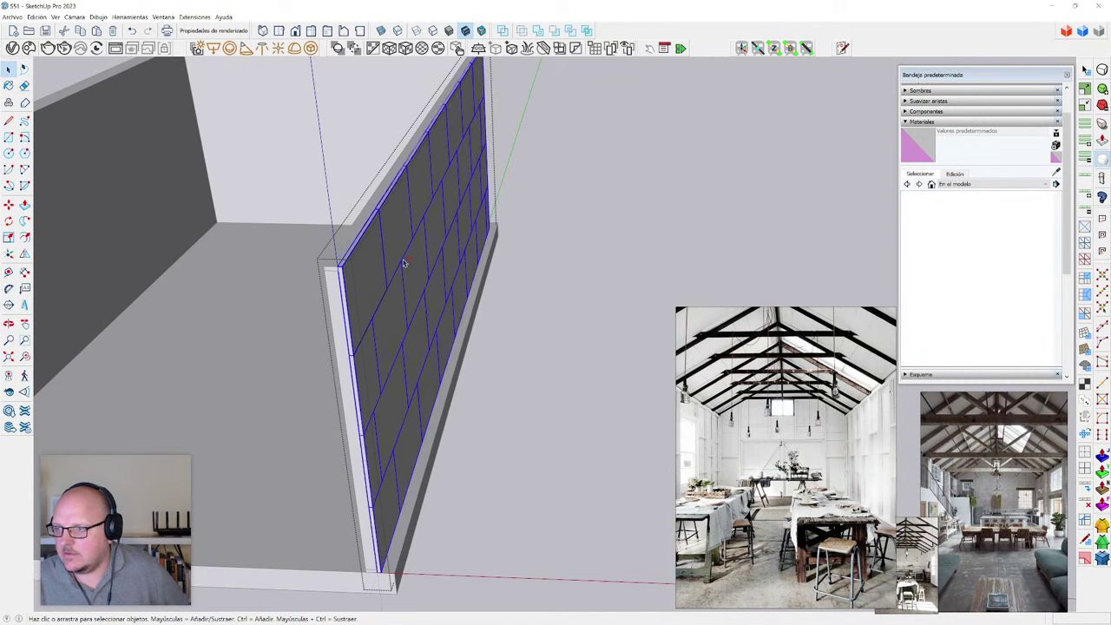
pyautogui.click(196, 17)
pyautogui.moveTo(238, 223)
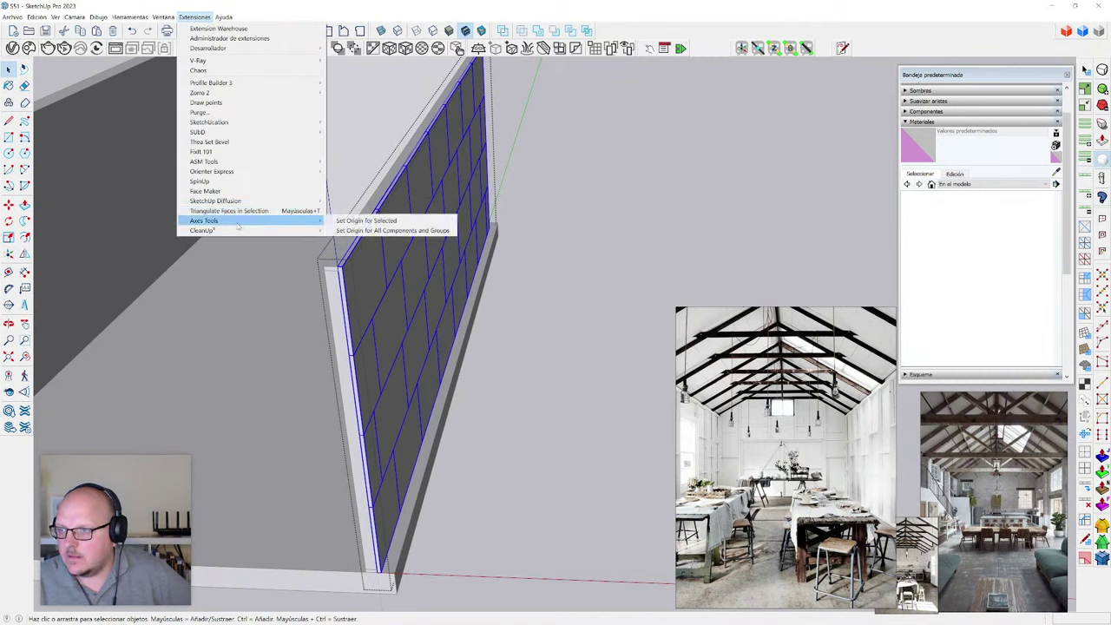
pyautogui.click(363, 221)
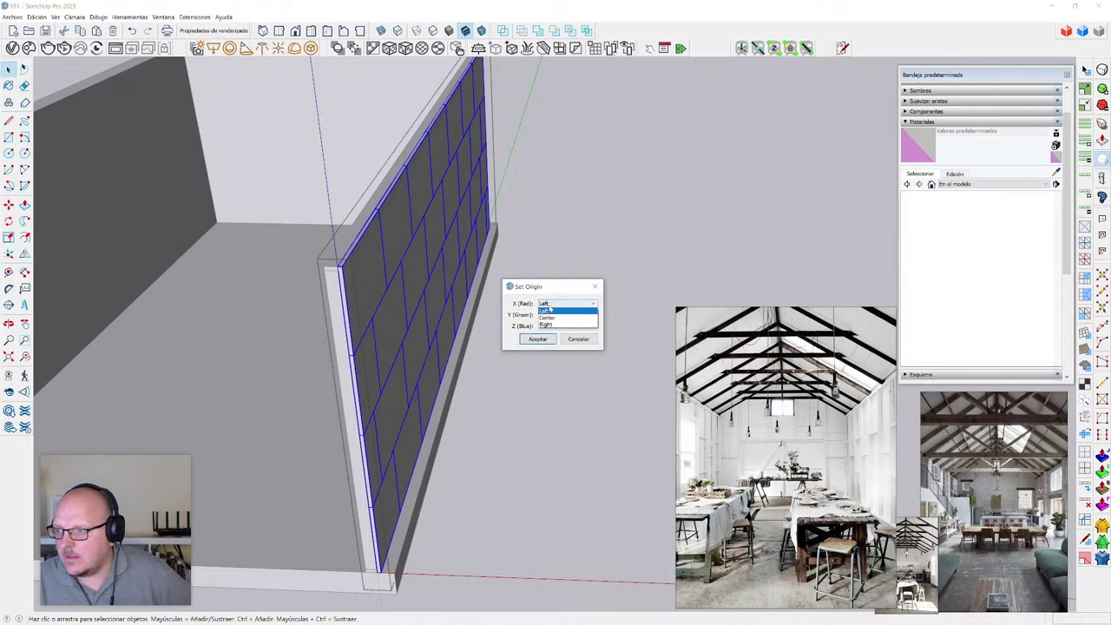
pyautogui.click(538, 340)
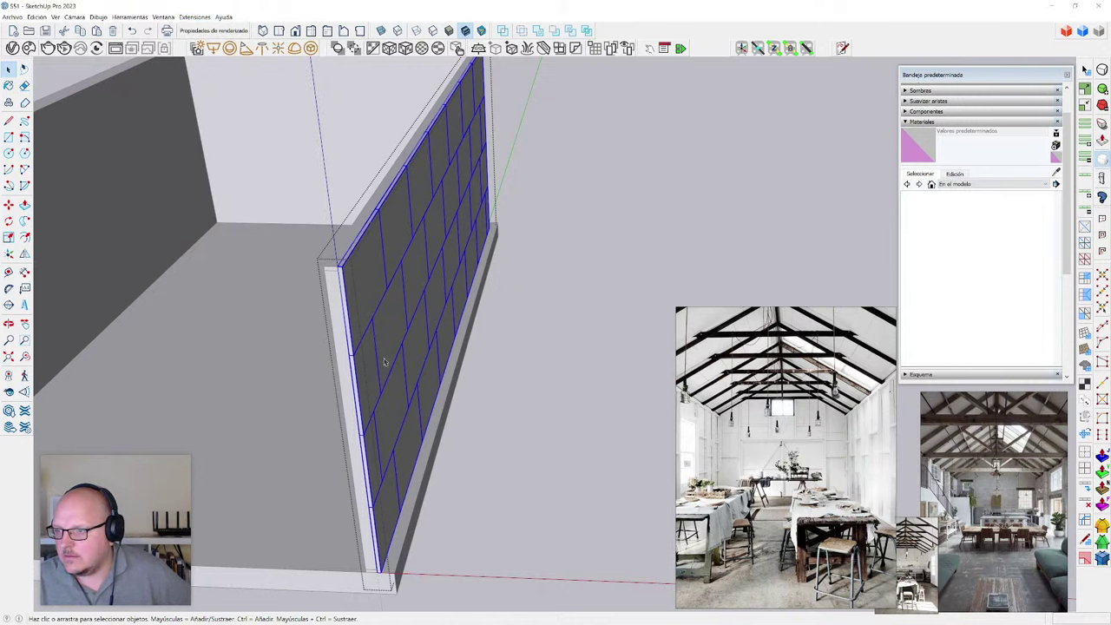
pyautogui.scroll(6, 344, 379)
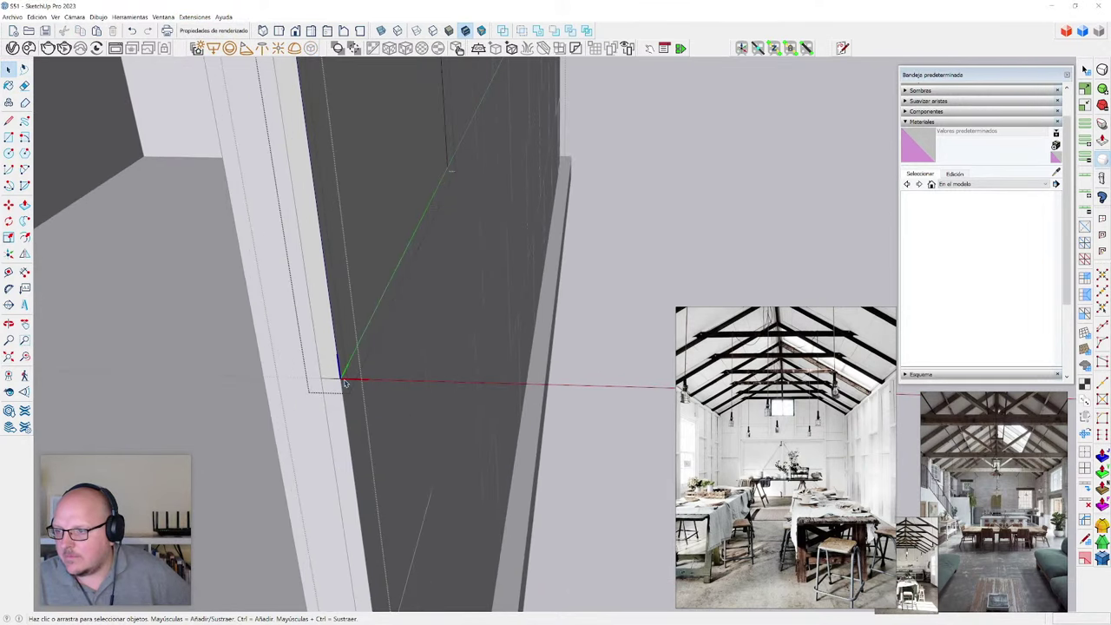
pyautogui.scroll(-5, 343, 382)
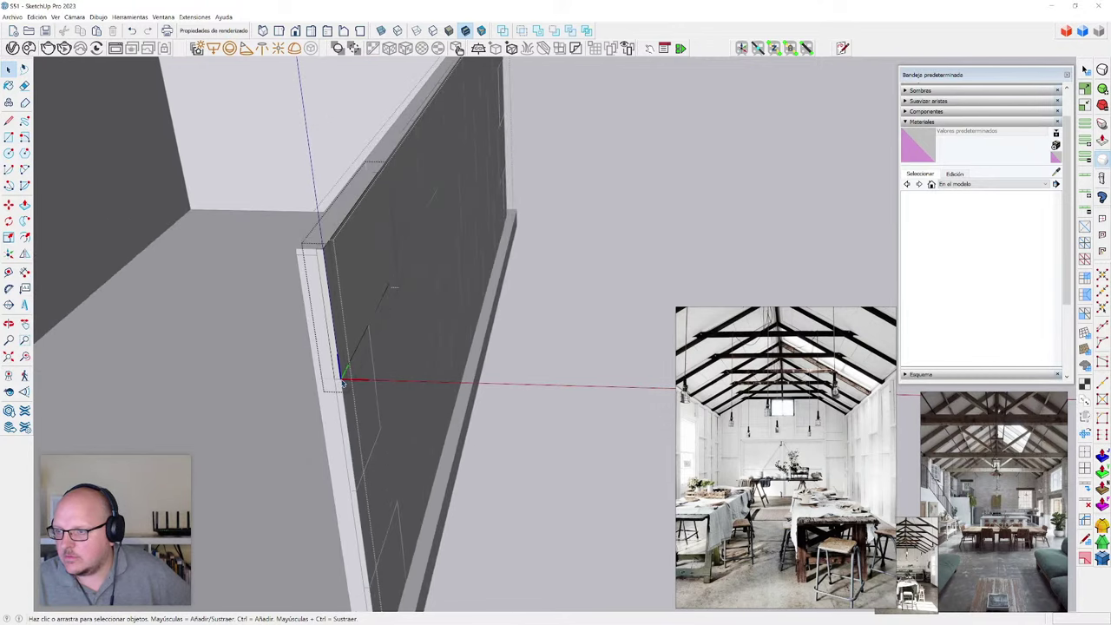
pyautogui.press('Escape')
# - Randomize all the wall panels with Chaos on the local axis, scaling along X from 0.75 to 1.5 with move and rotate off
pyautogui.moveTo(355, 344); pyautogui.dragTo(526, 321, button='middle')
pyautogui.scroll(4, 527, 321)
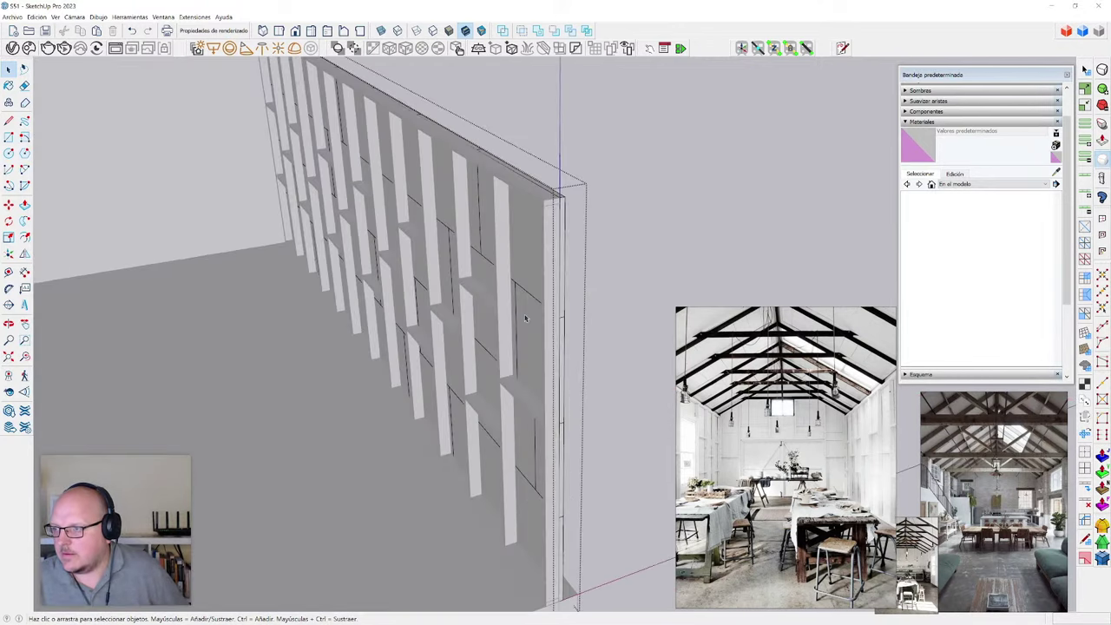
pyautogui.scroll(-1, 374, 270)
pyautogui.moveTo(373, 271); pyautogui.dragTo(487, 275, button='middle')
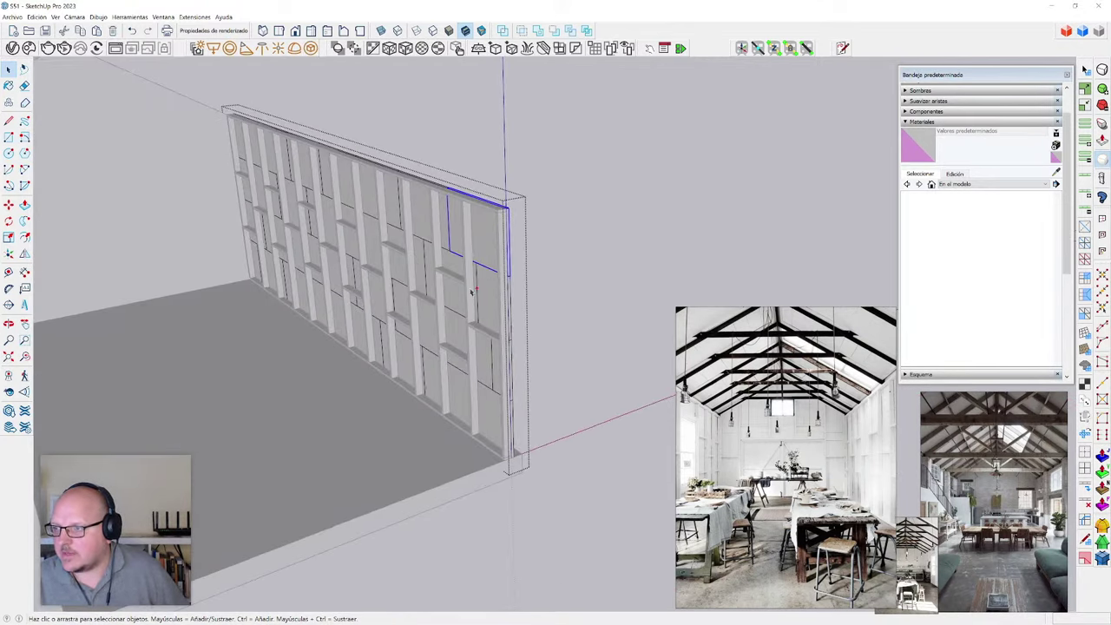
pyautogui.hotkey('ctrl', 'a')
pyautogui.click(194, 16)
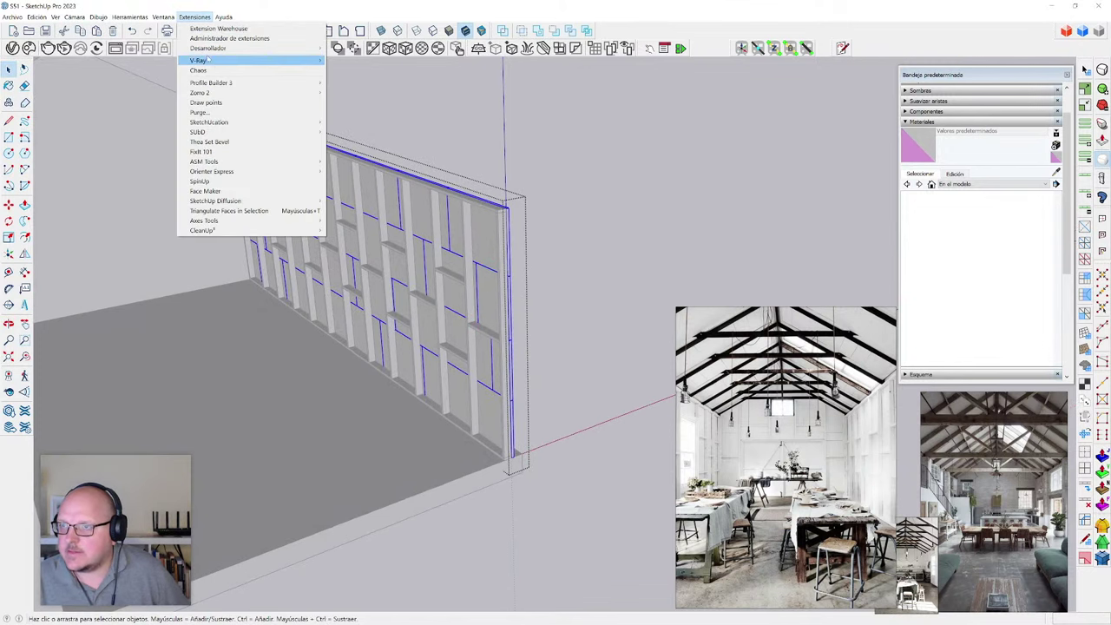
pyautogui.click(213, 72)
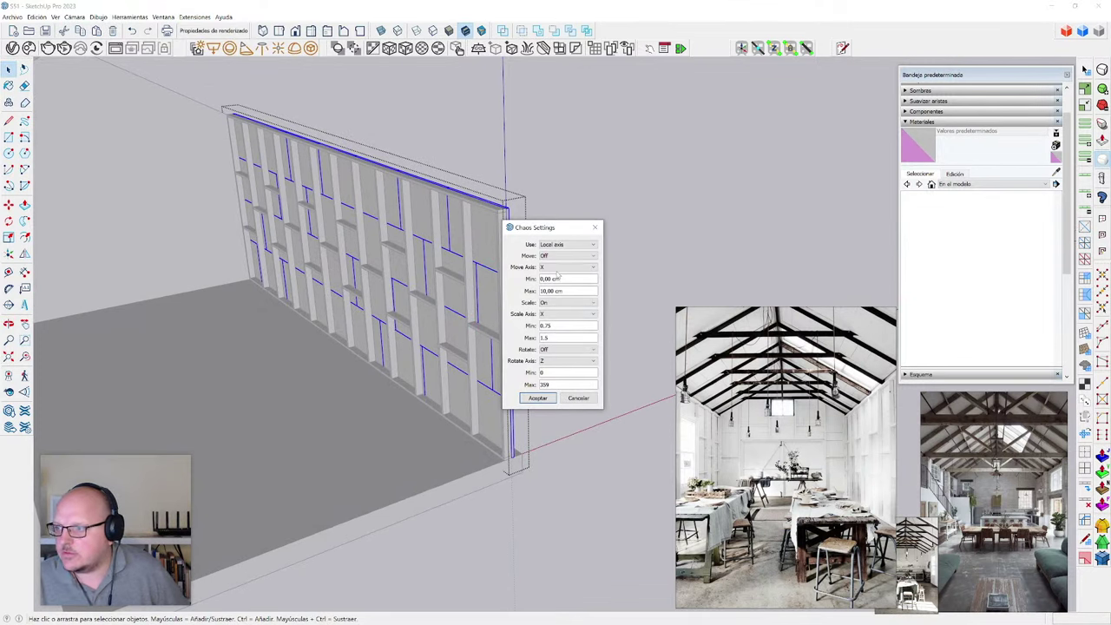
pyautogui.click(539, 399)
# - Move the randomized panels outward so the innermost panel edge meets the outer corner of the wall frame
pyautogui.moveTo(515, 369); pyautogui.dragTo(441, 241, button='middle')
pyautogui.scroll(6, 447, 258)
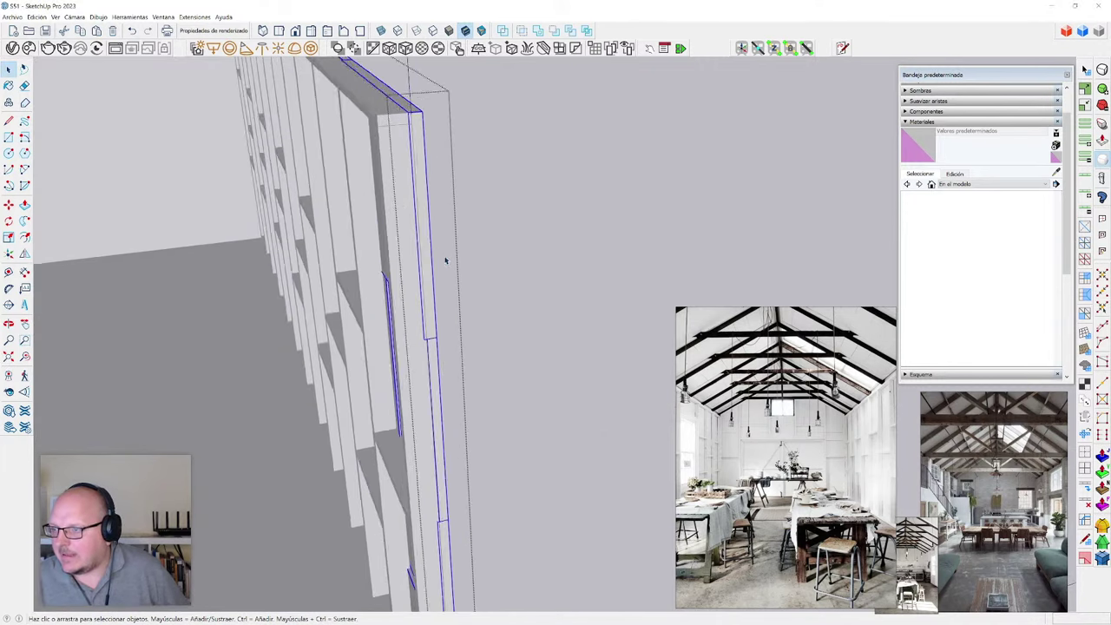
pyautogui.moveTo(421, 195); pyautogui.dragTo(415, 128, button='middle')
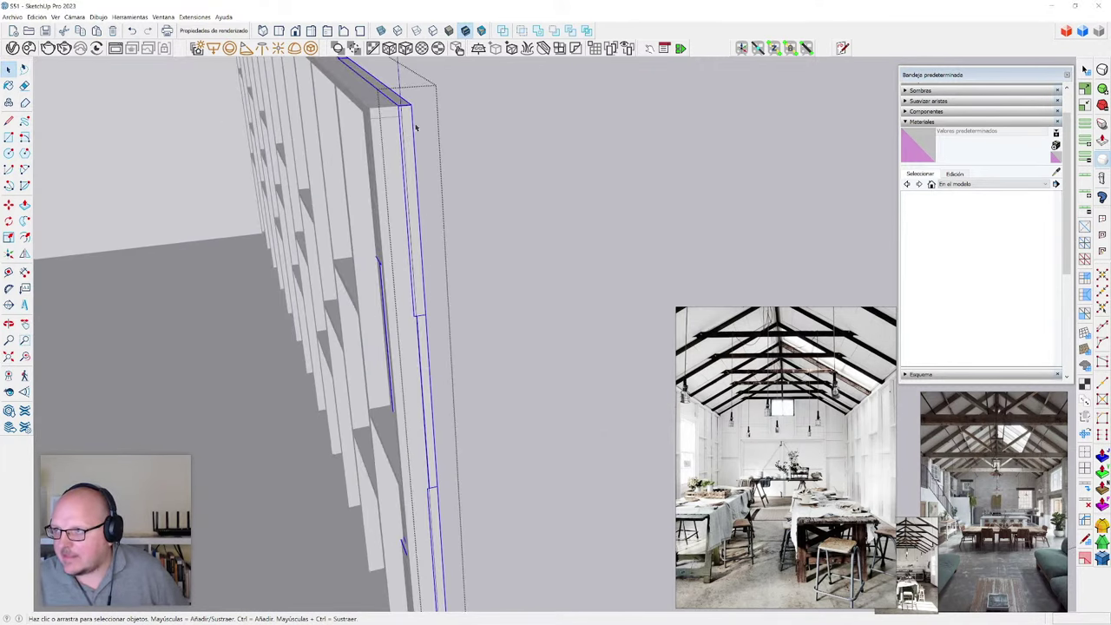
pyautogui.scroll(-3, 441, 260)
pyautogui.keyDown('shift'); pyautogui.moveTo(461, 248); pyautogui.dragTo(449, 172, button='middle'); pyautogui.keyUp('shift')
pyautogui.scroll(3, 434, 387)
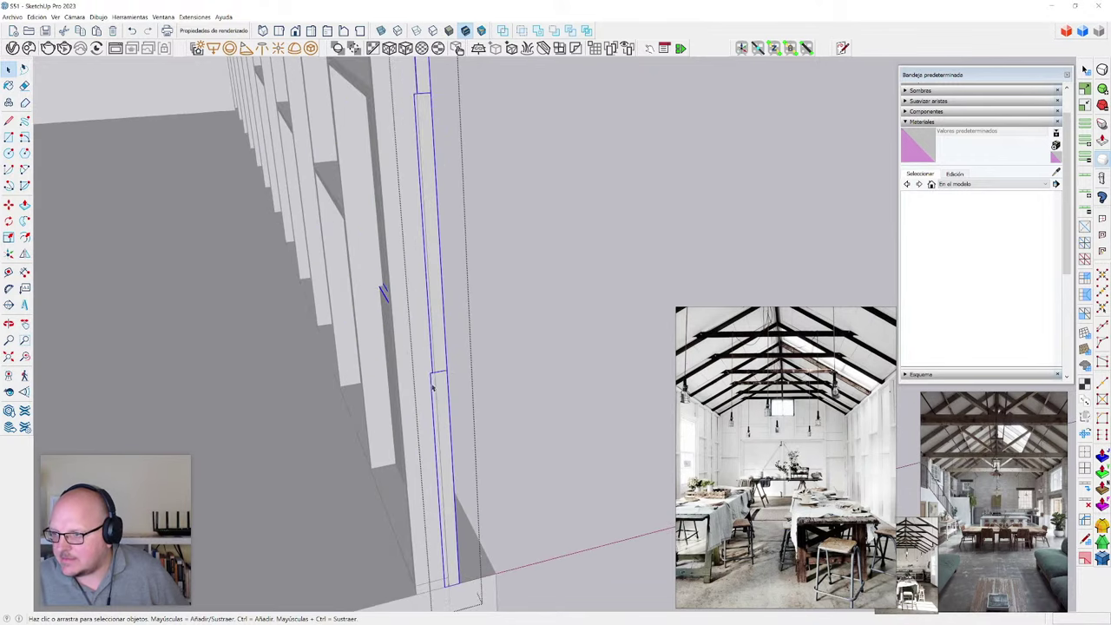
pyautogui.moveTo(429, 384); pyautogui.dragTo(441, 426, button='middle')
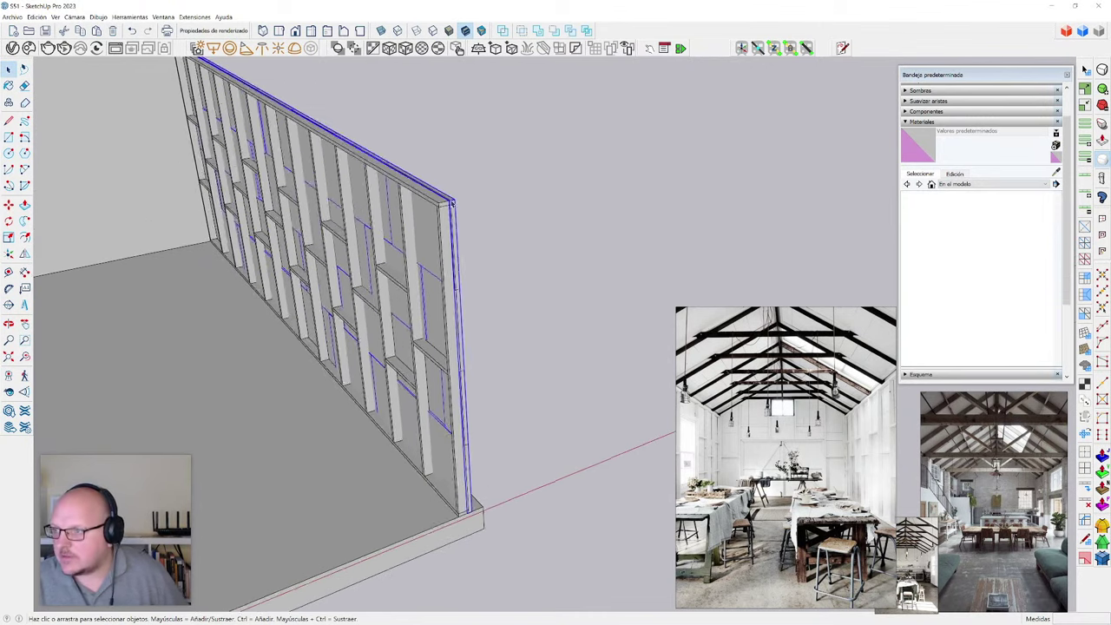
pyautogui.press('m')
pyautogui.scroll(10, 454, 206)
pyautogui.click(428, 206)
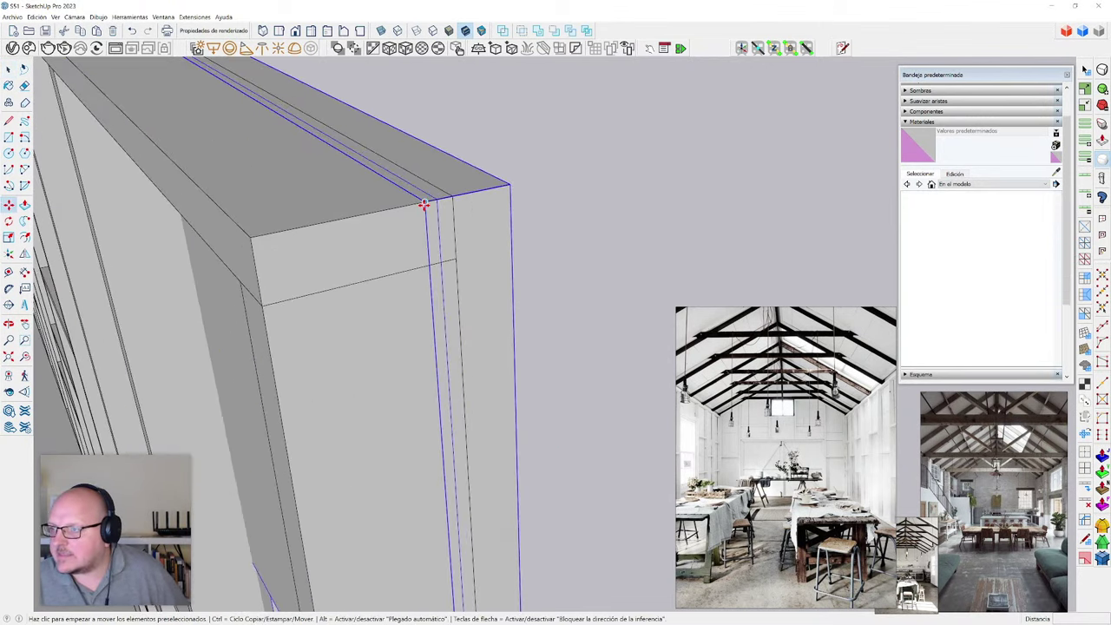
pyautogui.click(453, 193)
pyautogui.press('space')
pyautogui.click(568, 234)
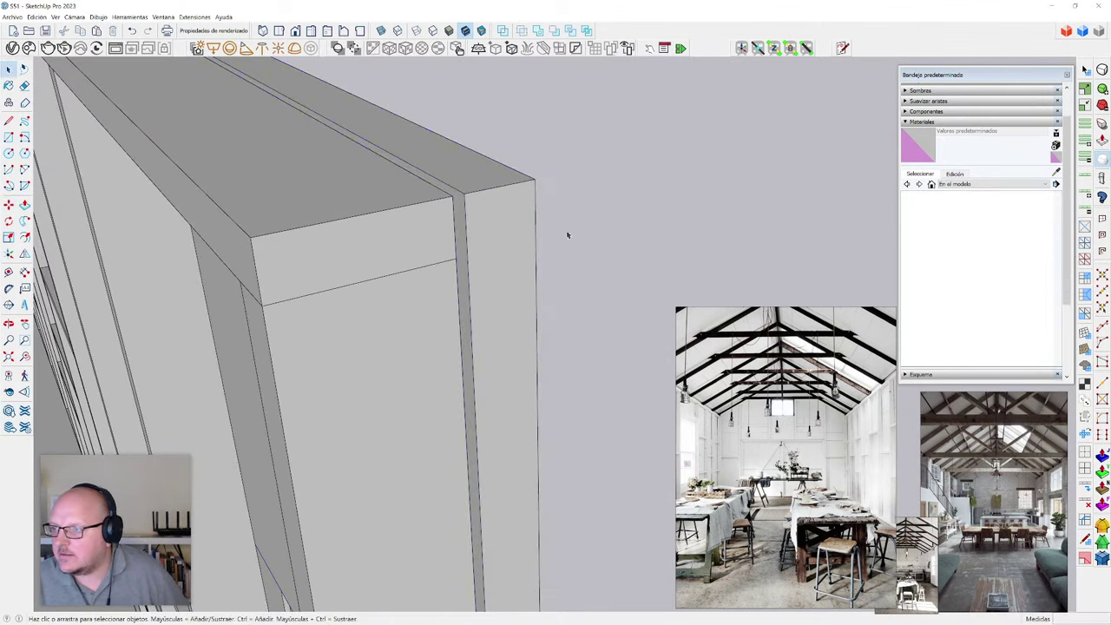
# - Examine the panels' varying thickness between the studs from inside the room with the model edges hidden
pyautogui.scroll(-8, 568, 234)
pyautogui.moveTo(487, 287); pyautogui.dragTo(417, 208, button='middle')
pyautogui.scroll(4, 415, 206)
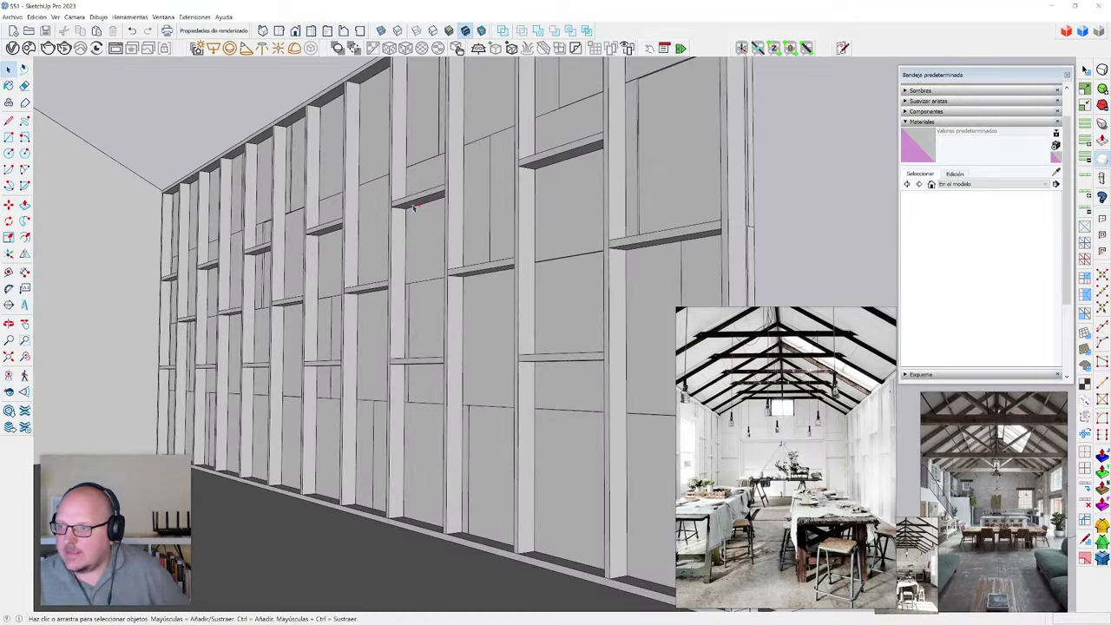
pyautogui.press('k')
pyautogui.moveTo(375, 281); pyautogui.dragTo(391, 252, button='middle')
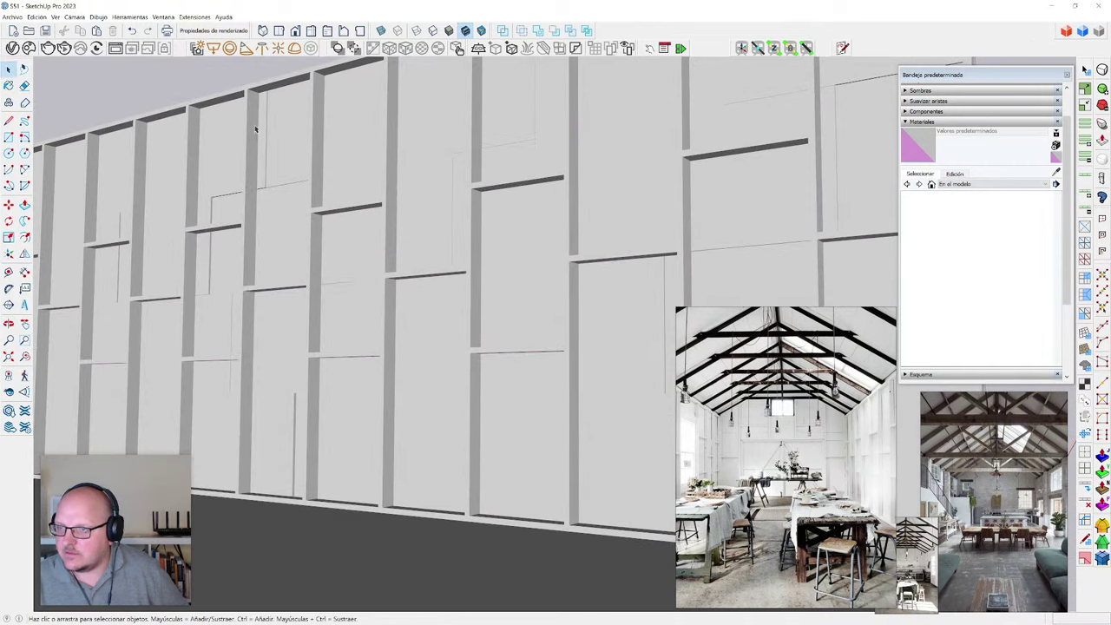
pyautogui.moveTo(253, 313); pyautogui.dragTo(234, 277, button='middle')
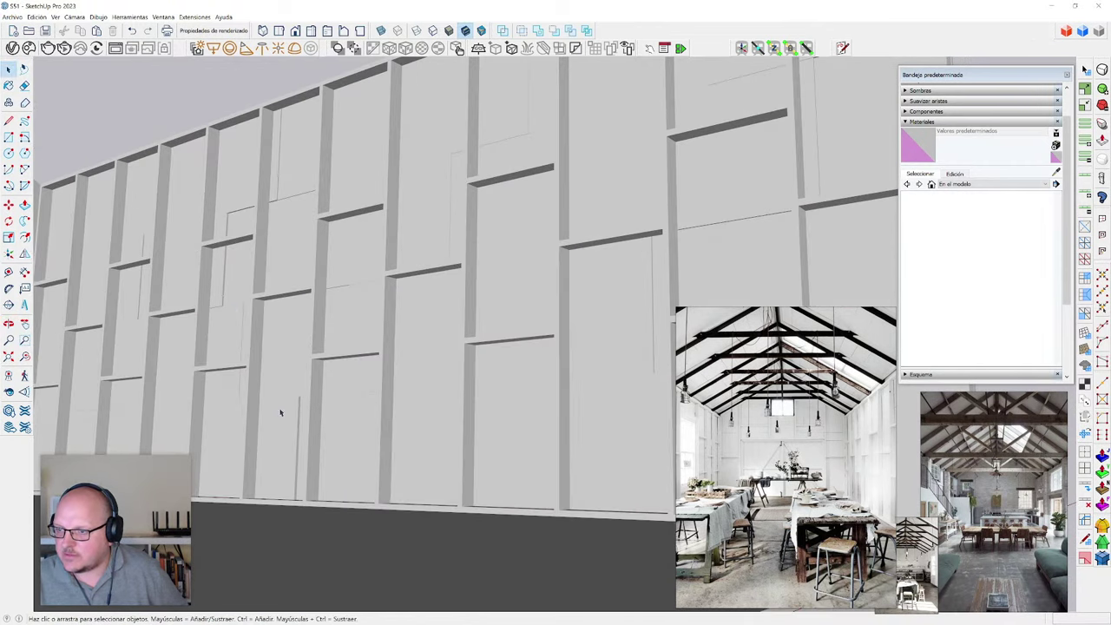
pyautogui.moveTo(280, 412); pyautogui.dragTo(391, 447, button='middle')
pyautogui.scroll(-2, 313, 364)
pyautogui.moveTo(314, 364); pyautogui.dragTo(539, 434, button='middle')
pyautogui.scroll(-3, 460, 583)
pyautogui.scroll(2, 361, 261)
pyautogui.scroll(3, 362, 260)
pyautogui.moveTo(390, 296); pyautogui.dragTo(185, 270, button='middle')
pyautogui.scroll(1, 340, 313)
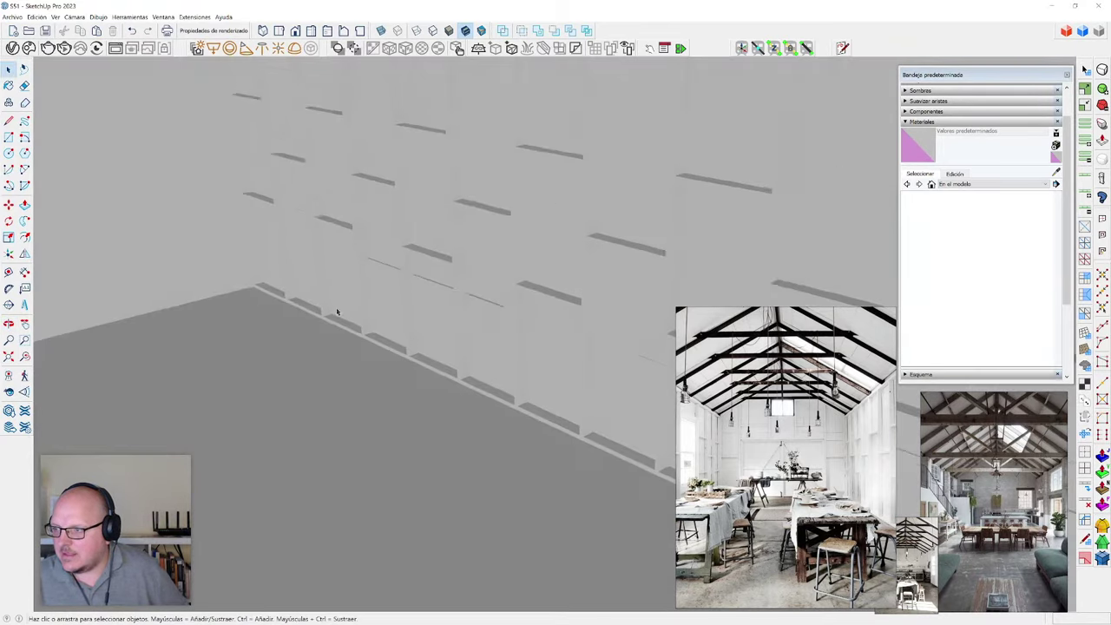
pyautogui.moveTo(340, 313); pyautogui.dragTo(492, 367, button='middle')
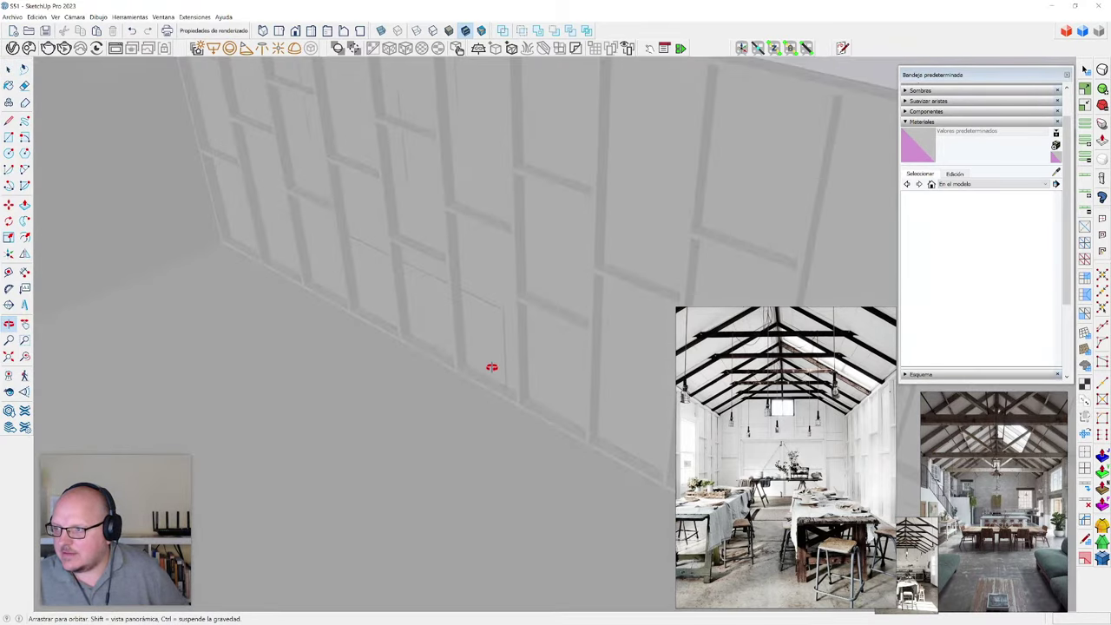
# - Enable the use of the sun for shading and turn on the model's shadows
pyautogui.click(923, 122)
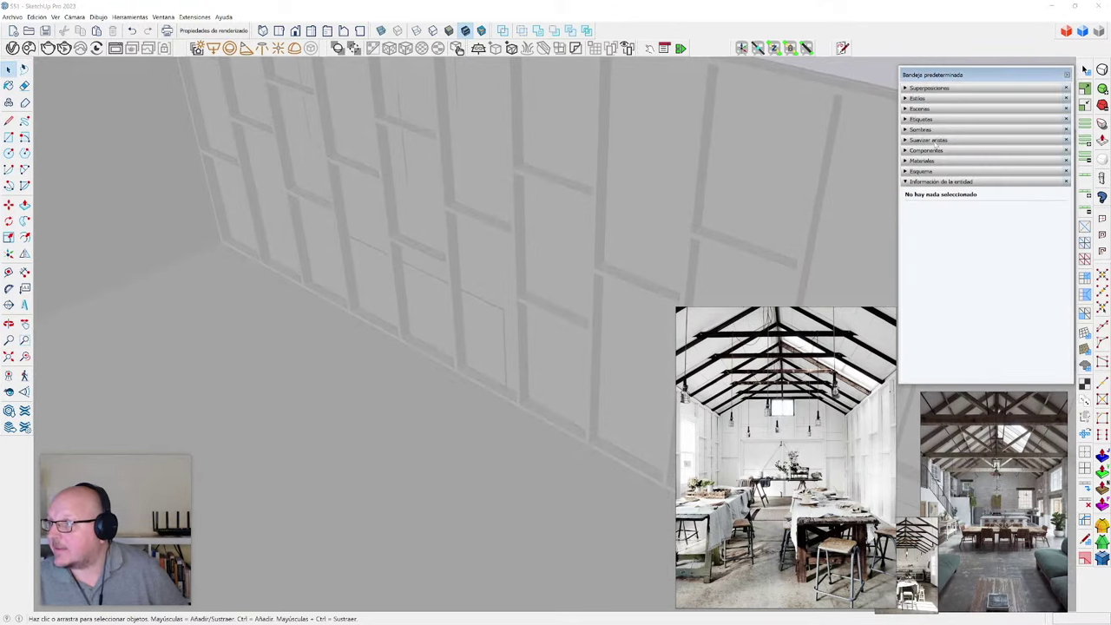
pyautogui.click(921, 129)
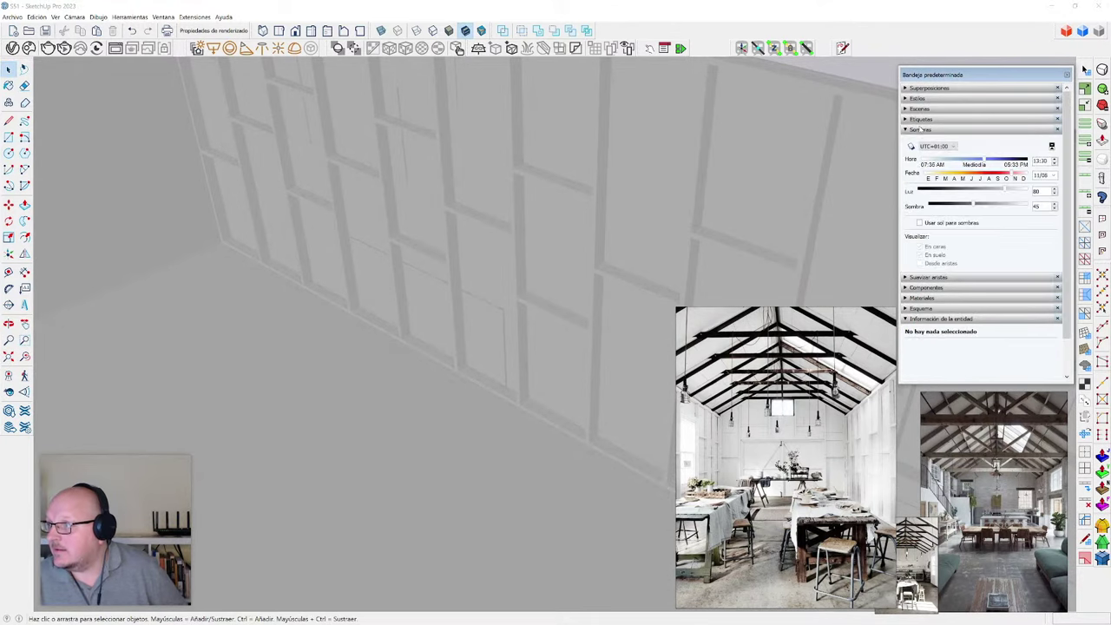
pyautogui.click(940, 224)
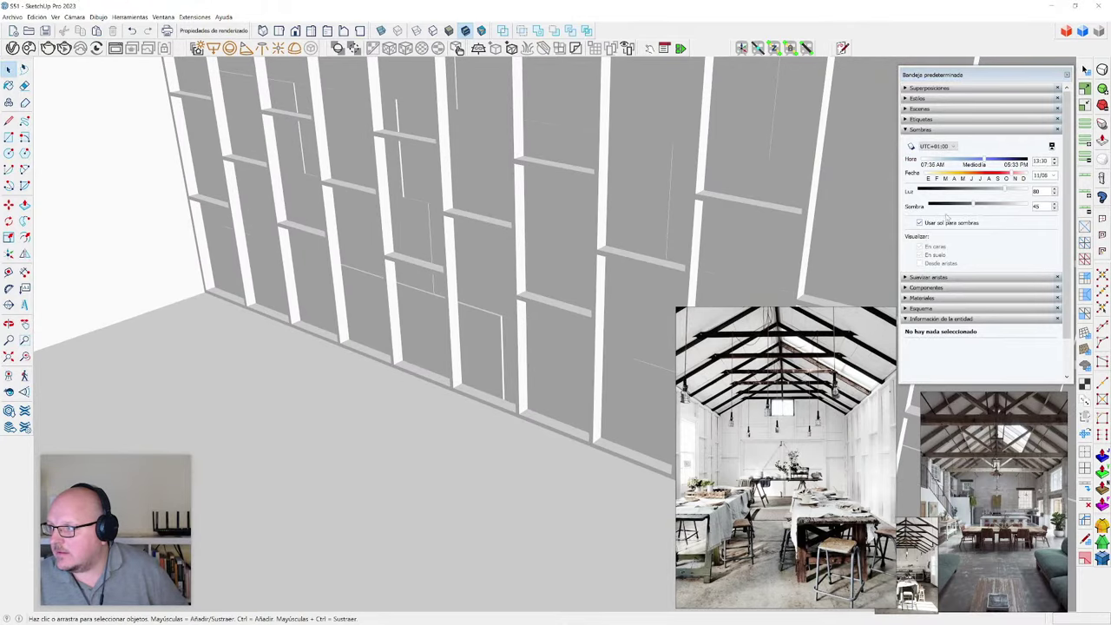
pyautogui.click(911, 147)
# - Check the panels' relief under the shadows, then turn the shadows off with the model edges displayed again
pyautogui.scroll(-2, 369, 264)
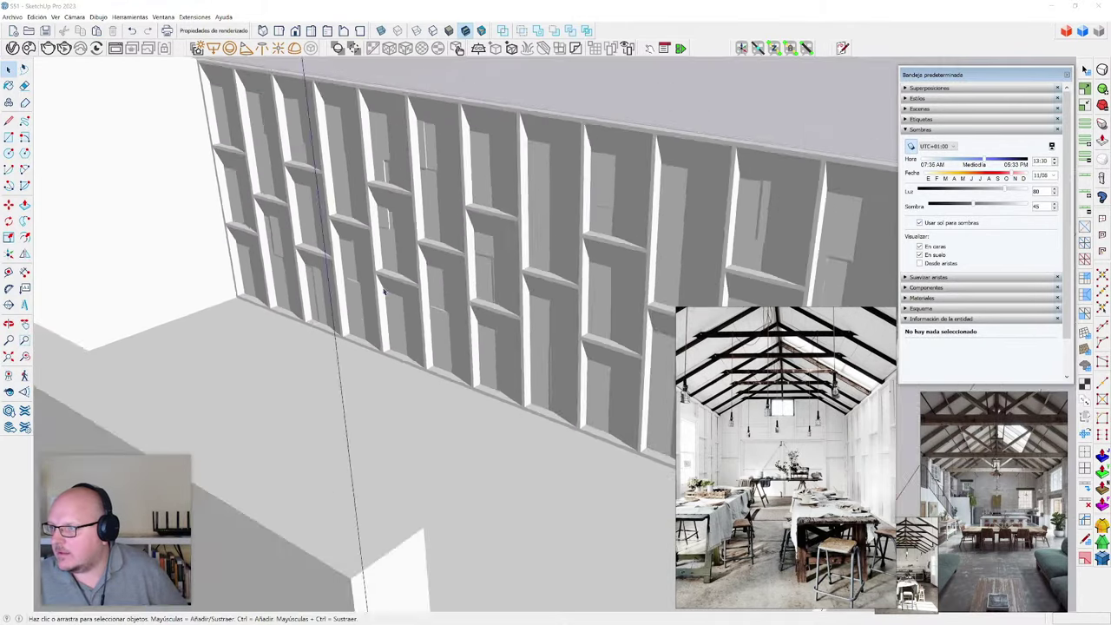
pyautogui.scroll(4, 427, 104)
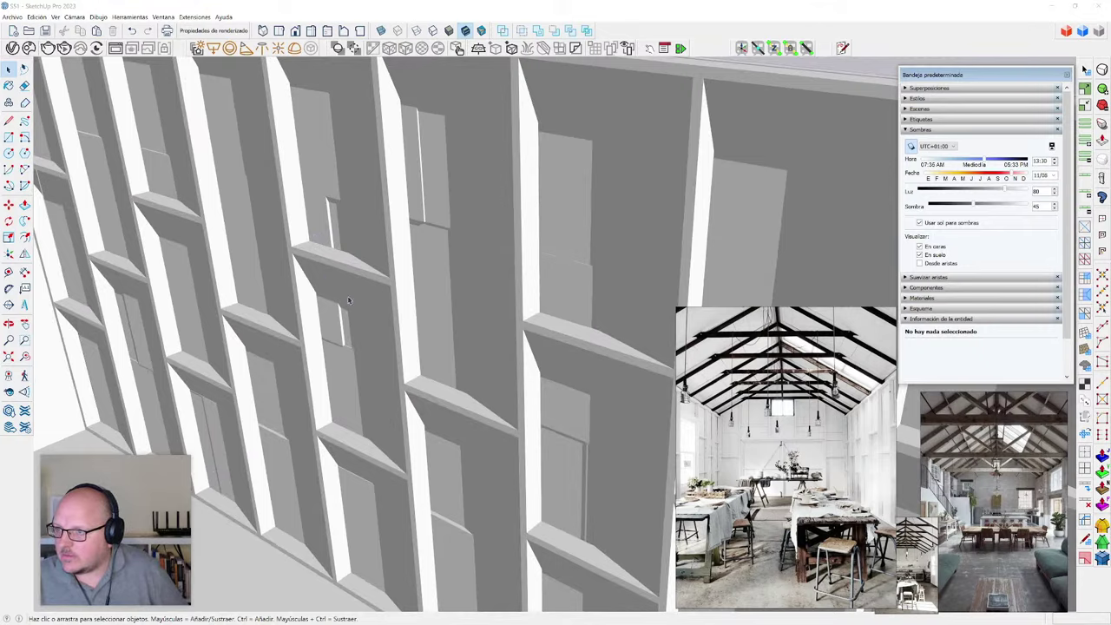
pyautogui.moveTo(348, 300); pyautogui.dragTo(431, 207, button='middle')
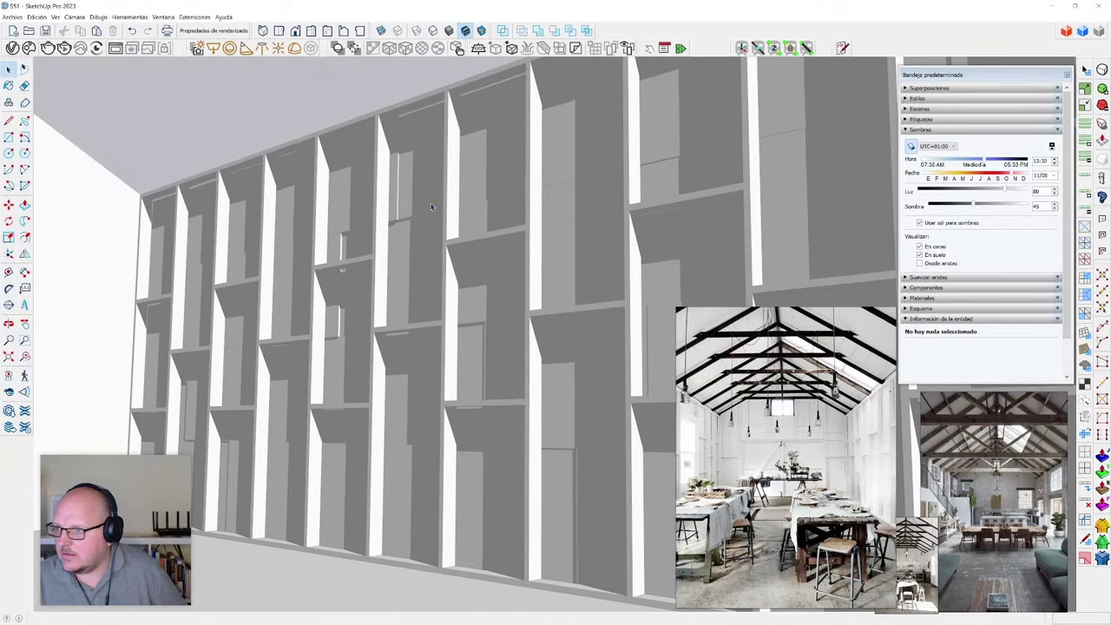
pyautogui.click(911, 146)
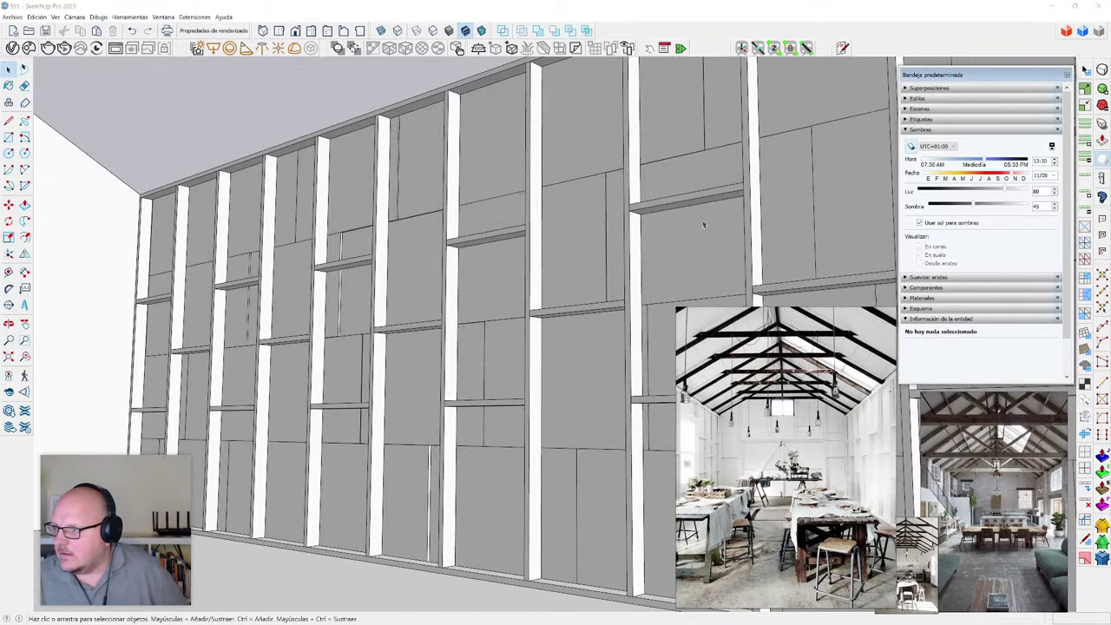
# - Isolate the wall panels and subdivide all their edges with FredoCorner using an offset of 0.20 cm
pyautogui.scroll(-6, 414, 303)
pyautogui.moveTo(477, 214); pyautogui.dragTo(474, 311, button='middle')
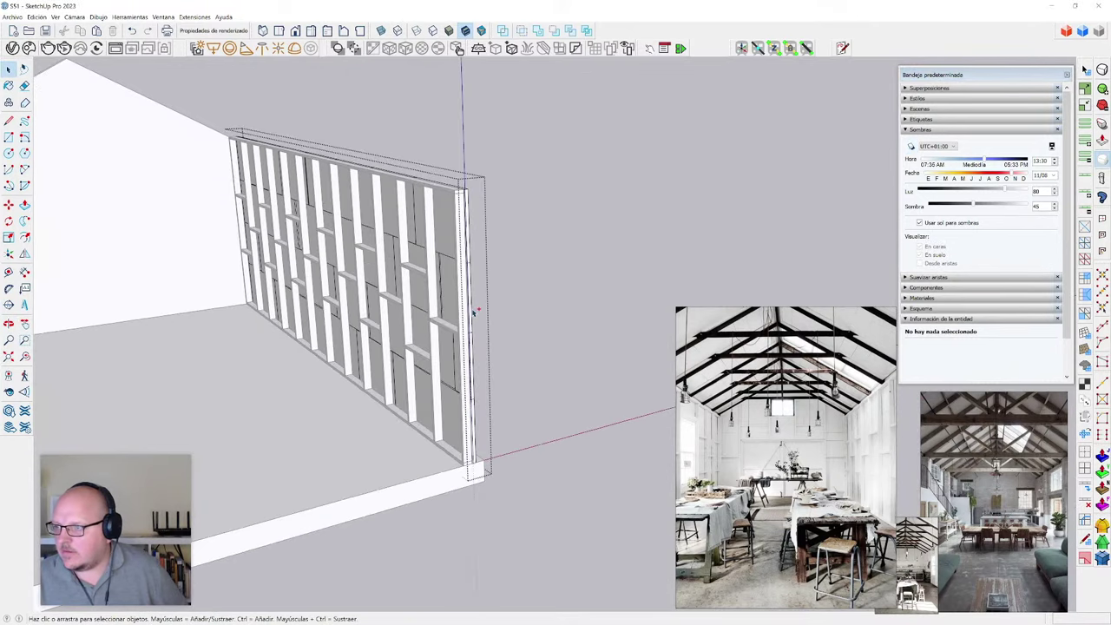
pyautogui.hotkey('ctrl', 'a')
pyautogui.press('i')
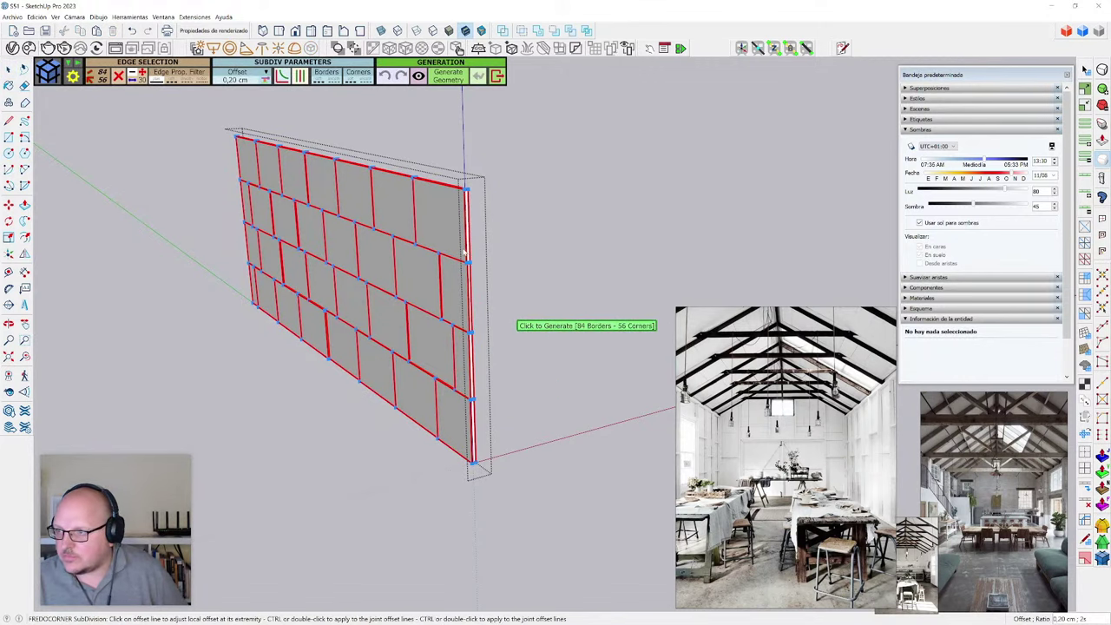
pyautogui.scroll(3, 491, 299)
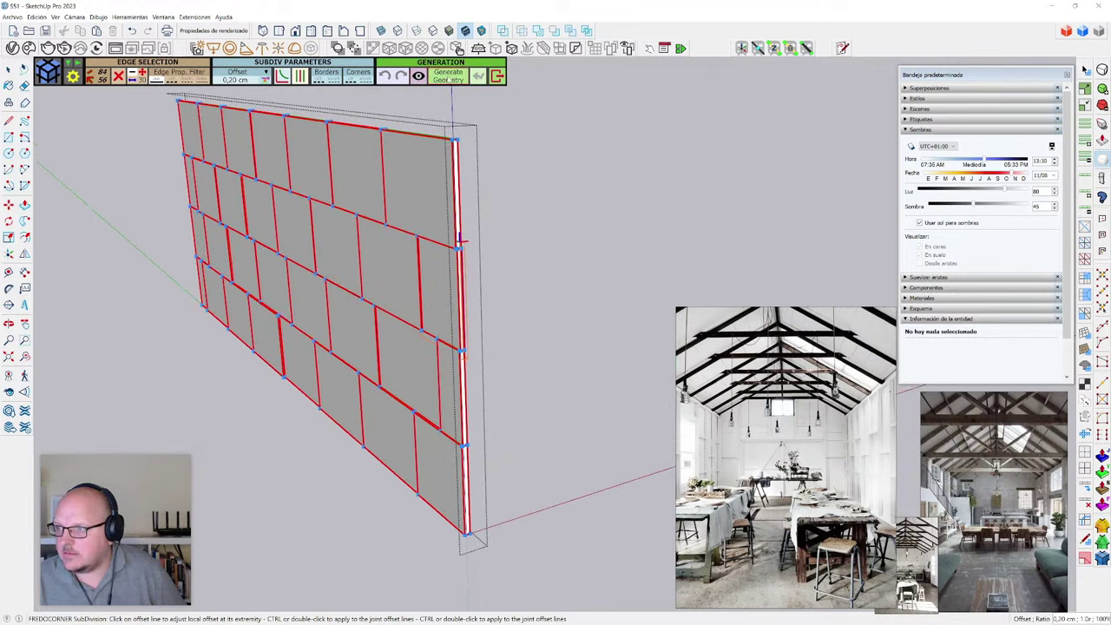
pyautogui.press('Return')
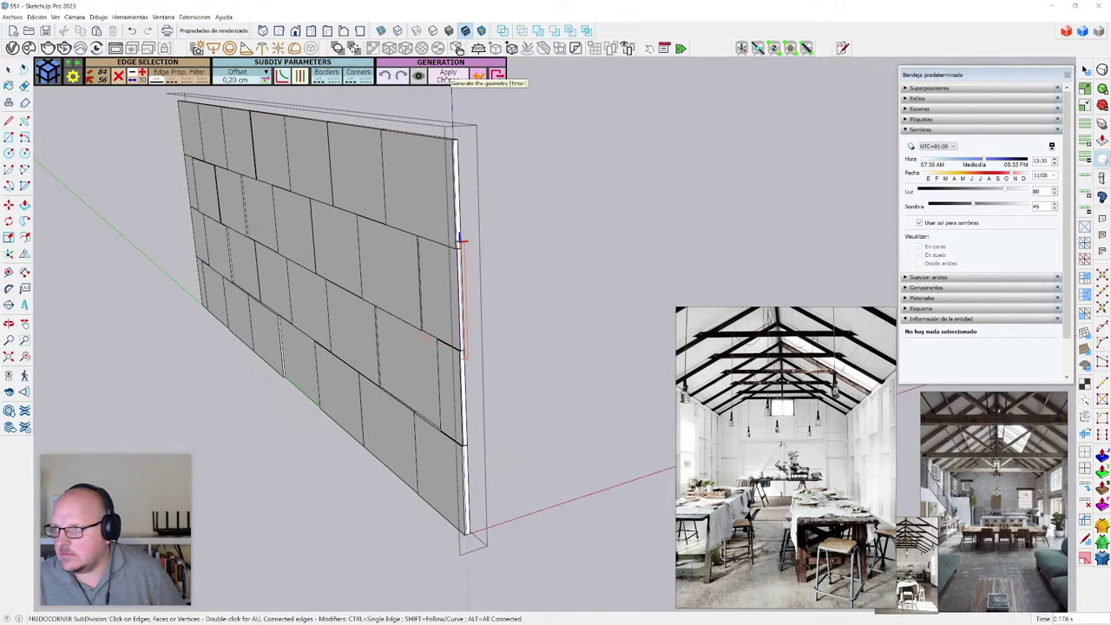
pyautogui.scroll(6, 457, 238)
pyautogui.scroll(-7, 458, 238)
pyautogui.press('space')
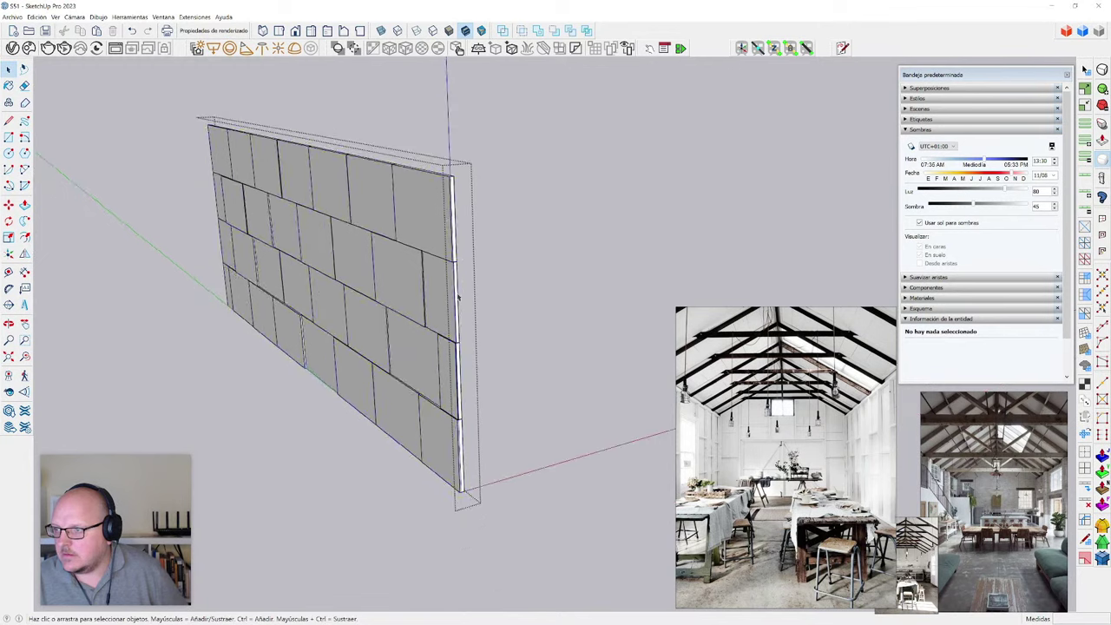
# - Leave the isolated wall panels and disable the use of the sun for shading
pyautogui.hotkey('ctrl', 'a')
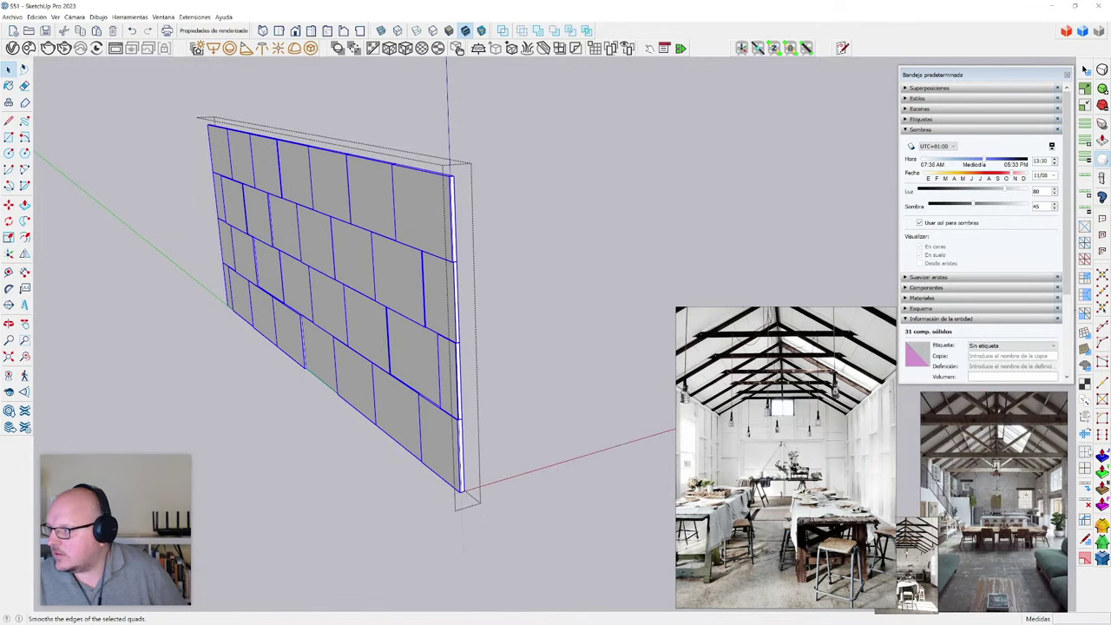
pyautogui.click(530, 381)
pyautogui.scroll(3, 444, 314)
pyautogui.click(526, 365)
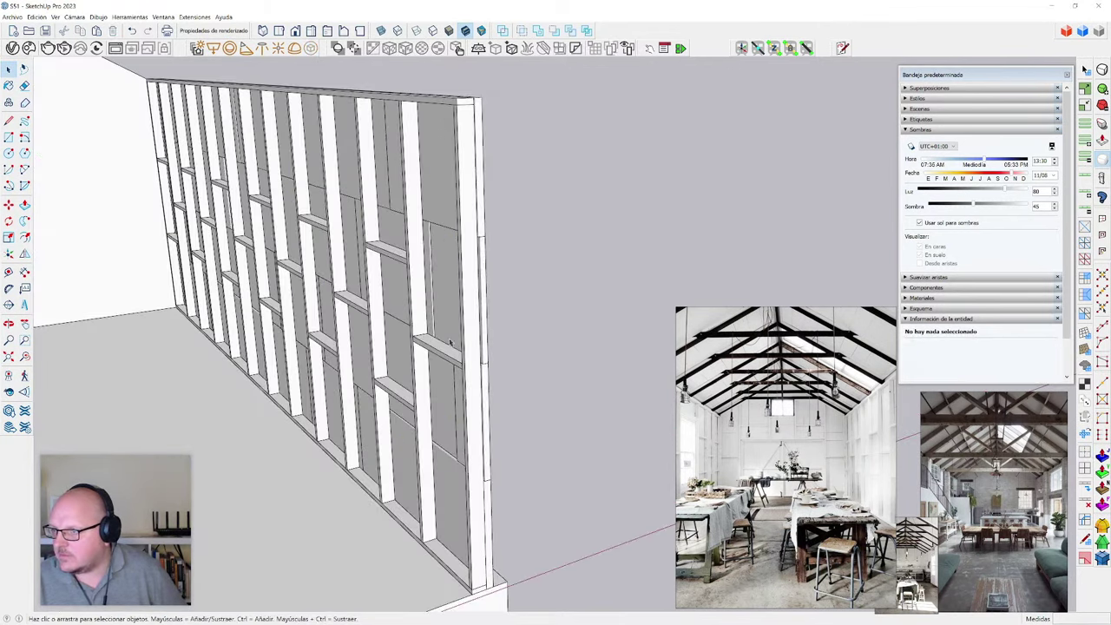
pyautogui.moveTo(434, 365); pyautogui.dragTo(608, 339, button='middle')
pyautogui.click(922, 224)
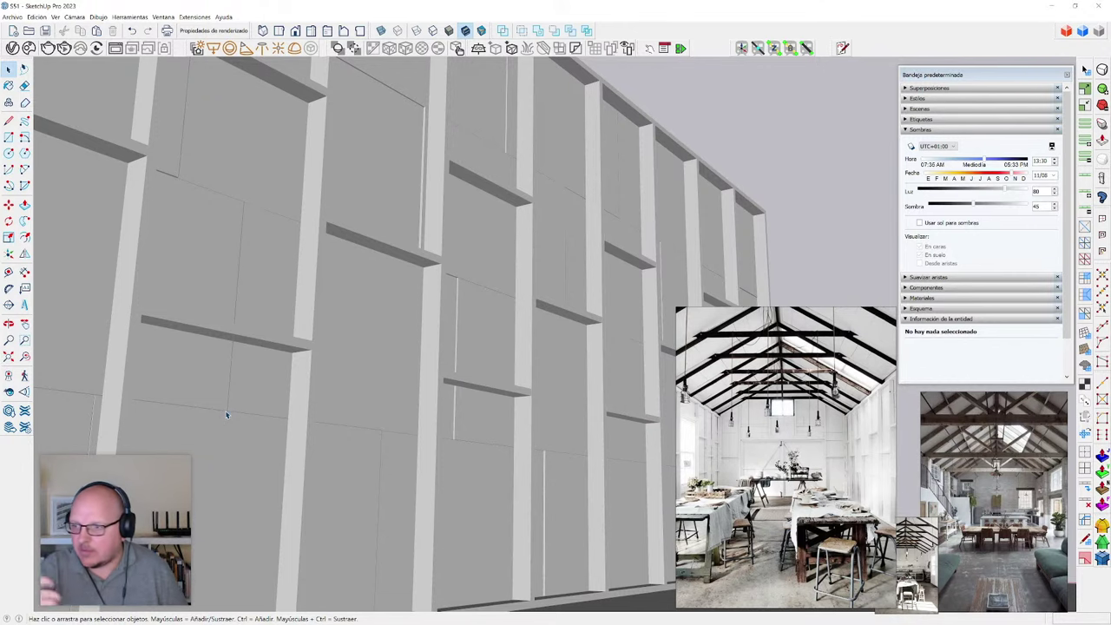
# - Examine the subdivided panel edges between the studs up close with the model edges' display switched on and off
pyautogui.hotkey('ctrl', 'e')
pyautogui.scroll(4, 331, 227)
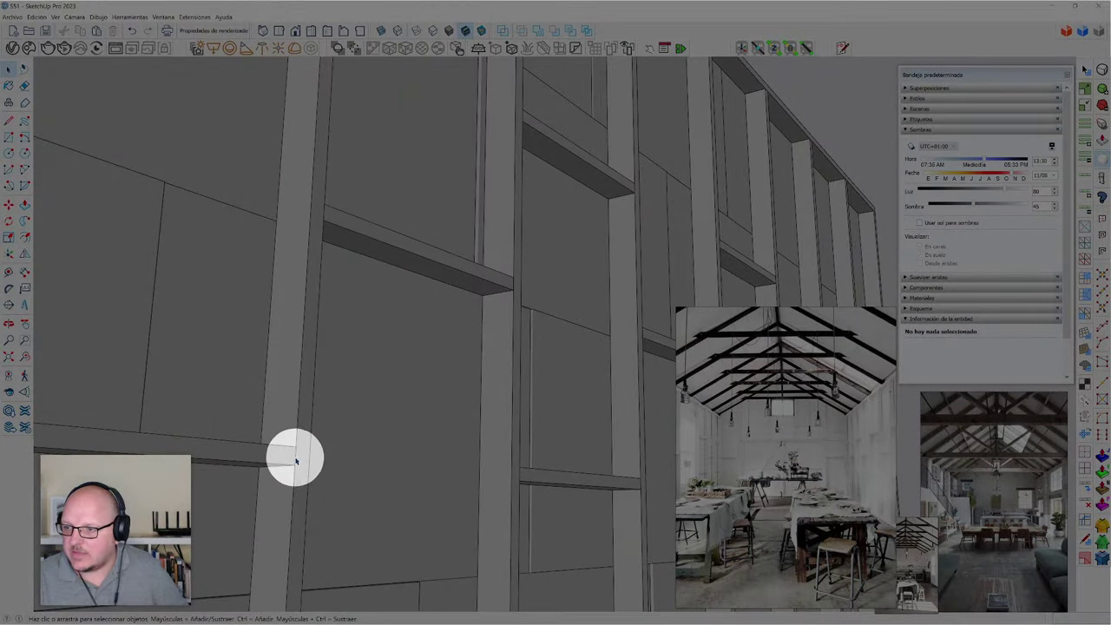
pyautogui.press('k')
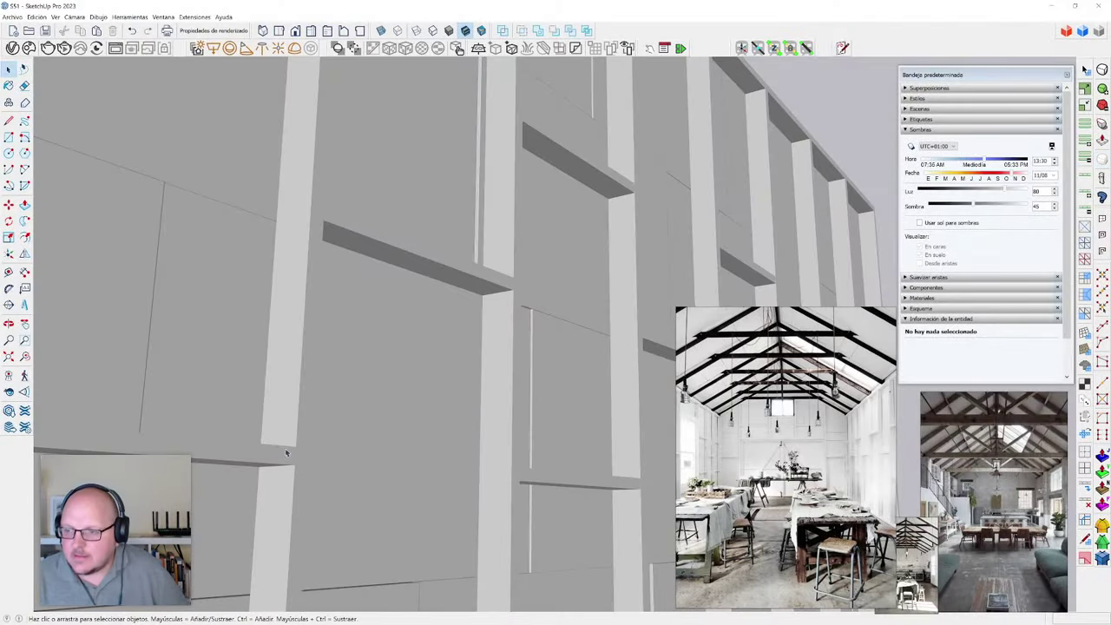
pyautogui.moveTo(435, 273); pyautogui.dragTo(422, 561, button='middle')
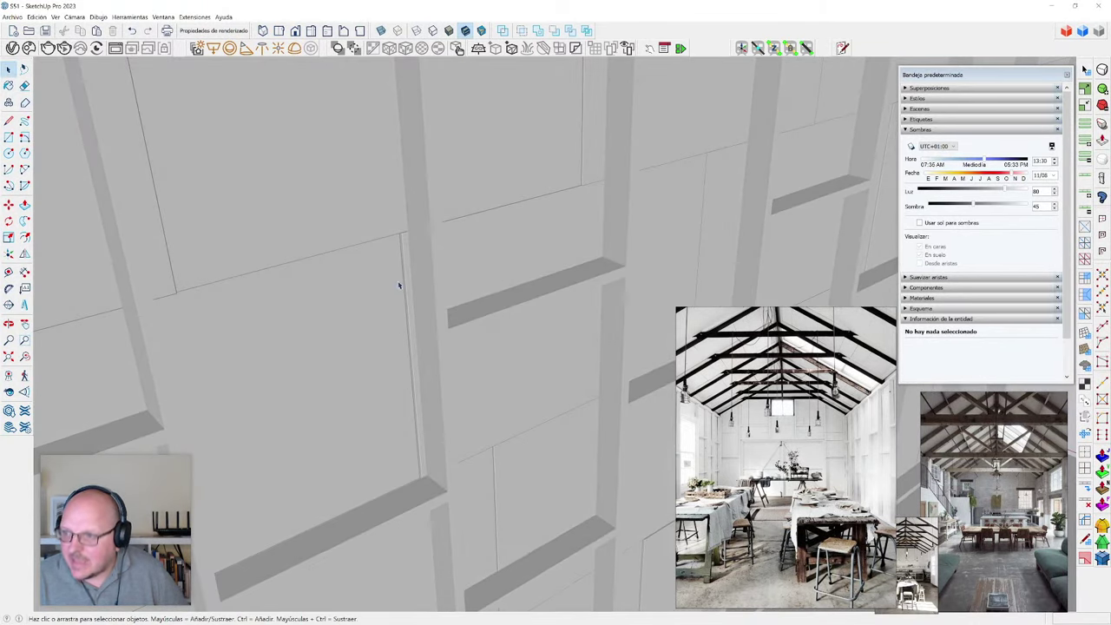
pyautogui.scroll(-6, 397, 390)
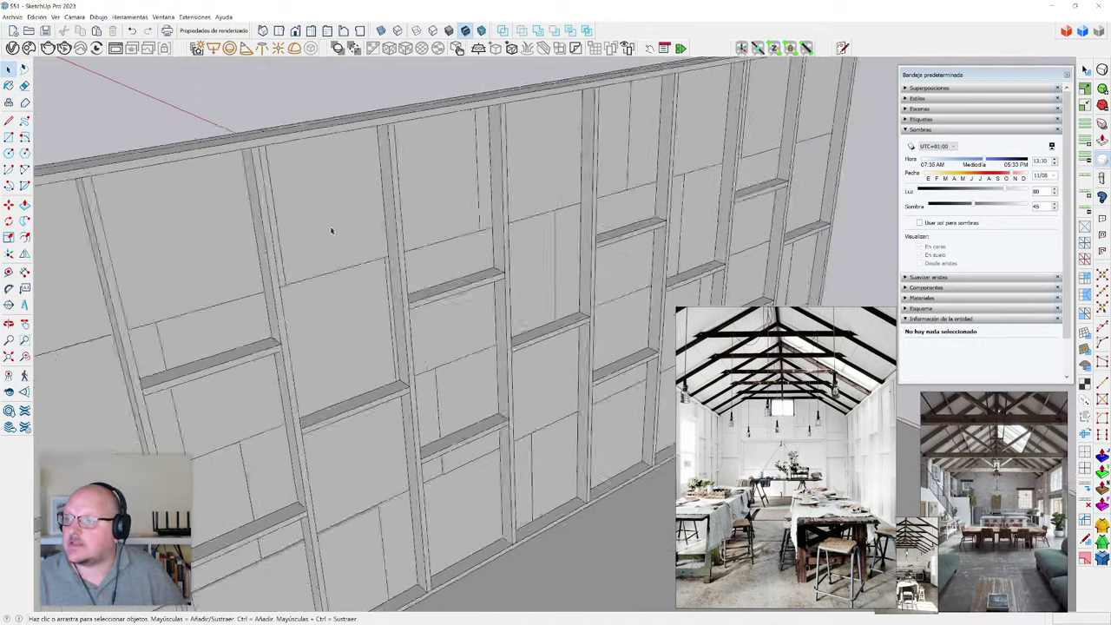
pyautogui.moveTo(462, 365); pyautogui.dragTo(188, 382, button='middle')
pyautogui.moveTo(434, 382); pyautogui.dragTo(231, 434, button='middle')
pyautogui.scroll(-5, 231, 434)
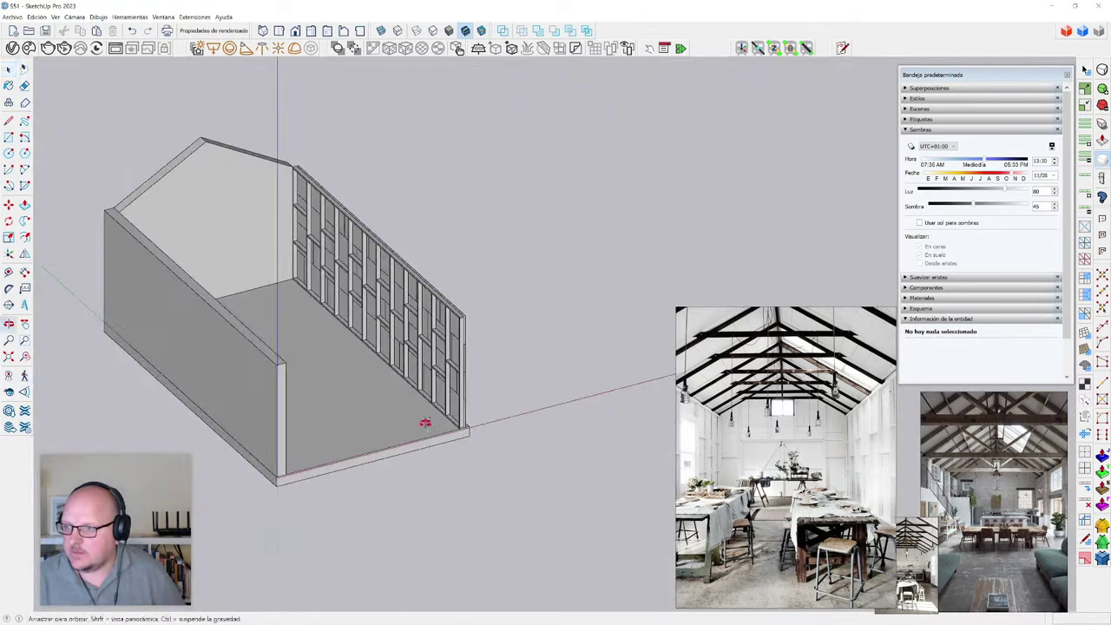
# - Combine the side wall's studs, plates and crosspieces into one component named frame
pyautogui.moveTo(426, 422)
pyautogui.mouseDown(button='middle')
pyautogui.moveTo(318, 425)
pyautogui.moveTo(422, 420)
pyautogui.mouseUp(button='middle')
pyautogui.click(447, 348)
pyautogui.moveTo(446, 348); pyautogui.dragTo(313, 375, button='middle')
pyautogui.scroll(1, 353, 165)
pyautogui.moveTo(351, 154); pyautogui.dragTo(553, 530)
pyautogui.moveTo(554, 530); pyautogui.dragTo(397, 551, button='middle')
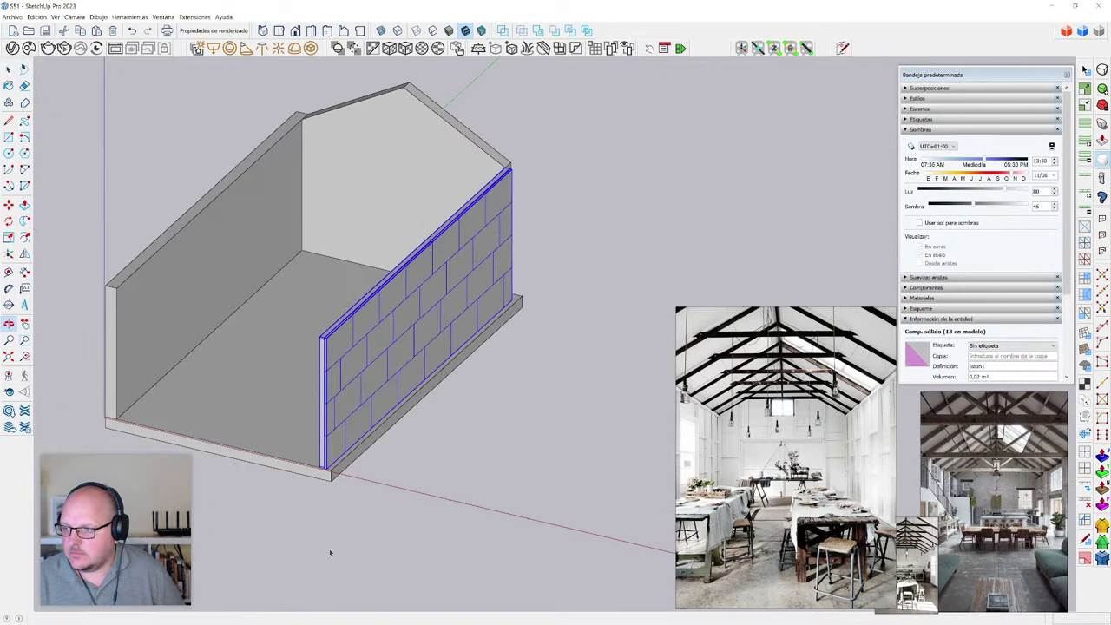
pyautogui.moveTo(389, 355); pyautogui.dragTo(653, 365, button='middle')
pyautogui.press('g')
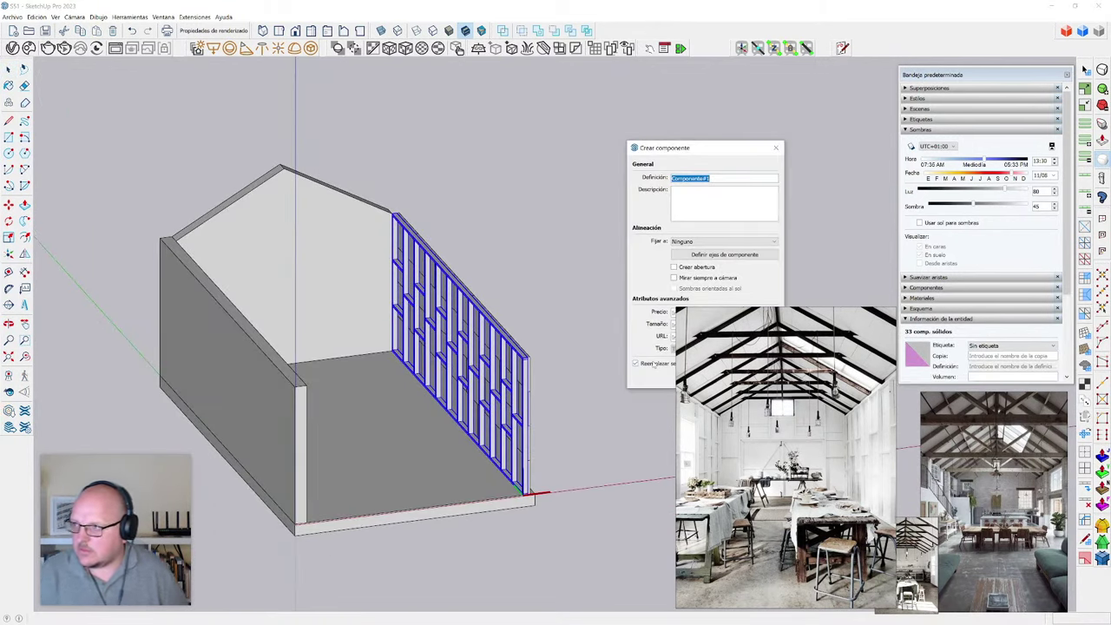
pyautogui.press('Return')
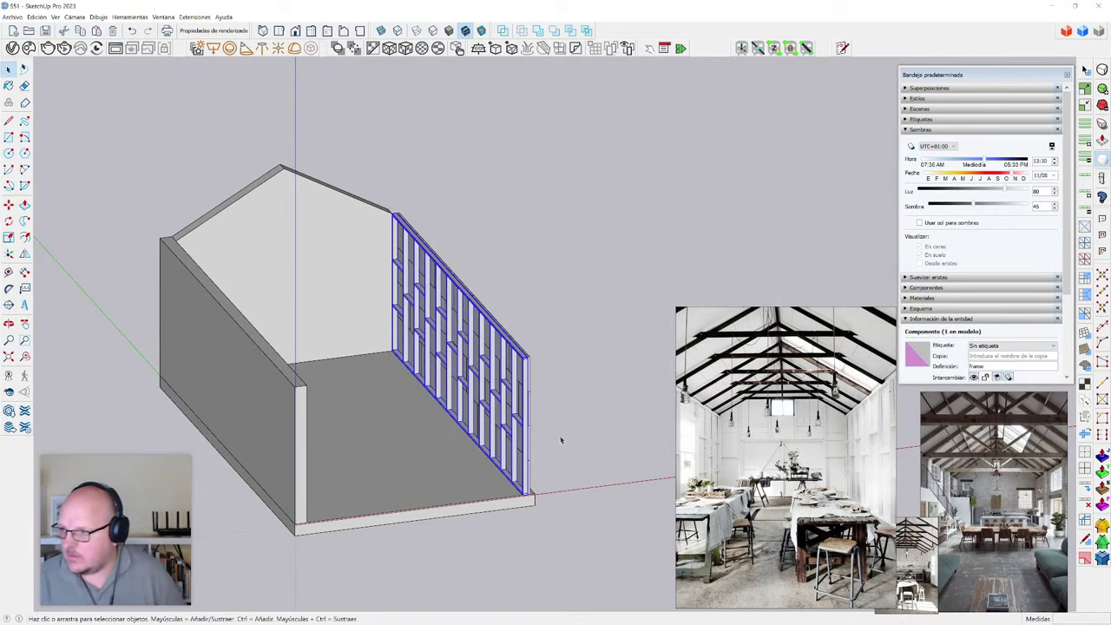
# - Delete the plain side wall opposite the framed one
pyautogui.scroll(4, 527, 347)
pyautogui.scroll(-3, 527, 342)
pyautogui.click(285, 325)
pyautogui.press('Delete')
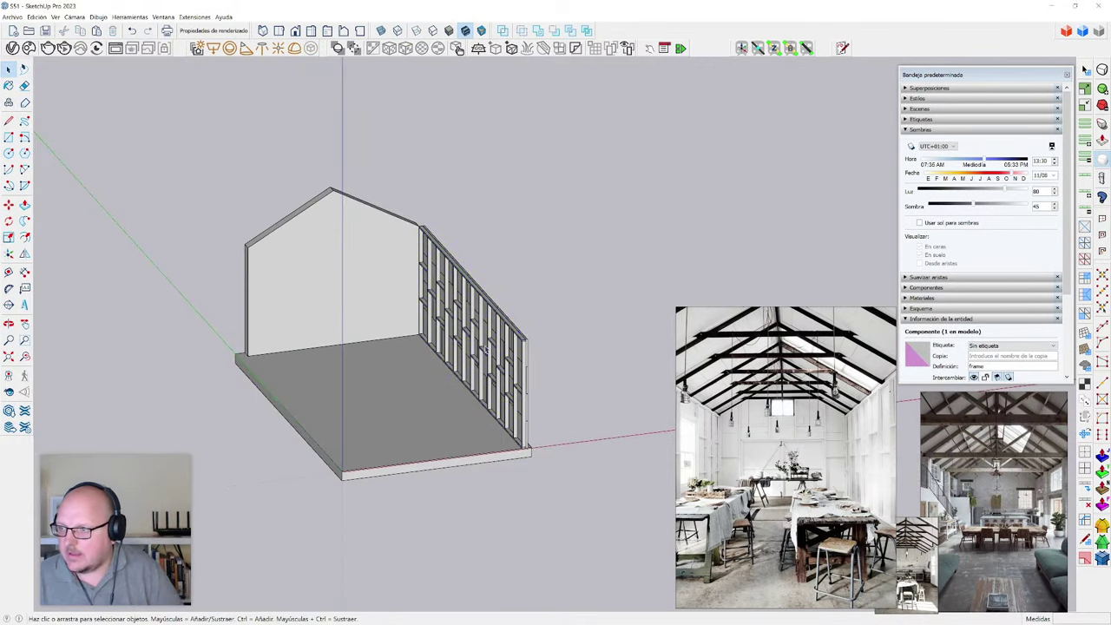
pyautogui.scroll(2, 536, 356)
pyautogui.click(464, 397)
pyautogui.moveTo(326, 417); pyautogui.dragTo(378, 423, button='middle')
pyautogui.scroll(-2, 378, 424)
pyautogui.scroll(1, 378, 424)
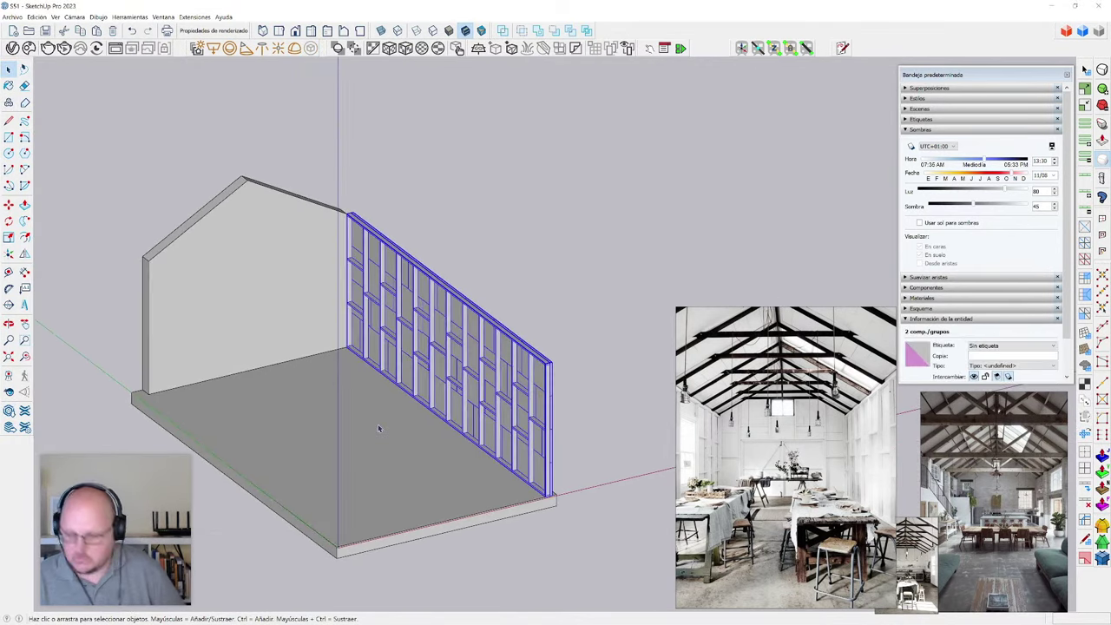
pyautogui.press('f')
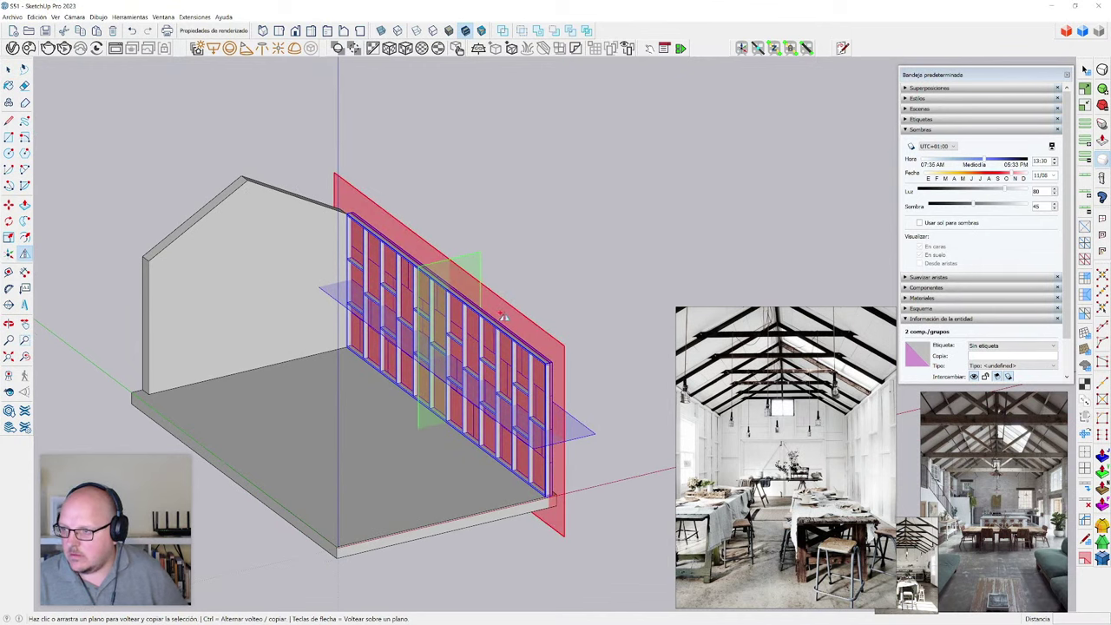
pyautogui.press('space')
# - Draw a centre line along the floor slab's top face between the midpoints of its short edges
pyautogui.doubleClick(391, 449)
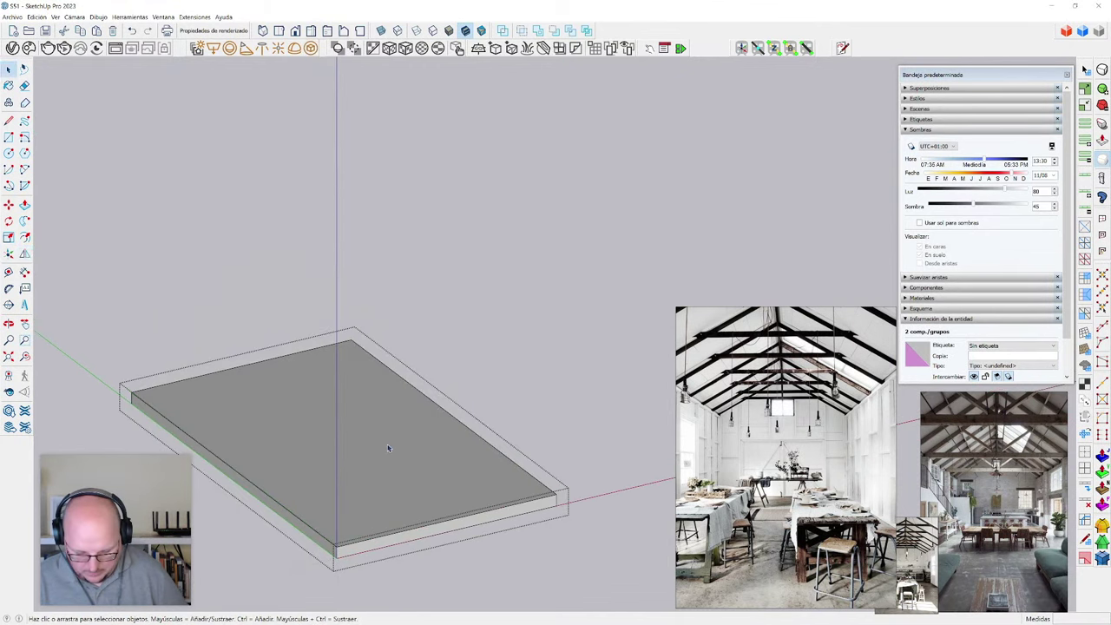
pyautogui.press('l')
pyautogui.click(446, 519)
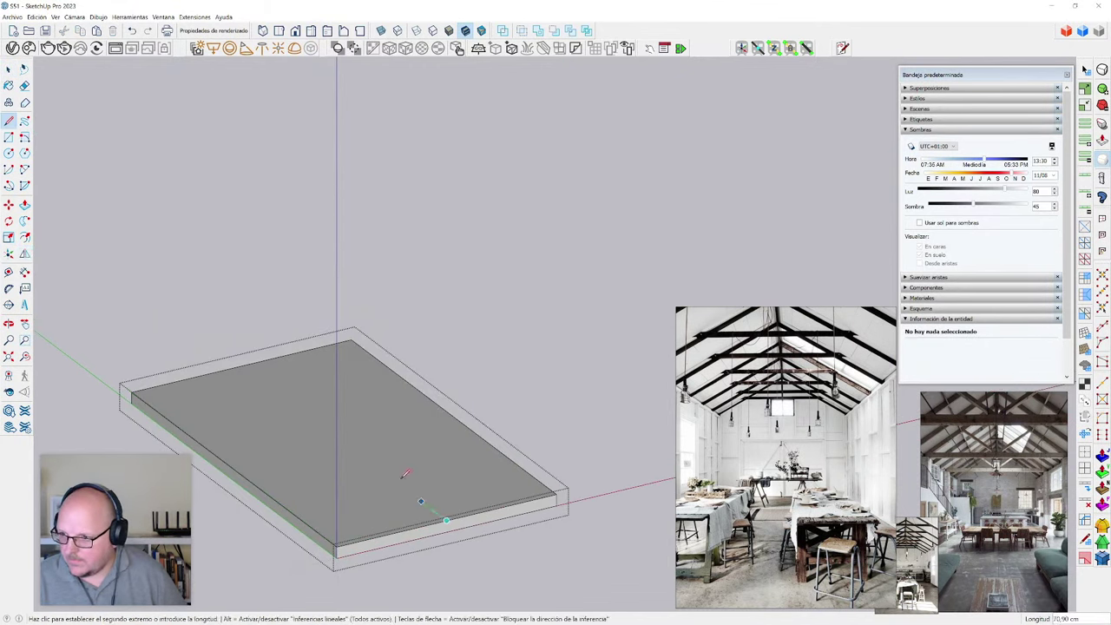
pyautogui.click(285, 354)
pyautogui.scroll(-1, 286, 358)
pyautogui.press('space')
# - Rotate a copy of the frame and panels 180° about the midpoint of the floor's centre line to form the opposite side wall
pyautogui.click(455, 388)
pyautogui.moveTo(510, 366); pyautogui.dragTo(483, 389)
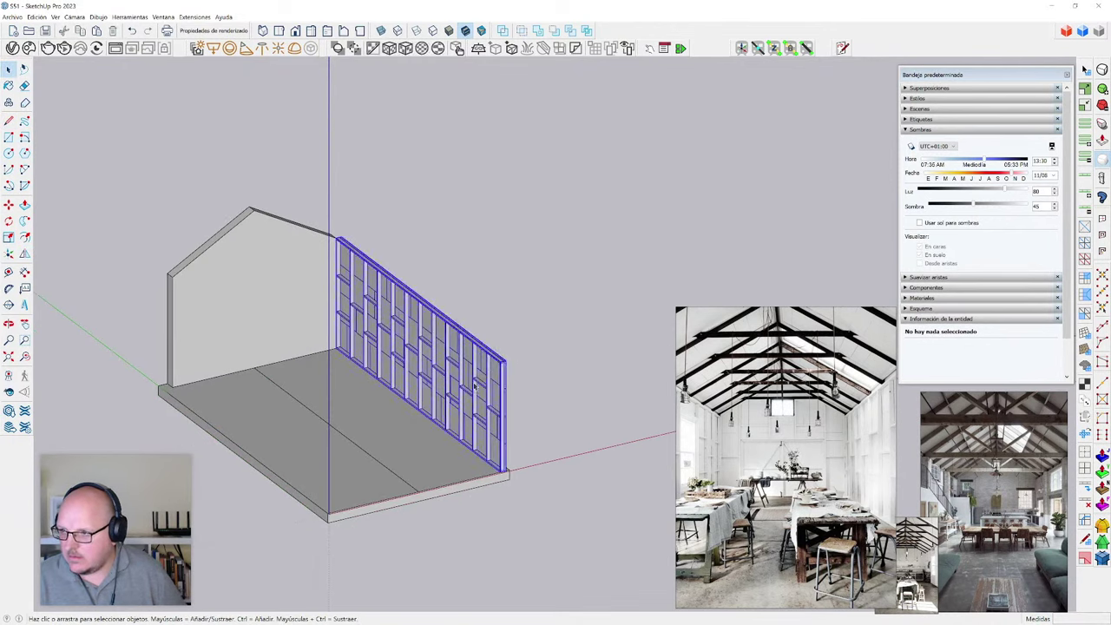
pyautogui.scroll(1, 325, 439)
pyautogui.press('q')
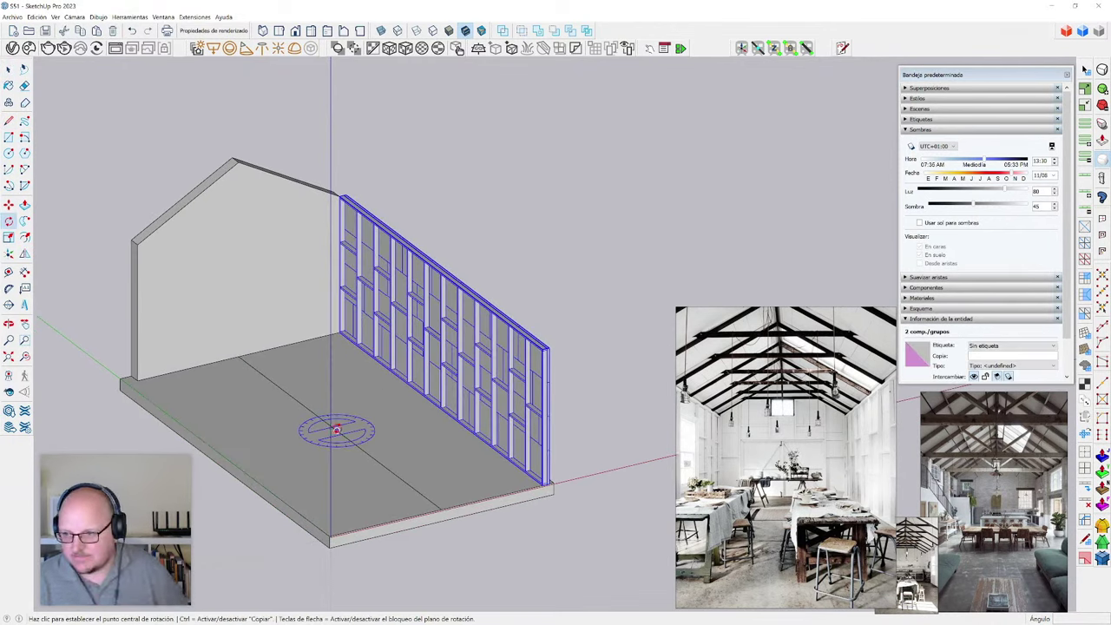
pyautogui.click(337, 431)
pyautogui.click(346, 437)
pyautogui.press('ctrl')
pyautogui.click(311, 409)
pyautogui.press('space')
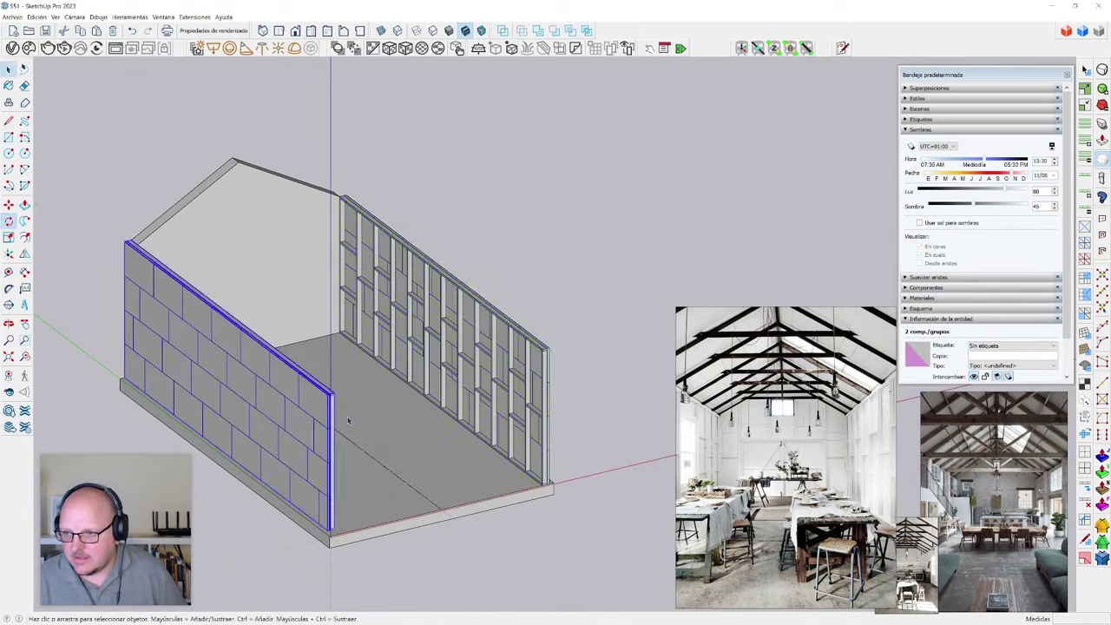
# - Move the rotated wall copy up to the front corner of the floor slab
pyautogui.moveTo(349, 422); pyautogui.dragTo(208, 513, button='middle')
pyautogui.scroll(4, 198, 475)
pyautogui.scroll(3, 198, 474)
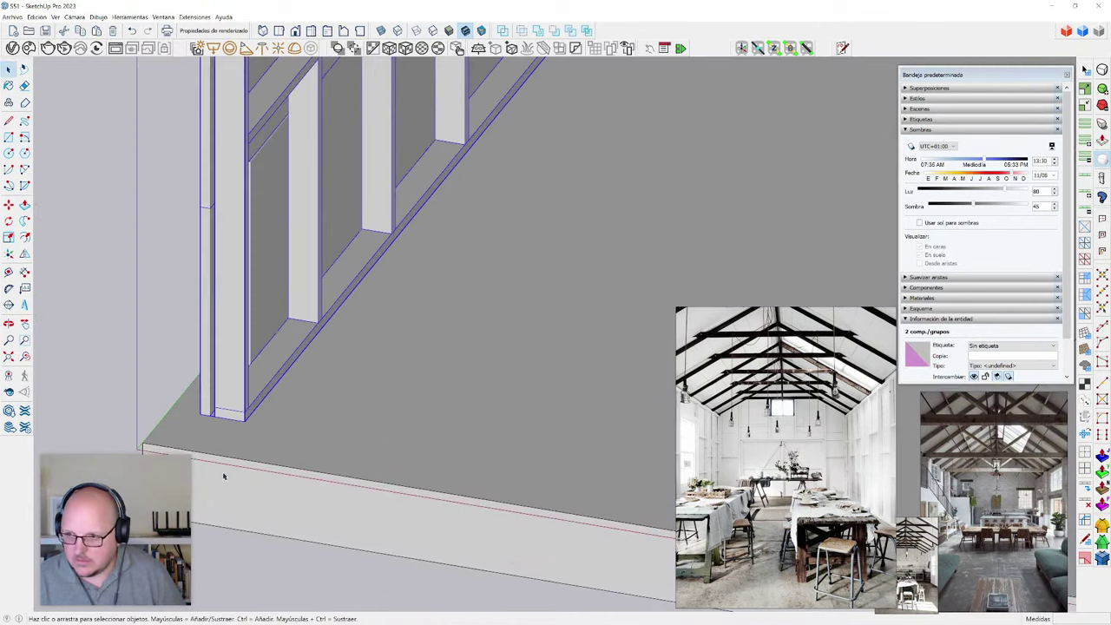
pyautogui.press('m')
pyautogui.click(233, 407)
pyautogui.click(276, 492)
pyautogui.press('space')
pyautogui.scroll(-6, 276, 493)
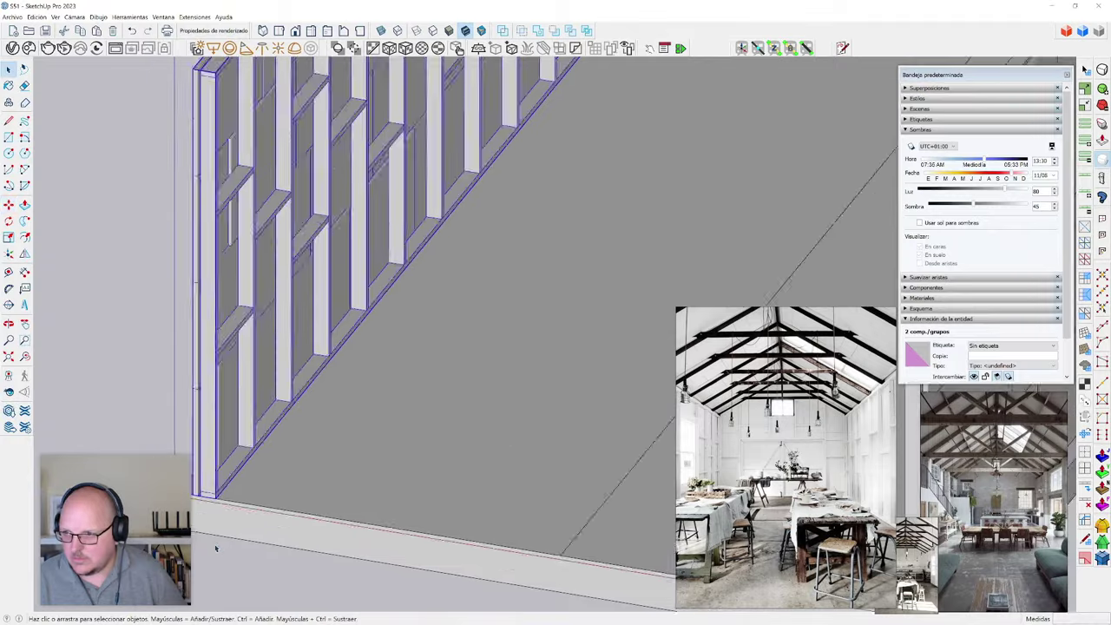
pyautogui.scroll(6, 320, 318)
pyautogui.scroll(-6, 249, 293)
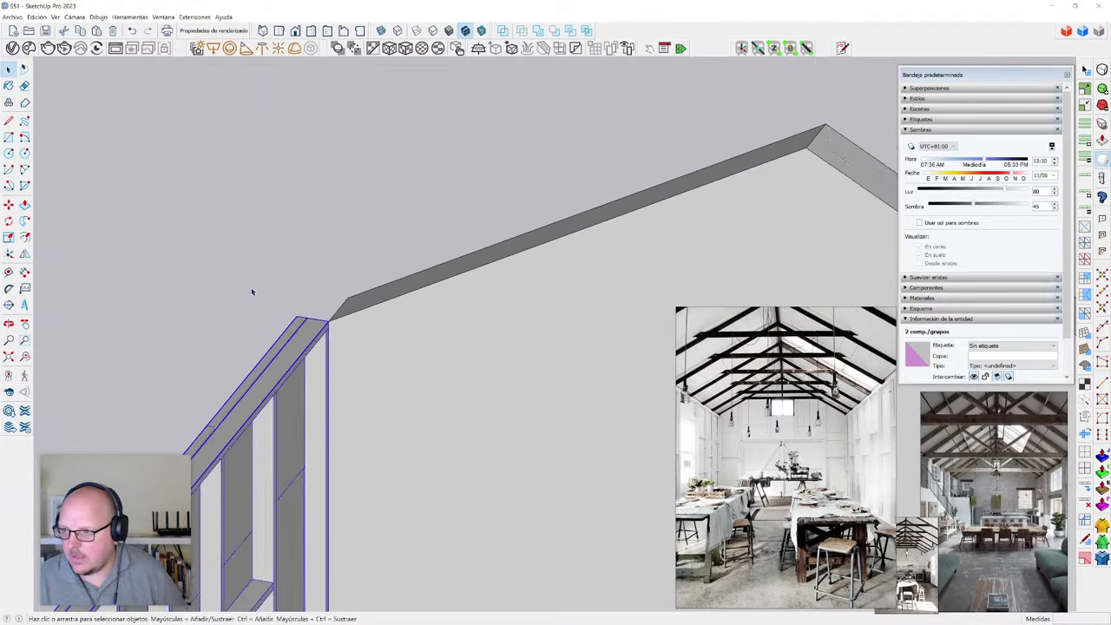
pyautogui.moveTo(255, 290); pyautogui.dragTo(508, 316, button='middle')
pyautogui.press('space')
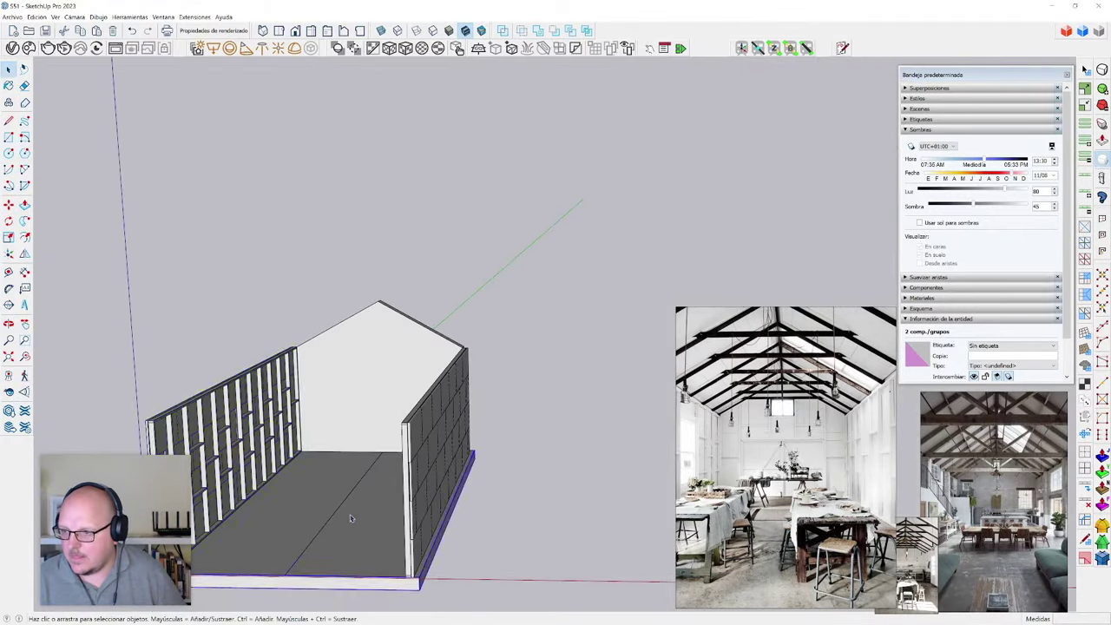
pyautogui.doubleClick(341, 492)
pyautogui.press('e')
pyautogui.hotkey('ctrl', 'z')
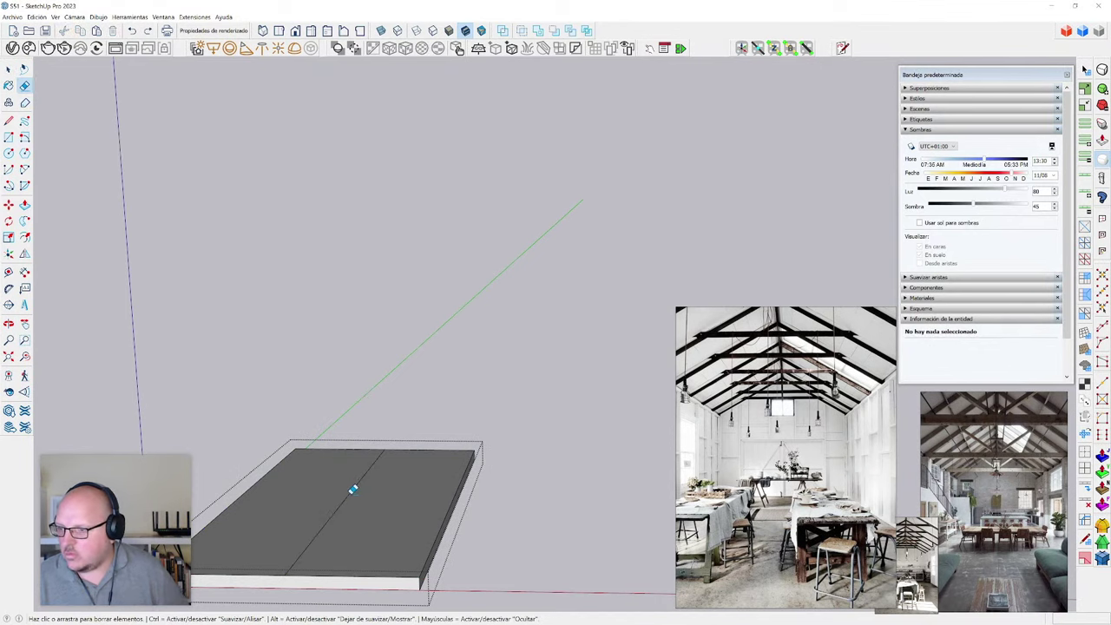
pyautogui.press('space')
pyautogui.scroll(1, 320, 540)
pyautogui.press('Escape')
# - Examine the room's interior from the front with both framed side walls in place
pyautogui.moveTo(321, 545); pyautogui.dragTo(347, 507, button='middle')
pyautogui.scroll(1, 346, 507)
pyautogui.scroll(2, 347, 507)
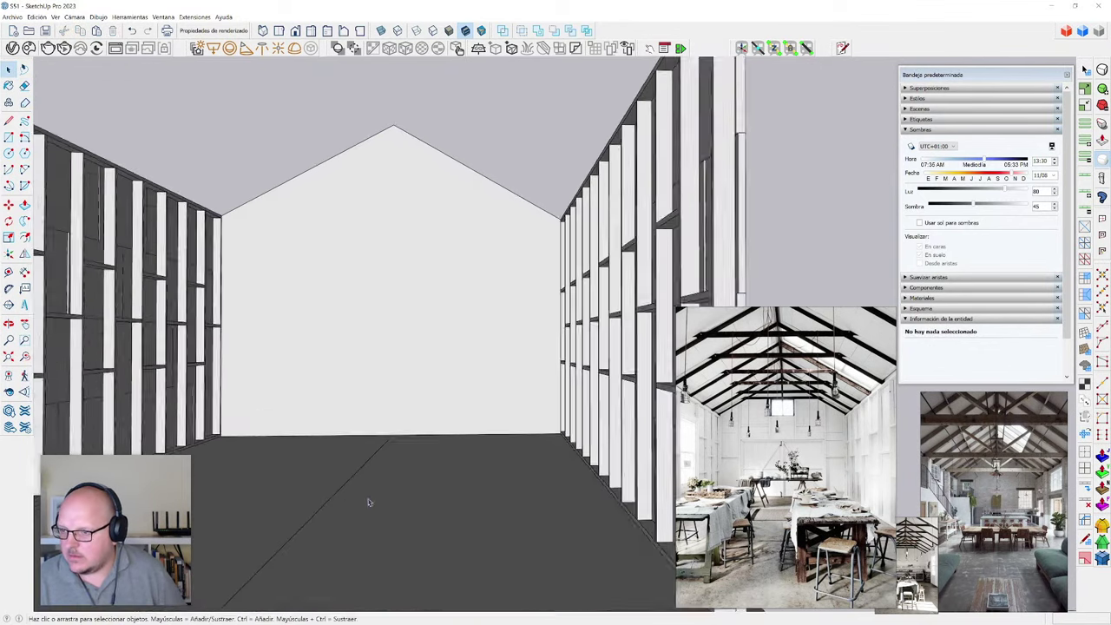
pyautogui.scroll(-3, 444, 471)
pyautogui.moveTo(299, 552); pyautogui.dragTo(396, 547, button='middle')
pyautogui.scroll(2, 348, 539)
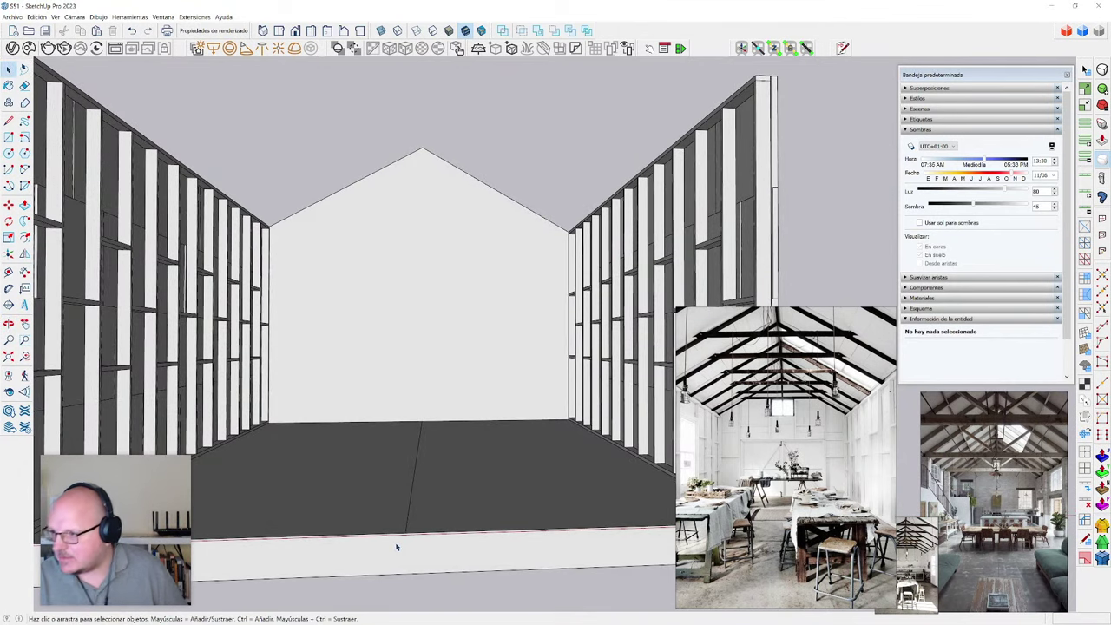
pyautogui.scroll(-5, 454, 359)
pyautogui.moveTo(454, 360); pyautogui.dragTo(321, 509, button='middle')
pyautogui.scroll(4, 345, 411)
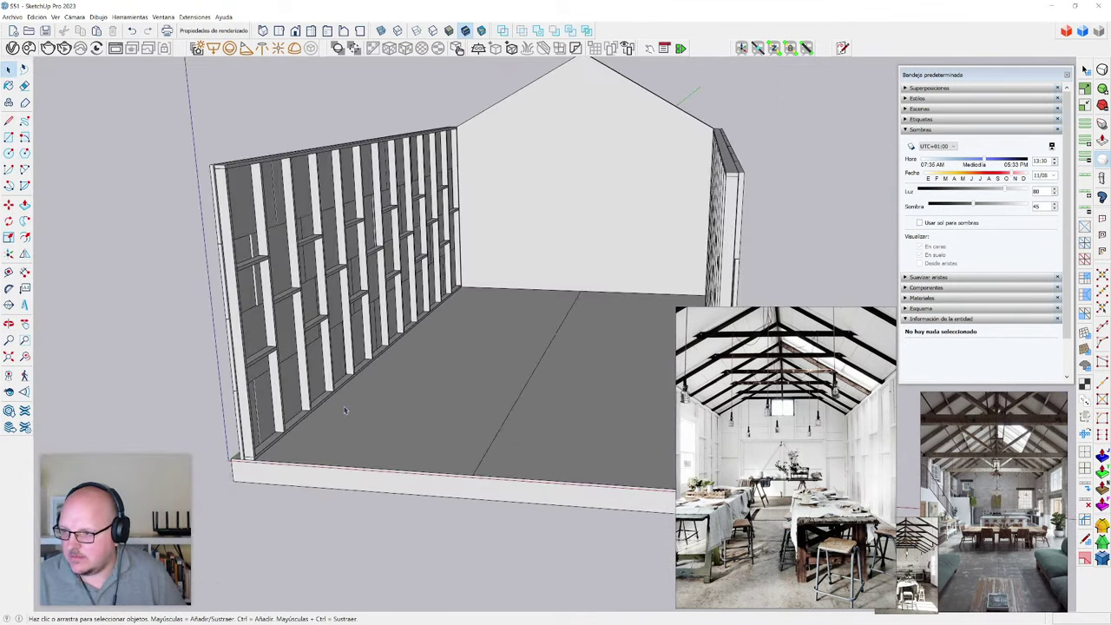
pyautogui.scroll(-3, 344, 411)
pyautogui.moveTo(345, 412); pyautogui.dragTo(554, 495, button='middle')
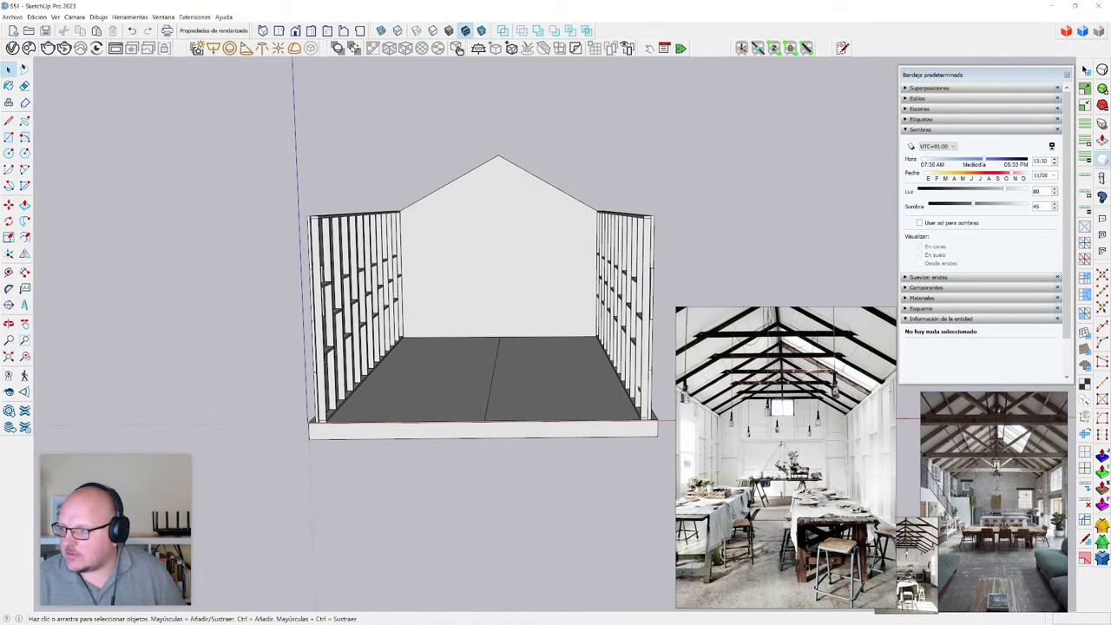
# - Copy the floor slab's centre line 270 cm sideways to the inner base of the rotated wall's frame
pyautogui.scroll(3, 533, 396)
pyautogui.doubleClick(290, 424)
pyautogui.moveTo(290, 424); pyautogui.dragTo(389, 460, button='middle')
pyautogui.click(403, 452)
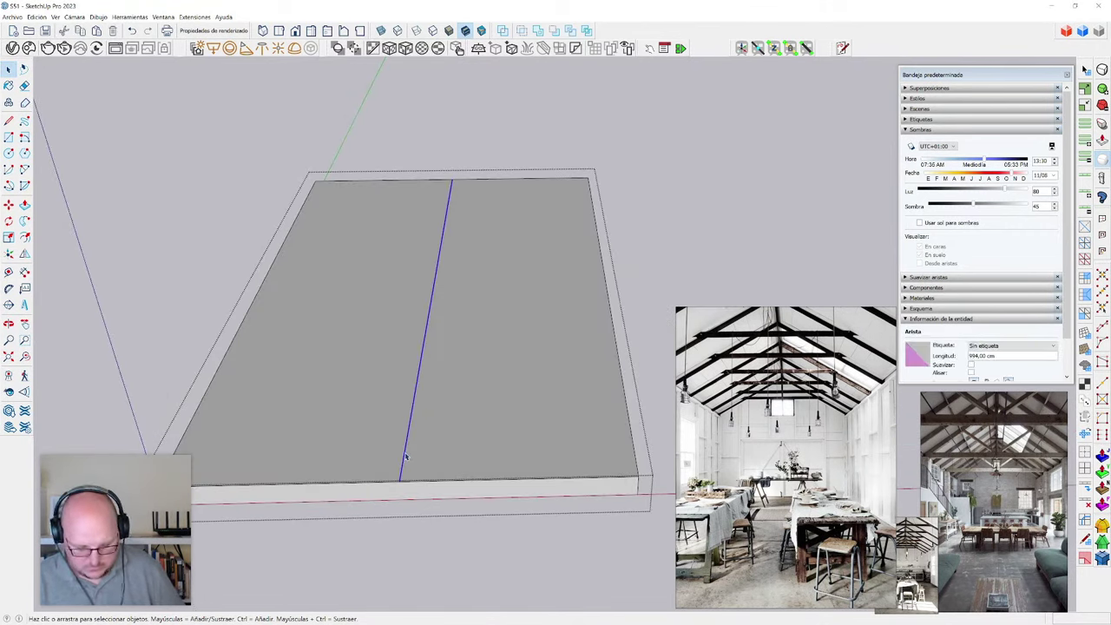
pyautogui.press('m')
pyautogui.scroll(2, 405, 430)
pyautogui.click(407, 429)
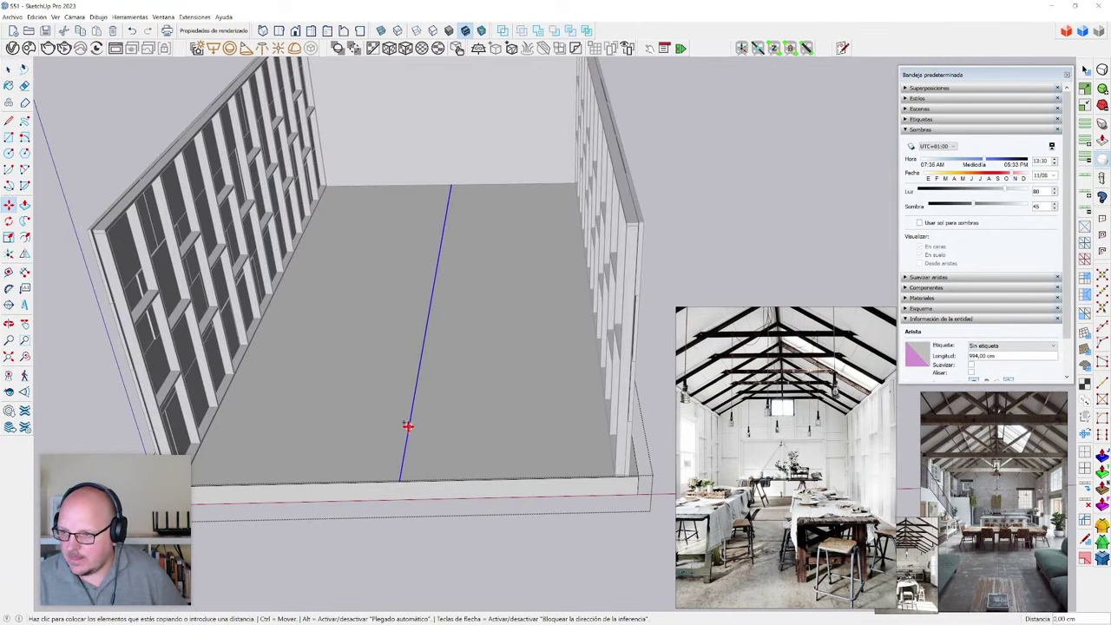
pyautogui.scroll(3, 376, 426)
pyautogui.press('ctrl')
pyautogui.press('Right')
pyautogui.scroll(-2, 268, 423)
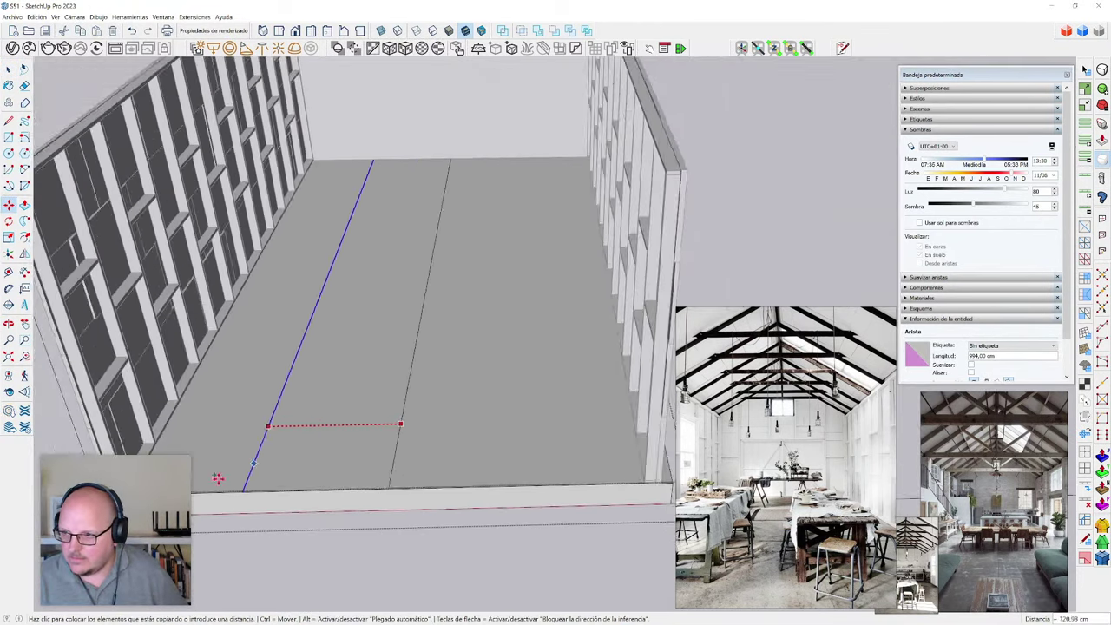
pyautogui.scroll(5, 218, 471)
pyautogui.press('space')
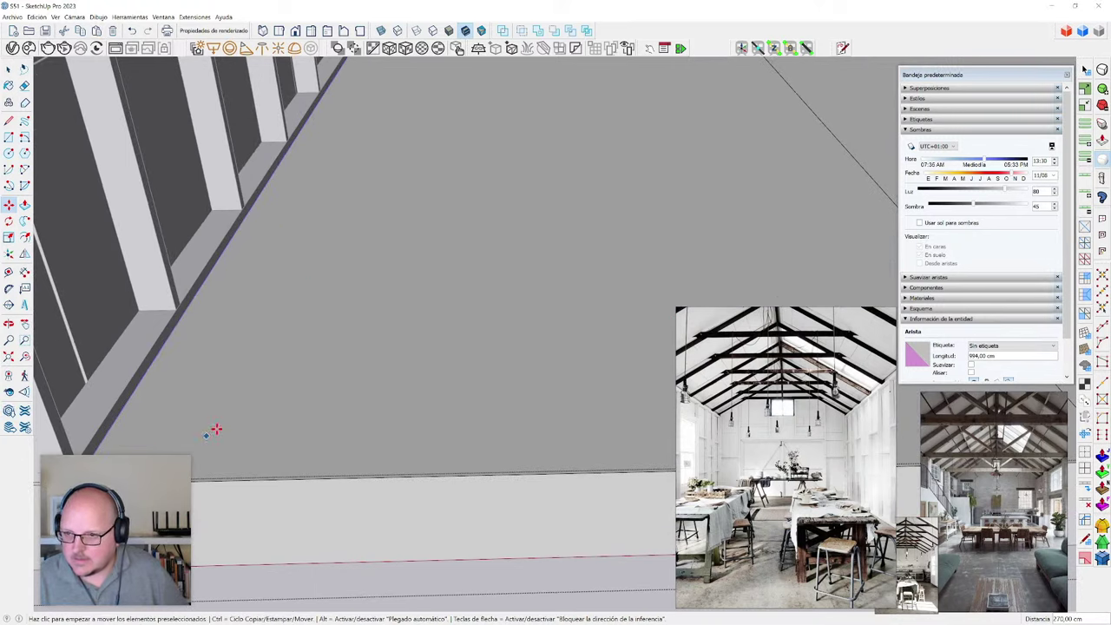
# - Copy the floor's centre line in the other direction to the inner base of the original wall's frame
pyautogui.scroll(-6, 217, 426)
pyautogui.scroll(5, 416, 424)
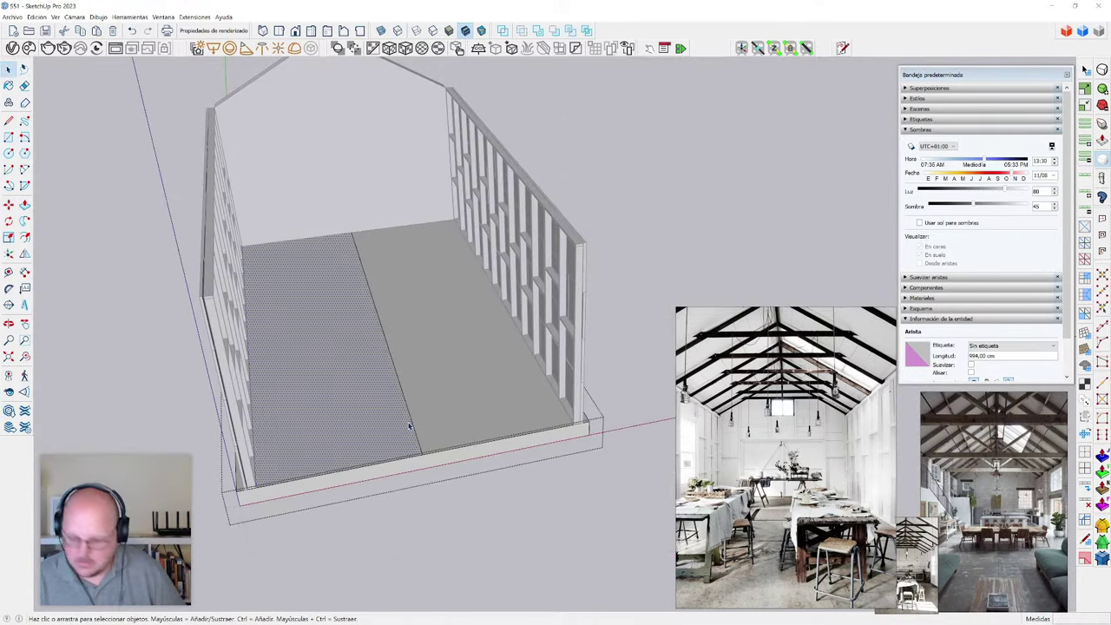
pyautogui.press('m')
pyautogui.click(413, 413)
pyautogui.press('ctrl')
pyautogui.scroll(-3, 286, 399)
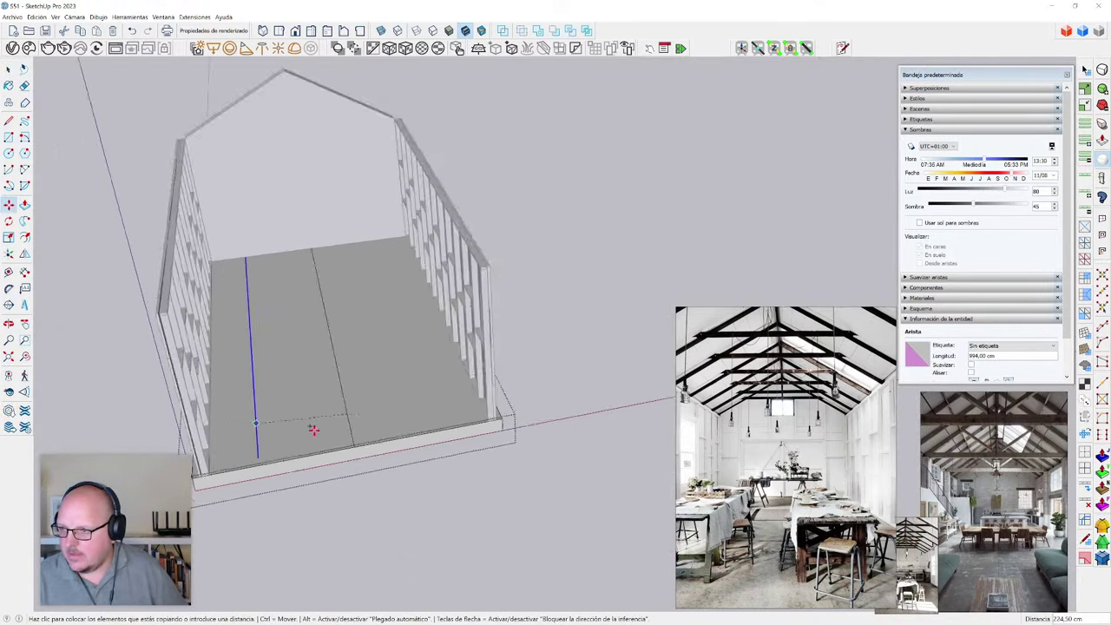
pyautogui.moveTo(313, 426); pyautogui.dragTo(451, 414, button='middle')
pyautogui.scroll(2, 469, 410)
pyautogui.scroll(3, 477, 414)
pyautogui.scroll(3, 541, 339)
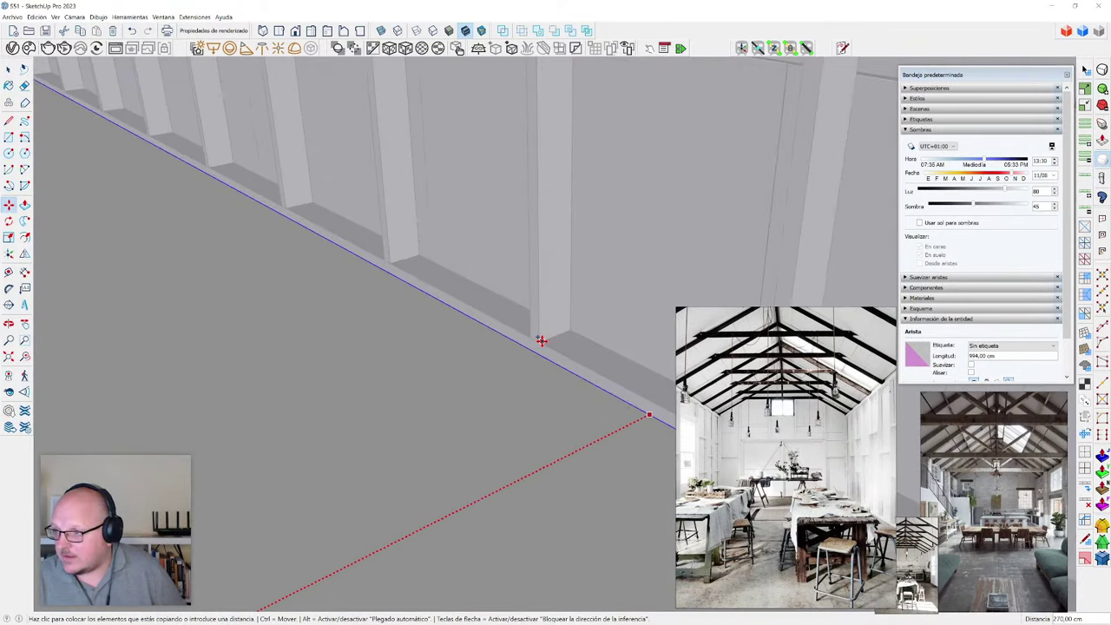
pyautogui.click(546, 340)
# - Move the copied floor line by its endpoint onto the inner corner of the original wall's bottom plate
pyautogui.scroll(-3, 478, 362)
pyautogui.scroll(2, 559, 392)
pyautogui.scroll(-4, 304, 314)
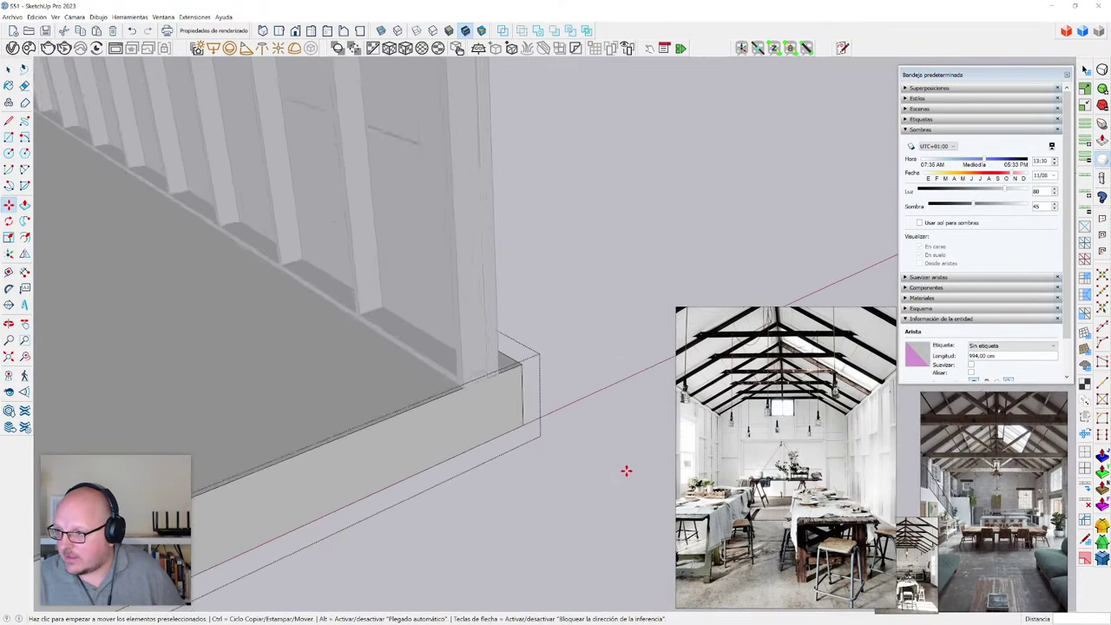
pyautogui.scroll(3, 513, 402)
pyautogui.press('x')
pyautogui.press('x')
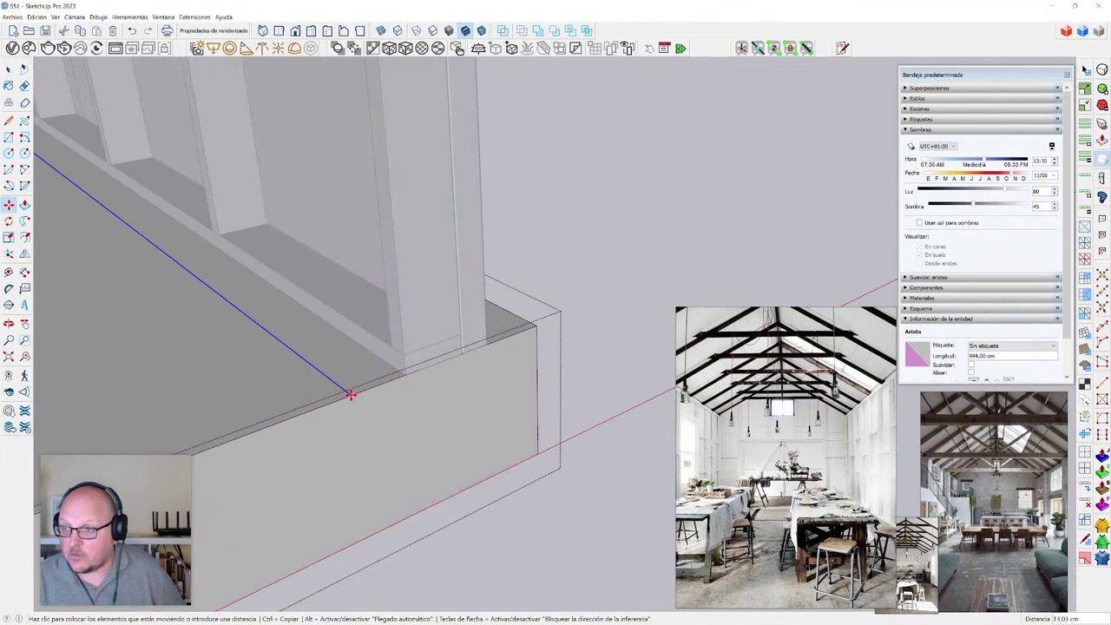
pyautogui.click(349, 396)
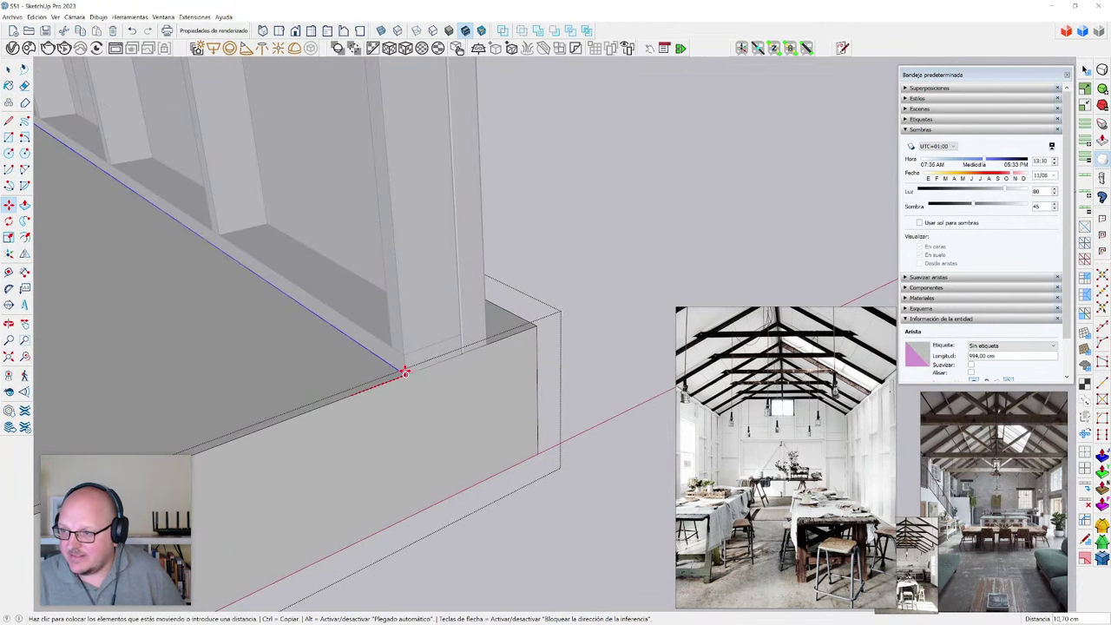
pyautogui.click(405, 372)
pyautogui.scroll(-4, 536, 440)
pyautogui.press('space')
# - Start copying the floor slab's centre line sideways towards the original framed wall
pyautogui.moveTo(529, 456); pyautogui.dragTo(298, 521, button='middle')
pyautogui.scroll(3, 283, 476)
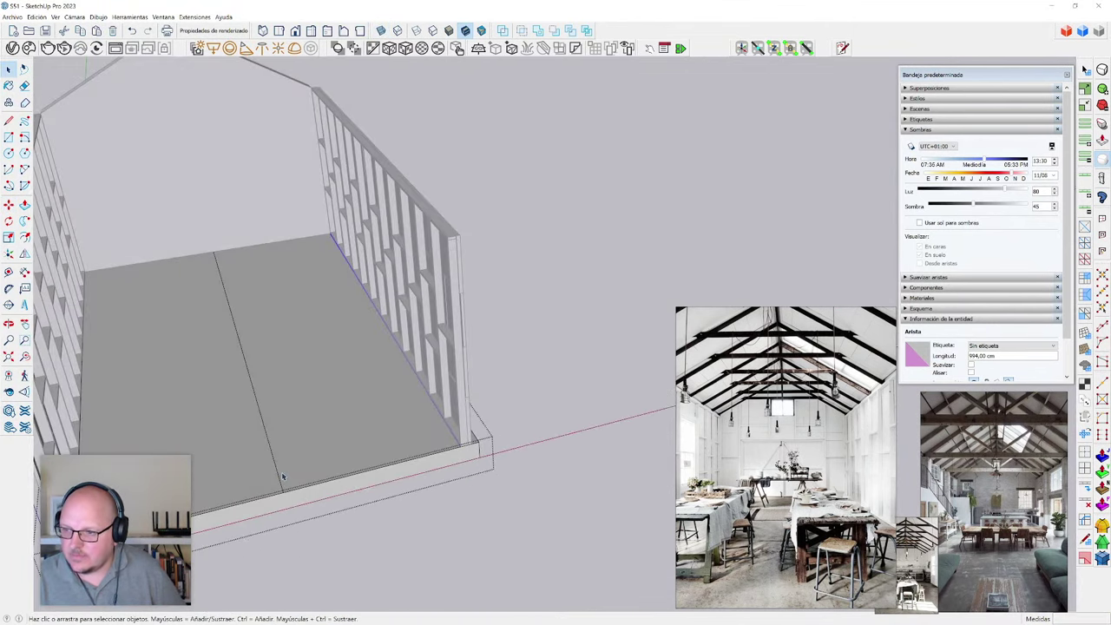
pyautogui.click(277, 475)
pyautogui.scroll(1, 277, 475)
pyautogui.press('m')
pyautogui.press('ctrl')
pyautogui.click(276, 464)
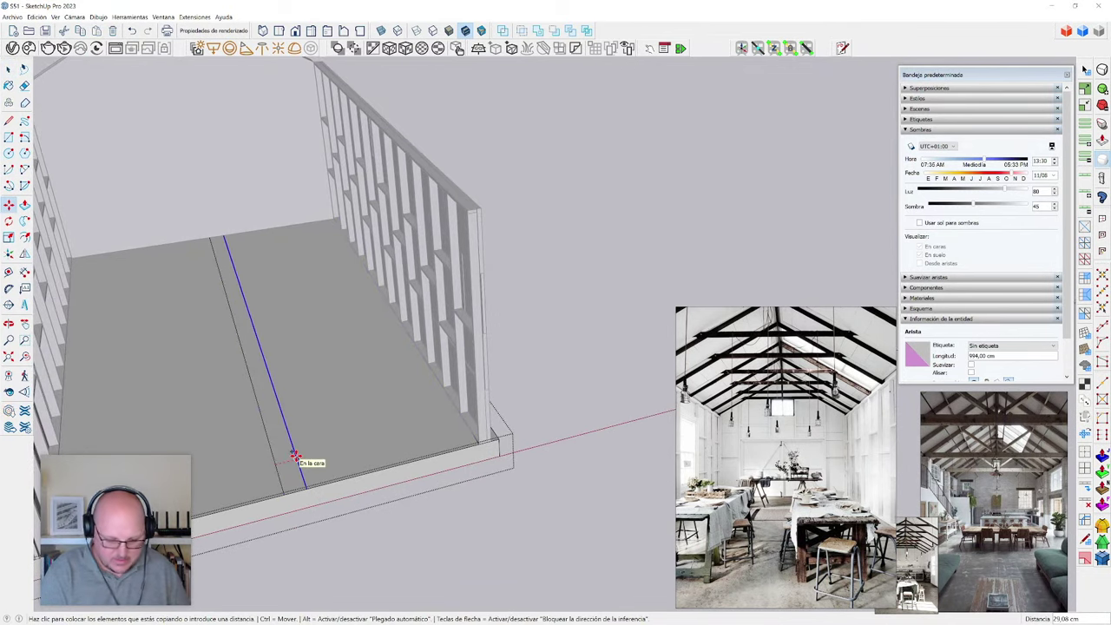
# - Copy the floor's lengthwise centre edge sideways, trying offsets of 20 cm and 10 cm before settling its distance
pyautogui.write('20')
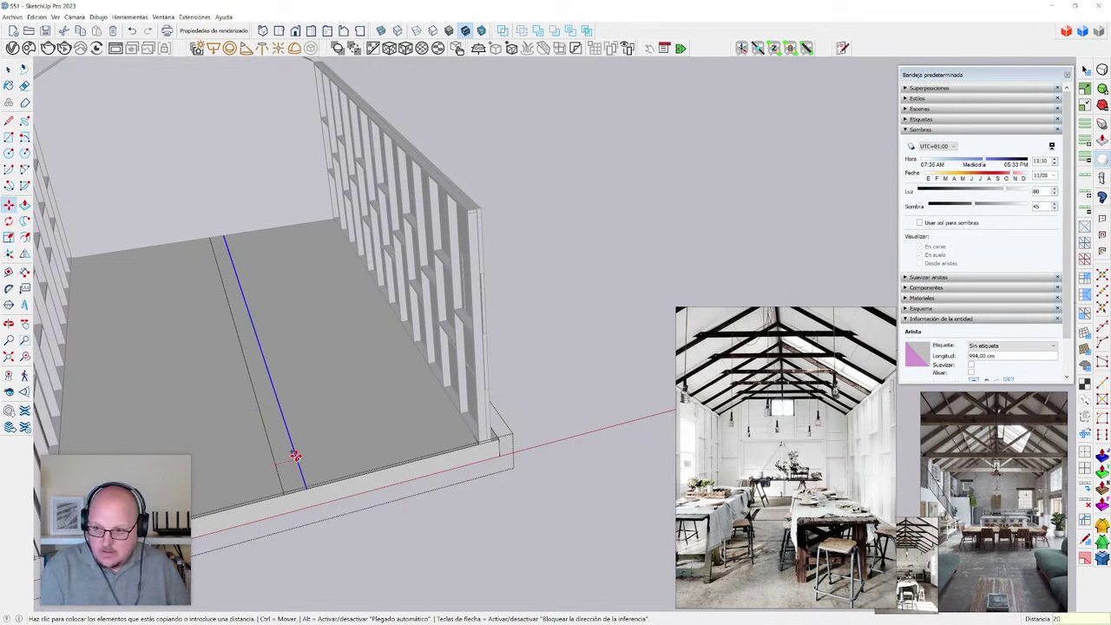
pyautogui.write('cm')
pyautogui.press('Return')
pyautogui.write('10cm')
pyautogui.press('Return')
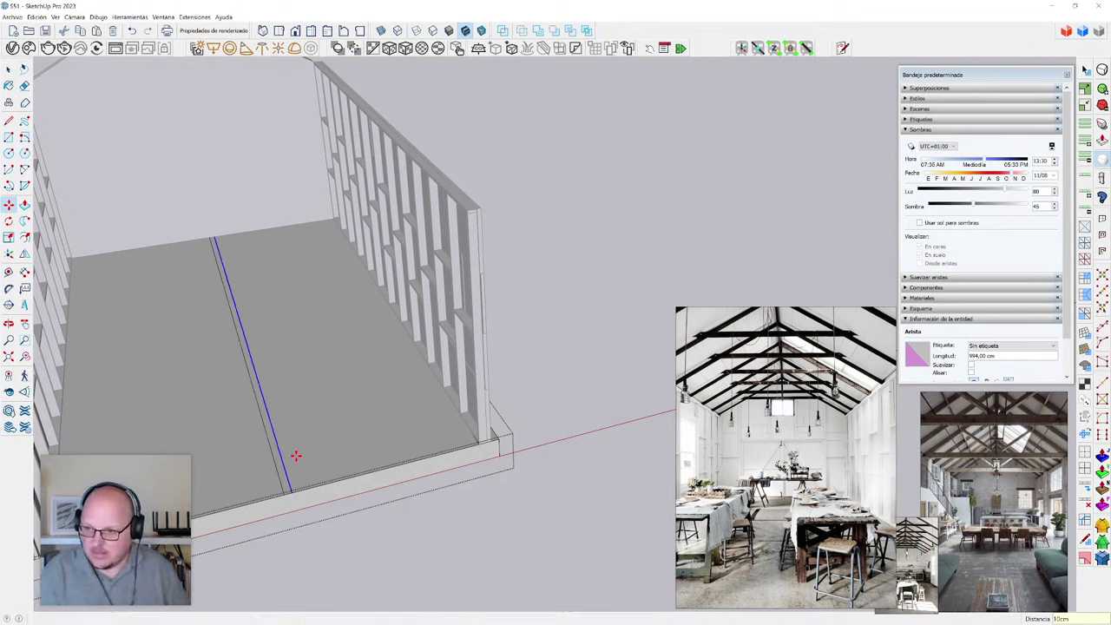
pyautogui.press('Return')
pyautogui.press('space')
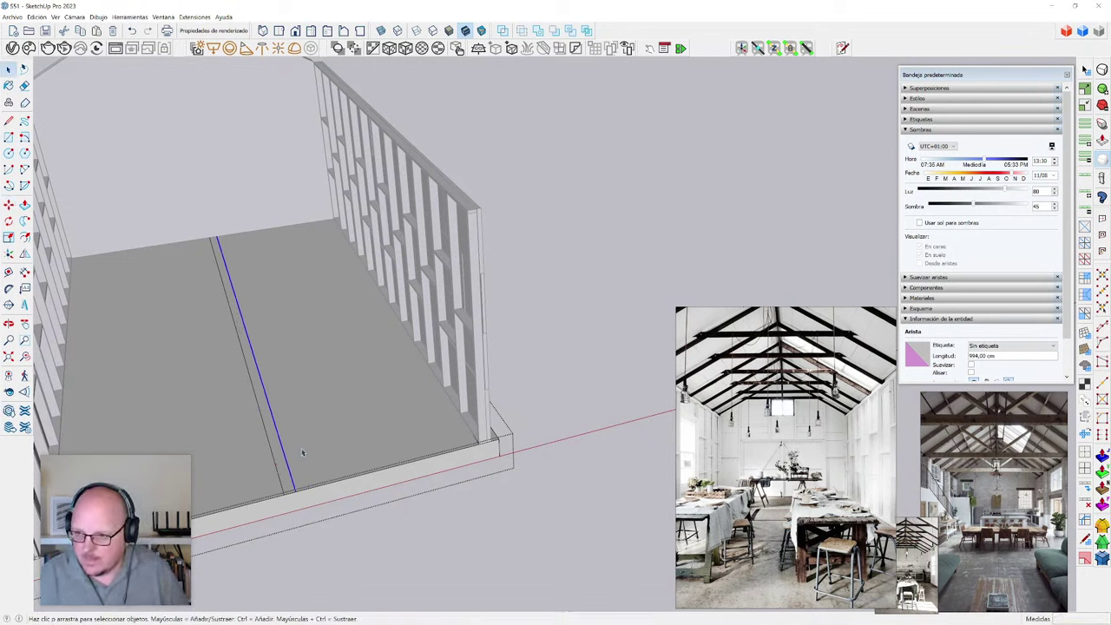
# - Move the original centre edge 15 cm in the opposite direction along the red axis to widen the strip
pyautogui.press('m')
pyautogui.click(270, 455)
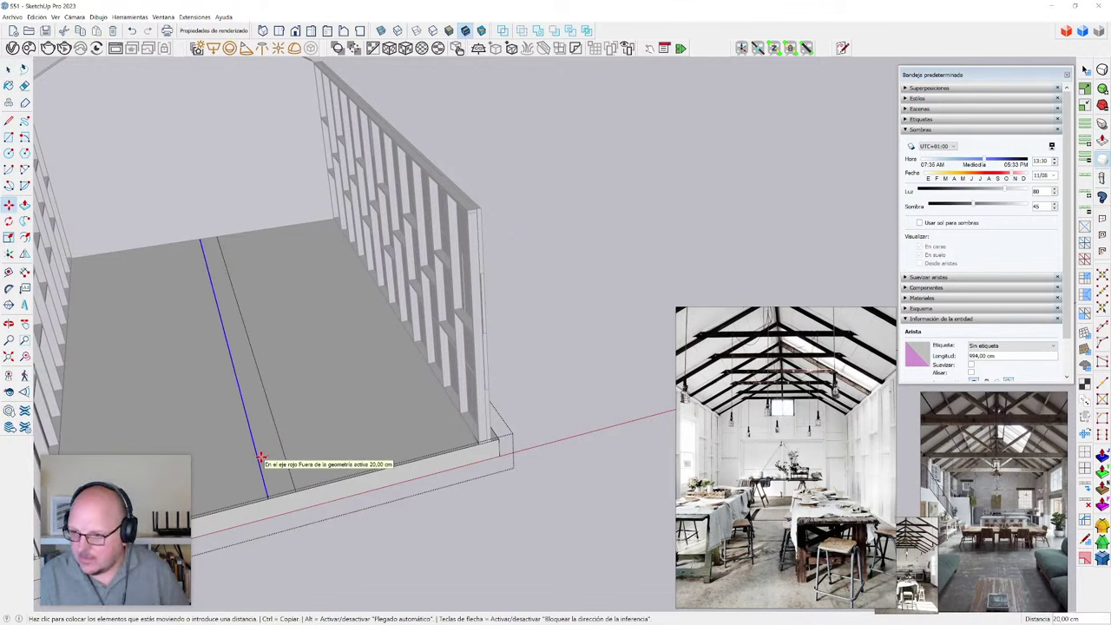
pyautogui.write('15')
pyautogui.press('Return')
pyautogui.press('space')
# - Select the floor strip between the two lengthwise edges together with its borders and move it down 3 cm
pyautogui.scroll(-1, 469, 369)
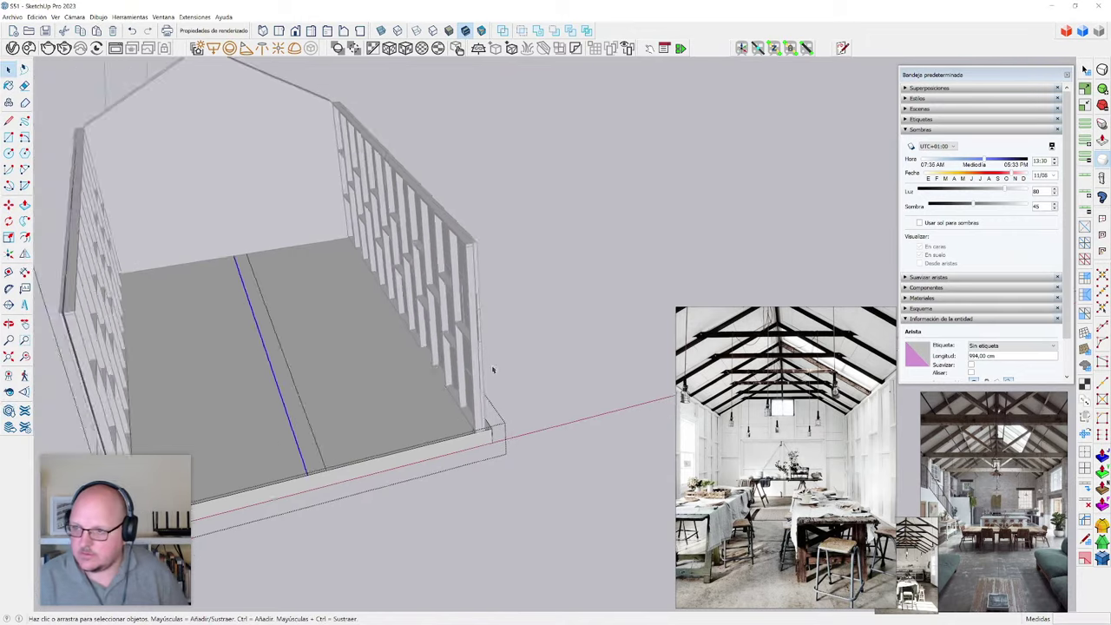
pyautogui.scroll(-2, 493, 370)
pyautogui.moveTo(493, 370); pyautogui.dragTo(364, 390, button='middle')
pyautogui.scroll(3, 367, 376)
pyautogui.hotkey('ctrl', 'h')
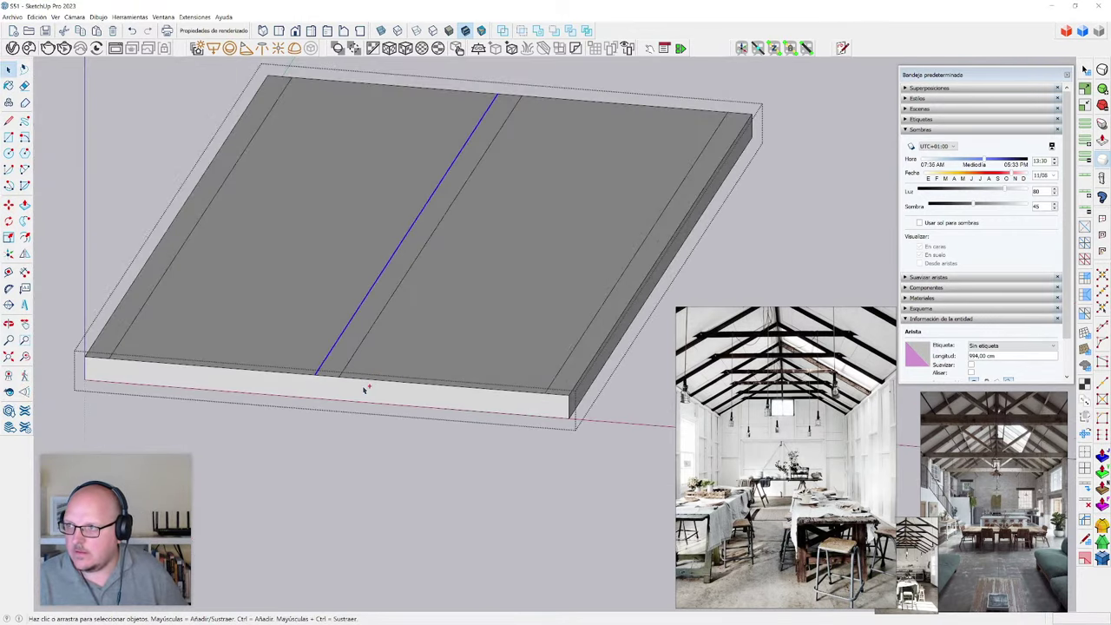
pyautogui.click(335, 373)
pyautogui.scroll(3, 330, 360)
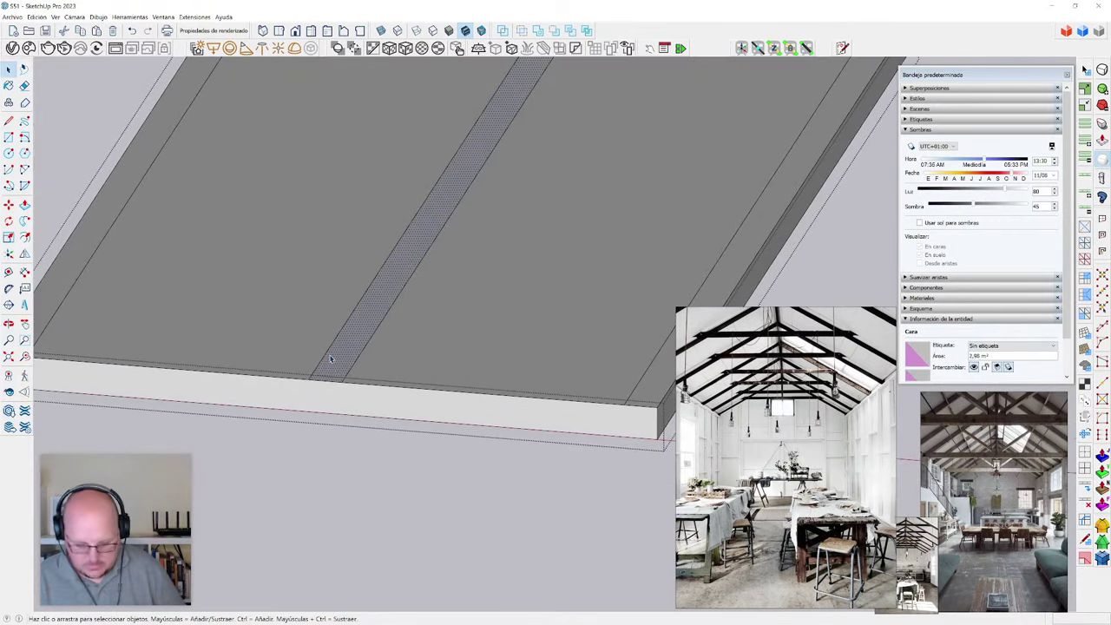
pyautogui.doubleClick(333, 363)
pyautogui.press('m')
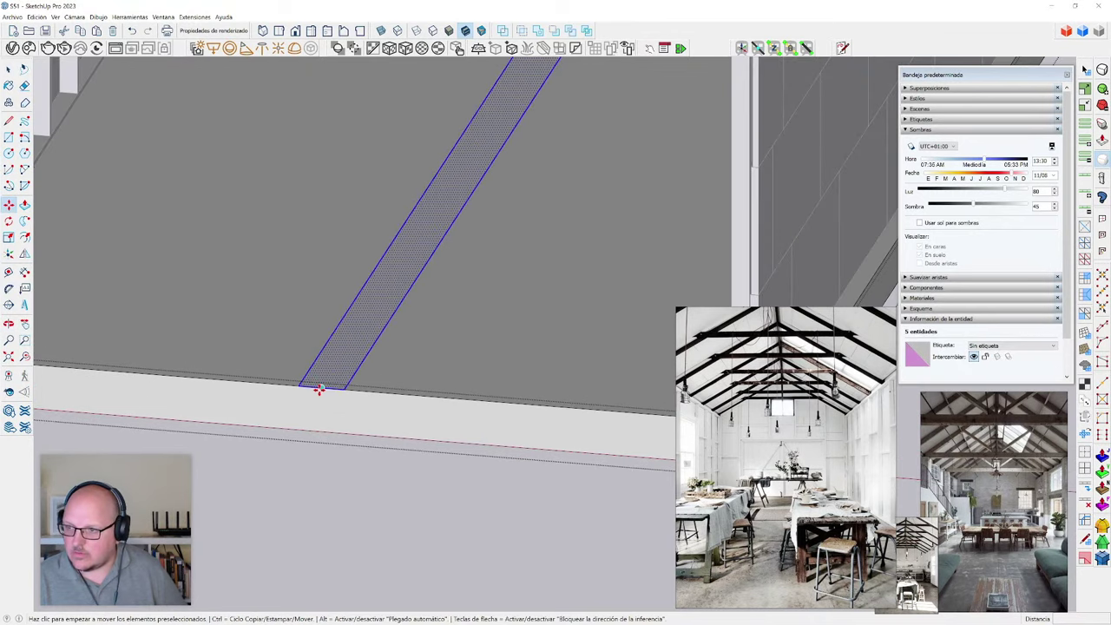
pyautogui.write('2cm')
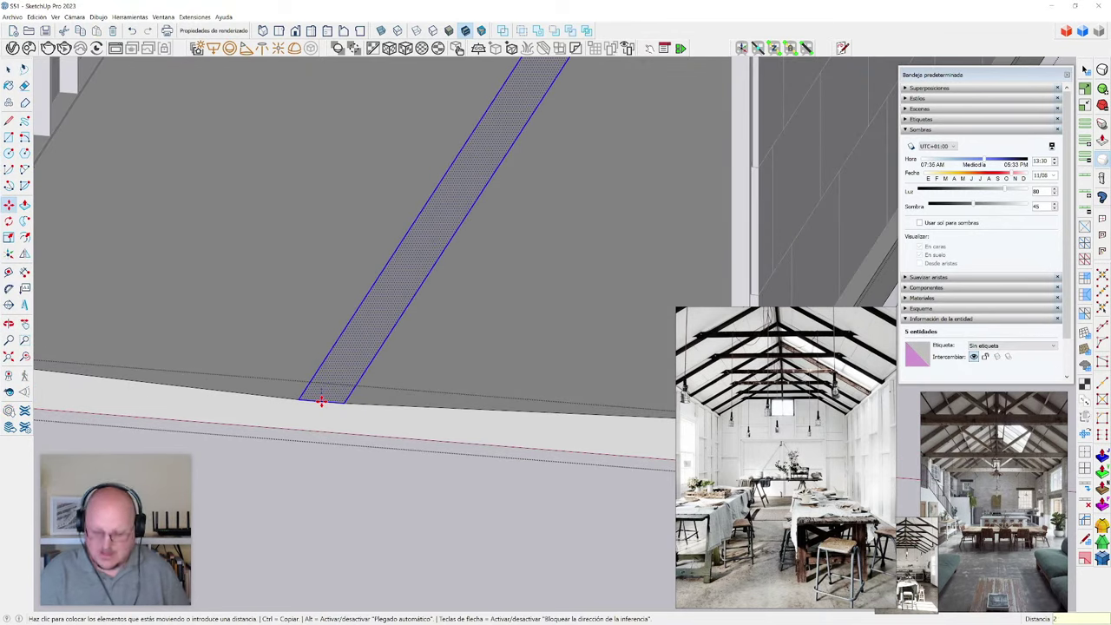
pyautogui.press('Return')
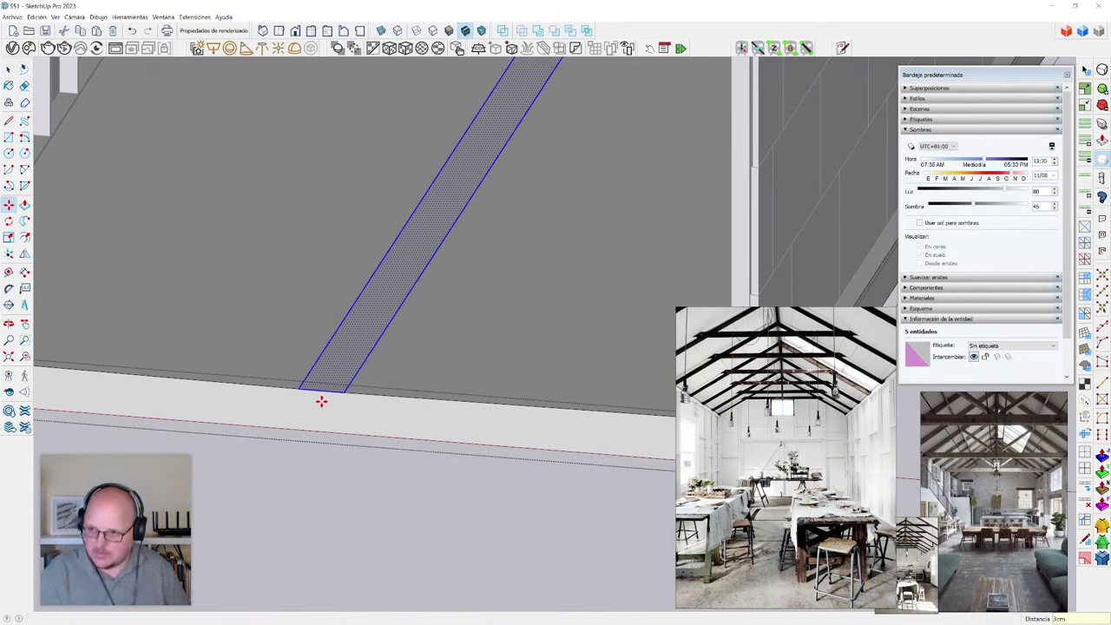
pyautogui.press('space')
# - Push the strip face 10 cm down into the slab with Push/Pull to cut a channel along the floor
pyautogui.scroll(-5, 385, 446)
pyautogui.scroll(3, 352, 397)
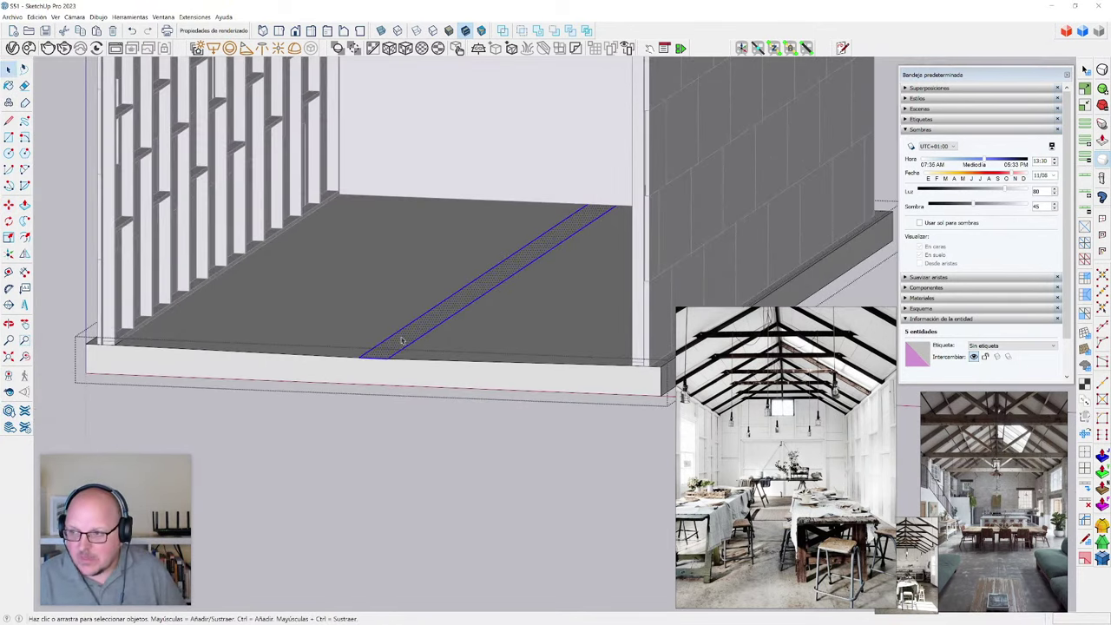
pyautogui.scroll(5, 357, 379)
pyautogui.press('p')
pyautogui.click(379, 373)
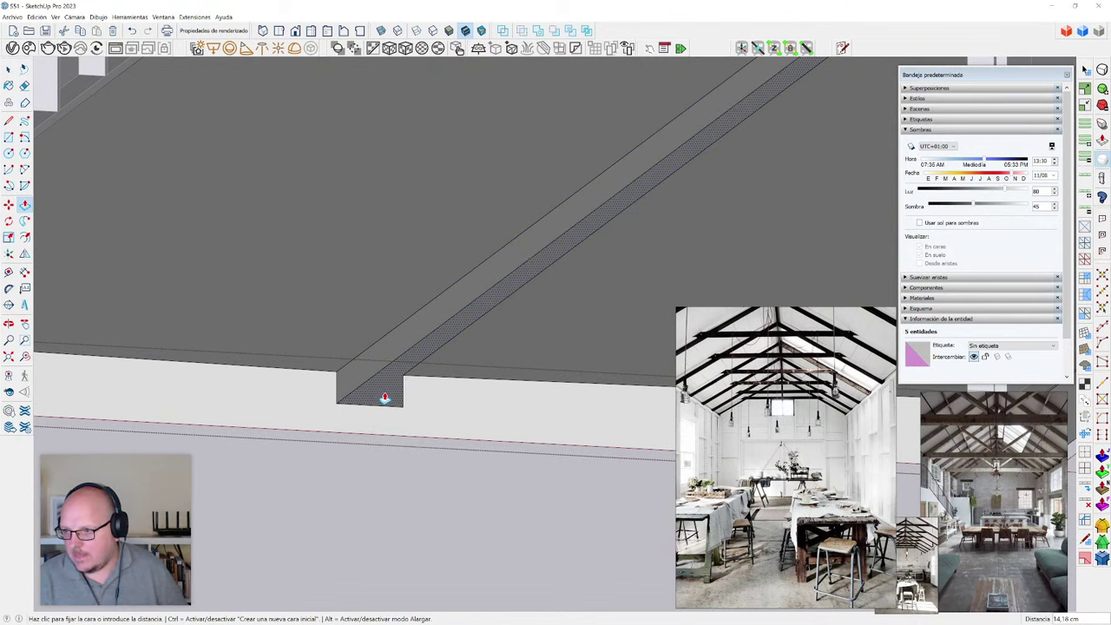
pyautogui.write('10')
pyautogui.press('Return')
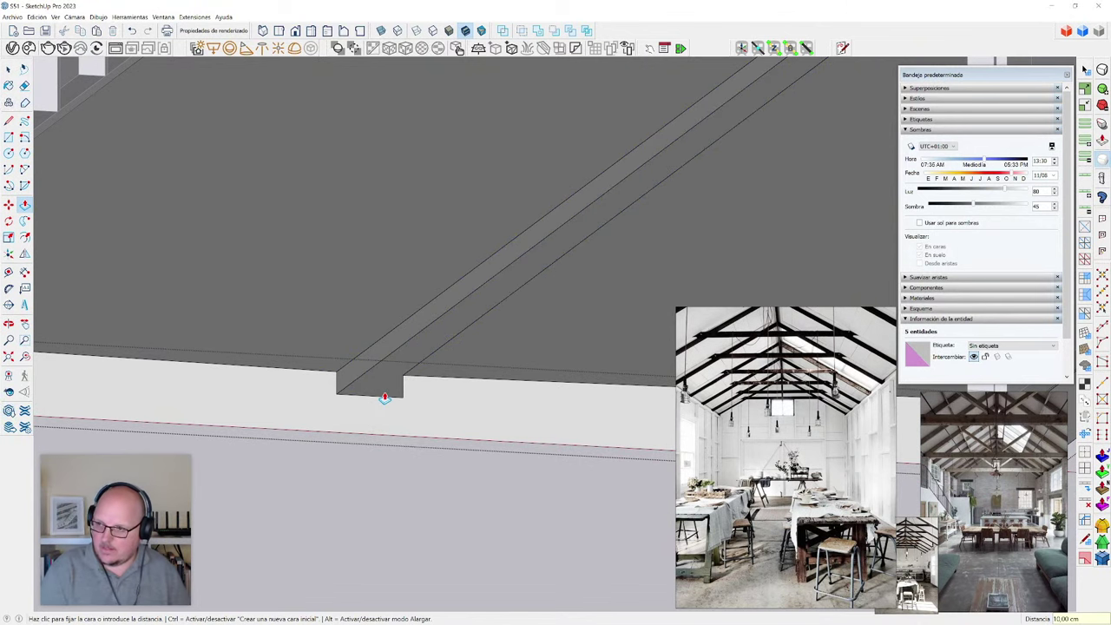
# - Select all faces and edges of the channel and scale it about its centre along the red axis to 20 cm wide
pyautogui.scroll(-3, 384, 398)
pyautogui.moveTo(385, 398); pyautogui.dragTo(489, 356, button='middle')
pyautogui.press('space')
pyautogui.moveTo(411, 244); pyautogui.dragTo(492, 407)
pyautogui.moveTo(492, 407); pyautogui.dragTo(423, 422, button='middle')
pyautogui.scroll(5, 422, 421)
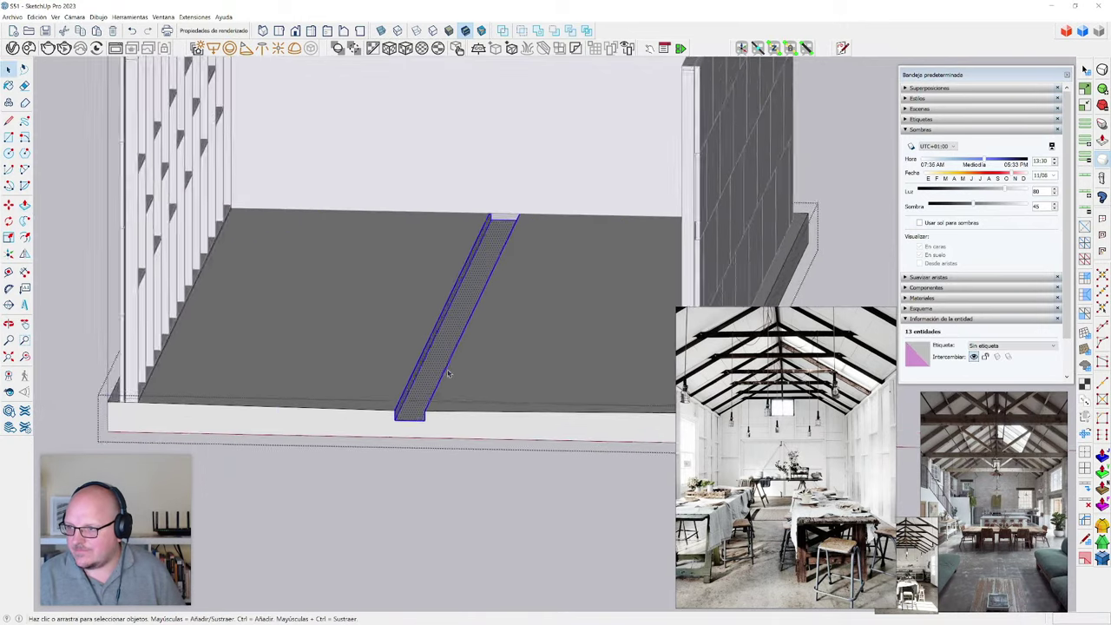
pyautogui.press('t')
pyautogui.scroll(-5, 428, 420)
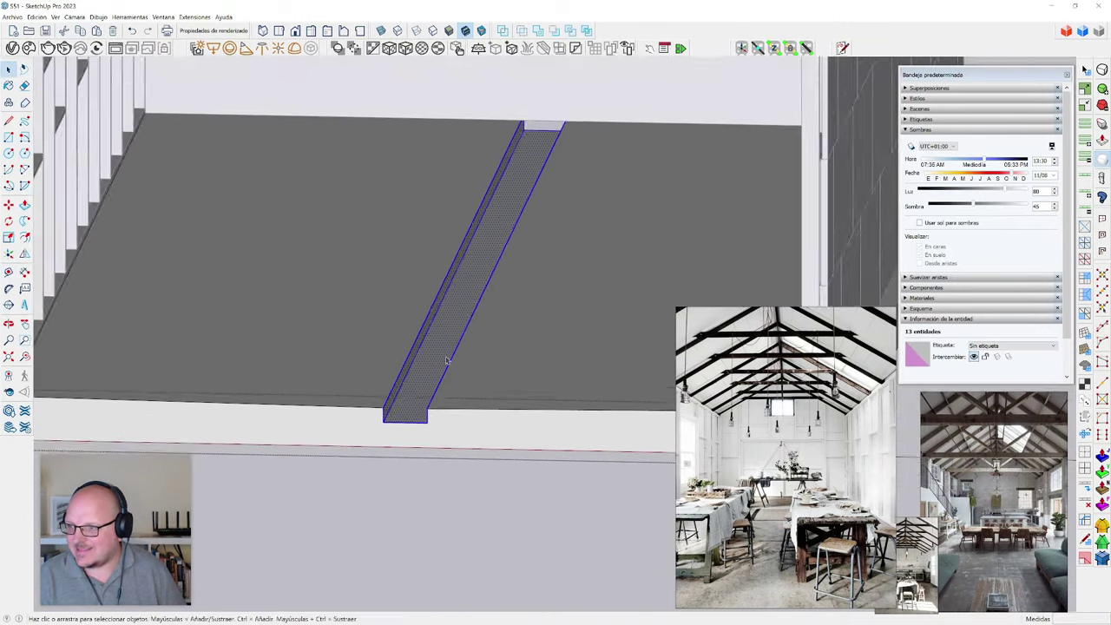
pyautogui.scroll(5, 461, 269)
pyautogui.press('s')
pyautogui.press('ctrl')
pyautogui.moveTo(447, 269); pyautogui.dragTo(452, 271)
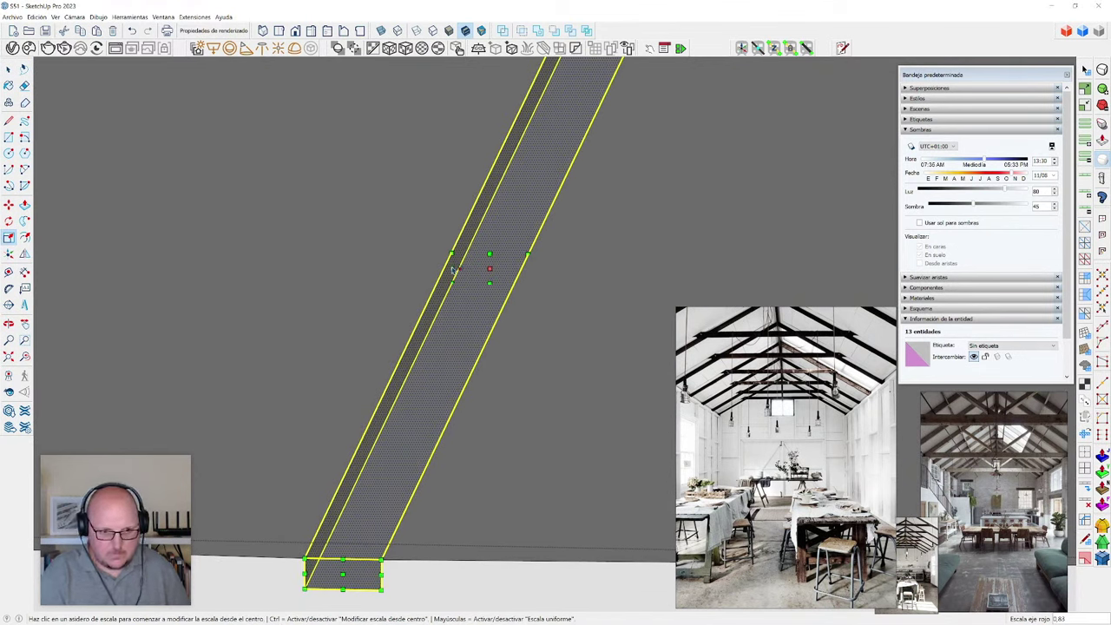
pyautogui.write('10cm')
pyautogui.press('Return')
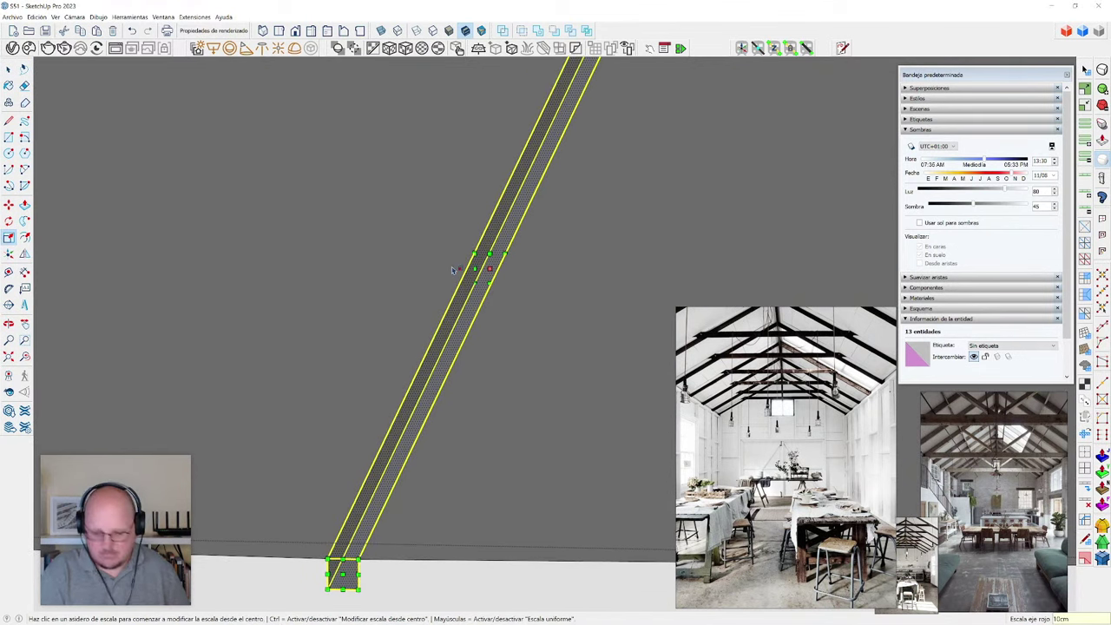
pyautogui.scroll(3, 453, 270)
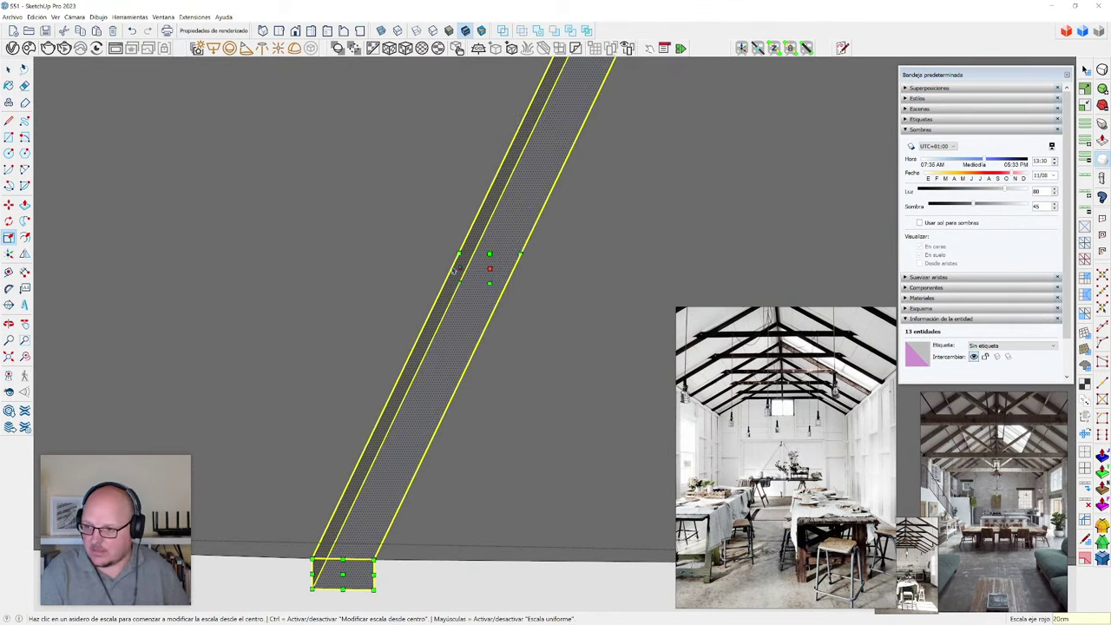
pyautogui.press('space')
# - Measure the depth of the channel at the slab's open front edge
pyautogui.scroll(3, 417, 257)
pyautogui.scroll(-2, 397, 249)
pyautogui.scroll(3, 351, 417)
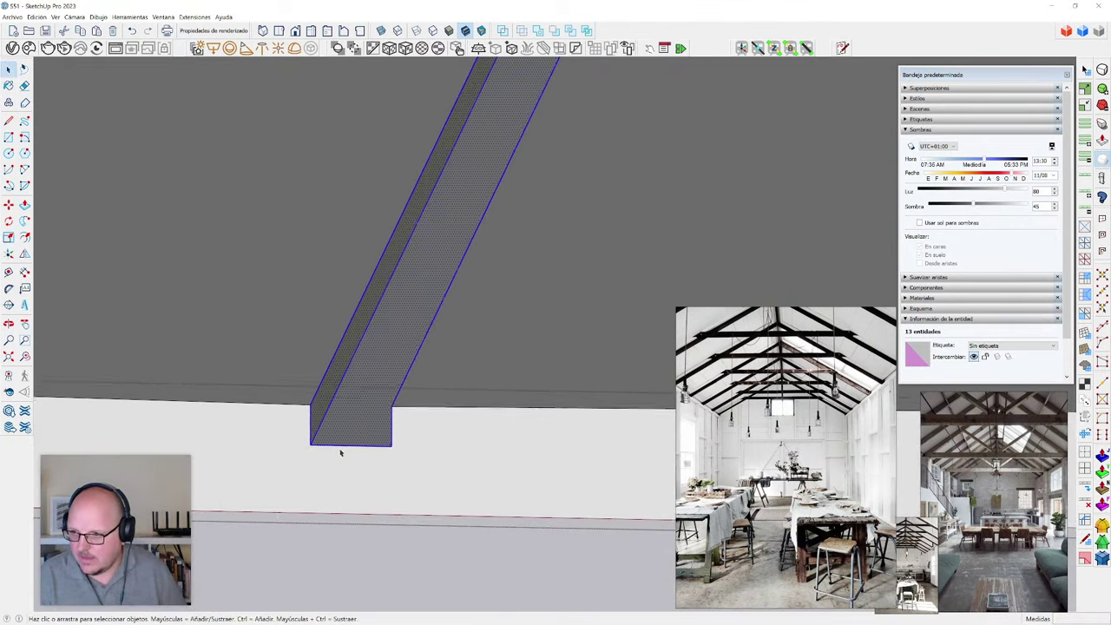
pyautogui.scroll(-4, 400, 273)
pyautogui.press('s')
pyautogui.press('space')
pyautogui.scroll(3, 385, 353)
pyautogui.scroll(2, 299, 468)
pyautogui.press('t')
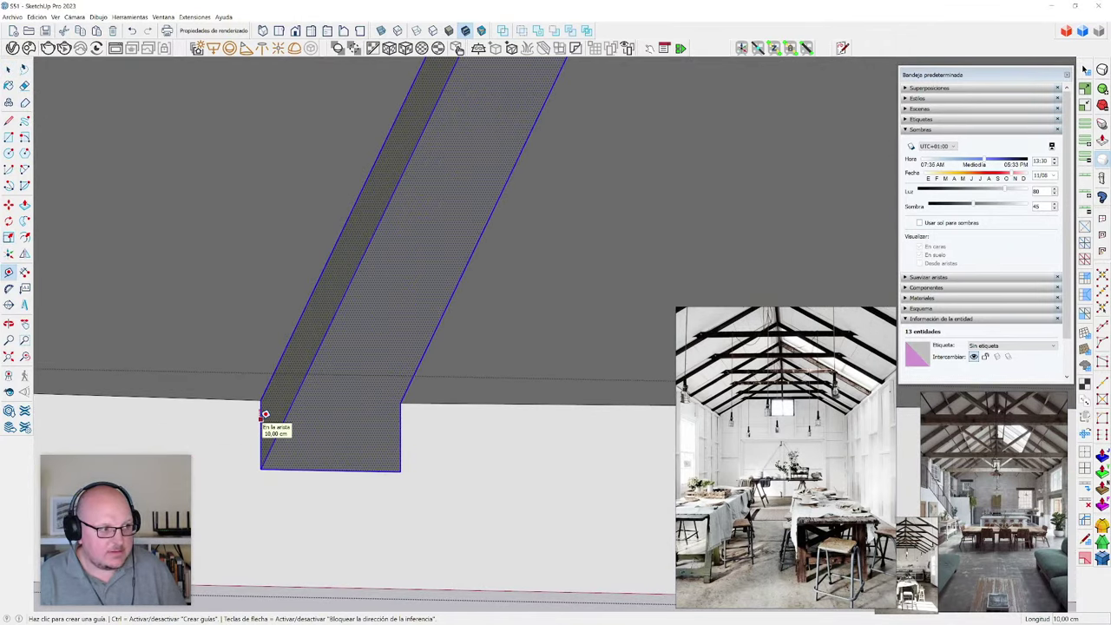
pyautogui.press('space')
# - Raise the channel's bottom face by 3 cm with Push/Pull
pyautogui.press('p')
pyautogui.click(305, 438)
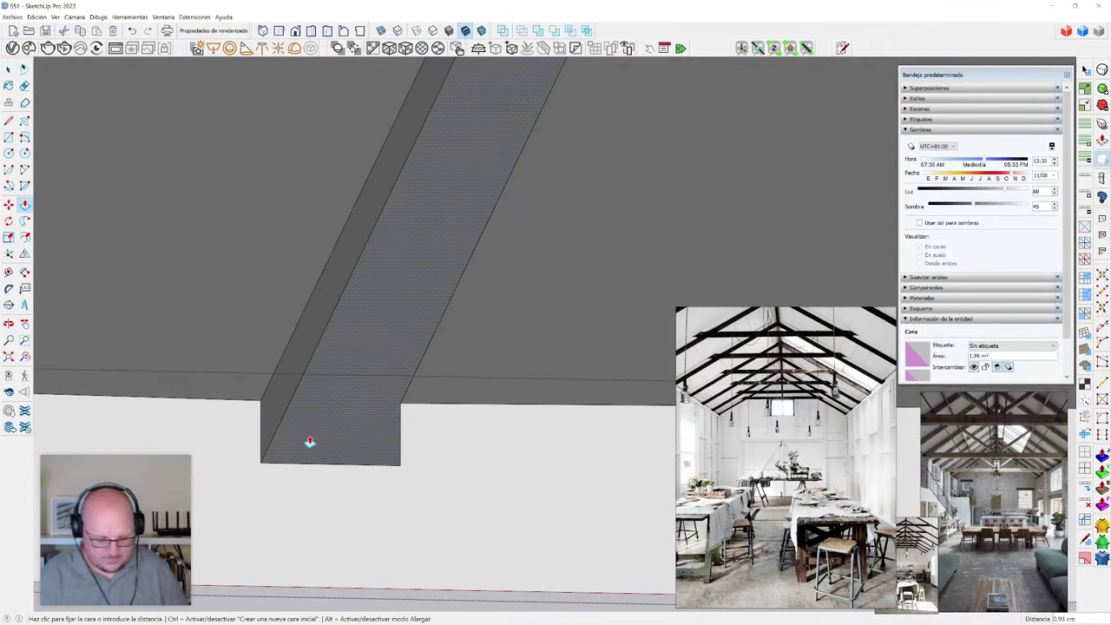
pyautogui.write('4')
pyautogui.press('Return')
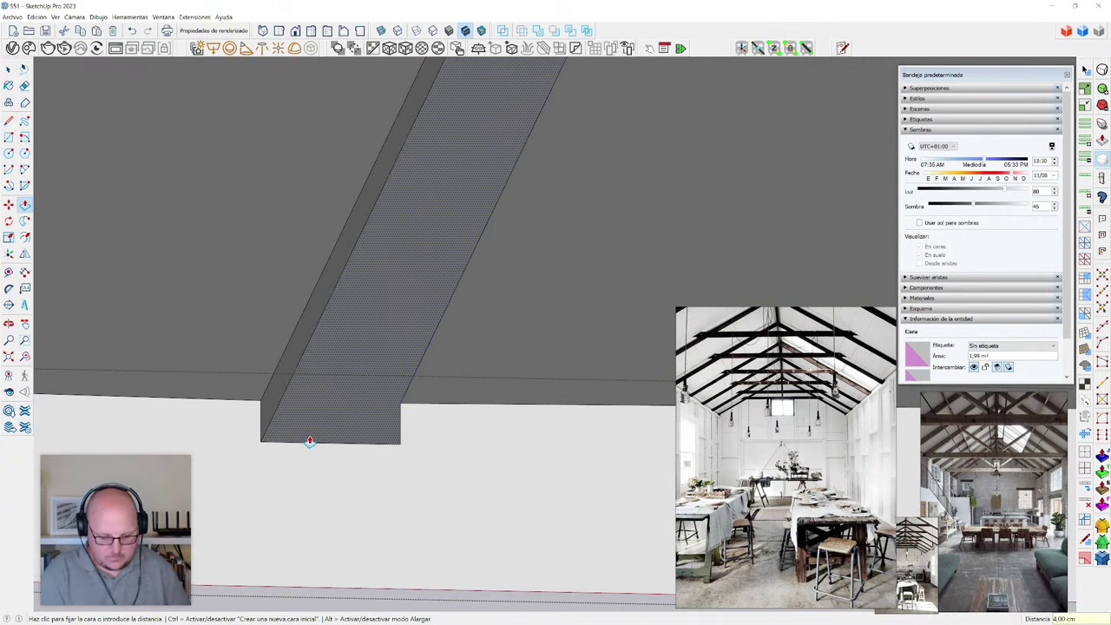
pyautogui.write('3cm')
pyautogui.press('Return')
pyautogui.press('space')
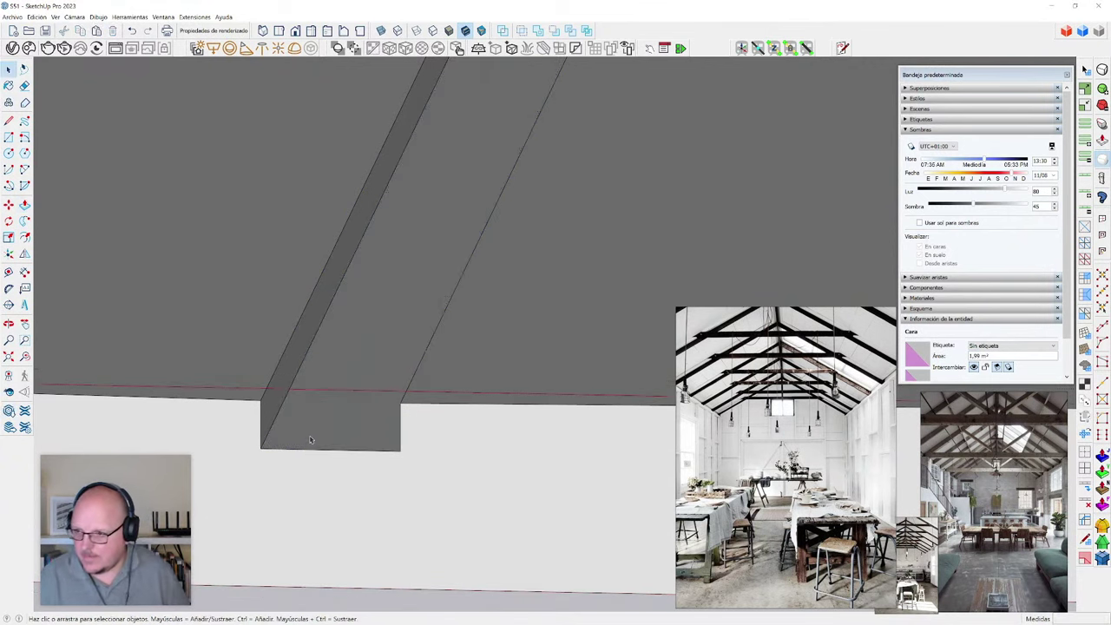
# - Scale the floor slab group along the green axis so its rear end meets the inner face of the gable wall
pyautogui.scroll(-3, 534, 372)
pyautogui.press('v')
pyautogui.moveTo(380, 423); pyautogui.dragTo(387, 375, button='middle')
pyautogui.scroll(2, 408, 356)
pyautogui.scroll(-4, 417, 439)
pyautogui.moveTo(418, 438); pyautogui.dragTo(192, 456, button='middle')
pyautogui.scroll(-3, 402, 454)
pyautogui.scroll(8, 583, 338)
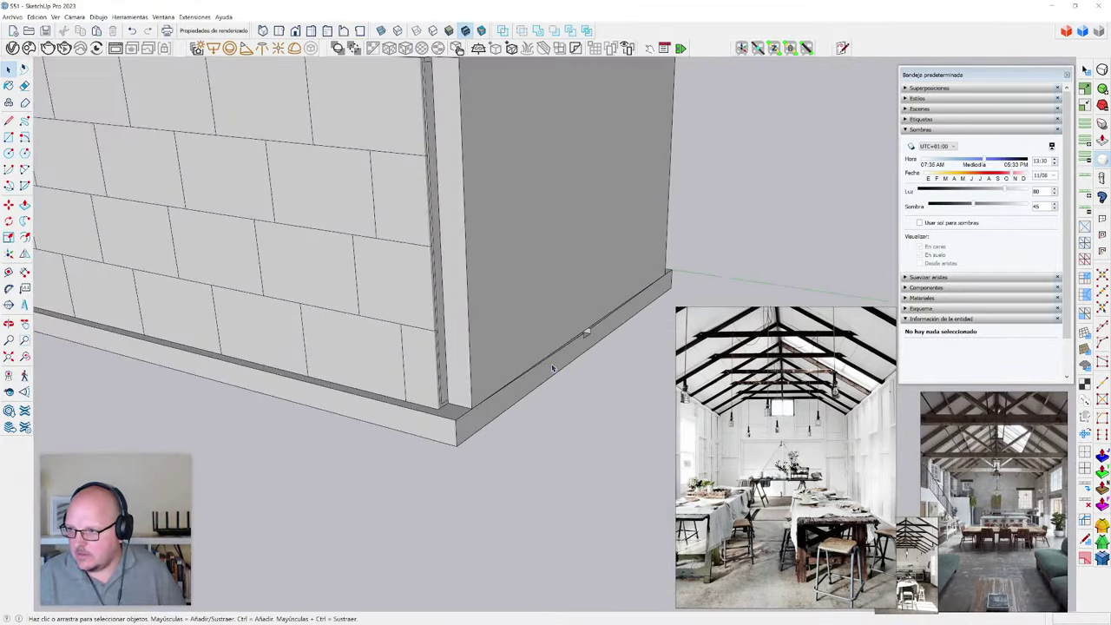
pyautogui.click(584, 341)
pyautogui.press('s')
pyautogui.click(585, 332)
pyautogui.scroll(2, 391, 445)
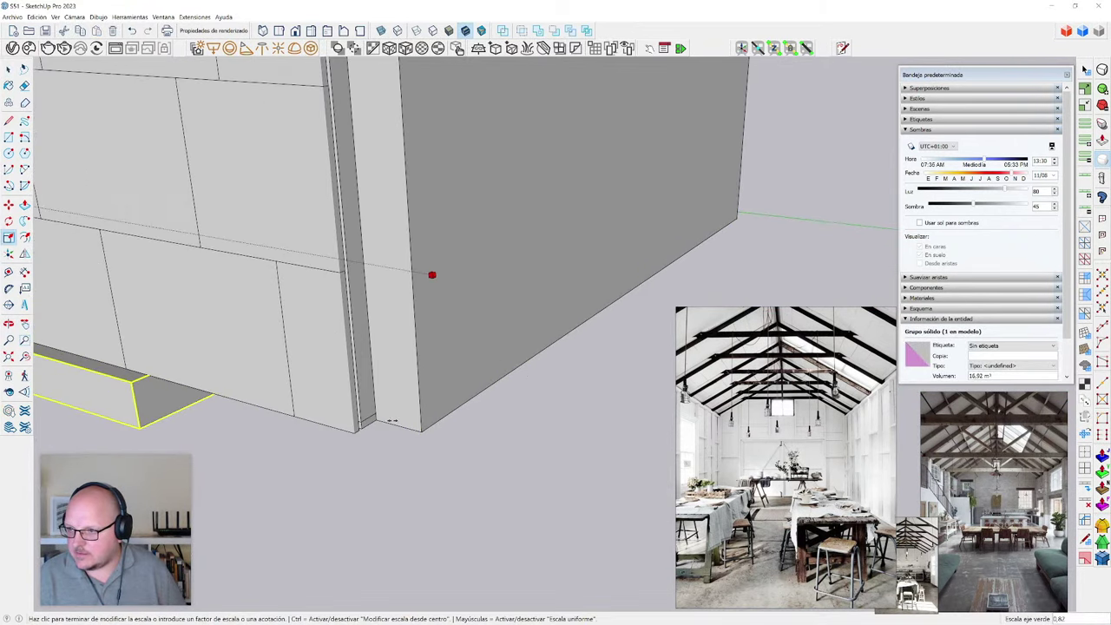
pyautogui.click(375, 420)
pyautogui.press('space')
# - Open the rear gable wall group and extend its bottom face down to the slab's underside with Push/Pull
pyautogui.scroll(-2, 375, 420)
pyautogui.moveTo(460, 521); pyautogui.dragTo(412, 316, button='middle')
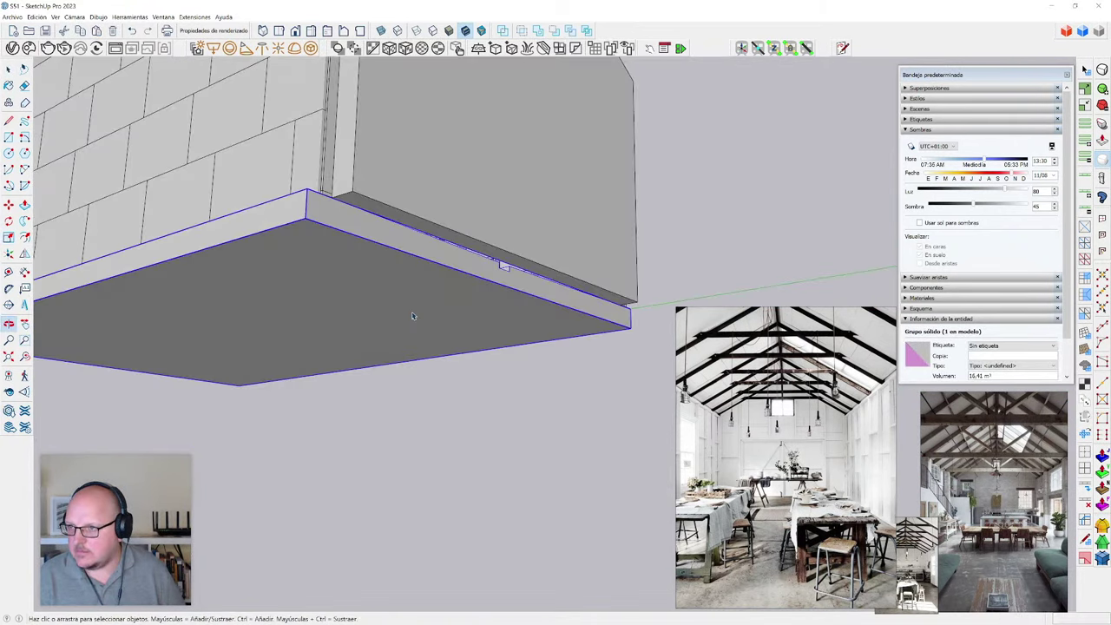
pyautogui.click(423, 210)
pyautogui.doubleClick(429, 216)
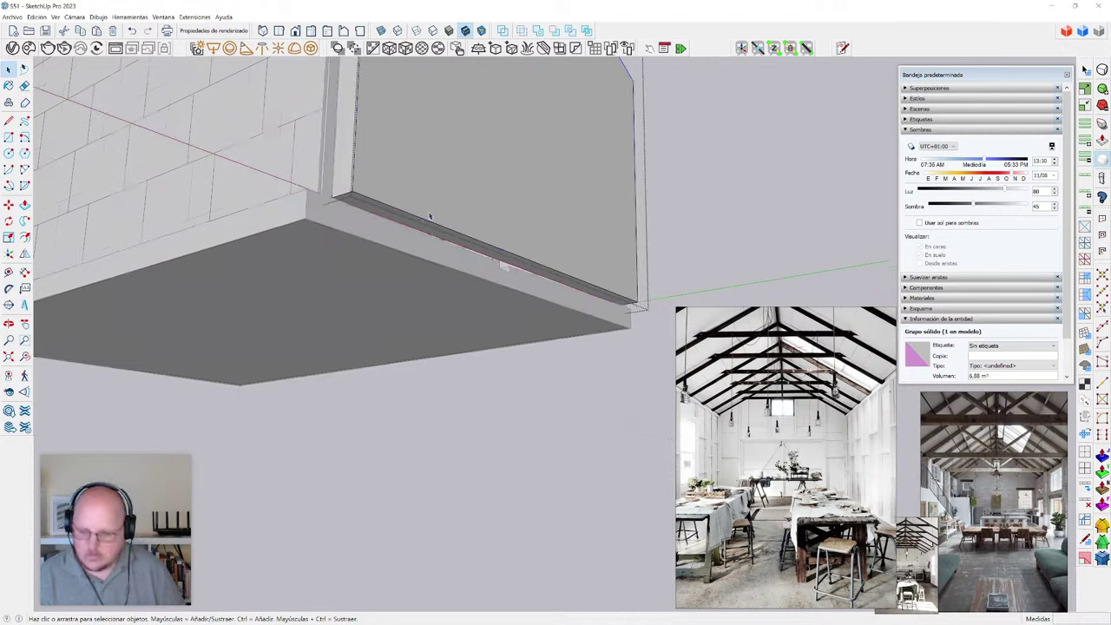
pyautogui.press('p')
pyautogui.scroll(1, 430, 216)
pyautogui.click(390, 217)
# - Draw a 20 × 964 cm rectangle covering the channel, from its rear corner at the gable wall to the opposite front corner
pyautogui.moveTo(296, 242); pyautogui.dragTo(498, 444, button='middle')
pyautogui.scroll(10, 498, 444)
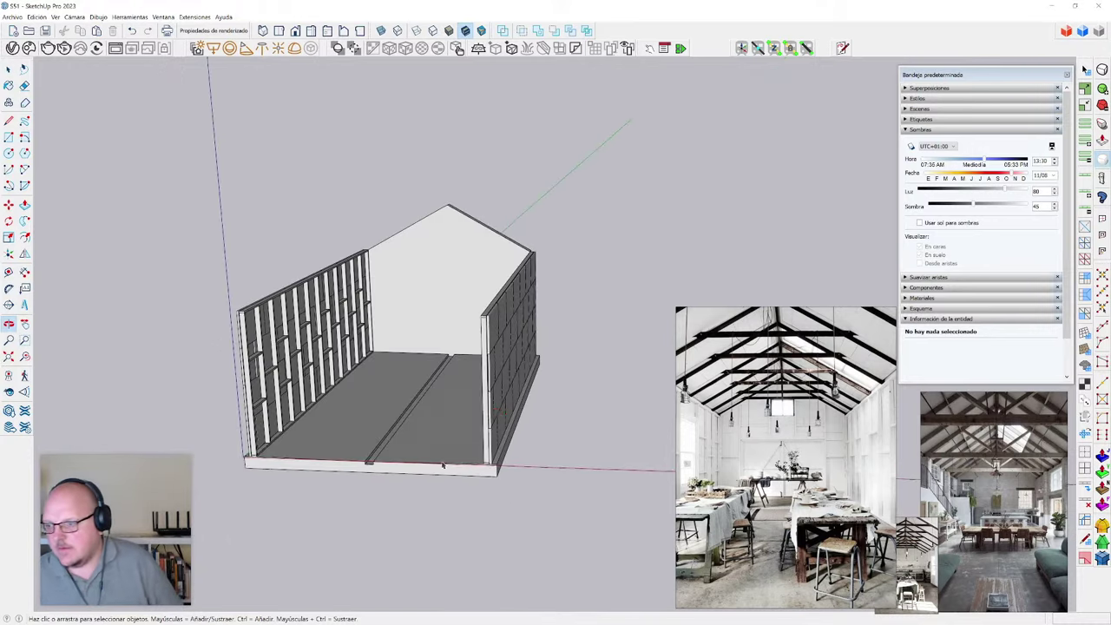
pyautogui.moveTo(370, 475); pyautogui.dragTo(377, 593, button='middle')
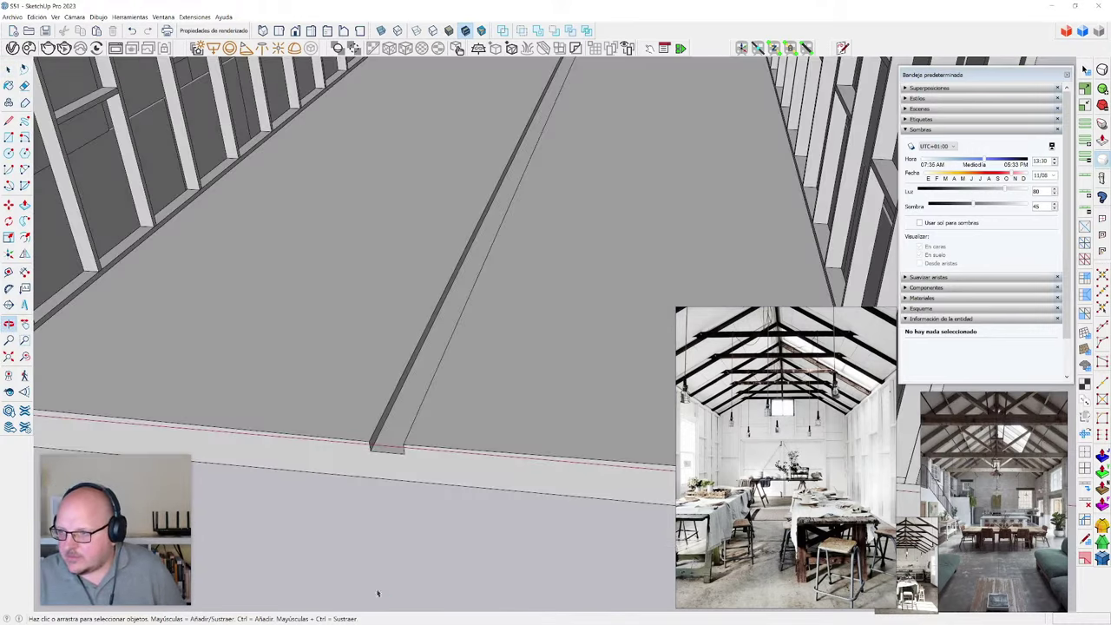
pyautogui.scroll(-3, 377, 593)
pyautogui.scroll(3, 521, 200)
pyautogui.press('r')
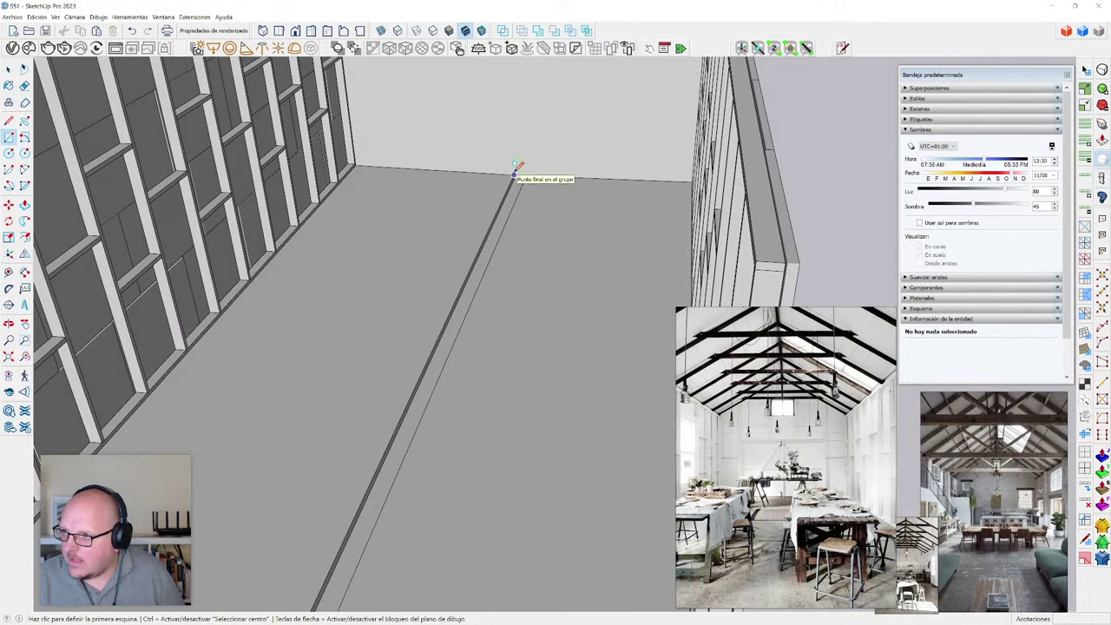
pyautogui.click(517, 171)
pyautogui.scroll(-5, 517, 171)
pyautogui.scroll(8, 408, 443)
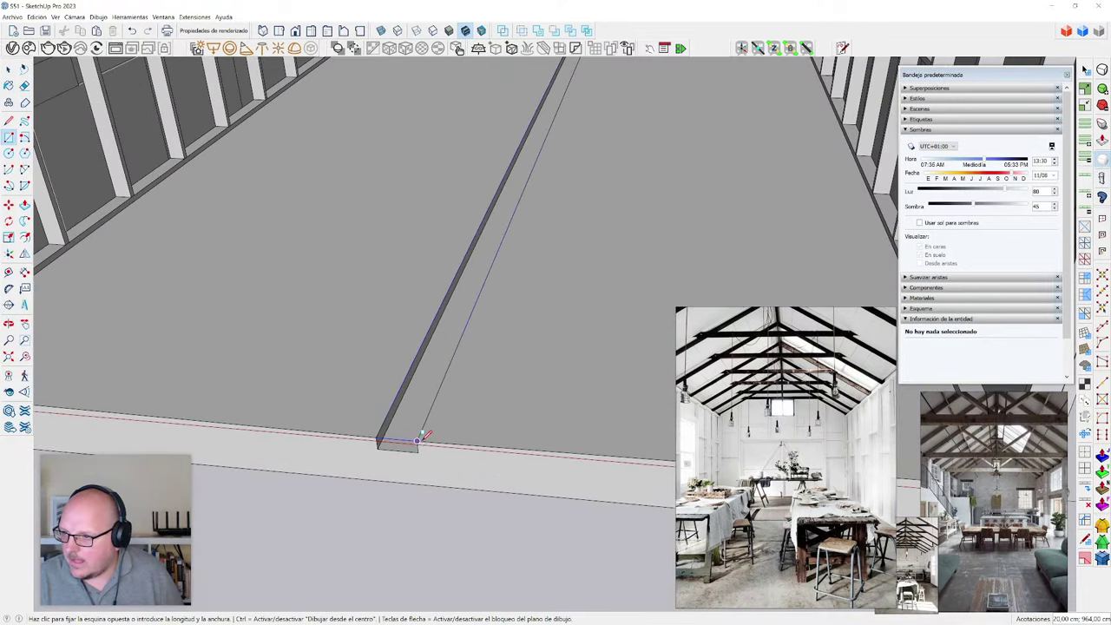
pyautogui.click(420, 437)
pyautogui.moveTo(420, 437); pyautogui.dragTo(406, 441, button='middle')
pyautogui.press('space')
pyautogui.click(408, 441)
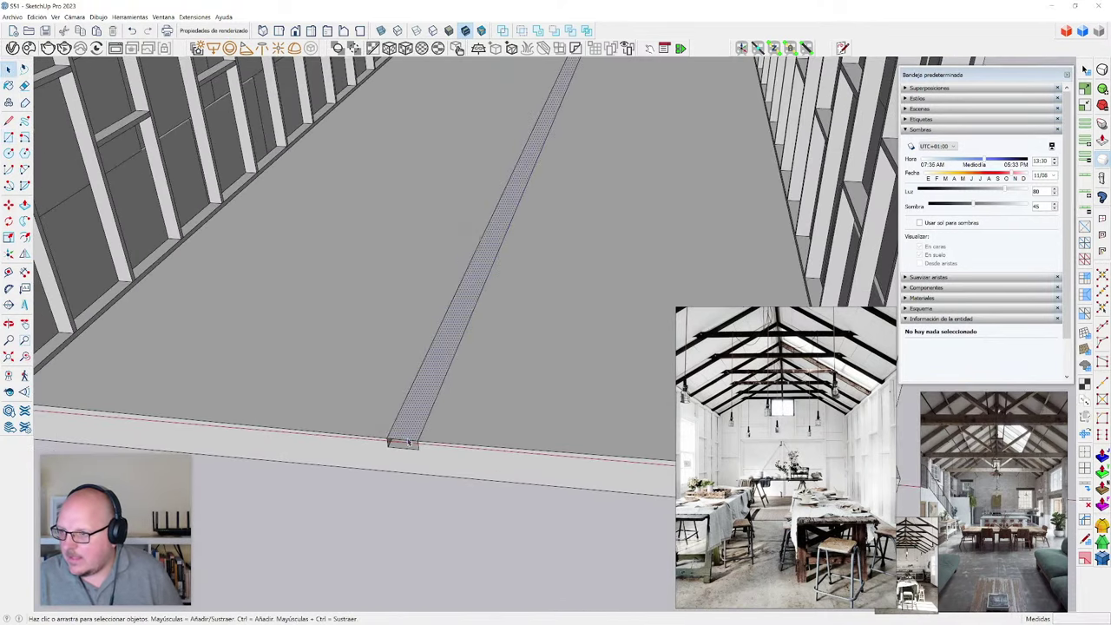
pyautogui.click(390, 439)
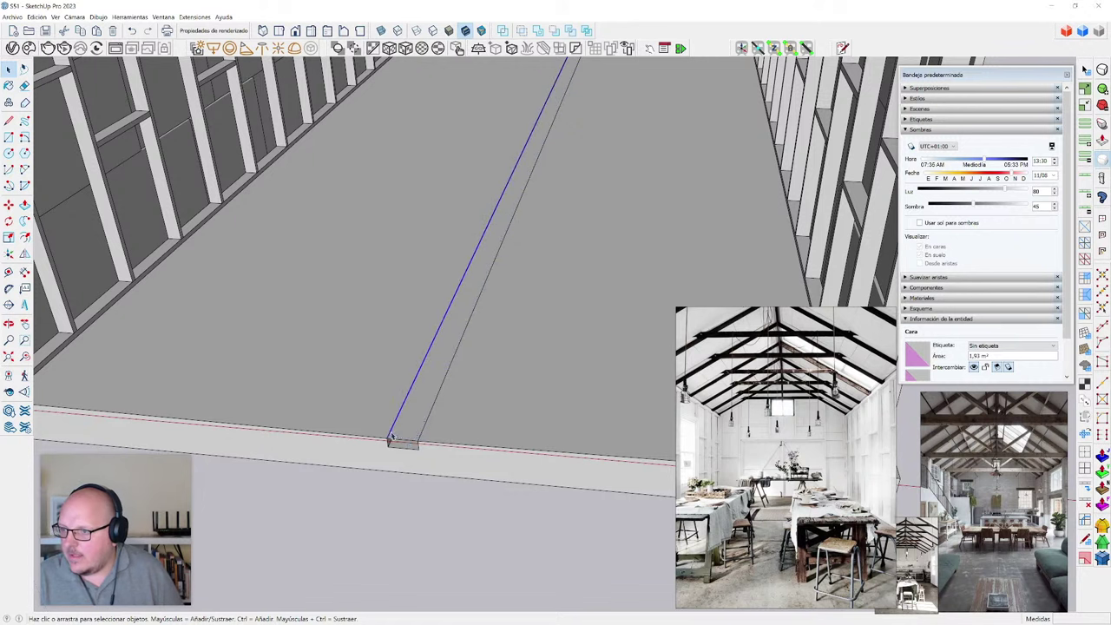
pyautogui.rightClick(391, 440)
pyautogui.click(424, 496)
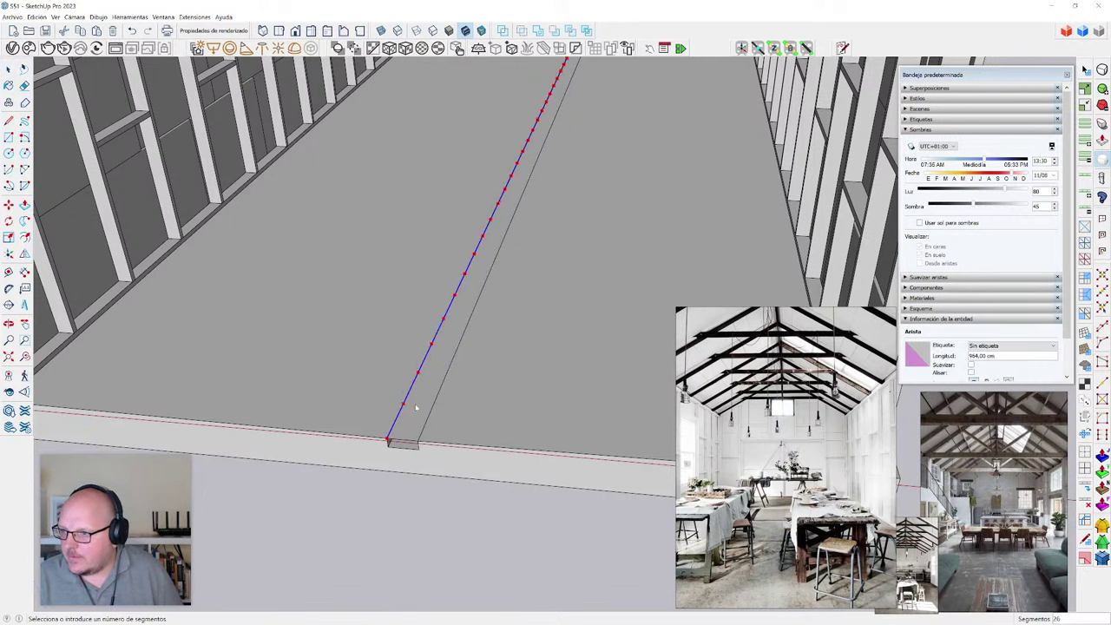
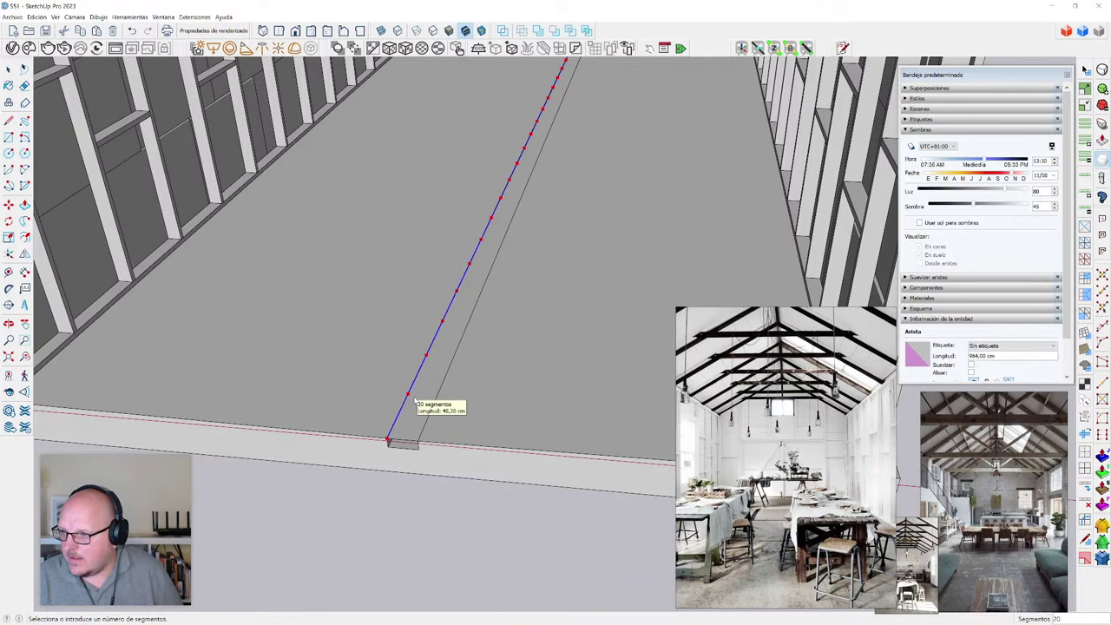
pyautogui.press('Escape')
pyautogui.scroll(4, 402, 450)
pyautogui.press('t')
pyautogui.press('space')
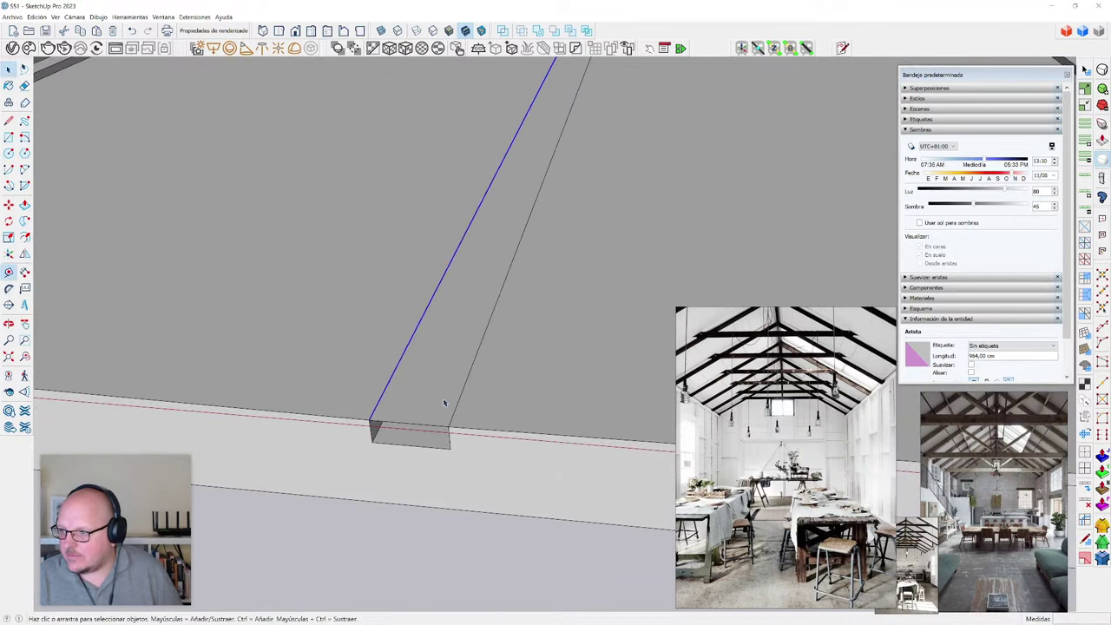
# - Delete the rectangle covering the channel together with its boundary edges
pyautogui.doubleClick(444, 403)
pyautogui.press('Delete')
pyautogui.scroll(-4, 465, 454)
# - Open the floor slab group and scale the channel's width to 12 cm about its centre along the red axis
pyautogui.doubleClick(478, 441)
pyautogui.scroll(-3, 497, 433)
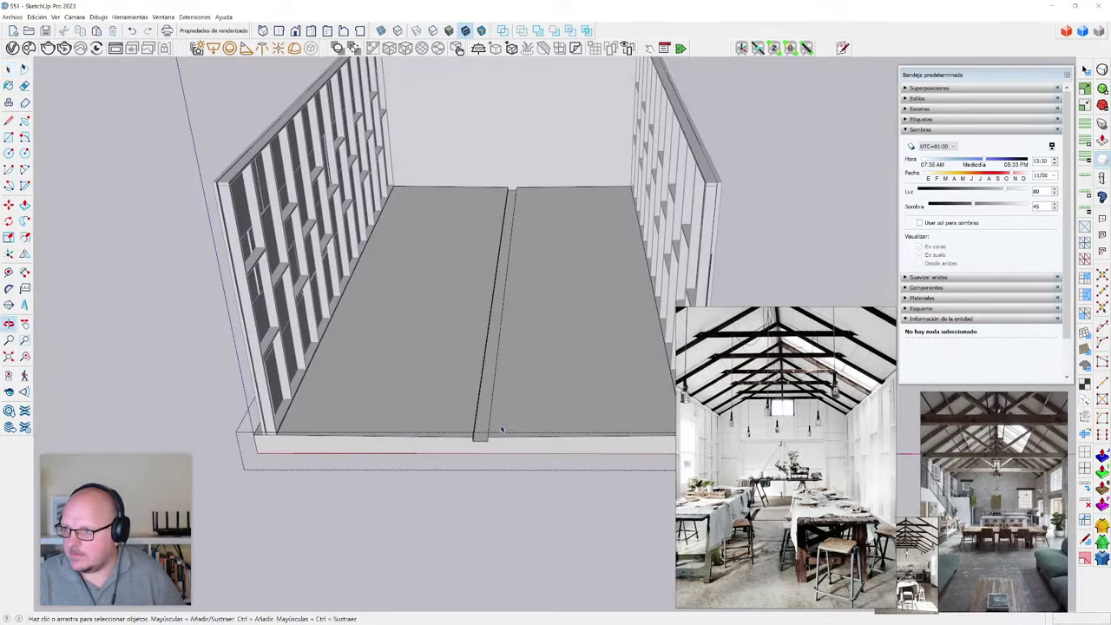
pyautogui.press('h')
pyautogui.moveTo(531, 498); pyautogui.dragTo(536, 525)
pyautogui.press('s')
pyautogui.moveTo(536, 526); pyautogui.dragTo(434, 477, button='middle')
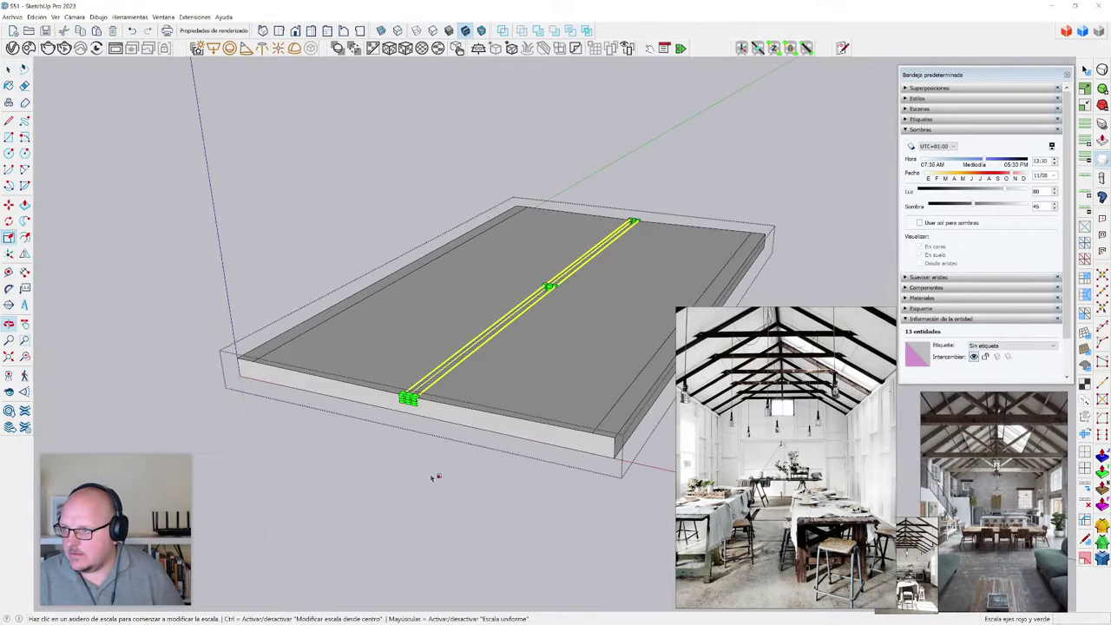
pyautogui.scroll(5, 559, 270)
pyautogui.click(578, 246)
pyautogui.press('ctrl')
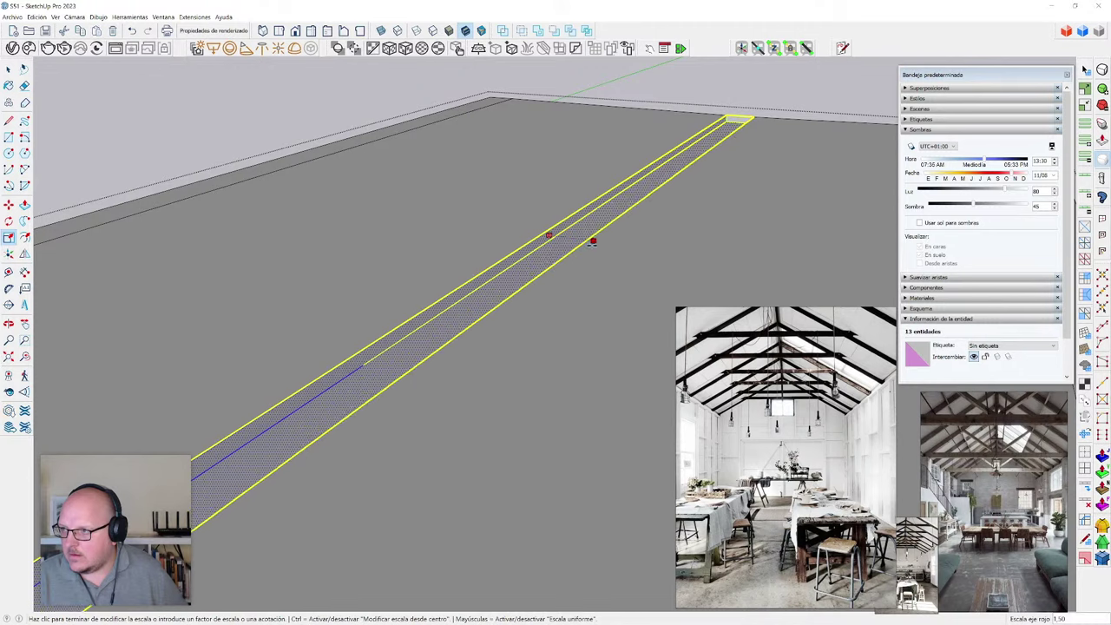
pyautogui.click(599, 242)
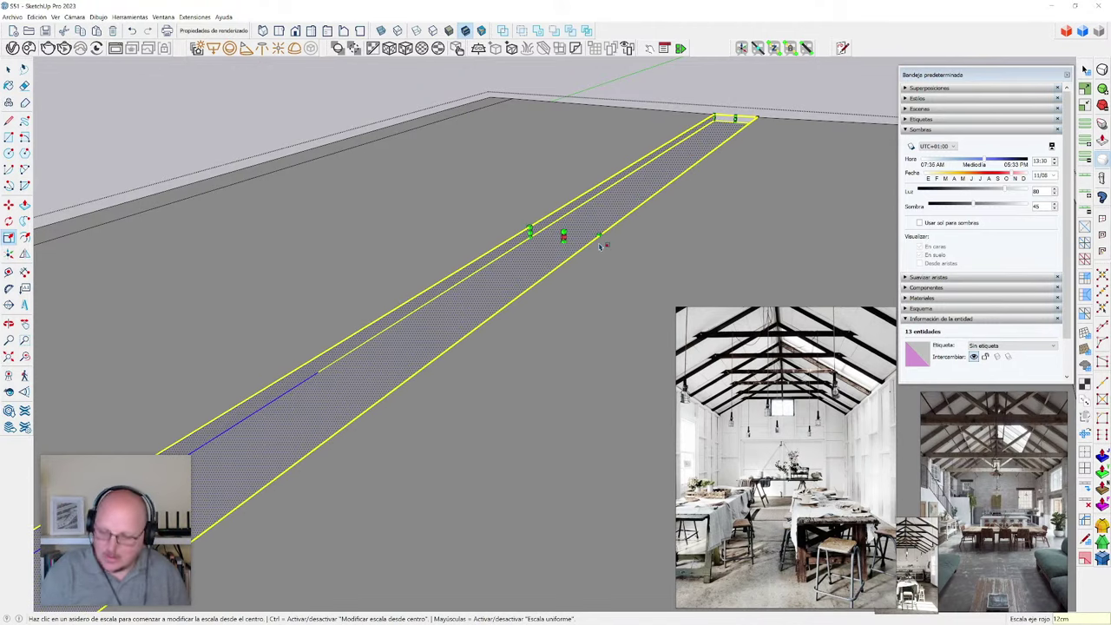
pyautogui.hotkey('ctrl', 'z')
pyautogui.scroll(-5, 599, 247)
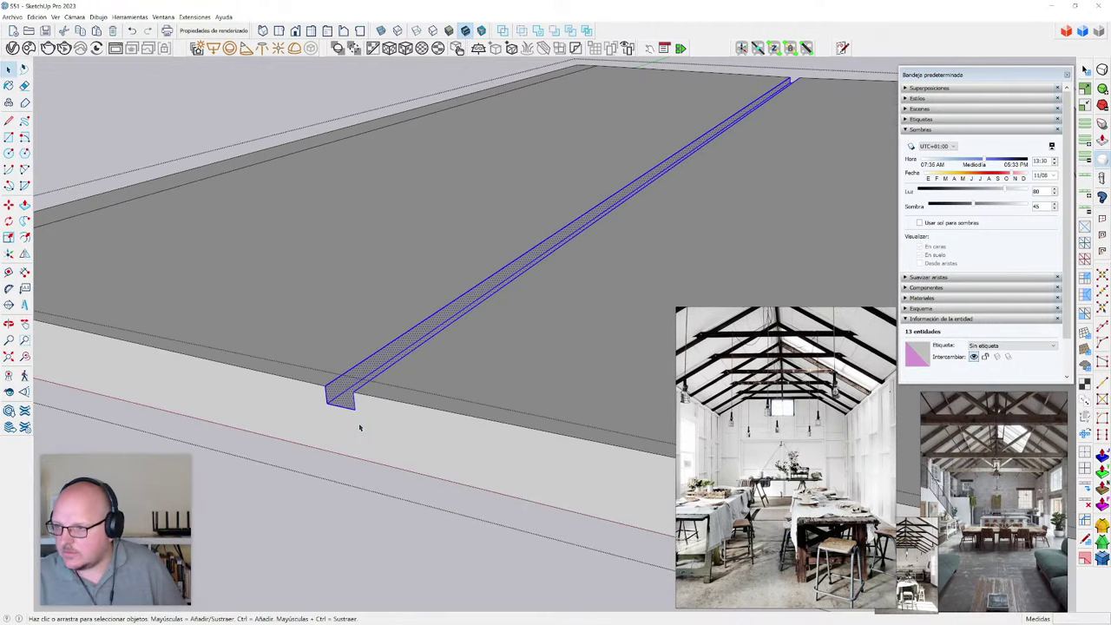
# - Scale the channel's depth to 4 cm along the blue axis, keeping its upper edges fixed
pyautogui.press('s')
pyautogui.scroll(5, 647, 185)
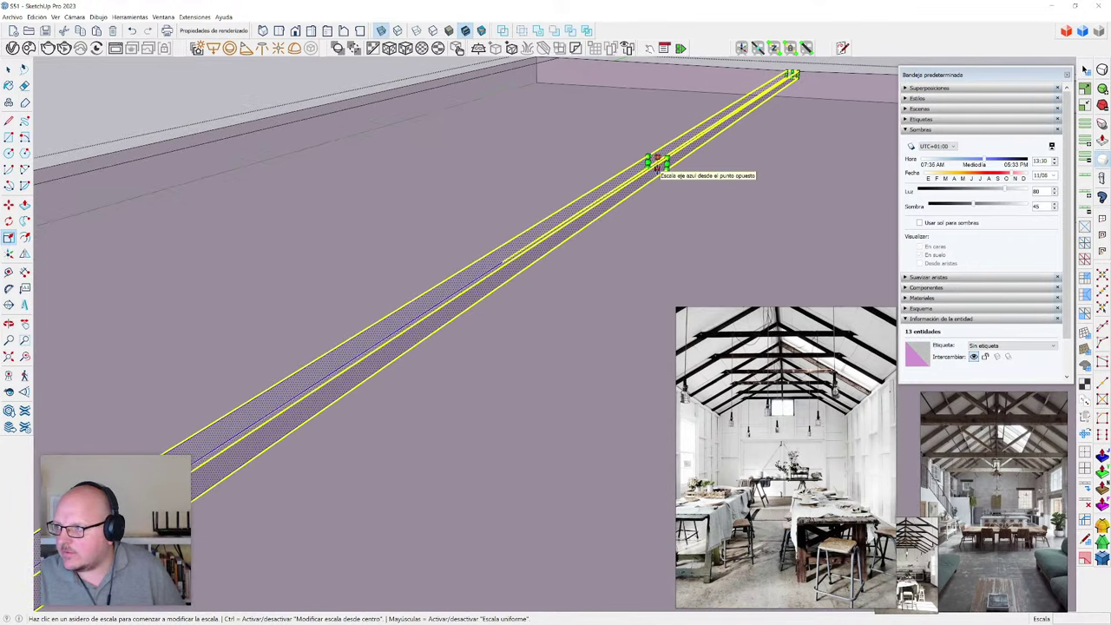
pyautogui.click(658, 170)
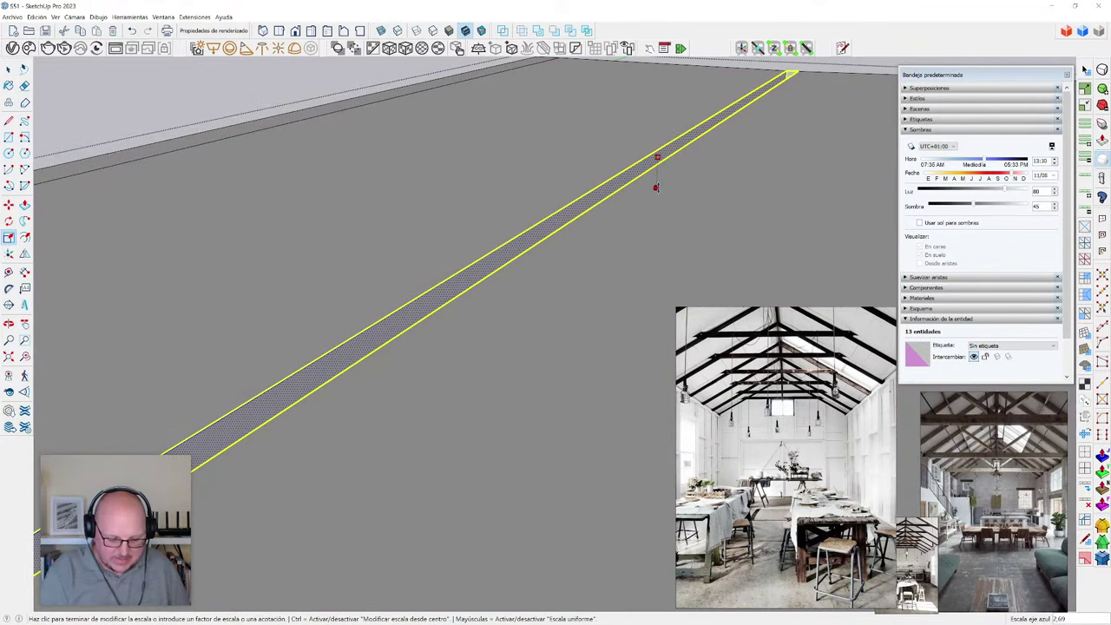
pyautogui.write('4cm')
pyautogui.press('Return')
pyautogui.press('space')
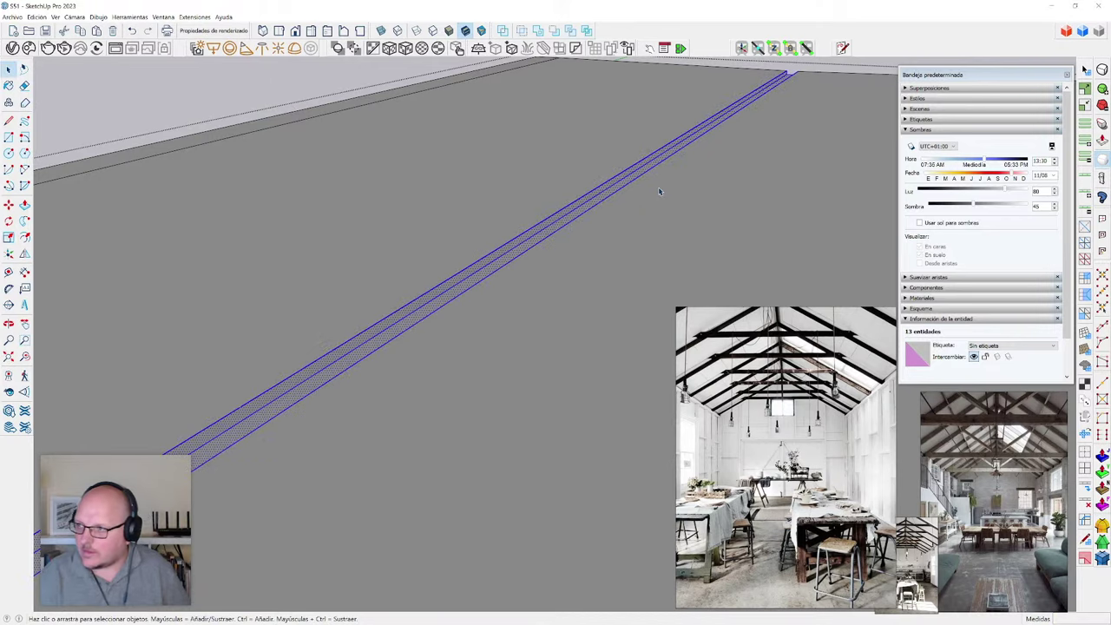
# - Examine the resized channel's profile at the slab's front edge and check the length of its bottom edge
pyautogui.scroll(-4, 659, 187)
pyautogui.moveTo(619, 317); pyautogui.dragTo(638, 305, button='middle')
pyautogui.scroll(-3, 638, 304)
pyautogui.moveTo(477, 357); pyautogui.dragTo(540, 369, button='middle')
pyautogui.scroll(4, 540, 369)
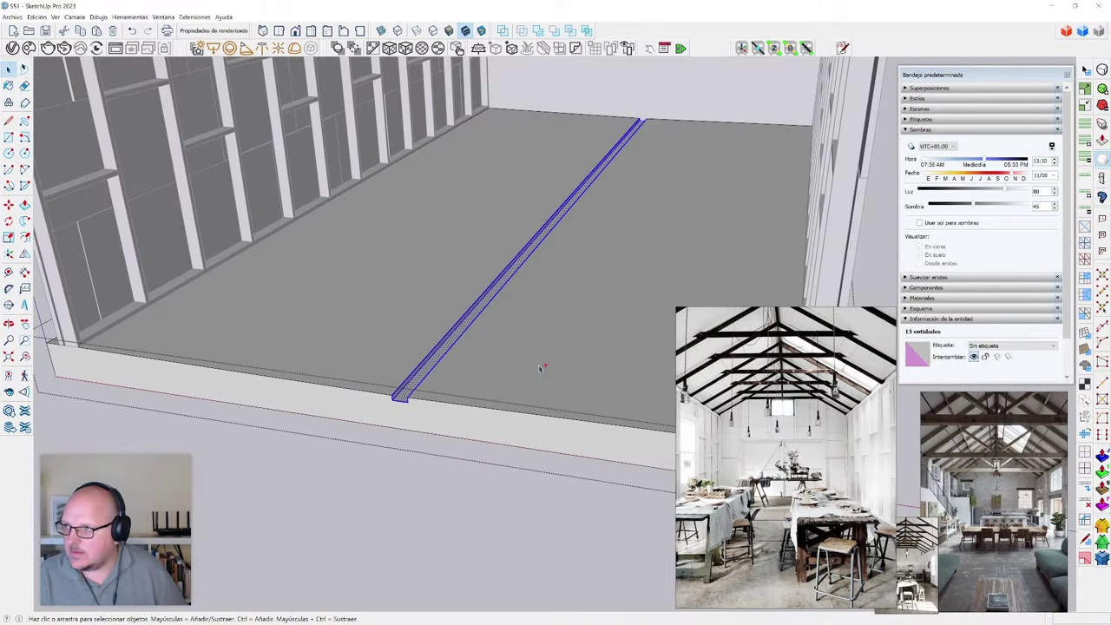
pyautogui.scroll(5, 304, 387)
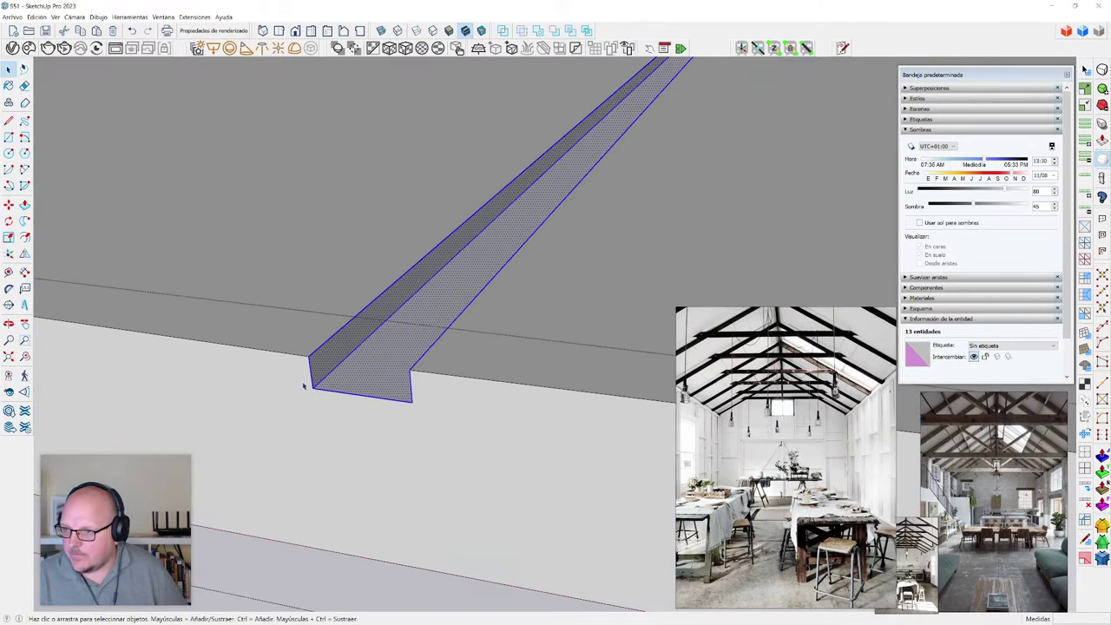
pyautogui.click(323, 390)
pyautogui.press('m')
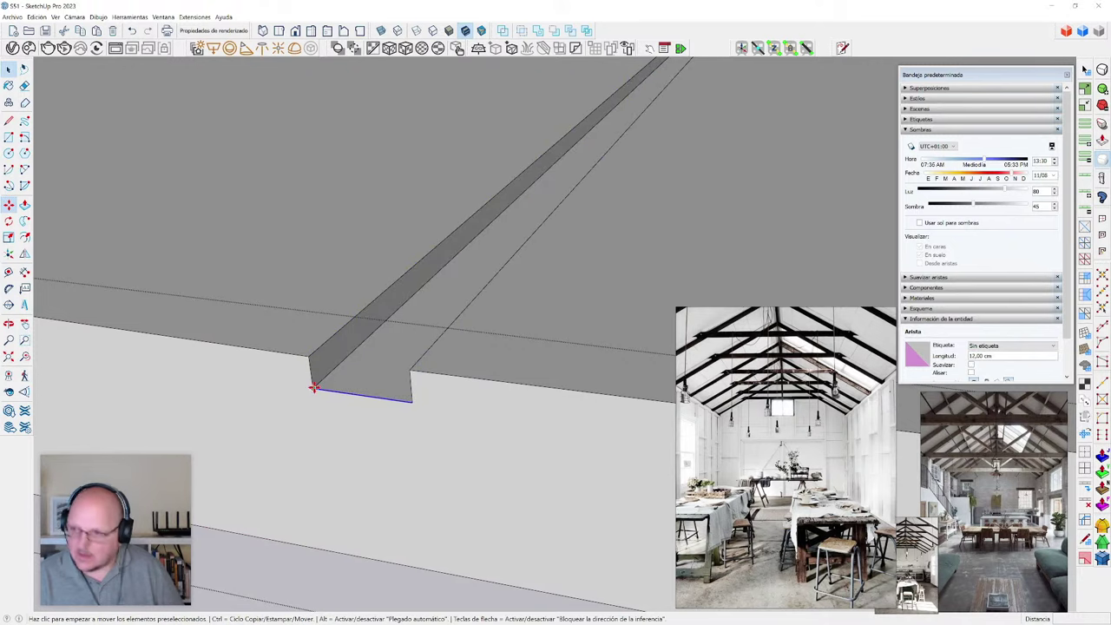
pyautogui.scroll(-7, 492, 480)
pyautogui.moveTo(593, 348); pyautogui.dragTo(574, 300, button='middle')
pyautogui.moveTo(618, 344); pyautogui.dragTo(541, 414, button='middle')
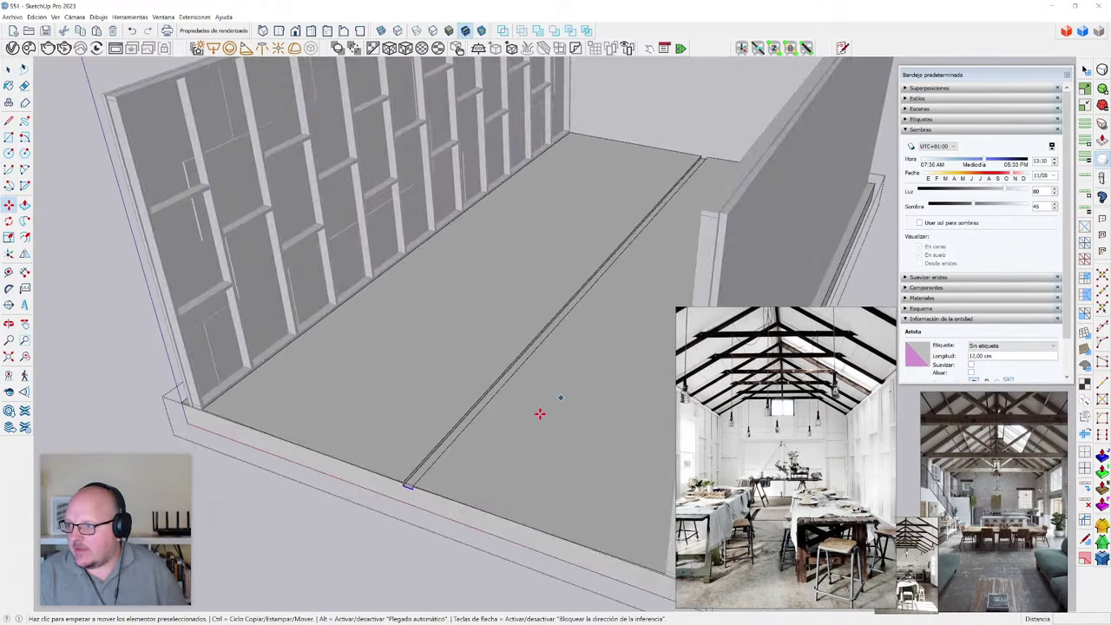
# - Isolate the slab in top view and cut a straight line across its full width through the midpoint of its long side
pyautogui.press('i')
pyautogui.press('space')
pyautogui.click(457, 344)
pyautogui.click(307, 323)
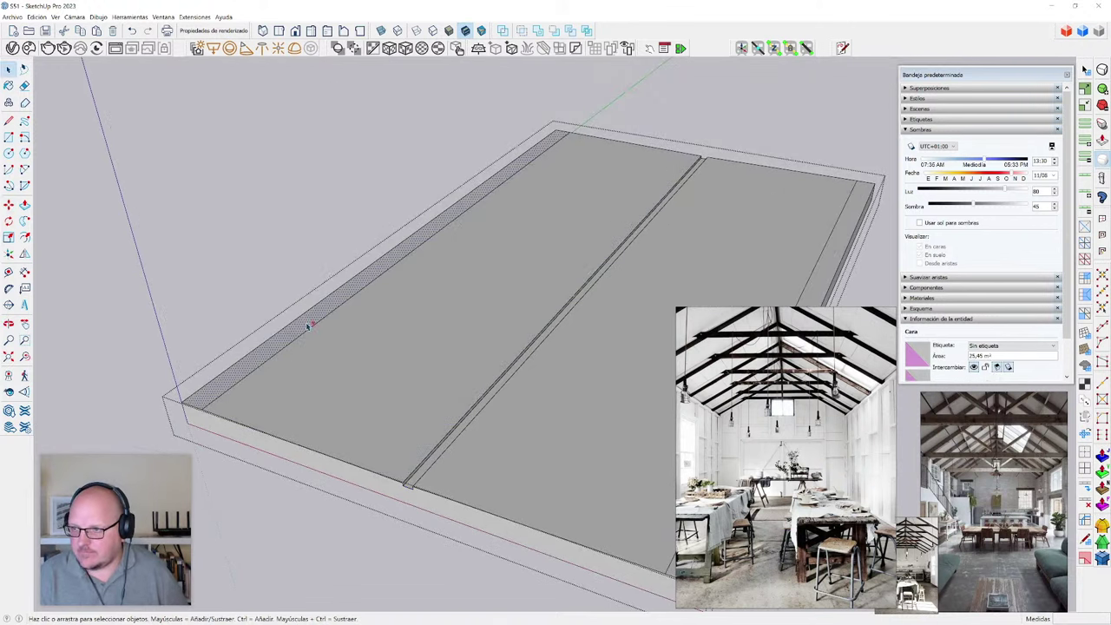
pyautogui.press('F2')
pyautogui.scroll(-3, 307, 323)
pyautogui.scroll(-1, 656, 360)
pyautogui.keyDown('shift'); pyautogui.moveTo(660, 359); pyautogui.dragTo(538, 353, button='middle'); pyautogui.keyUp('shift')
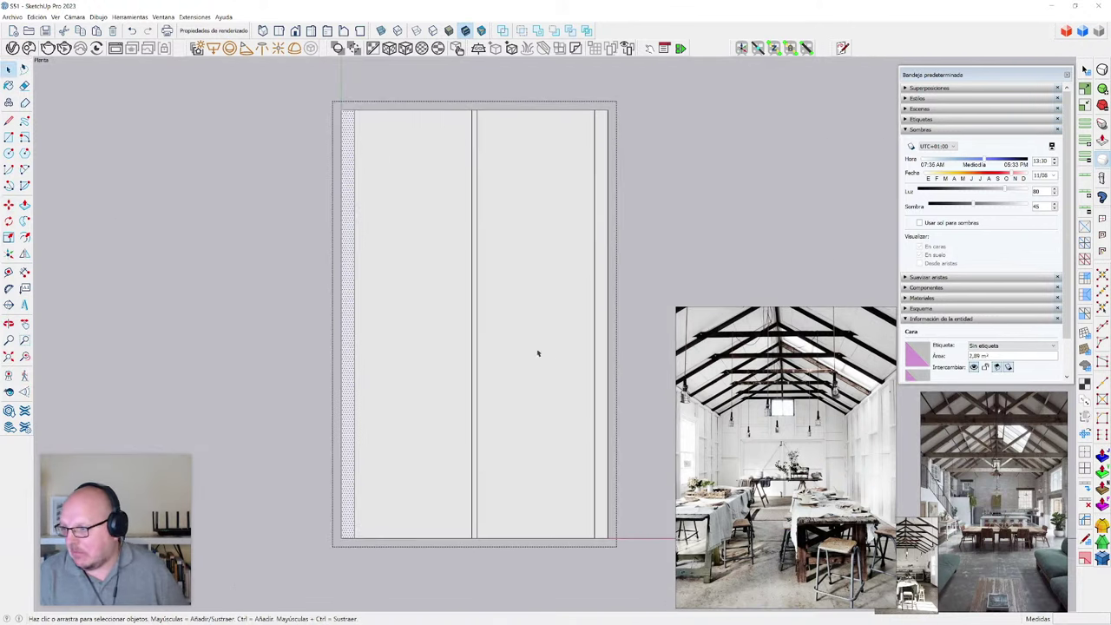
pyautogui.press('z')
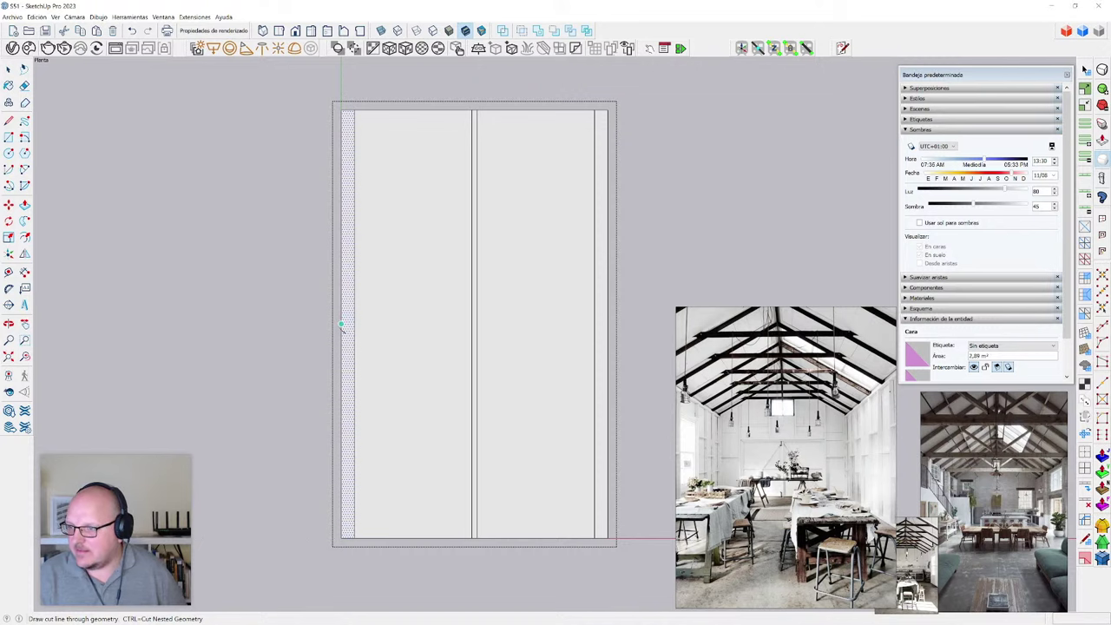
pyautogui.click(622, 323)
pyautogui.press('space')
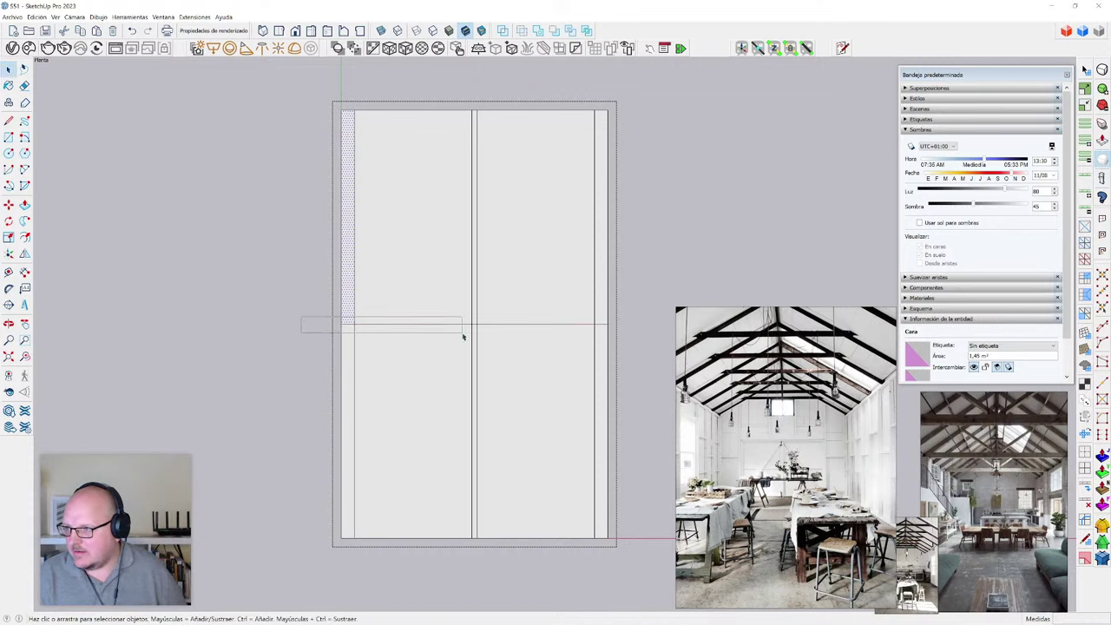
# - Copy the slab's cross line 5 cm toward the rear
pyautogui.moveTo(462, 336); pyautogui.dragTo(481, 344)
pyautogui.press('m')
pyautogui.scroll(6, 446, 332)
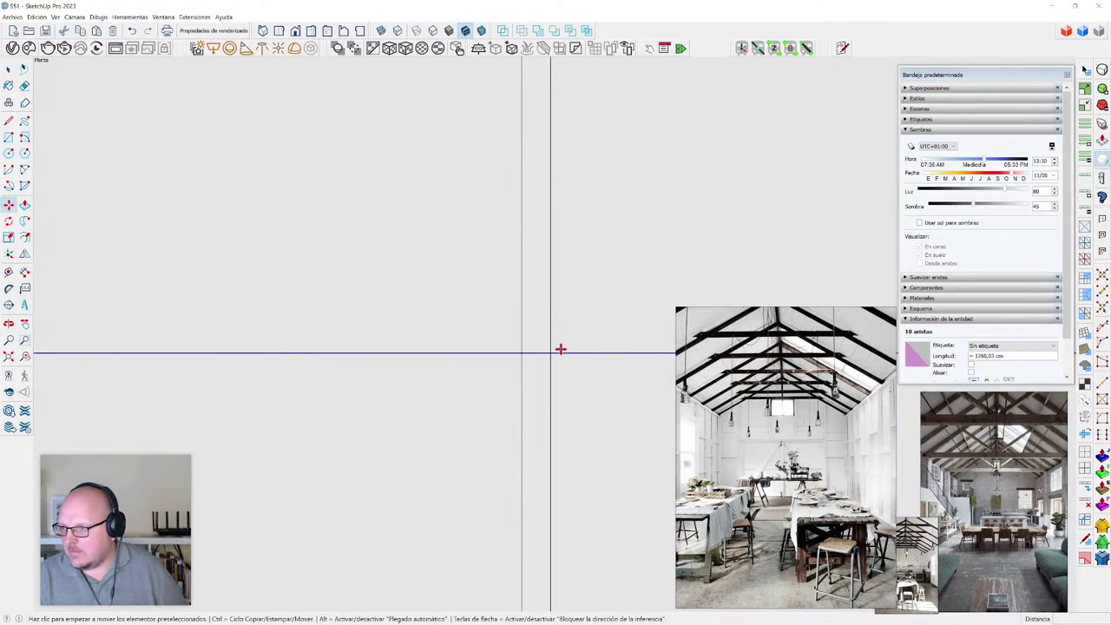
pyautogui.press('ctrl')
pyautogui.click(561, 349)
pyautogui.scroll(-3, 390, 330)
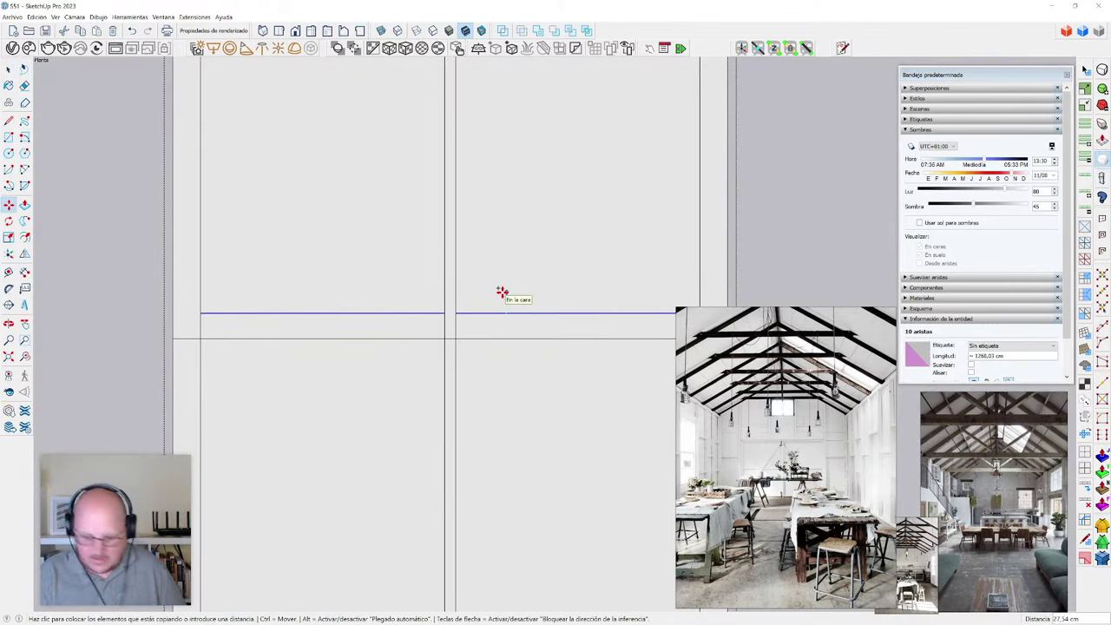
pyautogui.write('m')
pyautogui.press('Return')
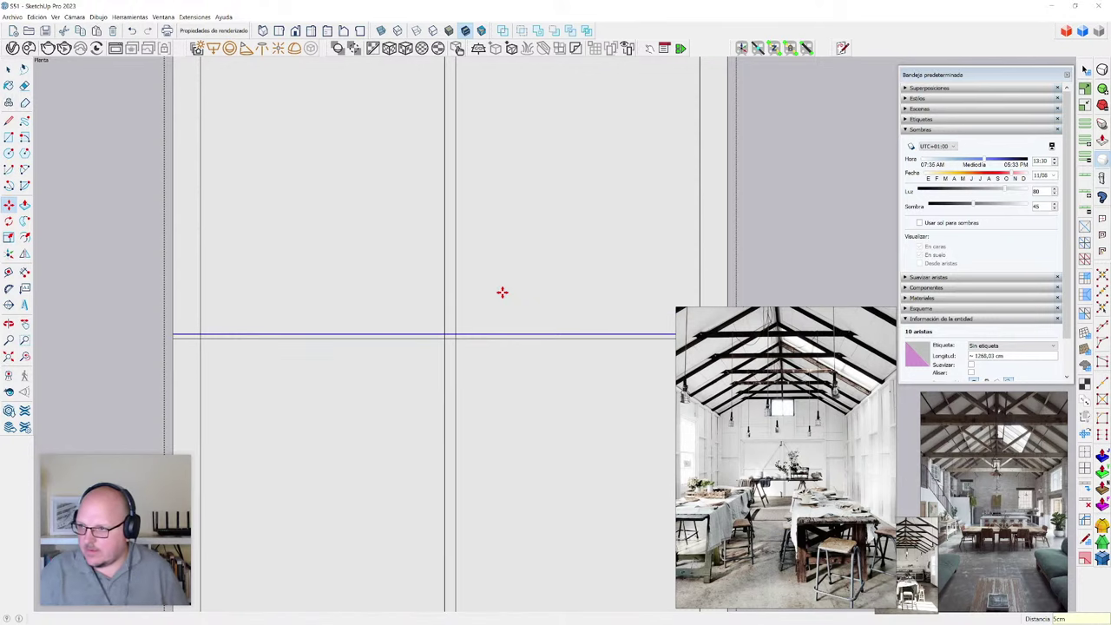
# - Copy the rear cross line 10 cm toward the front, past the central cross line
pyautogui.scroll(-2, 503, 292)
pyautogui.scroll(1, 513, 350)
pyautogui.press('ctrl')
pyautogui.click(501, 336)
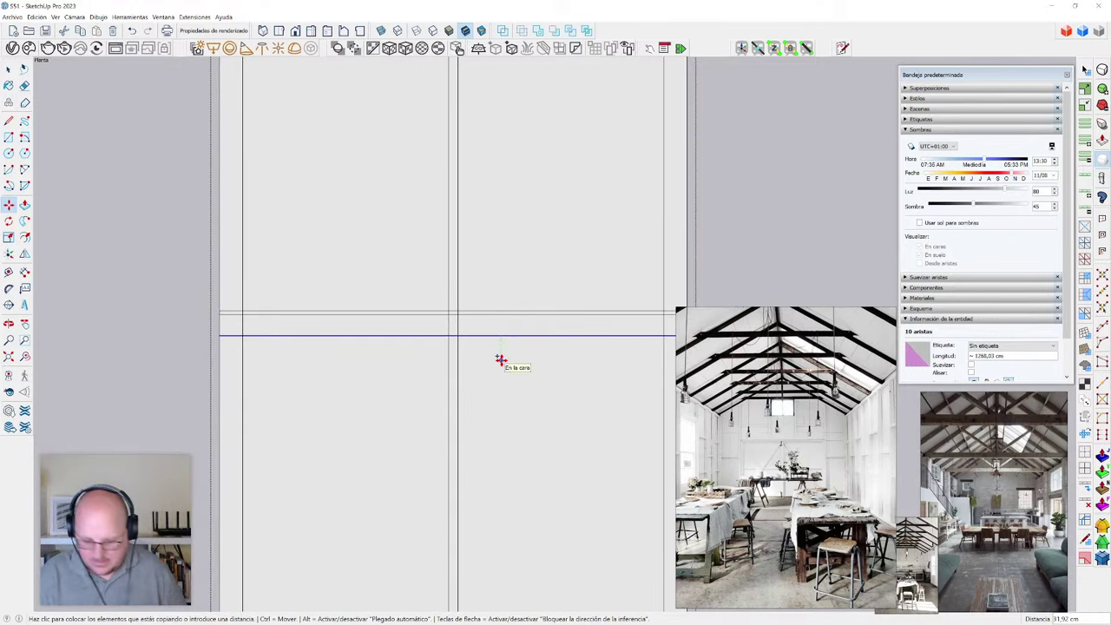
pyautogui.write('10cm')
pyautogui.press('Return')
pyautogui.press('space')
# - Select the channel's bottom and side faces between the two outer cross lines, checking the selection with X-ray
pyautogui.scroll(-2, 503, 365)
pyautogui.moveTo(504, 365); pyautogui.dragTo(430, 272, button='middle')
pyautogui.scroll(2, 430, 272)
pyautogui.scroll(5, 501, 446)
pyautogui.moveTo(501, 447); pyautogui.dragTo(504, 377, button='middle')
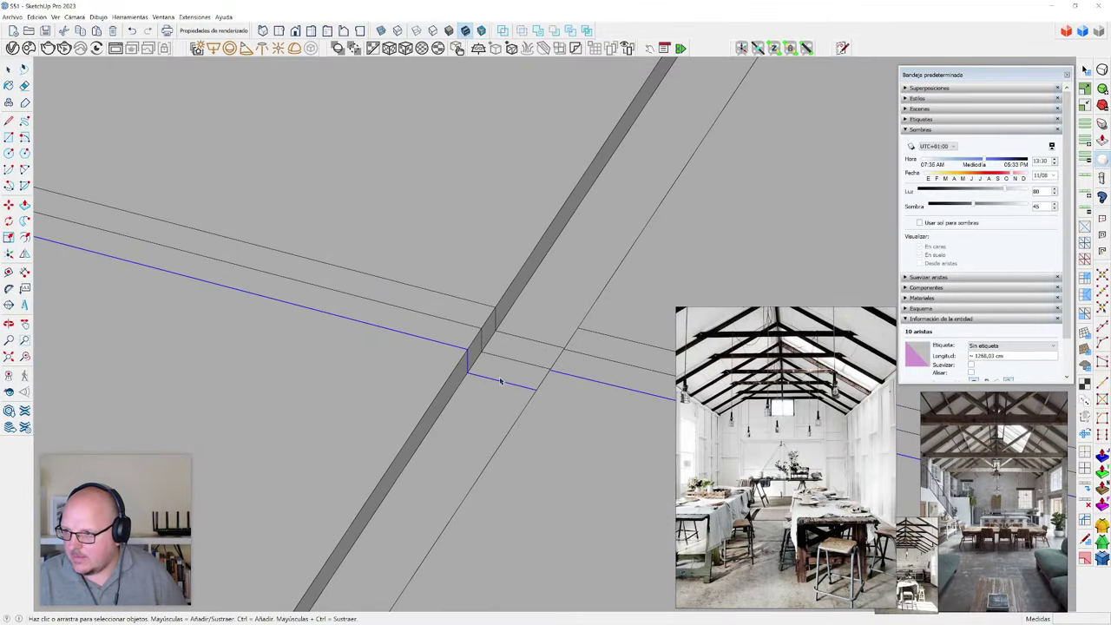
pyautogui.click(502, 379)
pyautogui.keyDown('ctrl'); pyautogui.doubleClick(515, 346); pyautogui.keyUp('ctrl')
pyautogui.scroll(2, 509, 346)
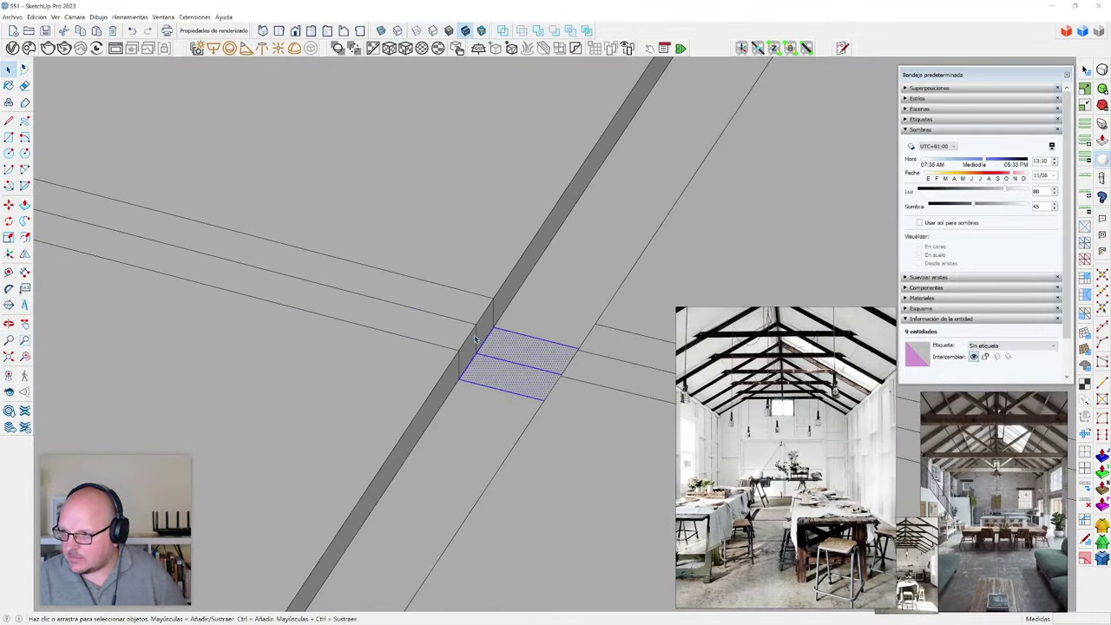
pyautogui.click(480, 336)
pyautogui.moveTo(414, 245); pyautogui.dragTo(628, 448)
pyautogui.press('x')
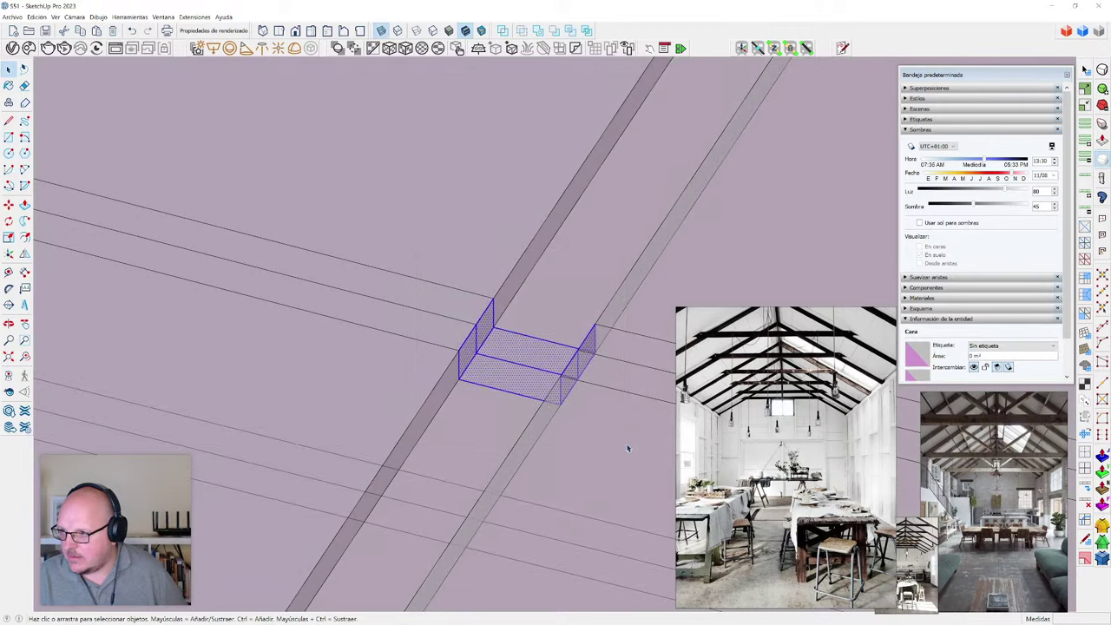
pyautogui.press('x')
# - Measure the channel's depth at the central cross lines with the Tape Measure
pyautogui.press('s')
pyautogui.click(527, 367)
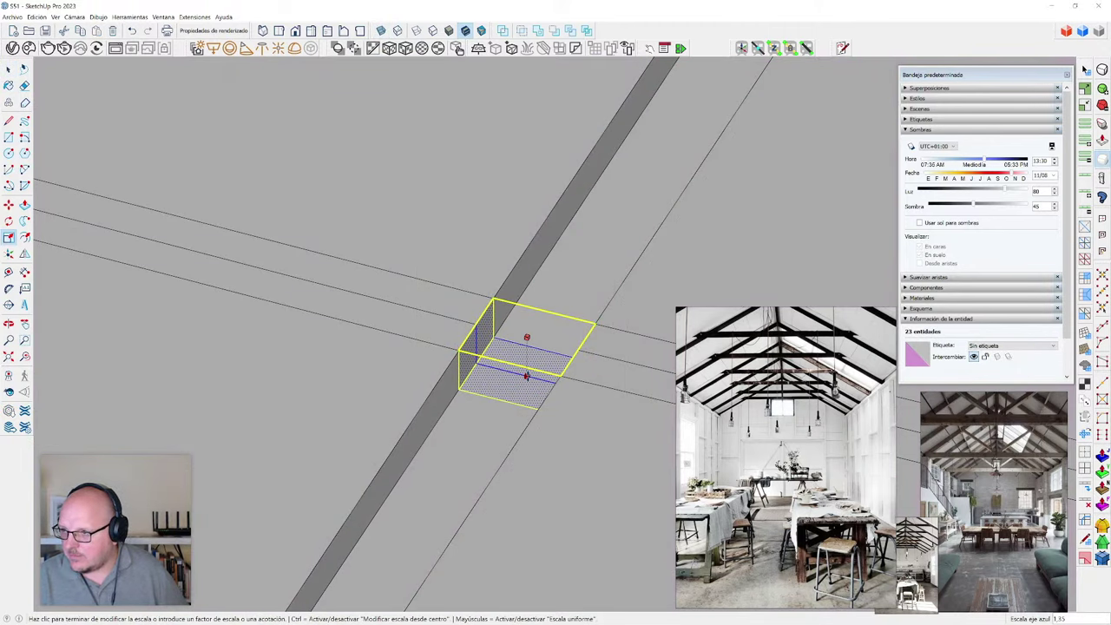
pyautogui.press('space')
pyautogui.scroll(4, 490, 383)
pyautogui.press('t')
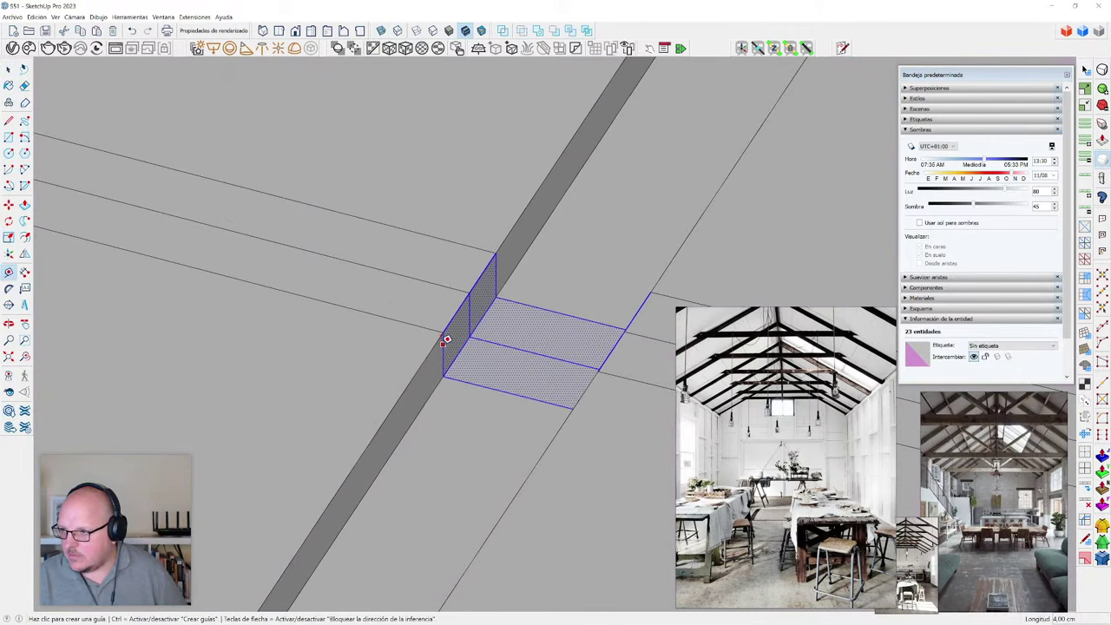
pyautogui.scroll(-2, 442, 343)
# - Deepen the selected central section of the channel by scaling it downward along the blue axis
pyautogui.press('s')
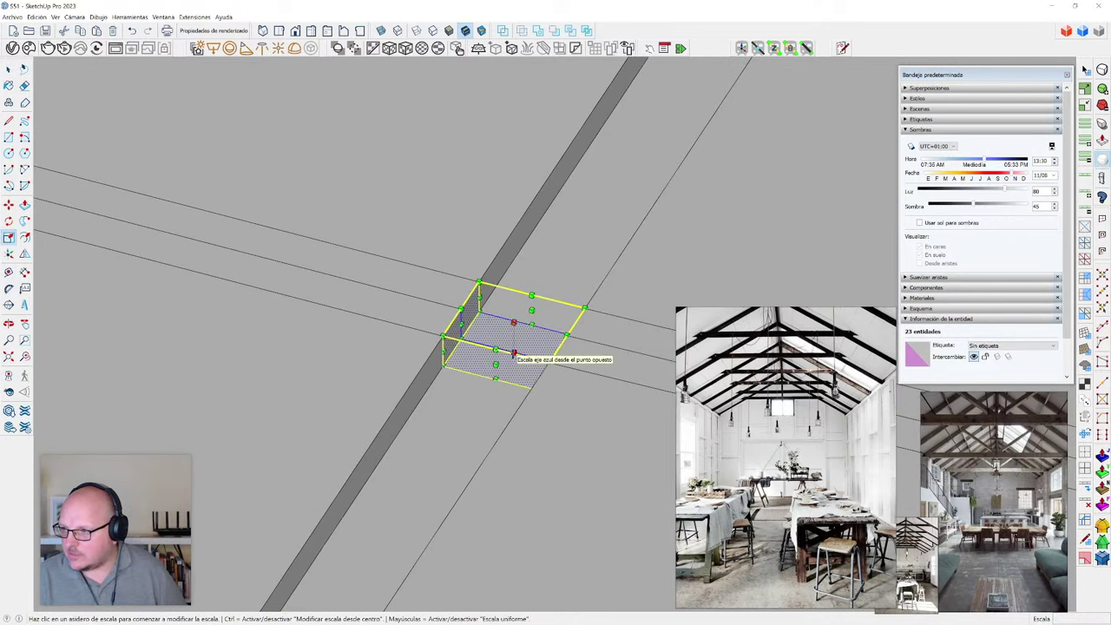
pyautogui.click(514, 353)
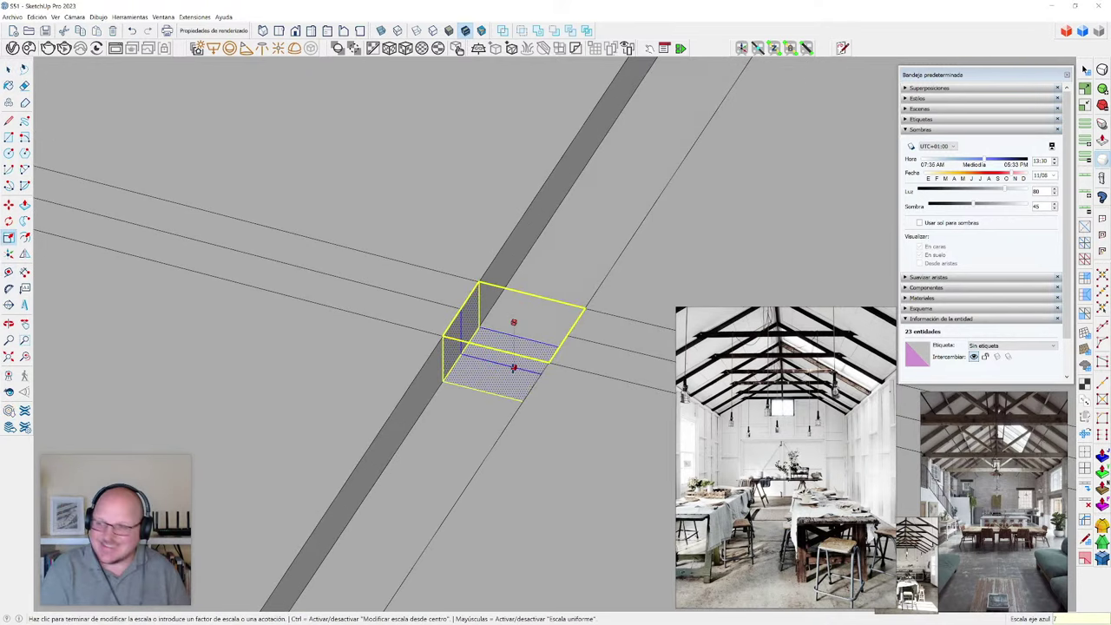
pyautogui.click(514, 368)
pyautogui.scroll(-5, 546, 330)
pyautogui.press('space')
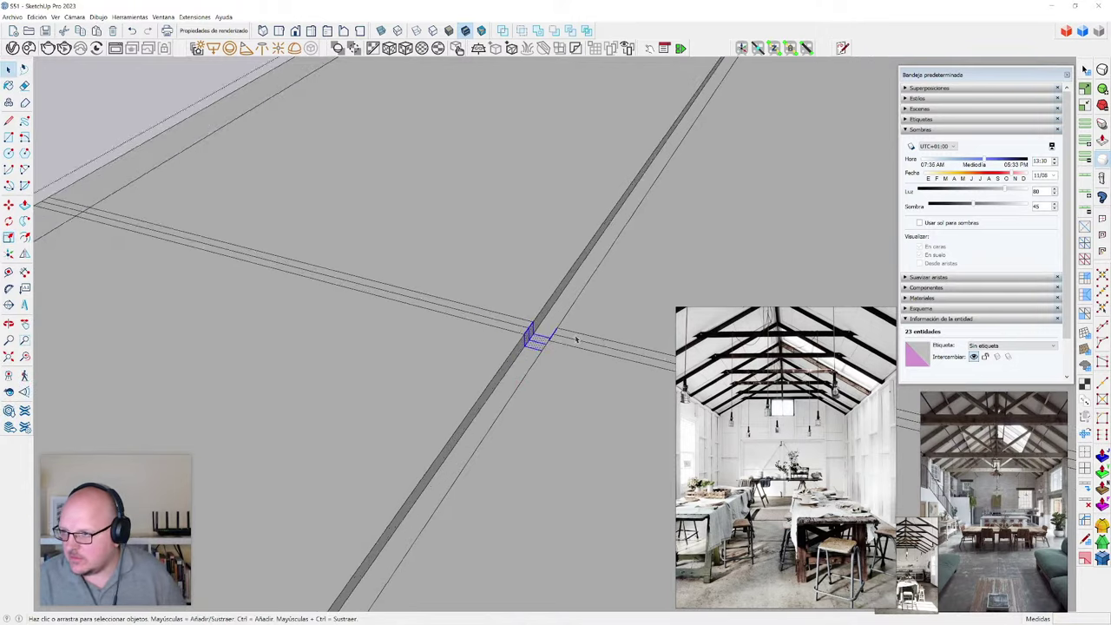
# - Draw a circle of about 3.5 cm radius on the central cross line in the channel's deeper section
pyautogui.scroll(5, 528, 330)
pyautogui.scroll(3, 470, 350)
pyautogui.click(496, 355)
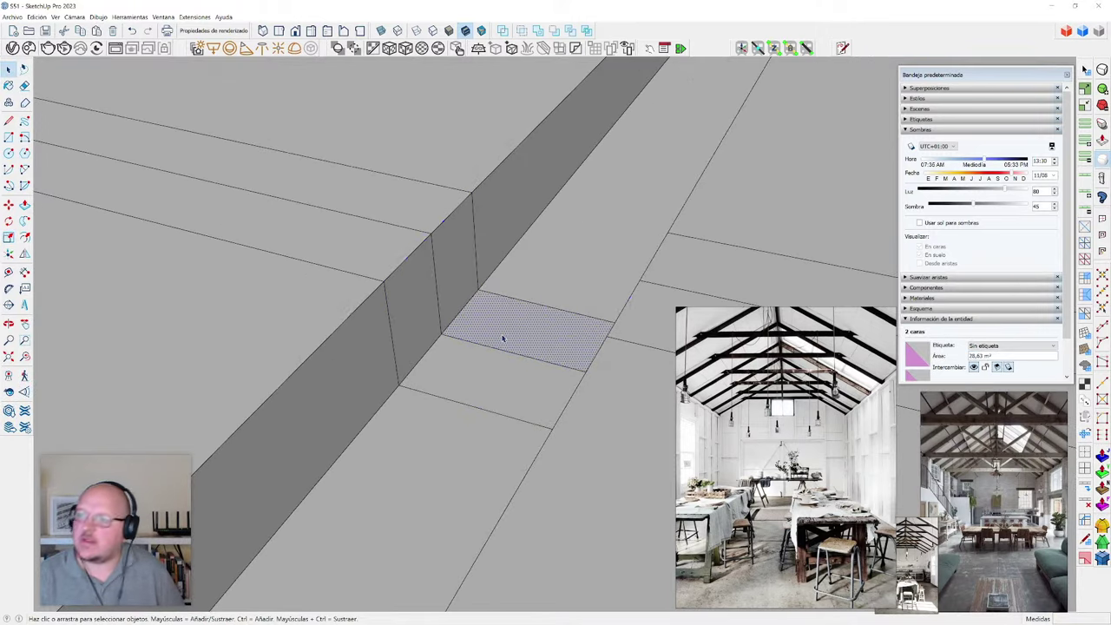
pyautogui.press('c')
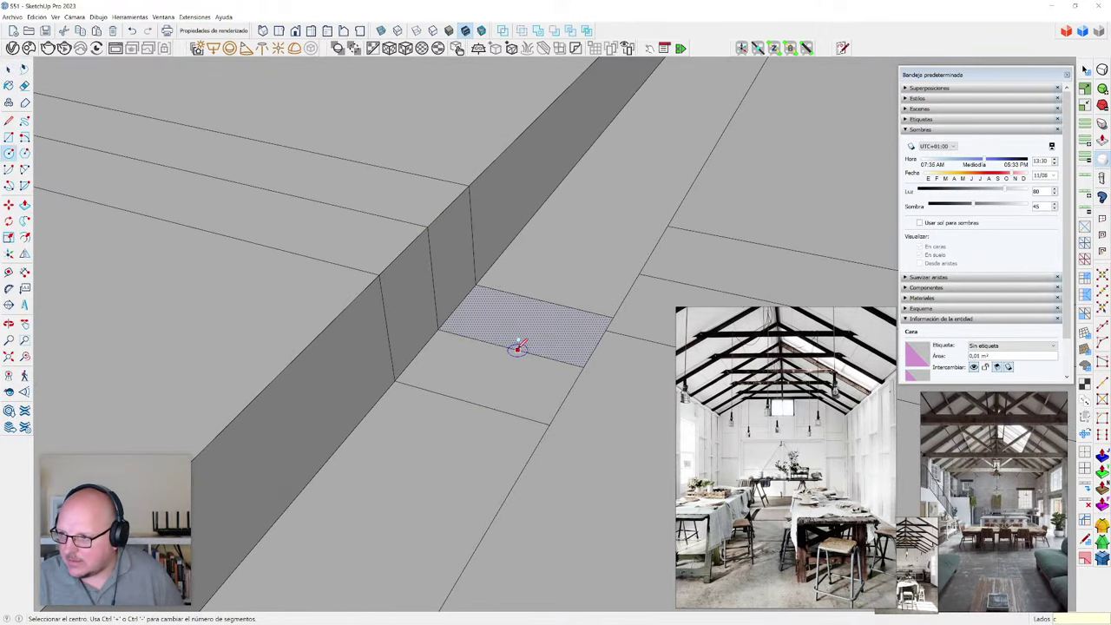
pyautogui.press('space')
pyautogui.press('e')
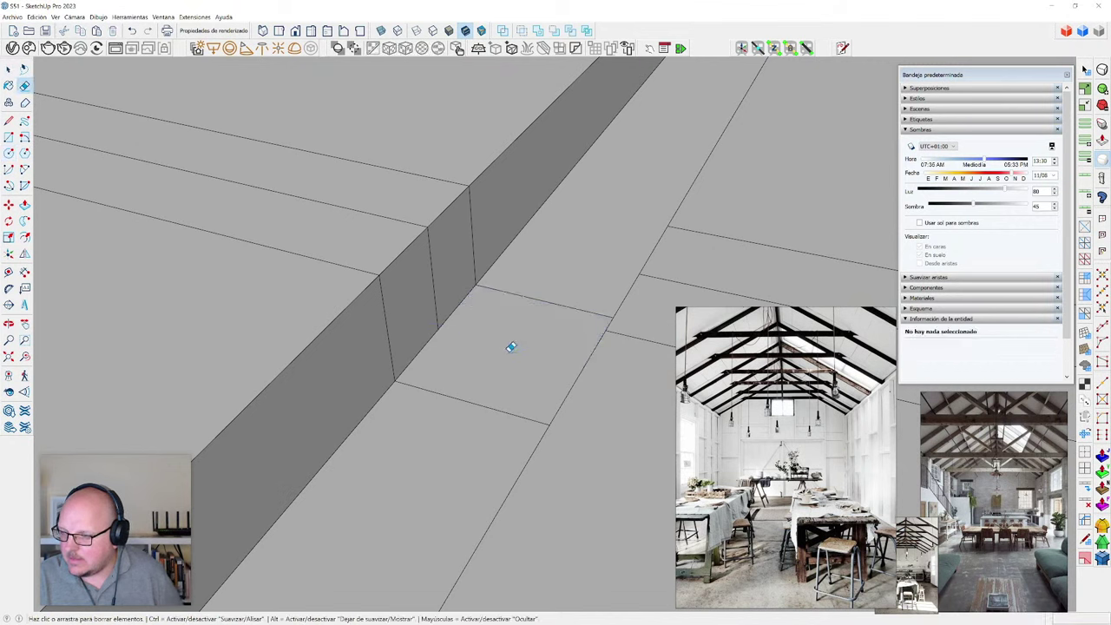
pyautogui.press('c')
pyautogui.click(514, 349)
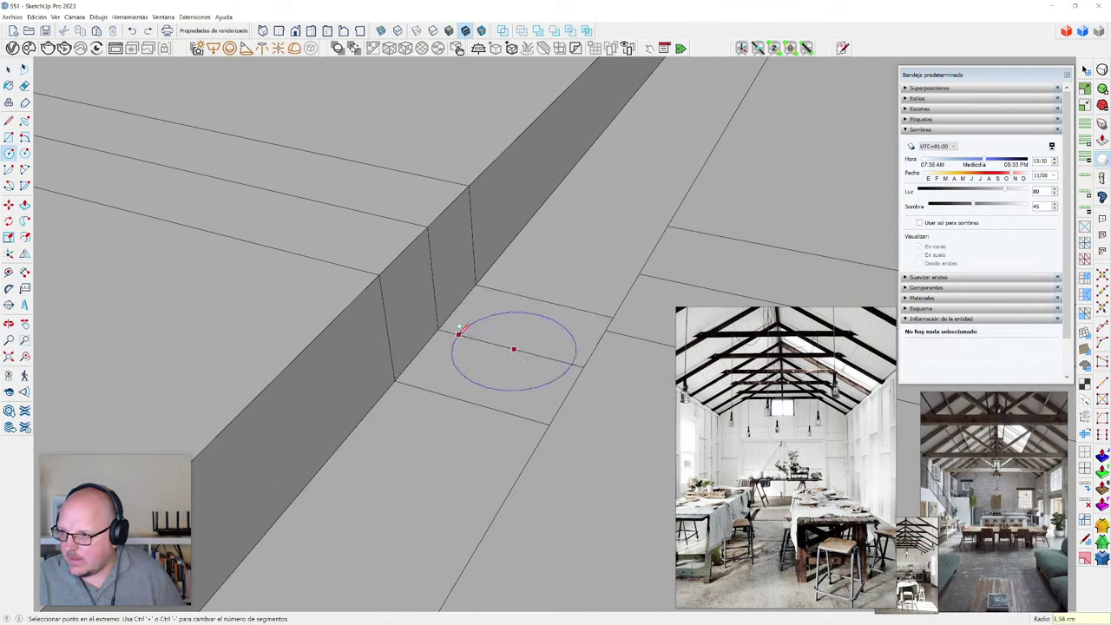
pyautogui.click(464, 326)
# - Push the circle's face down into the channel floor to form a shallow round recess
pyautogui.press('space')
pyautogui.press('e')
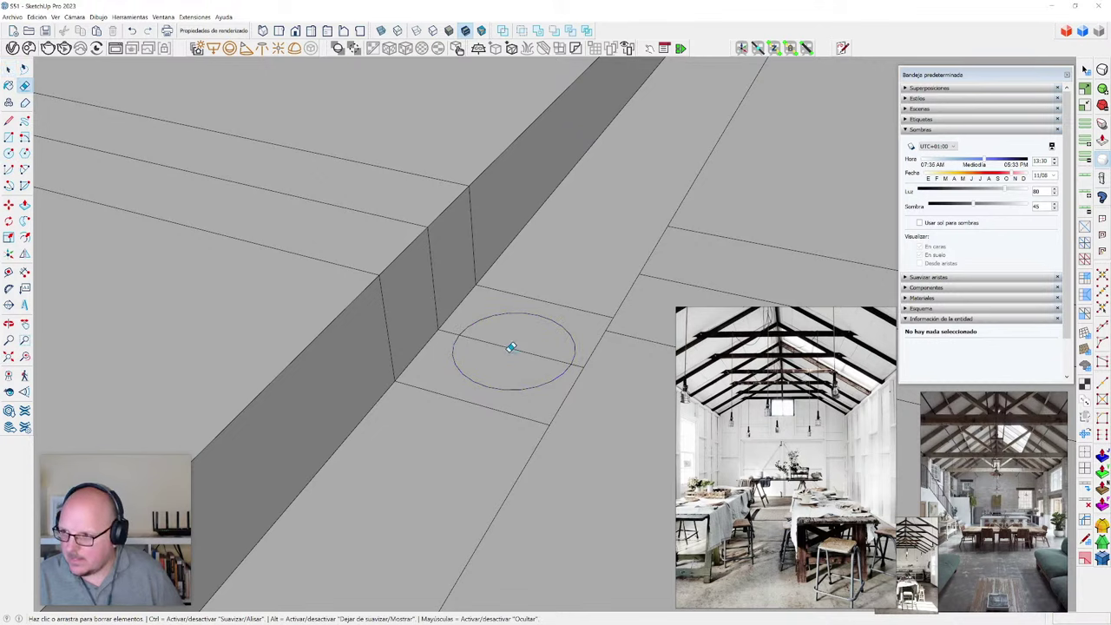
pyautogui.scroll(1, 515, 343)
pyautogui.press('p')
pyautogui.click(515, 346)
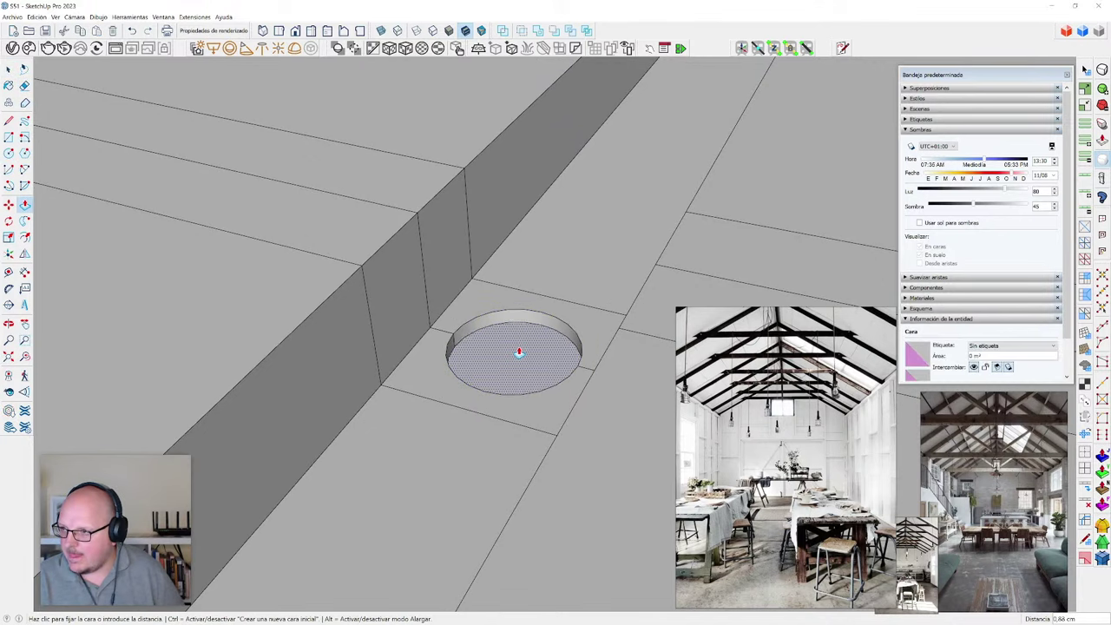
pyautogui.click(519, 355)
pyautogui.press('space')
pyautogui.scroll(2, 468, 323)
# - Draw a line about 3.5 cm long from the rear-left corner of the deep section to the circle's rim
pyautogui.click(469, 324)
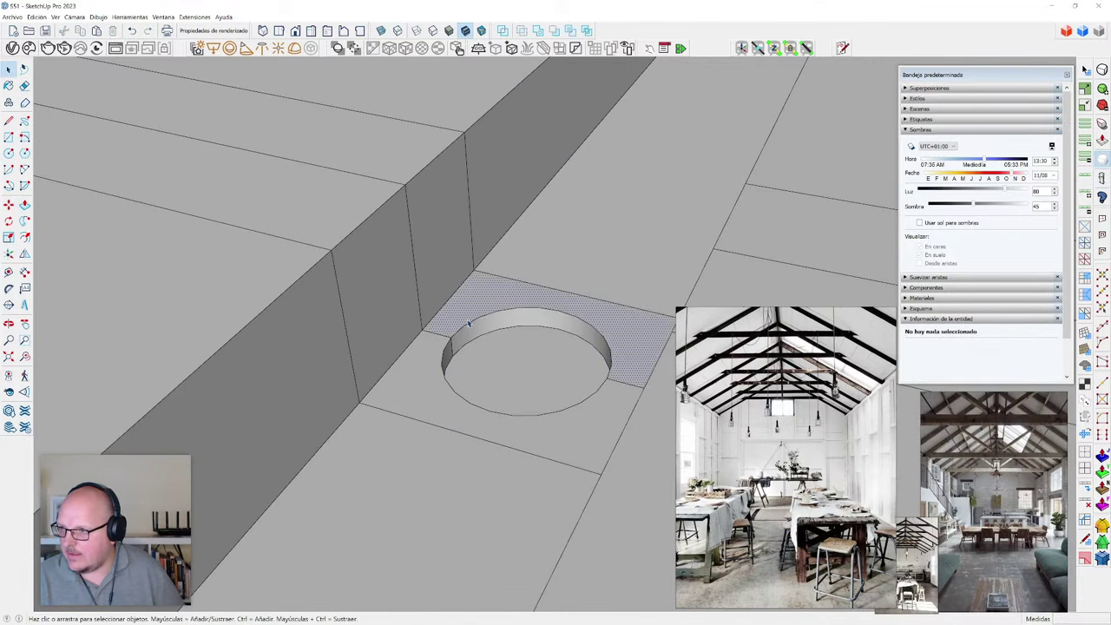
pyautogui.scroll(1, 476, 318)
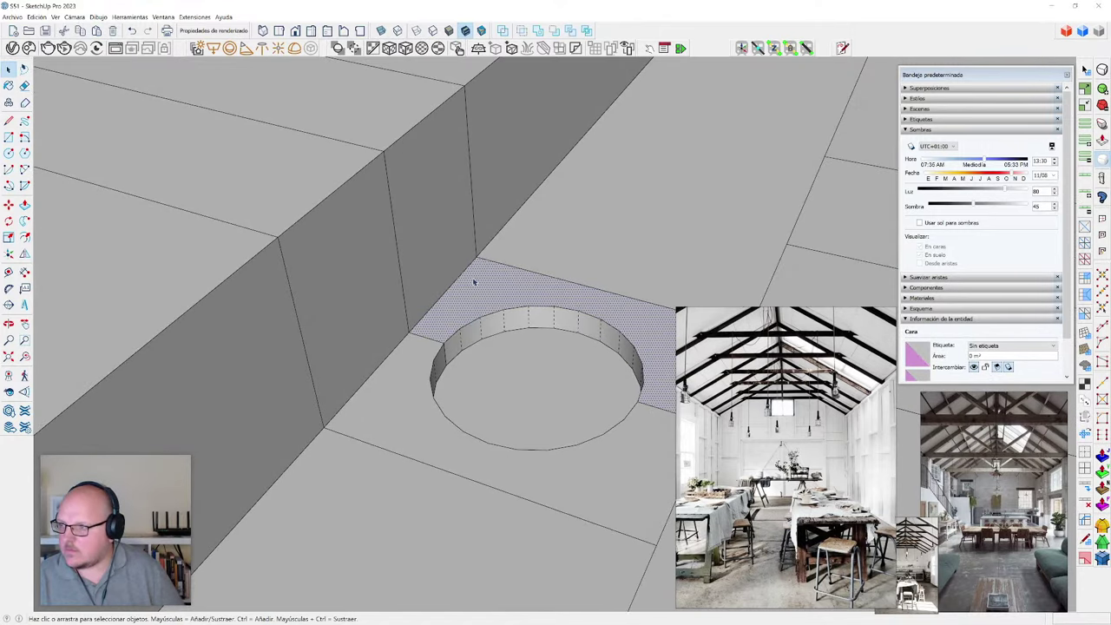
pyautogui.scroll(1, 474, 281)
pyautogui.press('l')
pyautogui.click(477, 255)
pyautogui.click(507, 312)
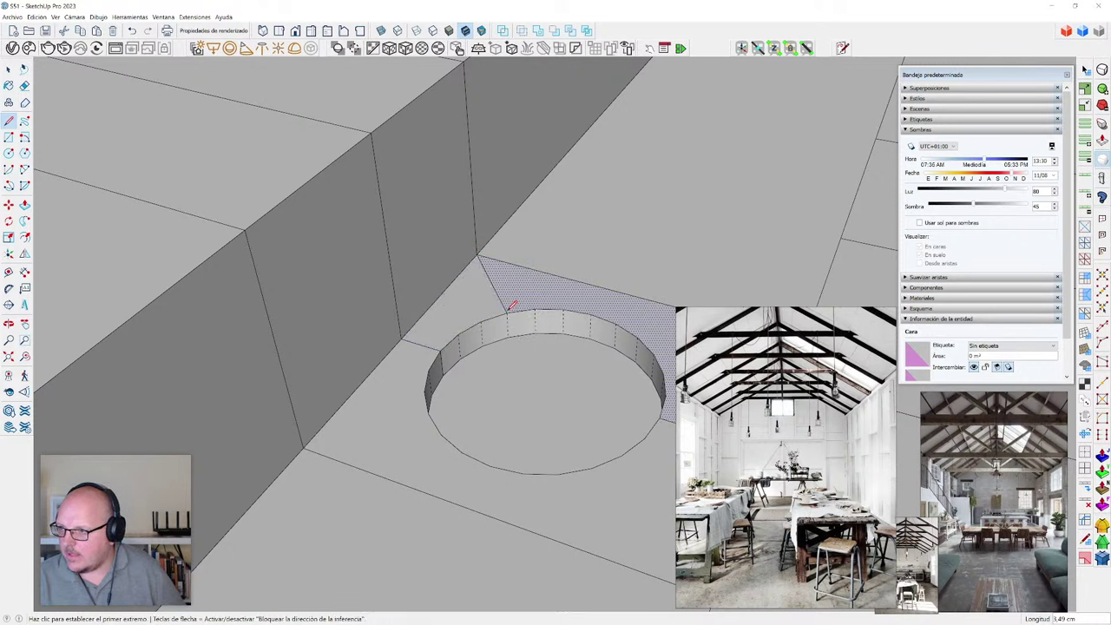
# - Divide the left bottom edge between the rear and central cross lines into 3 segments and connect the divisions to the circle's rim
pyautogui.press('space')
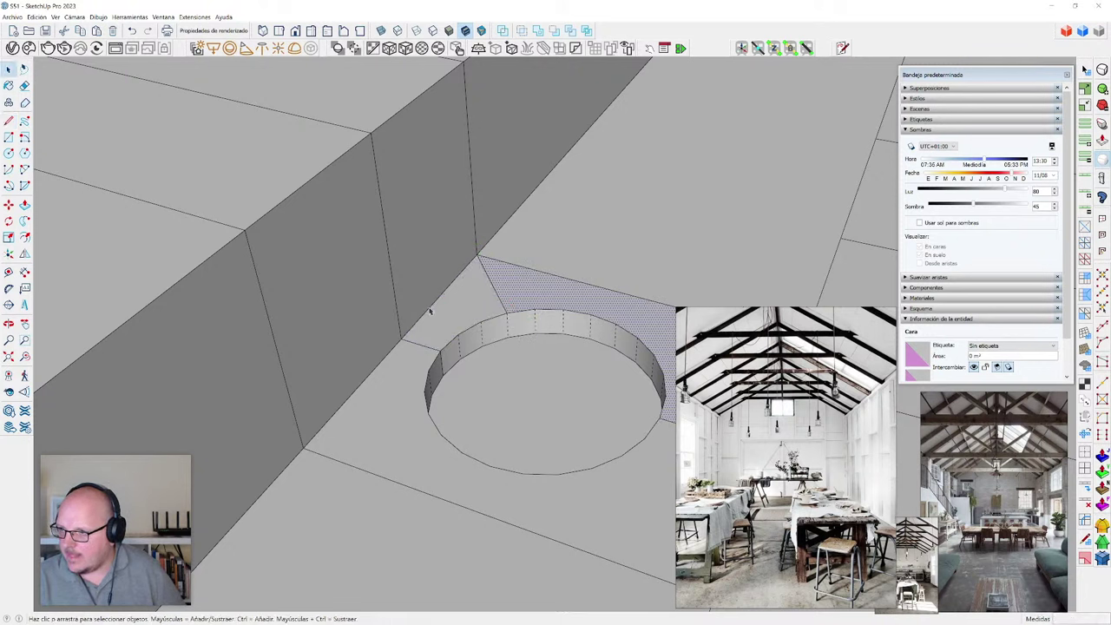
pyautogui.rightClick(430, 305)
pyautogui.click(472, 372)
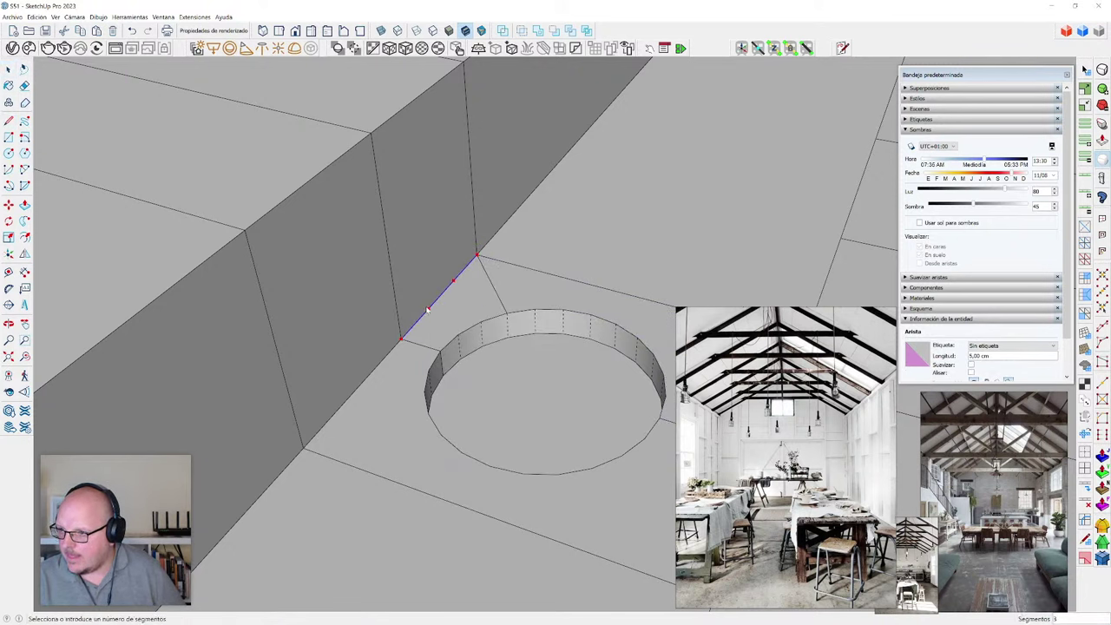
pyautogui.click(428, 309)
pyautogui.click(426, 350)
pyautogui.click(431, 347)
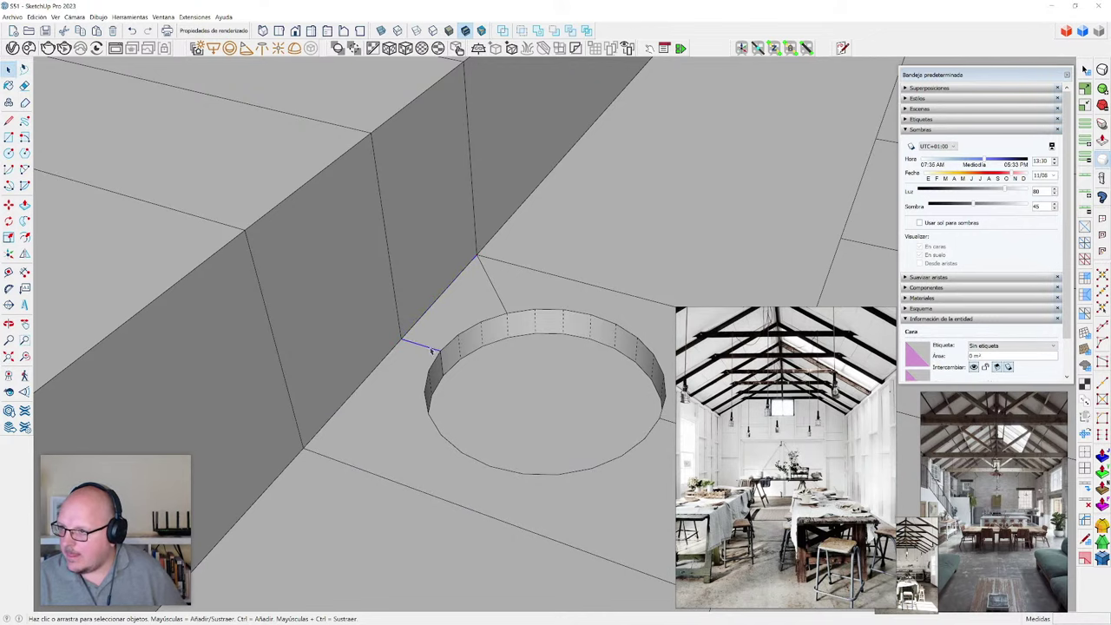
pyautogui.keyDown('shift'); pyautogui.click(439, 330); pyautogui.keyUp('shift')
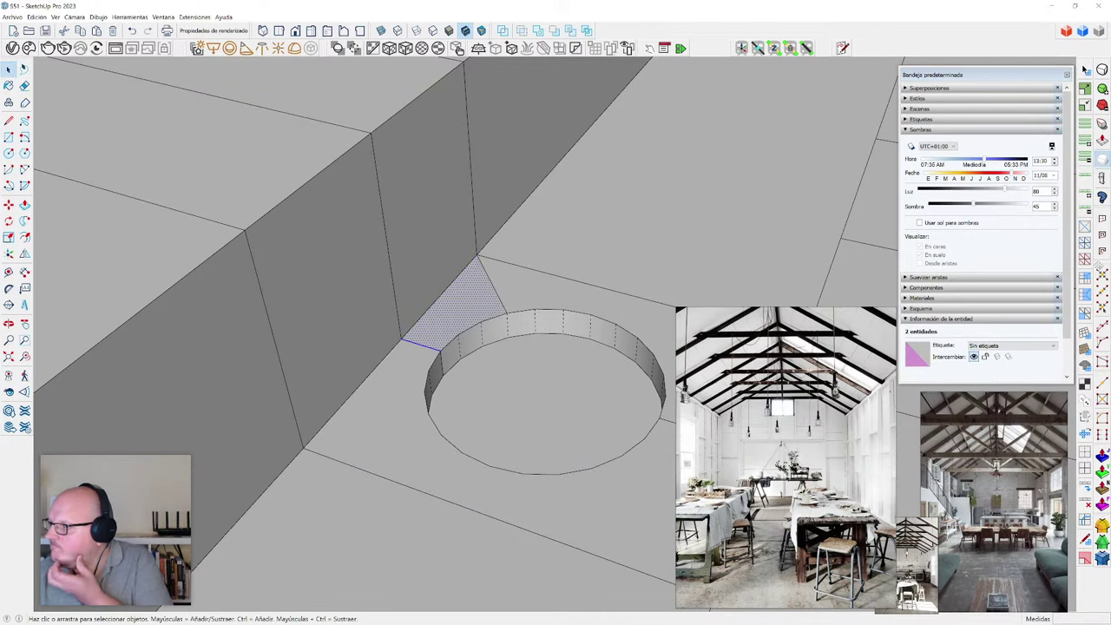
pyautogui.scroll(-5, 434, 398)
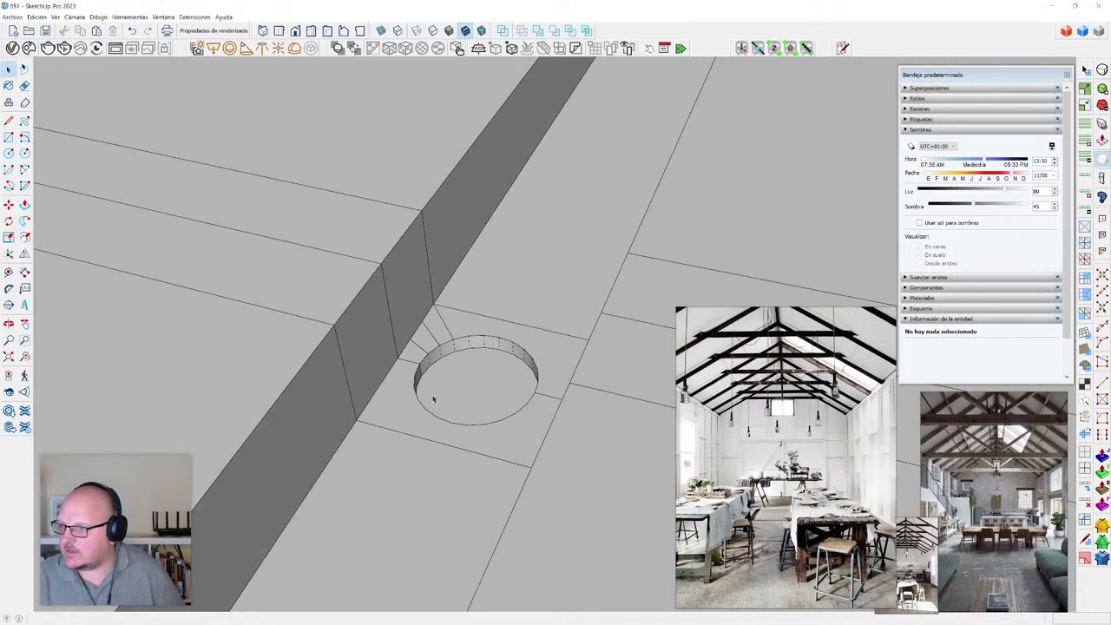
pyautogui.scroll(-4, 435, 398)
pyautogui.scroll(7, 413, 337)
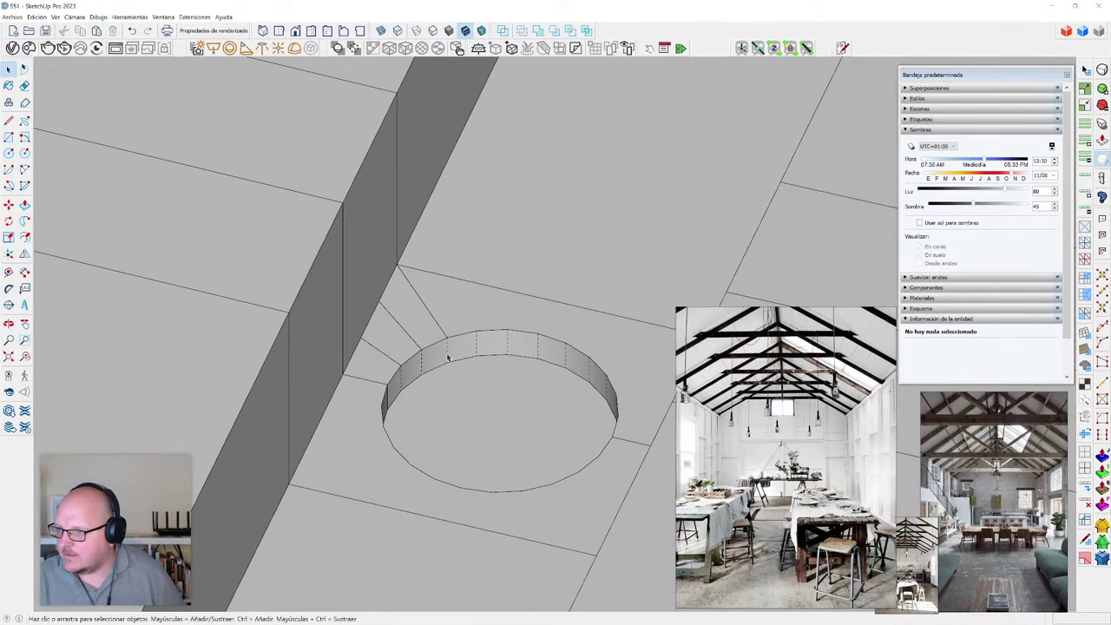
# - Mirror a copy of the three wedge faces across the central cross line toward the front with Flip
pyautogui.click(413, 337)
pyautogui.moveTo(417, 454)
pyautogui.mouseDown(button='middle')
pyautogui.moveTo(373, 446)
pyautogui.moveTo(409, 390)
pyautogui.mouseUp(button='middle')
pyautogui.hotkey('shift', 'f')
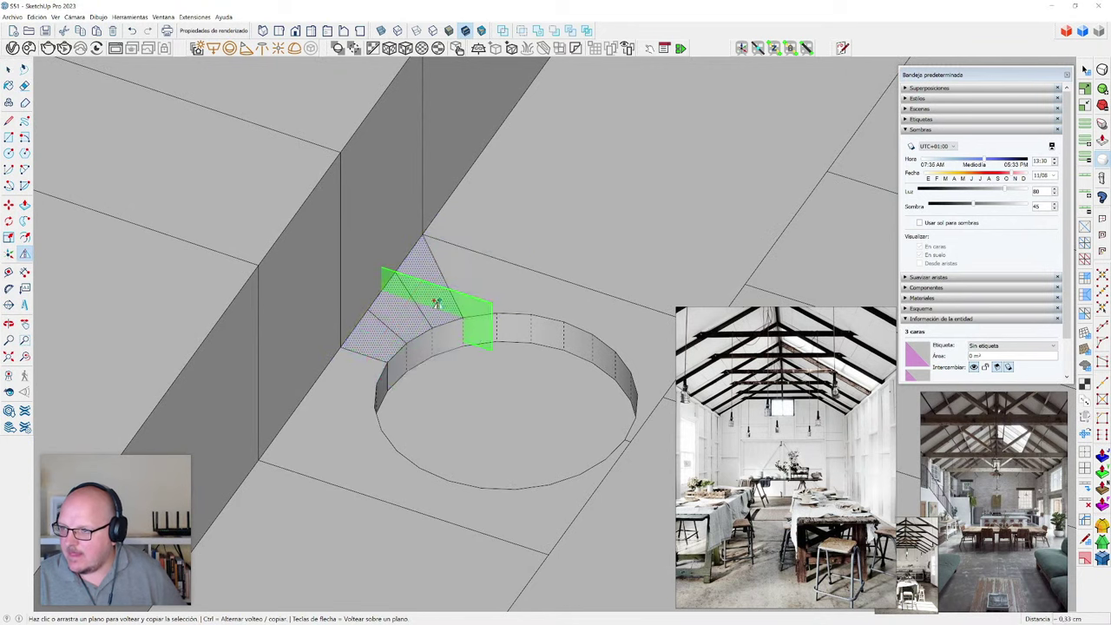
pyautogui.click(388, 368)
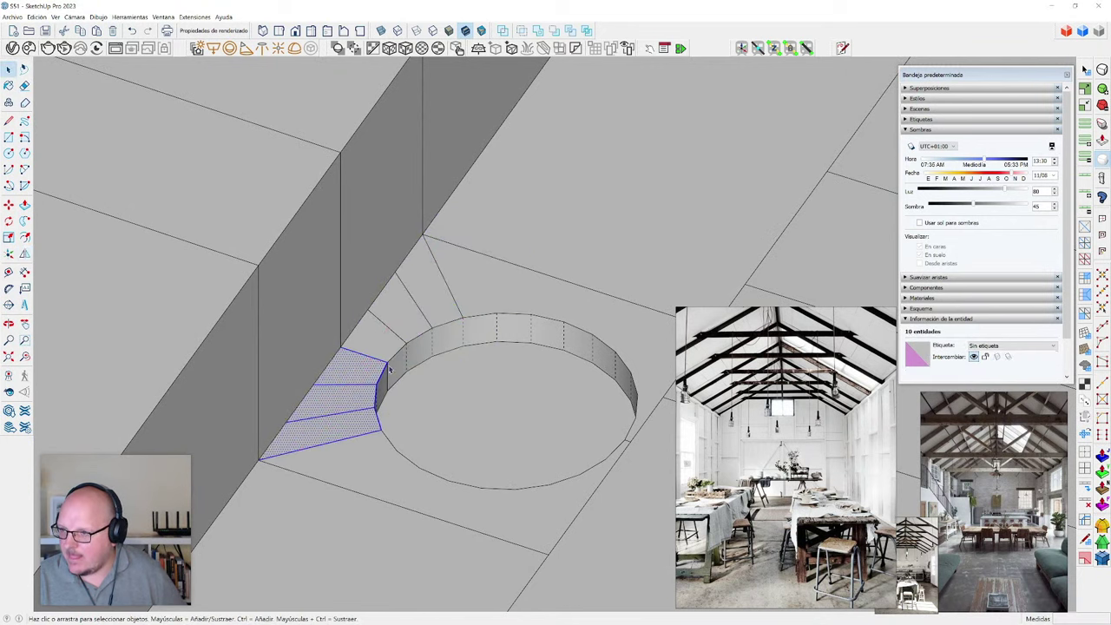
# - Mark the centre point of the circular recess
pyautogui.rightClick(482, 347)
pyautogui.click(534, 429)
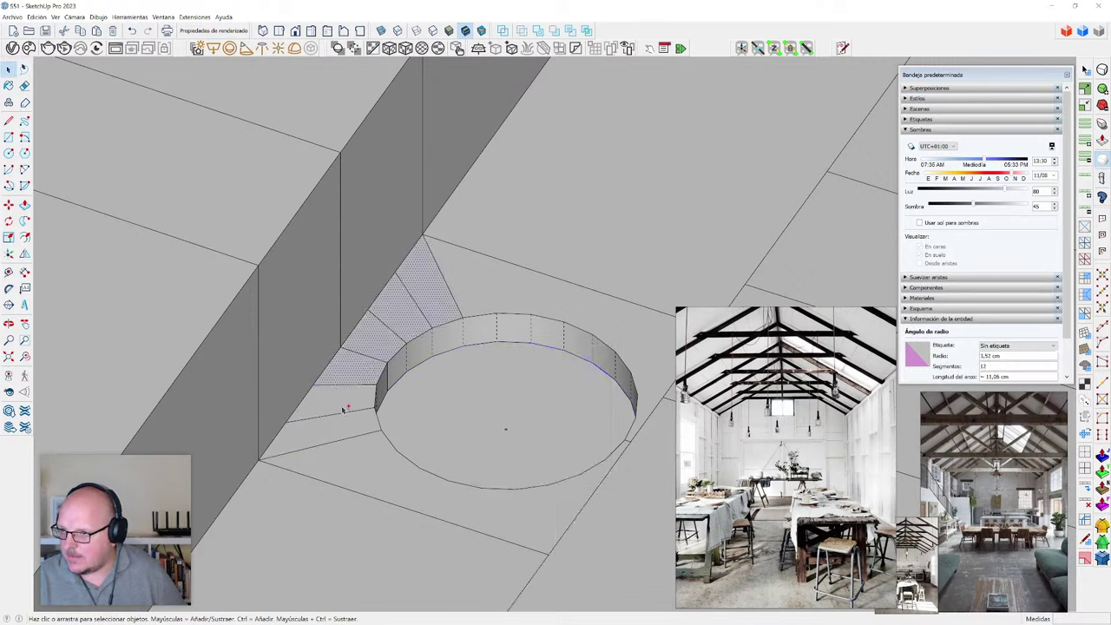
# - Try to copy the six left wedge faces by rotating them 180° about the circle's centre
pyautogui.press('q')
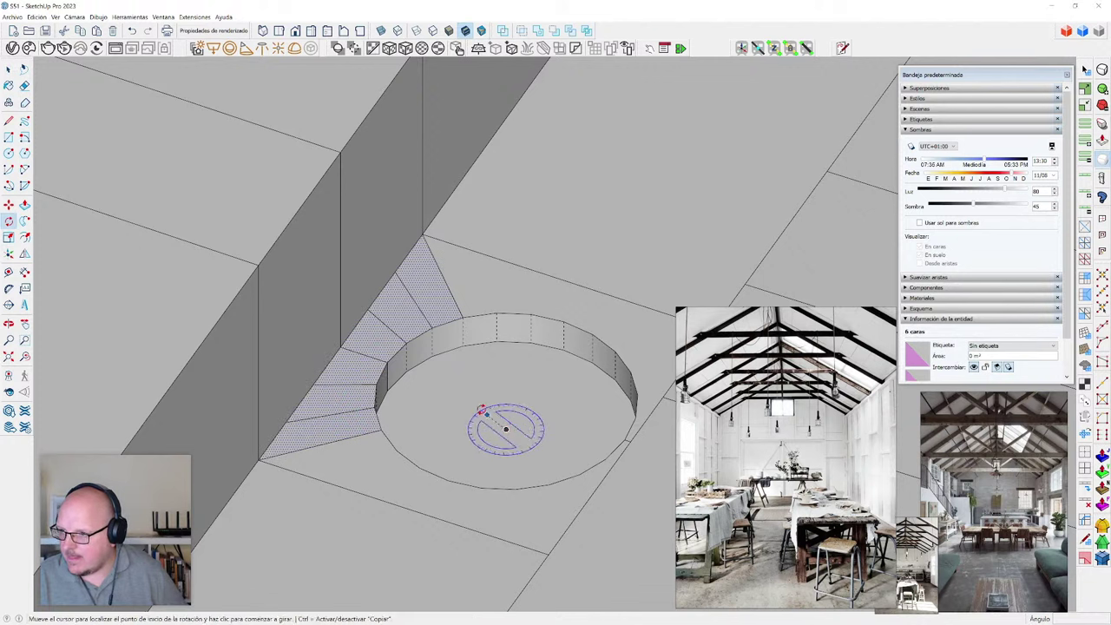
pyautogui.click(449, 410)
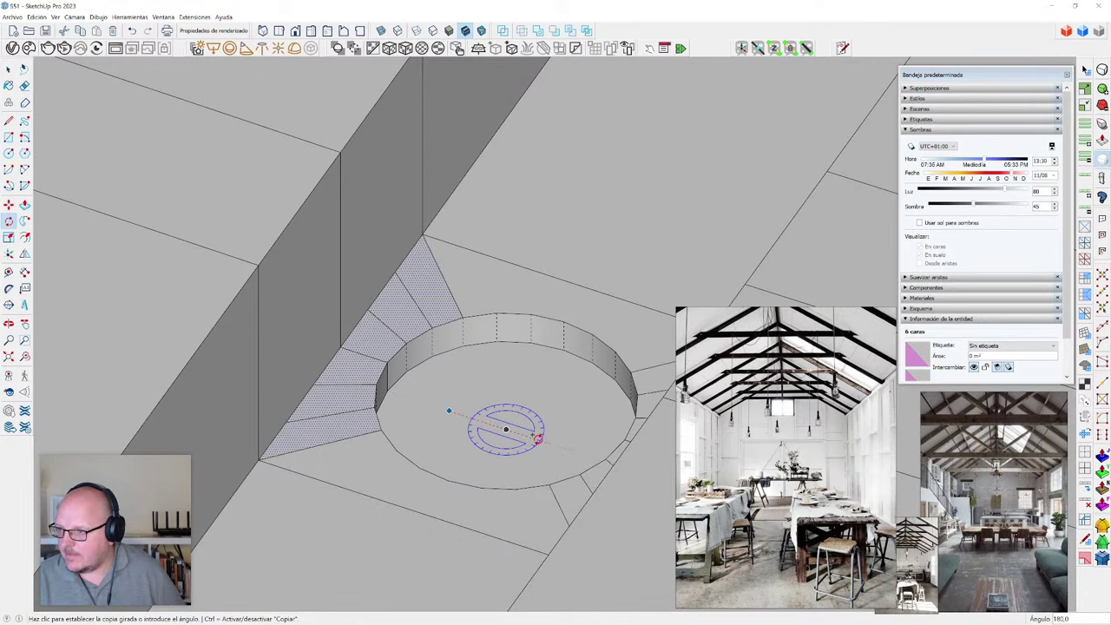
pyautogui.click(538, 439)
pyautogui.moveTo(537, 438); pyautogui.dragTo(504, 312, button='middle')
pyautogui.click(504, 313)
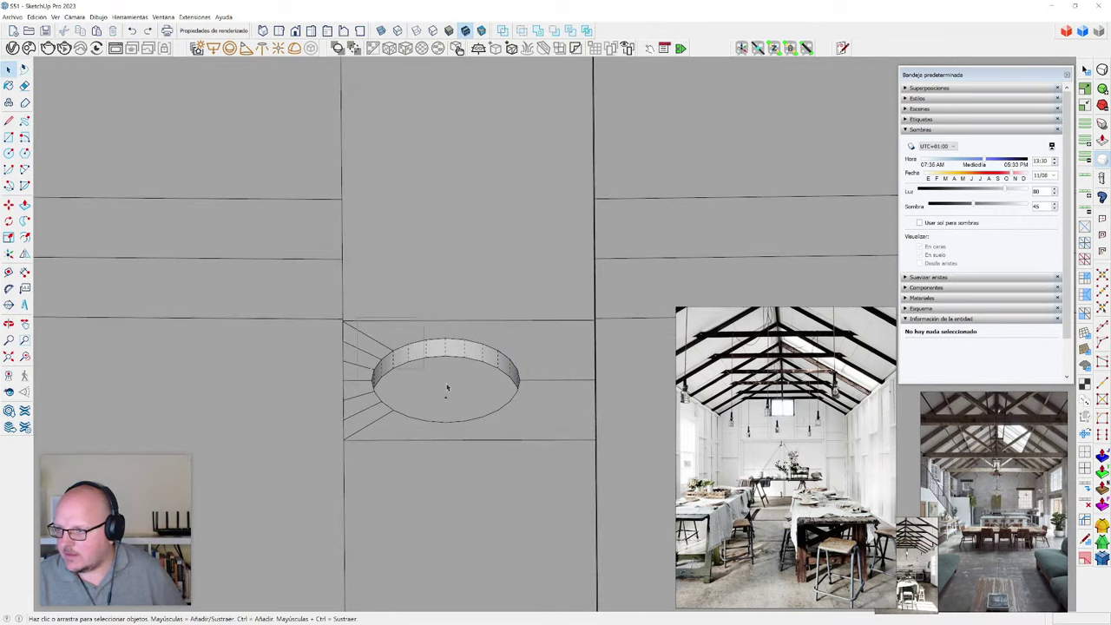
# - Move the whole circular recess about 1.09 cm to the right, centring it across the channel's width
pyautogui.moveTo(447, 388); pyautogui.dragTo(552, 469)
pyautogui.press('m')
pyautogui.scroll(2, 461, 356)
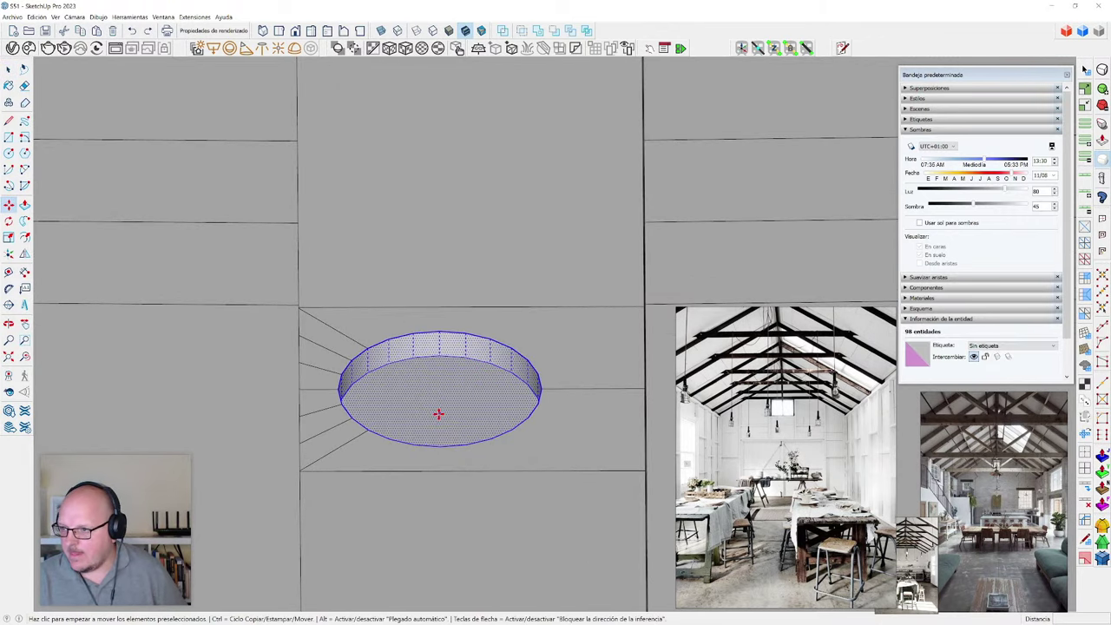
pyautogui.click(438, 414)
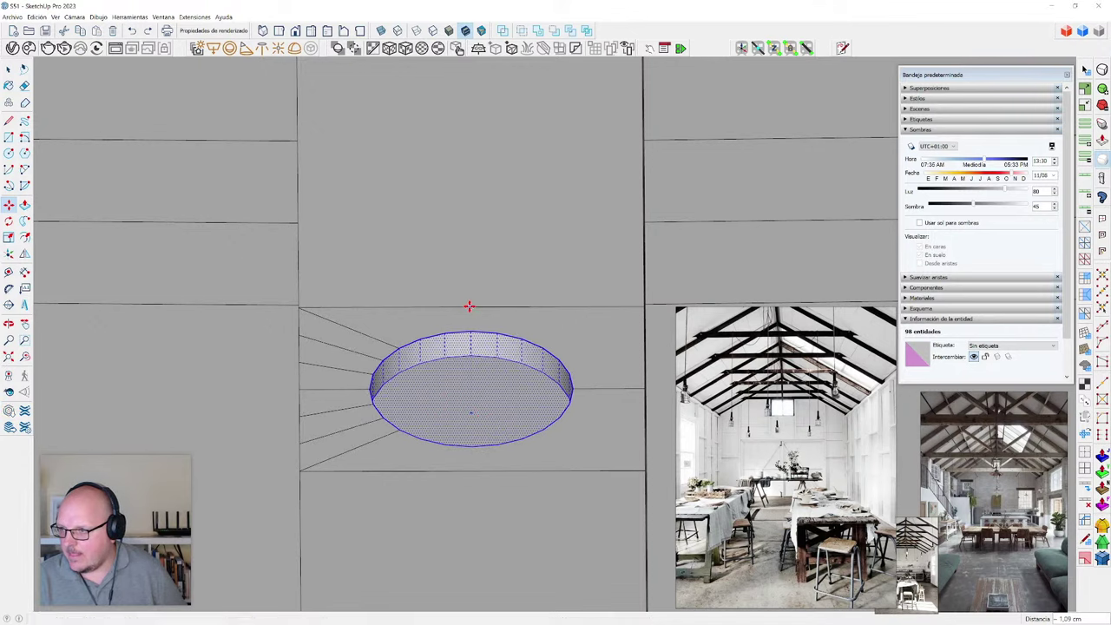
pyautogui.scroll(-2, 439, 380)
pyautogui.moveTo(438, 379); pyautogui.dragTo(412, 442, button='middle')
pyautogui.scroll(1, 401, 392)
pyautogui.press('space')
# - Draw a line about 1.5 cm long from the circle's rearmost rim point to the midpoint of the rear cross line
pyautogui.click(381, 424)
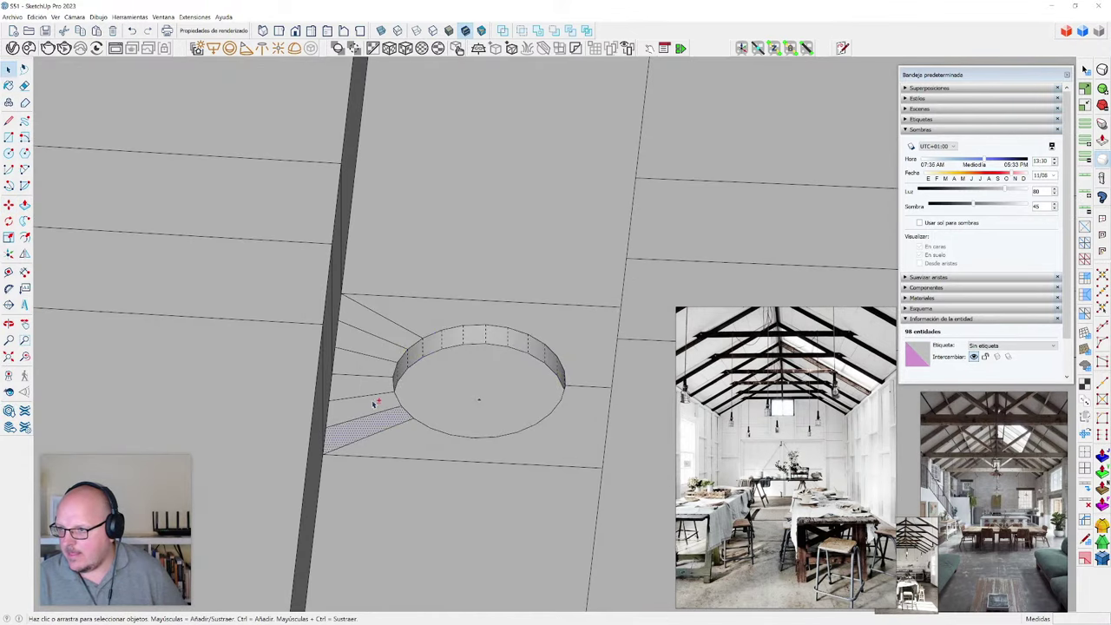
pyautogui.moveTo(382, 337); pyautogui.dragTo(454, 365, button='middle')
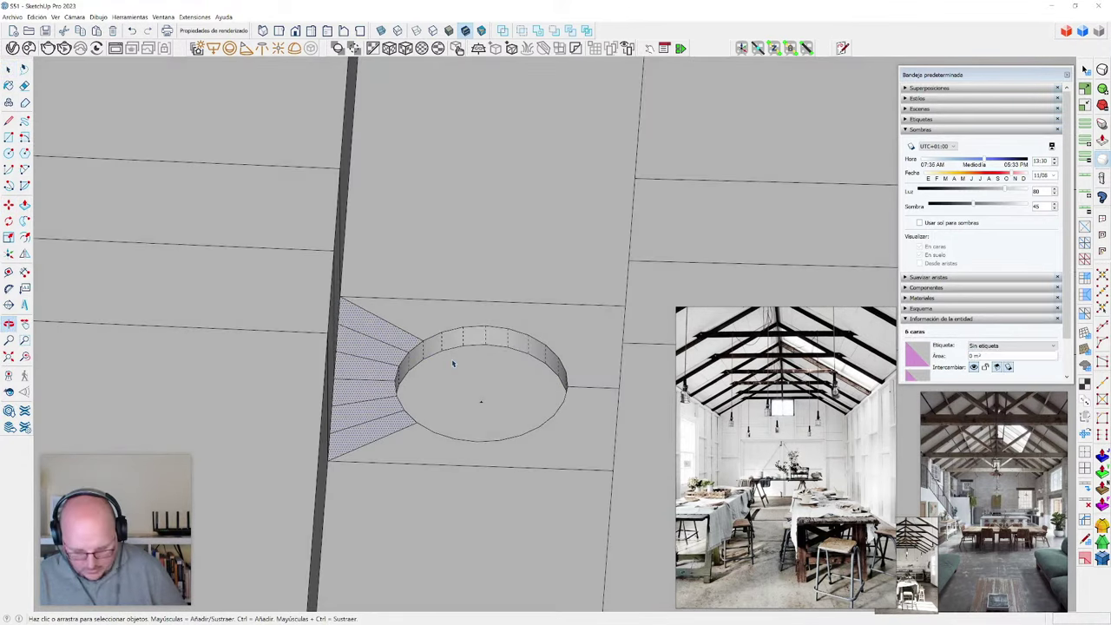
pyautogui.scroll(2, 483, 321)
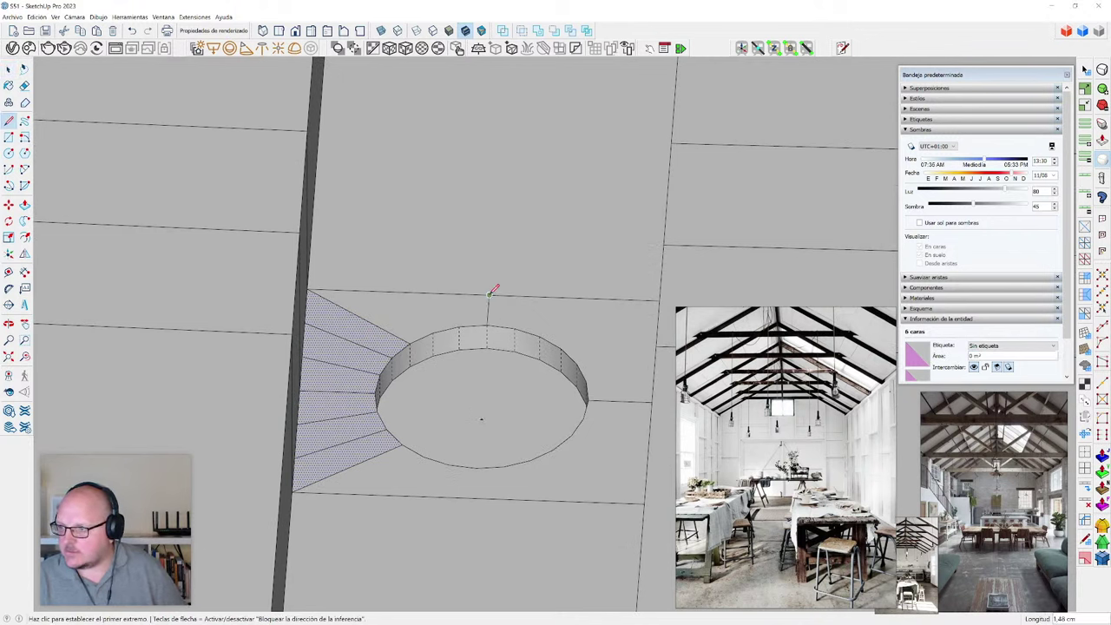
pyautogui.press('space')
# - Divide the left half of the rear cross line into 3 segments and join both division points to the circle's rim
pyautogui.rightClick(460, 297)
pyautogui.click(488, 353)
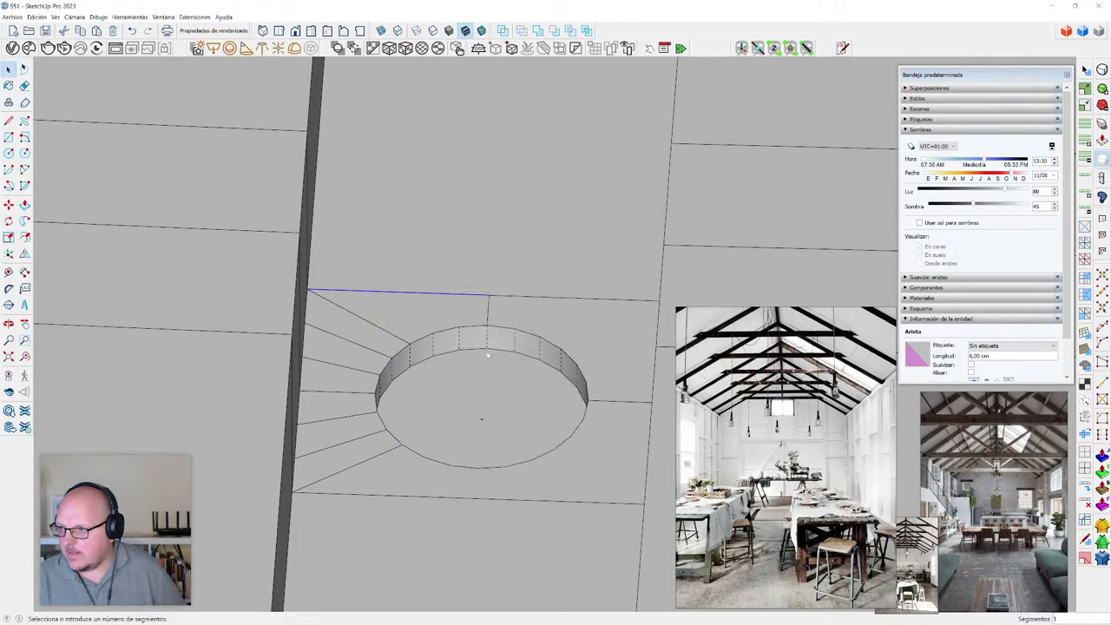
pyautogui.press('l')
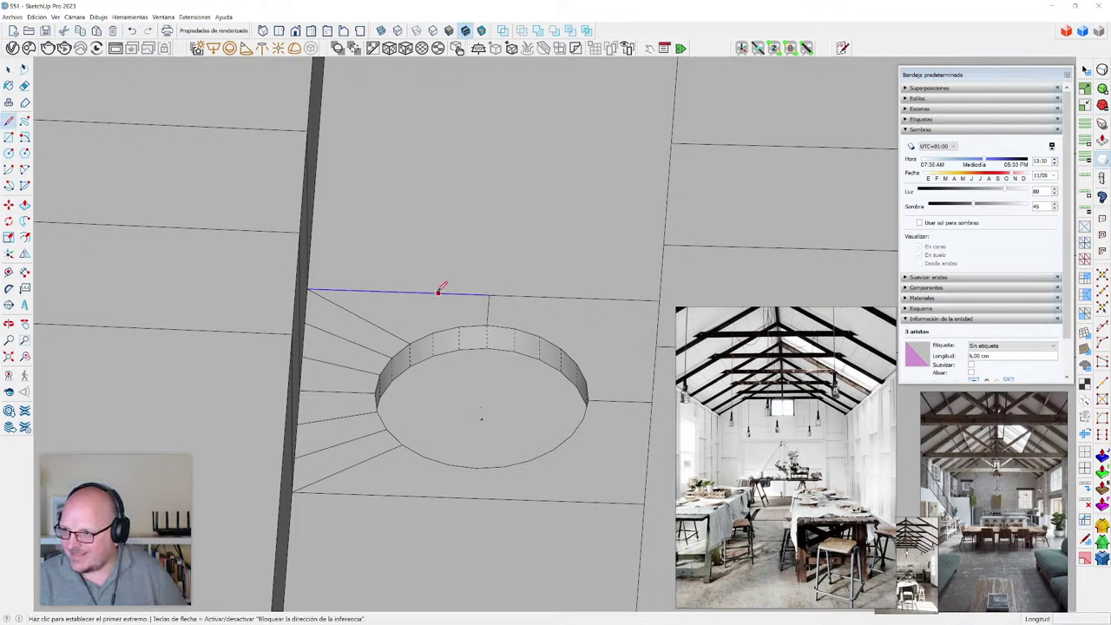
pyautogui.click(429, 292)
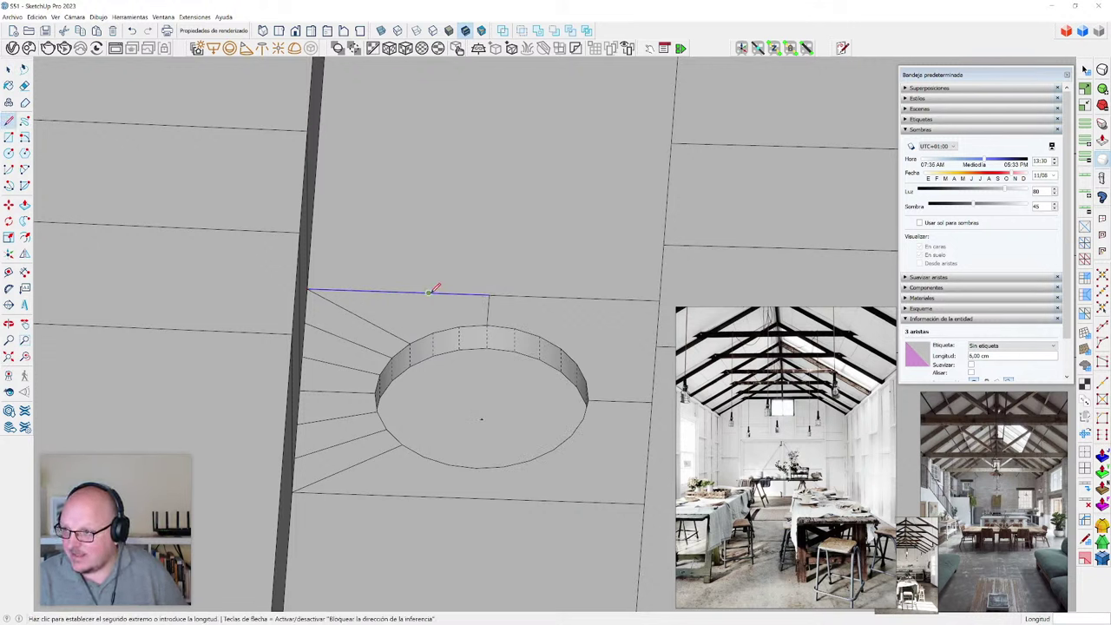
pyautogui.click(463, 328)
pyautogui.click(432, 332)
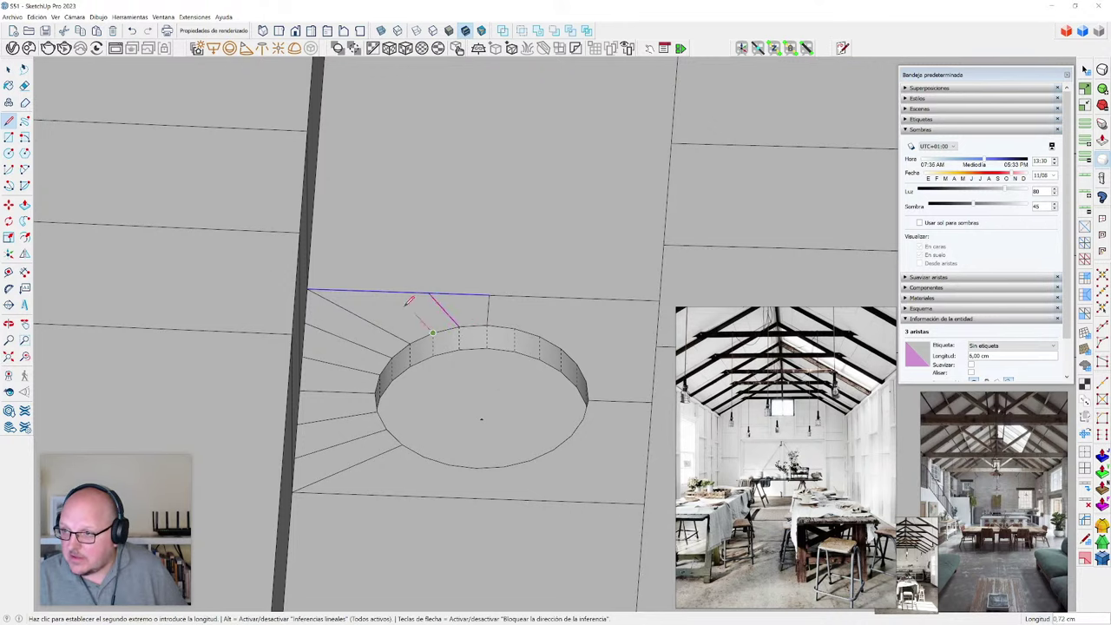
pyautogui.click(369, 291)
pyautogui.press('space')
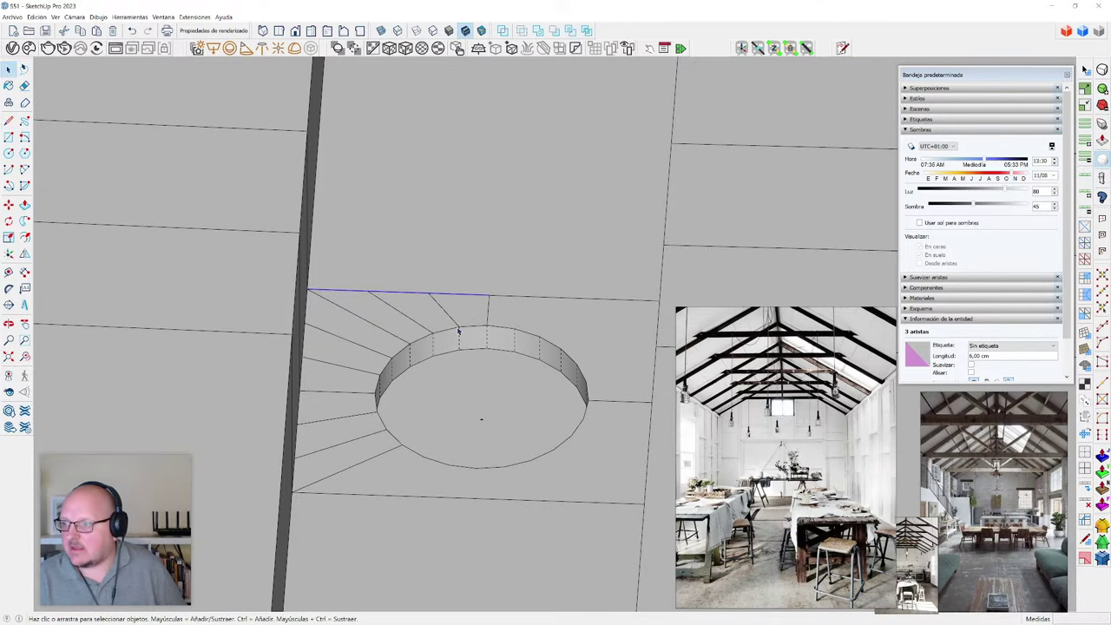
# - Mirror a copy of the three rear-left wedge faces onto the right half of the rear side with Flip
pyautogui.moveTo(458, 330); pyautogui.dragTo(462, 331, button='middle')
pyautogui.click(460, 313)
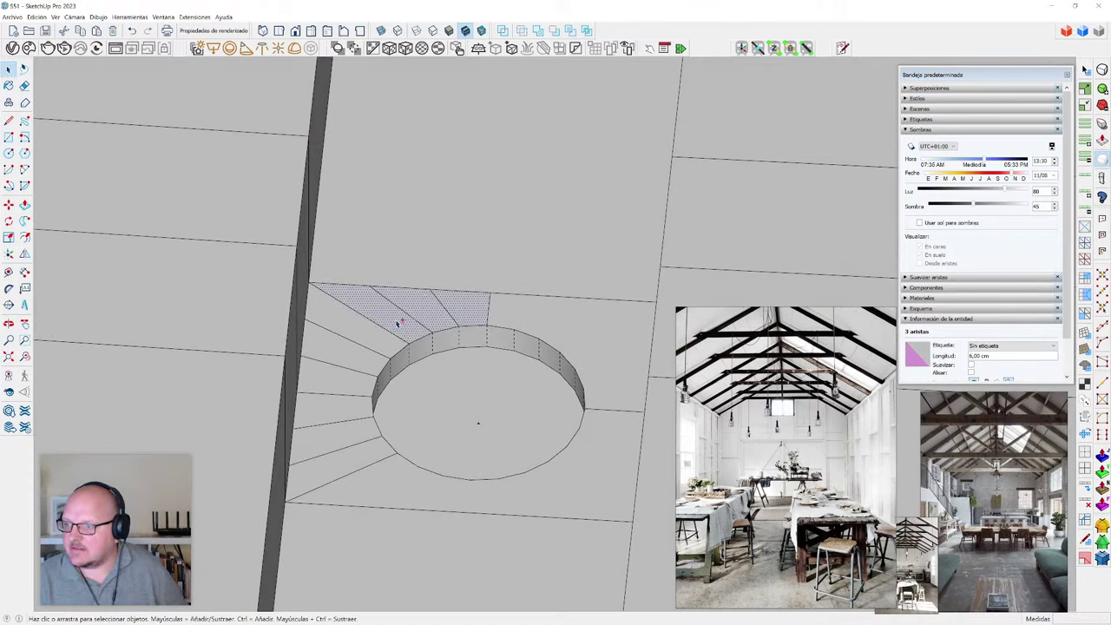
pyautogui.click(448, 320)
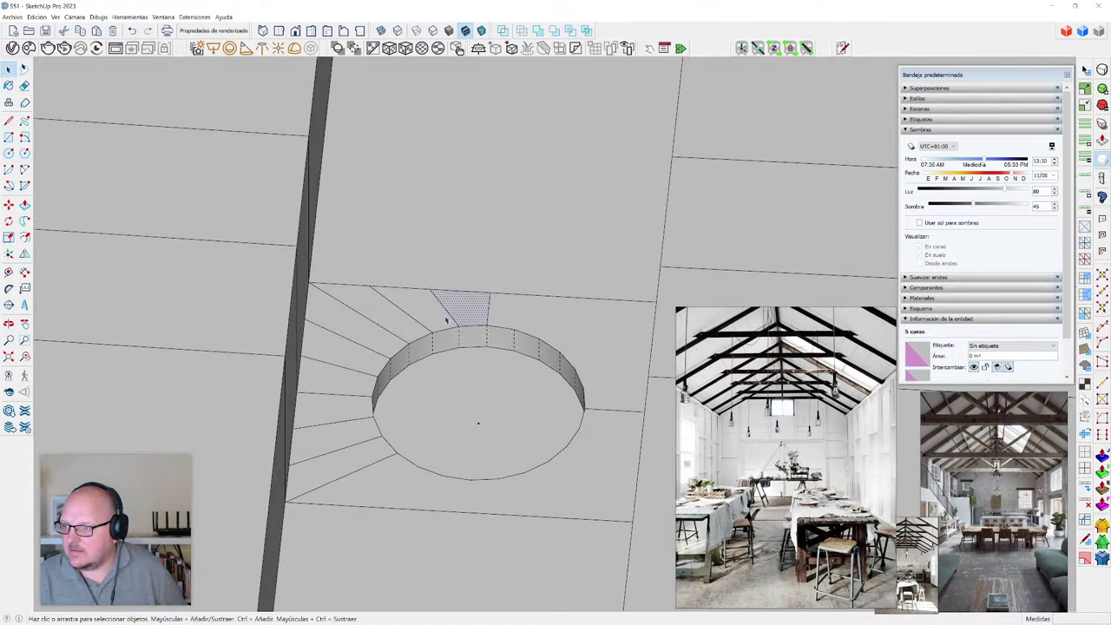
pyautogui.keyDown('ctrl'); pyautogui.click(384, 322); pyautogui.keyUp('ctrl')
pyautogui.moveTo(429, 379); pyautogui.dragTo(444, 379, button='middle')
pyautogui.press('f')
pyautogui.scroll(1, 471, 310)
pyautogui.moveTo(502, 401); pyautogui.dragTo(442, 362, button='middle')
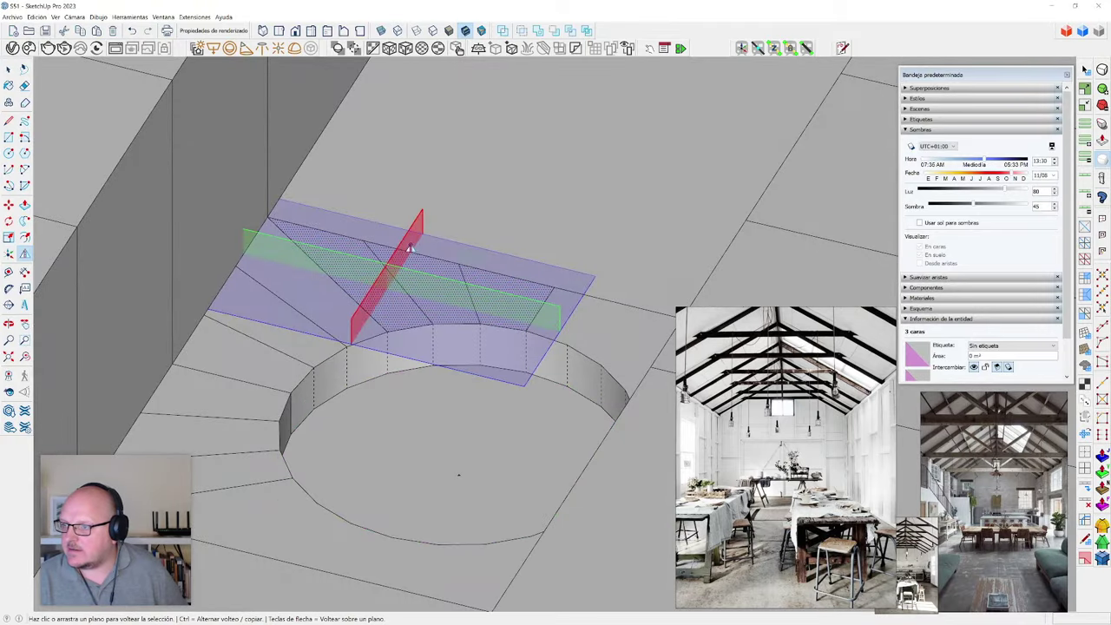
pyautogui.press('ctrl')
pyautogui.moveTo(411, 250); pyautogui.dragTo(523, 337)
pyautogui.scroll(-3, 426, 247)
pyautogui.press('space')
pyautogui.moveTo(426, 252); pyautogui.dragTo(465, 326, button='middle')
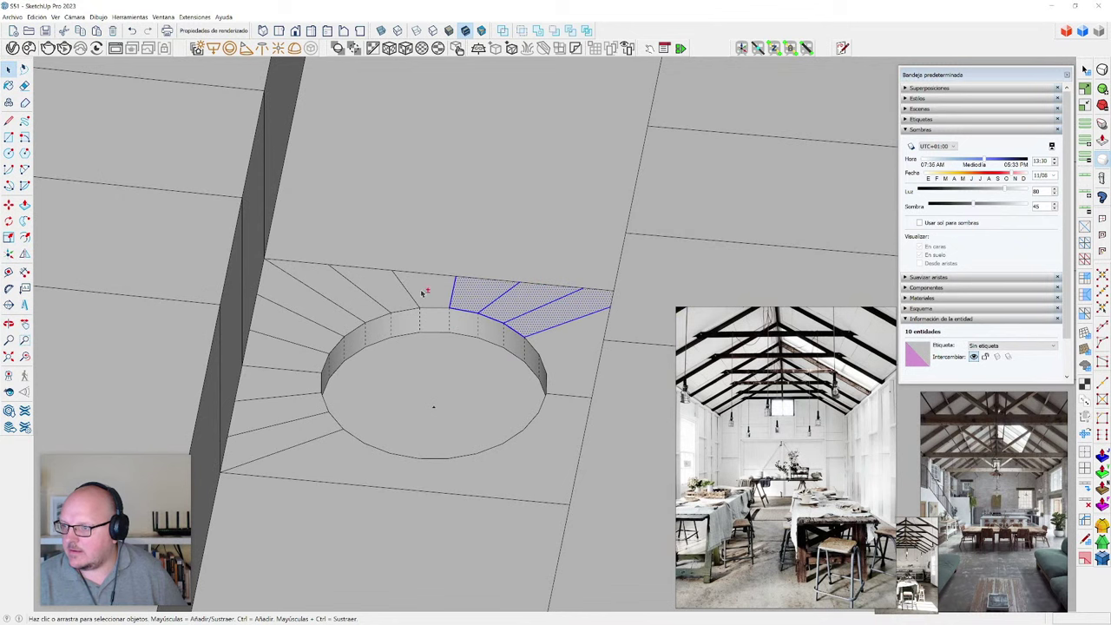
# - Rotate a copy of the rear and left wedge faces half a turn about the circle's centre to complete the ring
pyautogui.click(558, 401)
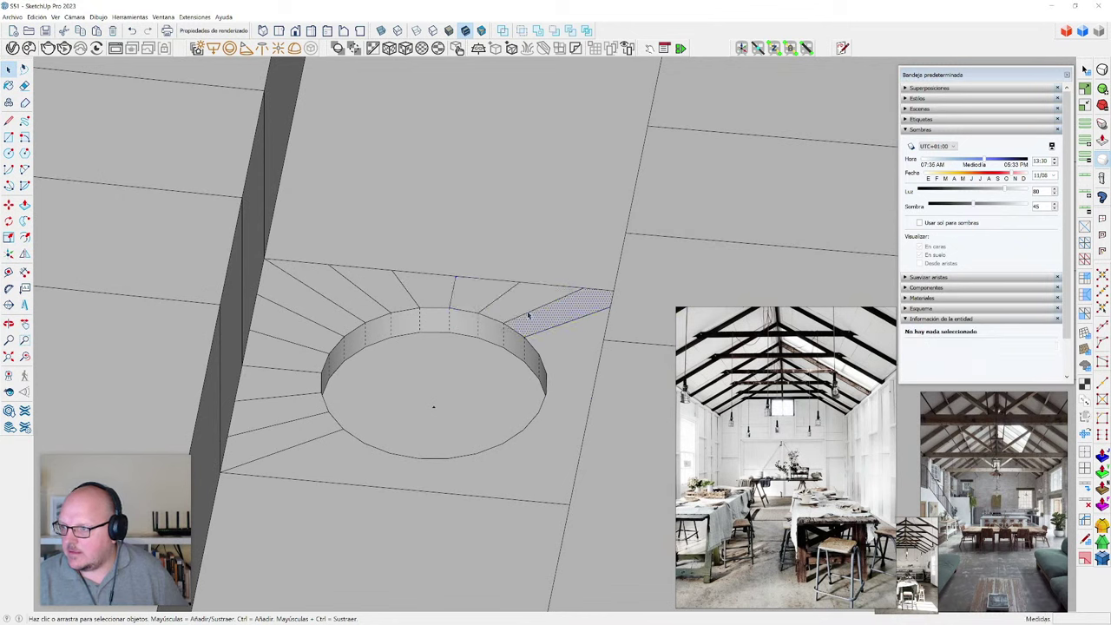
pyautogui.click(444, 291)
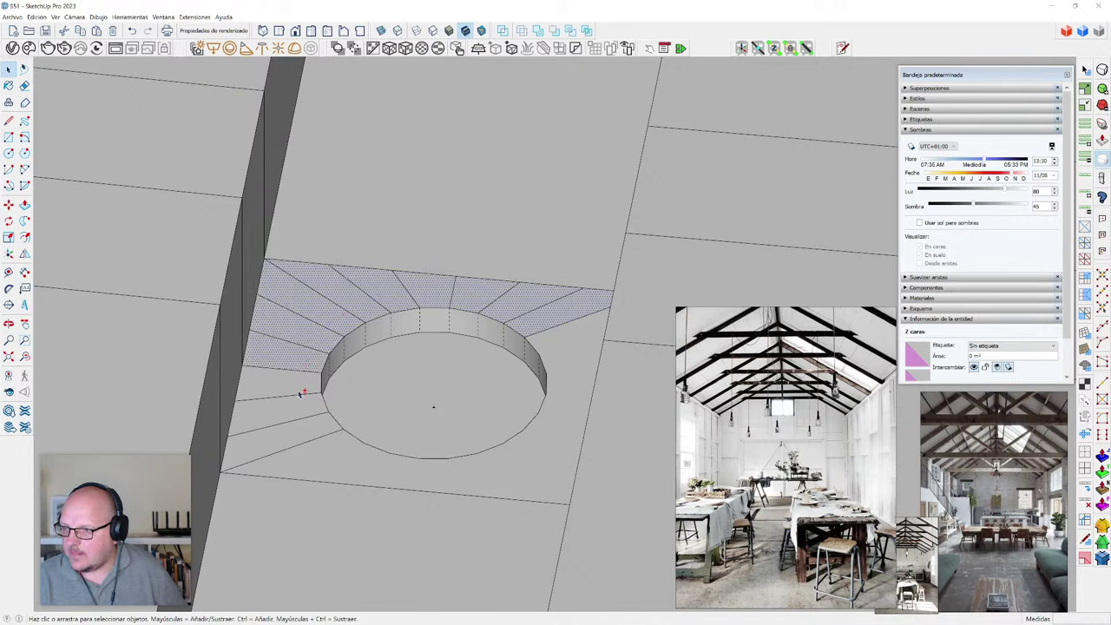
pyautogui.doubleClick(395, 445)
pyautogui.press('q')
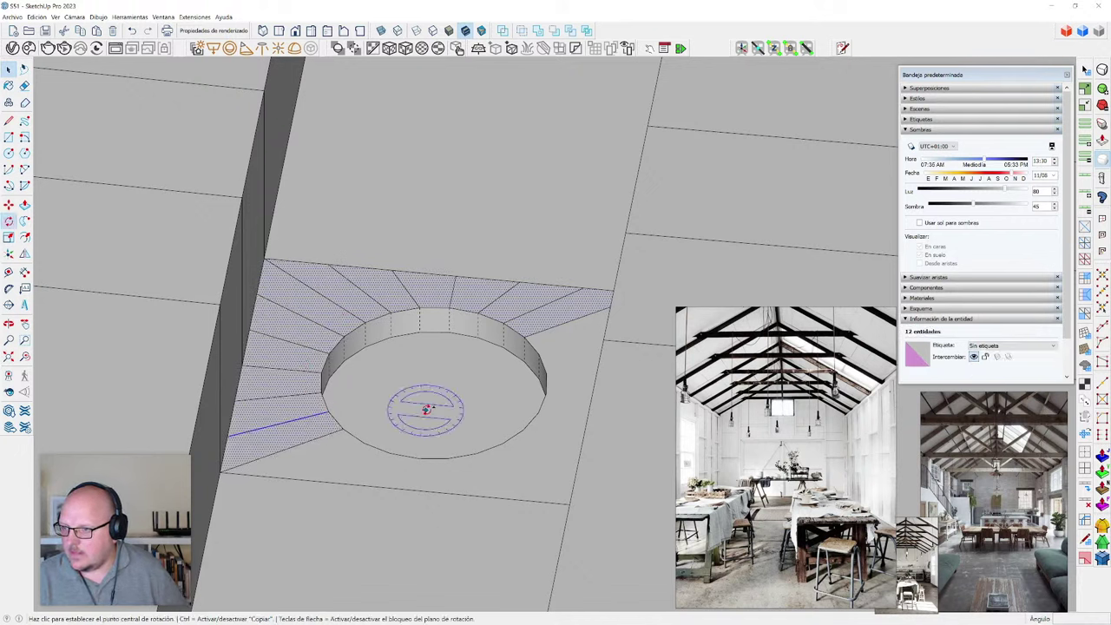
pyautogui.click(441, 381)
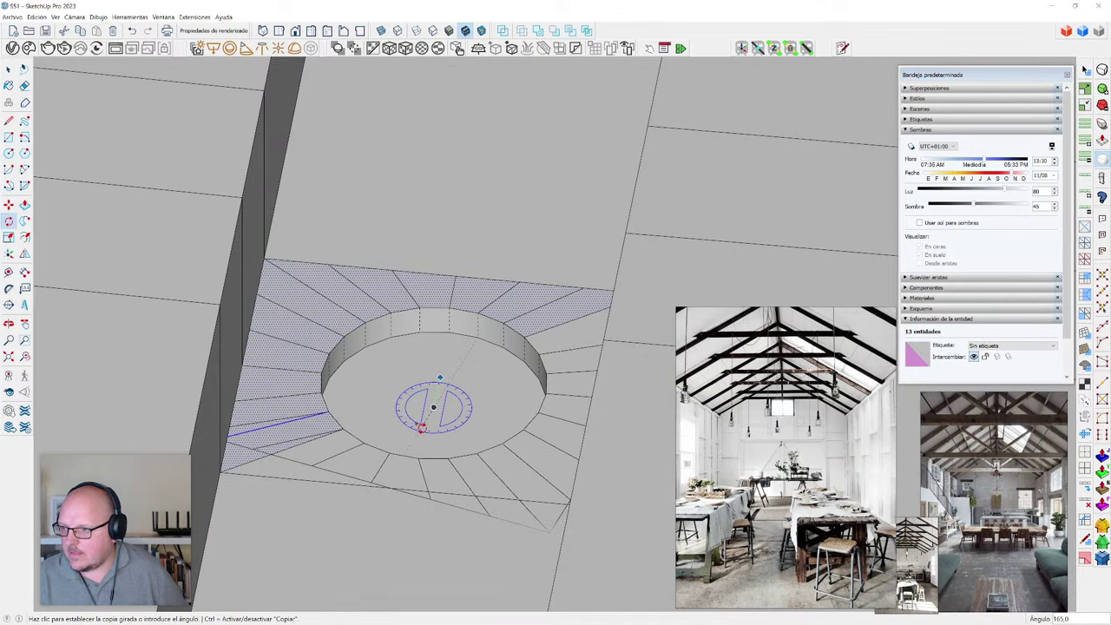
pyautogui.click(428, 429)
pyautogui.scroll(-3, 427, 429)
pyautogui.moveTo(427, 428); pyautogui.dragTo(469, 363, button='middle')
pyautogui.hotkey('shift', 'z')
pyautogui.press('space')
pyautogui.scroll(12, 452, 260)
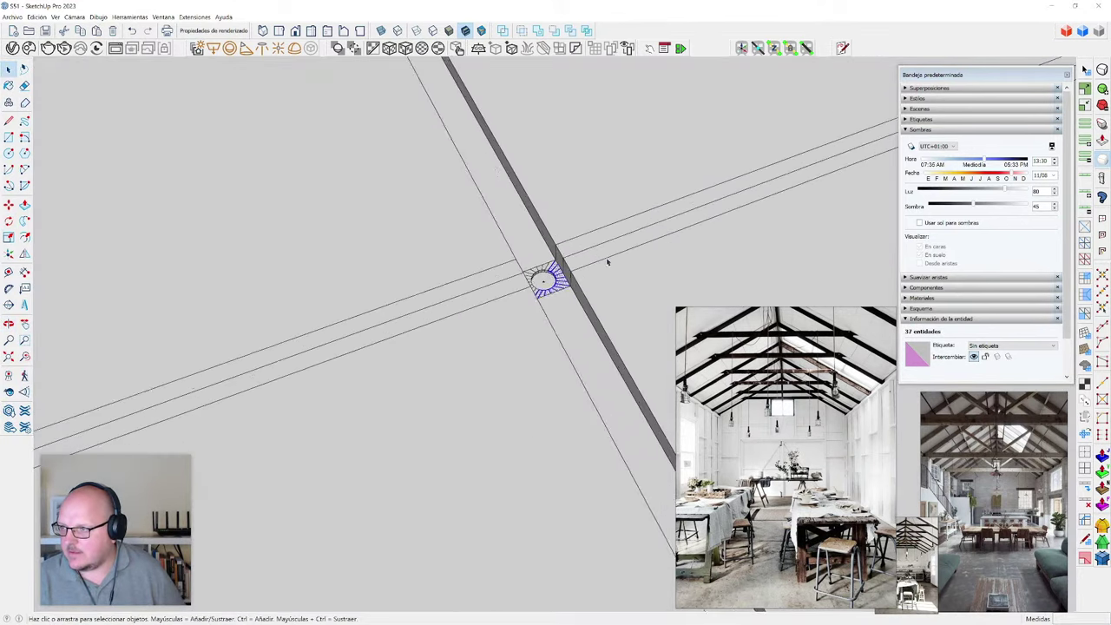
pyautogui.moveTo(546, 261); pyautogui.dragTo(555, 298, button='middle')
pyautogui.scroll(2, 467, 350)
pyautogui.moveTo(460, 368); pyautogui.dragTo(474, 347, button='middle')
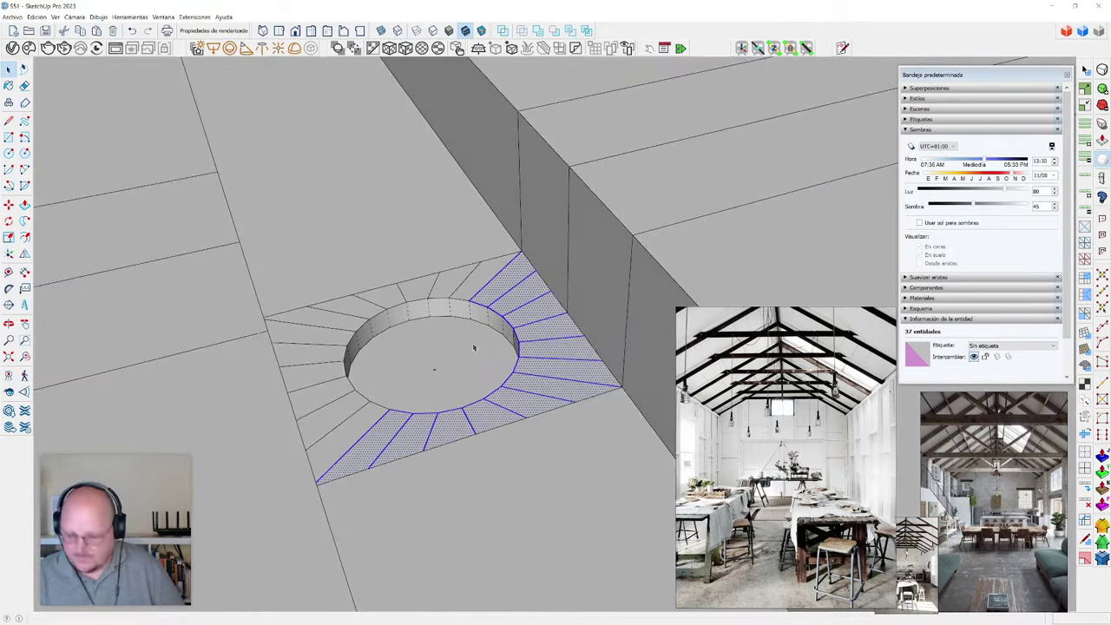
# - Select the 24 edges of the hole's upper rim and lower them so the surrounding wedge faces slope towards the drain
pyautogui.scroll(2, 479, 346)
pyautogui.press('p')
pyautogui.press('space')
pyautogui.hotkey('ctrl', 'a')
pyautogui.rightClick(532, 304)
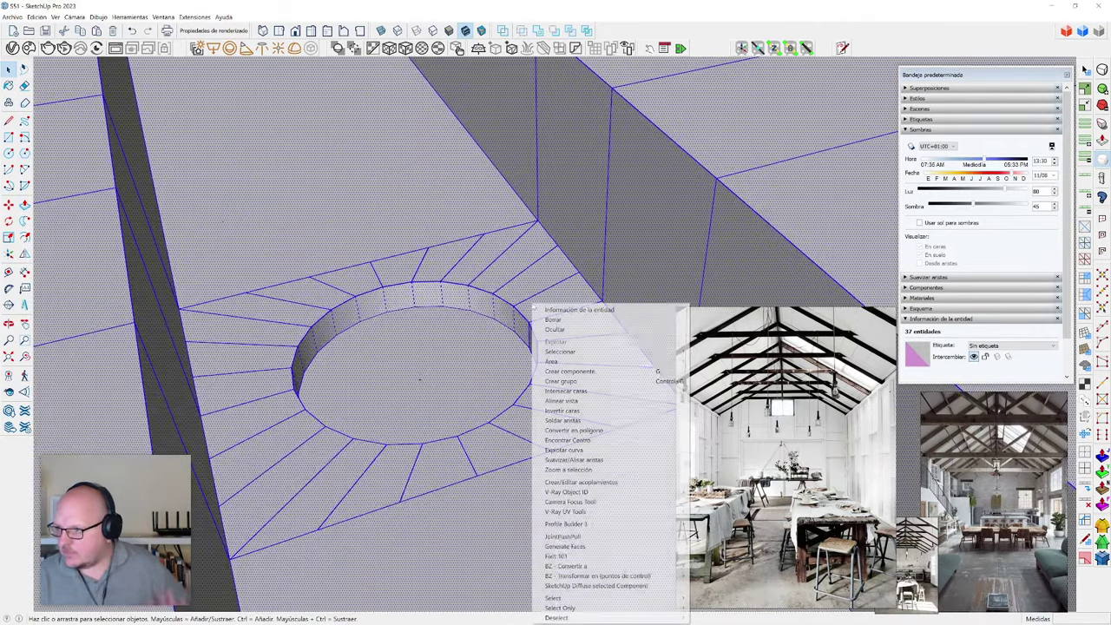
pyautogui.click(600, 441)
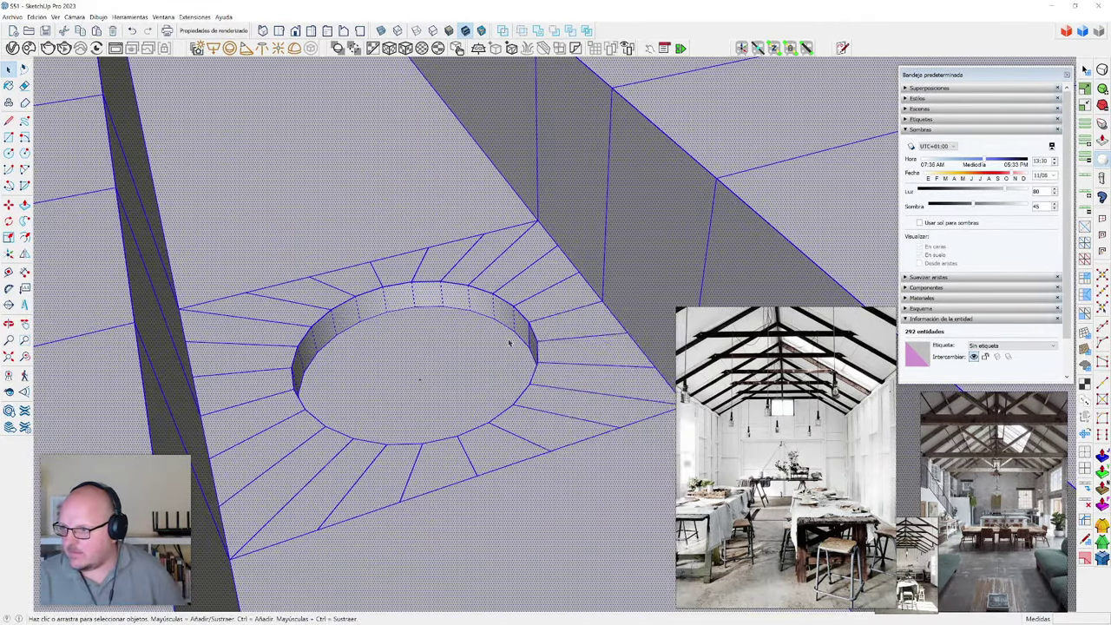
pyautogui.click(502, 302)
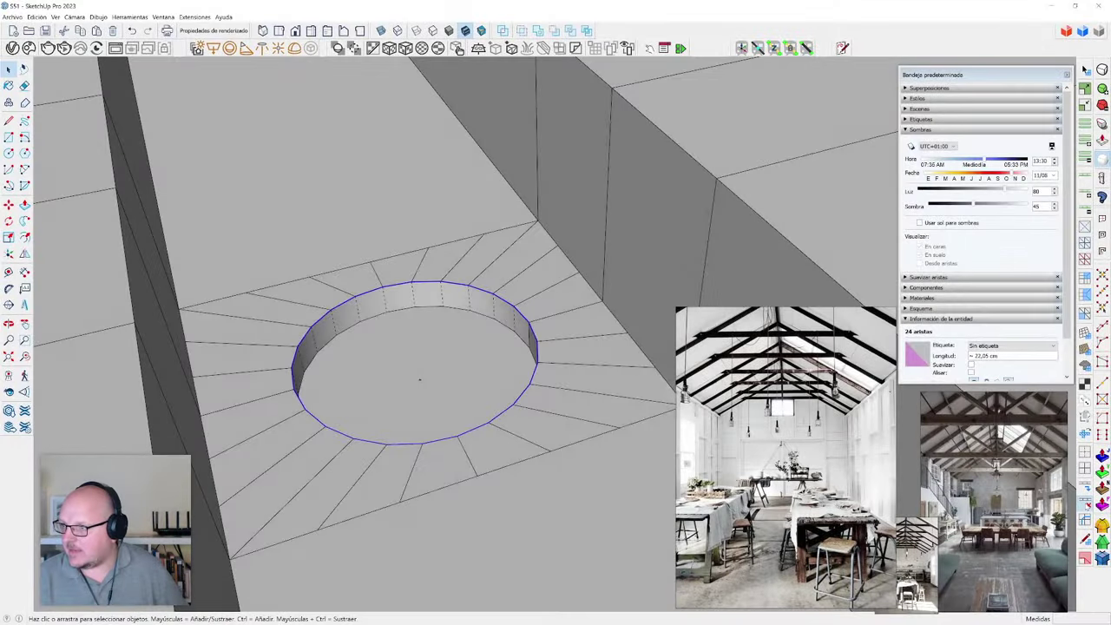
pyautogui.click(1085, 505)
pyautogui.moveTo(619, 409); pyautogui.dragTo(539, 395, button='middle')
# - Push the drain hole's bottom face down 18.98 cm to the underside of the floor slab
pyautogui.press('p')
pyautogui.click(485, 378)
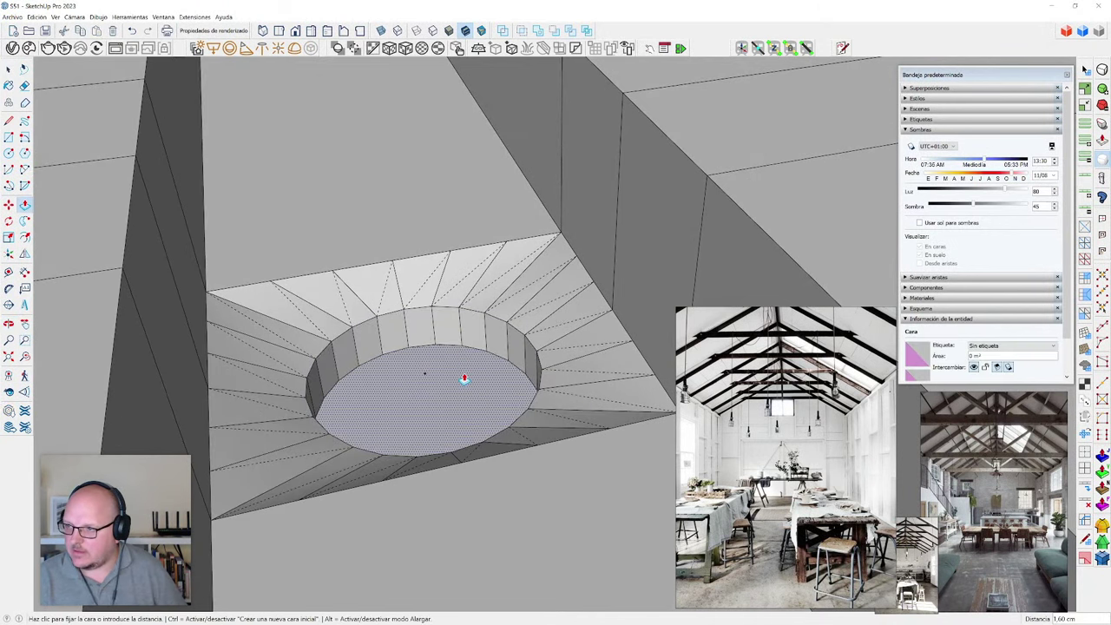
pyautogui.scroll(-1, 465, 379)
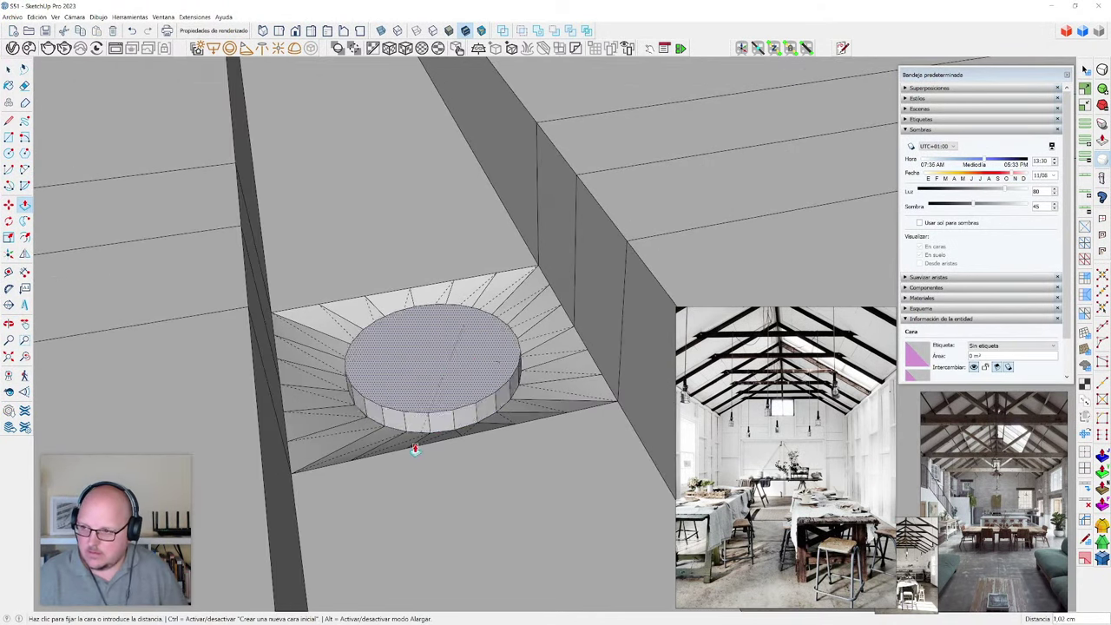
pyautogui.press('x')
pyautogui.scroll(-3, 481, 352)
pyautogui.hotkey('alt', 'x')
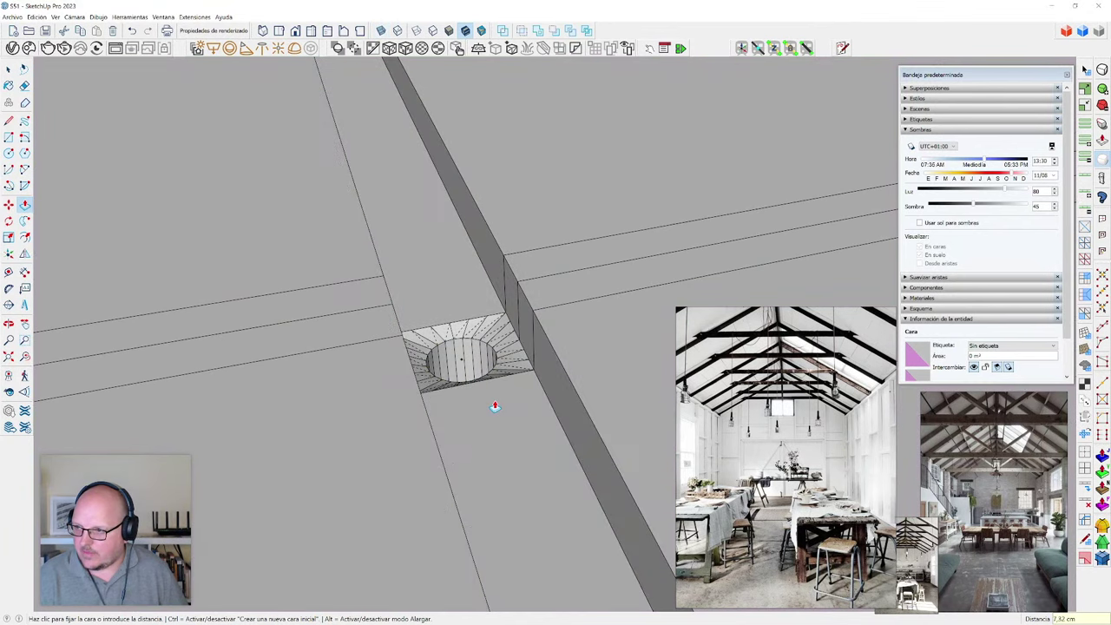
pyautogui.scroll(-6, 414, 293)
pyautogui.scroll(-5, 407, 216)
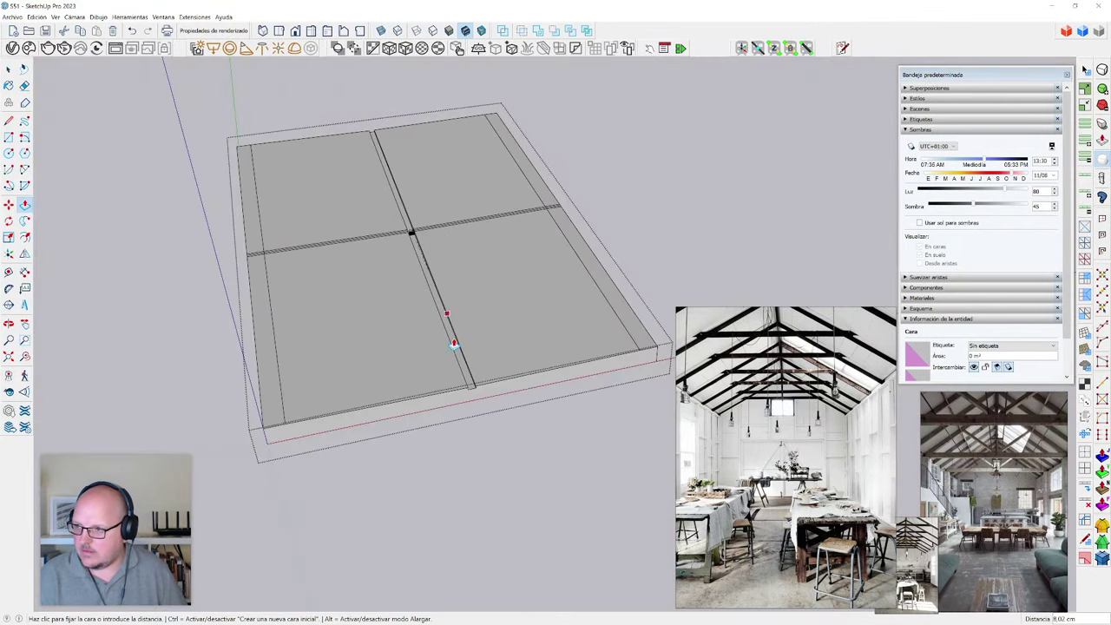
pyautogui.click(498, 399)
# - Examine the drain shaft and its sloping surround through the floor slab, using X-ray mode
pyautogui.scroll(14, 376, 186)
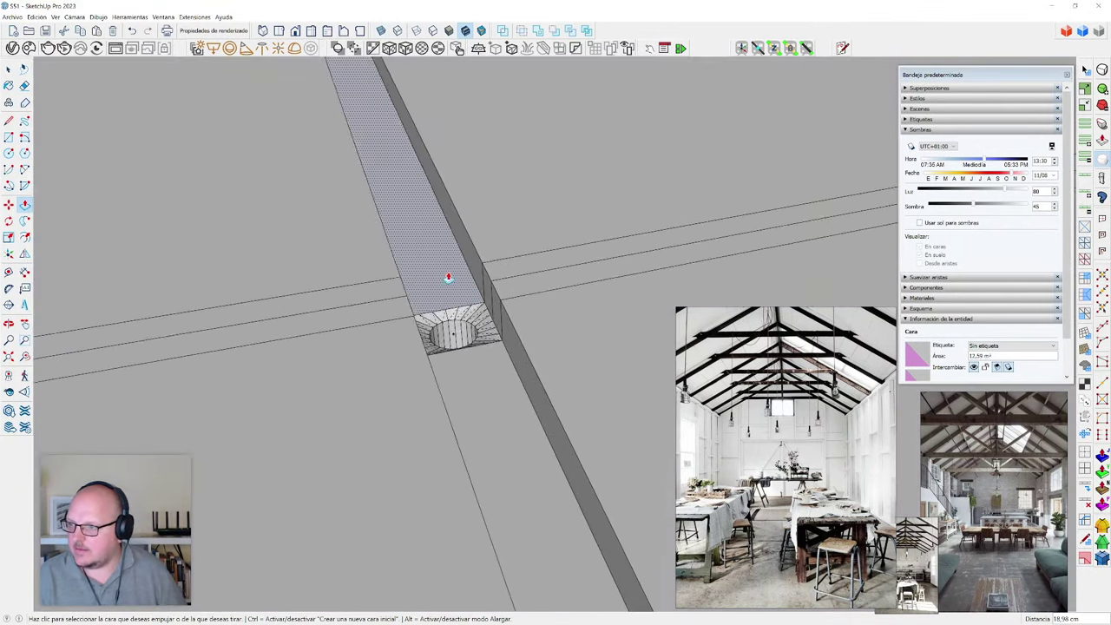
pyautogui.moveTo(508, 353); pyautogui.dragTo(379, 365, button='middle')
pyautogui.scroll(3, 509, 333)
pyautogui.press('space')
pyautogui.scroll(-3, 457, 300)
pyautogui.moveTo(457, 301); pyautogui.dragTo(380, 305, button='middle')
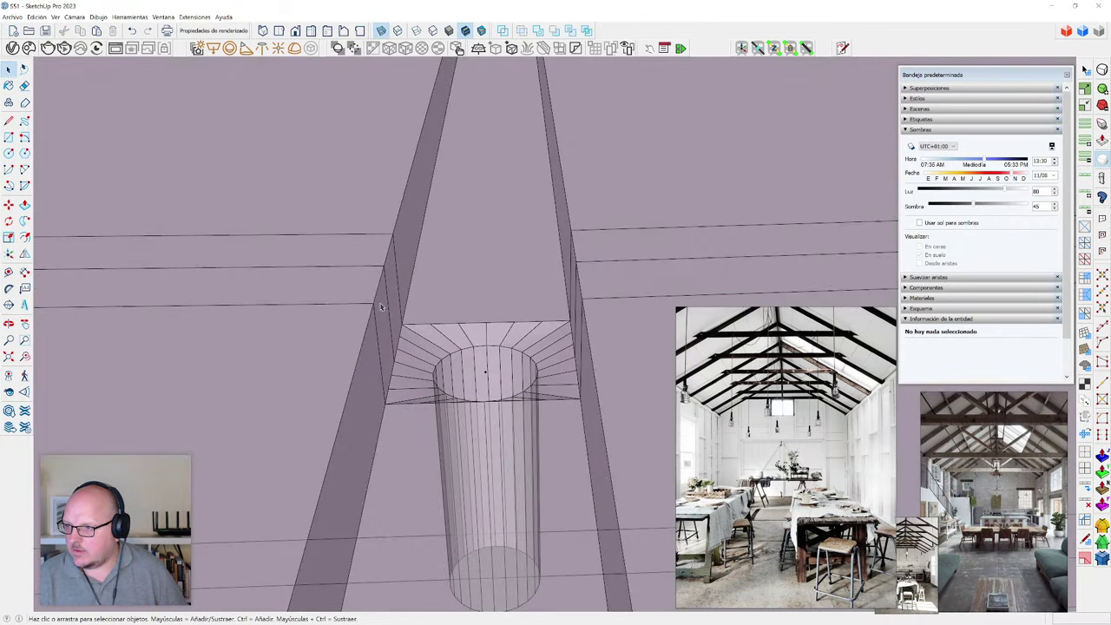
pyautogui.moveTo(602, 433); pyautogui.dragTo(642, 446)
pyautogui.moveTo(642, 445); pyautogui.dragTo(554, 425, button='middle')
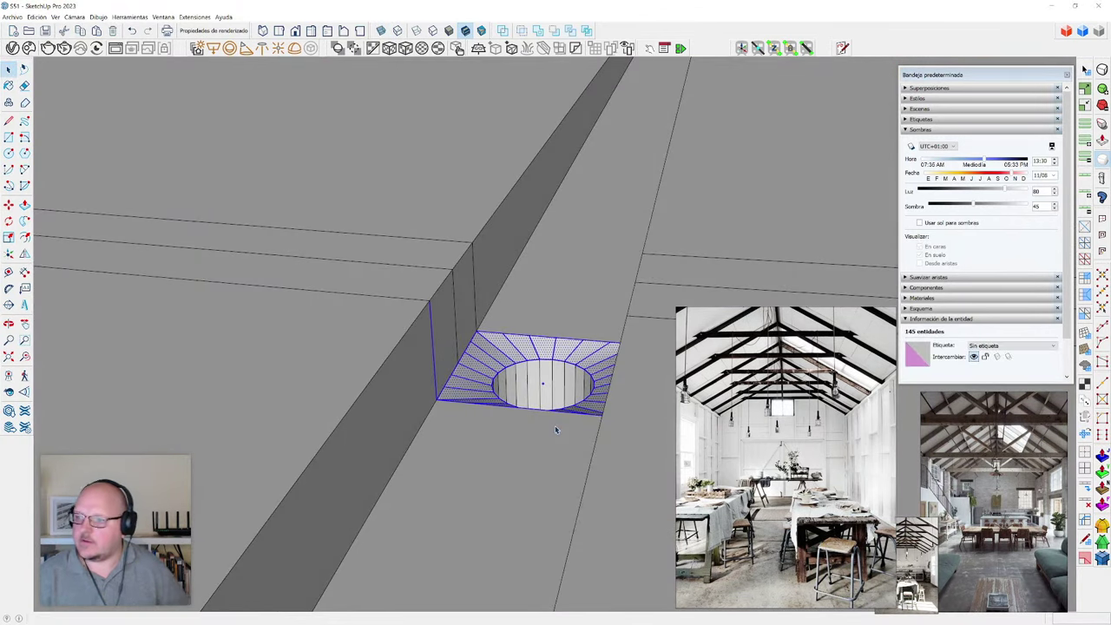
pyautogui.scroll(-12, 558, 428)
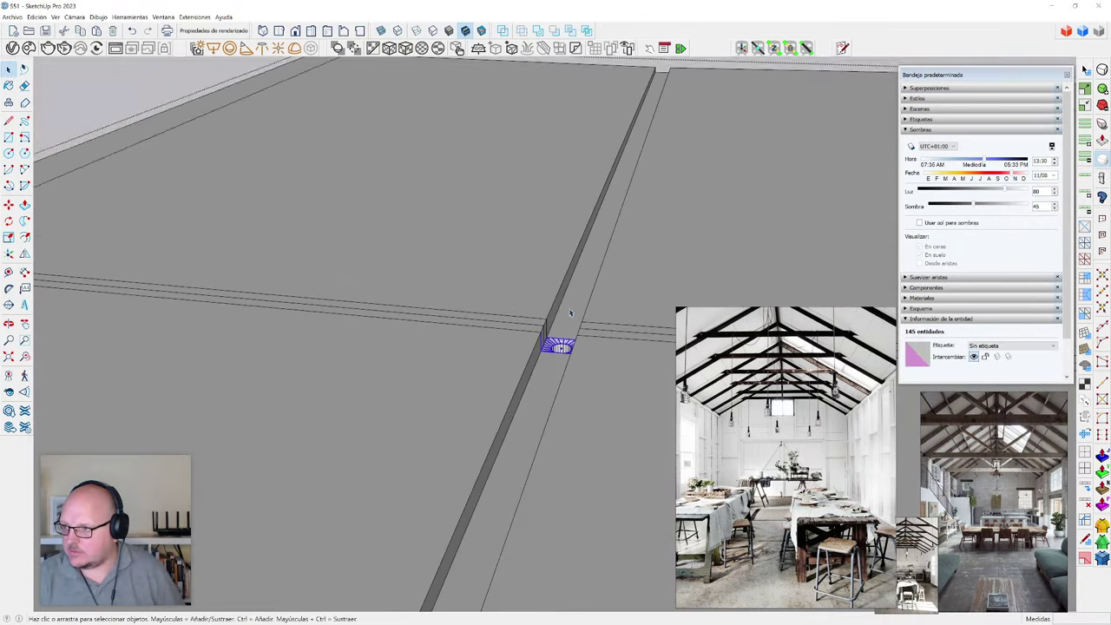
pyautogui.click(476, 322)
pyautogui.scroll(1, 470, 317)
pyautogui.scroll(4, 470, 302)
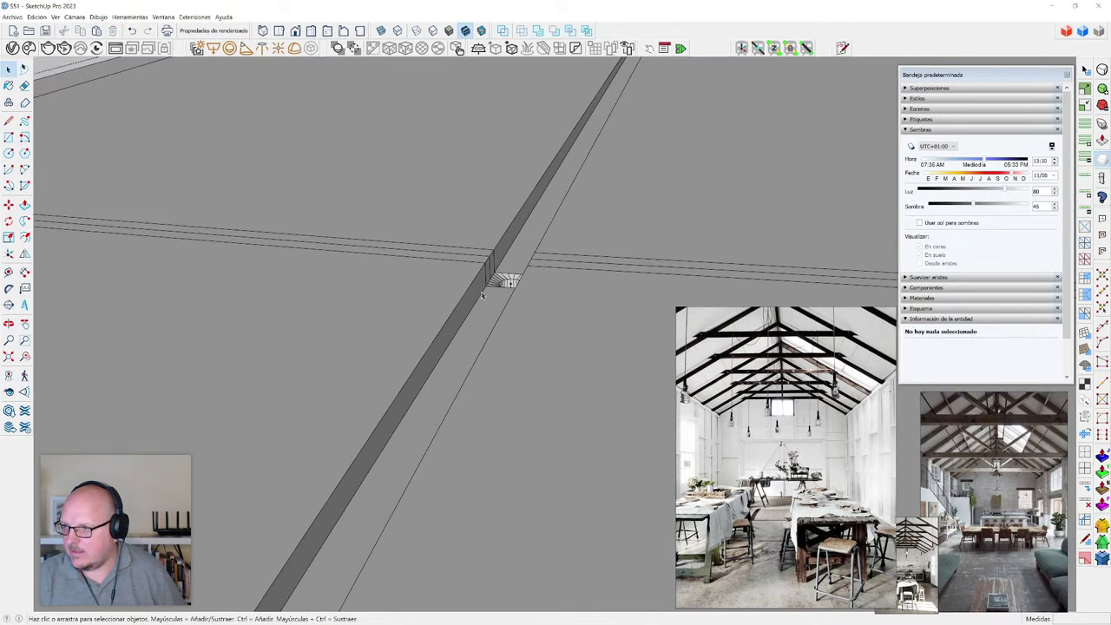
# - Check the channel's profile and the drain shaft in a right-side X-ray view and from above
pyautogui.press('F5')
pyautogui.scroll(-5, 474, 295)
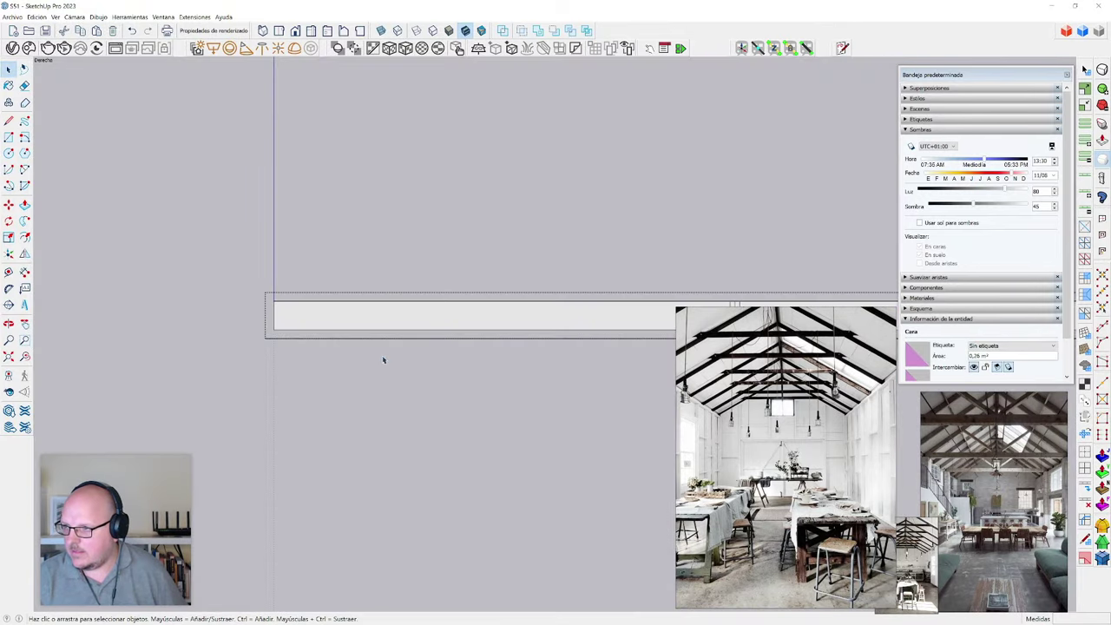
pyautogui.press('x')
pyautogui.scroll(5, 351, 337)
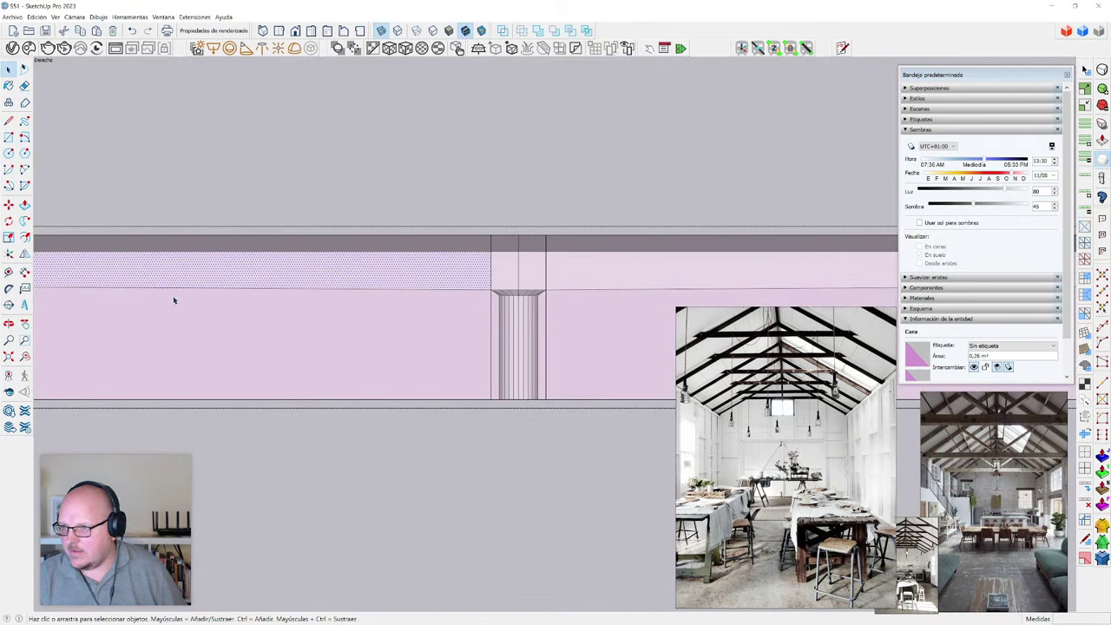
pyautogui.scroll(-5, 137, 298)
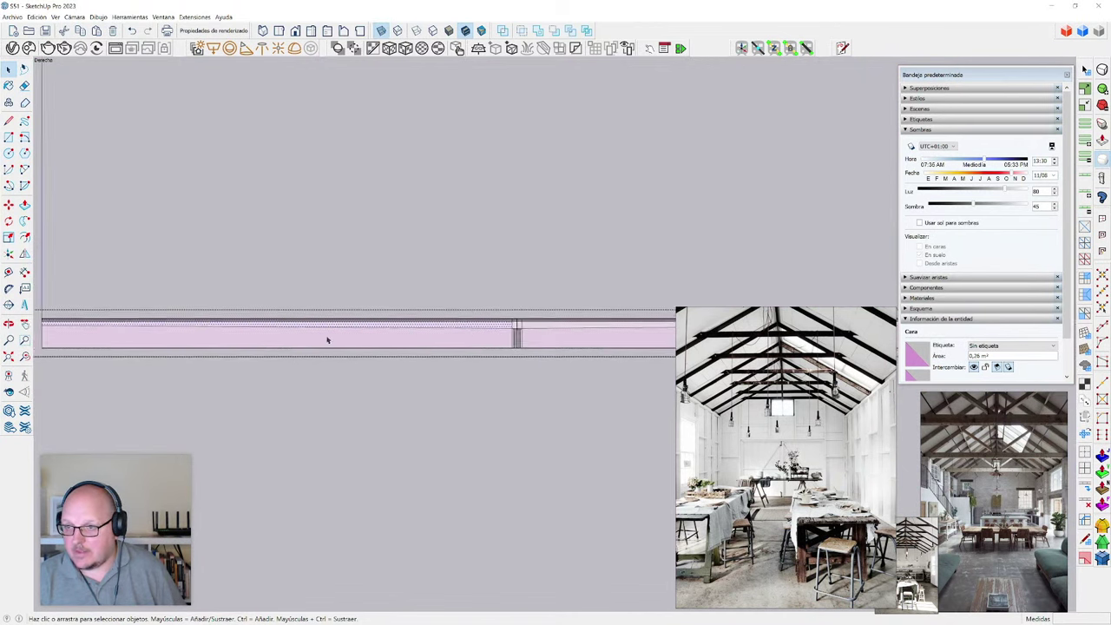
pyautogui.scroll(-1, 77, 337)
pyautogui.scroll(4, 403, 331)
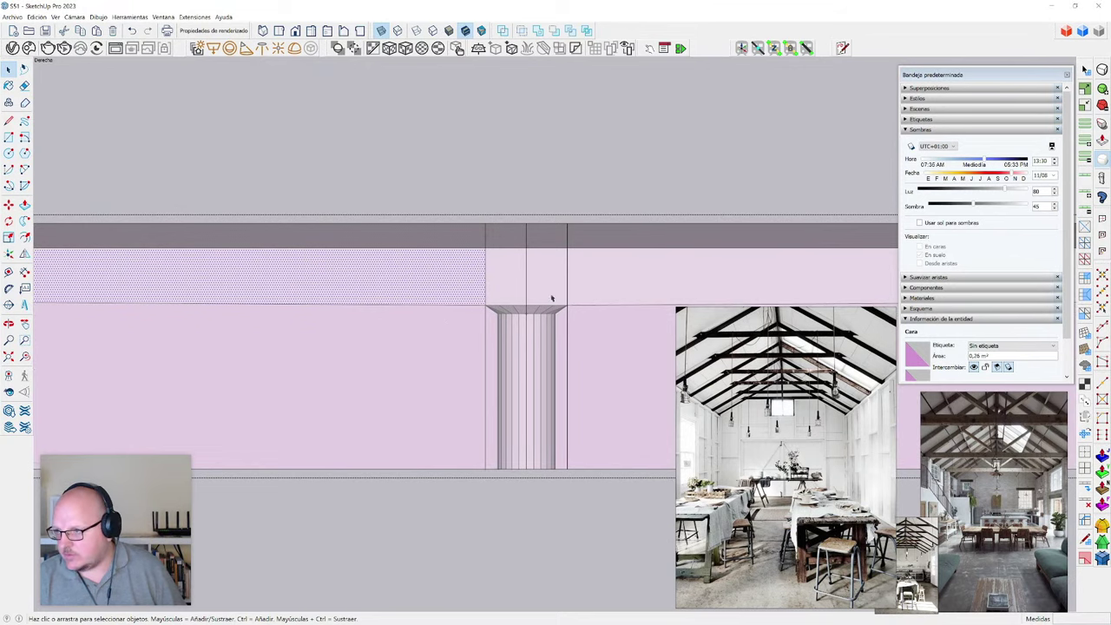
pyautogui.moveTo(552, 298)
pyautogui.mouseDown(button='middle')
pyautogui.moveTo(563, 442)
pyautogui.moveTo(603, 585)
pyautogui.moveTo(325, 246)
pyautogui.moveTo(494, 192)
pyautogui.moveTo(521, 322)
pyautogui.mouseUp(button='middle')
pyautogui.scroll(4, 446, 218)
pyautogui.moveTo(446, 218); pyautogui.dragTo(457, 370, button='middle')
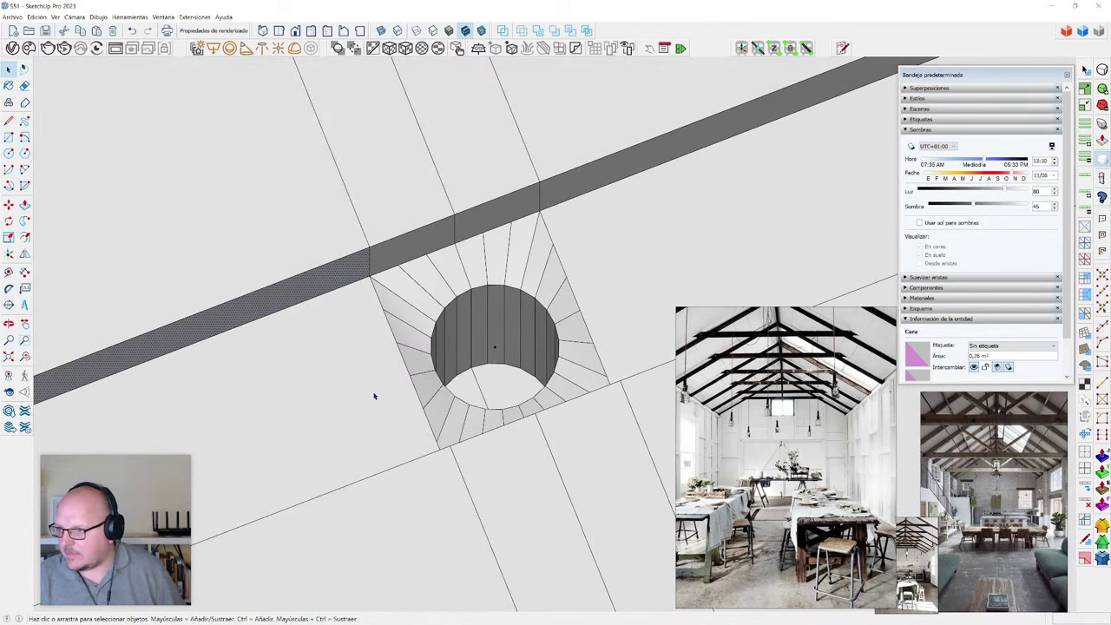
pyautogui.moveTo(612, 385)
pyautogui.mouseDown(button='middle')
pyautogui.moveTo(503, 339)
pyautogui.moveTo(449, 258)
pyautogui.moveTo(525, 328)
pyautogui.mouseUp(button='middle')
pyautogui.scroll(-3, 526, 328)
pyautogui.scroll(10, 535, 260)
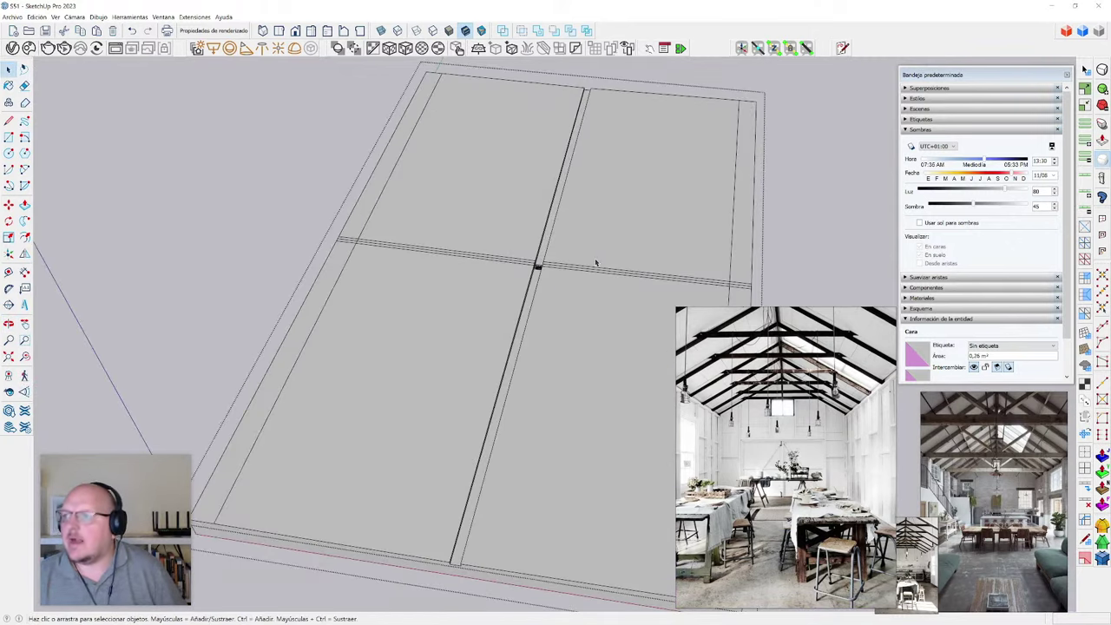
# - Soften the floor group's edges with coplanar softening enabled and the angle between normals raised slightly above 20 degrees
pyautogui.scroll(3, 553, 237)
pyautogui.press('Escape')
pyautogui.click(555, 235)
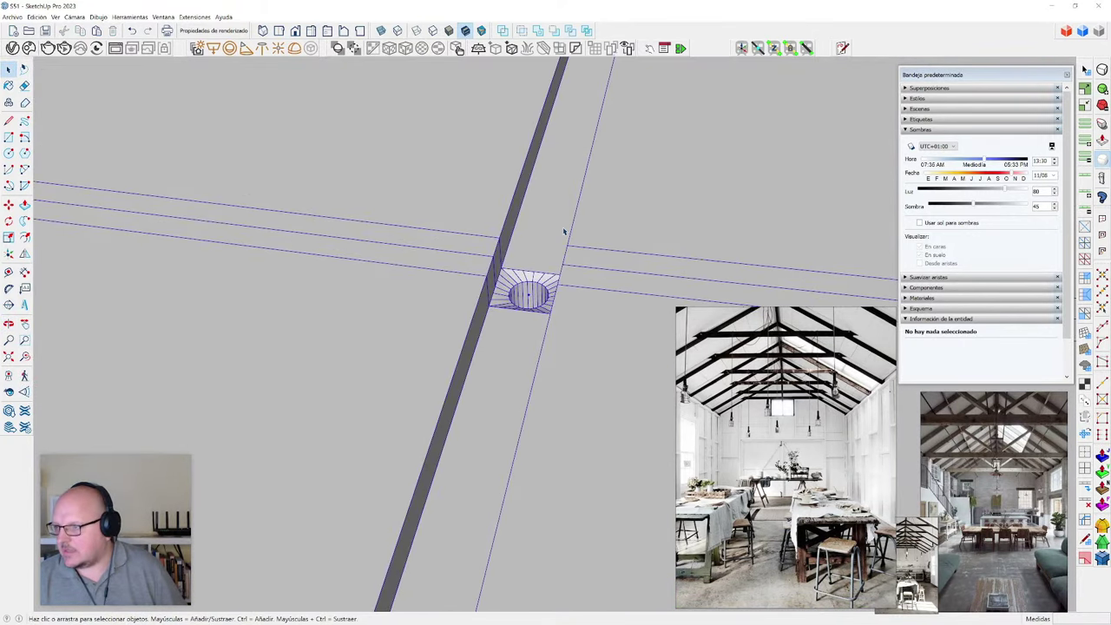
pyautogui.moveTo(565, 231); pyautogui.dragTo(607, 297, button='middle')
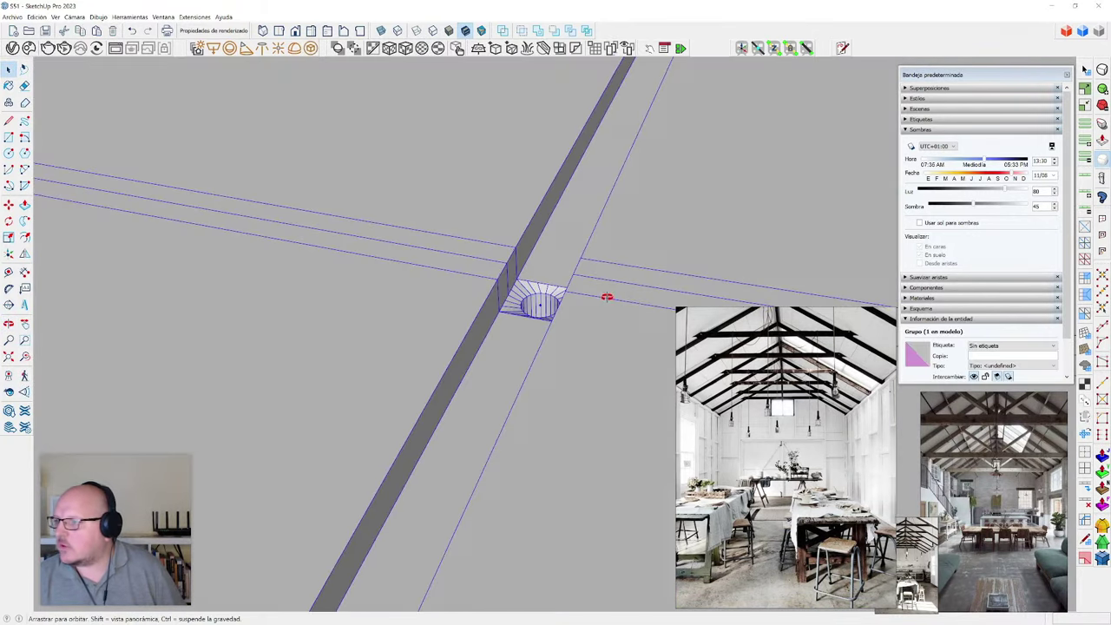
pyautogui.click(933, 130)
pyautogui.click(938, 140)
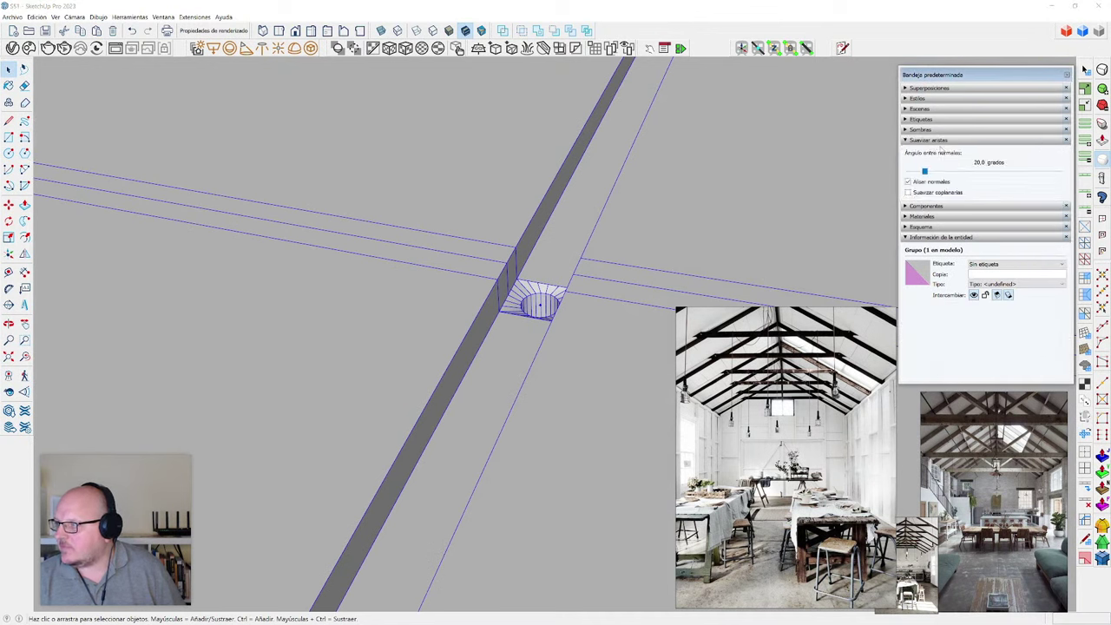
pyautogui.click(918, 195)
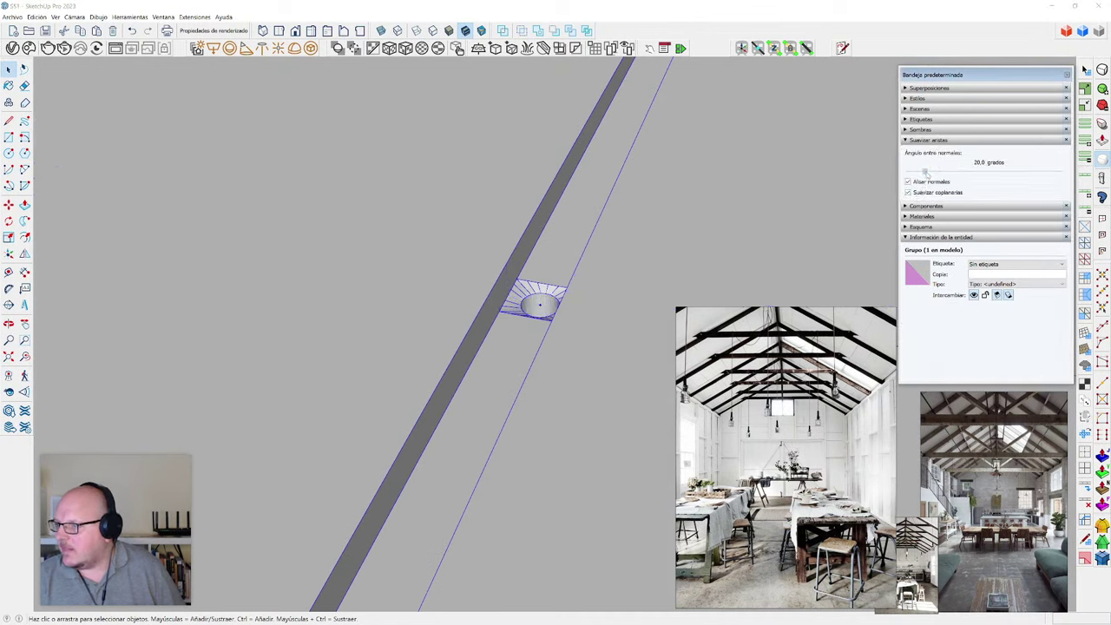
pyautogui.moveTo(926, 172)
pyautogui.mouseDown()
pyautogui.moveTo(938, 172)
pyautogui.moveTo(928, 171)
pyautogui.mouseUp()
pyautogui.scroll(5, 458, 343)
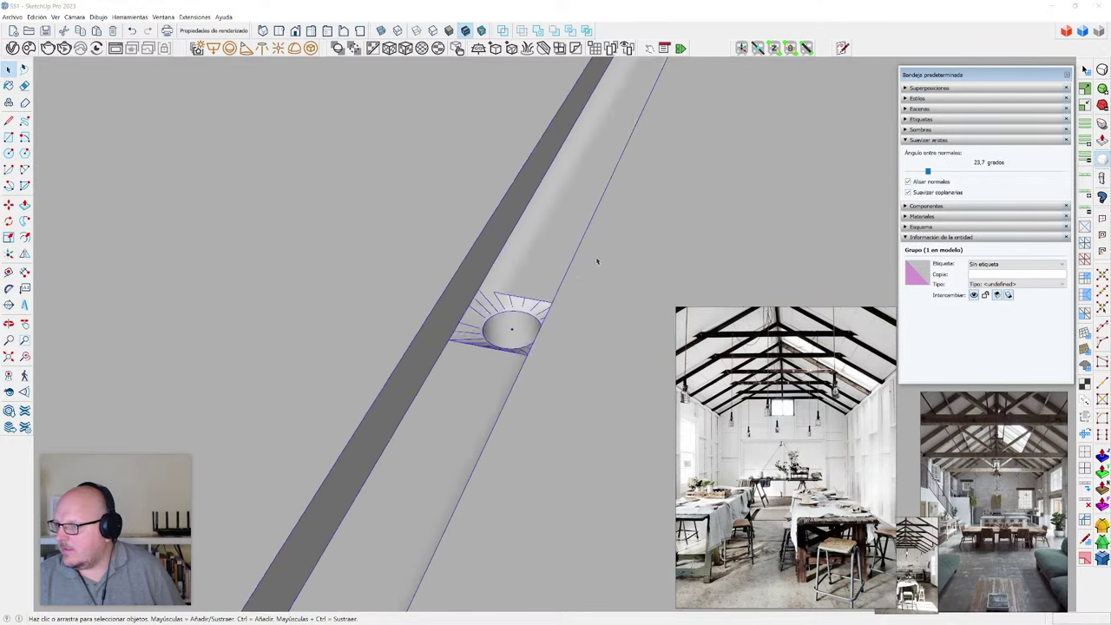
# - Inspect the softened wedge faces inside the floor group and undo the edge softening
pyautogui.doubleClick(459, 346)
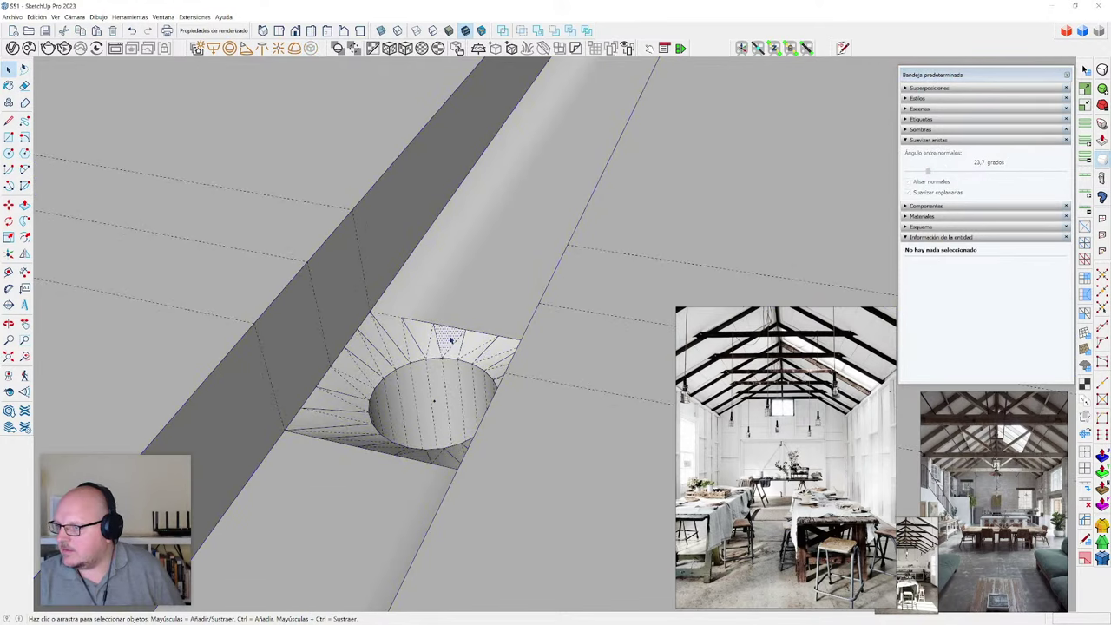
pyautogui.scroll(2, 443, 340)
pyautogui.click(436, 341)
pyautogui.scroll(3, 438, 351)
pyautogui.scroll(-3, 460, 309)
pyautogui.hotkey('ctrl', 'z')
pyautogui.hotkey('ctrl', 'z')
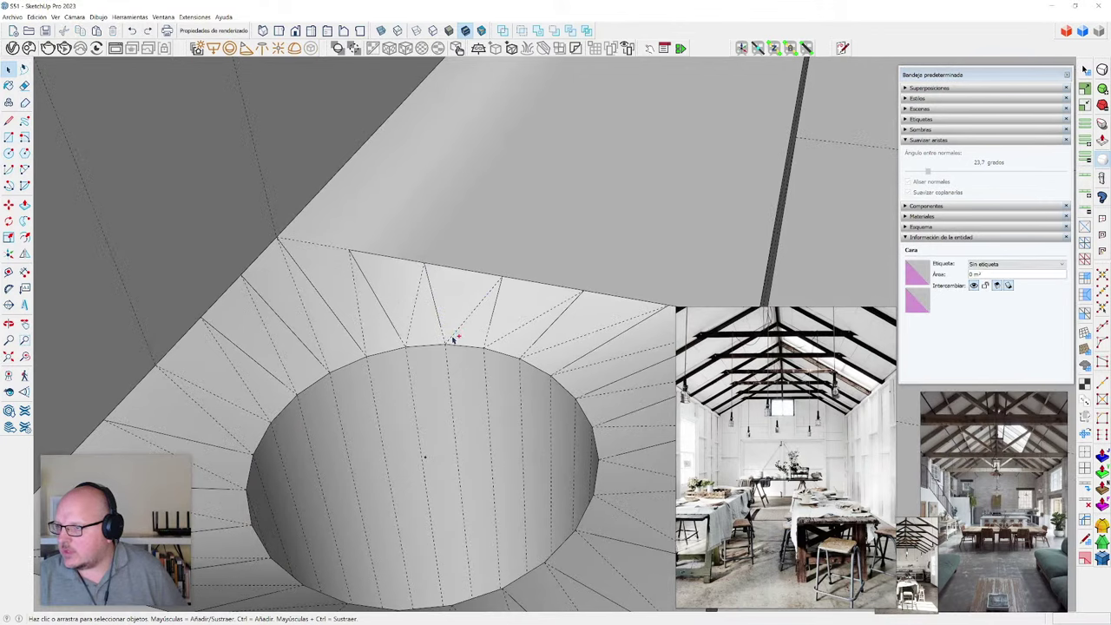
# - Try to delete one radial edge between the wedge faces behind the drain hole, and undo the deletion
pyautogui.click(444, 335)
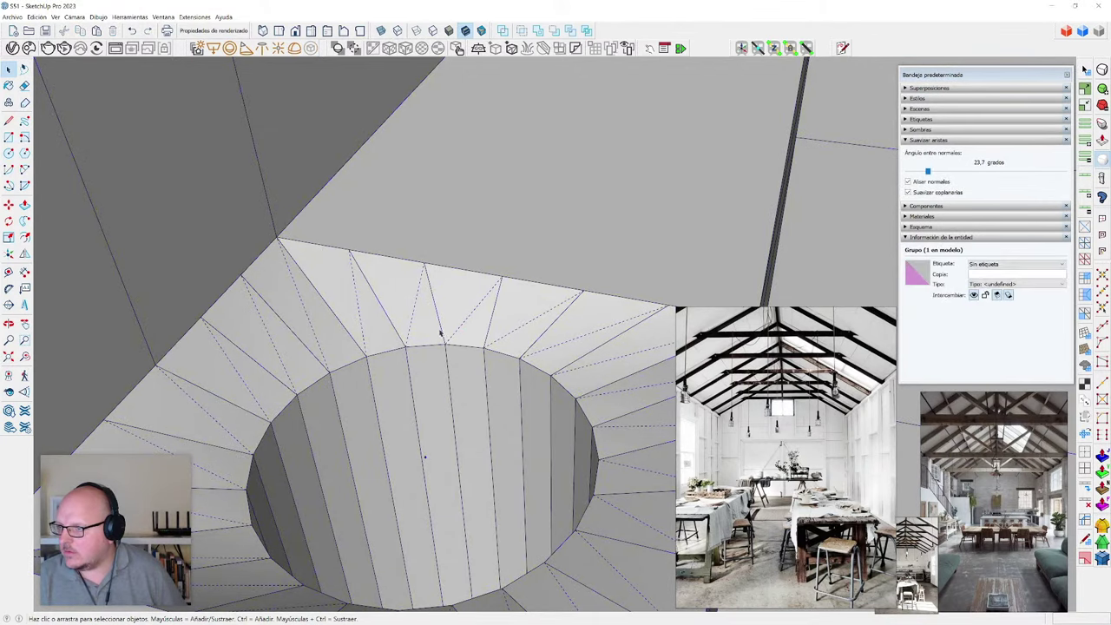
pyautogui.scroll(2, 448, 342)
pyautogui.scroll(-2, 448, 341)
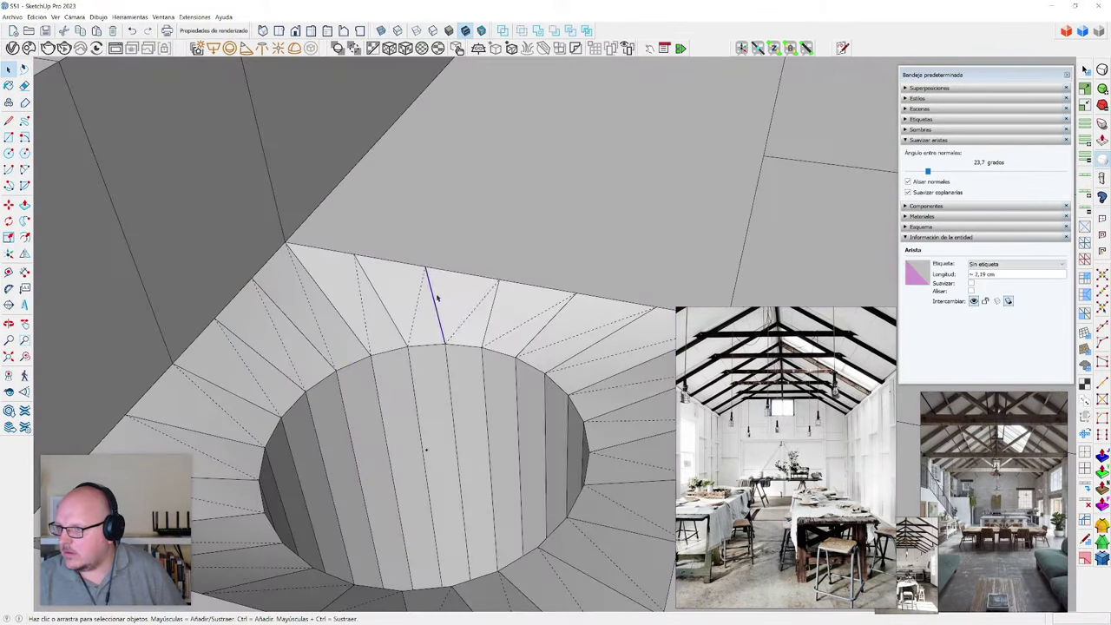
pyautogui.scroll(2, 437, 291)
pyautogui.click(436, 302)
pyautogui.click(432, 301)
pyautogui.press('Delete')
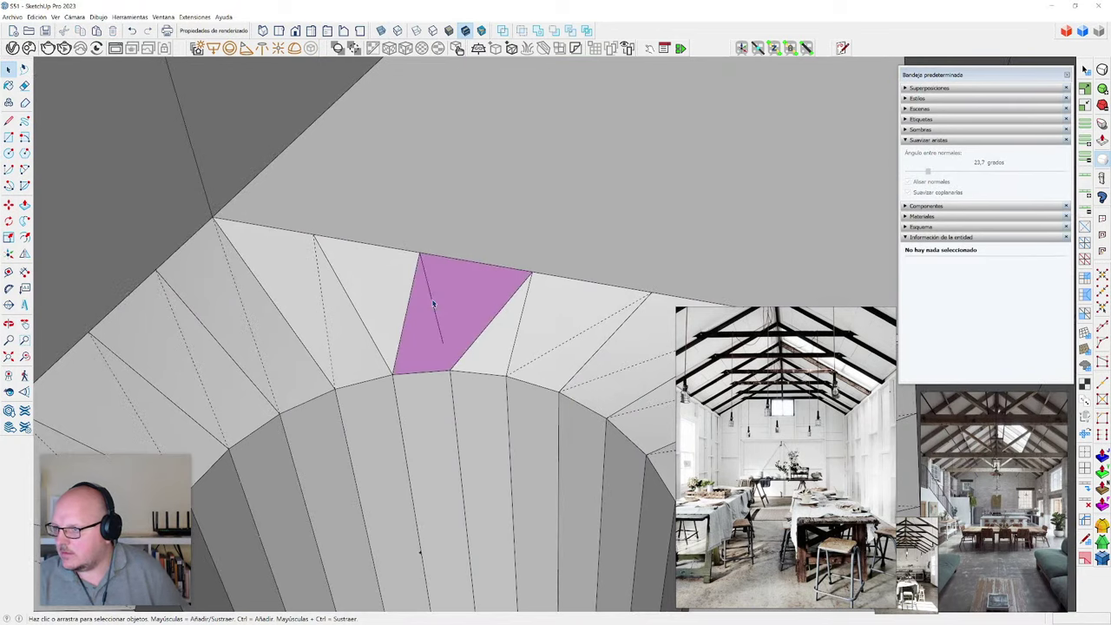
pyautogui.moveTo(434, 303); pyautogui.dragTo(524, 334, button='middle')
pyautogui.hotkey('ctrl', 'z')
# - Run CleanUp's Repair Edges on all the connected geometry of the floor group
pyautogui.tripleClick(463, 346)
pyautogui.scroll(-3, 453, 296)
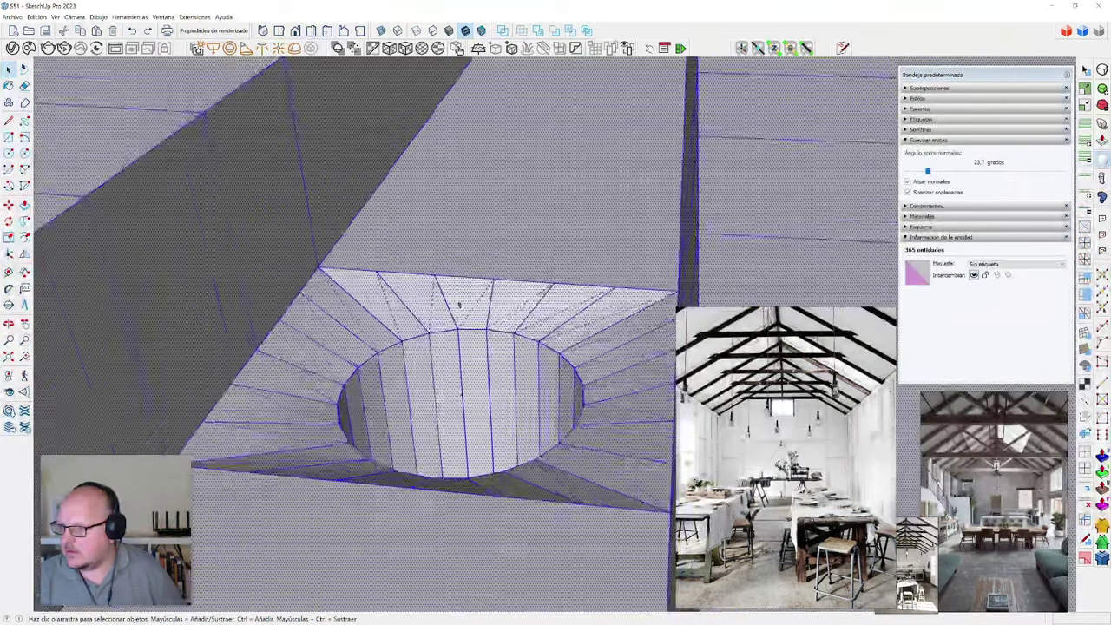
pyautogui.click(194, 17)
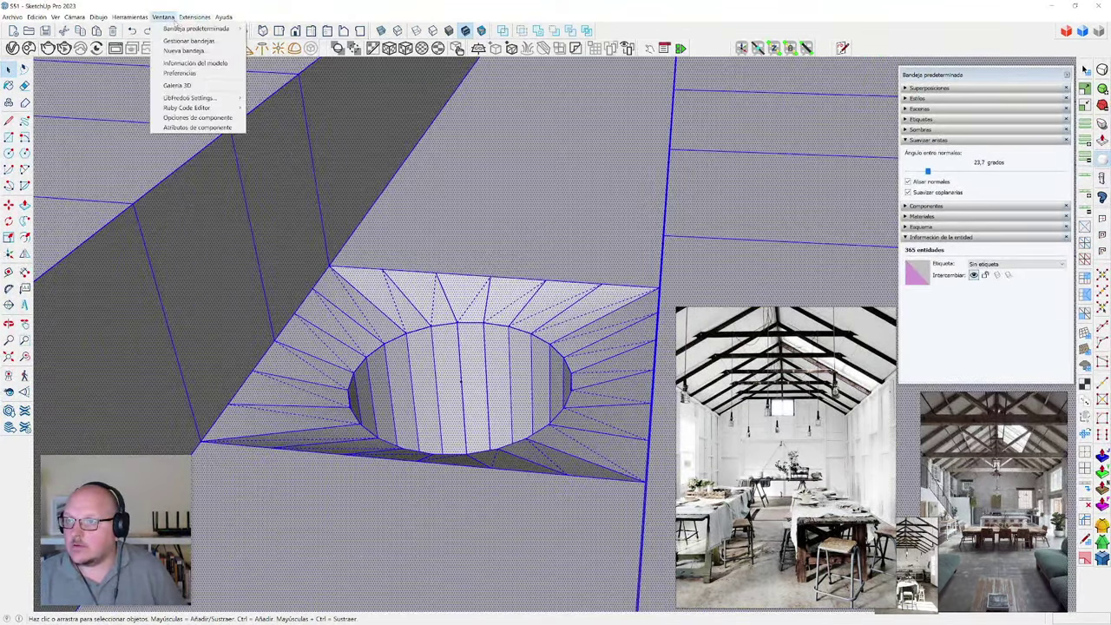
pyautogui.moveTo(243, 233)
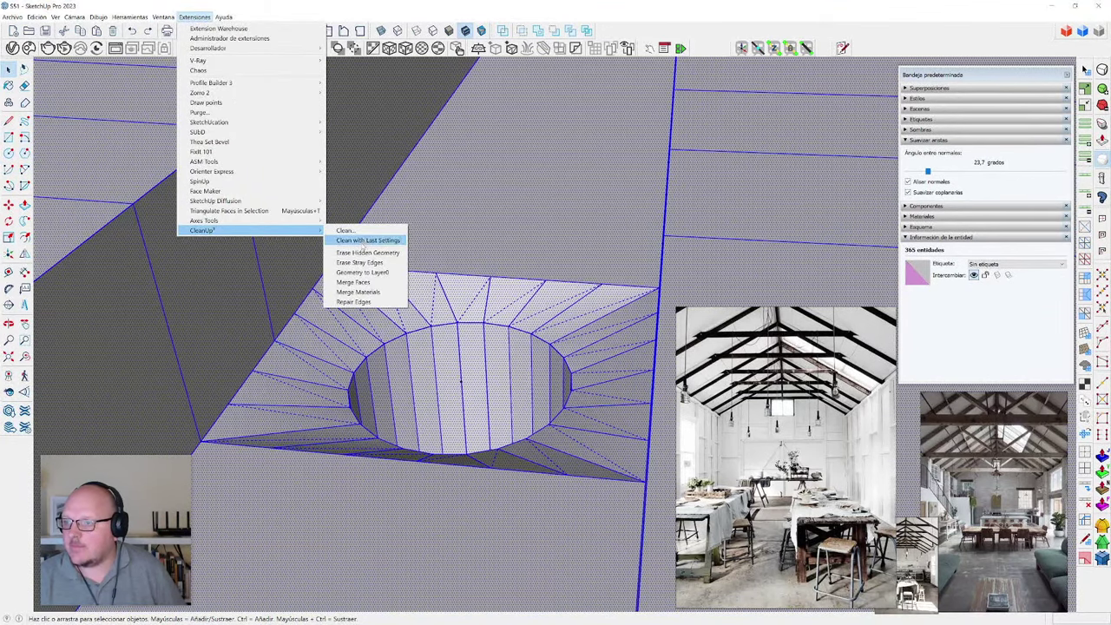
pyautogui.click(376, 301)
# - Try deleting a radial edge behind the drain hole after the edge repair, and undo the deletion
pyautogui.scroll(2, 444, 312)
pyautogui.click(453, 312)
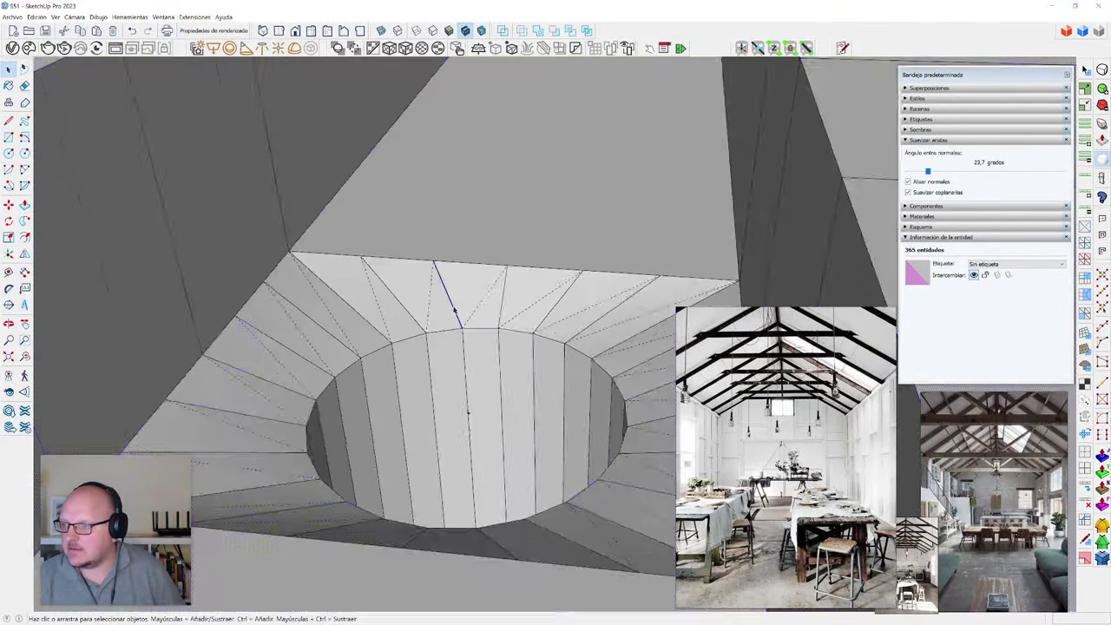
pyautogui.scroll(2, 454, 314)
pyautogui.scroll(-1, 456, 318)
pyautogui.moveTo(456, 317); pyautogui.dragTo(449, 345, button='middle')
pyautogui.press('Delete')
pyautogui.scroll(4, 455, 300)
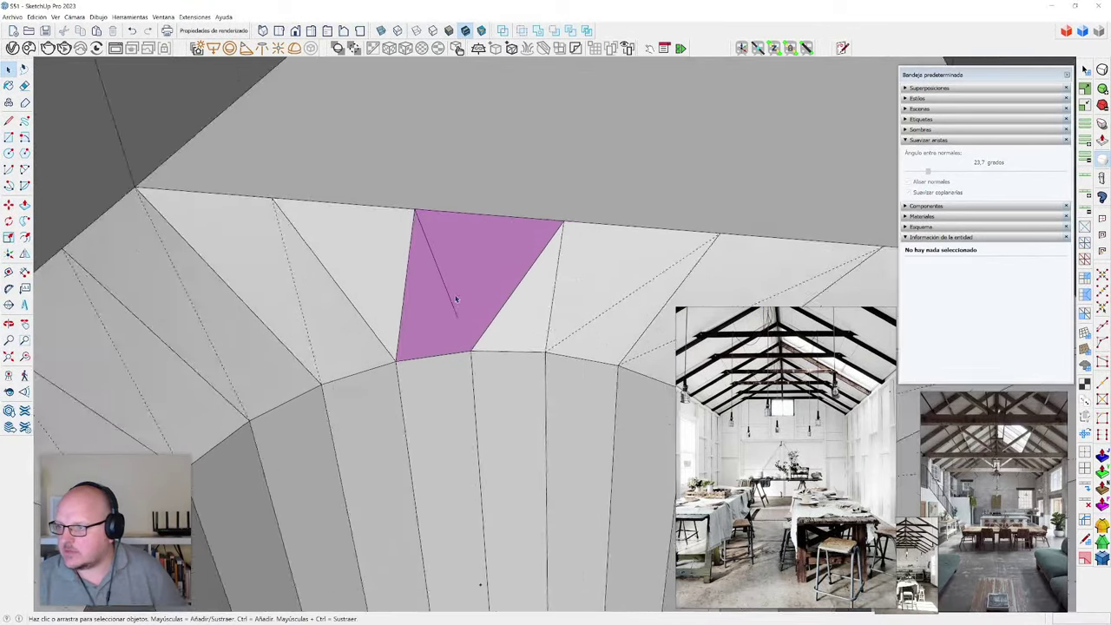
pyautogui.hotkey('ctrl', 'z')
pyautogui.scroll(-2, 450, 303)
pyautogui.moveTo(484, 321); pyautogui.dragTo(486, 328)
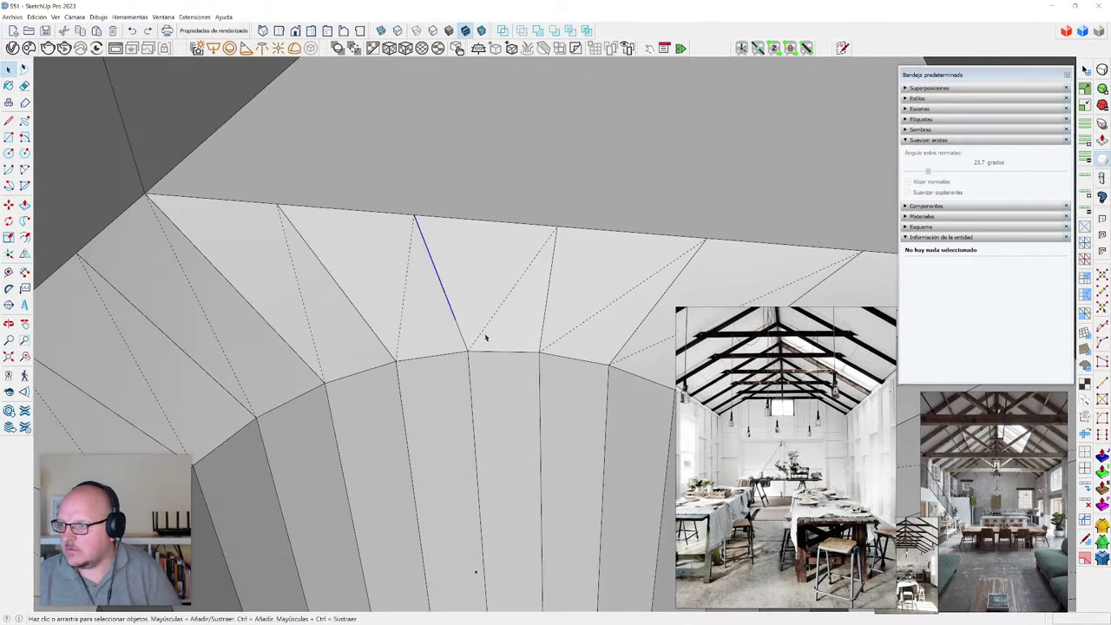
pyautogui.scroll(-8, 486, 337)
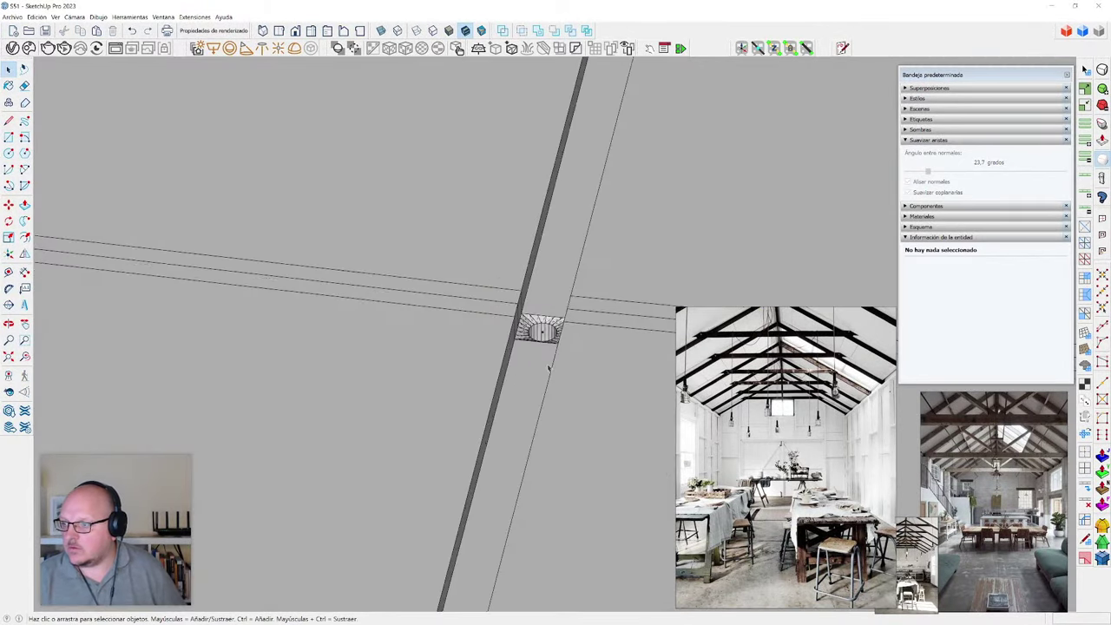
pyautogui.scroll(8, 554, 310)
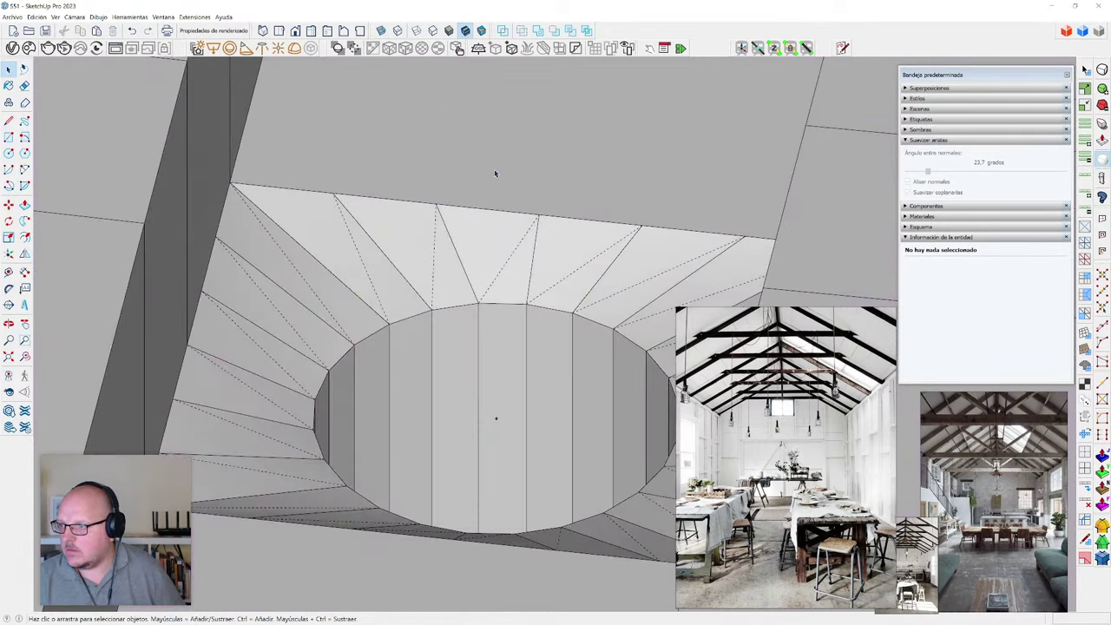
# - Select the square of wedge faces around the drain hole and run CleanUp's Erase Stray Edges on it
pyautogui.scroll(2, 552, 244)
pyautogui.scroll(-1, 546, 244)
pyautogui.moveTo(538, 173); pyautogui.dragTo(686, 322)
pyautogui.click(580, 285)
pyautogui.scroll(-5, 371, 225)
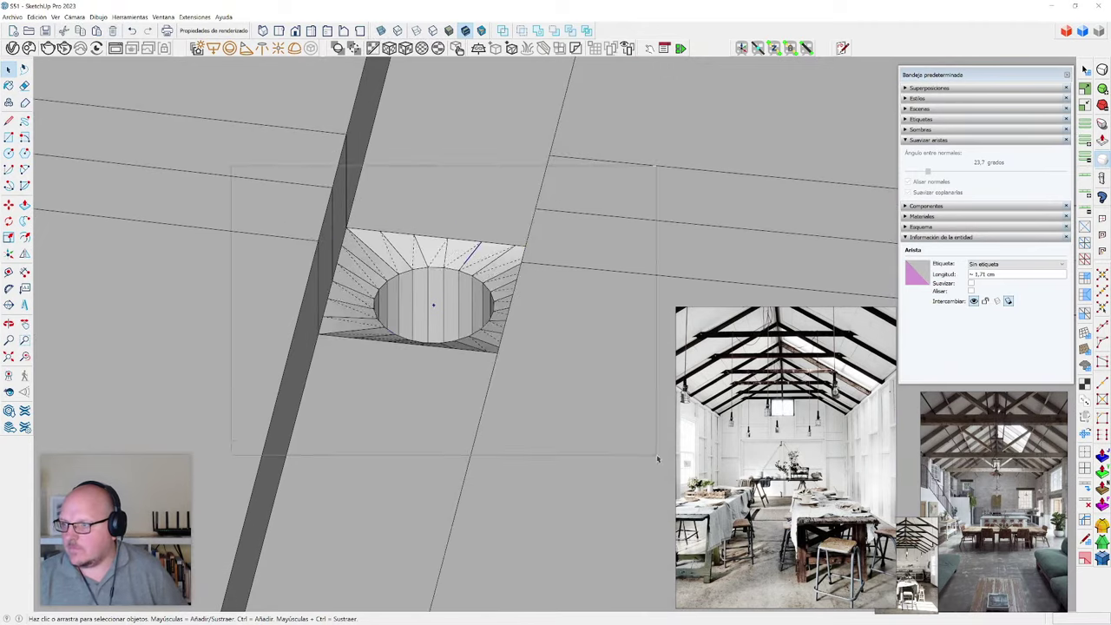
pyautogui.moveTo(231, 167); pyautogui.dragTo(657, 458)
pyautogui.moveTo(658, 458); pyautogui.dragTo(281, 122, button='middle')
pyautogui.scroll(-2, 385, 237)
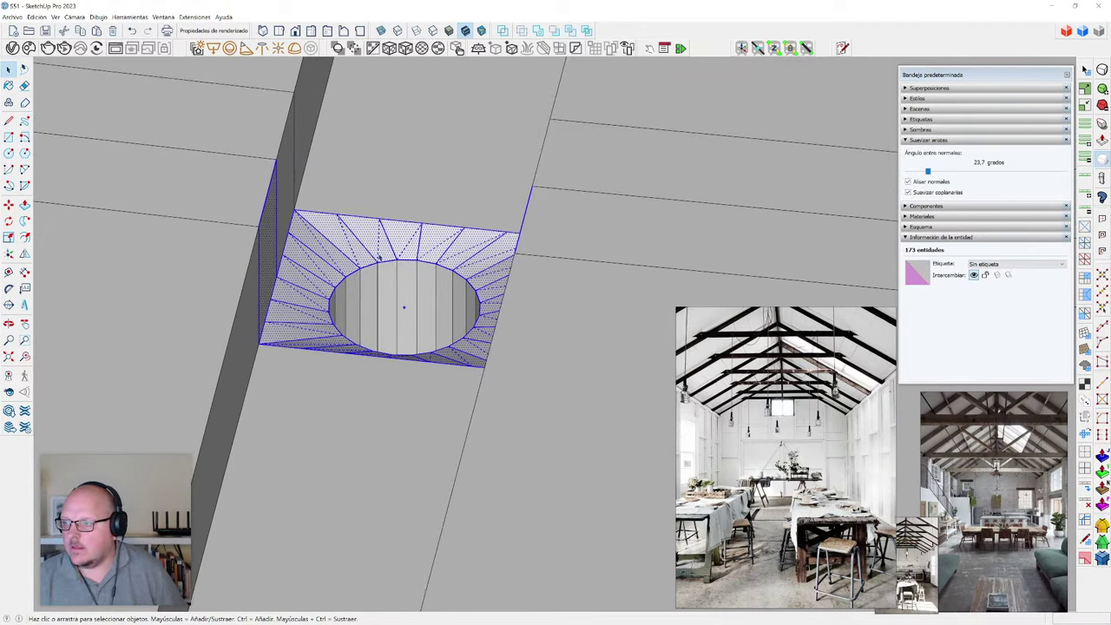
pyautogui.click(194, 17)
pyautogui.moveTo(204, 230)
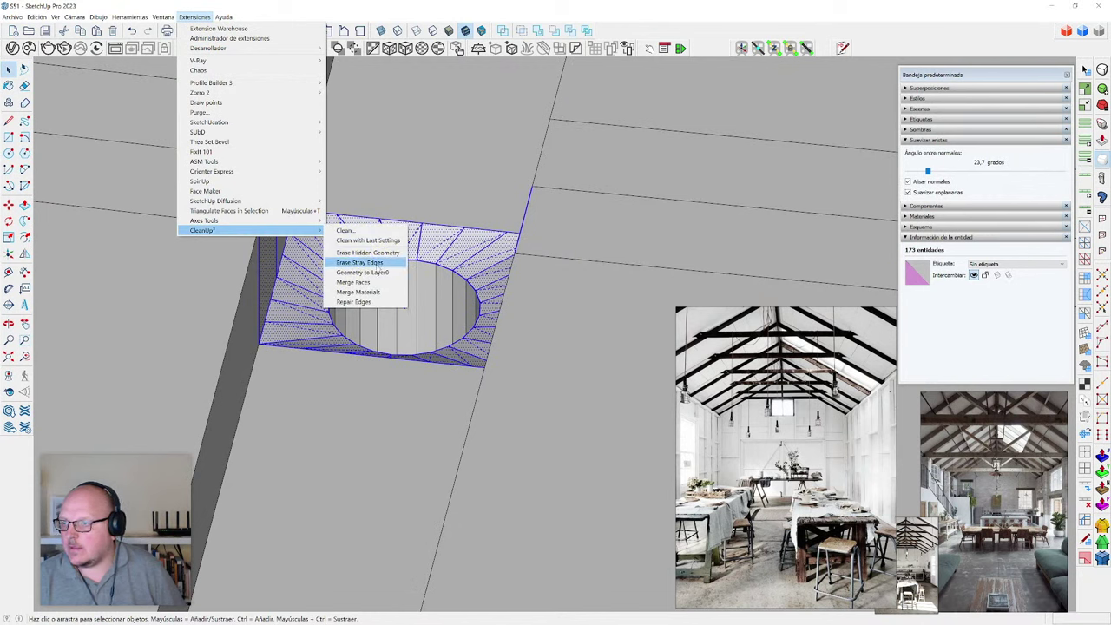
pyautogui.click(370, 263)
pyautogui.scroll(5, 375, 261)
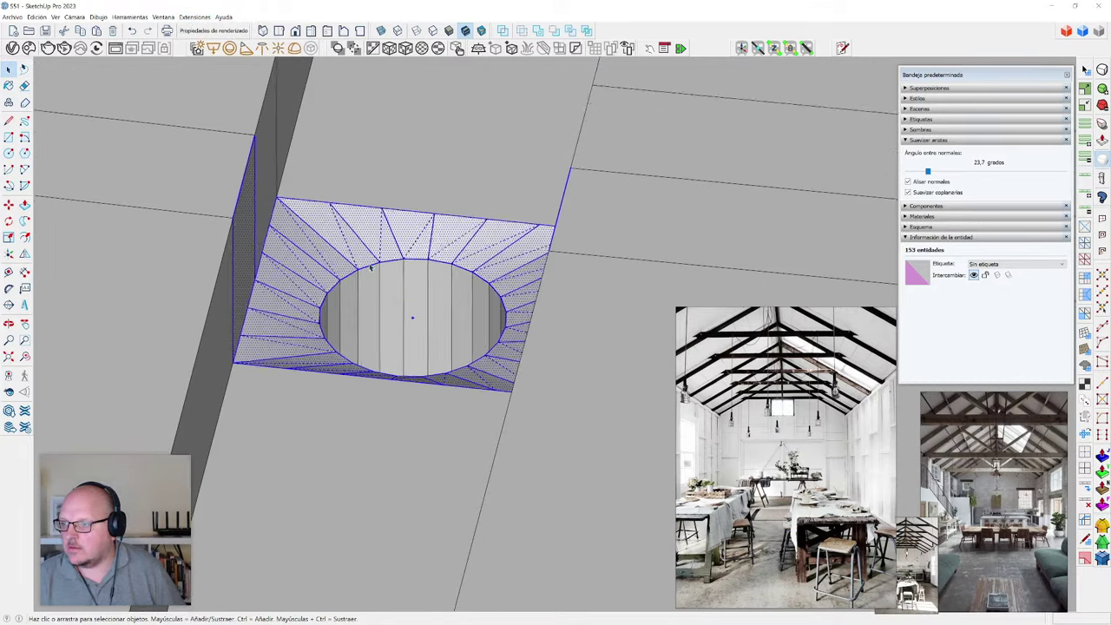
# - Try deleting a radial edge behind the drain hole after the stray-edge cleanup, and undo the deletion
pyautogui.scroll(2, 375, 256)
pyautogui.click(437, 211)
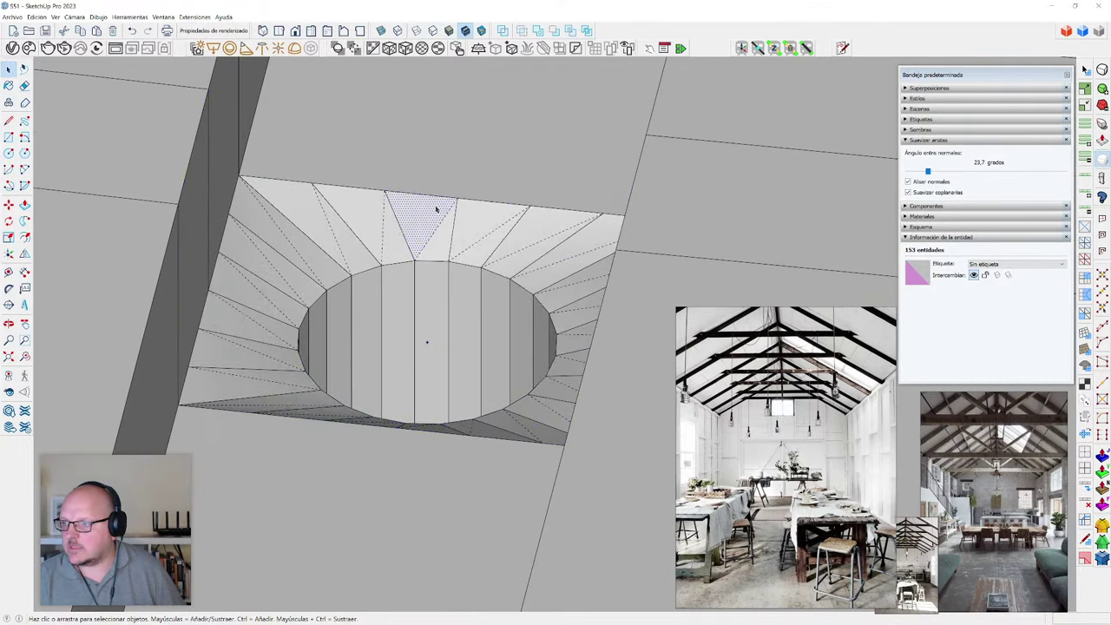
pyautogui.moveTo(426, 161); pyautogui.dragTo(482, 270)
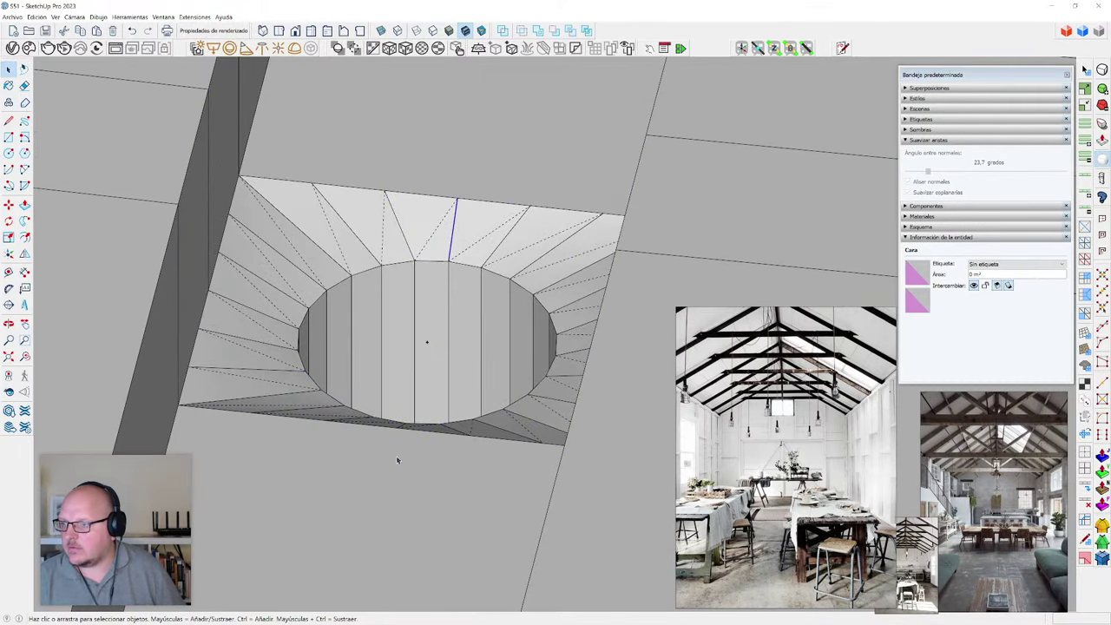
pyautogui.click(333, 212)
pyautogui.press('Delete')
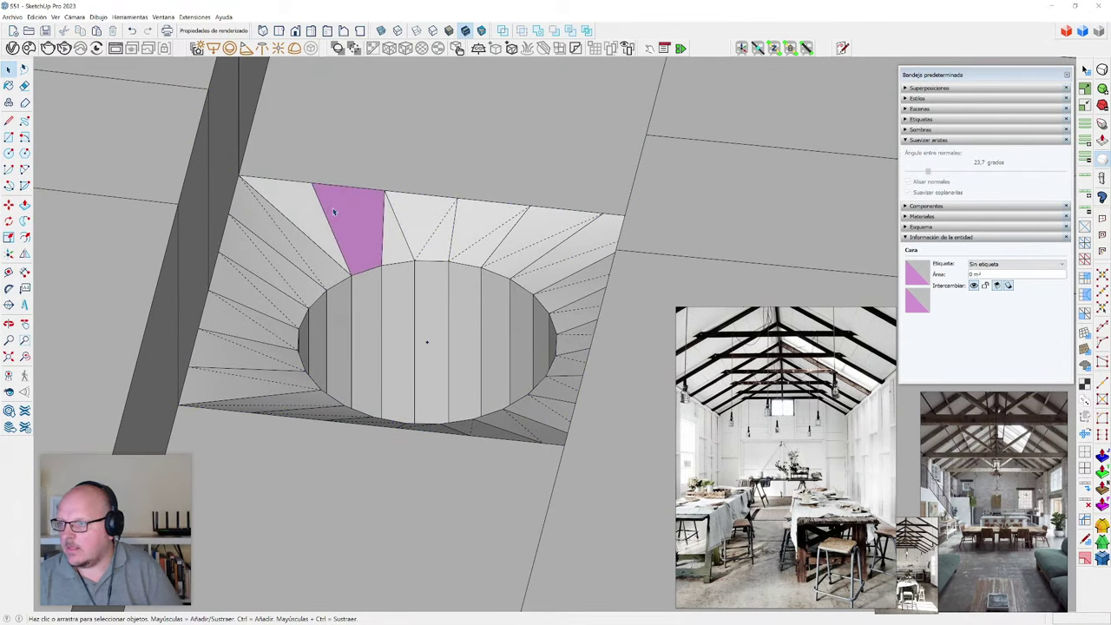
pyautogui.hotkey('ctrl', 'z')
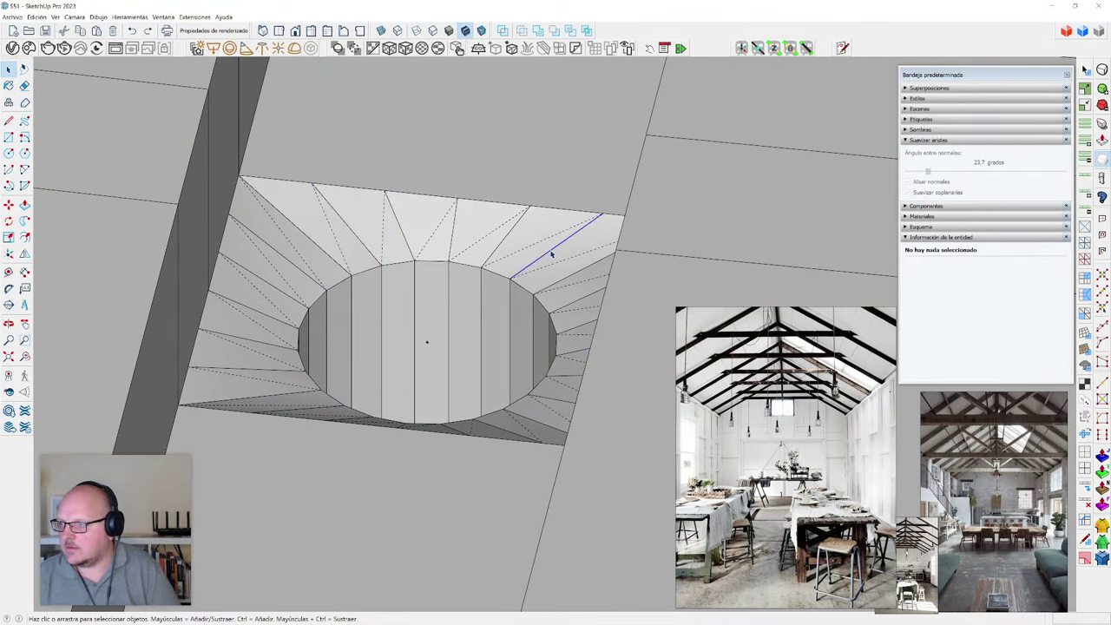
# - Try deleting an edge and a wedge face along the front side of the drain hole, undoing each deletion
pyautogui.moveTo(552, 260); pyautogui.dragTo(546, 348, button='middle')
pyautogui.click(396, 468)
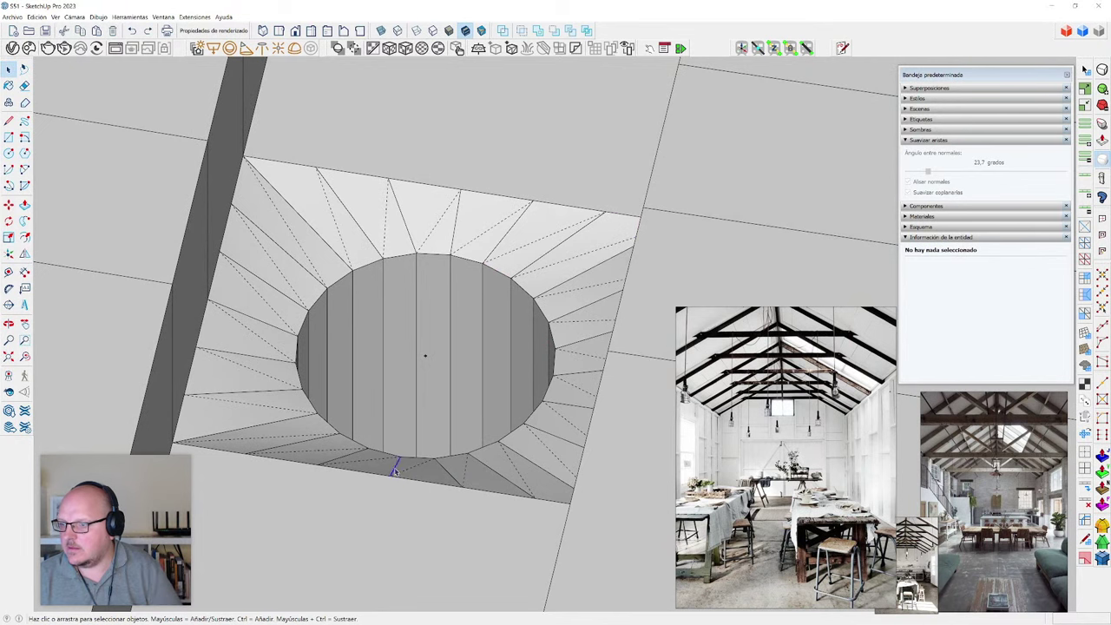
pyautogui.press('Delete')
pyautogui.hotkey('ctrl', 'z')
pyautogui.click(443, 475)
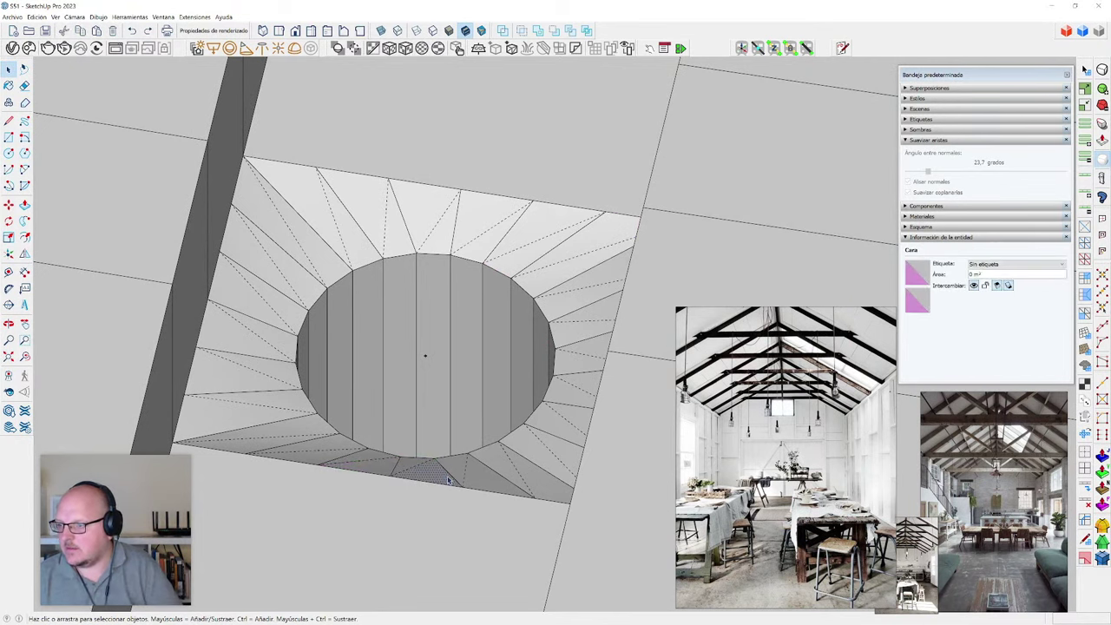
pyautogui.press('Delete')
pyautogui.scroll(-2, 395, 419)
pyautogui.scroll(1, 434, 330)
pyautogui.hotkey('ctrl', 'z')
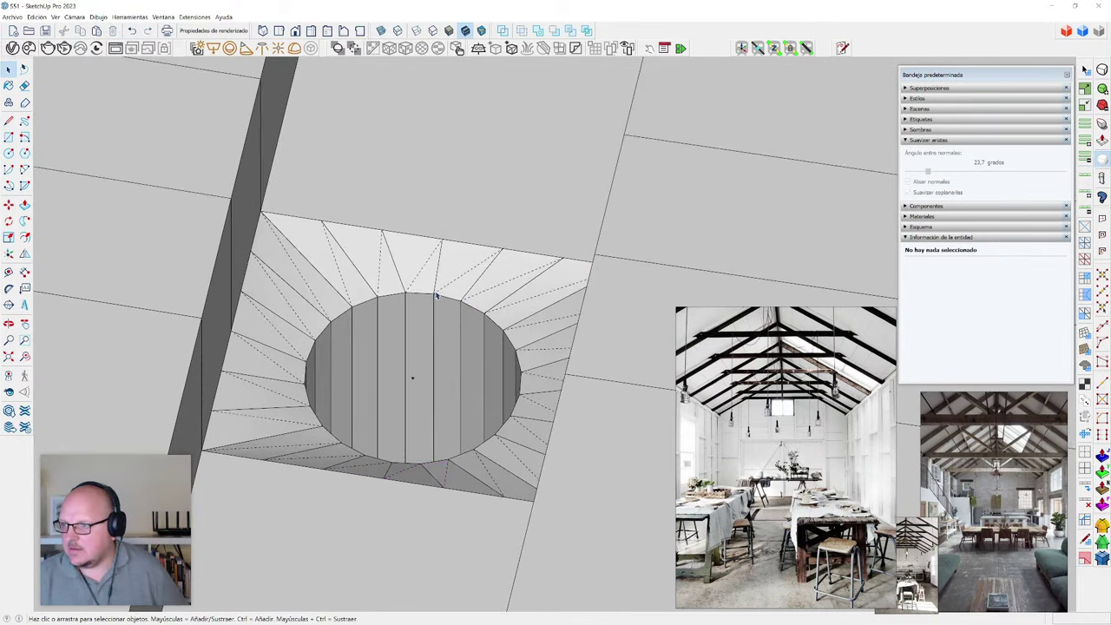
# - Soften the selected geometry around the drain with an angle between normals of 41.0 degrees
pyautogui.tripleClick(460, 277)
pyautogui.scroll(-2, 459, 273)
pyautogui.moveTo(287, 174); pyautogui.dragTo(608, 443)
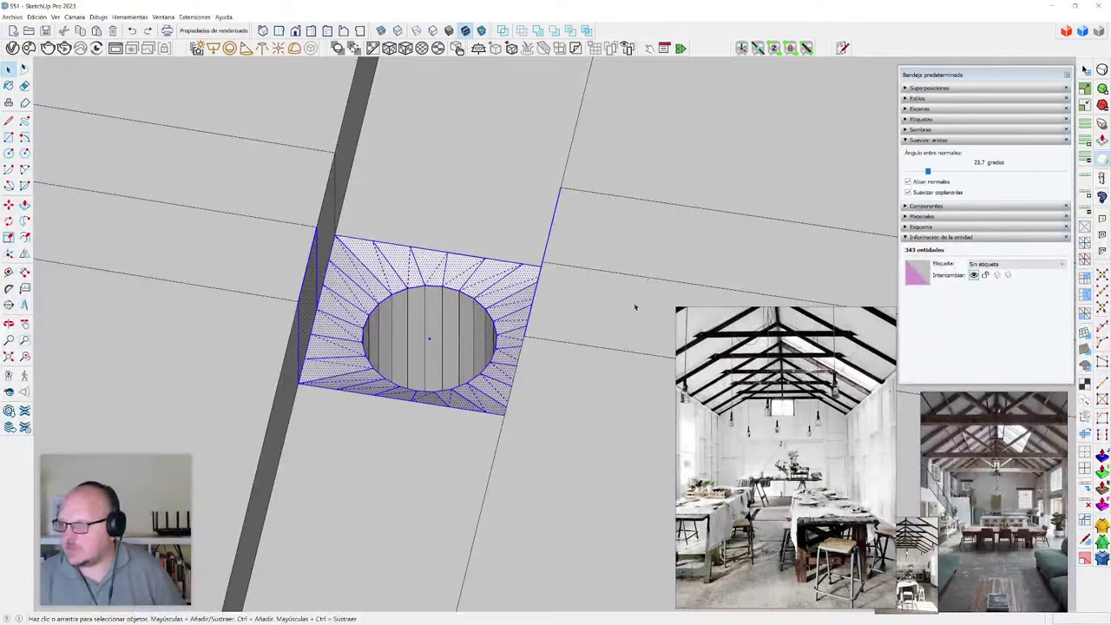
pyautogui.moveTo(928, 172); pyautogui.dragTo(942, 173)
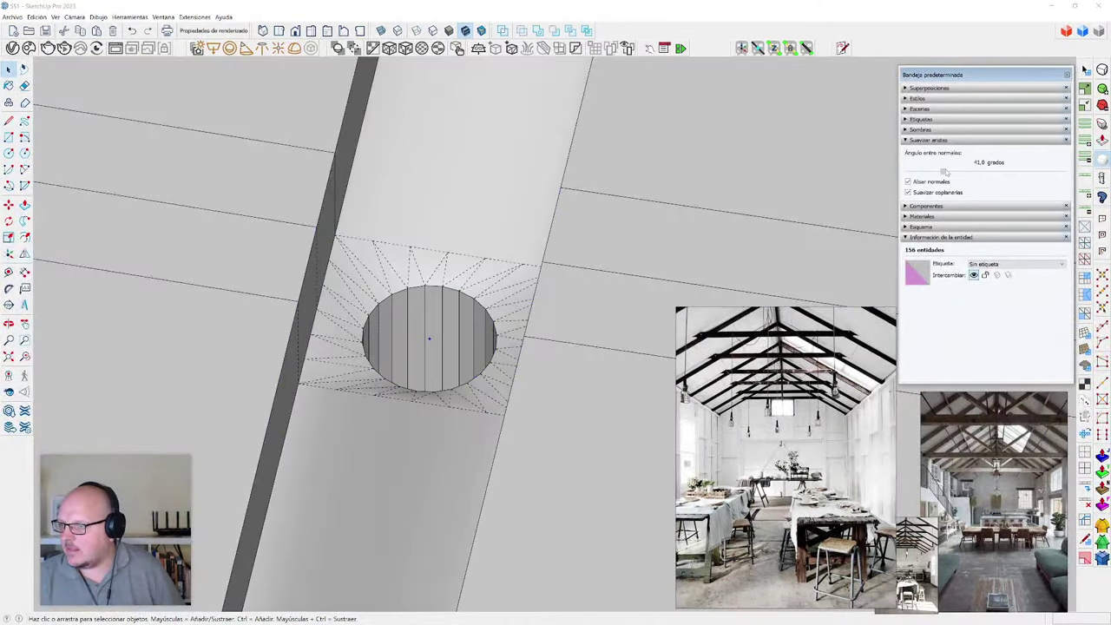
pyautogui.scroll(-2, 521, 230)
pyautogui.click(519, 223)
pyautogui.moveTo(521, 226); pyautogui.dragTo(507, 283, button='middle')
pyautogui.scroll(-2, 506, 283)
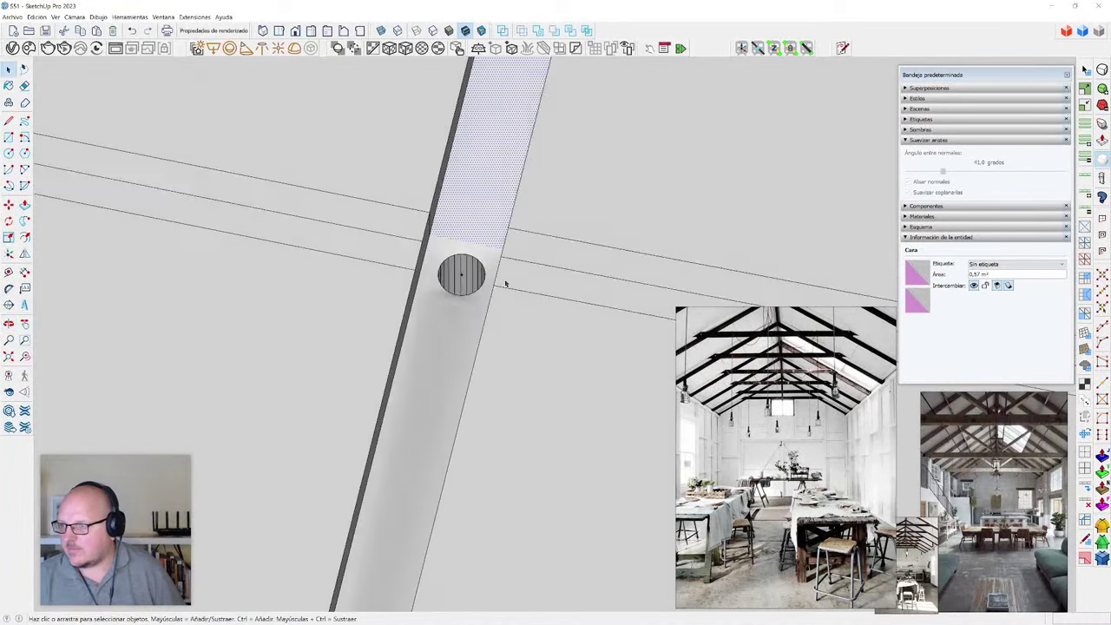
# - Select all the connected floor geometry and reapply the 41.0 degree softening with smooth normals enabled
pyautogui.click(506, 283)
pyautogui.scroll(1, 481, 266)
pyautogui.tripleClick(480, 266)
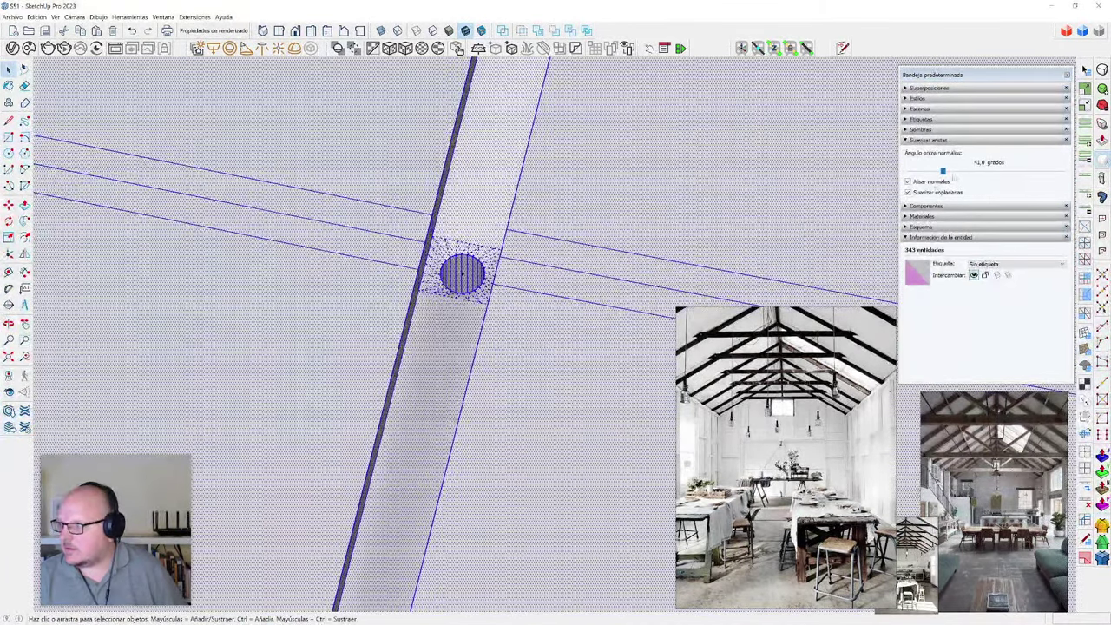
pyautogui.click(932, 183)
pyautogui.click(931, 184)
pyautogui.click(518, 275)
pyautogui.scroll(4, 486, 222)
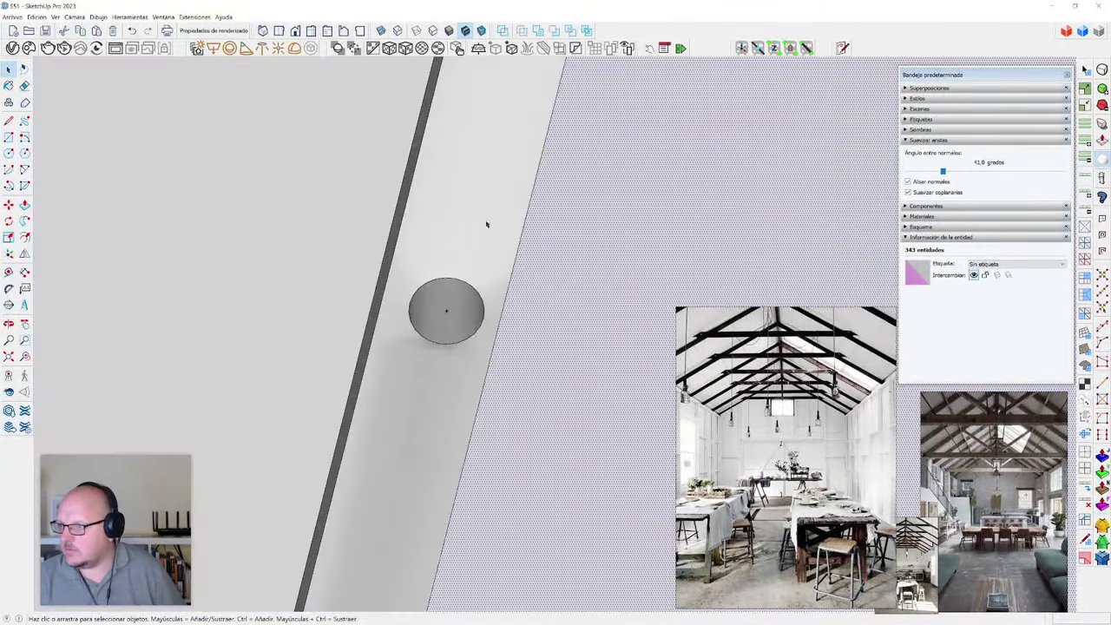
# - Examine the softened floor and channel surfaces in plan view with hidden geometry displayed
pyautogui.moveTo(448, 265); pyautogui.dragTo(486, 239, button='middle')
pyautogui.scroll(-2, 472, 246)
pyautogui.click(472, 246)
pyautogui.scroll(-3, 473, 226)
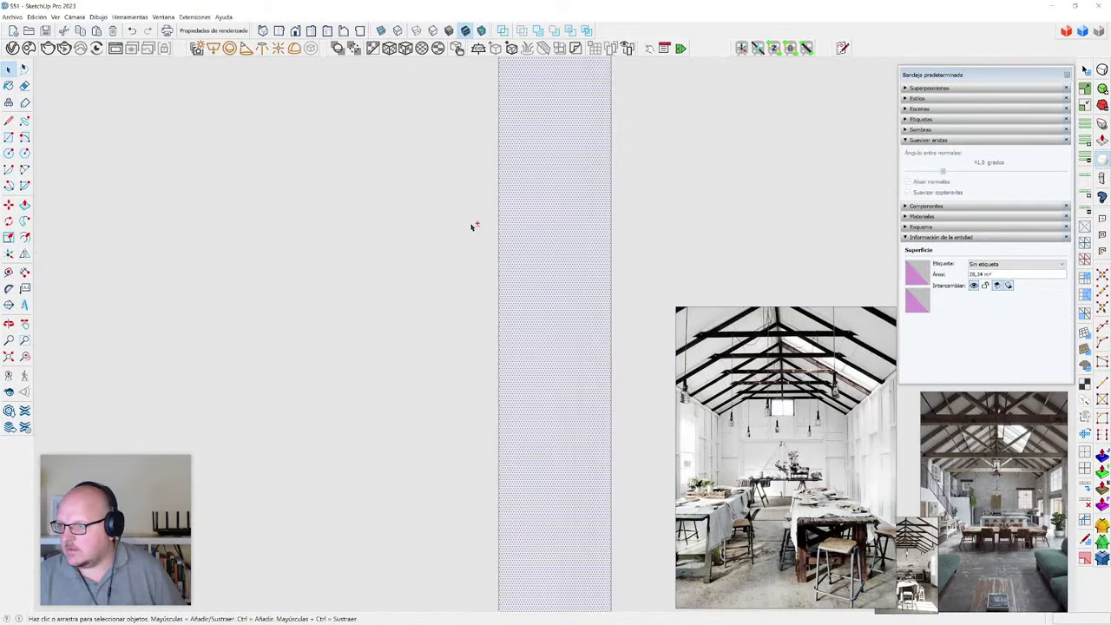
pyautogui.scroll(-4, 471, 227)
pyautogui.scroll(5, 486, 417)
pyautogui.keyDown('shift'); pyautogui.click(502, 346); pyautogui.keyUp('shift')
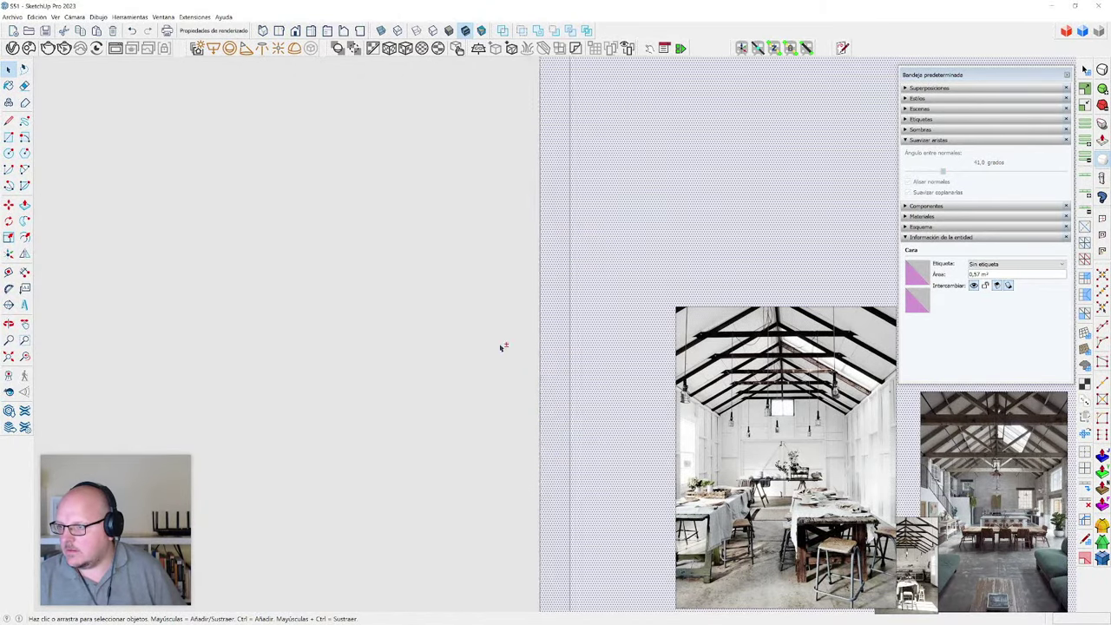
pyautogui.scroll(-1, 422, 283)
pyautogui.scroll(-4, 395, 182)
pyautogui.scroll(4, 382, 294)
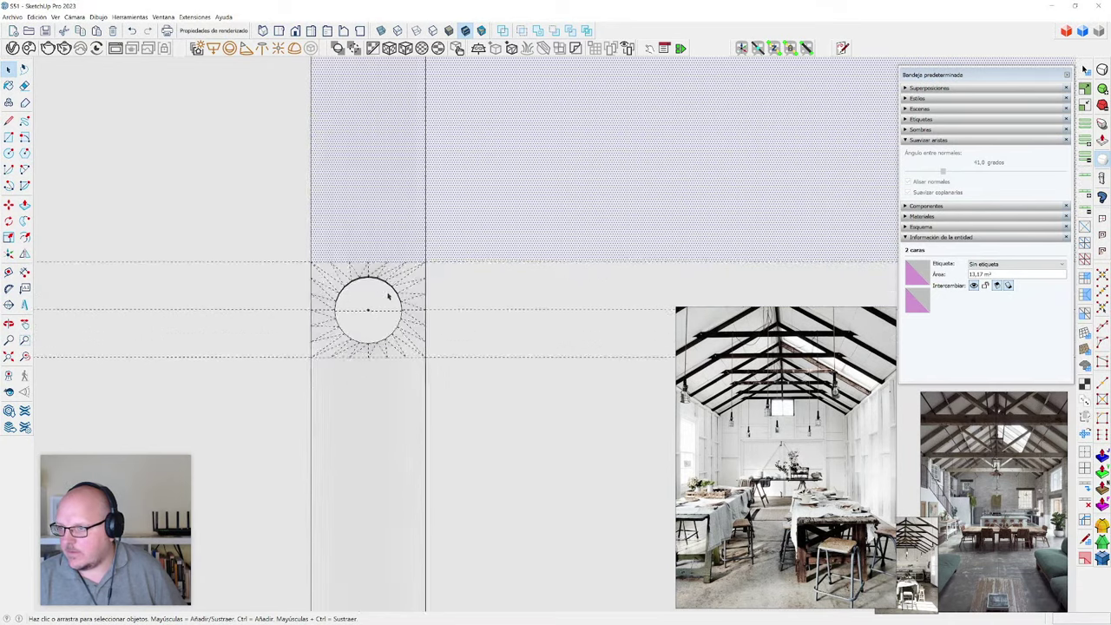
# - Unsoften the crosswise edges on both sides of the drain square with an angle of 0.0 degrees, and leave the floor group
pyautogui.moveTo(282, 239); pyautogui.dragTo(529, 287)
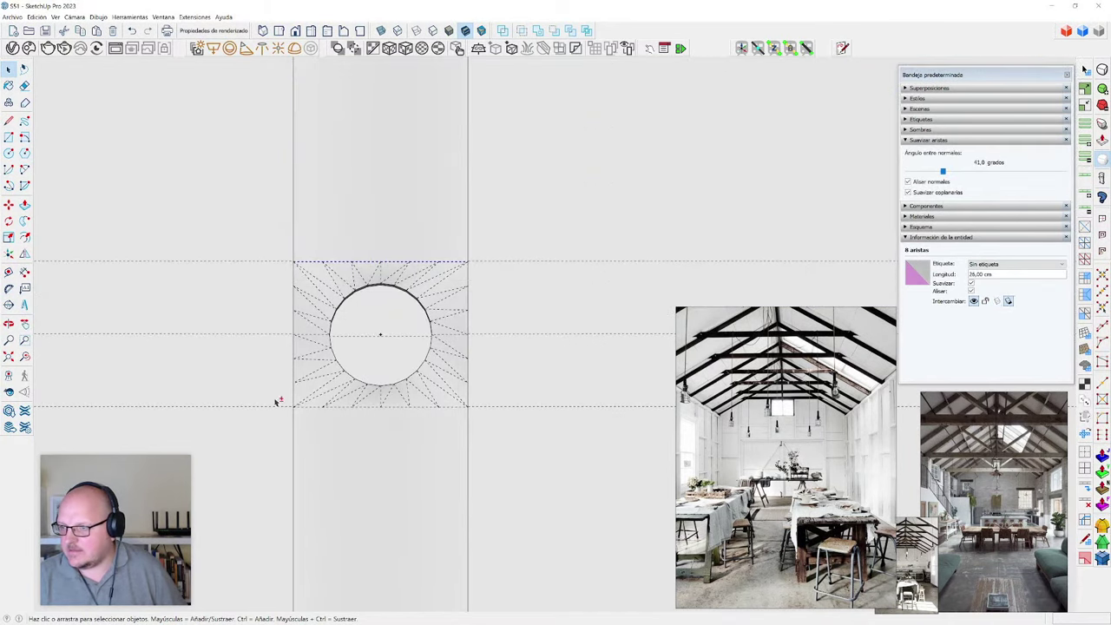
pyautogui.keyDown('shift'); pyautogui.moveTo(276, 401); pyautogui.dragTo(512, 451); pyautogui.keyUp('shift')
pyautogui.moveTo(943, 174); pyautogui.dragTo(859, 179)
pyautogui.scroll(-3, 456, 352)
pyautogui.moveTo(508, 426); pyautogui.dragTo(439, 324, button='middle')
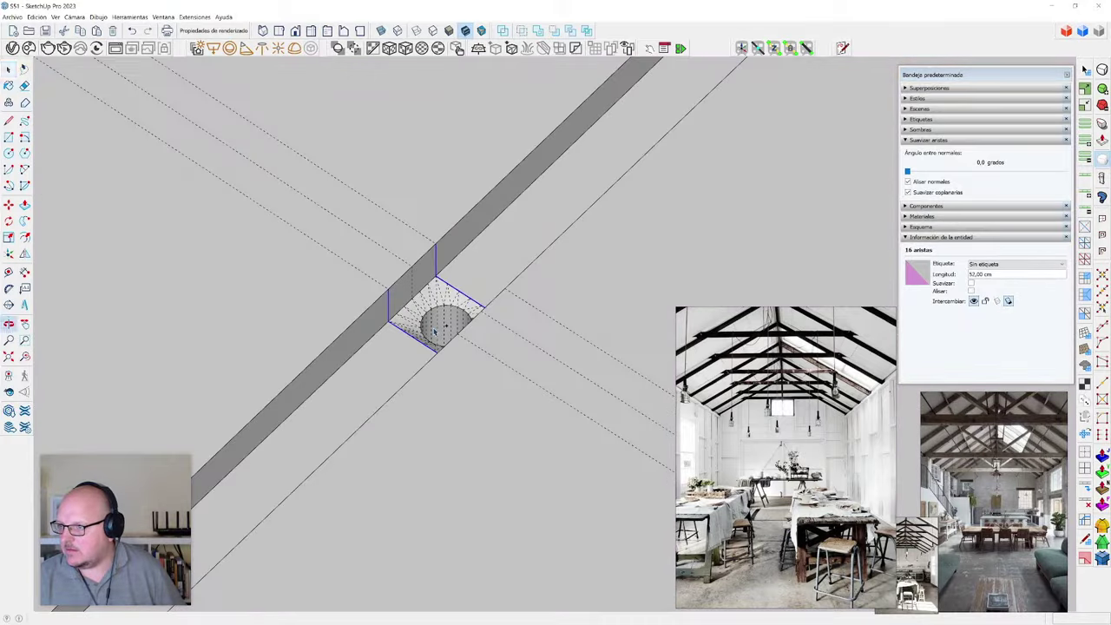
pyautogui.scroll(-5, 443, 321)
pyautogui.click(494, 367)
pyautogui.scroll(-2, 498, 255)
pyautogui.scroll(-5, 498, 255)
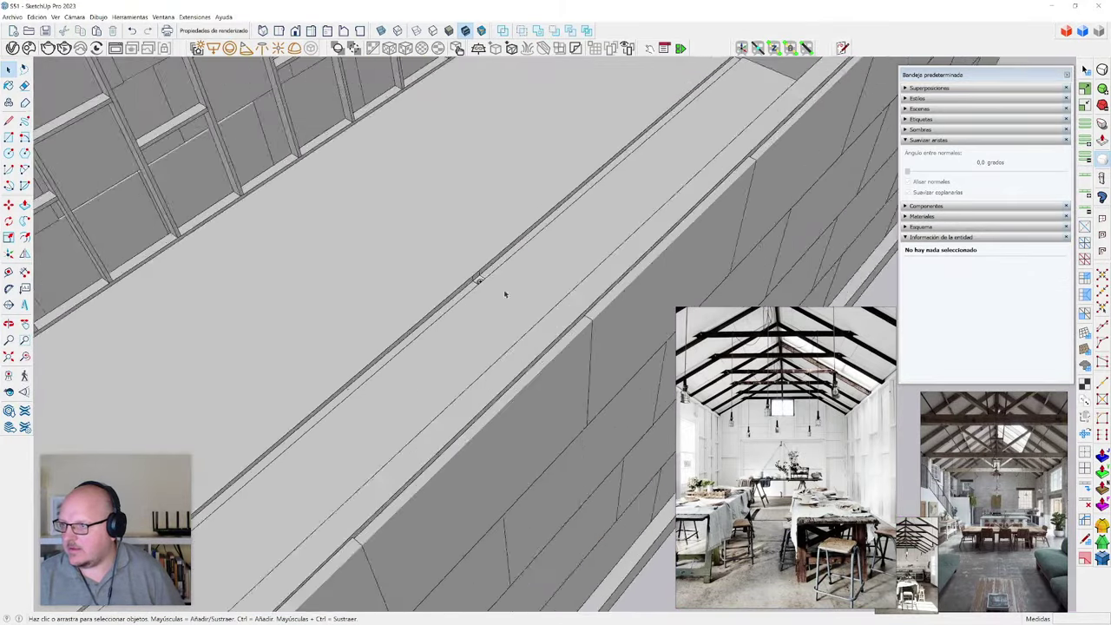
# - Draw a rectangle covering the top of the drainage channel along its full length, from one end of the floor to the other
pyautogui.moveTo(507, 295); pyautogui.dragTo(556, 267, button='middle')
pyautogui.scroll(6, 308, 441)
pyautogui.click(340, 425)
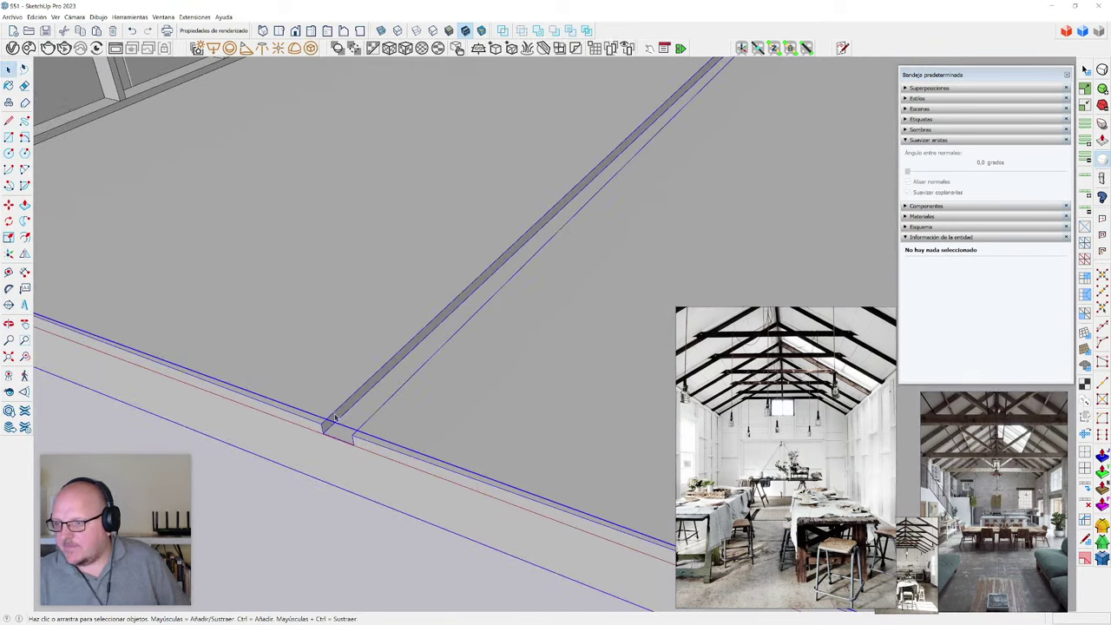
pyautogui.scroll(-1, 335, 402)
pyautogui.press('r')
pyautogui.click(323, 422)
pyautogui.press('Escape')
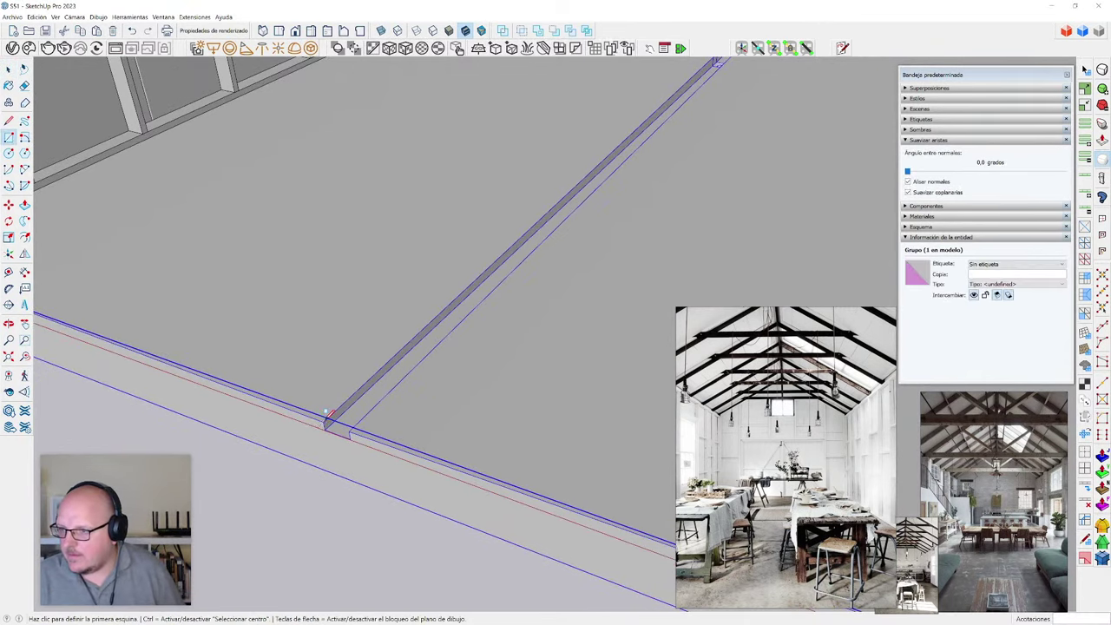
pyautogui.click(323, 422)
pyautogui.scroll(-5, 324, 466)
pyautogui.moveTo(573, 169); pyautogui.dragTo(667, 164, button='middle')
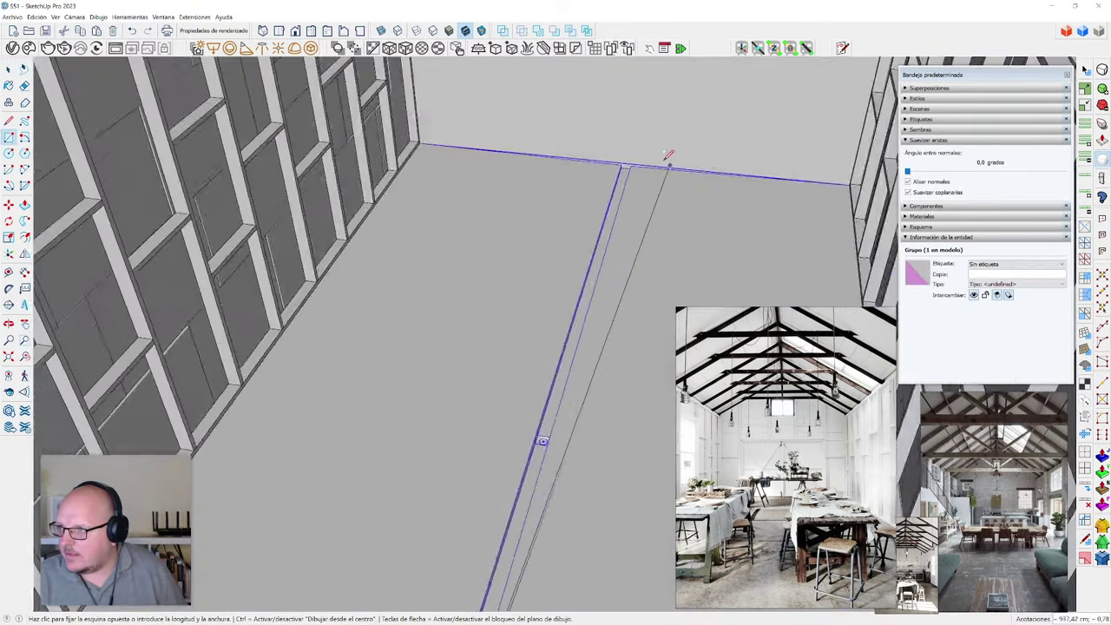
pyautogui.scroll(4, 667, 163)
pyautogui.scroll(2, 612, 174)
pyautogui.click(576, 183)
pyautogui.press('space')
# - Divide one long edge of the channel cover rectangle into 32 equal segments
pyautogui.scroll(-3, 578, 186)
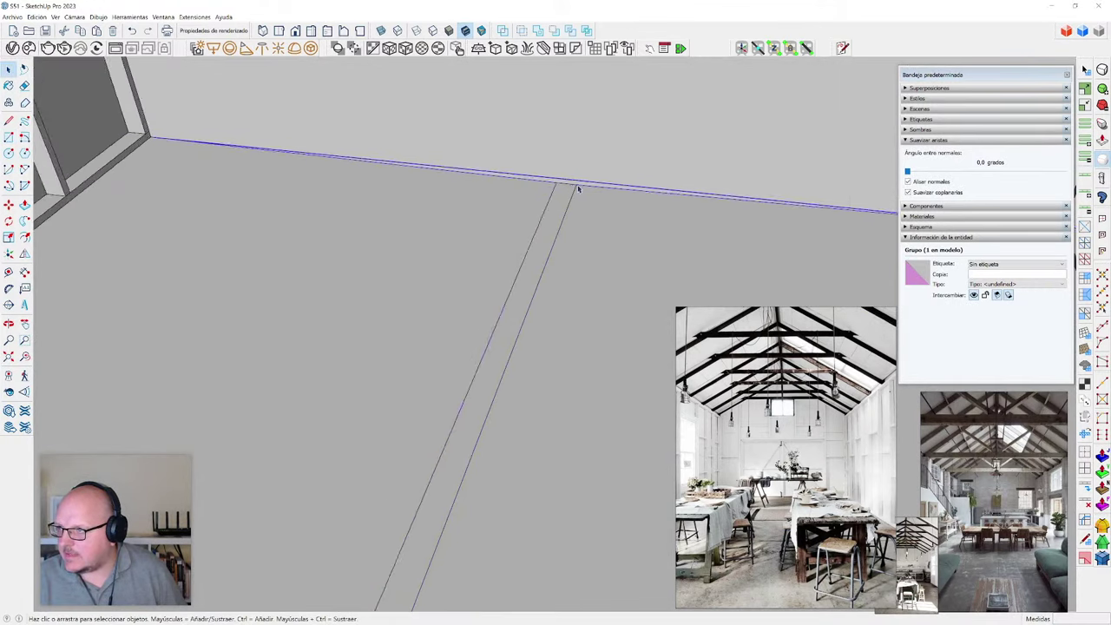
pyautogui.click(564, 206)
pyautogui.scroll(-5, 579, 187)
pyautogui.scroll(3, 487, 429)
pyautogui.scroll(1, 465, 406)
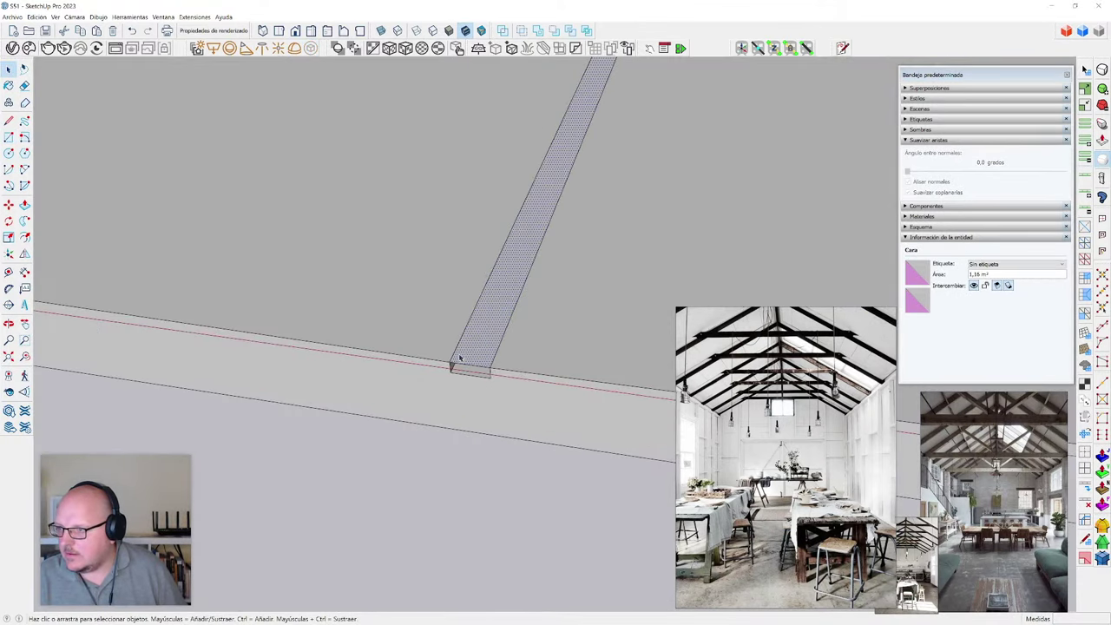
pyautogui.click(457, 354)
pyautogui.rightClick(457, 354)
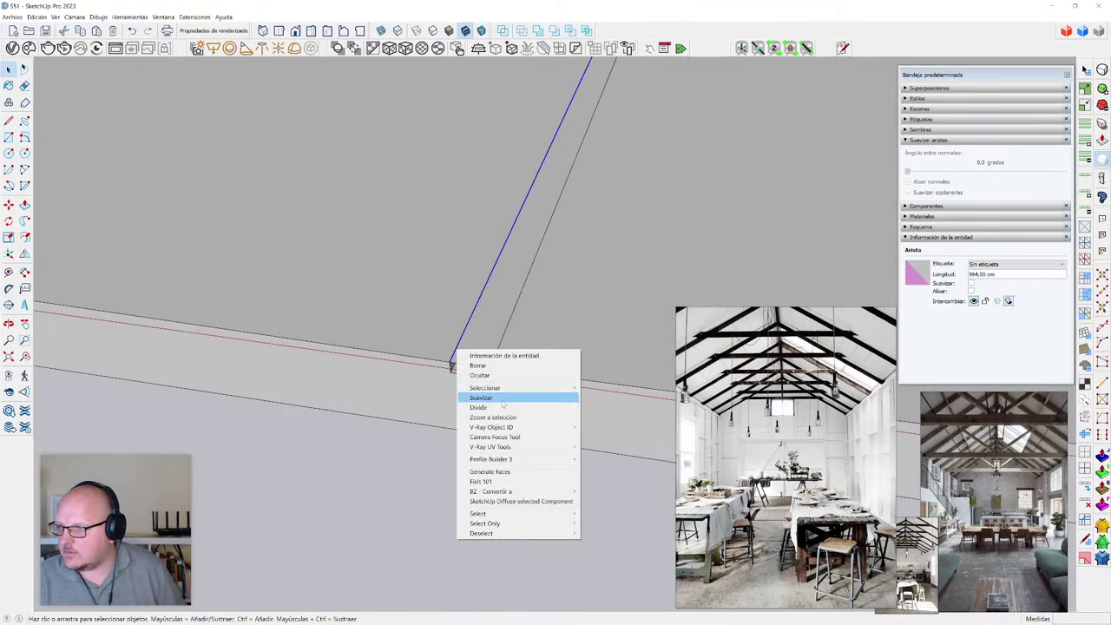
pyautogui.click(509, 405)
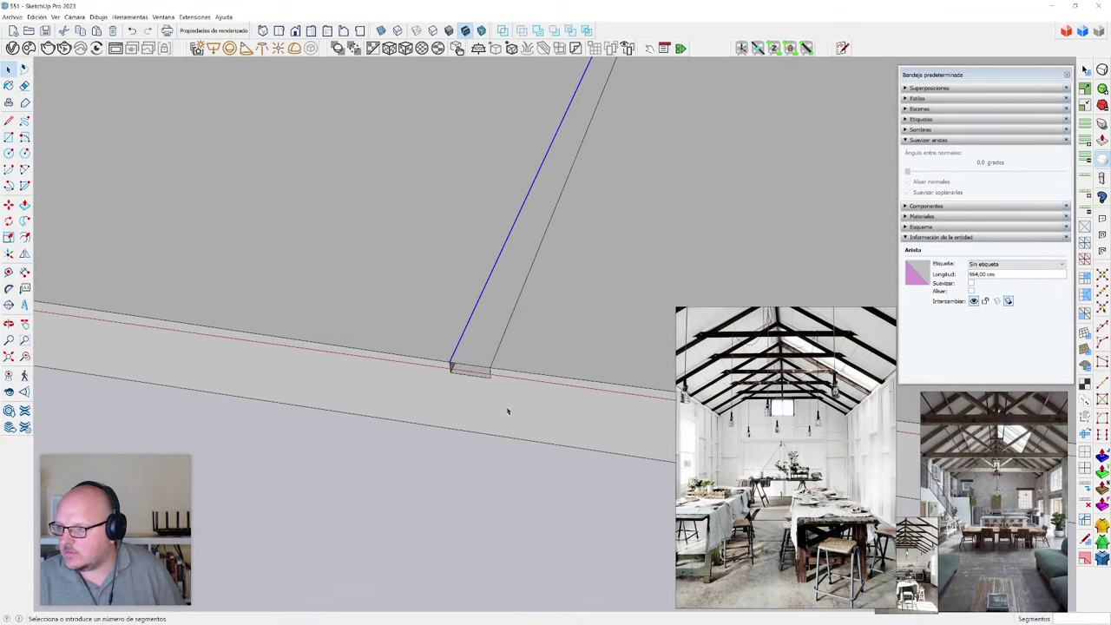
pyautogui.click(479, 305)
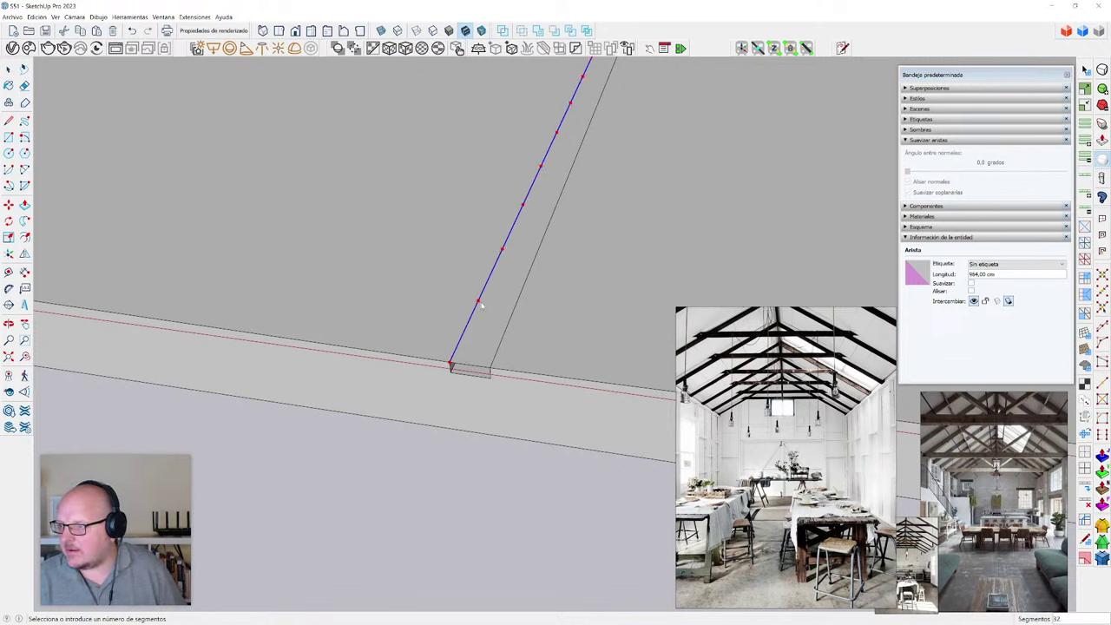
# - Draw a line across the cover strip at the first division point near the floor's front end, and measure the strip's width
pyautogui.press('l')
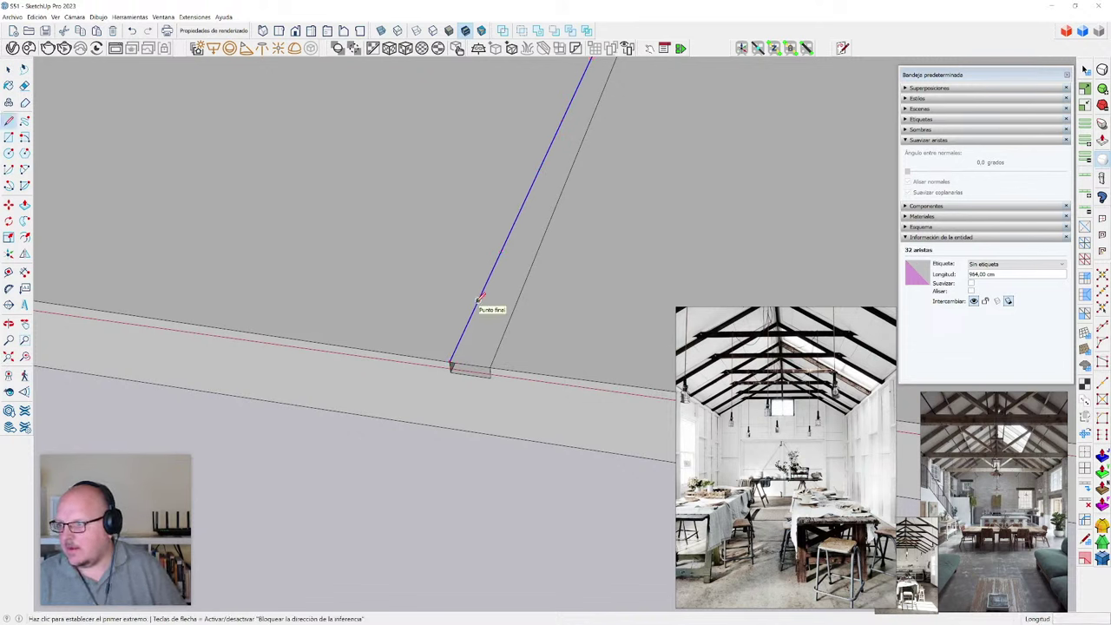
pyautogui.click(479, 300)
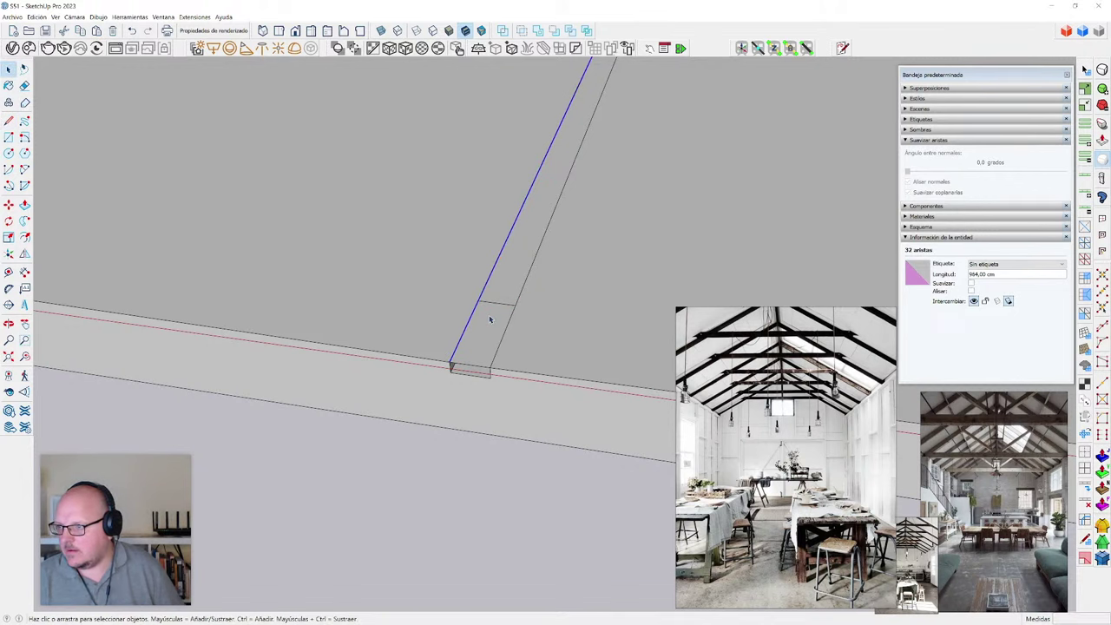
pyautogui.click(517, 303)
pyautogui.scroll(3, 518, 299)
pyautogui.press('t')
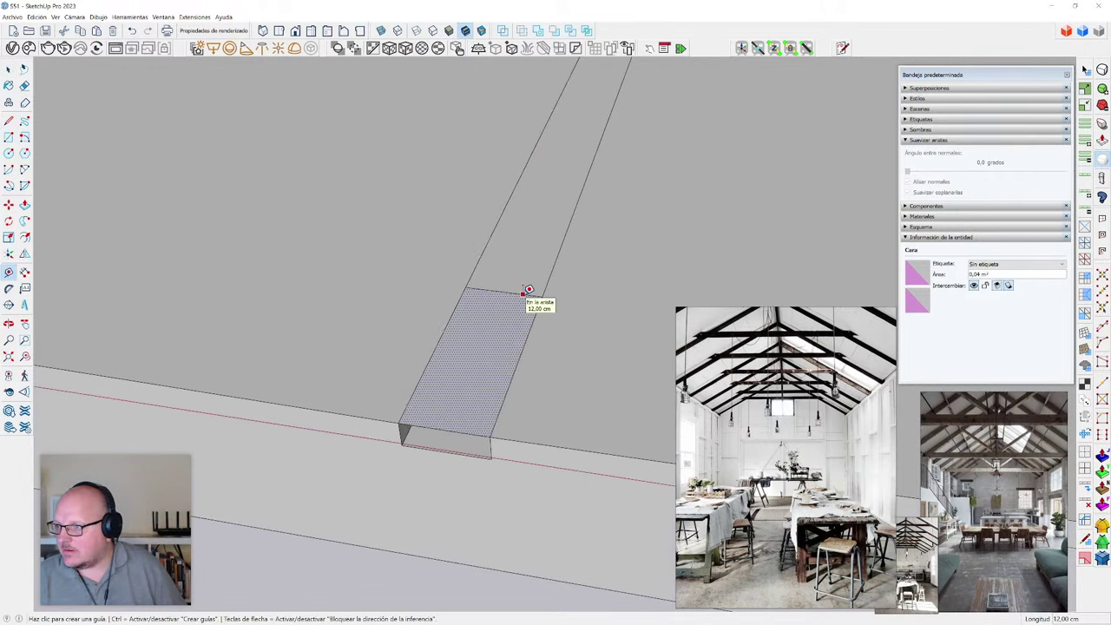
pyautogui.press('space')
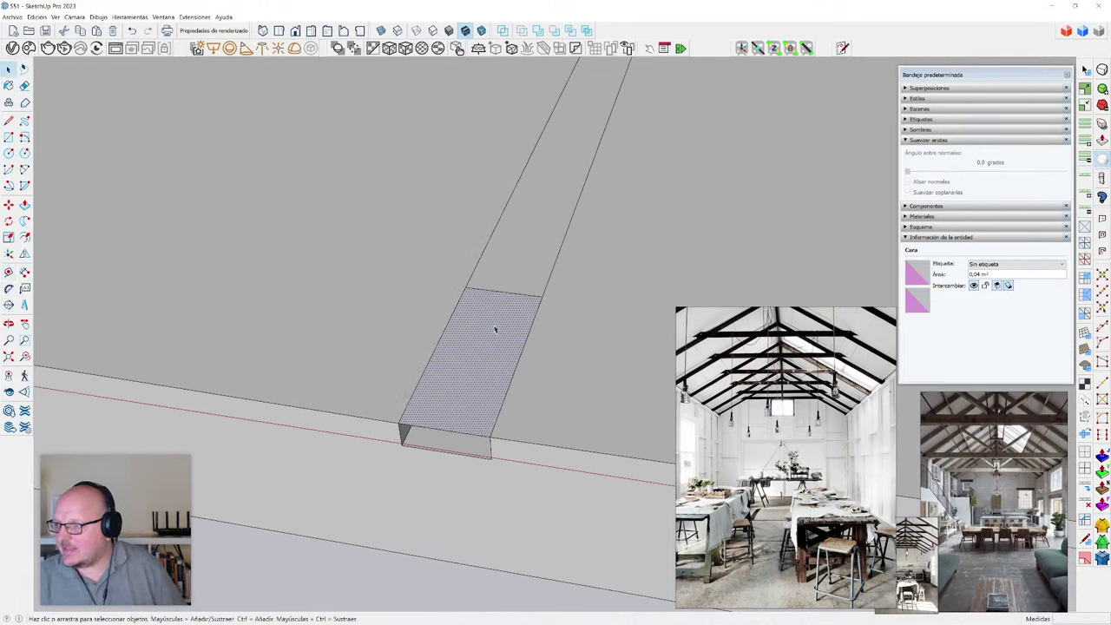
# - Delete the whole cover strip and paste only its first end segment back in place
pyautogui.scroll(1, 496, 328)
pyautogui.tripleClick(496, 328)
pyautogui.press('Delete')
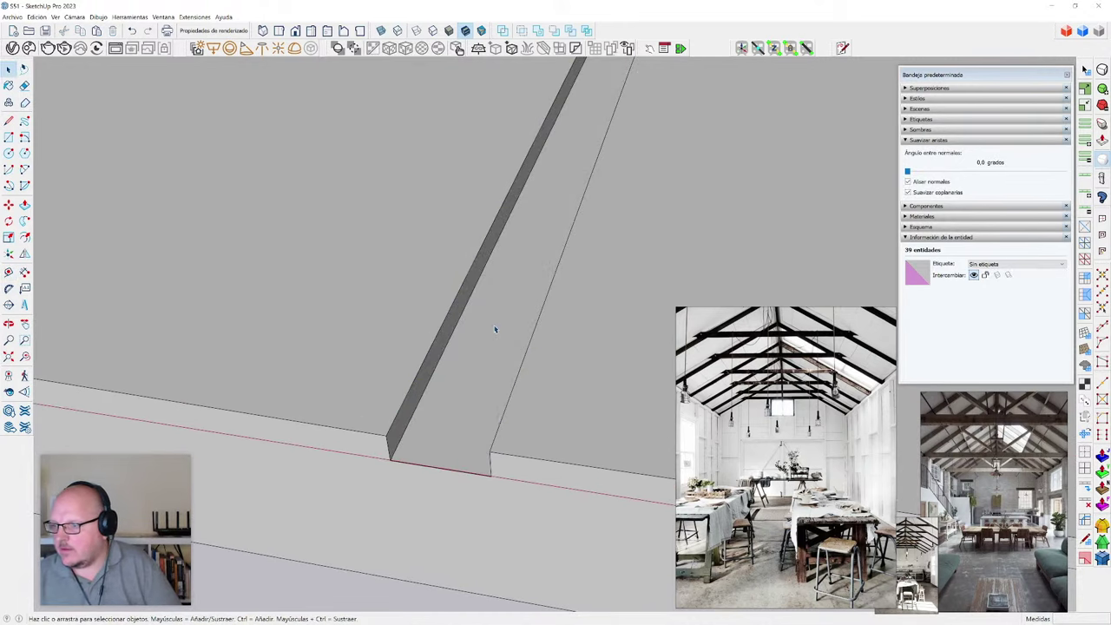
pyautogui.hotkey('ctrl', 'shift', 'v')
# - Scale the end segment along the channel's direction to a length of 30 cm
pyautogui.scroll(2, 496, 328)
pyautogui.doubleClick(496, 328)
pyautogui.press('s')
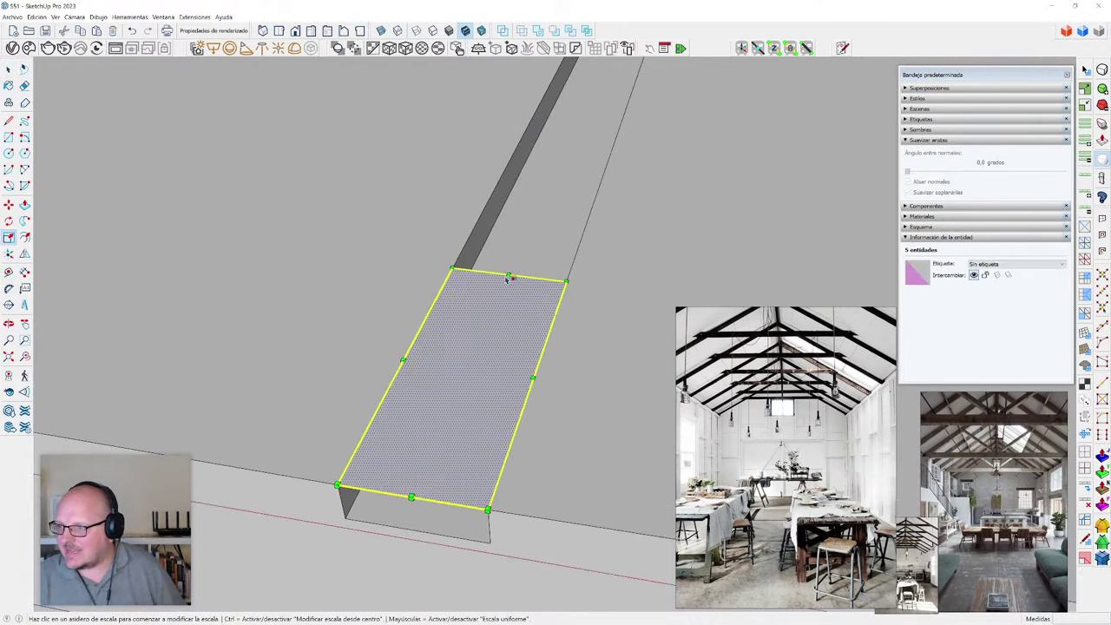
pyautogui.click(509, 277)
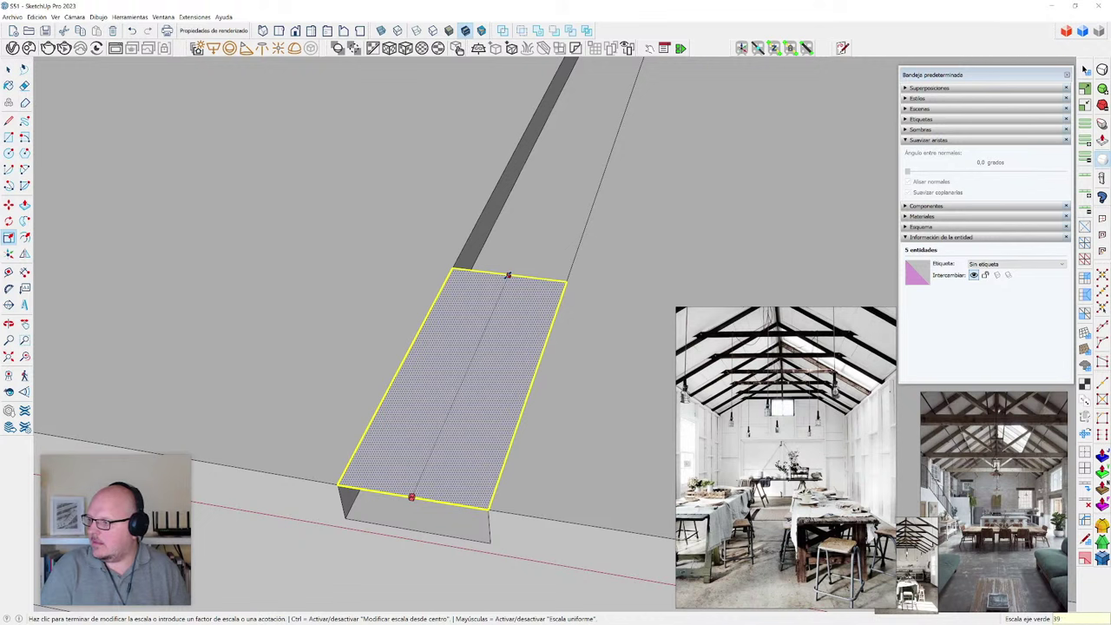
pyautogui.click(509, 277)
pyautogui.press('space')
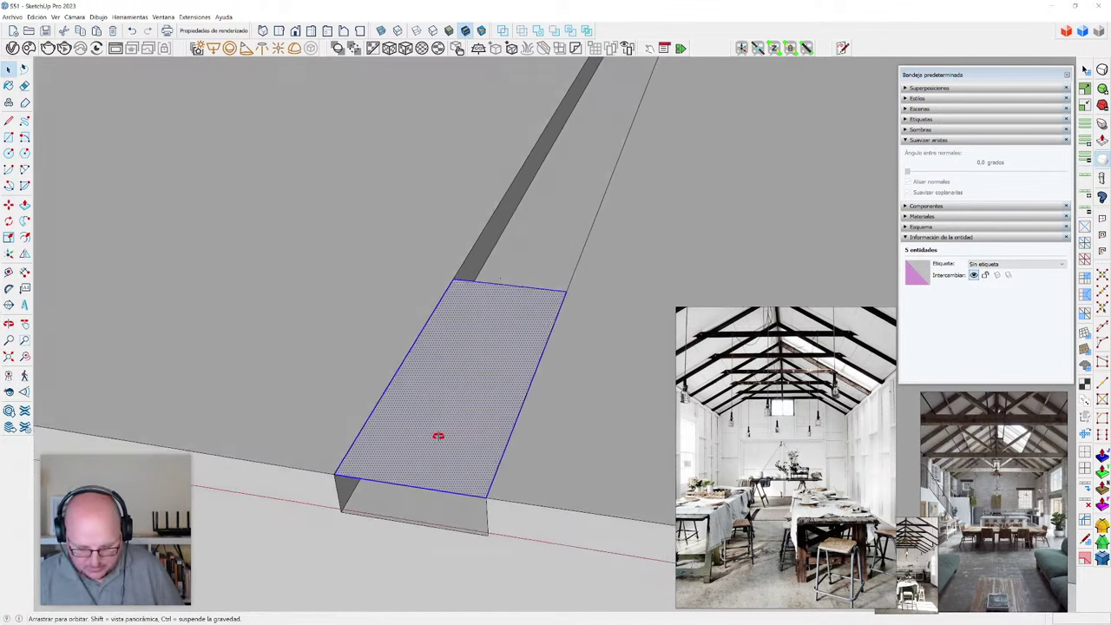
# - Extrude the cover segment into a 4 cm thick block, make it a separate group and open it for editing
pyautogui.press('p')
pyautogui.click(442, 427)
pyautogui.click(353, 400)
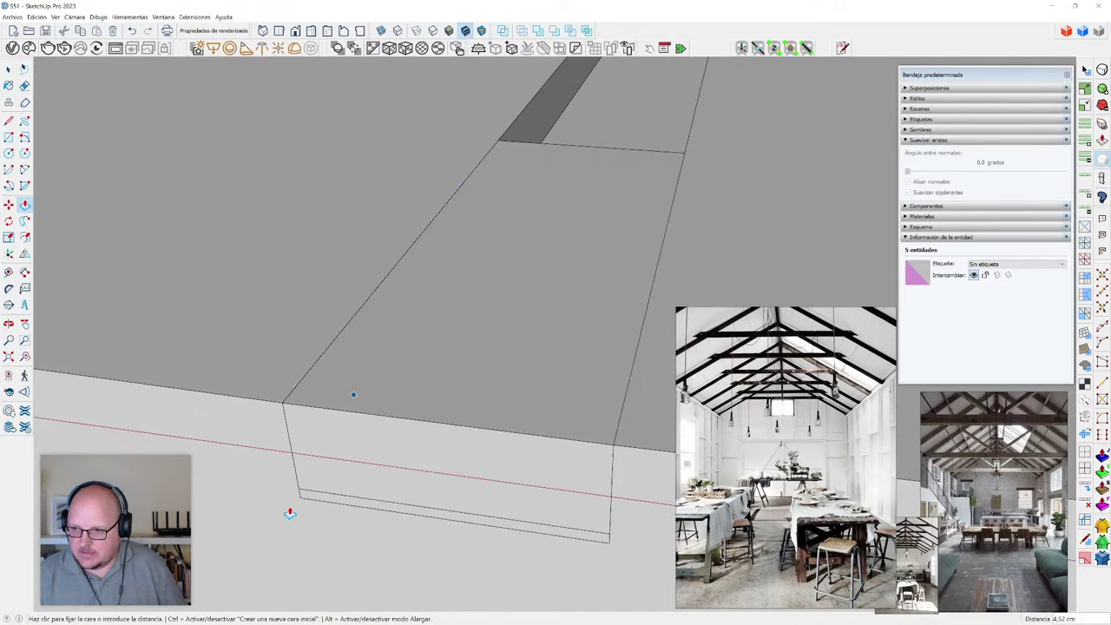
pyautogui.press('space')
pyautogui.tripleClick(385, 399)
pyautogui.doubleClick(386, 399)
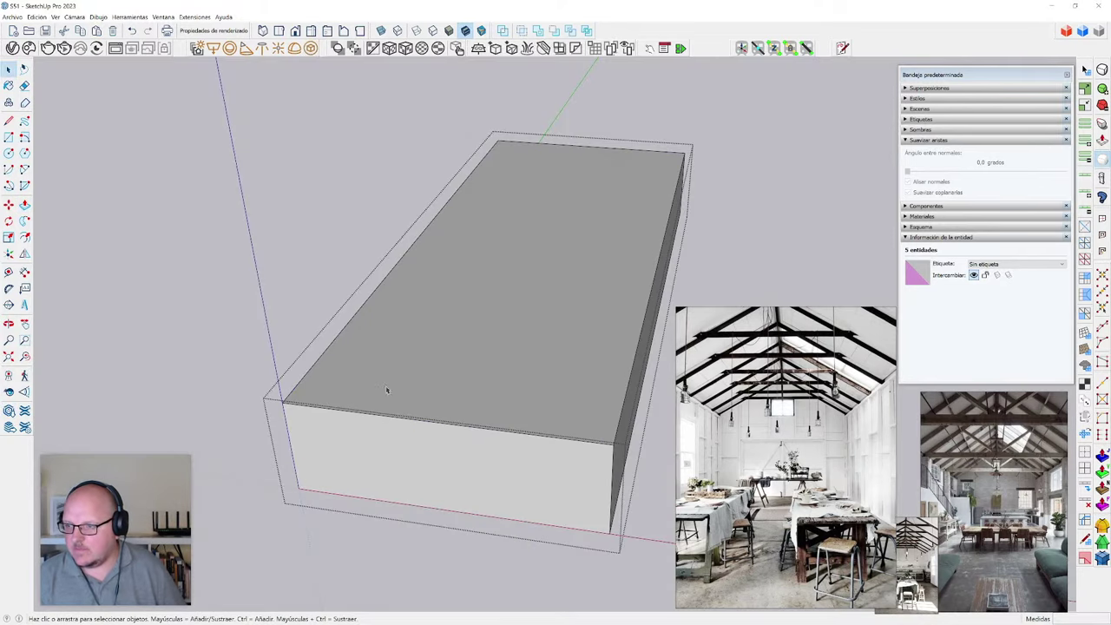
pyautogui.click(380, 444)
pyautogui.press('F2')
pyautogui.scroll(8, 252, 295)
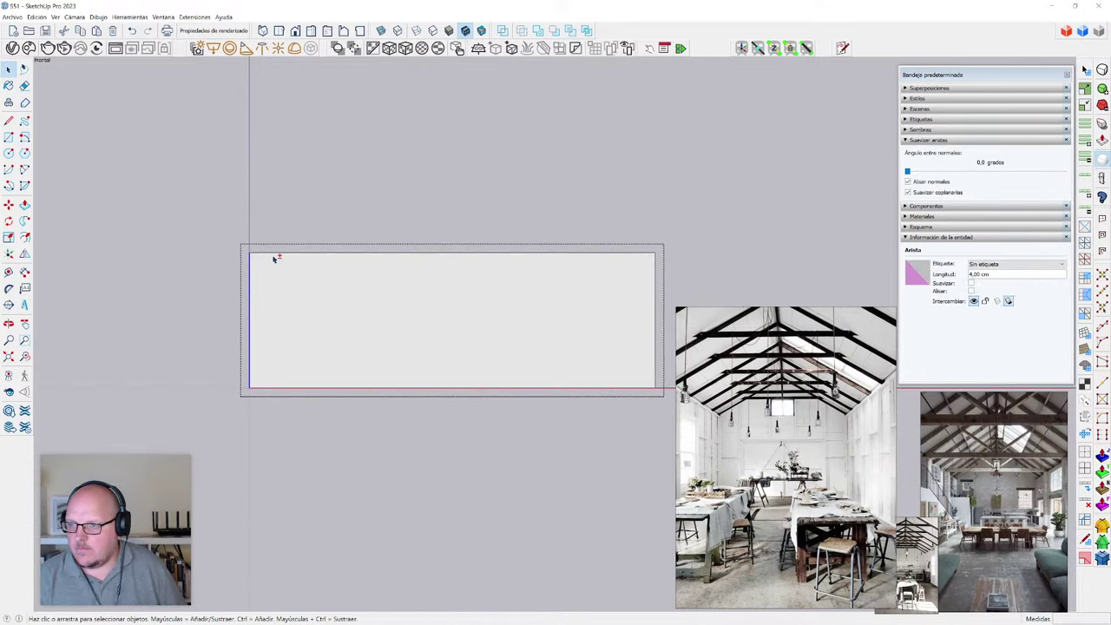
pyautogui.keyDown('shift'); pyautogui.click(272, 254); pyautogui.keyUp('shift')
pyautogui.scroll(-2, 273, 254)
pyautogui.scroll(1, 526, 284)
pyautogui.keyDown('ctrl'); pyautogui.click(543, 267); pyautogui.keyUp('ctrl')
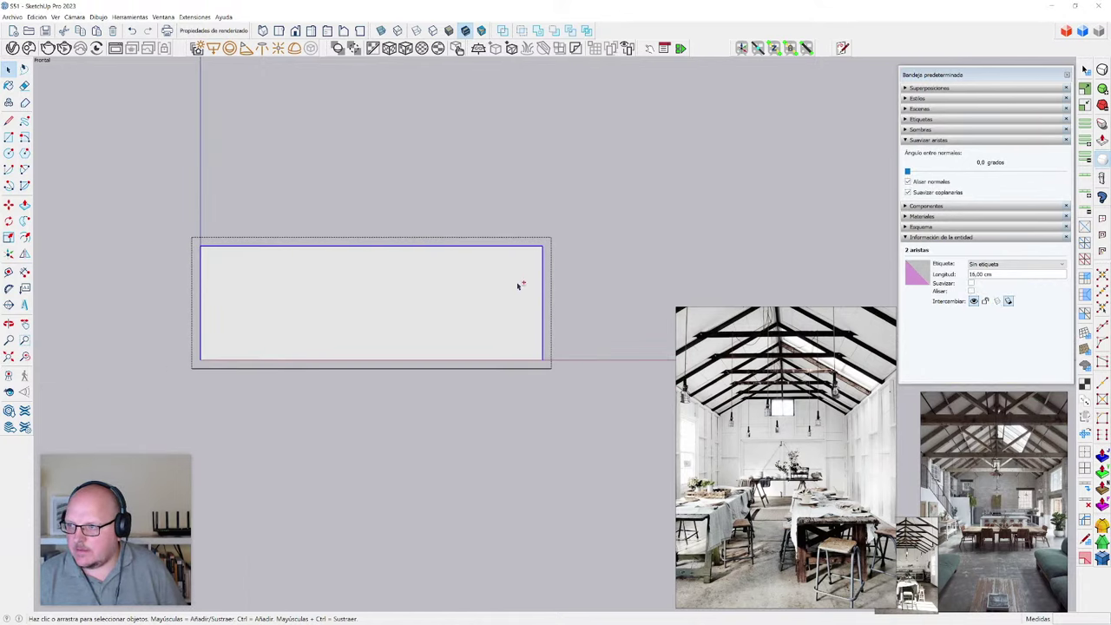
pyautogui.scroll(1, 289, 331)
pyautogui.press('f')
pyautogui.click(180, 304)
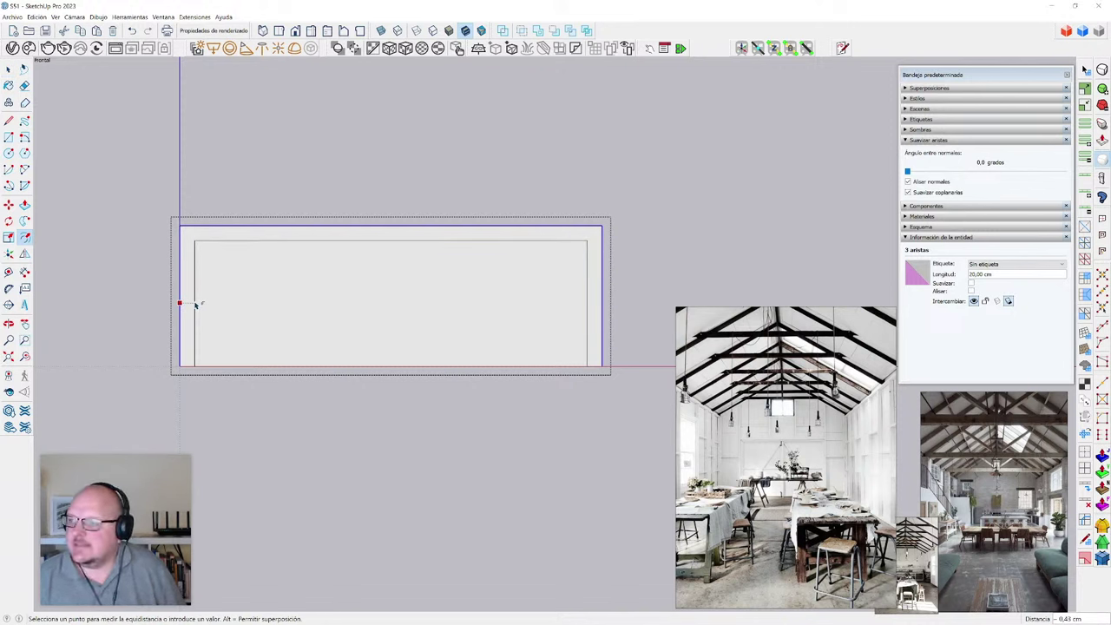
pyautogui.press('space')
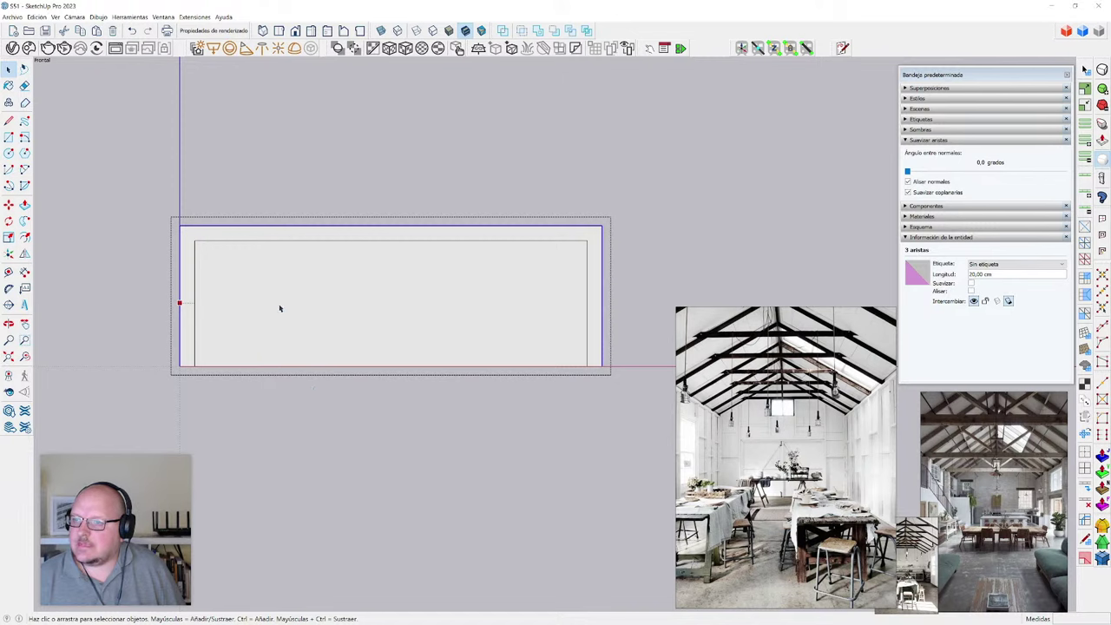
pyautogui.click(280, 309)
pyautogui.scroll(-1, 280, 309)
pyautogui.scroll(1, 201, 265)
pyautogui.press('a')
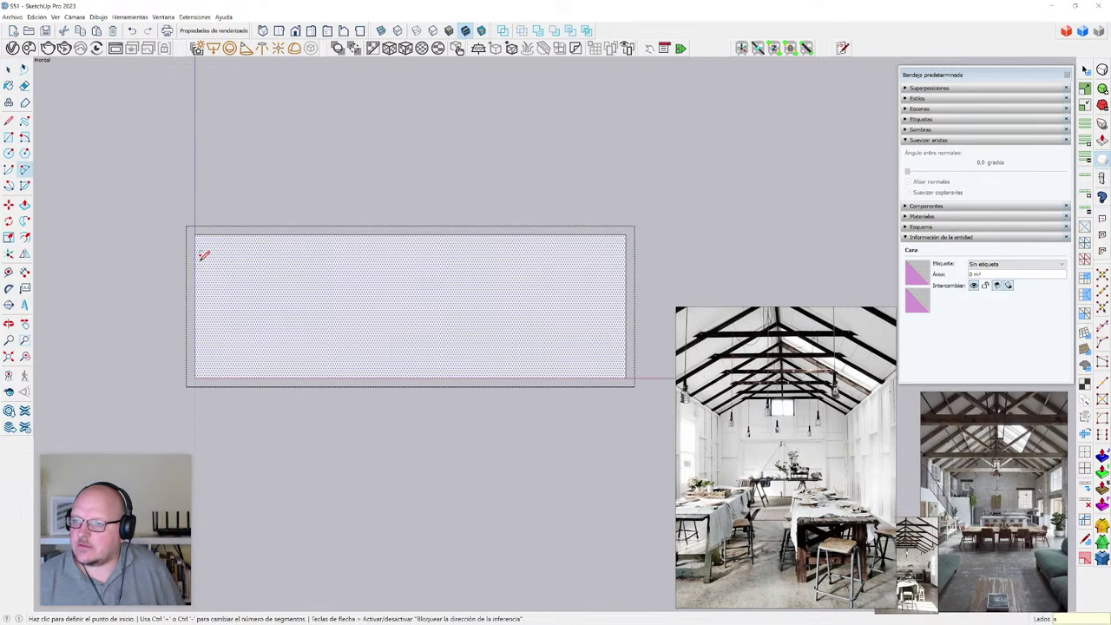
pyautogui.moveTo(304, 320); pyautogui.dragTo(385, 372, button='middle')
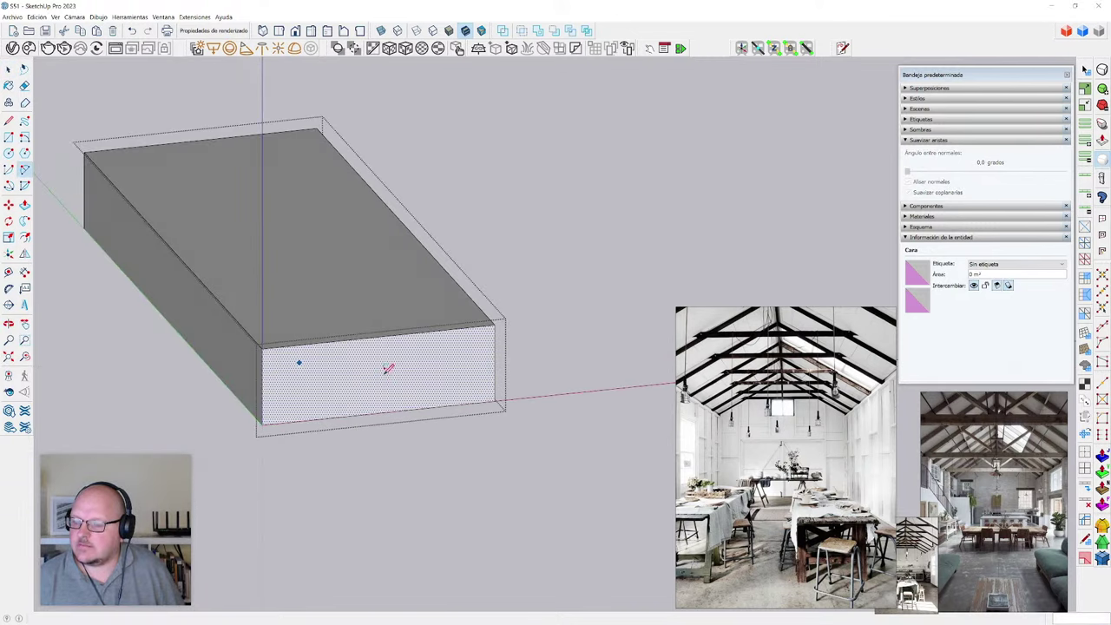
# - Copy the block's top face vertically to a spot above the block as a length reference
pyautogui.press('space')
pyautogui.click(335, 310)
pyautogui.press('m')
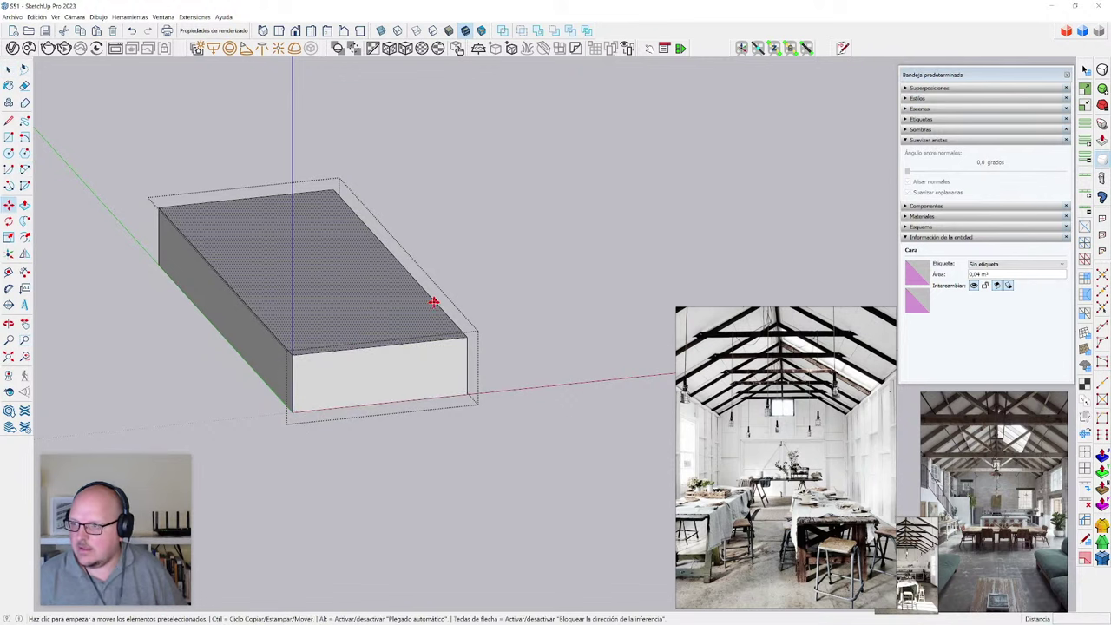
pyautogui.click(435, 301)
pyautogui.press('ctrl')
pyautogui.click(441, 218)
pyautogui.press('space')
# - Copy the block's front face, delete the block's connected geometry, and paste the front face back in place
pyautogui.click(409, 372)
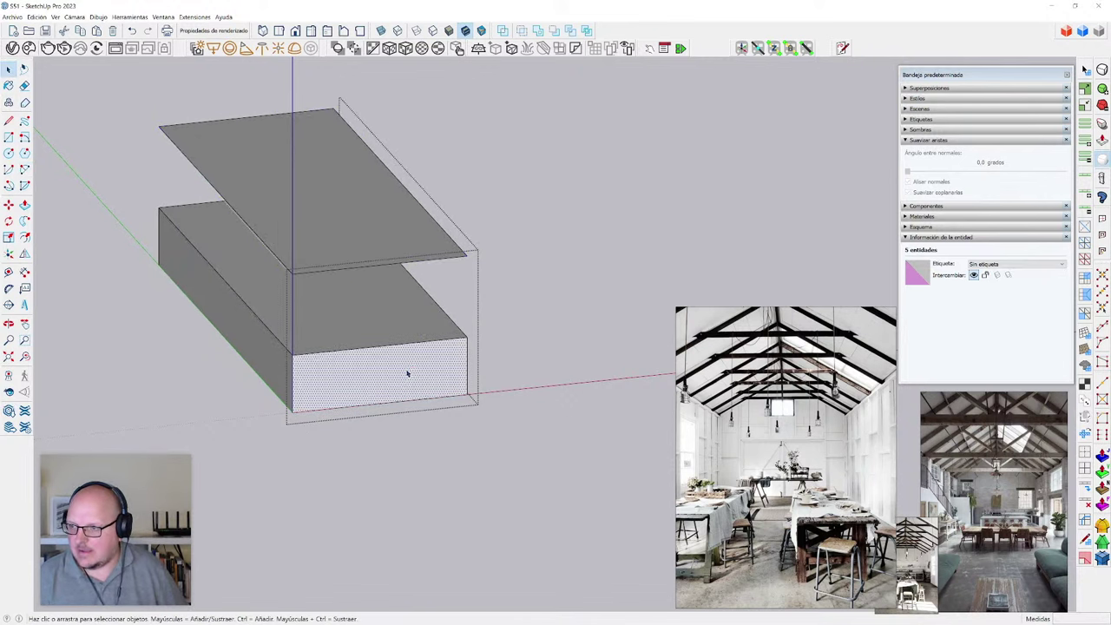
pyautogui.hotkey('ctrl', 'c')
pyautogui.tripleClick(407, 373)
pyautogui.press('Delete')
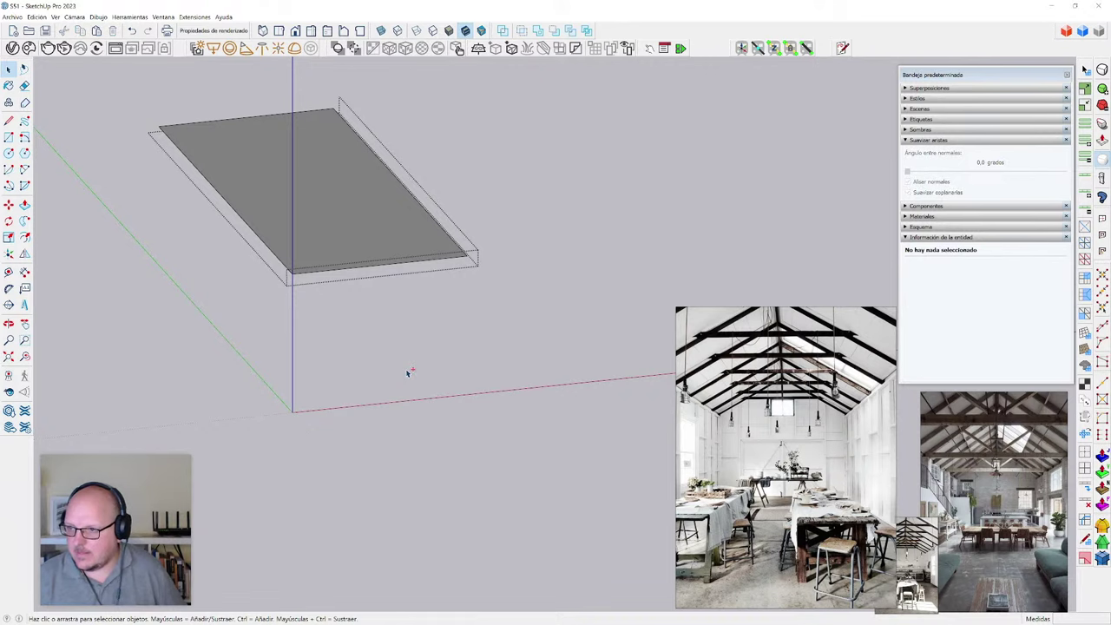
pyautogui.hotkey('ctrl', 'shift', 'v')
# - Place a vertical guide about 8 mm inside the left edge of the front face
pyautogui.scroll(3, 328, 396)
pyautogui.click(297, 365)
pyautogui.press('t')
pyautogui.click(292, 366)
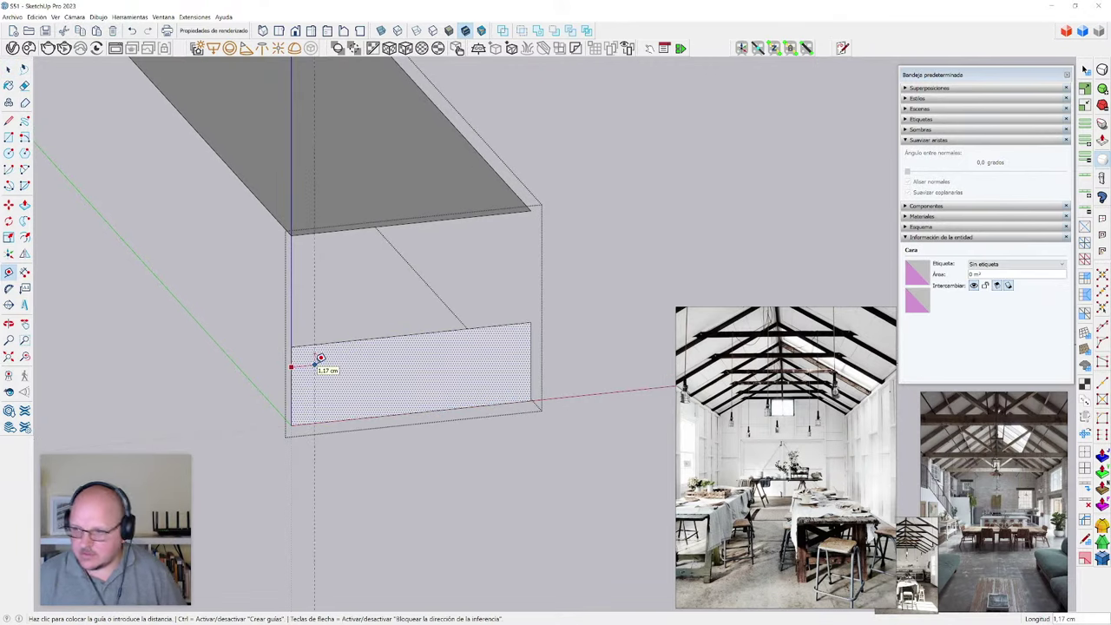
pyautogui.write('1')
pyautogui.press('Return')
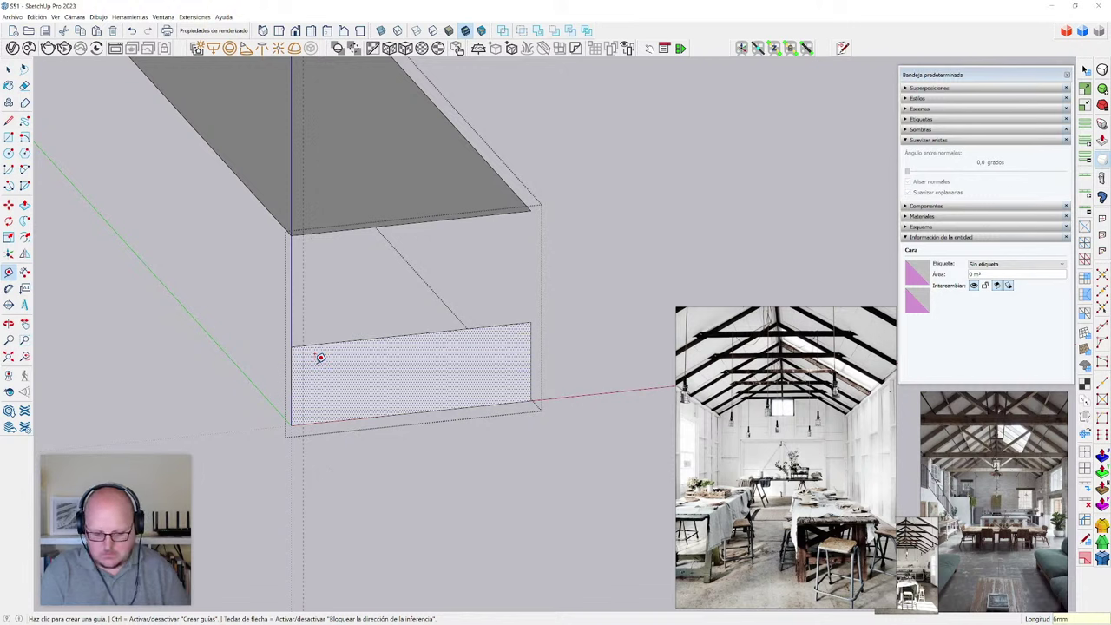
# - Round both upper corners of the front face with 4-segment tangent arcs, starting from the guide and repeating the same radius
pyautogui.press('a')
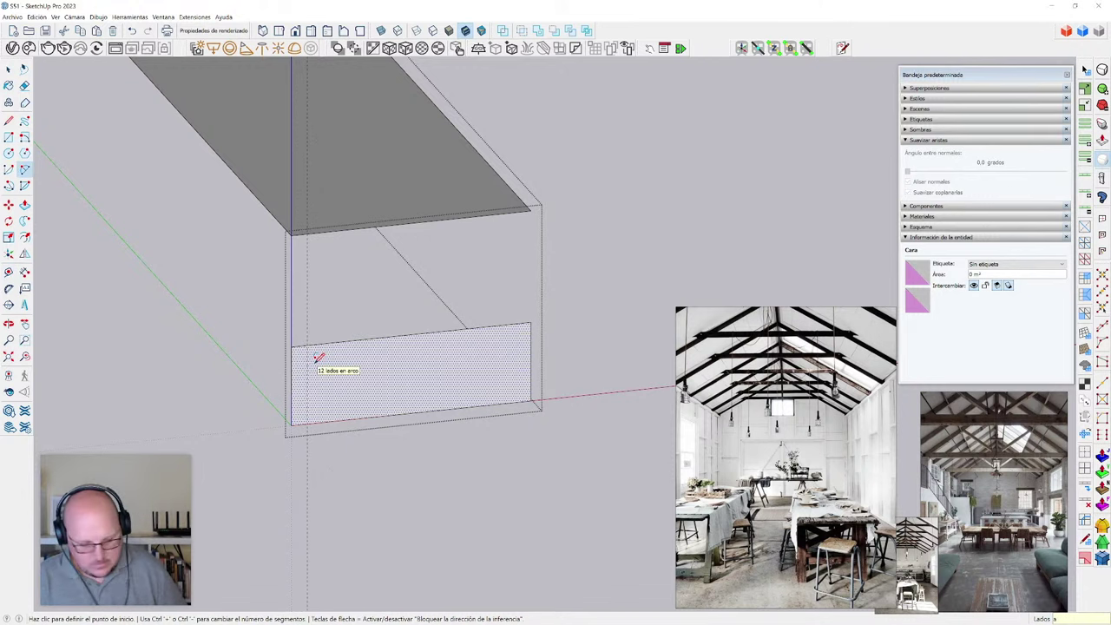
pyautogui.write('4')
pyautogui.scroll(4, 312, 352)
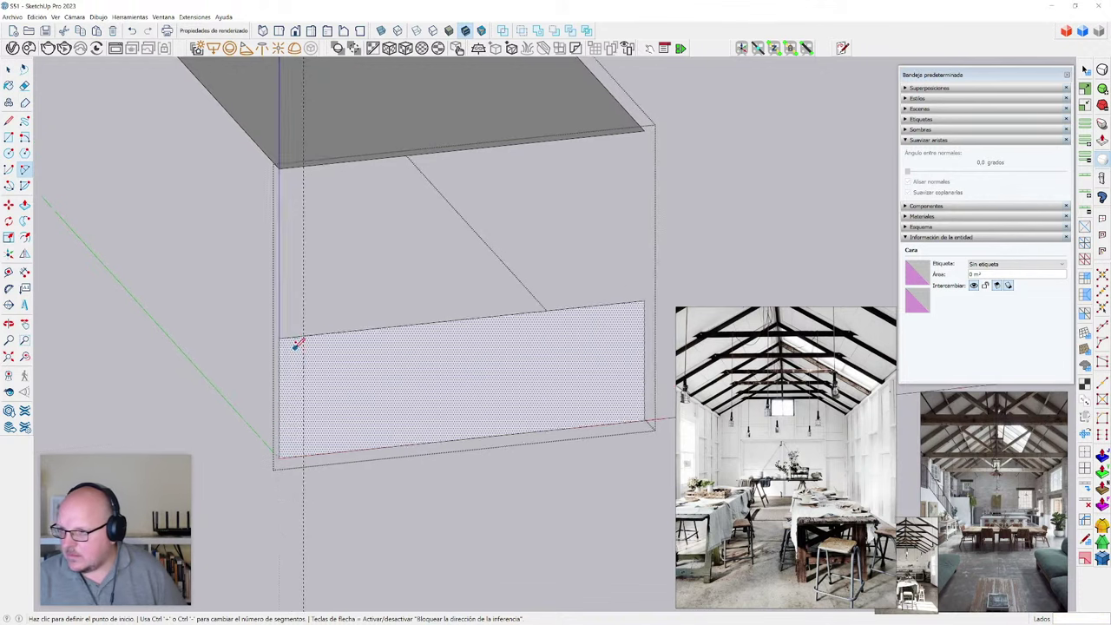
pyautogui.click(308, 328)
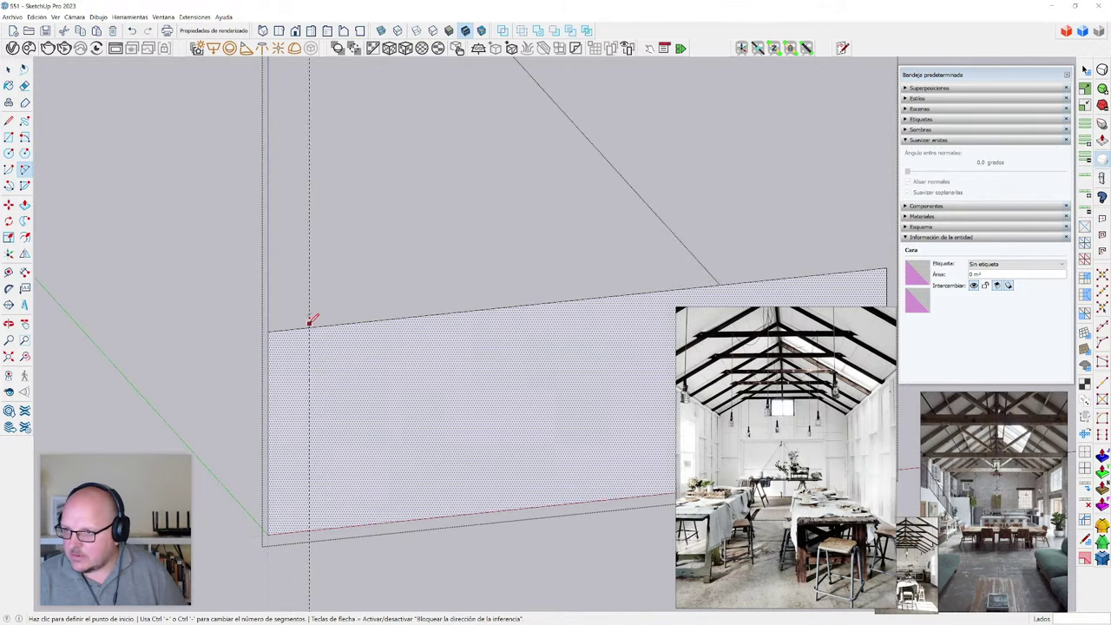
pyautogui.doubleClick(268, 372)
pyautogui.scroll(-3, 245, 370)
pyautogui.scroll(4, 618, 308)
pyautogui.doubleClick(574, 307)
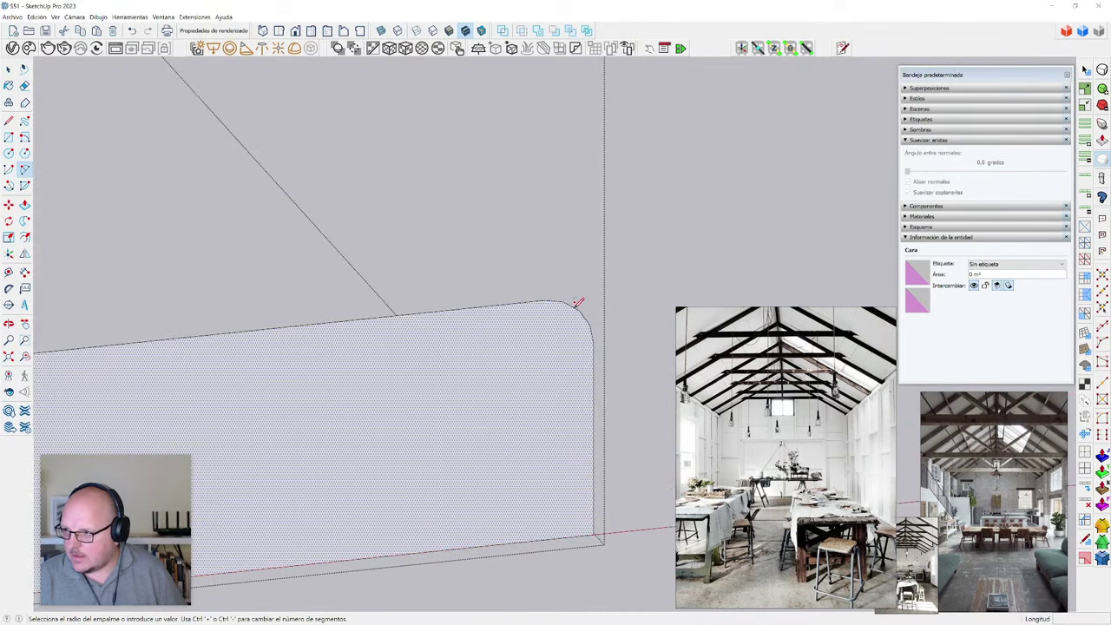
# - Extrude the rounded front face 30 cm, up to the far corner of the raised reference face
pyautogui.scroll(-4, 579, 302)
pyautogui.press('e')
pyautogui.scroll(-2, 434, 385)
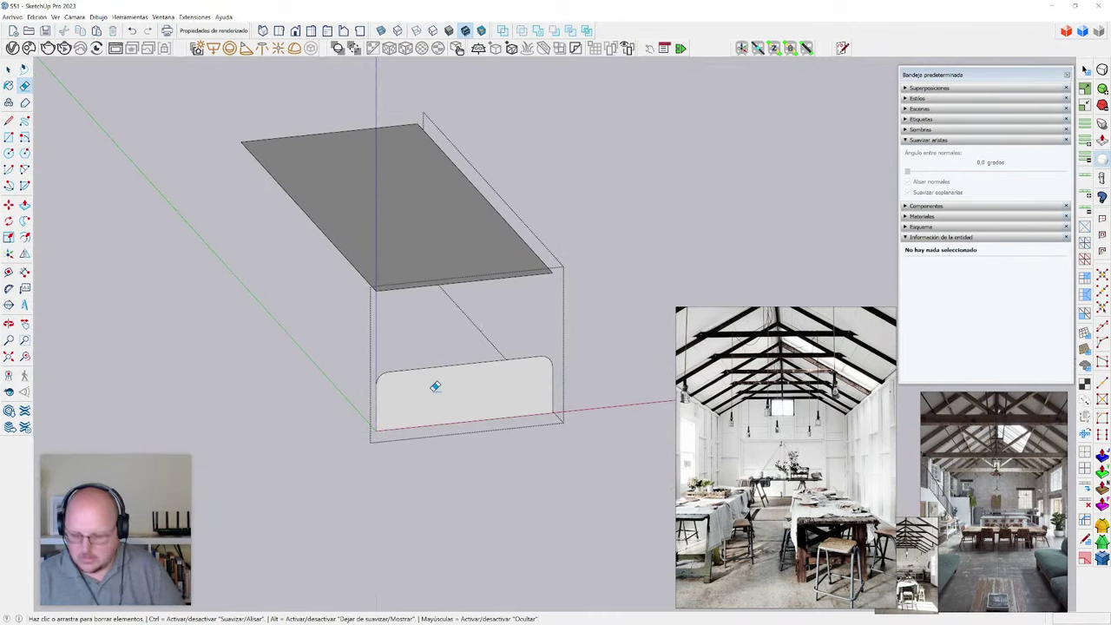
pyautogui.press('p')
pyautogui.click(422, 378)
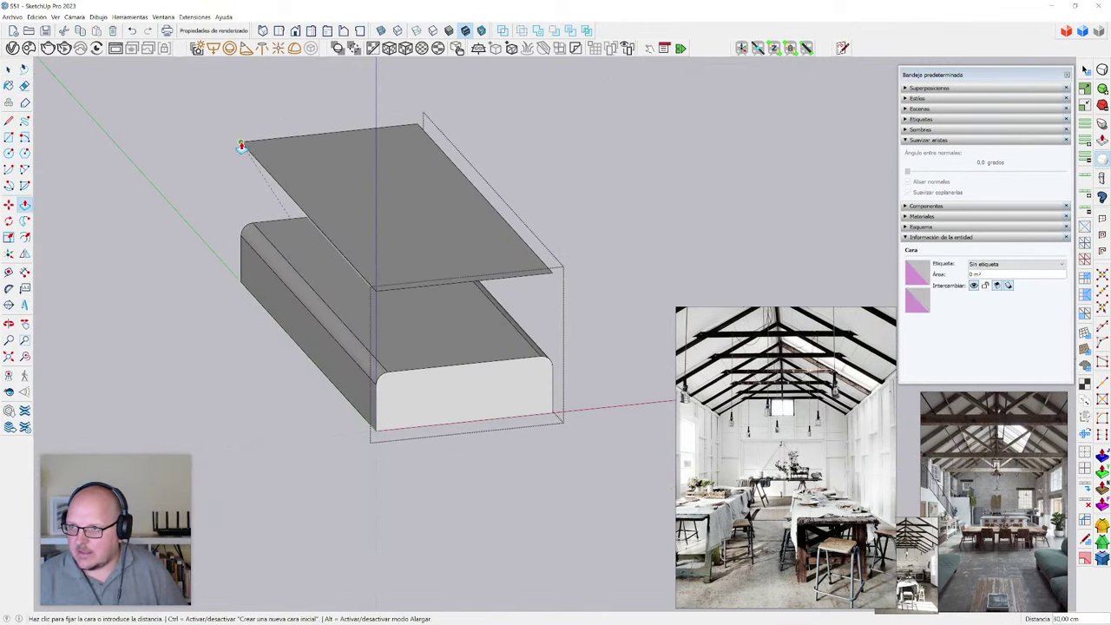
pyautogui.click(242, 145)
# - Erase the bottom edges at both ends of the rounded block to remove its underside and end faces
pyautogui.press('e')
pyautogui.scroll(-2, 437, 414)
pyautogui.click(441, 420)
pyautogui.moveTo(442, 419); pyautogui.dragTo(359, 284, button='middle')
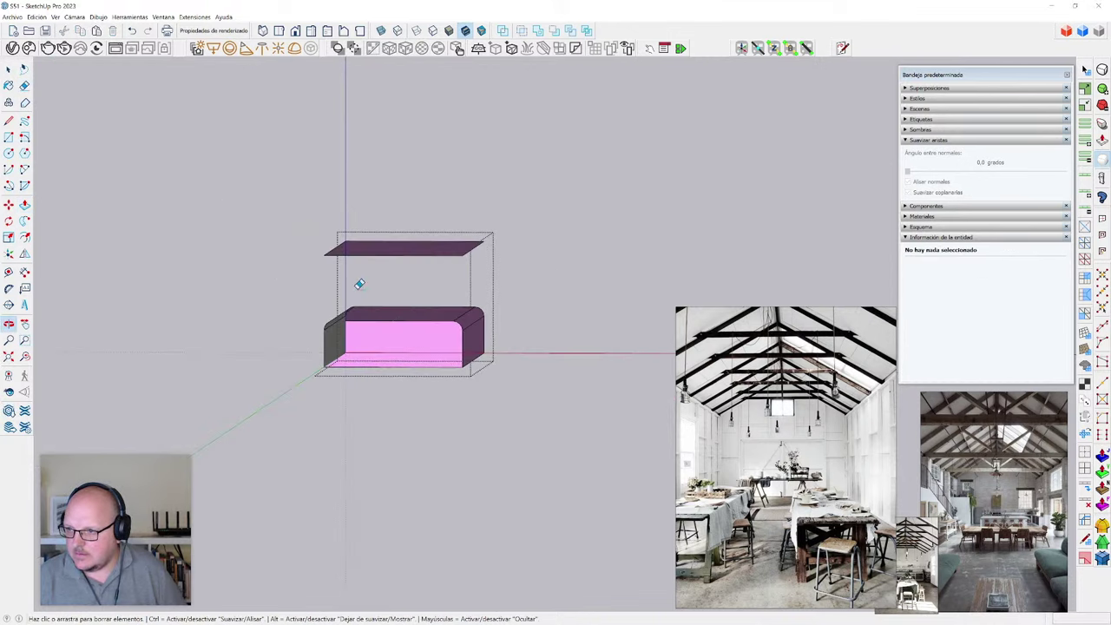
pyautogui.moveTo(406, 371); pyautogui.dragTo(395, 352)
pyautogui.moveTo(395, 352); pyautogui.dragTo(444, 268, button='middle')
# - Delete the raised reference face together with its edges
pyautogui.press('space')
pyautogui.doubleClick(440, 270)
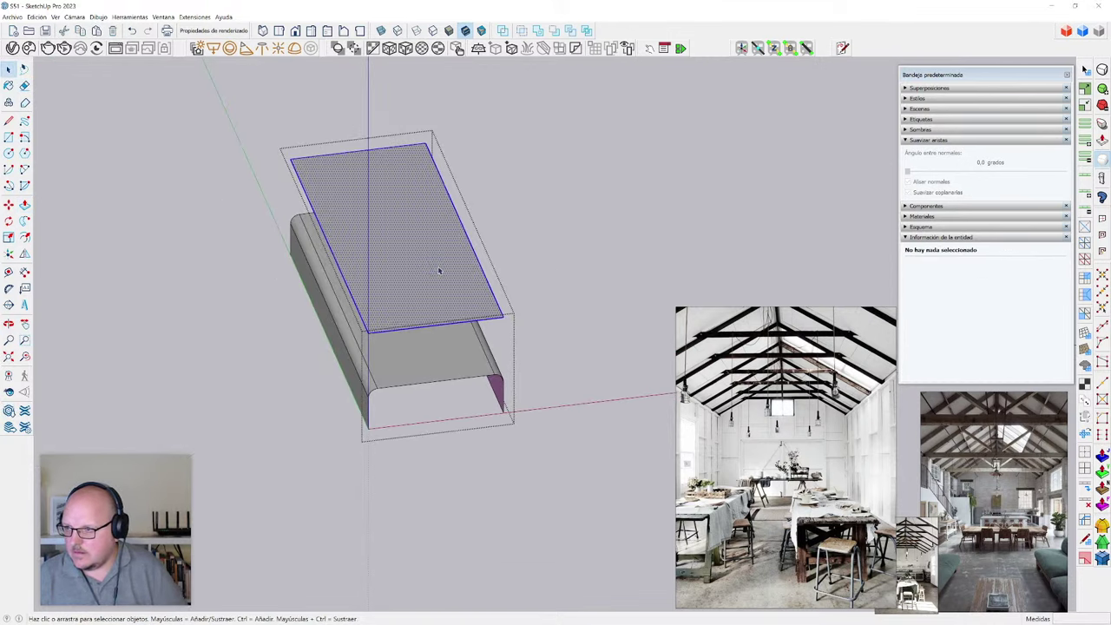
pyautogui.press('Delete')
# - In plan view, copy the flat top face of the rounded cover along the red axis to clear space beside the piece
pyautogui.click(415, 305)
pyautogui.press('F2')
pyautogui.scroll(-2, 318, 283)
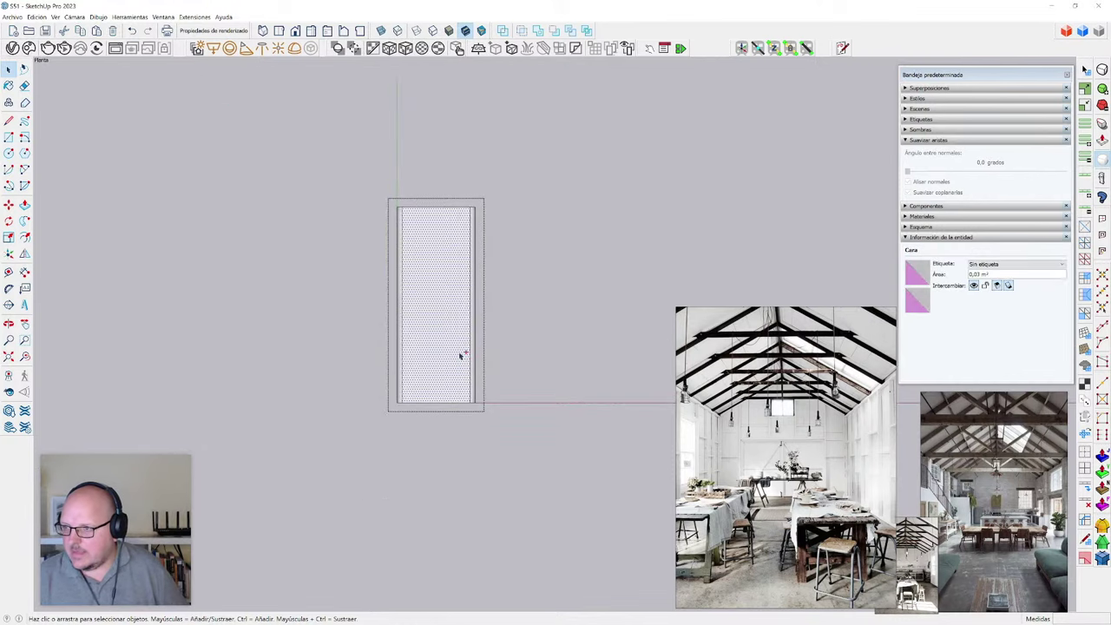
pyautogui.scroll(1, 461, 356)
pyautogui.scroll(-1, 397, 353)
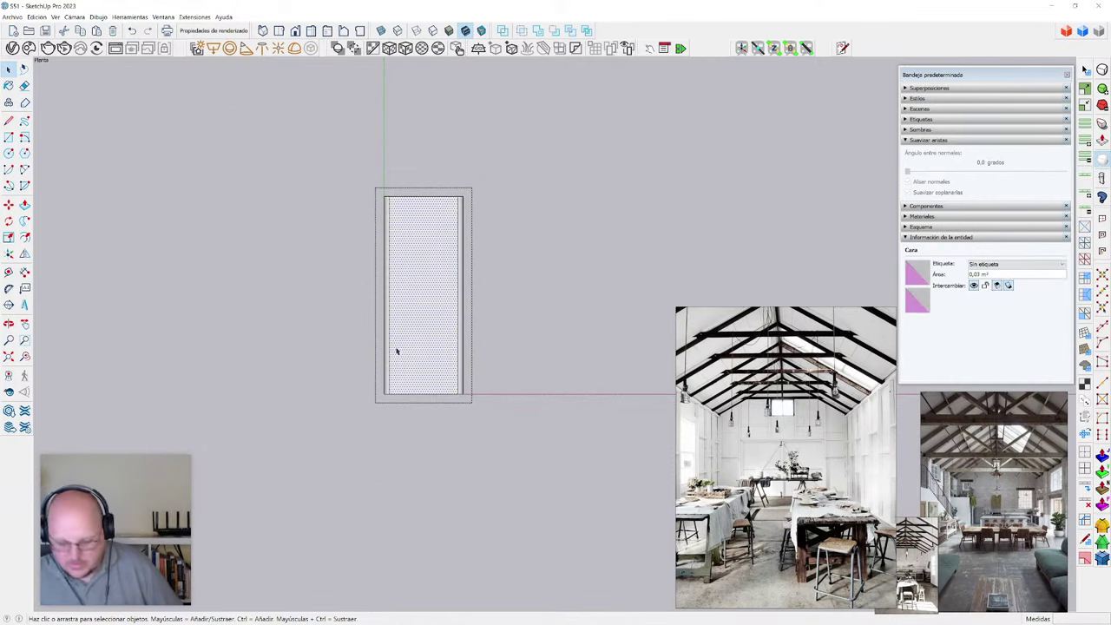
pyautogui.press('m')
pyautogui.press('ctrl')
pyautogui.click(406, 307)
pyautogui.click(573, 307)
pyautogui.press('space')
pyautogui.scroll(-2, 330, 296)
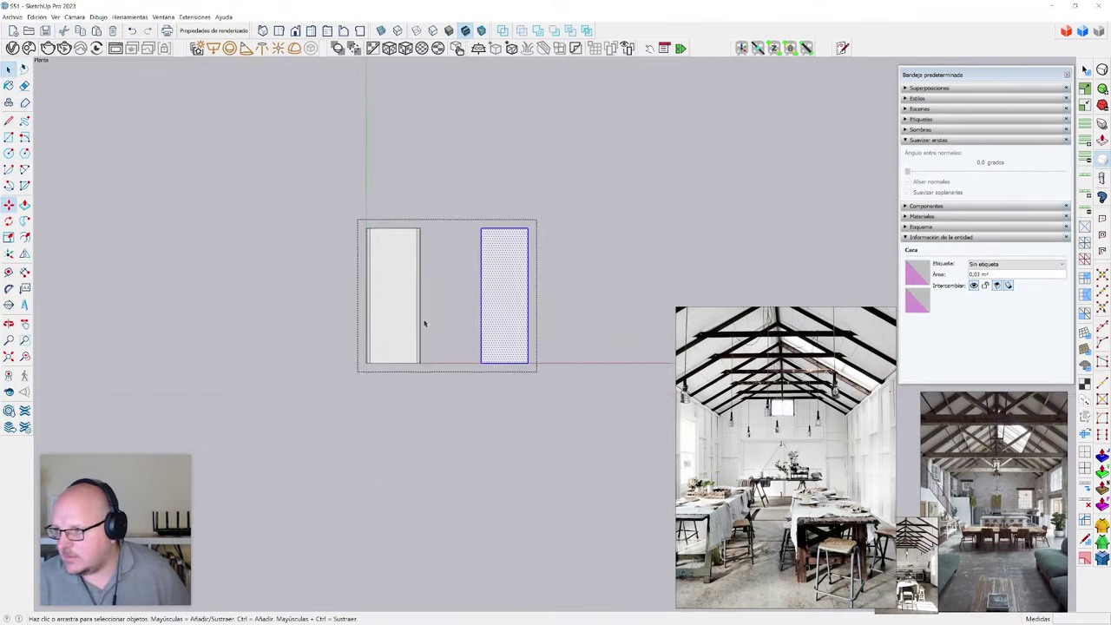
pyautogui.scroll(4, 535, 306)
pyautogui.scroll(-2, 440, 361)
pyautogui.scroll(2, 441, 215)
pyautogui.scroll(3, 384, 185)
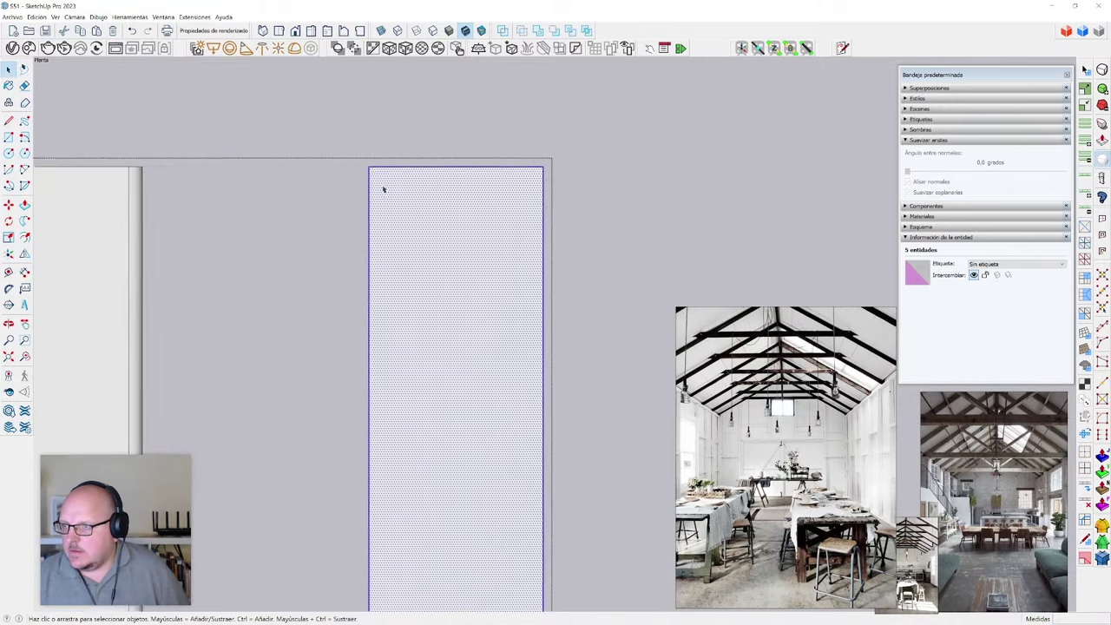
pyautogui.press('r')
pyautogui.scroll(-2, 399, 199)
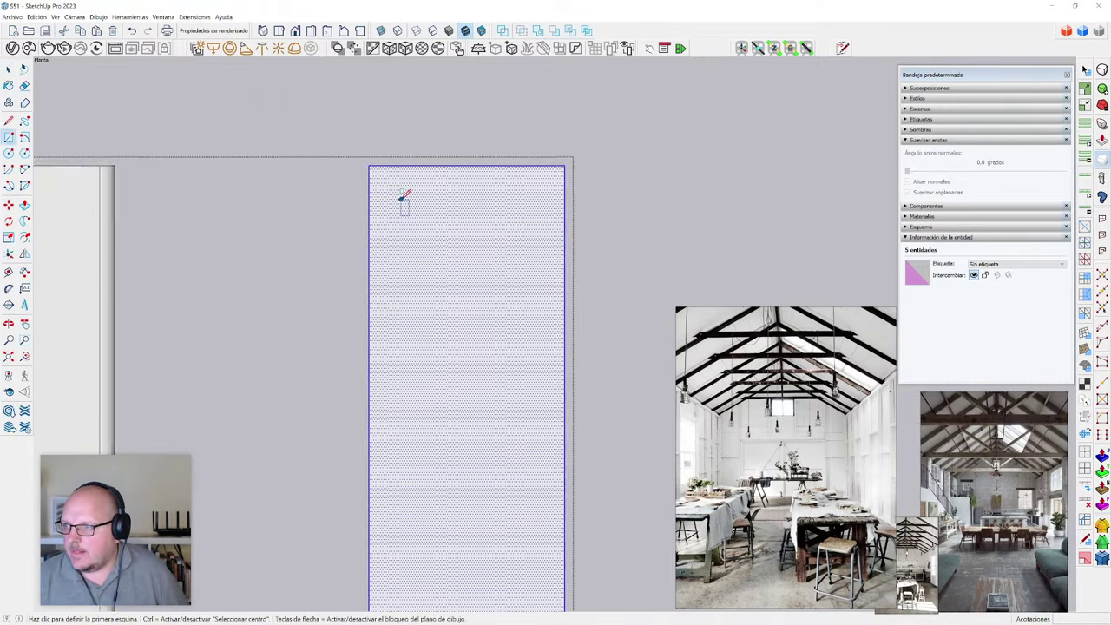
pyautogui.scroll(1, 396, 209)
pyautogui.click(401, 204)
pyautogui.press('space')
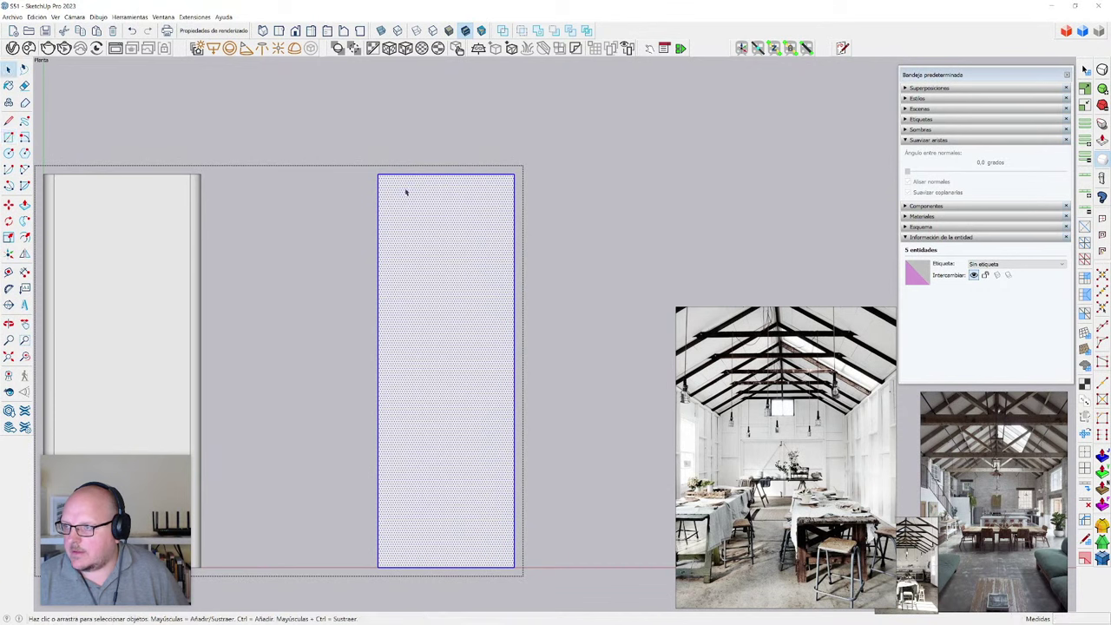
# - Offset the outline of the copied face inward to create a narrow border around an inner rectangle
pyautogui.click(405, 188)
pyautogui.press('f')
pyautogui.click(419, 175)
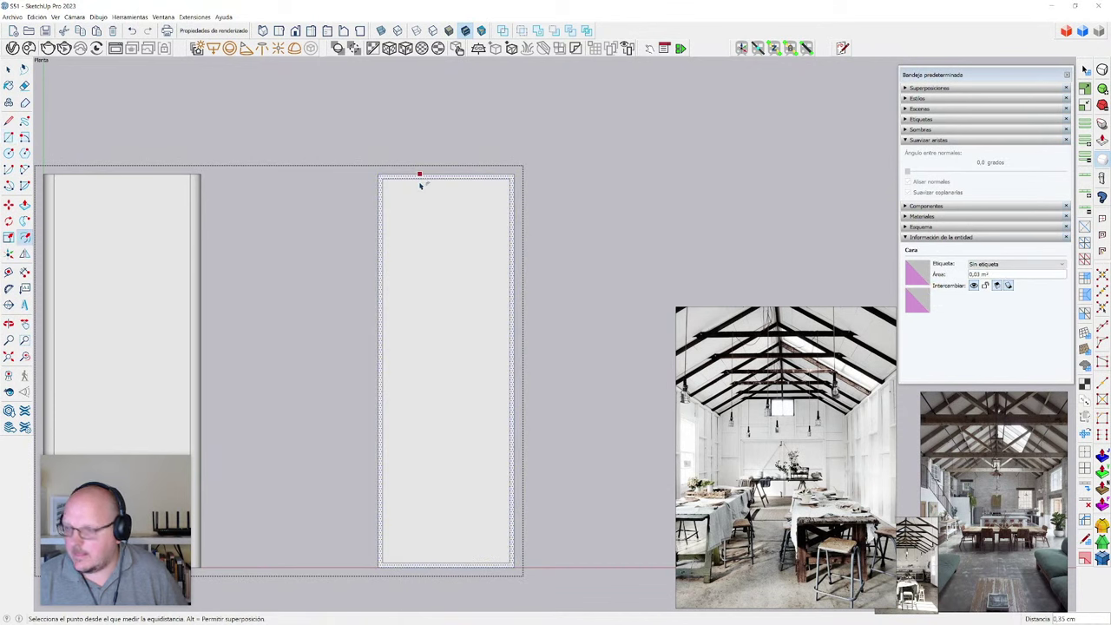
pyautogui.click(421, 185)
pyautogui.press('space')
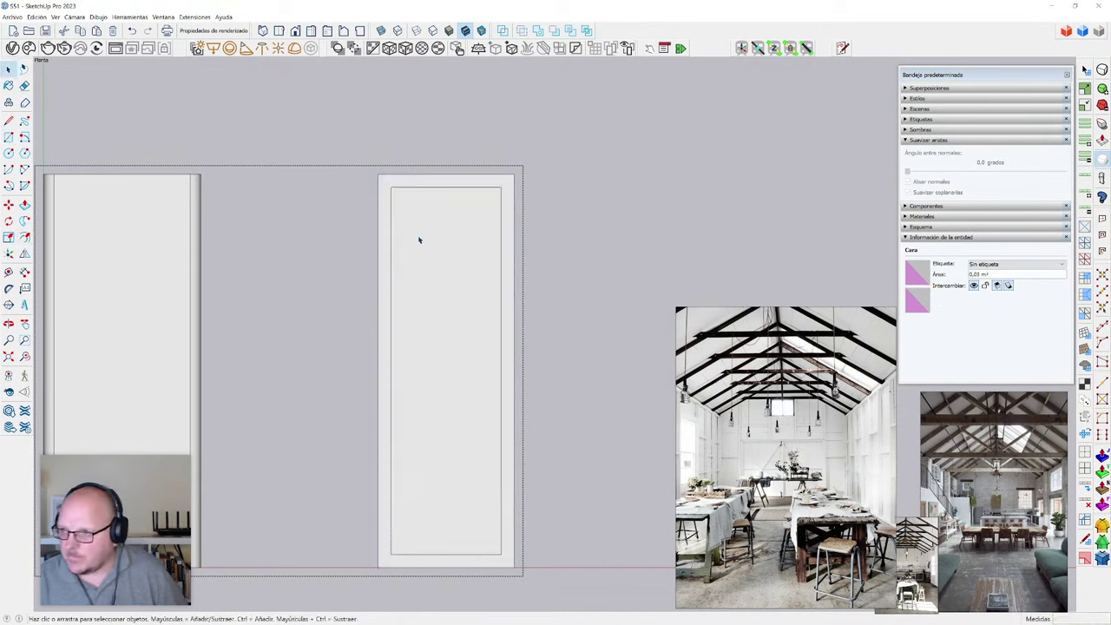
# - Place guide lines along the two short edges of the inner rectangle, marking its upper and lower limits
pyautogui.click(422, 241)
pyautogui.press('t')
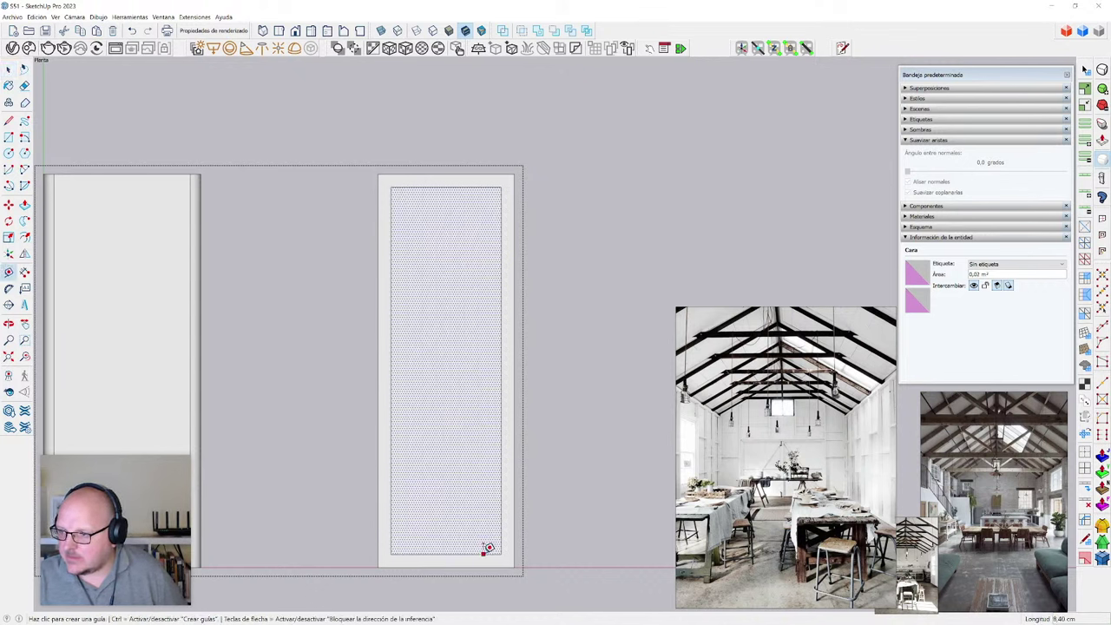
pyautogui.click(477, 187)
pyautogui.click(486, 186)
pyautogui.press('space')
# - Scale the inner rectangle along the green axis to 1 cm, keeping its upper edge on the upper guide
pyautogui.press('s')
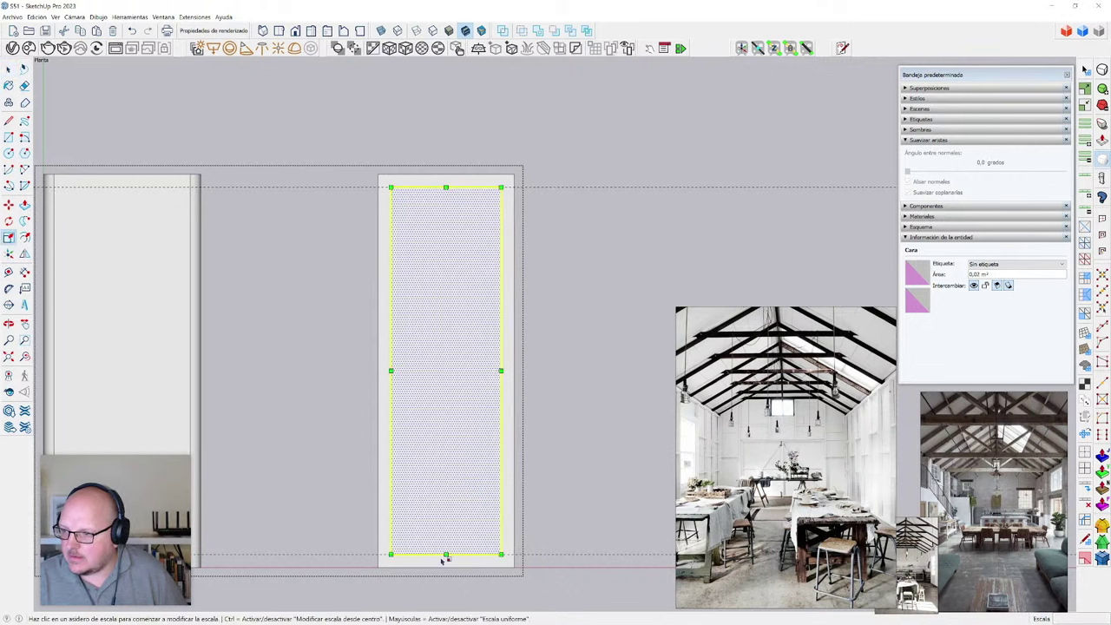
pyautogui.click(445, 554)
pyautogui.write('1cm')
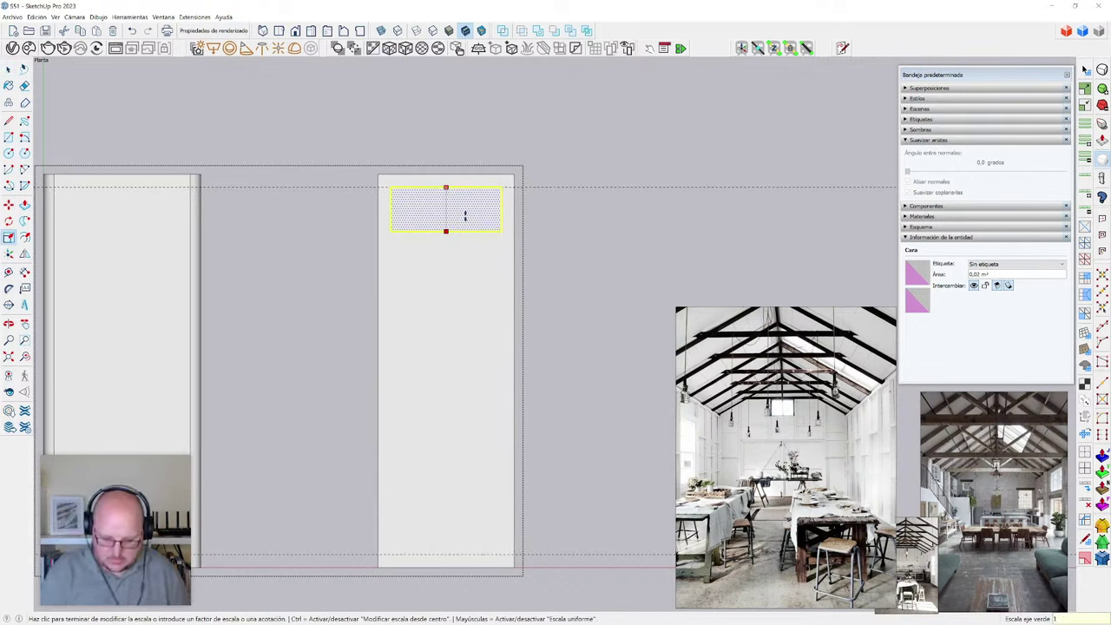
pyautogui.press('Return')
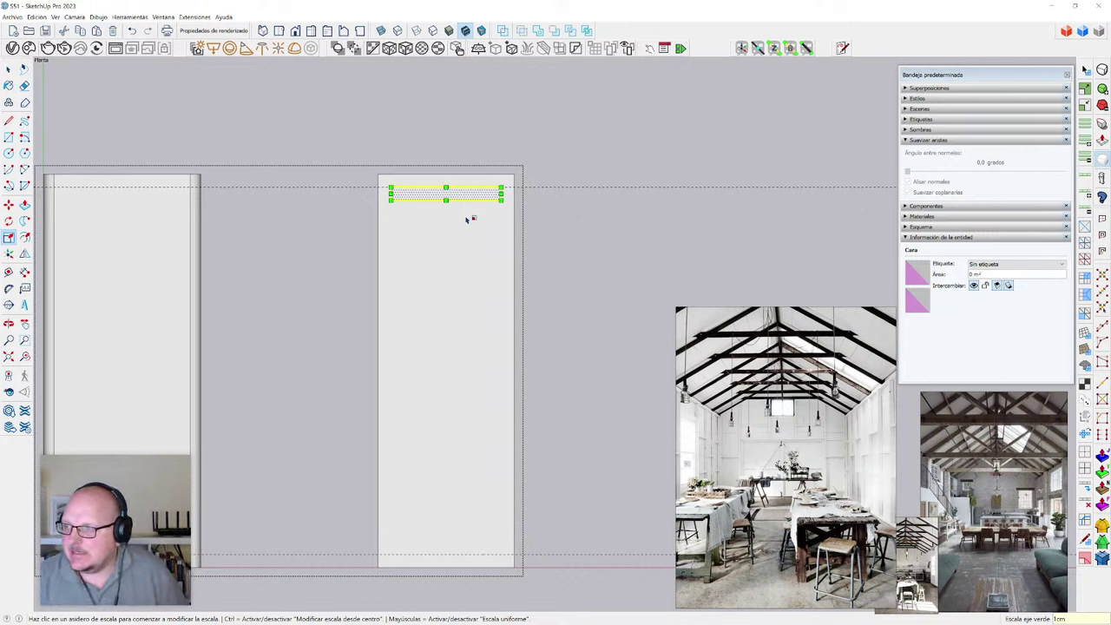
# - Slant the 1 cm strip by moving its right end edge 1 cm down along the green axis
pyautogui.press('m')
pyautogui.click(501, 188)
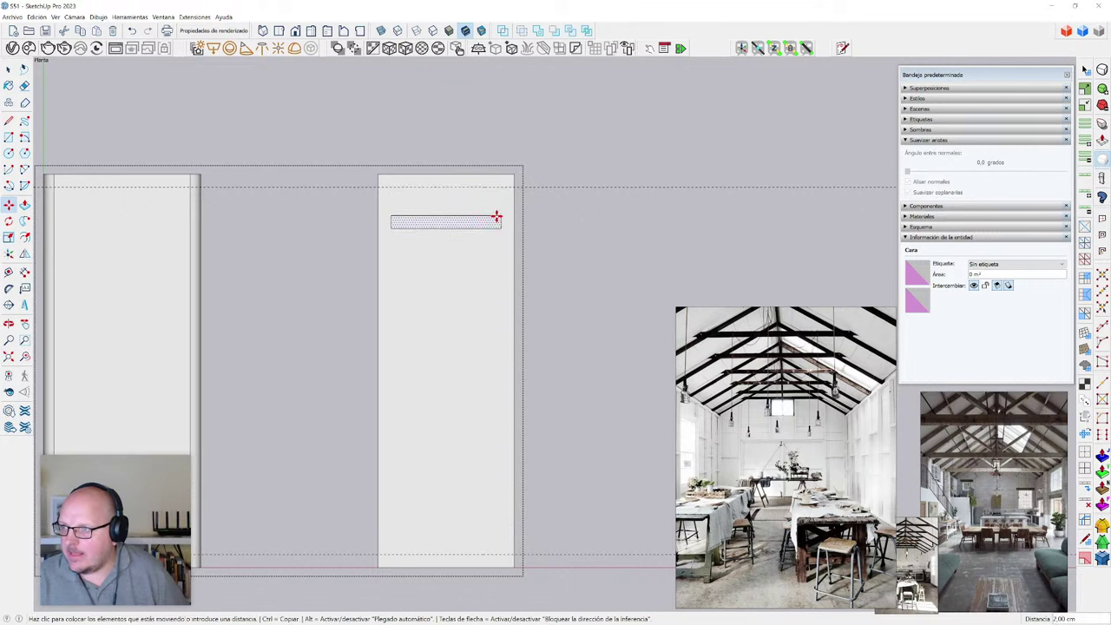
pyautogui.press('Escape')
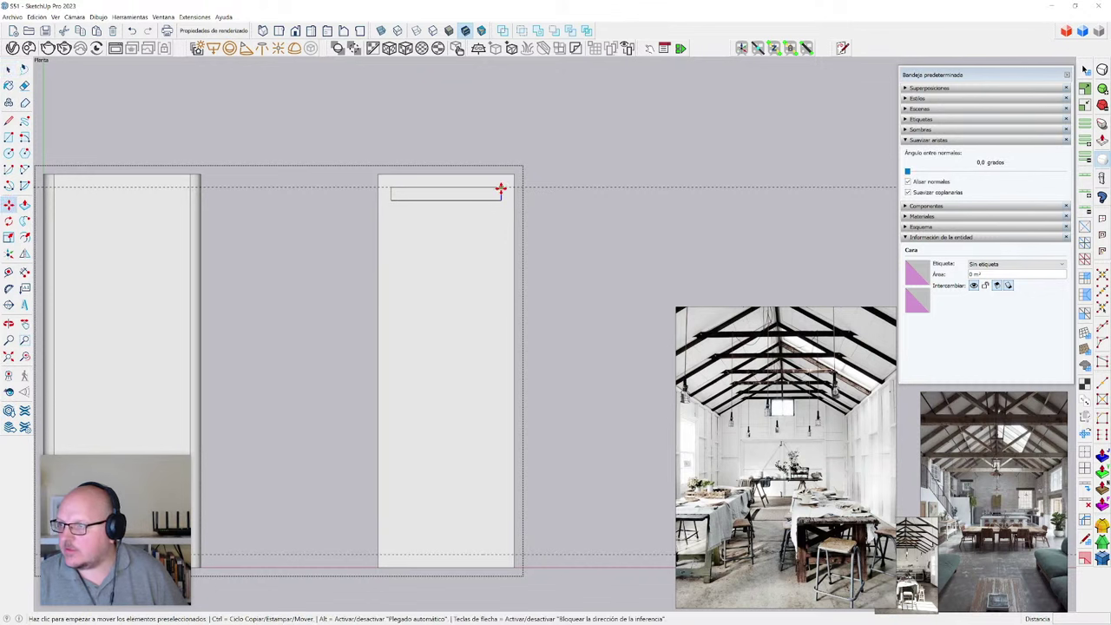
pyautogui.click(499, 187)
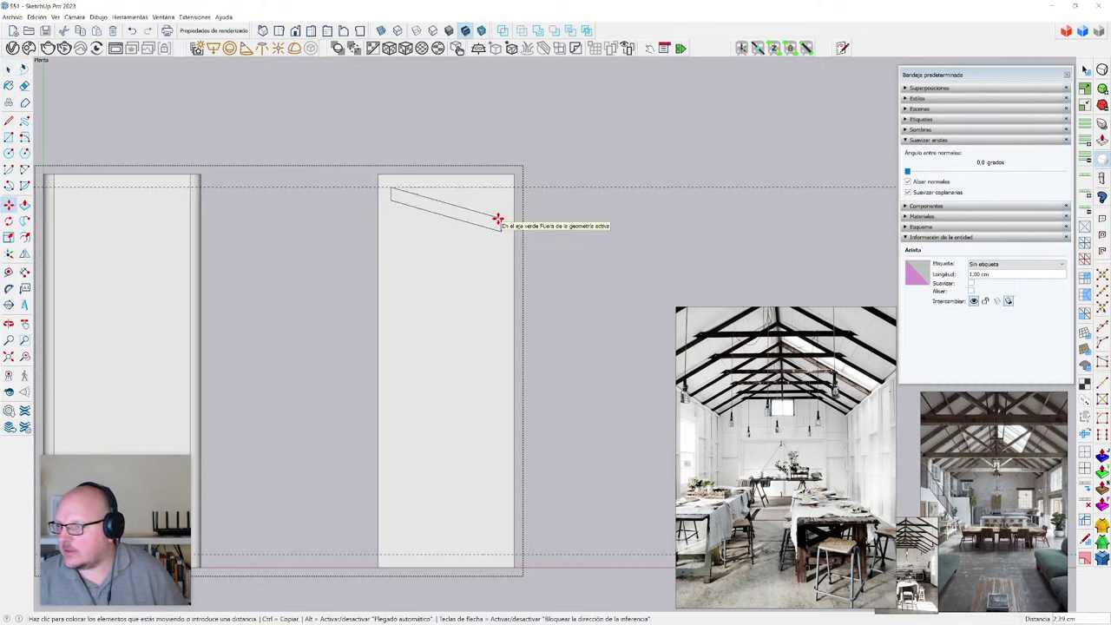
pyautogui.write('1')
pyautogui.press('Return')
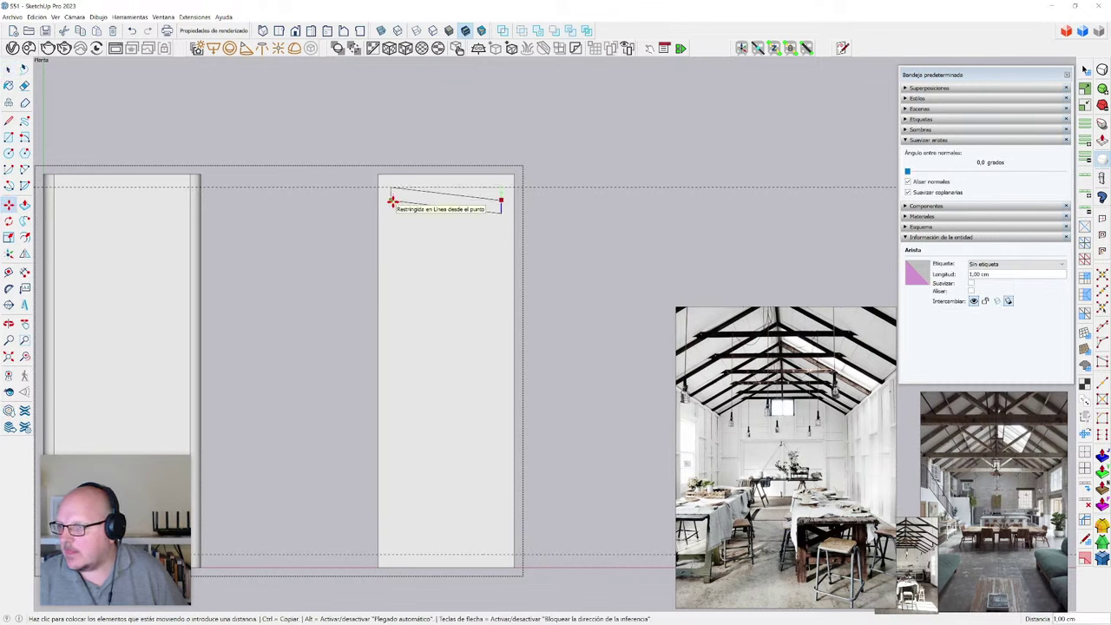
pyautogui.click(392, 201)
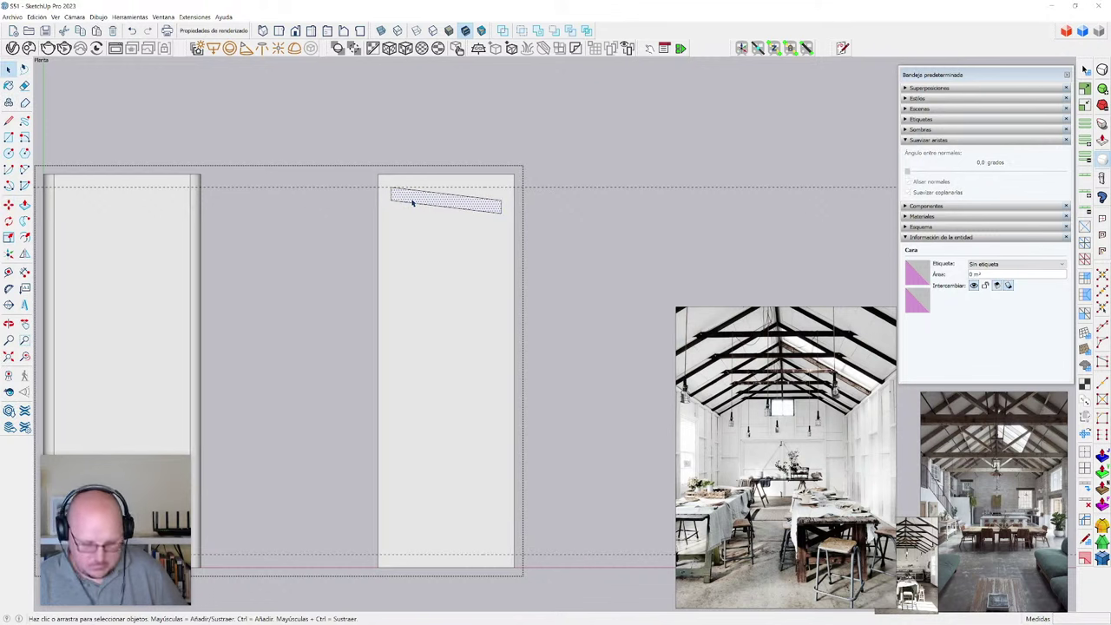
# - Try arraying the slanted slot down the face at 2 cm spacing with 9, 10 and 11 copies, and undo the array
pyautogui.press('ctrl')
pyautogui.click(391, 208)
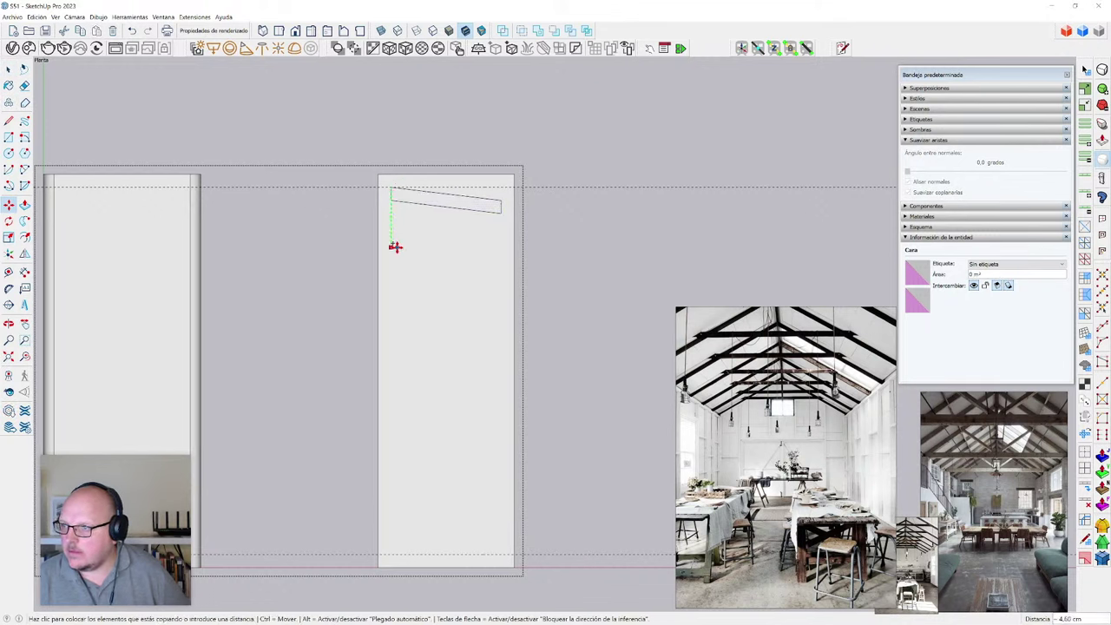
pyautogui.click(501, 217)
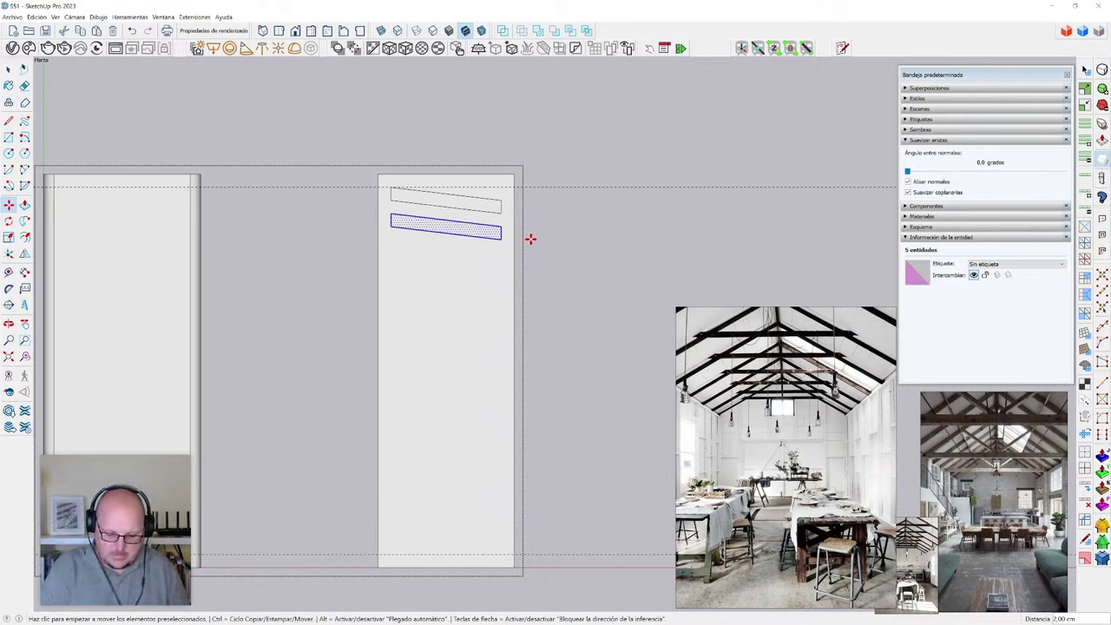
pyautogui.write('9x')
pyautogui.press('Return')
pyautogui.hotkey('ctrl', 't')
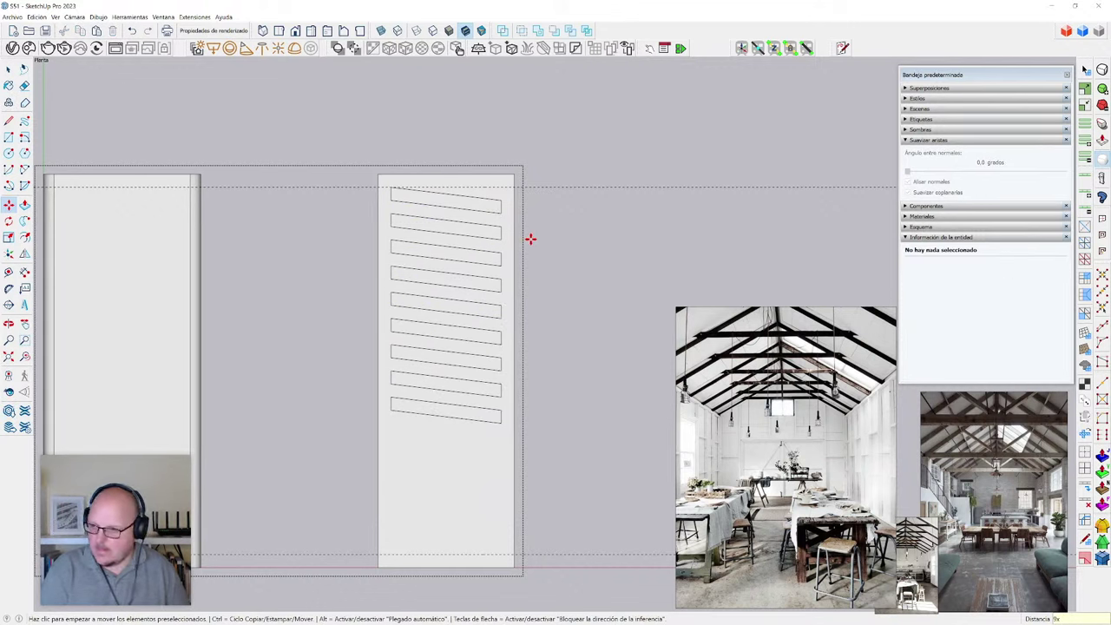
pyautogui.write('10x')
pyautogui.press('Return')
pyautogui.write('11x')
pyautogui.press('Return')
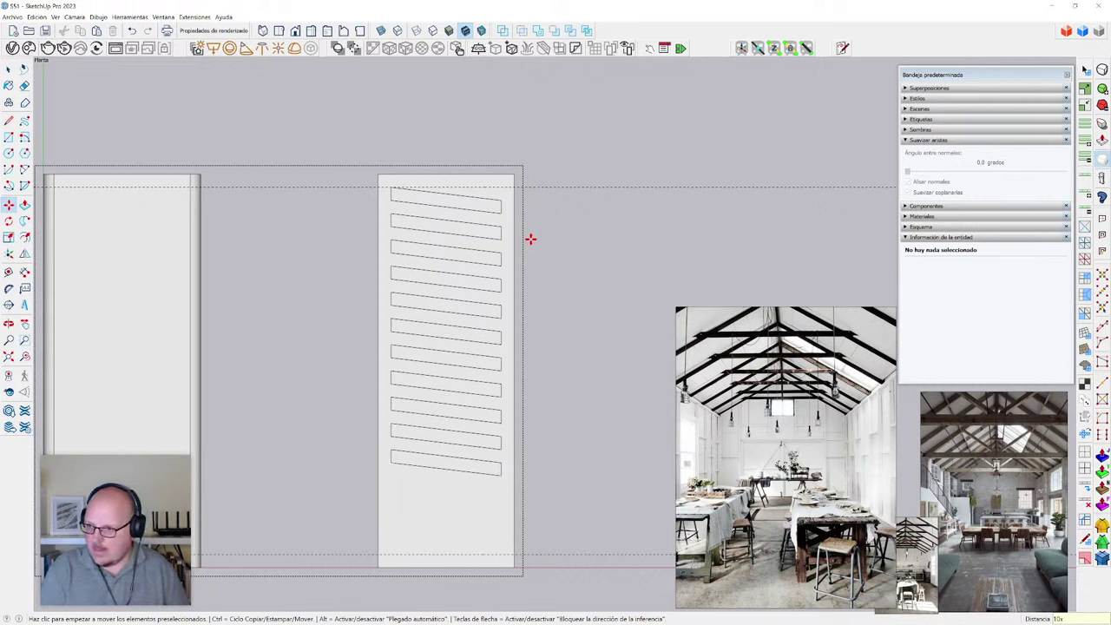
pyautogui.hotkey('ctrl', 'z')
pyautogui.press('space')
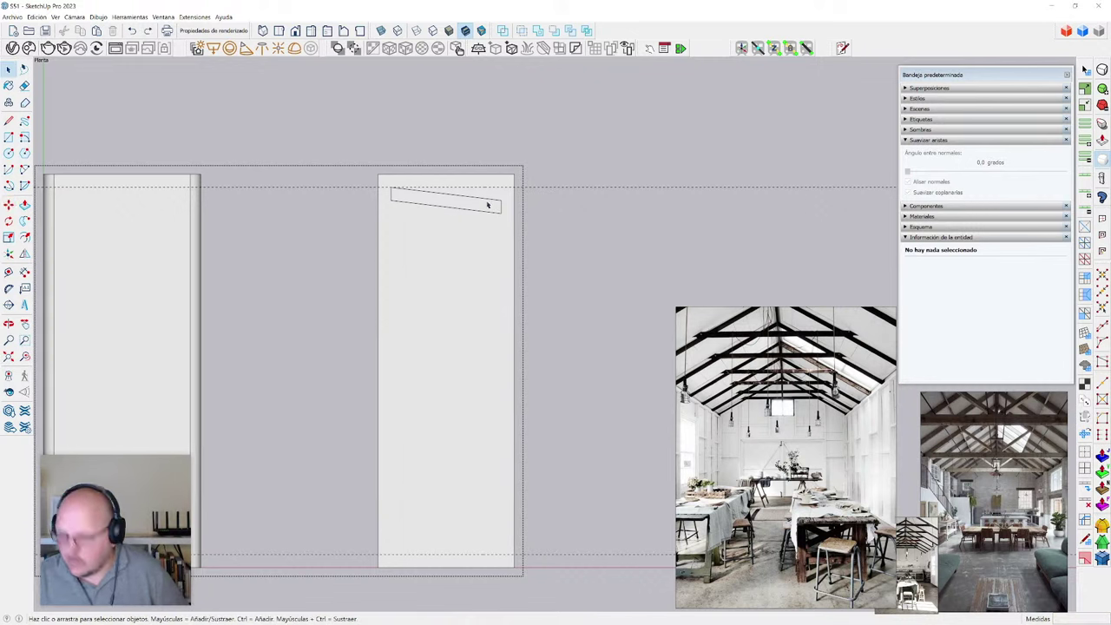
# - Copy the slanted slot down to the lower guide and divide the distance into 14 evenly spaced copies
pyautogui.click(502, 216)
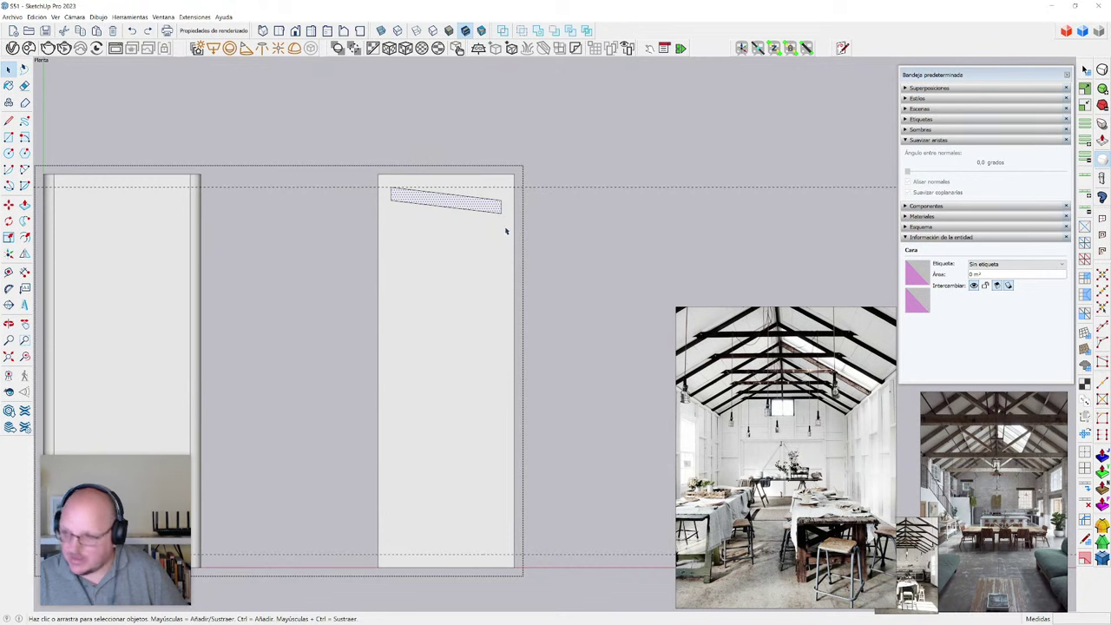
pyautogui.press('m')
pyautogui.press('ctrl')
pyautogui.click(501, 212)
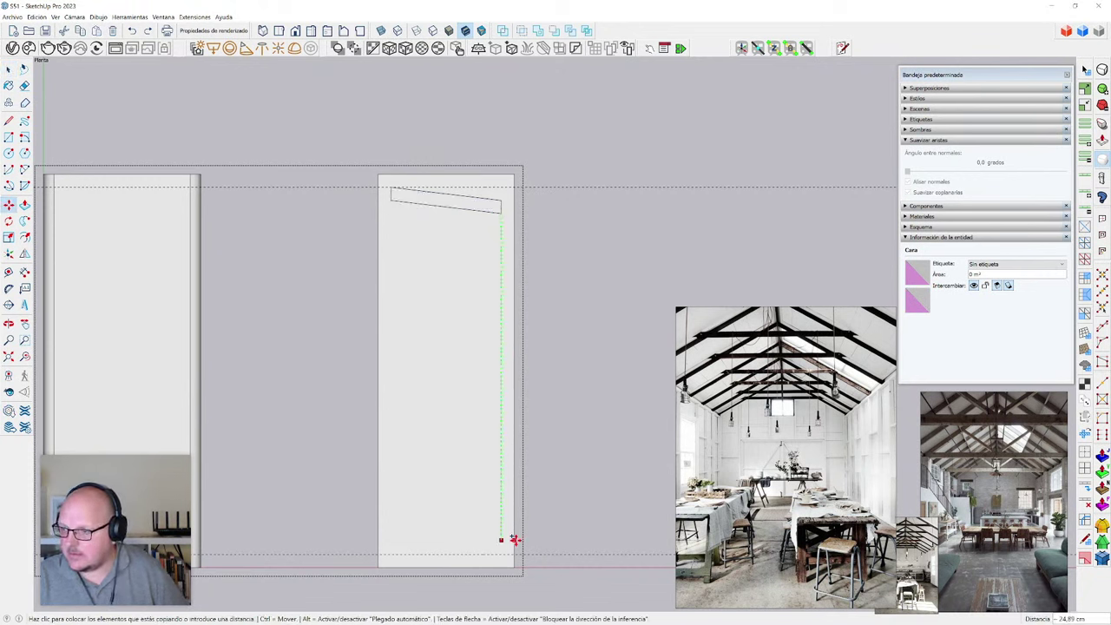
pyautogui.click(502, 280)
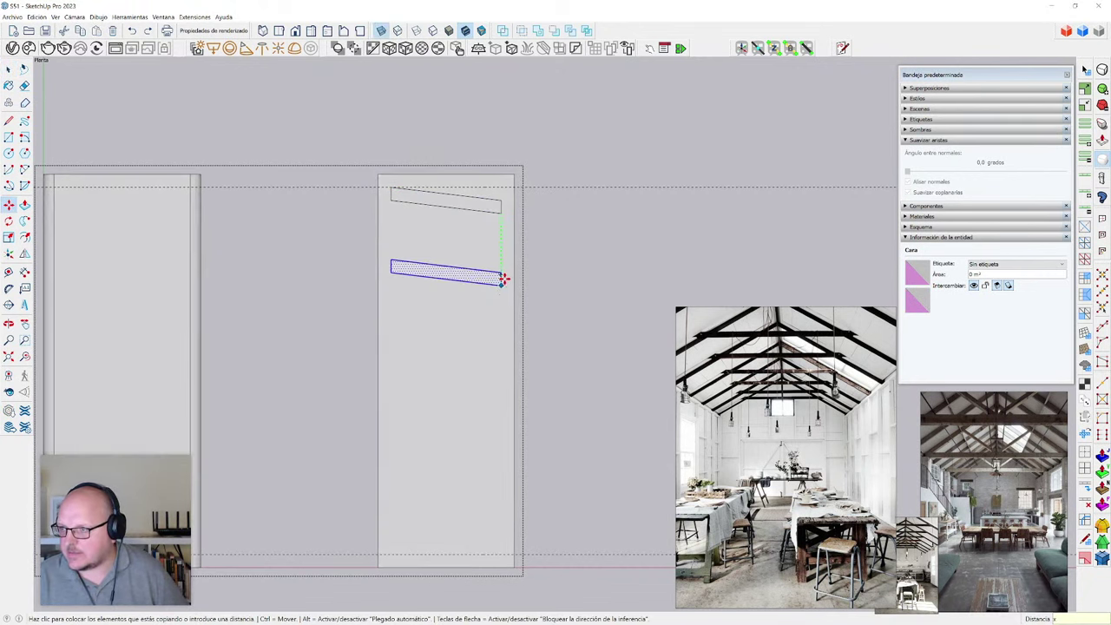
pyautogui.click(512, 554)
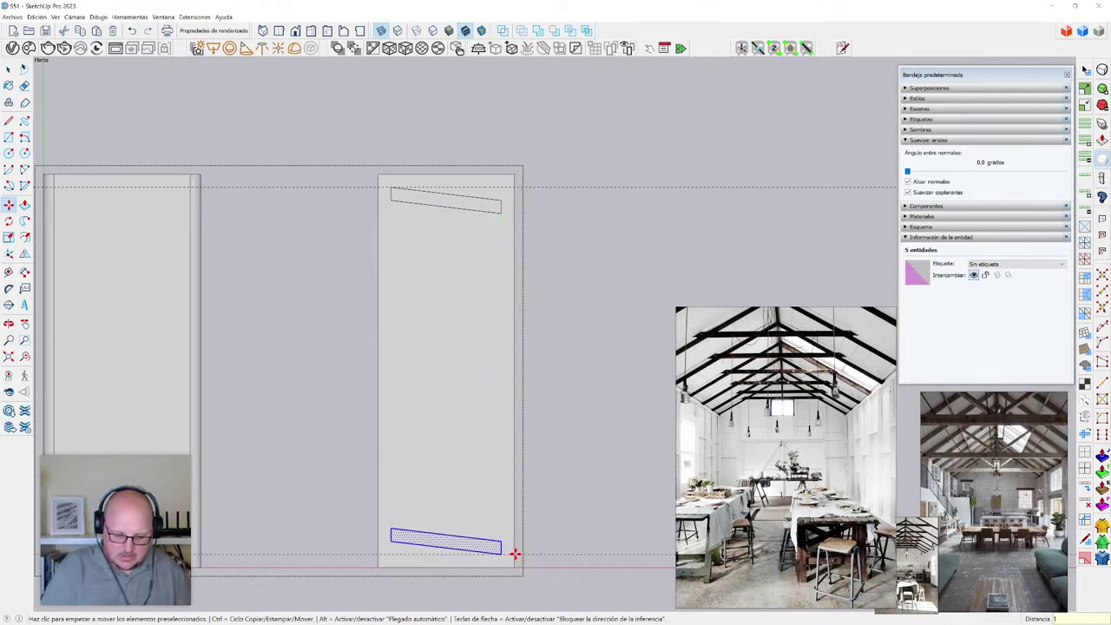
pyautogui.press('Return')
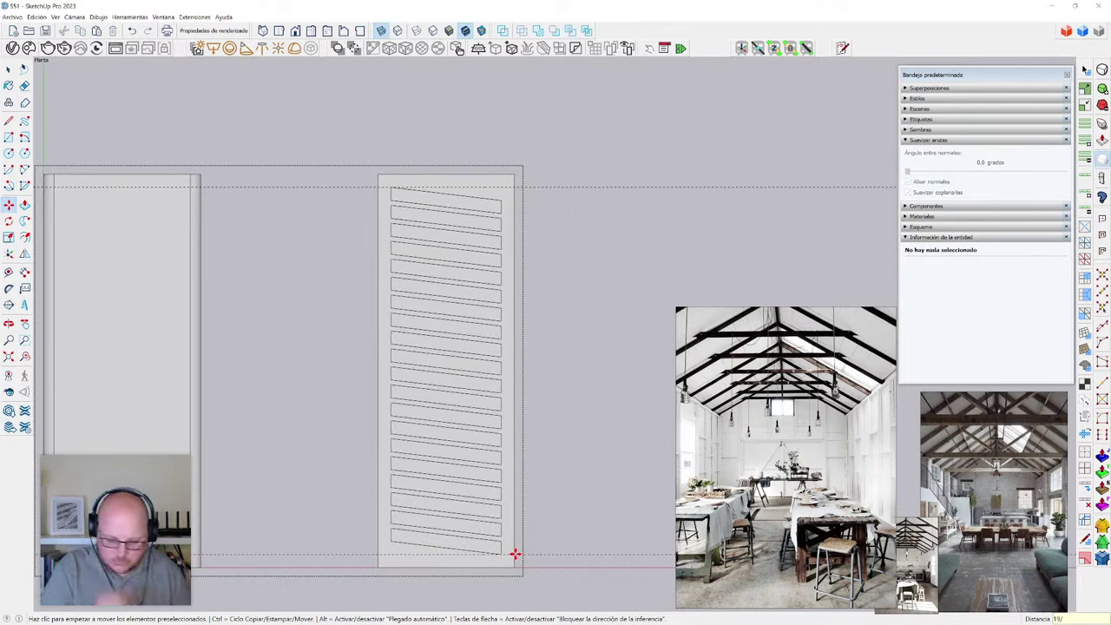
pyautogui.write('14/')
pyautogui.press('Return')
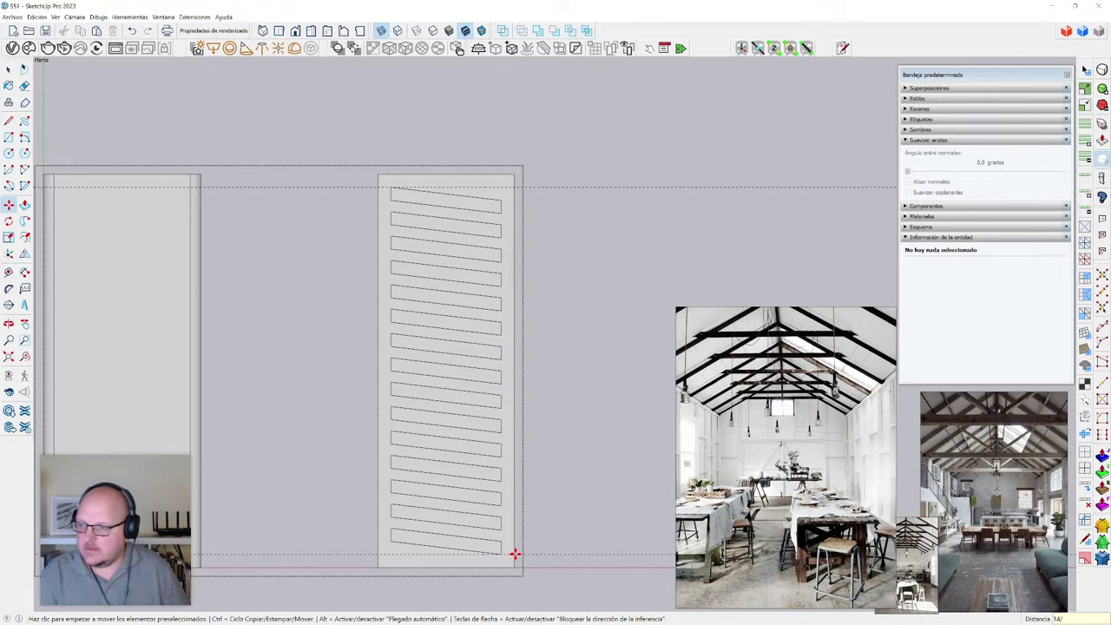
# - Turn off X-ray display and push the slanted slot at the near end of the face 2 mm inward
pyautogui.moveTo(471, 373); pyautogui.dragTo(422, 411, button='middle')
pyautogui.scroll(3, 356, 395)
pyautogui.press('x')
pyautogui.scroll(1, 332, 405)
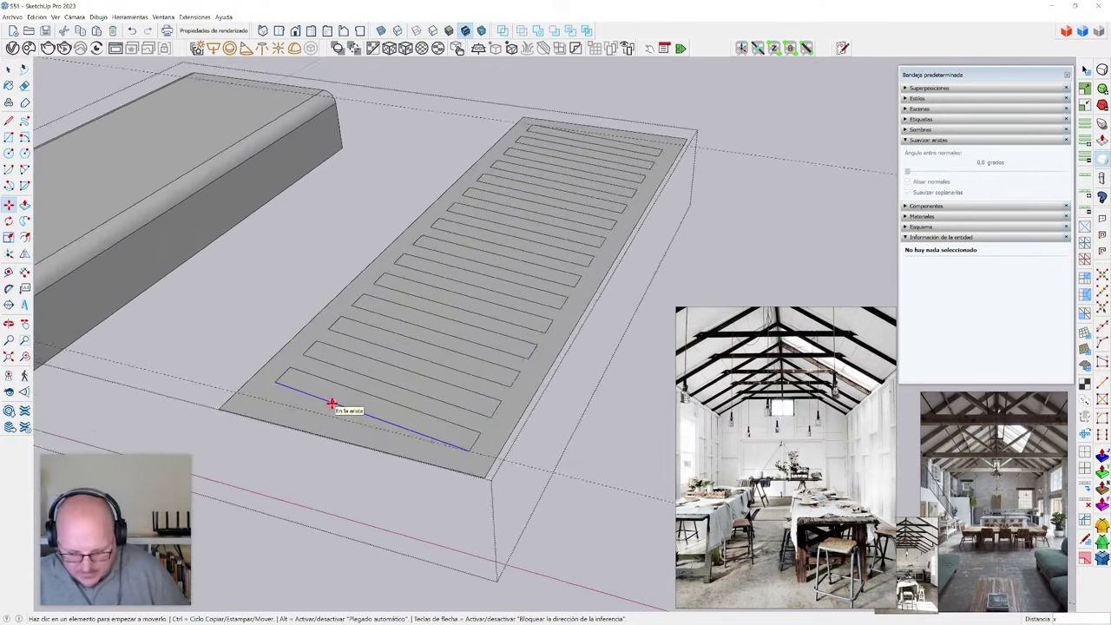
pyautogui.press('p')
pyautogui.scroll(3, 330, 403)
pyautogui.click(324, 386)
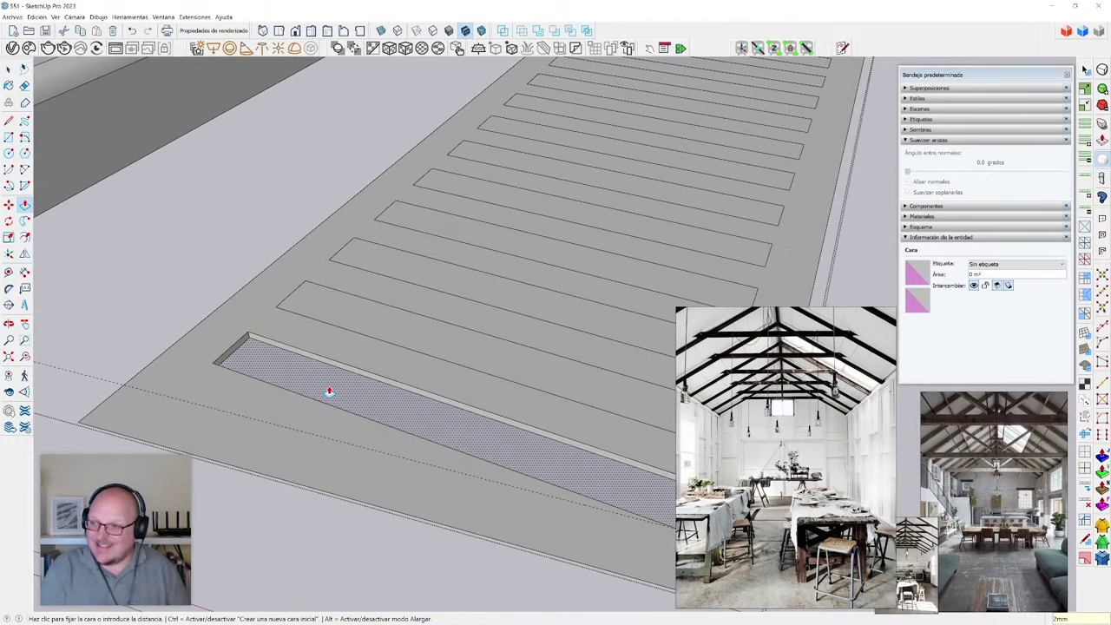
pyautogui.click(329, 392)
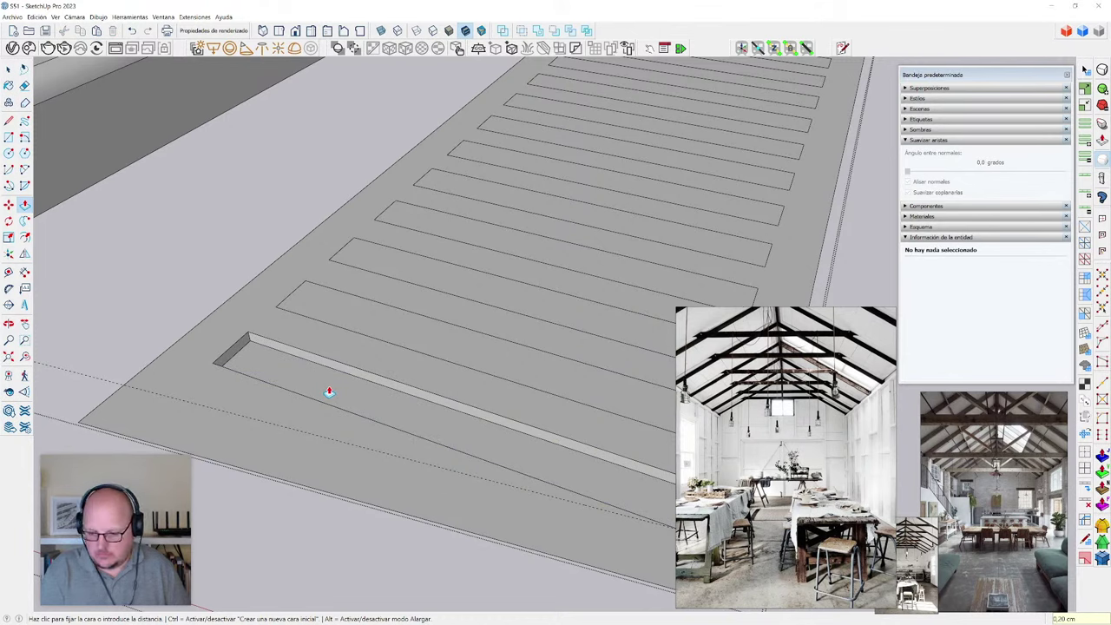
# - Push the remaining slanted slots along the grate face 2 mm inward, matching the first recessed slot
pyautogui.doubleClick(347, 318)
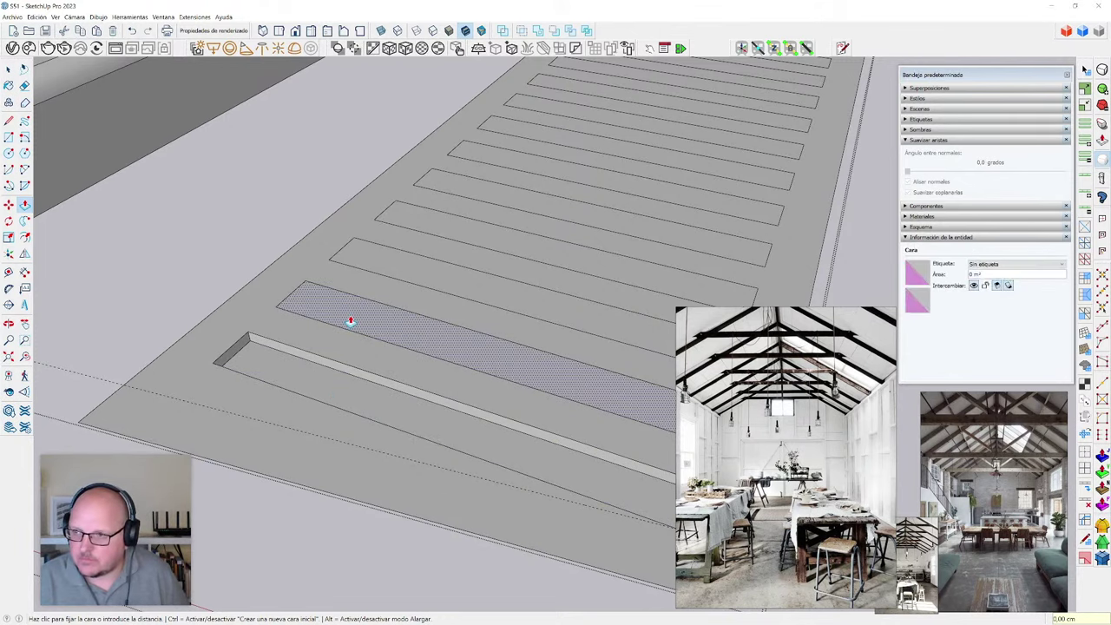
pyautogui.doubleClick(392, 267)
pyautogui.doubleClick(427, 224)
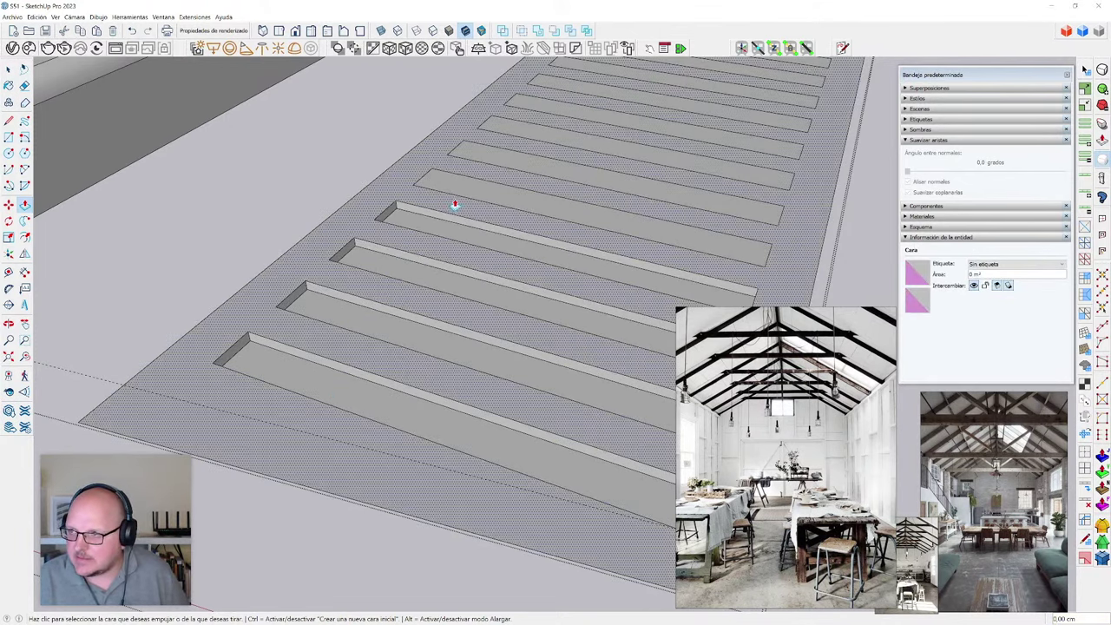
pyautogui.doubleClick(482, 176)
pyautogui.scroll(-3, 233, 417)
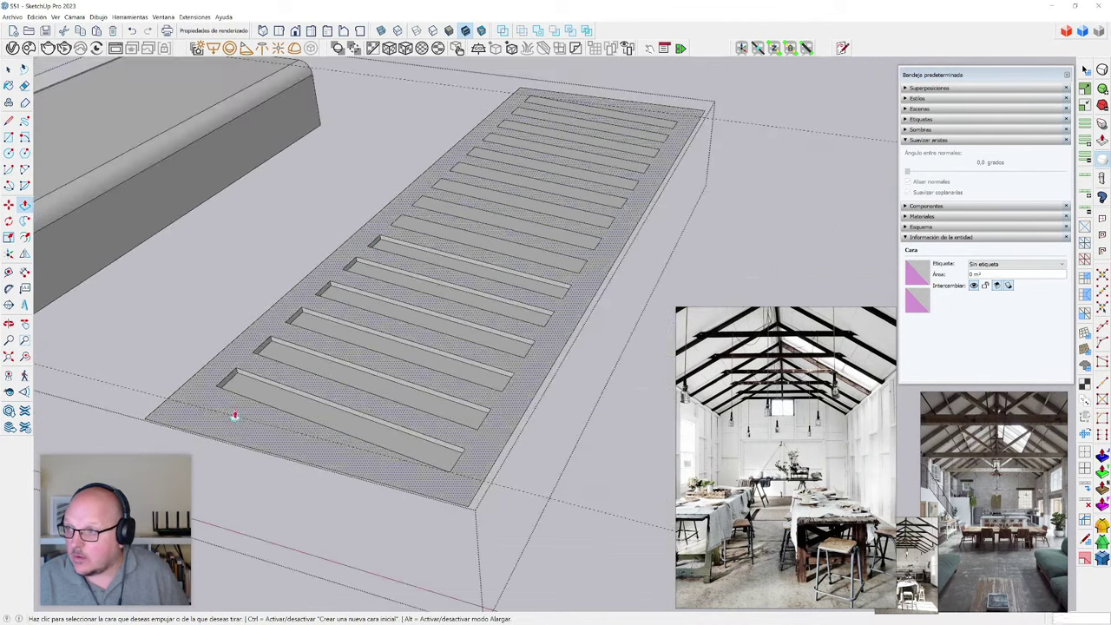
pyautogui.scroll(4, 435, 258)
pyautogui.doubleClick(368, 229)
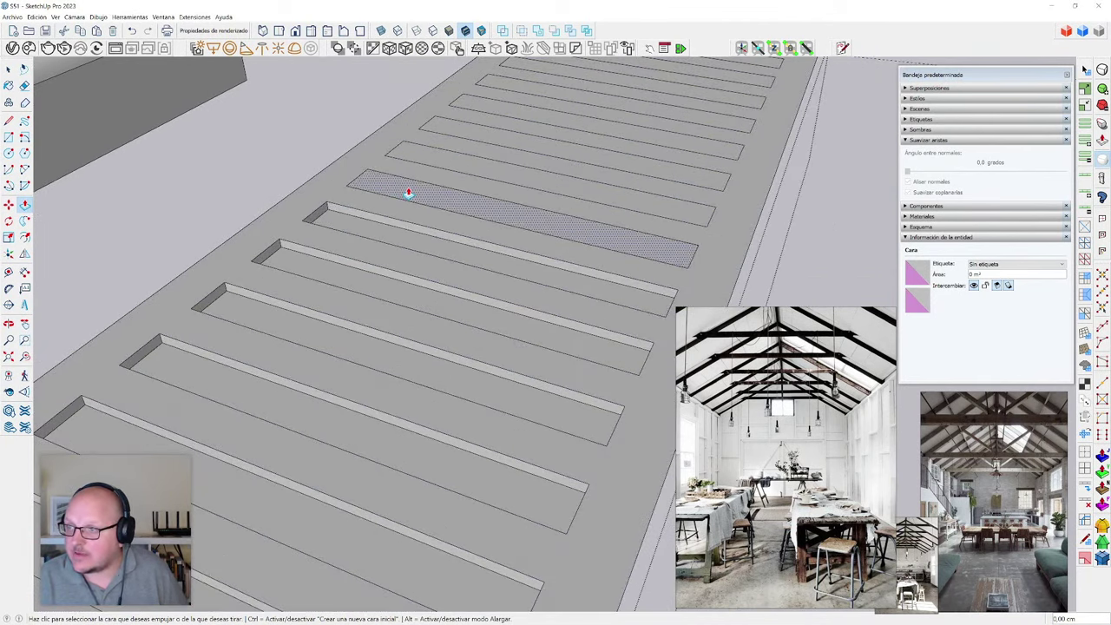
pyautogui.doubleClick(405, 191)
pyautogui.doubleClick(466, 166)
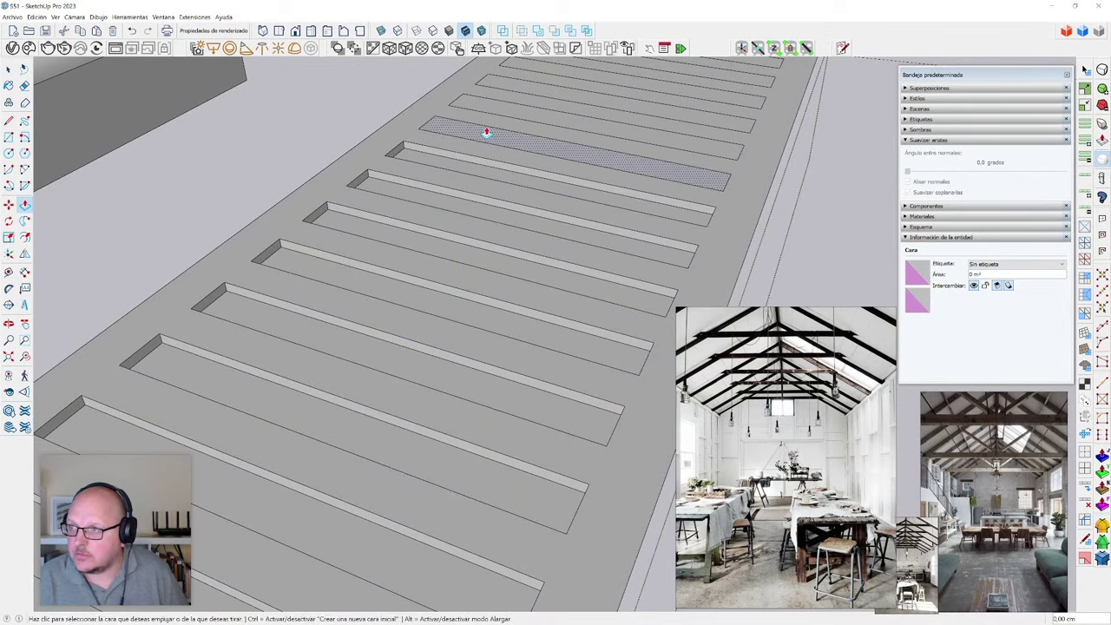
pyautogui.doubleClick(484, 131)
pyautogui.scroll(-3, 234, 448)
pyautogui.scroll(3, 234, 448)
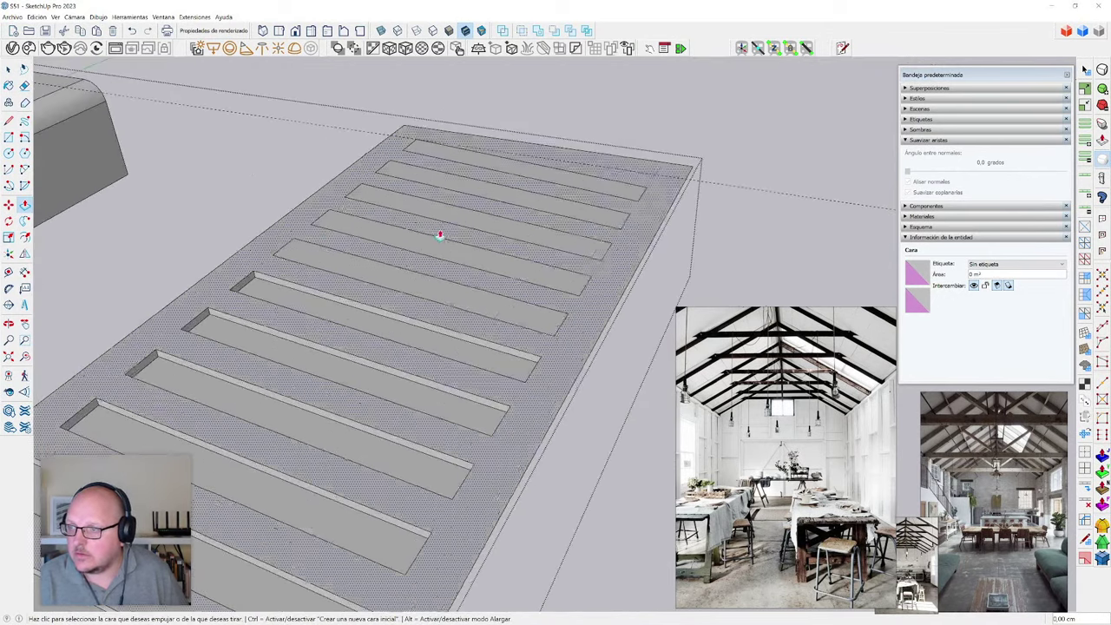
pyautogui.click(310, 249)
pyautogui.click(355, 227)
pyautogui.doubleClick(399, 201)
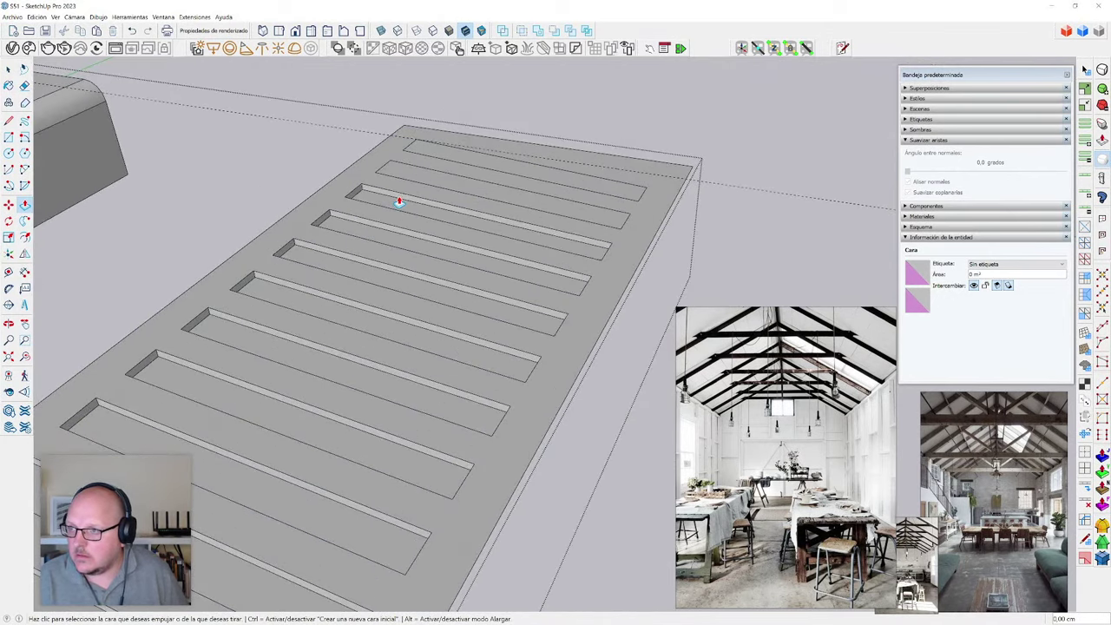
pyautogui.doubleClick(438, 178)
pyautogui.doubleClick(465, 162)
pyautogui.scroll(-4, 495, 159)
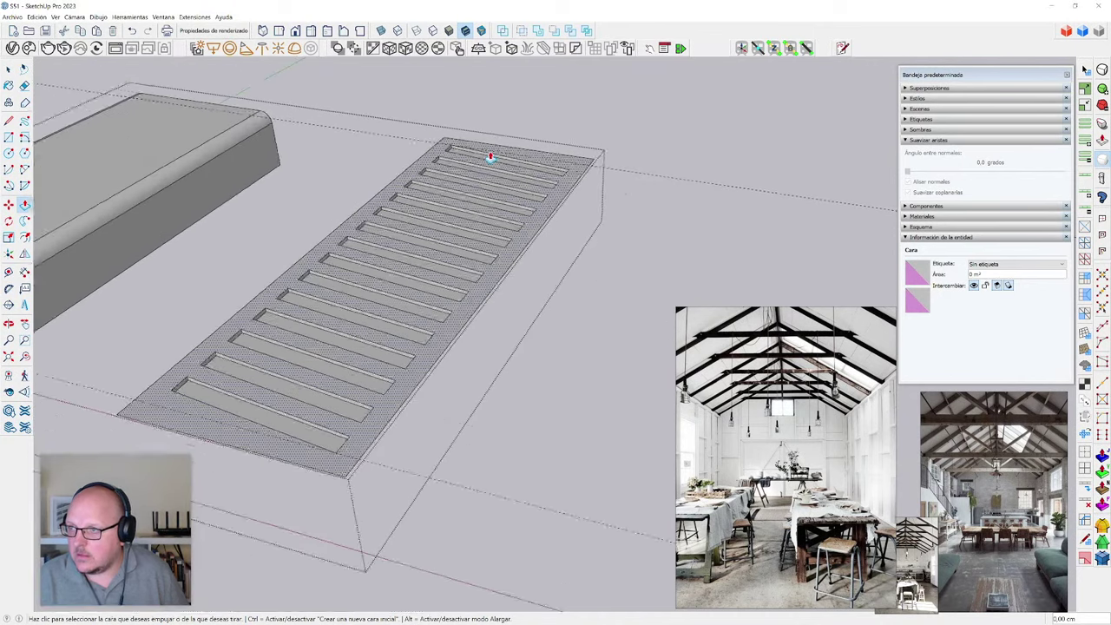
pyautogui.scroll(1, 332, 345)
# - Delete the bottom faces of all the recessed slots so that they become through openings
pyautogui.press('space')
pyautogui.moveTo(332, 344); pyautogui.dragTo(401, 547, button='middle')
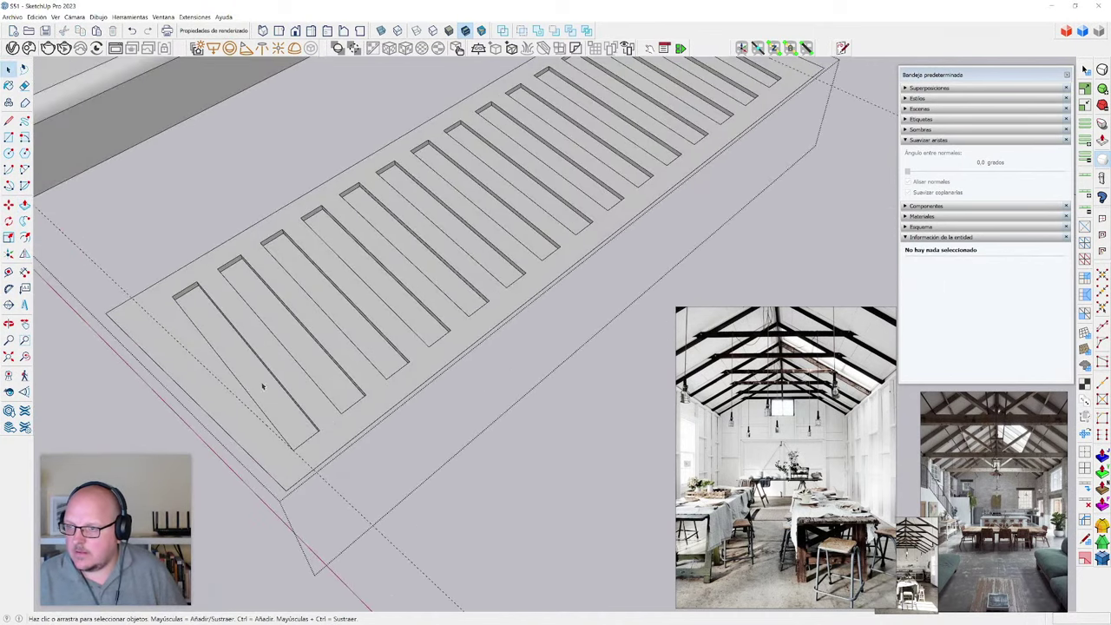
pyautogui.click(263, 387)
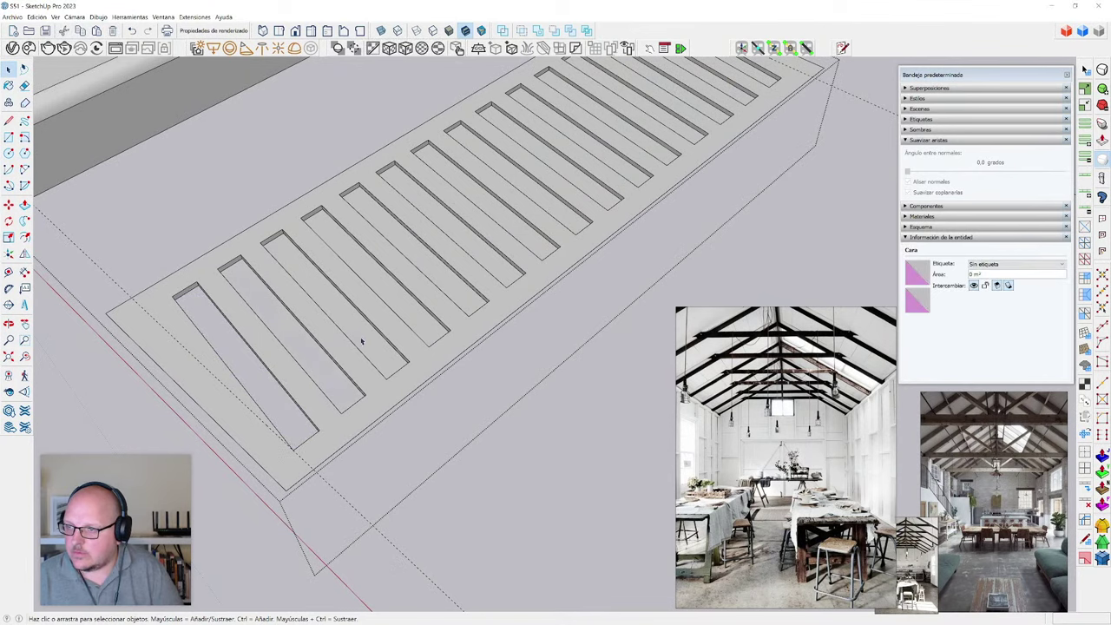
pyautogui.press('Delete')
pyautogui.scroll(-2, 87, 426)
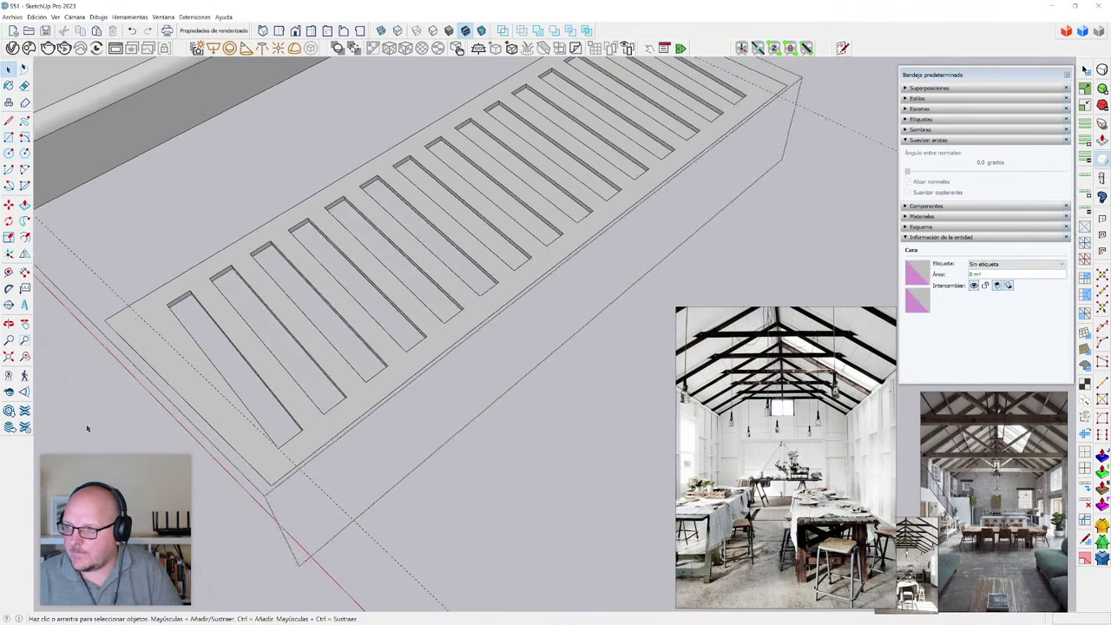
pyautogui.scroll(2, 434, 201)
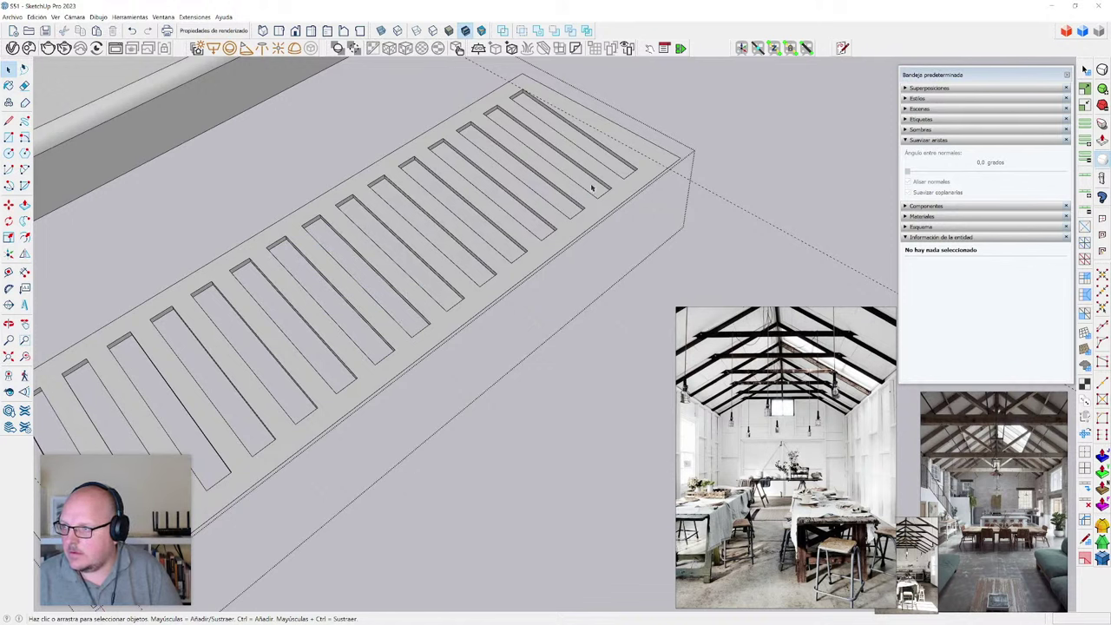
# - Delete the guide at the grate's far end and the solid top face of the rounded cover
pyautogui.scroll(-3, 749, 213)
pyautogui.click(752, 213)
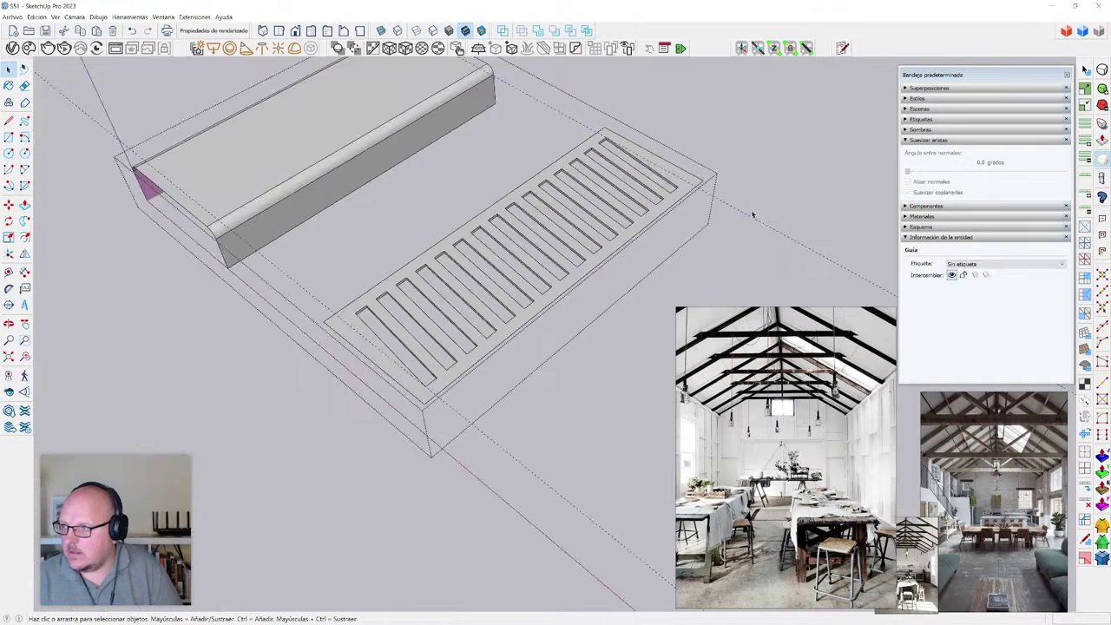
pyautogui.press('Delete')
pyautogui.scroll(-2, 752, 214)
pyautogui.moveTo(547, 317); pyautogui.dragTo(428, 259, button='middle')
pyautogui.click(360, 243)
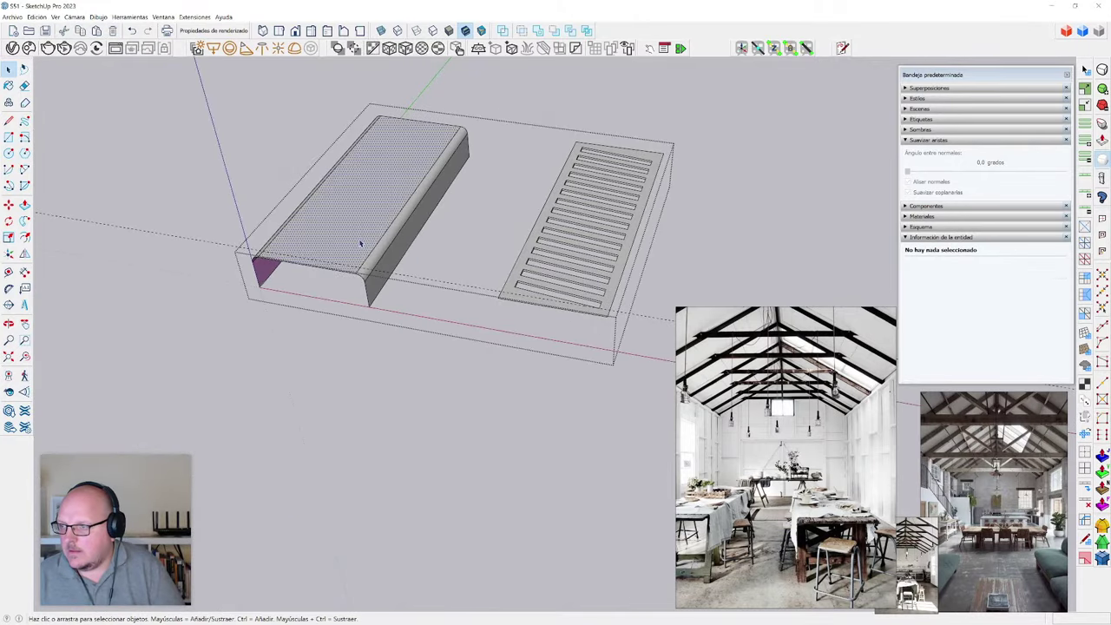
pyautogui.press('Delete')
# - Move the entire slotted panel by its near corner onto the matching top corner of the open cover
pyautogui.scroll(1, 521, 290)
pyautogui.tripleClick(520, 288)
pyautogui.hotkey('ctrl', 'a')
pyautogui.moveTo(451, 310); pyautogui.dragTo(499, 295, button='middle')
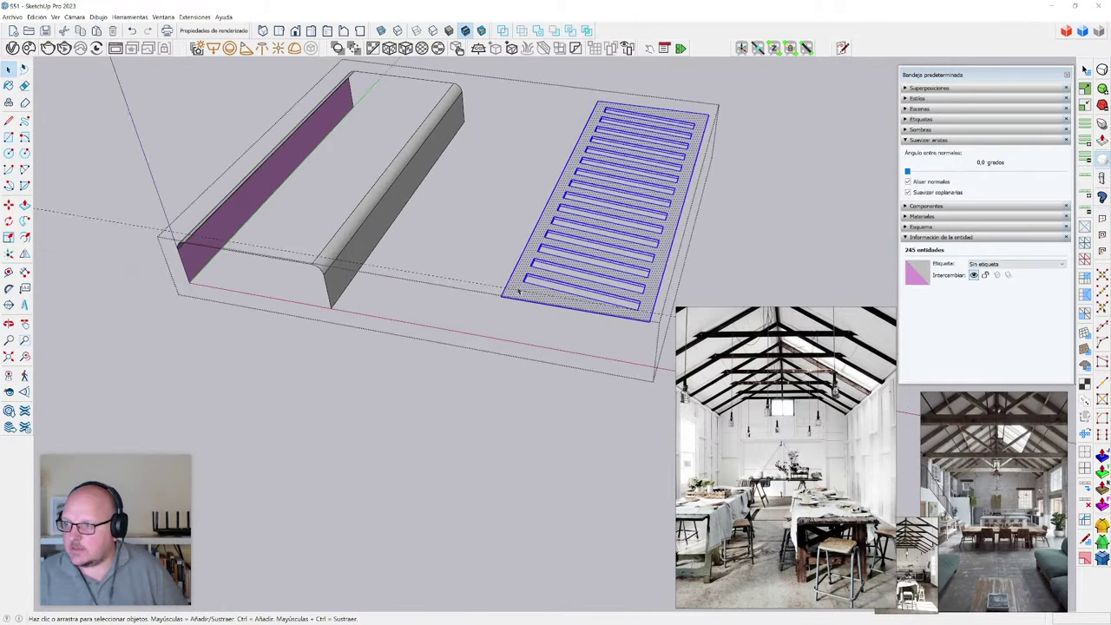
pyautogui.press('m')
pyautogui.click(500, 298)
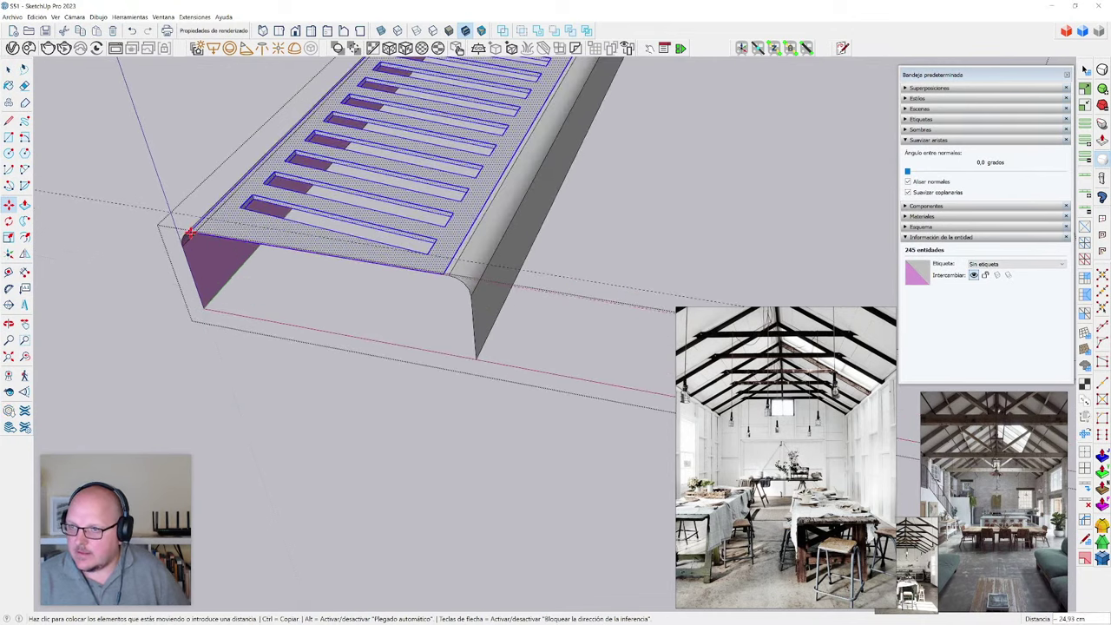
pyautogui.click(197, 231)
pyautogui.scroll(-2, 374, 441)
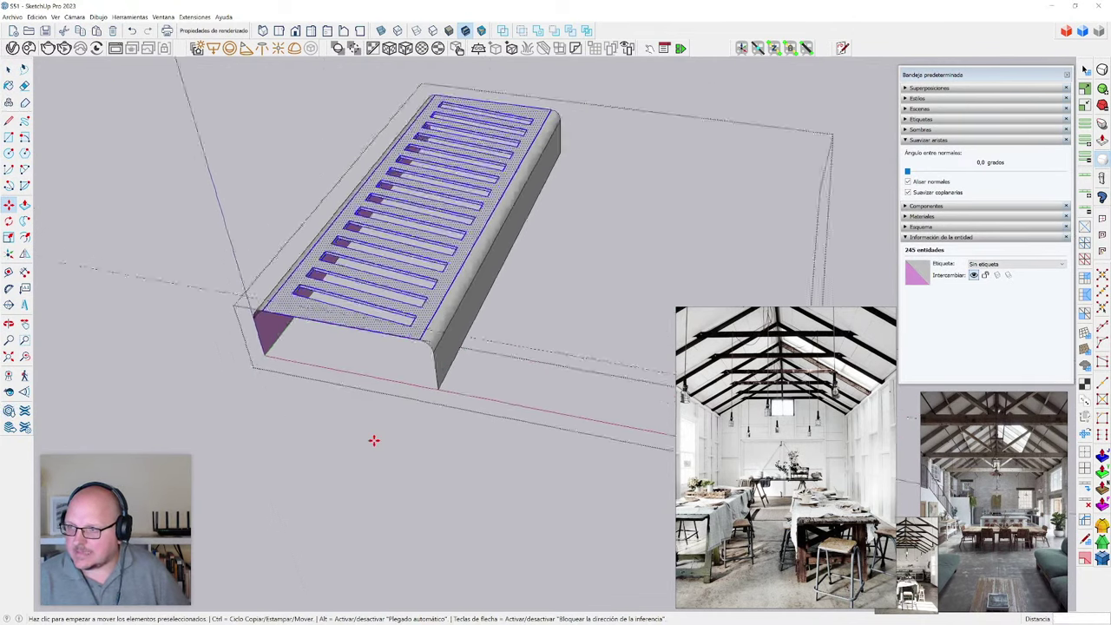
# - Erase the remaining guide across the near end of the cover
pyautogui.moveTo(374, 441); pyautogui.dragTo(571, 409, button='middle')
pyautogui.press('e')
pyautogui.scroll(-2, 567, 325)
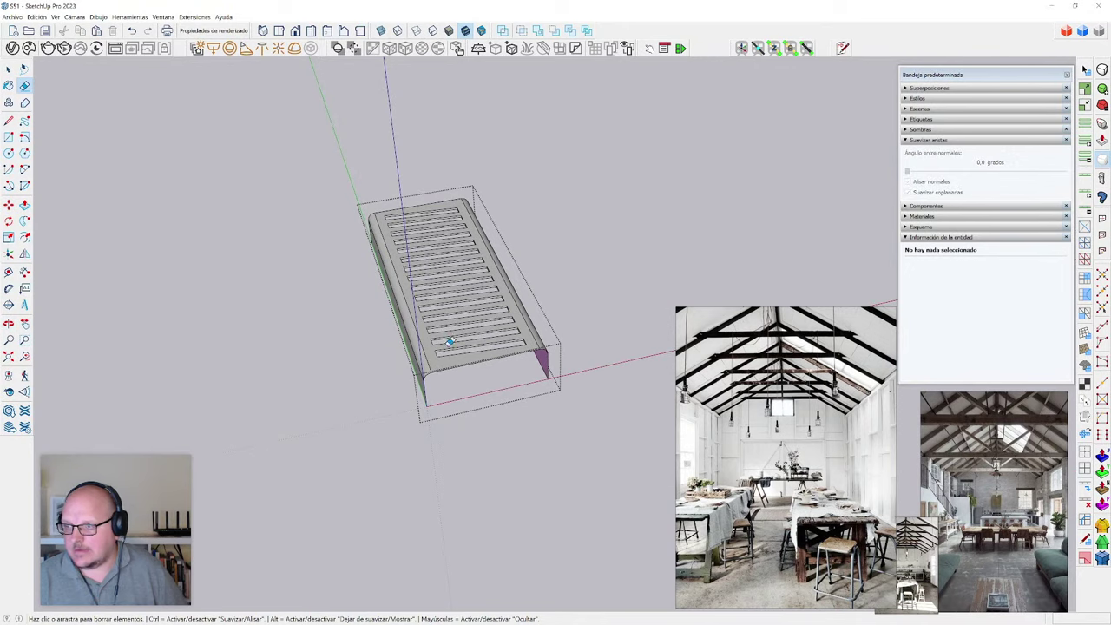
# - Examine the slotted cover from several angles, leave its editing mode and check how it sits in the floor channel
pyautogui.moveTo(449, 342); pyautogui.dragTo(561, 331, button='middle')
pyautogui.scroll(-6, 560, 332)
pyautogui.scroll(2, 546, 421)
pyautogui.scroll(8, 559, 380)
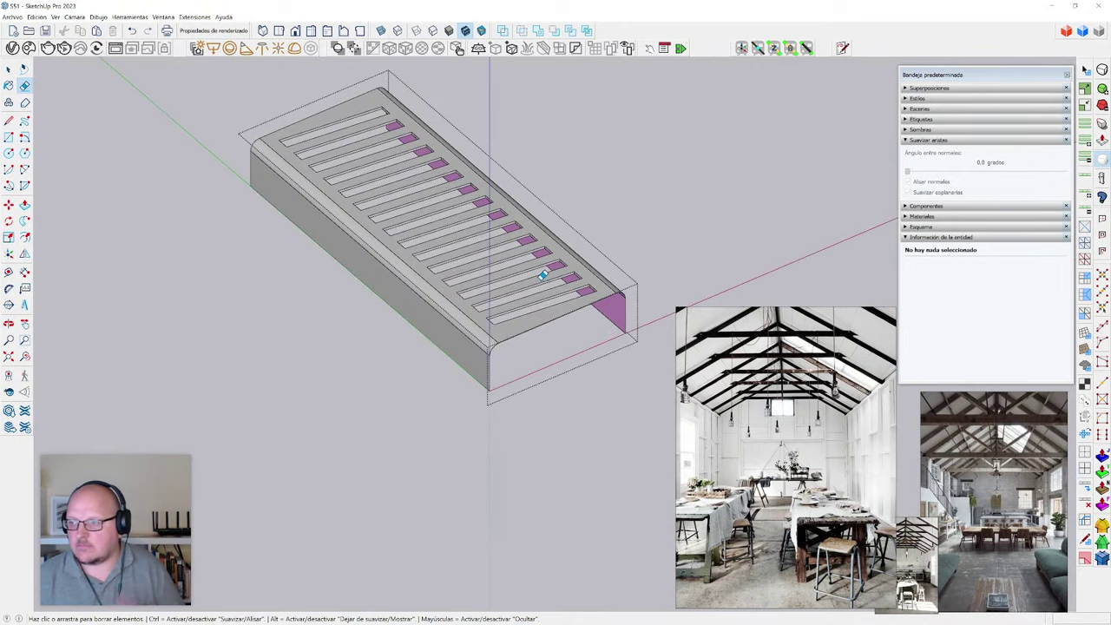
pyautogui.scroll(2, 545, 263)
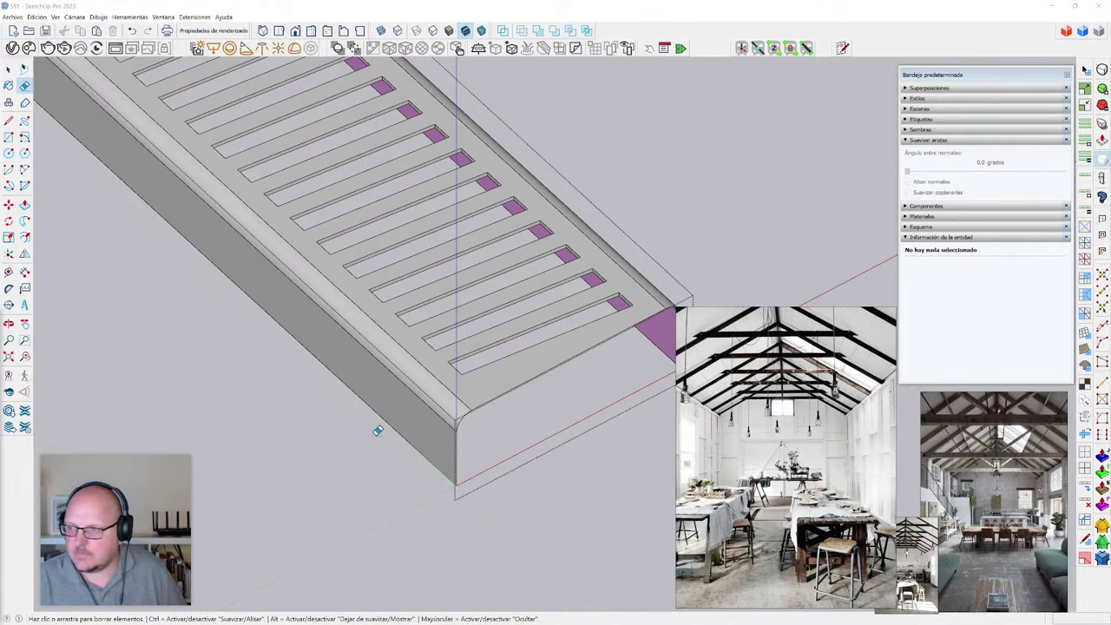
pyautogui.scroll(-3, 378, 430)
pyautogui.moveTo(378, 430); pyautogui.dragTo(420, 400, button='middle')
pyautogui.scroll(5, 420, 399)
pyautogui.scroll(-5, 426, 412)
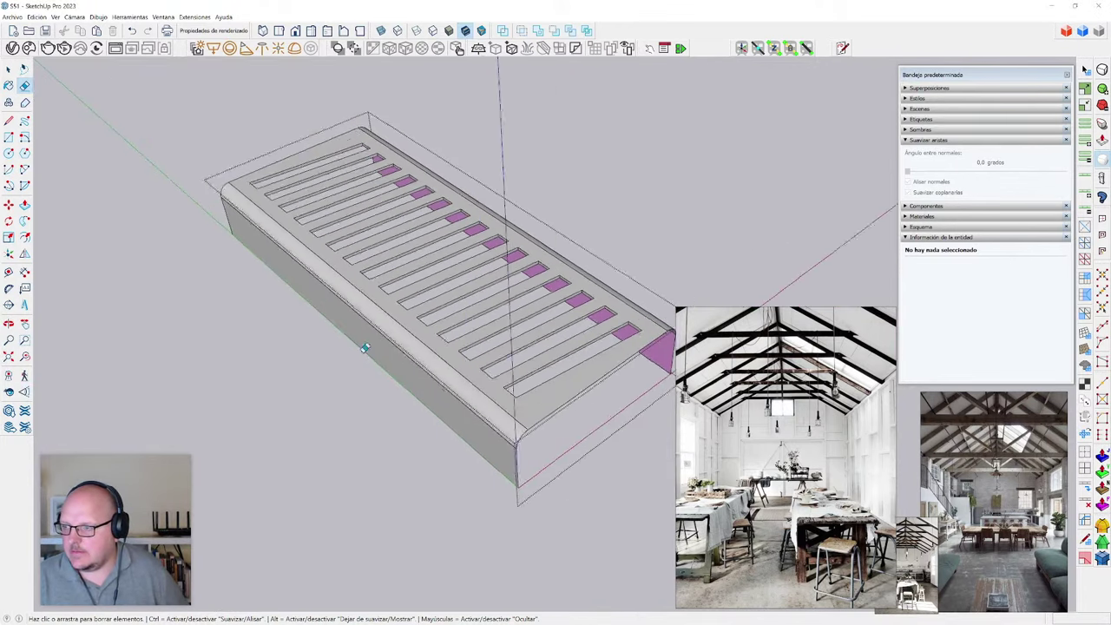
pyautogui.press('space')
pyautogui.scroll(-4, 365, 352)
pyautogui.press('Escape')
pyautogui.scroll(3, 434, 369)
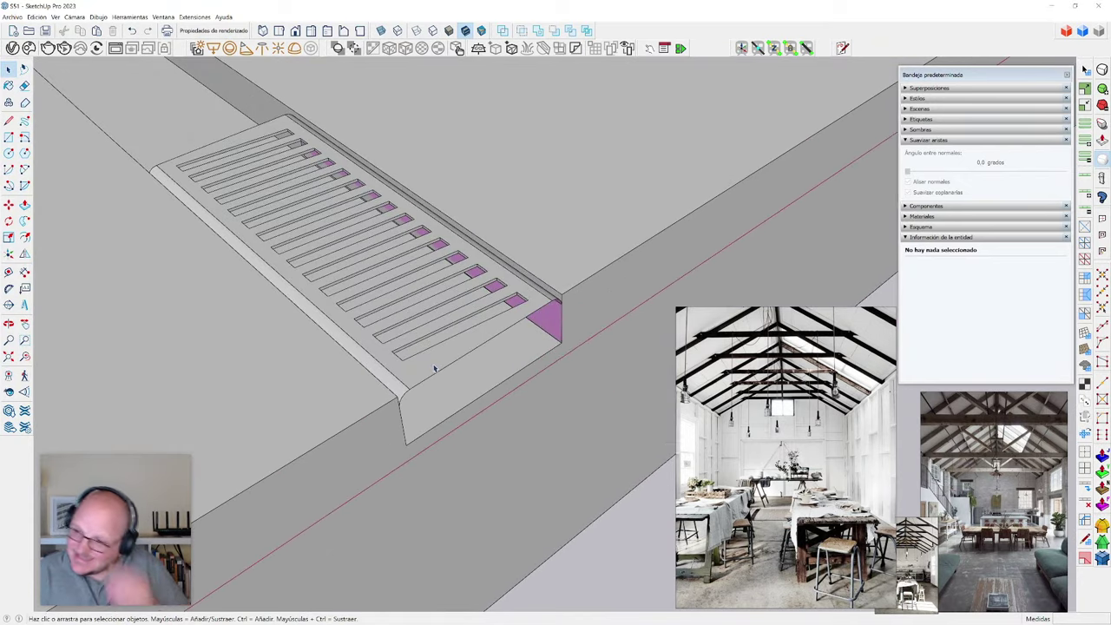
# - Reopen the cover for editing and close its near end with a 12 cm line between the two lower corners
pyautogui.doubleClick(435, 368)
pyautogui.scroll(3, 422, 416)
pyautogui.press('l')
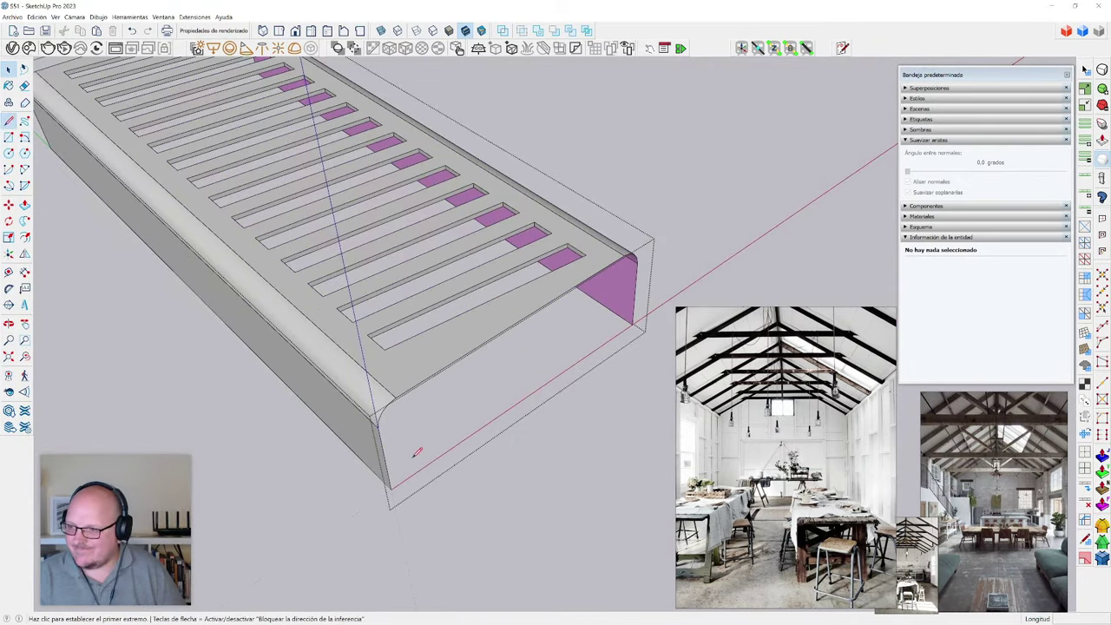
pyautogui.click(390, 489)
pyautogui.click(635, 322)
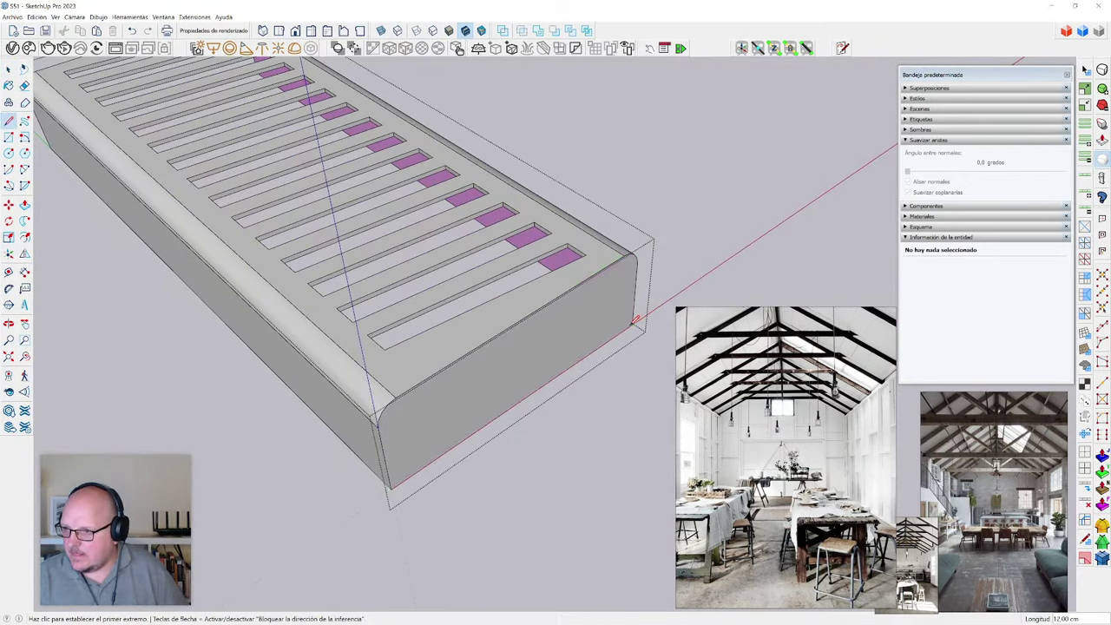
# - Subdivide the near end face's side, top and rounded edges with FredoCorner at a 0.40 cm offset
pyautogui.press('space')
pyautogui.doubleClick(489, 387)
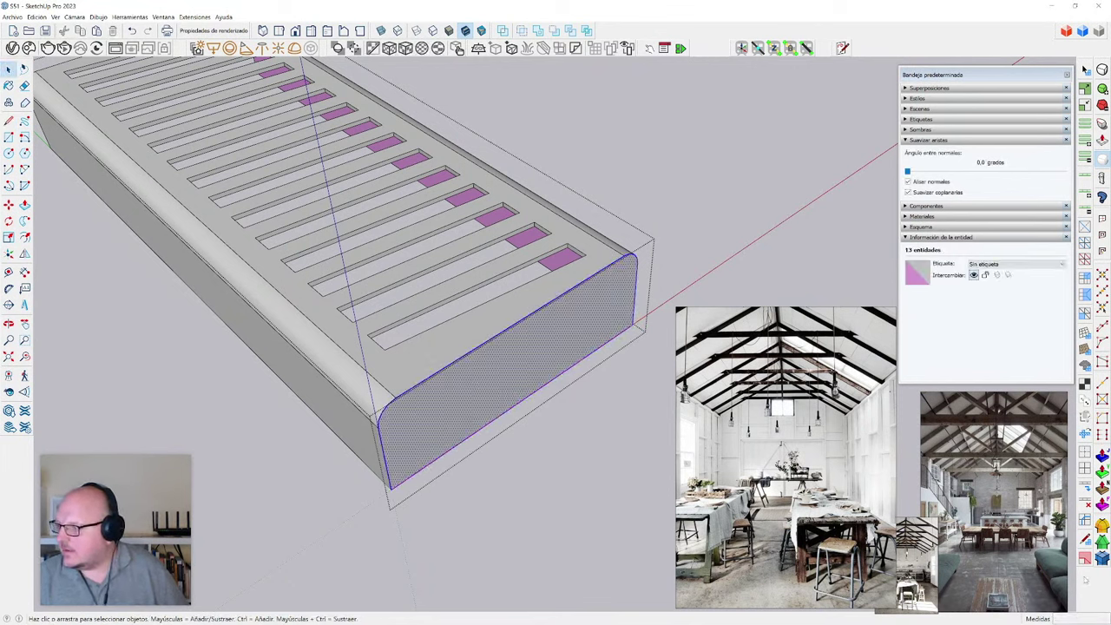
pyautogui.click(1102, 557)
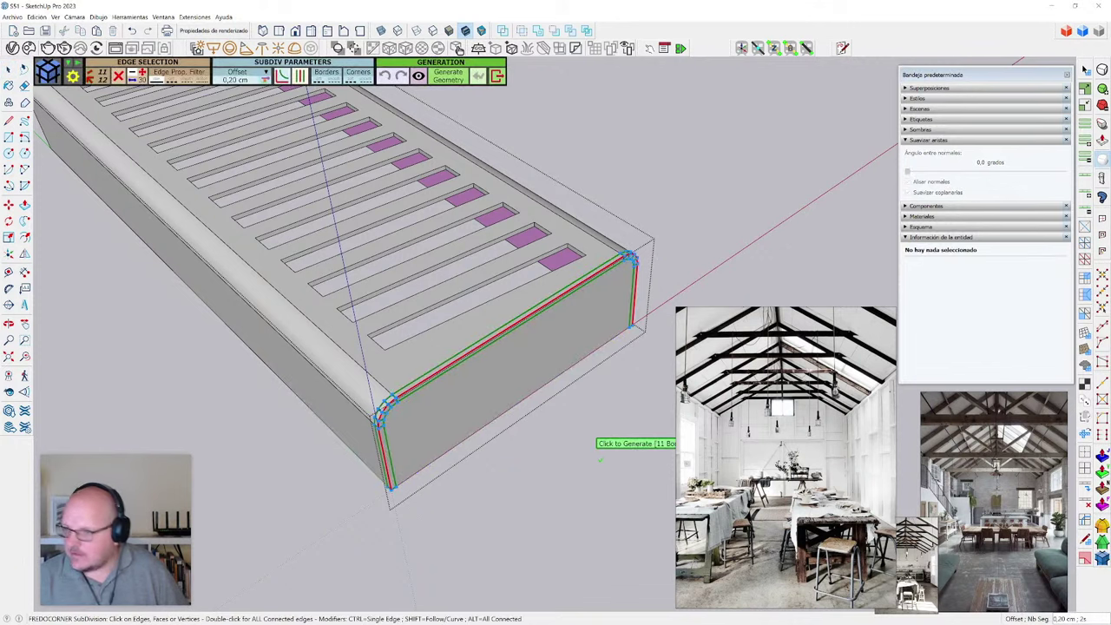
pyautogui.write('1mm')
pyautogui.press('Return')
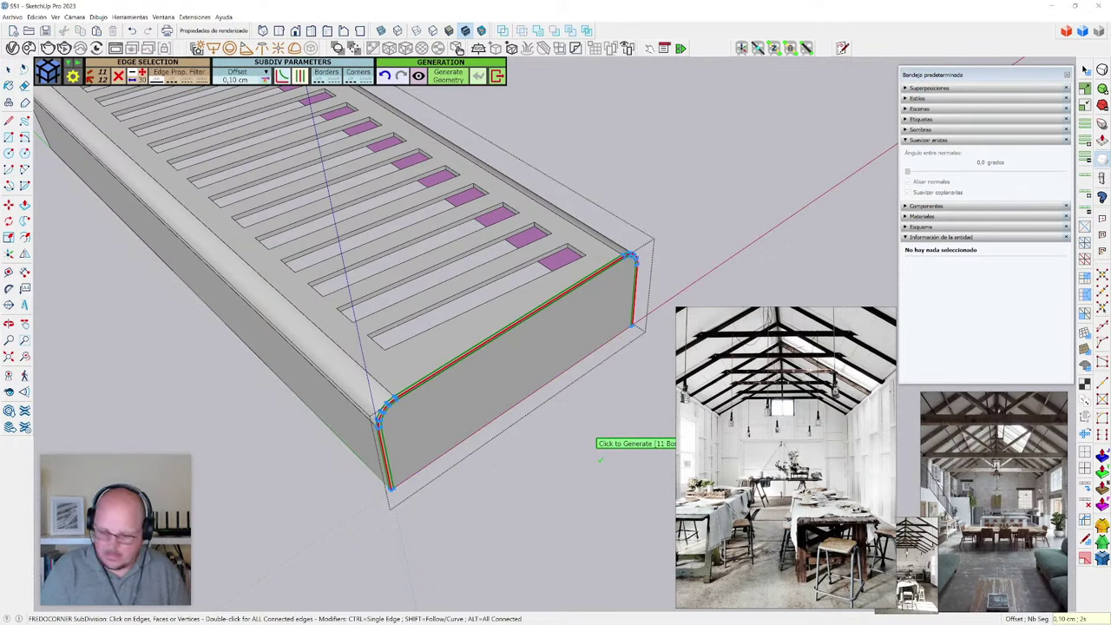
pyautogui.press('Return')
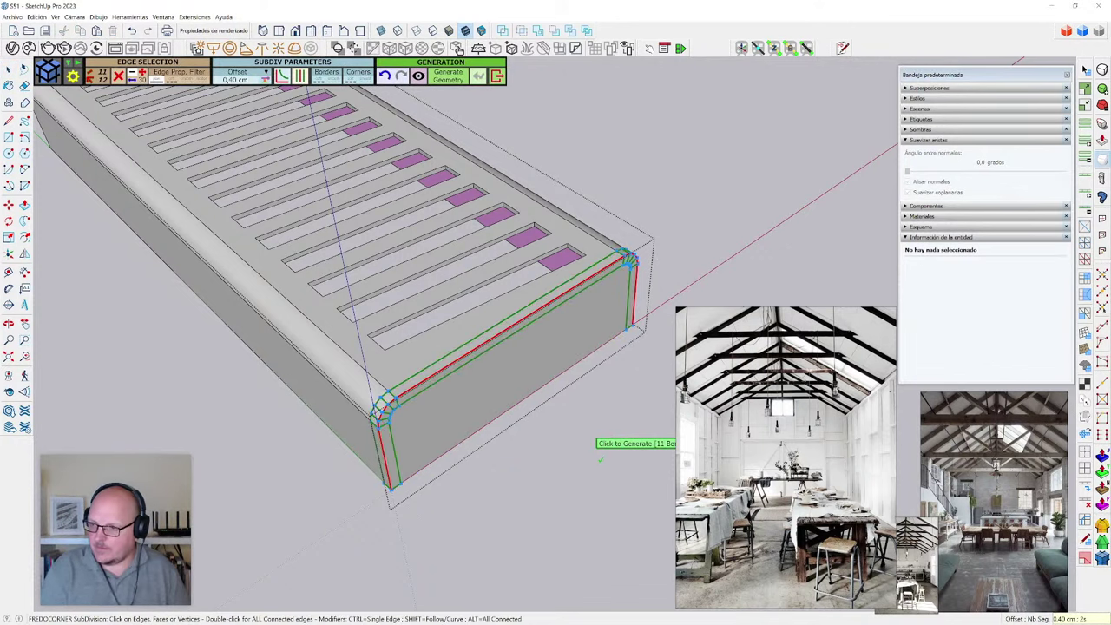
pyautogui.click(599, 457)
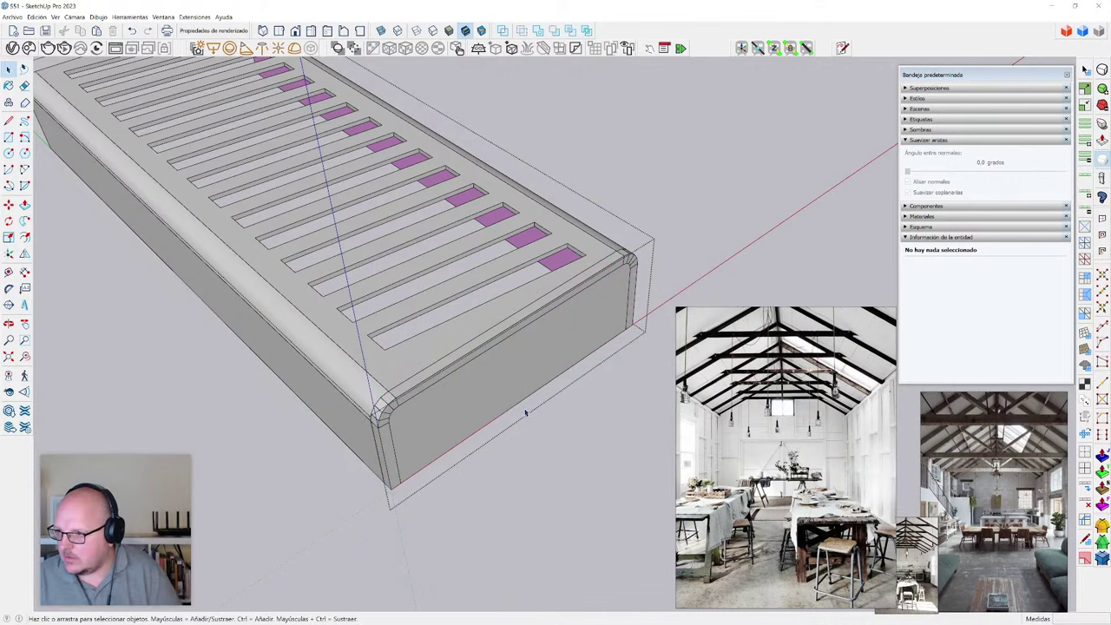
# - Draw a line between the lower corners at the cover's opposite end to close it with a face
pyautogui.moveTo(525, 413)
pyautogui.mouseDown(button='middle')
pyautogui.moveTo(504, 399)
pyautogui.moveTo(513, 402)
pyautogui.moveTo(429, 416)
pyautogui.moveTo(481, 541)
pyautogui.mouseUp(button='middle')
pyautogui.press('l')
pyautogui.scroll(5, 449, 504)
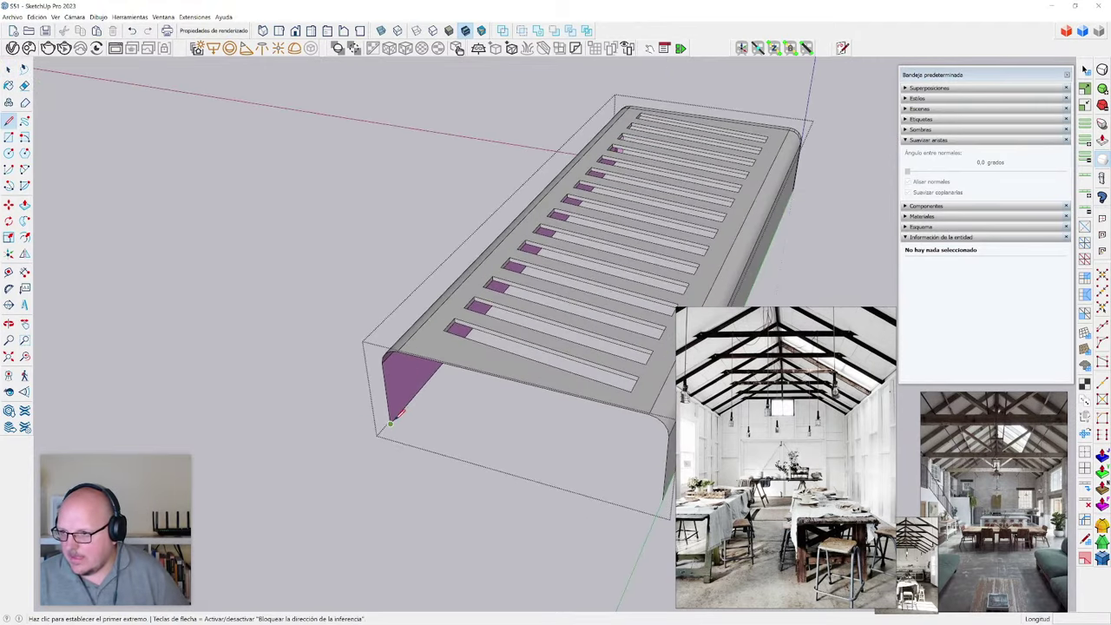
pyautogui.click(391, 424)
pyautogui.scroll(-2, 391, 424)
pyautogui.click(592, 477)
pyautogui.press('space')
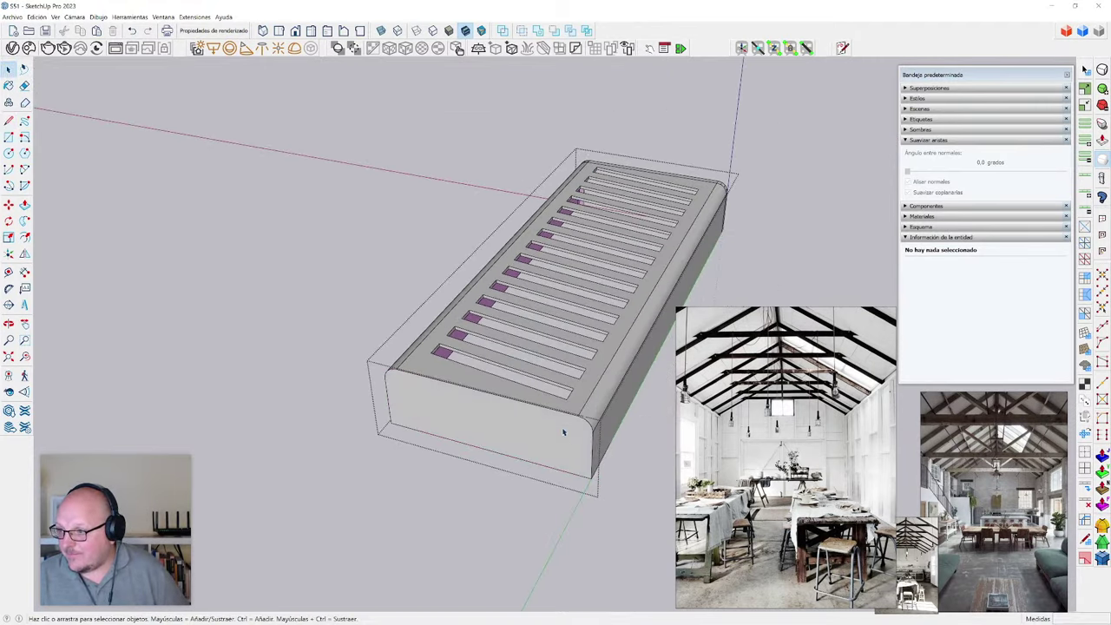
# - Subdivide the opposite end face's side, top and rounded edges with FredoCorner at a 0.40 cm offset
pyautogui.doubleClick(563, 432)
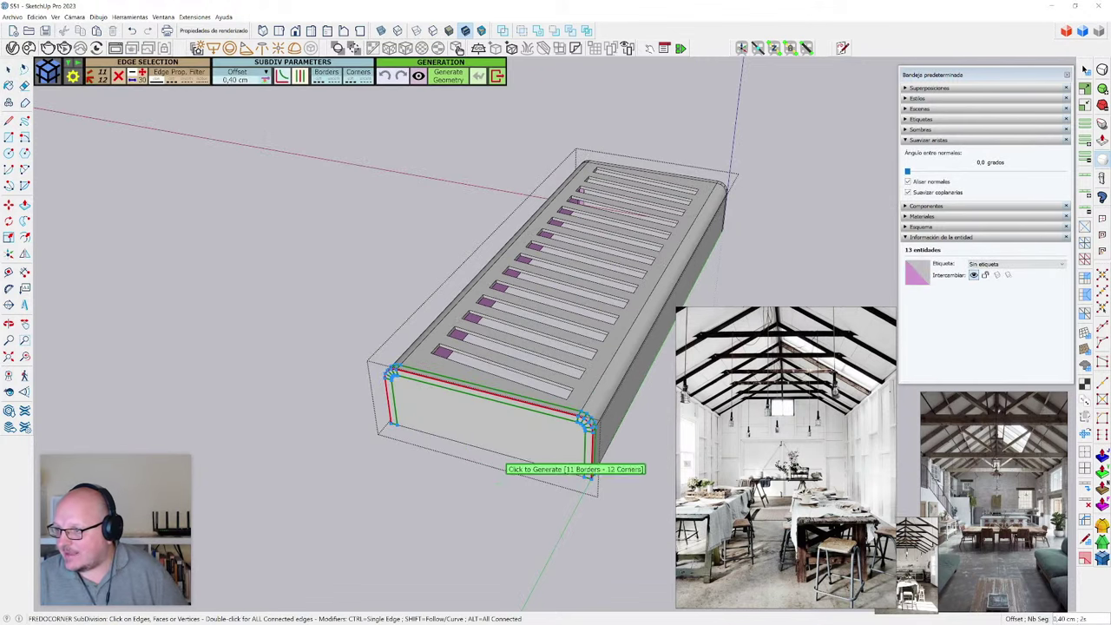
pyautogui.scroll(2, 494, 484)
pyautogui.click(495, 481)
pyautogui.click(518, 453)
pyautogui.scroll(1, 531, 468)
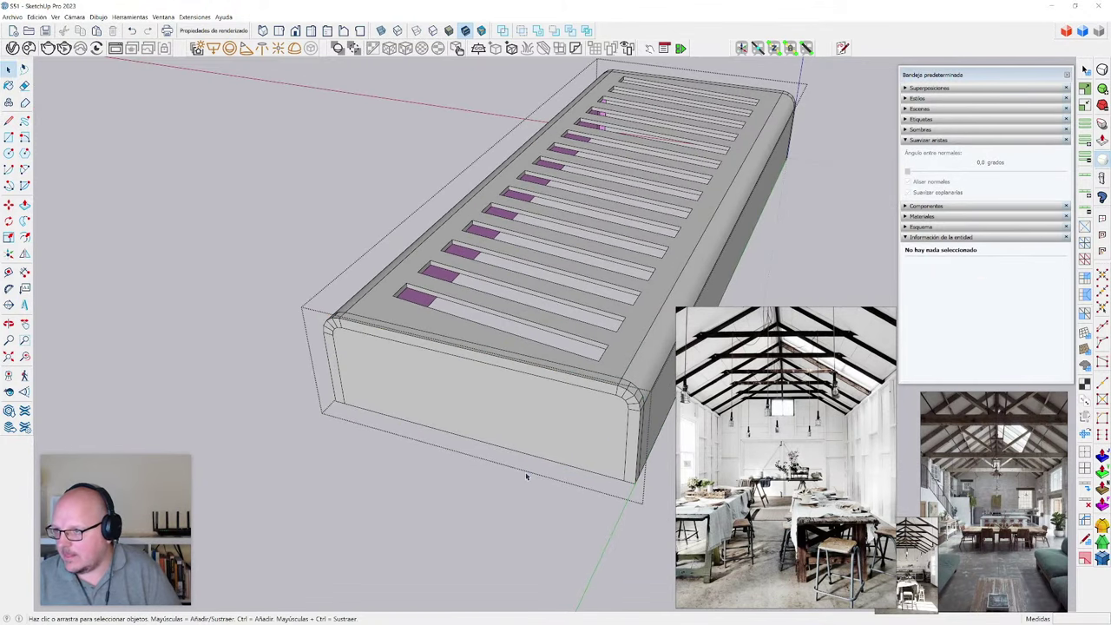
# - Delete the end face inside the offset border, keeping only the narrow rim around the opening
pyautogui.moveTo(525, 471); pyautogui.dragTo(430, 477, button='middle')
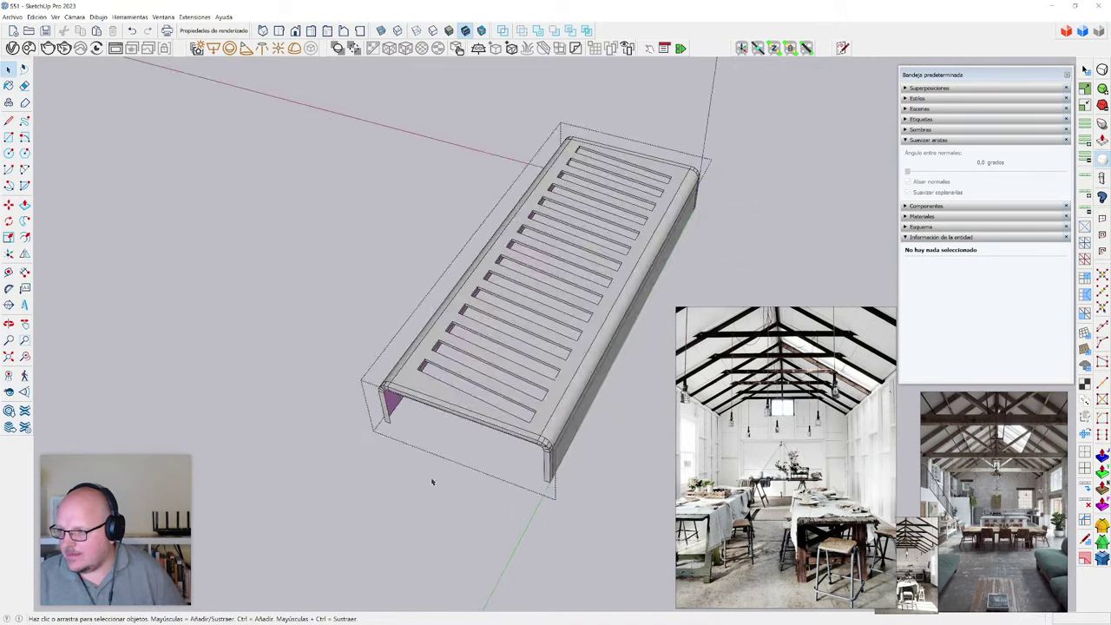
pyautogui.scroll(-5, 520, 442)
pyautogui.moveTo(519, 442); pyautogui.dragTo(525, 417, button='middle')
pyautogui.scroll(6, 530, 388)
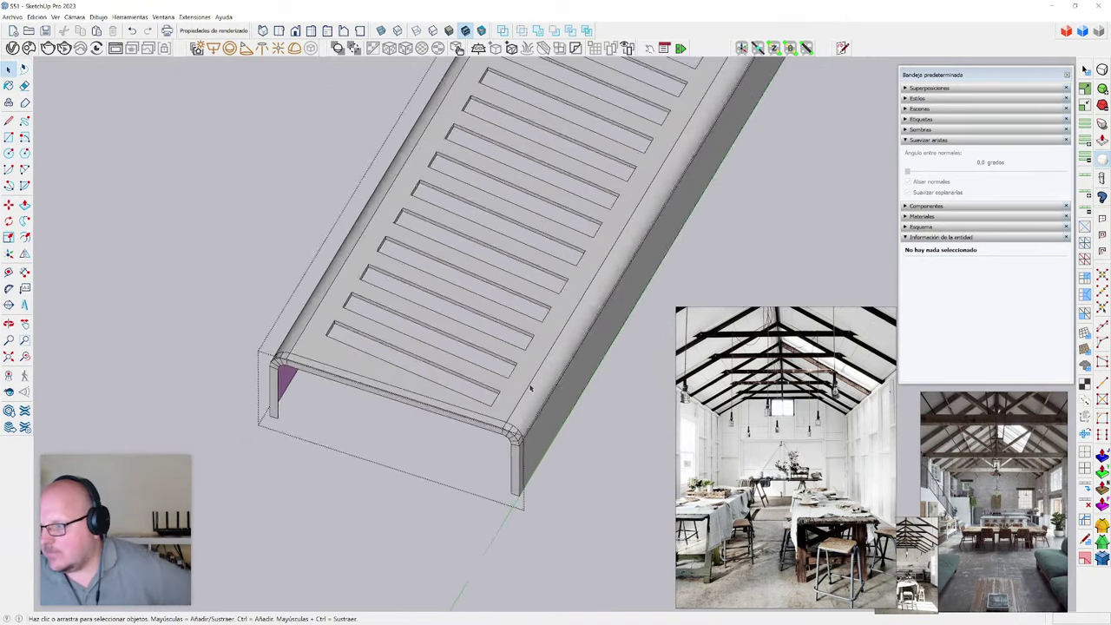
# - Delete all the slot outlines from the cover, leaving a plain top face between the rounded edges
pyautogui.scroll(1, 531, 388)
pyautogui.scroll(-5, 437, 501)
pyautogui.scroll(1, 452, 492)
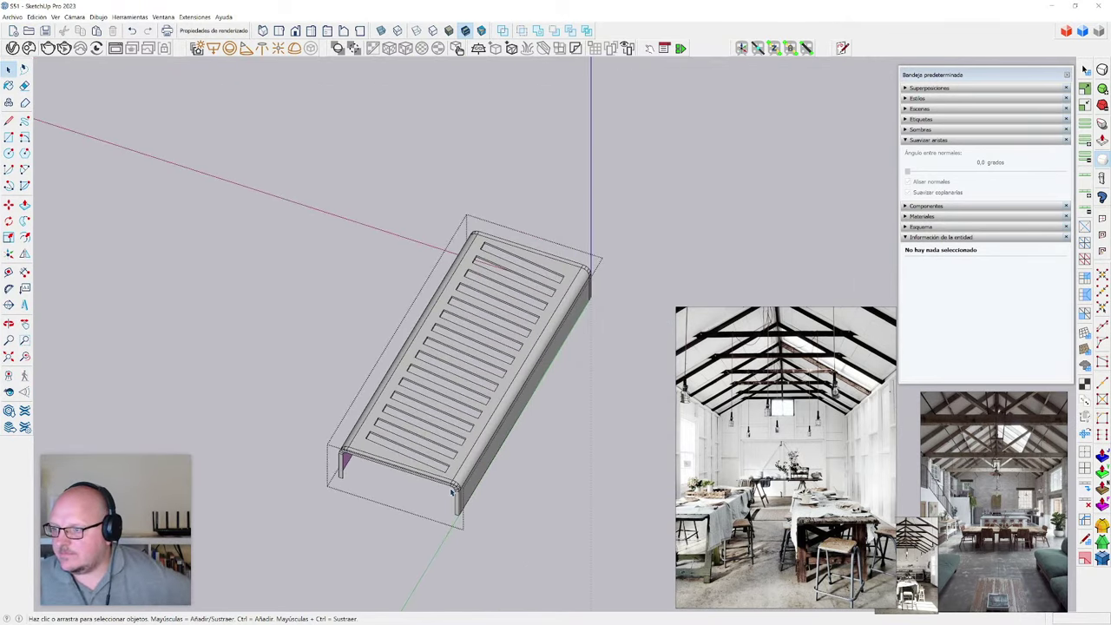
pyautogui.scroll(1, 451, 491)
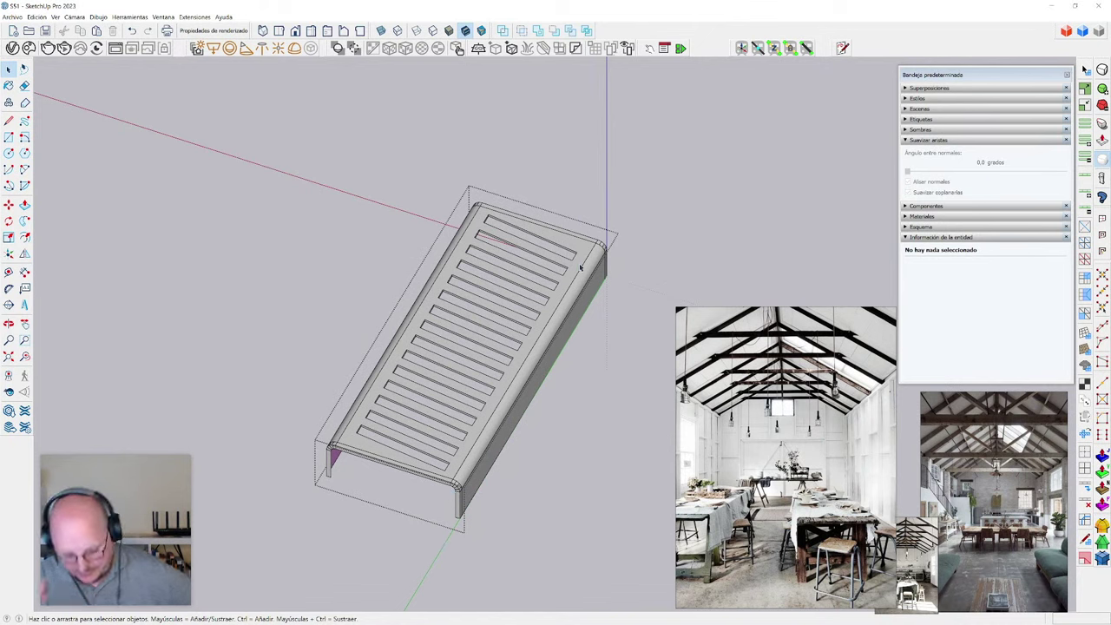
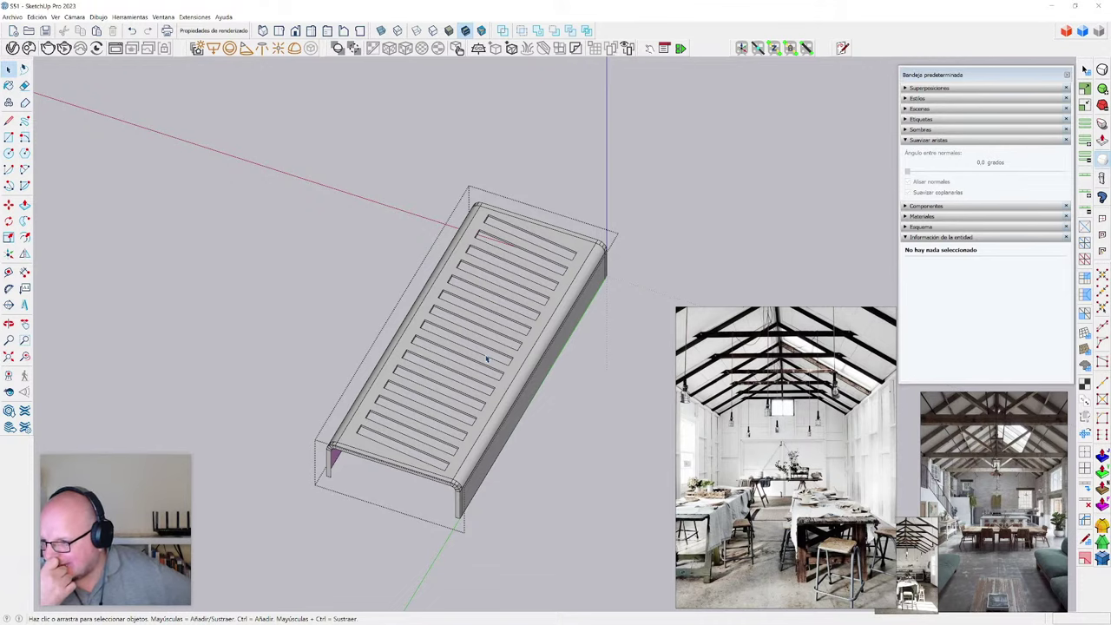
pyautogui.moveTo(487, 358); pyautogui.dragTo(462, 349, button='middle')
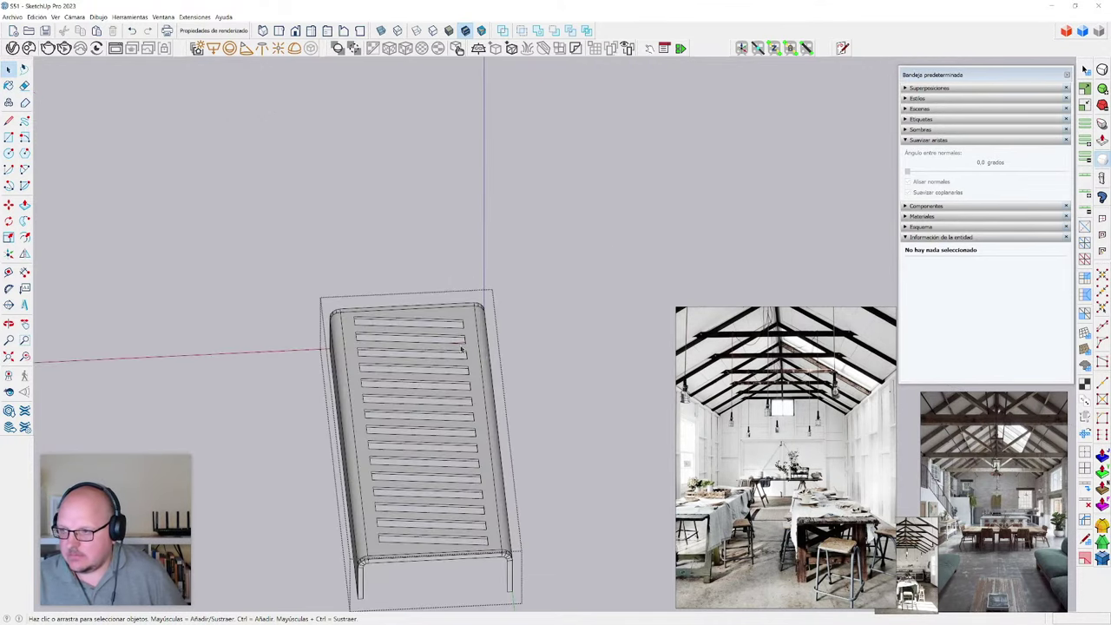
pyautogui.click(483, 351)
pyautogui.press('F2')
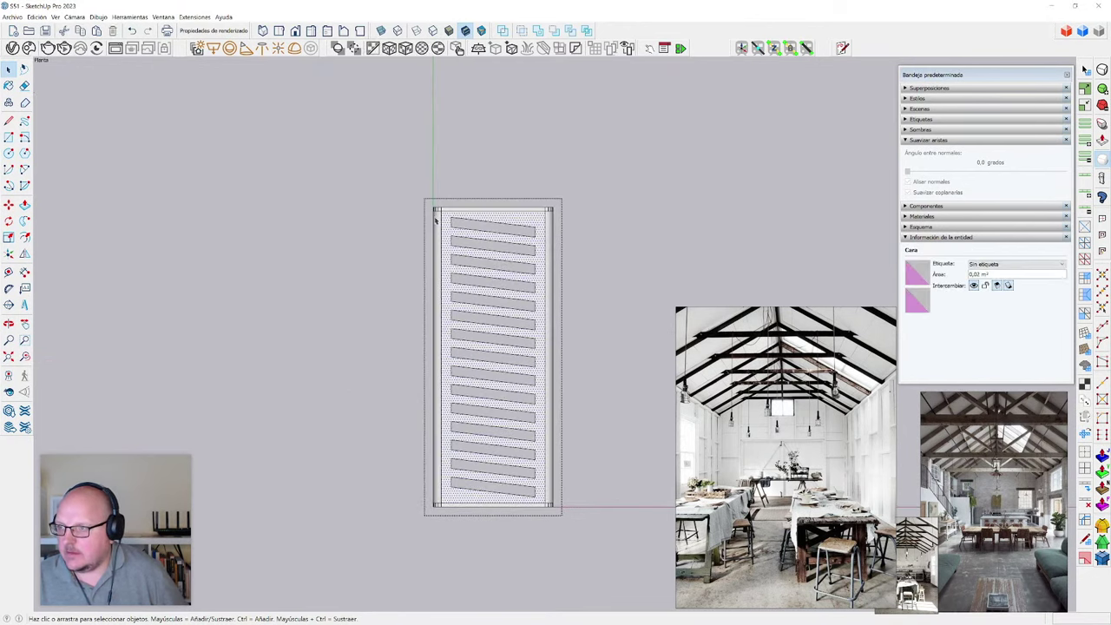
pyautogui.moveTo(443, 209); pyautogui.dragTo(544, 523)
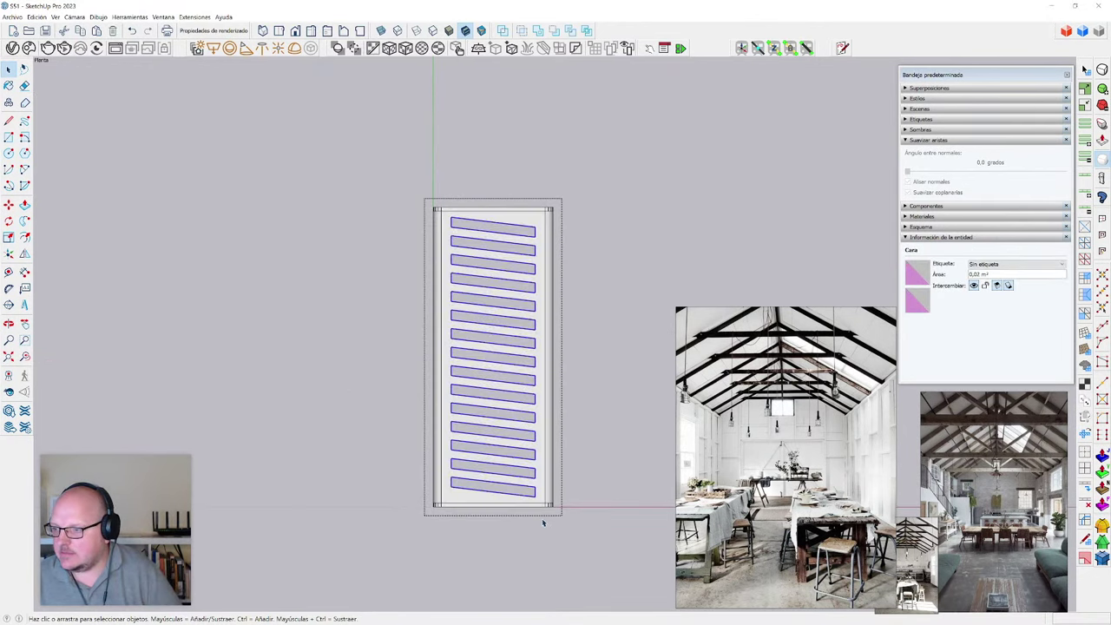
pyautogui.press('Delete')
# - Smooth the edges of the closed cover group so its rounded corners and rims shade as continuous surfaces
pyautogui.moveTo(544, 523); pyautogui.dragTo(466, 382, button='middle')
pyautogui.scroll(3, 466, 383)
pyautogui.click(467, 386)
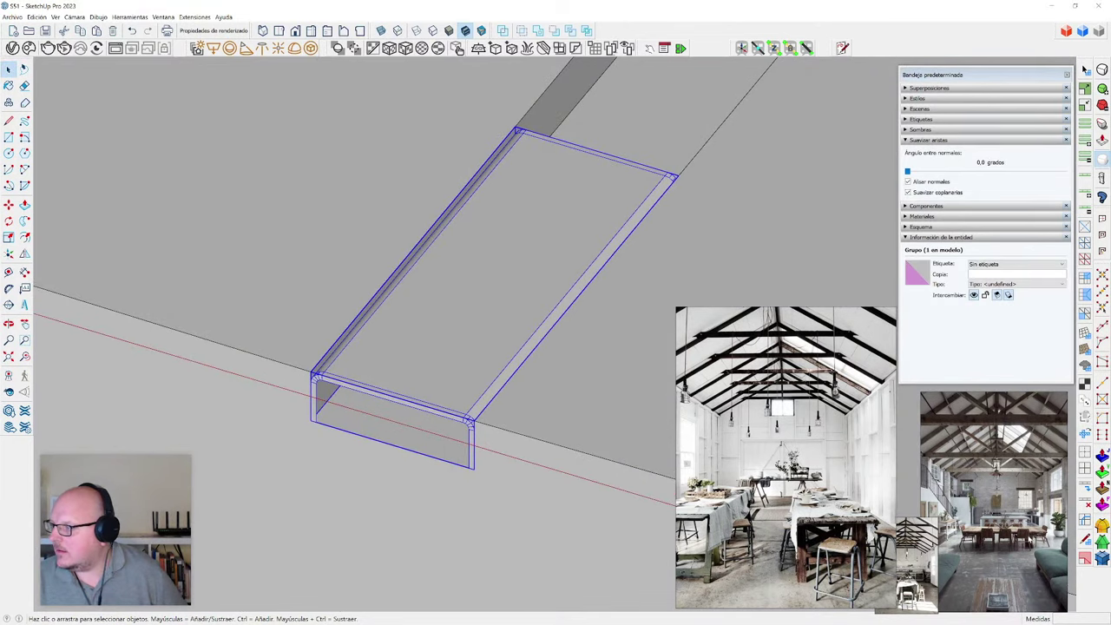
pyautogui.click(1088, 454)
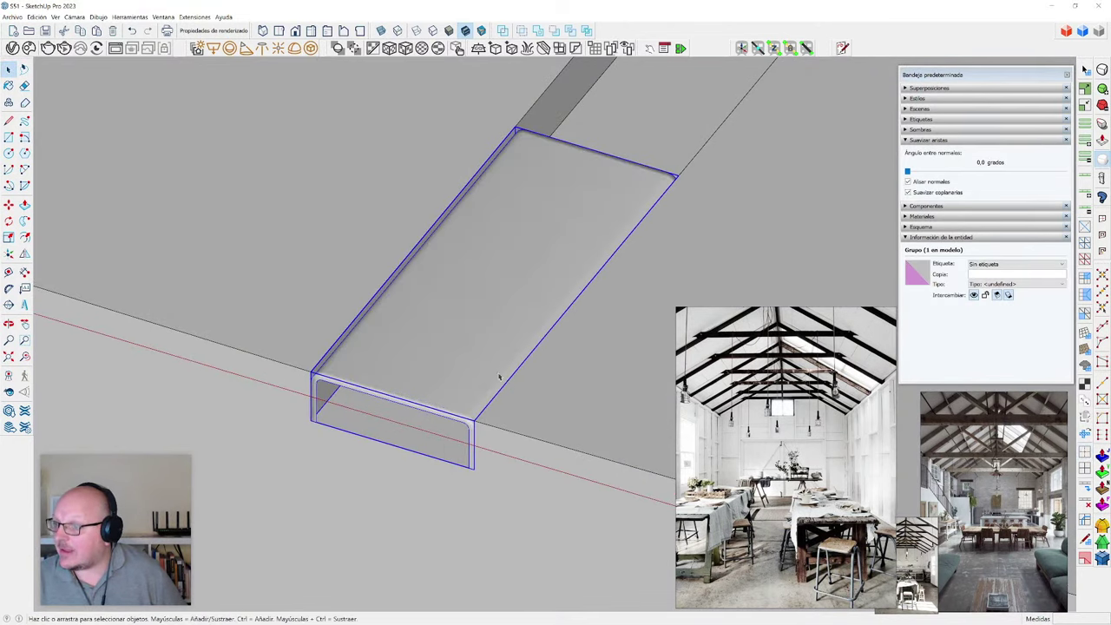
# - Copy the cover group along the drainage channel from its near-end corner to the channel's far corner at the wall
pyautogui.moveTo(443, 382); pyautogui.dragTo(315, 528, button='middle')
pyautogui.scroll(-1, 327, 517)
pyautogui.scroll(6, 596, 276)
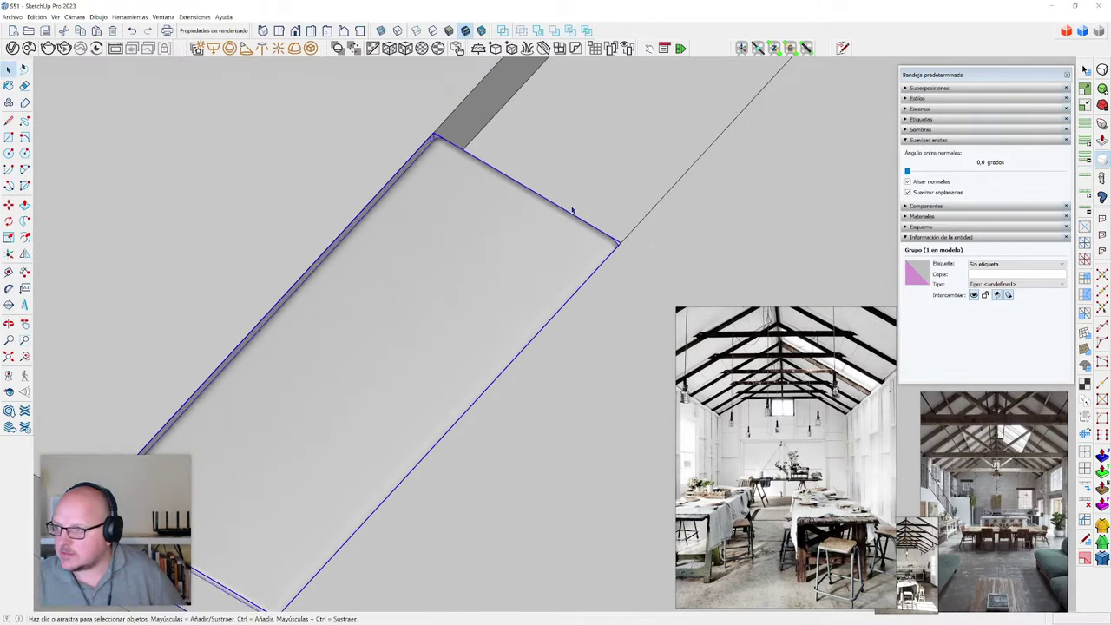
pyautogui.press('m')
pyautogui.scroll(1, 591, 221)
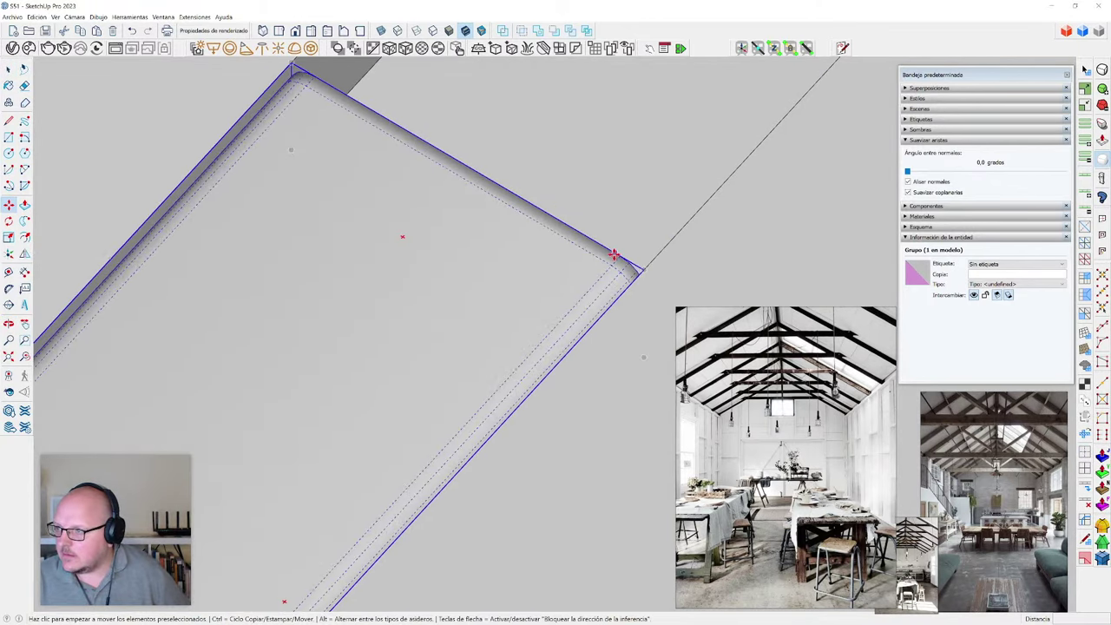
pyautogui.click(616, 255)
pyautogui.press('ctrl')
pyautogui.scroll(-10, 290, 553)
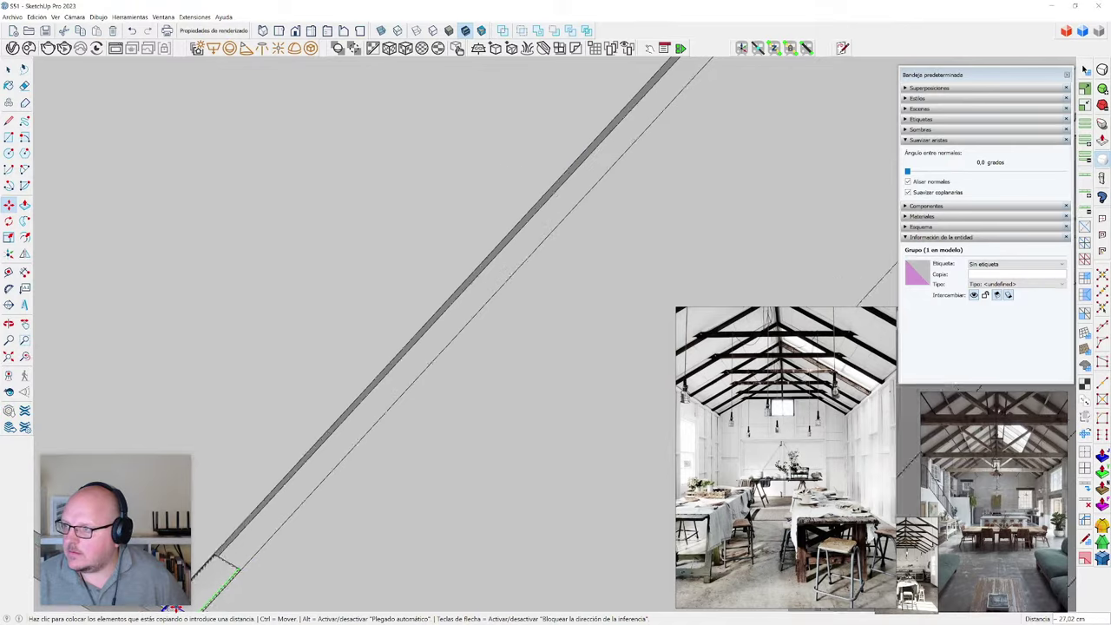
pyautogui.scroll(8, 570, 214)
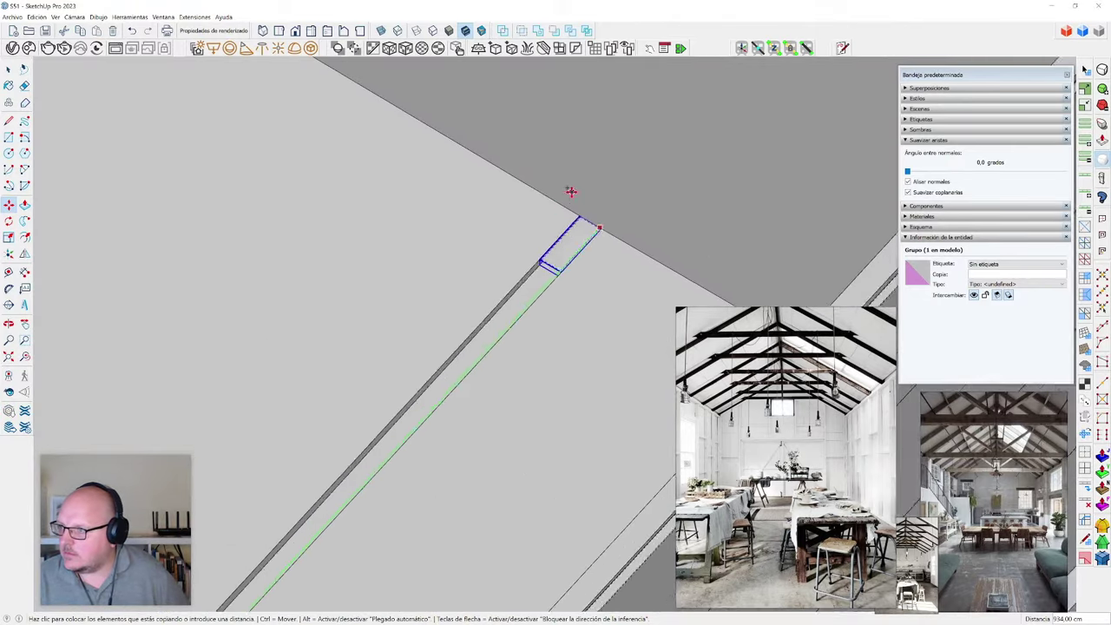
pyautogui.scroll(4, 588, 252)
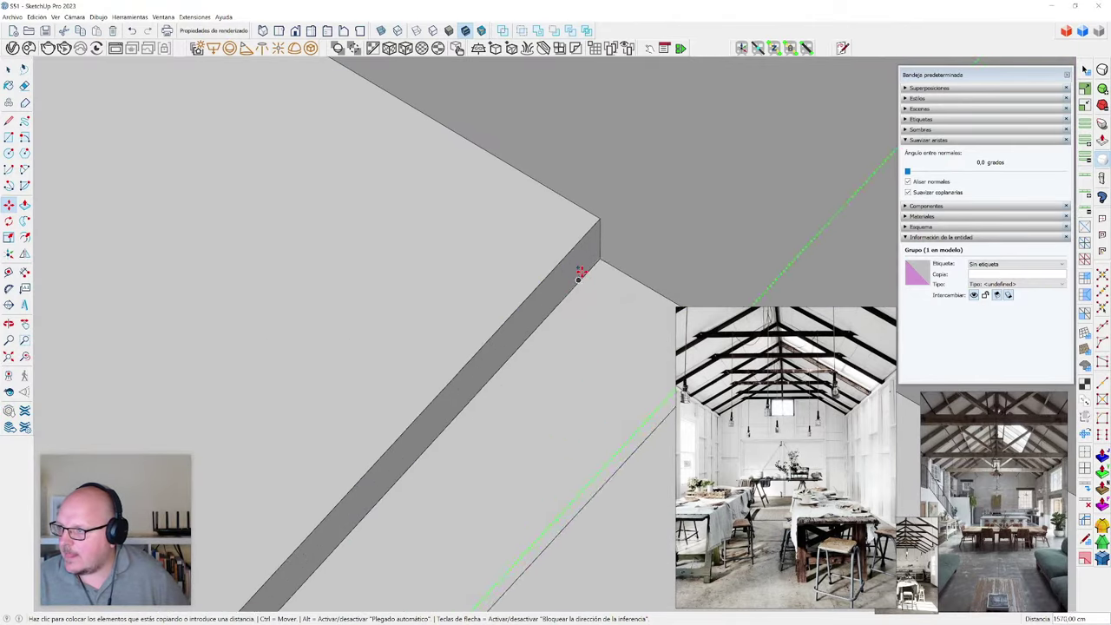
pyautogui.click(597, 211)
pyautogui.scroll(-4, 662, 154)
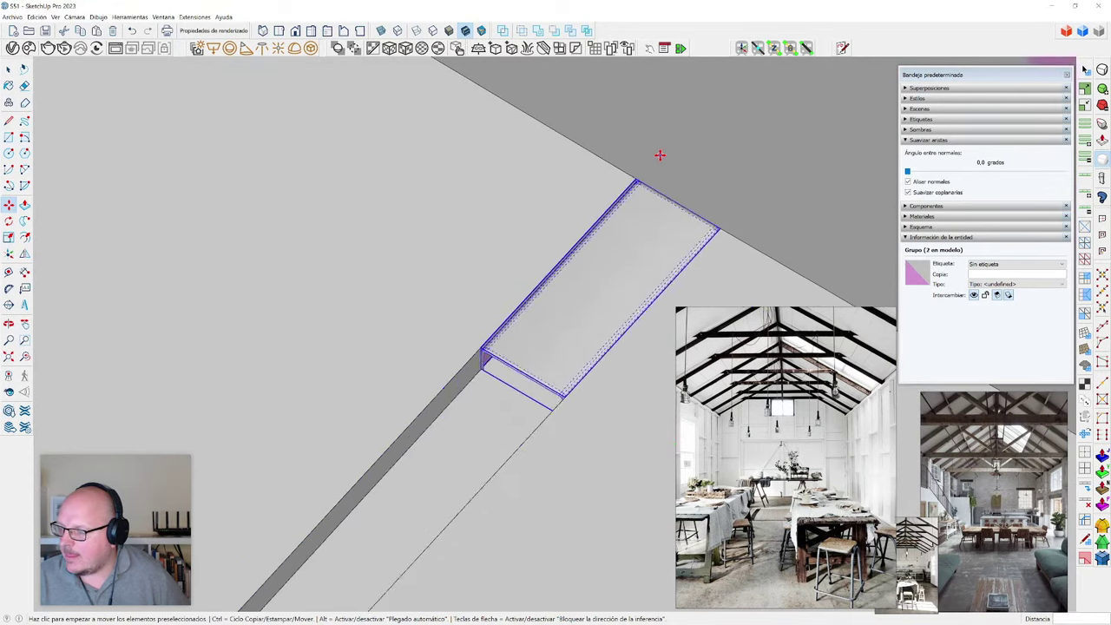
# - Try filling the channel between both covers with evenly spaced copies, testing 29, 34, 32 and 30 divisions
pyautogui.write('29')
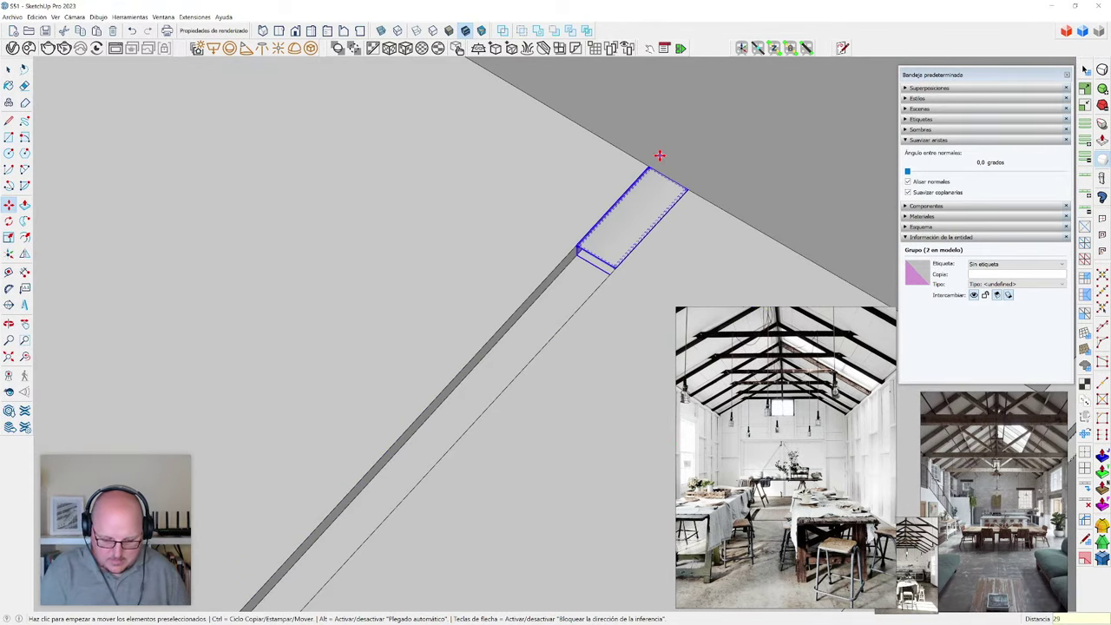
pyautogui.write('/')
pyautogui.press('Return')
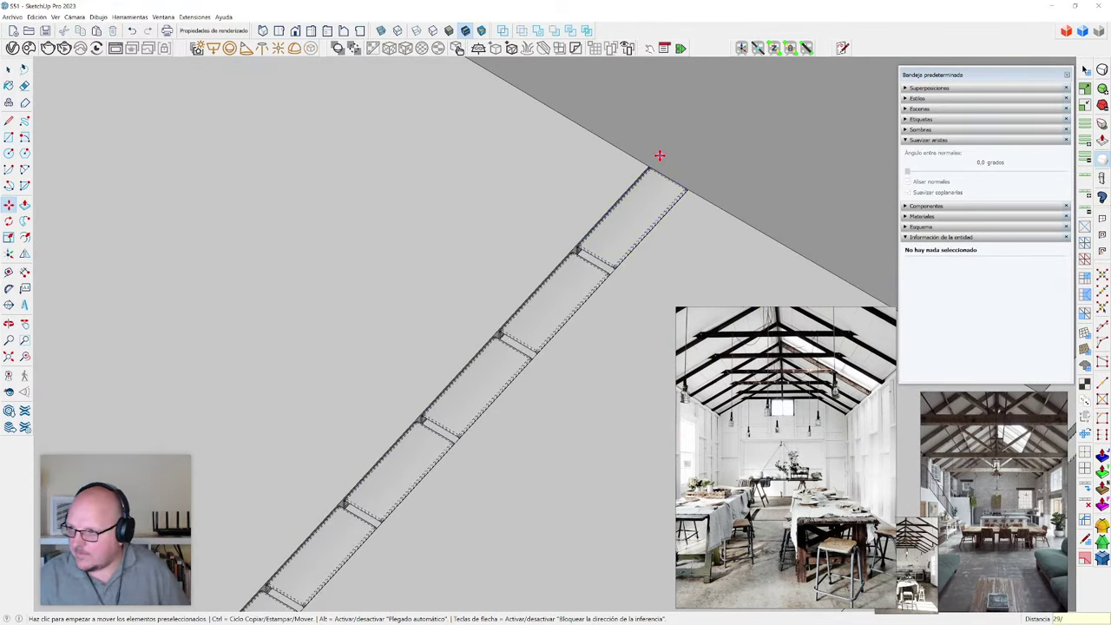
pyautogui.scroll(5, 630, 260)
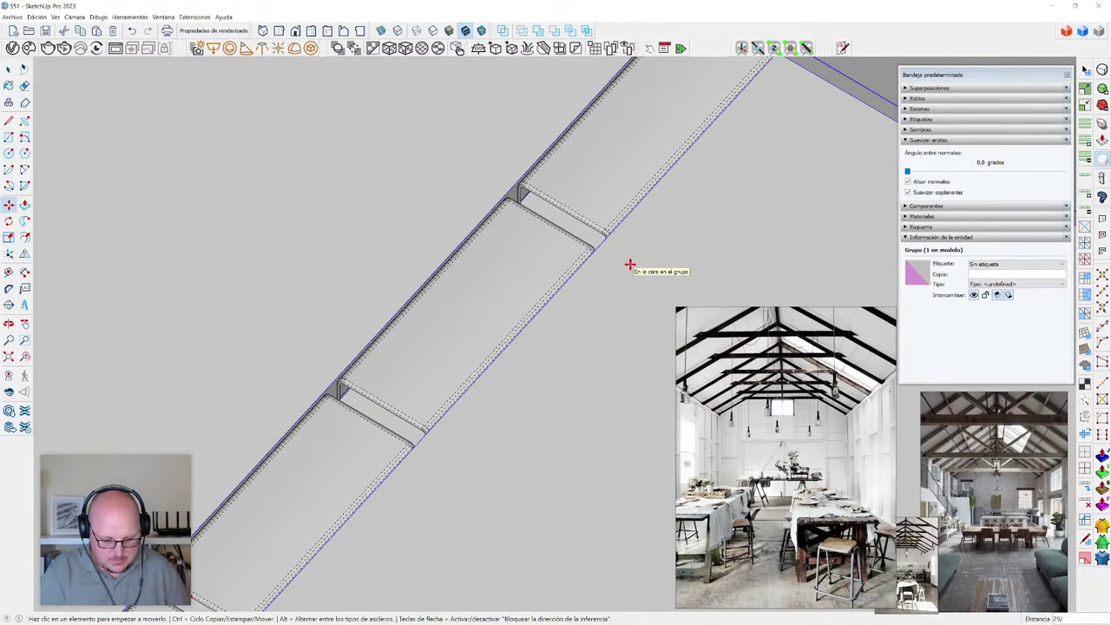
pyautogui.write('34/')
pyautogui.press('Return')
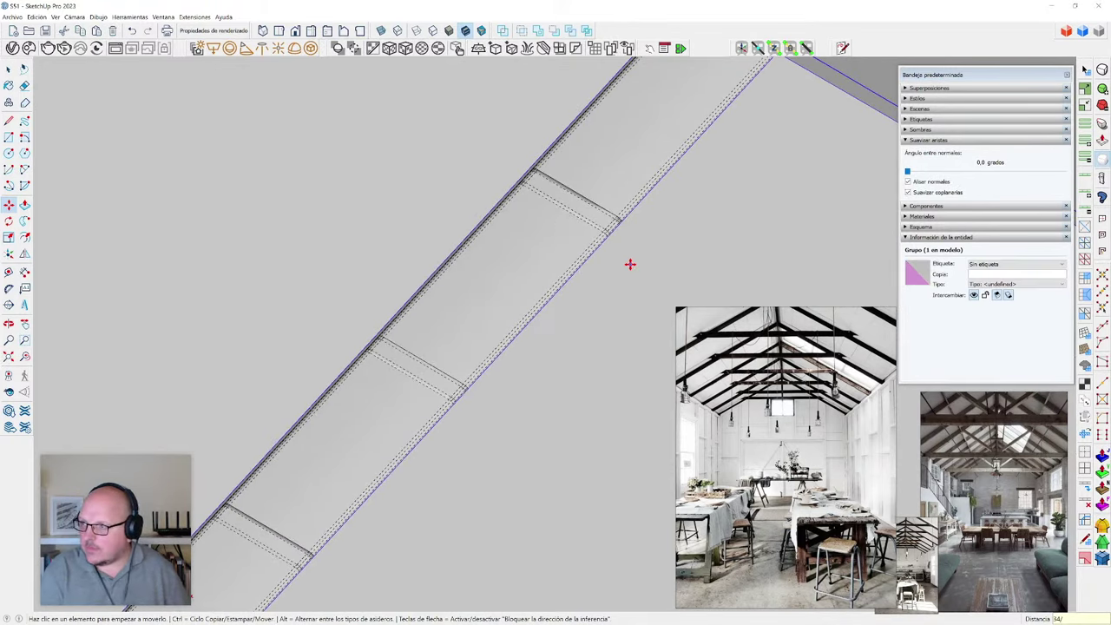
pyautogui.write('32/')
pyautogui.press('Return')
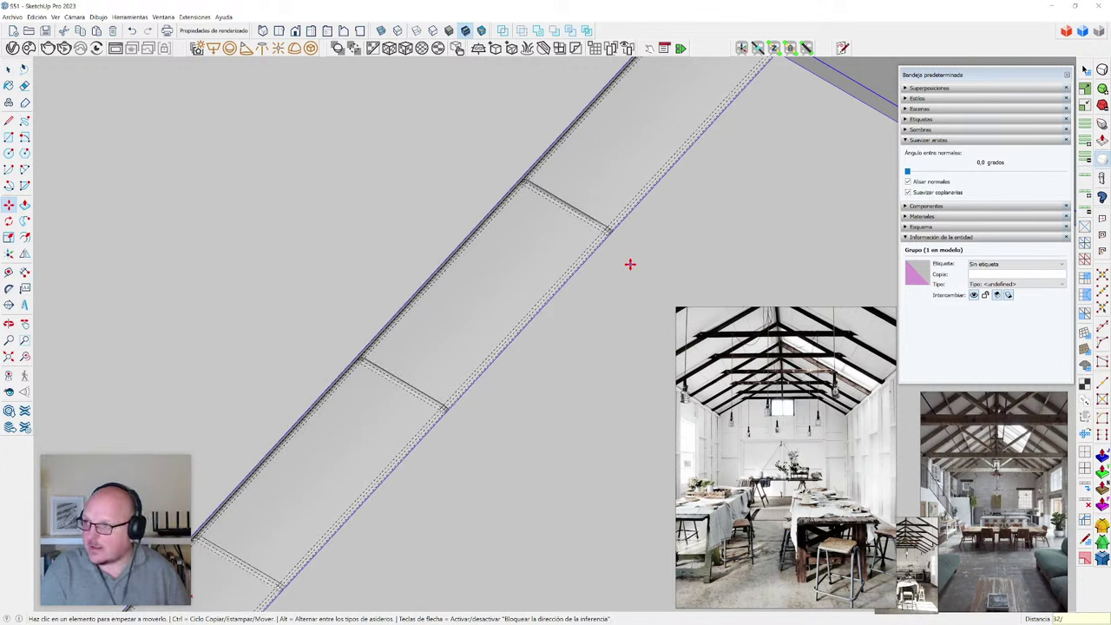
pyautogui.write('30')
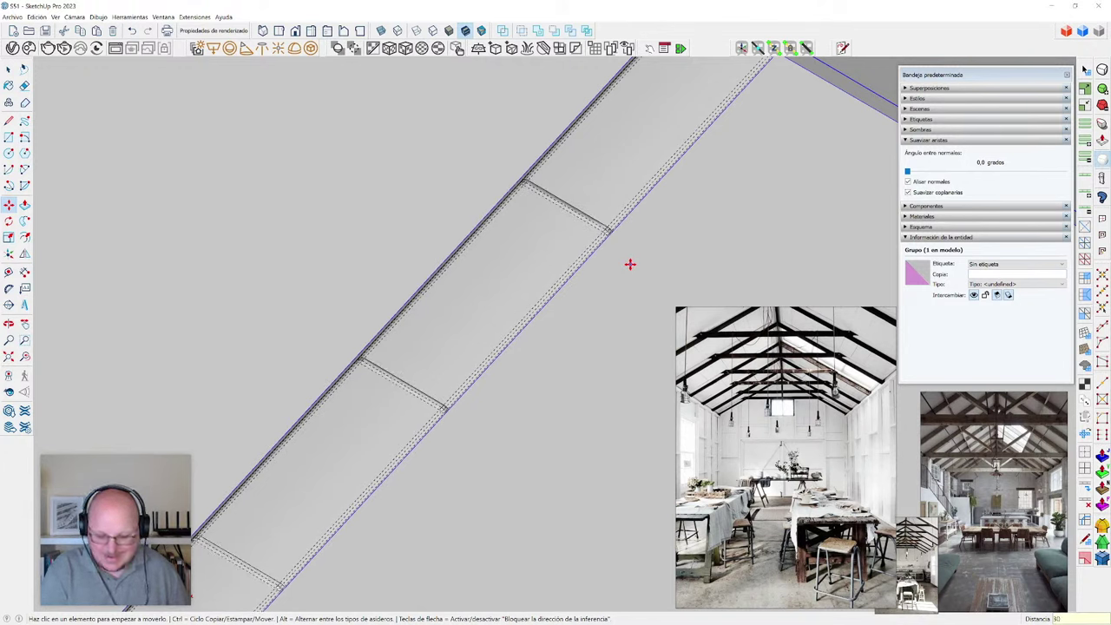
pyautogui.write('/')
pyautogui.press('Return')
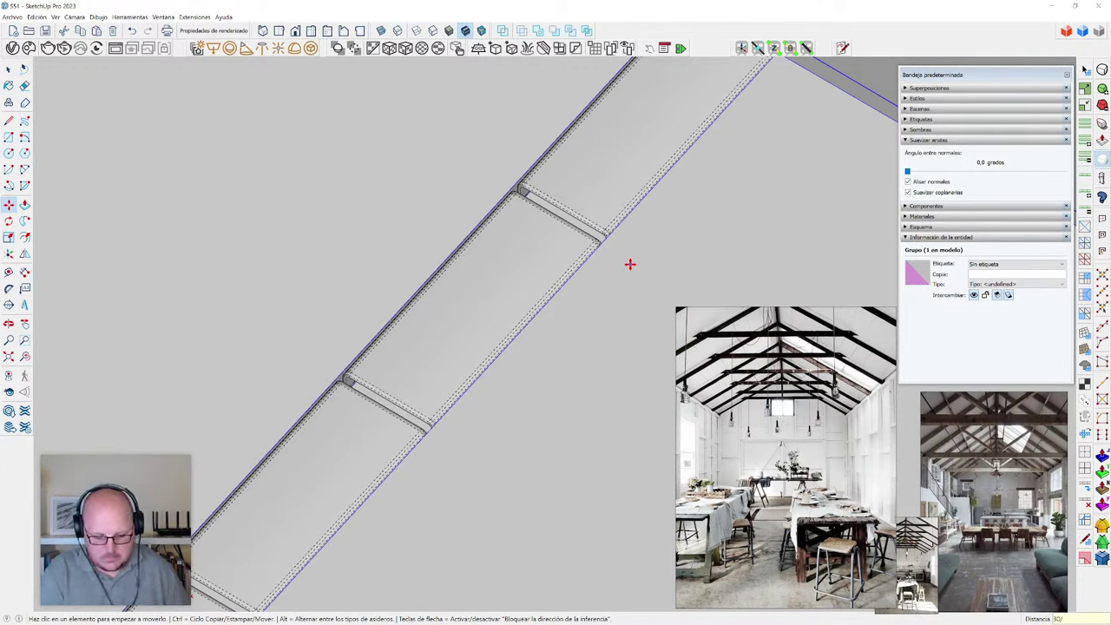
# - Distribute the cover copies evenly along the channel using 31 divisions
pyautogui.write('31/')
pyautogui.press('Return')
pyautogui.moveTo(631, 264); pyautogui.dragTo(388, 325, button='middle')
pyautogui.press('space')
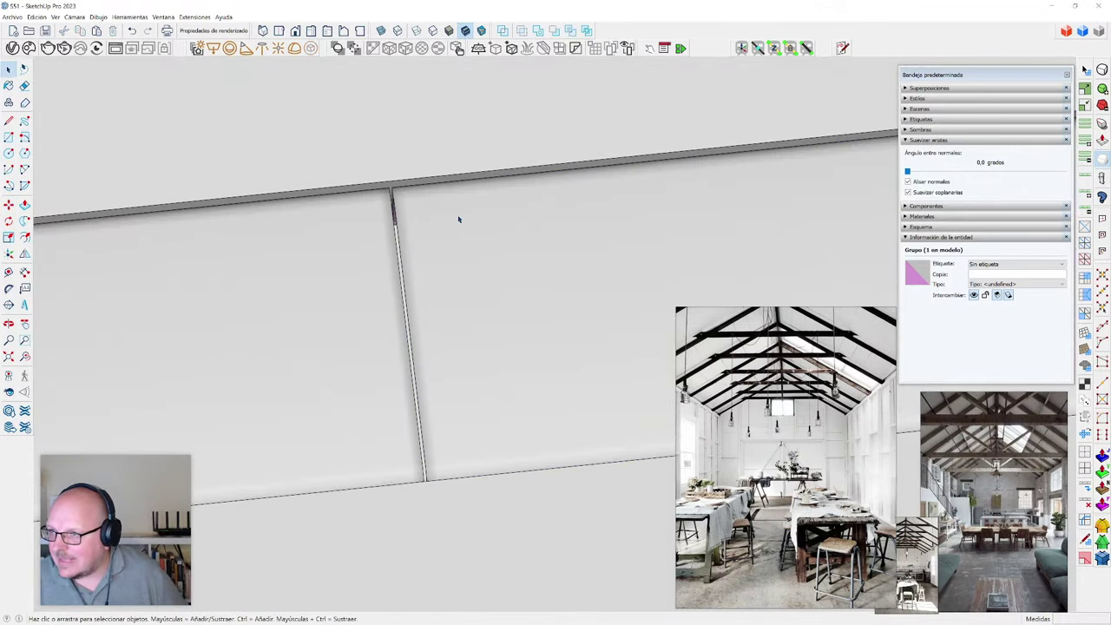
pyautogui.click(459, 218)
pyautogui.moveTo(459, 218); pyautogui.dragTo(518, 243, button='middle')
pyautogui.hotkey('shift', 'z')
pyautogui.scroll(-3, 649, 359)
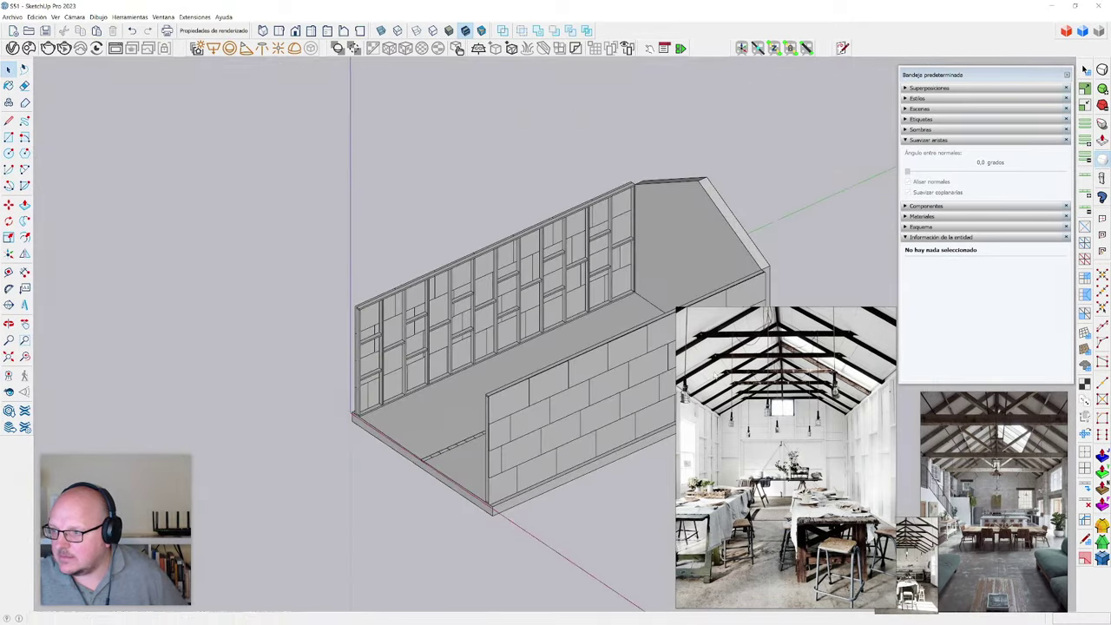
# - Examine the row of covers along the floor channel and look inside the first cover's group
pyautogui.moveTo(571, 385); pyautogui.dragTo(627, 429, button='middle')
pyautogui.scroll(10, 509, 478)
pyautogui.moveTo(496, 445)
pyautogui.mouseDown(button='middle')
pyautogui.moveTo(593, 405)
pyautogui.moveTo(463, 421)
pyautogui.moveTo(396, 528)
pyautogui.mouseUp(button='middle')
pyautogui.hotkey('ctrl', 'e')
pyautogui.scroll(-3, 446, 460)
pyautogui.moveTo(442, 469); pyautogui.dragTo(561, 345, button='middle')
pyautogui.click(504, 390)
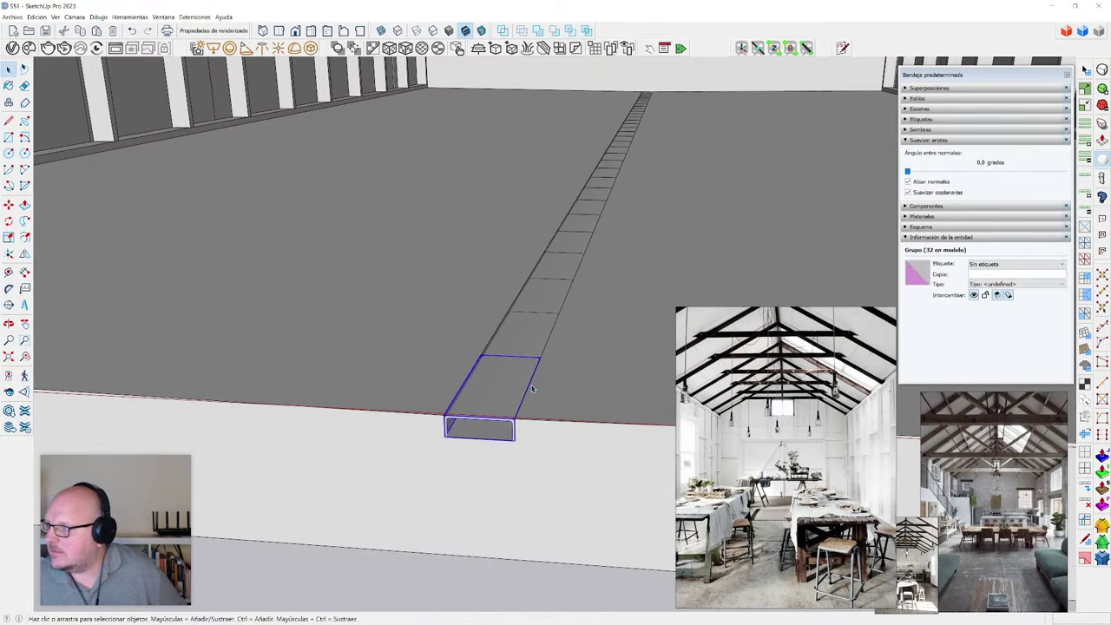
pyautogui.scroll(-3, 532, 389)
pyautogui.scroll(3, 524, 401)
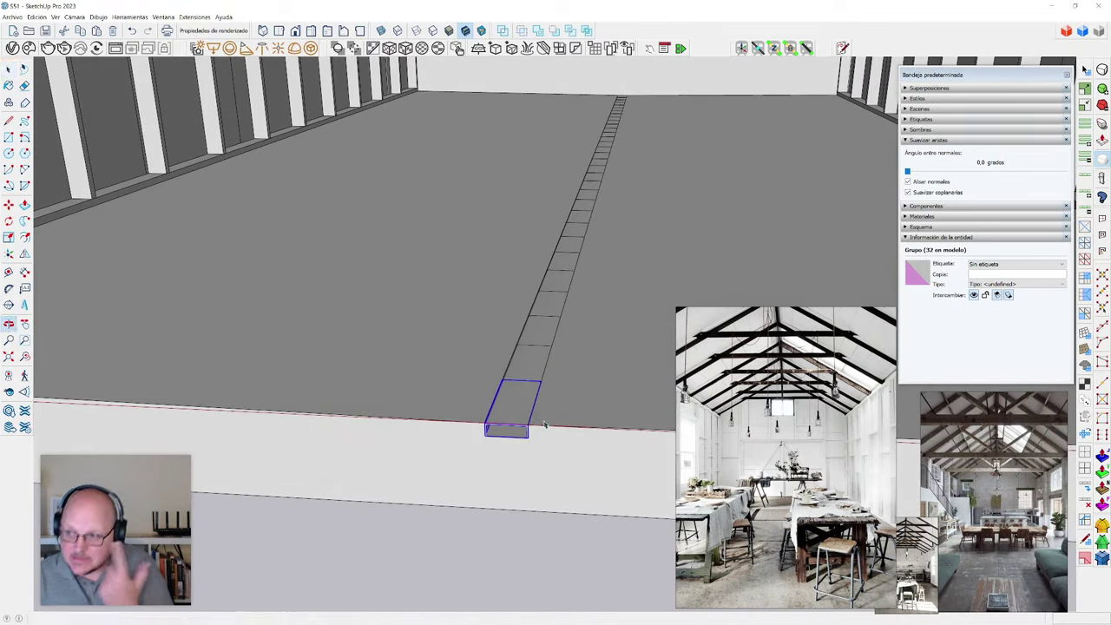
pyautogui.doubleClick(522, 403)
pyautogui.scroll(1, 565, 245)
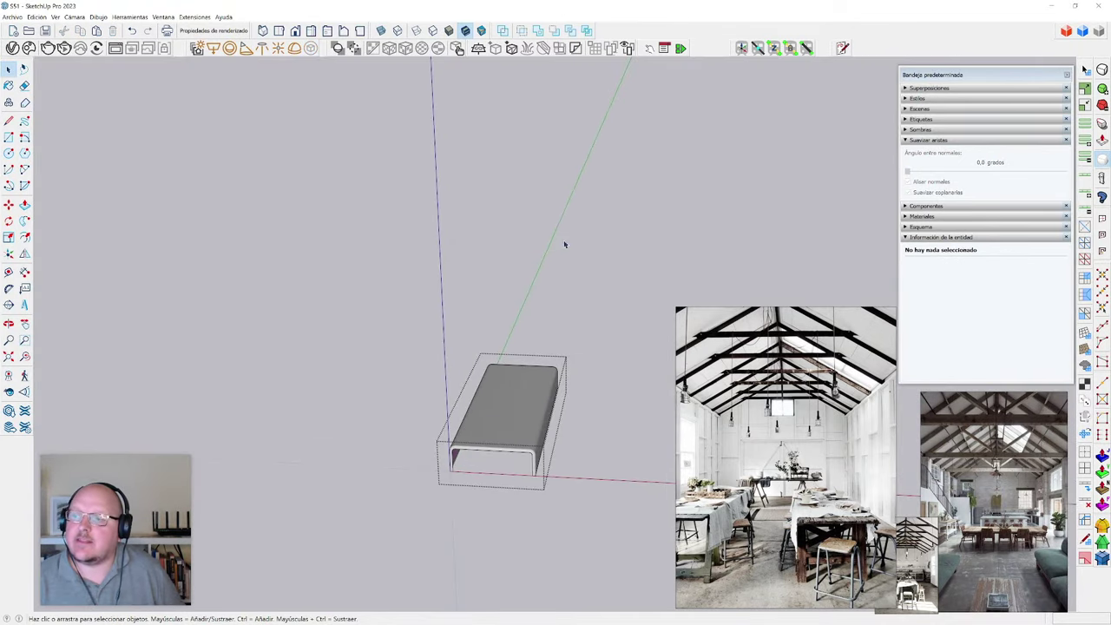
pyautogui.click(573, 228)
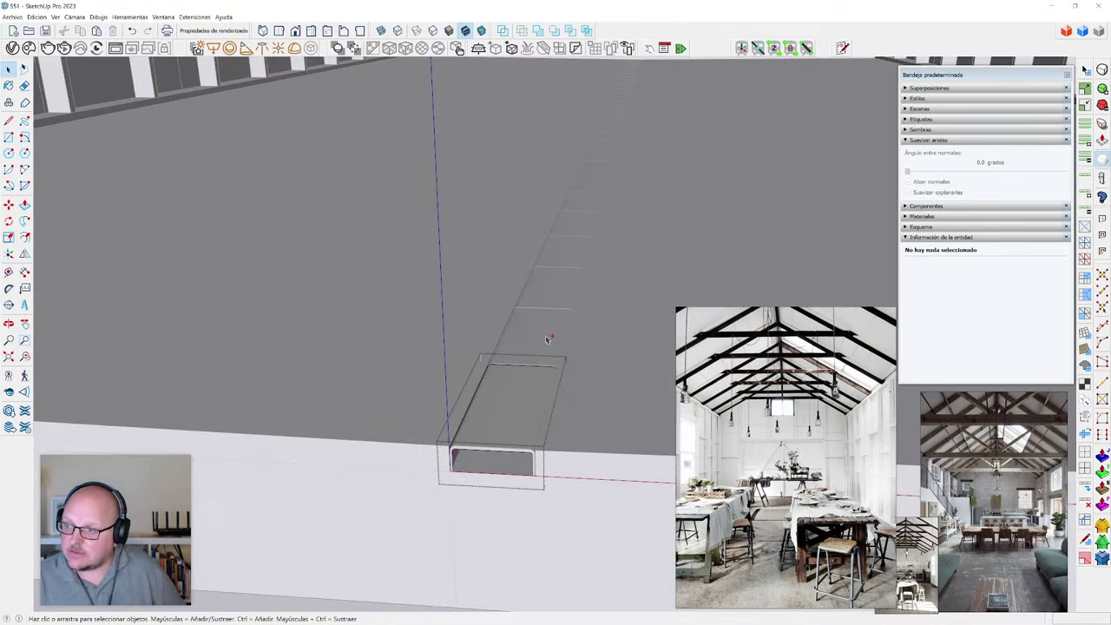
pyautogui.scroll(-3, 521, 395)
pyautogui.scroll(2, 359, 432)
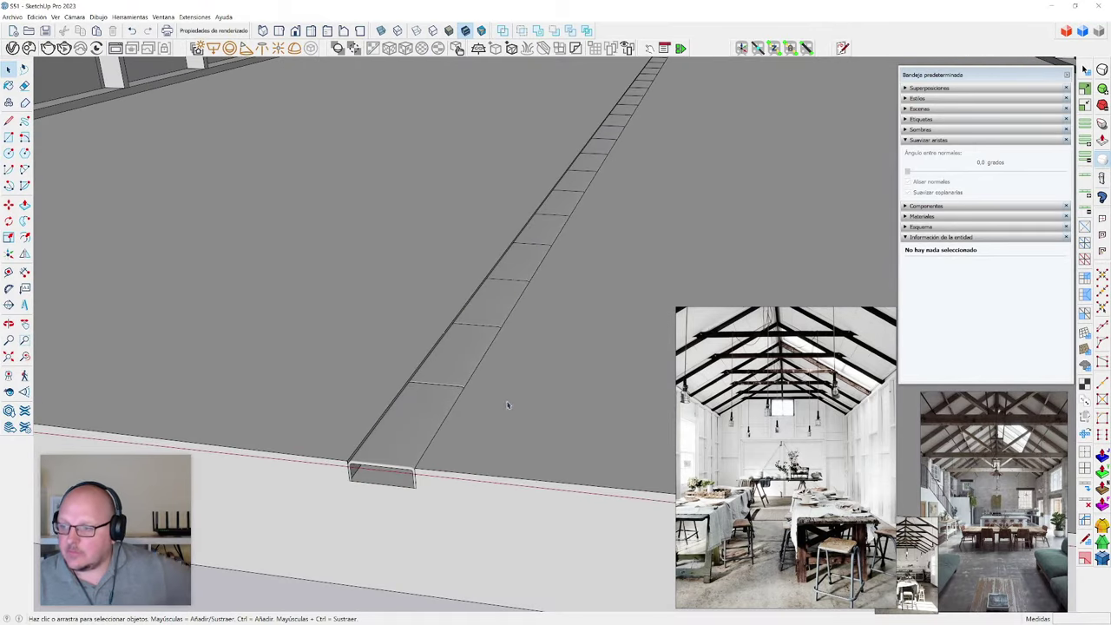
# - Convert the first cover group at the channel's near end into a component named rejilla
pyautogui.click(425, 418)
pyautogui.press('g')
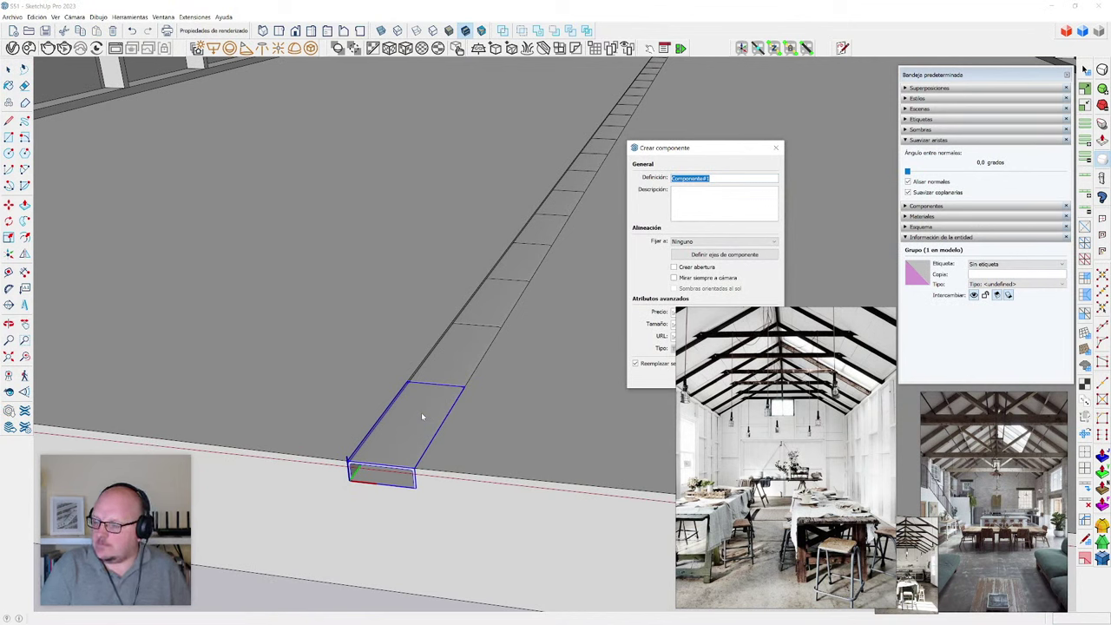
pyautogui.write('vigueta')
pyautogui.press('Return')
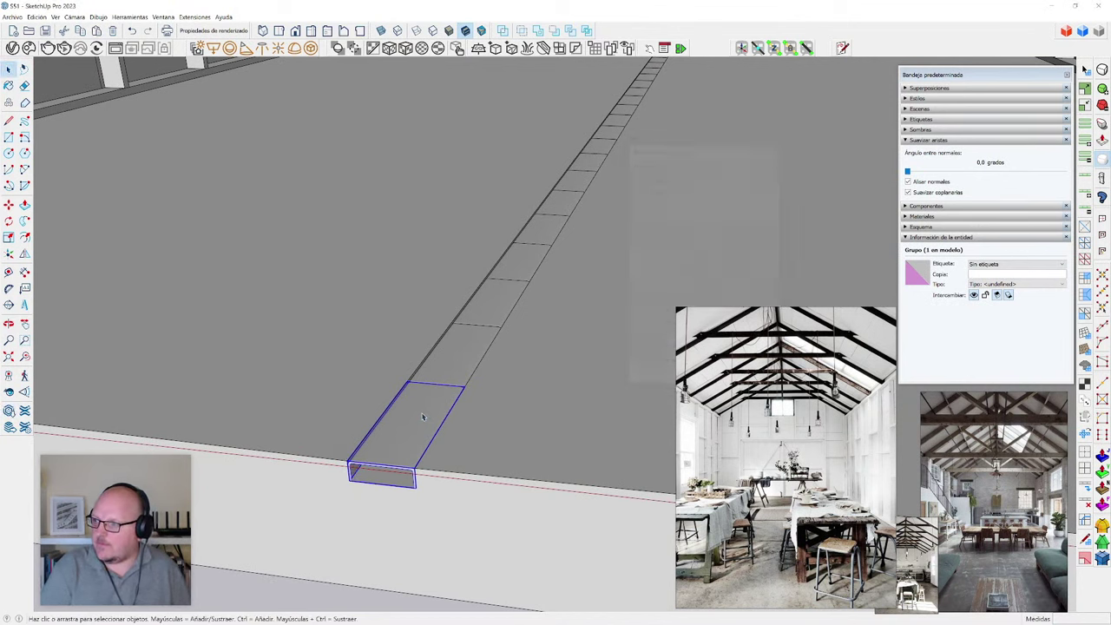
# - Replace the other 31 cover groups along the floor channel with the rejilla component using Component Replacer
pyautogui.scroll(-3, 422, 415)
pyautogui.scroll(1, 423, 417)
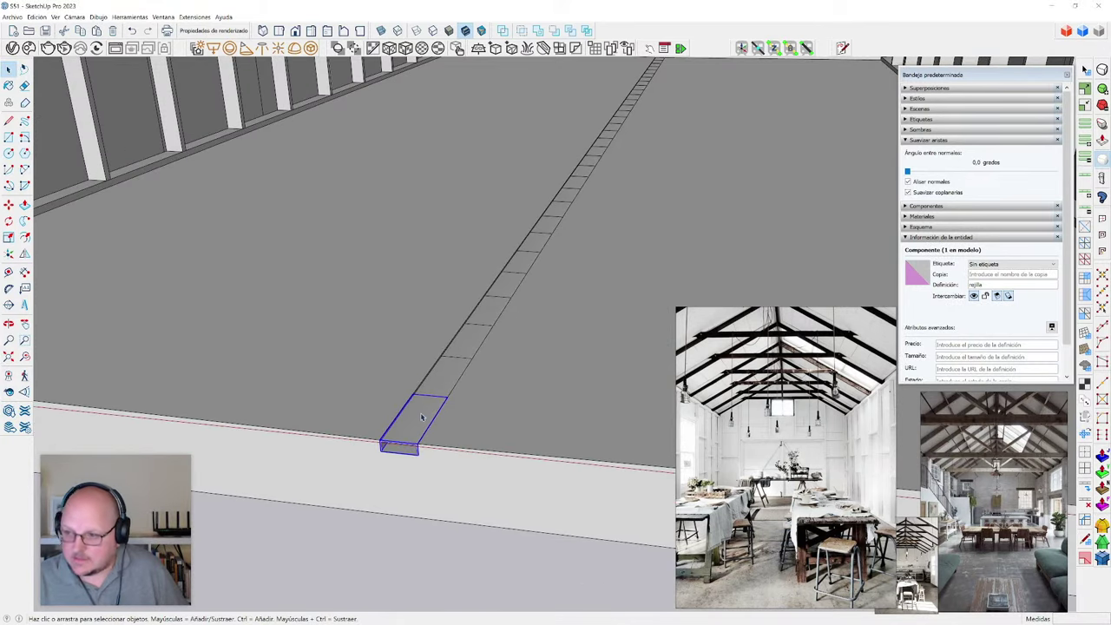
pyautogui.scroll(-3, 388, 455)
pyautogui.moveTo(385, 459); pyautogui.dragTo(483, 397, button='middle')
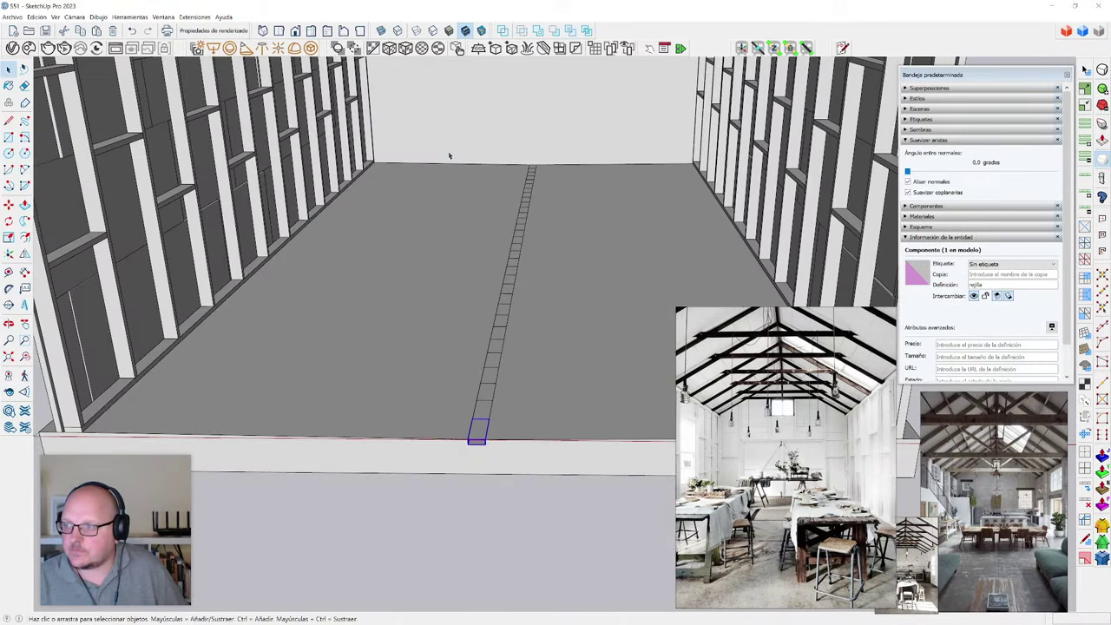
pyautogui.moveTo(435, 105); pyautogui.dragTo(590, 506)
pyautogui.scroll(3, 486, 453)
pyautogui.keyDown('shift'); pyautogui.click(478, 403); pyautogui.keyUp('shift')
pyautogui.moveTo(590, 435); pyautogui.dragTo(569, 257, button='middle')
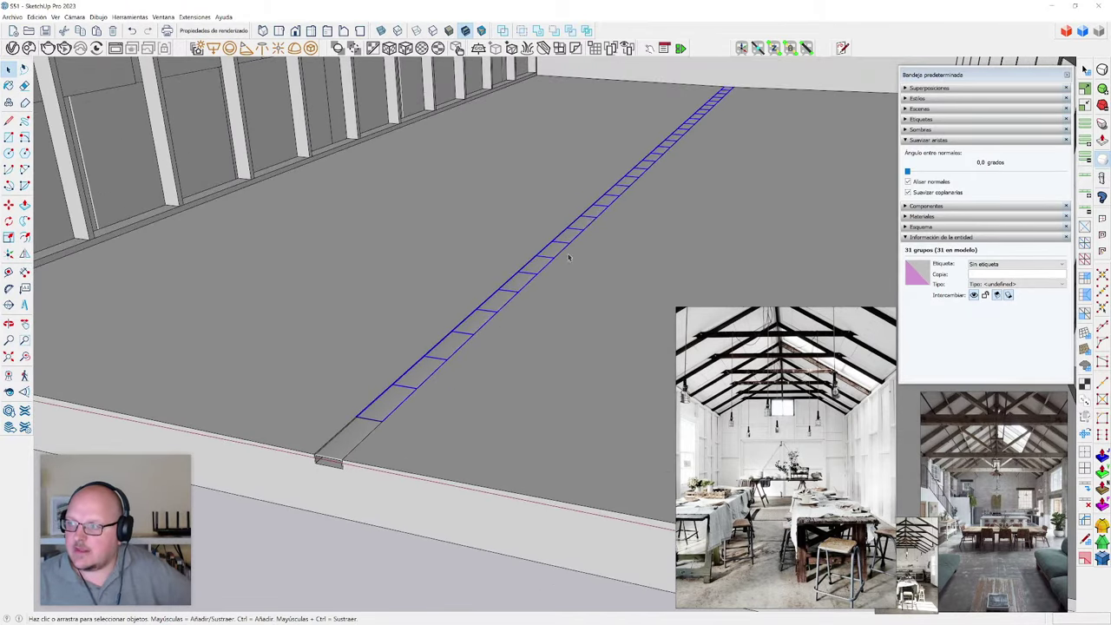
pyautogui.moveTo(360, 399); pyautogui.dragTo(357, 441, button='middle')
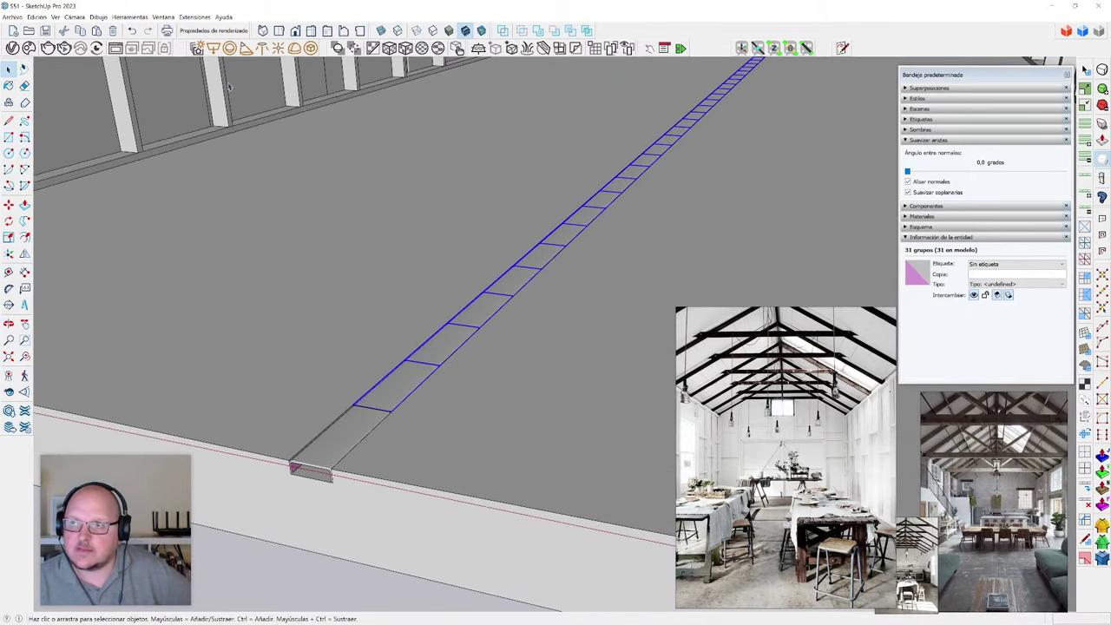
pyautogui.click(131, 18)
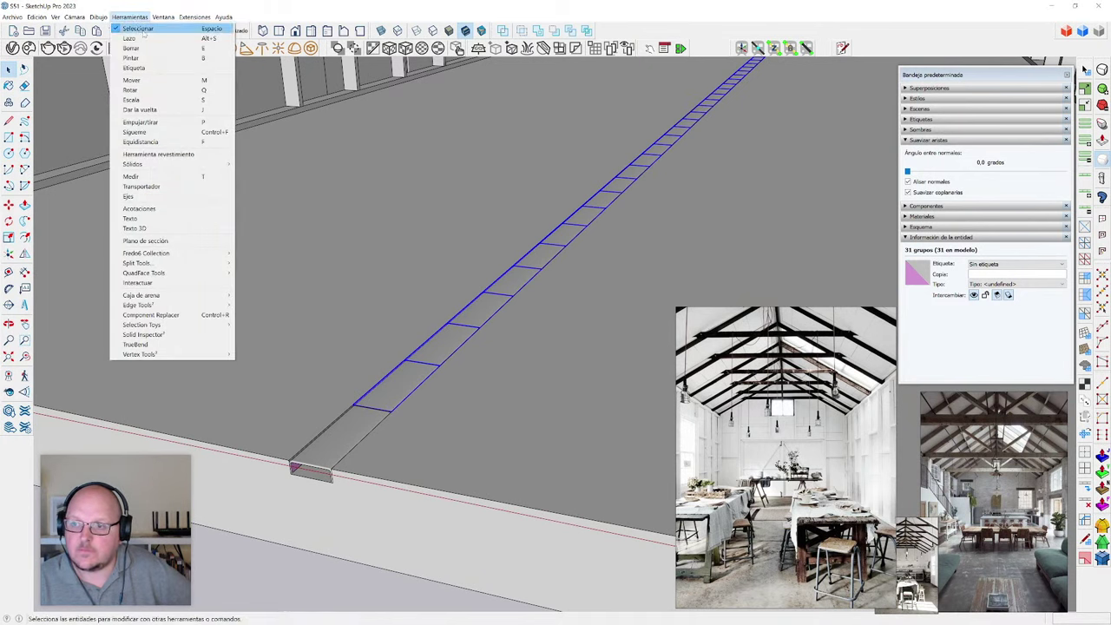
pyautogui.click(157, 314)
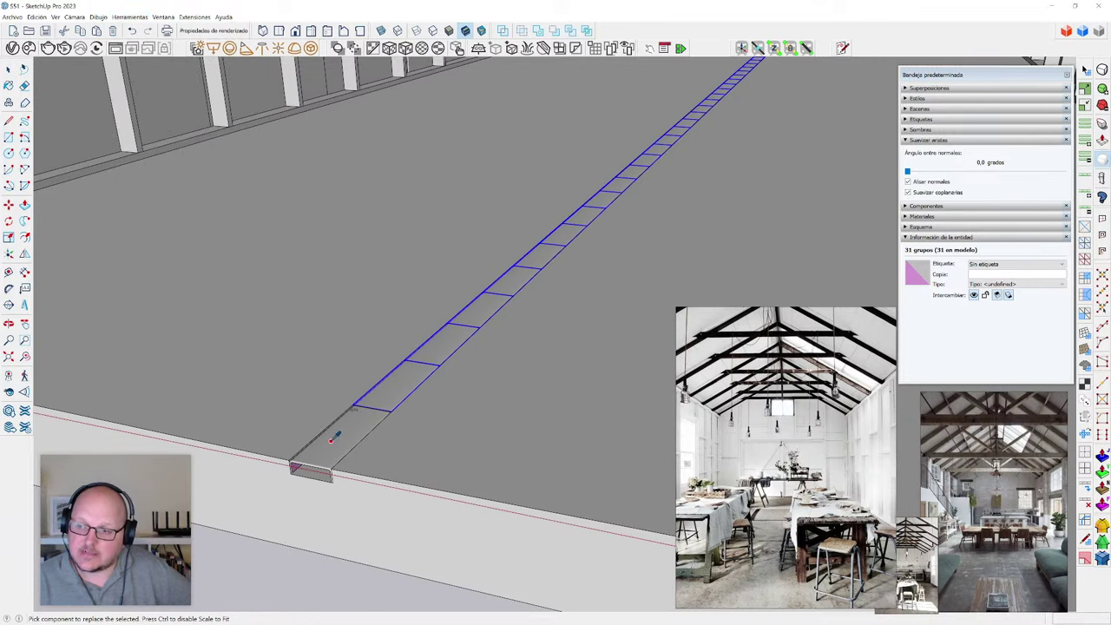
pyautogui.click(331, 439)
pyautogui.scroll(4, 331, 439)
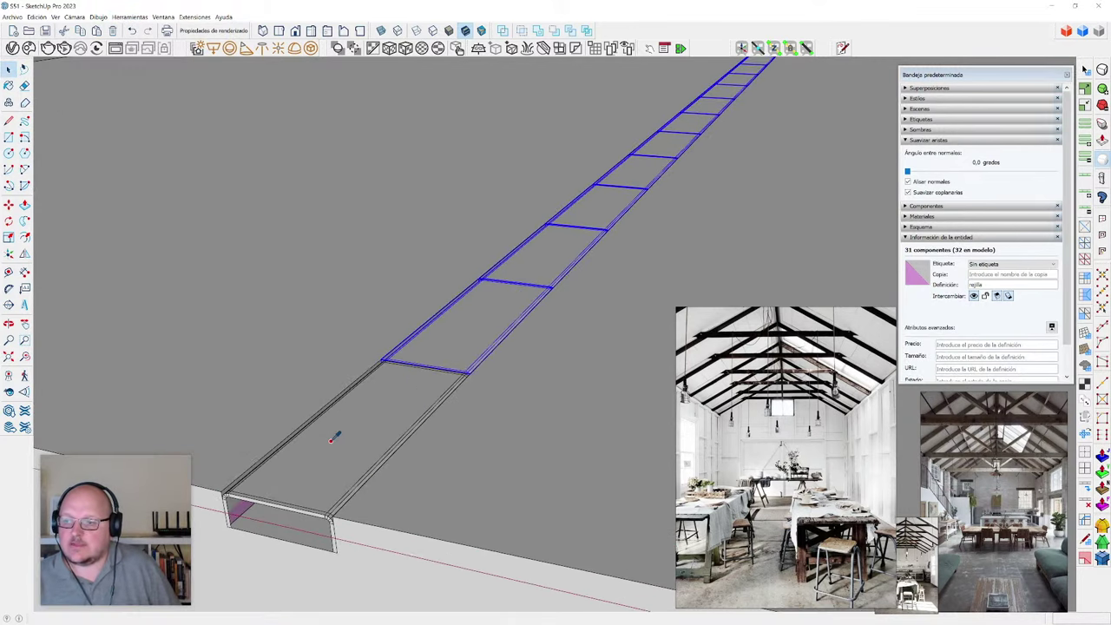
# - Try extruding the top face upward inside the first rejilla component to test that every cover updates with it
pyautogui.press('space')
pyautogui.doubleClick(331, 443)
pyautogui.hotkey('ctrl', 'a')
pyautogui.scroll(-2, 332, 443)
pyautogui.press('i')
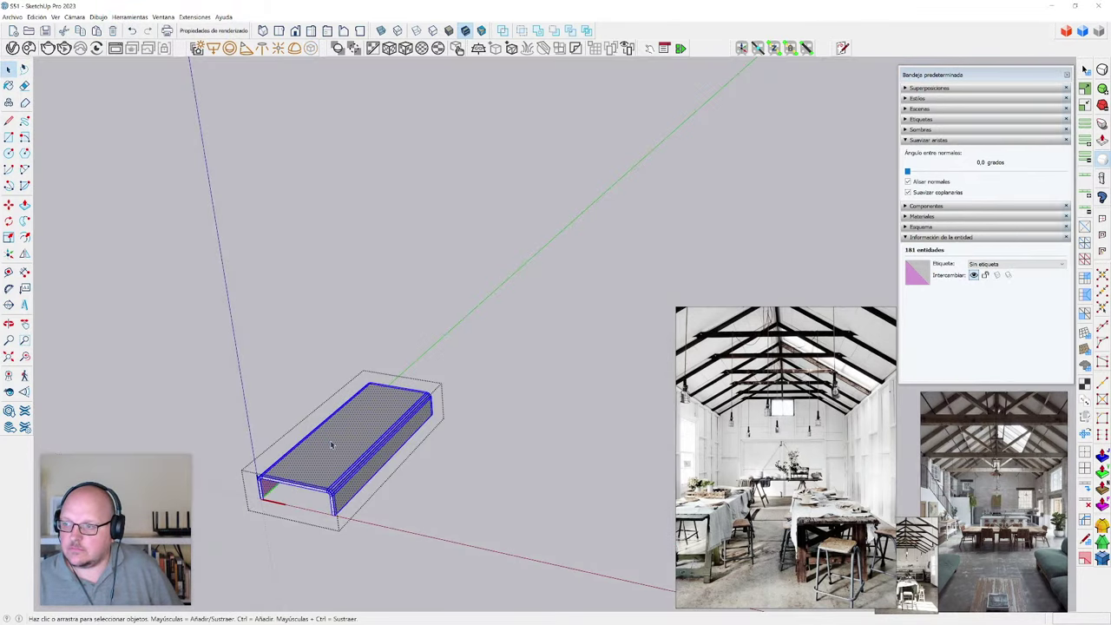
pyautogui.press('i')
pyautogui.hotkey('shift', 'i')
pyautogui.moveTo(332, 444); pyautogui.dragTo(379, 422, button='middle')
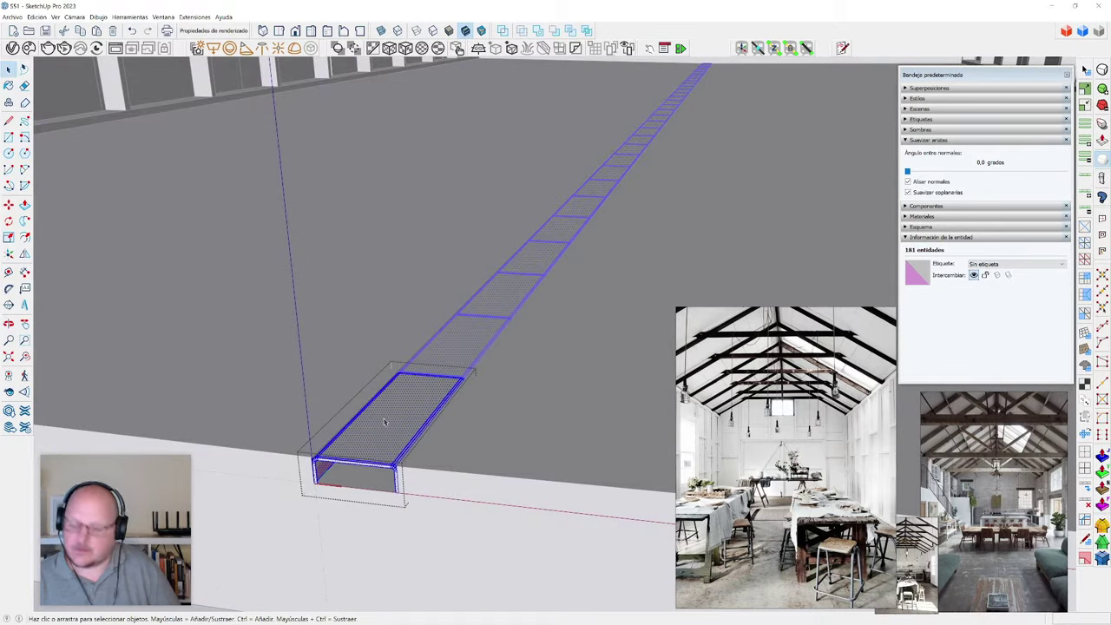
pyautogui.press('p')
pyautogui.click(391, 418)
pyautogui.click(397, 342)
pyautogui.scroll(-1, 323, 399)
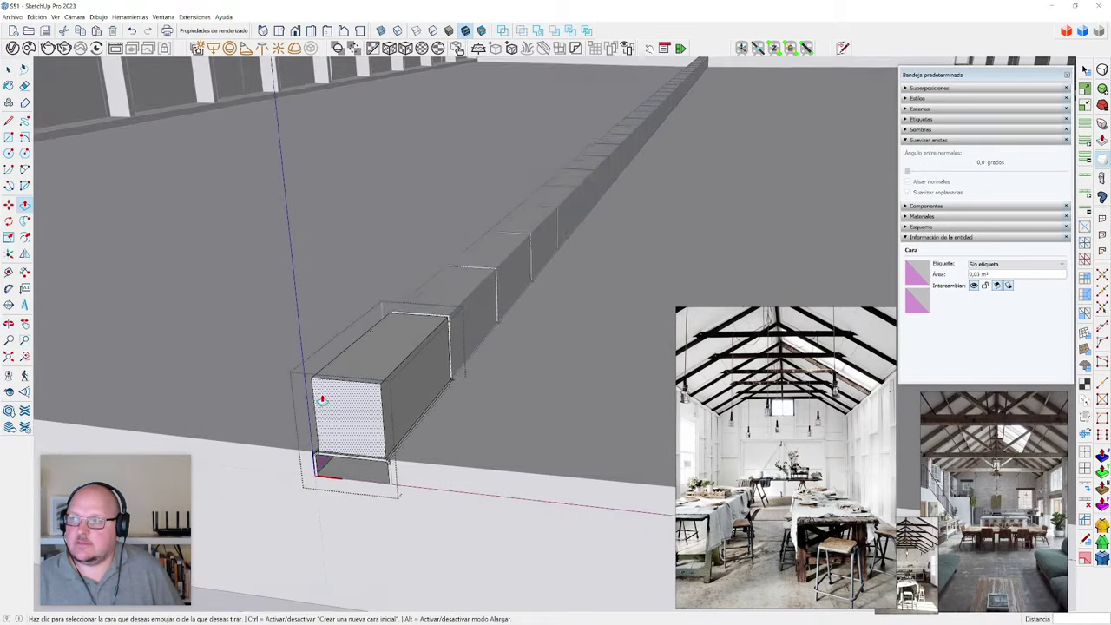
pyautogui.scroll(-3, 322, 399)
pyautogui.scroll(4, 298, 347)
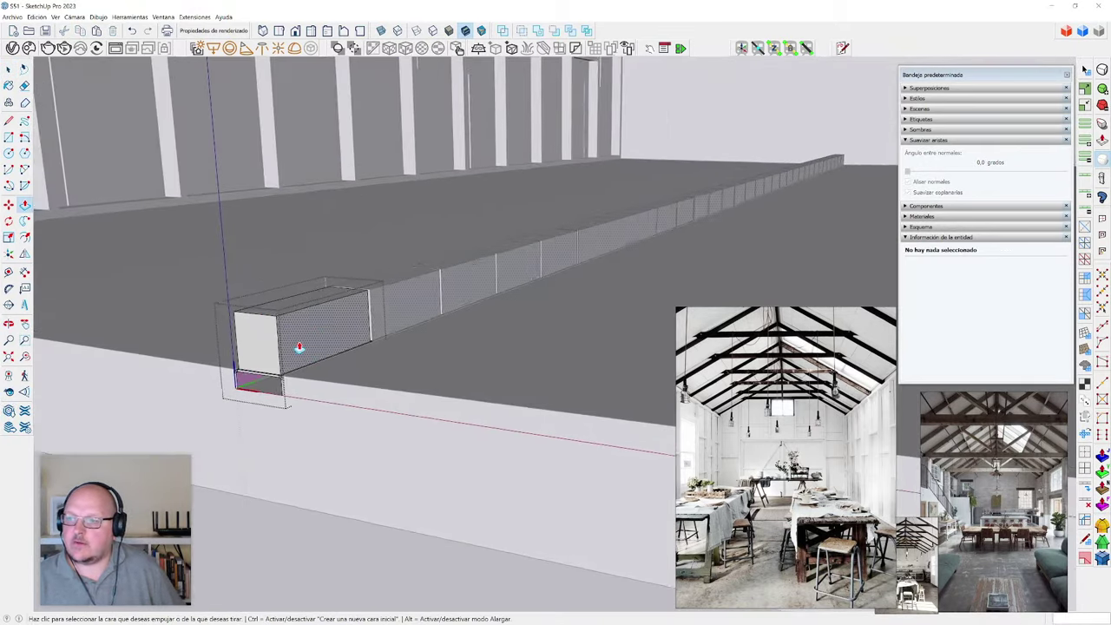
pyautogui.click(270, 313)
pyautogui.press('space')
pyautogui.hotkey('ctrl', 'z')
pyautogui.moveTo(328, 298); pyautogui.dragTo(372, 397, button='middle')
# - Select all 32 rejilla components along the channel and open the Chaos settings for them
pyautogui.click(369, 480)
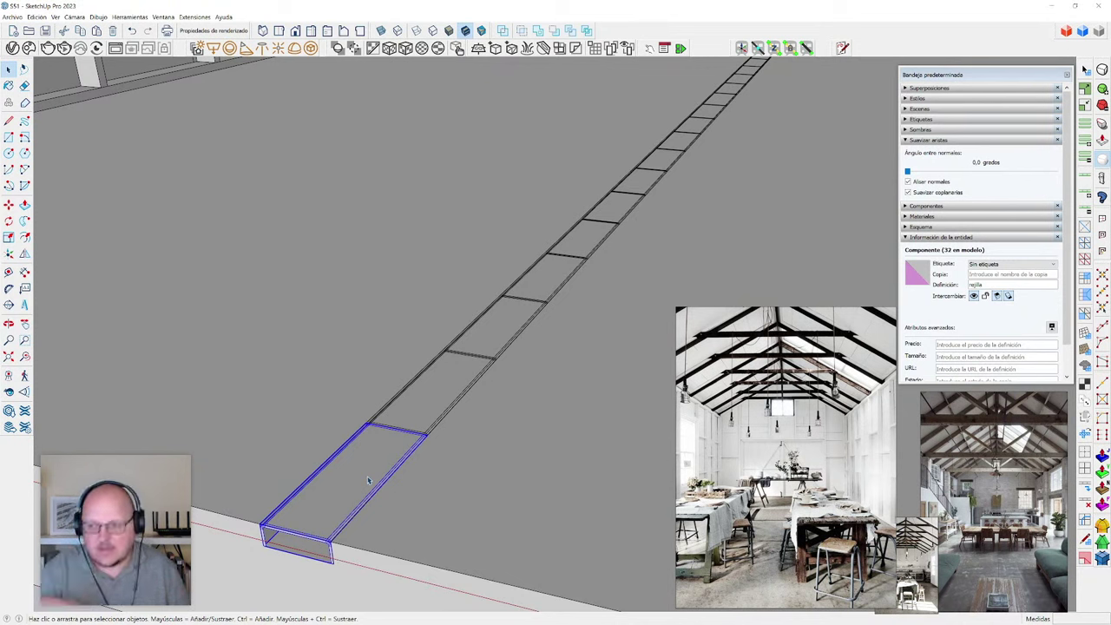
pyautogui.moveTo(368, 480); pyautogui.dragTo(342, 469, button='middle')
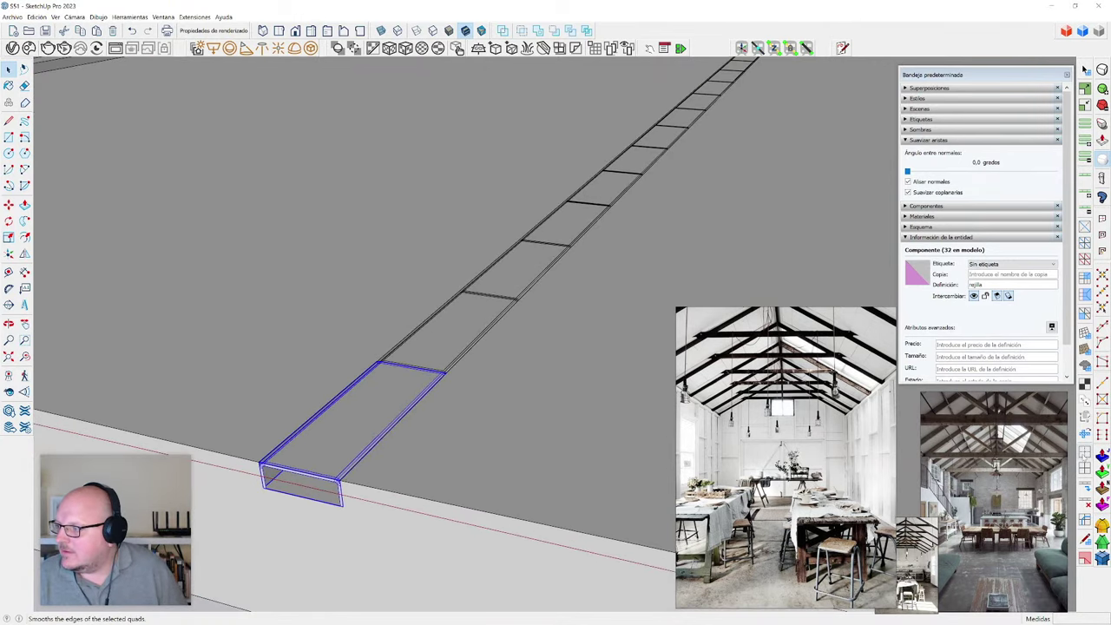
pyautogui.click(1084, 452)
pyautogui.moveTo(441, 406); pyautogui.dragTo(424, 406, button='middle')
pyautogui.scroll(-3, 417, 402)
pyautogui.moveTo(392, 370); pyautogui.dragTo(506, 248, button='middle')
pyautogui.hotkey('ctrl', 'a')
pyautogui.scroll(-2, 408, 462)
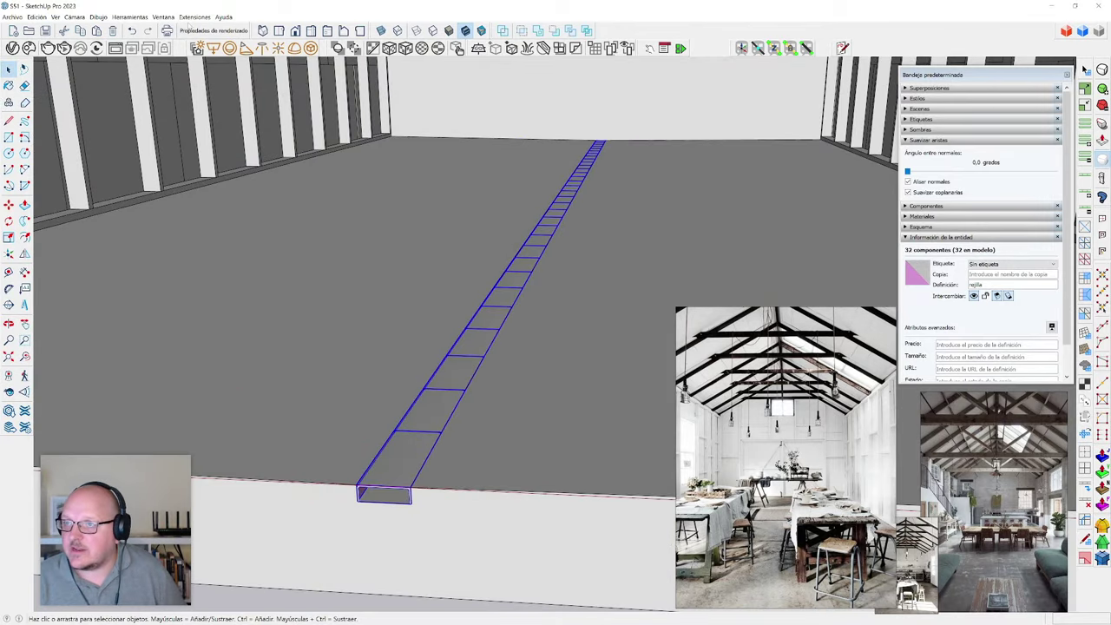
pyautogui.click(195, 16)
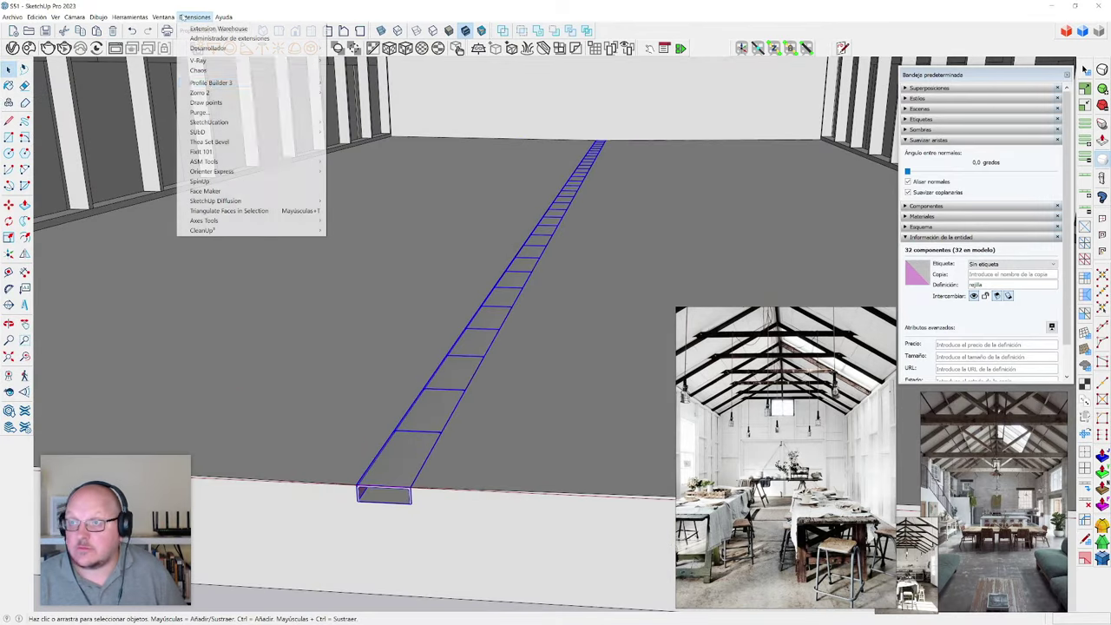
pyautogui.click(215, 73)
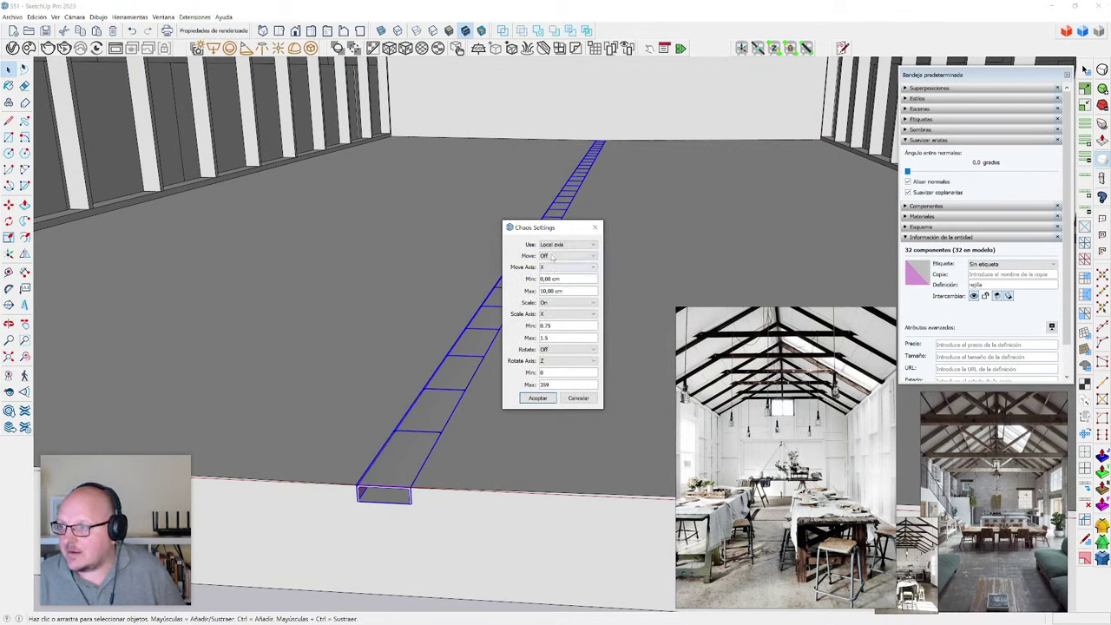
# - Enable random movement on the Z axis and turn random scaling off in the Chaos settings
pyautogui.click(552, 256)
pyautogui.click(553, 269)
pyautogui.click(553, 269)
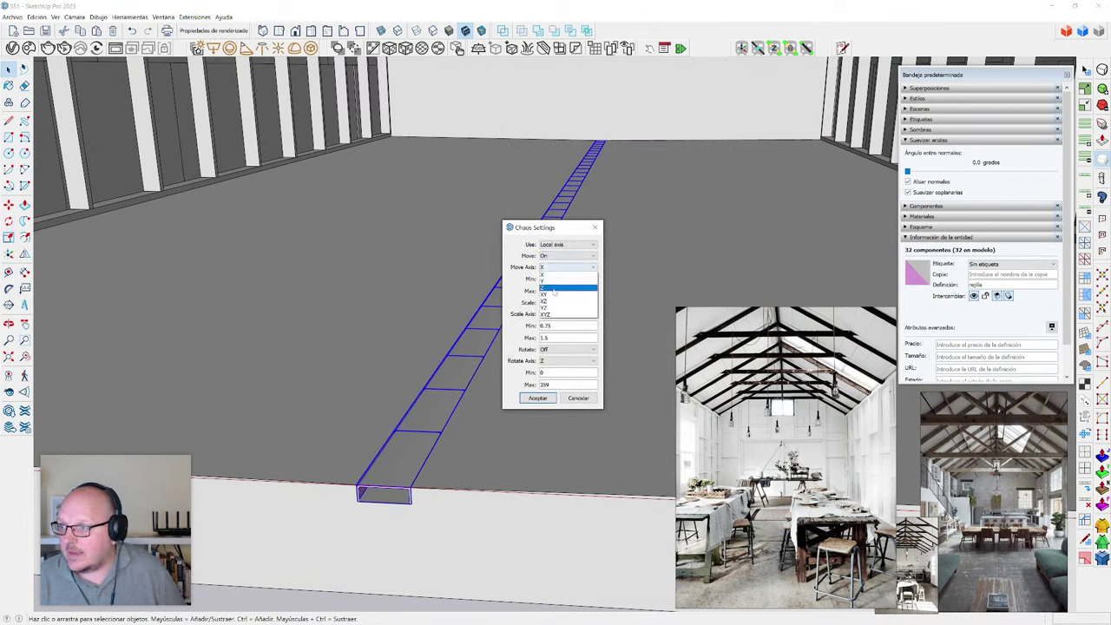
pyautogui.click(556, 304)
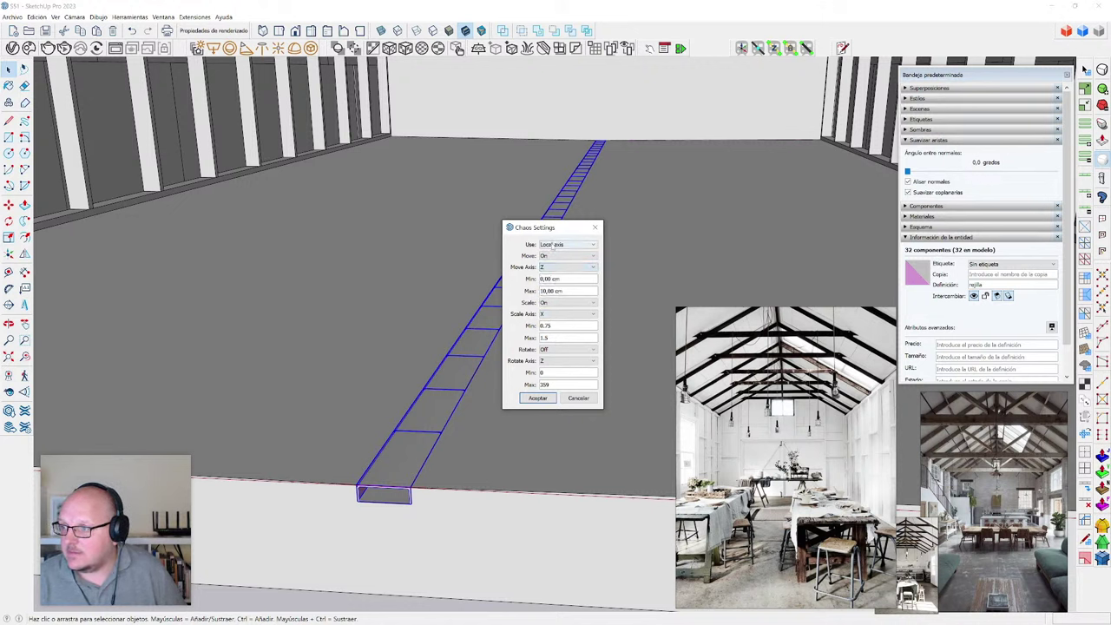
pyautogui.click(548, 304)
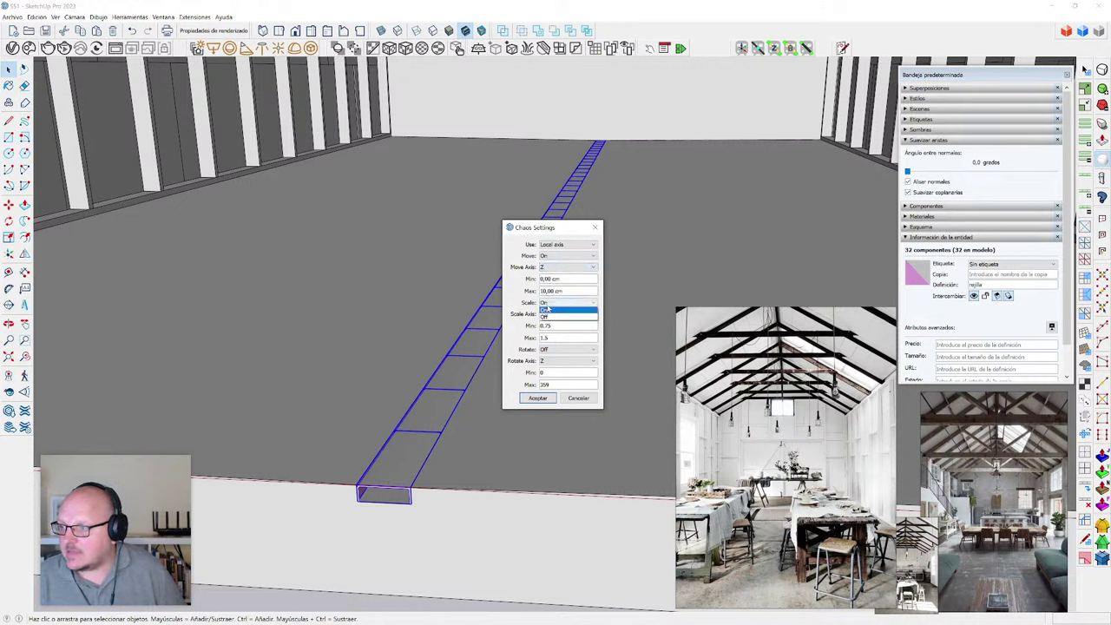
pyautogui.click(550, 318)
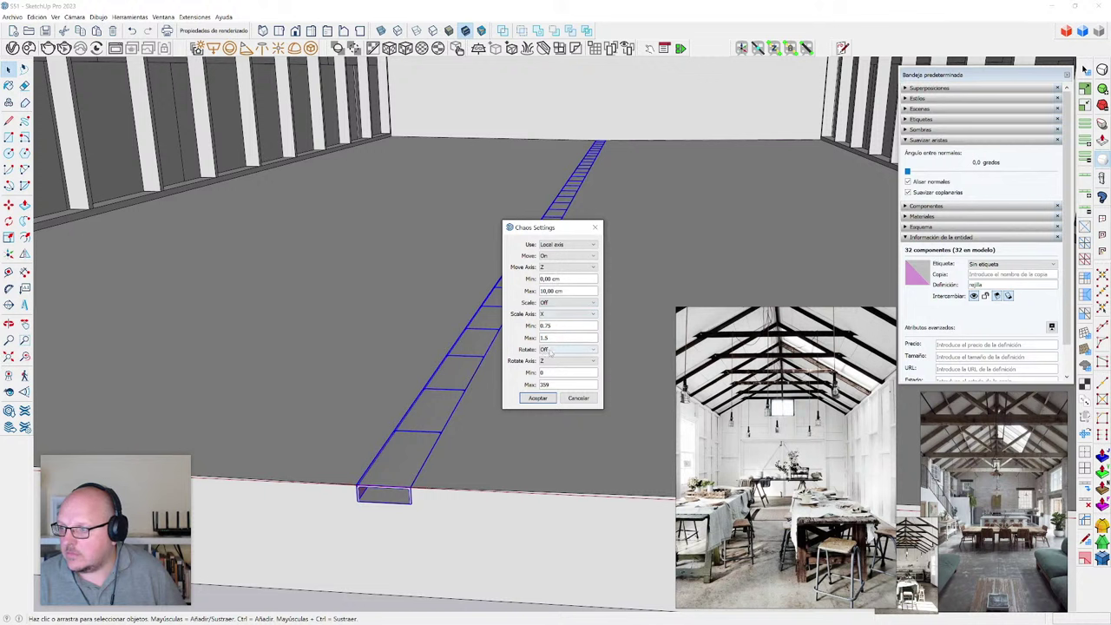
# - Set the Chaos rotation axis to X with a minimum of -2 and a maximum of 2
pyautogui.click(550, 362)
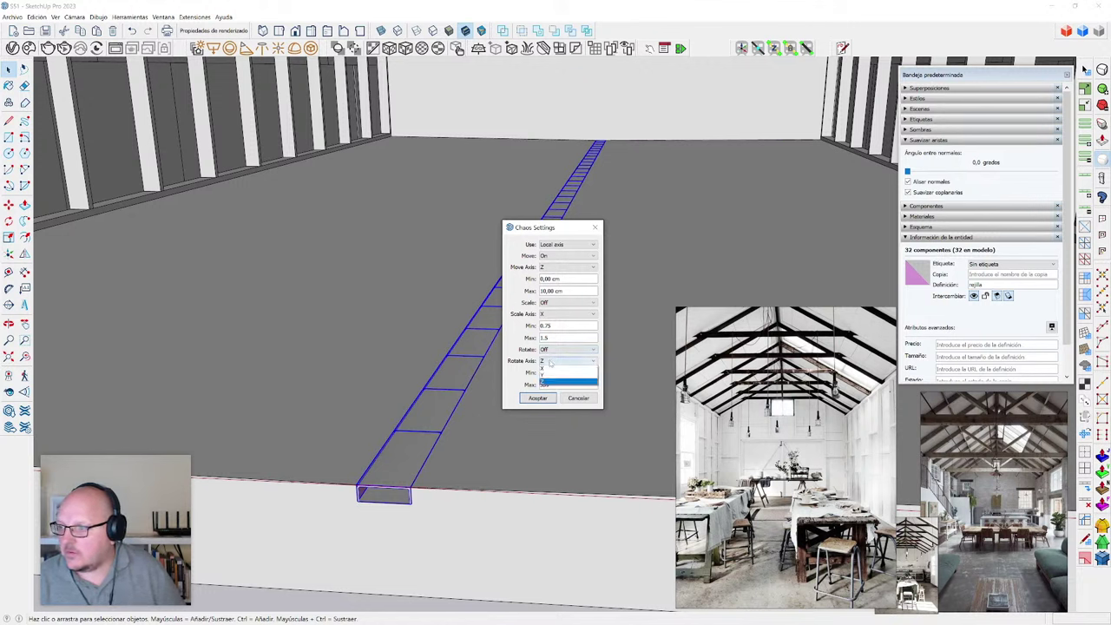
pyautogui.click(548, 370)
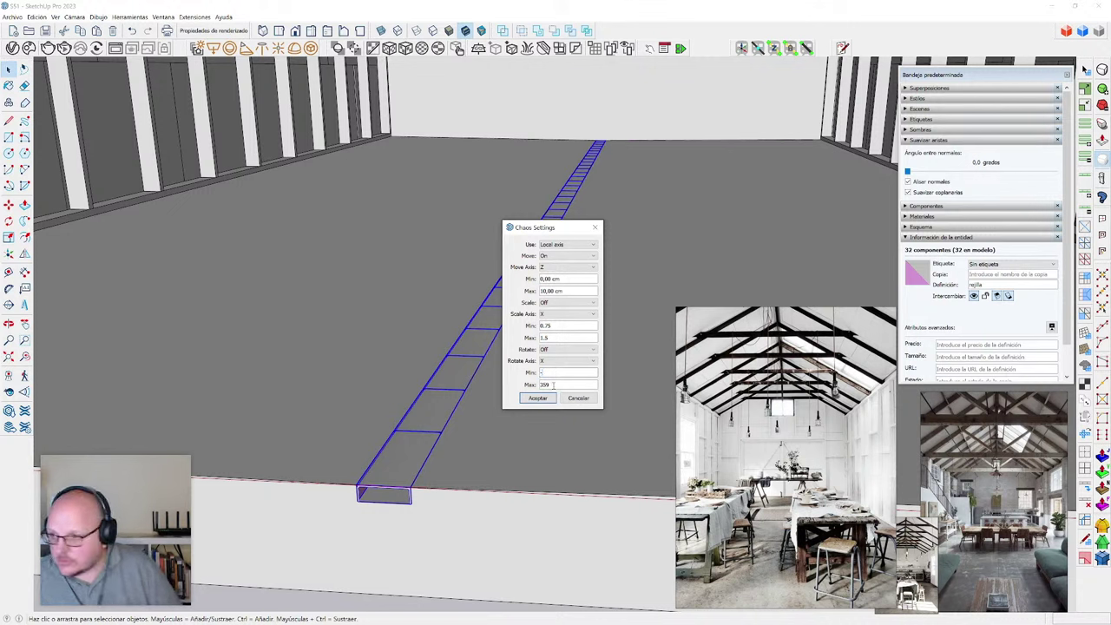
pyautogui.press('Tab')
pyautogui.write('5')
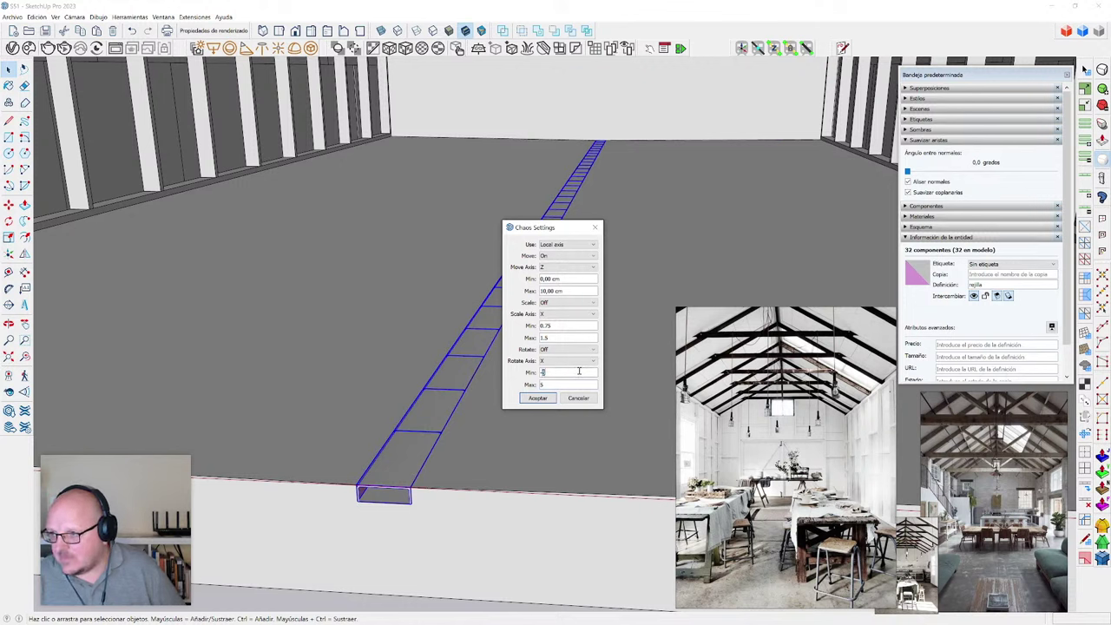
pyautogui.write('2')
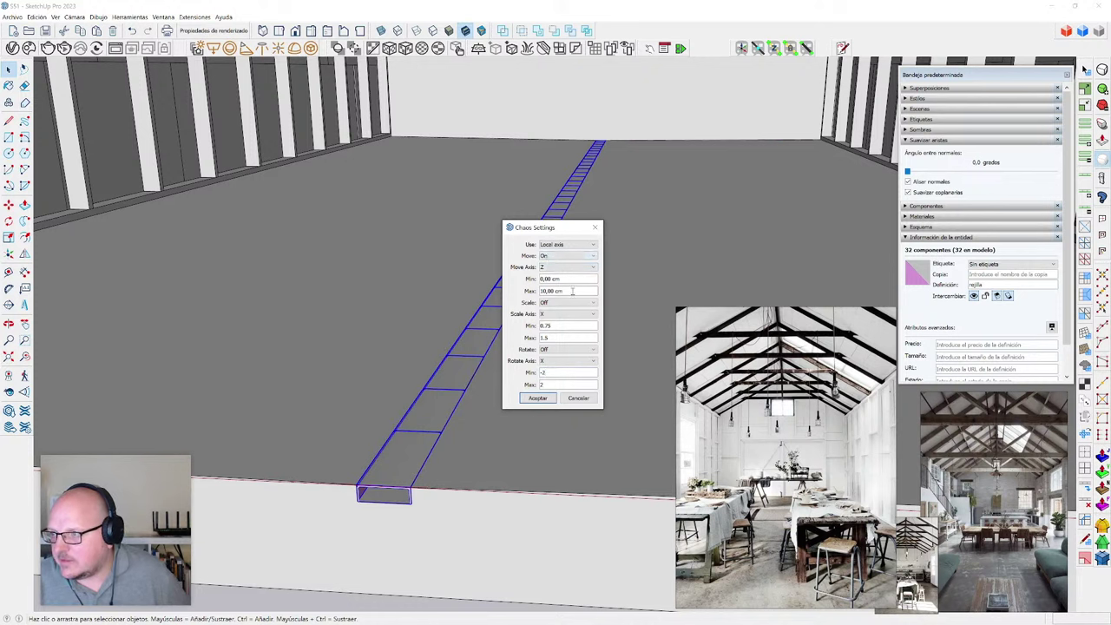
# - Limit the random movement to a maximum of 1 cm and apply Chaos to the covers
pyautogui.tripleClick(572, 291)
pyautogui.write('1')
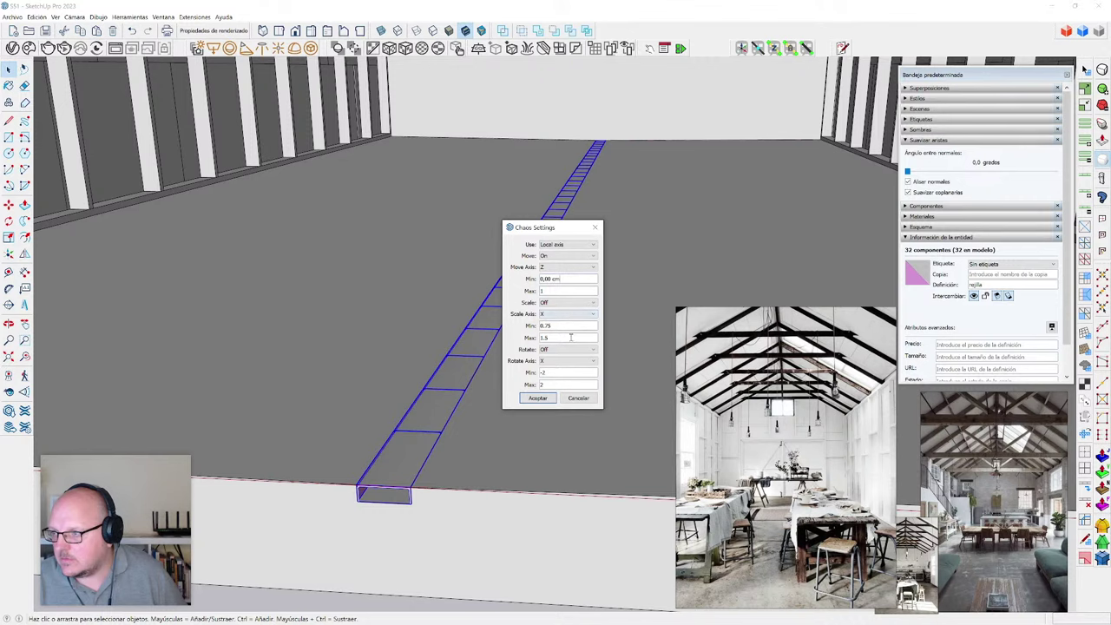
pyautogui.click(547, 399)
pyautogui.moveTo(543, 402); pyautogui.dragTo(498, 405, button='middle')
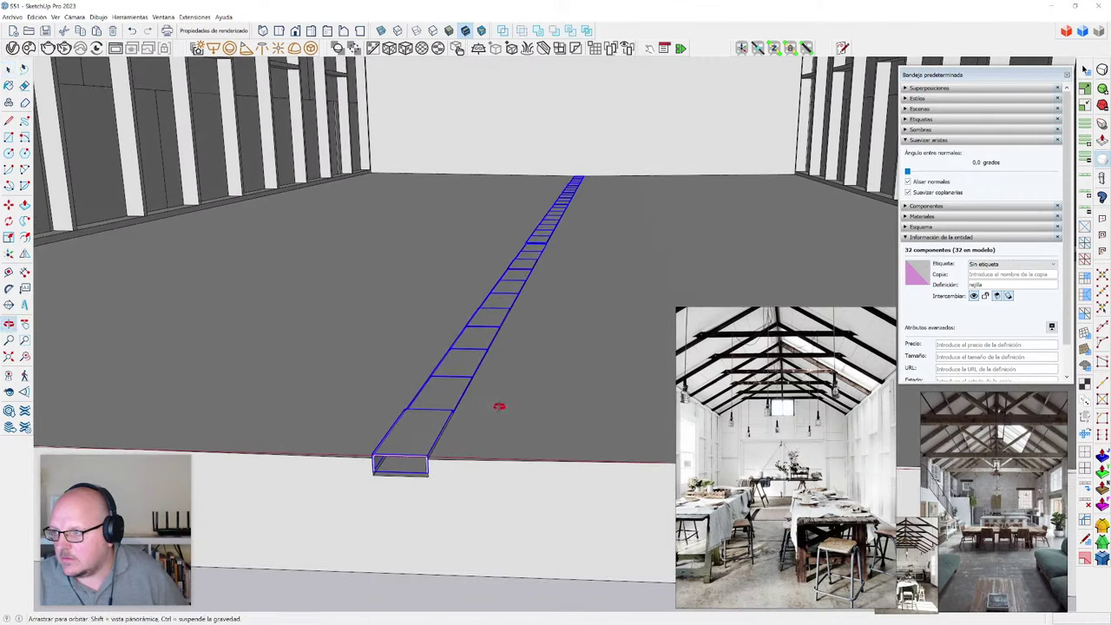
pyautogui.scroll(2, 447, 460)
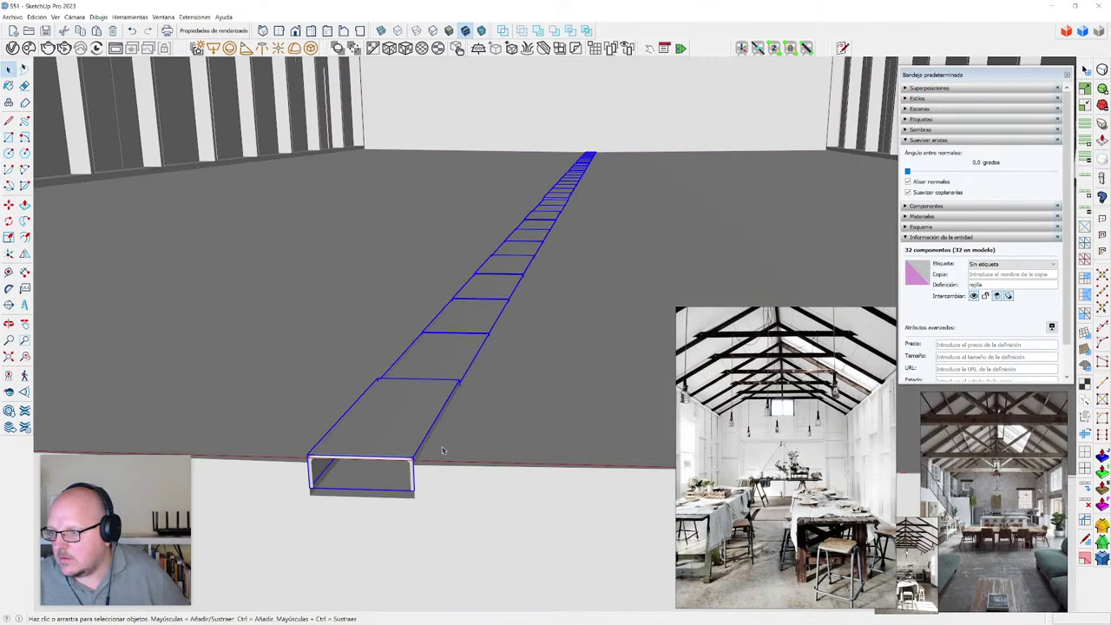
# - Examine from several angles how the randomly shifted covers sit in the channel relative to the floor surface
pyautogui.click(368, 516)
pyautogui.click(365, 538)
pyautogui.click(483, 523)
pyautogui.moveTo(484, 523); pyautogui.dragTo(339, 565, button='middle')
pyautogui.scroll(-3, 435, 481)
pyautogui.moveTo(438, 481); pyautogui.dragTo(524, 404, button='middle')
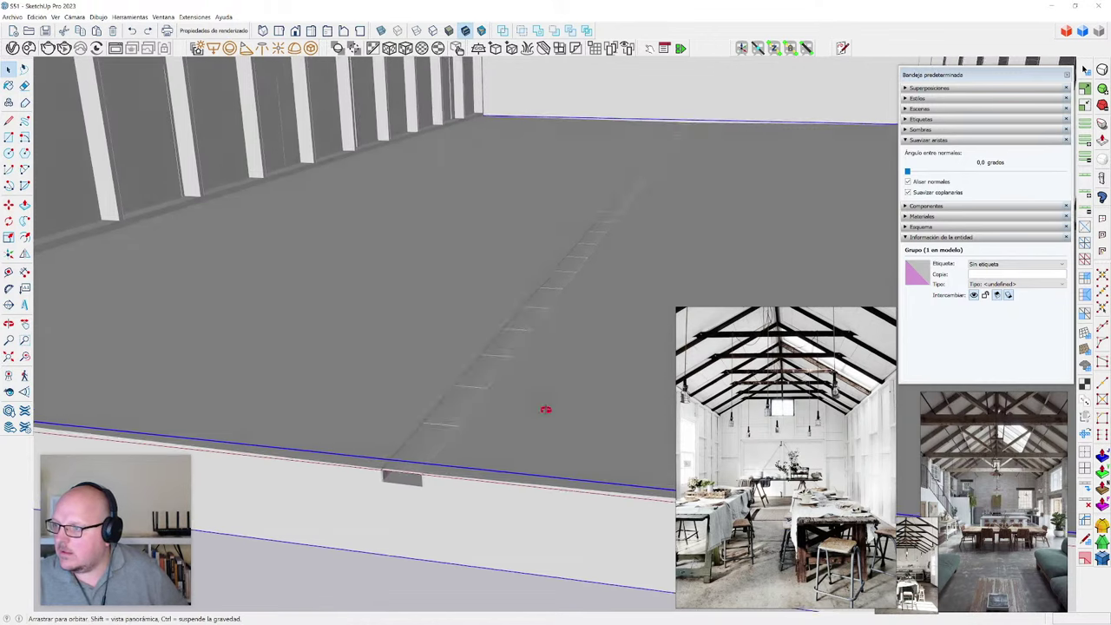
pyautogui.scroll(3, 529, 489)
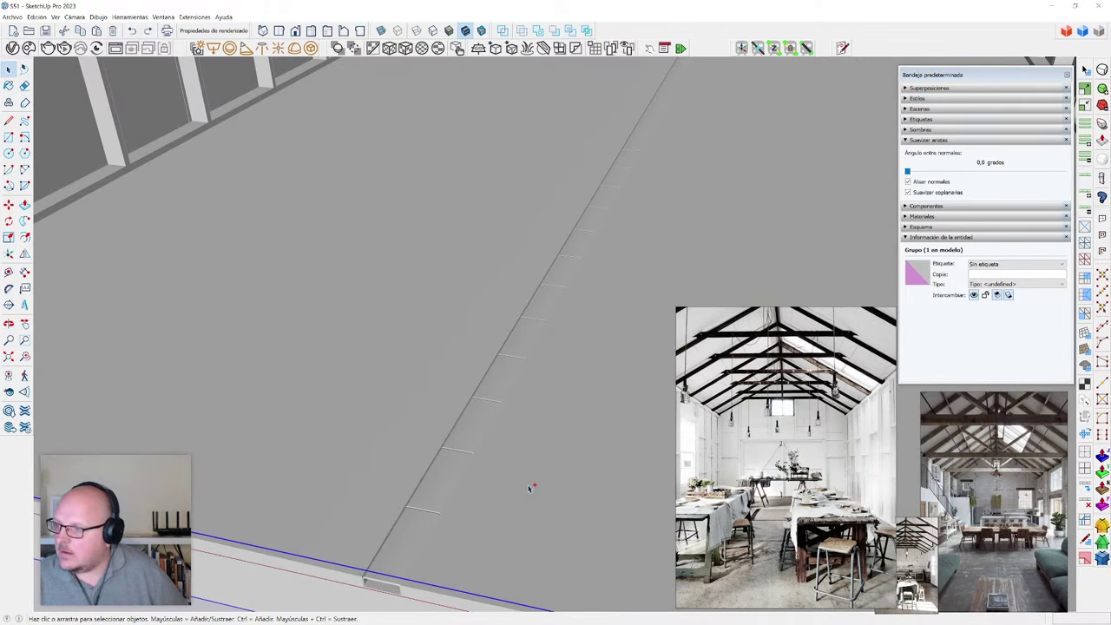
pyautogui.moveTo(528, 489); pyautogui.dragTo(438, 365, button='middle')
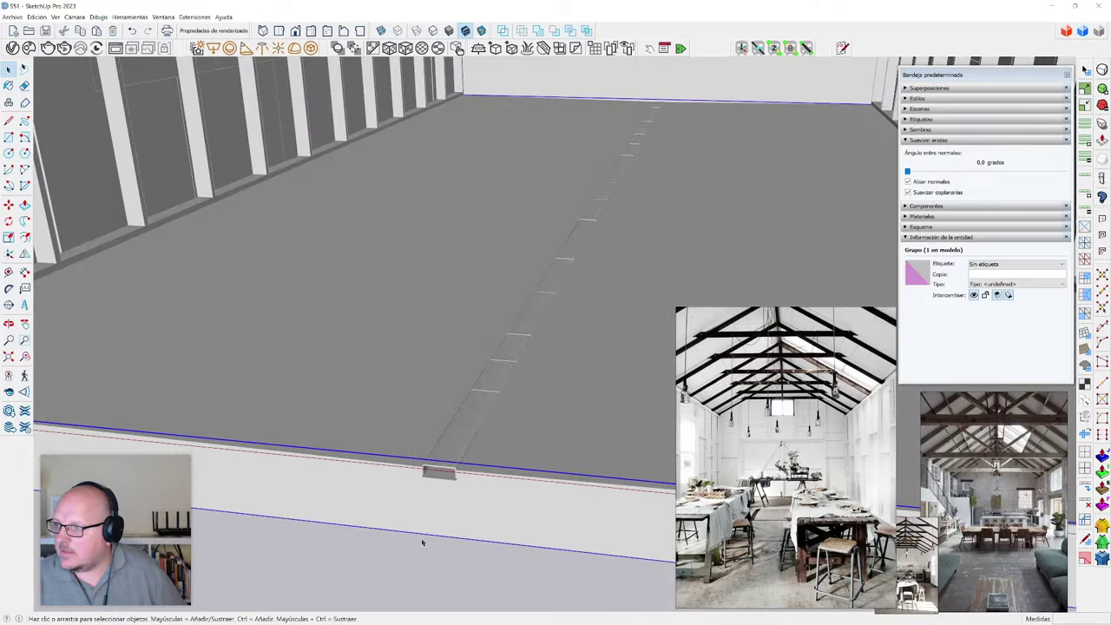
pyautogui.click(336, 564)
pyautogui.scroll(-1, 335, 564)
pyautogui.scroll(2, 560, 229)
pyautogui.moveTo(561, 229); pyautogui.dragTo(623, 310, button='middle')
pyautogui.scroll(2, 541, 294)
pyautogui.scroll(-2, 207, 290)
pyautogui.scroll(-3, 362, 325)
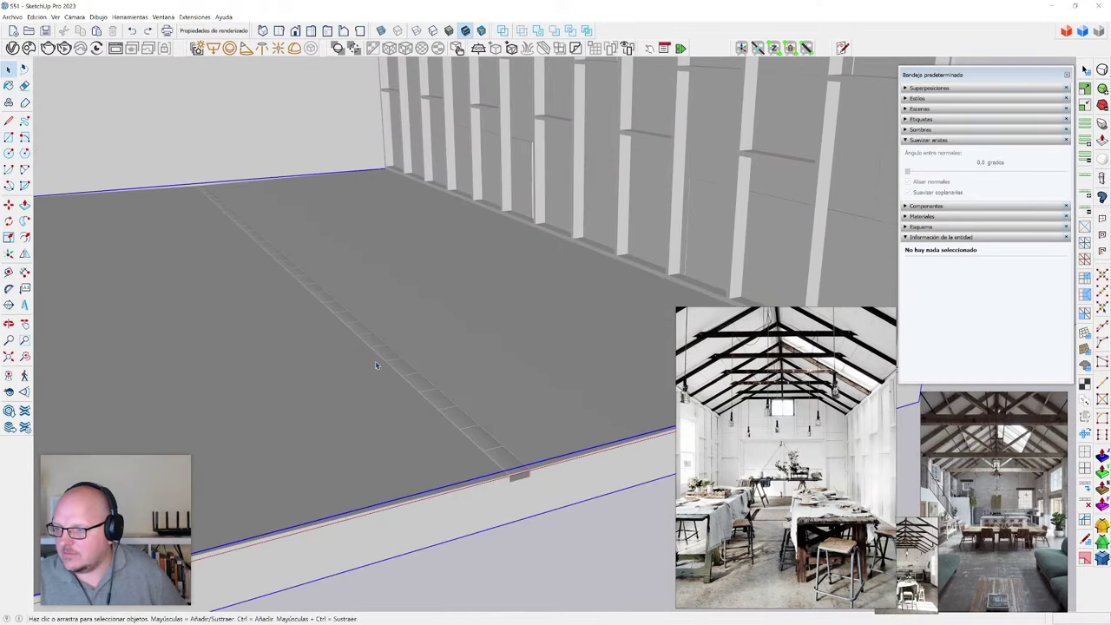
# - Reapply Chaos to all 32 rejilla covers with the minimum rotation set to -1, and check the row against the floor
pyautogui.click(376, 355)
pyautogui.scroll(3, 390, 358)
pyautogui.scroll(2, 391, 357)
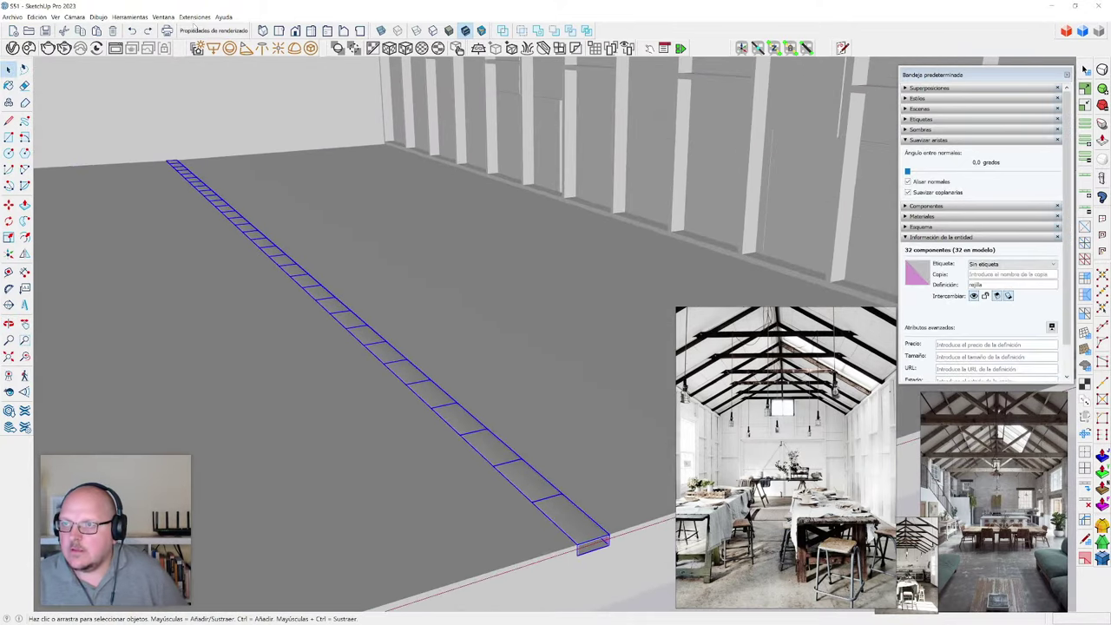
pyautogui.click(194, 16)
pyautogui.click(213, 73)
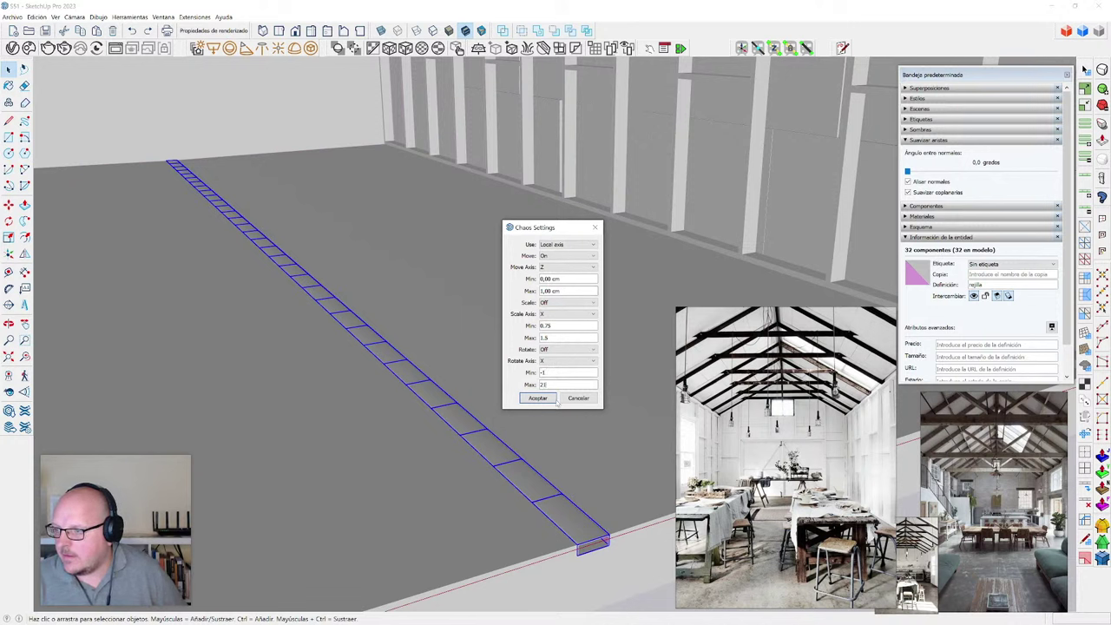
pyautogui.click(546, 398)
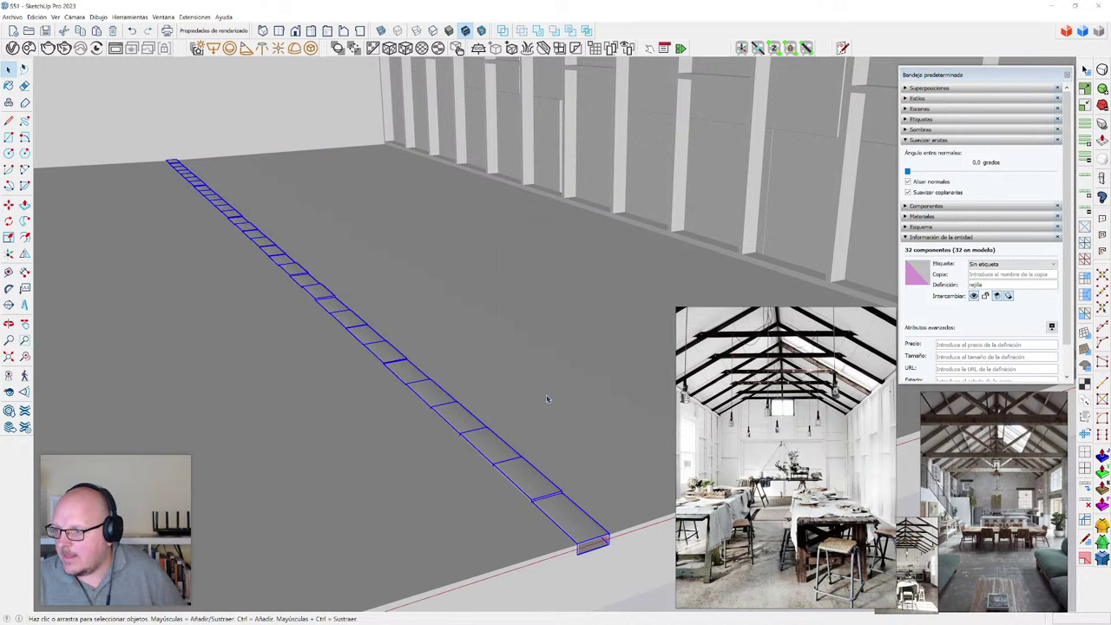
pyautogui.click(623, 584)
pyautogui.scroll(1, 345, 402)
pyautogui.moveTo(346, 402)
pyautogui.mouseDown(button='middle')
pyautogui.moveTo(342, 335)
pyautogui.moveTo(358, 287)
pyautogui.moveTo(394, 377)
pyautogui.mouseUp(button='middle')
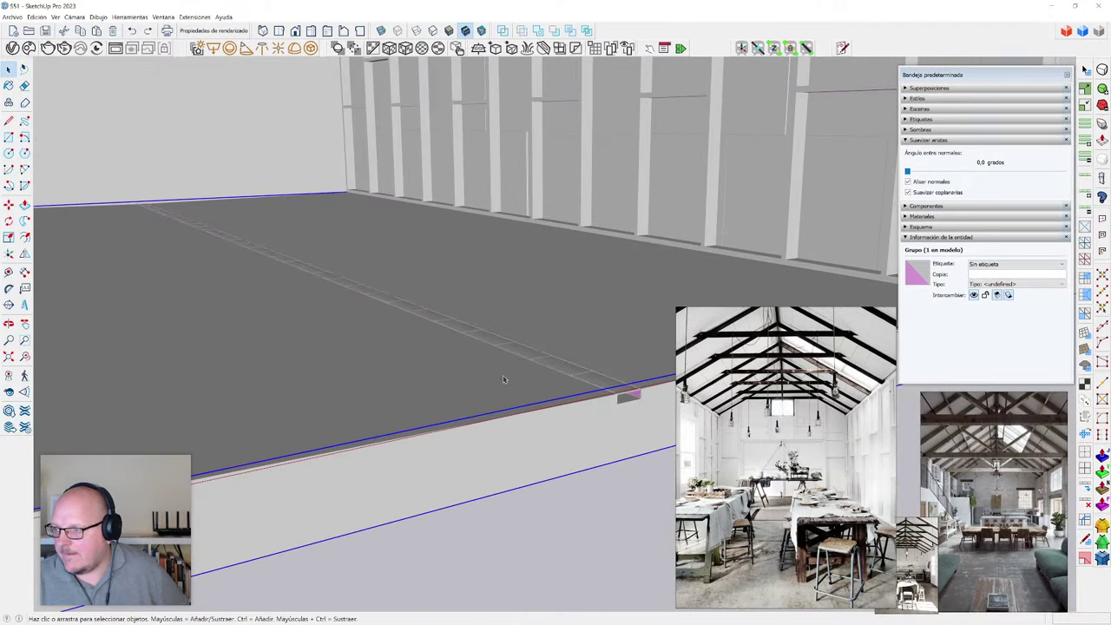
# - Open the rejilla cover at the near end of the channel and examine where its component origin sits
pyautogui.moveTo(507, 380); pyautogui.dragTo(521, 421, button='middle')
pyautogui.scroll(3, 613, 427)
pyautogui.doubleClick(606, 430)
pyautogui.scroll(2, 600, 451)
pyautogui.click(589, 476)
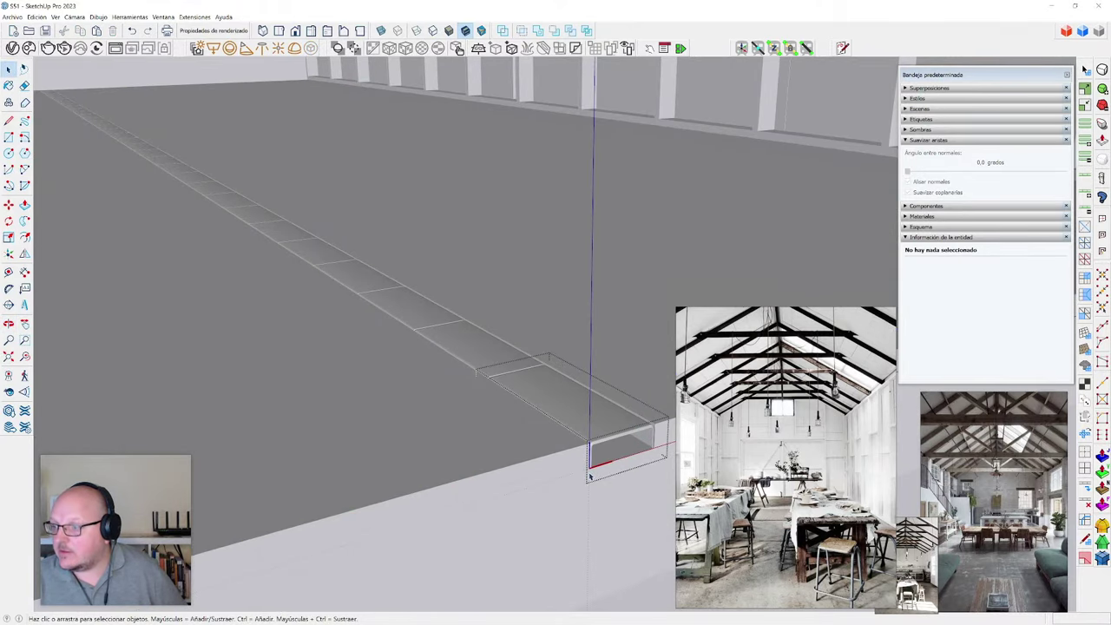
pyautogui.scroll(-1, 592, 467)
pyautogui.press('Escape')
# - Use Axes Tools on all 32 rejilla covers to set their component origin to Center in X, Y and Z
pyautogui.click(591, 431)
pyautogui.hotkey('shift', 'a')
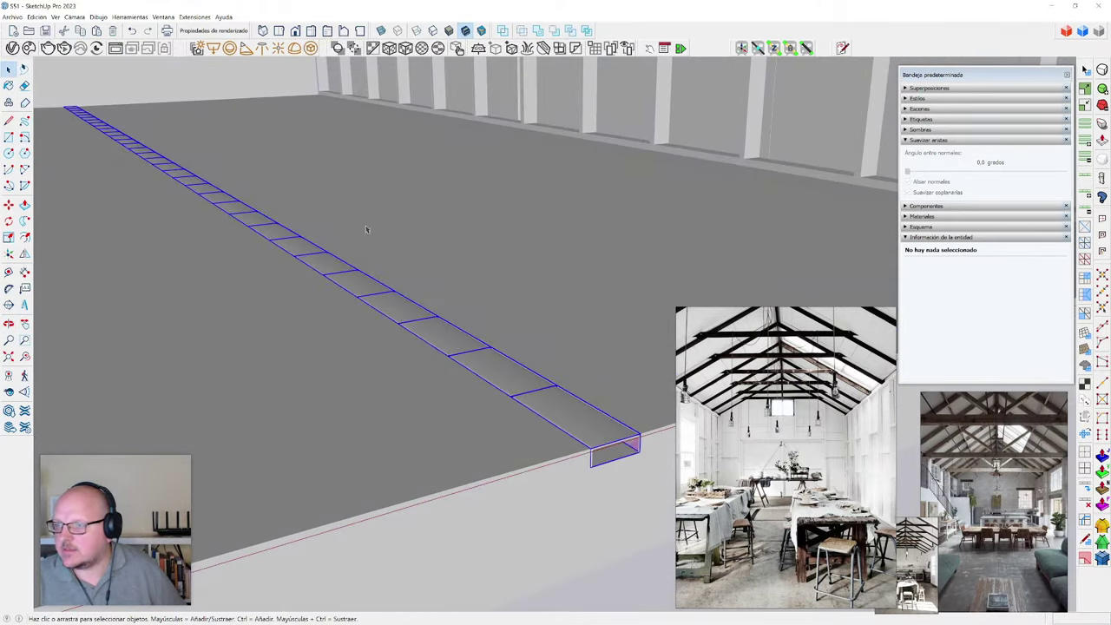
pyautogui.click(195, 17)
pyautogui.moveTo(261, 220)
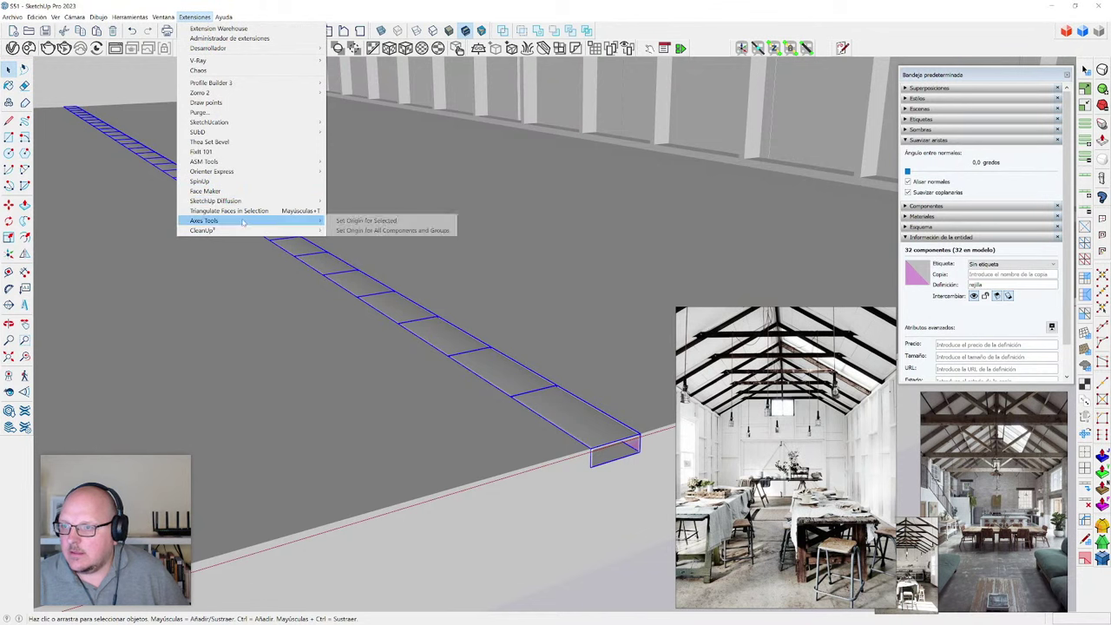
pyautogui.click(395, 231)
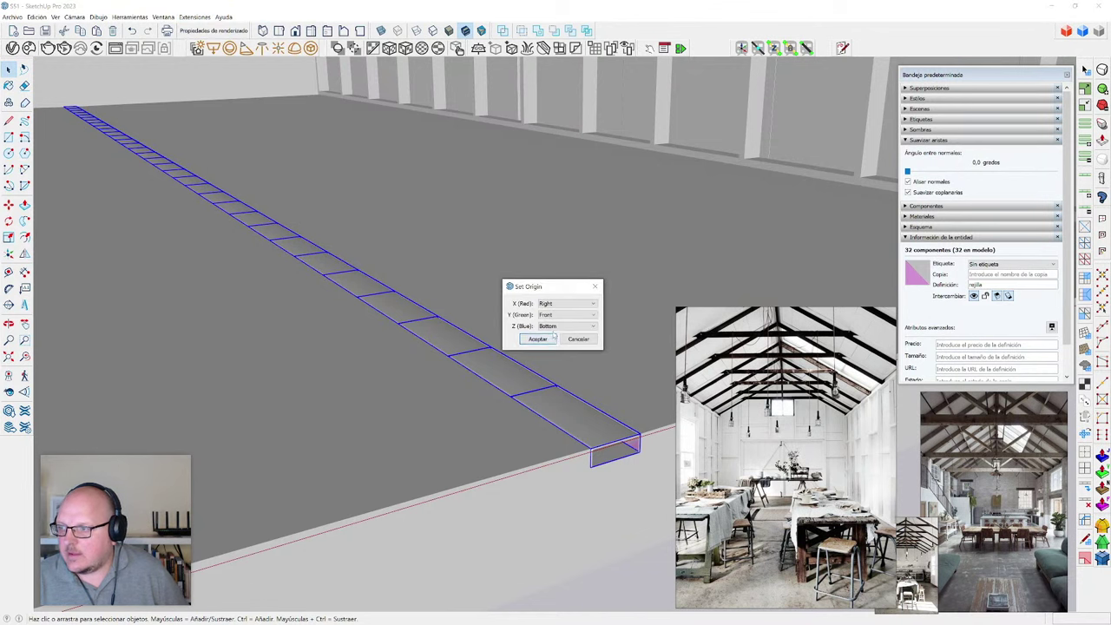
pyautogui.click(552, 326)
pyautogui.click(551, 339)
pyautogui.click(553, 316)
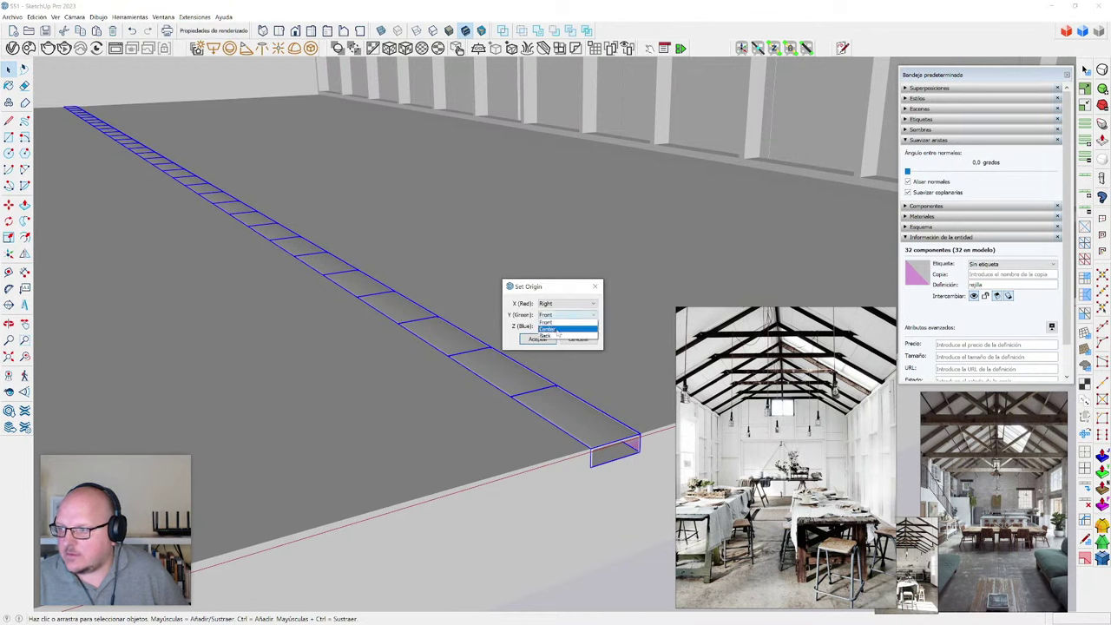
pyautogui.click(557, 331)
pyautogui.click(566, 303)
pyautogui.click(560, 316)
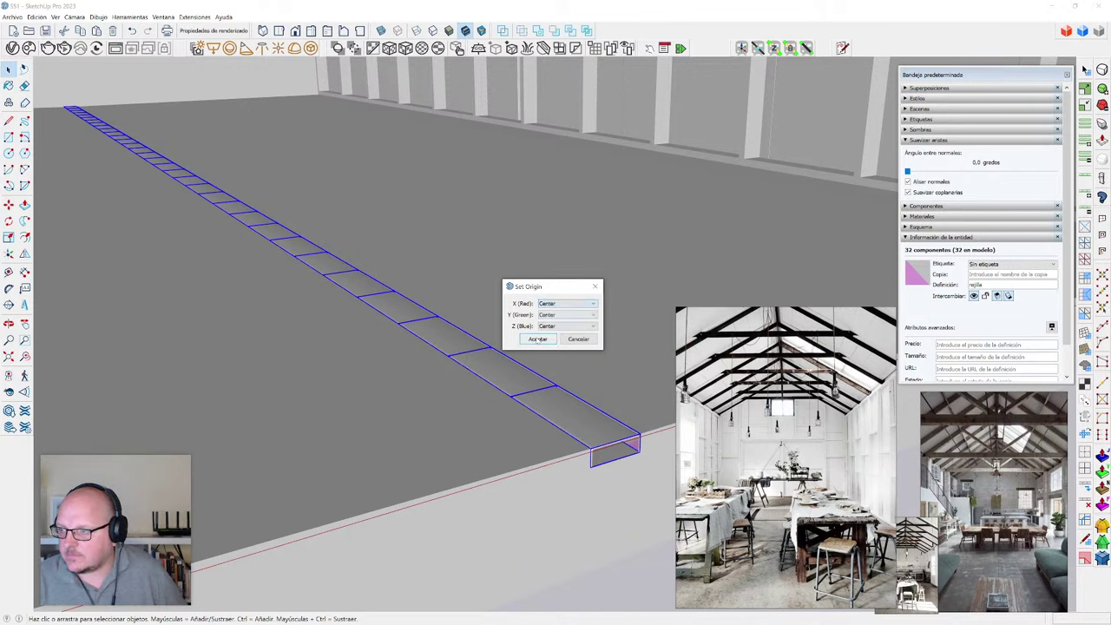
pyautogui.click(538, 339)
# - Apply Chaos to all covers with random movement of 0 to 1 cm along local Z and rotation off
pyautogui.click(557, 416)
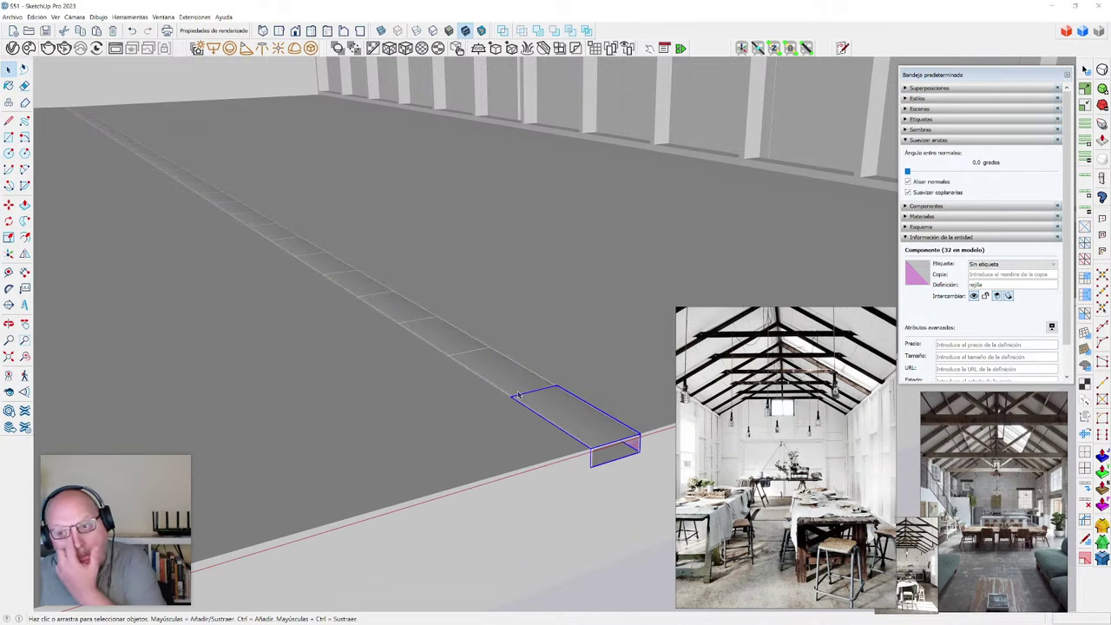
pyautogui.moveTo(517, 409); pyautogui.dragTo(521, 407, button='middle')
pyautogui.hotkey('ctrl', 'a')
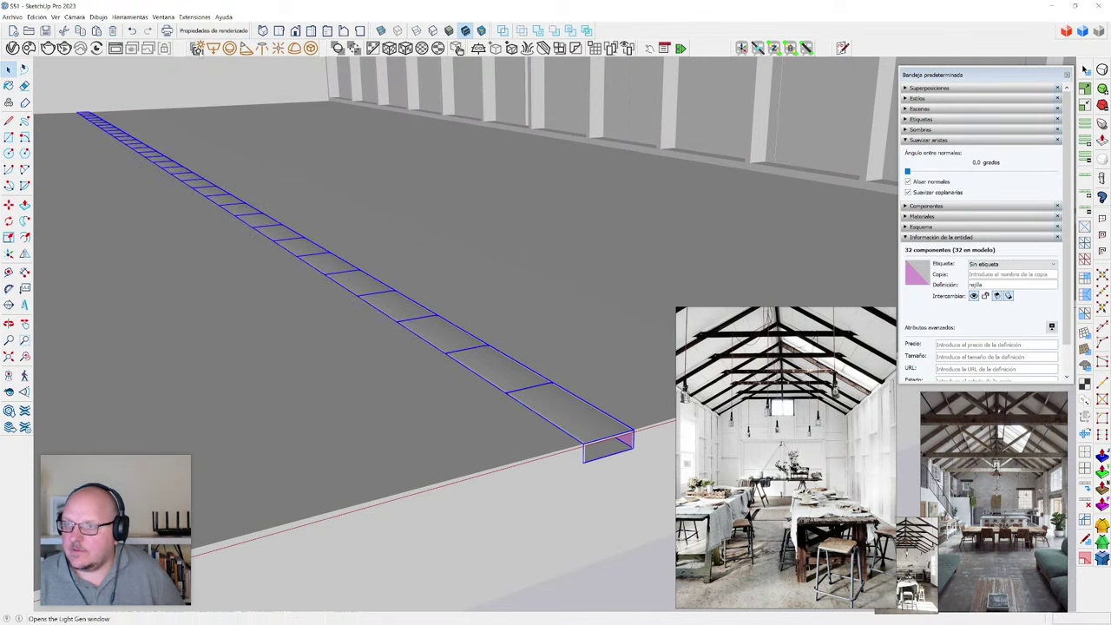
pyautogui.click(194, 17)
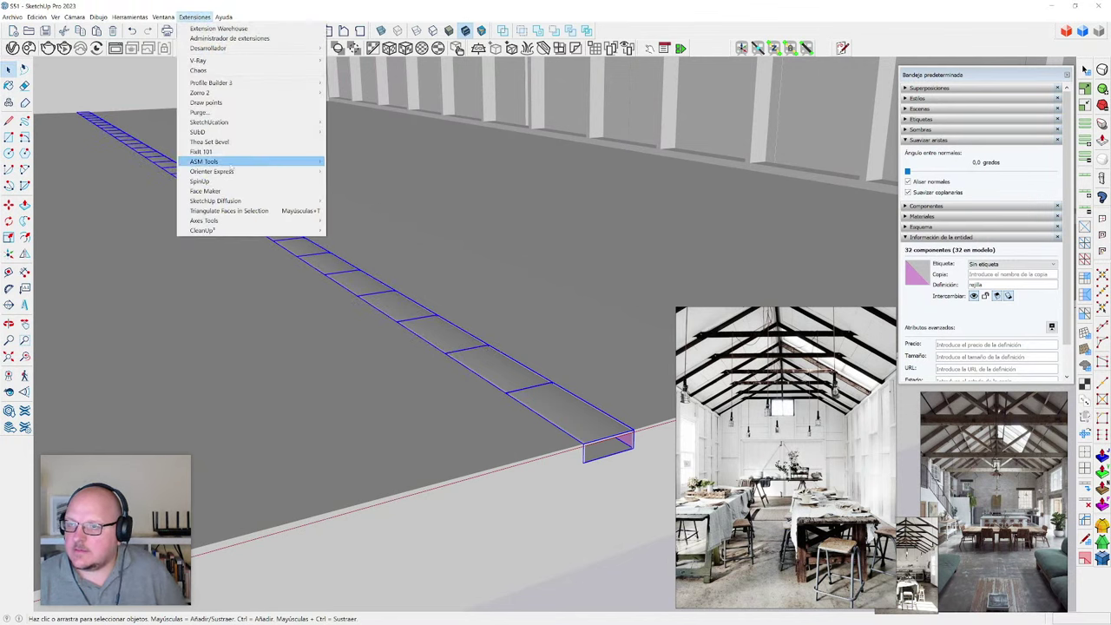
pyautogui.click(231, 73)
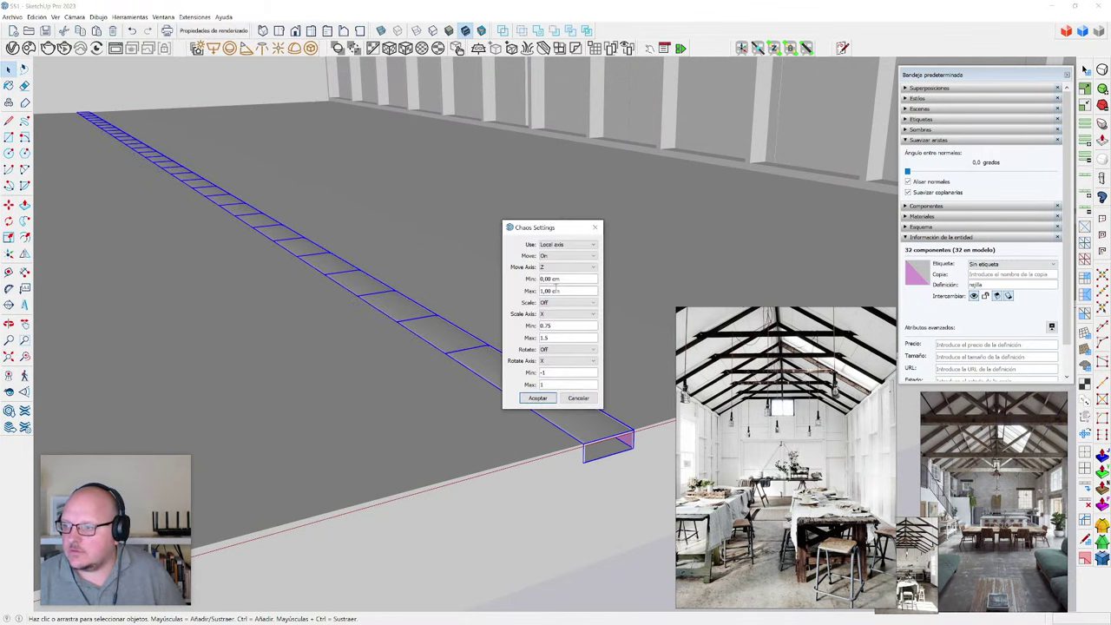
pyautogui.click(539, 398)
pyautogui.click(512, 372)
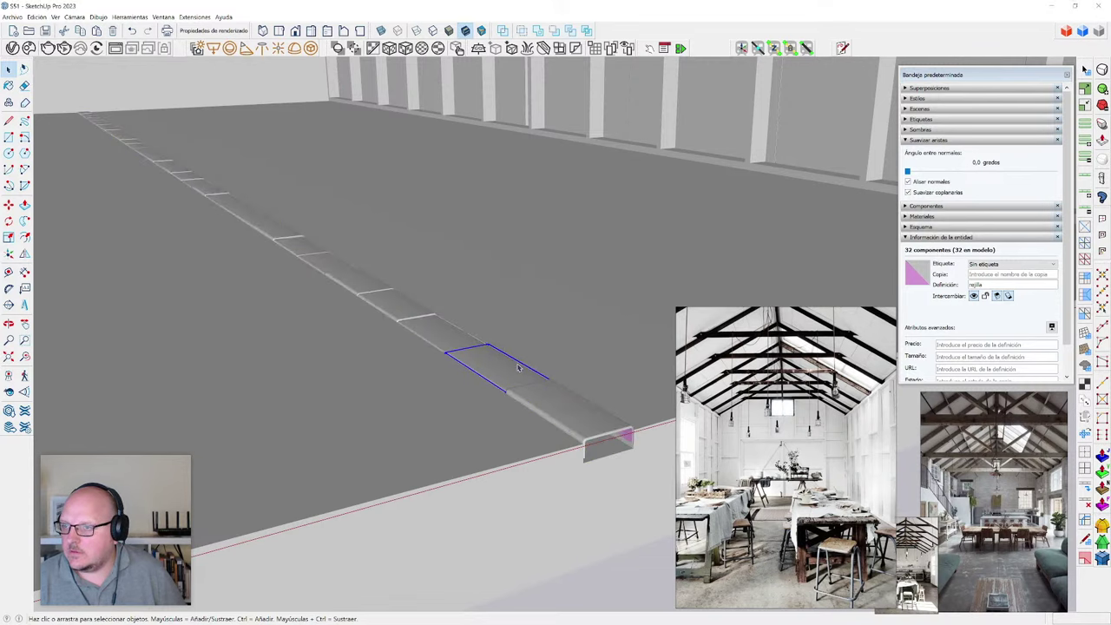
pyautogui.moveTo(508, 371); pyautogui.dragTo(265, 405, button='middle')
# - Reopen the Chaos settings for all covers, keep movement on along Z, and turn on rotation about X
pyautogui.click(337, 388)
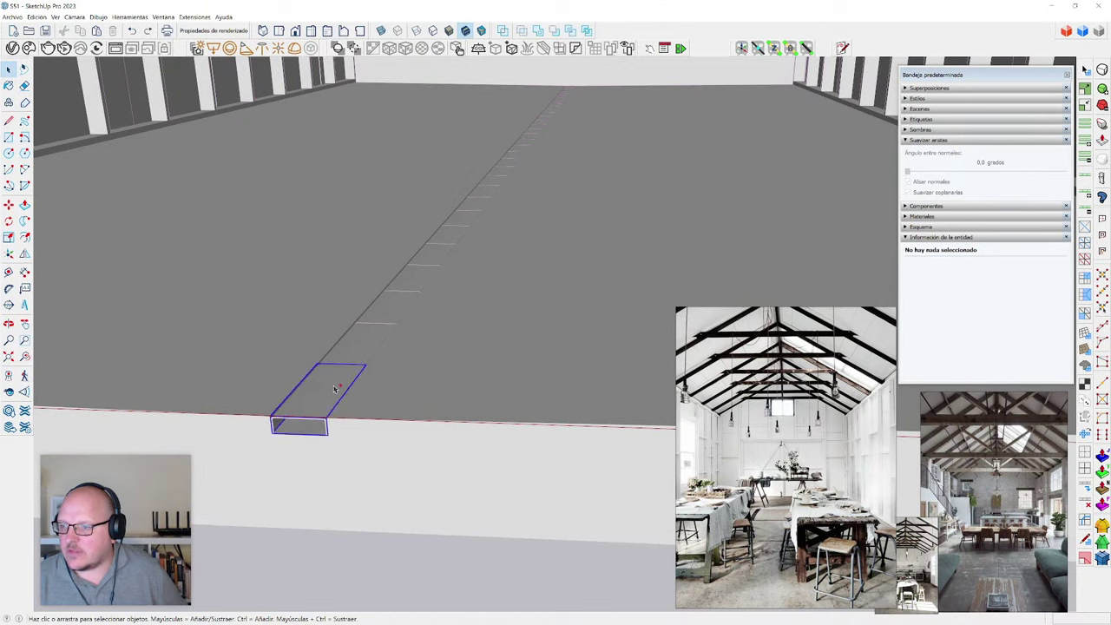
pyautogui.hotkey('ctrl', 'a')
pyautogui.click(194, 17)
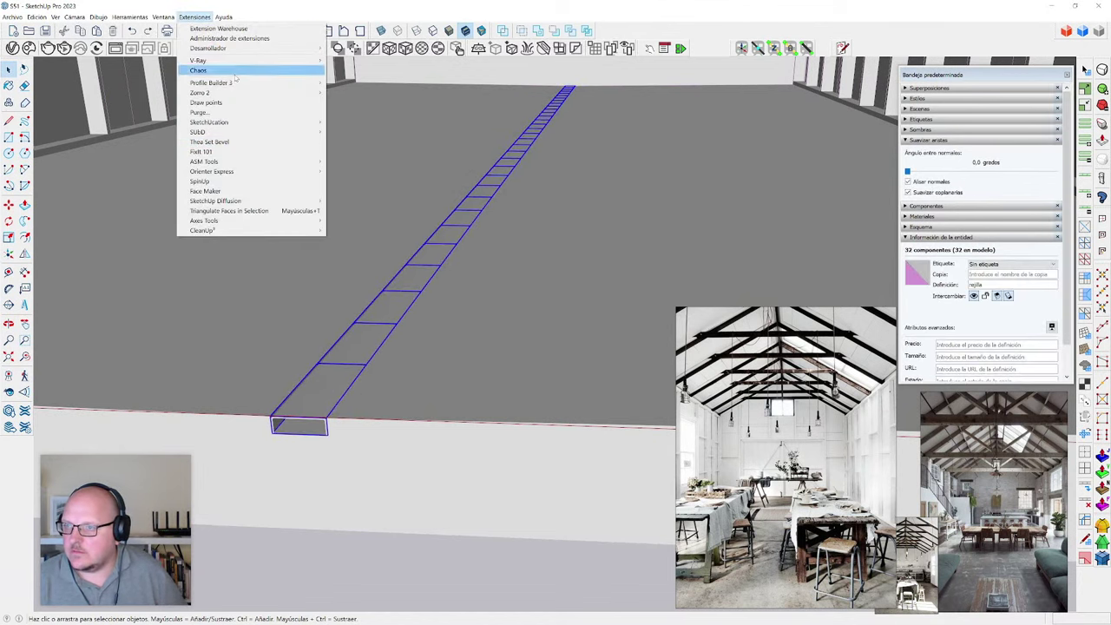
pyautogui.click(207, 71)
pyautogui.click(565, 255)
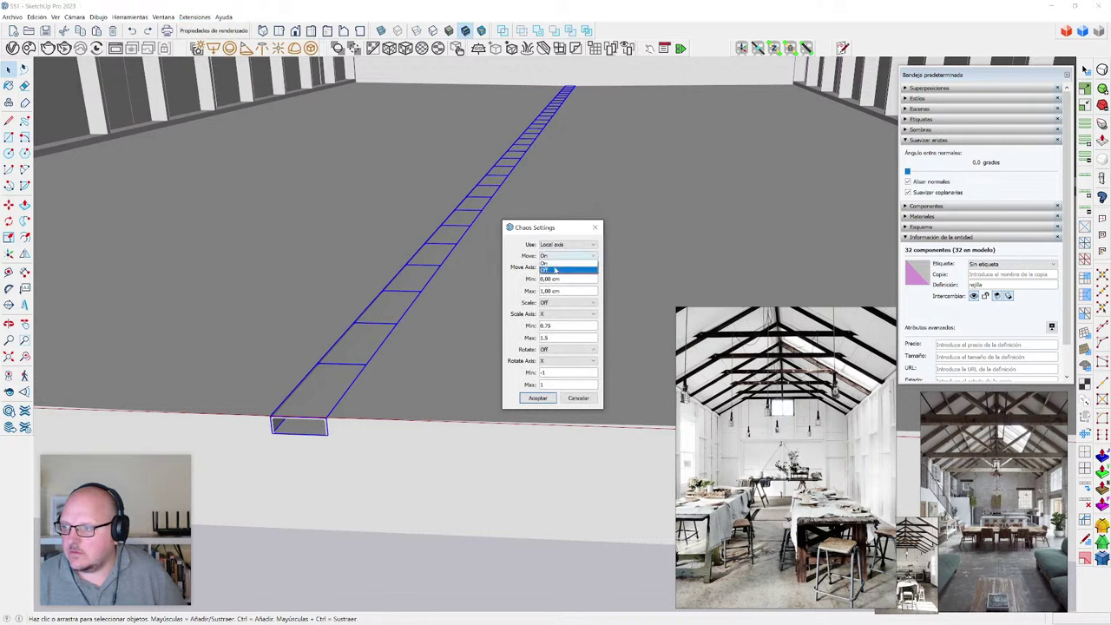
pyautogui.click(555, 269)
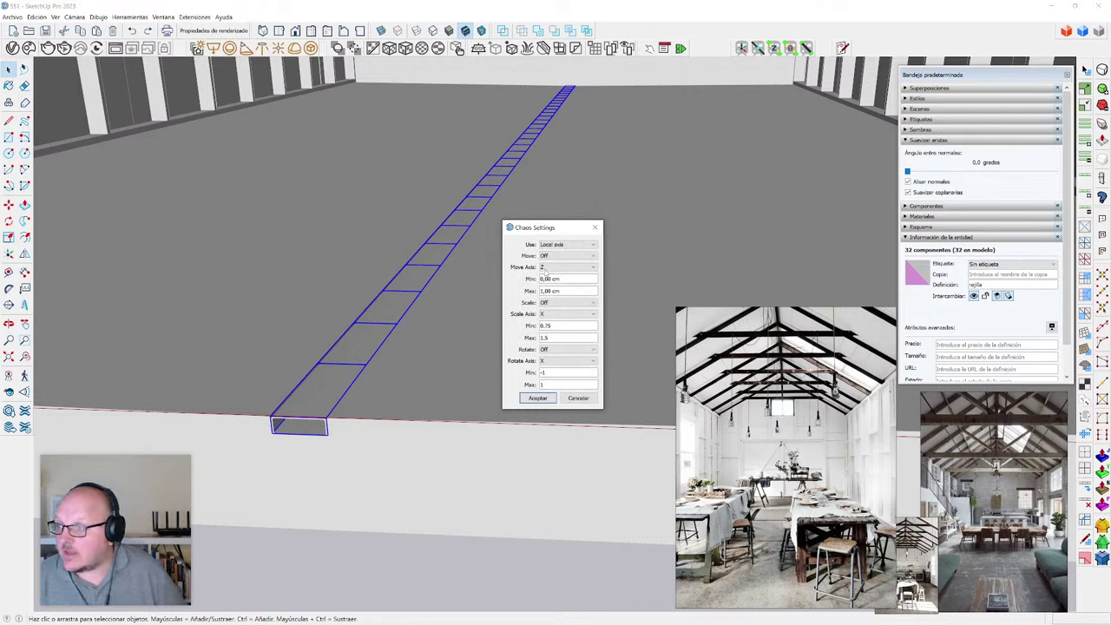
pyautogui.click(556, 256)
pyautogui.click(549, 264)
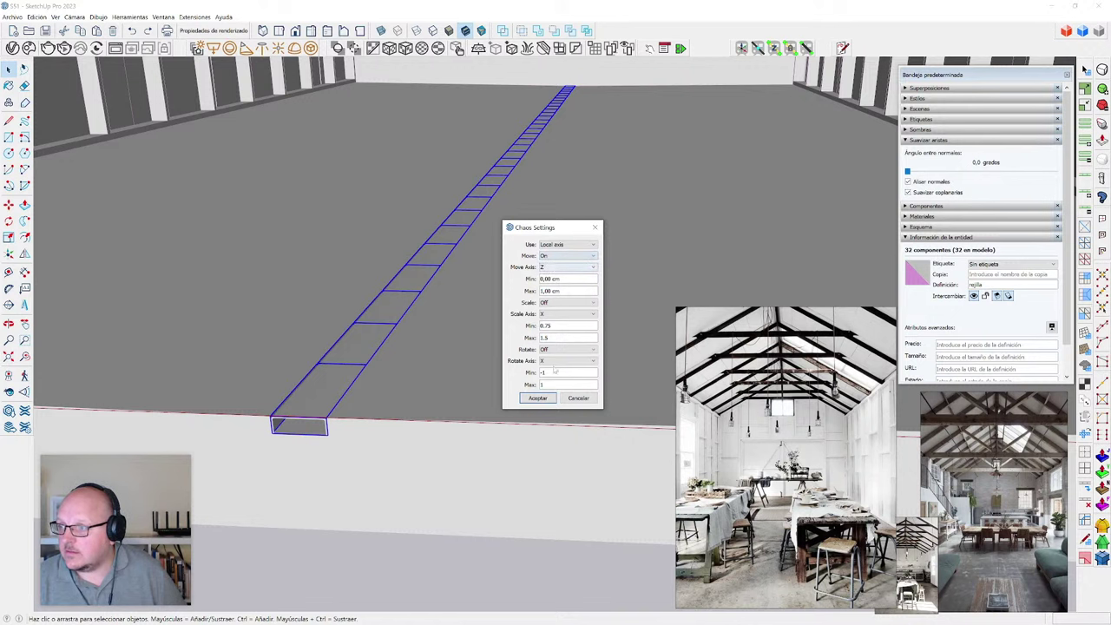
pyautogui.click(560, 361)
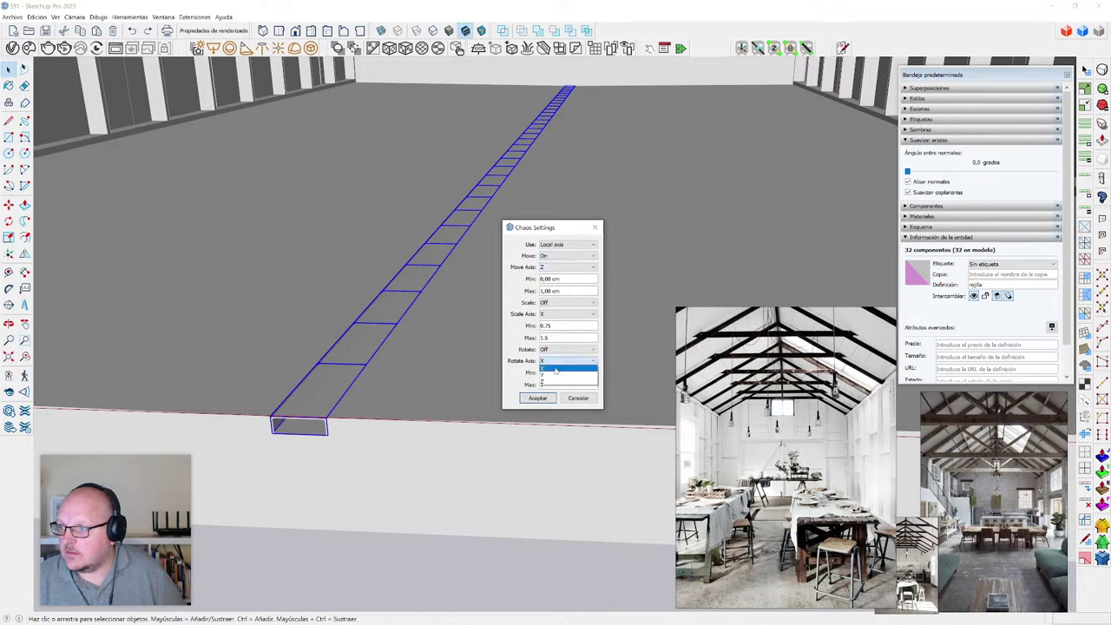
pyautogui.click(556, 368)
pyautogui.click(556, 349)
pyautogui.click(554, 362)
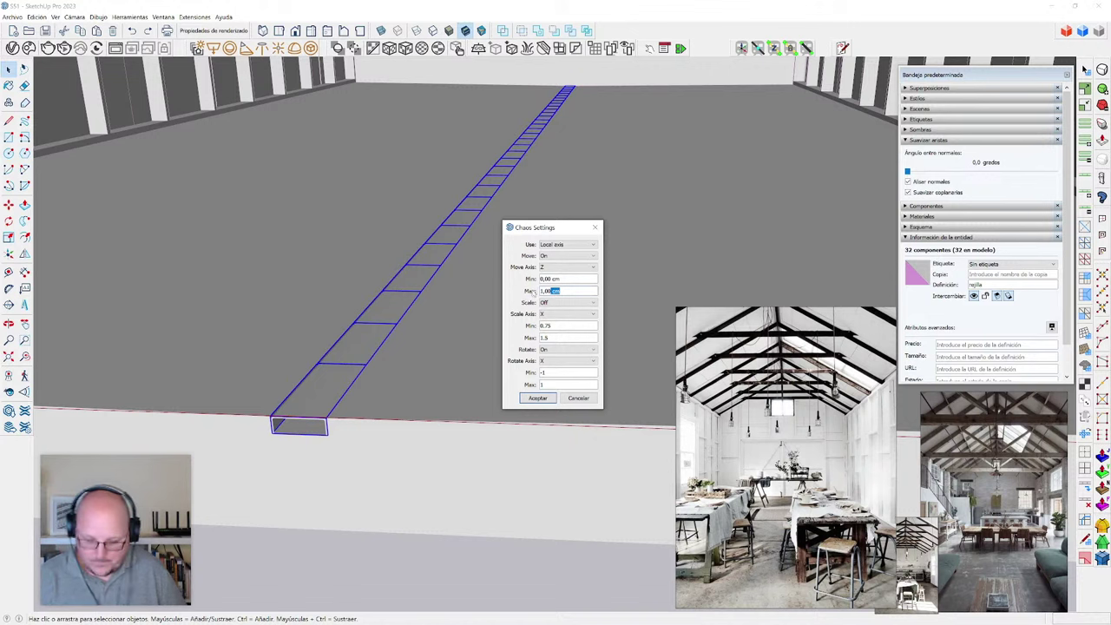
# - Limit the maximum Chaos movement to 0,5 cm and apply it to the covers
pyautogui.click(558, 290)
pyautogui.moveTo(526, 294); pyautogui.dragTo(523, 292)
pyautogui.write('0,50,5')
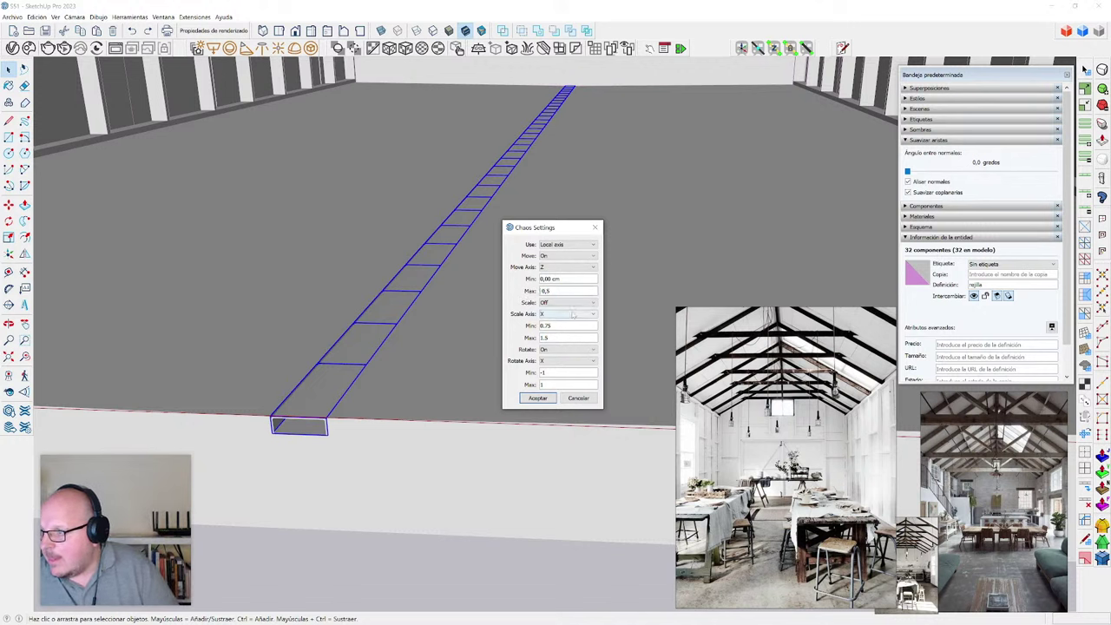
pyautogui.write(' cm')
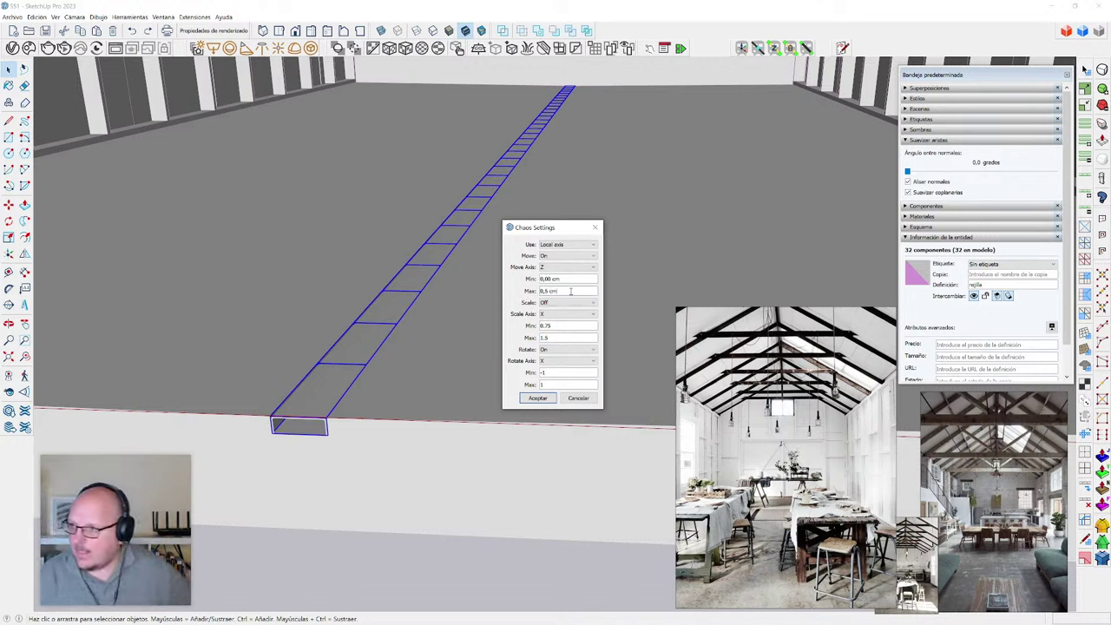
pyautogui.click(537, 399)
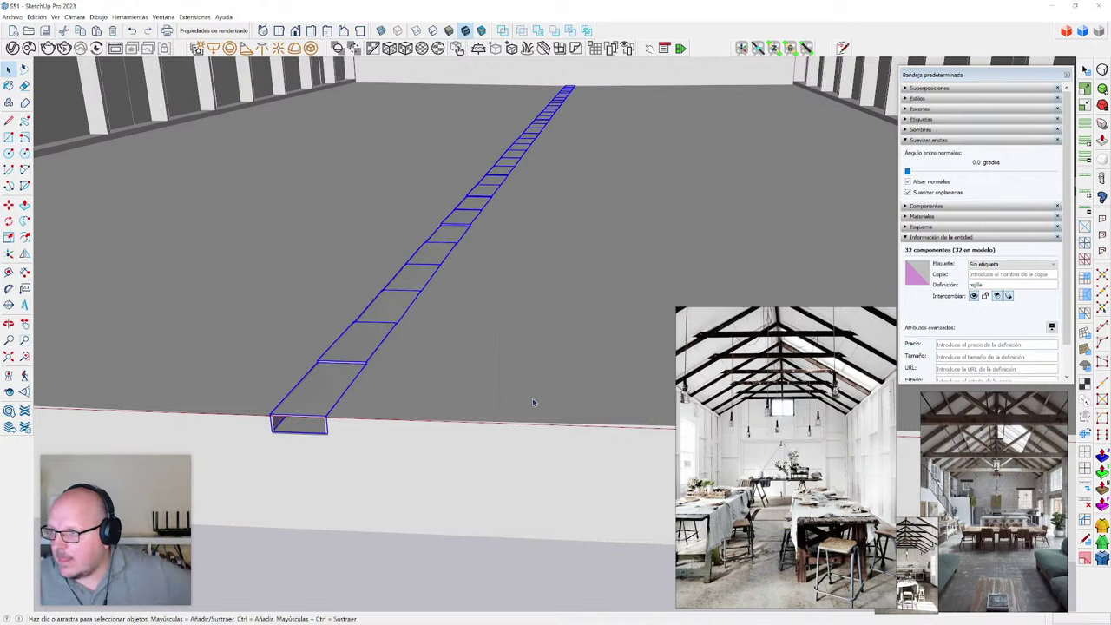
# - Examine the height differences and tilt of the randomized covers along the channel from several angles
pyautogui.moveTo(399, 377); pyautogui.dragTo(420, 387, button='middle')
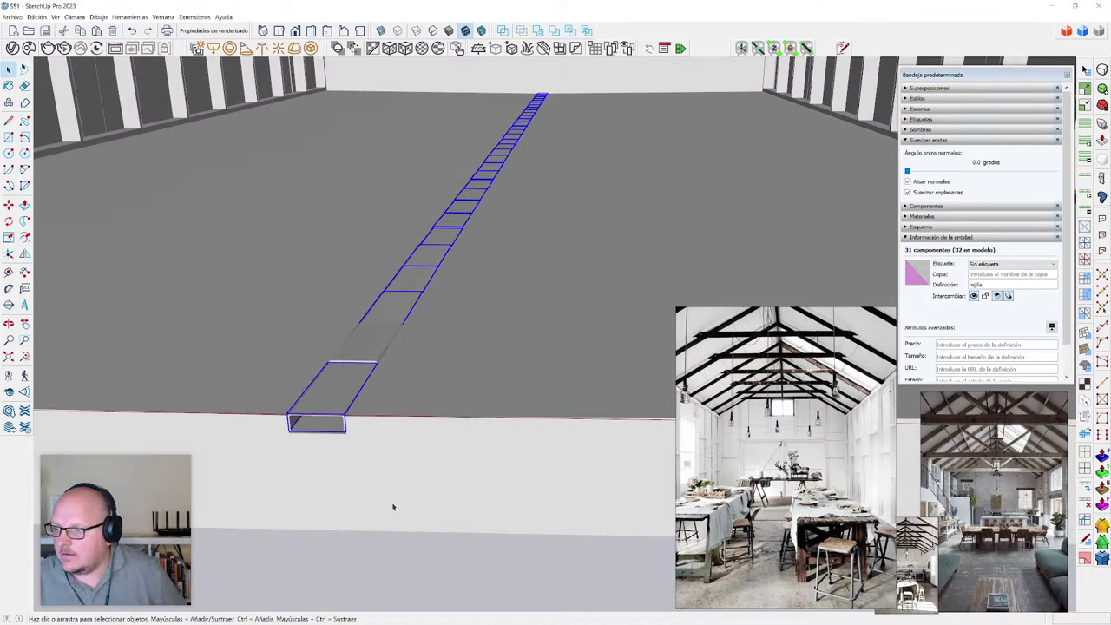
pyautogui.click(392, 506)
pyautogui.moveTo(402, 504); pyautogui.dragTo(541, 579, button='middle')
pyautogui.scroll(-3, 570, 590)
pyautogui.doubleClick(521, 504)
pyautogui.scroll(-1, 474, 439)
pyautogui.moveTo(473, 437); pyautogui.dragTo(339, 369, button='middle')
pyautogui.scroll(2, 417, 317)
pyautogui.scroll(2, 338, 324)
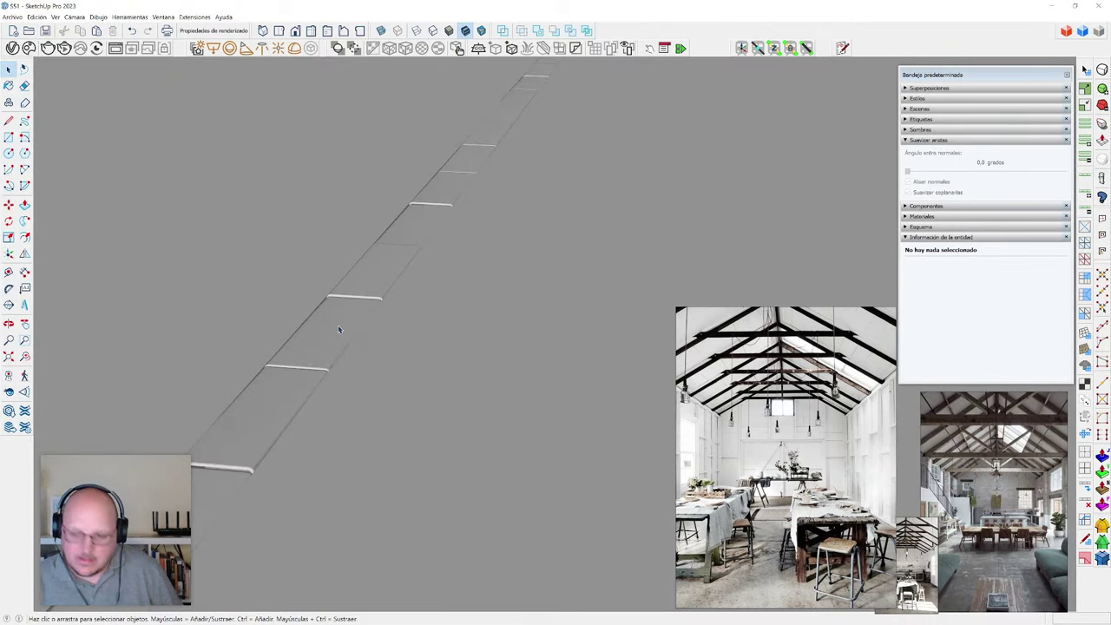
# - Raise one cover in the middle of the row about 5 cm above the channel
pyautogui.click(338, 325)
pyautogui.press('m')
pyautogui.click(323, 360)
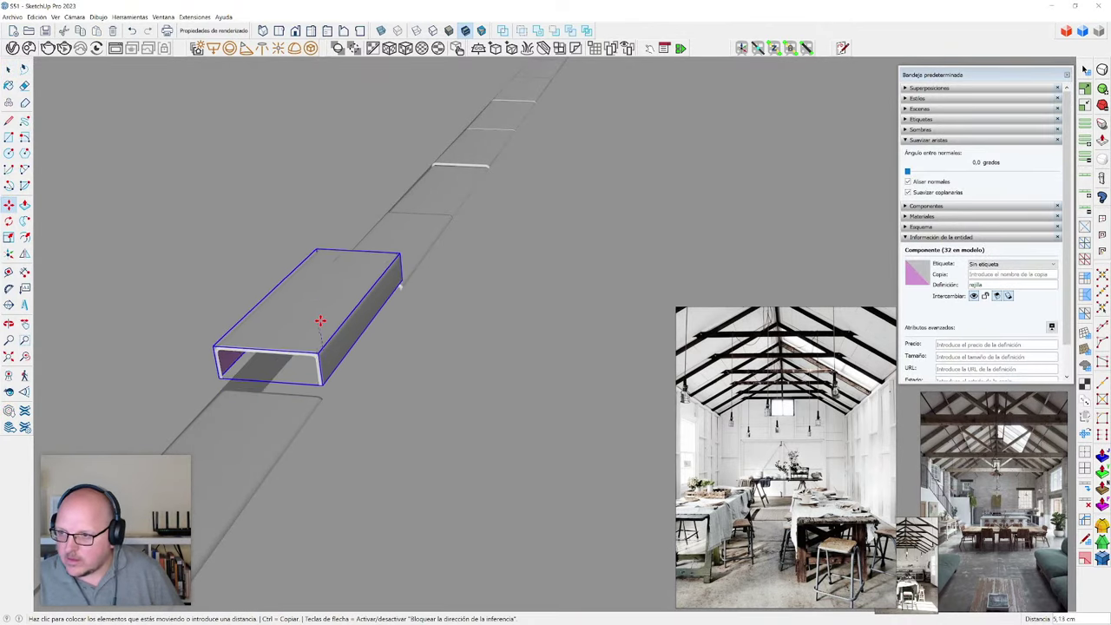
pyautogui.click(325, 325)
pyautogui.scroll(2, 333, 415)
pyautogui.scroll(1, 332, 415)
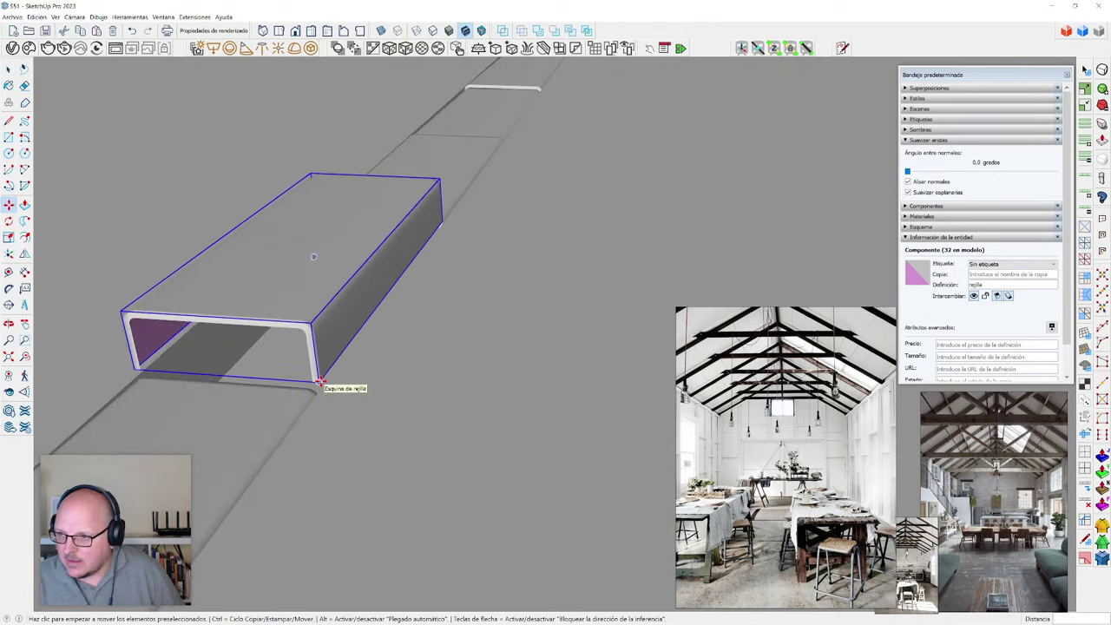
pyautogui.click(318, 388)
pyautogui.click(374, 374)
pyautogui.scroll(-2, 352, 323)
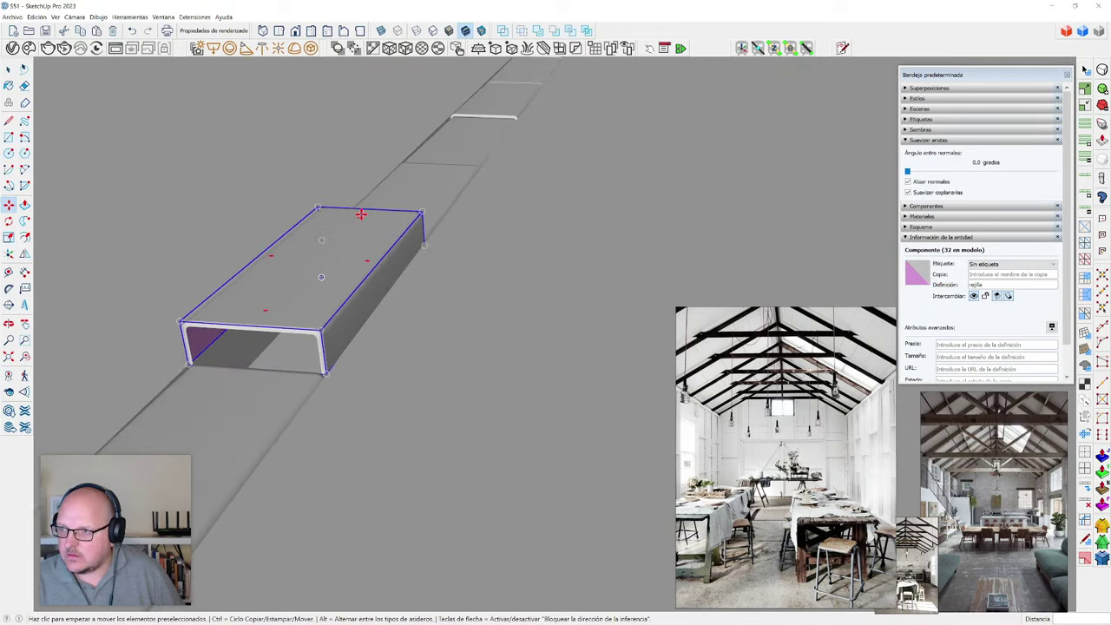
# - Try rotating the raised cover slightly about its vertical axis and compare its lower corners with the channel
pyautogui.click(359, 219)
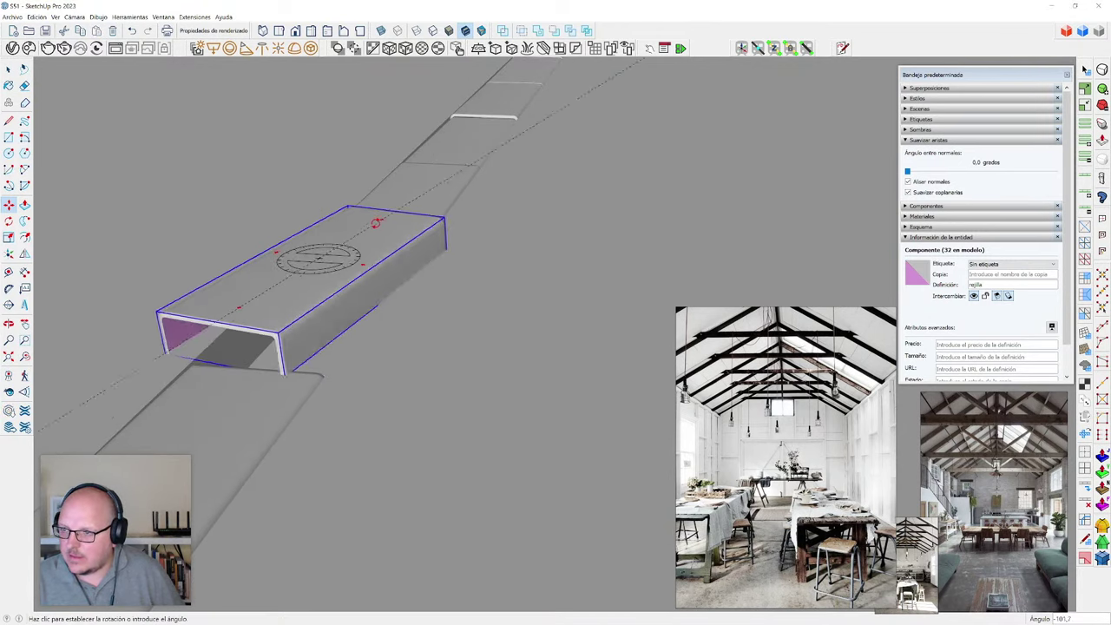
pyautogui.click(381, 223)
pyautogui.moveTo(426, 385); pyautogui.dragTo(441, 330, button='middle')
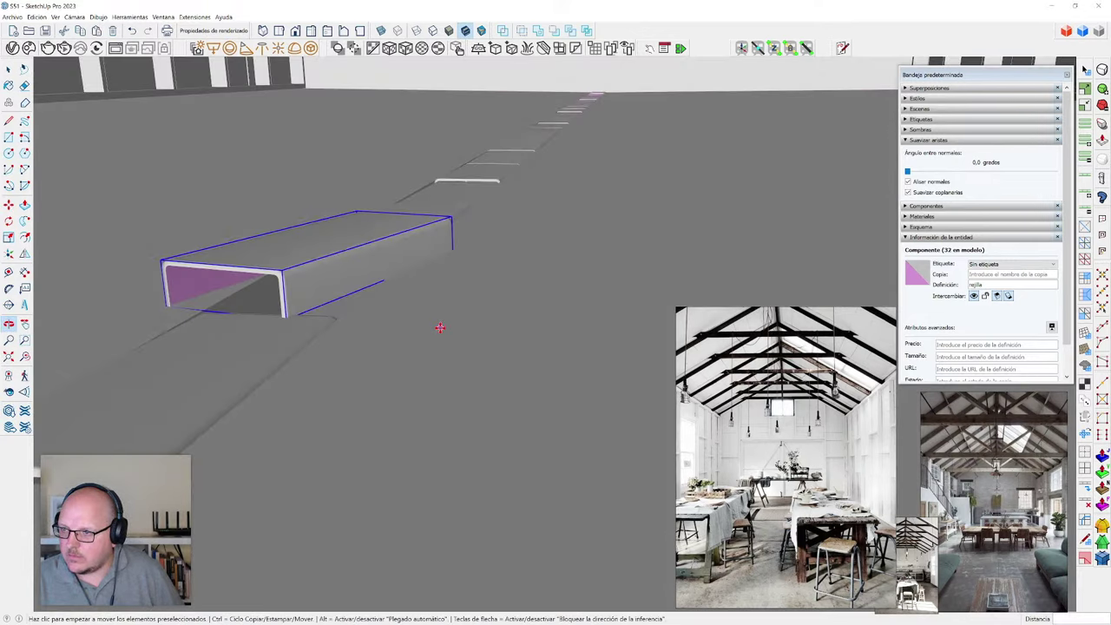
pyautogui.scroll(5, 373, 278)
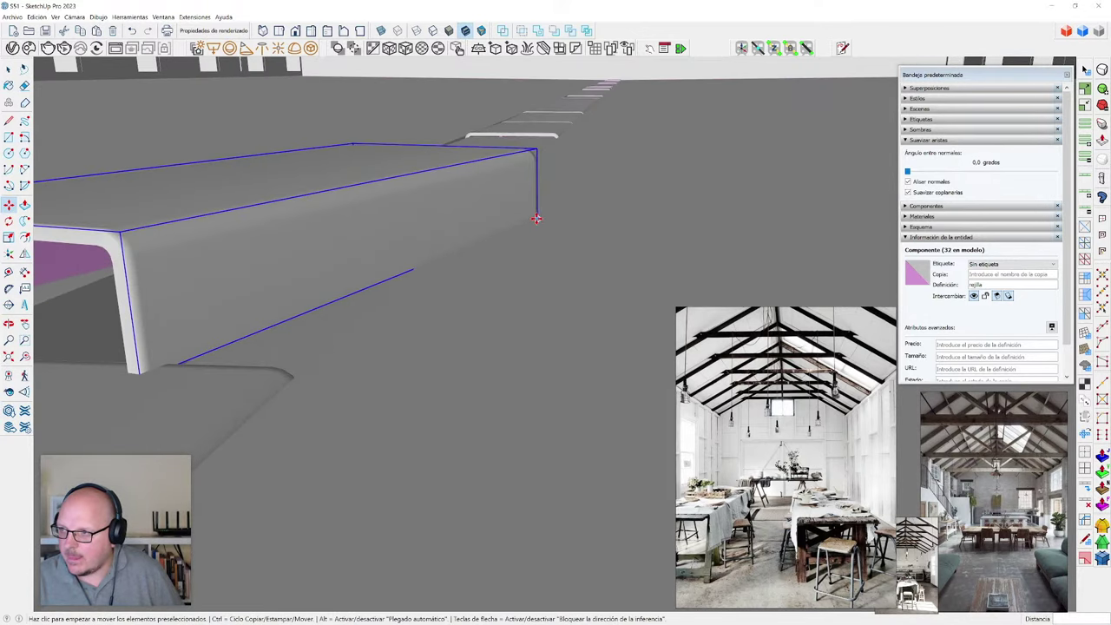
pyautogui.click(537, 218)
pyautogui.press('Escape')
pyautogui.scroll(-4, 585, 329)
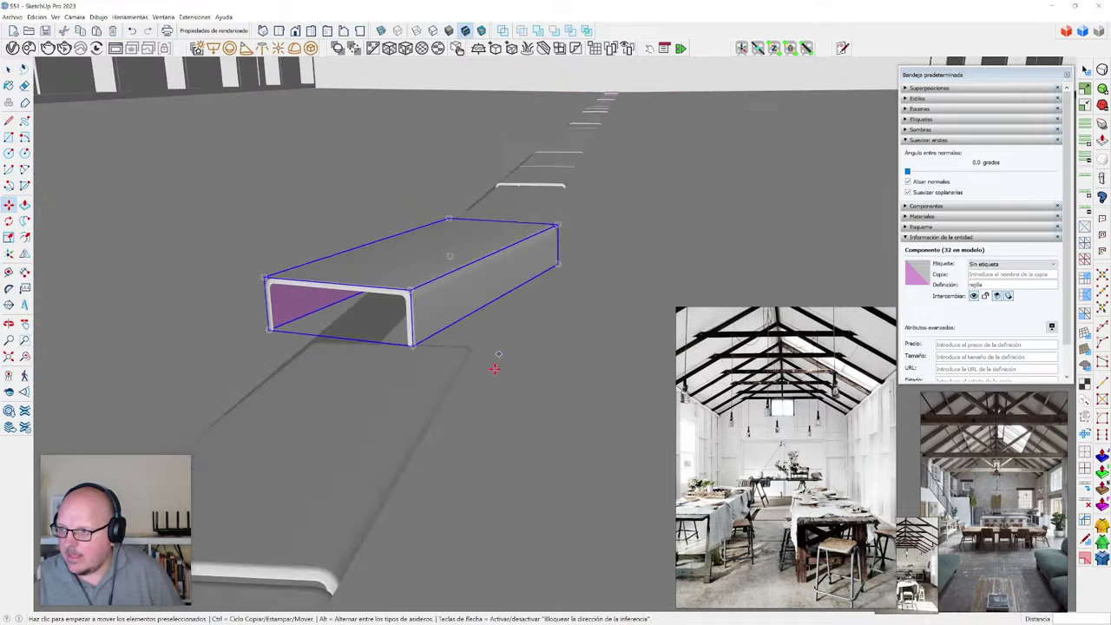
# - Rotate the raised cover about its vertical axis until it sits diagonally across the channel
pyautogui.moveTo(494, 368); pyautogui.dragTo(491, 287, button='middle')
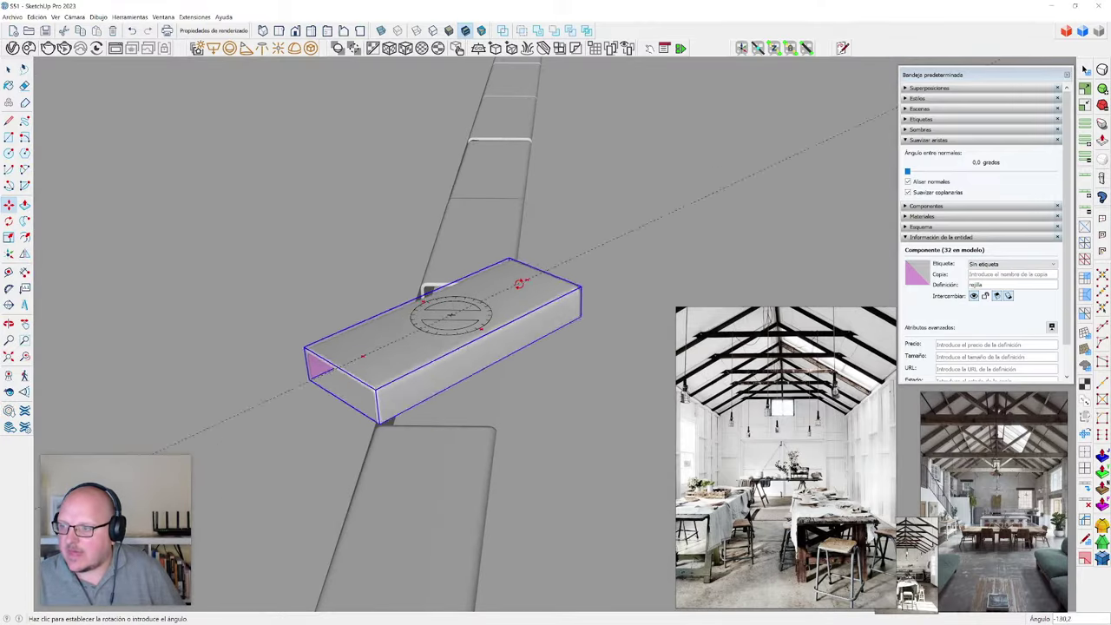
pyautogui.click(528, 293)
pyautogui.press('space')
pyautogui.scroll(-3, 439, 303)
pyautogui.moveTo(414, 364); pyautogui.dragTo(426, 443, button='middle')
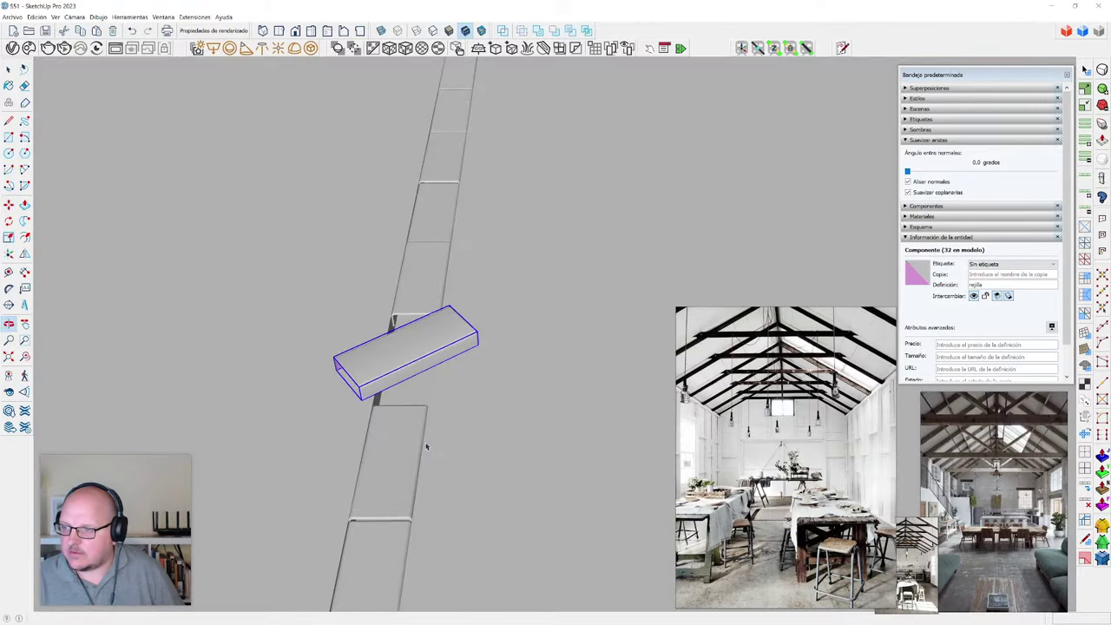
pyautogui.click(421, 399)
# - Examine the whole row of covers in the context of the floor and the framed walls
pyautogui.scroll(-3, 422, 399)
pyautogui.moveTo(422, 399); pyautogui.dragTo(412, 427, button='middle')
pyautogui.scroll(-3, 379, 383)
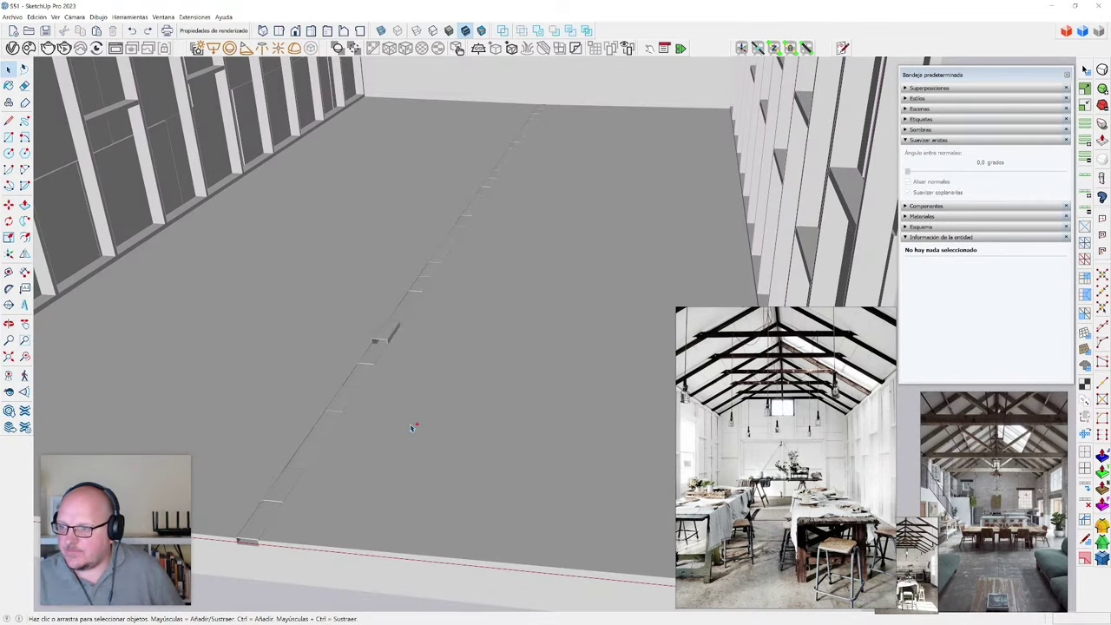
pyautogui.moveTo(412, 428); pyautogui.dragTo(503, 396, button='middle')
pyautogui.scroll(-2, 350, 397)
pyautogui.moveTo(350, 397); pyautogui.dragTo(538, 364, button='middle')
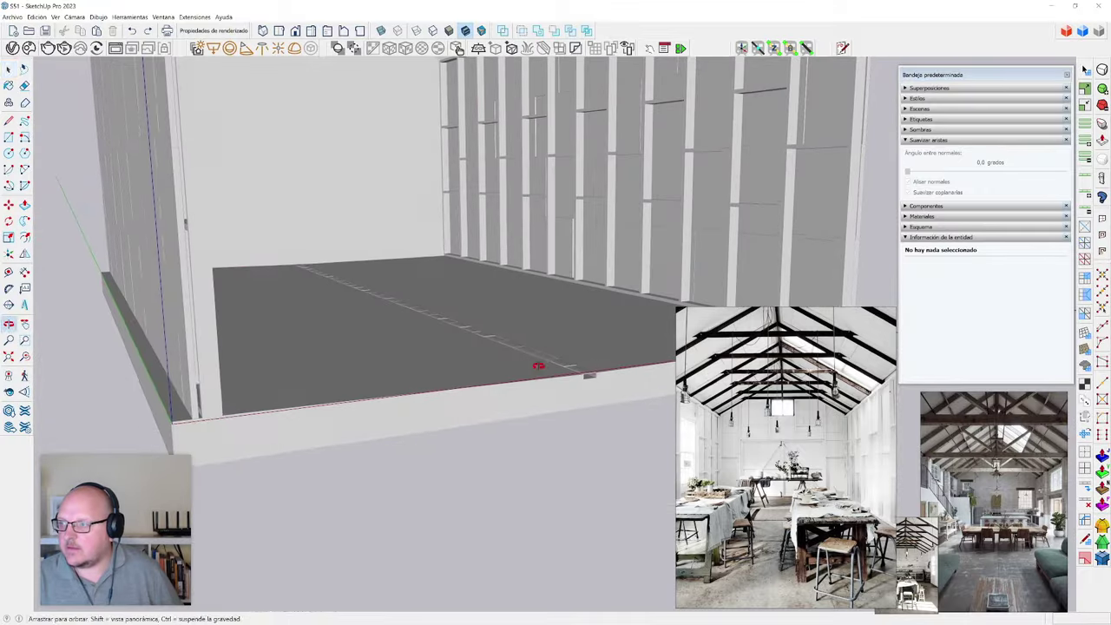
pyautogui.scroll(-2, 398, 434)
pyautogui.moveTo(391, 421); pyautogui.dragTo(397, 456, button='middle')
pyautogui.scroll(2, 530, 365)
pyautogui.moveTo(530, 365); pyautogui.dragTo(565, 443, button='middle')
pyautogui.scroll(-2, 544, 240)
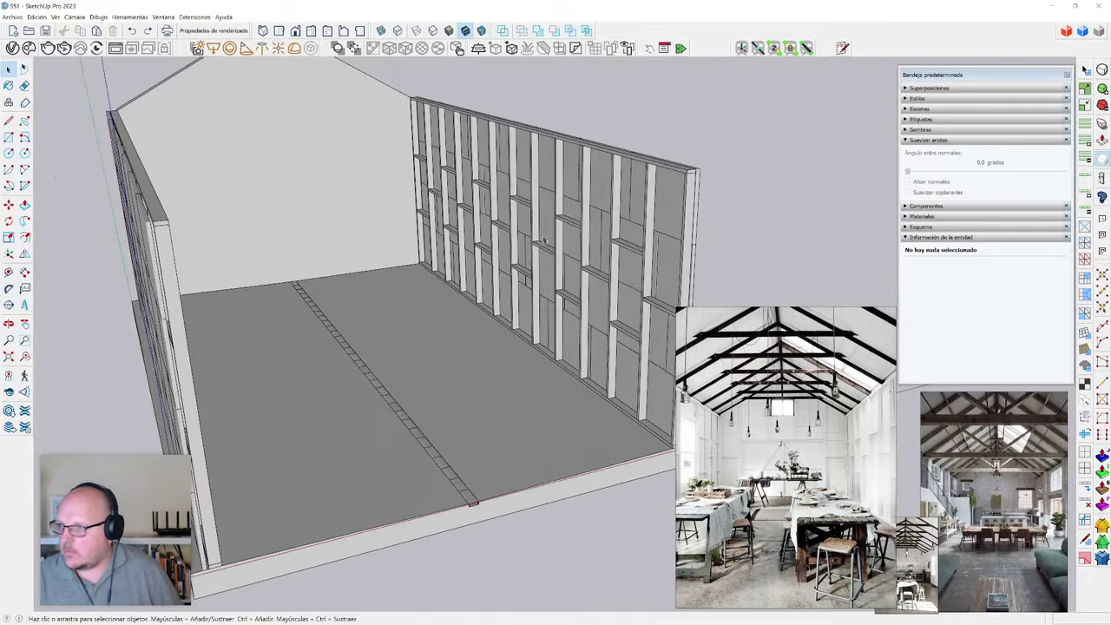
# - Enlarge the white barn reference photo to study its roof trusses, and shrink it again beside the model
pyautogui.moveTo(491, 503); pyautogui.dragTo(336, 381, button='middle')
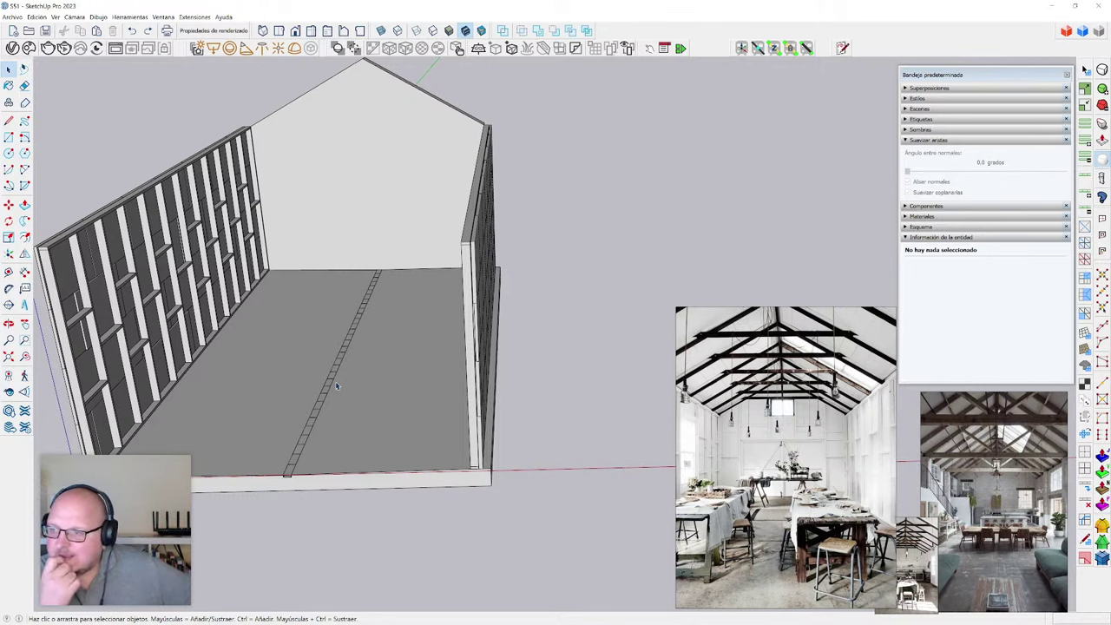
pyautogui.scroll(-2, 335, 381)
pyautogui.moveTo(336, 382); pyautogui.dragTo(382, 373, button='middle')
pyautogui.scroll(2, 343, 351)
pyautogui.scroll(-3, 344, 351)
pyautogui.scroll(3, 348, 397)
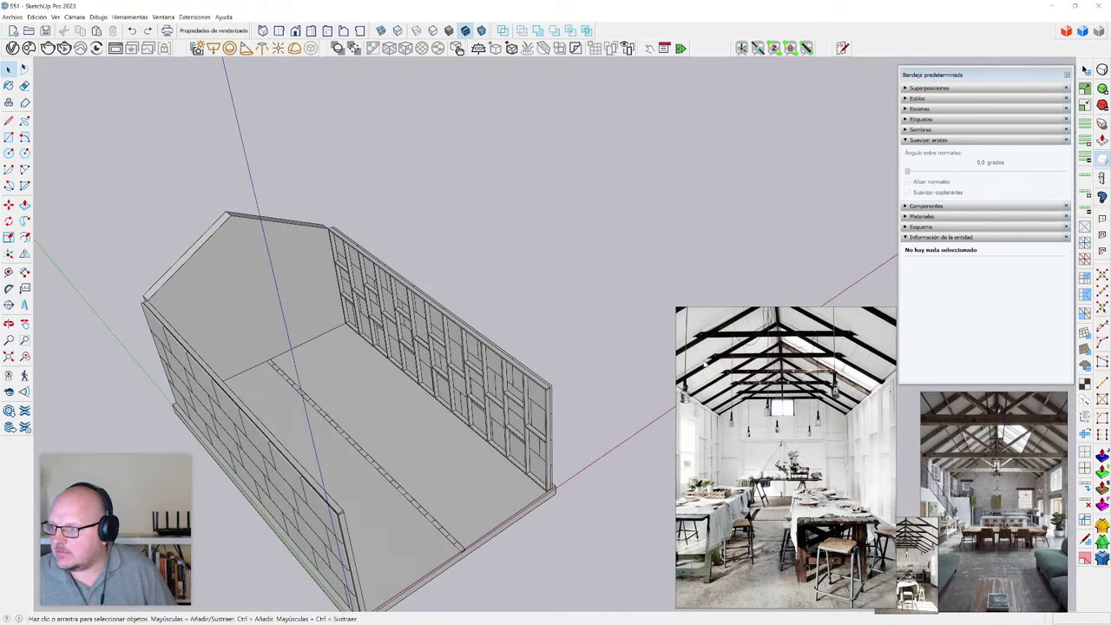
pyautogui.moveTo(751, 357); pyautogui.dragTo(694, 170)
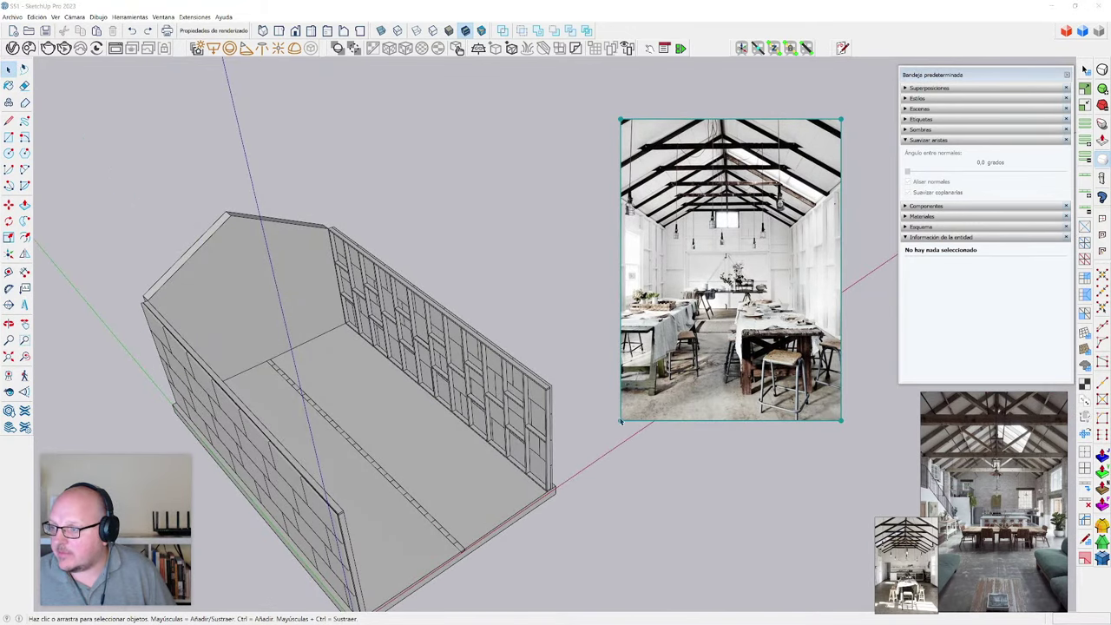
pyautogui.moveTo(618, 419); pyautogui.dragTo(327, 624)
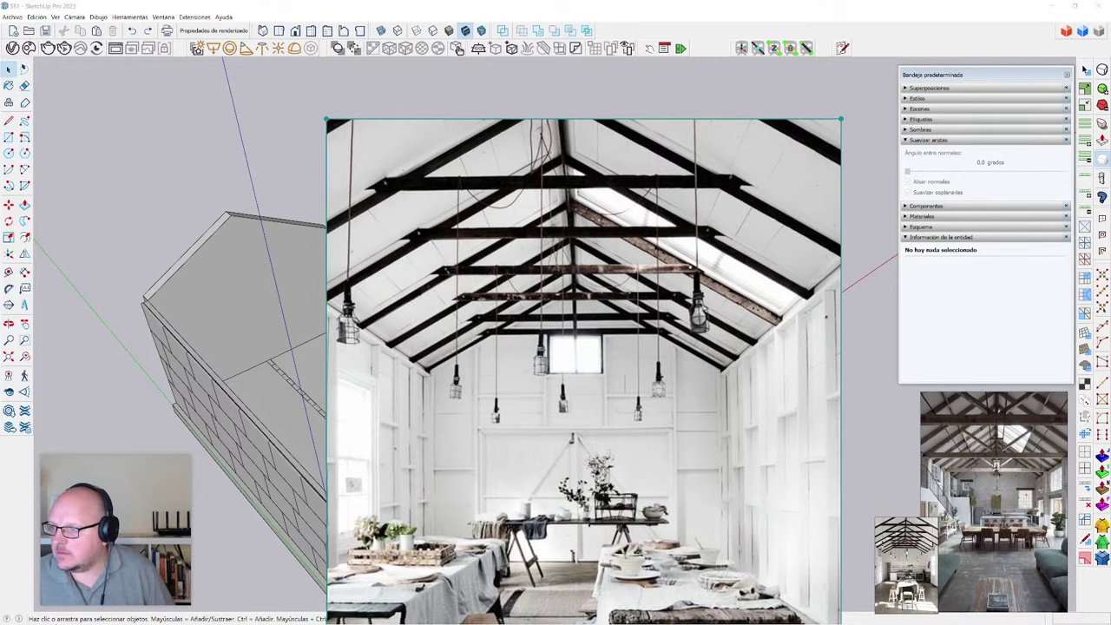
pyautogui.moveTo(326, 624); pyautogui.dragTo(628, 293)
# - Draw two lines along the inner edges of the gable's roof slopes, from one wall top over the ridge to the other
pyautogui.moveTo(760, 264); pyautogui.dragTo(350, 286, button='middle')
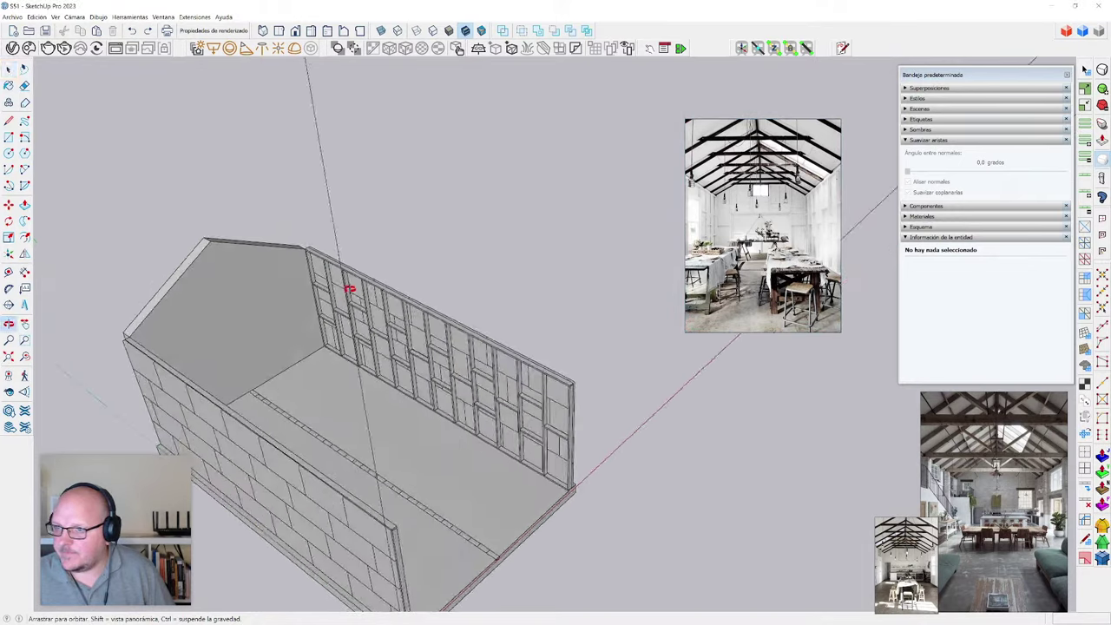
pyautogui.scroll(5, 70, 310)
pyautogui.press('l')
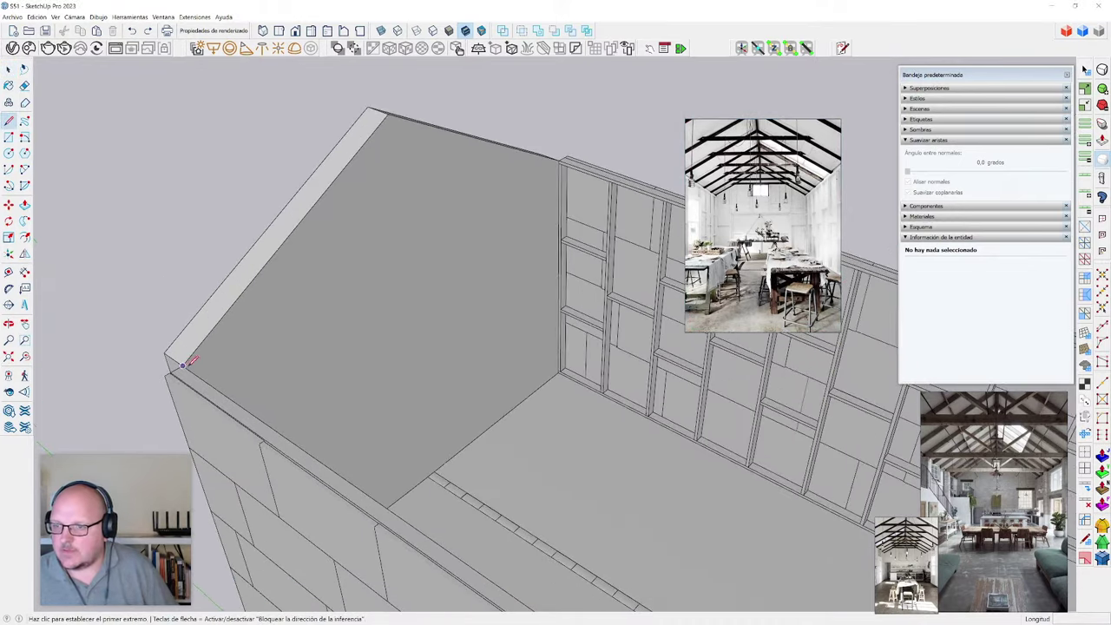
pyautogui.scroll(4, 180, 365)
pyautogui.click(179, 368)
pyautogui.scroll(-4, 390, 168)
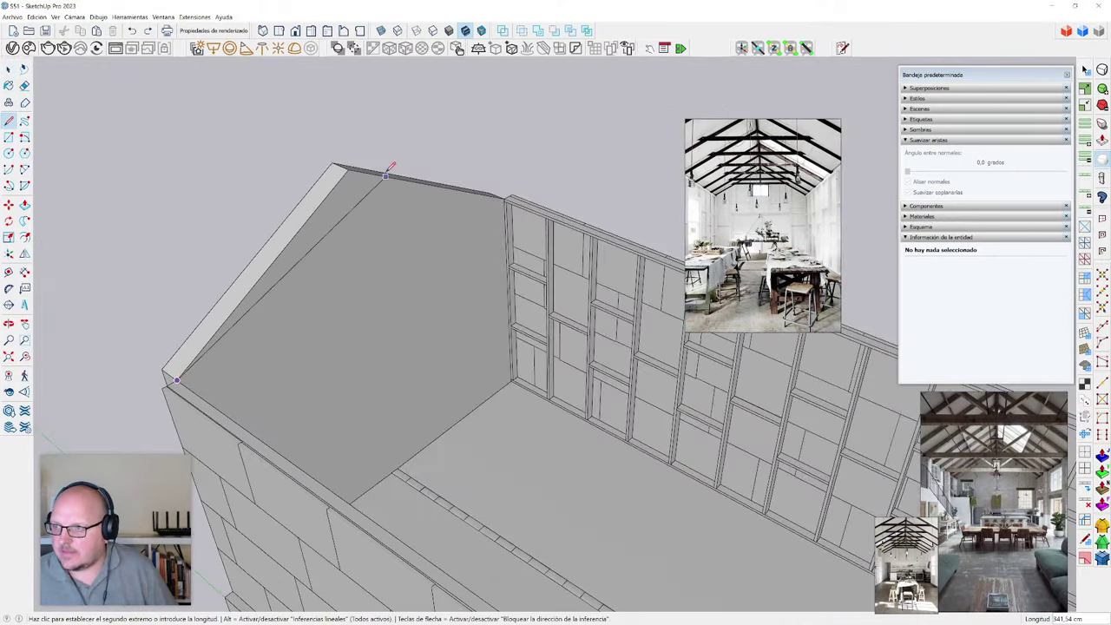
pyautogui.scroll(4, 521, 206)
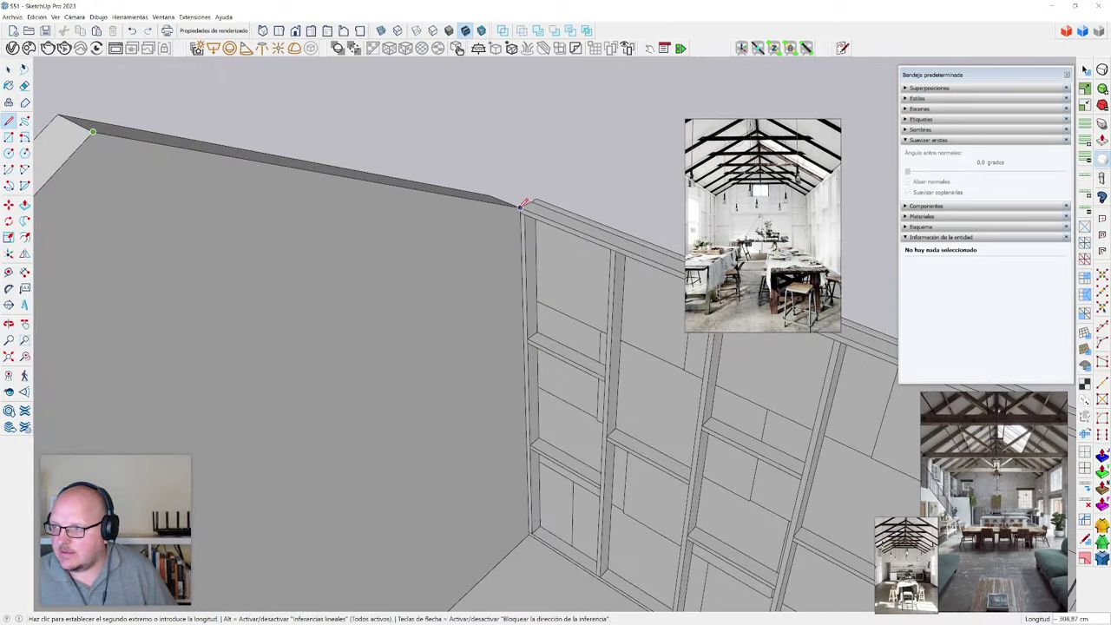
pyautogui.click(521, 207)
# - Select the two sloping lines on the gable and group them
pyautogui.press('space')
pyautogui.click(521, 206)
pyautogui.scroll(-4, 519, 208)
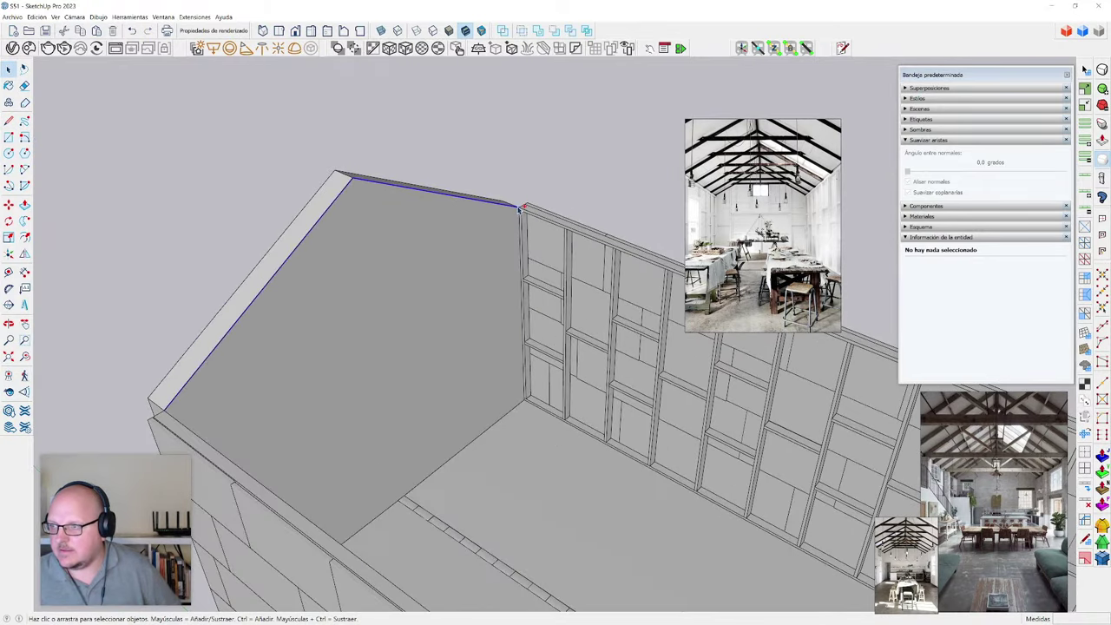
pyautogui.click(520, 208)
pyautogui.scroll(2, 519, 208)
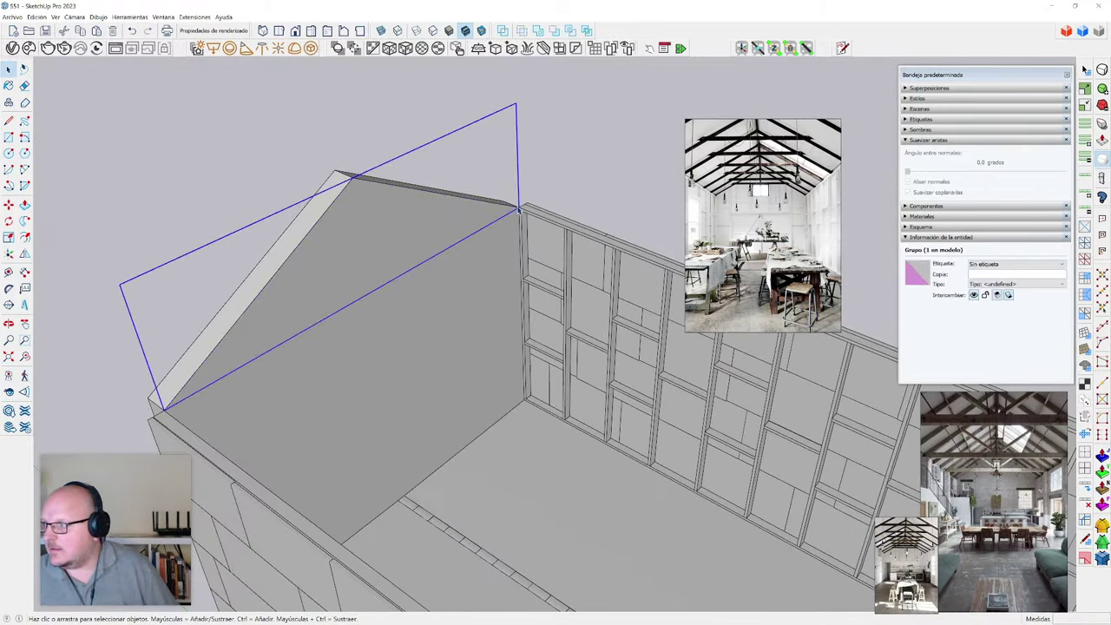
# - Convert the group of gable lines into a component named "estructura", moving the reference photo clear of the dialog
pyautogui.press('g')
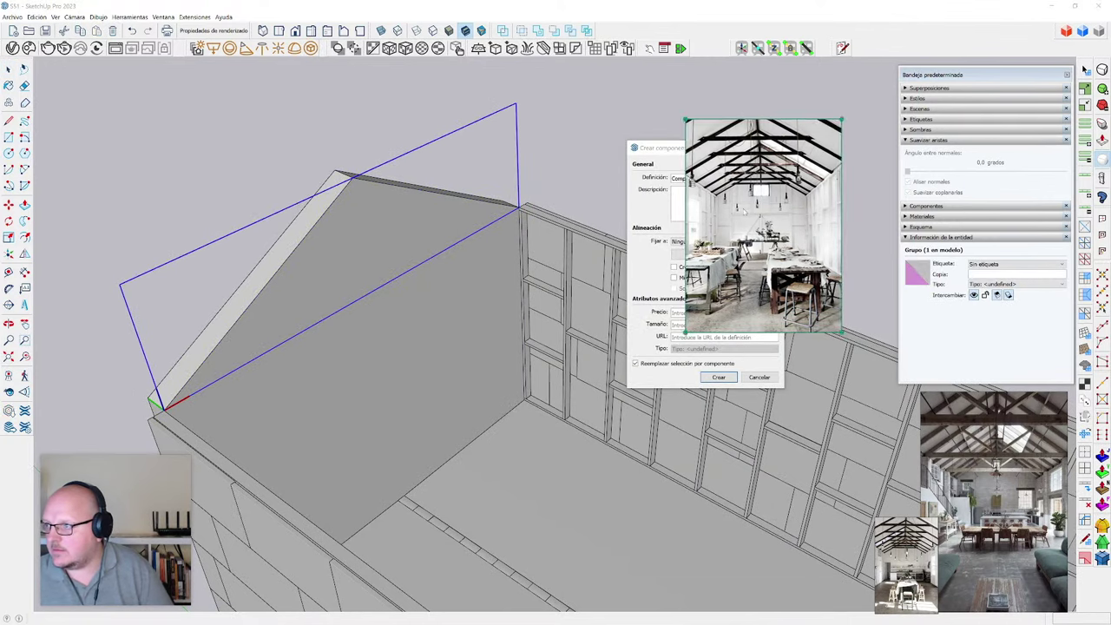
pyautogui.moveTo(761, 137); pyautogui.dragTo(905, 187)
pyautogui.click(719, 179)
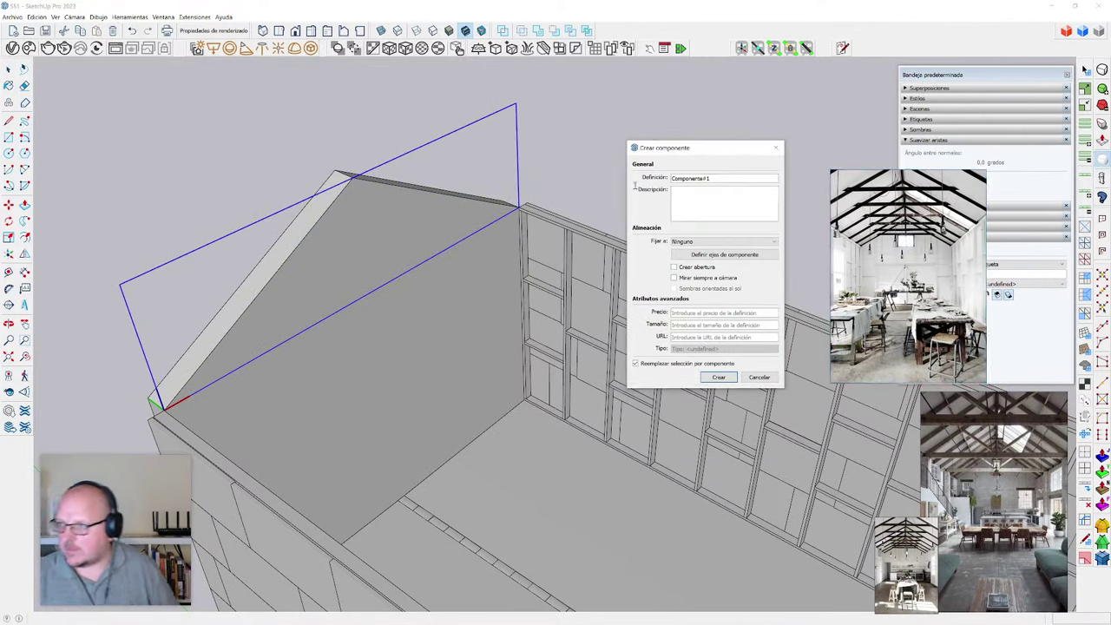
pyautogui.hotkey('ctrl', 'a')
pyautogui.write('es')
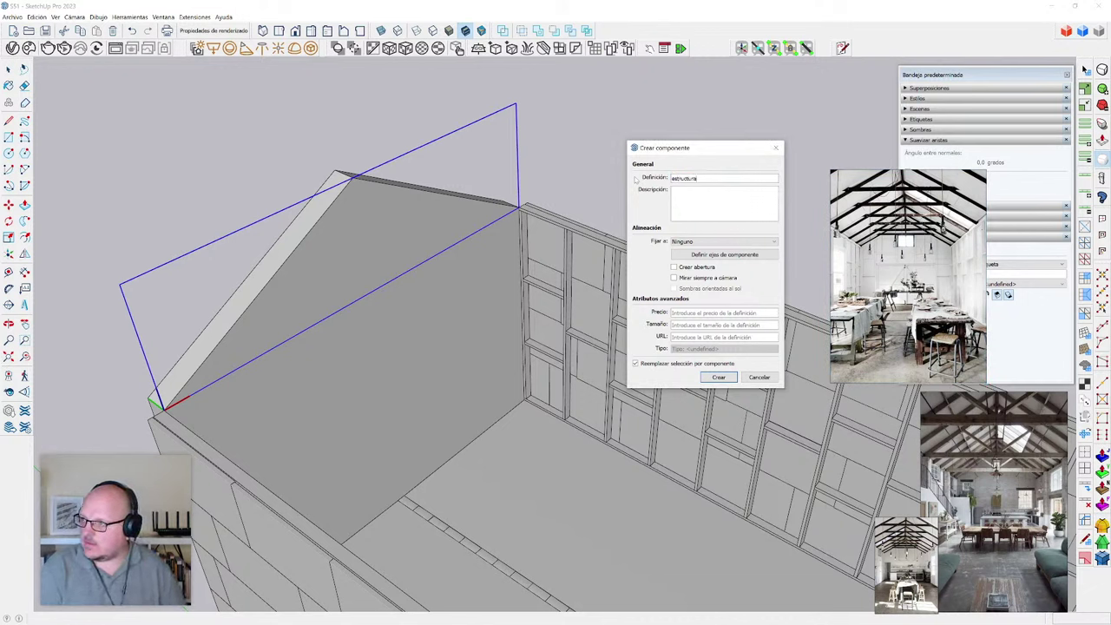
pyautogui.press('Return')
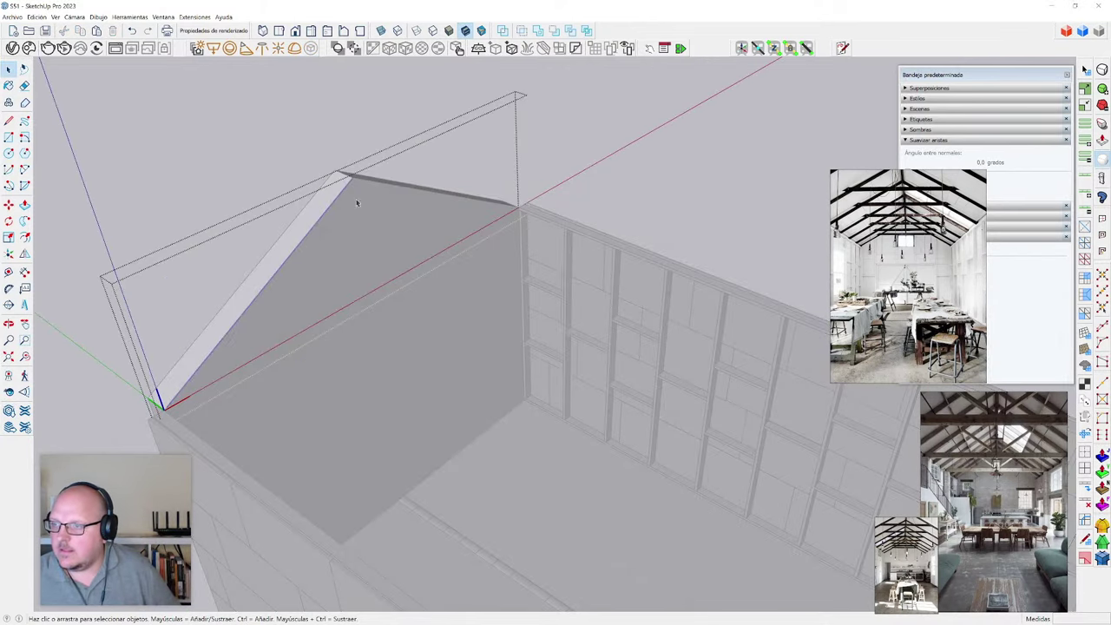
# - Offset the two sloping edges of the gable outward by 10 cm
pyautogui.scroll(3, 356, 200)
pyautogui.press('f')
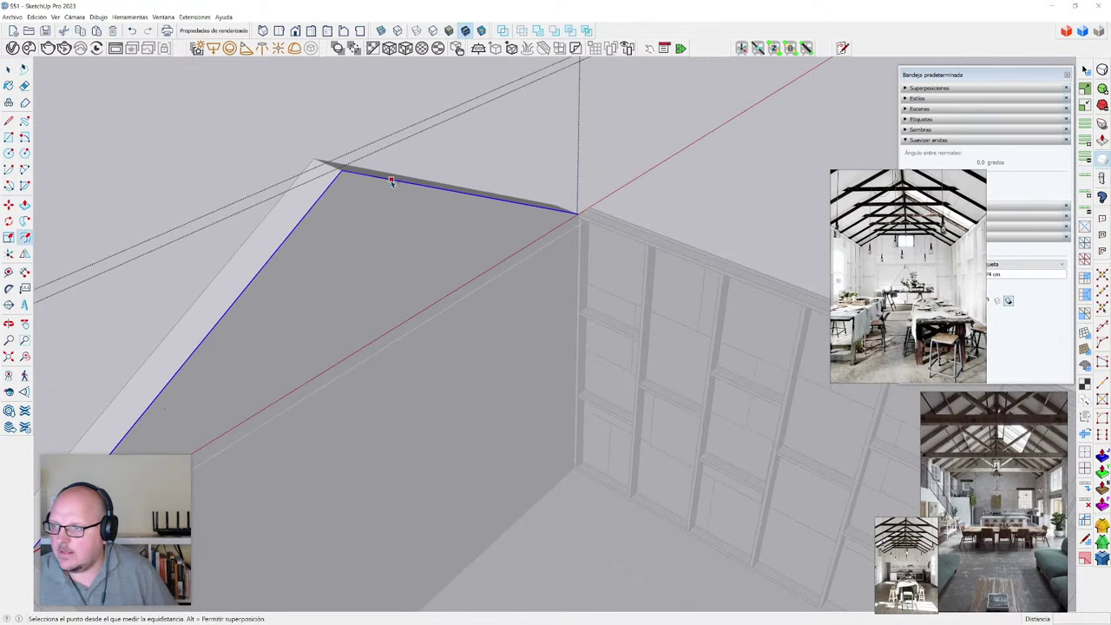
pyautogui.click(390, 181)
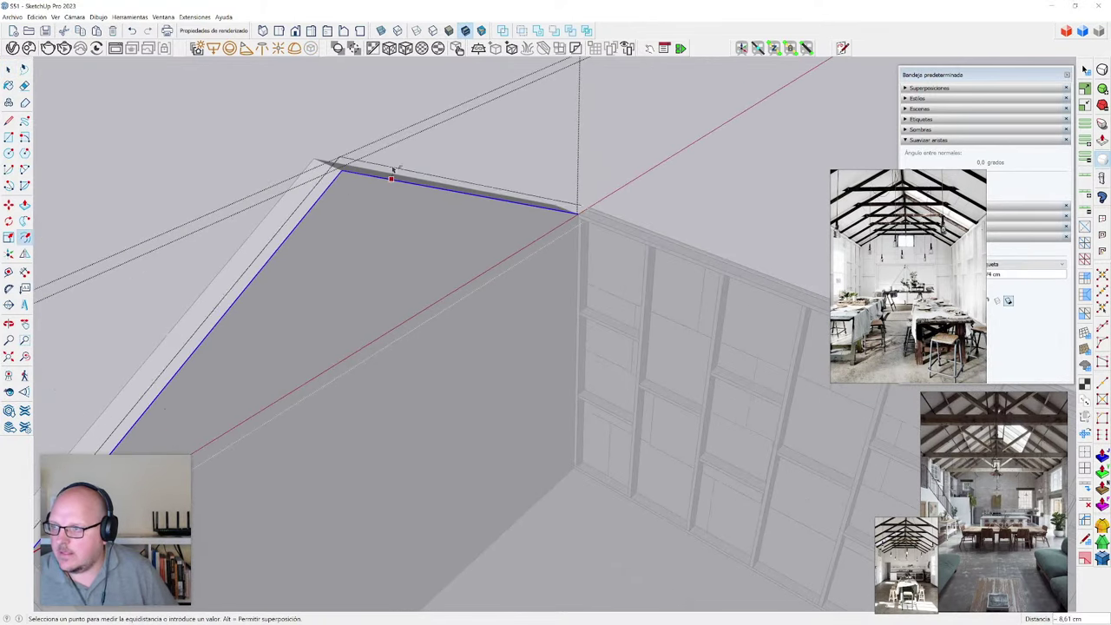
pyautogui.press('Return')
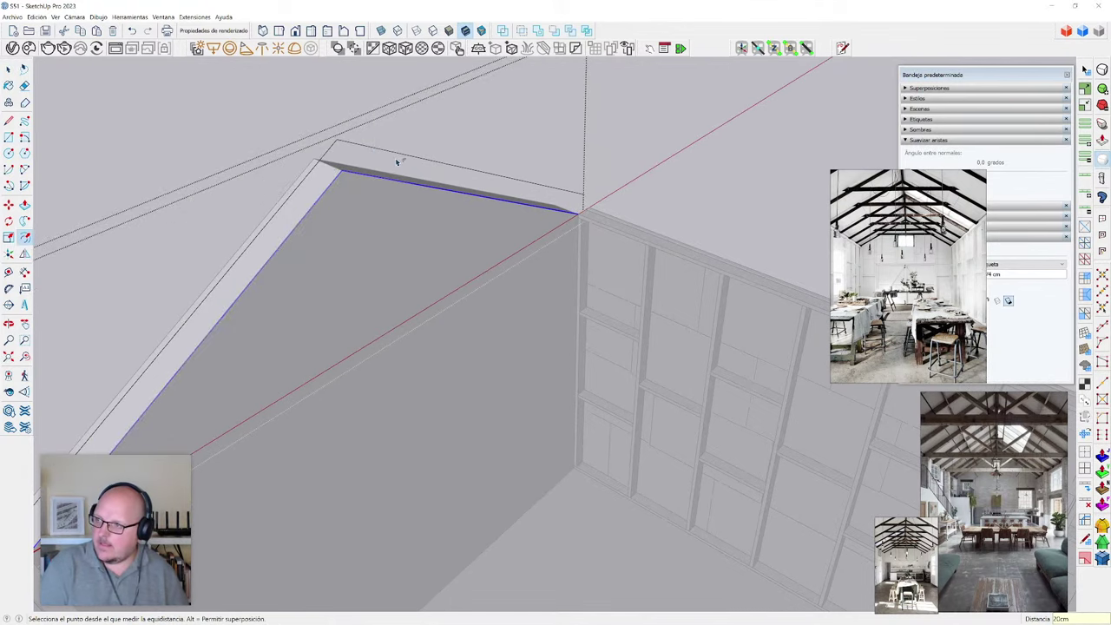
pyautogui.press('Return')
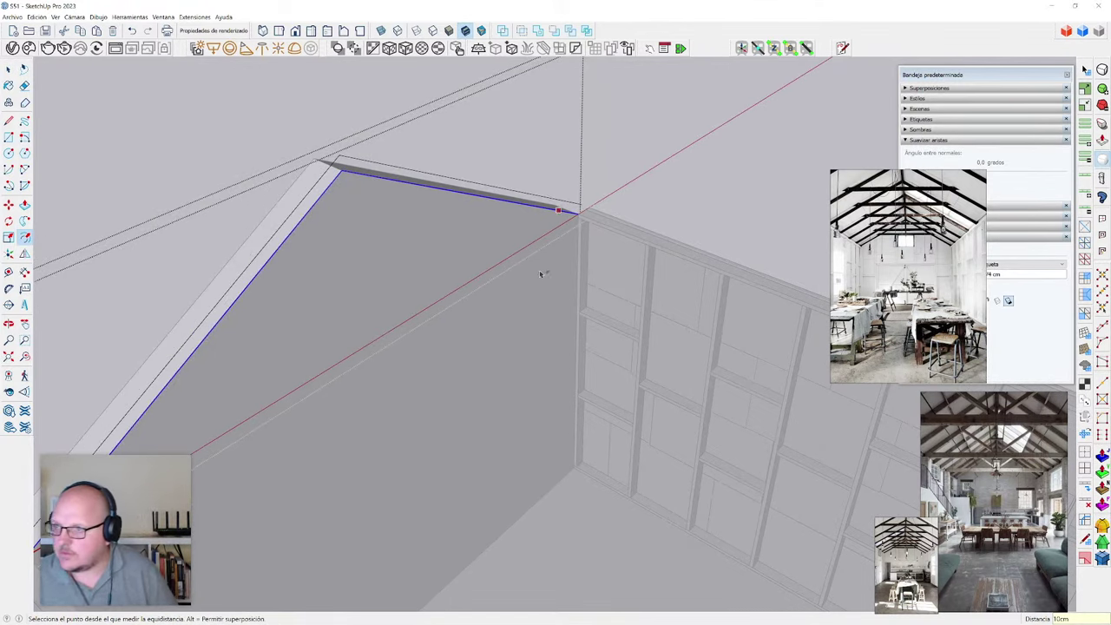
# - Draw a vertical line closing the right end of the rafter profile and erase the excess edge beyond it
pyautogui.moveTo(540, 274); pyautogui.dragTo(509, 223, button='middle')
pyautogui.press('l')
pyautogui.scroll(5, 570, 207)
pyautogui.click(578, 217)
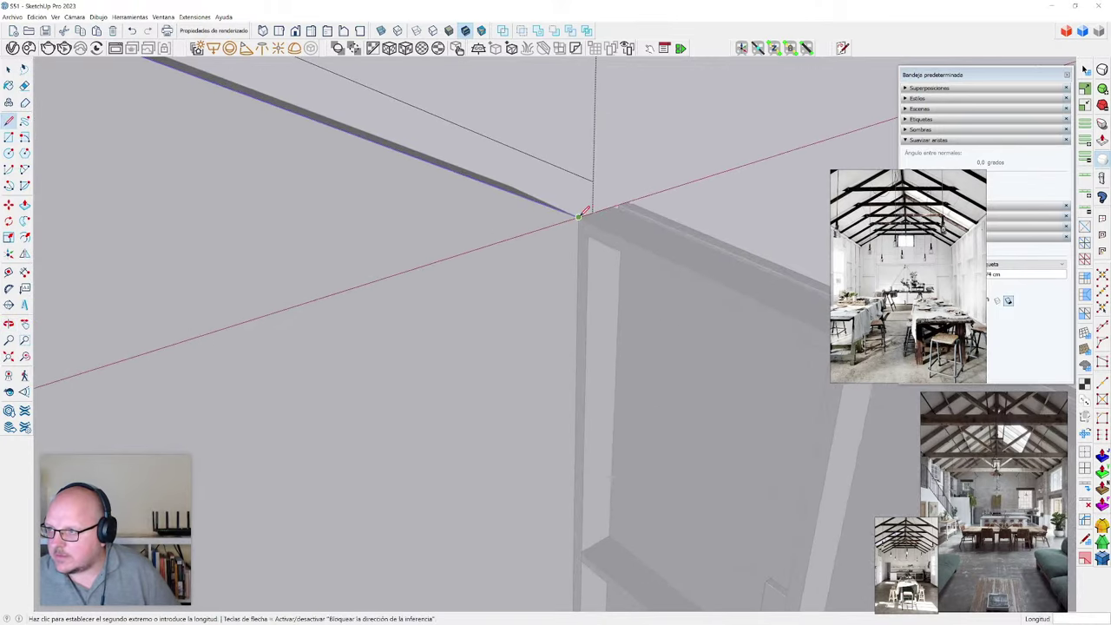
pyautogui.press('e')
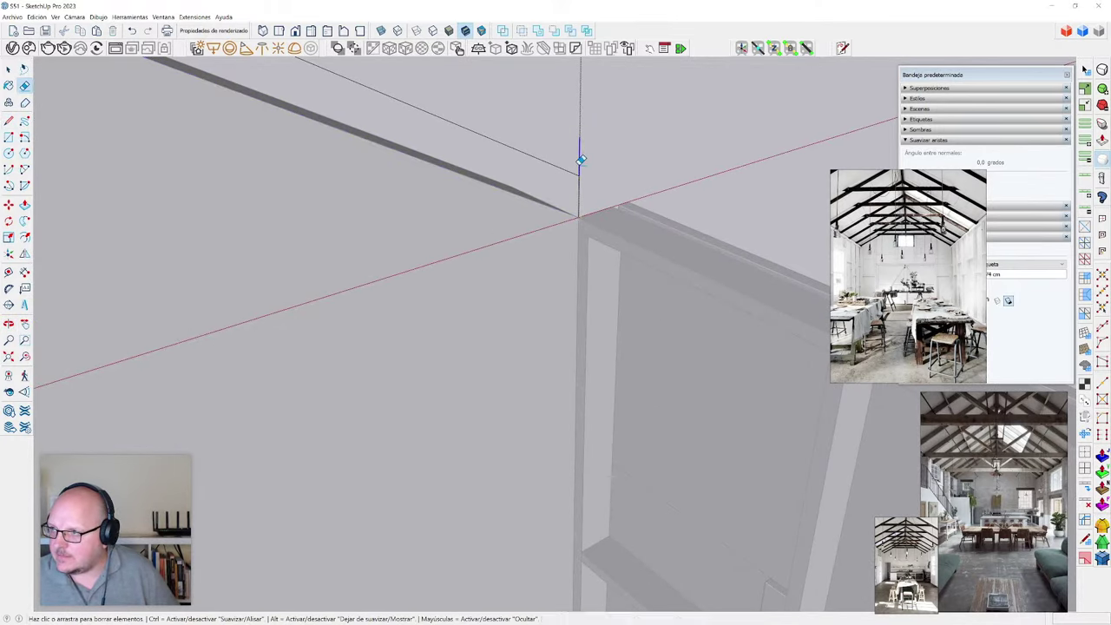
# - Draw a vertical line up from the wall corner to close the rafter profile's left end, and erase the overhanging edges
pyautogui.scroll(-5, 659, 224)
pyautogui.scroll(5, 303, 350)
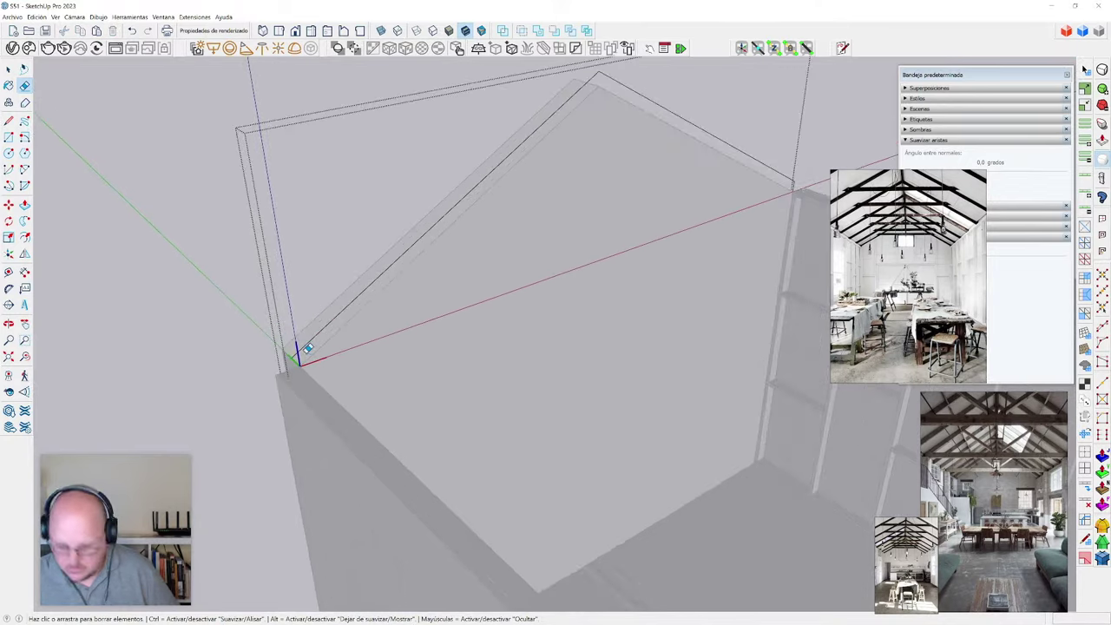
pyautogui.scroll(-1, 280, 383)
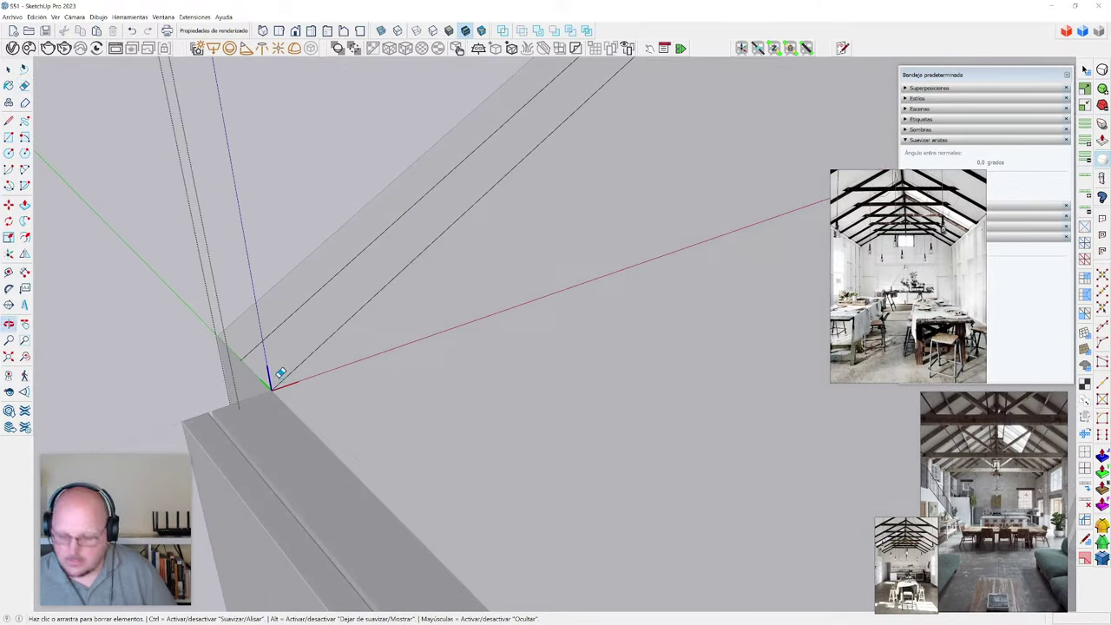
pyautogui.press('l')
pyautogui.click(271, 388)
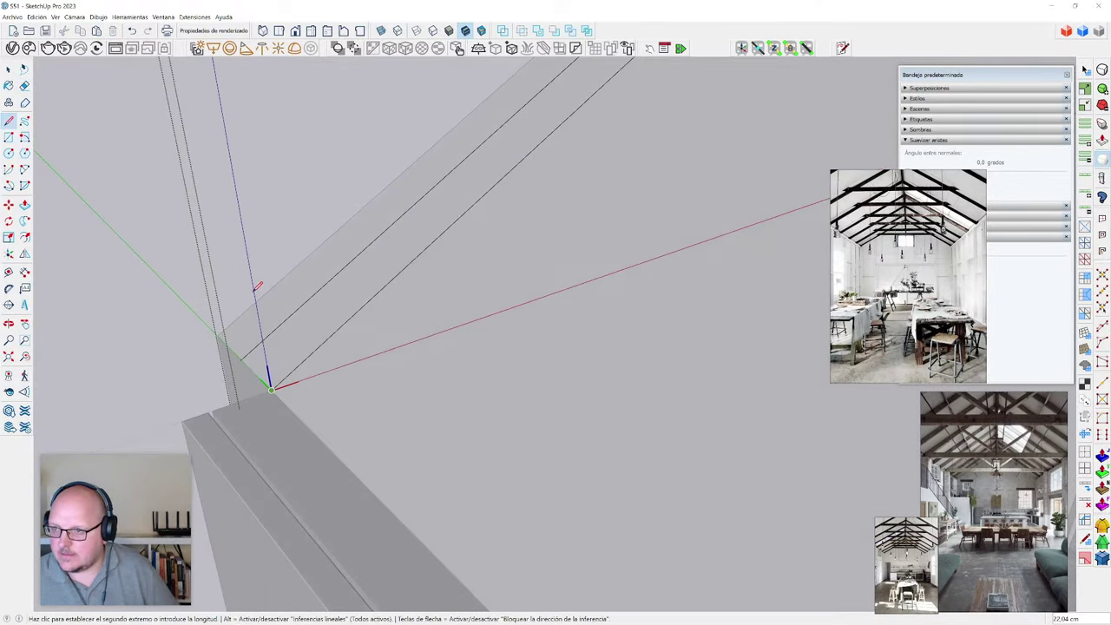
pyautogui.moveTo(216, 296); pyautogui.dragTo(330, 236, button='middle')
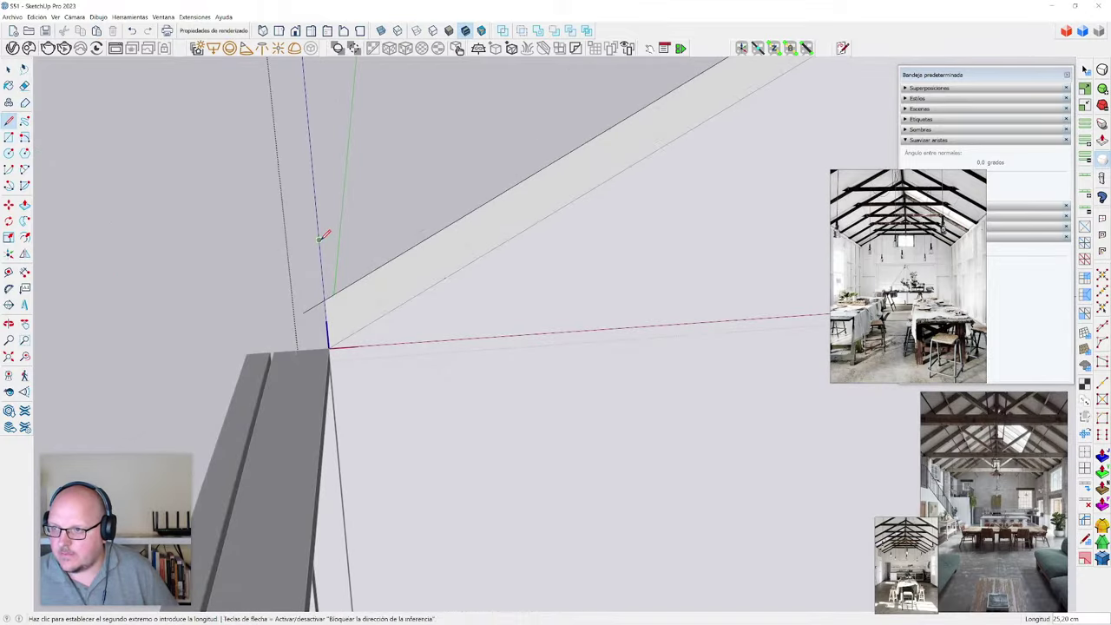
pyautogui.press('e')
pyautogui.moveTo(310, 310)
pyautogui.mouseDown(button='middle')
pyautogui.moveTo(262, 357)
pyautogui.moveTo(345, 382)
pyautogui.mouseUp(button='middle')
# - Extrude the rafter profile by 15 cm
pyautogui.press('p')
pyautogui.click(330, 347)
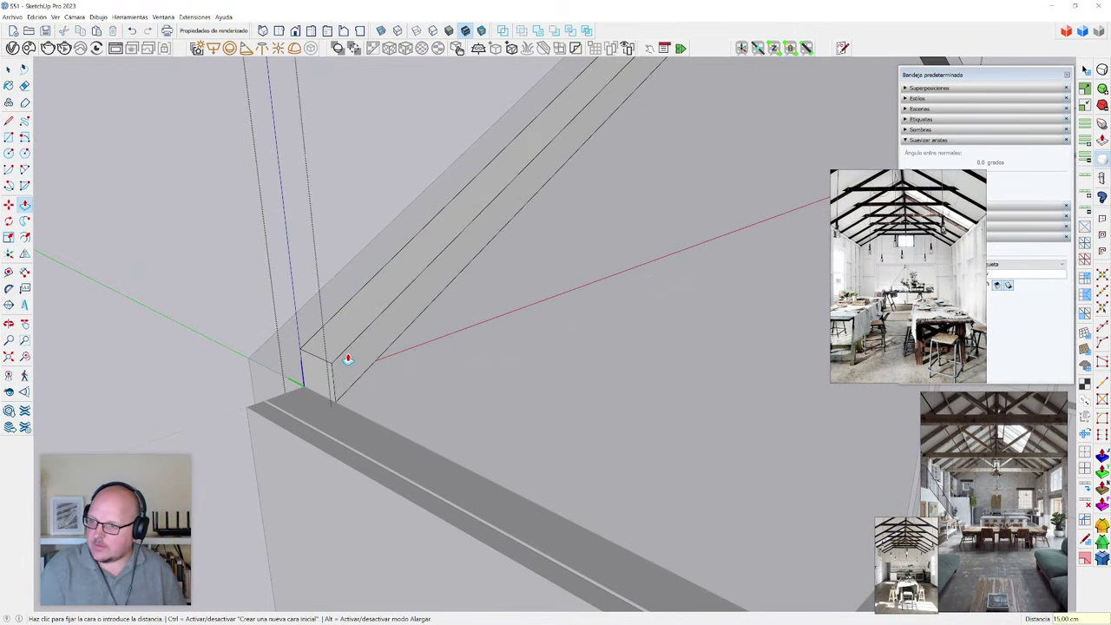
pyautogui.click(345, 357)
# - Split the gable-shaped rafter with a vertical cut through the ridge in the front view
pyautogui.moveTo(347, 357); pyautogui.dragTo(512, 312, button='middle')
pyautogui.scroll(4, 509, 213)
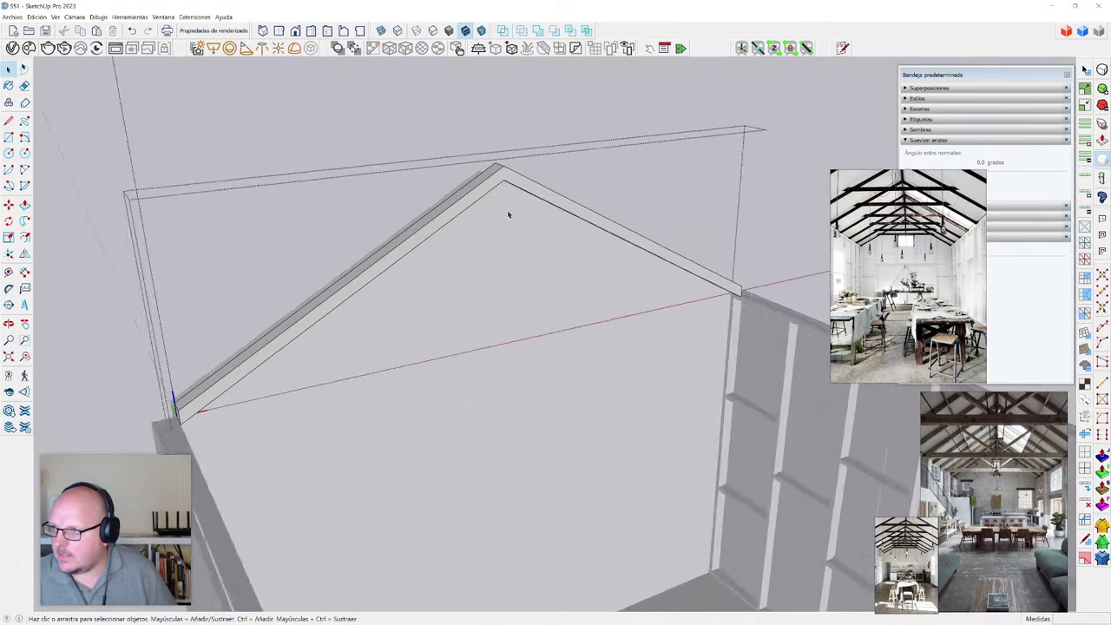
pyautogui.click(510, 181)
pyautogui.click(516, 178)
pyautogui.press('F2')
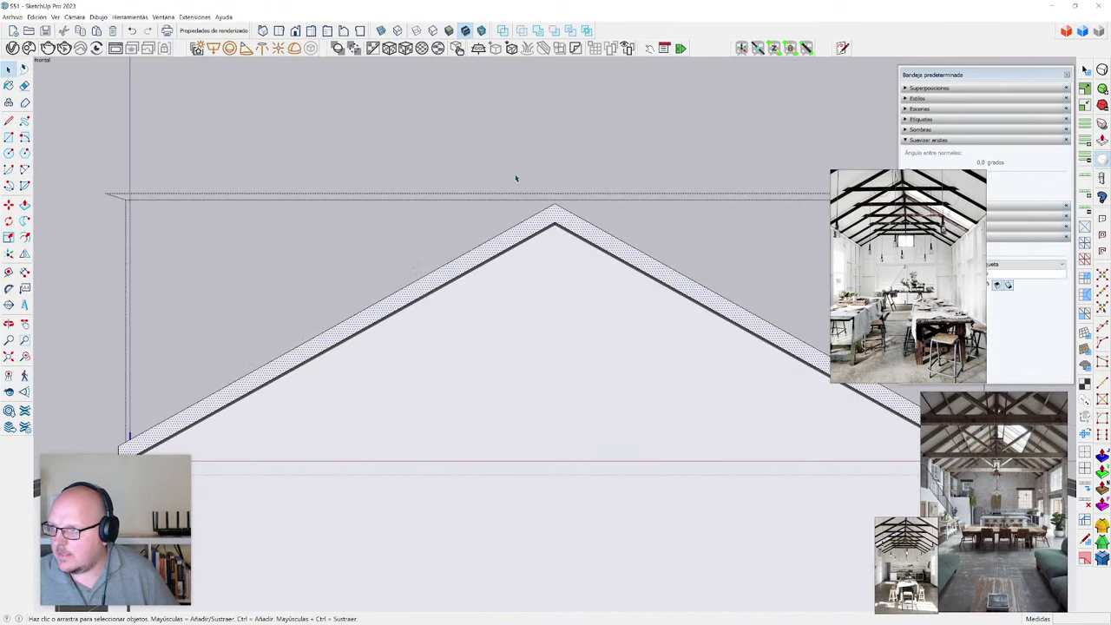
pyautogui.scroll(3, 587, 239)
pyautogui.press('z')
pyautogui.click(532, 152)
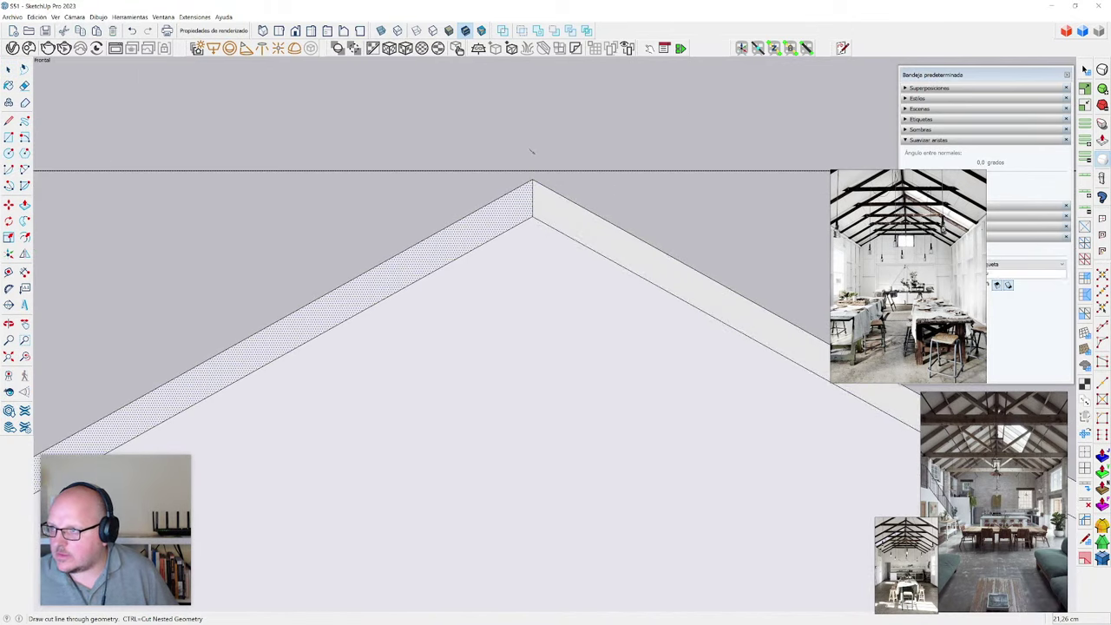
# - Delete the right half of the rafter, keeping the left slope
pyautogui.press('space')
pyautogui.scroll(-6, 522, 207)
pyautogui.scroll(-1, 773, 358)
pyautogui.doubleClick(748, 326)
pyautogui.press('Delete')
# - Draw the lower edge across the rafter's cut end at the ridge to close its face, and leave the object's editing
pyautogui.scroll(2, 491, 246)
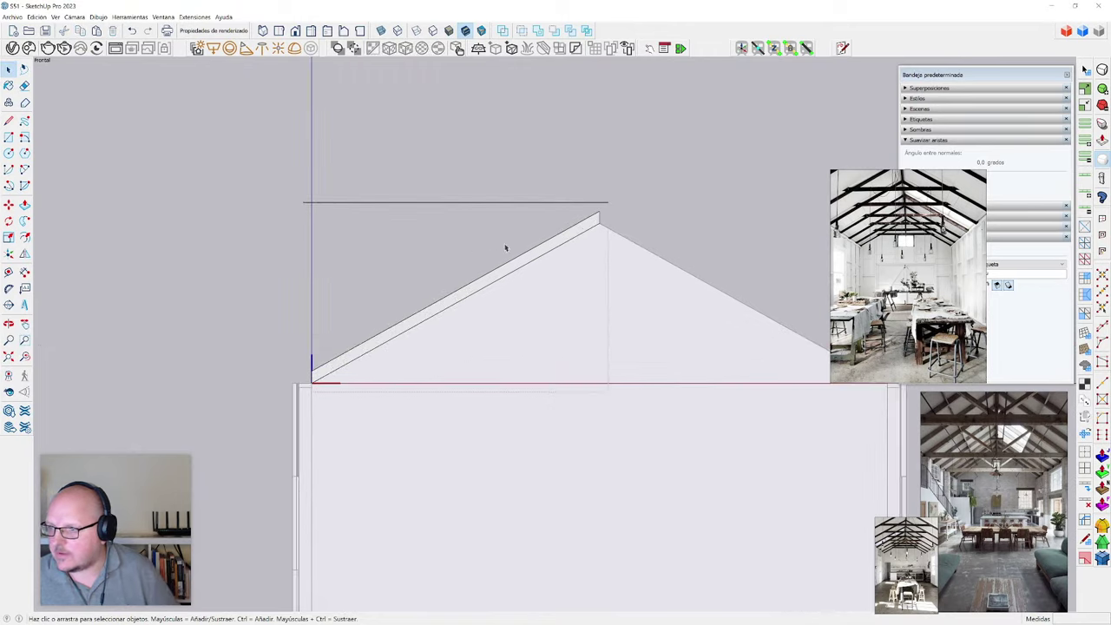
pyautogui.moveTo(506, 248); pyautogui.dragTo(414, 355, button='middle')
pyautogui.scroll(-1, 414, 355)
pyautogui.scroll(1, 682, 189)
pyautogui.scroll(6, 684, 189)
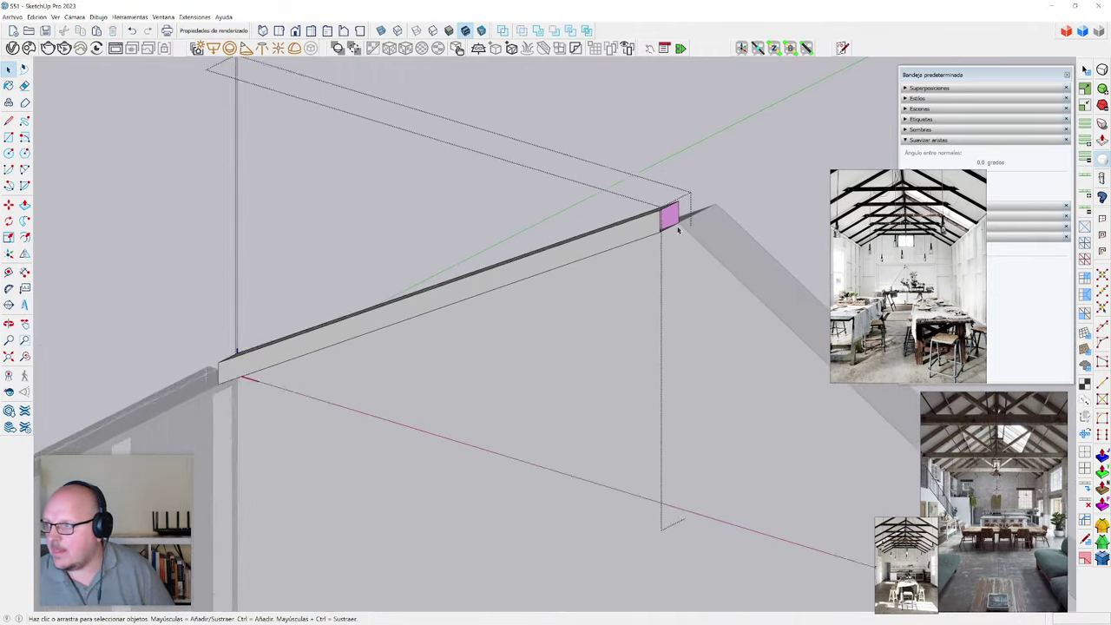
pyautogui.press('l')
pyautogui.click(705, 217)
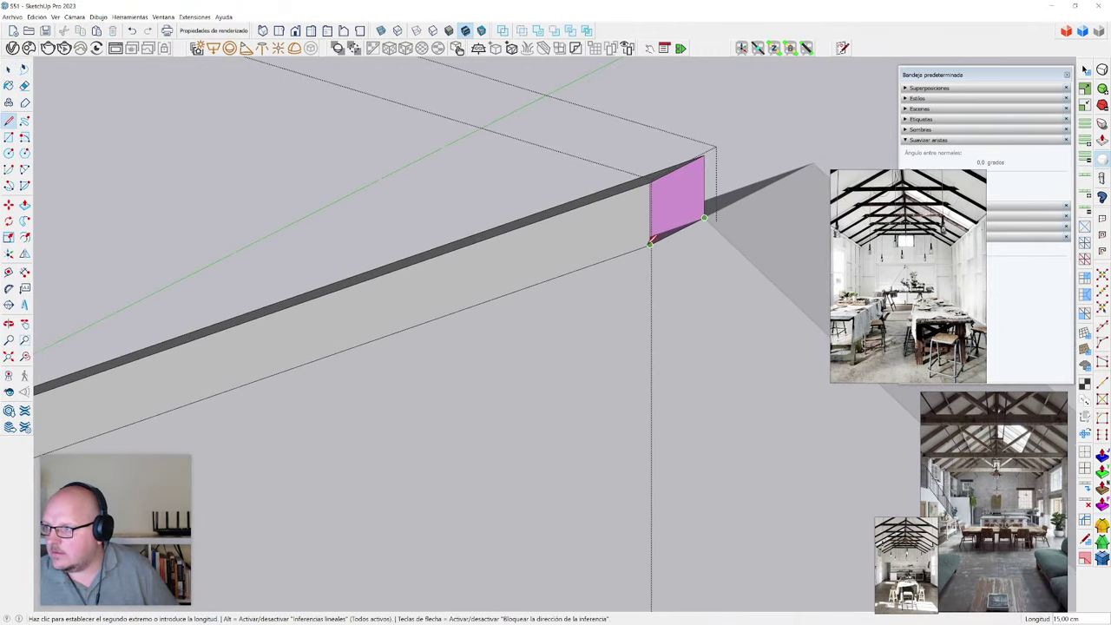
pyautogui.click(651, 245)
pyautogui.scroll(-3, 650, 245)
pyautogui.moveTo(651, 245); pyautogui.dragTo(596, 396, button='middle')
pyautogui.scroll(-4, 596, 396)
pyautogui.scroll(2, 652, 313)
pyautogui.press('space')
pyautogui.click(651, 314)
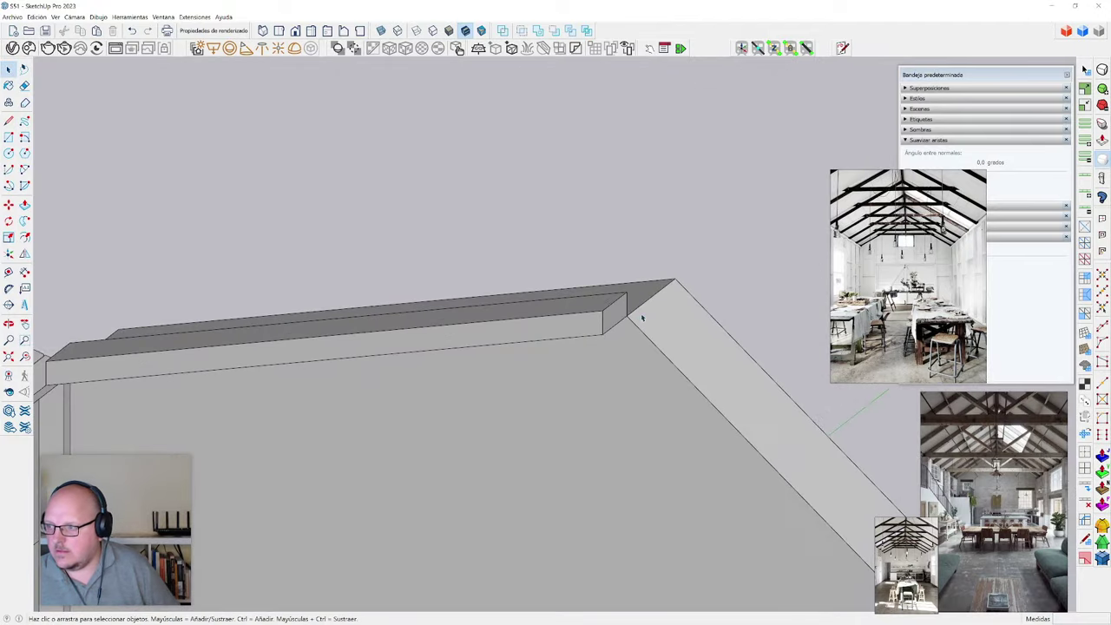
# - Make a copy of the rafter rotated 180° about the midpoint of its ridge end to form the opposite slope
pyautogui.scroll(2, 615, 320)
pyautogui.click(616, 320)
pyautogui.press('q')
pyautogui.click(615, 294)
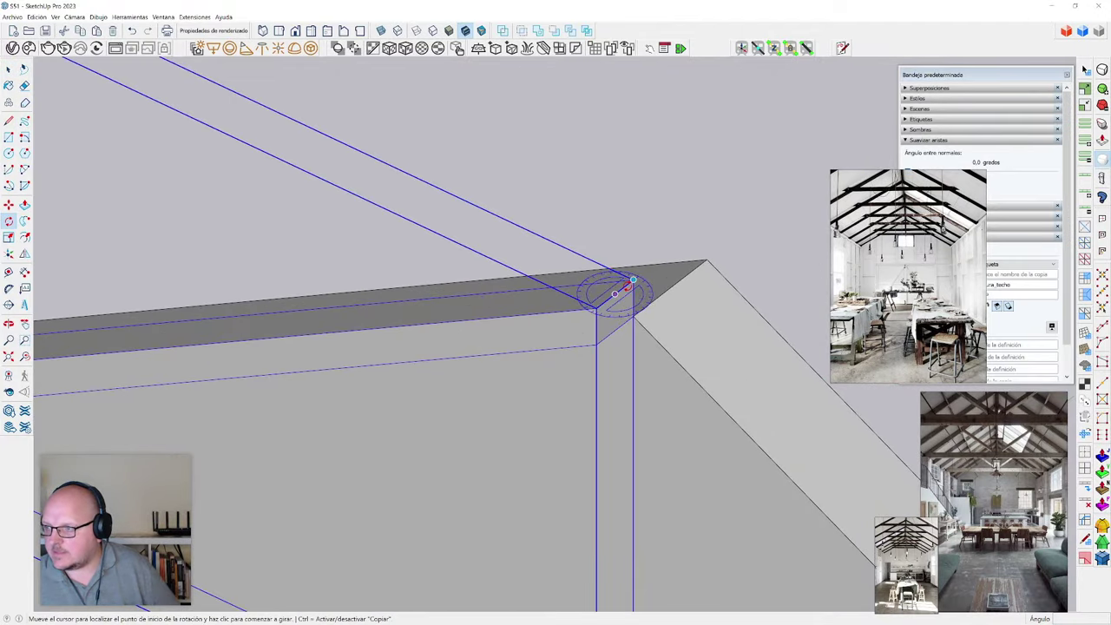
pyautogui.click(633, 279)
pyautogui.click(596, 309)
pyautogui.scroll(-2, 590, 286)
pyautogui.press('space')
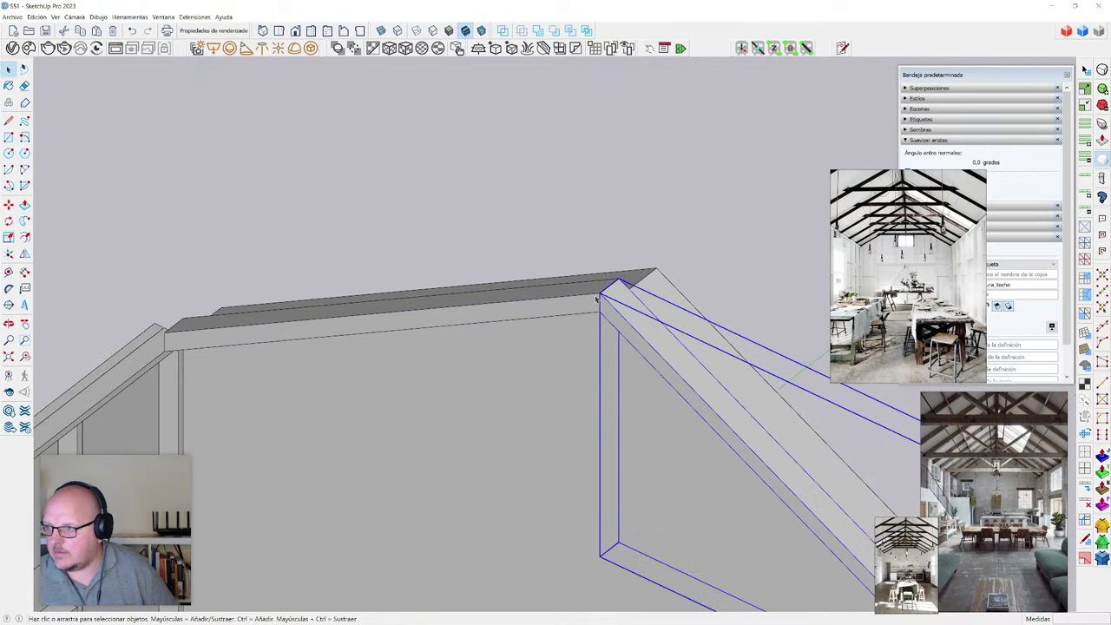
# - Copy both rafters together along the side wall to the open end of the building, about 949 cm away
pyautogui.keyDown('shift'); pyautogui.click(586, 288); pyautogui.keyUp('shift')
pyautogui.scroll(-6, 580, 229)
pyautogui.scroll(2, 686, 330)
pyautogui.scroll(6, 686, 332)
pyautogui.press('m')
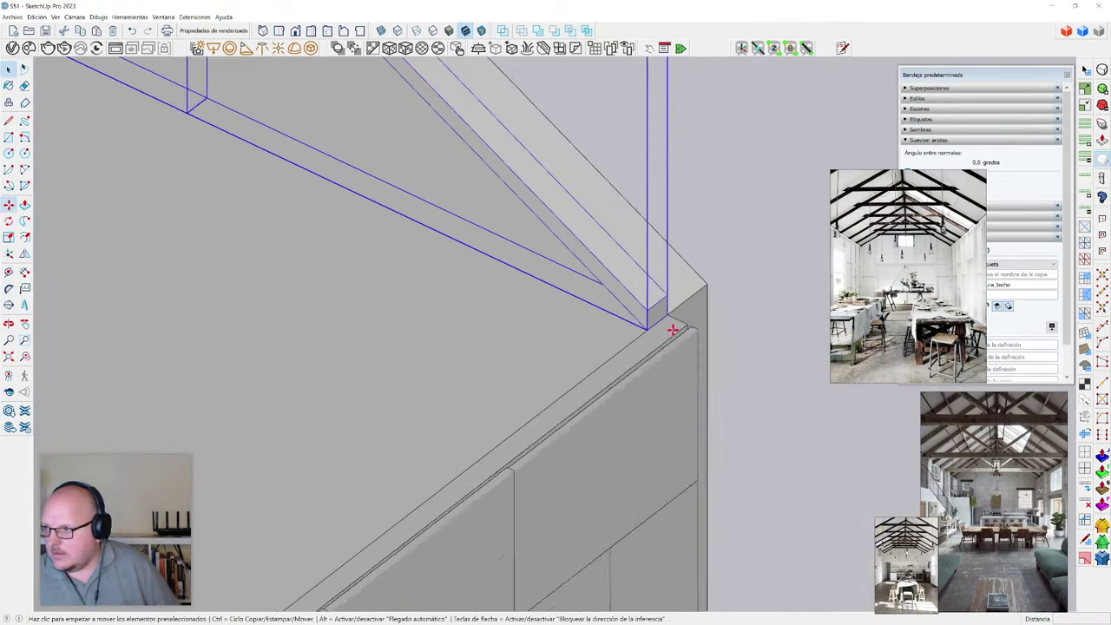
pyautogui.press('ctrl')
pyautogui.click(637, 330)
pyautogui.scroll(-6, 641, 307)
pyautogui.scroll(-3, 659, 277)
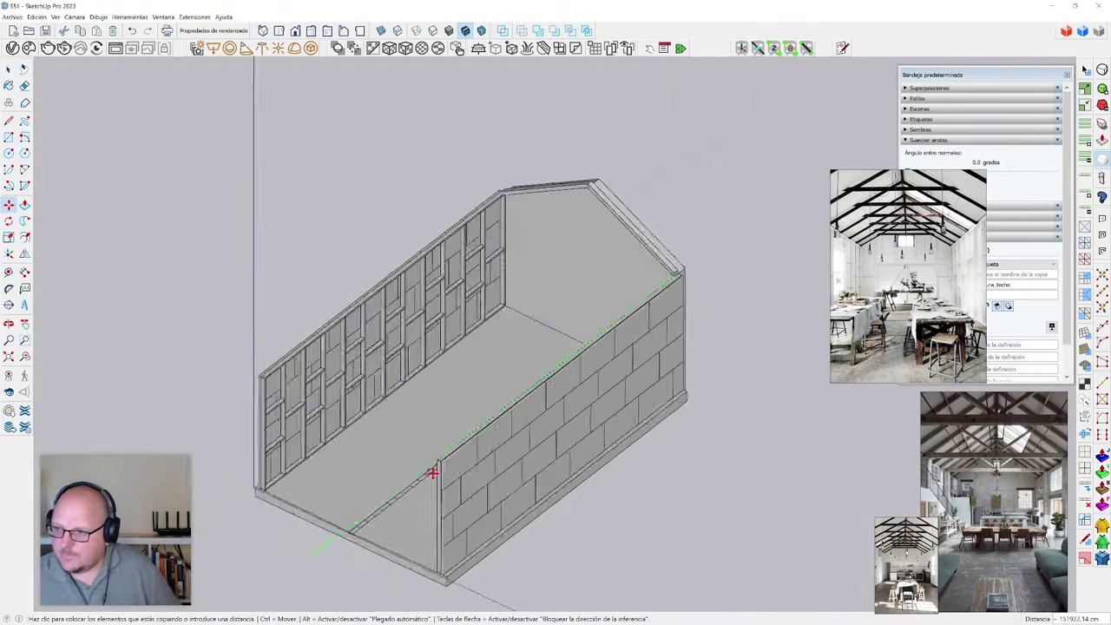
pyautogui.scroll(5, 438, 443)
pyautogui.click(448, 447)
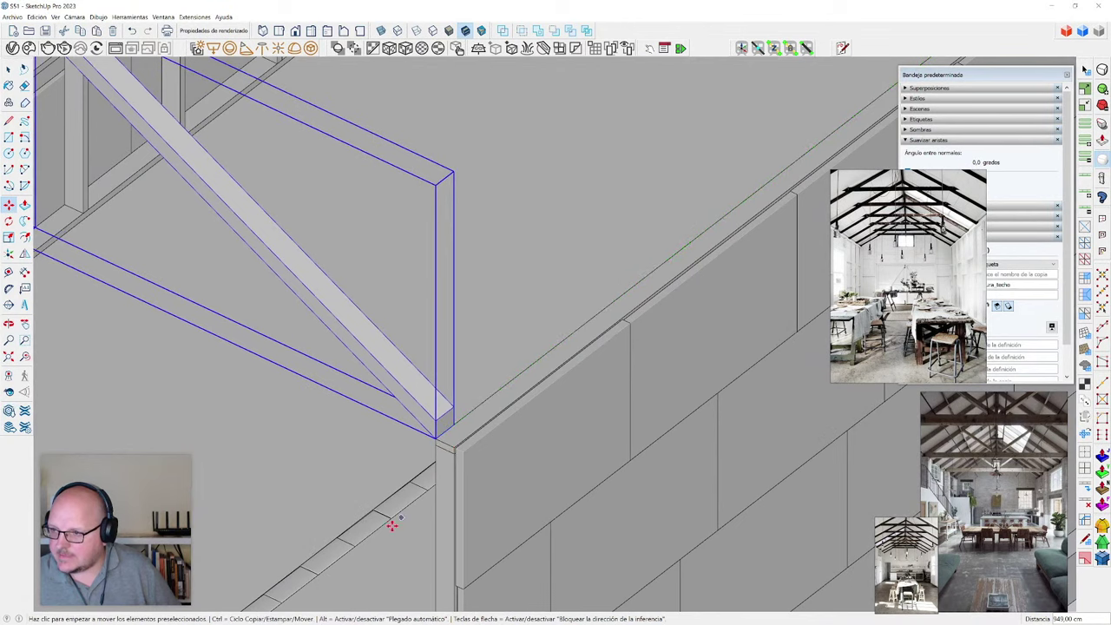
# - Divide the distance between the two rafter pairs into 7 equal spaces filled with copies
pyautogui.scroll(-5, 390, 521)
pyautogui.scroll(3, 382, 547)
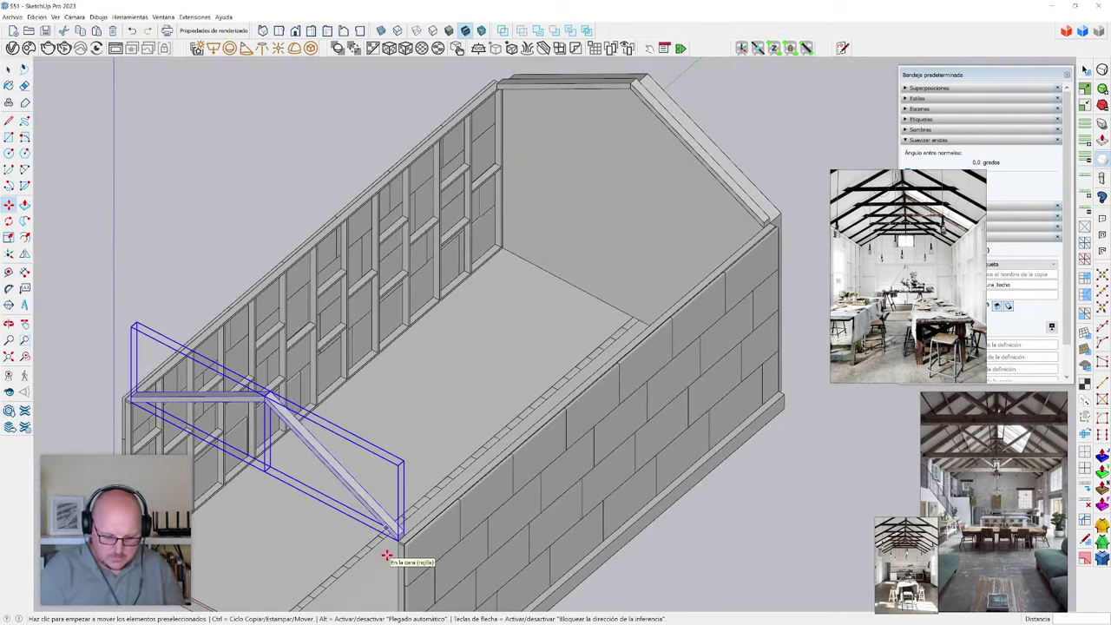
pyautogui.write('/')
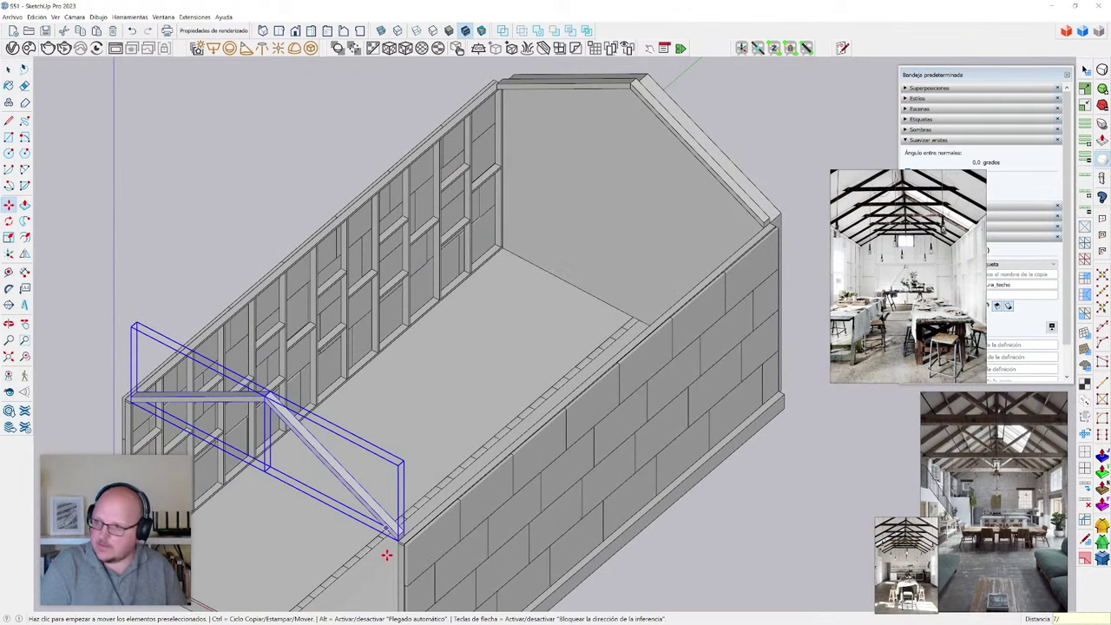
pyautogui.write('7')
pyautogui.press('Return')
pyautogui.scroll(-3, 387, 556)
pyautogui.scroll(3, 387, 556)
# - Place a guide line 1 m from the end rafter, parallel to its slope, and check its spacing
pyautogui.press('t')
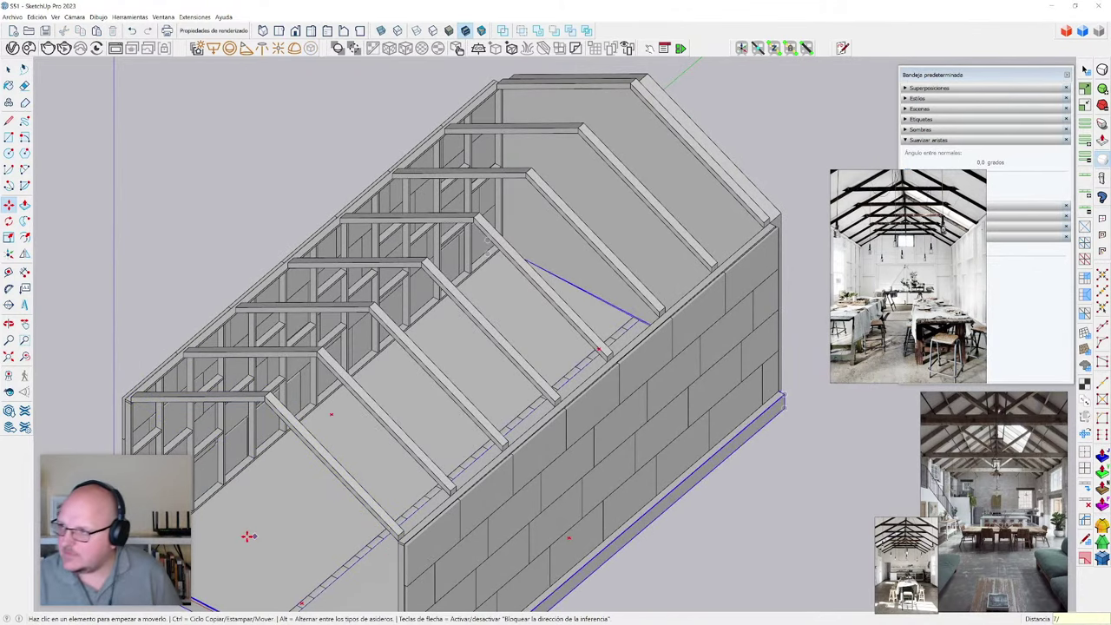
pyautogui.scroll(6, 509, 347)
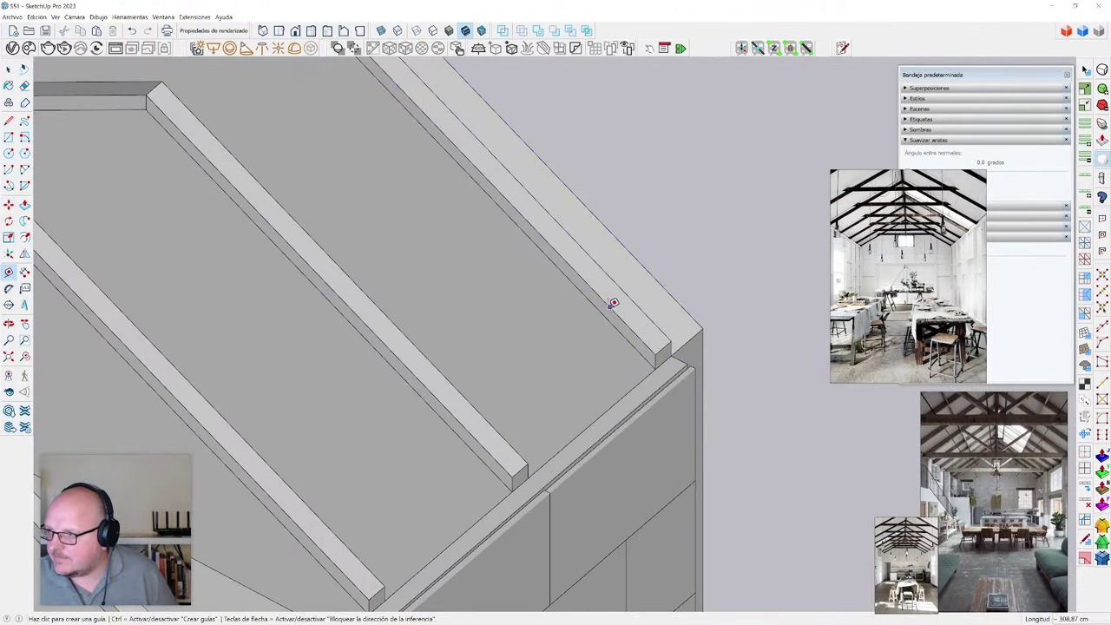
pyautogui.click(609, 306)
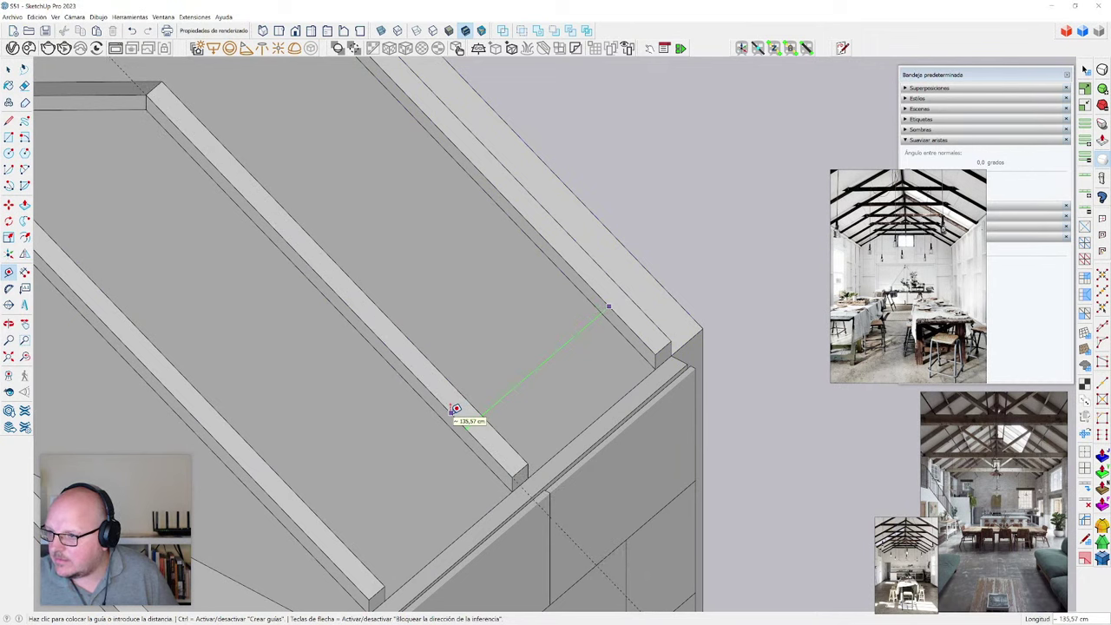
pyautogui.write('1m')
pyautogui.press('Return')
pyautogui.press('space')
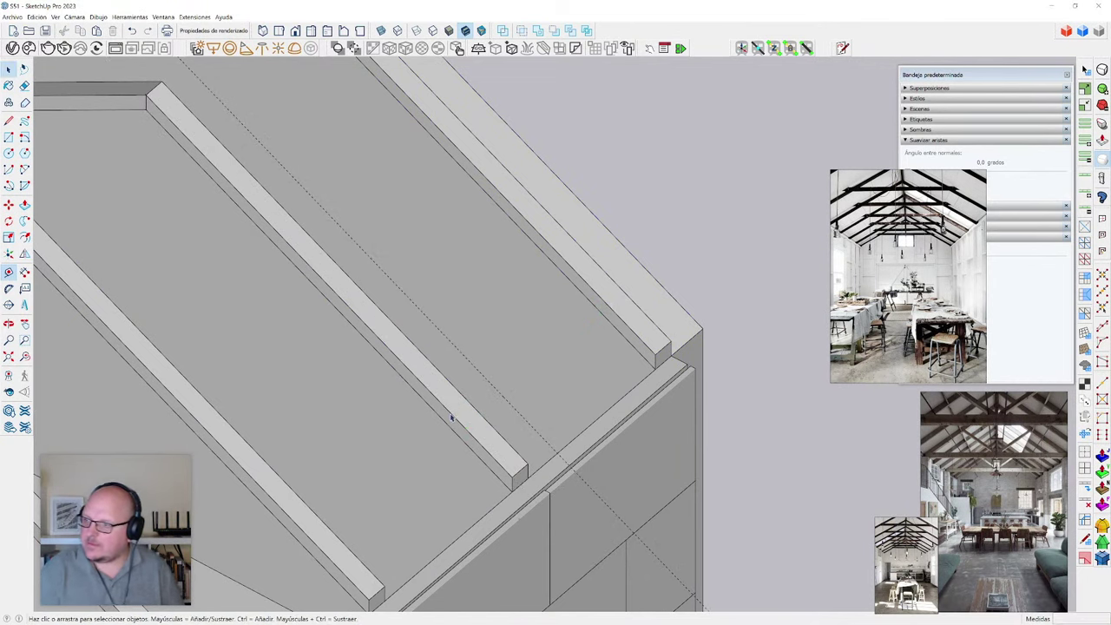
pyautogui.scroll(-5, 641, 346)
pyautogui.scroll(2, 640, 346)
pyautogui.press('t')
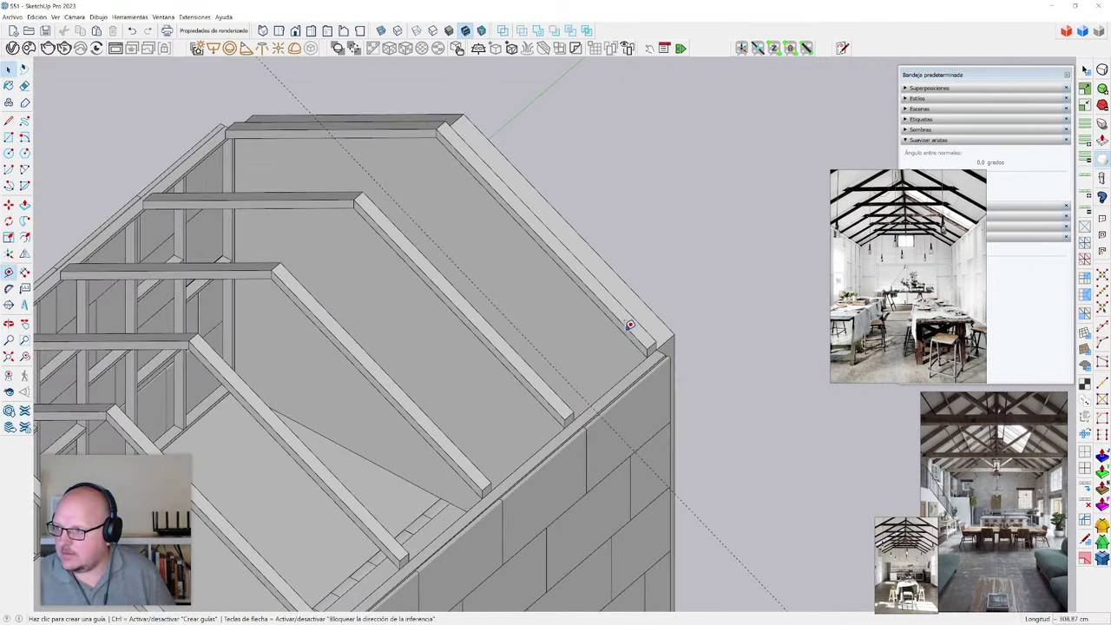
pyautogui.click(627, 330)
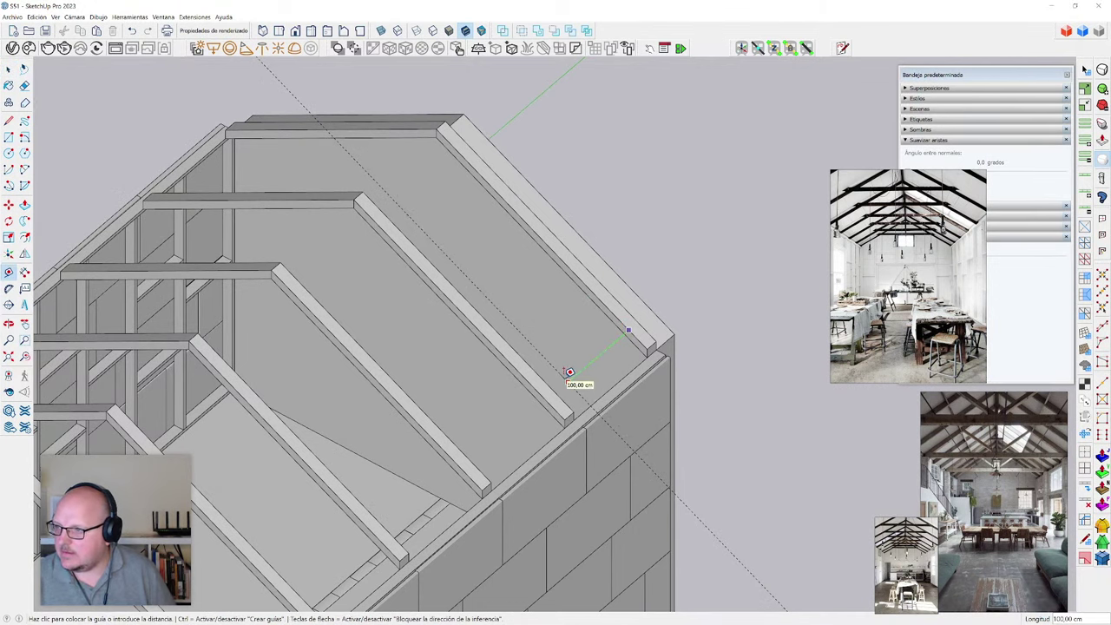
pyautogui.press('space')
# - Remove all copied rafter pairs, keeping only the pair against the gable wall
pyautogui.scroll(-4, 566, 376)
pyautogui.click(548, 382)
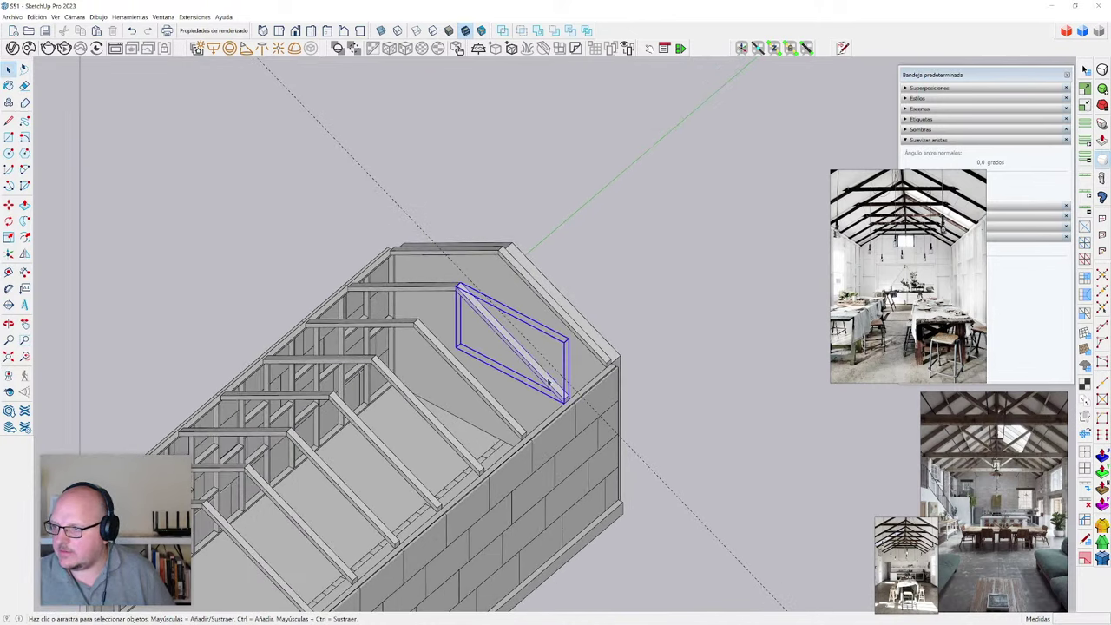
pyautogui.moveTo(549, 382); pyautogui.dragTo(410, 168, button='middle')
pyautogui.keyDown('ctrl'); pyautogui.moveTo(397, 94); pyautogui.dragTo(397, 65); pyautogui.keyUp('ctrl')
pyautogui.moveTo(398, 64); pyautogui.dragTo(612, 419, button='middle')
pyautogui.press('h')
pyautogui.scroll(4, 555, 366)
# - Copy the rafter pair from the gable wall along the side wall to the open end, 949 cm away
pyautogui.click(519, 327)
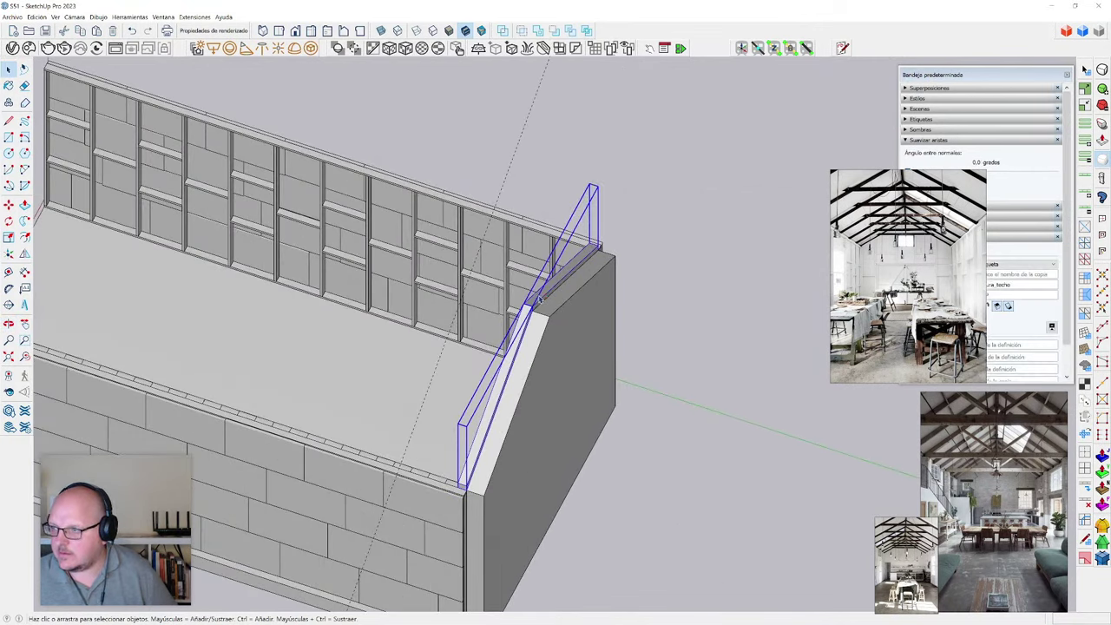
pyautogui.scroll(3, 495, 486)
pyautogui.press('m')
pyautogui.scroll(2, 438, 482)
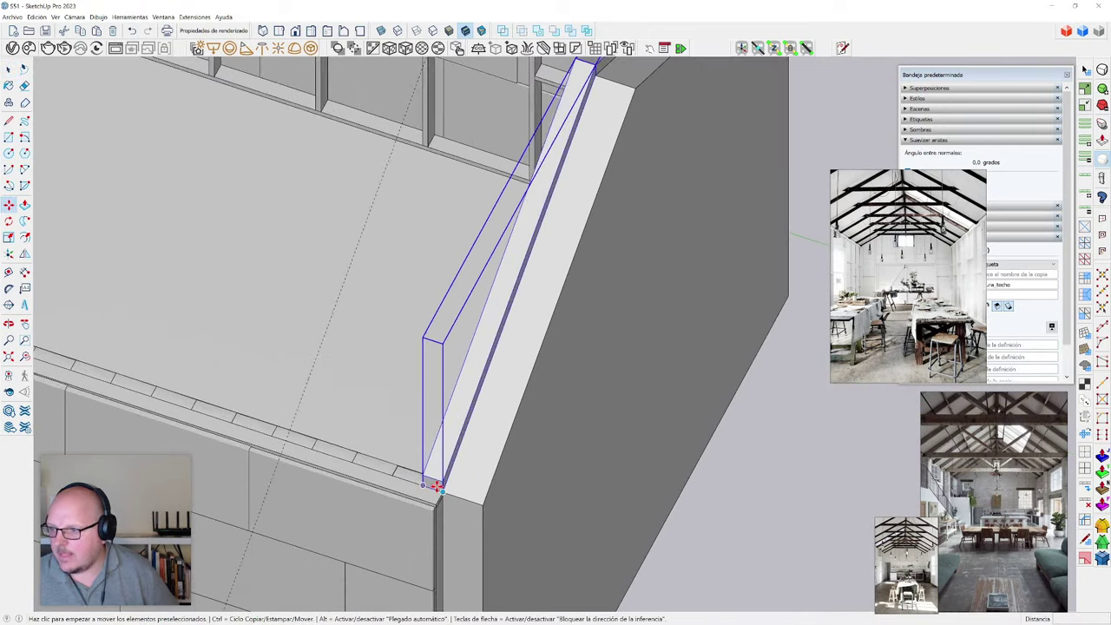
pyautogui.click(424, 473)
pyautogui.press('ctrl')
pyautogui.scroll(-4, 439, 481)
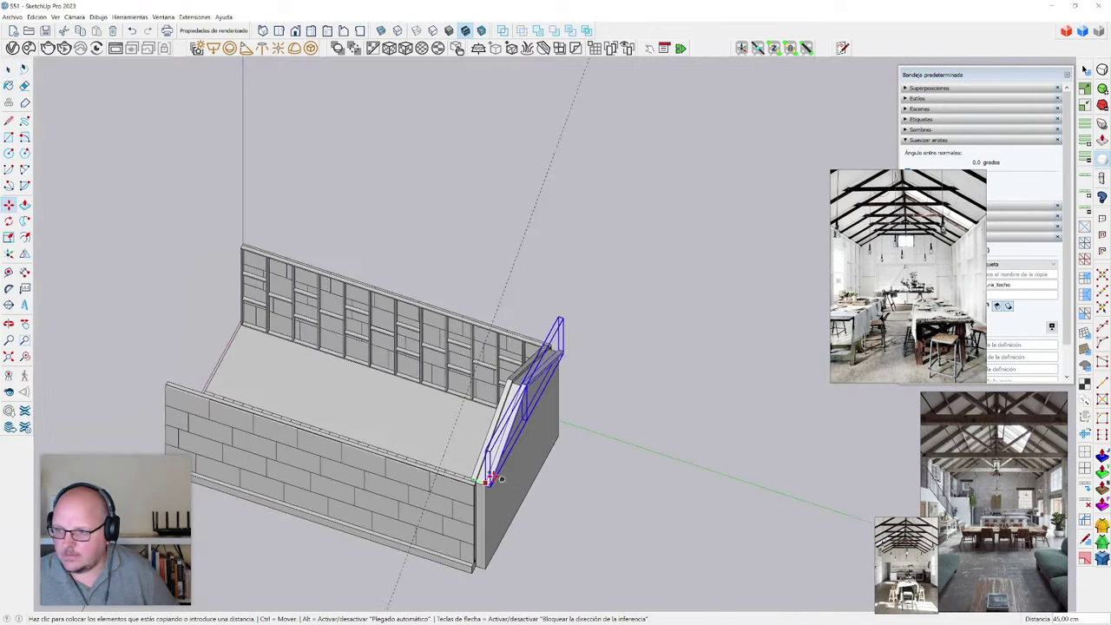
pyautogui.scroll(4, 181, 390)
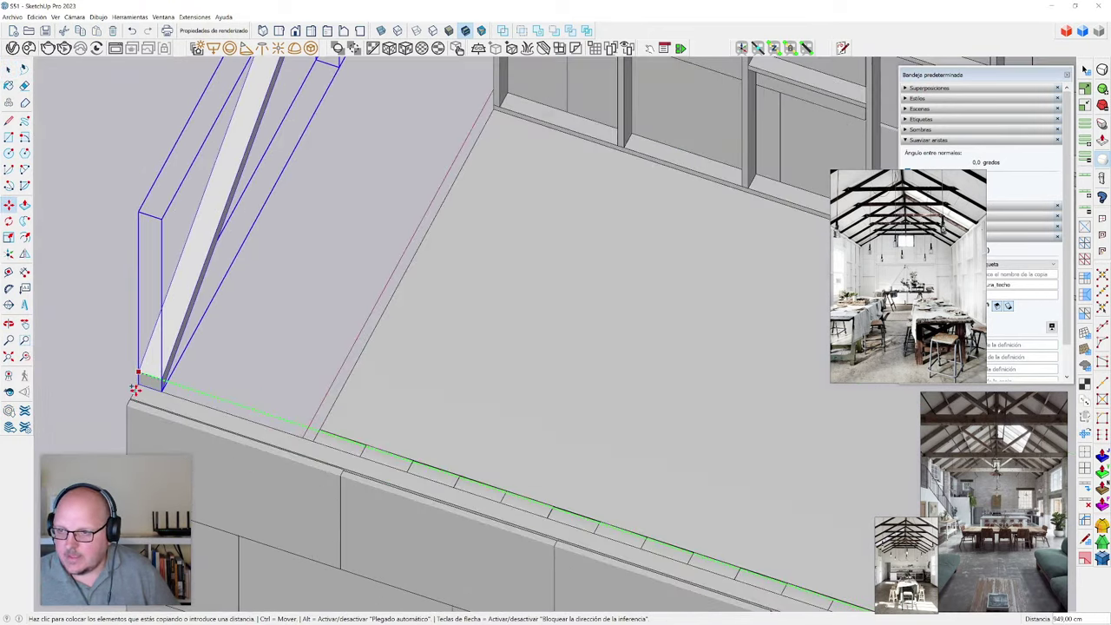
pyautogui.click(135, 390)
# - Divide the distance between the two end rafter pairs into 9 equal spaces filled with copies
pyautogui.scroll(-4, 124, 365)
pyautogui.moveTo(321, 339); pyautogui.dragTo(565, 325, button='middle')
pyautogui.scroll(1, 539, 397)
pyautogui.moveTo(539, 397); pyautogui.dragTo(560, 365, button='middle')
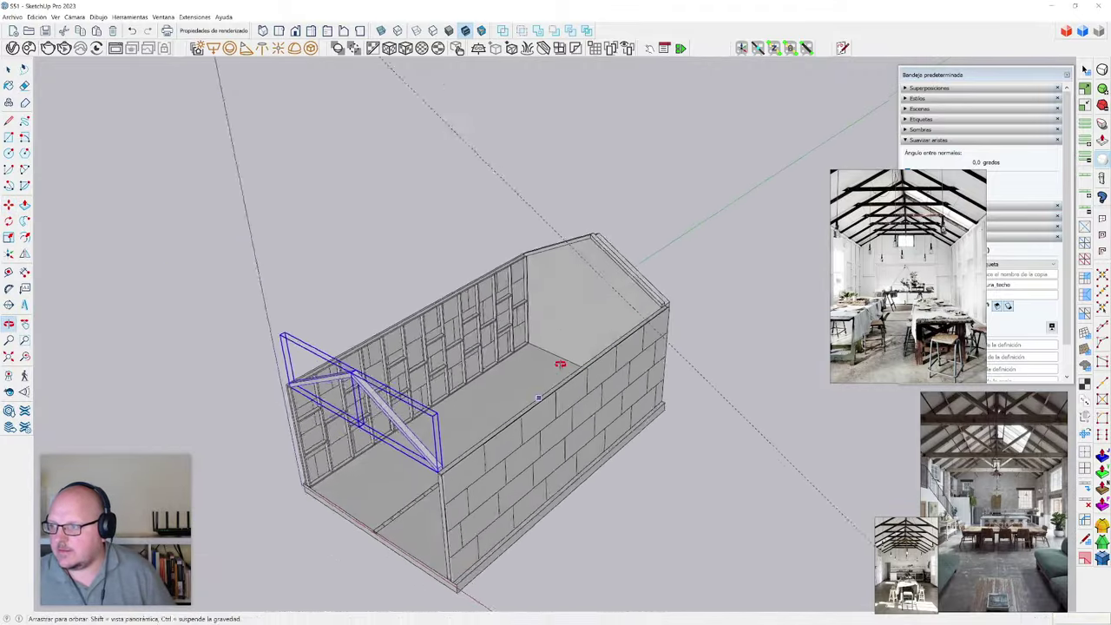
pyautogui.scroll(2, 560, 365)
pyautogui.write('9/')
pyautogui.press('Return')
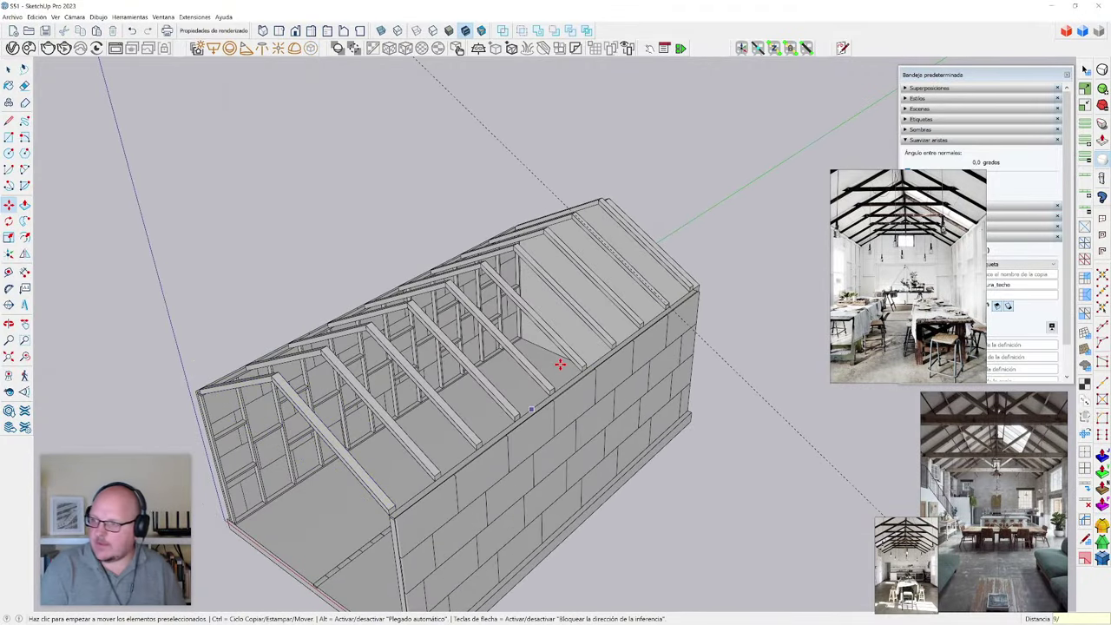
# - Compare the rafter spacing against the guide line by dividing the distance into 10 and 8 equal spaces instead
pyautogui.moveTo(560, 365); pyautogui.dragTo(744, 382, button='middle')
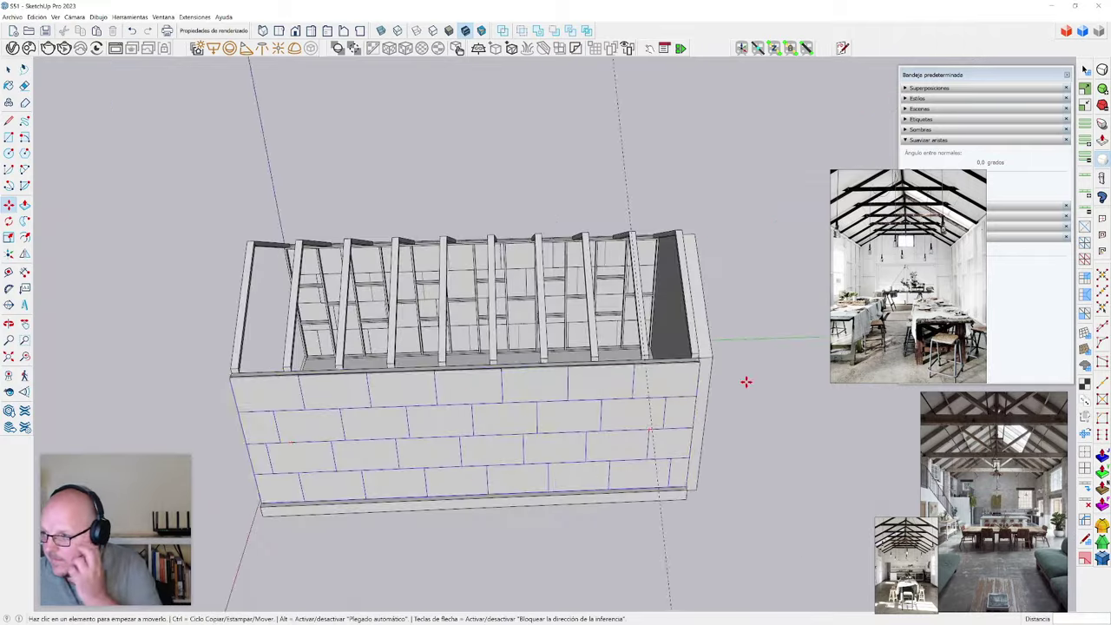
pyautogui.scroll(4, 722, 347)
pyautogui.scroll(3, 578, 370)
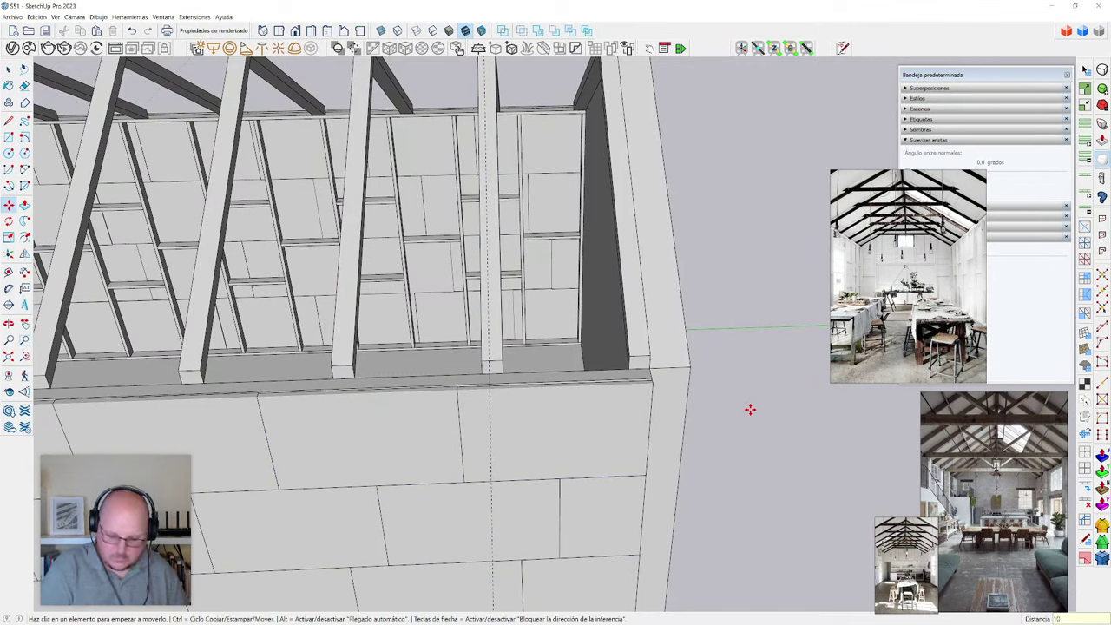
pyautogui.press('Return')
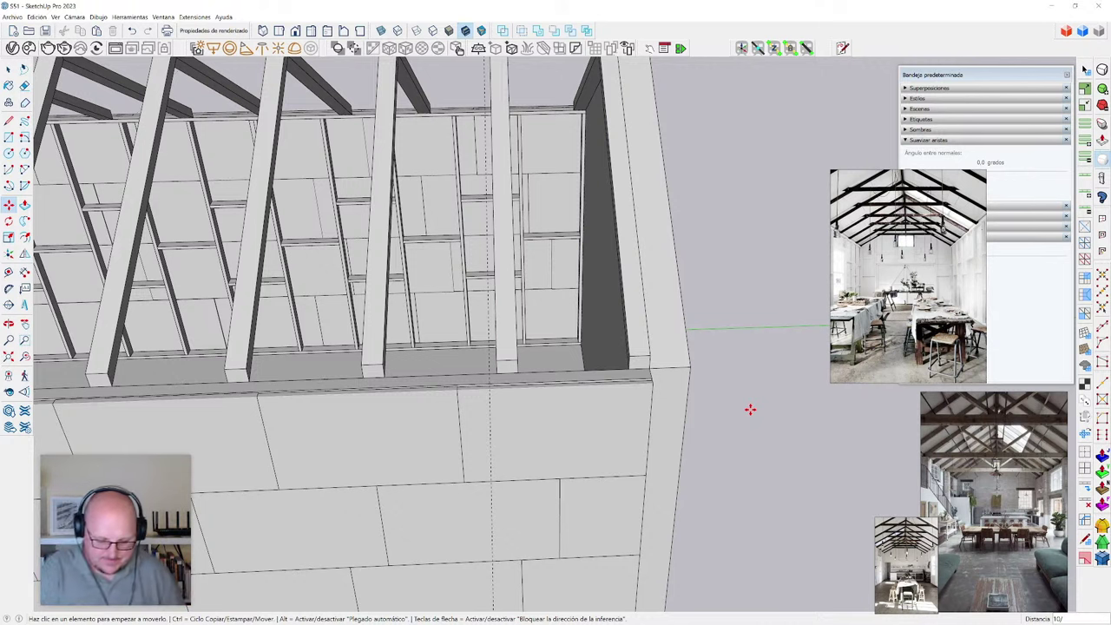
pyautogui.write('/3')
pyautogui.press('Return')
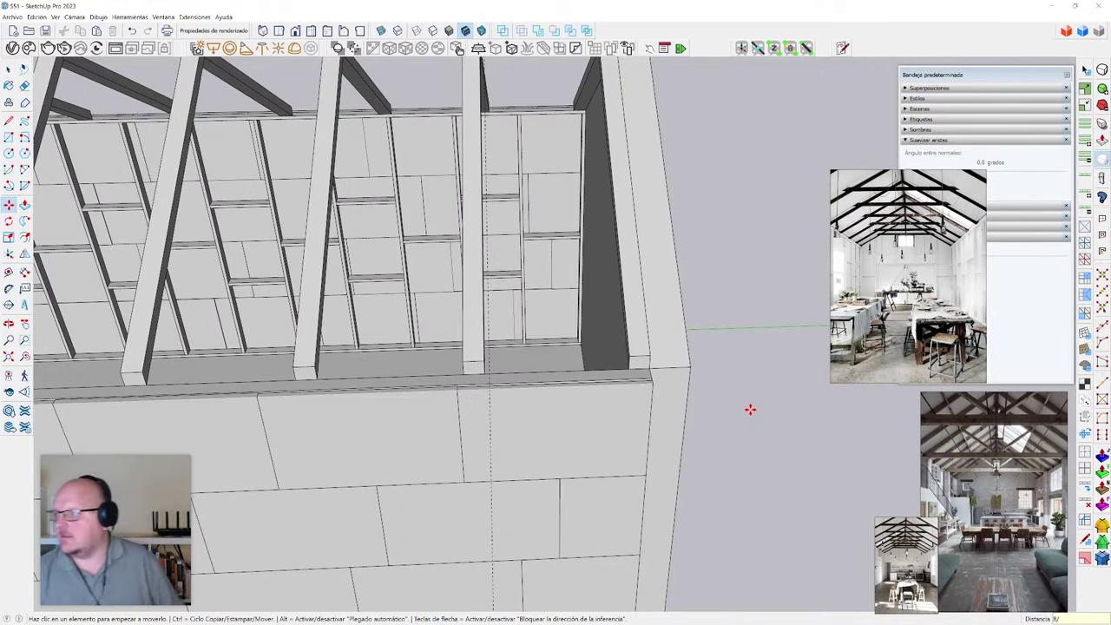
# - Remove every copied rafter pair, keeping only the original pair against the gable wall
pyautogui.moveTo(750, 409)
pyautogui.mouseDown(button='middle')
pyautogui.moveTo(732, 546)
pyautogui.moveTo(607, 266)
pyautogui.mouseUp(button='middle')
pyautogui.press('e')
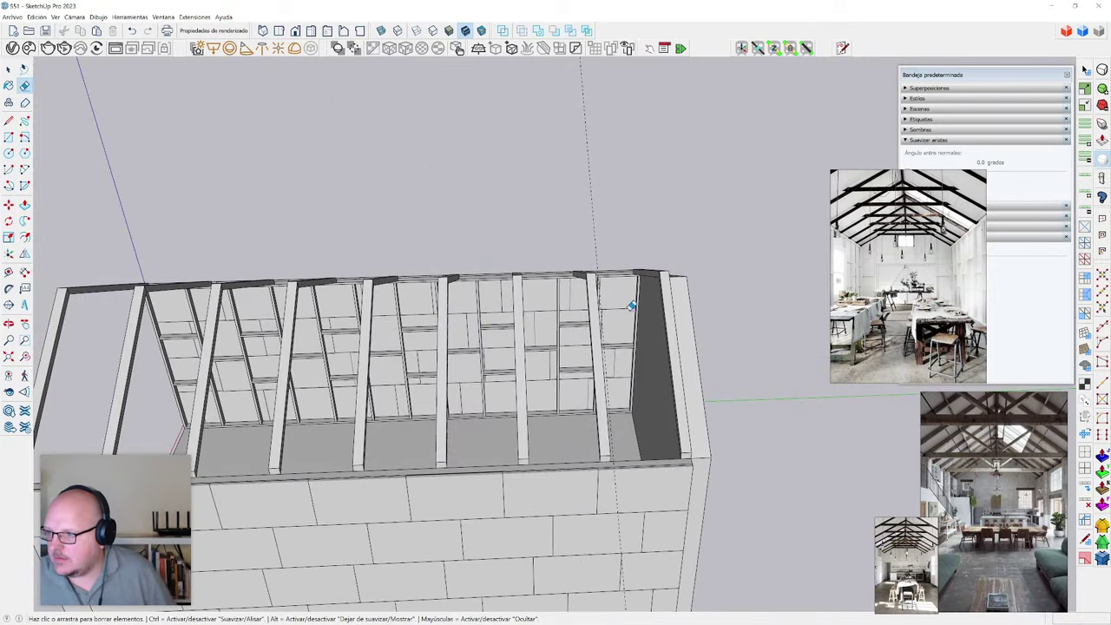
pyautogui.moveTo(631, 306); pyautogui.dragTo(652, 355, button='middle')
pyautogui.press('space')
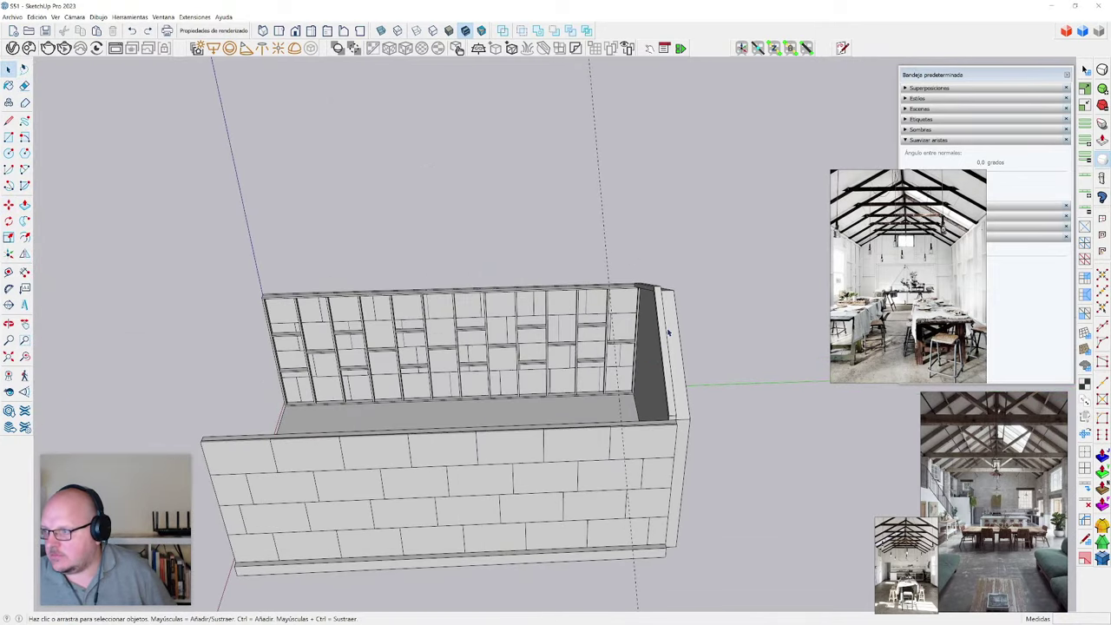
# - Select both rafters at the gable wall and copy them to the outer corner of the side wall at the open end
pyautogui.click(668, 332)
pyautogui.click(663, 300)
pyautogui.scroll(5, 669, 391)
pyautogui.press('m')
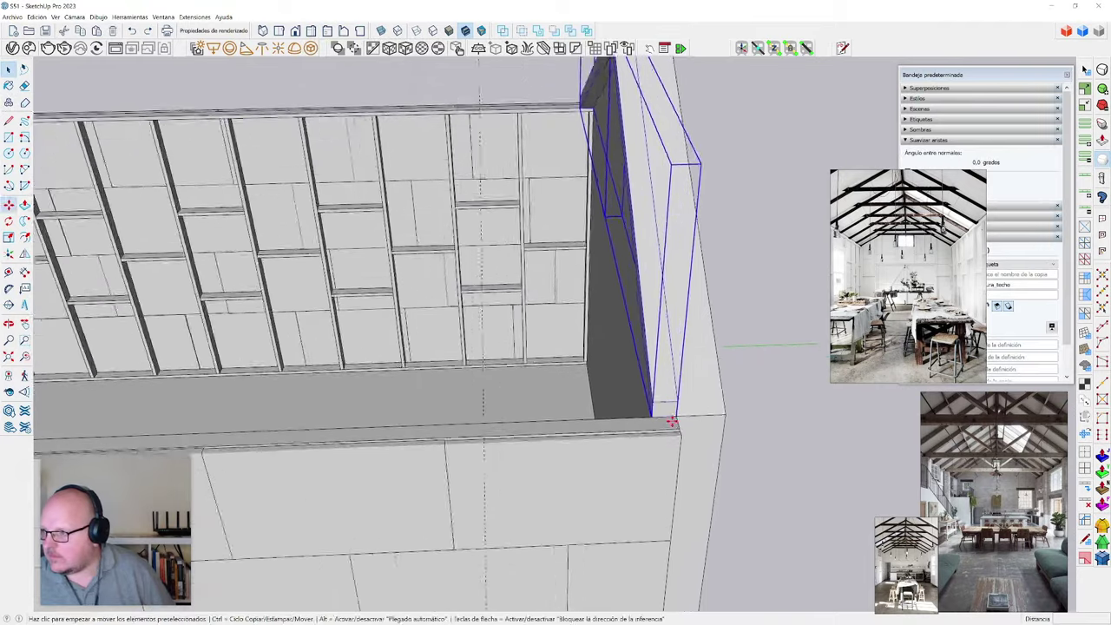
pyautogui.scroll(-3, 660, 404)
pyautogui.press('ctrl')
pyautogui.click(662, 397)
pyautogui.scroll(-6, 665, 397)
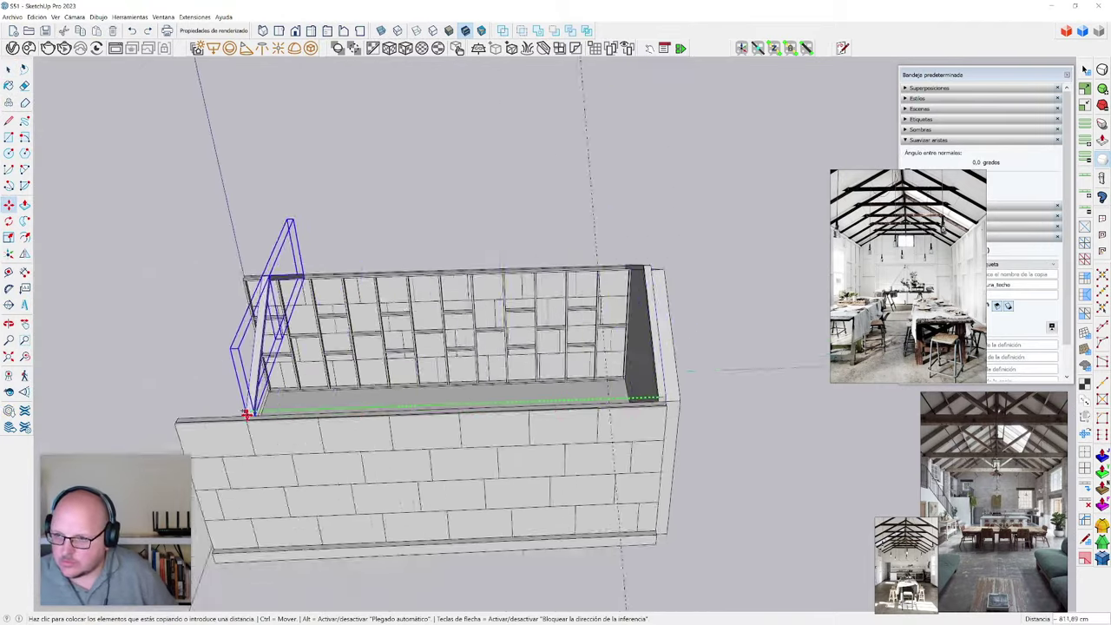
pyautogui.scroll(3, 247, 415)
pyautogui.click(139, 420)
pyautogui.scroll(-3, 139, 423)
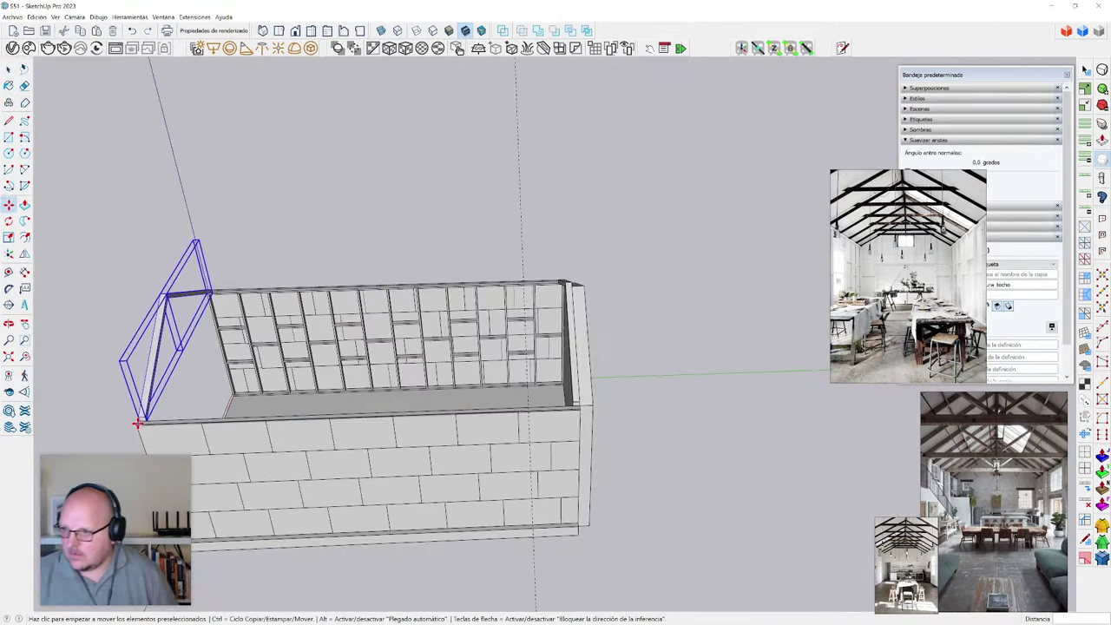
# - Try dividing the distance between the end rafter pairs into 6, 5 and 8 equal spaces
pyautogui.write('6/')
pyautogui.press('Return')
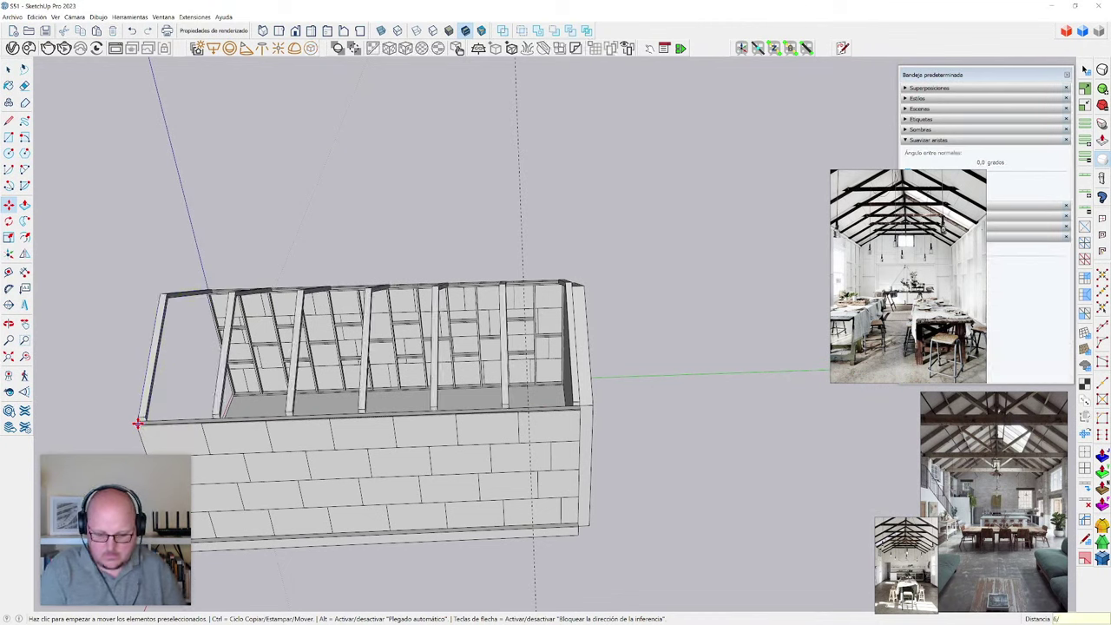
pyautogui.write('5/')
pyautogui.press('Return')
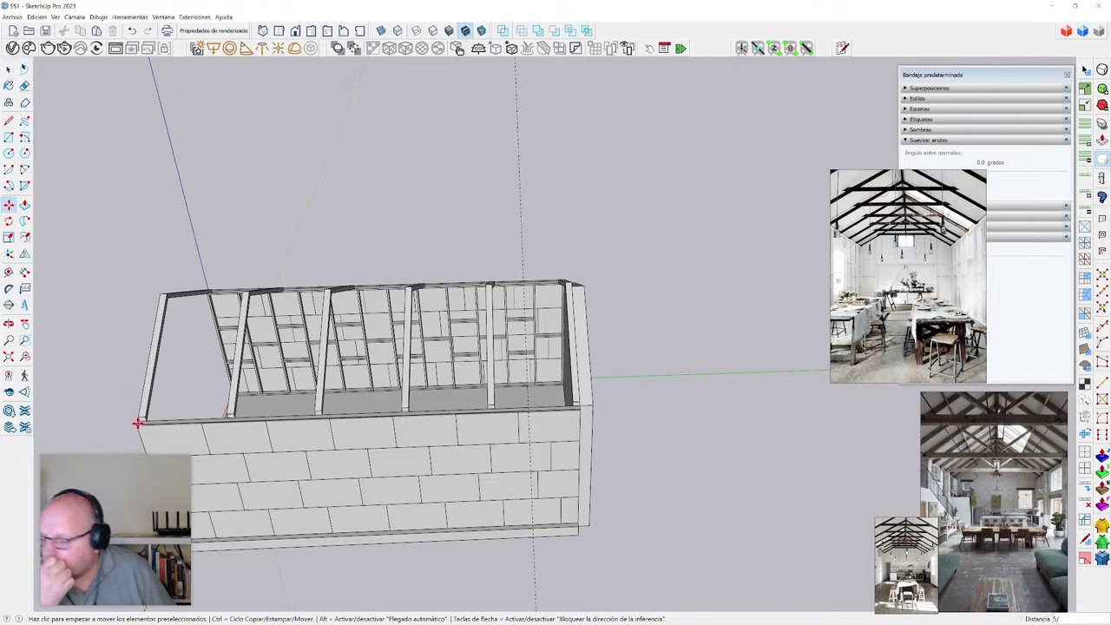
pyautogui.press('Return')
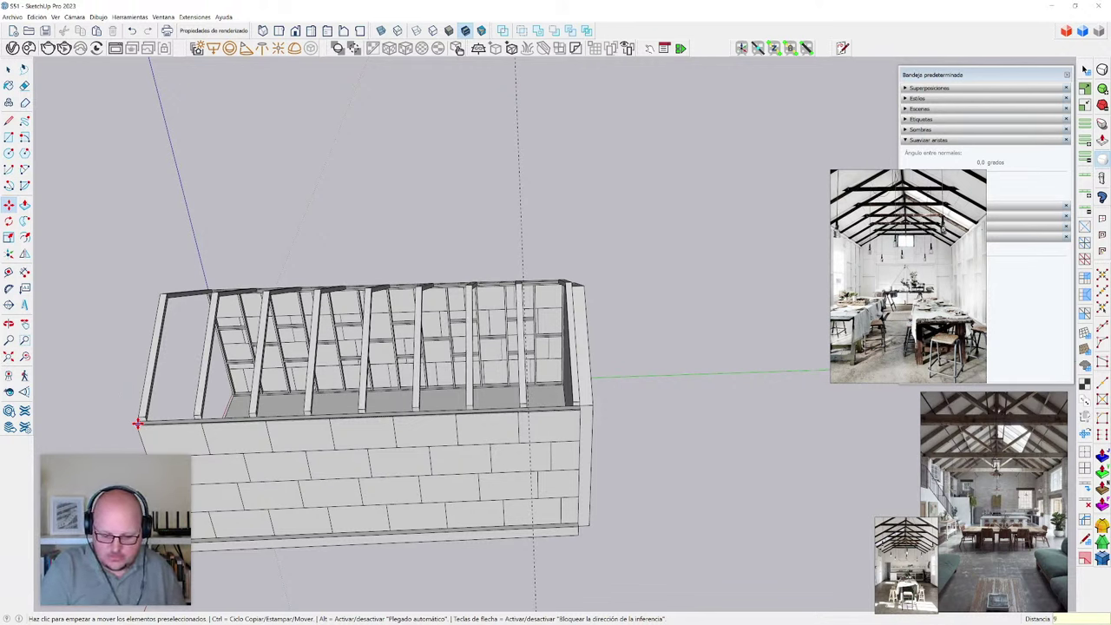
# - Divide the distance between the end rafter pairs into 9 equal spaces and erase the old spacing guide line
pyautogui.press('Return')
pyautogui.press('space')
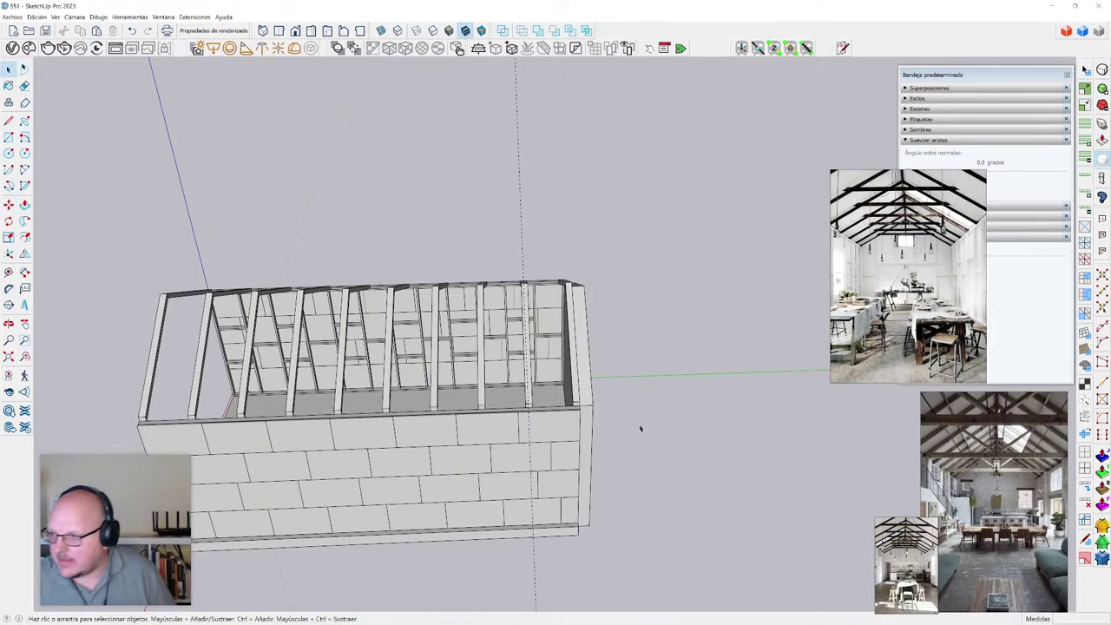
pyautogui.moveTo(529, 218)
pyautogui.mouseDown(button='middle')
pyautogui.moveTo(494, 362)
pyautogui.moveTo(642, 286)
pyautogui.mouseUp(button='middle')
pyautogui.scroll(4, 459, 263)
pyautogui.moveTo(459, 263)
pyautogui.mouseDown(button='middle')
pyautogui.moveTo(541, 260)
pyautogui.moveTo(564, 238)
pyautogui.mouseUp(button='middle')
pyautogui.scroll(-3, 495, 340)
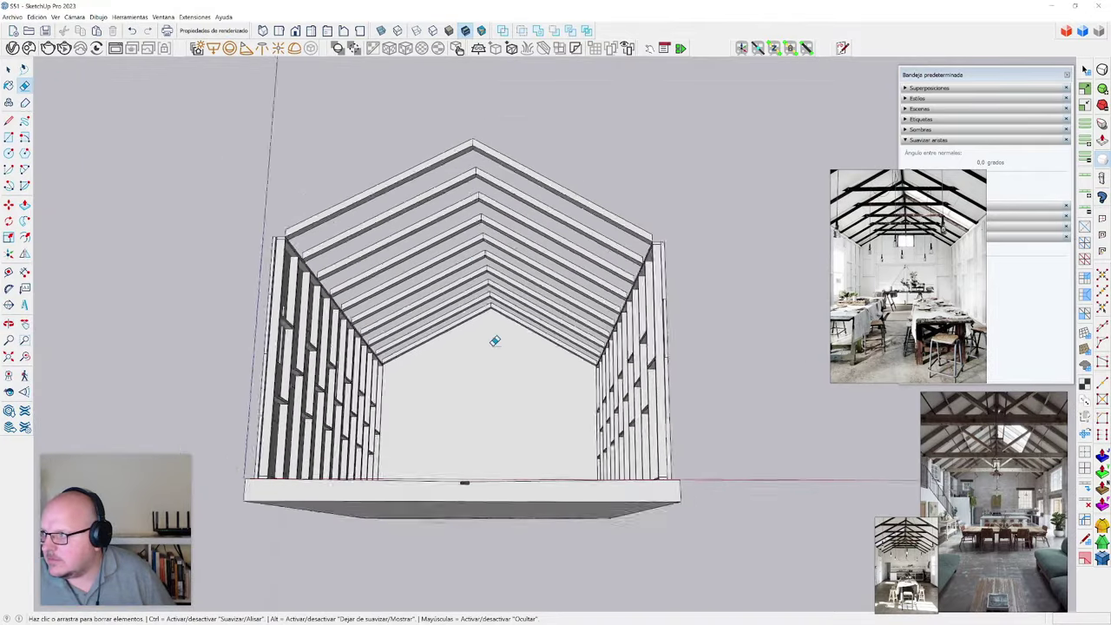
pyautogui.moveTo(495, 341)
pyautogui.mouseDown(button='middle')
pyautogui.moveTo(464, 281)
pyautogui.moveTo(454, 353)
pyautogui.mouseUp(button='middle')
pyautogui.press('space')
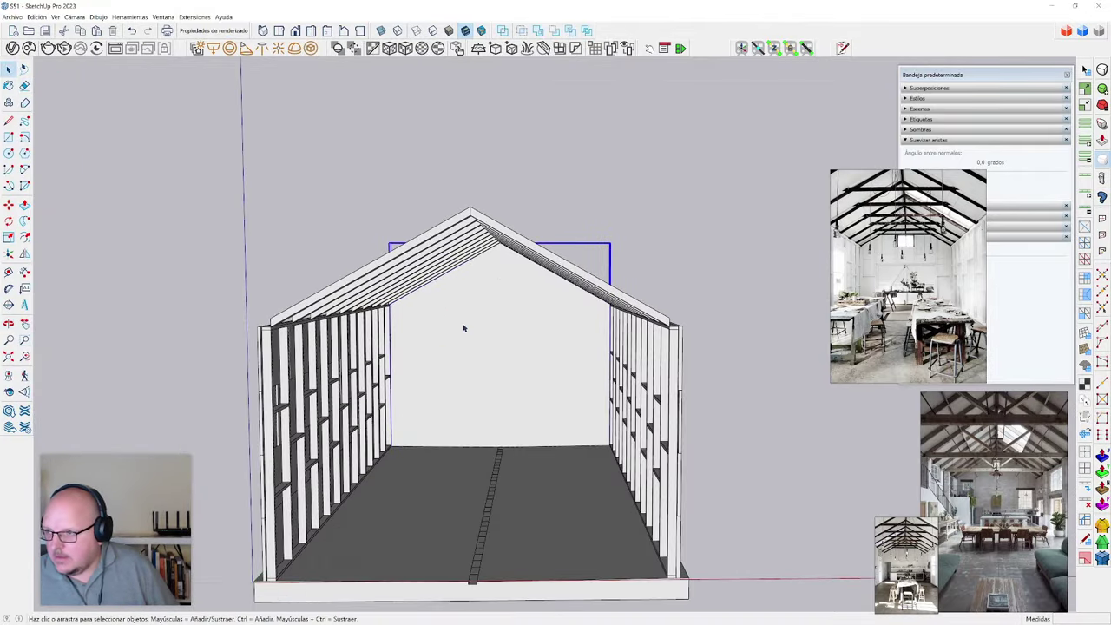
# - Switch to a straight front view of the building's gable, leaving the gable wall group closed
pyautogui.doubleClick(474, 323)
pyautogui.click(494, 350)
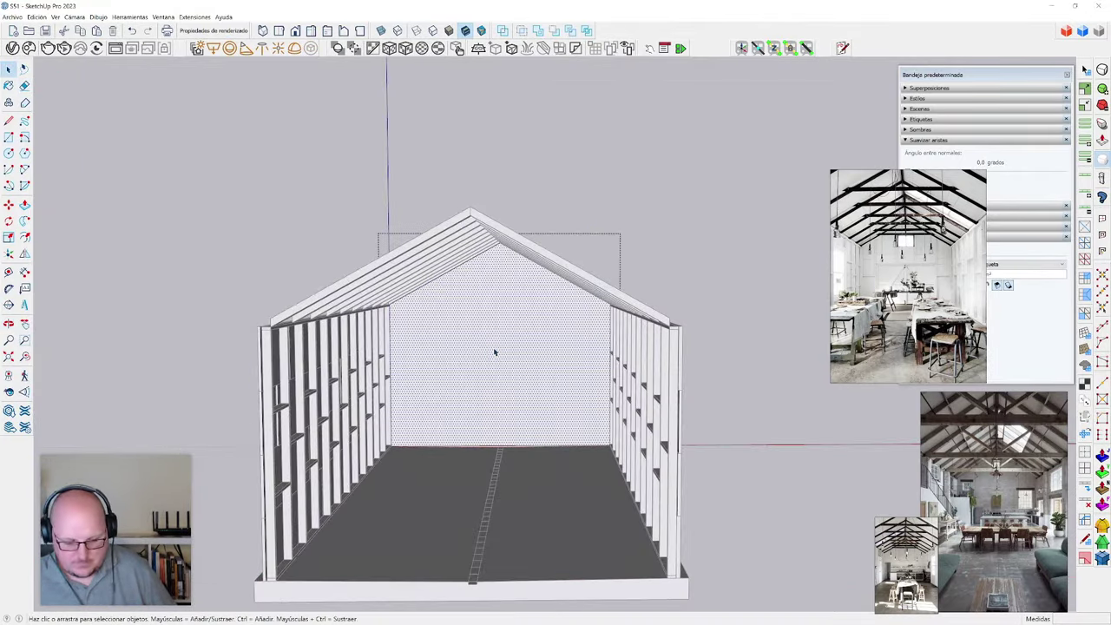
pyautogui.press('F2')
pyautogui.press('v')
pyautogui.scroll(6, 569, 258)
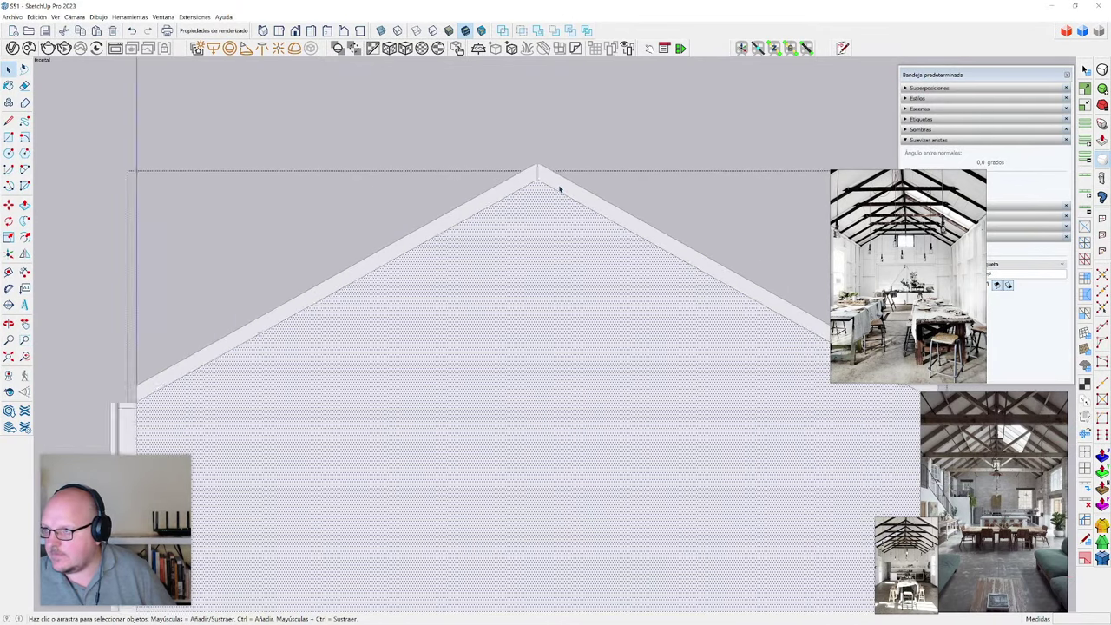
pyautogui.scroll(1, 560, 189)
pyautogui.scroll(-3, 524, 208)
pyautogui.press('Escape')
pyautogui.scroll(-4, 524, 208)
pyautogui.scroll(2, 565, 481)
# - Place a horizontal guide line parallel to the floor edge at the base of the rafters, level with the side wall tops
pyautogui.press('t')
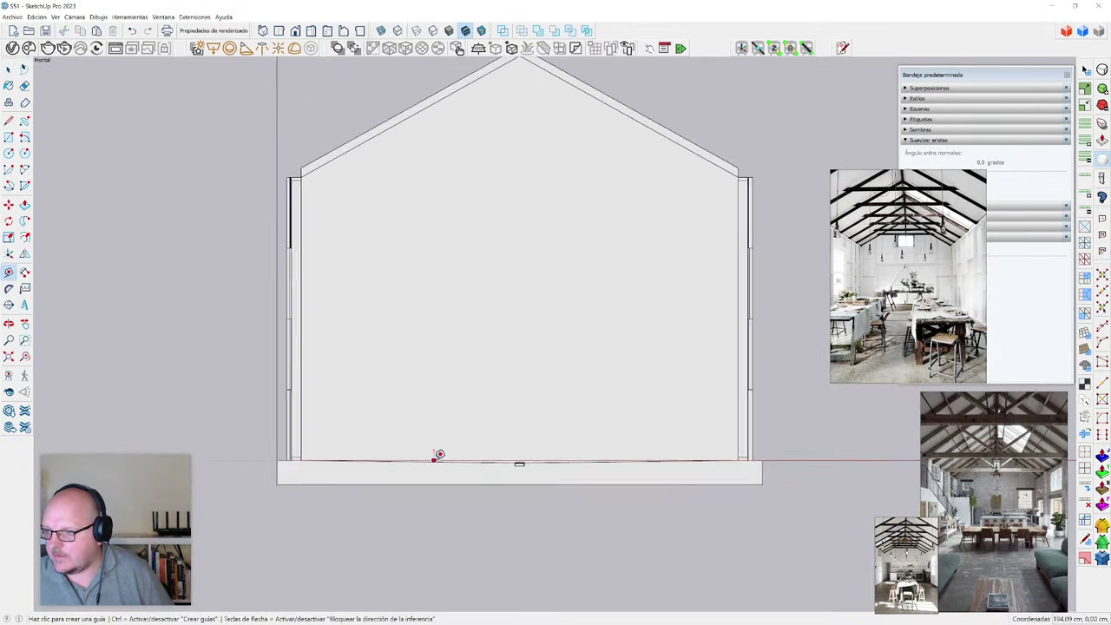
pyautogui.scroll(-1, 357, 474)
pyautogui.click(370, 476)
pyautogui.scroll(3, 328, 228)
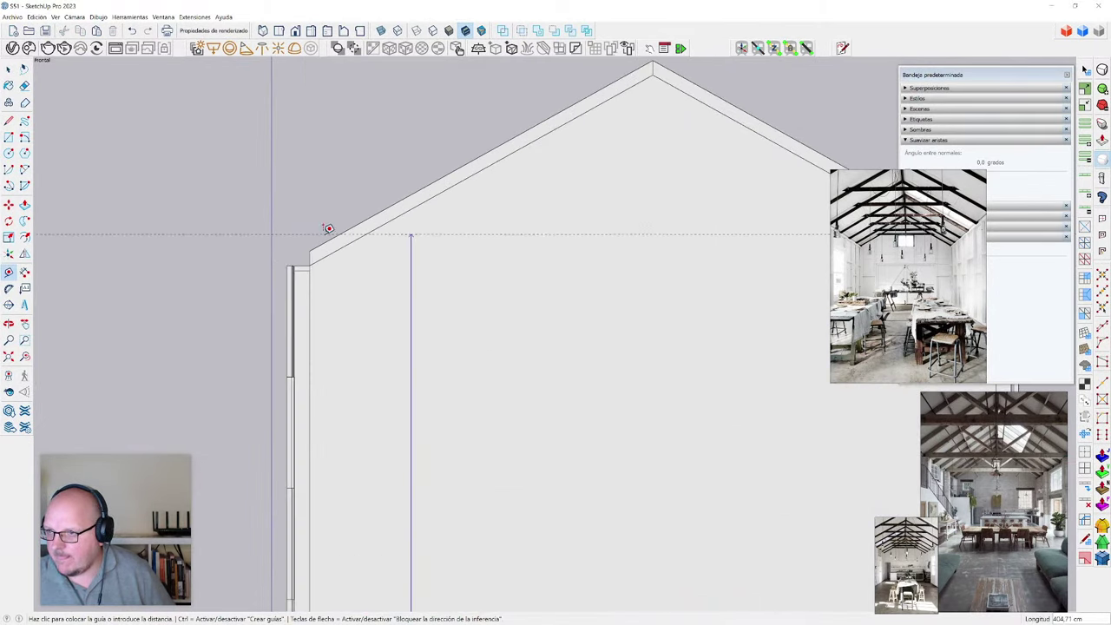
pyautogui.click(315, 258)
pyautogui.scroll(-2, 316, 260)
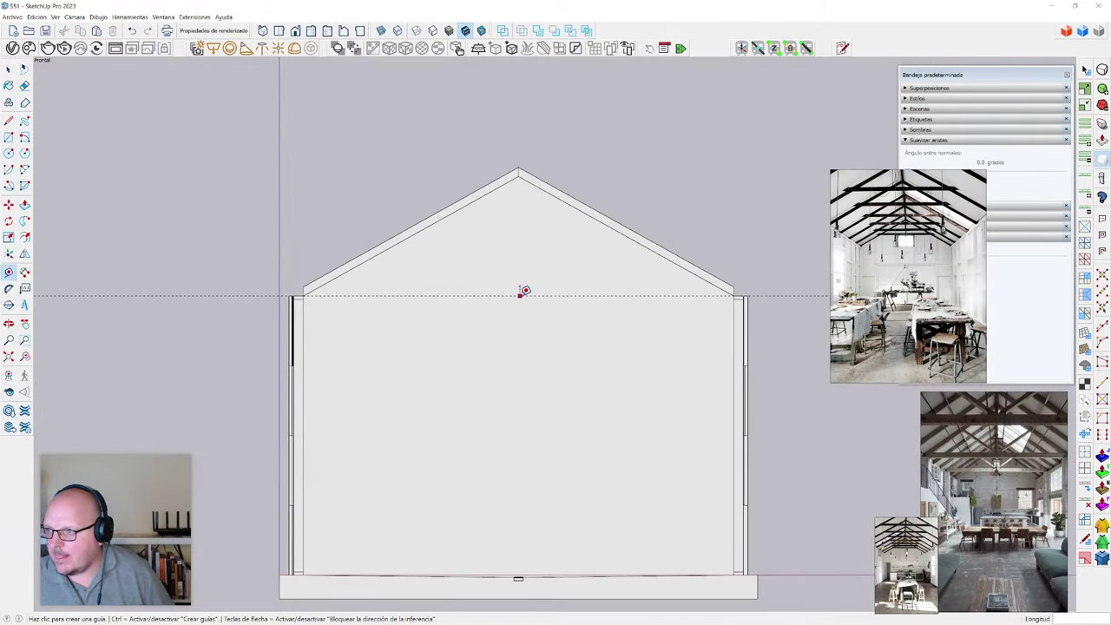
pyautogui.click(524, 293)
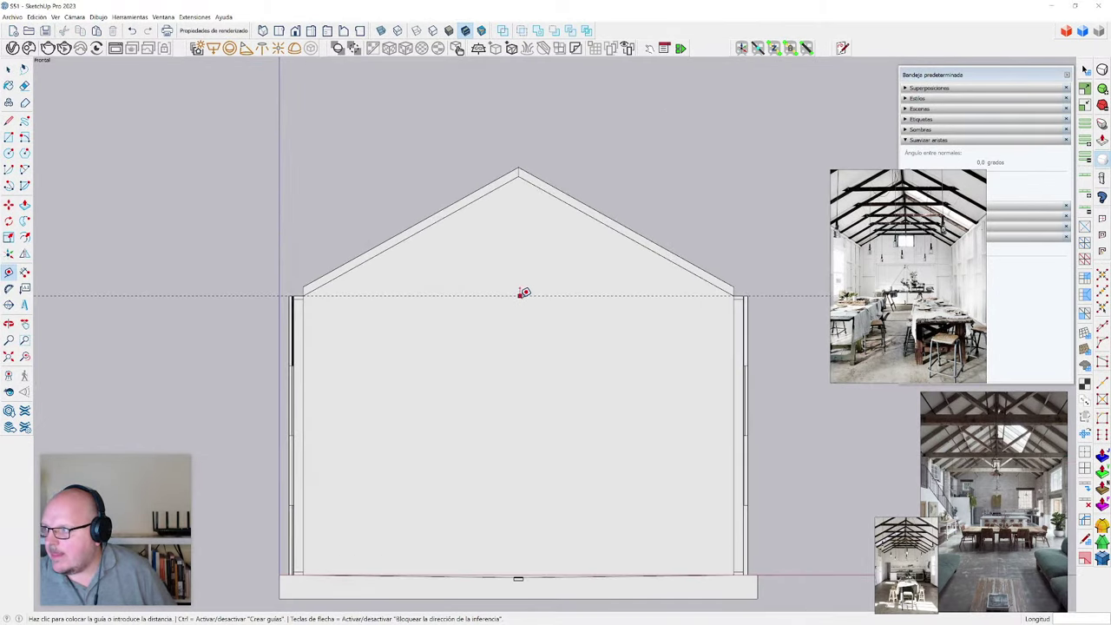
# - Draw a horizontal line 270 cm long joining the upper edges of the front rafters at mid-slope
pyautogui.press('l')
pyautogui.click(626, 236)
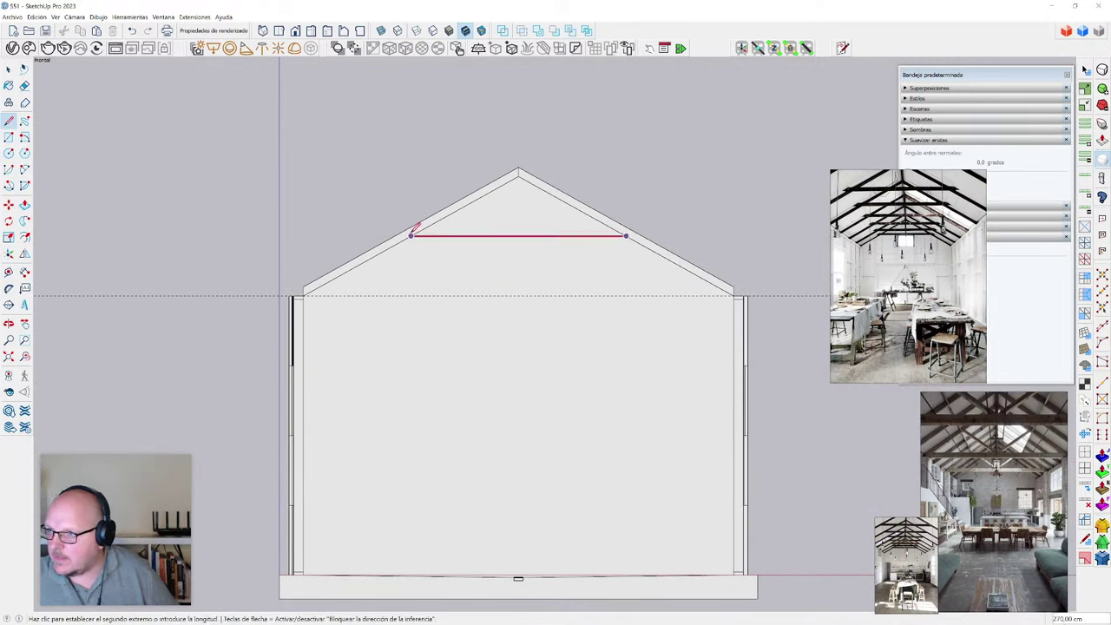
pyautogui.scroll(2, 630, 228)
pyautogui.press('Escape')
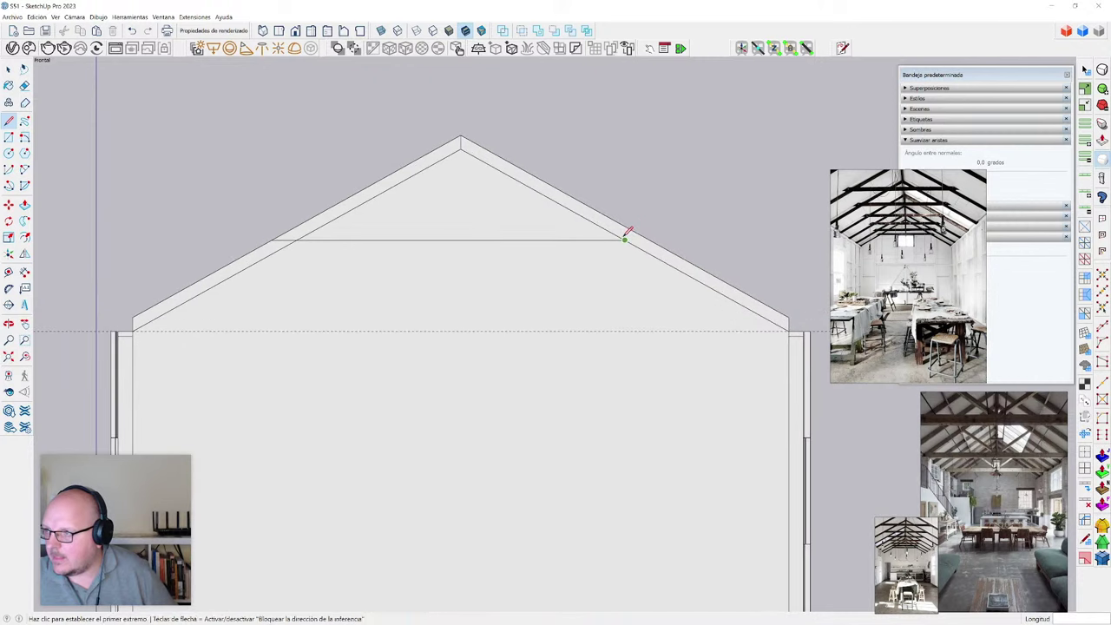
# - Close the horizontal line into a 10 cm high rectangular tie beam profile across the front rafters
pyautogui.click(625, 240)
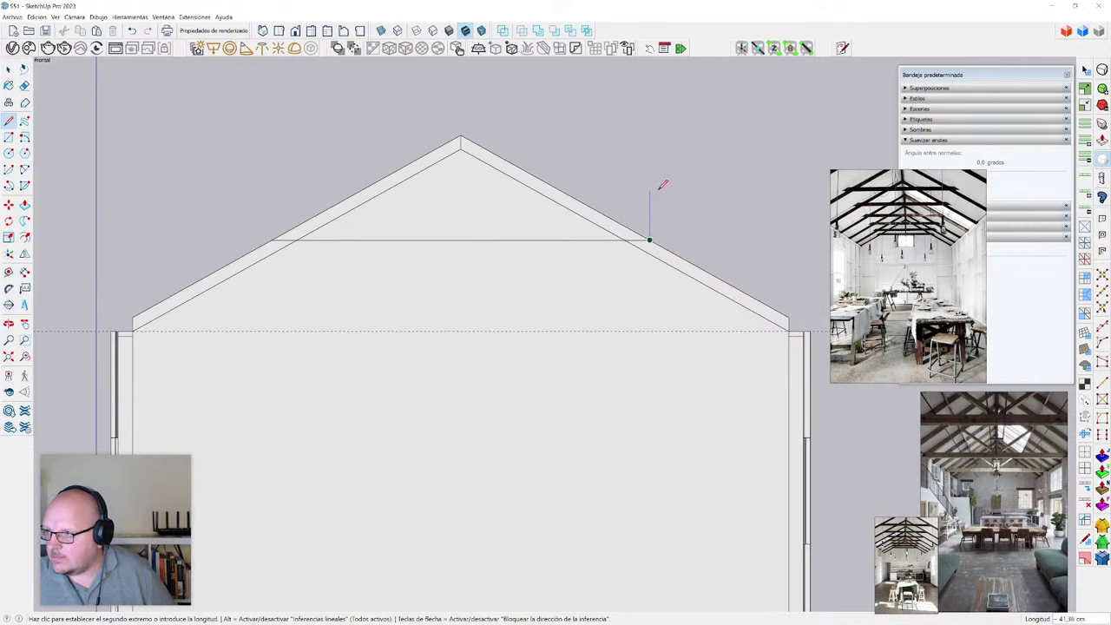
pyautogui.write('10cm')
pyautogui.press('Return')
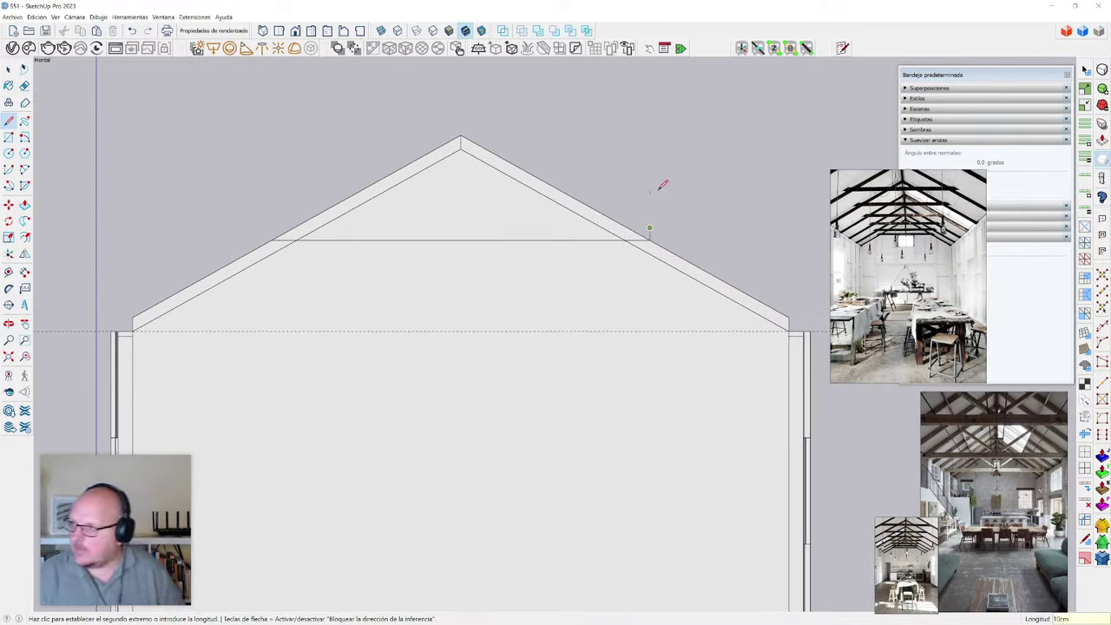
pyautogui.scroll(2, 343, 246)
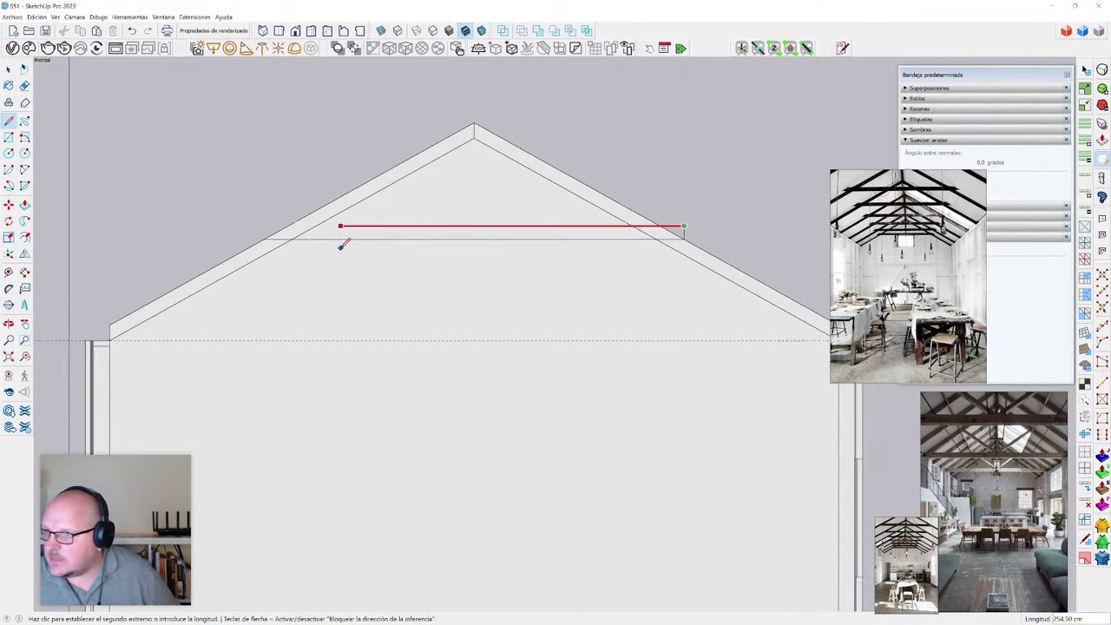
pyautogui.click(257, 224)
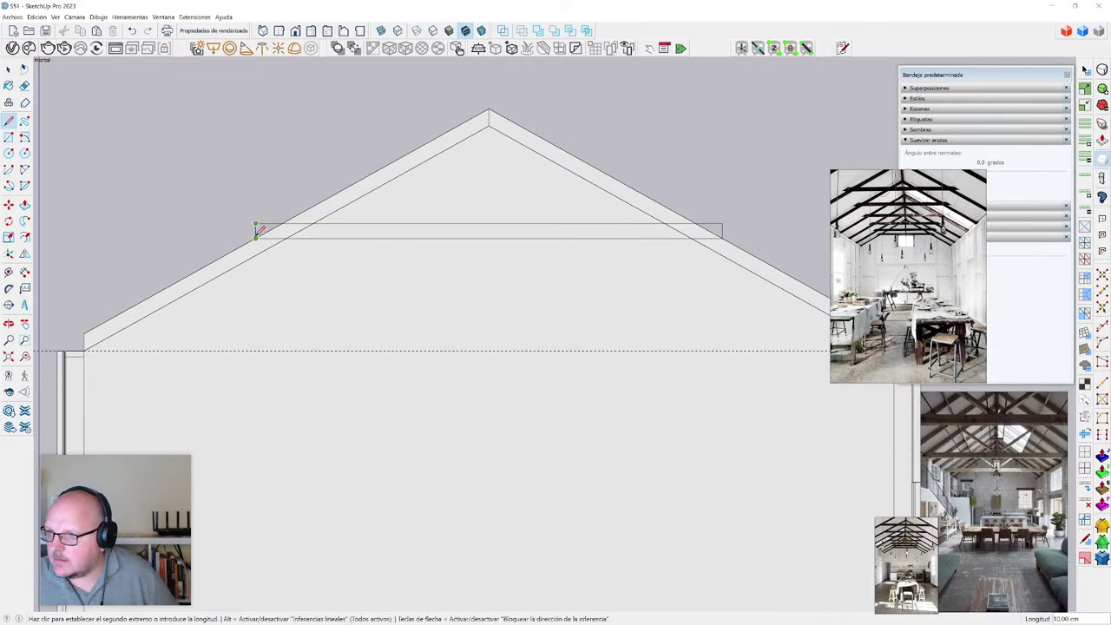
# - Draw lines along the front rafters' upper edges to cut off the projecting corners at both ends of the tie beam profile
pyautogui.moveTo(259, 227); pyautogui.dragTo(331, 356, button='middle')
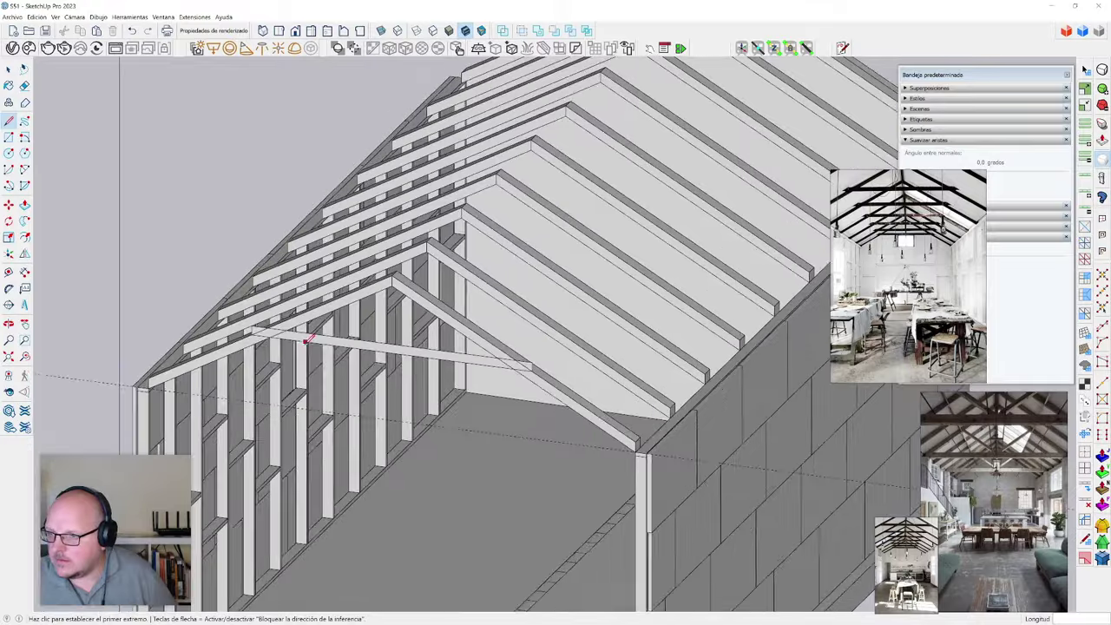
pyautogui.scroll(5, 271, 327)
pyautogui.click(252, 334)
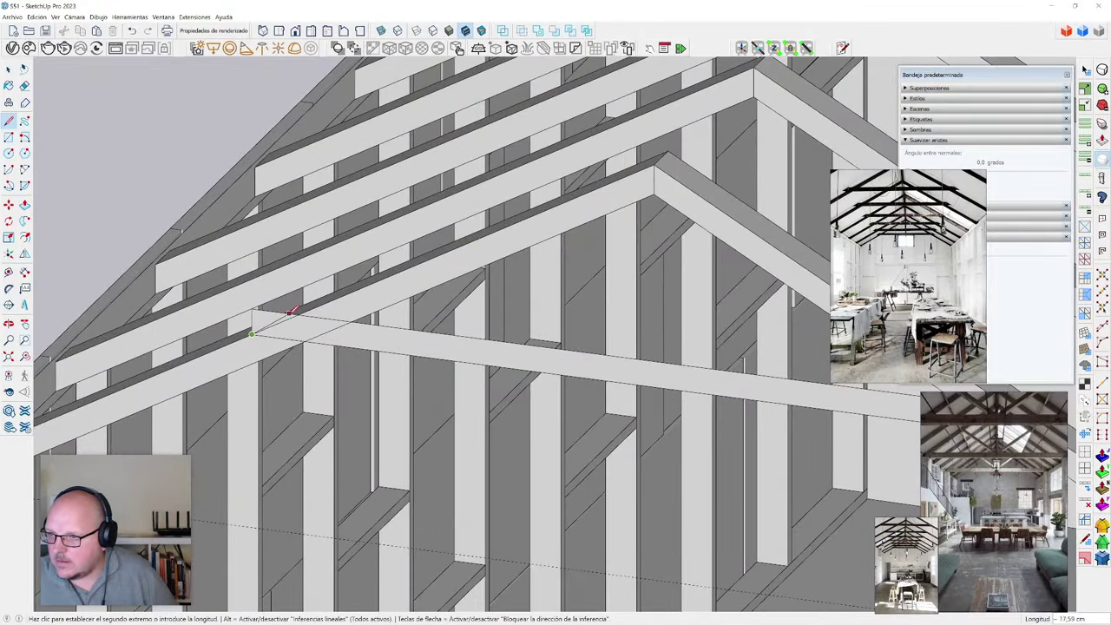
pyautogui.click(298, 314)
pyautogui.scroll(-3, 294, 307)
pyautogui.scroll(3, 695, 355)
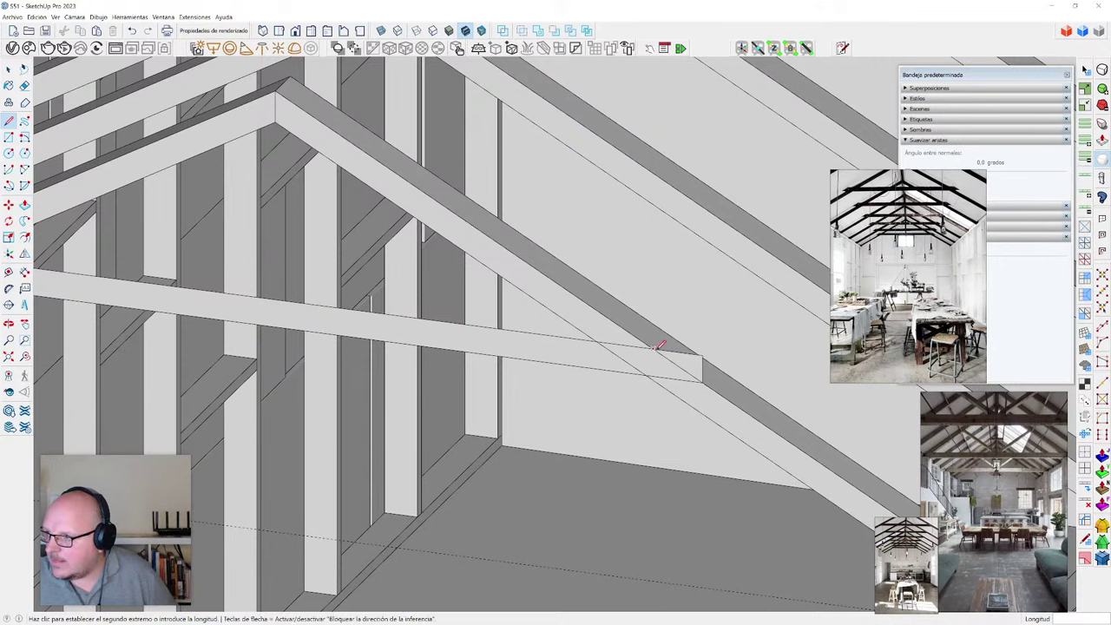
pyautogui.click(703, 382)
# - Isolate the trimmed tie beam face by deleting the rectangular outline and its corner leftovers, and paste the face back in place
pyautogui.press('space')
pyautogui.click(608, 364)
pyautogui.scroll(-3, 760, 350)
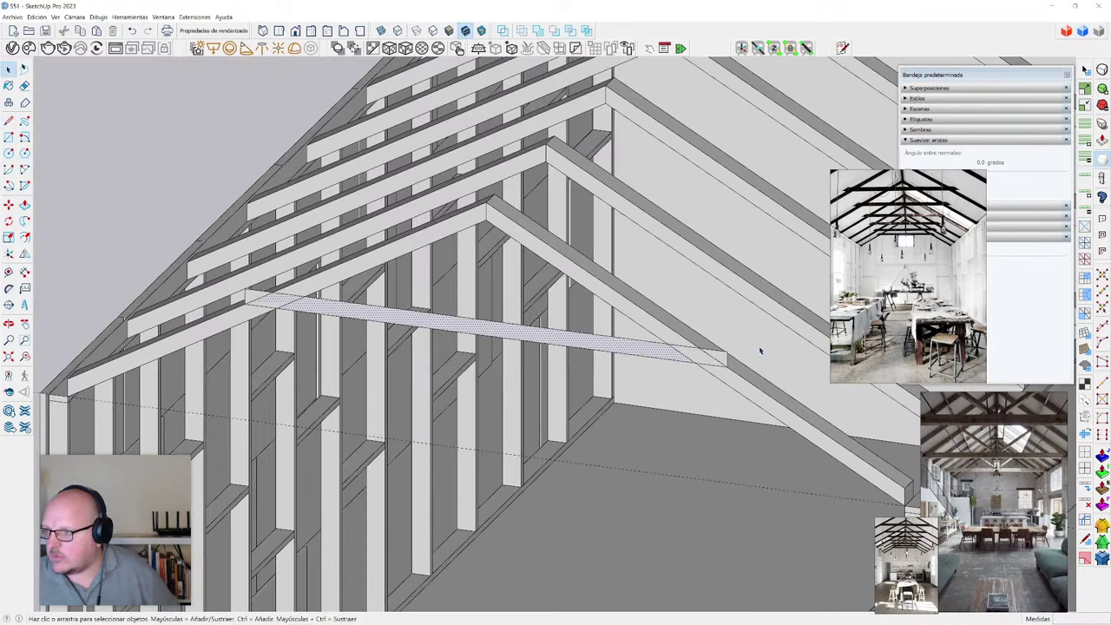
pyautogui.hotkey('ctrl', 'a')
pyautogui.hotkey('ctrl', 'x')
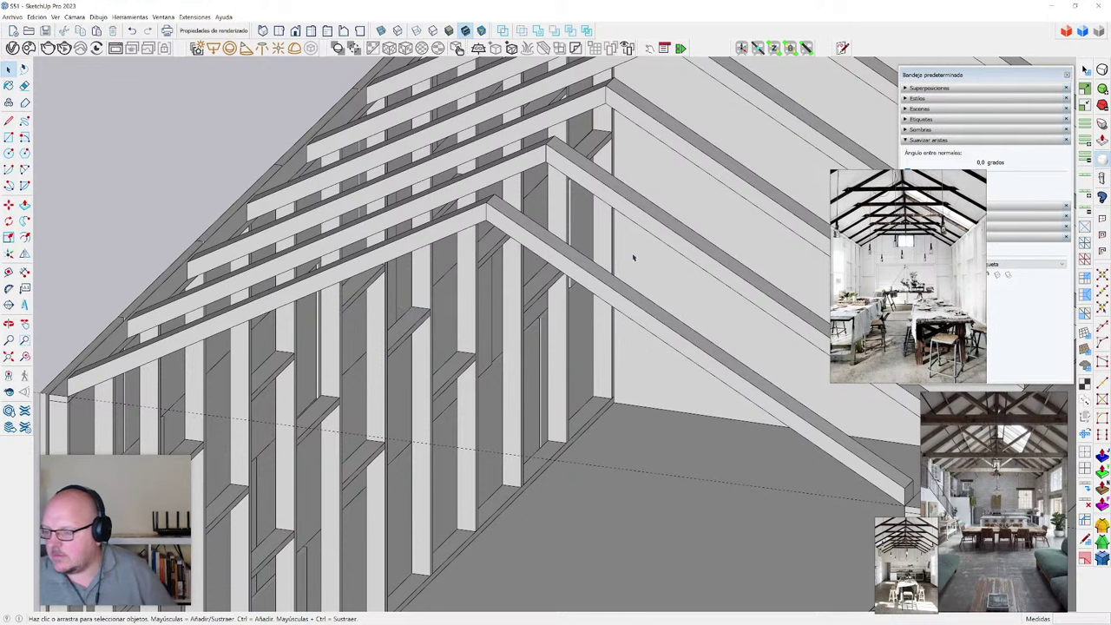
pyautogui.hotkey('ctrl', 'shift', 'v')
pyautogui.moveTo(622, 288); pyautogui.dragTo(581, 333, button='middle')
pyautogui.click(581, 334)
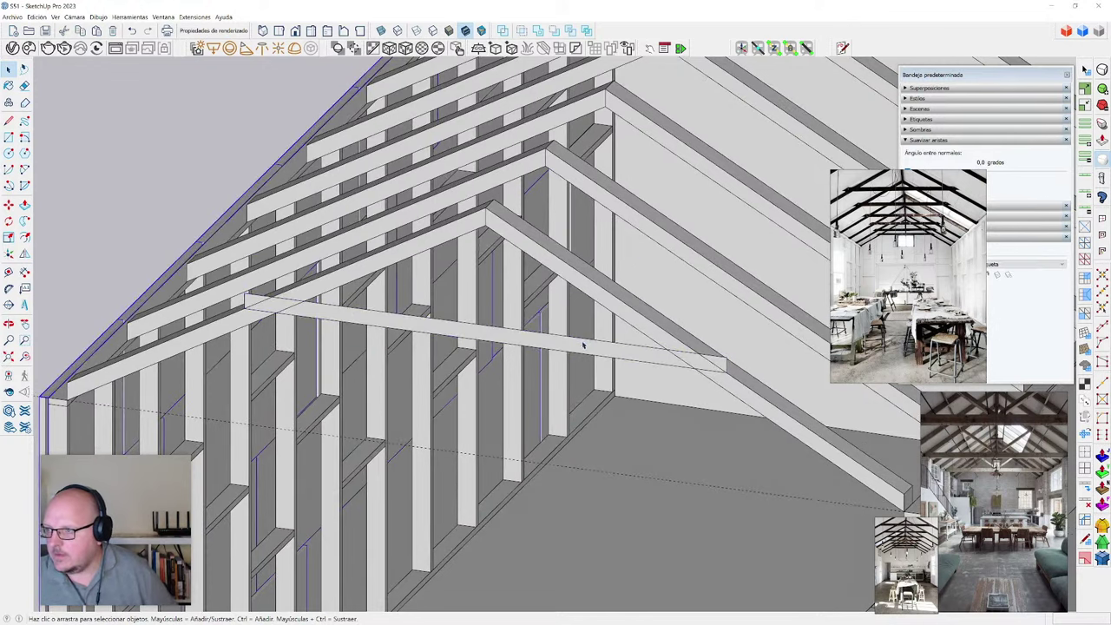
pyautogui.click(583, 344)
pyautogui.press('Delete')
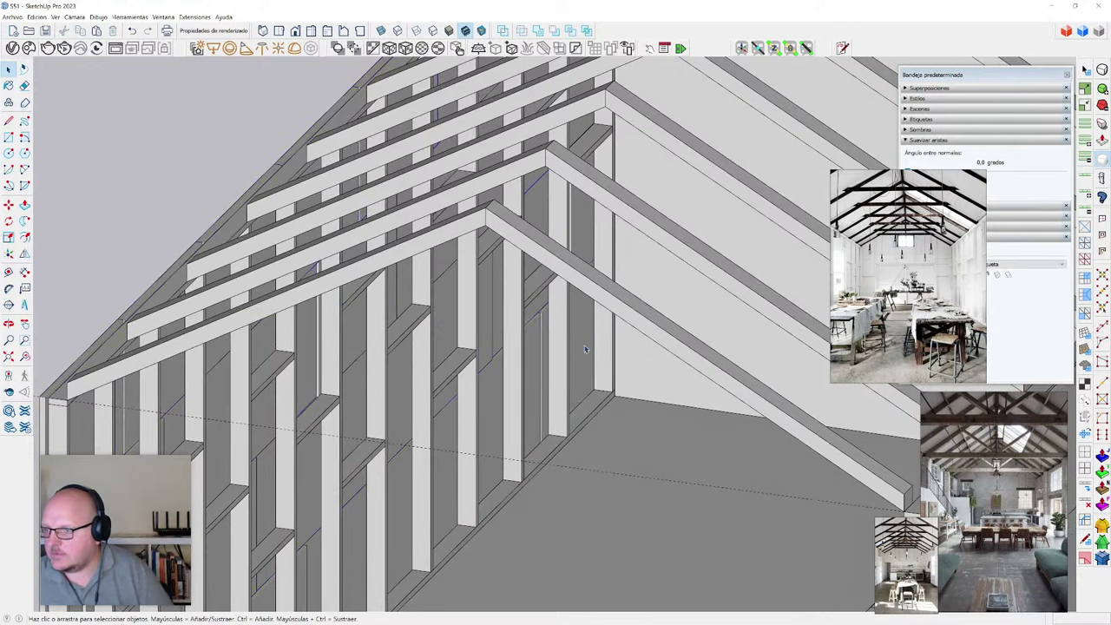
pyautogui.hotkey('ctrl', 'shift', 'v')
pyautogui.scroll(-3, 561, 308)
pyautogui.moveTo(561, 308); pyautogui.dragTo(563, 354, button='middle')
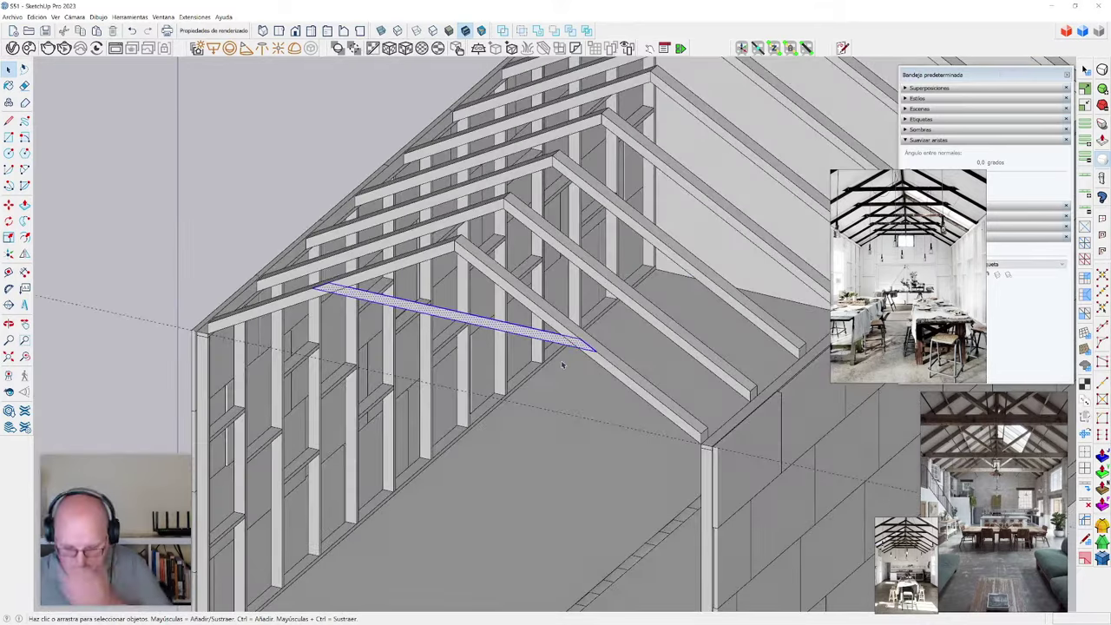
# - Extrude the trimmed profile with Push/Pull into a tie beam 5 cm thick in front of the rafters
pyautogui.scroll(2, 563, 347)
pyautogui.scroll(2, 559, 333)
pyautogui.press('p')
pyautogui.click(562, 354)
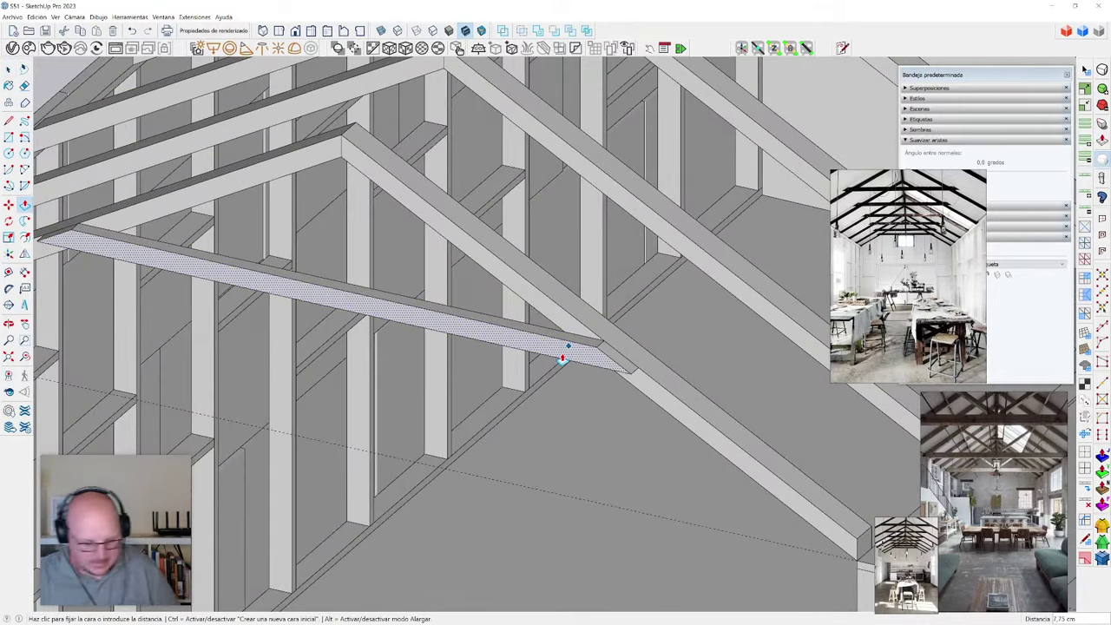
pyautogui.click(562, 356)
pyautogui.press('space')
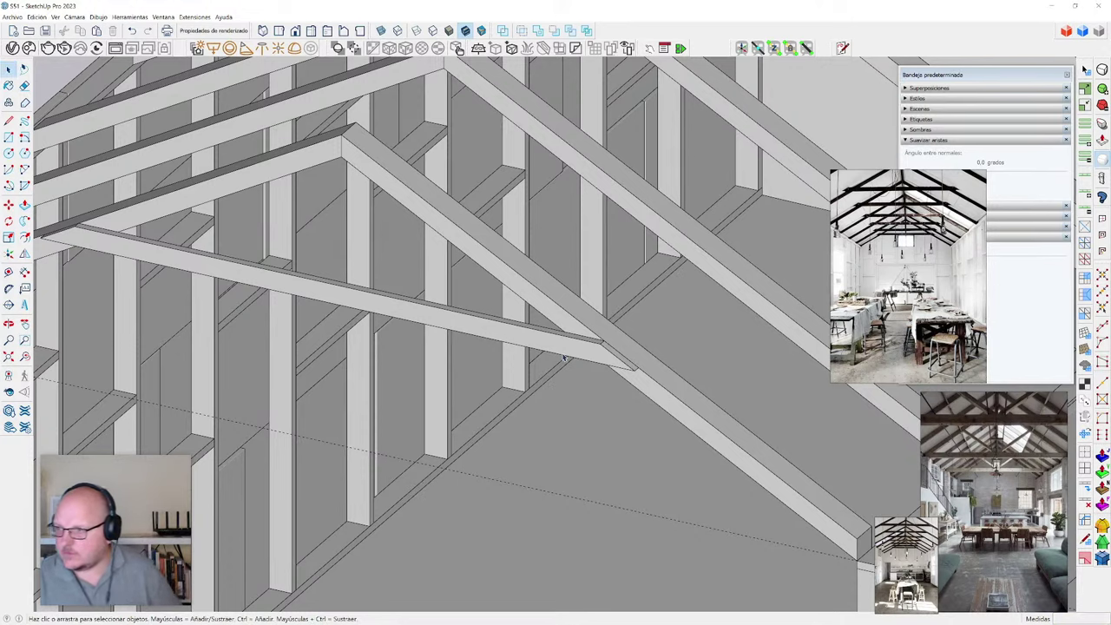
pyautogui.scroll(2, 564, 356)
pyautogui.press('p')
pyautogui.click(565, 367)
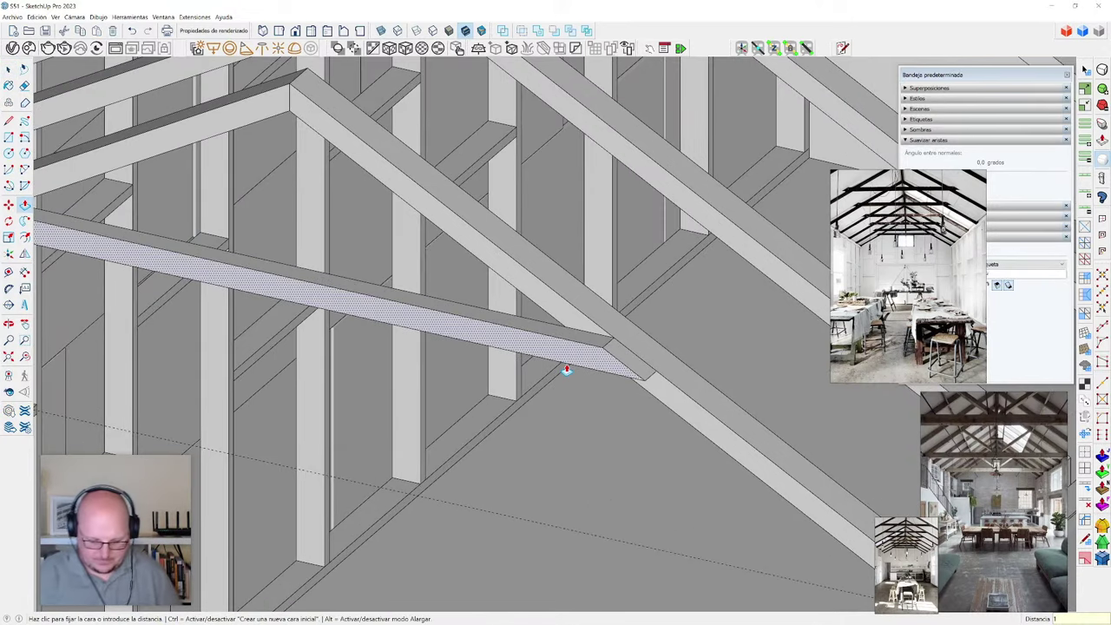
pyautogui.click(566, 369)
pyautogui.press('space')
# - Select the whole extruded tie beam and make it a component
pyautogui.click(585, 351)
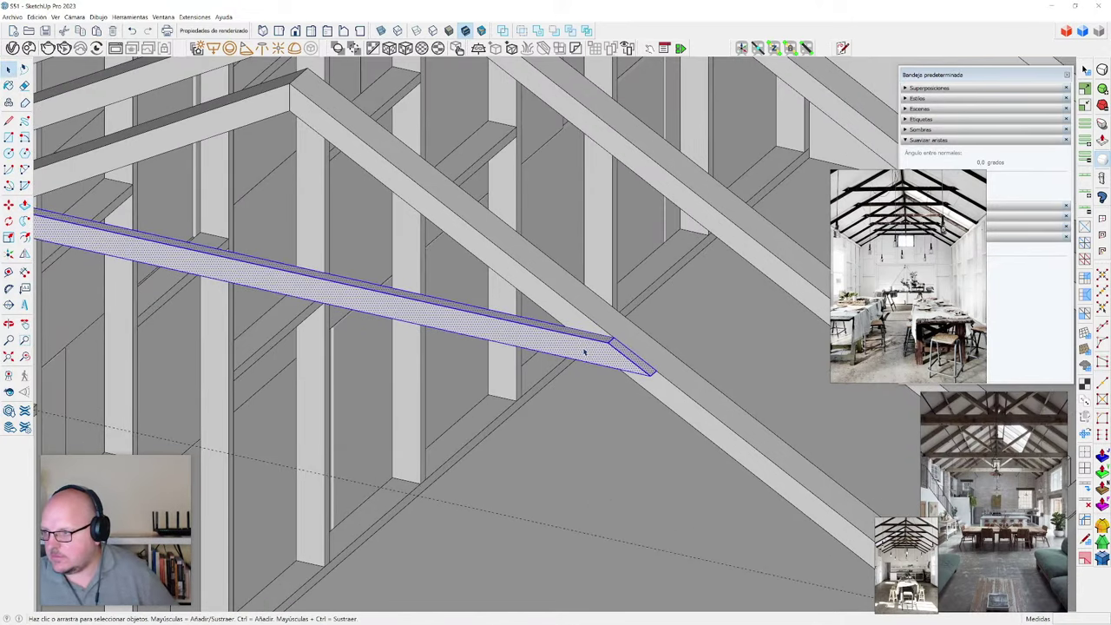
pyautogui.press('g')
pyautogui.press('Return')
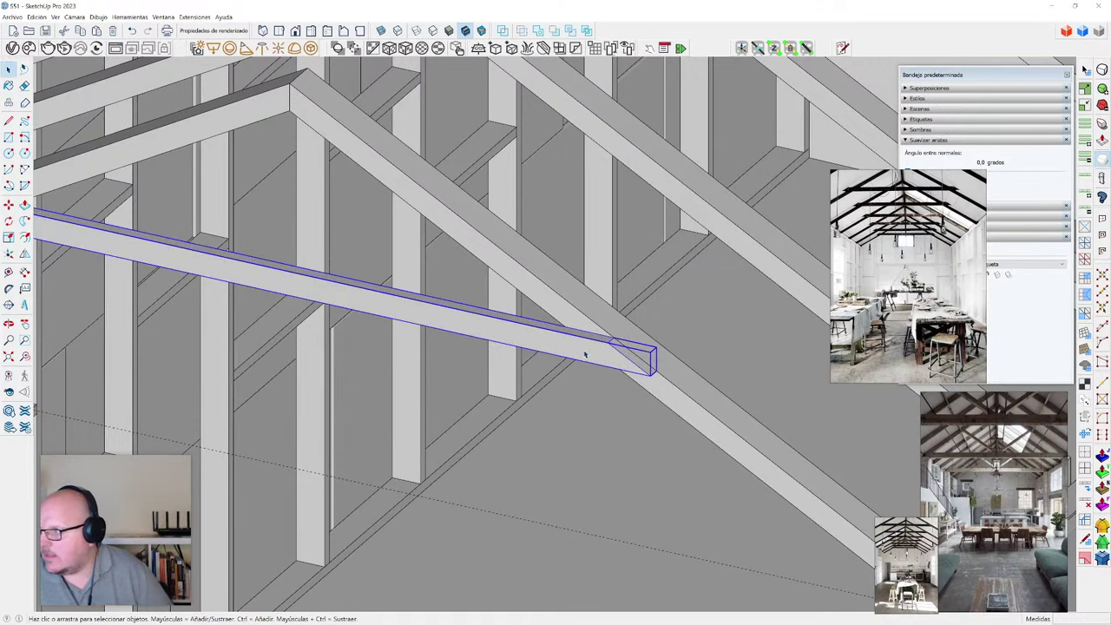
# - Copy the tie beam to the opposite face of the front rafters so the rafter pair is clasped between two beams
pyautogui.moveTo(588, 350); pyautogui.dragTo(566, 427, button='middle')
pyautogui.press('m')
pyautogui.scroll(5, 478, 408)
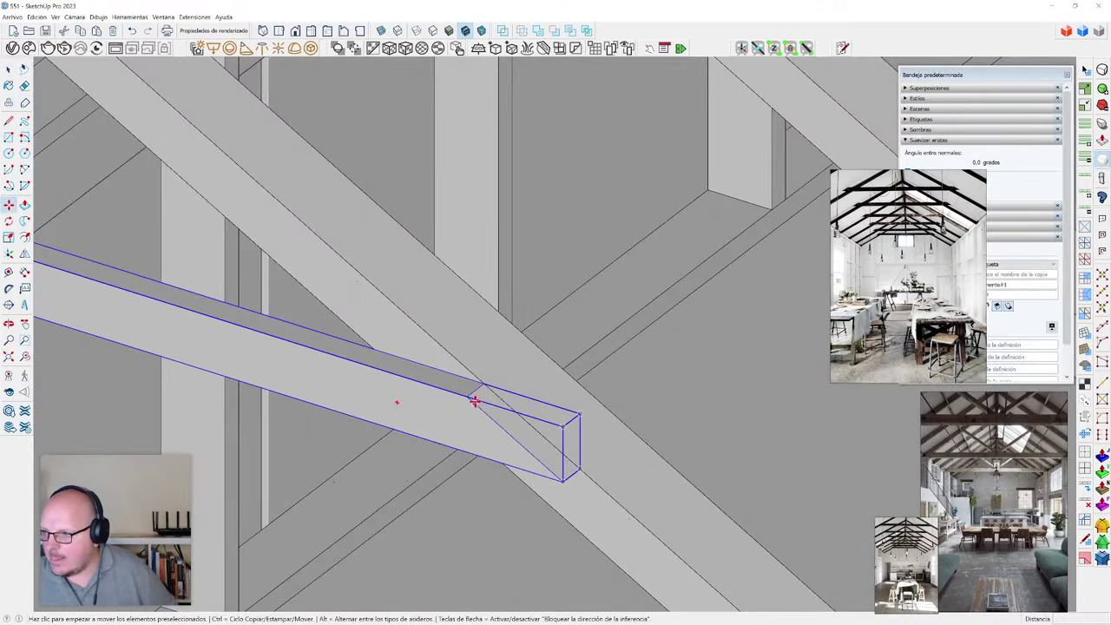
pyautogui.click(468, 399)
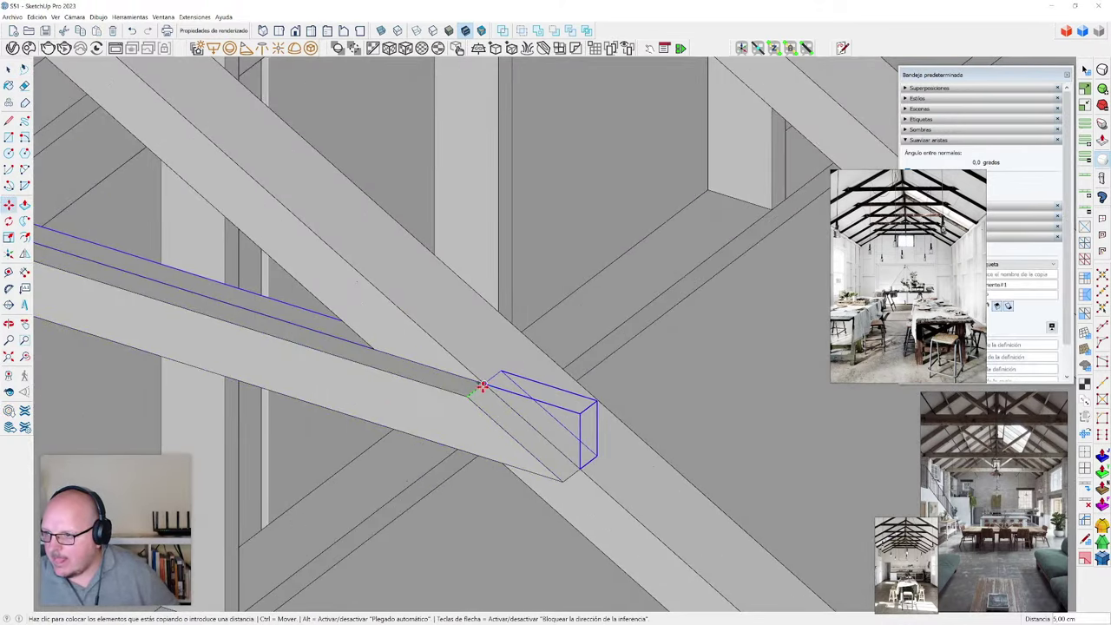
pyautogui.click(541, 347)
pyautogui.press('space')
pyautogui.scroll(-5, 501, 396)
pyautogui.scroll(-5, 422, 372)
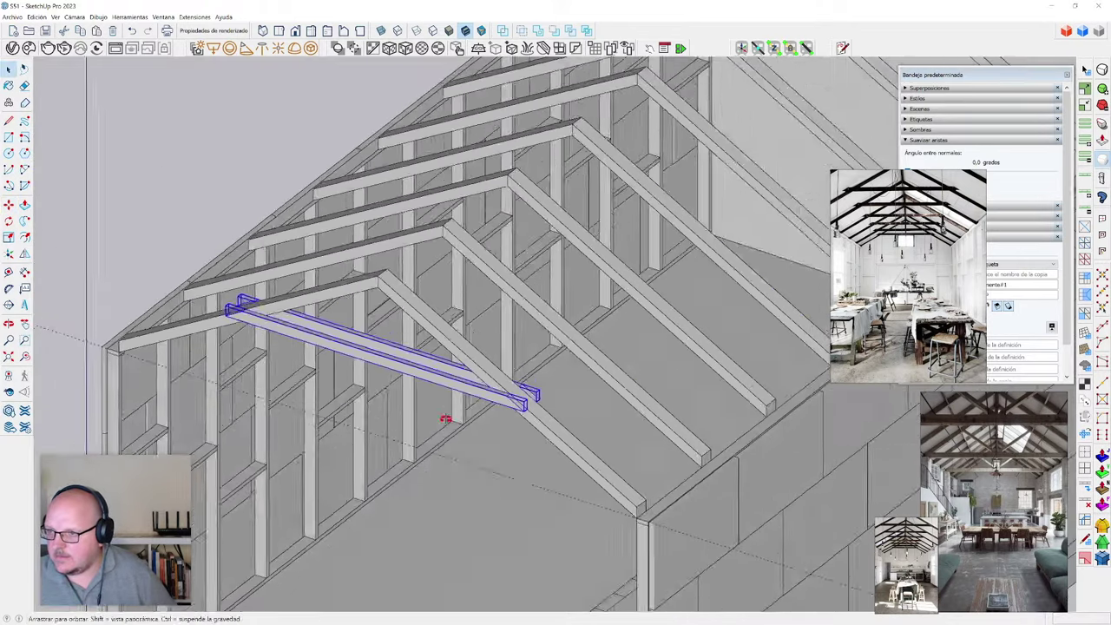
pyautogui.moveTo(447, 416); pyautogui.dragTo(434, 449, button='middle')
# - Copy the pair of tie beams from the first rafter apex to the second and repeat the copy 9 times along the roof
pyautogui.scroll(3, 434, 449)
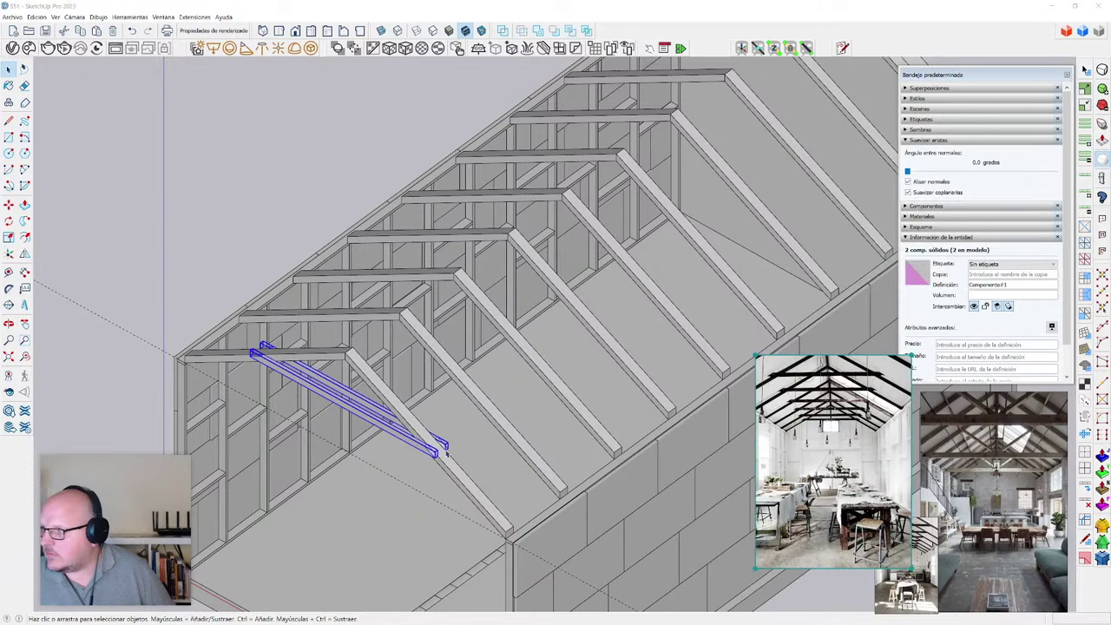
pyautogui.scroll(6, 445, 451)
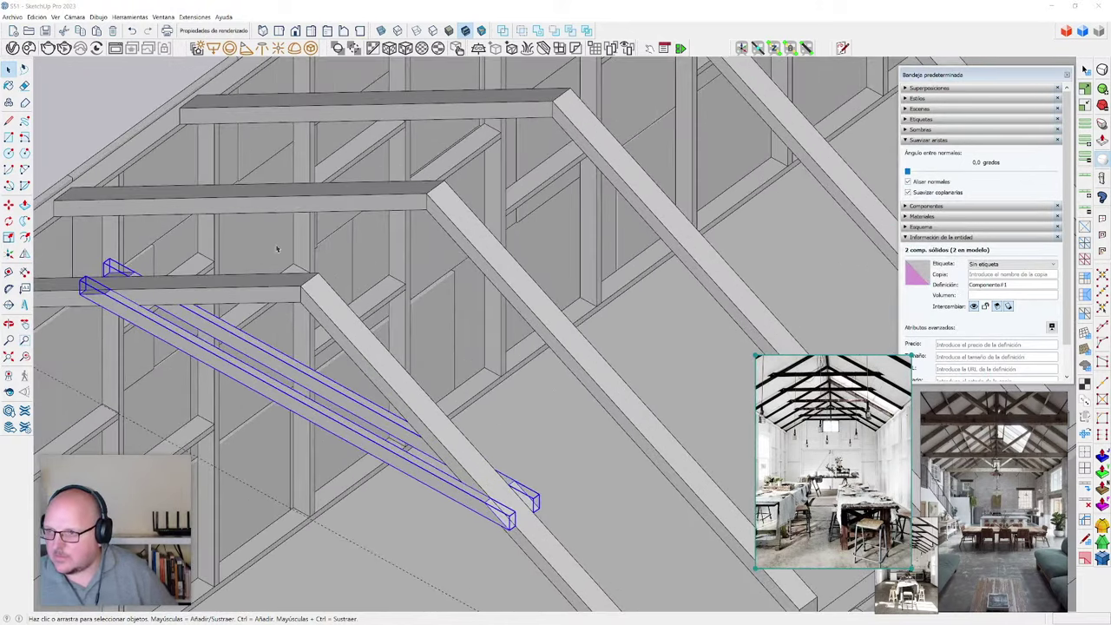
pyautogui.moveTo(311, 297); pyautogui.dragTo(298, 319, button='middle')
pyautogui.press('m')
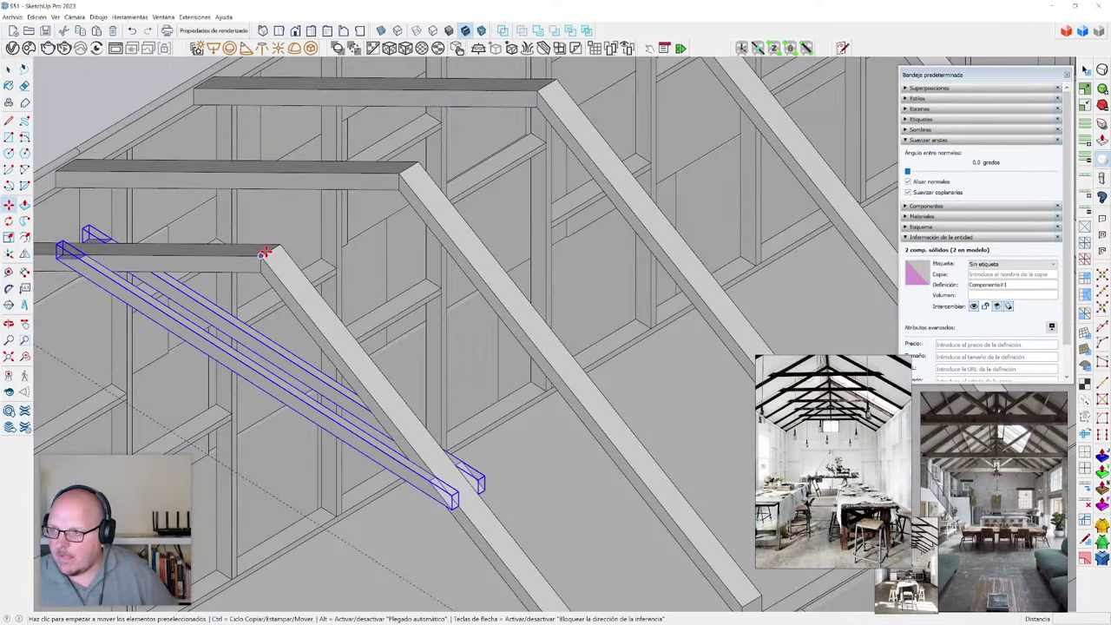
pyautogui.click(265, 253)
pyautogui.press('ctrl')
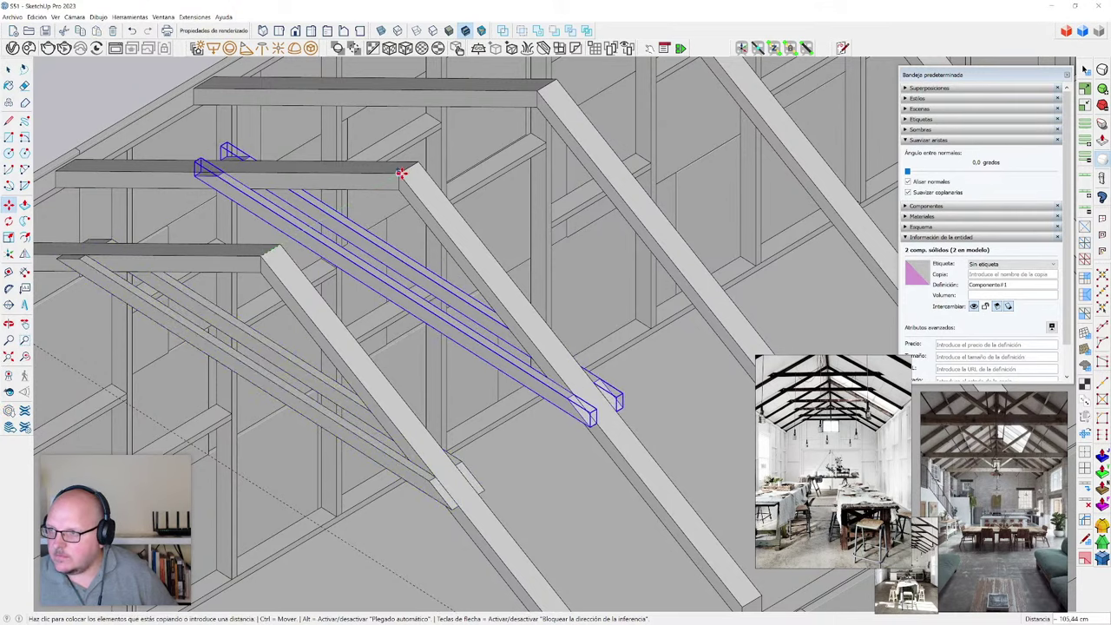
pyautogui.click(403, 171)
pyautogui.scroll(-10, 274, 397)
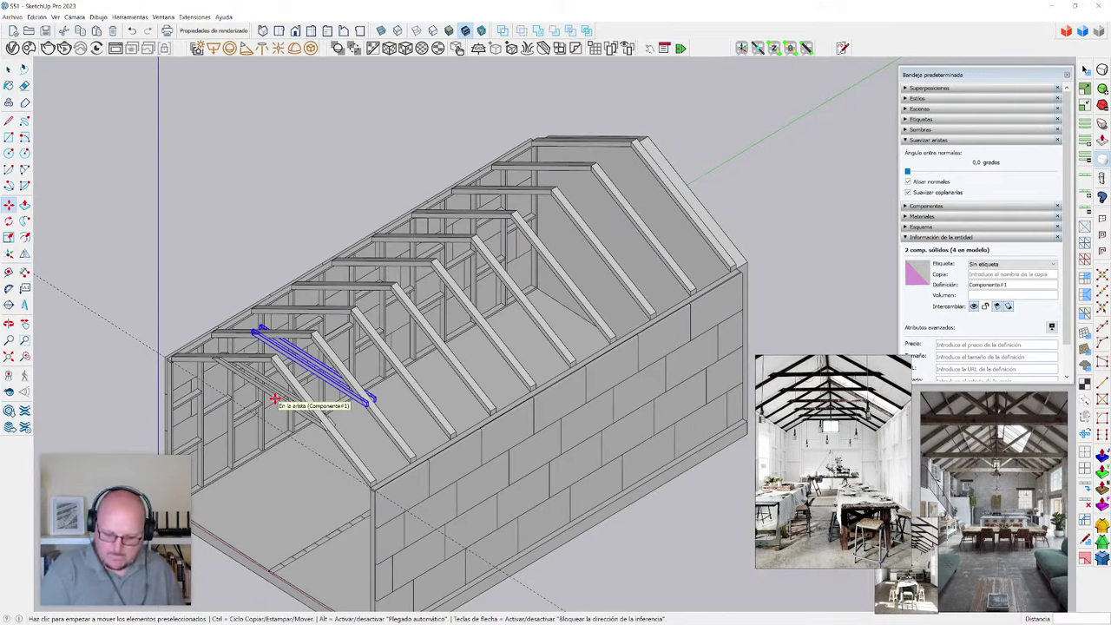
pyautogui.write('9x')
pyautogui.press('Return')
pyautogui.press('space')
pyautogui.hotkey('ctrl', 't')
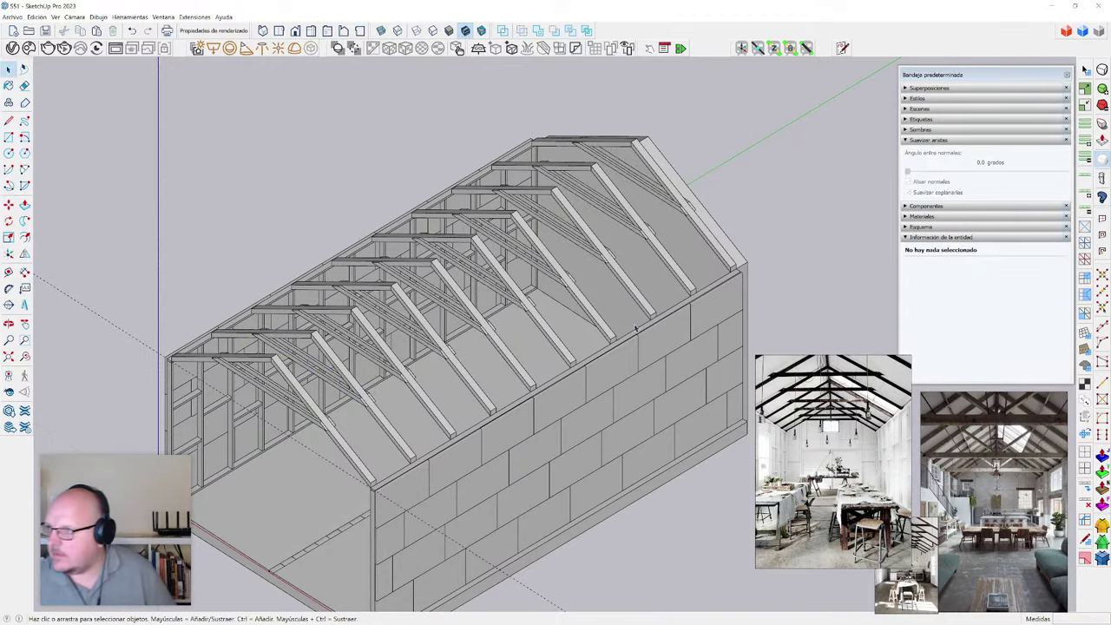
# - Open the far gable wall for editing and intersect its inner face with the model
pyautogui.scroll(5, 637, 328)
pyautogui.moveTo(727, 355); pyautogui.dragTo(589, 180, button='middle')
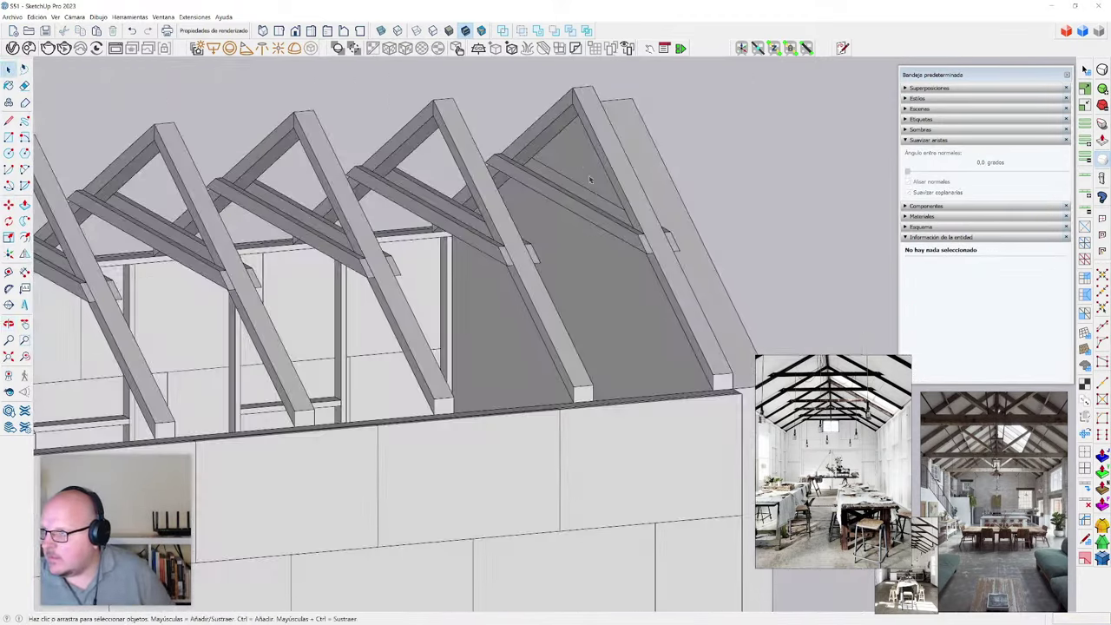
pyautogui.doubleClick(586, 165)
pyautogui.scroll(3, 666, 239)
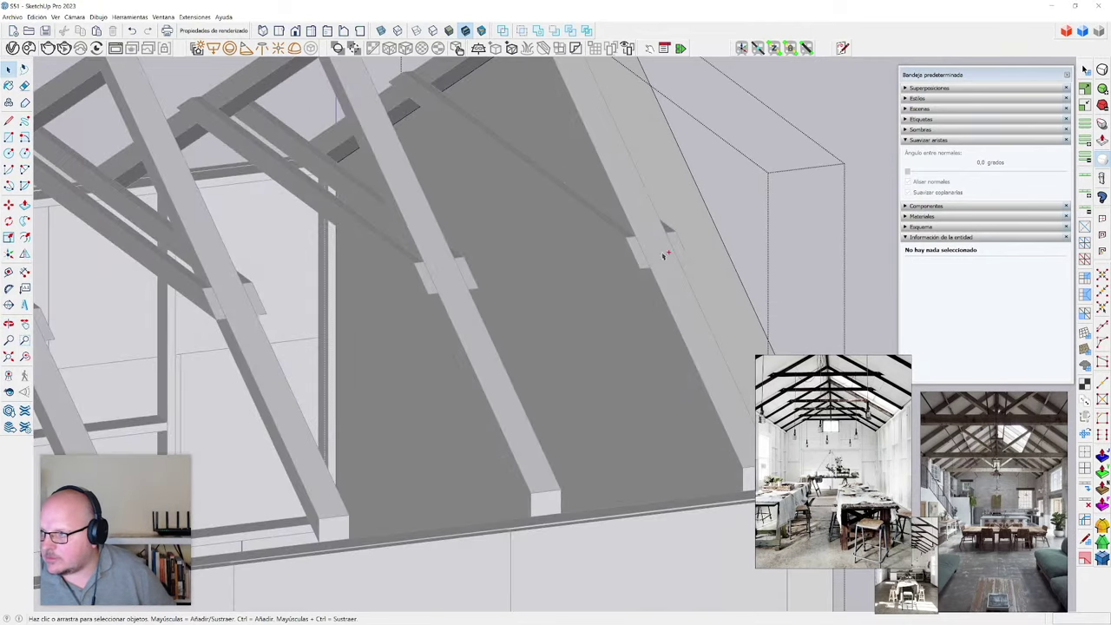
pyautogui.press('h')
pyautogui.rightClick(558, 138)
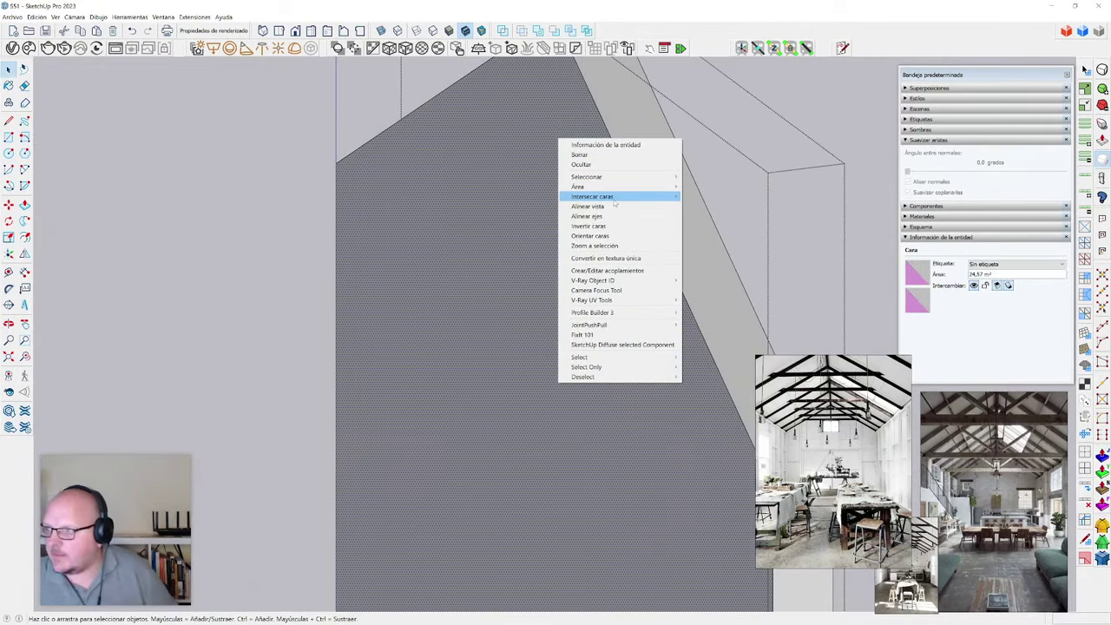
pyautogui.moveTo(662, 201)
pyautogui.click(712, 199)
pyautogui.scroll(-8, 707, 199)
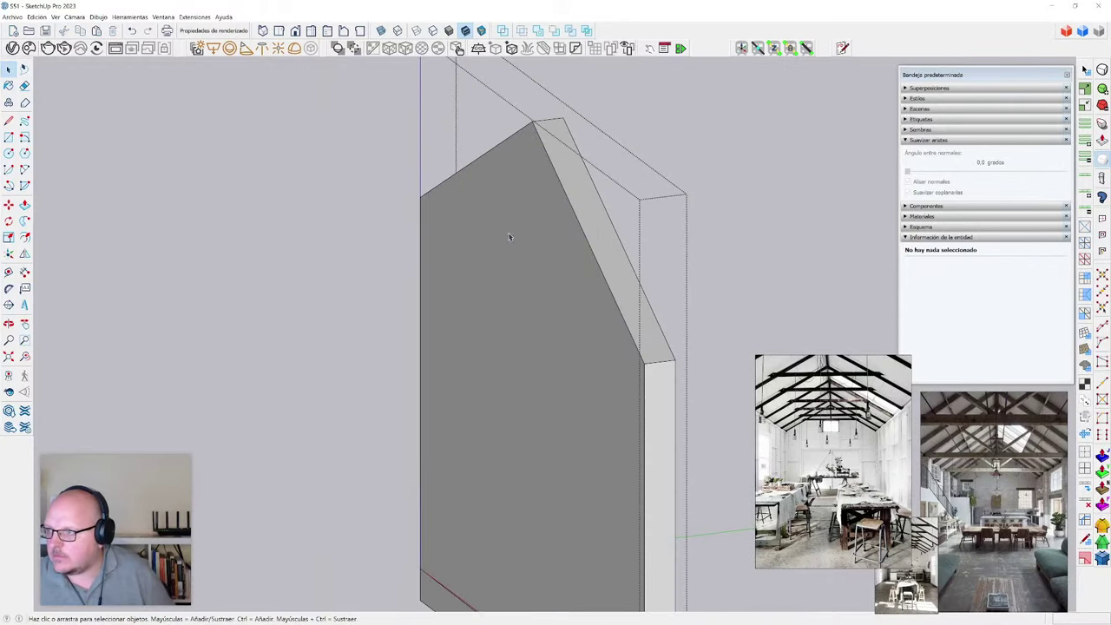
pyautogui.scroll(4, 562, 226)
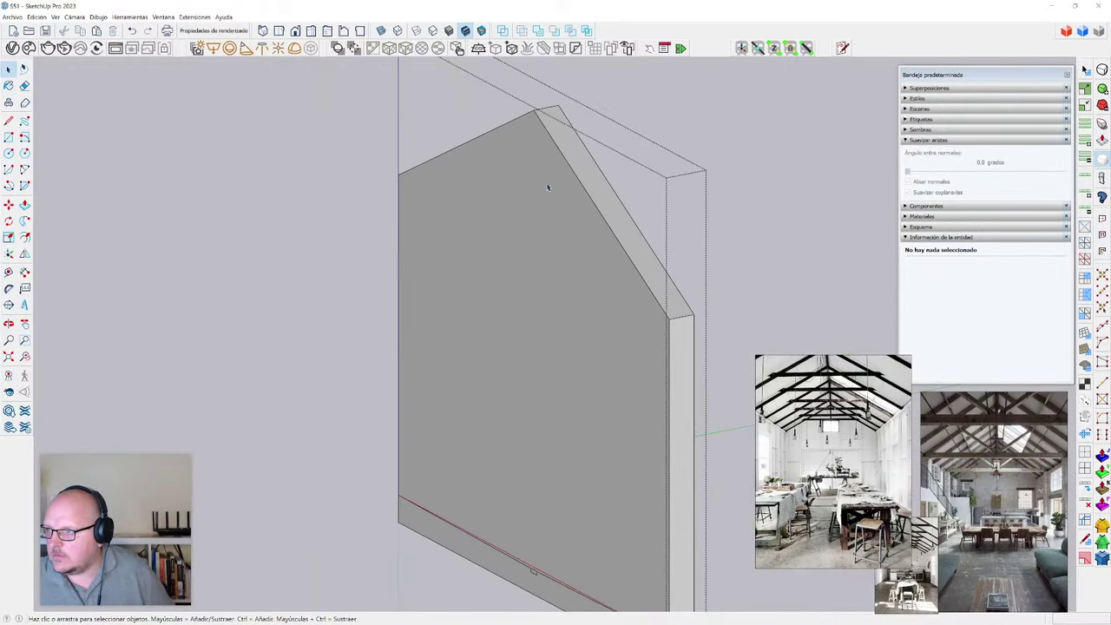
pyautogui.moveTo(548, 186); pyautogui.dragTo(509, 267, button='middle')
pyautogui.press('h')
pyautogui.scroll(5, 503, 222)
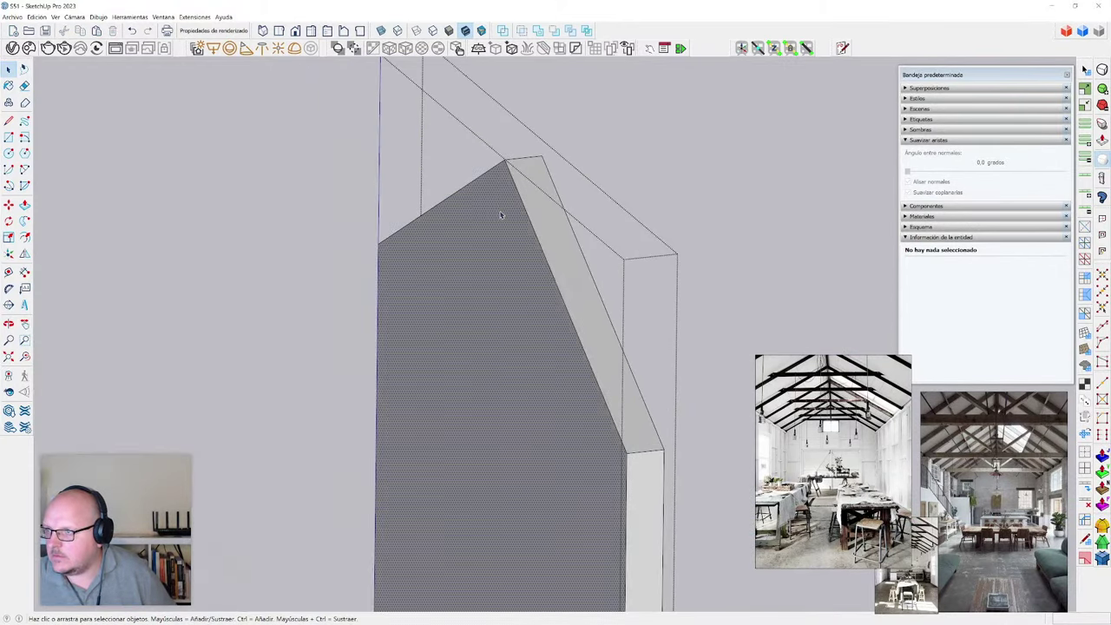
pyautogui.rightClick(502, 212)
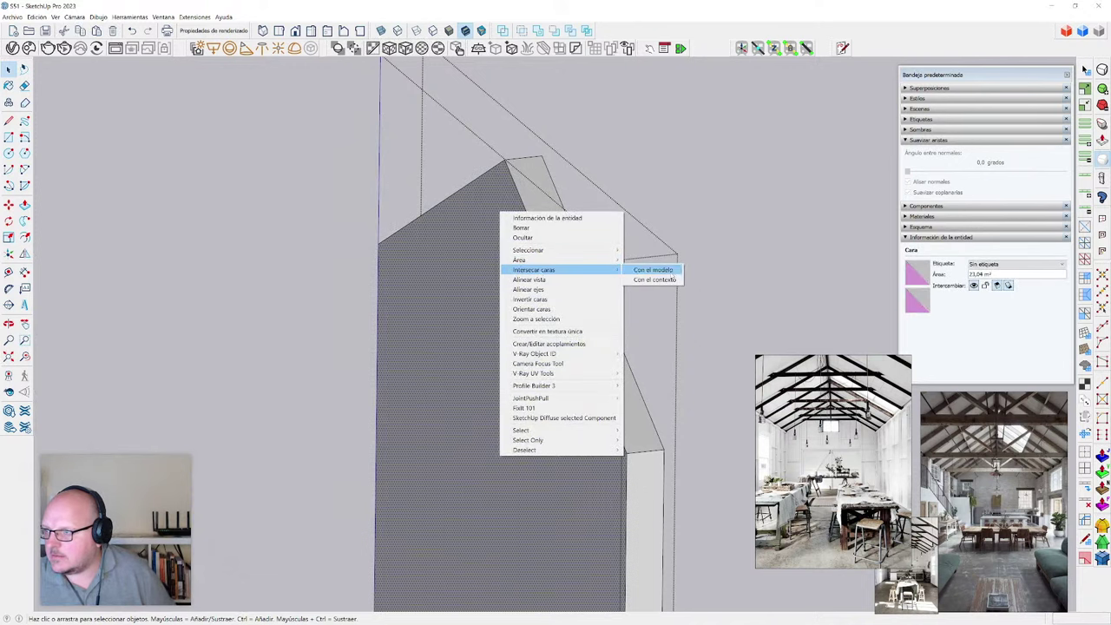
pyautogui.click(476, 219)
pyautogui.scroll(-4, 480, 219)
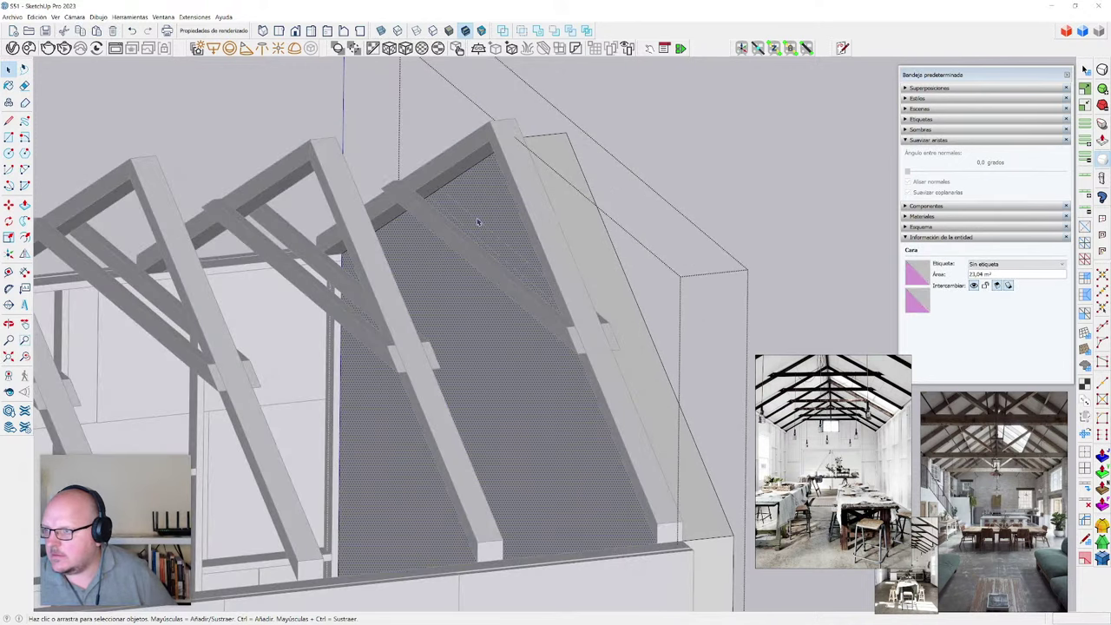
# - Copy the face of the last tie beam that faces the far gable and paste it in place inside the gable wall
pyautogui.moveTo(484, 218); pyautogui.dragTo(494, 254, button='middle')
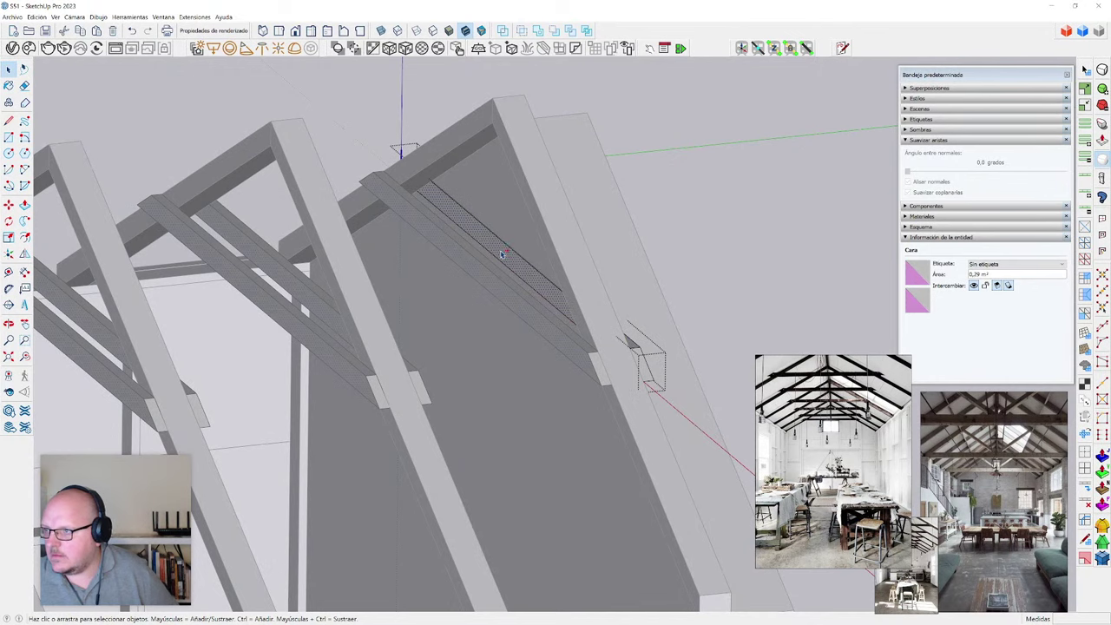
pyautogui.click(506, 205)
pyautogui.doubleClick(505, 204)
pyautogui.press('i')
pyautogui.click(512, 216)
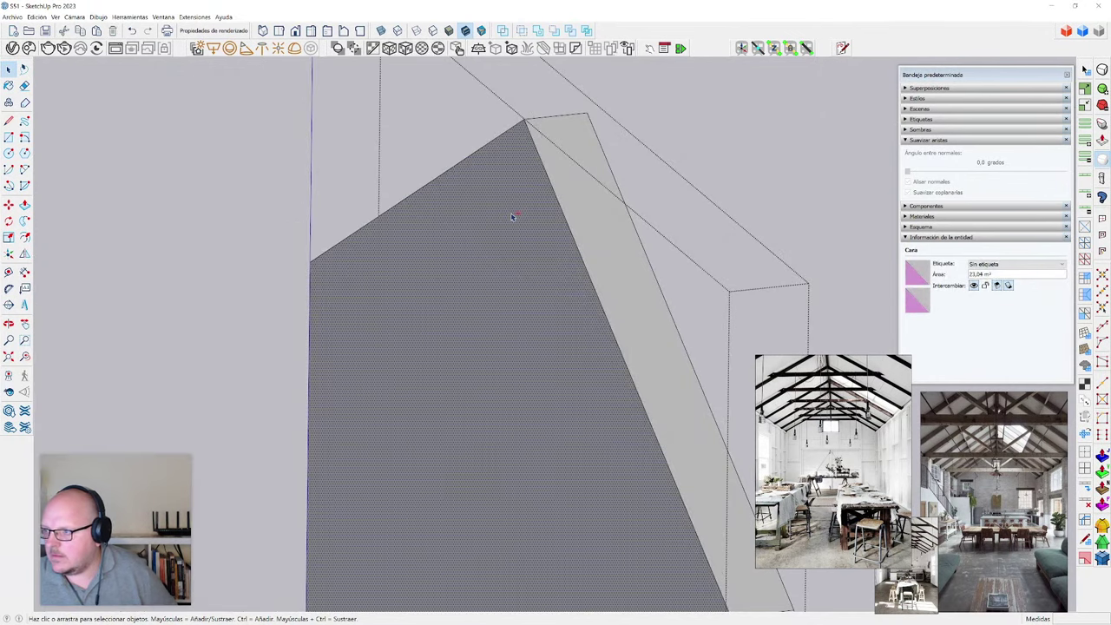
pyautogui.hotkey('ctrl', 'shift', 'v')
# - Replace the pasted face with only its portion inside the gable outline, pasted in place on the wall's inner face
pyautogui.scroll(1, 572, 323)
pyautogui.click(580, 322)
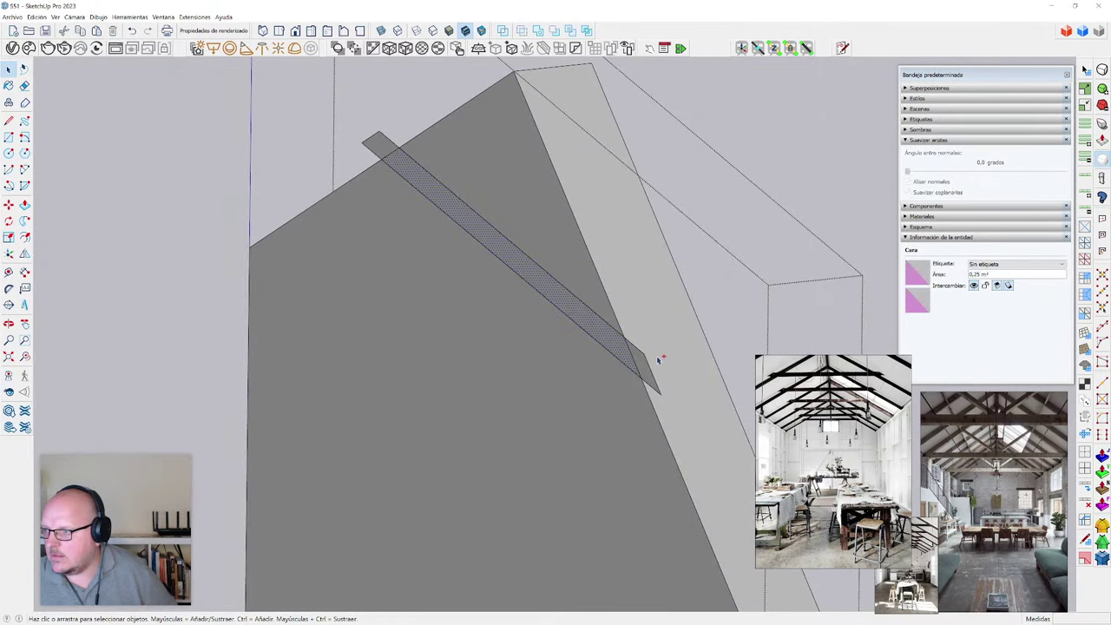
pyautogui.hotkey('ctrl', 'c')
pyautogui.hotkey('ctrl', 'z')
pyautogui.hotkey('ctrl', 'shift', 'v')
pyautogui.moveTo(657, 360); pyautogui.dragTo(613, 345, button='middle')
pyautogui.scroll(1, 613, 350)
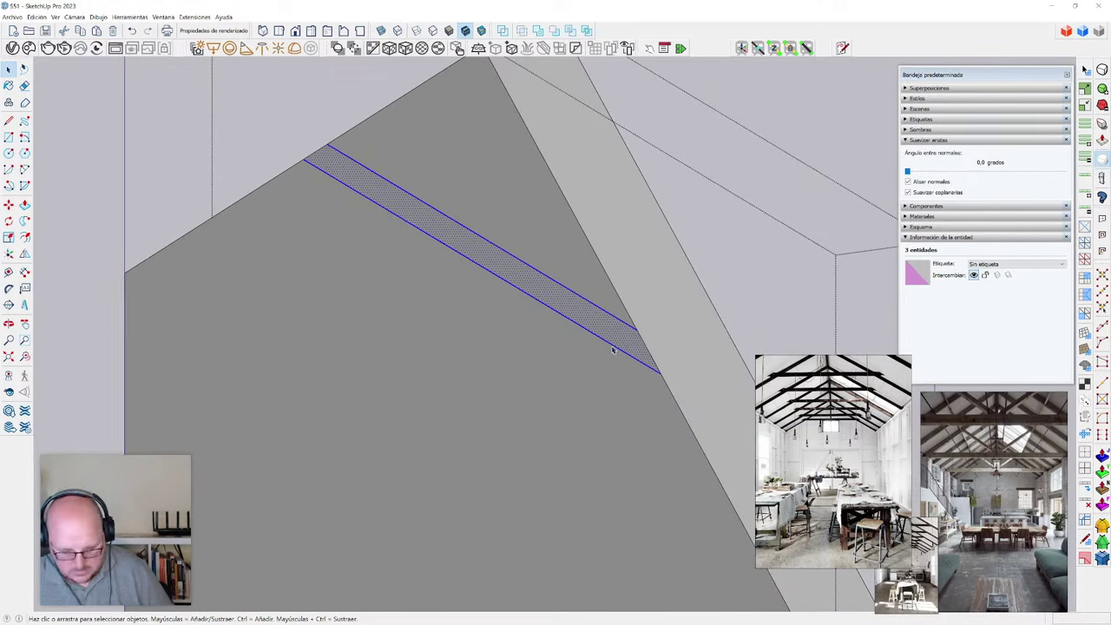
# - Push the tie-beam strip into the gable wall and match the recess depth to the last tie beam's outer face
pyautogui.press('p')
pyautogui.click(592, 317)
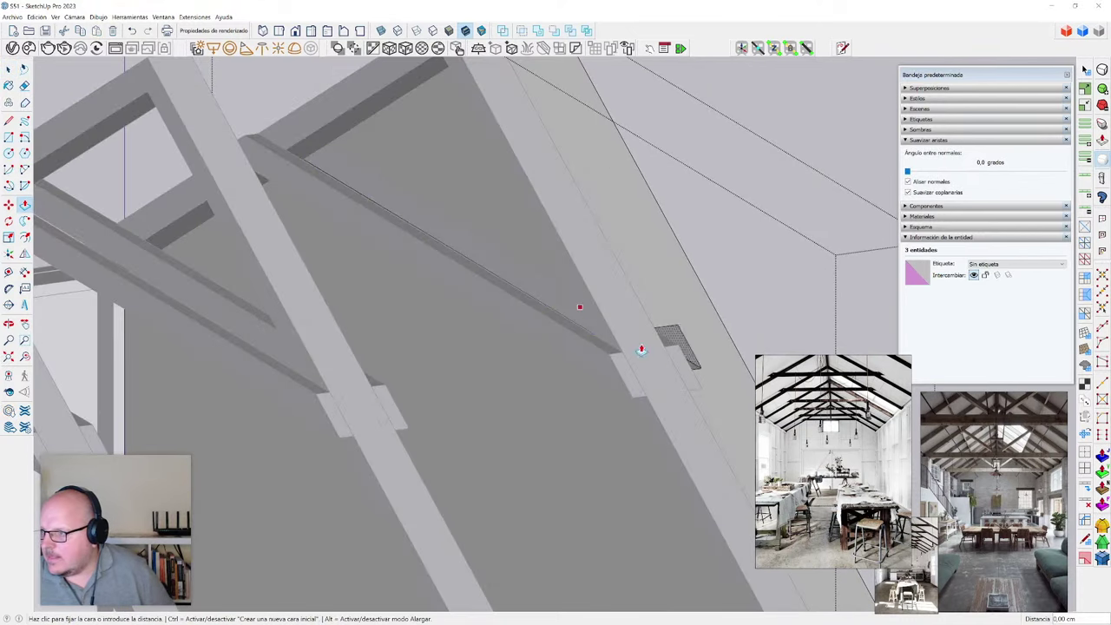
pyautogui.moveTo(678, 351); pyautogui.dragTo(786, 295, button='middle')
pyautogui.scroll(1, 592, 383)
pyautogui.click(548, 405)
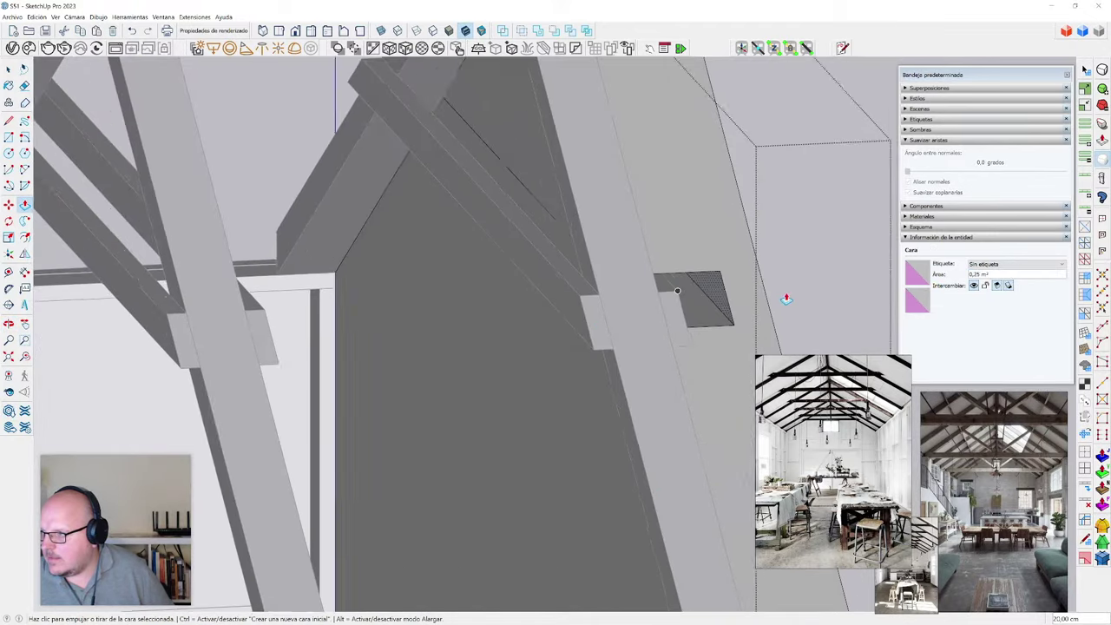
pyautogui.scroll(3, 730, 301)
pyautogui.click(710, 302)
pyautogui.moveTo(710, 302); pyautogui.dragTo(645, 298, button='middle')
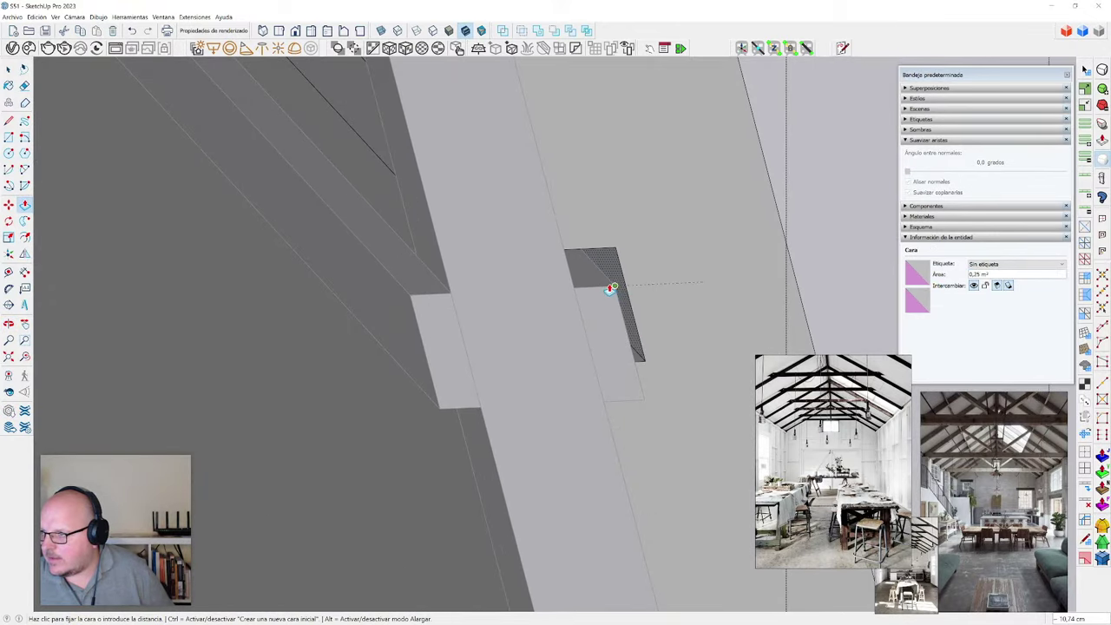
pyautogui.click(612, 287)
pyautogui.moveTo(692, 370); pyautogui.dragTo(602, 275, button='middle')
pyautogui.scroll(2, 625, 260)
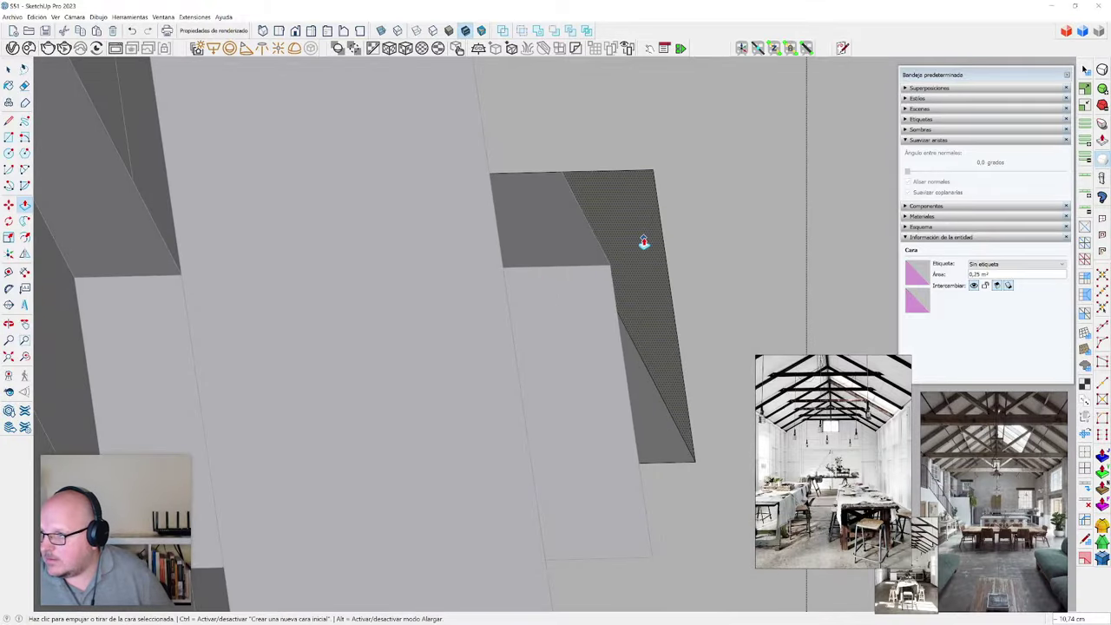
pyautogui.click(644, 243)
pyautogui.click(612, 267)
pyautogui.scroll(-6, 613, 268)
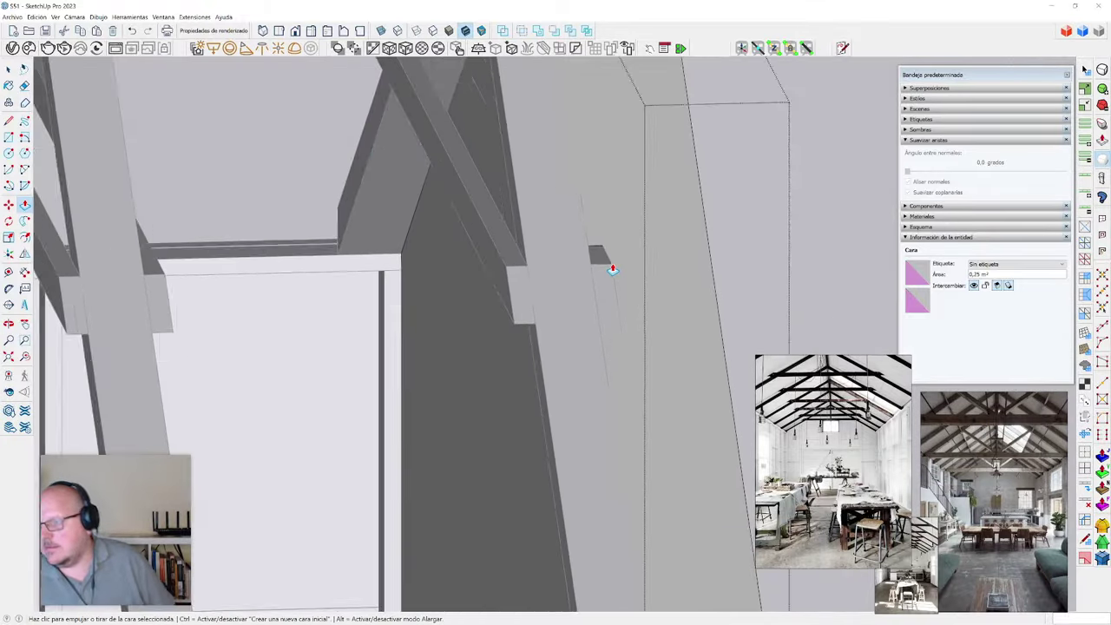
# - Examine the row of rafter pairs and tie beams from inside the building, including where the last pair meets the gable wall
pyautogui.scroll(-2, 613, 270)
pyautogui.moveTo(613, 270); pyautogui.dragTo(685, 238, button='middle')
pyautogui.scroll(-2, 471, 342)
pyautogui.scroll(3, 583, 243)
pyautogui.scroll(2, 554, 234)
pyautogui.scroll(-3, 526, 247)
pyautogui.scroll(5, 496, 481)
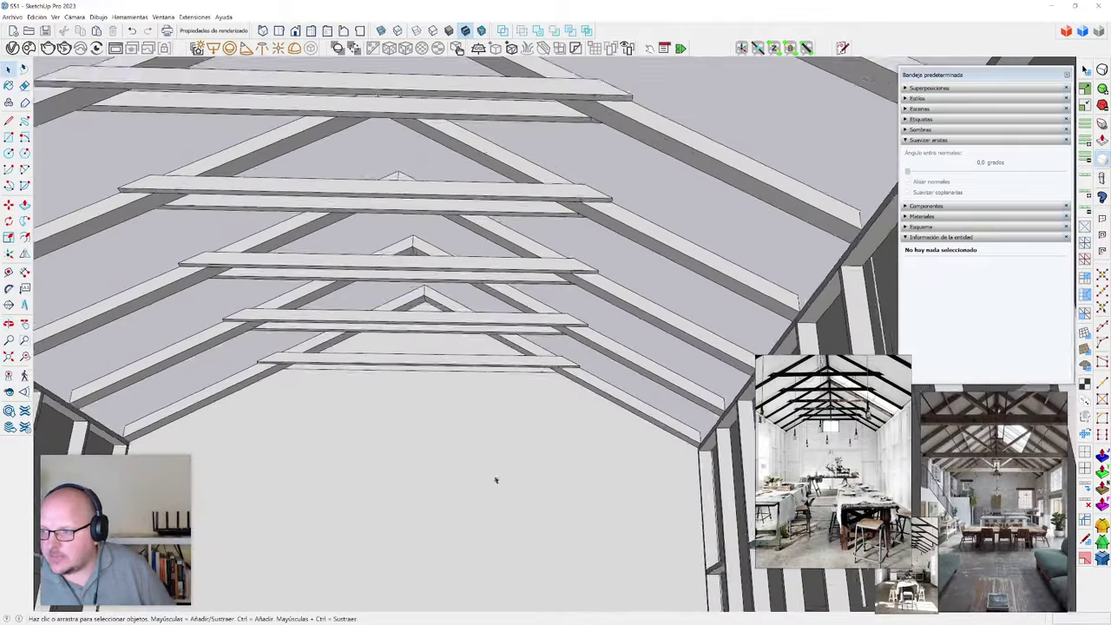
pyautogui.scroll(-8, 591, 328)
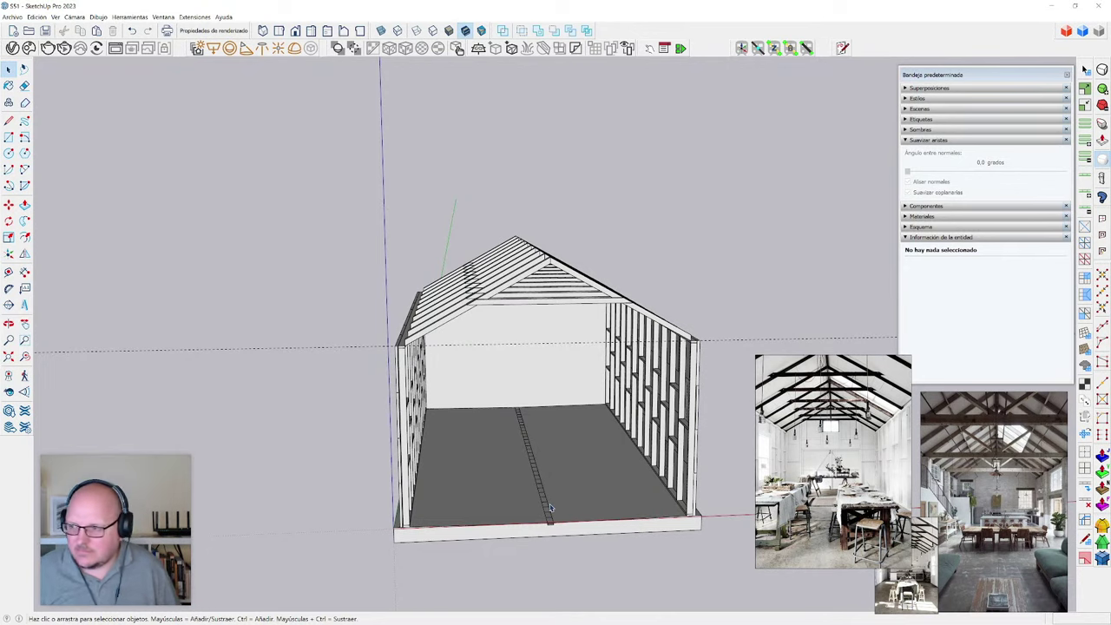
pyautogui.moveTo(548, 521); pyautogui.dragTo(509, 446, button='middle')
pyautogui.scroll(5, 559, 286)
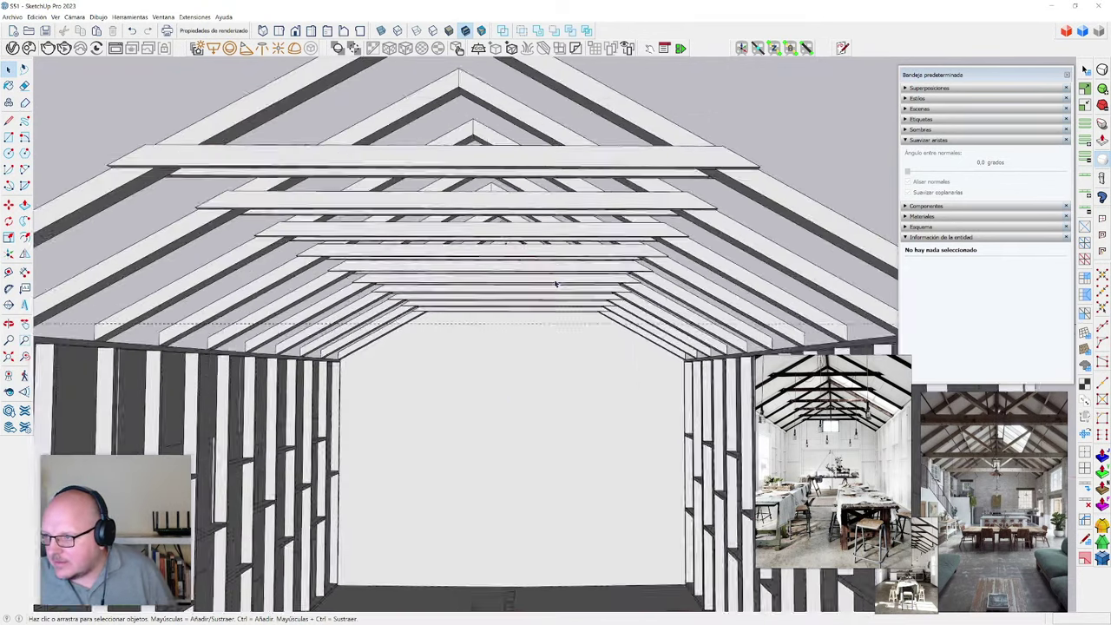
pyautogui.moveTo(559, 286); pyautogui.dragTo(371, 417, button='middle')
pyautogui.scroll(3, 572, 384)
pyautogui.scroll(-5, 405, 410)
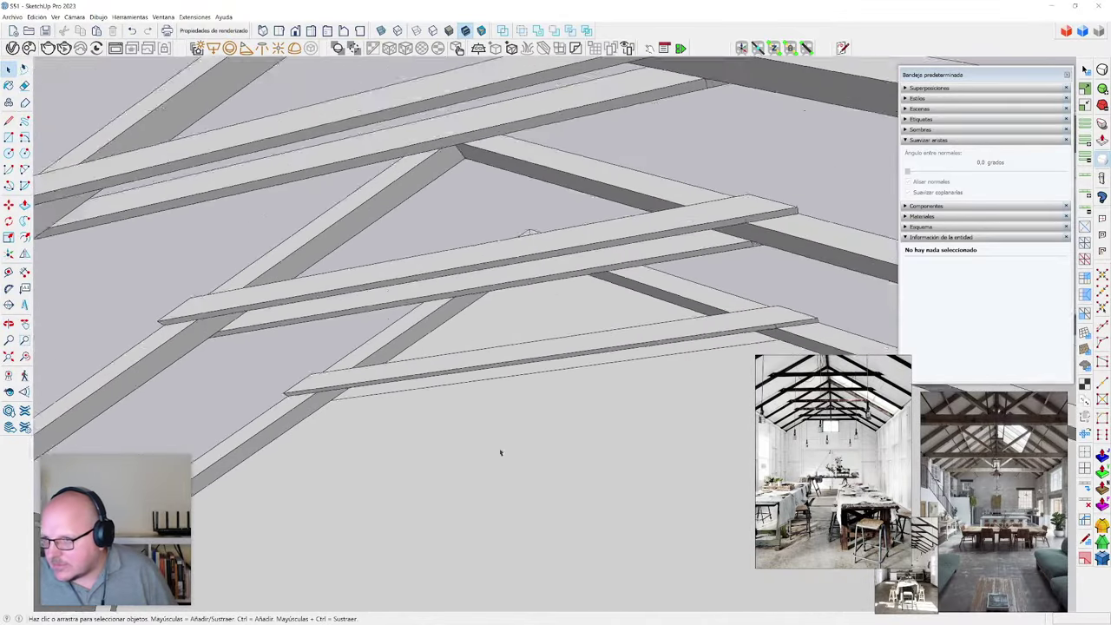
pyautogui.moveTo(501, 387); pyautogui.dragTo(556, 497, button='middle')
pyautogui.scroll(-3, 530, 489)
# - Erase the leftover edge across the underside of the tie beam where it meets the rafter, and close the component
pyautogui.scroll(10, 399, 209)
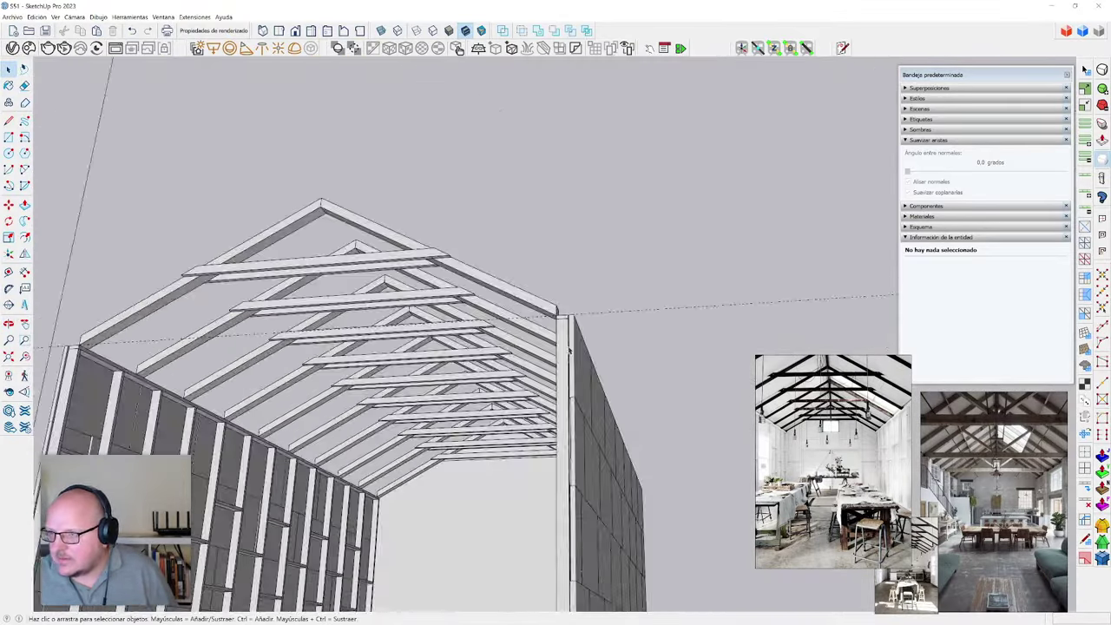
pyautogui.scroll(1, 412, 196)
pyautogui.press('e')
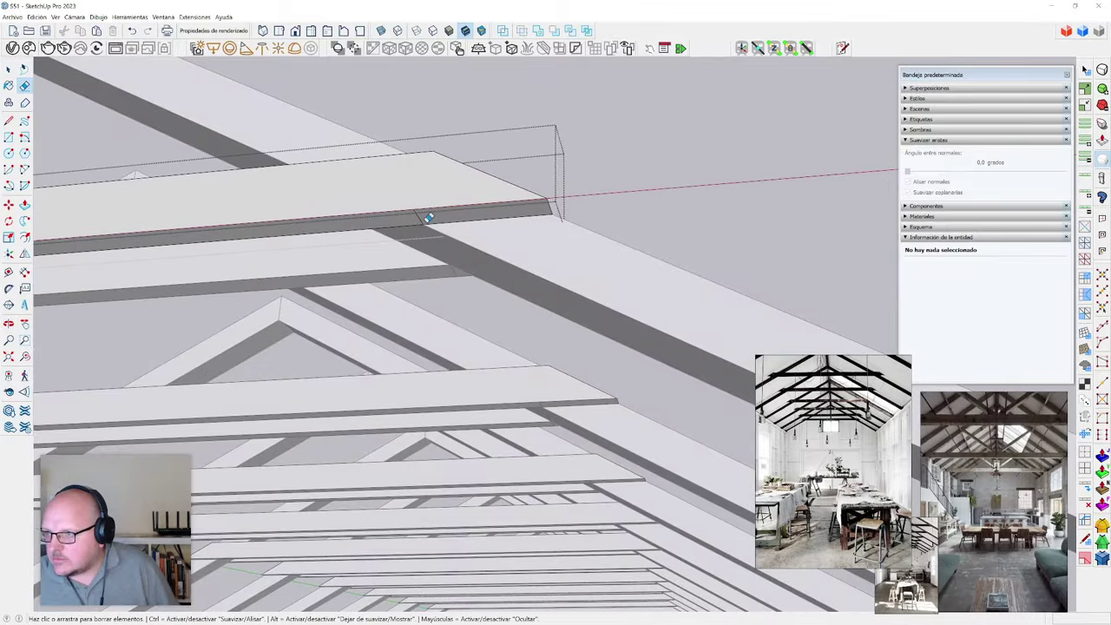
pyautogui.click(422, 219)
pyautogui.scroll(-5, 599, 316)
pyautogui.scroll(4, 118, 323)
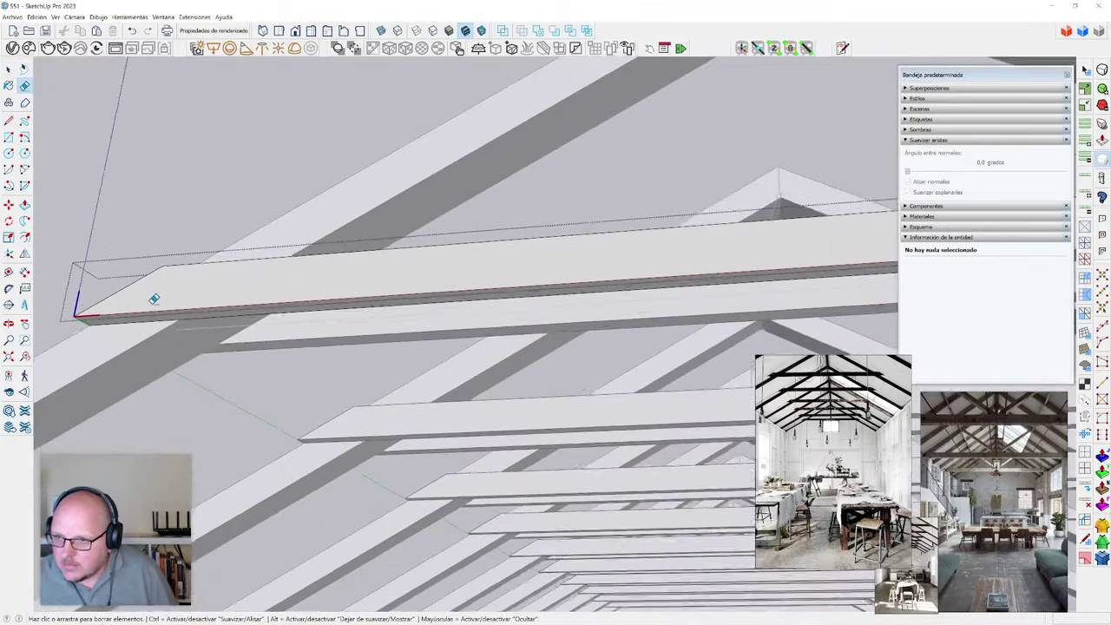
pyautogui.scroll(-4, 174, 308)
pyautogui.press('space')
pyautogui.click(197, 323)
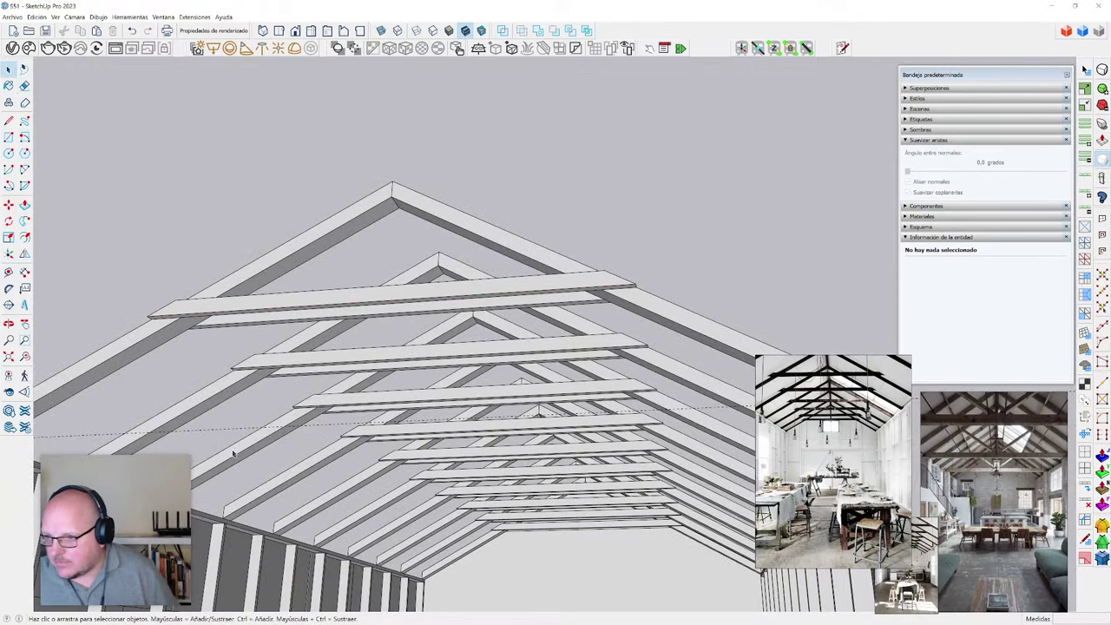
# - Delete all the trusses along the roof except the last one beside the gable wall
pyautogui.moveTo(222, 432); pyautogui.dragTo(182, 460, button='middle')
pyautogui.moveTo(382, 487); pyautogui.dragTo(469, 404, button='middle')
pyautogui.scroll(2, 508, 419)
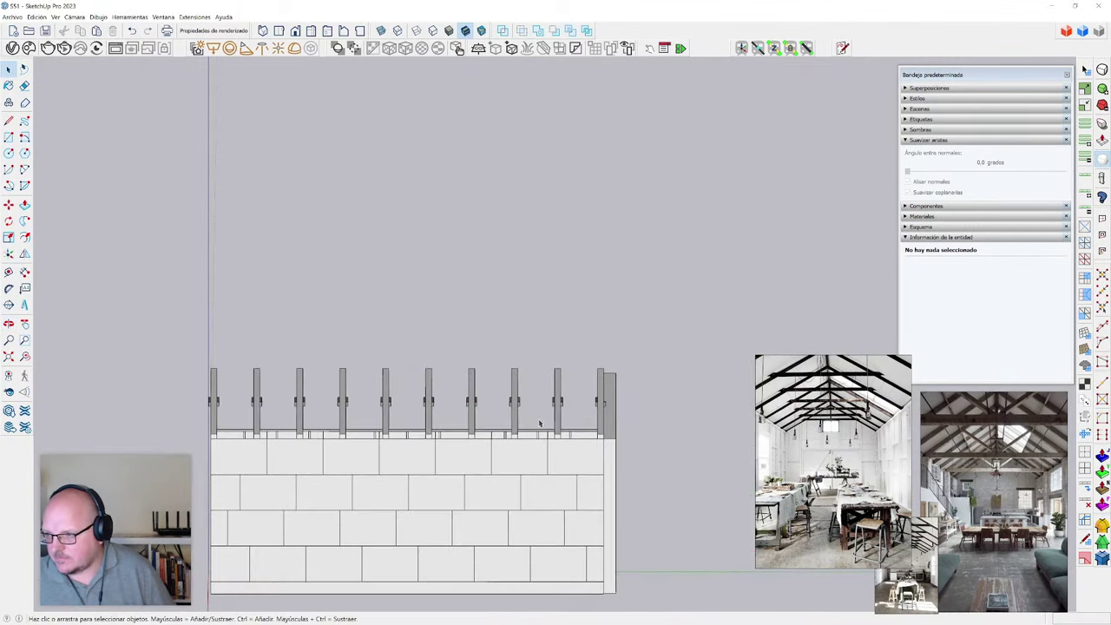
pyautogui.click(560, 401)
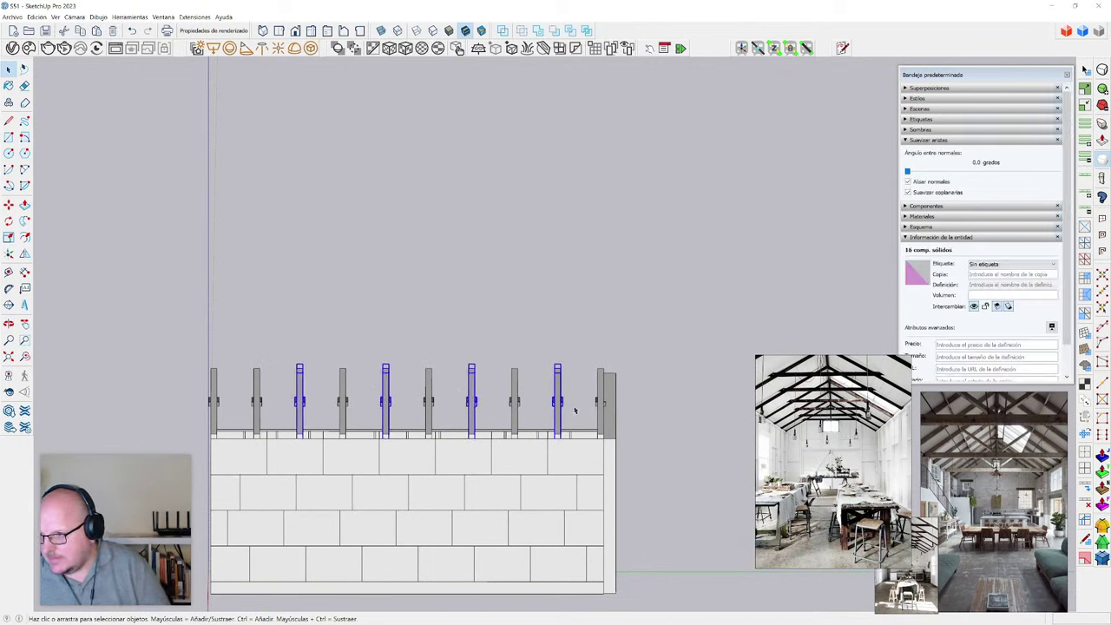
pyautogui.moveTo(324, 387); pyautogui.dragTo(155, 343)
pyautogui.press('Delete')
pyautogui.scroll(3, 613, 385)
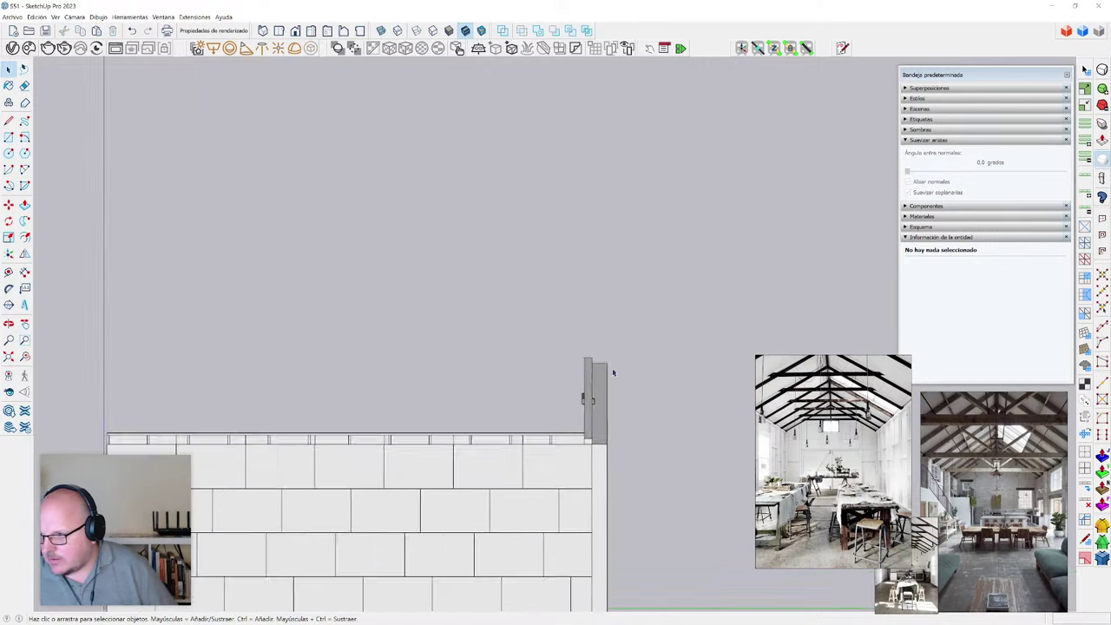
# - Copy the remaining rafter pair with its two tie beams to the opposite, open end of the side wall
pyautogui.click(587, 415)
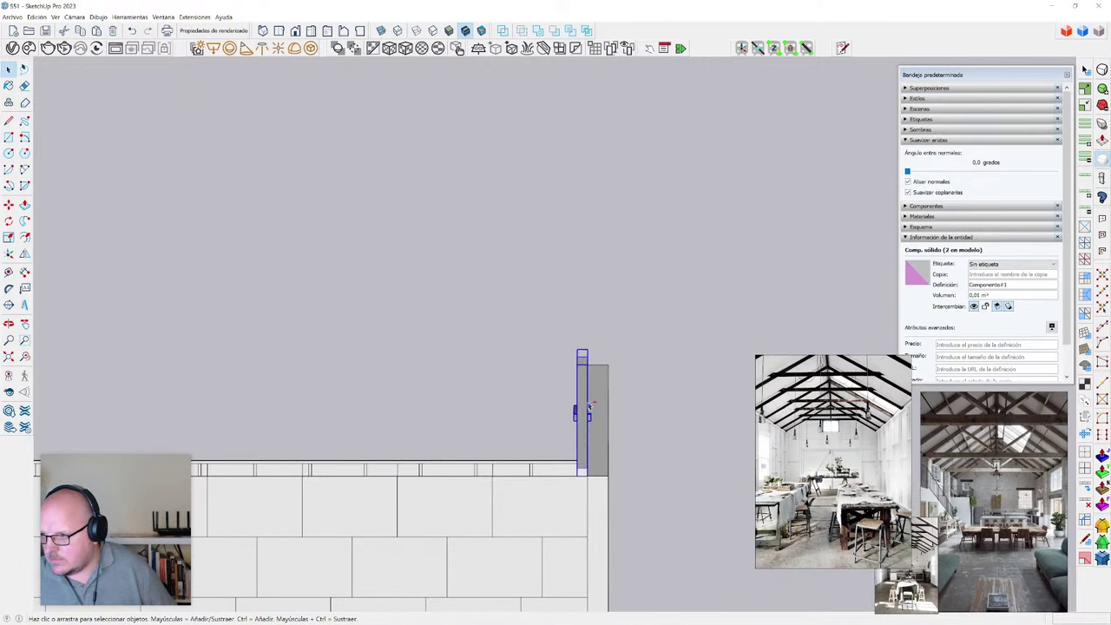
pyautogui.moveTo(587, 409); pyautogui.dragTo(564, 382, button='middle')
pyautogui.scroll(4, 664, 513)
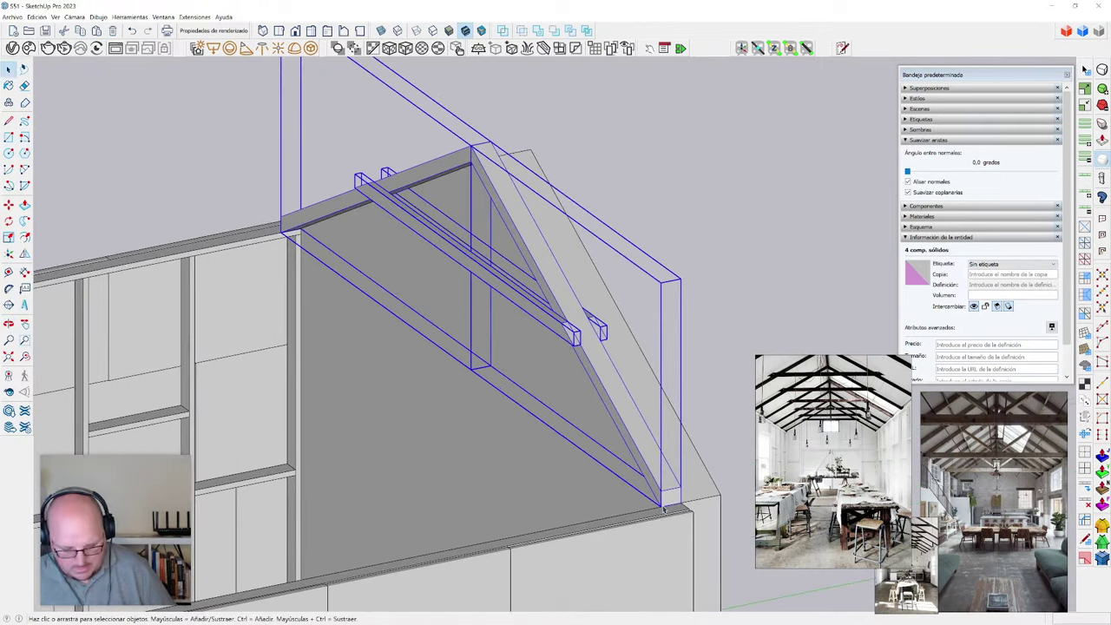
pyautogui.press('m')
pyautogui.click(660, 491)
pyautogui.press('ctrl')
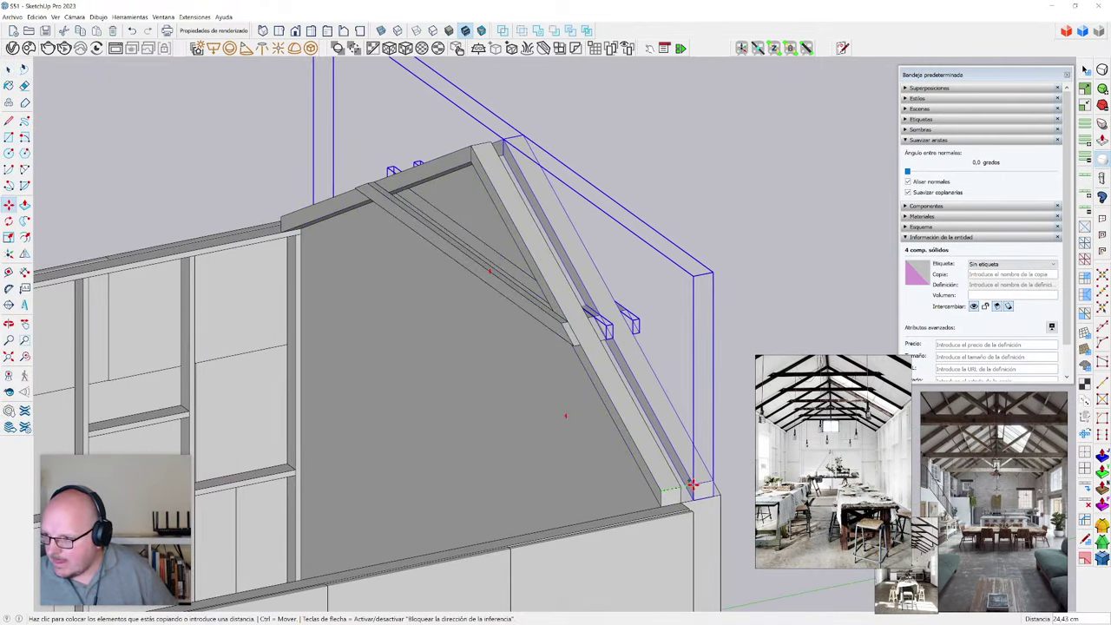
pyautogui.scroll(-5, 673, 487)
pyautogui.scroll(5, 486, 521)
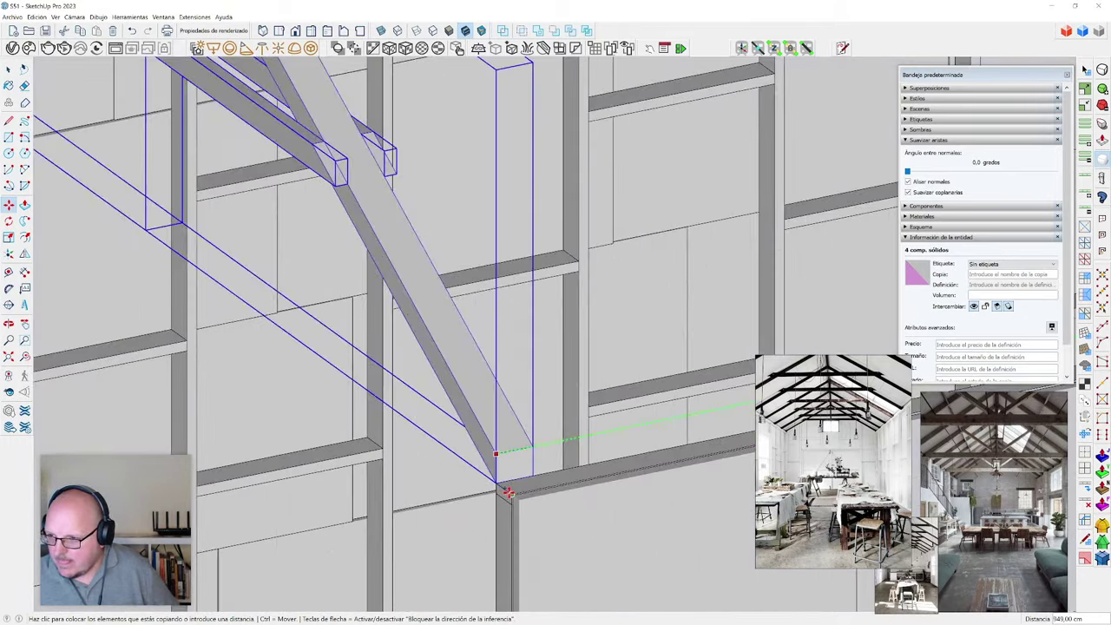
pyautogui.click(509, 494)
pyautogui.scroll(-8, 229, 461)
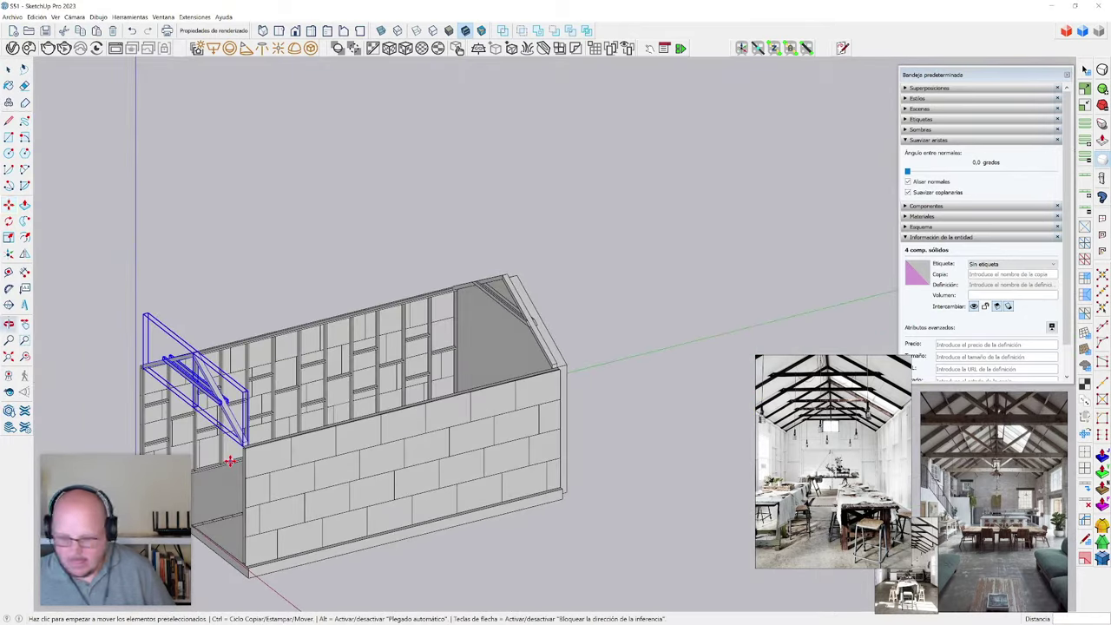
# - Divide the copy distance into 5 equal spacings and inspect the trusses from inside
pyautogui.write('5/')
pyautogui.press('Return')
pyautogui.hotkey('ctrl', 't')
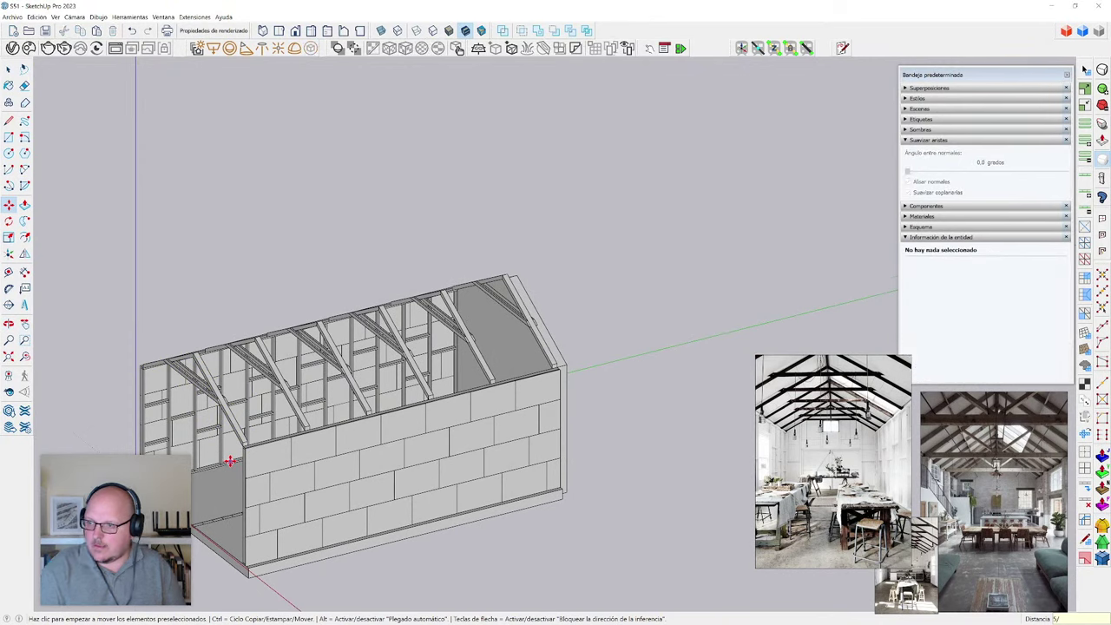
pyautogui.write('y')
pyautogui.moveTo(230, 461); pyautogui.dragTo(518, 290, button='middle')
pyautogui.moveTo(409, 434); pyautogui.dragTo(513, 443, button='middle')
pyautogui.scroll(2, 384, 437)
pyautogui.scroll(1, 365, 375)
pyautogui.moveTo(365, 375); pyautogui.dragTo(373, 382, button='middle')
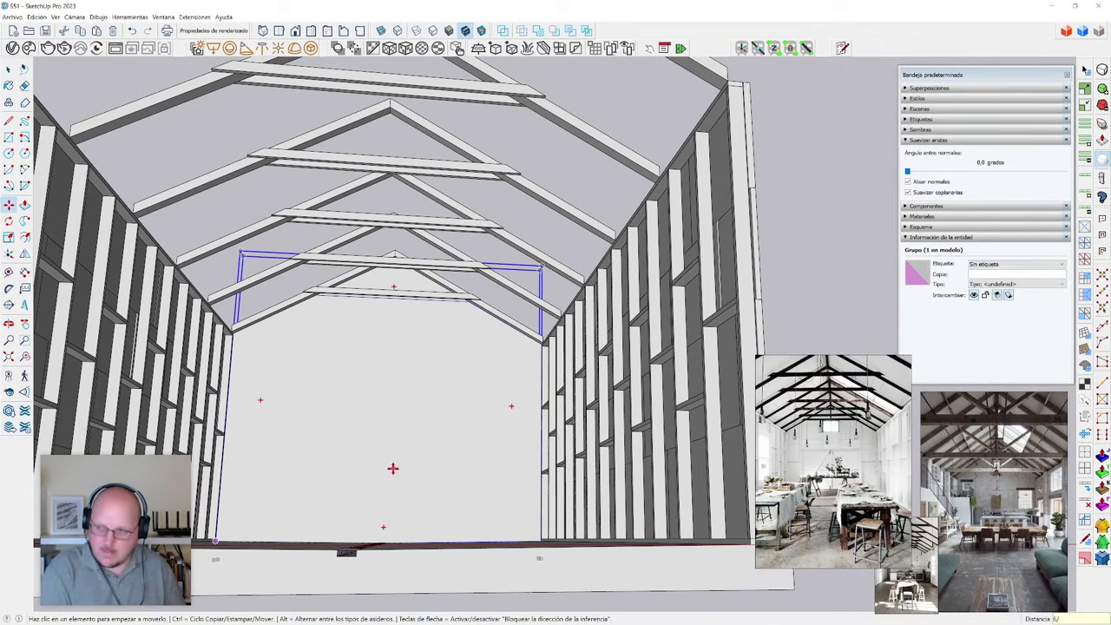
# - Redistribute the truss copies along the roof with 6 equal divisions
pyautogui.write('/8')
pyautogui.press('Return')
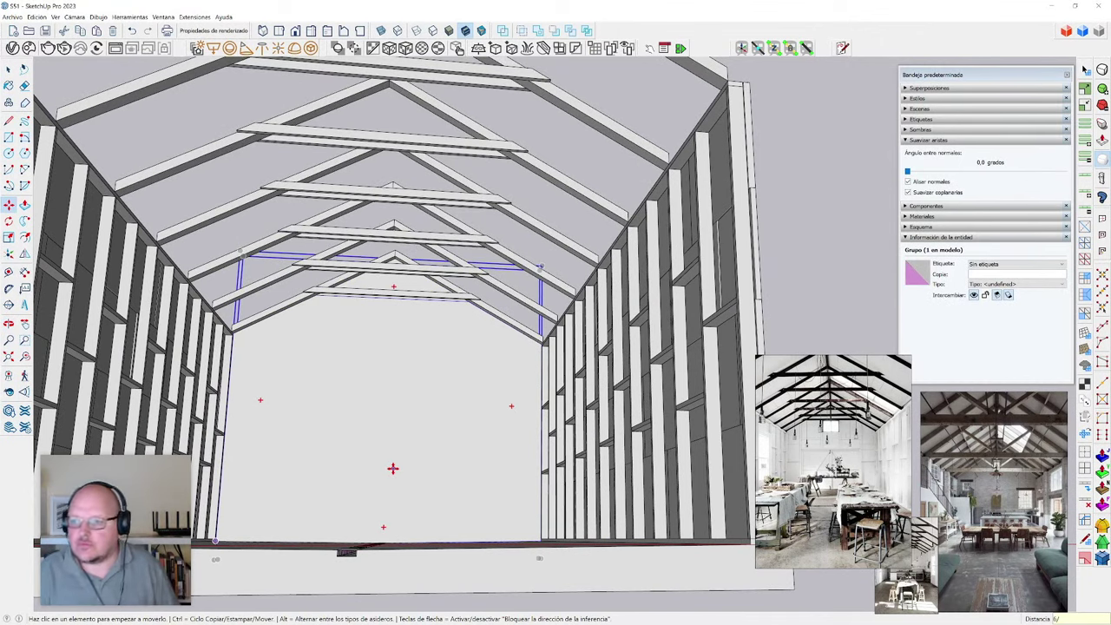
pyautogui.moveTo(392, 469); pyautogui.dragTo(367, 458, button='middle')
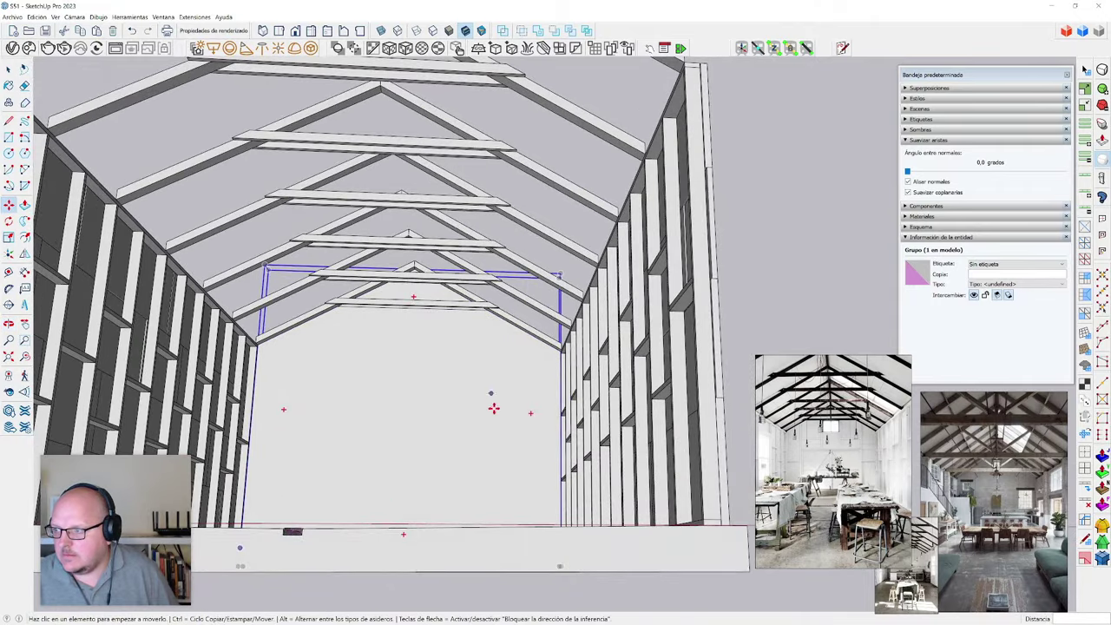
# - Draw lines outlining the rafter crossing on the tie beam's outer face, plus a diagonal between its opposite corners
pyautogui.scroll(-4, 396, 392)
pyautogui.moveTo(494, 408); pyautogui.dragTo(459, 387, button='middle')
pyautogui.press('space')
pyautogui.doubleClick(459, 388)
pyautogui.scroll(6, 391, 347)
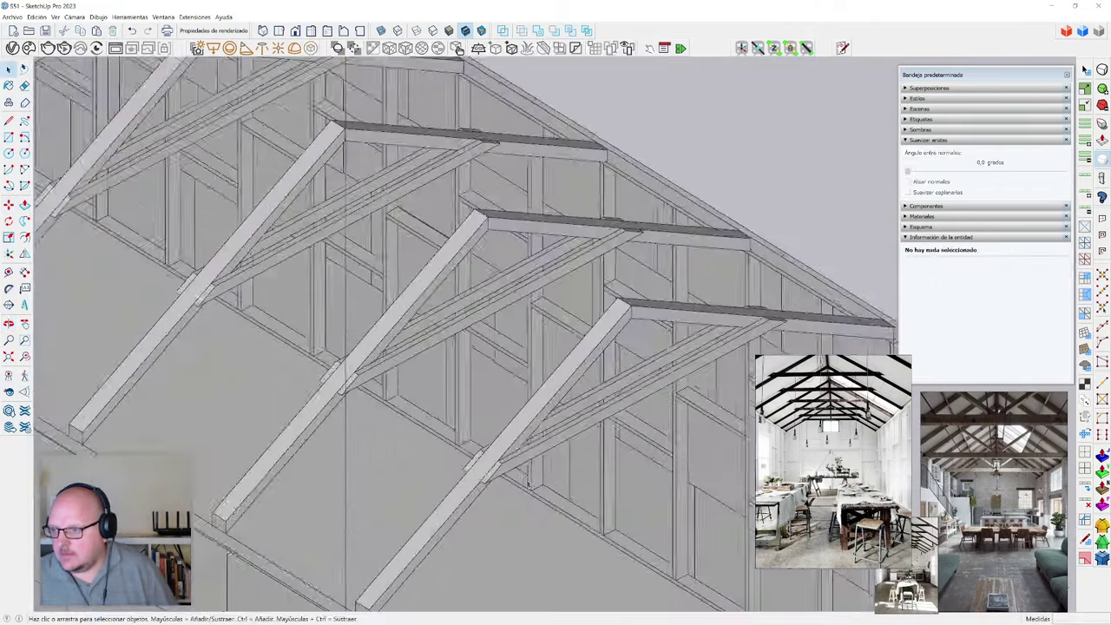
pyautogui.scroll(8, 527, 483)
pyautogui.press('l')
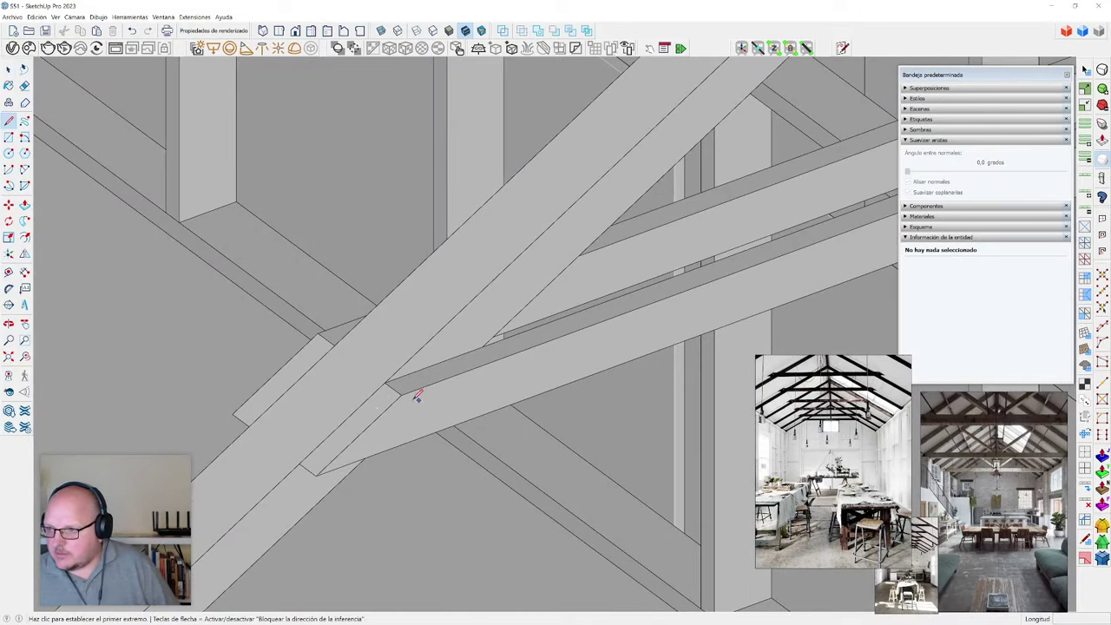
pyautogui.click(400, 395)
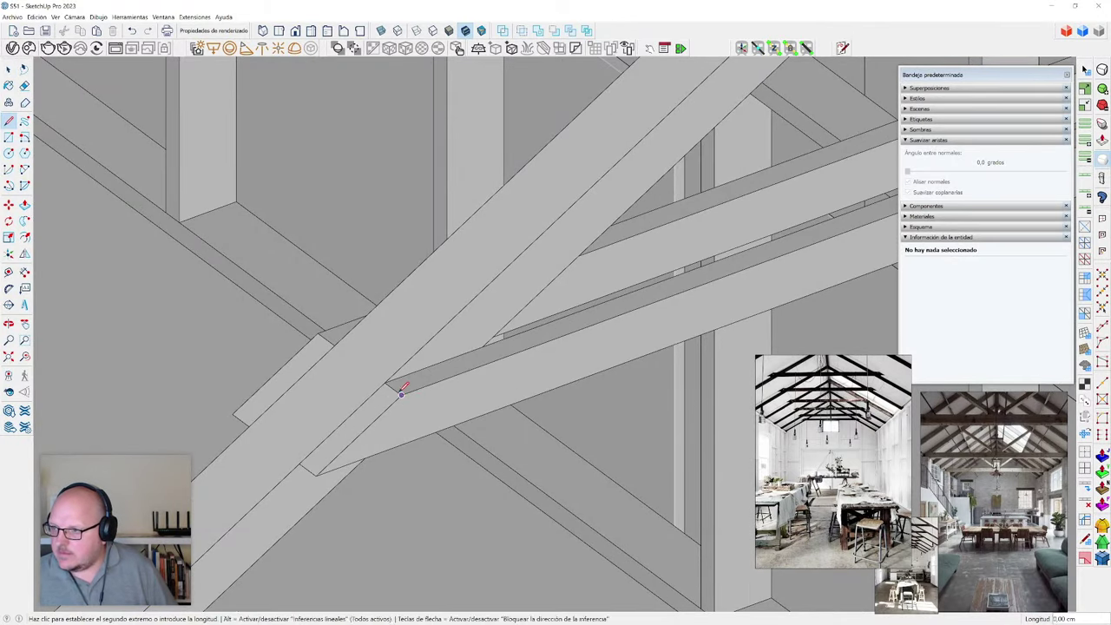
pyautogui.click(499, 359)
pyautogui.click(400, 395)
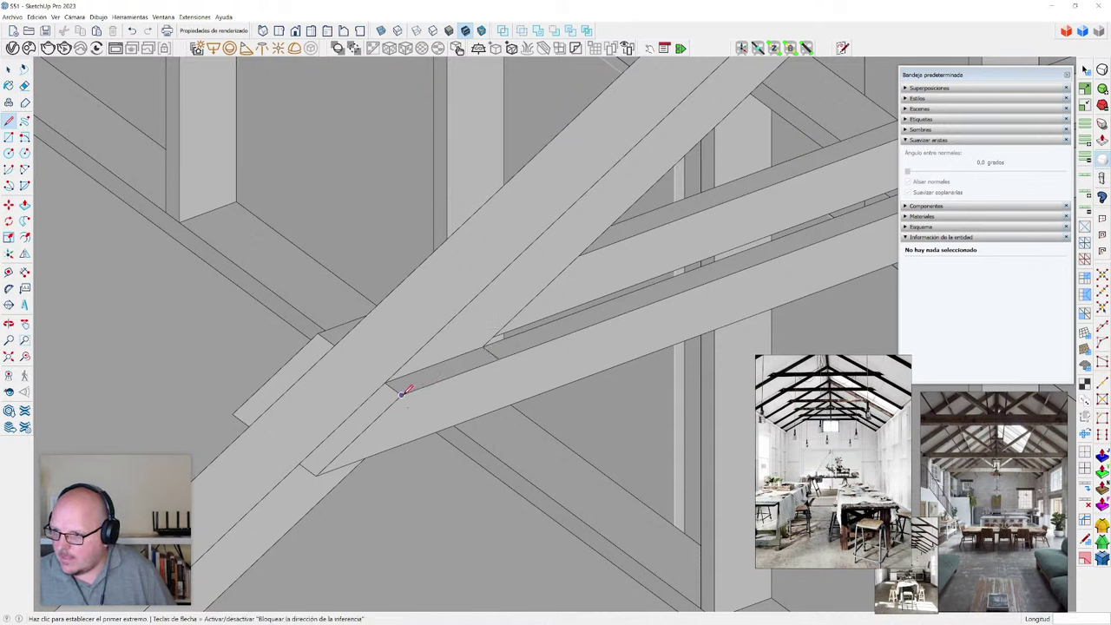
pyautogui.click(499, 359)
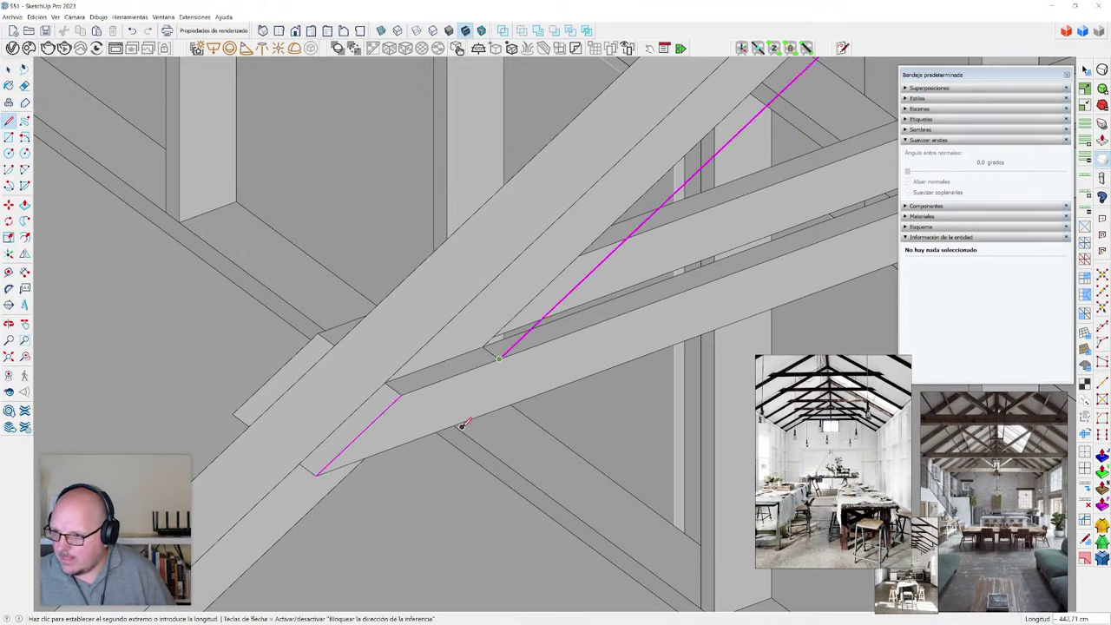
pyautogui.click(413, 440)
# - Select the lines drawn around the tie beam and rafter crossing and make them a group
pyautogui.press('space')
pyautogui.moveTo(405, 386); pyautogui.dragTo(408, 419, button='middle')
pyautogui.click(408, 419)
pyautogui.tripleClick(407, 422)
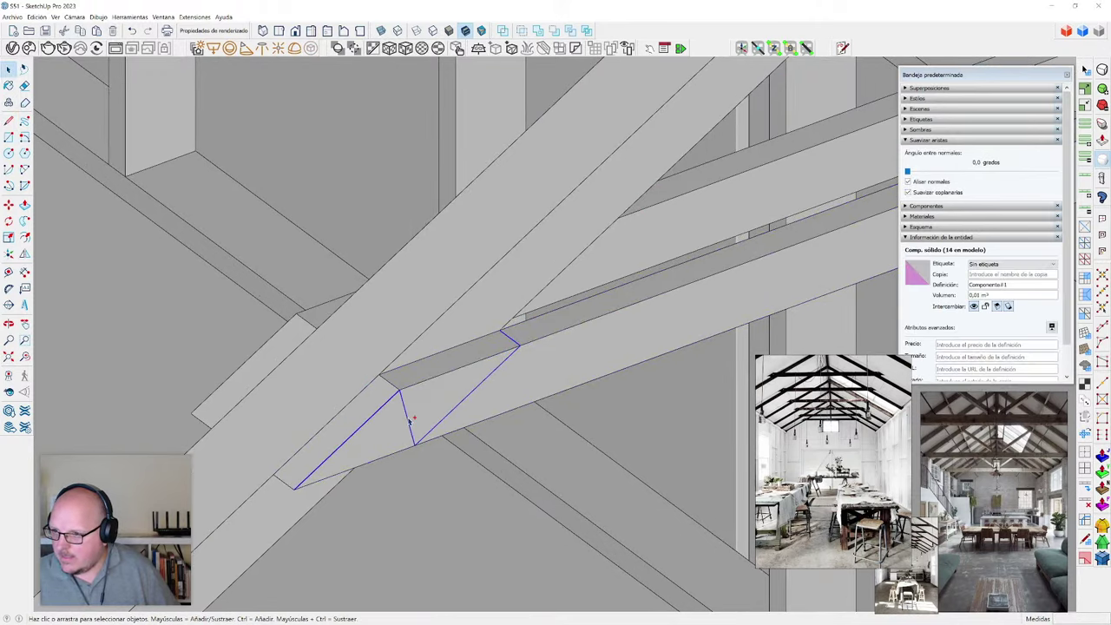
pyautogui.press('g')
pyautogui.scroll(1, 407, 420)
# - Draw a six-sided polygon with a 2 cm radius centred on the joint's short diagonal and extrude it into a bolt nut
pyautogui.press('c')
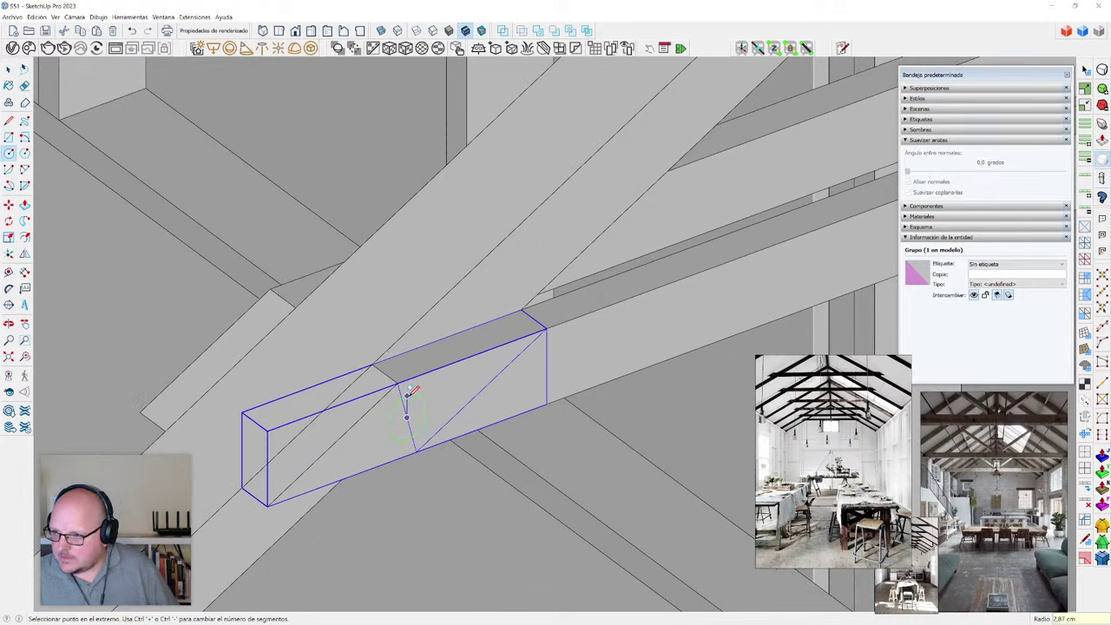
pyautogui.press('space')
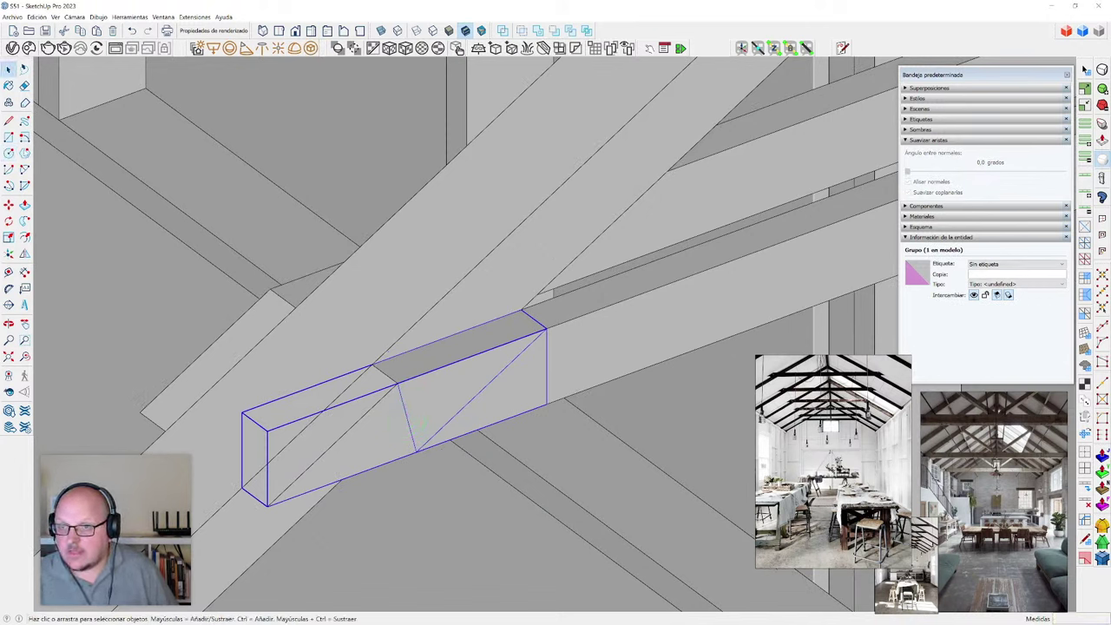
pyautogui.click(25, 153)
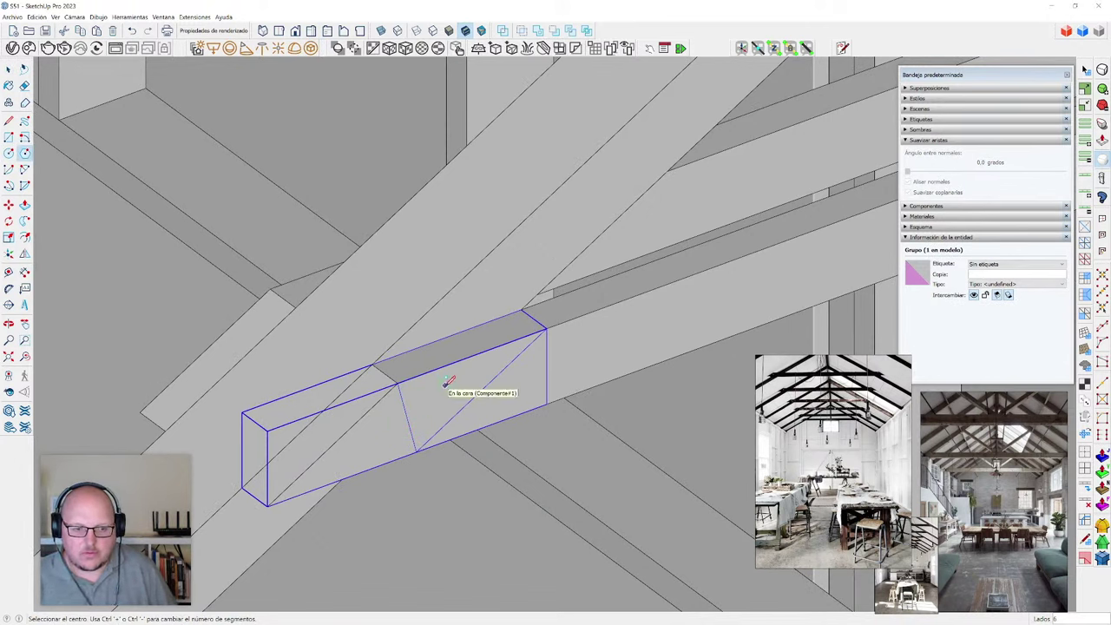
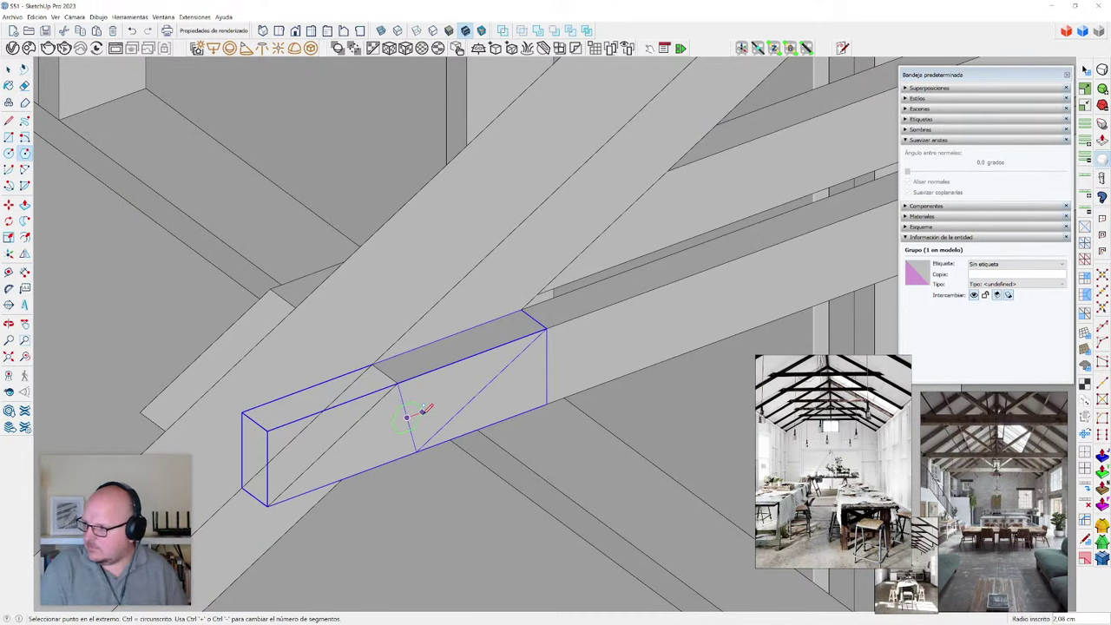
pyautogui.press('p')
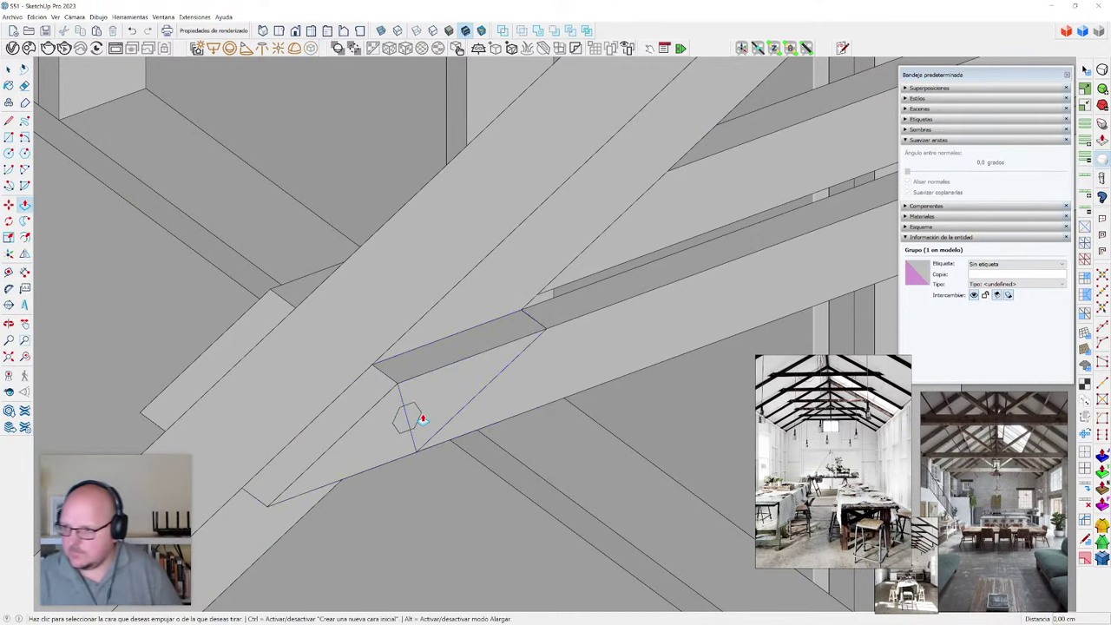
pyautogui.scroll(1, 421, 415)
pyautogui.click(411, 419)
pyautogui.click(419, 422)
pyautogui.press('space')
pyautogui.scroll(5, 414, 421)
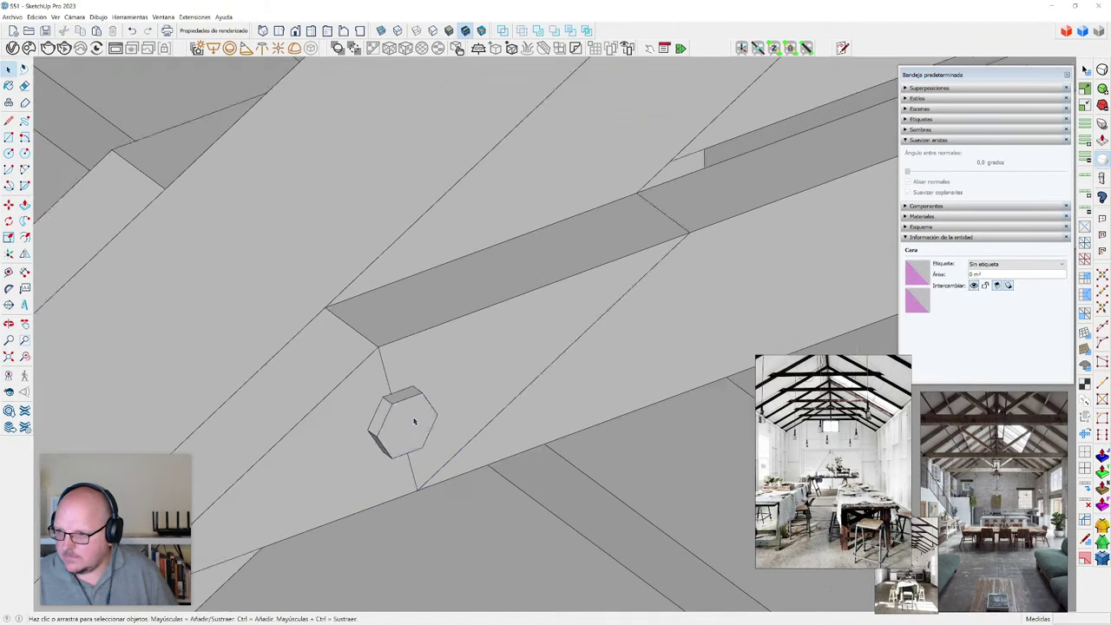
# - Mark the hexagon's centre, draw a circle about 0.8 cm in radius there, and extrude it outward about 0.7 cm
pyautogui.rightClick(395, 394)
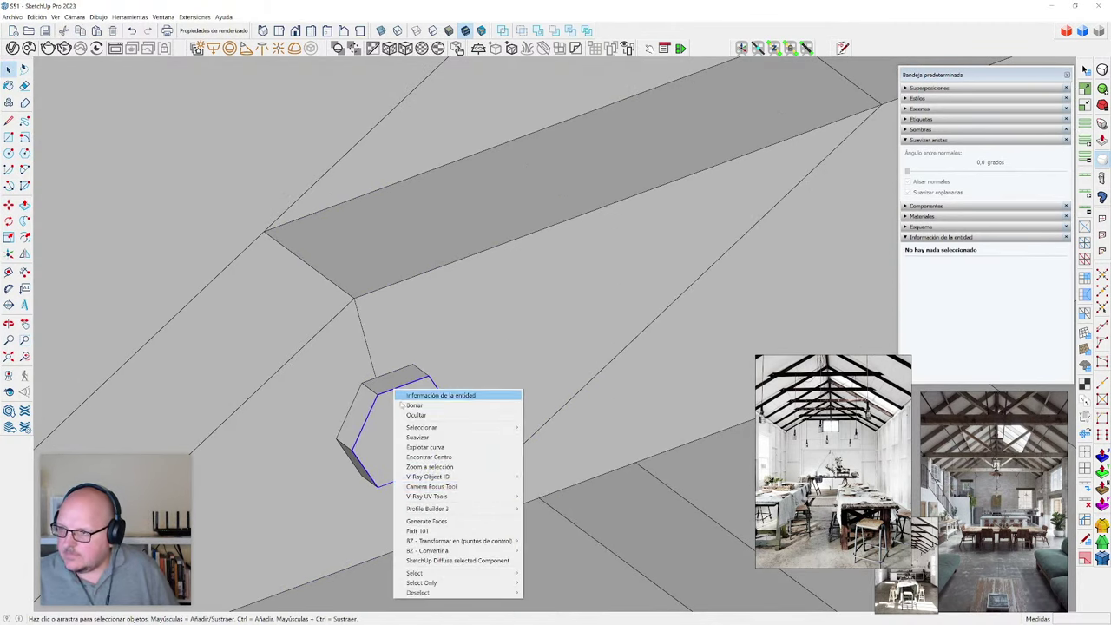
pyautogui.click(460, 464)
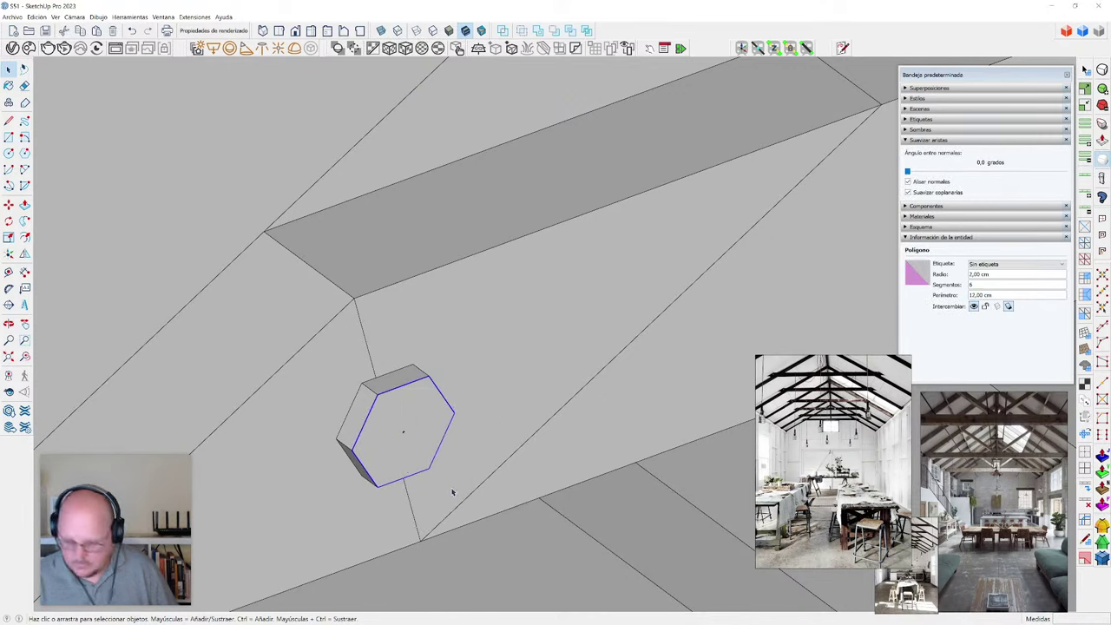
pyautogui.scroll(1, 425, 451)
pyautogui.press('c')
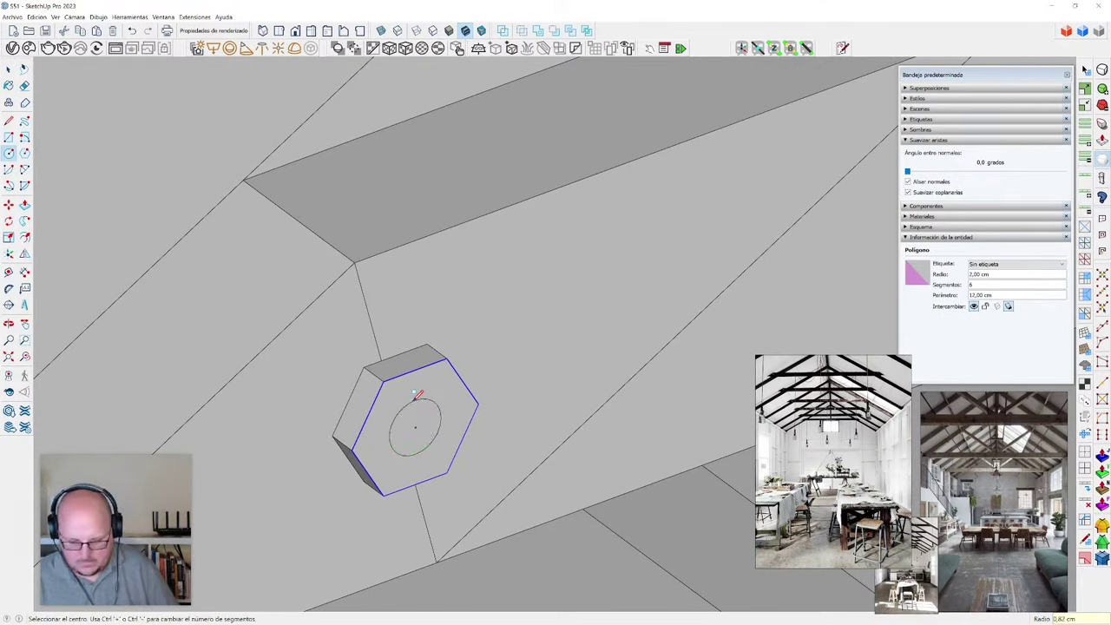
pyautogui.press('p')
pyautogui.click(422, 422)
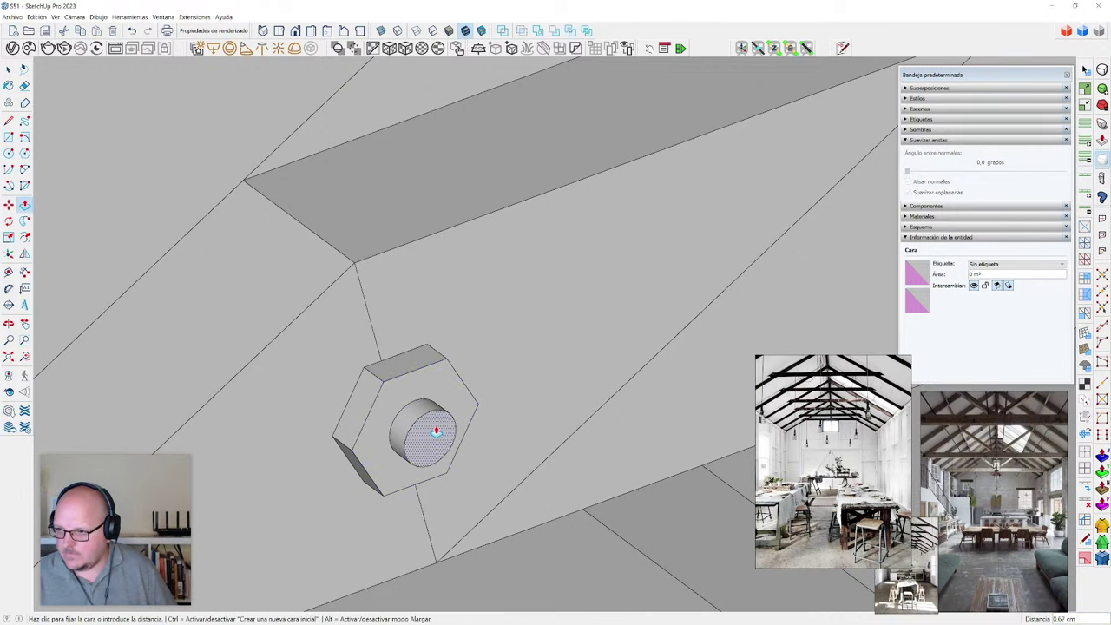
pyautogui.click(437, 434)
pyautogui.press('space')
# - Turn the complete hexagonal bolt into a component and delete the group of construction lines at the joint
pyautogui.tripleClick(435, 438)
pyautogui.press('g')
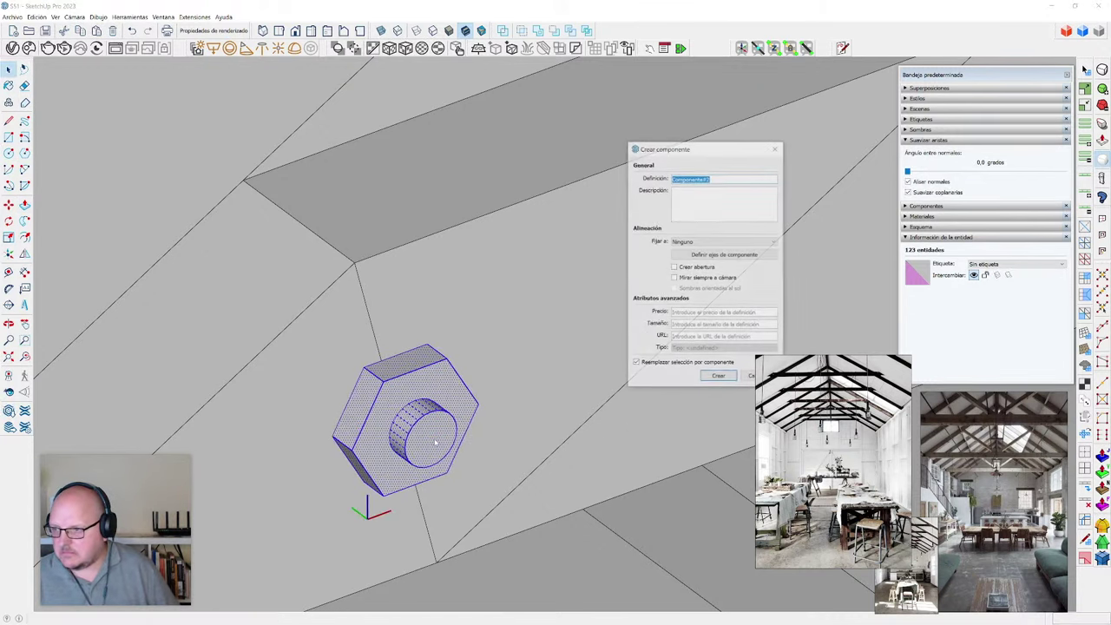
pyautogui.press('Return')
pyautogui.scroll(-5, 369, 356)
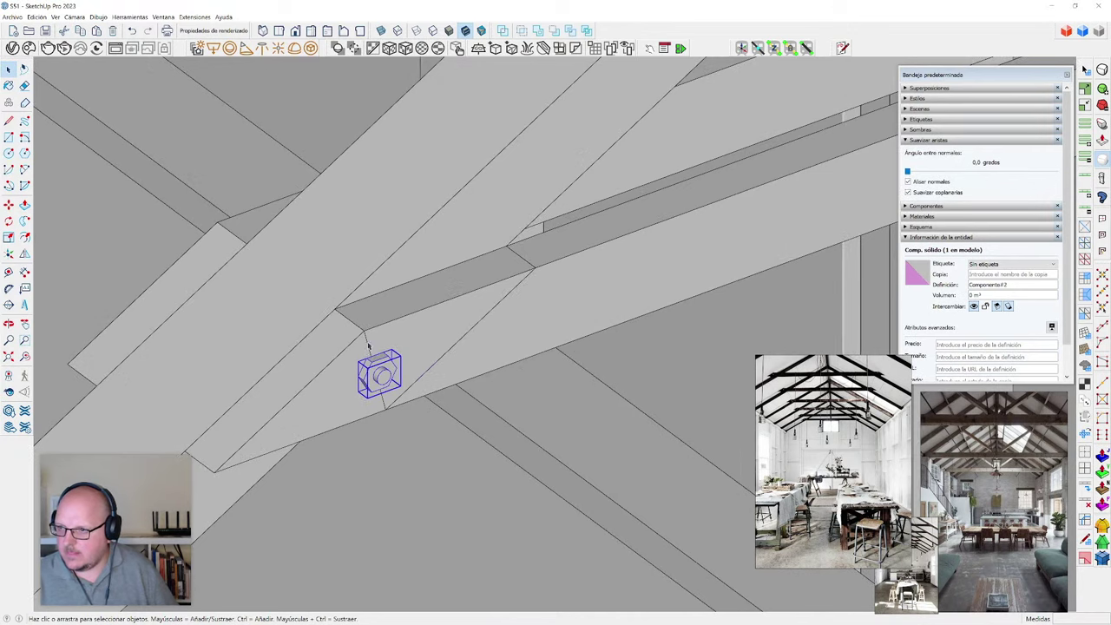
pyautogui.click(369, 346)
pyautogui.scroll(-1, 368, 343)
pyautogui.press('Delete')
# - Mirror a copy of the bolt across the truss's ridge centre to the other end of the tie beam
pyautogui.click(377, 369)
pyautogui.moveTo(377, 369); pyautogui.dragTo(318, 370, button='middle')
pyautogui.scroll(-7, 297, 412)
pyautogui.scroll(1, 426, 302)
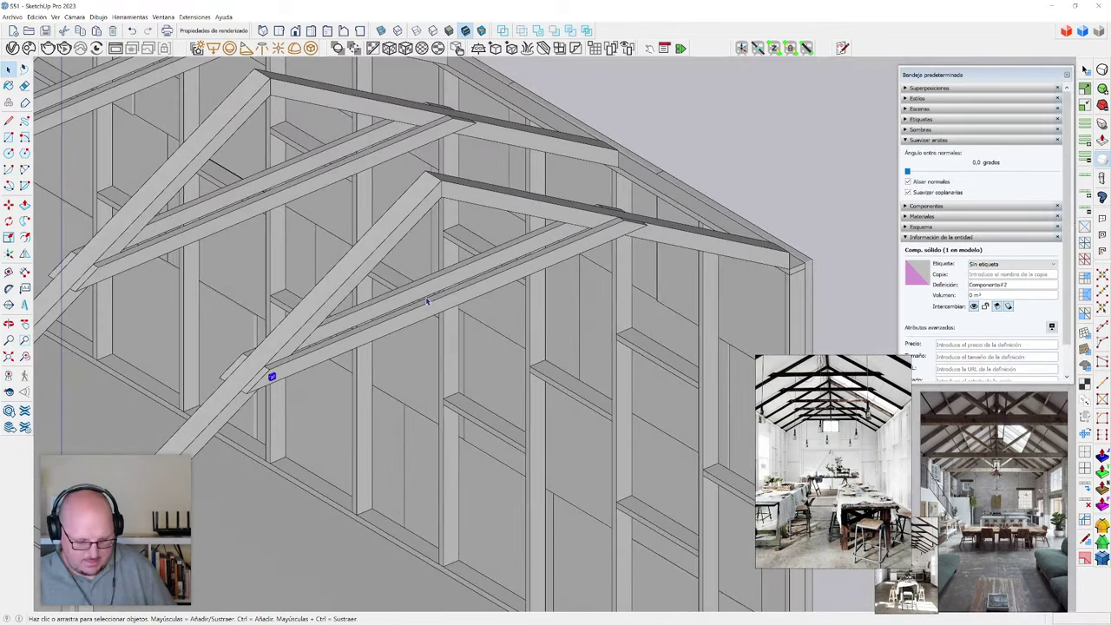
pyautogui.hotkey('shift', 'f')
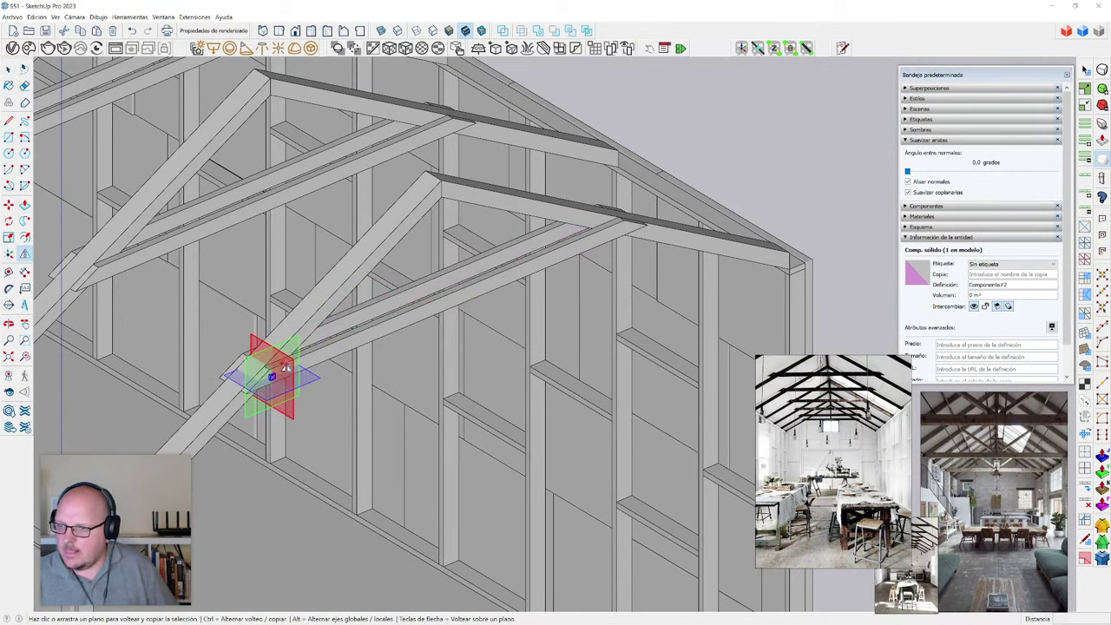
pyautogui.moveTo(417, 228); pyautogui.dragTo(439, 184)
pyautogui.press('space')
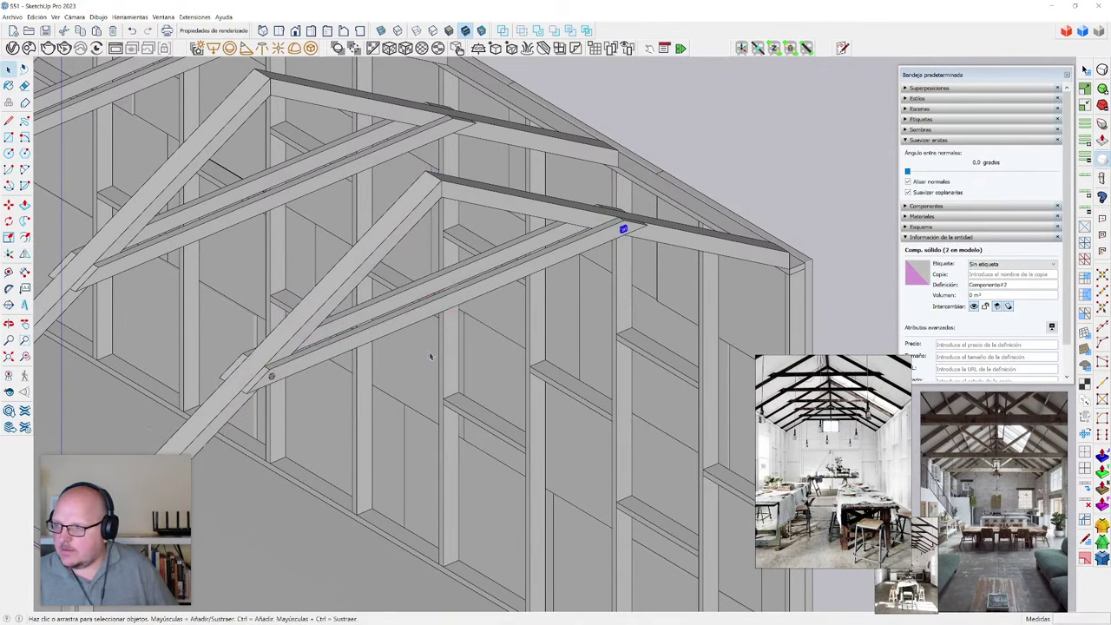
# - Mirror a copy of both bolts across the rafters' thickness onto the outer face of the paired tie beam
pyautogui.moveTo(424, 341); pyautogui.dragTo(408, 348, button='middle')
pyautogui.hotkey('shift', 'f')
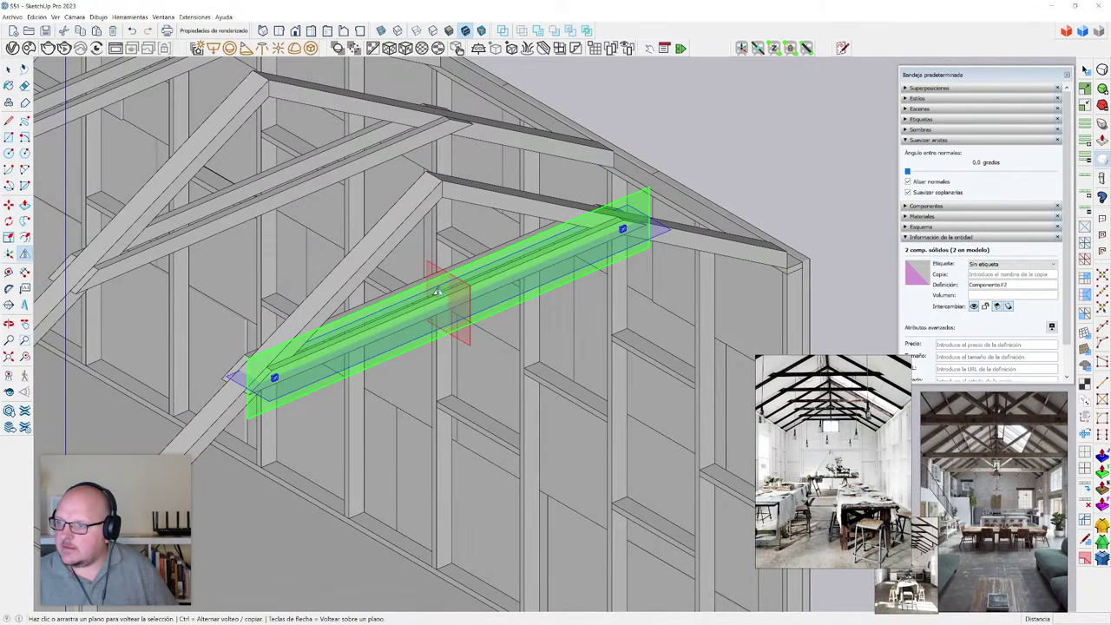
pyautogui.moveTo(438, 292); pyautogui.dragTo(434, 179)
pyautogui.press('space')
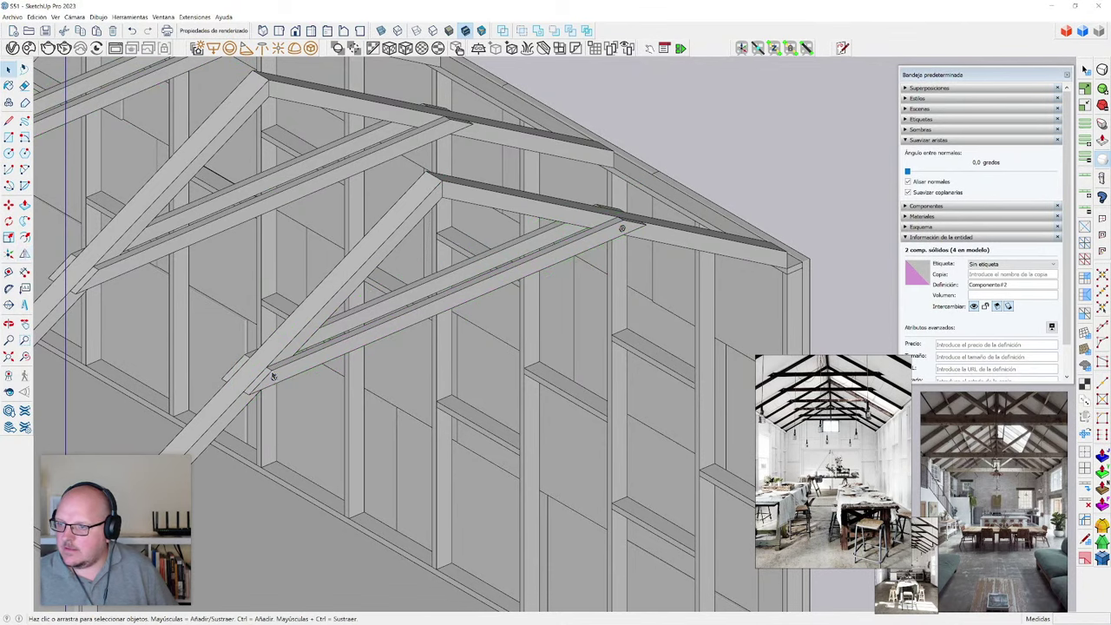
# - Copy the truss's four bolts to the next truss and repeat the copy along the remaining trusses
pyautogui.moveTo(275, 379); pyautogui.dragTo(280, 388, button='middle')
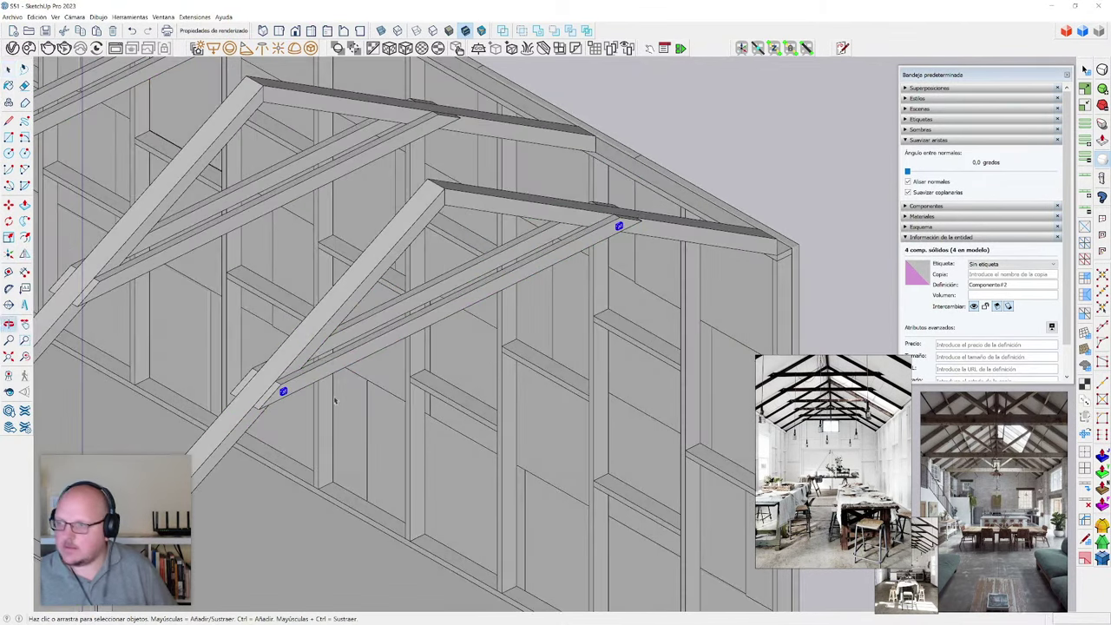
pyautogui.press('m')
pyautogui.press('ctrl')
pyautogui.click(448, 189)
pyautogui.scroll(-2, 496, 287)
pyautogui.scroll(2, 379, 201)
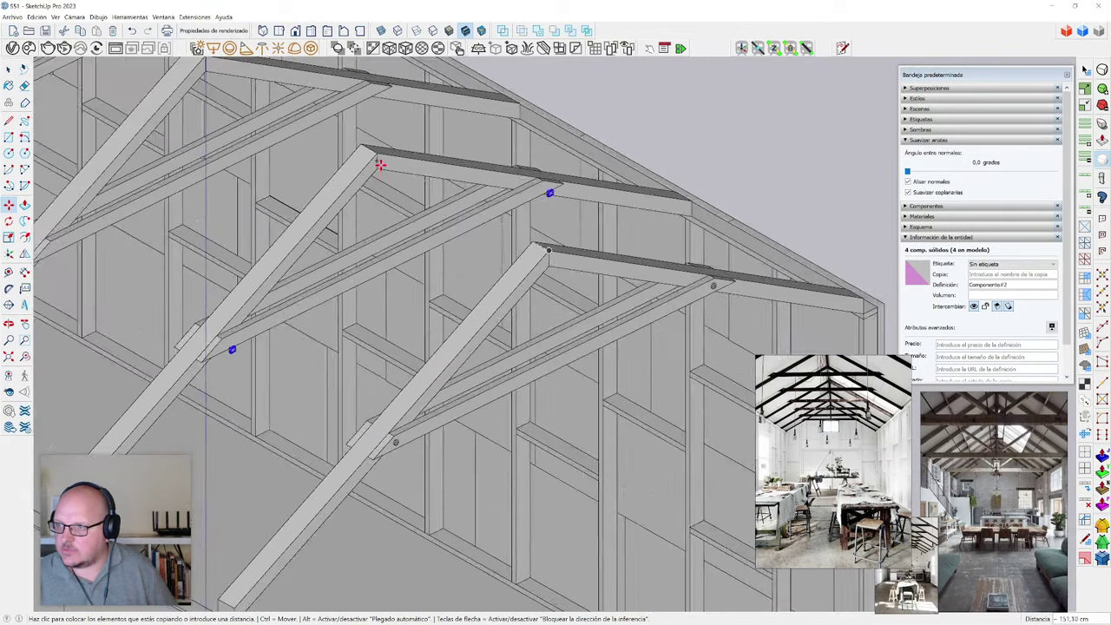
pyautogui.click(374, 156)
pyautogui.scroll(-4, 613, 299)
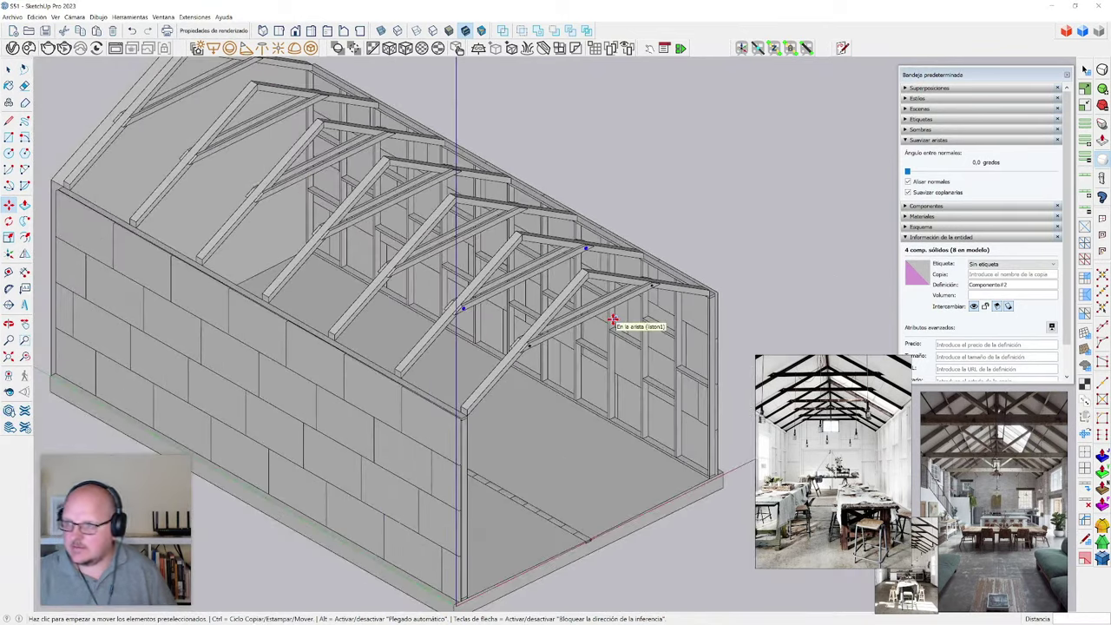
pyautogui.hotkey('ctrl', 't')
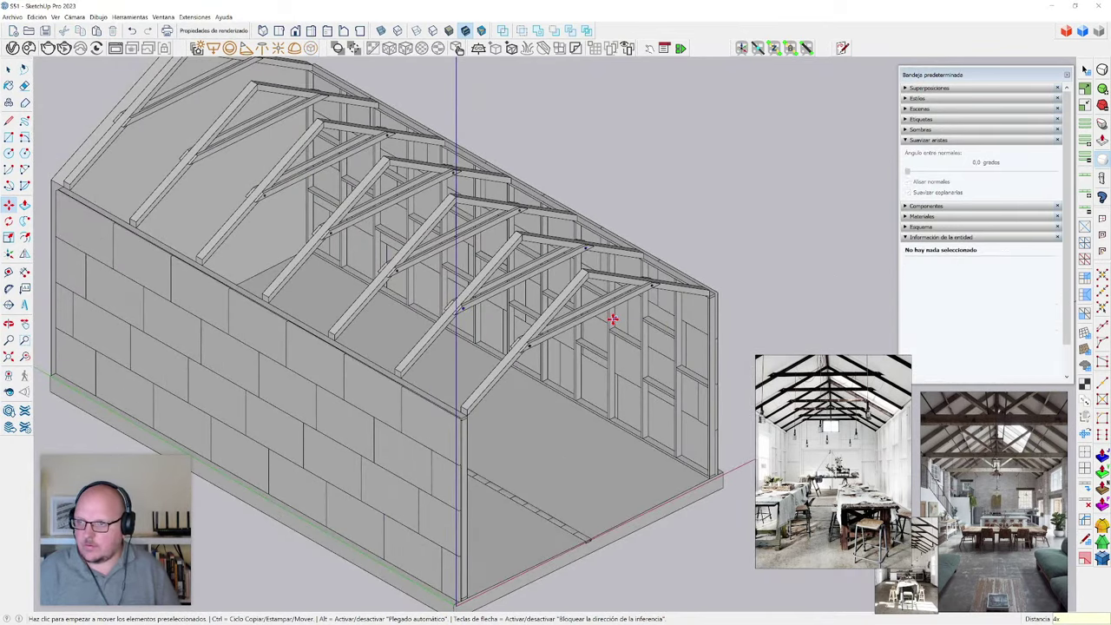
pyautogui.press('space')
# - Check the bolts on the trusses in X-ray view and examine the roof structure through the open gable end
pyautogui.scroll(-4, 613, 320)
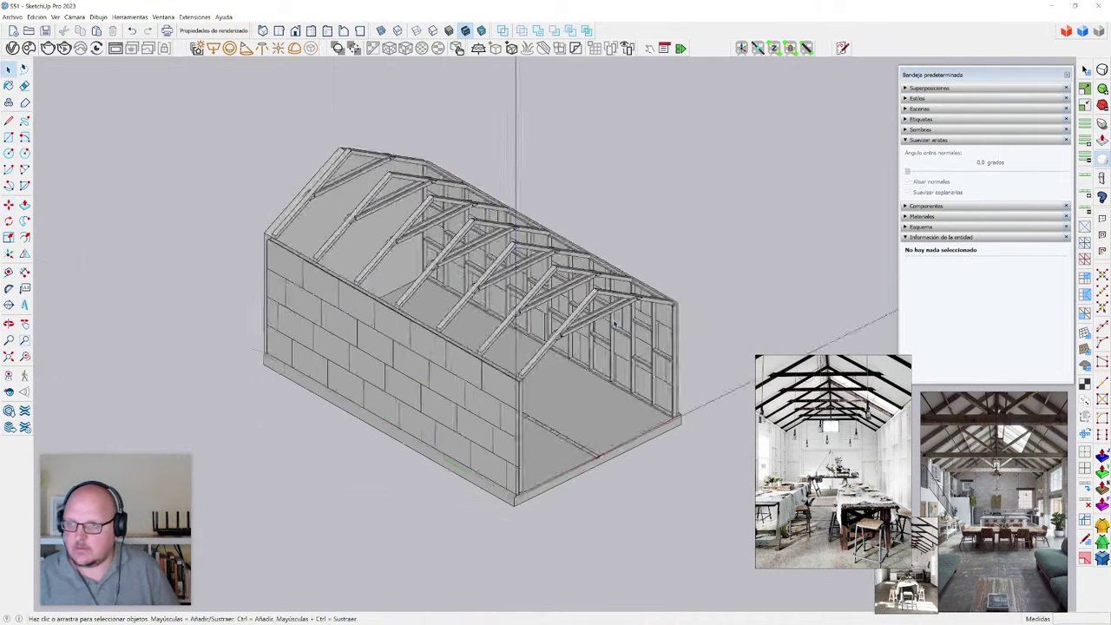
pyautogui.moveTo(614, 319); pyautogui.dragTo(747, 303, button='middle')
pyautogui.scroll(8, 408, 296)
pyautogui.press('x')
pyautogui.moveTo(389, 292); pyautogui.dragTo(443, 362)
pyautogui.scroll(-2, 395, 449)
pyautogui.moveTo(395, 449); pyautogui.dragTo(398, 173, button='middle')
pyautogui.scroll(2, 415, 170)
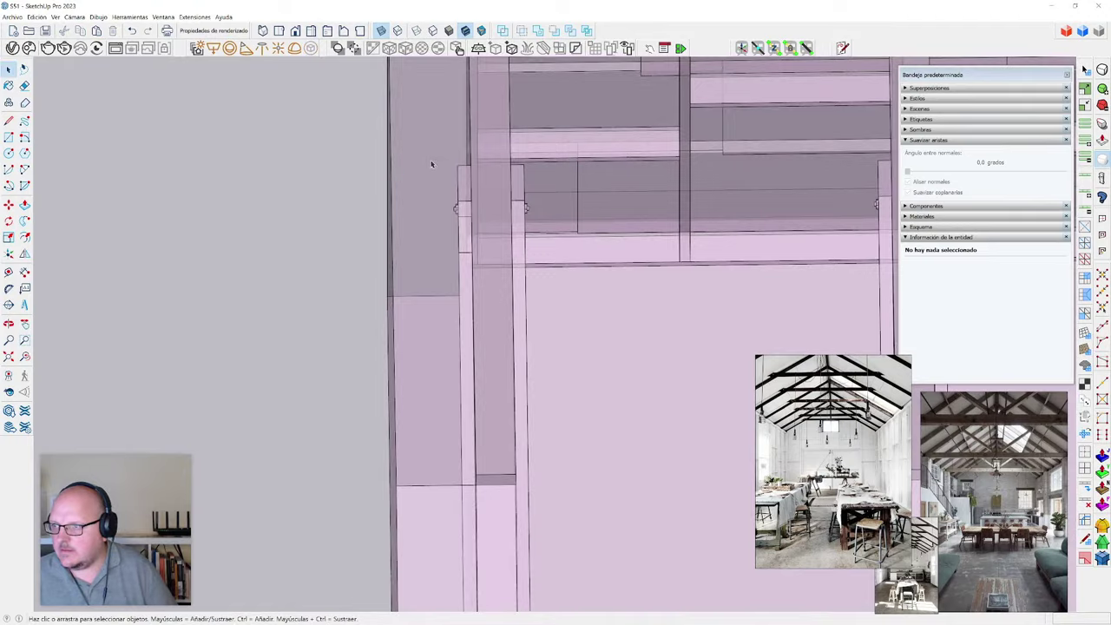
pyautogui.scroll(-3, 352, 228)
pyautogui.click(325, 222)
pyautogui.press('x')
pyautogui.moveTo(325, 222); pyautogui.dragTo(365, 351, button='middle')
pyautogui.moveTo(719, 321); pyautogui.dragTo(633, 186, button='middle')
pyautogui.scroll(3, 633, 186)
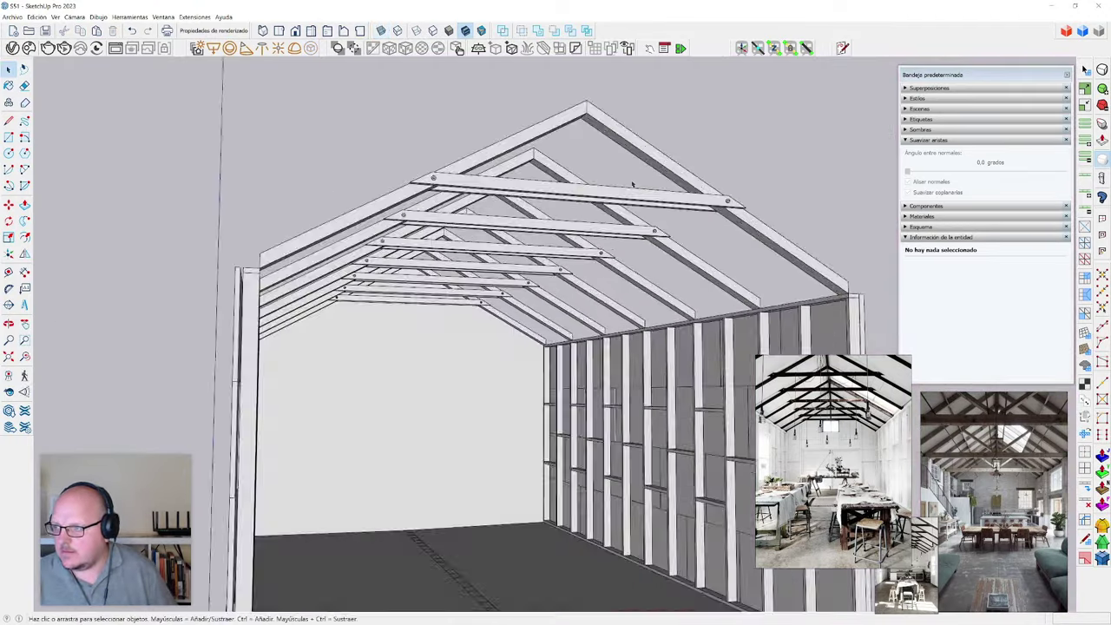
pyautogui.moveTo(531, 323)
pyautogui.mouseDown(button='middle')
pyautogui.moveTo(449, 274)
pyautogui.moveTo(430, 399)
pyautogui.moveTo(426, 390)
pyautogui.moveTo(442, 414)
pyautogui.moveTo(373, 350)
pyautogui.moveTo(377, 357)
pyautogui.mouseUp(button='middle')
pyautogui.scroll(-2, 449, 274)
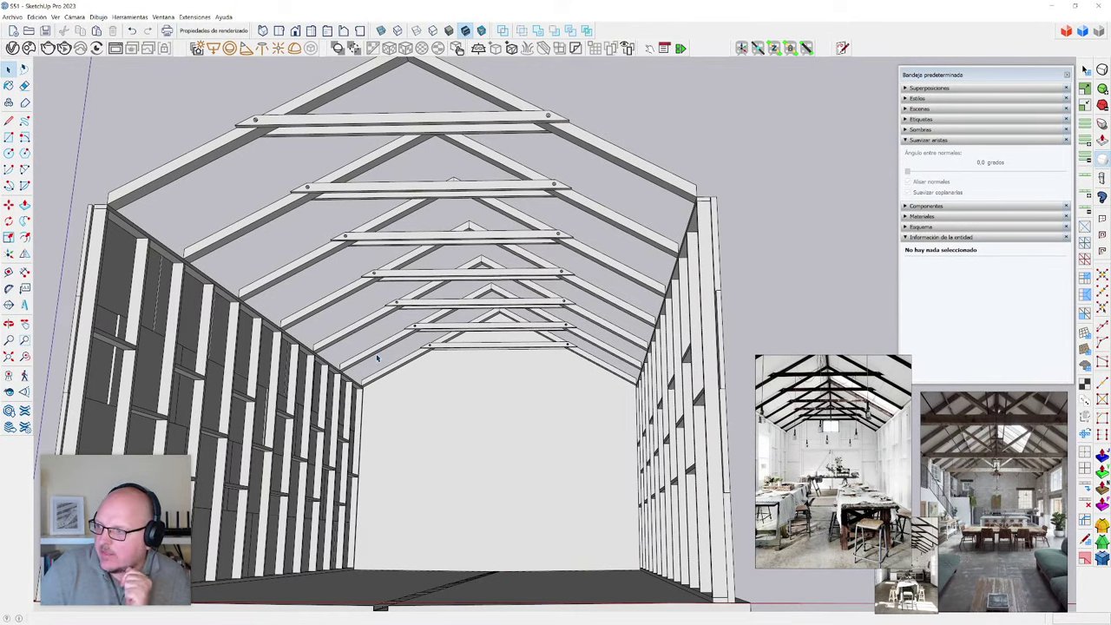
# - Draw a rectangle standing on the end of the side wall's top plate, reaching up to the end rafter's upper edge
pyautogui.scroll(-3, 377, 357)
pyautogui.moveTo(275, 369); pyautogui.dragTo(365, 425, button='middle')
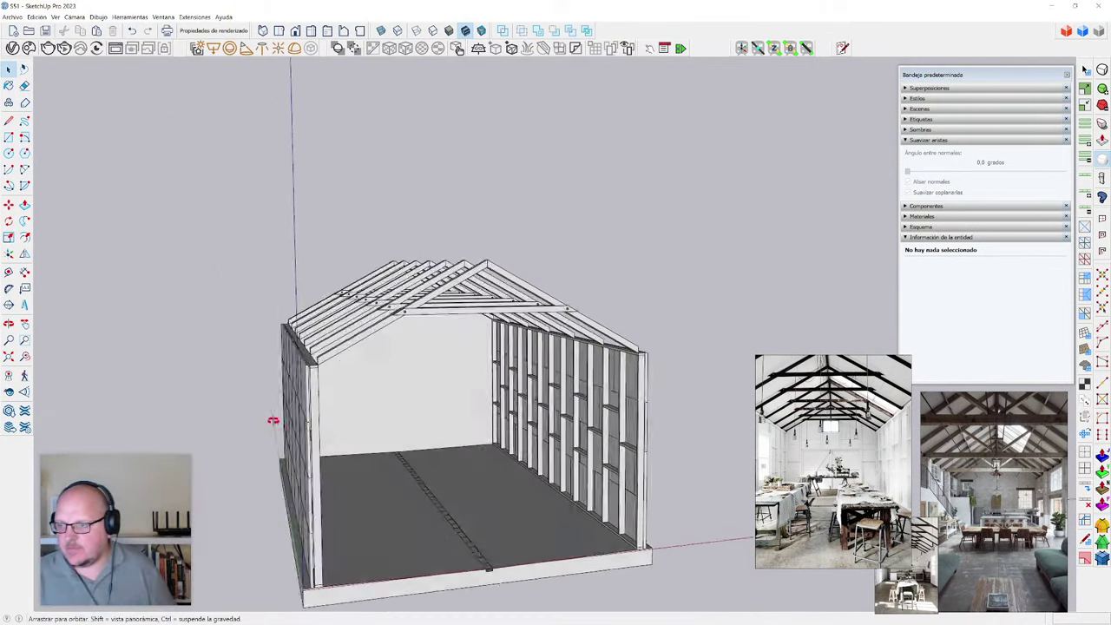
pyautogui.scroll(4, 352, 414)
pyautogui.moveTo(272, 422); pyautogui.dragTo(389, 398, button='middle')
pyautogui.press('r')
pyautogui.click(384, 413)
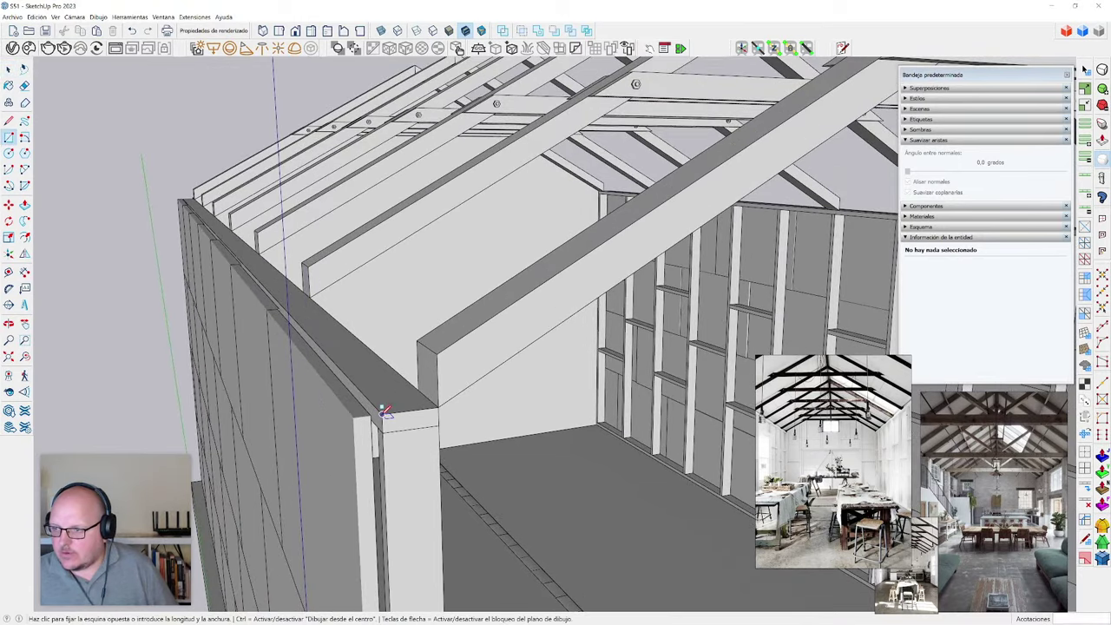
pyautogui.click(437, 354)
pyautogui.press('space')
# - Extrude the rectangle along the whole side wall to its far end and make the resulting beam a component
pyautogui.moveTo(439, 355); pyautogui.dragTo(369, 374, button='middle')
pyautogui.press('p')
pyautogui.click(419, 394)
pyautogui.scroll(1, 228, 261)
pyautogui.moveTo(228, 261); pyautogui.dragTo(516, 356, button='middle')
pyautogui.scroll(3, 112, 322)
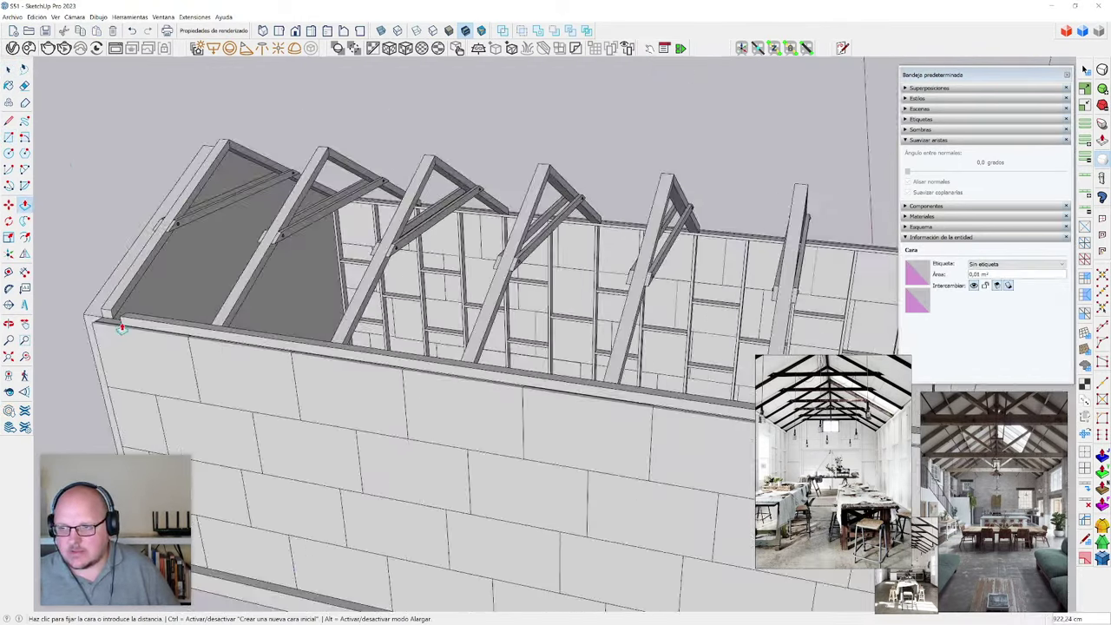
pyautogui.click(97, 310)
pyautogui.press('space')
pyautogui.tripleClick(136, 324)
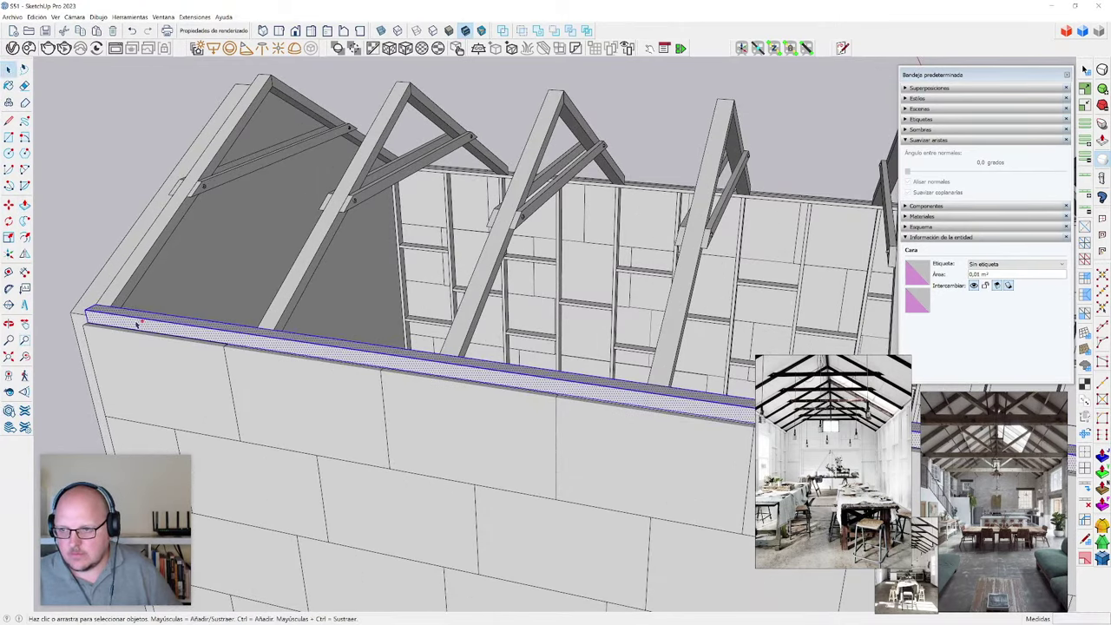
pyautogui.press('g')
pyautogui.press('Return')
# - Copy the wall-top beam across the barn onto the top of the opposite side wall
pyautogui.scroll(-4, 136, 326)
pyautogui.moveTo(365, 391); pyautogui.dragTo(209, 414, button='middle')
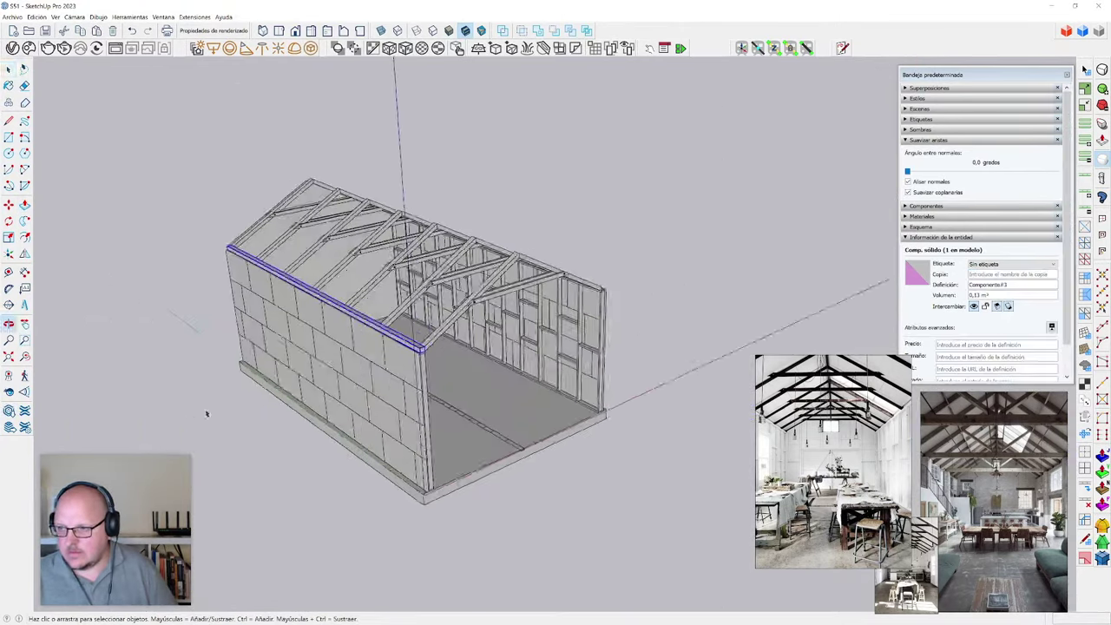
pyautogui.scroll(4, 382, 322)
pyautogui.scroll(1, 556, 434)
pyautogui.press('m')
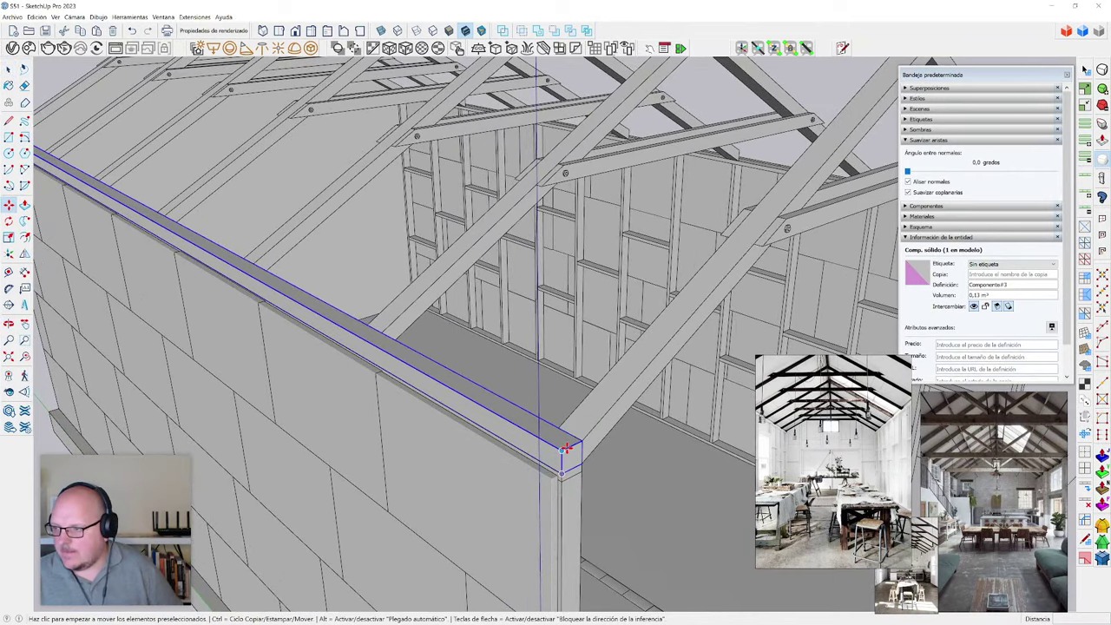
pyautogui.press('ctrl')
pyautogui.click(565, 448)
pyautogui.scroll(-5, 608, 456)
pyautogui.scroll(5, 608, 466)
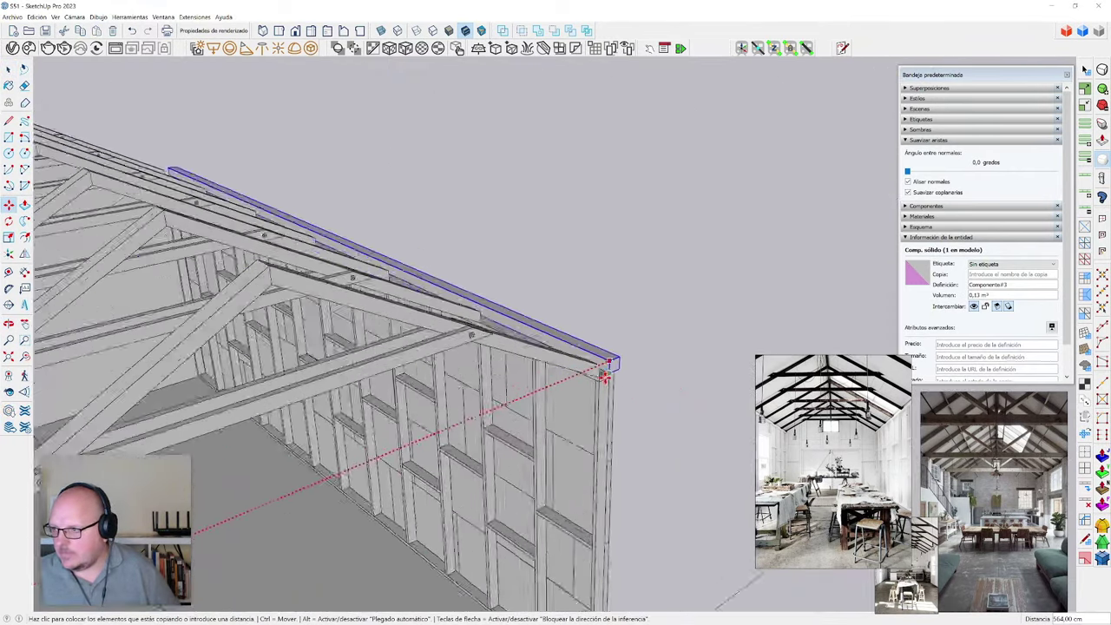
# - Examine from above how the trusses meet the new beams along both side walls
pyautogui.scroll(-2, 593, 372)
pyautogui.moveTo(590, 373); pyautogui.dragTo(516, 374, button='middle')
pyautogui.moveTo(383, 383); pyautogui.dragTo(608, 489, button='middle')
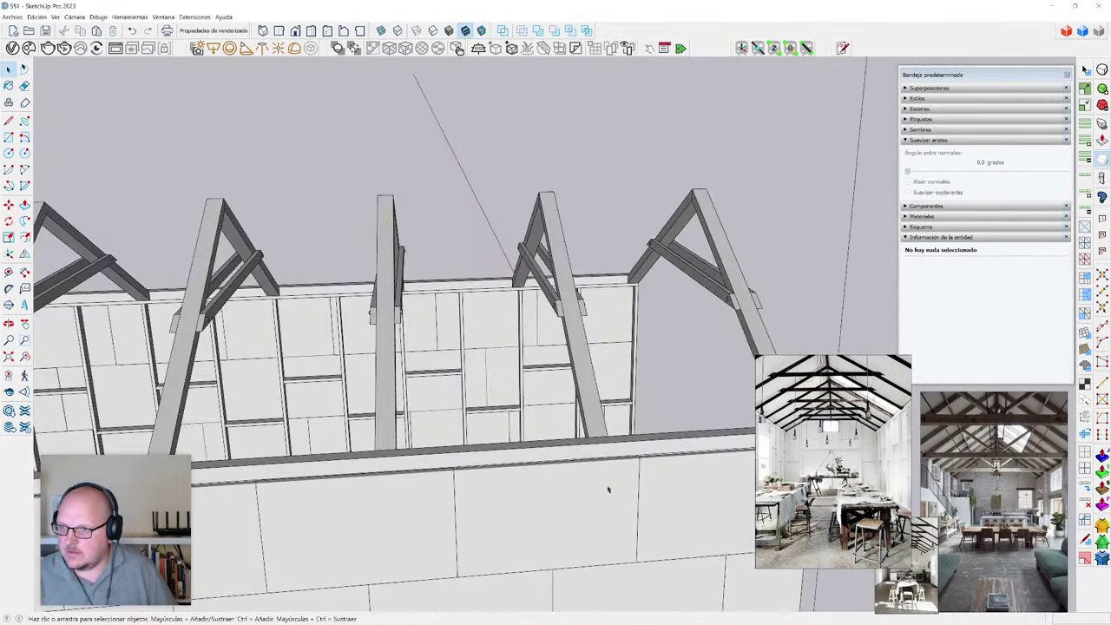
pyautogui.scroll(-1, 347, 365)
pyautogui.scroll(4, 308, 340)
pyautogui.moveTo(265, 328)
pyautogui.mouseDown(button='middle')
pyautogui.moveTo(322, 355)
pyautogui.moveTo(330, 330)
pyautogui.moveTo(297, 308)
pyautogui.moveTo(287, 341)
pyautogui.moveTo(298, 375)
pyautogui.mouseUp(button='middle')
pyautogui.scroll(-5, 288, 342)
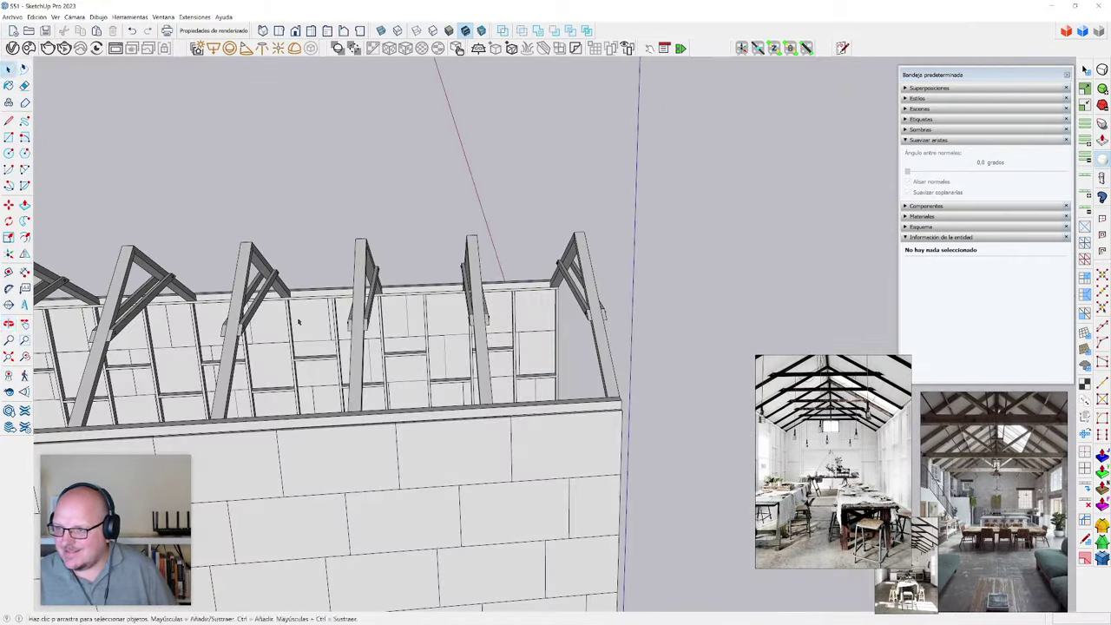
pyautogui.moveTo(297, 322); pyautogui.dragTo(283, 367, button='middle')
pyautogui.scroll(3, 294, 304)
pyautogui.scroll(3, 297, 255)
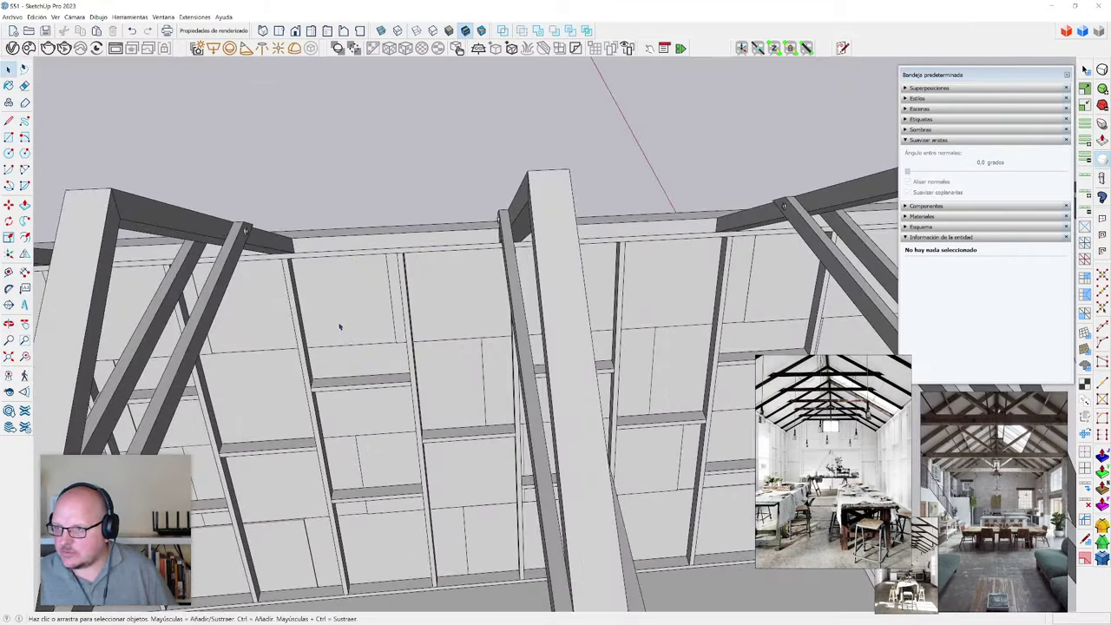
# - Draw a small rectangle on the barn floor against the base of the side wall
pyautogui.scroll(-5, 339, 327)
pyautogui.moveTo(405, 260)
pyautogui.mouseDown(button='middle')
pyautogui.moveTo(459, 323)
pyautogui.moveTo(377, 318)
pyautogui.mouseUp(button='middle')
pyautogui.scroll(5, 415, 355)
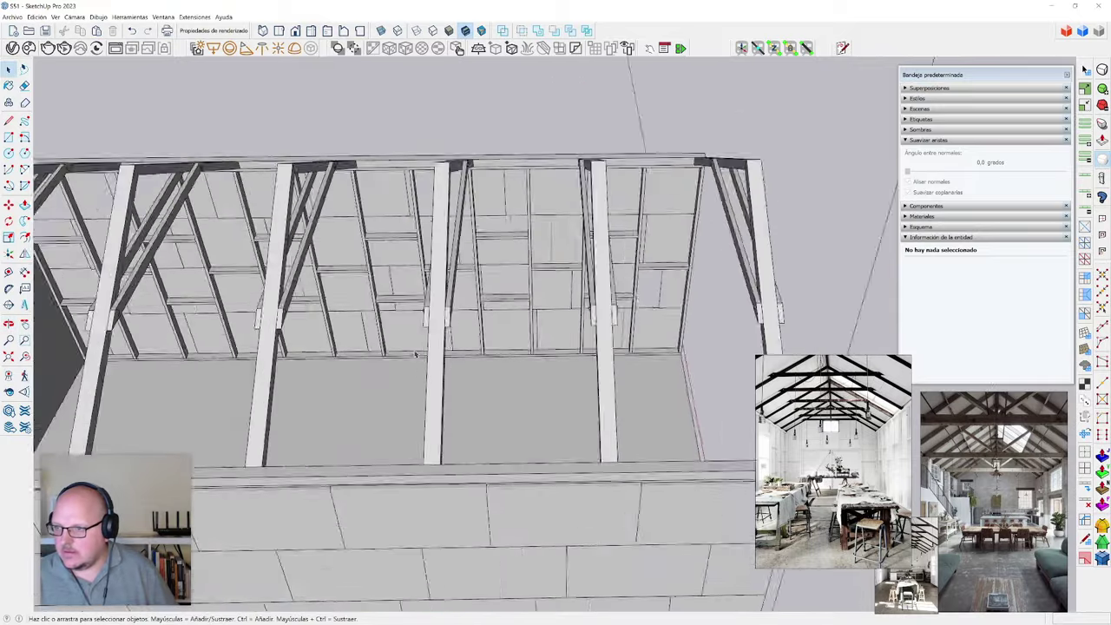
pyautogui.scroll(4, 415, 354)
pyautogui.press('r')
pyautogui.click(365, 402)
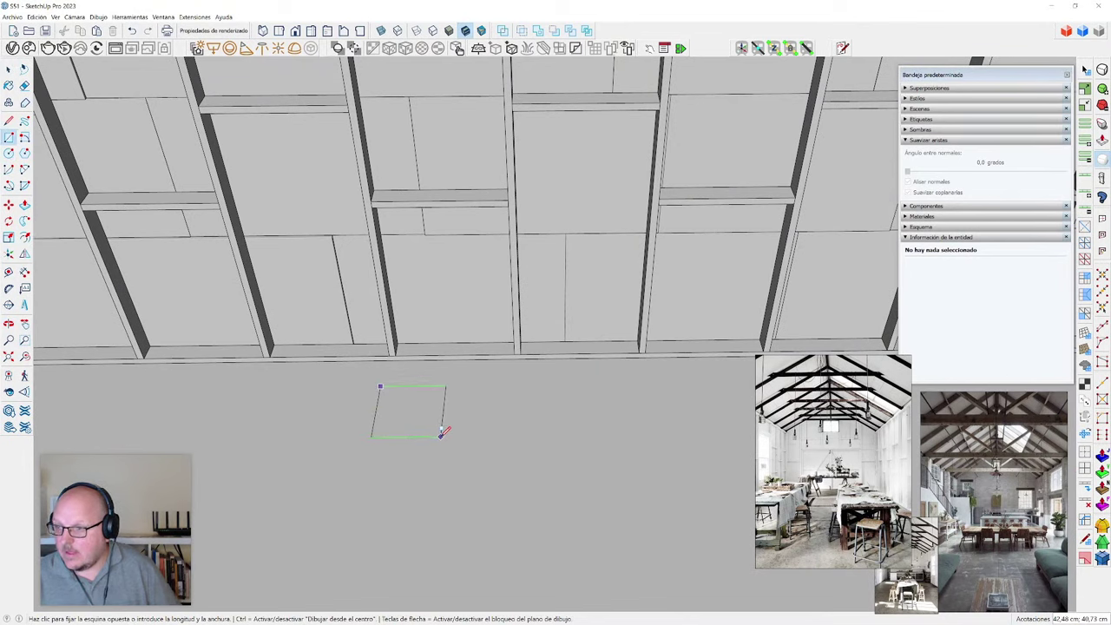
pyautogui.press('Escape')
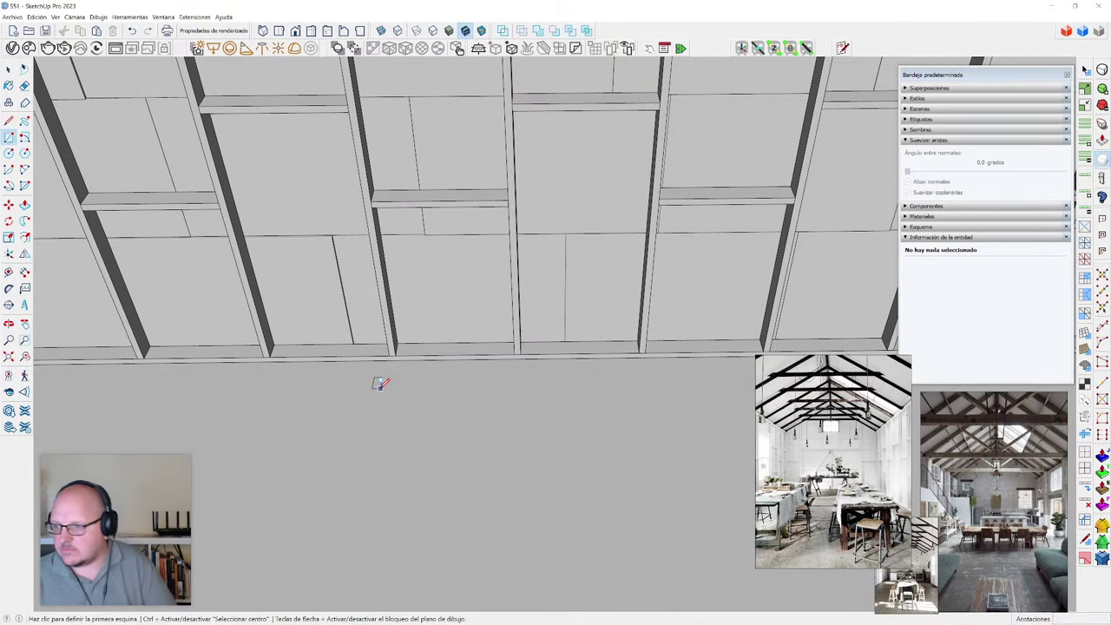
pyautogui.click(381, 388)
pyautogui.press('x')
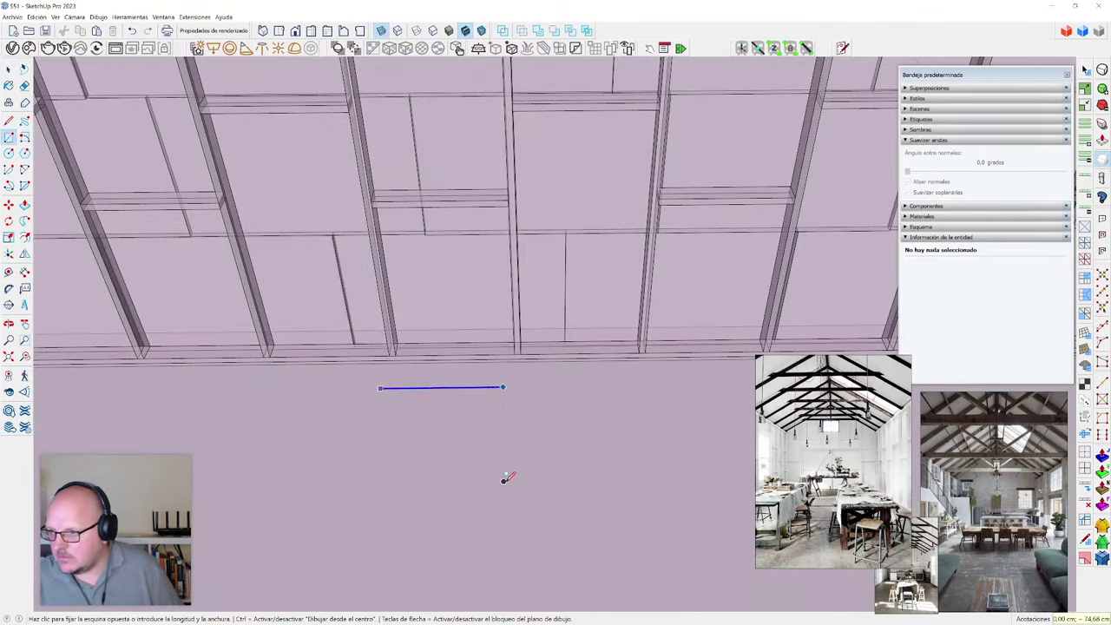
pyautogui.scroll(1, 508, 332)
pyautogui.click(505, 358)
pyautogui.hotkey('alt', 'x')
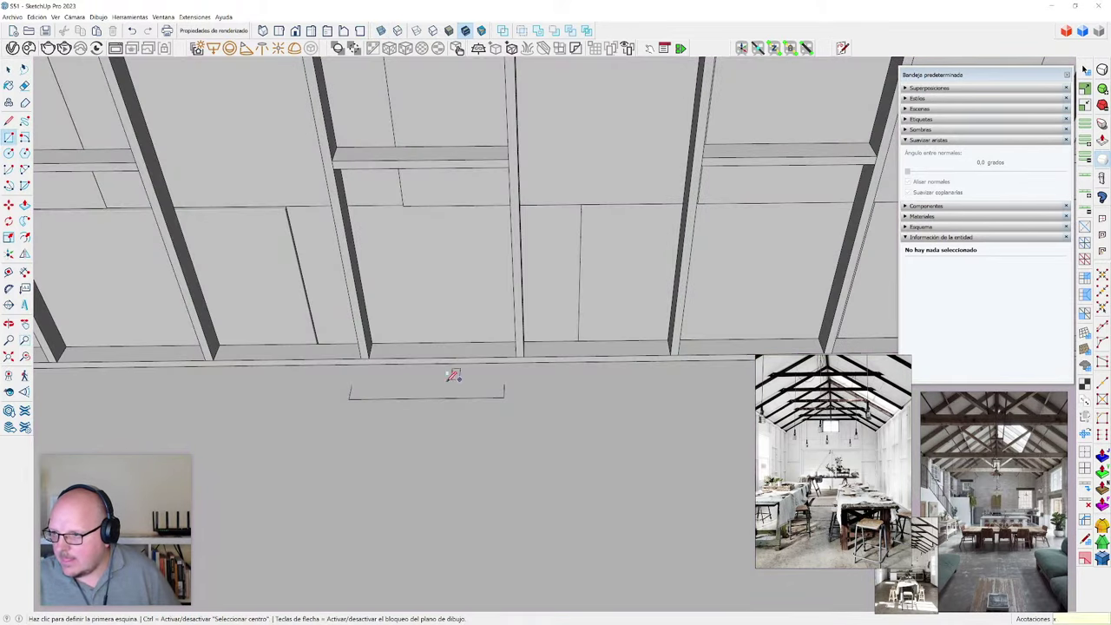
# - Scale the floor rectangle along the wall so both its sides line up with the rafter end above
pyautogui.press('s')
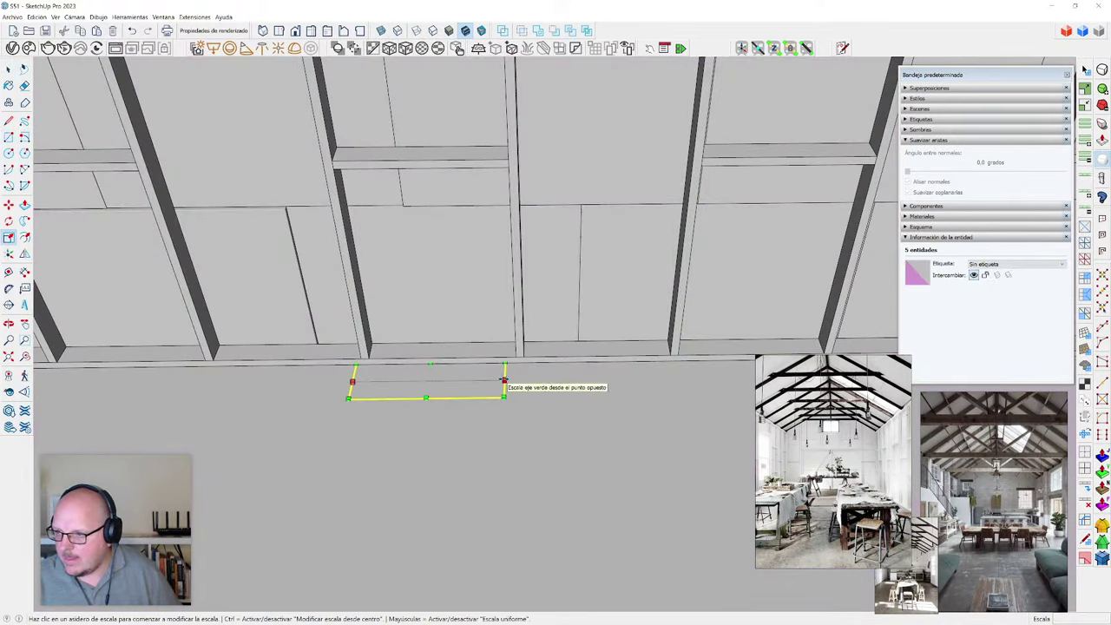
pyautogui.click(505, 380)
pyautogui.scroll(-5, 428, 377)
pyautogui.scroll(1, 376, 157)
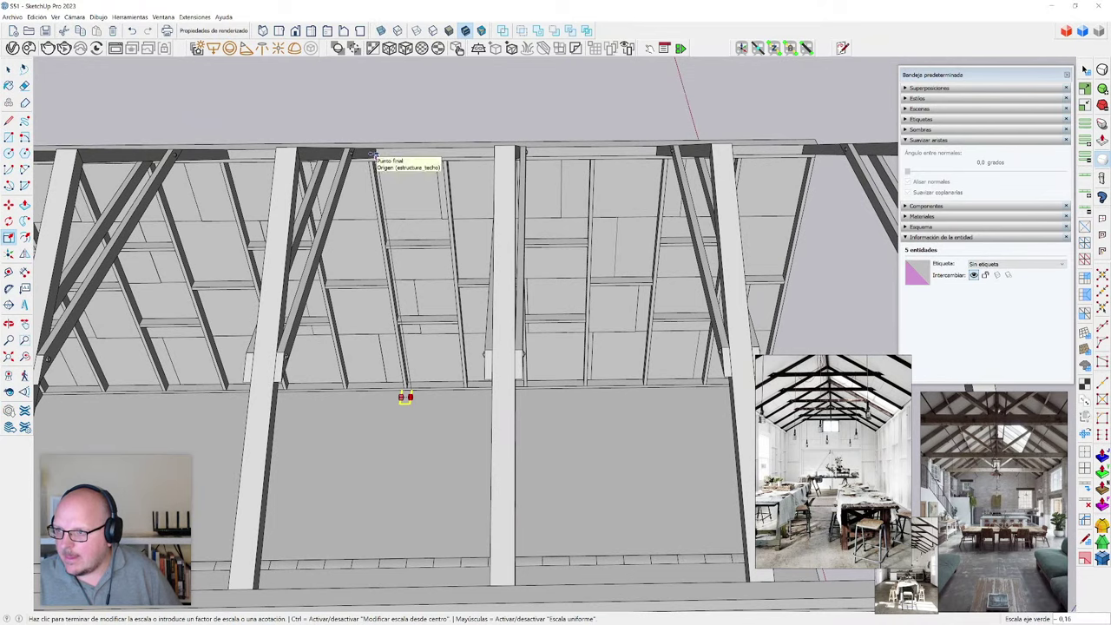
pyautogui.click(374, 155)
pyautogui.scroll(4, 388, 402)
pyautogui.click(417, 388)
pyautogui.scroll(-4, 422, 383)
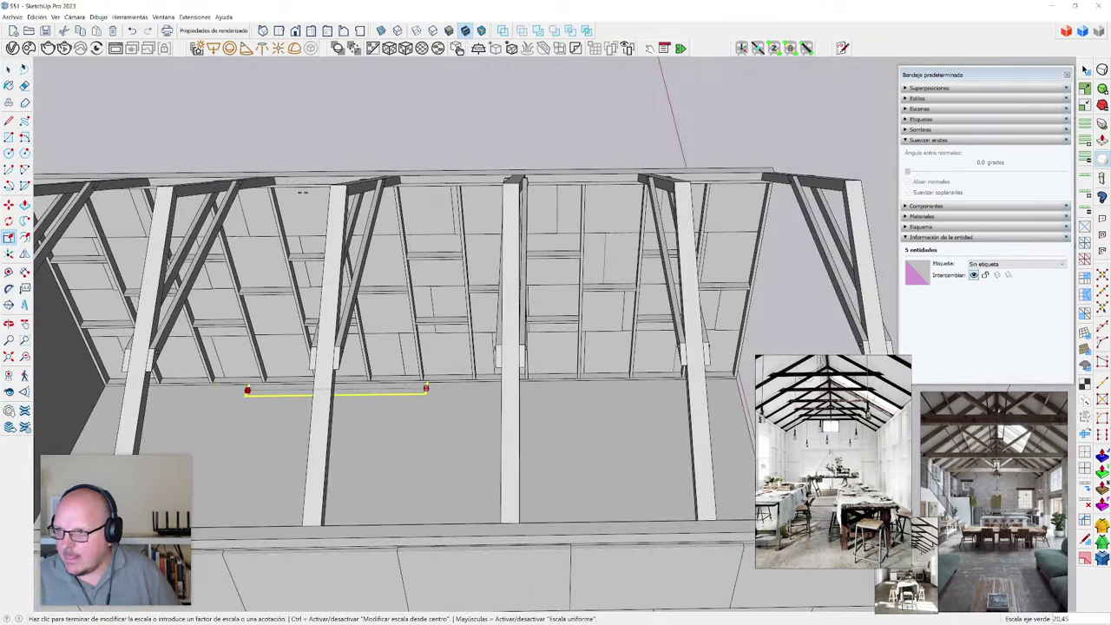
pyautogui.click(332, 184)
# - Scale the floor rectangle about its centre to a 20 cm square
pyautogui.scroll(10, 422, 388)
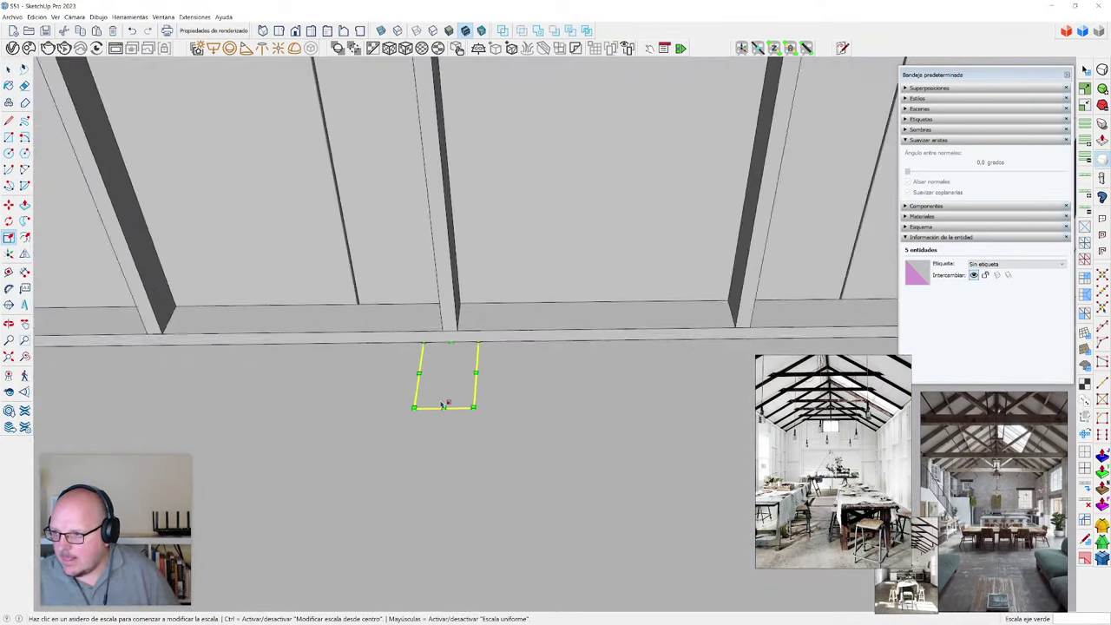
pyautogui.press('t')
pyautogui.press('s')
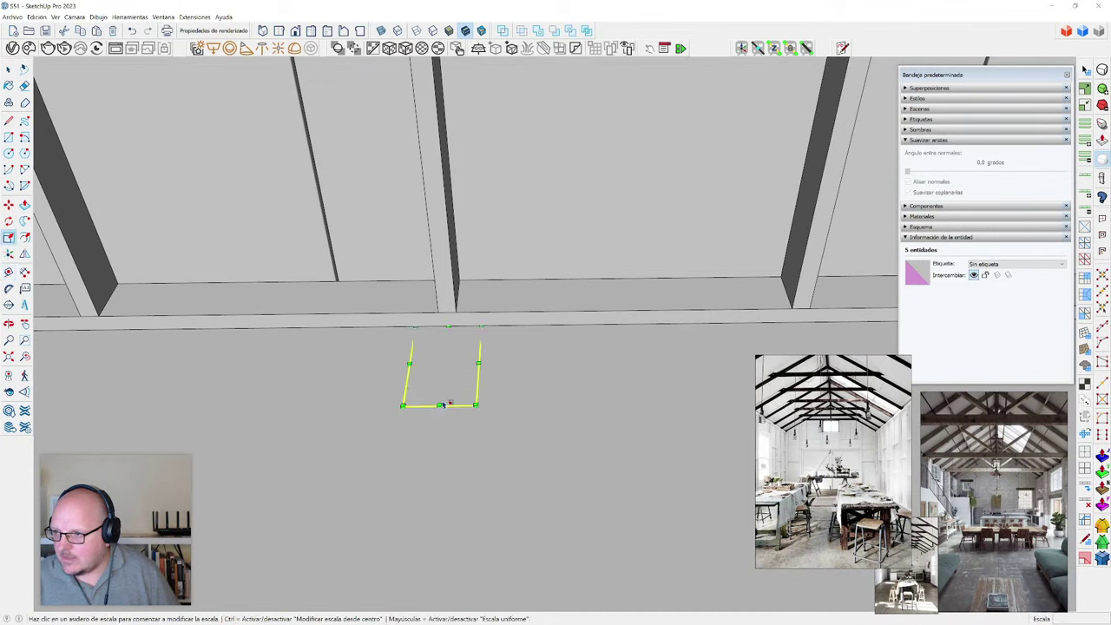
pyautogui.click(480, 364)
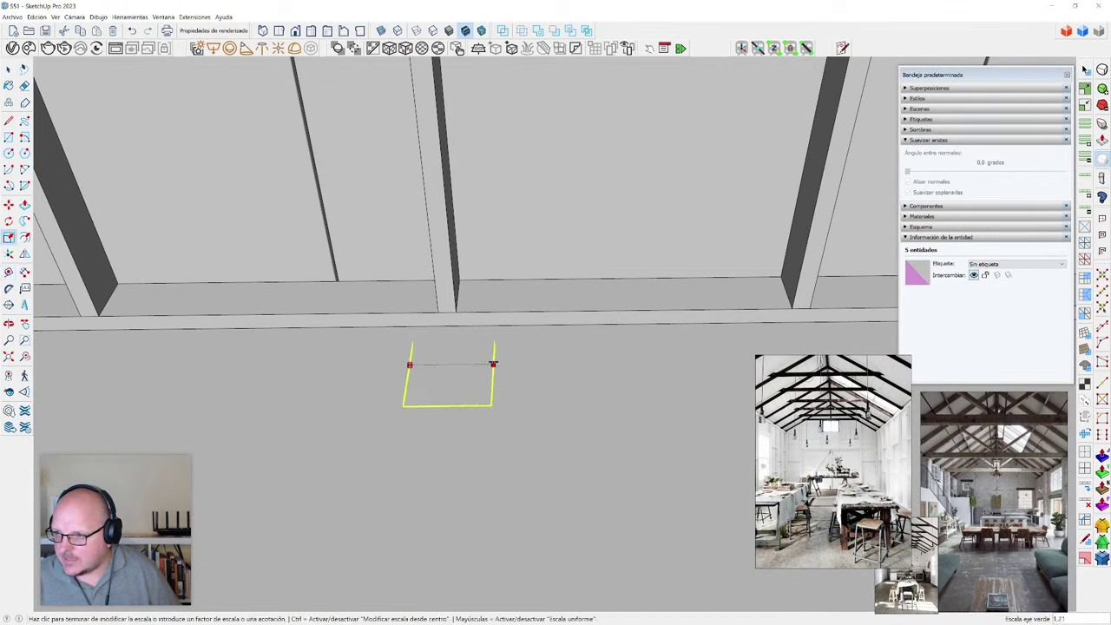
pyautogui.press('ctrl')
pyautogui.click(500, 364)
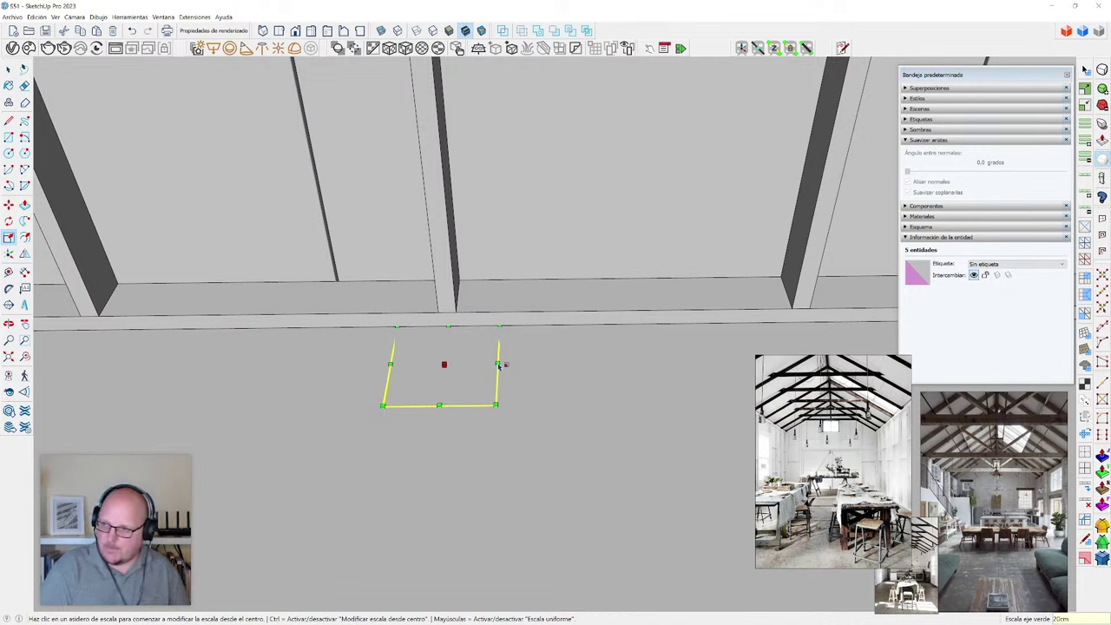
pyautogui.click(440, 406)
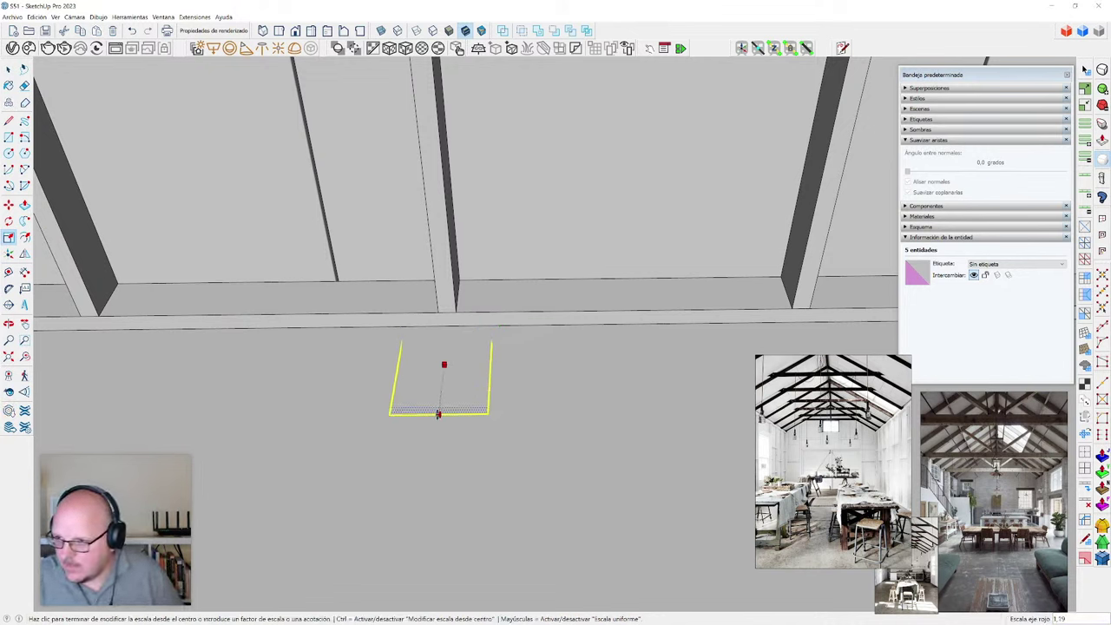
pyautogui.click(438, 416)
pyautogui.press('space')
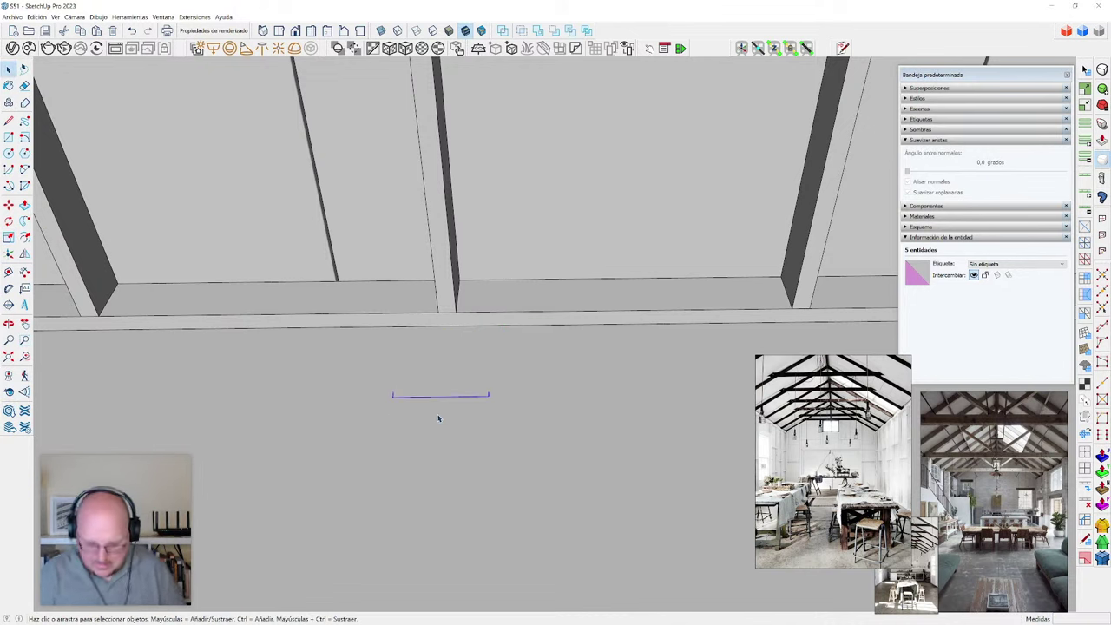
# - Extrude the 20 cm square up to the end of the rafter above to form a wall post
pyautogui.moveTo(472, 425); pyautogui.dragTo(627, 251, button='middle')
pyautogui.scroll(5, 628, 250)
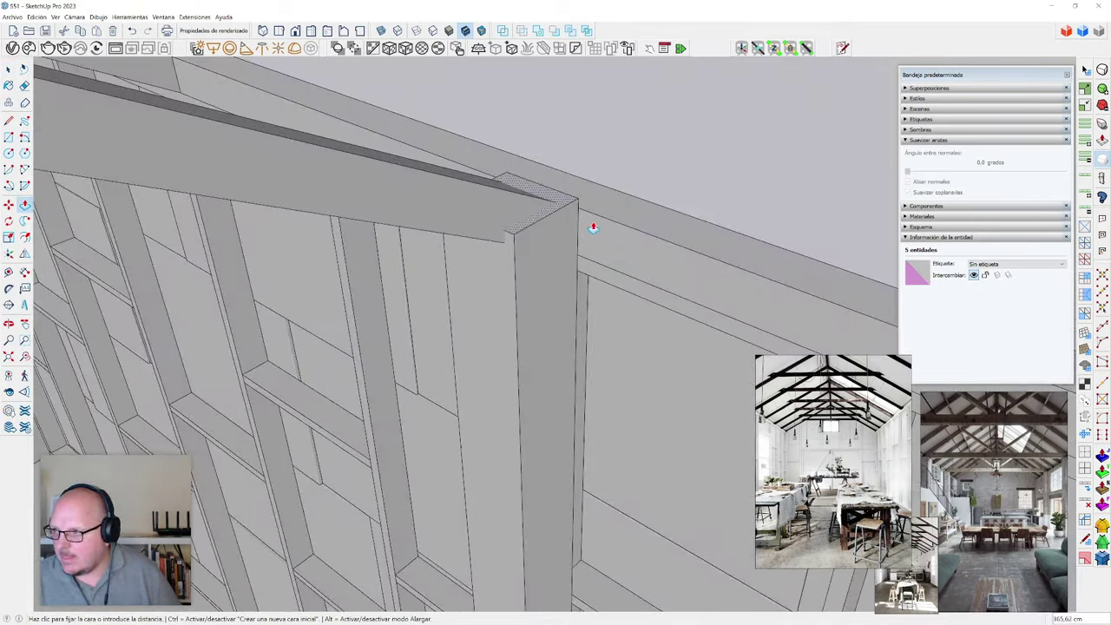
pyautogui.moveTo(649, 290); pyautogui.dragTo(518, 300, button='middle')
# - Move the whole post so its top corner meets the wall-top beam at the rafter end
pyautogui.press('space')
pyautogui.scroll(1, 519, 294)
pyautogui.tripleClick(511, 303)
pyautogui.scroll(4, 521, 291)
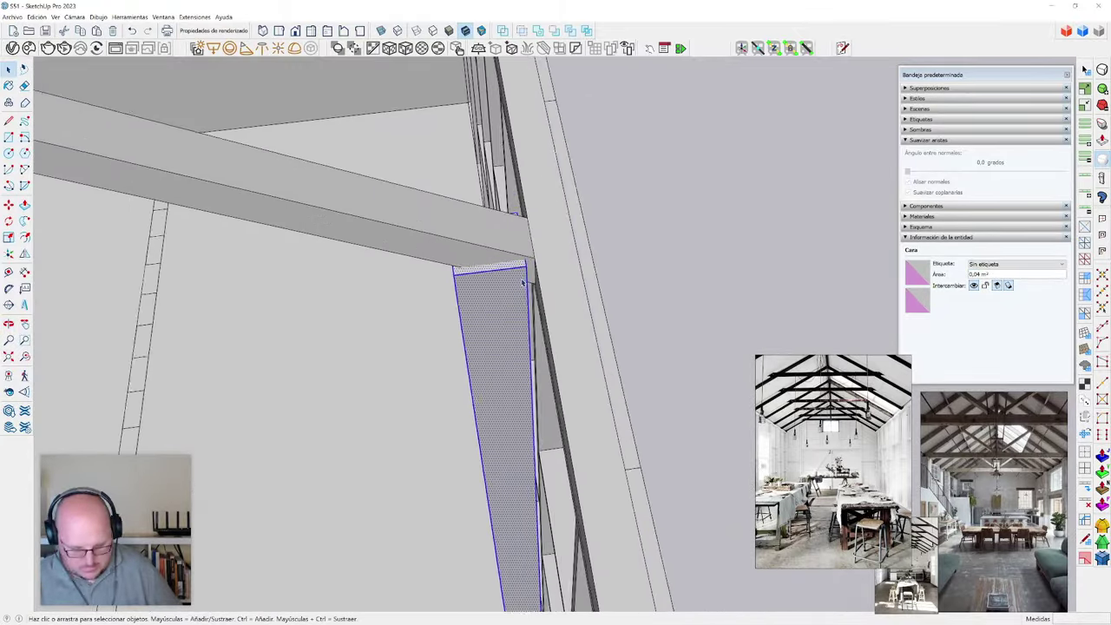
pyautogui.press('m')
pyautogui.click(530, 256)
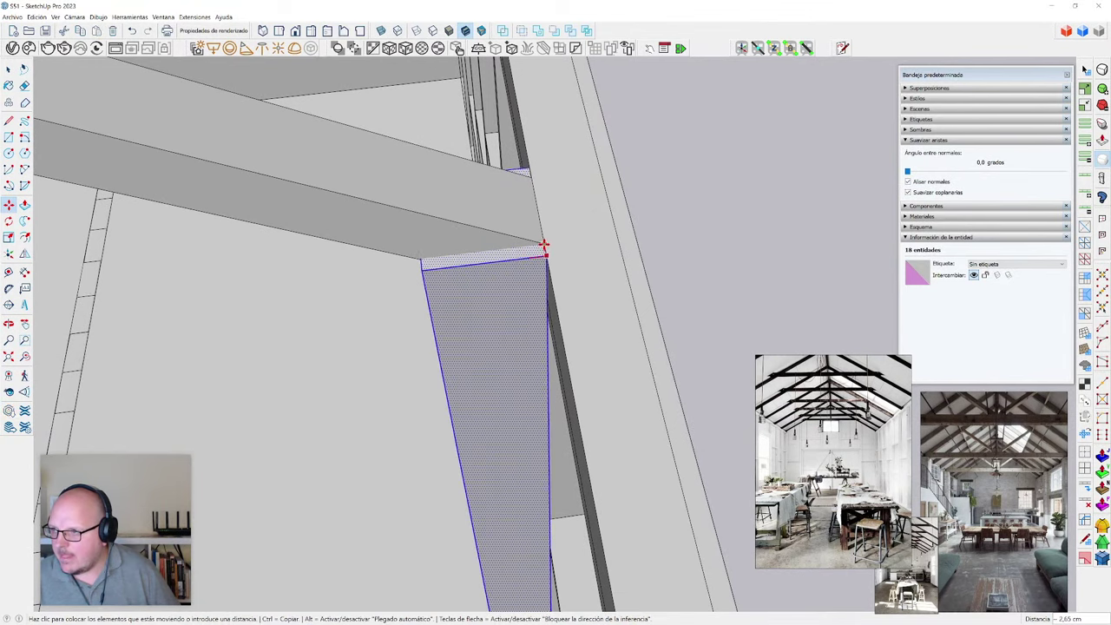
pyautogui.click(543, 241)
pyautogui.press('space')
# - Raise the inner top edge of the post to the rafter's upper edge so its top follows the roof slope
pyautogui.moveTo(543, 241); pyautogui.dragTo(548, 365, button='middle')
pyautogui.moveTo(417, 309); pyautogui.dragTo(423, 321, button='middle')
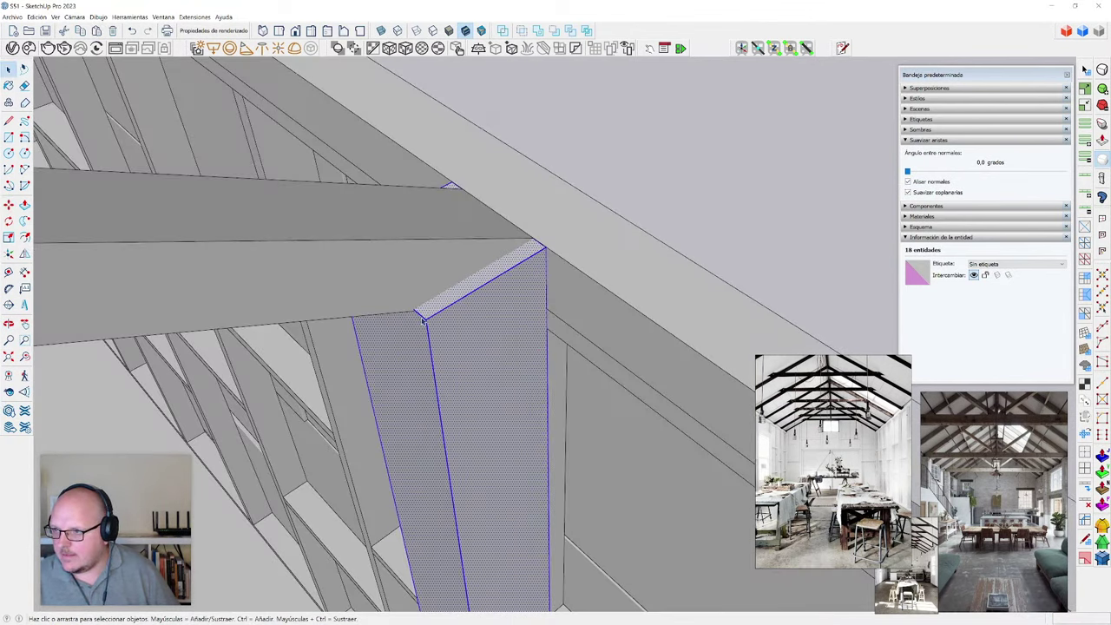
pyautogui.scroll(2, 422, 319)
pyautogui.click(423, 319)
pyautogui.scroll(2, 426, 321)
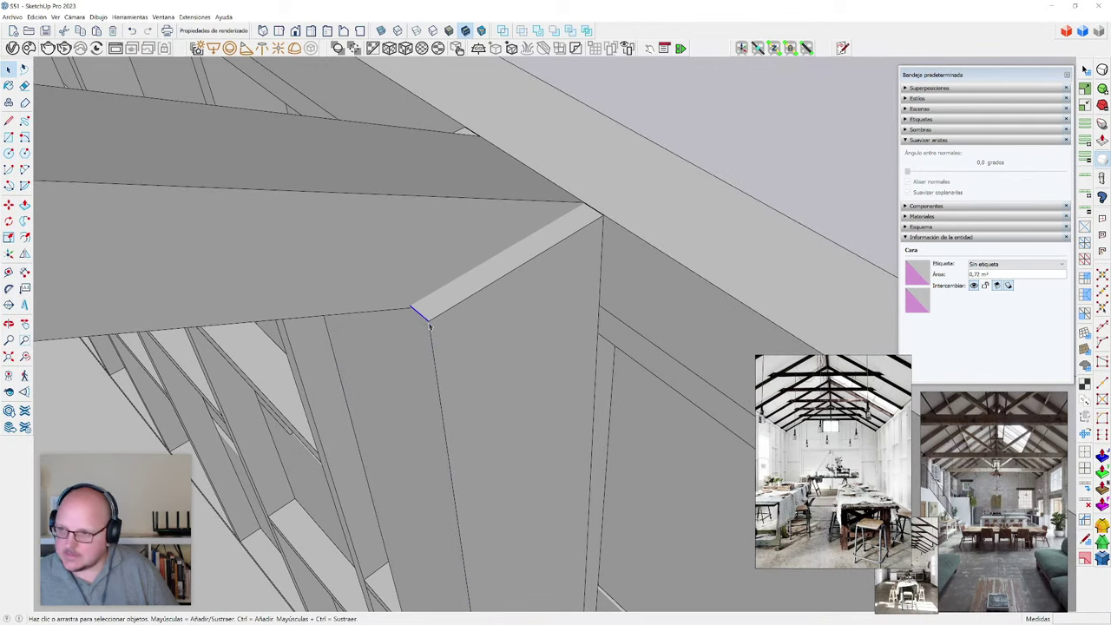
pyautogui.press('m')
pyautogui.click(429, 325)
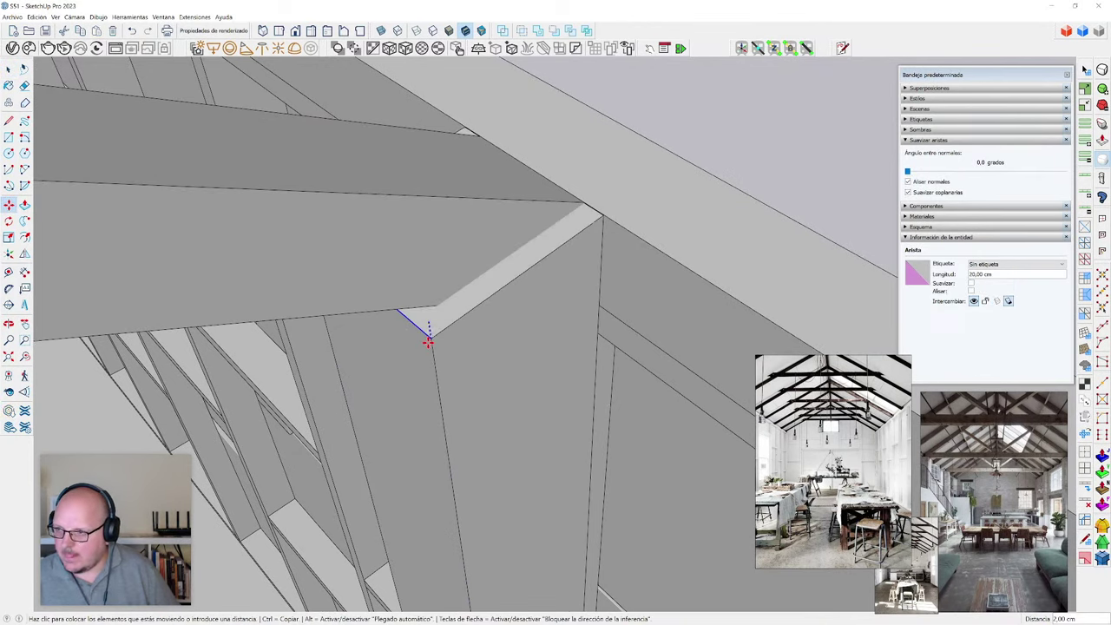
pyautogui.click(325, 182)
# - Trace the rafter's sides and underside onto the inner face of the post with lines
pyautogui.press('space')
pyautogui.scroll(-2, 503, 323)
pyautogui.moveTo(504, 322); pyautogui.dragTo(670, 257, button='middle')
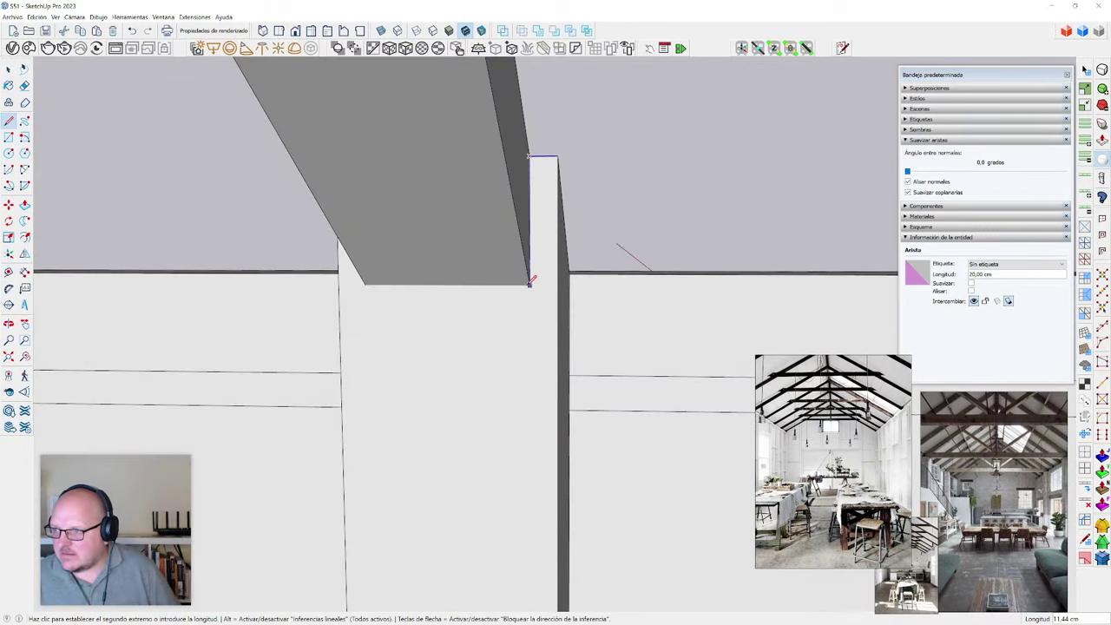
pyautogui.click(529, 284)
pyautogui.moveTo(529, 284); pyautogui.dragTo(583, 330, button='middle')
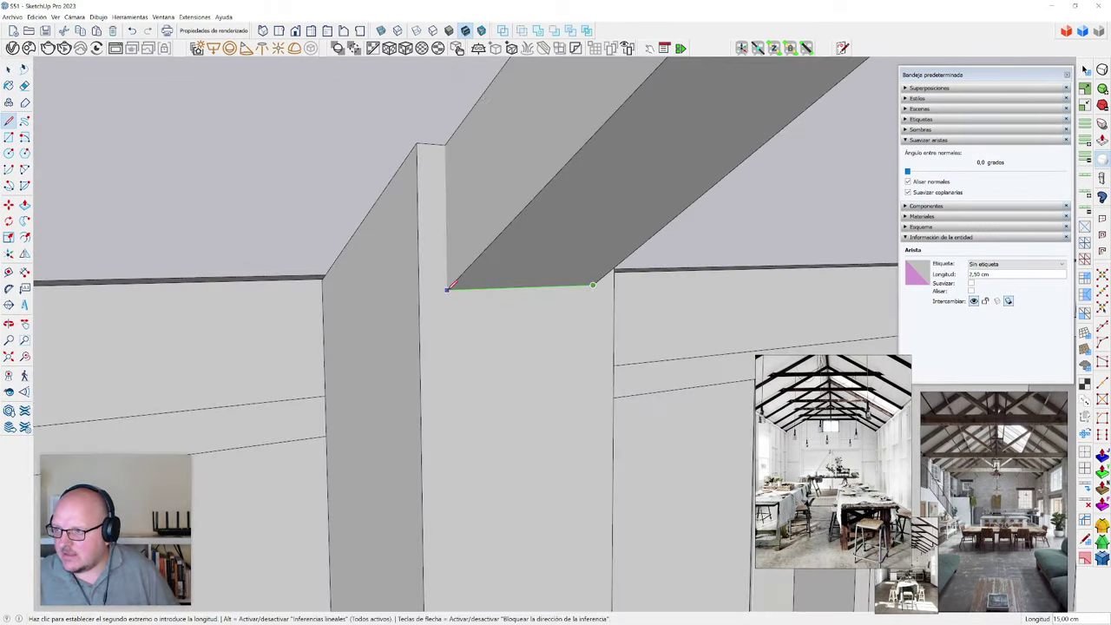
pyautogui.click(447, 289)
pyautogui.click(446, 145)
# - Select the complete post geometry and make it a group
pyautogui.moveTo(449, 278); pyautogui.dragTo(438, 313, button='middle')
pyautogui.press('space')
pyautogui.tripleClick(436, 310)
pyautogui.hotkey('ctrl', 'g')
# - Inside the post group, copy the traced rafter outline from the inner face to the opposite face
pyautogui.doubleClick(459, 351)
pyautogui.moveTo(458, 352); pyautogui.dragTo(569, 482, button='middle')
pyautogui.press('h')
pyautogui.moveTo(454, 405); pyautogui.dragTo(539, 346, button='middle')
pyautogui.click(643, 230)
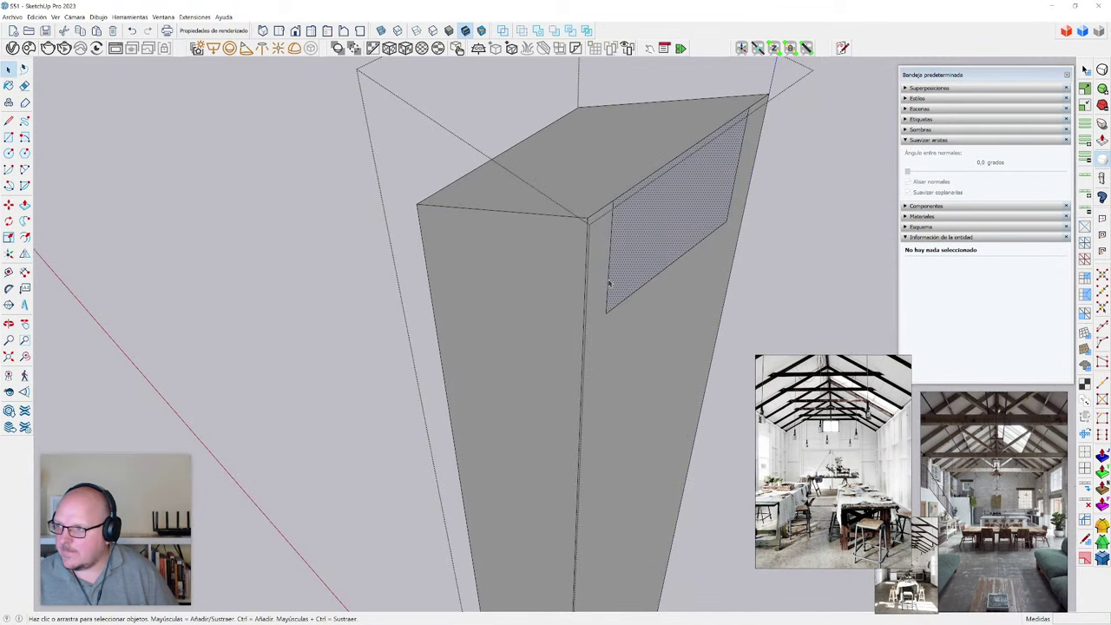
pyautogui.press('m')
pyautogui.click(586, 217)
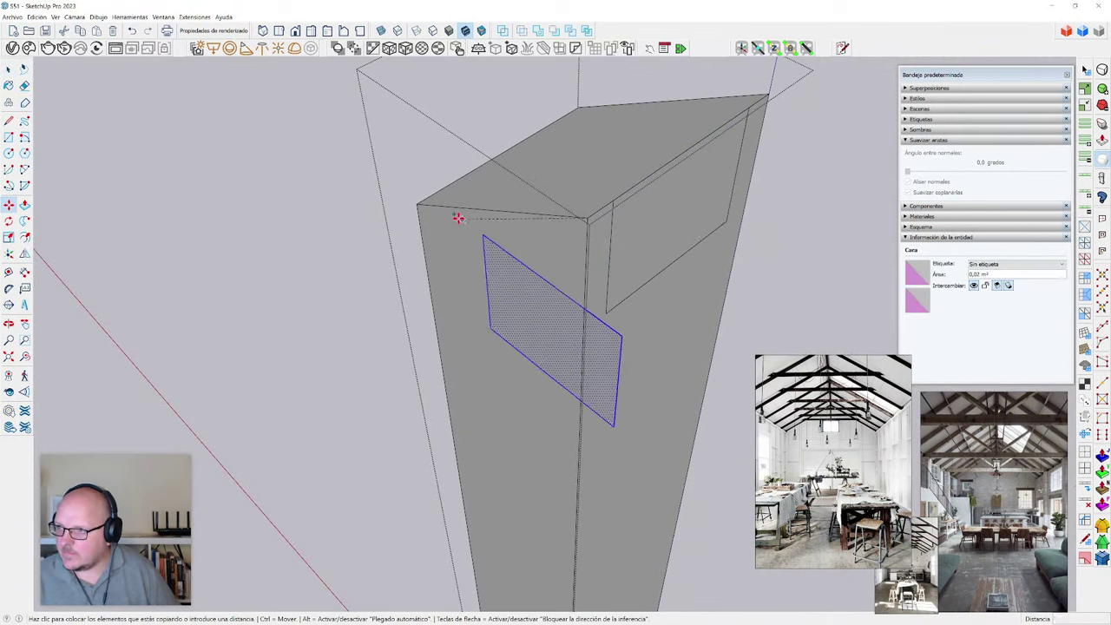
pyautogui.press('ctrl')
pyautogui.click(417, 206)
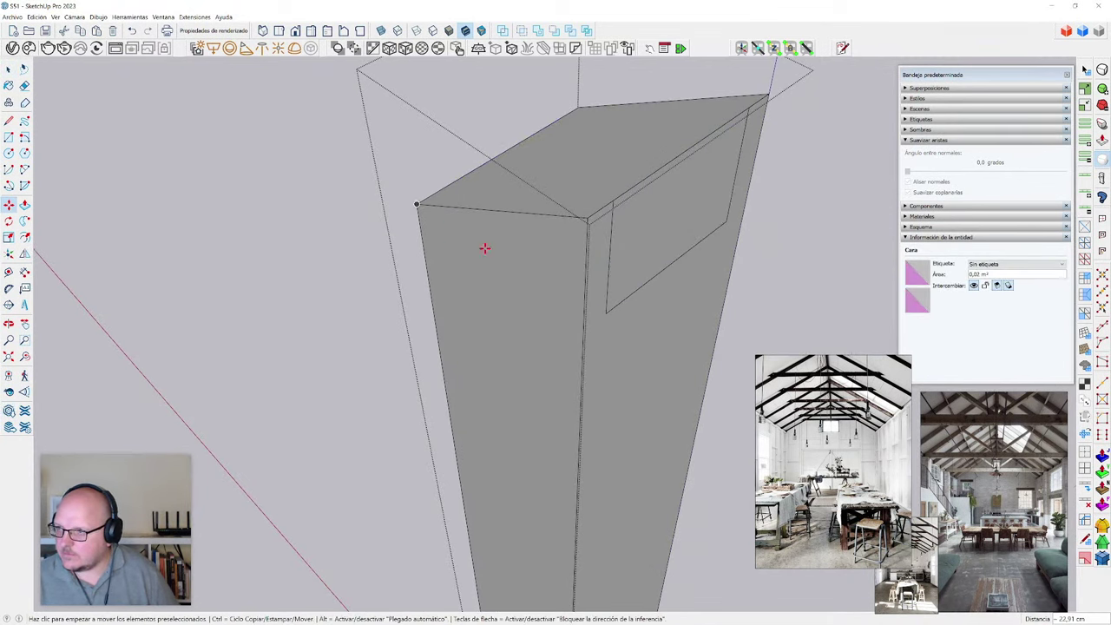
# - Join the two outlines with lines across the post's sloped top and erase between them to open a rafter notch
pyautogui.scroll(-3, 393, 314)
pyautogui.moveTo(576, 223); pyautogui.dragTo(535, 205, button='middle')
pyautogui.press('l')
pyautogui.click(547, 177)
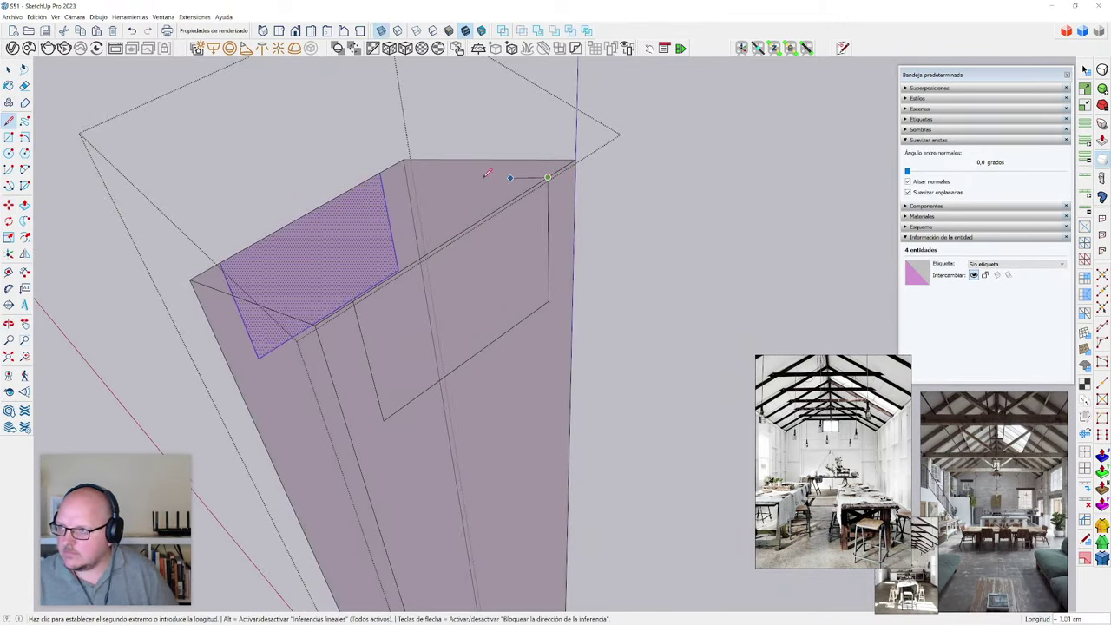
pyautogui.click(386, 171)
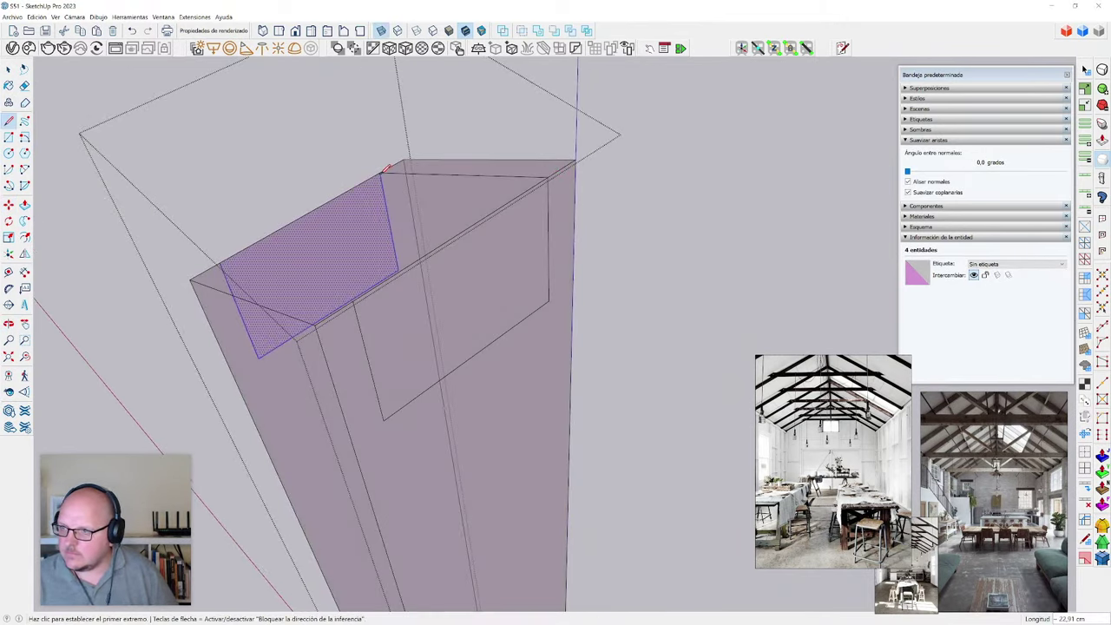
pyautogui.click(221, 261)
pyautogui.click(354, 301)
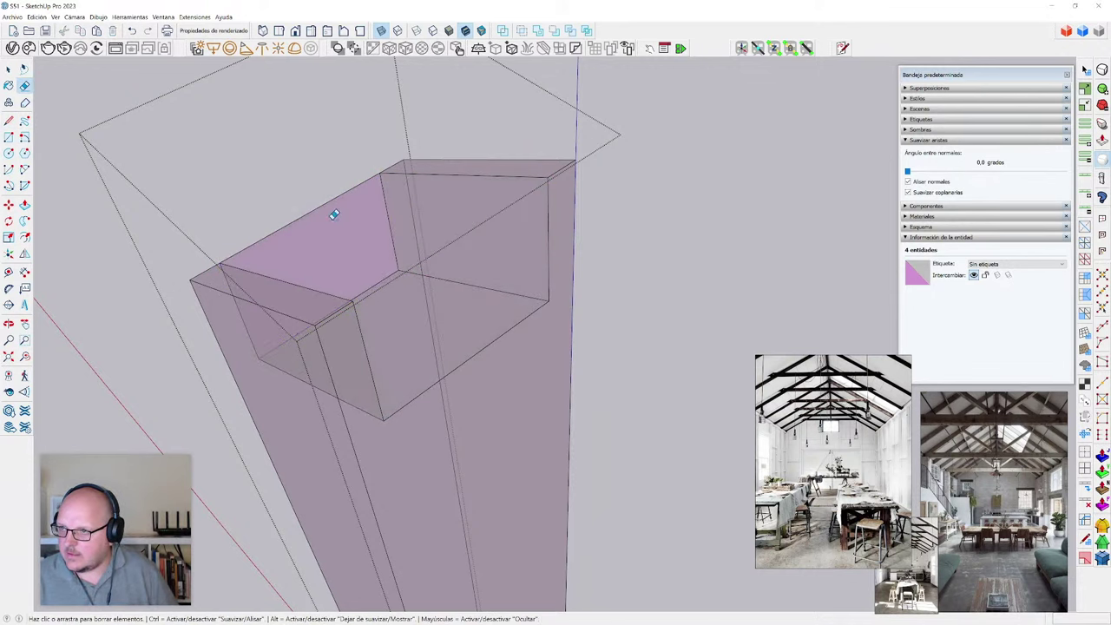
pyautogui.moveTo(334, 215); pyautogui.dragTo(324, 186)
pyautogui.press('x')
# - Leave the post group and convert it into a component named pilar
pyautogui.scroll(-4, 328, 180)
pyautogui.moveTo(417, 322)
pyautogui.mouseDown(button='middle')
pyautogui.moveTo(449, 317)
pyautogui.moveTo(456, 261)
pyautogui.moveTo(473, 280)
pyautogui.moveTo(406, 287)
pyautogui.mouseUp(button='middle')
pyautogui.press('space')
pyautogui.click(457, 258)
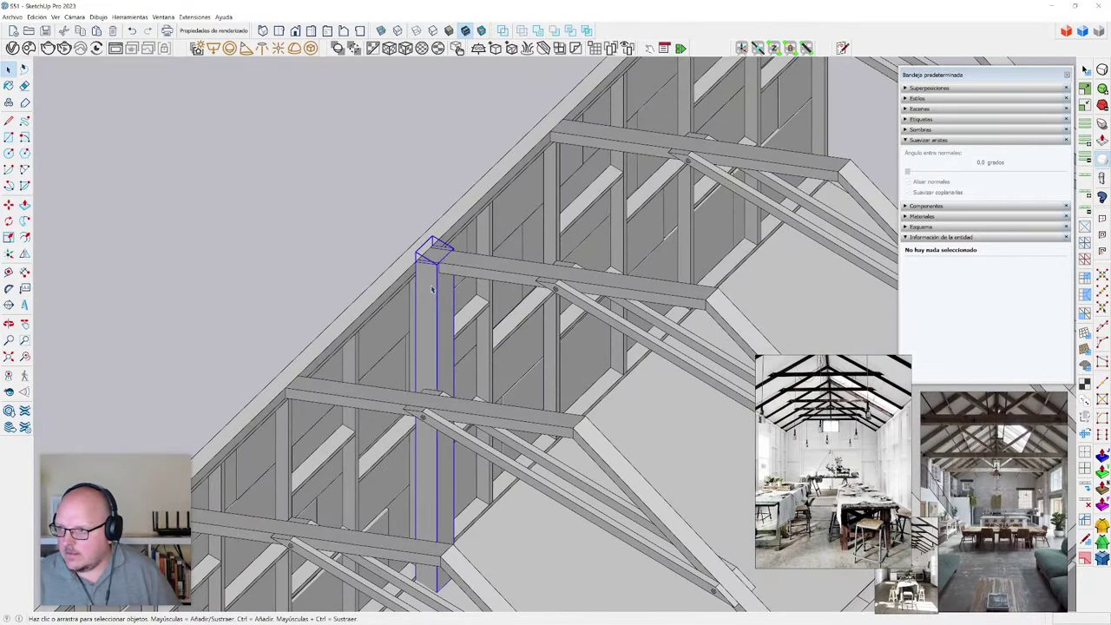
pyautogui.click(432, 289)
pyautogui.press('g')
pyautogui.press('Return')
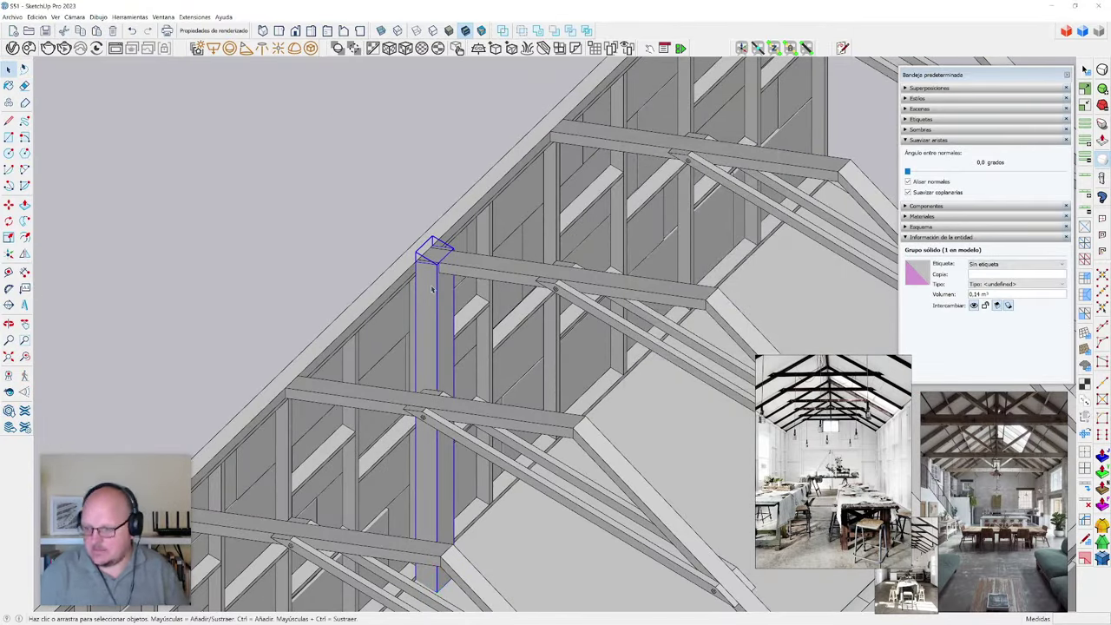
# - Mirror a copy of the pilar post across the truss ridge plane onto the opposite side wall
pyautogui.scroll(-4, 382, 269)
pyautogui.moveTo(483, 319); pyautogui.dragTo(407, 281, button='middle')
pyautogui.scroll(-3, 566, 336)
pyautogui.scroll(3, 504, 315)
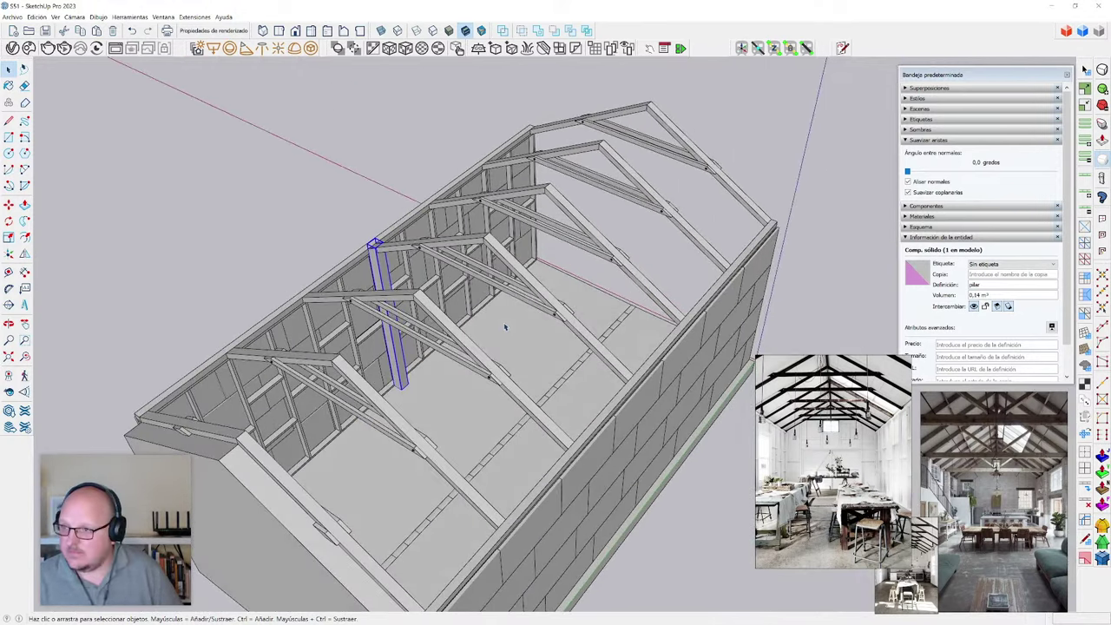
pyautogui.scroll(3, 506, 327)
pyautogui.scroll(-3, 407, 282)
pyautogui.scroll(3, 454, 272)
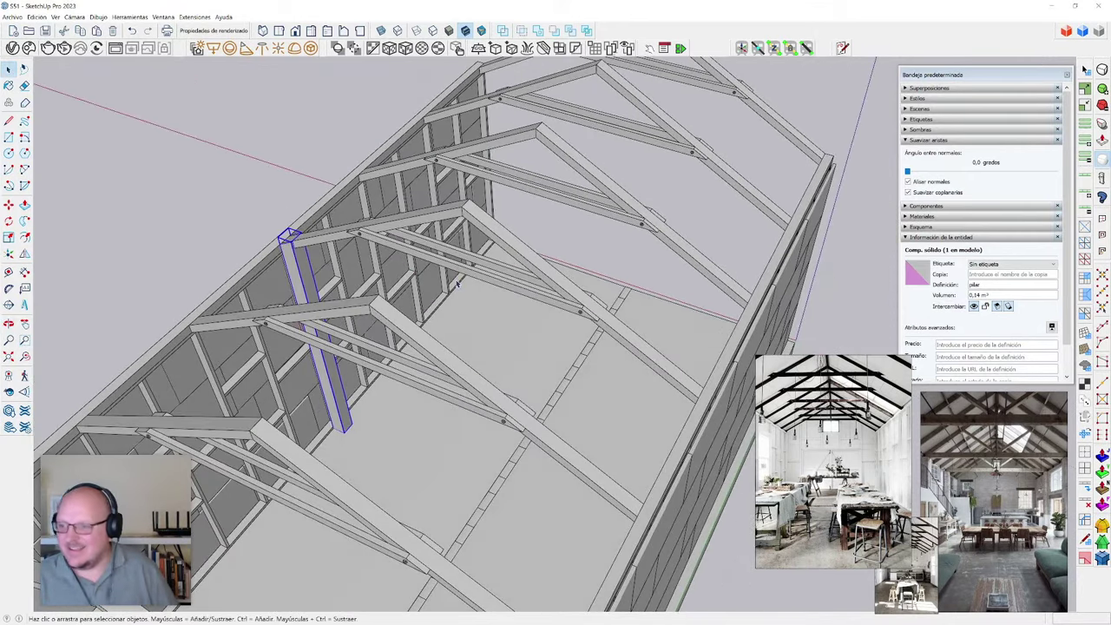
pyautogui.press('f')
pyautogui.scroll(2, 318, 277)
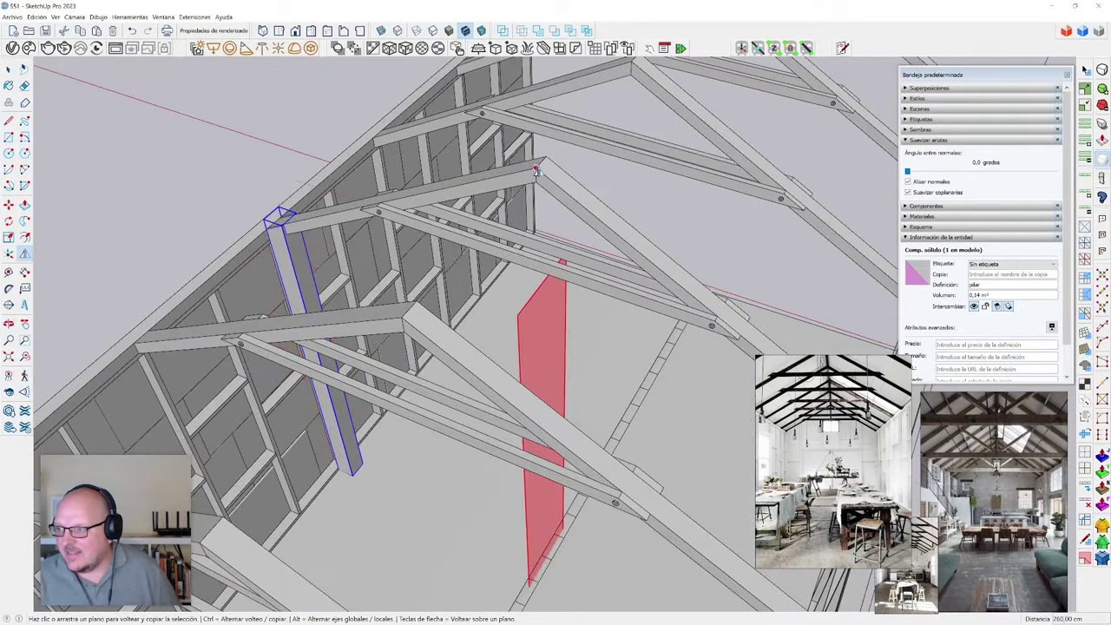
pyautogui.click(537, 170)
pyautogui.scroll(-3, 326, 227)
pyautogui.press('space')
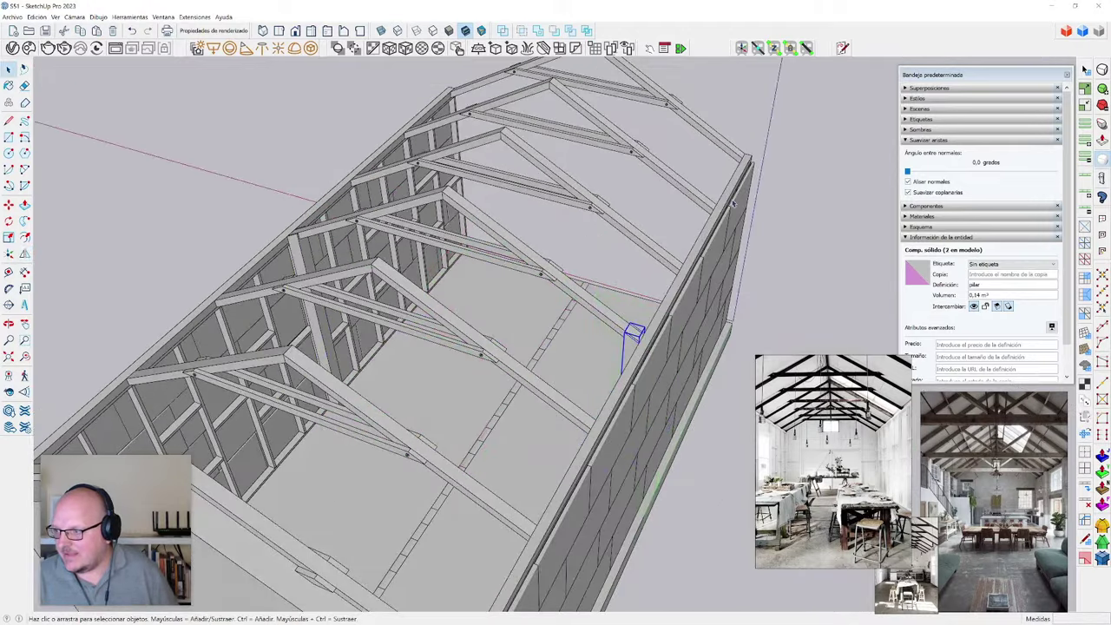
pyautogui.click(770, 315)
pyautogui.moveTo(770, 315); pyautogui.dragTo(213, 209, button='middle')
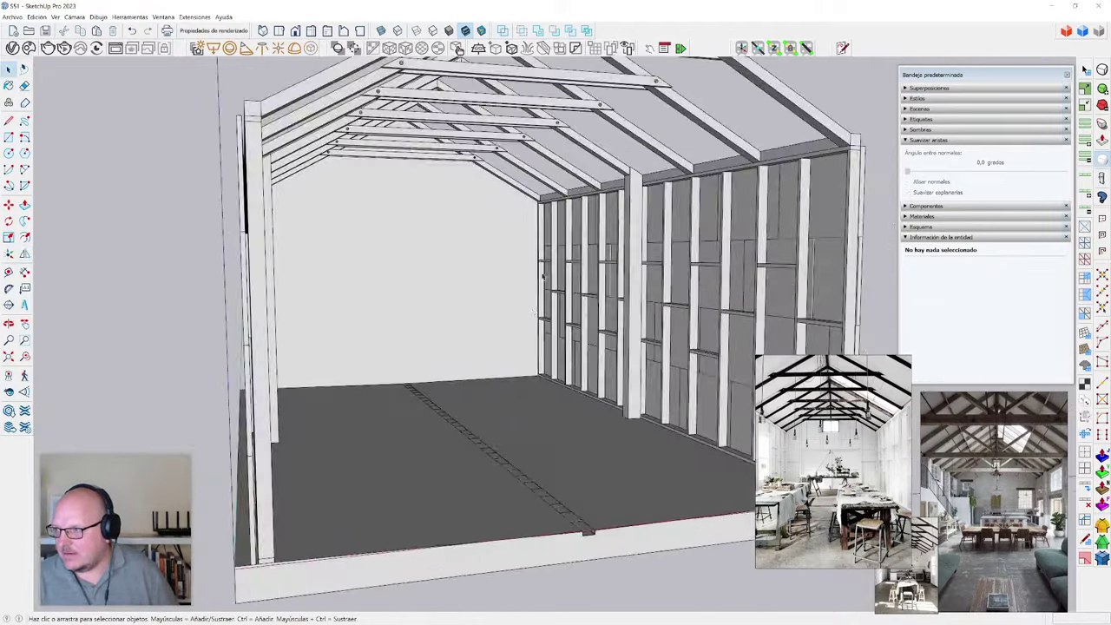
# - Move the pilar post 12 cm outward so its notched top overlaps the wall-top beam
pyautogui.scroll(2, 565, 261)
pyautogui.moveTo(555, 252); pyautogui.dragTo(437, 330, button='middle')
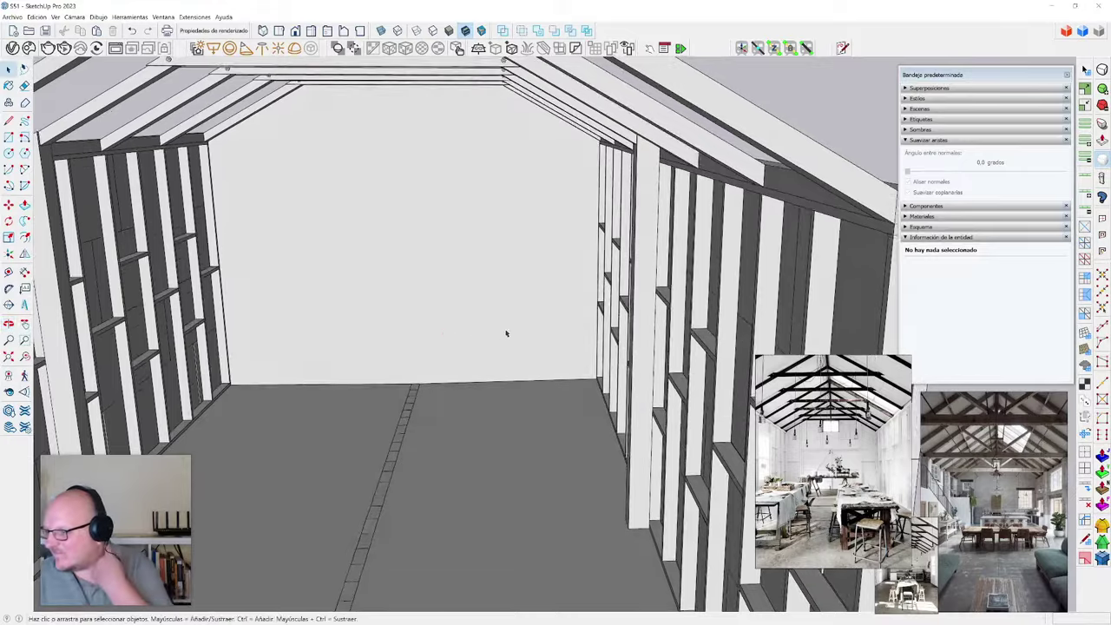
pyautogui.moveTo(506, 332); pyautogui.dragTo(533, 281, button='middle')
pyautogui.scroll(-2, 526, 232)
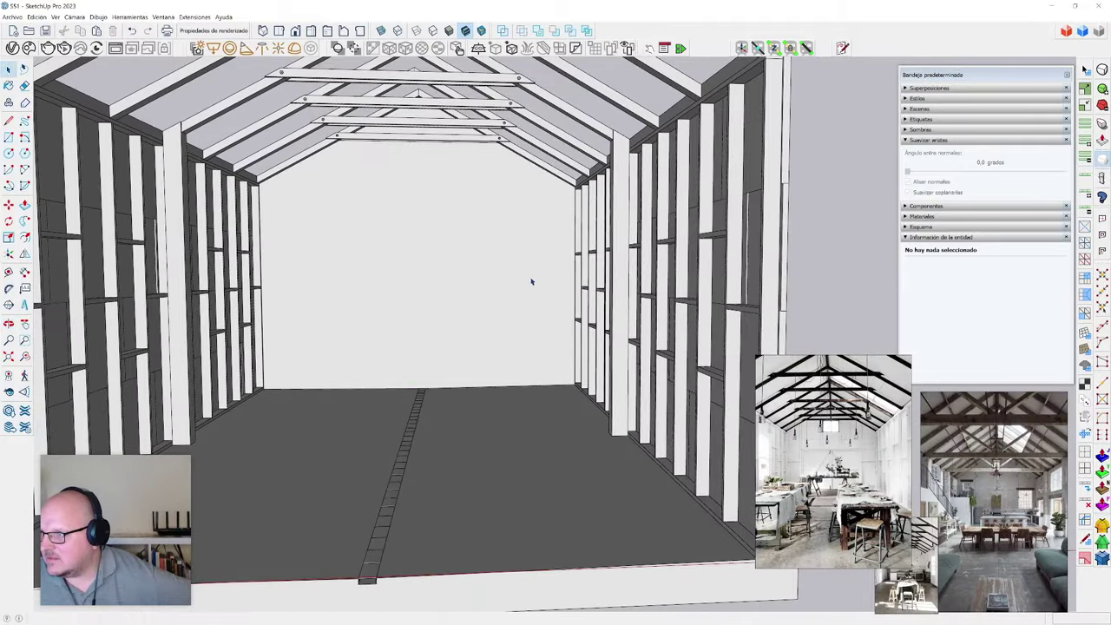
pyautogui.moveTo(639, 170); pyautogui.dragTo(532, 254, button='middle')
pyautogui.scroll(4, 594, 255)
pyautogui.click(595, 256)
pyautogui.scroll(-3, 595, 256)
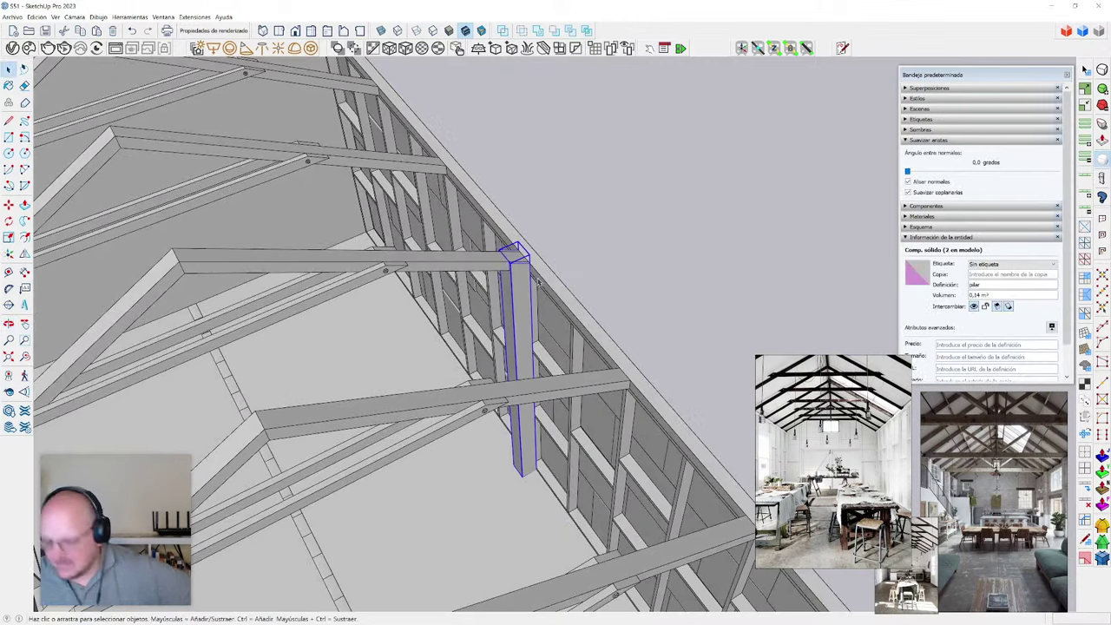
pyautogui.scroll(3, 532, 254)
pyautogui.press('m')
pyautogui.scroll(4, 523, 265)
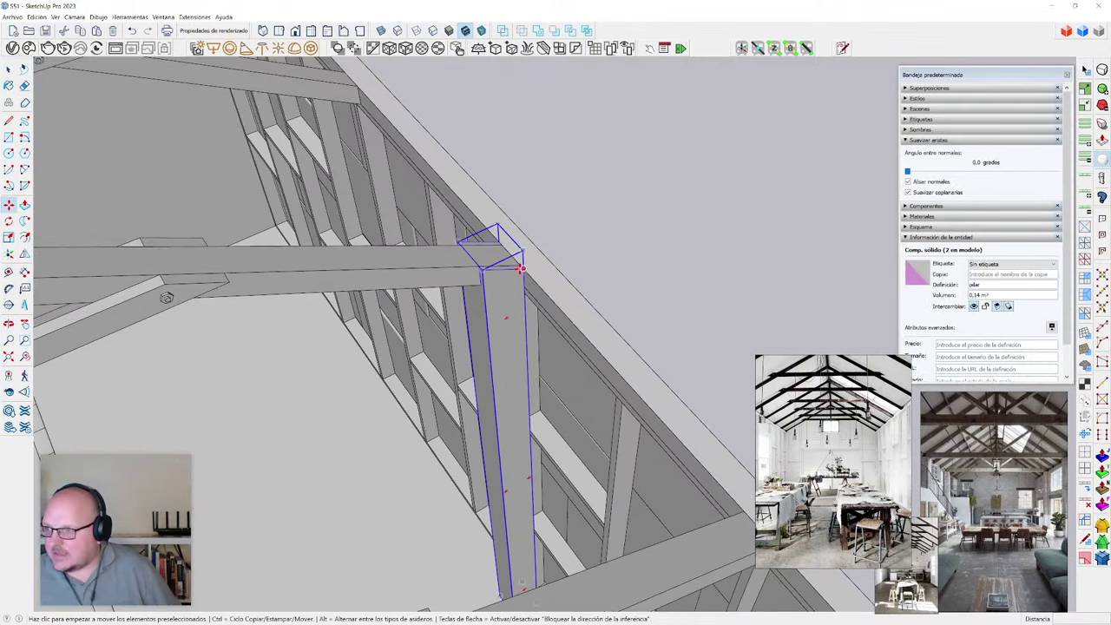
pyautogui.click(525, 263)
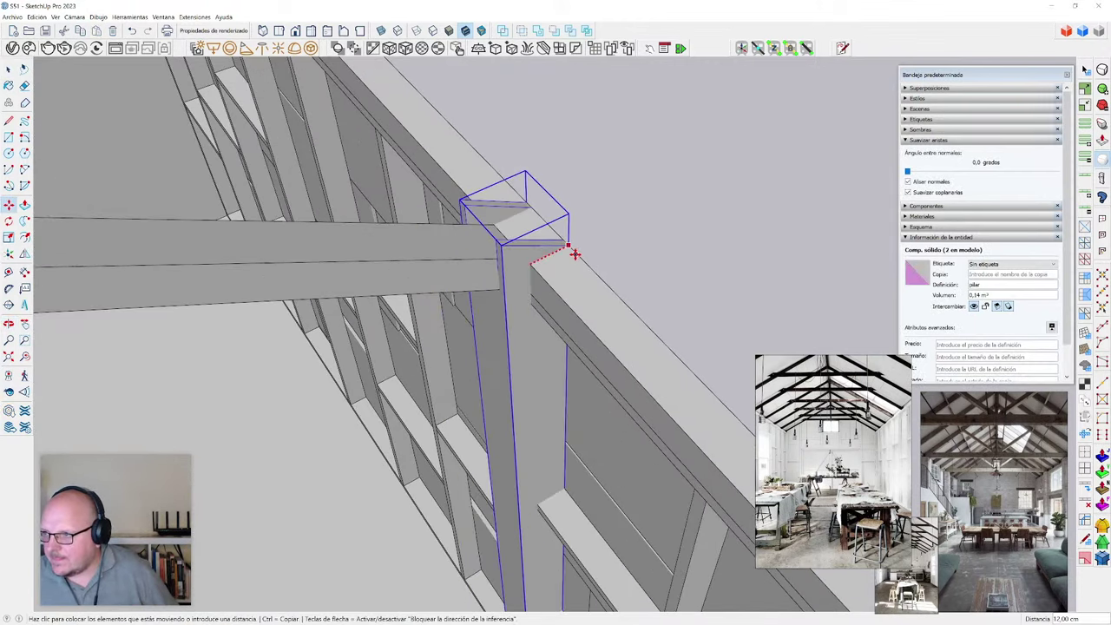
# - Inside the post component, move the notched top geometry down about 6.67 cm to follow the rafter's slope
pyautogui.moveTo(575, 255); pyautogui.dragTo(526, 311, button='middle')
pyautogui.press('space')
pyautogui.doubleClick(521, 314)
pyautogui.moveTo(421, 173); pyautogui.dragTo(585, 342)
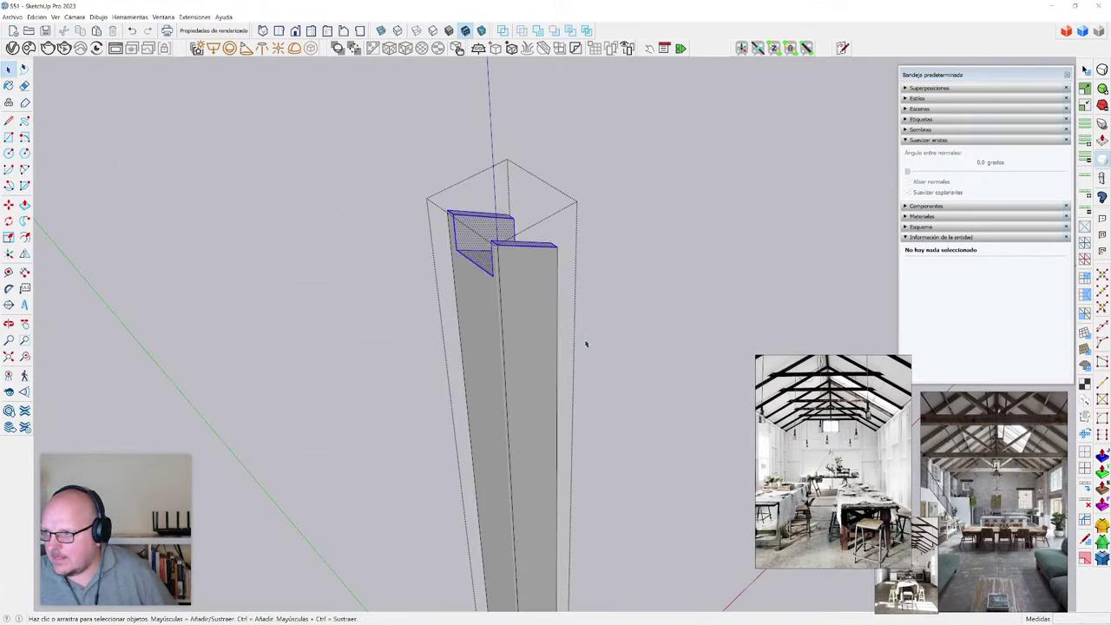
pyautogui.scroll(1, 459, 249)
pyautogui.scroll(2, 460, 249)
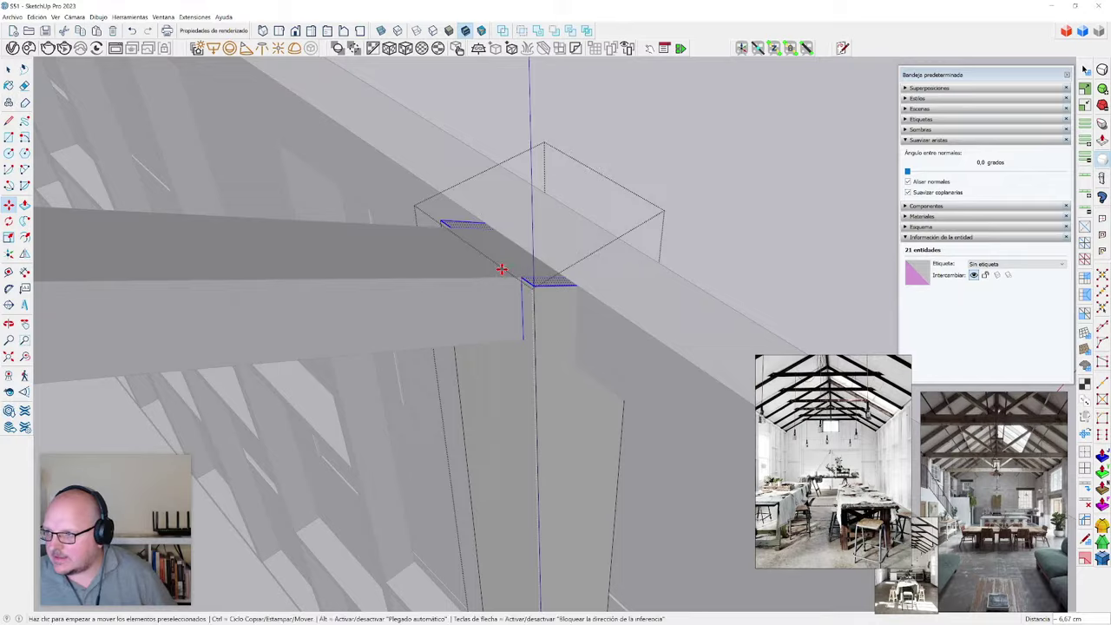
pyautogui.moveTo(502, 269)
pyautogui.mouseDown(button='middle')
pyautogui.moveTo(561, 251)
pyautogui.moveTo(606, 99)
pyautogui.mouseUp(button='middle')
pyautogui.moveTo(556, 304)
pyautogui.mouseDown(button='middle')
pyautogui.moveTo(600, 298)
pyautogui.moveTo(593, 310)
pyautogui.moveTo(685, 223)
pyautogui.moveTo(871, 238)
pyautogui.moveTo(400, 251)
pyautogui.moveTo(551, 325)
pyautogui.moveTo(530, 373)
pyautogui.moveTo(596, 311)
pyautogui.mouseUp(button='middle')
pyautogui.press('space')
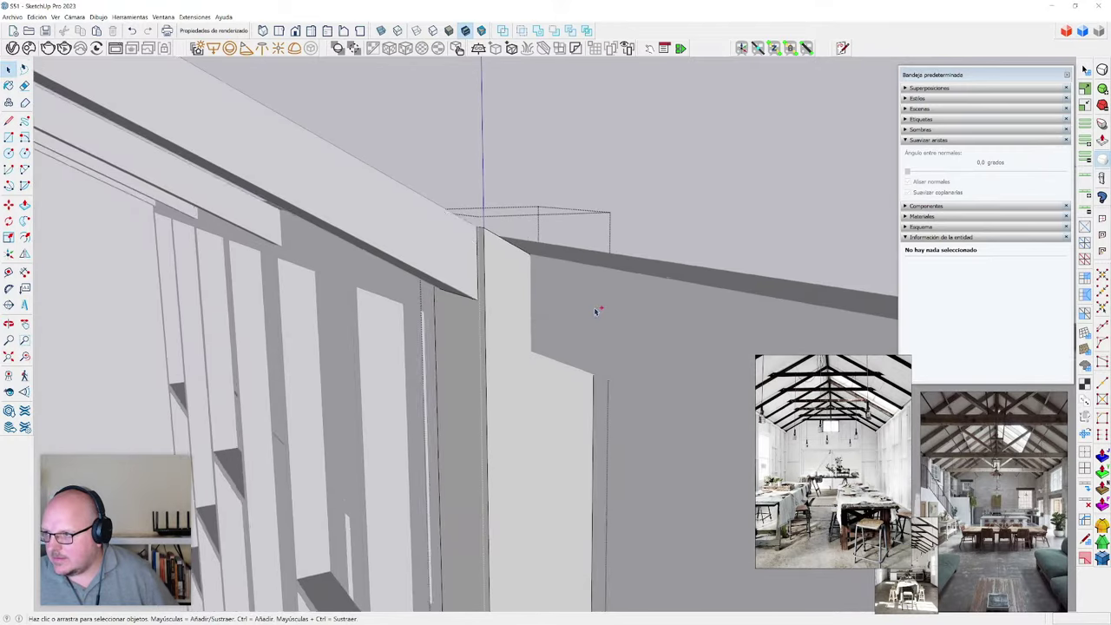
# - Intersect the post's side face with the model and push the wall-beam overlap inward to cut a recess
pyautogui.doubleClick(595, 311)
pyautogui.rightClick(556, 303)
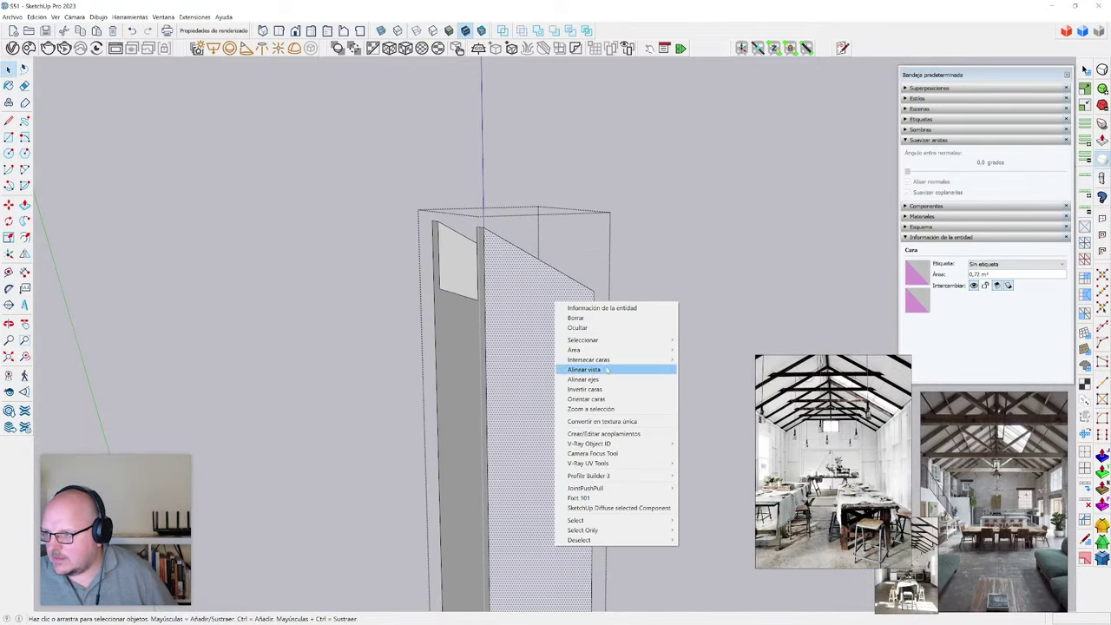
pyautogui.click(712, 360)
pyautogui.moveTo(712, 361); pyautogui.dragTo(557, 380, button='middle')
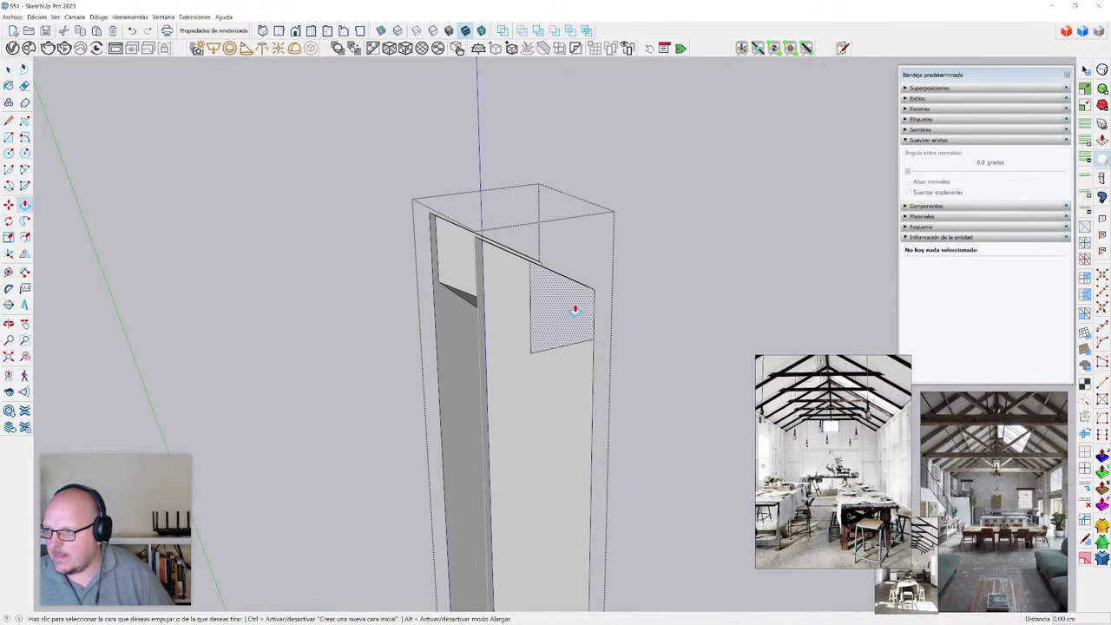
pyautogui.moveTo(608, 303)
pyautogui.mouseDown(button='middle')
pyautogui.moveTo(553, 290)
pyautogui.moveTo(599, 281)
pyautogui.moveTo(432, 367)
pyautogui.mouseUp(button='middle')
pyautogui.press('e')
pyautogui.press('space')
# - Cut the matching wall-beam recess into the post's opposite side using intersected faces, erase leftover edges and leave the component
pyautogui.scroll(1, 526, 315)
pyautogui.moveTo(526, 315); pyautogui.dragTo(407, 339, button='middle')
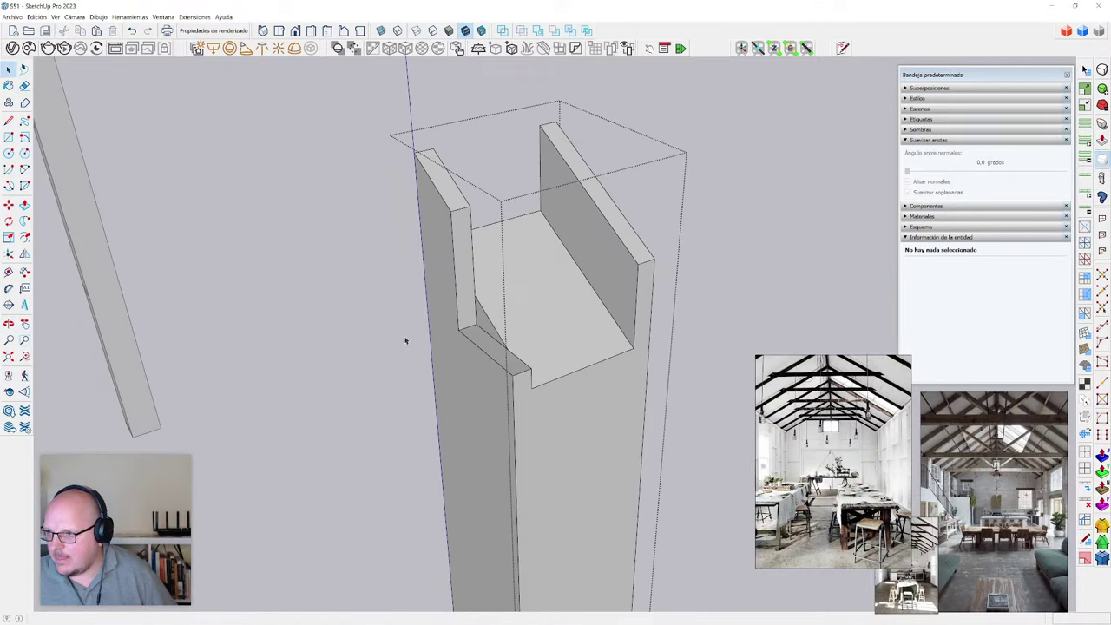
pyautogui.scroll(-3, 425, 343)
pyautogui.moveTo(608, 339); pyautogui.dragTo(602, 300, button='middle')
pyautogui.press('space')
pyautogui.rightClick(601, 300)
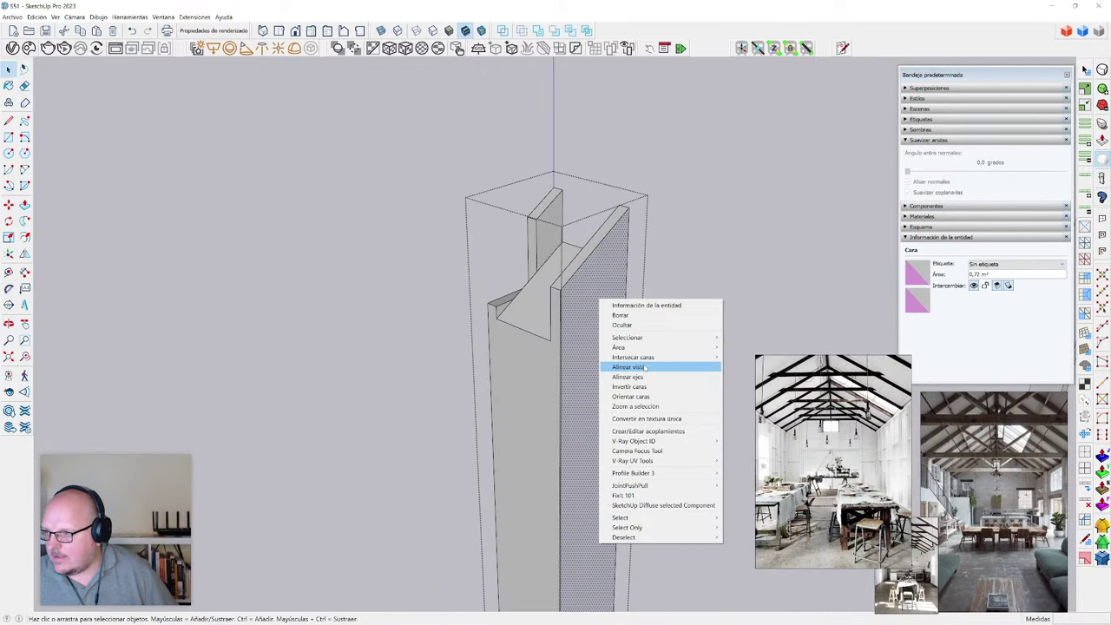
pyautogui.click(744, 361)
pyautogui.scroll(2, 578, 302)
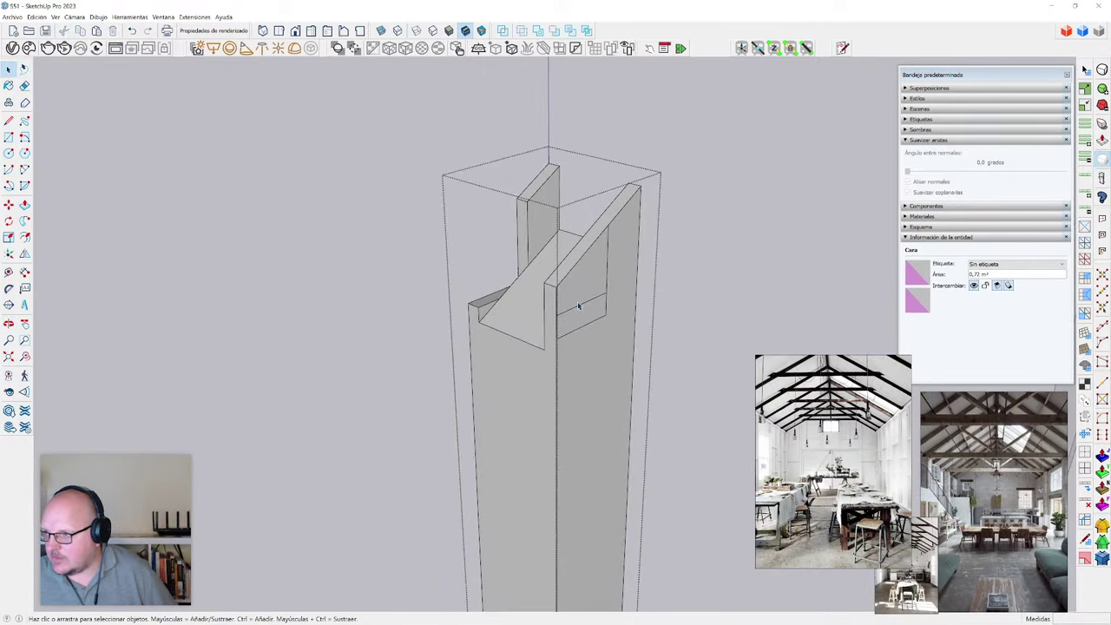
pyautogui.press('e')
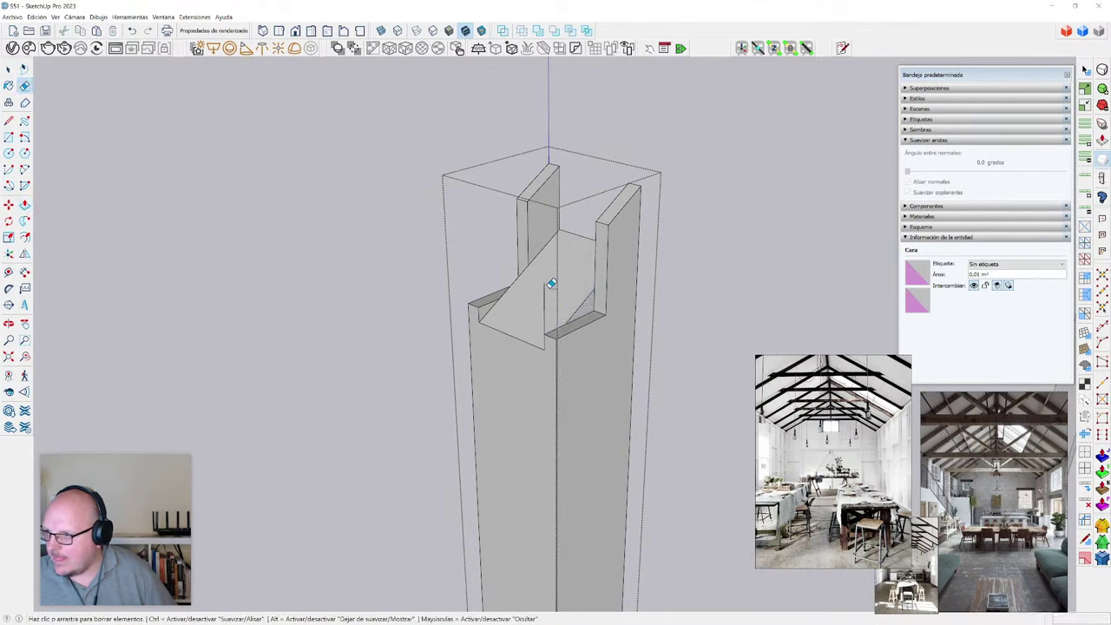
pyautogui.moveTo(549, 302)
pyautogui.mouseDown(button='middle')
pyautogui.moveTo(611, 318)
pyautogui.moveTo(455, 377)
pyautogui.moveTo(798, 225)
pyautogui.moveTo(646, 346)
pyautogui.mouseUp(button='middle')
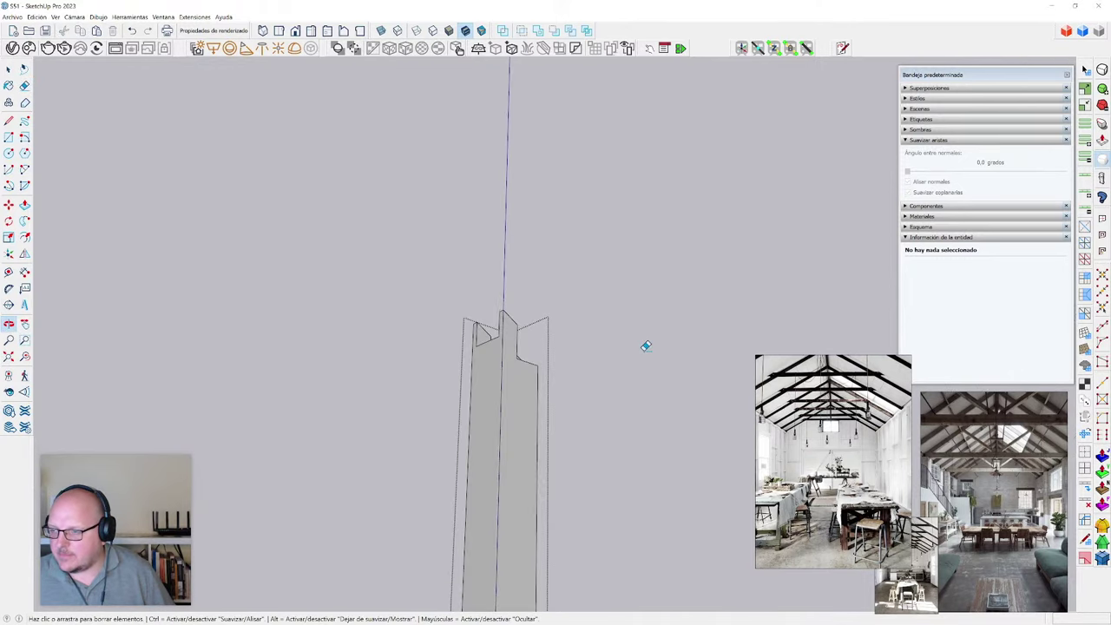
pyautogui.click(606, 381)
# - Move the mirrored post on the opposite side wall 12 cm outward so it fits around the wall-top beam
pyautogui.scroll(2, 541, 391)
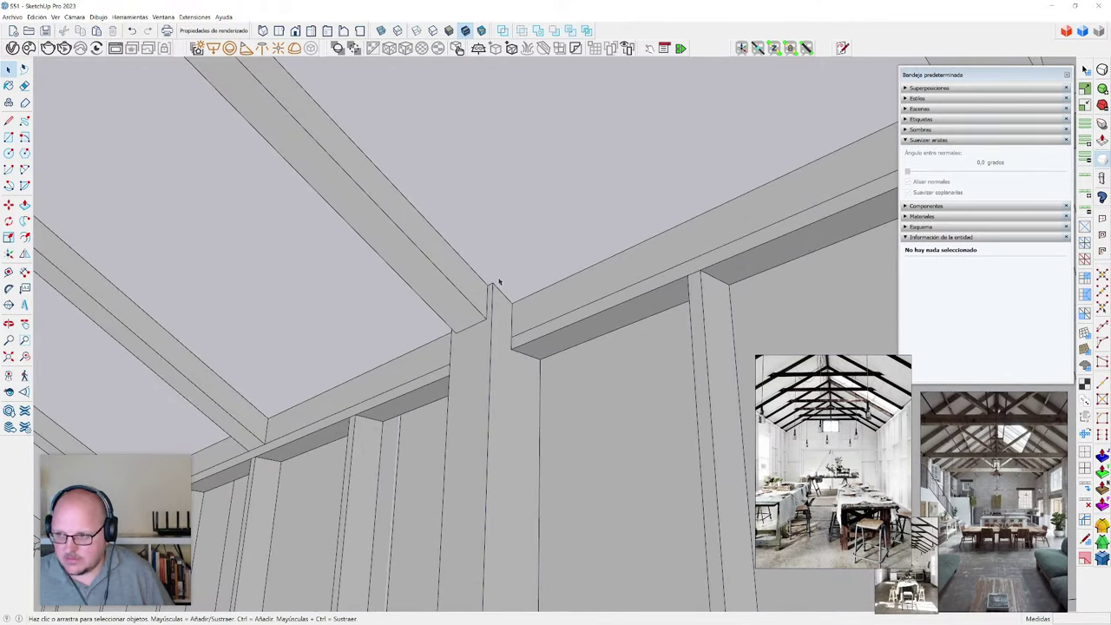
pyautogui.moveTo(500, 282); pyautogui.dragTo(472, 446, button='middle')
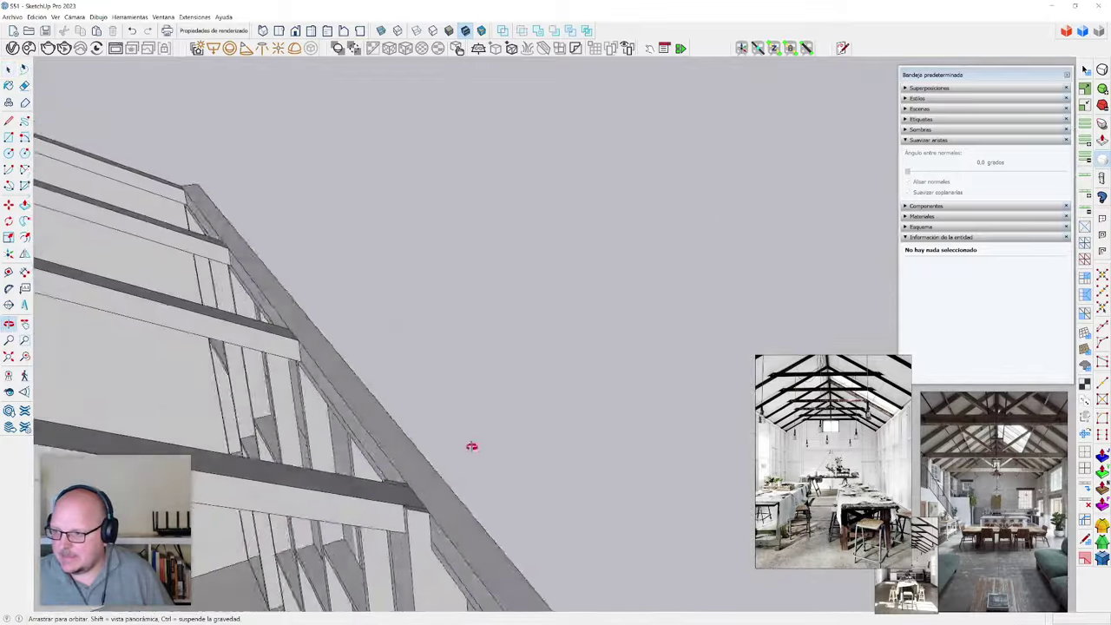
pyautogui.scroll(-5, 596, 260)
pyautogui.moveTo(598, 280); pyautogui.dragTo(298, 427, button='middle')
pyautogui.scroll(3, 353, 286)
pyautogui.press('space')
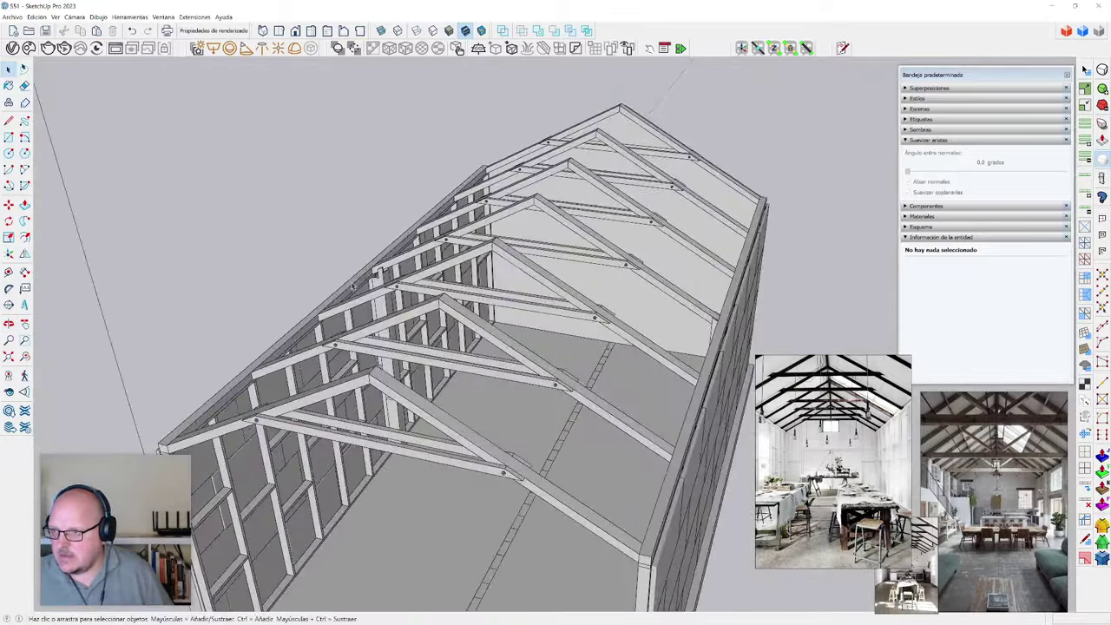
pyautogui.scroll(5, 352, 285)
pyautogui.click(414, 301)
pyautogui.scroll(3, 417, 295)
pyautogui.press('m')
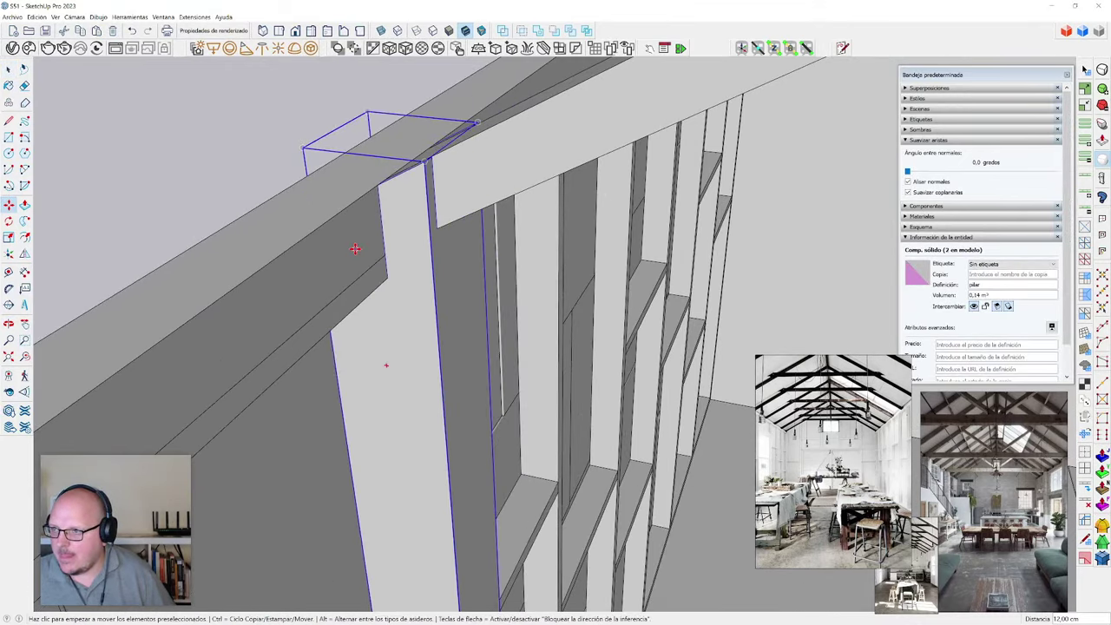
pyautogui.scroll(-5, 355, 249)
pyautogui.click(282, 193)
# - Select both pilar posts and copy them 474.5 cm to the truss at the barn's open end
pyautogui.scroll(-5, 282, 193)
pyautogui.moveTo(365, 217); pyautogui.dragTo(608, 297, button='middle')
pyautogui.scroll(-1, 470, 308)
pyautogui.moveTo(469, 306); pyautogui.dragTo(699, 272, button='middle')
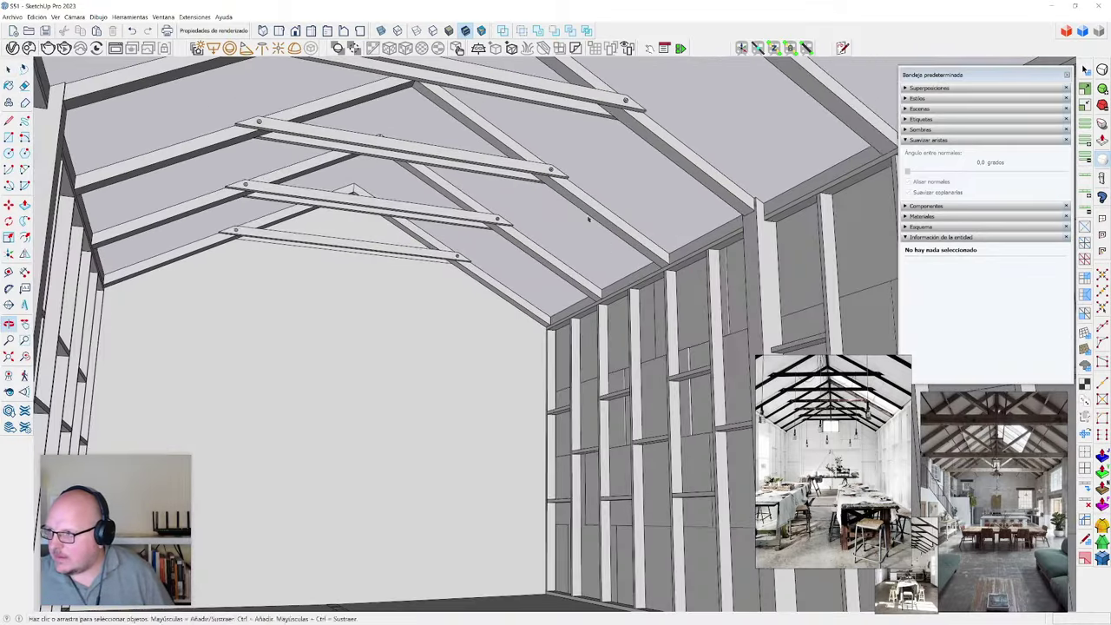
pyautogui.moveTo(589, 219); pyautogui.dragTo(685, 347, button='middle')
pyautogui.scroll(-2, 608, 278)
pyautogui.scroll(1, 685, 347)
pyautogui.click(692, 339)
pyautogui.scroll(-2, 551, 220)
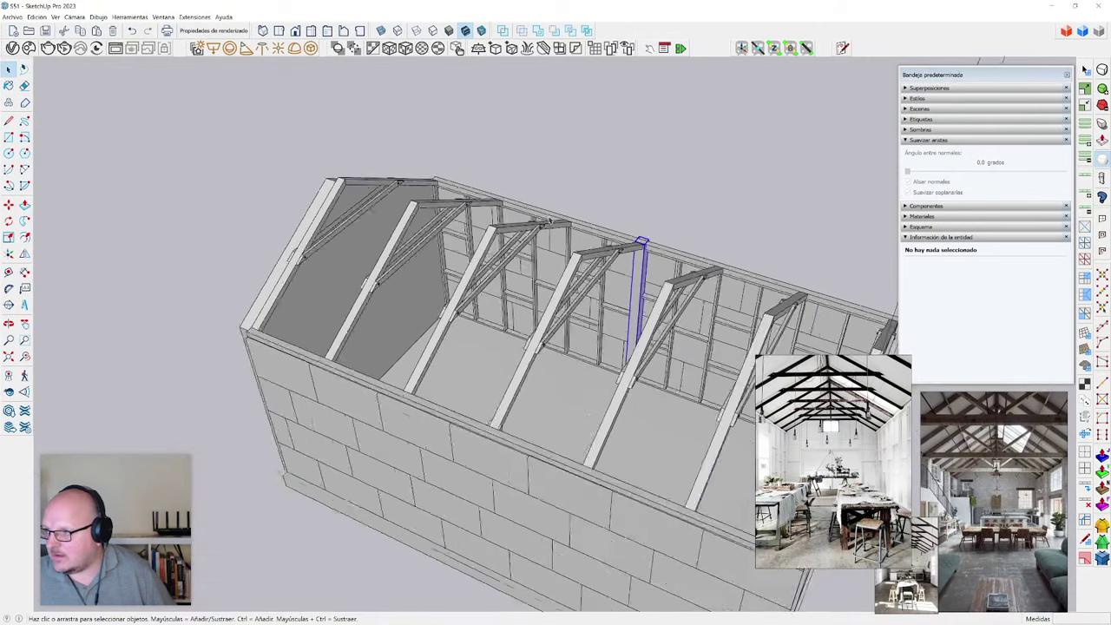
pyautogui.scroll(-1, 552, 224)
pyautogui.keyDown('shift'); pyautogui.click(507, 382); pyautogui.keyUp('shift')
pyautogui.moveTo(550, 335); pyautogui.dragTo(534, 273, button='middle')
pyautogui.scroll(5, 534, 273)
pyautogui.press('m')
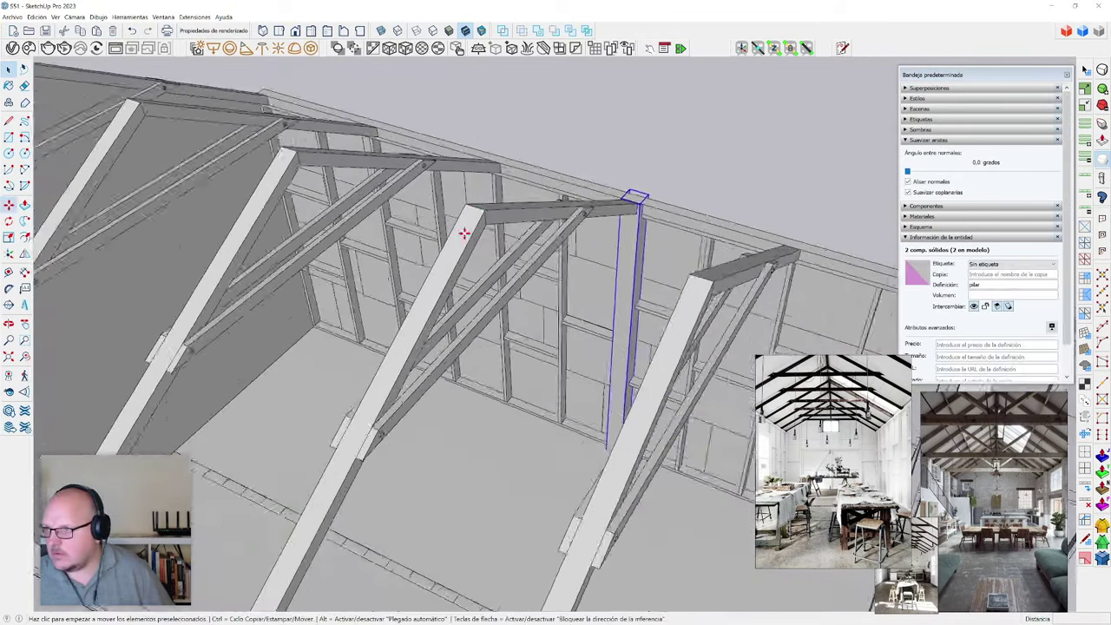
pyautogui.scroll(2, 469, 221)
pyautogui.scroll(-5, 476, 204)
pyautogui.press('ctrl')
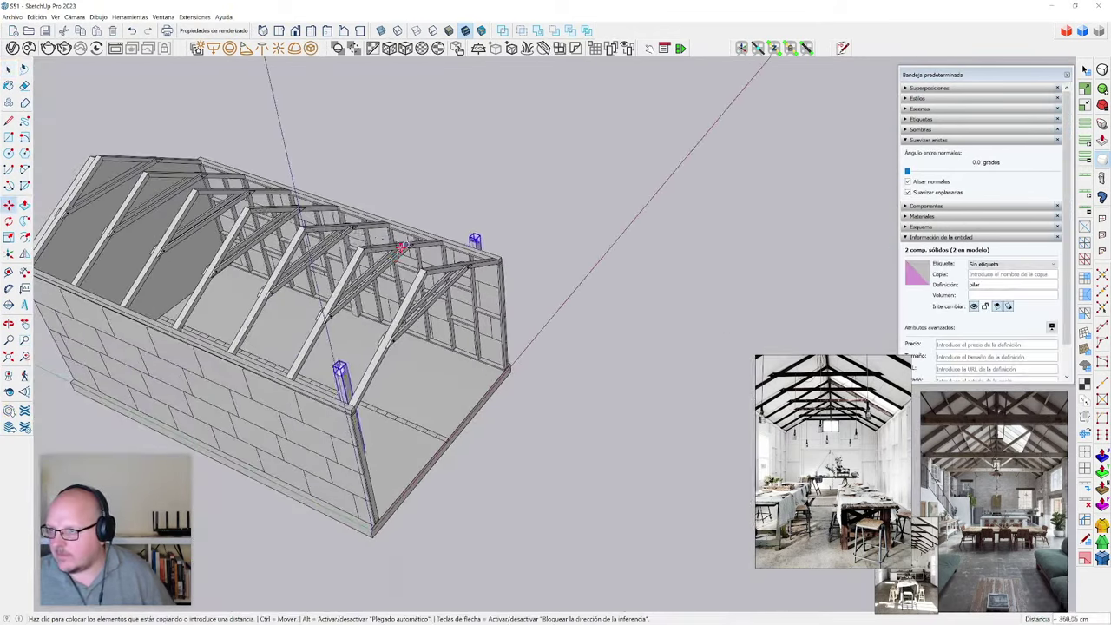
pyautogui.scroll(6, 463, 296)
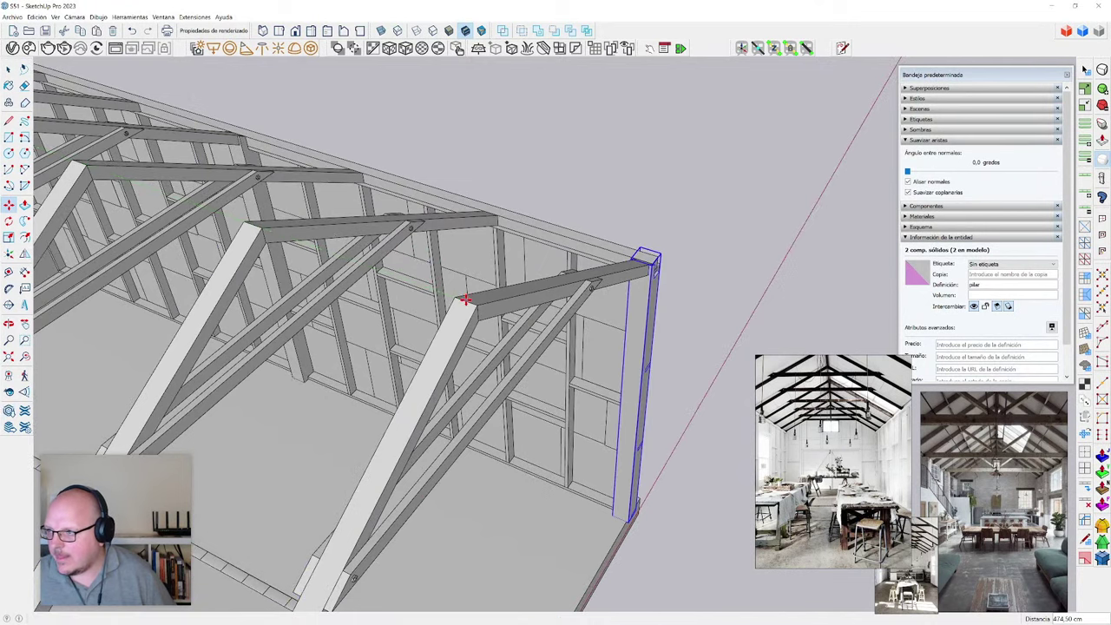
pyautogui.click(469, 302)
# - Copy the open-end post pair 949 cm to the truss beside the closed gable wall
pyautogui.scroll(-5, 640, 318)
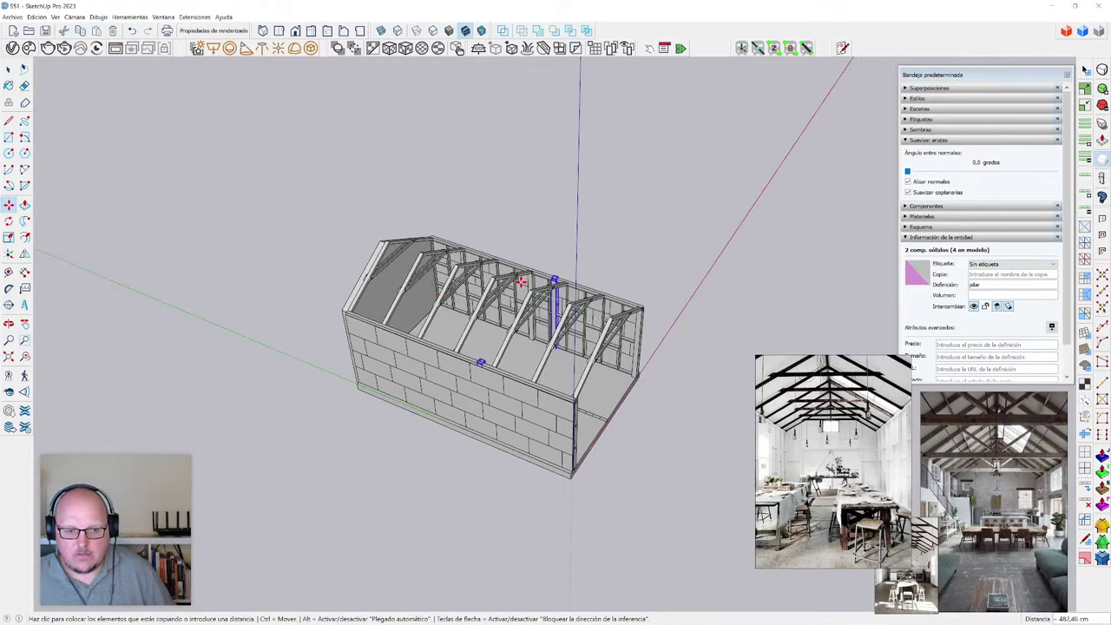
pyautogui.scroll(6, 486, 269)
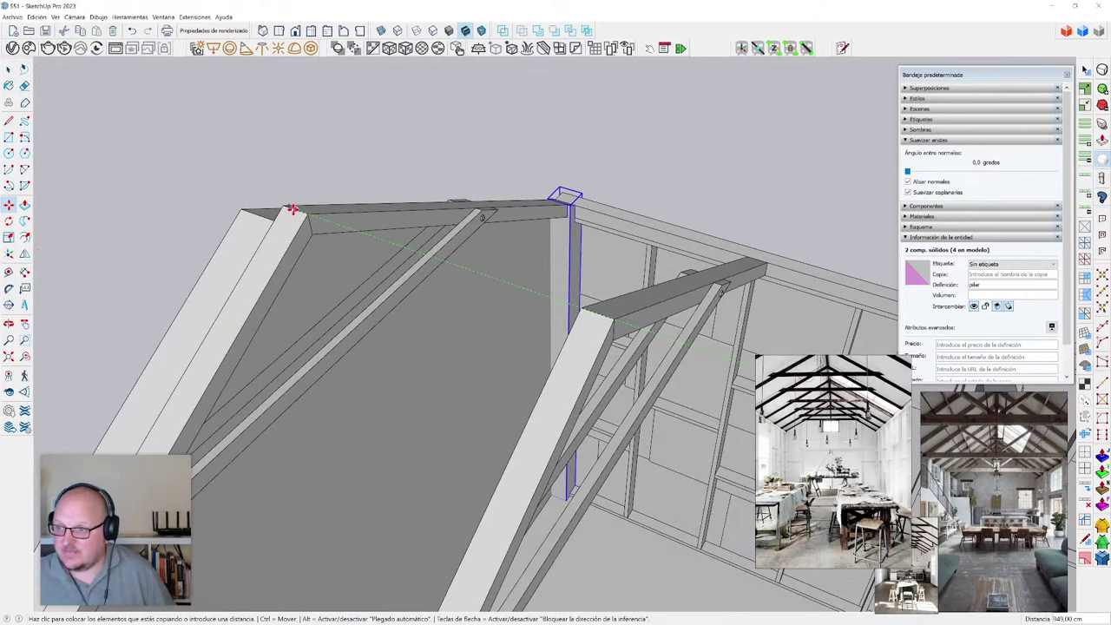
pyautogui.press('space')
# - Examine how the gable wall group meets the end posts, rafters and wall-top beams at the barn's corners
pyautogui.scroll(2, 675, 176)
pyautogui.click(675, 177)
pyautogui.moveTo(675, 176); pyautogui.dragTo(705, 345, button='middle')
pyautogui.click(491, 278)
pyautogui.scroll(-2, 664, 161)
pyautogui.moveTo(665, 161); pyautogui.dragTo(786, 228, button='middle')
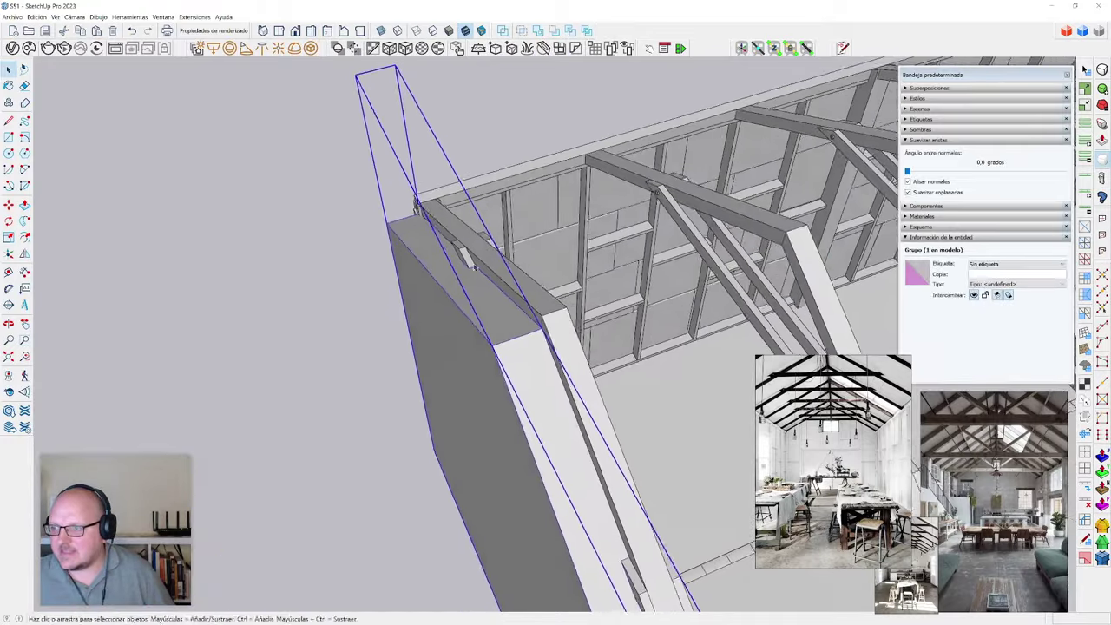
pyautogui.moveTo(261, 365); pyautogui.dragTo(519, 309, button='middle')
pyautogui.scroll(-1, 519, 308)
pyautogui.scroll(4, 566, 315)
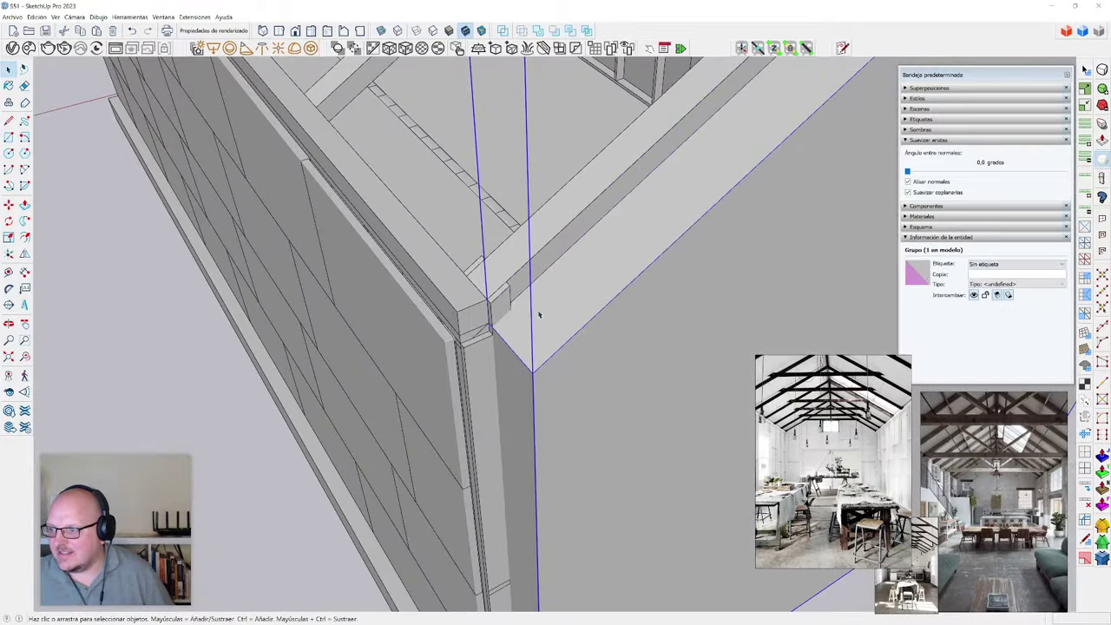
pyautogui.scroll(-5, 211, 322)
pyautogui.moveTo(441, 297); pyautogui.dragTo(535, 325, button='middle')
pyautogui.scroll(-3, 278, 356)
# - Open the gable wall group and intersect its large face with the model
pyautogui.moveTo(275, 358); pyautogui.dragTo(527, 246, button='middle')
pyautogui.scroll(2, 527, 246)
pyautogui.scroll(2, 652, 365)
pyautogui.moveTo(653, 369); pyautogui.dragTo(561, 243, button='middle')
pyautogui.scroll(5, 554, 240)
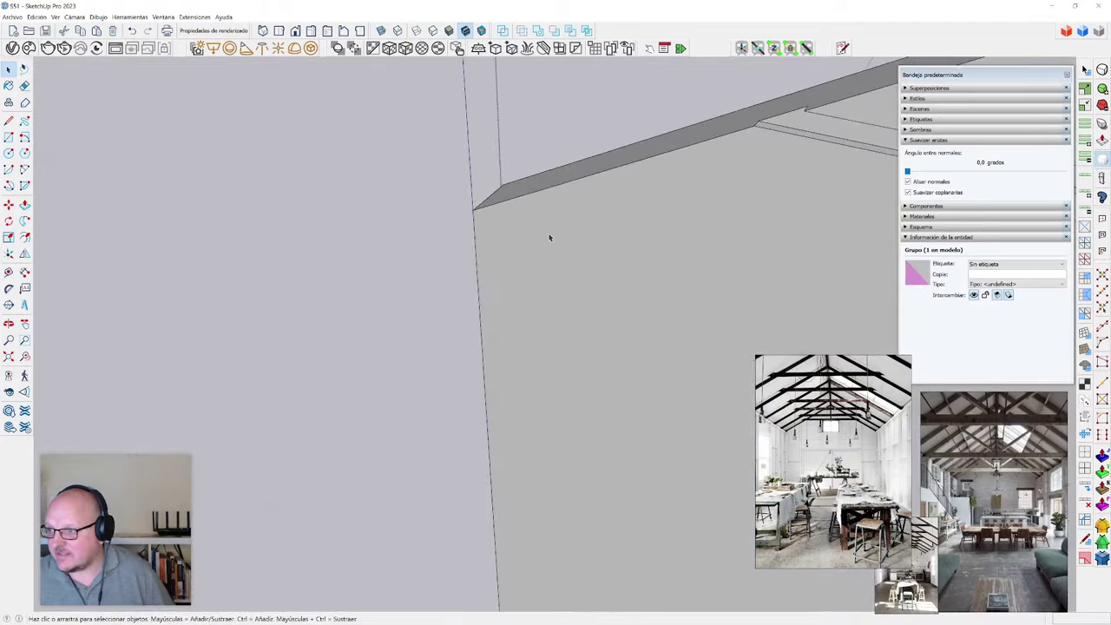
pyautogui.rightClick(536, 231)
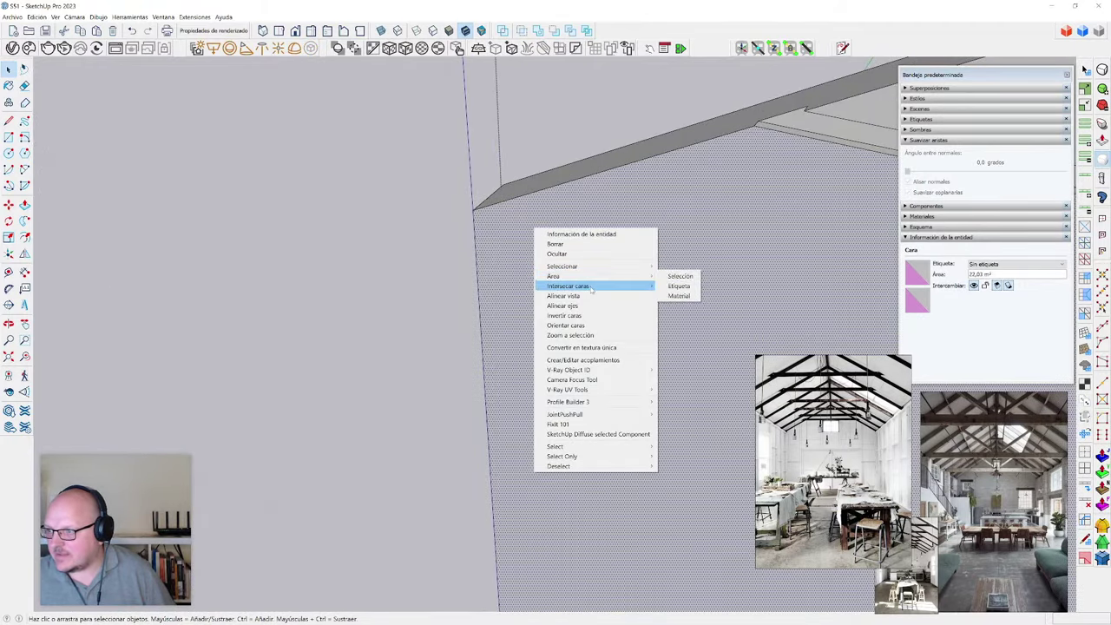
pyautogui.click(705, 285)
# - Push or pull the narrow face at the gable wall's edge toward the corner of the wall-top beam
pyautogui.moveTo(705, 290); pyautogui.dragTo(466, 303, button='middle')
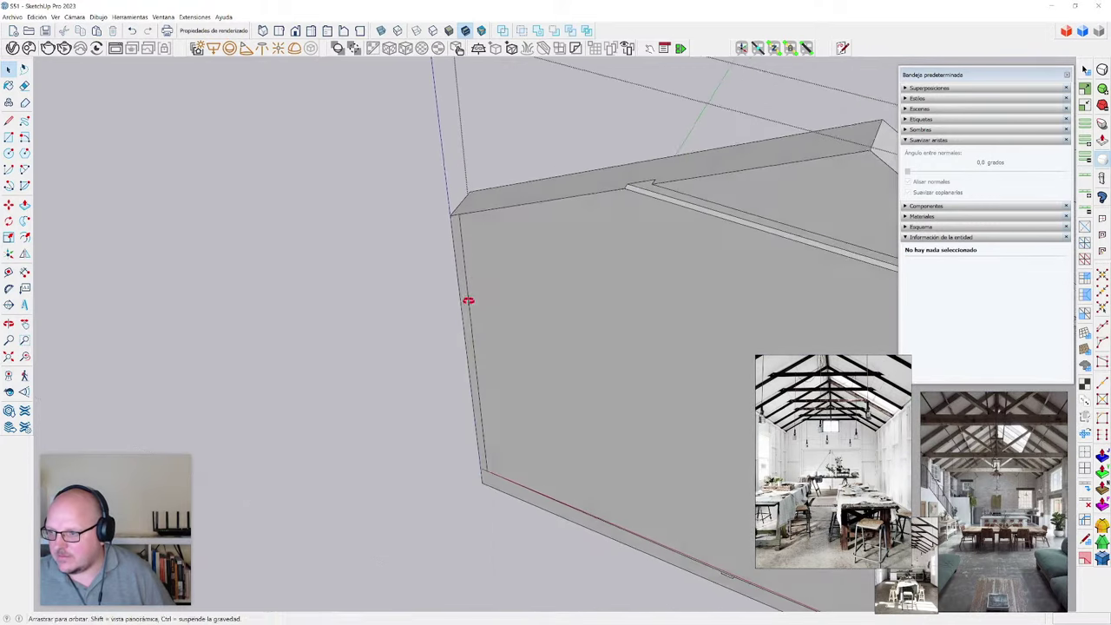
pyautogui.scroll(3, 469, 304)
pyautogui.scroll(3, 463, 193)
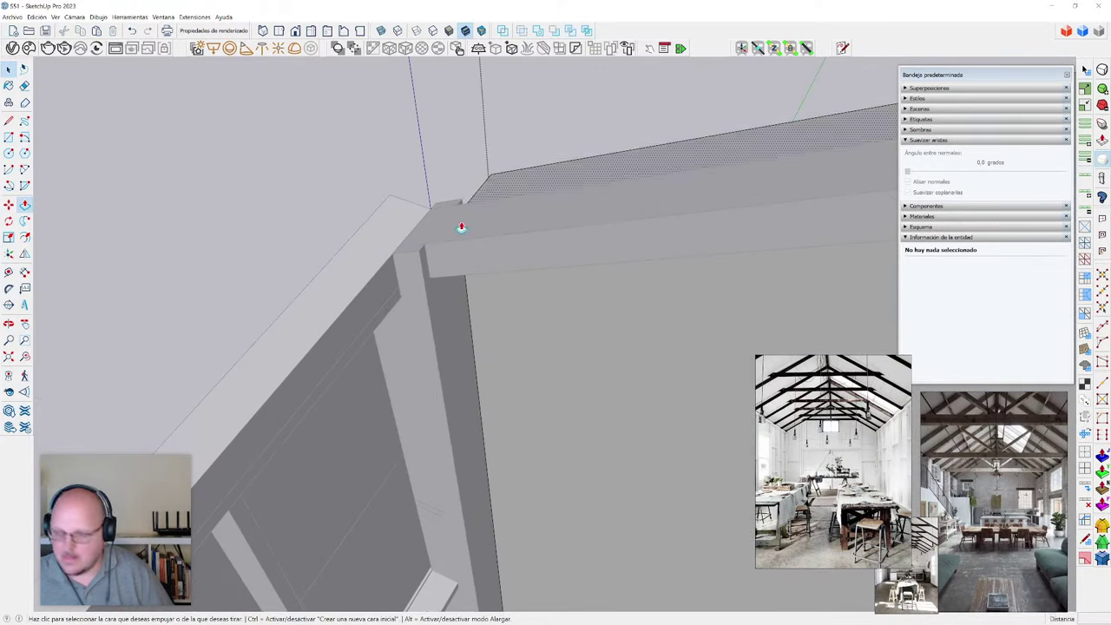
pyautogui.scroll(3, 466, 290)
pyautogui.scroll(-3, 425, 189)
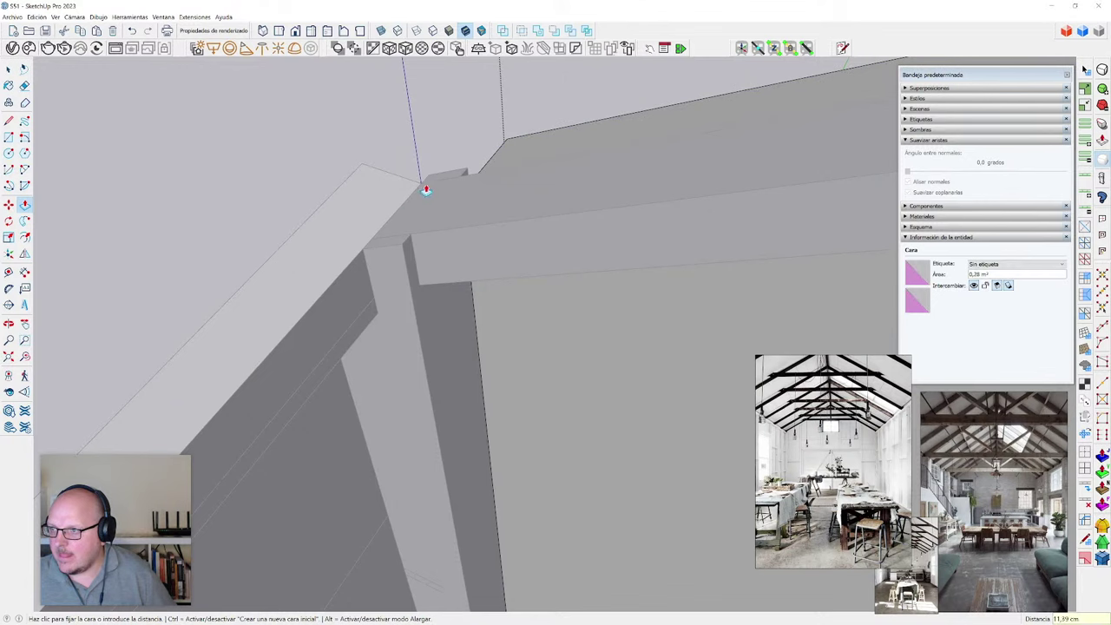
# - Draw edges at the gable wall's lower corner and along its side to define the narrow vertical strip
pyautogui.moveTo(310, 206)
pyautogui.mouseDown(button='middle')
pyautogui.moveTo(391, 268)
pyautogui.moveTo(350, 236)
pyautogui.moveTo(345, 214)
pyautogui.moveTo(359, 240)
pyautogui.moveTo(353, 231)
pyautogui.moveTo(503, 240)
pyautogui.moveTo(534, 279)
pyautogui.moveTo(613, 151)
pyautogui.moveTo(622, 368)
pyautogui.moveTo(529, 347)
pyautogui.moveTo(486, 214)
pyautogui.moveTo(501, 246)
pyautogui.moveTo(464, 250)
pyautogui.moveTo(529, 367)
pyautogui.moveTo(503, 307)
pyautogui.moveTo(356, 367)
pyautogui.moveTo(528, 385)
pyautogui.moveTo(548, 446)
pyautogui.moveTo(521, 422)
pyautogui.moveTo(417, 419)
pyautogui.moveTo(452, 390)
pyautogui.moveTo(449, 404)
pyautogui.mouseUp(button='middle')
pyautogui.press('e')
pyautogui.press('l')
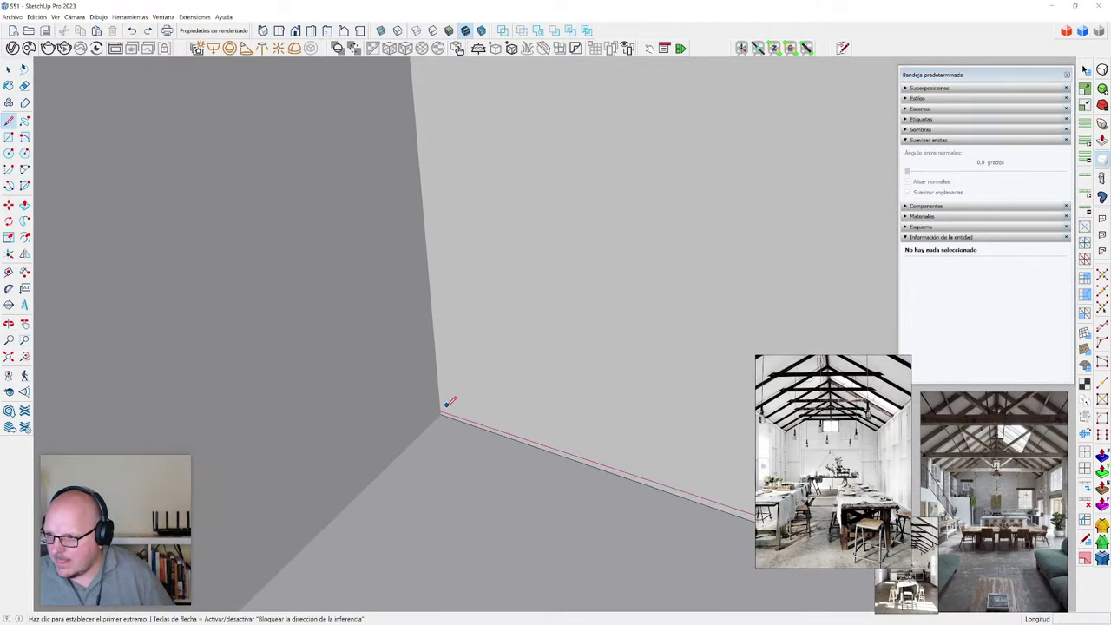
pyautogui.scroll(3, 441, 417)
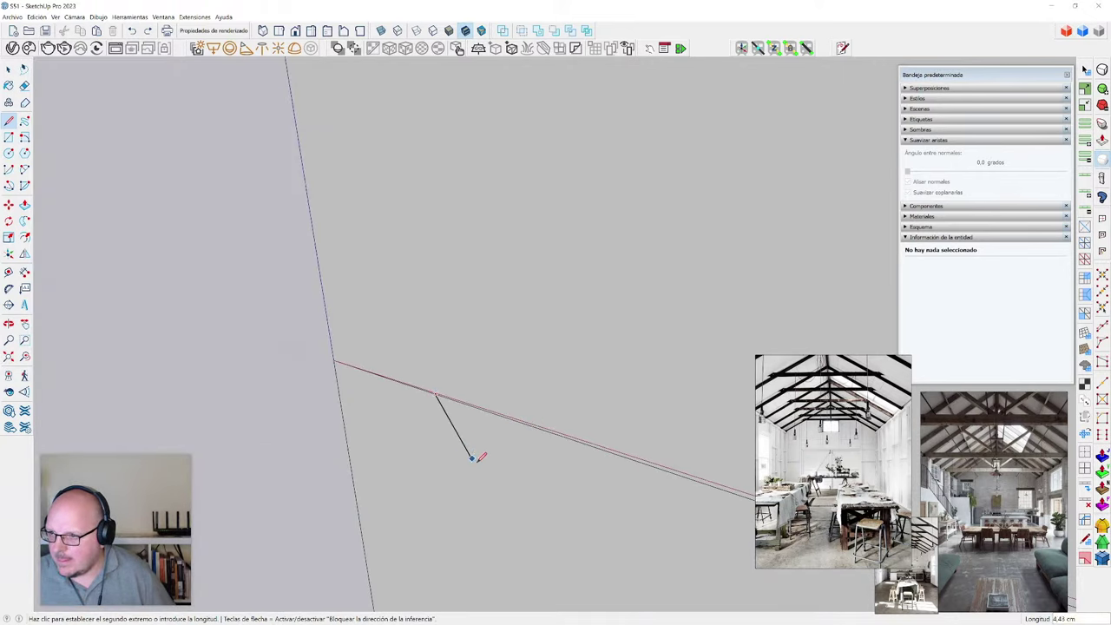
pyautogui.moveTo(477, 317); pyautogui.dragTo(474, 215, button='middle')
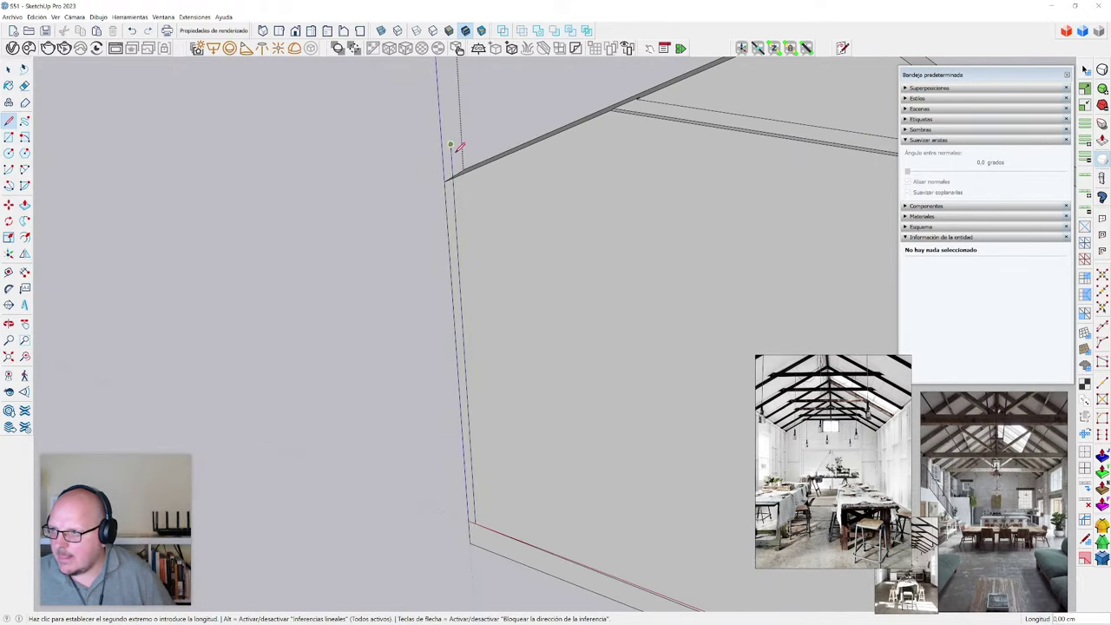
pyautogui.press('space')
pyautogui.click(463, 206)
pyautogui.click(452, 196)
pyautogui.moveTo(452, 196); pyautogui.dragTo(484, 282, button='middle')
# - Push or pull the narrow vertical strip at the gable wall's edge to fit it to the corner post and beam
pyautogui.press('p')
pyautogui.scroll(5, 484, 282)
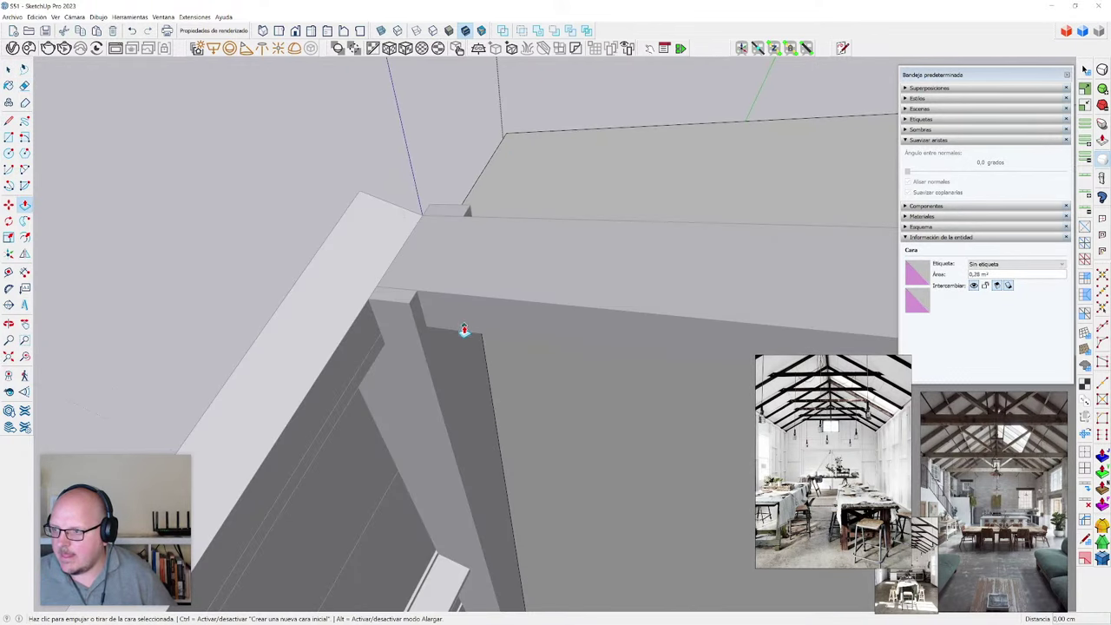
pyautogui.click(464, 330)
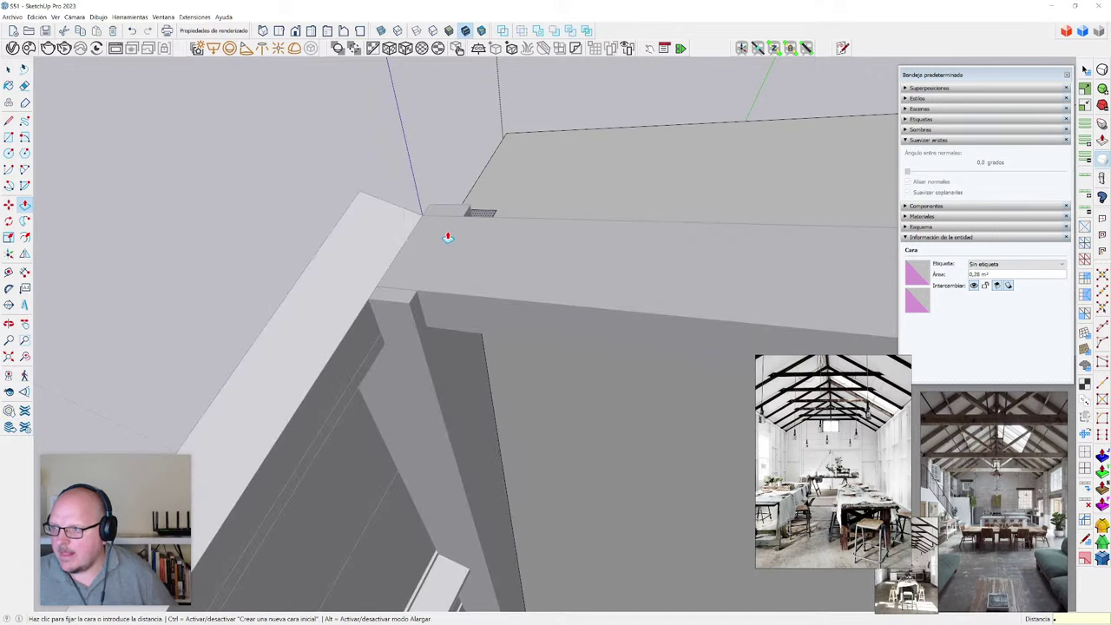
pyautogui.press('h')
pyautogui.scroll(-3, 387, 231)
# - Mirror a copy of the strip's vertical edge to the opposite side of the gable wall
pyautogui.press('space')
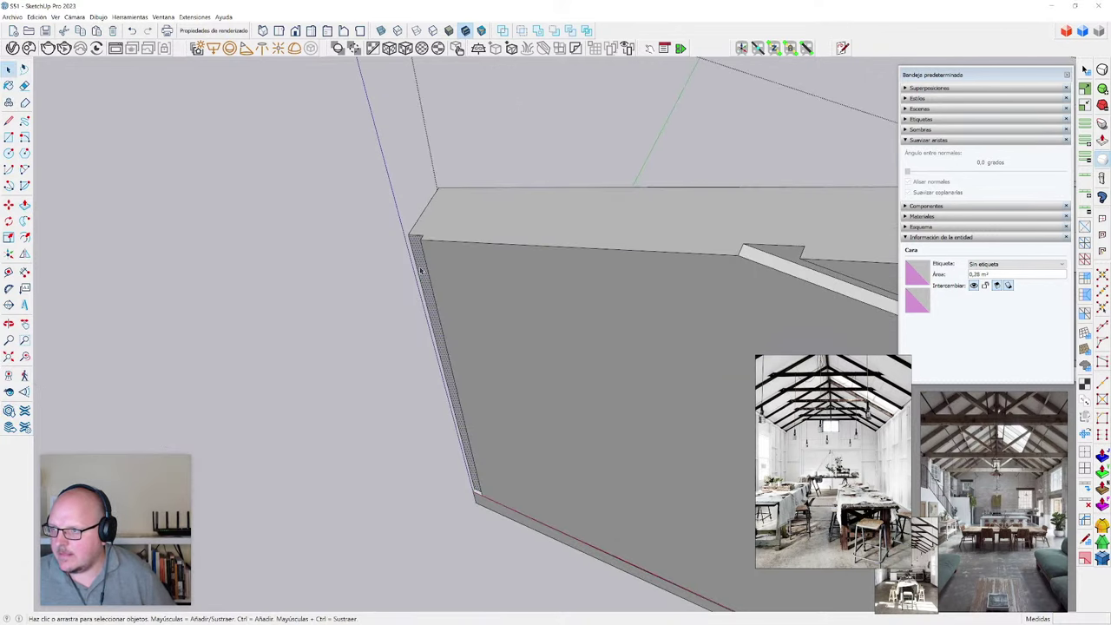
pyautogui.click(430, 269)
pyautogui.click(428, 269)
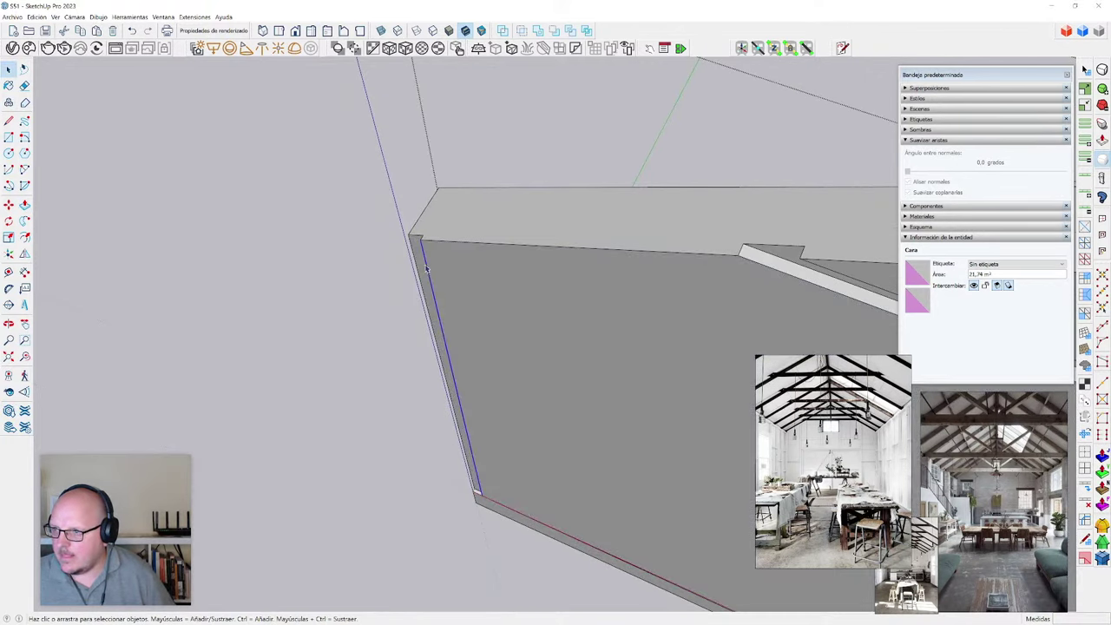
pyautogui.moveTo(428, 269); pyautogui.dragTo(587, 253, button='middle')
pyautogui.scroll(2, 567, 238)
pyautogui.press('v')
pyautogui.scroll(1, 408, 379)
pyautogui.moveTo(296, 401); pyautogui.dragTo(242, 375, button='middle')
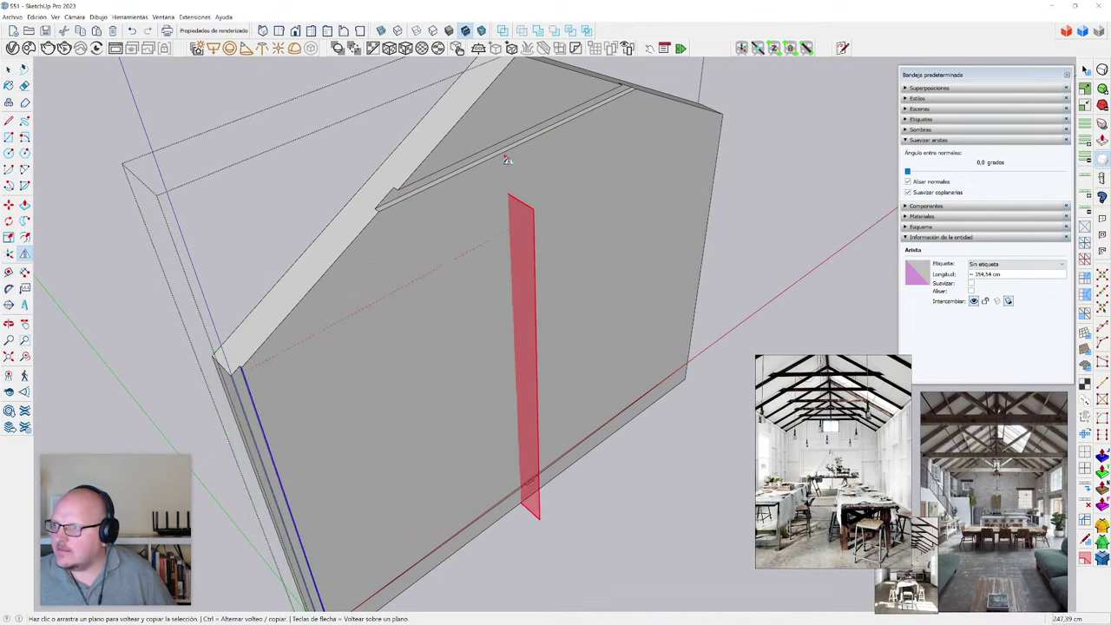
pyautogui.press('space')
# - Push or pull the matching narrow strip on the gable wall's opposite side by 2.5 cm
pyautogui.scroll(-3, 368, 295)
pyautogui.moveTo(618, 284); pyautogui.dragTo(601, 280, button='middle')
pyautogui.press('p')
pyautogui.scroll(3, 600, 193)
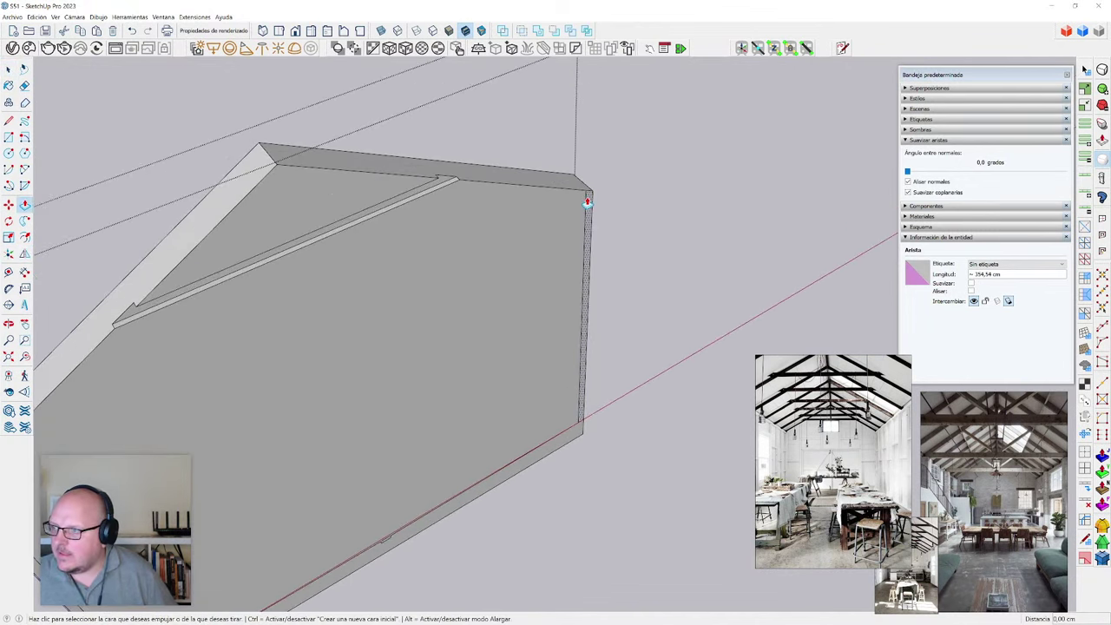
pyautogui.click(587, 203)
pyautogui.scroll(-3, 587, 204)
pyautogui.scroll(2, 262, 350)
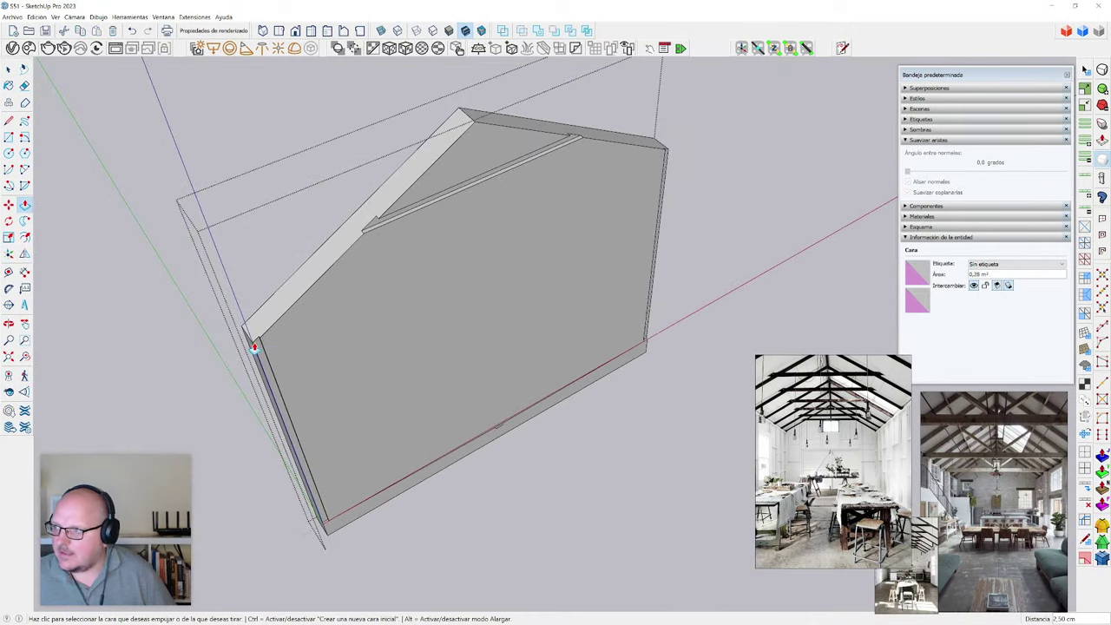
# - Erase the small notch outline at the middle of the gable wall's lower edge and leave the group
pyautogui.moveTo(255, 347); pyautogui.dragTo(492, 310, button='middle')
pyautogui.scroll(5, 479, 384)
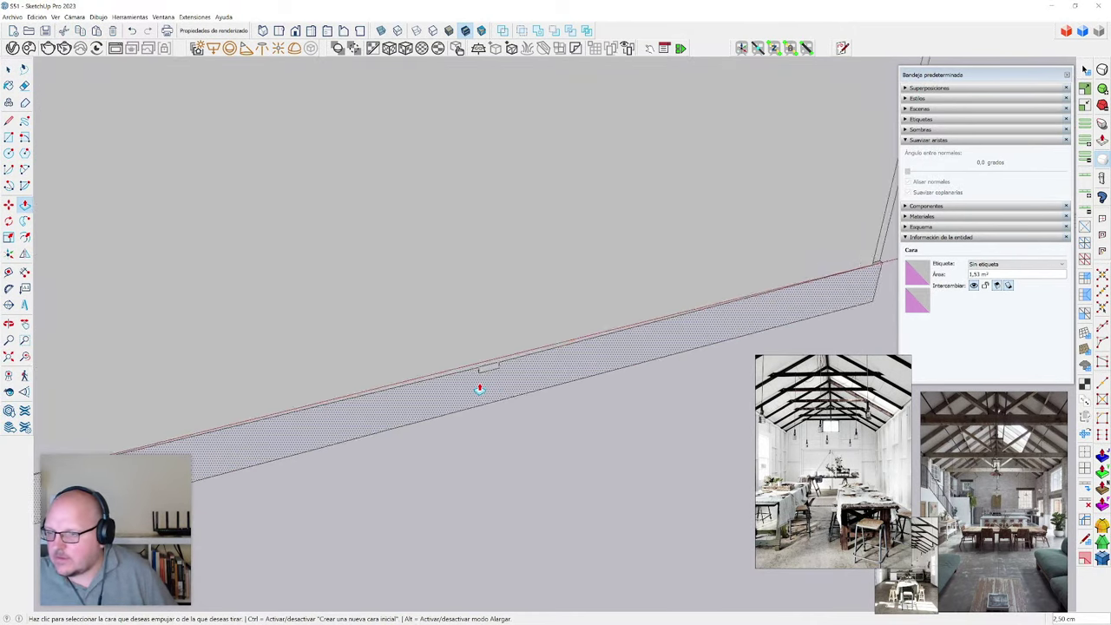
pyautogui.scroll(3, 483, 373)
pyautogui.press('e')
pyautogui.scroll(3, 513, 356)
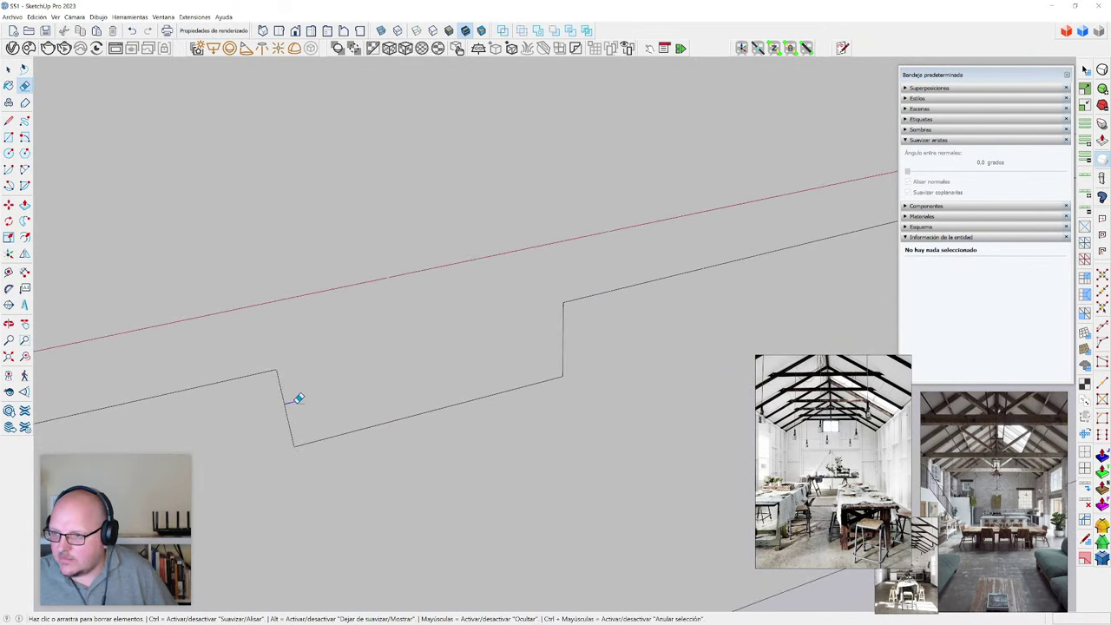
pyautogui.scroll(-10, 515, 422)
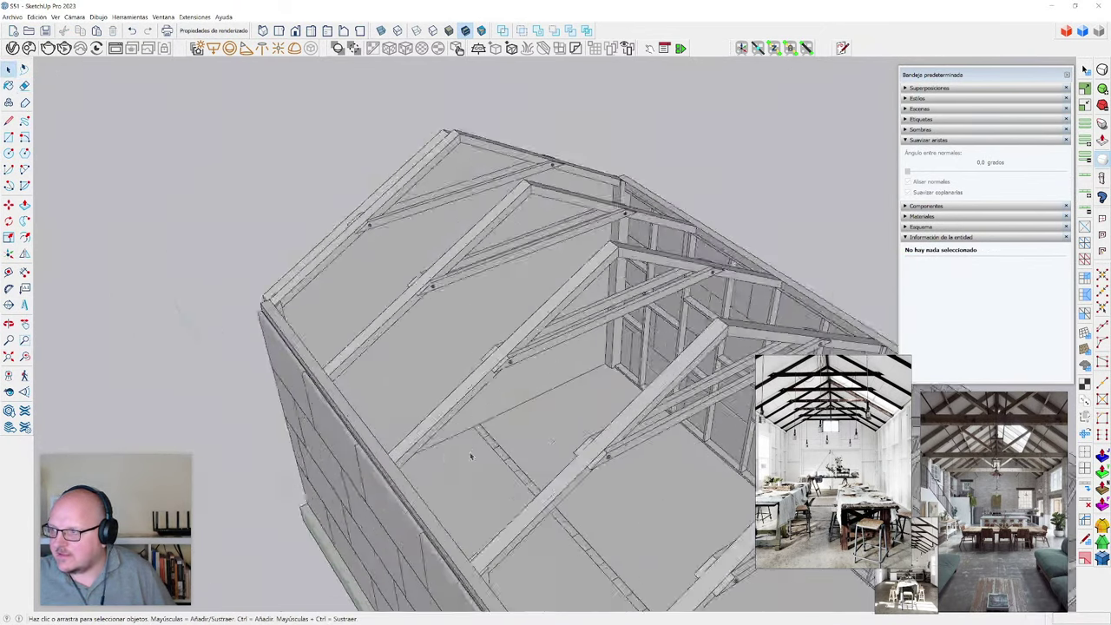
# - Examine how the gable wall meets the rafters, posts and wall-top beams at the upper corners
pyautogui.moveTo(466, 454); pyautogui.dragTo(549, 408, button='middle')
pyautogui.scroll(8, 532, 243)
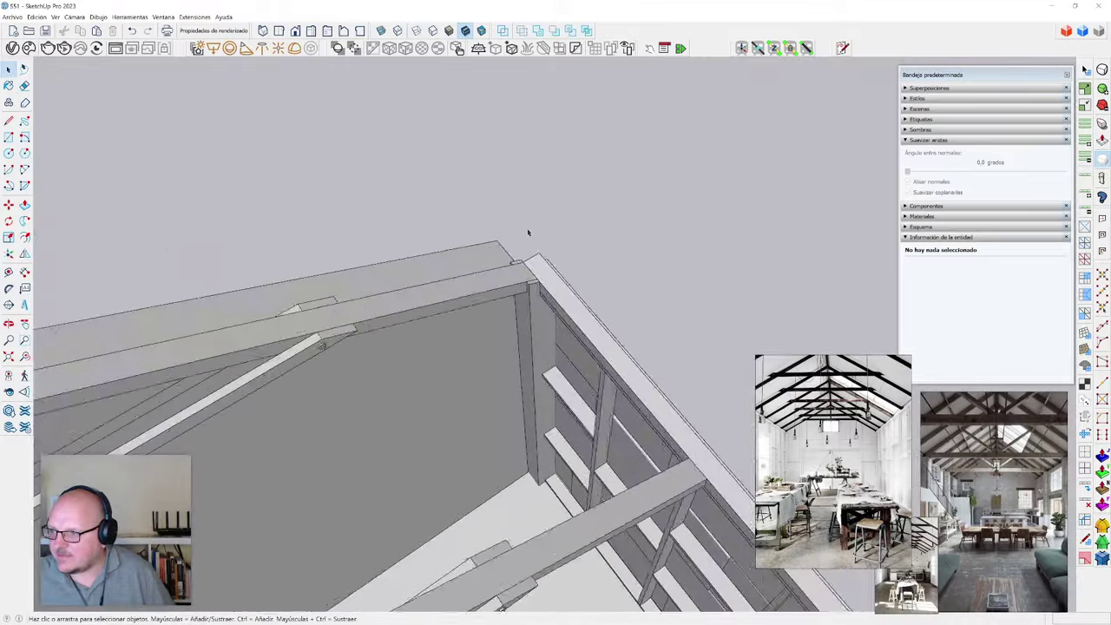
pyautogui.moveTo(529, 233); pyautogui.dragTo(553, 210, button='middle')
pyautogui.scroll(-4, 553, 210)
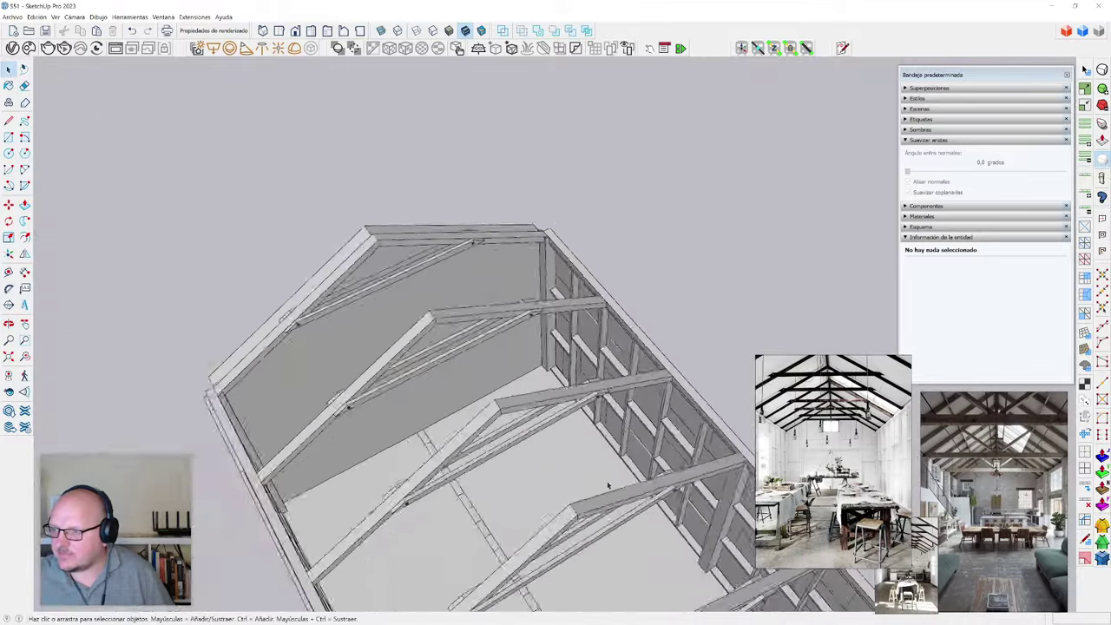
pyautogui.moveTo(608, 486); pyautogui.dragTo(461, 186, button='middle')
pyautogui.scroll(-3, 462, 186)
# - Open the corner post beside the gable wall and erase the small rectangular outlines left on its side face
pyautogui.moveTo(521, 432); pyautogui.dragTo(330, 440, button='middle')
pyautogui.scroll(5, 421, 403)
pyautogui.scroll(3, 331, 425)
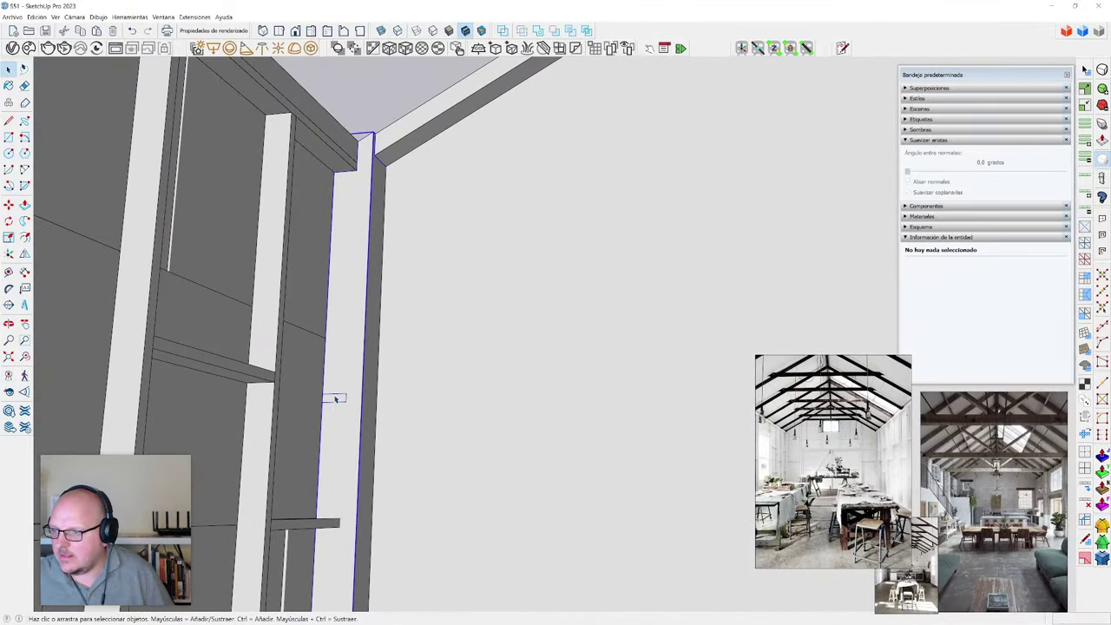
pyautogui.doubleClick(339, 403)
pyautogui.click(345, 402)
pyautogui.press('e')
pyautogui.scroll(1, 348, 398)
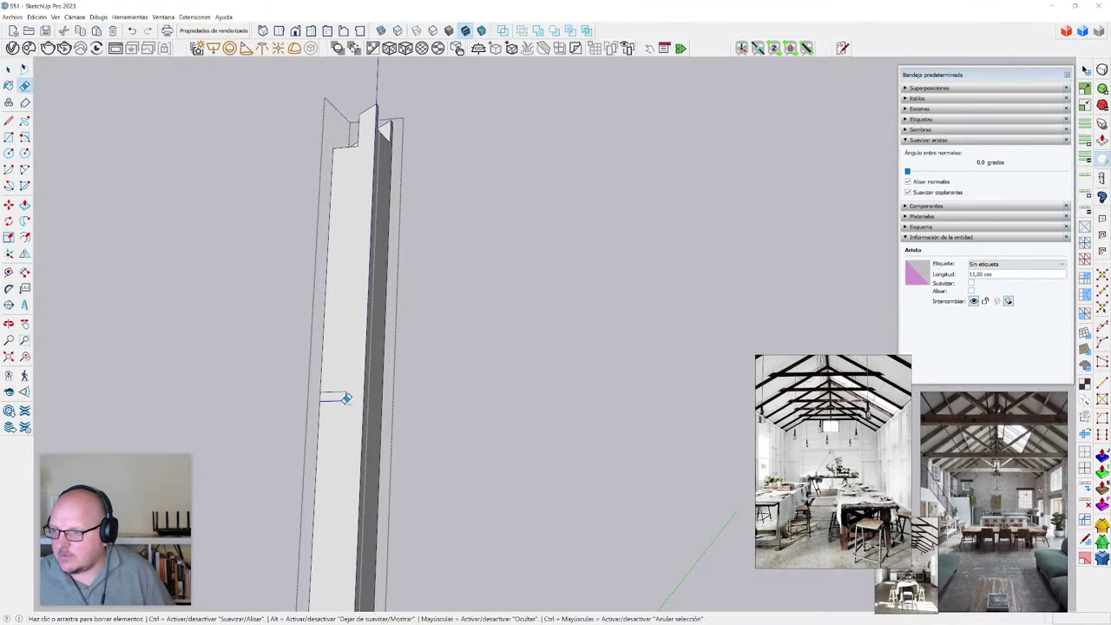
pyautogui.scroll(-1, 367, 355)
pyautogui.keyDown('shift'); pyautogui.moveTo(363, 580); pyautogui.dragTo(381, 491, button='middle'); pyautogui.keyUp('shift')
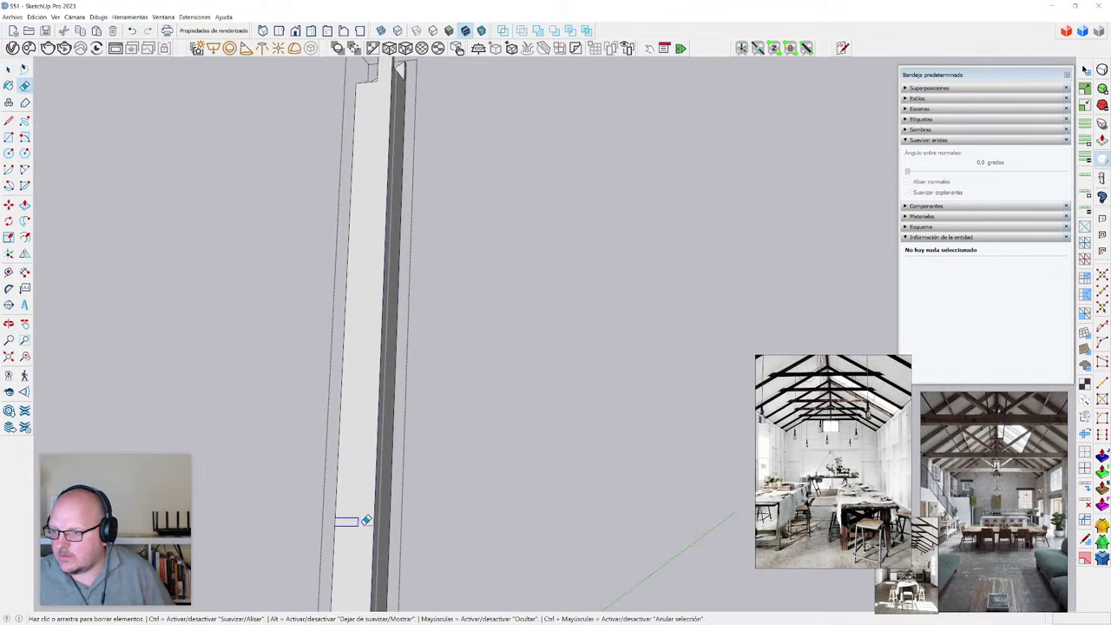
pyautogui.moveTo(366, 520); pyautogui.dragTo(366, 520)
# - Push the rectangle at the base of the corner post 20 cm through to cut a notch
pyautogui.scroll(-4, 394, 383)
pyautogui.moveTo(394, 367)
pyautogui.mouseDown(button='middle')
pyautogui.moveTo(434, 496)
pyautogui.moveTo(527, 515)
pyautogui.mouseUp(button='middle')
pyautogui.scroll(3, 378, 522)
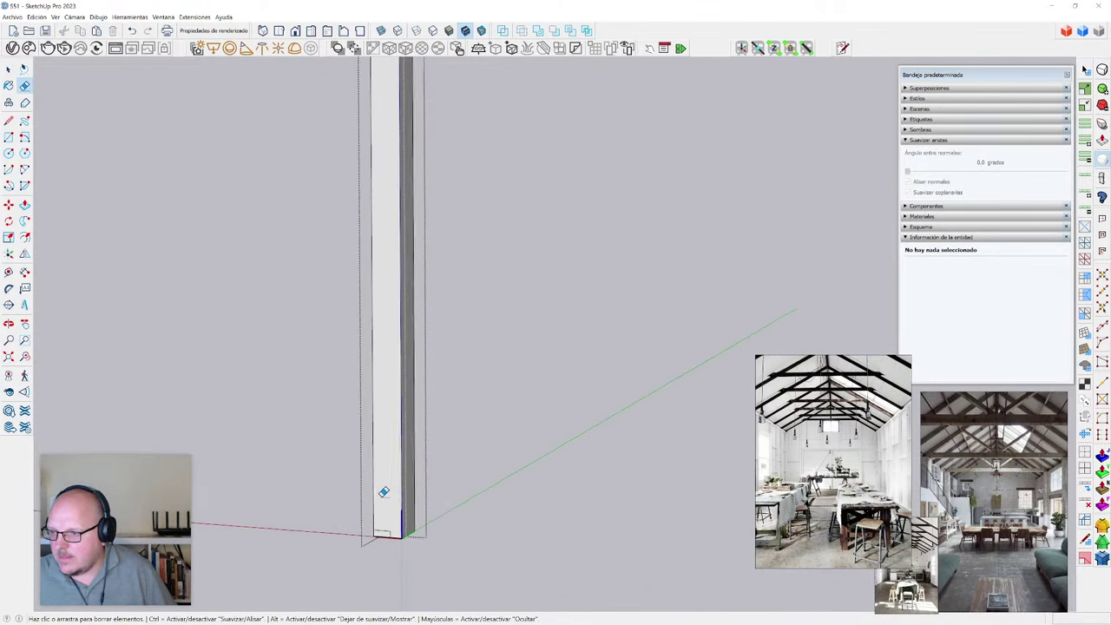
pyautogui.scroll(1, 394, 539)
pyautogui.moveTo(579, 489); pyautogui.dragTo(548, 365, button='middle')
pyautogui.press('p')
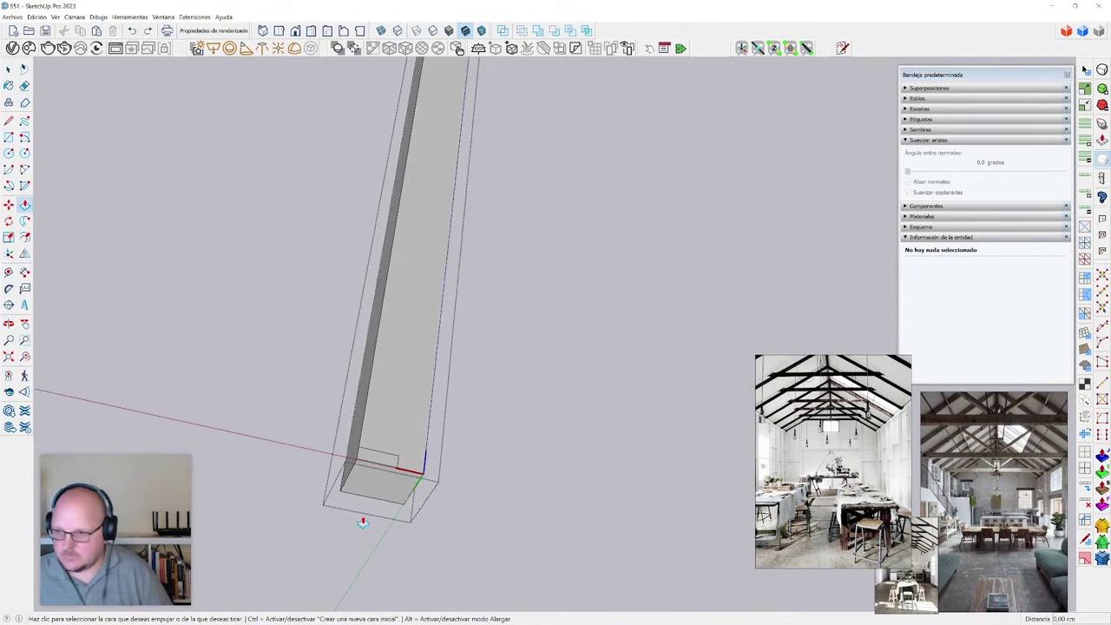
pyautogui.moveTo(327, 488); pyautogui.dragTo(521, 421, button='middle')
pyautogui.press('space')
pyautogui.scroll(3, 527, 426)
pyautogui.moveTo(504, 464); pyautogui.dragTo(479, 506, button='middle')
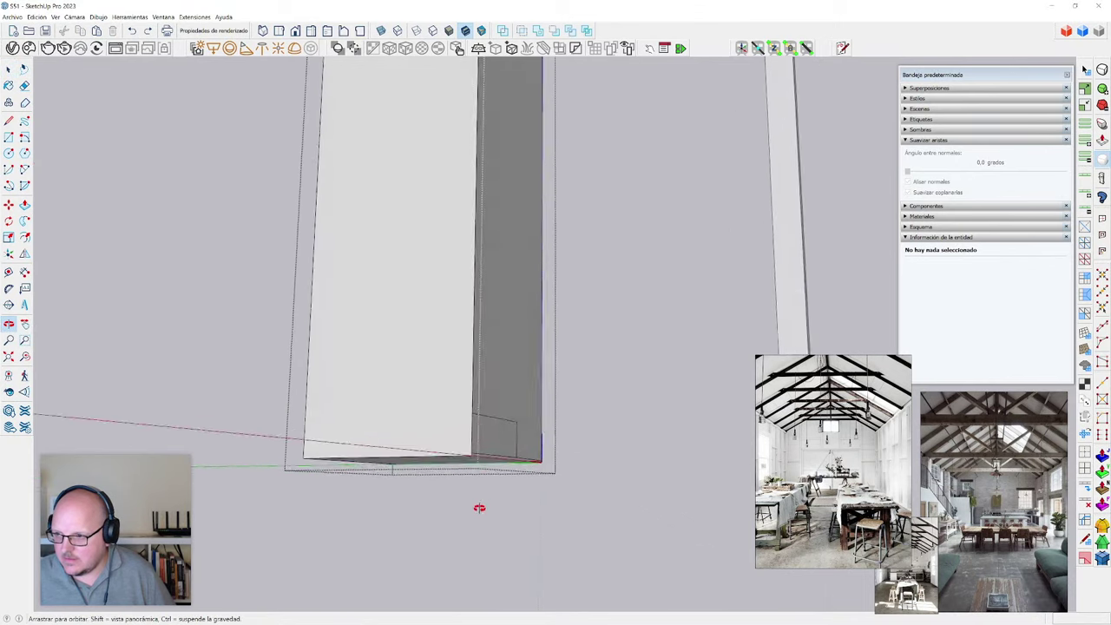
pyautogui.scroll(3, 528, 461)
pyautogui.moveTo(529, 461); pyautogui.dragTo(436, 447, button='middle')
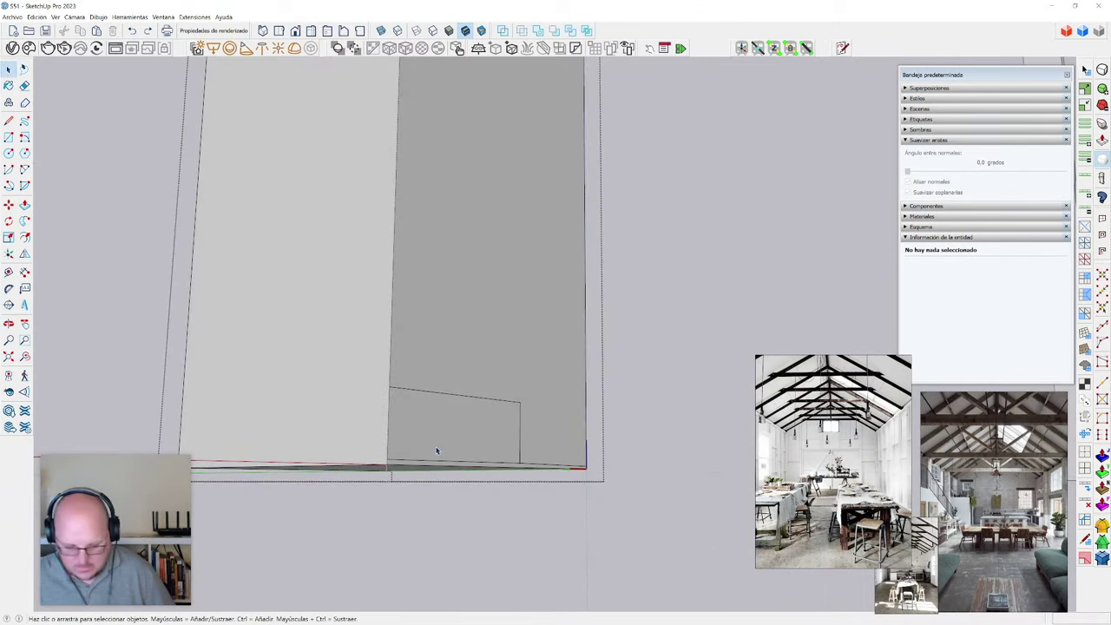
pyautogui.click(455, 442)
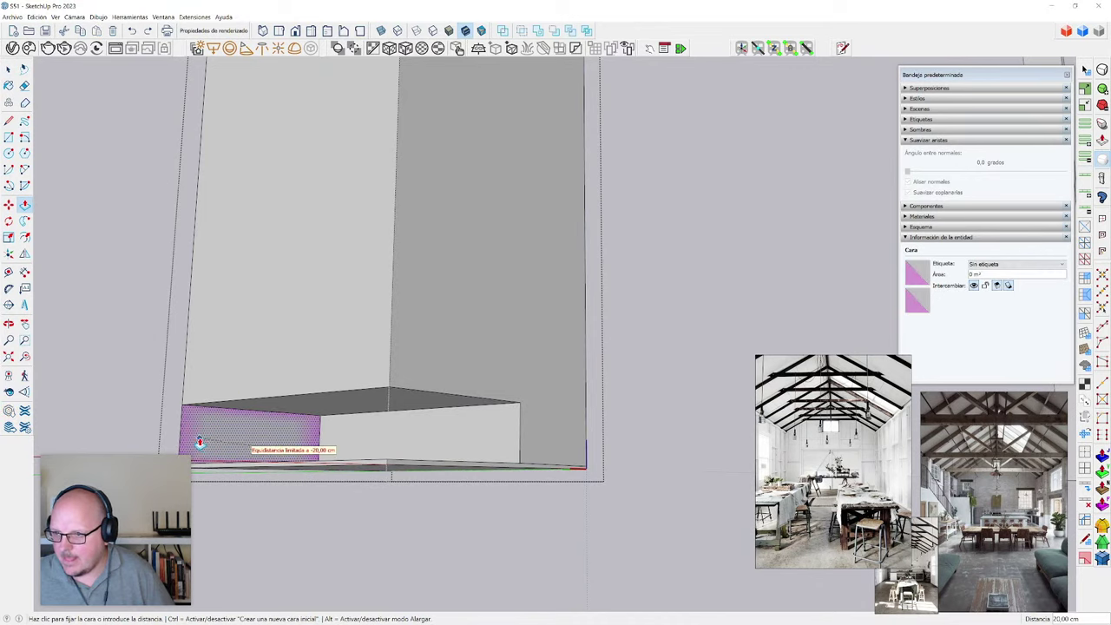
pyautogui.moveTo(305, 438); pyautogui.dragTo(309, 556, button='middle')
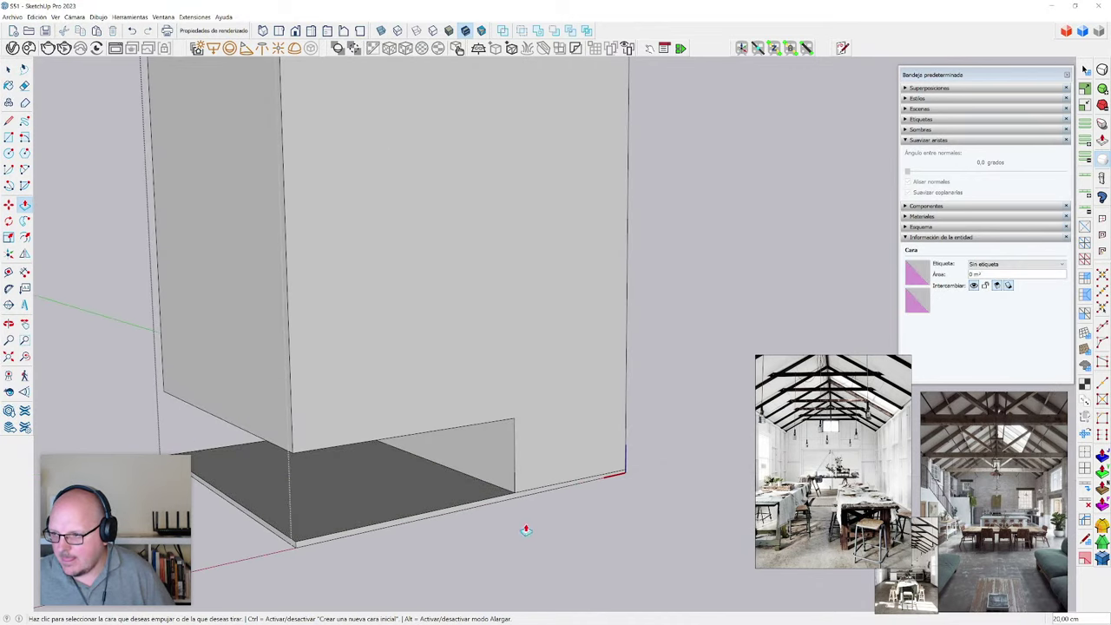
# - Remove the thin slab left beneath the notch at the post's base and leave the post
pyautogui.click(494, 501)
pyautogui.click(200, 455)
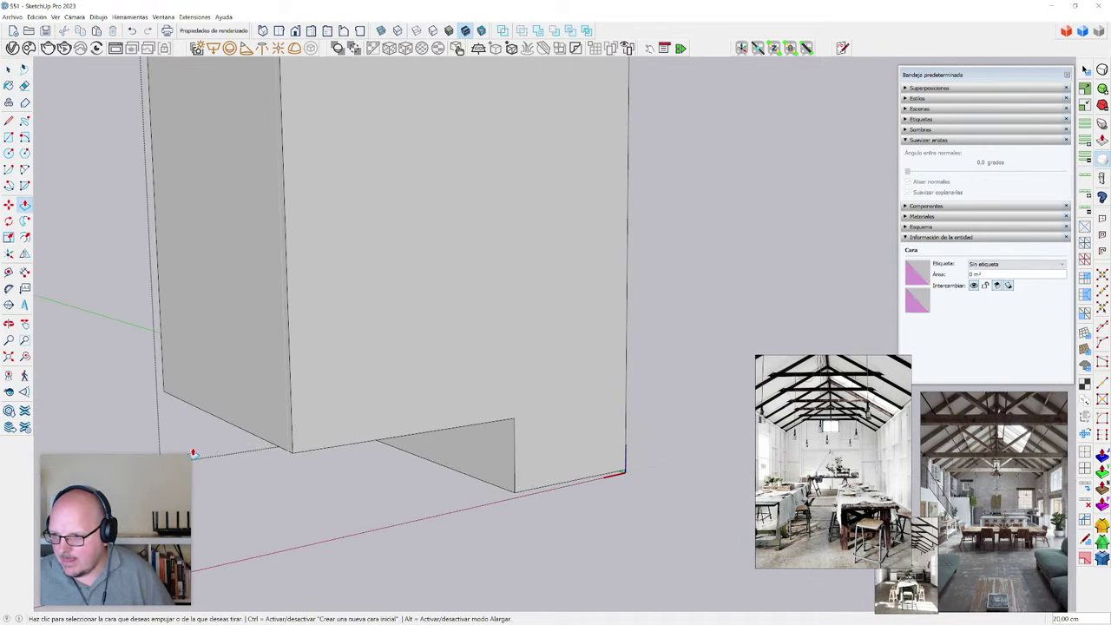
pyautogui.moveTo(193, 453); pyautogui.dragTo(434, 583, button='middle')
pyautogui.press('space')
pyautogui.click(419, 538)
# - Examine the notched post base against the wall frame and floor with see-through faces
pyautogui.moveTo(407, 460); pyautogui.dragTo(234, 484, button='middle')
pyautogui.press('x')
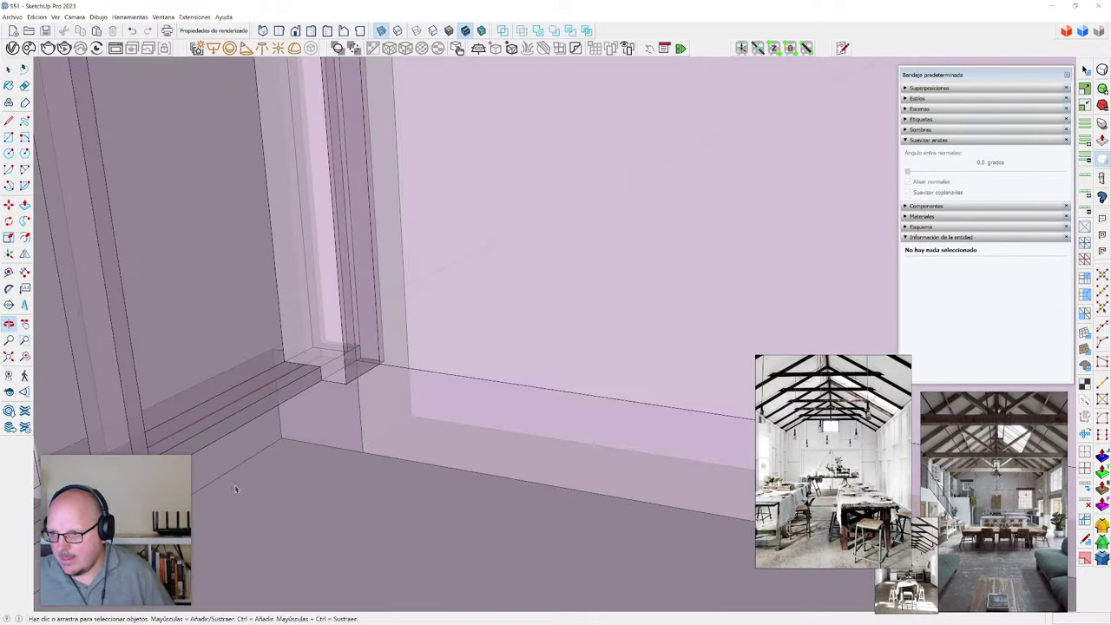
pyautogui.moveTo(397, 431); pyautogui.dragTo(323, 434, button='middle')
pyautogui.press('x')
pyautogui.scroll(-8, 392, 439)
# - Open the batten frame on the side wall and delete its end stud beside the corner post
pyautogui.scroll(4, 341, 291)
pyautogui.moveTo(341, 295); pyautogui.dragTo(338, 327, button='middle')
pyautogui.scroll(3, 469, 300)
pyautogui.click(488, 308)
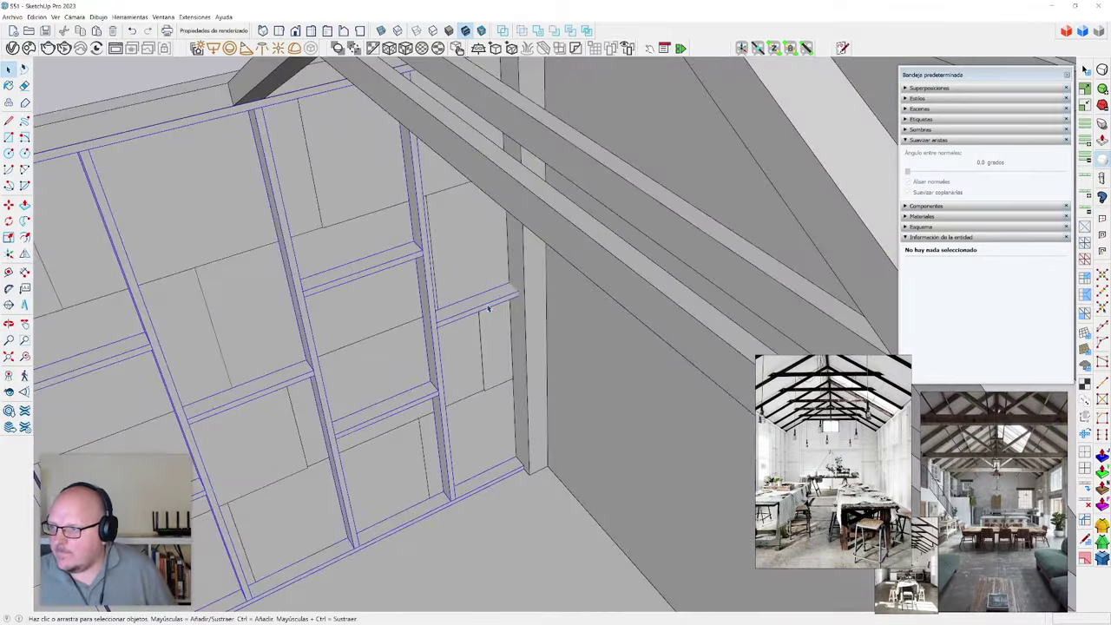
pyautogui.doubleClick(488, 308)
pyautogui.click(500, 304)
pyautogui.scroll(-2, 460, 380)
pyautogui.click(521, 227)
pyautogui.press('Delete')
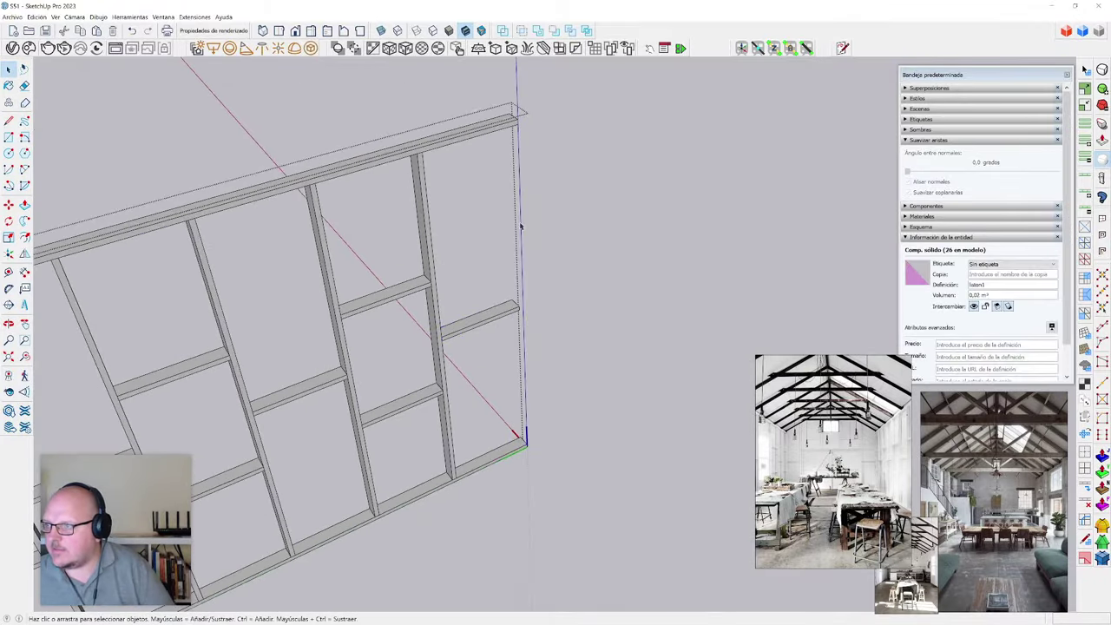
# - Scale the frame's top and bottom battens together to adjust their ends at the corner post
pyautogui.click(489, 136)
pyautogui.click(489, 137)
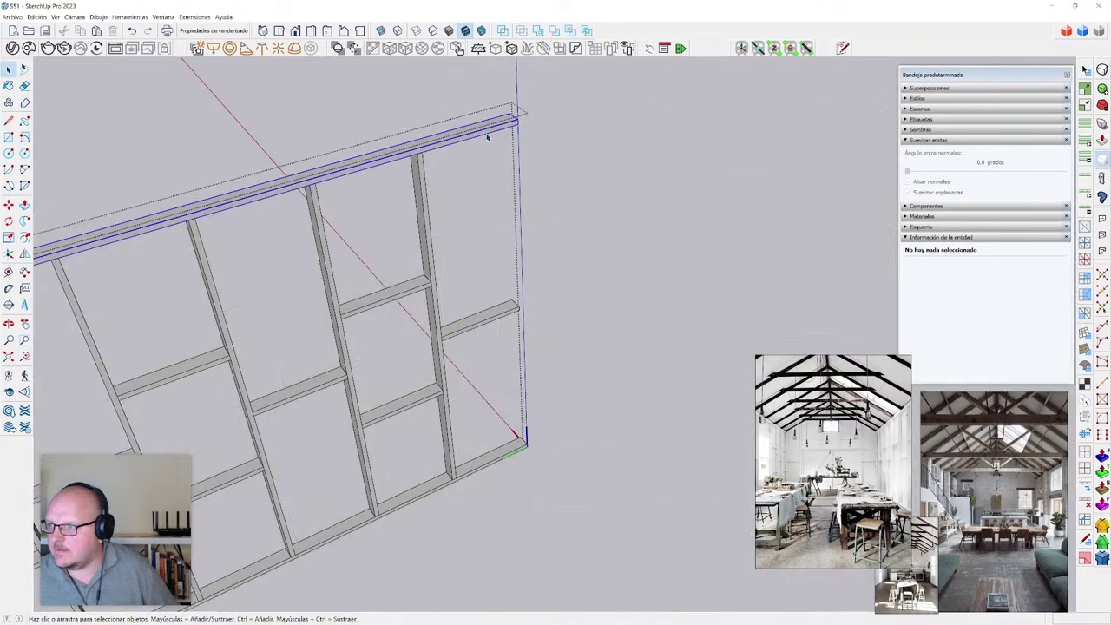
pyautogui.keyDown('shift'); pyautogui.click(495, 466); pyautogui.keyUp('shift')
pyautogui.moveTo(496, 461); pyautogui.dragTo(561, 419, button='middle')
pyautogui.scroll(3, 452, 365)
pyautogui.press('x')
pyautogui.press('s')
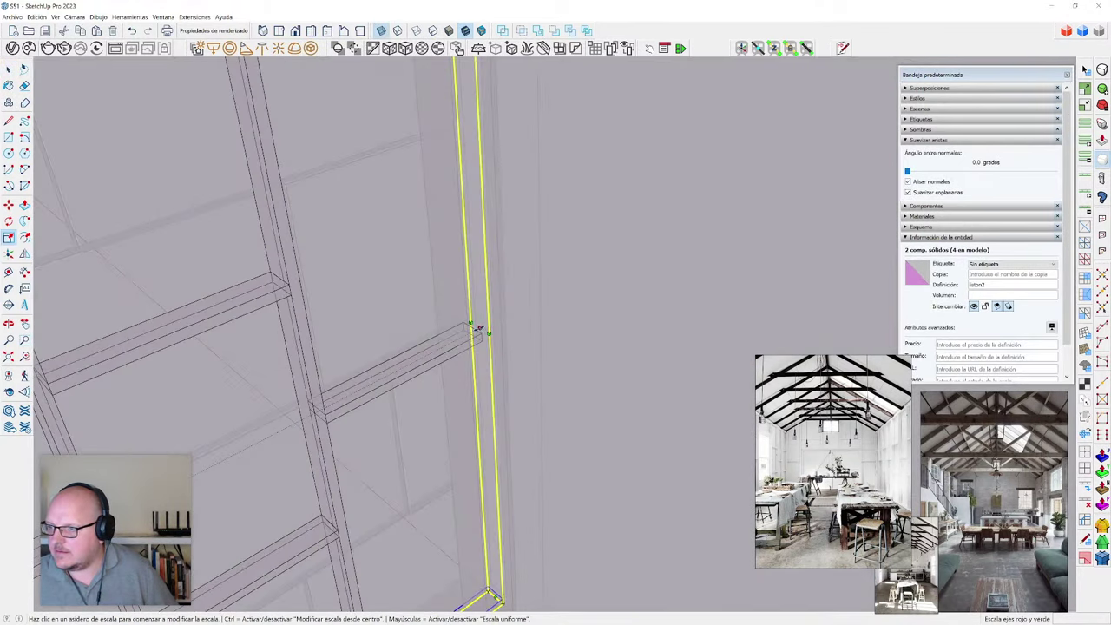
pyautogui.click(478, 328)
pyautogui.click(469, 323)
# - Scale the short horizontal batten in the frame's end bay to meet the corner post, and leave the frame
pyautogui.press('space')
pyautogui.click(447, 356)
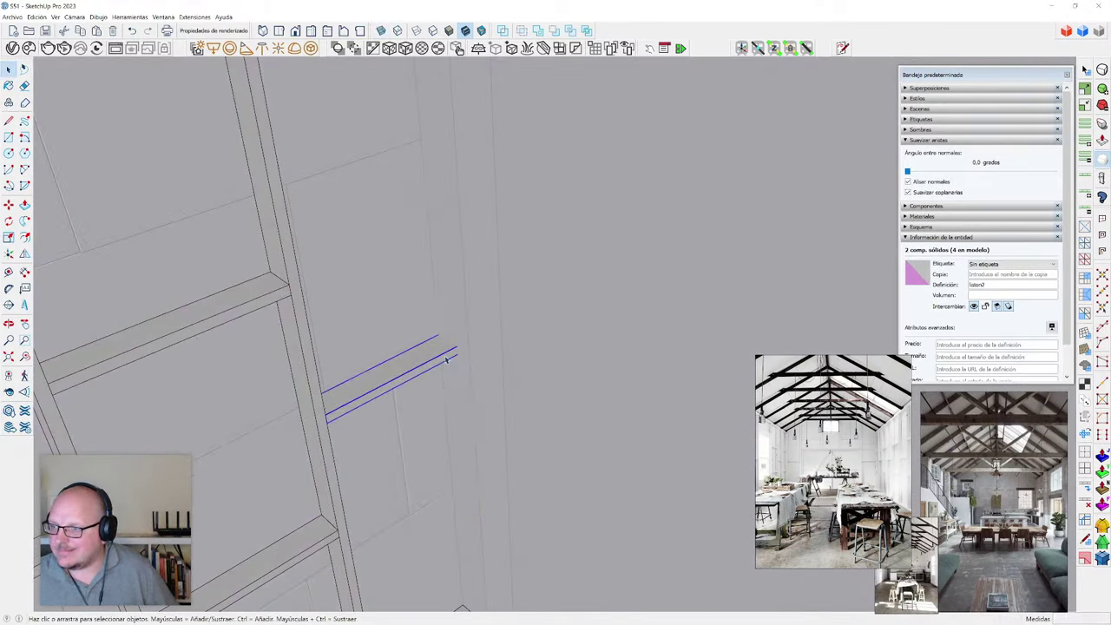
pyautogui.press('x')
pyautogui.press('s')
pyautogui.scroll(2, 476, 338)
pyautogui.click(482, 322)
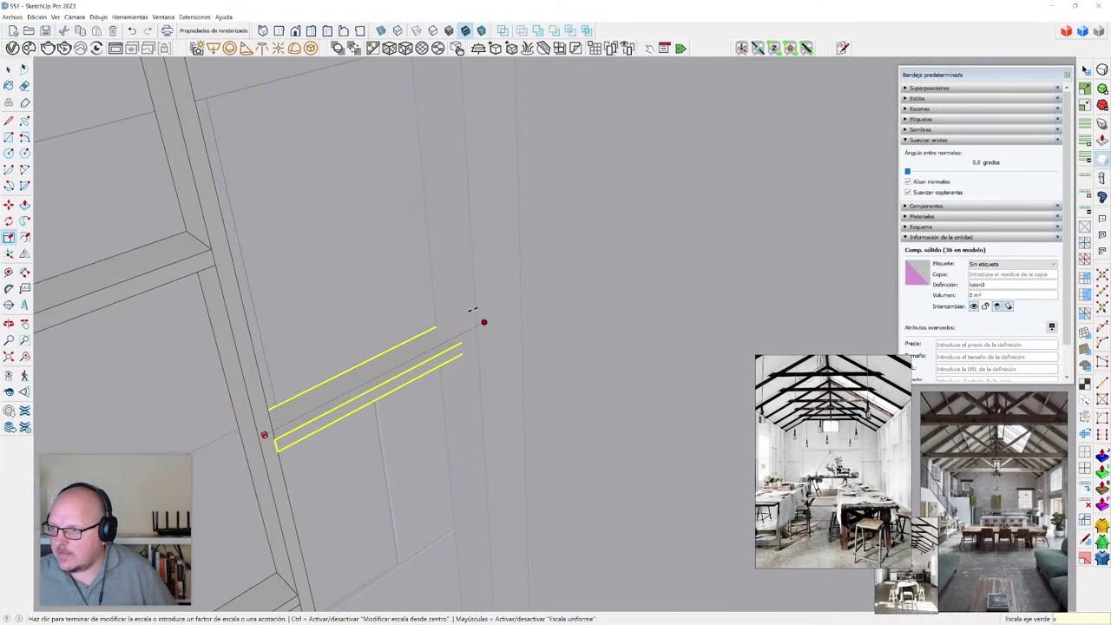
pyautogui.click(482, 407)
pyautogui.press('space')
pyautogui.scroll(-8, 498, 263)
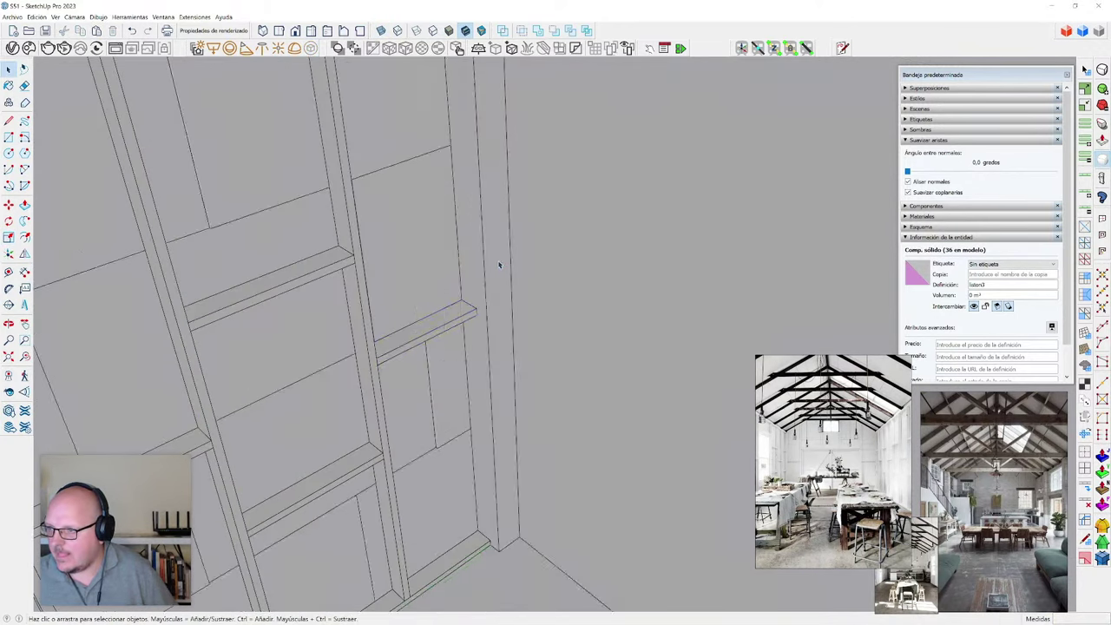
pyautogui.click(499, 263)
# - Examine how the batten frames meet the end posts at the barn's corners, including the opposite side
pyautogui.scroll(3, 487, 333)
pyautogui.moveTo(487, 333); pyautogui.dragTo(620, 480, button='middle')
pyautogui.scroll(5, 666, 439)
pyautogui.press('x')
pyautogui.scroll(3, 620, 480)
pyautogui.scroll(-12, 620, 481)
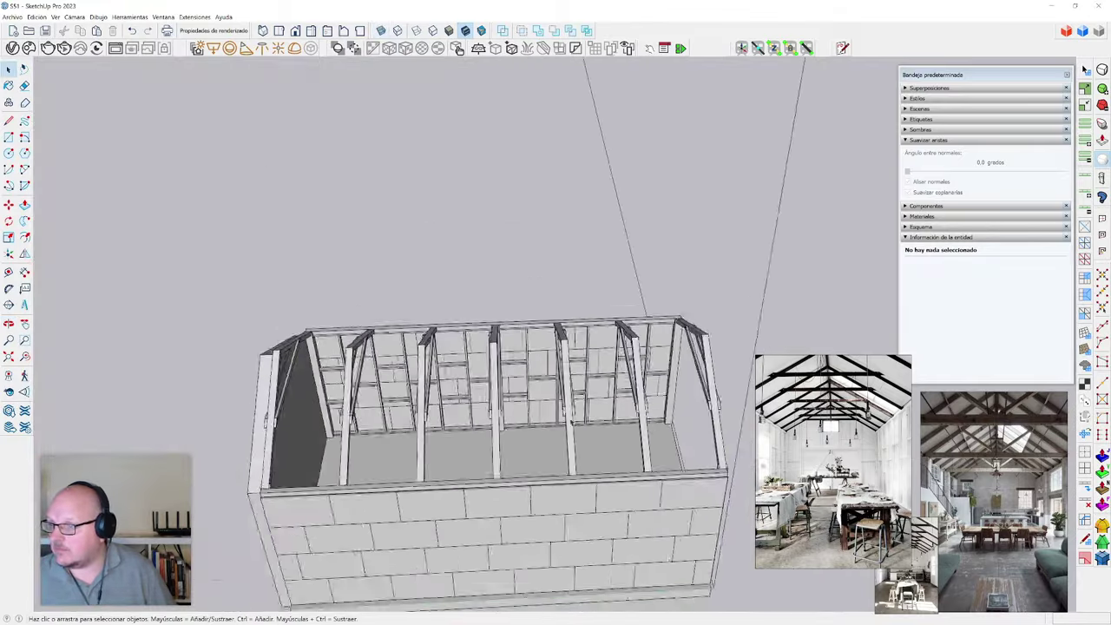
pyautogui.moveTo(387, 330); pyautogui.dragTo(346, 352, button='middle')
pyautogui.scroll(5, 342, 352)
pyautogui.scroll(5, 394, 379)
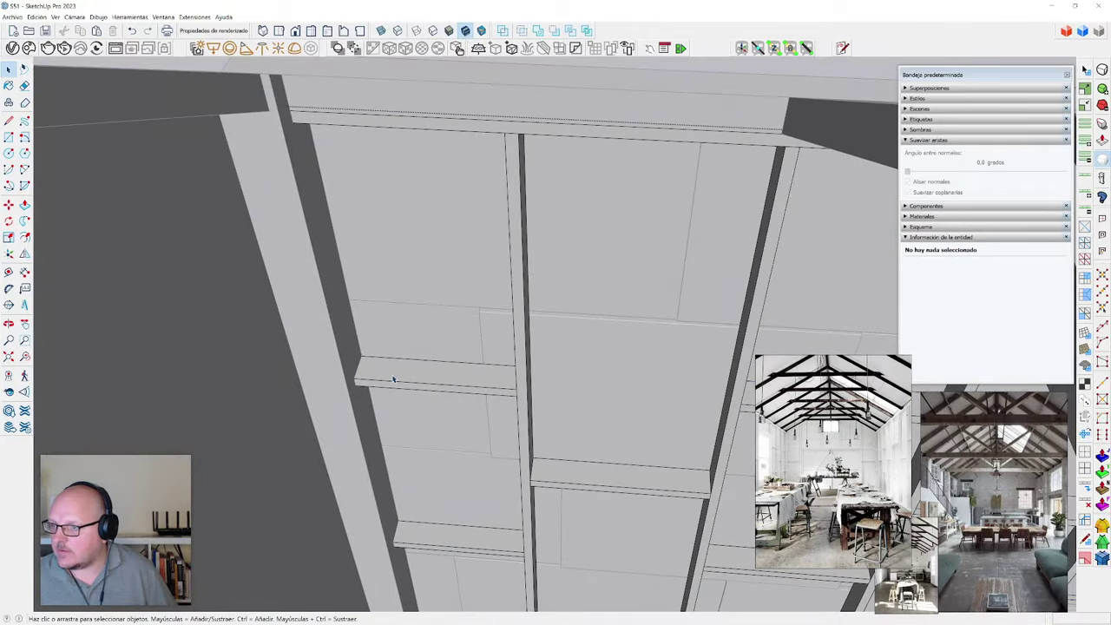
# - Open the batten frame at the opposite corner of the wall and delete its end stud beside the corner post
pyautogui.press('h')
pyautogui.click(393, 380)
pyautogui.moveTo(393, 380); pyautogui.dragTo(360, 308, button='middle')
pyautogui.click(322, 261)
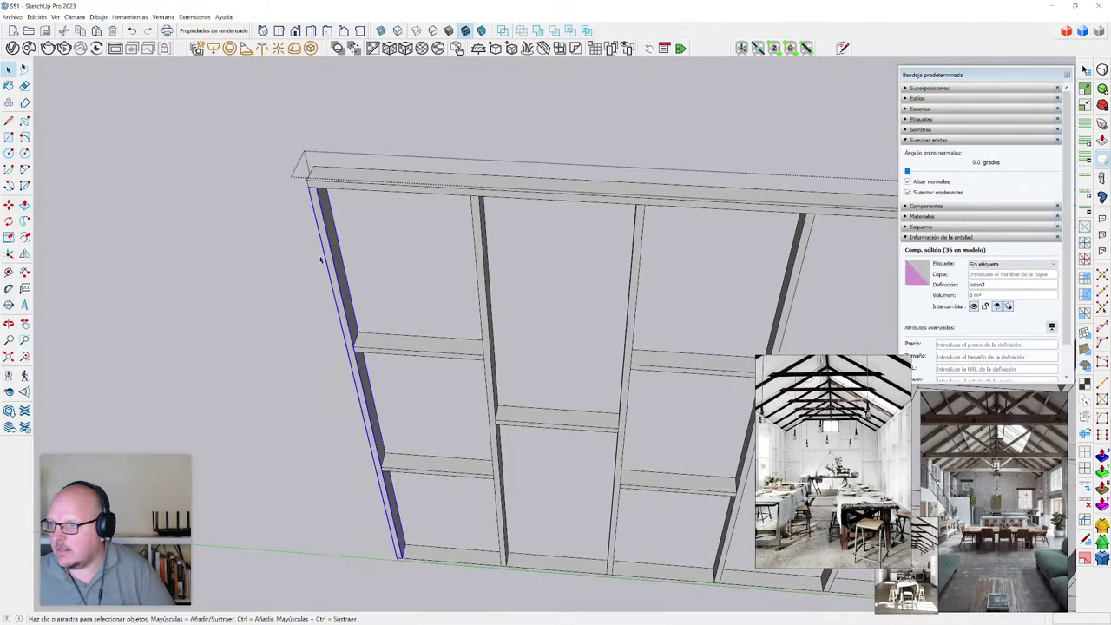
pyautogui.press('Delete')
# - Scale this frame's top and bottom battens together so their ends meet the face of the corner post
pyautogui.click(429, 559)
pyautogui.keyDown('shift'); pyautogui.click(408, 189); pyautogui.keyUp('shift')
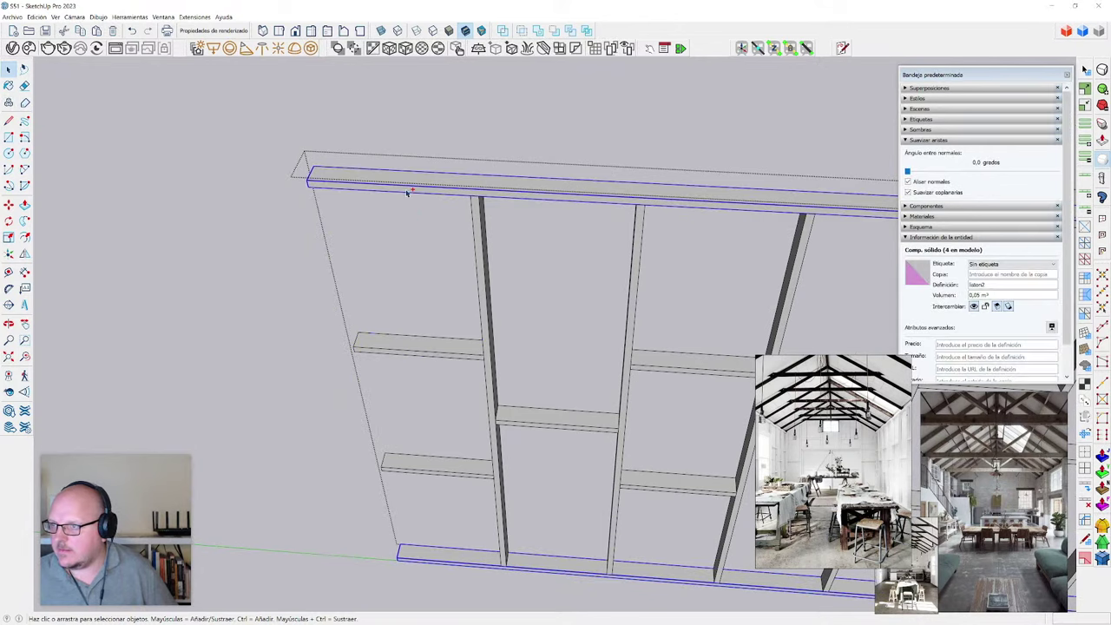
pyautogui.press('h')
pyautogui.press('s')
pyautogui.press('x')
pyautogui.click(365, 406)
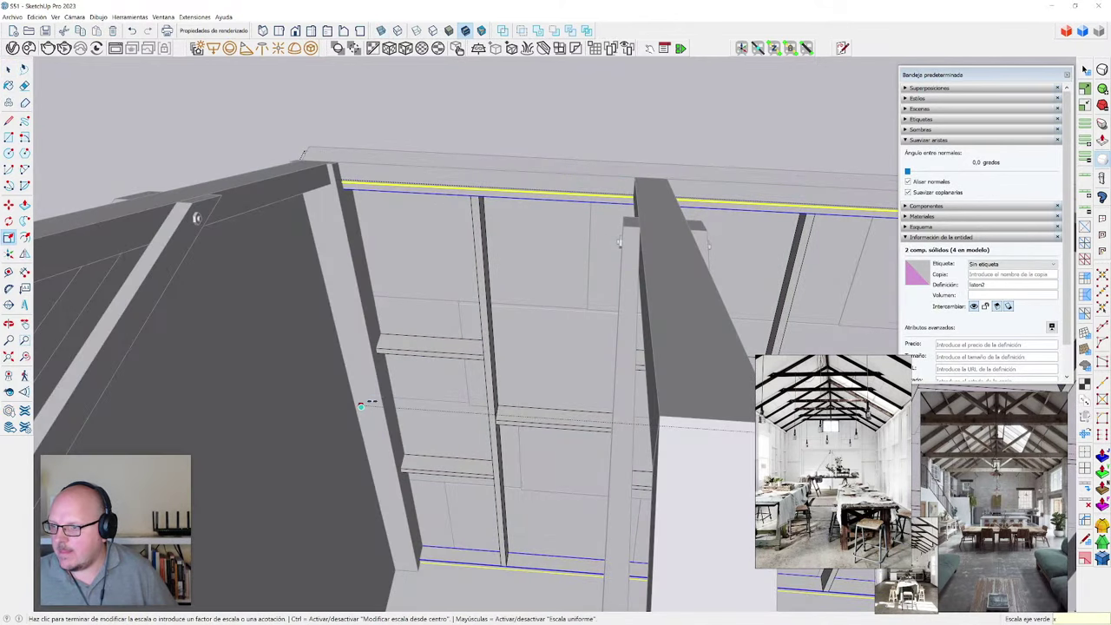
pyautogui.click(382, 394)
pyautogui.press('space')
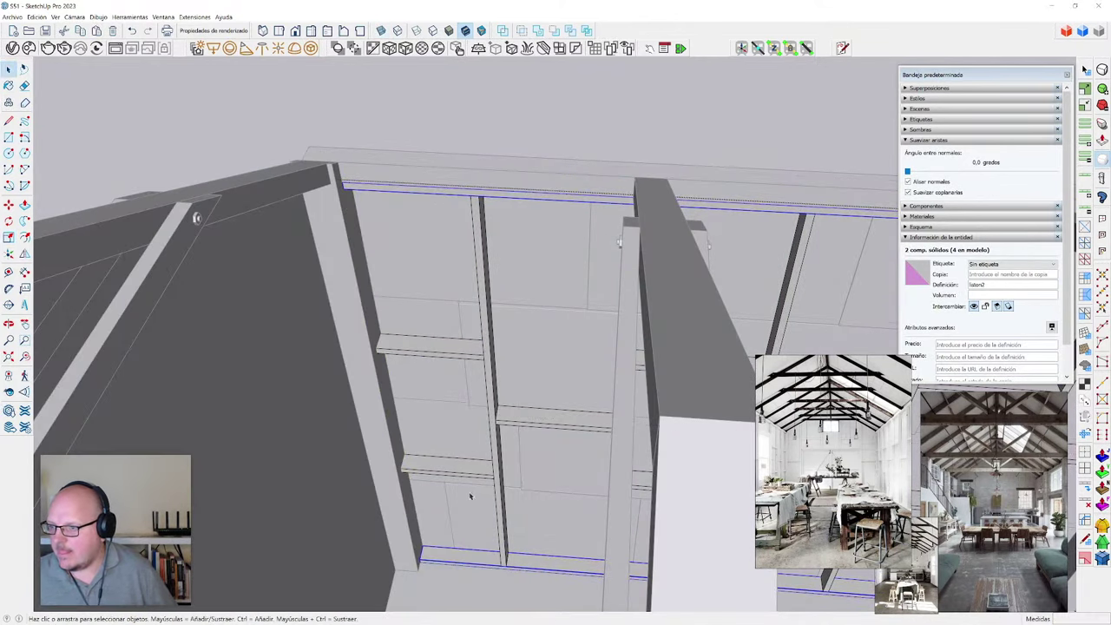
# - Scale the two short horizontal battens in the end bay to meet the corner post, and leave the frame
pyautogui.click(447, 468)
pyautogui.keyDown('shift'); pyautogui.click(426, 347); pyautogui.keyUp('shift')
pyautogui.scroll(2, 402, 409)
pyautogui.press('s')
pyautogui.press('x')
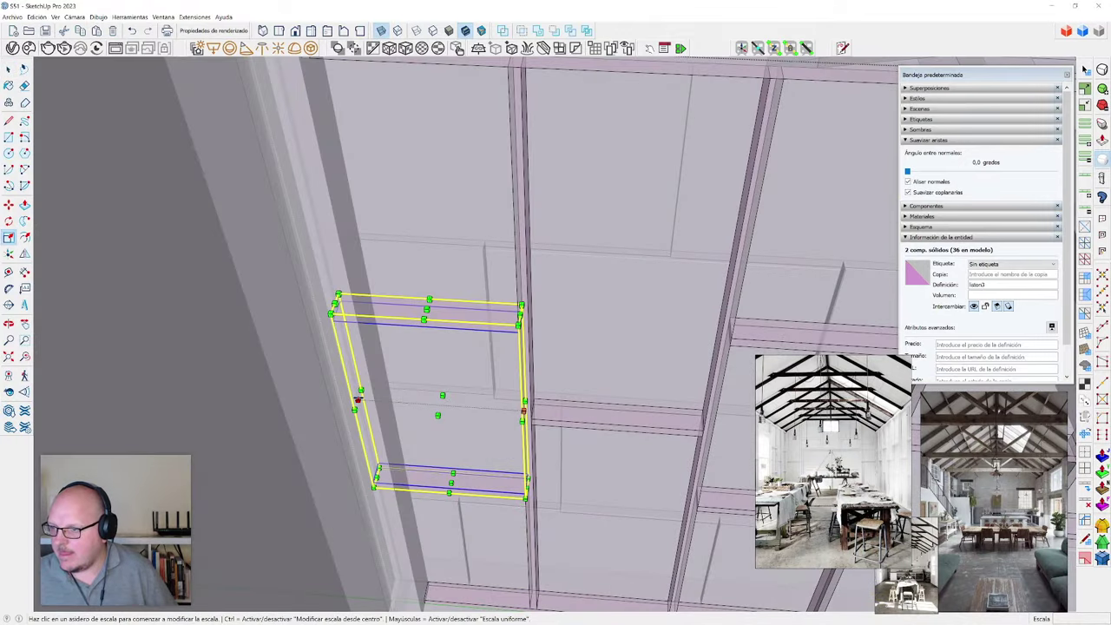
pyautogui.click(357, 401)
pyautogui.click(371, 382)
pyautogui.scroll(-4, 377, 390)
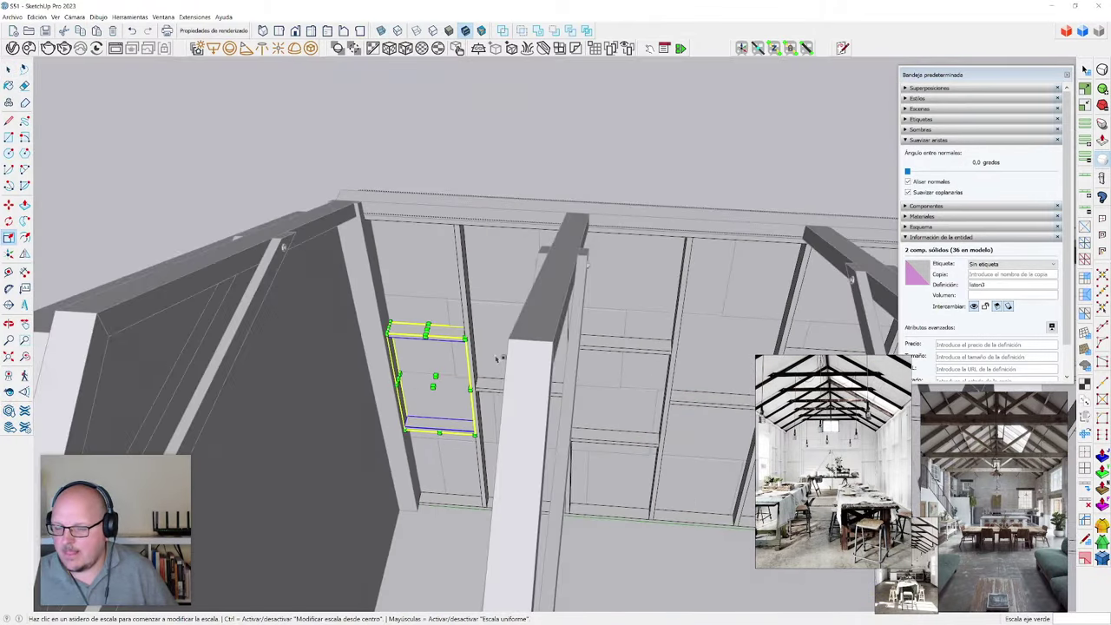
pyautogui.moveTo(499, 360); pyautogui.dragTo(298, 179, button='middle')
pyautogui.press('space')
pyautogui.click(298, 179)
# - Examine the fitted batten frames at the corner posts and the whole barn from inside and outside
pyautogui.scroll(-5, 298, 178)
pyautogui.moveTo(599, 434); pyautogui.dragTo(451, 391, button='middle')
pyautogui.scroll(5, 598, 371)
pyautogui.scroll(4, 339, 335)
pyautogui.scroll(3, 339, 335)
pyautogui.scroll(-2, 312, 379)
pyautogui.moveTo(305, 378)
pyautogui.mouseDown(button='middle')
pyautogui.moveTo(434, 402)
pyautogui.moveTo(486, 442)
pyautogui.moveTo(521, 409)
pyautogui.moveTo(524, 377)
pyautogui.mouseUp(button='middle')
pyautogui.scroll(-5, 509, 266)
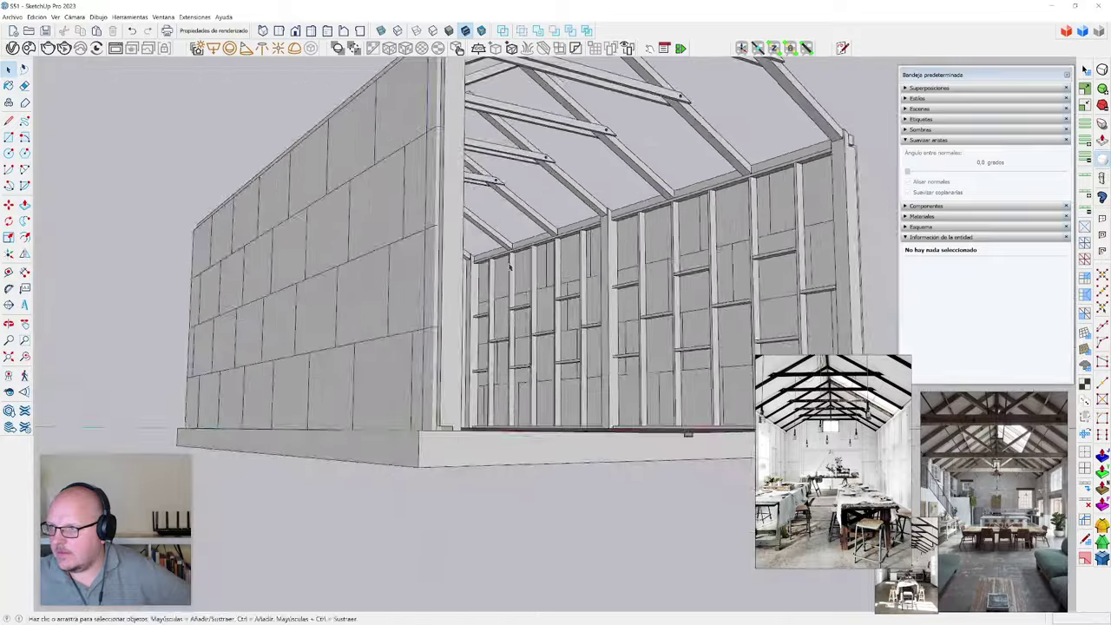
pyautogui.scroll(-2, 510, 267)
pyautogui.moveTo(510, 266); pyautogui.dragTo(625, 358, button='middle')
pyautogui.scroll(-2, 511, 359)
pyautogui.scroll(1, 512, 358)
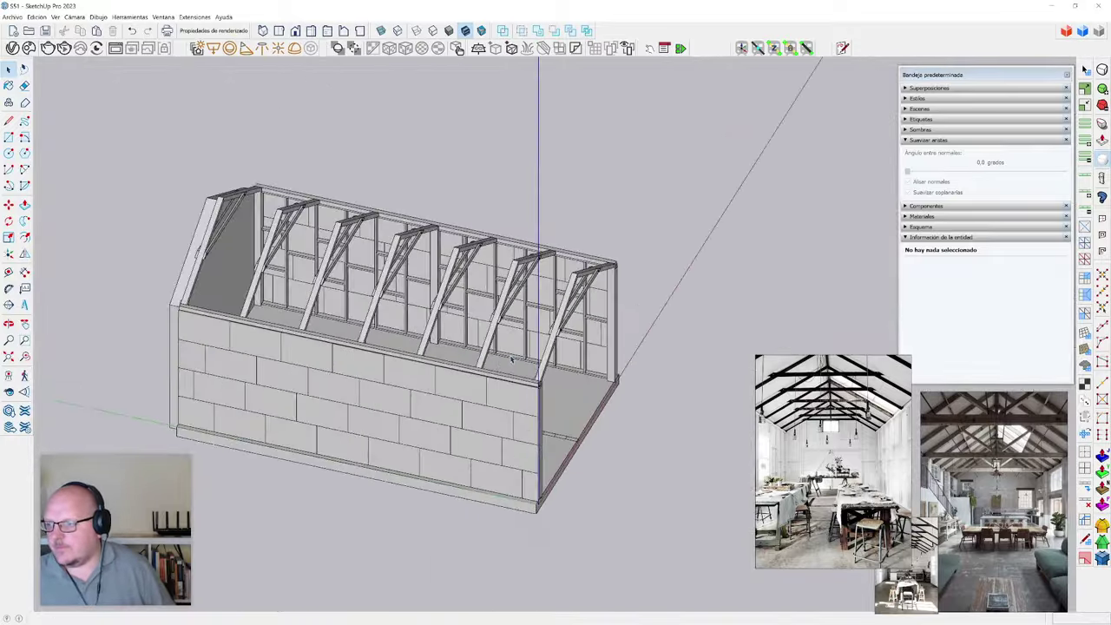
# - Draw a rectangle over the roof slope from the eaves corner of the end truss to the top of the farthest rafter
pyautogui.press('r')
pyautogui.moveTo(511, 360); pyautogui.dragTo(392, 404, button='middle')
pyautogui.scroll(10, 466, 354)
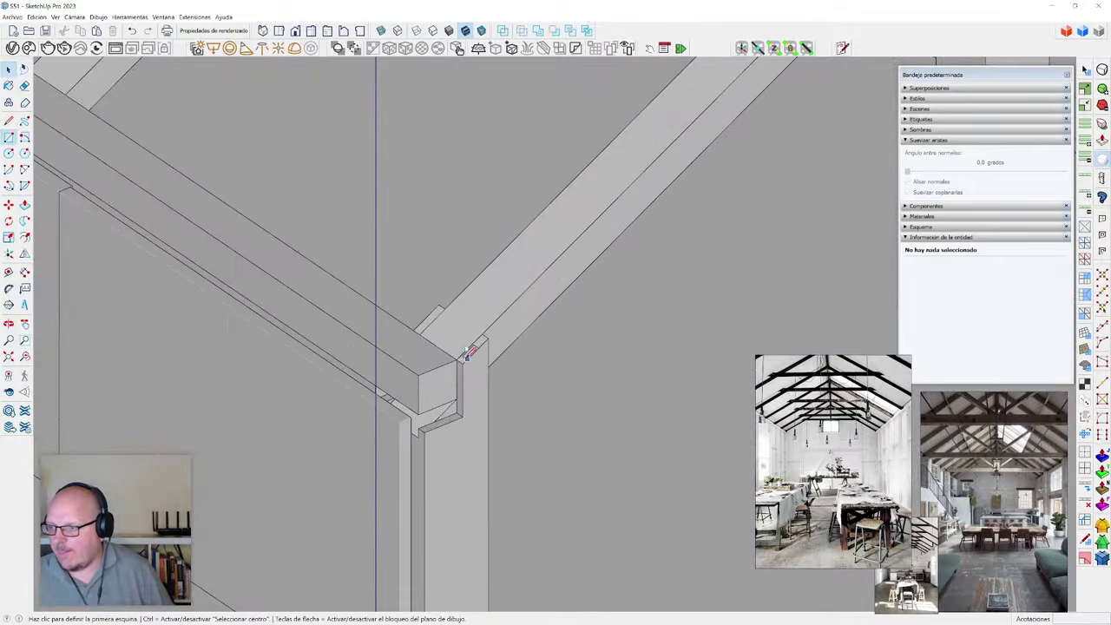
pyautogui.click(466, 354)
pyautogui.scroll(-8, 515, 472)
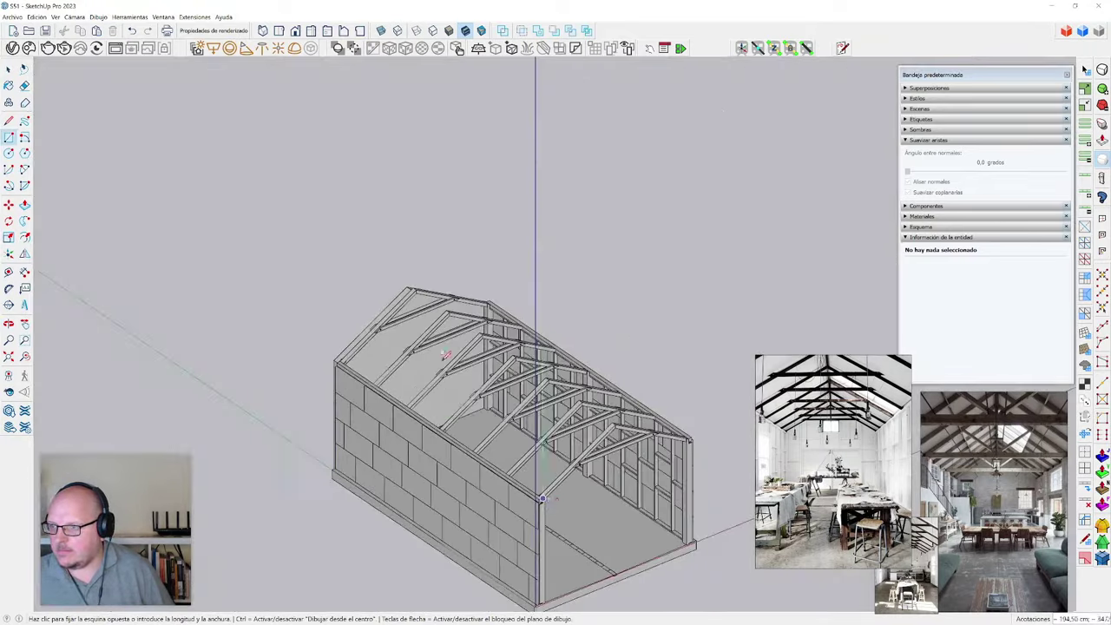
pyautogui.scroll(5, 420, 217)
pyautogui.scroll(2, 419, 217)
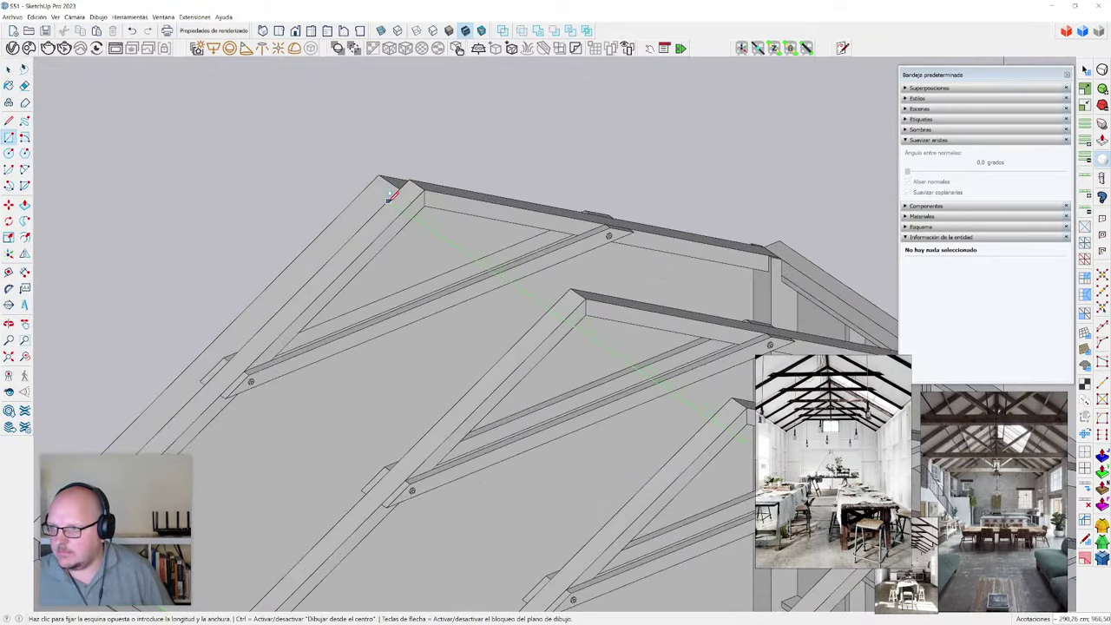
pyautogui.click(390, 196)
# - Move the roof rectangle's upper edge onto the top corner of the farthest rafter
pyautogui.press('space')
pyautogui.scroll(-2, 414, 251)
pyautogui.click(421, 248)
pyautogui.scroll(3, 409, 252)
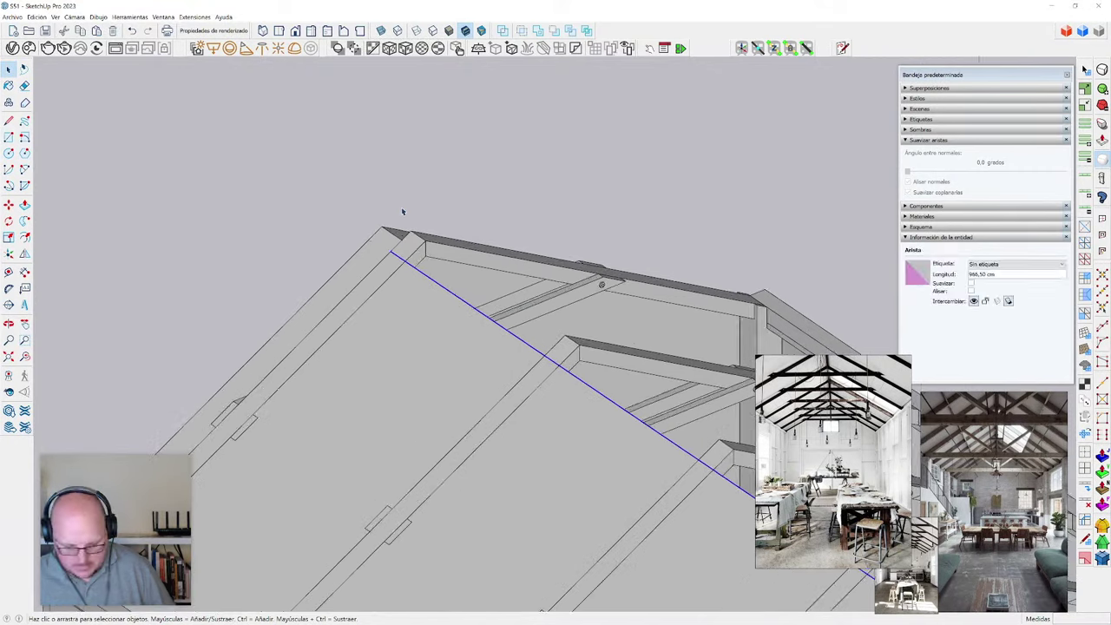
pyautogui.press('m')
pyautogui.click(379, 275)
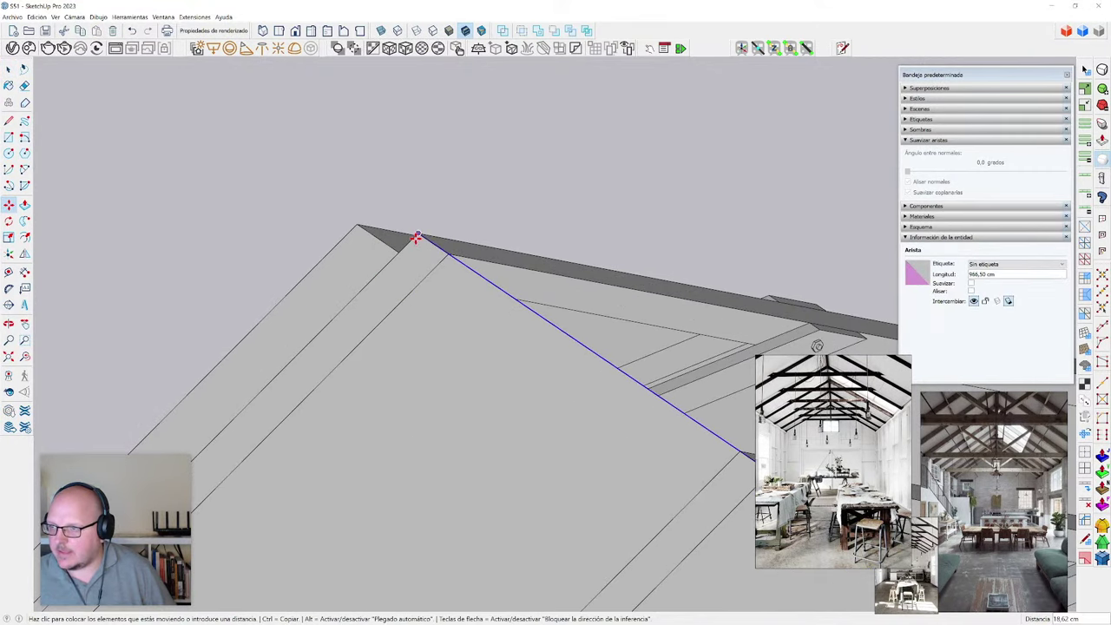
pyautogui.click(416, 237)
pyautogui.scroll(-5, 417, 237)
pyautogui.press('space')
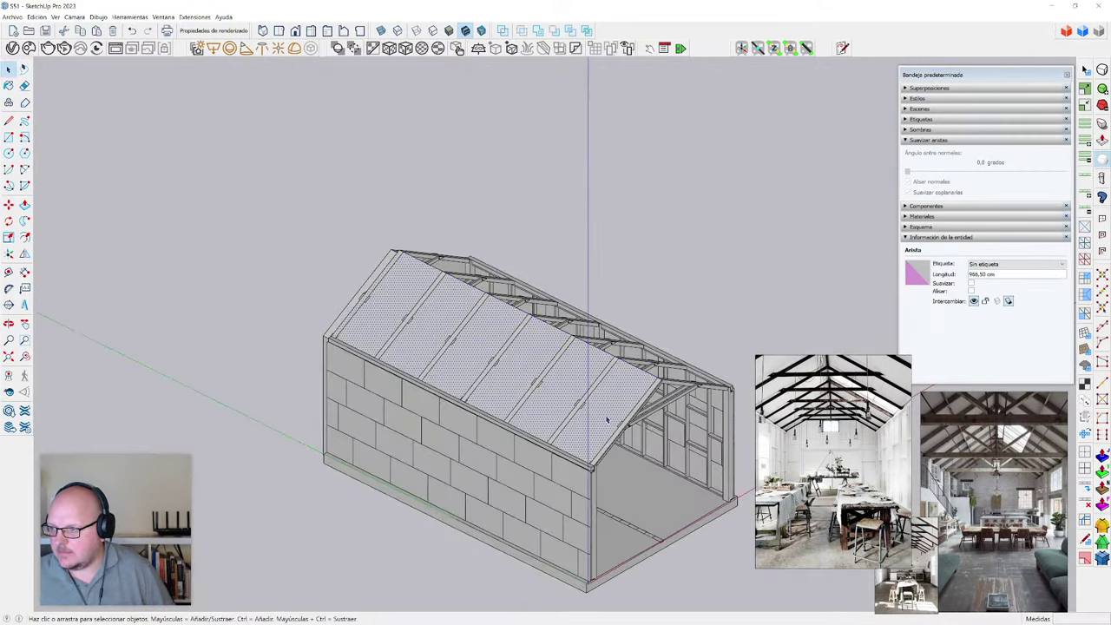
# - Scale the roof face along its length to align its near end with the end truss's rafter
pyautogui.moveTo(608, 421); pyautogui.dragTo(659, 435, button='middle')
pyautogui.scroll(2, 660, 435)
pyautogui.press('s')
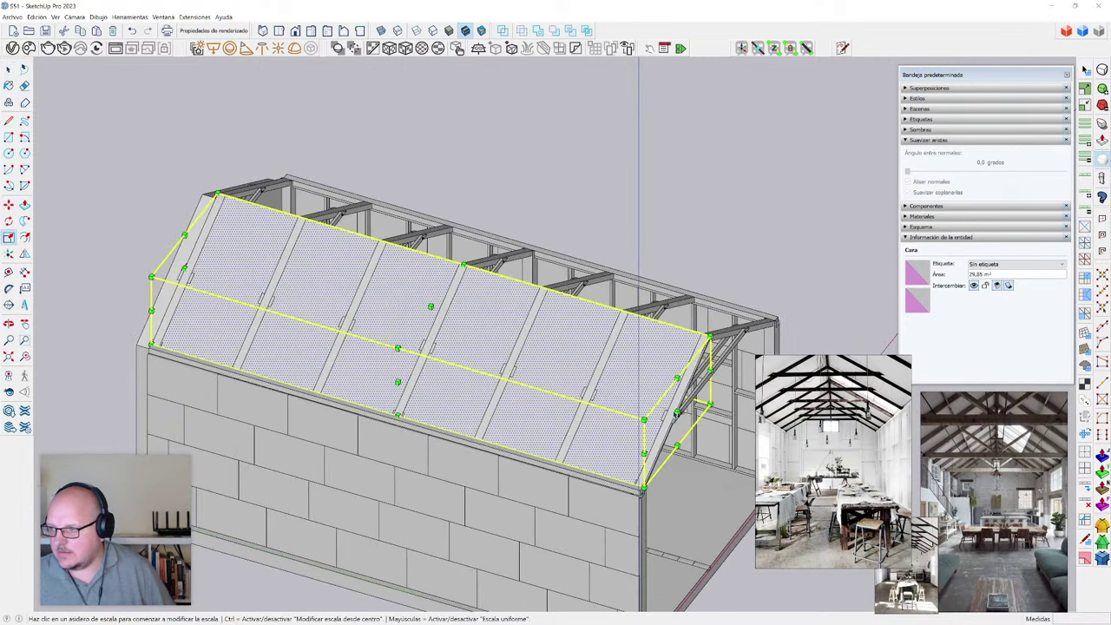
pyautogui.scroll(4, 640, 454)
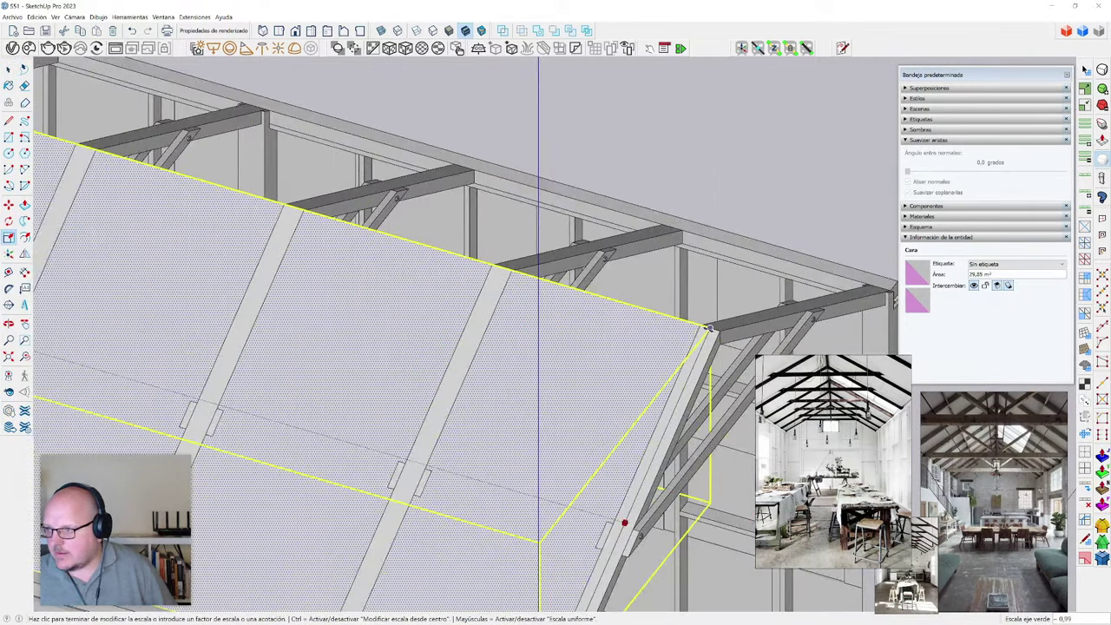
pyautogui.scroll(-6, 669, 368)
# - Scale the roof face from its far end so it spans only the first bay between two trusses
pyautogui.press('space')
pyautogui.scroll(3, 416, 339)
pyautogui.press('s')
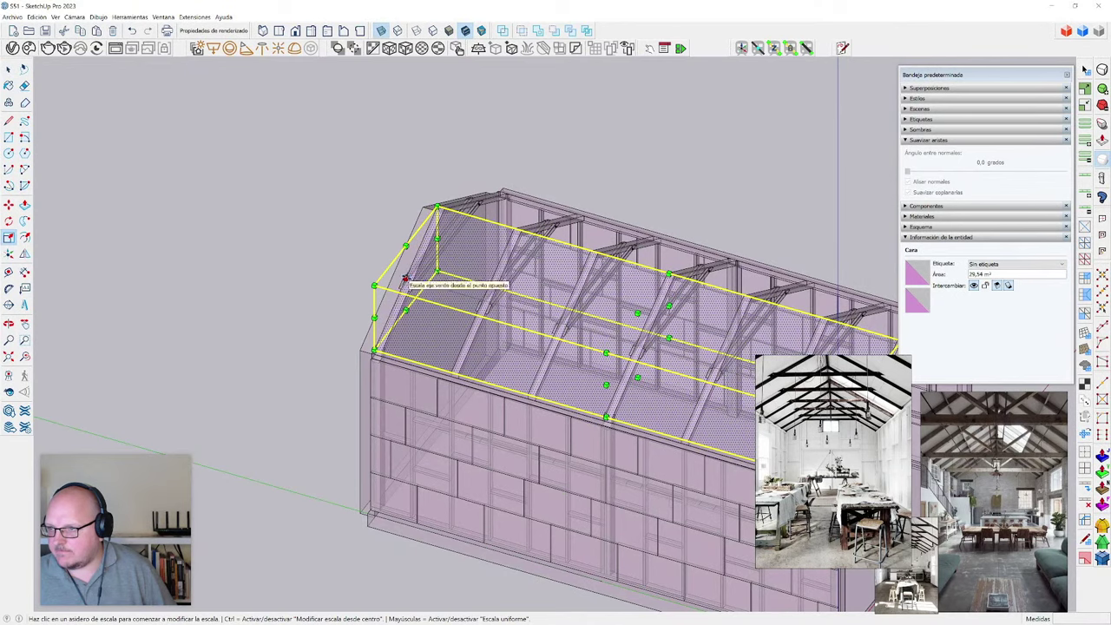
pyautogui.click(405, 279)
pyautogui.scroll(-5, 407, 280)
pyautogui.scroll(4, 608, 304)
pyautogui.scroll(5, 586, 375)
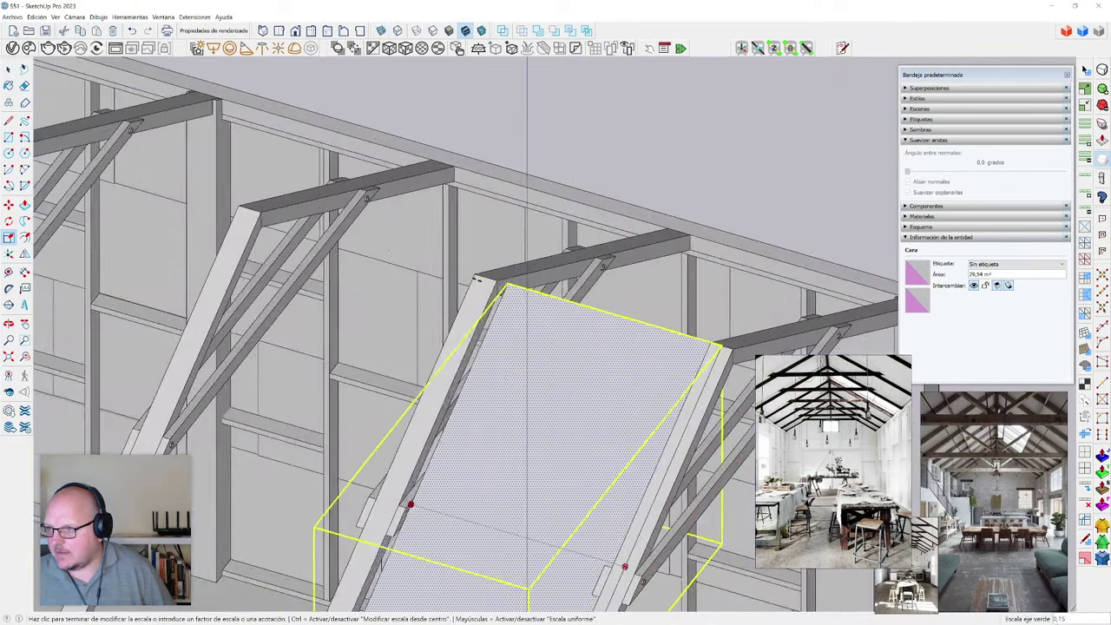
pyautogui.click(482, 280)
pyautogui.scroll(-5, 521, 295)
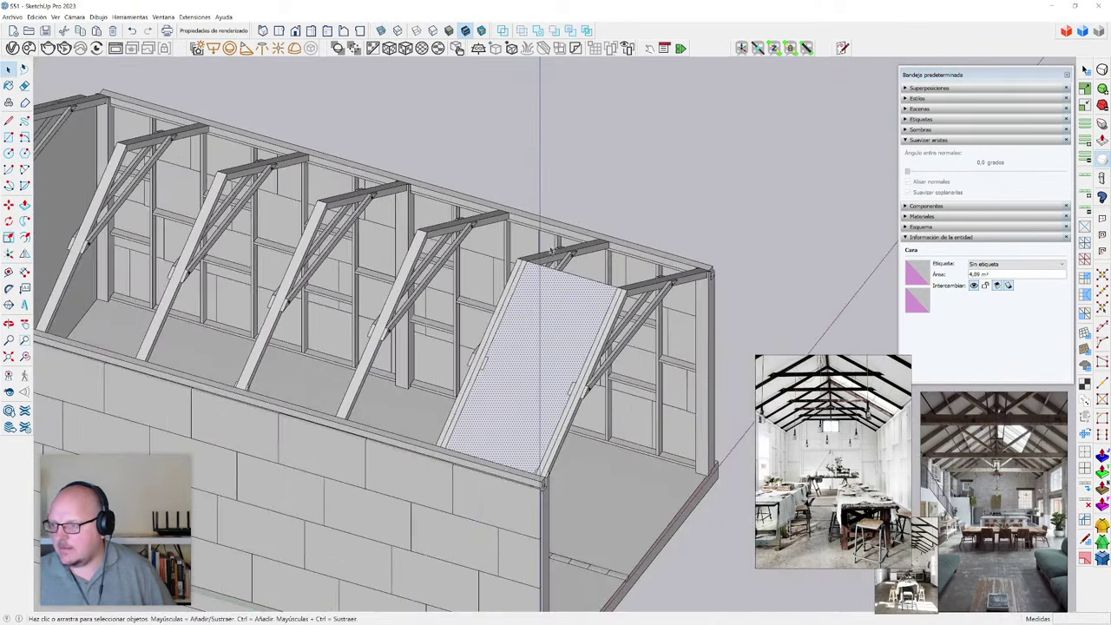
# - Group the one-bay roof face and open it for editing with the rest of the model hidden
pyautogui.press('space')
pyautogui.click(614, 308)
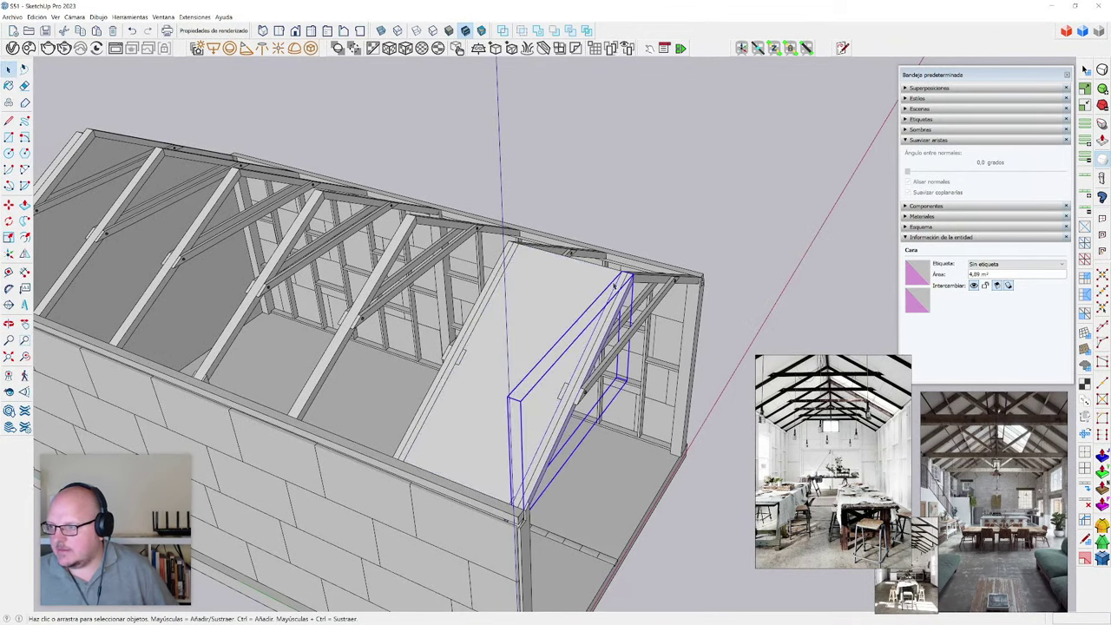
pyautogui.doubleClick(605, 278)
pyautogui.hotkey('ctrl', 'g')
pyautogui.doubleClick(561, 323)
pyautogui.scroll(1, 539, 451)
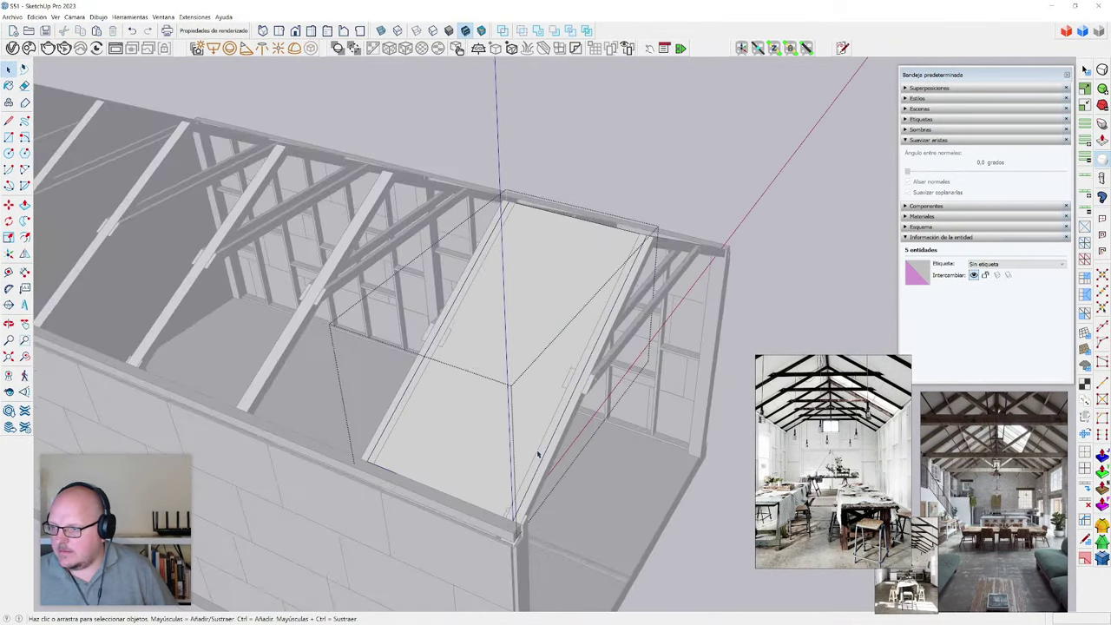
pyautogui.press('h')
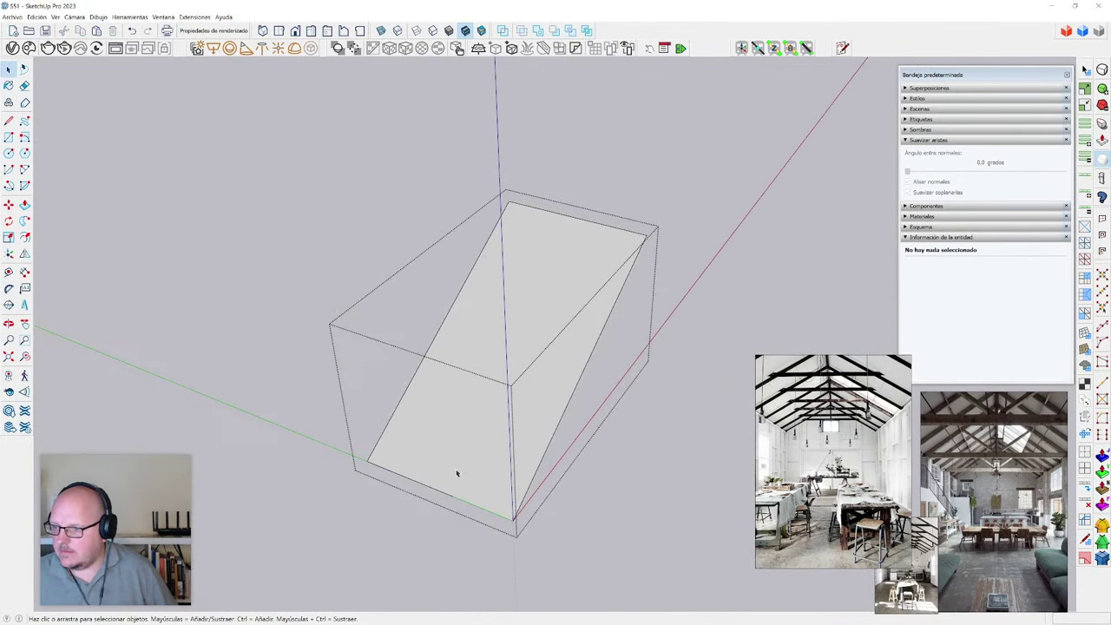
# - Realign the group's axes at the face's lower corner, with the red axis along the sloping edge
pyautogui.click(10, 255)
pyautogui.scroll(2, 491, 504)
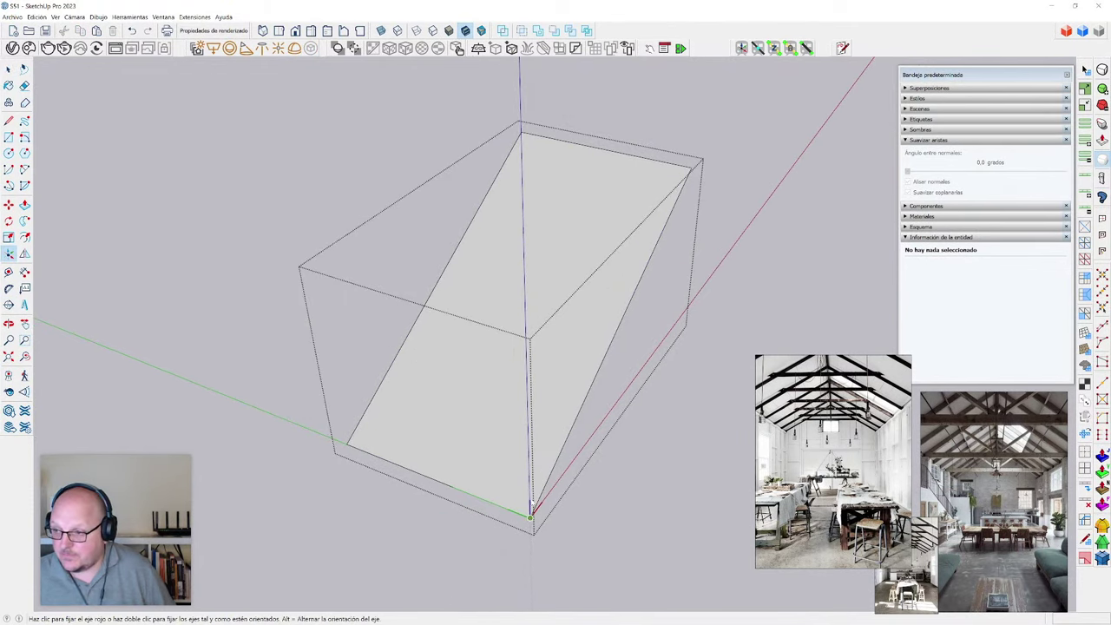
pyautogui.click(502, 513)
pyautogui.moveTo(502, 512); pyautogui.dragTo(580, 509, button='middle')
# - Copy the face's lower edge to its upper edge and divide the distance into 9 equal strips
pyautogui.click(489, 491)
pyautogui.press('m')
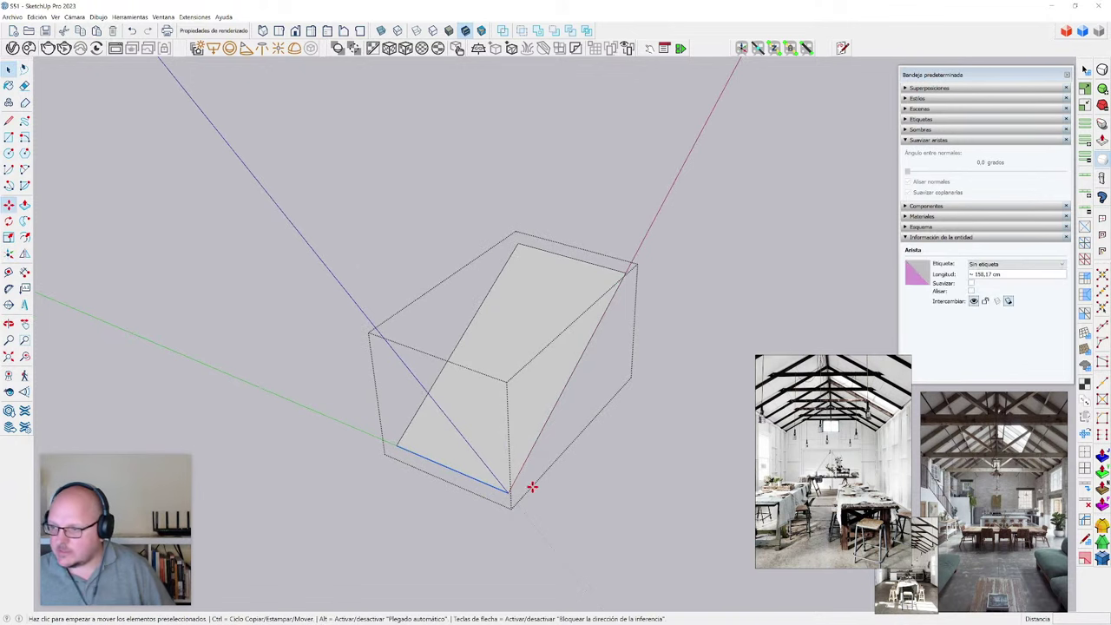
pyautogui.click(511, 489)
pyautogui.press('ctrl')
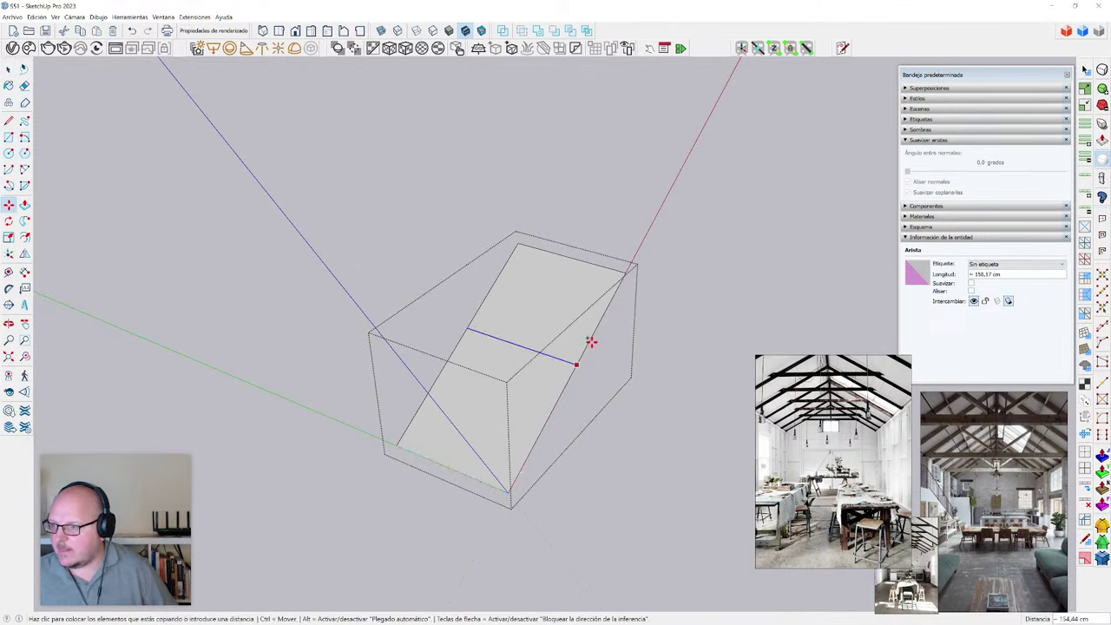
pyautogui.click(623, 272)
pyautogui.write('9/')
pyautogui.press('Return')
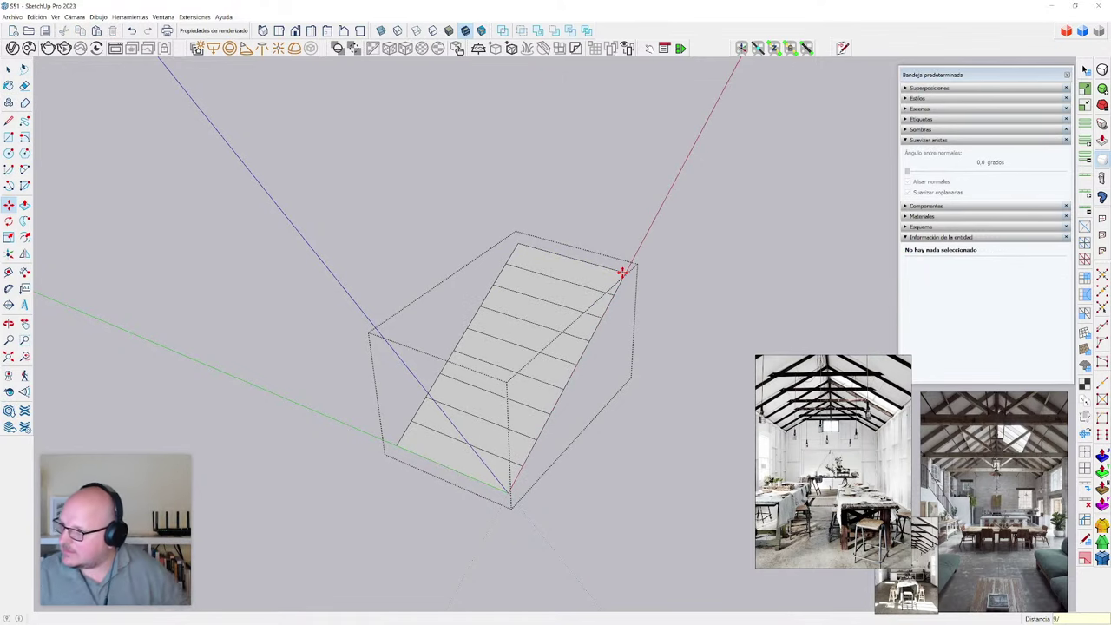
# - Measure the width of the top strip along the sloping edge and undo the division into strips
pyautogui.scroll(3, 623, 272)
pyautogui.scroll(-3, 626, 284)
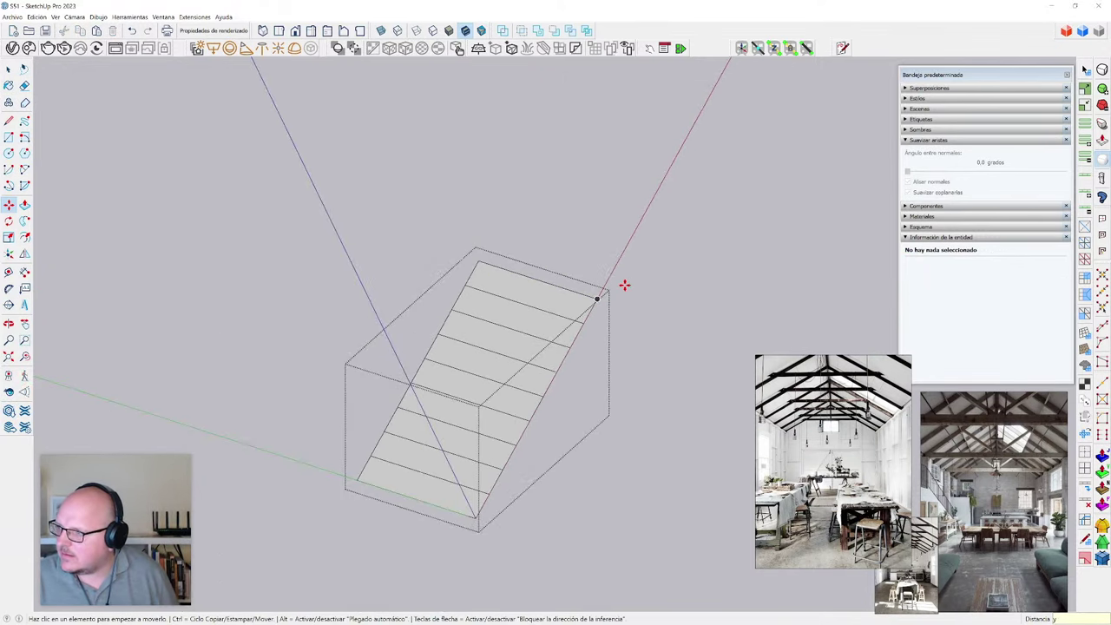
pyautogui.press('t')
pyautogui.scroll(1, 632, 278)
pyautogui.scroll(2, 595, 297)
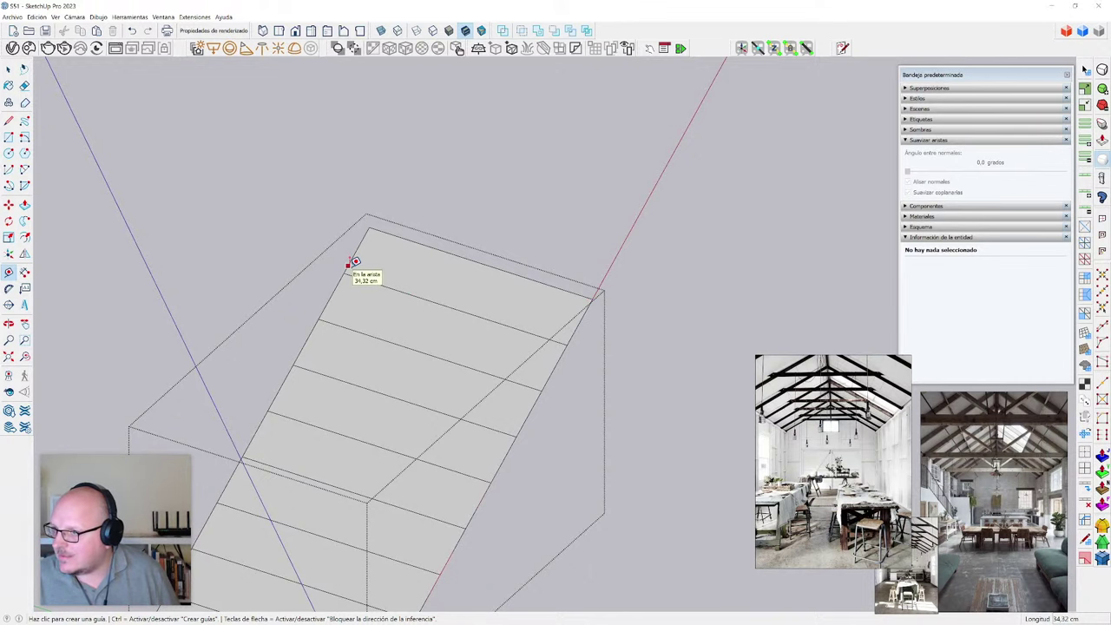
pyautogui.press('space')
pyautogui.scroll(-3, 374, 269)
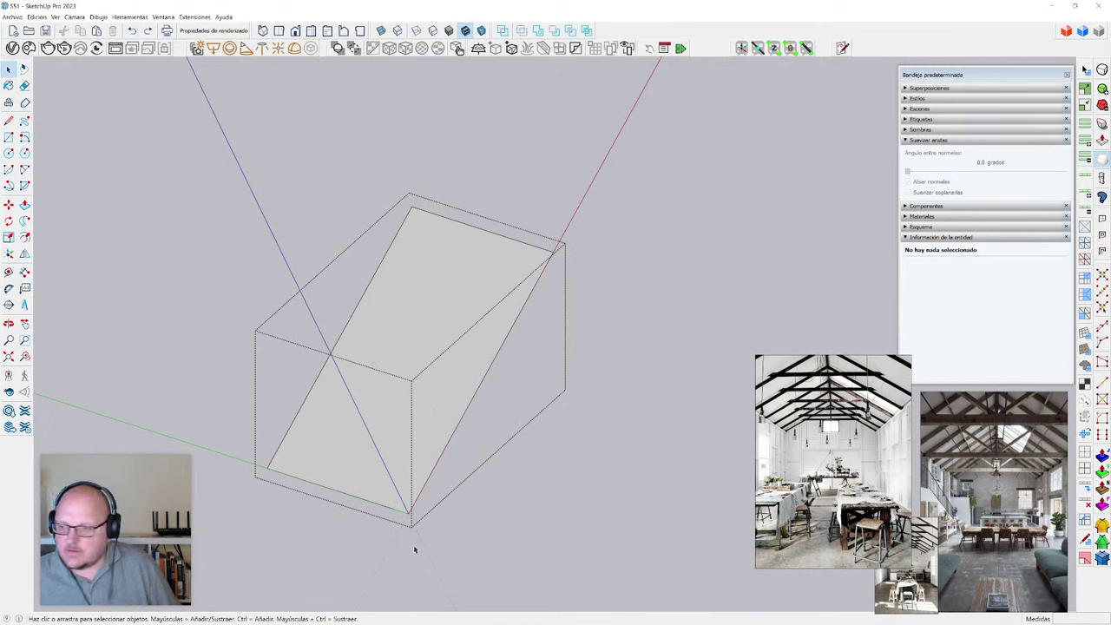
# - Copy the face's lower edge to its upper edge and divide the distance into 14 equal strips
pyautogui.click(390, 511)
pyautogui.press('m')
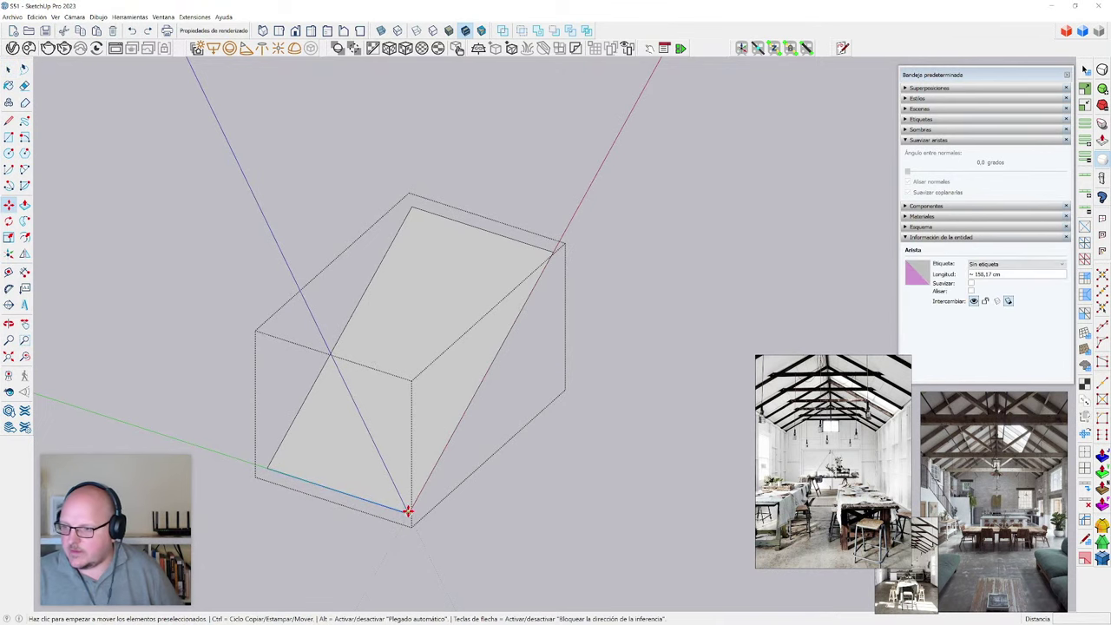
pyautogui.click(408, 513)
pyautogui.press('ctrl')
pyautogui.click(550, 254)
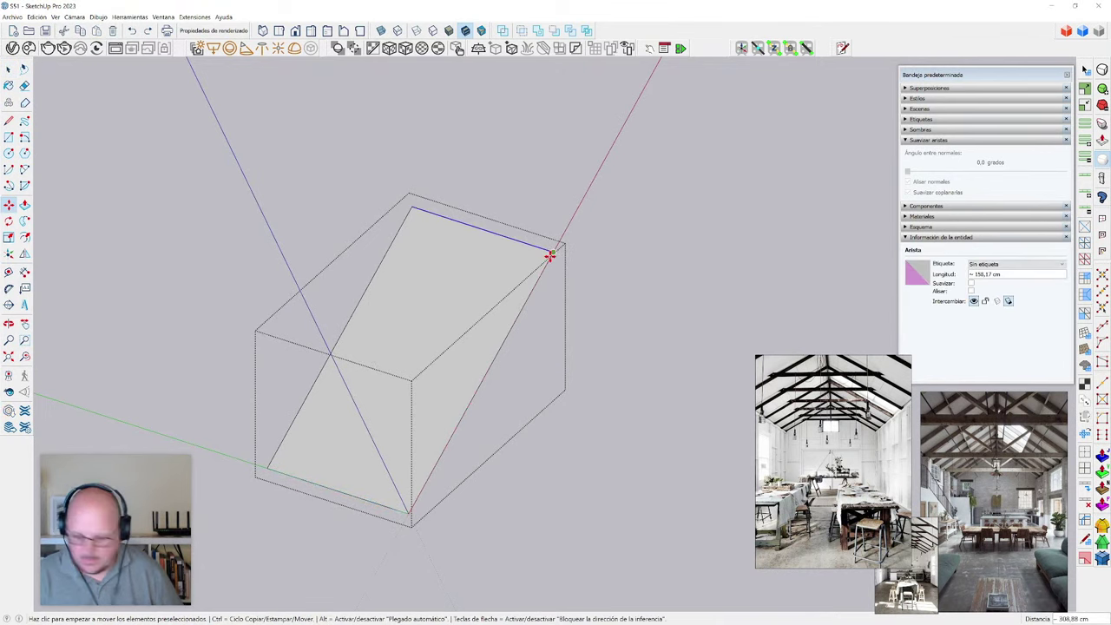
pyautogui.press('Return')
# - Check the size of the narrower strips and view the divided face down to its lower edge
pyautogui.press('t')
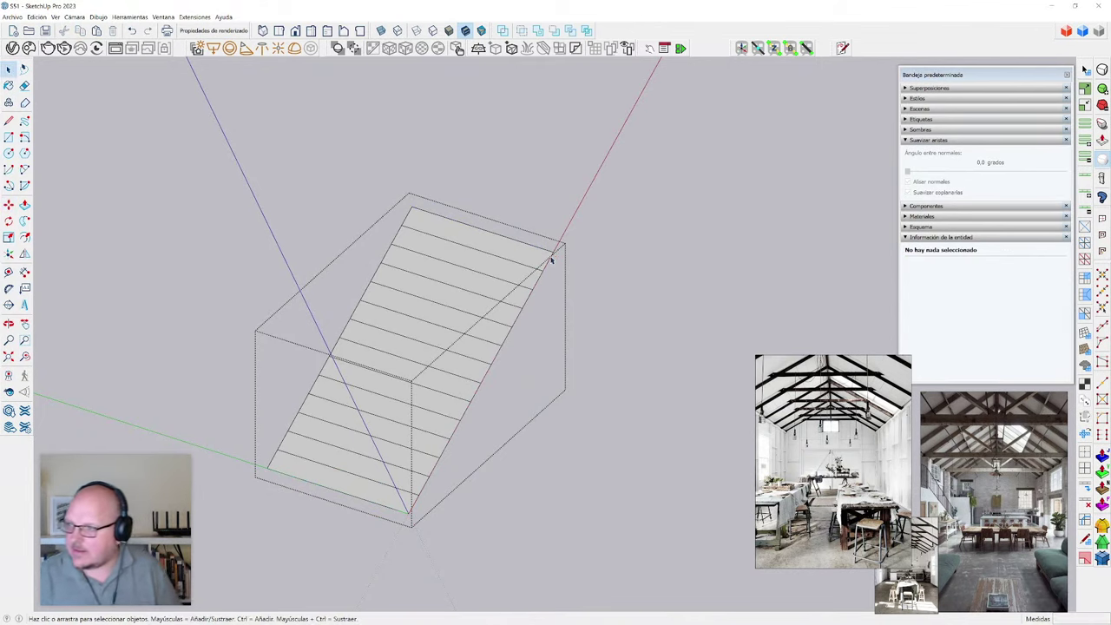
pyautogui.scroll(3, 547, 258)
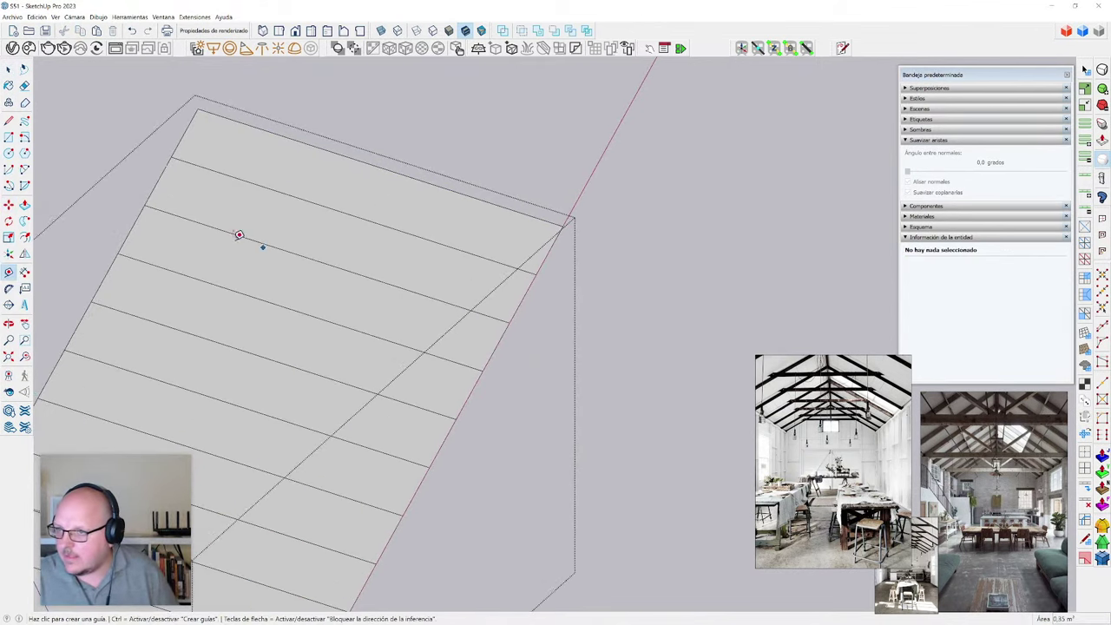
pyautogui.scroll(-3, 398, 130)
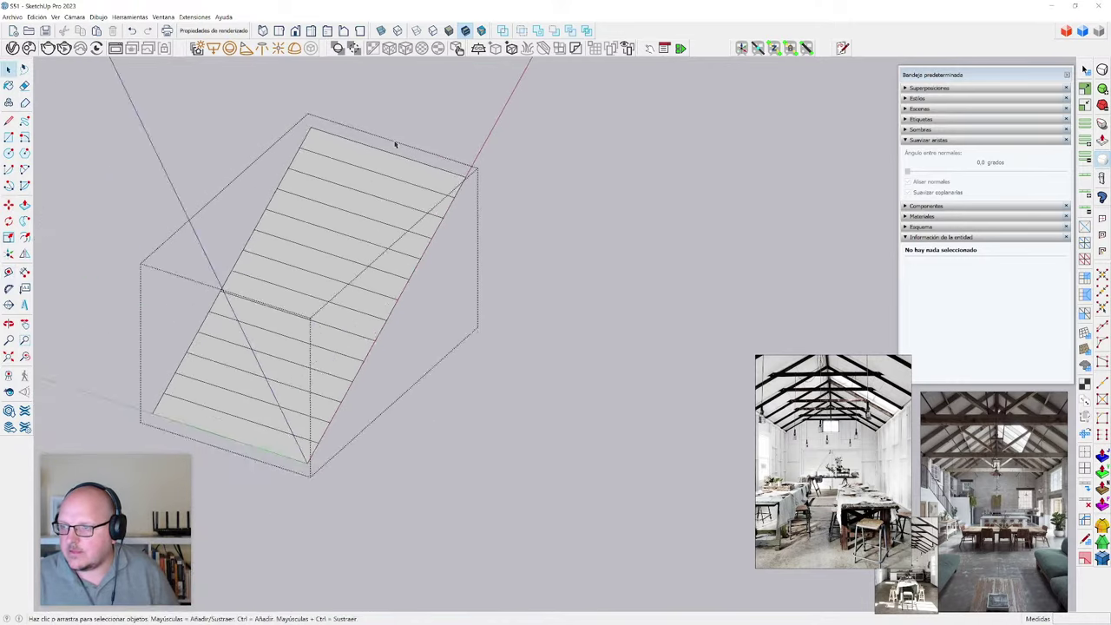
pyautogui.press('v')
pyautogui.scroll(-1, 381, 282)
pyautogui.scroll(3, 188, 305)
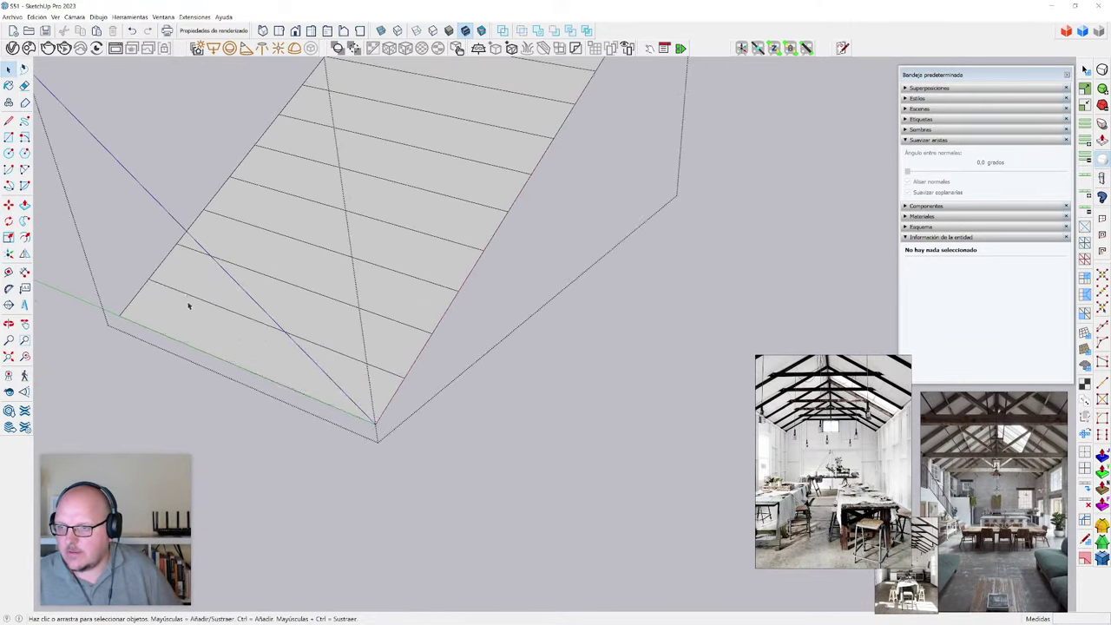
# - Reduce the divided roof face to its lowest strip alone, removing all the other strips
pyautogui.click(199, 324)
pyautogui.scroll(-2, 382, 348)
pyautogui.press('Delete')
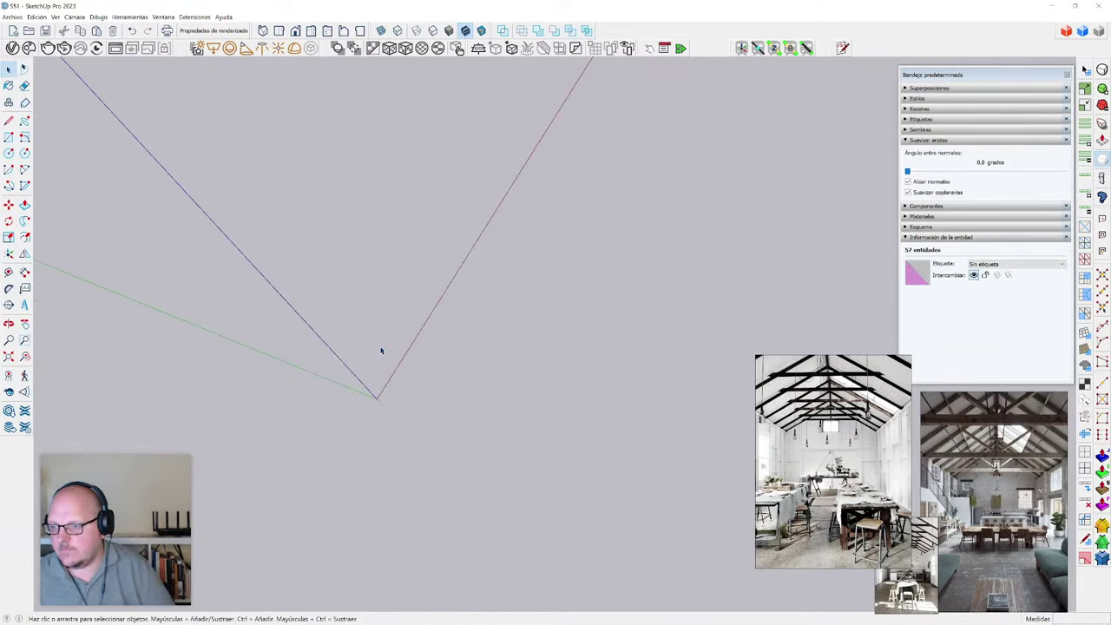
pyautogui.hotkey('ctrl', 'shift', 'v')
pyautogui.scroll(1, 382, 351)
pyautogui.scroll(2, 380, 350)
# - Extrude the remaining strip 3 cm into a solid board
pyautogui.press('p')
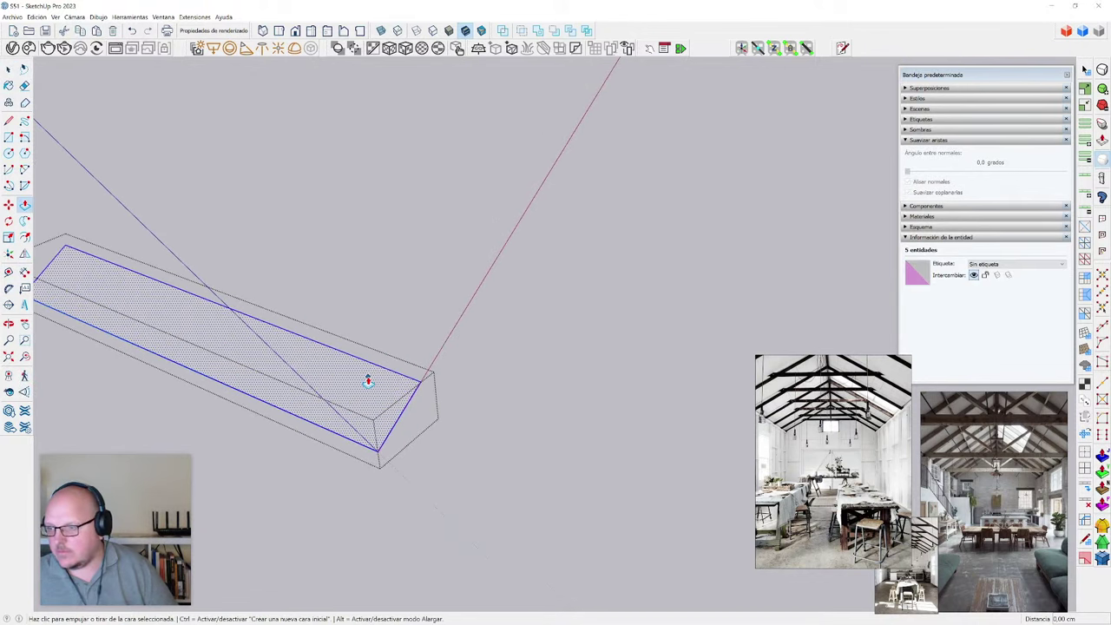
pyautogui.click(367, 377)
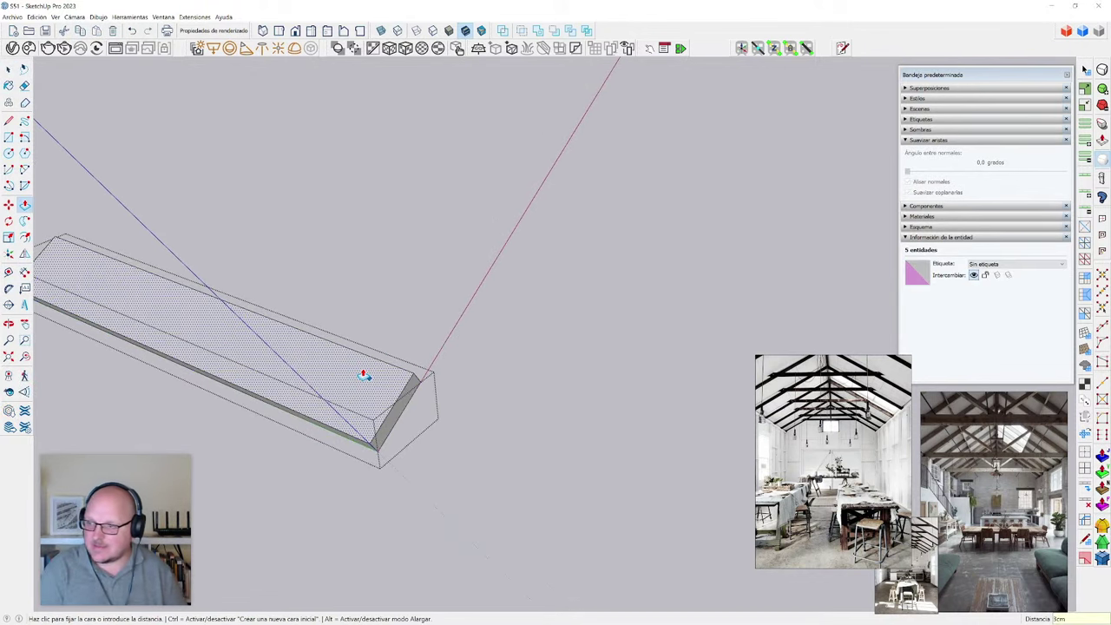
pyautogui.press('Return')
pyautogui.press('space')
pyautogui.scroll(-2, 365, 374)
pyautogui.moveTo(531, 536); pyautogui.dragTo(252, 290, button='middle')
pyautogui.scroll(2, 254, 284)
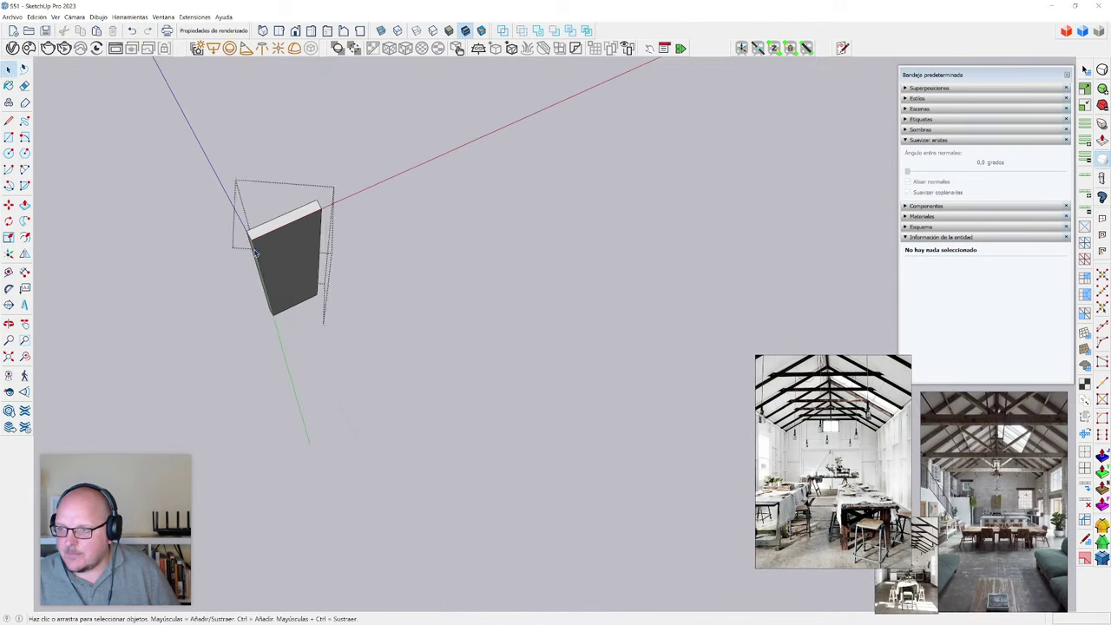
pyautogui.scroll(2, 259, 256)
pyautogui.scroll(4, 248, 209)
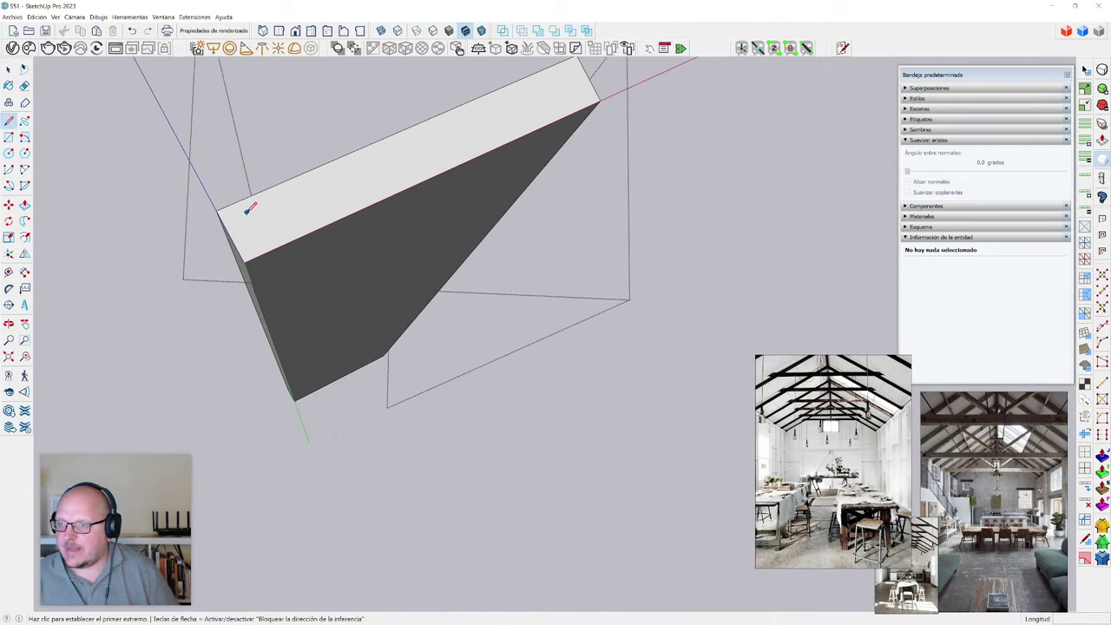
pyautogui.moveTo(249, 211); pyautogui.dragTo(202, 197, button='middle')
pyautogui.scroll(2, 203, 201)
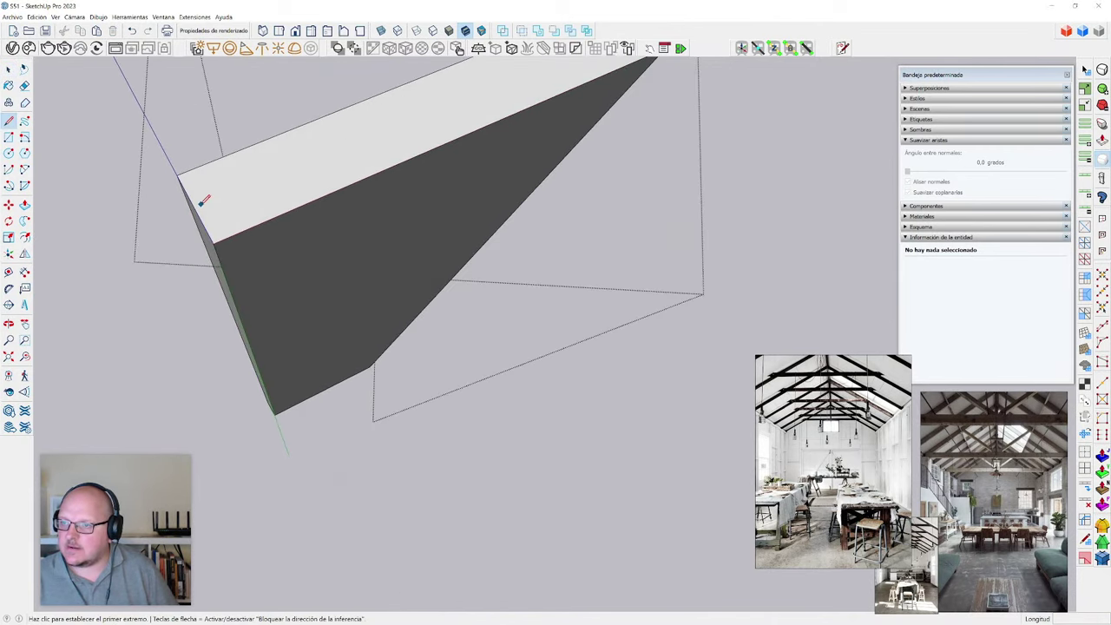
pyautogui.click(196, 210)
pyautogui.scroll(-3, 198, 209)
pyautogui.scroll(3, 205, 196)
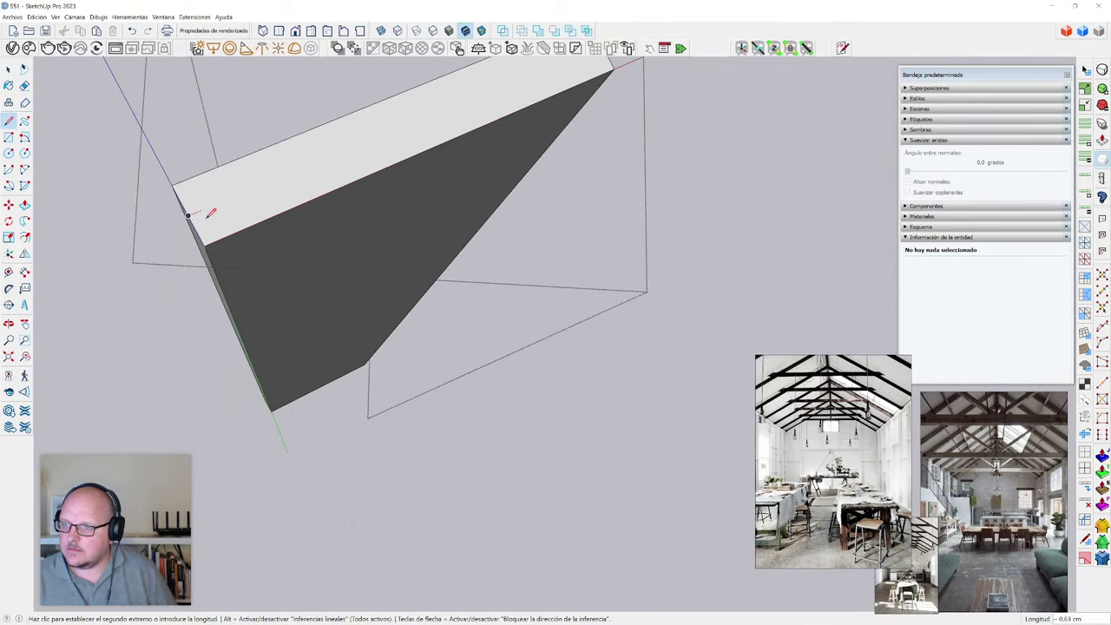
pyautogui.scroll(-1, 208, 223)
pyautogui.scroll(1, 216, 231)
pyautogui.press('space')
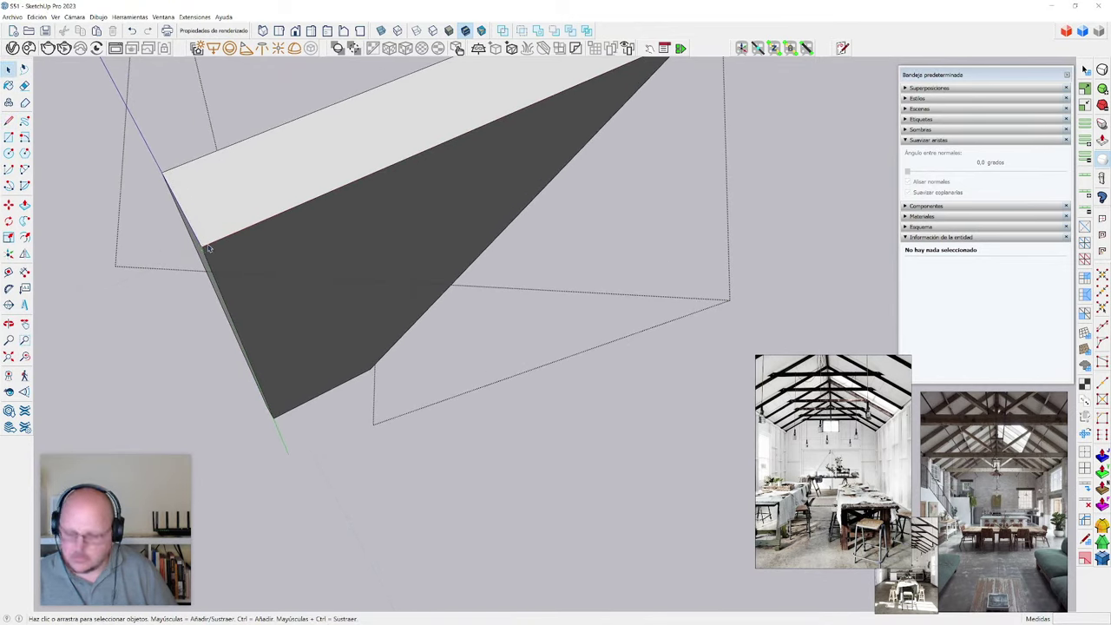
# - Draw a 1 mm wide sliver from the end face's underside corner to mid-thickness and cut it away along the board's full length
pyautogui.click(201, 247)
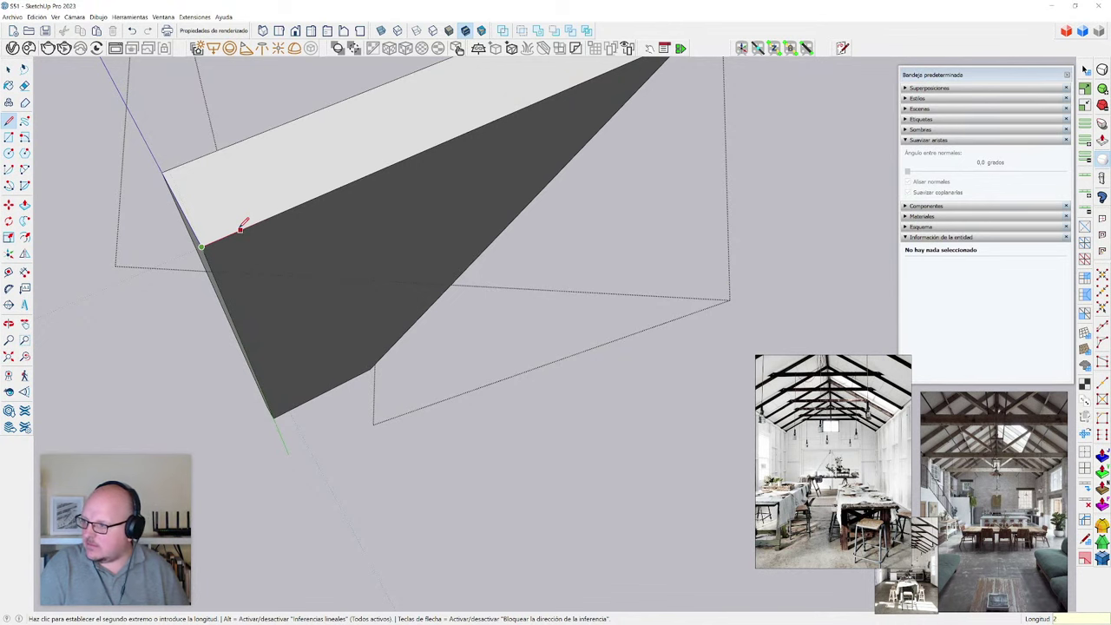
pyautogui.click(242, 226)
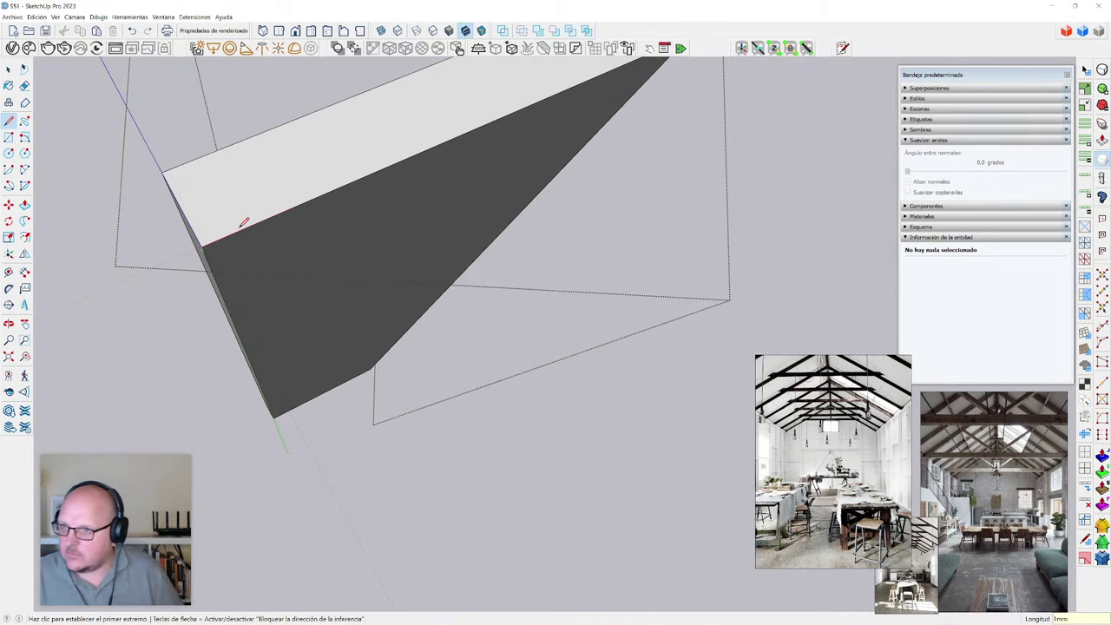
pyautogui.click(206, 244)
pyautogui.scroll(2, 175, 194)
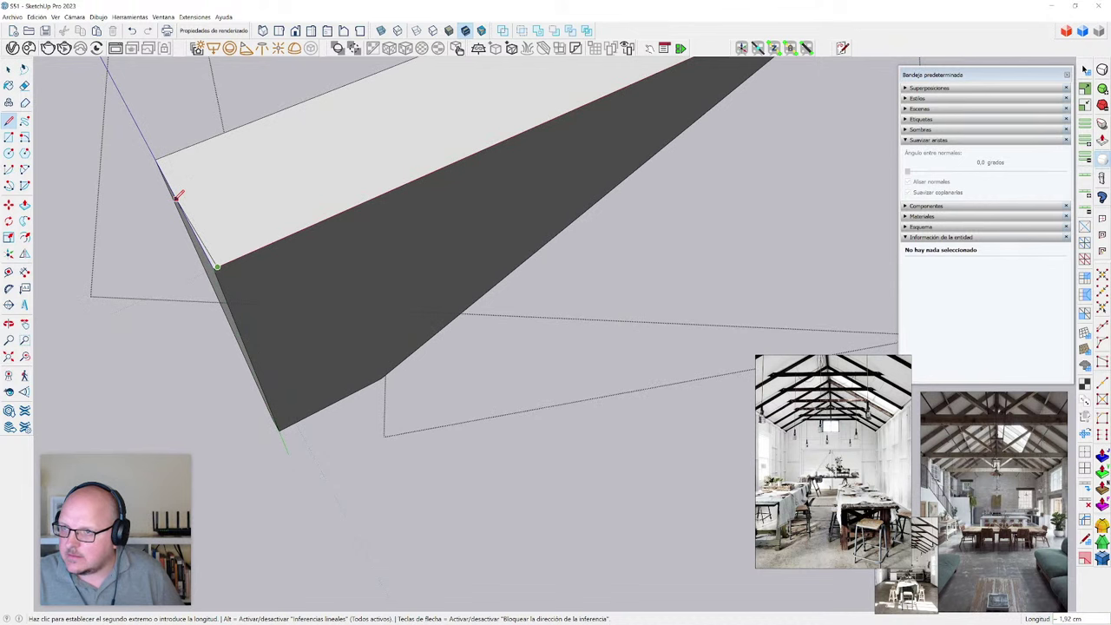
pyautogui.click(184, 215)
pyautogui.moveTo(207, 272)
pyautogui.mouseDown(button='middle')
pyautogui.moveTo(235, 297)
pyautogui.moveTo(200, 279)
pyautogui.mouseUp(button='middle')
pyautogui.press('p')
pyautogui.click(219, 262)
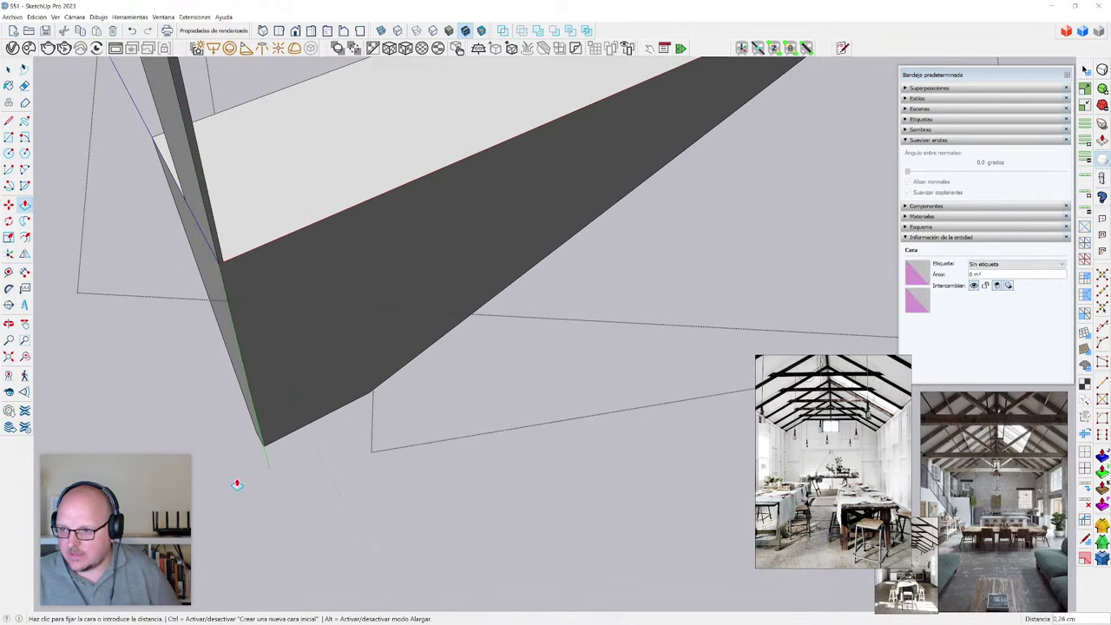
pyautogui.click(275, 441)
pyautogui.scroll(-4, 156, 474)
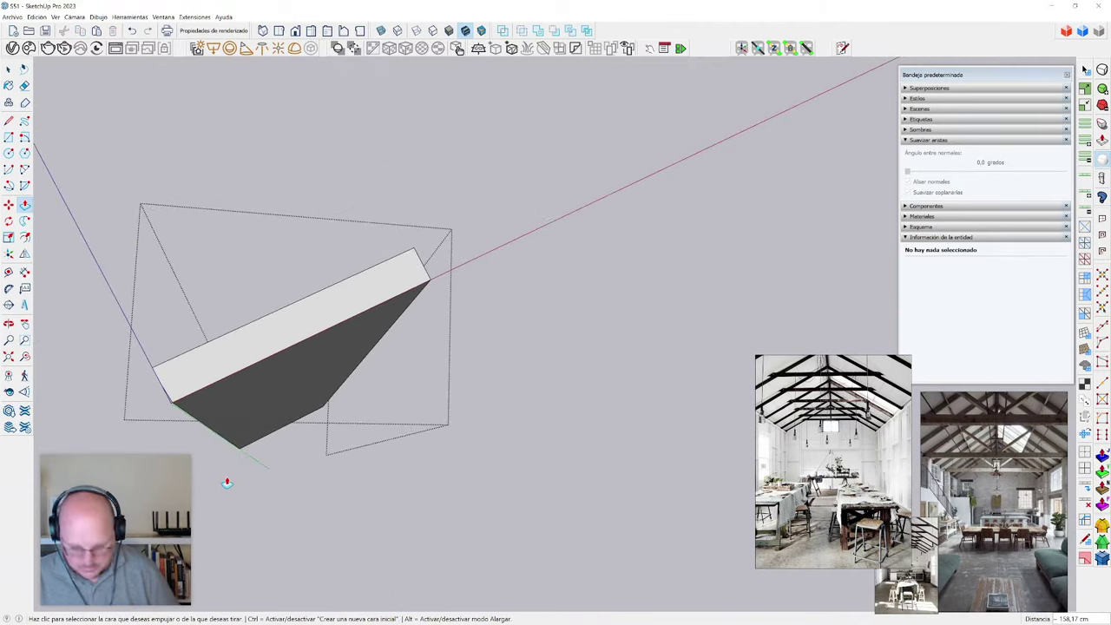
pyautogui.moveTo(228, 481); pyautogui.dragTo(286, 422, button='middle')
pyautogui.press('l')
pyautogui.scroll(3, 416, 280)
pyautogui.scroll(1, 463, 185)
pyautogui.click(466, 184)
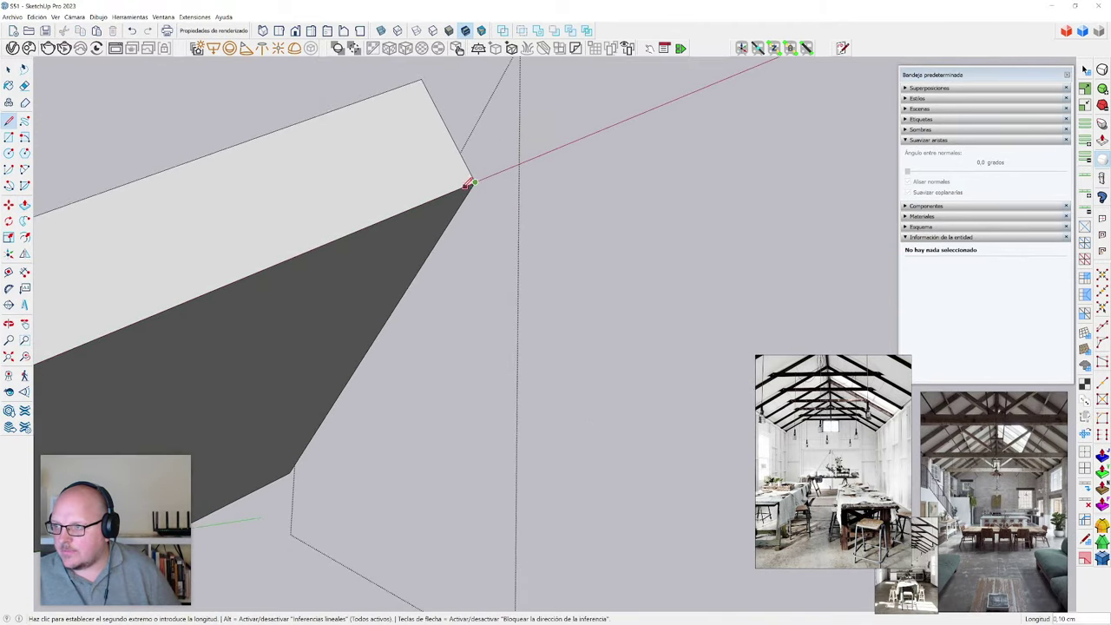
pyautogui.scroll(-4, 466, 184)
pyautogui.press('space')
pyautogui.moveTo(303, 352); pyautogui.dragTo(293, 312, button='middle')
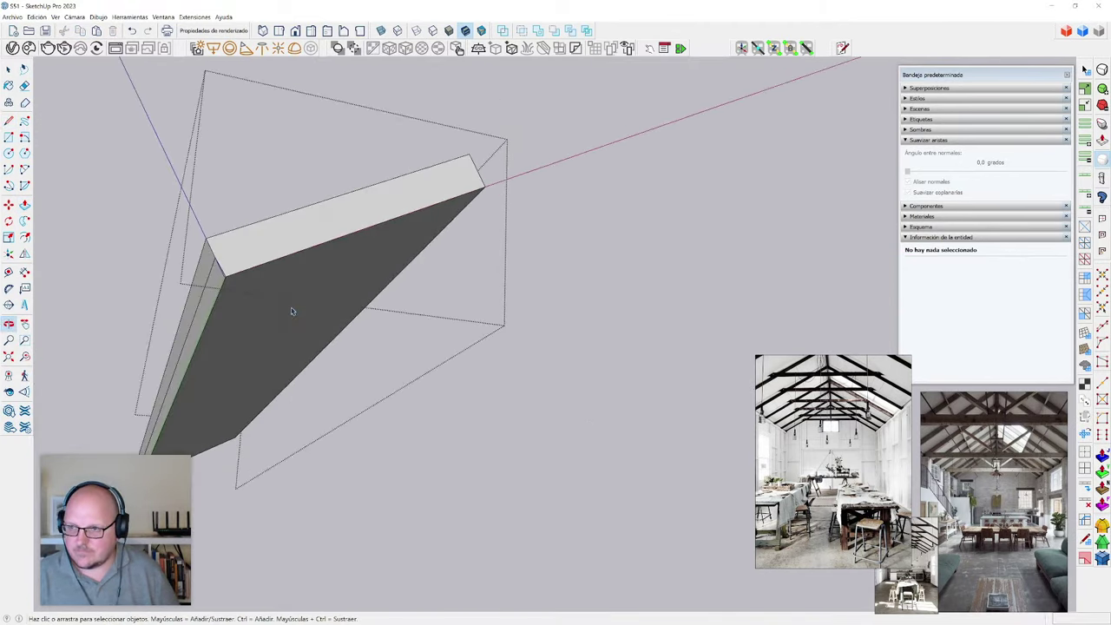
pyautogui.scroll(1, 224, 278)
pyautogui.click(213, 288)
pyautogui.press('s')
pyautogui.scroll(3, 182, 411)
pyautogui.press('x')
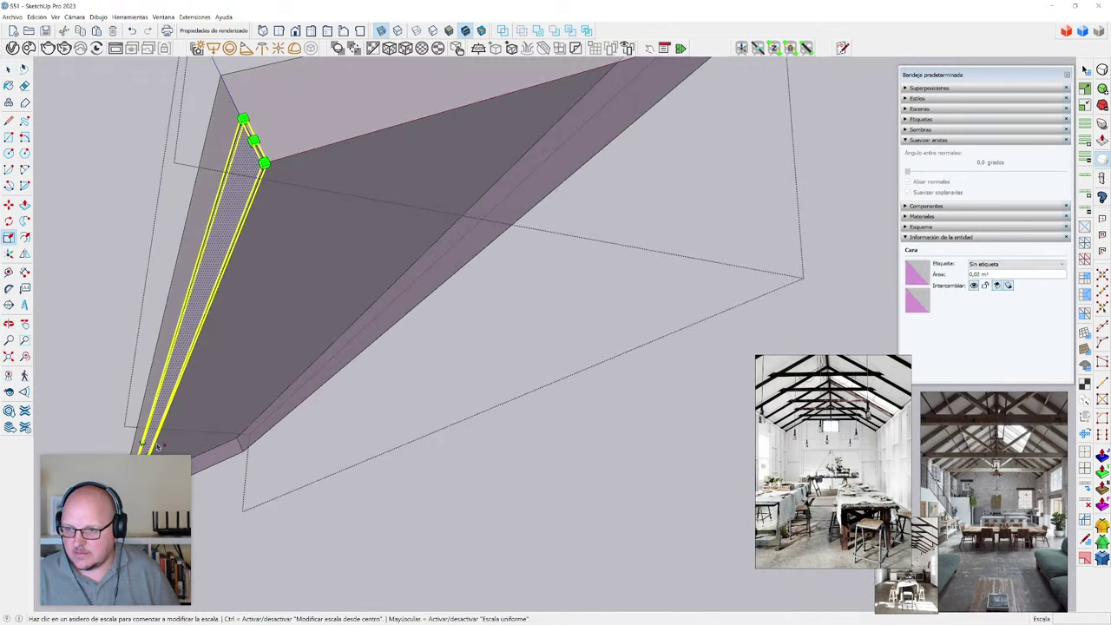
pyautogui.press('space')
# - Move the chamfered side's long underside edge another 1 mm inward along the red axis
pyautogui.scroll(-2, 165, 468)
pyautogui.scroll(1, 213, 313)
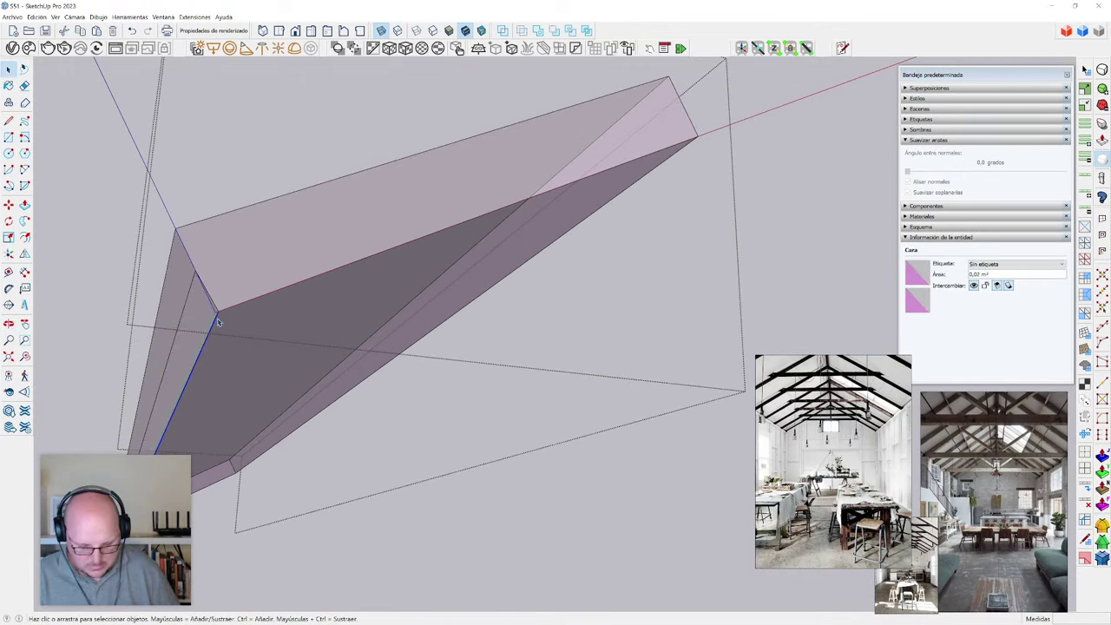
pyautogui.press('m')
pyautogui.click(218, 323)
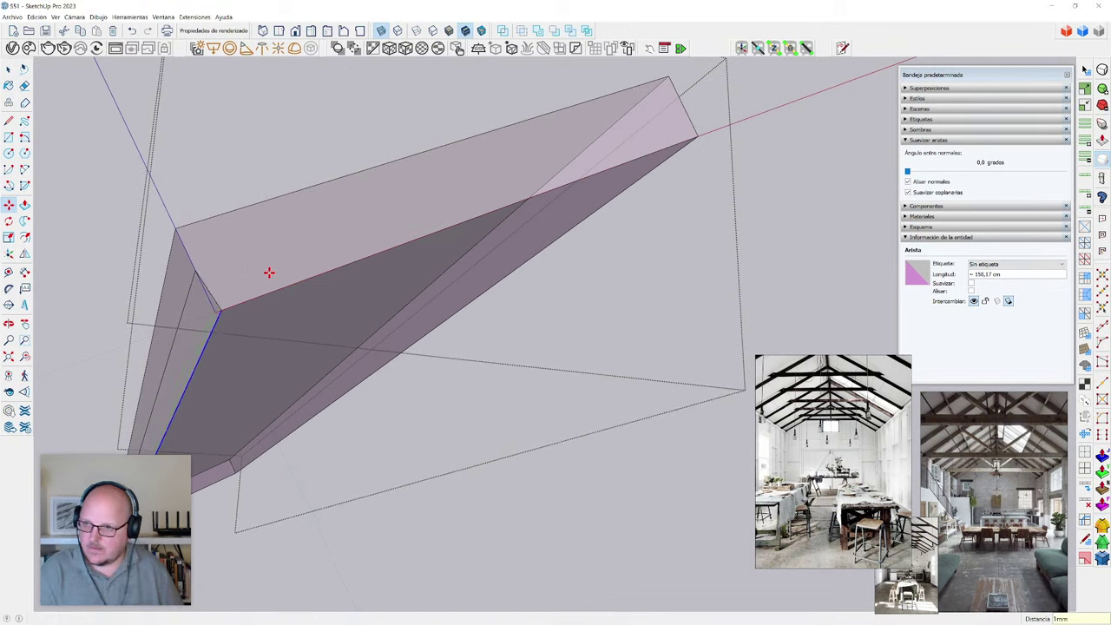
# - Split the board's opposite long side face with a line at mid-thickness along its full length
pyautogui.moveTo(269, 273); pyautogui.dragTo(276, 391, button='middle')
pyautogui.scroll(-2, 360, 352)
pyautogui.scroll(1, 208, 357)
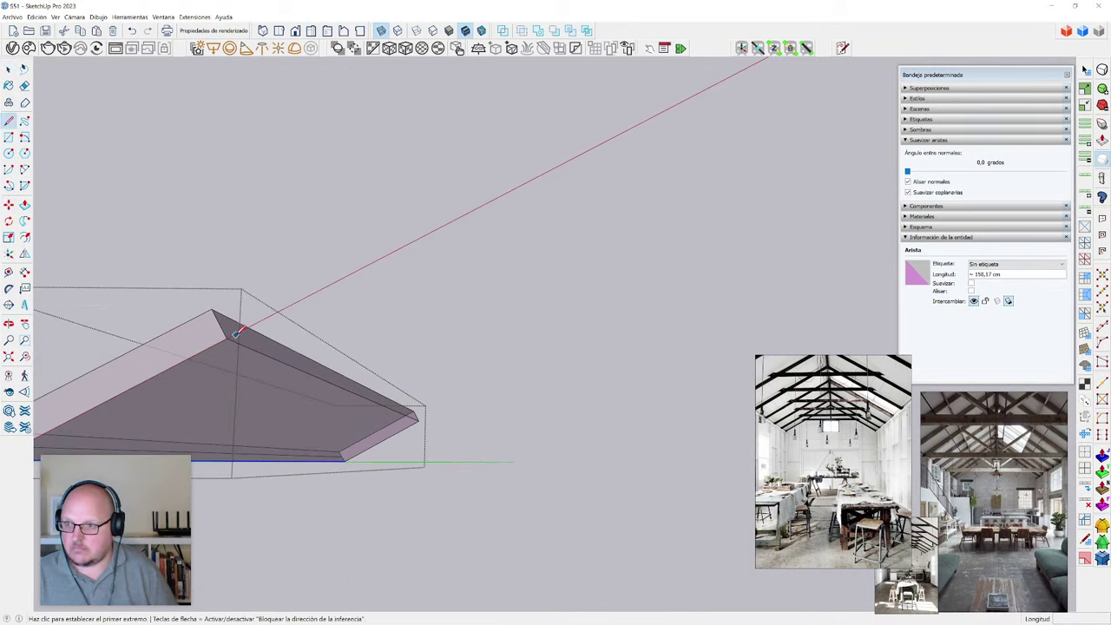
pyautogui.click(220, 323)
pyautogui.scroll(3, 427, 424)
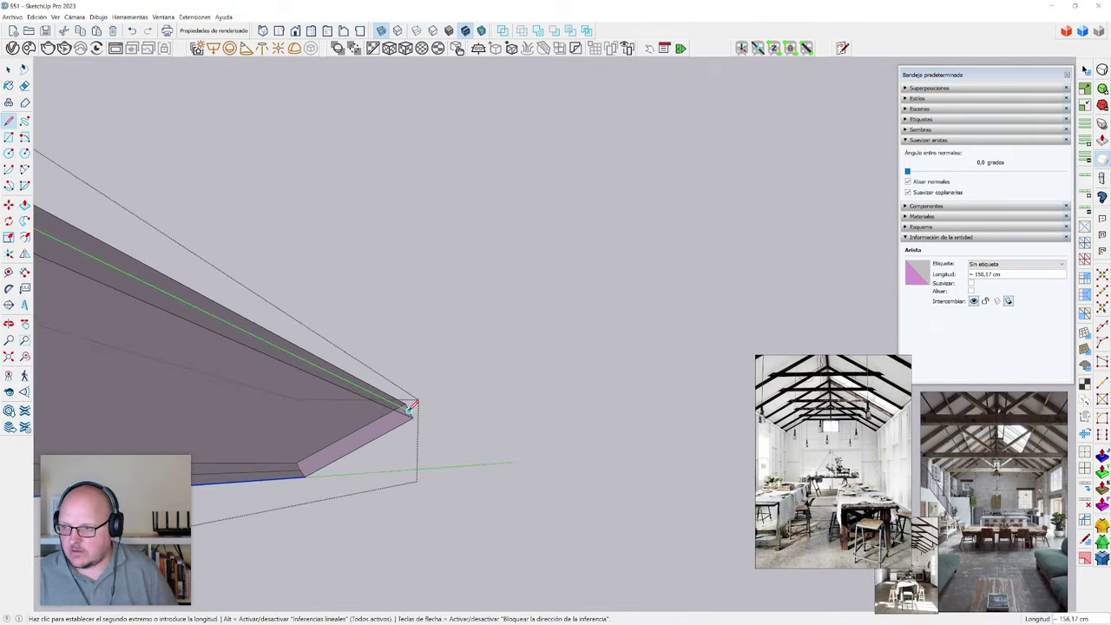
pyautogui.click(408, 410)
pyautogui.press('space')
# - Move the underside edge of that opposite side slightly inward along the red axis to form a matching chamfer
pyautogui.moveTo(538, 431); pyautogui.dragTo(261, 324, button='middle')
pyautogui.click(263, 314)
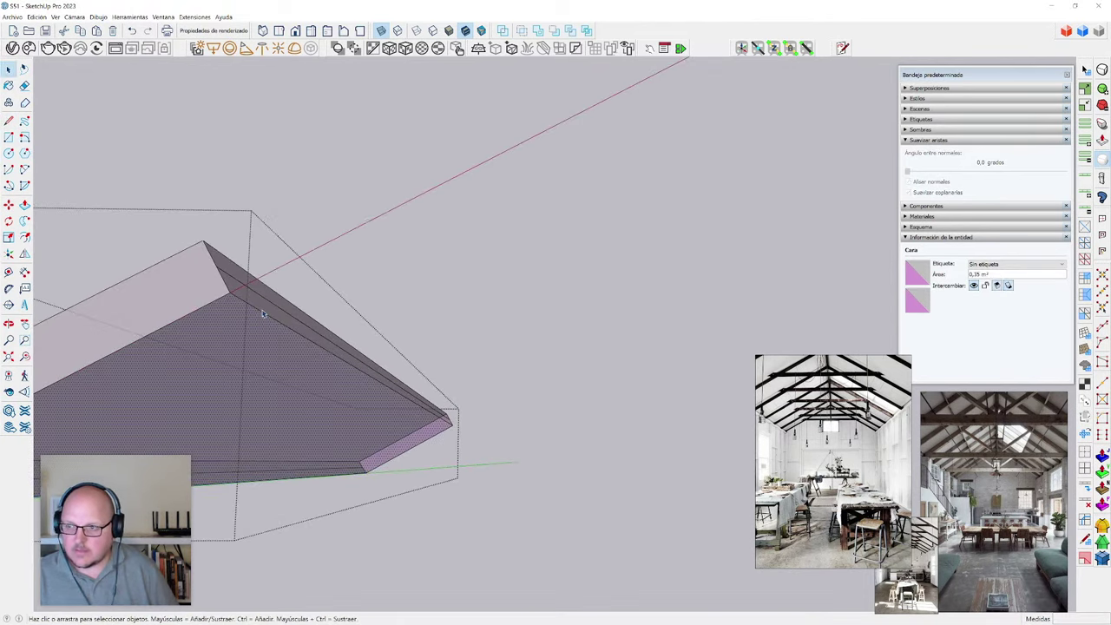
pyautogui.click(264, 313)
pyautogui.press('m')
pyautogui.click(264, 314)
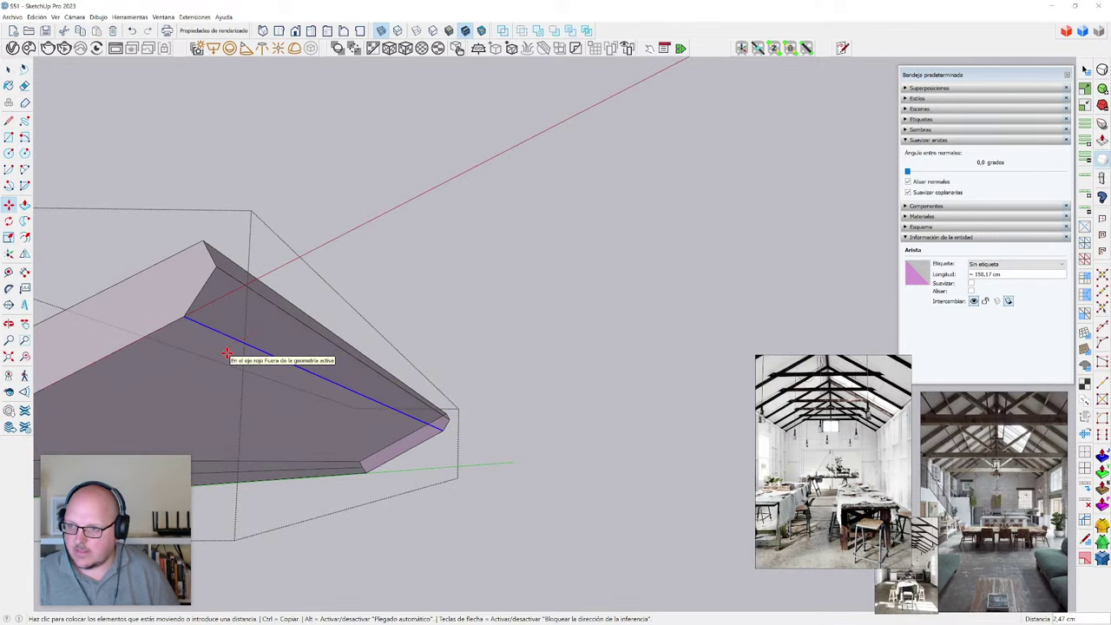
pyautogui.press('Escape')
pyautogui.press('space')
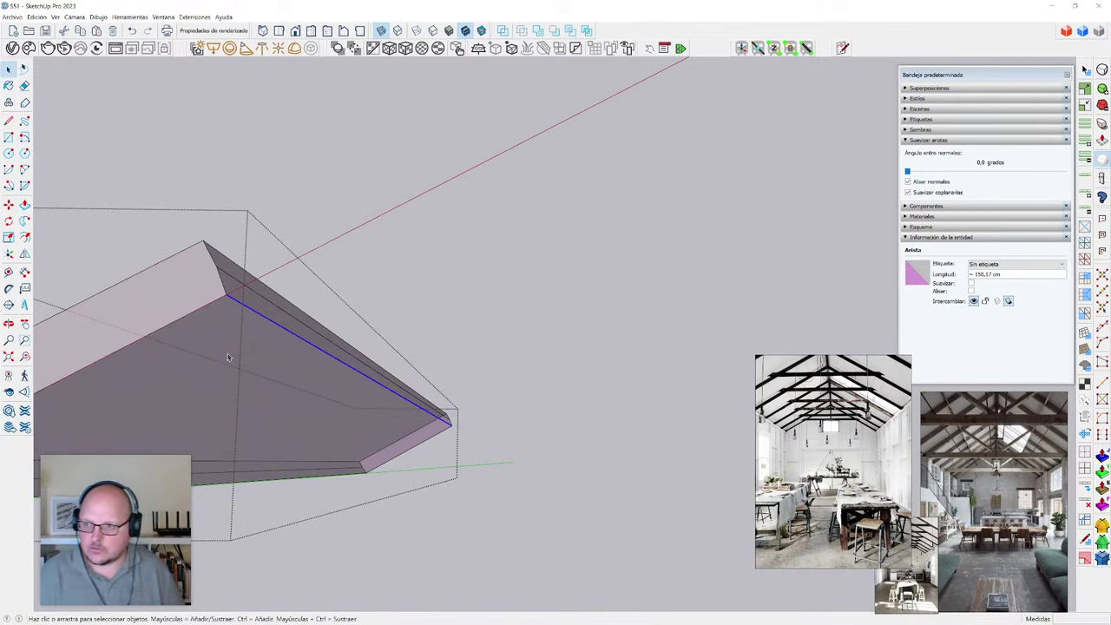
pyautogui.press('Escape')
# - Turn off the X-ray display and convert the board's geometry inside its group into a component named tablon1
pyautogui.moveTo(245, 346); pyautogui.dragTo(266, 322, button='middle')
pyautogui.press('x')
pyautogui.moveTo(330, 417); pyautogui.dragTo(309, 395, button='middle')
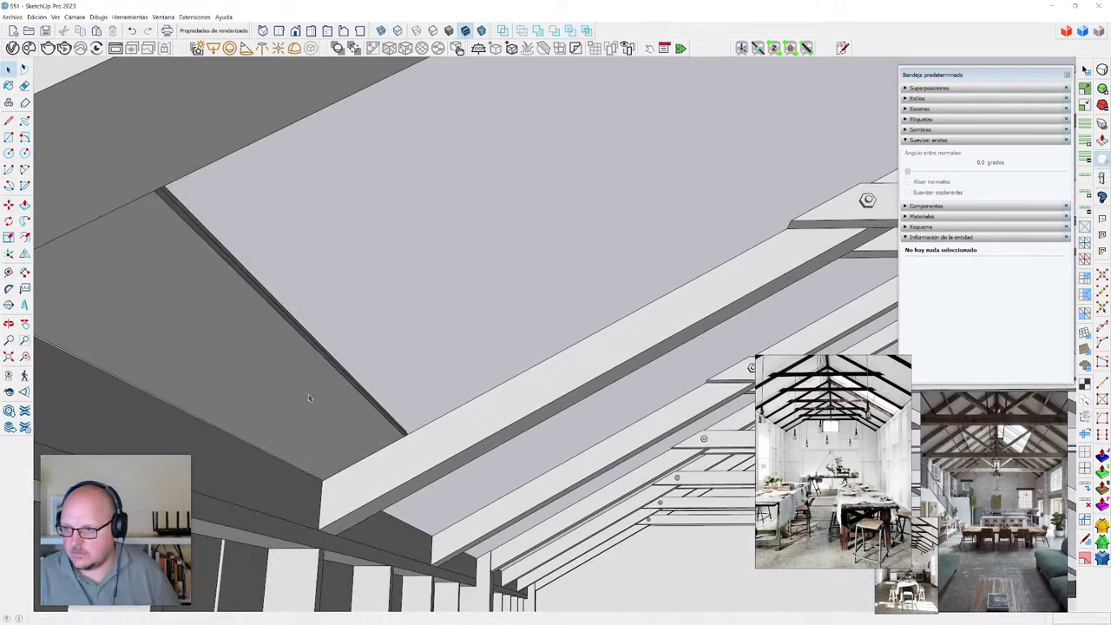
pyautogui.scroll(-1, 308, 394)
pyautogui.click(279, 402)
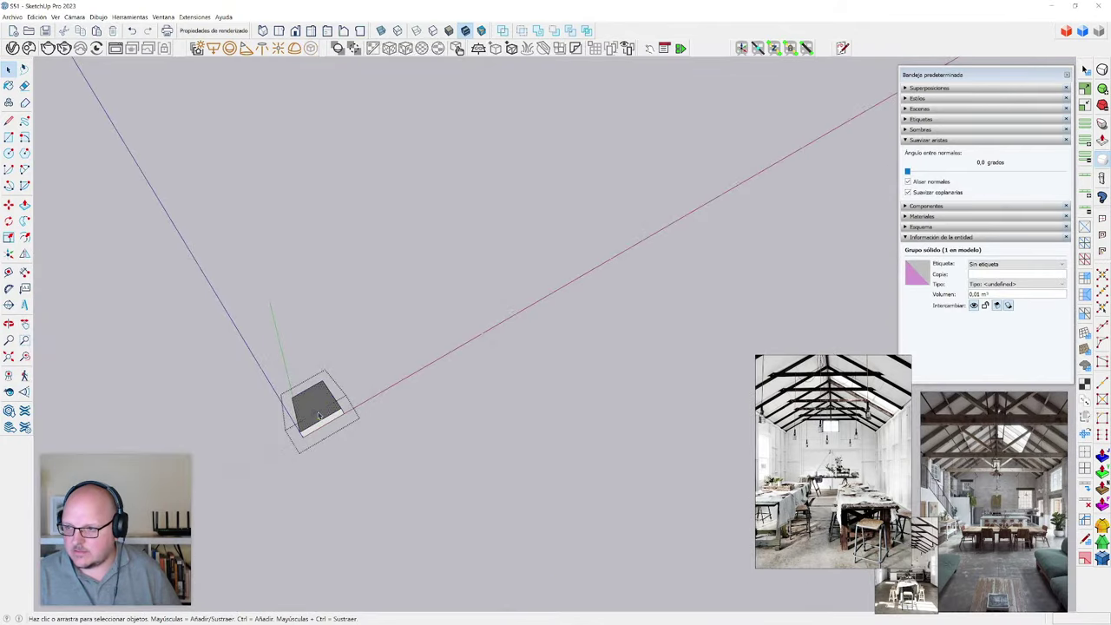
pyautogui.scroll(-2, 321, 417)
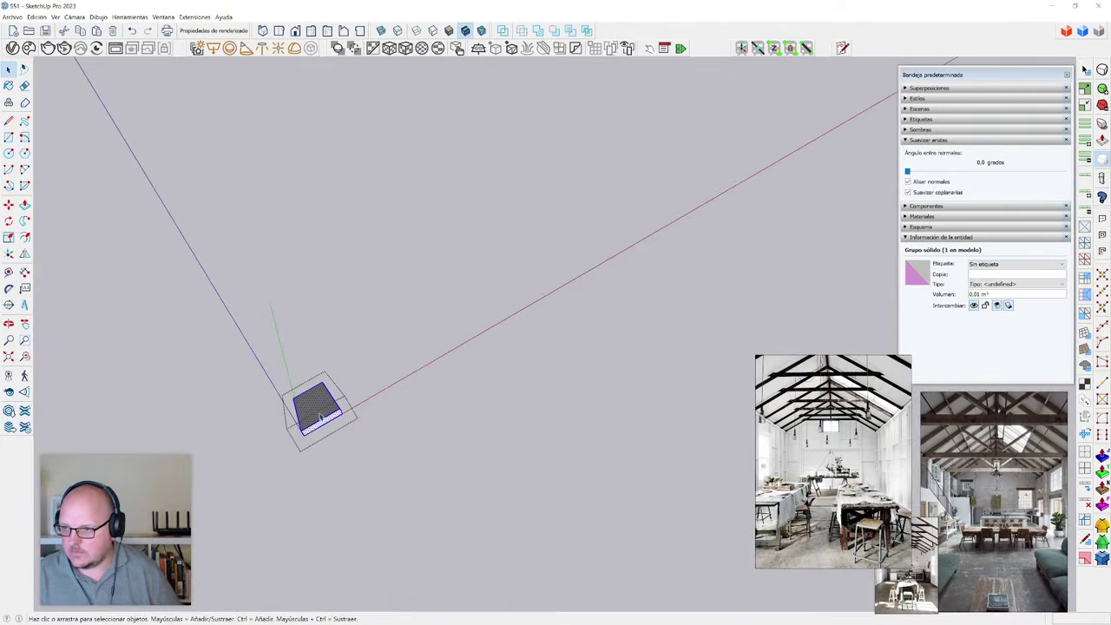
pyautogui.press('g')
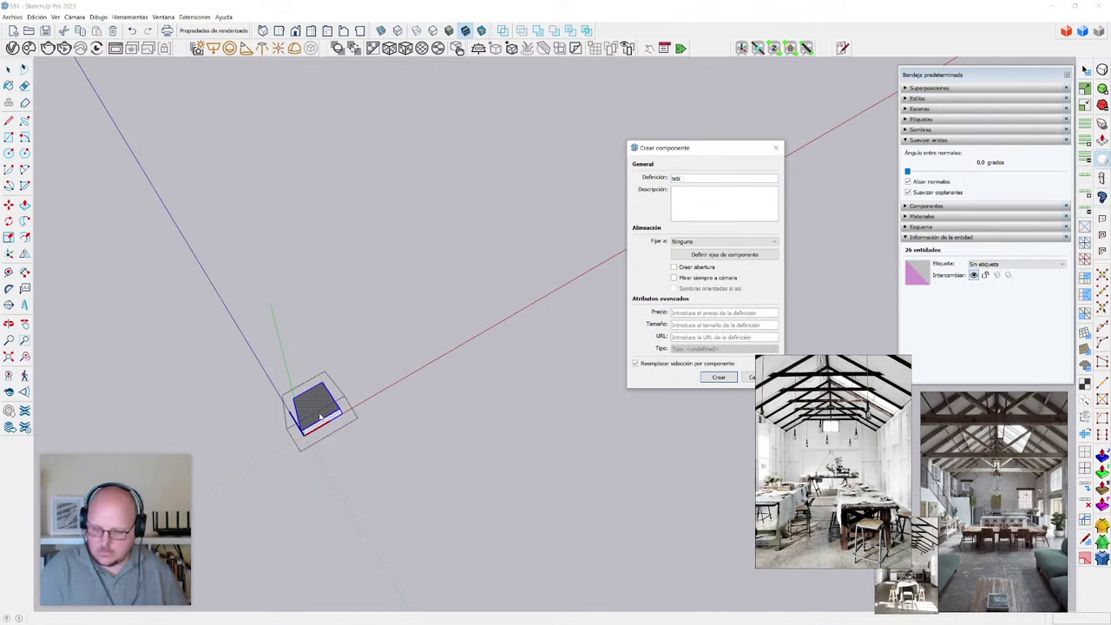
pyautogui.press('Return')
pyautogui.press('m')
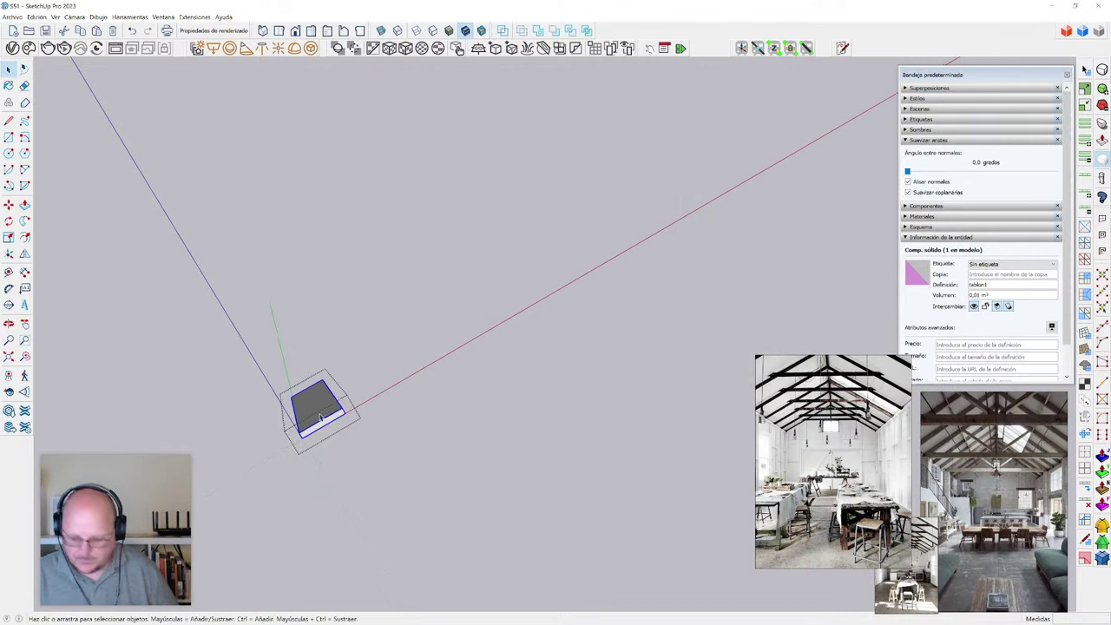
# - Copy the tablon1 board edge to edge up the roof slope and repeat the copy up to the ridge
pyautogui.scroll(3, 289, 442)
pyautogui.click(289, 434)
pyautogui.press('ctrl')
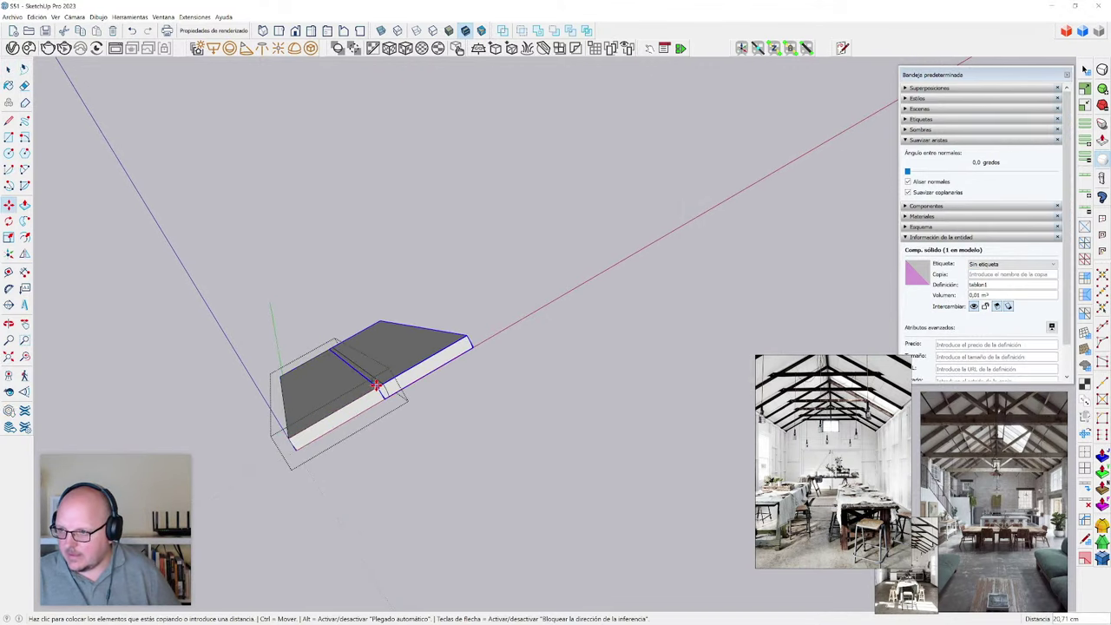
pyautogui.click(381, 387)
pyautogui.press('i')
pyautogui.scroll(-2, 221, 417)
pyautogui.scroll(-2, 222, 417)
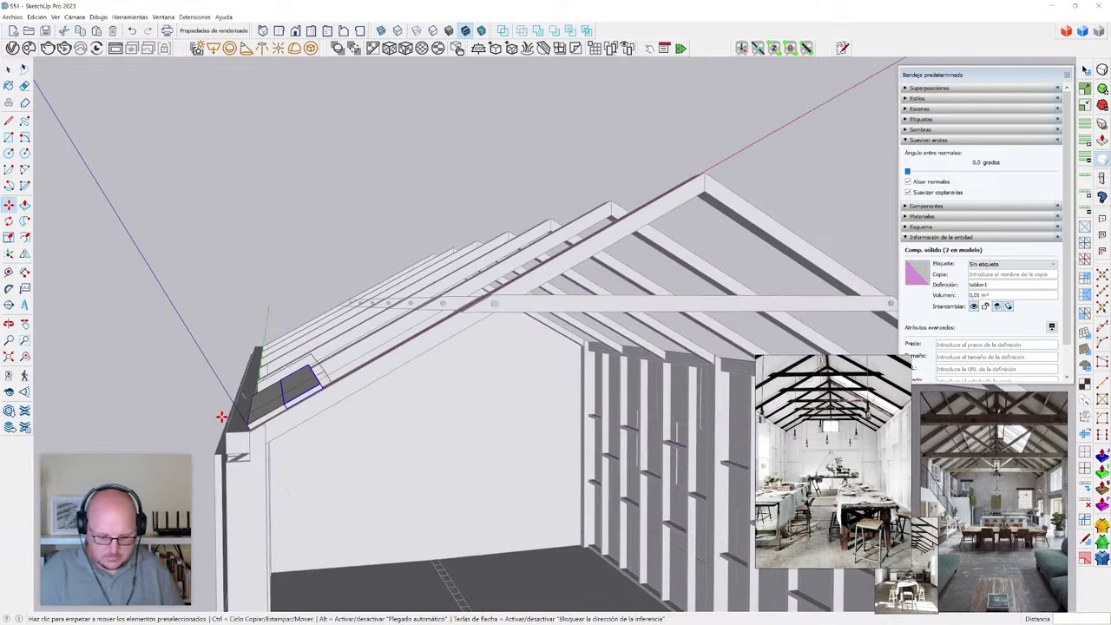
pyautogui.write('14x')
pyautogui.press('Return')
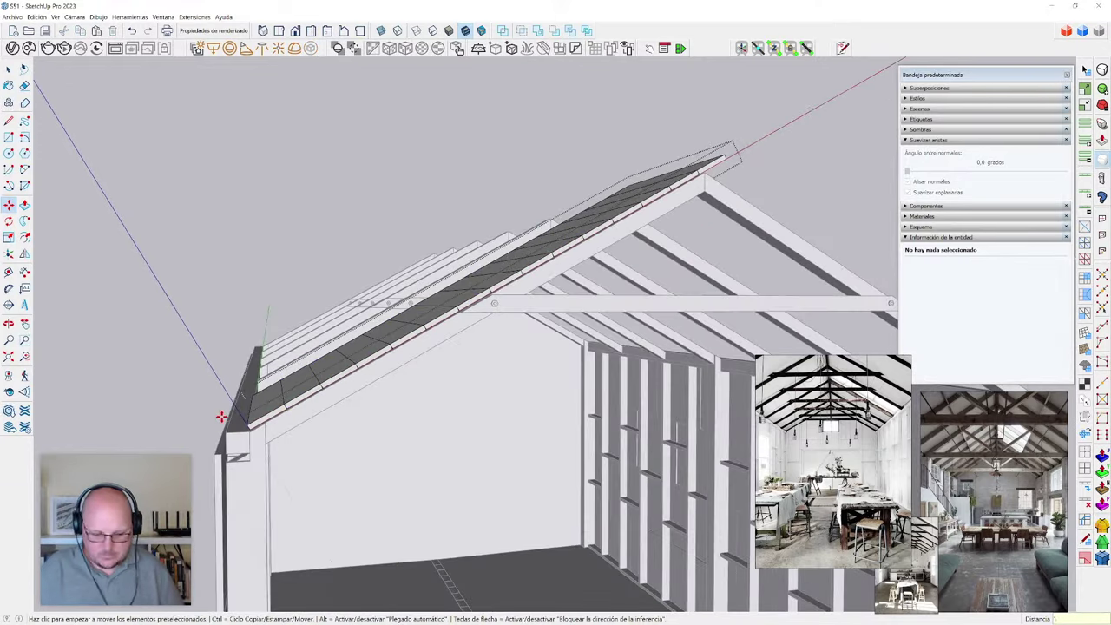
# - Examine the boarded roof bay from below inside the barn and from above outside the roof
pyautogui.scroll(-2, 221, 417)
pyautogui.moveTo(464, 501); pyautogui.dragTo(345, 399, button='middle')
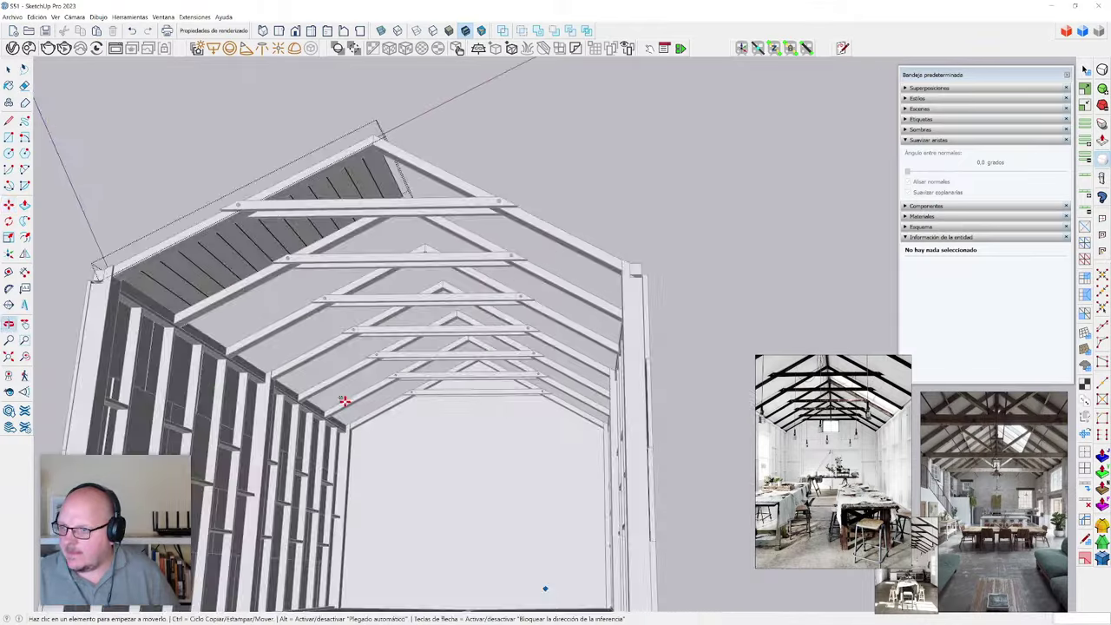
pyautogui.scroll(4, 199, 243)
pyautogui.press('space')
pyautogui.scroll(2, 289, 276)
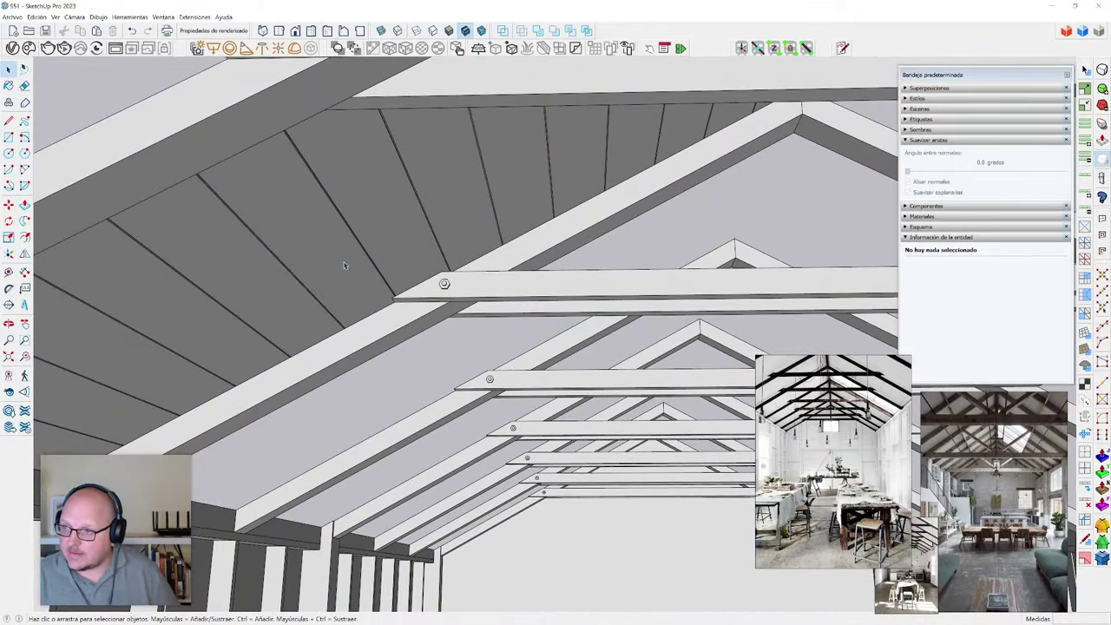
pyautogui.press('k')
pyautogui.moveTo(465, 337); pyautogui.dragTo(356, 323, button='middle')
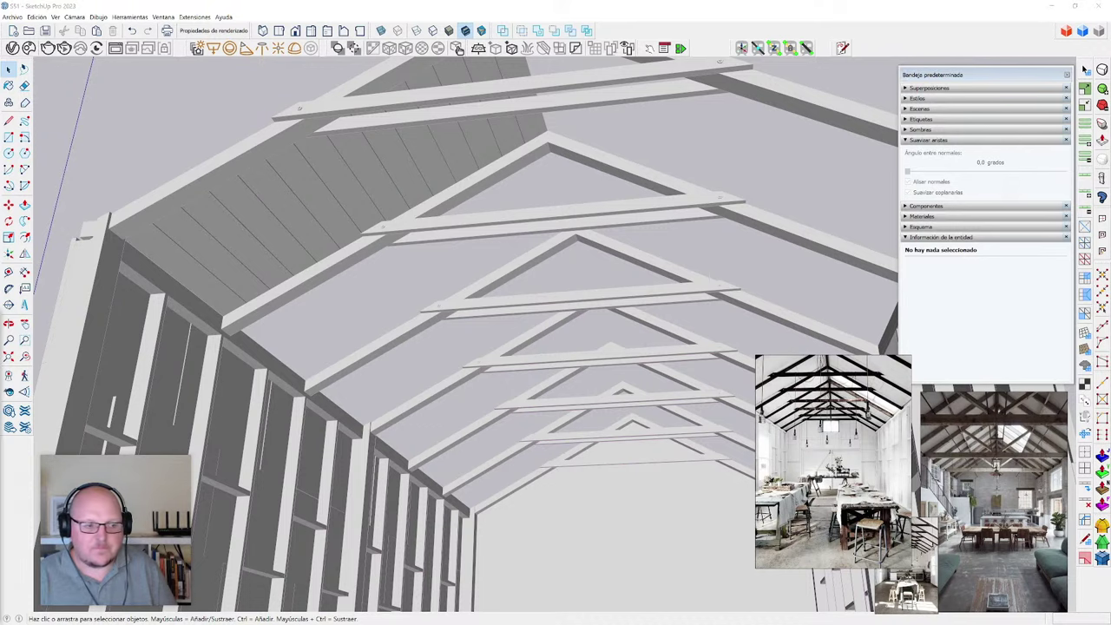
pyautogui.moveTo(338, 382); pyautogui.dragTo(657, 423, button='middle')
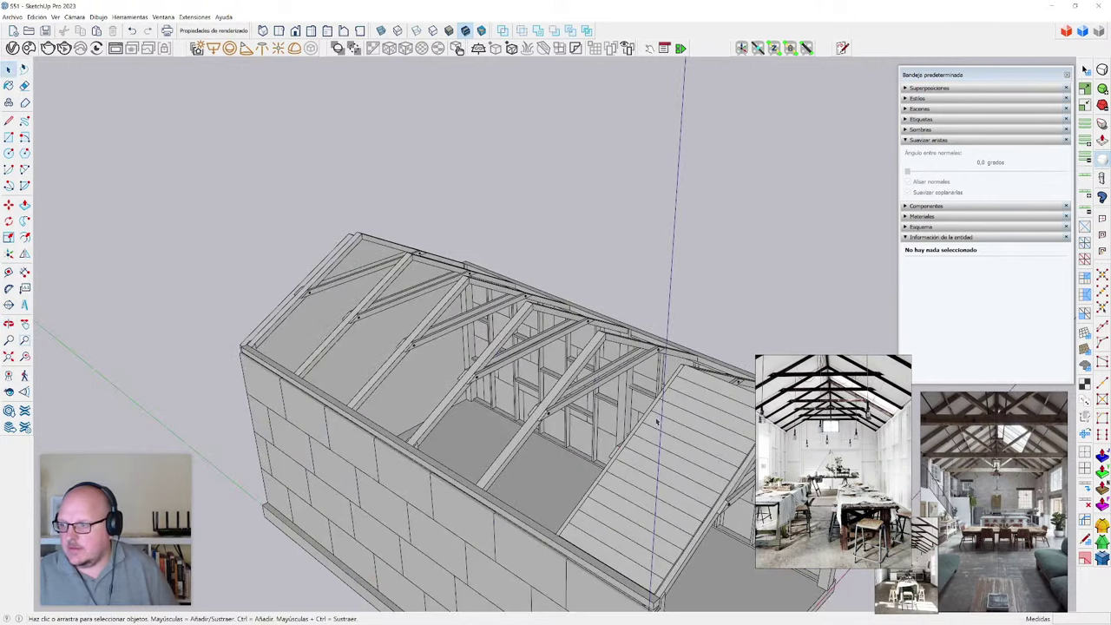
# - Copy the boarded roof panel to the adjacent truss bay and repeat the copy 5x along the roof slope
pyautogui.click(657, 422)
pyautogui.scroll(-2, 229, 315)
pyautogui.moveTo(486, 469); pyautogui.dragTo(590, 496, button='middle')
pyautogui.scroll(3, 606, 390)
pyautogui.scroll(7, 642, 334)
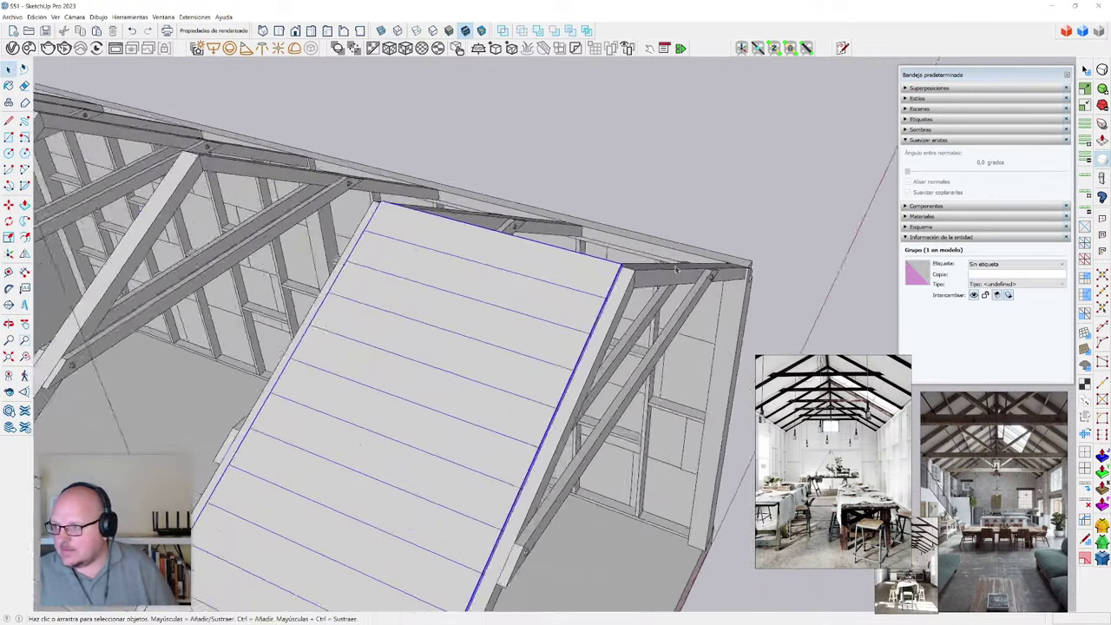
pyautogui.press('m')
pyautogui.click(578, 288)
pyautogui.press('ctrl')
pyautogui.scroll(-2, 560, 284)
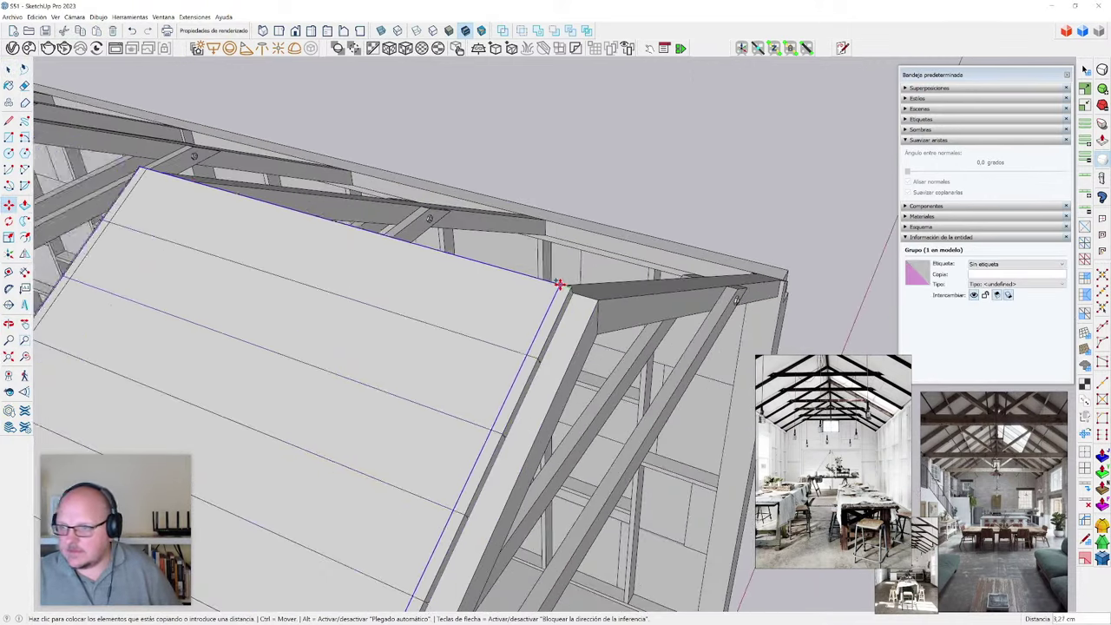
pyautogui.click(137, 174)
pyautogui.scroll(-8, 320, 272)
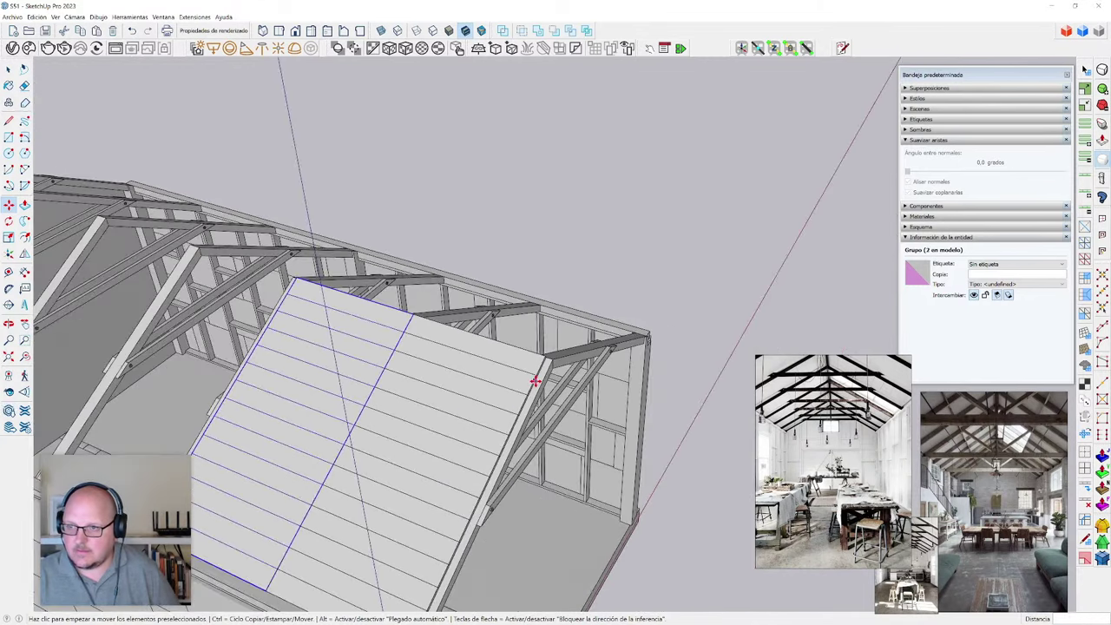
pyautogui.write('5x')
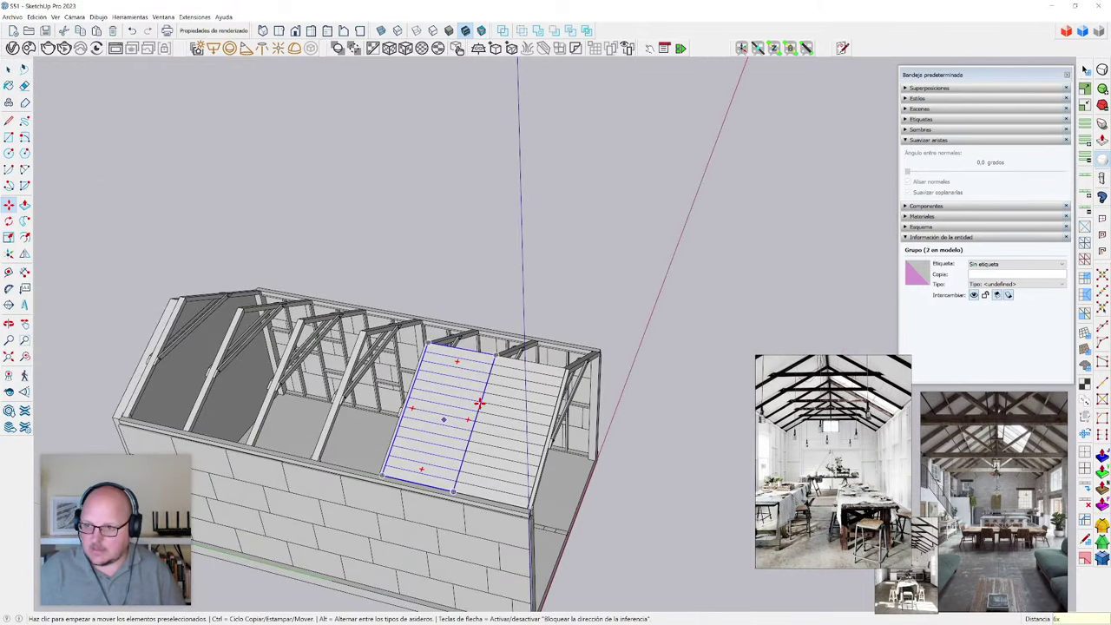
pyautogui.press('Return')
pyautogui.press('space')
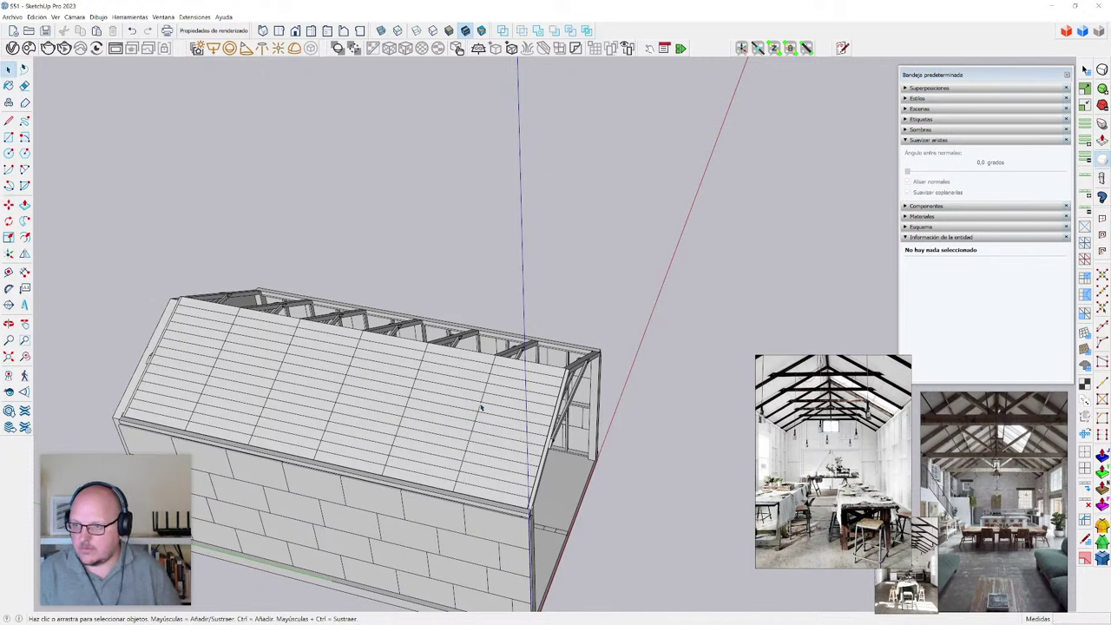
# - Select all six boarded panels on the roof slope and prepare them for mirroring with the Flip tool
pyautogui.moveTo(288, 422); pyautogui.dragTo(274, 474, button='middle')
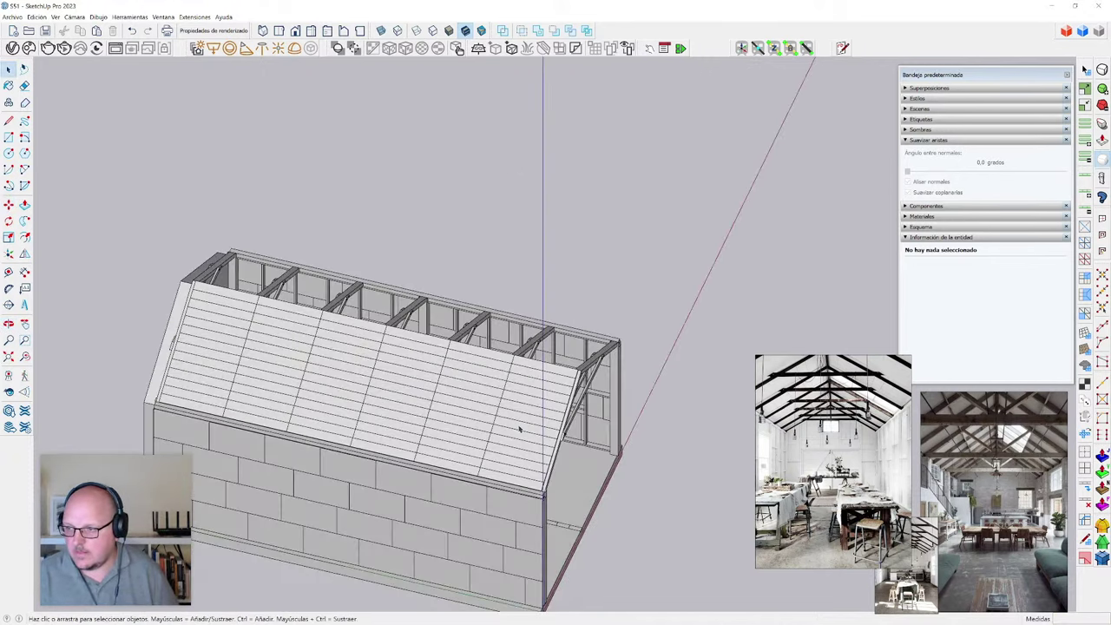
pyautogui.click(520, 428)
pyautogui.keyDown('shift'); pyautogui.click(456, 400); pyautogui.keyUp('shift')
pyautogui.keyDown('shift'); pyautogui.click(385, 372); pyautogui.keyUp('shift')
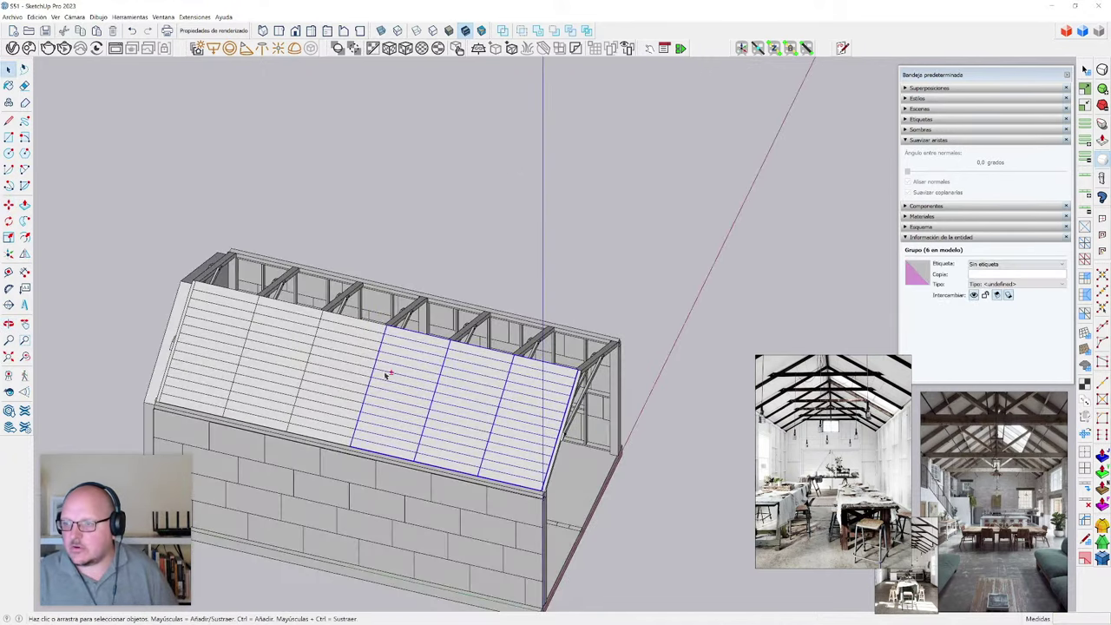
pyautogui.keyDown('shift'); pyautogui.click(321, 365); pyautogui.keyUp('shift')
pyautogui.keyDown('shift'); pyautogui.click(208, 347); pyautogui.keyUp('shift')
pyautogui.keyDown('shift'); pyautogui.click(209, 347); pyautogui.keyUp('shift')
pyautogui.keyDown('shift'); pyautogui.click(260, 346); pyautogui.keyUp('shift')
pyautogui.keyDown('shift'); pyautogui.click(219, 344); pyautogui.keyUp('shift')
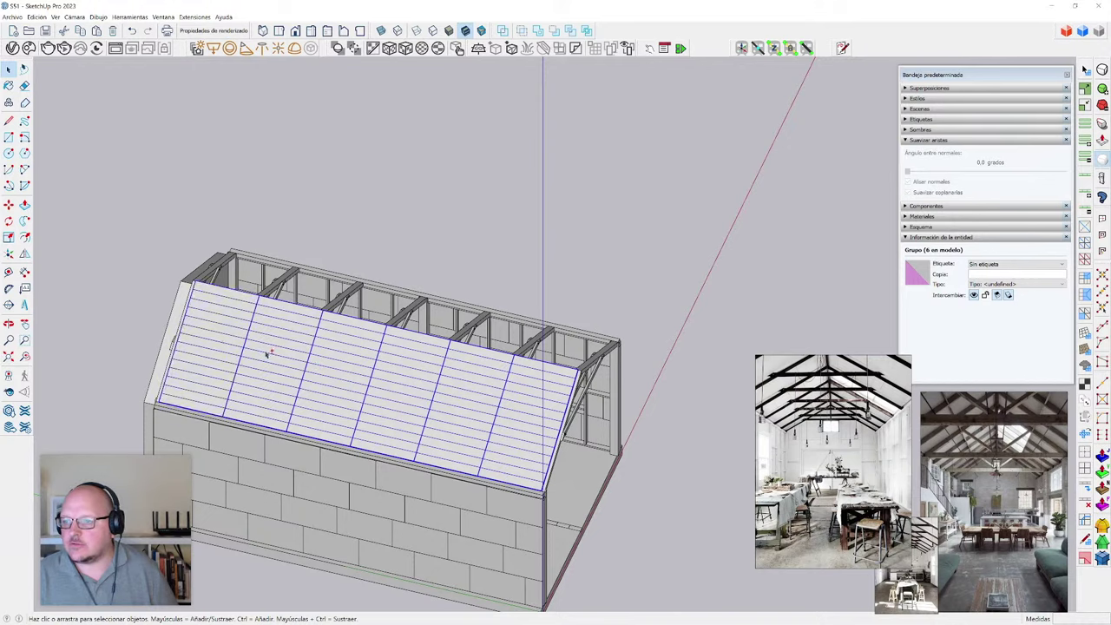
pyautogui.moveTo(219, 344); pyautogui.dragTo(327, 363, button='middle')
pyautogui.press('v')
pyautogui.scroll(4, 332, 282)
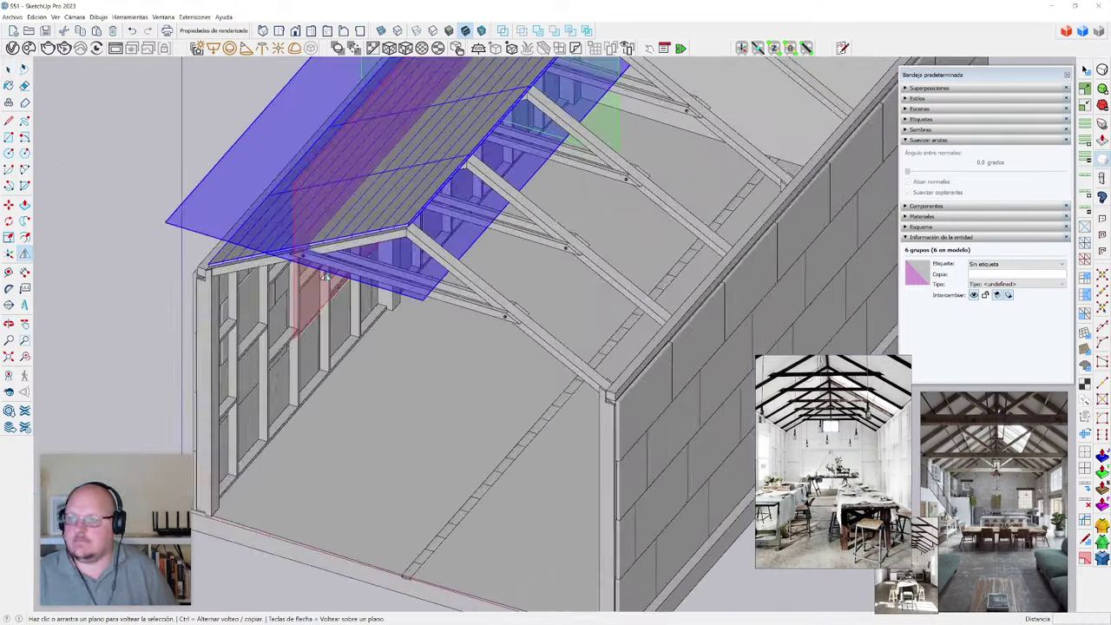
# - Try to flip the six panels across the red-axis plane without keeping the originals
pyautogui.moveTo(303, 315); pyautogui.dragTo(444, 213)
pyautogui.scroll(-1, 292, 379)
pyautogui.hotkey('ctrl', 'z')
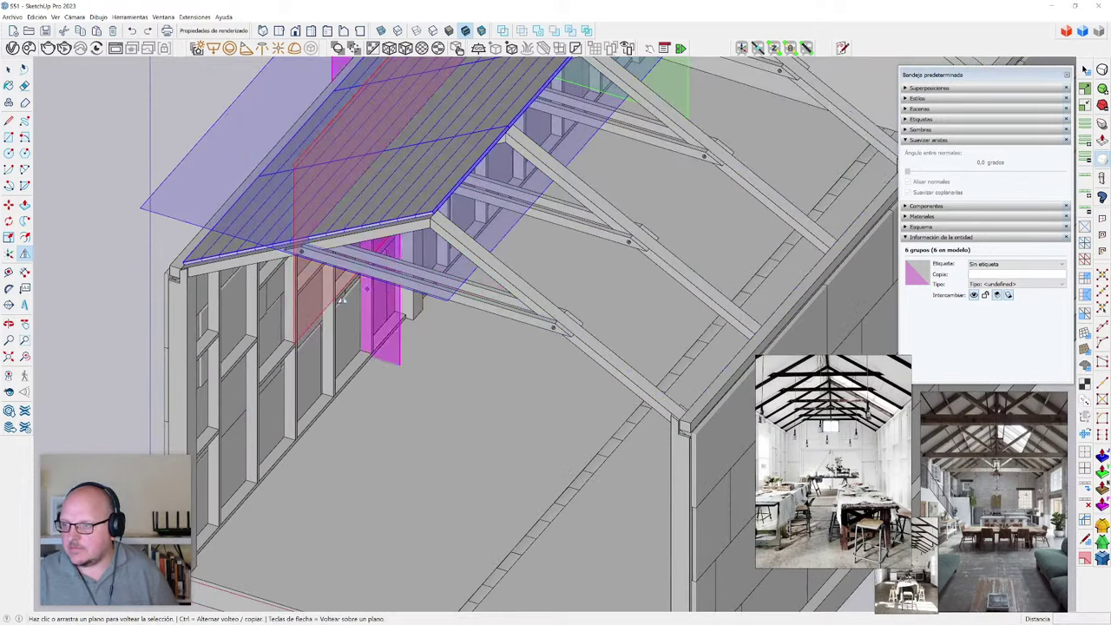
# - Flip a copy of the six panels across the red-axis plane at the ridge to cover the opposite slope
pyautogui.press('ctrl')
pyautogui.moveTo(317, 300); pyautogui.dragTo(428, 244)
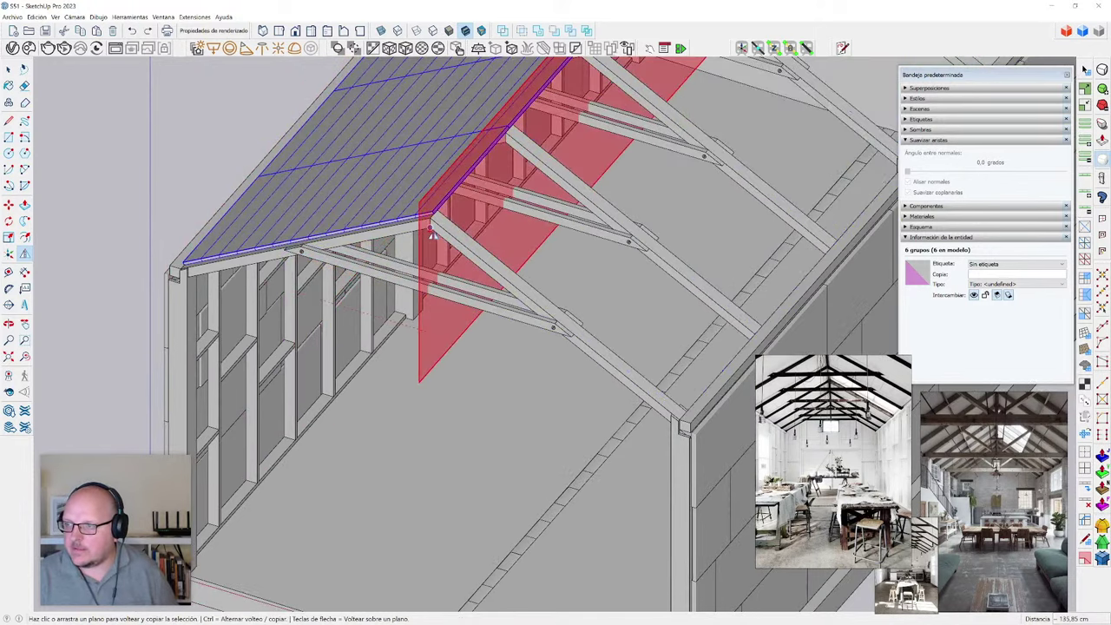
pyautogui.click(429, 240)
pyautogui.moveTo(429, 241); pyautogui.dragTo(647, 257, button='middle')
pyautogui.press('space')
pyautogui.click(743, 266)
# - Examine the boarded roof on both slopes from inside the barn and from outside
pyautogui.scroll(4, 607, 325)
pyautogui.press('space')
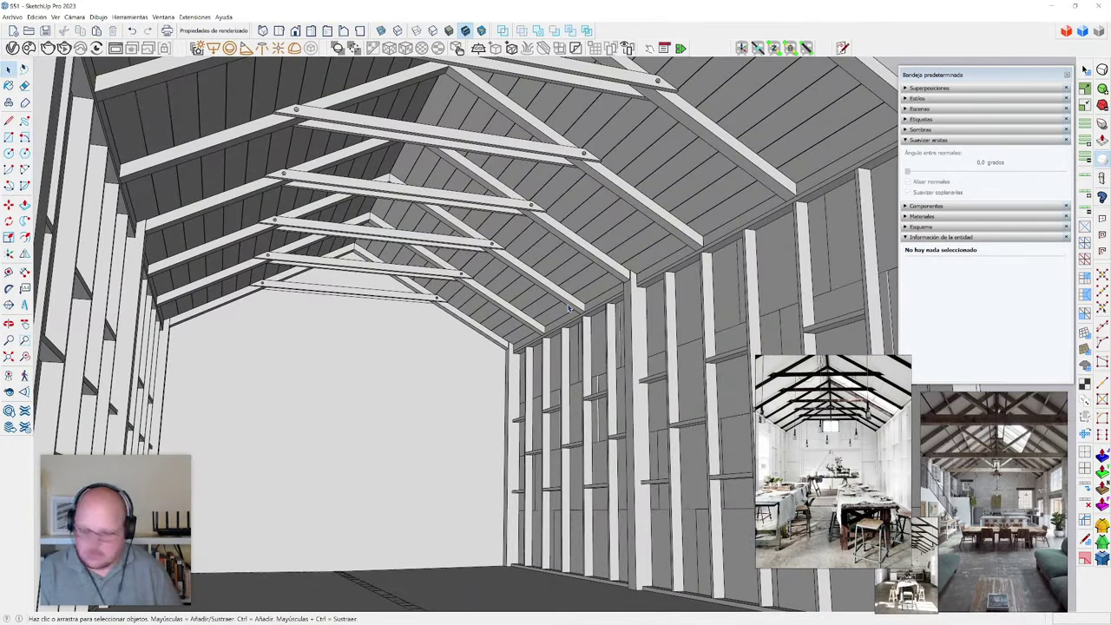
pyautogui.press('k')
pyautogui.moveTo(521, 354); pyautogui.dragTo(330, 390, button='middle')
pyautogui.scroll(-2, 487, 351)
pyautogui.scroll(-4, 476, 380)
pyautogui.scroll(5, 357, 373)
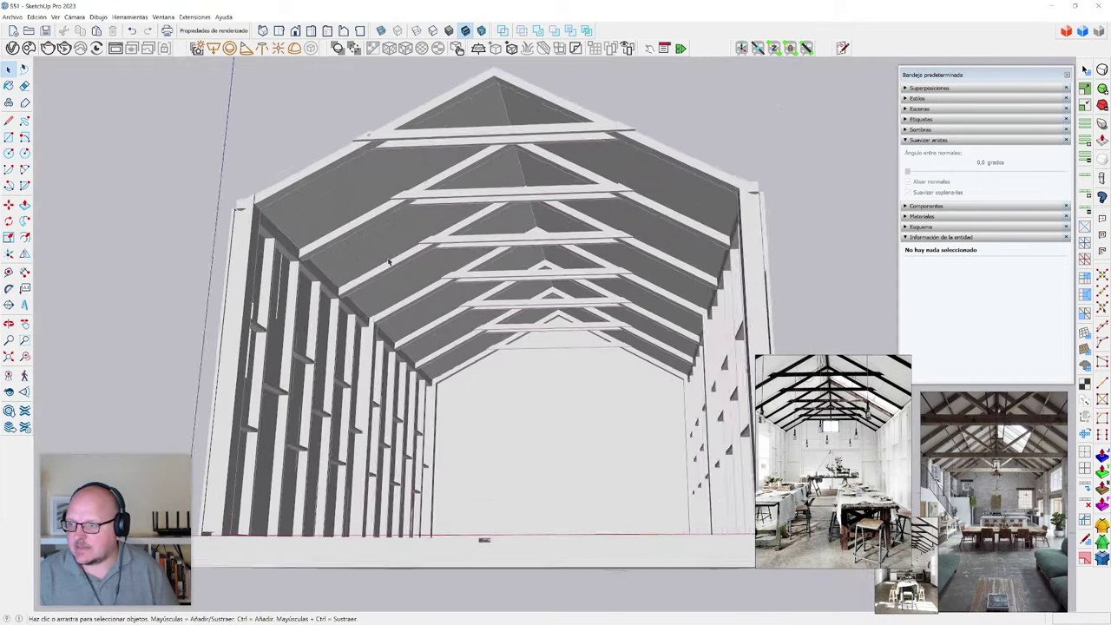
pyautogui.moveTo(432, 220); pyautogui.dragTo(395, 247, button='middle')
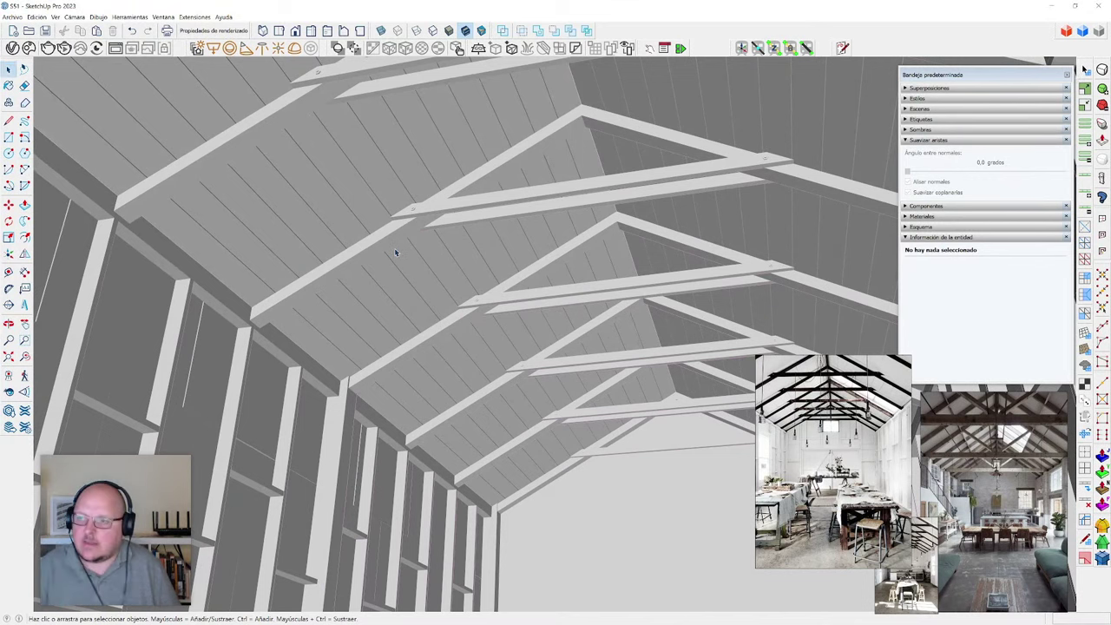
pyautogui.scroll(-3, 395, 249)
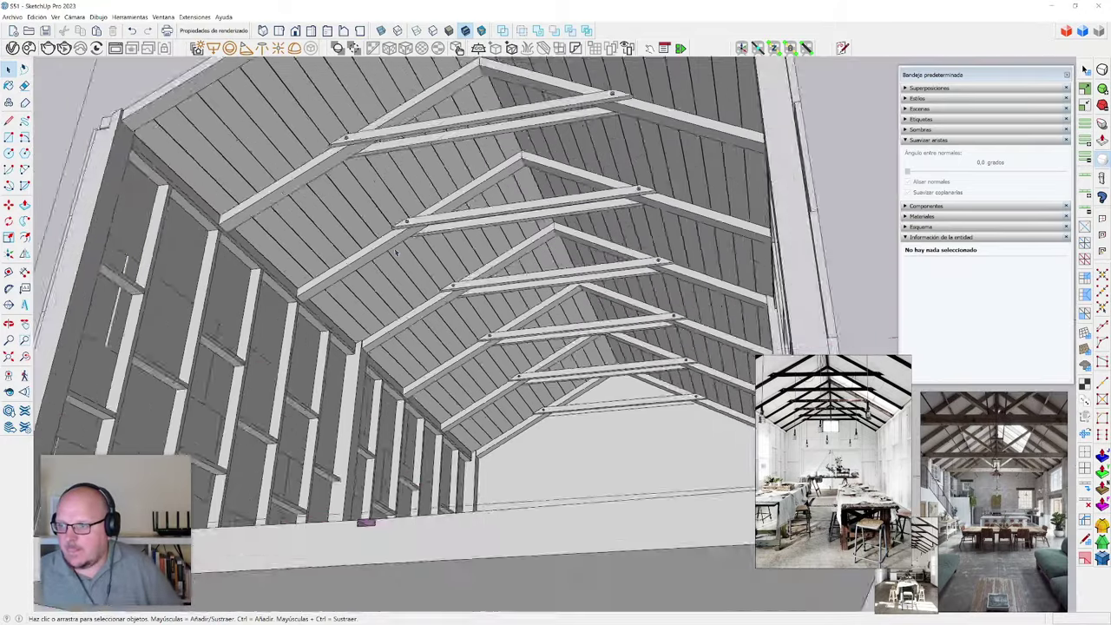
pyautogui.scroll(-5, 396, 252)
pyautogui.moveTo(396, 253); pyautogui.dragTo(444, 509, button='middle')
pyautogui.scroll(-2, 444, 509)
pyautogui.moveTo(550, 483); pyautogui.dragTo(501, 504, button='middle')
pyautogui.scroll(1, 501, 504)
pyautogui.press('r')
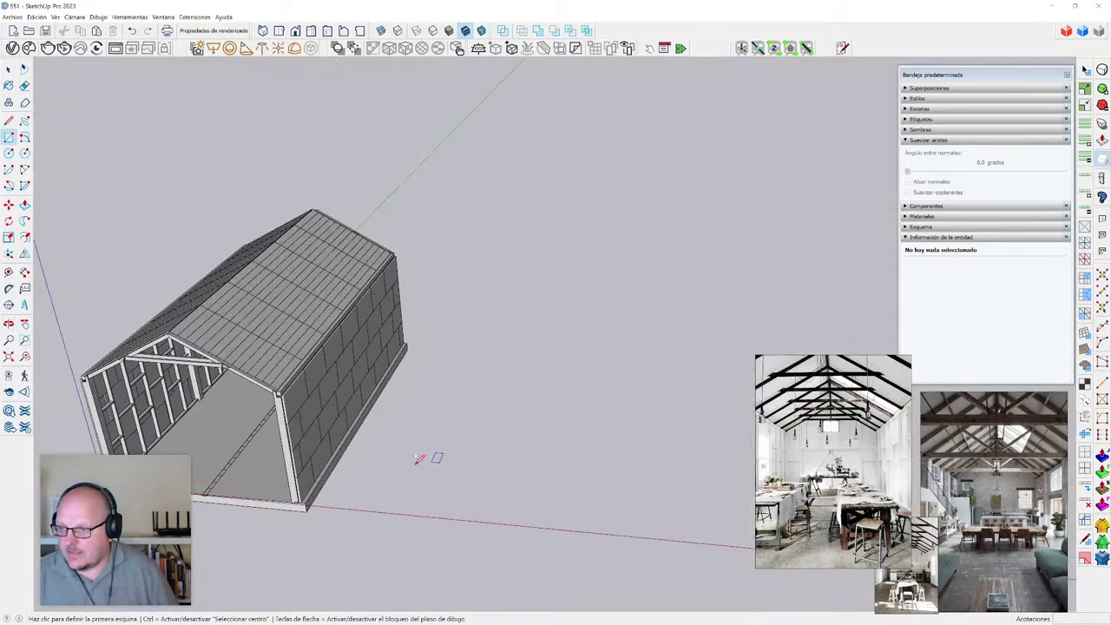
pyautogui.moveTo(420, 458); pyautogui.dragTo(293, 318, button='middle')
pyautogui.scroll(5, 434, 451)
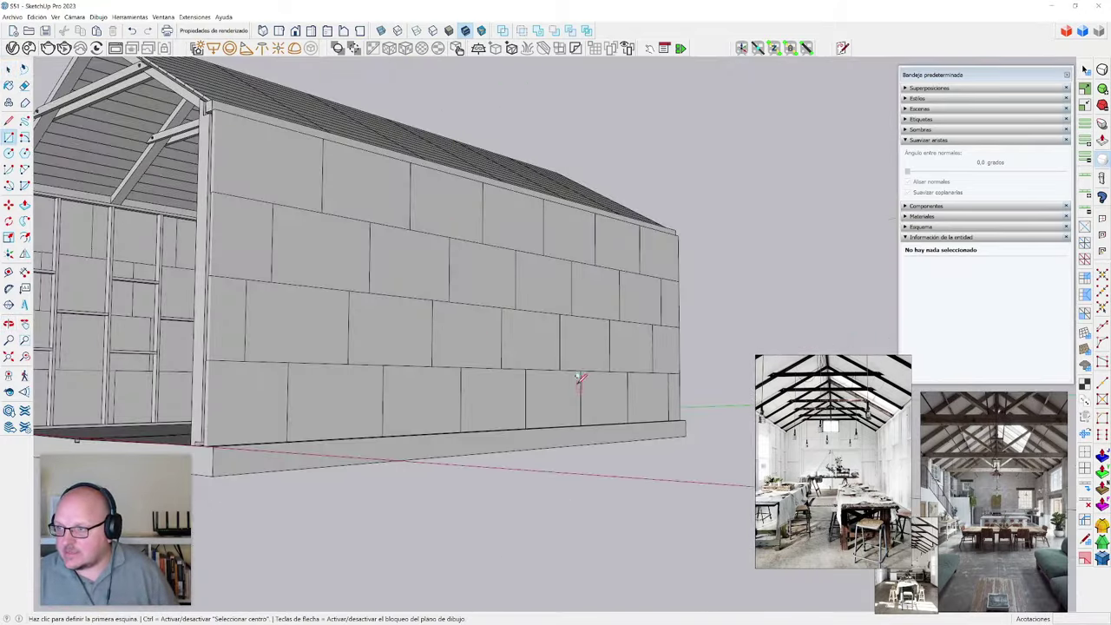
pyautogui.moveTo(580, 380); pyautogui.dragTo(434, 536, button='middle')
pyautogui.scroll(3, 448, 375)
pyautogui.press('ctrl')
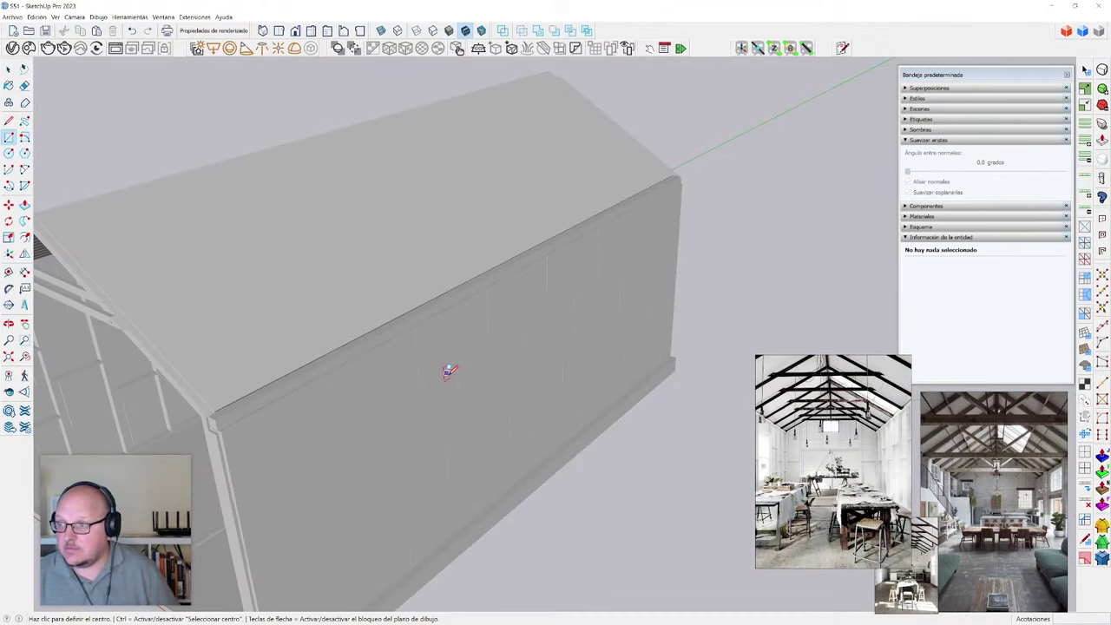
pyautogui.moveTo(449, 370); pyautogui.dragTo(524, 364, button='middle')
pyautogui.scroll(3, 305, 256)
pyautogui.moveTo(304, 255); pyautogui.dragTo(298, 315, button='middle')
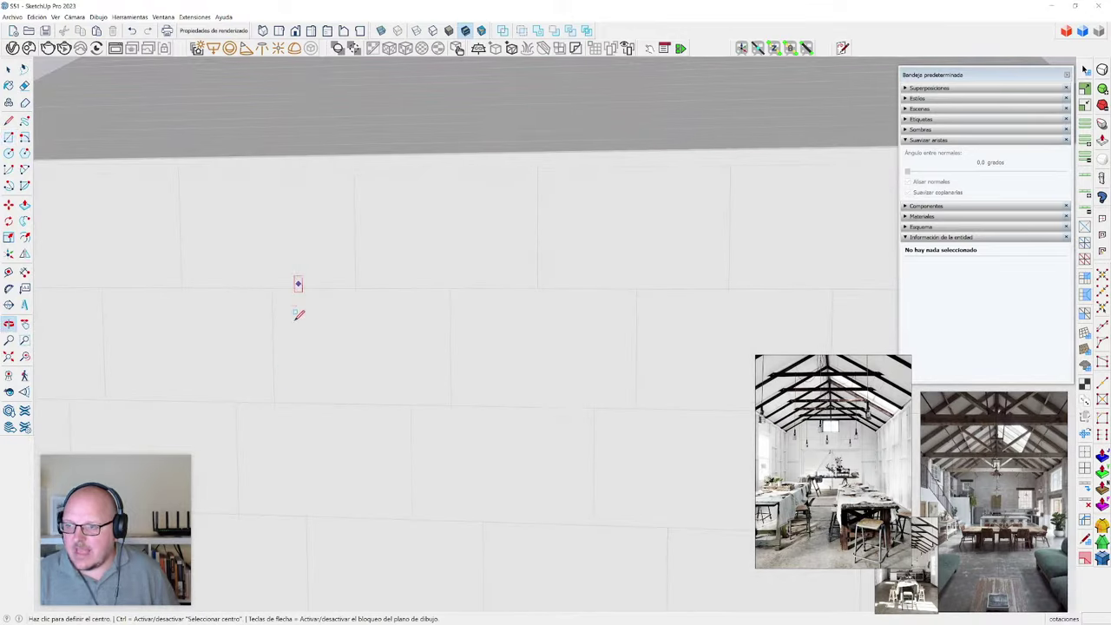
pyautogui.moveTo(328, 431); pyautogui.dragTo(313, 317, button='middle')
pyautogui.scroll(3, 290, 208)
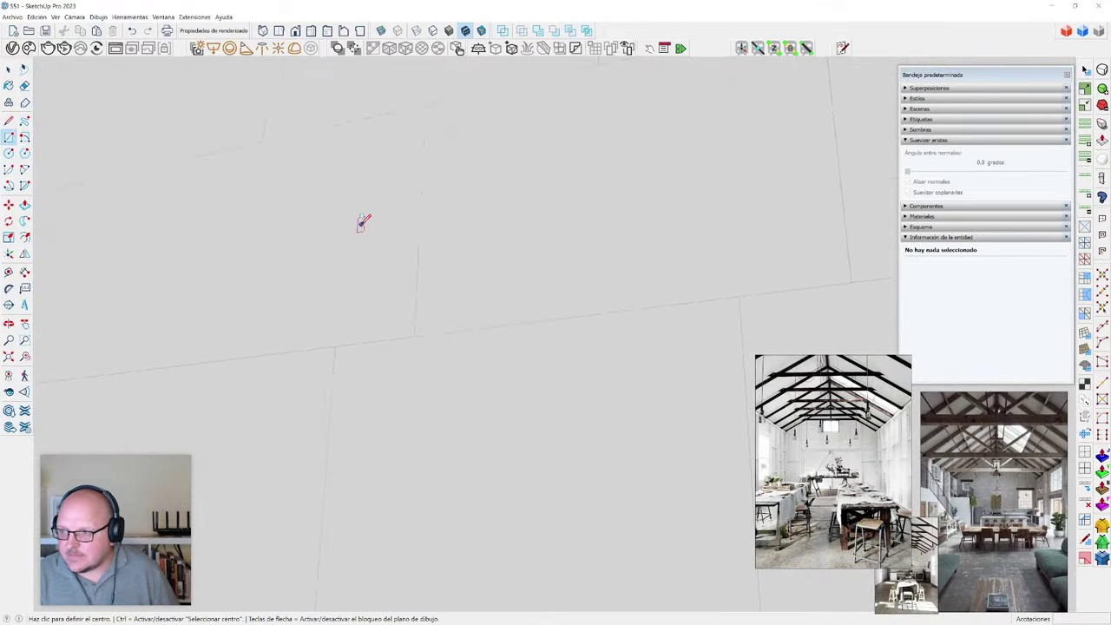
pyautogui.moveTo(363, 222); pyautogui.dragTo(276, 347, button='middle')
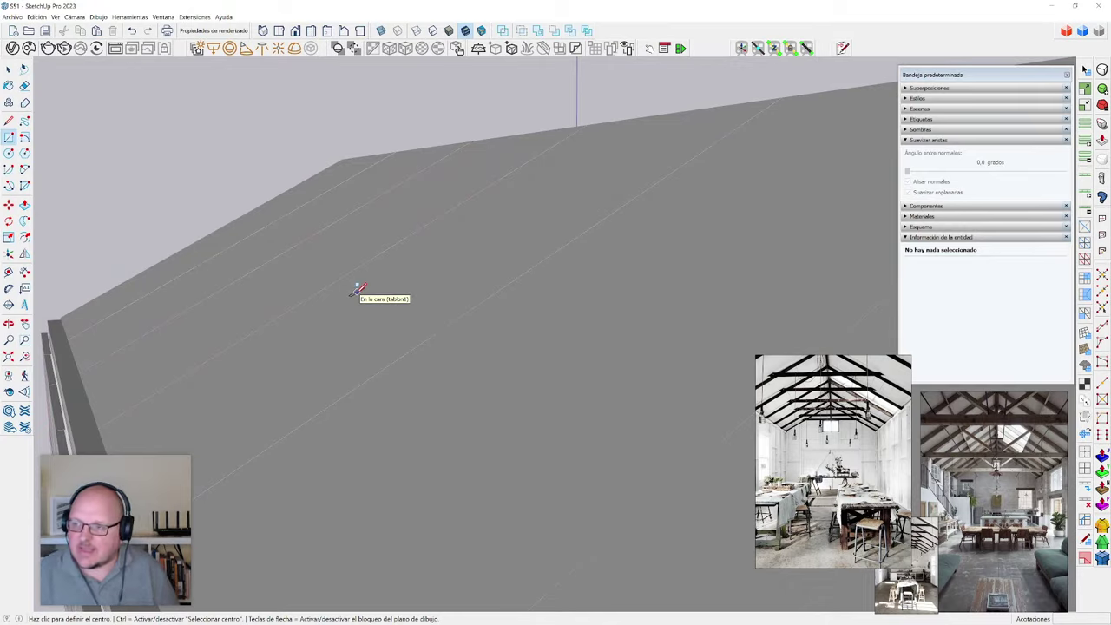
pyautogui.moveTo(357, 289); pyautogui.dragTo(690, 411, button='middle')
pyautogui.scroll(-4, 411, 193)
pyautogui.moveTo(412, 193); pyautogui.dragTo(602, 347, button='middle')
pyautogui.scroll(-3, 578, 364)
pyautogui.scroll(3, 528, 129)
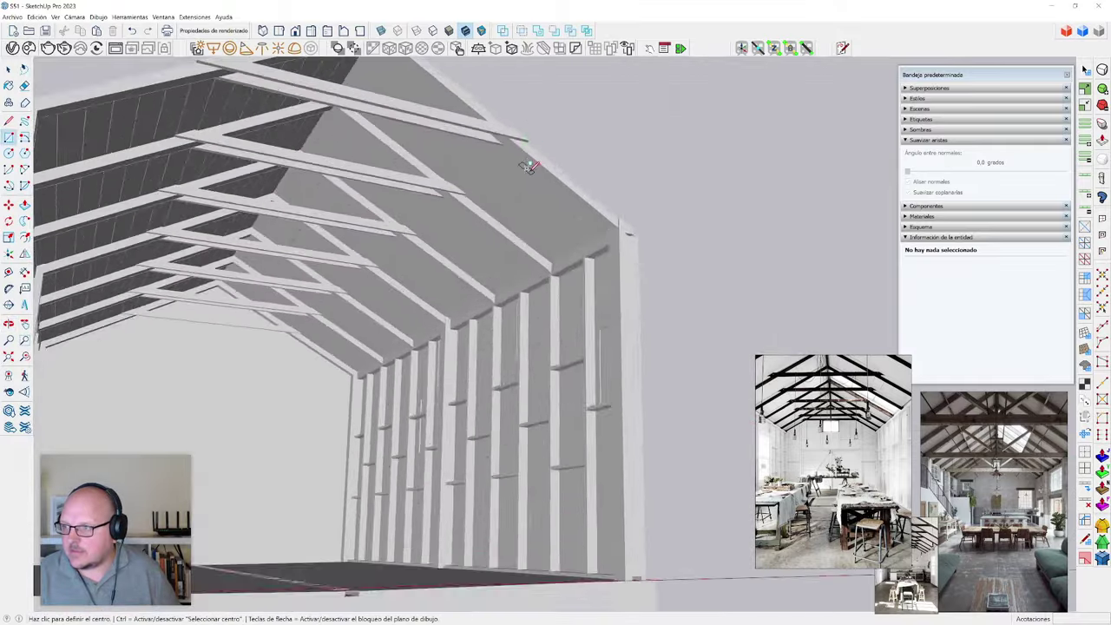
pyautogui.moveTo(529, 166); pyautogui.dragTo(538, 459, button='middle')
pyautogui.press('c')
pyautogui.press('ctrl')
pyautogui.scroll(-2, 555, 253)
pyautogui.scroll(-2, 417, 276)
pyautogui.press('space')
# - Examine the barn interior and its open end against the reference photos
pyautogui.scroll(6, 300, 399)
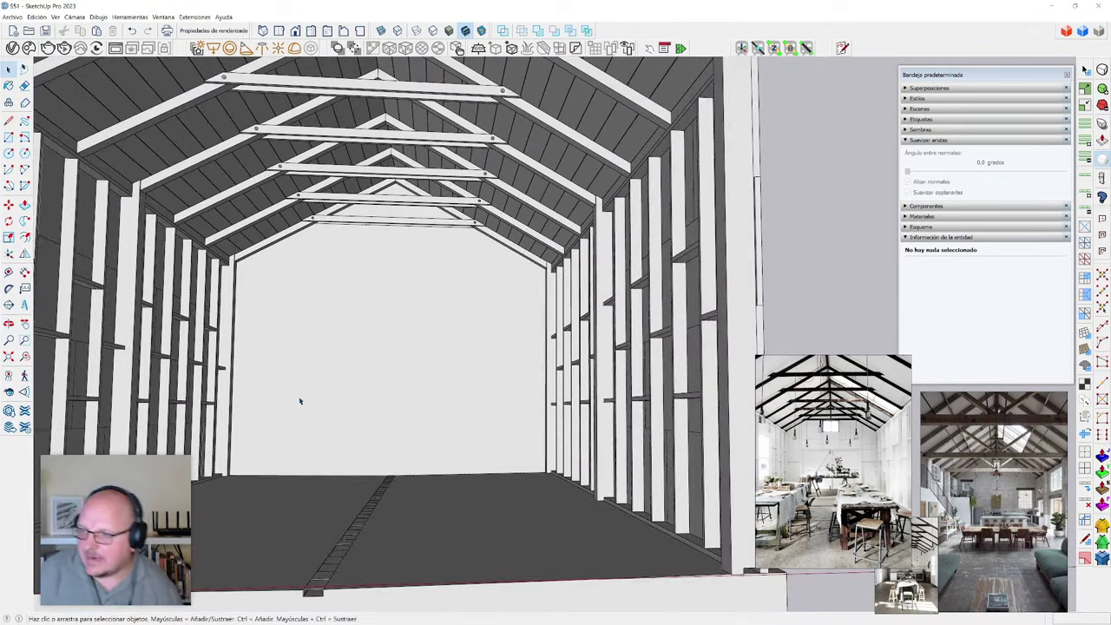
pyautogui.moveTo(301, 400); pyautogui.dragTo(366, 397, button='middle')
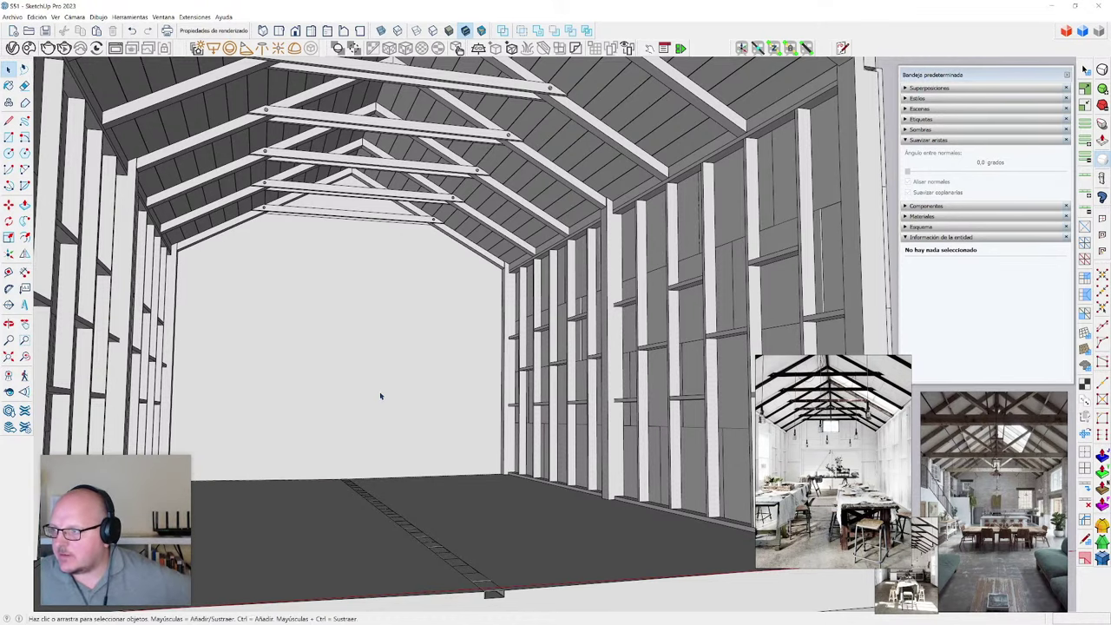
pyautogui.moveTo(575, 382); pyautogui.dragTo(351, 423, button='middle')
pyautogui.scroll(-3, 510, 395)
pyautogui.scroll(4, 351, 423)
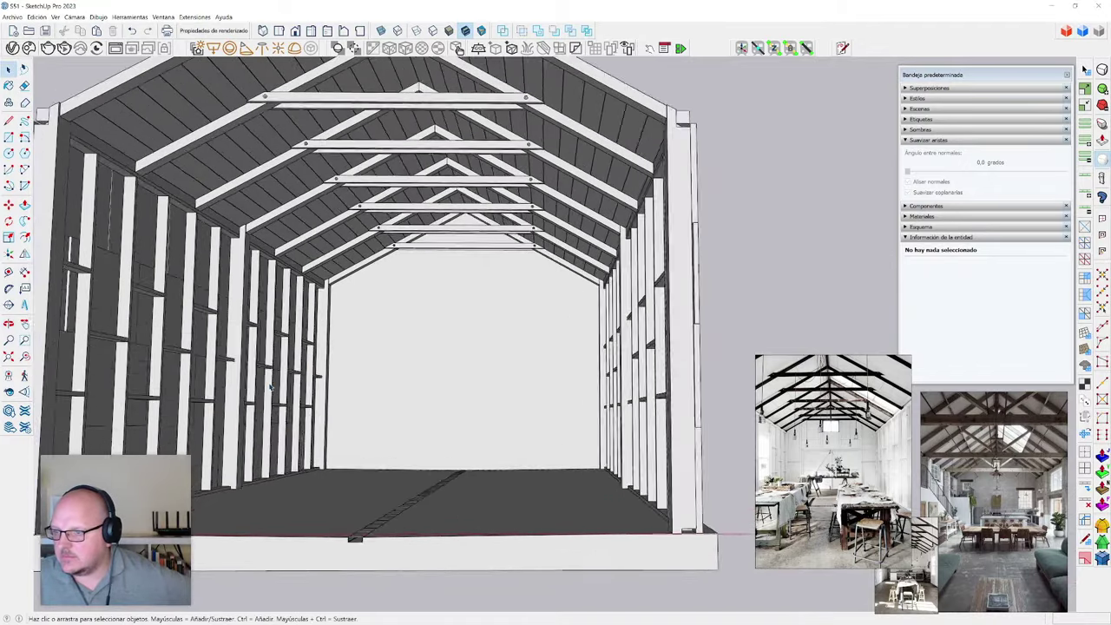
pyautogui.scroll(-2, 256, 387)
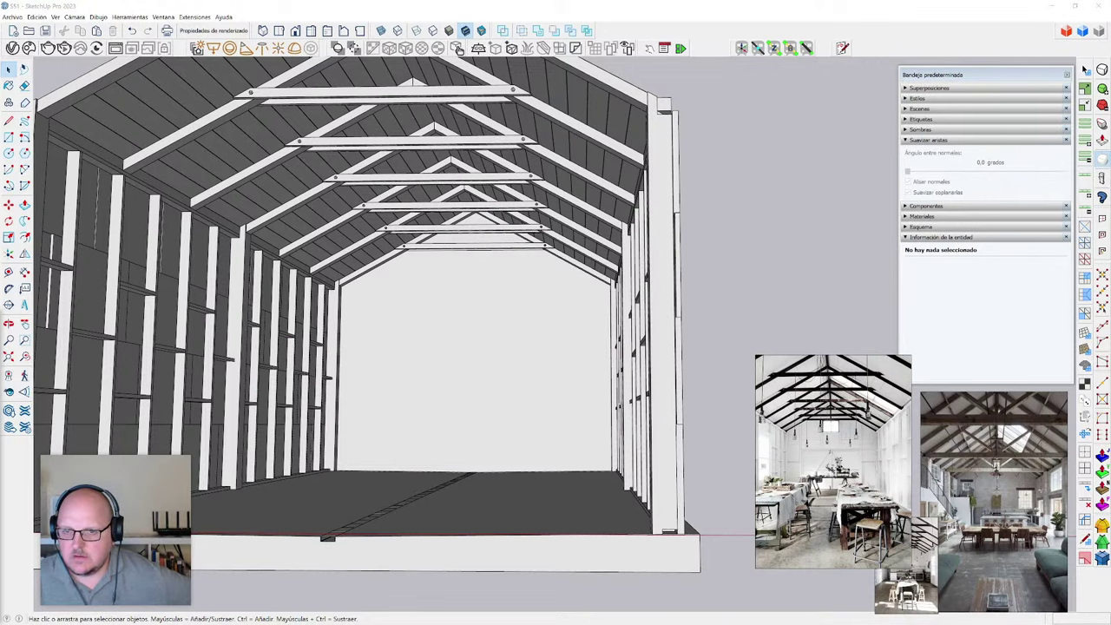
pyautogui.moveTo(258, 384); pyautogui.dragTo(299, 418, button='middle')
pyautogui.scroll(-4, 327, 419)
pyautogui.scroll(3, 299, 418)
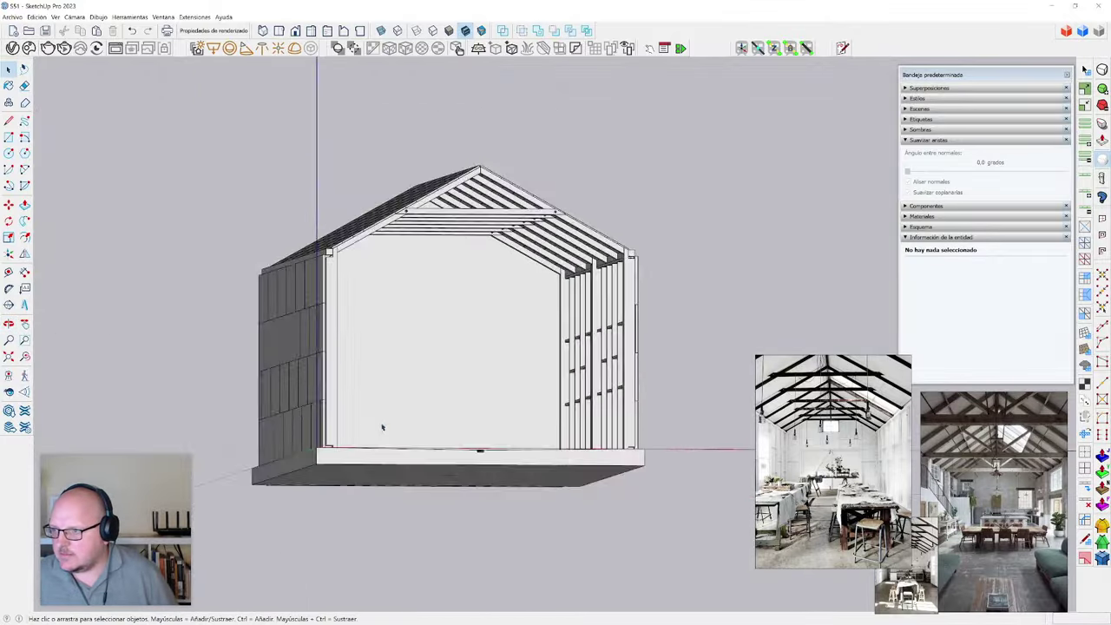
# - Frame a frontal interior view down the barn's length, facing the blank end wall
pyautogui.scroll(4, 382, 427)
pyautogui.moveTo(382, 427); pyautogui.dragTo(394, 426, button='middle')
pyautogui.keyDown('shift'); pyautogui.moveTo(499, 321); pyautogui.dragTo(461, 347, button='middle'); pyautogui.keyUp('shift')
pyautogui.click(461, 347)
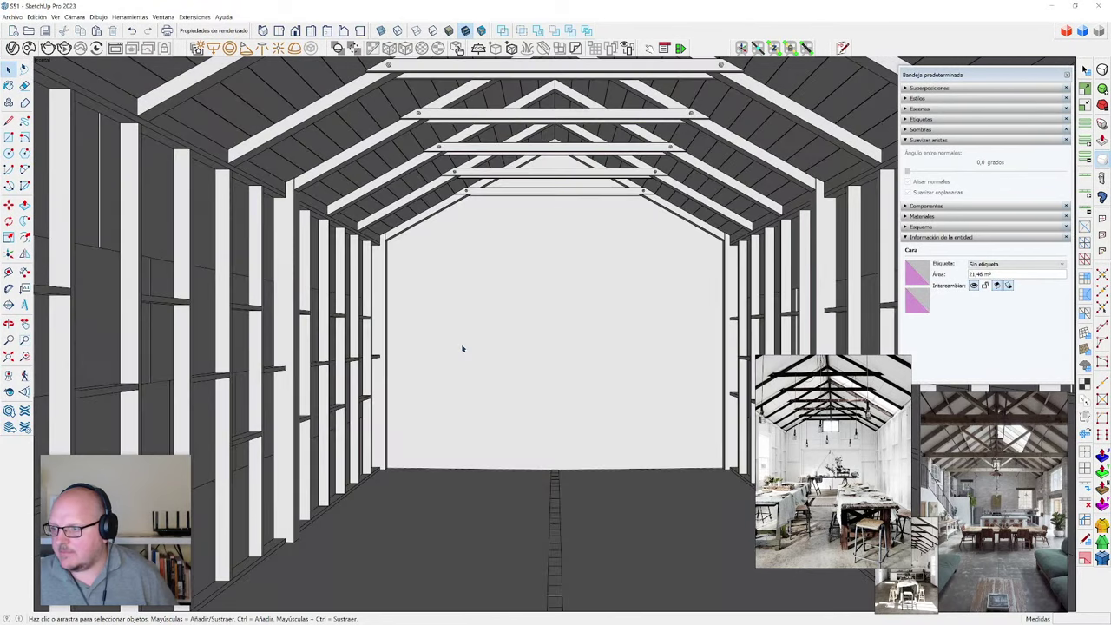
pyautogui.hotkey('ctrl', 't')
# - Set the camera's eye height to 150 cm and then 140 cm, and shift the interior view slightly sideways
pyautogui.click(8, 391)
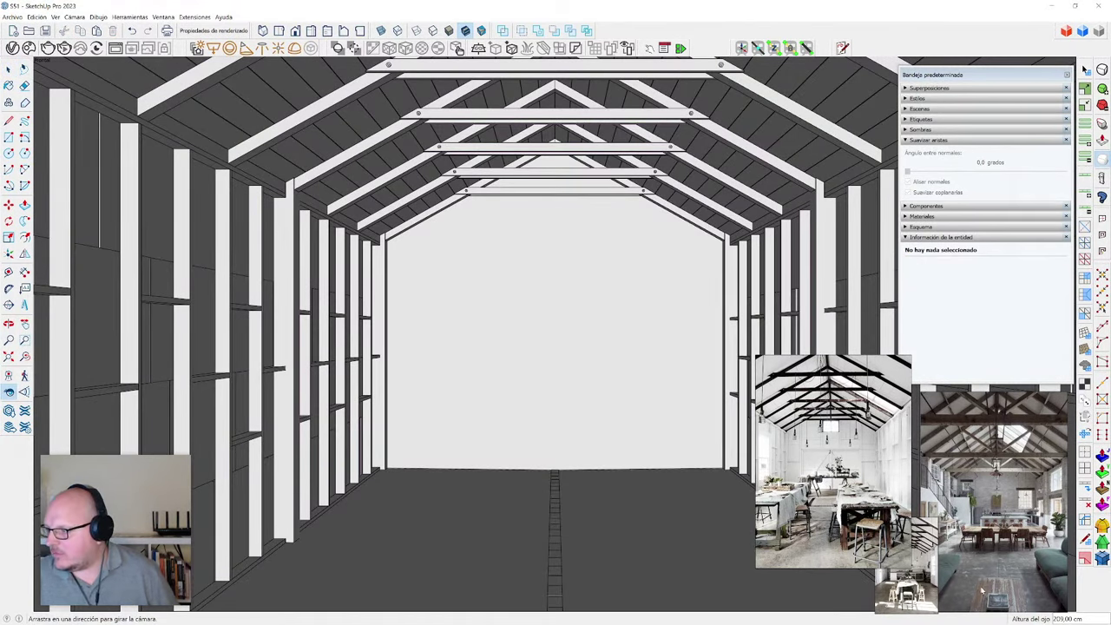
pyautogui.write('1')
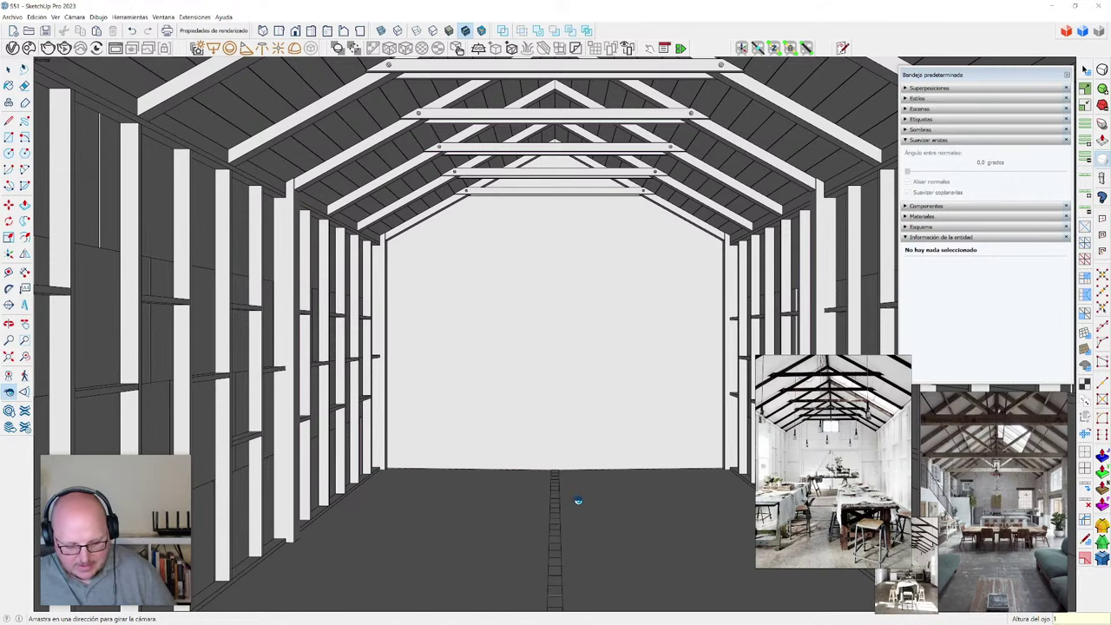
pyautogui.write('50')
pyautogui.press('Return')
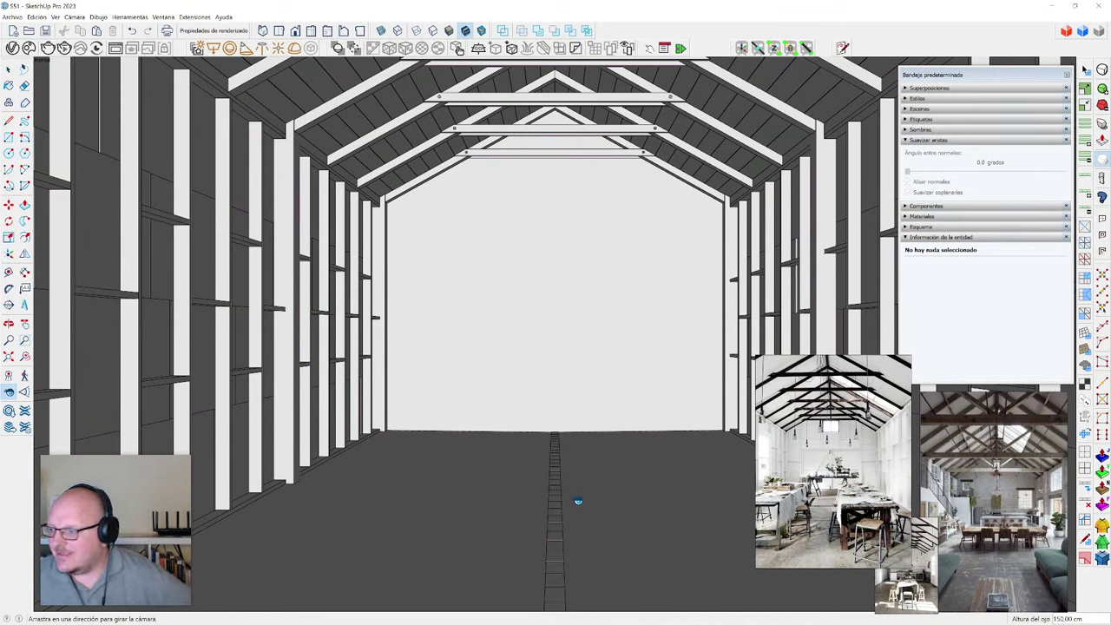
pyautogui.write('140')
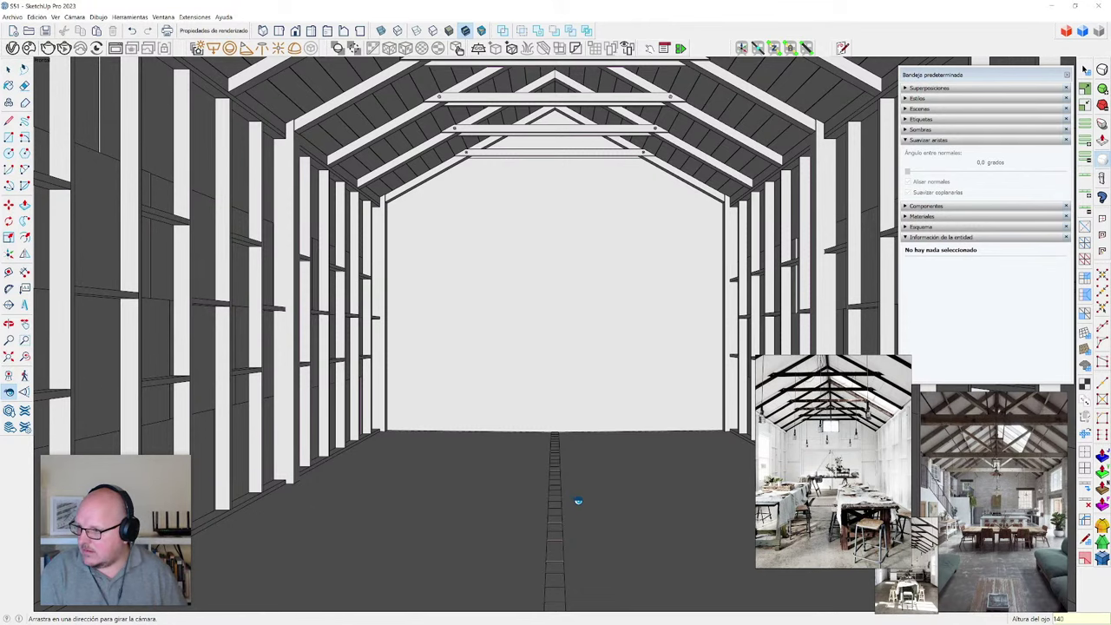
pyautogui.press('Return')
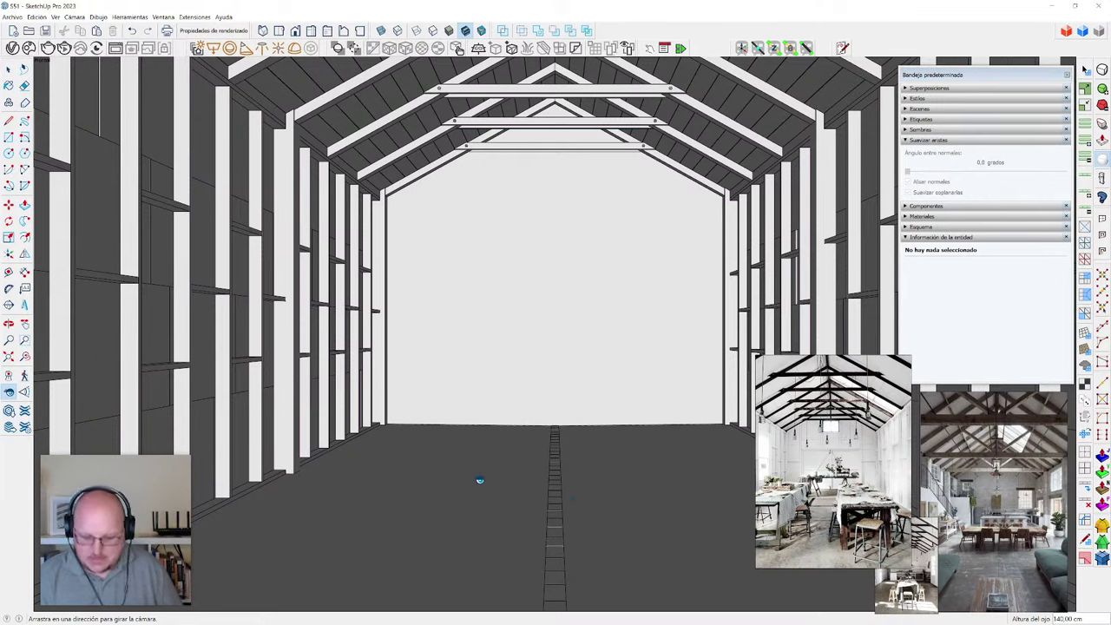
pyautogui.press('h')
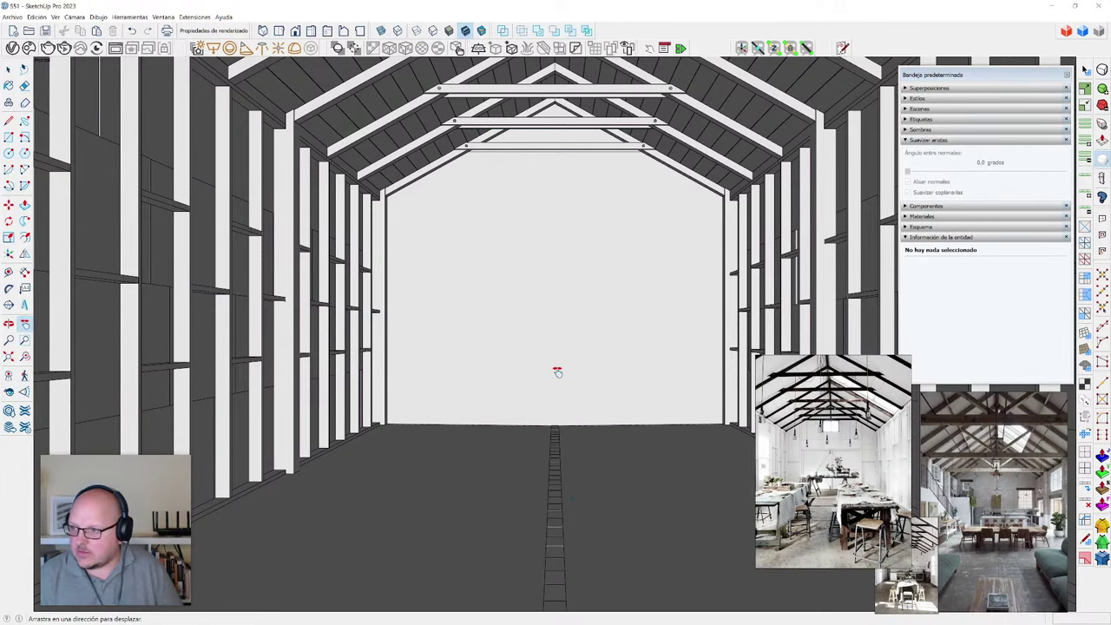
pyautogui.moveTo(558, 370); pyautogui.dragTo(516, 372)
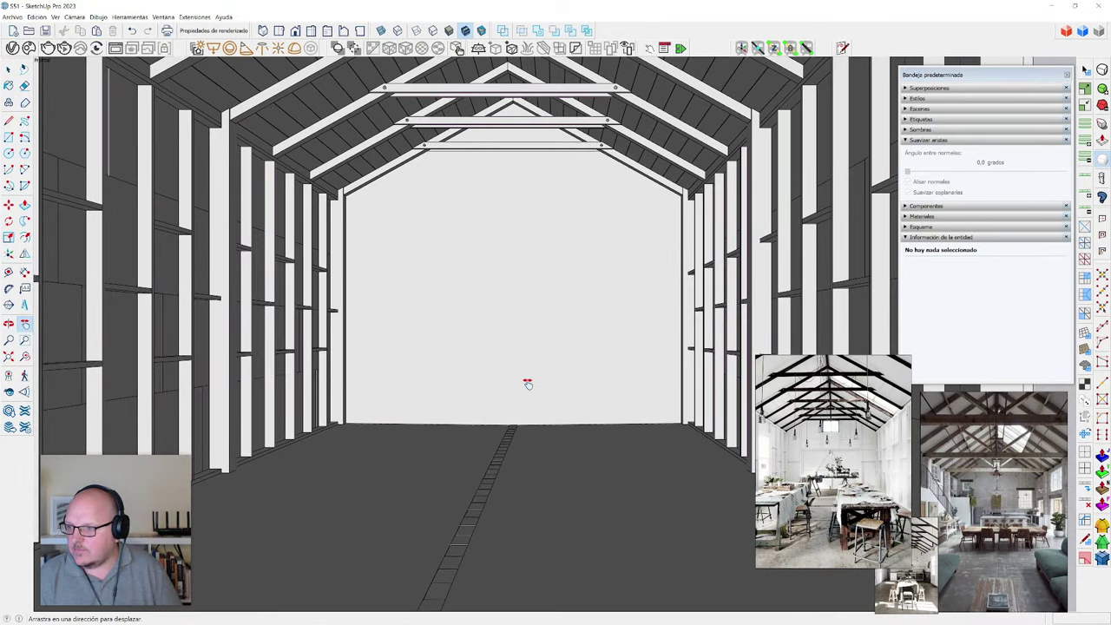
# - Shift the frontal interior view sideways to bring more of the right-hand side wall into frame, and check the camera's eye height
pyautogui.moveTo(528, 383); pyautogui.dragTo(524, 383)
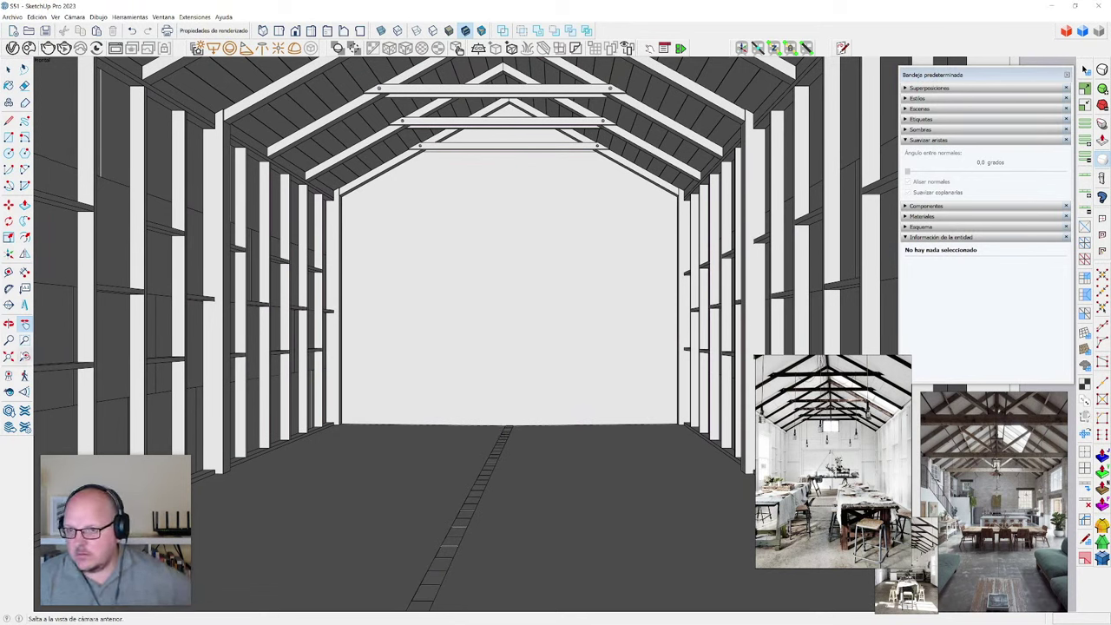
pyautogui.click(9, 392)
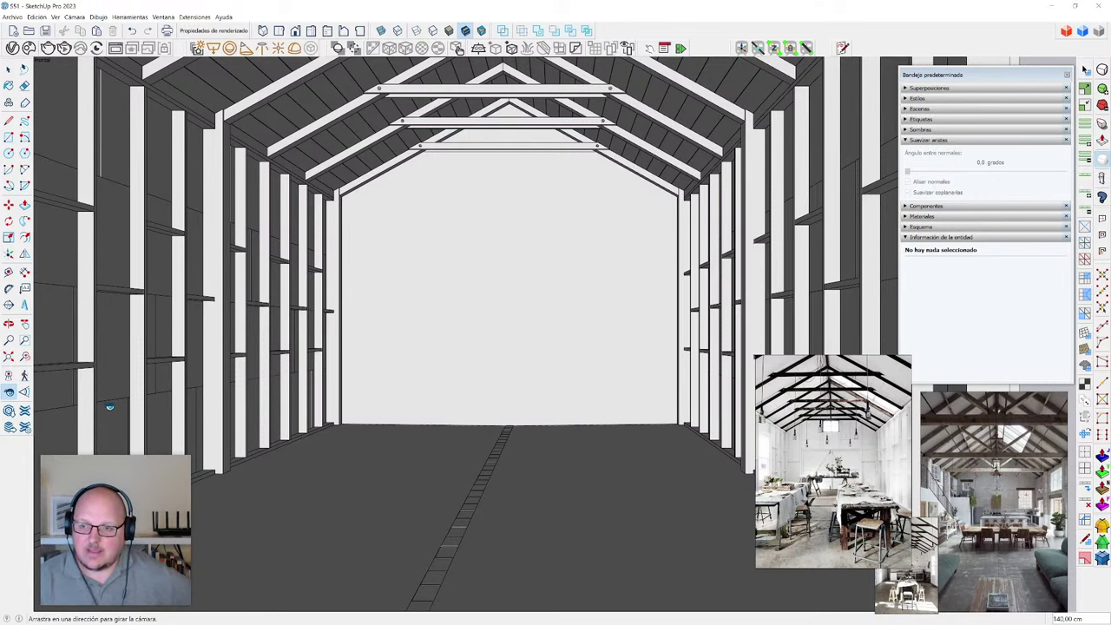
pyautogui.moveTo(561, 448); pyautogui.dragTo(550, 329)
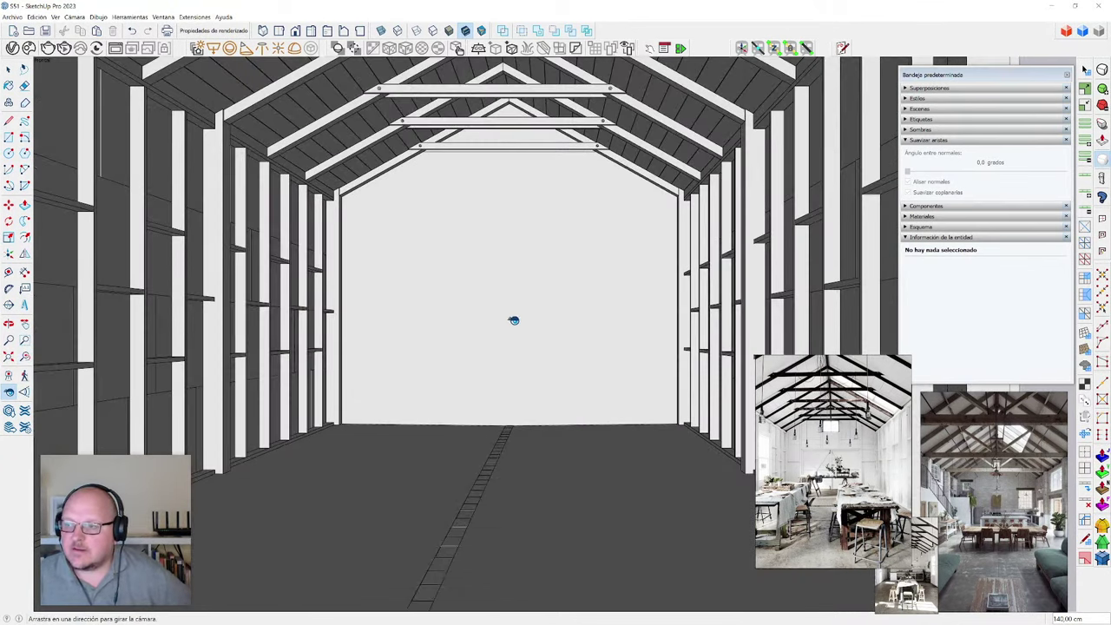
pyautogui.click(24, 323)
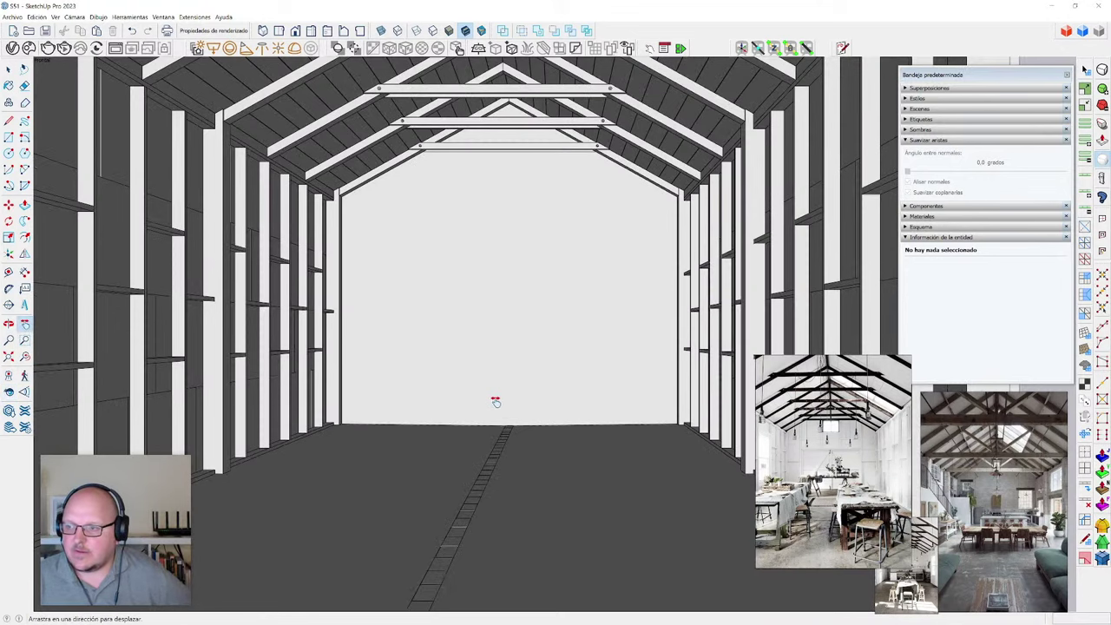
pyautogui.moveTo(496, 402); pyautogui.dragTo(465, 403)
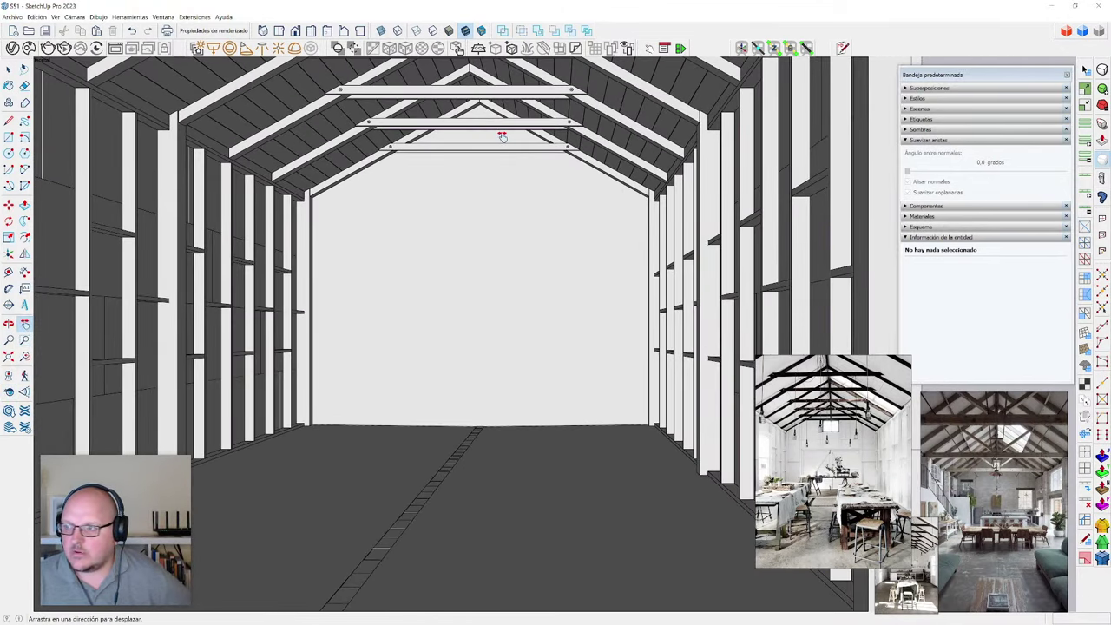
pyautogui.click(9, 393)
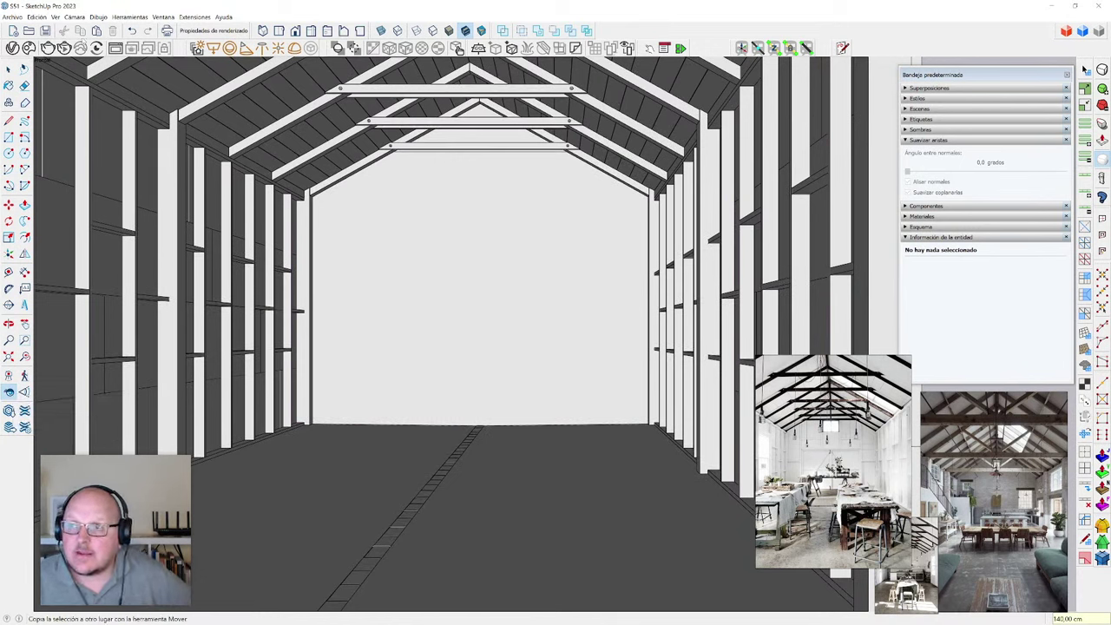
# - Open the camera's projection options for the interior view
pyautogui.click(75, 17)
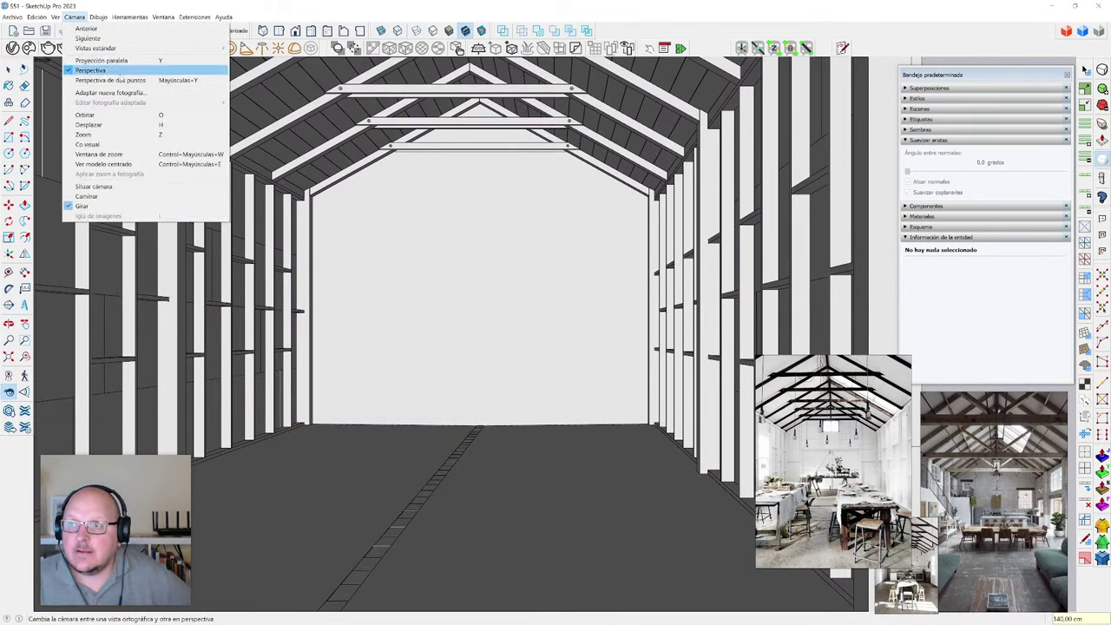
# - Switch the camera to two-point perspective and frame the barn interior with the far gable wall near the centre
pyautogui.click(123, 81)
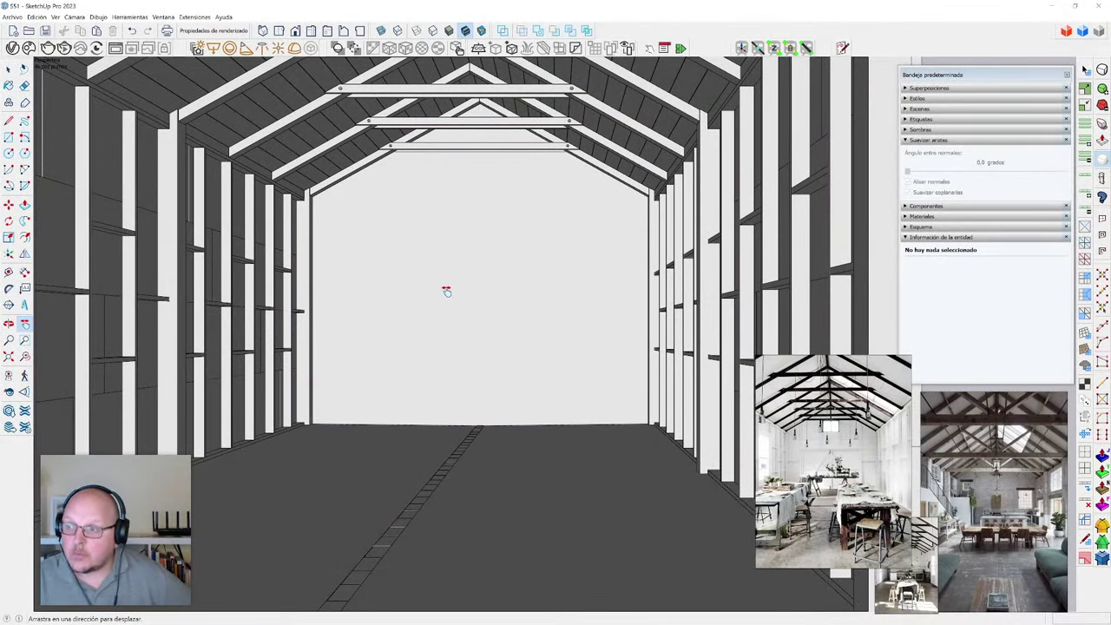
pyautogui.moveTo(454, 236); pyautogui.dragTo(457, 297)
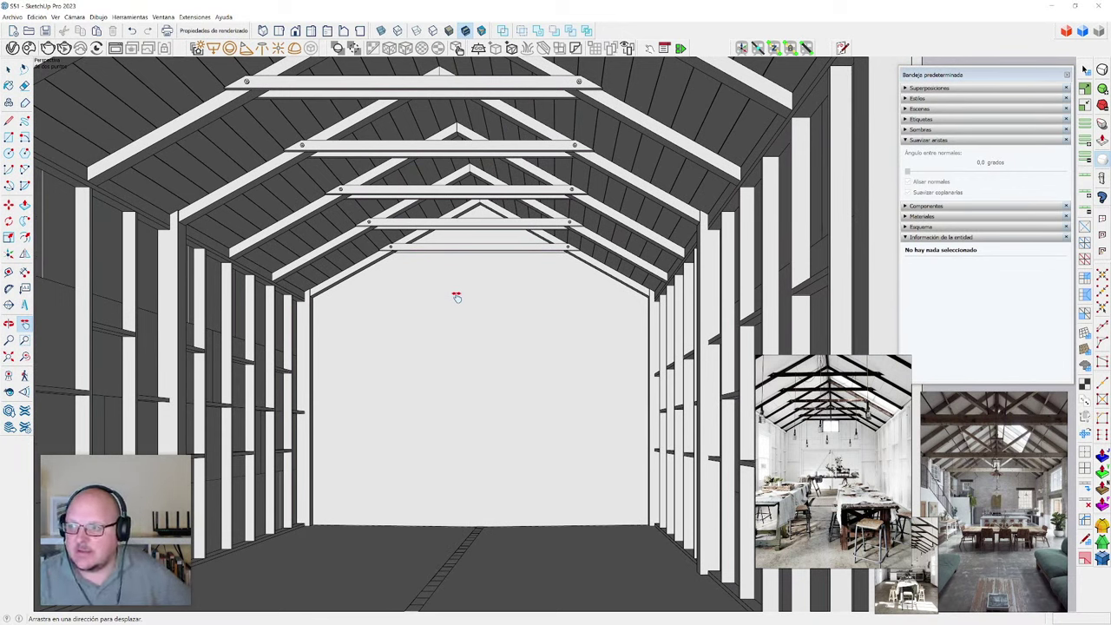
pyautogui.scroll(-3, 472, 353)
pyautogui.scroll(-4, 472, 353)
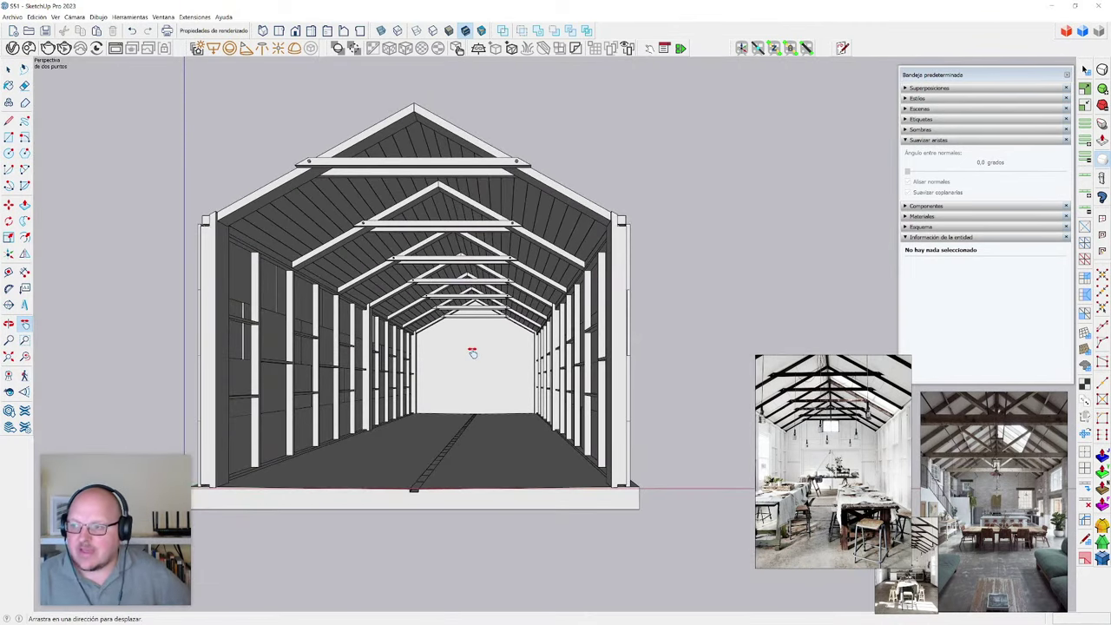
pyautogui.moveTo(434, 276); pyautogui.dragTo(460, 365)
pyautogui.moveTo(388, 248); pyautogui.dragTo(421, 298)
pyautogui.moveTo(539, 525); pyautogui.dragTo(481, 354)
pyautogui.moveTo(558, 473)
pyautogui.mouseDown()
pyautogui.moveTo(490, 441)
pyautogui.moveTo(432, 384)
pyautogui.mouseUp()
pyautogui.moveTo(273, 234)
pyautogui.mouseDown()
pyautogui.moveTo(322, 279)
pyautogui.moveTo(382, 405)
pyautogui.moveTo(498, 399)
pyautogui.mouseUp()
pyautogui.moveTo(527, 353); pyautogui.dragTo(446, 307)
pyautogui.scroll(2, 492, 314)
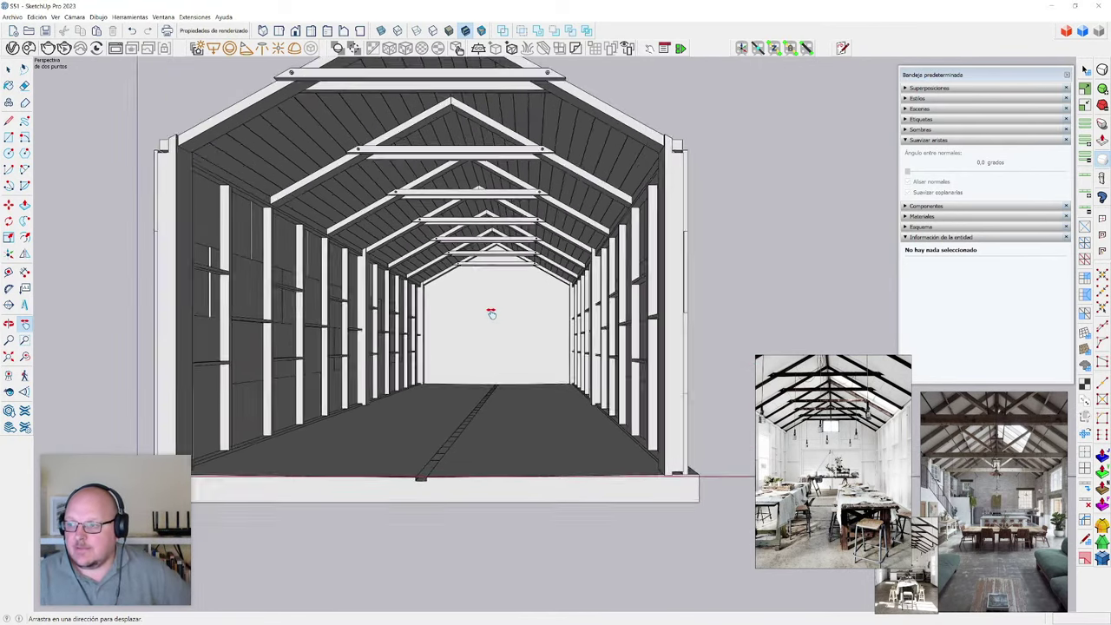
pyautogui.scroll(4, 492, 313)
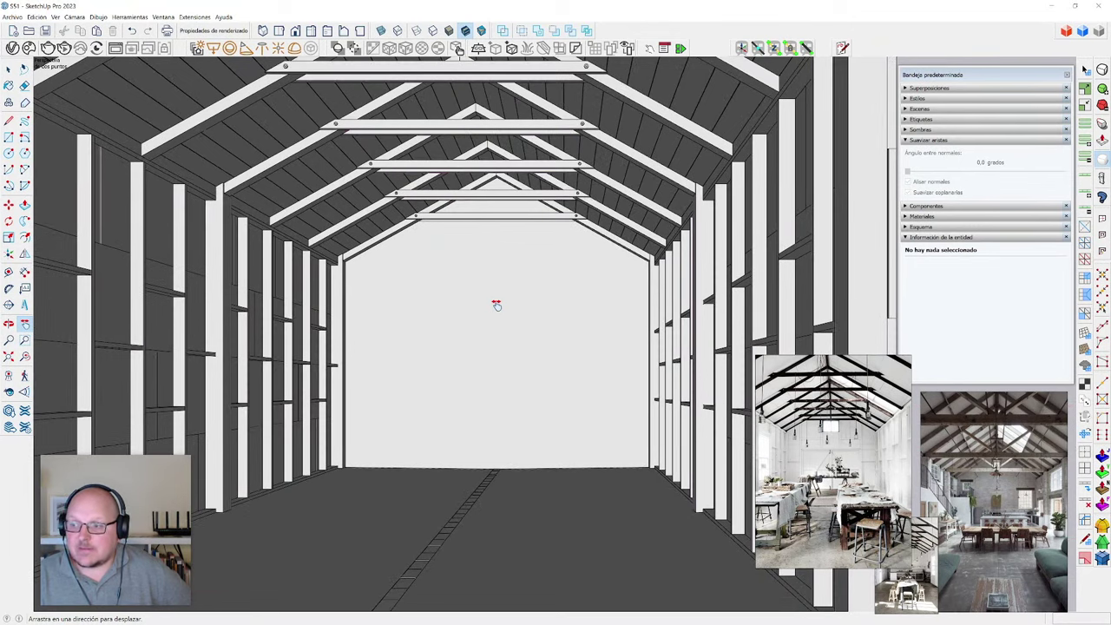
pyautogui.moveTo(489, 305); pyautogui.dragTo(490, 378)
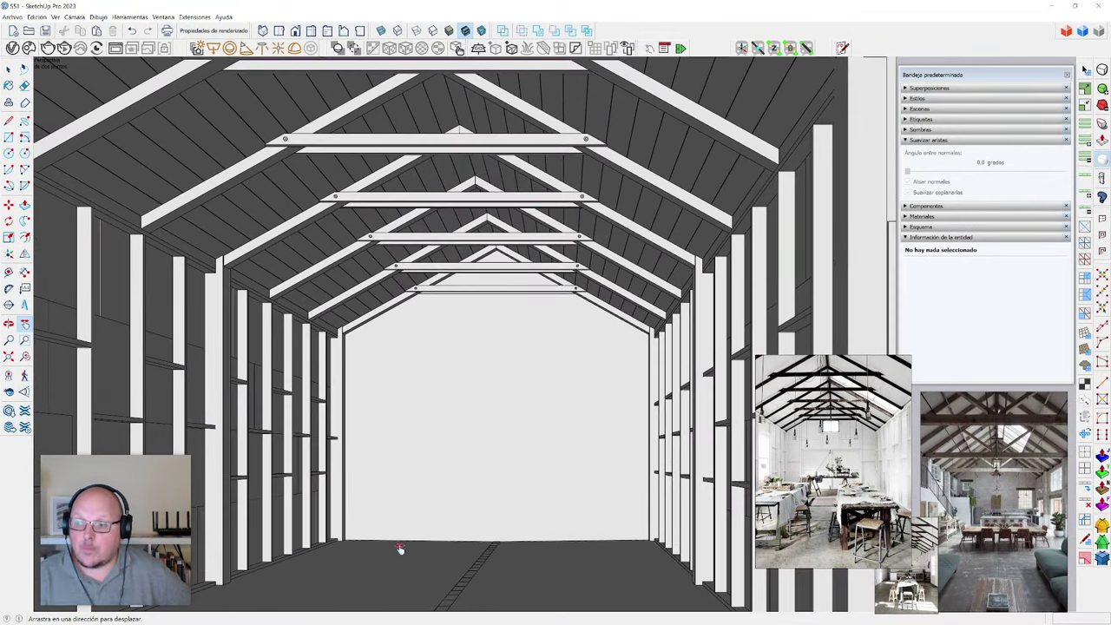
pyautogui.moveTo(500, 495); pyautogui.dragTo(499, 479)
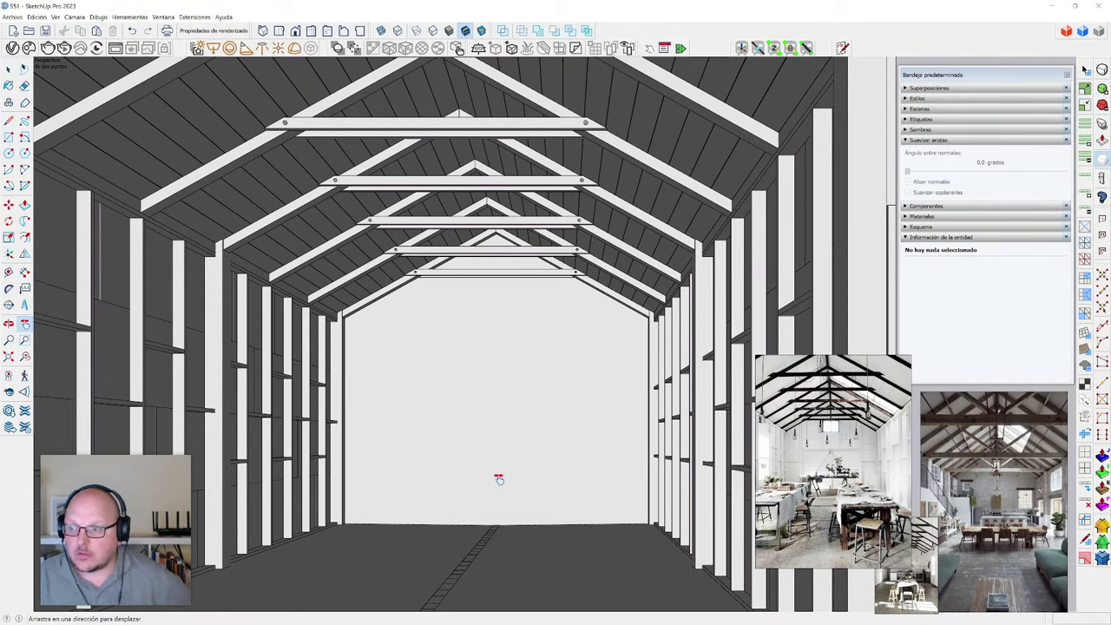
pyautogui.scroll(-6, 500, 479)
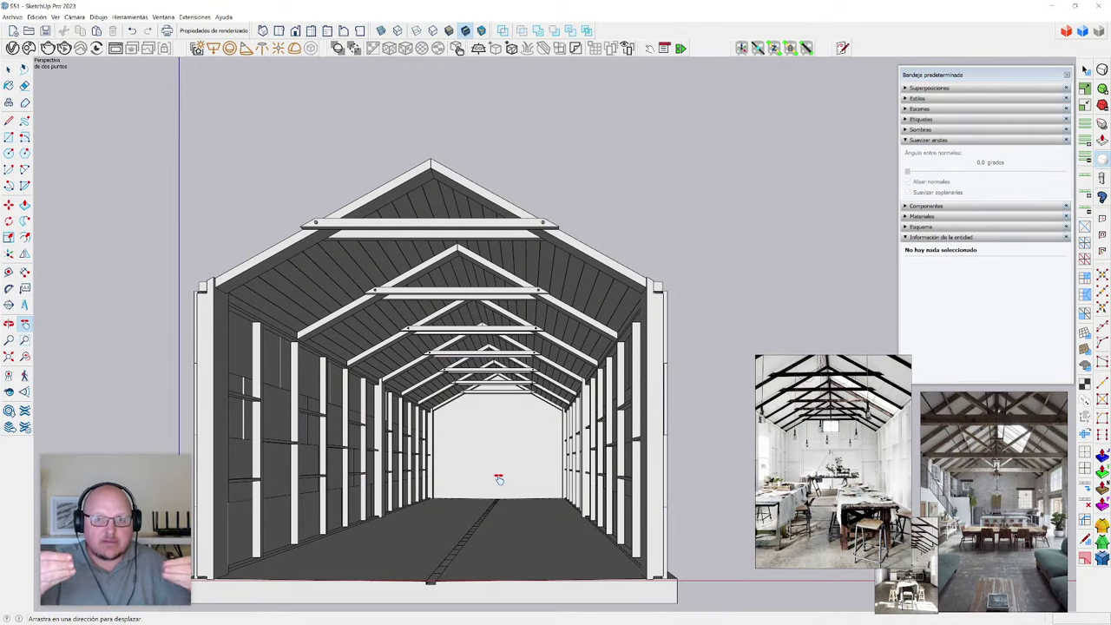
pyautogui.moveTo(499, 480); pyautogui.dragTo(507, 375)
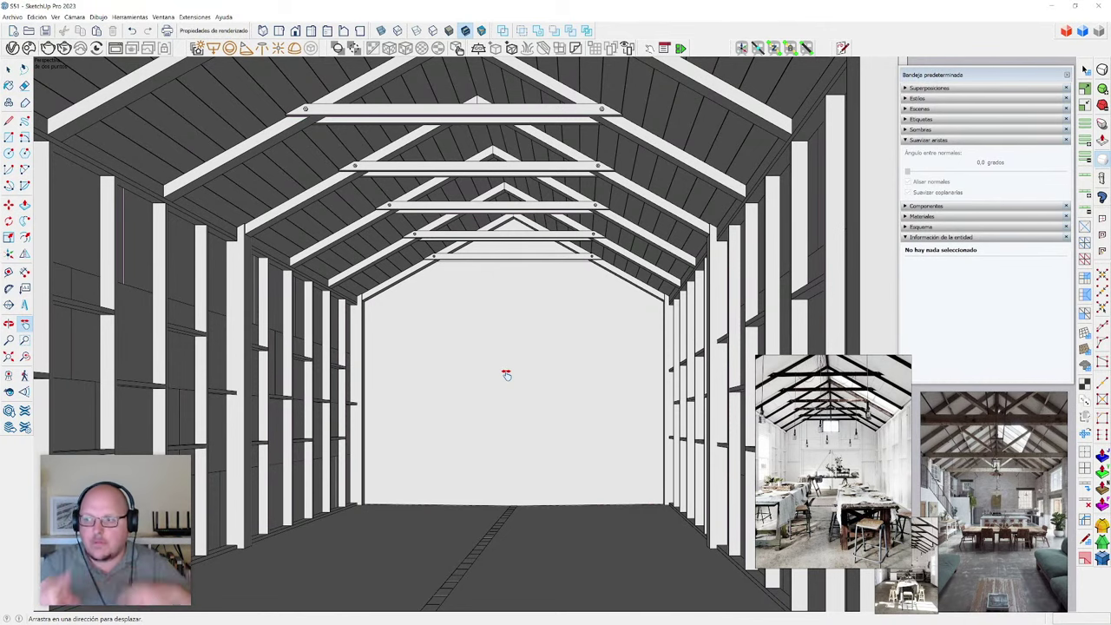
pyautogui.moveTo(528, 354); pyautogui.dragTo(530, 371)
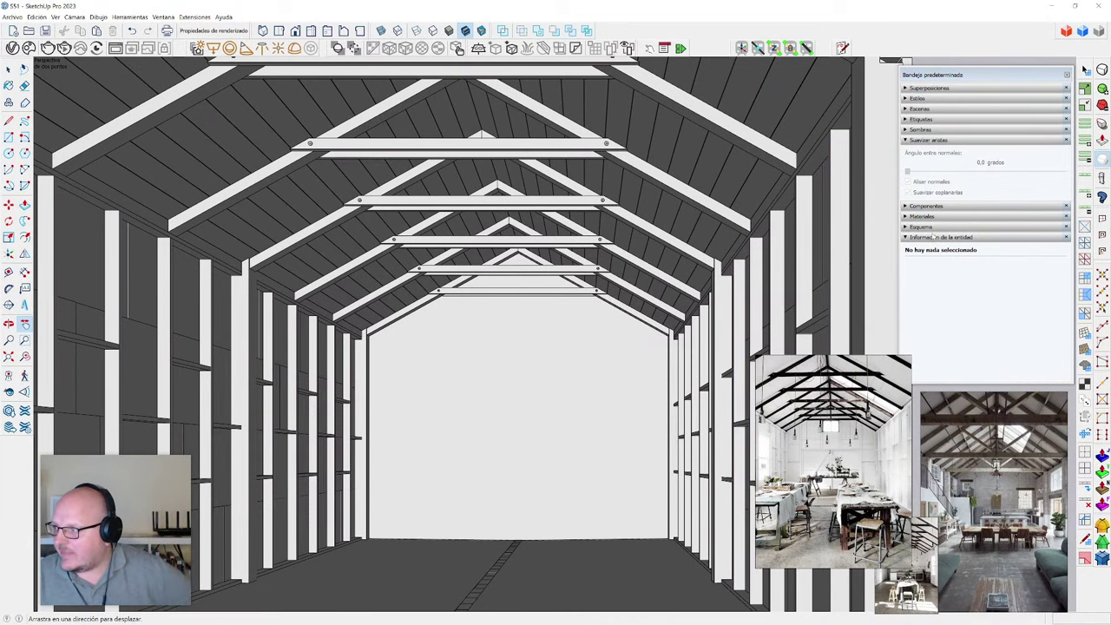
# - Save the framed interior view as a new scene
pyautogui.click(914, 141)
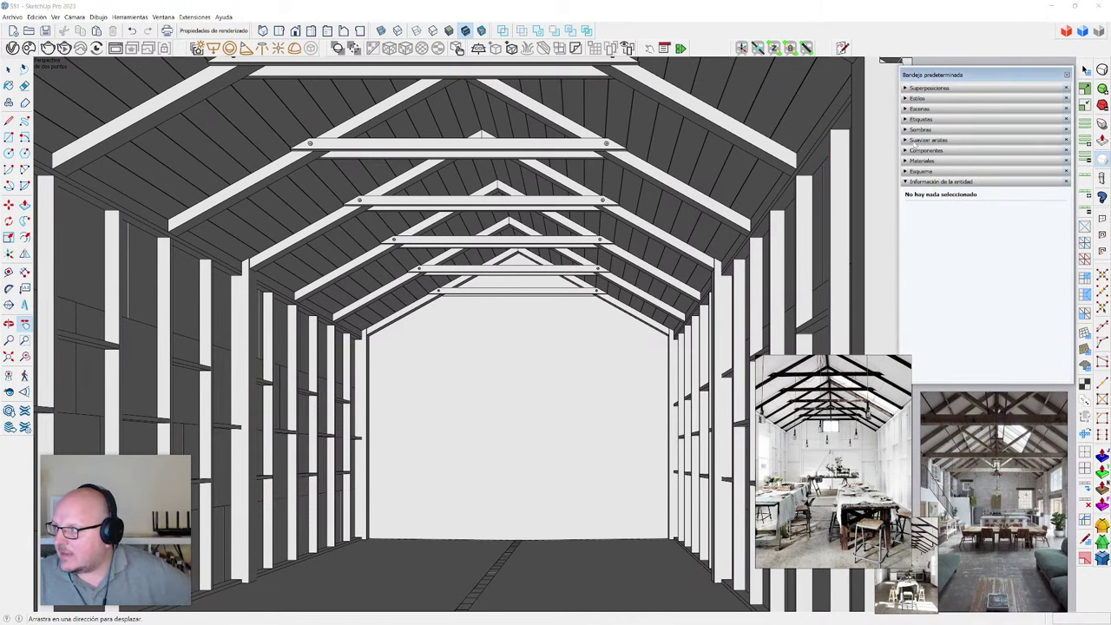
pyautogui.click(919, 109)
pyautogui.click(920, 120)
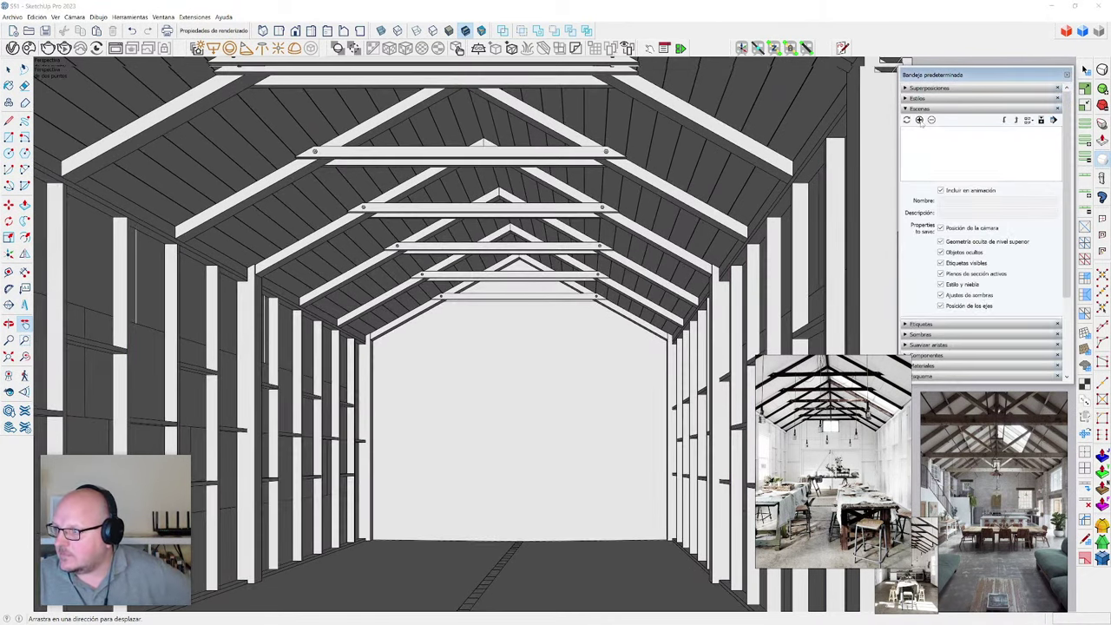
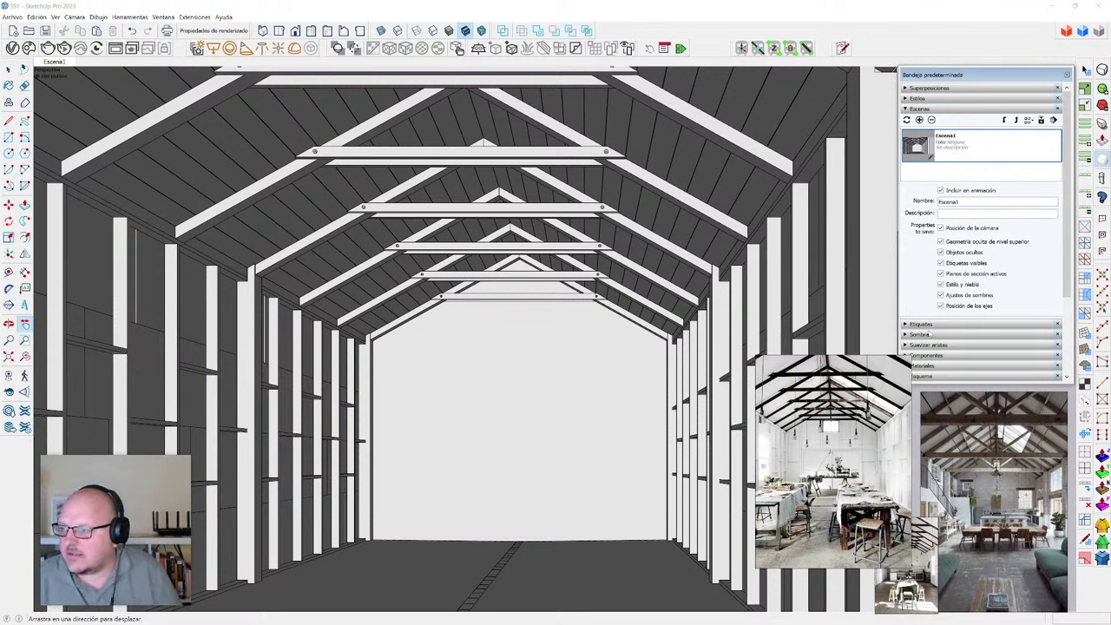
# - Enlarge the reference photo of the white barn dining room to study its roof, and shrink it back beside the model
pyautogui.moveTo(812, 439); pyautogui.dragTo(866, 452)
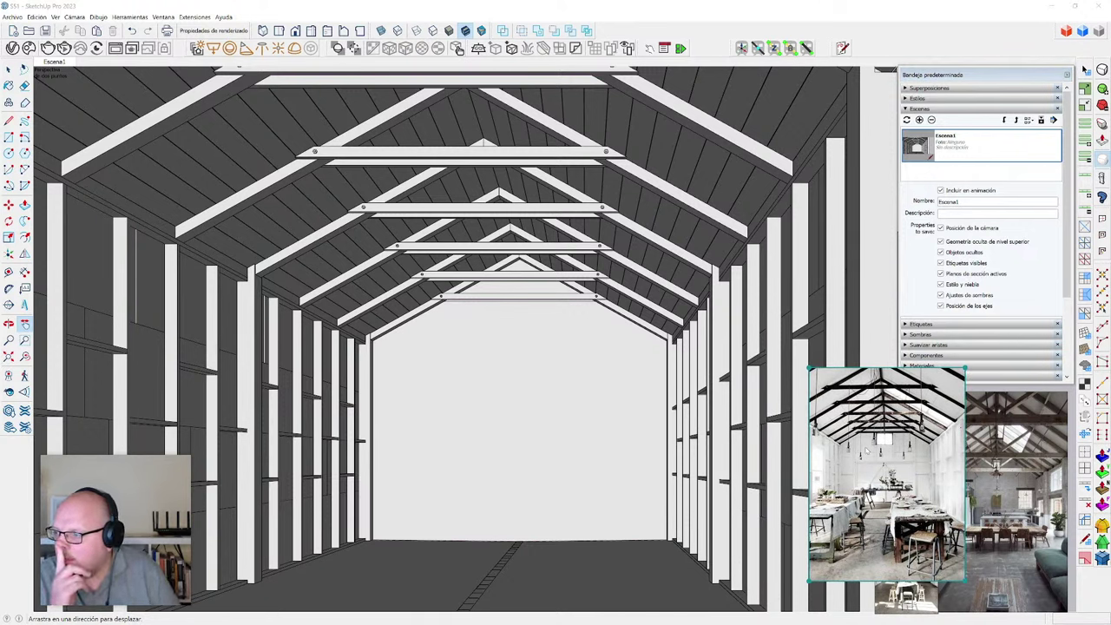
pyautogui.moveTo(863, 570); pyautogui.dragTo(232, 589)
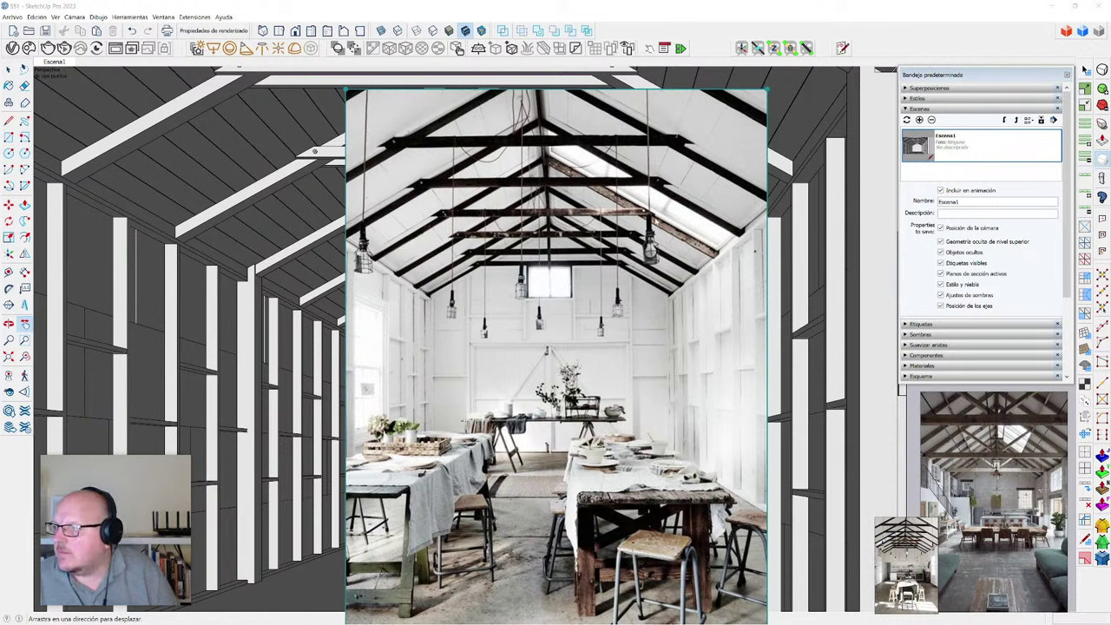
pyautogui.moveTo(641, 228); pyautogui.dragTo(621, 265)
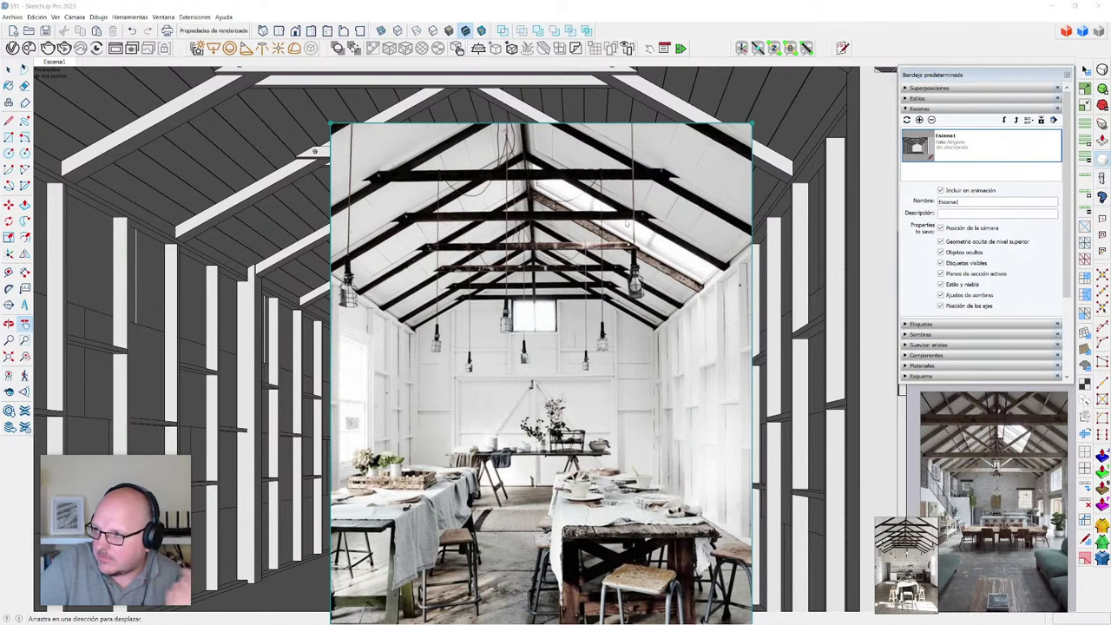
pyautogui.moveTo(330, 124); pyautogui.dragTo(553, 425)
pyautogui.moveTo(686, 524); pyautogui.dragTo(895, 431)
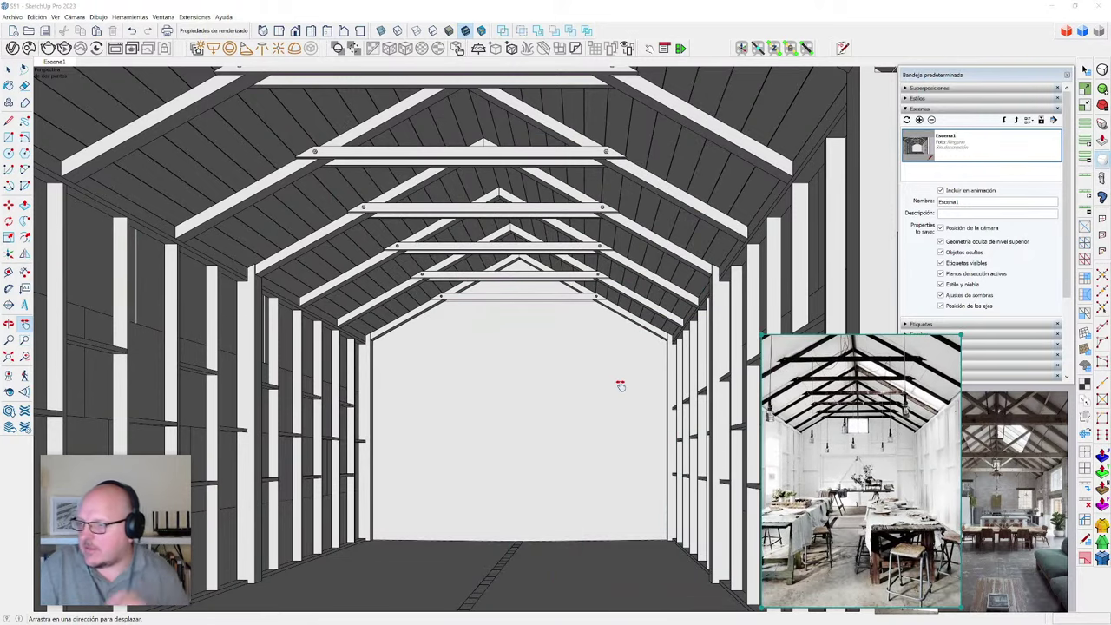
# - View the whole barn from outside and restore the saved scene Escena1
pyautogui.scroll(-10, 438, 344)
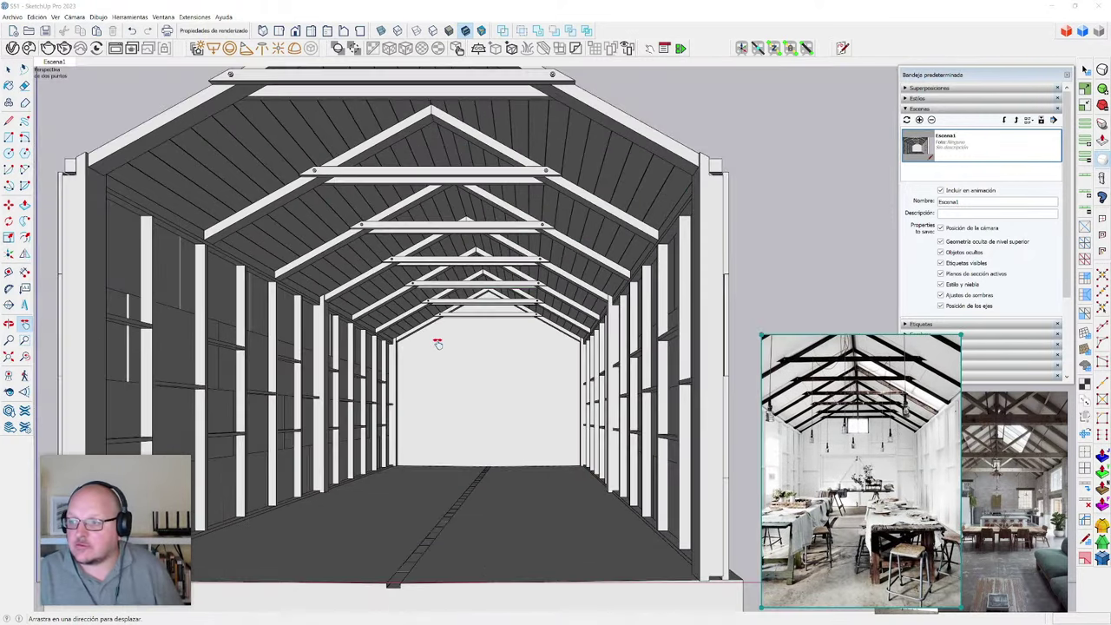
pyautogui.moveTo(347, 479); pyautogui.dragTo(599, 536, button='middle')
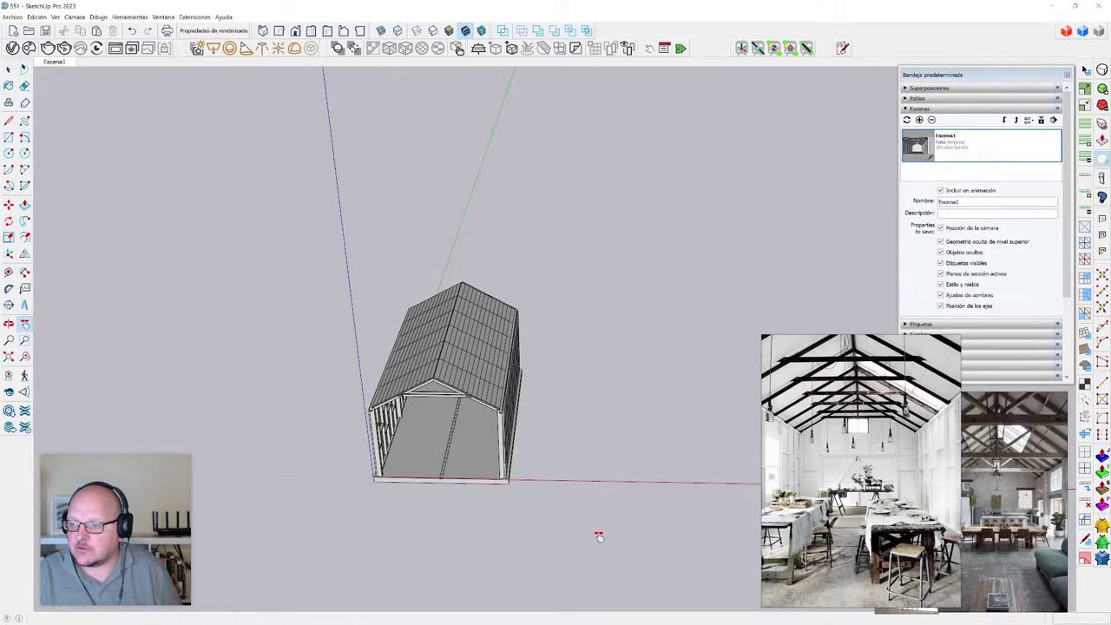
pyautogui.click(54, 61)
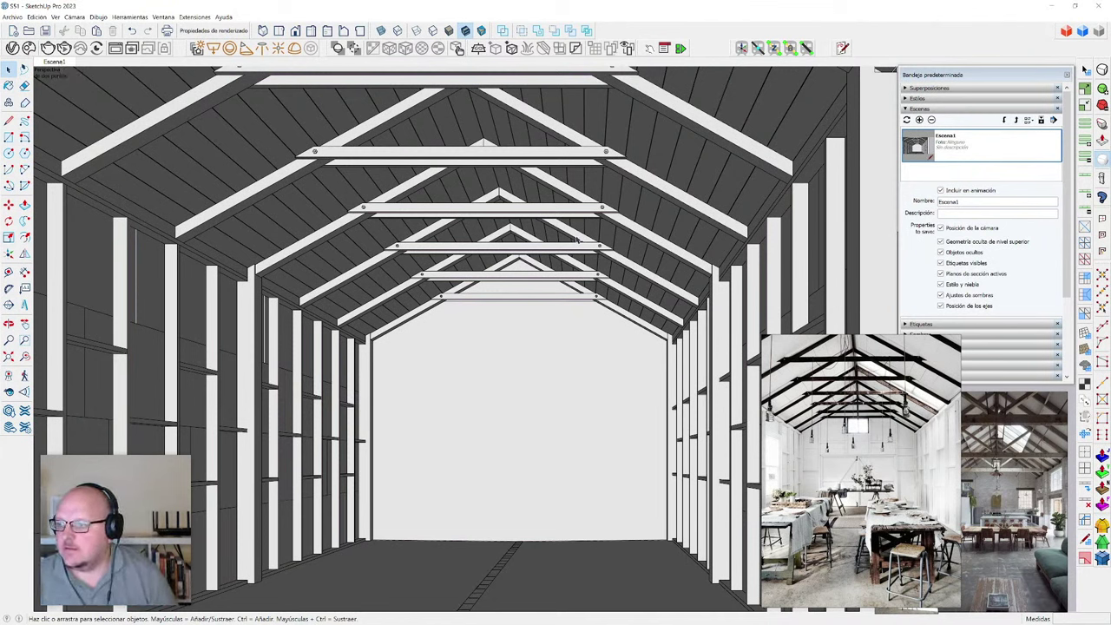
# - Delete one boarded roof panel between two rafters to open a skylight bay
pyautogui.scroll(-3, 420, 225)
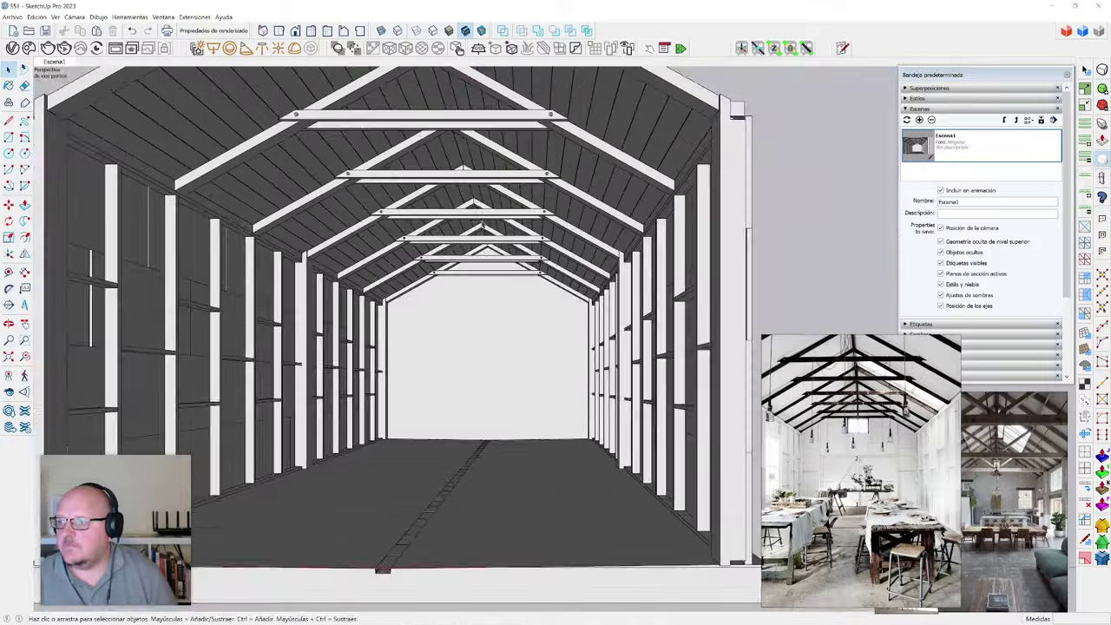
pyautogui.moveTo(421, 225); pyautogui.dragTo(347, 278, button='middle')
pyautogui.scroll(-2, 420, 243)
pyautogui.moveTo(555, 238); pyautogui.dragTo(413, 359, button='middle')
pyautogui.scroll(4, 501, 259)
pyautogui.click(501, 259)
pyautogui.press('Delete')
# - Draw a rectangle of about 141 by 143 cm between the rafters, starting at the eave end of the roof opening
pyautogui.scroll(8, 413, 359)
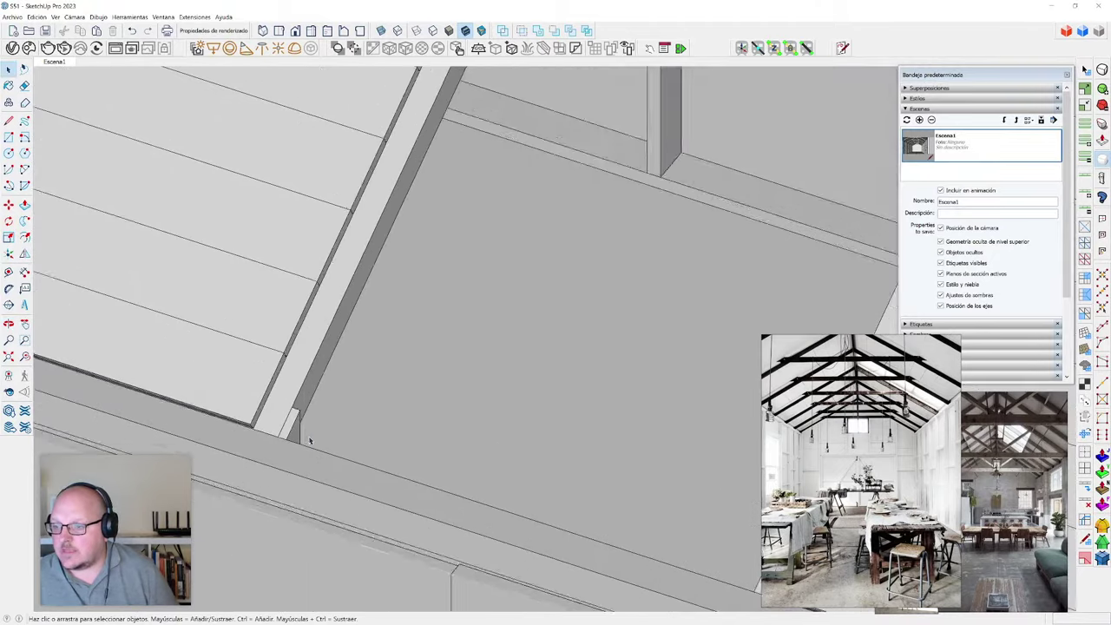
pyautogui.scroll(2, 310, 442)
pyautogui.press('r')
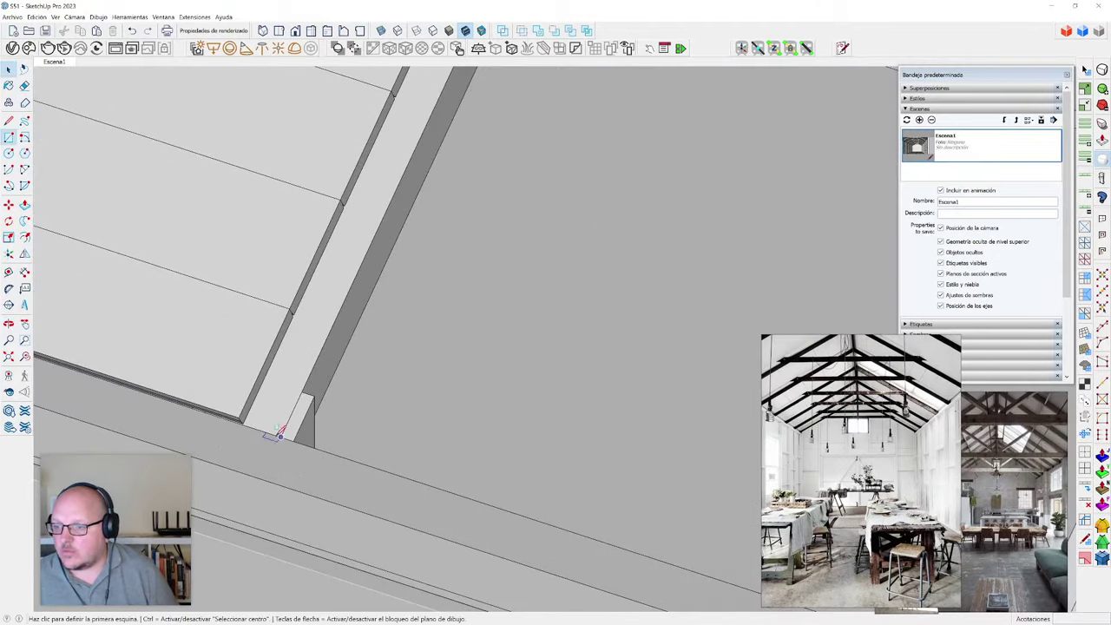
pyautogui.click(283, 431)
pyautogui.scroll(-5, 283, 431)
pyautogui.scroll(5, 367, 335)
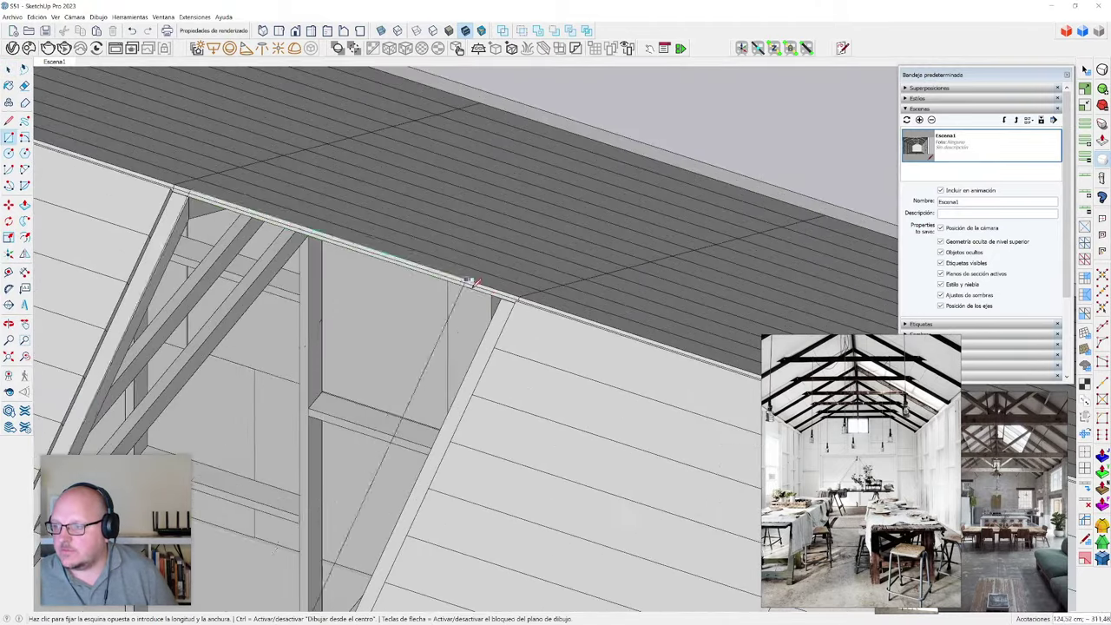
pyautogui.scroll(-3, 467, 367)
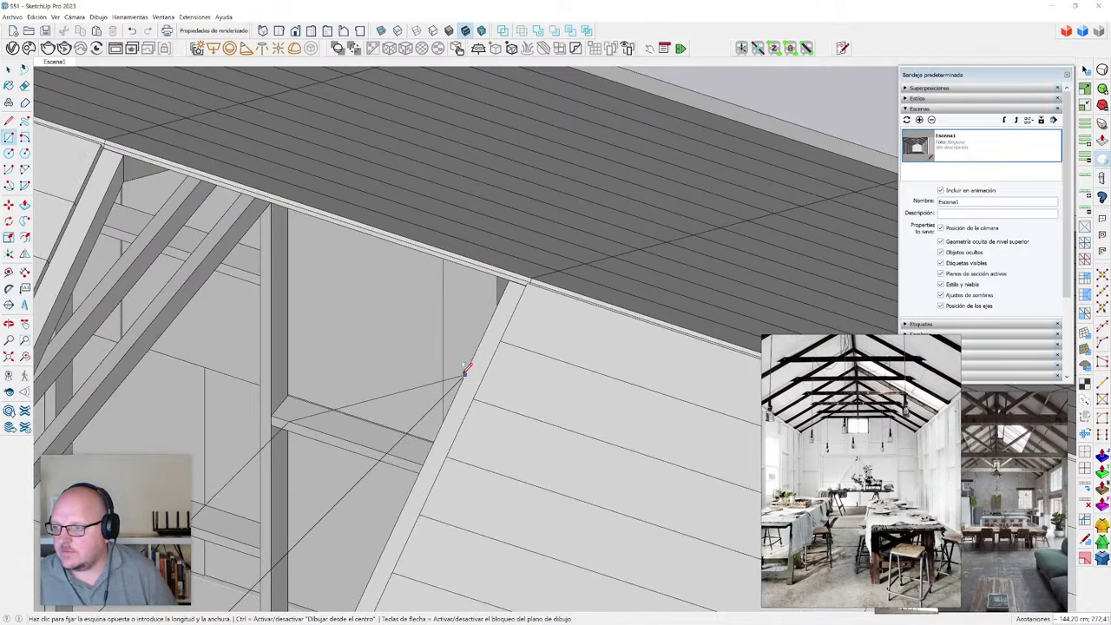
pyautogui.scroll(-3, 462, 388)
pyautogui.scroll(5, 463, 374)
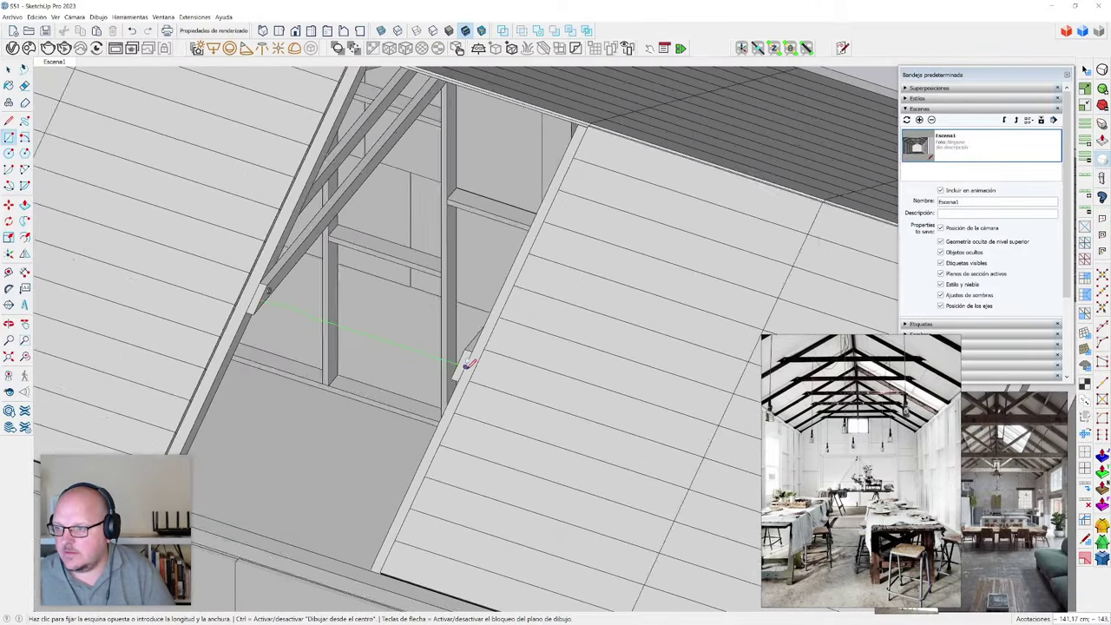
pyautogui.click(466, 365)
pyautogui.press('space')
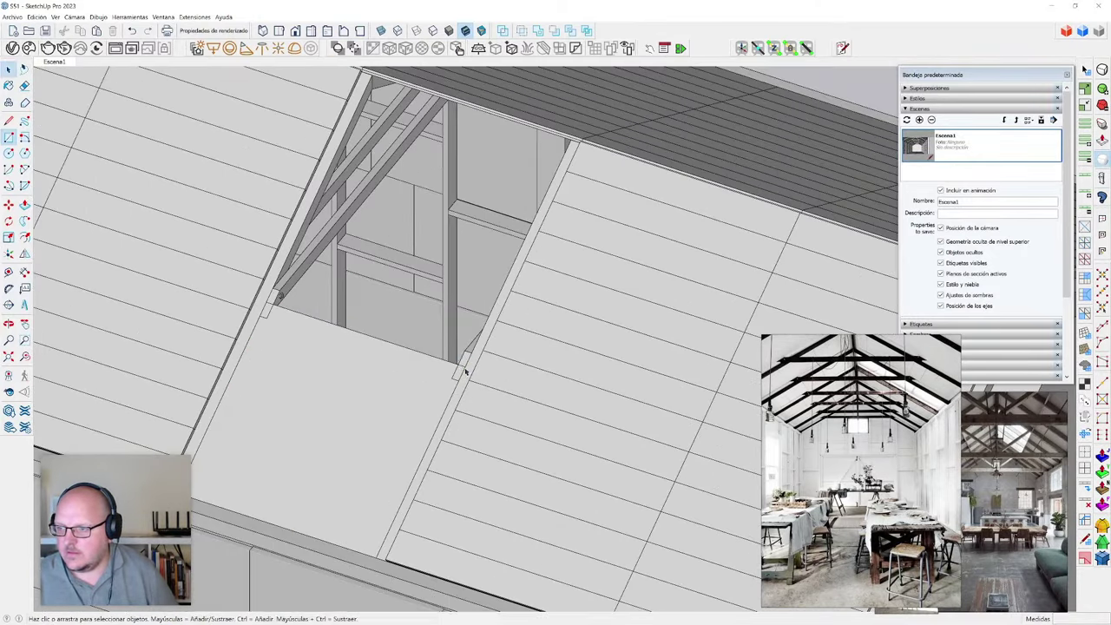
# - Move the rectangle's upper edge about 168 cm up the slope to the ridge so the face fills the roof opening
pyautogui.click(453, 359)
pyautogui.scroll(3, 465, 361)
pyautogui.press('m')
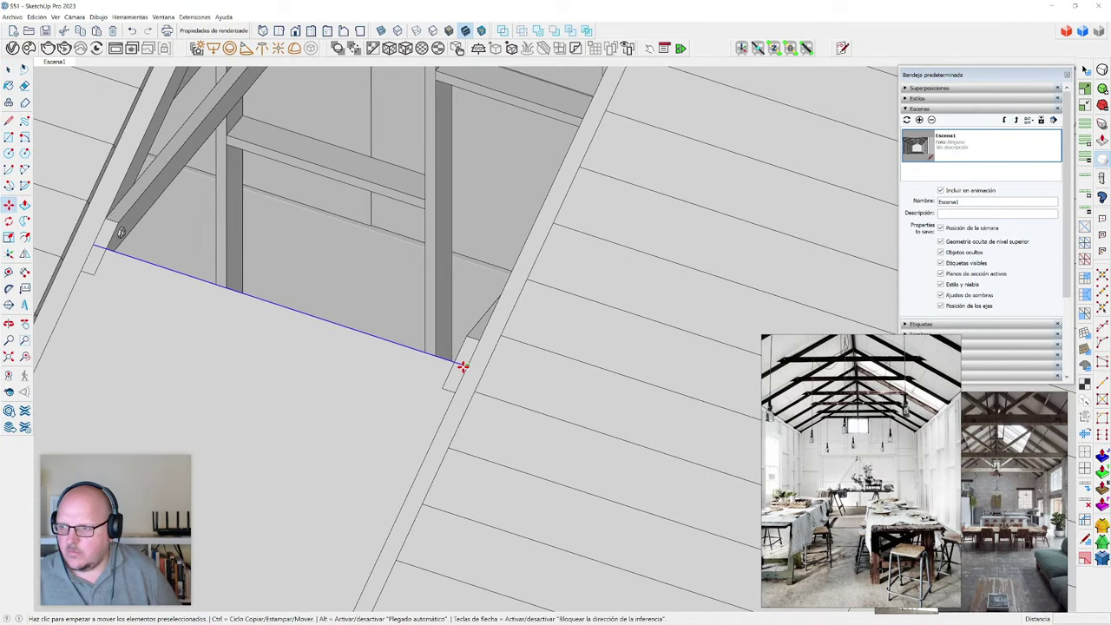
pyautogui.scroll(-5, 449, 388)
pyautogui.scroll(7, 499, 310)
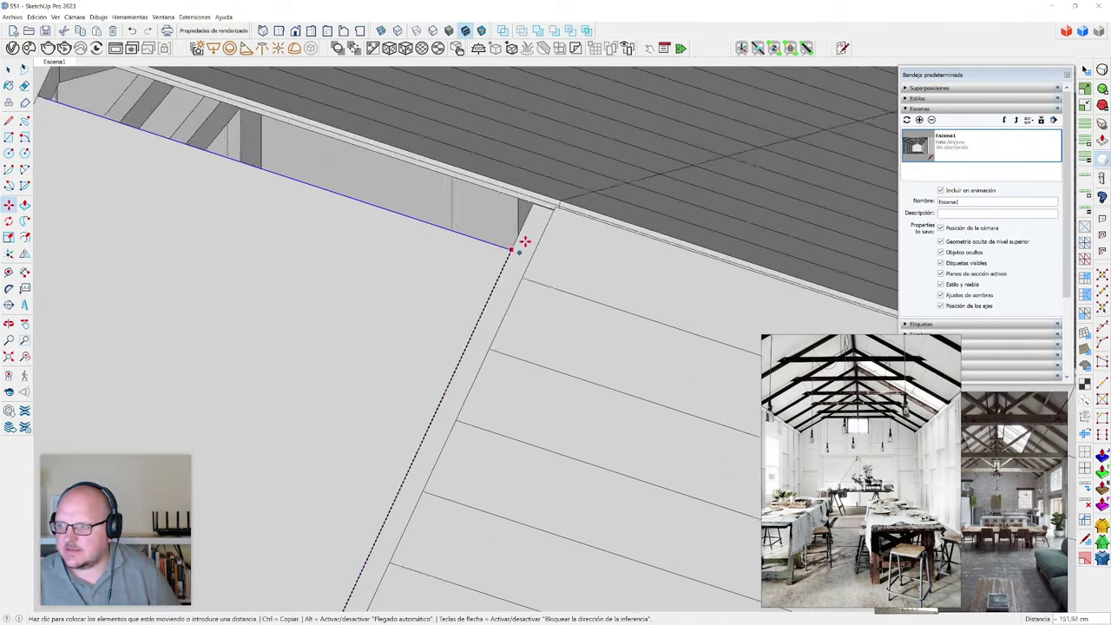
pyautogui.click(543, 199)
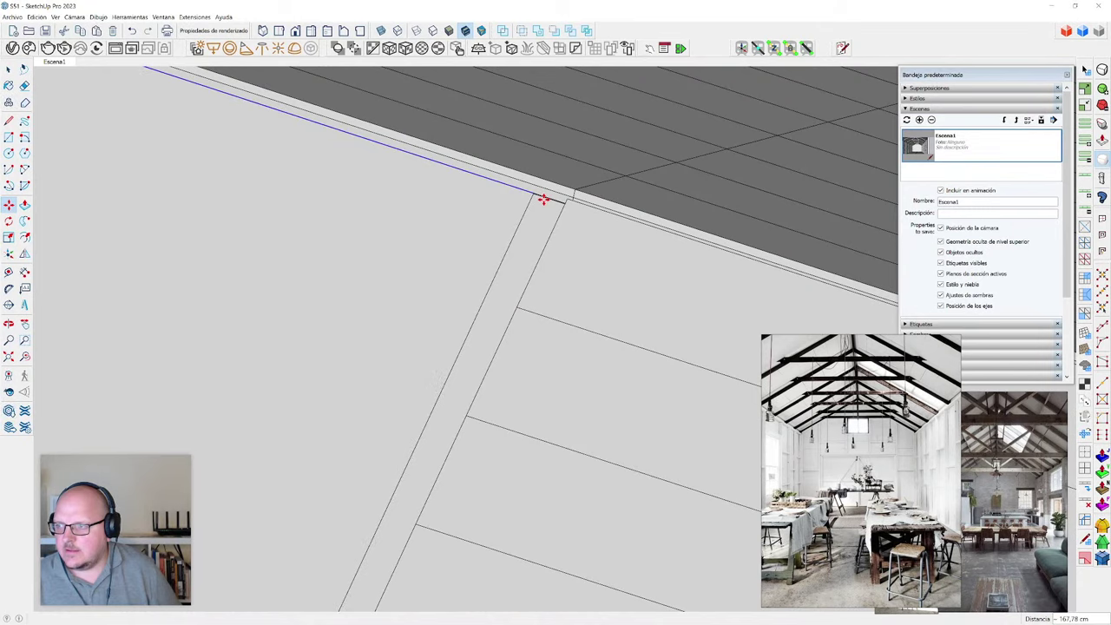
pyautogui.press('space')
# - Offset the outline of the new roof-opening face inward by about 2.5 cm
pyautogui.scroll(-3, 548, 224)
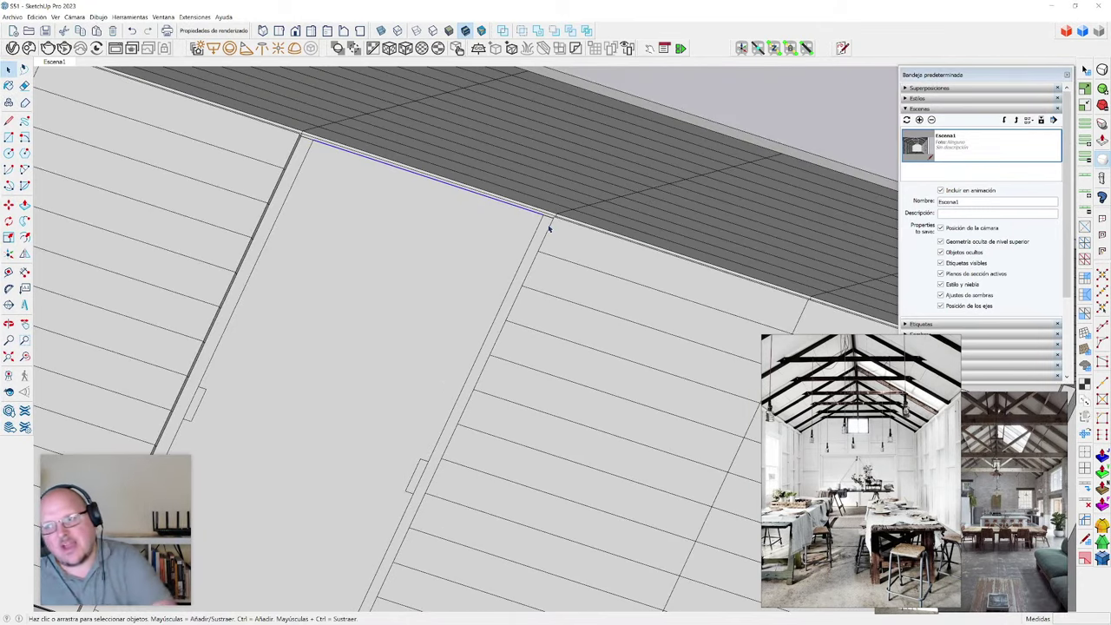
pyautogui.scroll(-3, 549, 224)
pyautogui.scroll(2, 308, 394)
pyautogui.click(260, 449)
pyautogui.scroll(1, 215, 418)
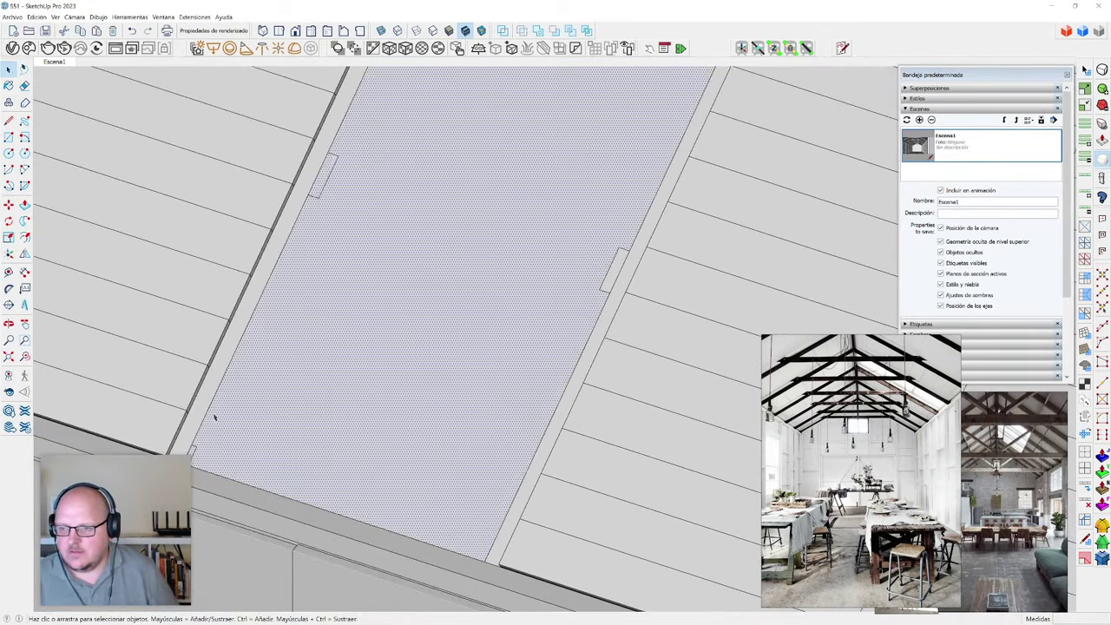
pyautogui.scroll(1, 215, 417)
pyautogui.press('f')
pyautogui.click(211, 401)
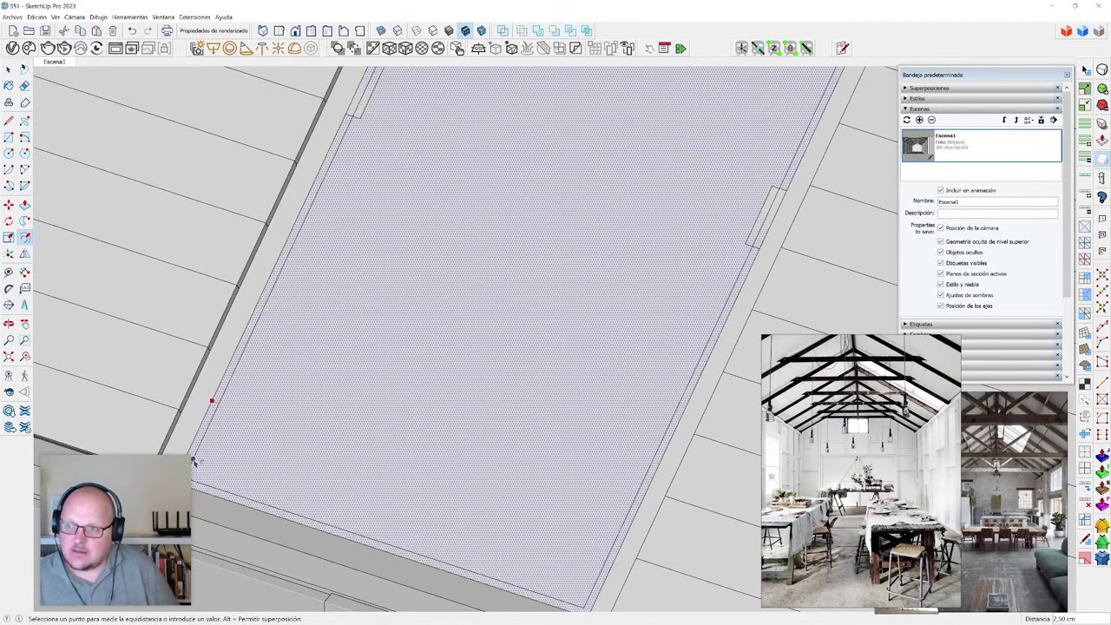
pyautogui.click(194, 461)
pyautogui.press('space')
# - Offset the roof-opening face inward by about 2.5 cm, snapping to the endpoint of the timber component beside the rafter
pyautogui.scroll(-3, 209, 464)
pyautogui.click(315, 352)
pyautogui.scroll(2, 298, 269)
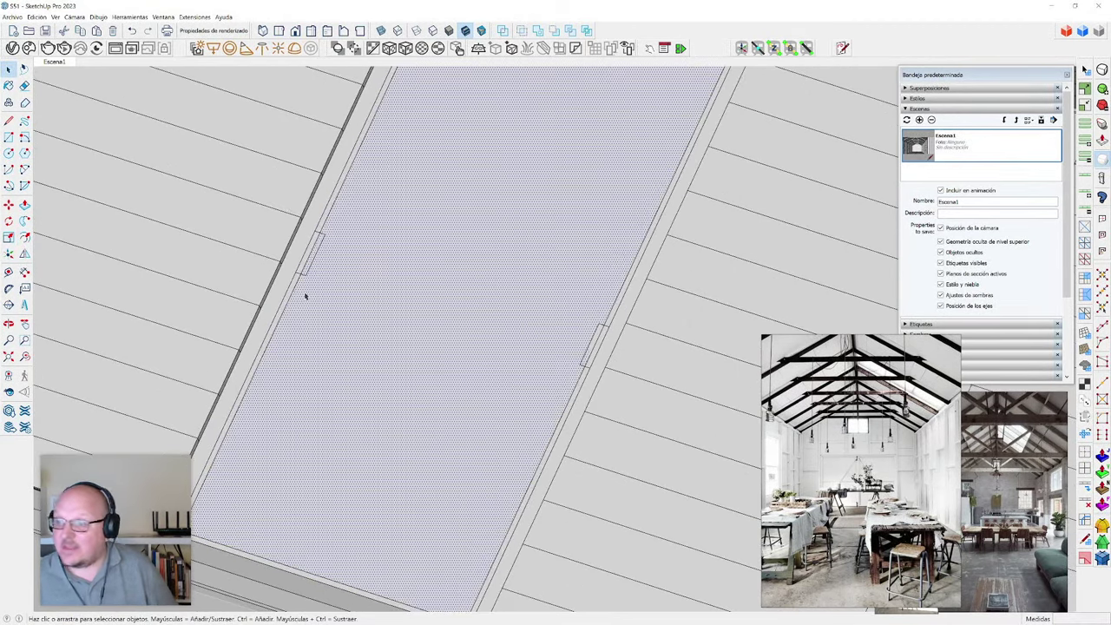
pyautogui.scroll(4, 305, 296)
pyautogui.press('f')
pyautogui.click(299, 265)
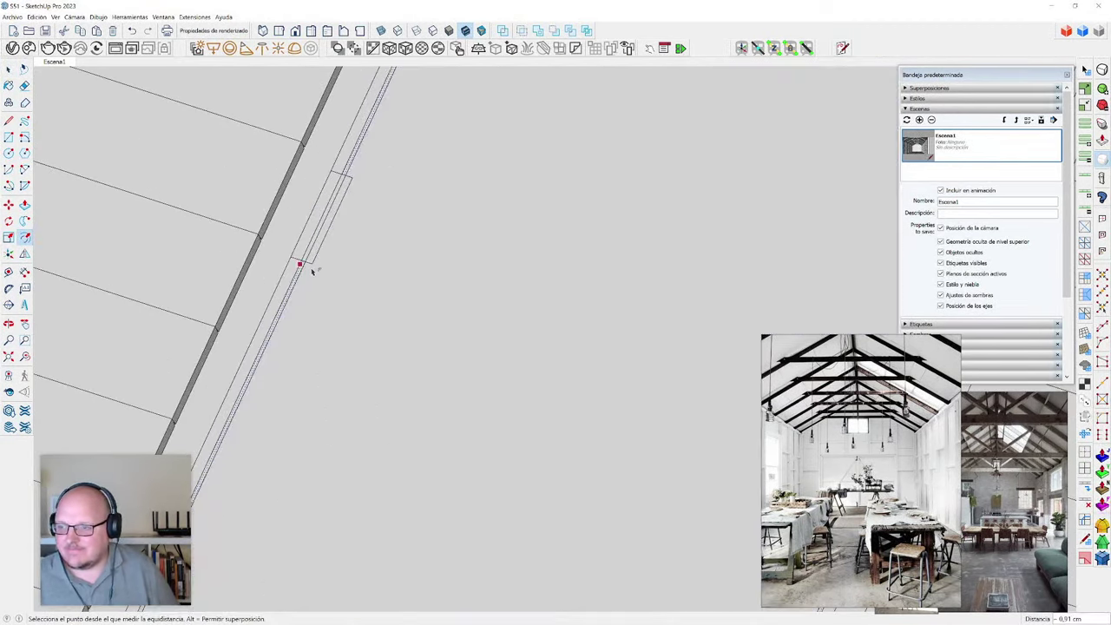
pyautogui.scroll(2, 308, 267)
pyautogui.hotkey('ctrl', 'z')
pyautogui.click(295, 269)
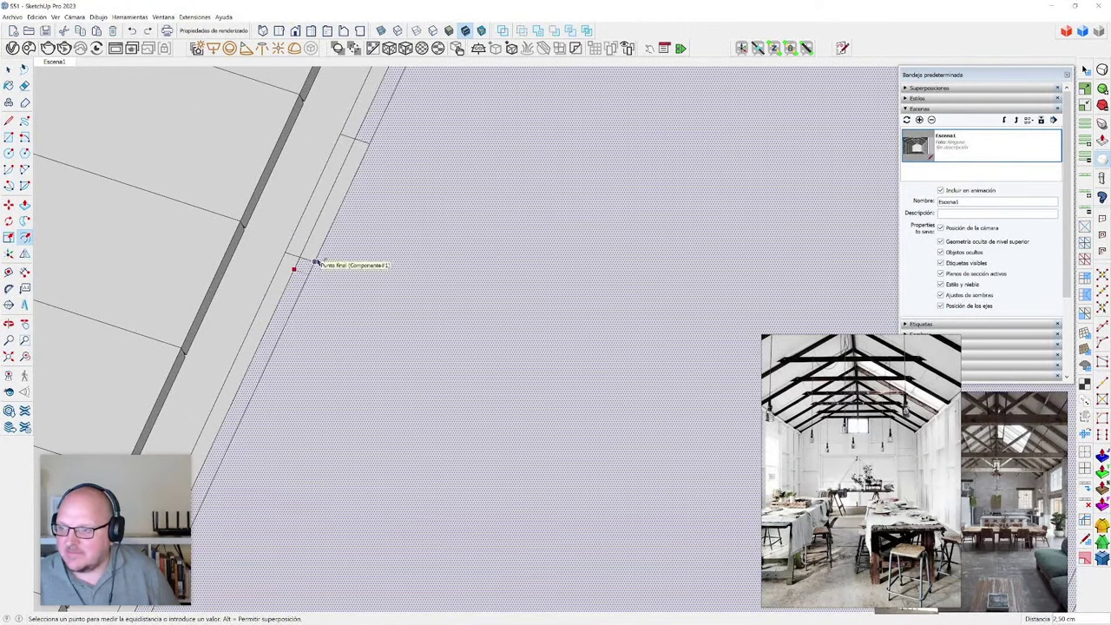
pyautogui.click(315, 263)
pyautogui.press('space')
pyautogui.scroll(-2, 317, 262)
pyautogui.scroll(-2, 305, 274)
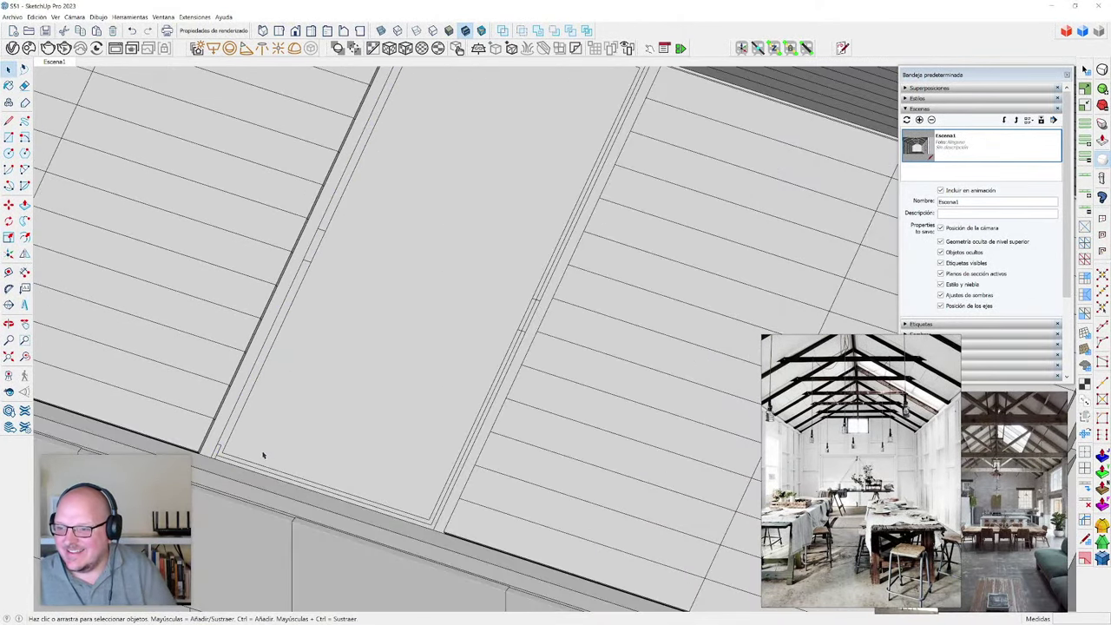
pyautogui.scroll(-4, 236, 466)
# - Delete the large inner face of the roof opening, keeping only the narrow frame around it
pyautogui.click(308, 365)
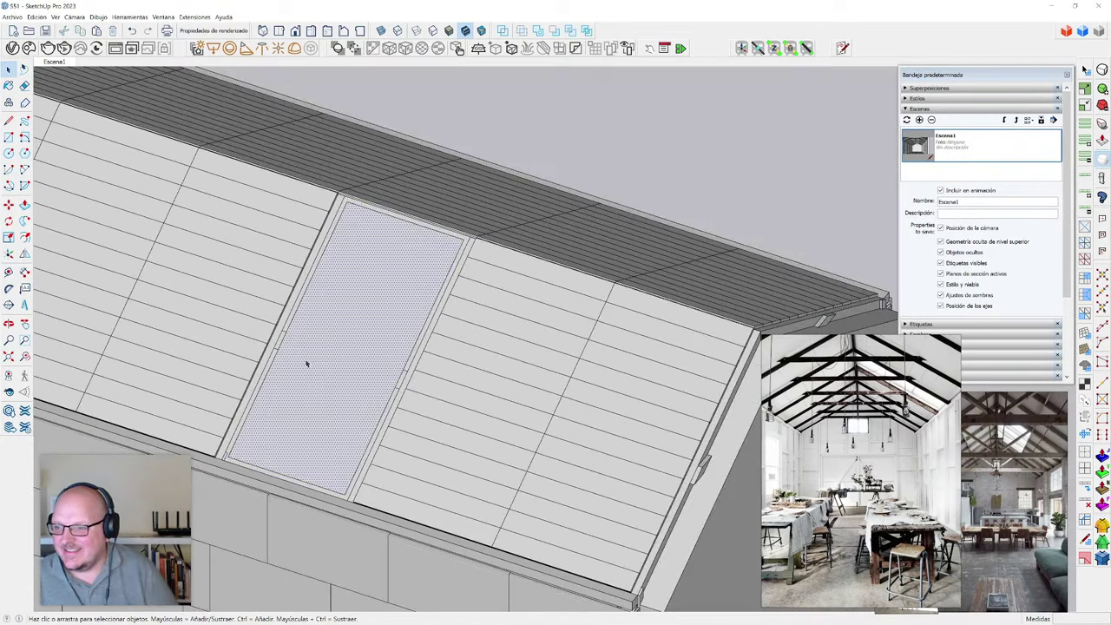
pyautogui.moveTo(307, 365); pyautogui.dragTo(191, 372, button='middle')
pyautogui.scroll(-3, 307, 365)
pyautogui.scroll(-2, 179, 367)
pyautogui.scroll(8, 483, 392)
pyautogui.scroll(-3, 191, 374)
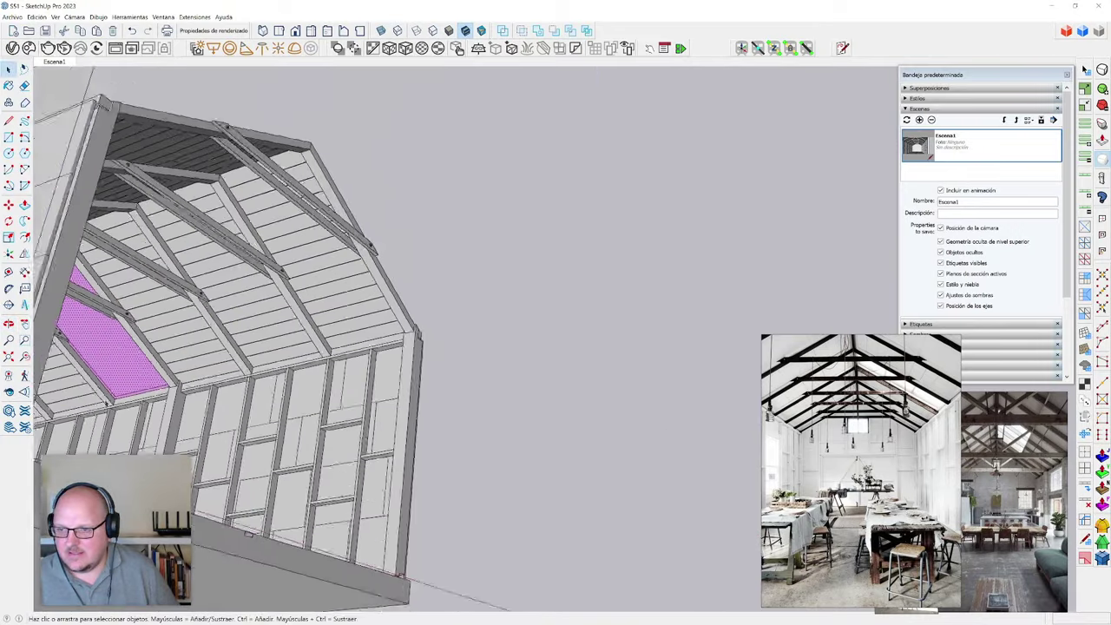
pyautogui.scroll(5, 120, 382)
pyautogui.moveTo(121, 382); pyautogui.dragTo(282, 338, button='middle')
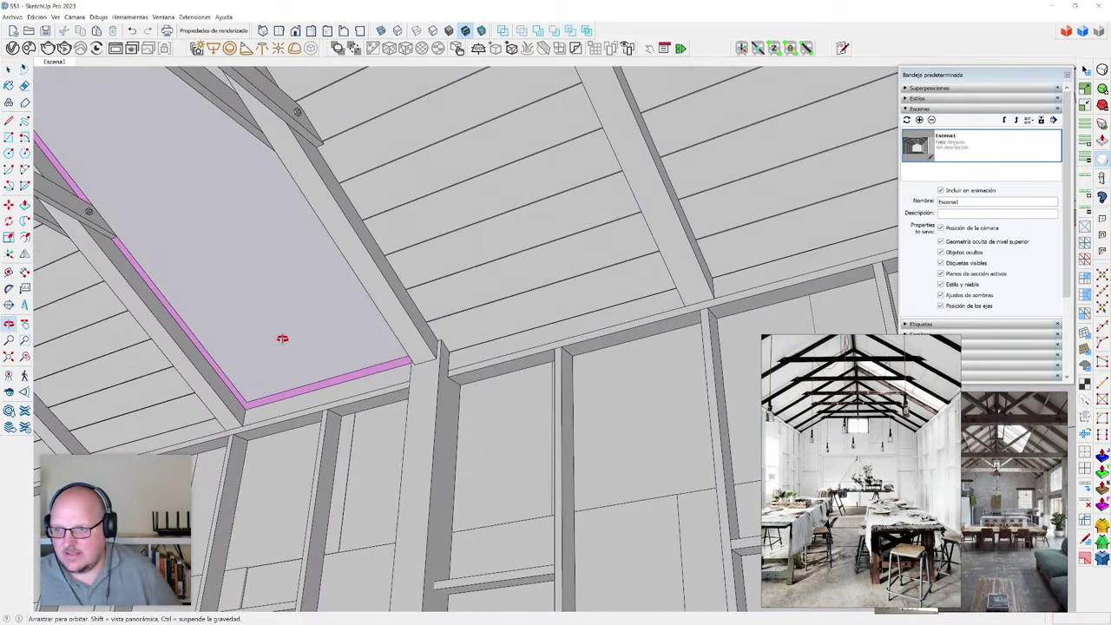
# - Push/Pull the skylight frame's face by about 3.07 cm to give the frame thickness
pyautogui.moveTo(228, 393); pyautogui.dragTo(149, 372, button='middle')
pyautogui.scroll(-2, 301, 392)
pyautogui.scroll(-4, 291, 372)
pyautogui.scroll(5, 204, 261)
pyautogui.scroll(3, 149, 372)
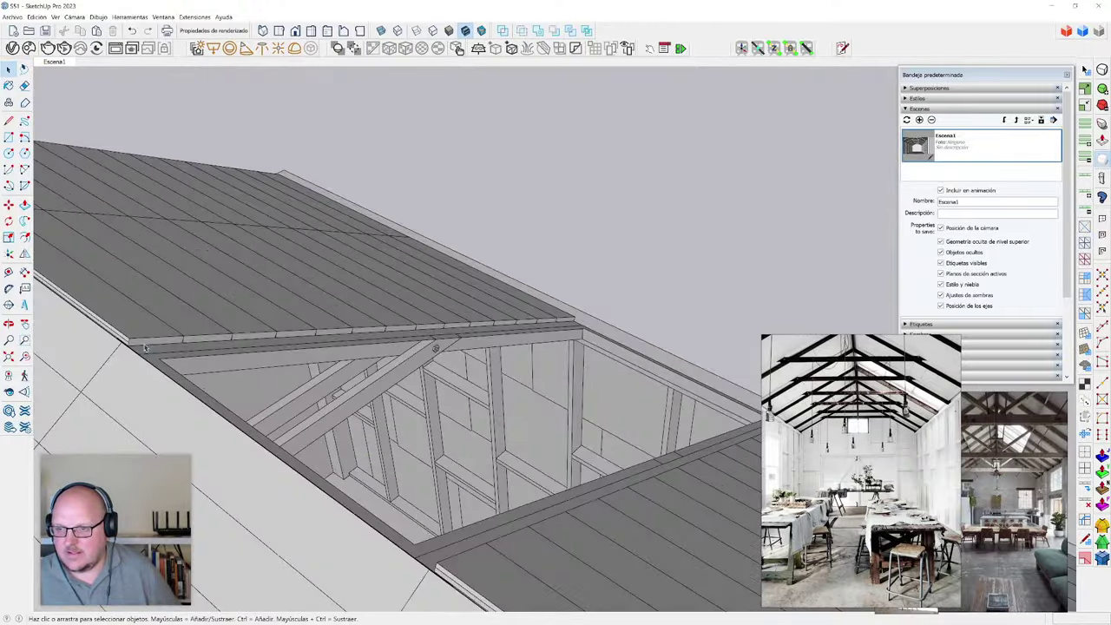
pyautogui.scroll(2, 149, 372)
pyautogui.press('p')
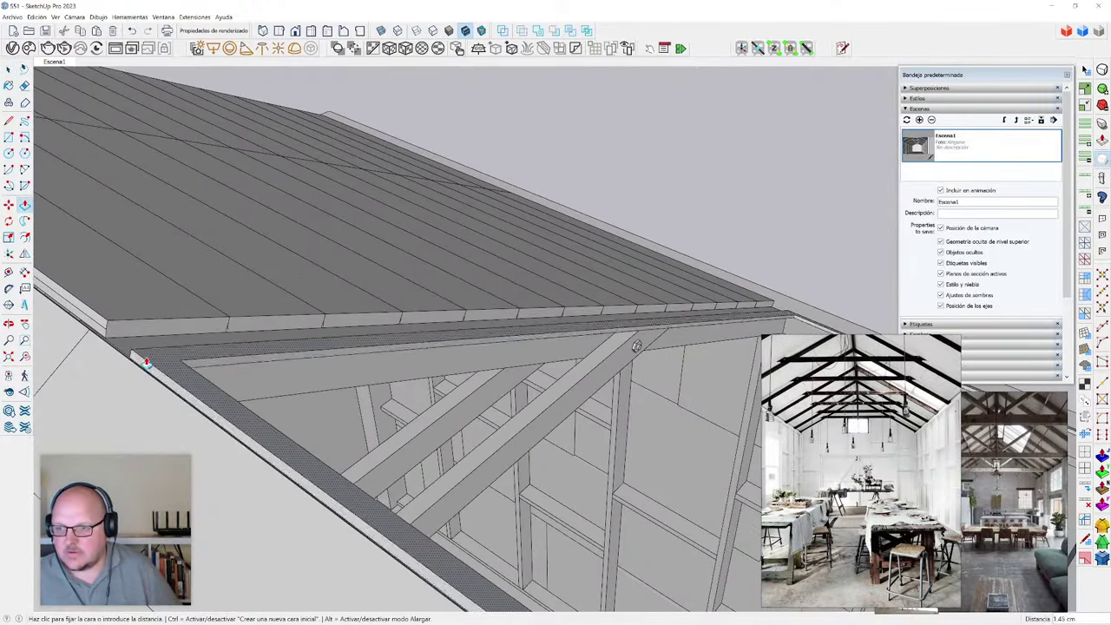
pyautogui.moveTo(105, 325); pyautogui.dragTo(491, 357, button='middle')
pyautogui.scroll(2, 497, 347)
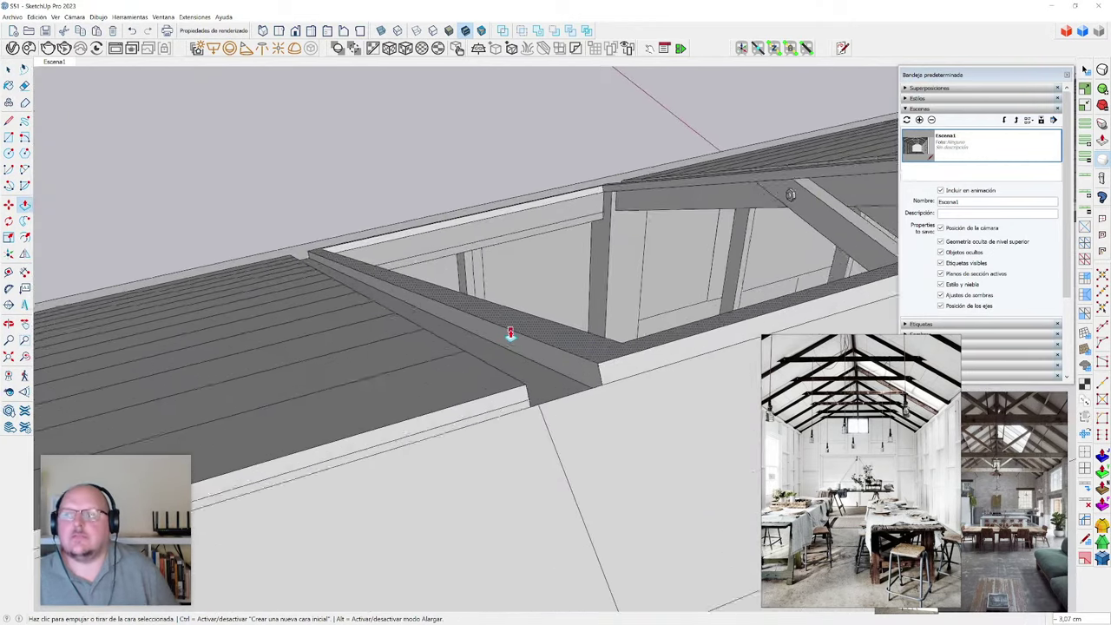
pyautogui.moveTo(651, 439); pyautogui.dragTo(585, 390, button='middle')
pyautogui.scroll(2, 556, 352)
pyautogui.moveTo(547, 343); pyautogui.dragTo(310, 379, button='middle')
pyautogui.scroll(-10, 251, 231)
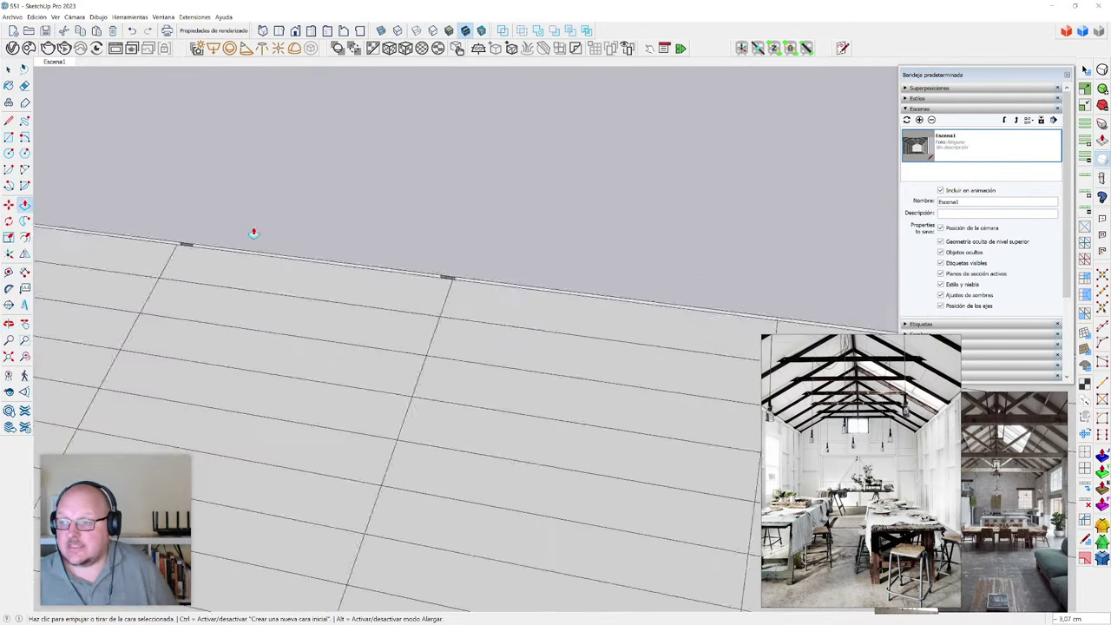
# - Examine the skylight frame between the rafters from inside the barn
pyautogui.moveTo(437, 313); pyautogui.dragTo(426, 286, button='middle')
pyautogui.scroll(5, 496, 352)
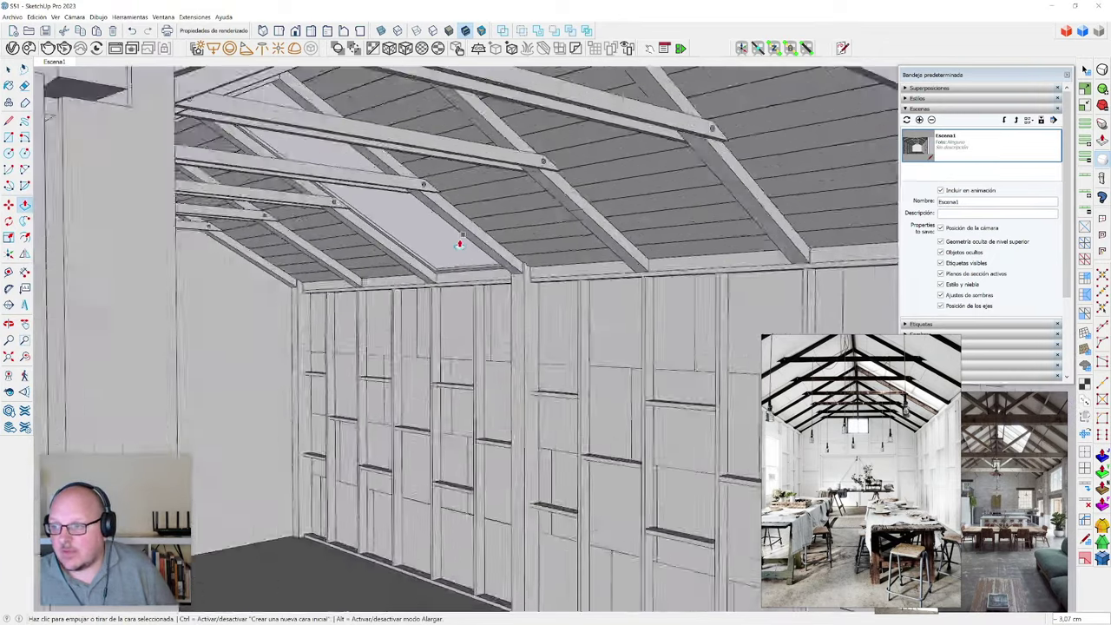
pyautogui.moveTo(459, 243); pyautogui.dragTo(426, 305, button='middle')
pyautogui.scroll(1, 417, 275)
pyautogui.scroll(6, 417, 274)
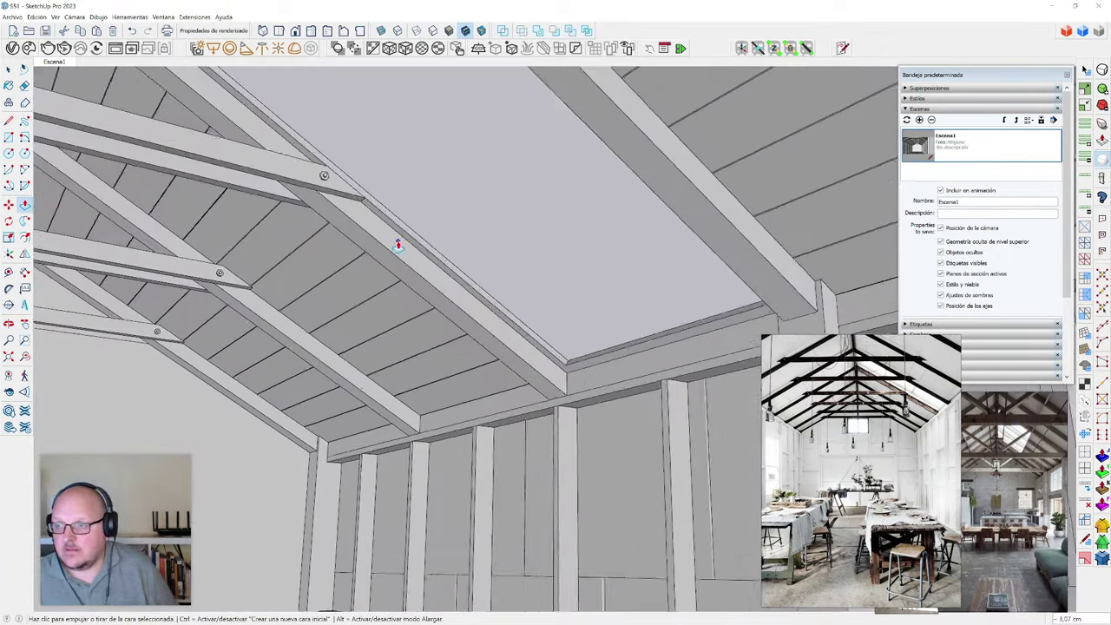
pyautogui.moveTo(400, 240); pyautogui.dragTo(437, 228, button='middle')
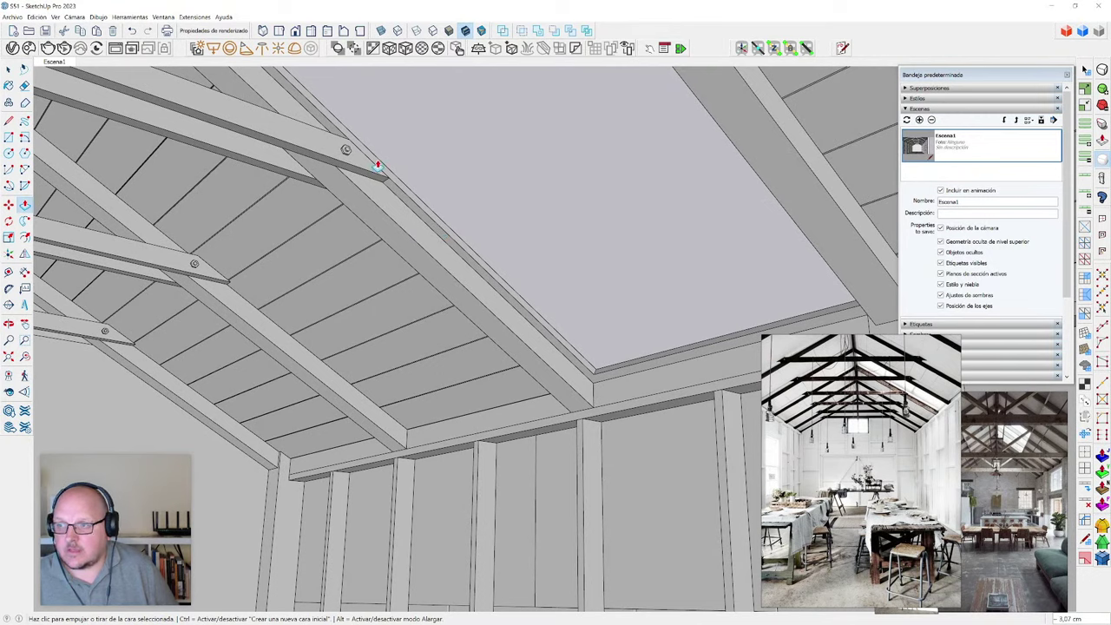
pyautogui.scroll(-2, 501, 306)
pyautogui.moveTo(501, 306); pyautogui.dragTo(412, 422, button='middle')
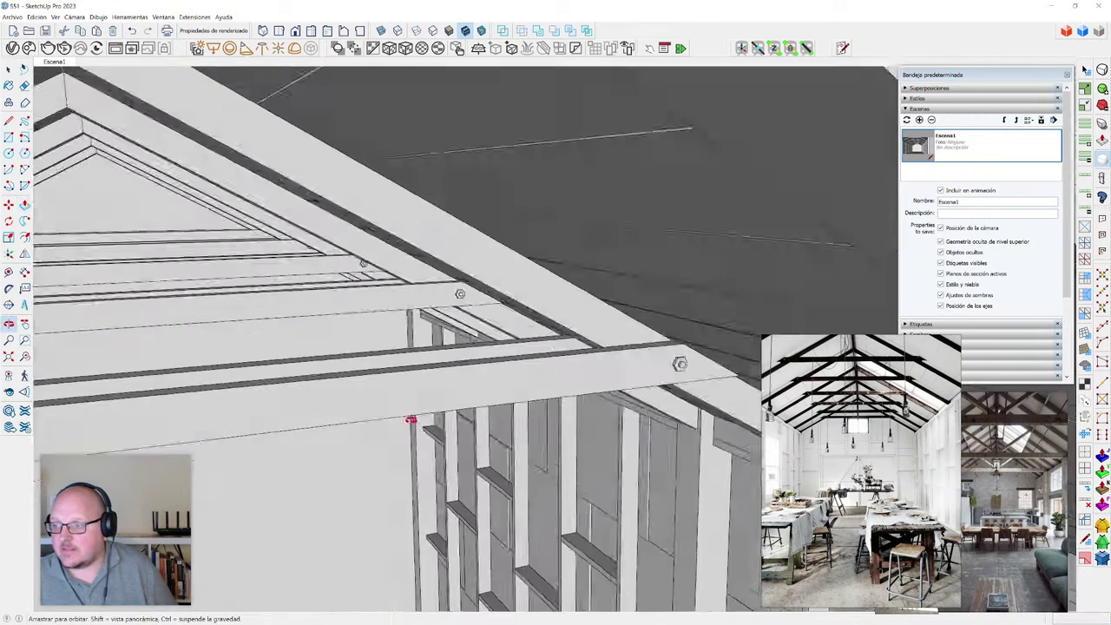
# - Examine the joint between the two roof slopes along the ridge, from the gable end, below and outside
pyautogui.moveTo(538, 261); pyautogui.dragTo(409, 253, button='middle')
pyautogui.scroll(-8, 417, 482)
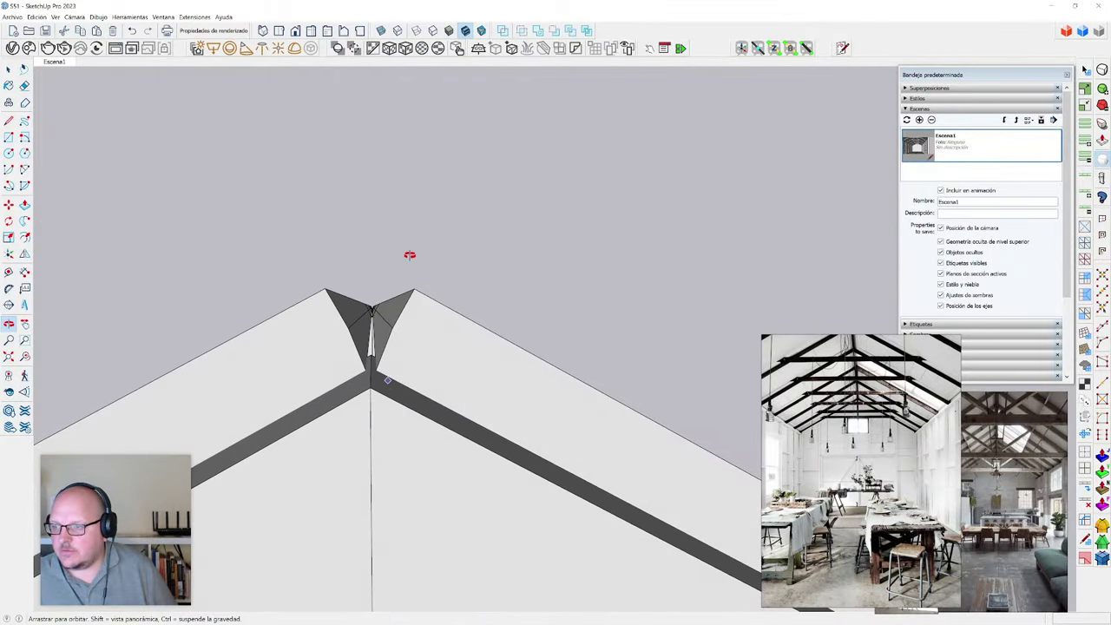
pyautogui.scroll(2, 371, 382)
pyautogui.scroll(-3, 365, 297)
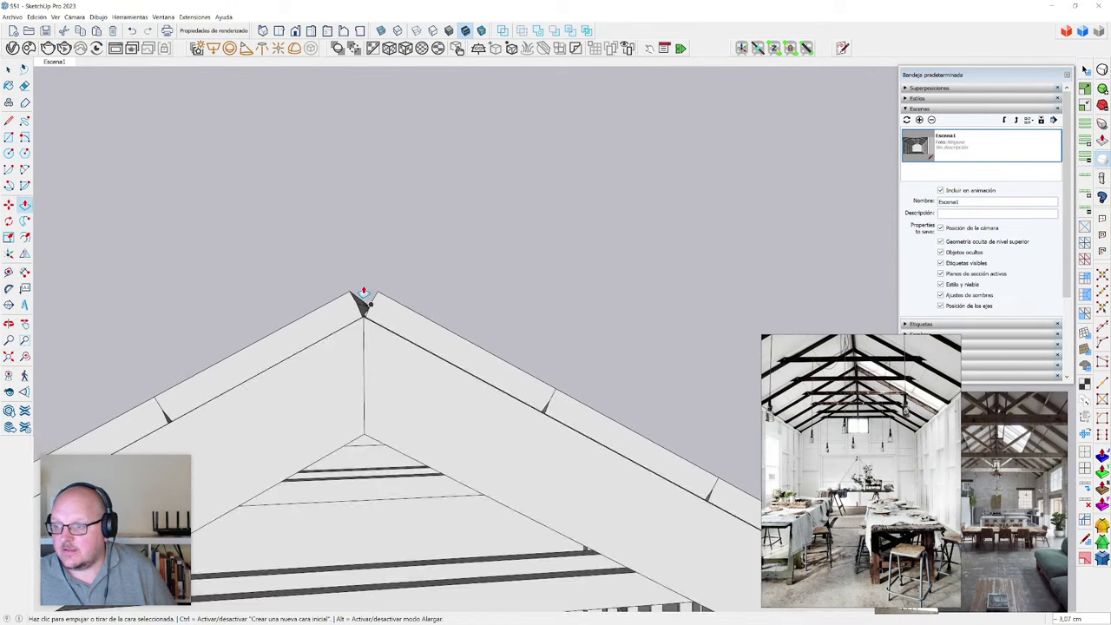
pyautogui.scroll(5, 361, 323)
pyautogui.scroll(-5, 361, 300)
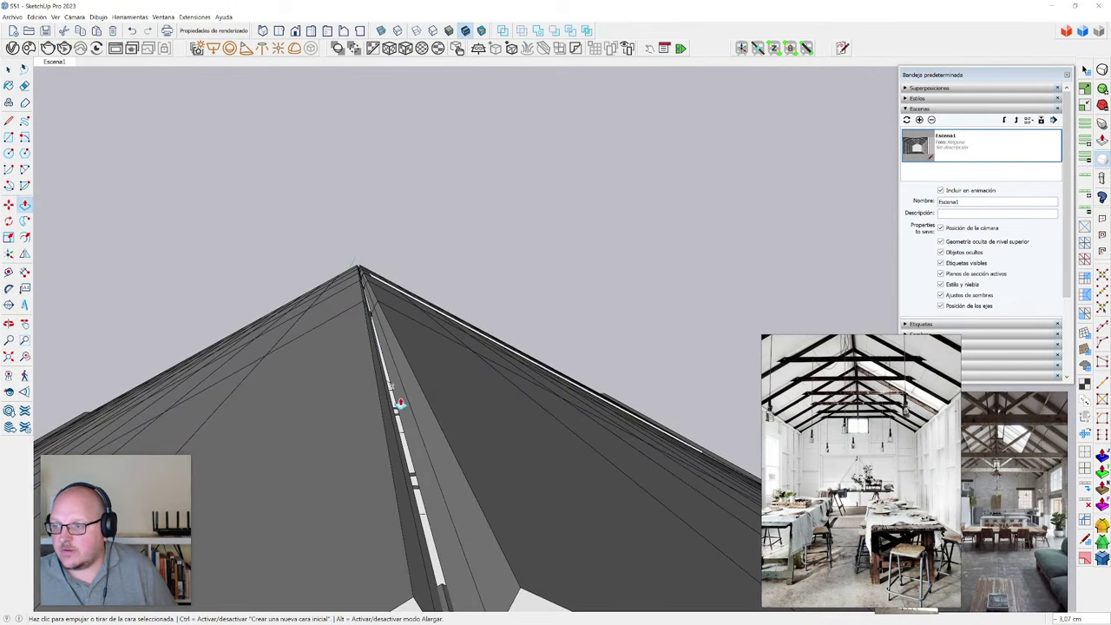
pyautogui.press('space')
pyautogui.scroll(-3, 415, 435)
pyautogui.moveTo(417, 440); pyautogui.dragTo(367, 249, button='middle')
pyautogui.moveTo(425, 496); pyautogui.dragTo(408, 277, button='middle')
pyautogui.scroll(2, 409, 377)
pyautogui.scroll(8, 405, 276)
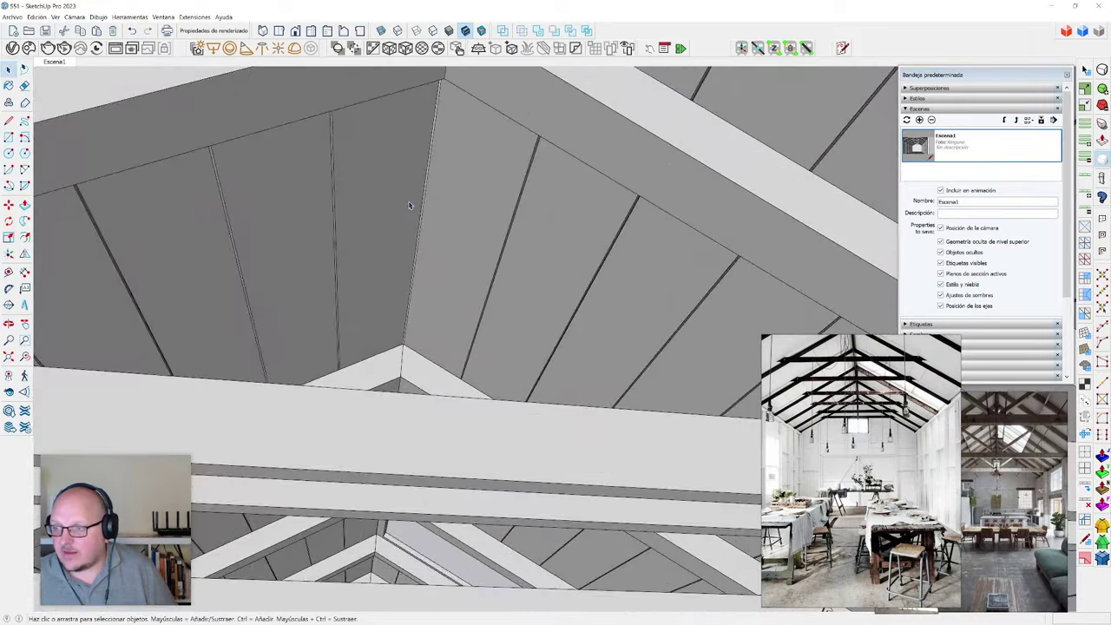
pyautogui.scroll(-10, 434, 330)
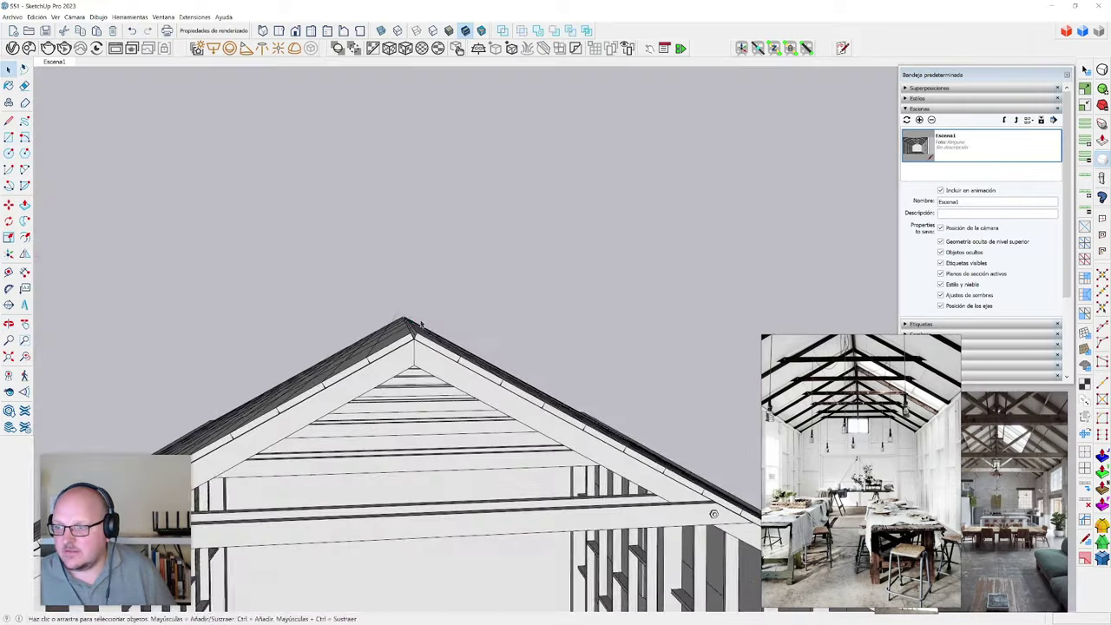
pyautogui.moveTo(421, 325); pyautogui.dragTo(518, 367, button='middle')
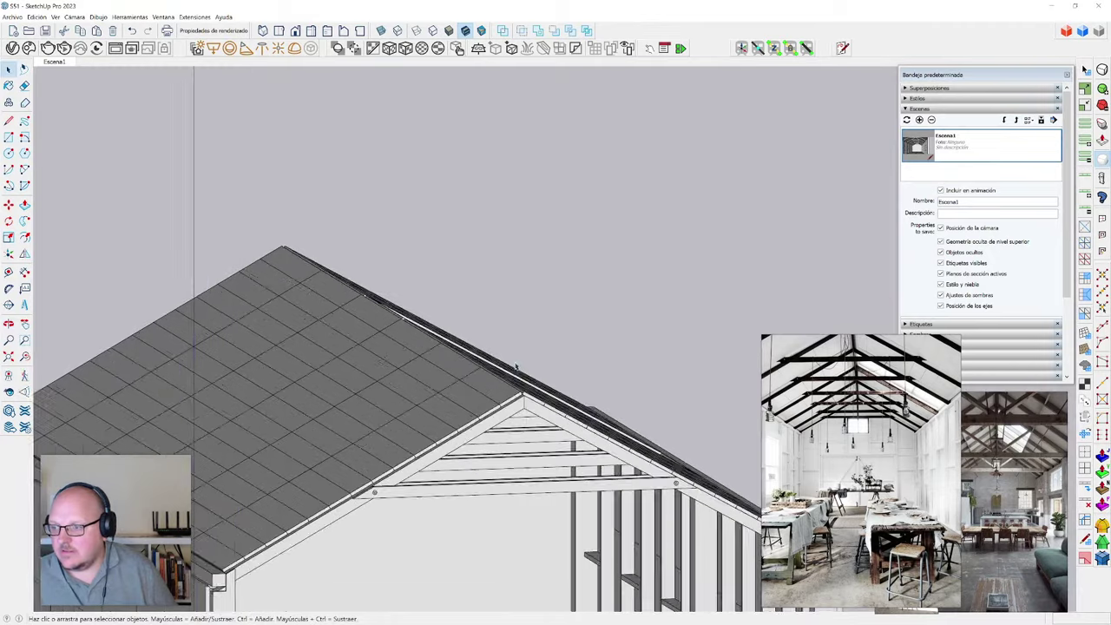
pyautogui.scroll(6, 518, 382)
pyautogui.moveTo(517, 432); pyautogui.dragTo(364, 439, button='middle')
pyautogui.scroll(4, 457, 425)
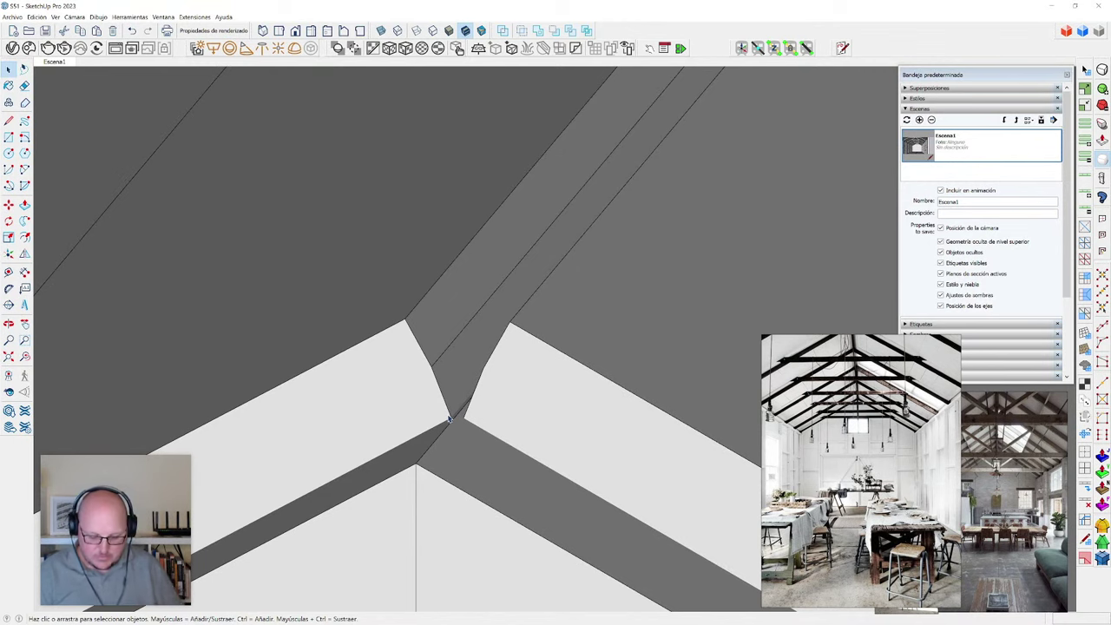
# - Draw two lines forming a peak over the ridge gap, joining the top corners of the two roof slopes' boards
pyautogui.scroll(-1, 449, 418)
pyautogui.moveTo(450, 418); pyautogui.dragTo(502, 410, button='middle')
pyautogui.scroll(1, 417, 344)
pyautogui.press('l')
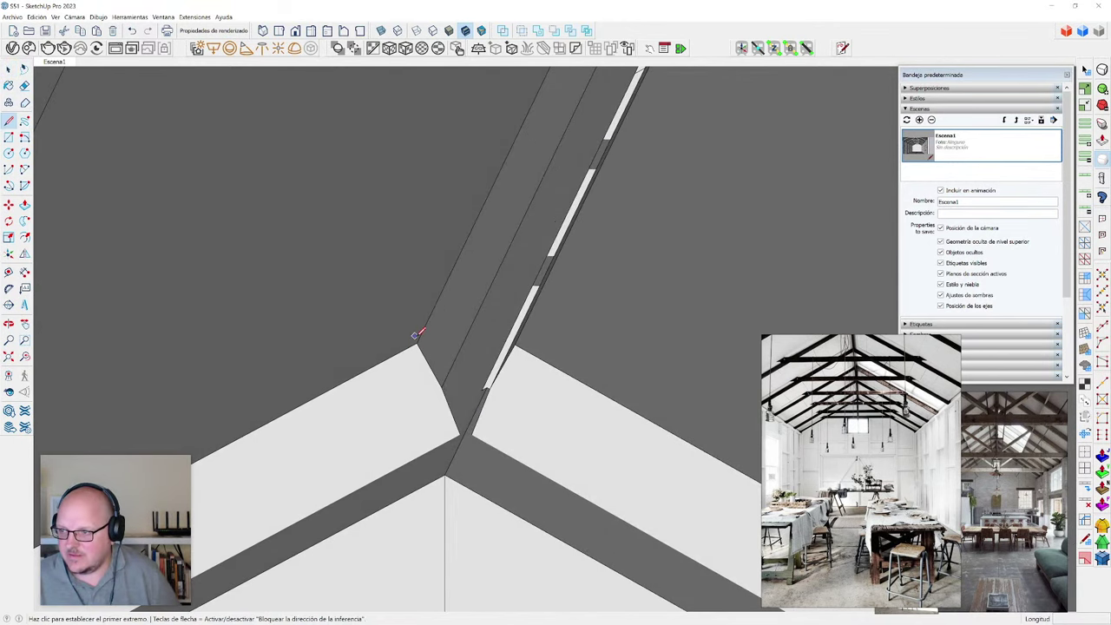
pyautogui.click(417, 343)
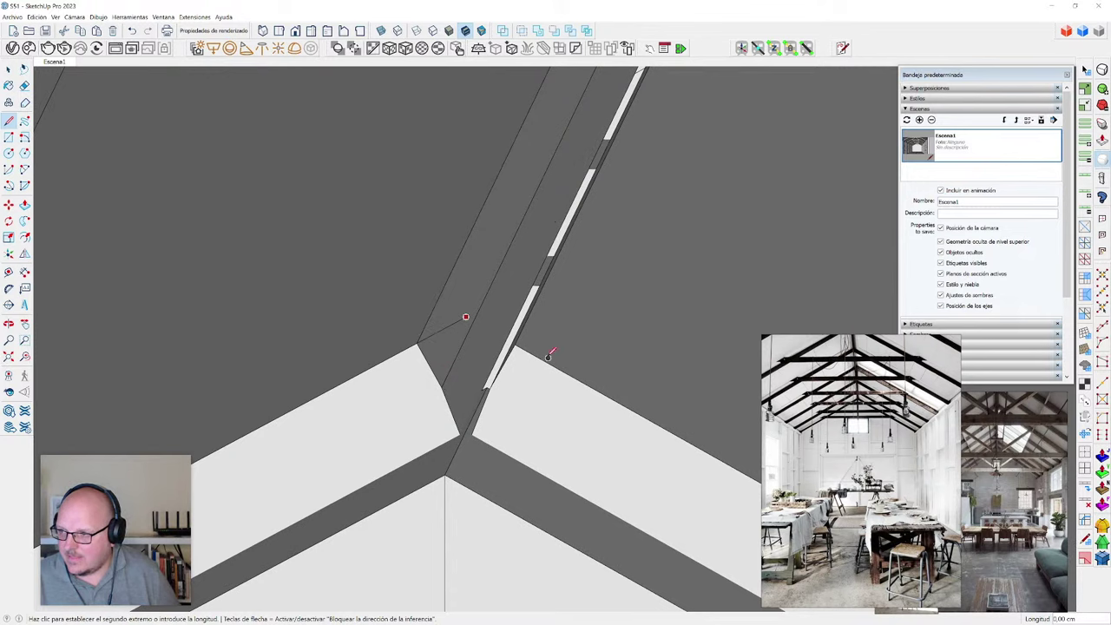
pyautogui.moveTo(548, 356); pyautogui.dragTo(513, 343, button='middle')
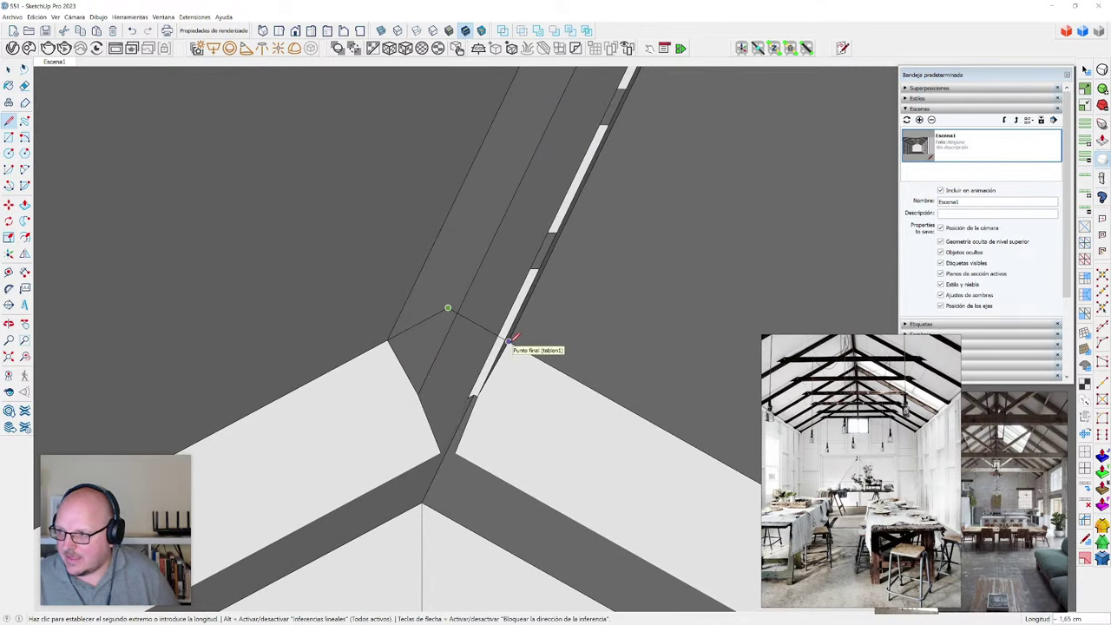
pyautogui.click(508, 341)
pyautogui.press('space')
# - Offset the two peaked lines over the ridge gap outward by 2 cm
pyautogui.click(427, 320)
pyautogui.click(436, 314)
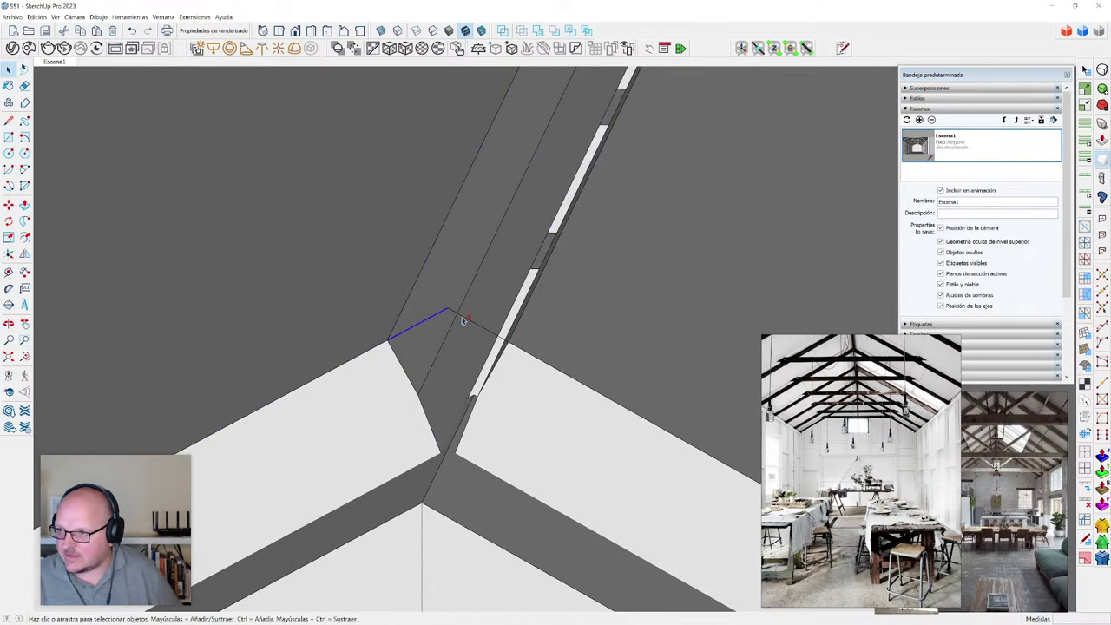
pyautogui.moveTo(462, 321); pyautogui.dragTo(430, 314, button='middle')
pyautogui.press('f')
pyautogui.click(424, 317)
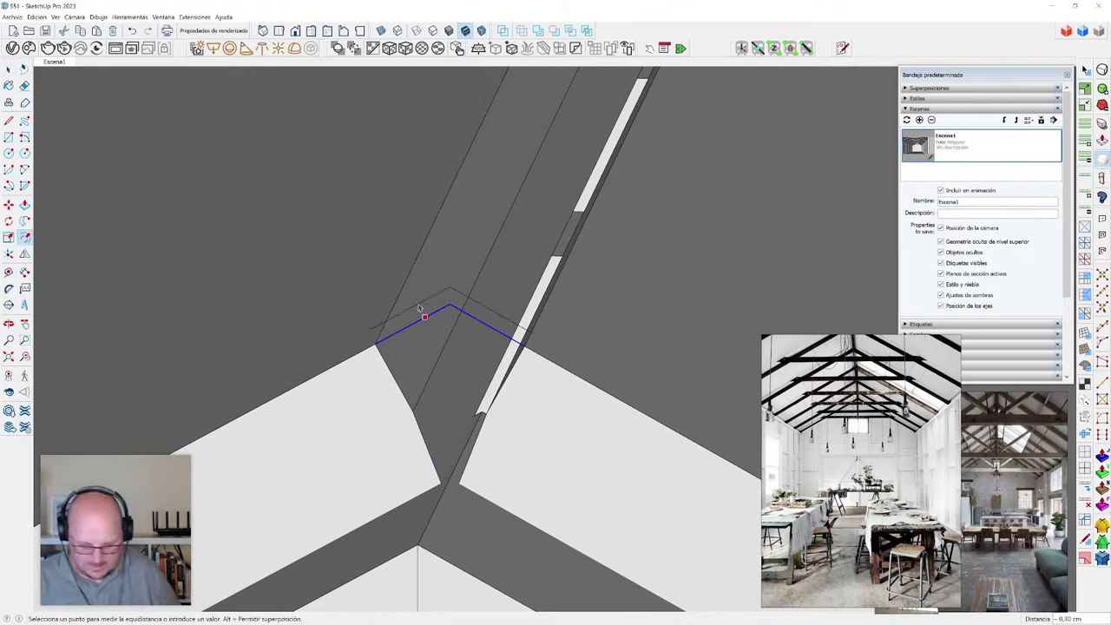
pyautogui.press('Return')
# - Close both ends of the ridge-cap profile with lines between the inner and outer peaks
pyautogui.press('l')
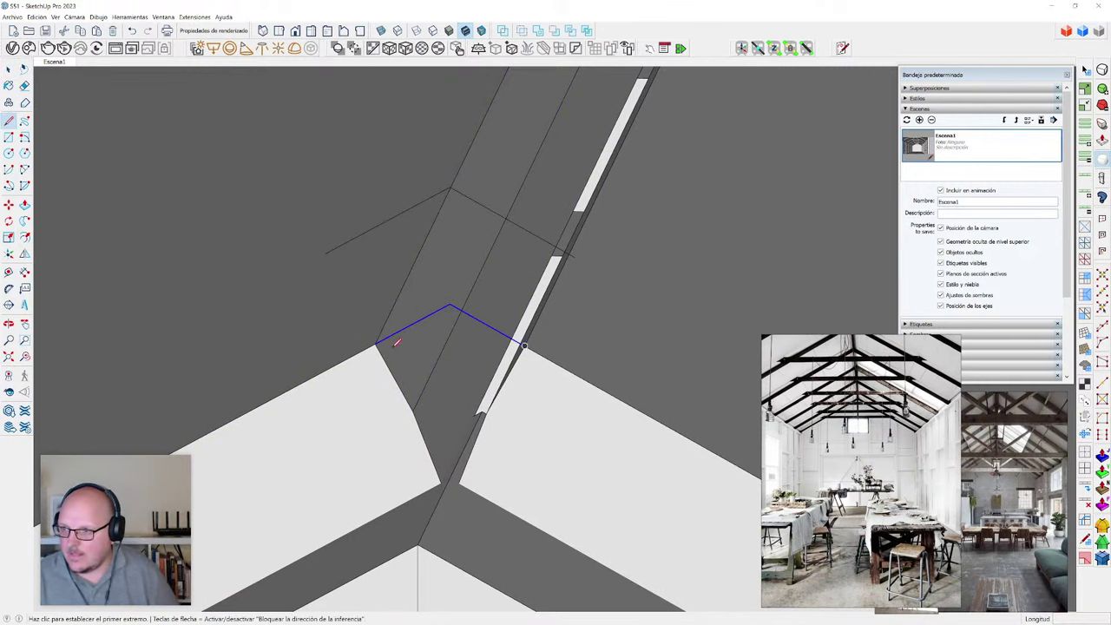
pyautogui.click(375, 344)
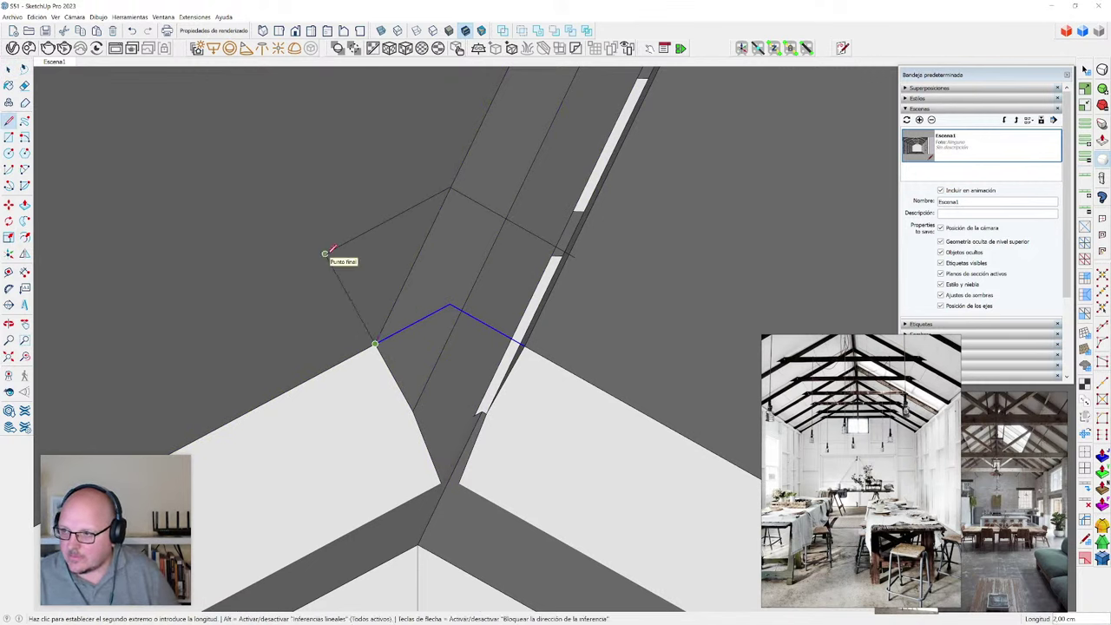
pyautogui.click(325, 254)
pyautogui.click(525, 345)
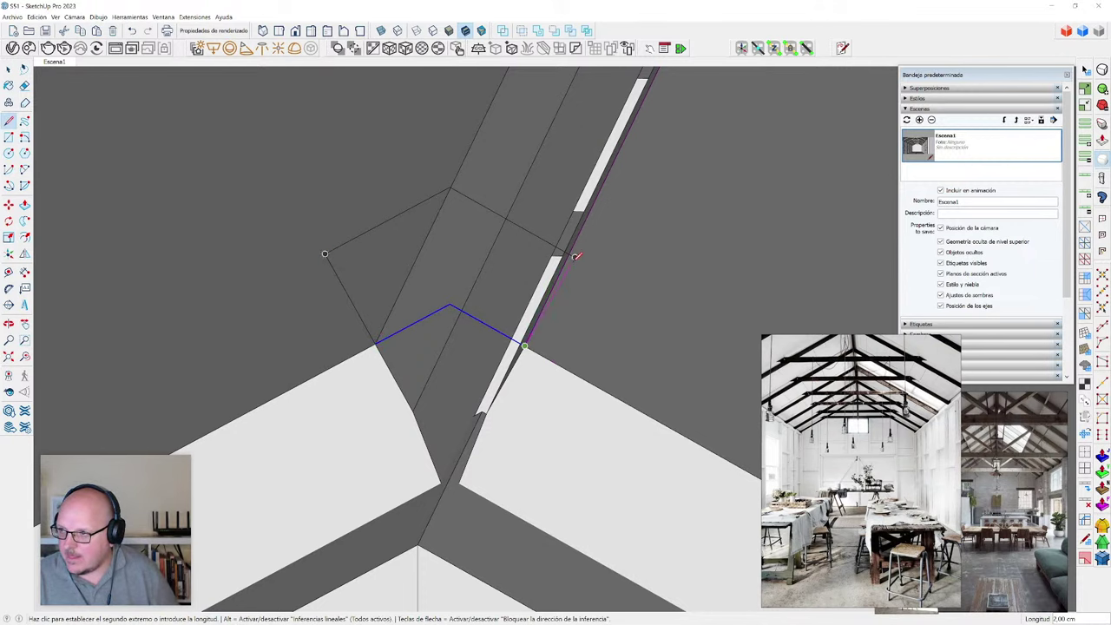
pyautogui.click(575, 257)
# - Extrude the ridge-cap profile slightly along the ridge and extend one of its side faces down the slope by 1 cm
pyautogui.moveTo(543, 384); pyautogui.dragTo(548, 318, button='middle')
pyautogui.press('p')
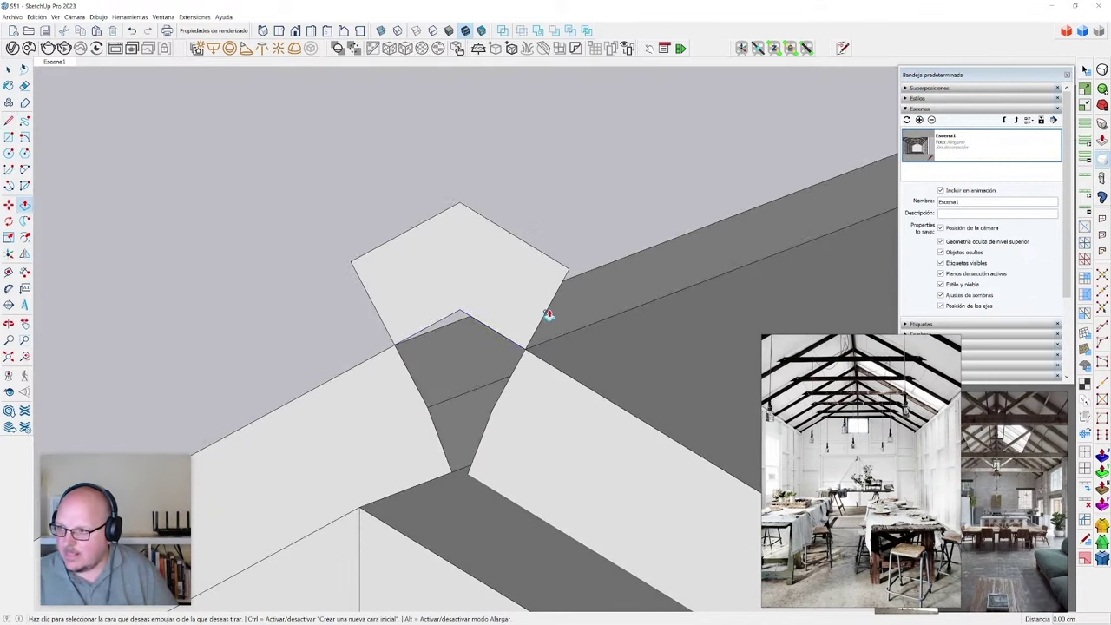
pyautogui.click(540, 314)
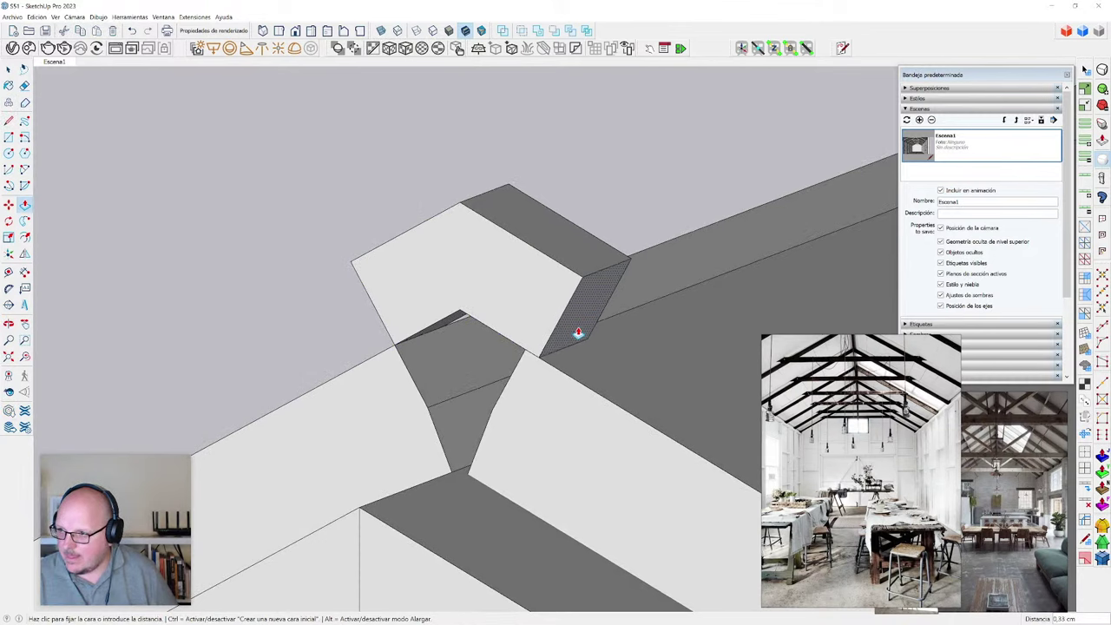
pyautogui.write('1,00 cm')
pyautogui.press('Return')
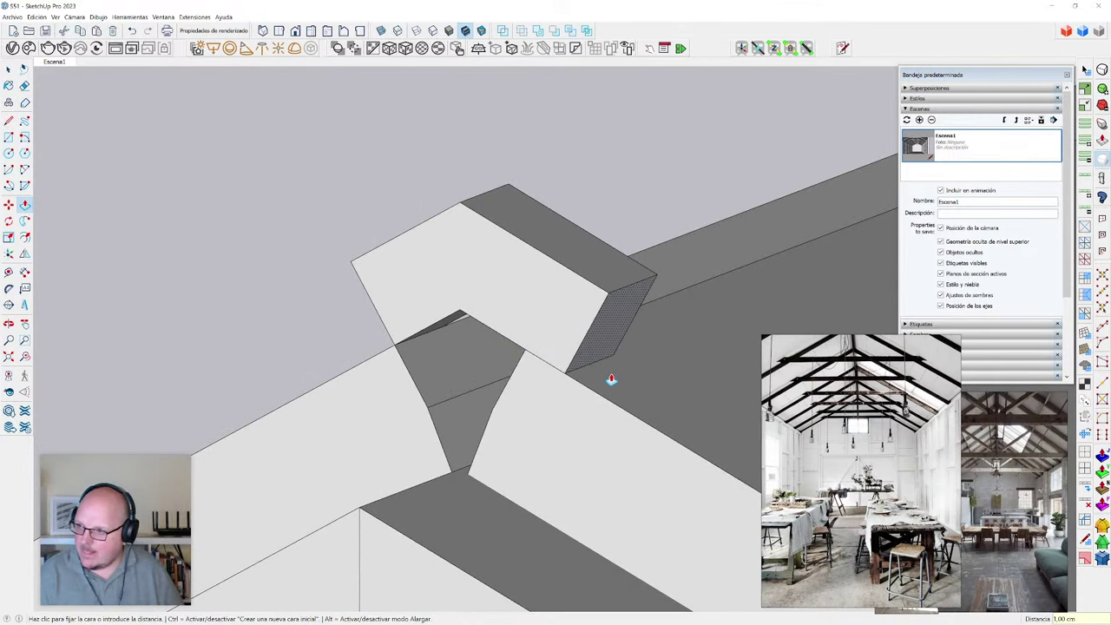
# - Extend the ridge cap's opposite side face by the same distance down the other slope
pyautogui.scroll(-2, 611, 379)
pyautogui.moveTo(417, 379); pyautogui.dragTo(586, 380, button='middle')
pyautogui.scroll(2, 586, 379)
pyautogui.doubleClick(468, 330)
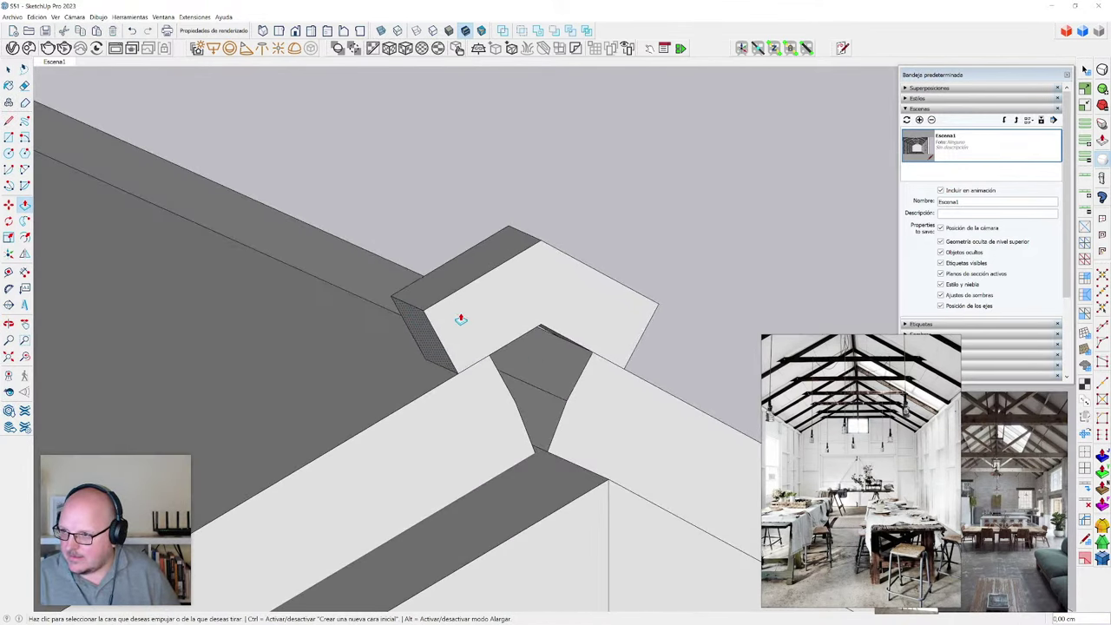
pyautogui.scroll(-3, 460, 325)
pyautogui.moveTo(333, 353); pyautogui.dragTo(669, 369, button='middle')
pyautogui.click(691, 308)
pyautogui.scroll(-3, 670, 228)
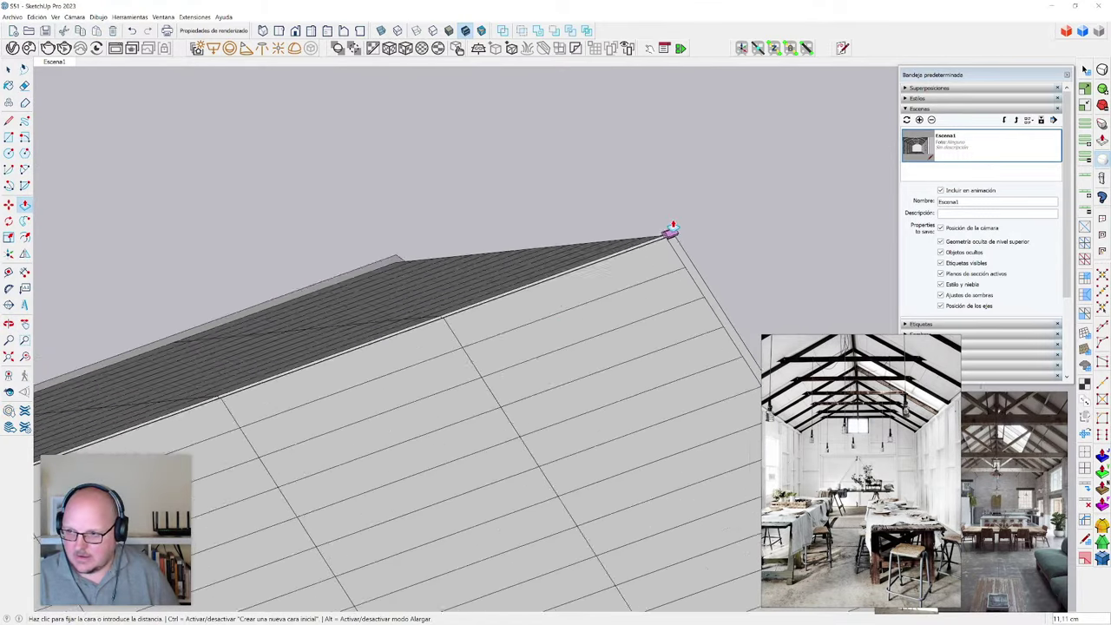
pyautogui.moveTo(669, 231); pyautogui.dragTo(340, 384, button='middle')
pyautogui.scroll(3, 340, 384)
pyautogui.press('space')
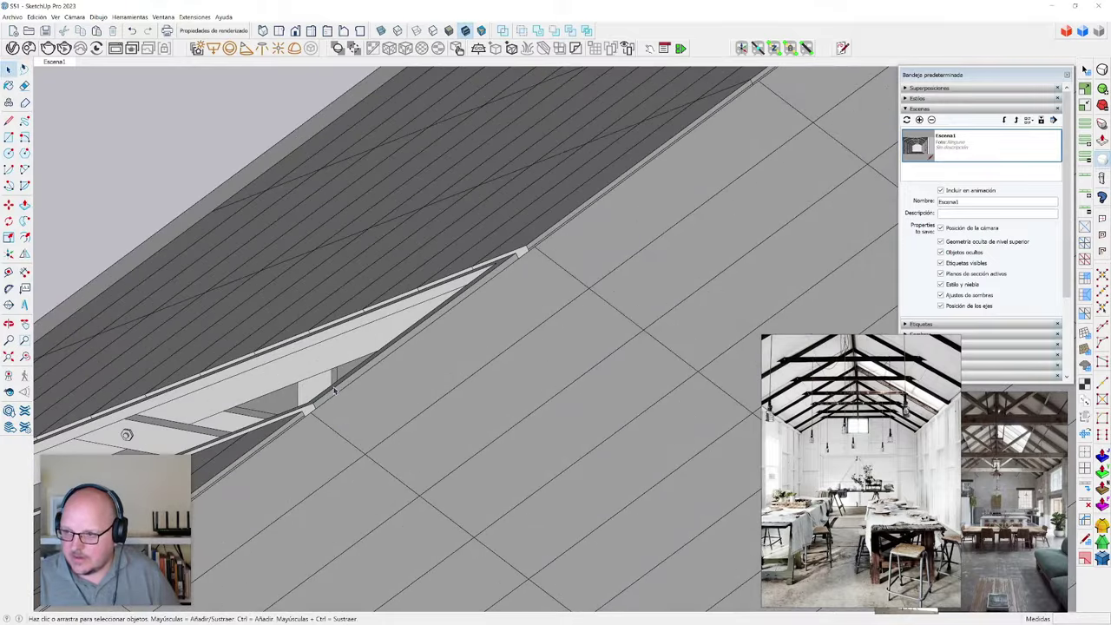
# - Group all the connected geometry of the skylight frame in the roof opening
pyautogui.tripleClick(338, 389)
pyautogui.hotkey('ctrl', 'g')
pyautogui.scroll(-4, 325, 422)
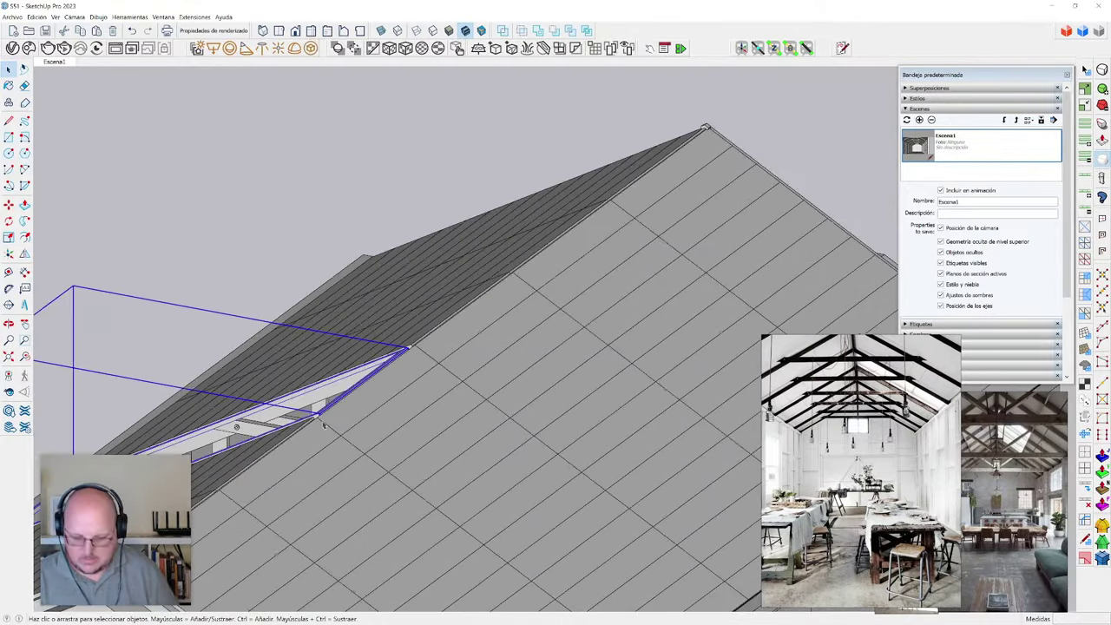
# - Extrude the ridge cap's end face along the full length of the ridge to the opposite gable and group the cap
pyautogui.scroll(2, 649, 201)
pyautogui.scroll(3, 732, 99)
pyautogui.press('p')
pyautogui.click(727, 80)
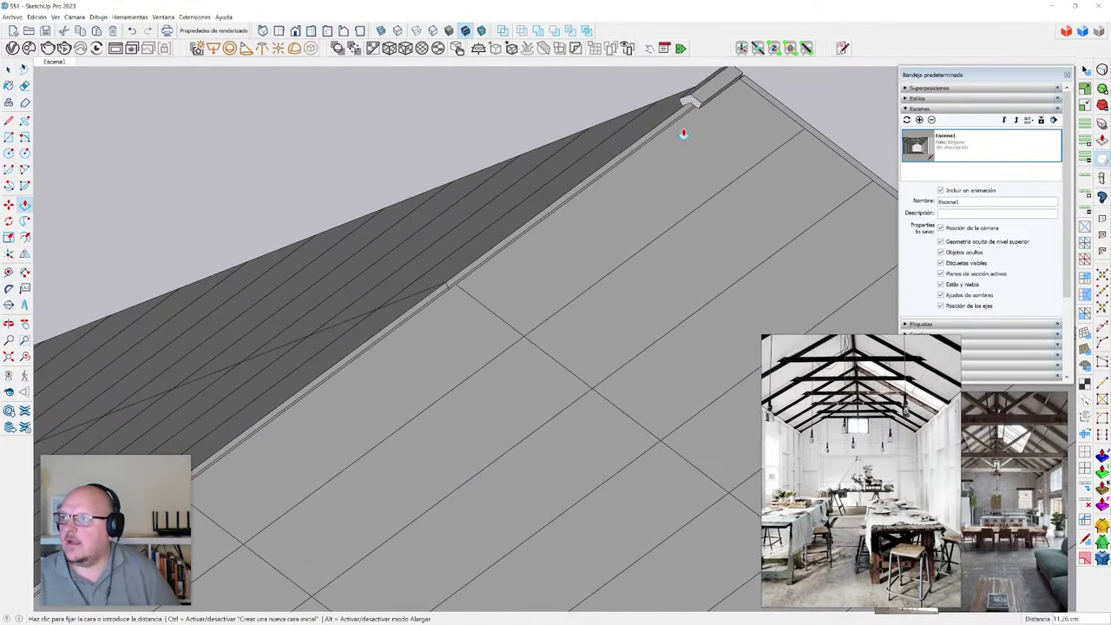
pyautogui.scroll(-4, 672, 168)
pyautogui.scroll(6, 214, 426)
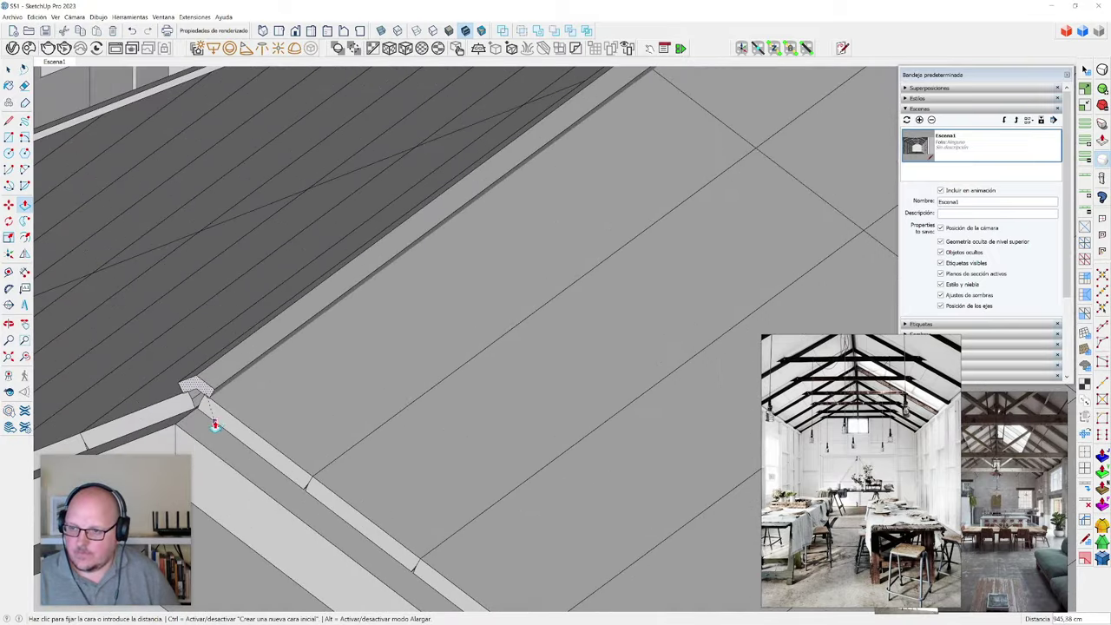
pyautogui.click(216, 424)
pyautogui.press('space')
pyautogui.tripleClick(213, 378)
pyautogui.hotkey('ctrl', 'g')
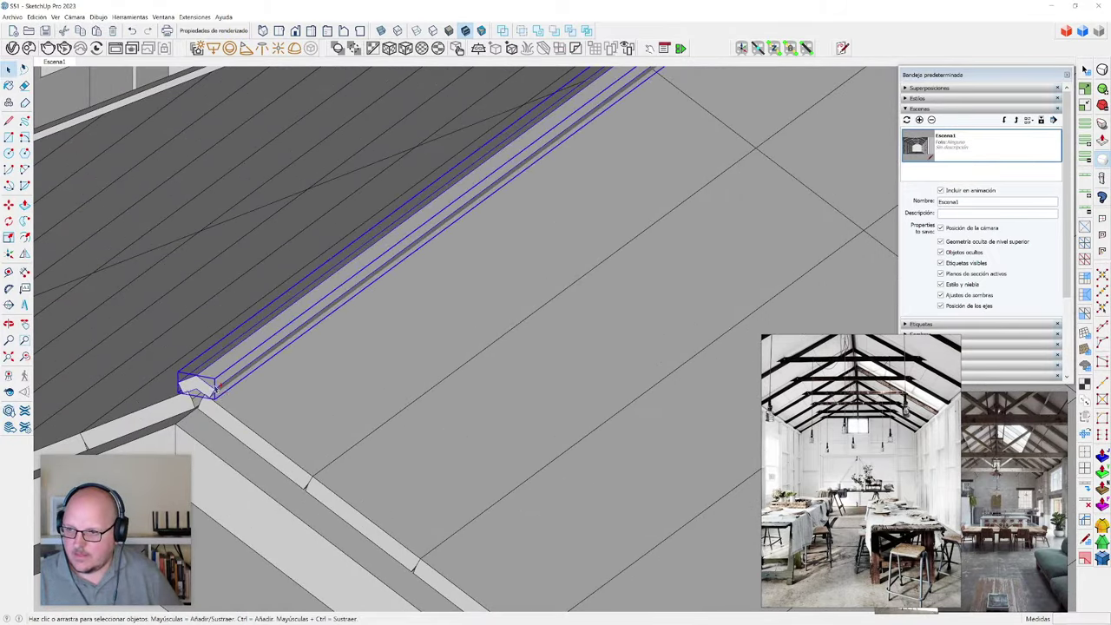
# - Inspect the ridge joint from inside the barn and the skylight opening from outside
pyautogui.scroll(-3, 254, 495)
pyautogui.moveTo(254, 495); pyautogui.dragTo(380, 380, button='middle')
pyautogui.moveTo(575, 310); pyautogui.dragTo(459, 322, button='middle')
pyautogui.scroll(6, 449, 310)
pyautogui.scroll(6, 460, 323)
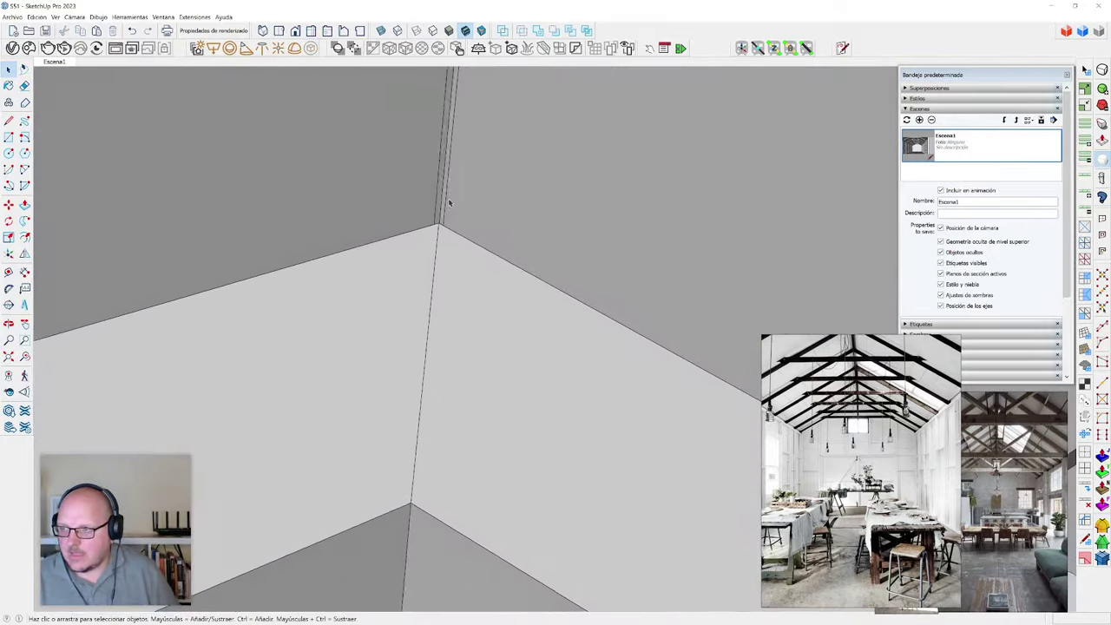
pyautogui.scroll(-2, 406, 323)
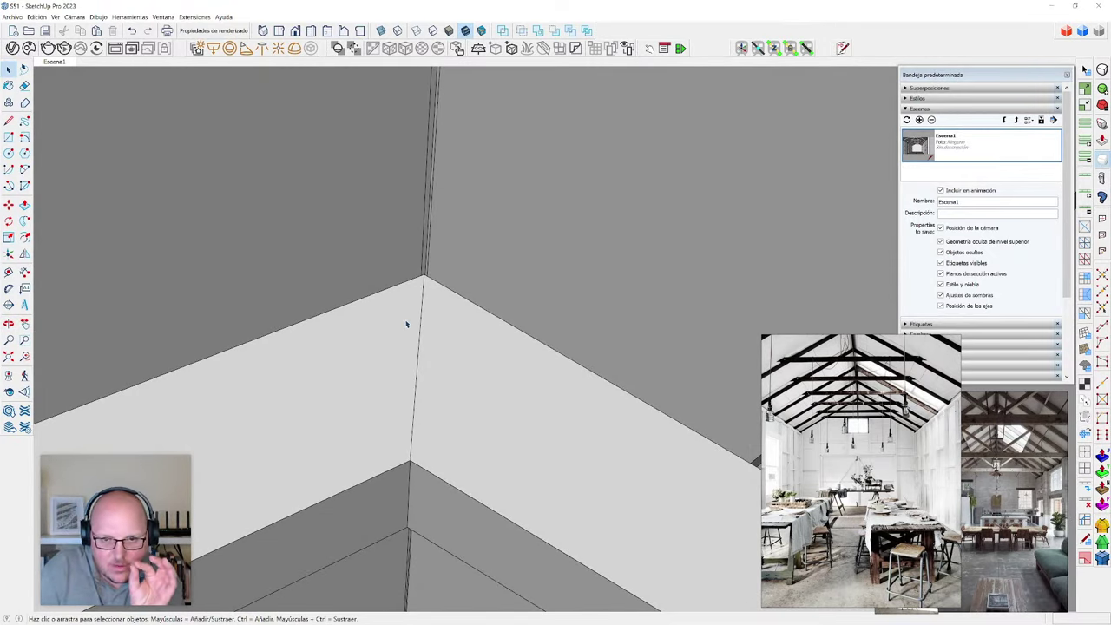
pyautogui.scroll(-5, 407, 324)
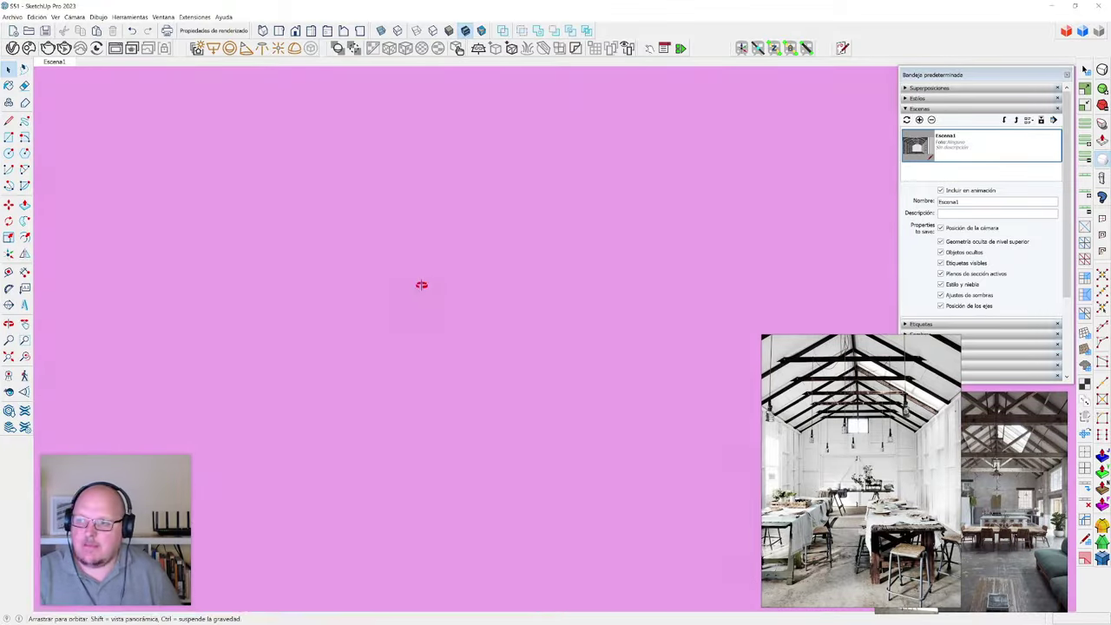
pyautogui.scroll(-6, 440, 390)
pyautogui.moveTo(569, 334); pyautogui.dragTo(504, 434, button='middle')
pyautogui.scroll(3, 500, 264)
pyautogui.scroll(5, 500, 264)
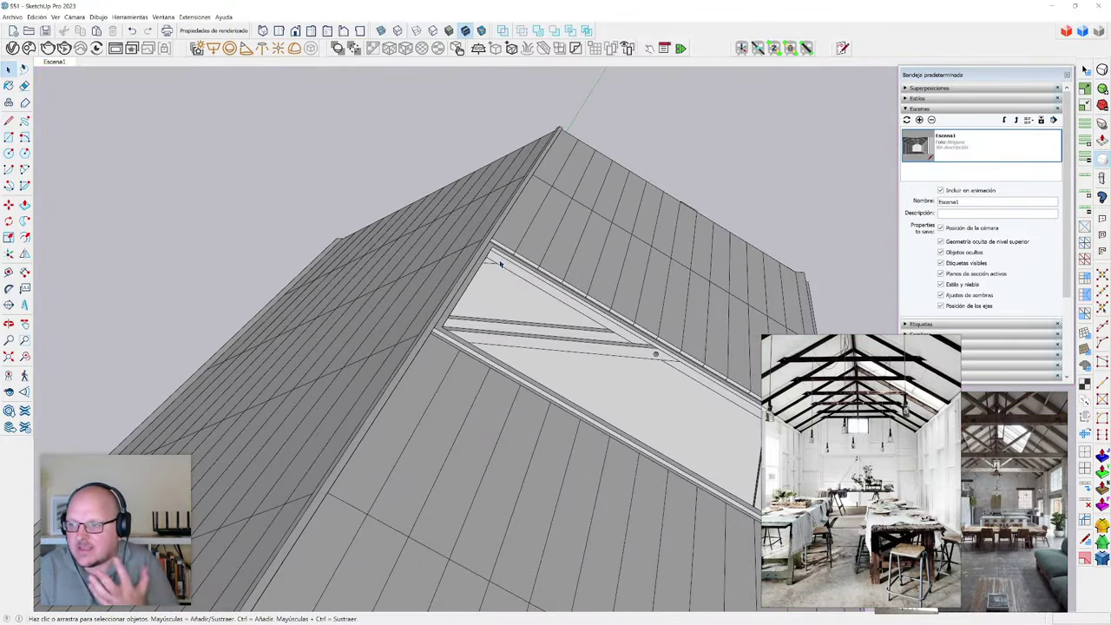
# - Realign the skylight frame group's axes at its lower outer corner, with red along the lower edge and green up the slope
pyautogui.moveTo(500, 264)
pyautogui.mouseDown(button='middle')
pyautogui.moveTo(489, 255)
pyautogui.moveTo(496, 310)
pyautogui.moveTo(434, 355)
pyautogui.moveTo(436, 330)
pyautogui.moveTo(747, 373)
pyautogui.moveTo(318, 281)
pyautogui.moveTo(392, 181)
pyautogui.moveTo(371, 233)
pyautogui.moveTo(444, 325)
pyautogui.mouseUp(button='middle')
pyautogui.click(159, 305)
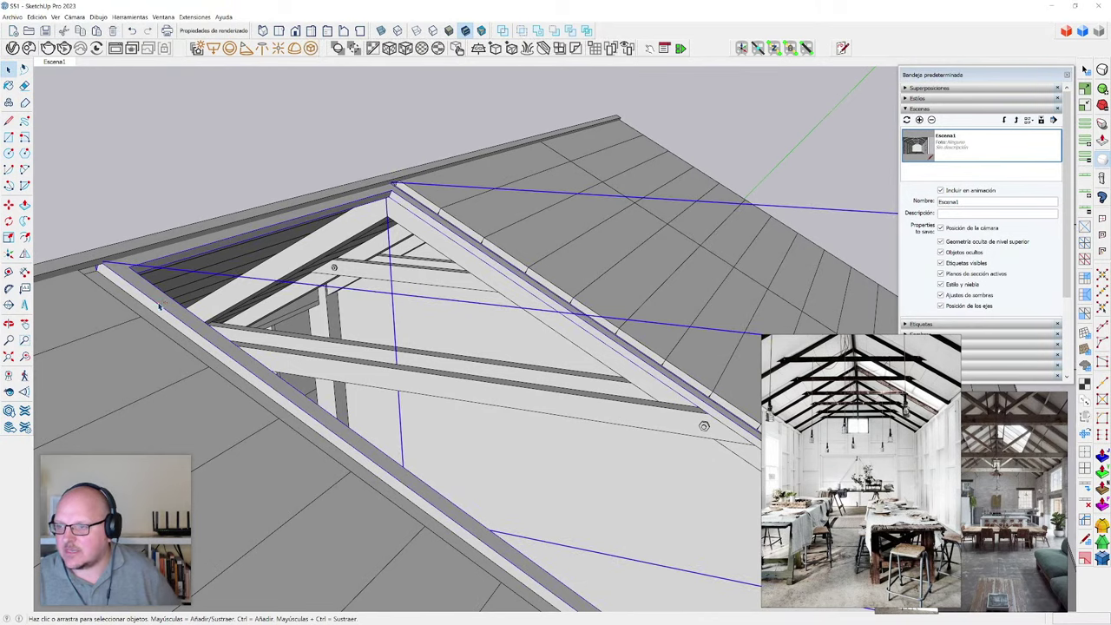
pyautogui.doubleClick(159, 306)
pyautogui.moveTo(159, 306); pyautogui.dragTo(608, 508, button='middle')
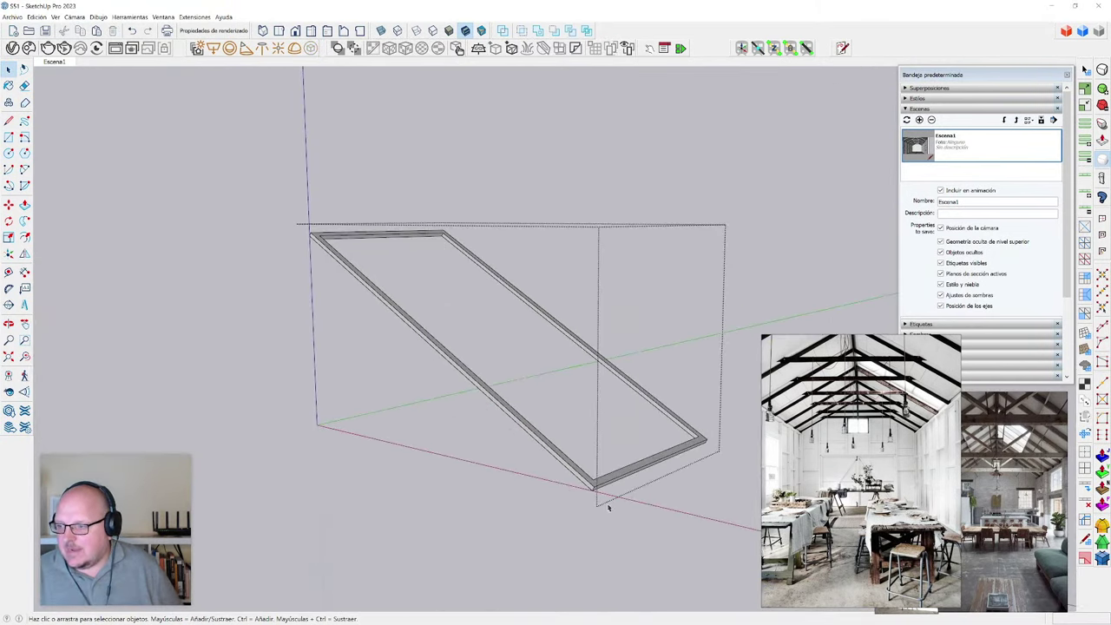
pyautogui.scroll(5, 608, 508)
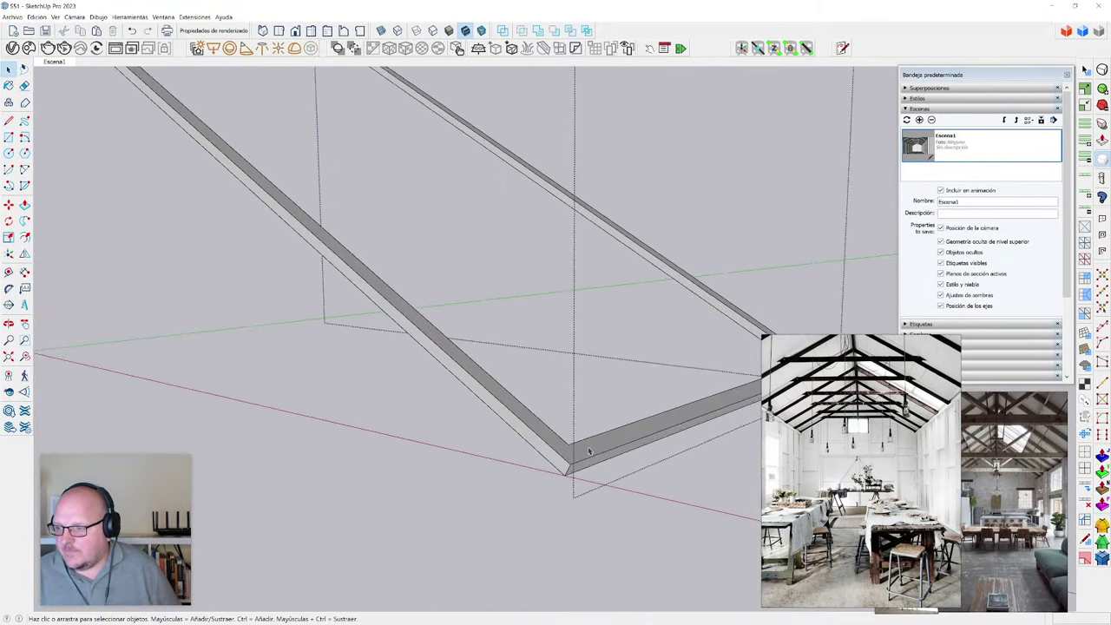
pyautogui.click(9, 254)
pyautogui.moveTo(497, 483); pyautogui.dragTo(579, 476, button='middle')
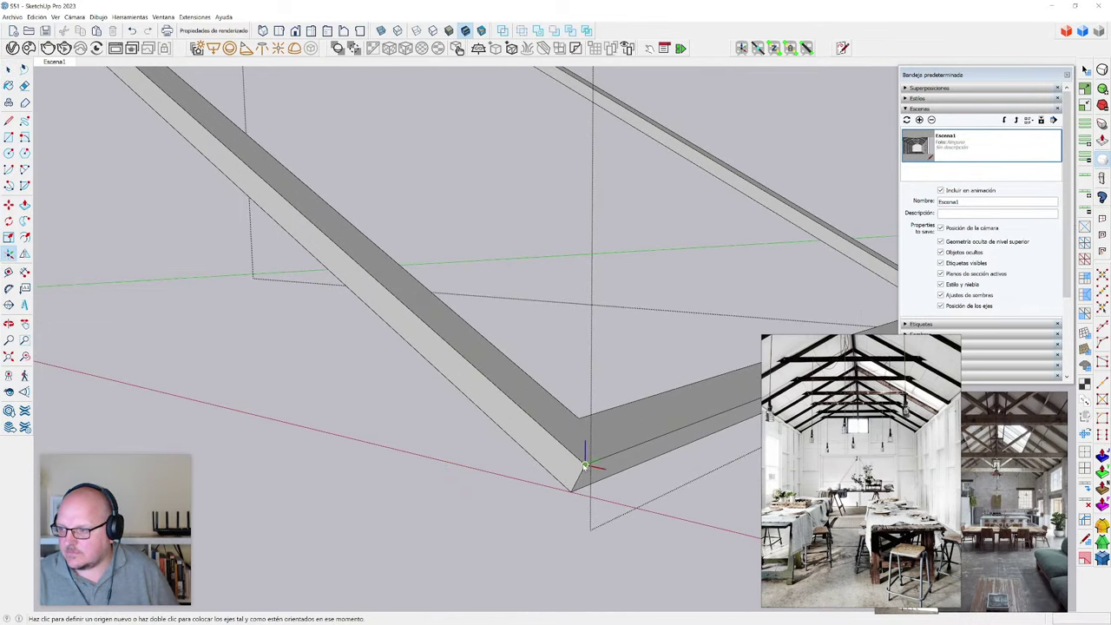
pyautogui.click(571, 491)
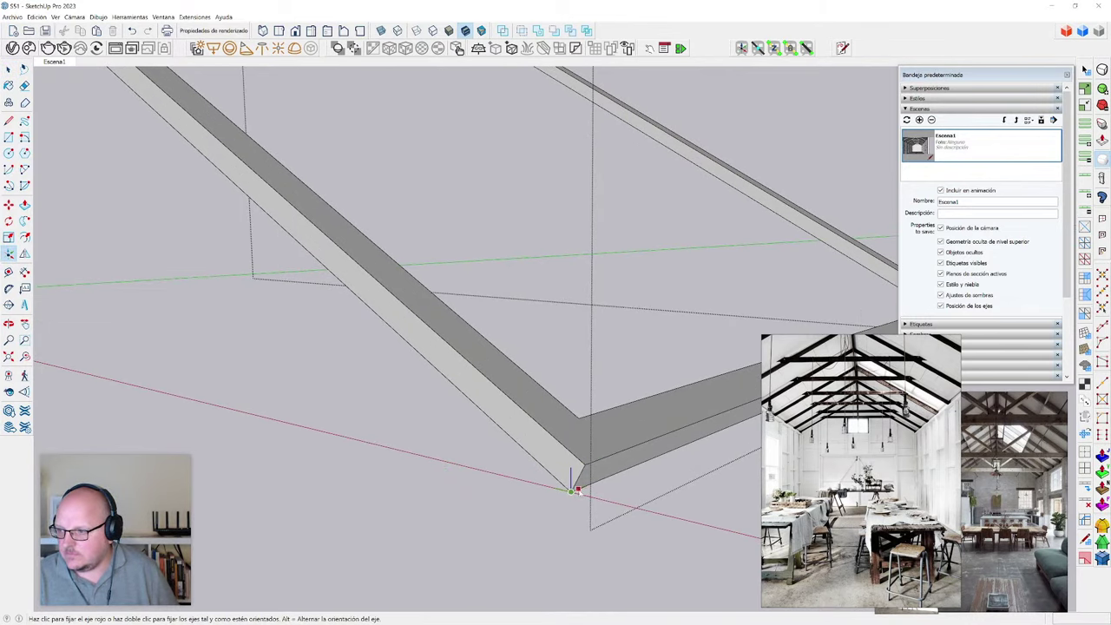
pyautogui.click(586, 486)
pyautogui.click(540, 467)
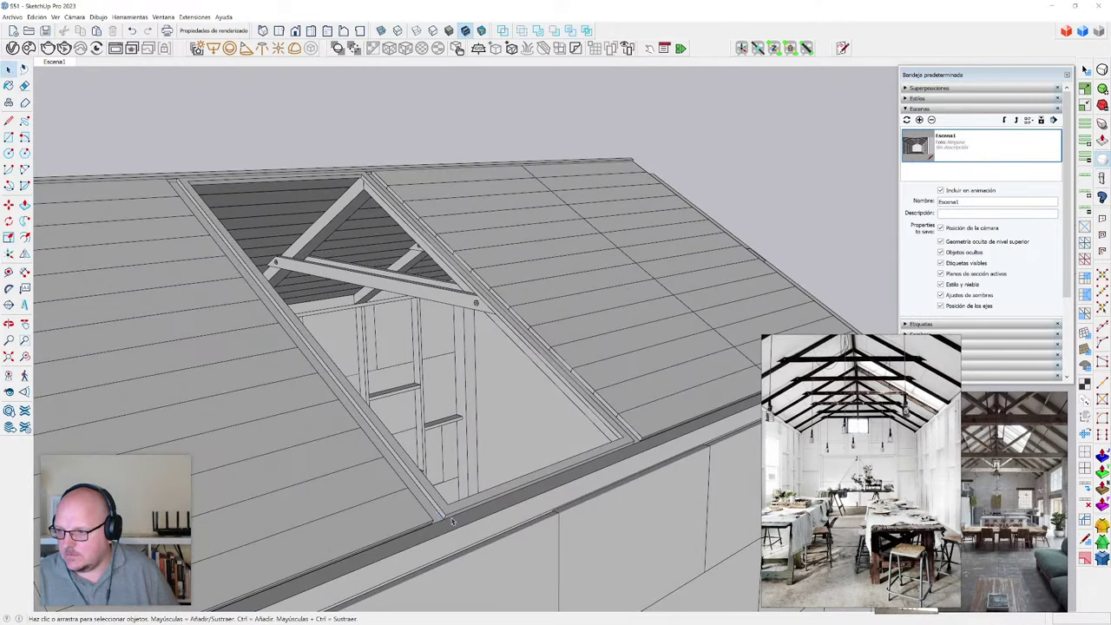
# - Group the skylight frame's loose geometry inside its container and draw a rectangle across the frame between opposite corners
pyautogui.doubleClick(451, 519)
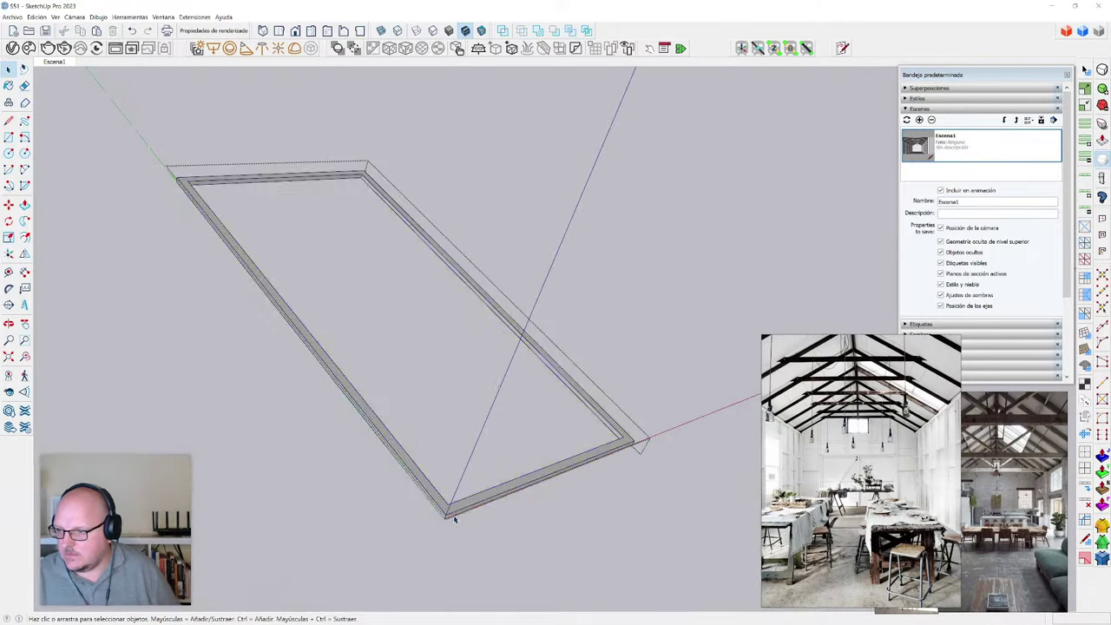
pyautogui.tripleClick(451, 516)
pyautogui.press('g')
pyautogui.press('r')
pyautogui.click(447, 505)
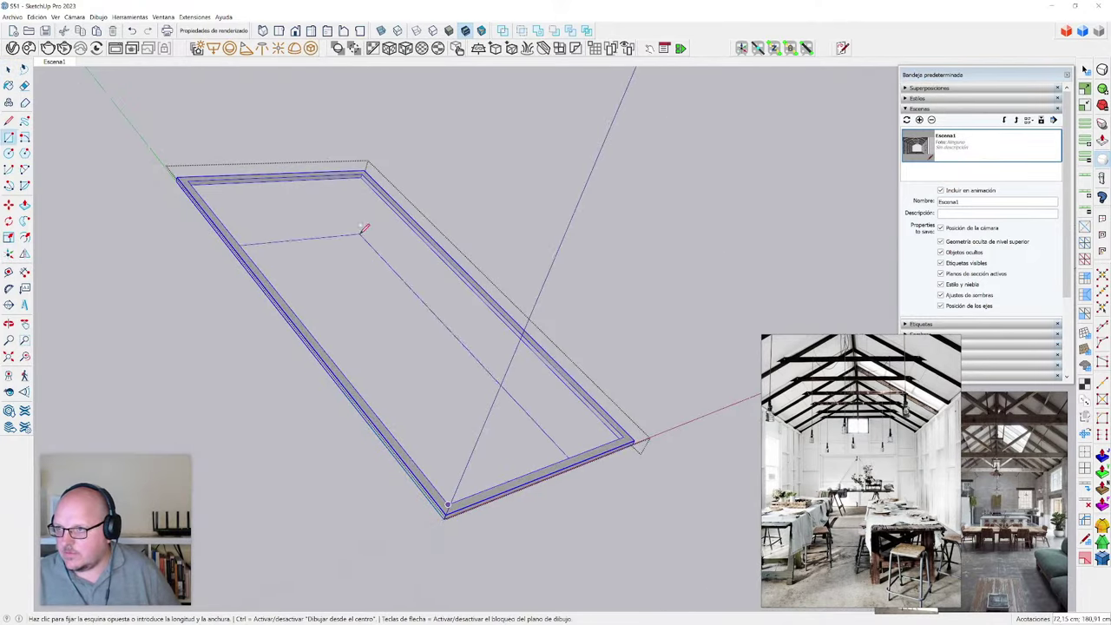
pyautogui.click(364, 167)
# - Offset the rectangle's outline inward and delete the central face, leaving a narrow border
pyautogui.scroll(2, 199, 182)
pyautogui.press('f')
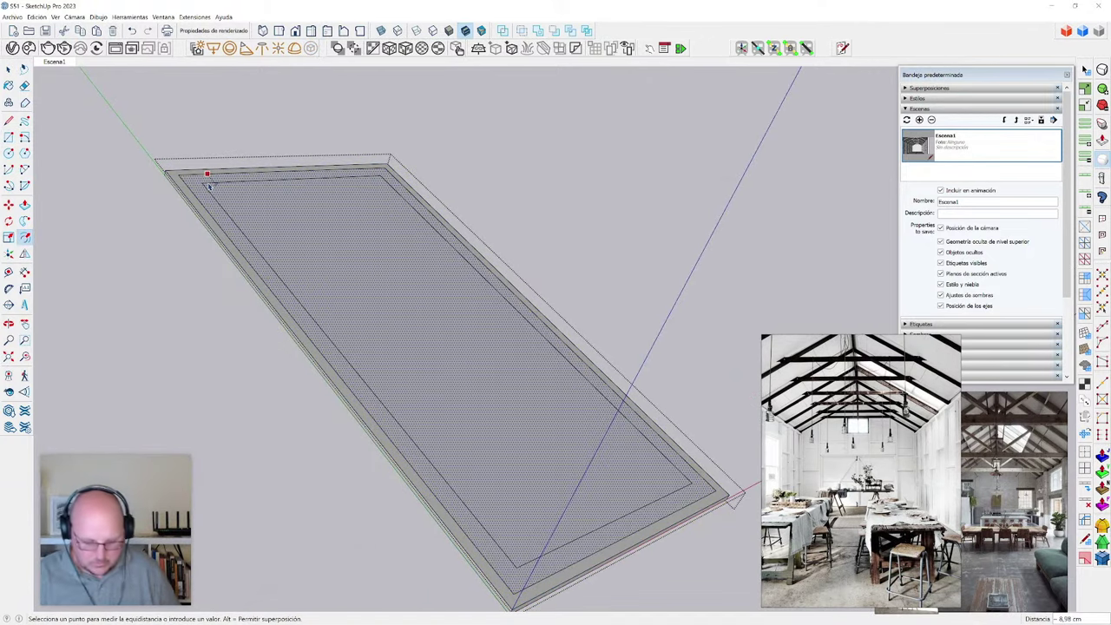
pyautogui.click(210, 185)
pyautogui.press('space')
pyautogui.click(244, 209)
pyautogui.press('Delete')
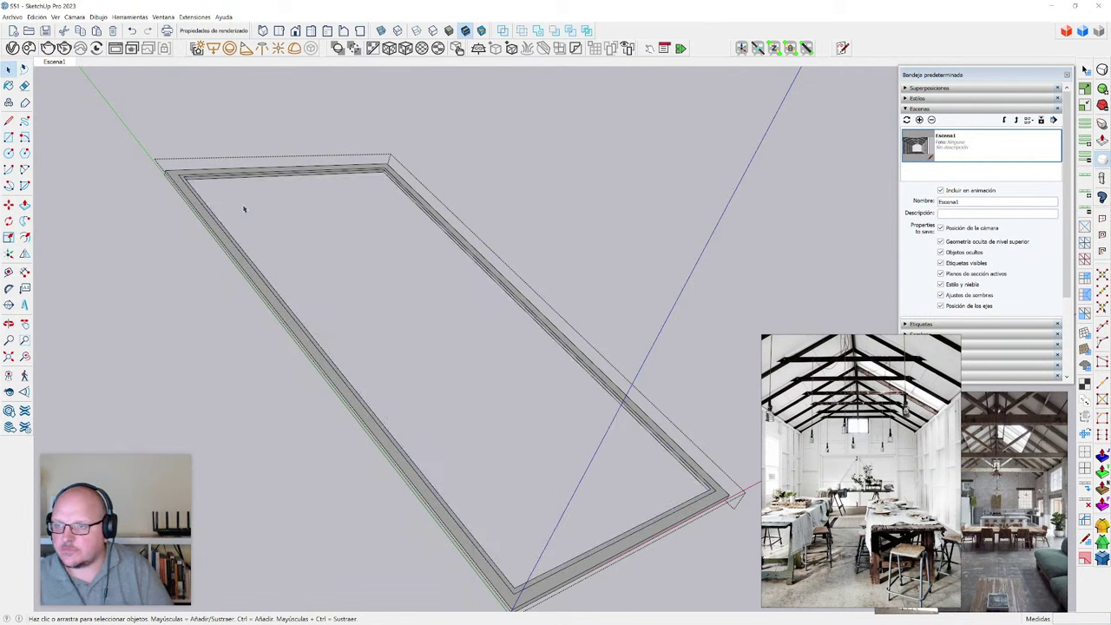
# - Extrude the narrow border to match the skylight frame's depth, checking in X-ray view, and extrude its face another 0.5 cm
pyautogui.scroll(5, 261, 183)
pyautogui.press('p')
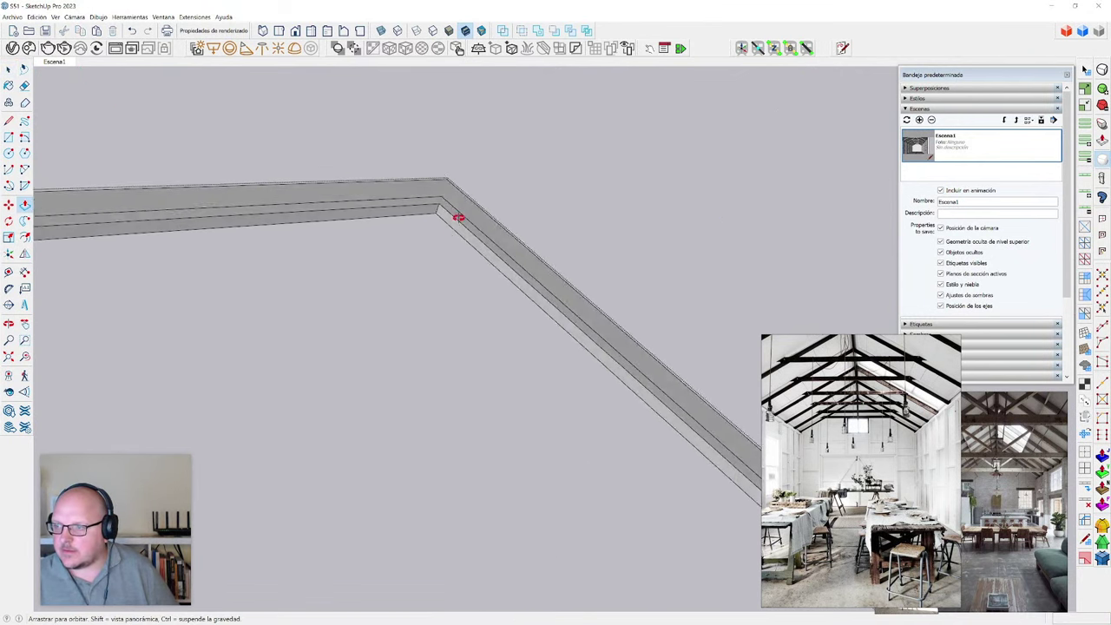
pyautogui.scroll(2, 391, 365)
pyautogui.click(356, 337)
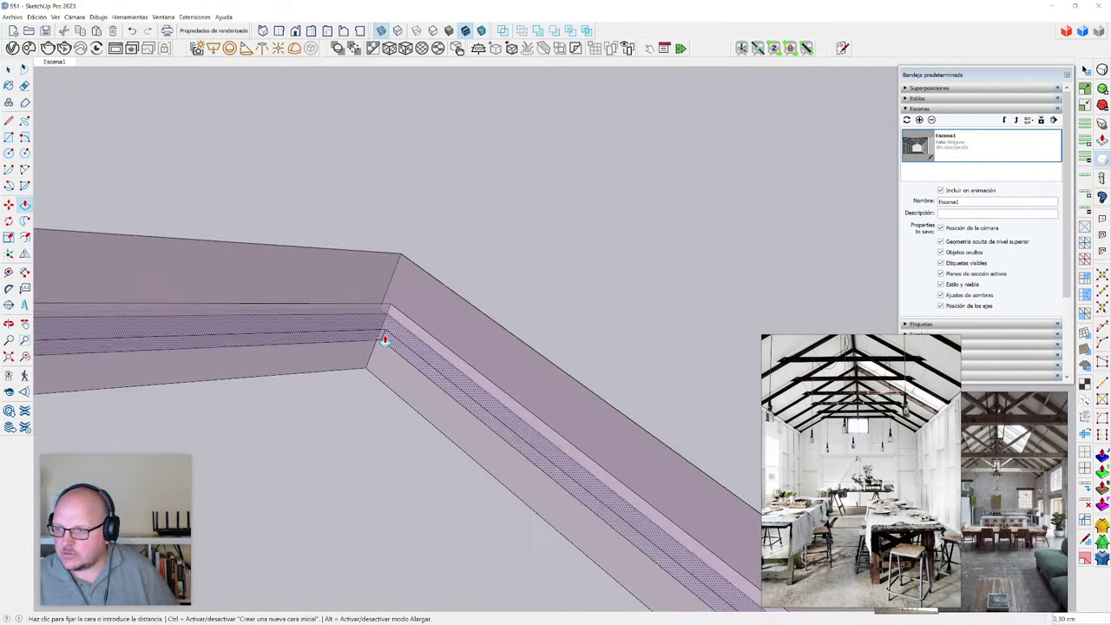
pyautogui.press('x')
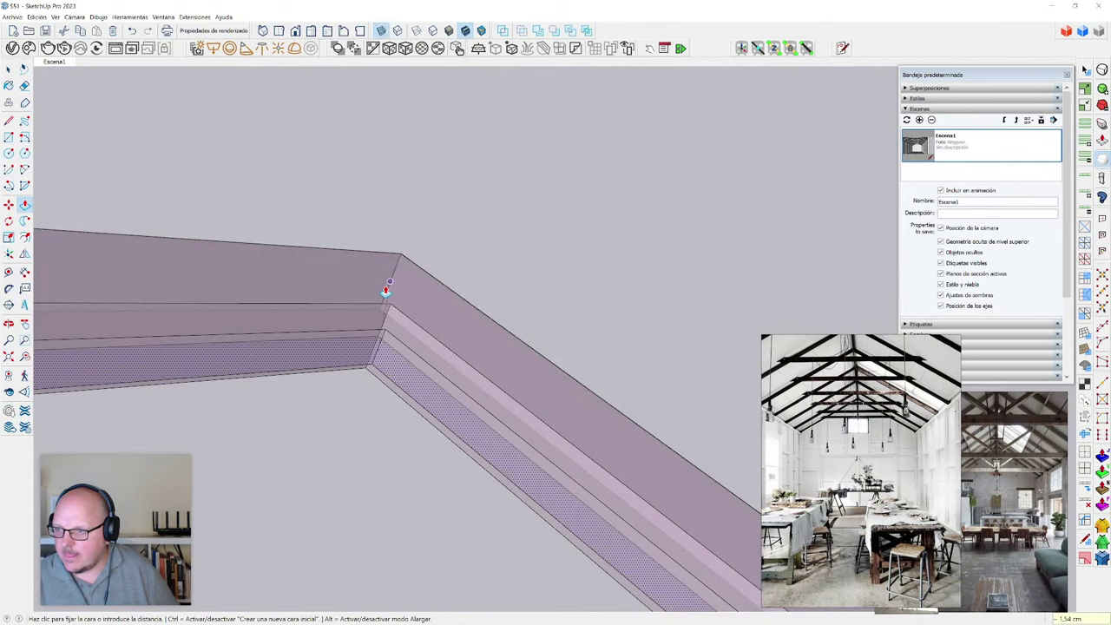
pyautogui.hotkey('alt', 'x')
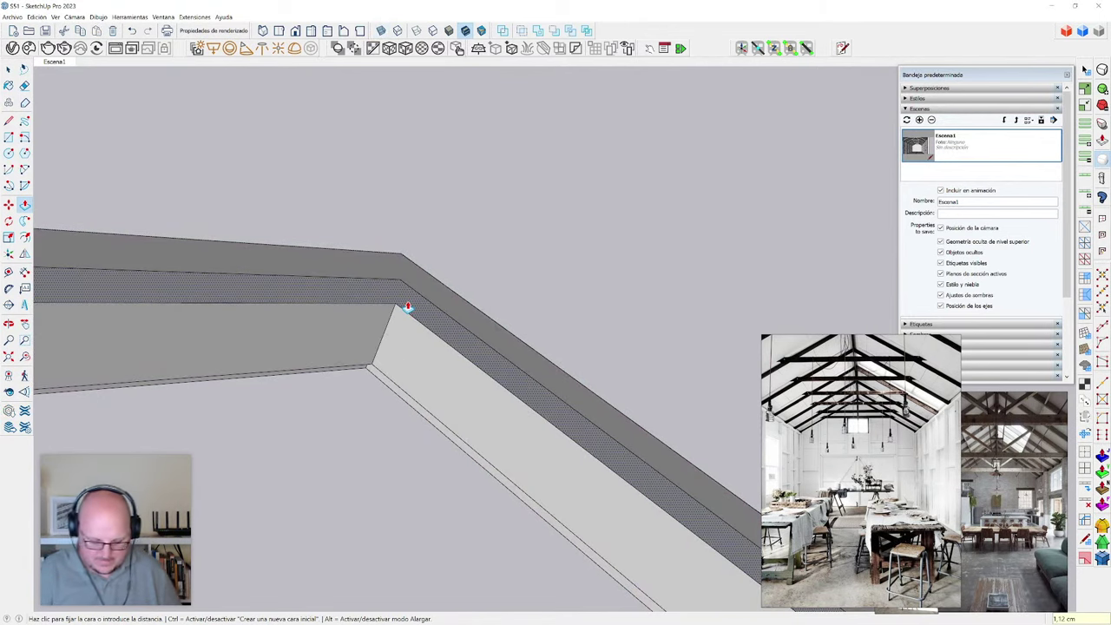
pyautogui.write('0,5')
pyautogui.press('Return')
pyautogui.press('space')
pyautogui.scroll(-4, 409, 306)
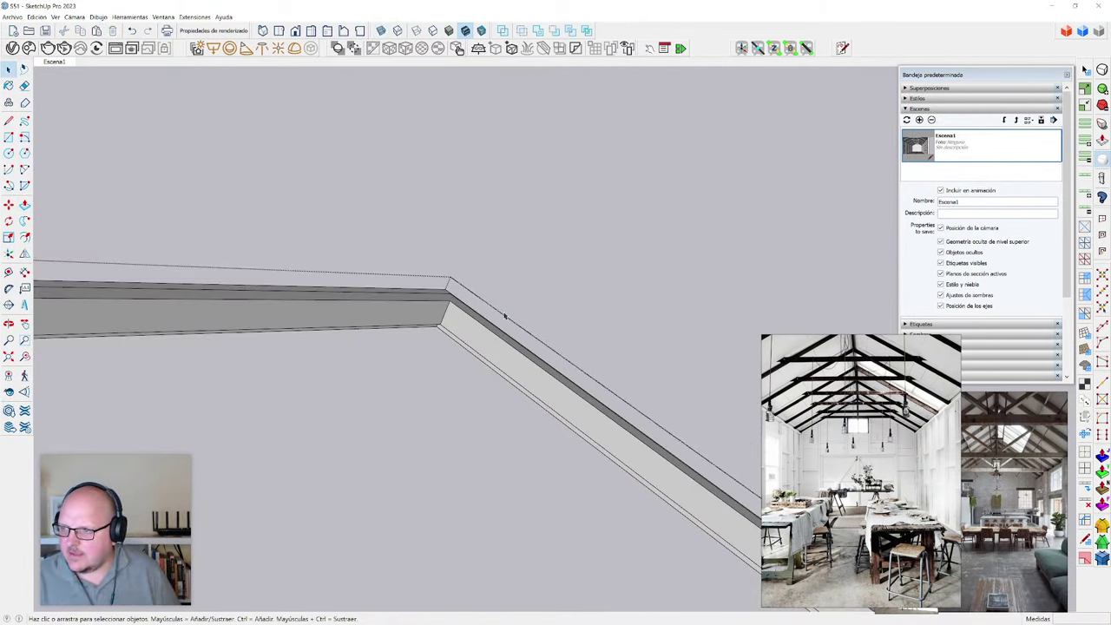
# - Turn the extruded inner border of the skylight into its own group
pyautogui.moveTo(506, 315); pyautogui.dragTo(347, 526, button='middle')
pyautogui.scroll(3, 345, 387)
pyautogui.click(345, 385)
pyautogui.scroll(-3, 270, 327)
pyautogui.moveTo(270, 327); pyautogui.dragTo(292, 459, button='middle')
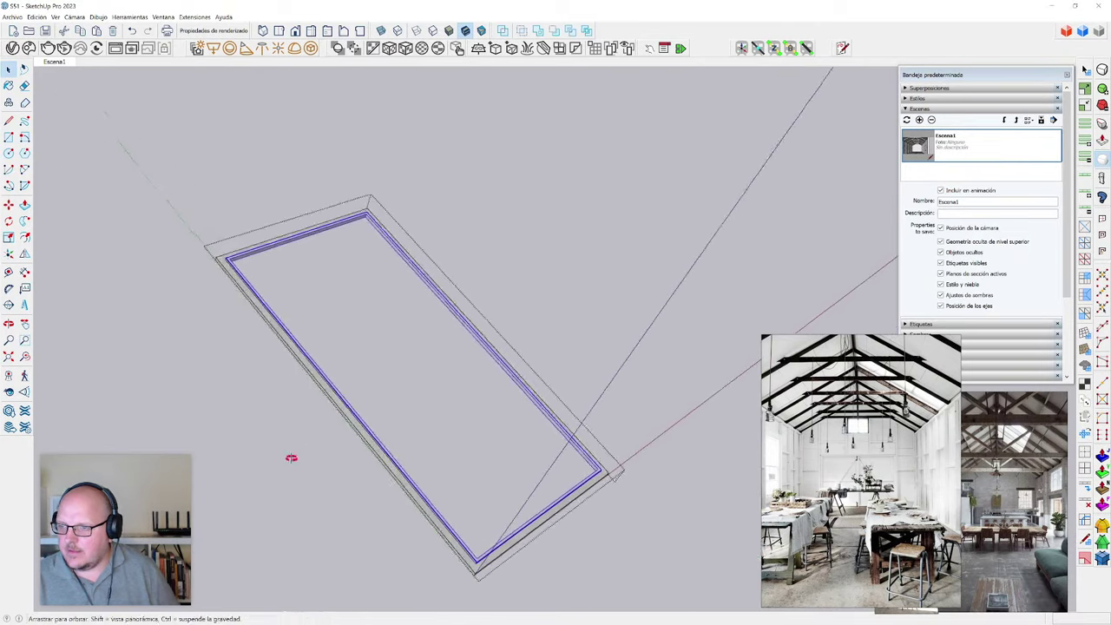
# - Draw a rectangle between opposite corners of the inner frame for the glass pane
pyautogui.scroll(6, 467, 540)
pyautogui.press('r')
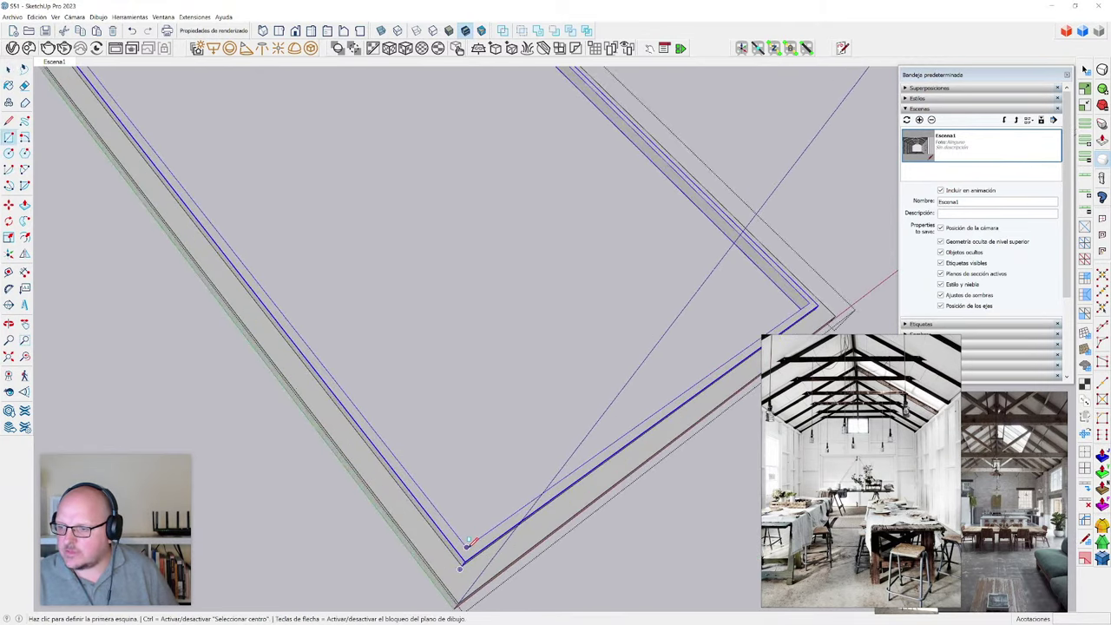
pyautogui.click(466, 547)
pyautogui.scroll(-6, 467, 548)
pyautogui.scroll(3, 394, 276)
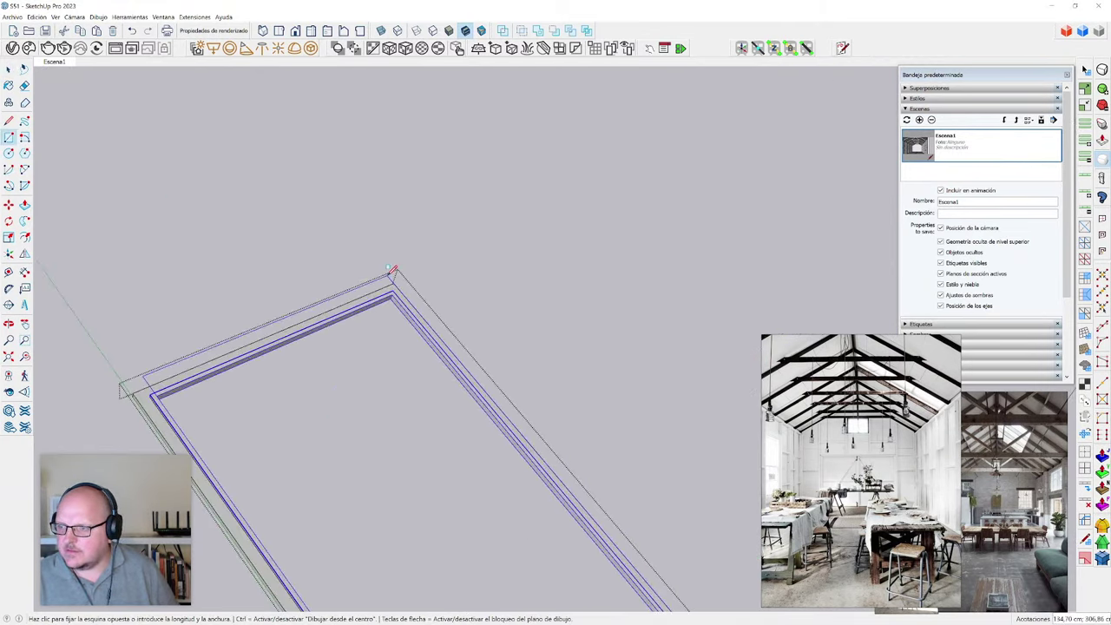
pyautogui.scroll(4, 391, 288)
pyautogui.click(397, 291)
pyautogui.press('space')
# - Move the glass face with its edges 2 cm down into the inner frame
pyautogui.doubleClick(387, 334)
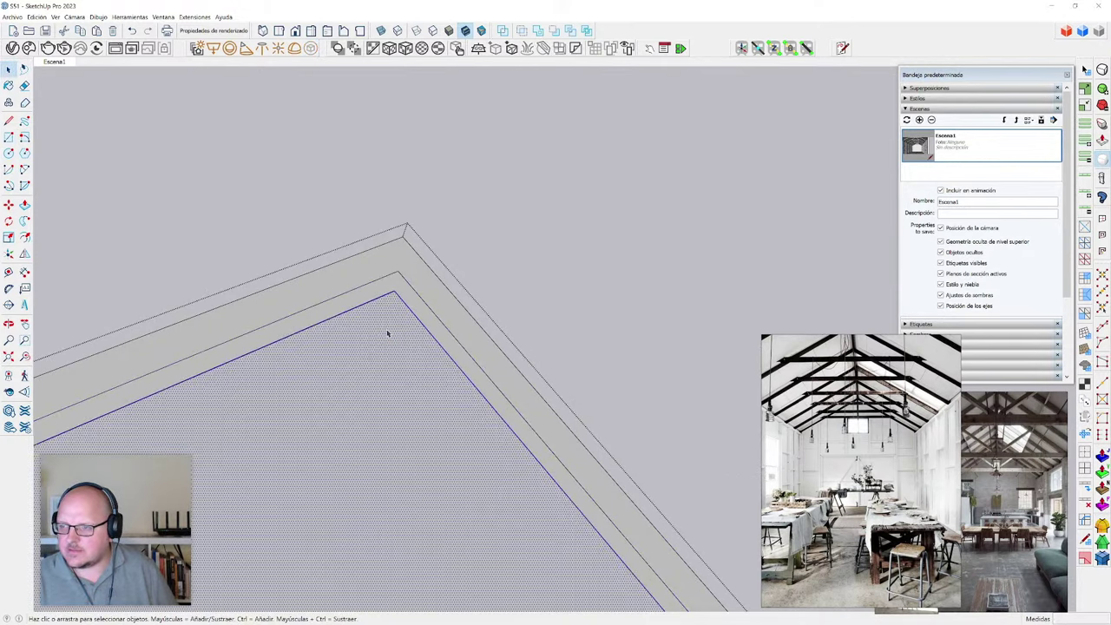
pyautogui.moveTo(388, 333); pyautogui.dragTo(347, 352, button='middle')
pyautogui.press('m')
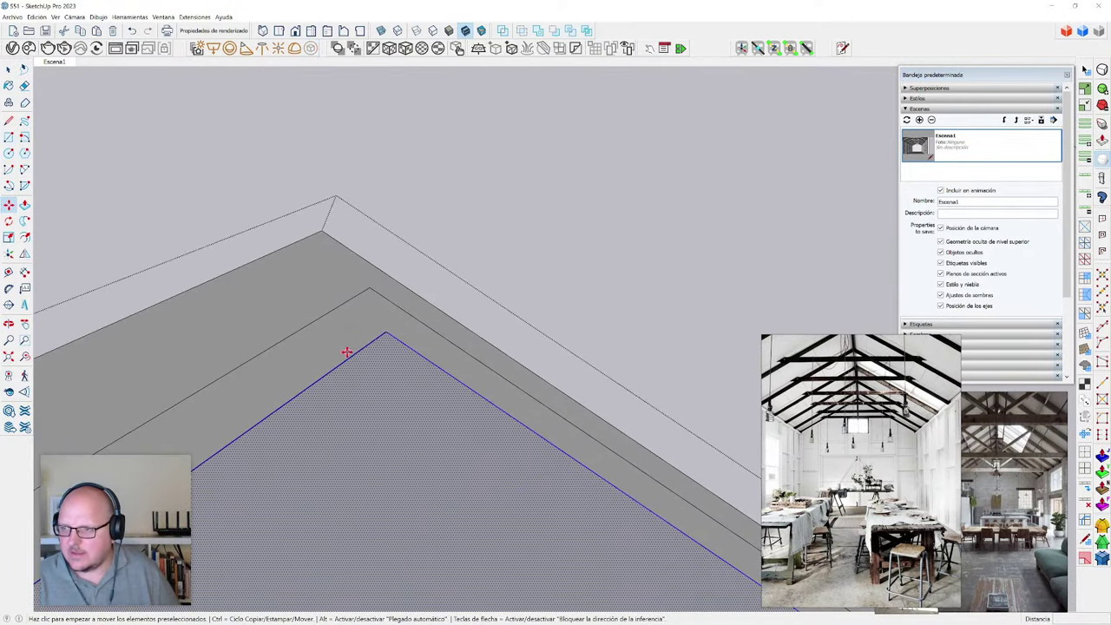
pyautogui.scroll(1, 383, 334)
pyautogui.press('x')
pyautogui.click(385, 331)
pyautogui.write('x')
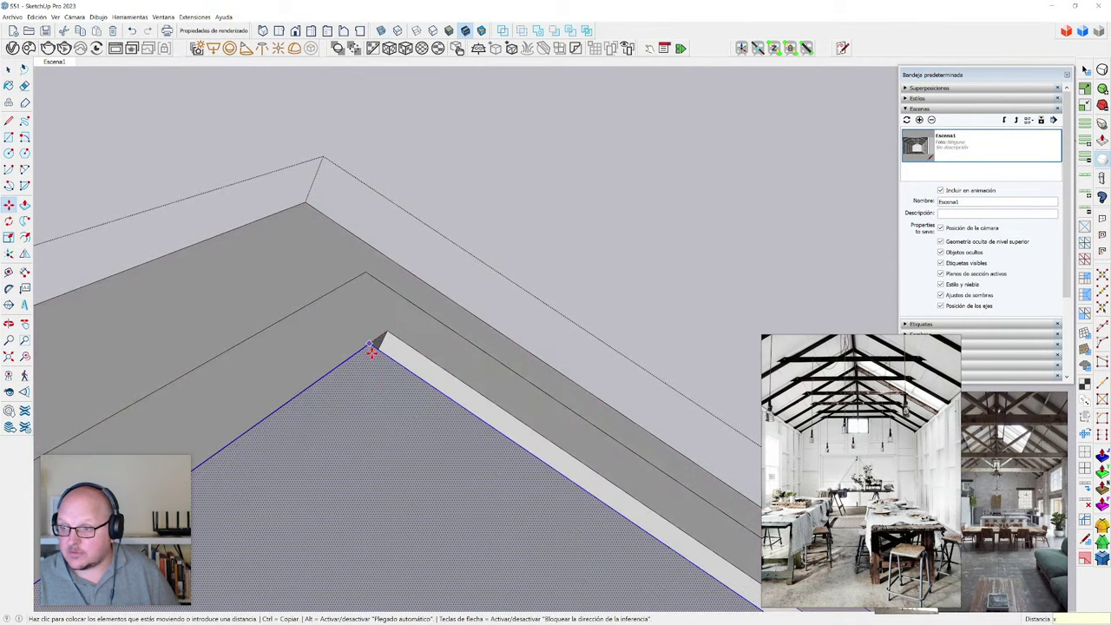
pyautogui.write('2')
pyautogui.press('Return')
pyautogui.scroll(-3, 253, 284)
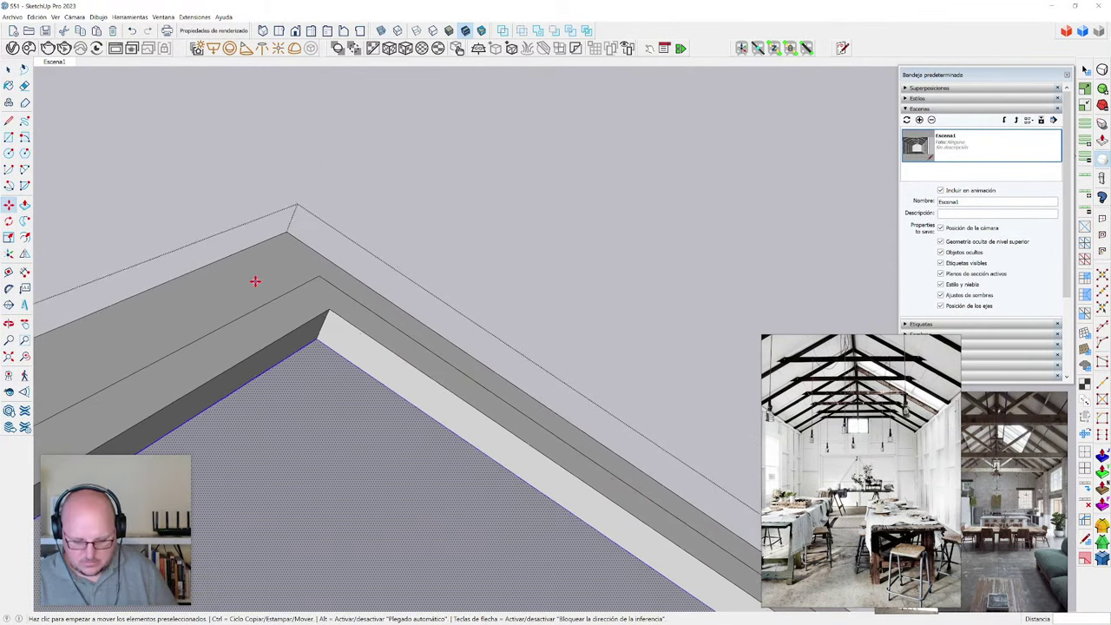
# - Extrude the glass face 1 cm to give the pane thickness
pyautogui.press('p')
pyautogui.scroll(2, 333, 397)
pyautogui.click(332, 344)
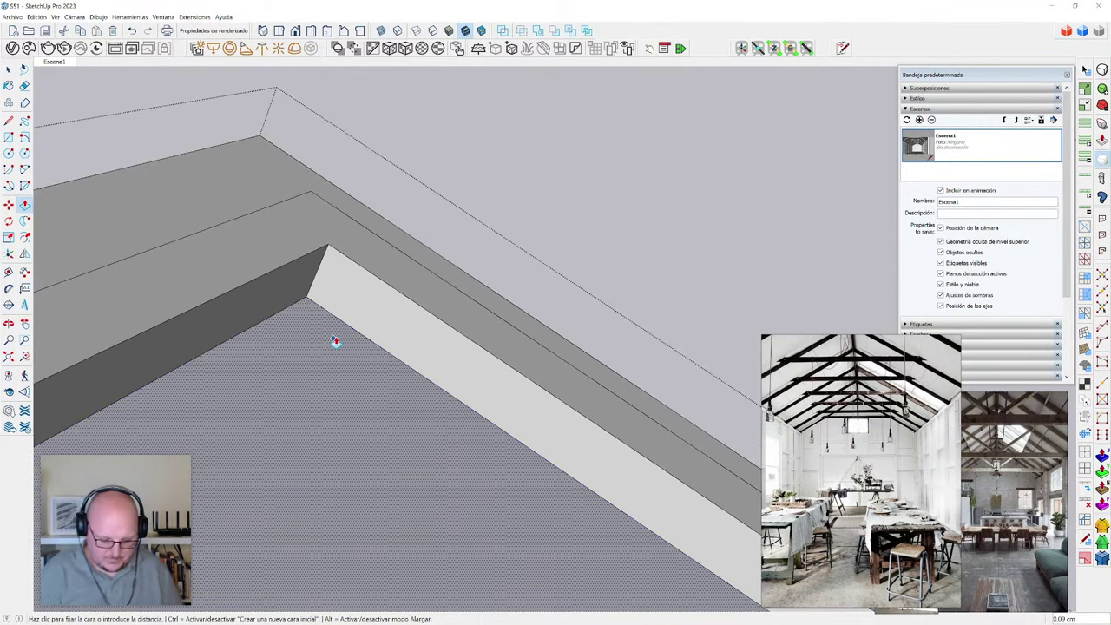
pyautogui.write('1')
pyautogui.press('Return')
pyautogui.press('space')
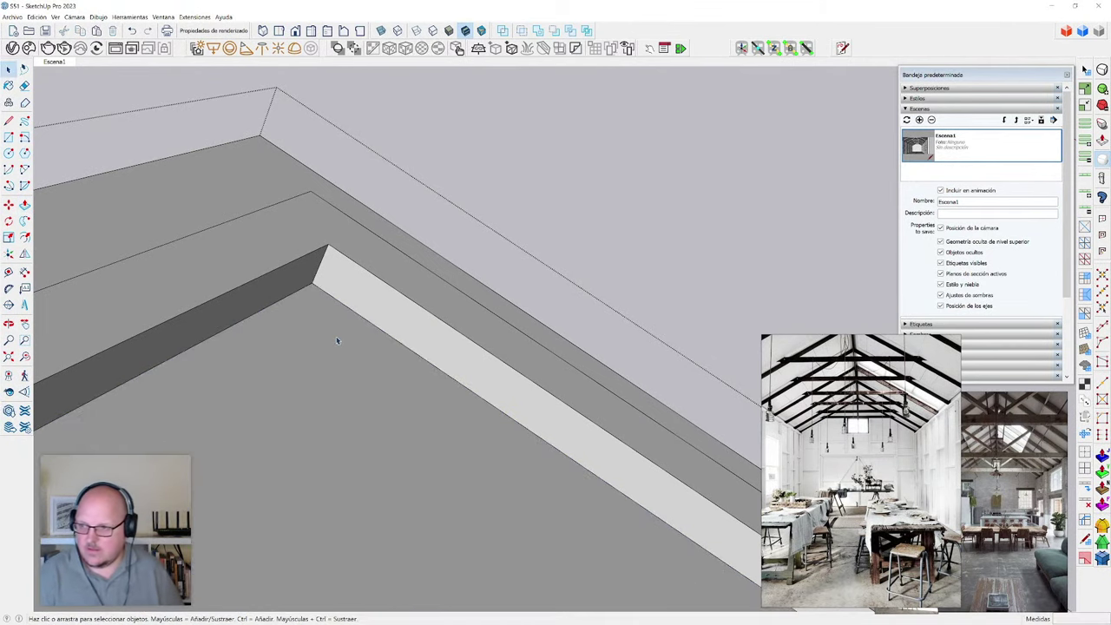
# - Group the glass pane inside the skylight's inner frame
pyautogui.scroll(-5, 415, 265)
pyautogui.scroll(-4, 414, 266)
pyautogui.moveTo(415, 266); pyautogui.dragTo(527, 367, button='middle')
pyautogui.keyDown('ctrl'); pyautogui.click(462, 311); pyautogui.keyUp('ctrl')
pyautogui.moveTo(464, 310); pyautogui.dragTo(395, 285, button='middle')
pyautogui.scroll(6, 408, 240)
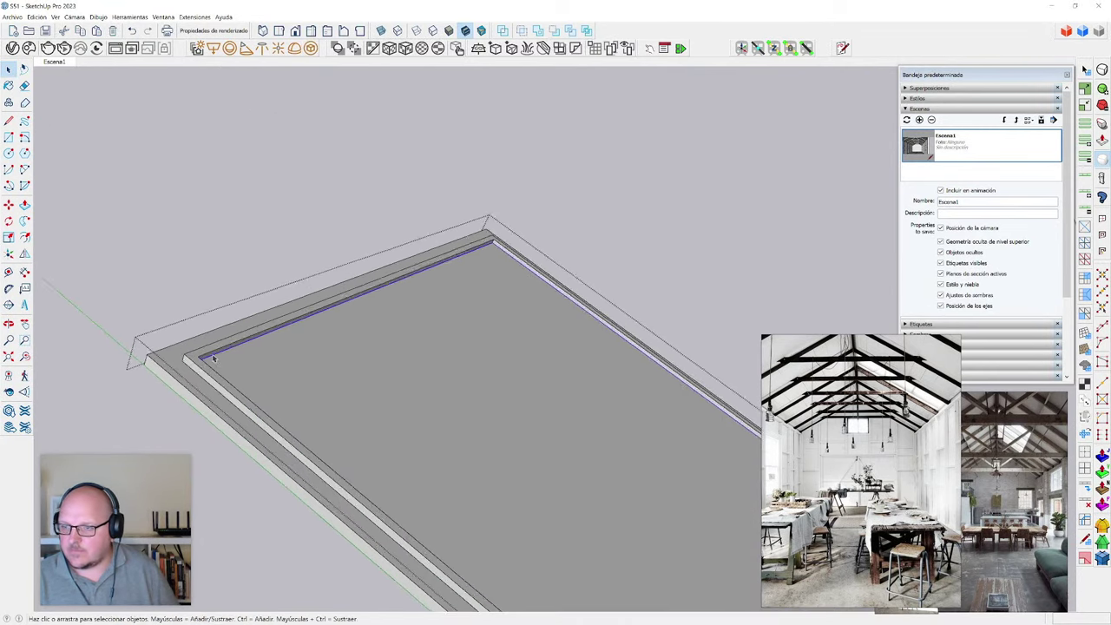
# - Draw a rectangular glazing-bar profile on the end face of the inner frame's corner and scale it narrower
pyautogui.press('r')
pyautogui.scroll(1, 180, 368)
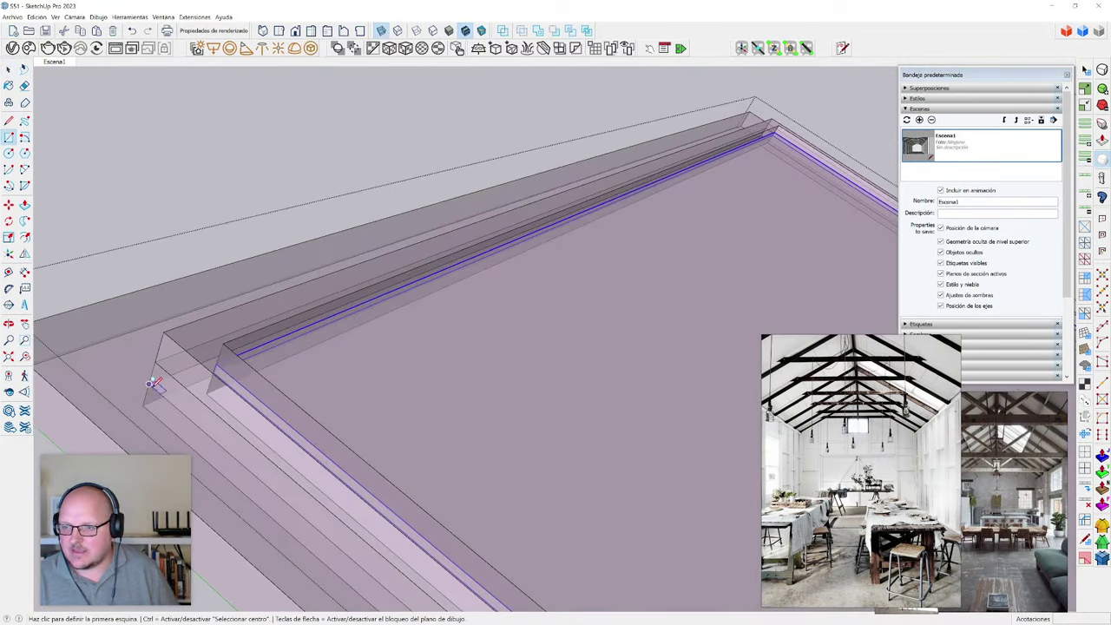
pyautogui.click(148, 384)
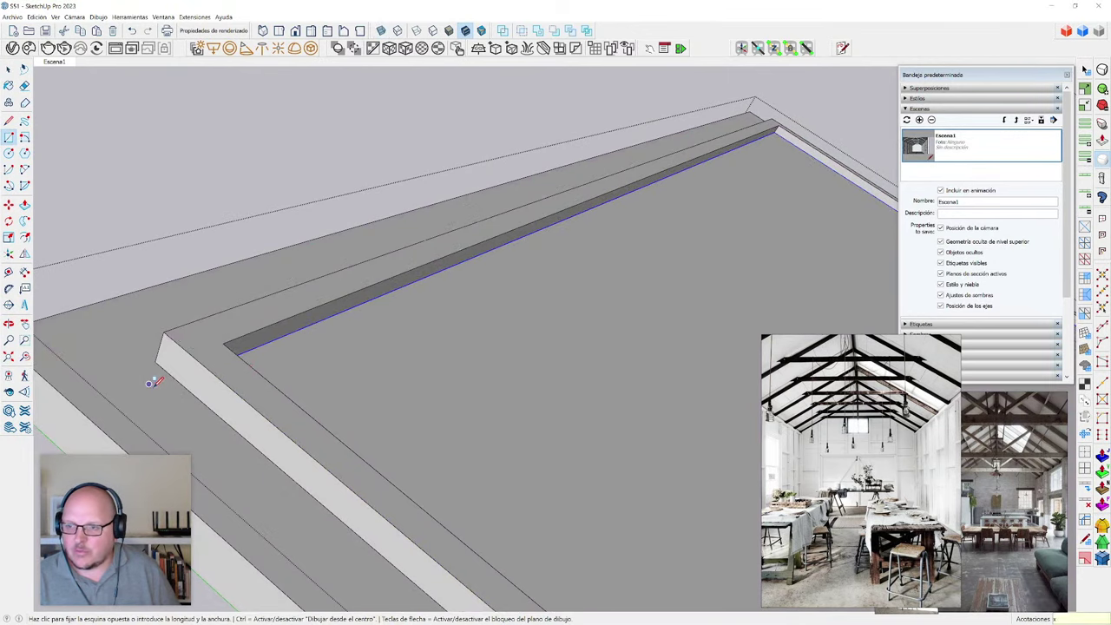
pyautogui.click(219, 377)
pyautogui.press('space')
pyautogui.click(209, 389)
pyautogui.press('s')
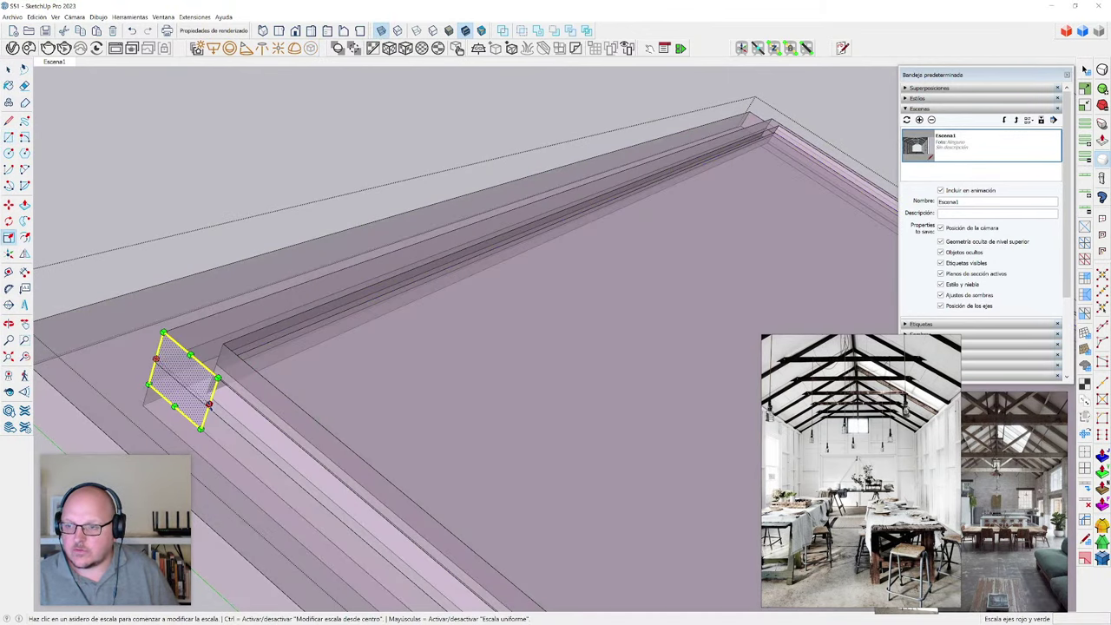
pyautogui.click(208, 404)
pyautogui.click(185, 381)
pyautogui.press('x')
pyautogui.scroll(1, 177, 404)
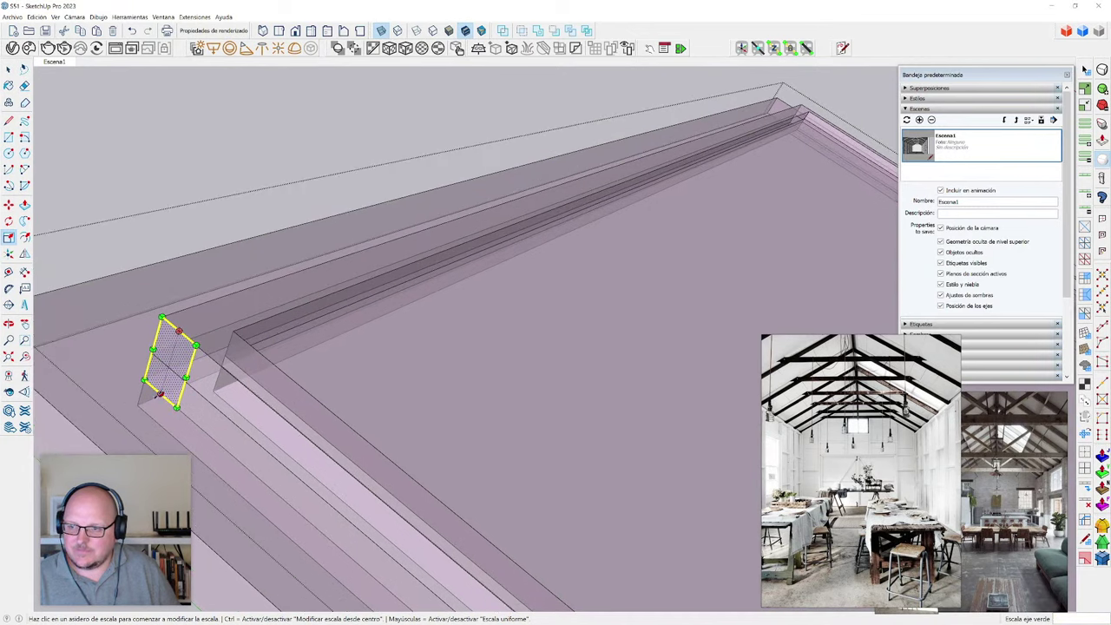
# - Extrude the bar profile across the skylight so its far end is flush with the inner frame's opposite side
pyautogui.moveTo(160, 395); pyautogui.dragTo(246, 435, button='middle')
pyautogui.hotkey('alt', 'x')
pyautogui.press('p')
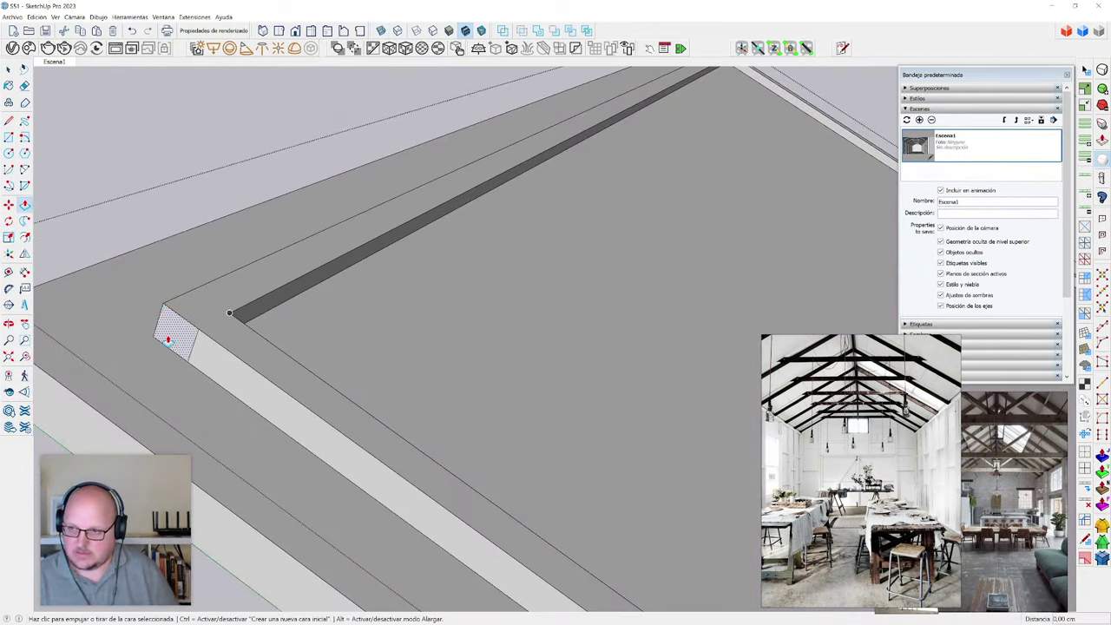
pyautogui.scroll(-2, 175, 337)
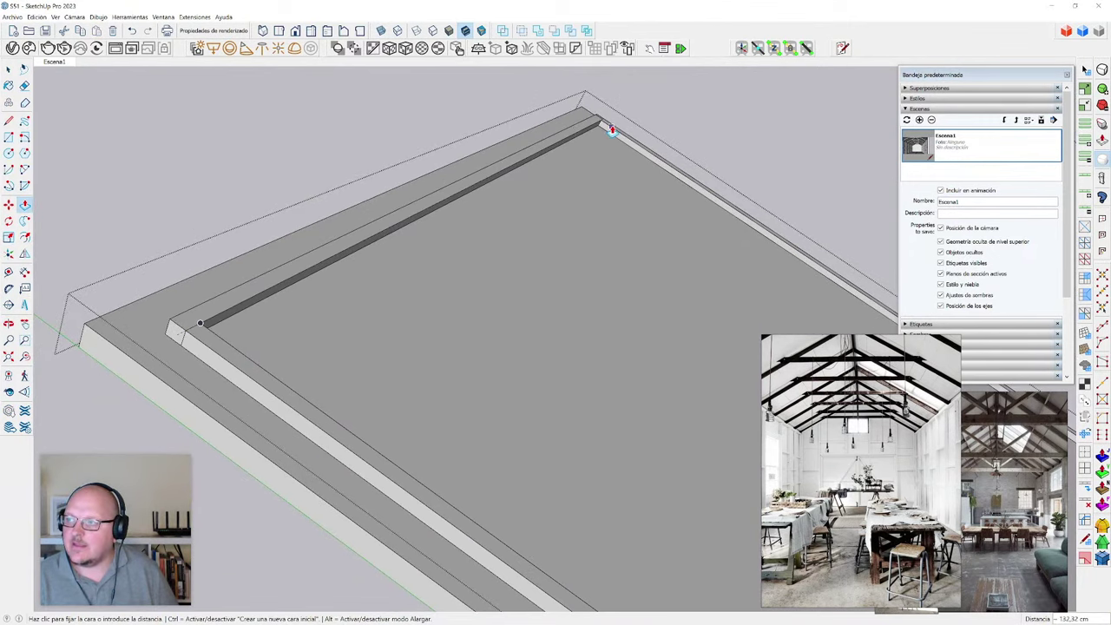
pyautogui.scroll(4, 615, 129)
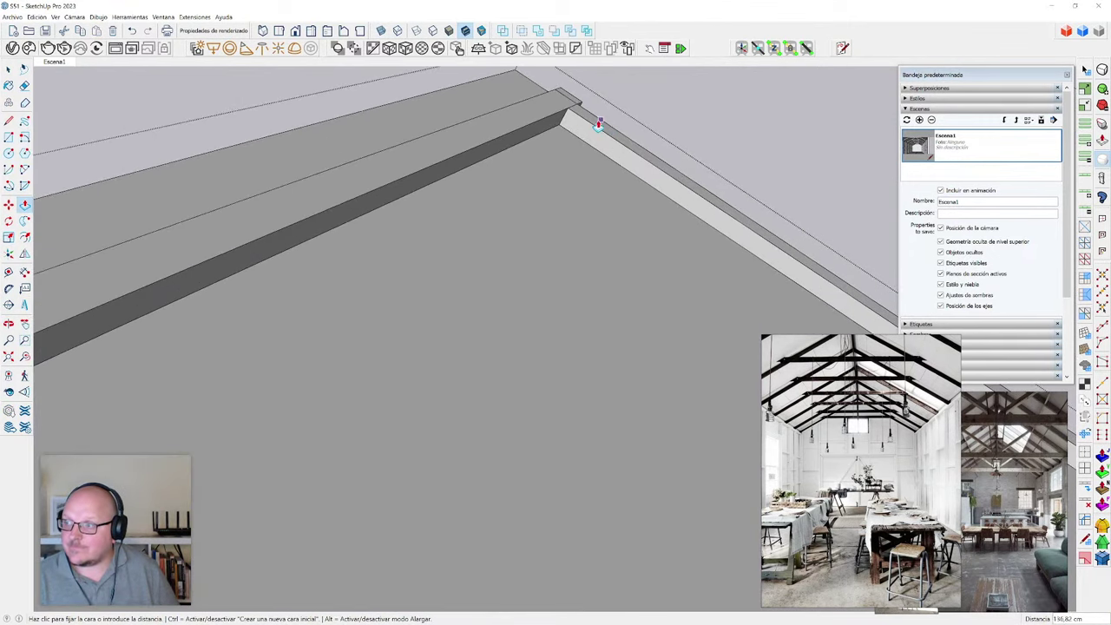
pyautogui.click(587, 117)
pyautogui.moveTo(660, 283); pyautogui.dragTo(228, 353, button='middle')
pyautogui.scroll(-3, 416, 338)
pyautogui.moveTo(473, 324); pyautogui.dragTo(797, 299, button='middle')
pyautogui.scroll(3, 780, 277)
pyautogui.click(735, 254)
pyautogui.click(682, 280)
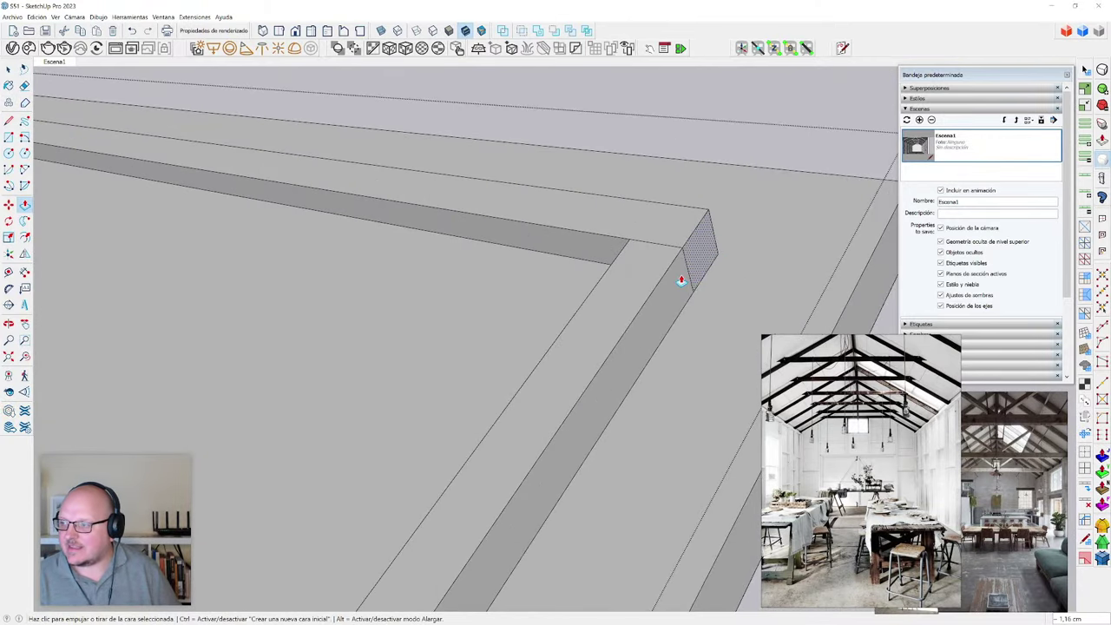
# - Select the whole extruded glazing bar and make it a component
pyautogui.press('space')
pyautogui.tripleClick(701, 264)
pyautogui.press('g')
pyautogui.press('Return')
# - Copy the glazing bar along the skylight's length to the opposite end of the inner frame
pyautogui.scroll(-2, 488, 260)
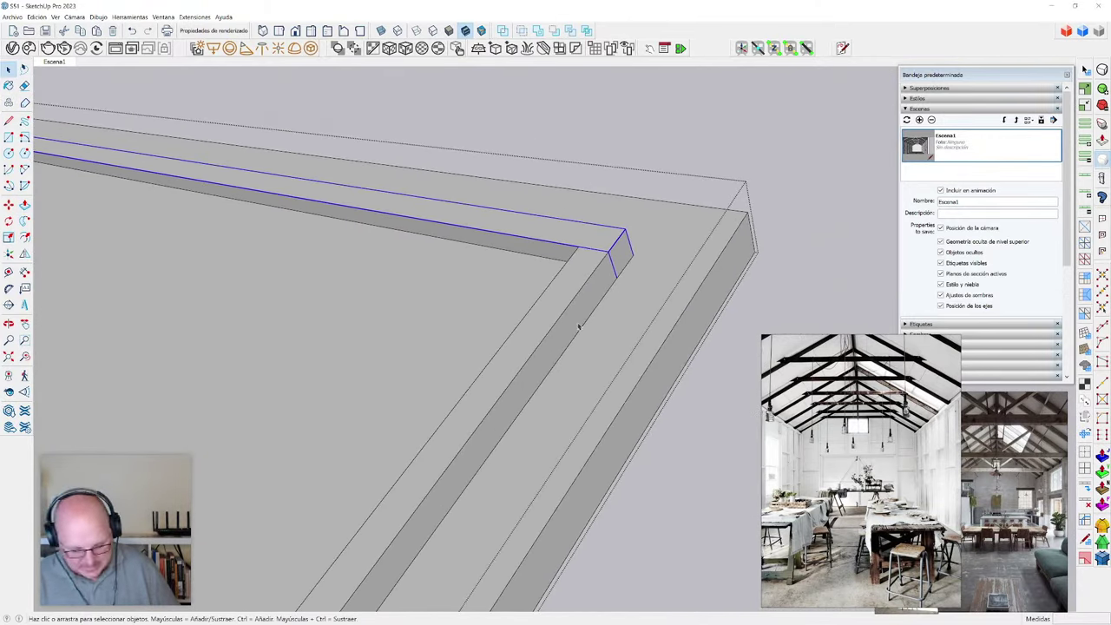
pyautogui.press('m')
pyautogui.click(608, 248)
pyautogui.press('ctrl')
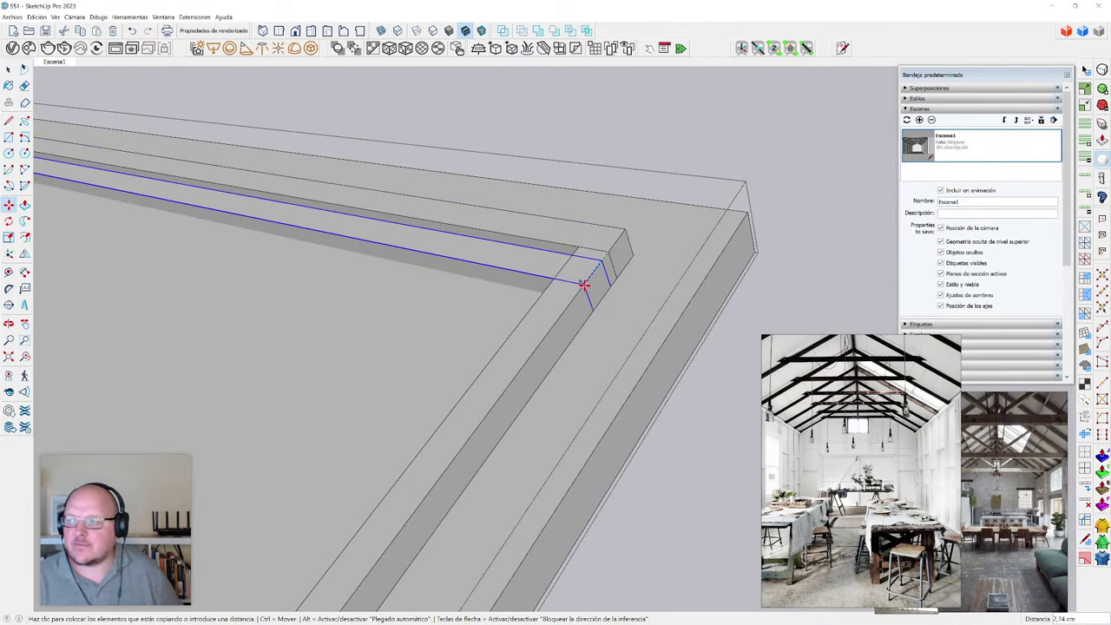
pyautogui.moveTo(585, 290); pyautogui.dragTo(678, 171, button='middle')
pyautogui.scroll(-5, 607, 313)
pyautogui.scroll(8, 521, 385)
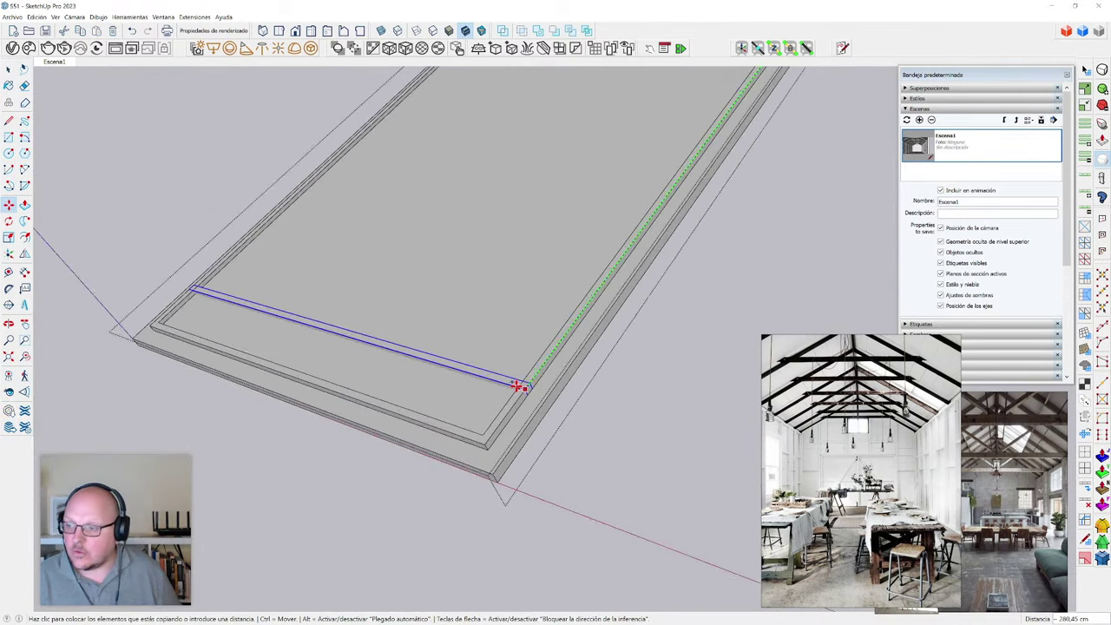
pyautogui.click(425, 469)
# - Divide the span between the original bar and its copy into 4 equal spacings, after trying 5
pyautogui.scroll(-4, 441, 494)
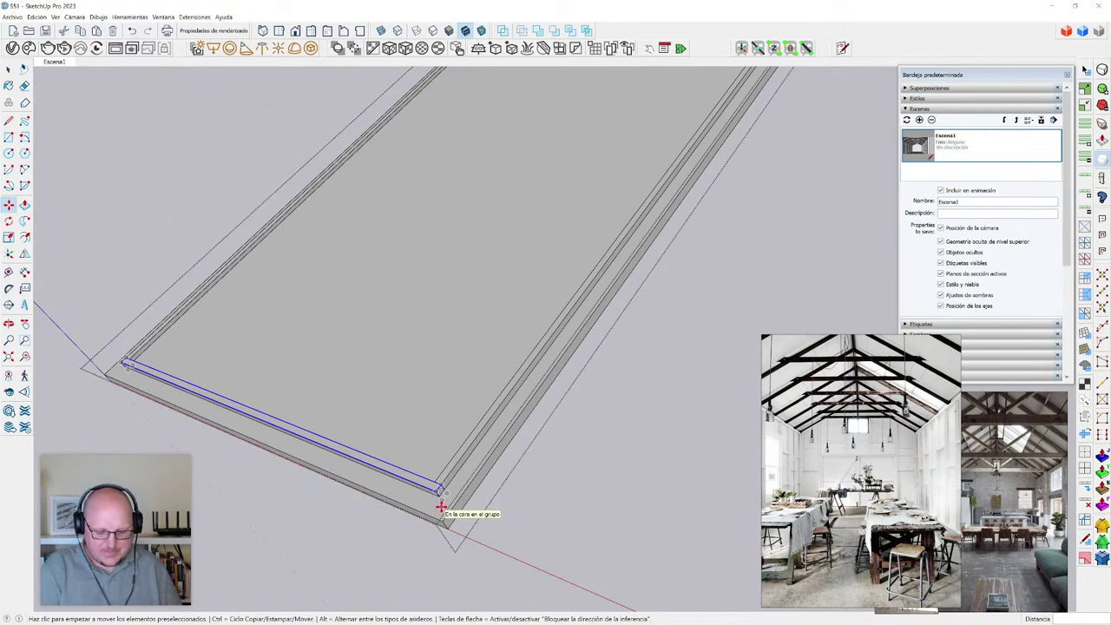
pyautogui.write('5/')
pyautogui.press('Return')
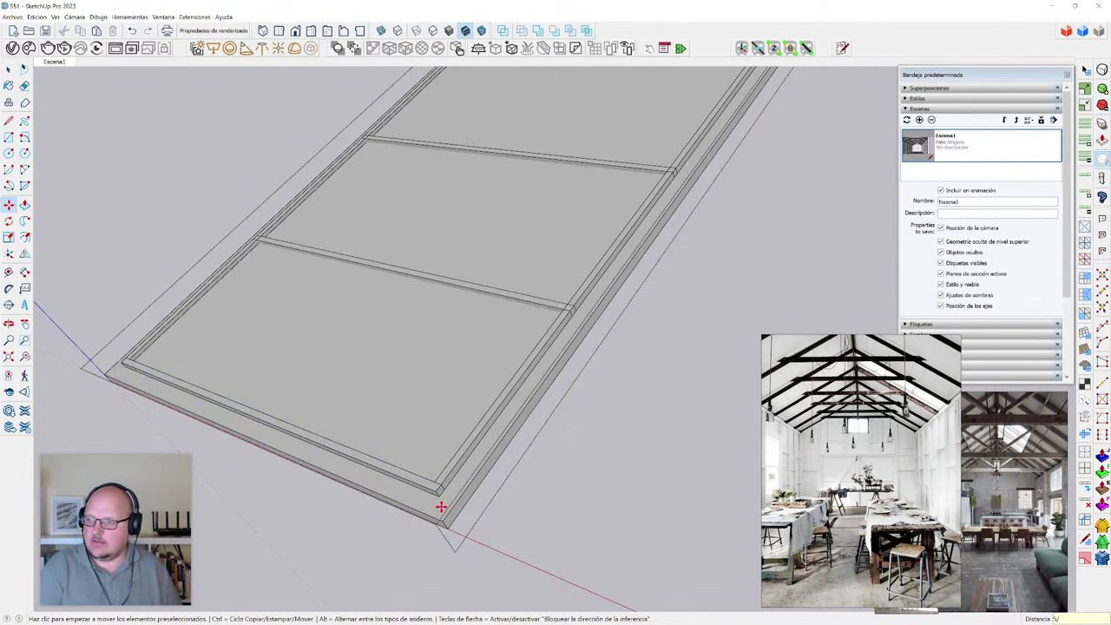
pyautogui.scroll(-3, 441, 506)
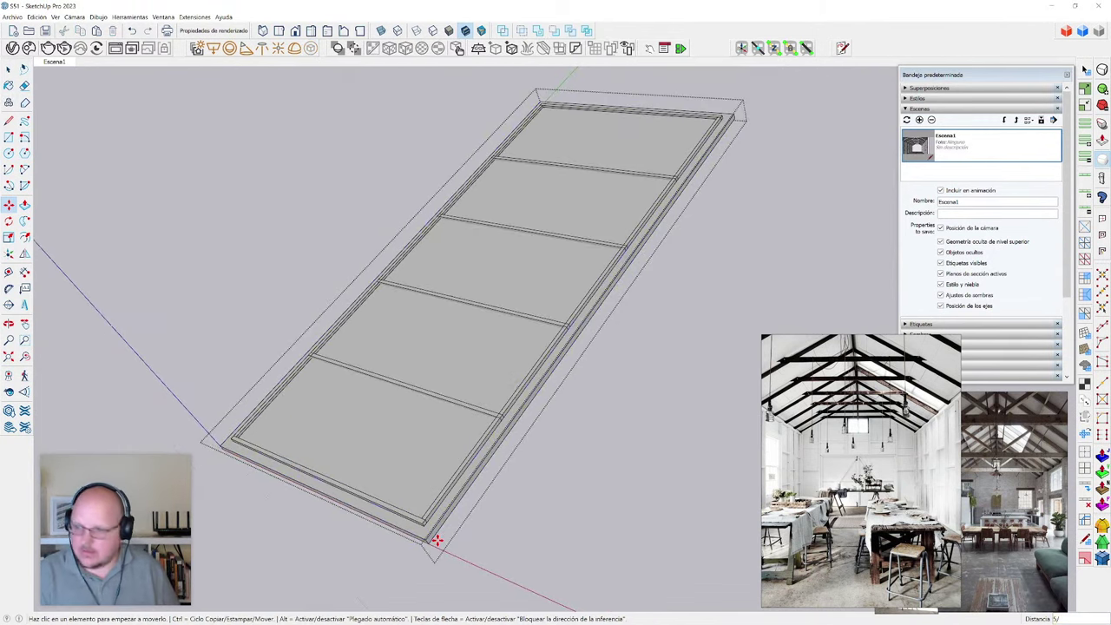
pyautogui.write('4/')
pyautogui.press('Return')
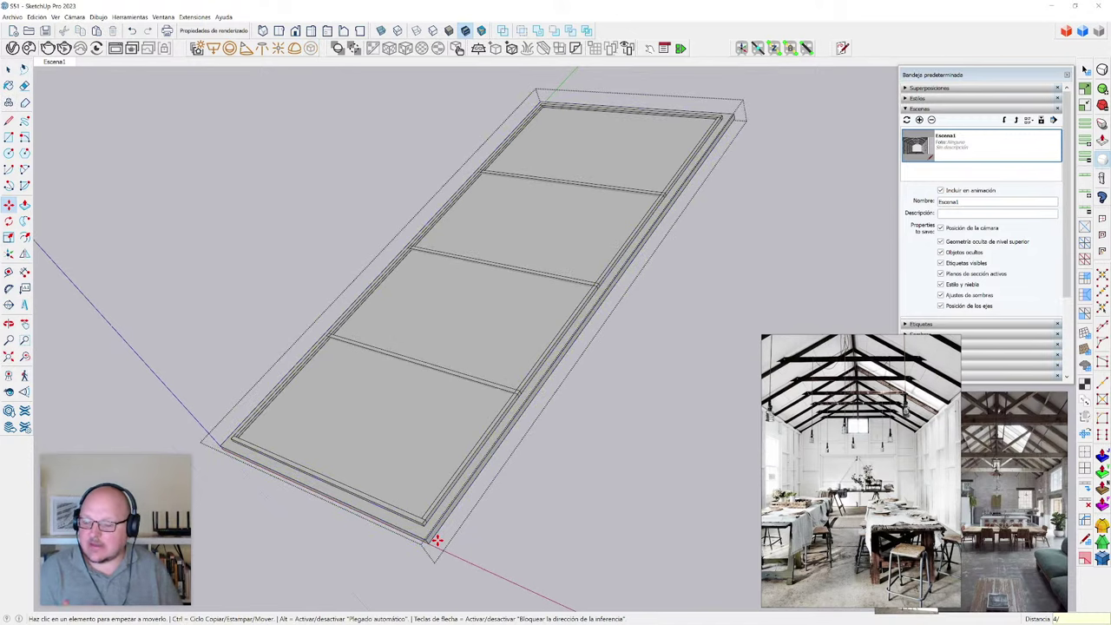
# - Delete the surplus glazing bar that overlaps the inner frame at the skylight's far end
pyautogui.press('space')
pyautogui.scroll(4, 425, 530)
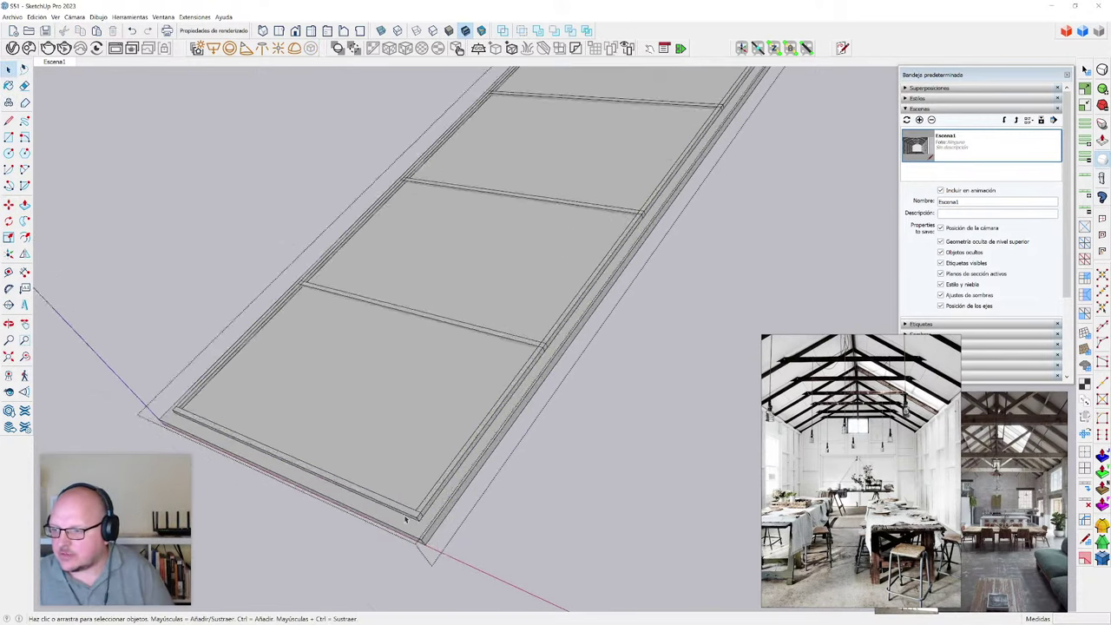
pyautogui.scroll(-3, 381, 606)
pyautogui.scroll(3, 576, 265)
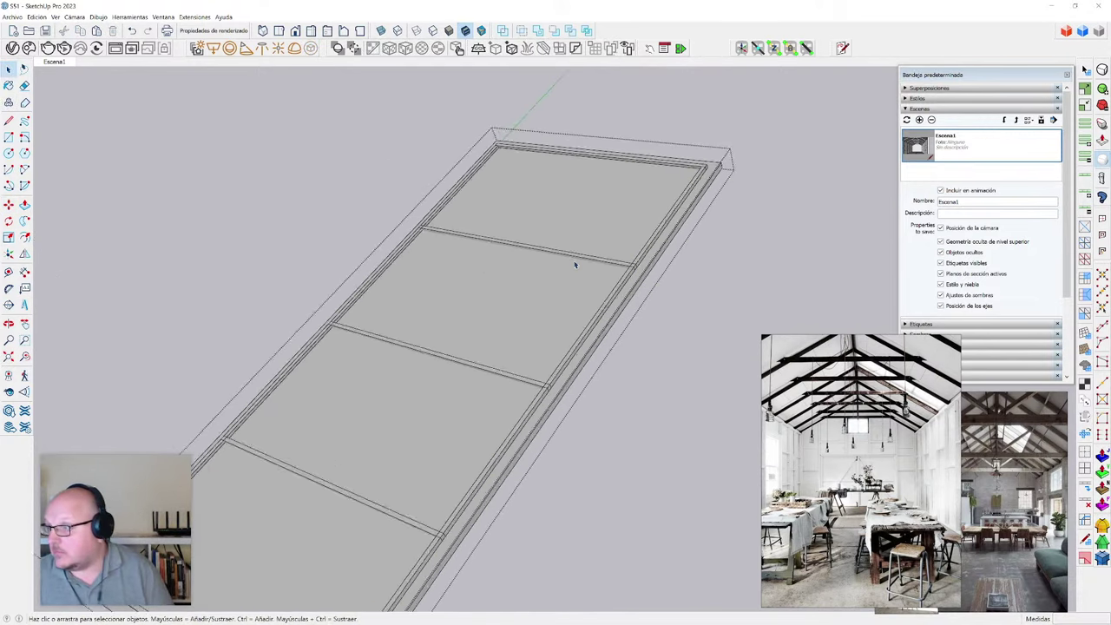
pyautogui.click(709, 164)
pyautogui.press('Delete')
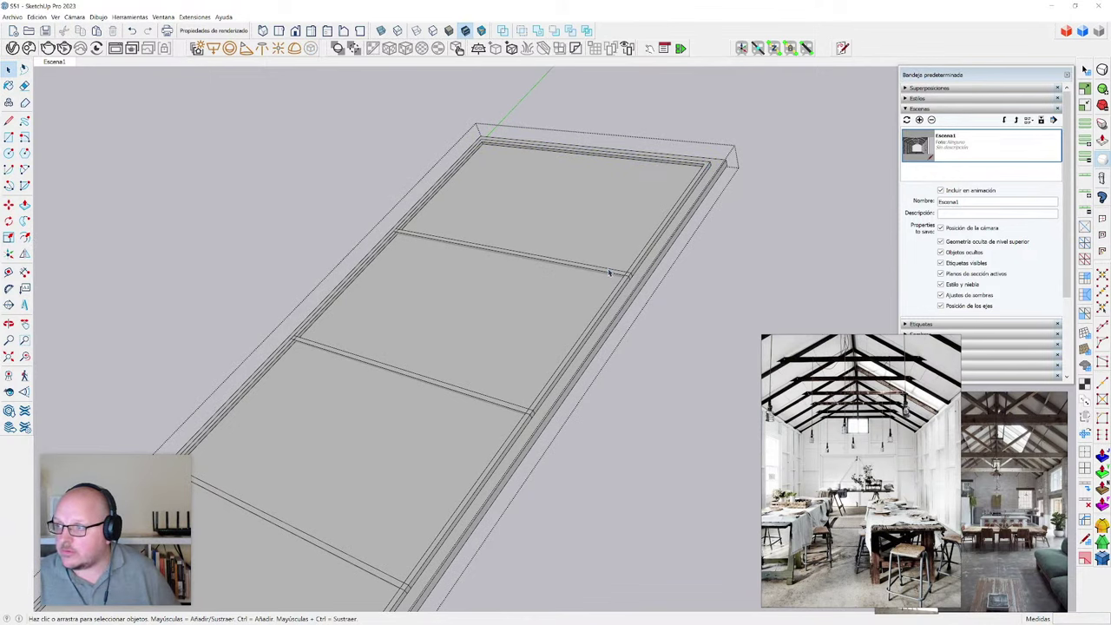
# - Scale the three intermediate bars about their centre to fit between the inner frame's sides, then leave the skylight group
pyautogui.click(609, 273)
pyautogui.scroll(-1, 558, 347)
pyautogui.keyDown('ctrl'); pyautogui.click(532, 380); pyautogui.keyUp('ctrl')
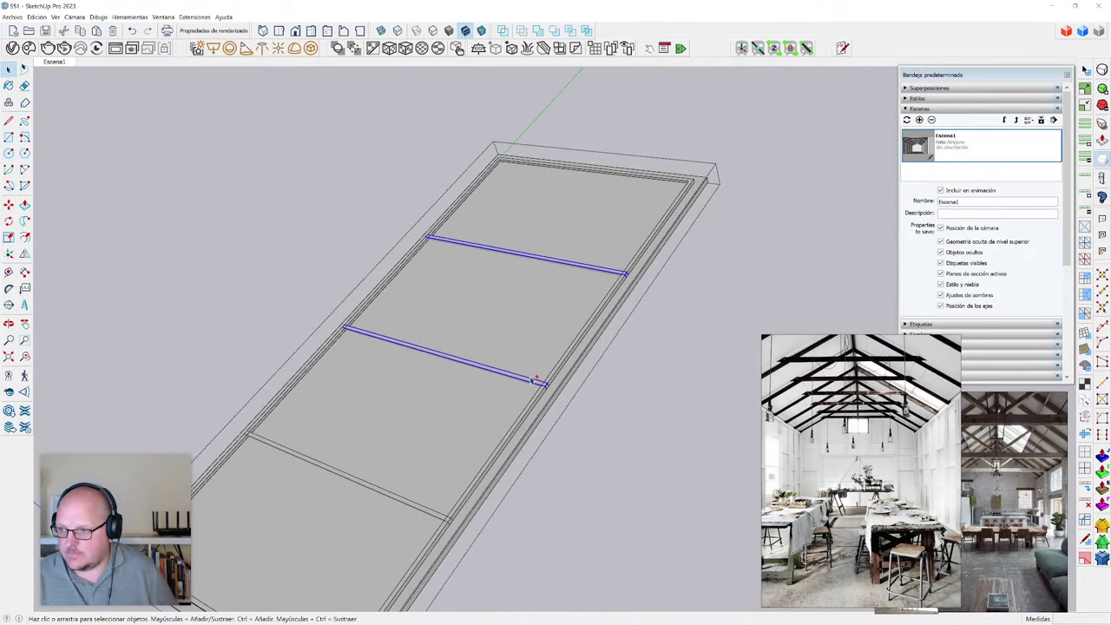
pyautogui.keyDown('ctrl'); pyautogui.click(422, 512); pyautogui.keyUp('ctrl')
pyautogui.scroll(6, 490, 432)
pyautogui.press('s')
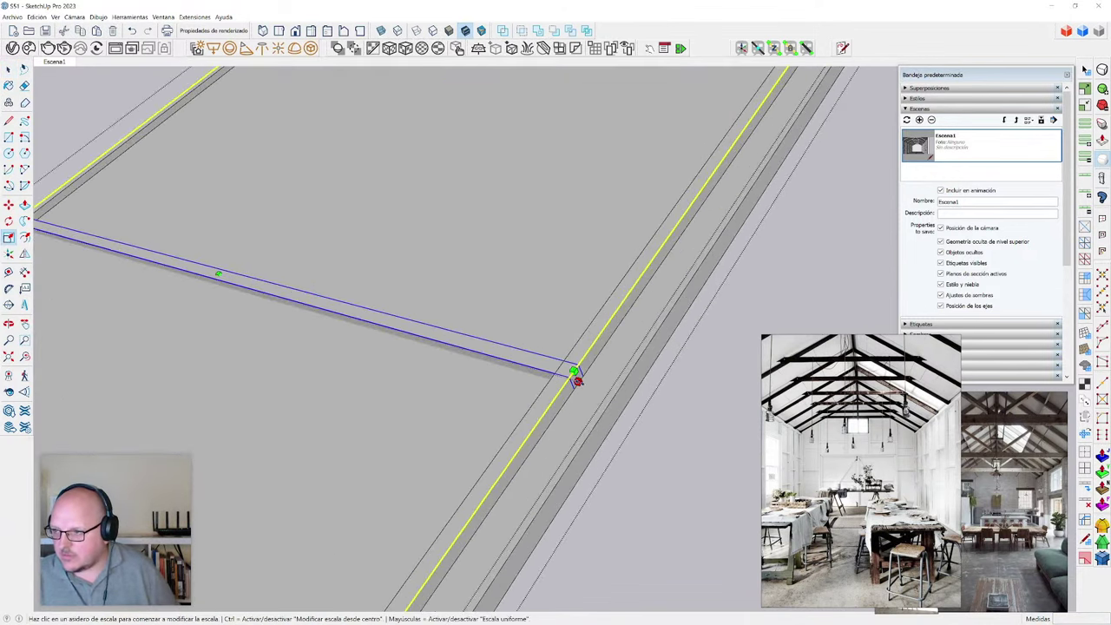
pyautogui.click(575, 375)
pyautogui.scroll(-3, 565, 377)
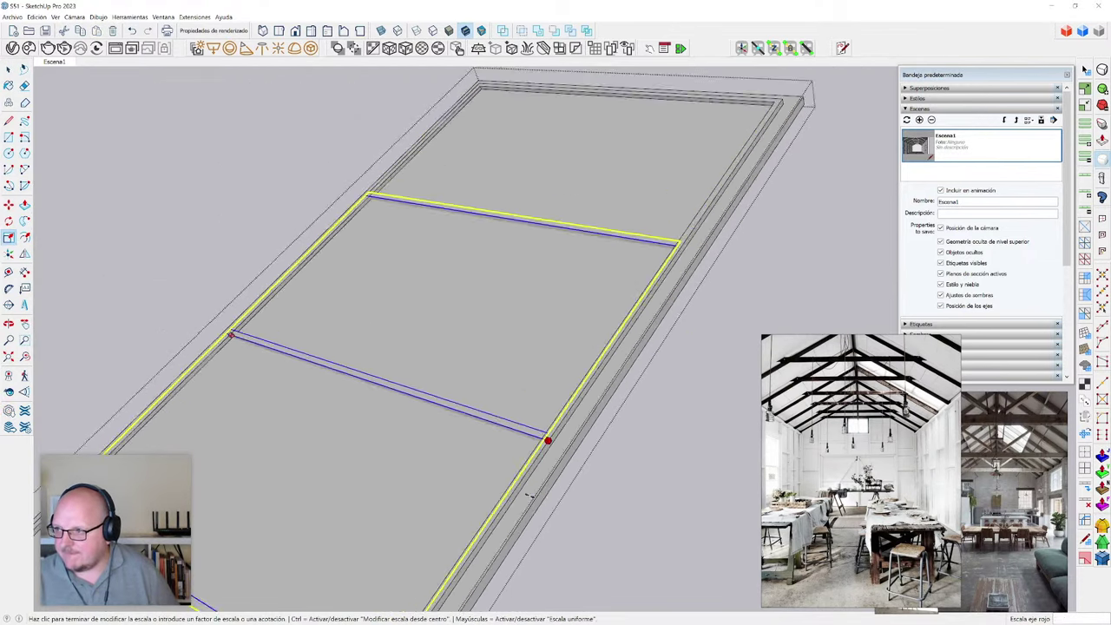
pyautogui.scroll(-3, 530, 496)
pyautogui.scroll(3, 699, 217)
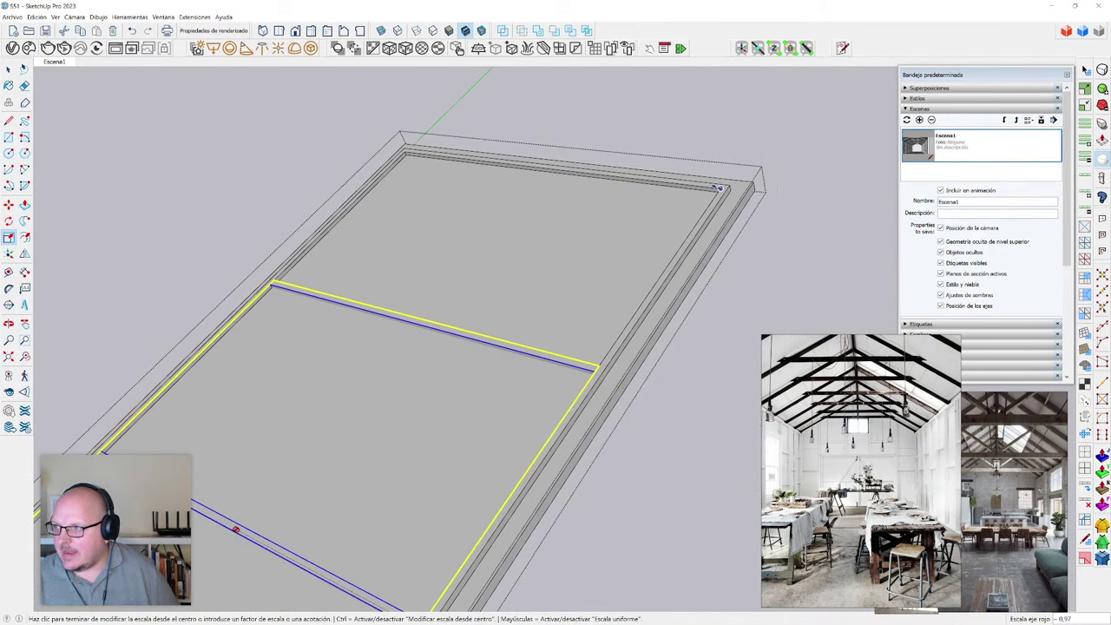
pyautogui.click(720, 188)
pyautogui.press('space')
pyautogui.scroll(-2, 688, 274)
pyautogui.click(700, 291)
pyautogui.scroll(-3, 521, 241)
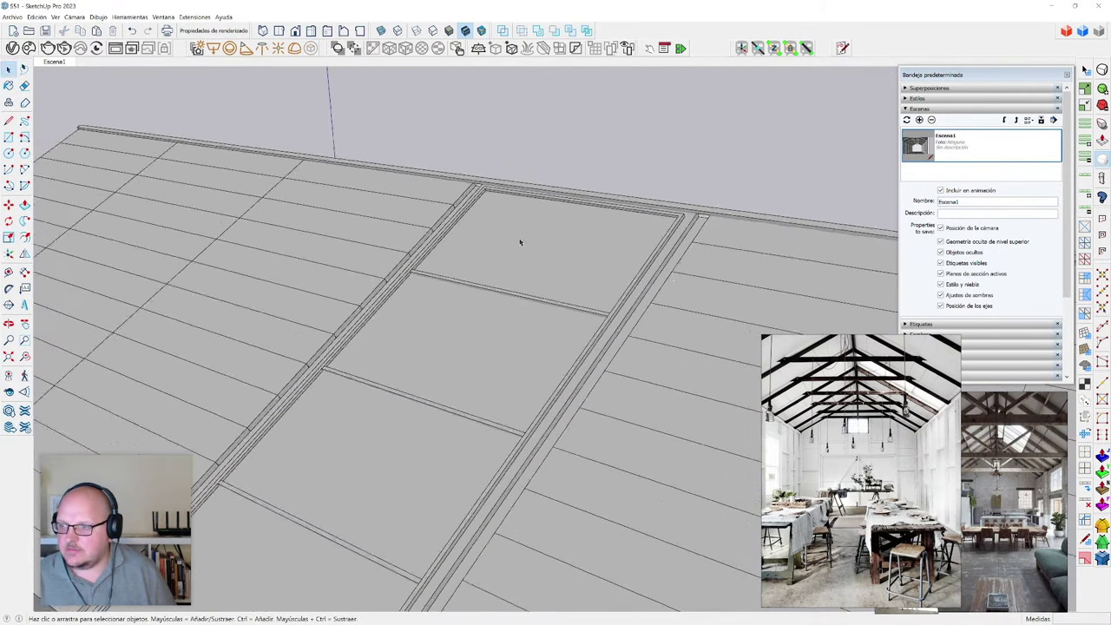
# - Reopen the skylight group and scale the glass pane along its length so it ends at the first glazing bar
pyautogui.doubleClick(501, 295)
pyautogui.moveTo(403, 383); pyautogui.dragTo(380, 449, button='middle')
pyautogui.click(379, 449)
pyautogui.press('s')
pyautogui.scroll(5, 573, 192)
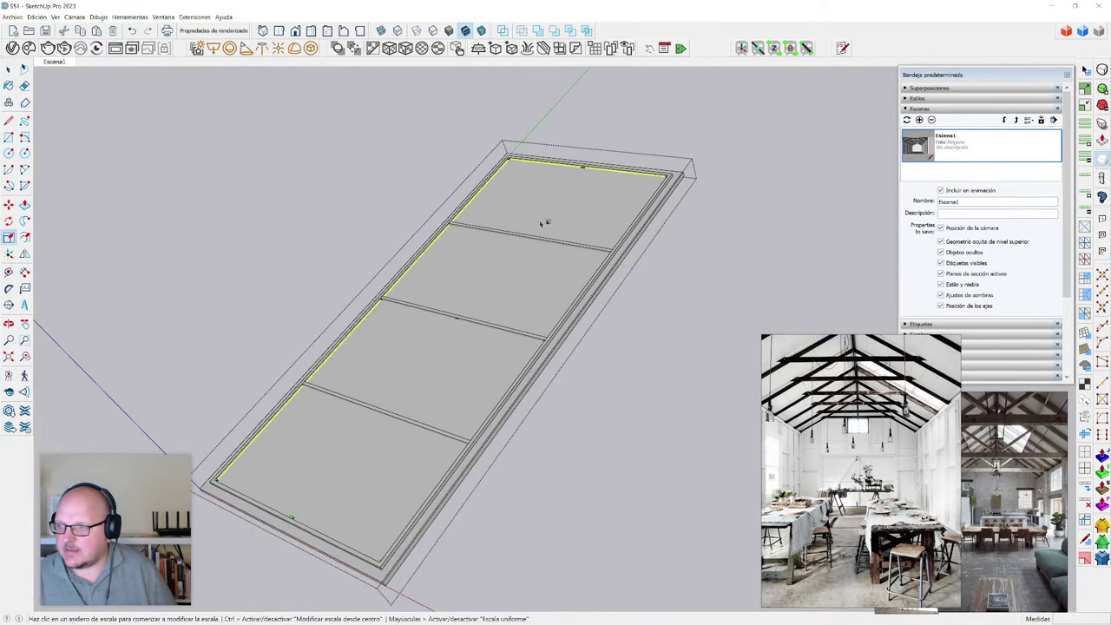
pyautogui.press('x')
pyautogui.scroll(3, 596, 158)
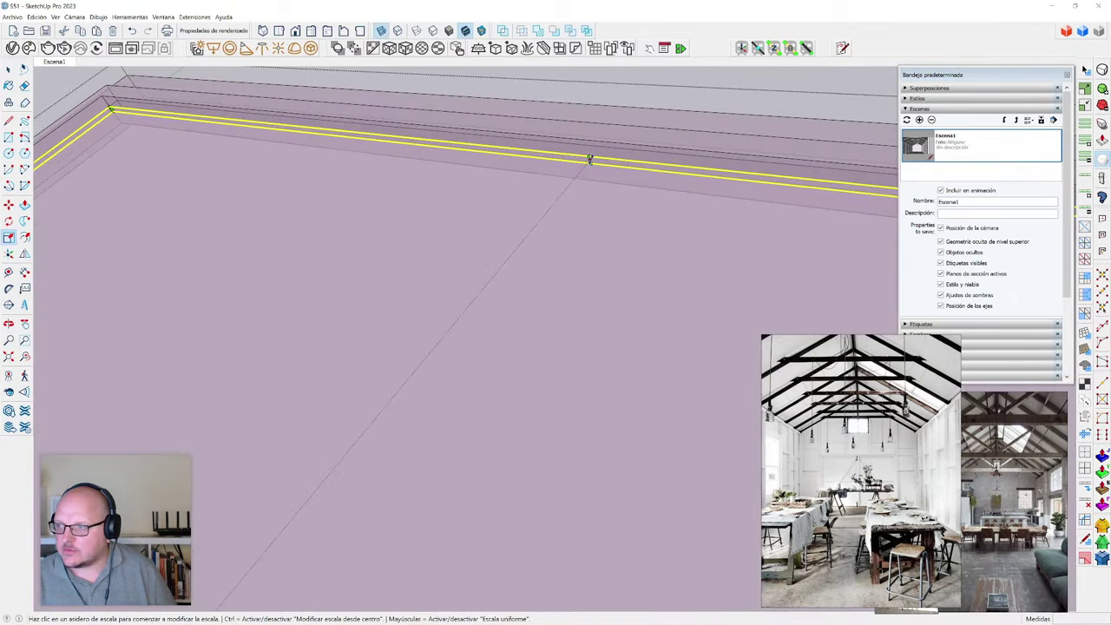
pyautogui.click(589, 160)
pyautogui.scroll(-3, 590, 160)
pyautogui.scroll(-5, 589, 159)
pyautogui.scroll(8, 322, 469)
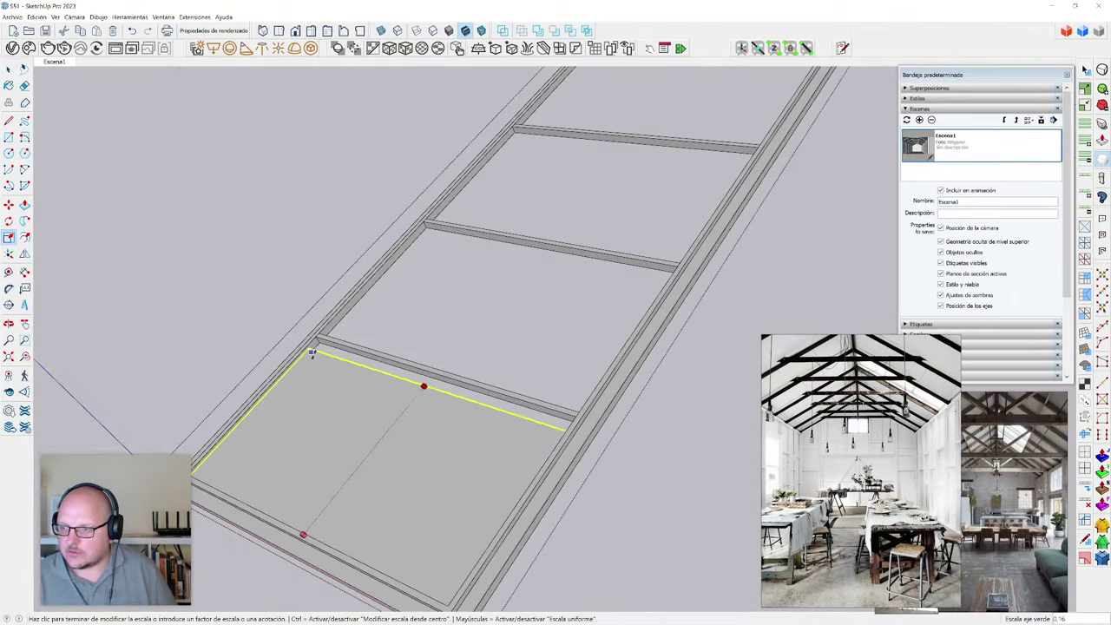
pyautogui.click(309, 322)
pyautogui.press('space')
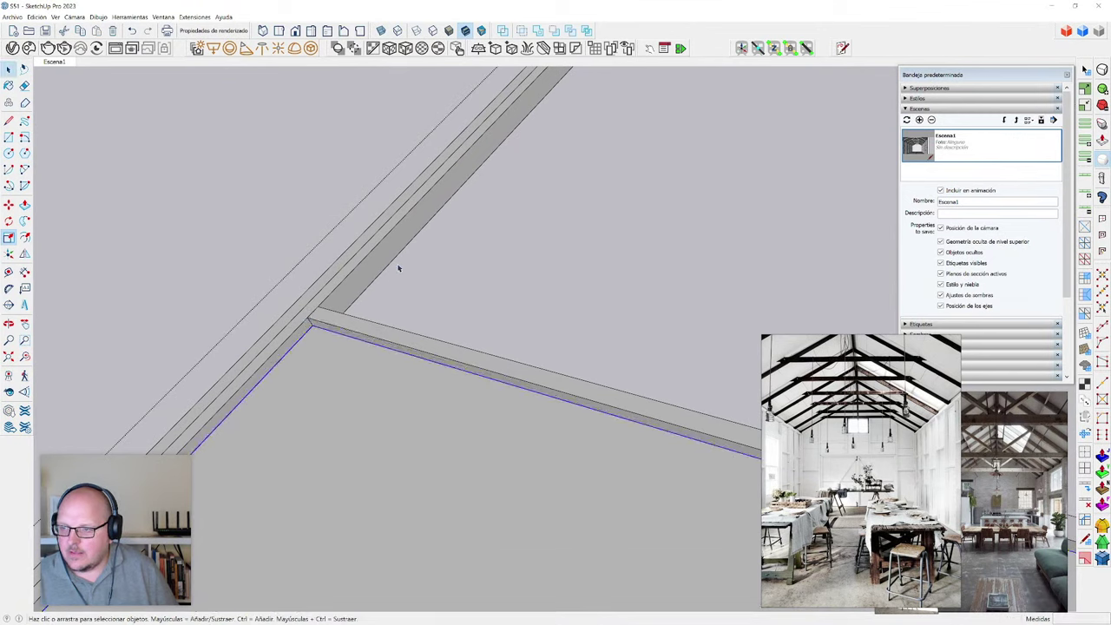
# - Copy the shortened glass pane from one bar to the next, making 3 copies to fill the remaining bays
pyautogui.scroll(-4, 399, 268)
pyautogui.press('m')
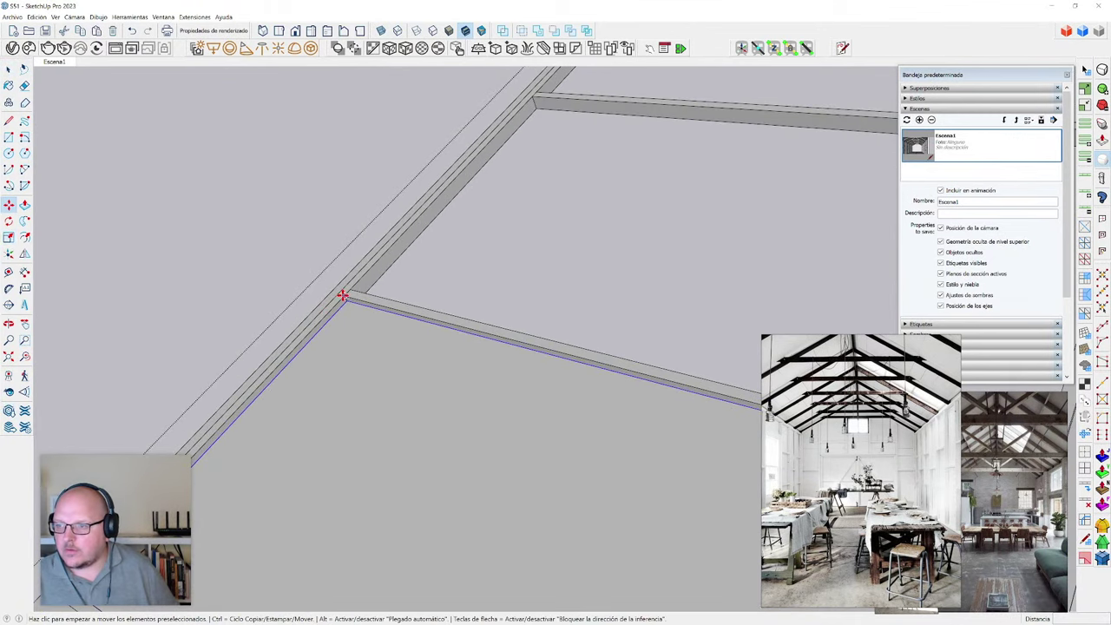
pyautogui.click(343, 296)
pyautogui.press('ctrl')
pyautogui.scroll(-3, 351, 289)
pyautogui.scroll(3, 446, 185)
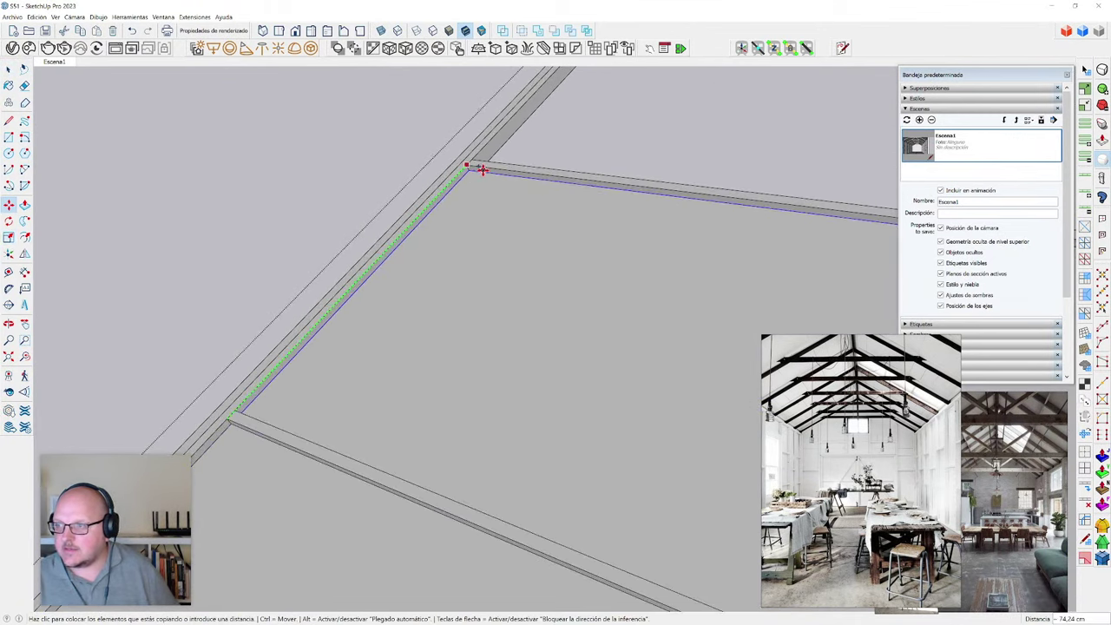
pyautogui.click(479, 170)
pyautogui.scroll(-3, 321, 337)
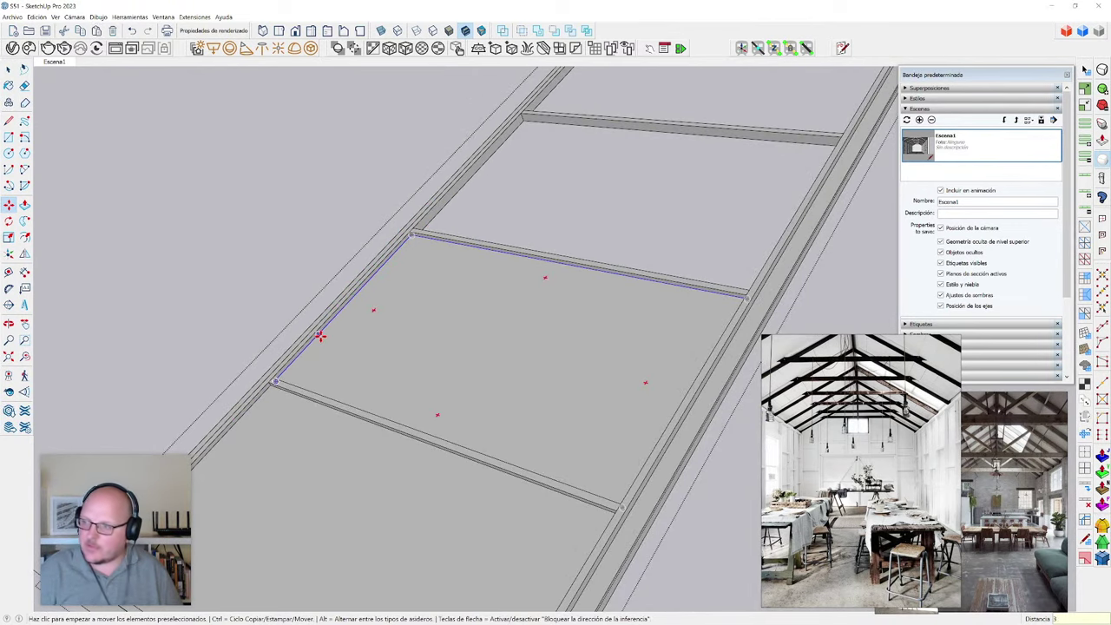
pyautogui.scroll(-2, 320, 336)
pyautogui.scroll(-4, 322, 333)
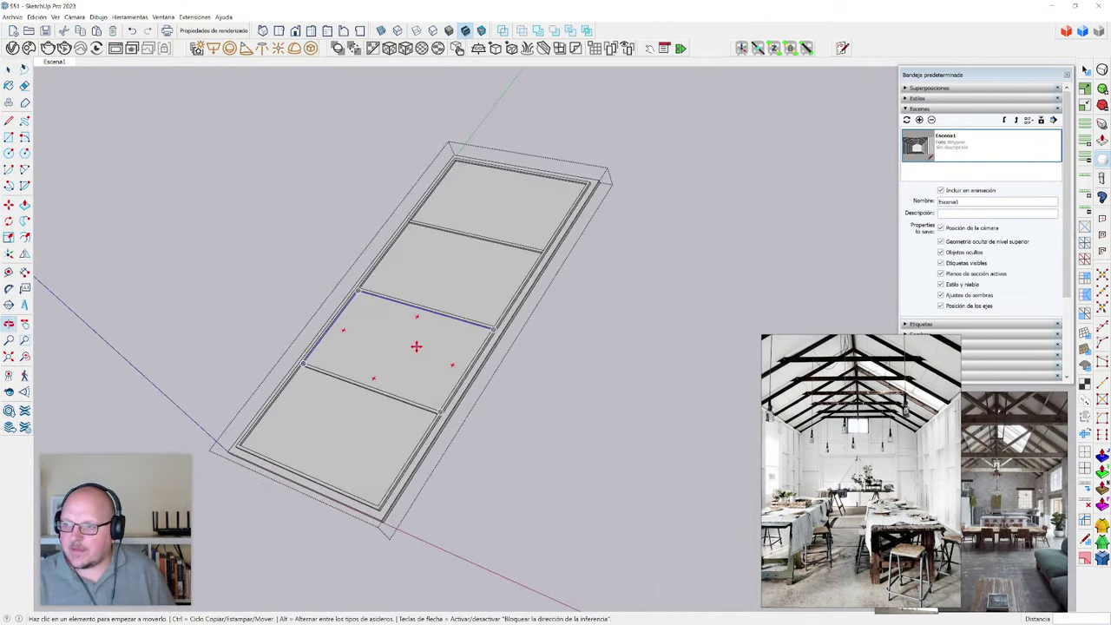
# - Examine the skylight's glazing bars and glass panes from the opposite side
pyautogui.scroll(-2, 417, 346)
pyautogui.moveTo(399, 427); pyautogui.dragTo(269, 385, button='middle')
pyautogui.press('space')
pyautogui.scroll(-2, 545, 213)
pyautogui.moveTo(474, 355); pyautogui.dragTo(440, 388, button='middle')
pyautogui.scroll(1, 388, 375)
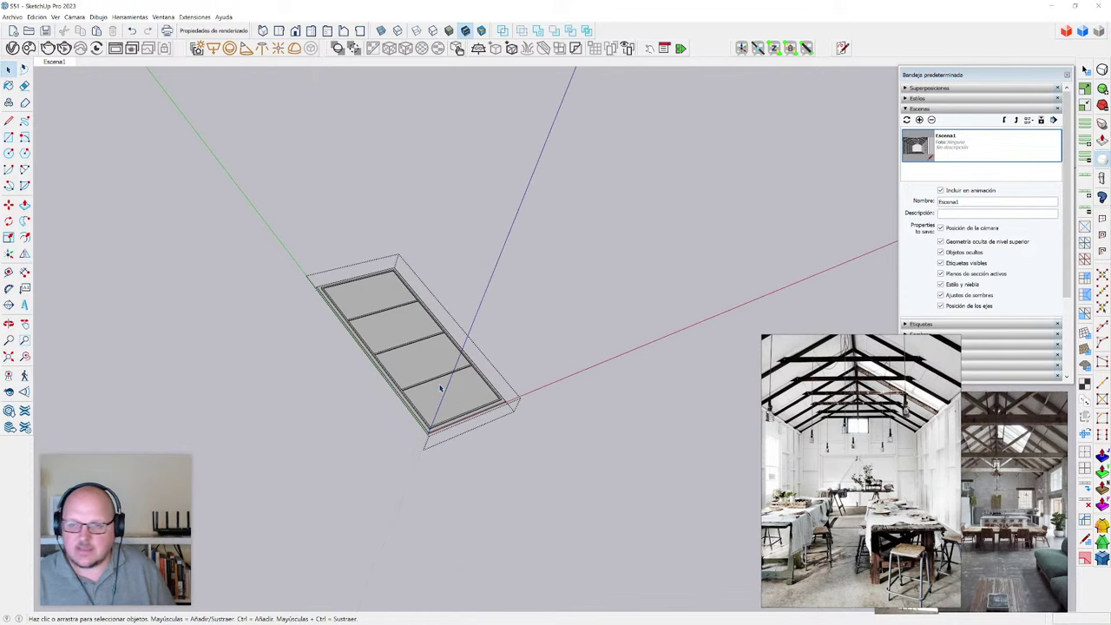
pyautogui.scroll(-1, 440, 388)
pyautogui.scroll(1, 440, 388)
pyautogui.scroll(-1, 440, 388)
pyautogui.scroll(3, 441, 388)
pyautogui.moveTo(440, 388); pyautogui.dragTo(353, 427, button='middle')
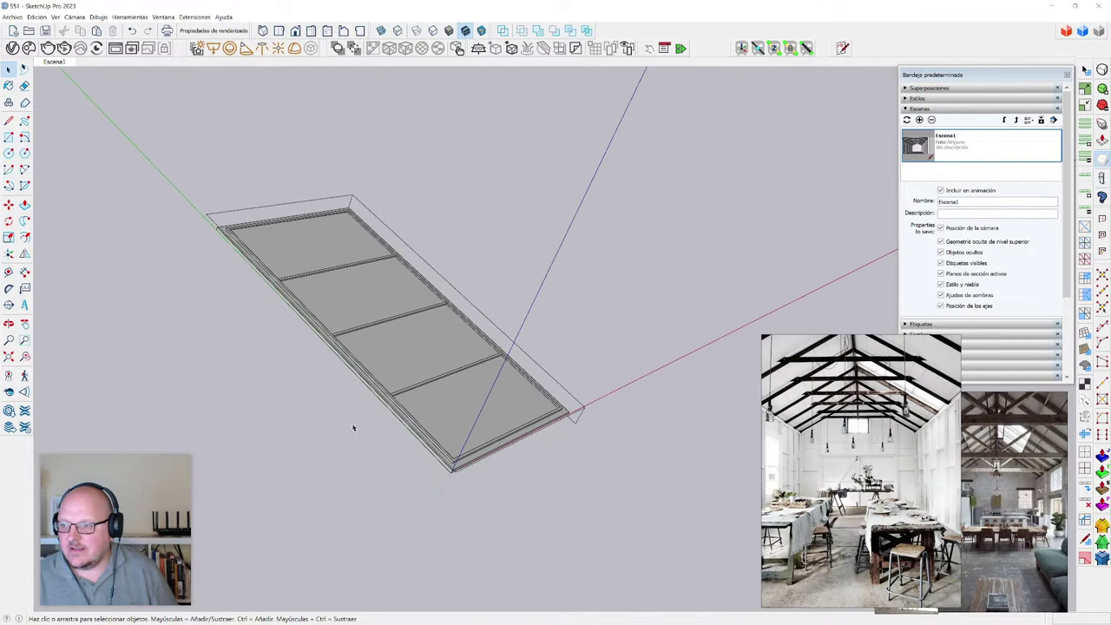
# - Collapse the scene settings and float the Orienter Express tools over the model
pyautogui.click(965, 111)
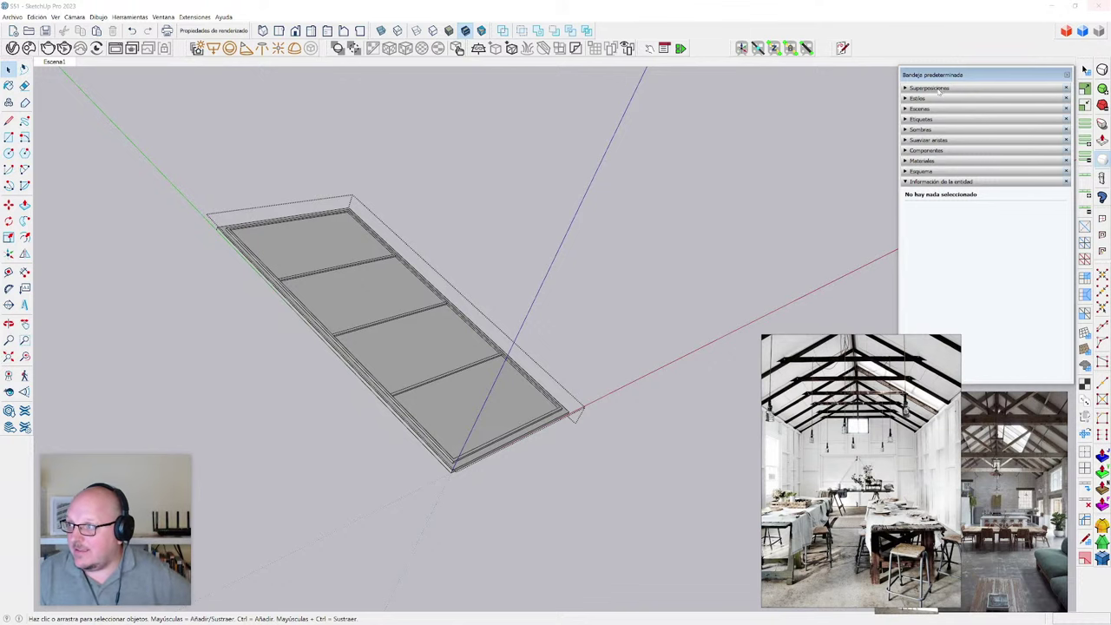
pyautogui.moveTo(731, 47); pyautogui.dragTo(527, 166)
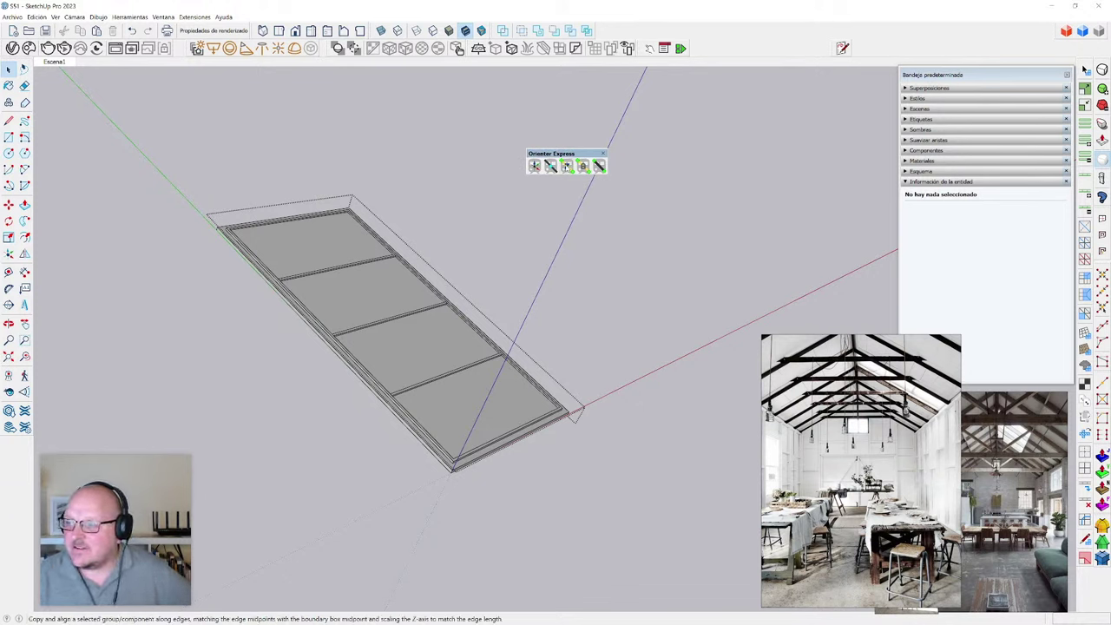
# - Dock the floating Orienter Express tools alongside the other toolsets above the model
pyautogui.moveTo(556, 153); pyautogui.dragTo(763, 37)
pyautogui.scroll(-1, 568, 392)
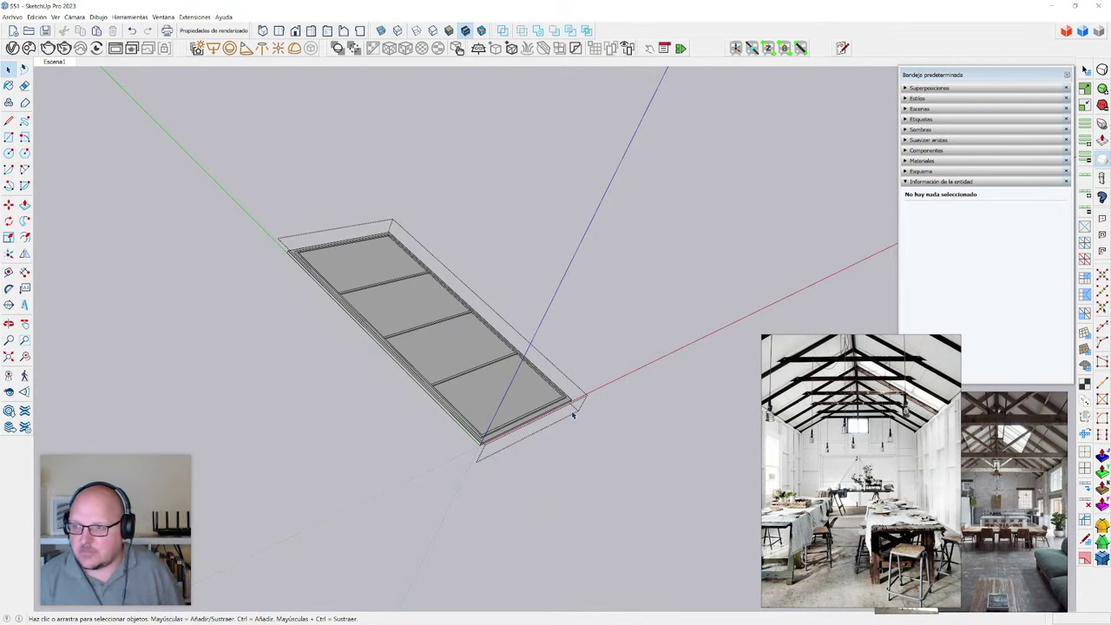
# - Examine the skylight's glazing bars up close and how the skylight sits in the roof seen from inside the barn
pyautogui.scroll(6, 409, 330)
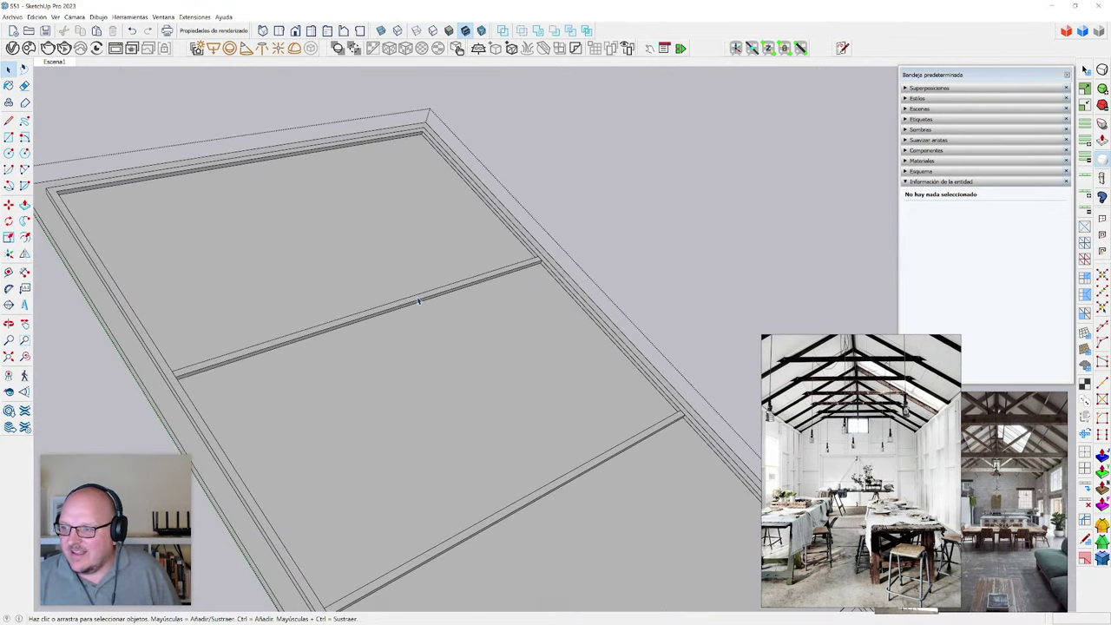
pyautogui.click(418, 300)
pyautogui.scroll(-2, 417, 299)
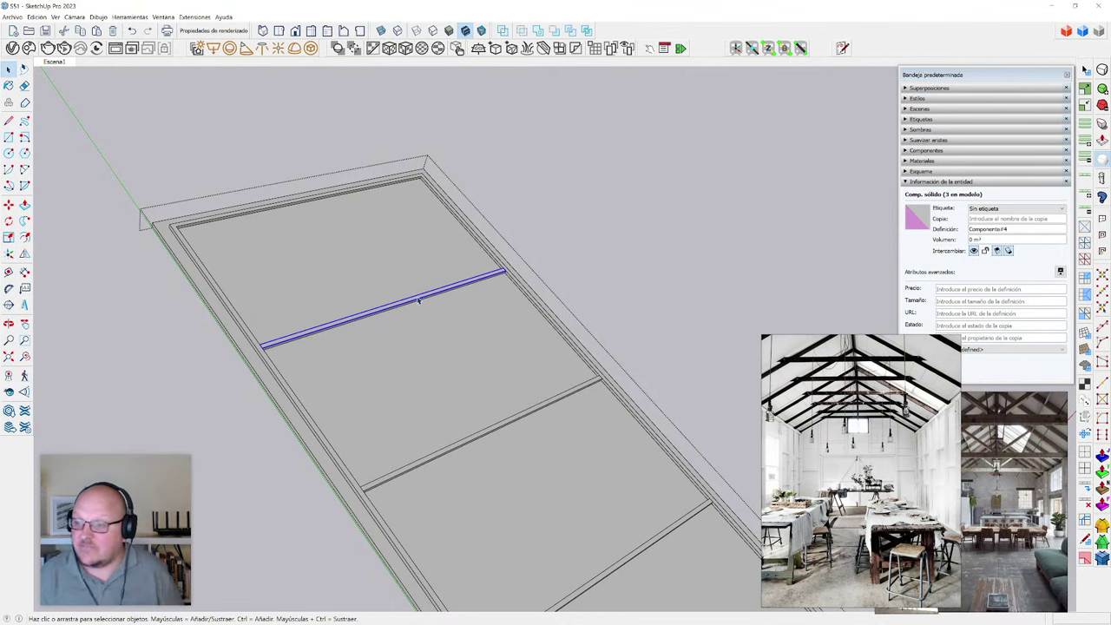
pyautogui.scroll(-4, 418, 300)
pyautogui.moveTo(597, 483); pyautogui.dragTo(382, 418, button='middle')
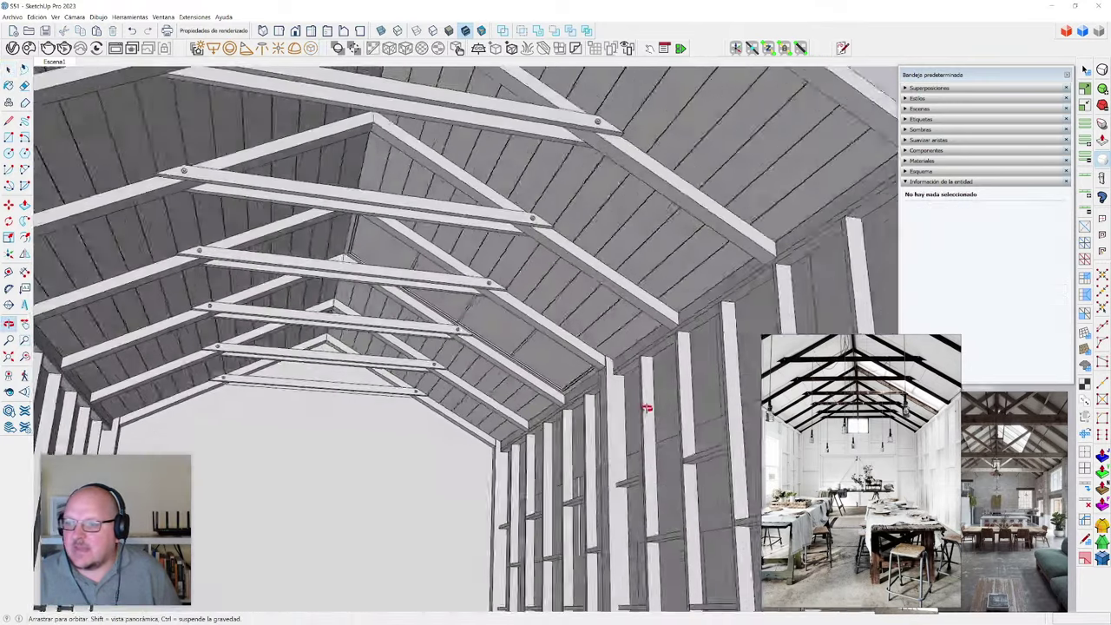
pyautogui.moveTo(648, 407); pyautogui.dragTo(659, 395, button='middle')
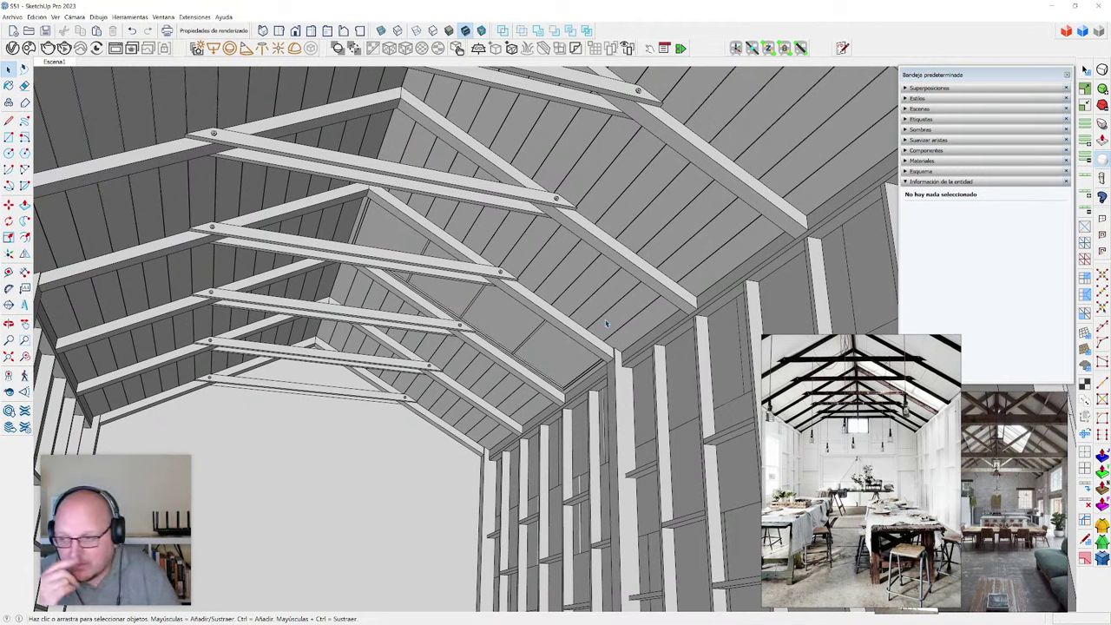
pyautogui.scroll(-1, 607, 321)
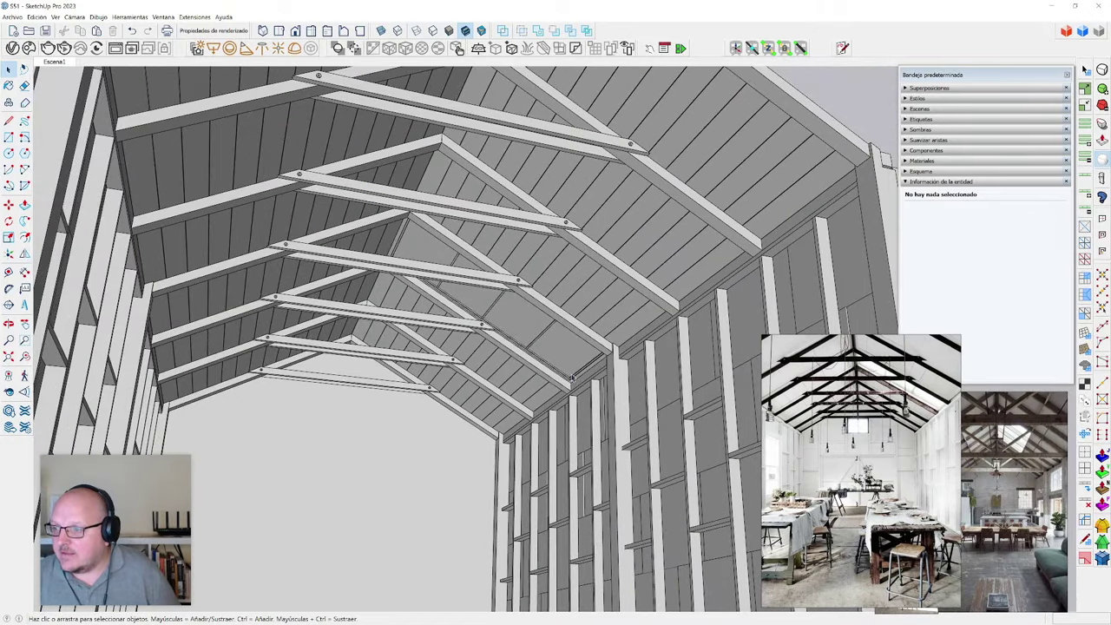
pyautogui.moveTo(570, 374); pyautogui.dragTo(558, 351, button='middle')
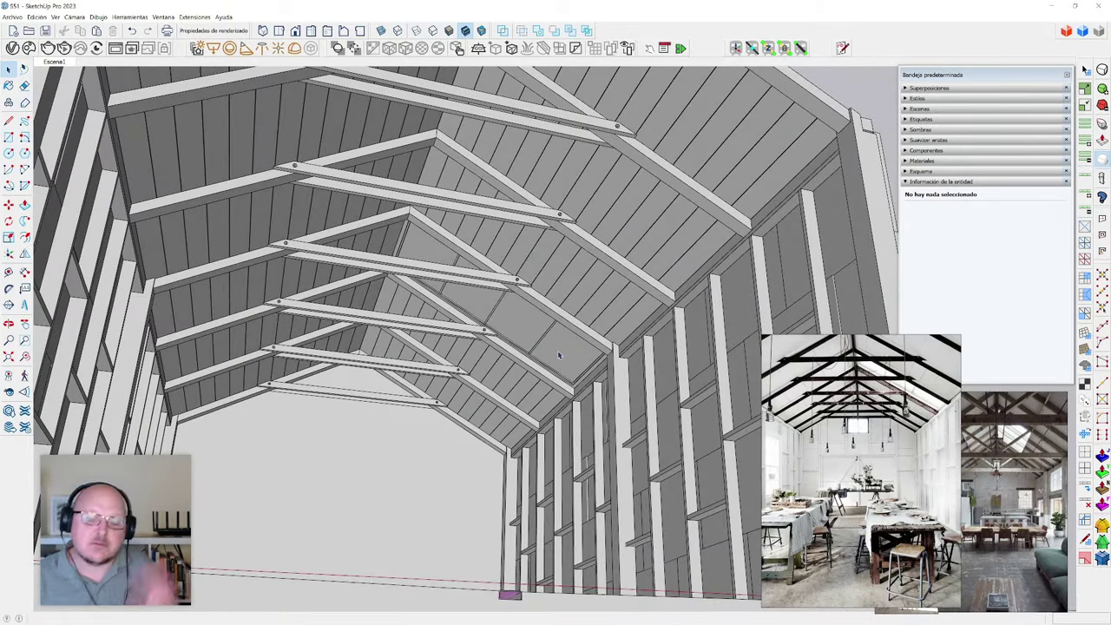
pyautogui.moveTo(557, 351); pyautogui.dragTo(422, 454, button='middle')
pyautogui.moveTo(612, 344); pyautogui.dragTo(447, 437, button='middle')
pyautogui.scroll(4, 575, 345)
# - Open the skylight group for editing and create a material named vidrio with 50 opacity
pyautogui.doubleClick(521, 259)
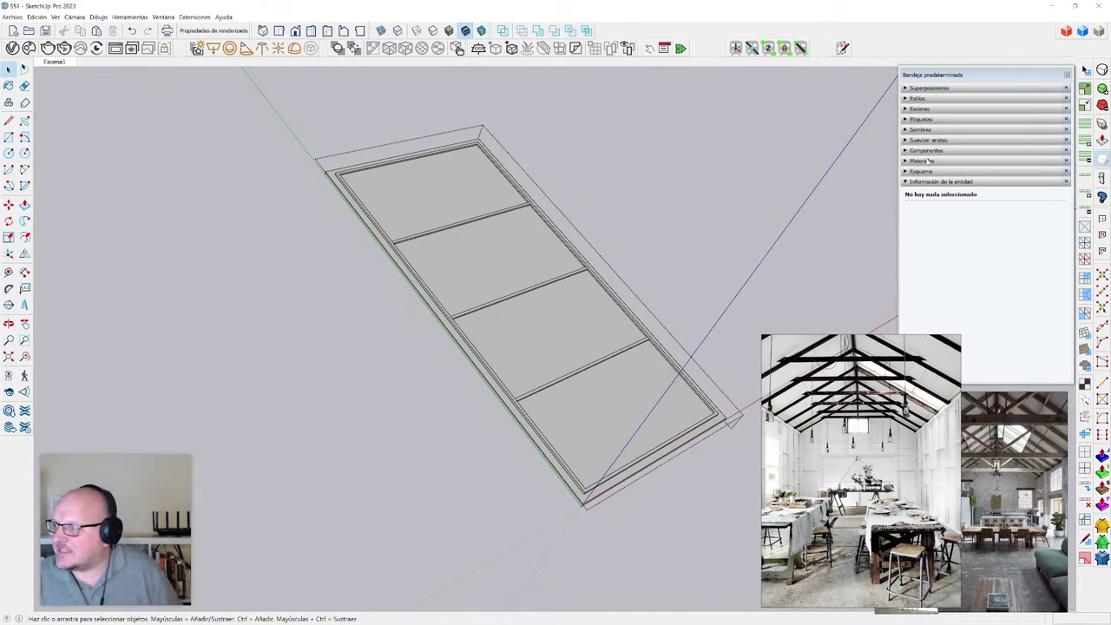
pyautogui.click(922, 160)
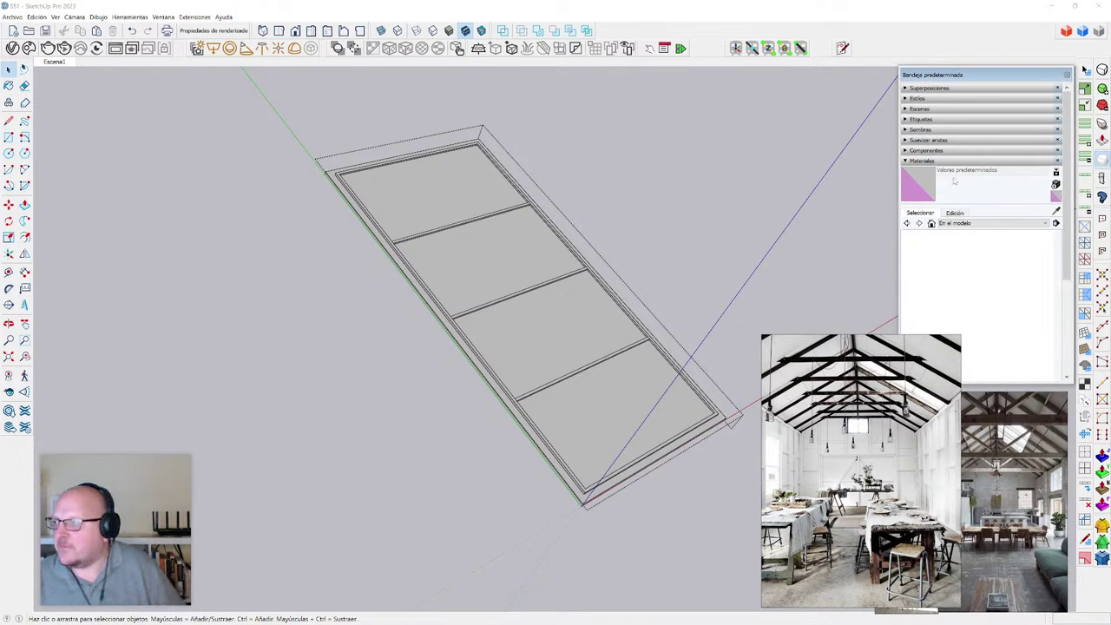
pyautogui.click(957, 222)
pyautogui.click(957, 223)
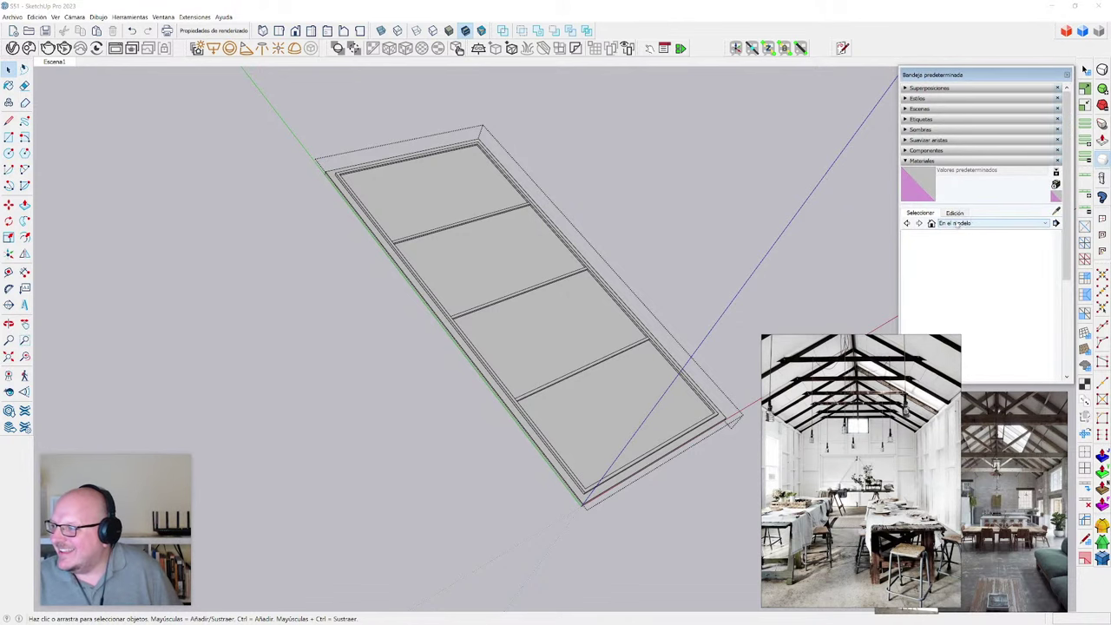
pyautogui.click(1056, 186)
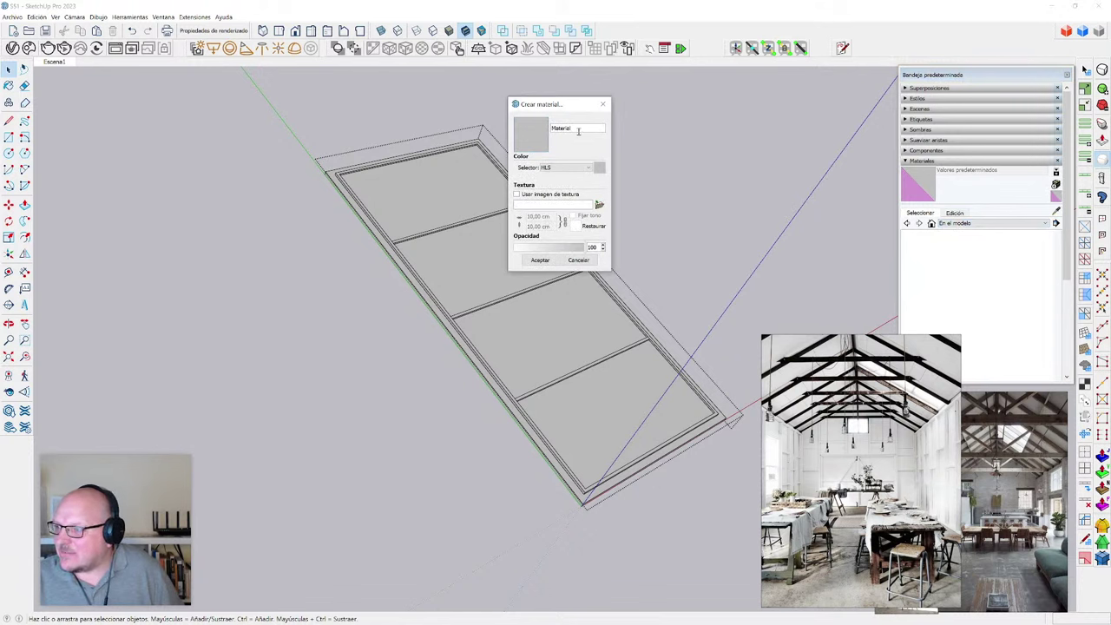
pyautogui.doubleClick(579, 130)
pyautogui.write('ve')
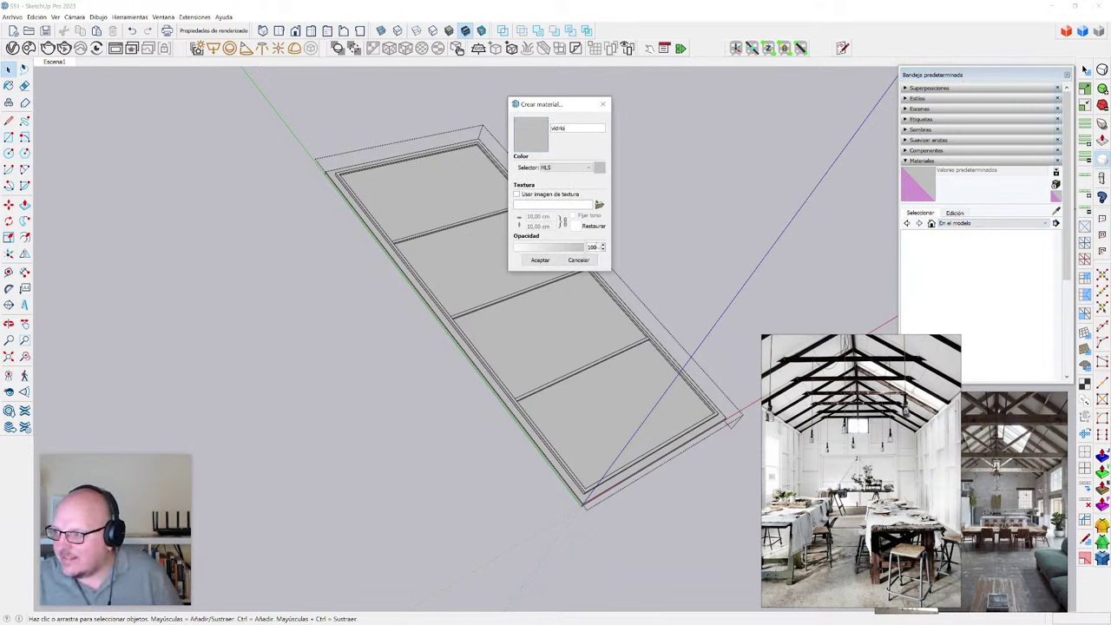
pyautogui.doubleClick(594, 247)
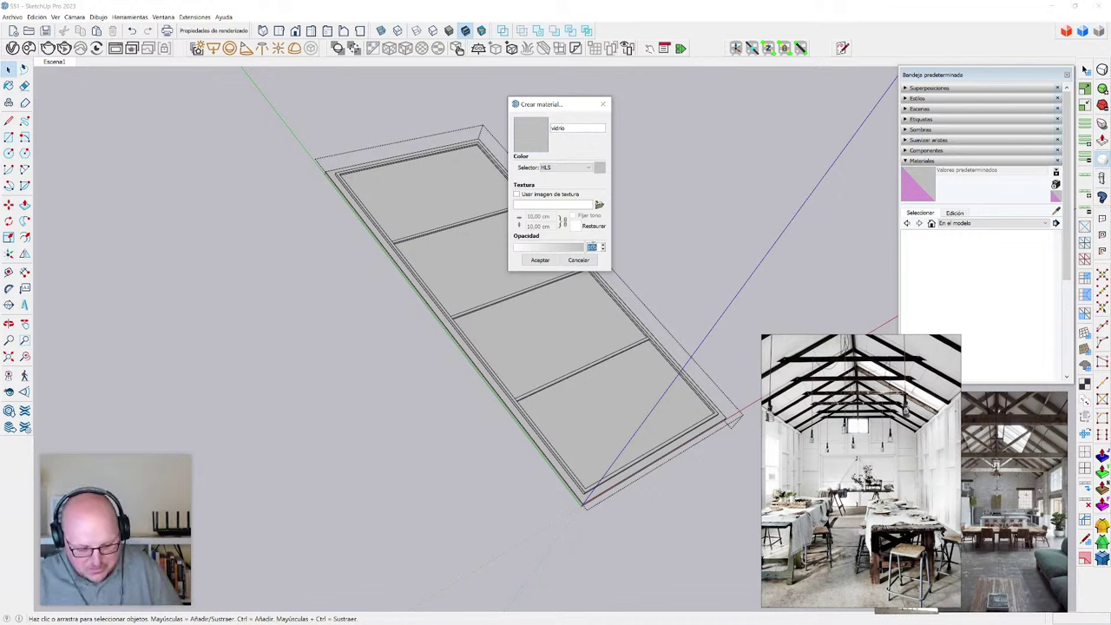
pyautogui.write('50')
pyautogui.click(540, 262)
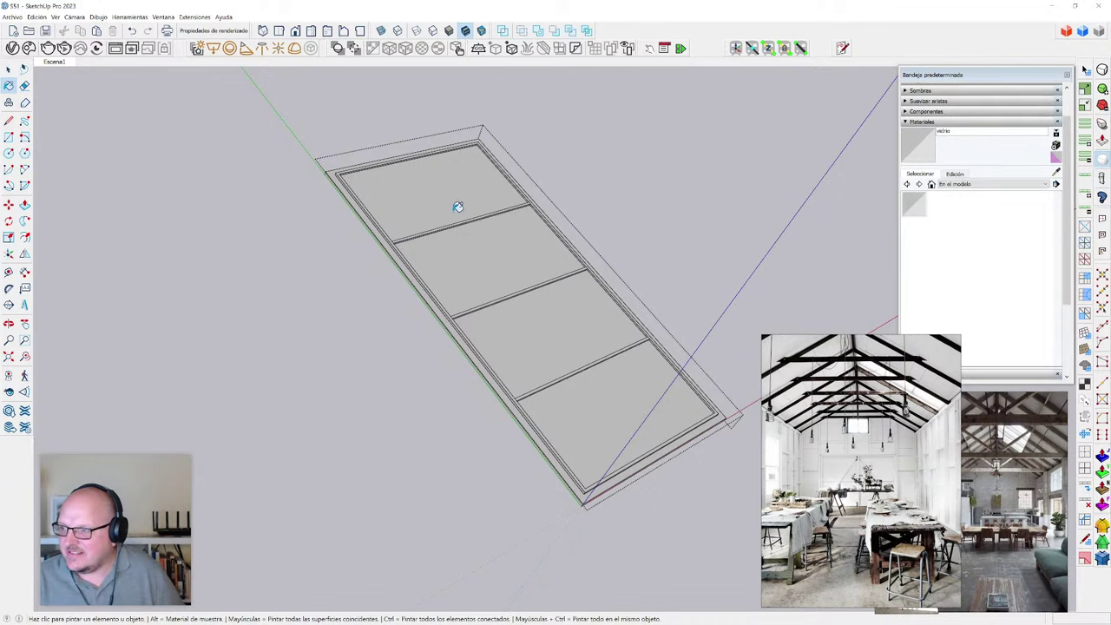
# - Paint the skylight's glass panes with the vidrio material and check them from outside and inside the barn
pyautogui.click(552, 310)
pyautogui.click(623, 406)
pyautogui.moveTo(623, 405)
pyautogui.mouseDown(button='middle')
pyautogui.moveTo(633, 316)
pyautogui.moveTo(463, 362)
pyautogui.mouseUp(button='middle')
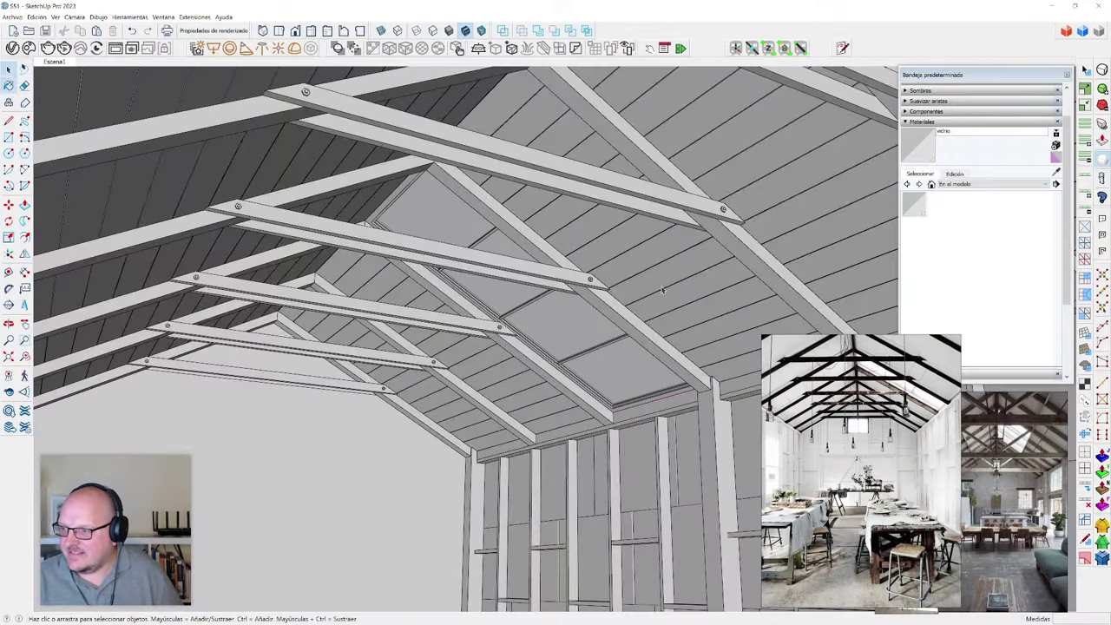
pyautogui.moveTo(663, 291); pyautogui.dragTo(527, 315, button='middle')
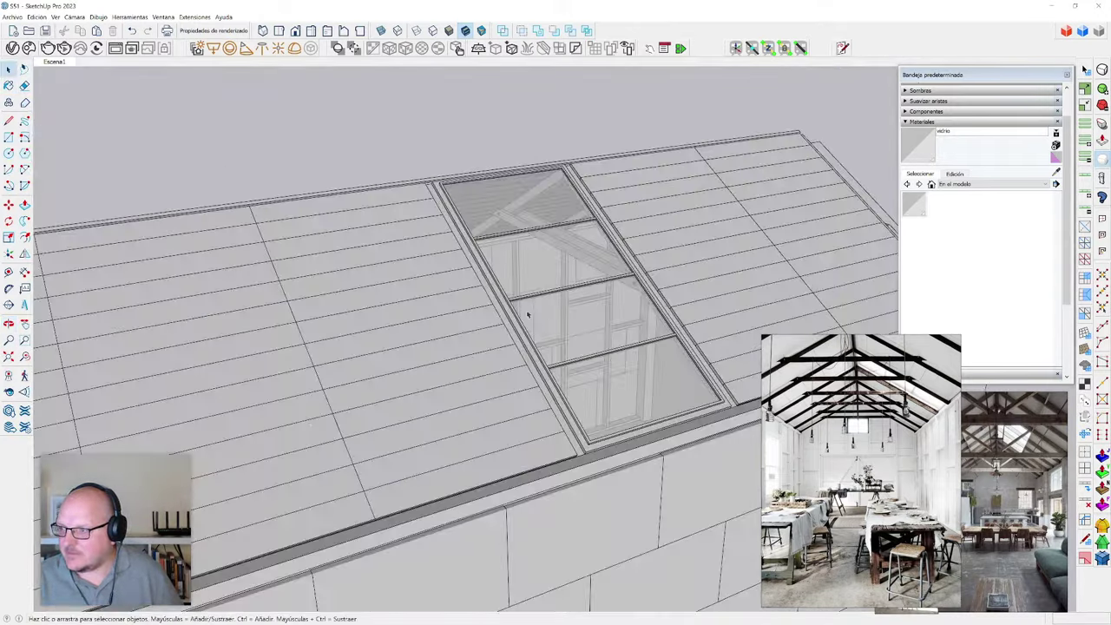
pyautogui.scroll(-4, 658, 221)
pyautogui.moveTo(657, 221); pyautogui.dragTo(492, 339, button='middle')
pyautogui.scroll(3, 621, 345)
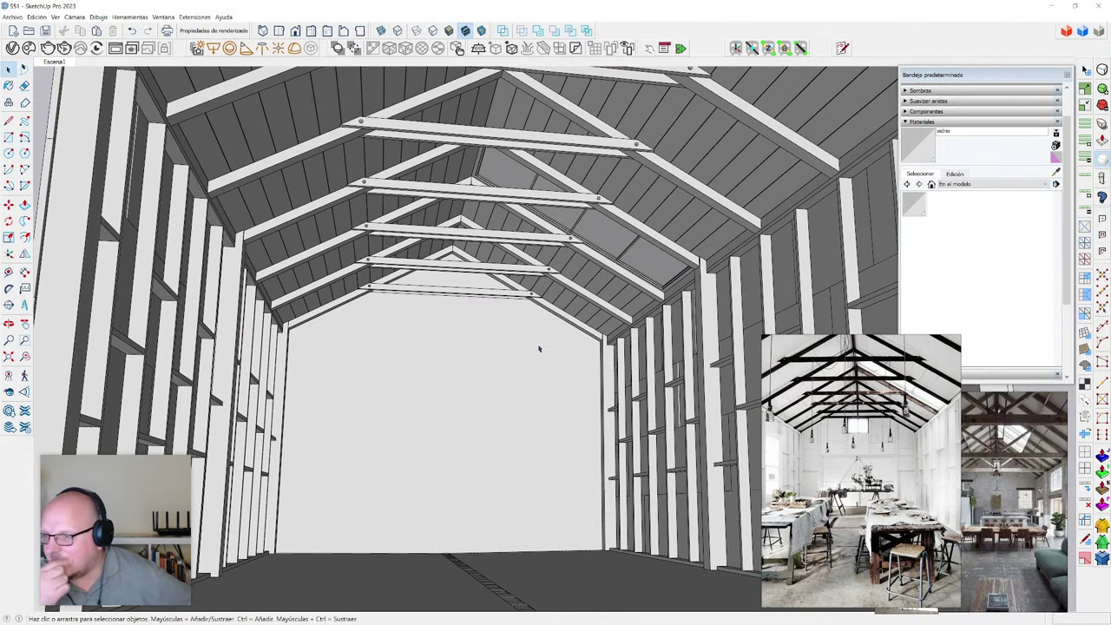
pyautogui.click(436, 427)
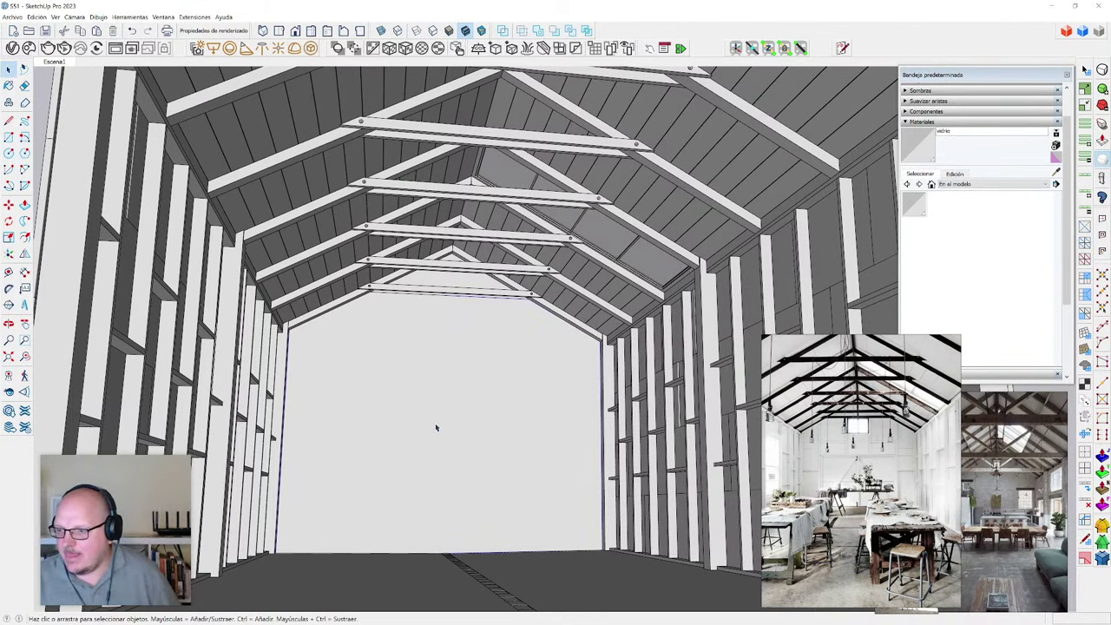
pyautogui.doubleClick(438, 418)
pyautogui.click(439, 460)
pyautogui.press('F2')
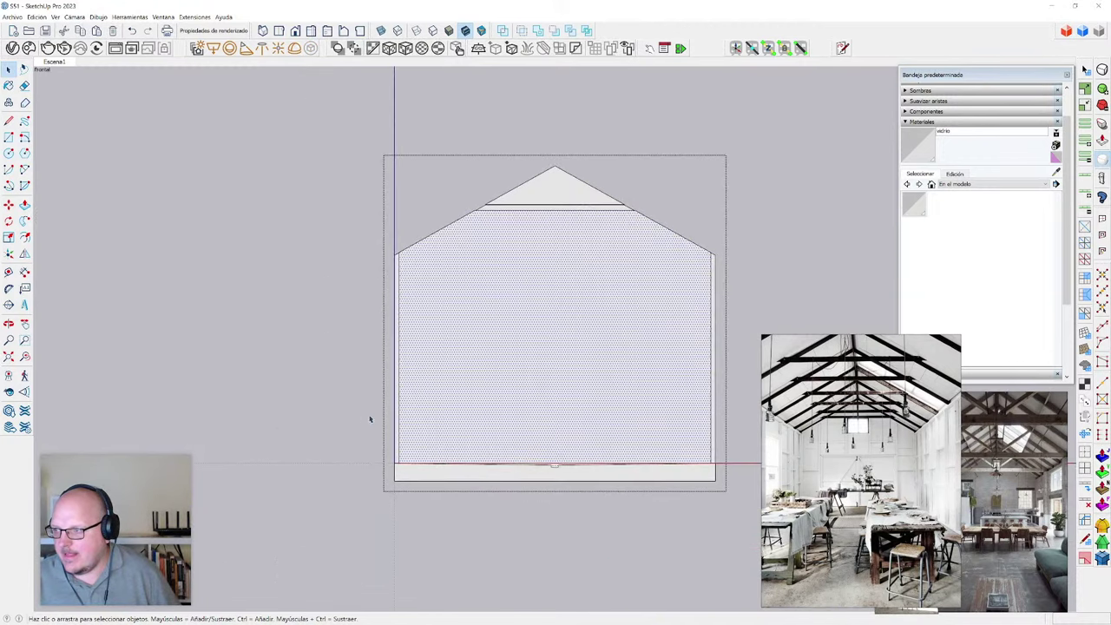
pyautogui.hotkey('shift', 'z')
pyautogui.scroll(-3, 371, 376)
pyautogui.scroll(2, 438, 377)
pyautogui.press('Escape')
# - Copy one vertical stud from the side wall's framing and paste it in front of the end wall
pyautogui.moveTo(407, 323); pyautogui.dragTo(375, 324, button='middle')
pyautogui.scroll(6, 447, 243)
pyautogui.scroll(-5, 444, 265)
pyautogui.scroll(1, 438, 254)
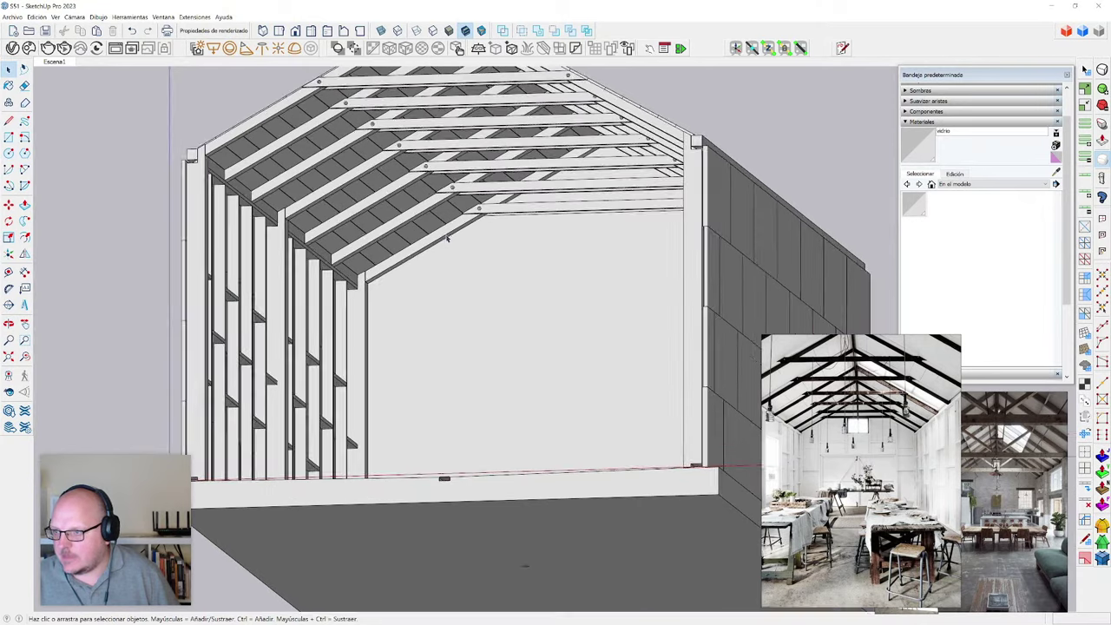
pyautogui.scroll(-3, 460, 287)
pyautogui.moveTo(469, 321); pyautogui.dragTo(405, 478, button='middle')
pyautogui.scroll(3, 447, 397)
pyautogui.scroll(-3, 434, 391)
pyautogui.scroll(2, 360, 440)
pyautogui.scroll(4, 273, 410)
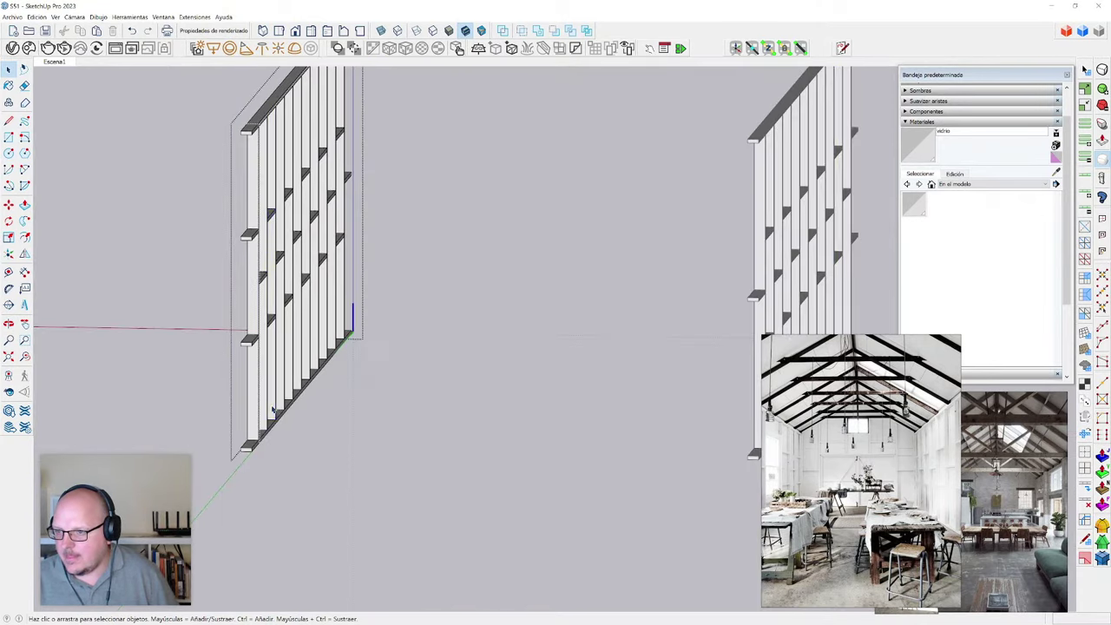
pyautogui.click(274, 409)
pyautogui.scroll(-3, 417, 405)
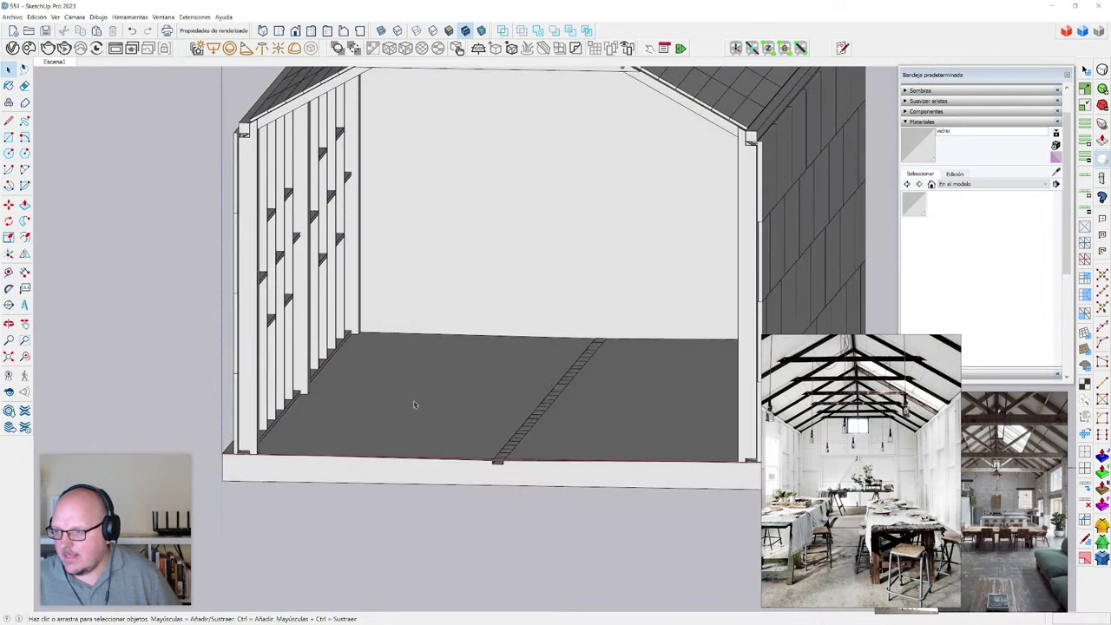
pyautogui.scroll(3, 453, 341)
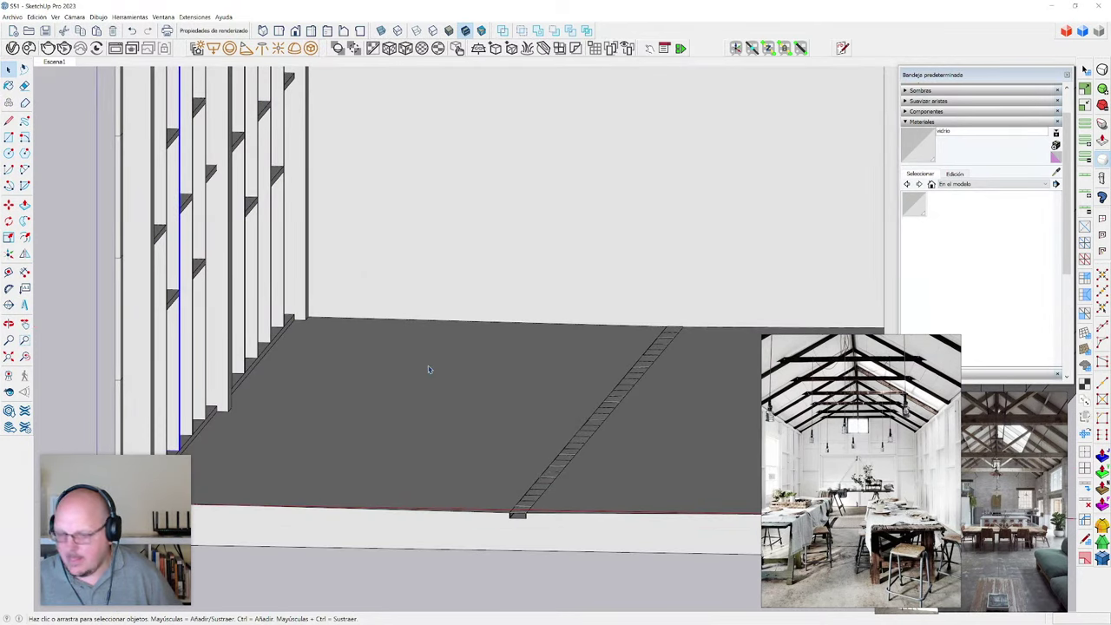
pyautogui.hotkey('ctrl', 'v')
pyautogui.scroll(2, 441, 320)
pyautogui.click(432, 315)
pyautogui.scroll(4, 443, 305)
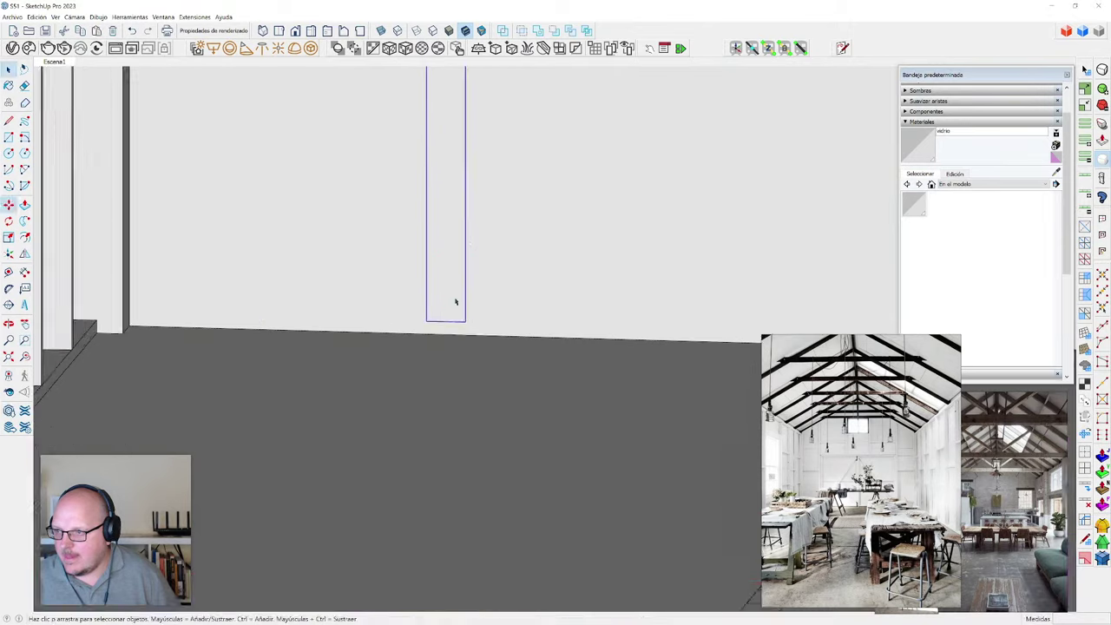
# - Rotate the pasted stud a quarter turn about its base corner so its narrow face looks into the room
pyautogui.press('q')
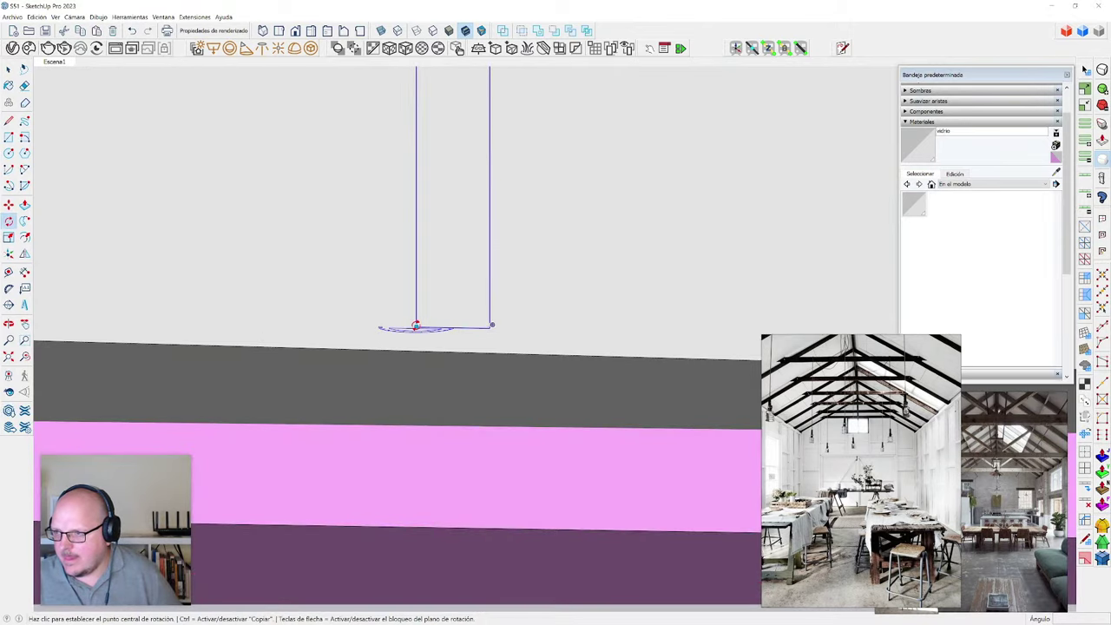
pyautogui.click(416, 327)
pyautogui.click(463, 328)
pyautogui.click(408, 341)
pyautogui.press('space')
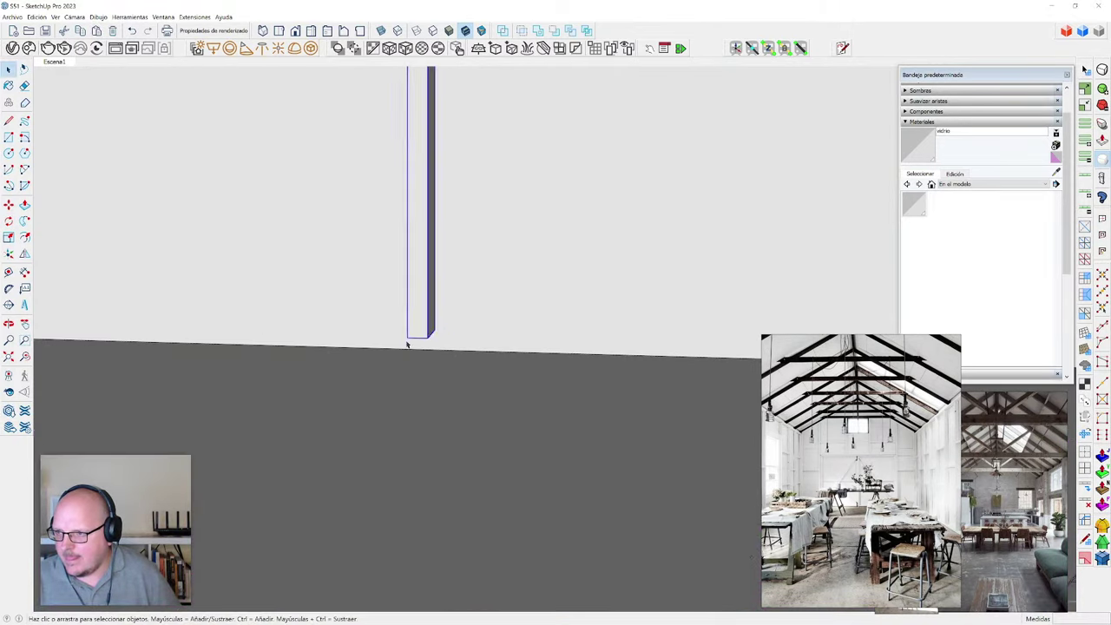
# - Place a vertical guide on the end wall 1 m from the edge of the corner post
pyautogui.scroll(-5, 410, 344)
pyautogui.moveTo(414, 348); pyautogui.dragTo(442, 238, button='middle')
pyautogui.scroll(-4, 454, 454)
pyautogui.scroll(4, 442, 238)
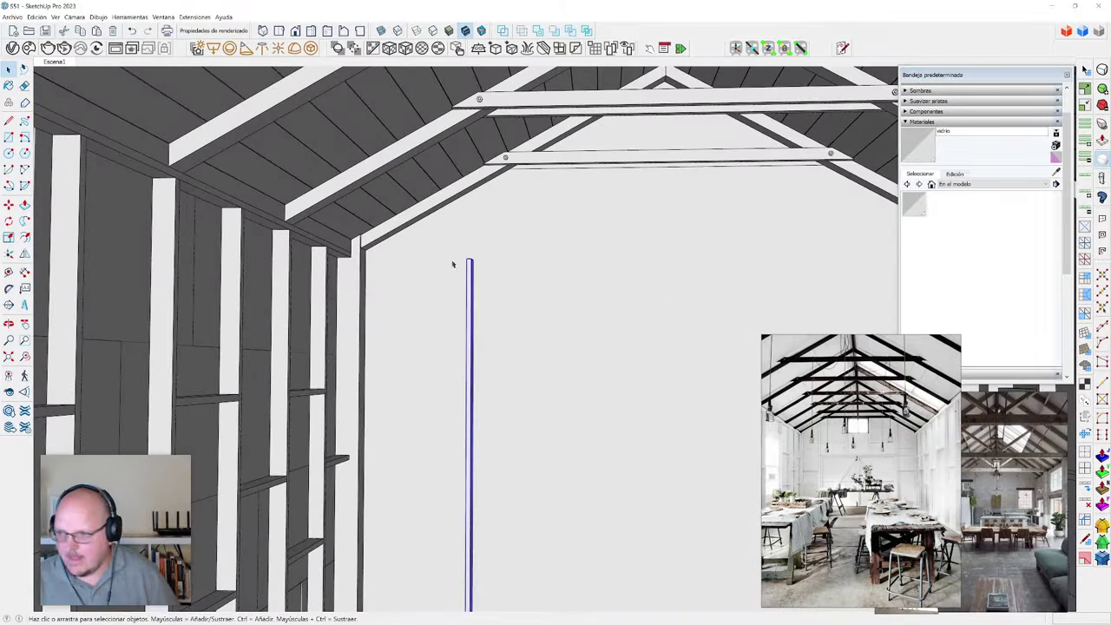
pyautogui.moveTo(452, 316); pyautogui.dragTo(452, 321, button='middle')
pyautogui.press('space')
pyautogui.press('t')
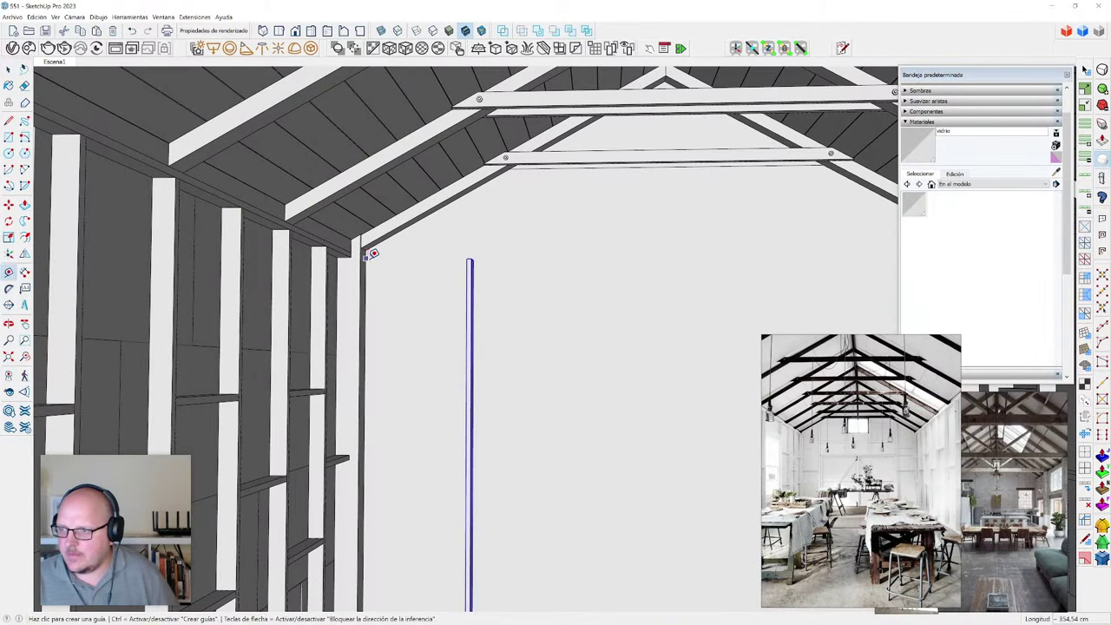
pyautogui.click(365, 258)
pyautogui.press('Return')
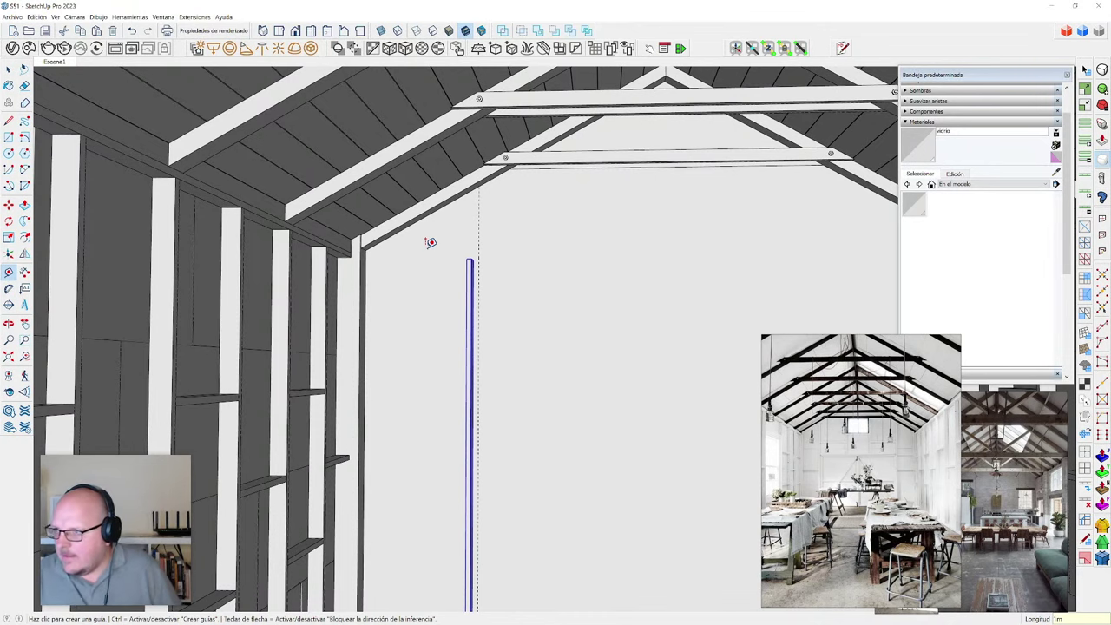
# - Try to move the stud by its upper corner onto the vertical guide beside the end rafter
pyautogui.scroll(6, 491, 290)
pyautogui.press('space')
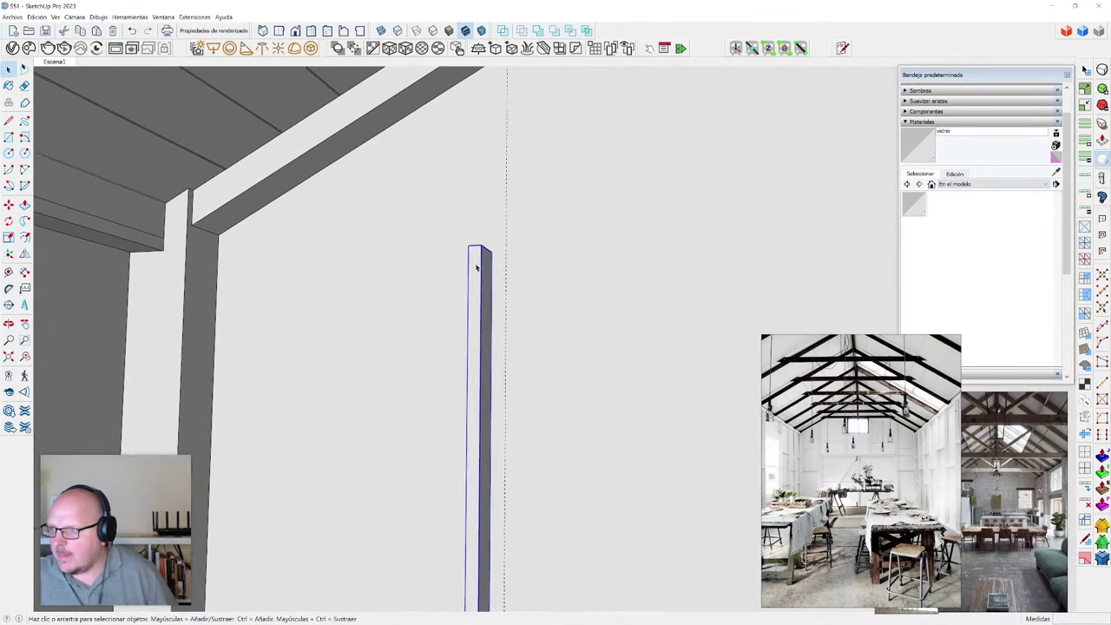
pyautogui.scroll(2, 477, 268)
pyautogui.press('m')
pyautogui.click(496, 248)
pyautogui.scroll(-3, 493, 356)
pyautogui.scroll(4, 499, 165)
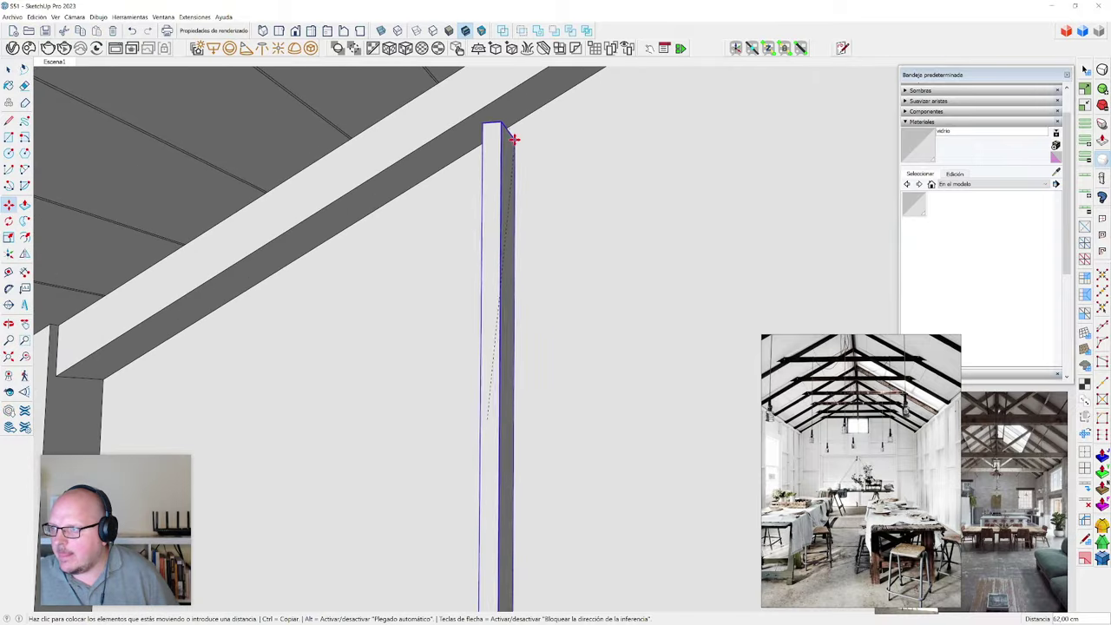
pyautogui.click(509, 129)
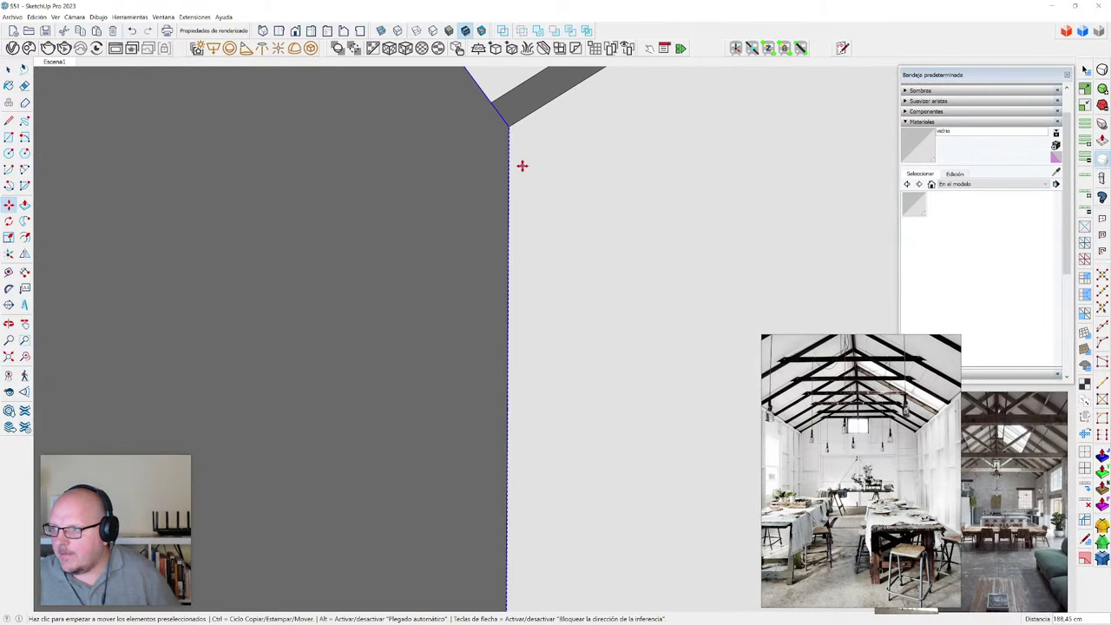
# - Move the stud by its upper corner onto the guide at the end wall, with its top meeting the end rafter
pyautogui.scroll(-5, 633, 226)
pyautogui.moveTo(646, 248); pyautogui.dragTo(530, 251, button='middle')
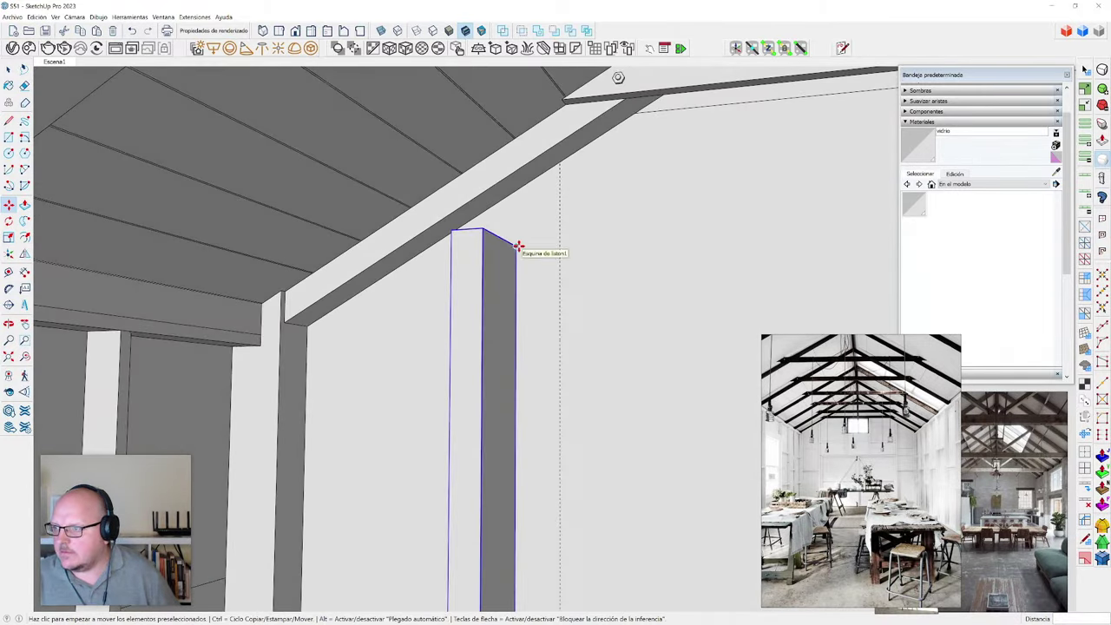
pyautogui.click(518, 247)
pyautogui.scroll(-4, 547, 199)
pyautogui.scroll(3, 553, 161)
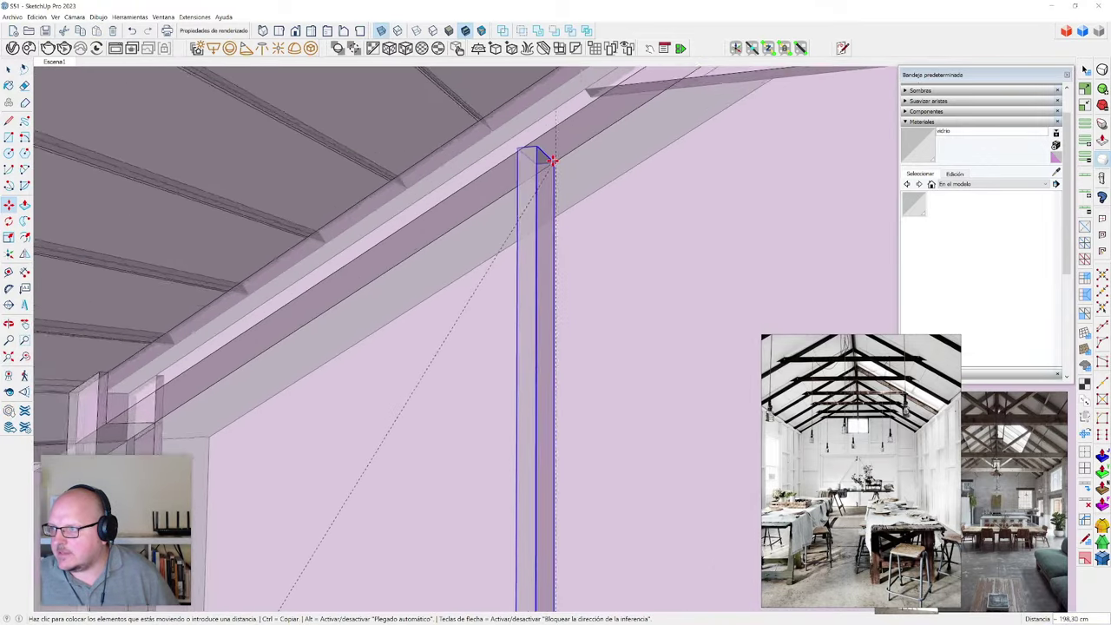
pyautogui.scroll(-6, 556, 161)
pyautogui.moveTo(578, 241); pyautogui.dragTo(594, 319, button='middle')
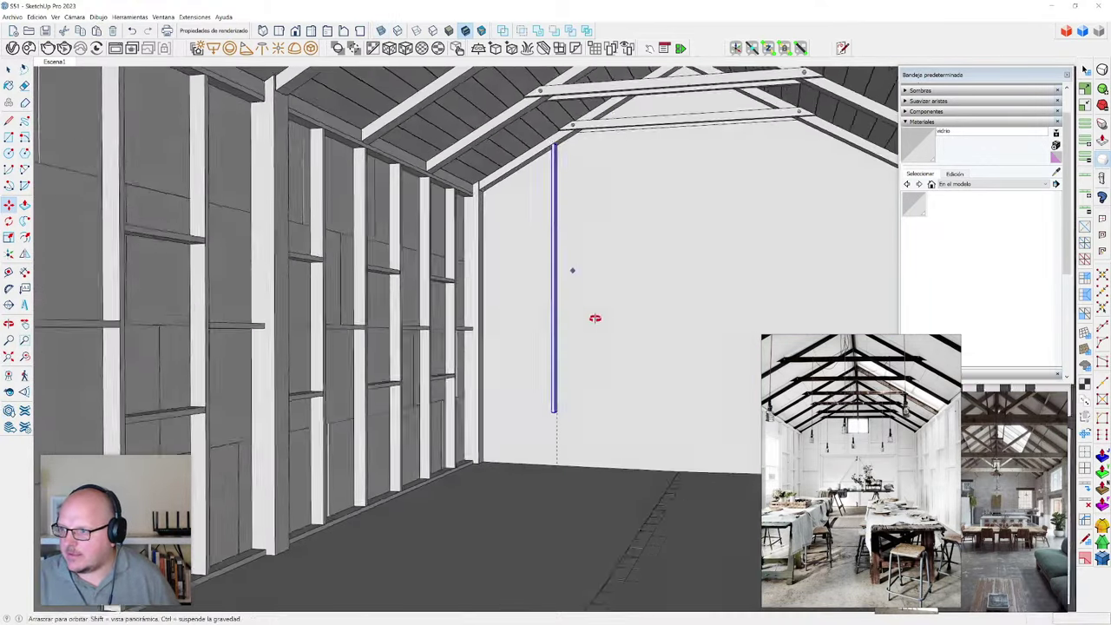
# - Try to stretch the end-wall stud's lower end down to the floor
pyautogui.scroll(4, 573, 364)
pyautogui.press('s')
pyautogui.scroll(3, 555, 304)
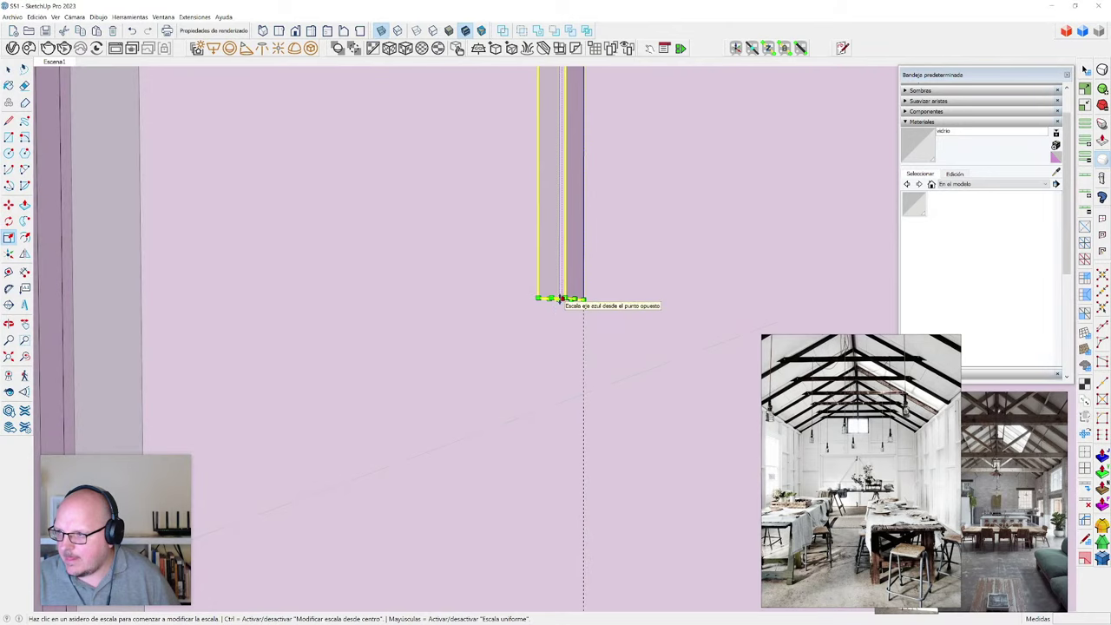
pyautogui.click(561, 299)
pyautogui.scroll(-4, 561, 299)
pyautogui.moveTo(573, 330); pyautogui.dragTo(620, 426, button='middle')
pyautogui.scroll(4, 578, 411)
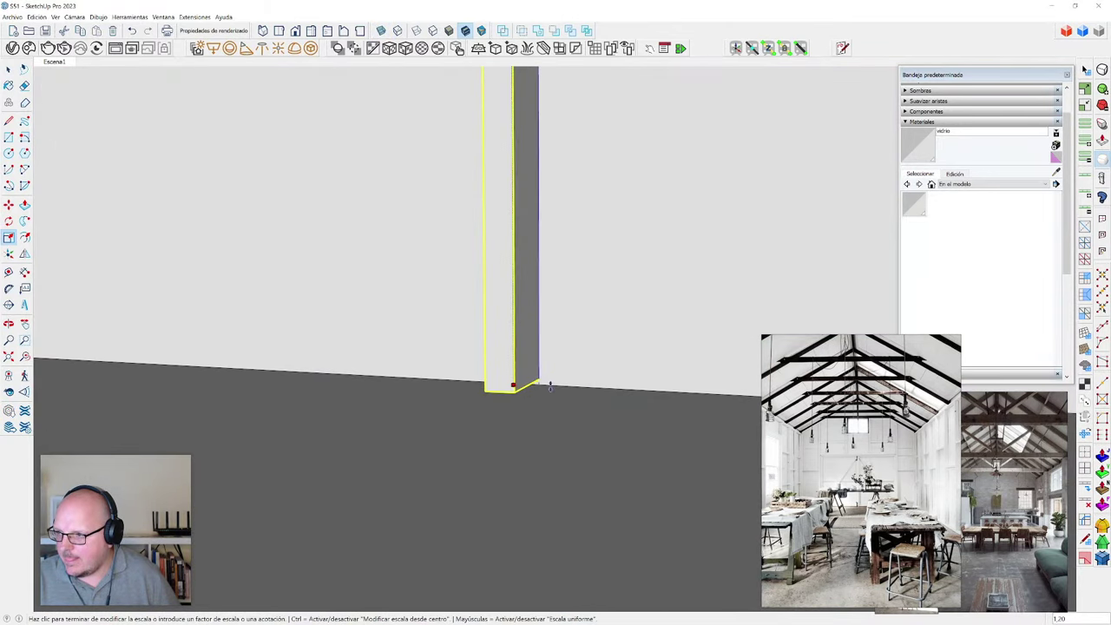
pyautogui.scroll(2, 539, 388)
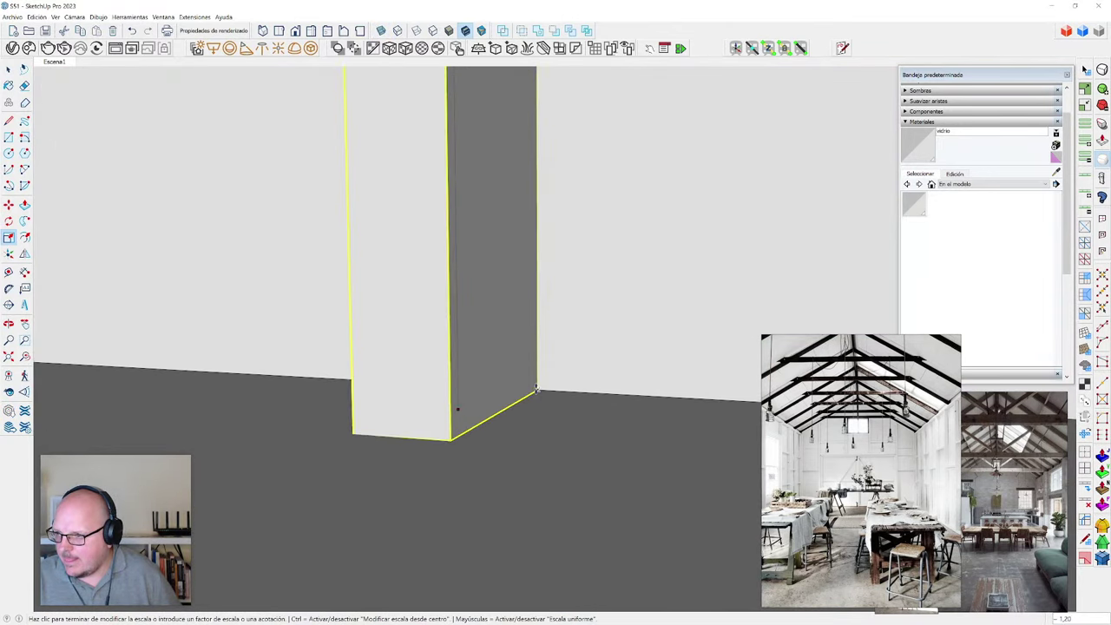
pyautogui.press('Escape')
pyautogui.hotkey('ctrl', 'z')
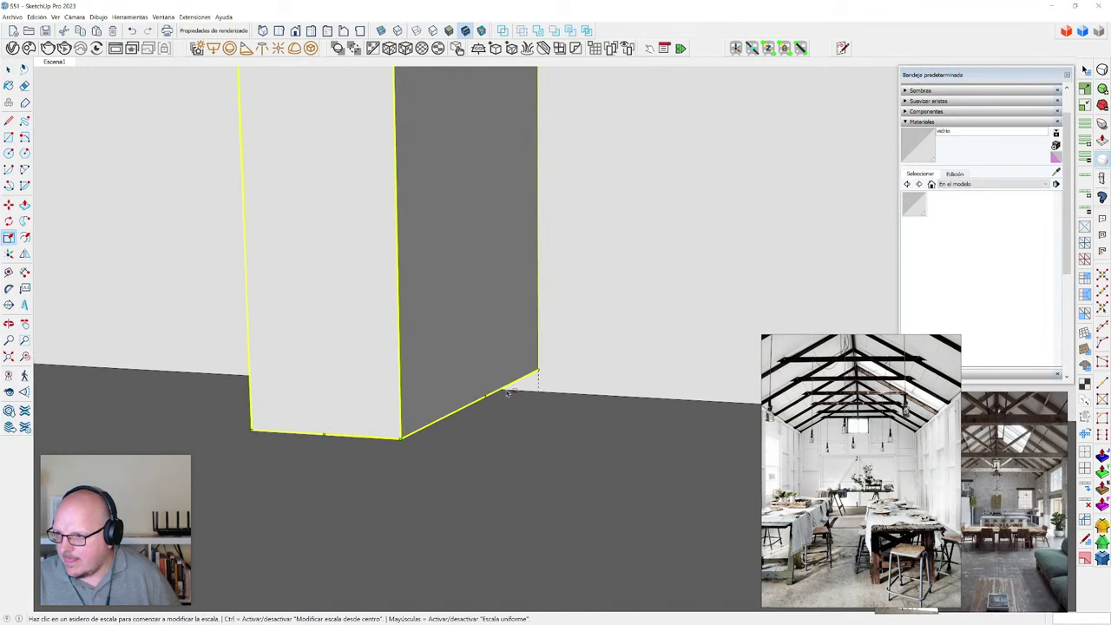
# - Scale the end-wall stud downward along its height until its base meets the floor at the end wall
pyautogui.press('x')
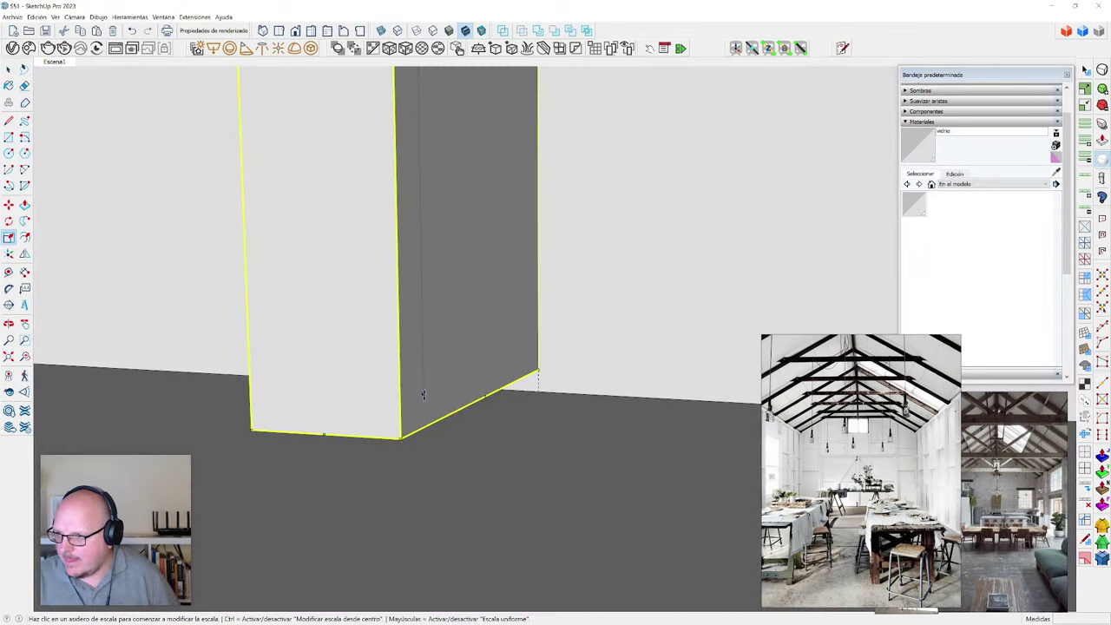
pyautogui.click(424, 394)
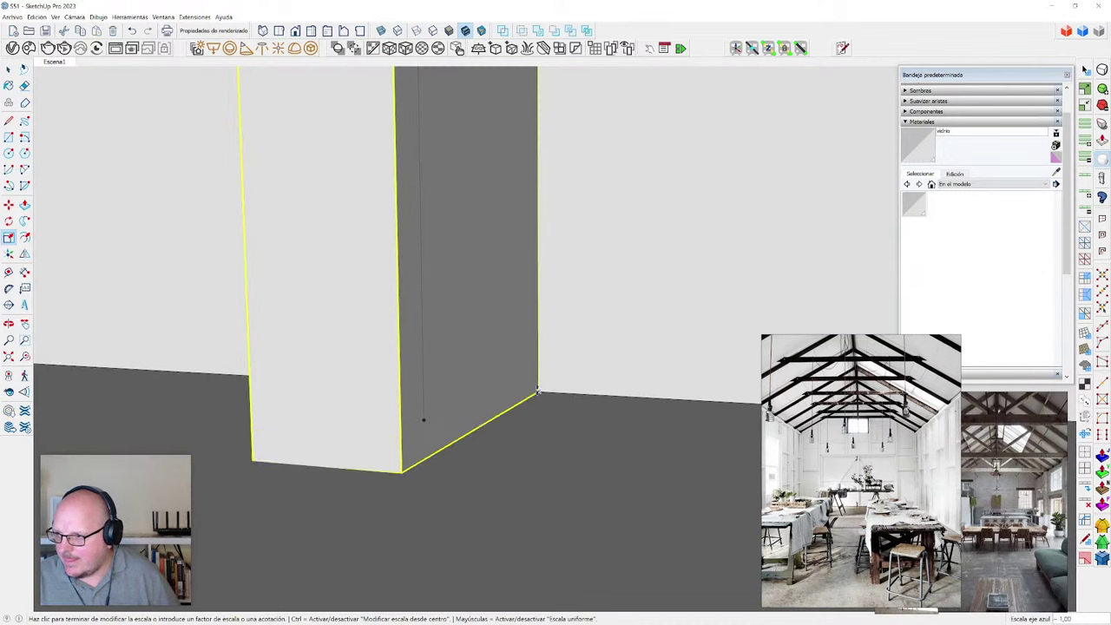
pyautogui.click(539, 390)
pyautogui.press('space')
pyautogui.scroll(-6, 467, 400)
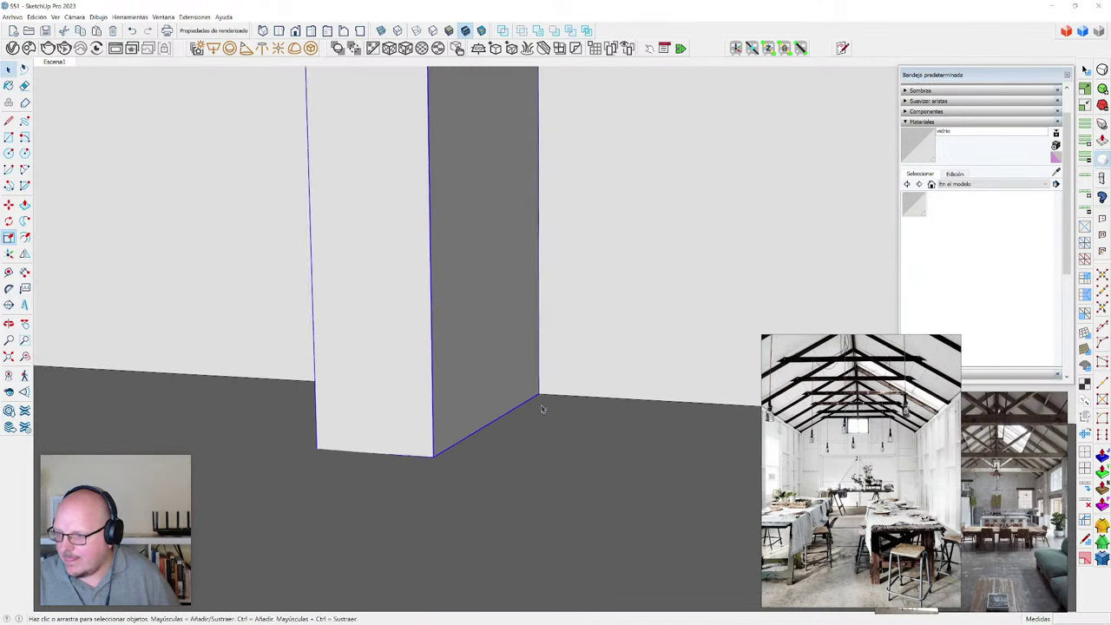
# - Copy the short horizontal brace beside the corner post from inside the side wall framing component
pyautogui.moveTo(467, 400); pyautogui.dragTo(348, 136, button='middle')
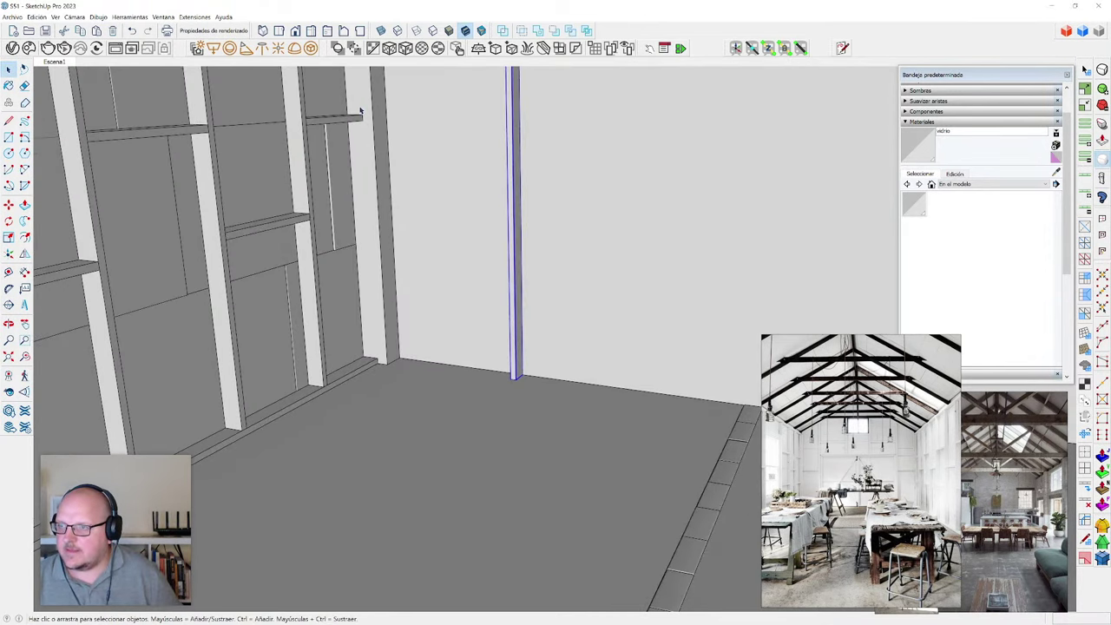
pyautogui.click(356, 117)
pyautogui.doubleClick(356, 117)
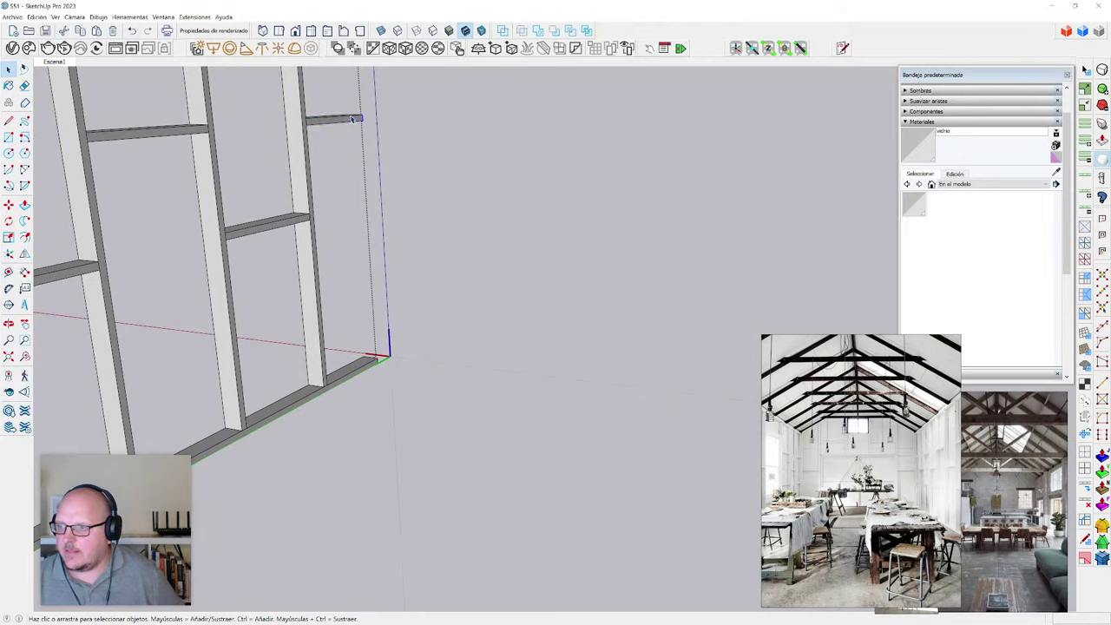
pyautogui.click(354, 118)
pyautogui.scroll(1, 453, 310)
pyautogui.scroll(1, 453, 311)
pyautogui.click(454, 312)
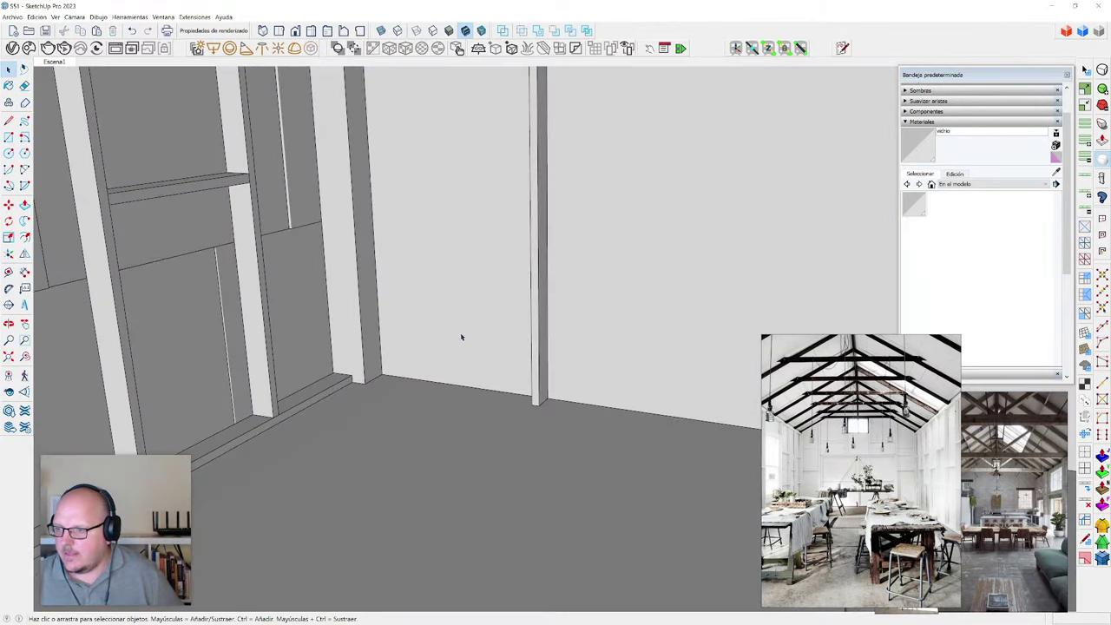
# - Paste the copied brace on the floor beside the corner post at the end wall
pyautogui.scroll(4, 434, 369)
pyautogui.moveTo(351, 400); pyautogui.dragTo(383, 343, button='middle')
pyautogui.hotkey('ctrl', 'v')
pyautogui.scroll(4, 352, 407)
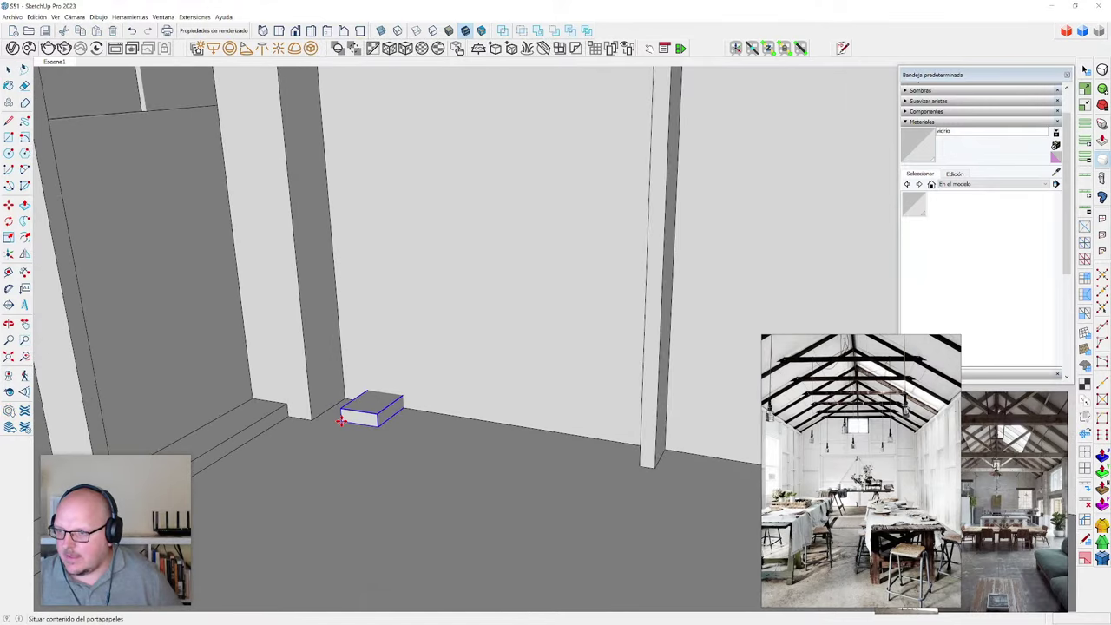
pyautogui.click(339, 422)
# - Rotate the pasted brace a quarter turn about its lower front corner so it runs along the end wall
pyautogui.scroll(2, 340, 422)
pyautogui.press('q')
pyautogui.click(341, 420)
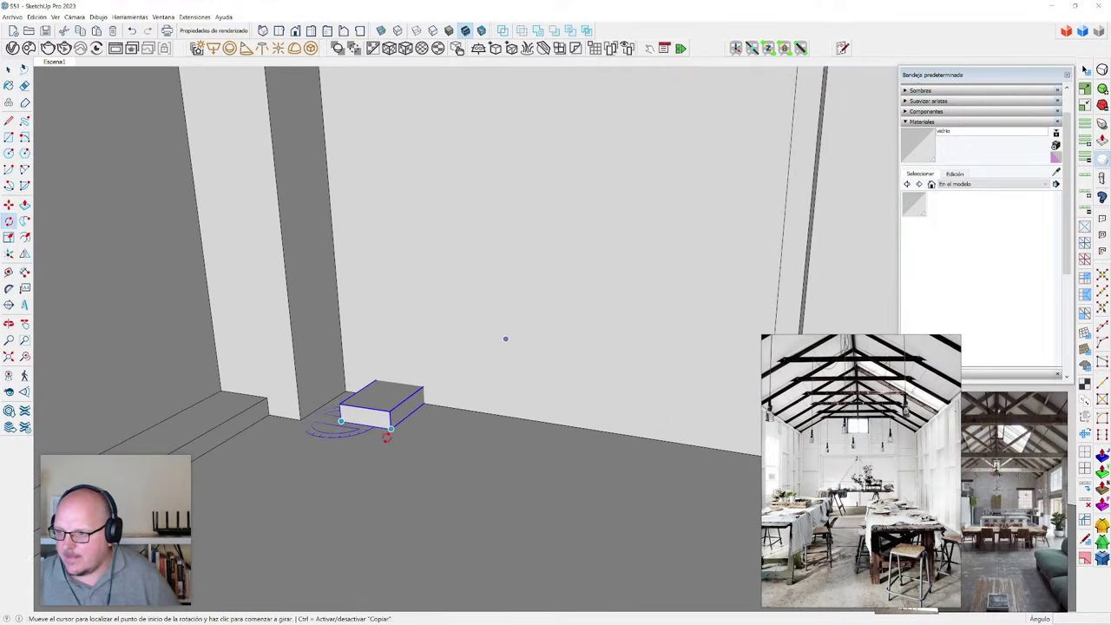
pyautogui.click(390, 428)
pyautogui.click(311, 449)
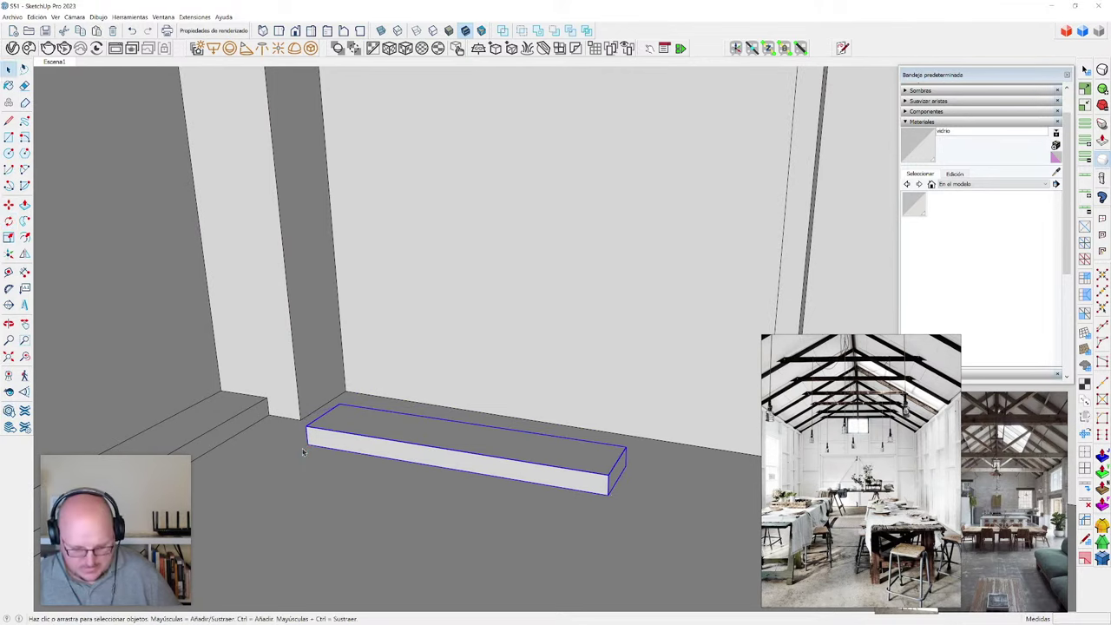
# - Move the brace by its corners so it butts against the corner post with its back against the end wall
pyautogui.scroll(3, 304, 447)
pyautogui.press('m')
pyautogui.click(305, 447)
pyautogui.click(296, 405)
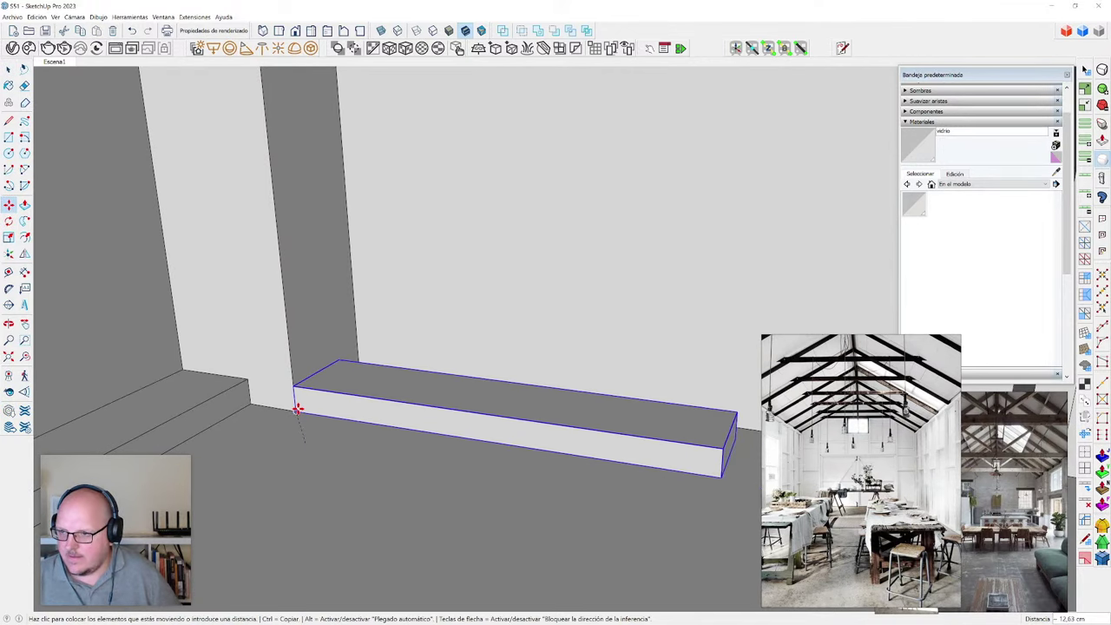
pyautogui.click(333, 359)
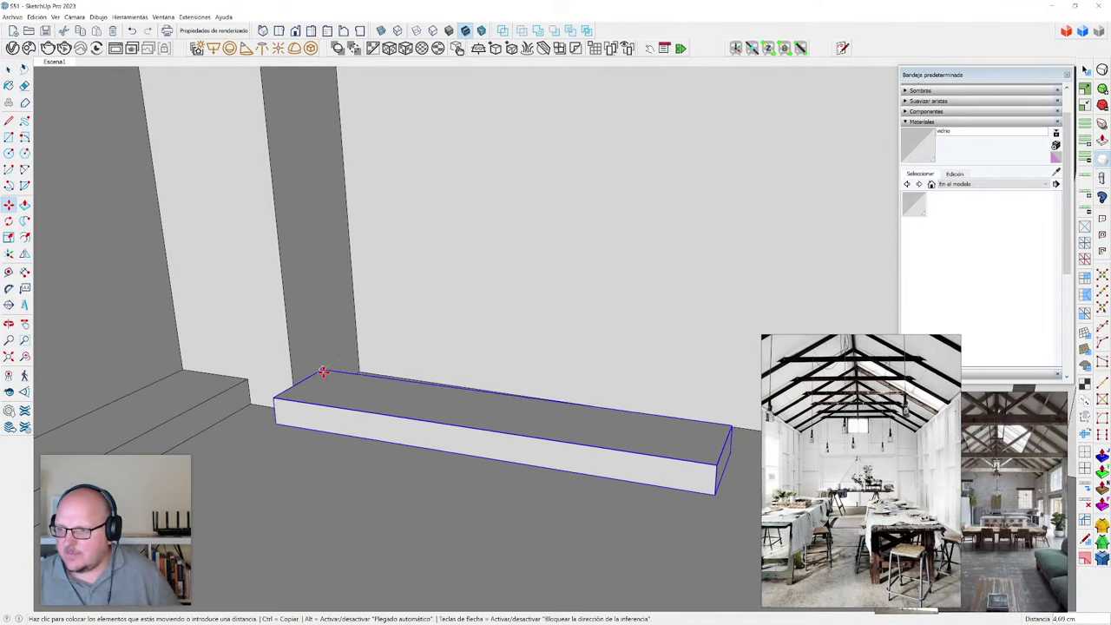
pyautogui.click(368, 304)
# - Stretch the floor brace lengthwise from the corner post until its free end meets the end-wall stud
pyautogui.scroll(3, 593, 419)
pyautogui.press('s')
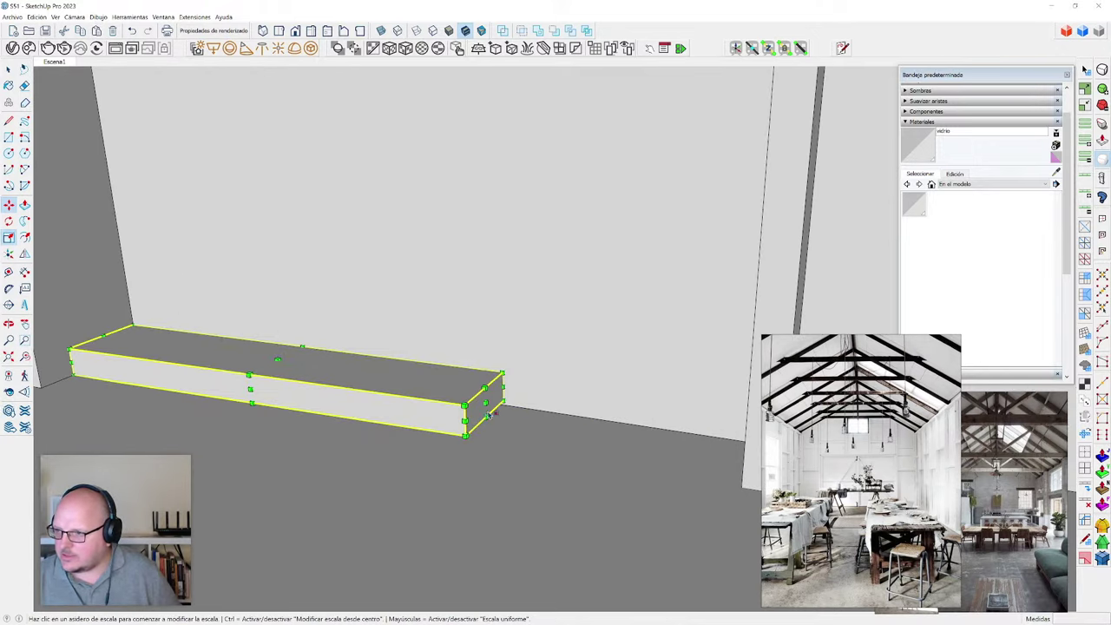
pyautogui.click(487, 405)
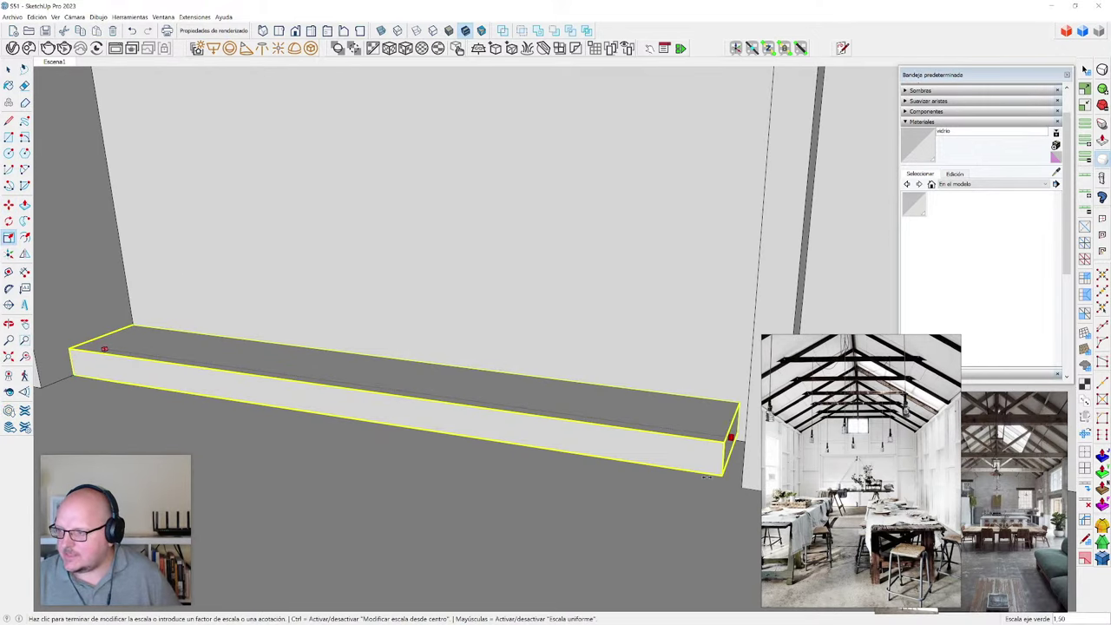
pyautogui.click(743, 486)
pyautogui.scroll(-5, 502, 434)
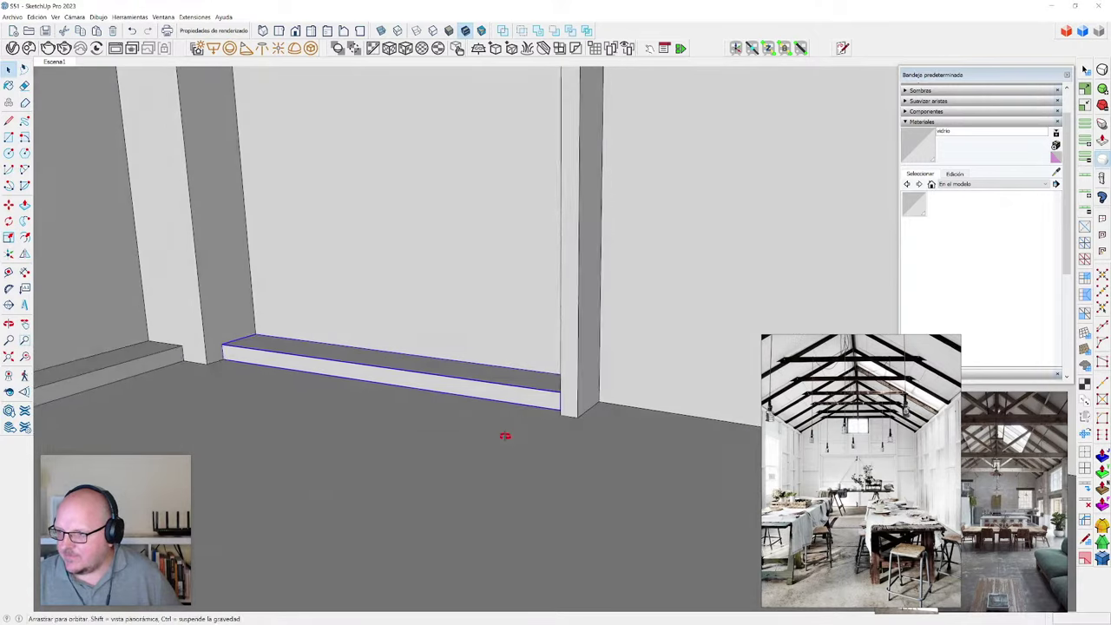
pyautogui.press('space')
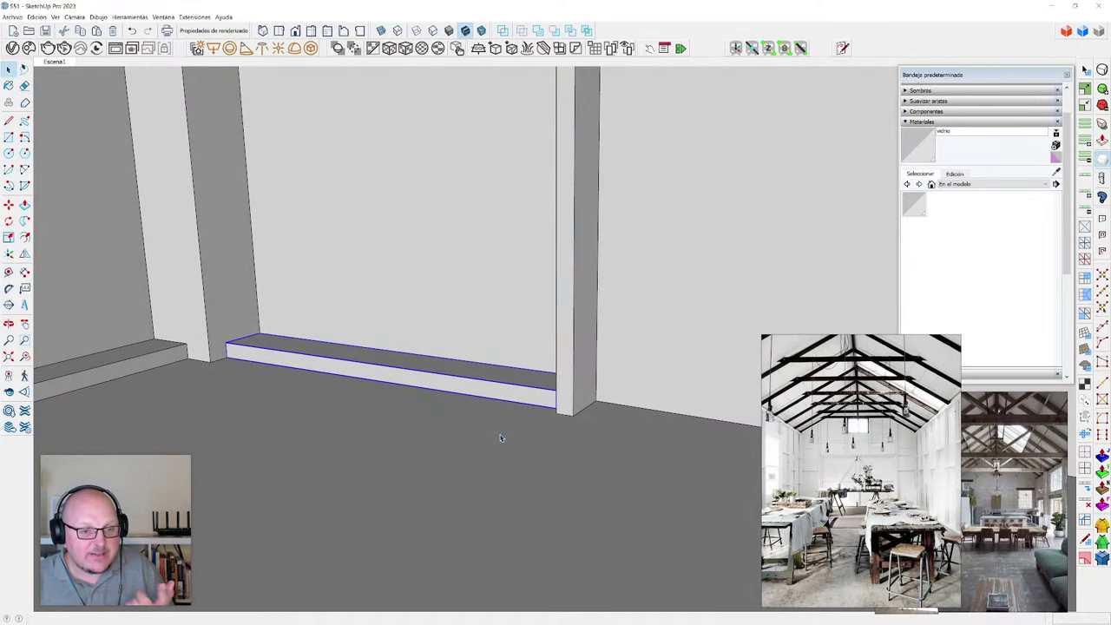
# - Scale the floor brace's height downward to the base corner of the stud so it rests on the floor
pyautogui.scroll(2, 450, 405)
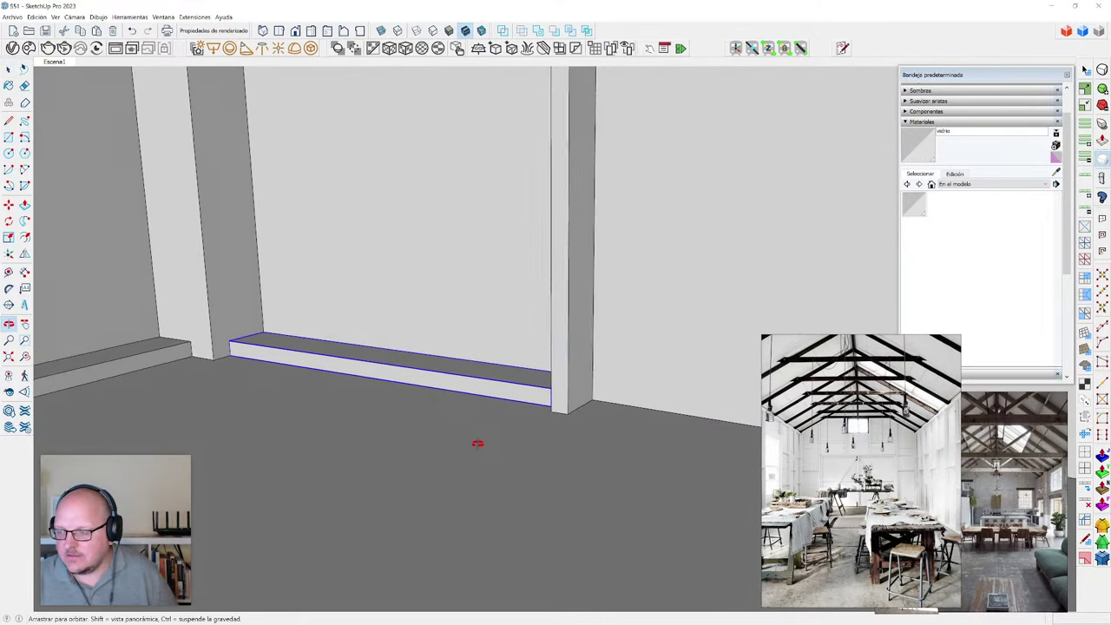
pyautogui.scroll(2, 450, 405)
pyautogui.press('s')
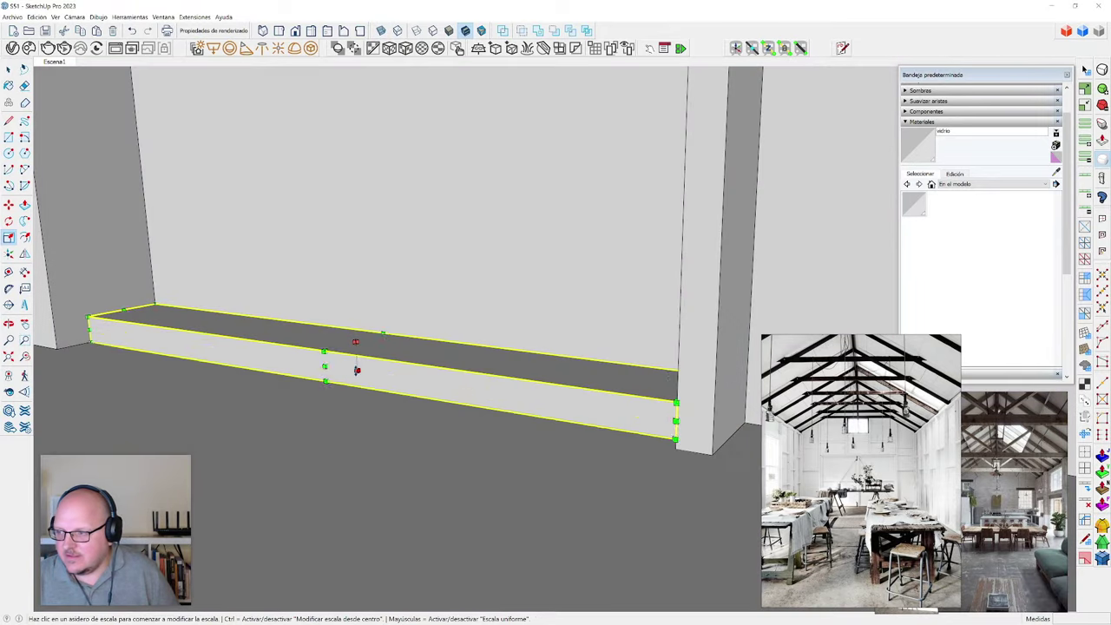
pyautogui.click(356, 360)
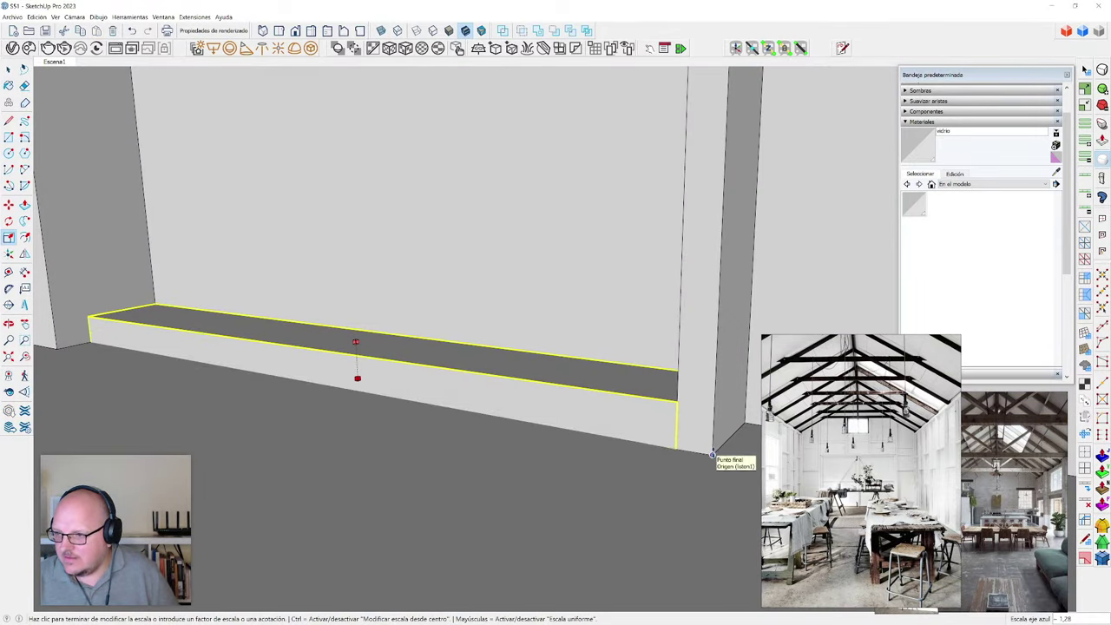
pyautogui.click(712, 453)
pyautogui.press('space')
pyautogui.scroll(-2, 624, 420)
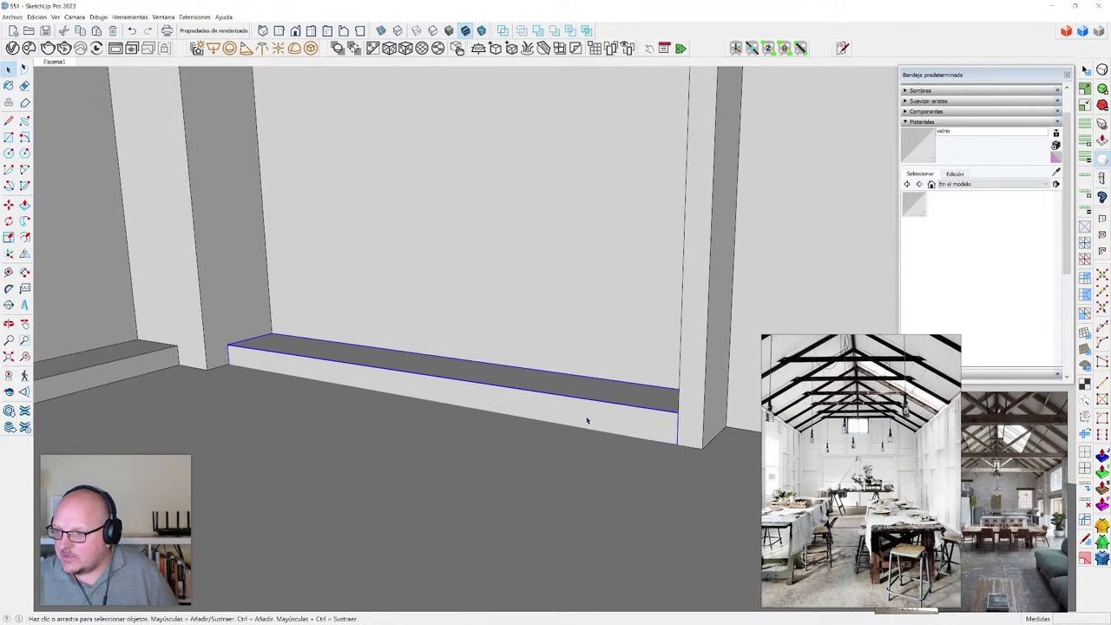
# - Copy the bottom brace straight up about 34 cm between the corner post and the stud
pyautogui.scroll(-2, 587, 421)
pyautogui.rightClick(587, 421)
pyautogui.click(533, 408)
pyautogui.scroll(-3, 533, 408)
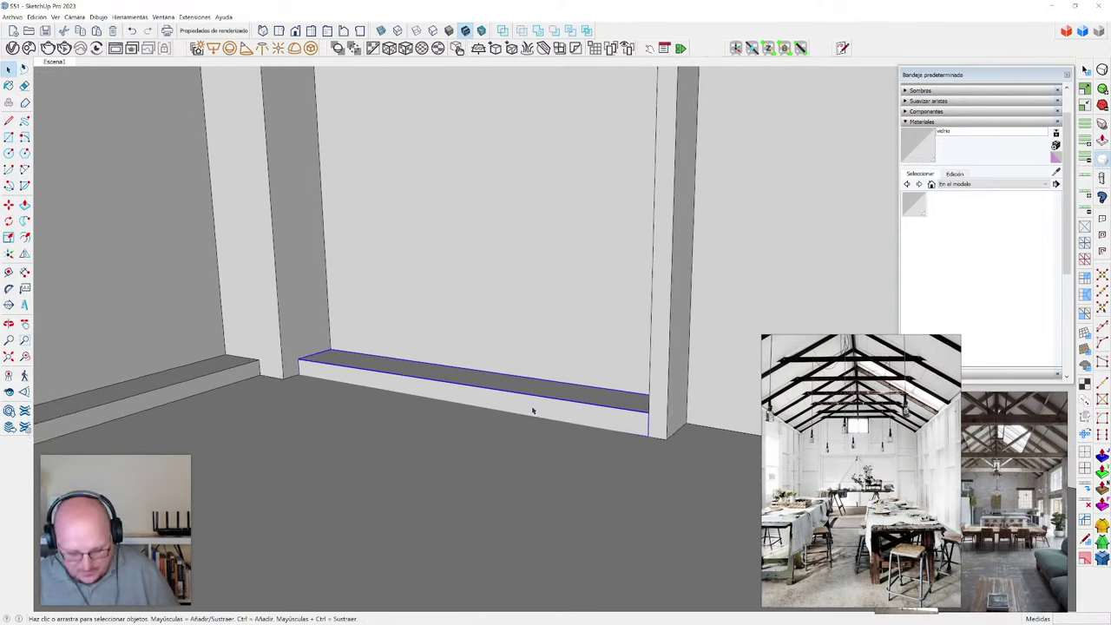
pyautogui.press('m')
pyautogui.press('ctrl')
pyautogui.click(528, 396)
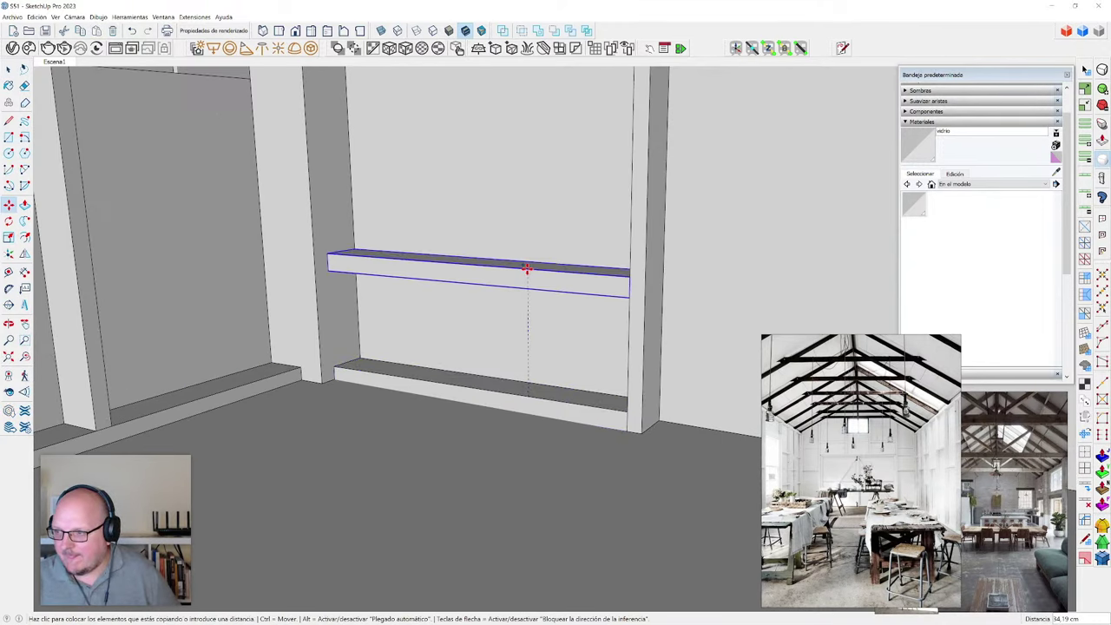
pyautogui.click(528, 268)
pyautogui.press('space')
# - Scale the raised brace's thickness to 4 cm along the blue axis
pyautogui.scroll(1, 518, 271)
pyautogui.press('s')
pyautogui.press('x')
pyautogui.hotkey('alt', 'x')
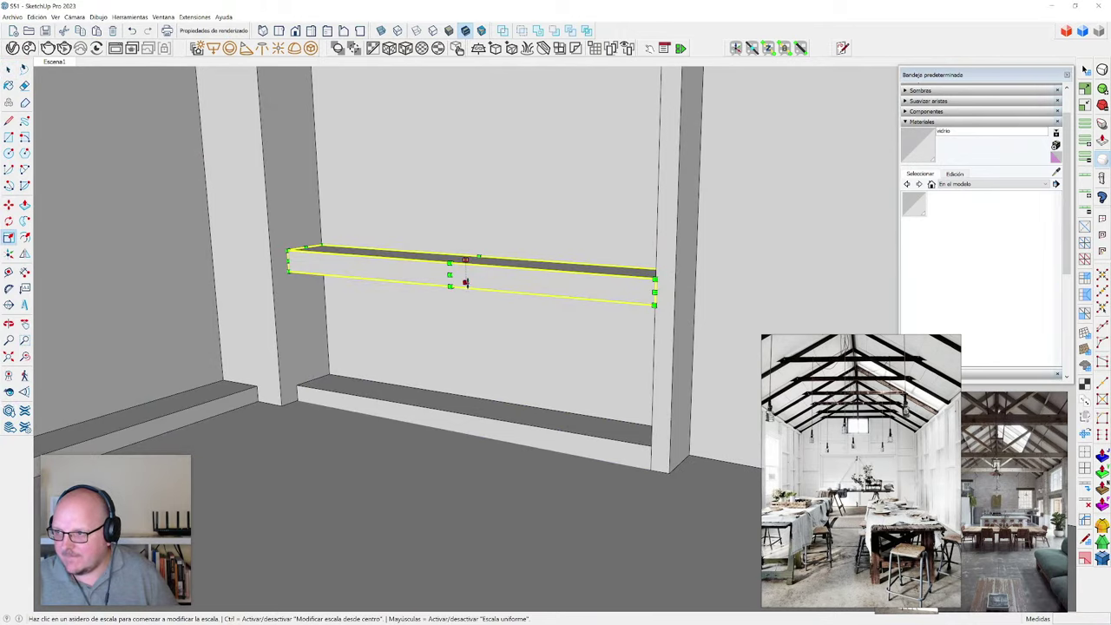
pyautogui.click(466, 284)
pyautogui.write('4cm')
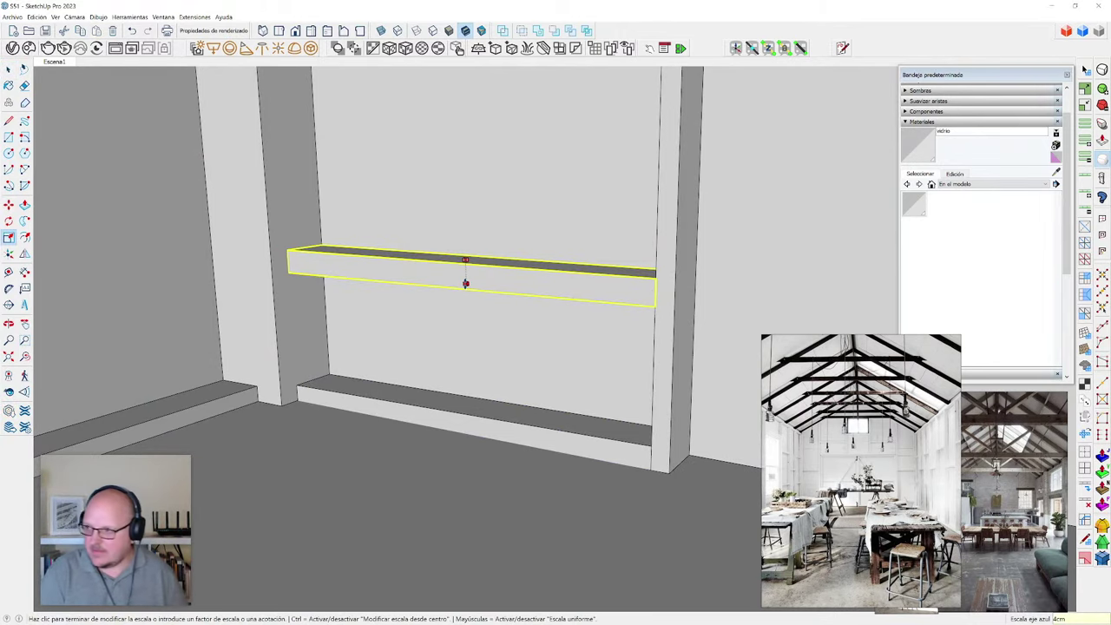
pyautogui.press('Return')
pyautogui.press('space')
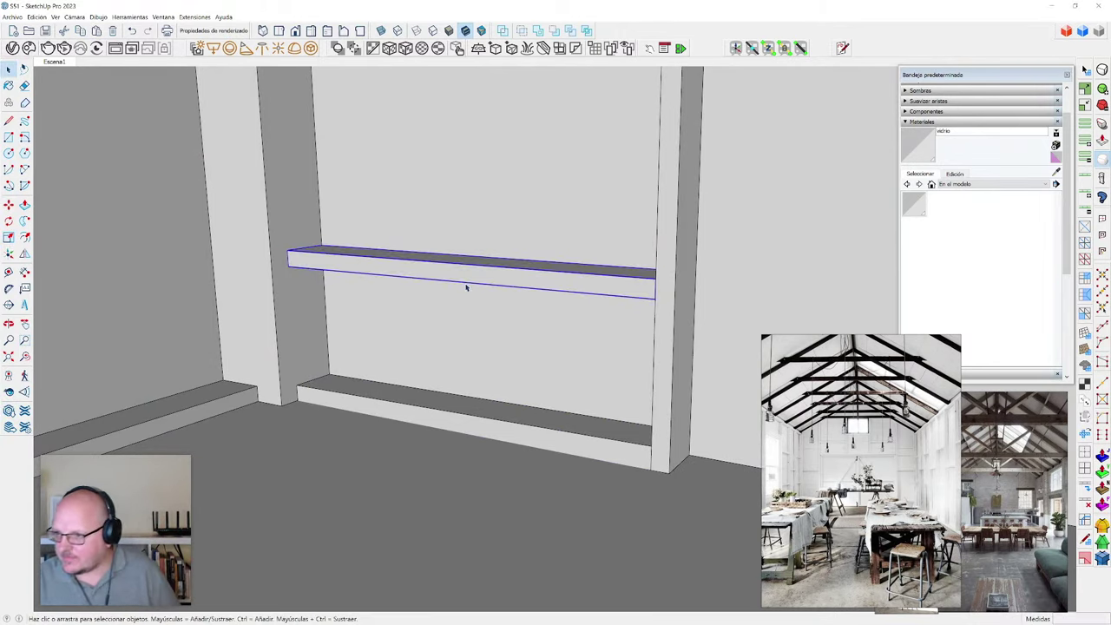
# - Make the bottom brace on the floor a unique component
pyautogui.click(489, 404)
pyautogui.rightClick(499, 432)
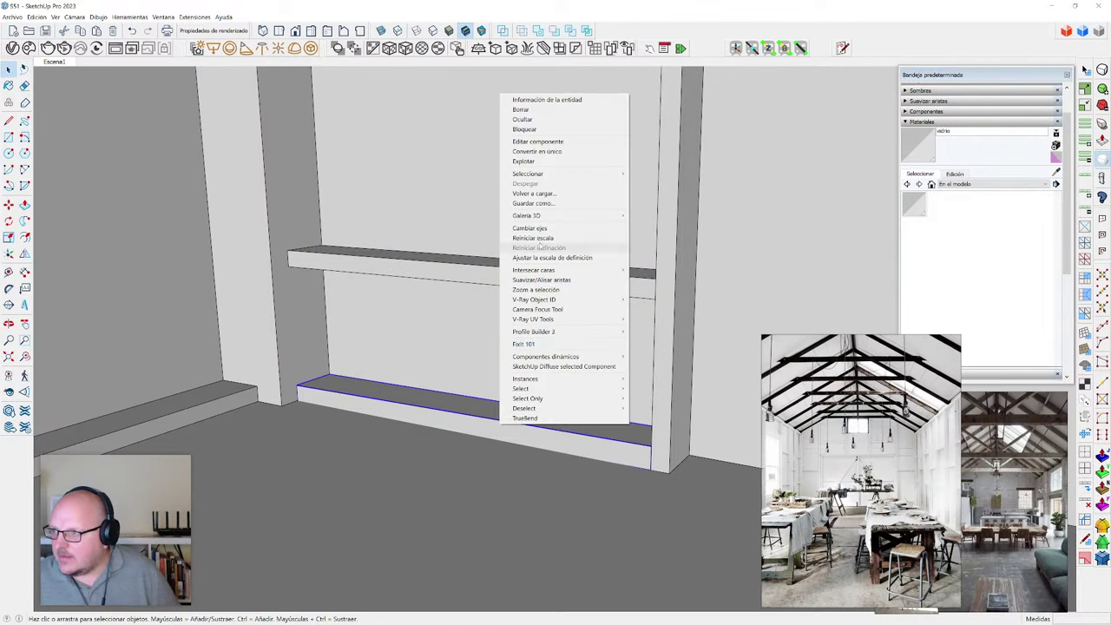
pyautogui.click(562, 155)
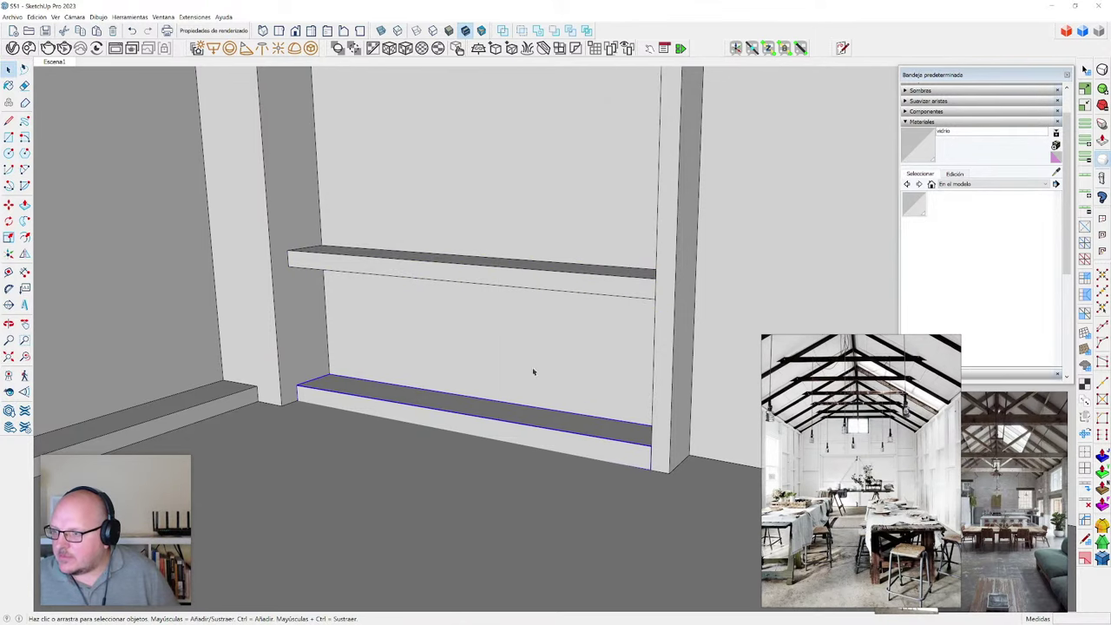
# - Inside the bottom brace component, scale the end face beside the corner post to fit against the post
pyautogui.doubleClick(539, 436)
pyautogui.moveTo(284, 410); pyautogui.dragTo(434, 417, button='middle')
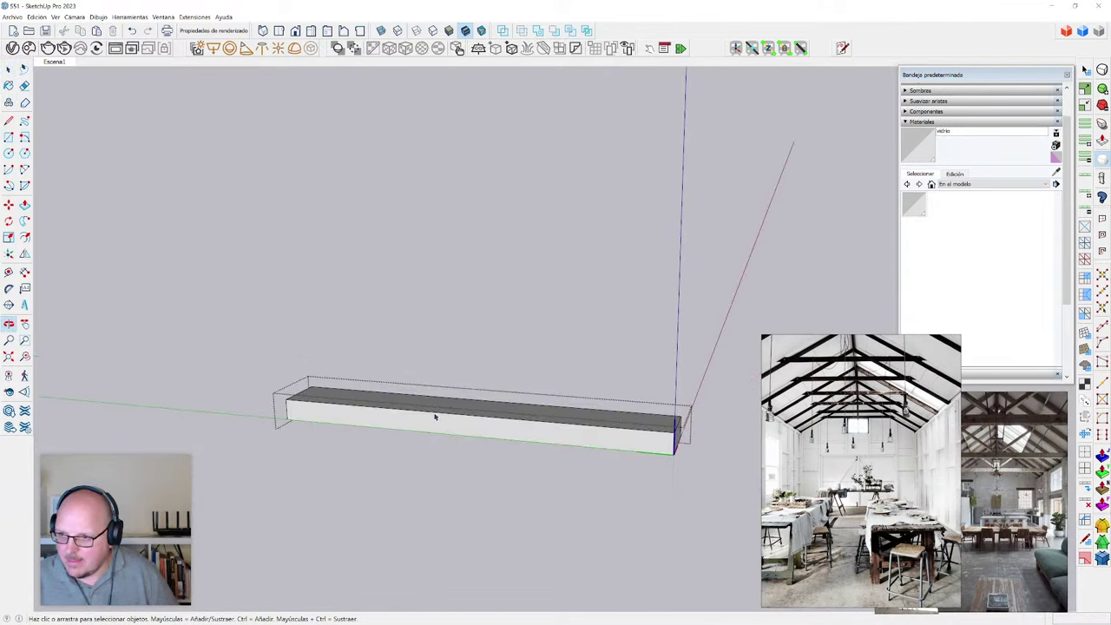
pyautogui.moveTo(230, 360); pyautogui.dragTo(327, 454)
pyautogui.scroll(3, 283, 401)
pyautogui.press('s')
pyautogui.press('x')
pyautogui.click(323, 429)
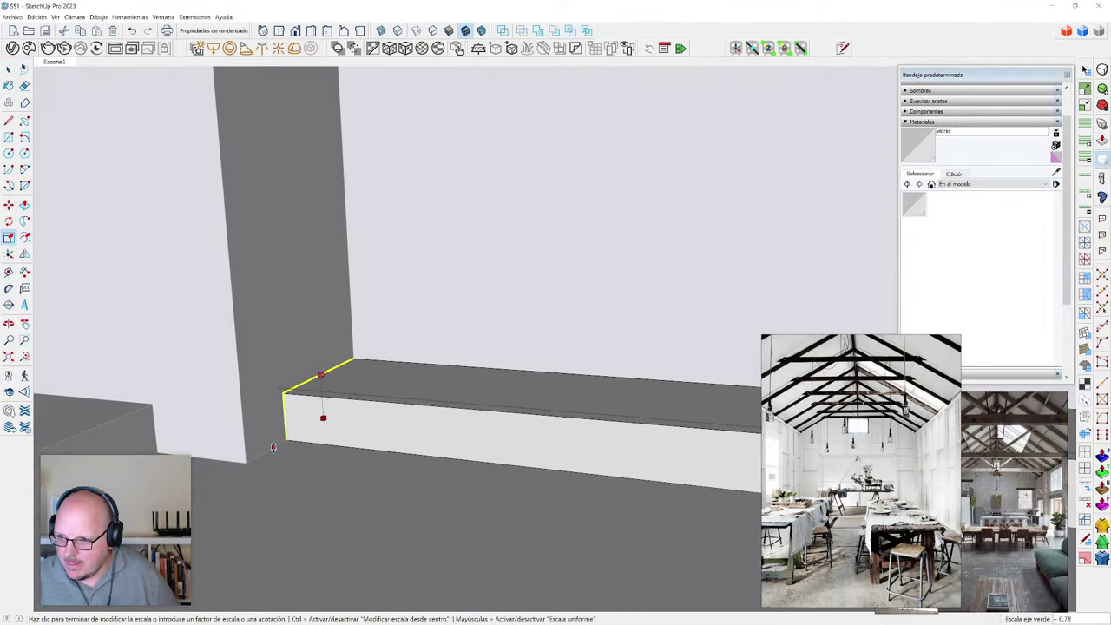
pyautogui.click(275, 450)
pyautogui.press('space')
pyautogui.scroll(-5, 460, 449)
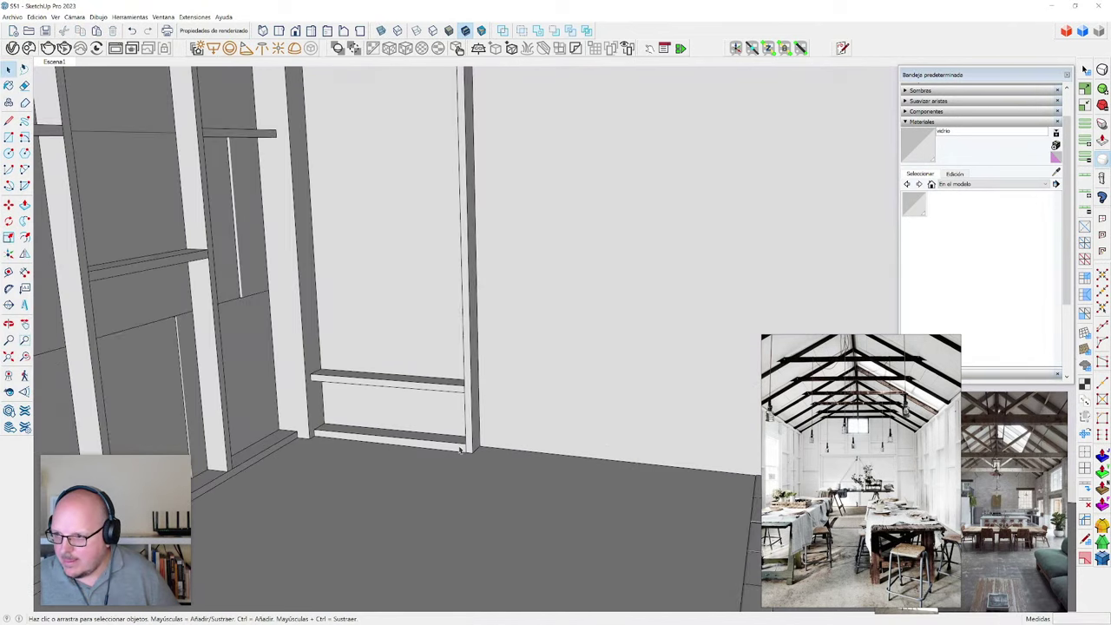
# - Move the raised brace beside the corner post straight up about 81 cm along the blue axis
pyautogui.scroll(-3, 461, 450)
pyautogui.scroll(-5, 388, 395)
pyautogui.scroll(5, 591, 365)
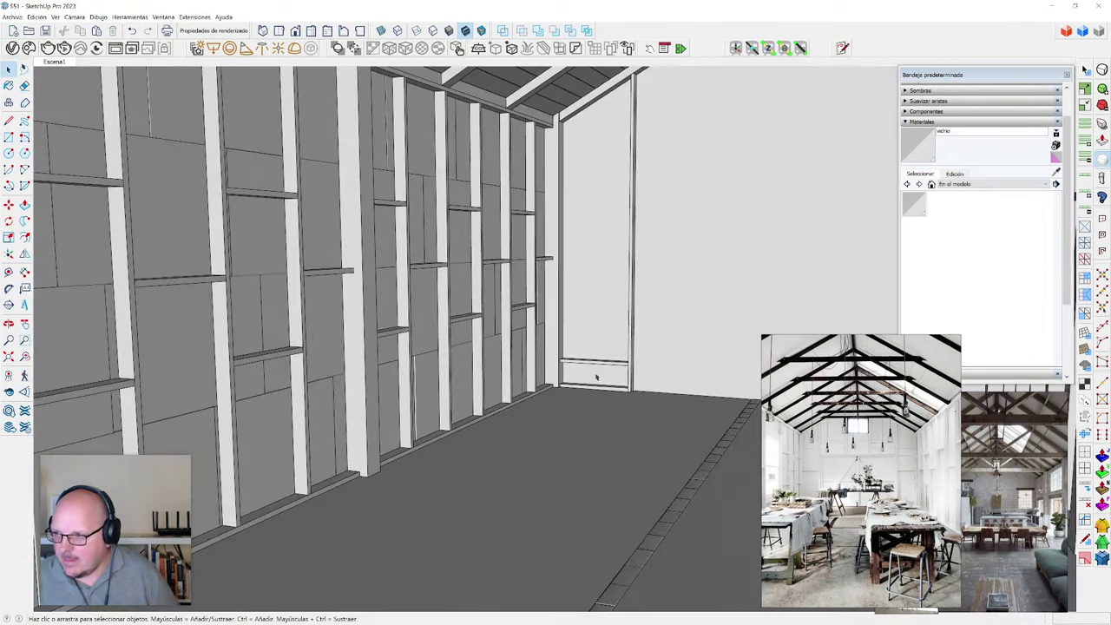
pyautogui.click(590, 365)
pyautogui.scroll(4, 591, 364)
pyautogui.press('m')
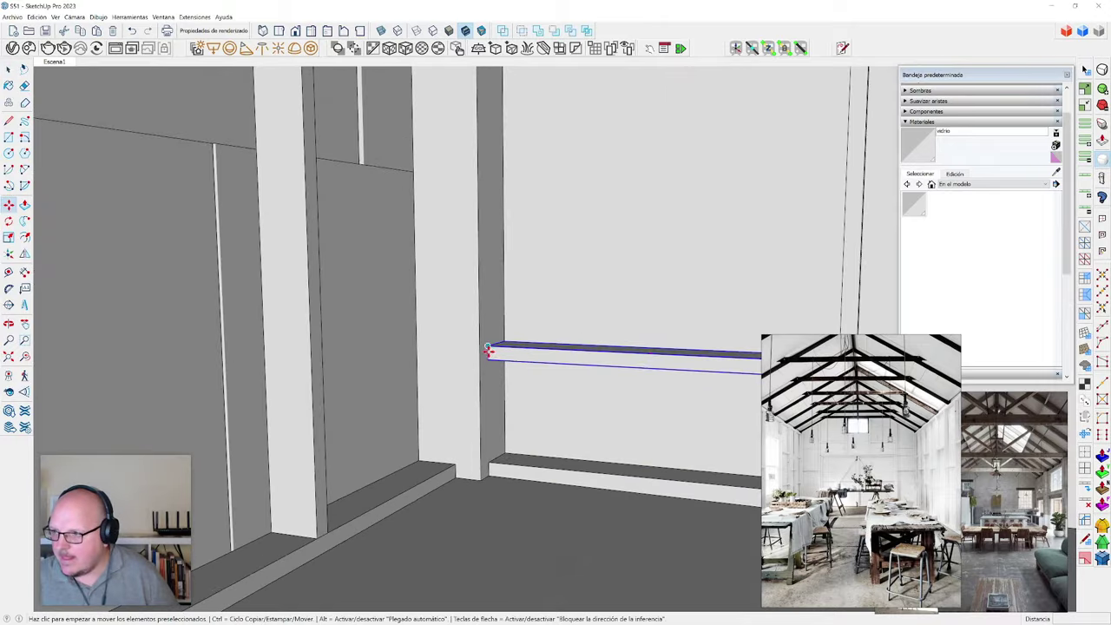
pyautogui.click(491, 351)
pyautogui.scroll(-5, 492, 391)
pyautogui.press('Up')
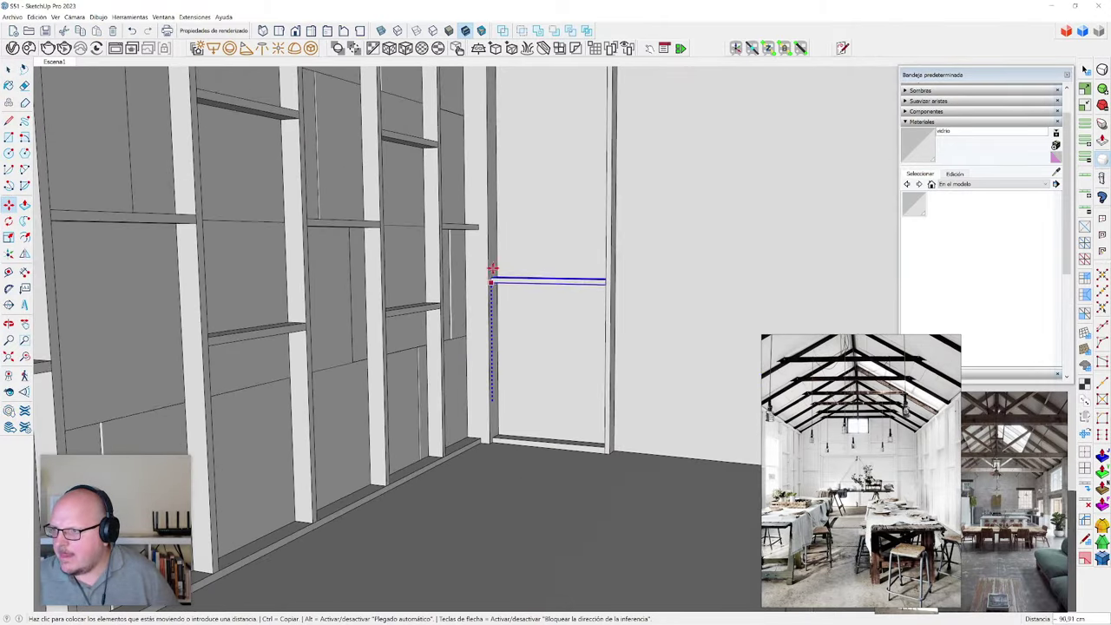
pyautogui.scroll(2, 493, 280)
pyautogui.scroll(1, 425, 356)
# - Copy the moved brace straight up about 111 cm, level with the next brace on the side wall
pyautogui.press('ctrl')
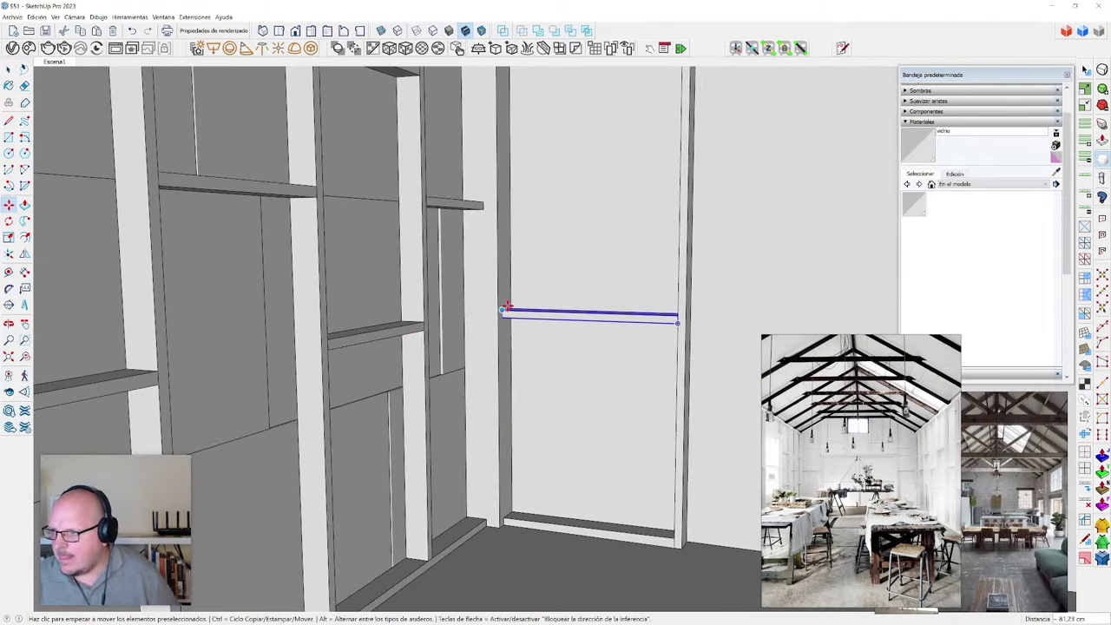
pyautogui.scroll(2, 507, 309)
pyautogui.scroll(-3, 505, 284)
pyautogui.scroll(3, 466, 203)
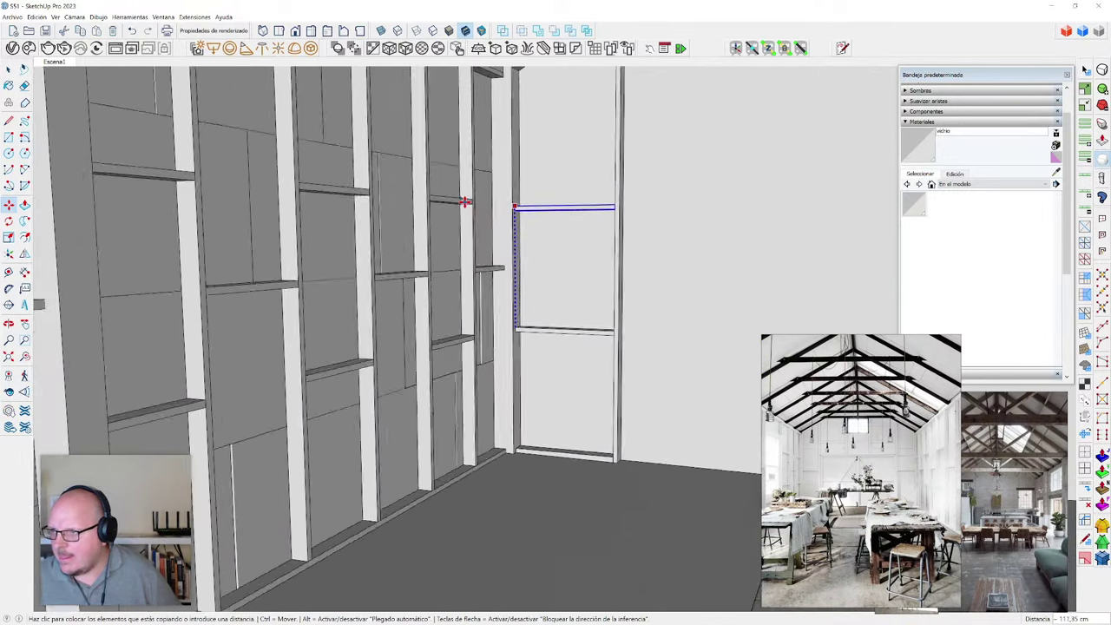
pyautogui.click(470, 199)
pyautogui.scroll(-5, 473, 222)
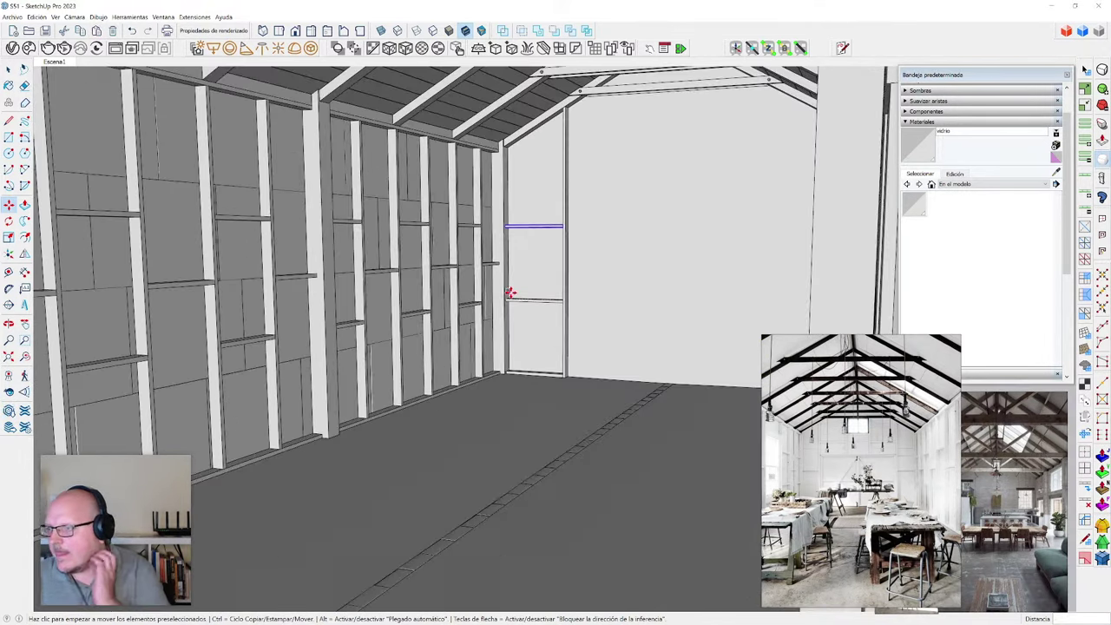
# - Copy the upper brace straight up to the underside of the side wall's top plate, between corner post and stud
pyautogui.moveTo(574, 322); pyautogui.dragTo(636, 338, button='middle')
pyautogui.scroll(-2, 603, 337)
pyautogui.scroll(3, 636, 338)
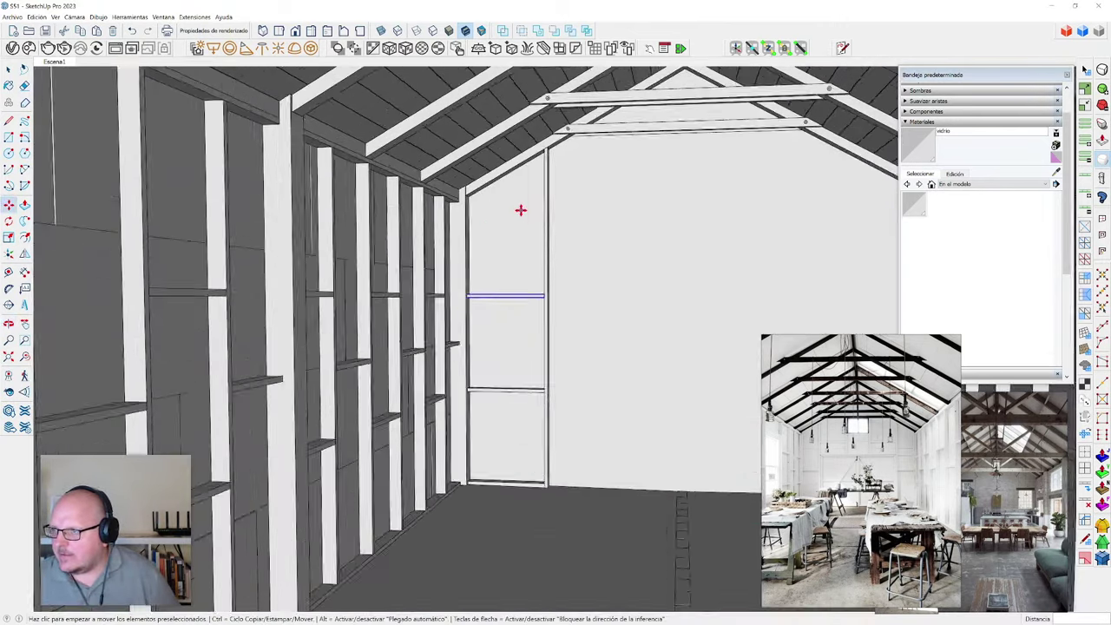
pyautogui.scroll(2, 442, 303)
pyautogui.scroll(5, 484, 310)
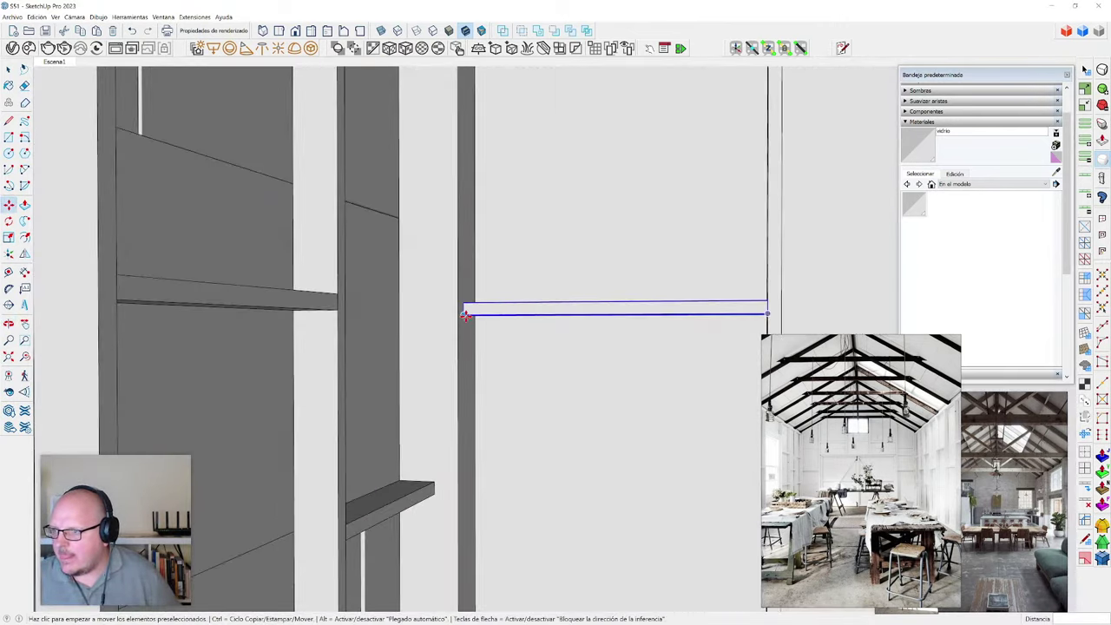
pyautogui.click(466, 315)
pyautogui.press('ctrl')
pyautogui.scroll(-5, 464, 359)
pyautogui.scroll(4, 462, 243)
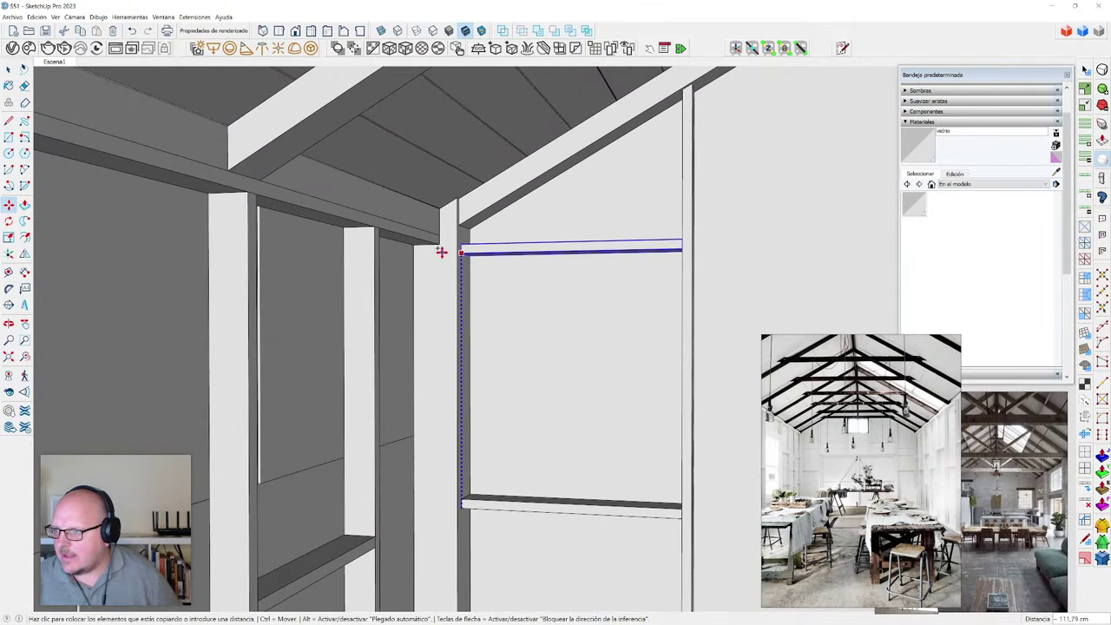
pyautogui.click(441, 242)
pyautogui.scroll(-3, 578, 241)
pyautogui.scroll(-3, 618, 368)
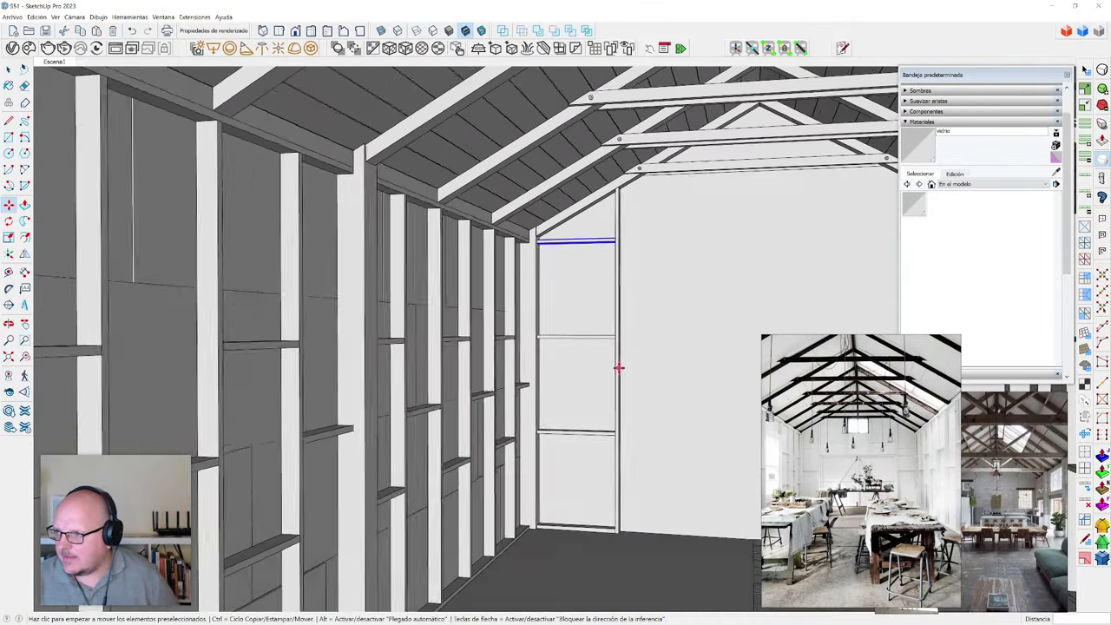
pyautogui.scroll(-5, 618, 368)
pyautogui.press('space')
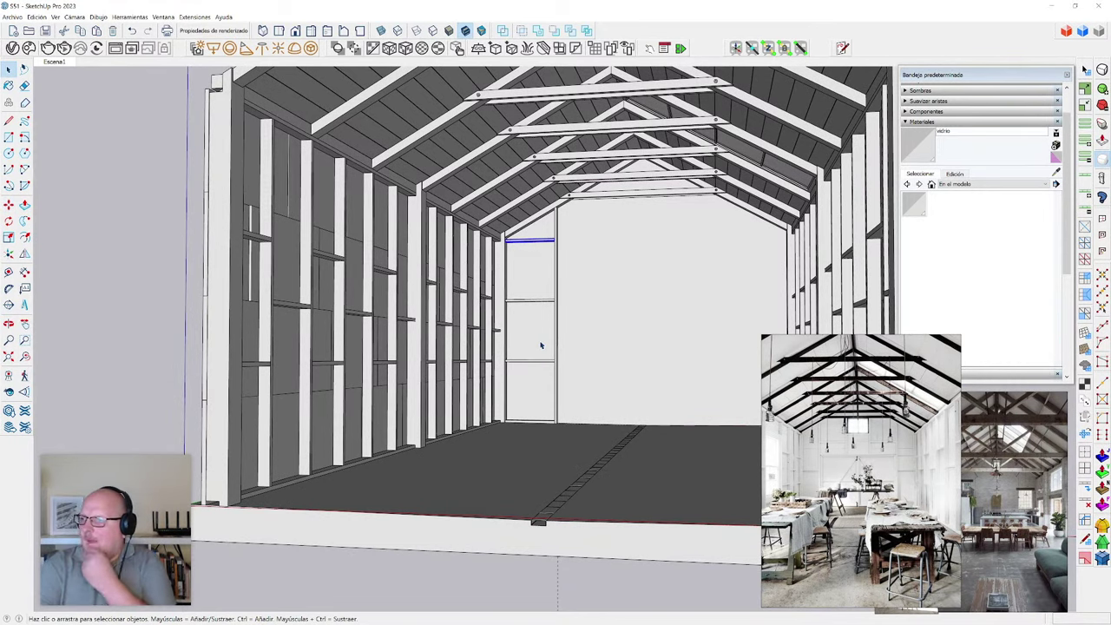
# - Mirror a copy of the end wall's stud and its four braces across the barn's centre to the opposite side
pyautogui.scroll(3, 541, 346)
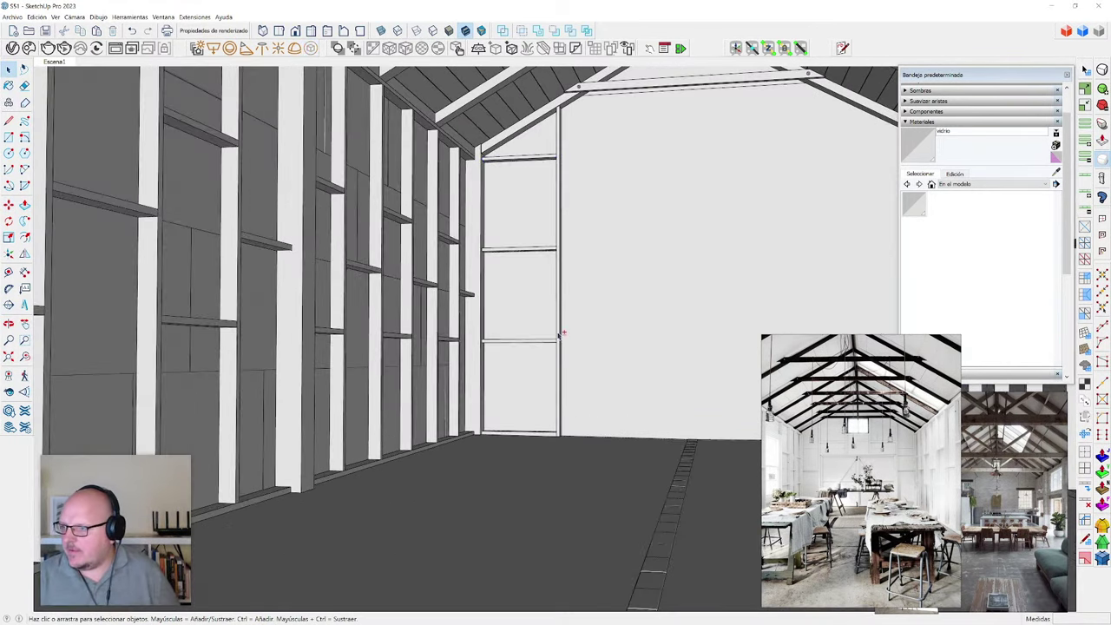
pyautogui.click(541, 158)
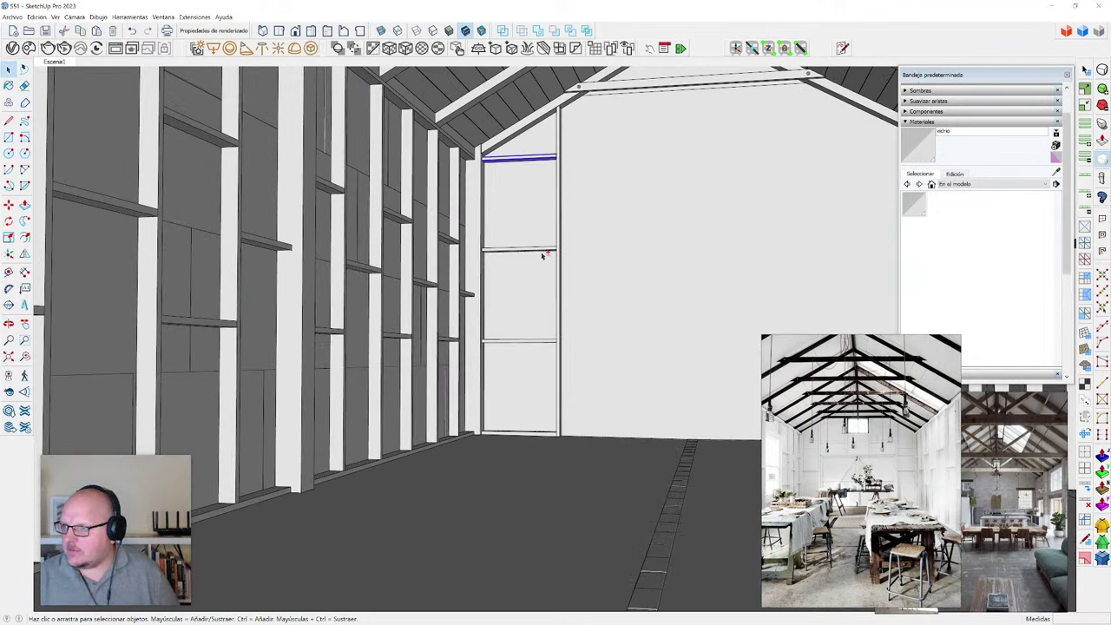
pyautogui.keyDown('shift'); pyautogui.click(542, 252); pyautogui.keyUp('shift')
pyautogui.keyDown('shift'); pyautogui.click(551, 342); pyautogui.keyUp('shift')
pyautogui.keyDown('shift'); pyautogui.click(560, 347); pyautogui.keyUp('shift')
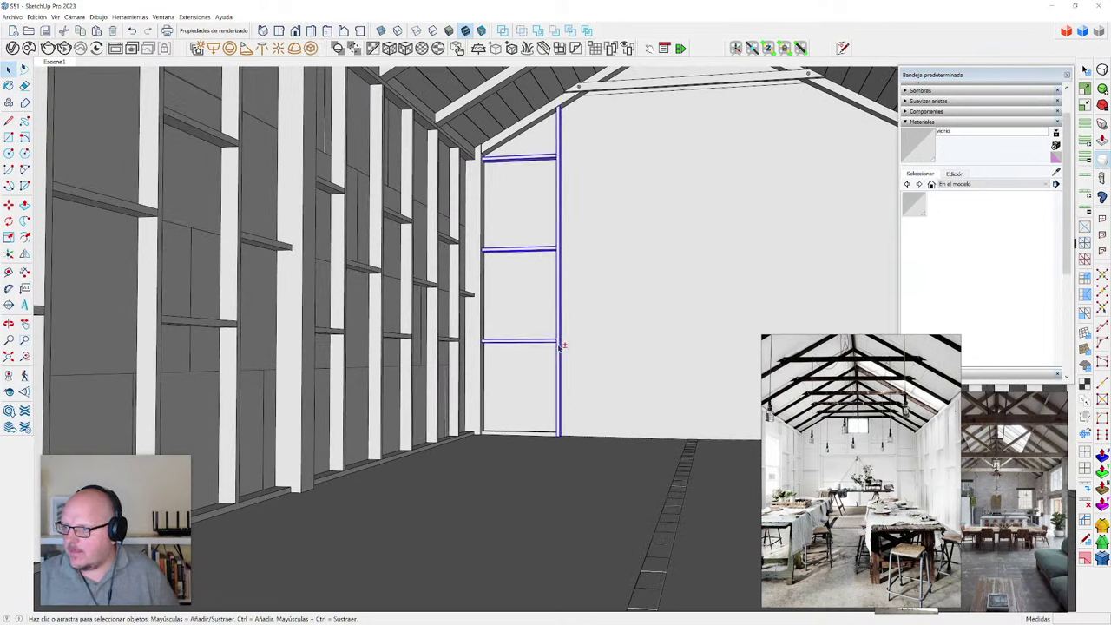
pyautogui.keyDown('shift'); pyautogui.click(538, 434); pyautogui.keyUp('shift')
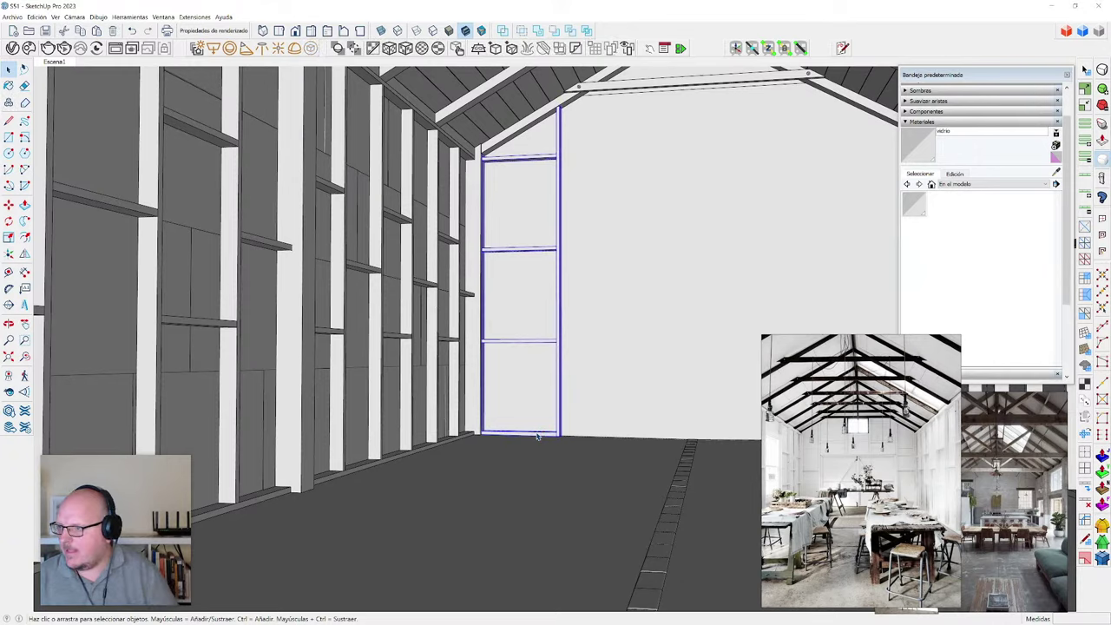
pyautogui.scroll(-5, 623, 477)
pyautogui.moveTo(624, 477); pyautogui.dragTo(433, 190, button='middle')
pyautogui.moveTo(620, 233); pyautogui.dragTo(539, 339, button='middle')
pyautogui.press('f')
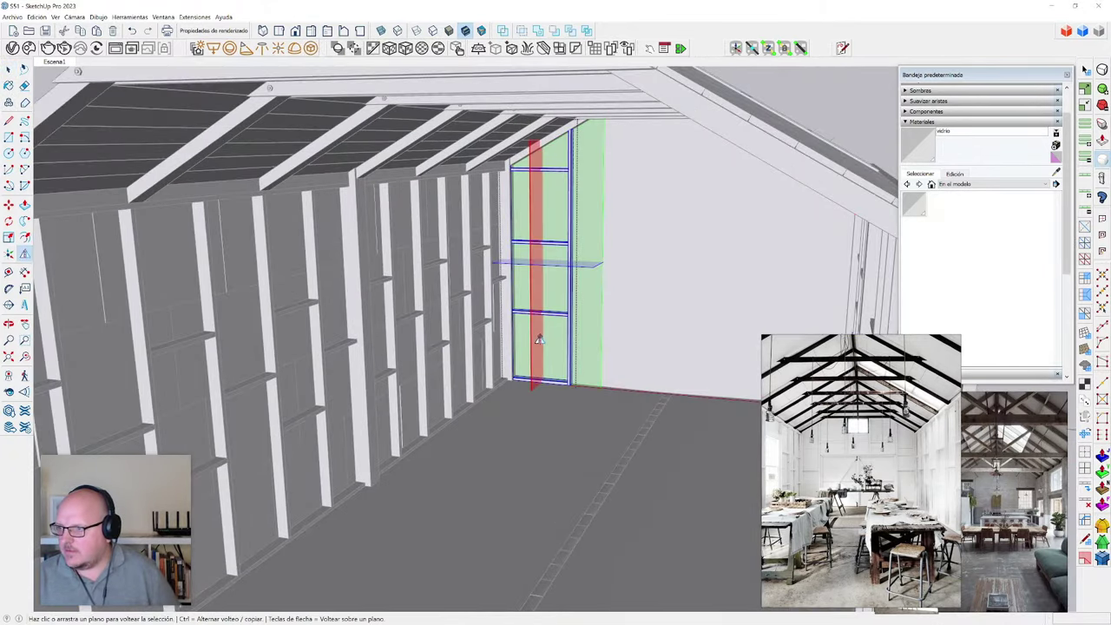
pyautogui.moveTo(536, 338); pyautogui.dragTo(455, 184)
pyautogui.press('ctrl')
pyautogui.scroll(-2, 641, 352)
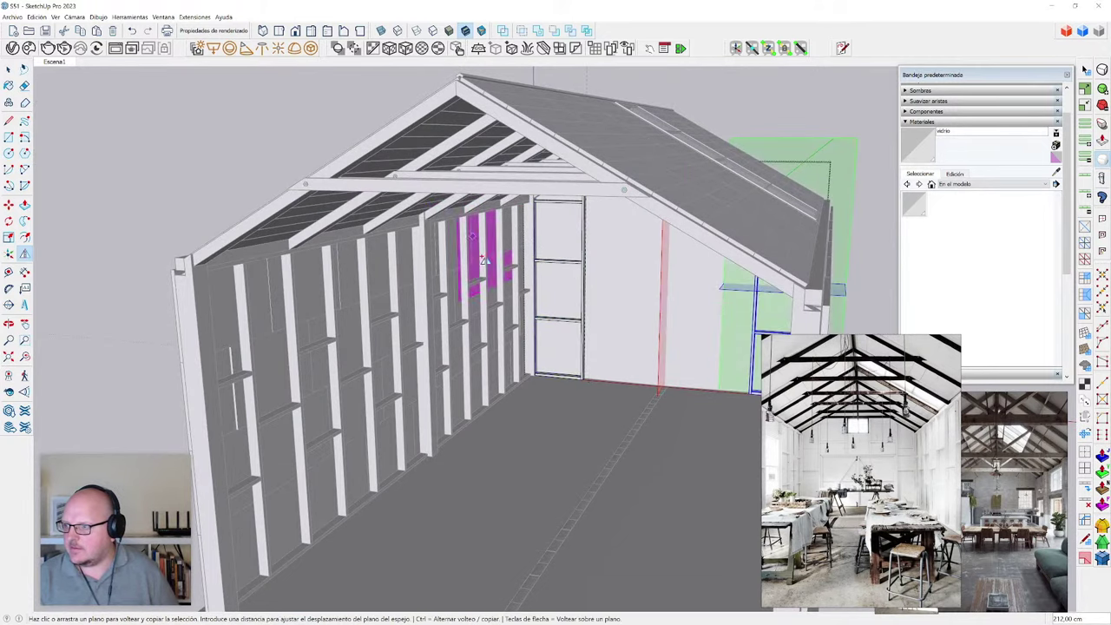
pyautogui.scroll(-3, 553, 390)
pyautogui.moveTo(556, 391); pyautogui.dragTo(536, 301, button='middle')
pyautogui.scroll(3, 536, 300)
pyautogui.moveTo(596, 373); pyautogui.dragTo(529, 392, button='middle')
pyautogui.press('space')
pyautogui.click(541, 345)
# - Inside the end wall framing, copy the top brace sideways so it starts at the inner face of the stud
pyautogui.scroll(3, 689, 417)
pyautogui.scroll(-3, 689, 417)
pyautogui.scroll(3, 516, 342)
pyautogui.scroll(2, 516, 342)
pyautogui.scroll(5, 530, 392)
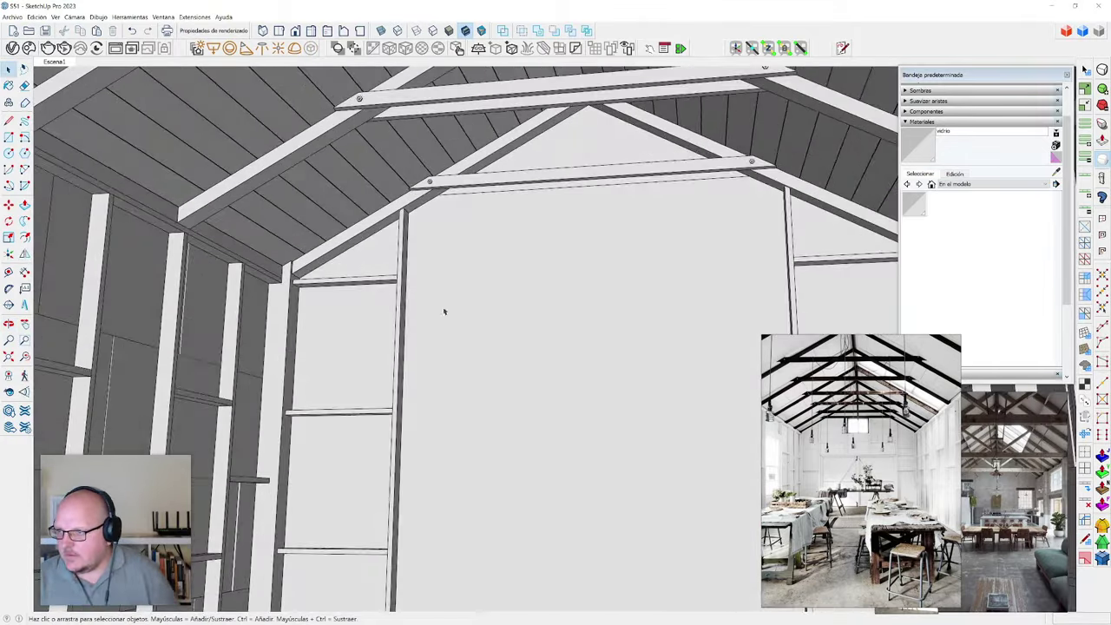
pyautogui.click(362, 286)
pyautogui.doubleClick(362, 287)
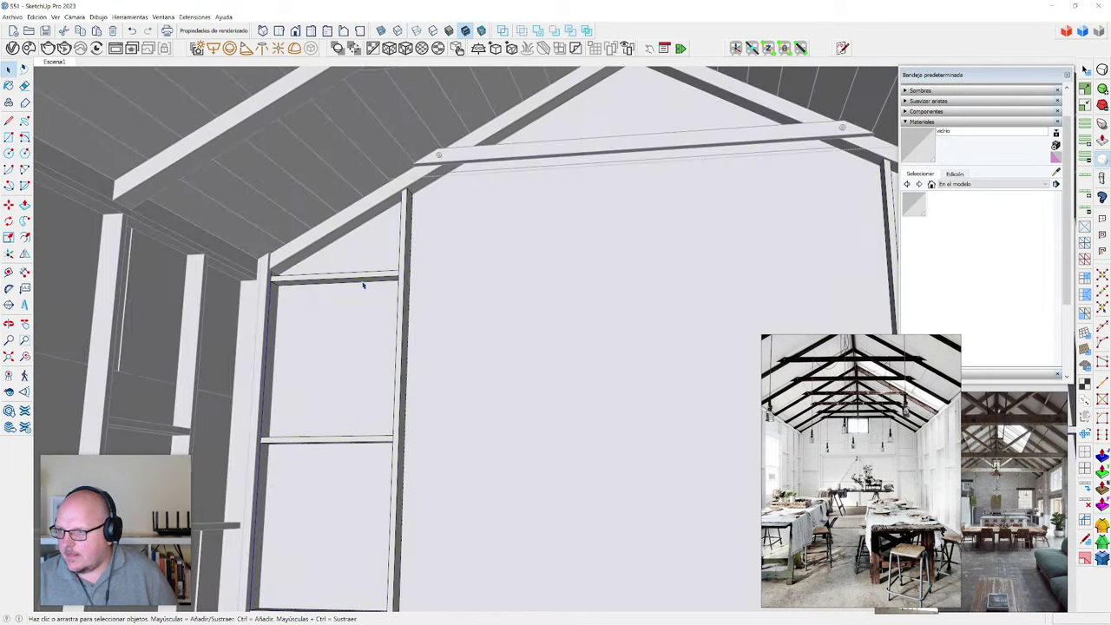
pyautogui.click(369, 283)
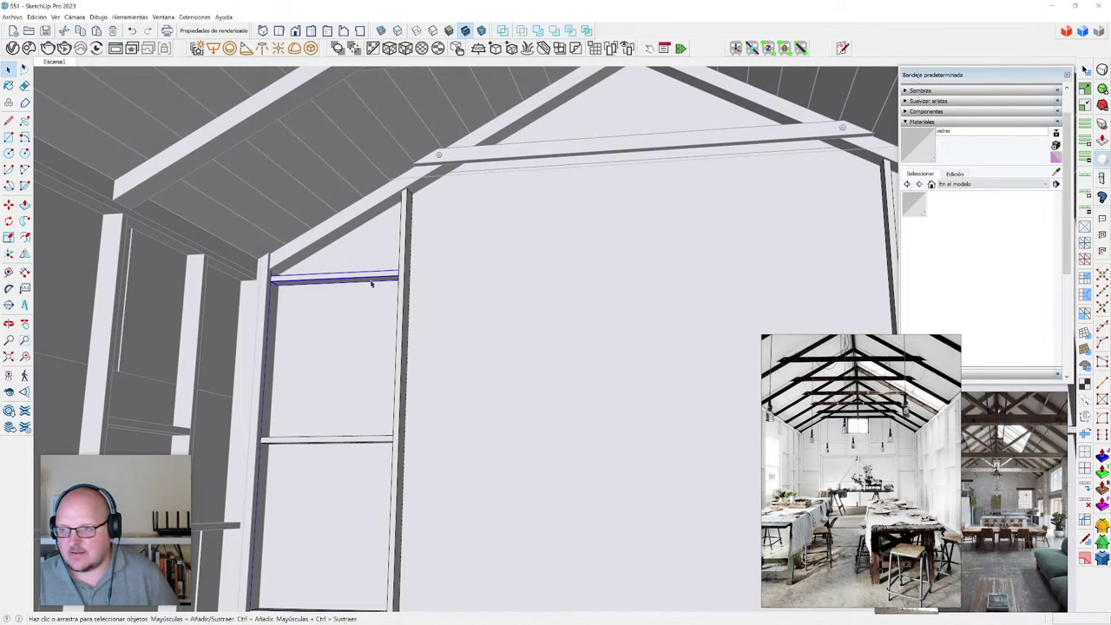
pyautogui.press('m')
pyautogui.scroll(4, 316, 287)
pyautogui.press('ctrl')
pyautogui.click(249, 285)
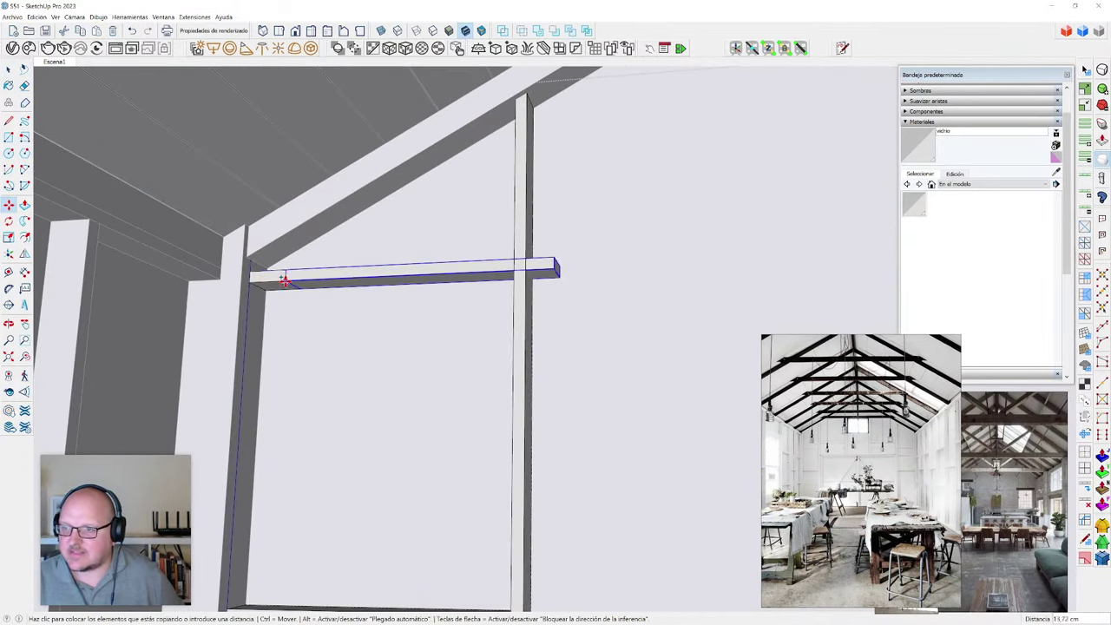
pyautogui.scroll(-2, 285, 279)
pyautogui.click(454, 279)
pyautogui.scroll(-3, 187, 265)
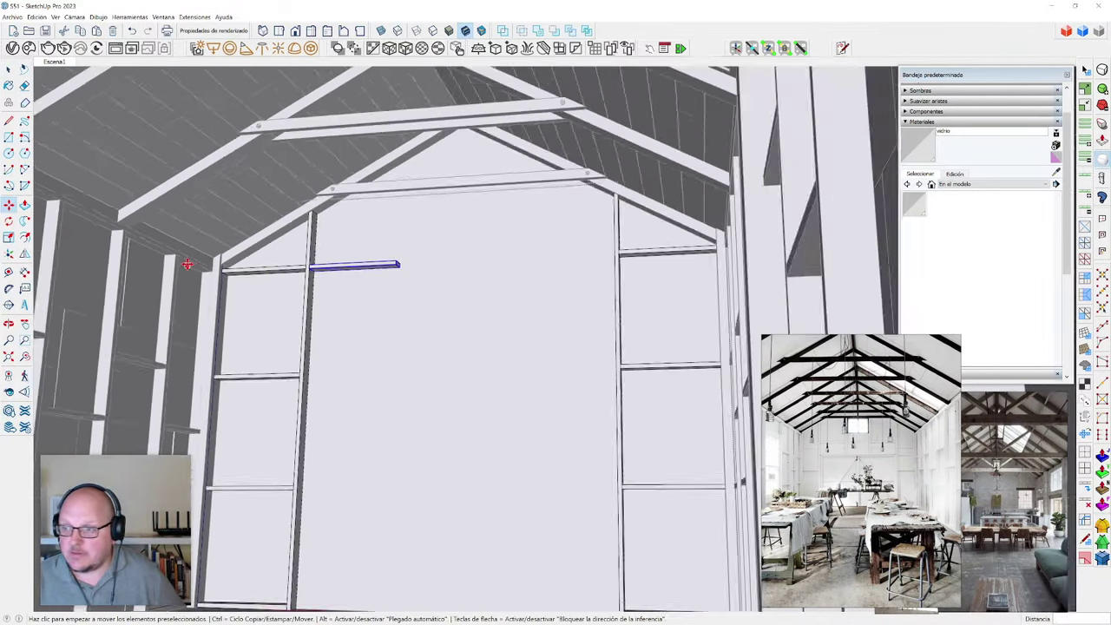
# - Scale the copied top brace along the green axis by about 3.38 to reach the opposite stud
pyautogui.scroll(-6, 390, 277)
pyautogui.scroll(3, 569, 361)
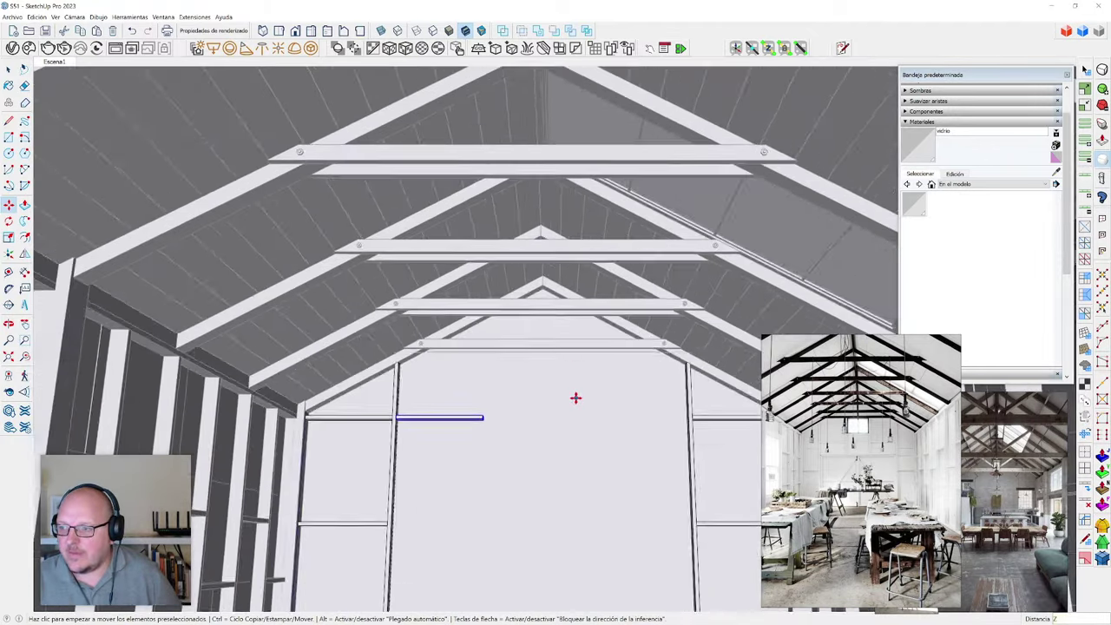
pyautogui.scroll(6, 576, 397)
pyautogui.press('s')
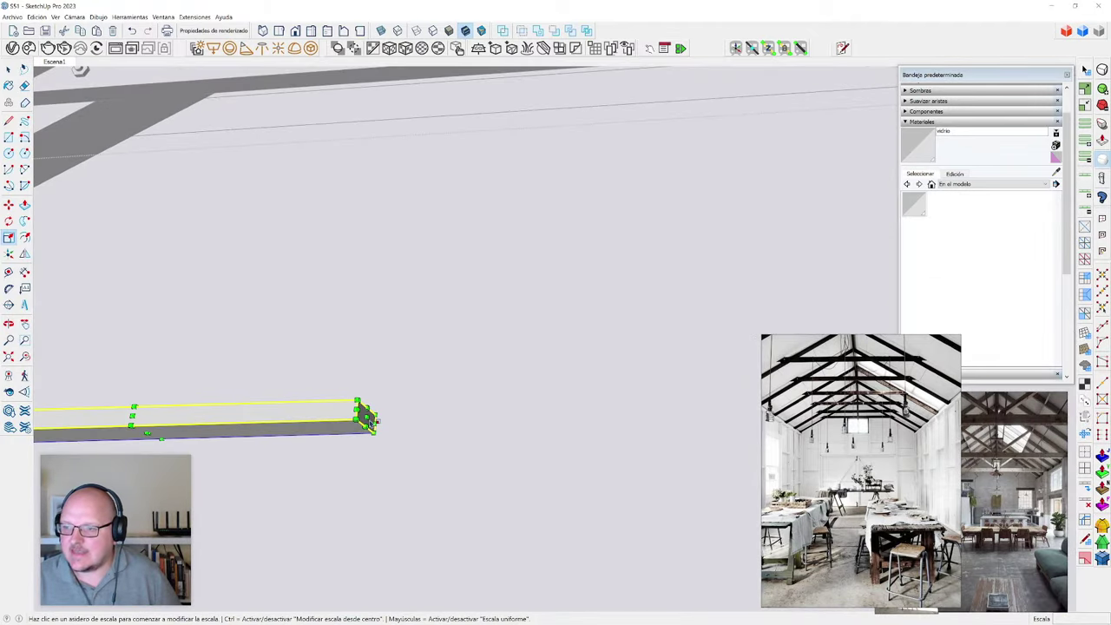
pyautogui.click(369, 419)
pyautogui.scroll(-5, 391, 437)
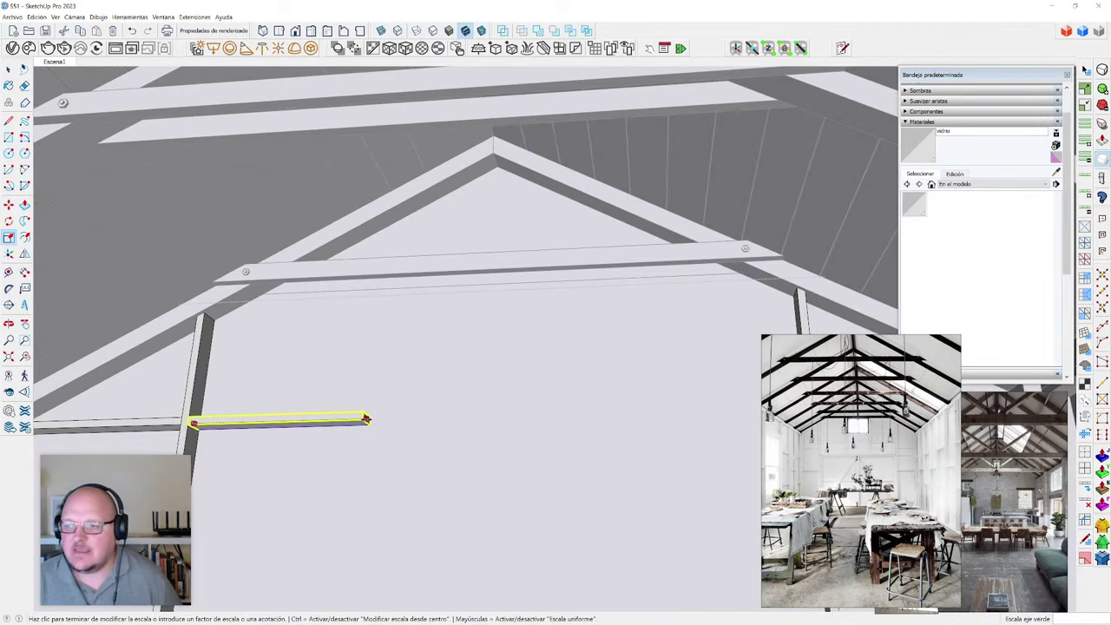
pyautogui.scroll(3, 695, 323)
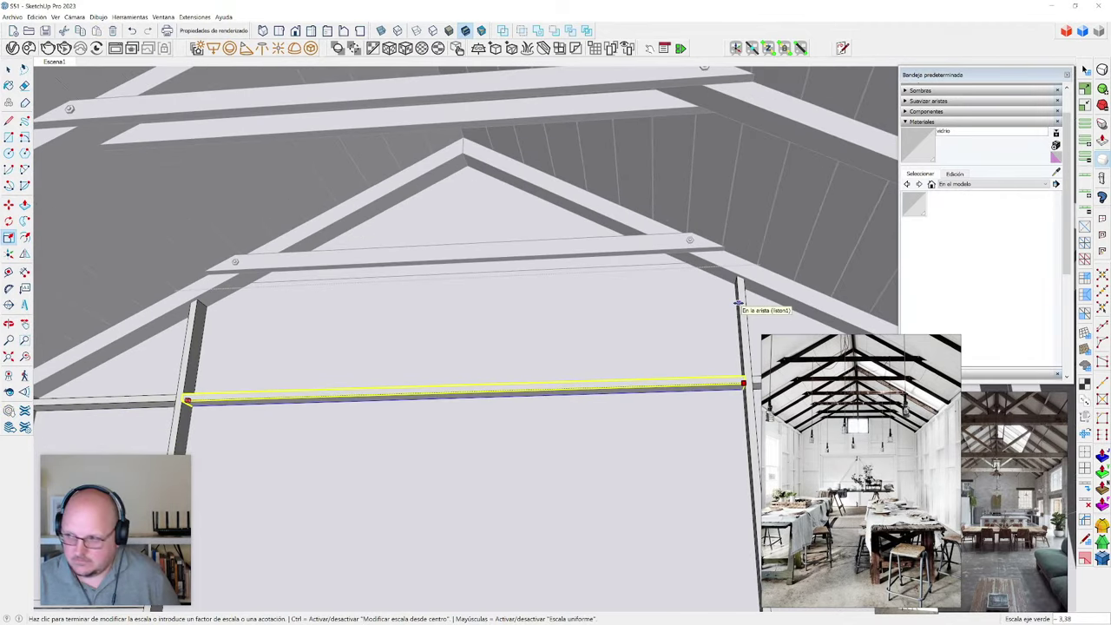
pyautogui.click(740, 308)
pyautogui.scroll(-3, 568, 362)
pyautogui.scroll(3, 439, 347)
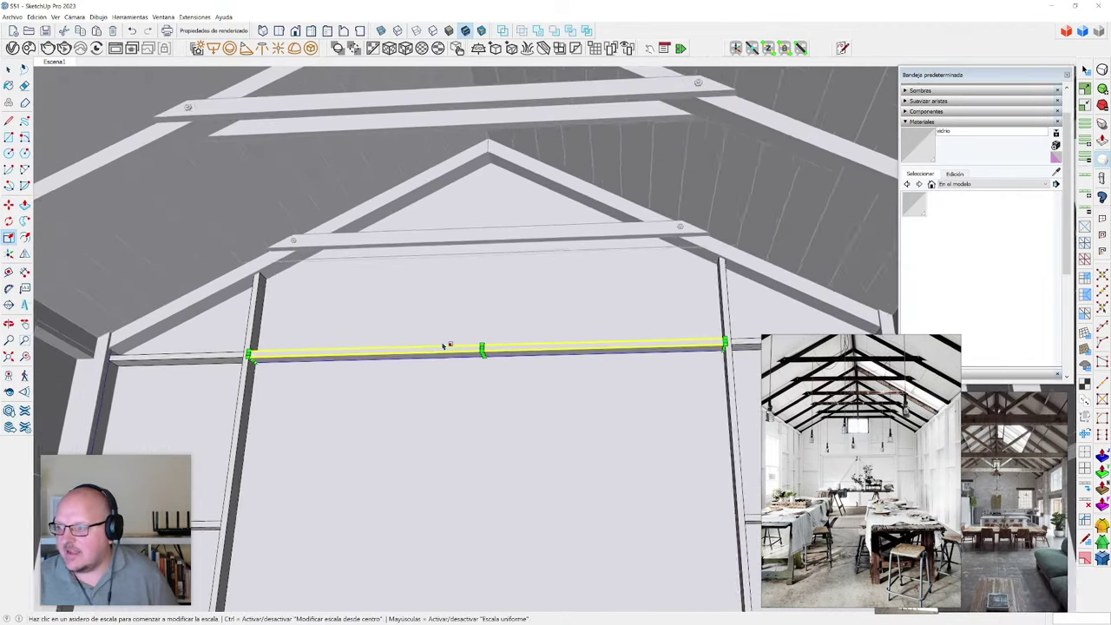
pyautogui.press('space')
pyautogui.scroll(-2, 255, 368)
pyautogui.moveTo(434, 391); pyautogui.dragTo(439, 453, button='middle')
pyautogui.scroll(-2, 423, 391)
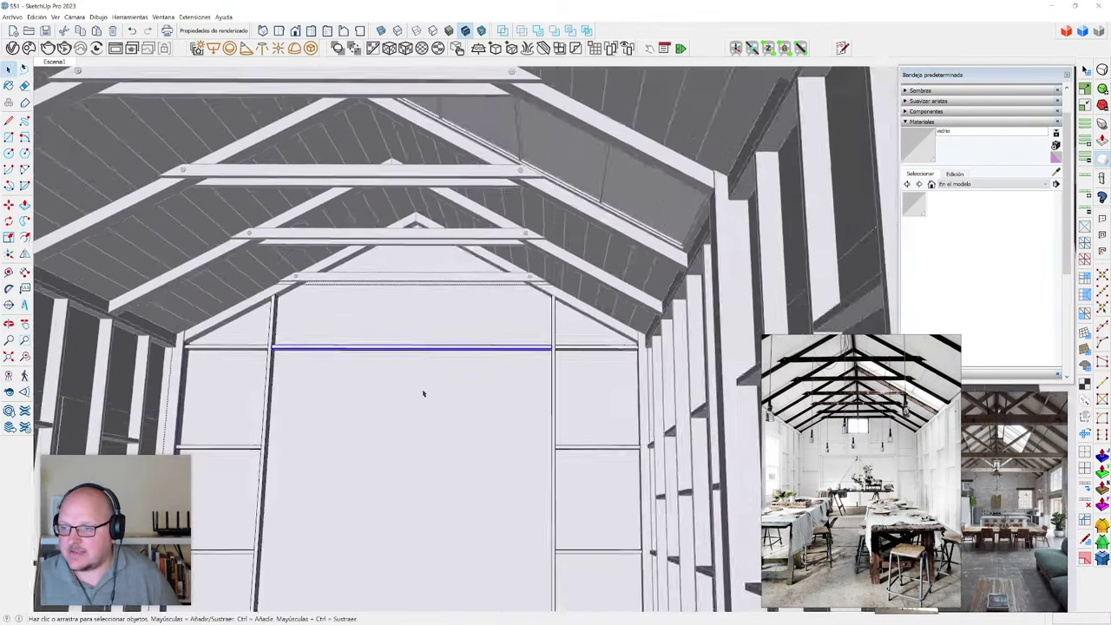
# - Hide the rest of the model and copy the stud nearest the axis origin onto the middle of the long top brace
pyautogui.press('i')
pyautogui.moveTo(423, 392); pyautogui.dragTo(321, 489, button='middle')
pyautogui.scroll(-2, 321, 489)
pyautogui.click(323, 527)
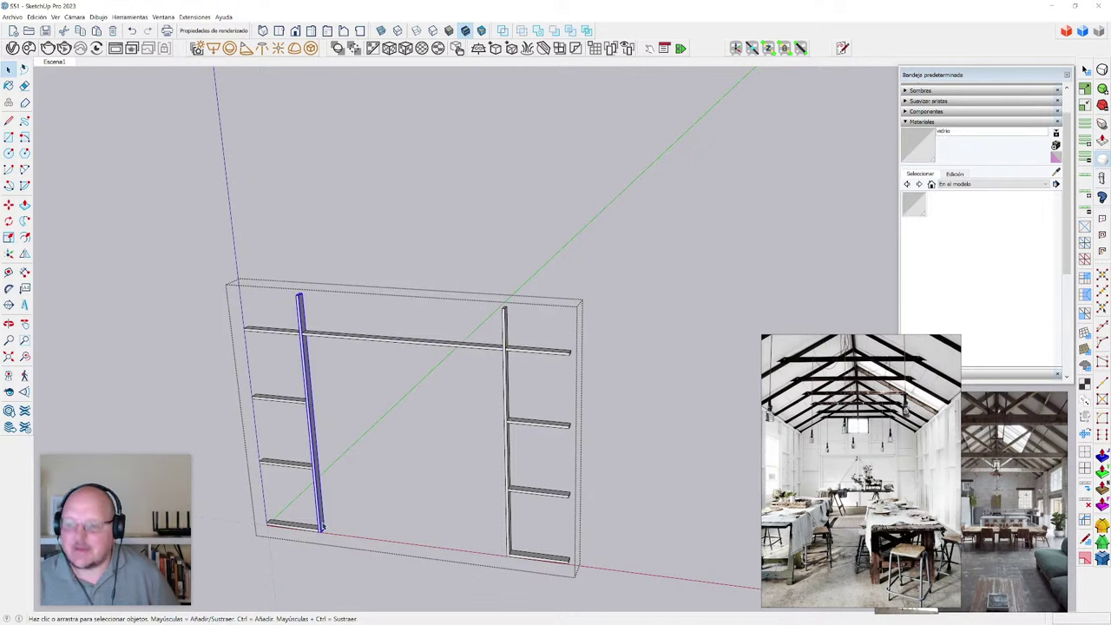
pyautogui.scroll(5, 323, 534)
pyautogui.press('m')
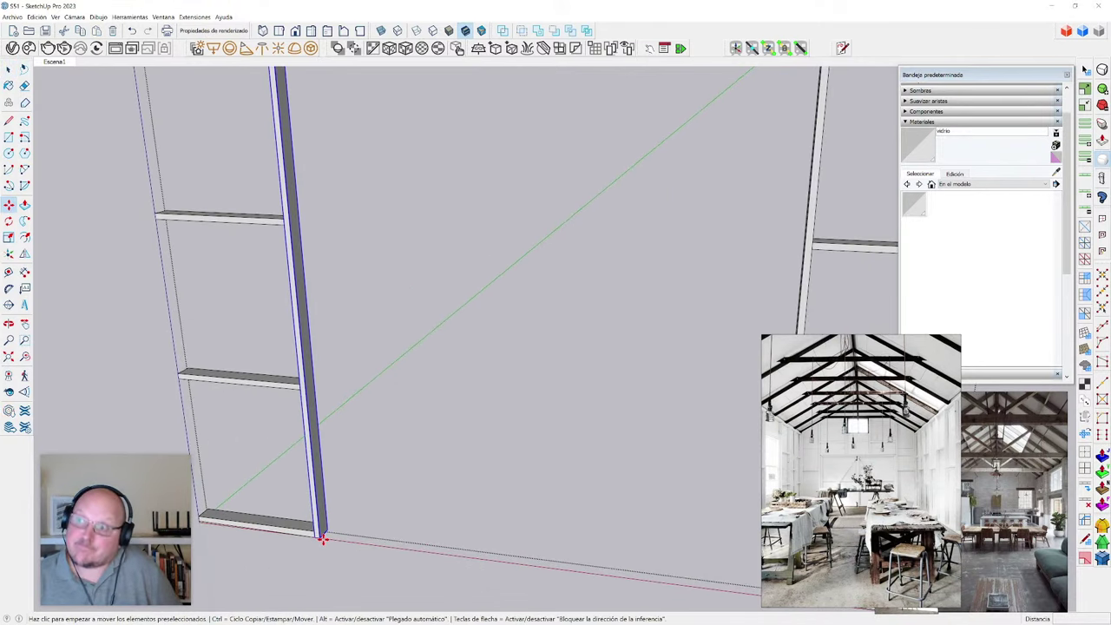
pyautogui.click(320, 537)
pyautogui.press('ctrl')
pyautogui.scroll(-3, 322, 538)
pyautogui.scroll(2, 420, 270)
pyautogui.click(429, 253)
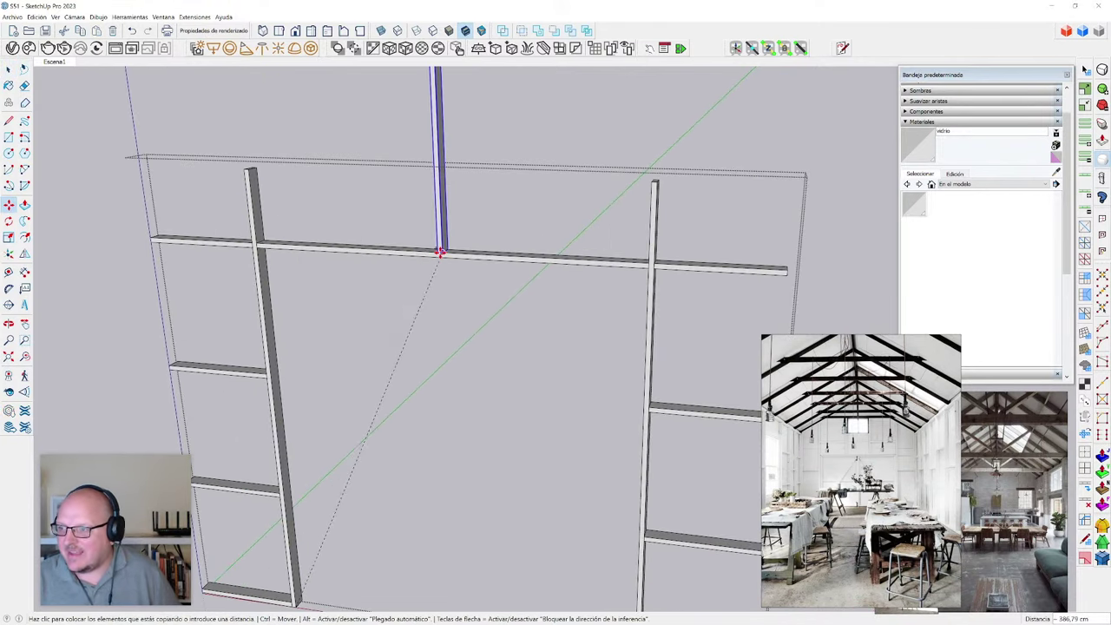
# - Move the copied stud horizontally by the middle of its base to centre it on the long top brace
pyautogui.scroll(4, 429, 254)
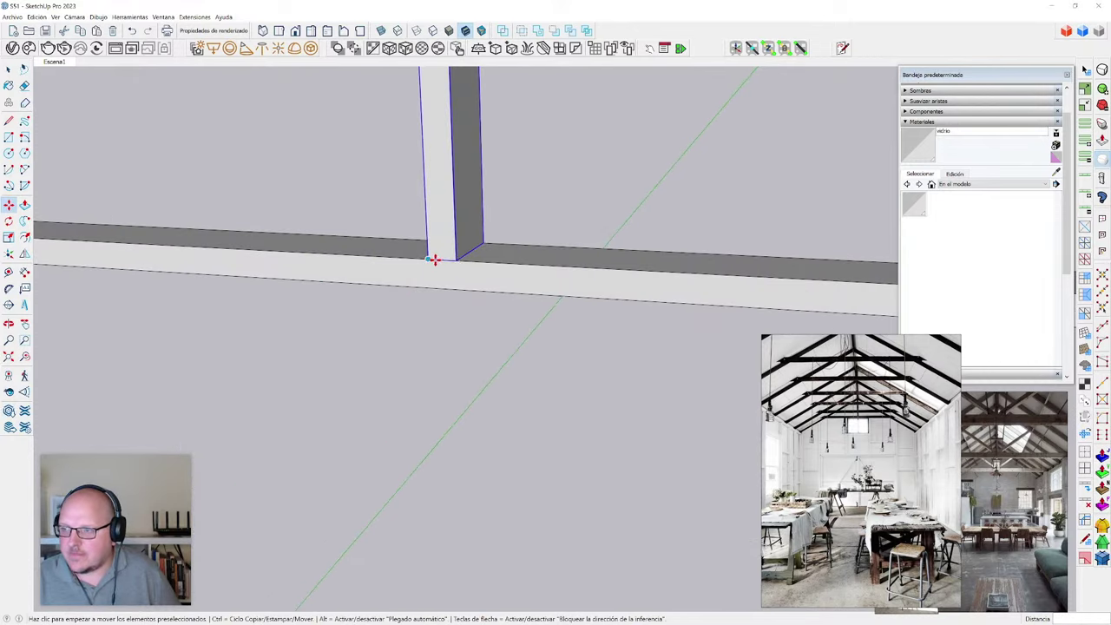
pyautogui.click(441, 259)
pyautogui.scroll(-2, 453, 258)
pyautogui.scroll(-3, 454, 259)
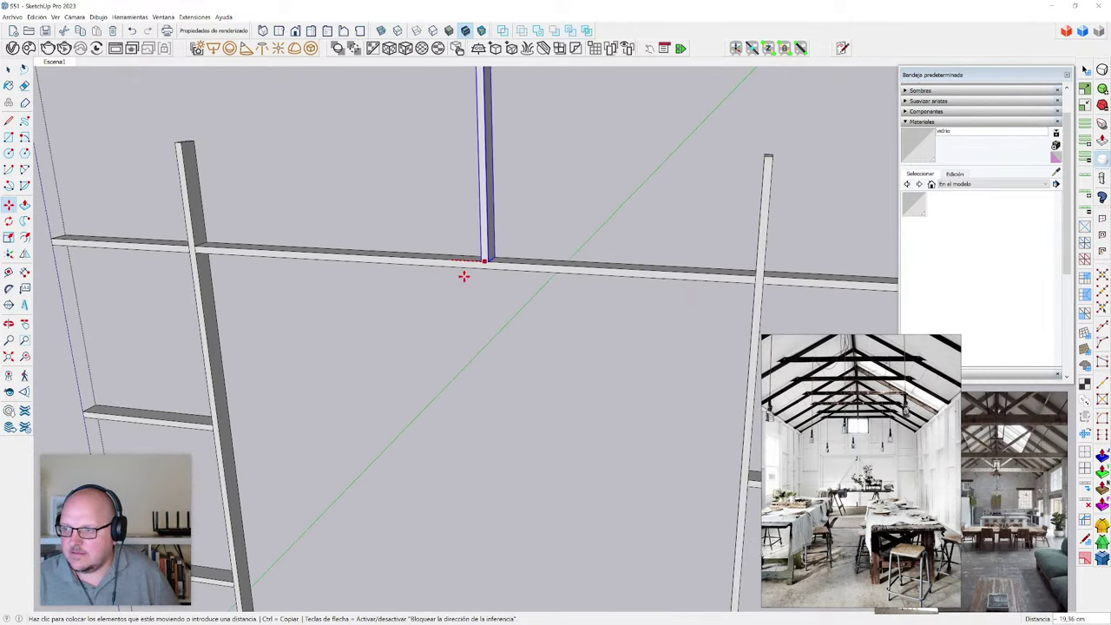
pyautogui.click(458, 260)
pyautogui.press('space')
pyautogui.scroll(-3, 497, 323)
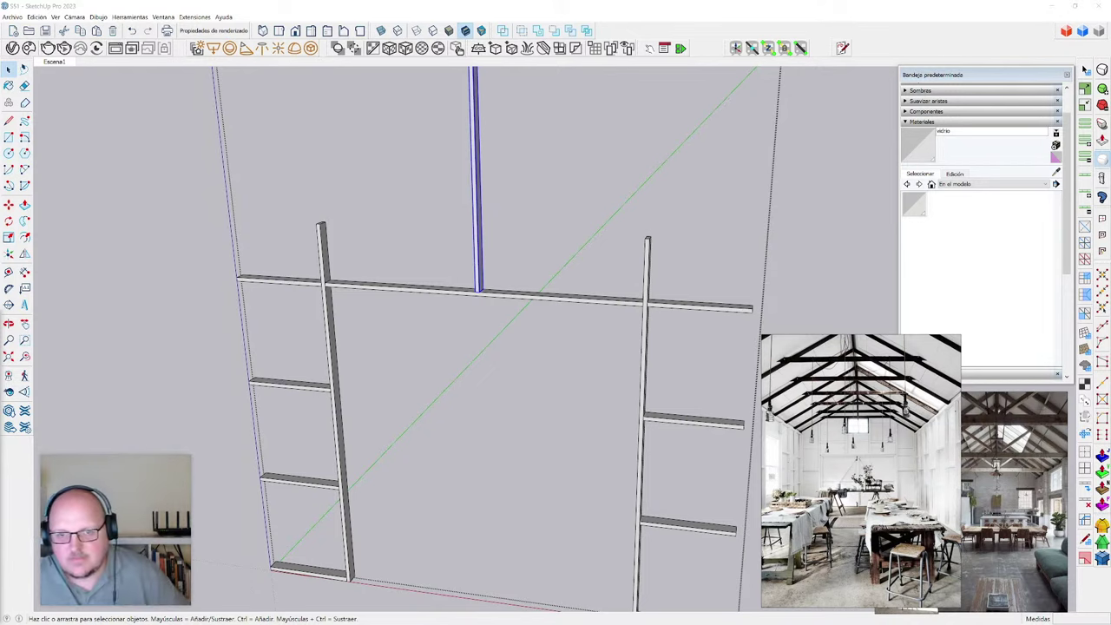
pyautogui.moveTo(179, 505)
pyautogui.mouseDown()
pyautogui.moveTo(240, 356)
pyautogui.moveTo(288, 288)
pyautogui.mouseUp()
pyautogui.click(709, 194)
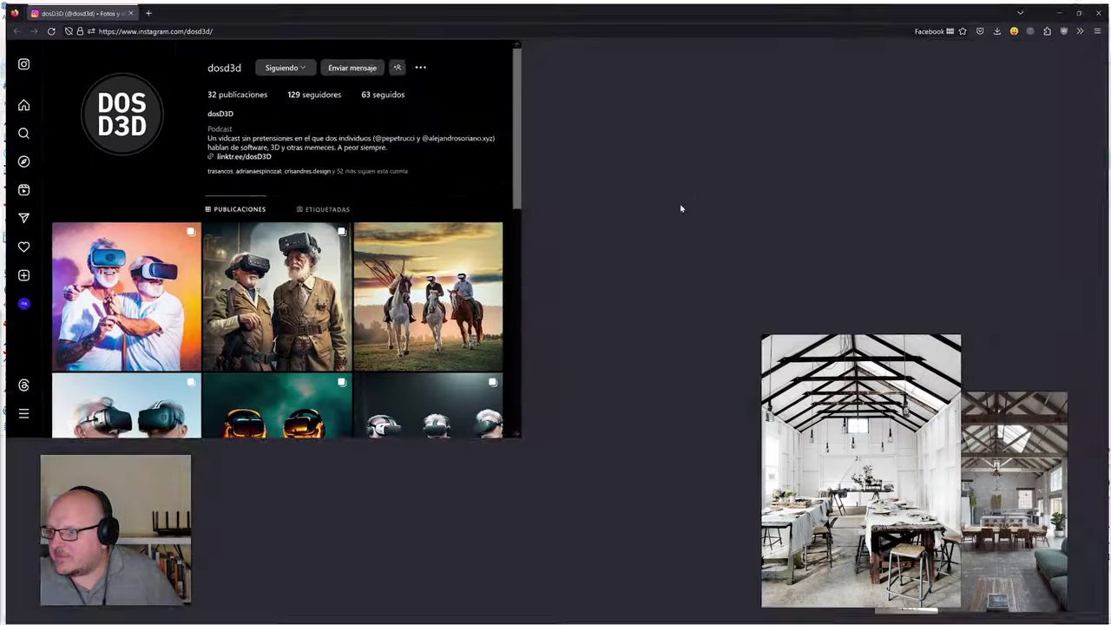
# - Disable always-on-top for the reference board and look through the images of the newest dosd3d post on Instagram
pyautogui.hotkey('ctrl', 'shift', 'a')
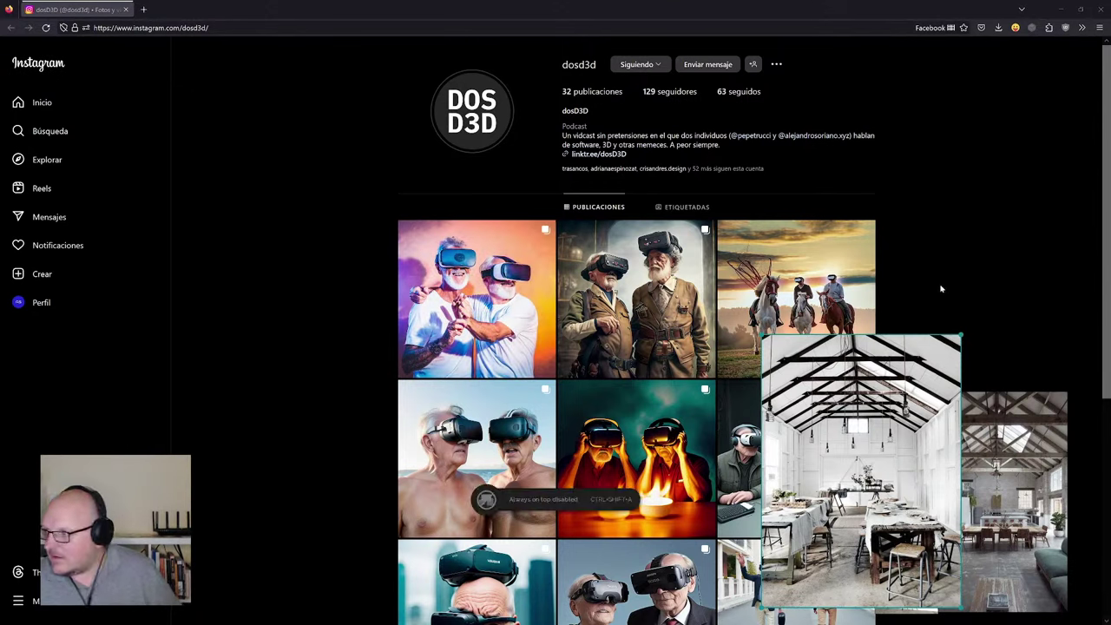
pyautogui.click(941, 288)
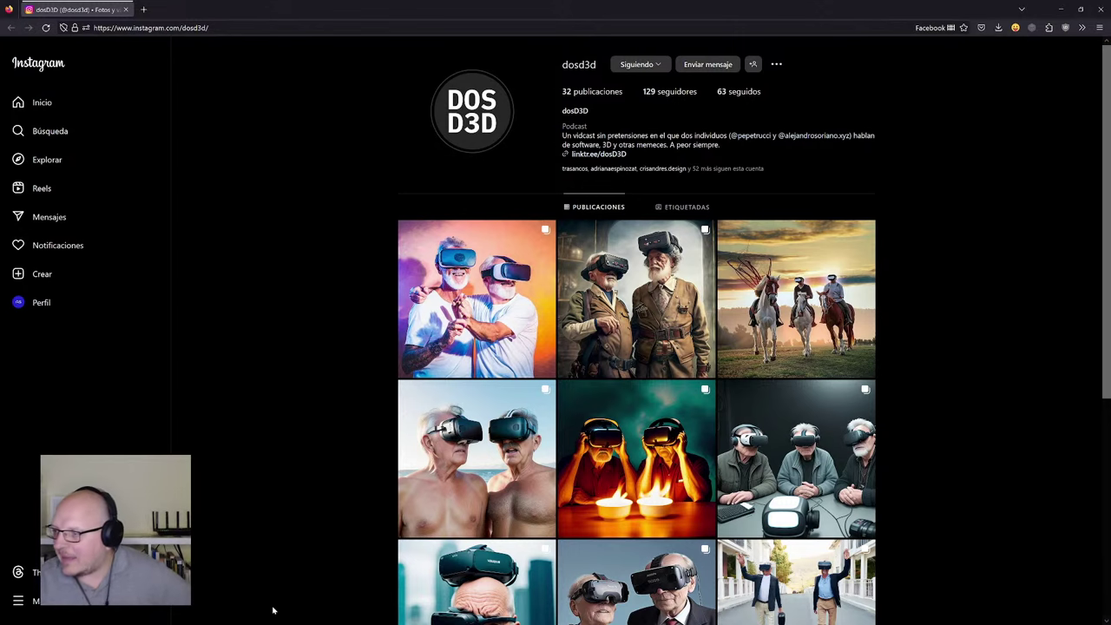
pyautogui.click(512, 259)
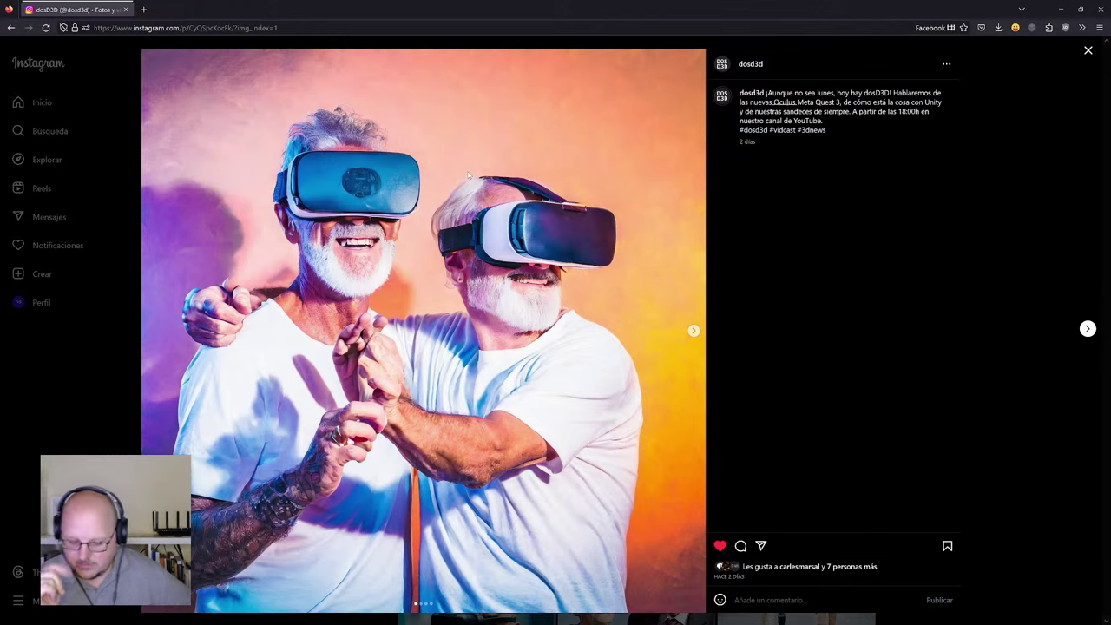
pyautogui.press('Right')
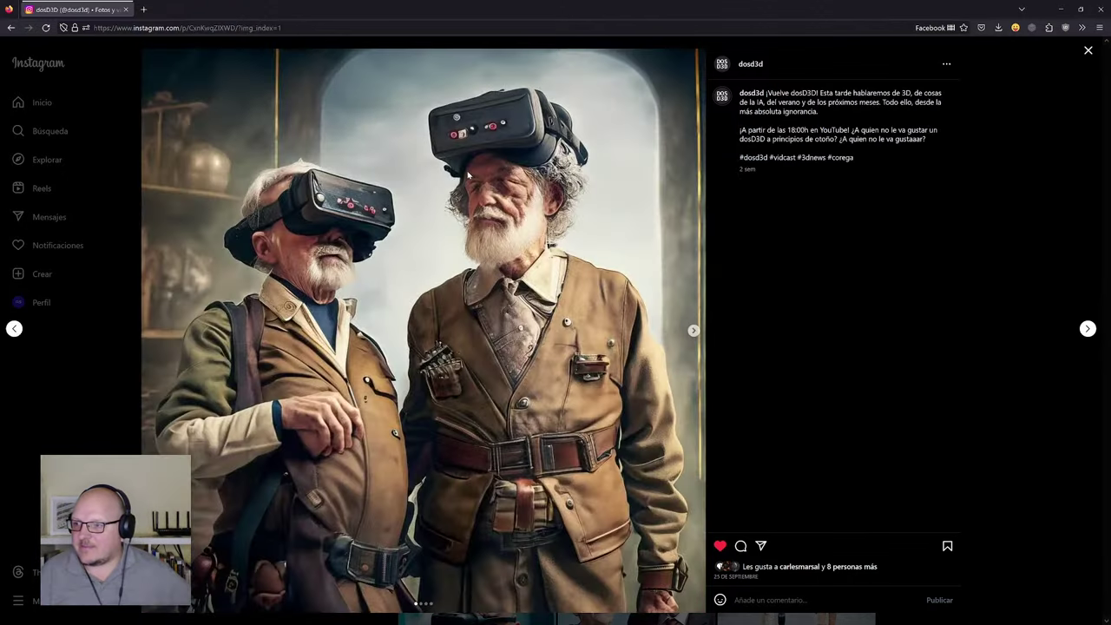
pyautogui.press('Right')
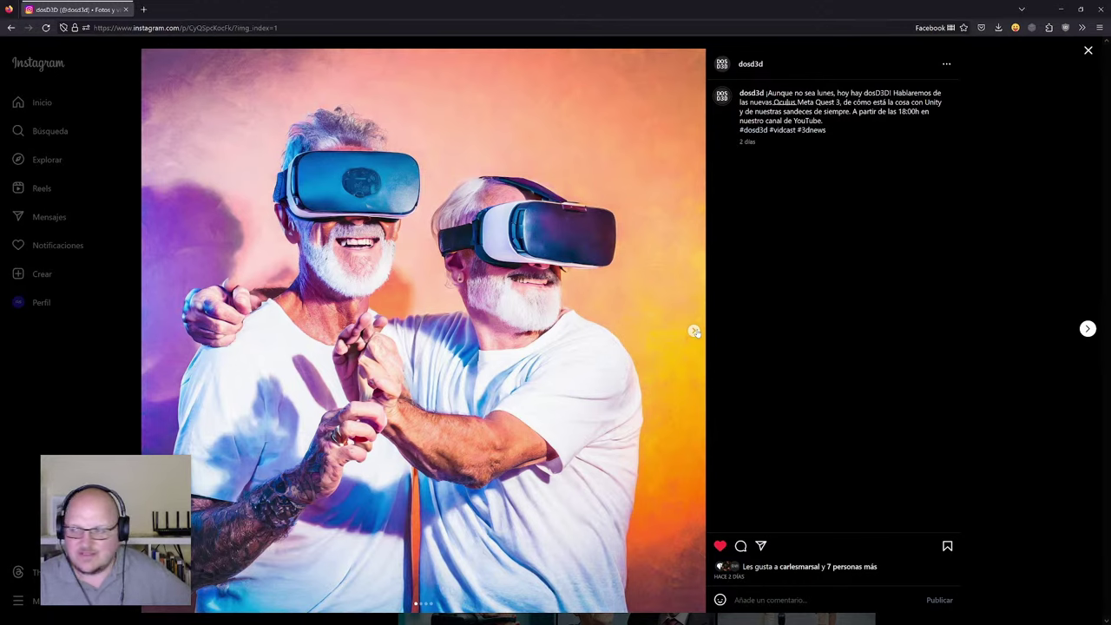
pyautogui.click(695, 332)
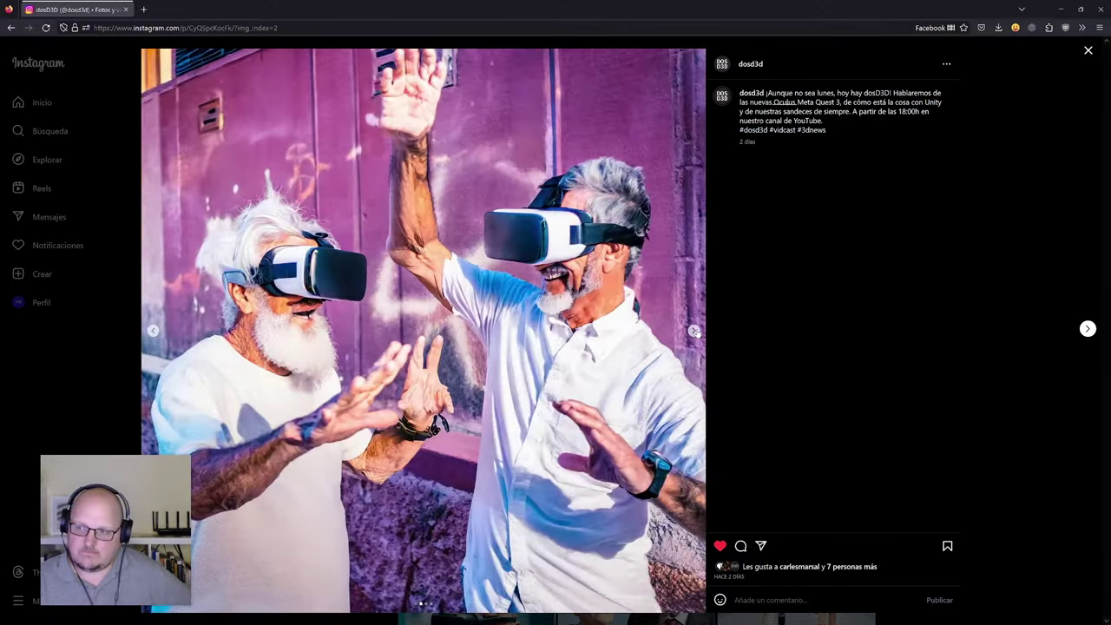
pyautogui.click(694, 332)
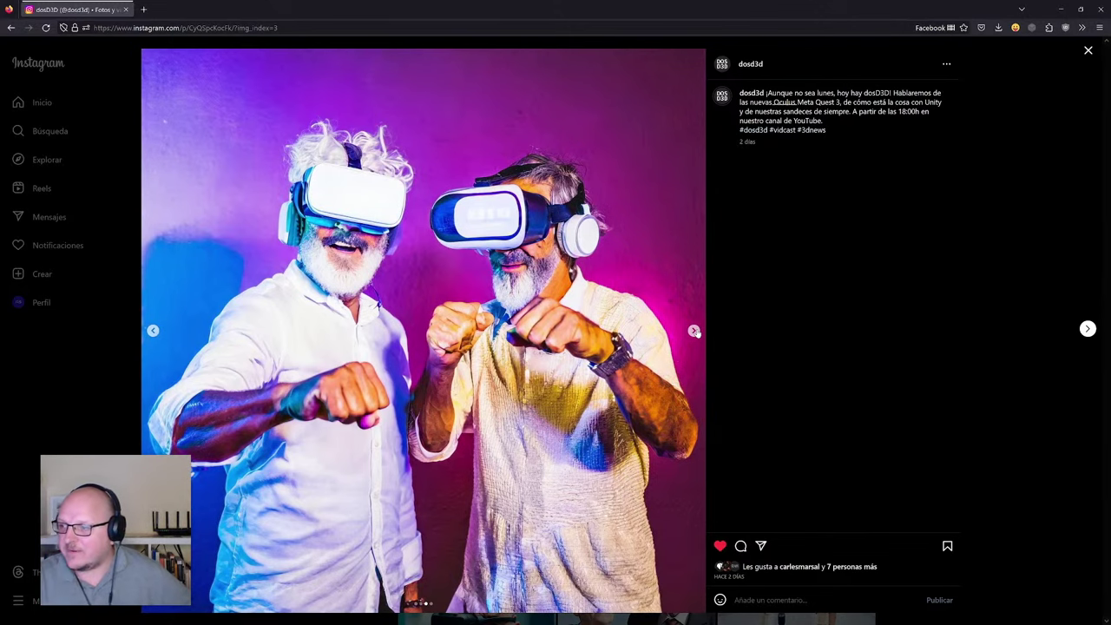
pyautogui.click(695, 332)
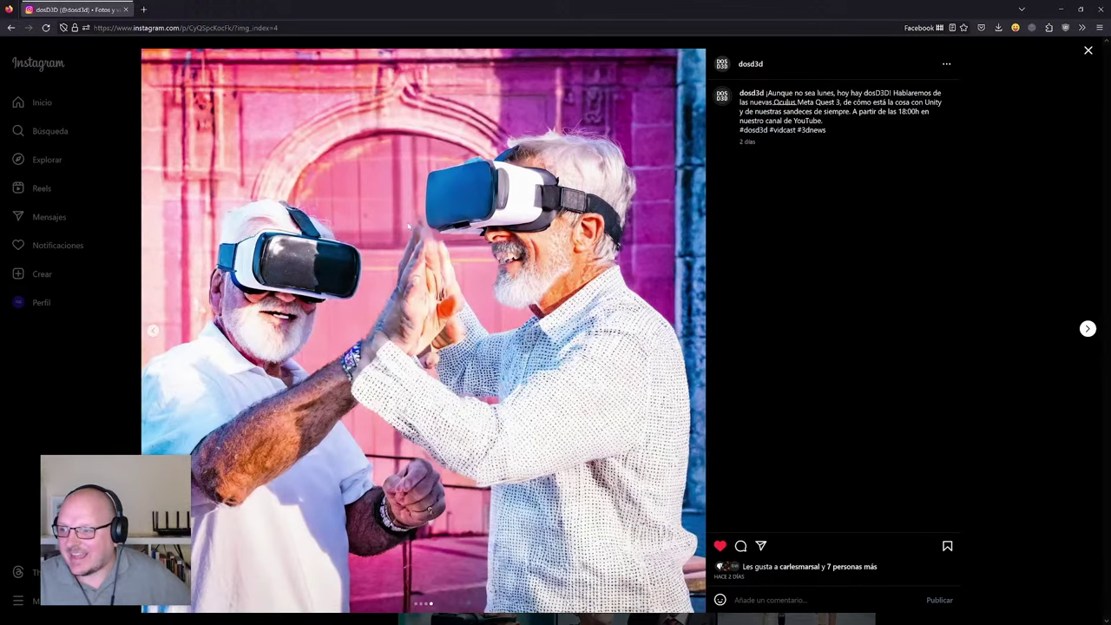
pyautogui.click(154, 334)
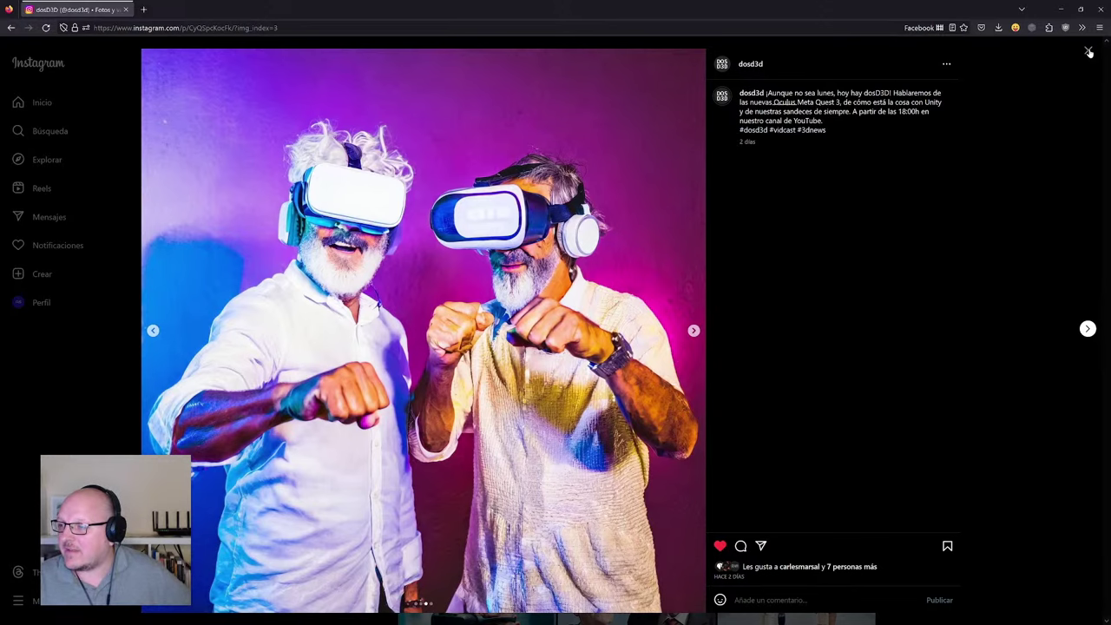
pyautogui.click(1089, 52)
# - Look through the images of the dosd3d beach vacation post and the neighbouring post with the horse riders
pyautogui.scroll(-2, 531, 350)
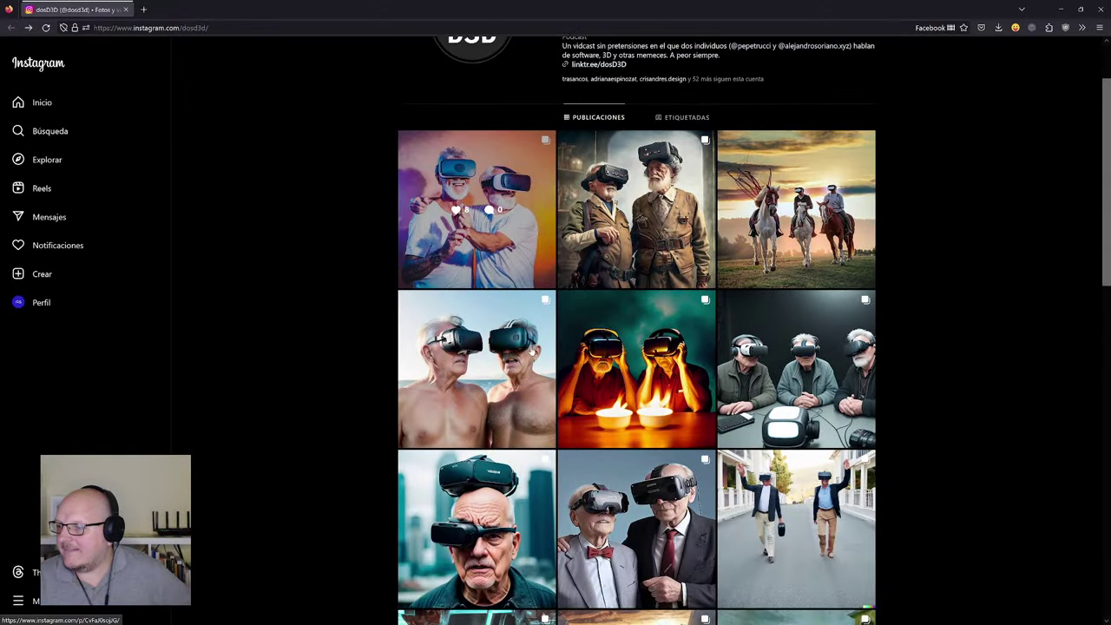
pyautogui.click(513, 227)
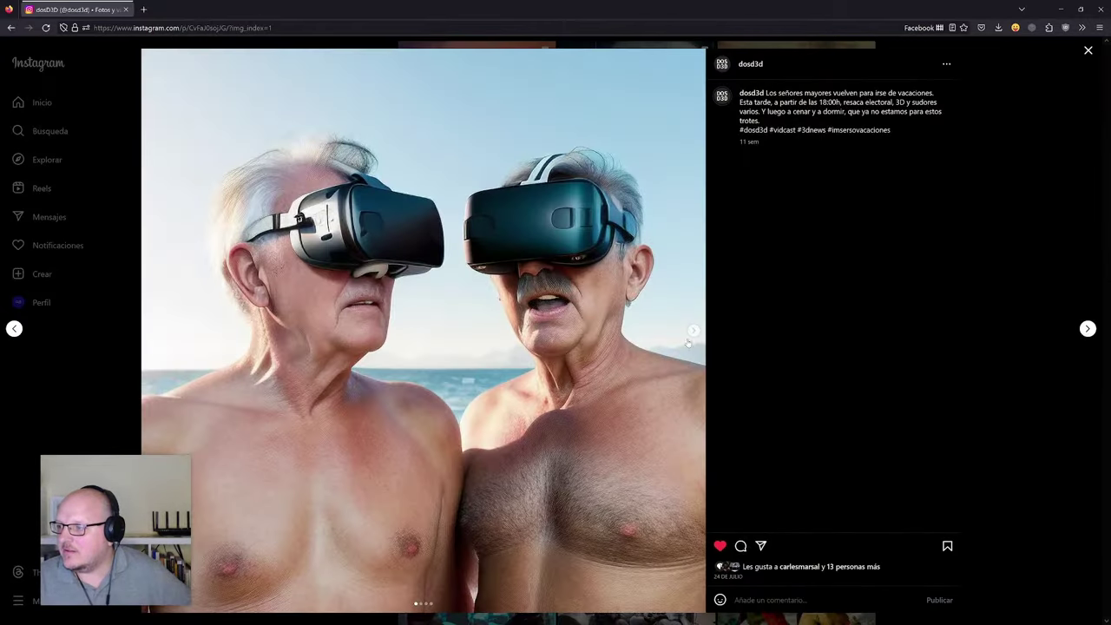
pyautogui.click(695, 334)
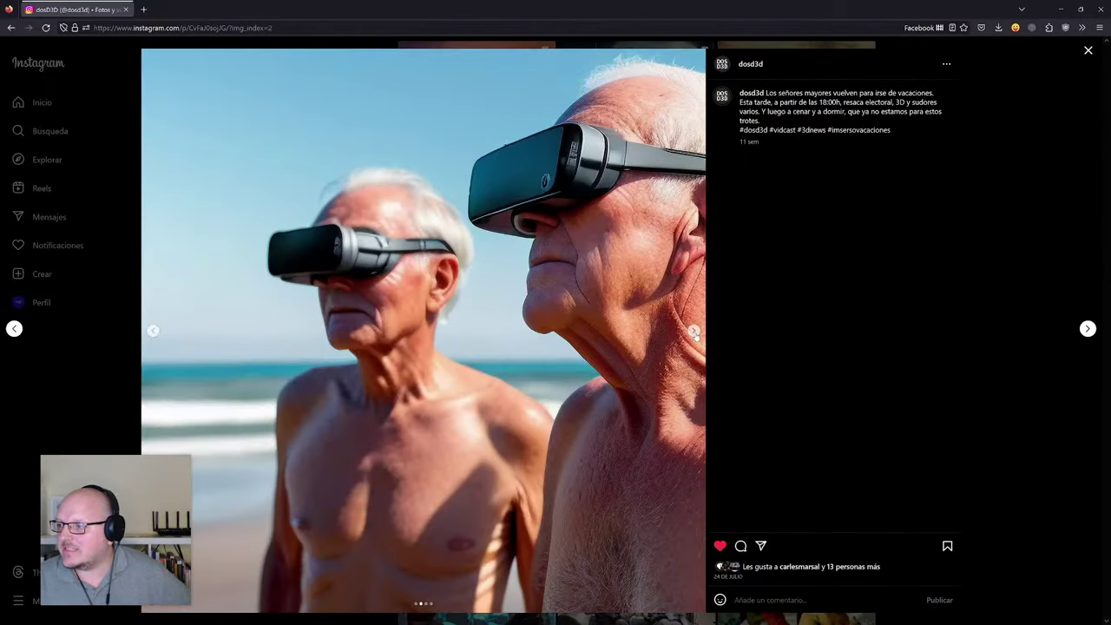
pyautogui.click(693, 331)
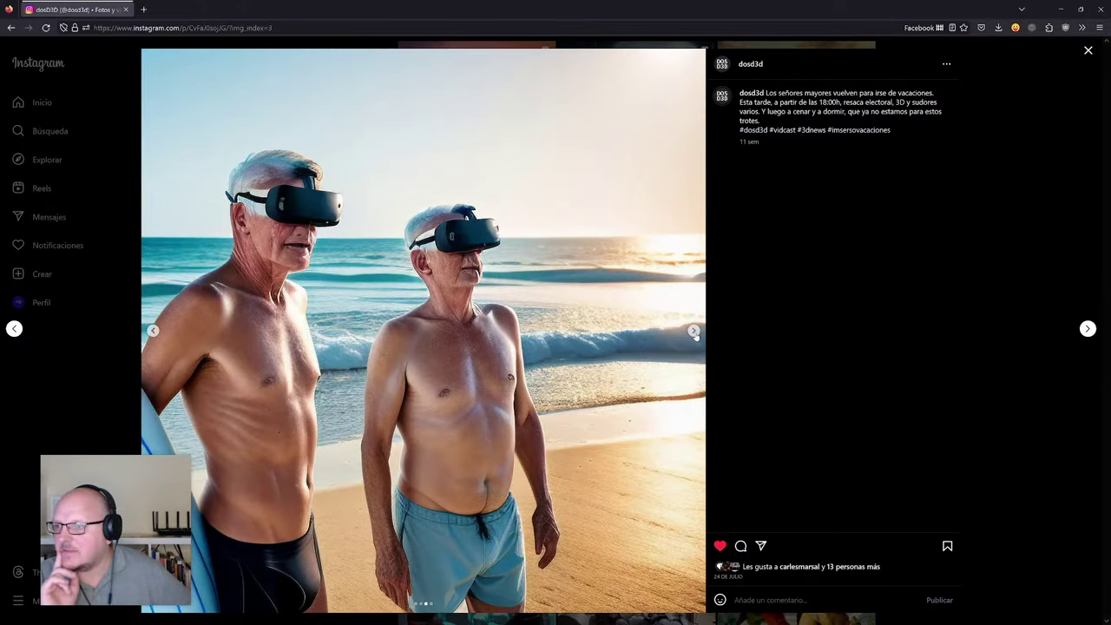
pyautogui.click(693, 331)
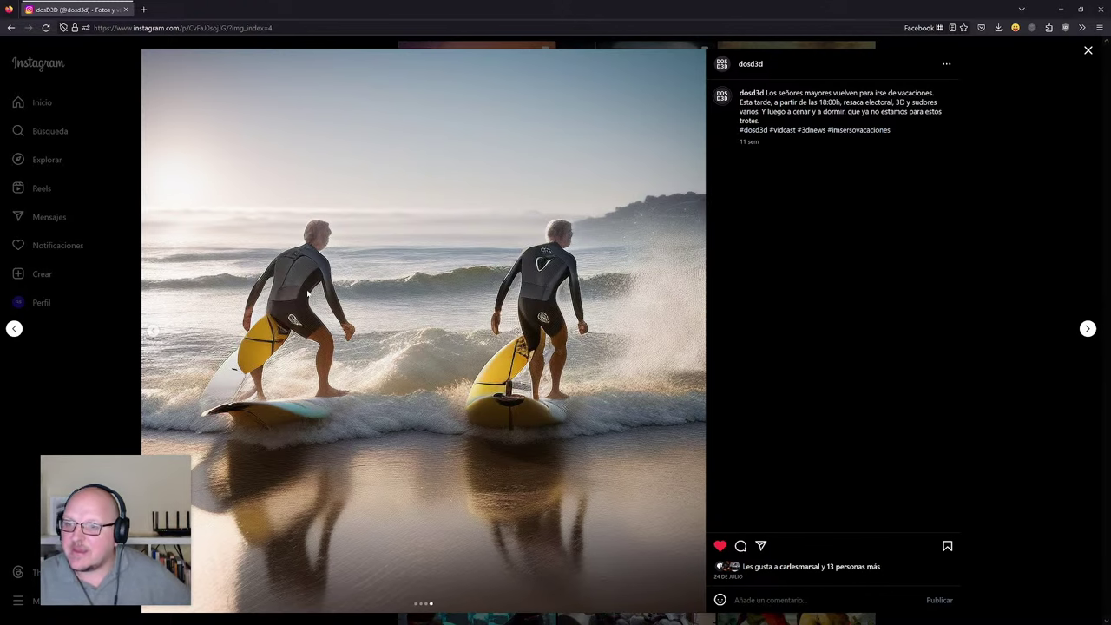
pyautogui.click(13, 329)
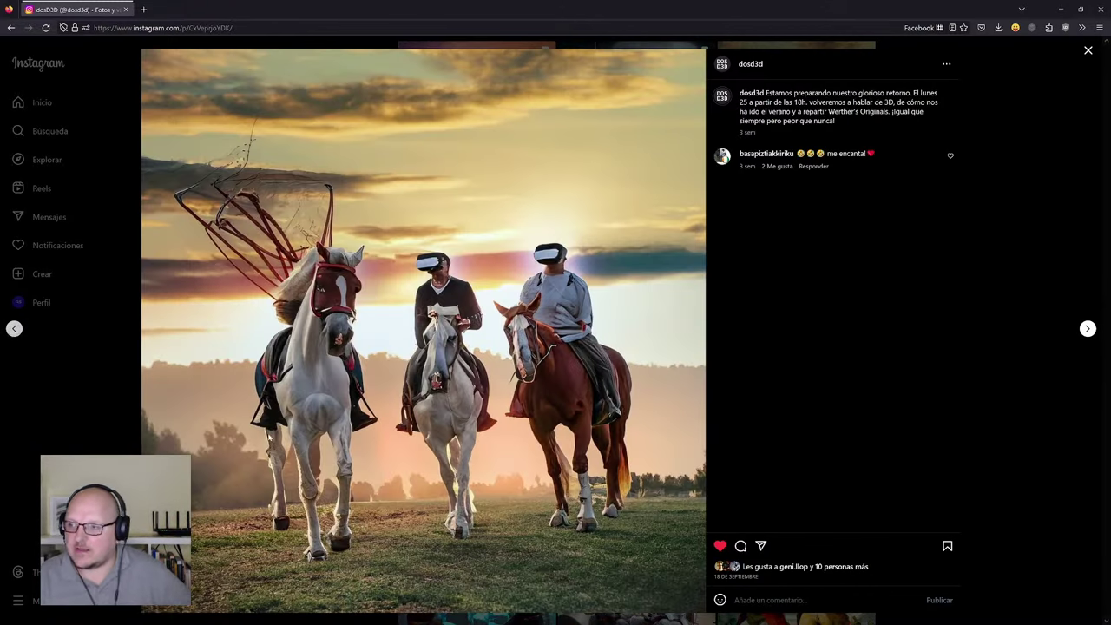
pyautogui.click(1088, 329)
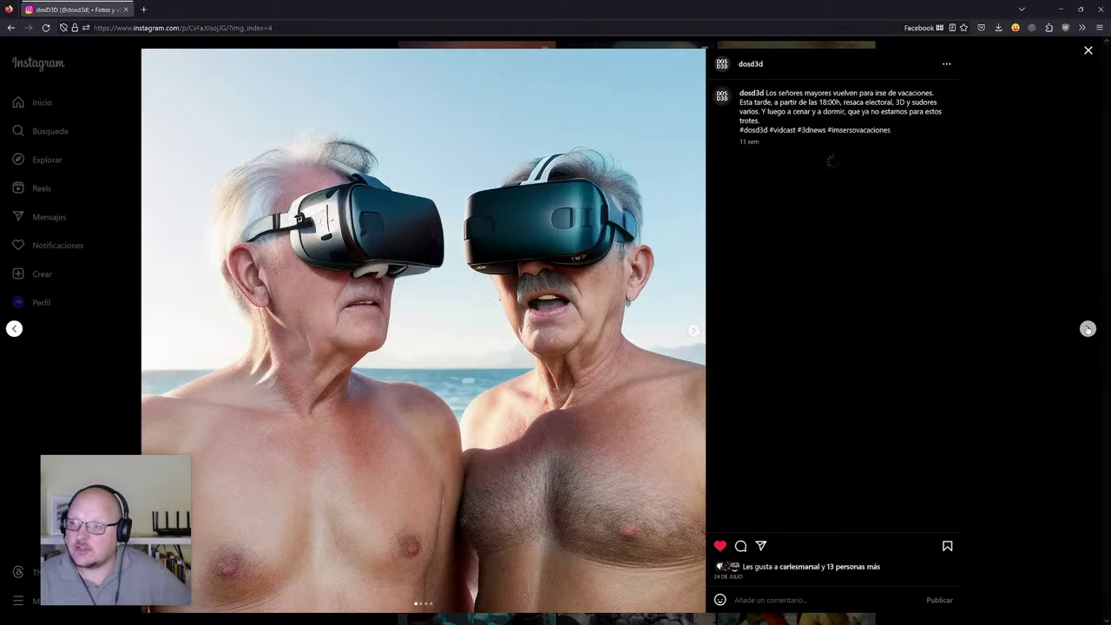
# - View the dosd3d fire-themed post's images and the three-person post after it, and return to the profile grid
pyautogui.click(1088, 330)
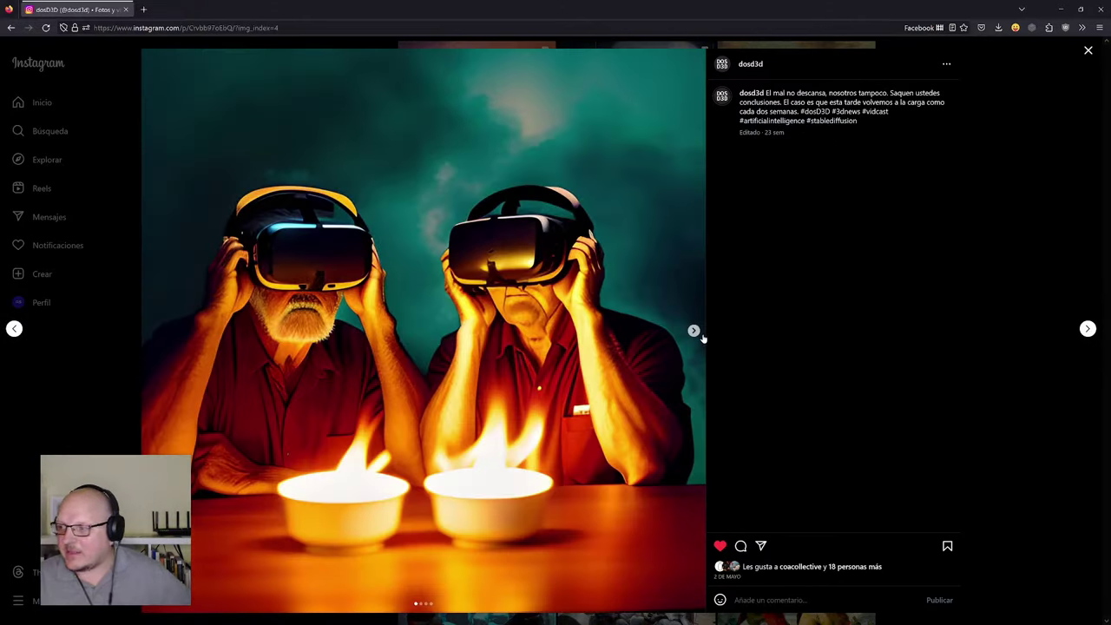
pyautogui.click(693, 330)
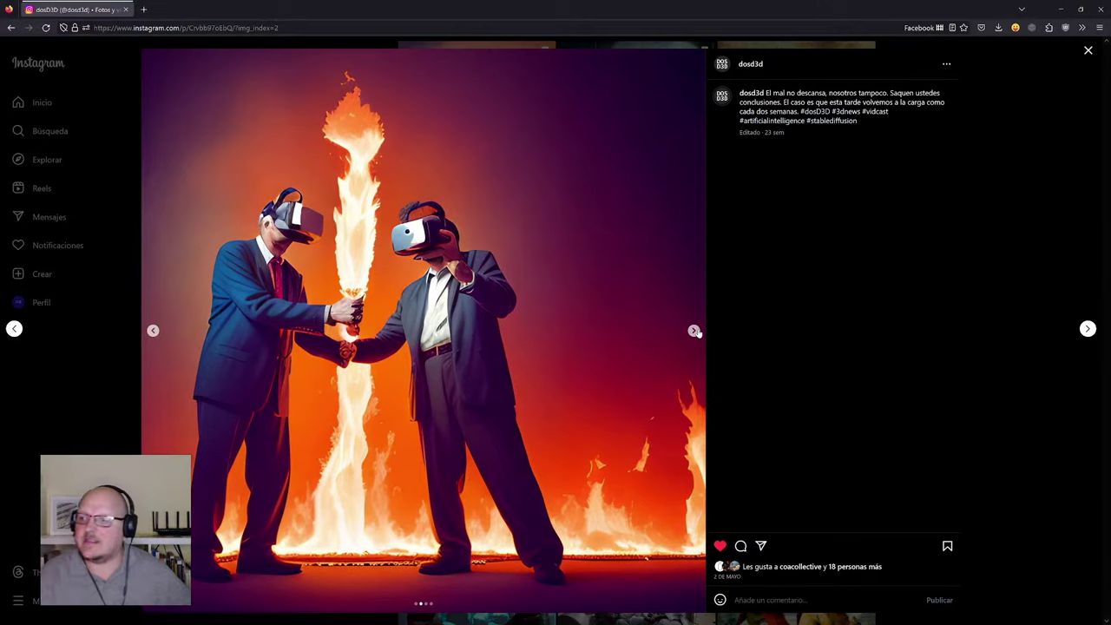
pyautogui.click(694, 330)
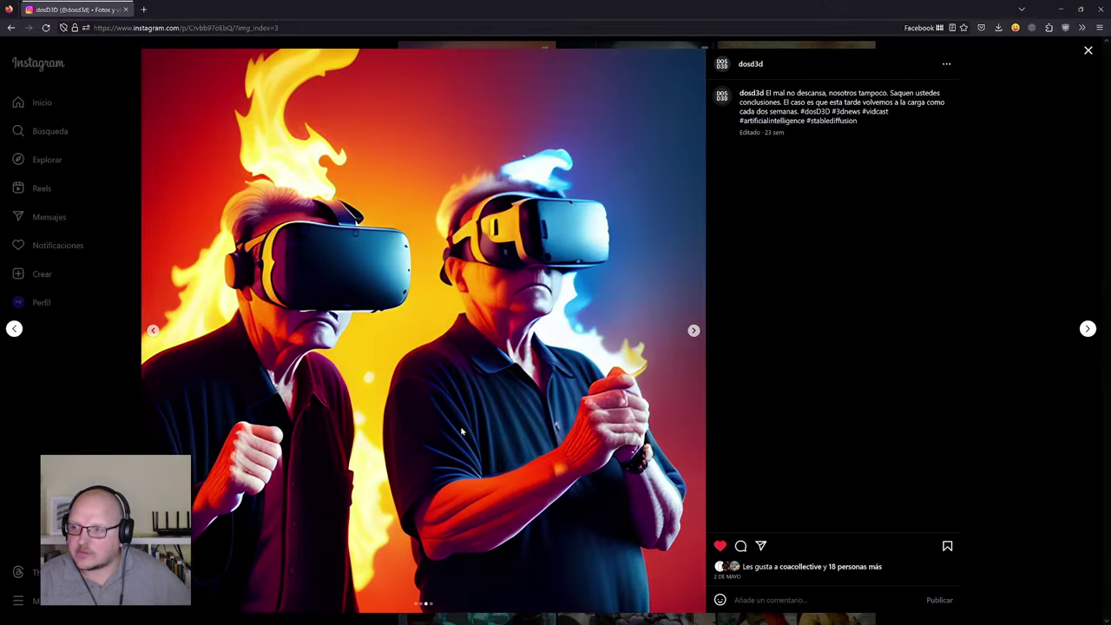
pyautogui.click(694, 331)
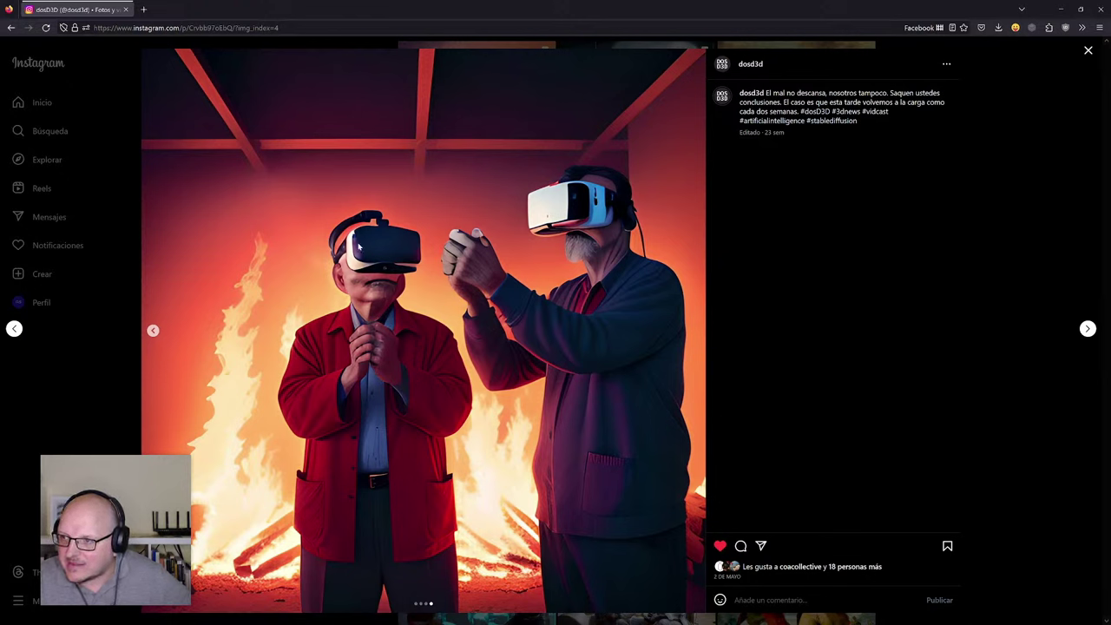
pyautogui.click(1088, 329)
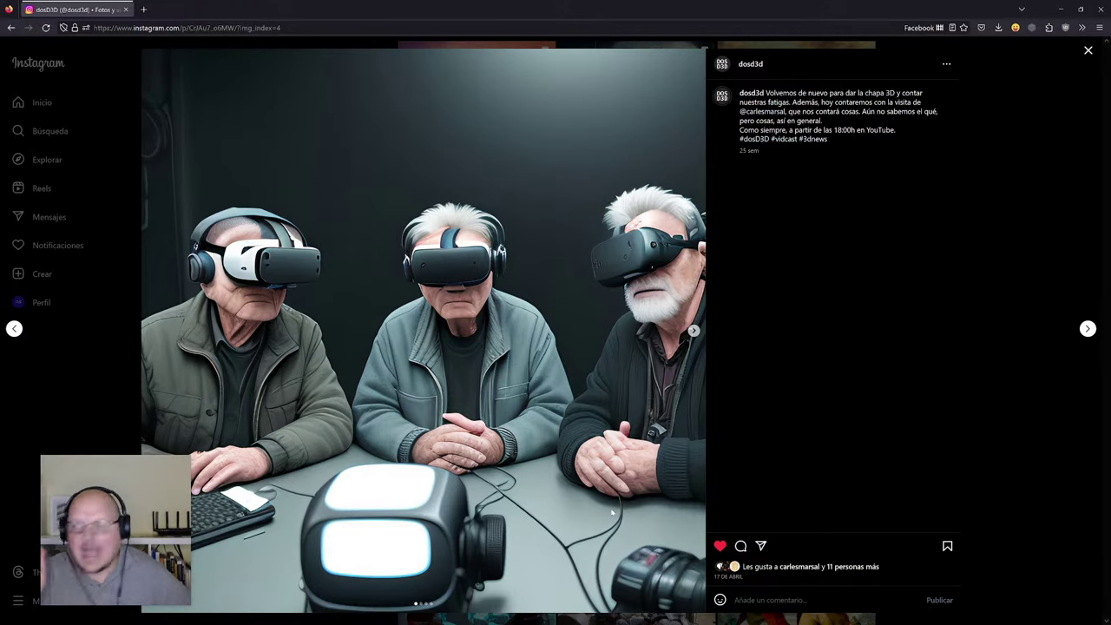
pyautogui.click(1086, 50)
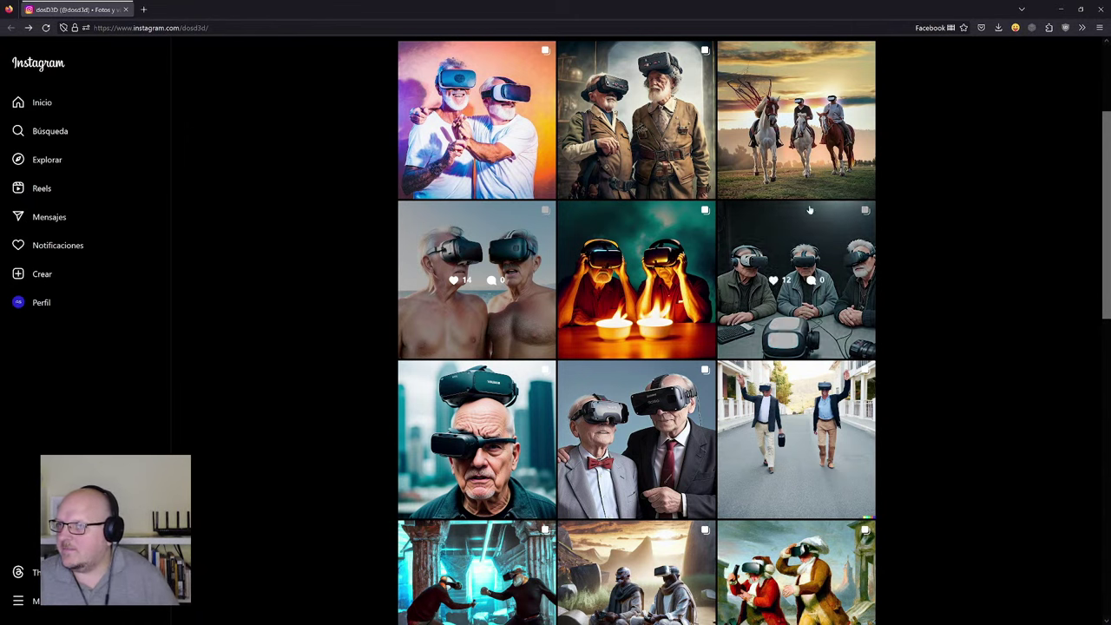
# - Switch back to SketchUp and scale the central upper stud along the blue axis so its top meets the underside of the rafters at the ridge
pyautogui.click(1063, 9)
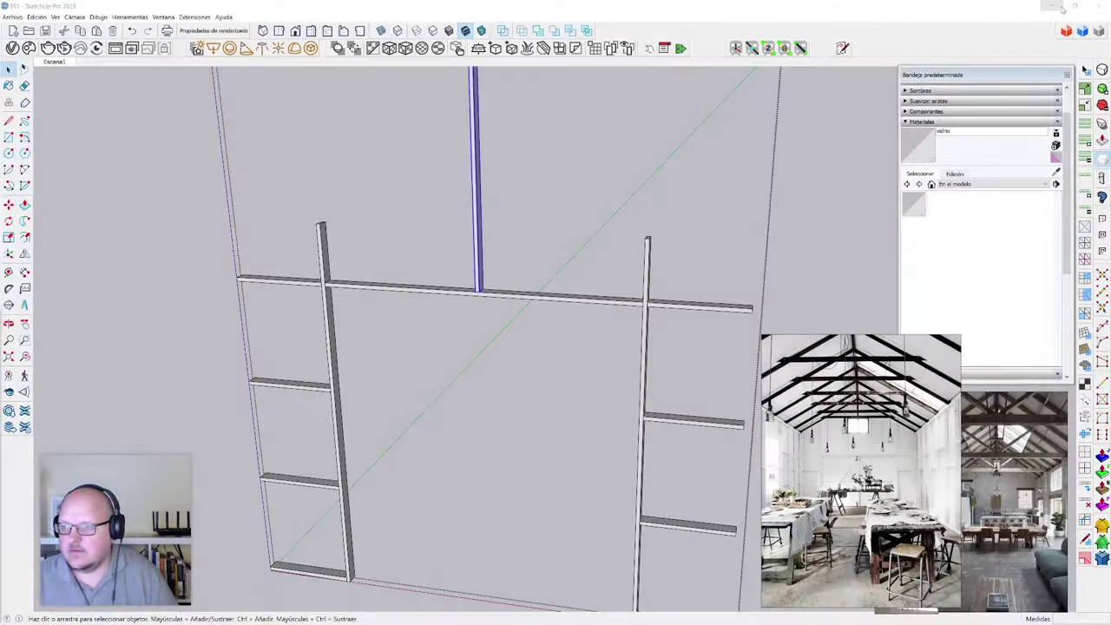
pyautogui.scroll(-3, 600, 389)
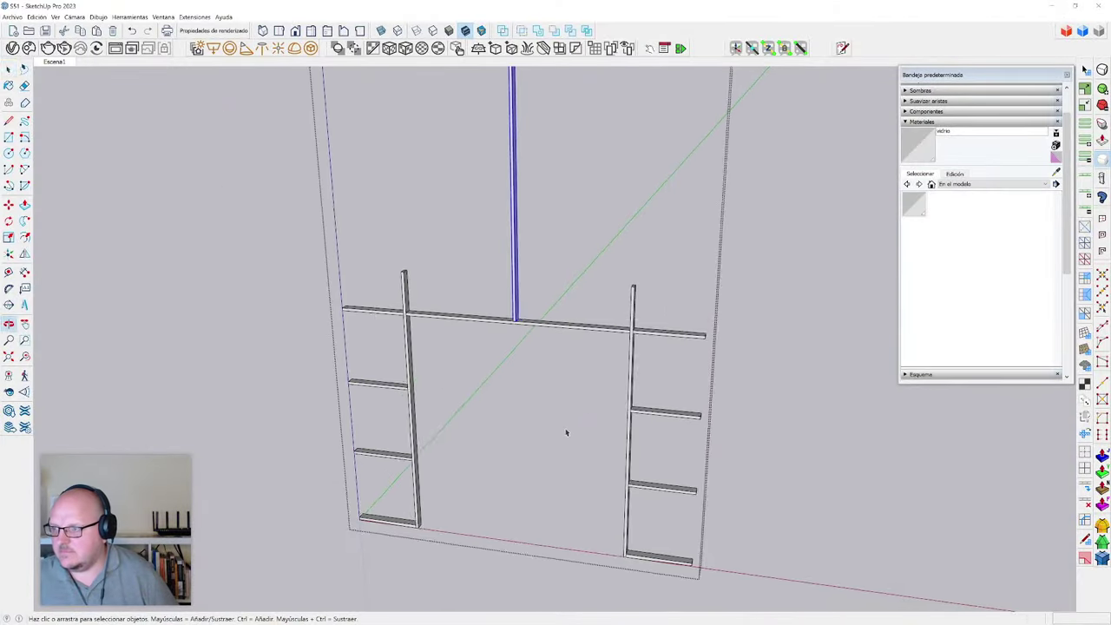
pyautogui.scroll(-3, 566, 432)
pyautogui.scroll(2, 533, 262)
pyautogui.press('s')
pyautogui.scroll(6, 533, 261)
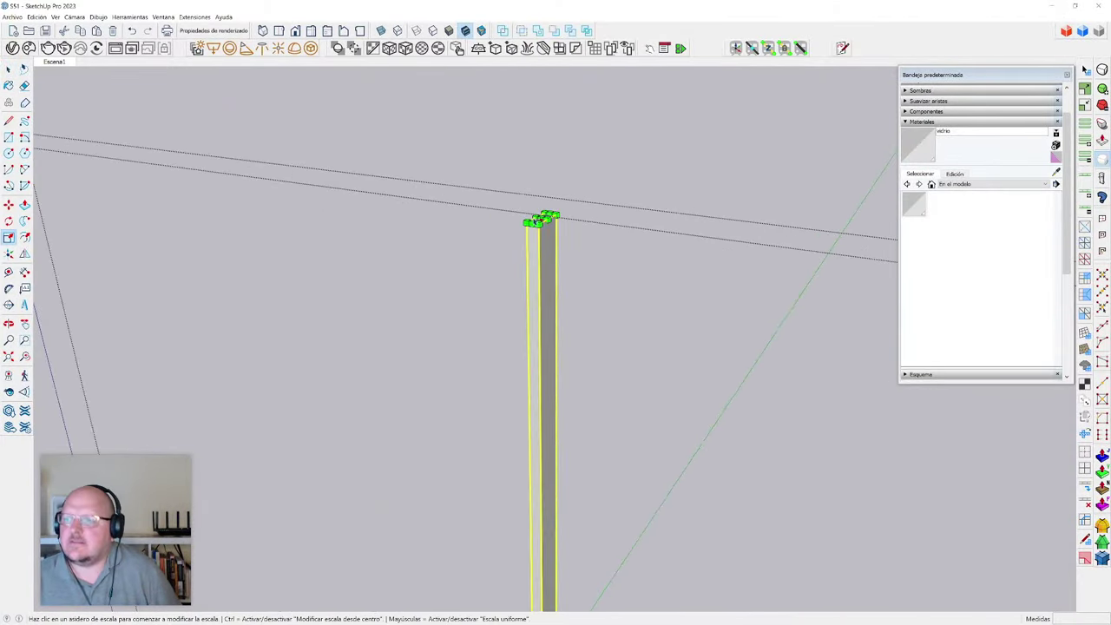
pyautogui.scroll(-8, 543, 219)
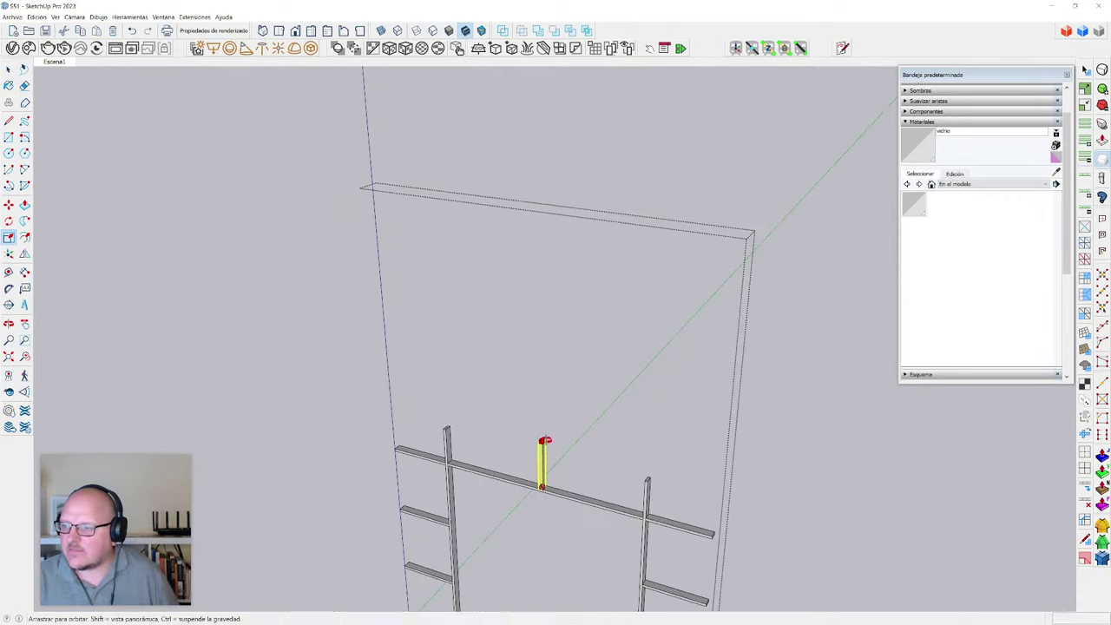
pyautogui.scroll(10, 548, 425)
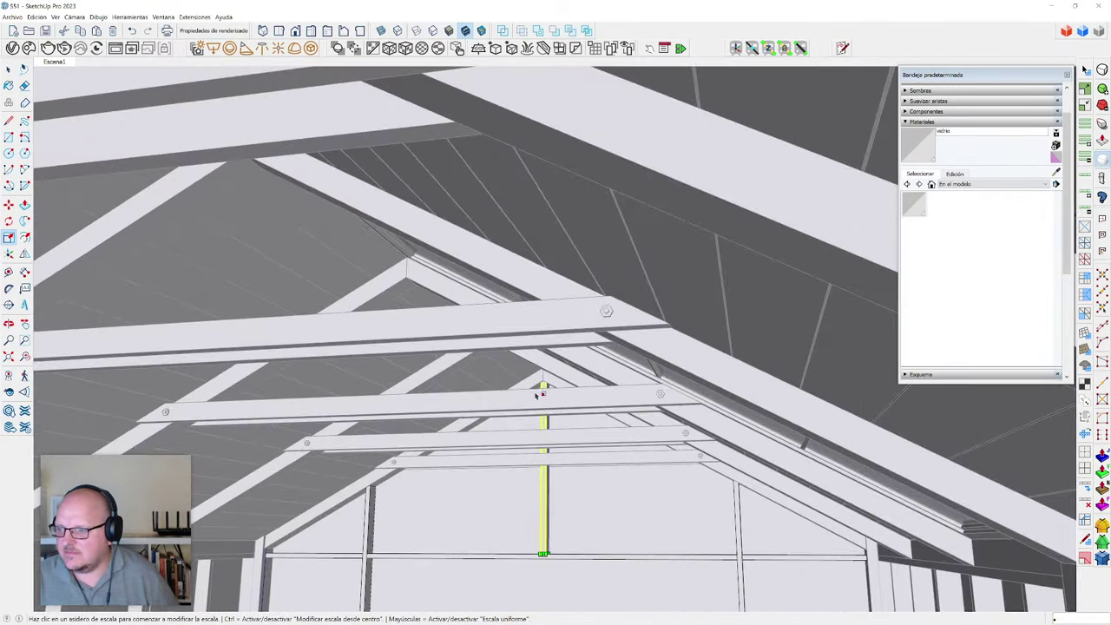
pyautogui.scroll(-5, 552, 373)
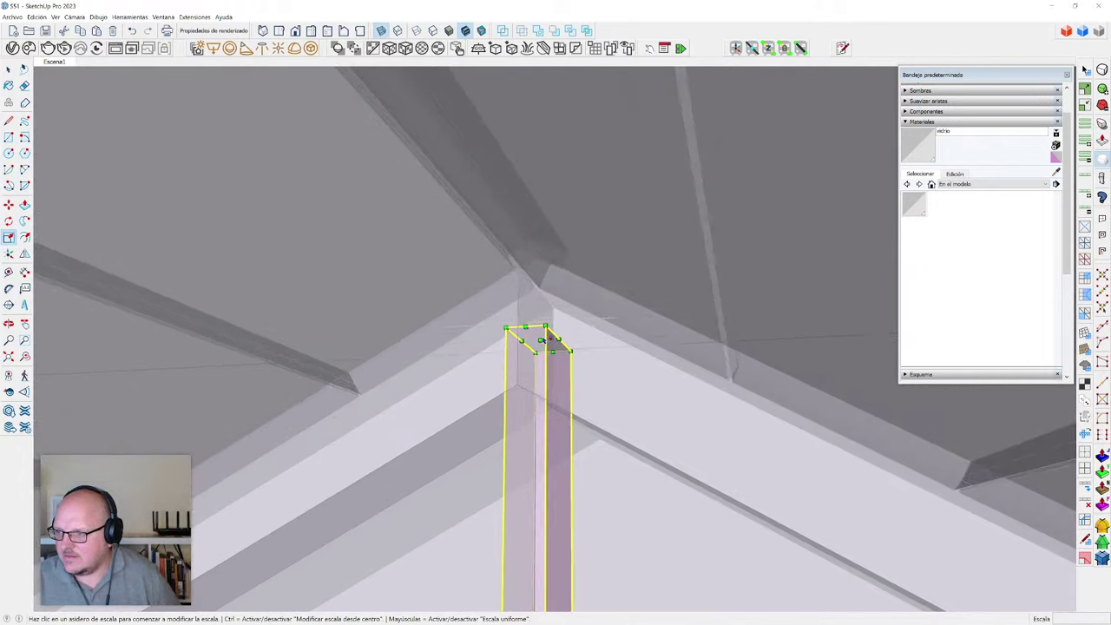
pyautogui.click(540, 339)
pyautogui.scroll(3, 540, 341)
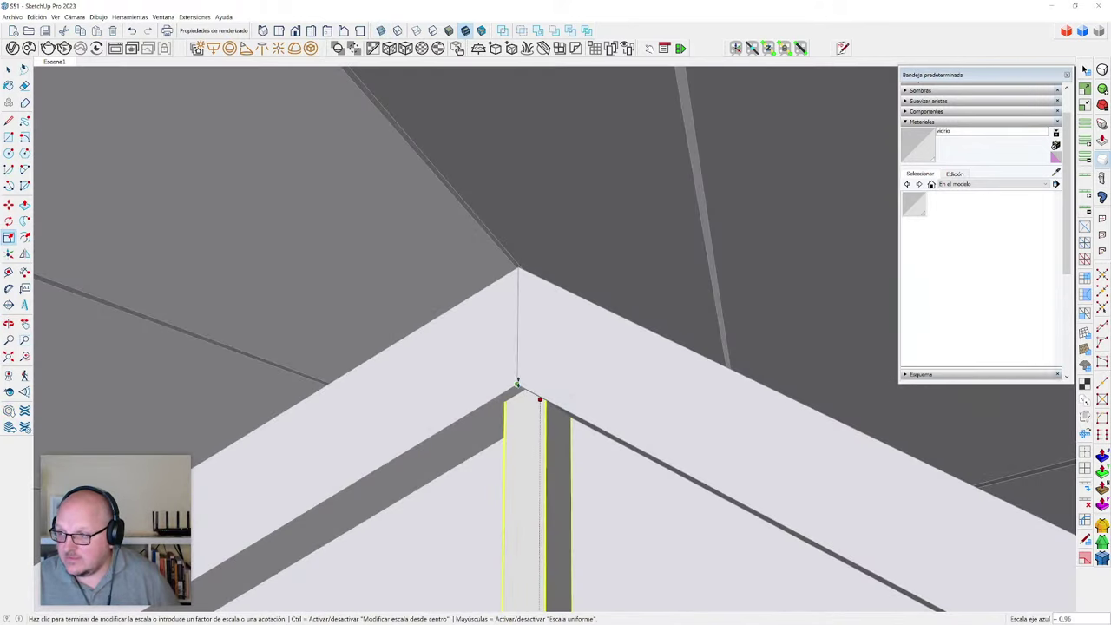
pyautogui.click(522, 391)
pyautogui.scroll(-3, 614, 235)
pyautogui.press('space')
pyautogui.scroll(-3, 614, 235)
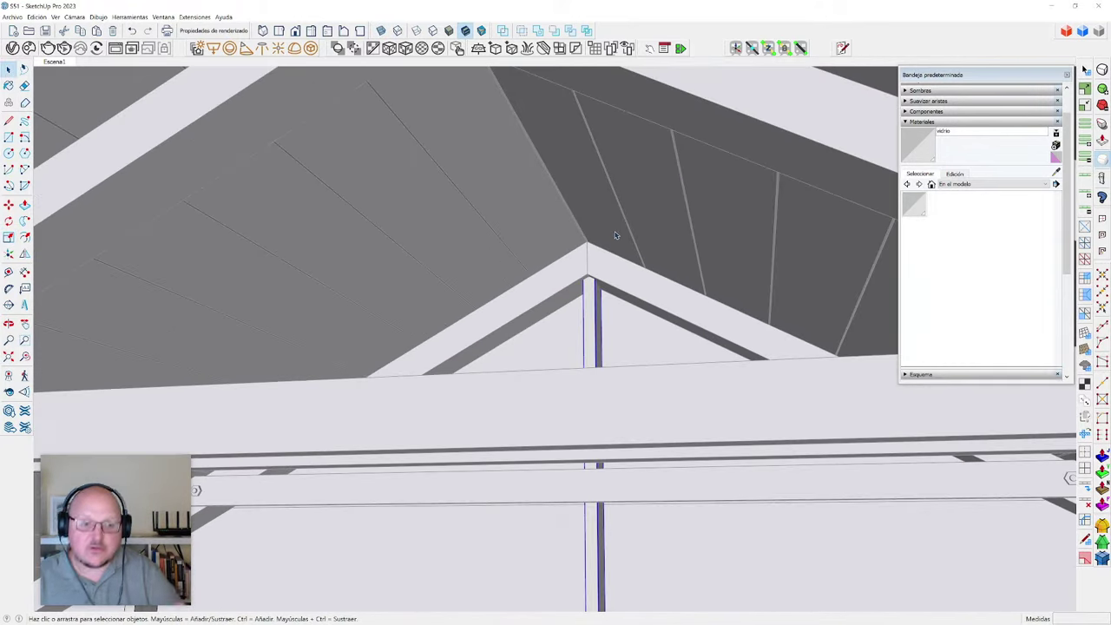
# - Copy the end wall's left side brace up to the central upper stud, above the main horizontal beam
pyautogui.scroll(-6, 615, 235)
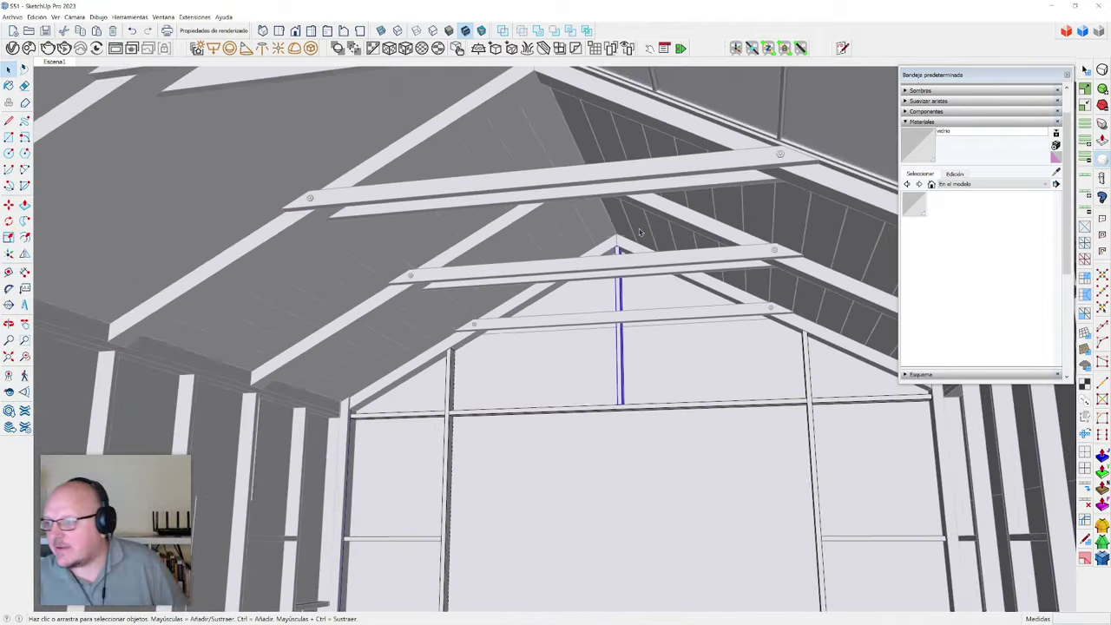
pyautogui.press('v')
pyautogui.press('v')
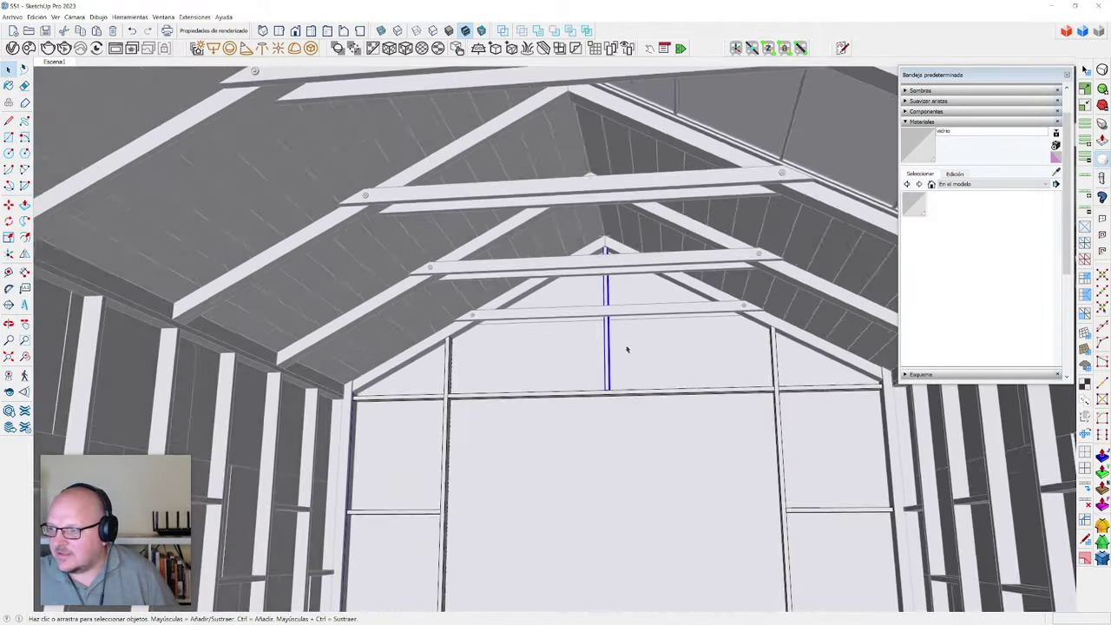
pyautogui.moveTo(627, 335); pyautogui.dragTo(591, 304, button='middle')
pyautogui.scroll(-1, 591, 304)
pyautogui.scroll(-3, 592, 304)
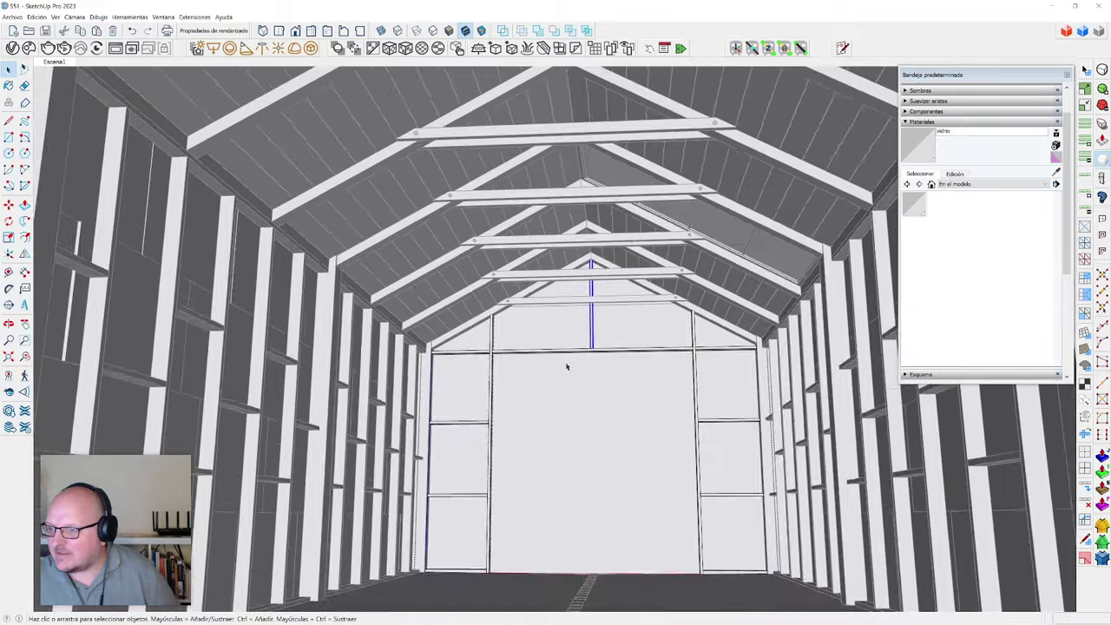
pyautogui.scroll(4, 521, 377)
pyautogui.click(446, 447)
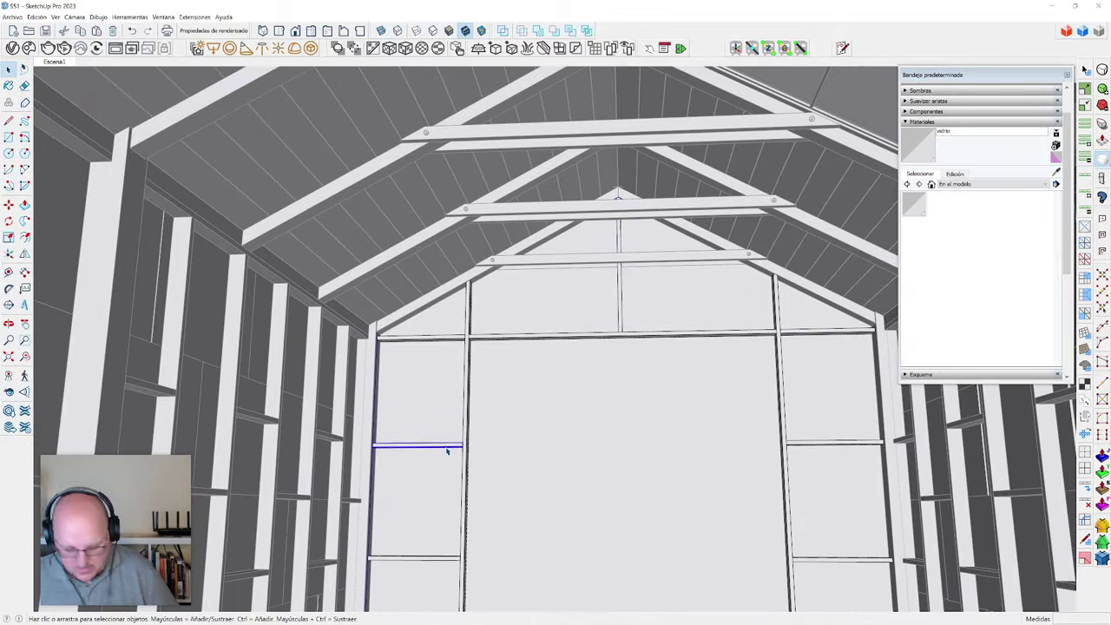
pyautogui.press('m')
pyautogui.scroll(3, 448, 448)
pyautogui.click(469, 444)
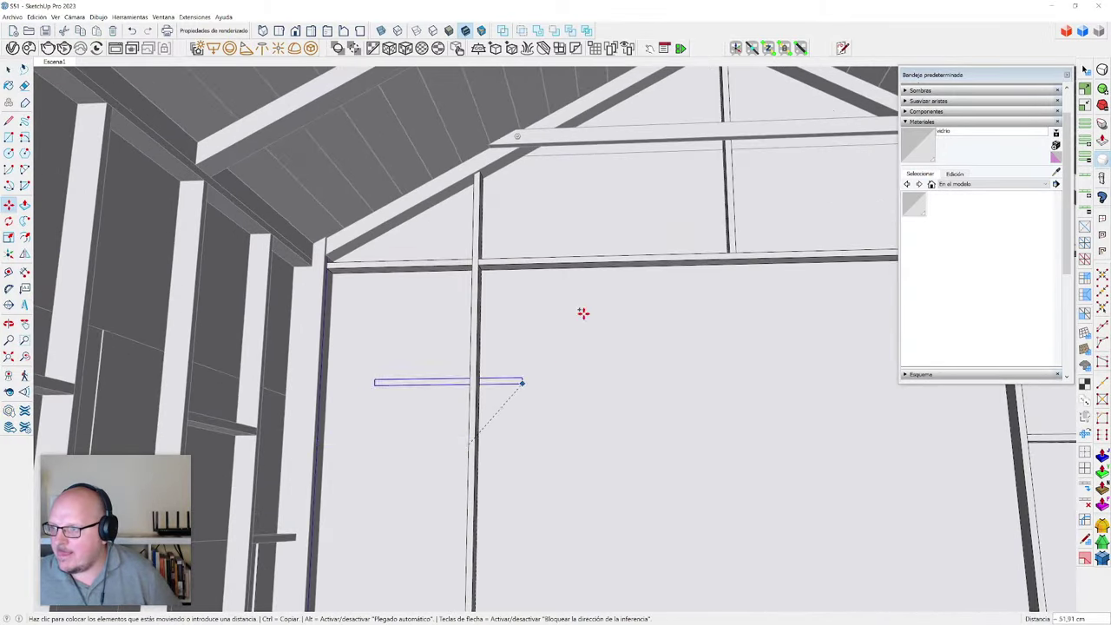
pyautogui.press('ctrl')
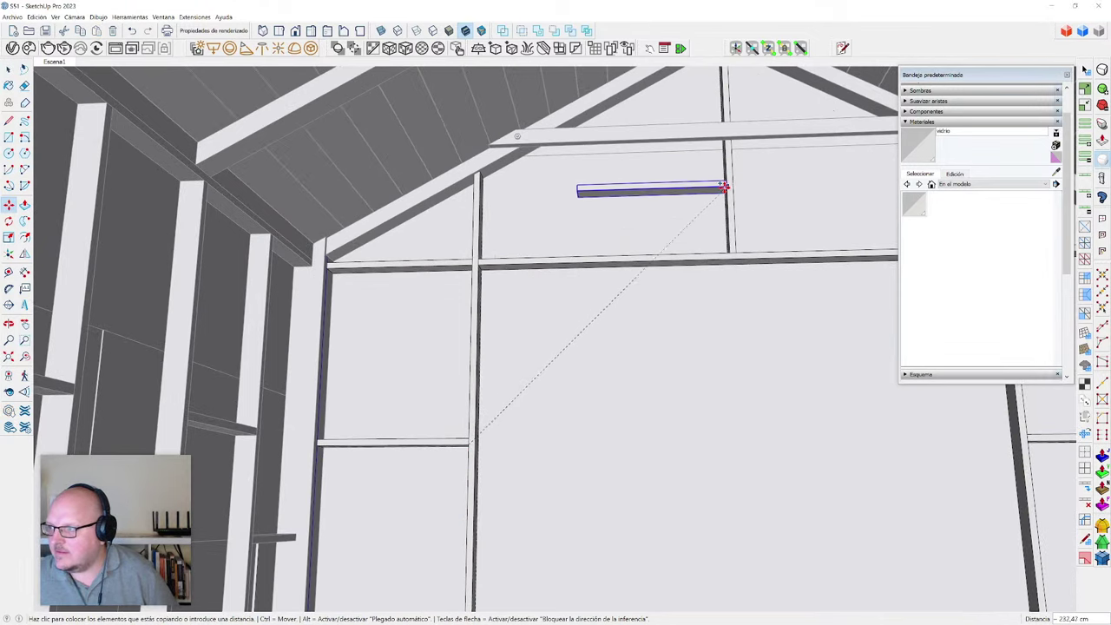
pyautogui.click(727, 196)
# - Scale the copied brace along the green axis until it spans from the central upper stud to the left stud
pyautogui.press('s')
pyautogui.scroll(5, 622, 229)
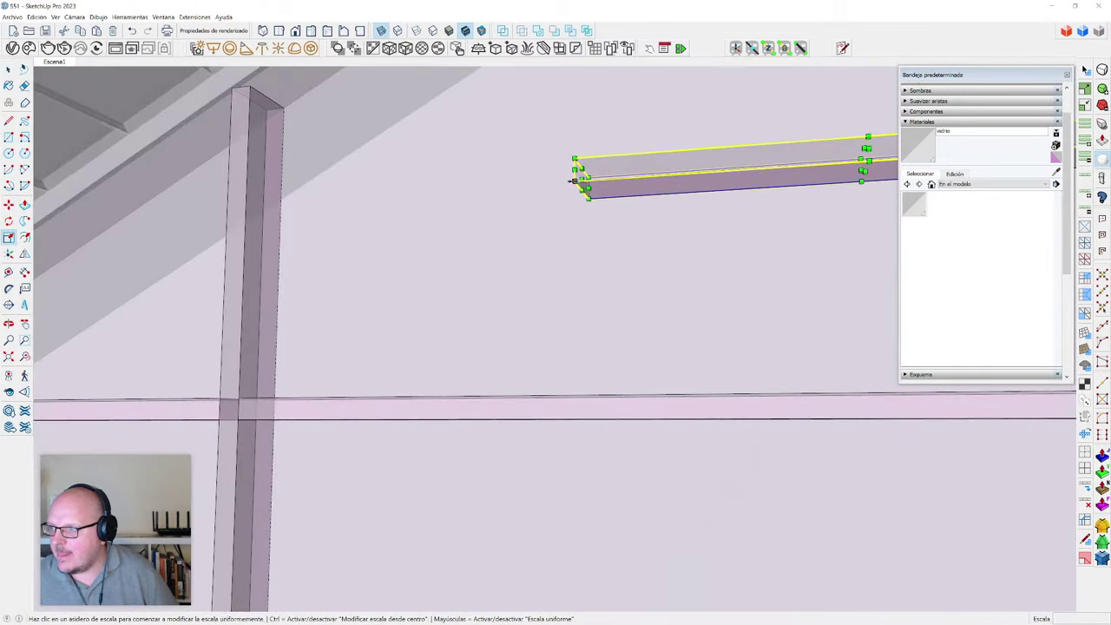
pyautogui.click(573, 180)
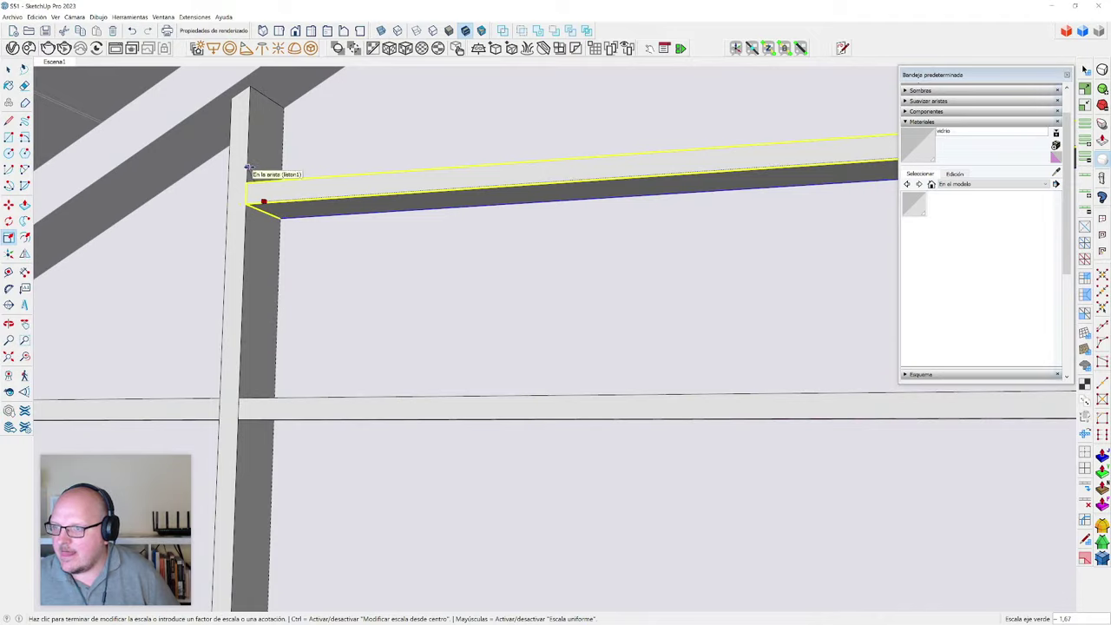
pyautogui.click(248, 166)
pyautogui.press('space')
pyautogui.scroll(-3, 287, 307)
pyautogui.moveTo(287, 307); pyautogui.dragTo(518, 335, button='middle')
pyautogui.scroll(-3, 374, 286)
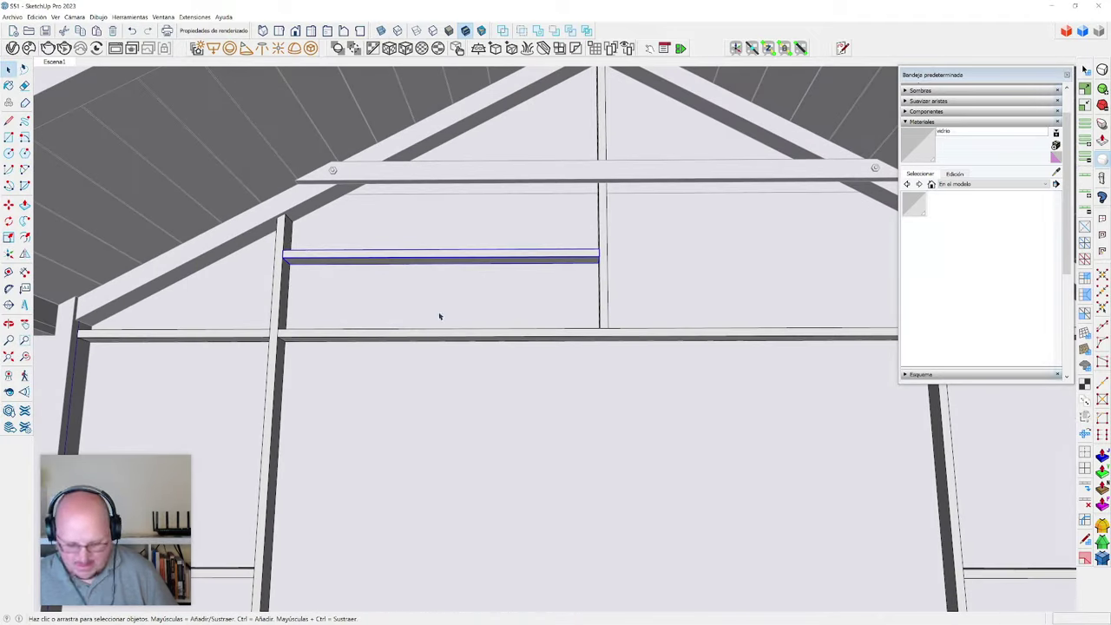
# - Copy the upper brace horizontally to the other side of the central stud so it fills the right bay
pyautogui.scroll(1, 605, 268)
pyautogui.press('m')
pyautogui.click(586, 251)
pyautogui.press('ctrl')
pyautogui.scroll(-6, 556, 250)
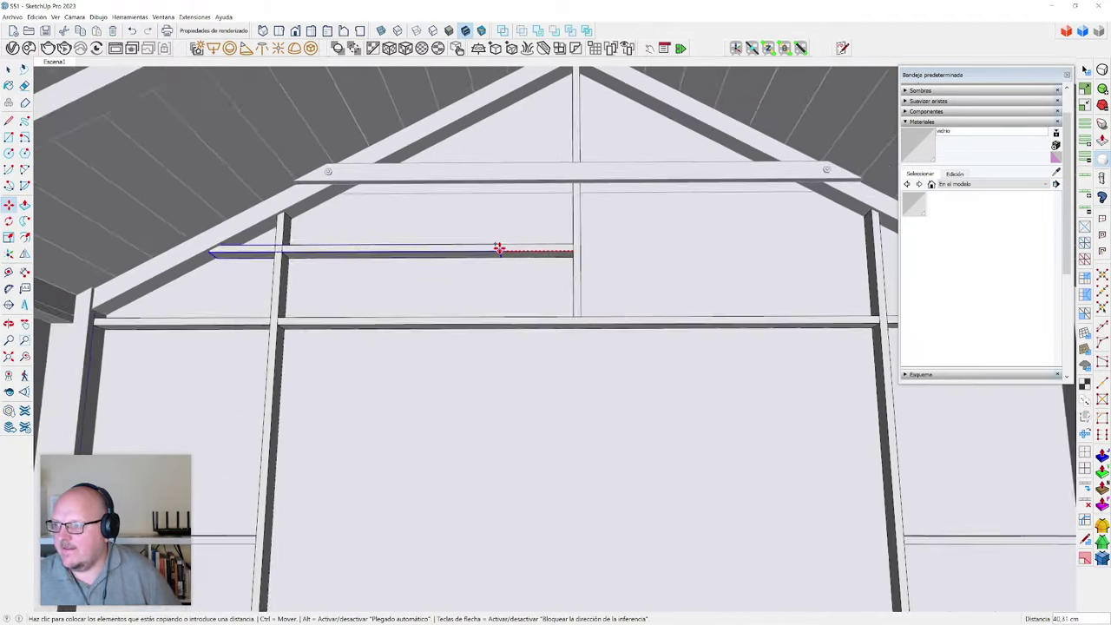
pyautogui.click(764, 272)
pyautogui.press('space')
pyautogui.scroll(-3, 679, 273)
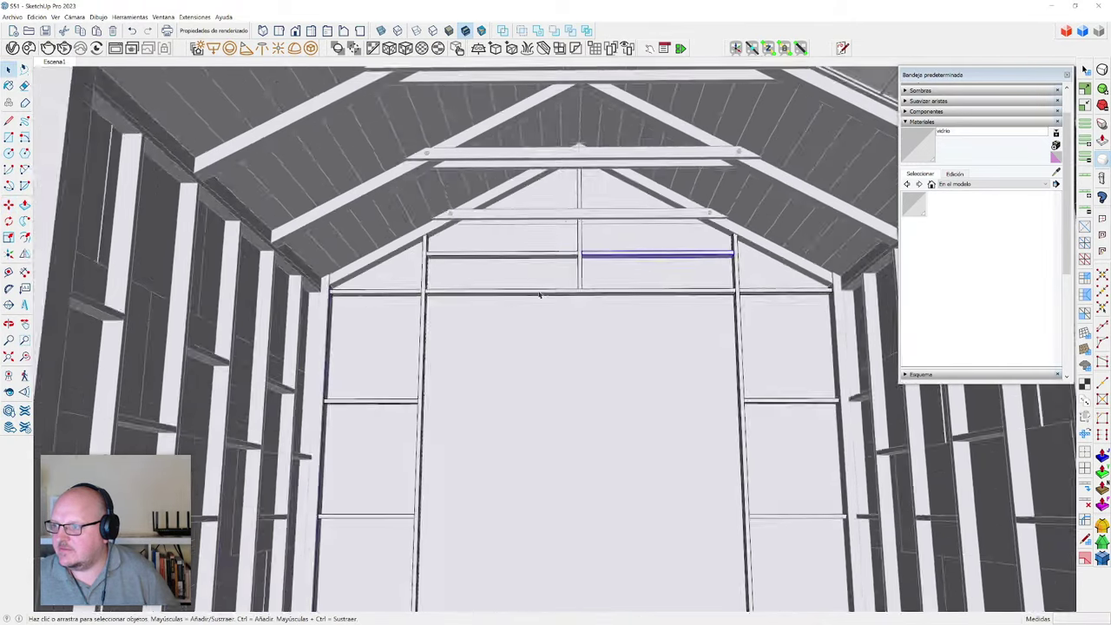
# - Select both upper braces together and move them up about 10 cm on the end wall
pyautogui.moveTo(542, 294); pyautogui.dragTo(555, 313, button='middle')
pyautogui.scroll(2, 535, 252)
pyautogui.keyDown('shift'); pyautogui.click(531, 250); pyautogui.keyUp('shift')
pyautogui.scroll(-2, 422, 269)
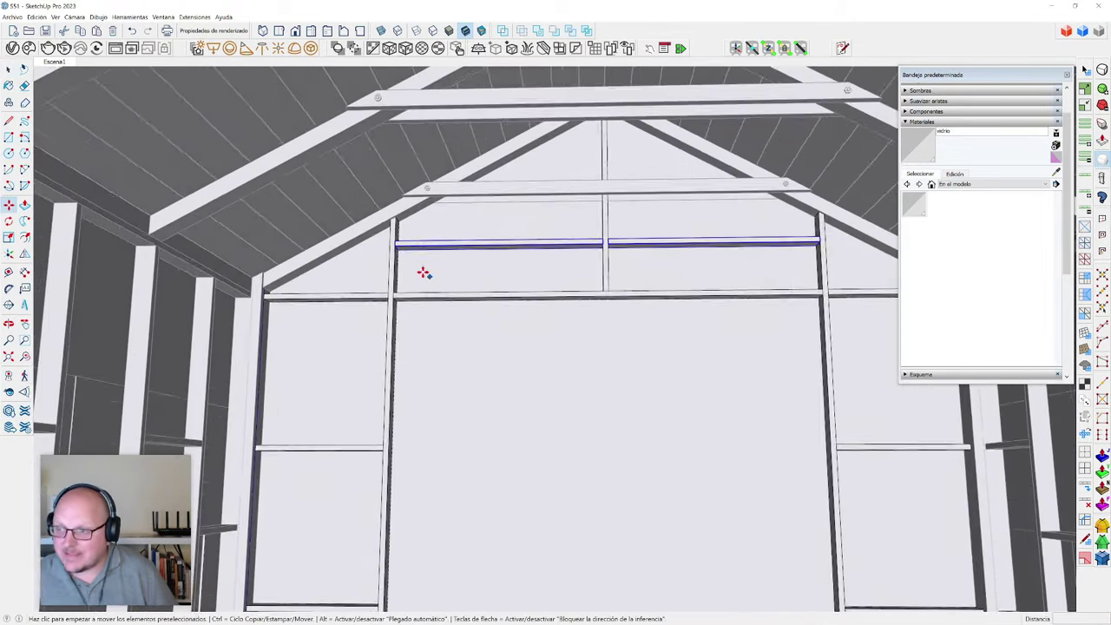
pyautogui.scroll(4, 417, 278)
pyautogui.press('m')
pyautogui.click(417, 276)
pyautogui.click(425, 262)
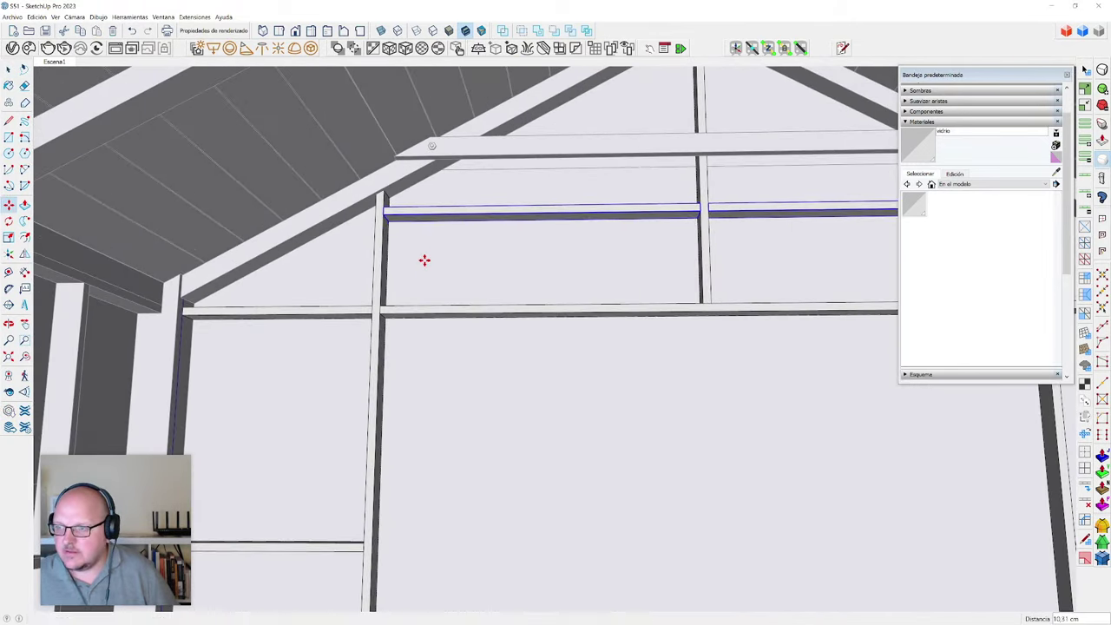
pyautogui.scroll(-5, 425, 260)
pyautogui.moveTo(424, 261); pyautogui.dragTo(469, 298, button='middle')
pyautogui.press('space')
pyautogui.click(469, 298)
pyautogui.scroll(-8, 469, 301)
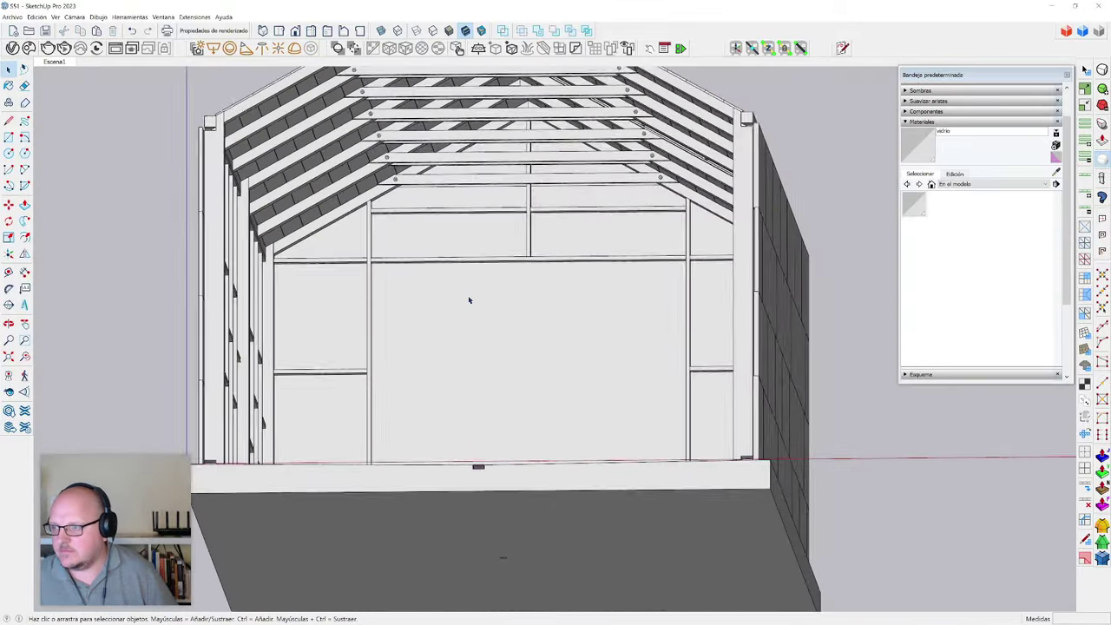
pyautogui.scroll(7, 477, 322)
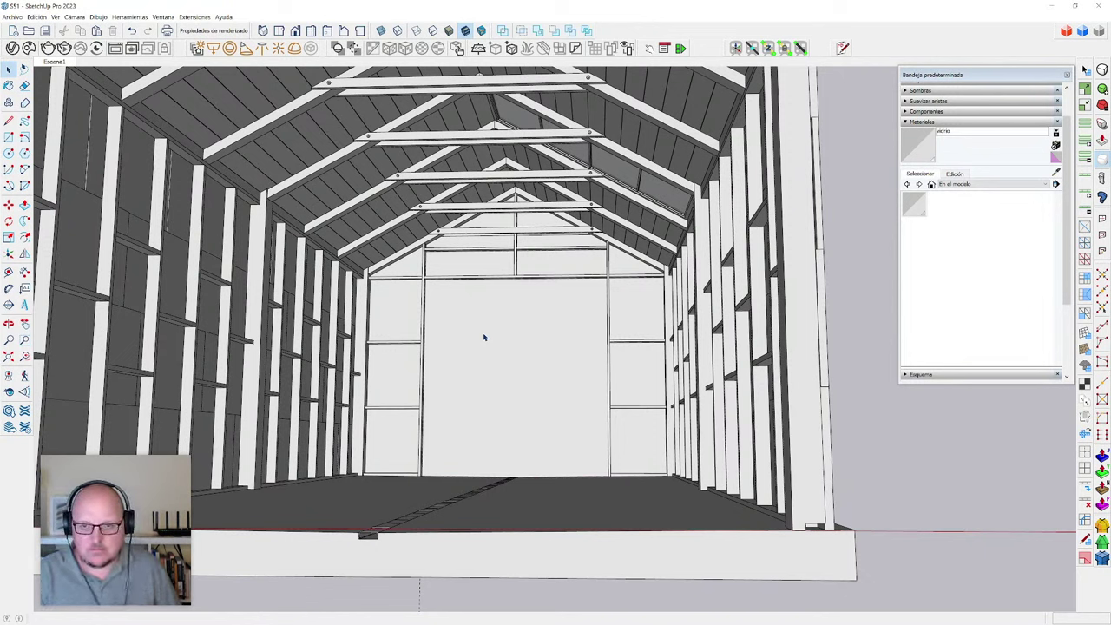
pyautogui.moveTo(485, 337); pyautogui.dragTo(464, 323, button='middle')
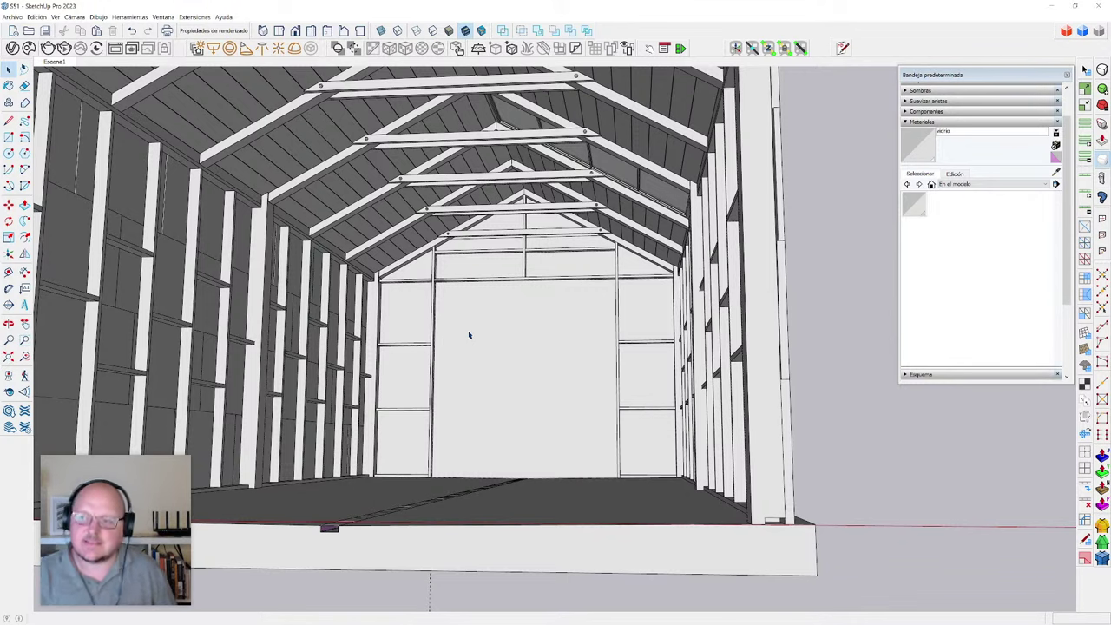
pyautogui.moveTo(469, 335); pyautogui.dragTo(561, 357, button='middle')
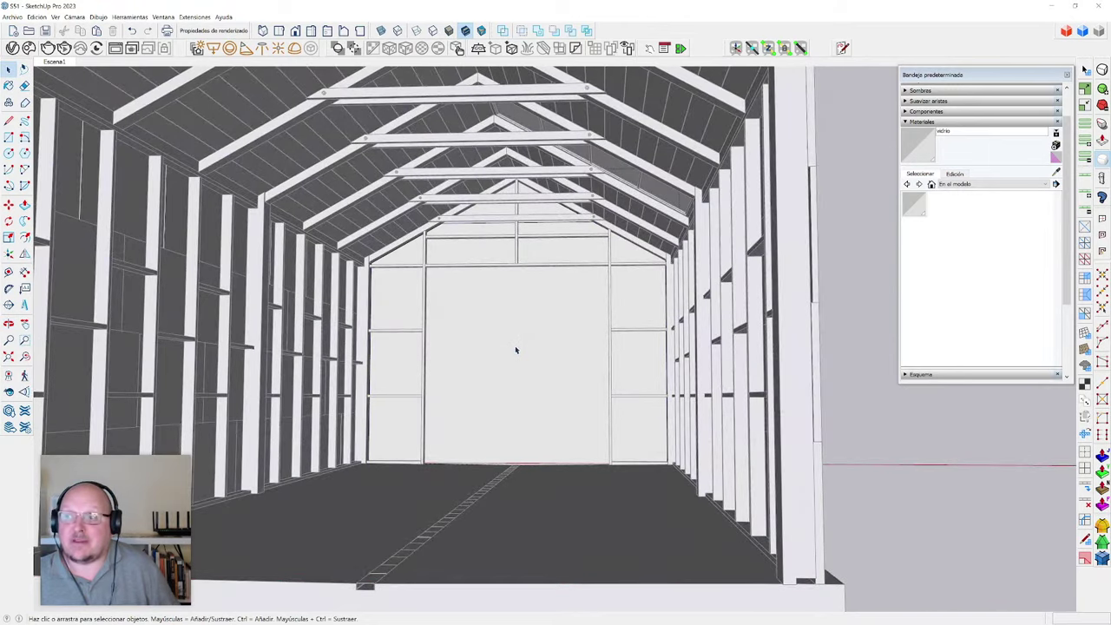
pyautogui.scroll(3, 511, 371)
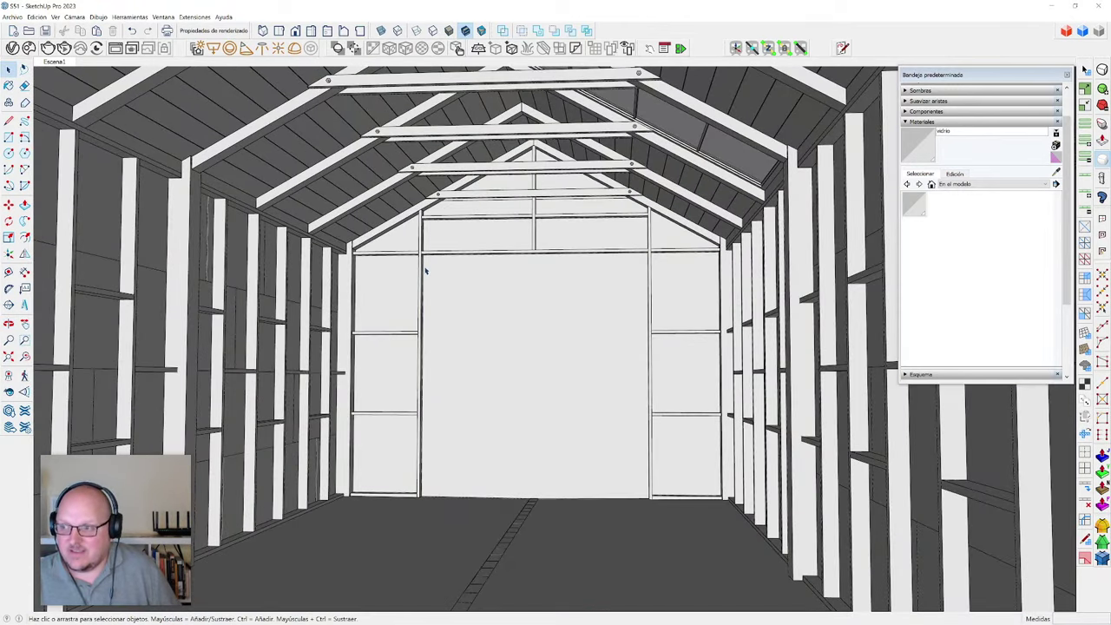
pyautogui.click(424, 272)
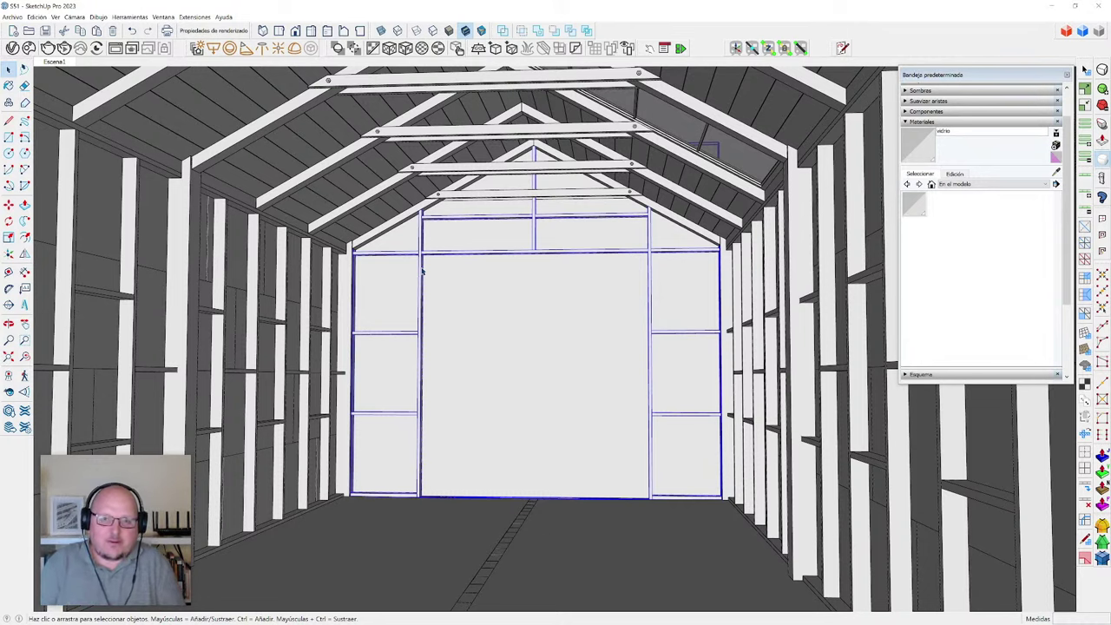
pyautogui.scroll(-2, 423, 272)
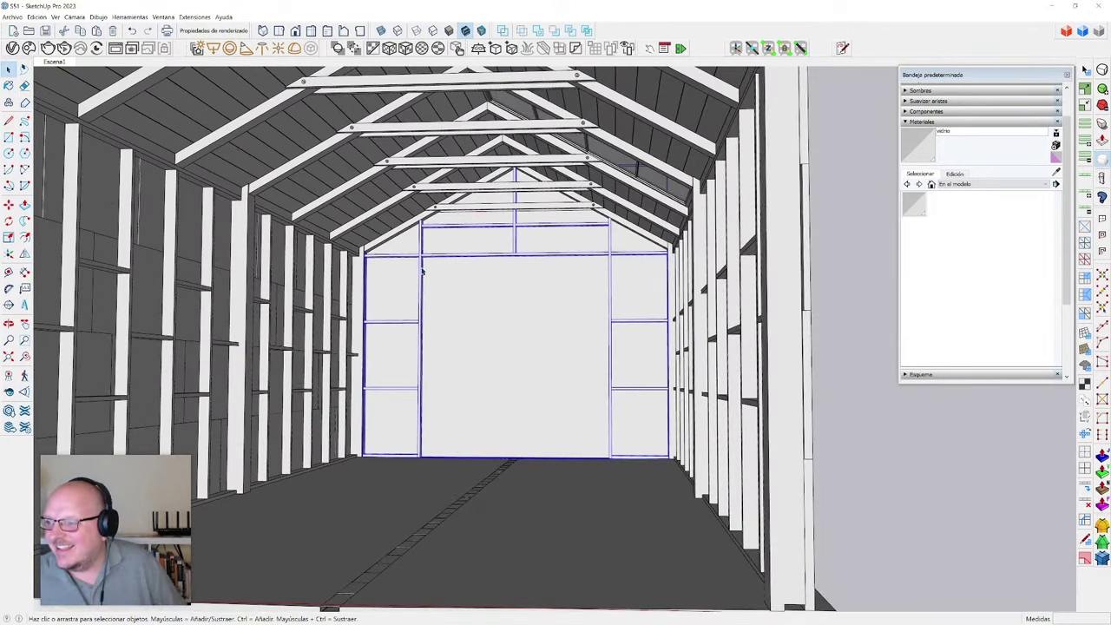
# - Open the end wall group for editing and select its interior face
pyautogui.doubleClick(503, 331)
pyautogui.click(517, 399)
pyautogui.moveTo(518, 398); pyautogui.dragTo(528, 421, button='middle')
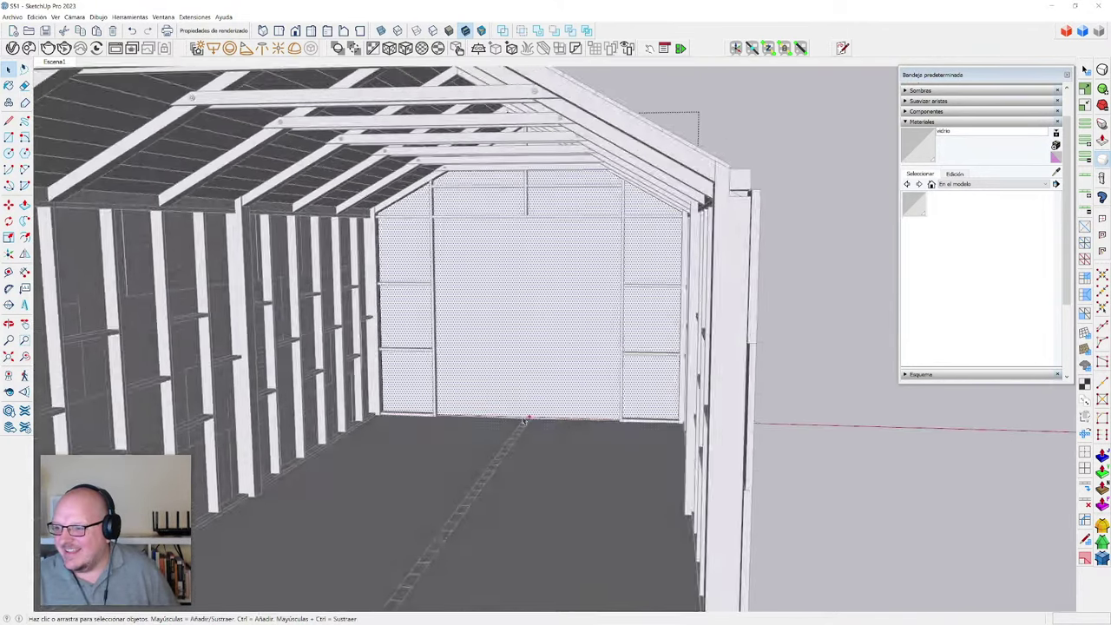
pyautogui.scroll(2, 535, 380)
pyautogui.rightClick(518, 281)
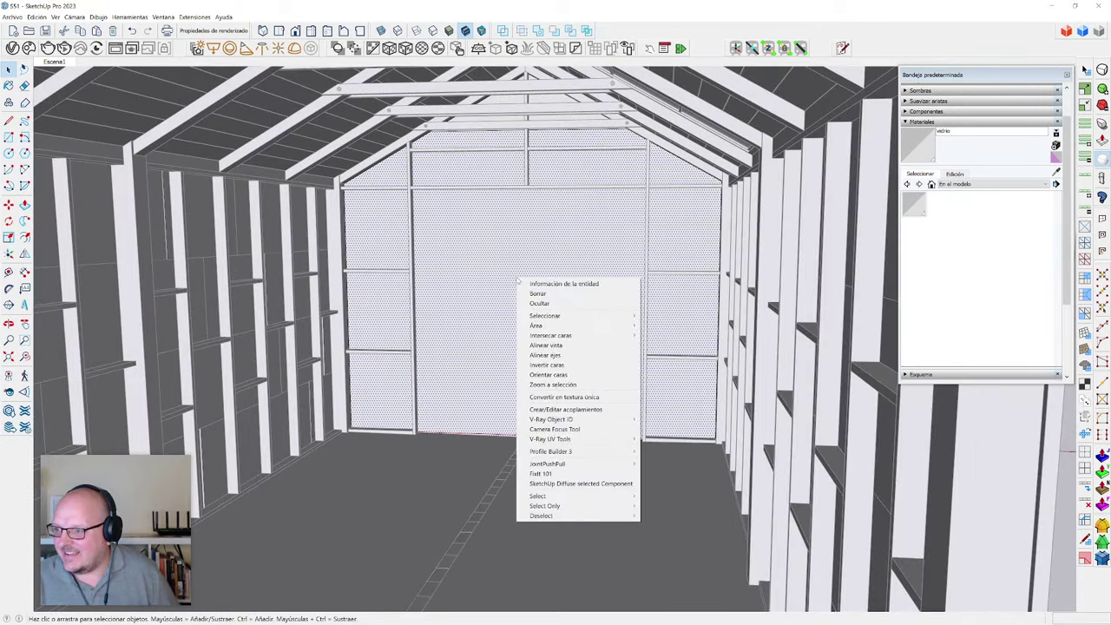
pyautogui.click(468, 251)
# - Draw a doorway rectangle on the wall face, from beneath the horizontal beam between the two tall studs down to near the floor
pyautogui.moveTo(469, 251); pyautogui.dragTo(457, 168, button='middle')
pyautogui.scroll(5, 457, 168)
pyautogui.press('r')
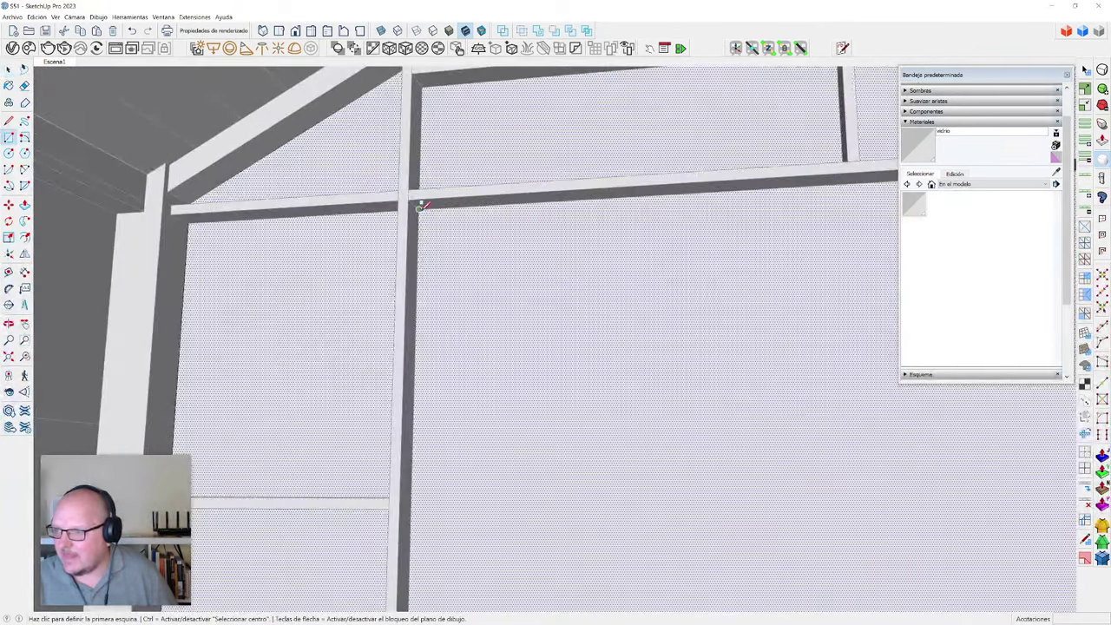
pyautogui.click(415, 207)
pyautogui.scroll(-5, 417, 204)
pyautogui.scroll(5, 612, 421)
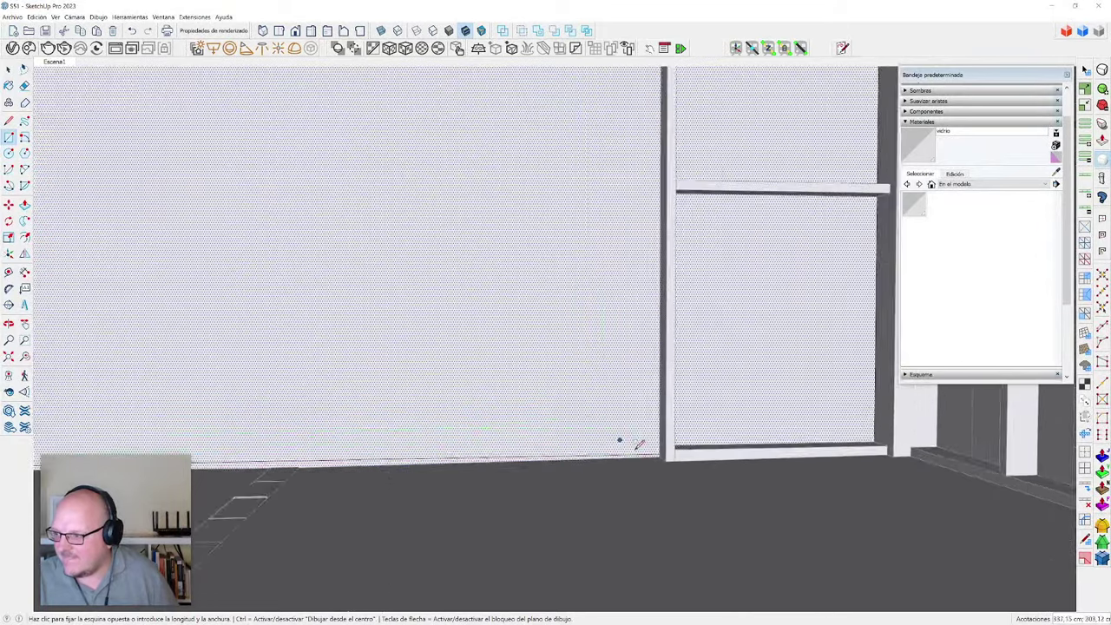
pyautogui.click(635, 428)
pyautogui.scroll(-5, 565, 397)
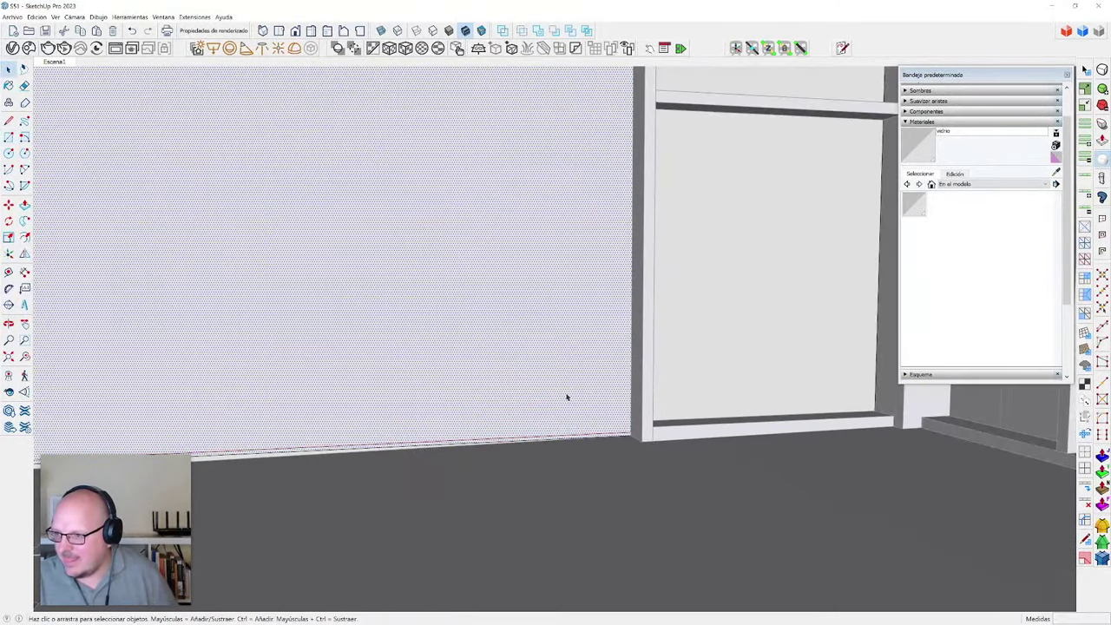
# - Scale the doorway rectangle along the green axis to line its lower edge up with the bottom rail of the side framing
pyautogui.press('s')
pyautogui.scroll(2, 384, 422)
pyautogui.click(380, 414)
pyautogui.scroll(3, 662, 401)
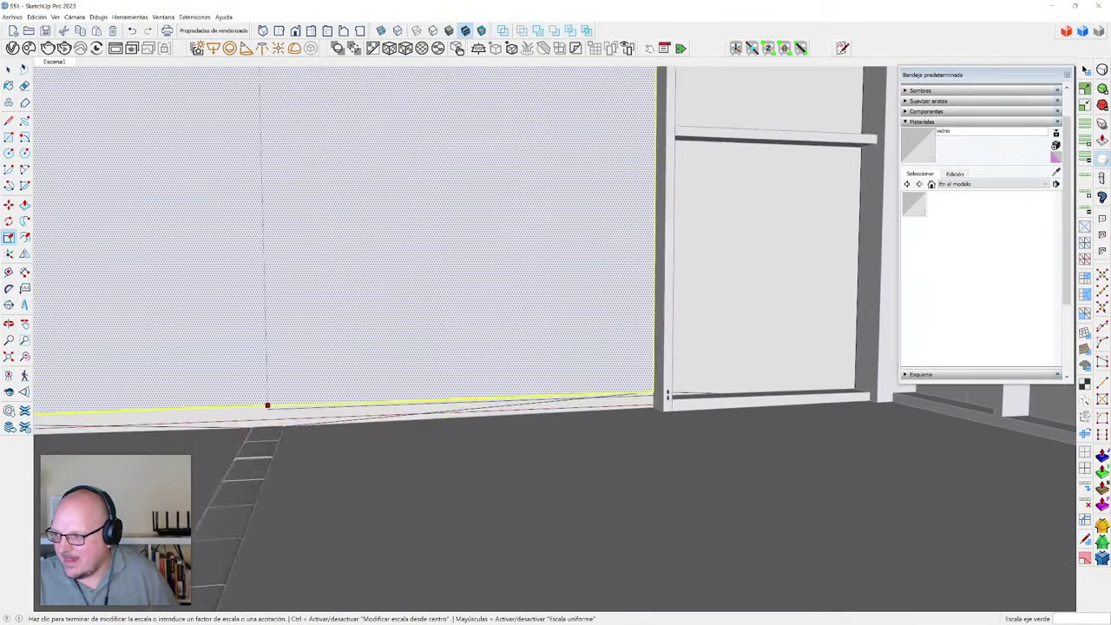
pyautogui.click(672, 402)
pyautogui.press('space')
pyautogui.scroll(-4, 670, 409)
pyautogui.scroll(-4, 645, 453)
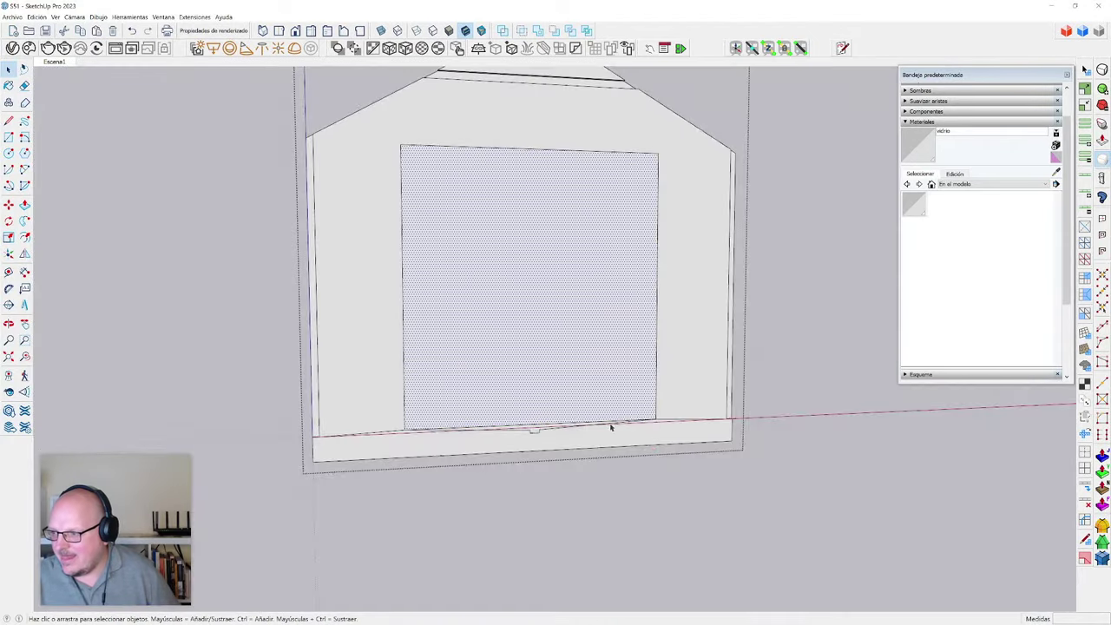
# - Push the doorway rectangle 30 cm through the end wall to cut a large opening
pyautogui.scroll(6, 601, 425)
pyautogui.scroll(-2, 671, 429)
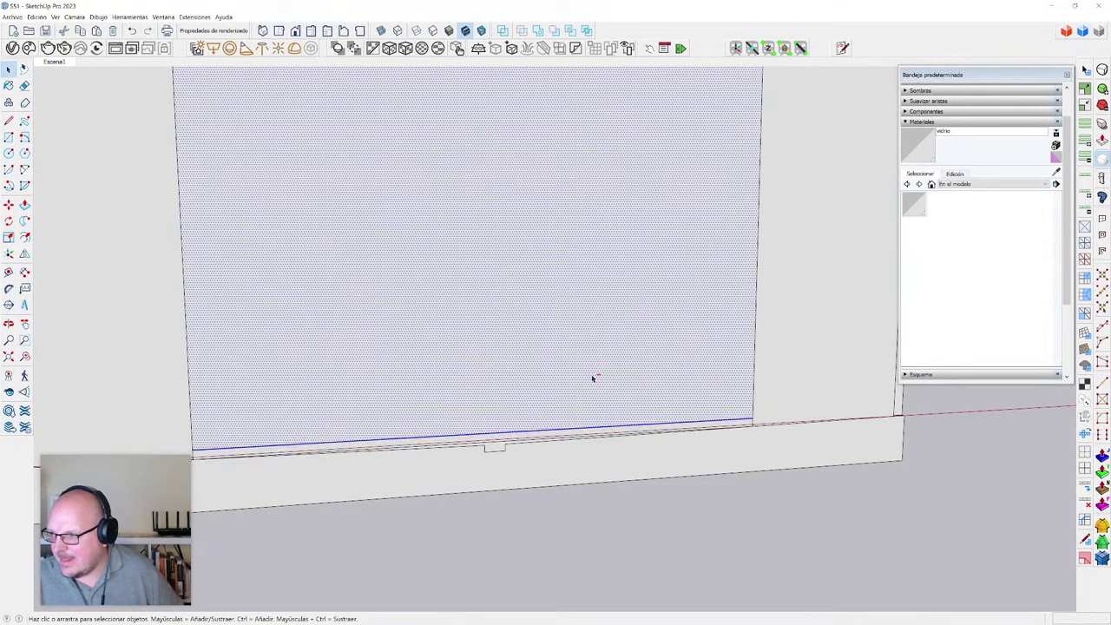
pyautogui.scroll(1, 677, 427)
pyautogui.scroll(-3, 665, 473)
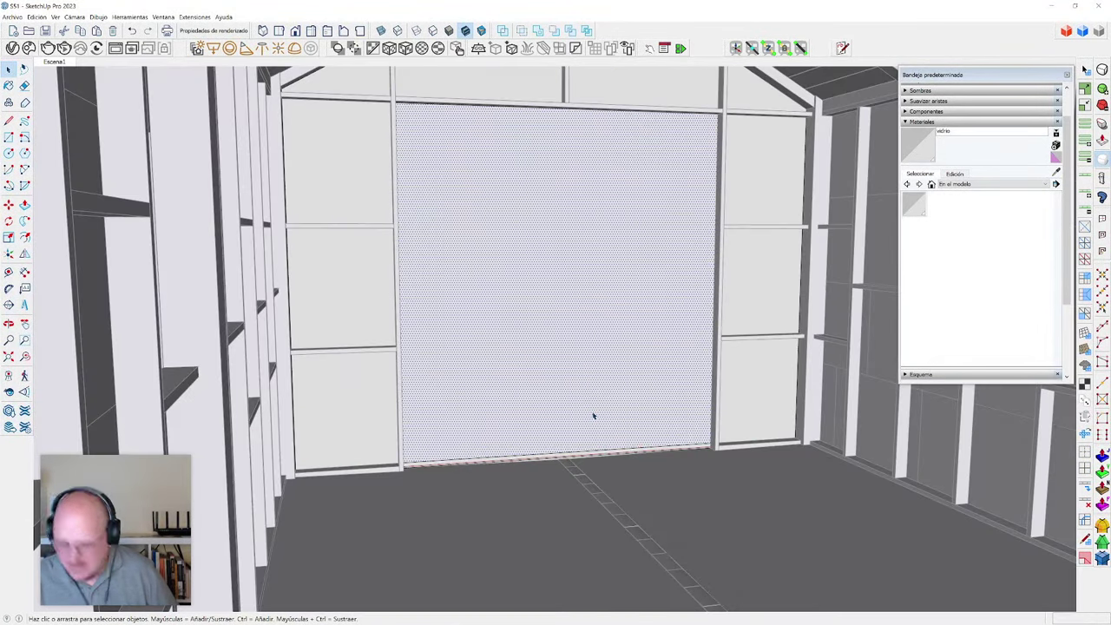
pyautogui.press('p')
pyautogui.click(621, 366)
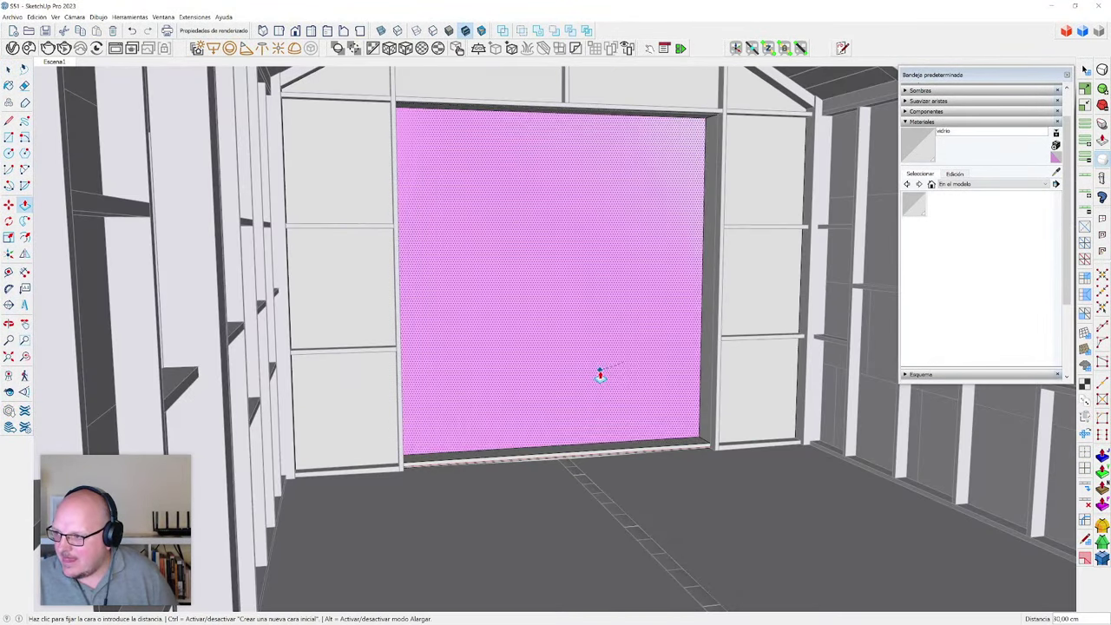
pyautogui.scroll(-2, 525, 366)
pyautogui.moveTo(525, 367); pyautogui.dragTo(491, 366, button='middle')
pyautogui.press('space')
pyautogui.moveTo(678, 425); pyautogui.dragTo(611, 444, button='middle')
pyautogui.scroll(-3, 610, 444)
pyautogui.moveTo(718, 469); pyautogui.dragTo(449, 547, button='middle')
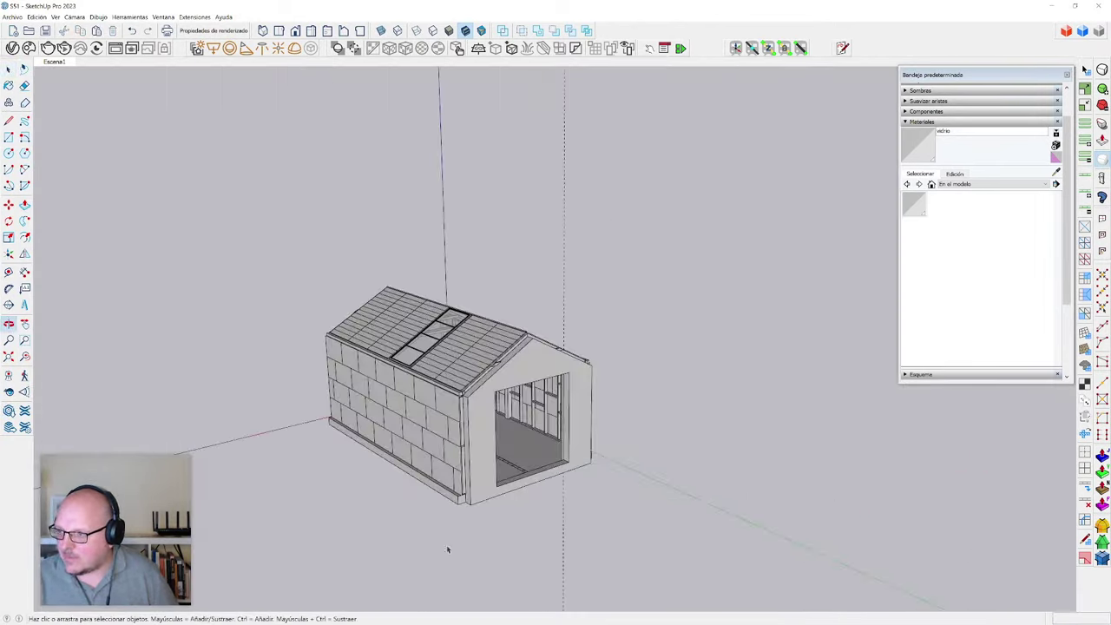
pyautogui.scroll(5, 521, 486)
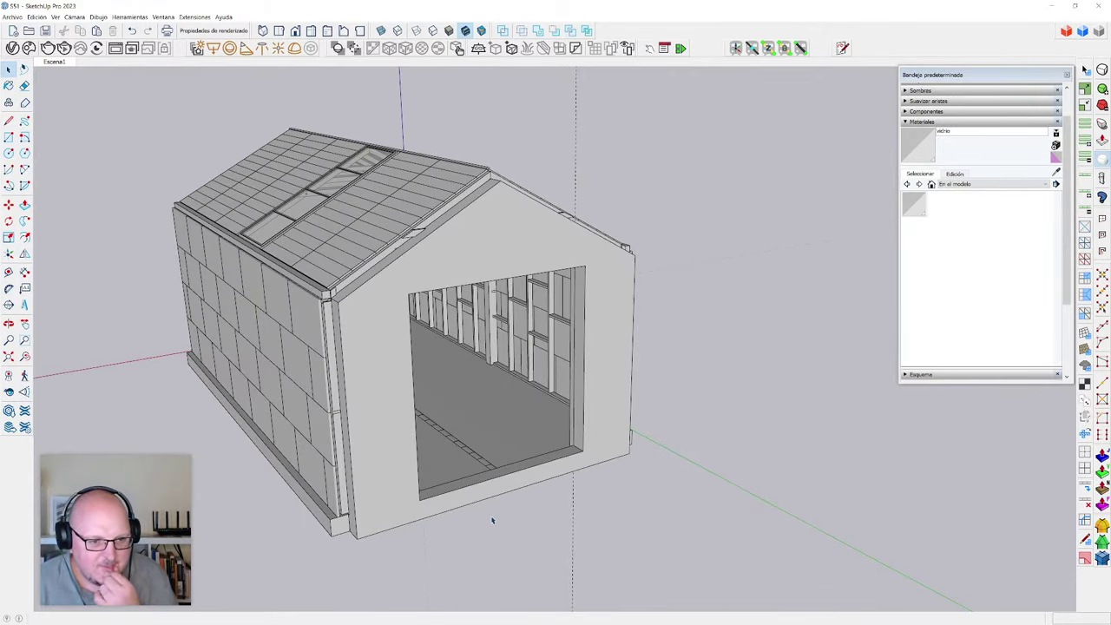
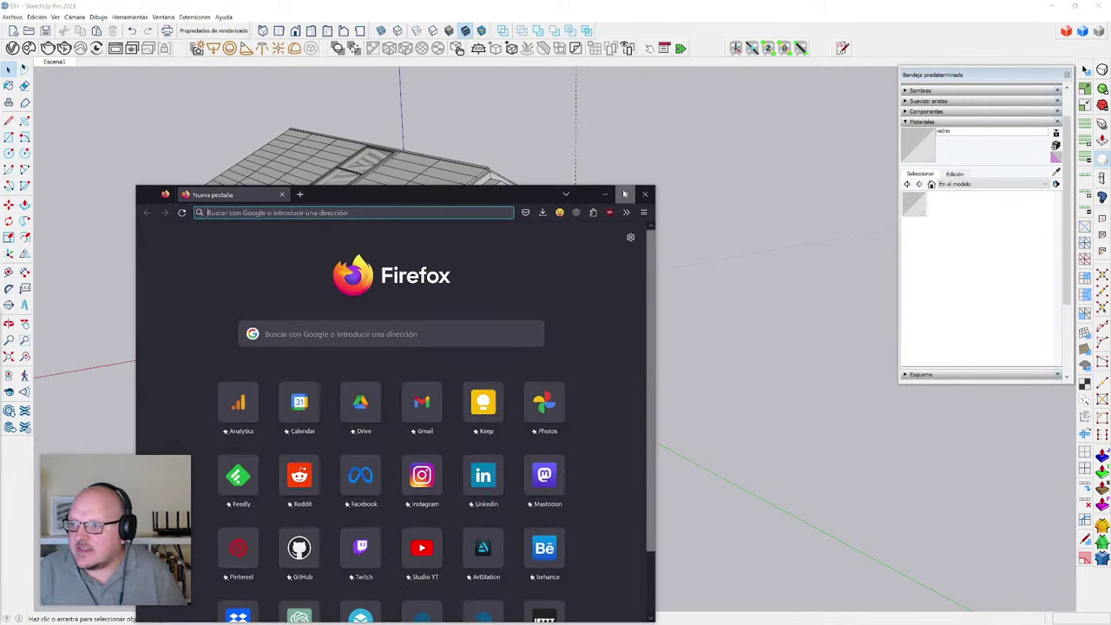
# - Switch to a maximized Firefox window and go to pexels.com
pyautogui.click(625, 194)
pyautogui.click(334, 27)
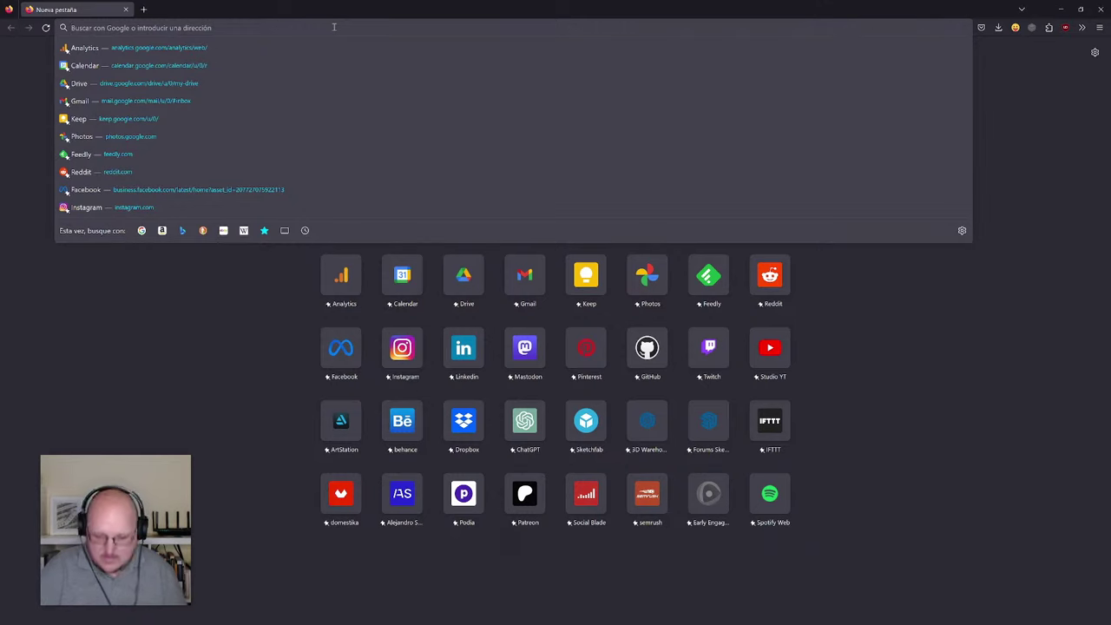
pyautogui.write('pexels.com/')
pyautogui.press('Return')
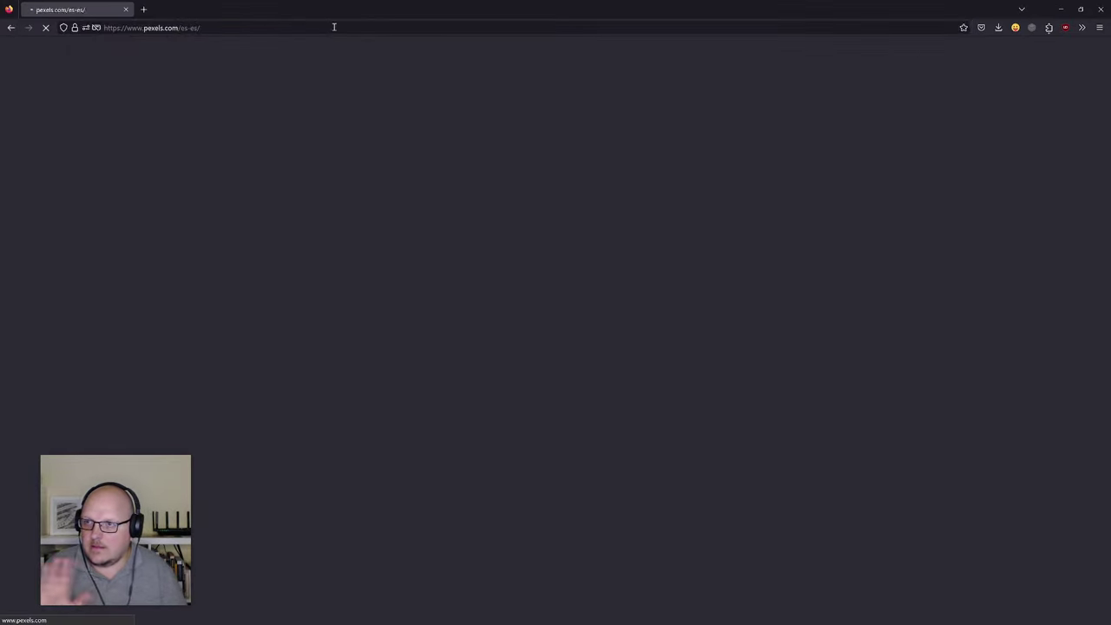
# - Browse the free stock photos on the Pexels homepage and view the coffee cup photo's detail page
pyautogui.scroll(-3, 236, 185)
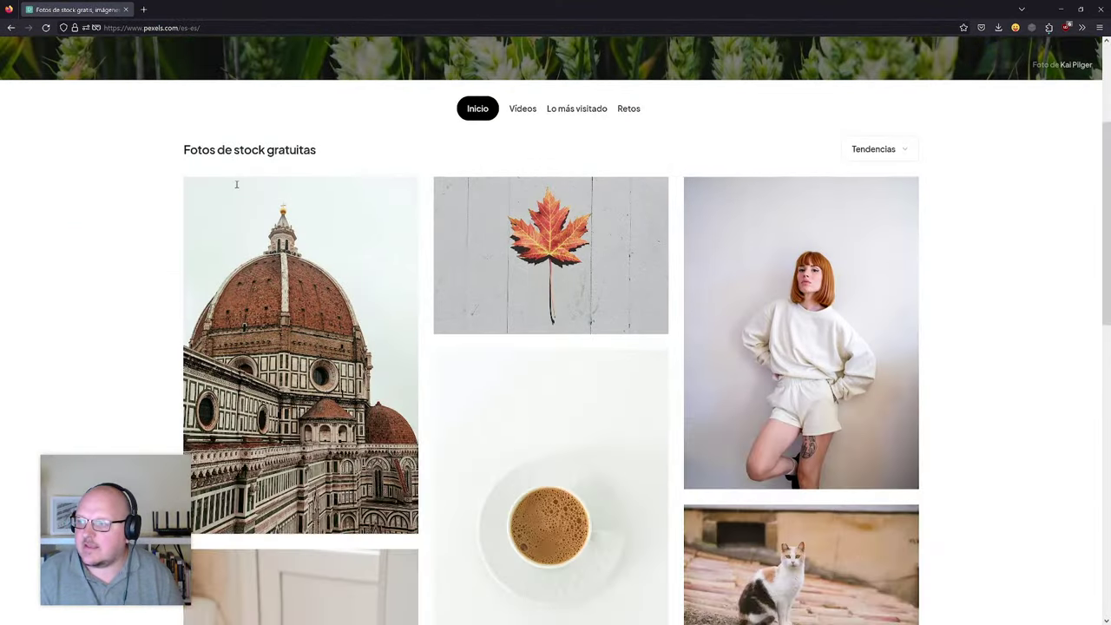
pyautogui.scroll(-5, 236, 184)
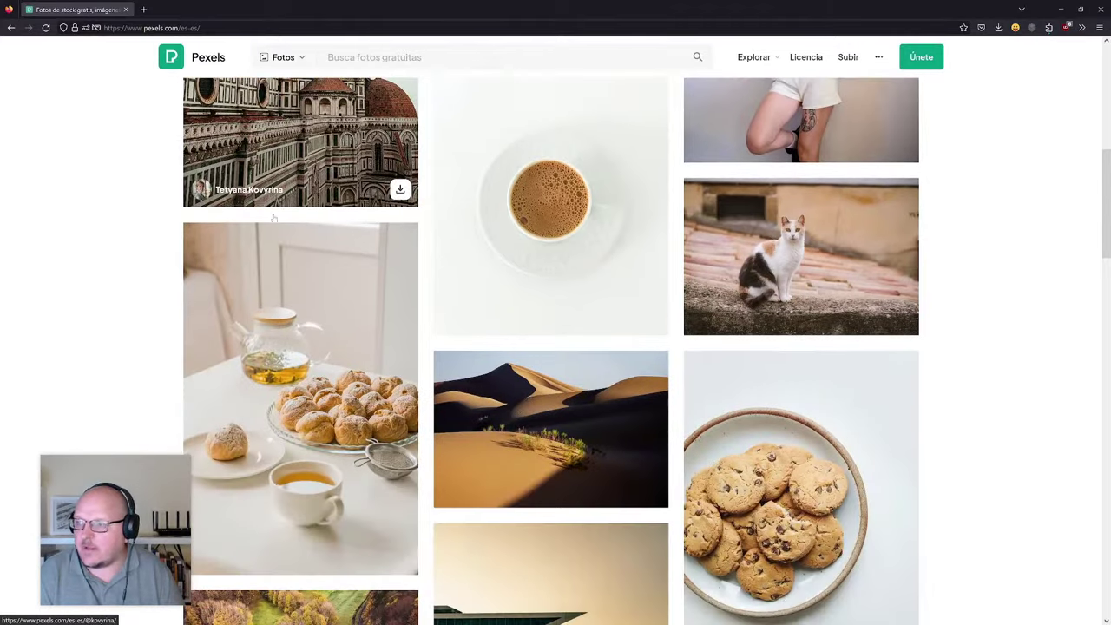
pyautogui.scroll(2, 552, 139)
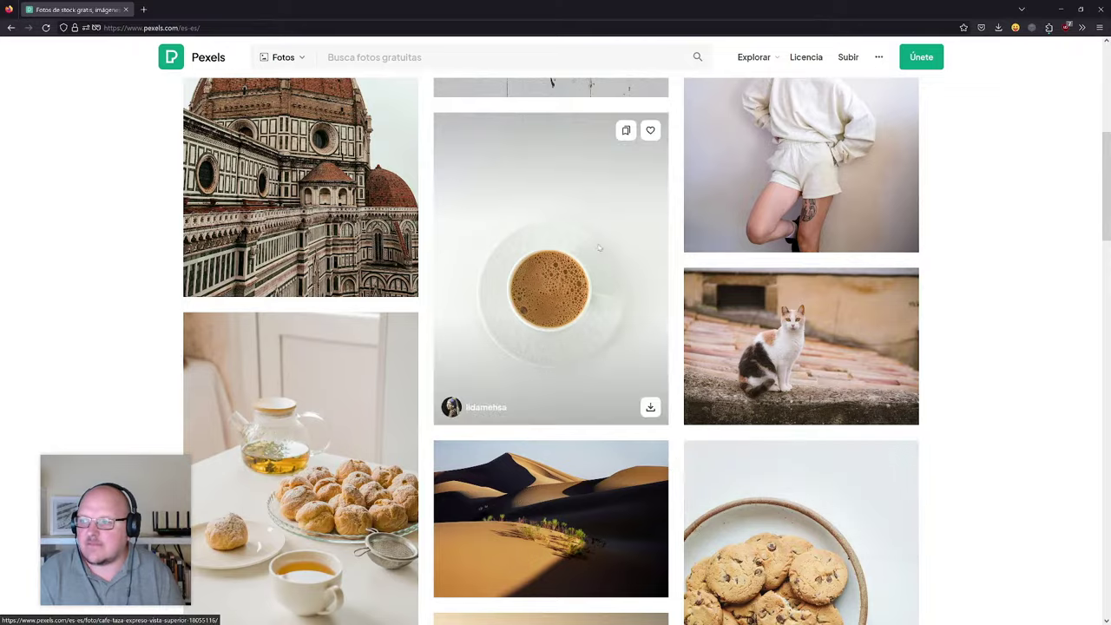
pyautogui.click(598, 247)
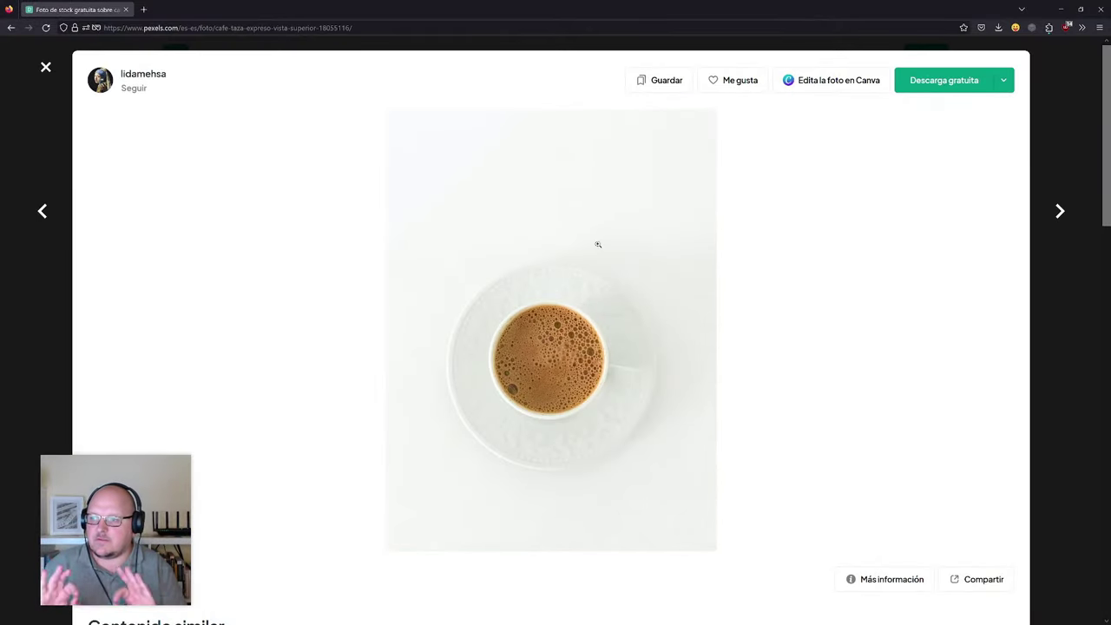
pyautogui.click(46, 67)
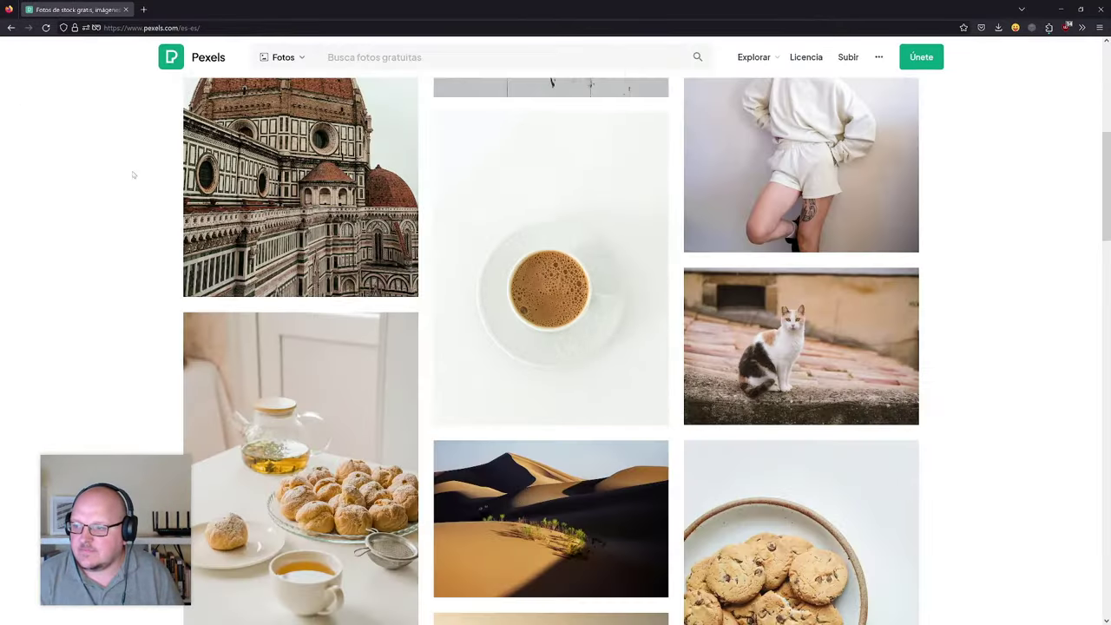
pyautogui.scroll(-4, 209, 275)
pyautogui.scroll(-3, 209, 275)
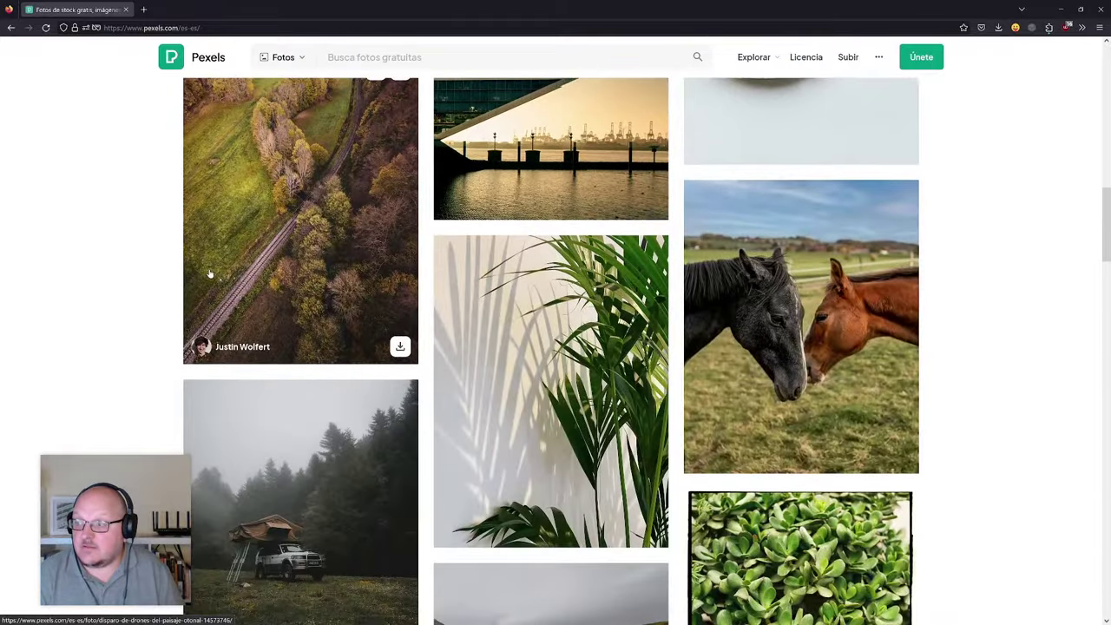
pyautogui.scroll(-2, 210, 275)
pyautogui.scroll(-2, 209, 274)
pyautogui.scroll(12, 209, 274)
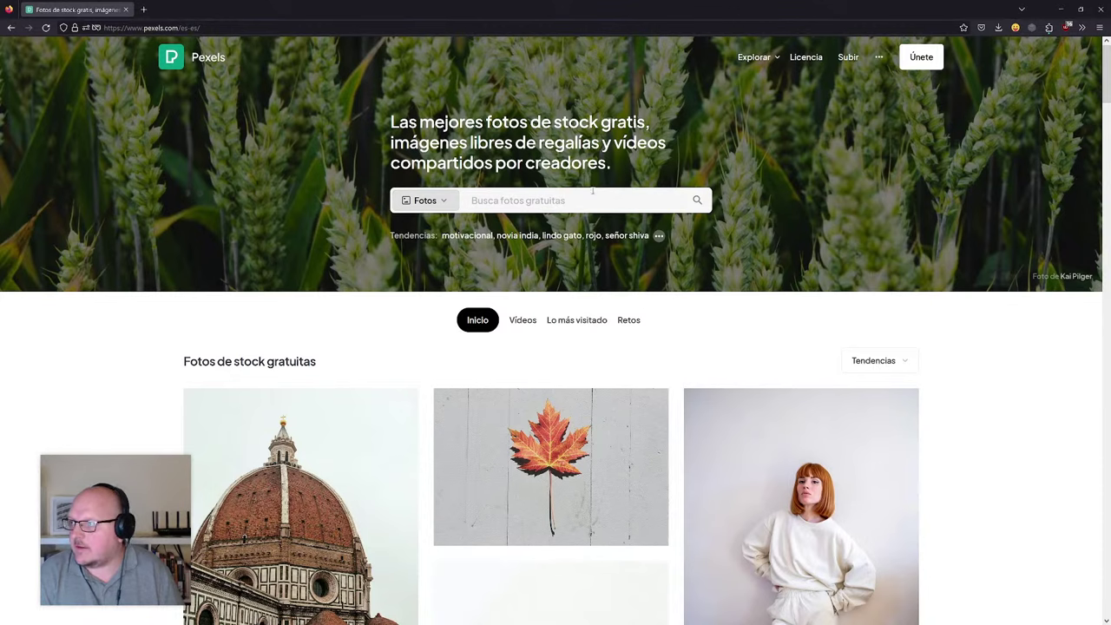
# - Read the permitted and prohibited photo uses on the Pexels licence page, and close Firefox to return to SketchUp
pyautogui.click(806, 56)
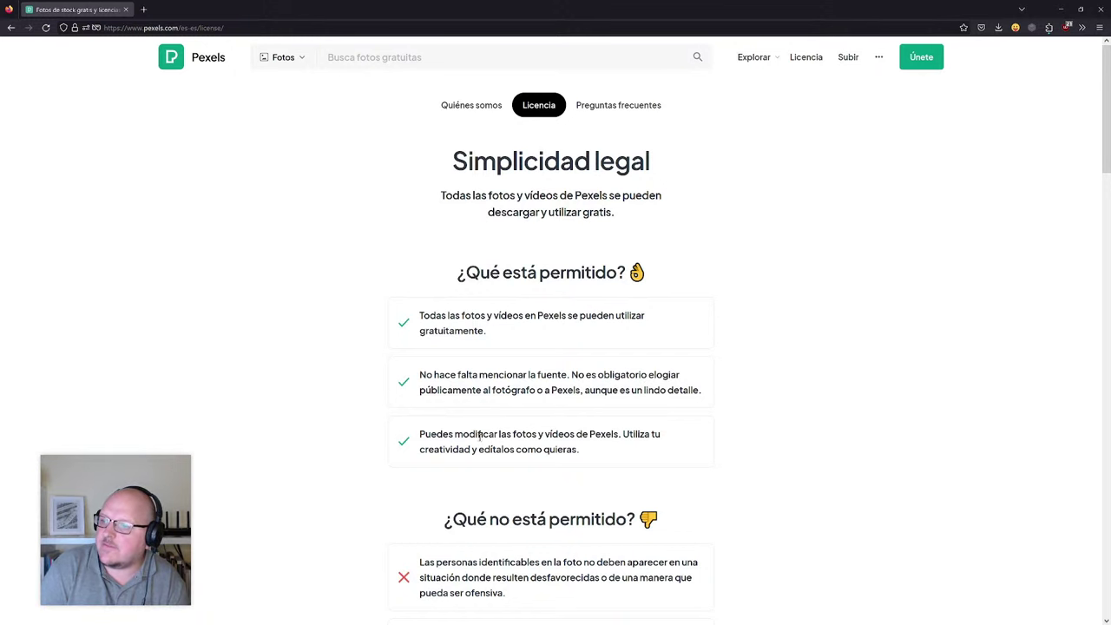
pyautogui.scroll(-4, 516, 451)
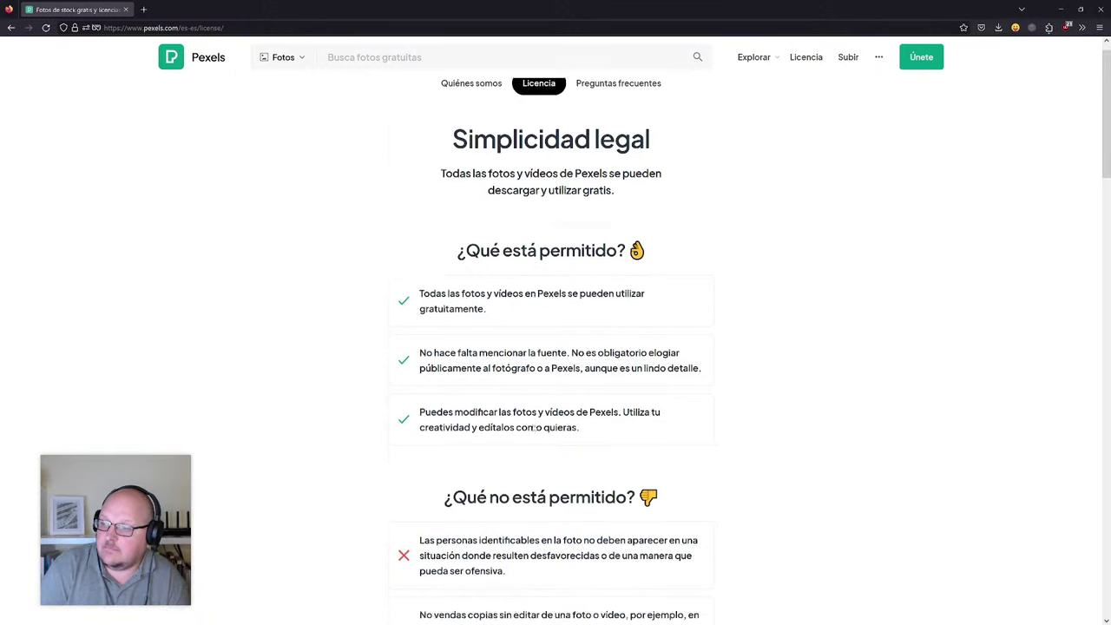
pyautogui.scroll(-1, 532, 425)
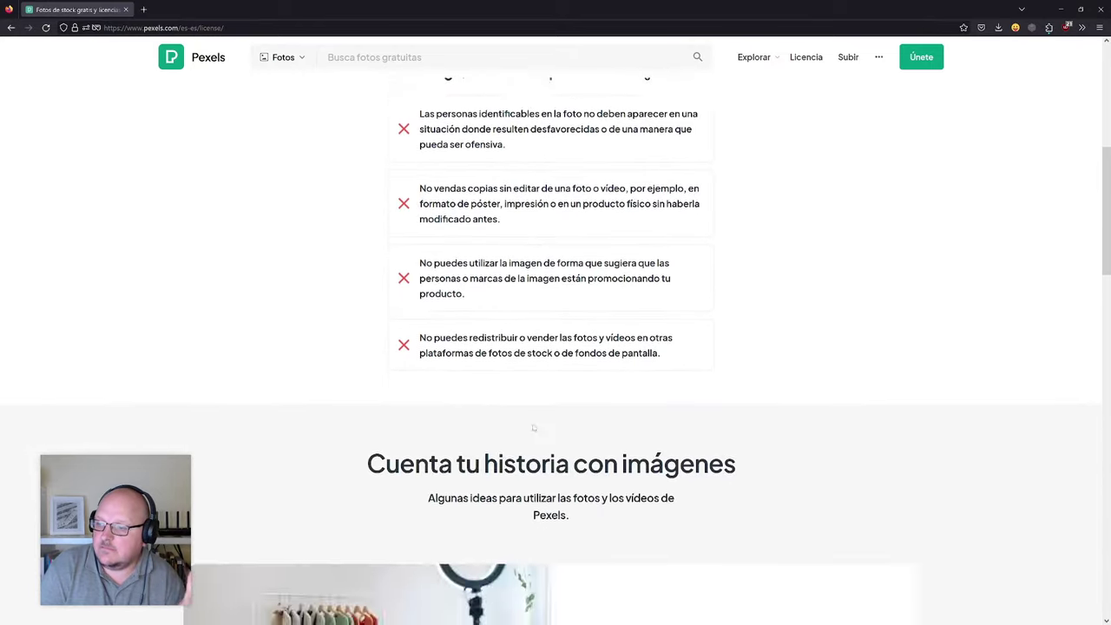
pyautogui.scroll(5, 216, 105)
pyautogui.click(209, 59)
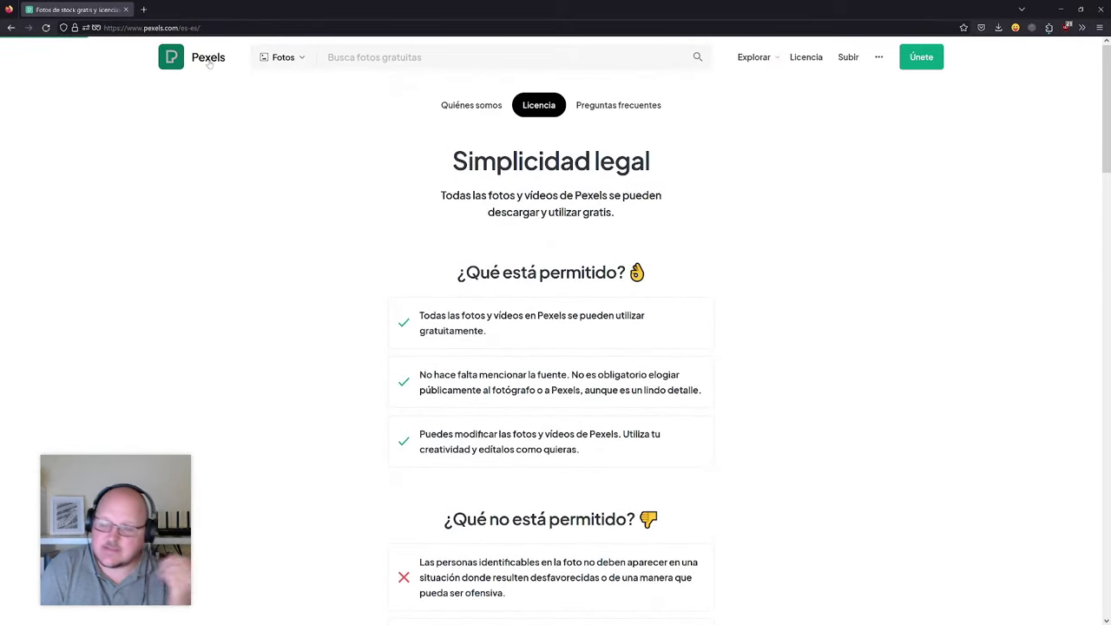
pyautogui.scroll(-5, 278, 163)
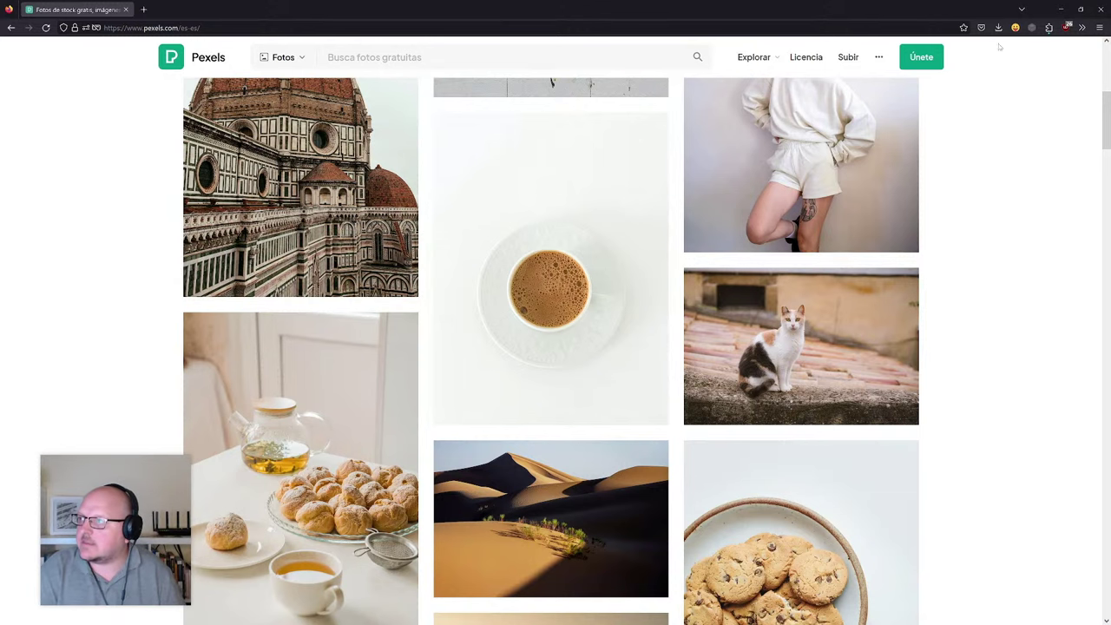
pyautogui.click(1097, 12)
# - Draw a rectangle across the end wall's doorway opening from corner to corner, and open it as an isolated group
pyautogui.scroll(1, 543, 337)
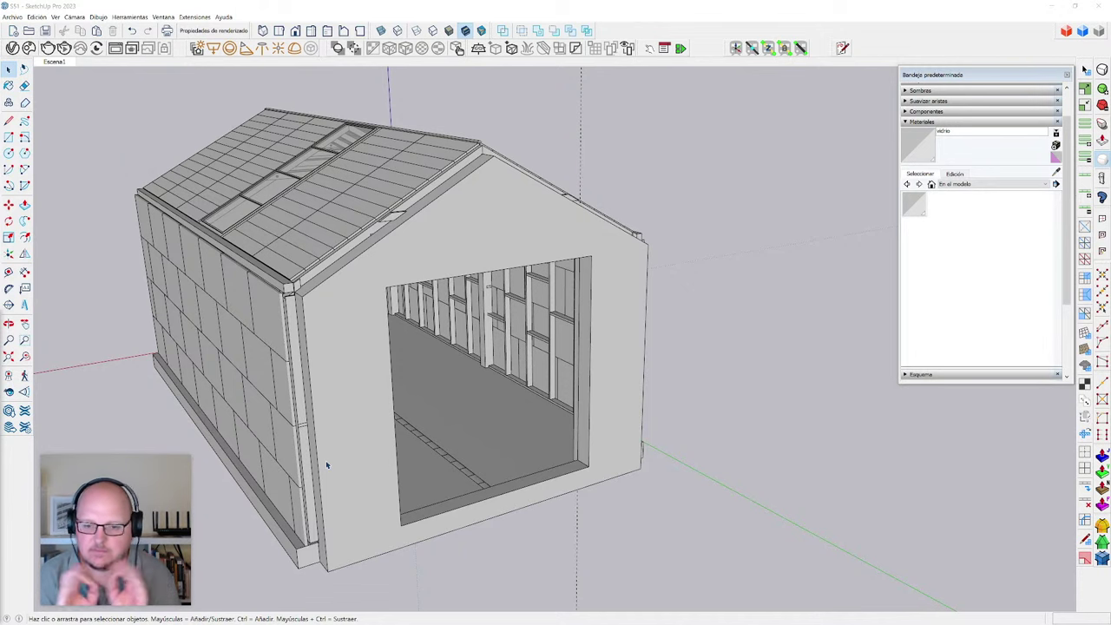
pyautogui.scroll(4, 591, 473)
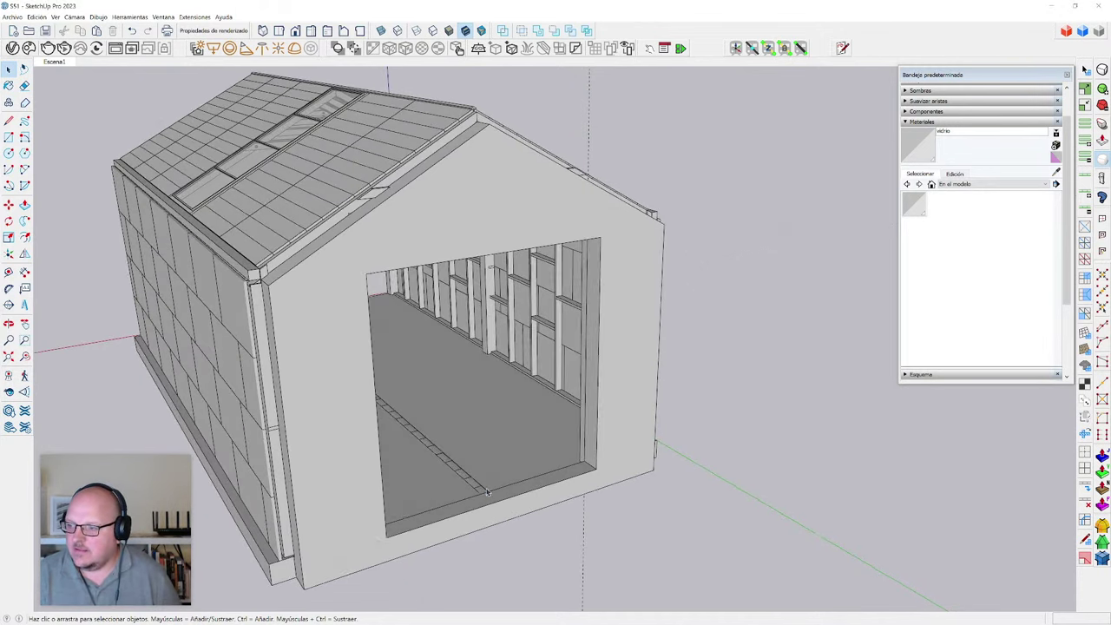
pyautogui.press('r')
pyautogui.click(616, 469)
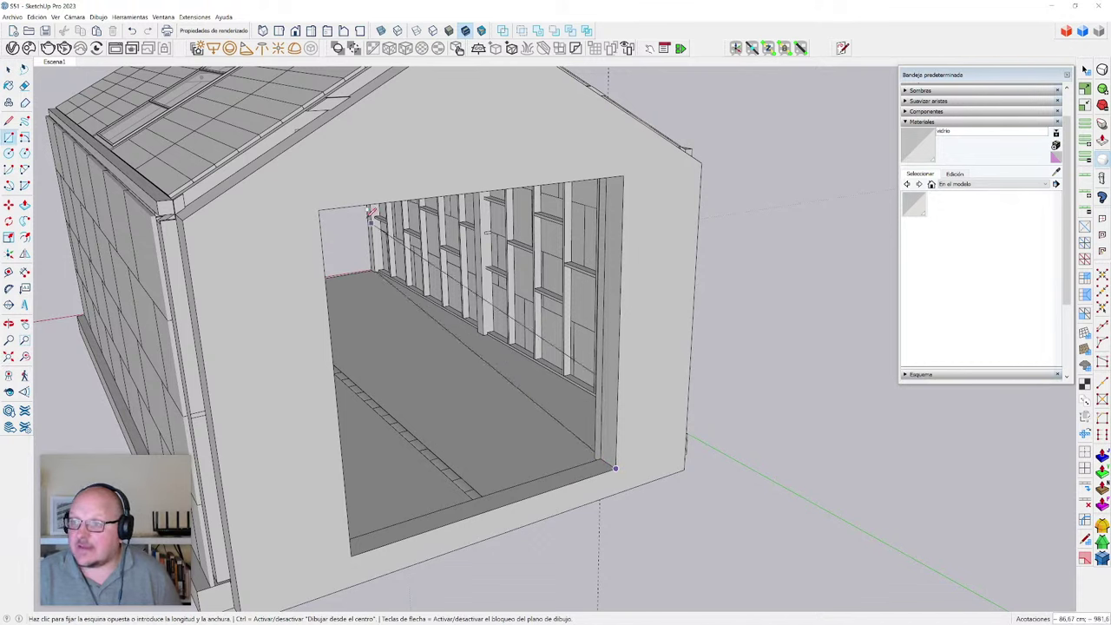
pyautogui.click(328, 206)
pyautogui.press('space')
pyautogui.click(446, 273)
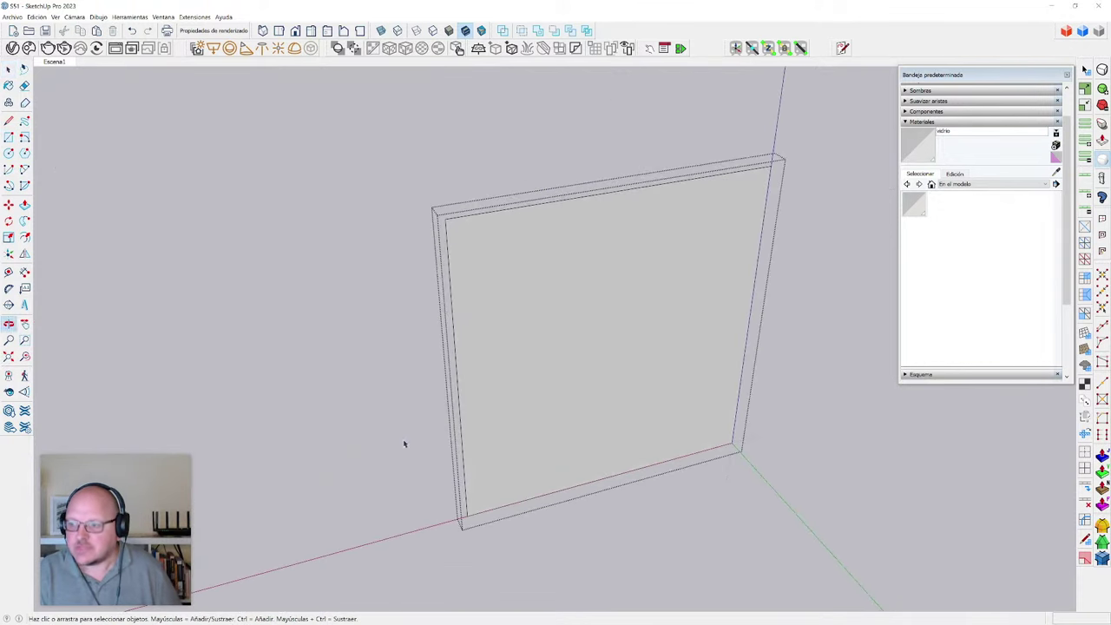
# - Offset the doorway rectangle's outline inward by 15 cm
pyautogui.scroll(-3, 322, 437)
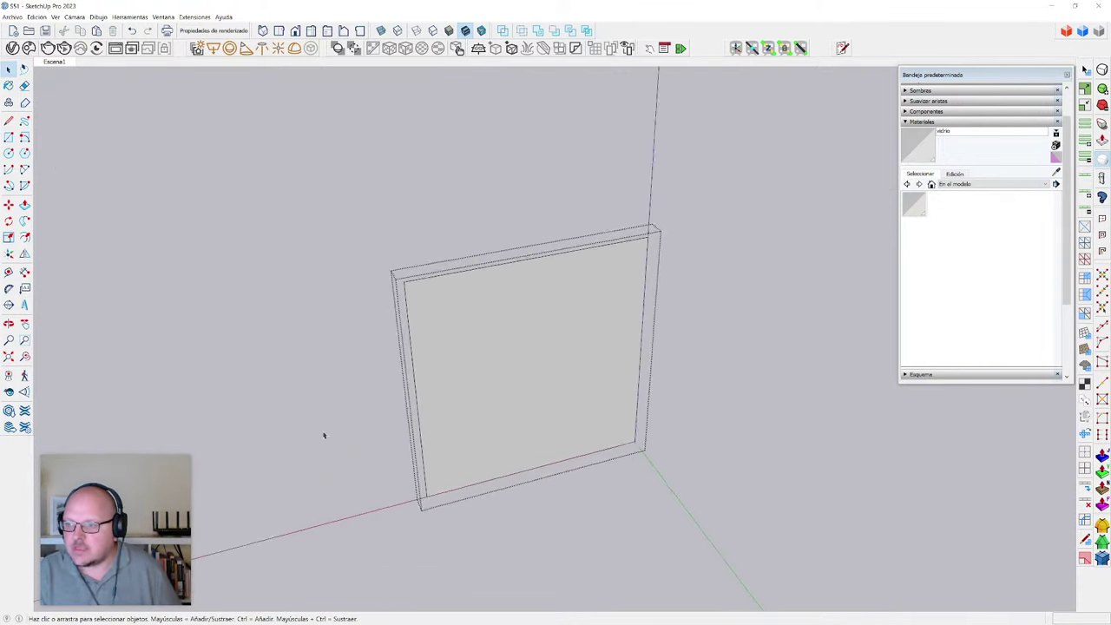
pyautogui.scroll(5, 507, 433)
pyautogui.click(507, 432)
pyautogui.press('f')
pyautogui.click(362, 350)
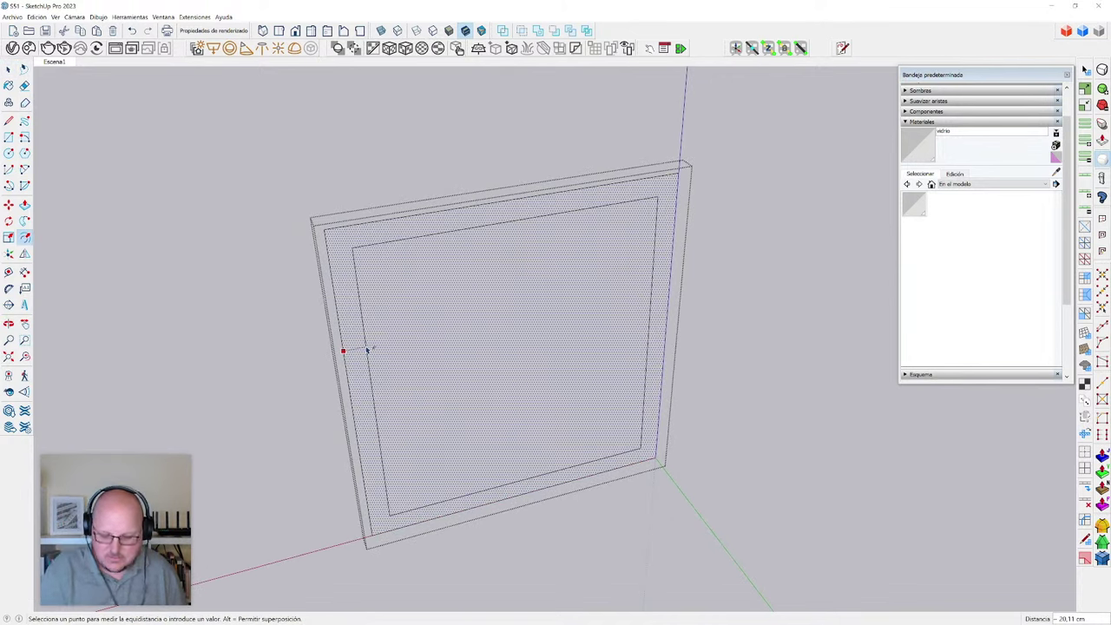
pyautogui.write('10')
pyautogui.press('Return')
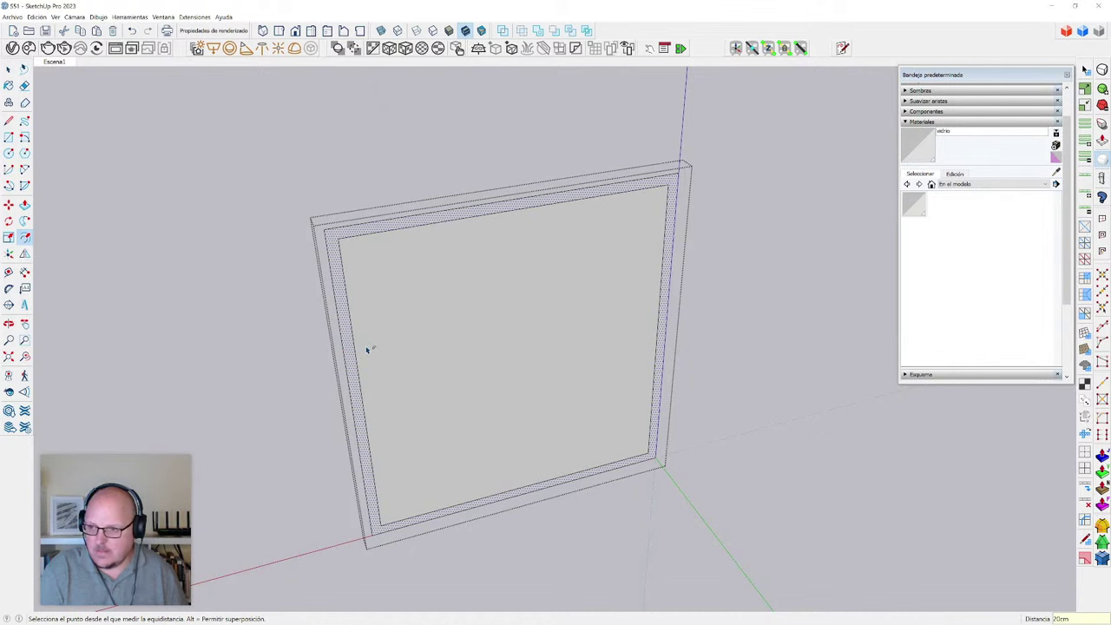
pyautogui.press('Return')
pyautogui.write('15')
pyautogui.press('Return')
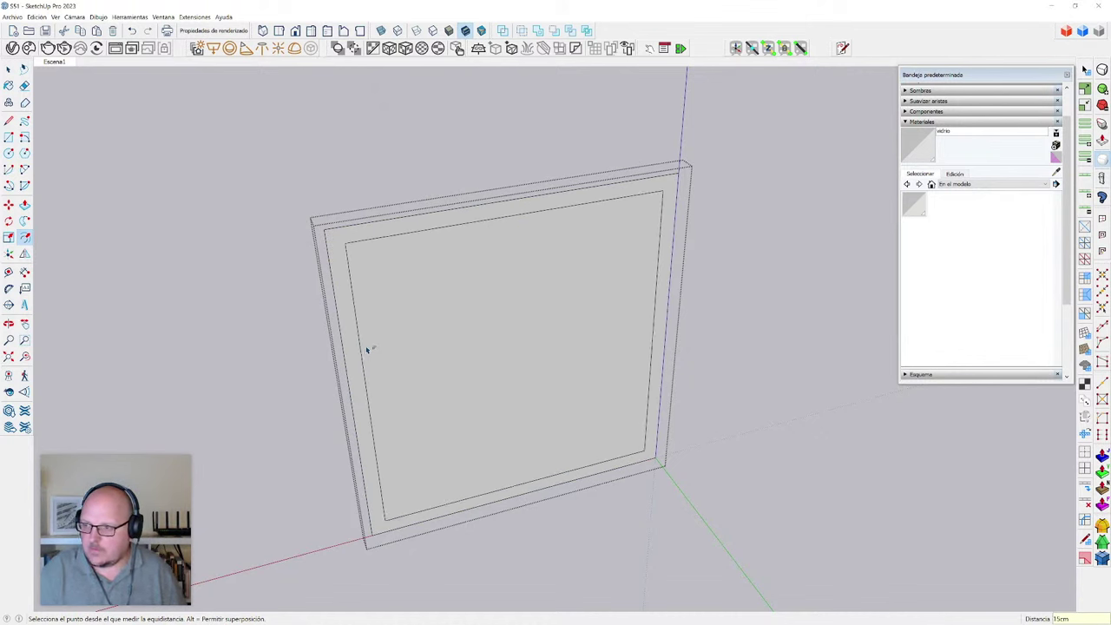
# - Scale the inner rectangle vertically from its centre so it reaches the upper and lower edges of the outer rectangle
pyautogui.press('space')
pyautogui.click(500, 256)
pyautogui.press('s')
pyautogui.click(515, 216)
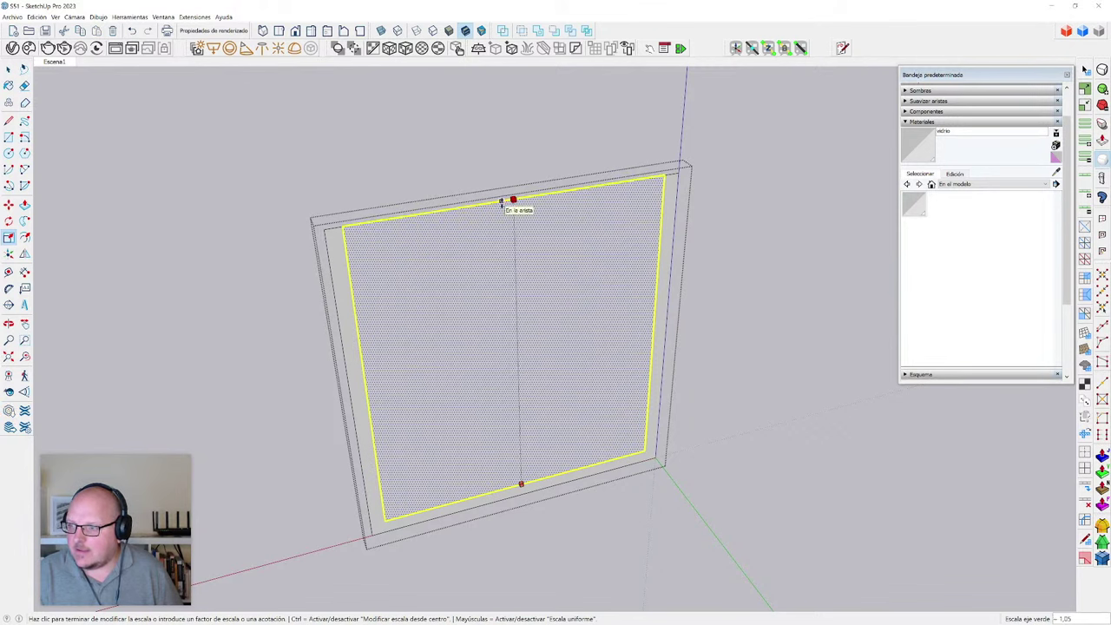
pyautogui.press('ctrl')
pyautogui.press('space')
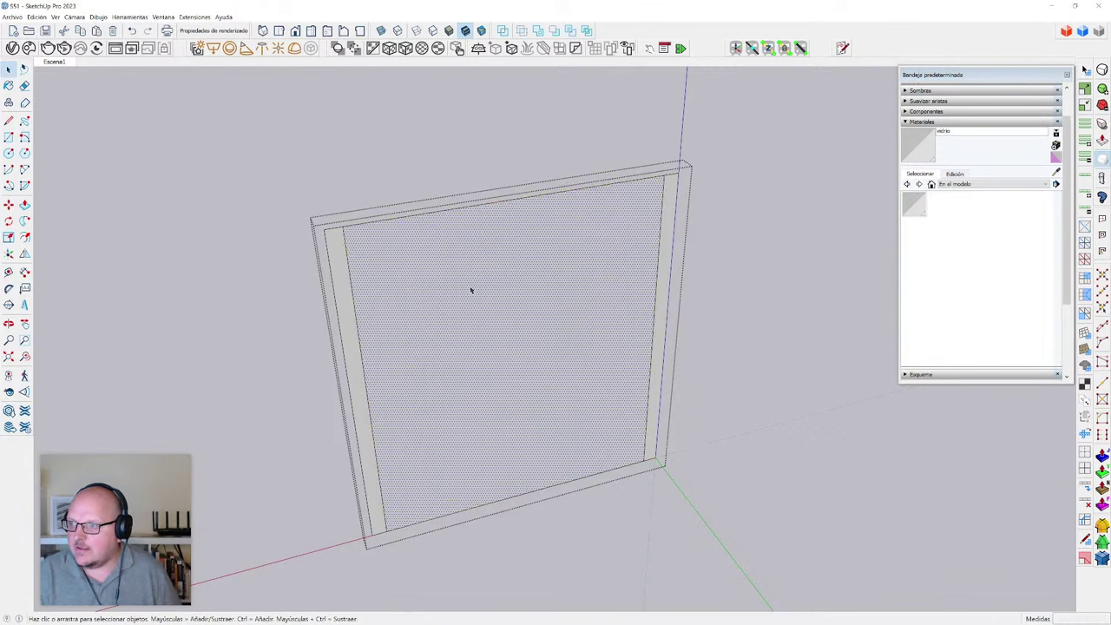
# - Erase the horizontal edges above and below the inner face, leaving only the two vertical side strips
pyautogui.press('e')
pyautogui.click(469, 210)
pyautogui.click(536, 487)
pyautogui.scroll(-3, 538, 383)
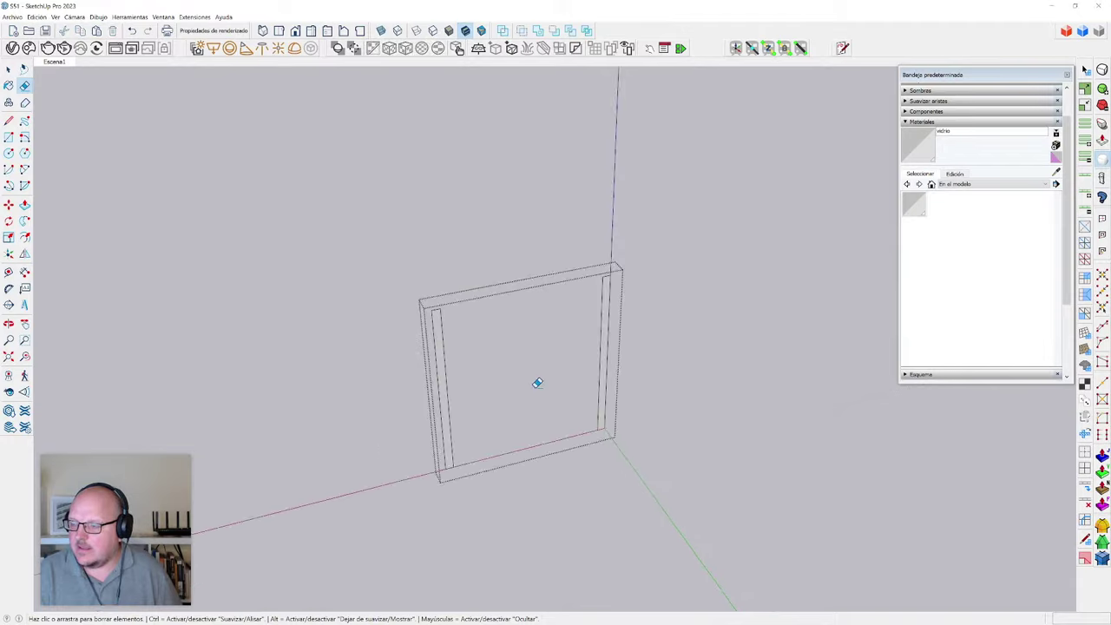
# - Show the rest of the model and extrude both vertical strips 30 cm into doorway jamb posts flush with the sill's inner edge
pyautogui.hotkey('shift', 'h')
pyautogui.moveTo(298, 437); pyautogui.dragTo(430, 434, button='middle')
pyautogui.scroll(6, 464, 383)
pyautogui.press('p')
pyautogui.scroll(8, 469, 399)
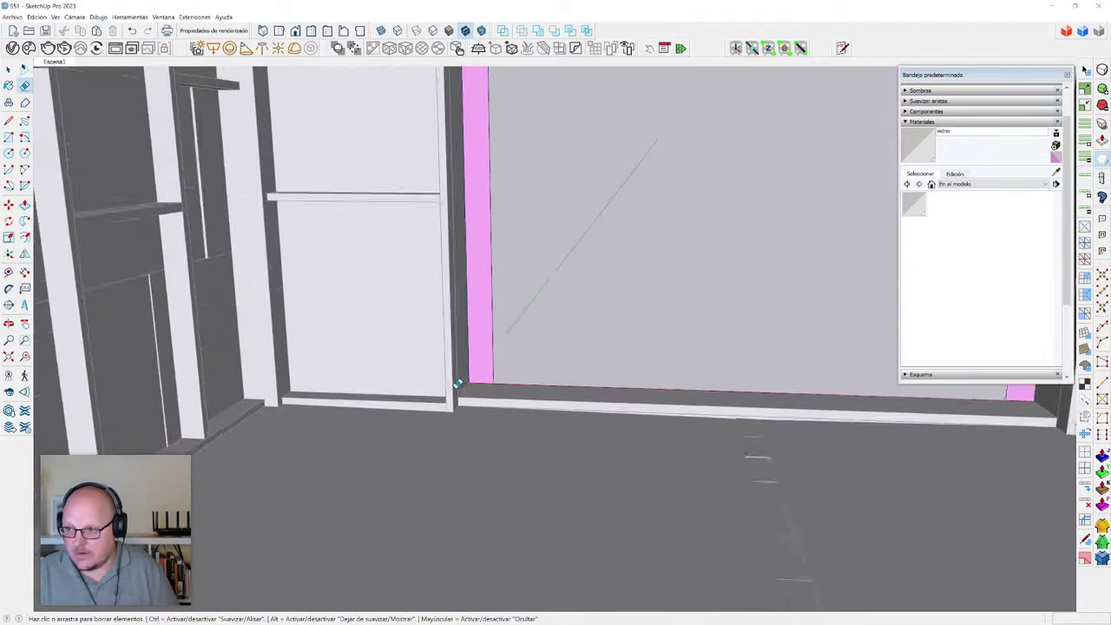
pyautogui.click(496, 387)
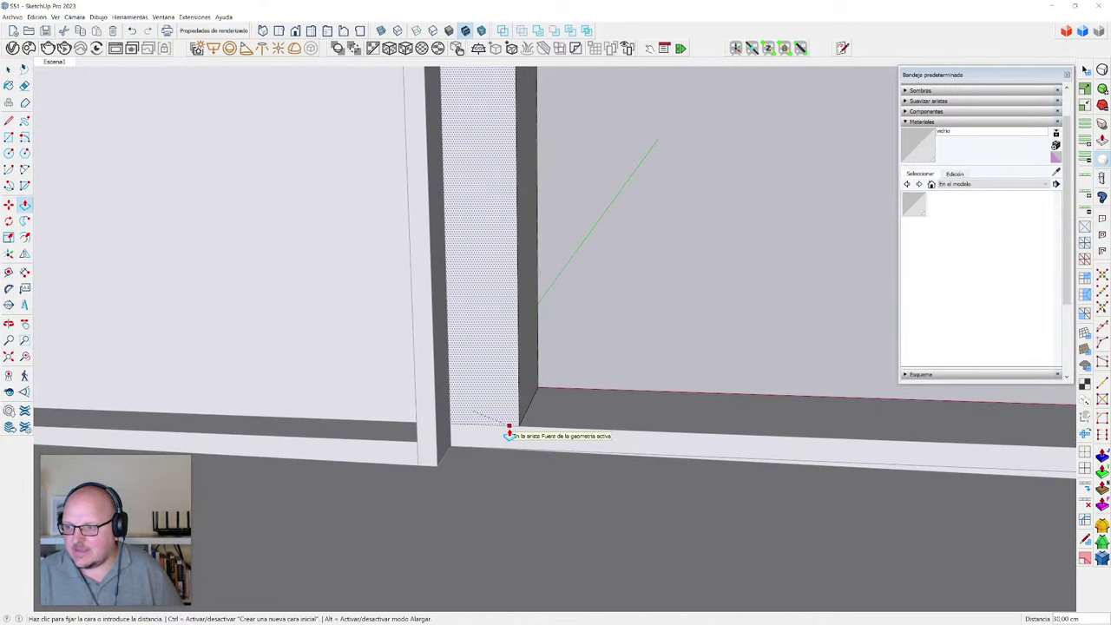
pyautogui.click(508, 426)
pyautogui.scroll(-4, 272, 436)
pyautogui.moveTo(538, 454); pyautogui.dragTo(618, 465, button='middle')
pyautogui.scroll(5, 737, 434)
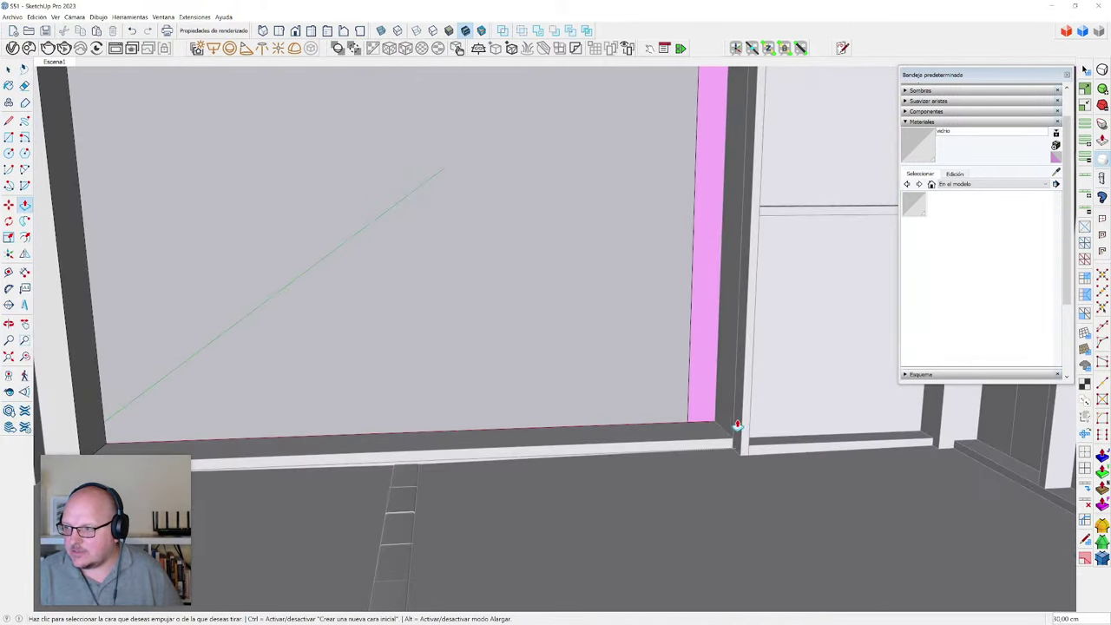
pyautogui.press('space')
# - Examine the faces of the two extruded jamb posts from inside the barn
pyautogui.scroll(-10, 695, 476)
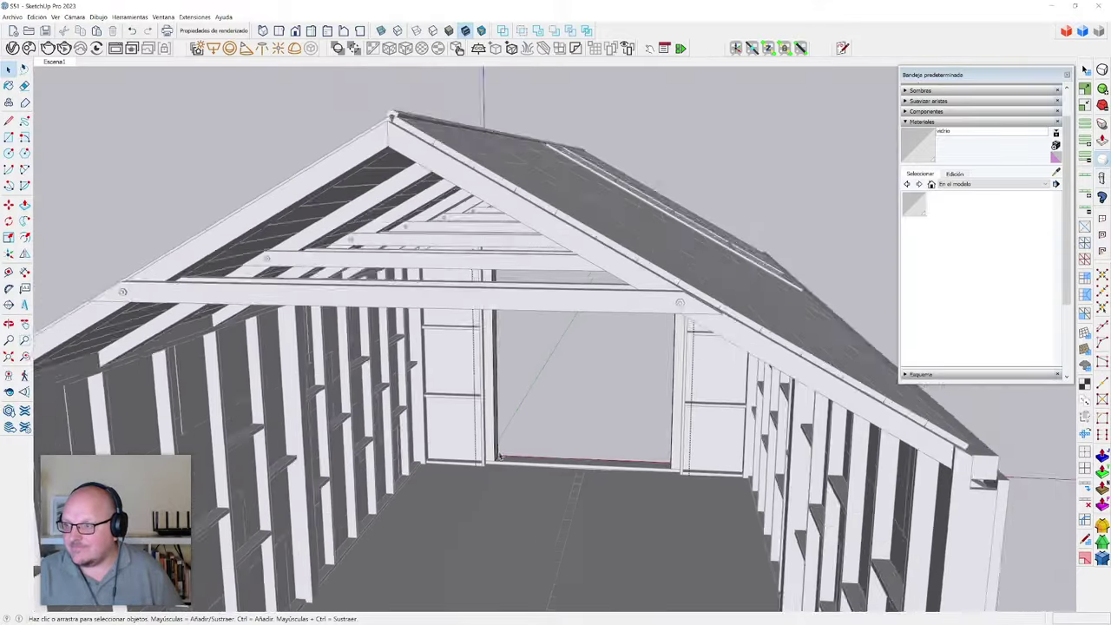
pyautogui.scroll(3, 492, 391)
pyautogui.click(492, 390)
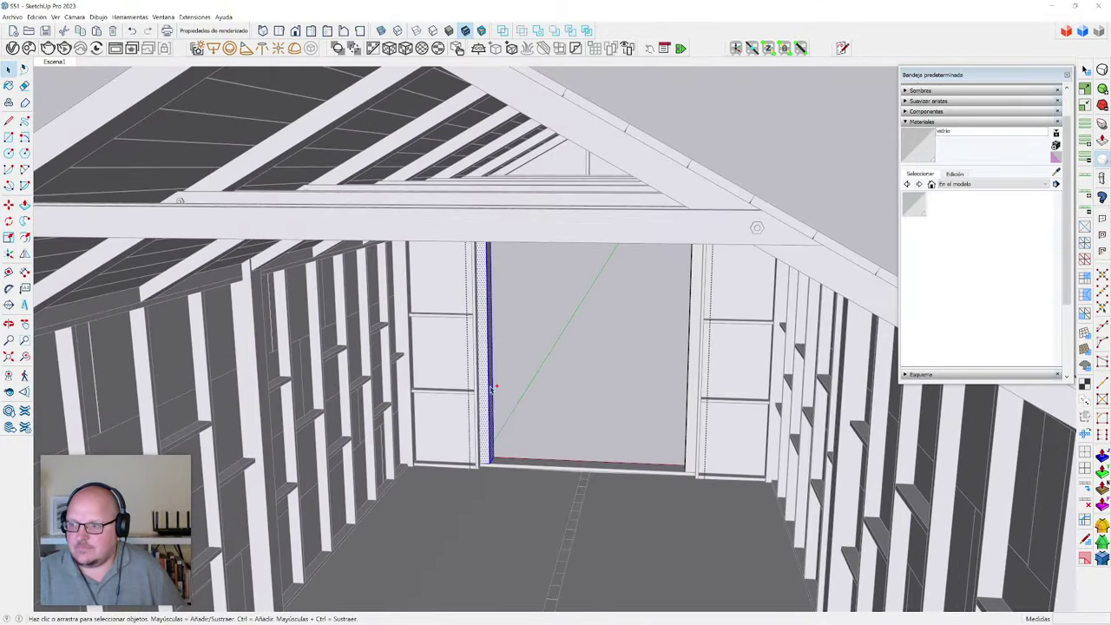
pyautogui.scroll(2, 685, 367)
pyautogui.doubleClick(684, 366)
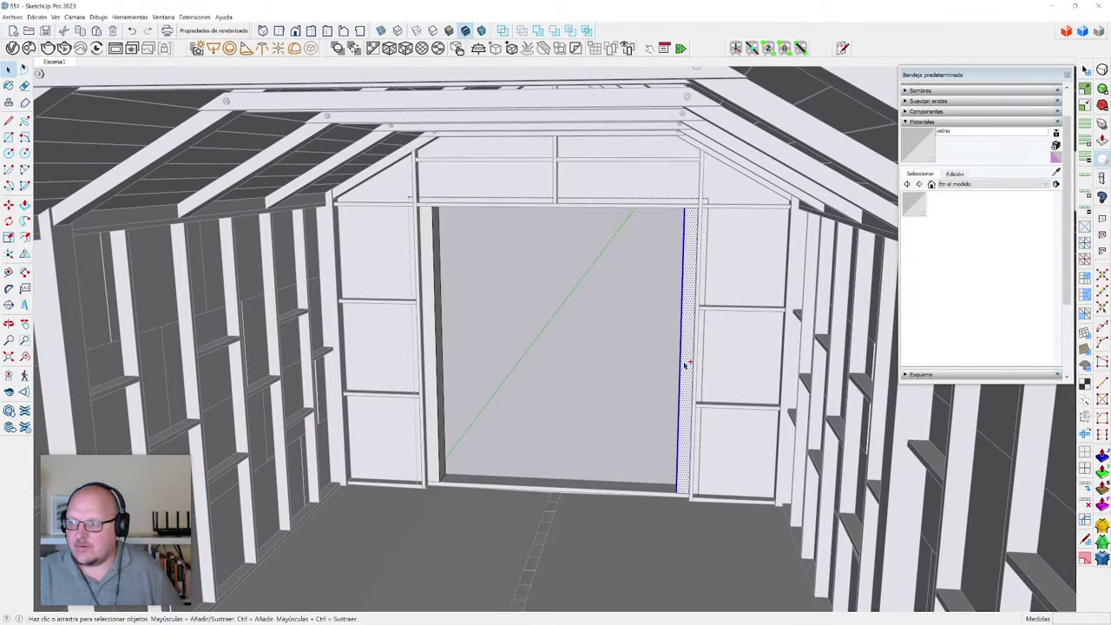
pyautogui.press('Delete')
# - Draw a rectangle about 31 cm tall and 30 cm wide at the upper end of a jamb post's opening-side face
pyautogui.moveTo(684, 365); pyautogui.dragTo(633, 391, button='middle')
pyautogui.scroll(-1, 453, 346)
pyautogui.scroll(-3, 453, 346)
pyautogui.moveTo(454, 346); pyautogui.dragTo(127, 405, button='middle')
pyautogui.scroll(-5, 127, 405)
pyautogui.moveTo(364, 386); pyautogui.dragTo(241, 350, button='middle')
pyautogui.scroll(3, 373, 345)
pyautogui.moveTo(521, 347); pyautogui.dragTo(506, 329, button='middle')
pyautogui.scroll(8, 506, 330)
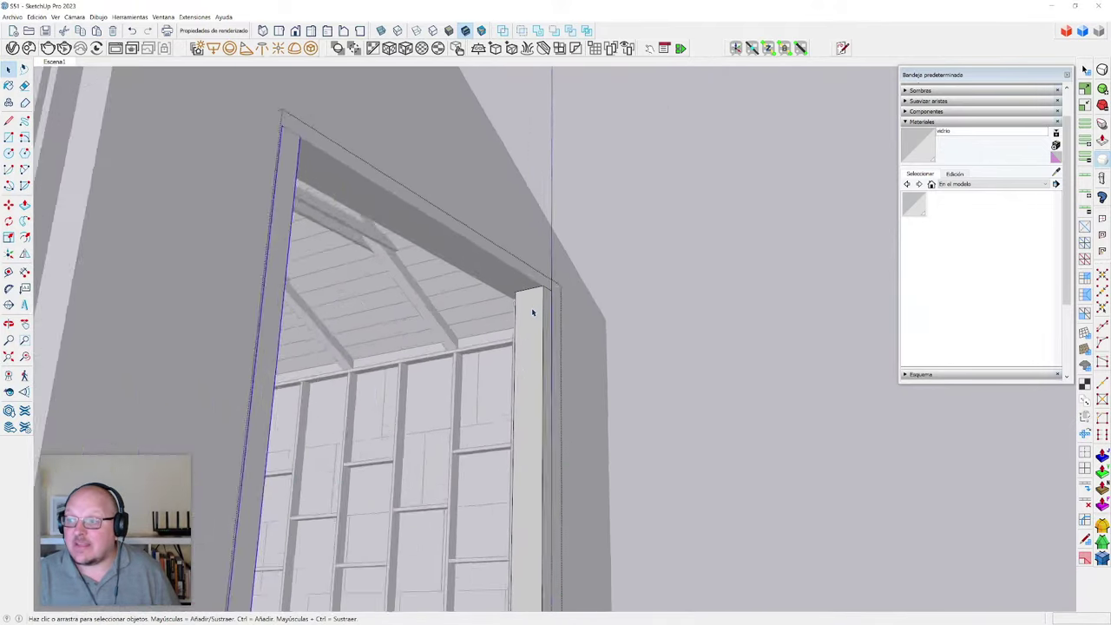
pyautogui.press('r')
pyautogui.click(509, 278)
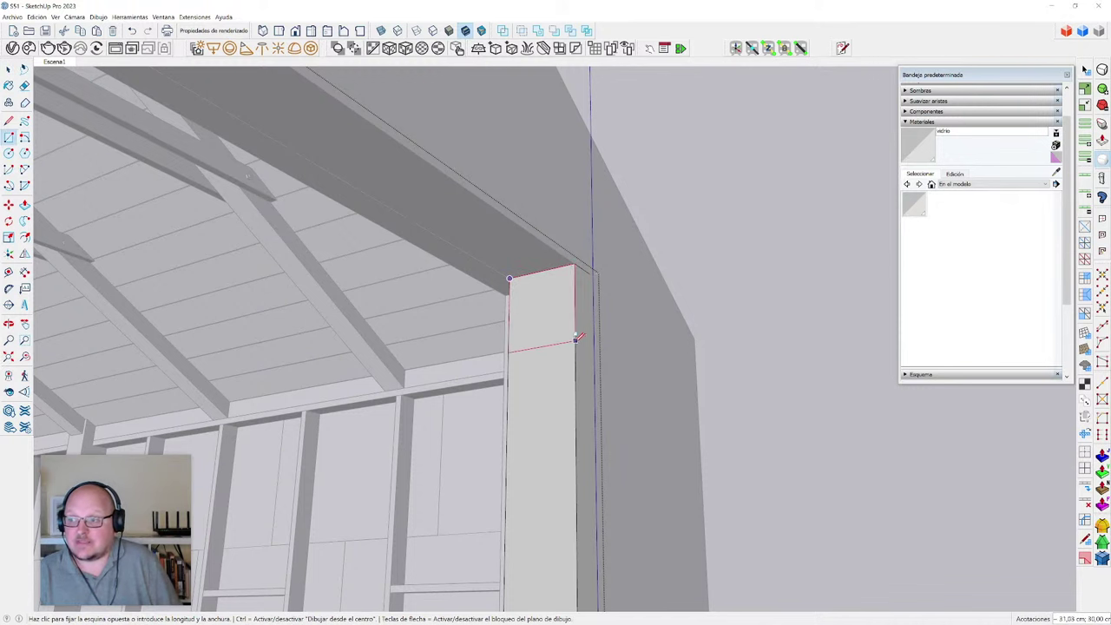
pyautogui.click(575, 334)
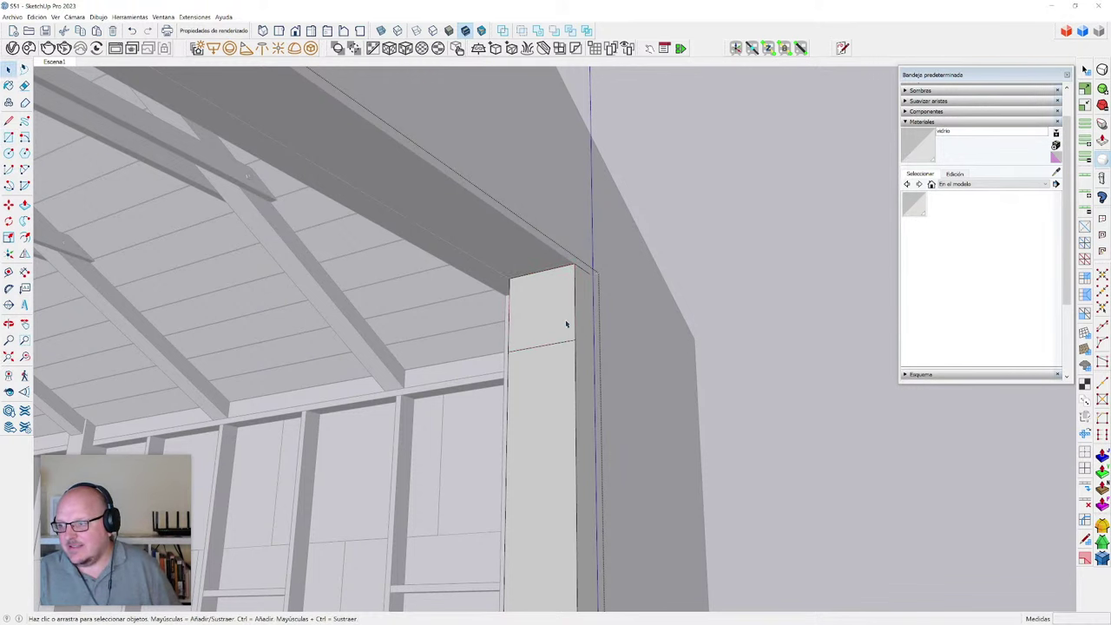
# - Measure the small rectangle's height and scale it vertically from its lower edge to 30 cm
pyautogui.scroll(1, 566, 322)
pyautogui.press('t')
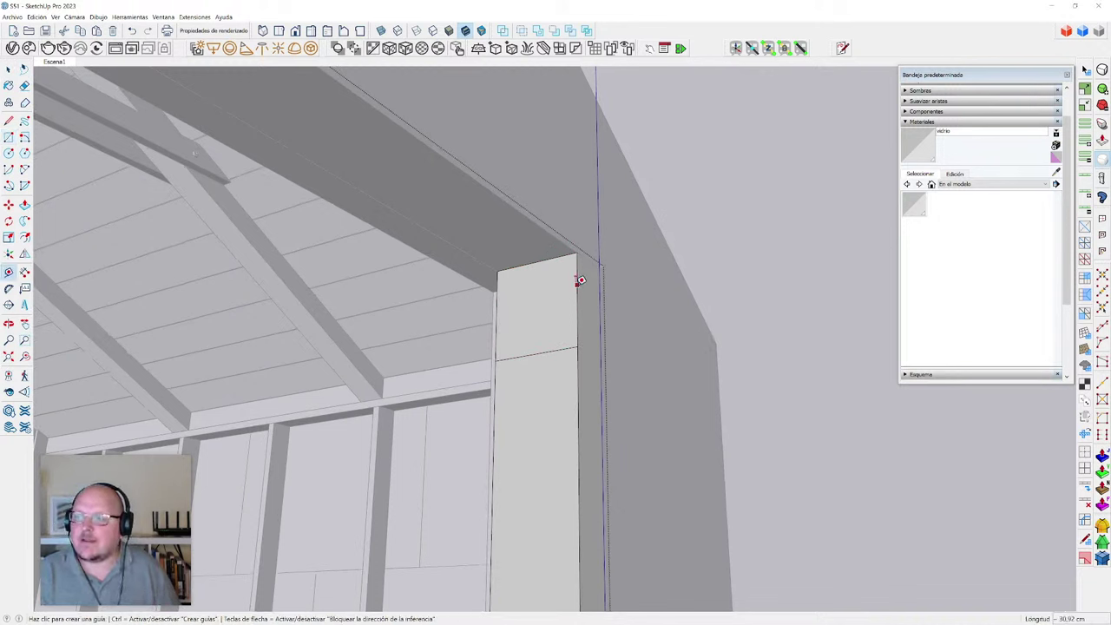
pyautogui.press('s')
pyautogui.click(540, 354)
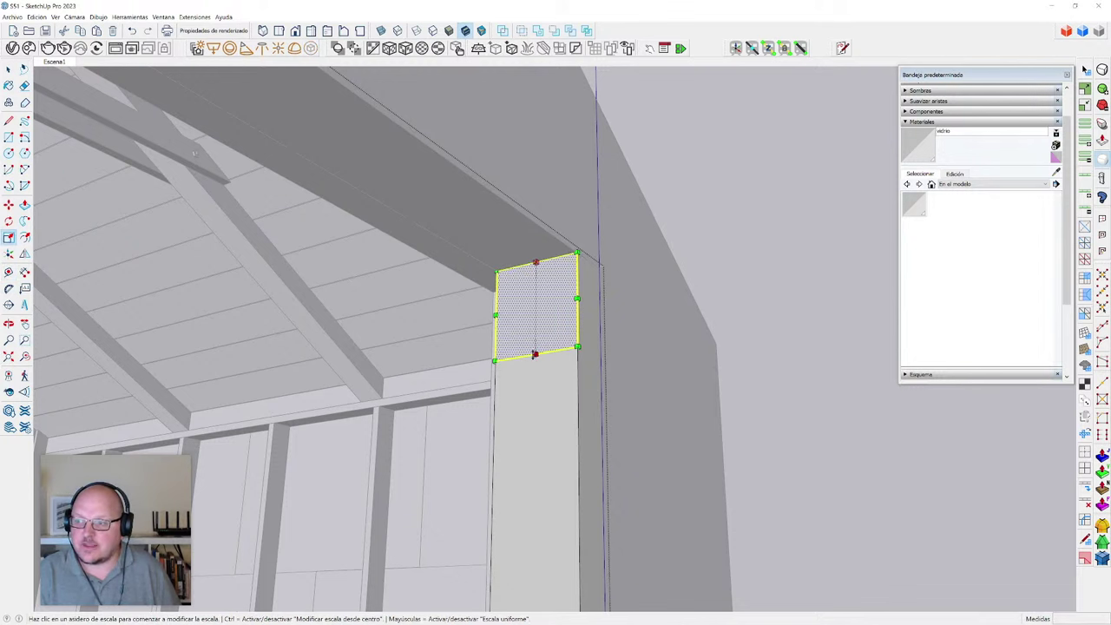
pyautogui.click(535, 368)
pyautogui.write('30cm')
pyautogui.press('Return')
pyautogui.press('space')
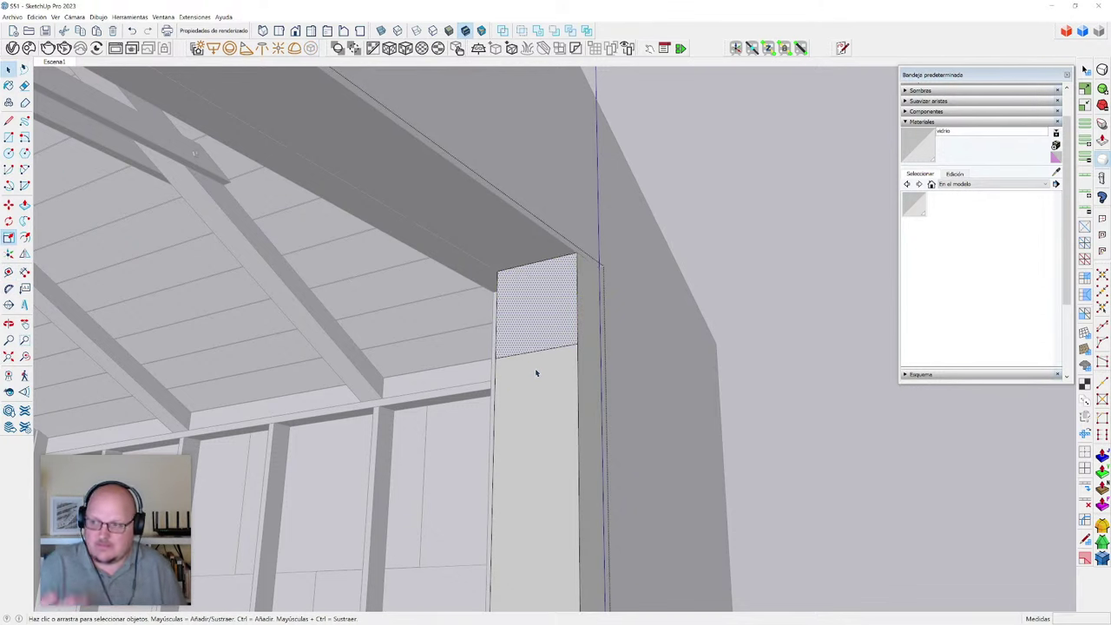
# - Extrude the small square 294 cm across the opening to the opposite jamb post to form the door header
pyautogui.press('p')
pyautogui.click(524, 326)
pyautogui.scroll(-9, 587, 404)
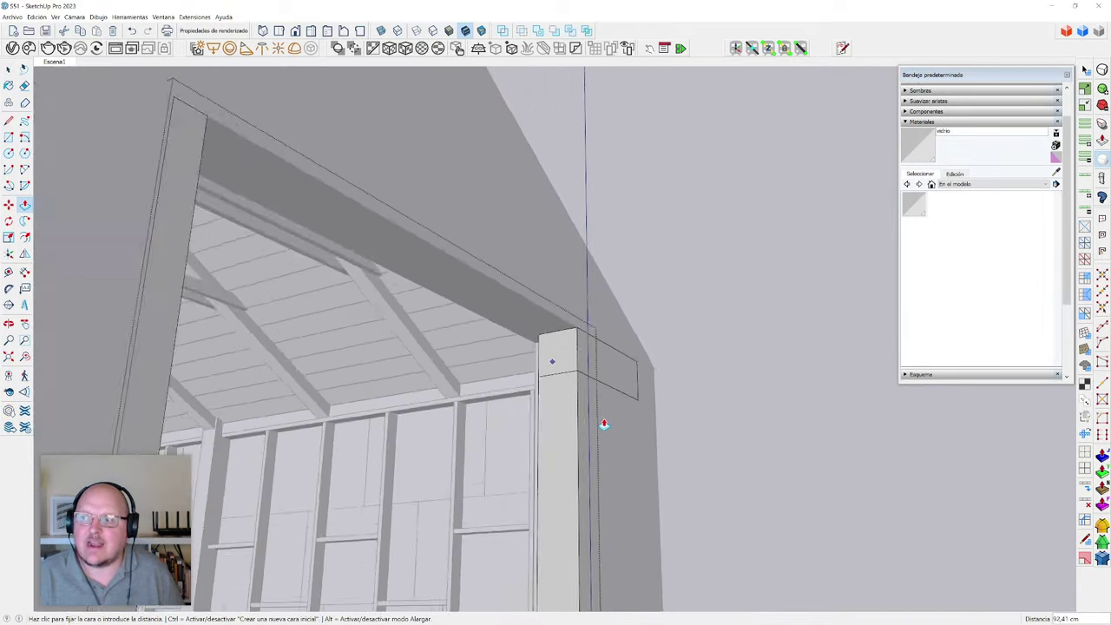
pyautogui.scroll(5, 500, 365)
pyautogui.moveTo(473, 288); pyautogui.dragTo(429, 613, button='middle')
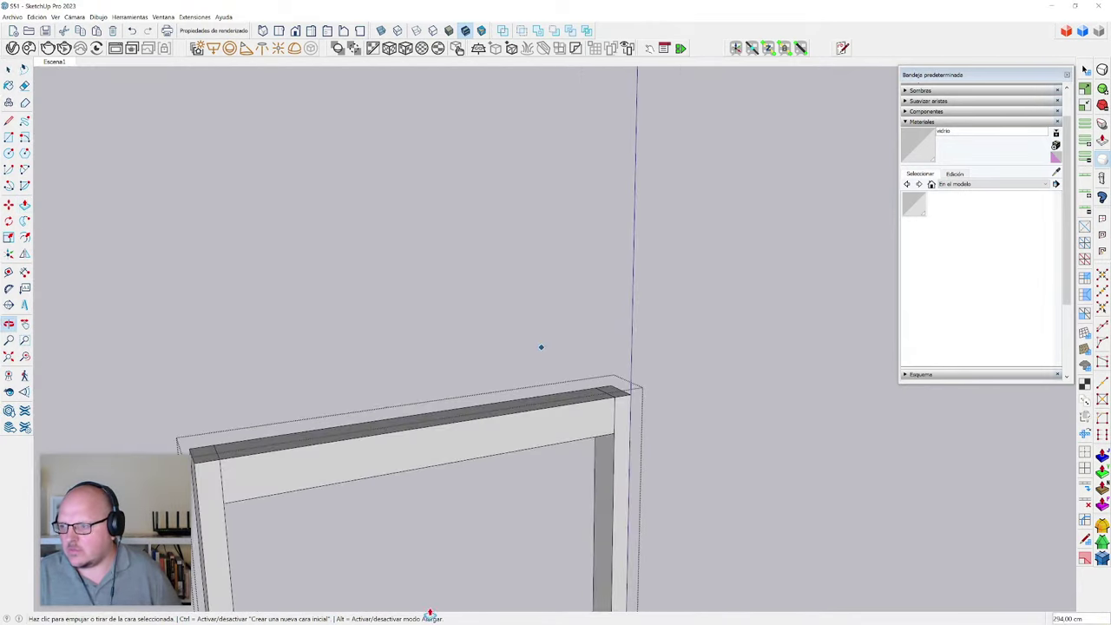
# - Measure the jamb post's front width and scale the header's height from its lower edge to 15 cm
pyautogui.scroll(4, 623, 427)
pyautogui.press('t')
pyautogui.scroll(2, 617, 355)
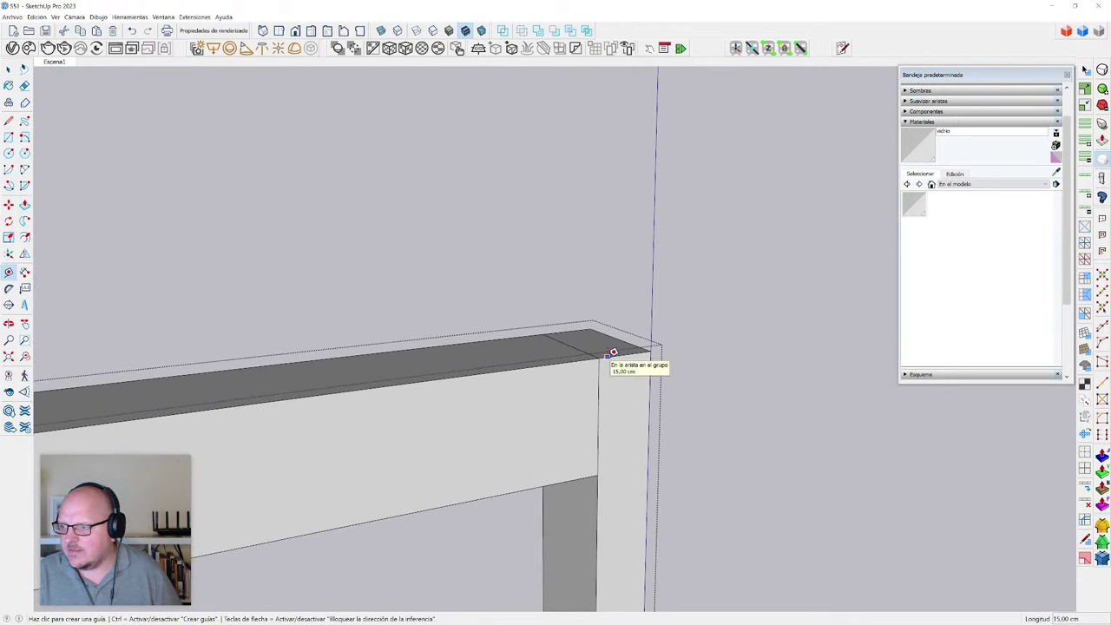
pyautogui.scroll(-3, 608, 372)
pyautogui.press('space')
pyautogui.click(463, 390)
pyautogui.press('s')
pyautogui.scroll(2, 386, 429)
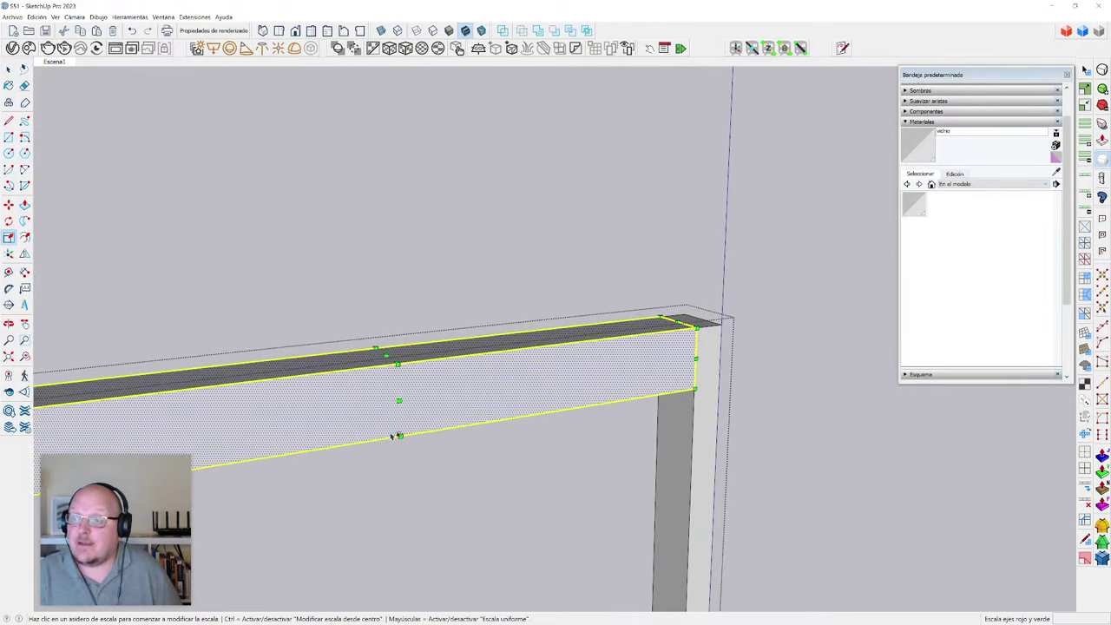
pyautogui.click(388, 426)
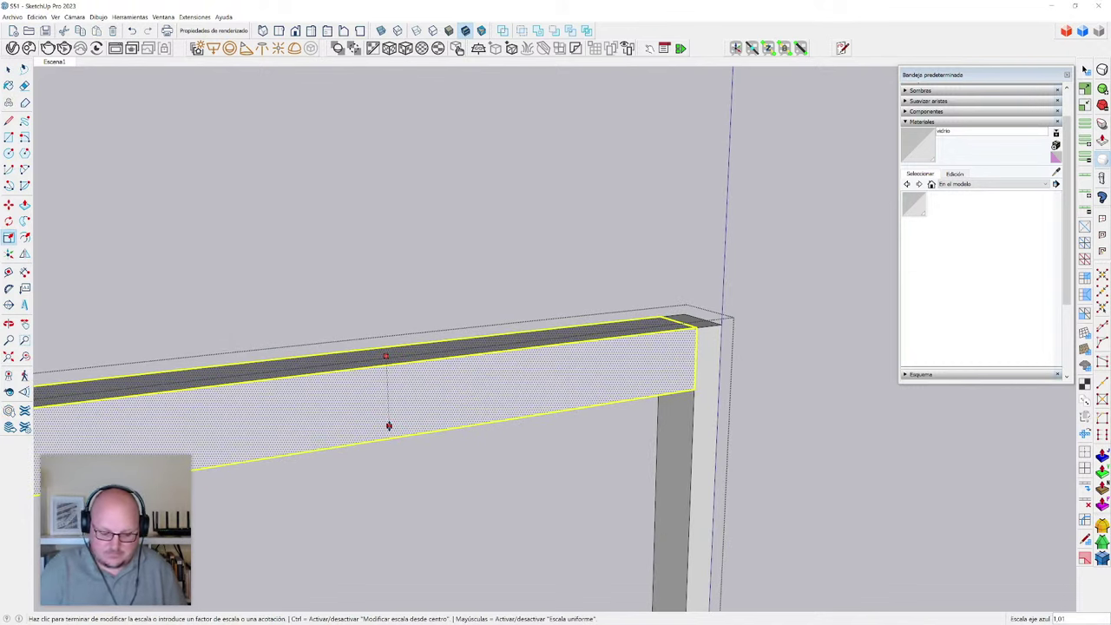
pyautogui.write('15c')
pyautogui.press('Return')
pyautogui.press('space')
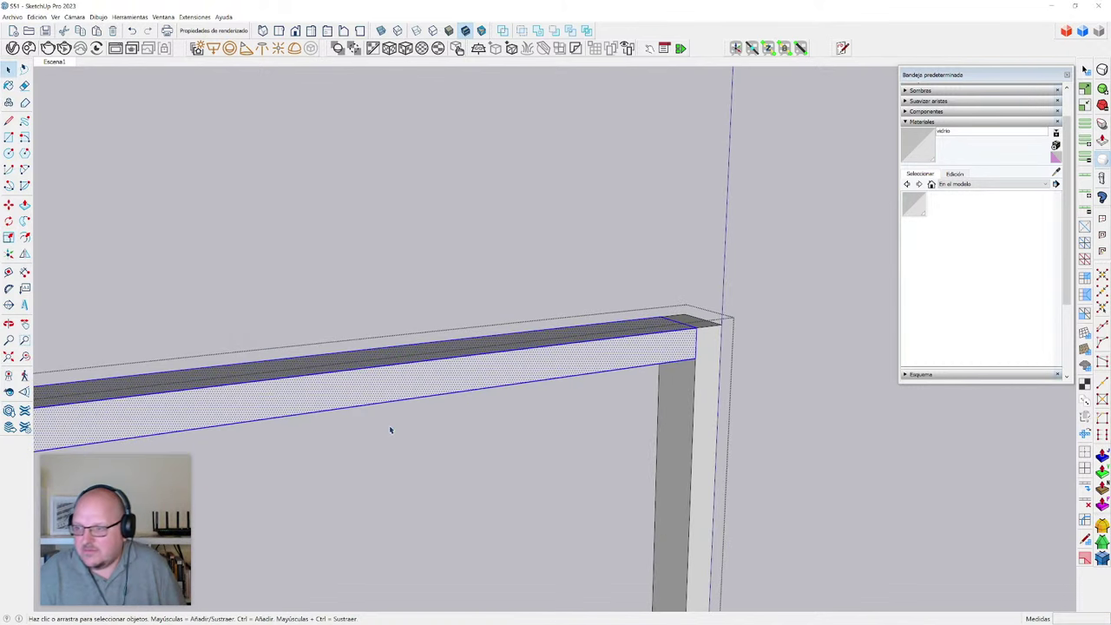
# - Leave the frame group and examine the doorway frame from inside the barn
pyautogui.scroll(-3, 609, 206)
pyautogui.scroll(-3, 508, 347)
pyautogui.moveTo(509, 347); pyautogui.dragTo(568, 382, button='middle')
pyautogui.scroll(3, 434, 338)
pyautogui.press('Escape')
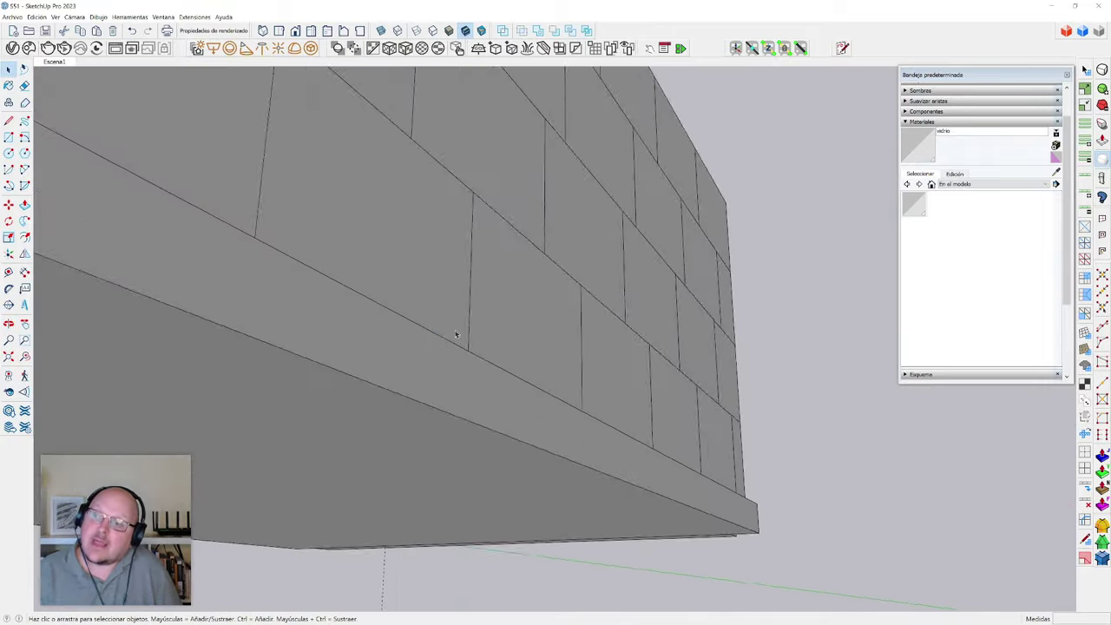
pyautogui.scroll(-3, 456, 335)
pyautogui.moveTo(362, 409); pyautogui.dragTo(511, 383, button='middle')
pyautogui.scroll(3, 406, 266)
pyautogui.moveTo(406, 266); pyautogui.dragTo(364, 335, button='middle')
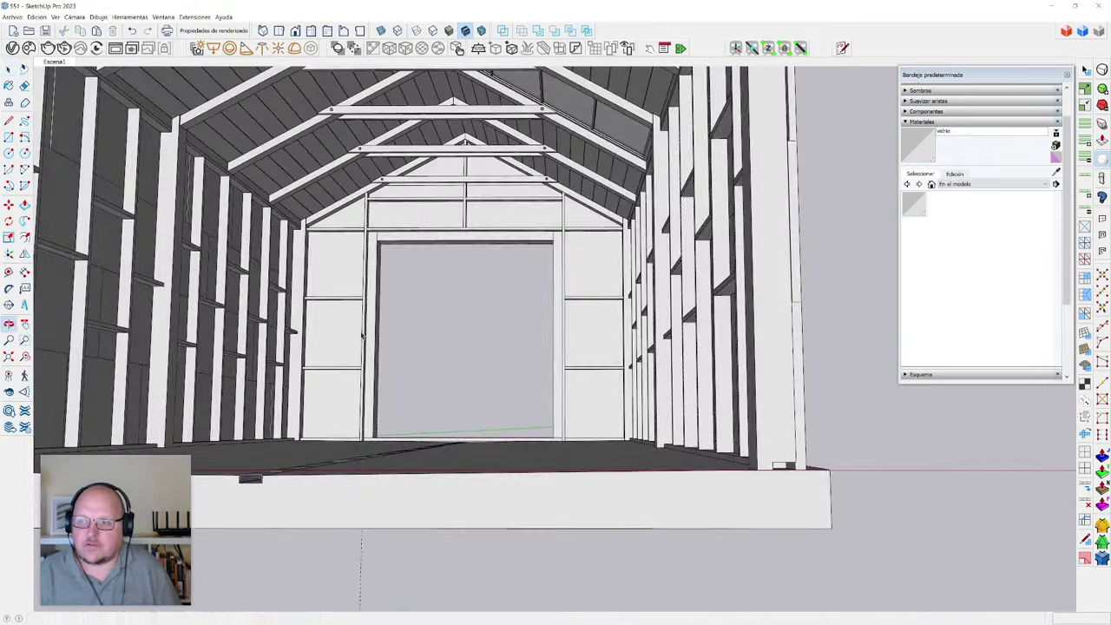
pyautogui.scroll(4, 366, 333)
pyautogui.moveTo(509, 341); pyautogui.dragTo(508, 477, button='middle')
pyautogui.scroll(1, 479, 324)
pyautogui.scroll(-1, 487, 422)
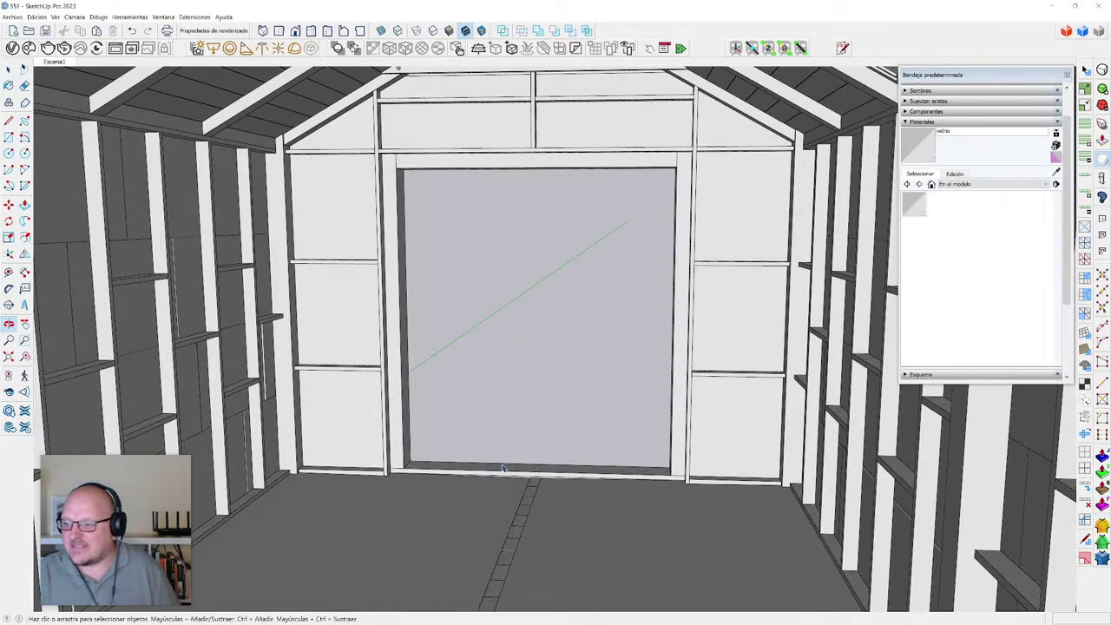
pyautogui.scroll(1, 508, 478)
# - Open the doorway frame group and check its two posts and header as separate pieces
pyautogui.click(392, 397)
pyautogui.doubleClick(392, 397)
pyautogui.moveTo(437, 486); pyautogui.dragTo(438, 497, button='middle')
pyautogui.scroll(2, 439, 496)
pyautogui.click(380, 415)
pyautogui.scroll(-3, 406, 508)
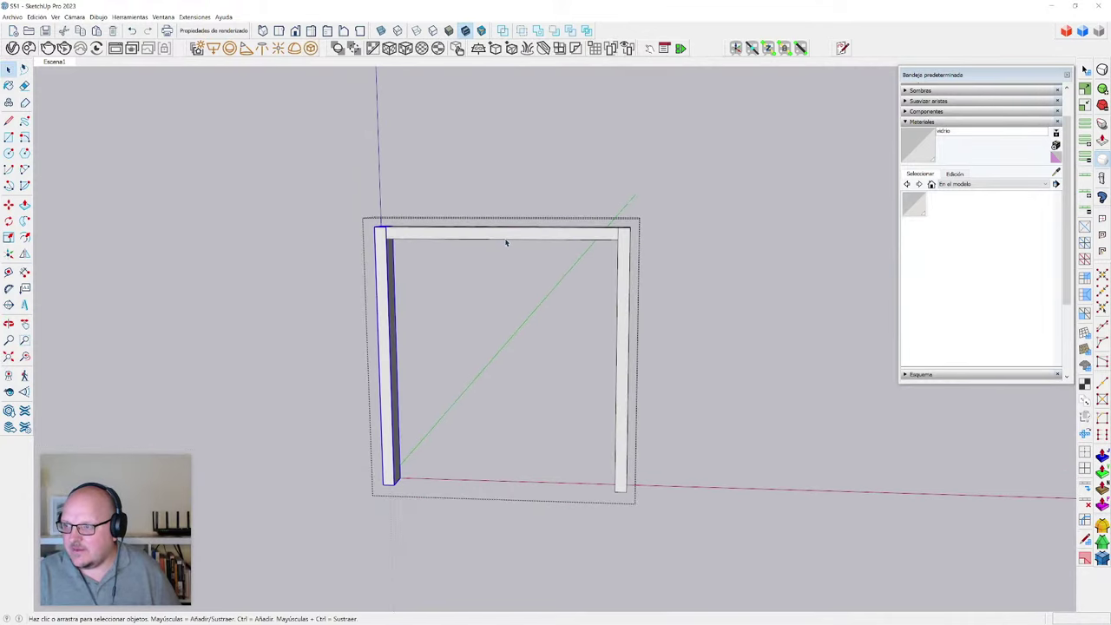
pyautogui.click(506, 238)
pyautogui.click(621, 281)
pyautogui.moveTo(573, 411); pyautogui.dragTo(561, 459, button='middle')
pyautogui.scroll(3, 426, 483)
# - Draw a flat rectangle from the inner foot of one jamb post and scale its length to the header's midpoint
pyautogui.press('r')
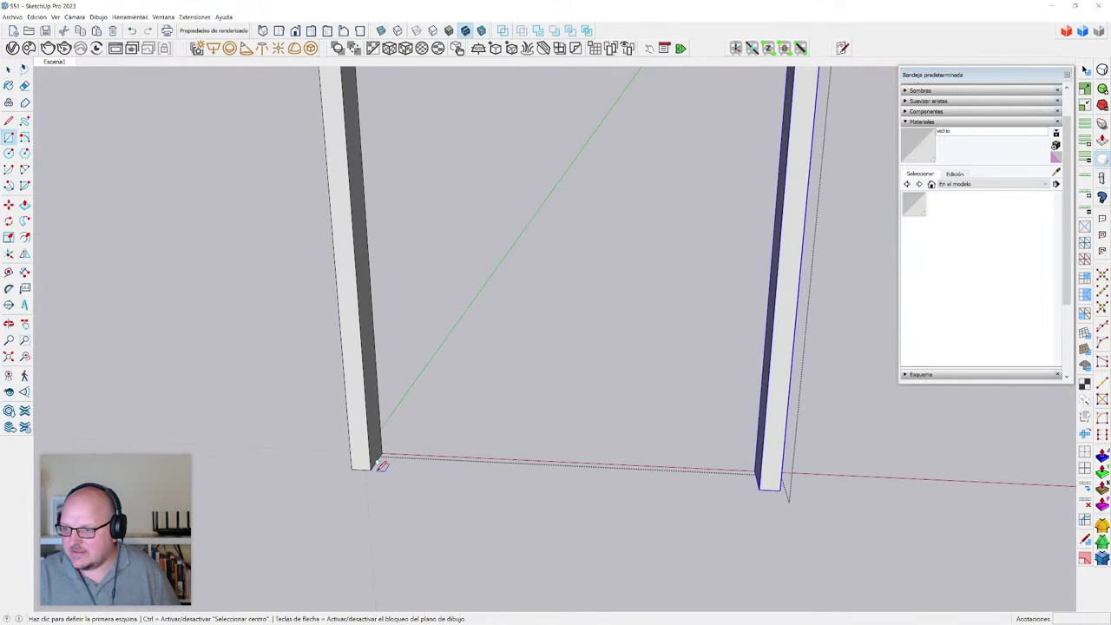
pyautogui.click(382, 466)
pyautogui.click(596, 459)
pyautogui.press('s')
pyautogui.scroll(-4, 600, 465)
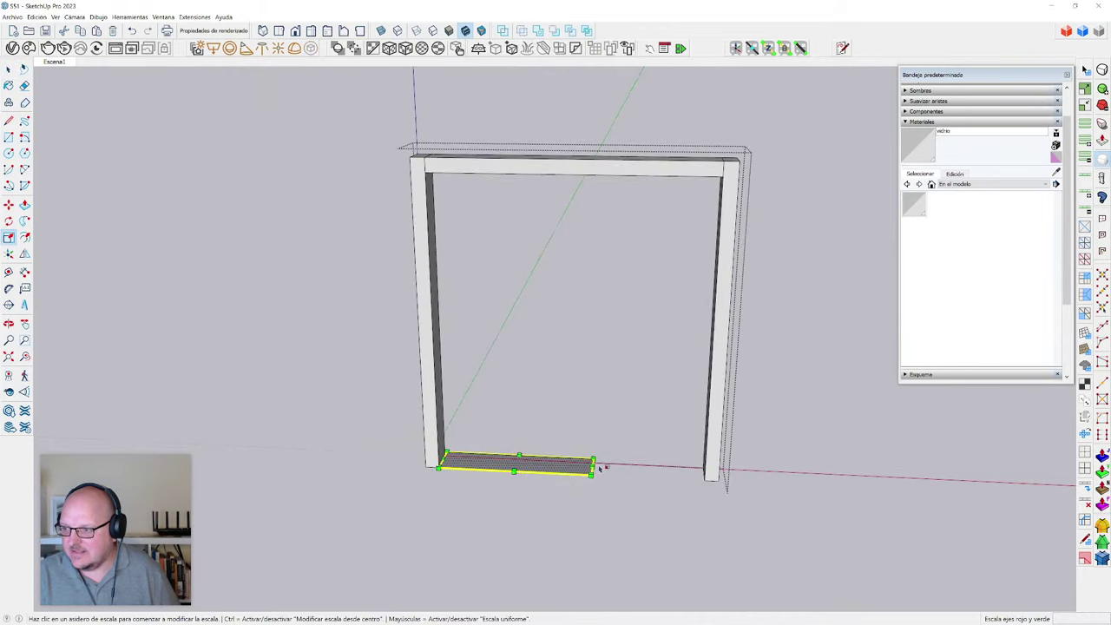
pyautogui.click(594, 466)
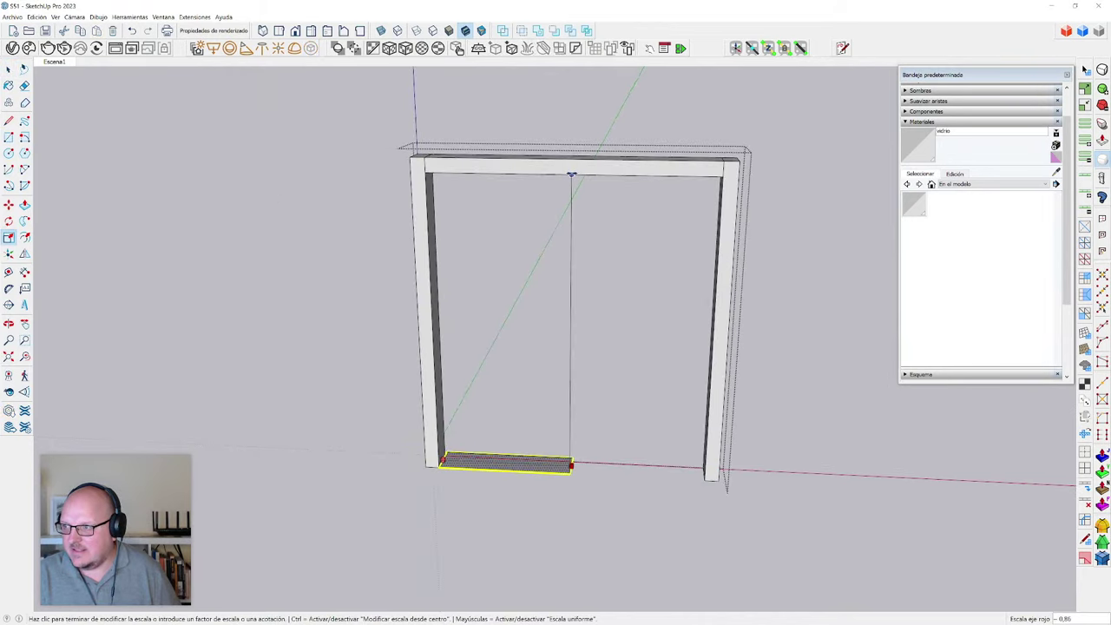
# - Scale the rectangle's depth from its front edge down to half the jamb post's depth
pyautogui.scroll(3, 525, 447)
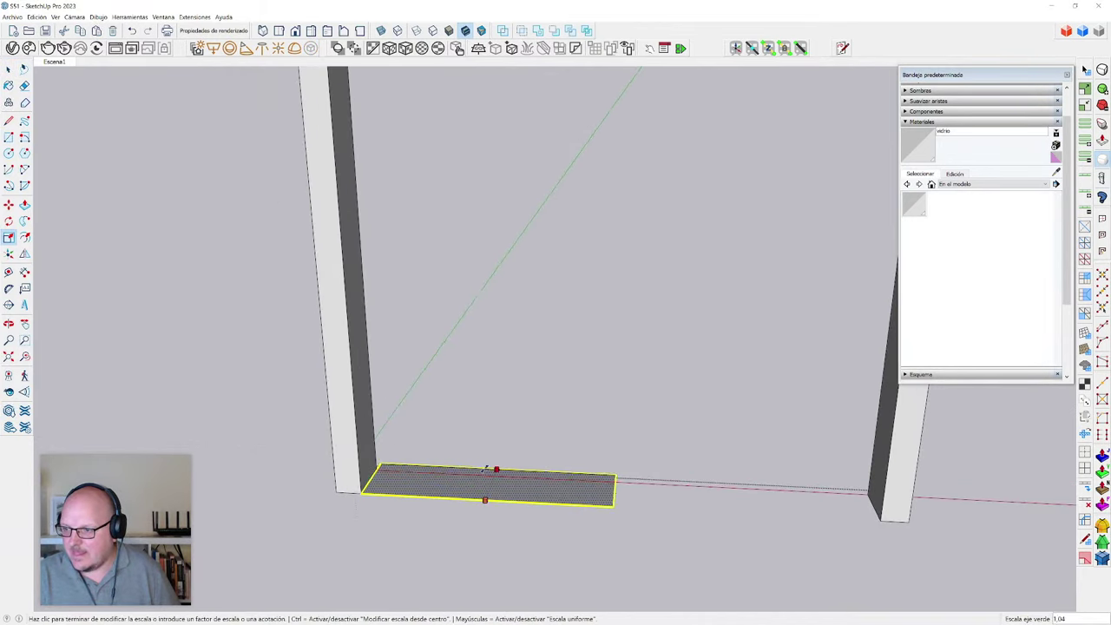
pyautogui.scroll(2, 371, 481)
pyautogui.click(371, 479)
pyautogui.press('space')
pyautogui.scroll(-4, 371, 479)
pyautogui.moveTo(402, 464); pyautogui.dragTo(434, 516, button='middle')
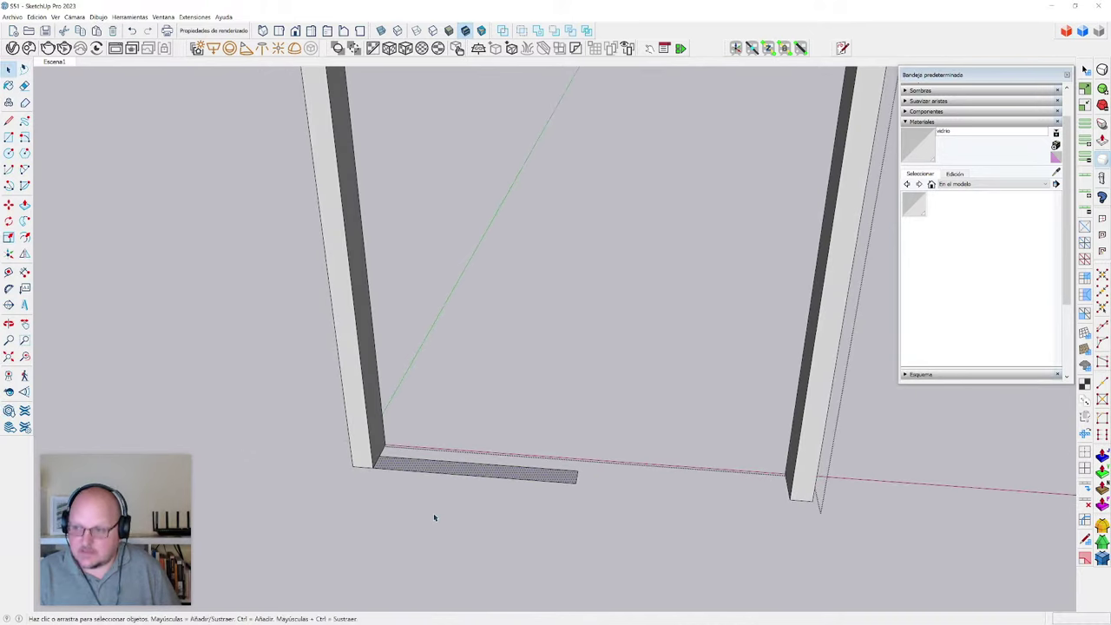
# - Measure the rectangle's depth and scale it from its rear edge to 5 cm
pyautogui.scroll(2, 490, 474)
pyautogui.press('s')
pyautogui.click(490, 474)
pyautogui.scroll(1, 622, 496)
pyautogui.scroll(3, 607, 486)
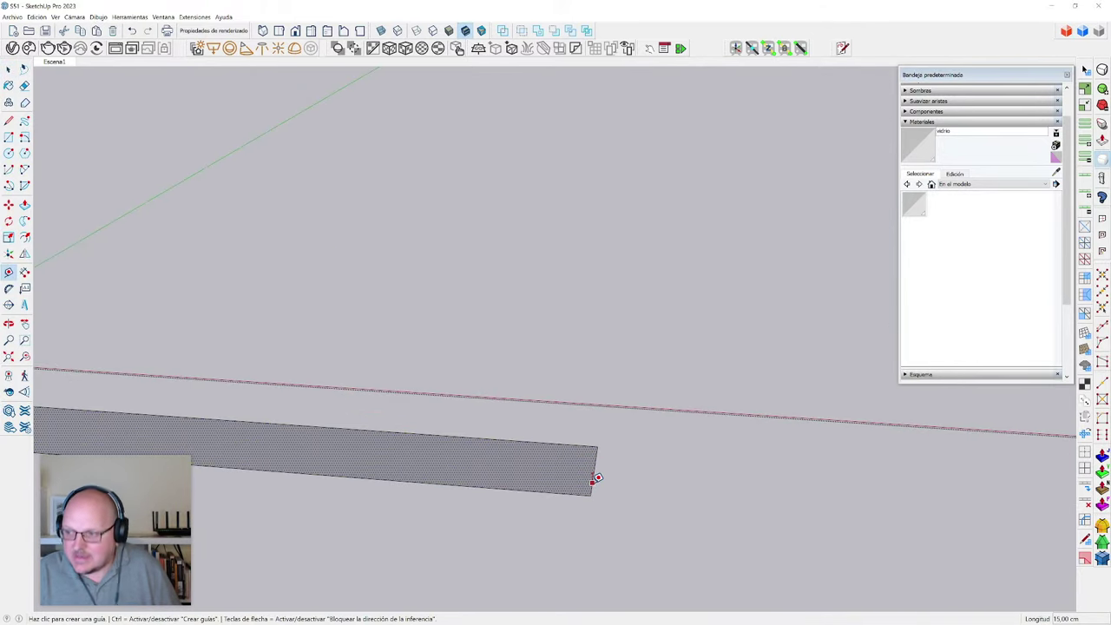
pyautogui.scroll(-2, 596, 480)
pyautogui.click(396, 475)
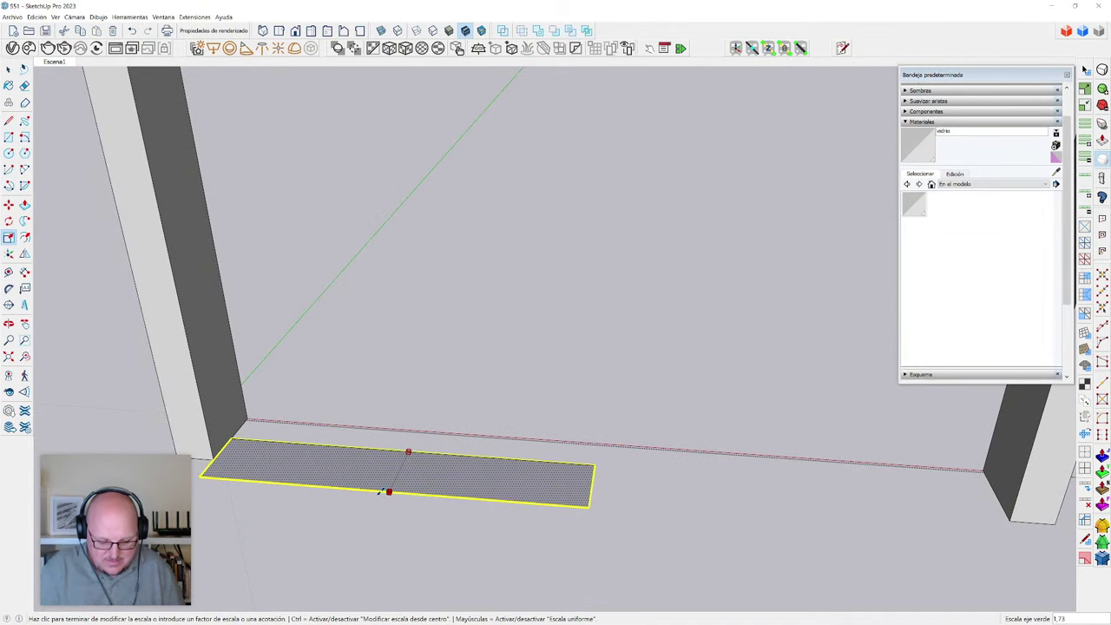
pyautogui.write('5cm')
pyautogui.press('Return')
pyautogui.press('space')
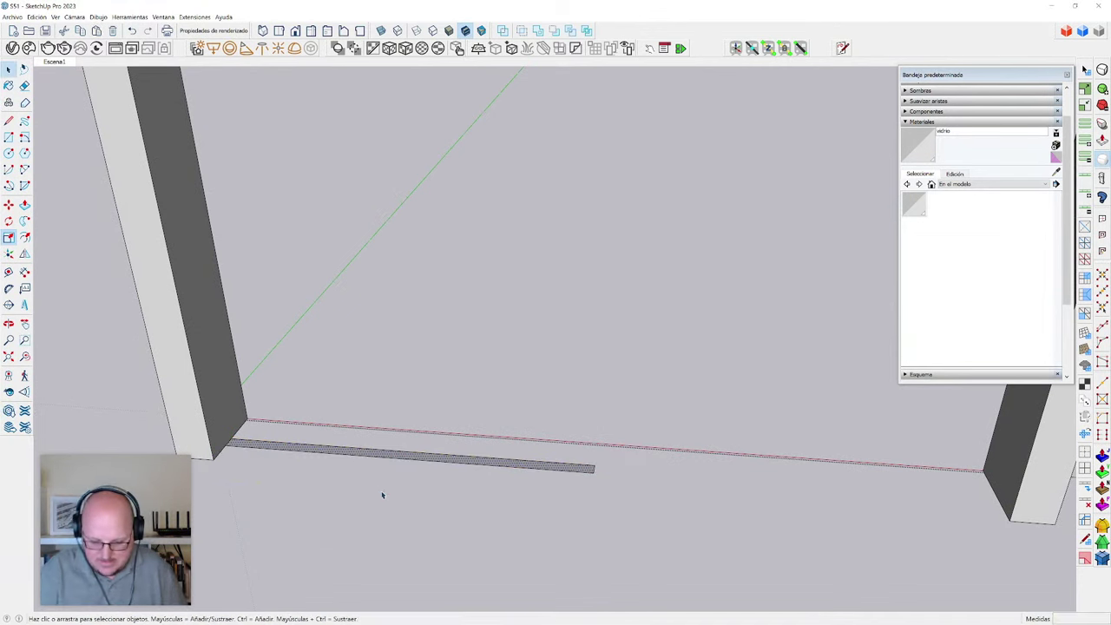
# - Scale the floor strip's depth from its rear edge to 10 cm
pyautogui.scroll(1, 382, 495)
pyautogui.moveTo(382, 495); pyautogui.dragTo(405, 414, button='middle')
pyautogui.press('s')
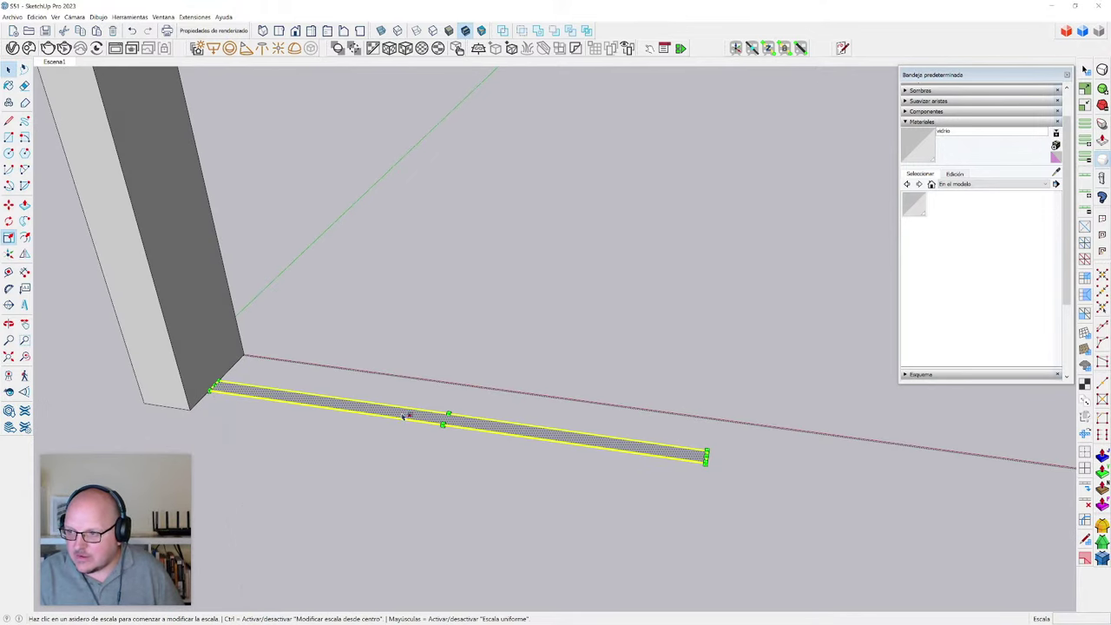
pyautogui.click(446, 421)
pyautogui.write('8cm')
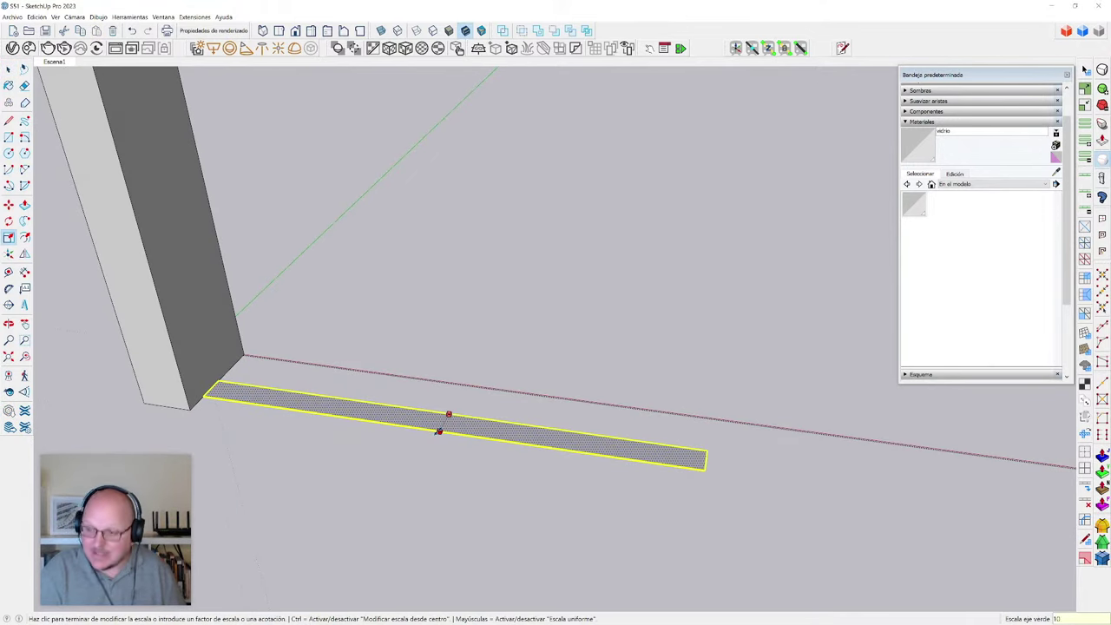
pyautogui.press('Return')
pyautogui.press('space')
# - Extrude the floor strip up to the header's underside and group the resulting door leaf
pyautogui.press('p')
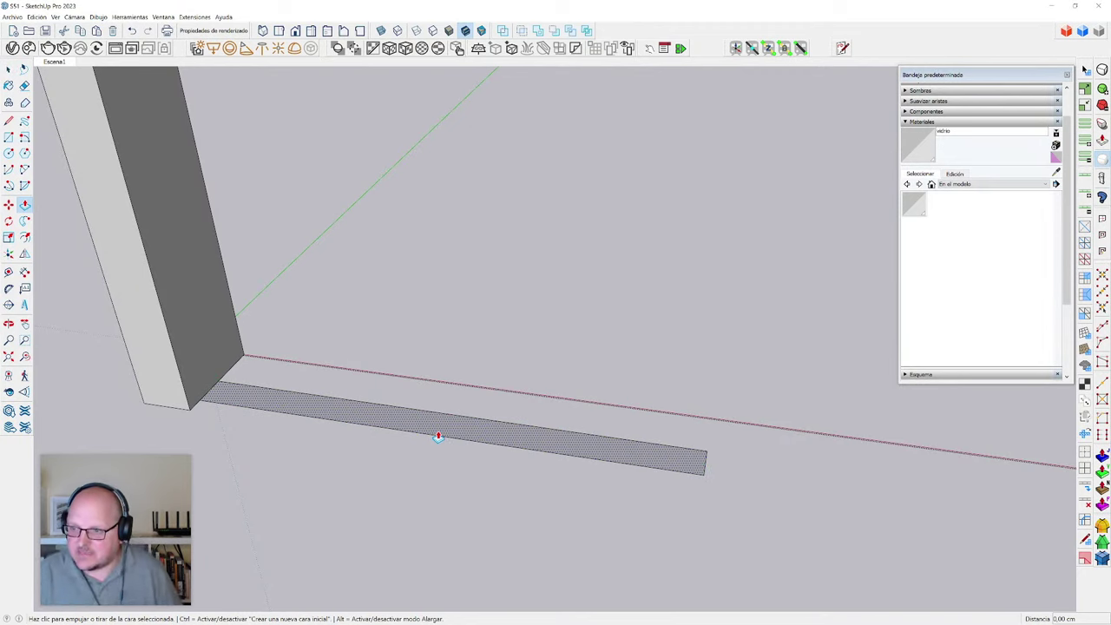
pyautogui.click(439, 434)
pyautogui.scroll(-3, 613, 477)
pyautogui.scroll(-2, 608, 482)
pyautogui.scroll(-2, 511, 556)
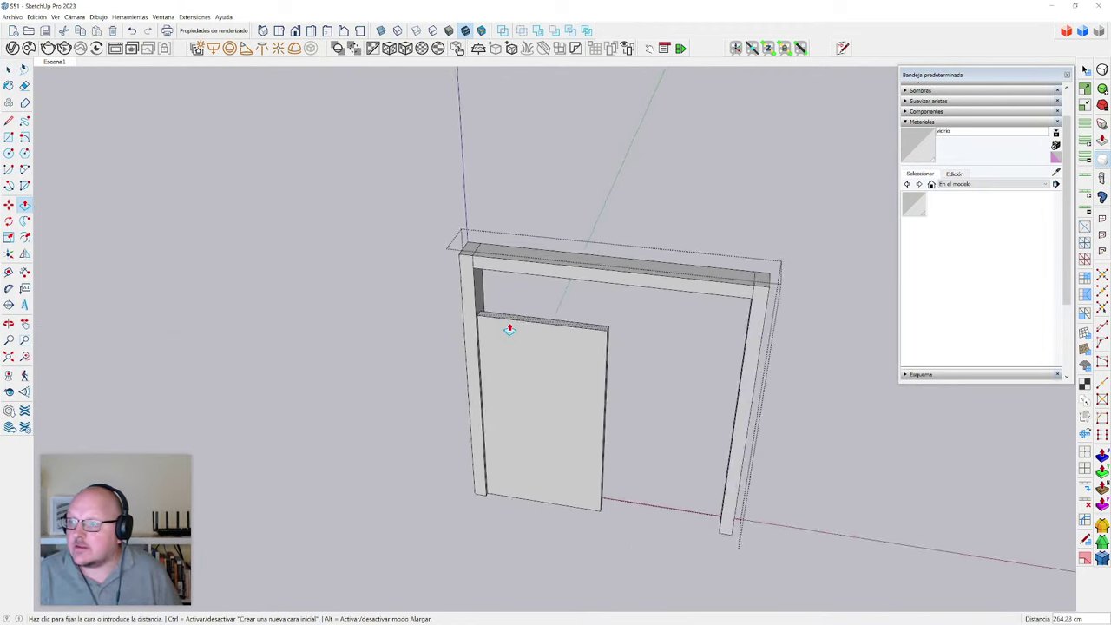
pyautogui.scroll(3, 507, 330)
pyautogui.click(455, 248)
pyautogui.press('space')
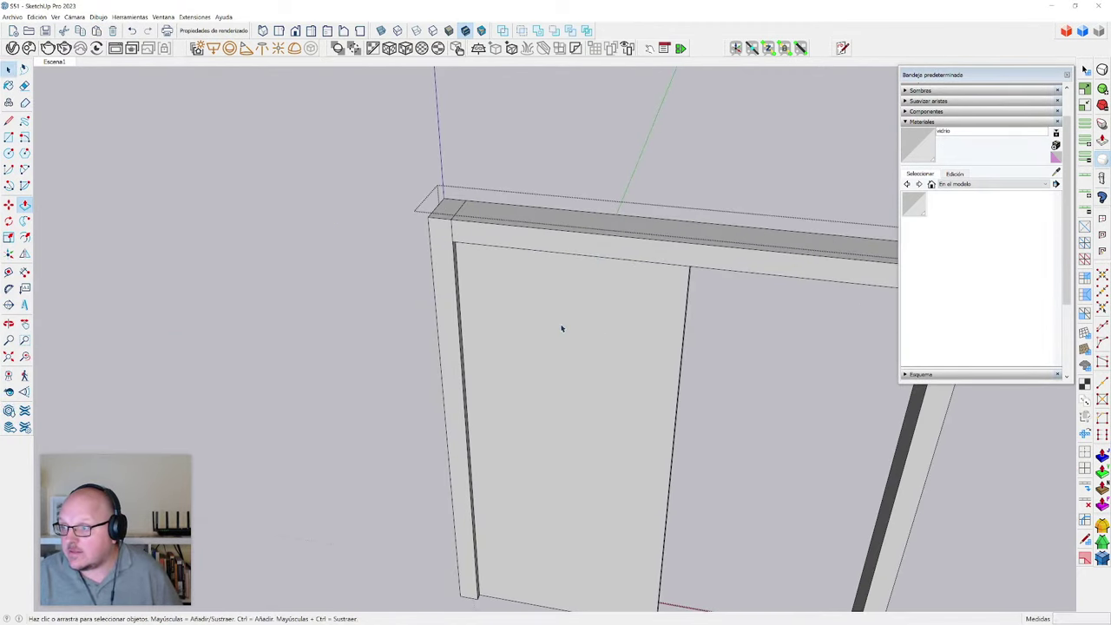
pyautogui.tripleClick(562, 328)
pyautogui.press('g')
pyautogui.scroll(-5, 562, 328)
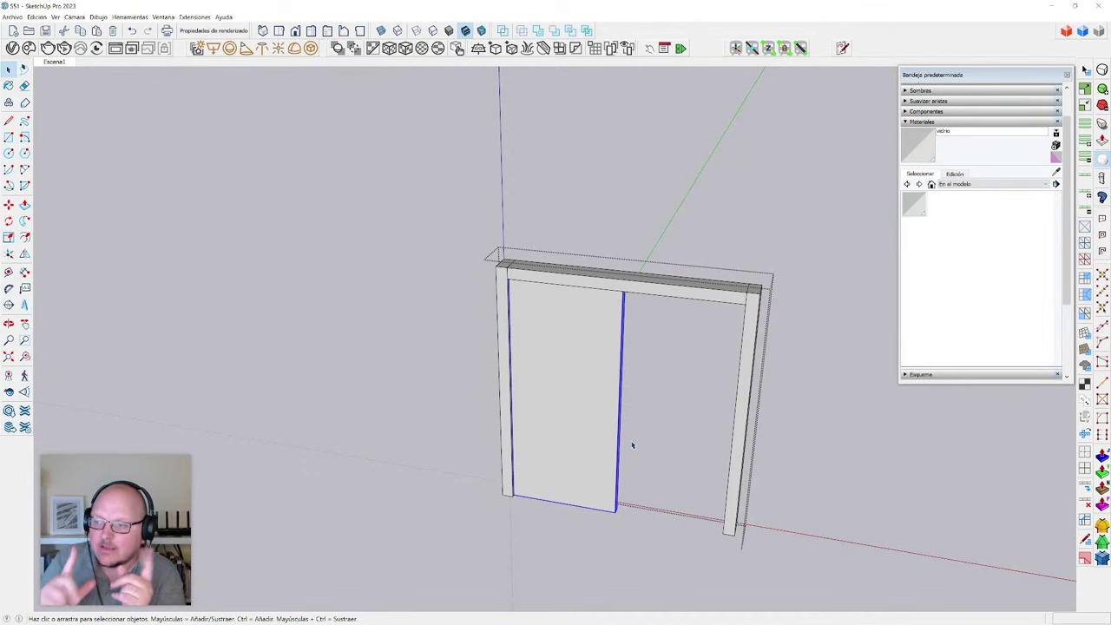
# - Open the door leaf group and check the thickness at its upper corner on the opening side
pyautogui.moveTo(383, 420); pyautogui.dragTo(536, 495, button='middle')
pyautogui.scroll(3, 519, 471)
pyautogui.doubleClick(520, 473)
pyautogui.scroll(-2, 519, 474)
pyautogui.scroll(7, 526, 293)
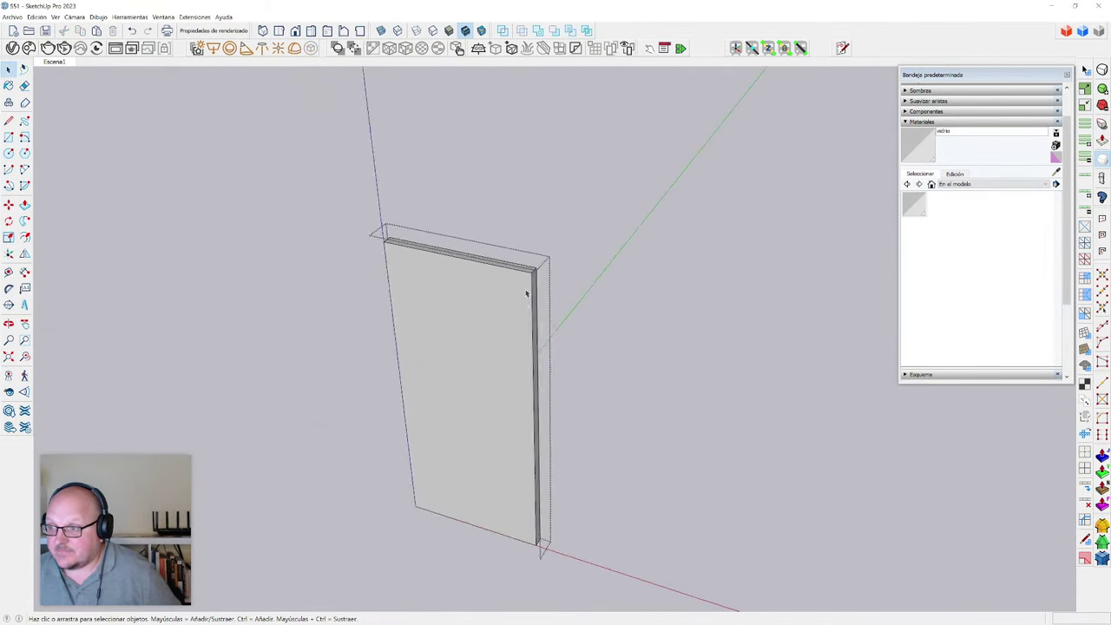
pyautogui.press('r')
pyautogui.press('t')
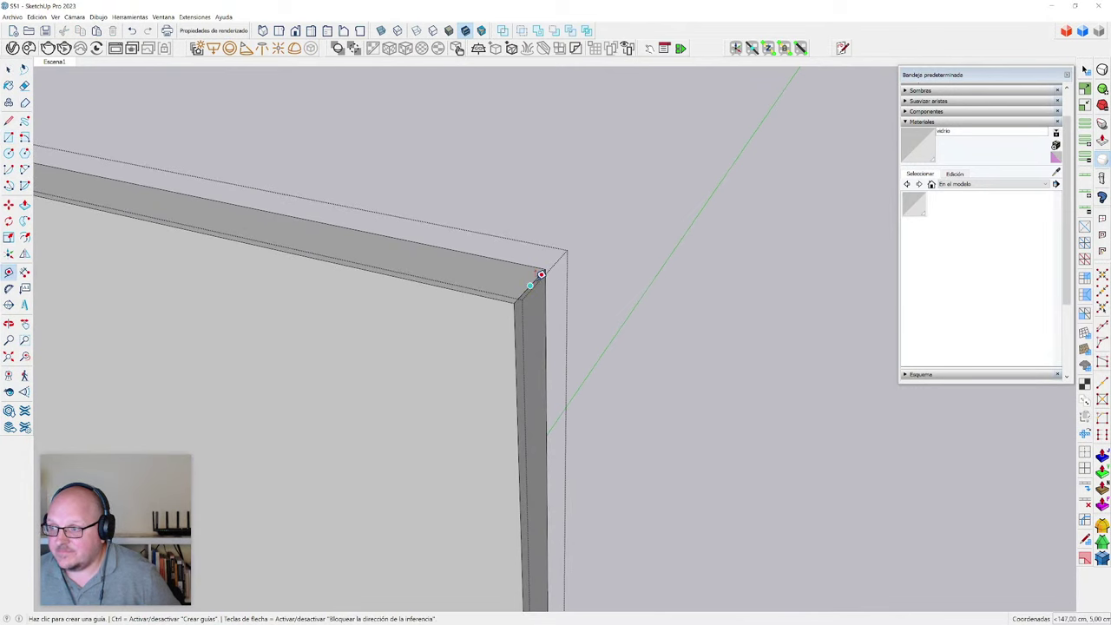
pyautogui.scroll(-3, 542, 271)
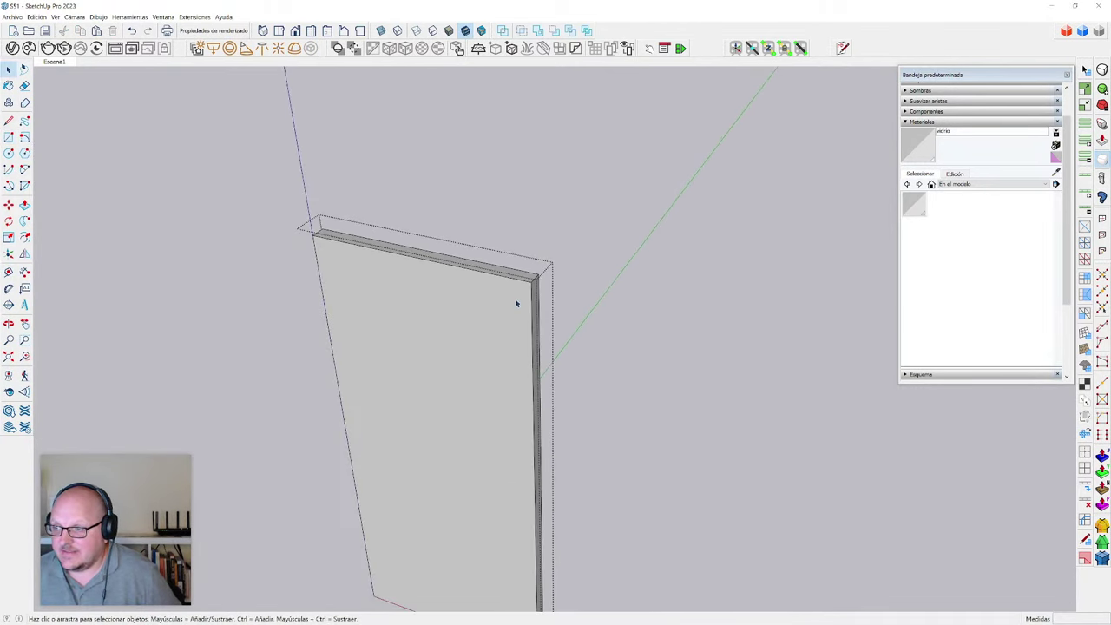
# - Scale the door leaf's width by a factor of 0.2 to reduce it to a single board
pyautogui.press('space')
pyautogui.click(494, 371)
pyautogui.press('s')
pyautogui.scroll(2, 526, 452)
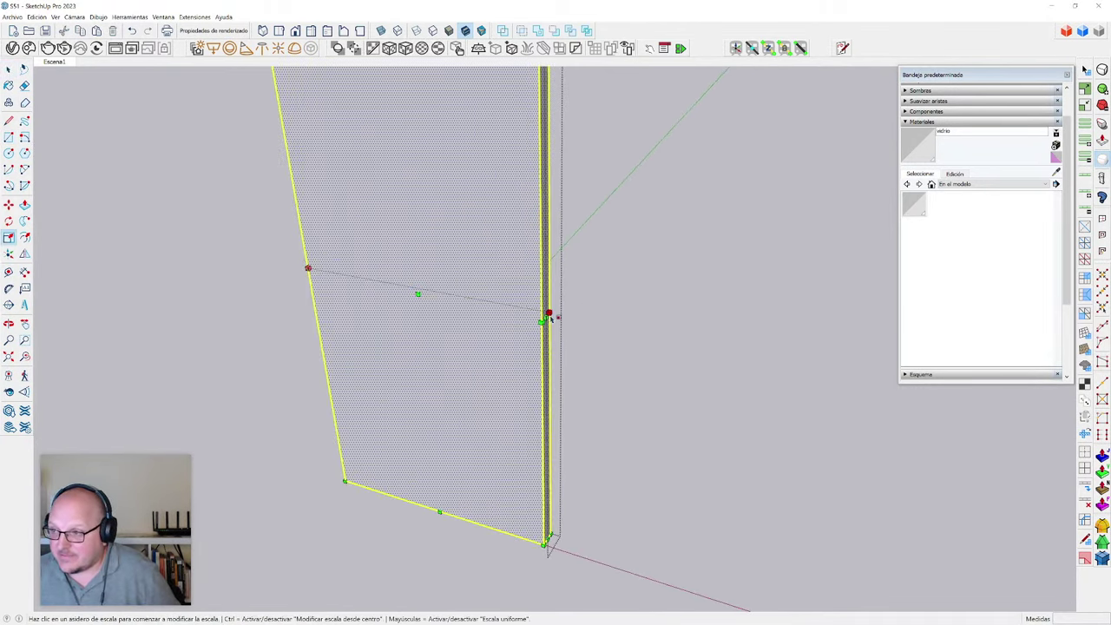
pyautogui.click(546, 317)
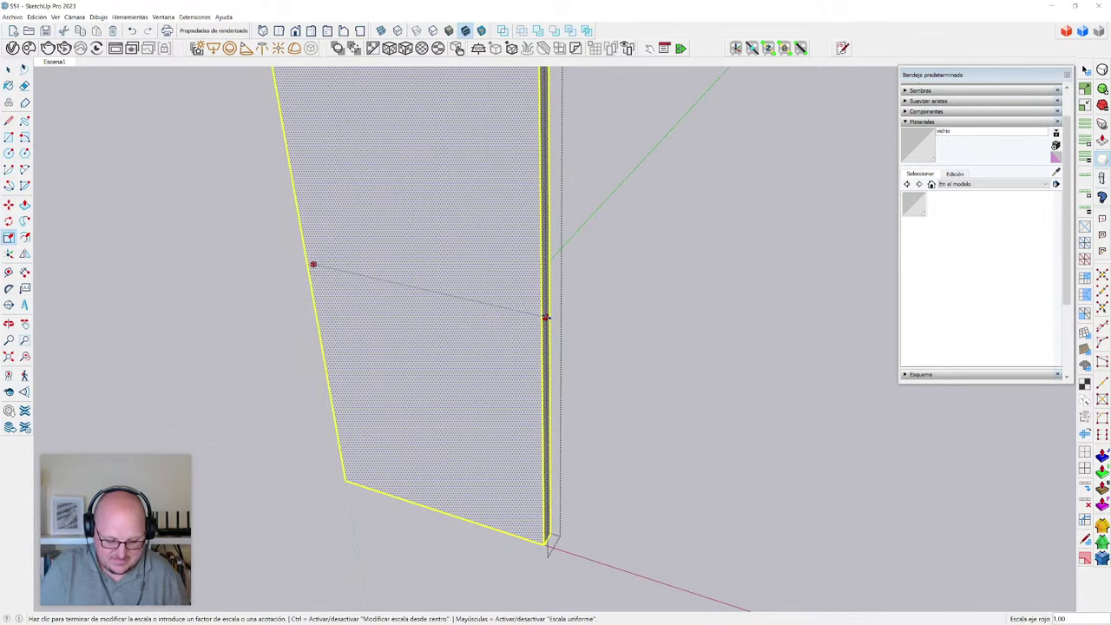
pyautogui.write('0,2')
pyautogui.press('Return')
pyautogui.press('space')
# - Copy the outline of the board's front face to the middle of its thickness
pyautogui.press('v')
pyautogui.scroll(-2, 548, 320)
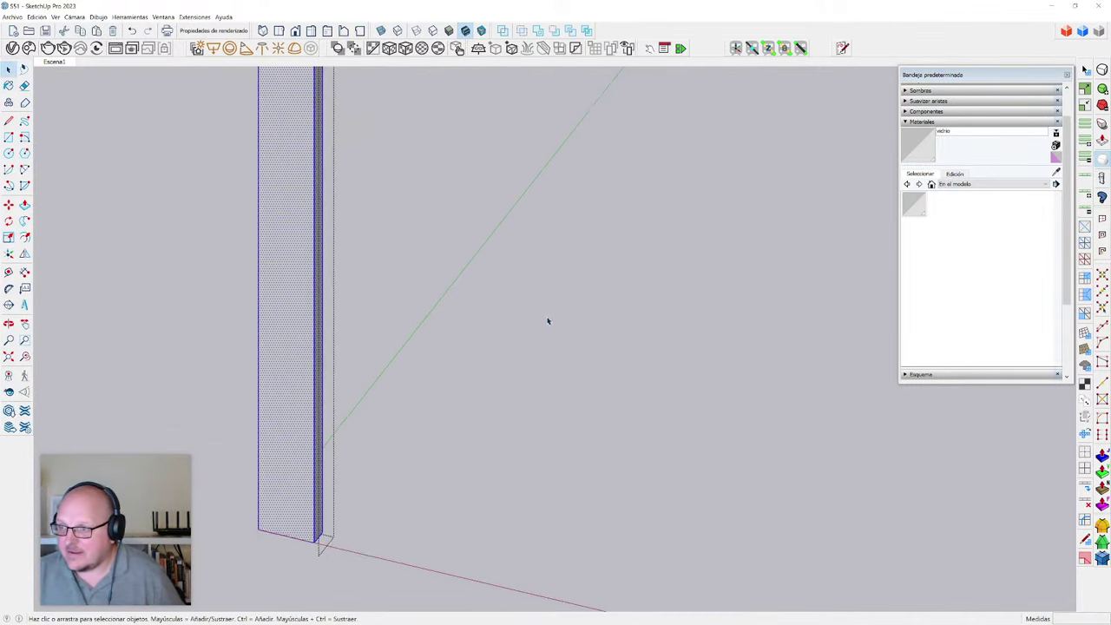
pyautogui.scroll(-3, 548, 322)
pyautogui.scroll(2, 387, 224)
pyautogui.scroll(2, 440, 250)
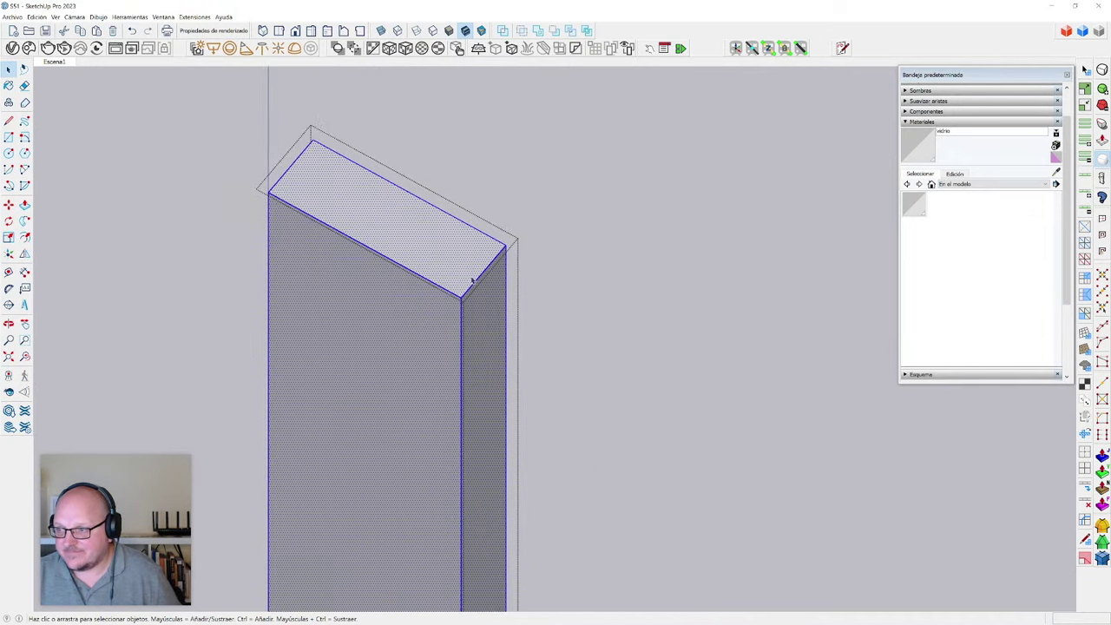
pyautogui.click(444, 307)
pyautogui.keyDown('shift'); pyautogui.click(444, 308); pyautogui.keyUp('shift')
pyautogui.scroll(1, 451, 303)
pyautogui.press('m')
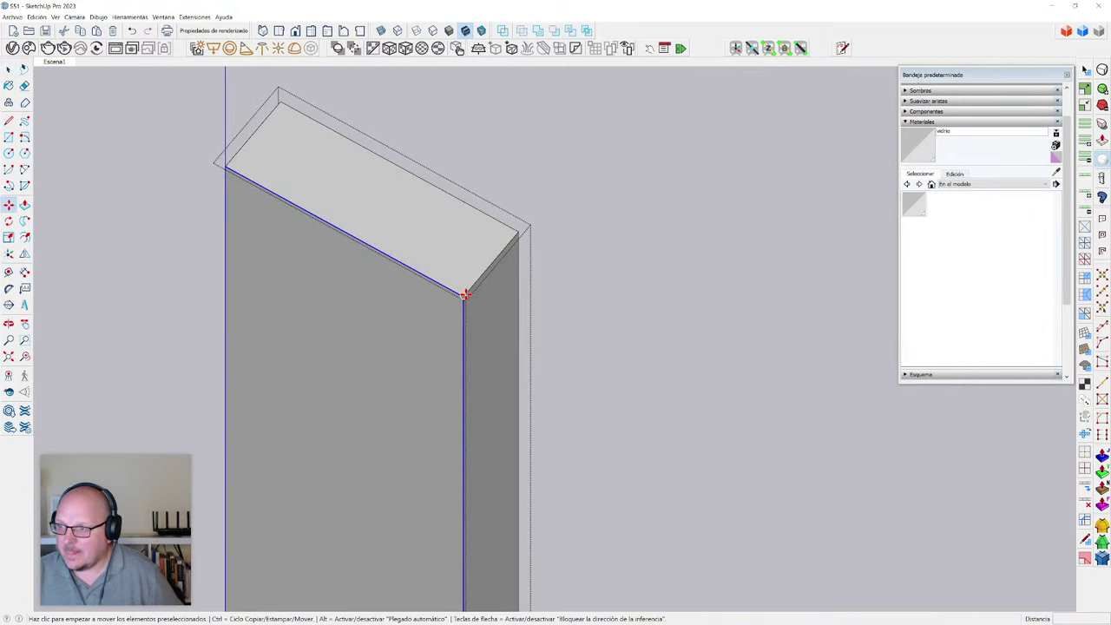
pyautogui.click(463, 297)
pyautogui.press('ctrl')
pyautogui.click(492, 265)
pyautogui.scroll(-5, 511, 161)
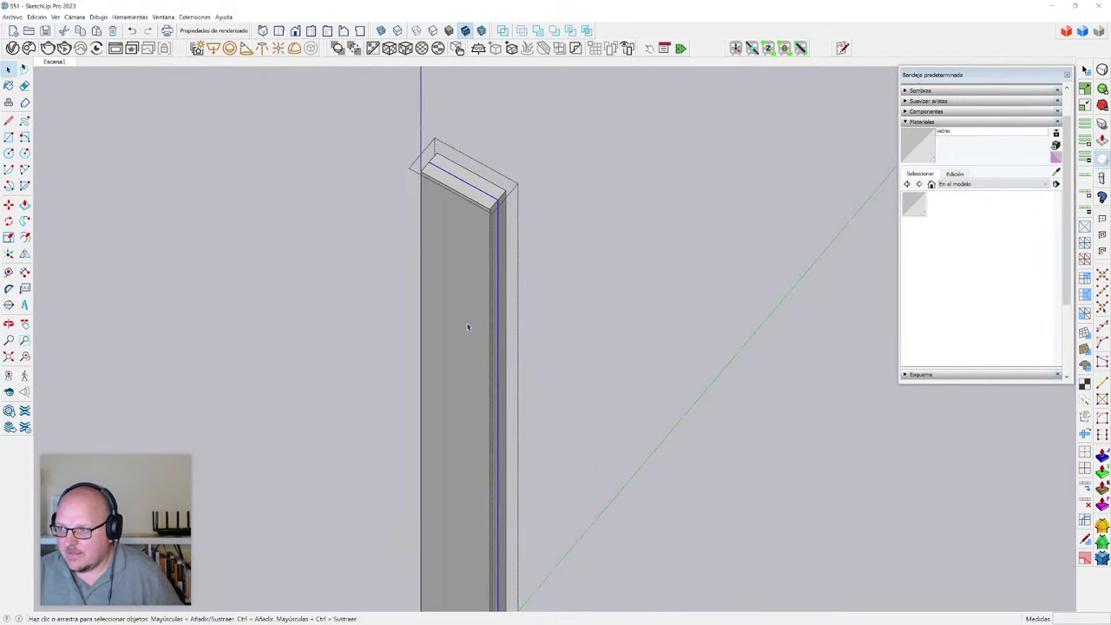
pyautogui.press('s')
pyautogui.press('space')
pyautogui.scroll(-3, 460, 266)
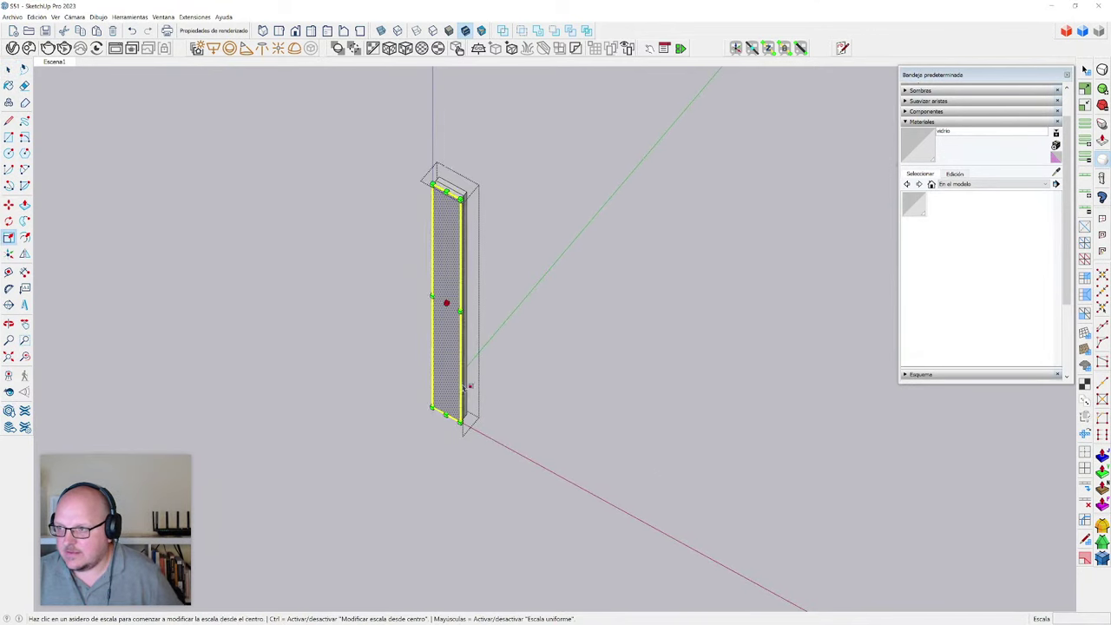
# - Move the vertical edge on one side of the board's front face 0.2 cm inward to bevel that side
pyautogui.scroll(5, 447, 298)
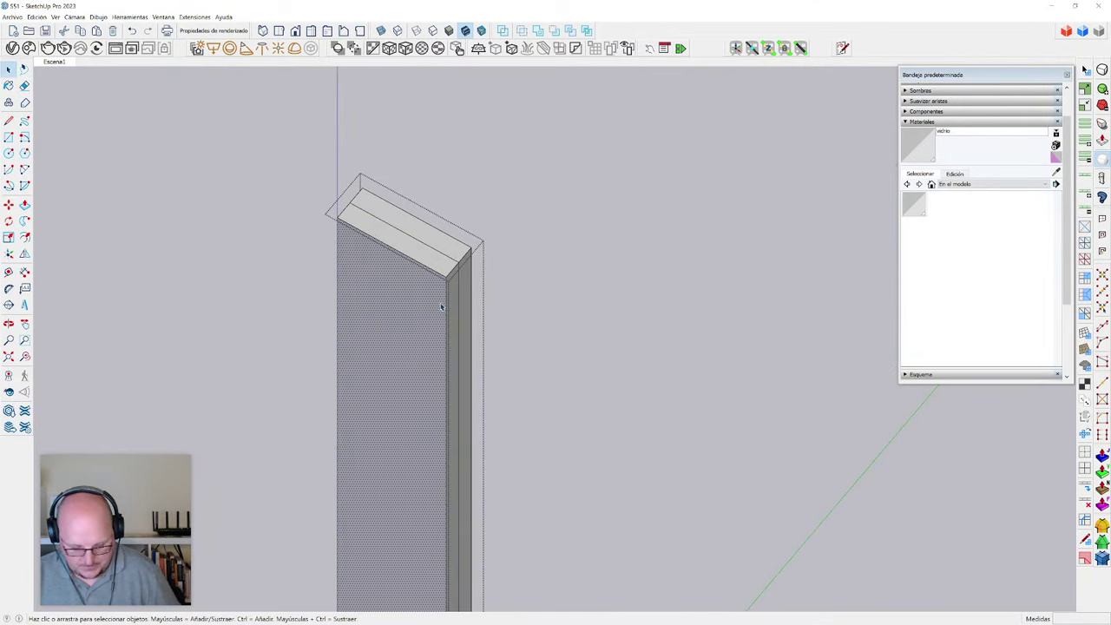
pyautogui.scroll(1, 442, 306)
pyautogui.scroll(1, 449, 301)
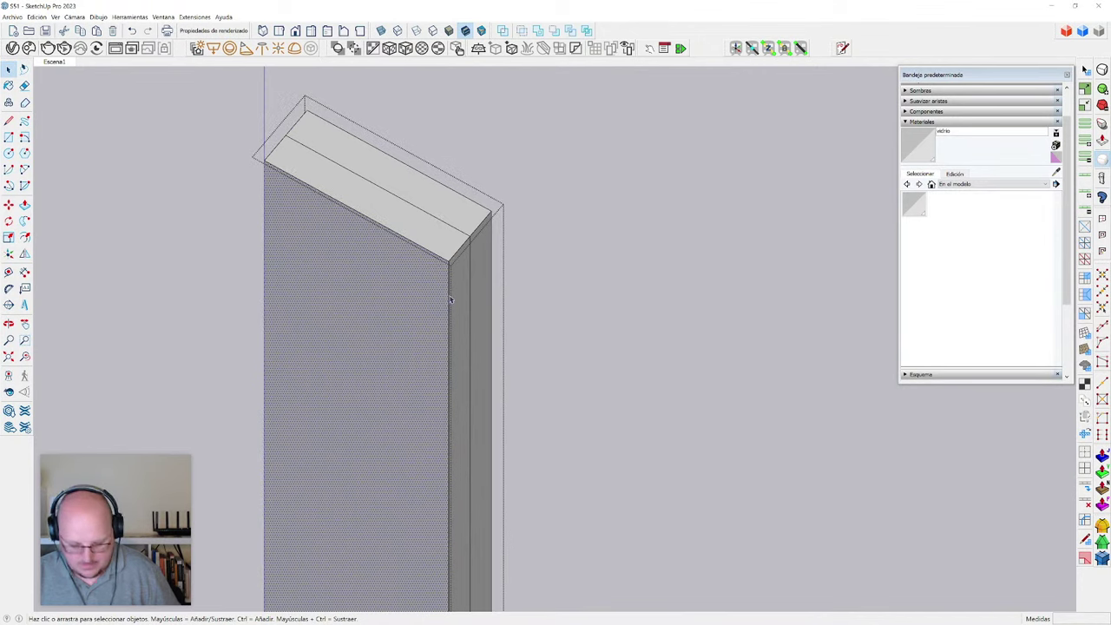
pyautogui.scroll(1, 448, 301)
pyautogui.press('m')
pyautogui.click(443, 302)
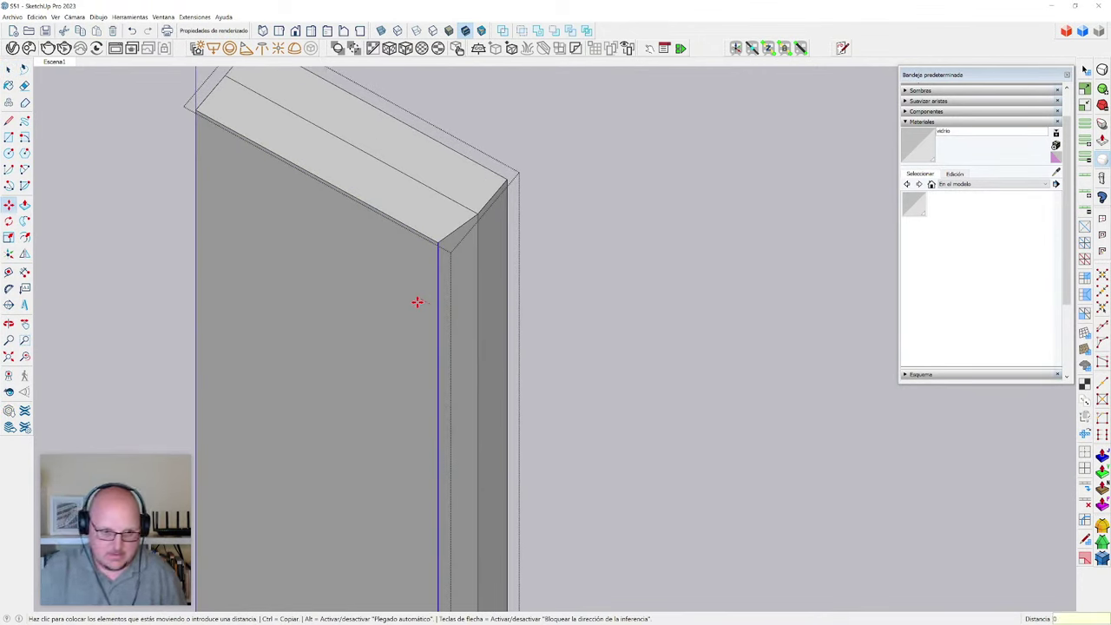
pyautogui.write('0,2')
pyautogui.press('Return')
pyautogui.scroll(-1, 417, 302)
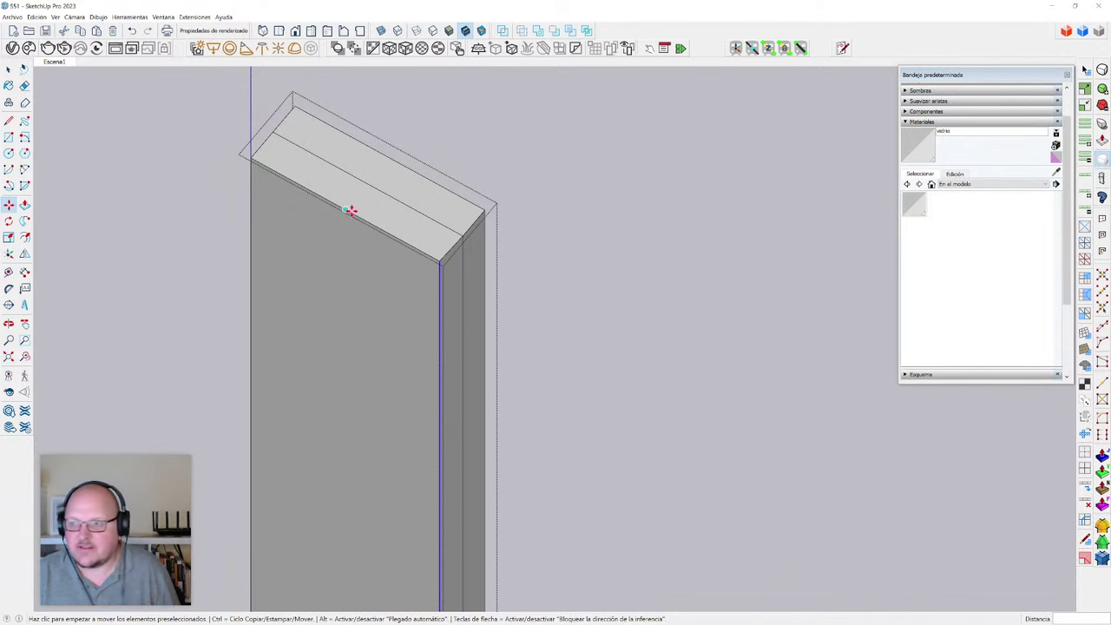
pyautogui.scroll(4, 222, 169)
pyautogui.press('space')
pyautogui.scroll(-2, 221, 178)
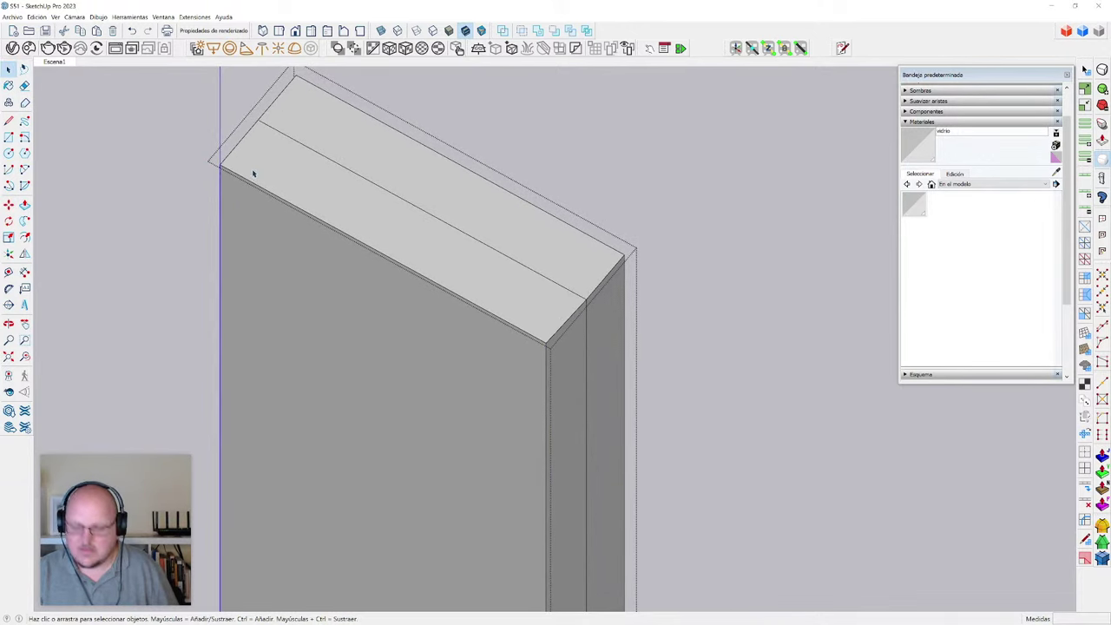
# - Move the board's selected vertical corner edge 2 mm along its width to form a slight bevel
pyautogui.press('m')
pyautogui.click(251, 173)
pyautogui.write('2cm')
pyautogui.press('Return')
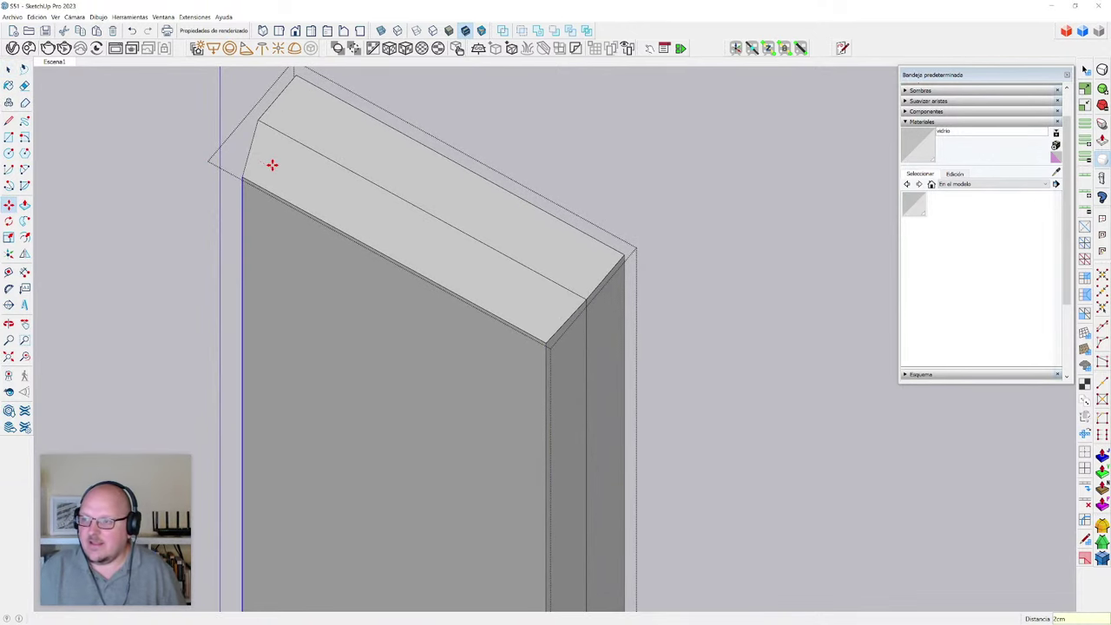
pyautogui.write('2mm')
pyautogui.press('Return')
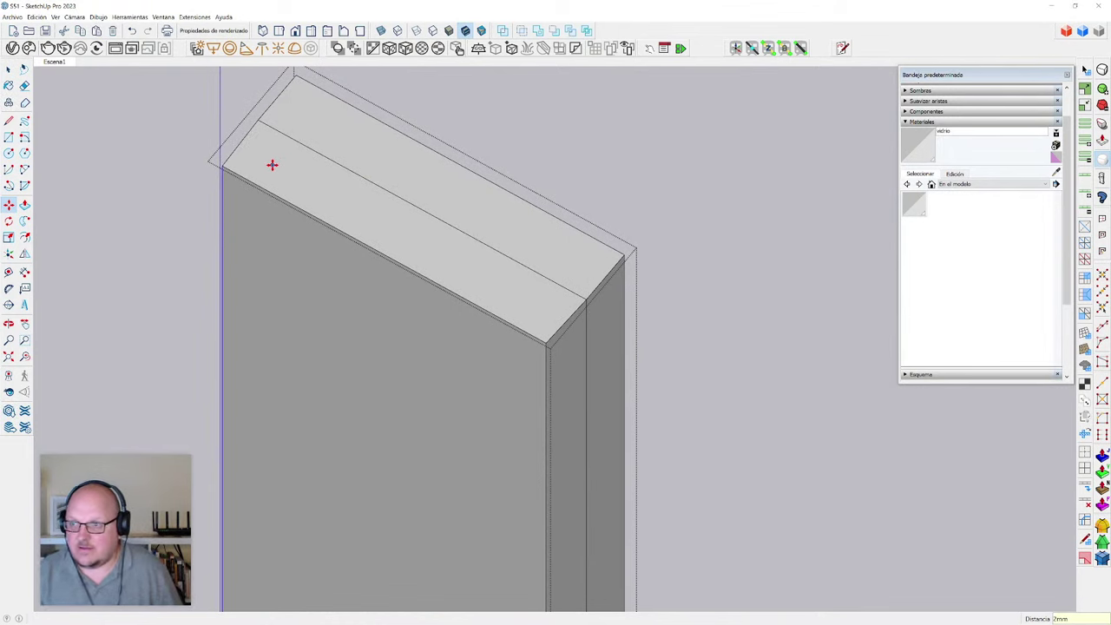
# - Copy the bevelled board side by side to fill one half of the door opening with five boards
pyautogui.moveTo(272, 165); pyautogui.dragTo(393, 405, button='middle')
pyautogui.moveTo(446, 499); pyautogui.dragTo(412, 426, button='middle')
pyautogui.scroll(6, 391, 452)
pyautogui.press('m')
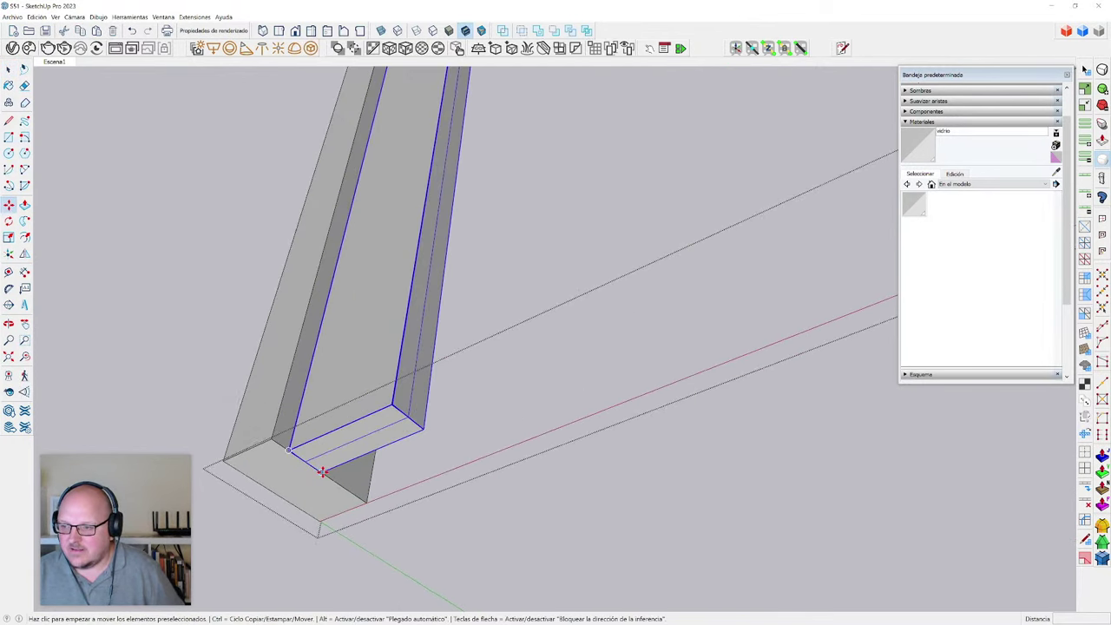
pyautogui.moveTo(322, 472); pyautogui.dragTo(422, 427, button='middle')
pyautogui.scroll(-3, 329, 466)
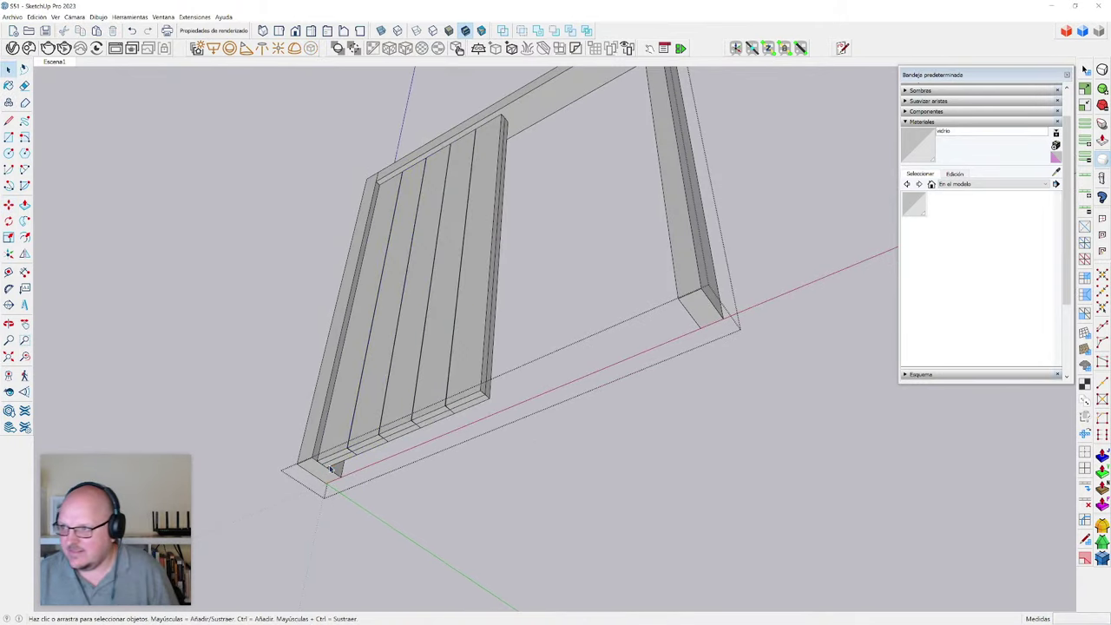
# - Draw a rectangle about 16 cm high across the lower end of all five boards
pyautogui.moveTo(330, 469); pyautogui.dragTo(476, 411, button='middle')
pyautogui.scroll(8, 321, 439)
pyautogui.press('r')
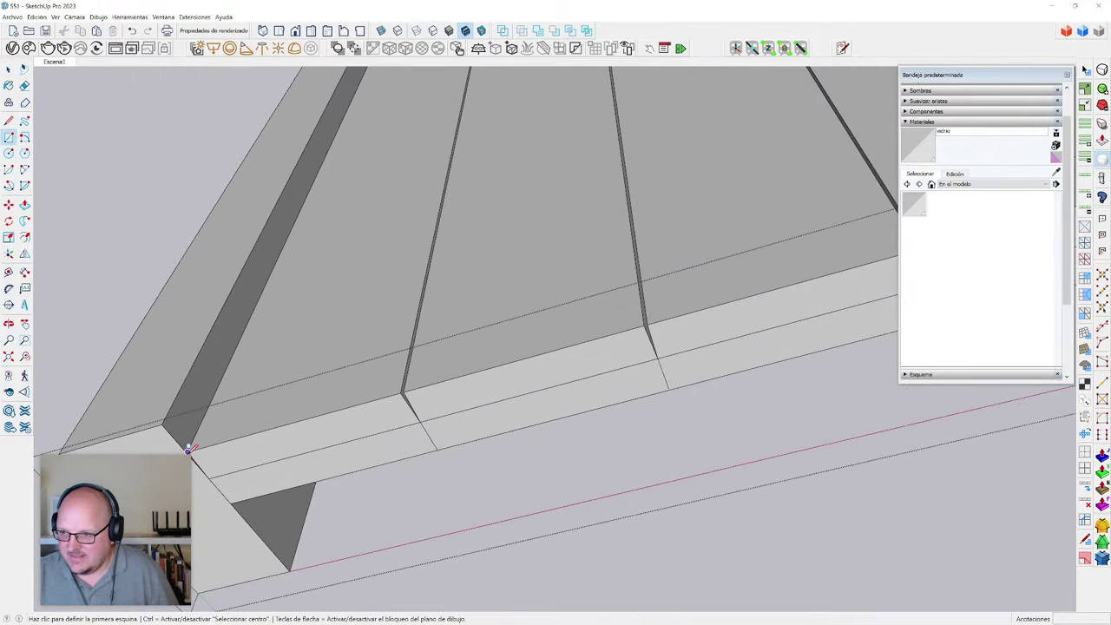
pyautogui.click(189, 449)
pyautogui.scroll(-3, 188, 449)
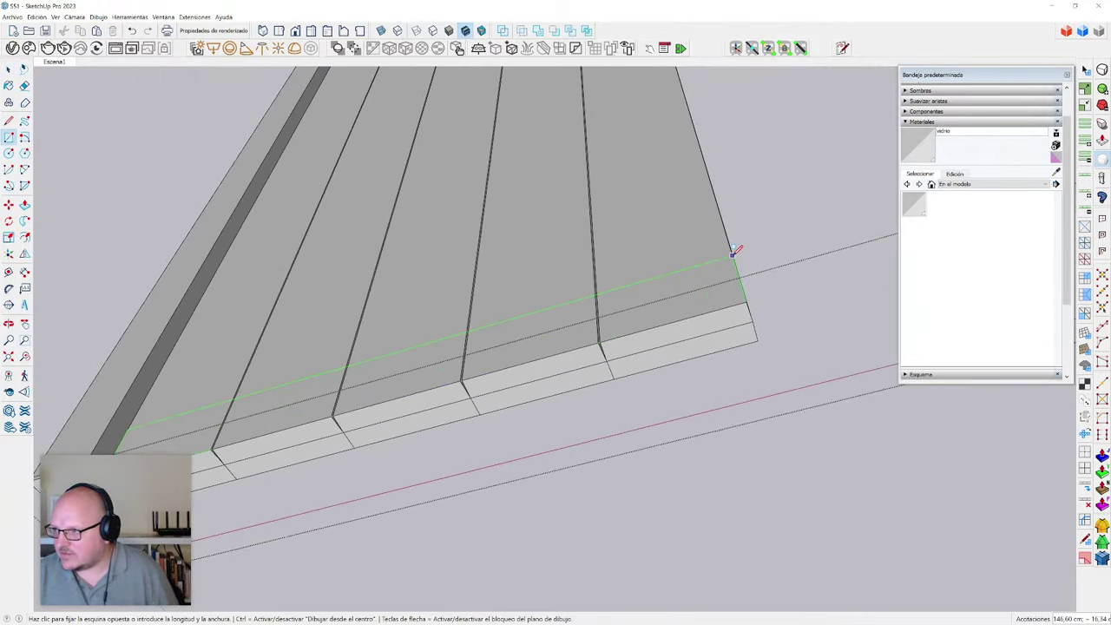
pyautogui.click(733, 255)
# - Select the rectangle with its edges and scale its height along the green axis
pyautogui.press('space')
pyautogui.doubleClick(625, 330)
pyautogui.moveTo(625, 331); pyautogui.dragTo(529, 420, button='middle')
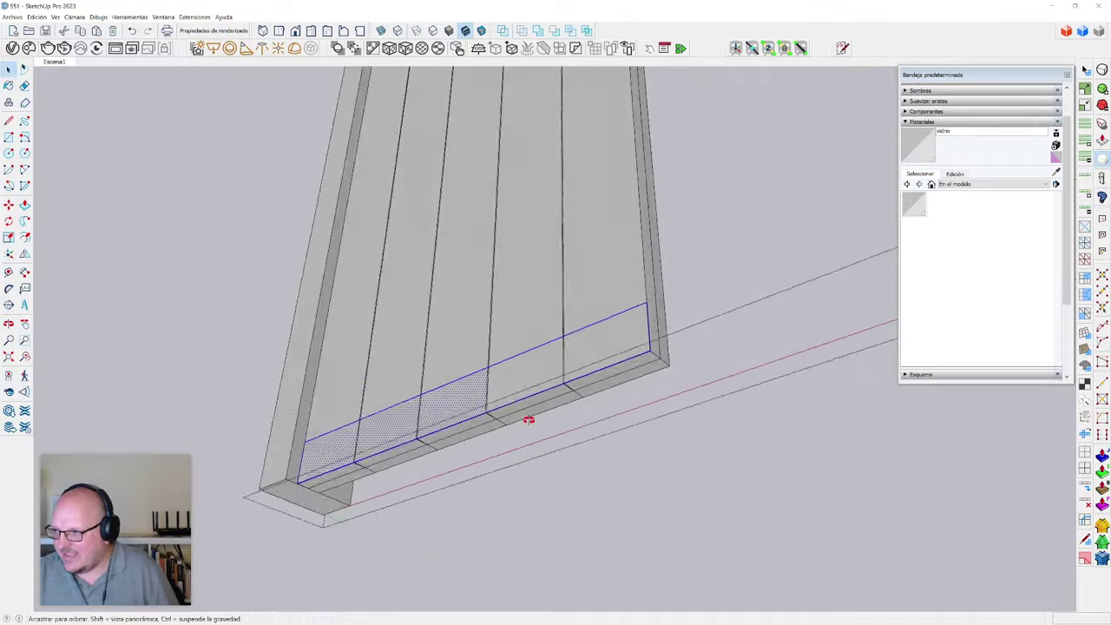
pyautogui.scroll(3, 661, 303)
pyautogui.press('t')
pyautogui.scroll(-2, 675, 281)
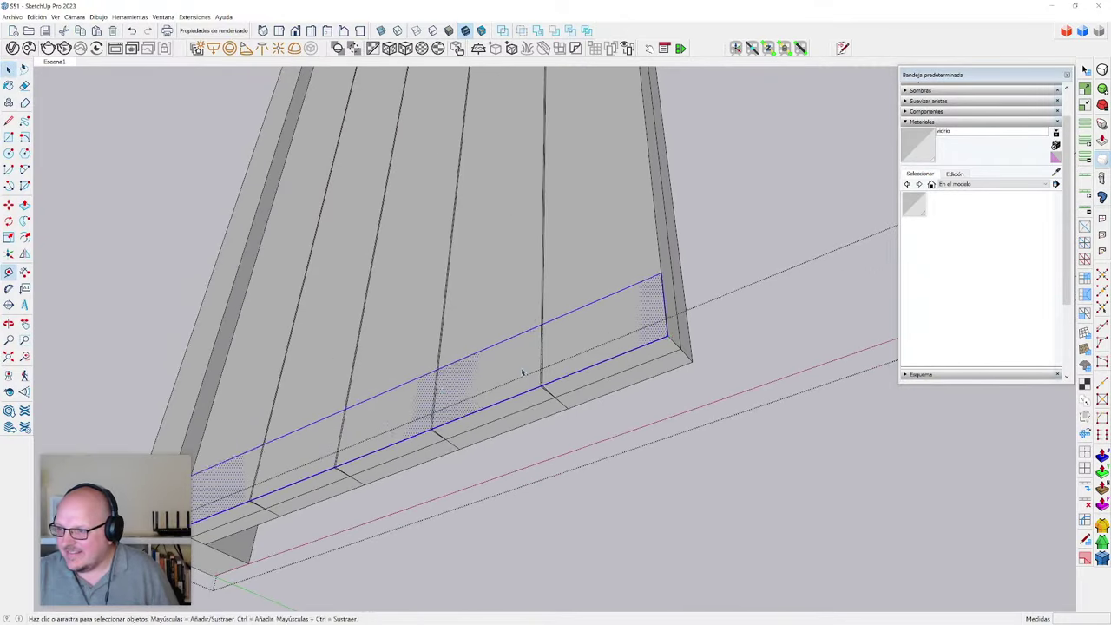
pyautogui.press('s')
pyautogui.click(664, 304)
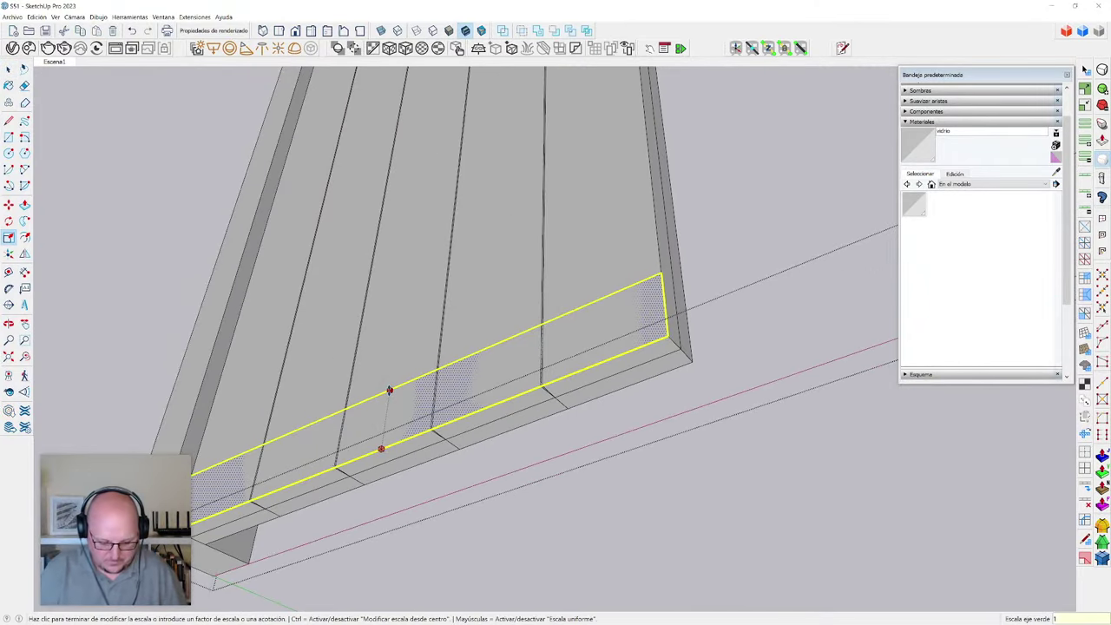
pyautogui.press('Return')
pyautogui.press('space')
# - Extrude the rectangle outward from the boards into a solid crosspiece and make it a component
pyautogui.scroll(-1, 389, 394)
pyautogui.moveTo(390, 395); pyautogui.dragTo(388, 409, button='middle')
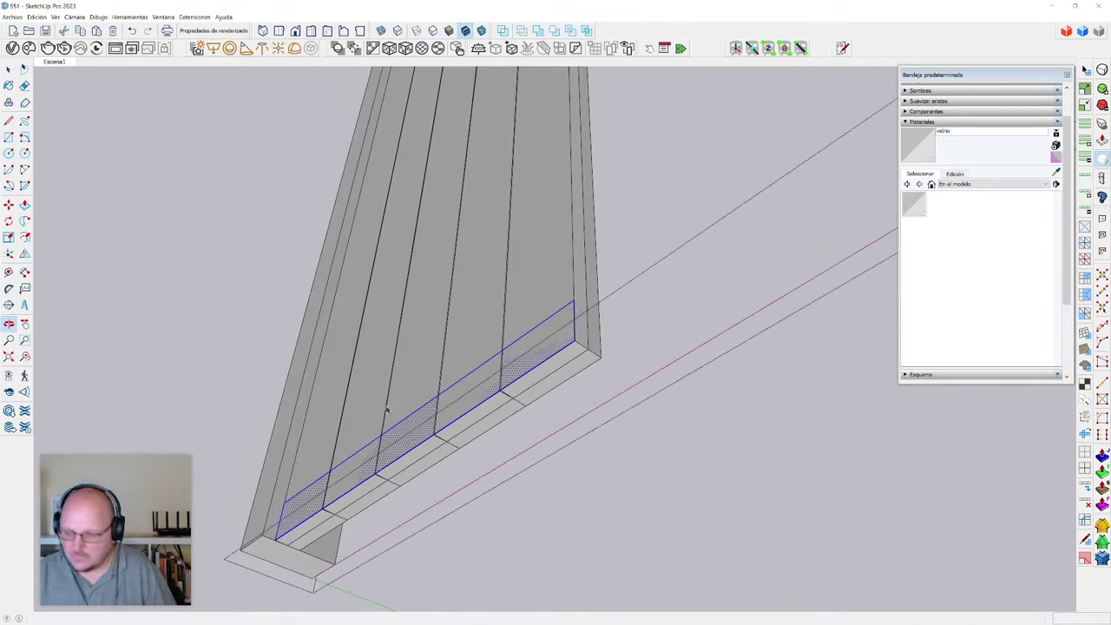
pyautogui.scroll(2, 599, 342)
pyautogui.press('p')
pyautogui.click(574, 330)
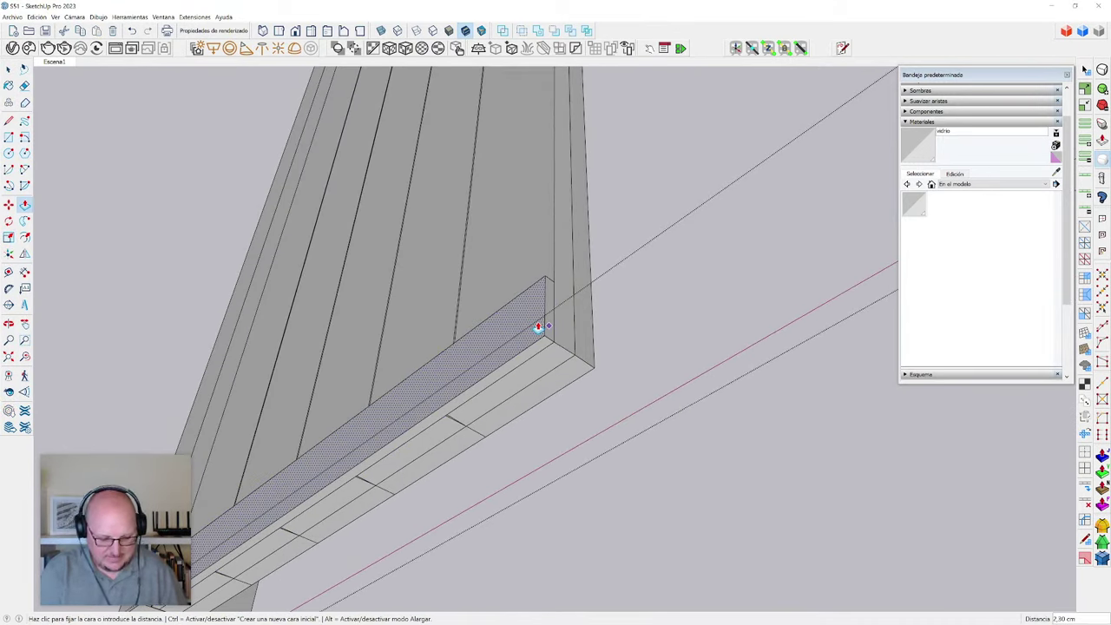
pyautogui.press('Return')
pyautogui.press('space')
pyautogui.tripleClick(536, 330)
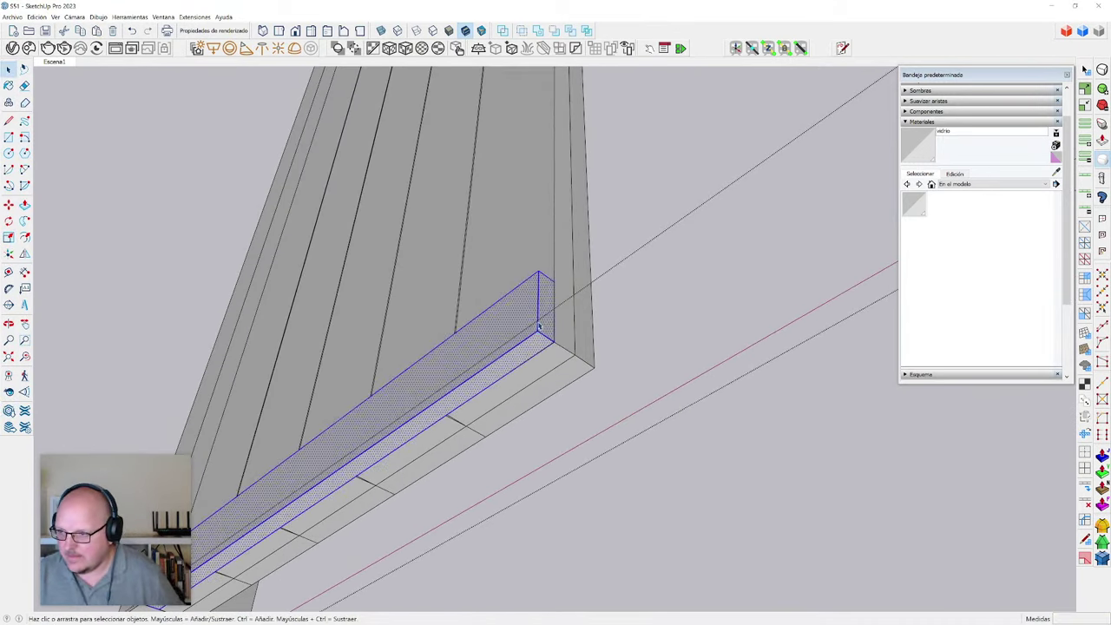
pyautogui.press('g')
pyautogui.press('Return')
# - Copy the crosspiece to the top of the boards and divide the distance into 4 equal intervals
pyautogui.moveTo(532, 368); pyautogui.dragTo(549, 370, button='middle')
pyautogui.press('m')
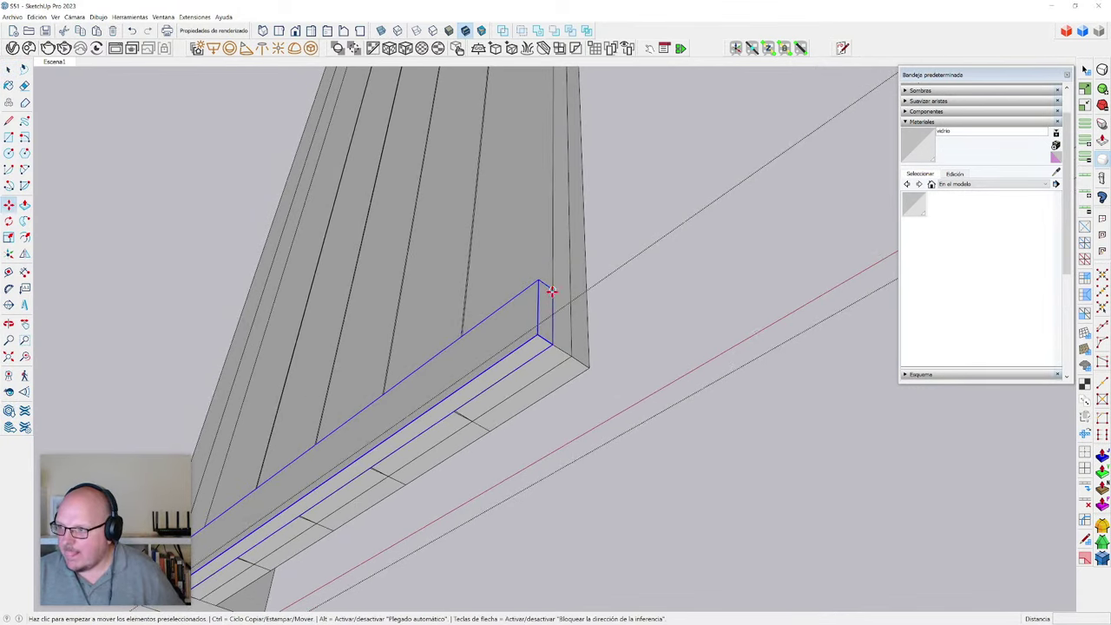
pyautogui.click(551, 290)
pyautogui.press('ctrl')
pyautogui.scroll(-6, 559, 472)
pyautogui.scroll(4, 560, 228)
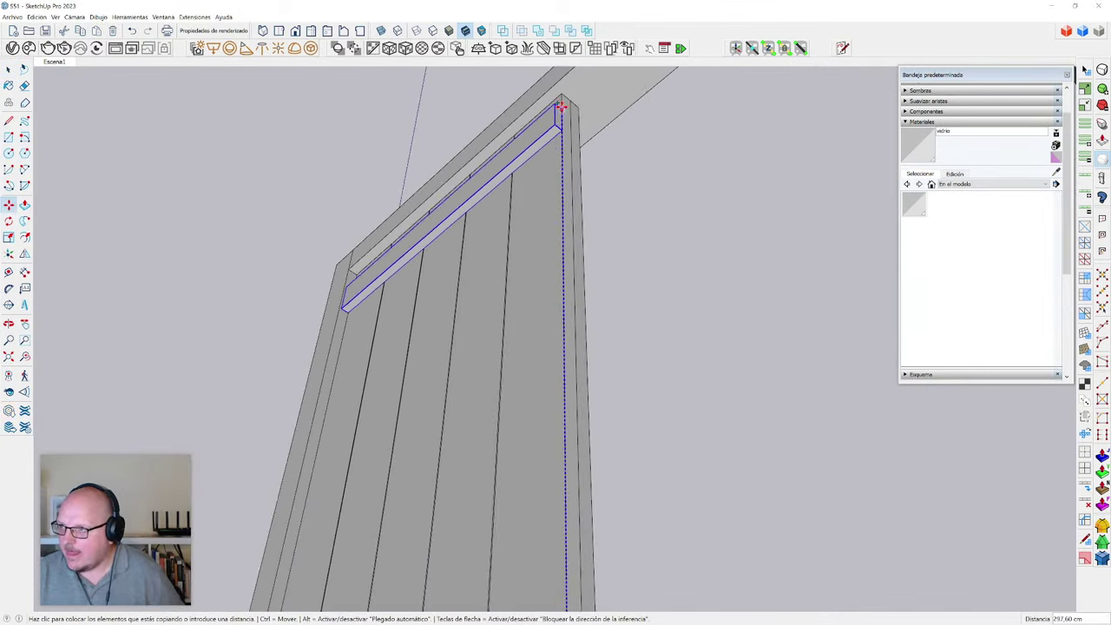
pyautogui.click(564, 98)
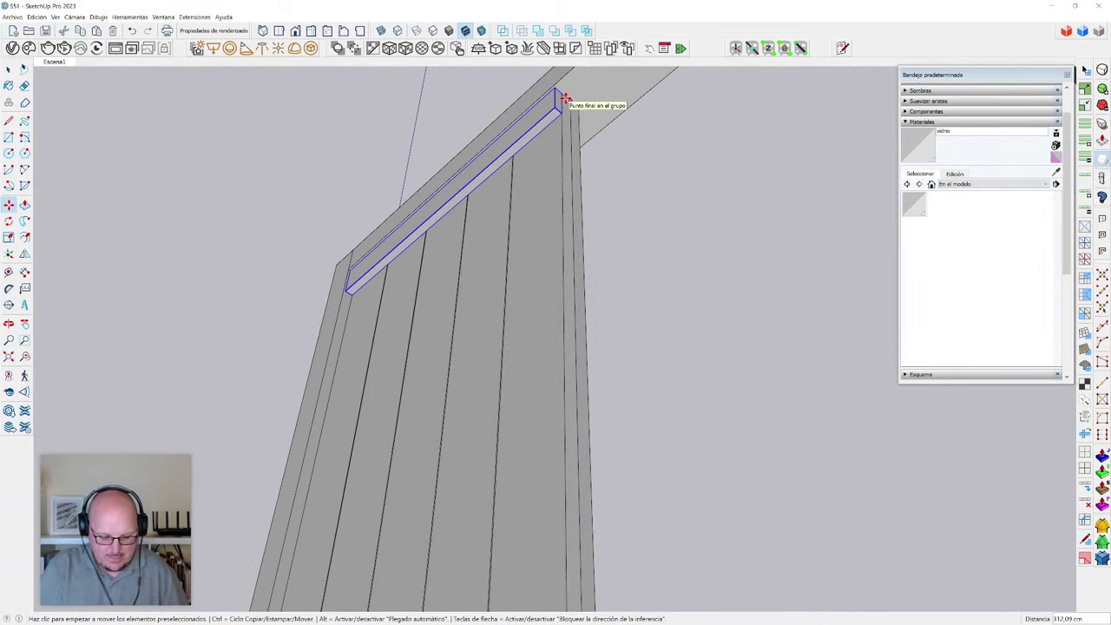
pyautogui.write('4/')
pyautogui.press('Return')
pyautogui.hotkey('ctrl', 't')
pyautogui.scroll(-5, 575, 201)
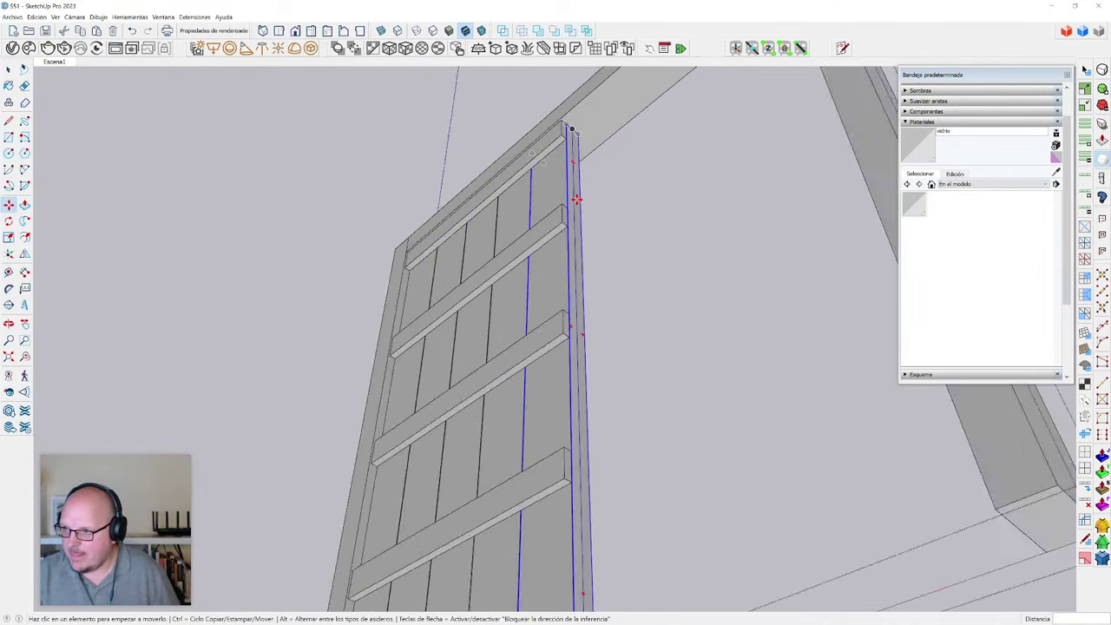
# - Try deleting the crosspieces from the door leaf and undo the deletion
pyautogui.moveTo(560, 270); pyautogui.dragTo(551, 292, button='middle')
pyautogui.scroll(2, 552, 293)
pyautogui.press('space')
pyautogui.click(570, 397)
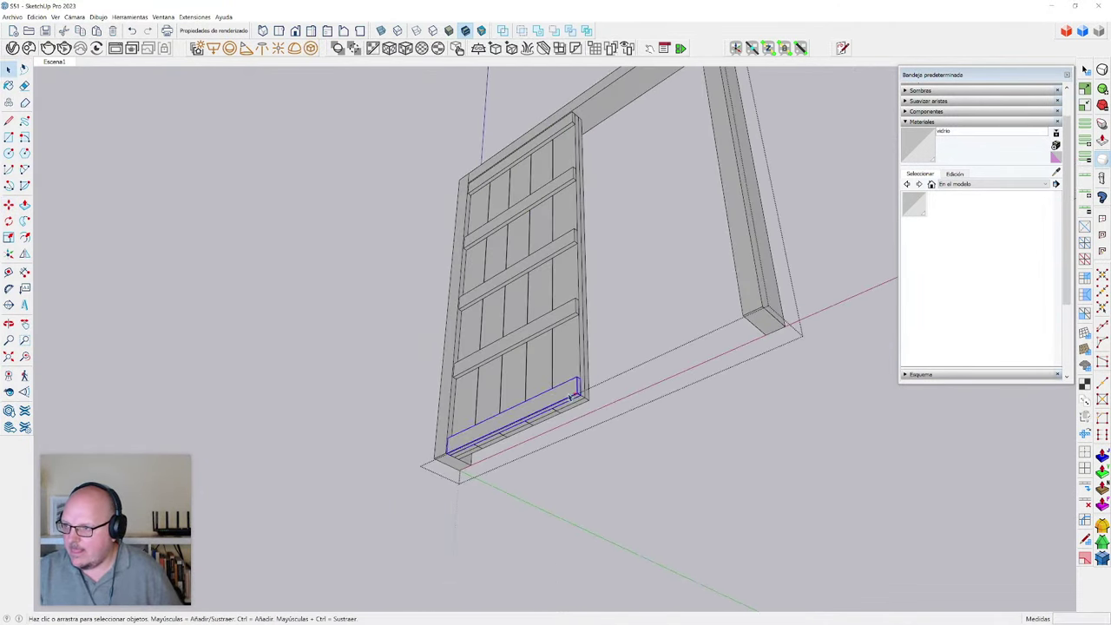
pyautogui.press('Delete')
pyautogui.click(560, 291)
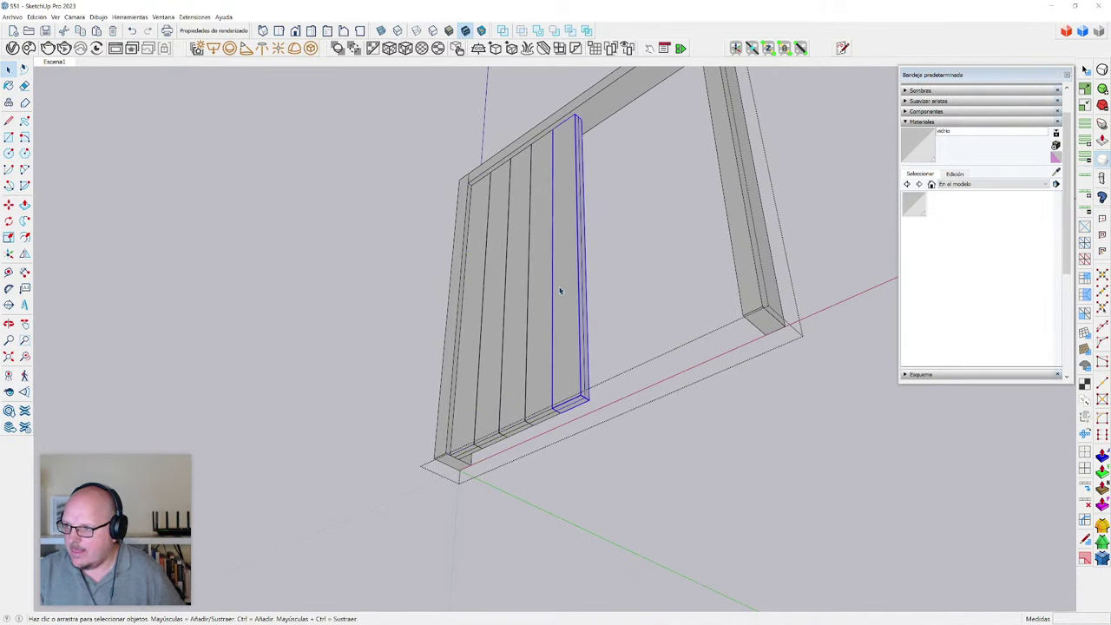
pyautogui.hotkey('ctrl', 'z')
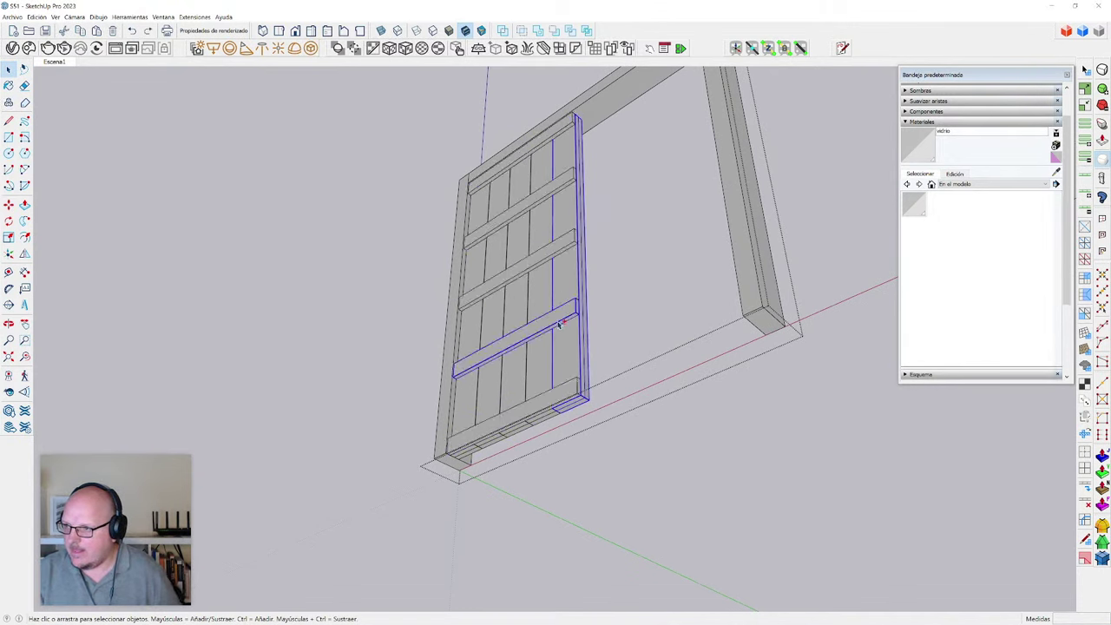
pyautogui.hotkey('shift', 's')
pyautogui.press('g')
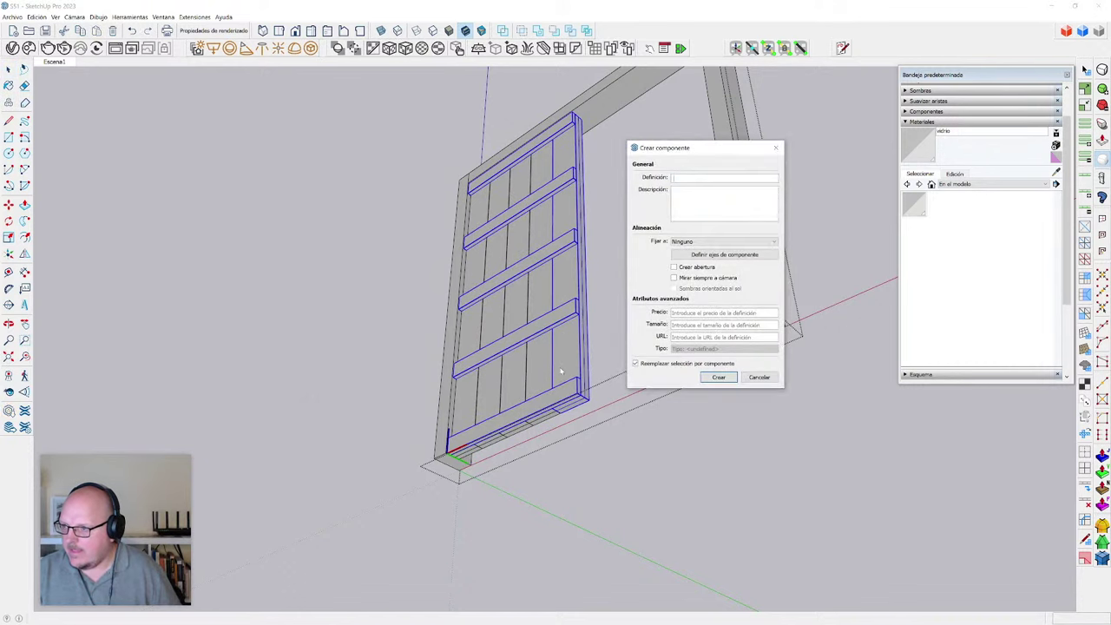
pyautogui.press('Escape')
# - Convert the five vertical boards of the door leaf from groups into components
pyautogui.click(561, 371)
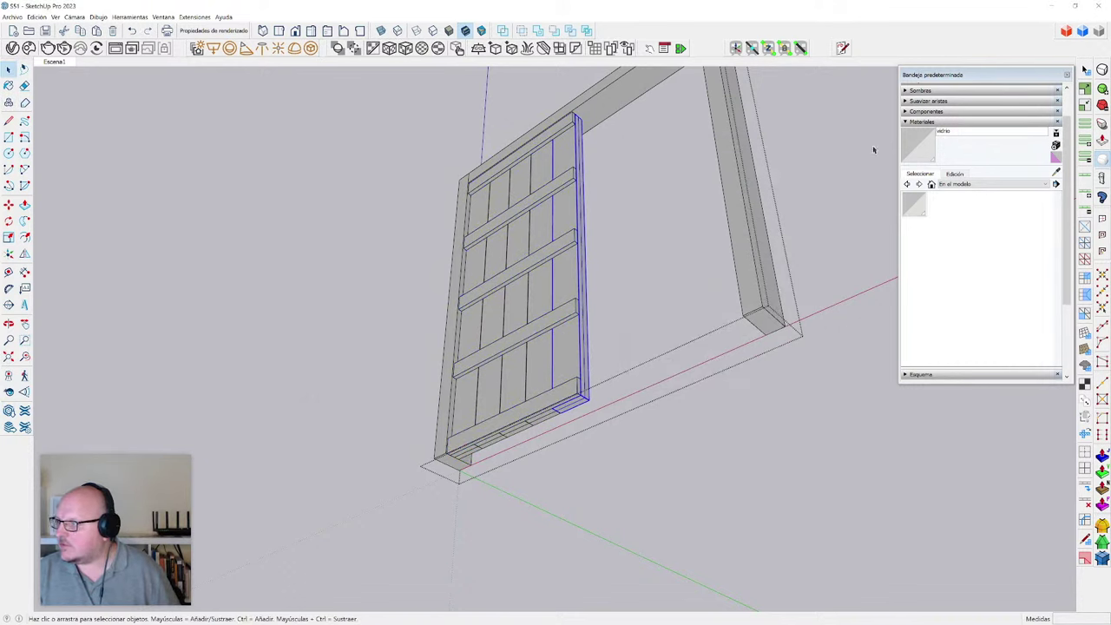
pyautogui.click(920, 121)
pyautogui.press('g')
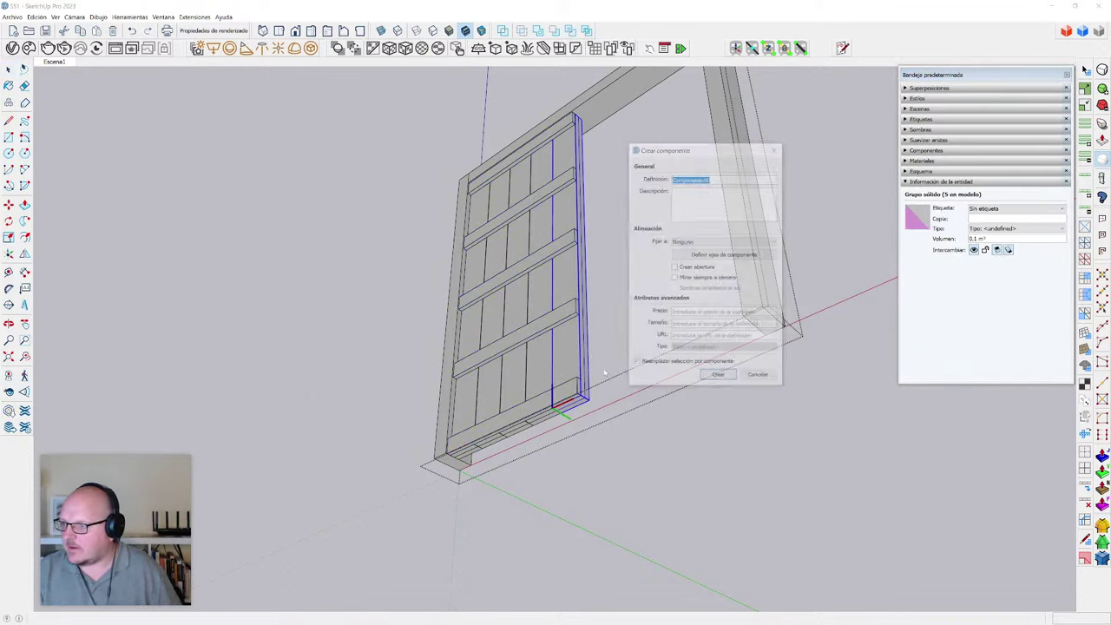
pyautogui.press('Return')
pyautogui.click(535, 382)
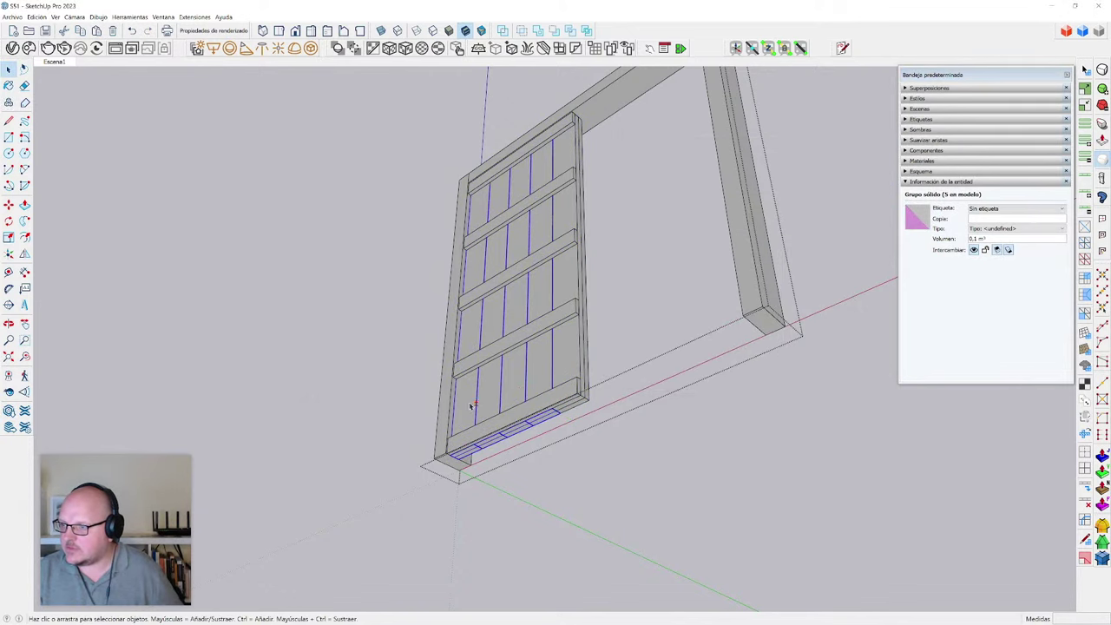
pyautogui.keyDown('shift'); pyautogui.click(581, 360); pyautogui.keyUp('shift')
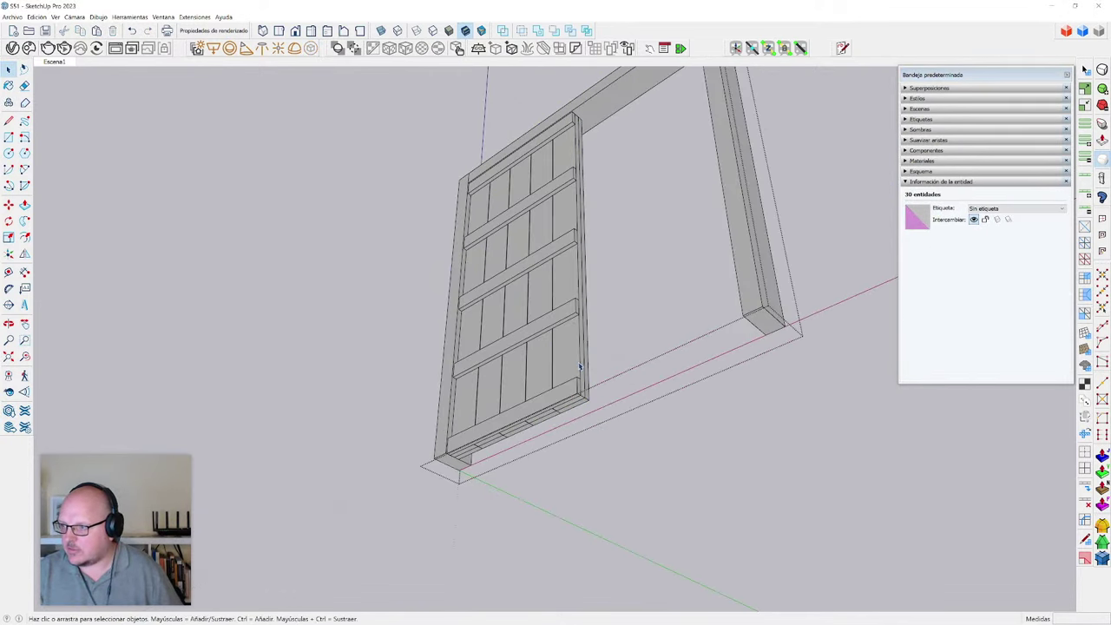
# - Select all boards and crosspieces of the door leaf and combine them into one component
pyautogui.click(582, 365)
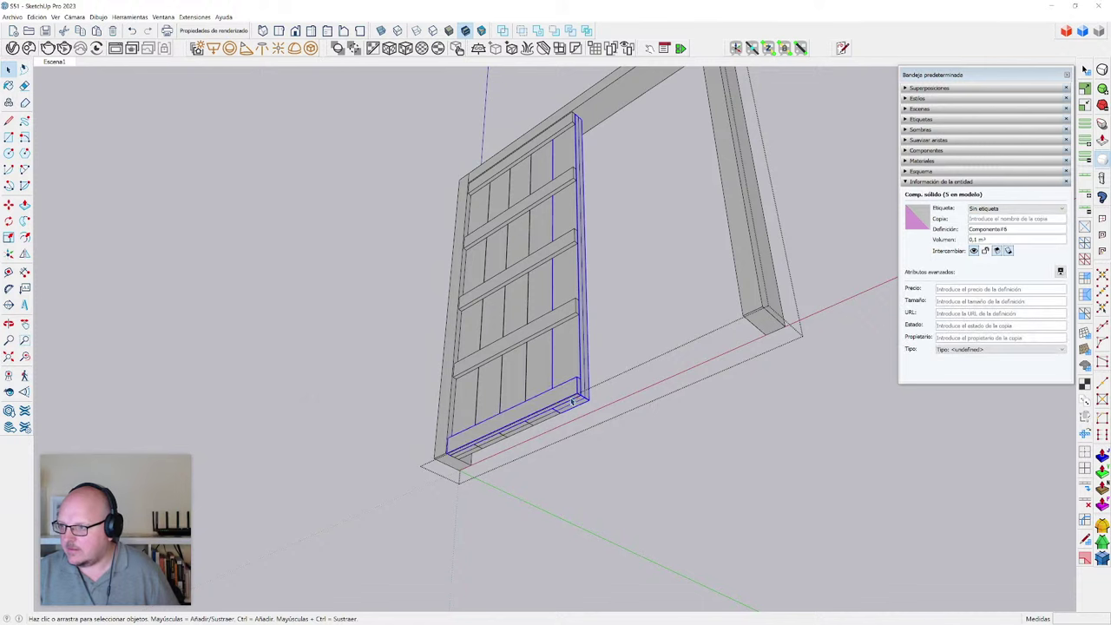
pyautogui.click(573, 401)
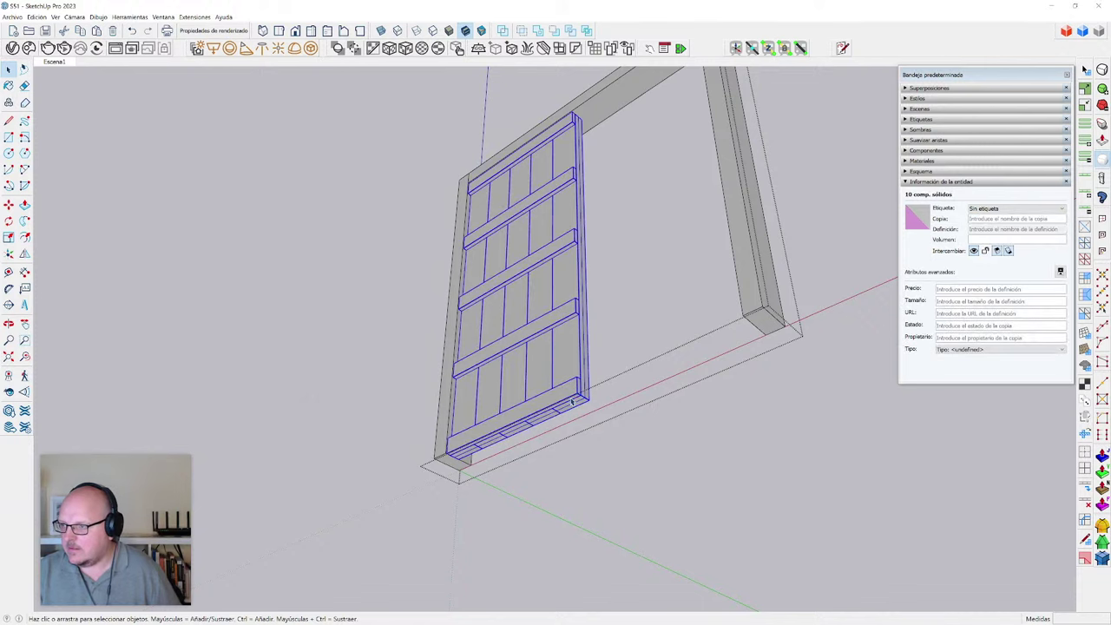
pyautogui.press('g')
pyautogui.press('Return')
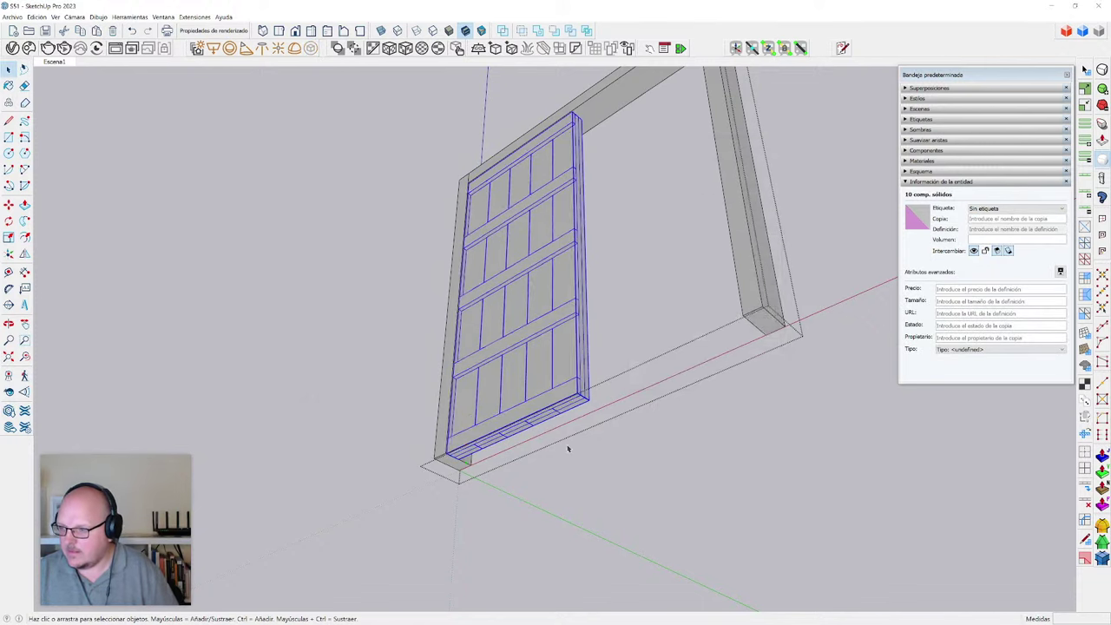
# - Copy the door leaf 147 cm along the red axis to fill the other half of the frame
pyautogui.scroll(2, 571, 417)
pyautogui.scroll(3, 412, 475)
pyautogui.press('m')
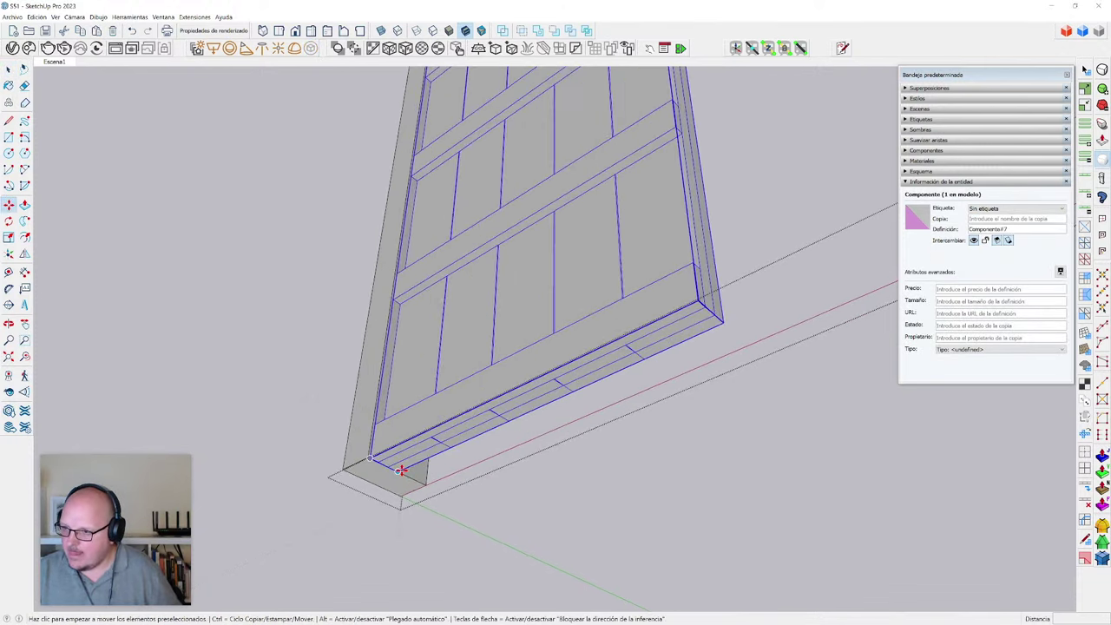
pyautogui.click(720, 322)
pyautogui.press('ctrl')
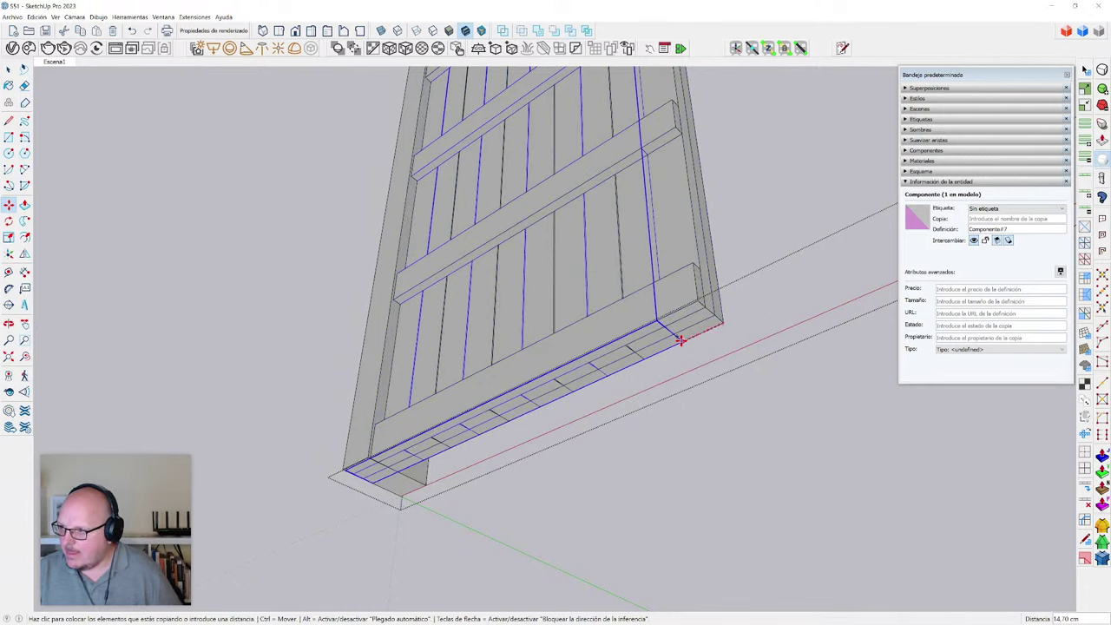
pyautogui.scroll(-3, 782, 287)
pyautogui.click(748, 275)
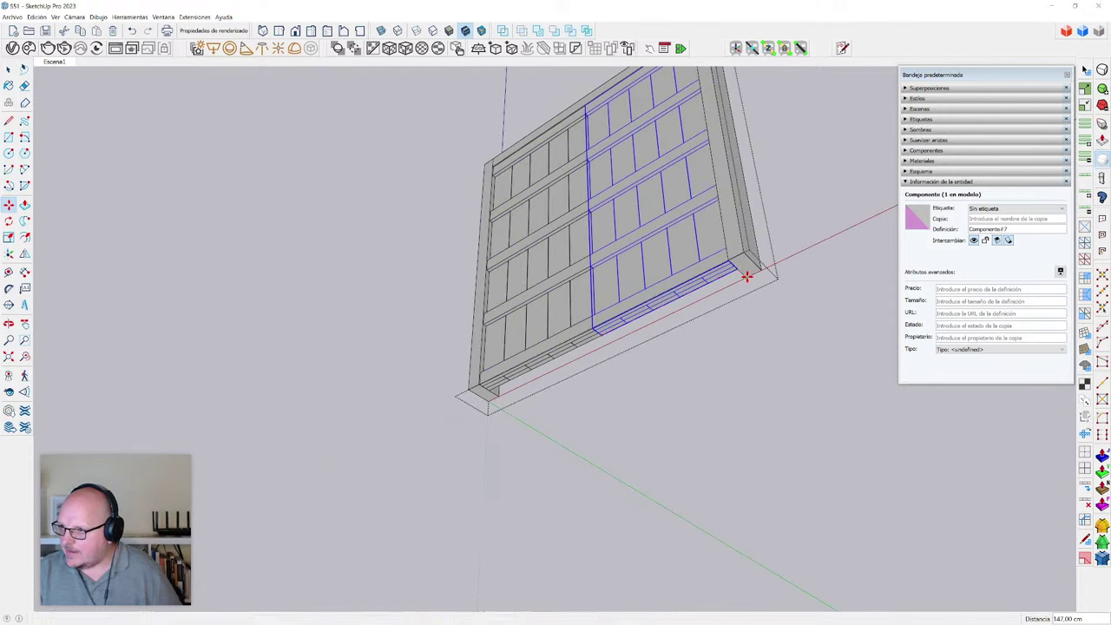
# - Select both door leaves and move them together from the corner where they meet
pyautogui.scroll(4, 590, 307)
pyautogui.press('space')
pyautogui.click(469, 395)
pyautogui.scroll(2, 469, 395)
pyautogui.press('q')
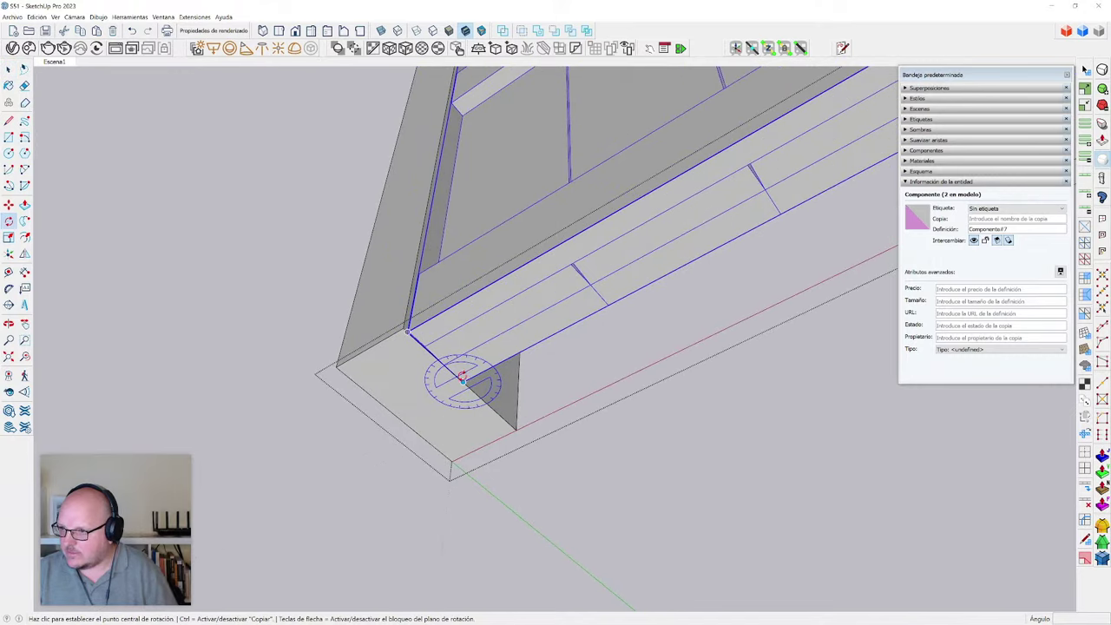
pyautogui.scroll(-6, 454, 425)
pyautogui.moveTo(454, 427); pyautogui.dragTo(693, 279, button='middle')
pyautogui.press('space')
pyautogui.scroll(2, 588, 372)
pyautogui.moveTo(588, 372); pyautogui.dragTo(548, 382, button='middle')
pyautogui.scroll(1, 538, 370)
pyautogui.keyDown('shift'); pyautogui.click(537, 365); pyautogui.keyUp('shift')
pyautogui.scroll(3, 538, 366)
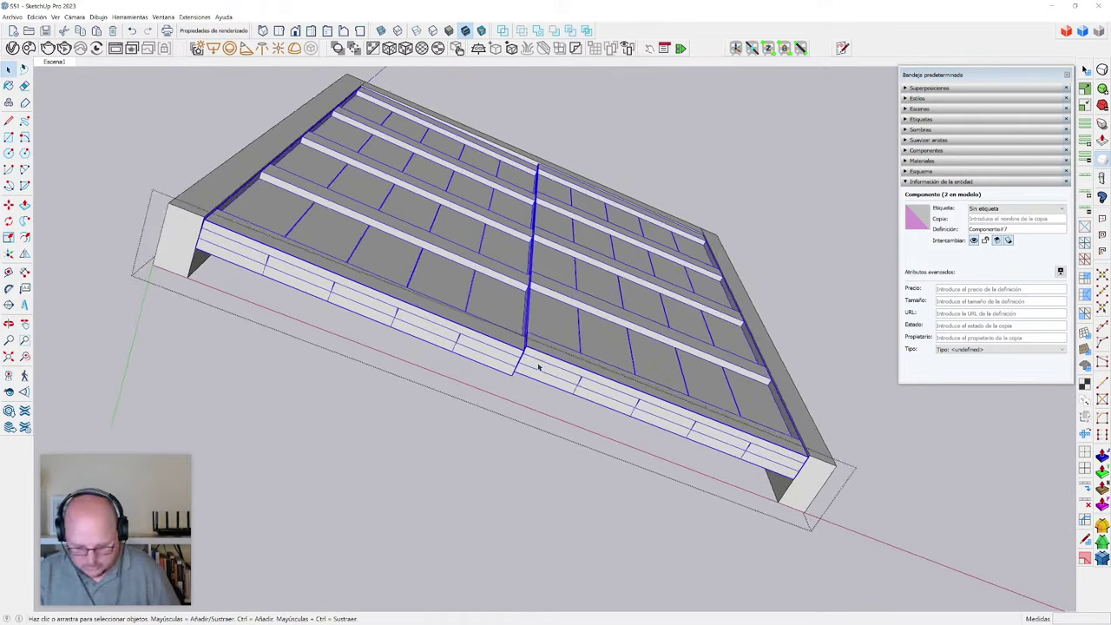
pyautogui.press('m')
pyautogui.click(541, 365)
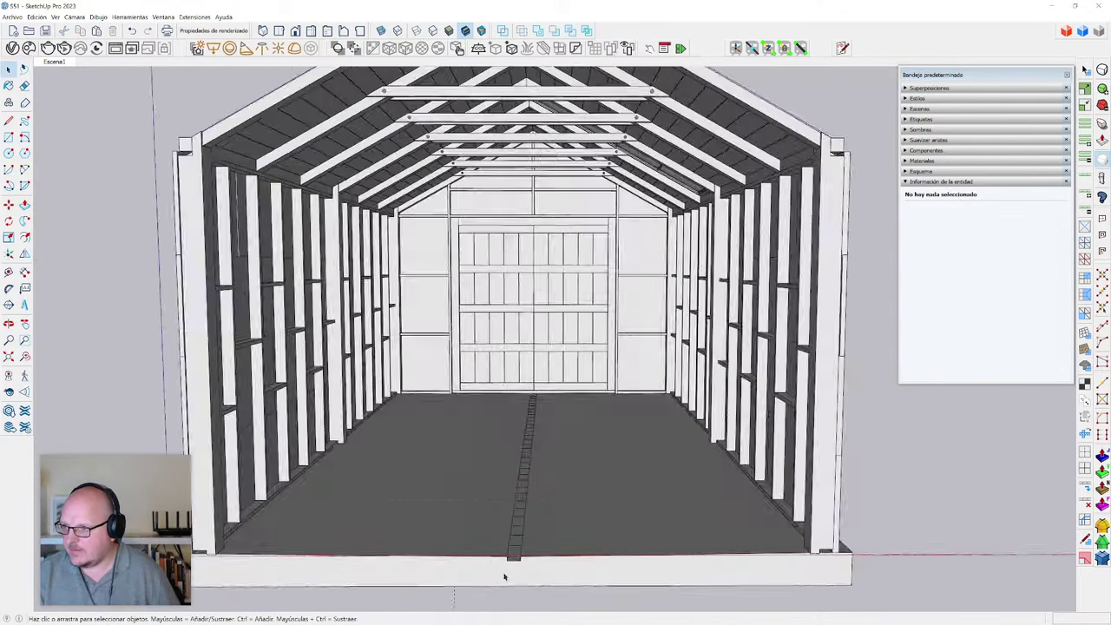
# - Examine the double door and its fit in the end wall from inside the shed
pyautogui.moveTo(529, 460); pyautogui.dragTo(517, 447, button='middle')
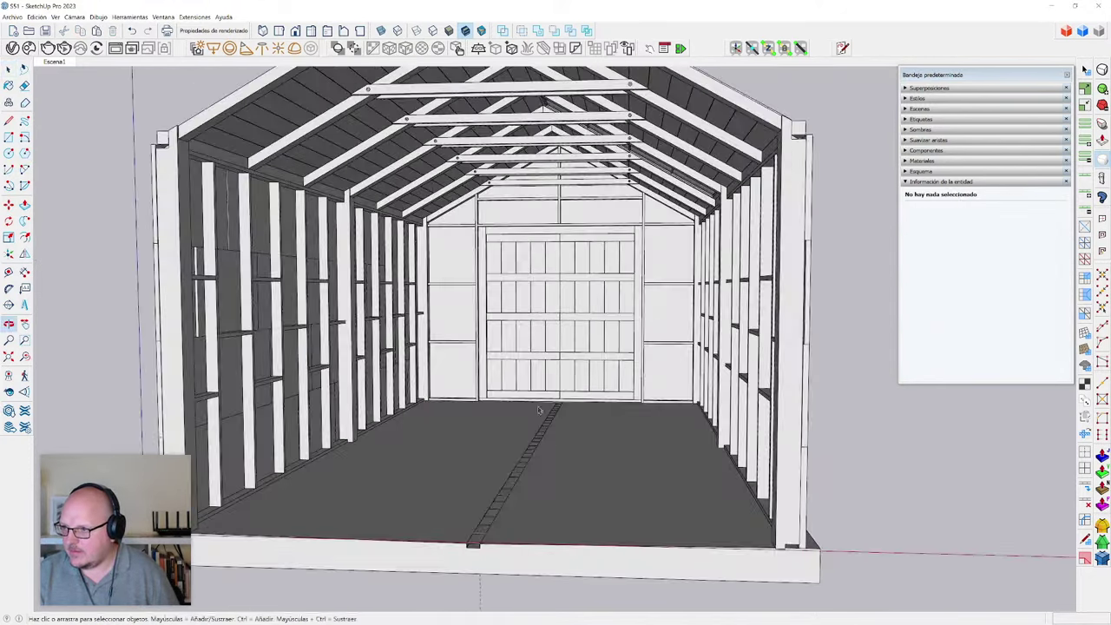
pyautogui.scroll(4, 538, 401)
pyautogui.moveTo(539, 402); pyautogui.dragTo(509, 350, button='middle')
pyautogui.scroll(-2, 551, 363)
pyautogui.scroll(-5, 522, 497)
pyautogui.scroll(6, 512, 228)
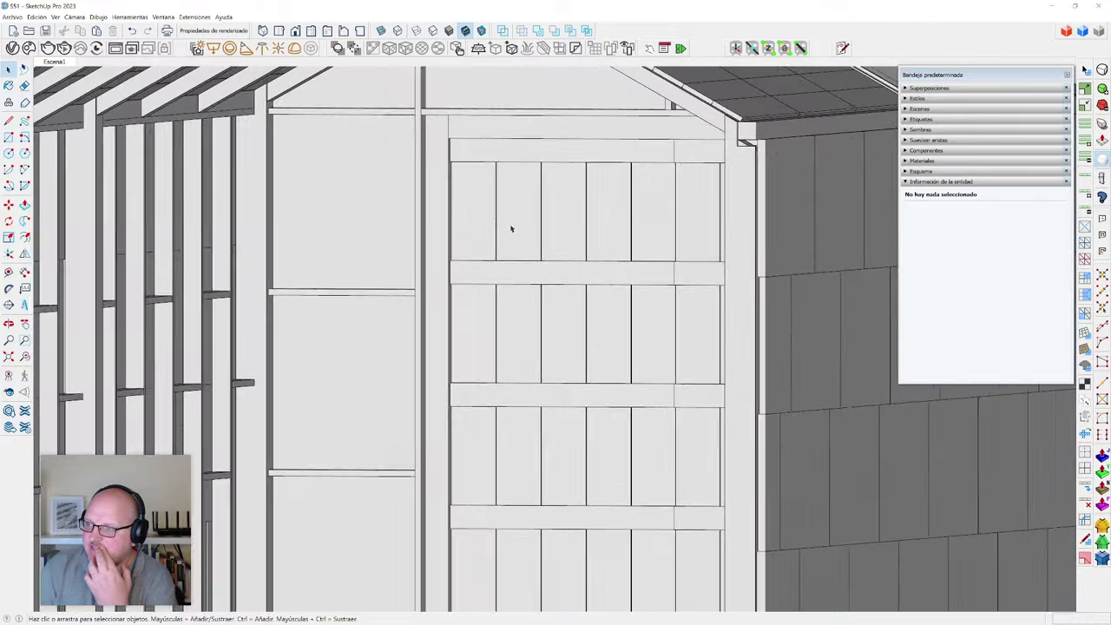
# - Open the leaf's first vertical board for editing and place a guide line through the middle of its width
pyautogui.doubleClick(492, 220)
pyautogui.scroll(-3, 486, 543)
pyautogui.moveTo(515, 256); pyautogui.dragTo(528, 380, button='middle')
pyautogui.scroll(2, 490, 348)
pyautogui.scroll(-1, 479, 319)
pyautogui.scroll(6, 482, 299)
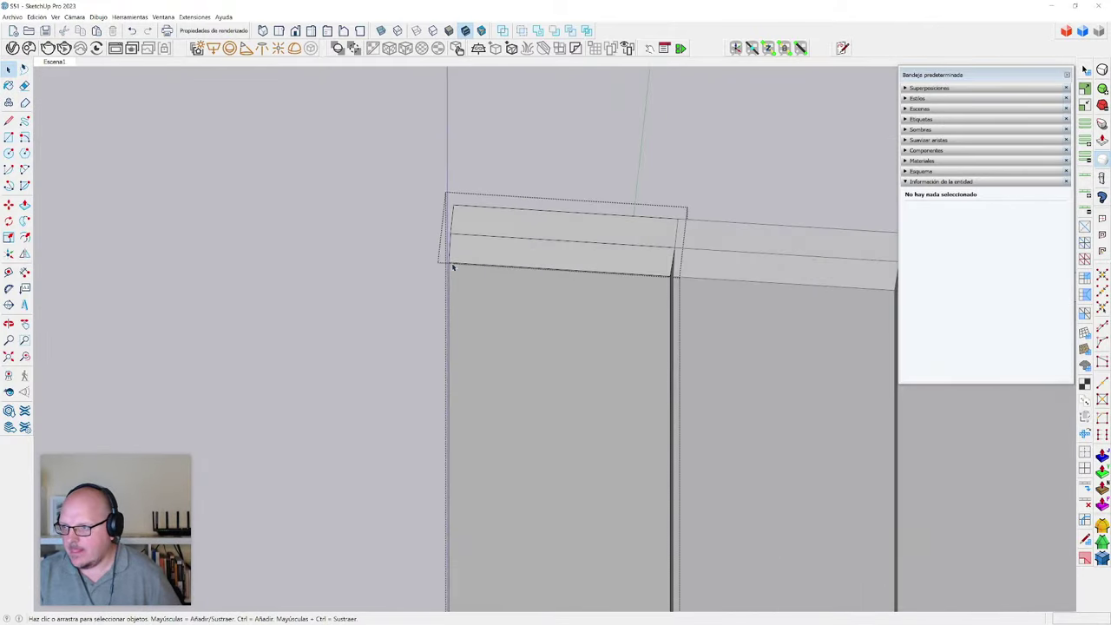
pyautogui.press('t')
pyautogui.click(452, 218)
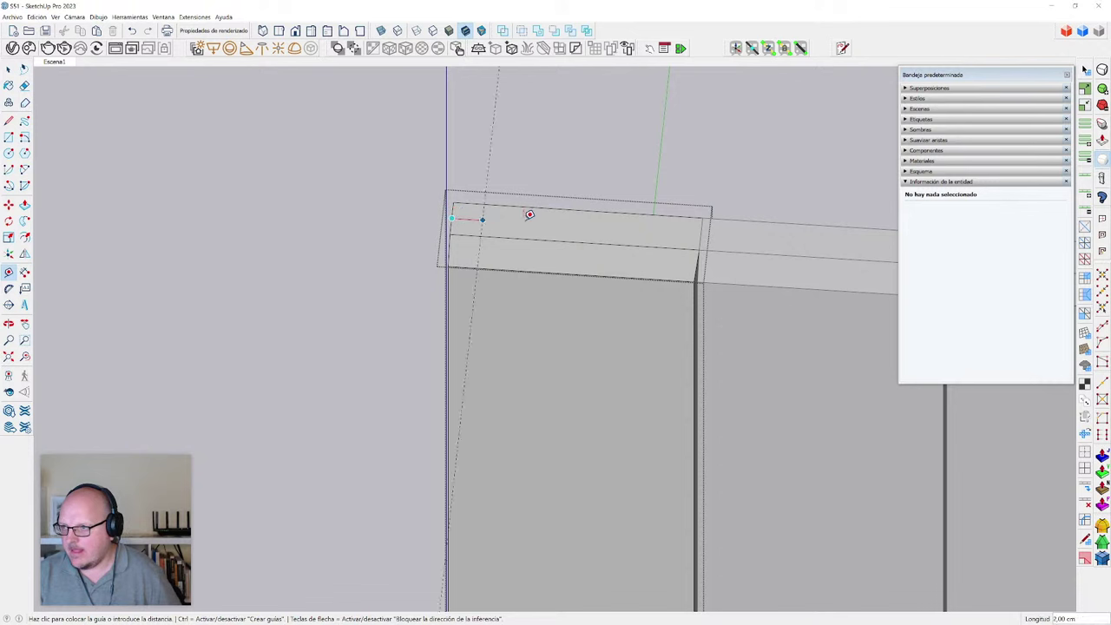
pyautogui.click(584, 203)
pyautogui.scroll(-5, 580, 211)
pyautogui.press('space')
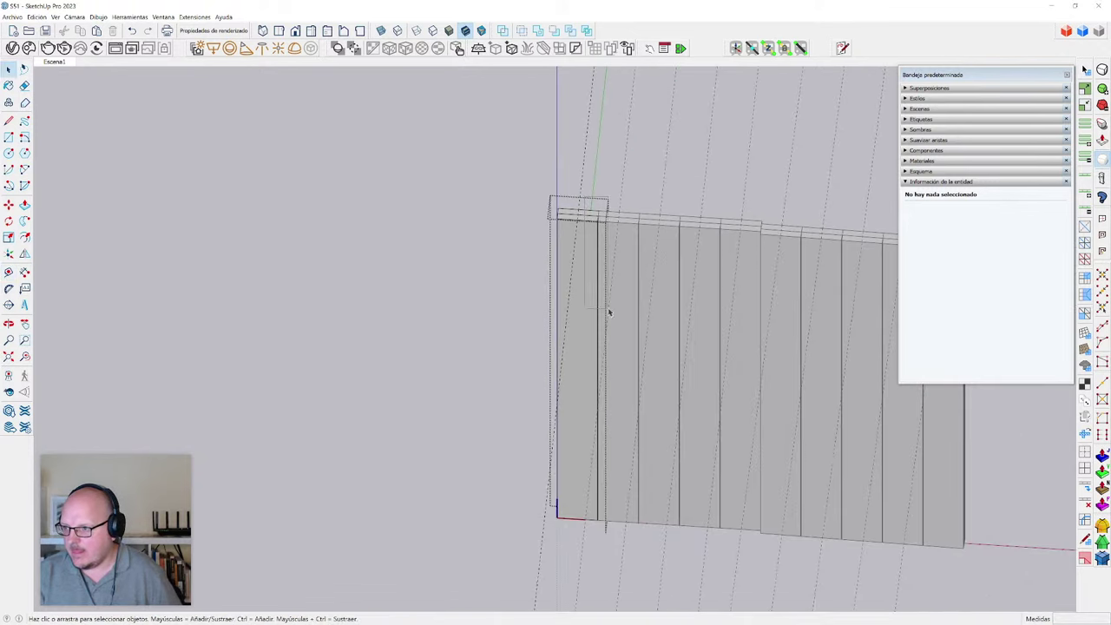
# - Move the side face of the board onto the middle guide so all vertical boards are halved in width
pyautogui.scroll(8, 573, 246)
pyautogui.scroll(-2, 573, 355)
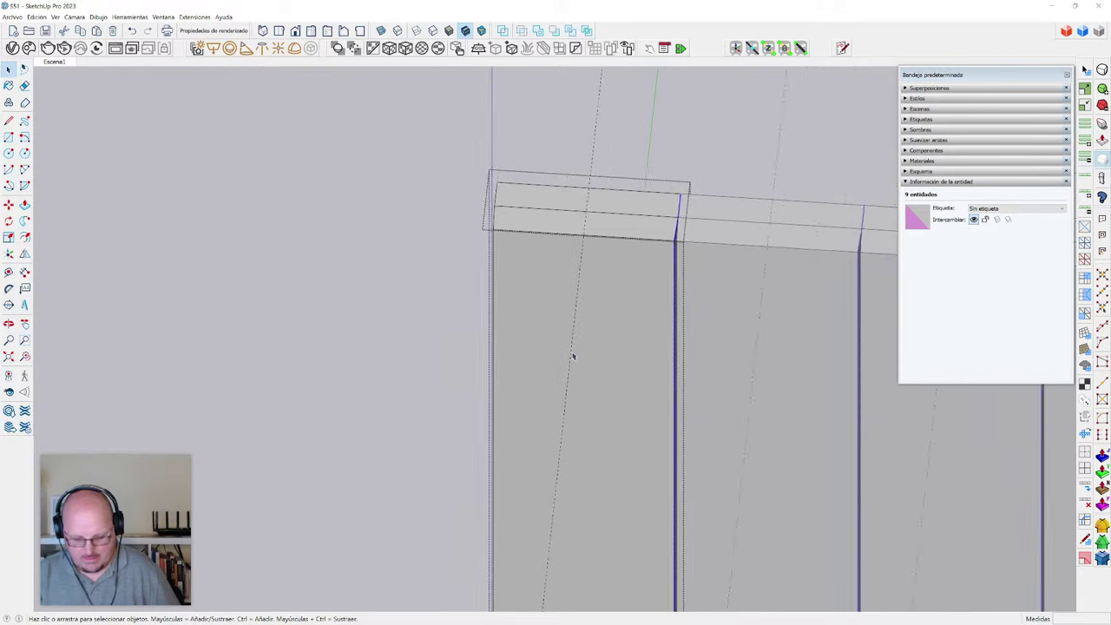
pyautogui.scroll(3, 653, 217)
pyautogui.press('m')
pyautogui.moveTo(710, 171); pyautogui.dragTo(534, 159)
pyautogui.scroll(-5, 465, 239)
pyautogui.scroll(-4, 466, 242)
pyautogui.press('space')
pyautogui.press('Escape')
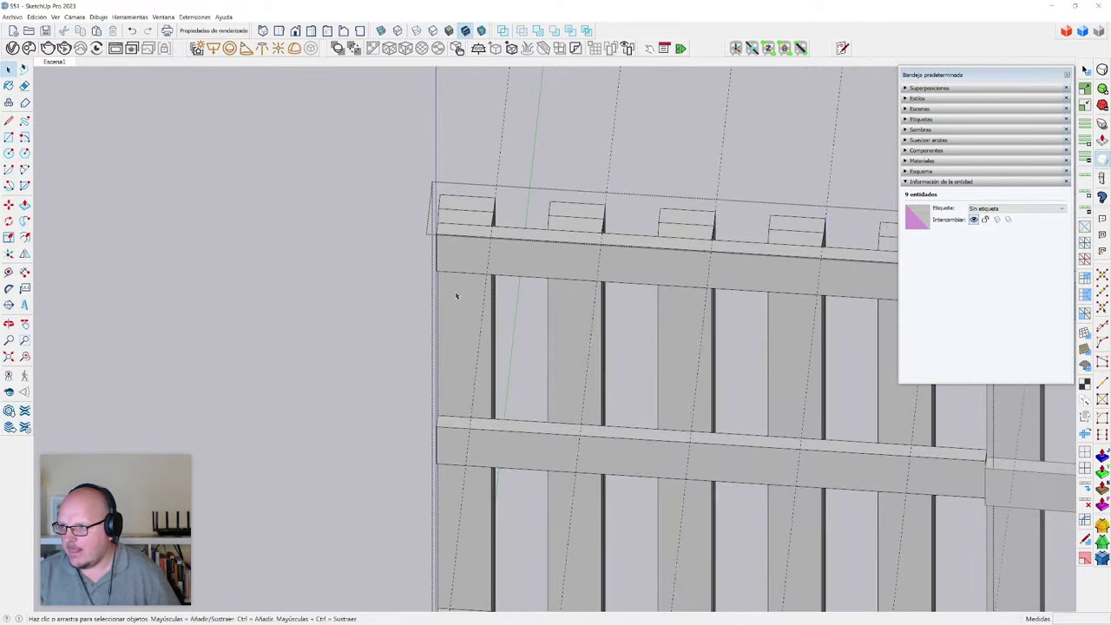
# - Erase the guide line inside the board component and leave the board's editing context
pyautogui.doubleClick(460, 321)
pyautogui.press('e')
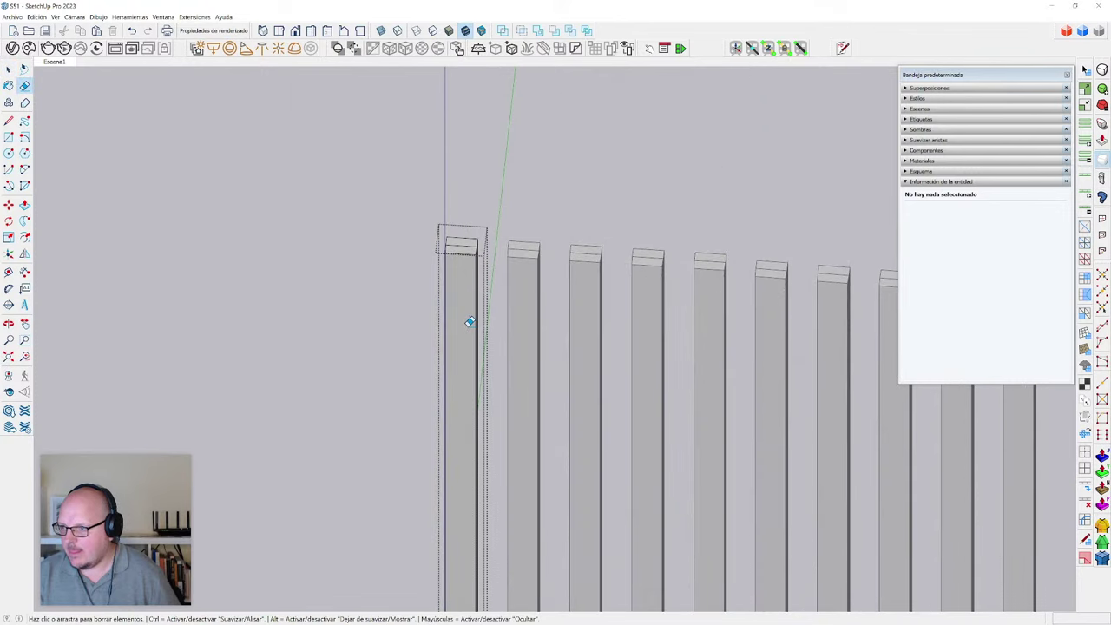
pyautogui.press('space')
pyautogui.press('Escape')
# - Select the five narrowed boards of the leaf and copy them 14.7 cm sideways to fill the gaps
pyautogui.click(466, 325)
pyautogui.keyDown('ctrl'); pyautogui.click(523, 326); pyautogui.keyUp('ctrl')
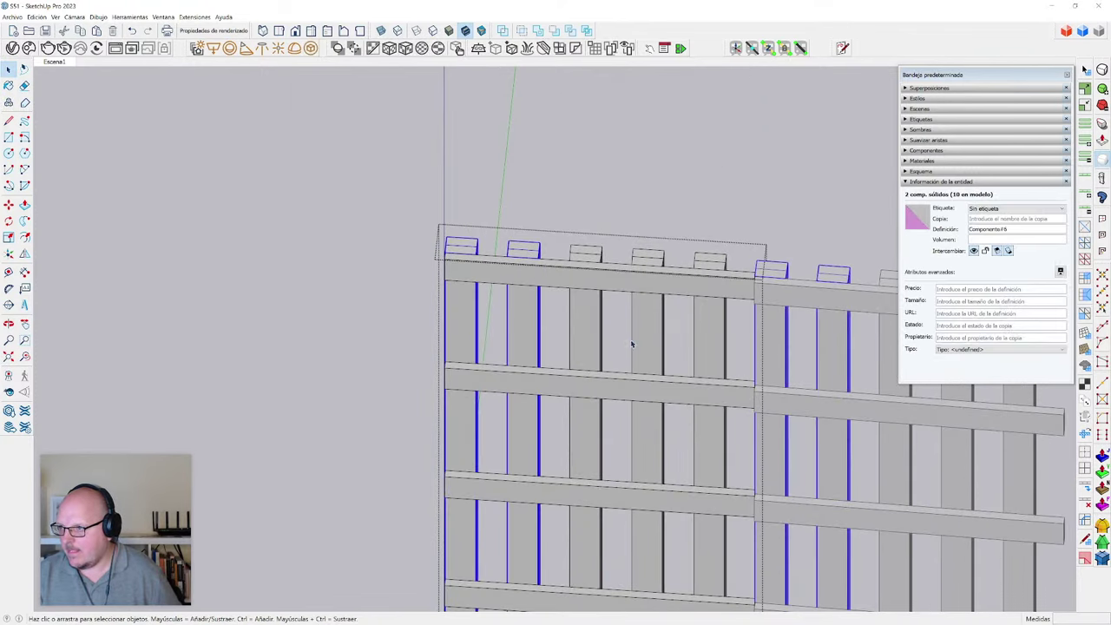
pyautogui.scroll(6, 469, 260)
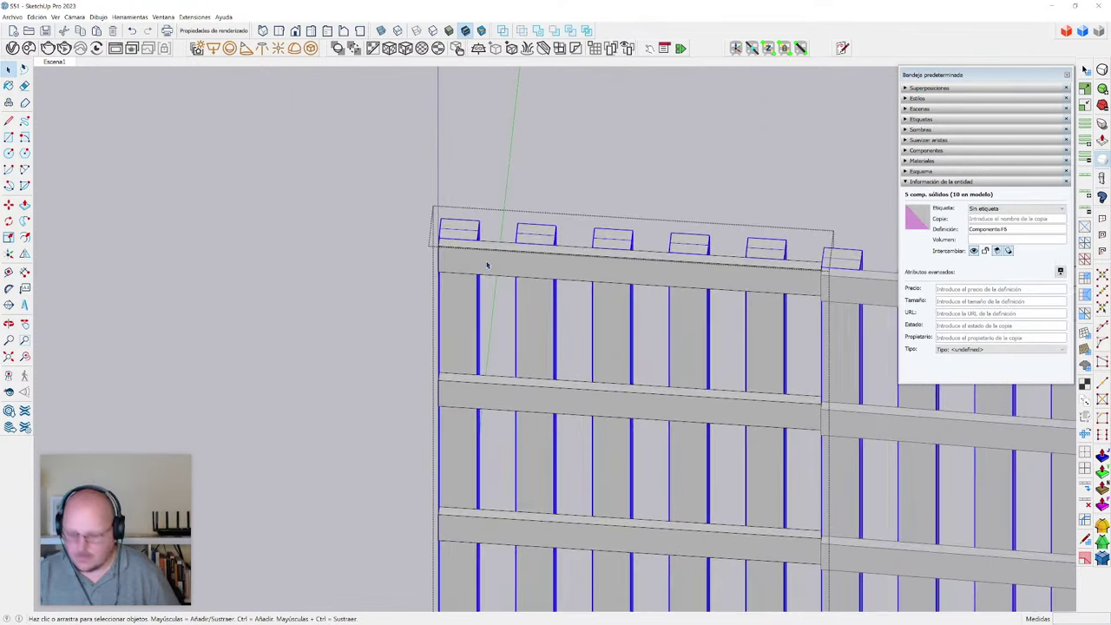
pyautogui.press('m')
pyautogui.click(418, 171)
pyautogui.press('ctrl')
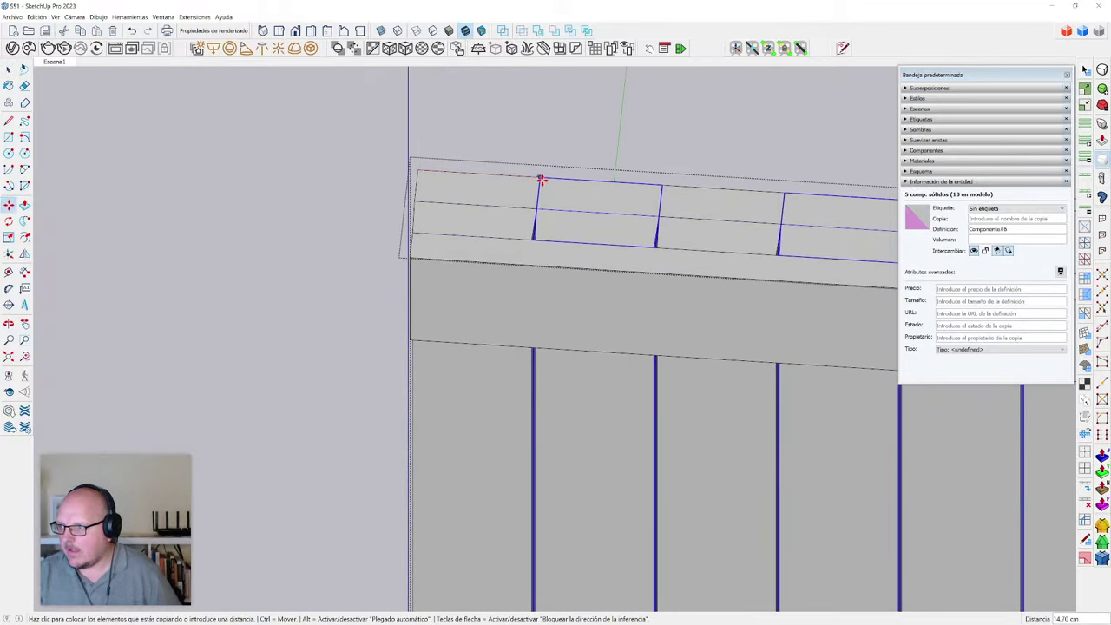
pyautogui.click(540, 178)
pyautogui.press('space')
# - Scale the ten vertical boards to 0.5 of their thickness along the green axis
pyautogui.scroll(-6, 325, 256)
pyautogui.moveTo(702, 336); pyautogui.dragTo(529, 404, button='middle')
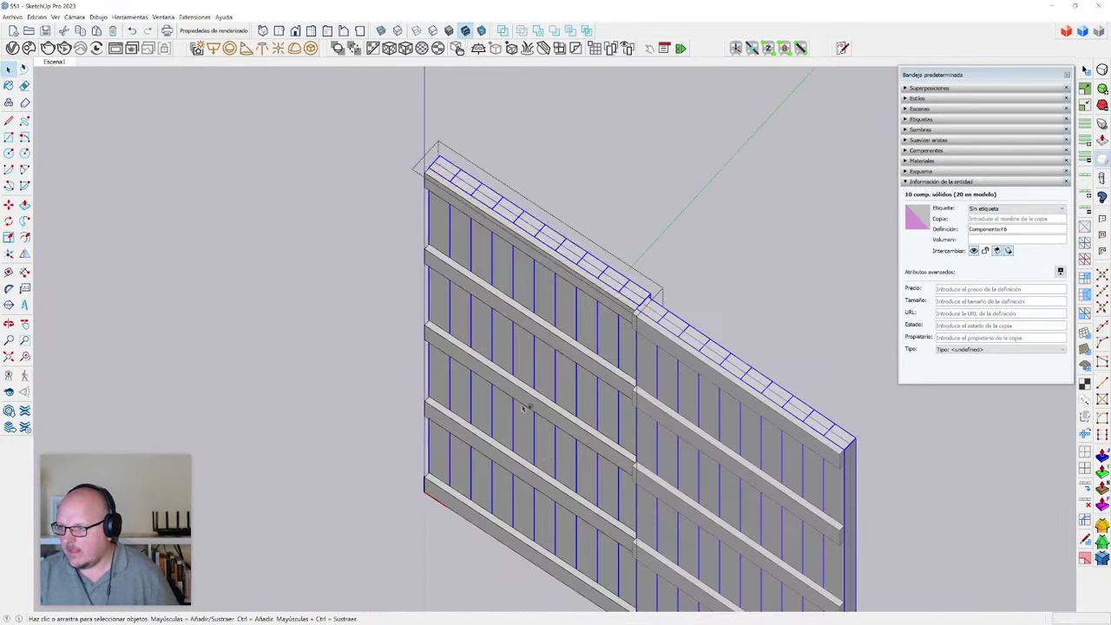
pyautogui.scroll(2, 552, 377)
pyautogui.press('x')
pyautogui.press('s')
pyautogui.click(540, 332)
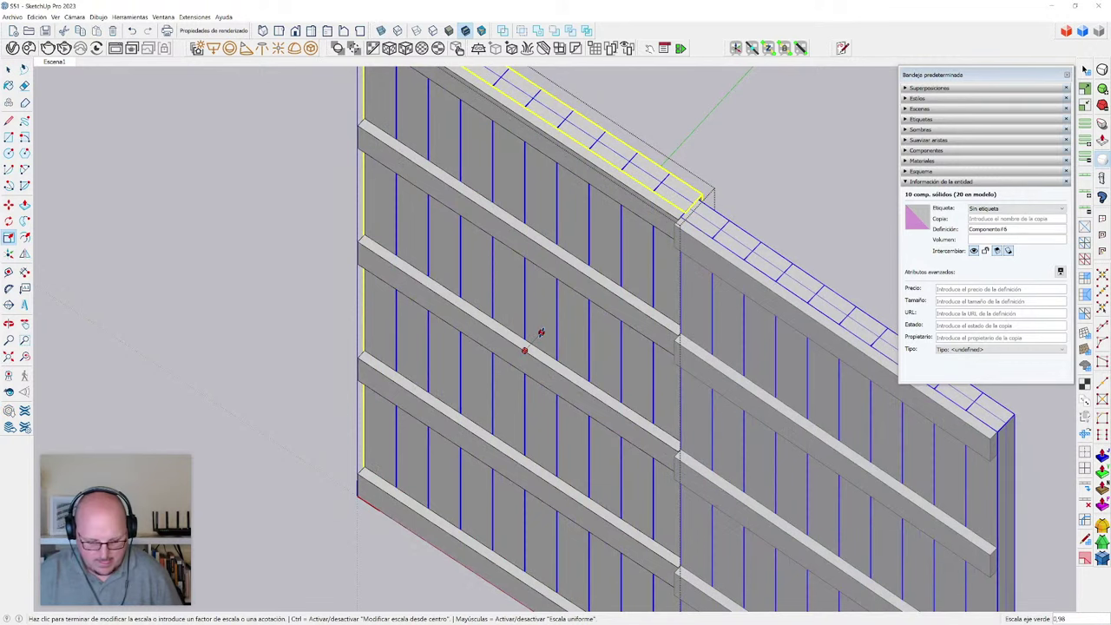
pyautogui.write('0,5')
pyautogui.press('Return')
pyautogui.press('space')
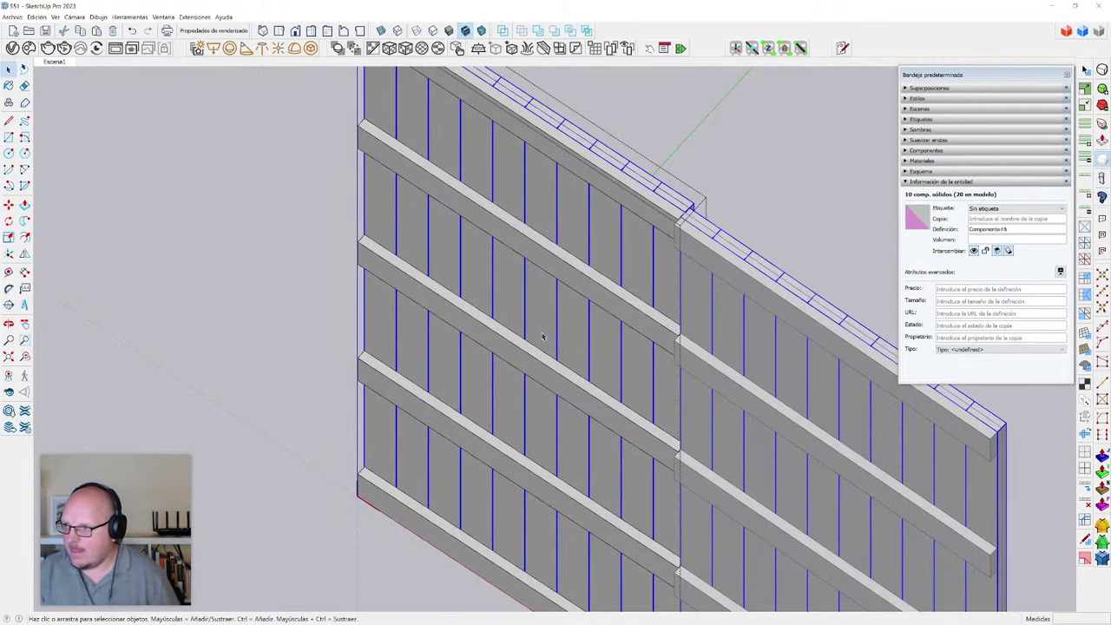
# - Select the five horizontal crosspieces and scale their thickness along the green axis to 2 cm
pyautogui.scroll(-4, 573, 326)
pyautogui.hotkey('ctrl', 'a')
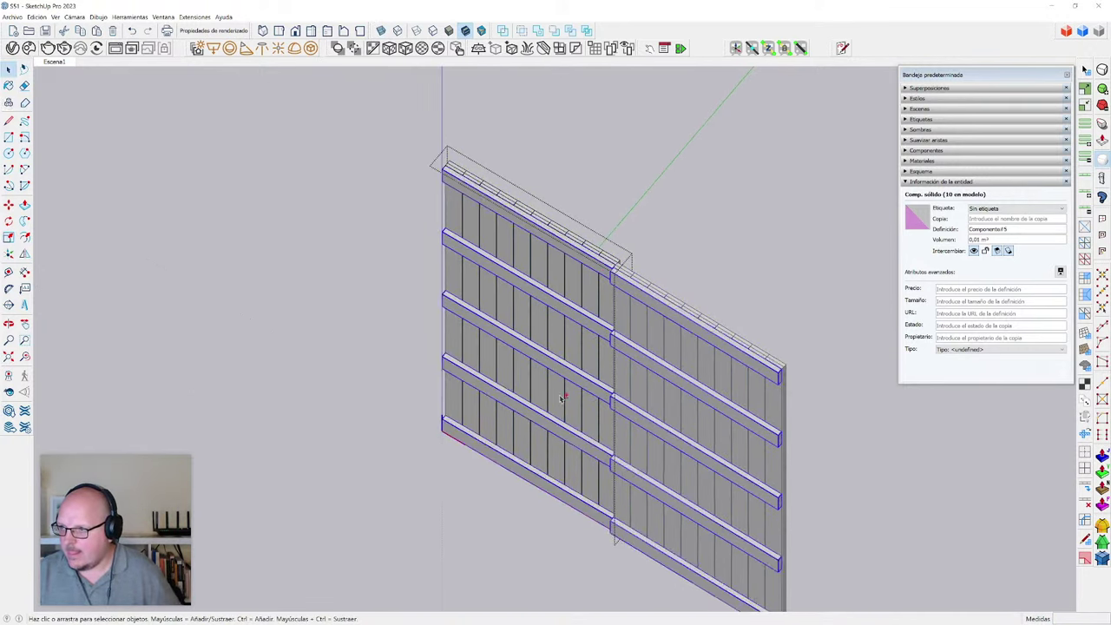
pyautogui.scroll(3, 533, 408)
pyautogui.press('s')
pyautogui.click(525, 307)
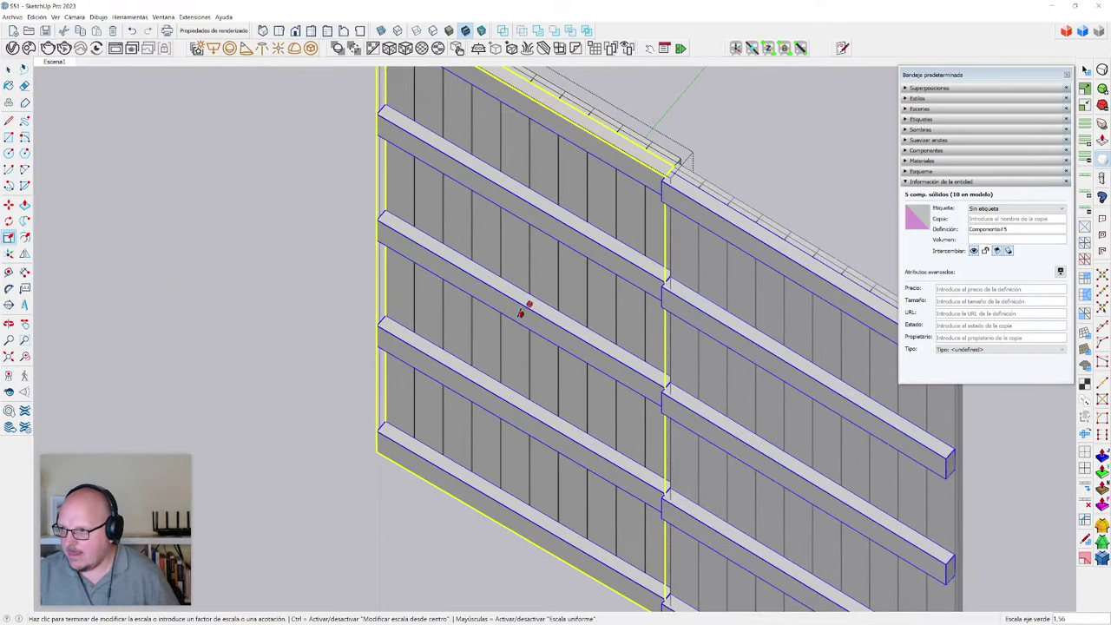
pyautogui.press('Return')
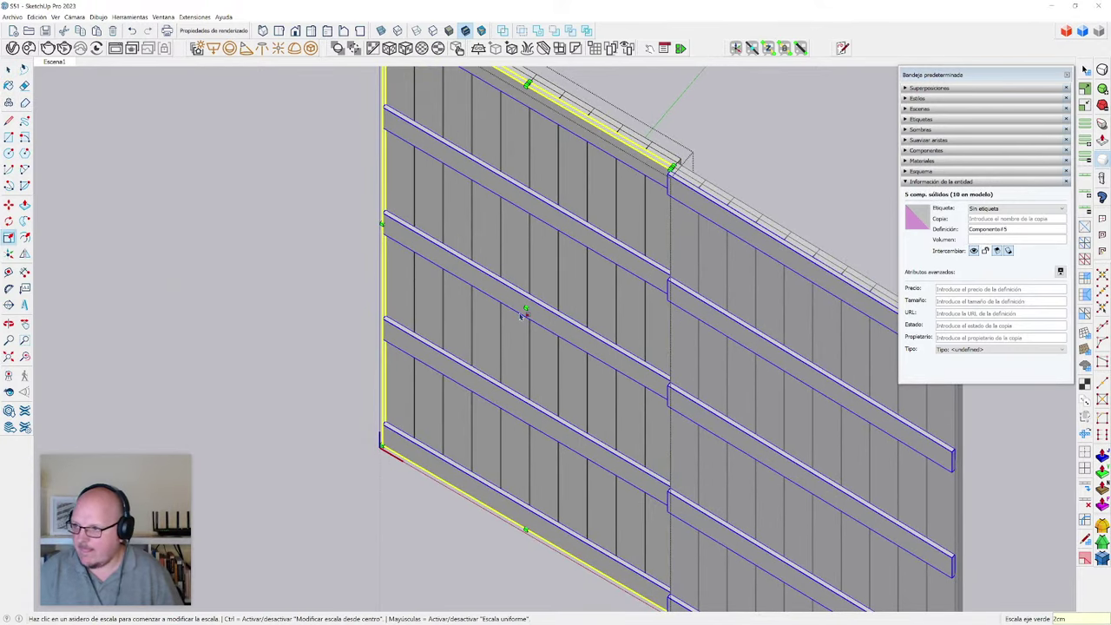
pyautogui.press('space')
pyautogui.press('Escape')
# - Open the door group and scale the left leaf down from its upper edge to 0.99 along the blue axis
pyautogui.scroll(-4, 534, 323)
pyautogui.moveTo(555, 340); pyautogui.dragTo(596, 261, button='middle')
pyautogui.scroll(-3, 648, 250)
pyautogui.press('Escape')
pyautogui.scroll(3, 575, 185)
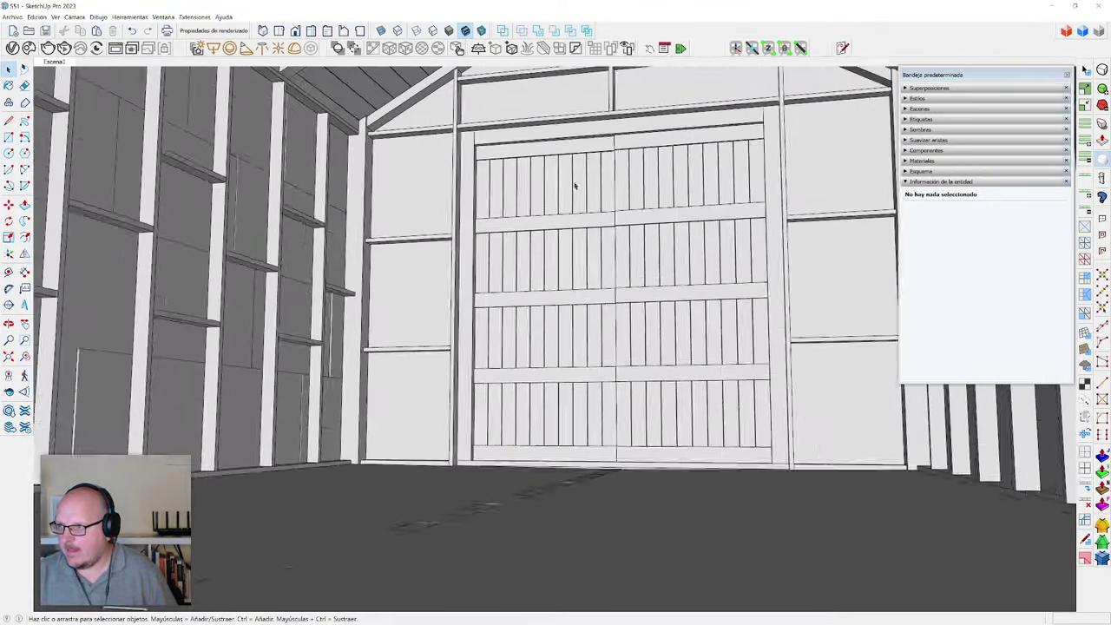
pyautogui.click(571, 186)
pyautogui.doubleClick(571, 186)
pyautogui.click(550, 163)
pyautogui.press('s')
pyautogui.scroll(5, 542, 152)
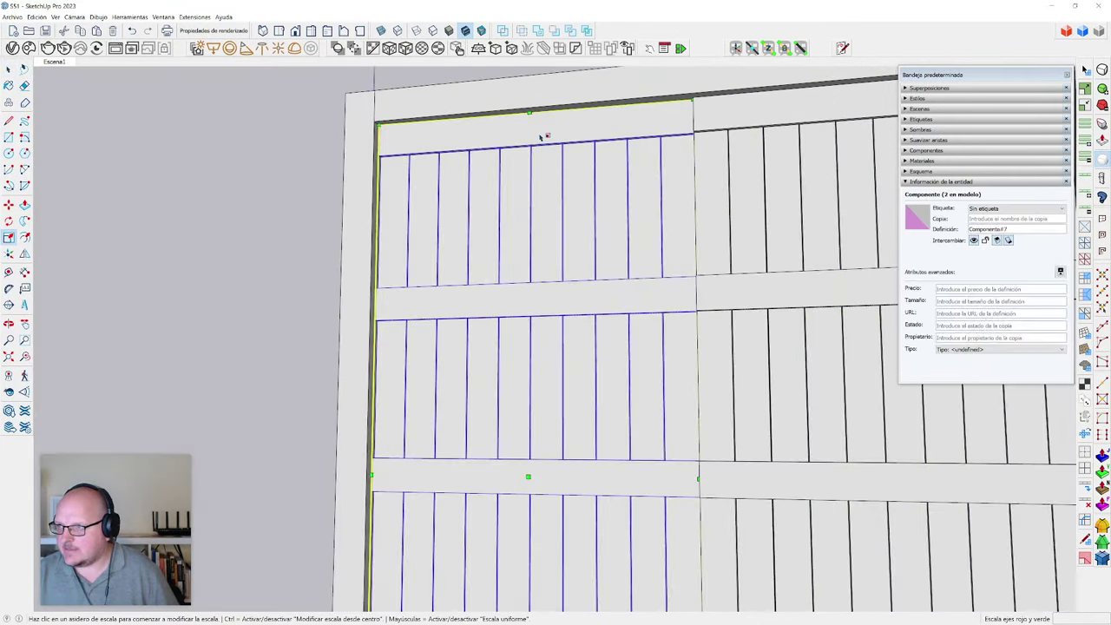
pyautogui.click(528, 113)
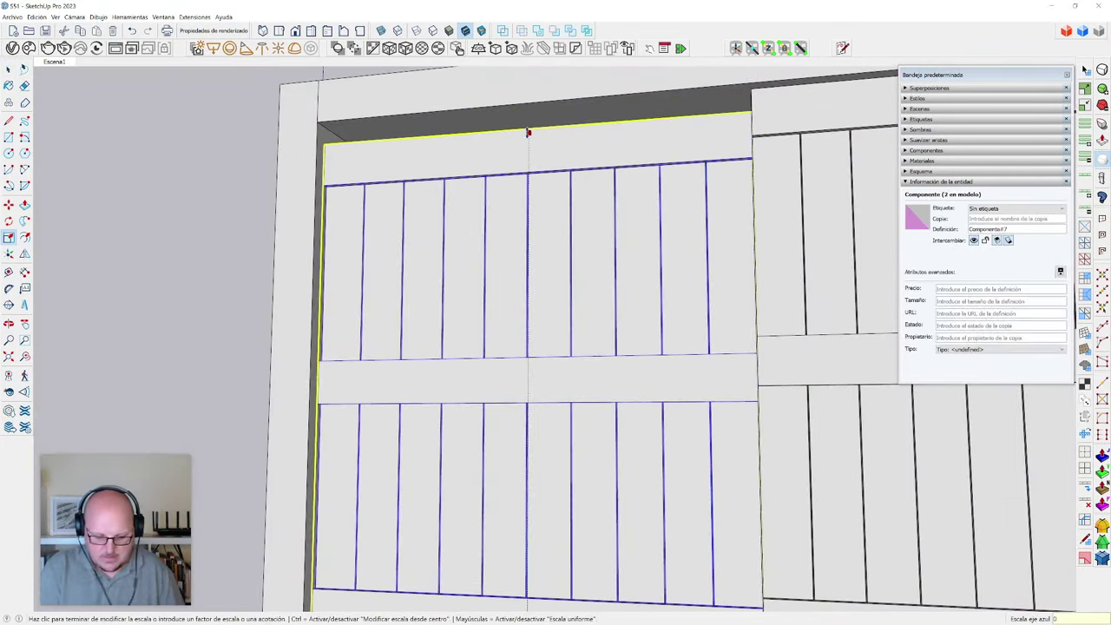
pyautogui.click(528, 133)
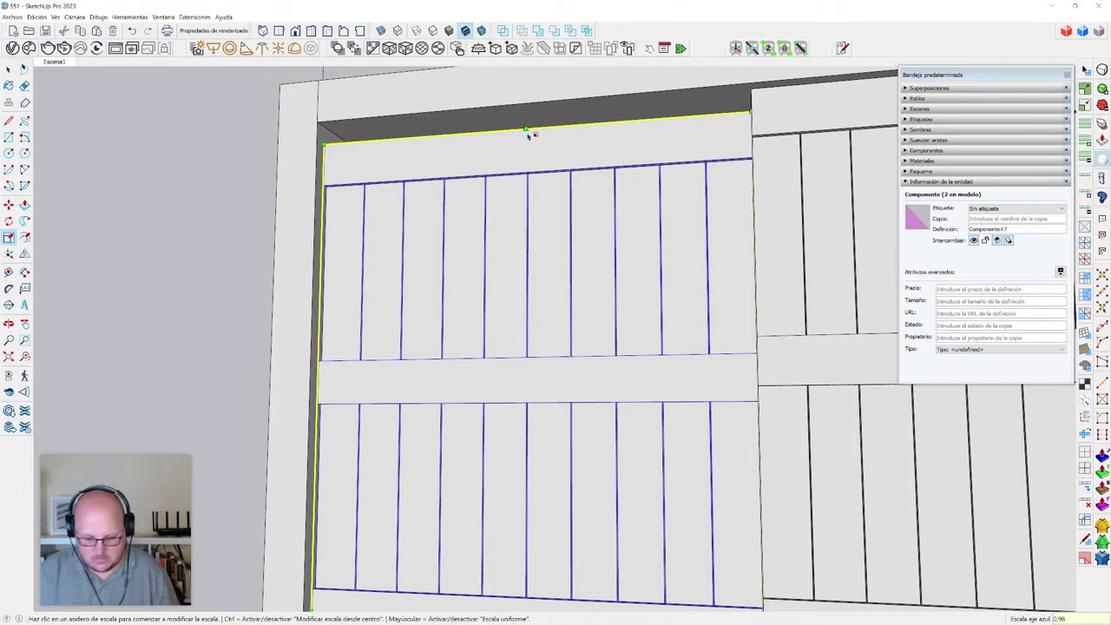
pyautogui.press('Return')
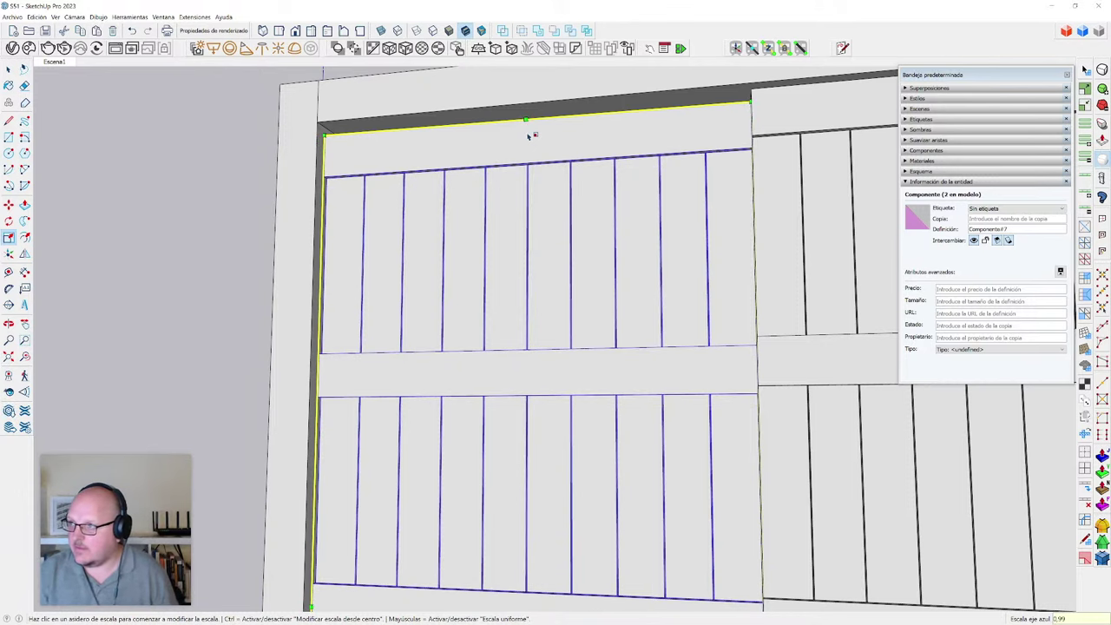
# - Scale the right door leaf from its lower edge to 0.99 along the blue axis
pyautogui.scroll(-4, 528, 136)
pyautogui.press('space')
pyautogui.press('Escape')
pyautogui.doubleClick(700, 166)
pyautogui.scroll(1, 683, 119)
pyautogui.click(684, 115)
pyautogui.press('s')
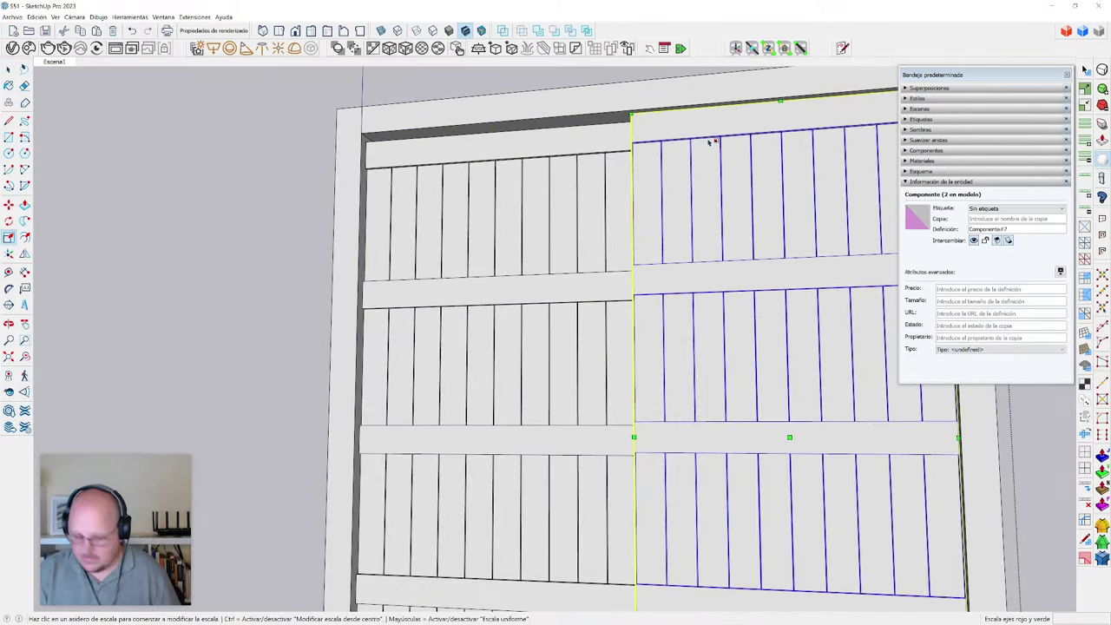
pyautogui.scroll(1, 791, 104)
pyautogui.scroll(-5, 591, 87)
pyautogui.scroll(4, 667, 310)
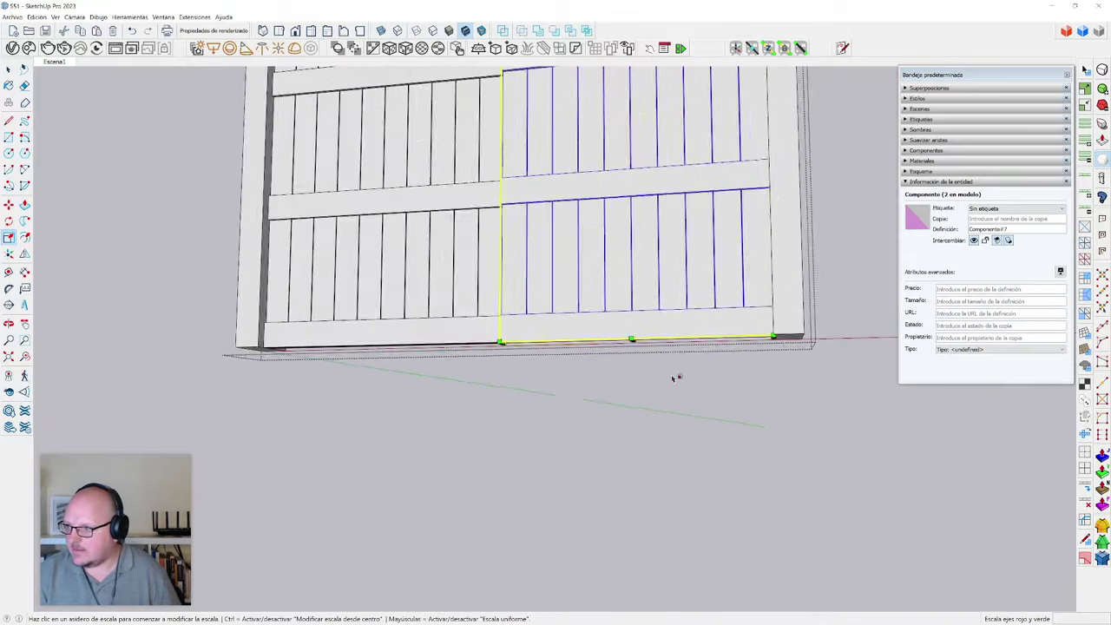
pyautogui.moveTo(675, 377); pyautogui.dragTo(562, 277, button='middle')
pyautogui.scroll(2, 564, 278)
pyautogui.click(564, 248)
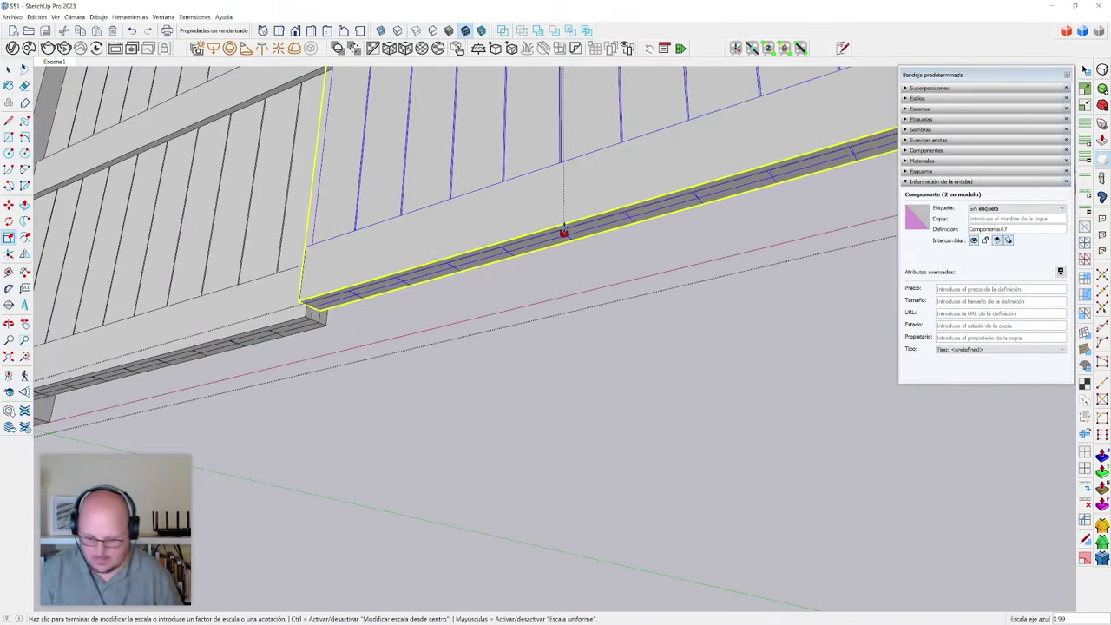
pyautogui.write('0,975')
pyautogui.press('Return')
pyautogui.press('space')
pyautogui.scroll(-3, 565, 234)
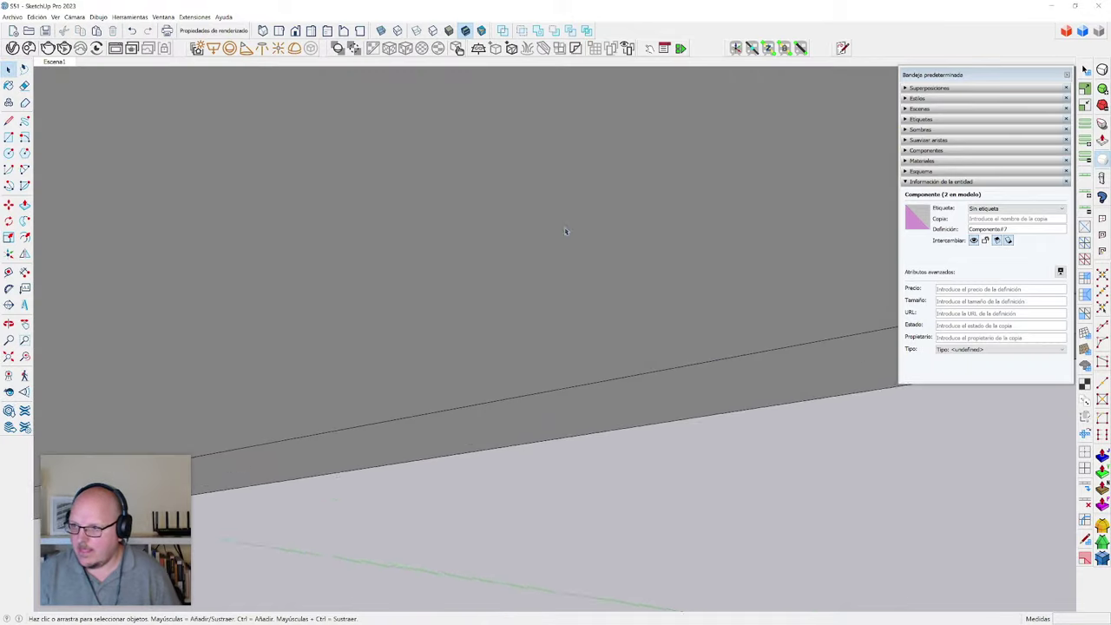
pyautogui.click(581, 402)
# - Reopen the door group and move the right leaf 2 cm down along the blue axis
pyautogui.scroll(-2, 581, 402)
pyautogui.moveTo(581, 402); pyautogui.dragTo(610, 395, button='middle')
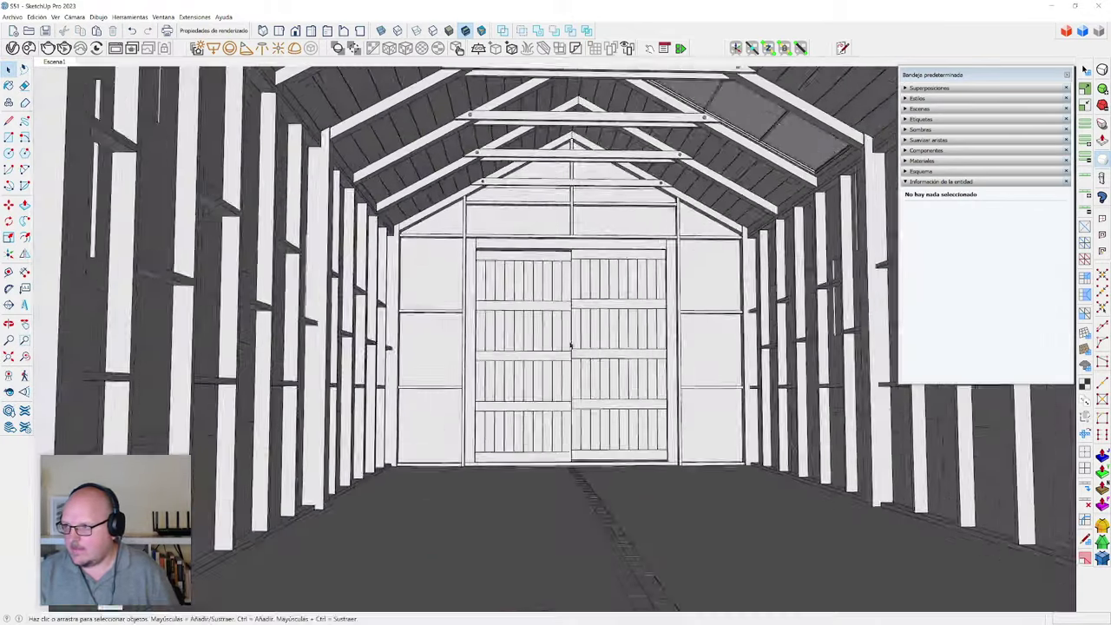
pyautogui.scroll(4, 571, 345)
pyautogui.click(576, 287)
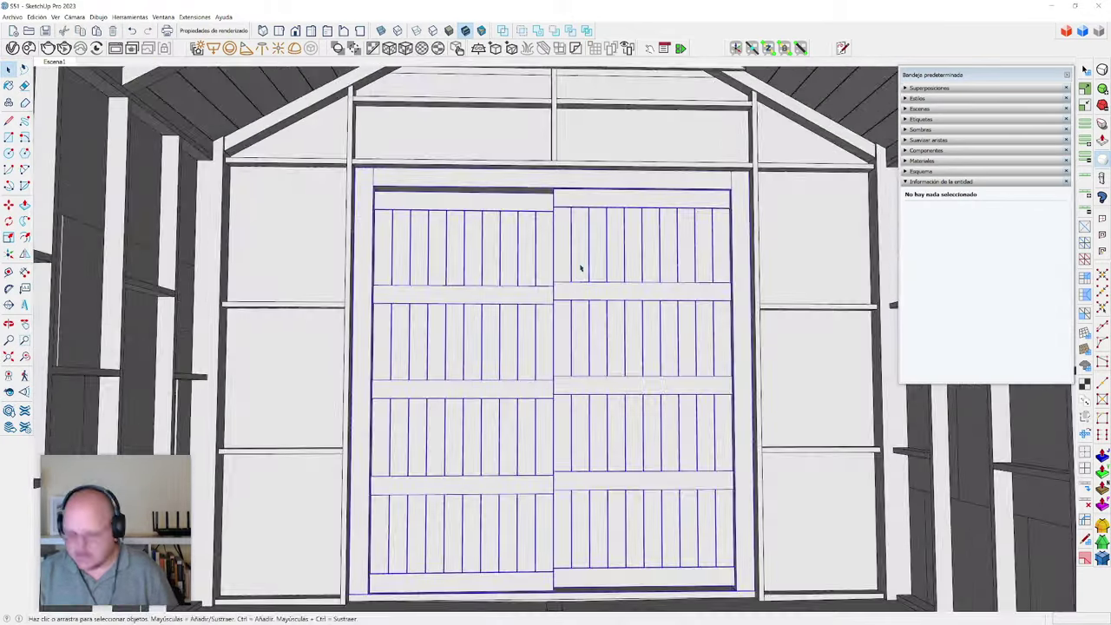
pyautogui.scroll(4, 588, 260)
pyautogui.press('m')
pyautogui.click(605, 225)
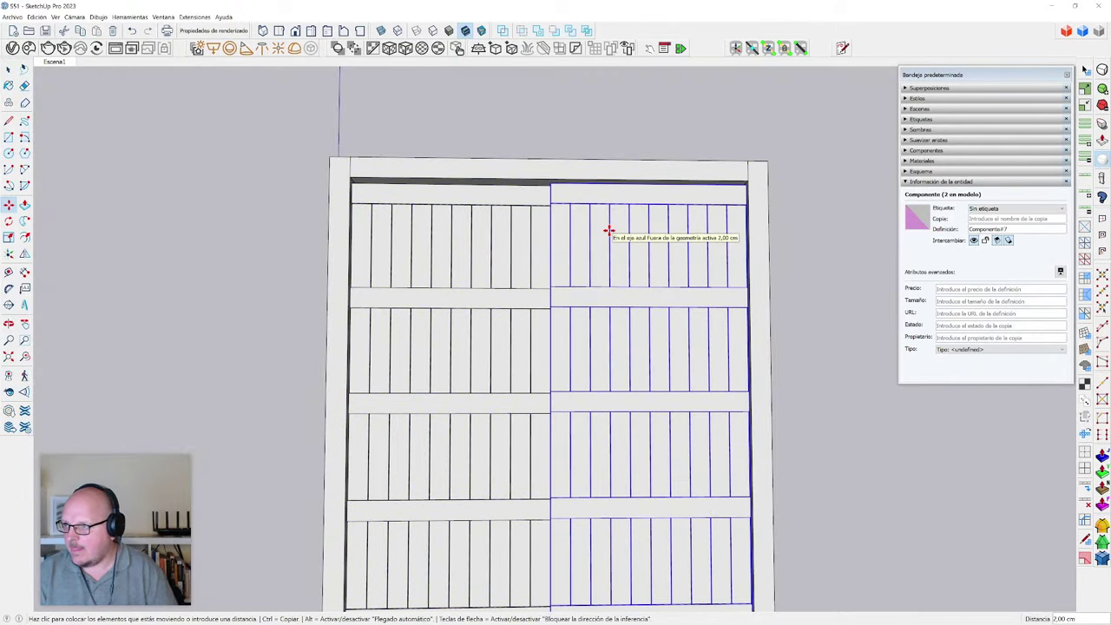
pyautogui.click(609, 230)
pyautogui.scroll(-1, 613, 243)
pyautogui.press('space')
pyautogui.click(790, 286)
# - Examine the double door from the open end of the shed and restore the saved Escena1 view
pyautogui.scroll(-3, 530, 286)
pyautogui.moveTo(576, 368); pyautogui.dragTo(486, 372, button='middle')
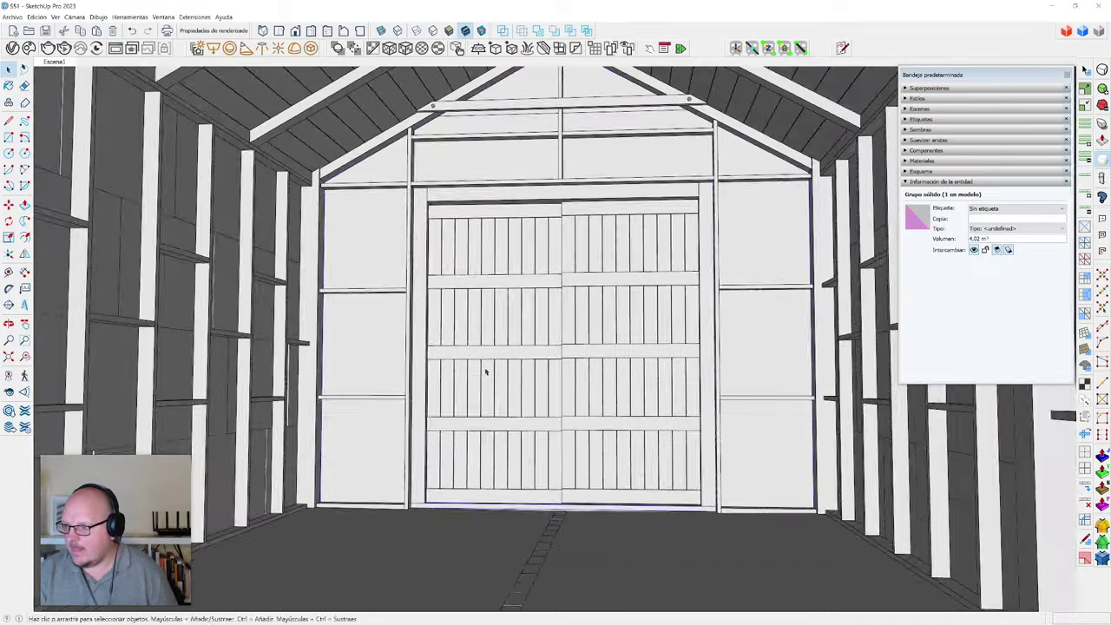
pyautogui.click(486, 372)
pyautogui.scroll(-5, 531, 427)
pyautogui.moveTo(531, 427); pyautogui.dragTo(553, 425, button='middle')
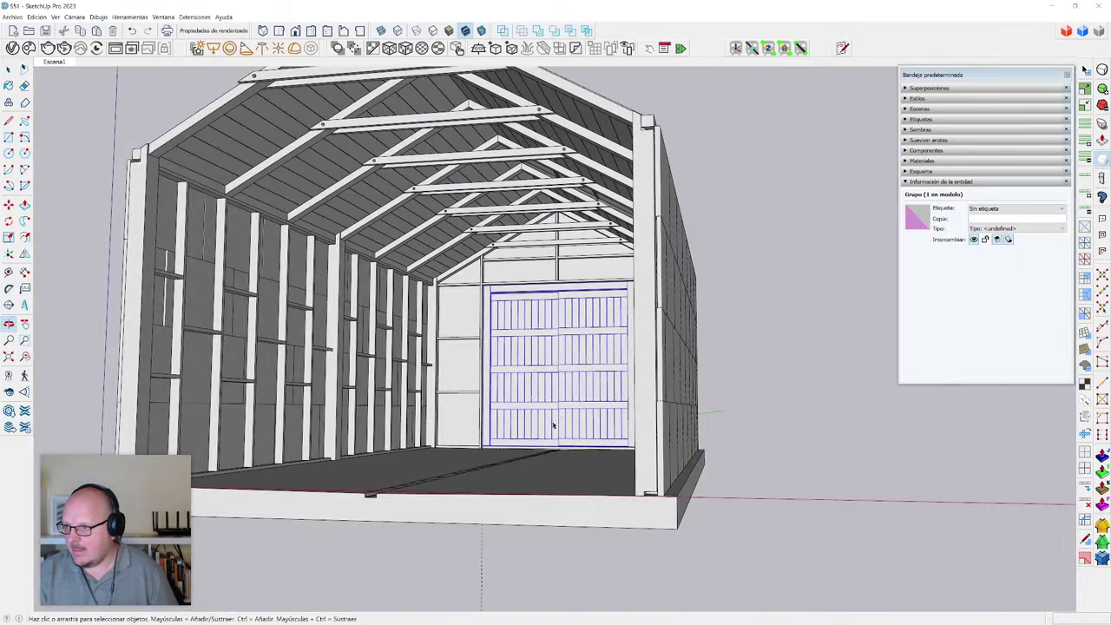
pyautogui.click(761, 435)
pyautogui.moveTo(347, 291); pyautogui.dragTo(425, 288, button='middle')
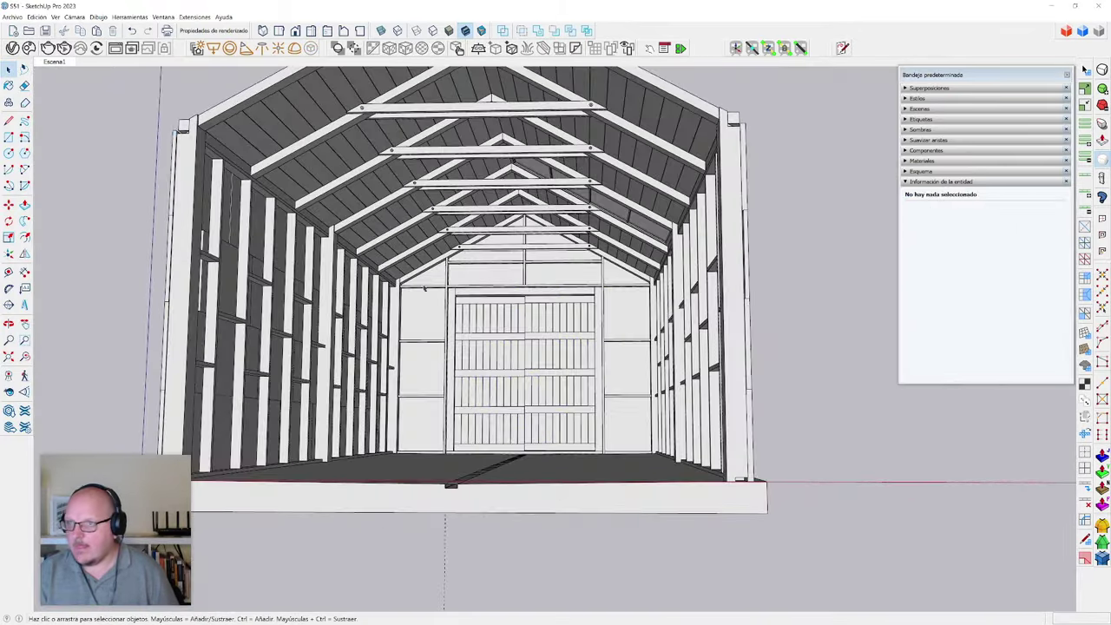
pyautogui.click(61, 63)
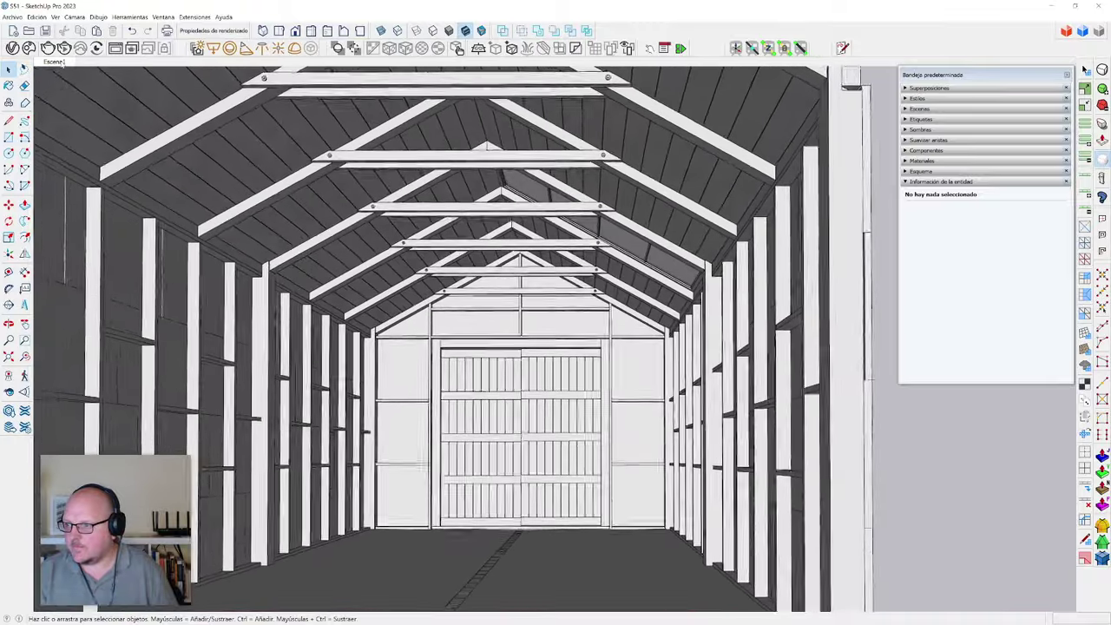
pyautogui.scroll(1, 521, 374)
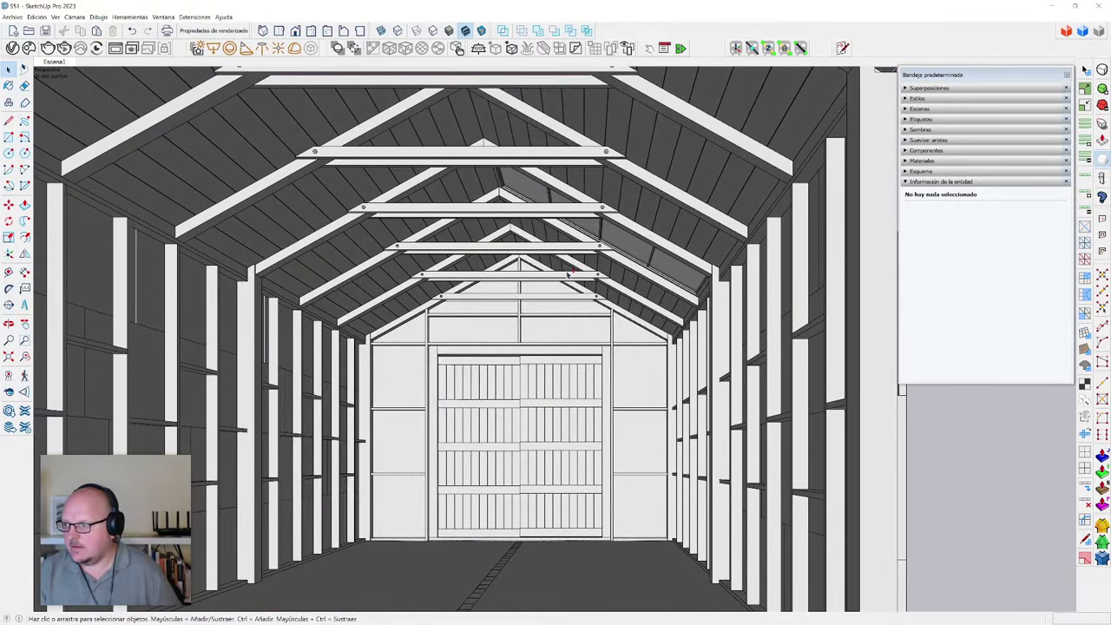
# - Move the floating default tray aside and close it to clear the view of the shed interior
pyautogui.doubleClick(962, 76)
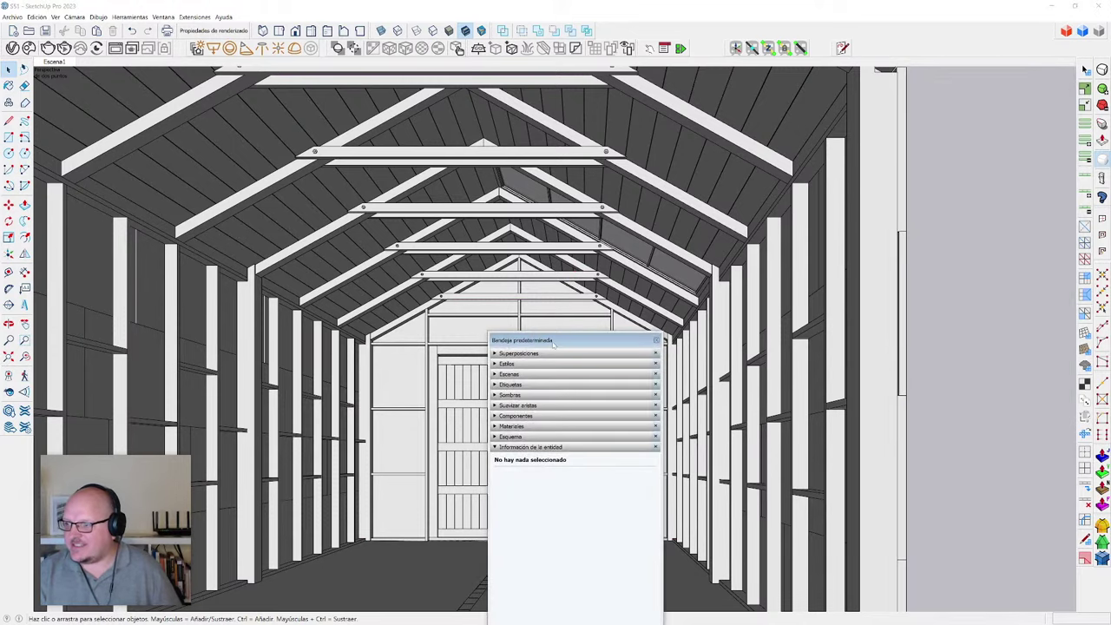
pyautogui.moveTo(553, 344); pyautogui.dragTo(944, 107)
pyautogui.hotkey('alt', 'F4')
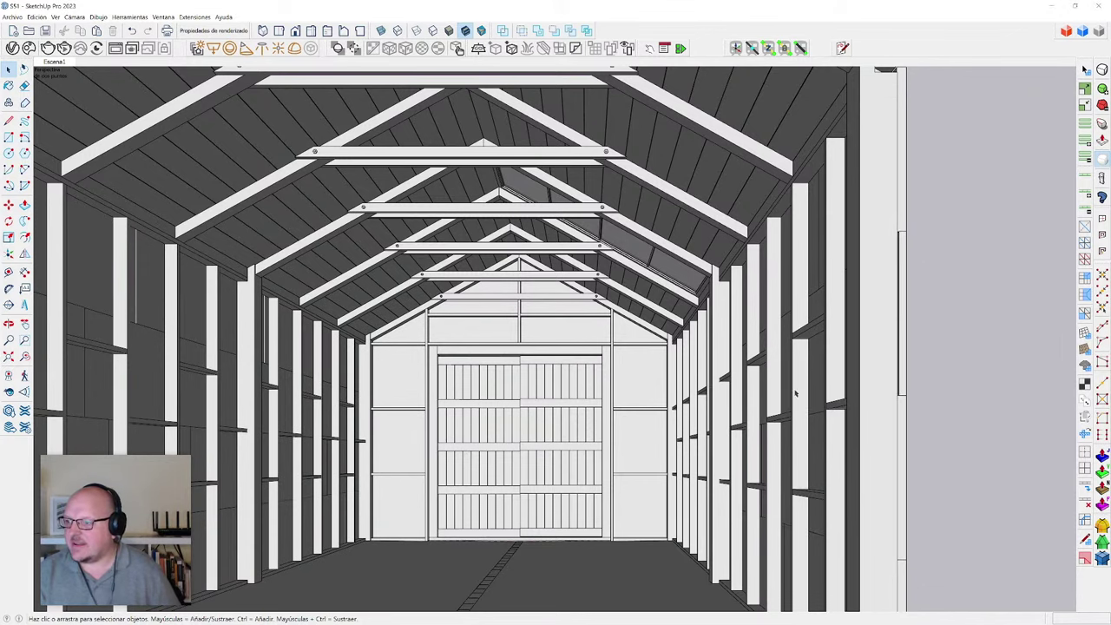
pyautogui.press('h')
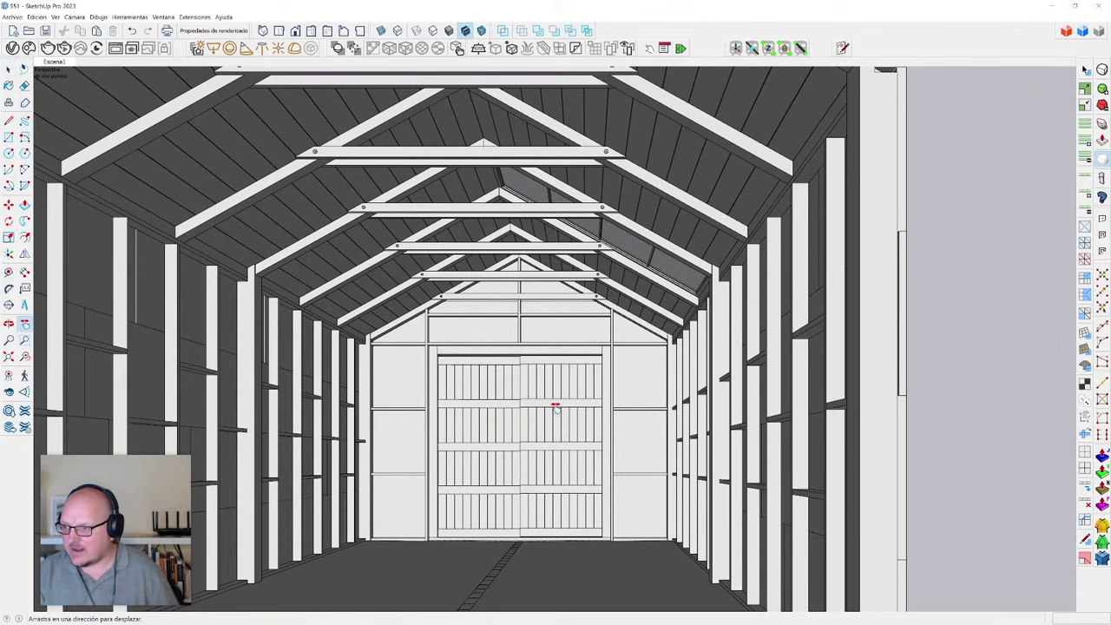
# - Set the camera's eye height to 140 cm inside the shed and turn the view toward the double door
pyautogui.moveTo(501, 410); pyautogui.dragTo(633, 392)
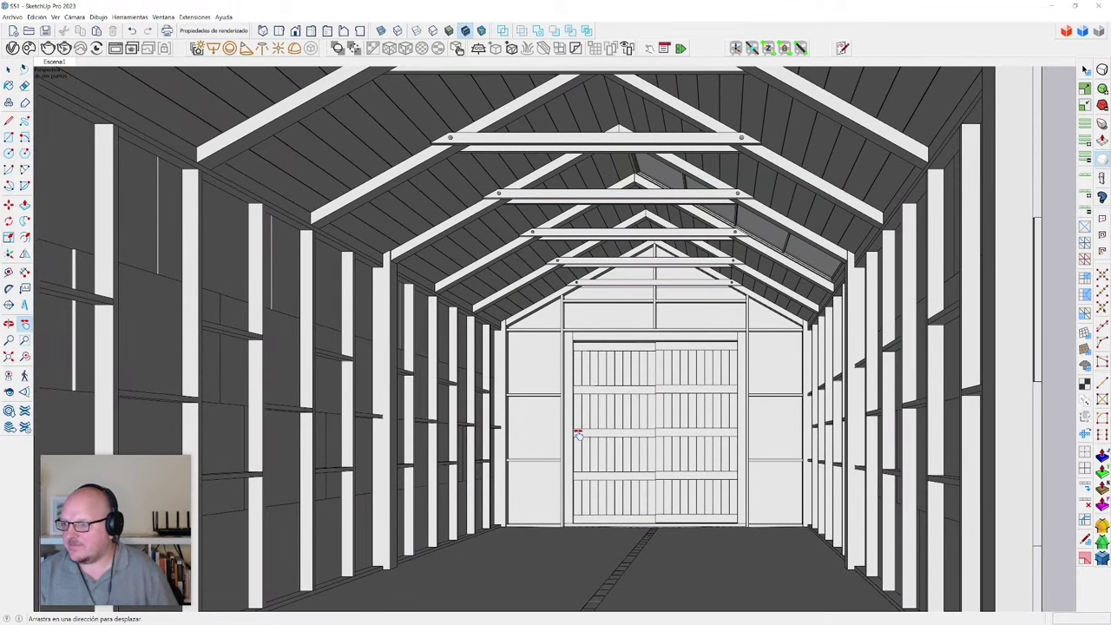
pyautogui.scroll(1, 578, 434)
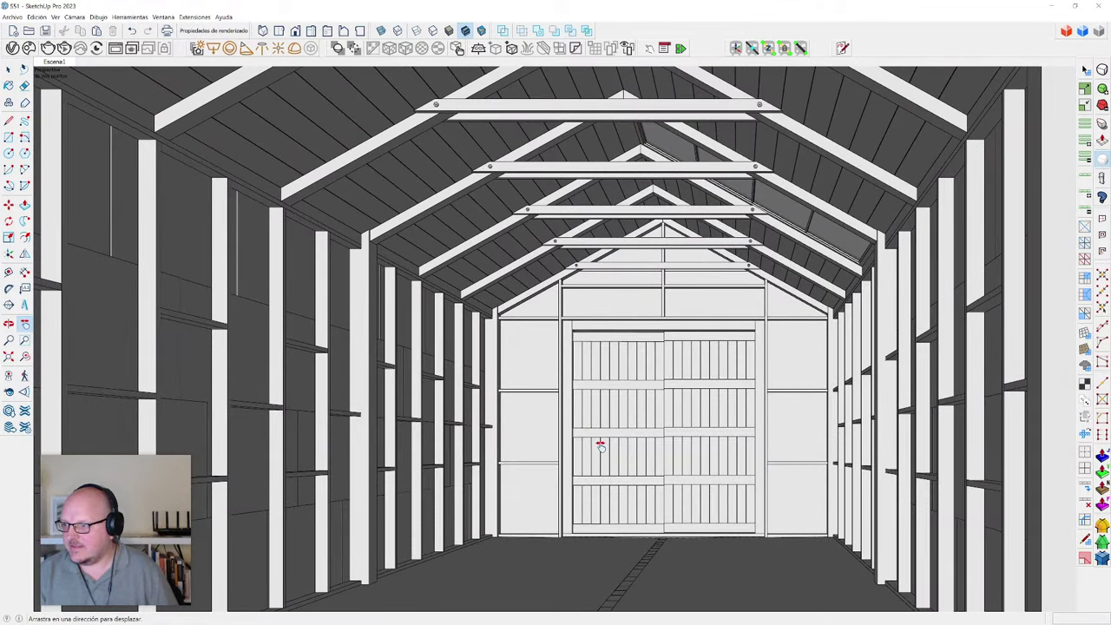
pyautogui.scroll(-3, 601, 446)
pyautogui.moveTo(601, 445); pyautogui.dragTo(596, 414, button='middle')
pyautogui.scroll(4, 603, 444)
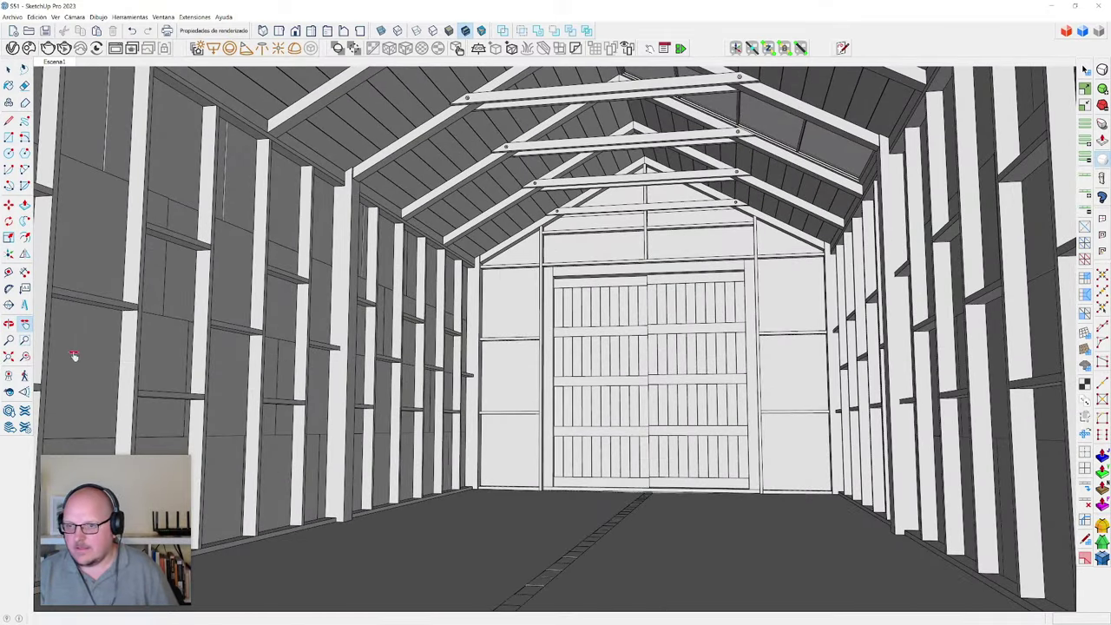
pyautogui.click(9, 393)
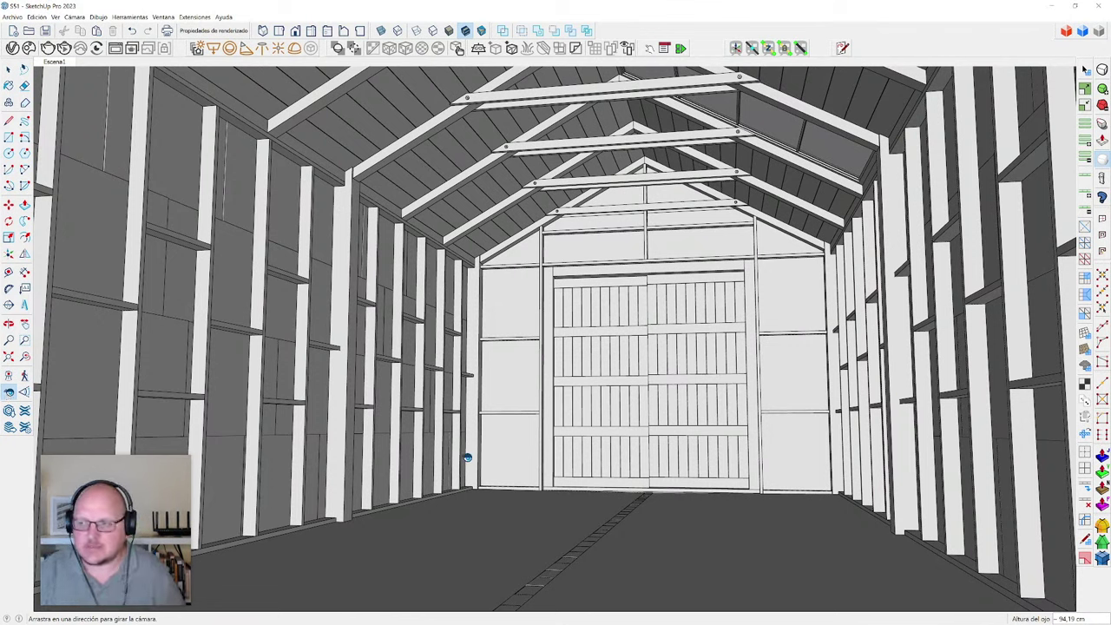
pyautogui.write('140')
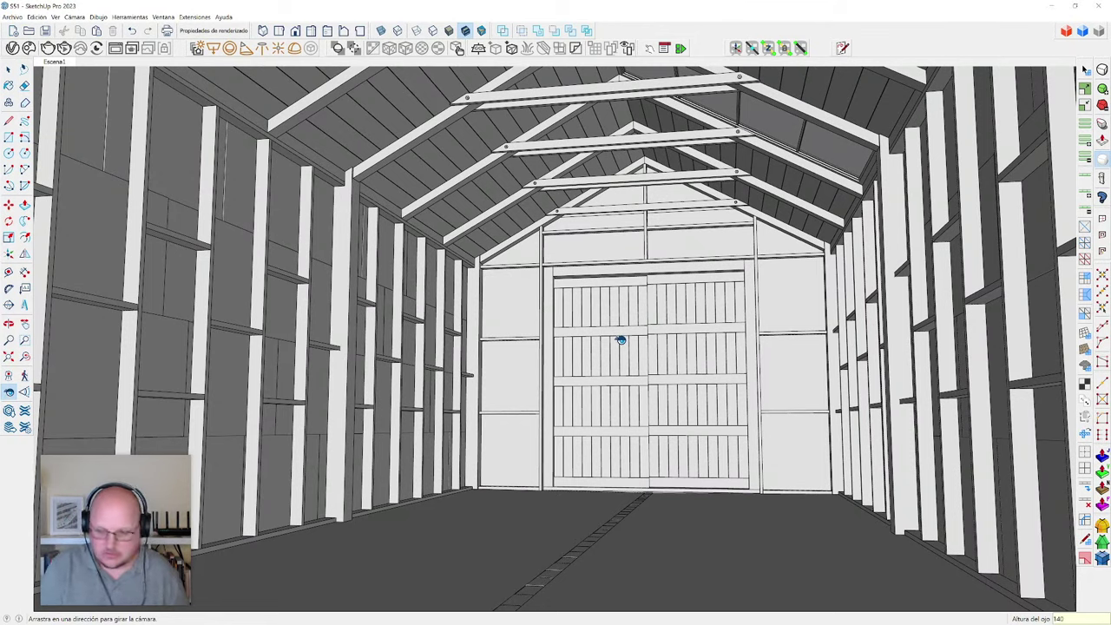
pyautogui.press('Return')
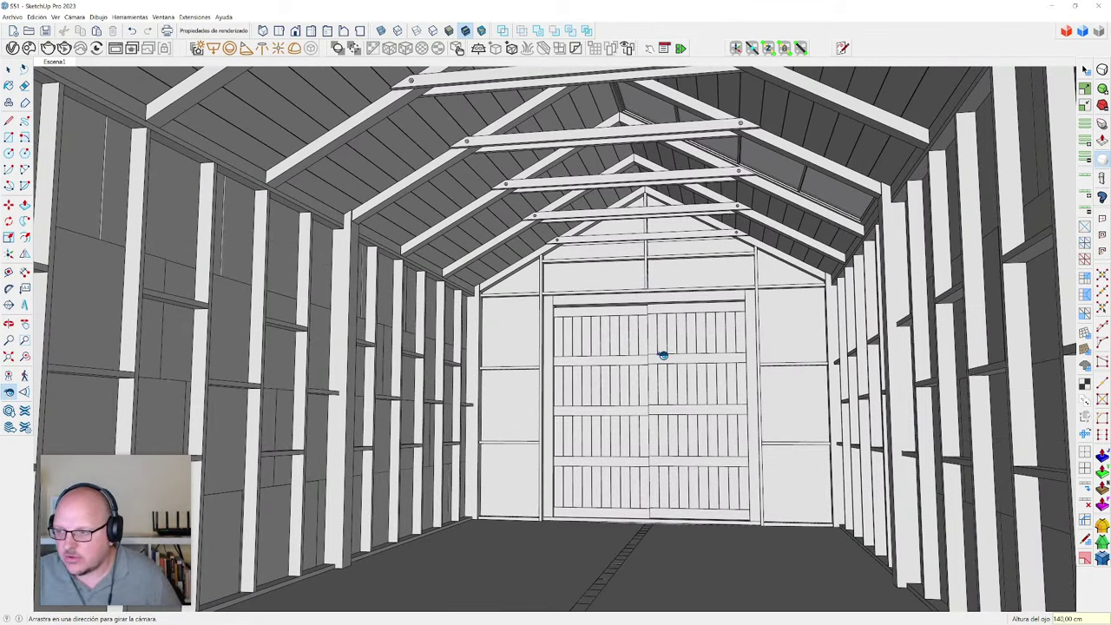
pyautogui.moveTo(665, 355); pyautogui.dragTo(648, 408)
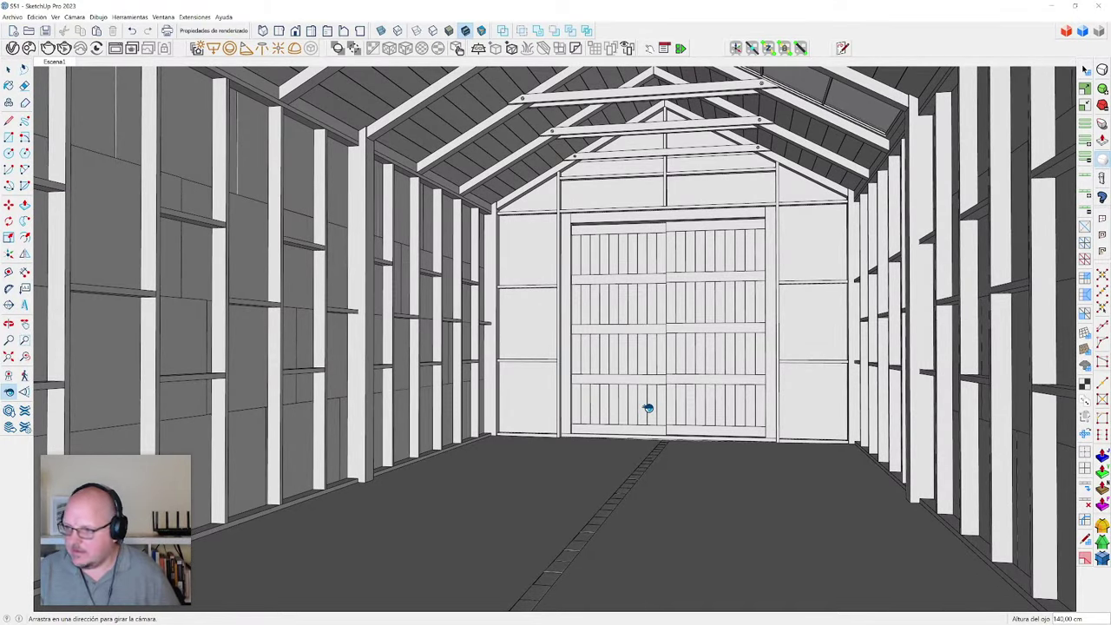
# - Frame the double door, side walls and roof trusses, and update the Escena1 scene with this view
pyautogui.press('v')
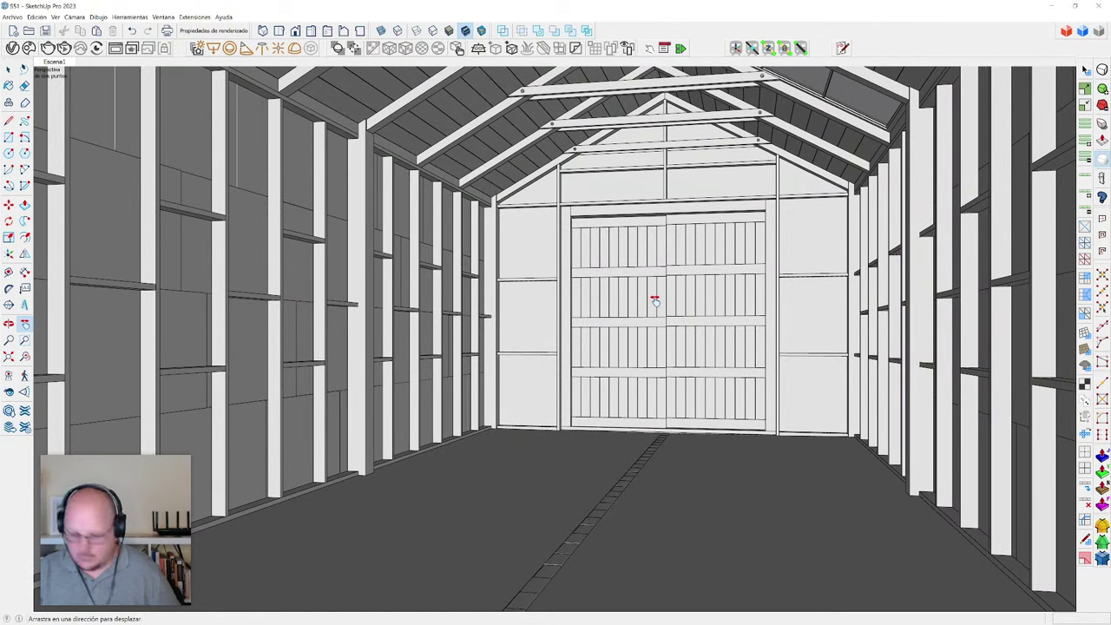
pyautogui.moveTo(643, 285); pyautogui.dragTo(643, 362)
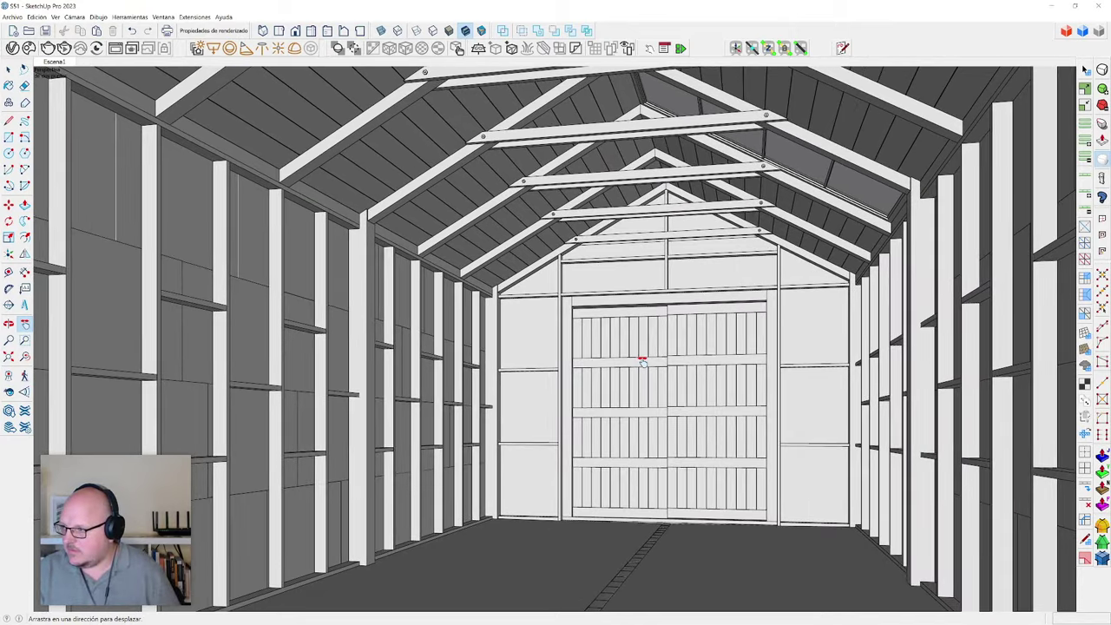
pyautogui.scroll(-2, 643, 363)
pyautogui.scroll(2, 645, 363)
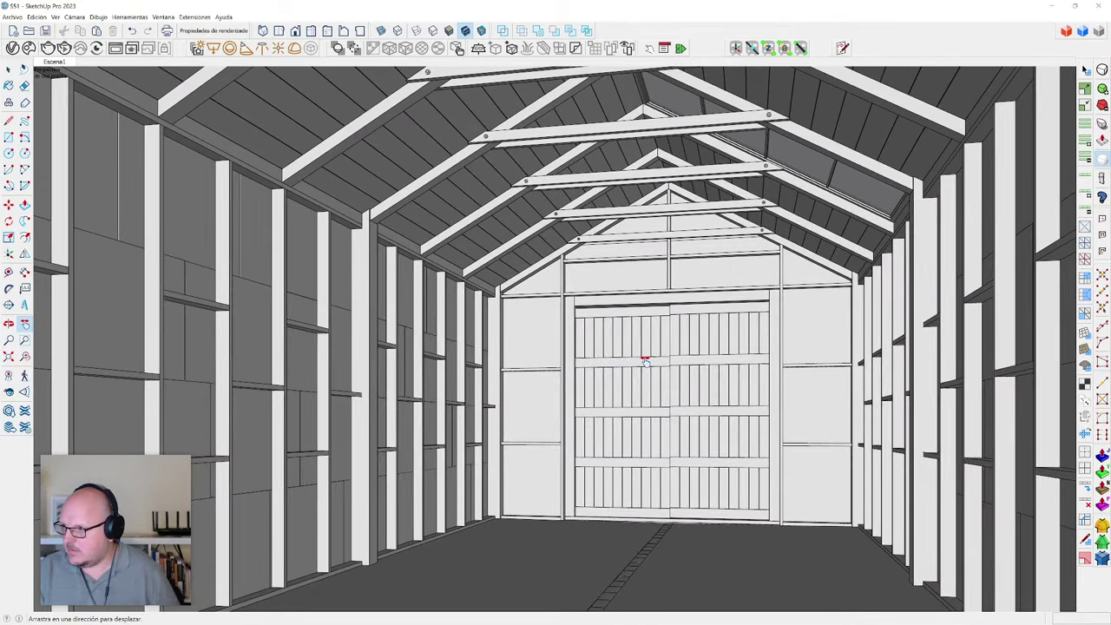
pyautogui.rightClick(68, 67)
pyautogui.rightClick(50, 63)
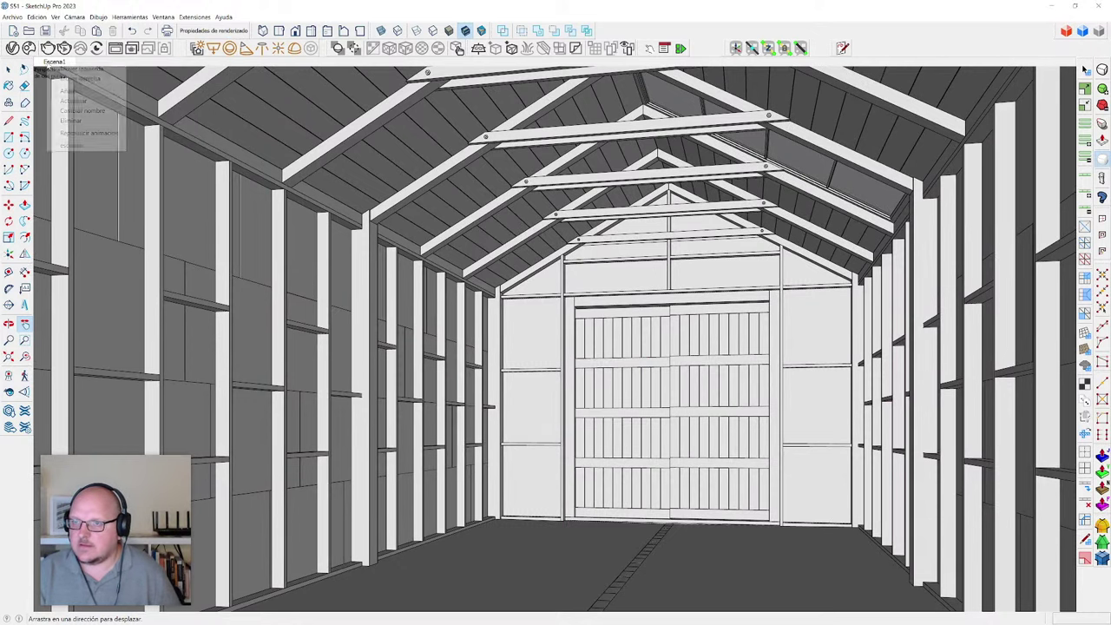
pyautogui.rightClick(51, 64)
pyautogui.click(72, 101)
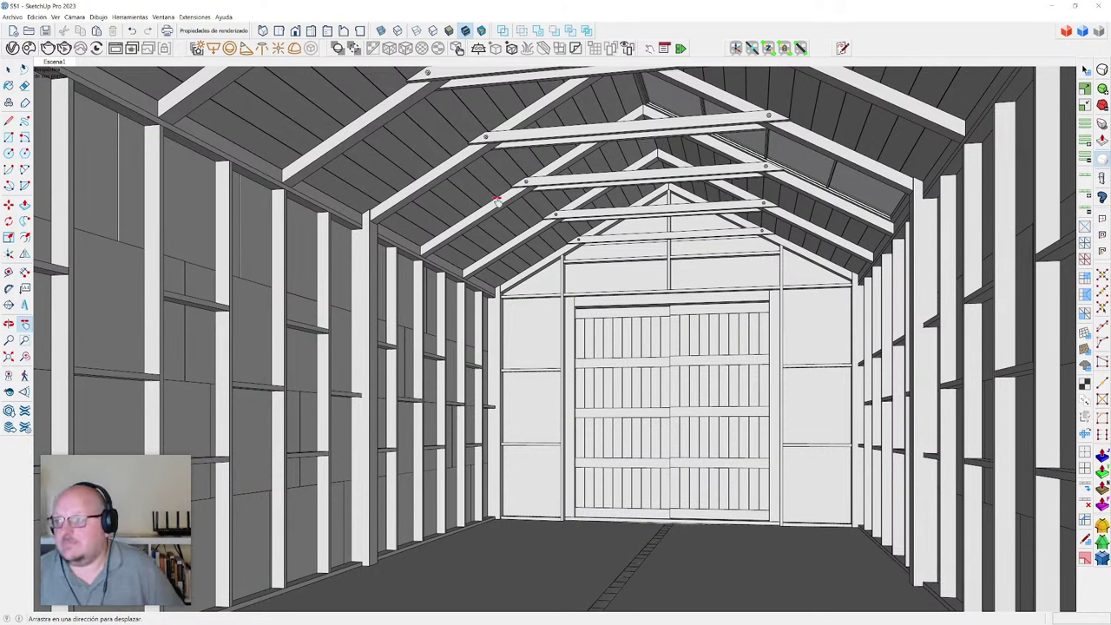
# - Turn on shadows and set the sun to about 11:08 on 12/13
pyautogui.press('space')
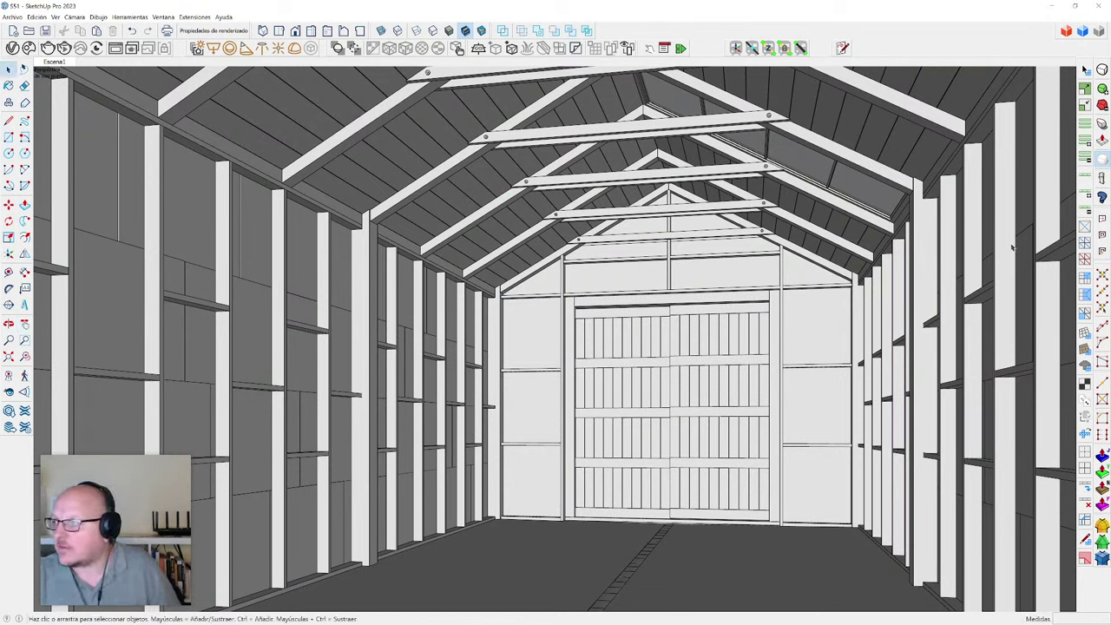
pyautogui.press('t')
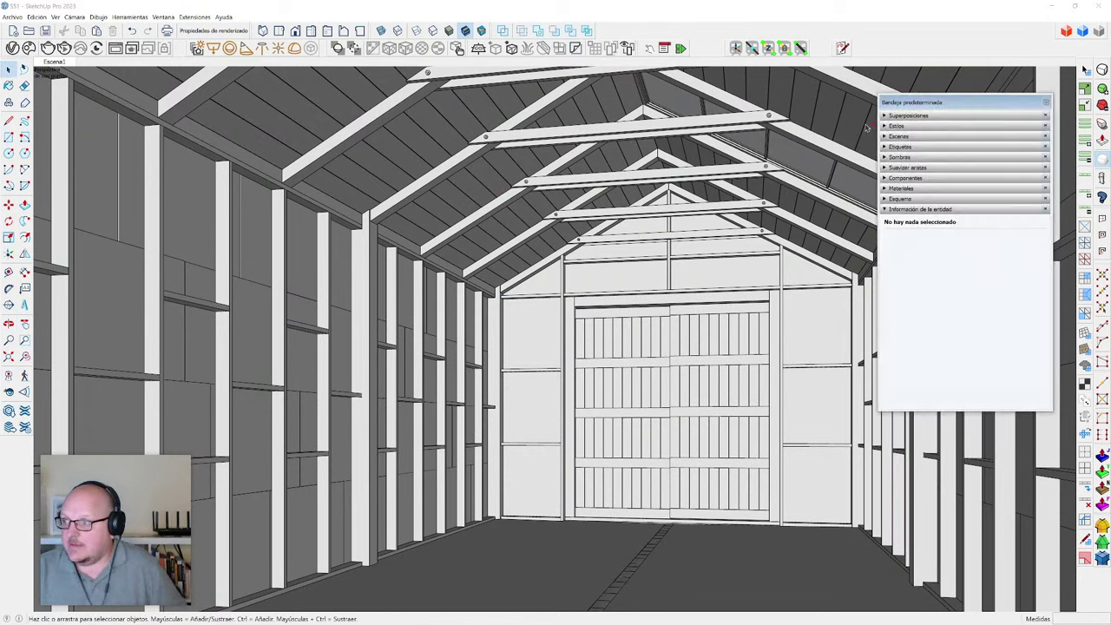
pyautogui.click(903, 212)
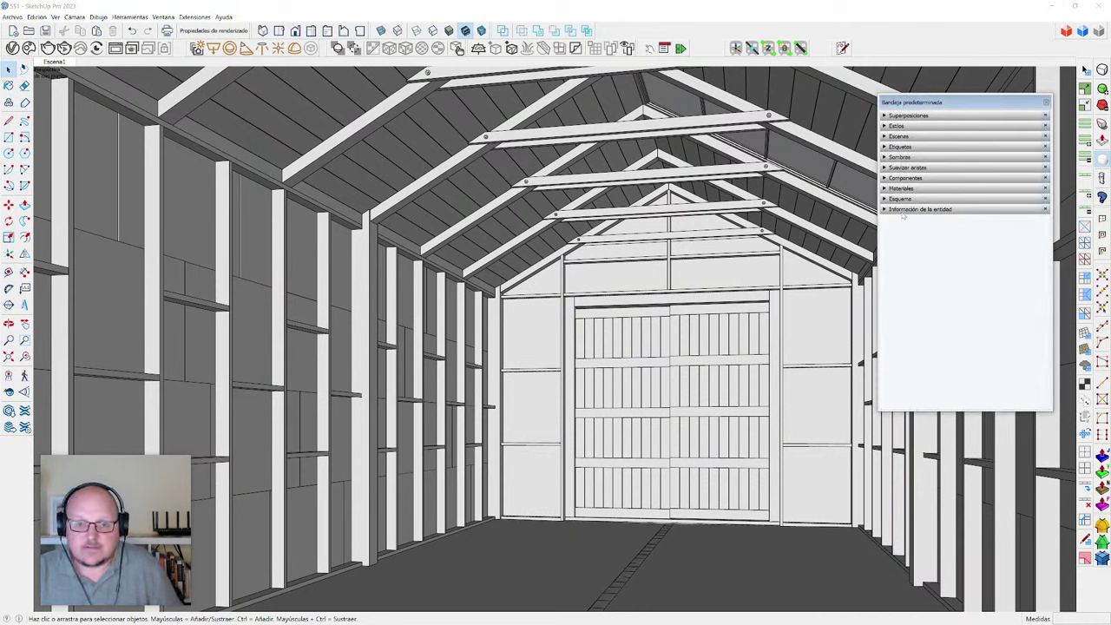
pyautogui.click(907, 167)
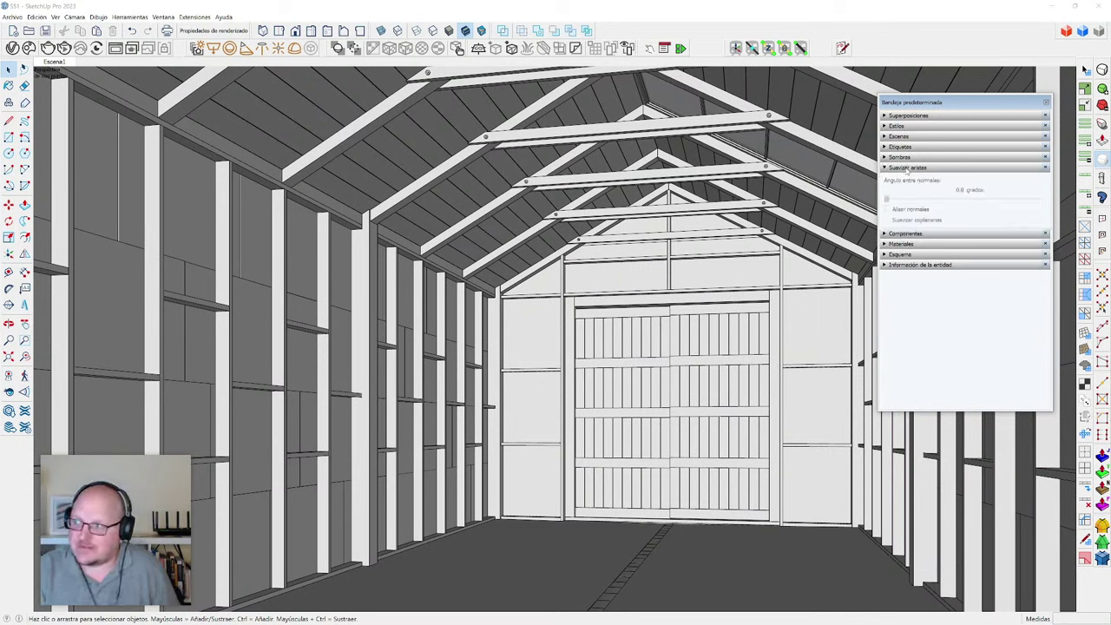
pyautogui.click(907, 168)
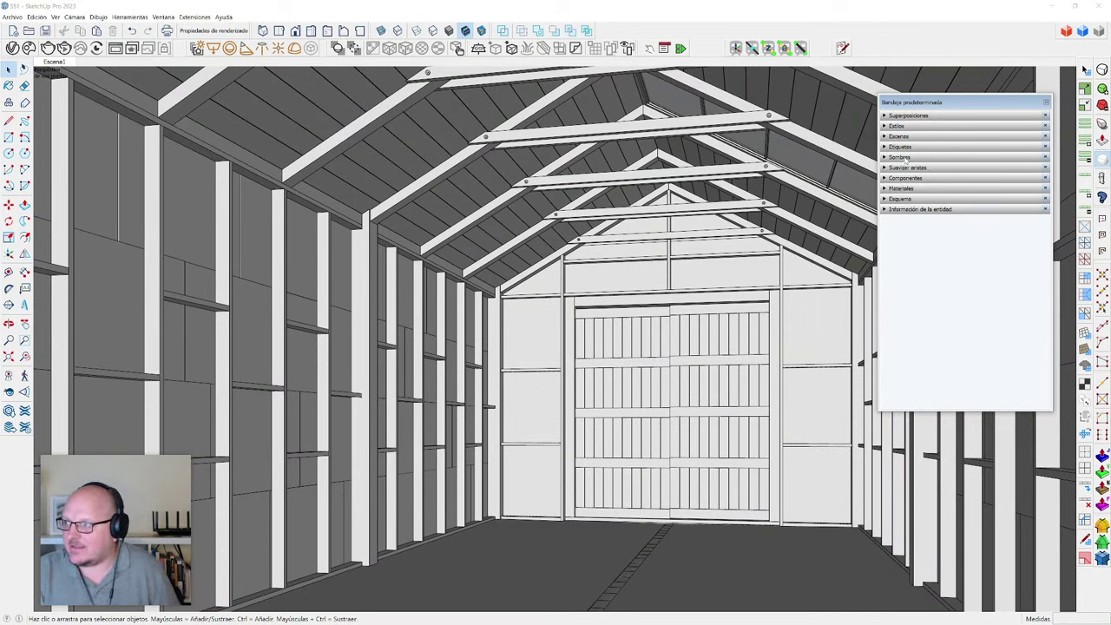
pyautogui.click(903, 157)
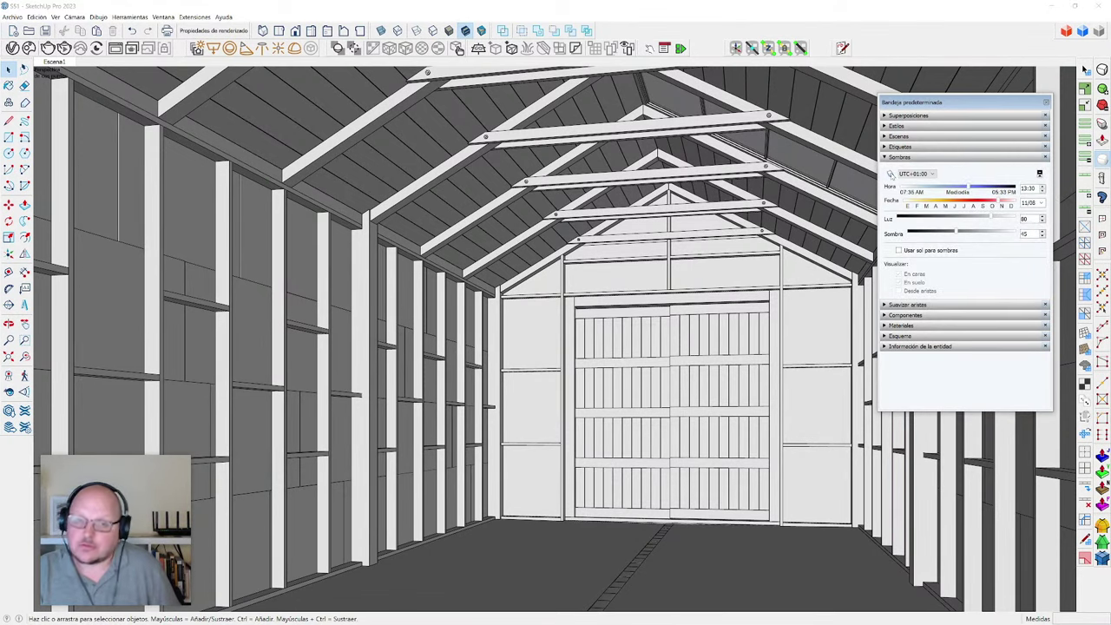
pyautogui.click(891, 174)
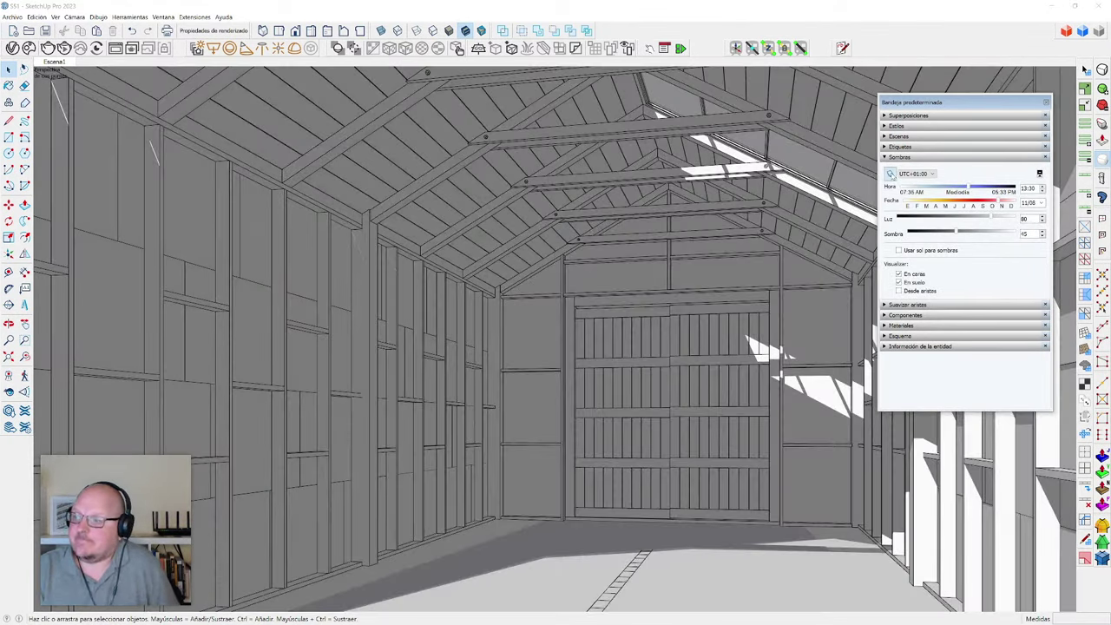
pyautogui.moveTo(971, 188); pyautogui.dragTo(1013, 206)
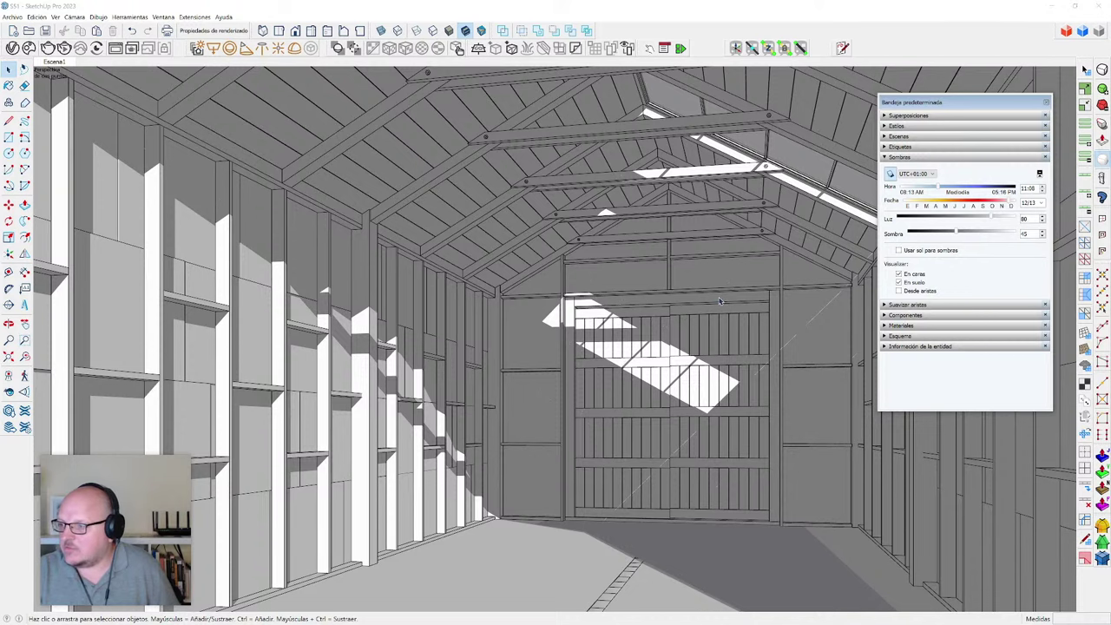
# - Copy the end wall with its double door about 1288 cm along the green axis, past the shed's open end
pyautogui.scroll(-8, 652, 379)
pyautogui.moveTo(550, 377); pyautogui.dragTo(486, 369, button='middle')
pyautogui.moveTo(712, 226); pyautogui.dragTo(231, 348, button='middle')
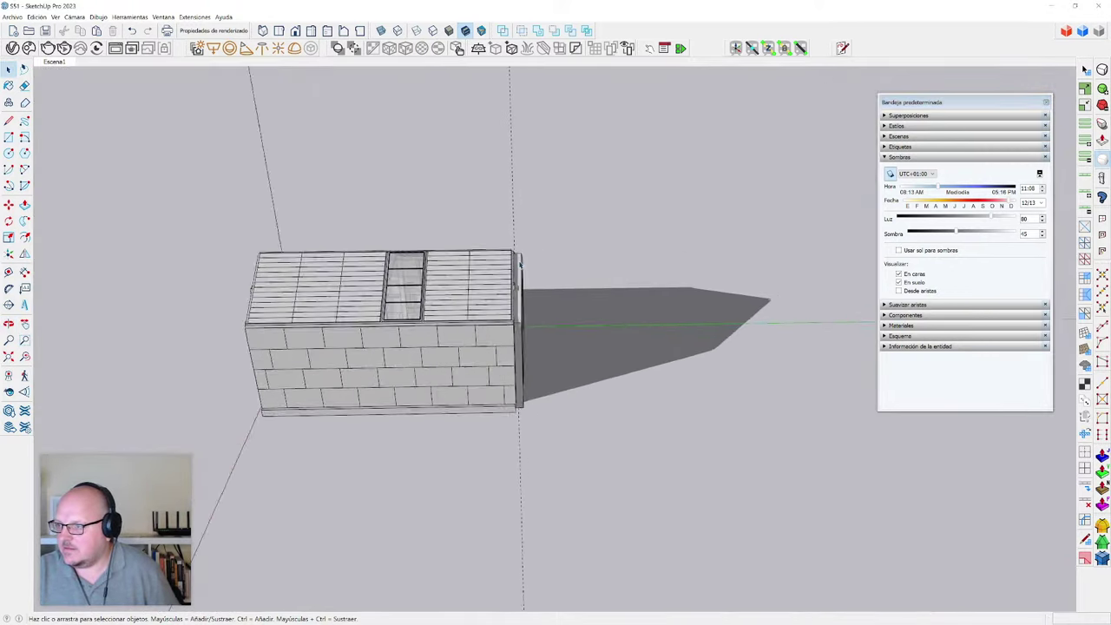
pyautogui.scroll(2, 513, 274)
pyautogui.moveTo(520, 278); pyautogui.dragTo(526, 332, button='middle')
pyautogui.scroll(3, 521, 261)
pyautogui.press('x')
pyautogui.moveTo(497, 216); pyautogui.dragTo(557, 597)
pyautogui.press('x')
pyautogui.moveTo(521, 452); pyautogui.dragTo(486, 435, button='middle')
pyautogui.scroll(-3, 640, 315)
pyautogui.moveTo(647, 348); pyautogui.dragTo(611, 379, button='middle')
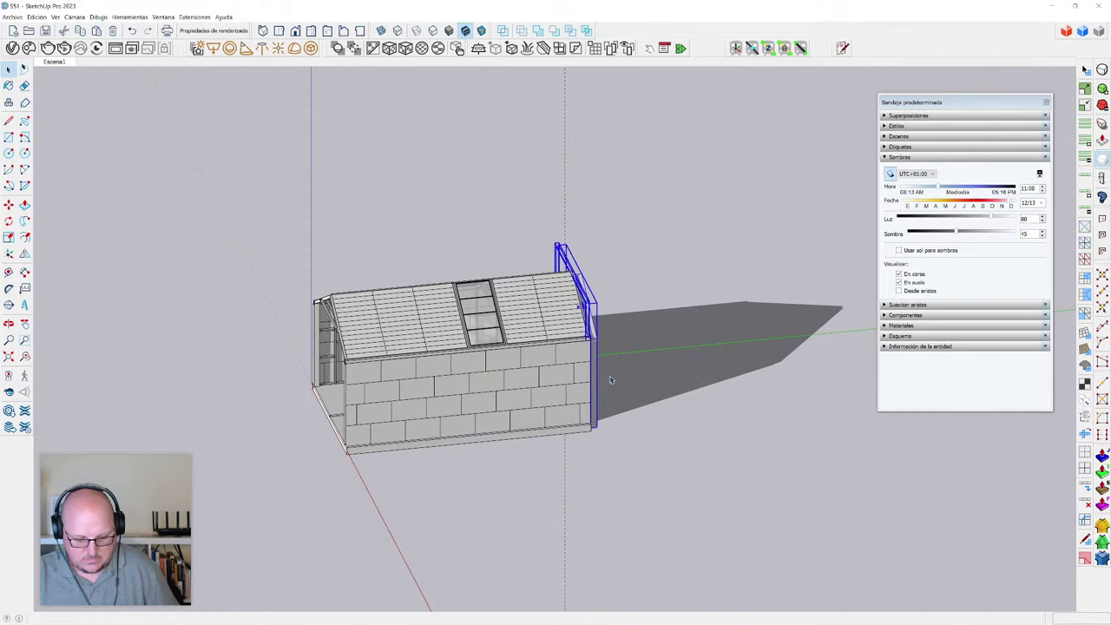
pyautogui.press('g')
pyautogui.press('Escape')
pyautogui.moveTo(611, 379); pyautogui.dragTo(474, 420, button='middle')
pyautogui.press('m')
pyautogui.click(553, 444)
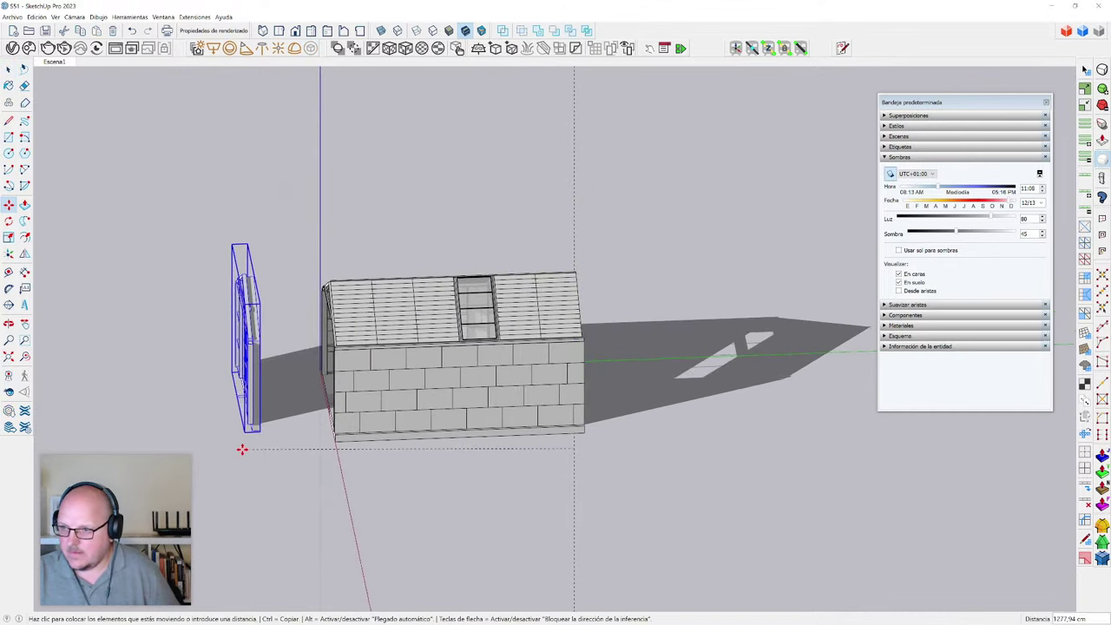
pyautogui.click(240, 455)
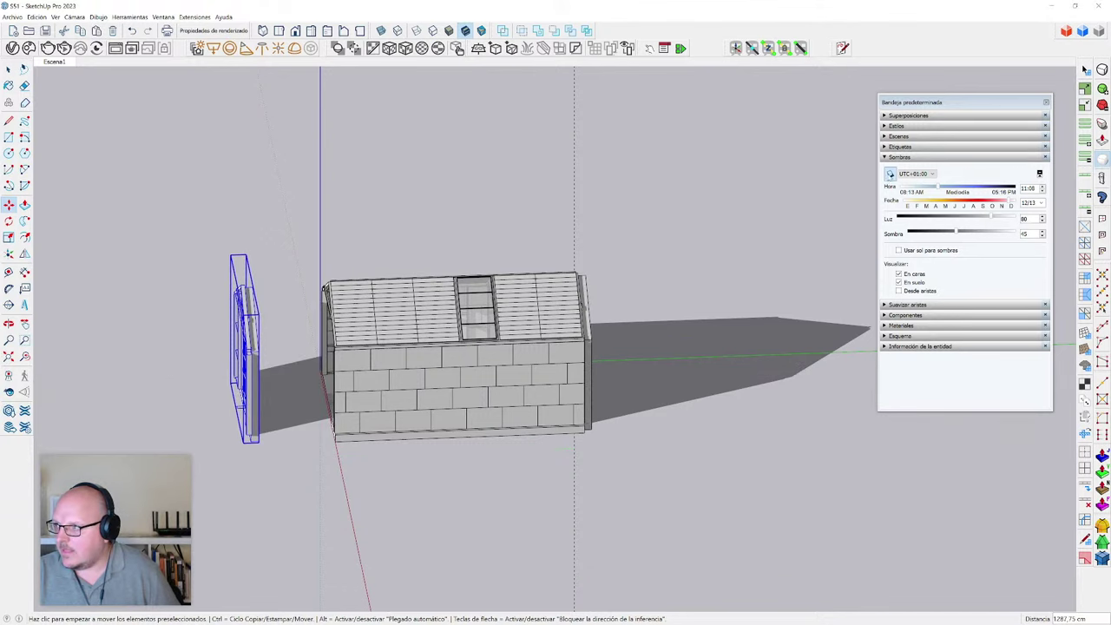
# - Select the existing end-frame pieces at the shed's open end and remove them from view
pyautogui.scroll(4, 328, 380)
pyautogui.moveTo(318, 327); pyautogui.dragTo(310, 325, button='middle')
pyautogui.press('x')
pyautogui.press('space')
pyautogui.moveTo(277, 168); pyautogui.dragTo(303, 241)
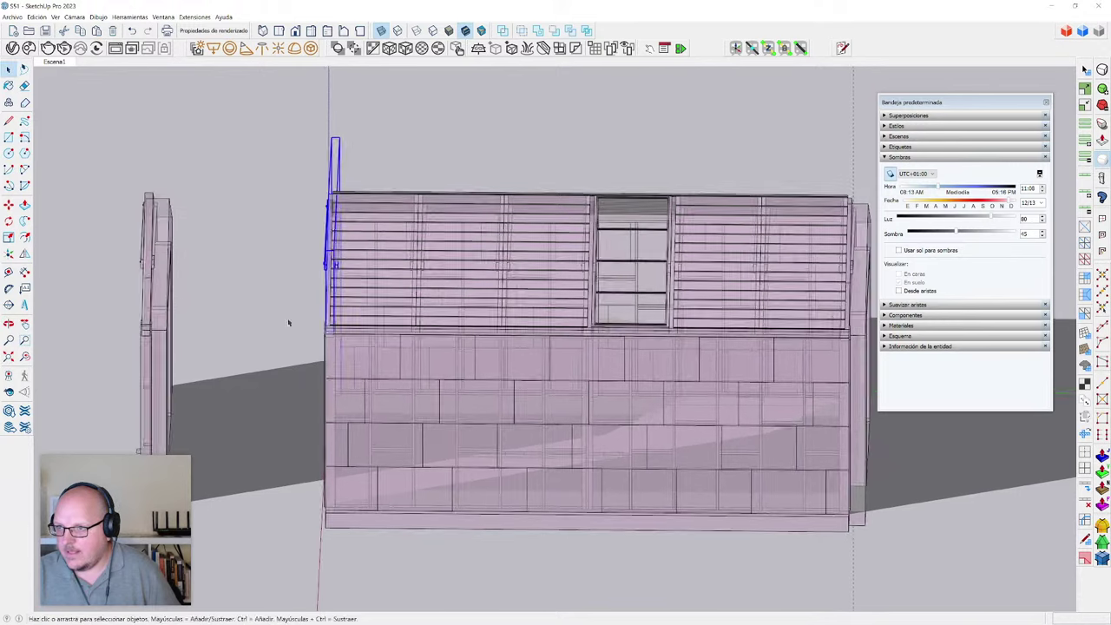
pyautogui.moveTo(264, 98); pyautogui.dragTo(366, 603)
pyautogui.press('pagedown')
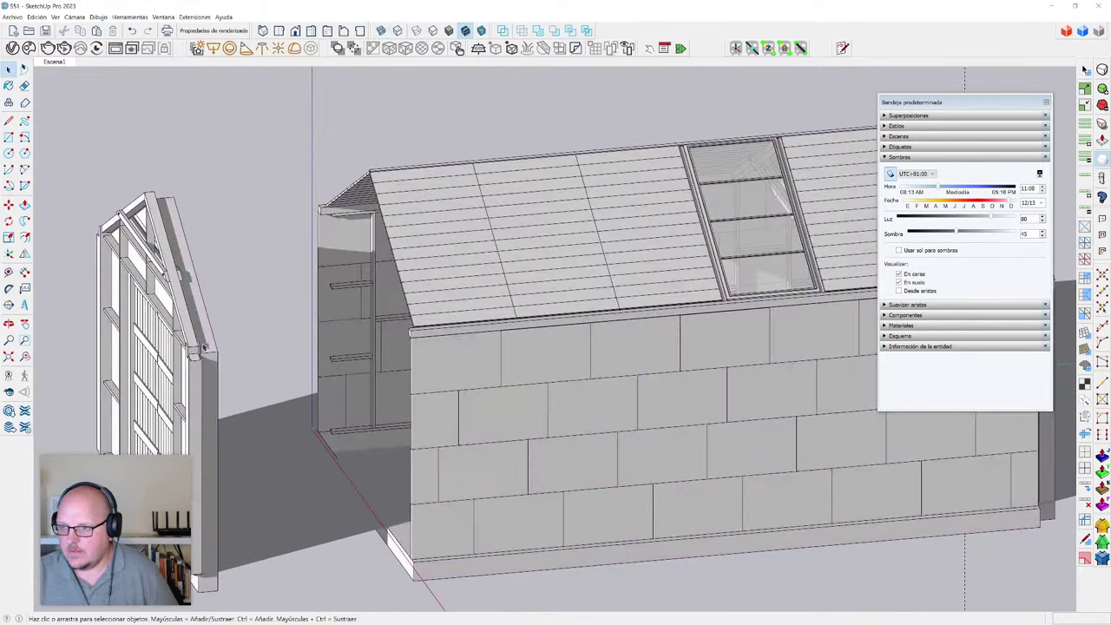
# - Turn off shadows and rotate the copied end wall about the vertical axis so its outer face points away from the shed
pyautogui.press('m')
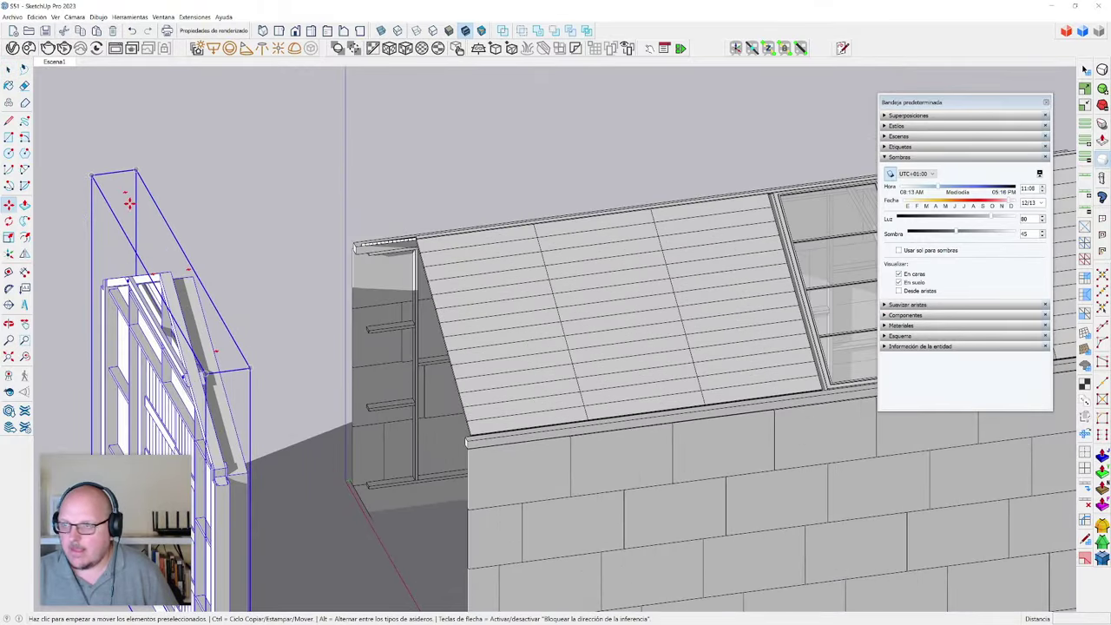
pyautogui.click(890, 174)
pyautogui.press('q')
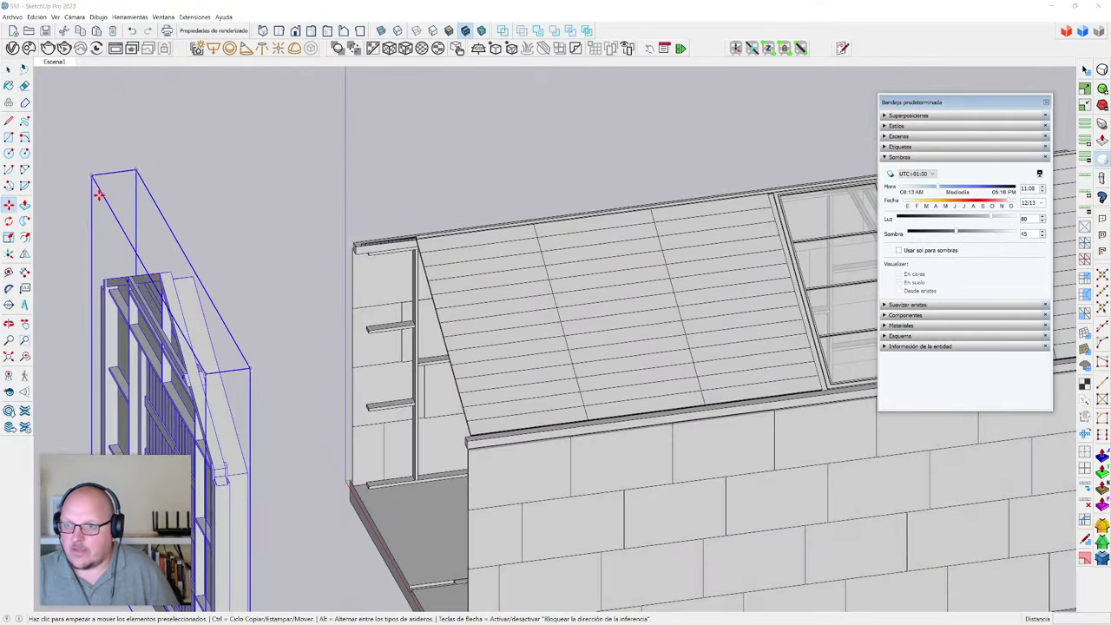
pyautogui.click(123, 192)
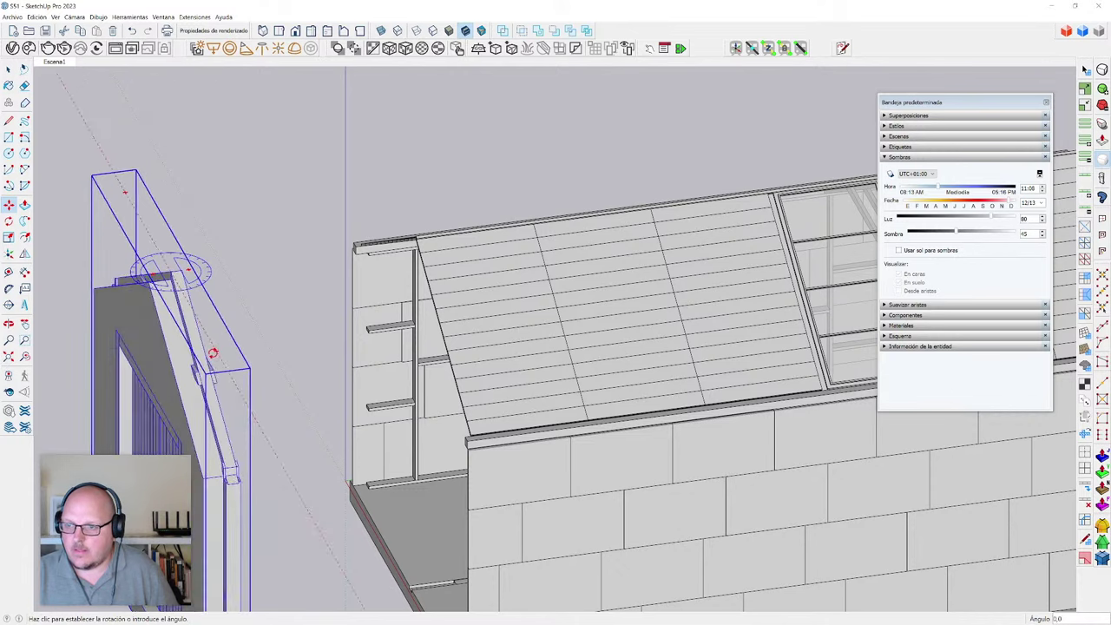
pyautogui.click(185, 269)
# - Move the rotated end wall by its apex to the roof's ridge end and shift it 7.50 cm into place
pyautogui.scroll(4, 185, 269)
pyautogui.press('m')
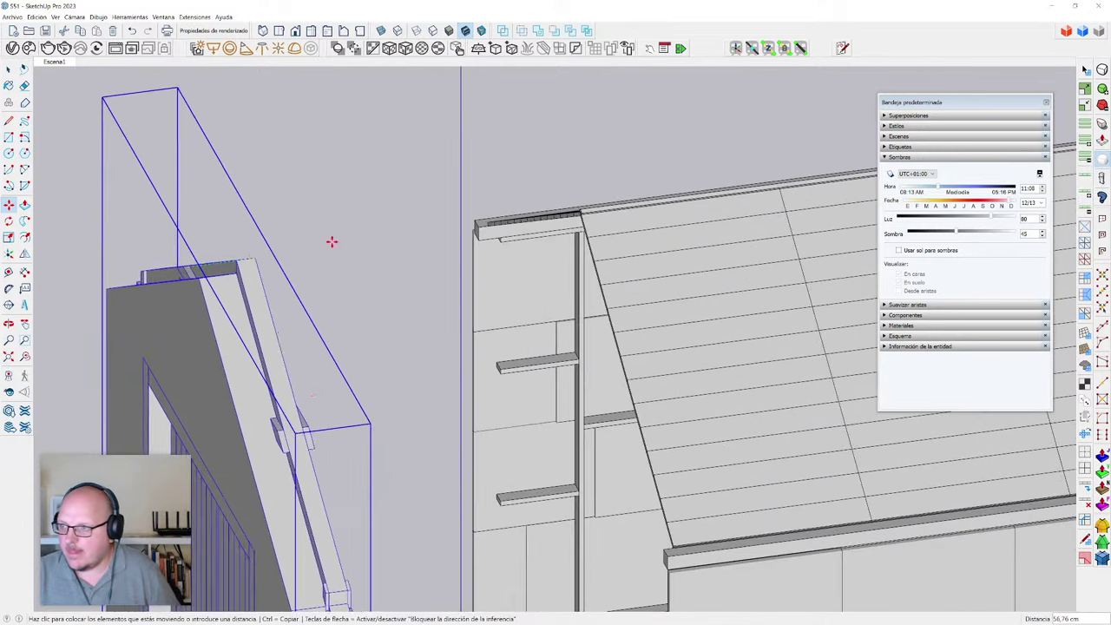
pyautogui.scroll(3, 577, 201)
pyautogui.scroll(3, 578, 202)
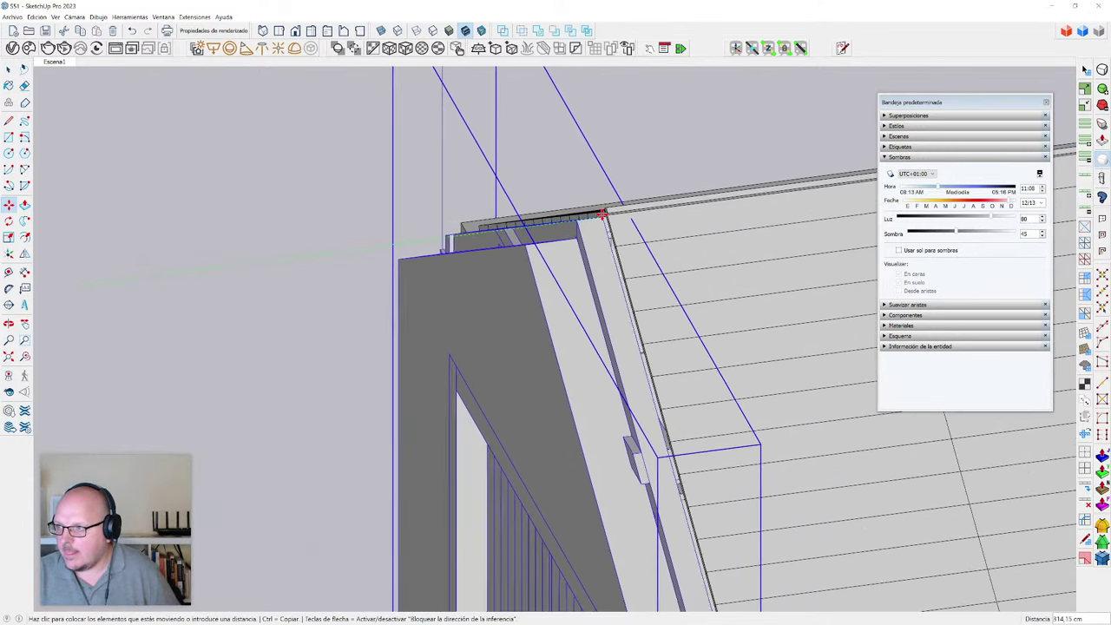
pyautogui.click(606, 213)
pyautogui.scroll(2, 603, 216)
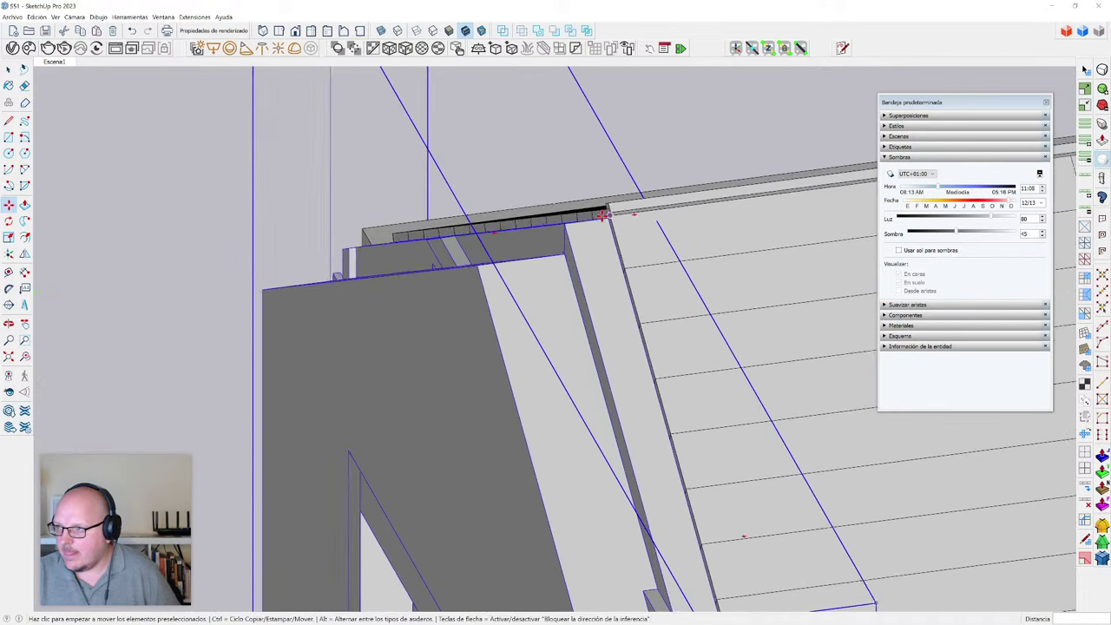
pyautogui.scroll(-3, 583, 222)
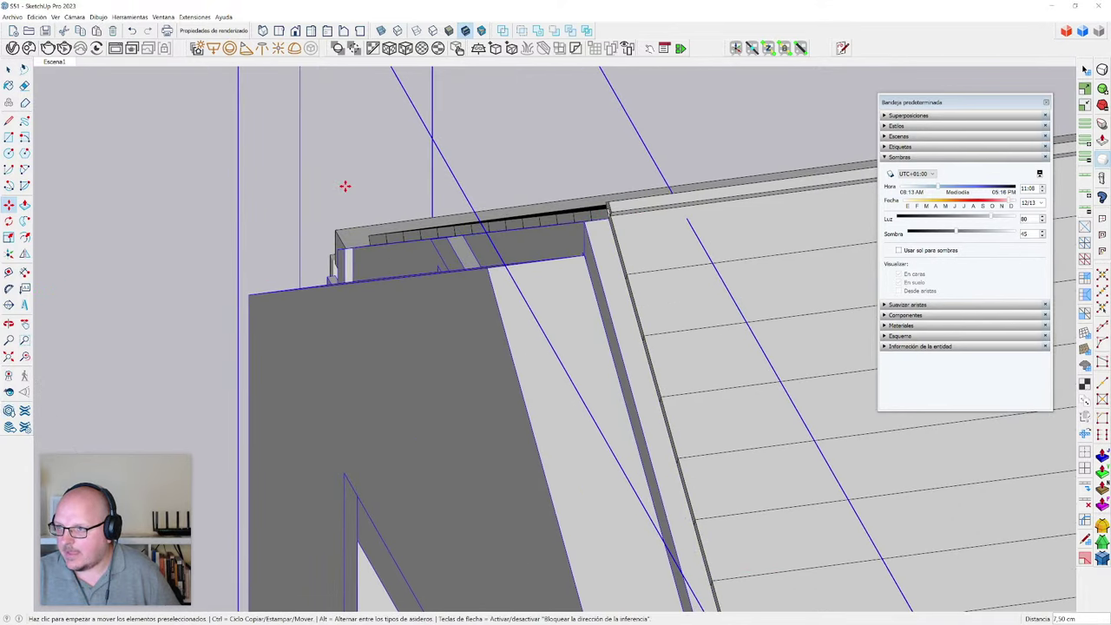
pyautogui.moveTo(344, 183); pyautogui.dragTo(387, 413, button='middle')
pyautogui.scroll(-3, 323, 368)
# - Open the rotated end wall copy and its inner double-door group for editing
pyautogui.press('space')
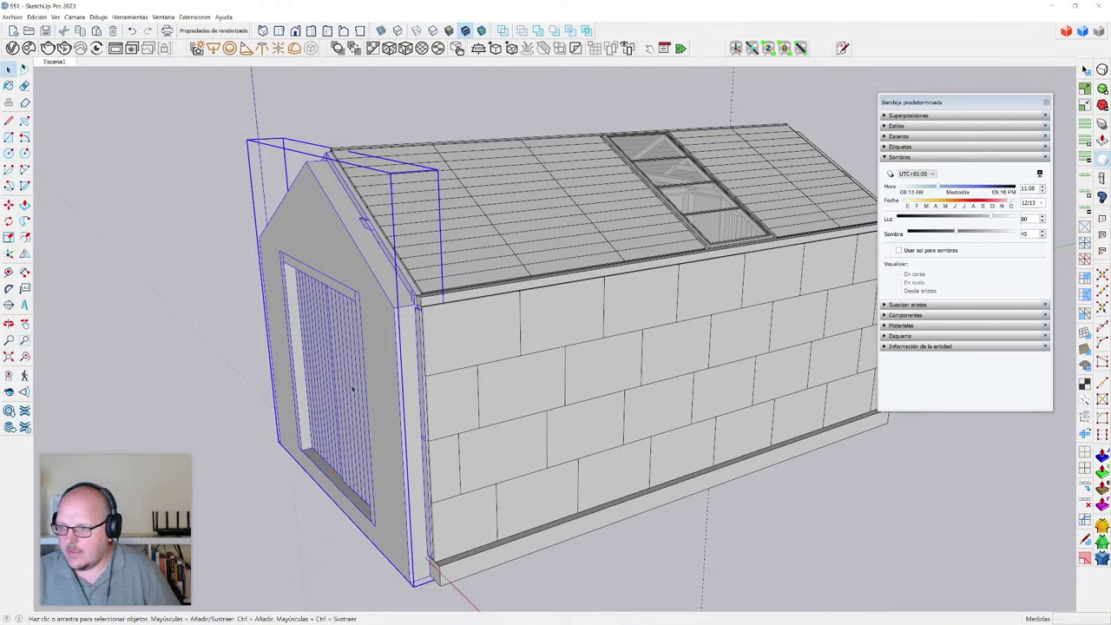
pyautogui.rightClick(352, 386)
pyautogui.click(422, 123)
pyautogui.doubleClick(322, 398)
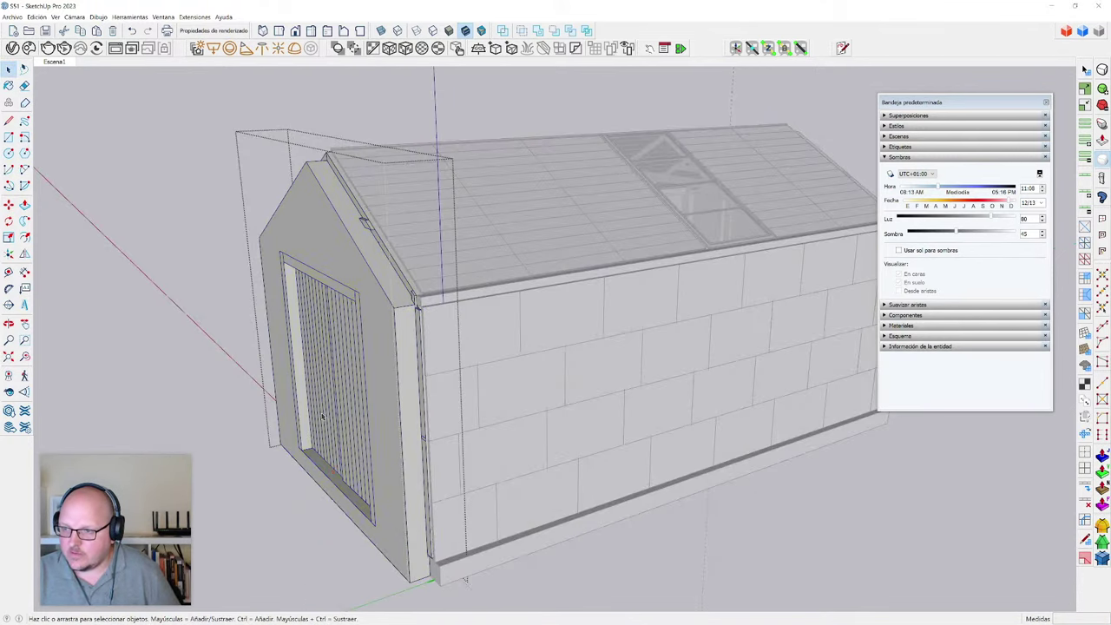
pyautogui.scroll(-3, 544, 227)
pyautogui.click(440, 413)
pyautogui.scroll(3, 421, 334)
pyautogui.rightClick(420, 331)
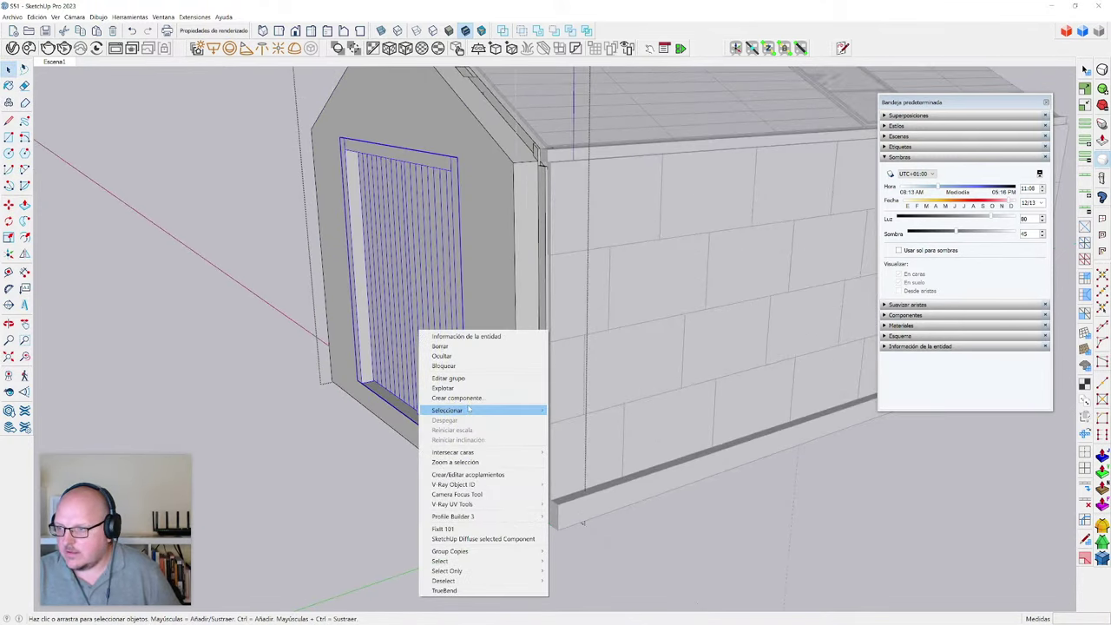
pyautogui.click(375, 354)
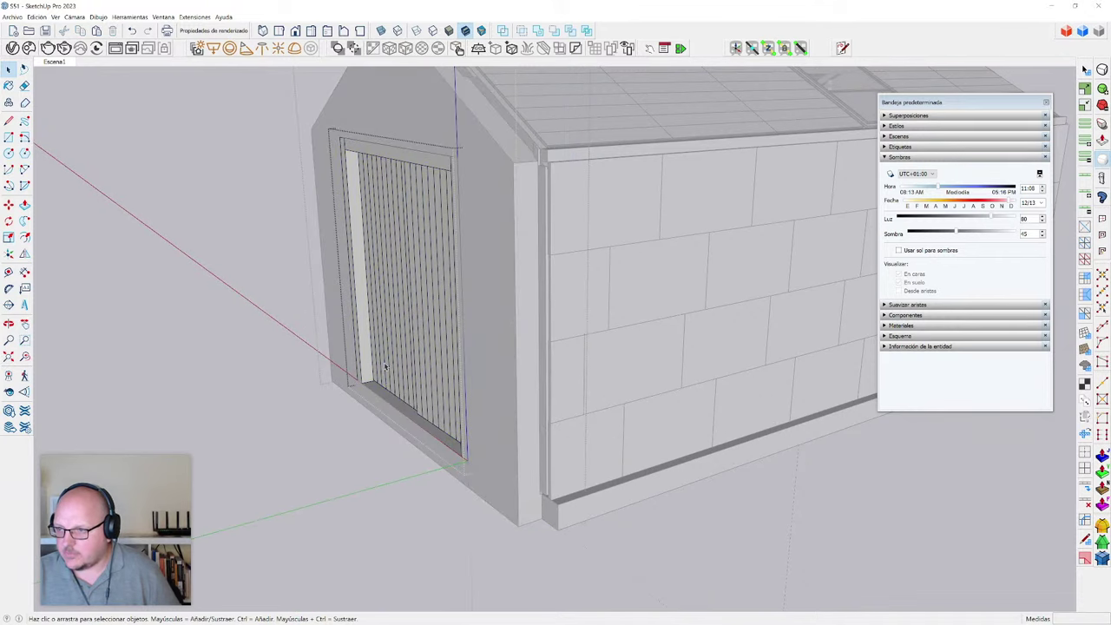
# - Rotate the first door leaf 90° open about the bottom corner of its hinge side
pyautogui.scroll(6, 384, 384)
pyautogui.press('q')
pyautogui.scroll(-3, 365, 395)
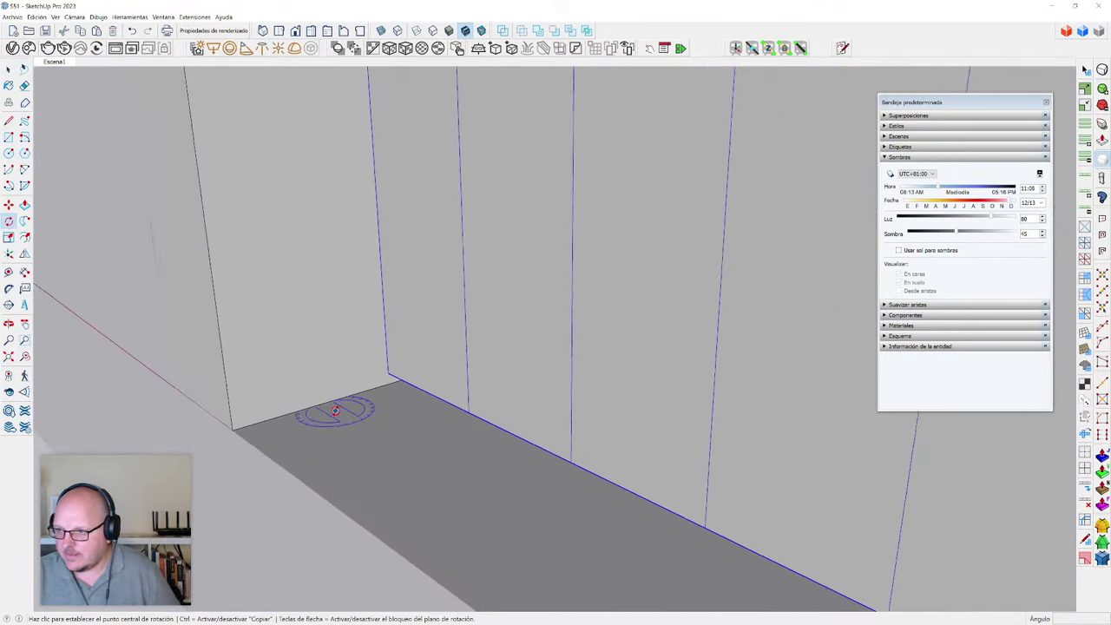
pyautogui.click(393, 372)
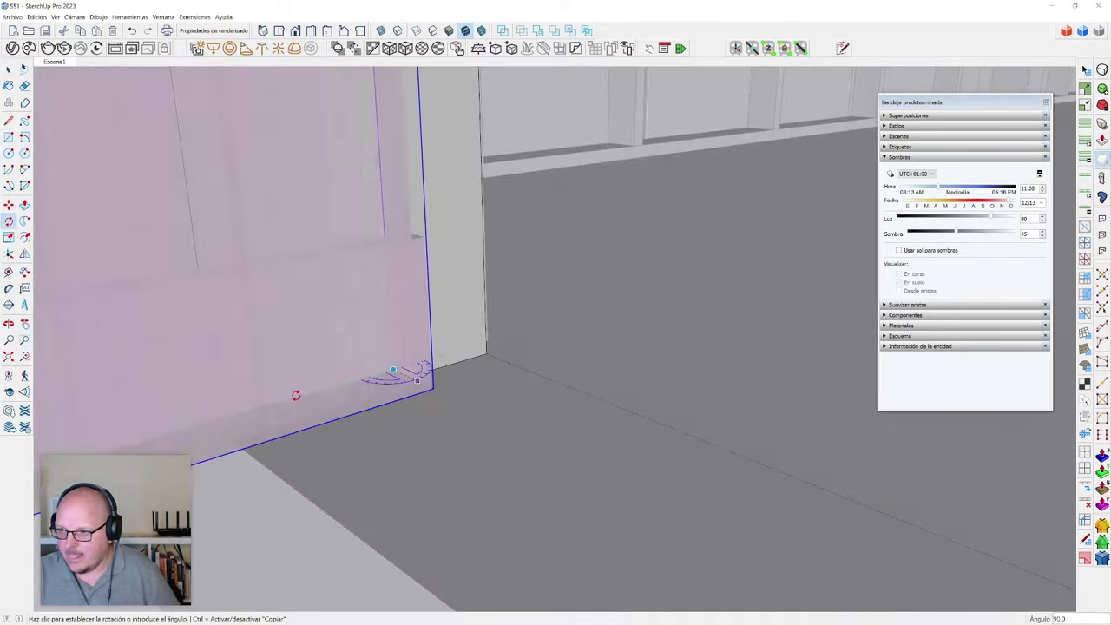
pyautogui.click(224, 428)
pyautogui.press('space')
pyautogui.scroll(-5, 298, 325)
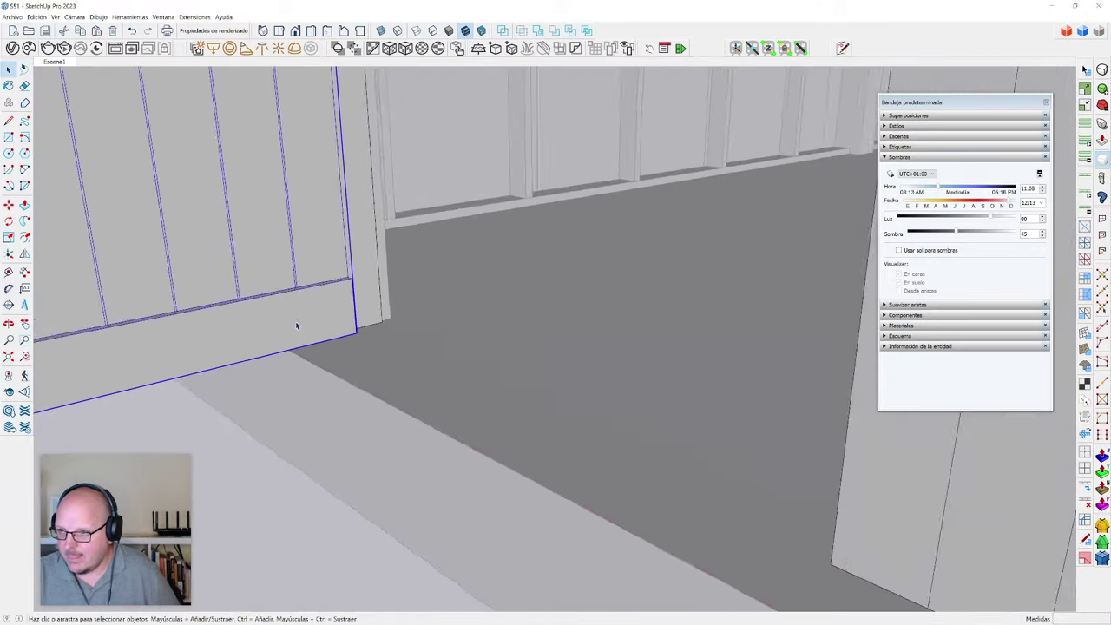
# - Swing the second door leaf 90° open about its own bottom hinge corner and leave it deselected
pyautogui.moveTo(399, 386); pyautogui.dragTo(434, 405, button='middle')
pyautogui.click(528, 374)
pyautogui.scroll(-3, 528, 375)
pyautogui.moveTo(528, 375); pyautogui.dragTo(615, 413, button='middle')
pyautogui.scroll(8, 614, 413)
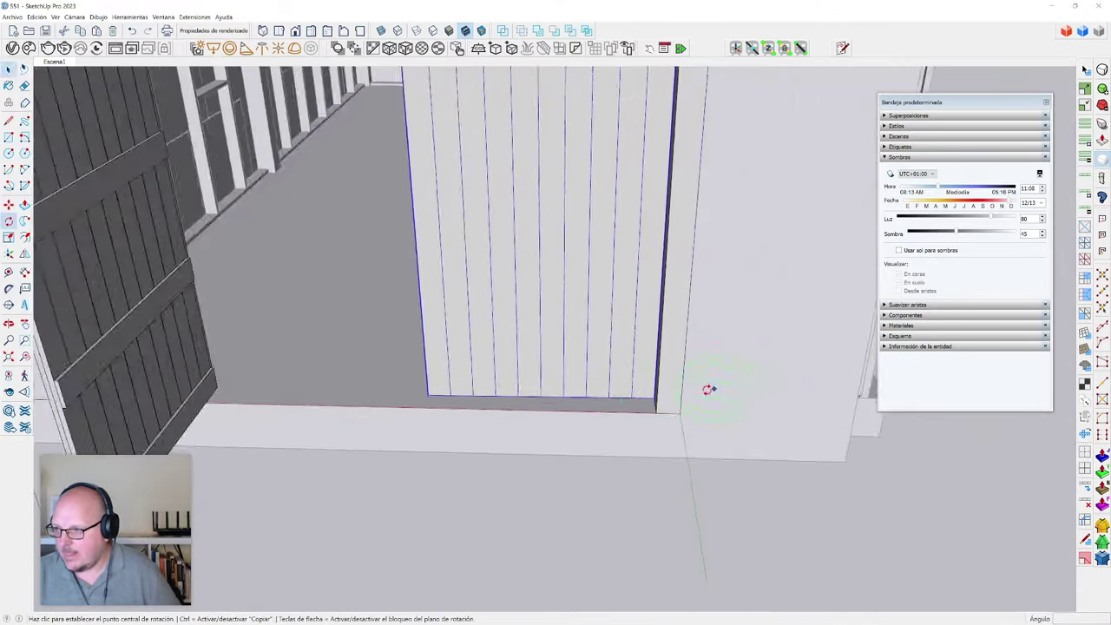
pyautogui.click(785, 373)
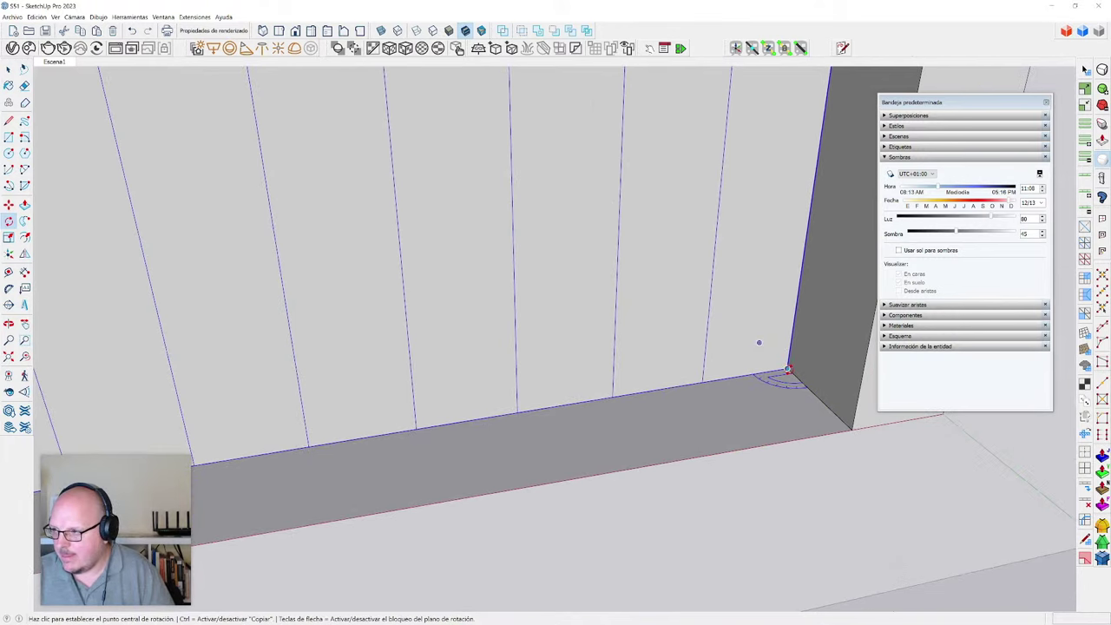
pyautogui.click(761, 343)
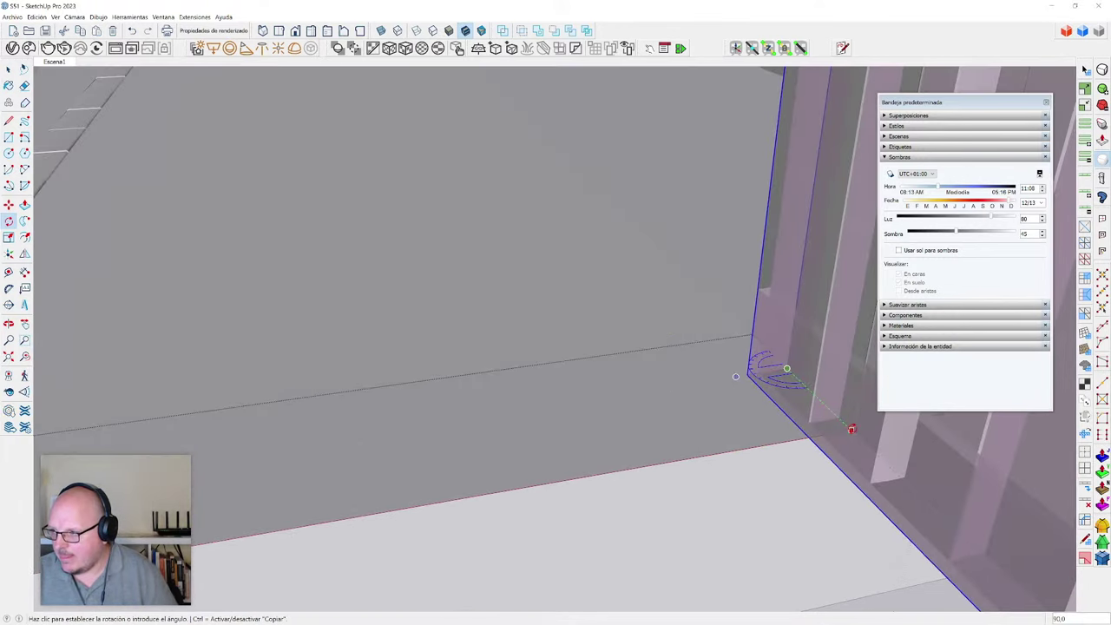
pyautogui.click(850, 429)
pyautogui.press('space')
pyautogui.scroll(-8, 588, 425)
pyautogui.moveTo(625, 468); pyautogui.dragTo(447, 359, button='middle')
pyautogui.click(560, 429)
pyautogui.scroll(-3, 560, 429)
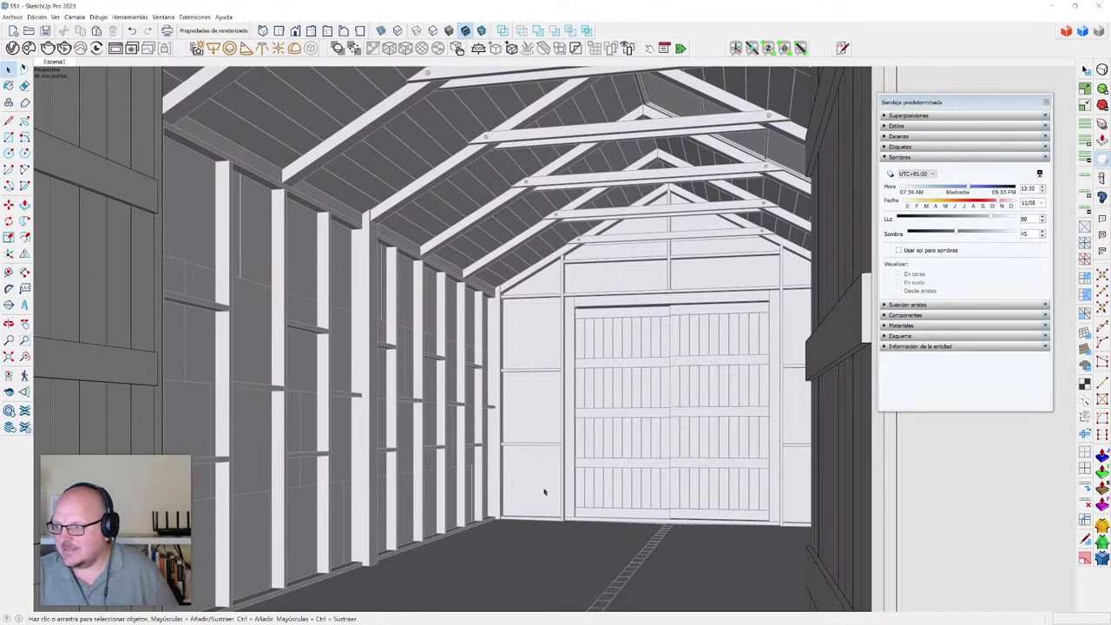
# - Try to walk towards the open doors from outside at an eye height of 140 cm, and undo
pyautogui.press('z')
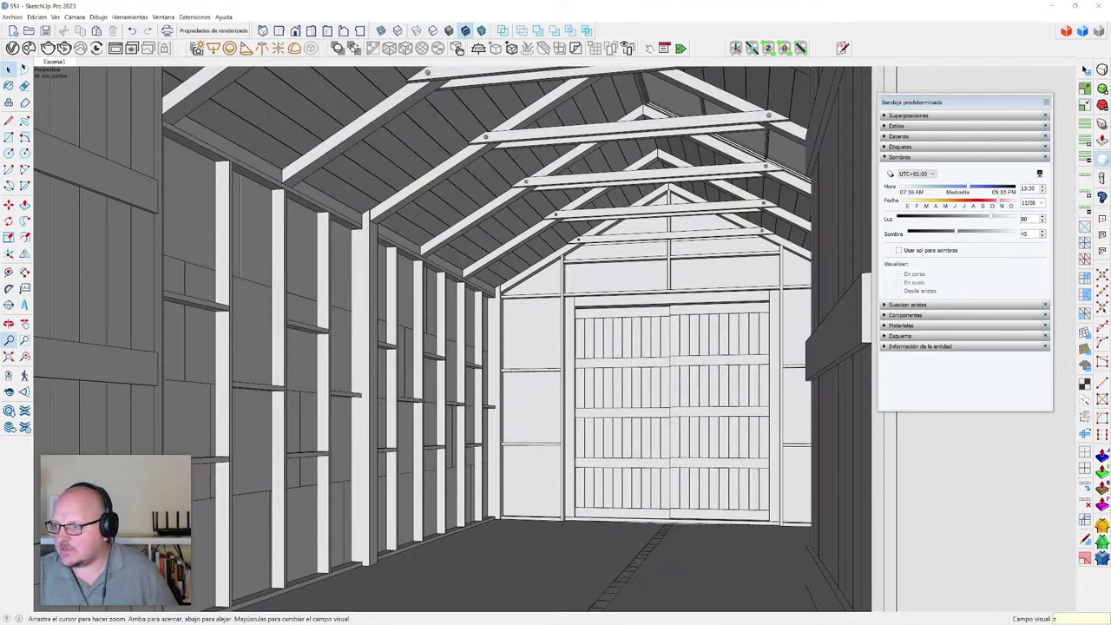
pyautogui.moveTo(618, 325); pyautogui.dragTo(626, 373, button='middle')
pyautogui.scroll(-5, 648, 385)
pyautogui.scroll(2, 660, 350)
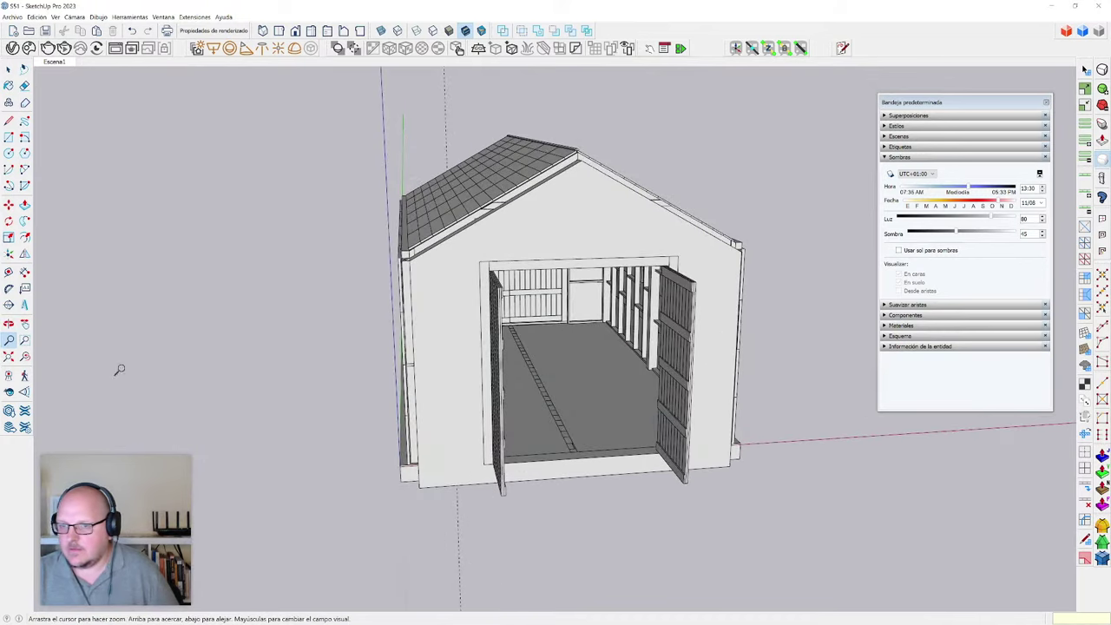
pyautogui.click(24, 375)
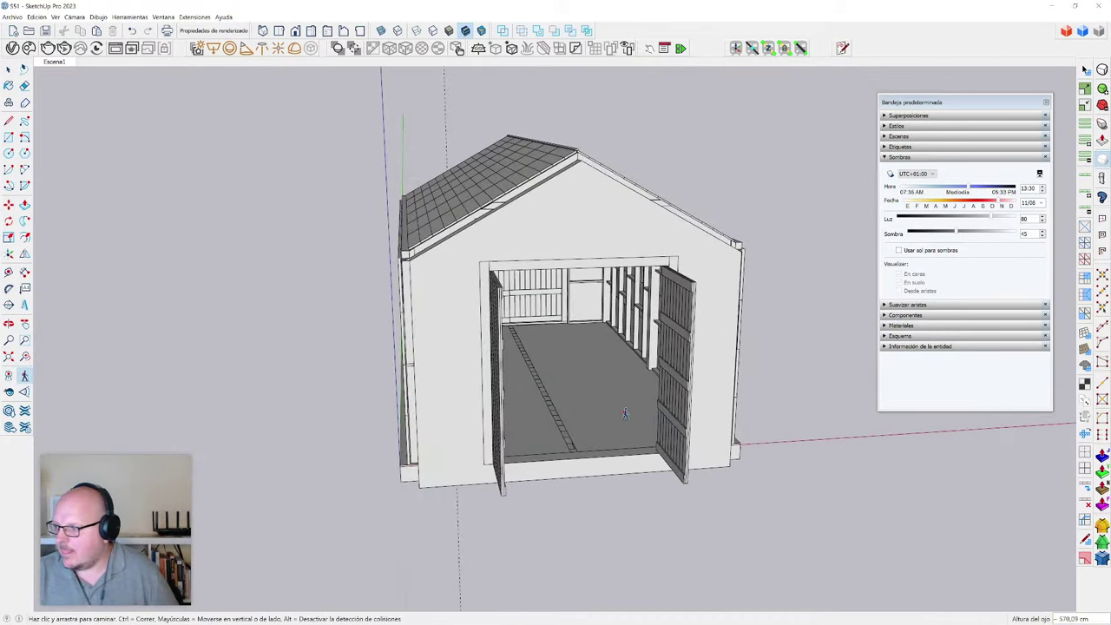
pyautogui.write('1')
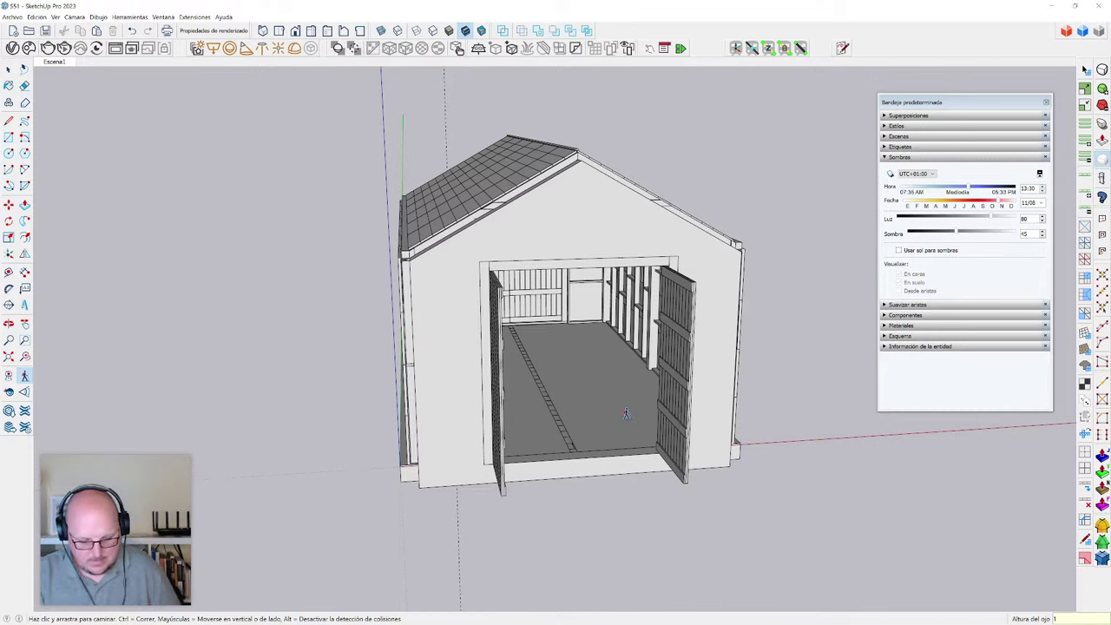
pyautogui.write('40')
pyautogui.press('Return')
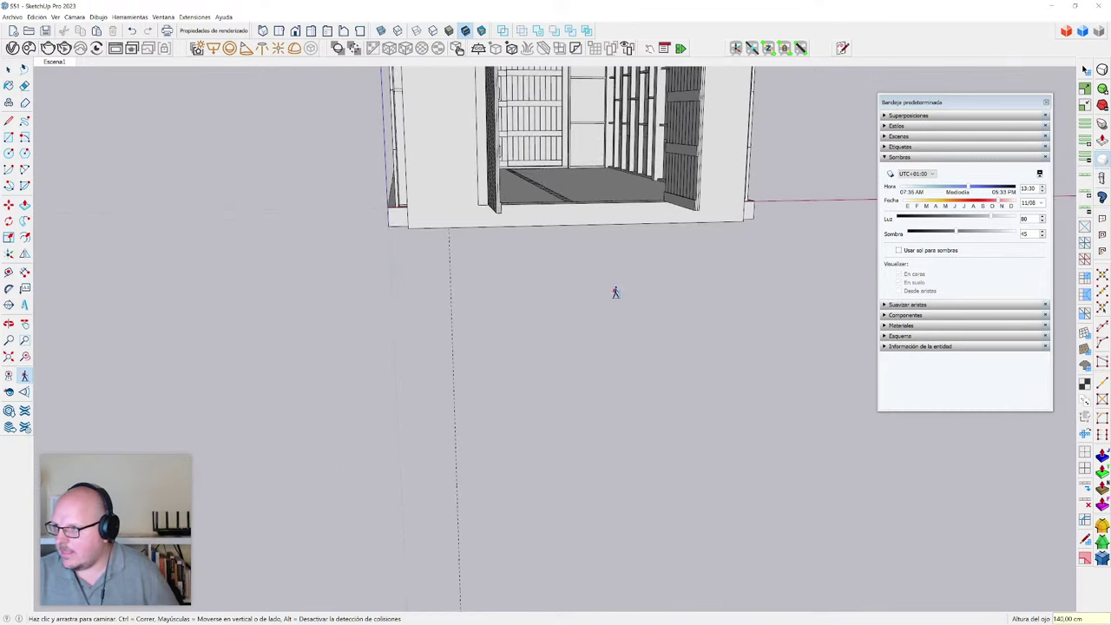
pyautogui.moveTo(615, 293)
pyautogui.mouseDown()
pyautogui.moveTo(652, 281)
pyautogui.moveTo(592, 437)
pyautogui.moveTo(594, 365)
pyautogui.moveTo(614, 312)
pyautogui.mouseUp()
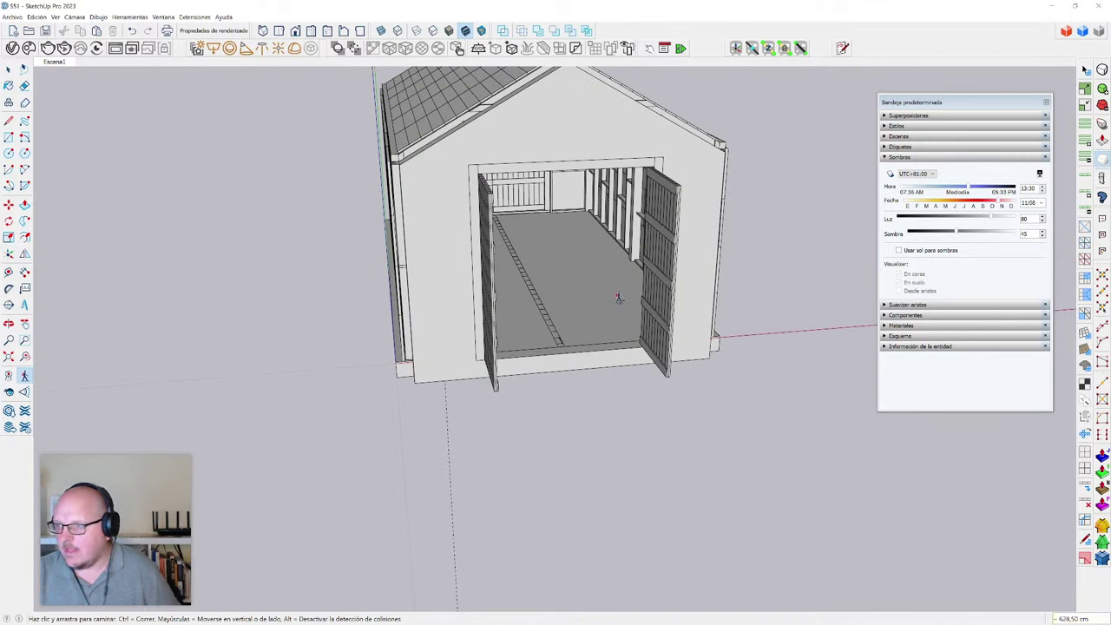
pyautogui.hotkey('ctrl', 'z')
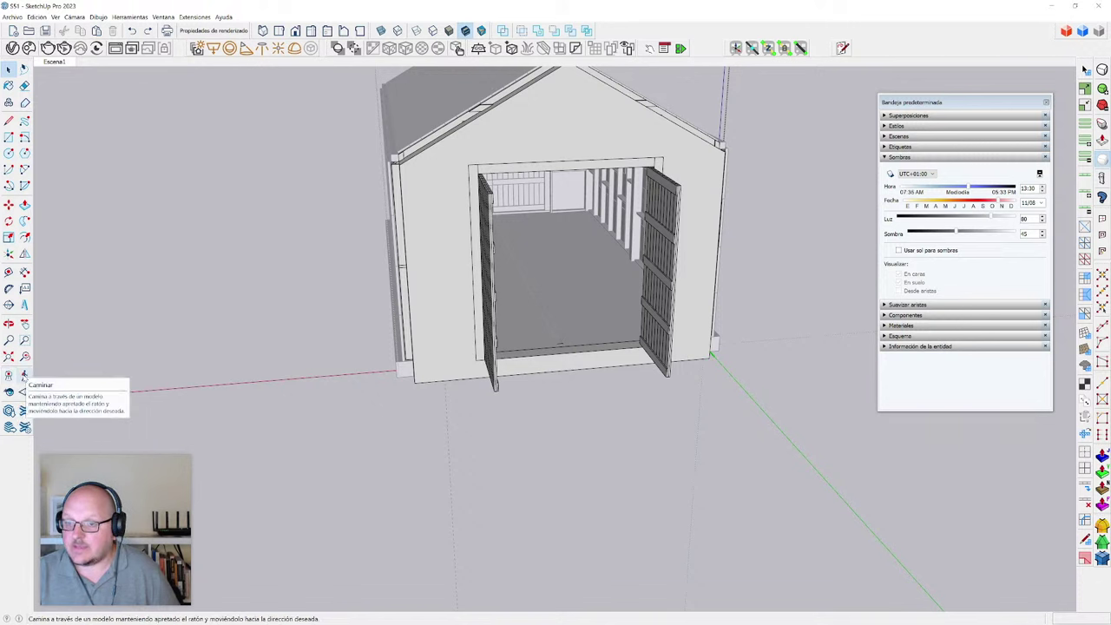
# - Position the camera on the shed floor at 140 cm height and look around towards the closed double door
pyautogui.click(7, 375)
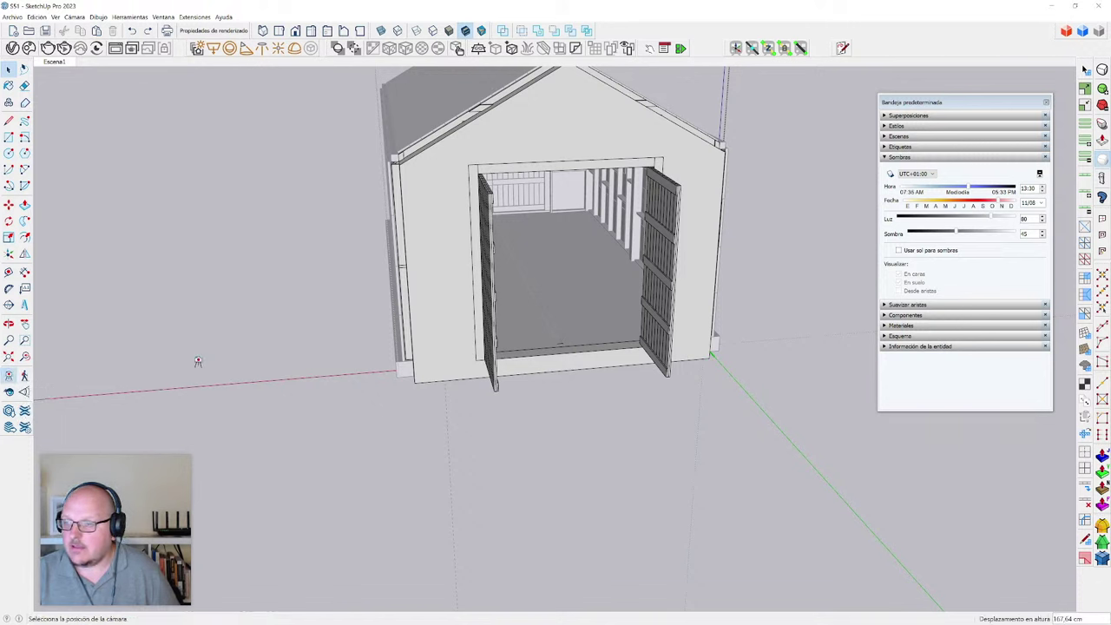
pyautogui.write('1')
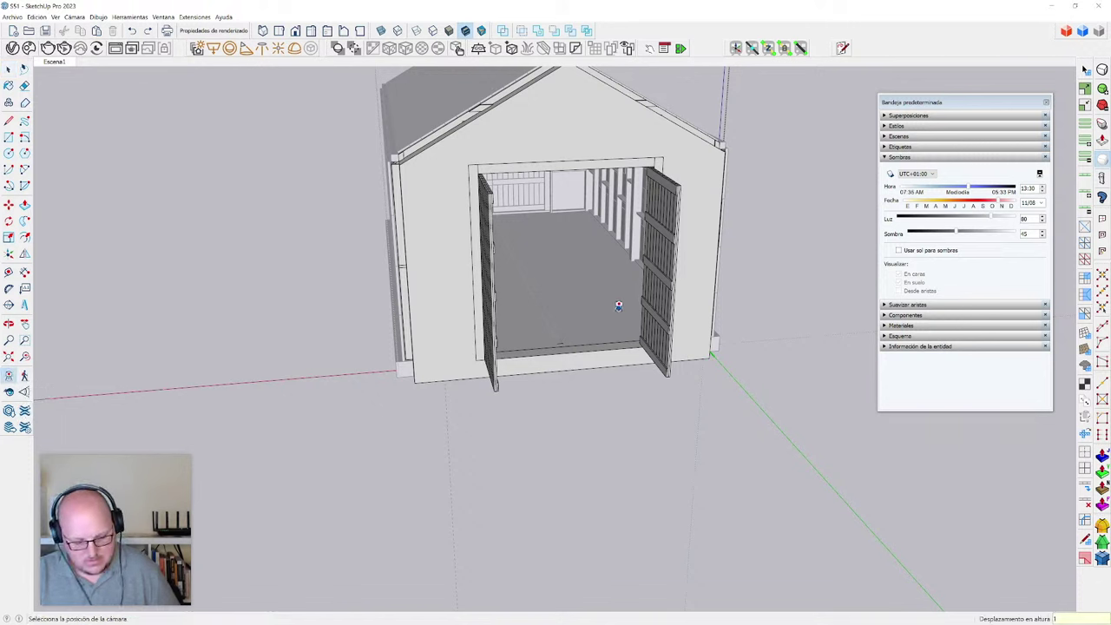
pyautogui.click(623, 306)
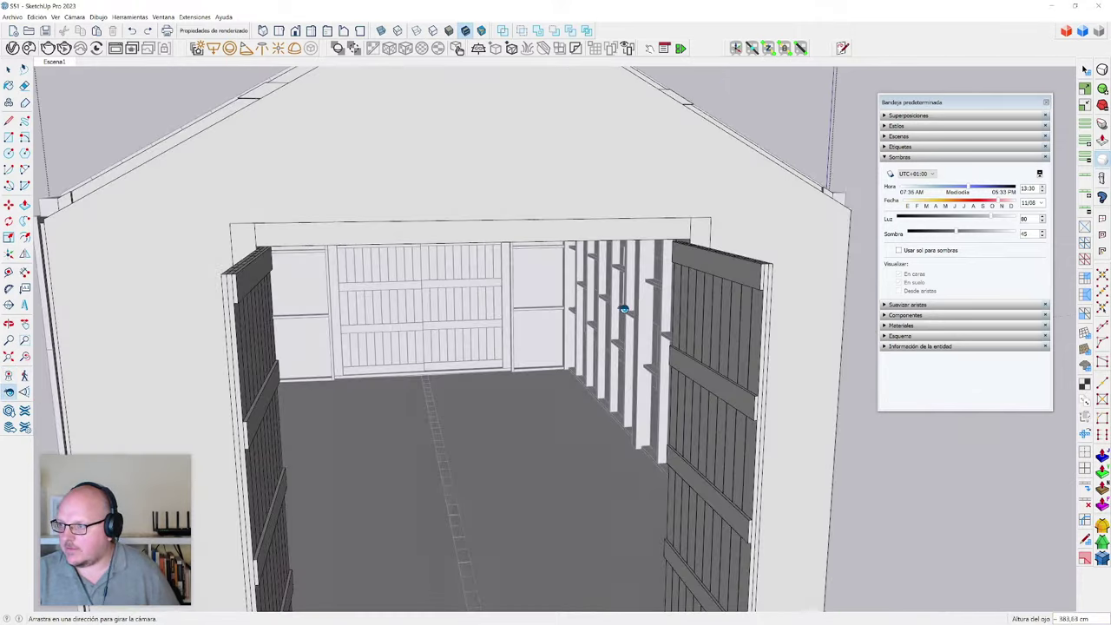
pyautogui.moveTo(640, 386); pyautogui.dragTo(434, 335)
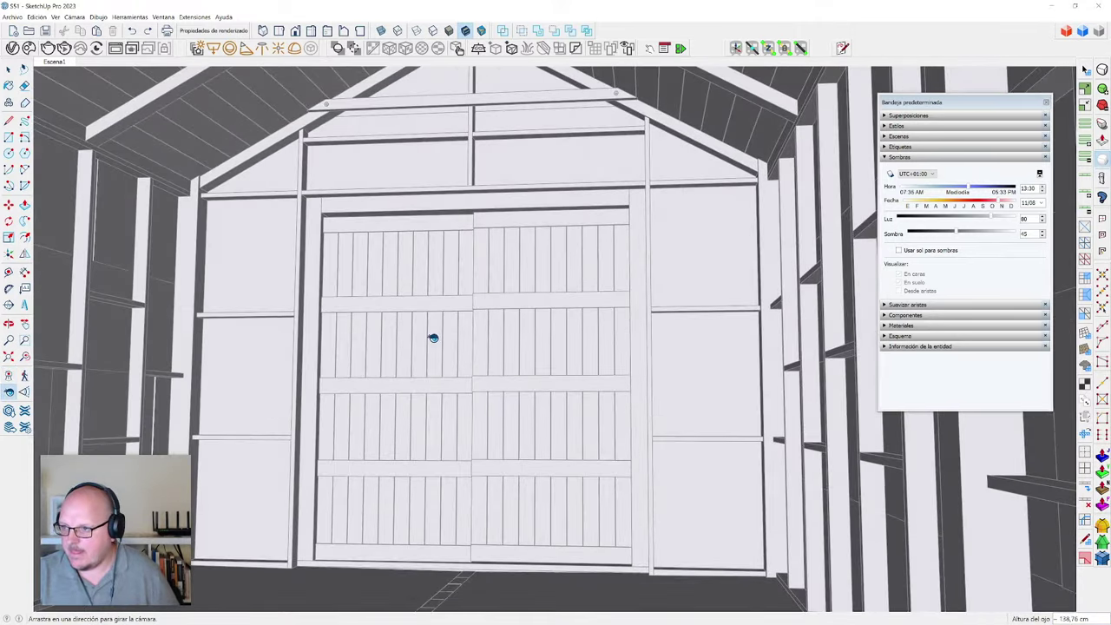
# - Walk the camera back from the closed double door and pan sideways to reframe the interior
pyautogui.click(25, 375)
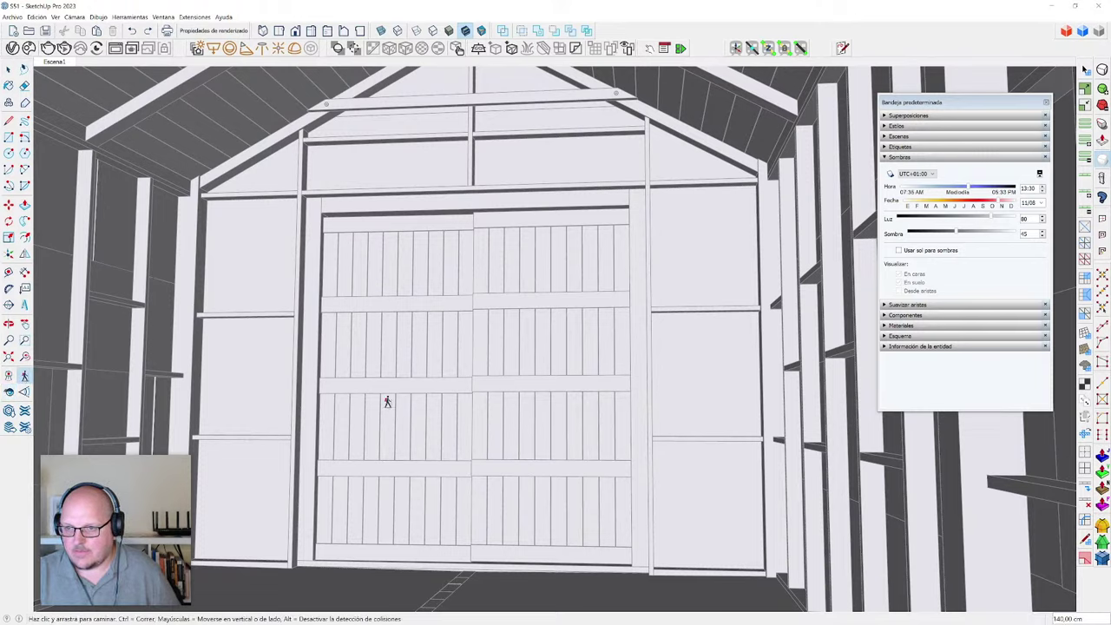
pyautogui.moveTo(462, 380); pyautogui.dragTo(692, 391)
pyautogui.press('s')
pyautogui.click(24, 375)
pyautogui.press('o')
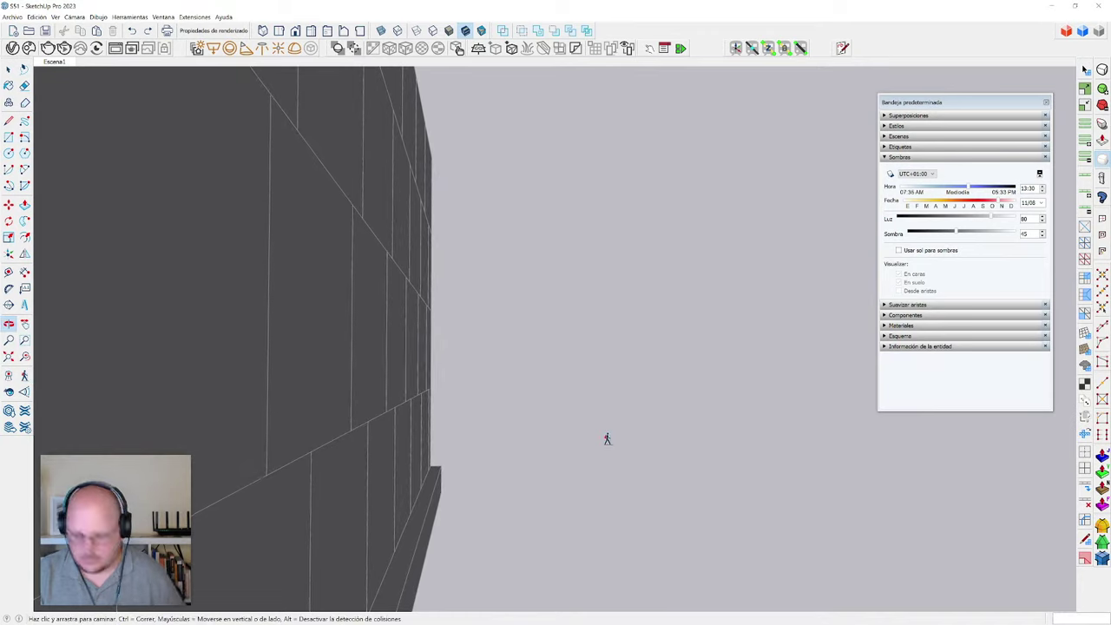
pyautogui.press('h')
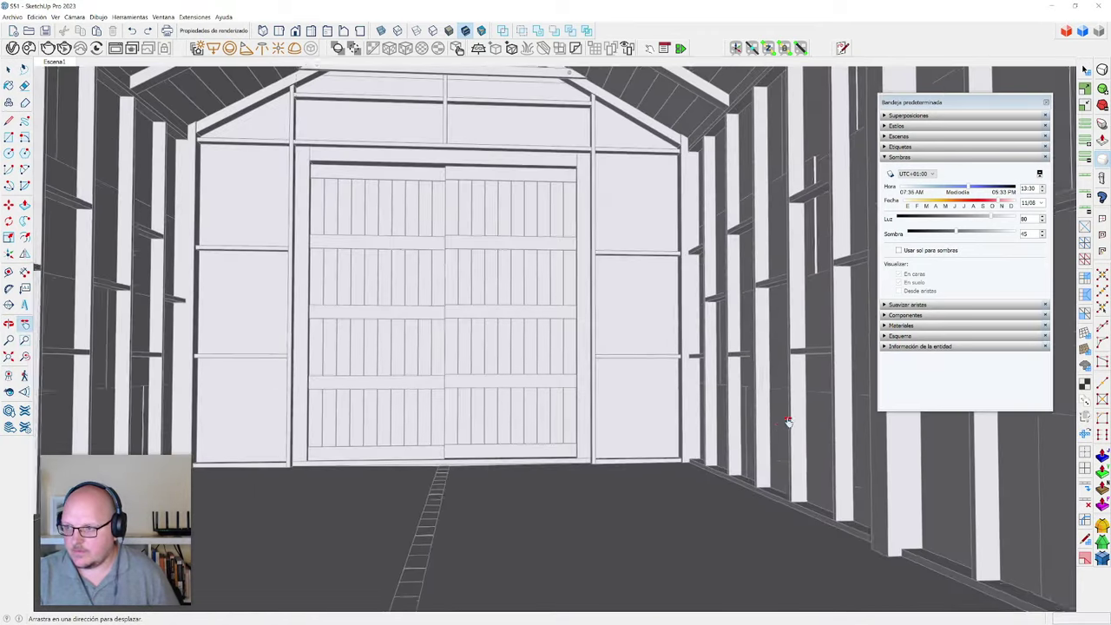
pyautogui.moveTo(788, 422); pyautogui.dragTo(484, 426)
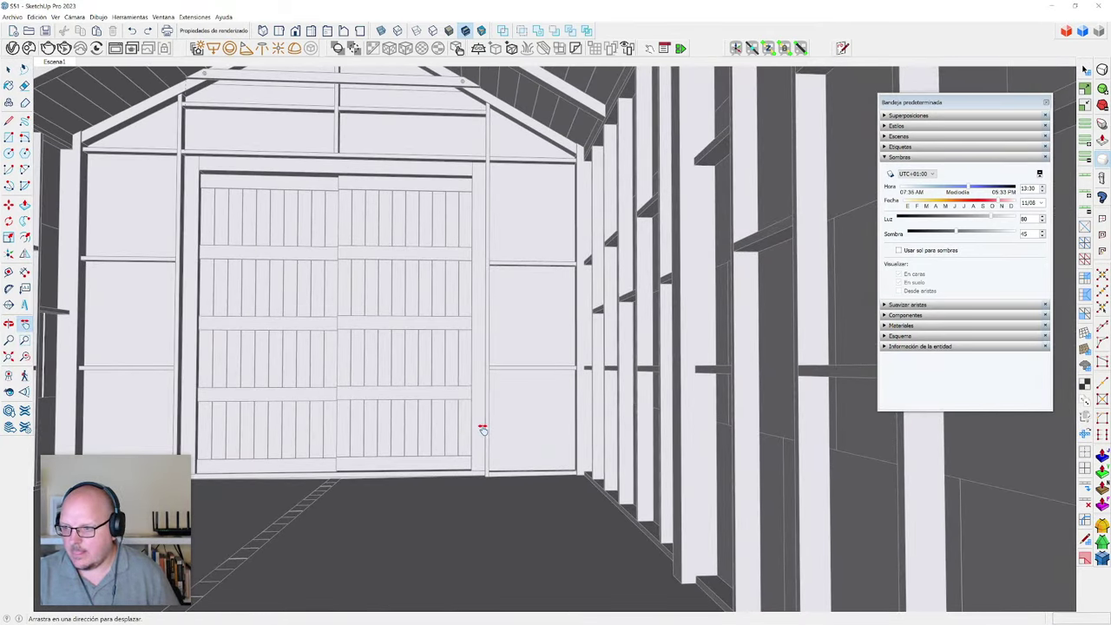
# - Reset the eye height to 140 cm and turn the camera to centre the closed double door
pyautogui.press('Escape')
pyautogui.click(9, 391)
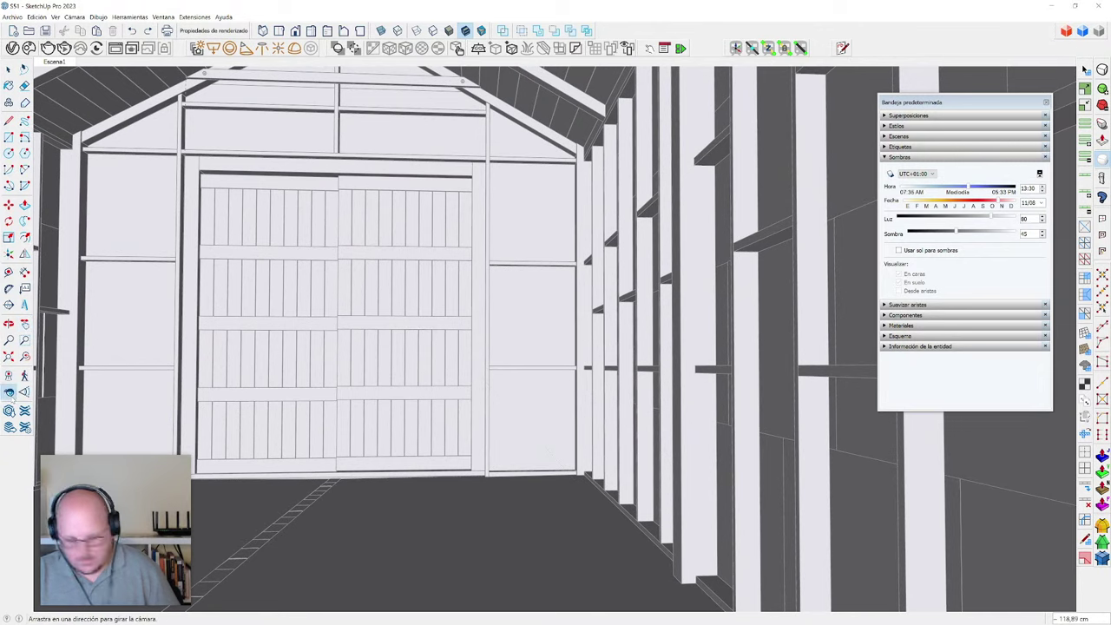
pyautogui.press('Return')
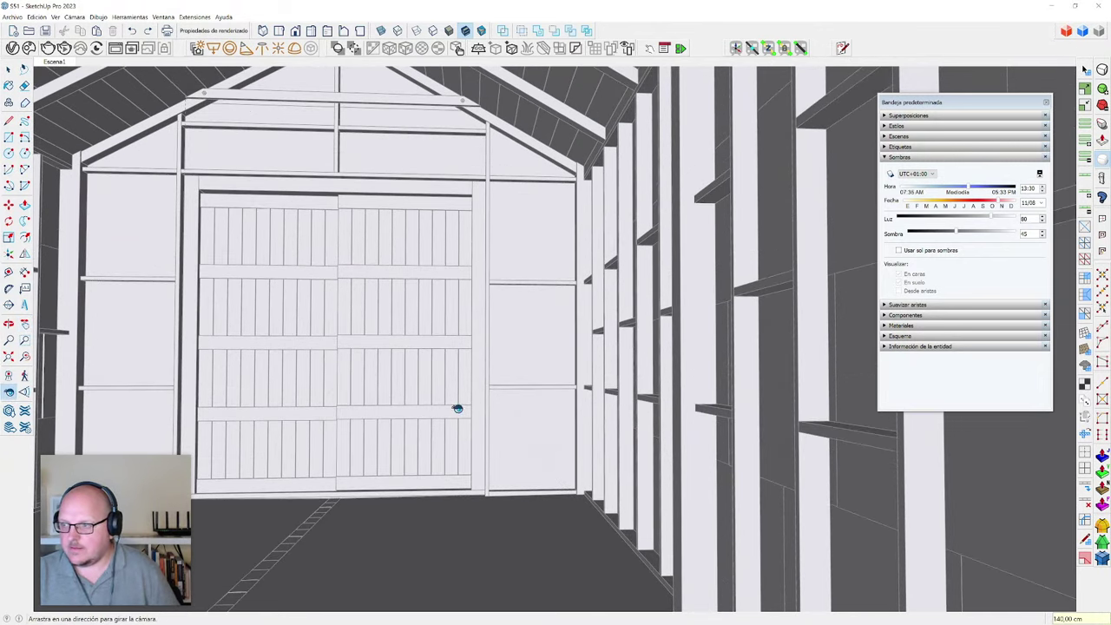
pyautogui.moveTo(458, 409); pyautogui.dragTo(389, 411)
# - Set the camera's field of view to 60 degrees
pyautogui.press('z')
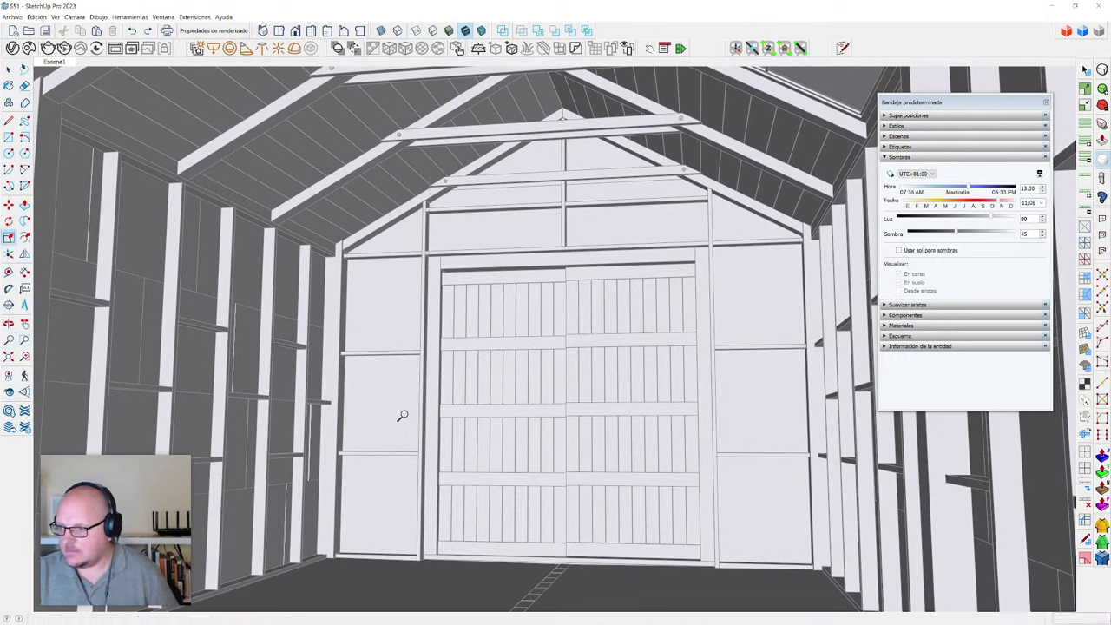
pyautogui.press('s')
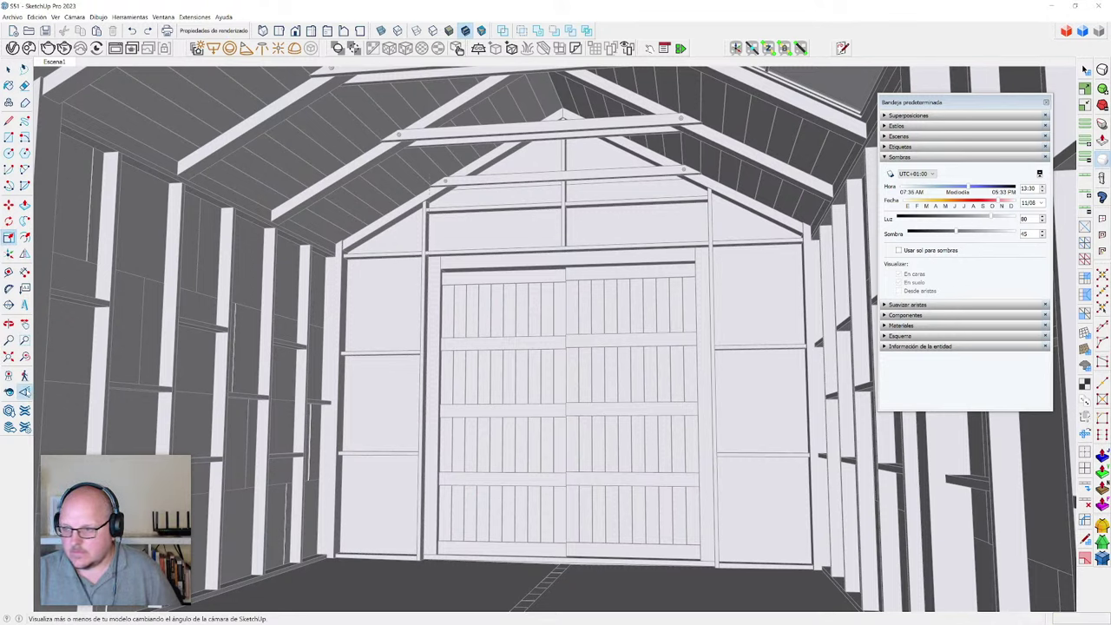
pyautogui.click(25, 392)
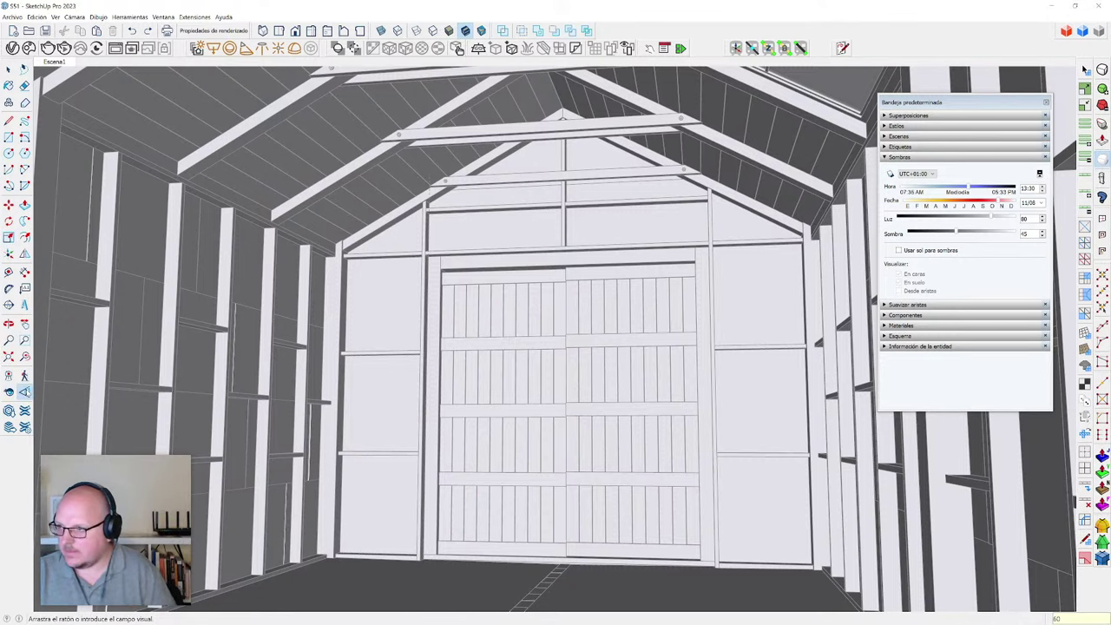
pyautogui.write('60')
pyautogui.press('Return')
pyautogui.press('s')
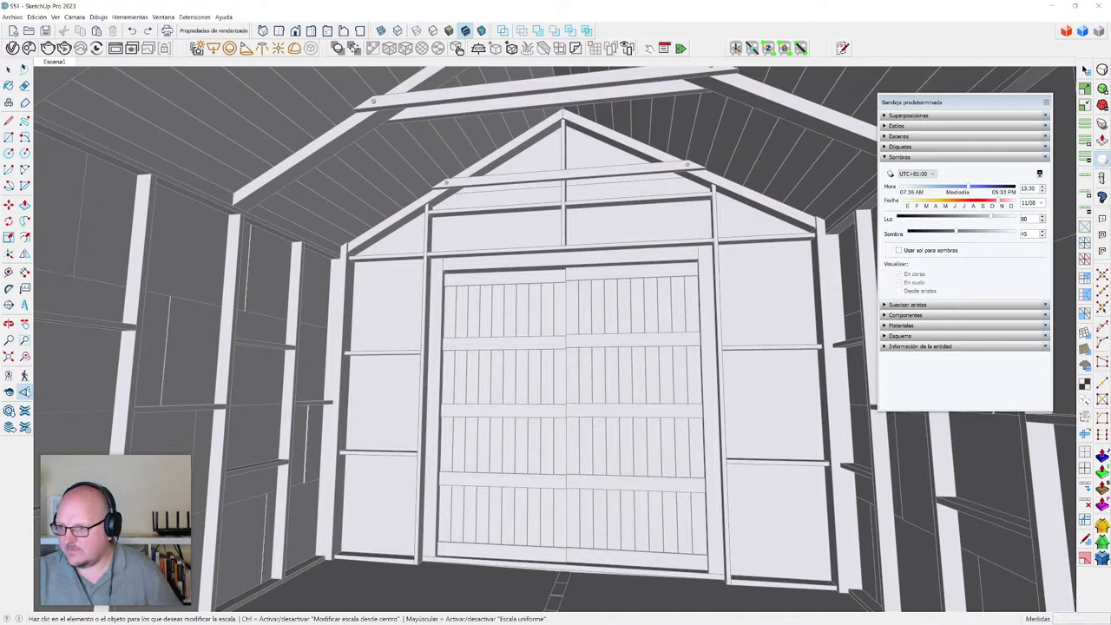
# - Set the field of view to 76 degrees and frame the full interior centred on the closed double door
pyautogui.moveTo(402, 482); pyautogui.dragTo(446, 472, button='middle')
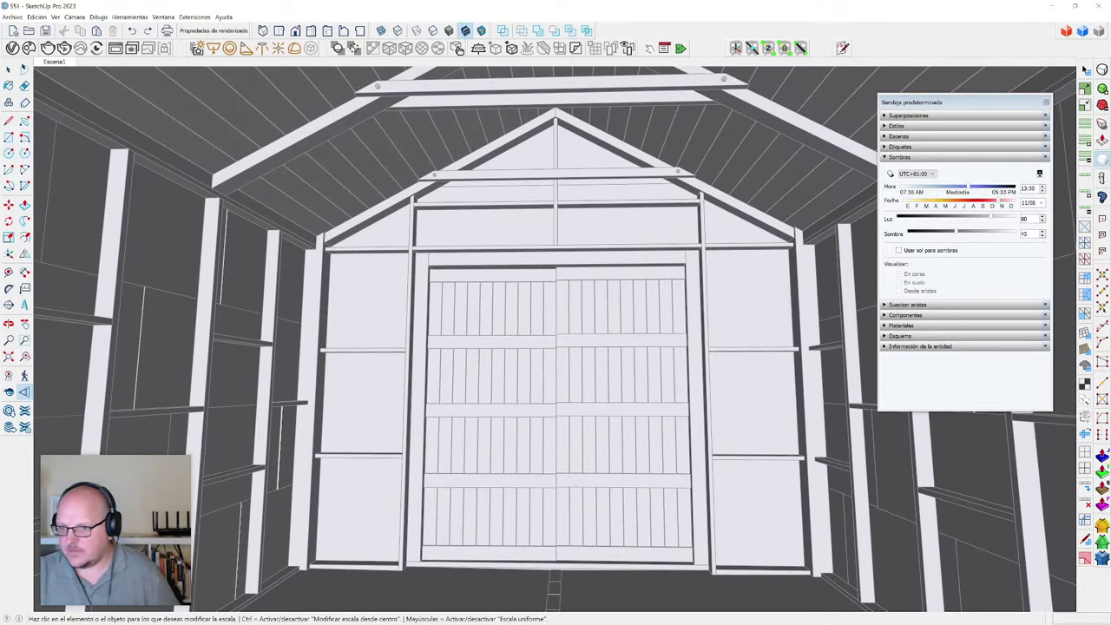
pyautogui.click(25, 391)
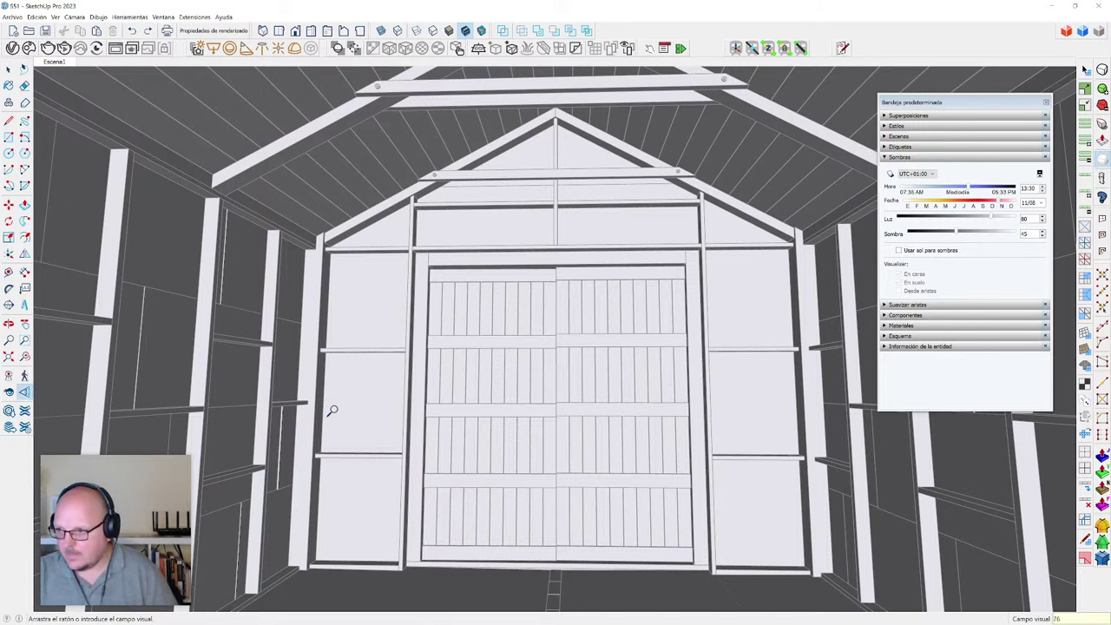
pyautogui.press('Return')
pyautogui.moveTo(521, 319); pyautogui.dragTo(551, 399)
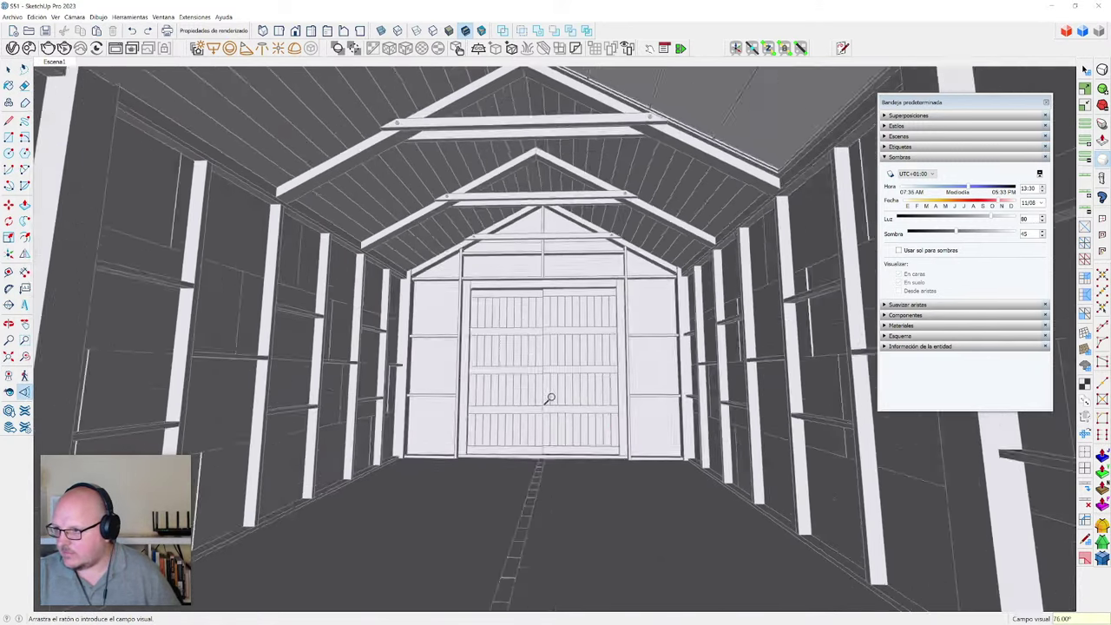
# - Orbit to an oblique interior view, set the eye height to 140 cm, and turn the camera down towards the floor
pyautogui.moveTo(551, 399); pyautogui.dragTo(518, 453, button='middle')
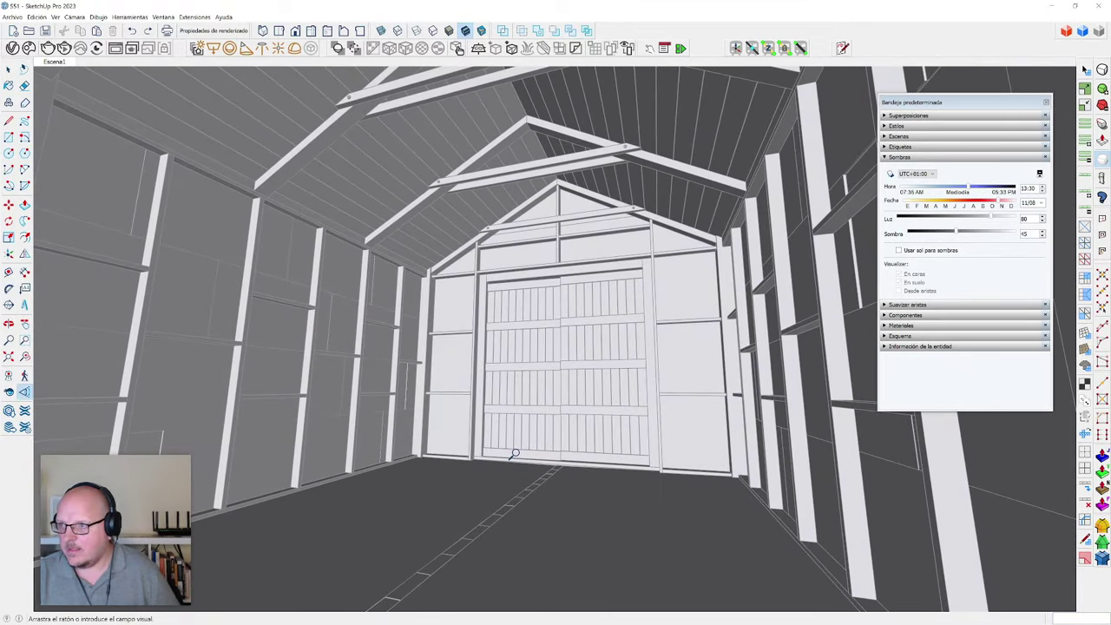
pyautogui.click(8, 391)
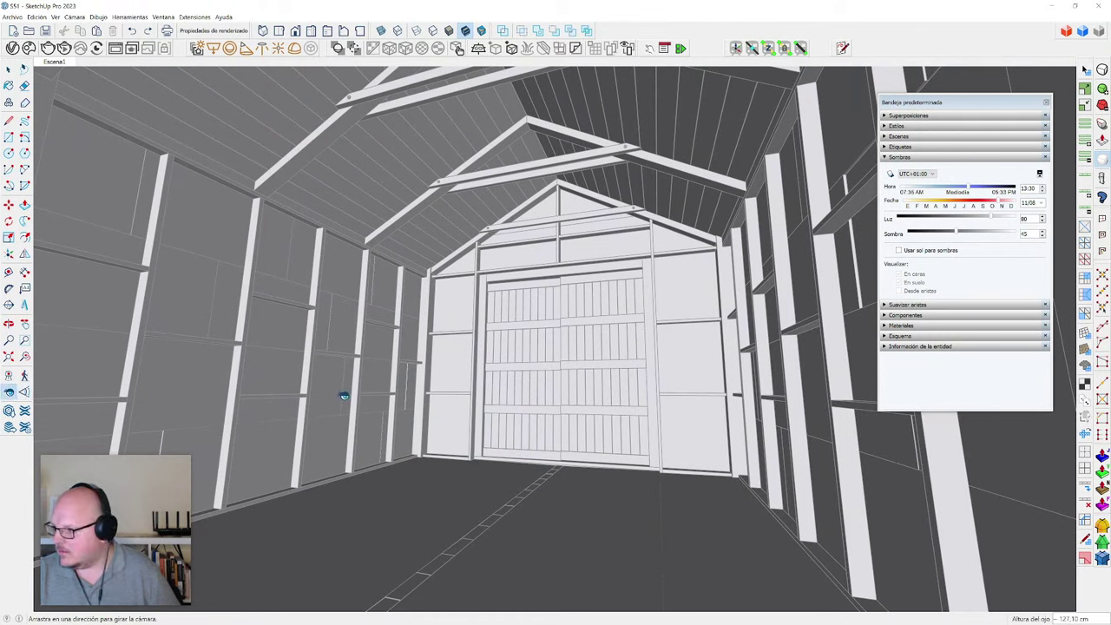
pyautogui.write('140')
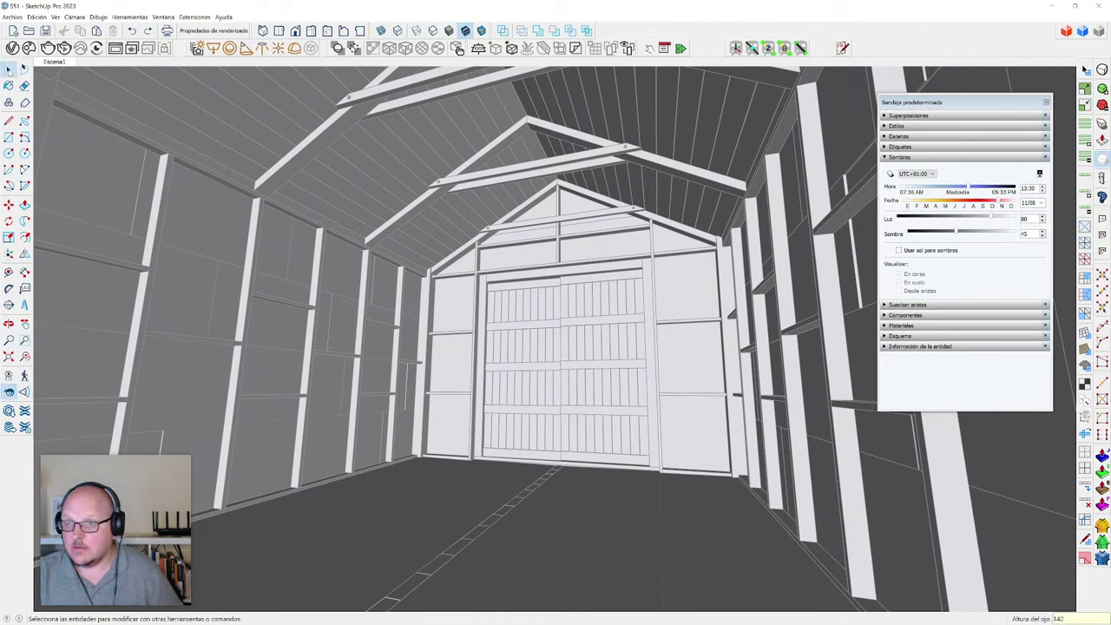
pyautogui.click(9, 392)
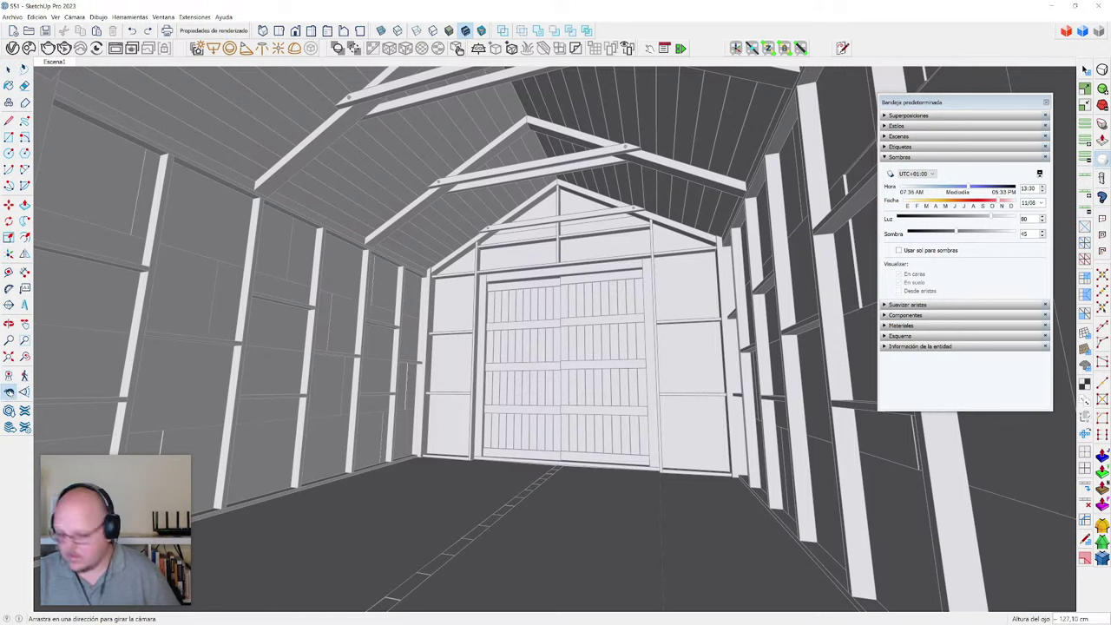
pyautogui.write('140')
pyautogui.press('Return')
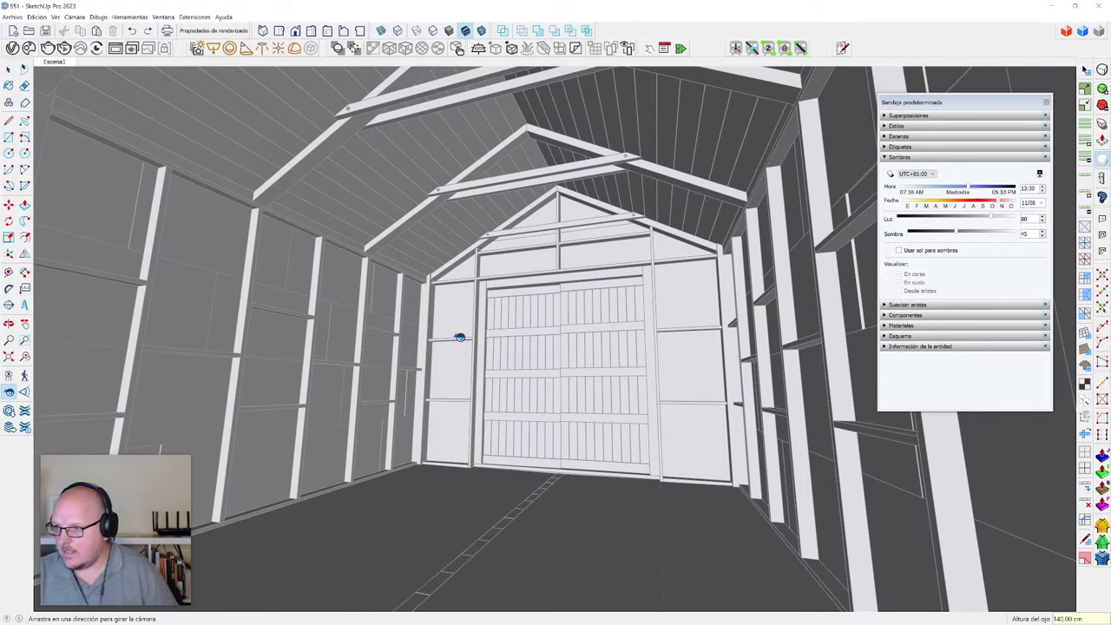
pyautogui.moveTo(460, 338); pyautogui.dragTo(565, 377)
pyautogui.press('space')
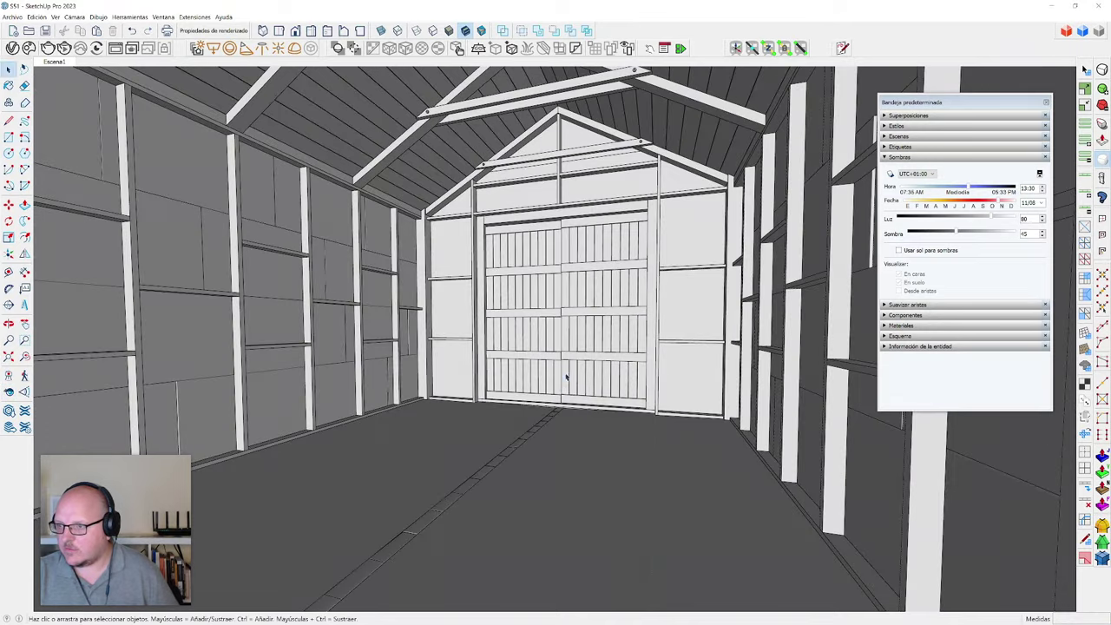
# - Try a two-point perspective of the interior, panned so that the ceiling trusses fill more of the view
pyautogui.click(9, 391)
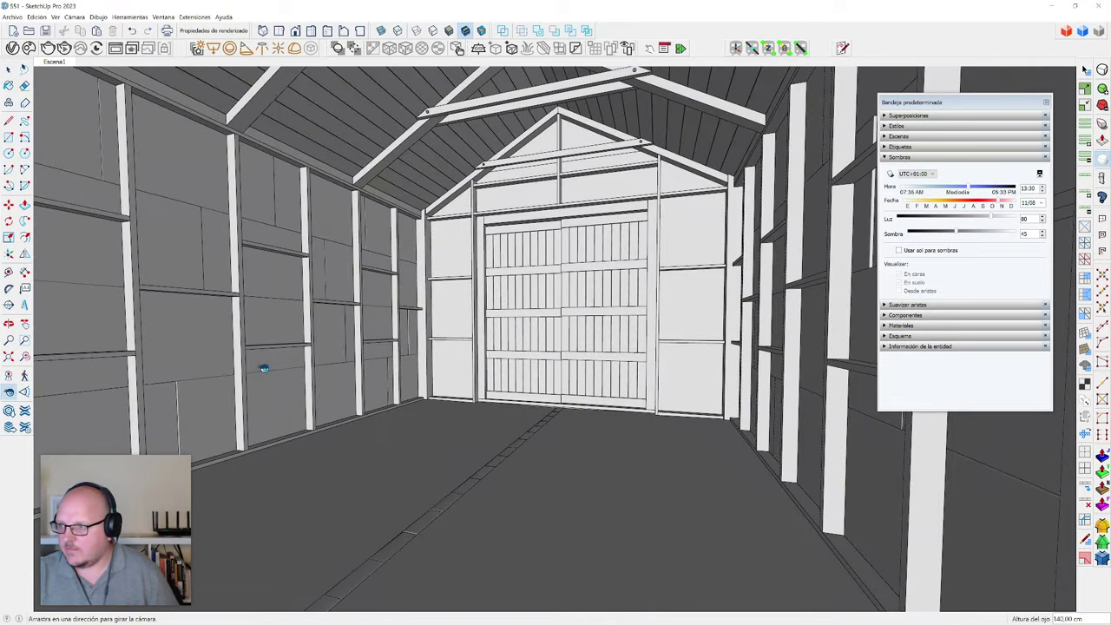
pyautogui.moveTo(519, 325); pyautogui.dragTo(476, 271)
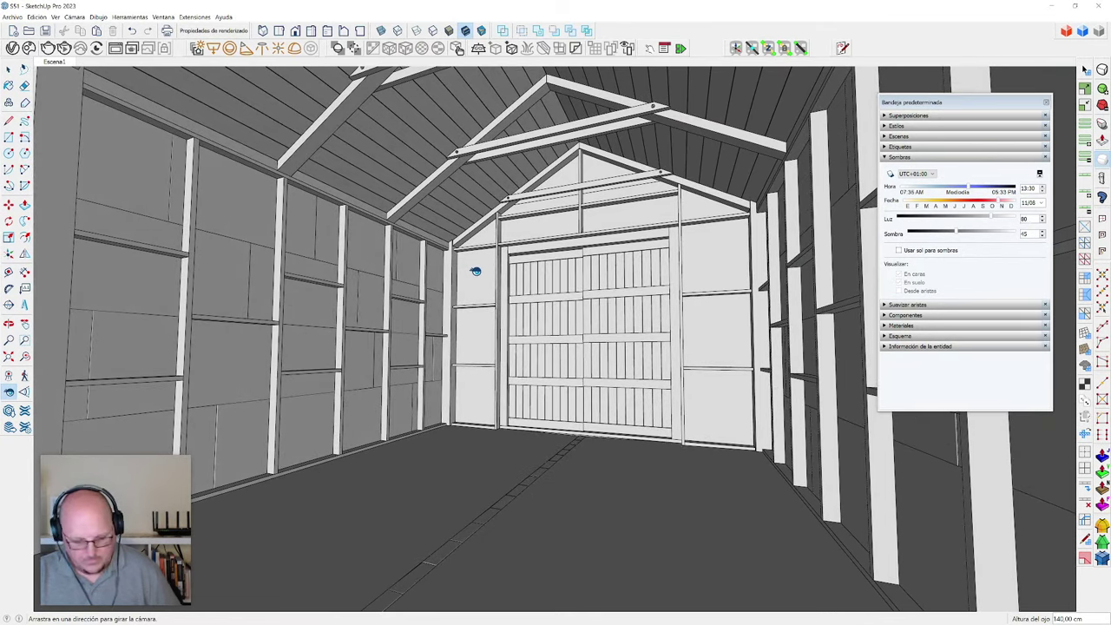
pyautogui.press('2')
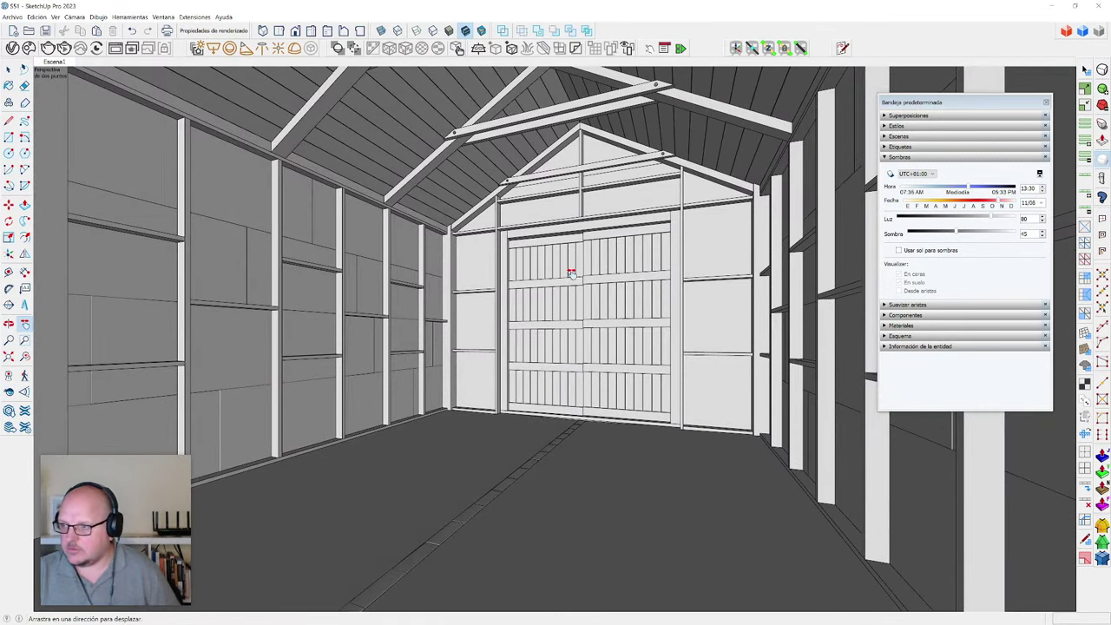
pyautogui.moveTo(571, 268); pyautogui.dragTo(516, 379)
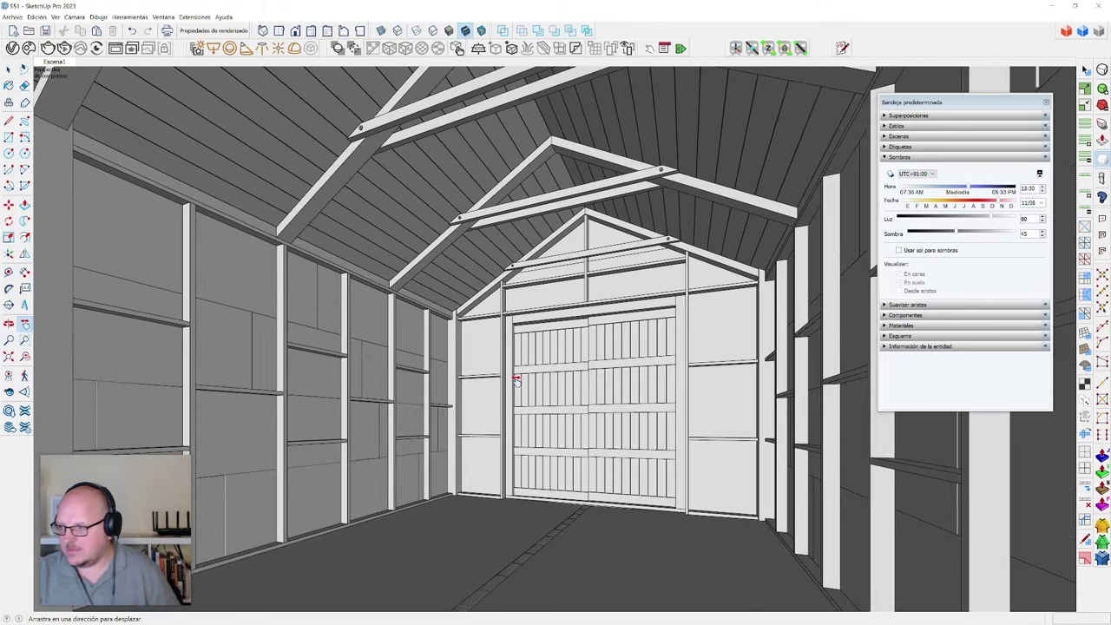
# - Orbit and turn the camera towards the shed's corner, and frame the double door and trusses in two-point perspective
pyautogui.moveTo(516, 380); pyautogui.dragTo(573, 451, button='middle')
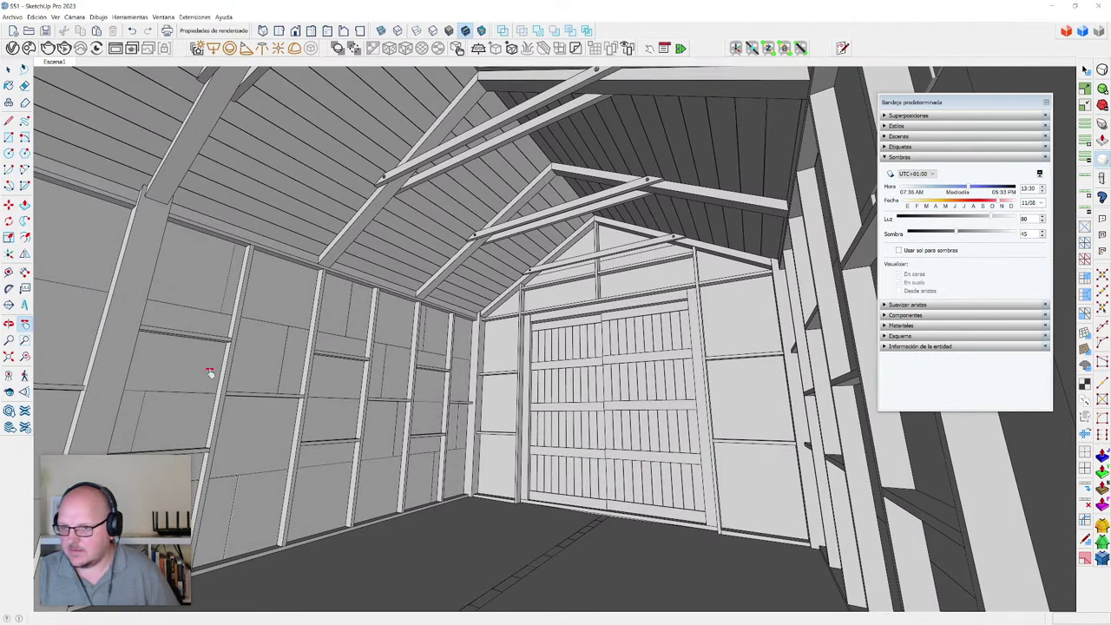
pyautogui.click(9, 392)
pyautogui.moveTo(477, 391); pyautogui.dragTo(503, 481)
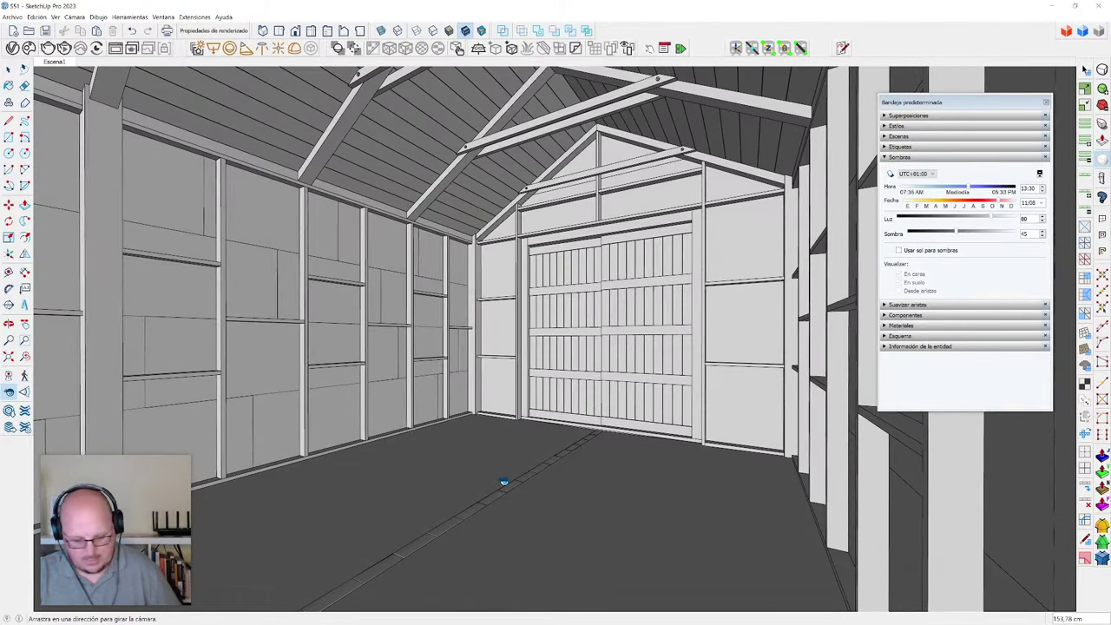
pyautogui.press('h')
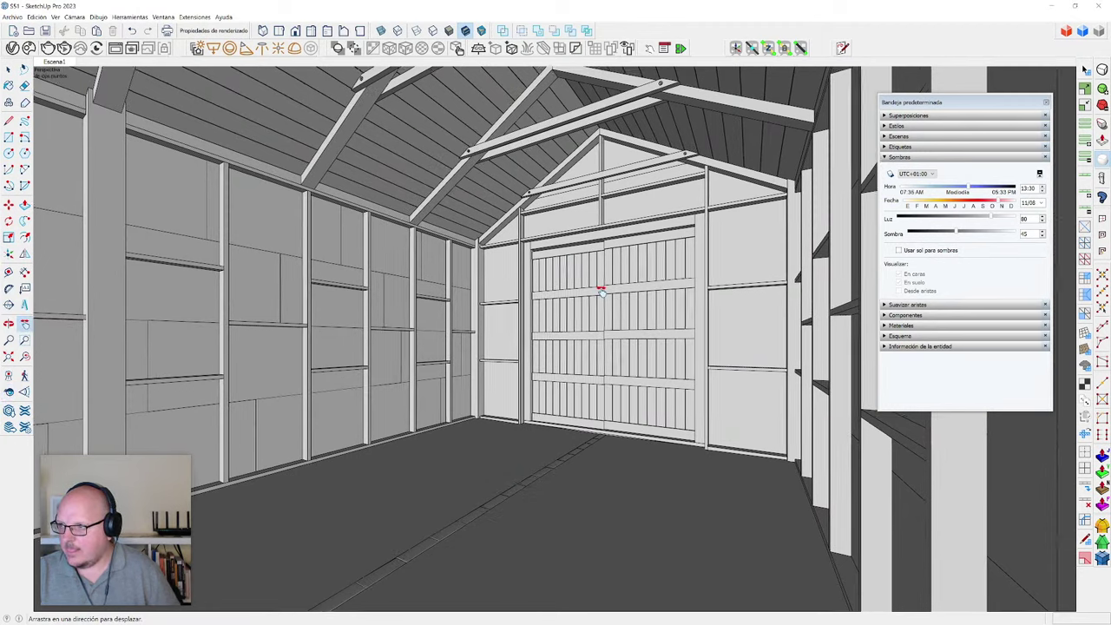
pyautogui.moveTo(603, 287); pyautogui.dragTo(628, 375)
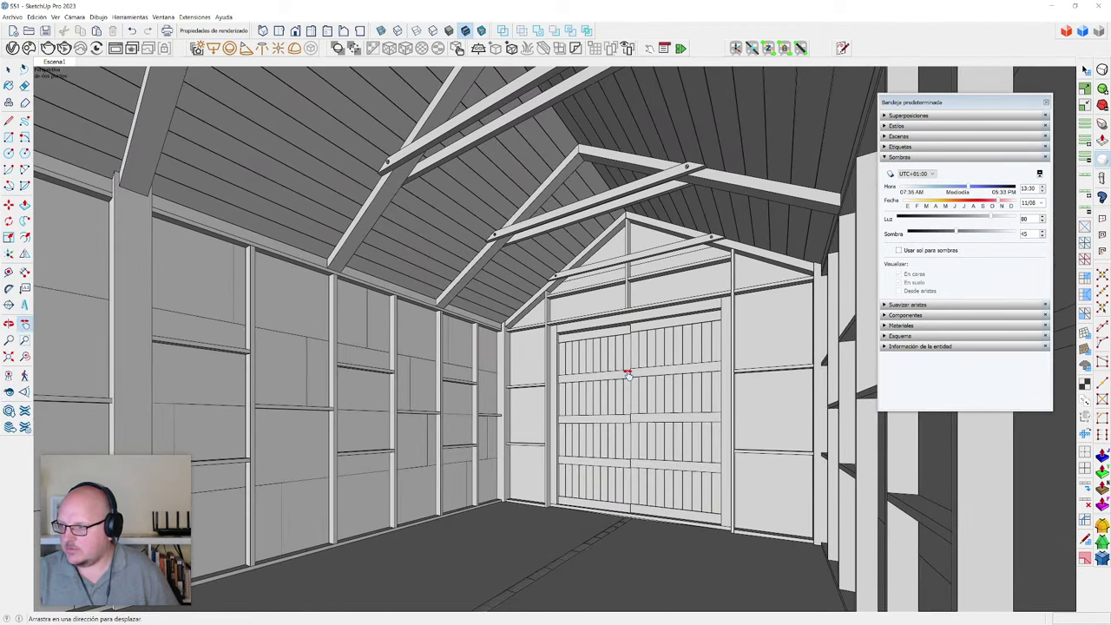
pyautogui.moveTo(556, 387); pyautogui.dragTo(510, 400)
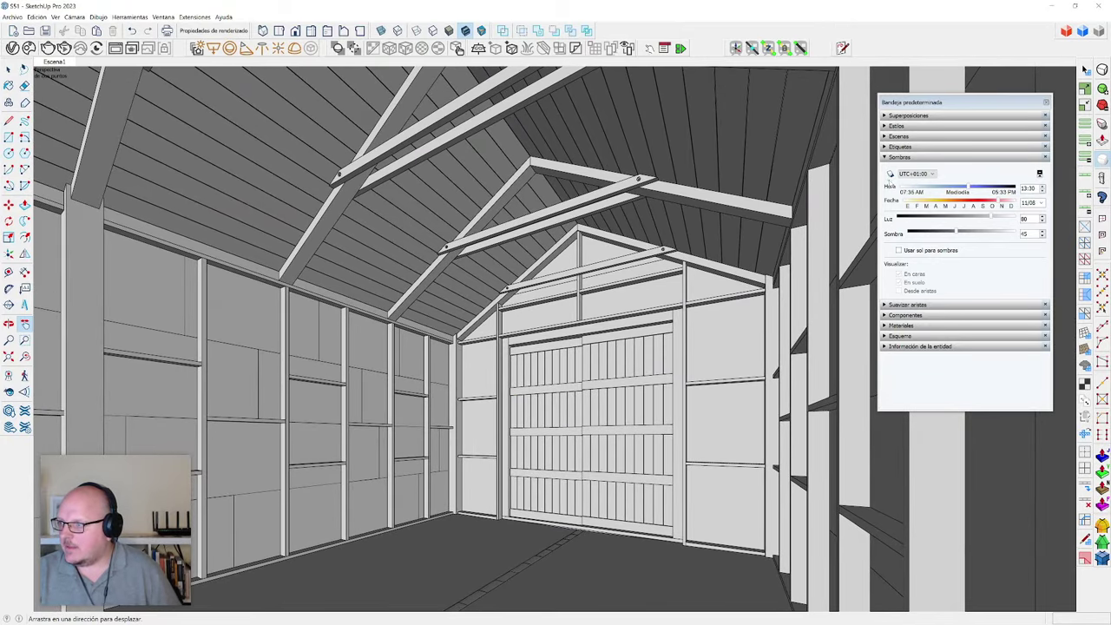
# - Turn on shadows for 06/27 at 12:17 and add a new scene from the current interior view
pyautogui.click(890, 174)
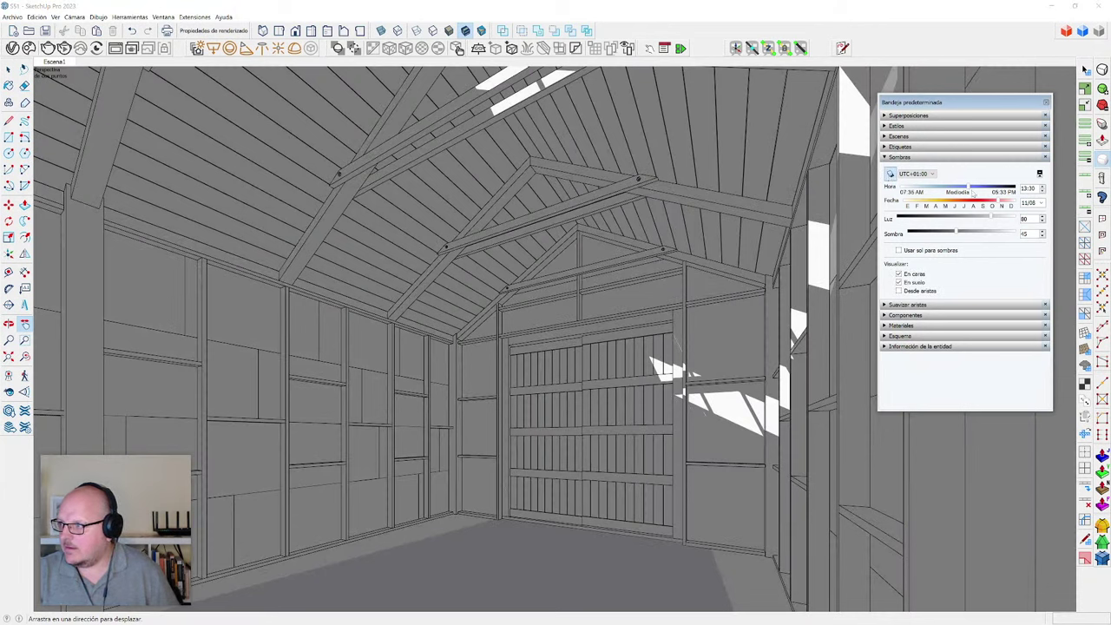
pyautogui.moveTo(969, 190)
pyautogui.mouseDown()
pyautogui.moveTo(973, 203)
pyautogui.moveTo(959, 202)
pyautogui.moveTo(1000, 187)
pyautogui.moveTo(932, 190)
pyautogui.moveTo(954, 188)
pyautogui.mouseUp()
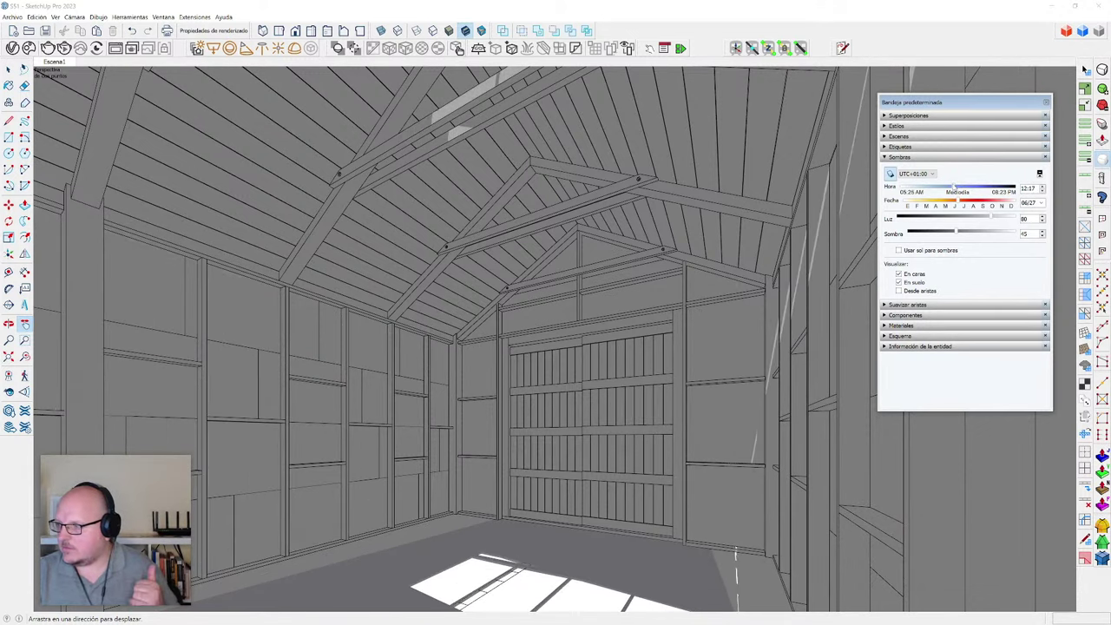
pyautogui.rightClick(66, 68)
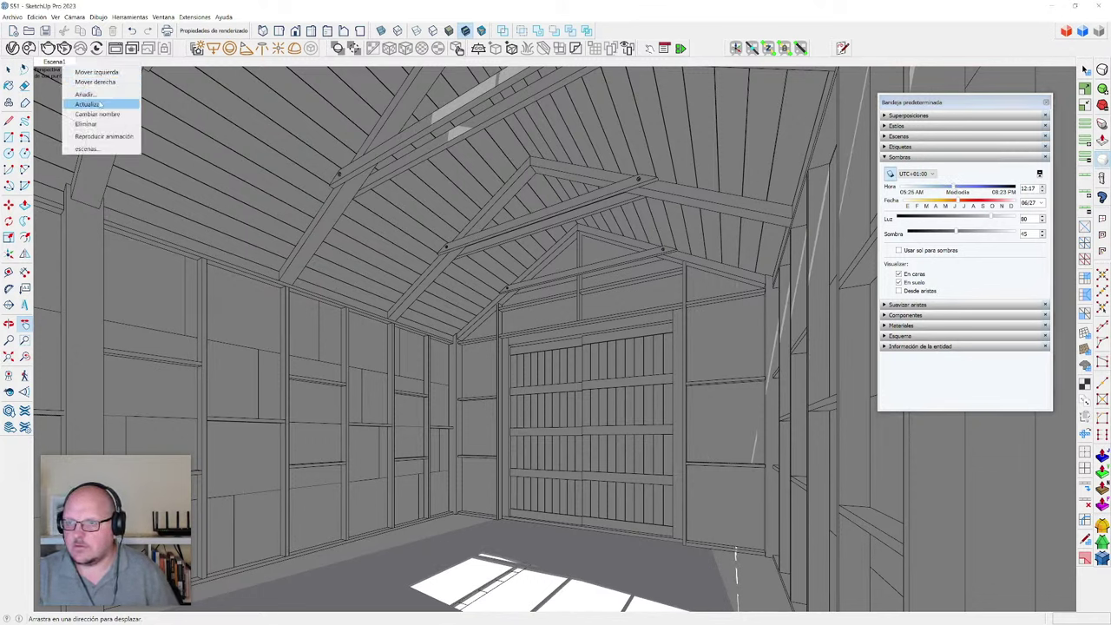
pyautogui.click(97, 94)
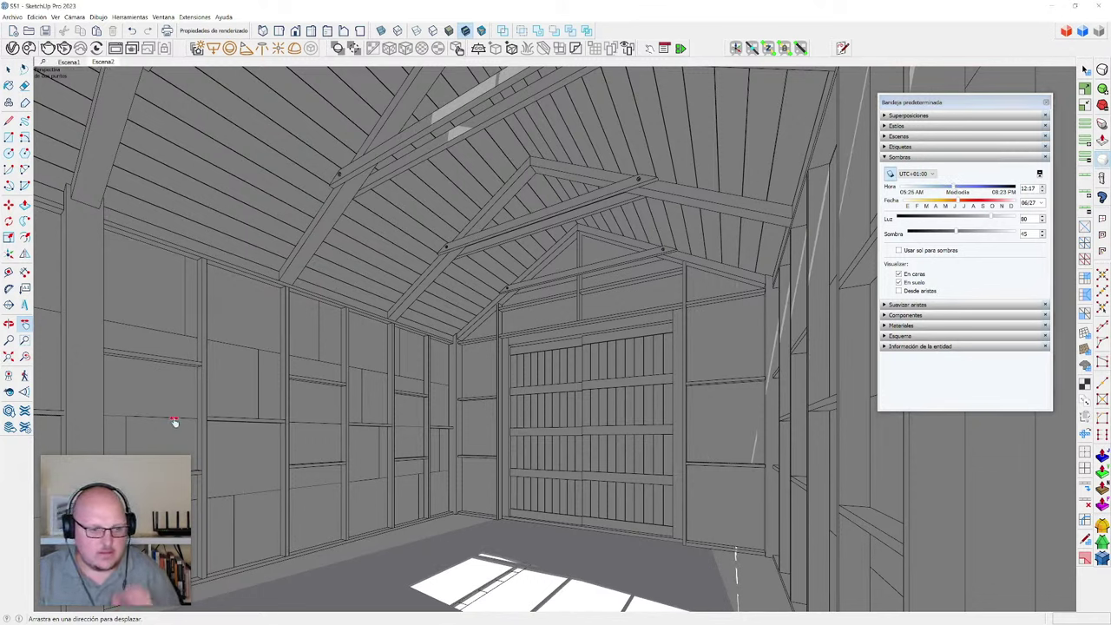
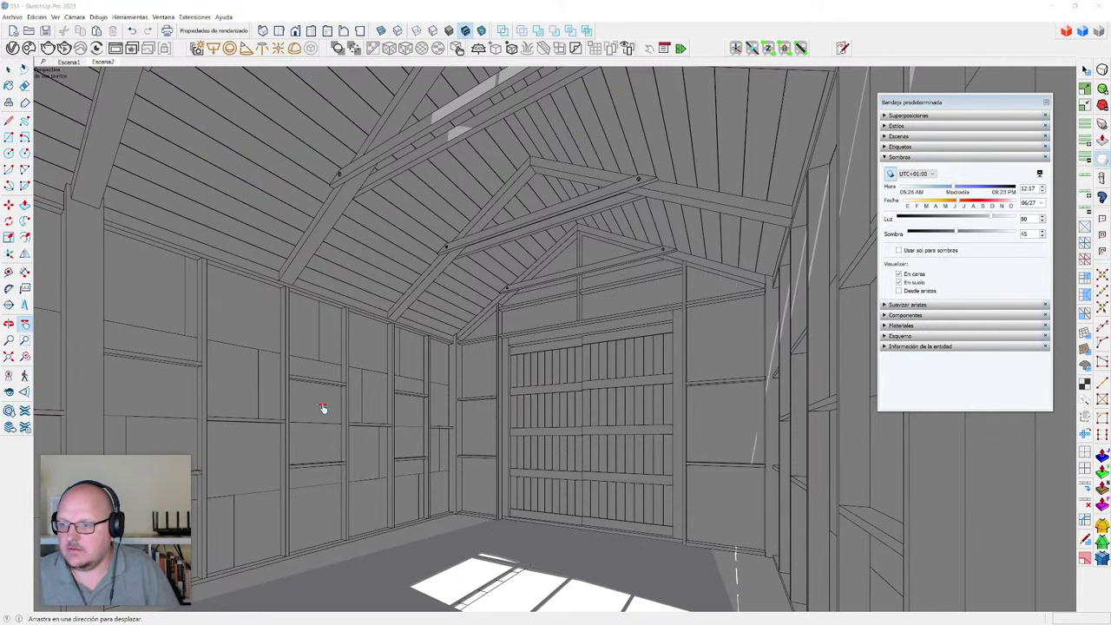
# - Rotate the closed leaf of the shed's half-open double door outward about its bottom hinge corner to open it
pyautogui.moveTo(324, 409); pyautogui.dragTo(474, 364, button='middle')
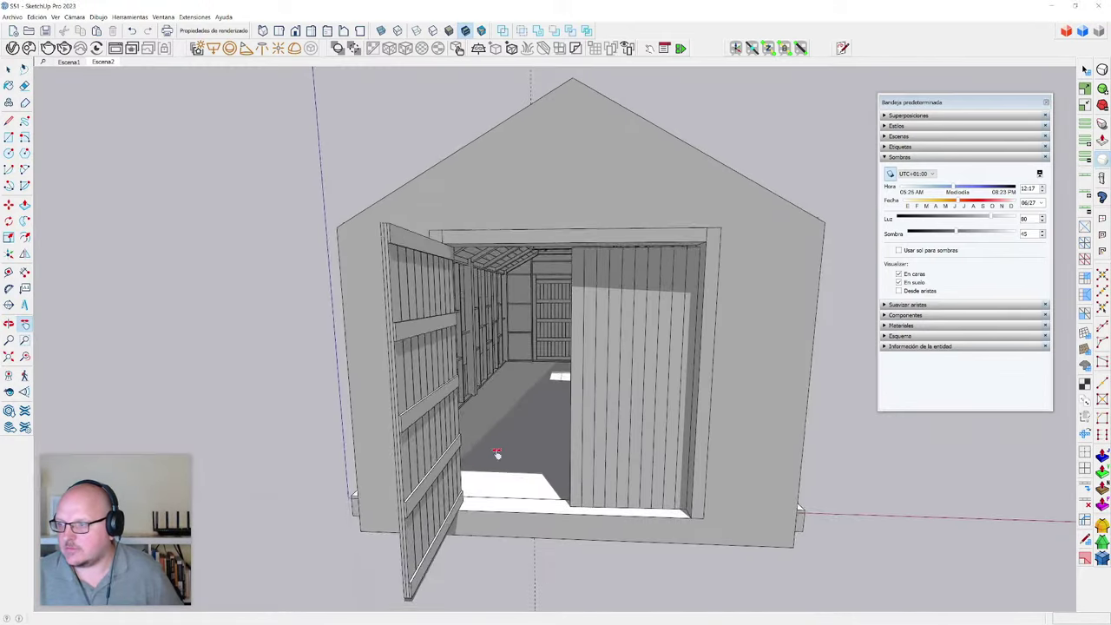
pyautogui.moveTo(491, 477); pyautogui.dragTo(492, 442, button='middle')
pyautogui.scroll(-2, 492, 434)
pyautogui.click(553, 436)
pyautogui.scroll(3, 521, 384)
pyautogui.moveTo(486, 384); pyautogui.dragTo(645, 474, button='middle')
pyautogui.scroll(4, 564, 454)
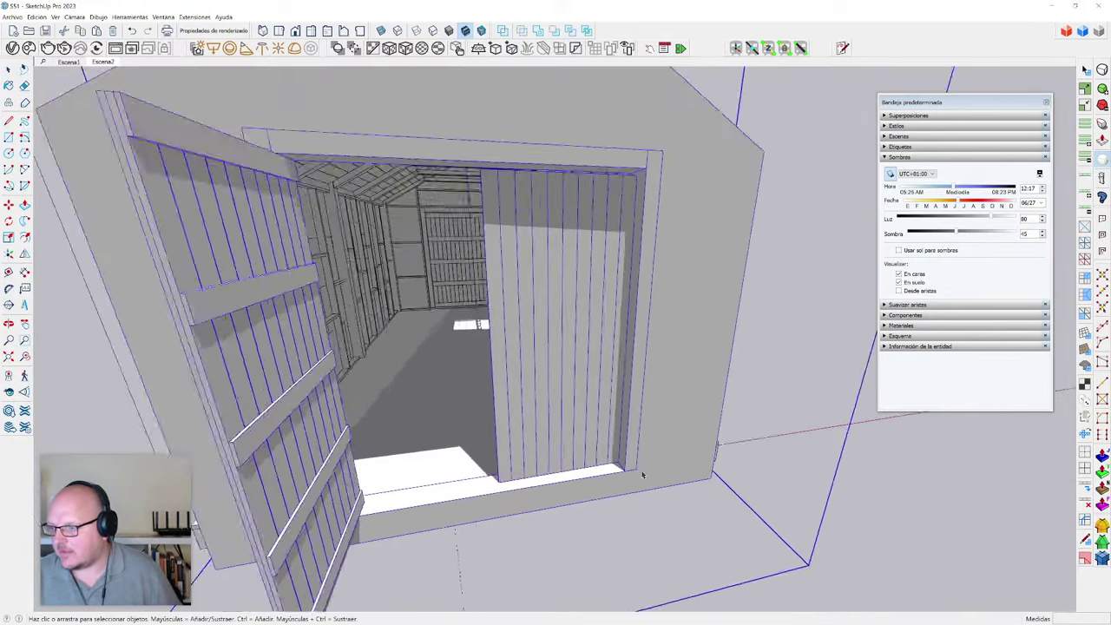
pyautogui.scroll(5, 607, 451)
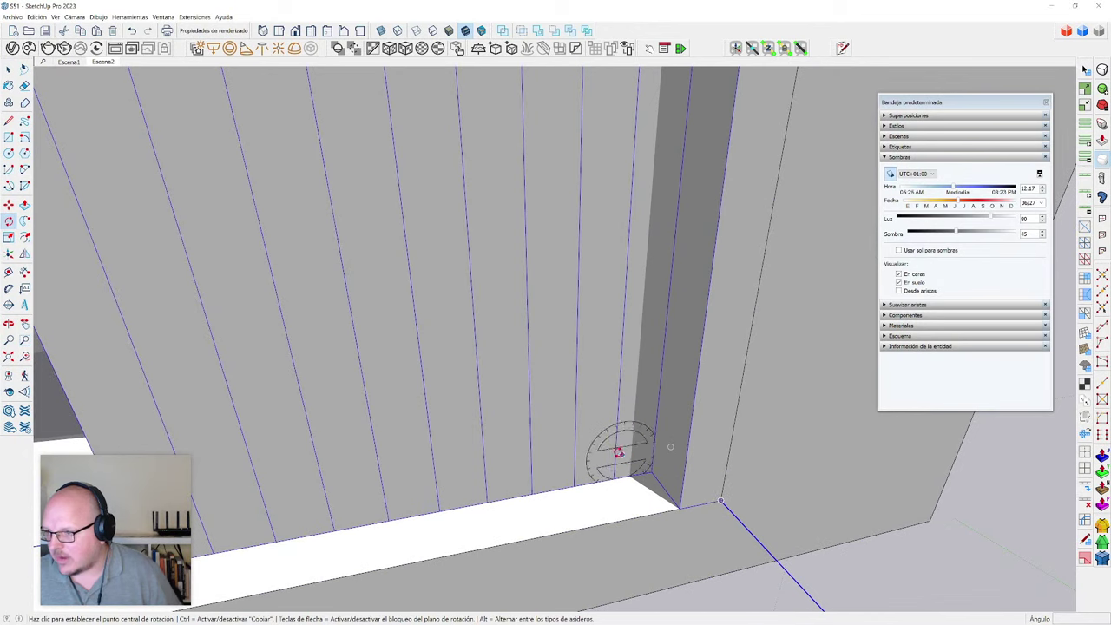
pyautogui.press('q')
pyautogui.click(651, 472)
pyautogui.click(626, 476)
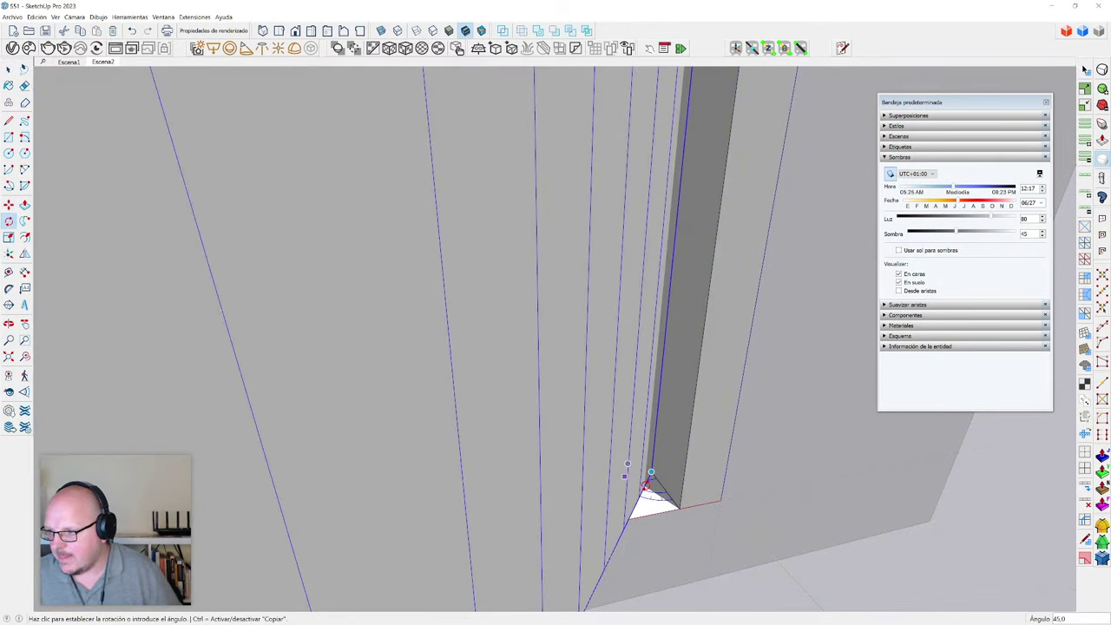
pyautogui.press('Return')
pyautogui.scroll(-4, 646, 485)
pyautogui.scroll(-4, 565, 380)
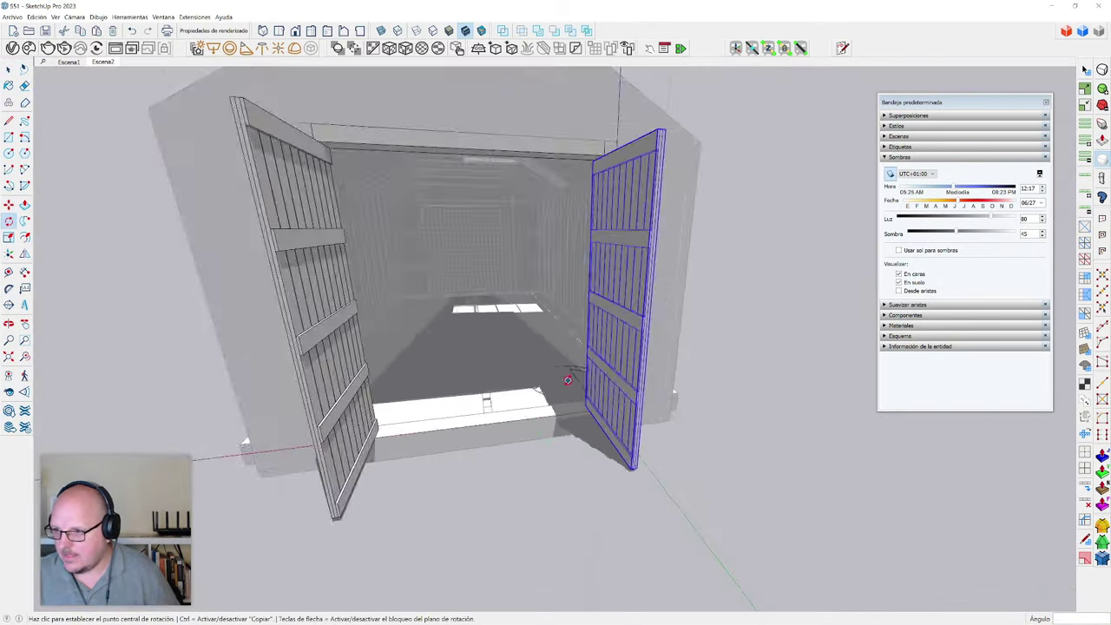
pyautogui.press('space')
pyautogui.click(635, 434)
pyautogui.moveTo(635, 434); pyautogui.dragTo(722, 421, button='middle')
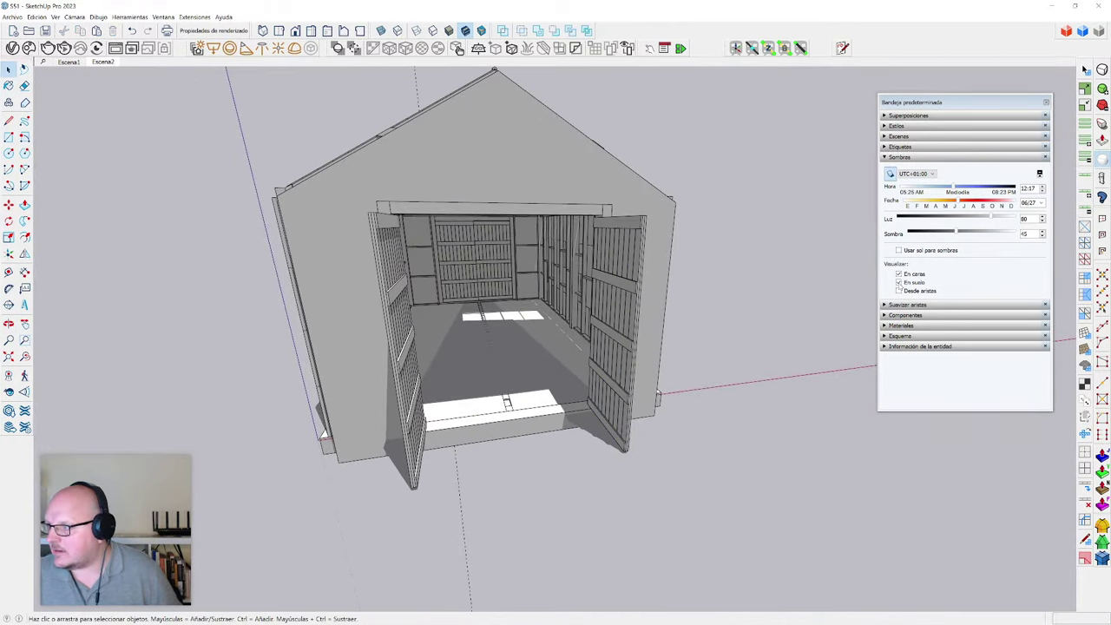
# - Try the exterior without ground shadows on 11/23, and return to the Escena2 interior view
pyautogui.click(899, 282)
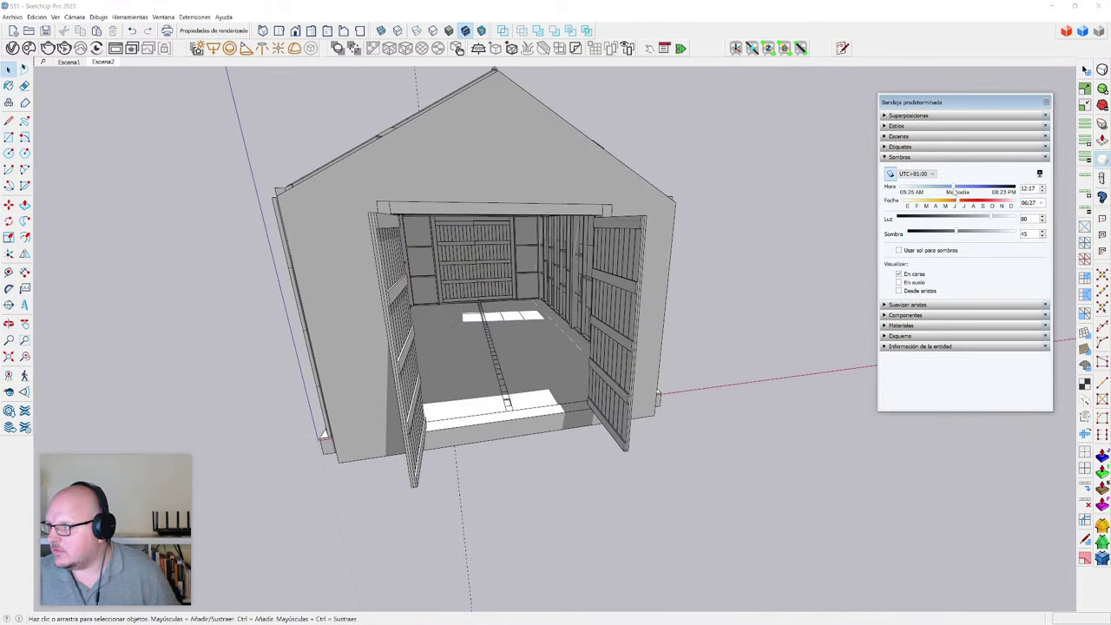
pyautogui.moveTo(962, 201); pyautogui.dragTo(1005, 198)
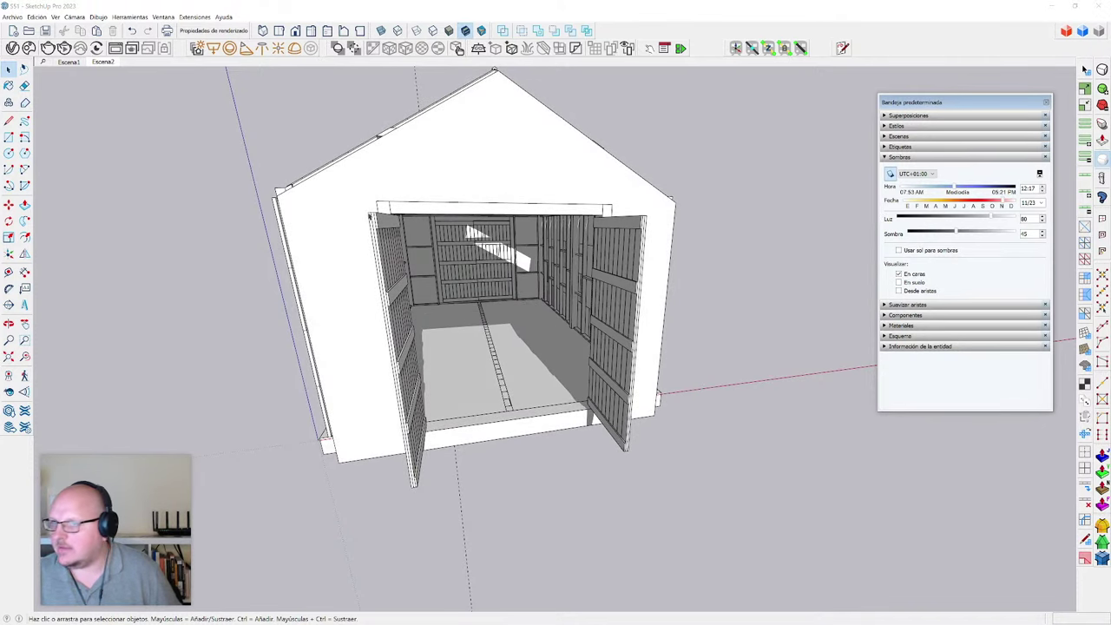
pyautogui.click(102, 62)
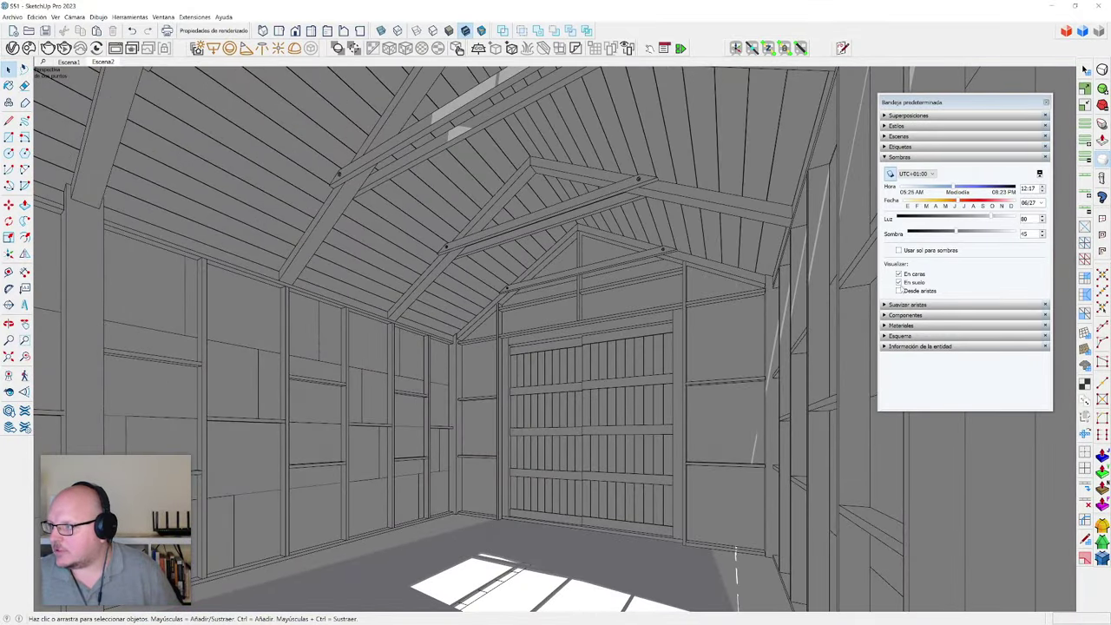
# - Turn off shadows on the ground, test the interior light on 12/31, and return to the Escena2 view
pyautogui.click(899, 282)
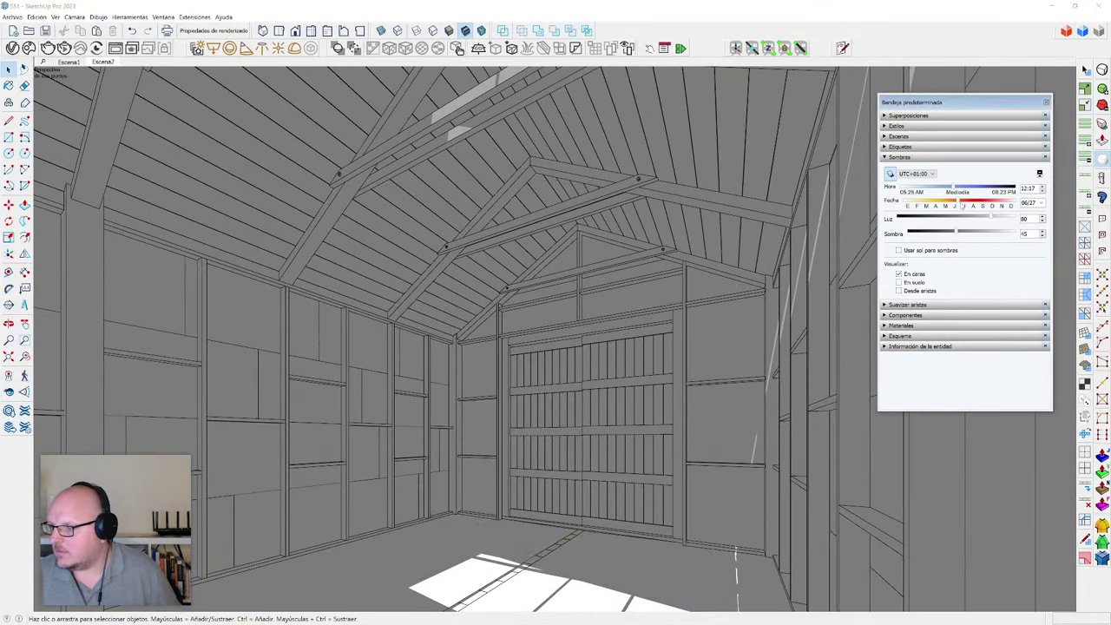
pyautogui.moveTo(964, 202); pyautogui.dragTo(1013, 202)
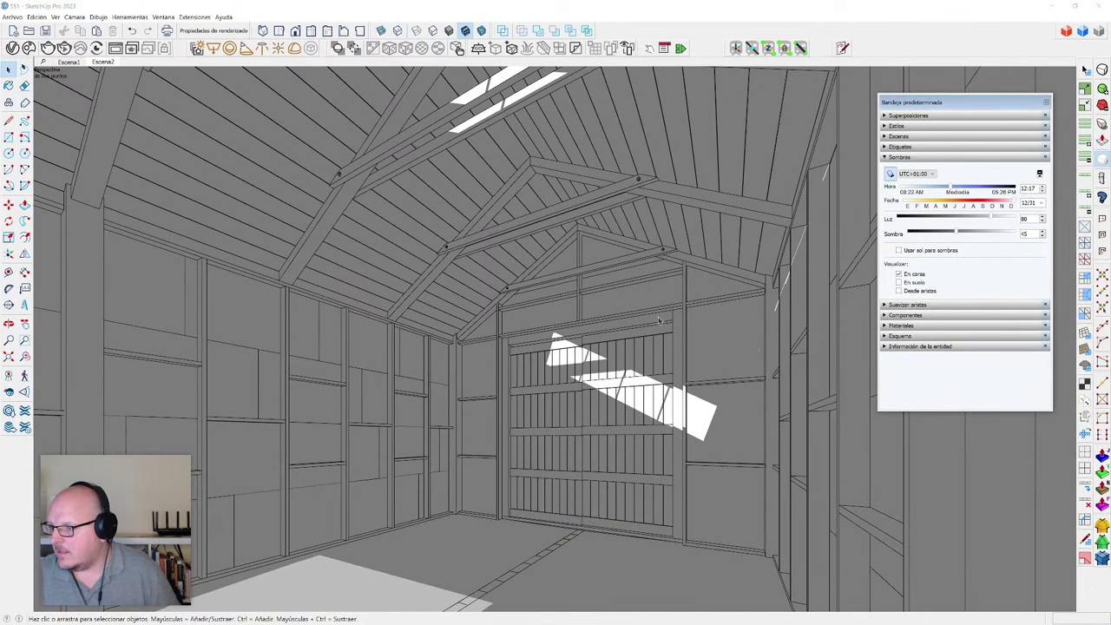
pyautogui.click(8, 392)
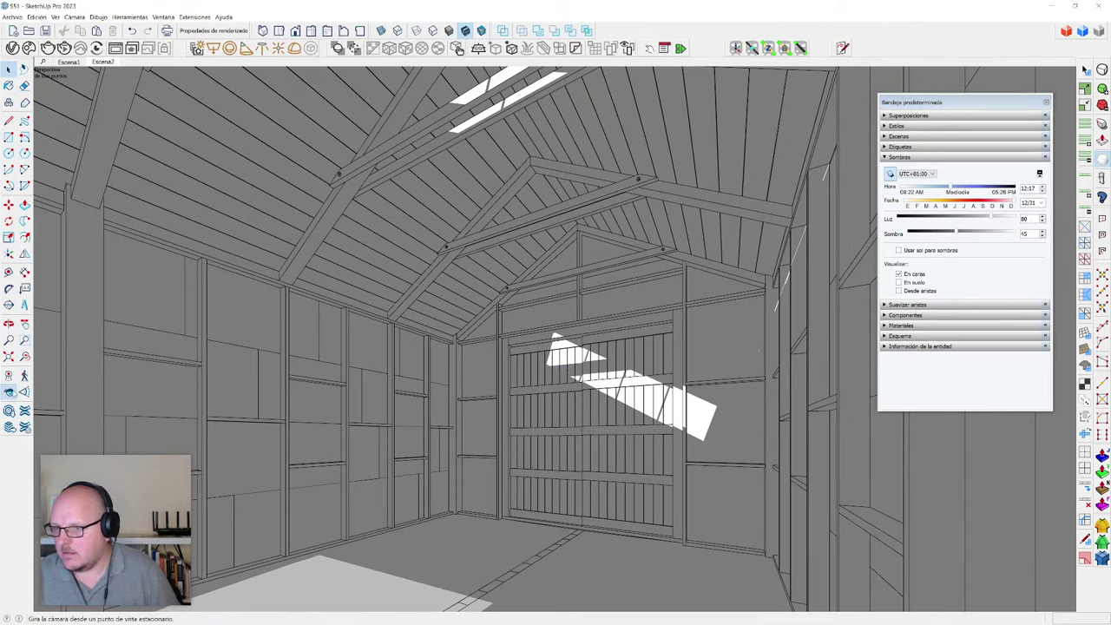
pyautogui.moveTo(590, 532); pyautogui.dragTo(30, 102)
pyautogui.click(102, 61)
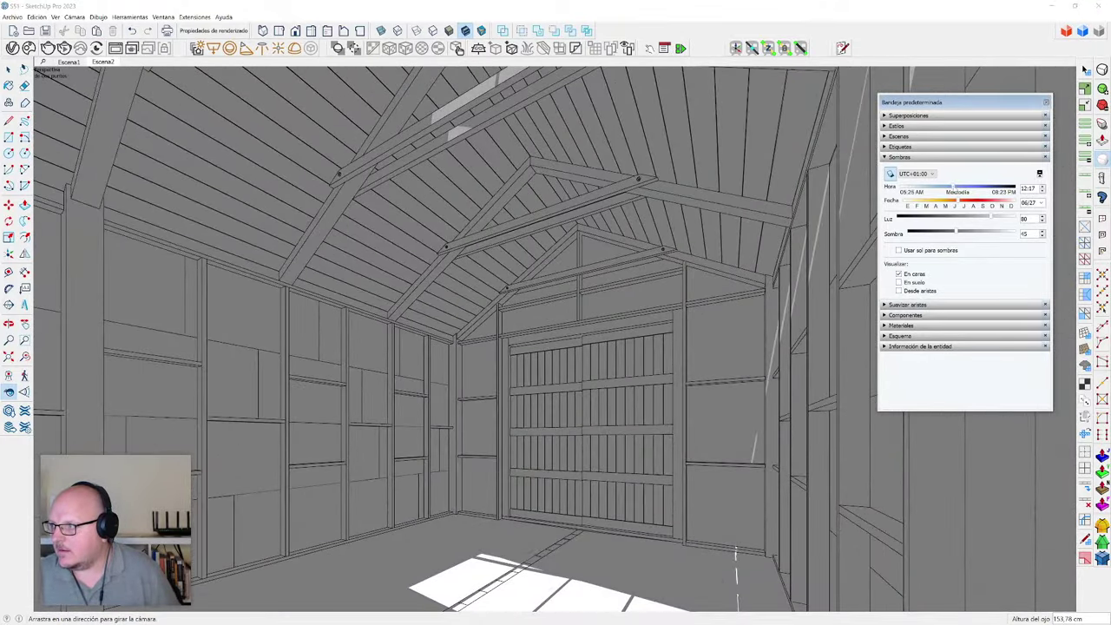
# - Set the shadow date to 08/10 and the time to 09:55 to cast sunlight on the side wall
pyautogui.moveTo(953, 189); pyautogui.dragTo(1008, 200)
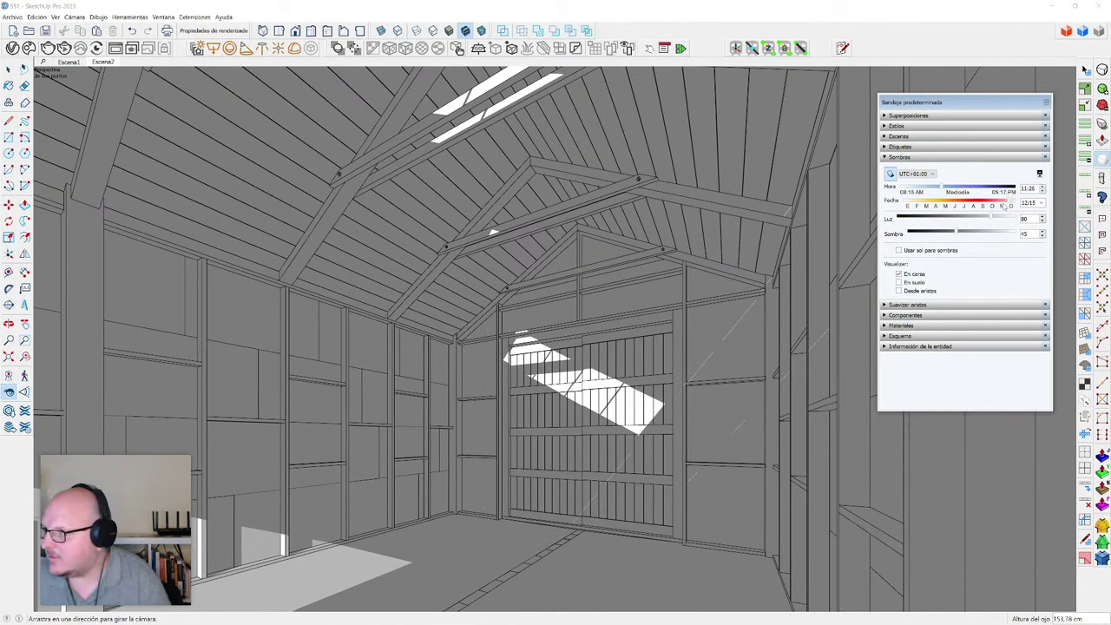
pyautogui.moveTo(1005, 206); pyautogui.dragTo(938, 192)
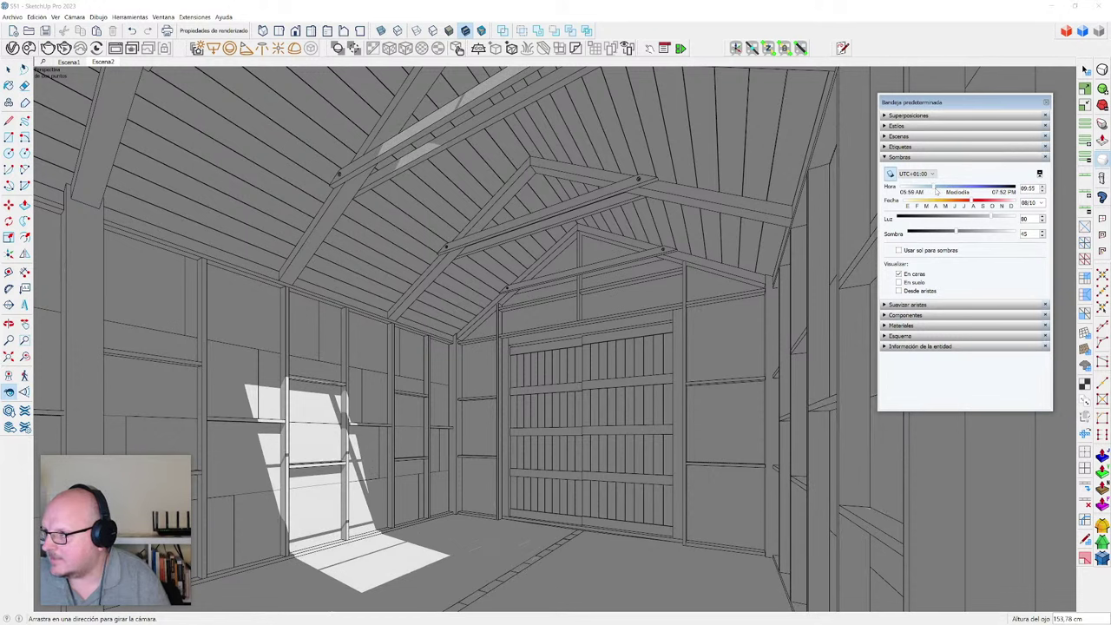
# - Switch to the Select tool and open the V-Ray Asset Editor
pyautogui.press('space')
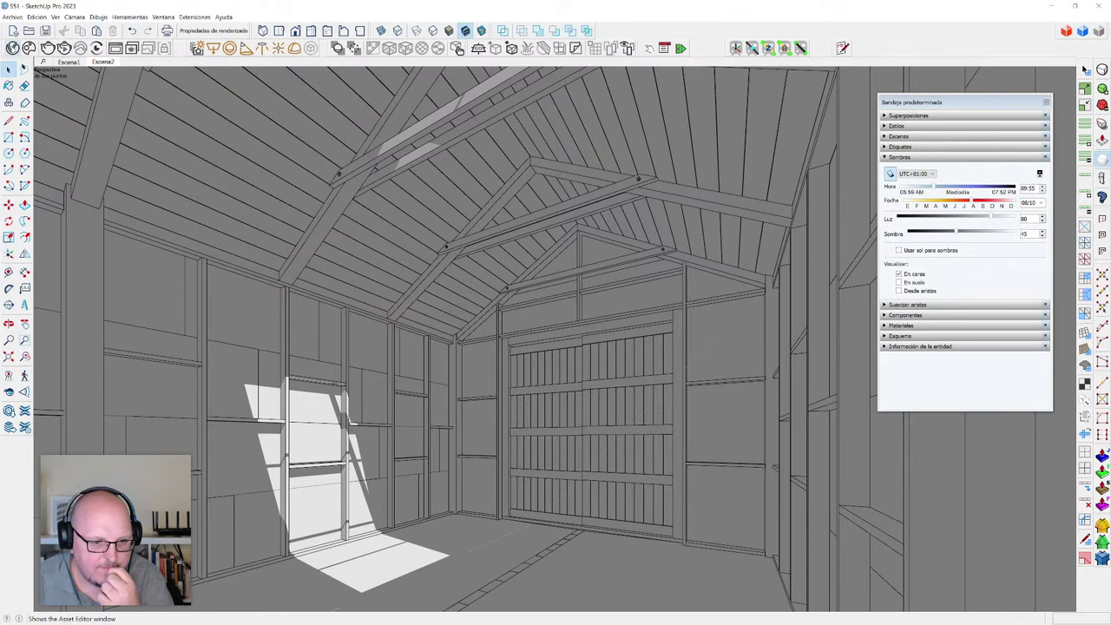
pyautogui.click(149, 49)
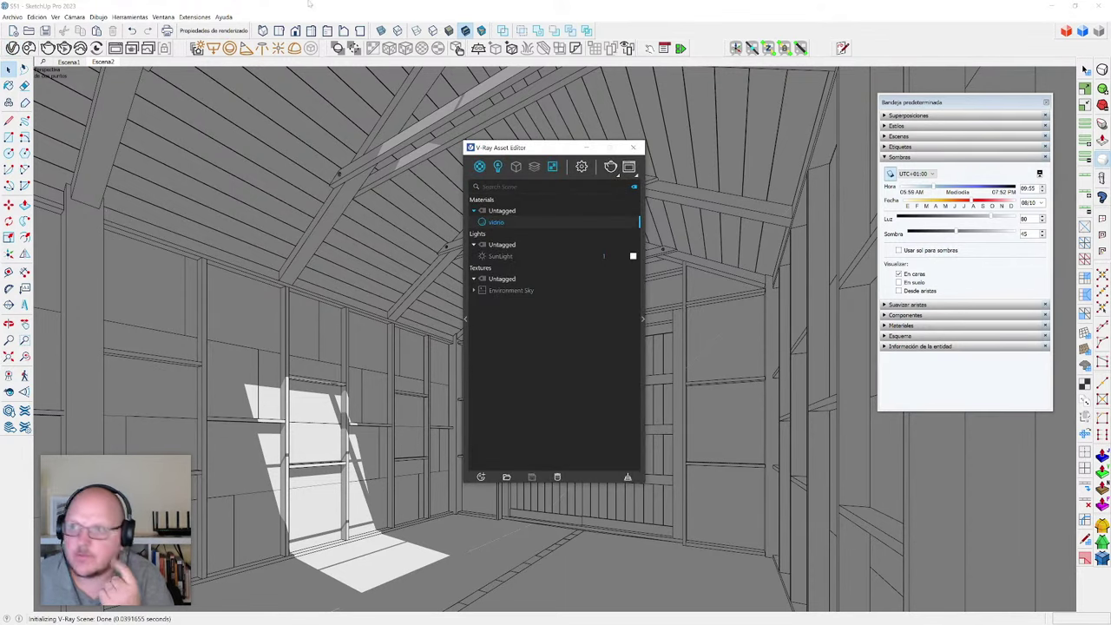
# - Check for SketchUp updates and open the SketchUp Desktop 2023.1.3 release notes in the browser
pyautogui.click(224, 17)
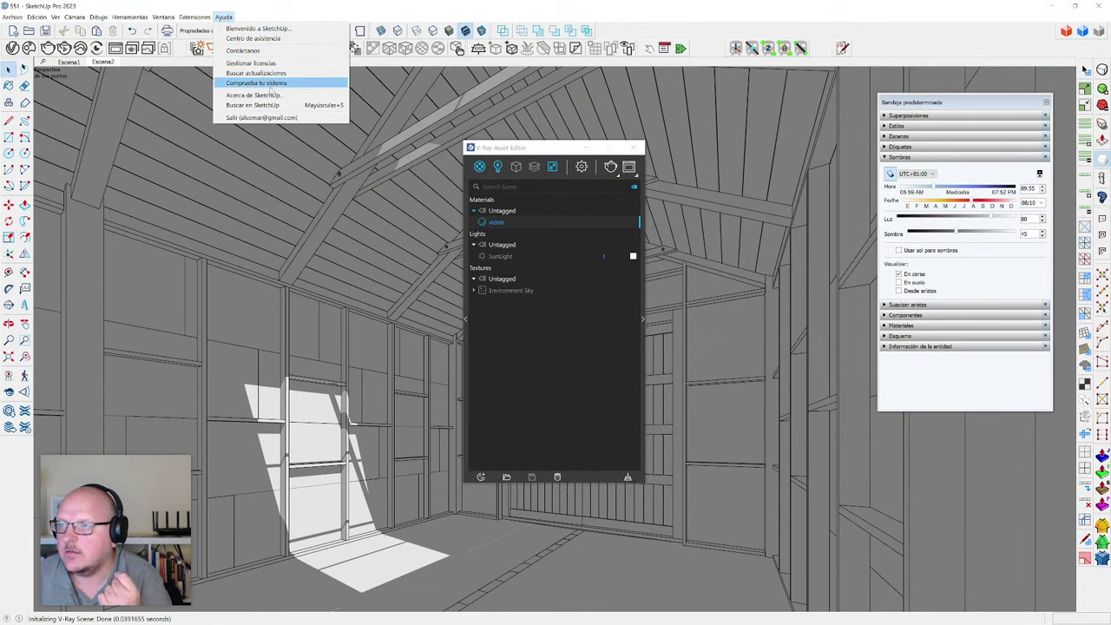
pyautogui.click(271, 77)
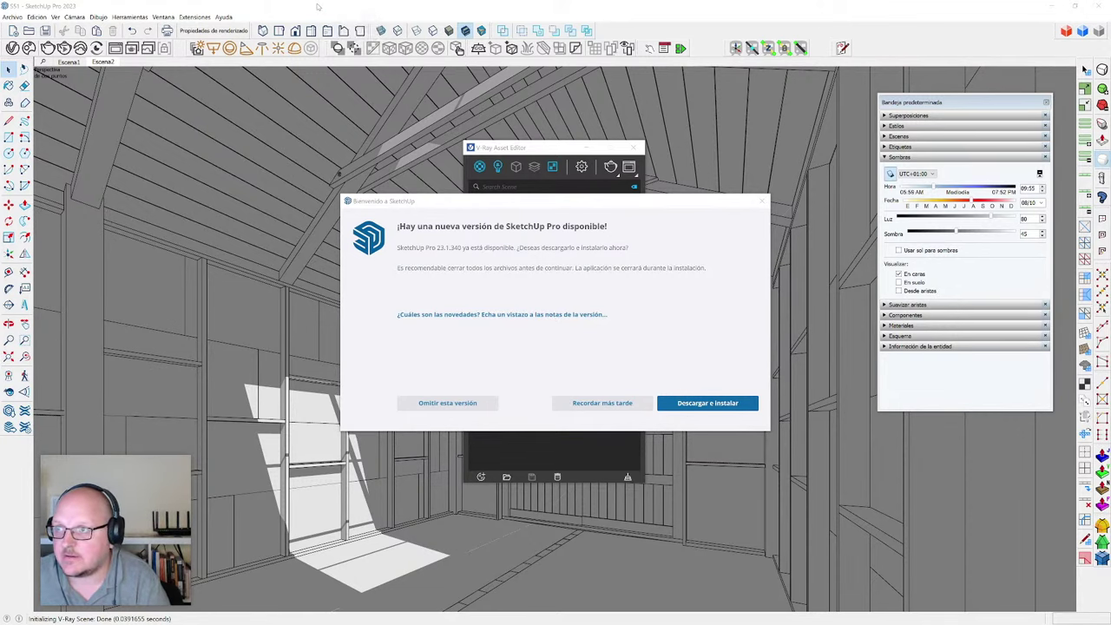
pyautogui.click(480, 9)
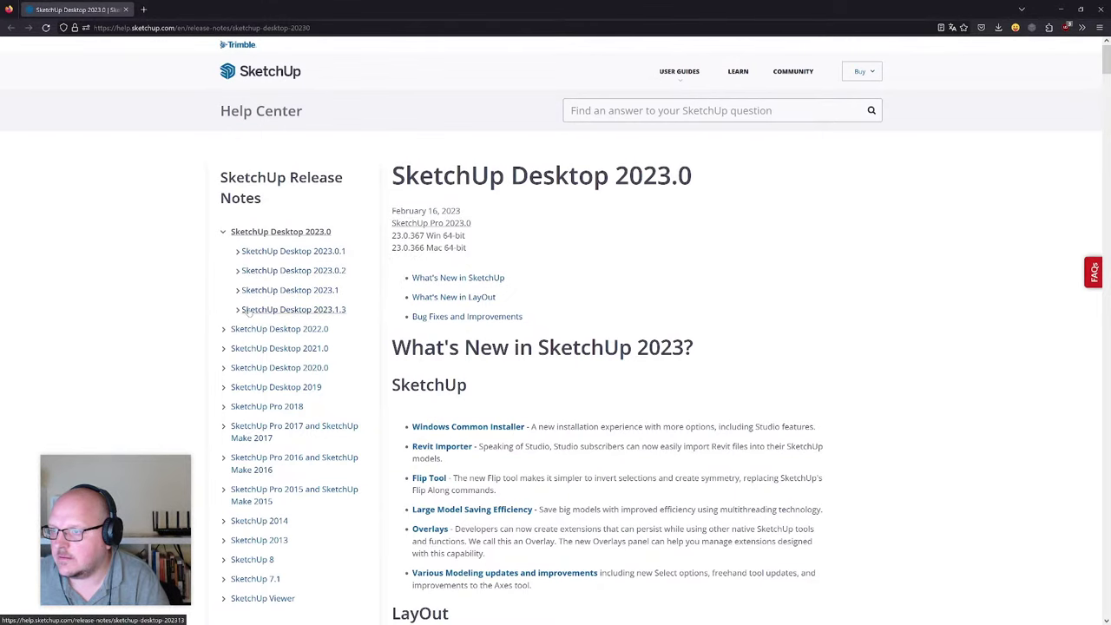
pyautogui.click(249, 311)
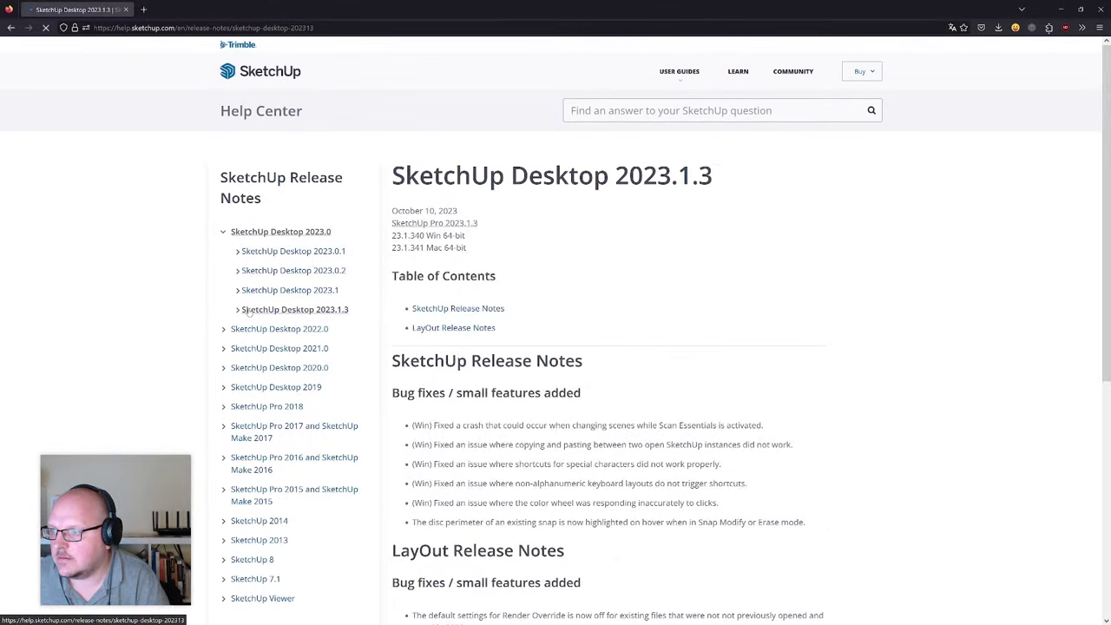
# - Read the 2023.1.3 release date and bug fixes, especially the special-character shortcut fix, and dismiss the update offer back in SketchUp
pyautogui.scroll(-1, 470, 420)
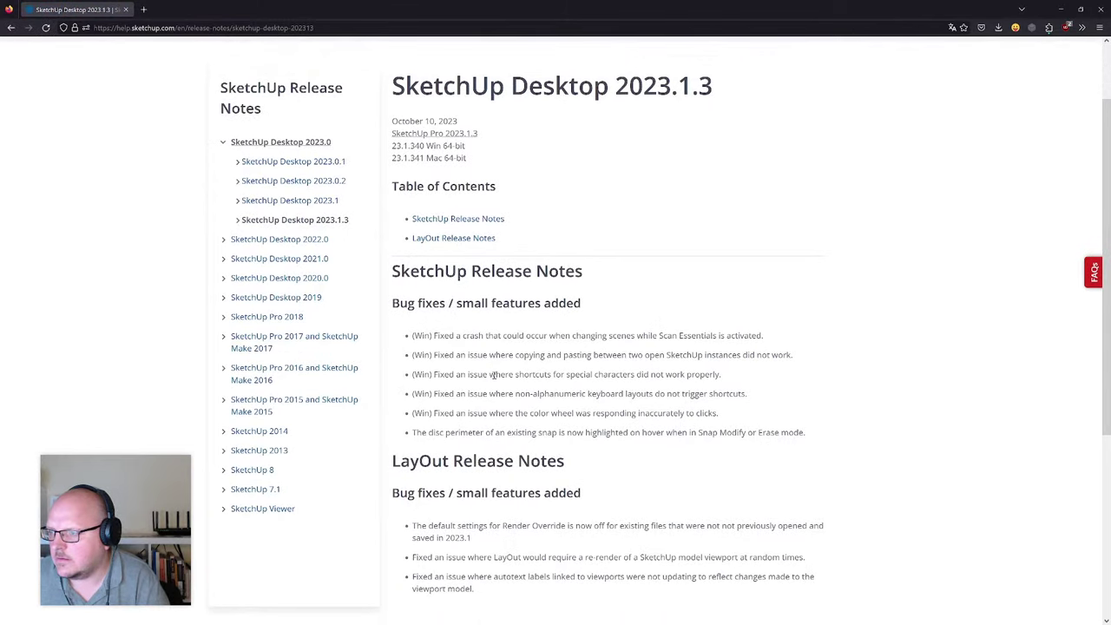
pyautogui.tripleClick(494, 374)
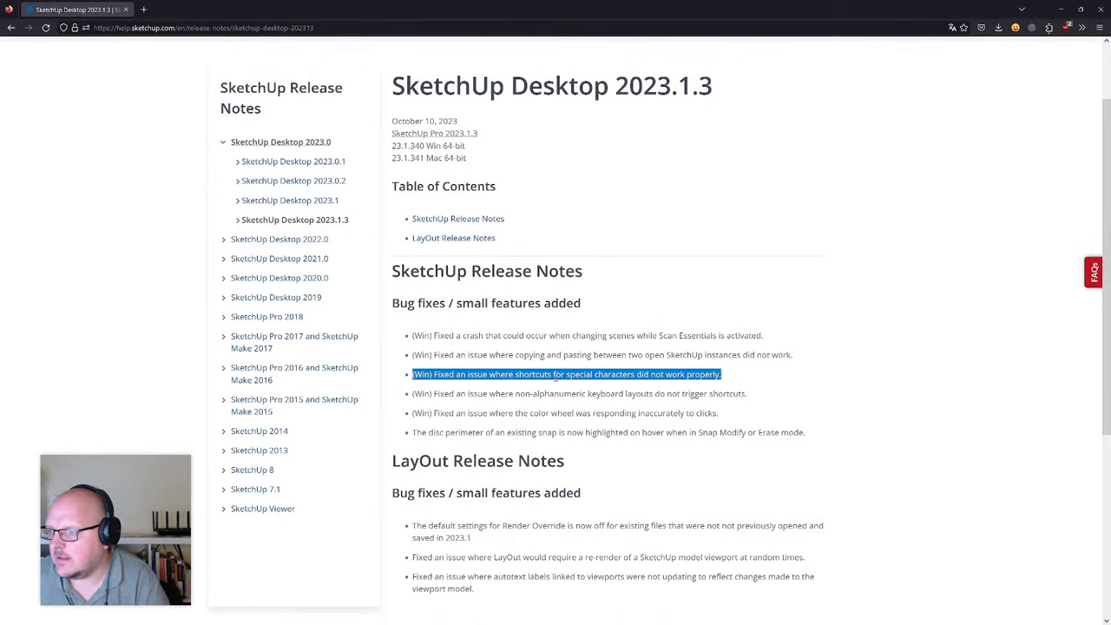
pyautogui.scroll(-1, 558, 375)
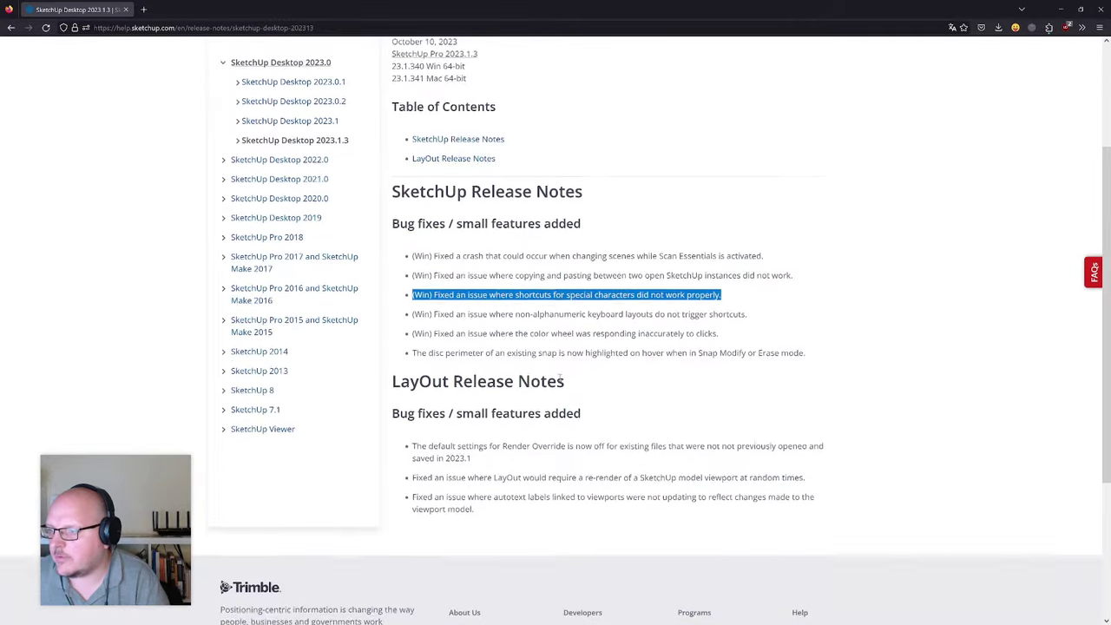
pyautogui.tripleClick(491, 342)
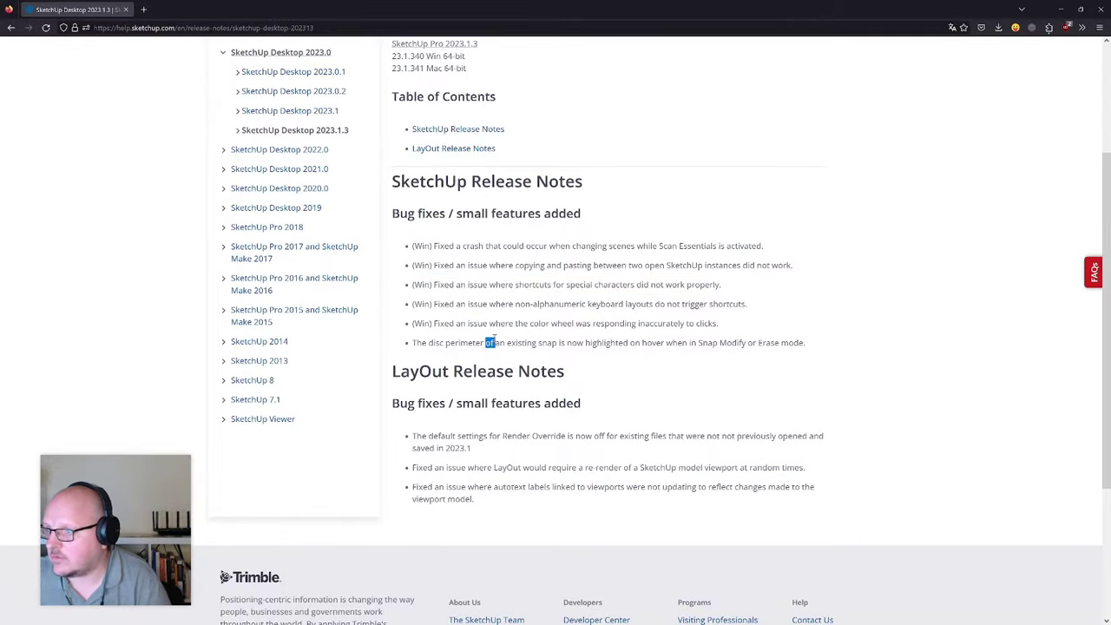
pyautogui.tripleClick(523, 292)
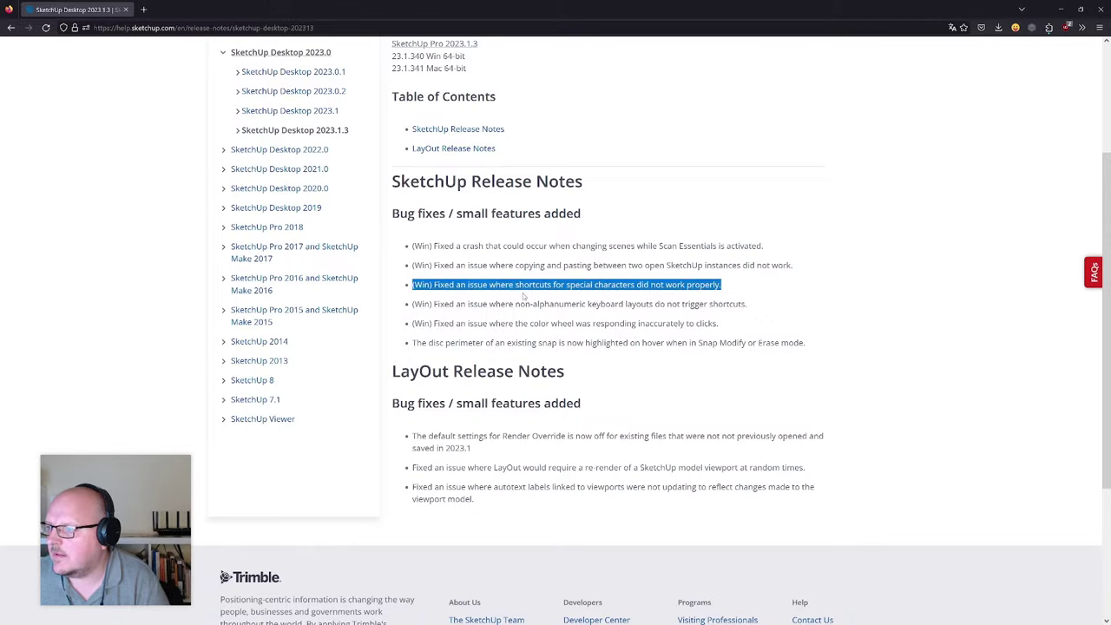
pyautogui.click(524, 297)
pyautogui.scroll(2, 524, 297)
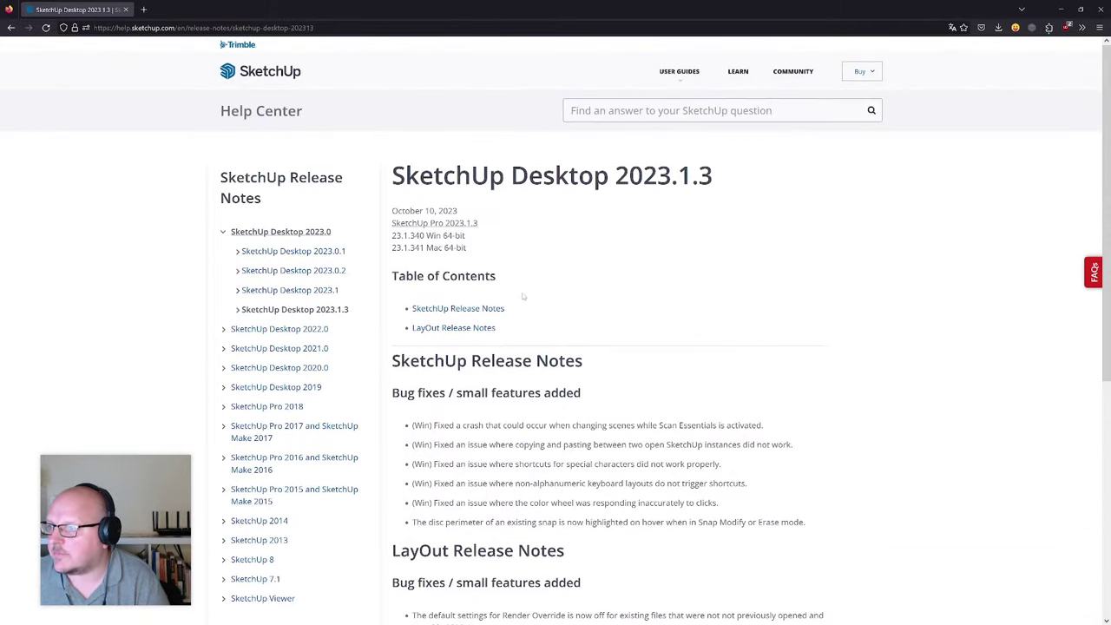
pyautogui.tripleClick(422, 213)
pyautogui.click(422, 216)
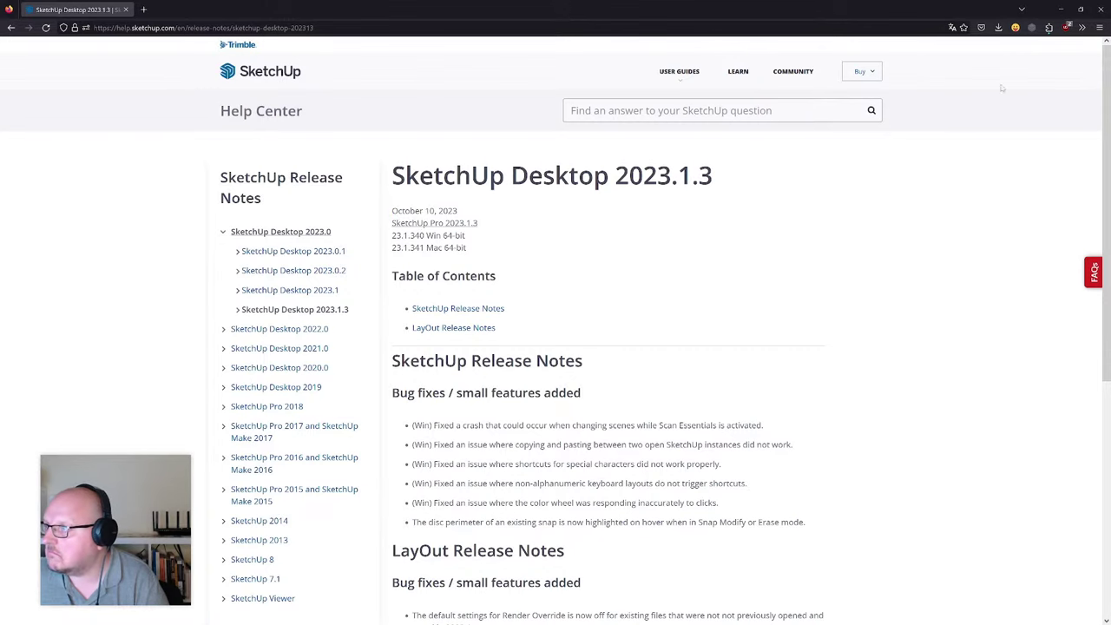
pyautogui.click(1061, 8)
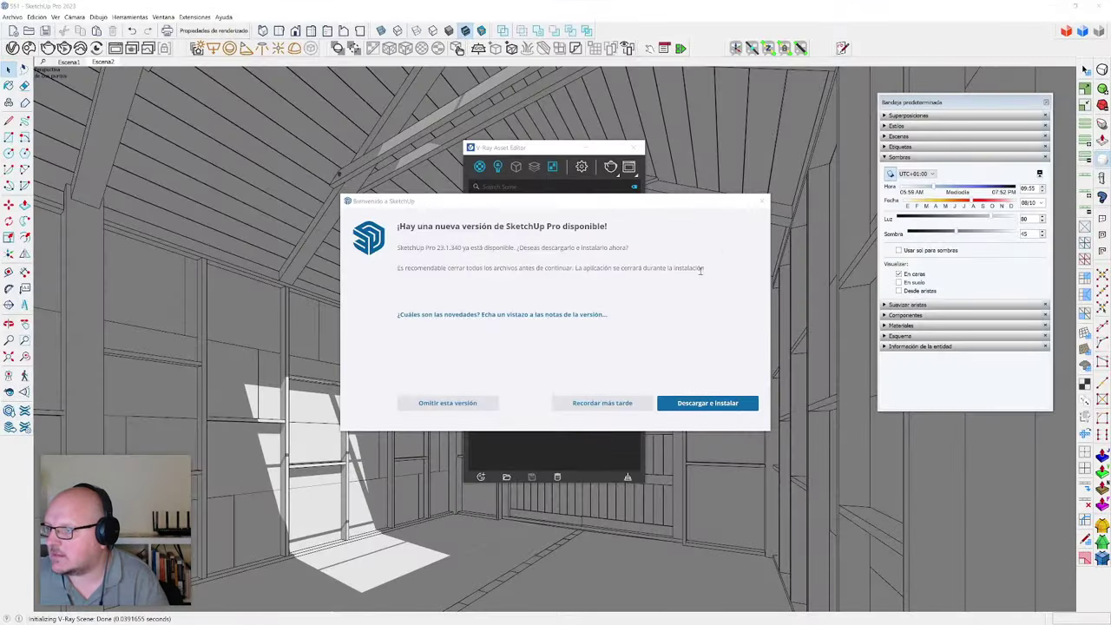
pyautogui.click(763, 201)
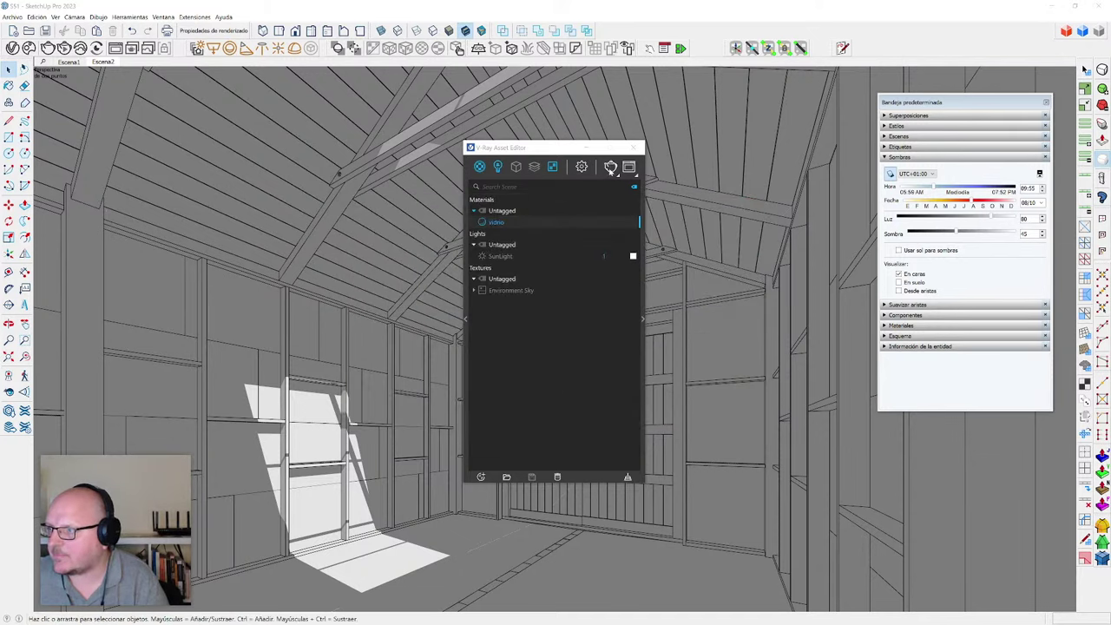
# - Set the V-Ray render output's aspect ratio to Match Viewport and the image height to 950
pyautogui.click(581, 166)
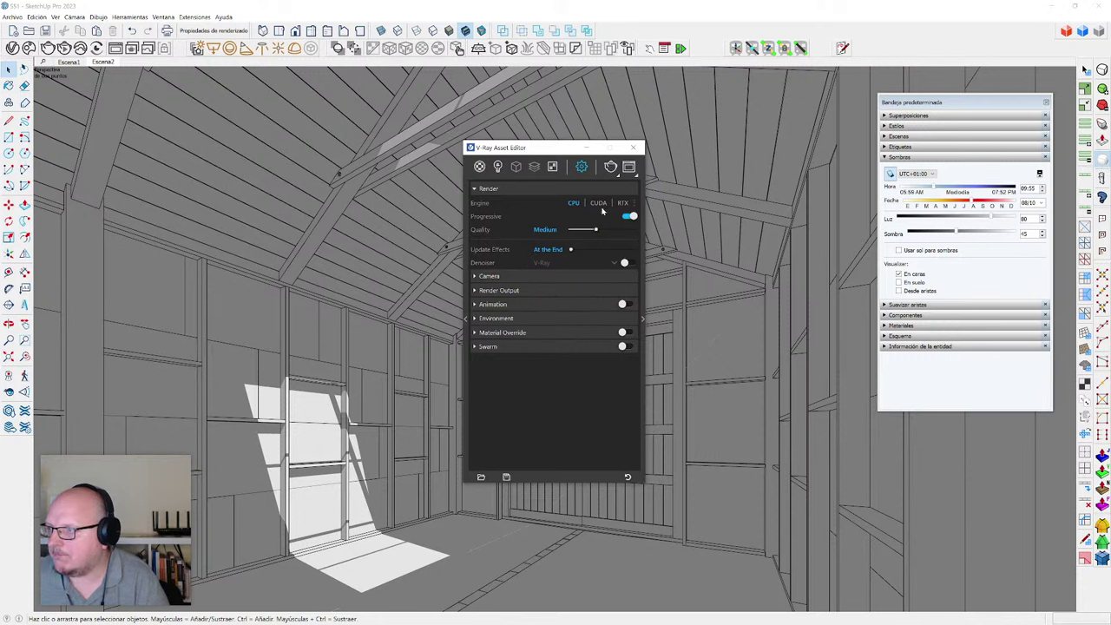
pyautogui.click(496, 291)
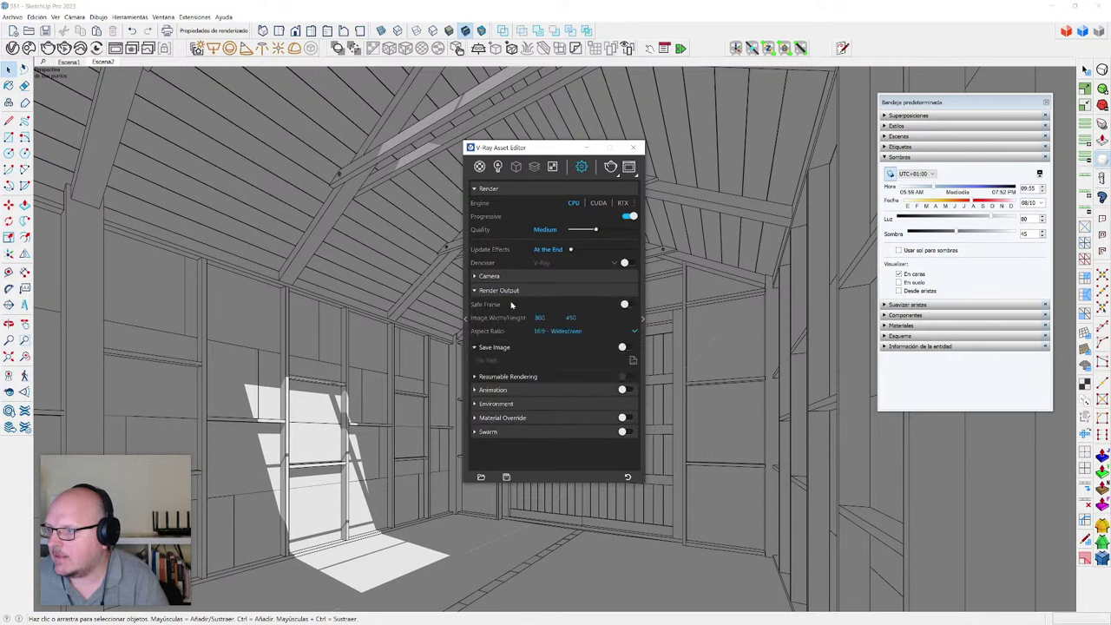
pyautogui.click(566, 333)
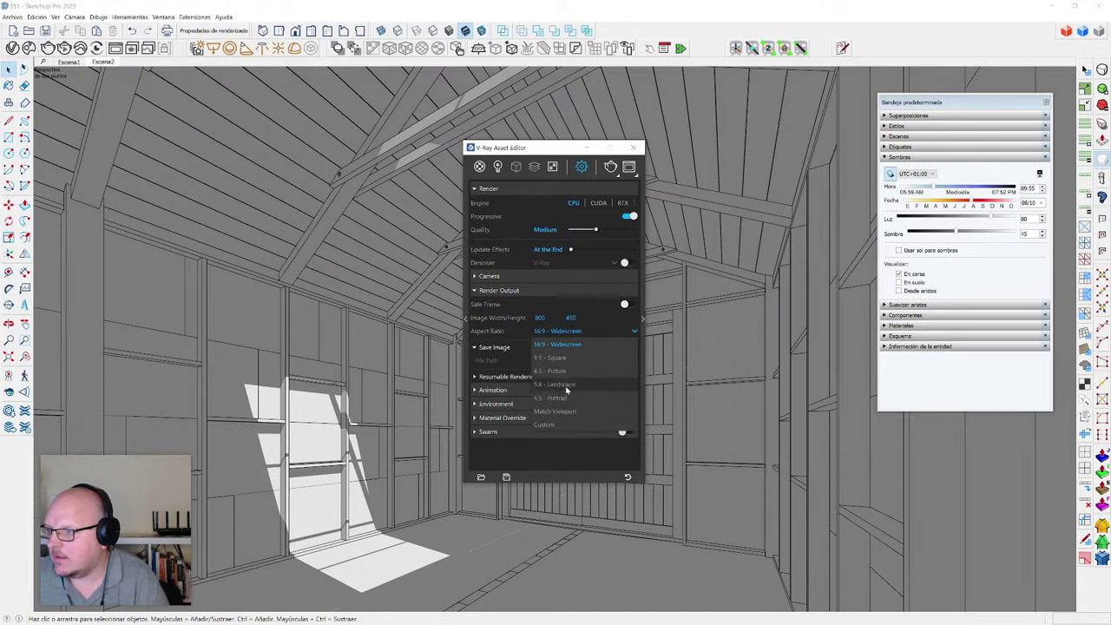
pyautogui.click(567, 410)
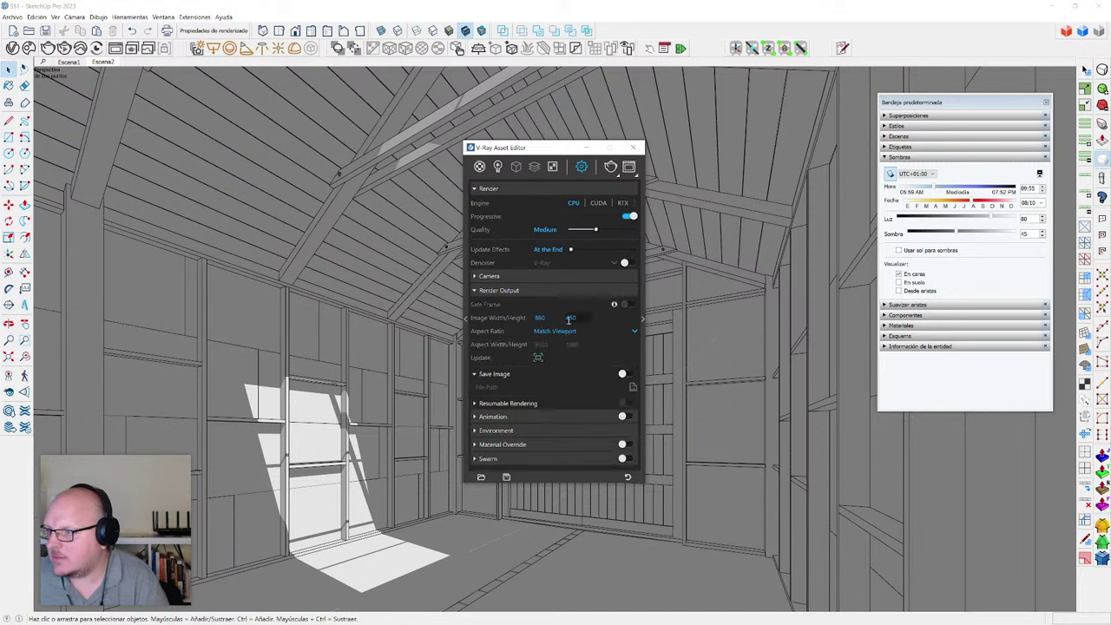
pyautogui.doubleClick(575, 320)
pyautogui.write('950')
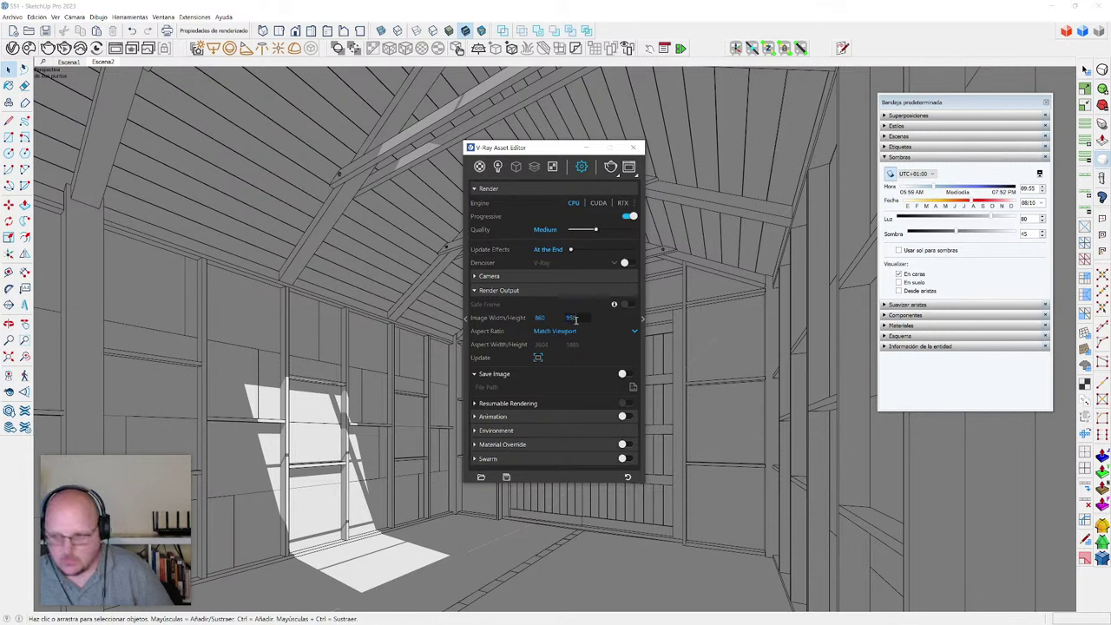
pyautogui.press('Return')
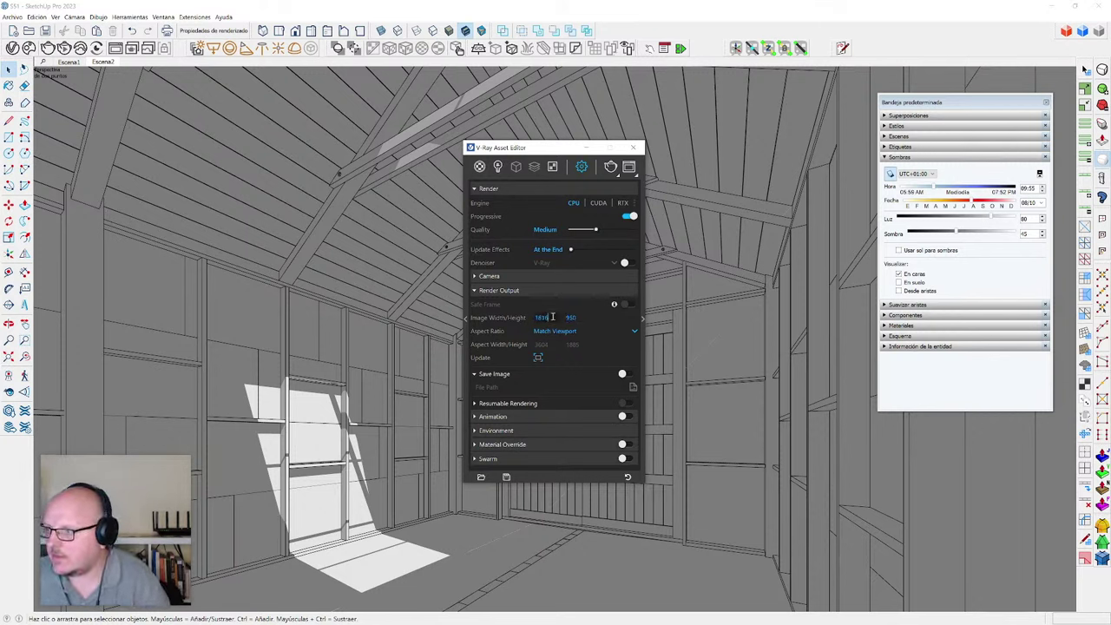
# - Start a V-Ray Interactive render of the shed interior, and clear the view by collapsing the shadow settings and moving the Asset Editor aside
pyautogui.click(618, 176)
pyautogui.click(612, 191)
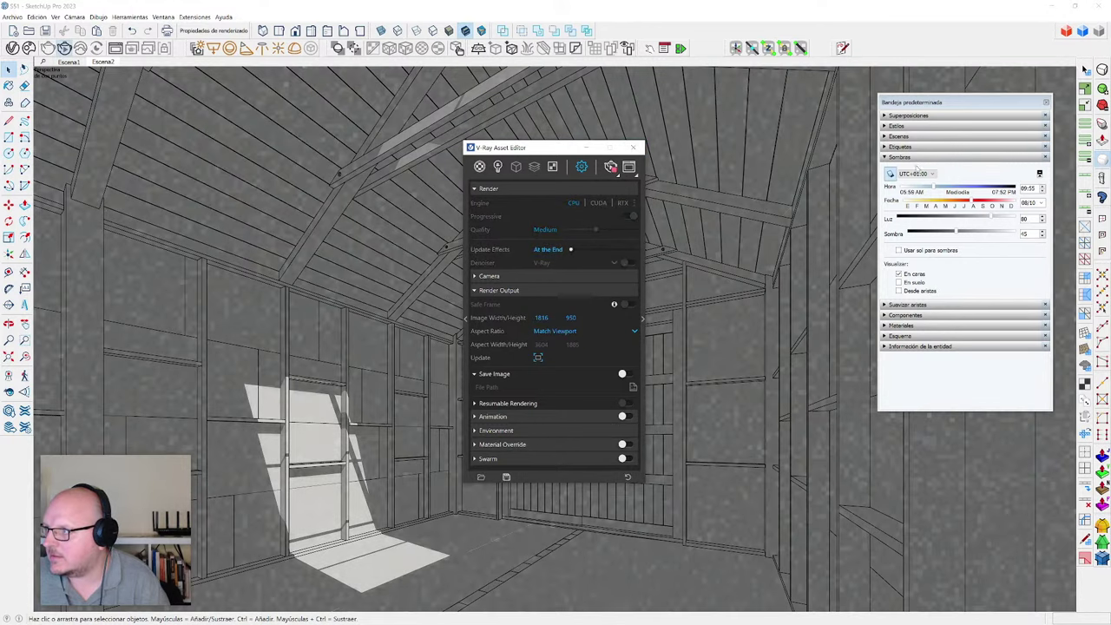
pyautogui.click(917, 157)
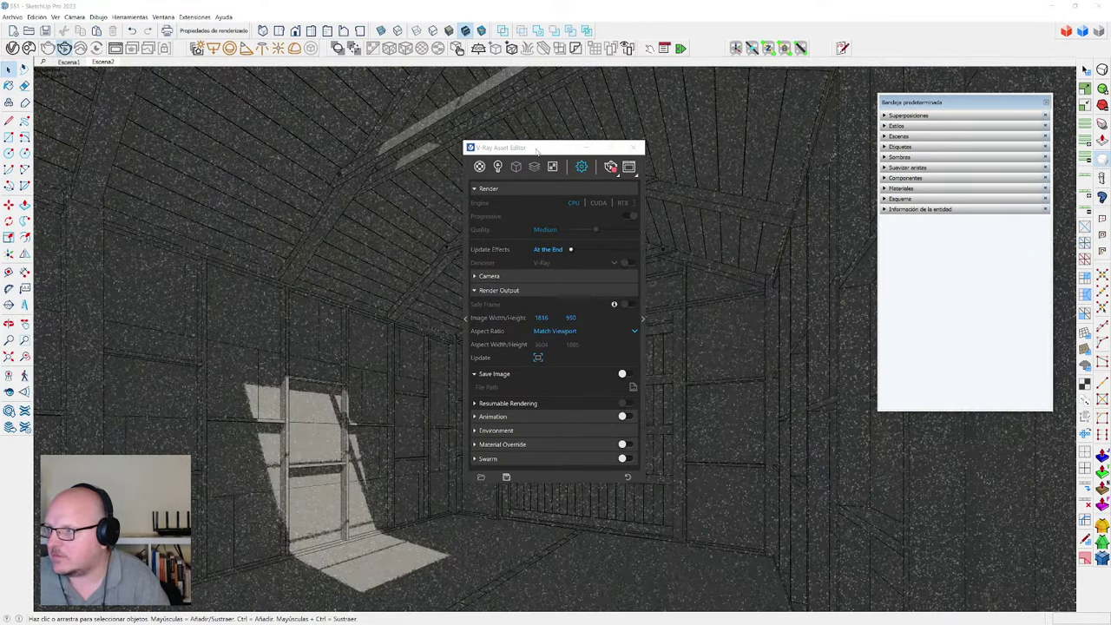
pyautogui.moveTo(538, 149); pyautogui.dragTo(156, 109)
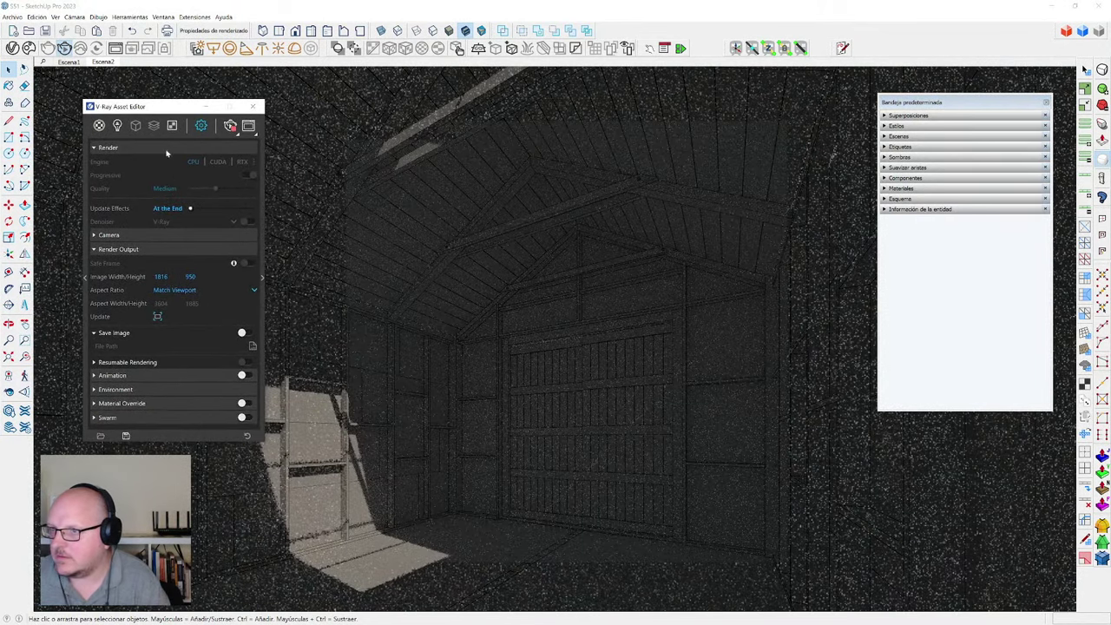
# - Stop the interactive render, enable the denoiser with the NVIDIA AI engine, and set Update Effects to Often
pyautogui.click(231, 128)
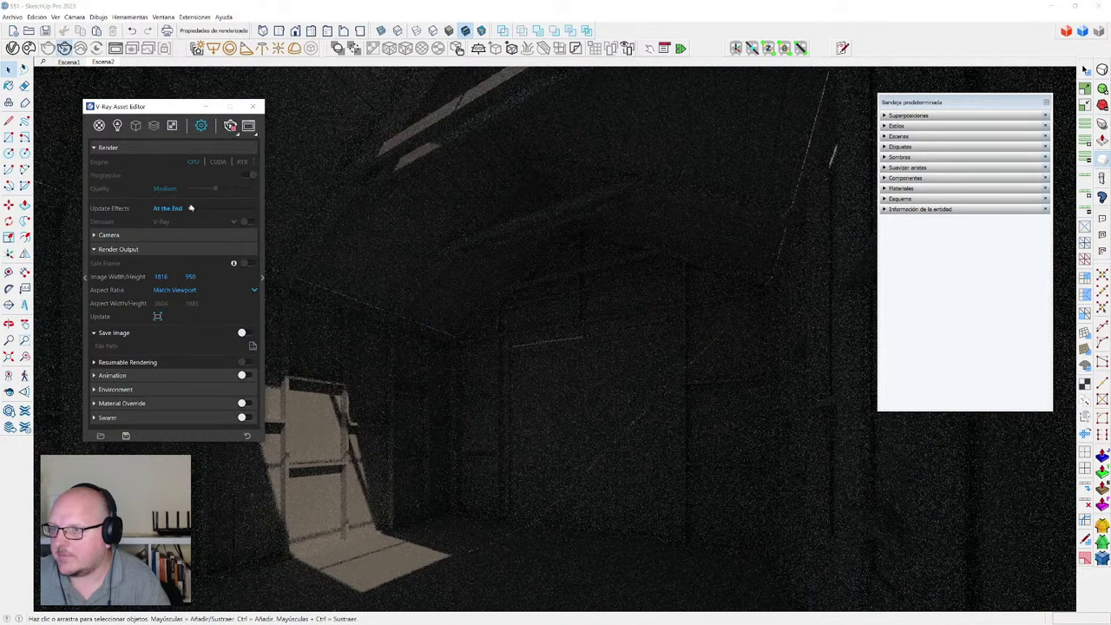
pyautogui.click(249, 223)
pyautogui.click(233, 223)
pyautogui.click(192, 248)
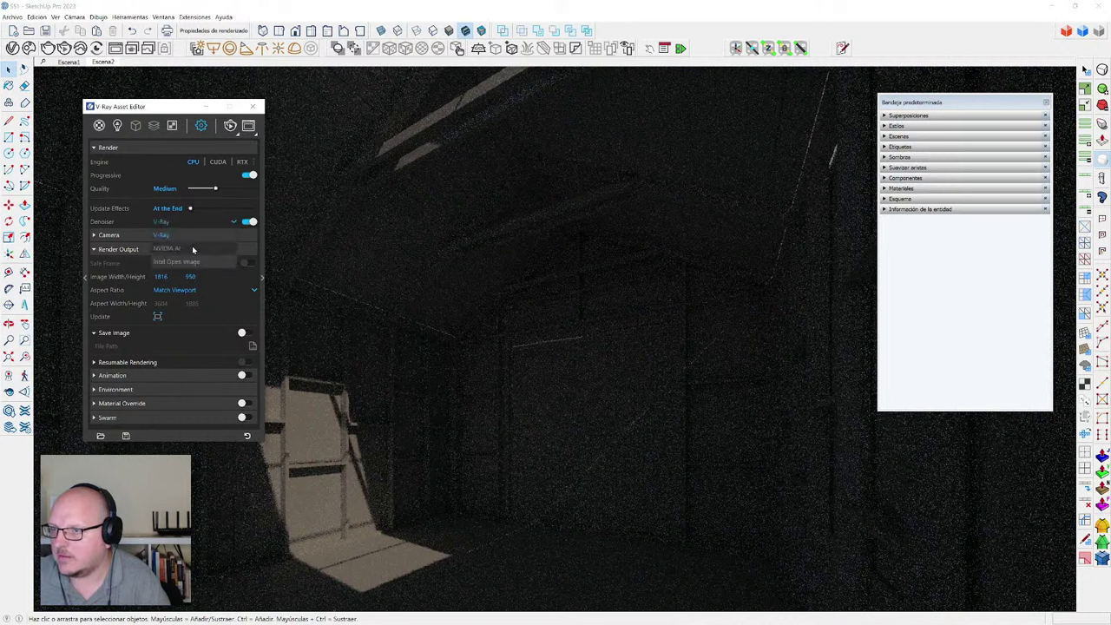
pyautogui.moveTo(190, 211); pyautogui.dragTo(215, 209)
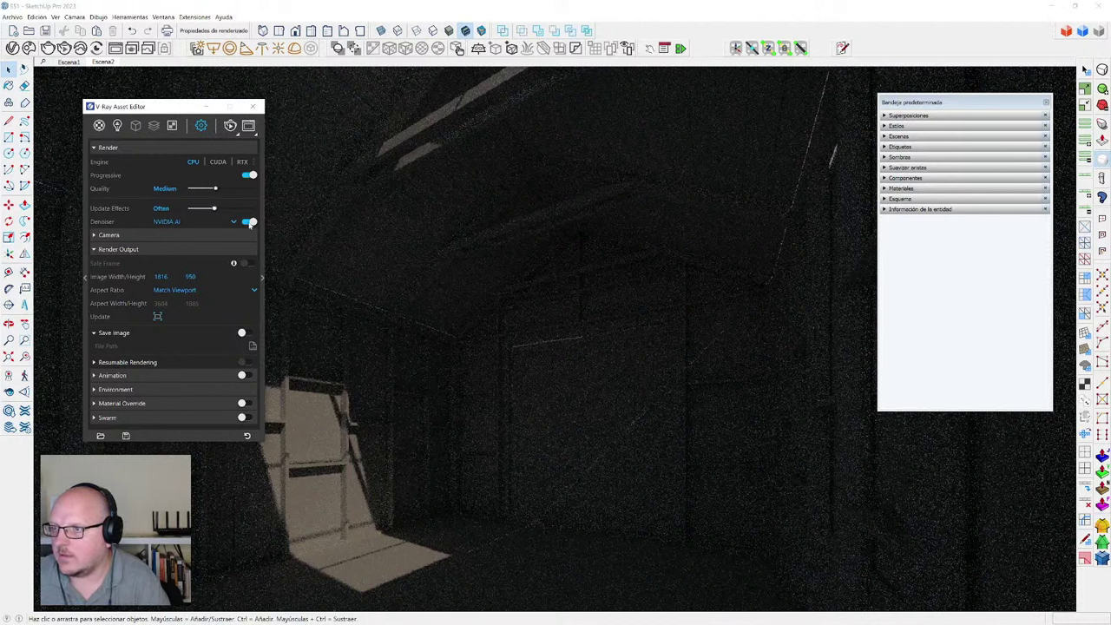
# - Set the advanced camera's film sensitivity to ISO 400 and shutter speed to 50, and restart the interactive render with the Asset Editor moved aside
pyautogui.click(262, 281)
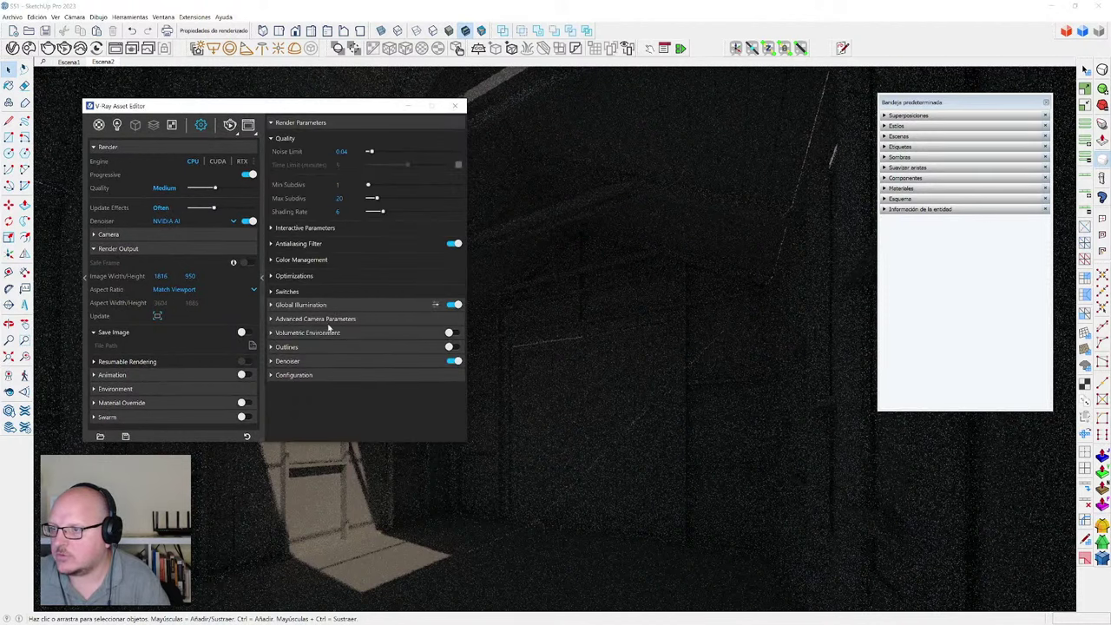
pyautogui.click(286, 320)
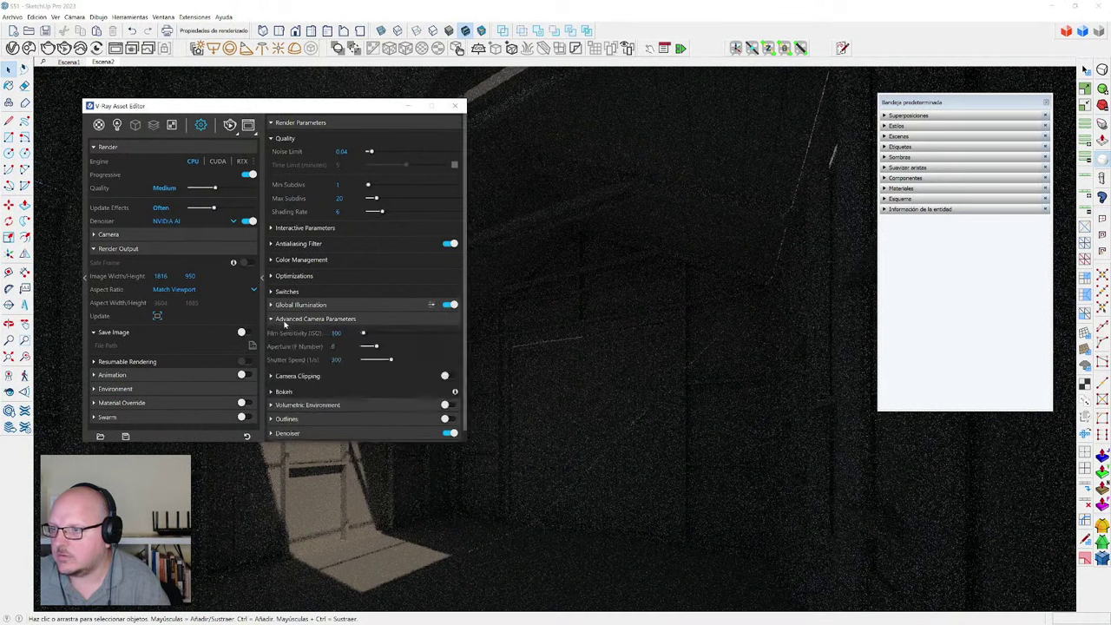
pyautogui.doubleClick(341, 335)
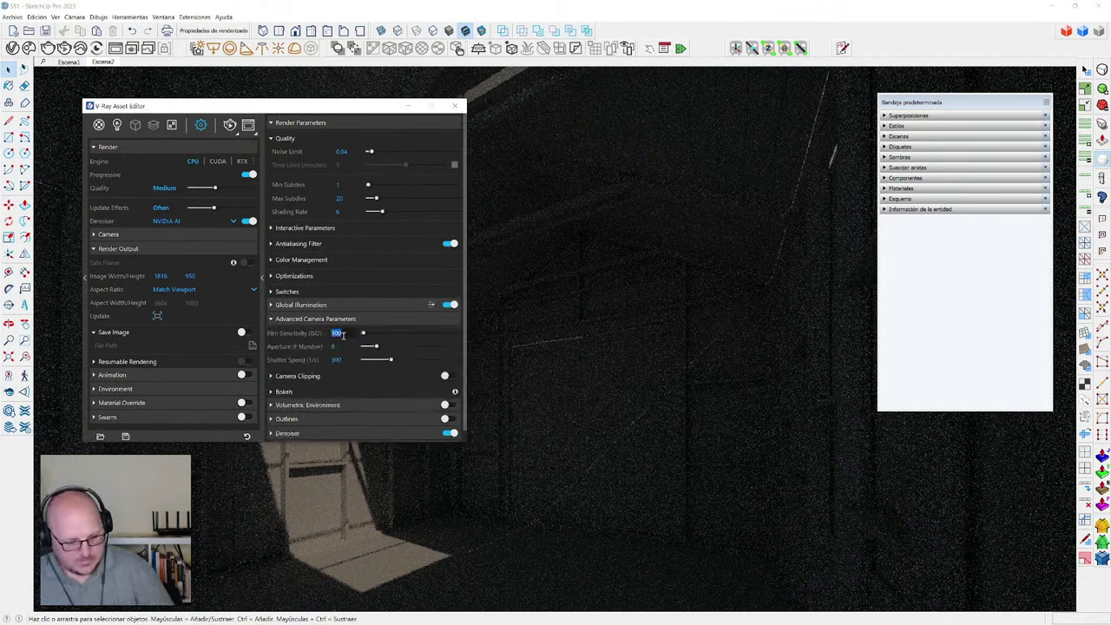
pyautogui.write('400')
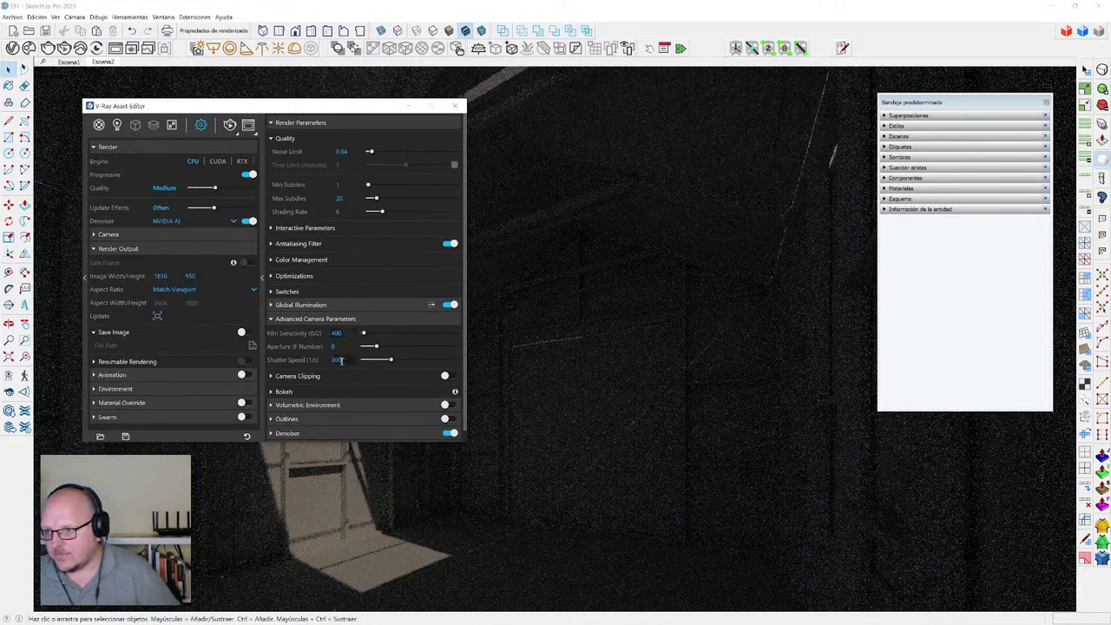
pyautogui.doubleClick(338, 361)
pyautogui.write('50')
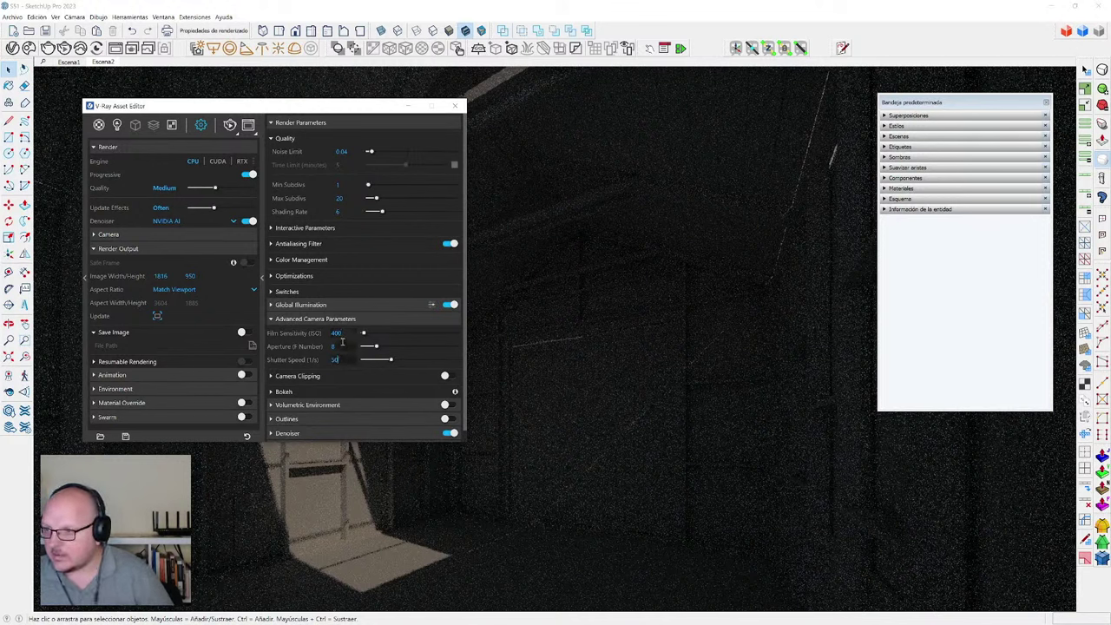
pyautogui.press('Return')
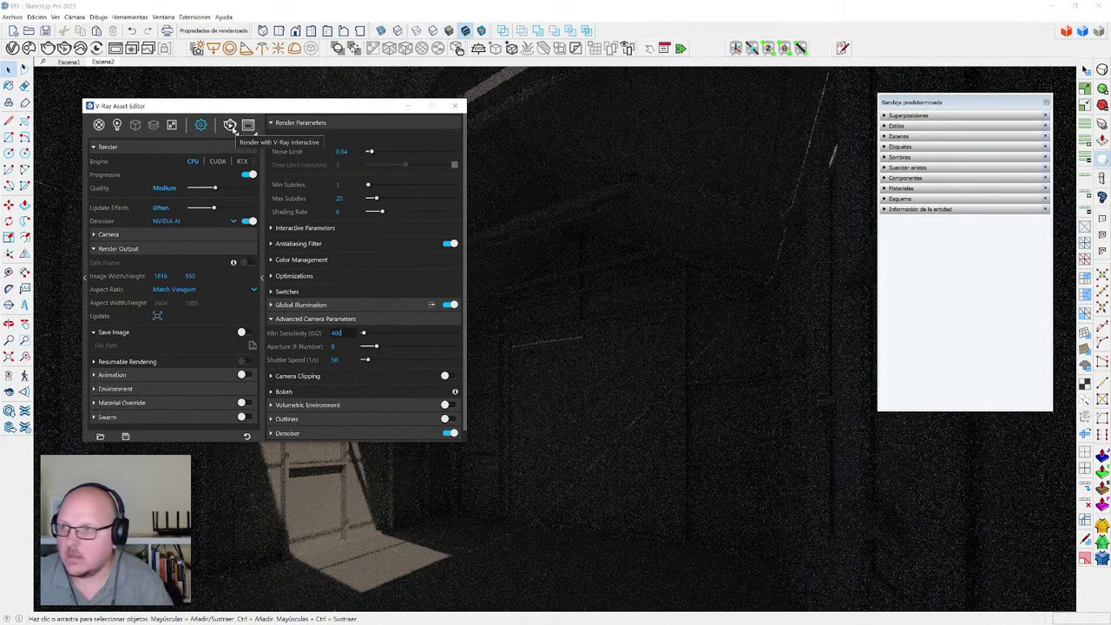
pyautogui.click(231, 125)
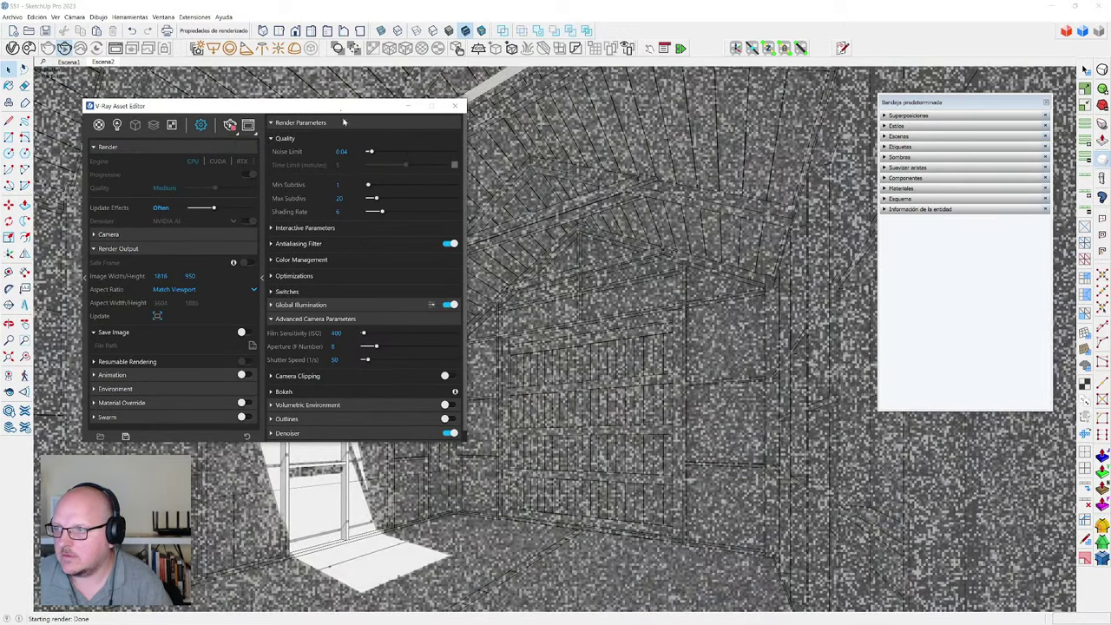
pyautogui.moveTo(341, 111); pyautogui.dragTo(0, 339)
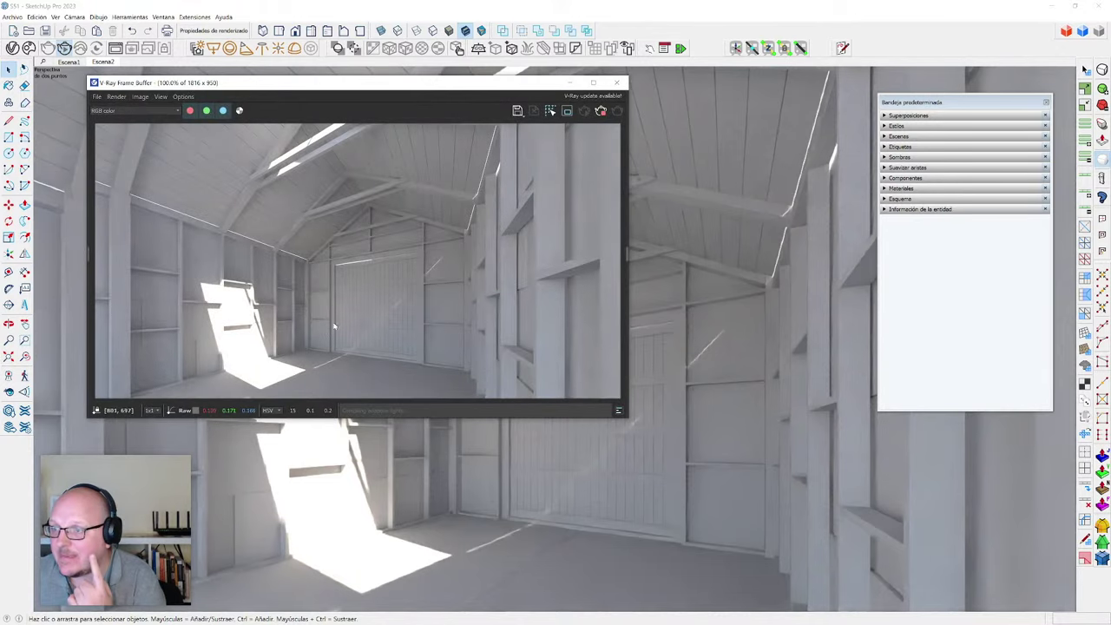
# - Add an Exposure correction layer to the render in the V-Ray Frame Buffer and lower its Highlight Burn to about 0.146
pyautogui.click(621, 255)
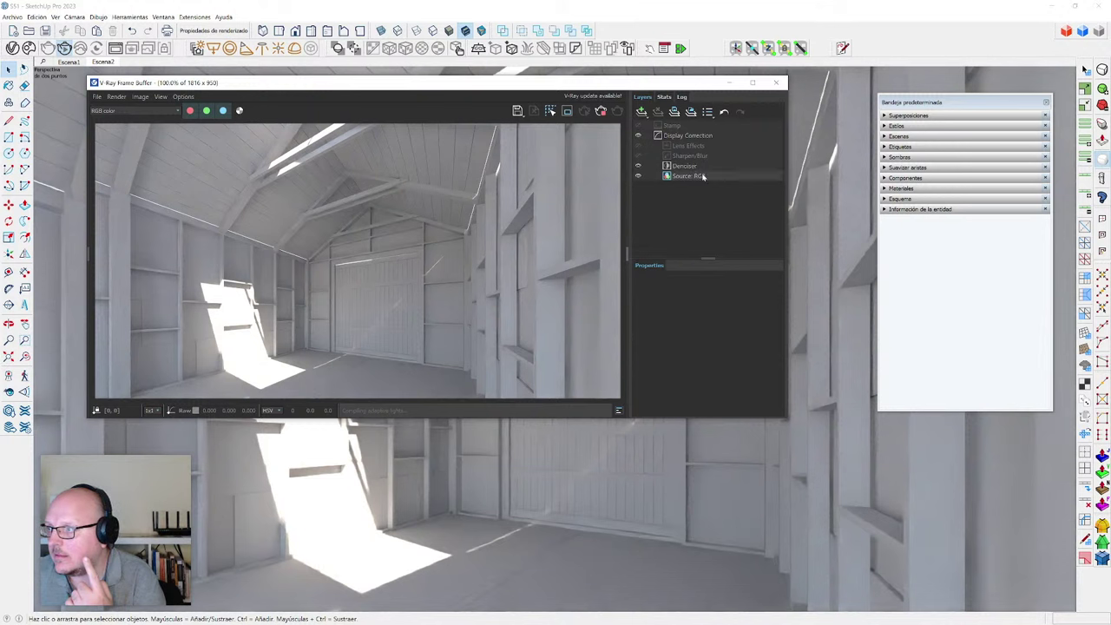
pyautogui.click(642, 112)
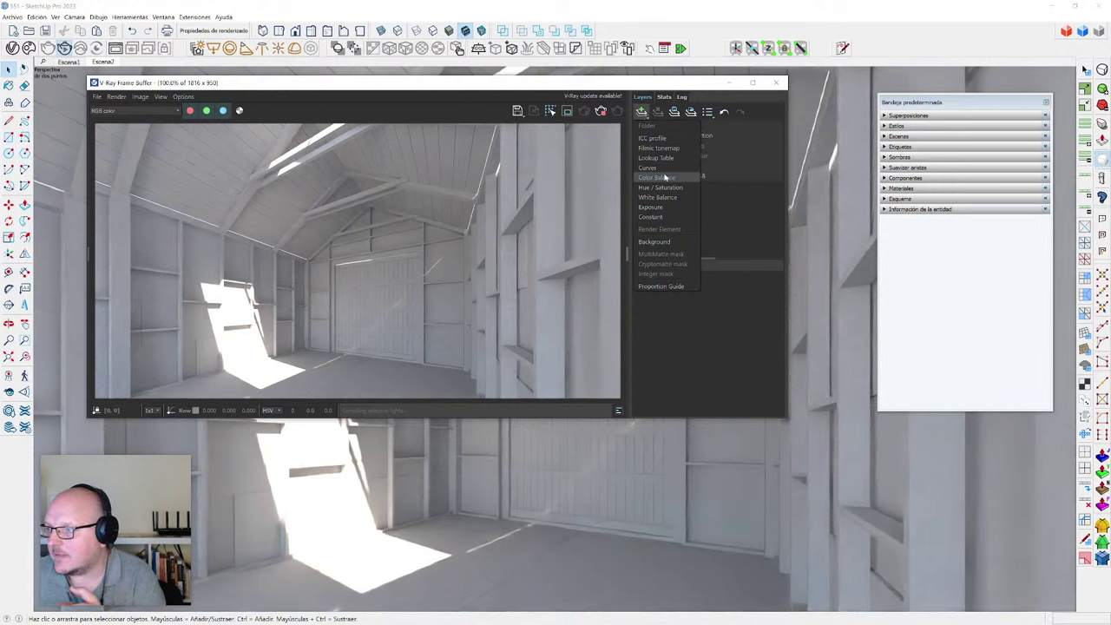
pyautogui.click(671, 206)
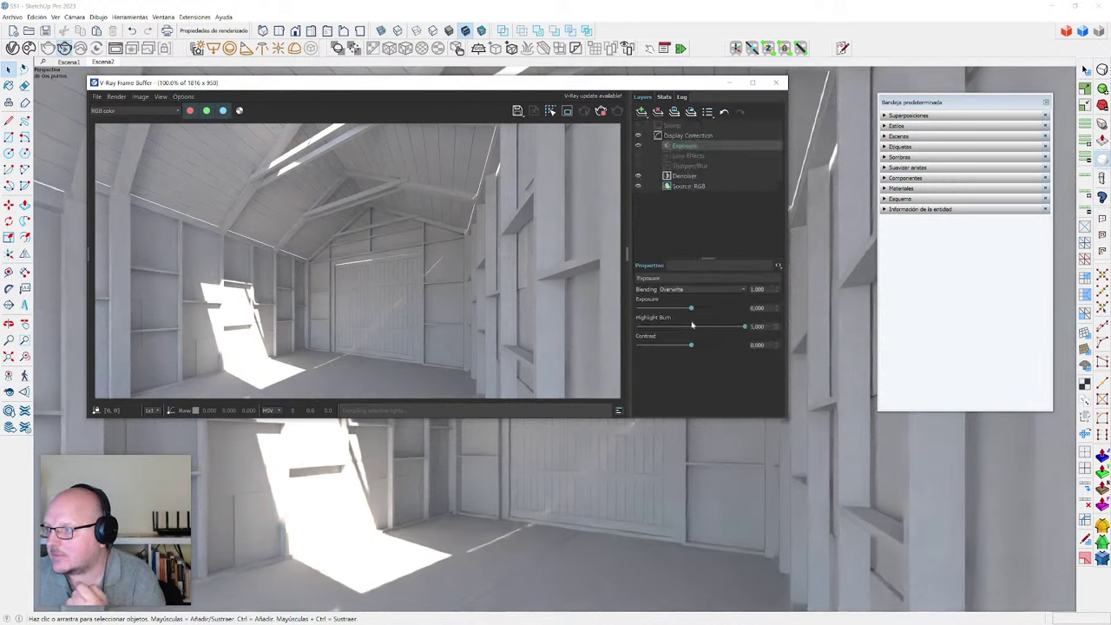
pyautogui.moveTo(745, 325); pyautogui.dragTo(655, 337)
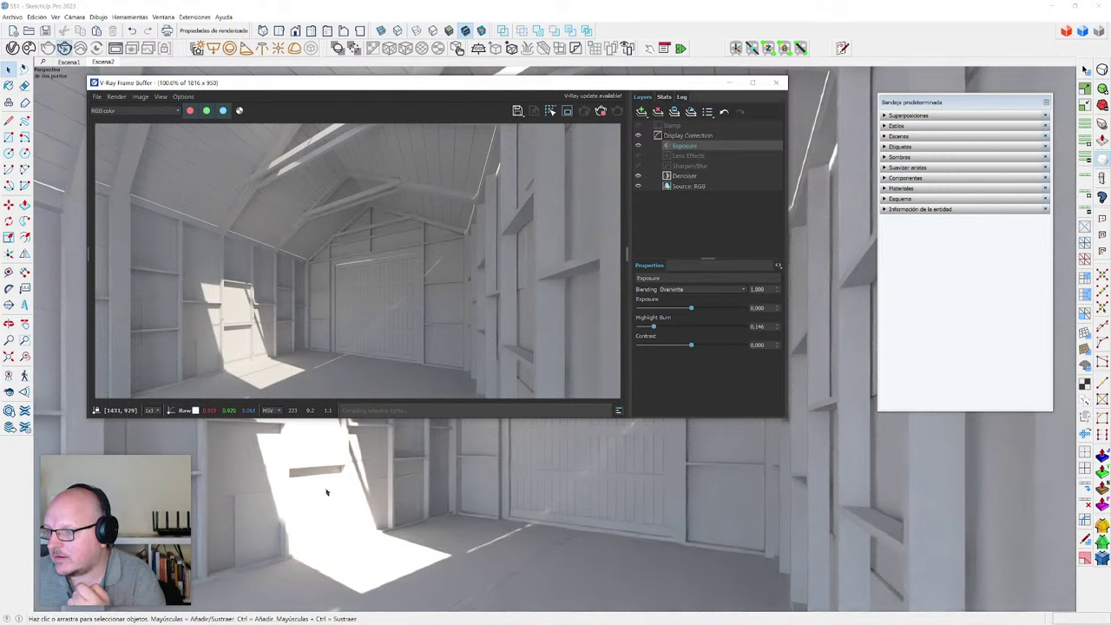
pyautogui.scroll(2, 223, 350)
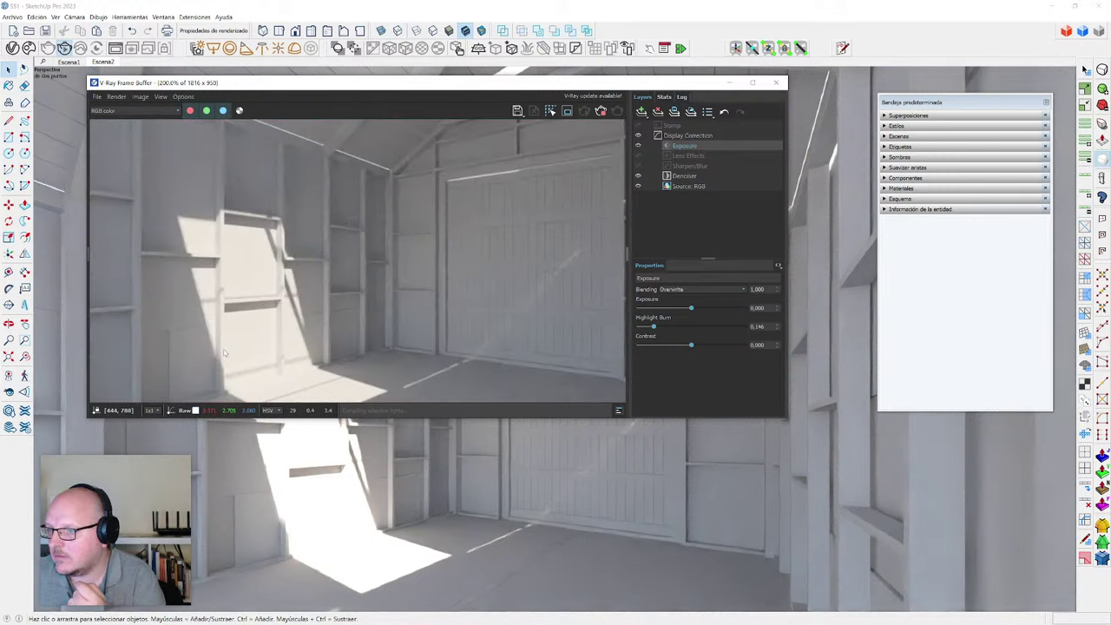
pyautogui.scroll(-1, 272, 289)
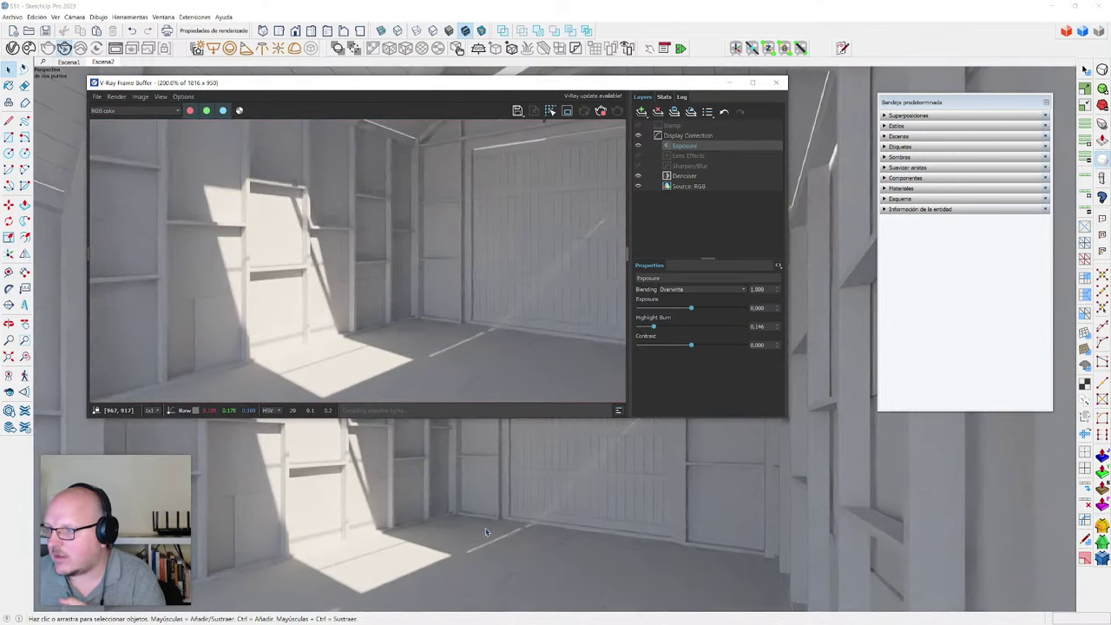
# - Refine the Exposure layer to Highlight Burn 0.041, Exposure about 0.526 and Contrast about -0.111
pyautogui.moveTo(569, 86)
pyautogui.mouseDown()
pyautogui.moveTo(469, 224)
pyautogui.moveTo(375, 537)
pyautogui.moveTo(692, 152)
pyautogui.moveTo(700, 92)
pyautogui.mouseUp()
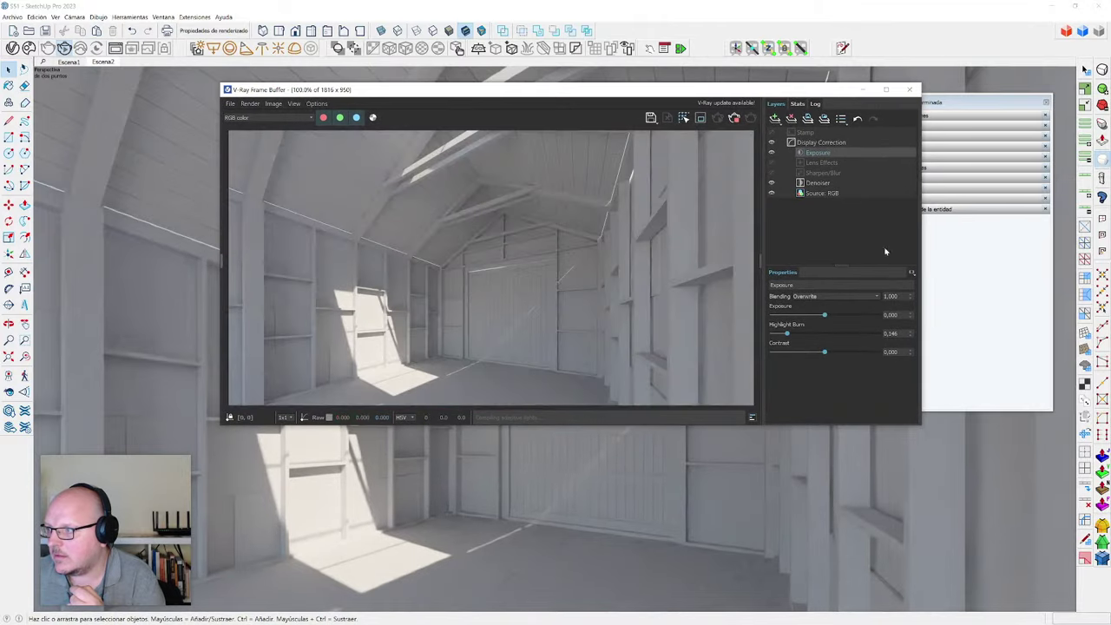
pyautogui.moveTo(788, 337); pyautogui.dragTo(776, 338)
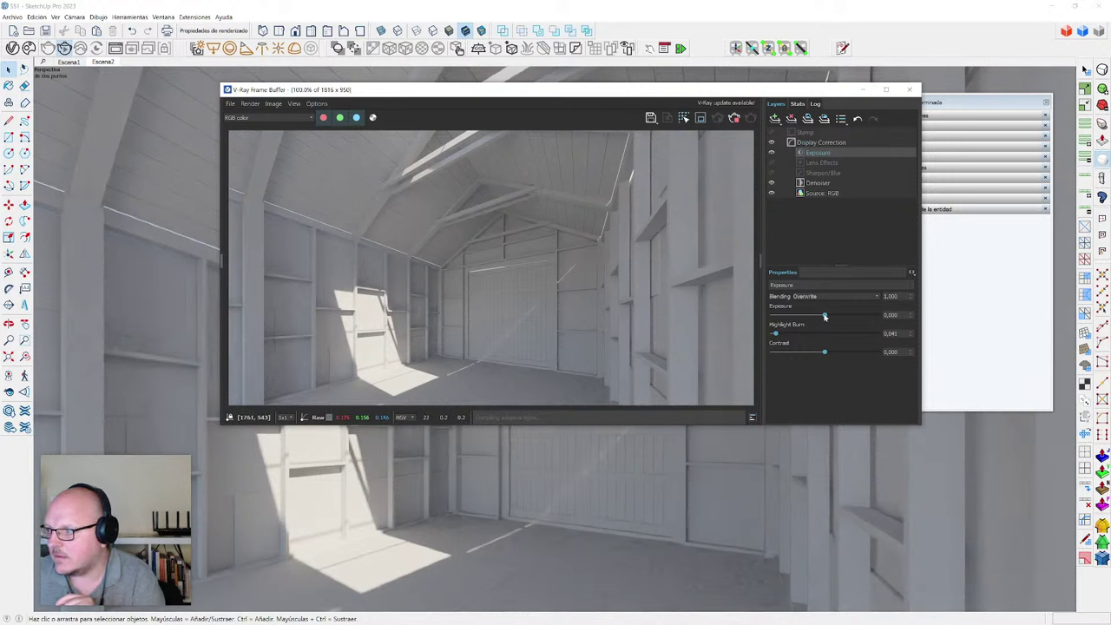
pyautogui.moveTo(825, 316); pyautogui.dragTo(813, 356)
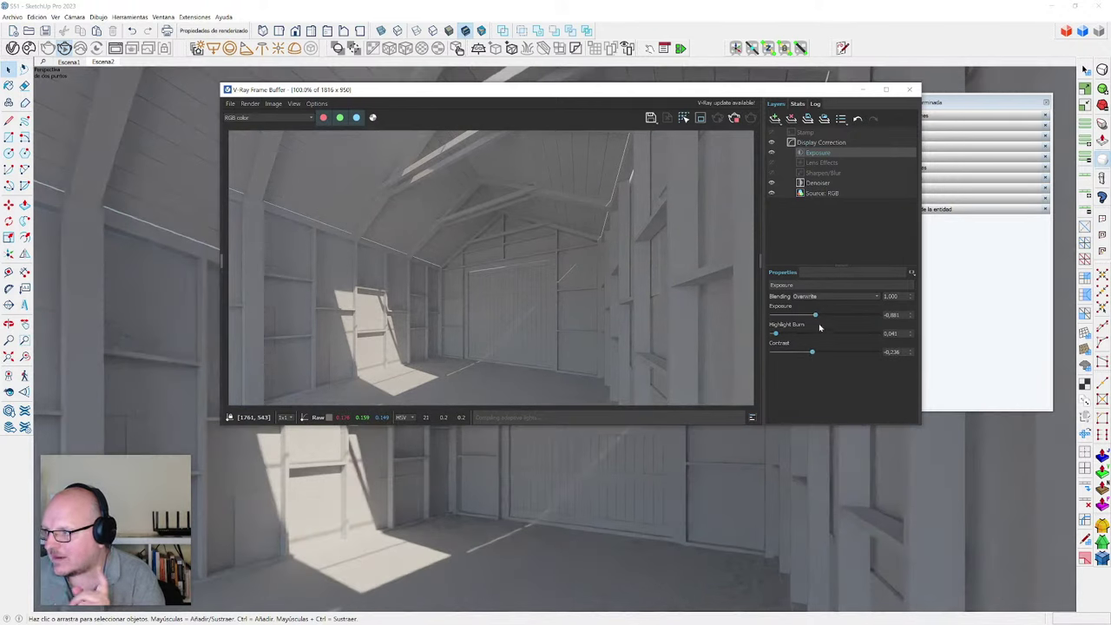
pyautogui.moveTo(817, 318); pyautogui.dragTo(831, 318)
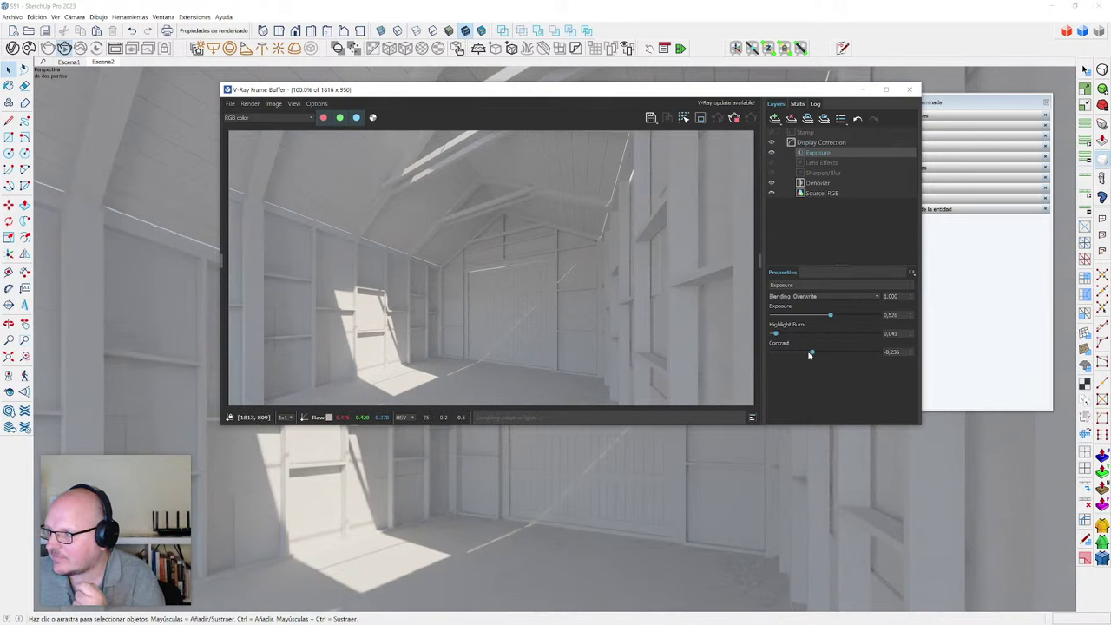
pyautogui.moveTo(813, 354); pyautogui.dragTo(820, 353)
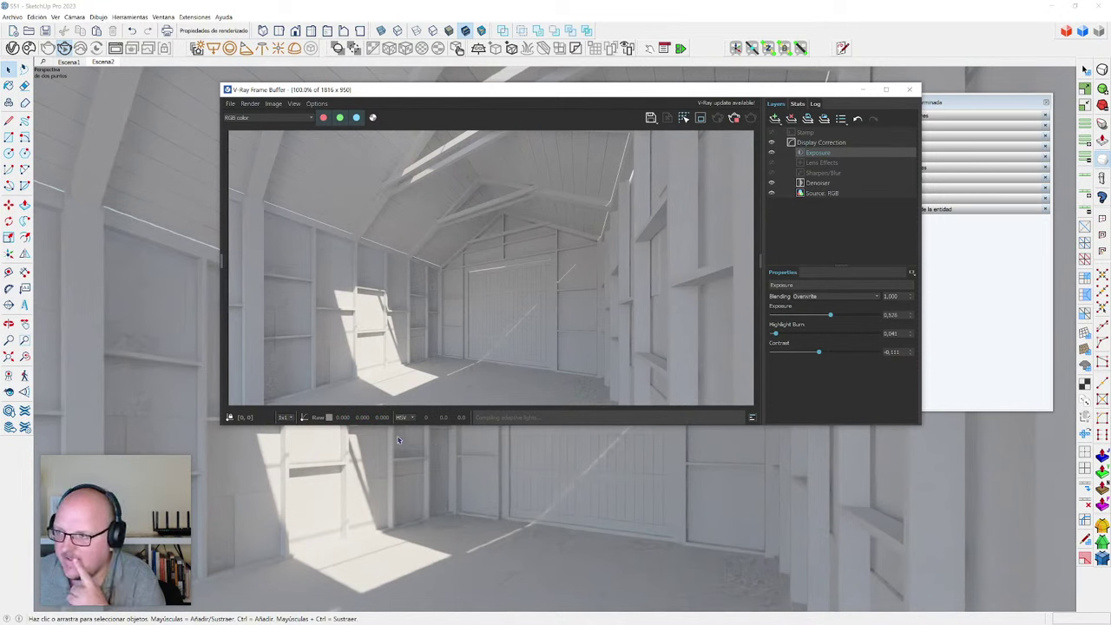
# - Stop the interactive render, minimize the frame buffer and update the scene Escena2
pyautogui.click(735, 119)
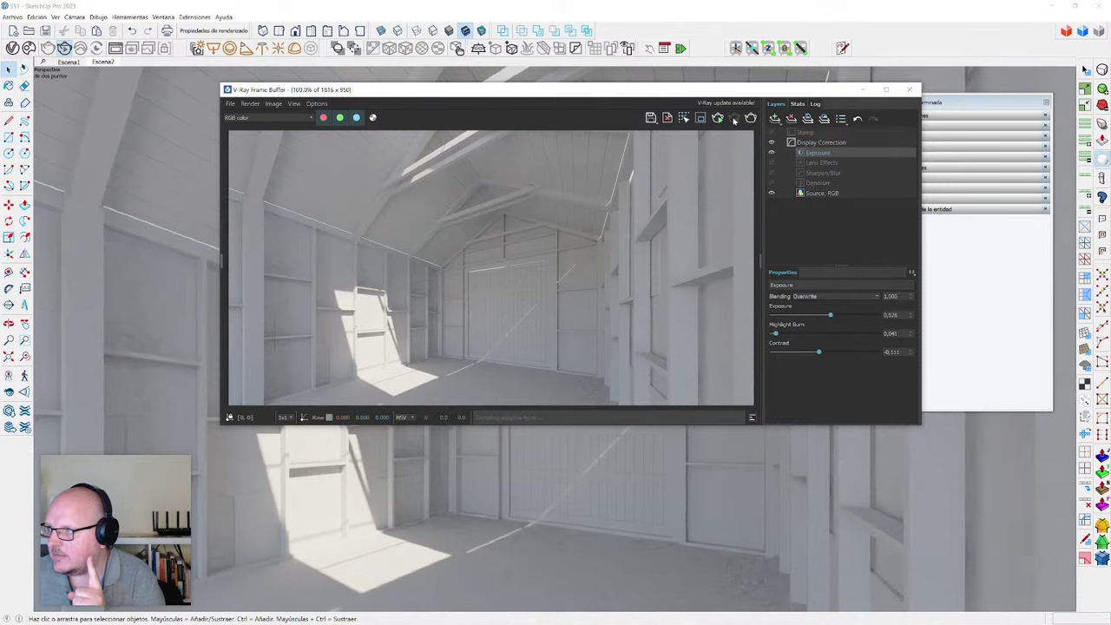
pyautogui.click(863, 89)
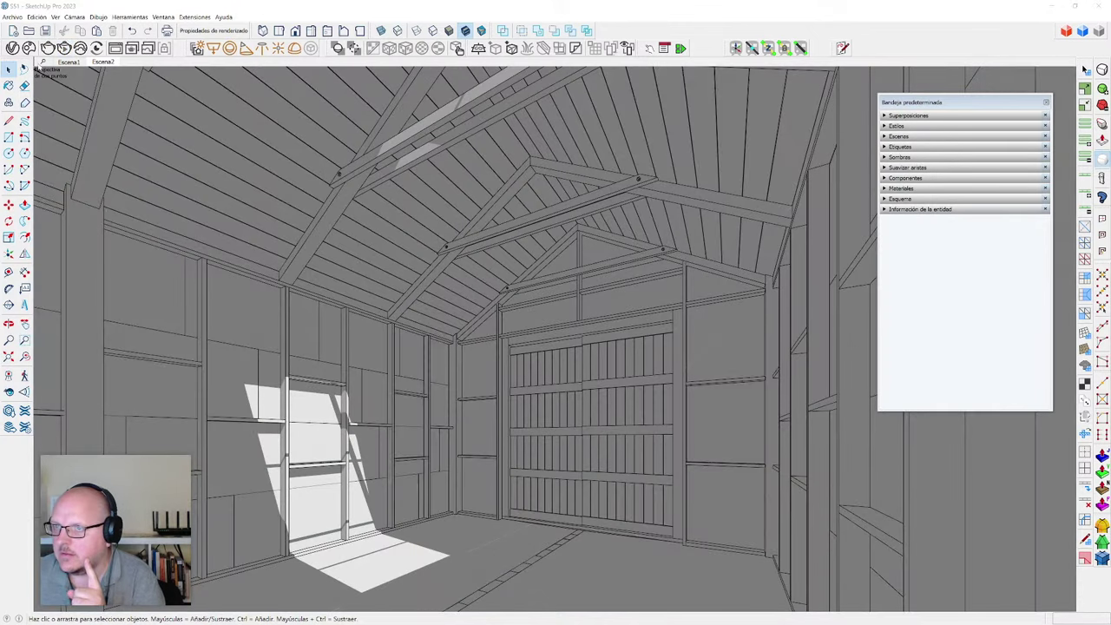
pyautogui.rightClick(109, 63)
pyautogui.click(151, 100)
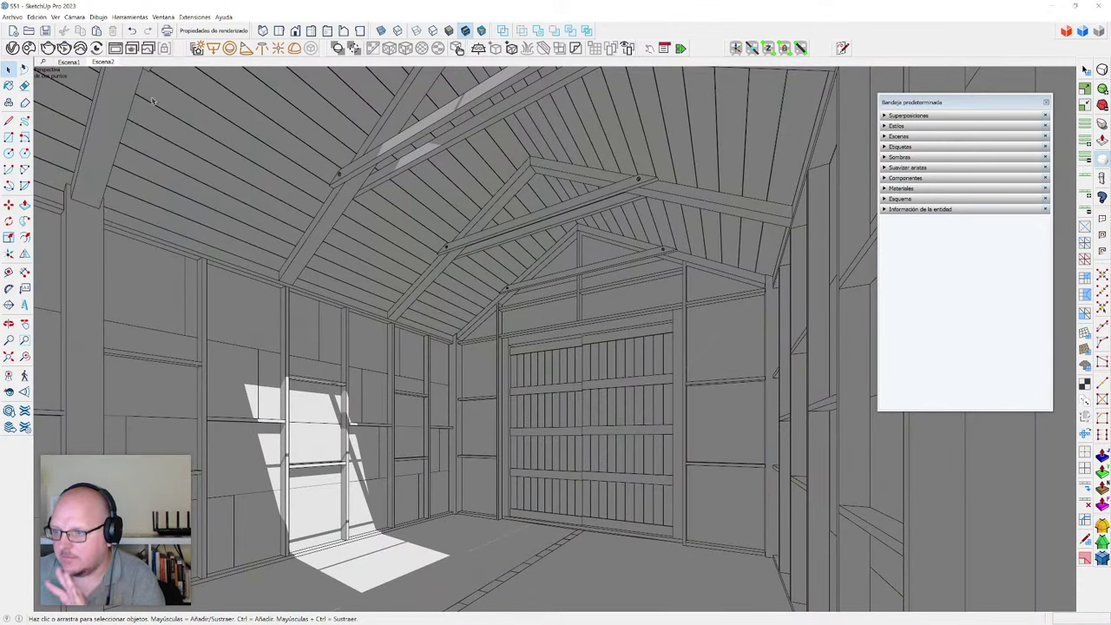
# - Draw a small triangular face closing the gap between the roof's lower corner and the top of the side wall
pyautogui.moveTo(485, 282); pyautogui.dragTo(469, 365, button='middle')
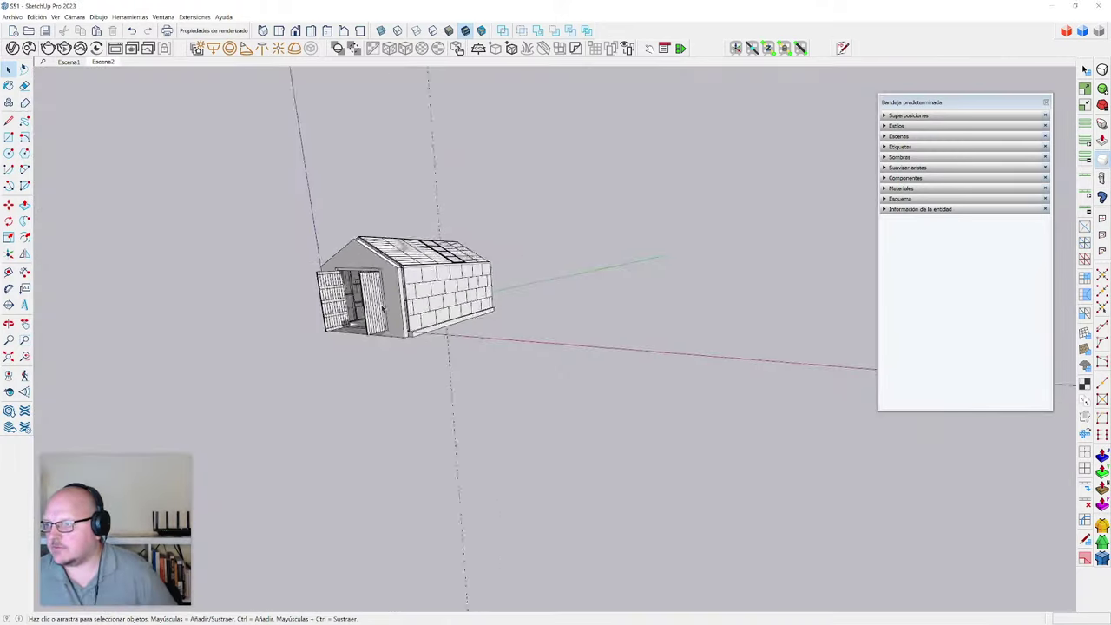
pyautogui.moveTo(373, 270); pyautogui.dragTo(416, 313, button='middle')
pyautogui.scroll(10, 417, 311)
pyautogui.scroll(4, 522, 332)
pyautogui.moveTo(521, 339); pyautogui.dragTo(547, 321, button='middle')
pyautogui.scroll(7, 504, 390)
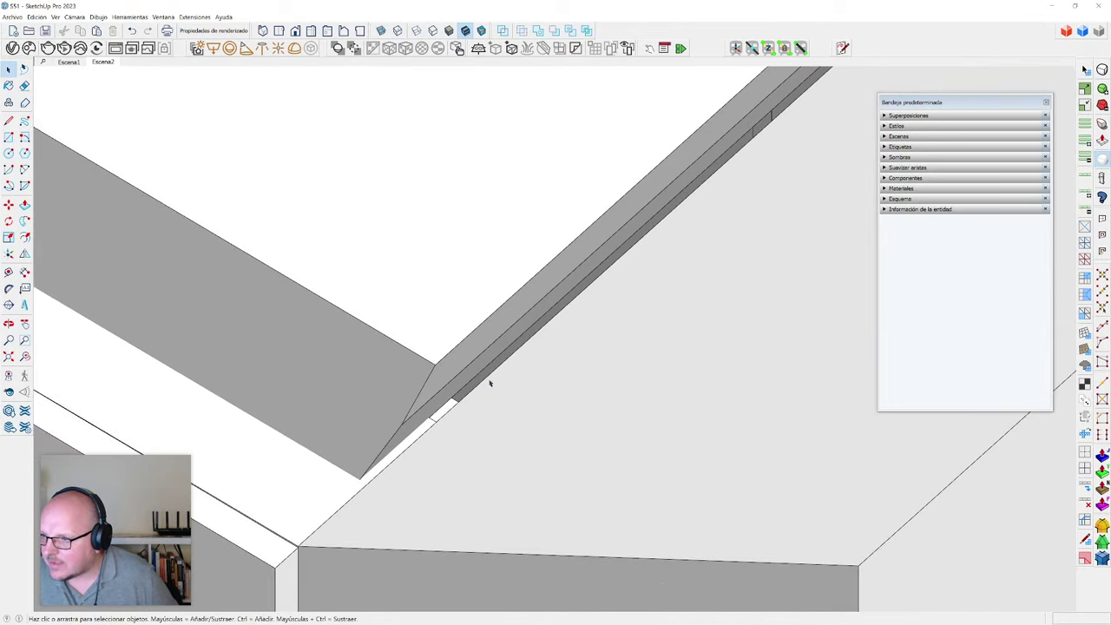
pyautogui.scroll(-2, 486, 378)
pyautogui.press('l')
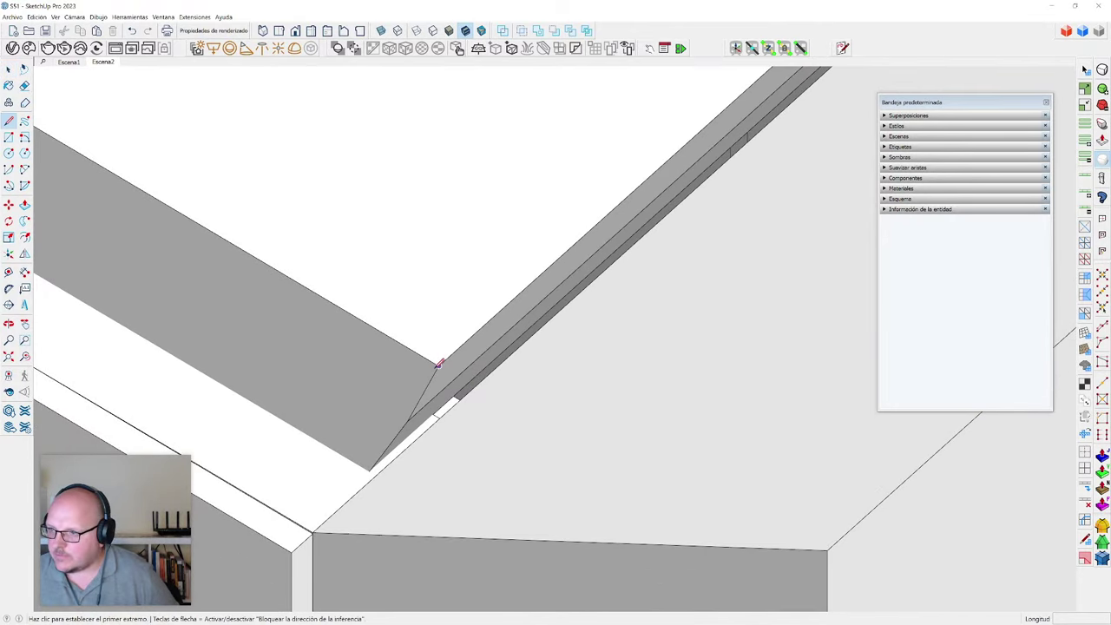
pyautogui.click(376, 475)
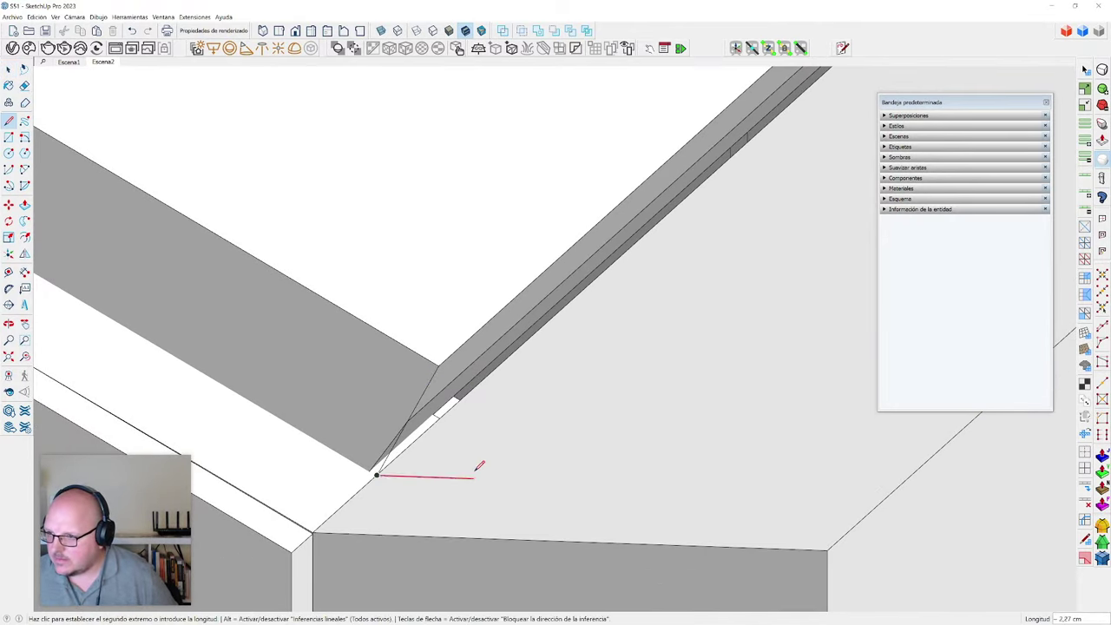
pyautogui.click(439, 476)
pyautogui.click(438, 364)
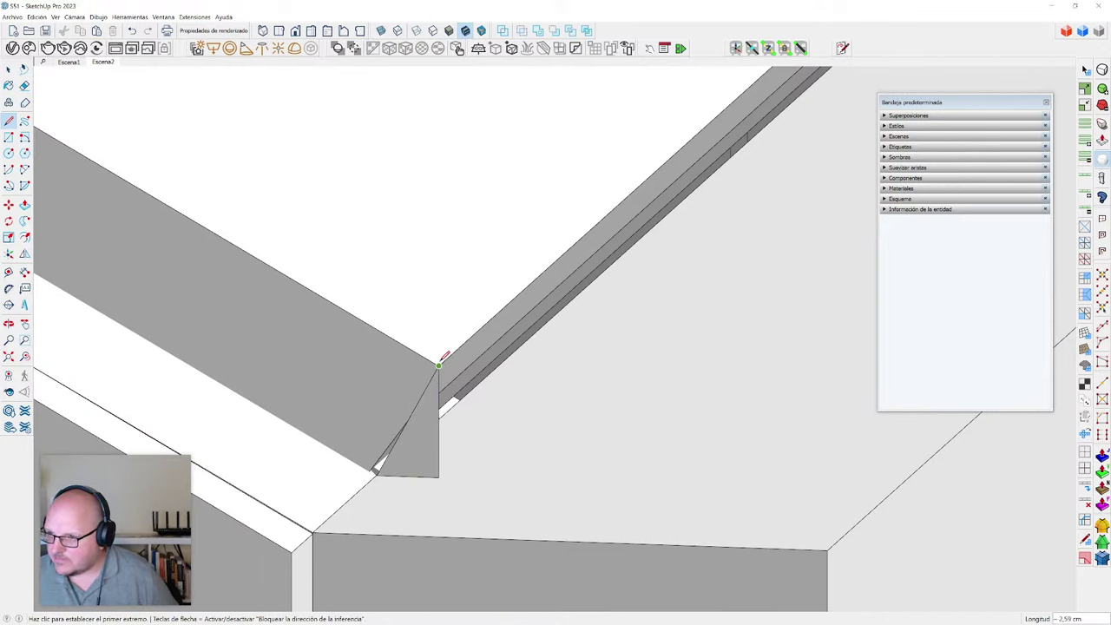
# - Extrude the triangular face 949 cm along the eave to the far end of the roof
pyautogui.press('p')
pyautogui.click(418, 427)
pyautogui.scroll(-3, 365, 486)
pyautogui.scroll(-5, 365, 484)
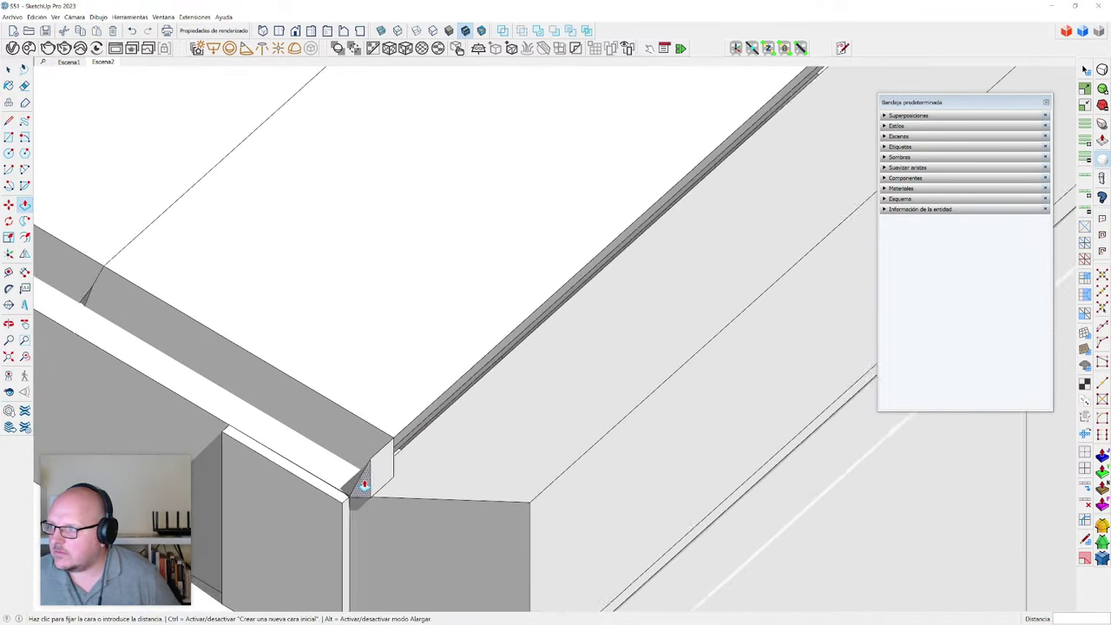
pyautogui.scroll(-2, 551, 347)
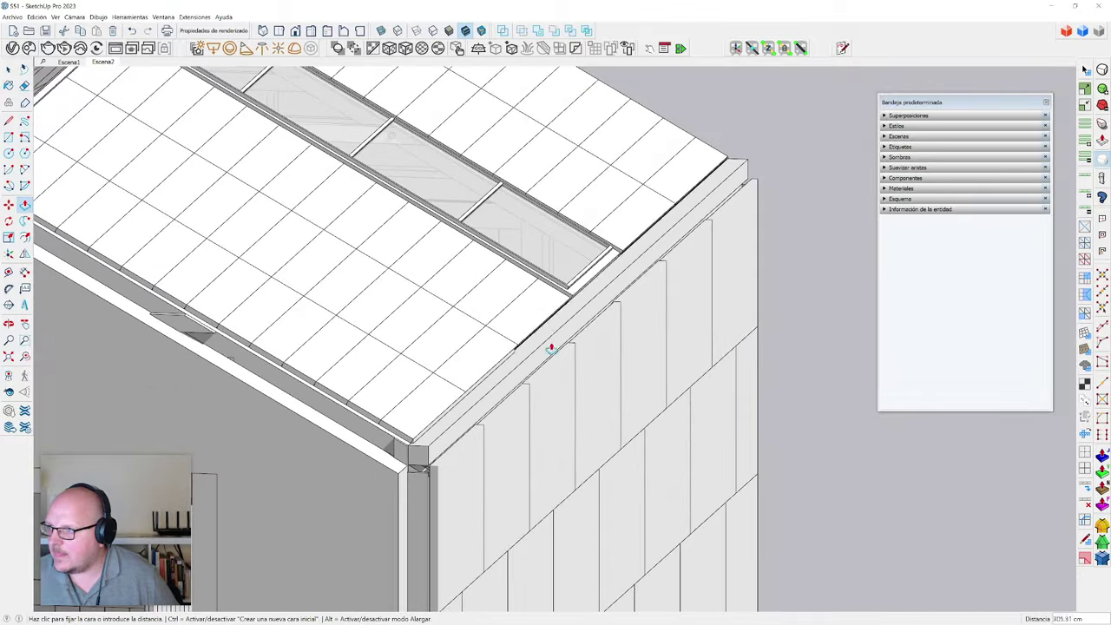
pyautogui.scroll(4, 707, 206)
pyautogui.click(740, 129)
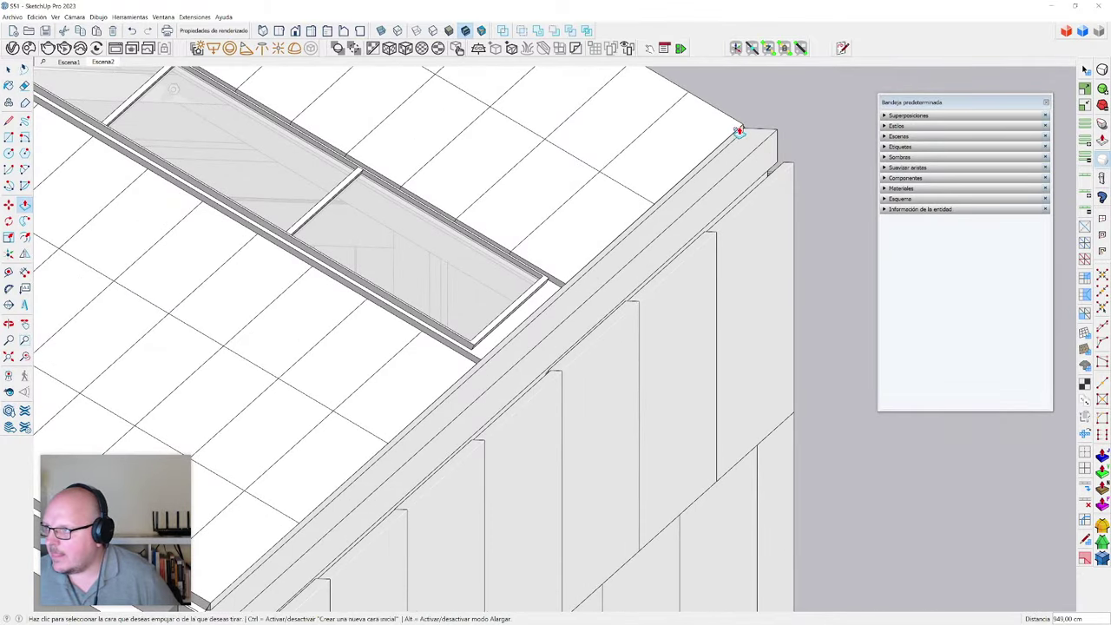
# - Select the whole extruded eave strip and turn it into a component with the default settings
pyautogui.press('space')
pyautogui.tripleClick(739, 137)
pyautogui.press('g')
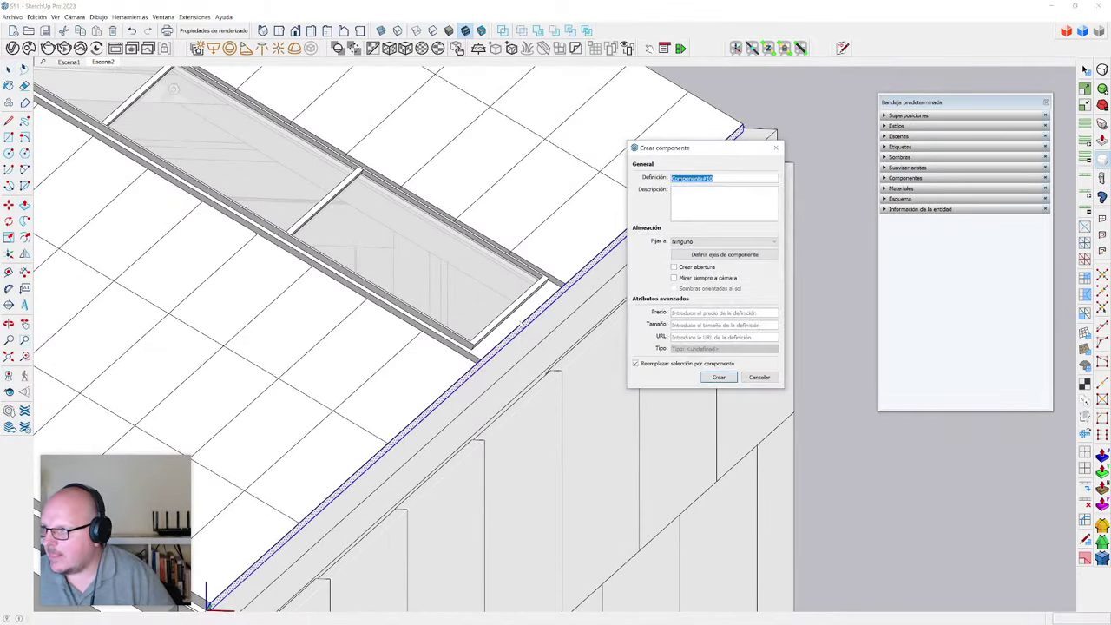
pyautogui.press('Return')
# - Make a mirrored copy of the eave strip on the opposite eave, flipping about the gable's ridge point, and clear the selection
pyautogui.scroll(-3, 571, 241)
pyautogui.moveTo(570, 240); pyautogui.dragTo(301, 374, button='middle')
pyautogui.scroll(-2, 347, 412)
pyautogui.hotkey('shift', 'f')
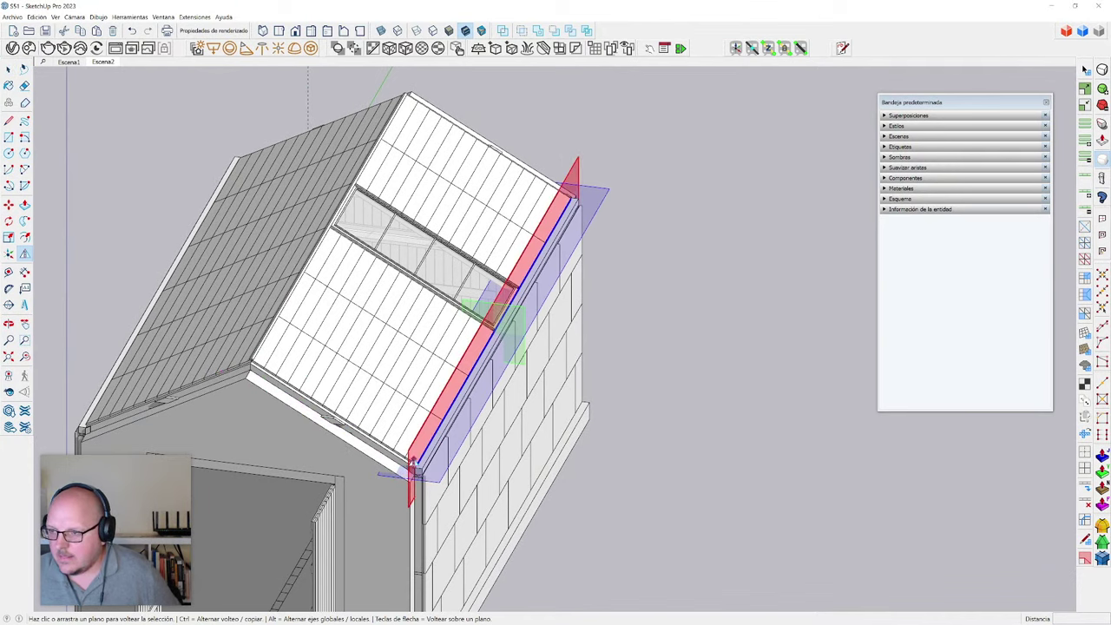
pyautogui.press('ctrl')
pyautogui.click(414, 461)
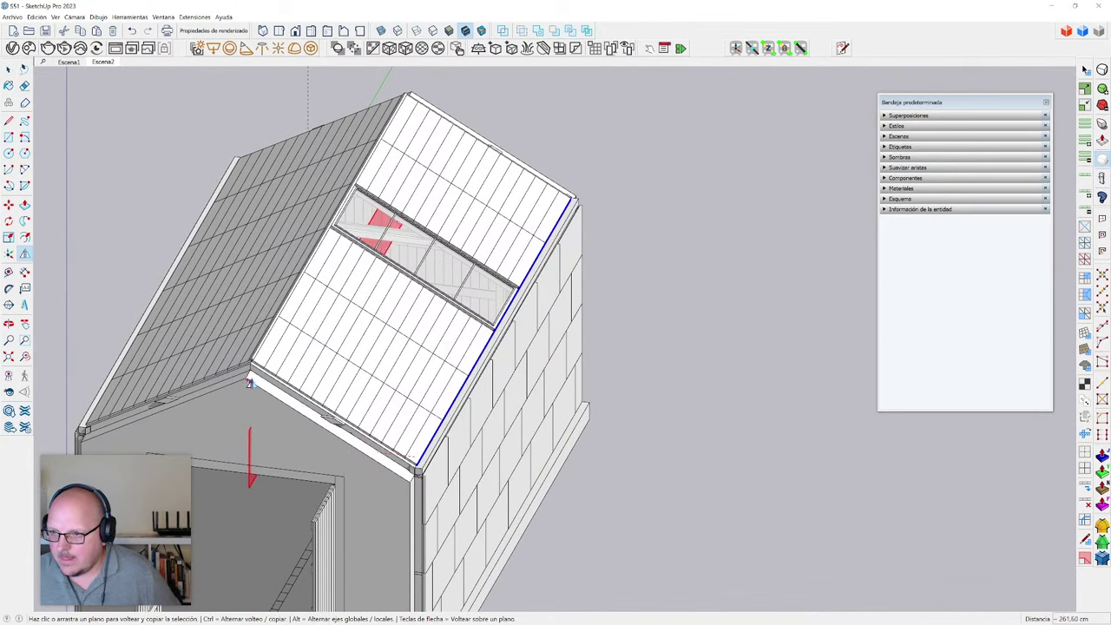
pyautogui.click(246, 380)
pyautogui.press('space')
pyautogui.scroll(-2, 254, 382)
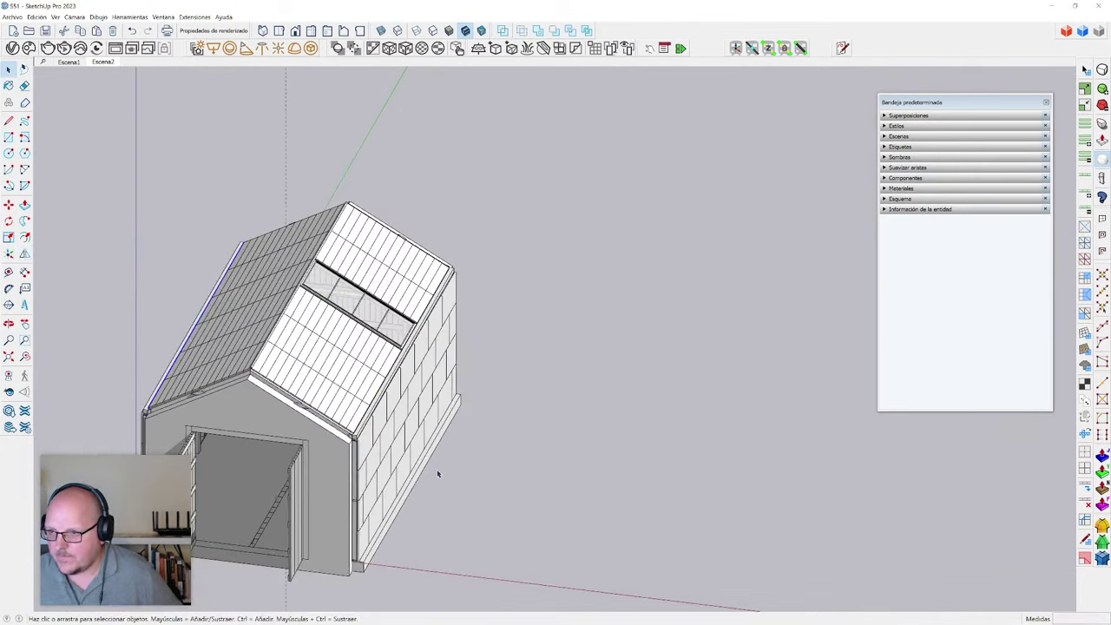
pyautogui.press('v')
pyautogui.click(517, 470)
# - Restart the interactive render from Escena2, lower the Exposure layer's Highlight Burn to 0 and minimize the frame buffer
pyautogui.click(103, 62)
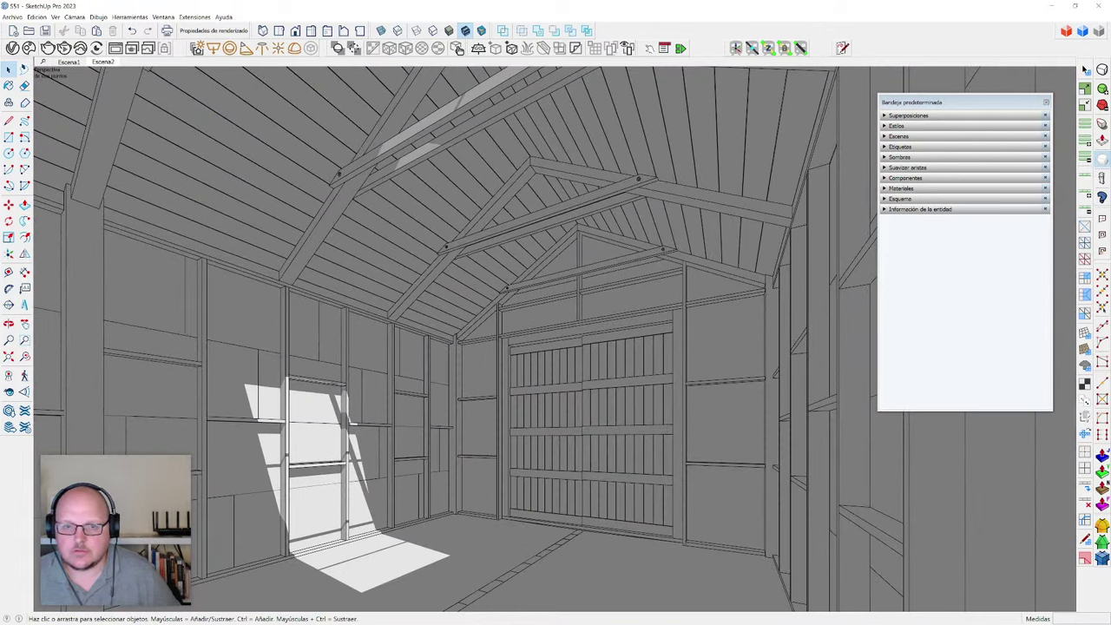
pyautogui.click(64, 48)
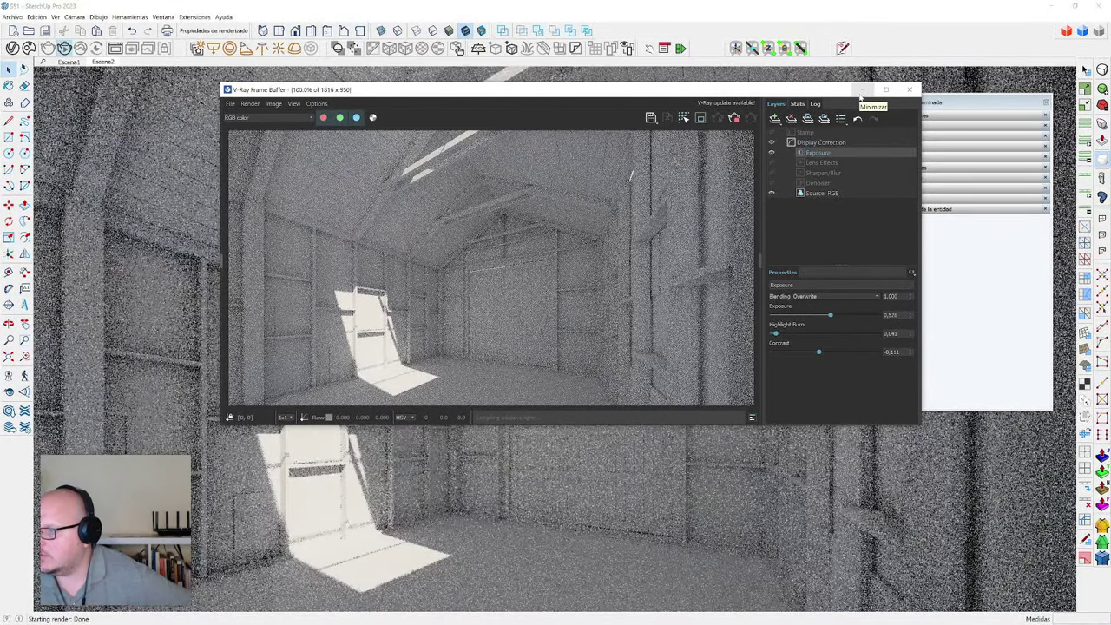
pyautogui.moveTo(775, 334); pyautogui.dragTo(768, 334)
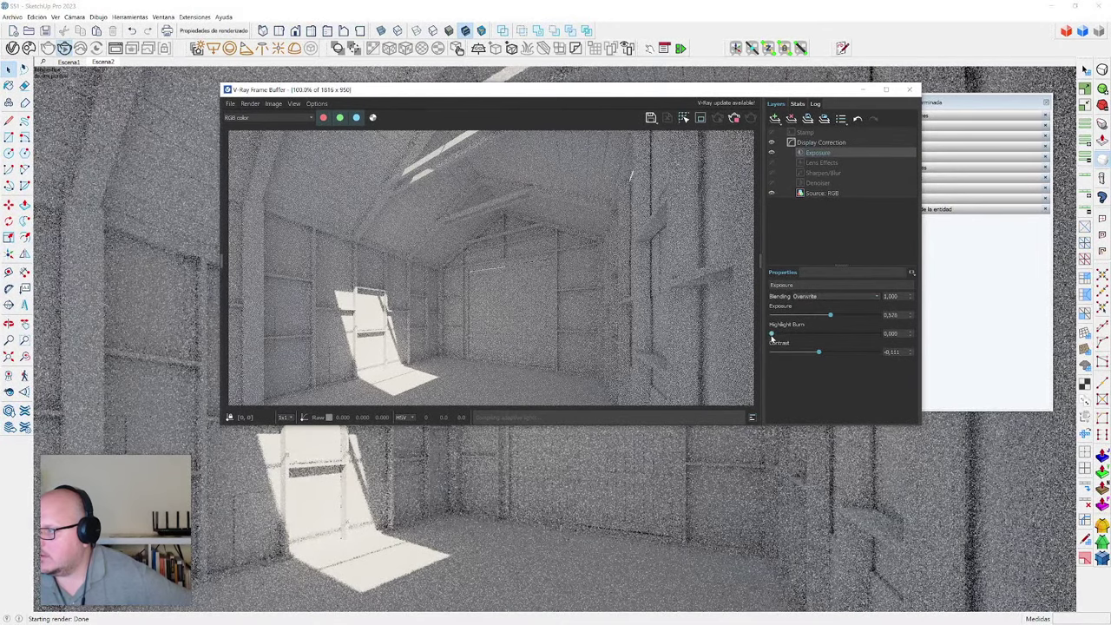
pyautogui.click(861, 90)
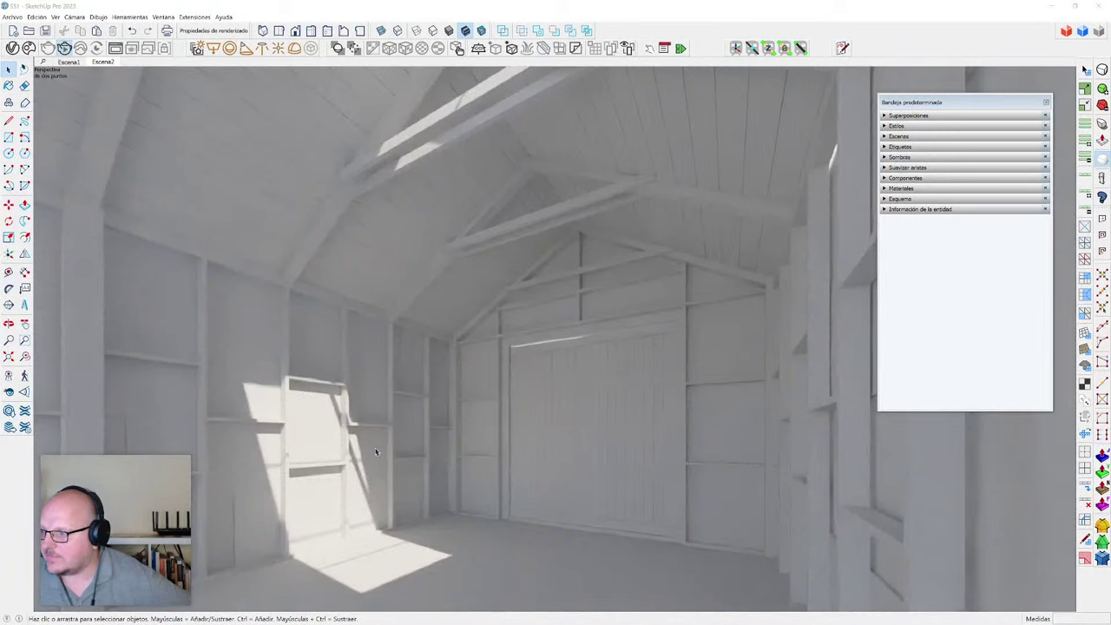
pyautogui.click(15, 18)
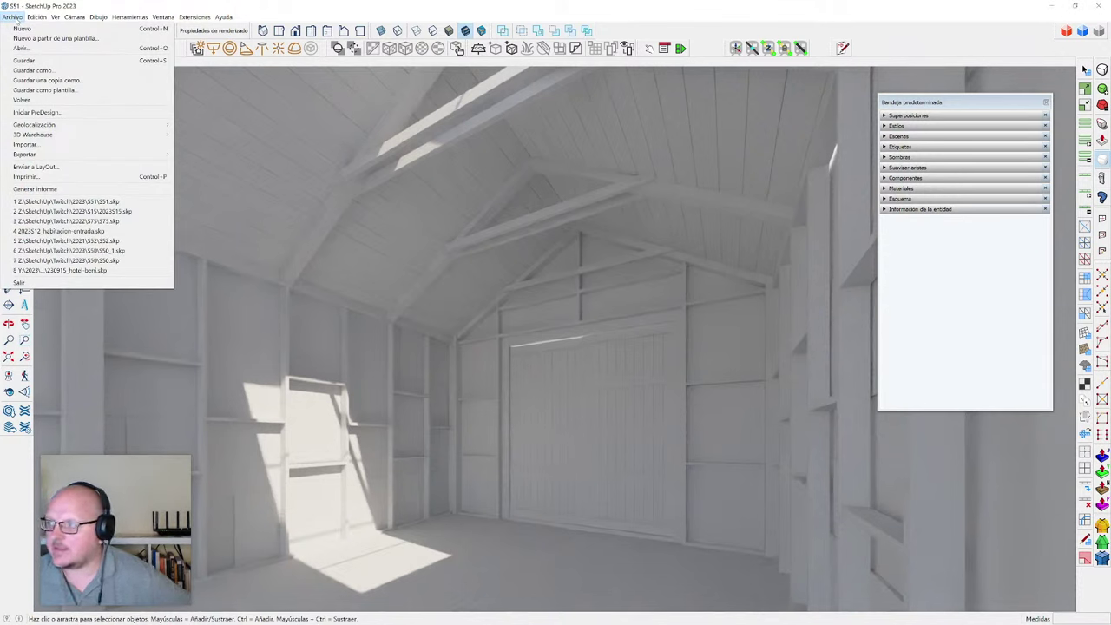
pyautogui.moveTo(65, 153)
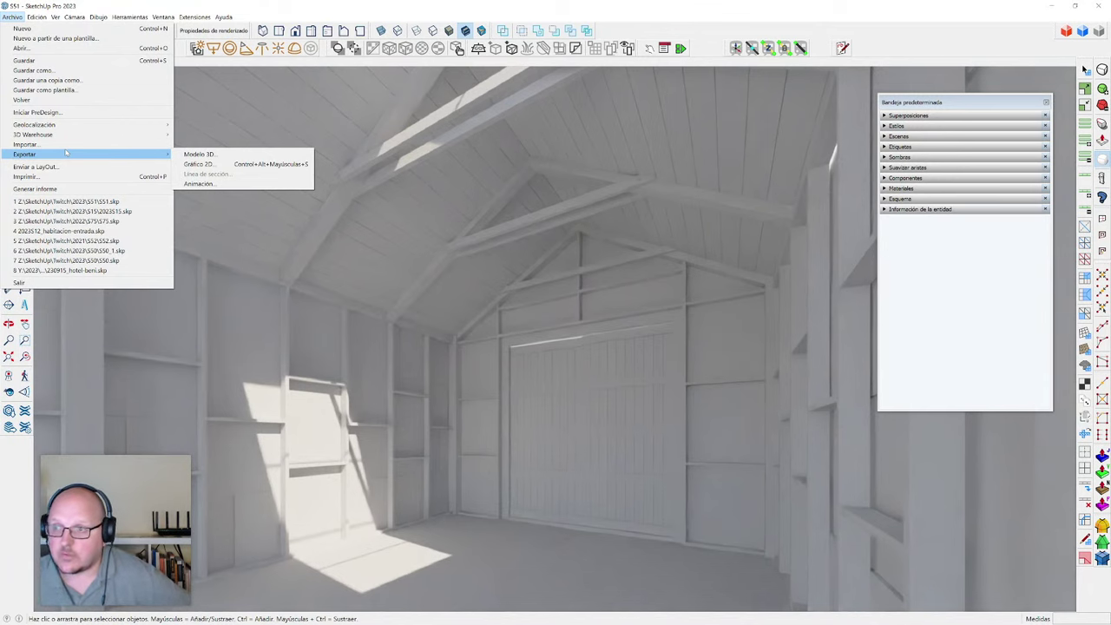
pyautogui.click(261, 165)
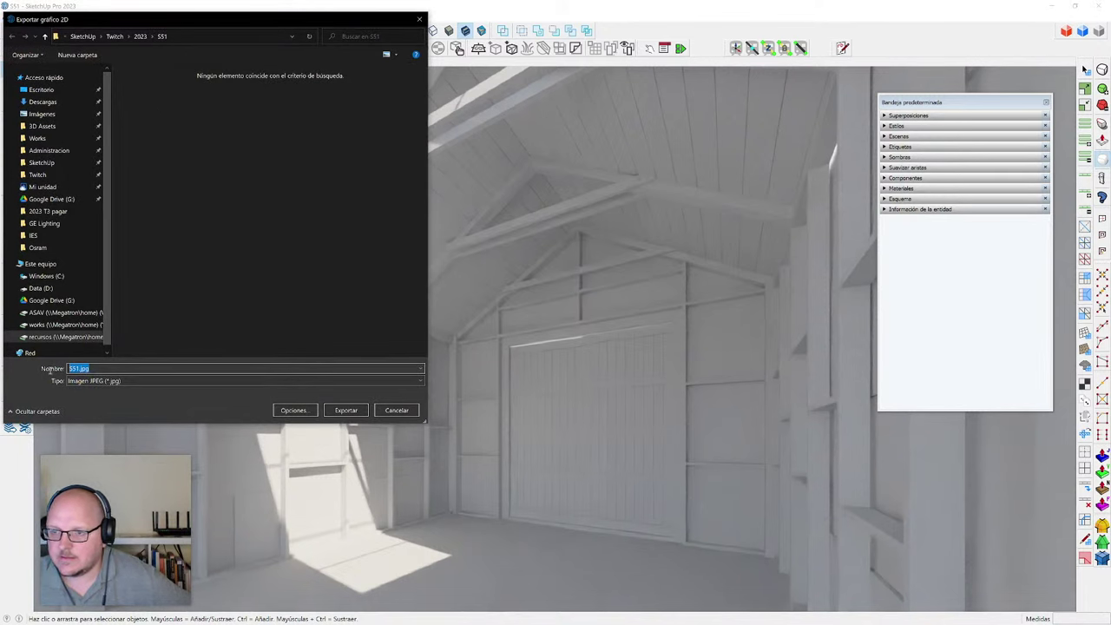
pyautogui.click(396, 410)
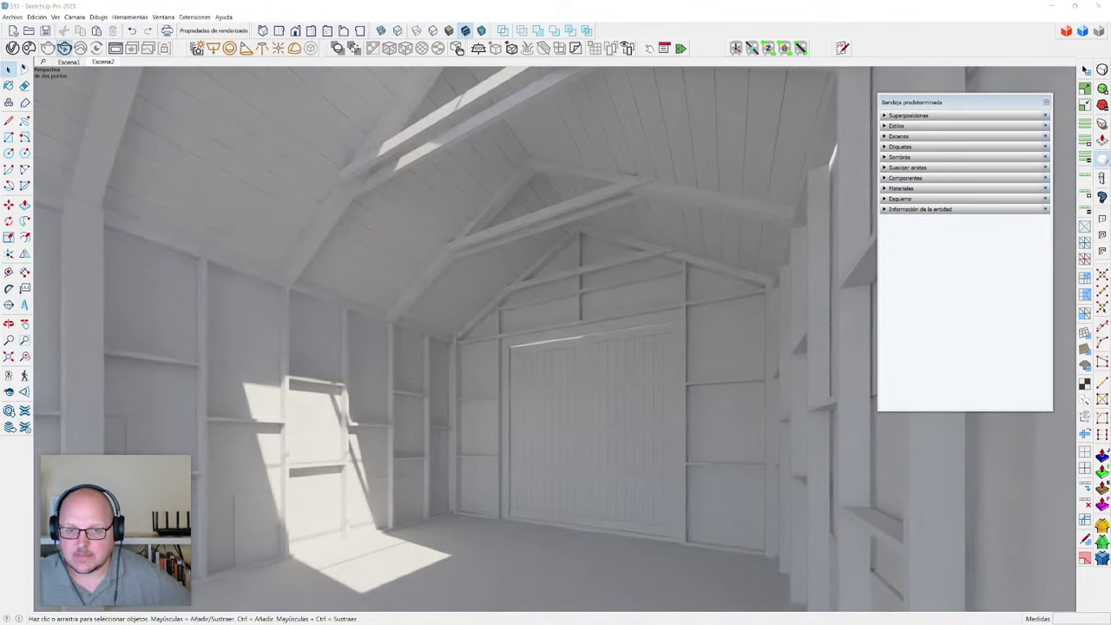
# - Try to save the rendered image from the V-Ray Frame Buffer as a PNG file named vray
pyautogui.hotkey('alt', 'Tab')
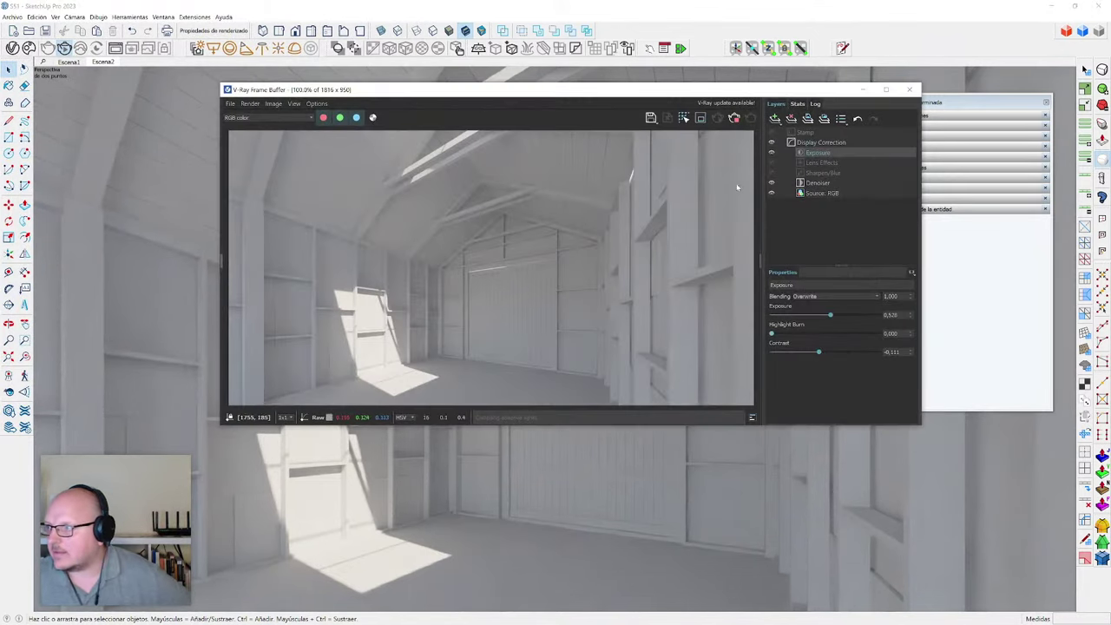
pyautogui.click(650, 119)
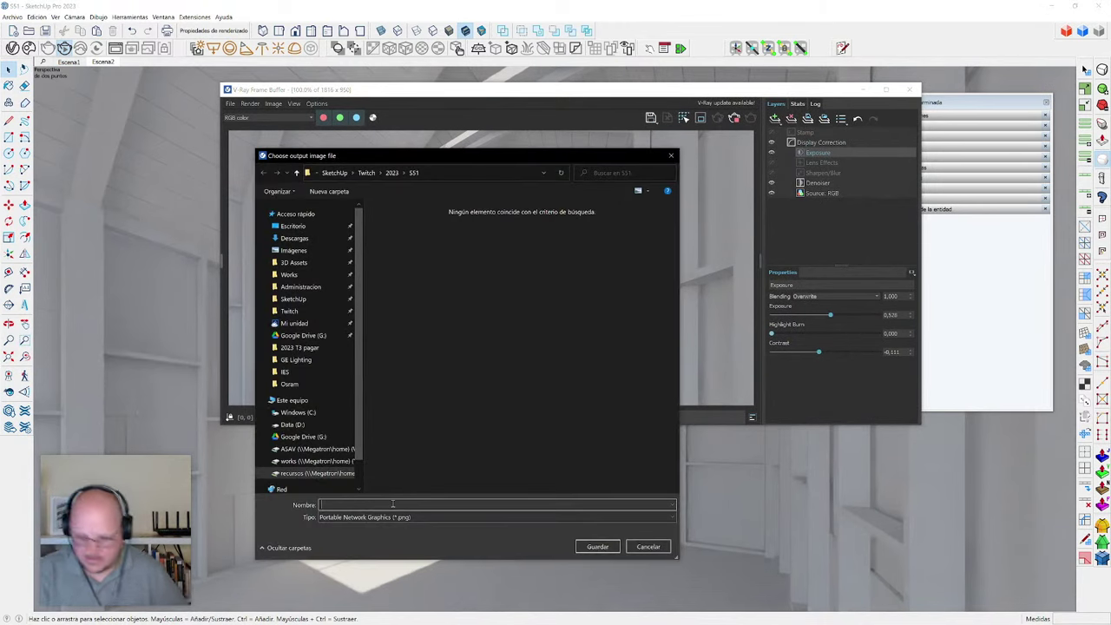
pyautogui.write('v-')
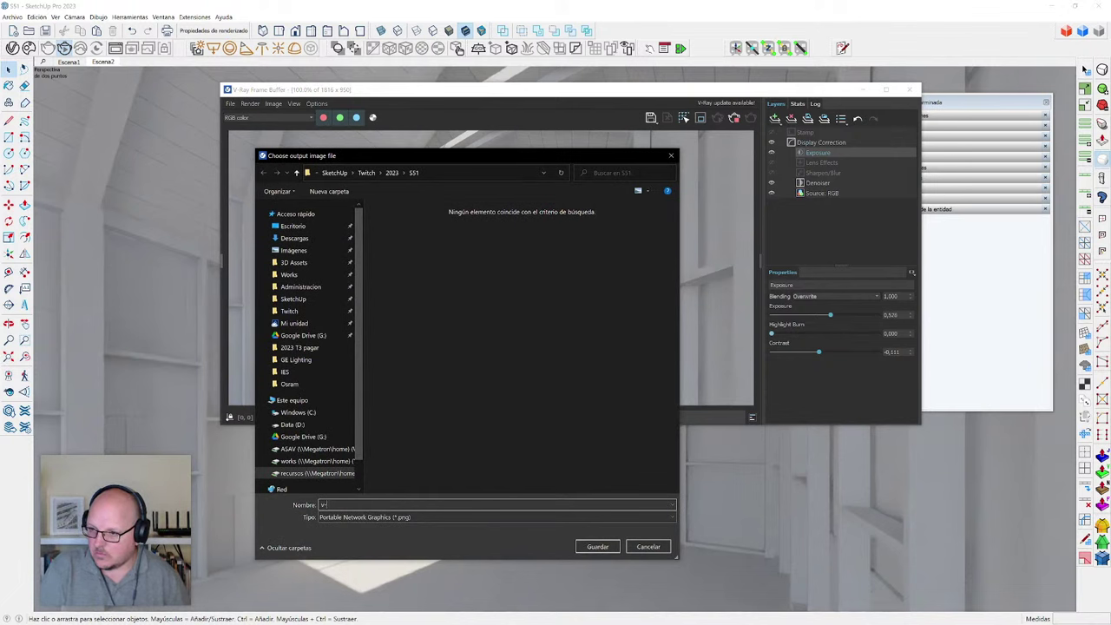
pyautogui.write('raay')
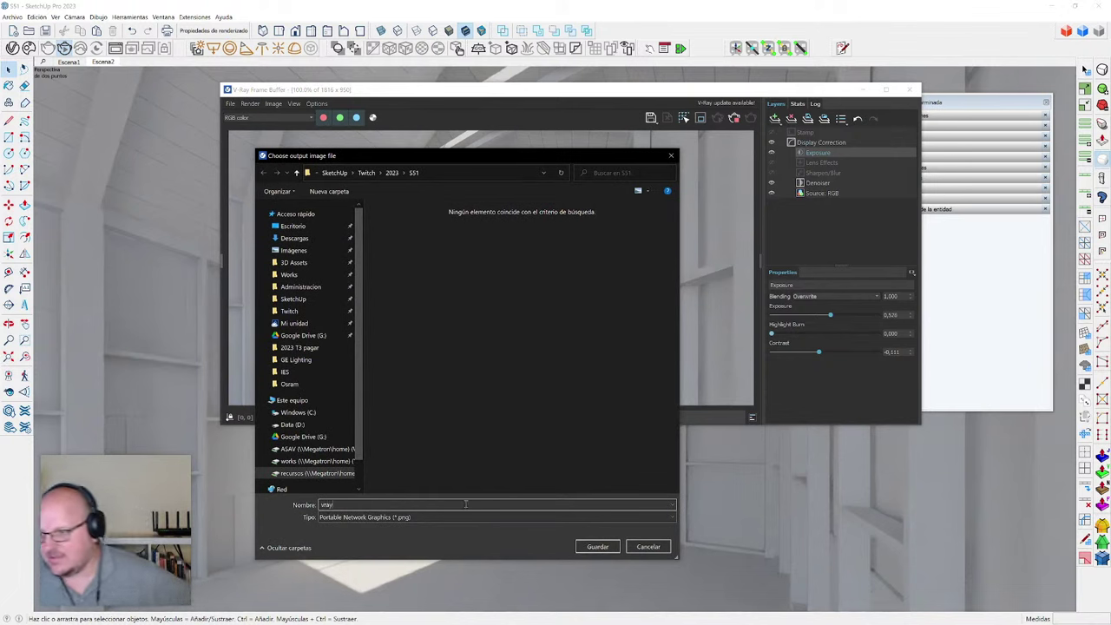
pyautogui.click(597, 547)
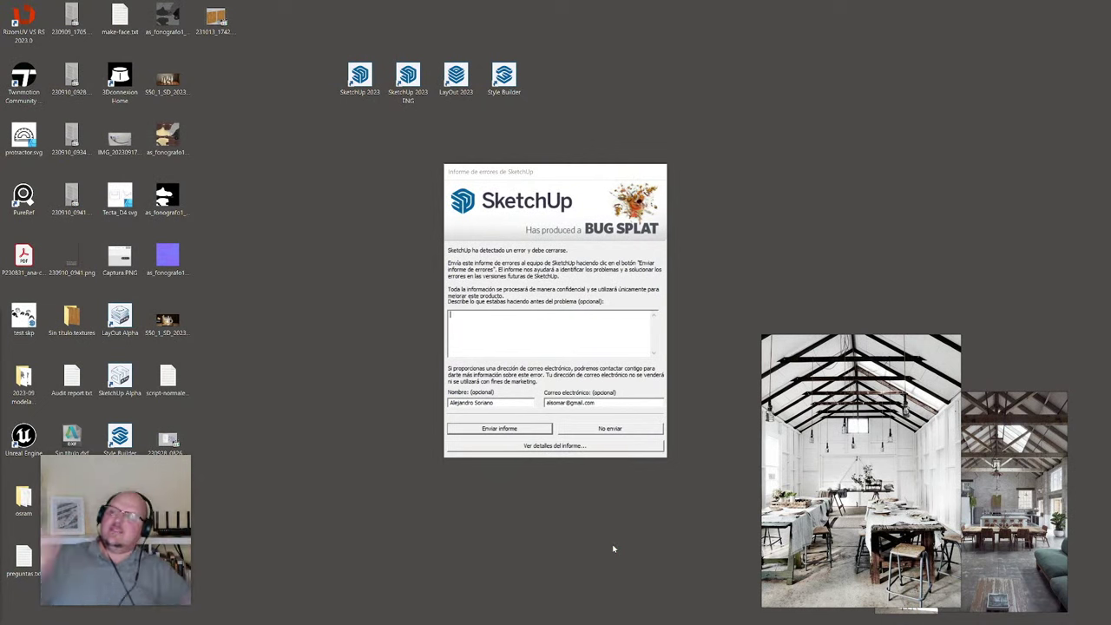
# - Dismiss the crash report without sending it, relaunch SketchUp 2023 and reopen the recent S51 model in a maximized window
pyautogui.click(583, 428)
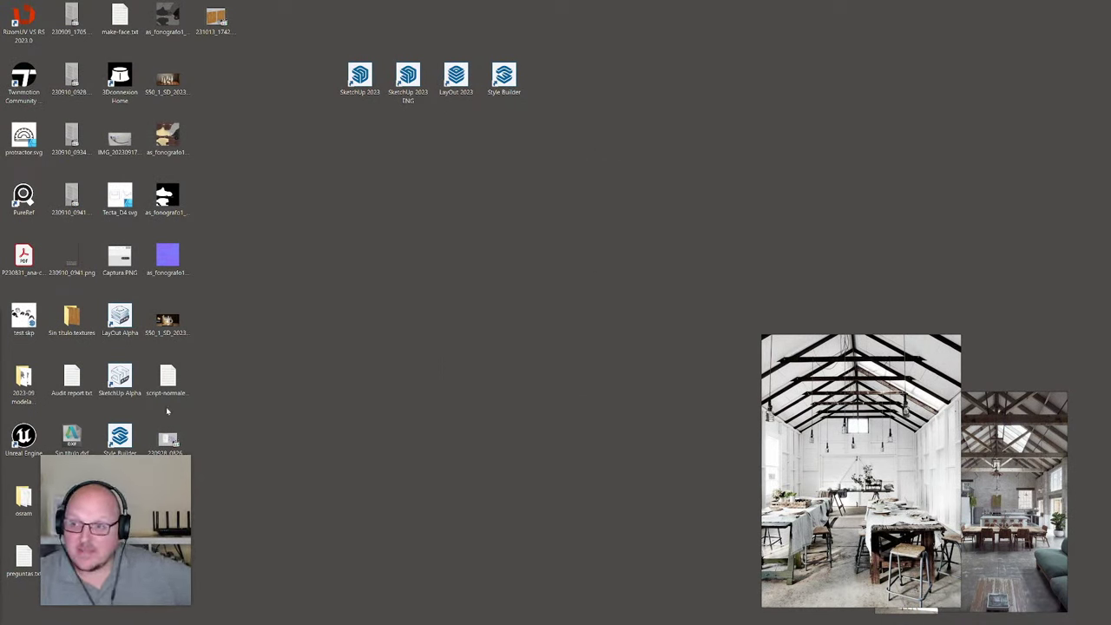
pyautogui.doubleClick(368, 78)
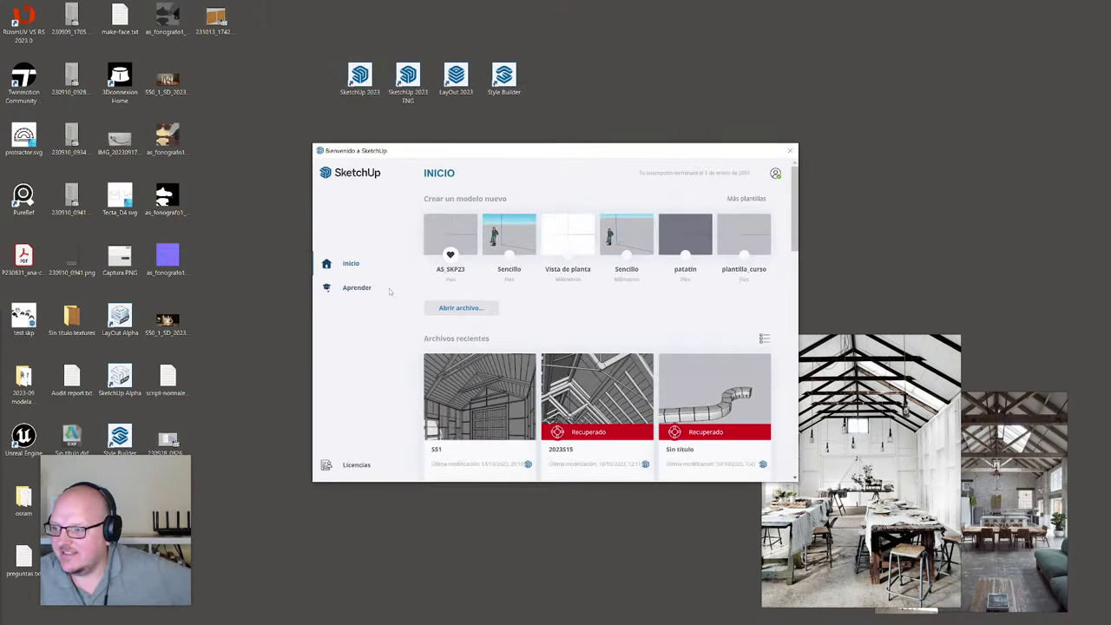
pyautogui.click(488, 386)
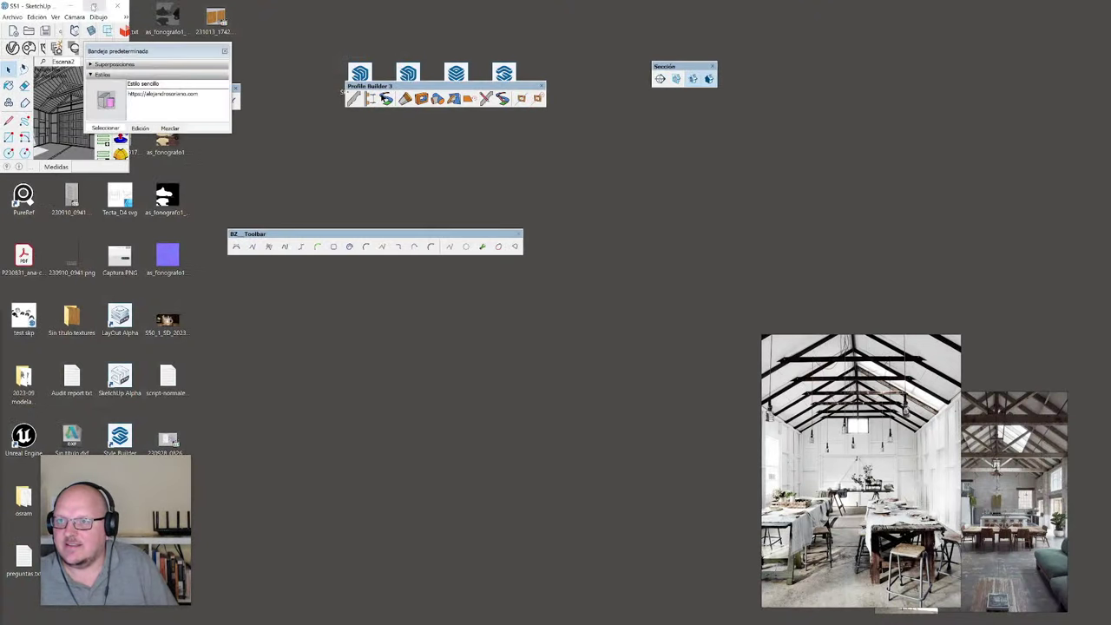
pyautogui.click(107, 17)
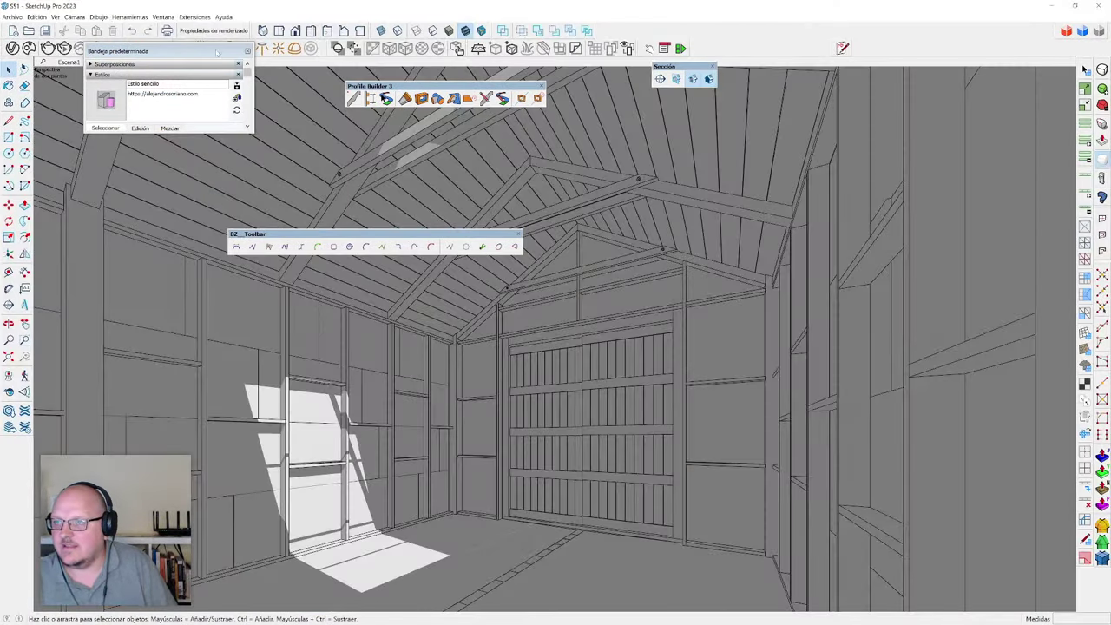
# - Move the default tray clear of the model and close the Profile Builder 3, BZ and section toolbars
pyautogui.moveTo(216, 50); pyautogui.dragTo(1027, 83)
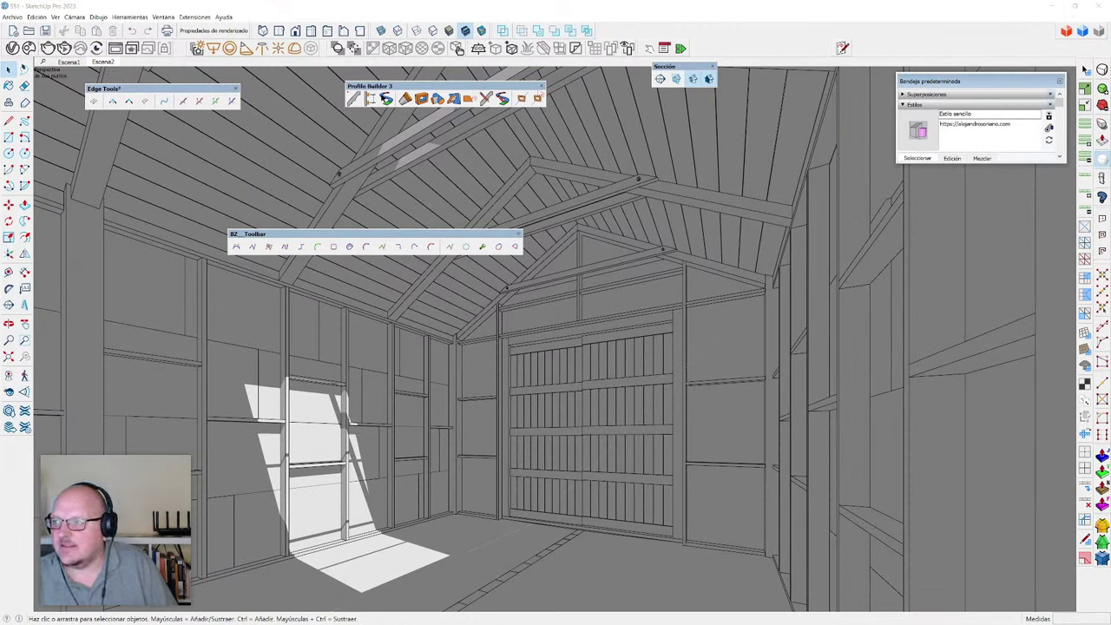
pyautogui.click(542, 85)
pyautogui.click(519, 233)
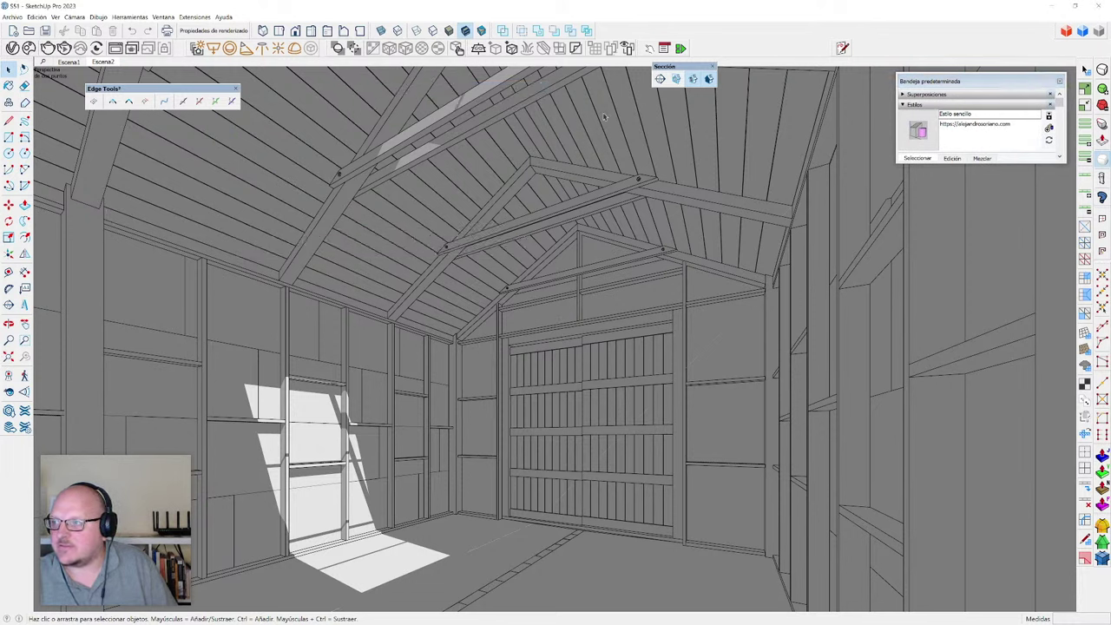
pyautogui.click(713, 67)
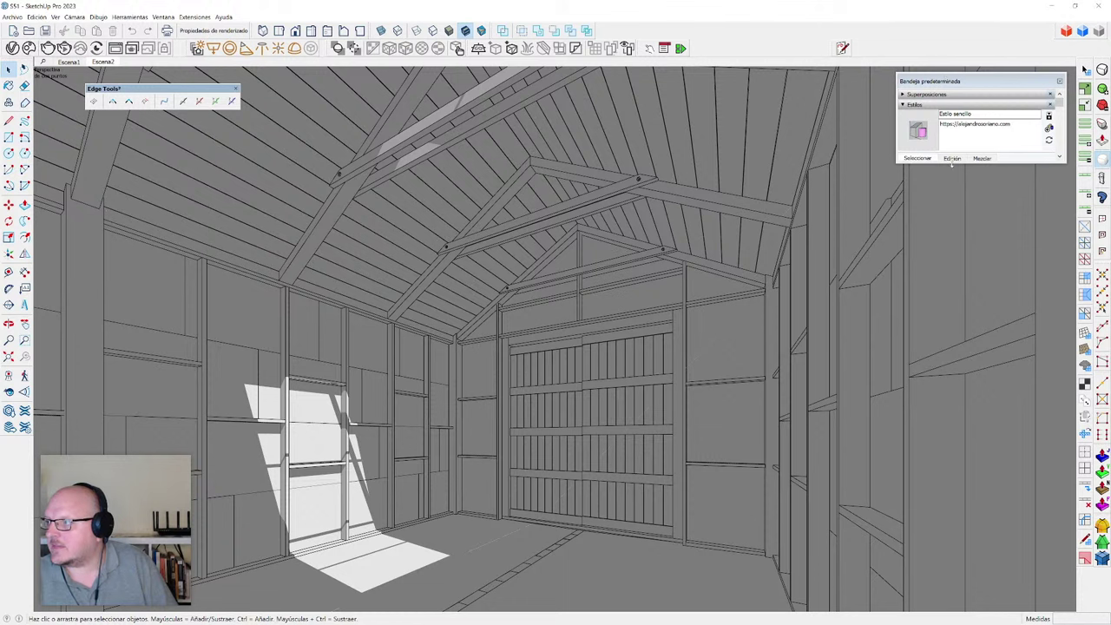
# - Expand the overlays list, open the V-Ray Asset Editor and turn off the V-Ray Viewport Render overlay
pyautogui.click(947, 95)
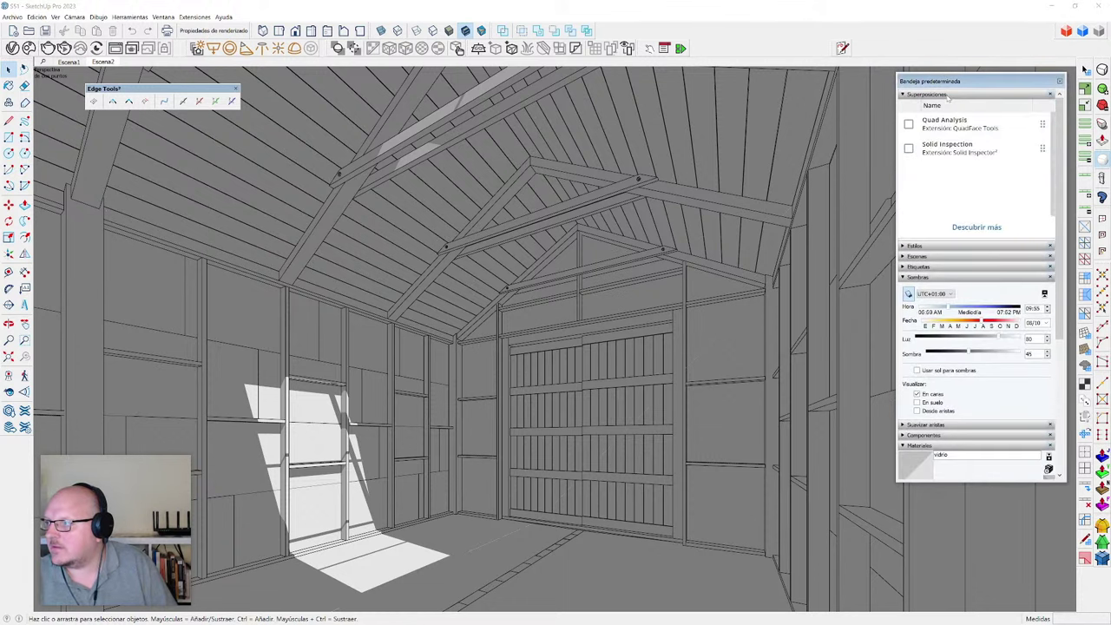
pyautogui.click(909, 124)
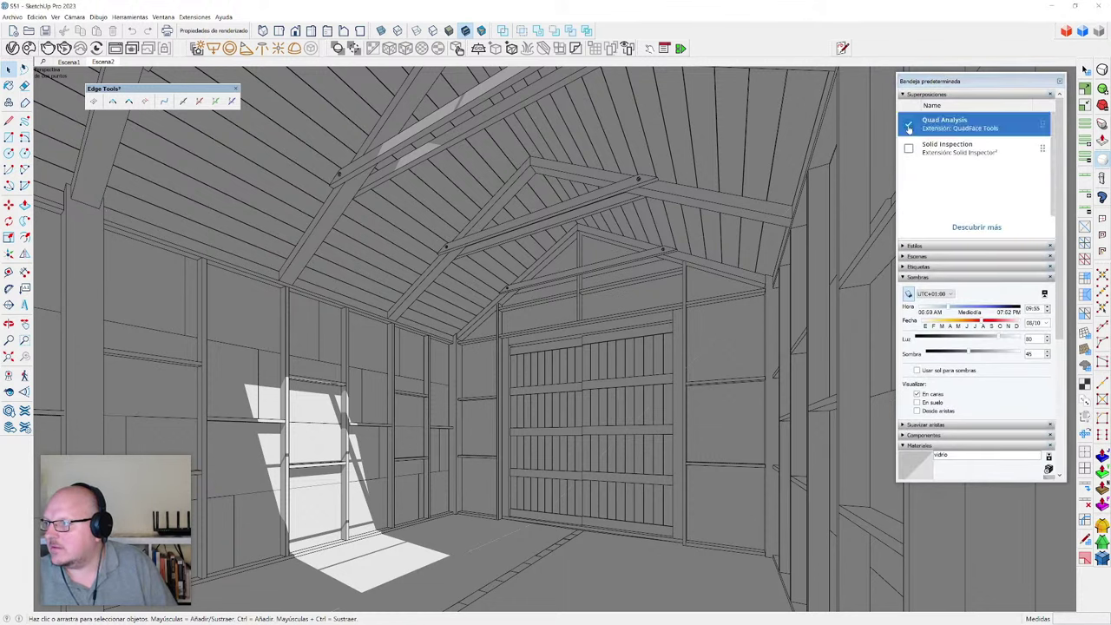
pyautogui.click(909, 125)
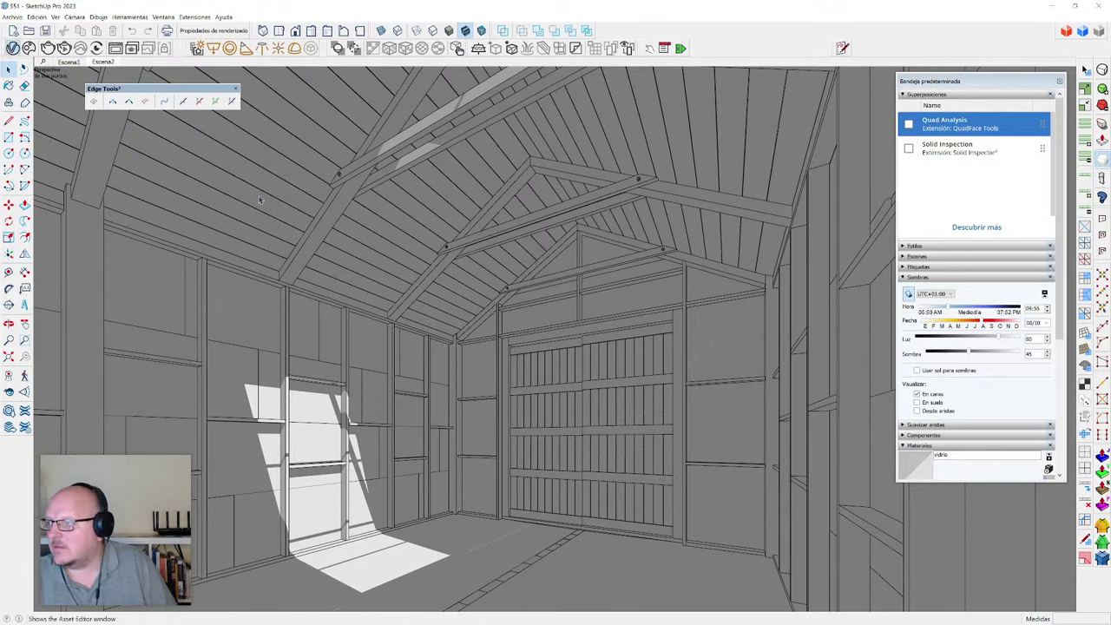
pyautogui.click(12, 48)
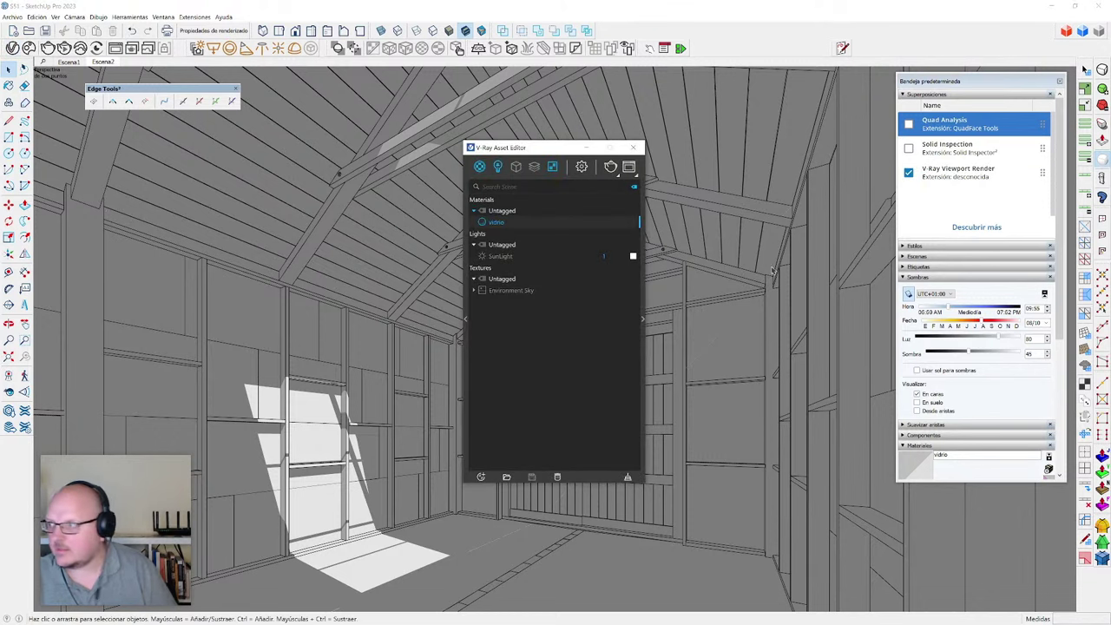
pyautogui.click(911, 171)
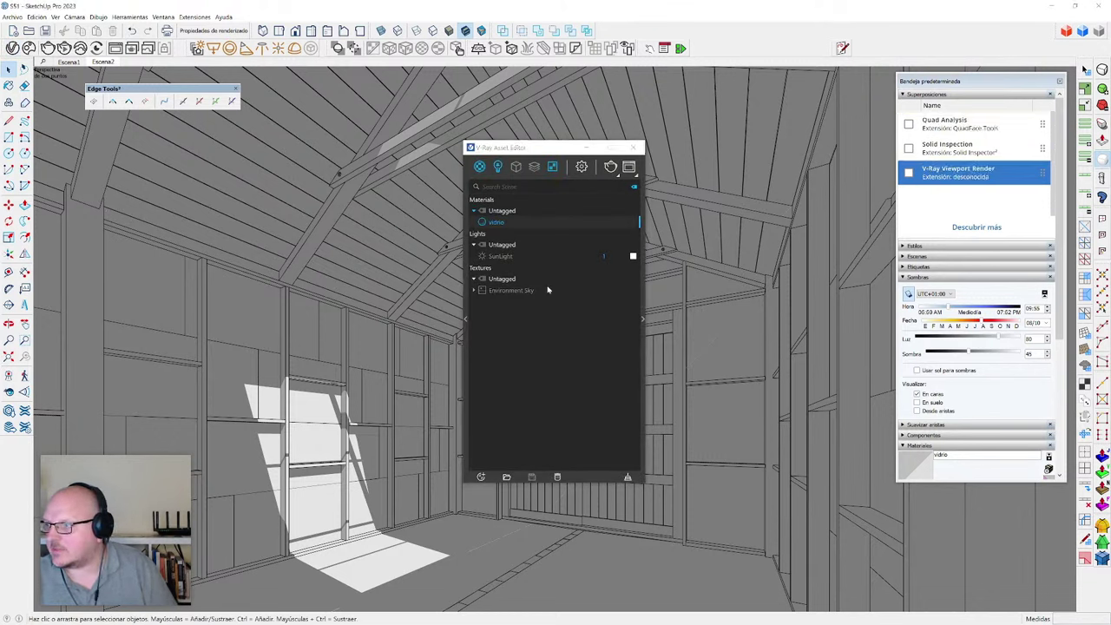
# - Set the V-Ray output height to 900 at 16:9 Widescreen and change Update Effects to Often
pyautogui.click(582, 167)
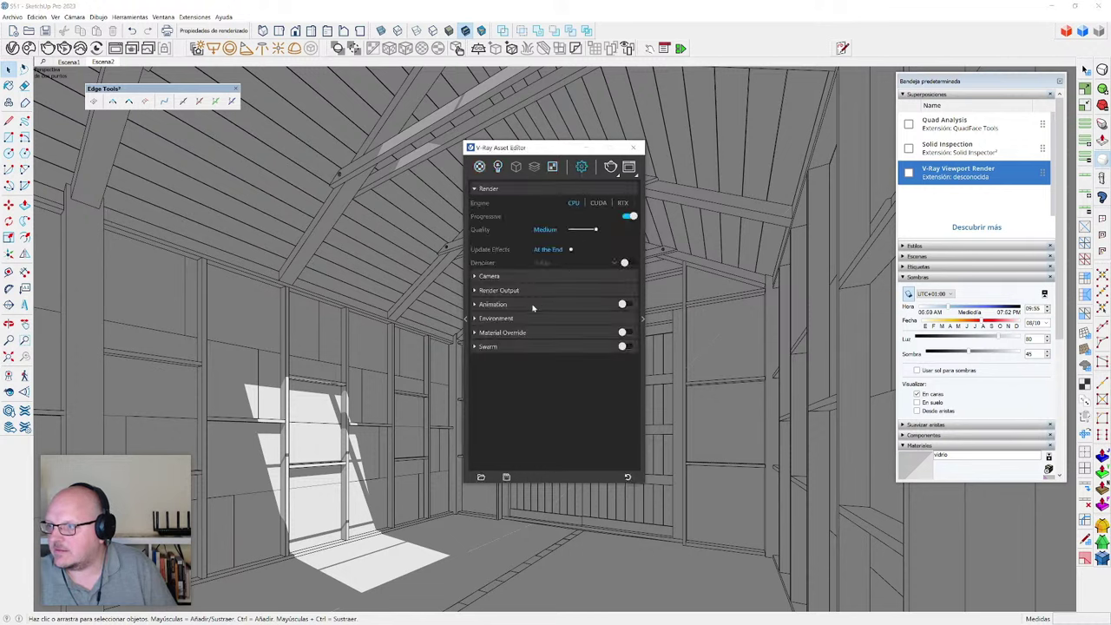
pyautogui.click(492, 290)
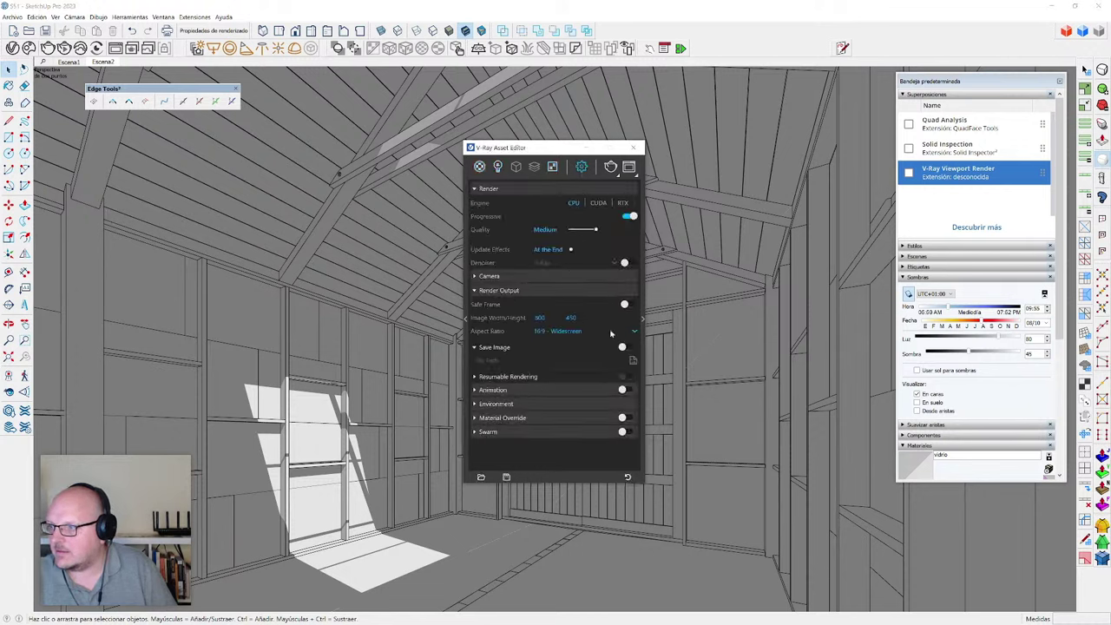
pyautogui.doubleClick(587, 318)
pyautogui.write('900')
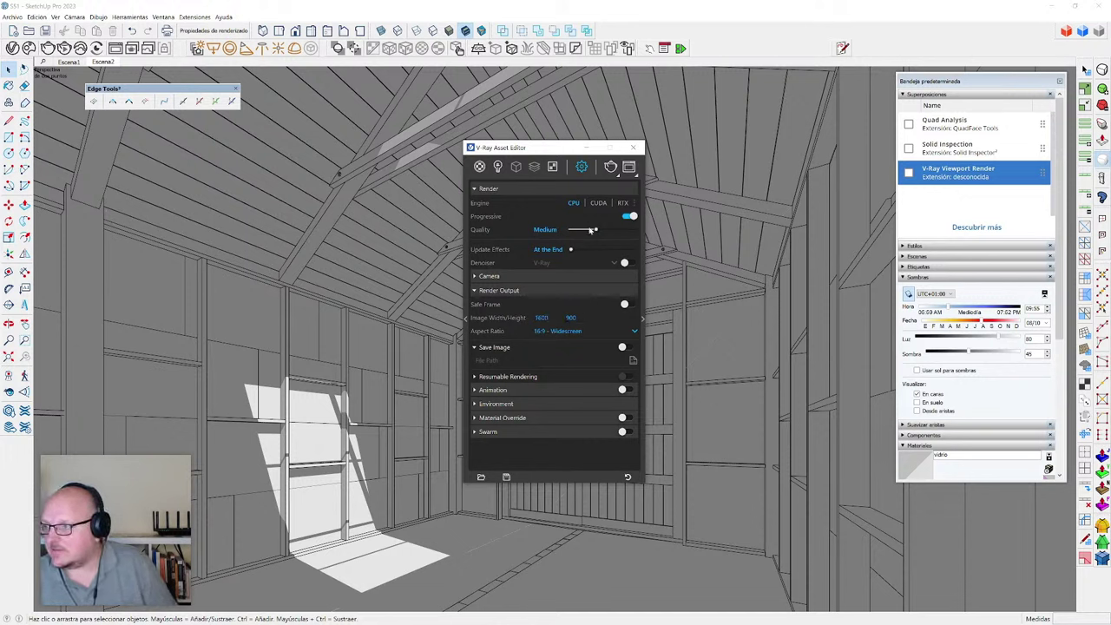
pyautogui.moveTo(573, 250); pyautogui.dragTo(595, 250)
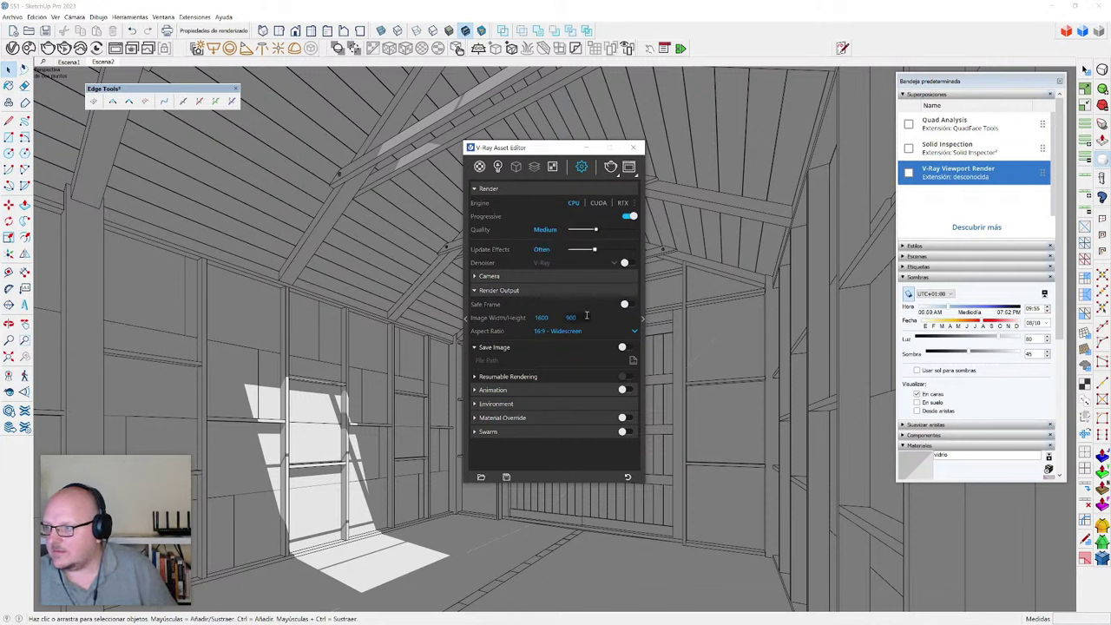
# - Set the advanced camera's film sensitivity to ISO 400 and its shutter speed to 50
pyautogui.click(643, 319)
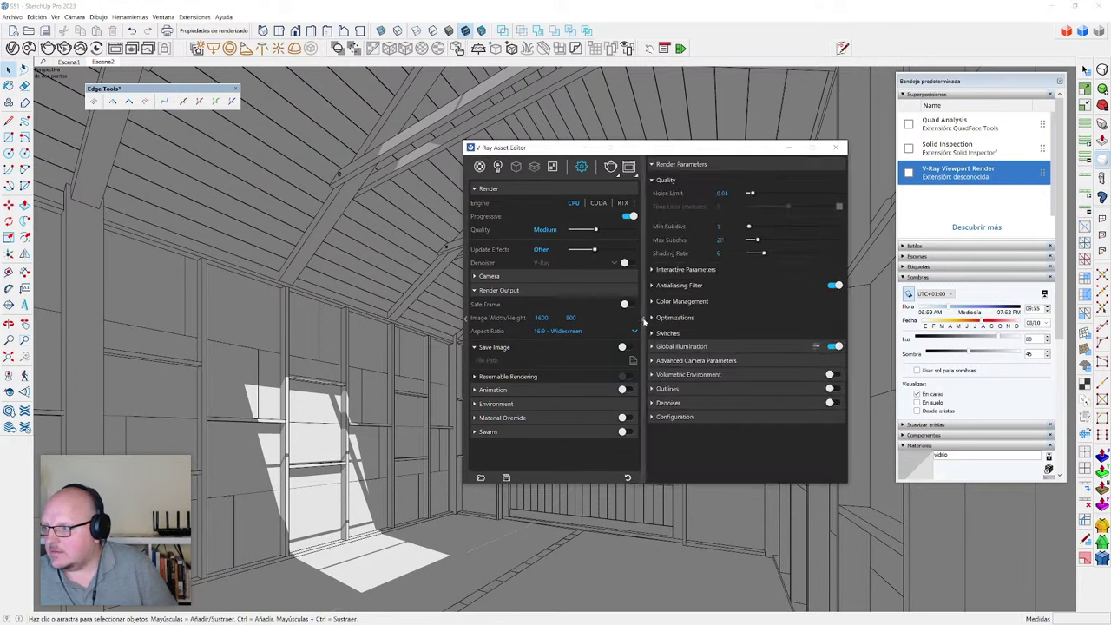
pyautogui.click(687, 363)
pyautogui.doubleClick(720, 375)
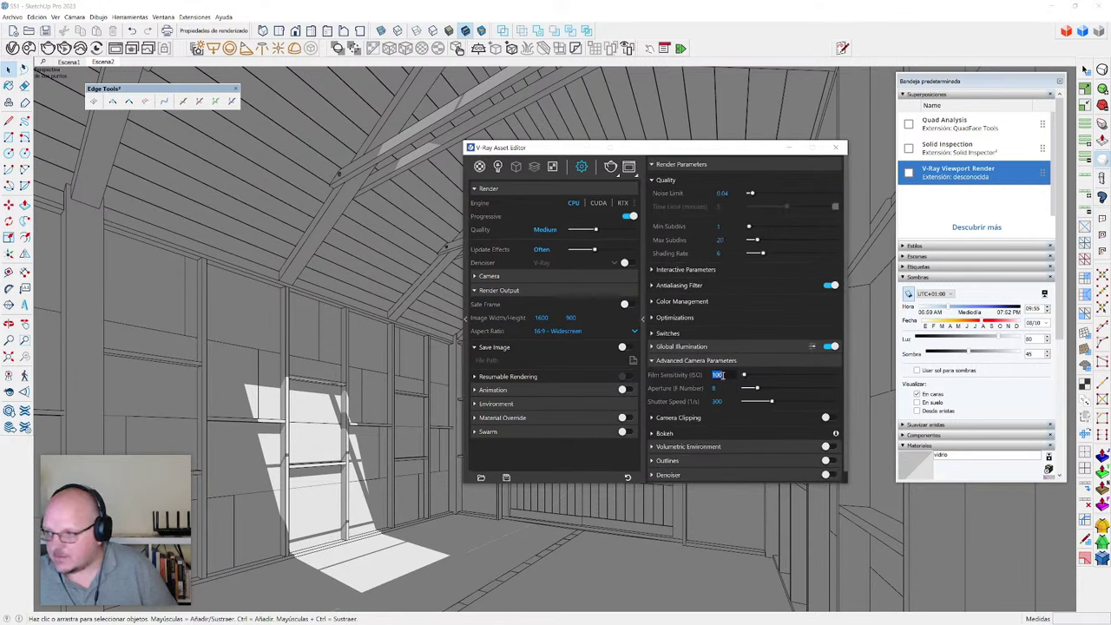
pyautogui.write('400')
pyautogui.doubleClick(727, 400)
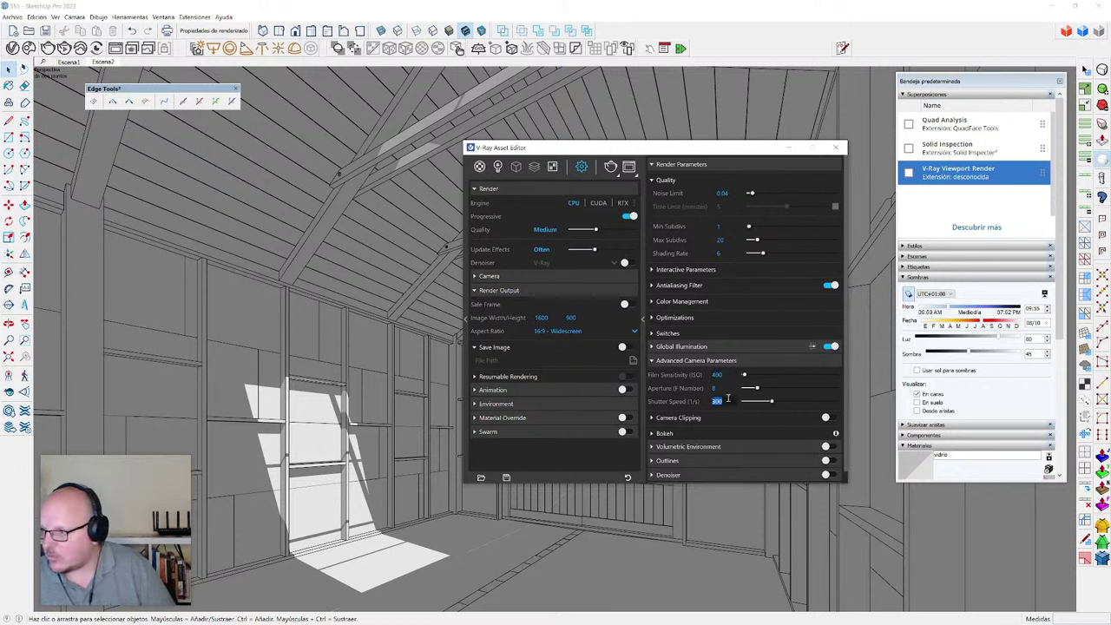
pyautogui.write('50')
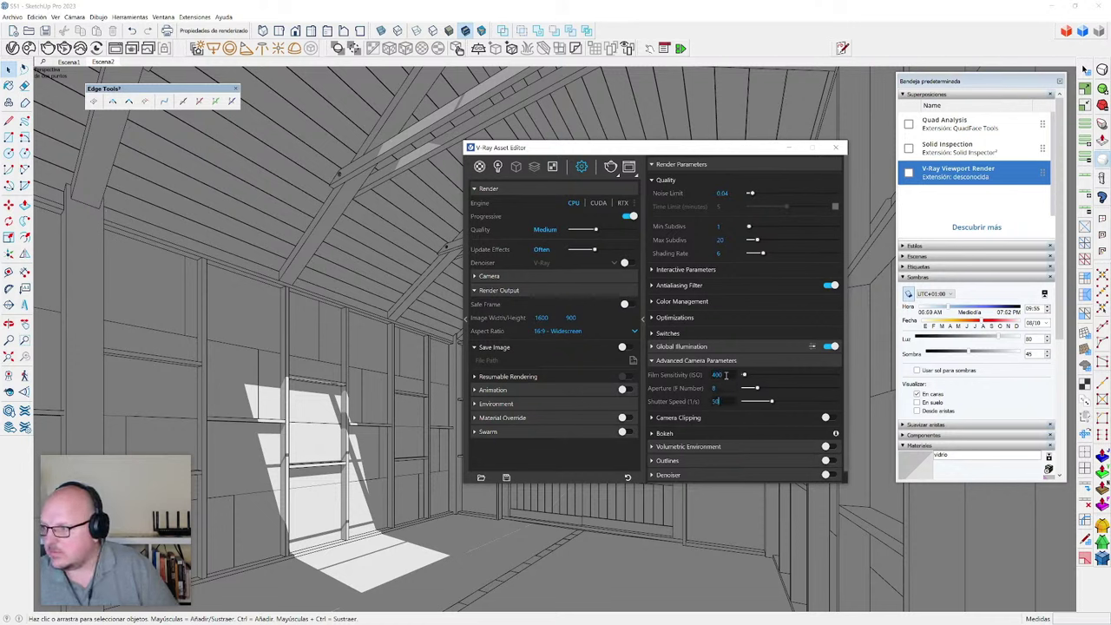
pyautogui.press('Return')
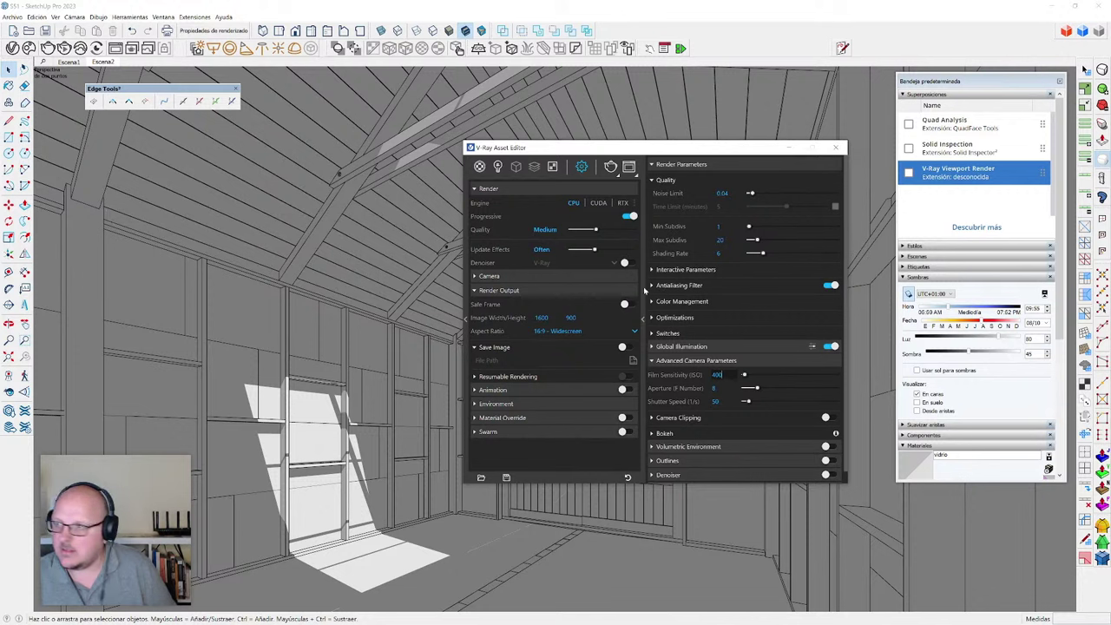
# - Add an Exposure layer in the V-Ray Frame Buffer with exposure about 0.31 and Highlight Burn about 0.03
pyautogui.click(629, 167)
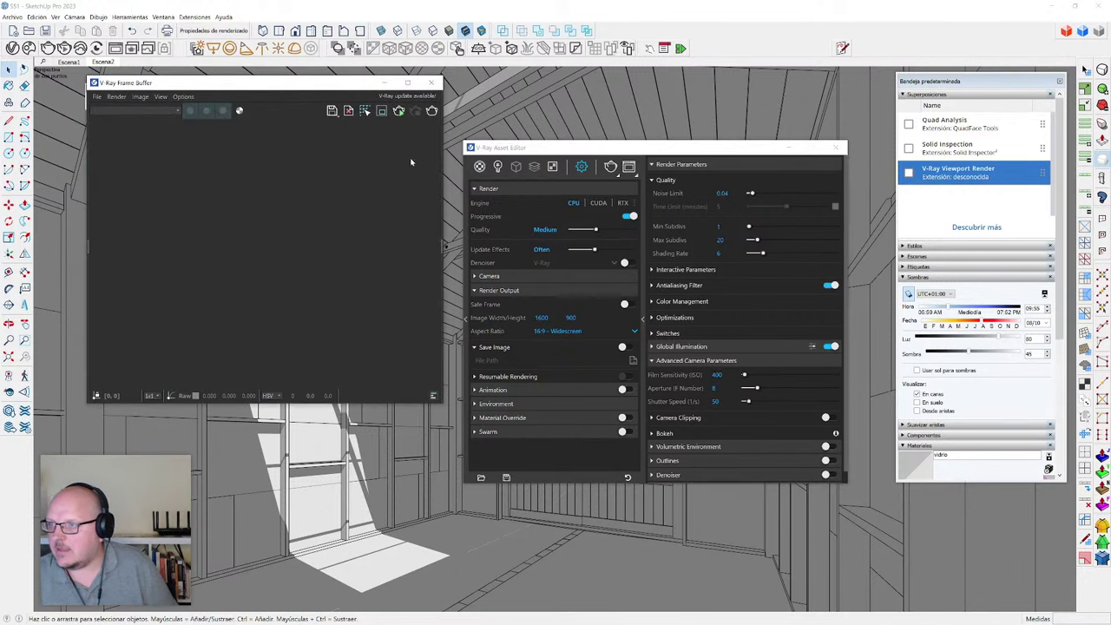
pyautogui.click(445, 247)
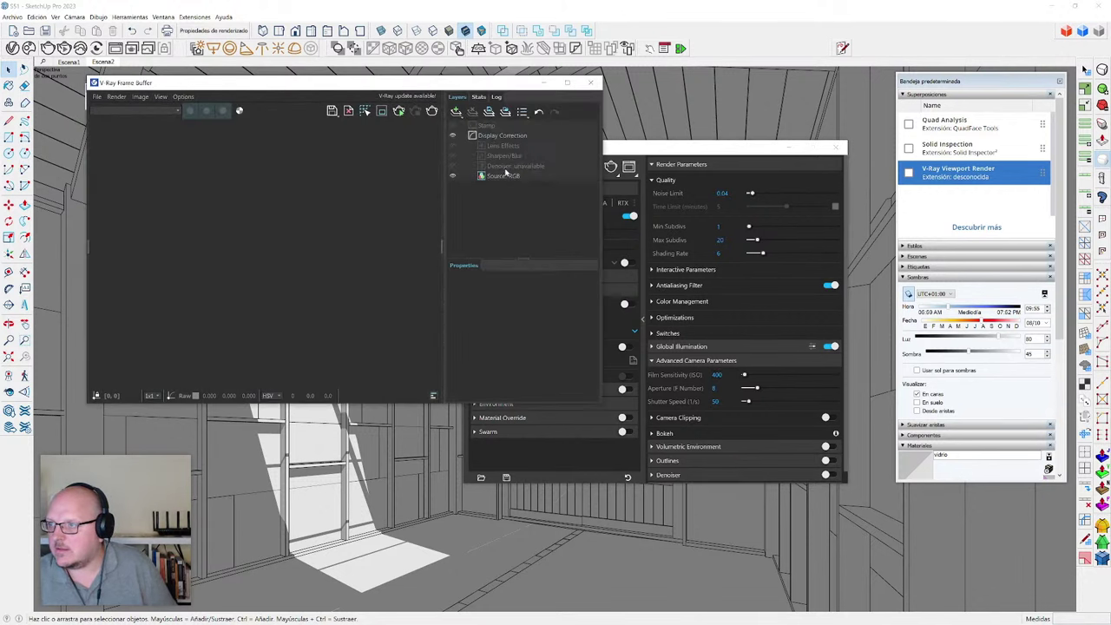
pyautogui.click(456, 112)
pyautogui.click(576, 216)
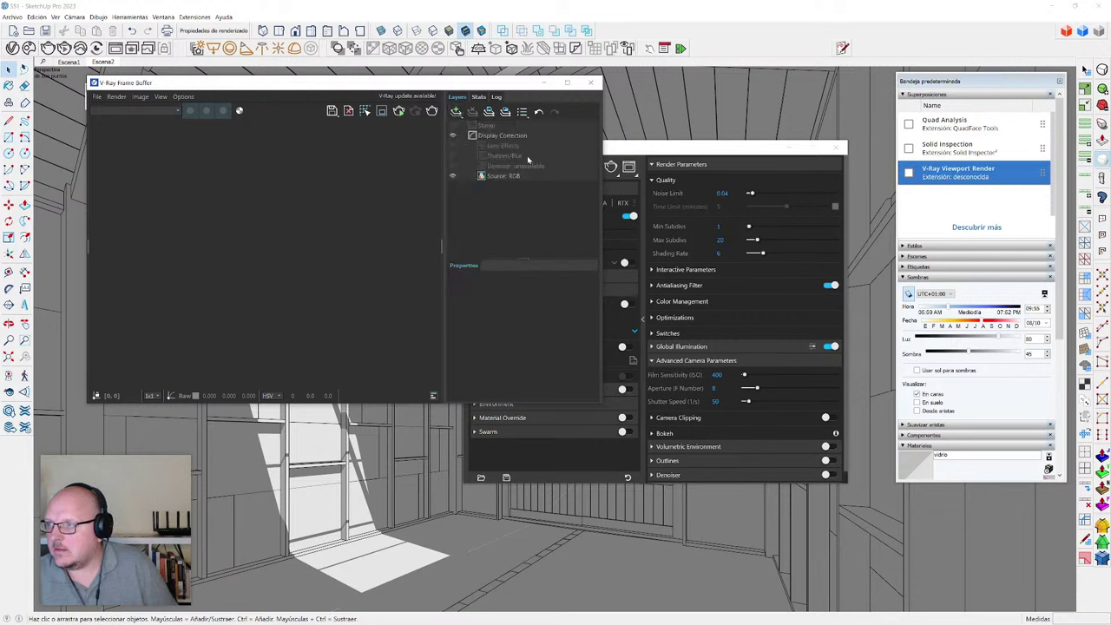
pyautogui.click(455, 112)
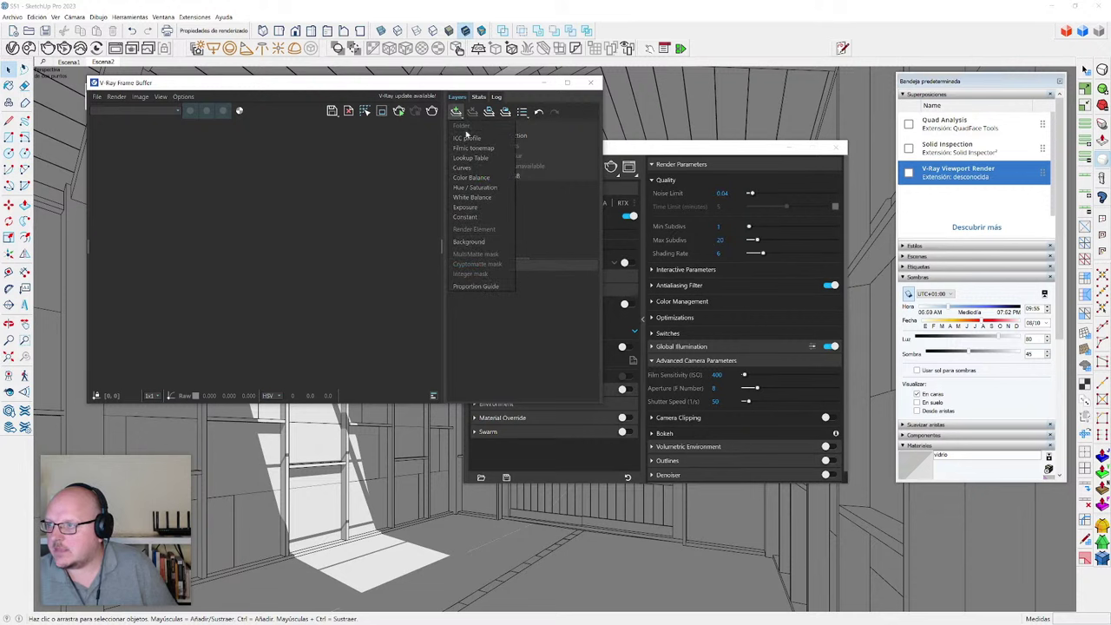
pyautogui.click(484, 208)
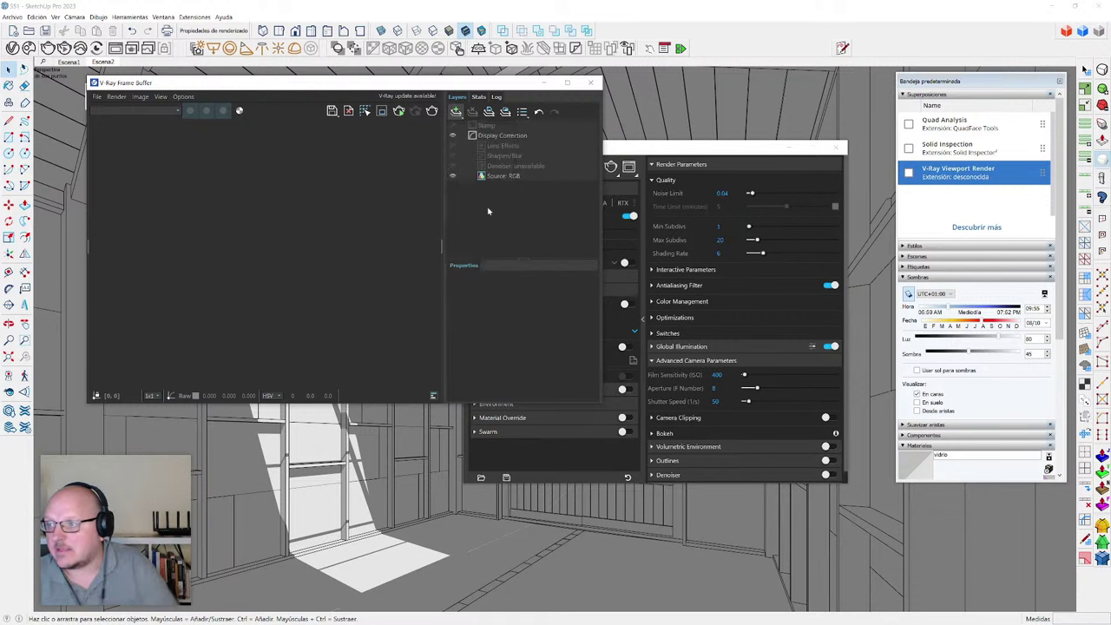
pyautogui.moveTo(559, 328); pyautogui.dragTo(457, 329)
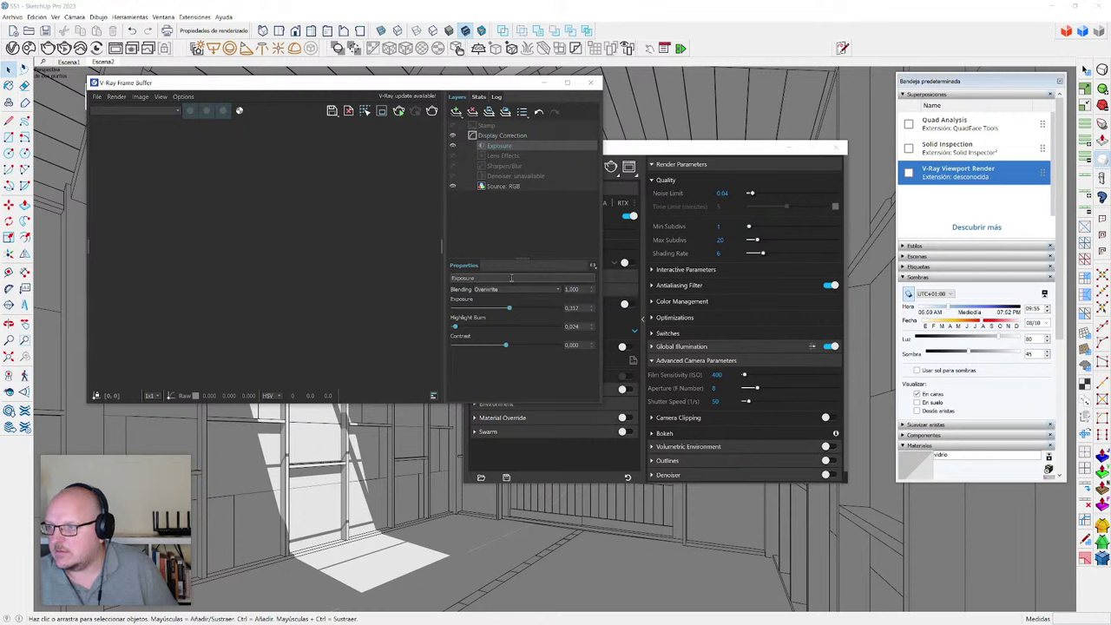
# - Start the production render from the V-Ray Asset Editor and minimize the editor
pyautogui.click(670, 158)
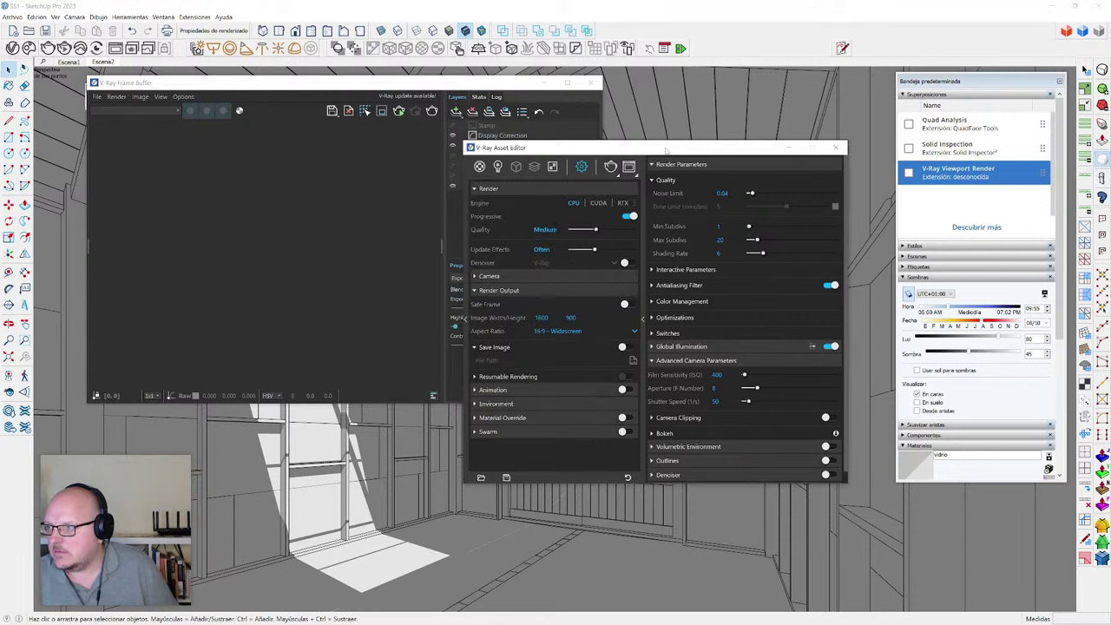
pyautogui.click(612, 166)
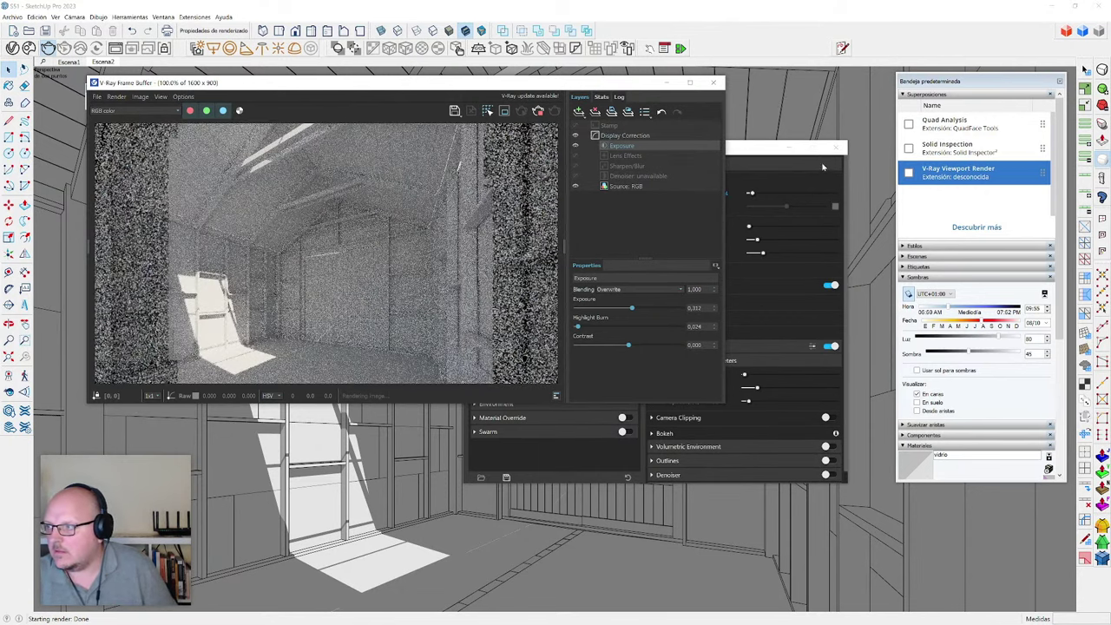
pyautogui.click(789, 148)
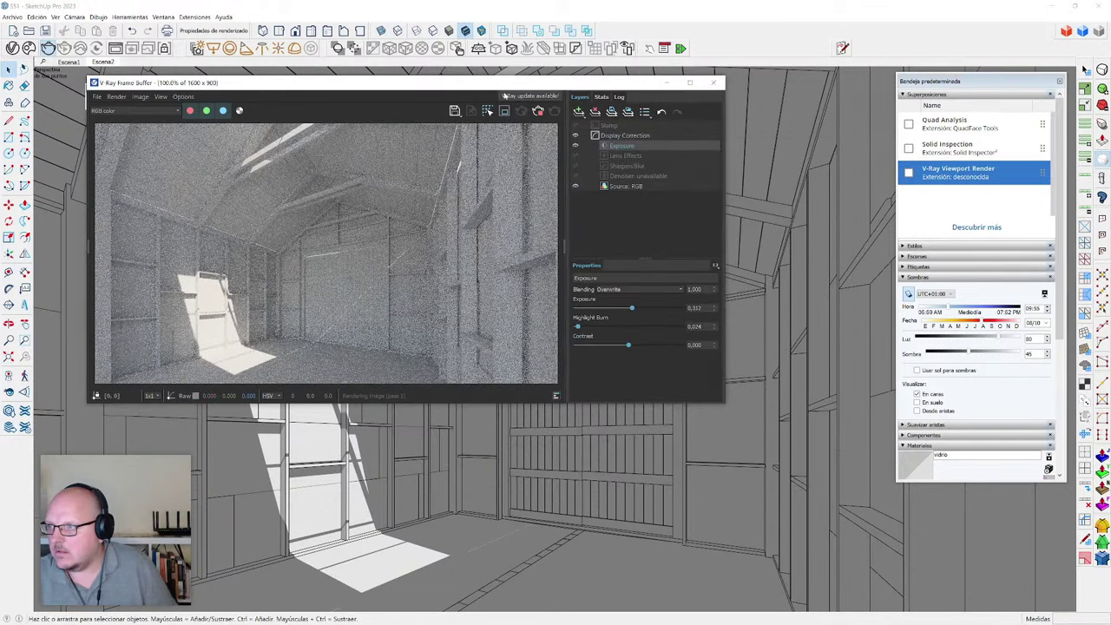
# - Move the V-Ray Frame Buffer clear of the model, apply the Hidden Line face style and turn off shadows
pyautogui.moveTo(504, 83); pyautogui.dragTo(608, 95)
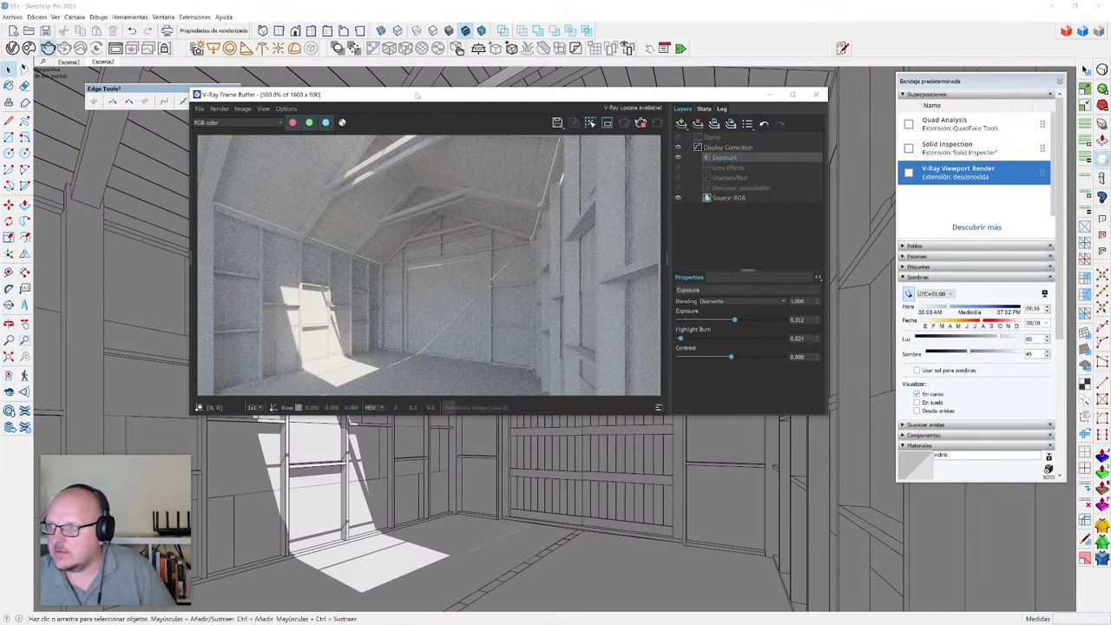
pyautogui.moveTo(419, 97); pyautogui.dragTo(407, 193)
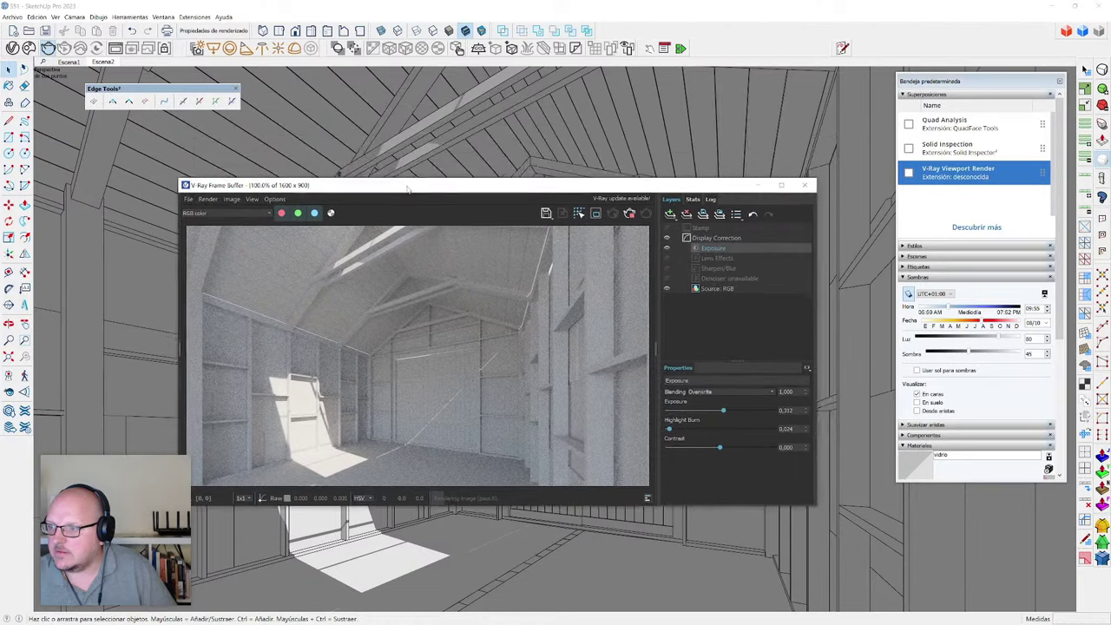
pyautogui.click(433, 30)
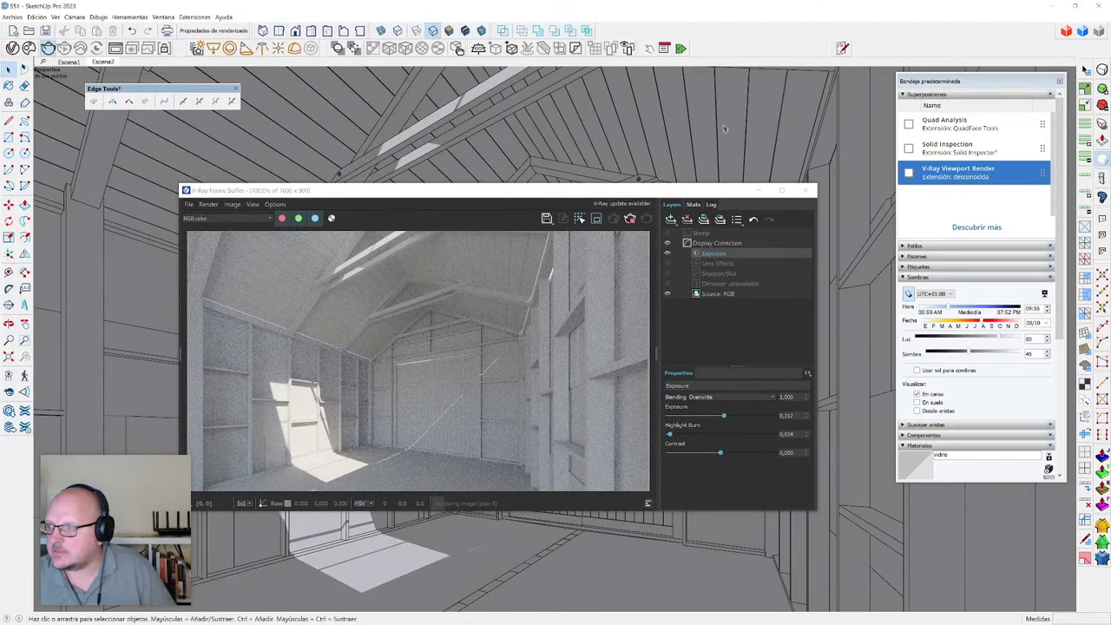
pyautogui.click(908, 293)
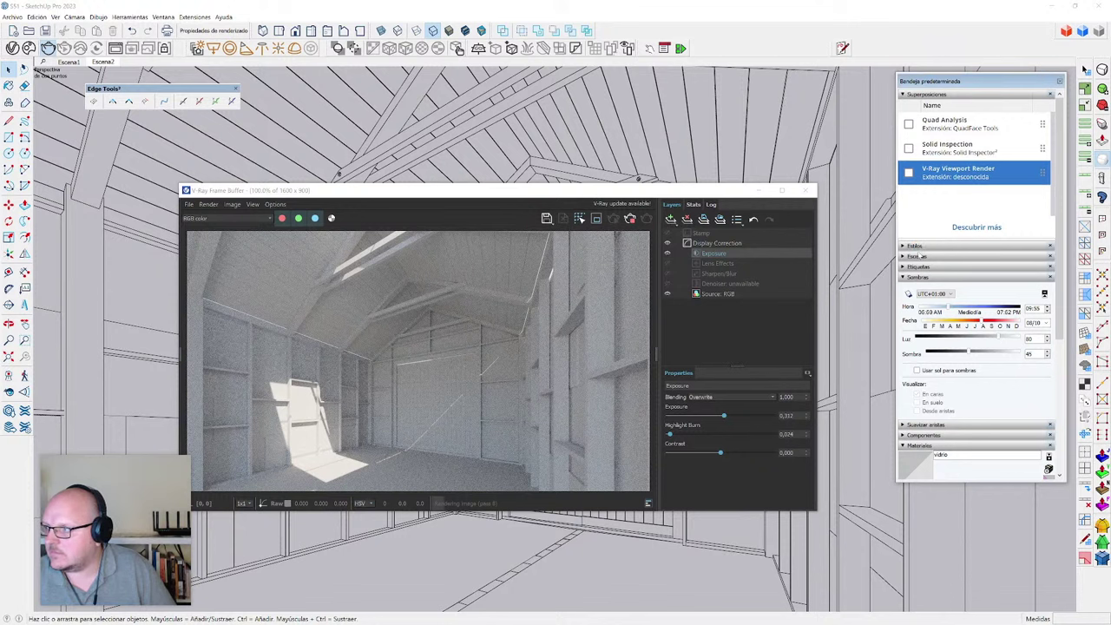
# - Edit the current style's background colour to white by raising its HLS lightness to 100
pyautogui.click(916, 246)
pyautogui.click(953, 300)
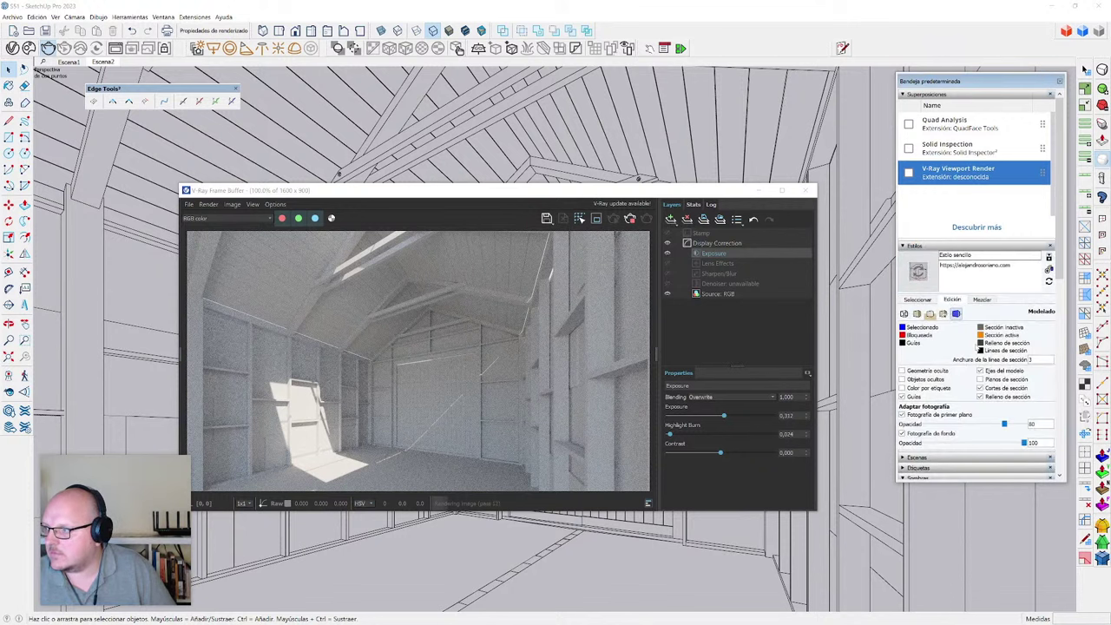
pyautogui.click(918, 314)
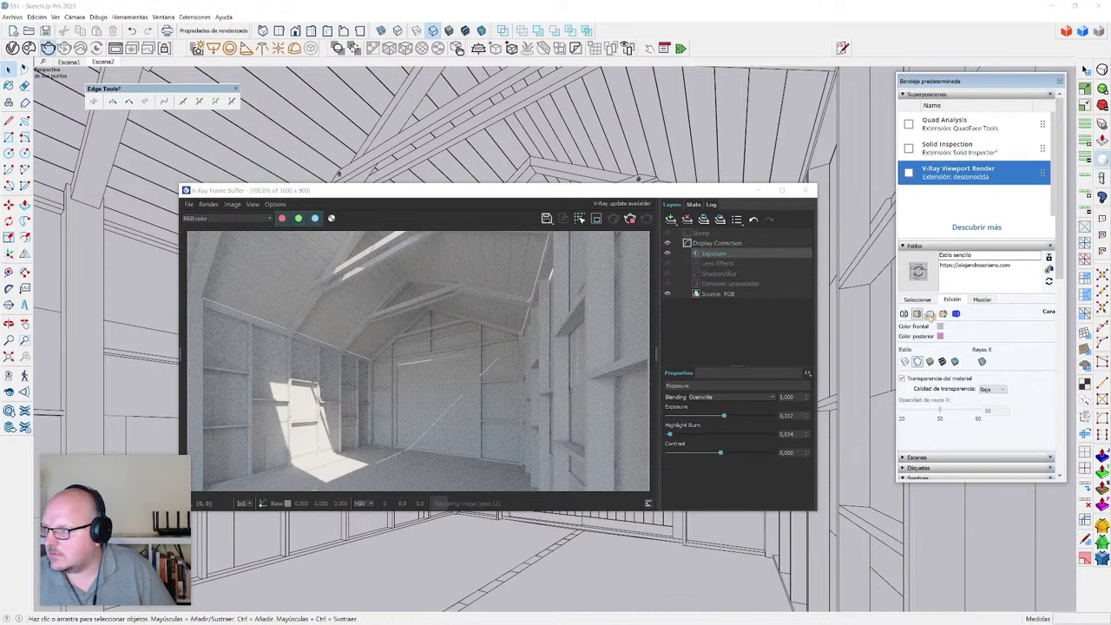
pyautogui.click(930, 314)
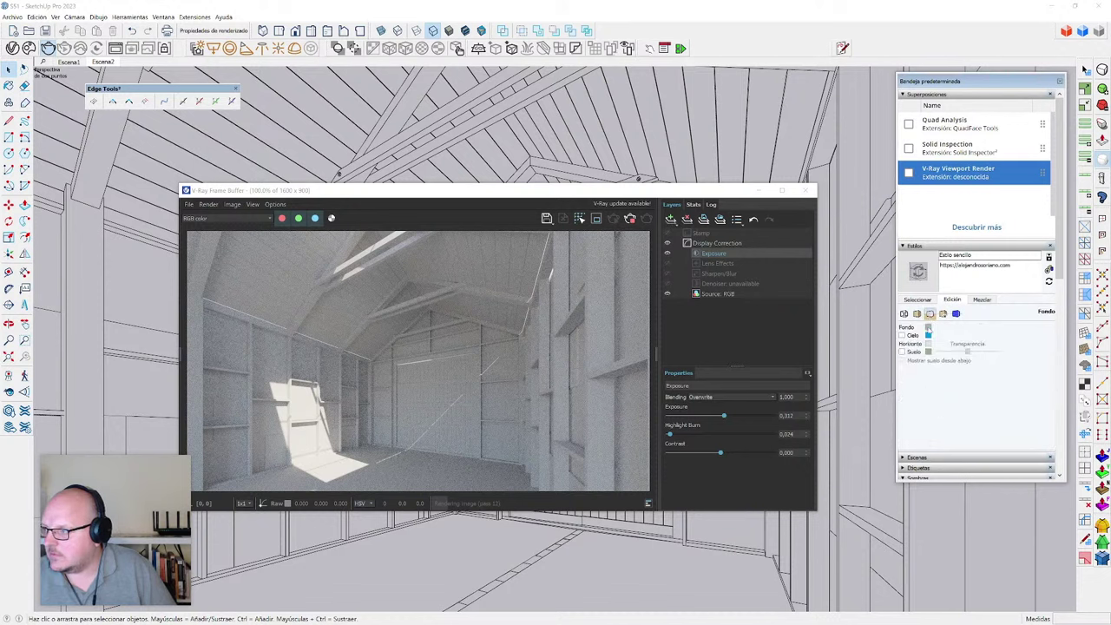
pyautogui.click(928, 335)
pyautogui.moveTo(466, 219); pyautogui.dragTo(474, 218)
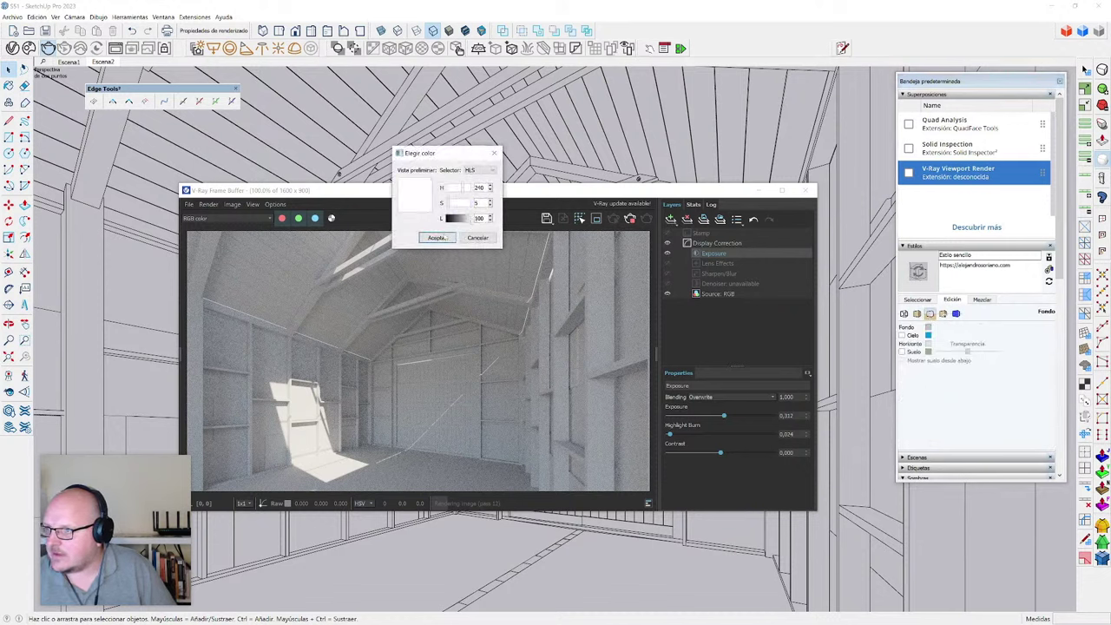
pyautogui.click(434, 238)
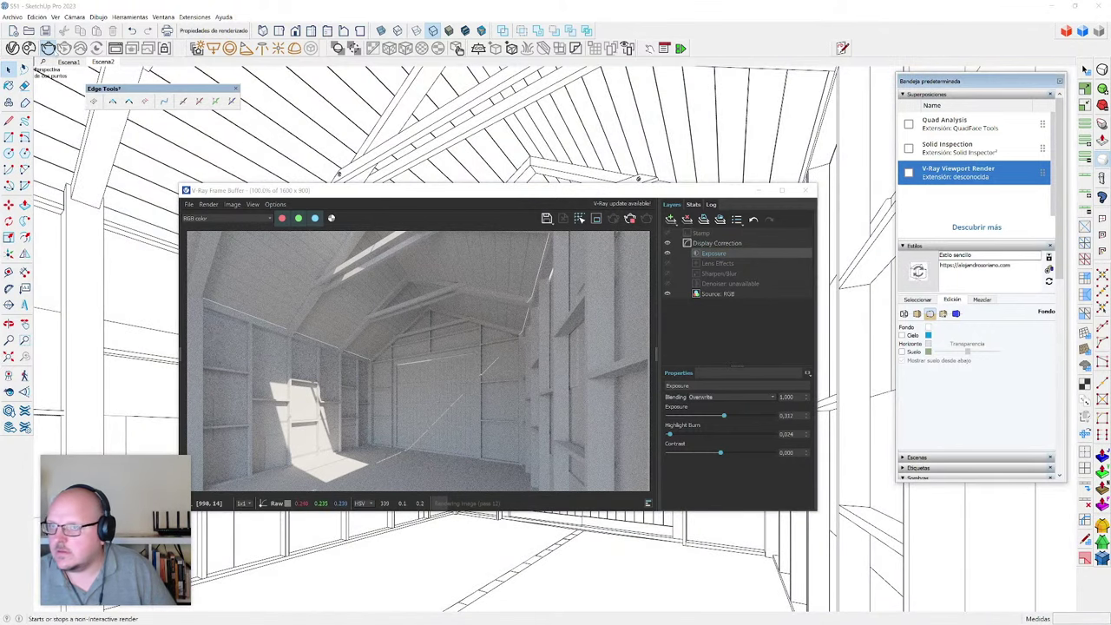
# - Export the current view as a 2D JPEG image named skp in the Twitch/2023/S51 folder
pyautogui.click(12, 17)
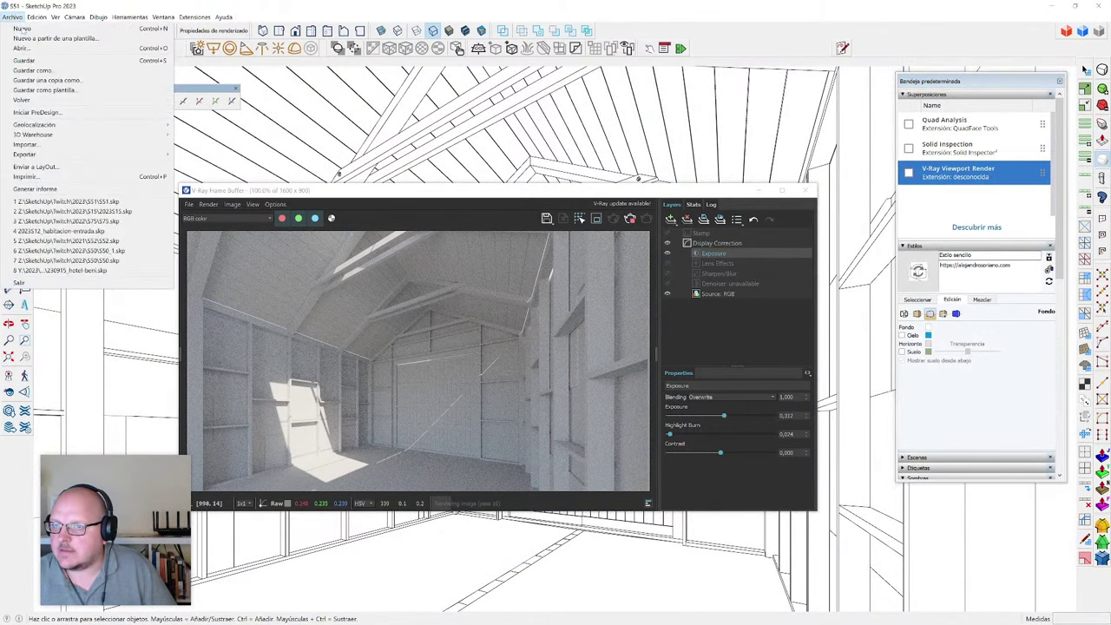
pyautogui.moveTo(130, 154)
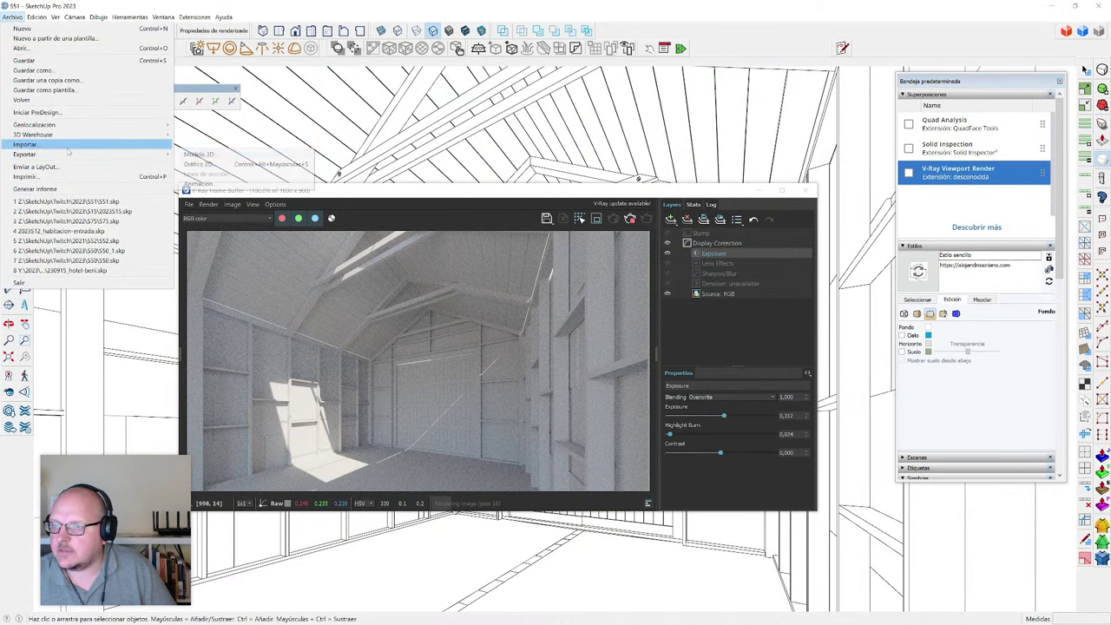
pyautogui.click(227, 163)
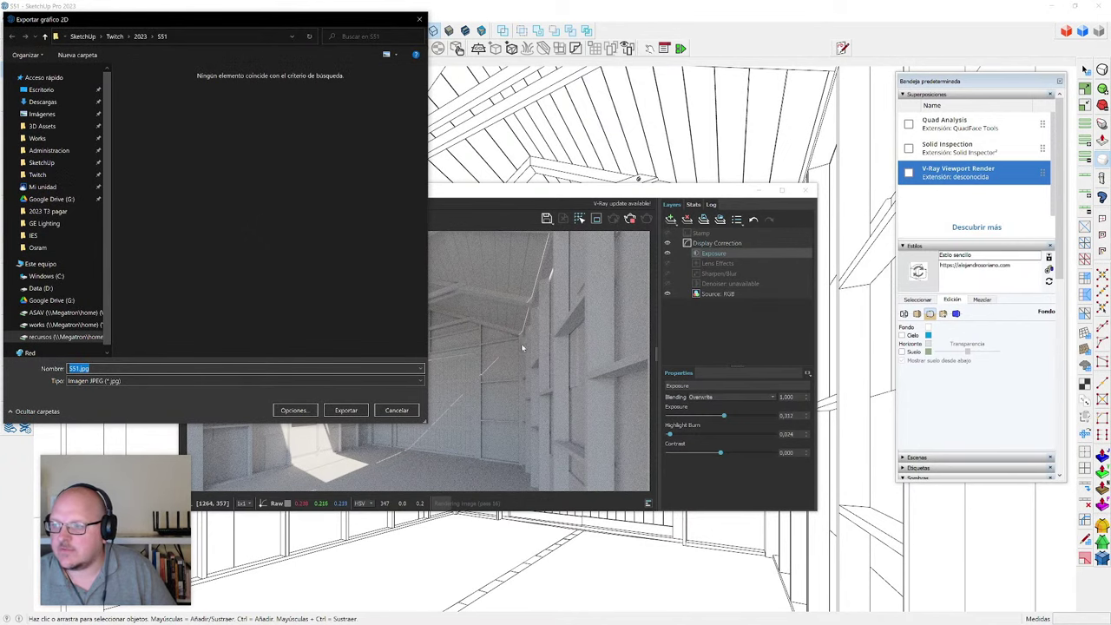
pyautogui.moveTo(180, 26); pyautogui.dragTo(313, 63)
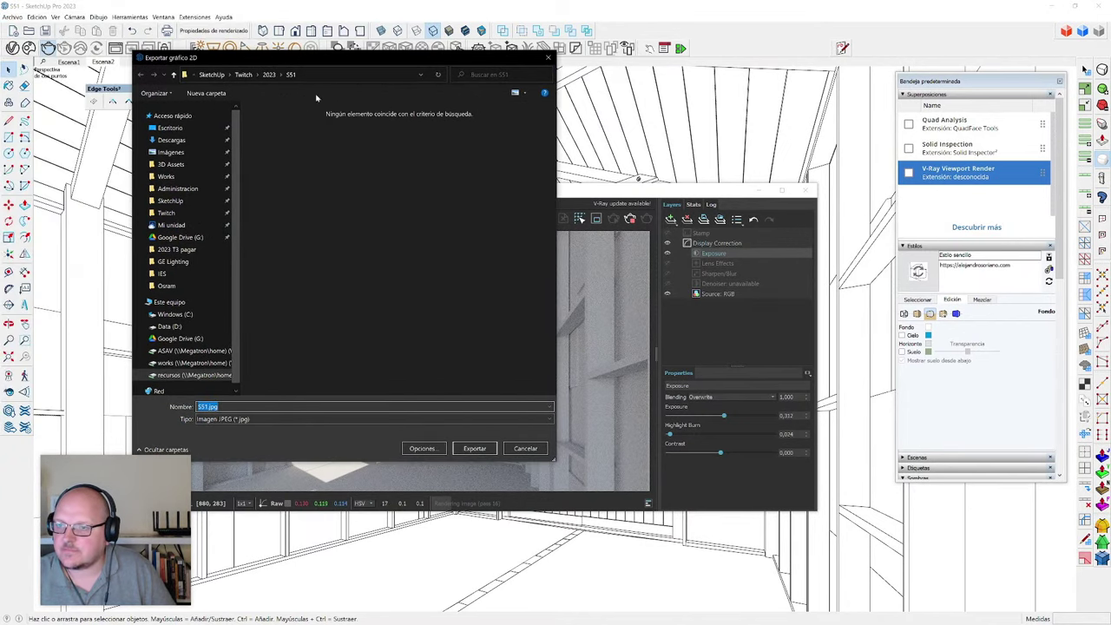
pyautogui.click(189, 213)
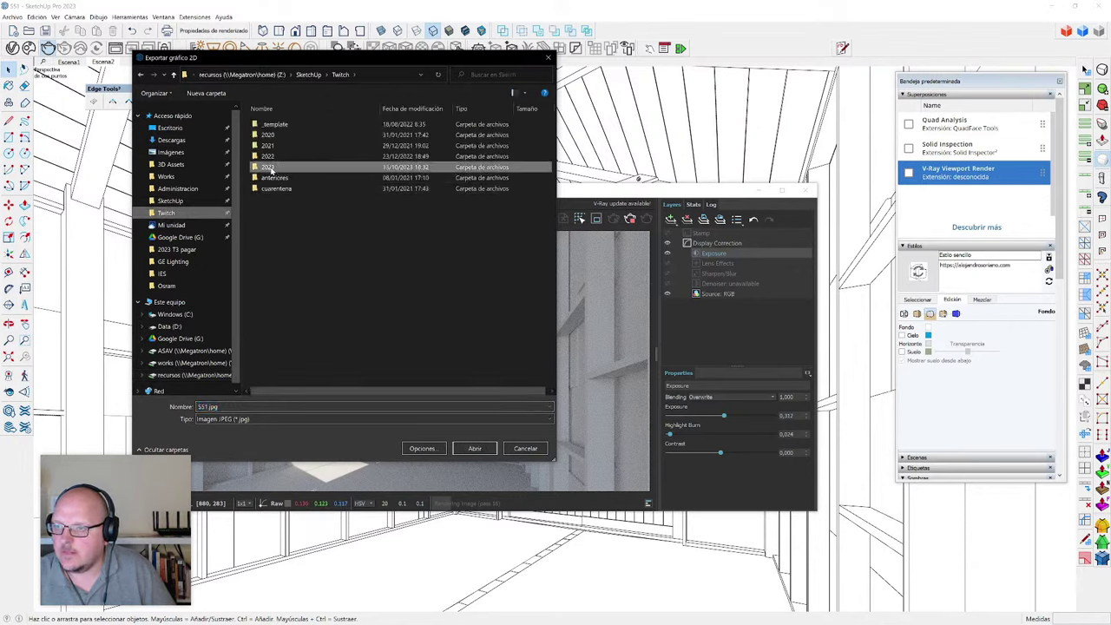
pyautogui.doubleClick(274, 167)
pyautogui.scroll(-10, 333, 282)
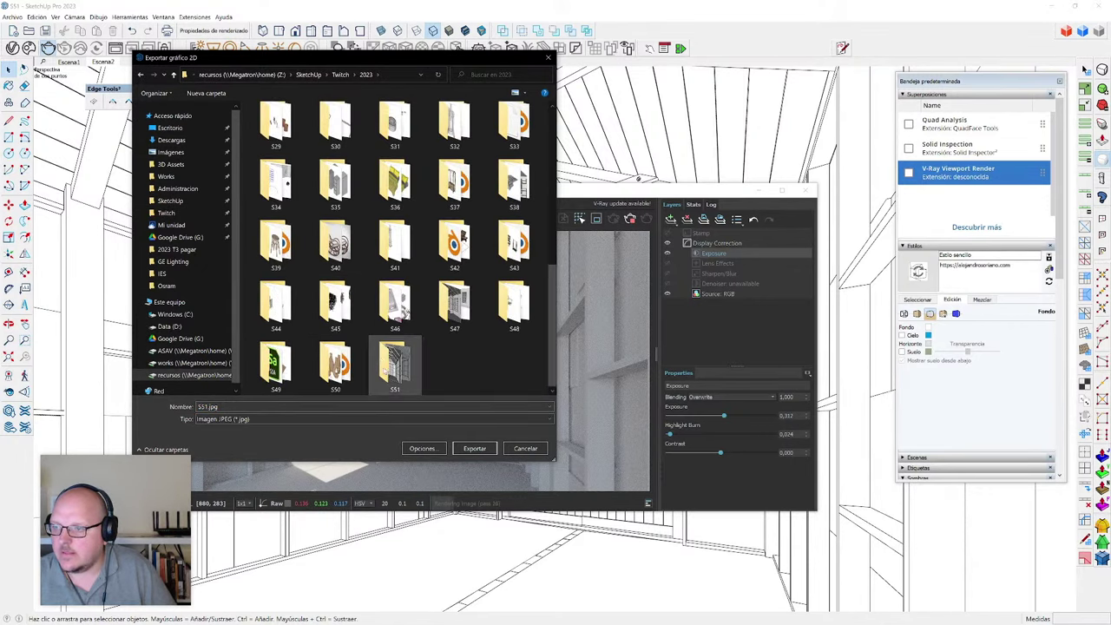
pyautogui.doubleClick(387, 368)
pyautogui.click(342, 405)
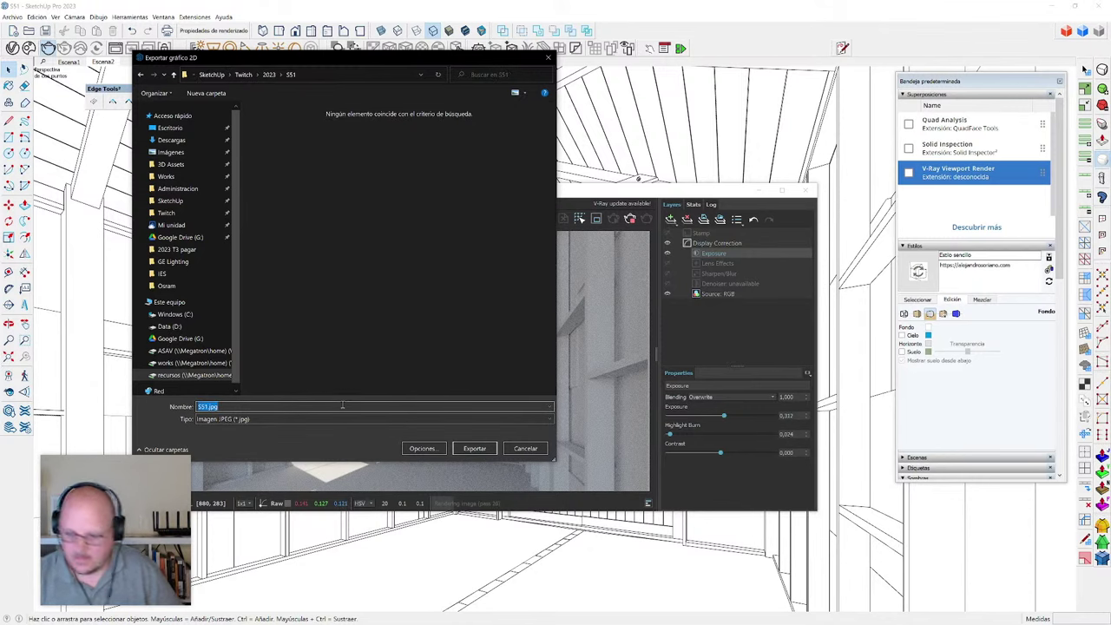
pyautogui.write('skp')
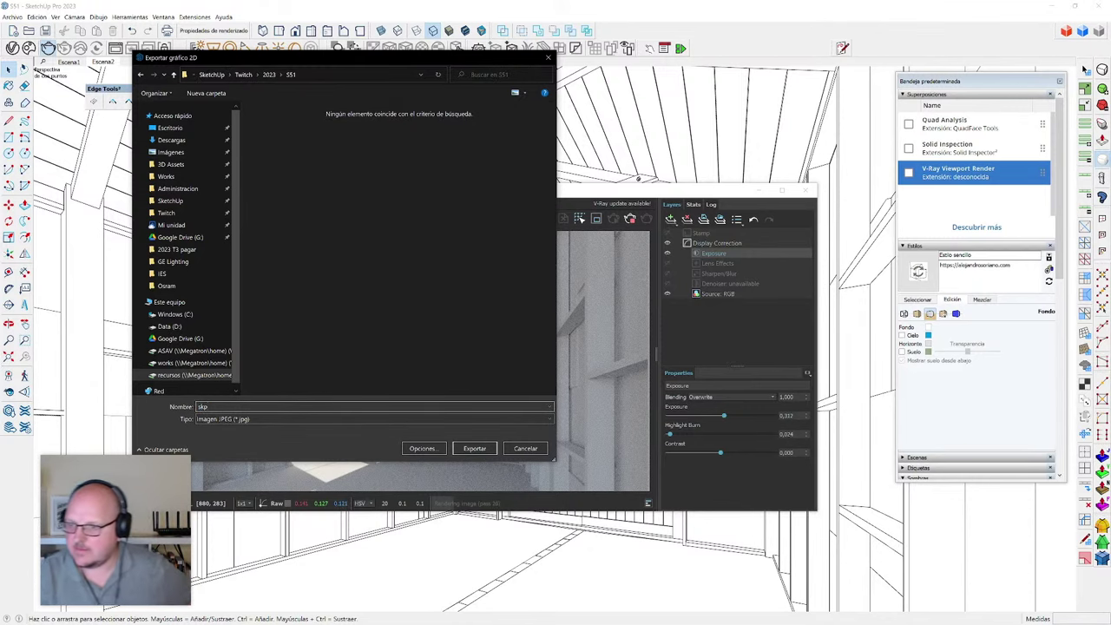
pyautogui.click(473, 448)
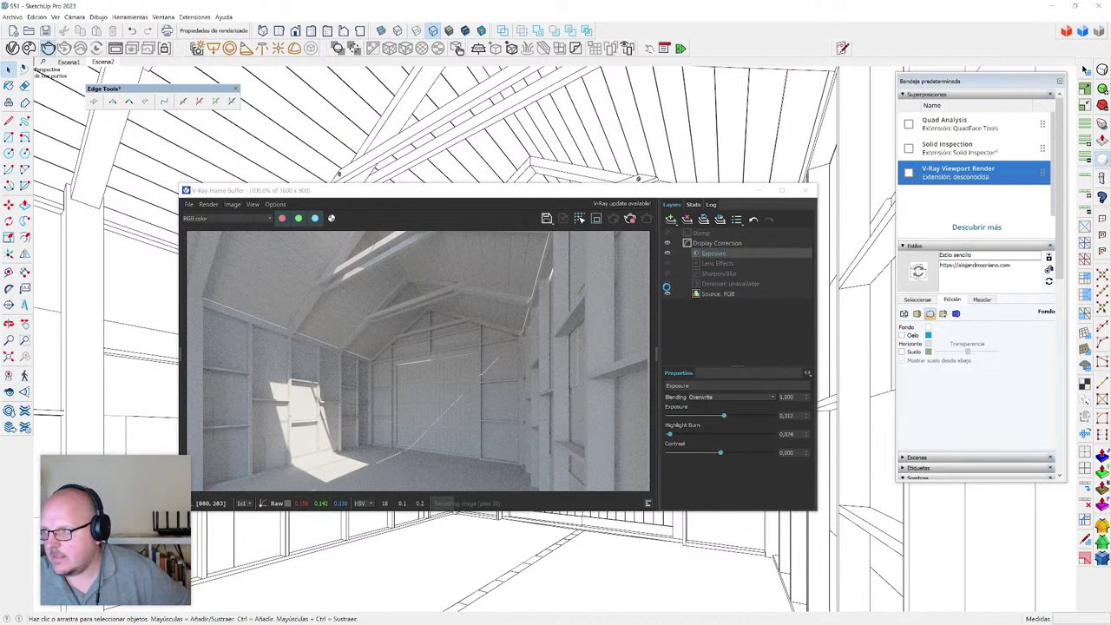
# - Stop the current render, enable the NVIDIA AI denoiser in the render settings and restart the production render
pyautogui.click(631, 218)
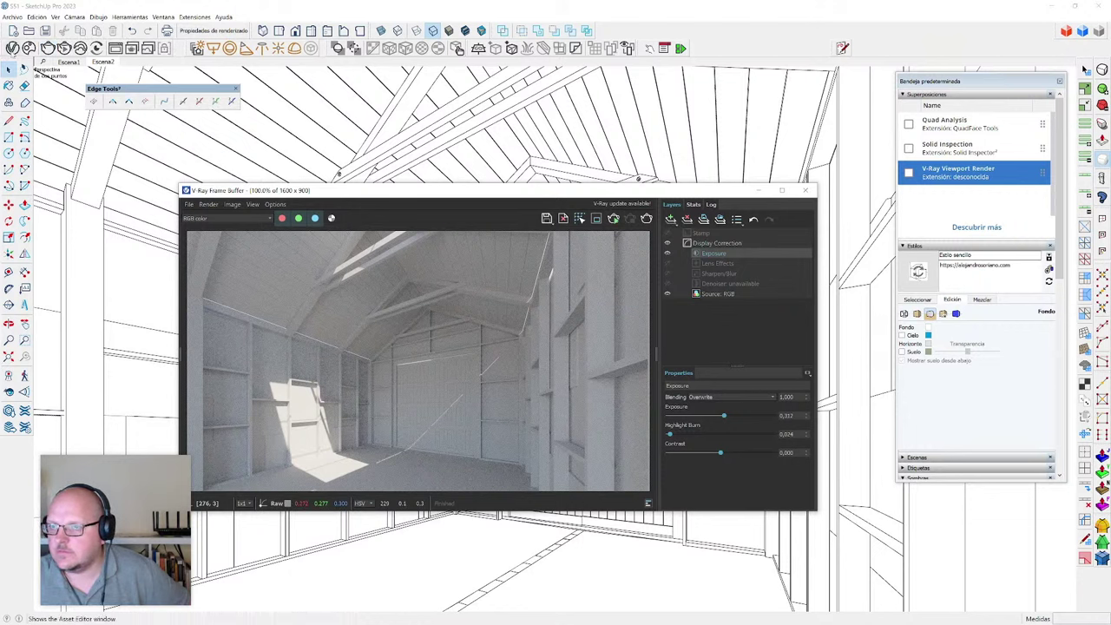
pyautogui.click(12, 47)
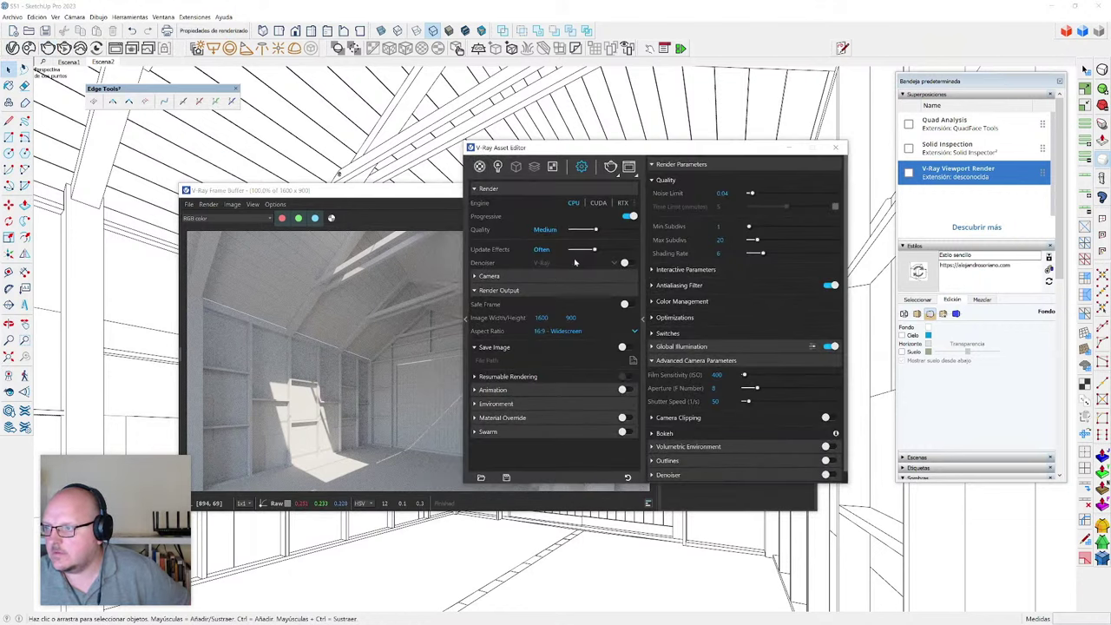
pyautogui.click(624, 262)
pyautogui.click(614, 262)
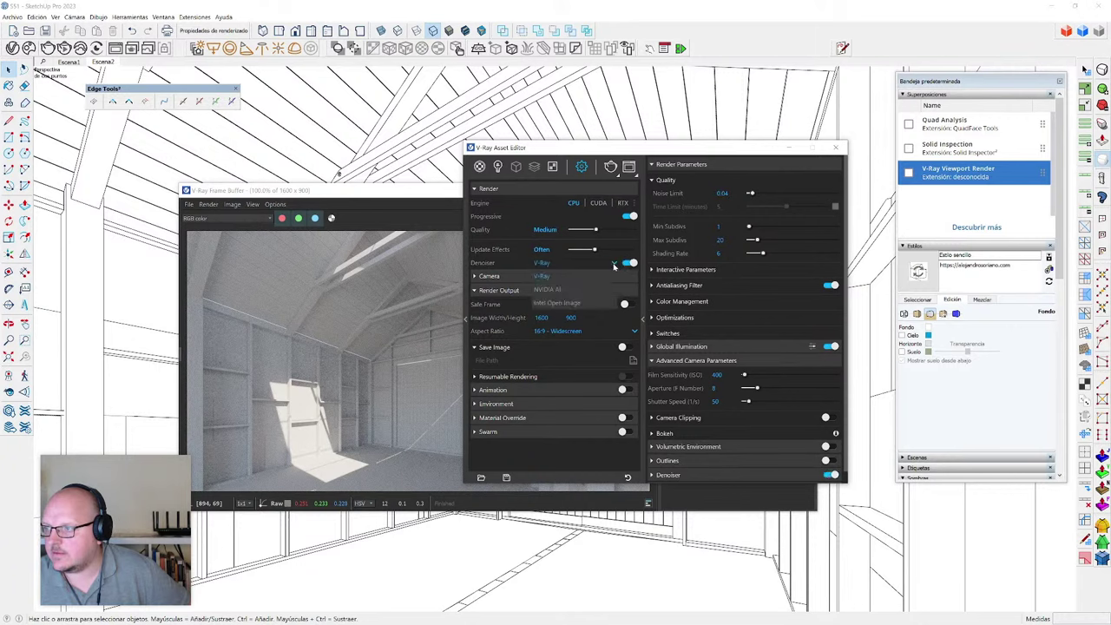
pyautogui.click(594, 290)
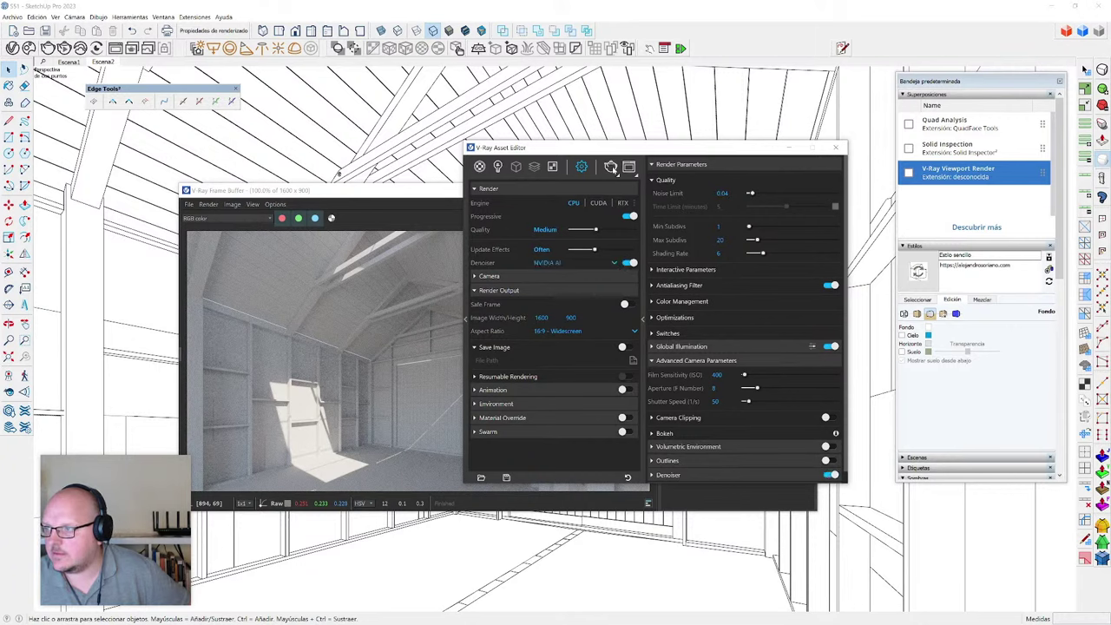
pyautogui.click(612, 168)
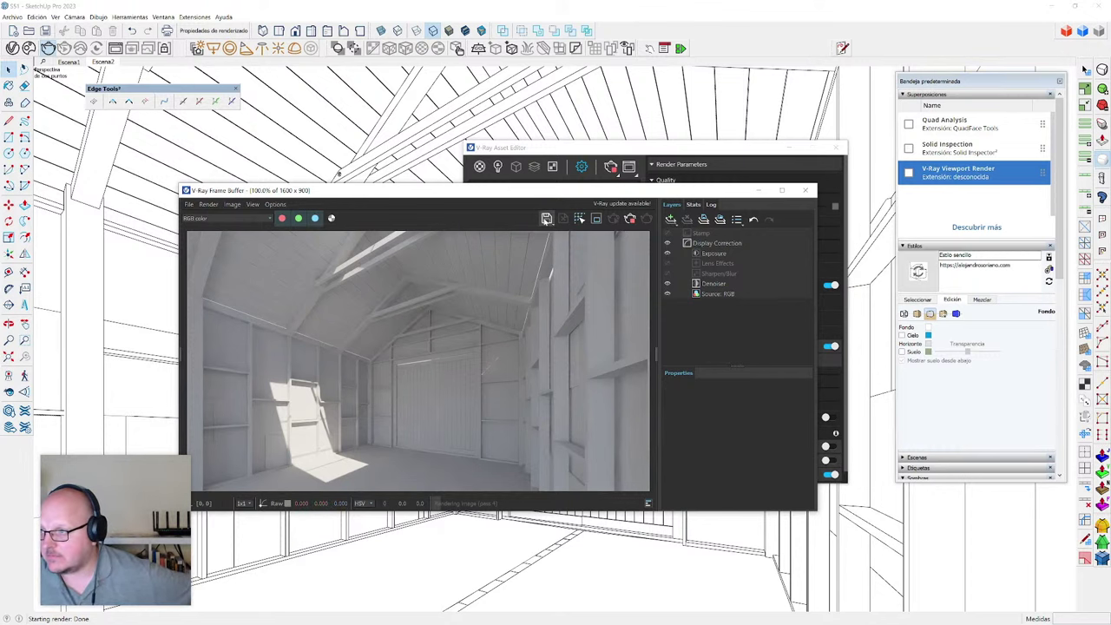
# - Save the denoised render as a PNG named vray in the Twitch/2023/S51 folder and stop the render
pyautogui.click(547, 219)
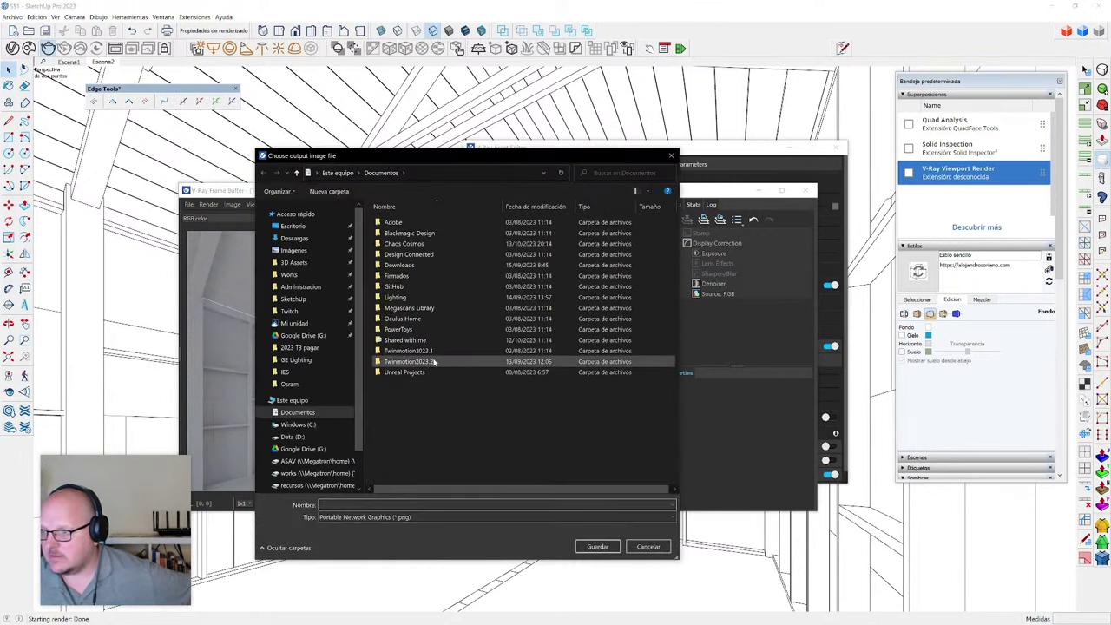
pyautogui.click(318, 310)
pyautogui.doubleClick(407, 276)
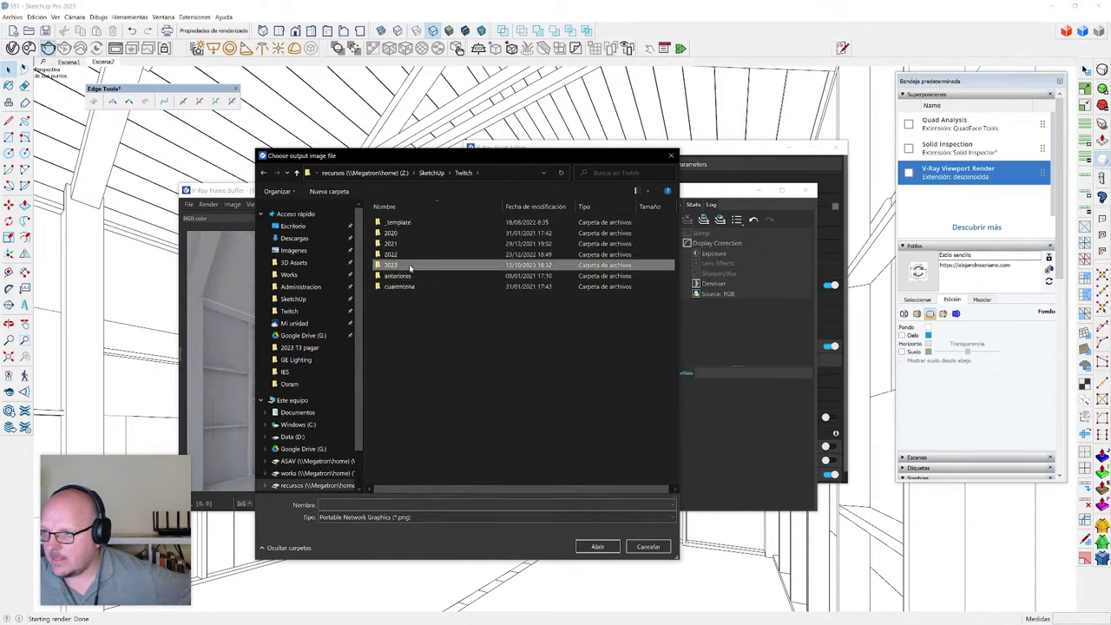
pyautogui.scroll(-5, 517, 338)
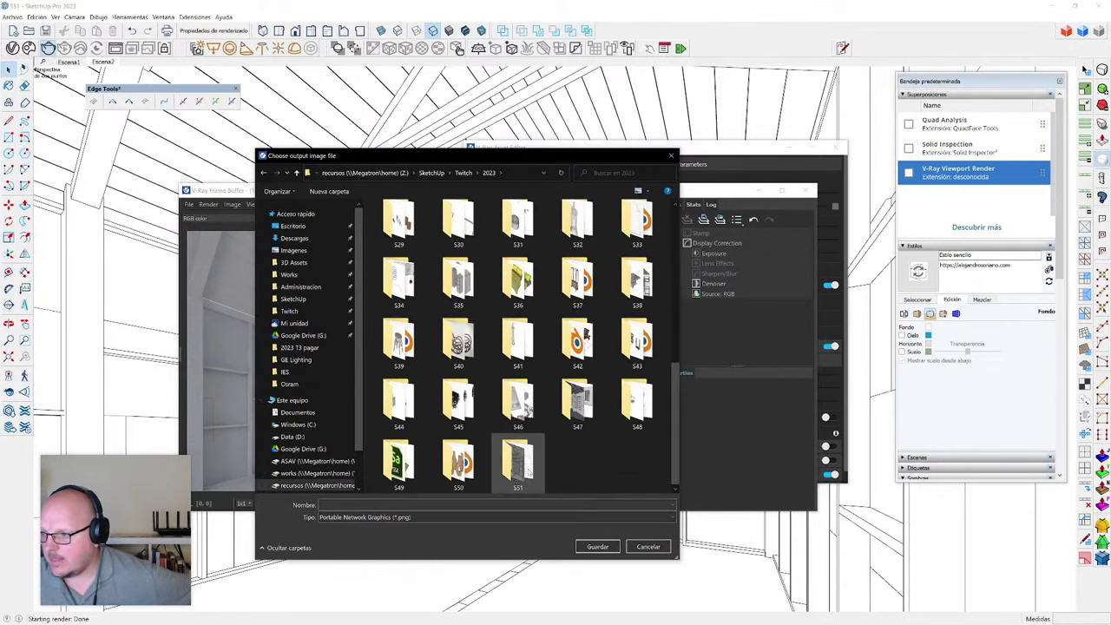
pyautogui.doubleClick(520, 462)
pyautogui.click(459, 506)
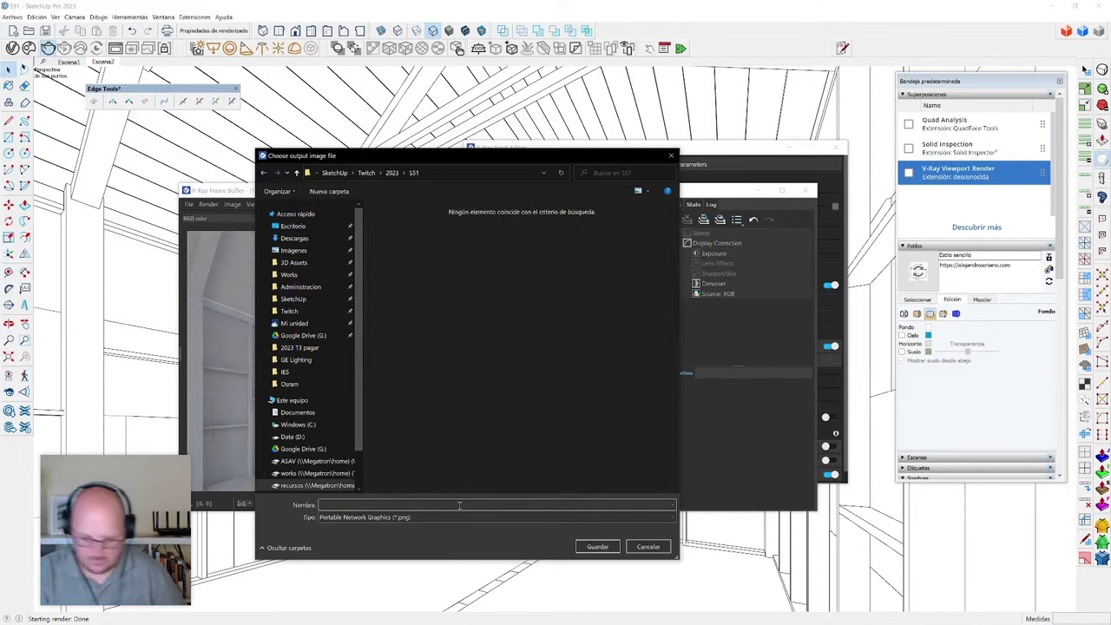
pyautogui.write('vray')
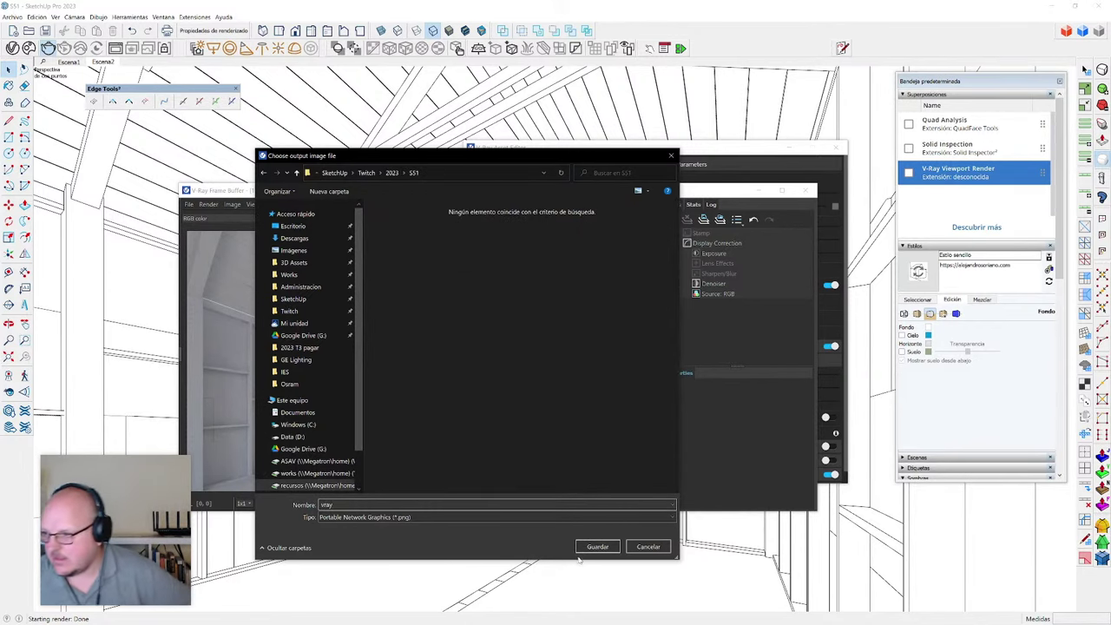
pyautogui.click(594, 552)
pyautogui.click(594, 550)
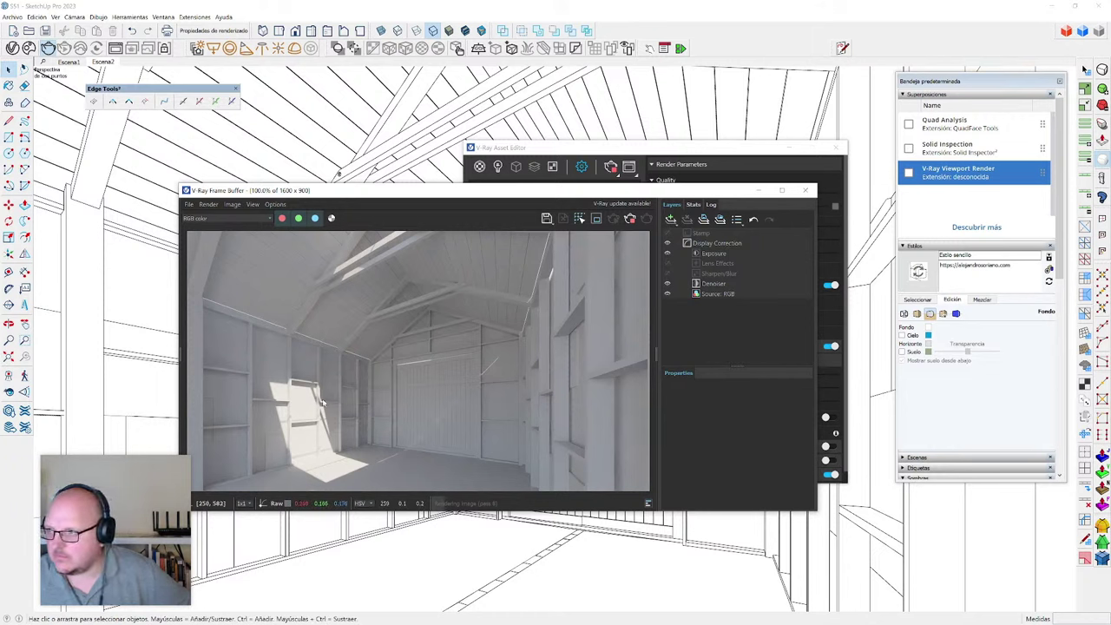
pyautogui.click(629, 218)
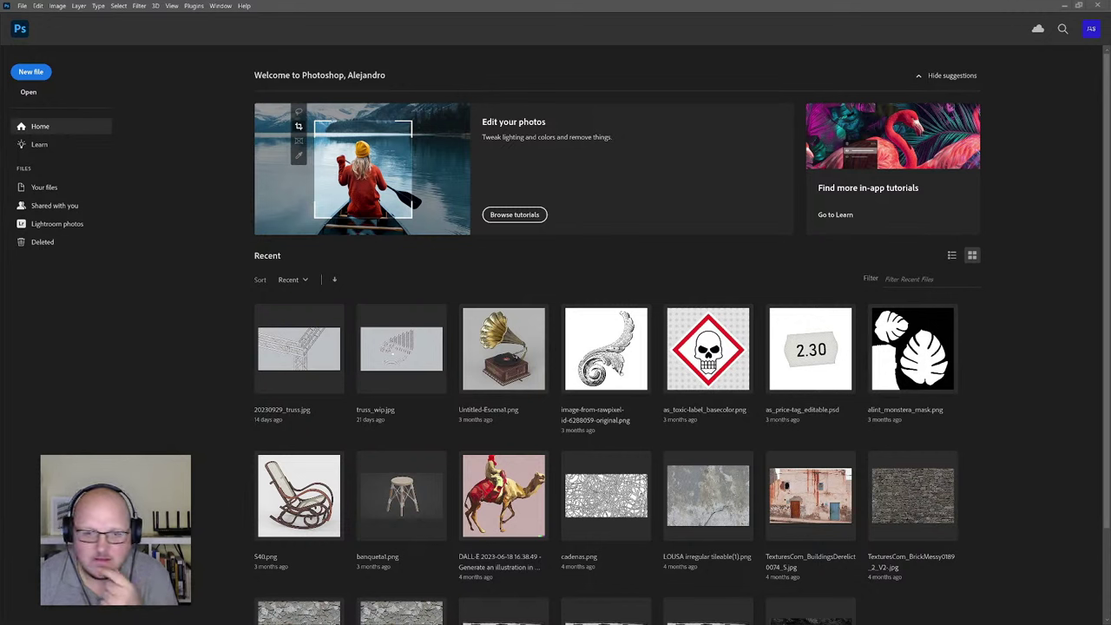
# - Switch to Photoshop and place vray.png as an embedded layer above Layer 1 at its original size
pyautogui.moveTo(414, 363); pyautogui.dragTo(473, 281)
pyautogui.click(365, 178)
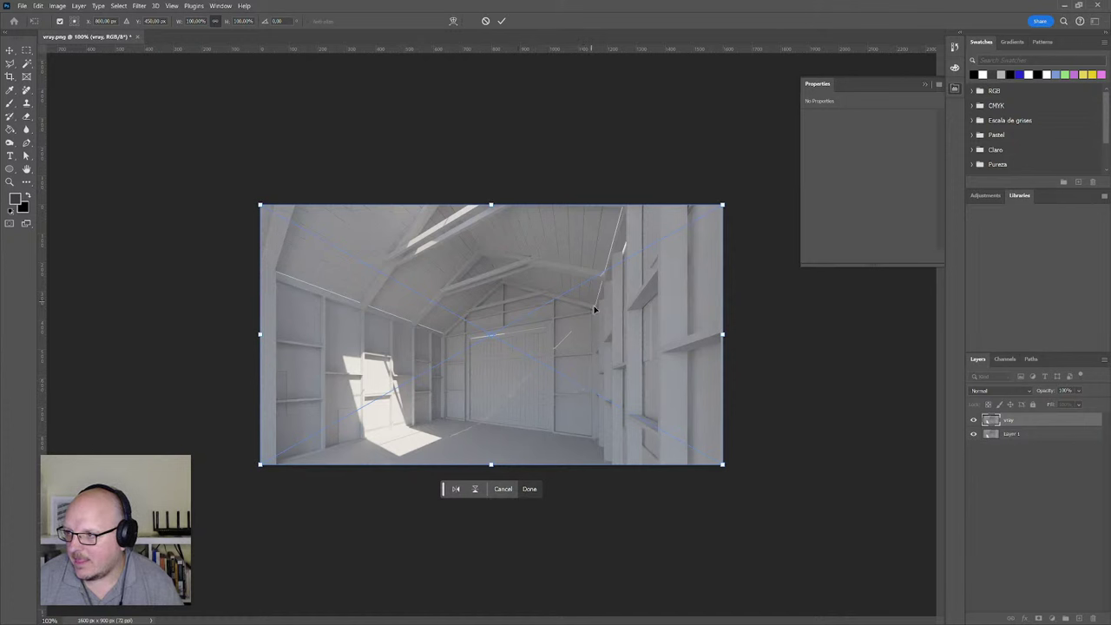
pyautogui.press('Return')
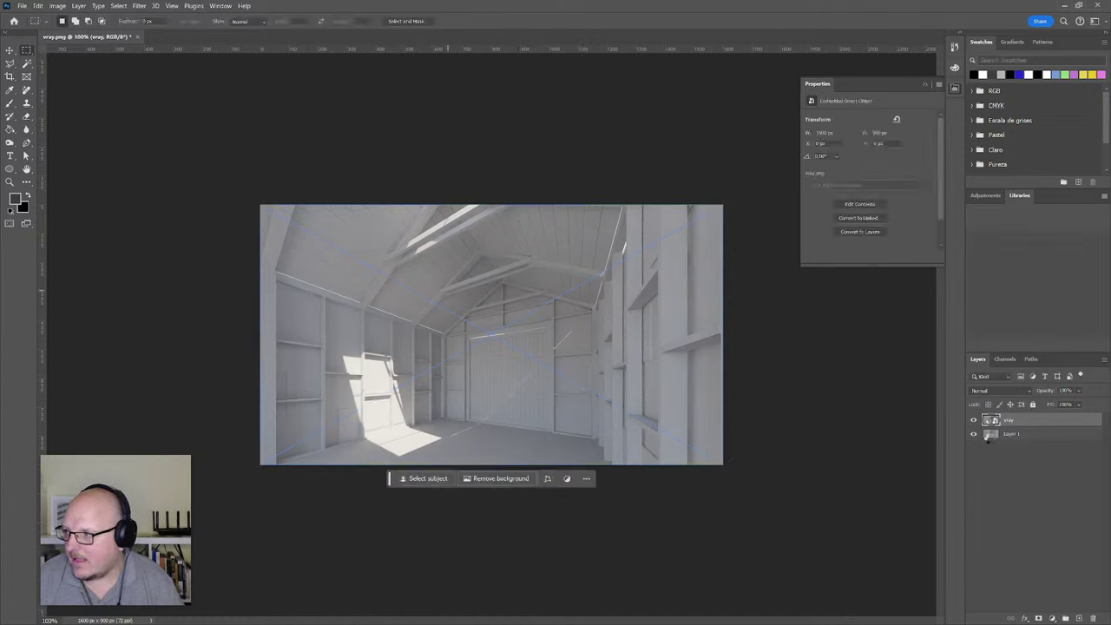
# - Apply the Camera Raw Filter to the vray layer with a black-and-white conversion and automatic tone adjustments
pyautogui.click(193, 6)
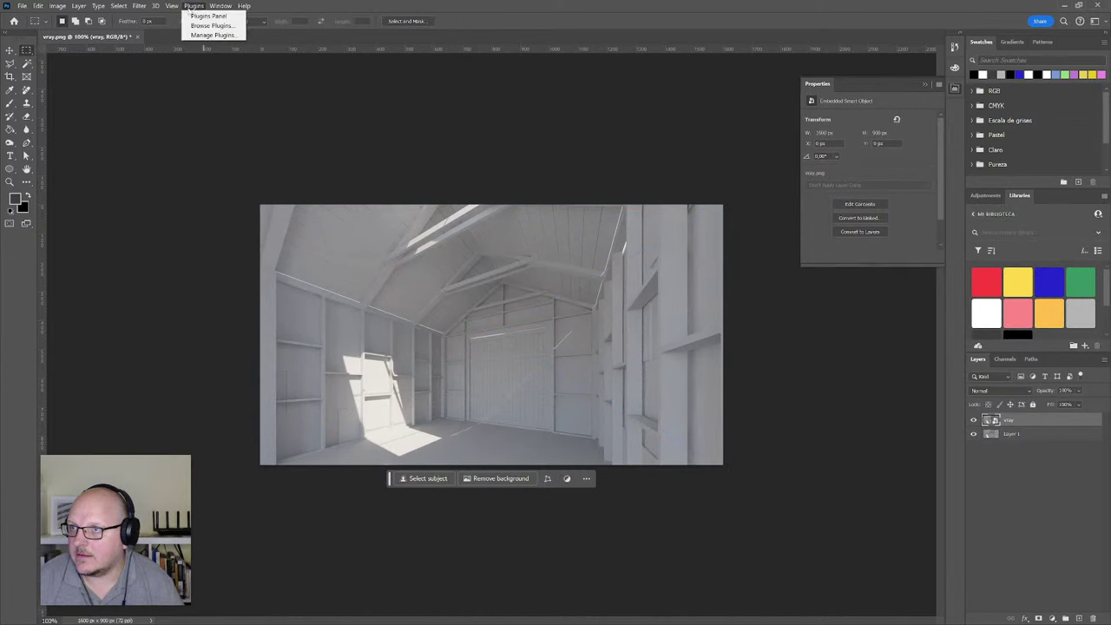
pyautogui.click(172, 6)
pyautogui.click(143, 8)
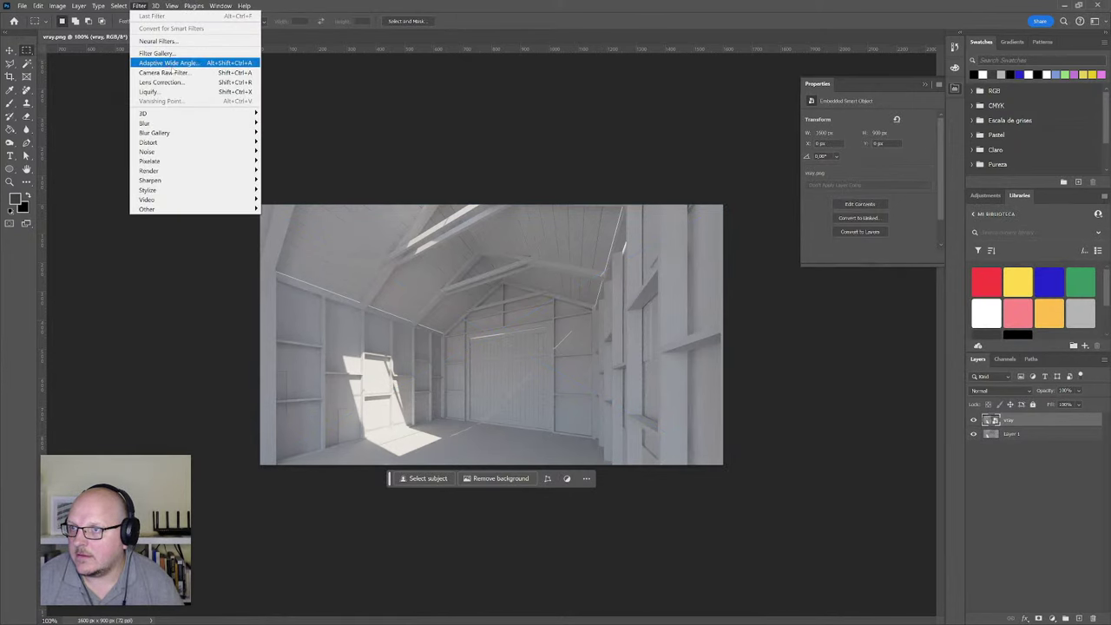
pyautogui.click(180, 72)
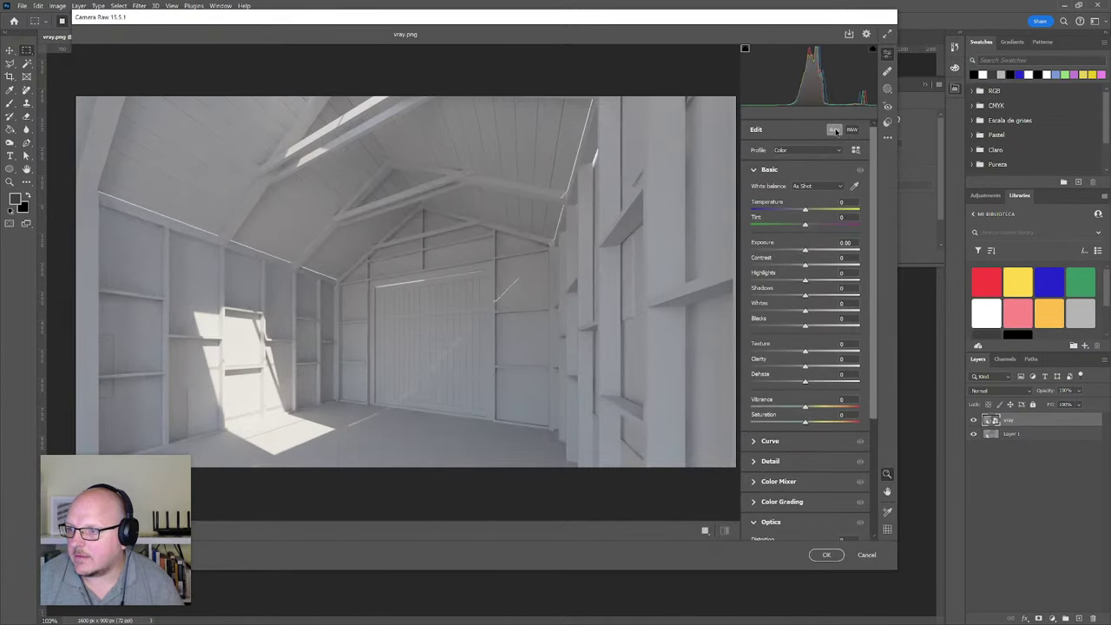
pyautogui.click(834, 130)
pyautogui.click(854, 129)
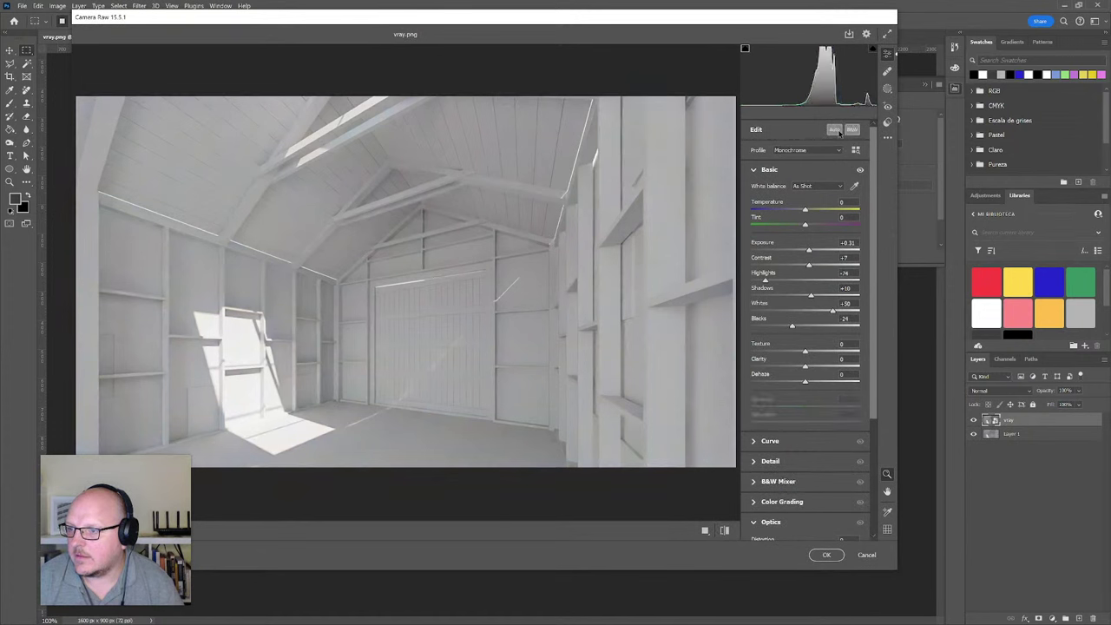
pyautogui.click(833, 130)
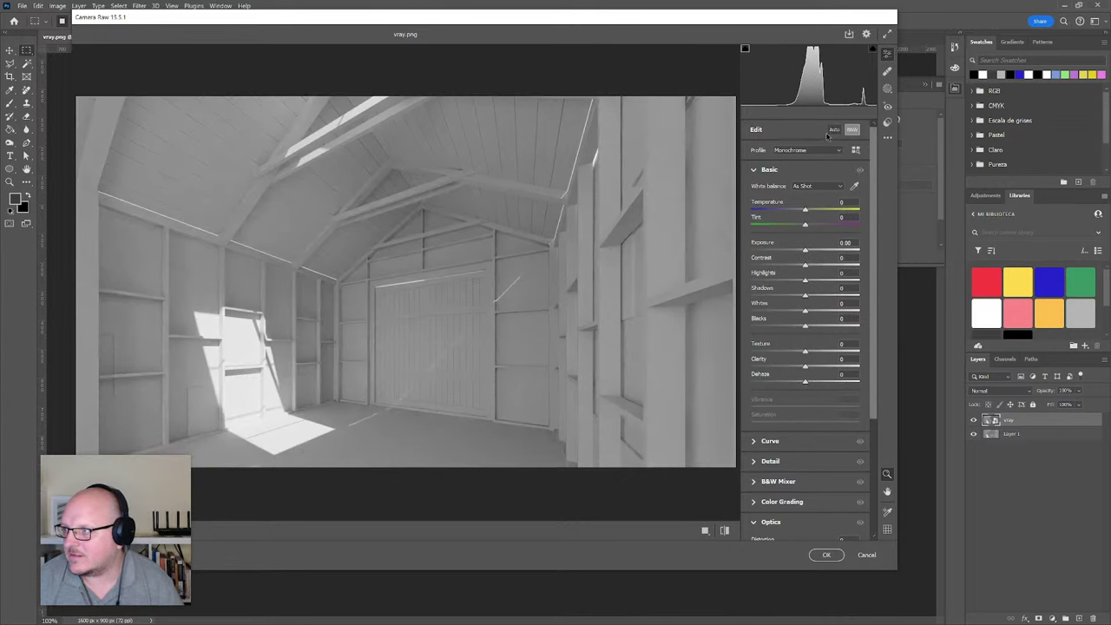
pyautogui.click(834, 129)
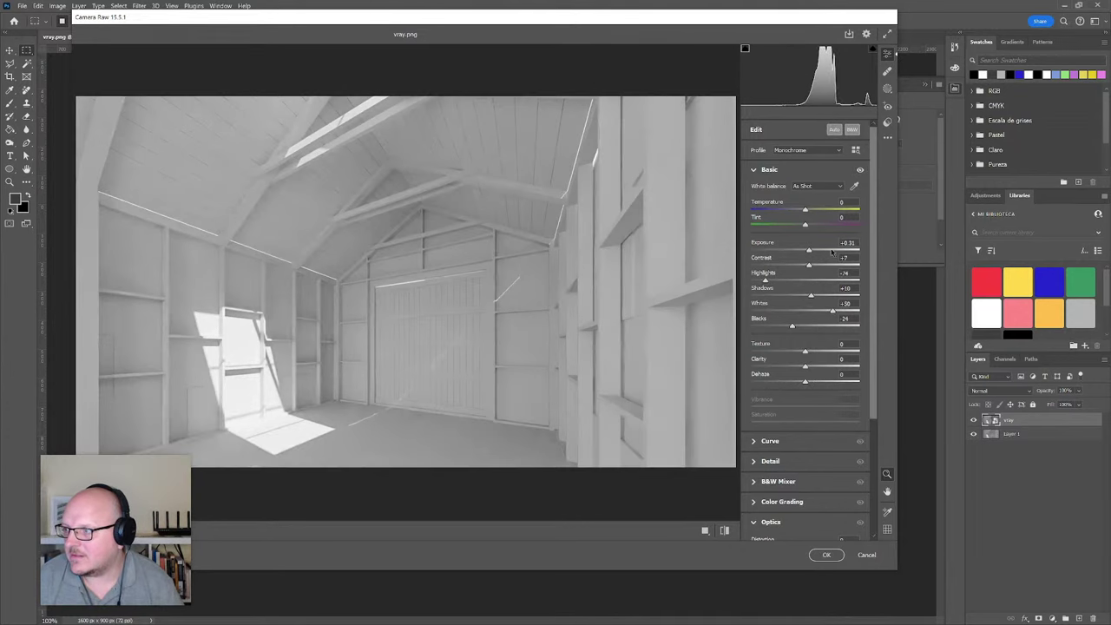
pyautogui.click(827, 555)
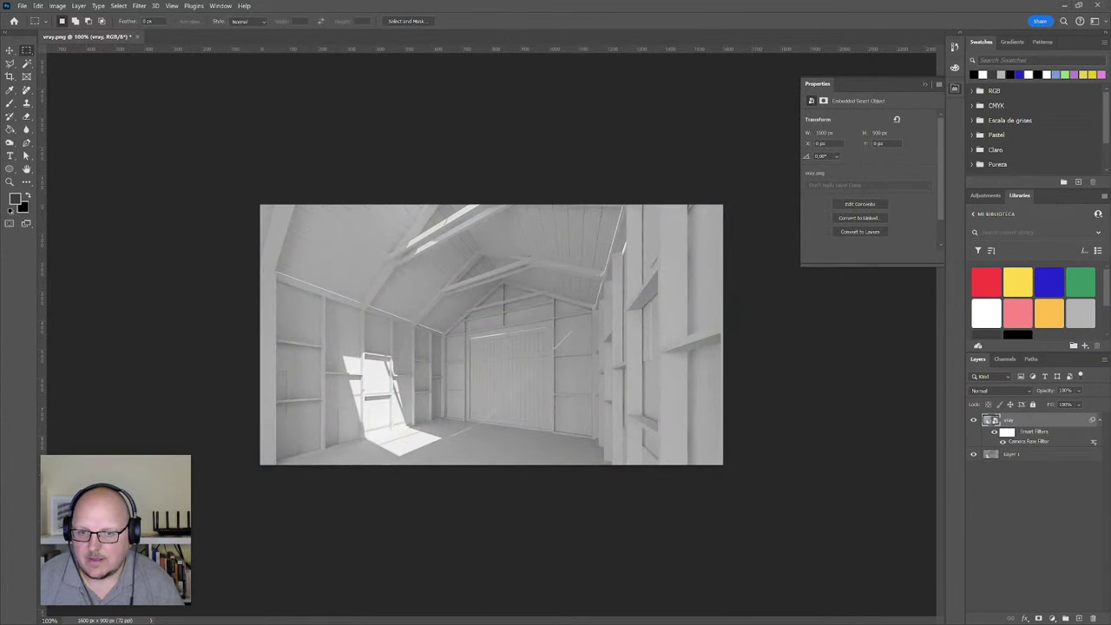
# - Place skp.jpg as an embedded layer above vray and scale it about its centre to 1722 × 900 px to fill the canvas height
pyautogui.moveTo(455, 333); pyautogui.dragTo(445, 337)
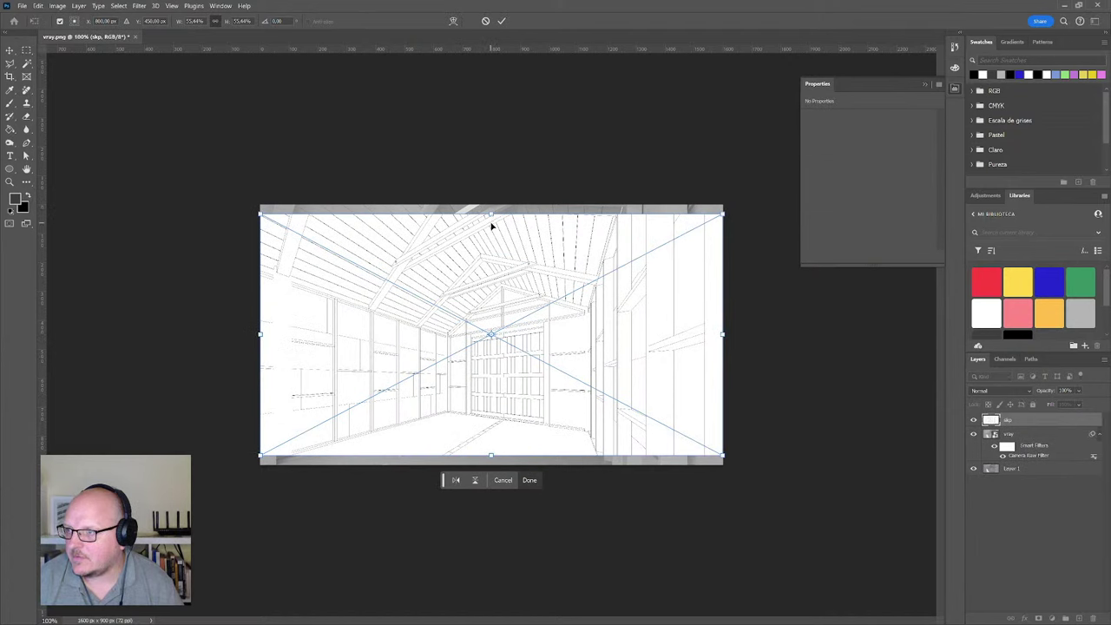
pyautogui.moveTo(493, 211); pyautogui.dragTo(492, 206)
pyautogui.moveTo(491, 456); pyautogui.dragTo(491, 466)
pyautogui.press('Return')
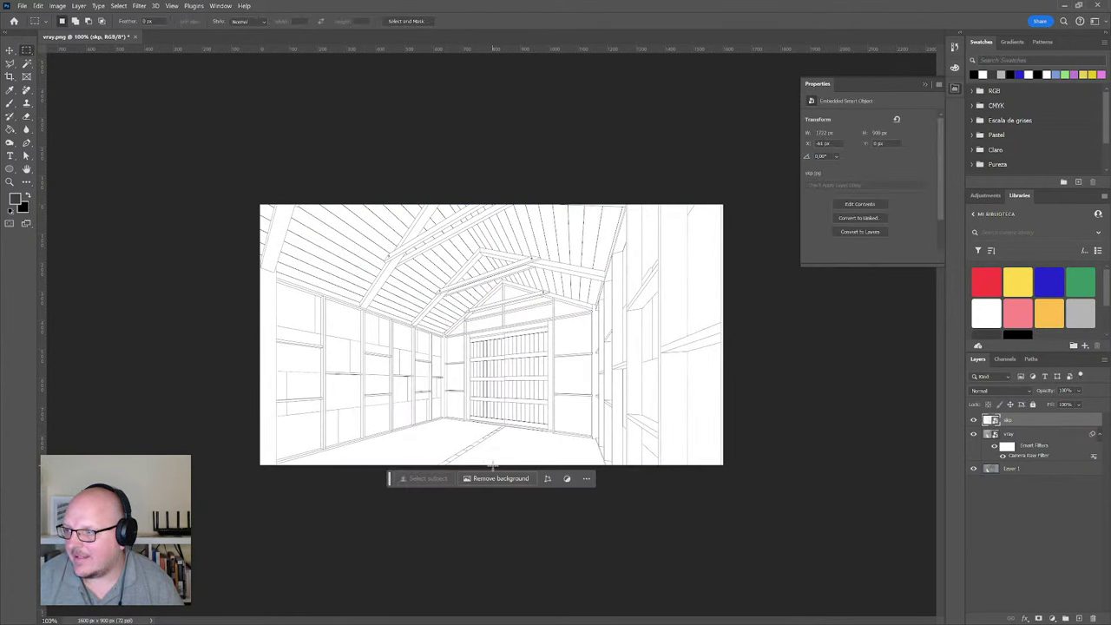
# - Set the skp layer's blend mode to Multiply, lower its opacity to 29% and collapse the floating properties
pyautogui.click(1002, 392)
pyautogui.click(990, 376)
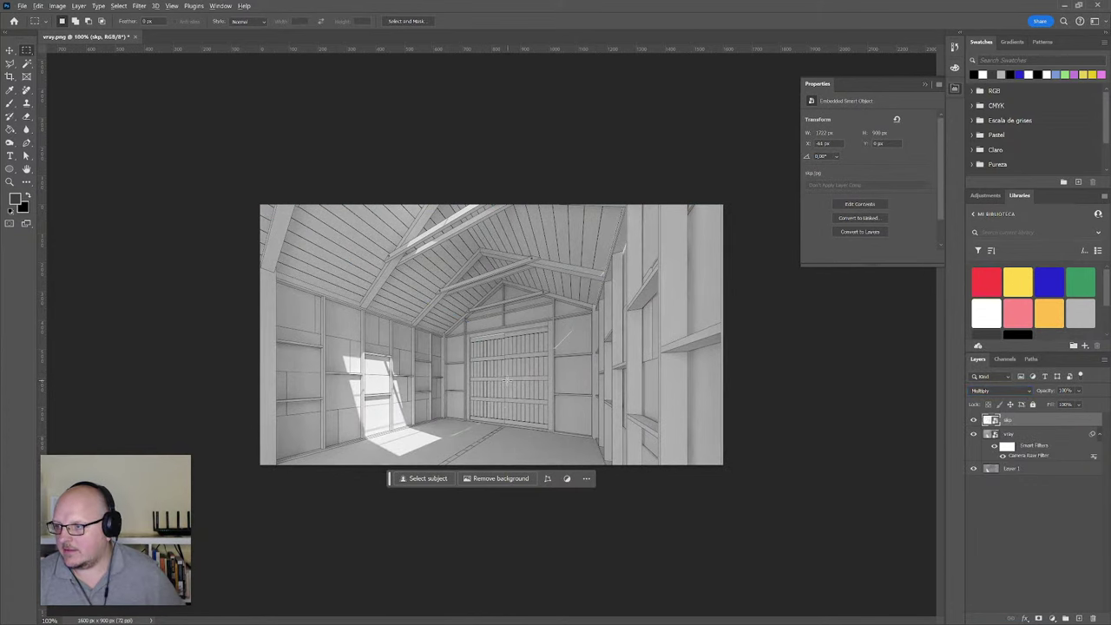
pyautogui.keyDown('alt'); pyautogui.scroll(5, 504, 413); pyautogui.keyUp('alt')
pyautogui.keyDown('alt'); pyautogui.scroll(1, 513, 420); pyautogui.keyUp('alt')
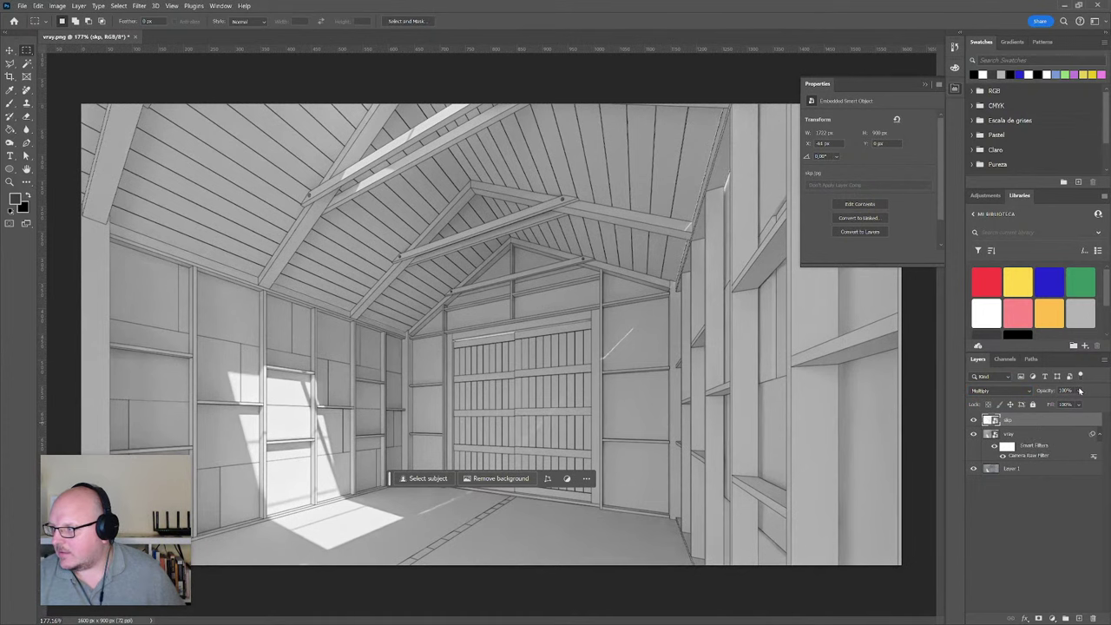
pyautogui.click(1079, 390)
pyautogui.moveTo(1102, 405)
pyautogui.mouseDown()
pyautogui.moveTo(1065, 406)
pyautogui.moveTo(1102, 404)
pyautogui.mouseUp()
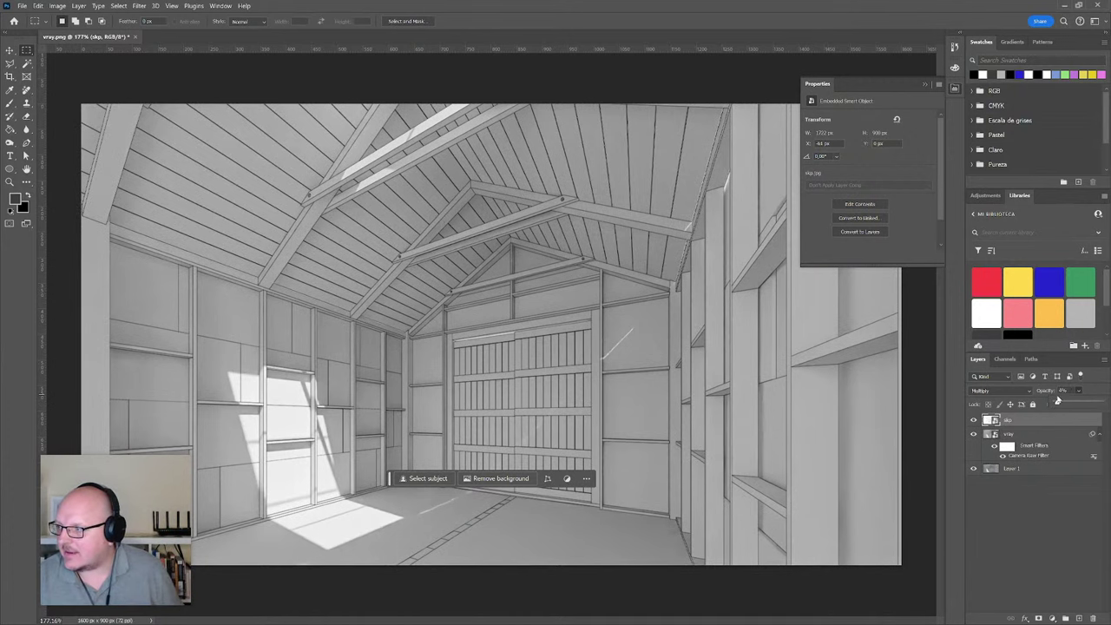
pyautogui.moveTo(1059, 400); pyautogui.dragTo(1070, 399)
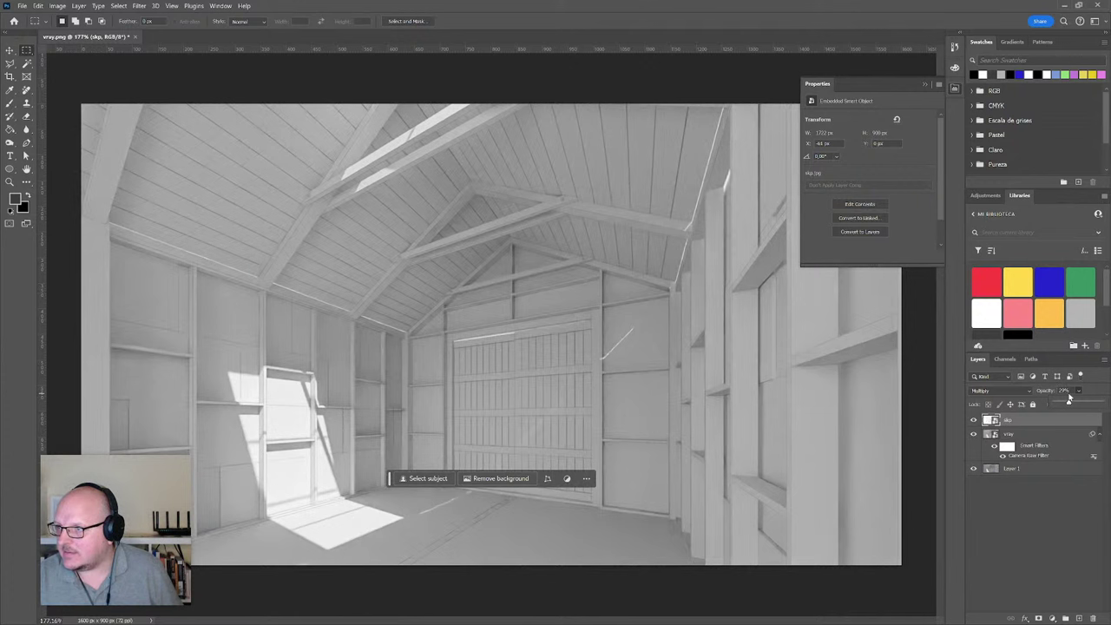
pyautogui.click(956, 90)
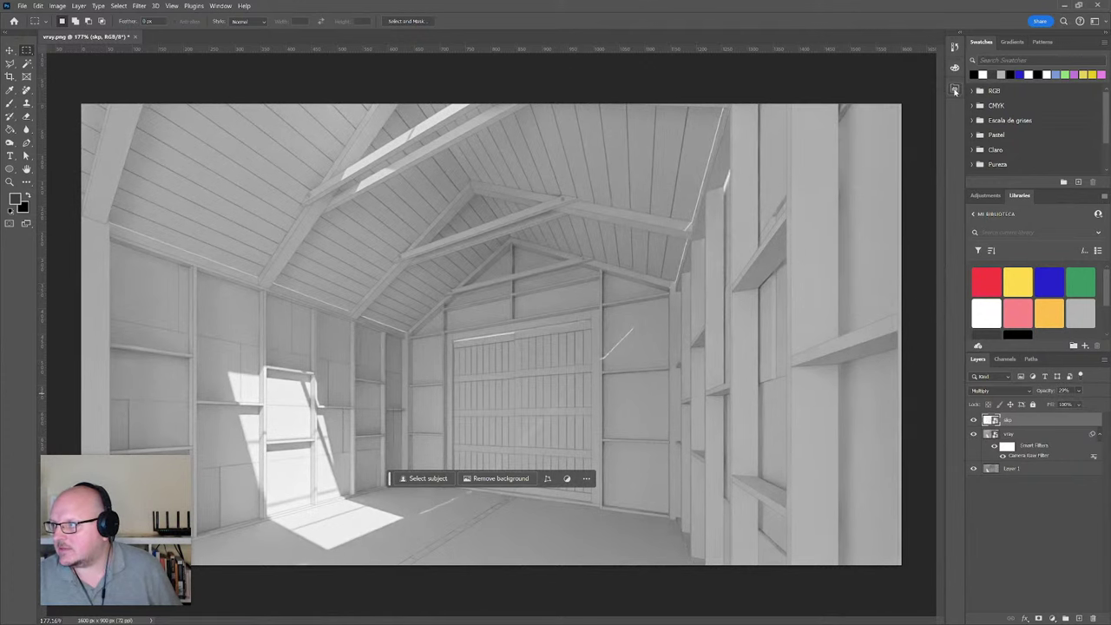
# - Compare the image with and without the skp line layer by toggling its visibility several times
pyautogui.click(973, 420)
pyautogui.click(973, 420)
pyautogui.click(973, 421)
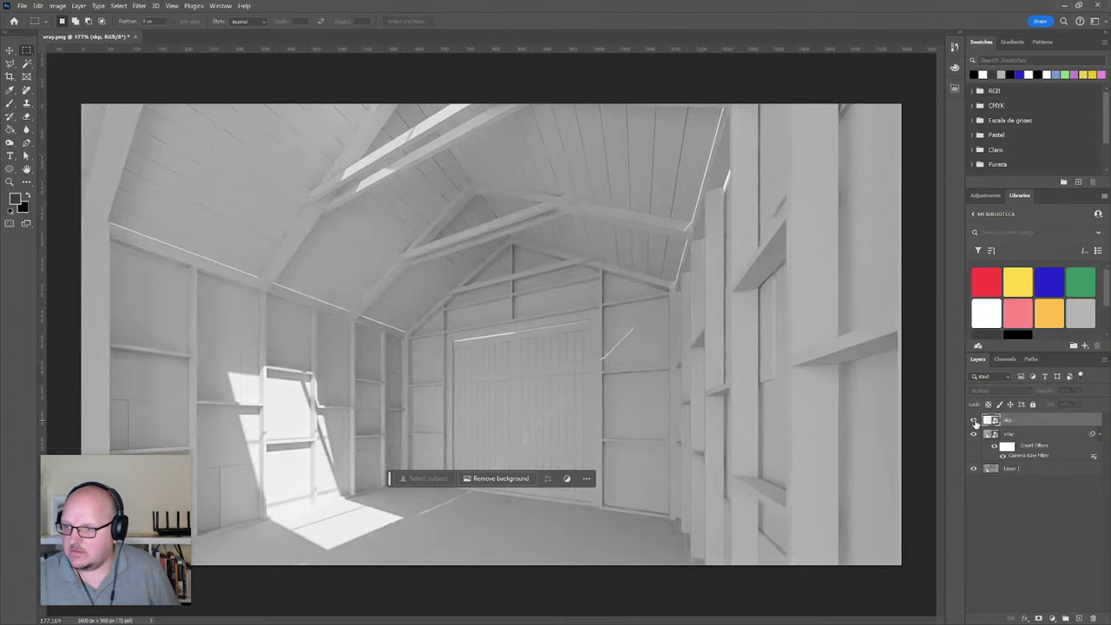
pyautogui.click(973, 420)
pyautogui.click(974, 420)
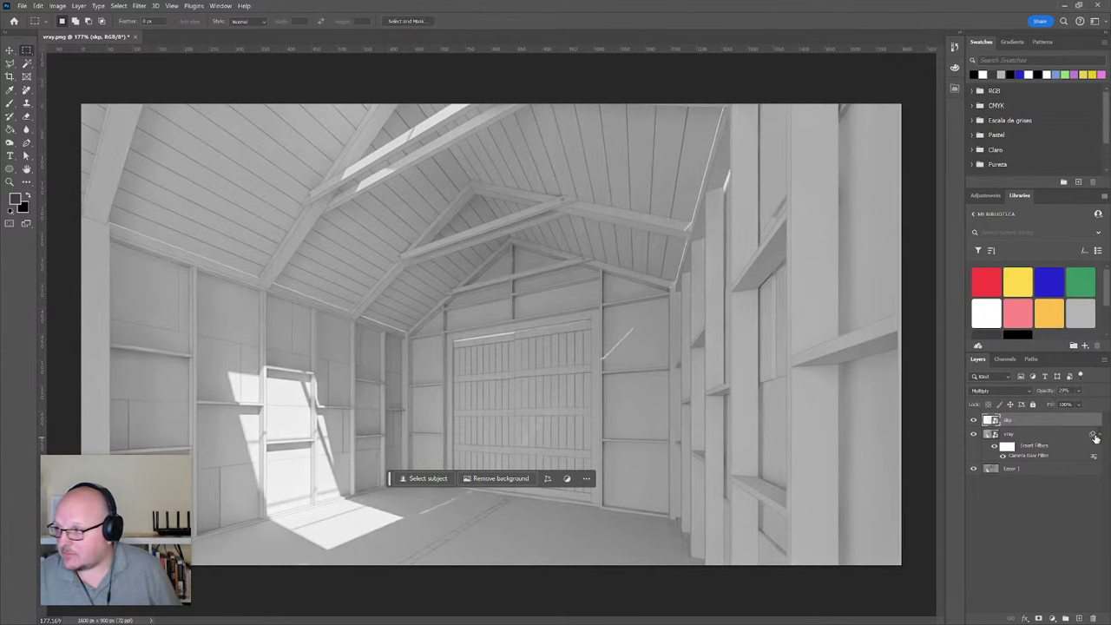
# - Reduce the skp layer's opacity to 9%, compare it with the layer hidden, and settle the opacity at 14%
pyautogui.moveTo(1071, 404); pyautogui.dragTo(1061, 405)
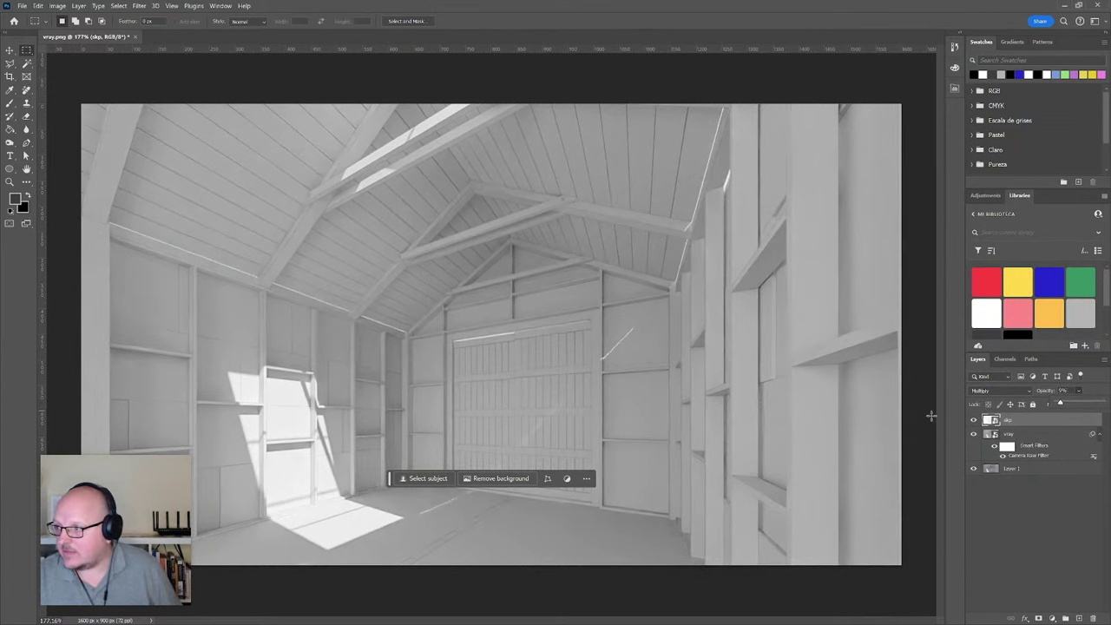
pyautogui.click(974, 421)
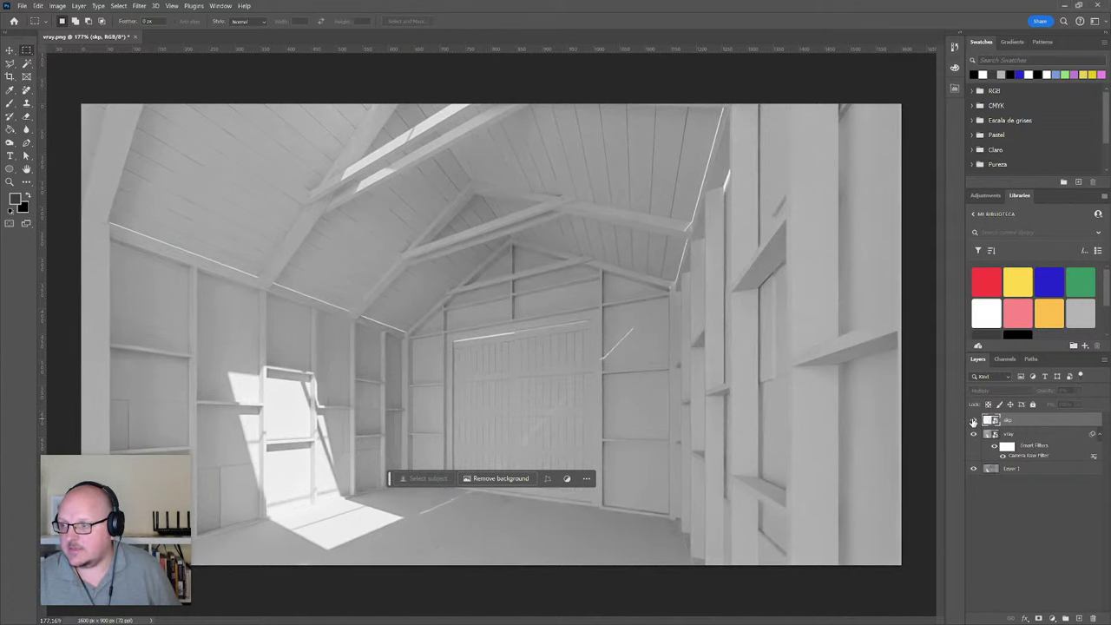
pyautogui.click(973, 421)
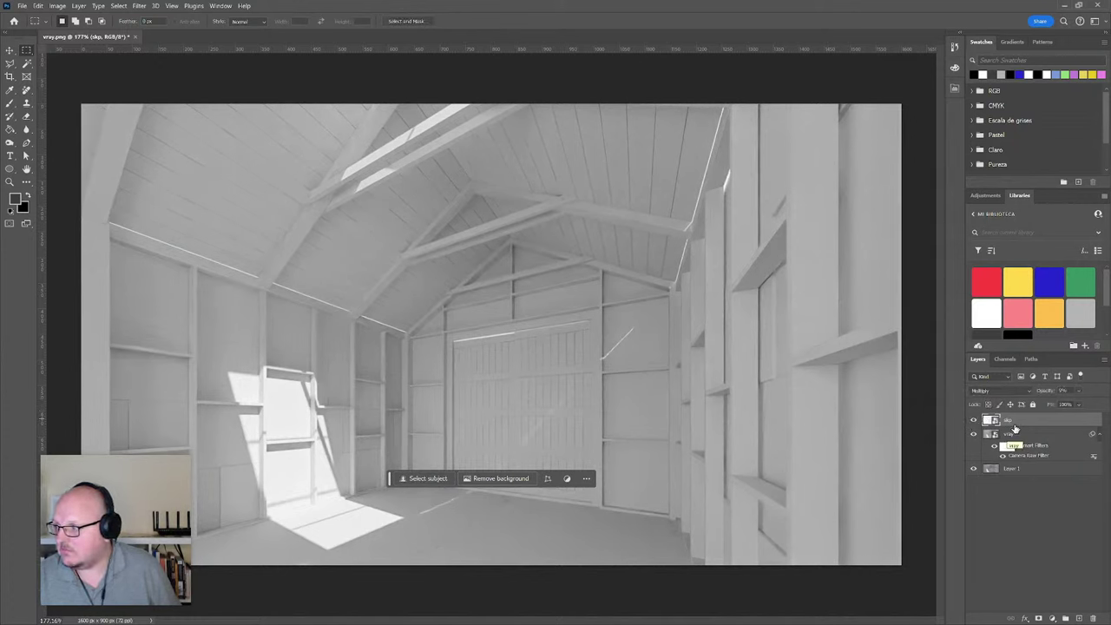
pyautogui.click(1078, 391)
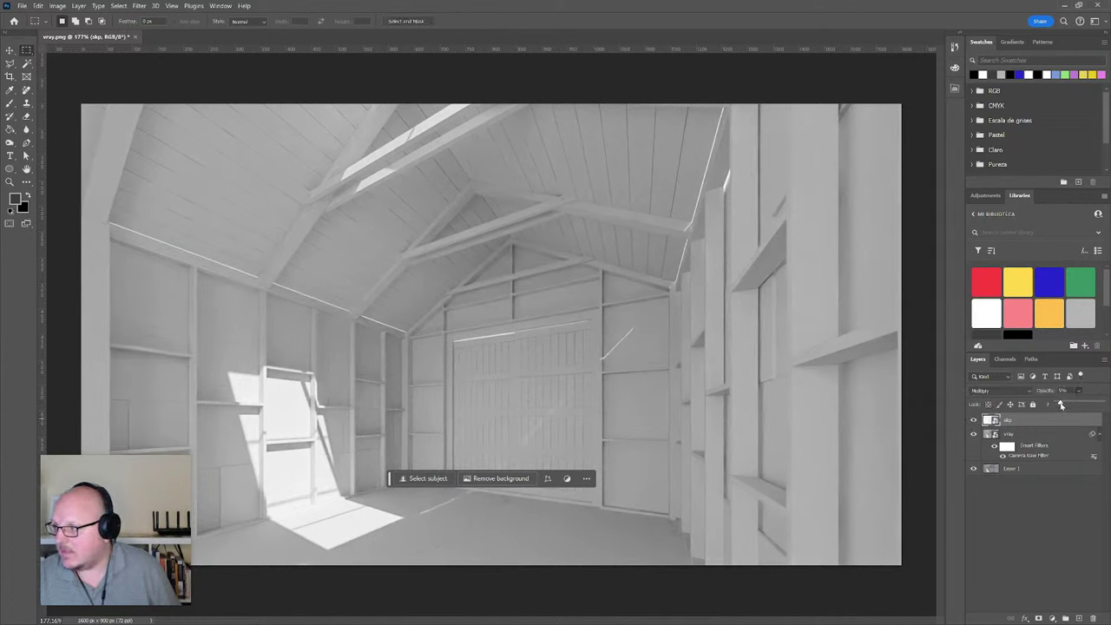
pyautogui.moveTo(1061, 403); pyautogui.dragTo(1064, 403)
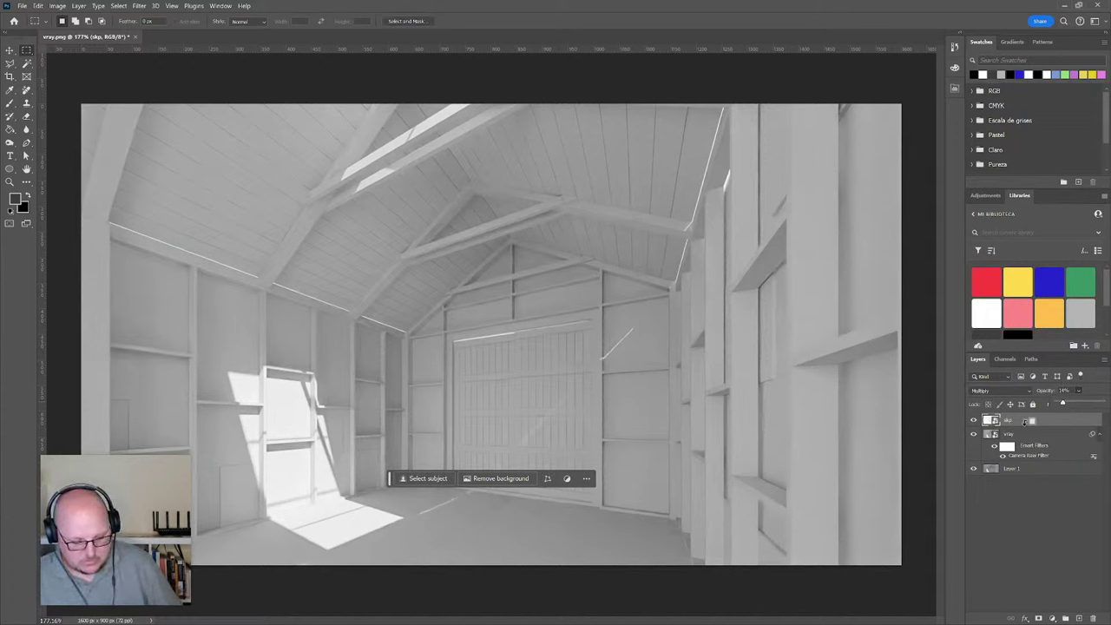
# - Stamp all visible layers into a new top layer and apply a High Pass filter with a 4.0-pixel radius
pyautogui.hotkey('ctrl', 'shift', 'alt', 'e')
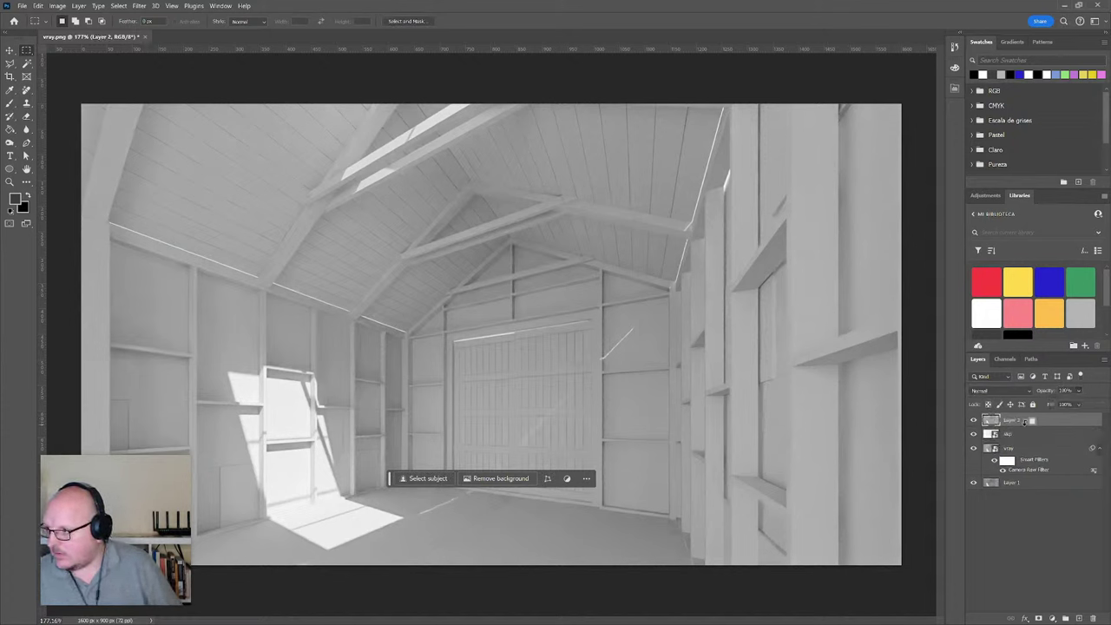
pyautogui.click(213, 50)
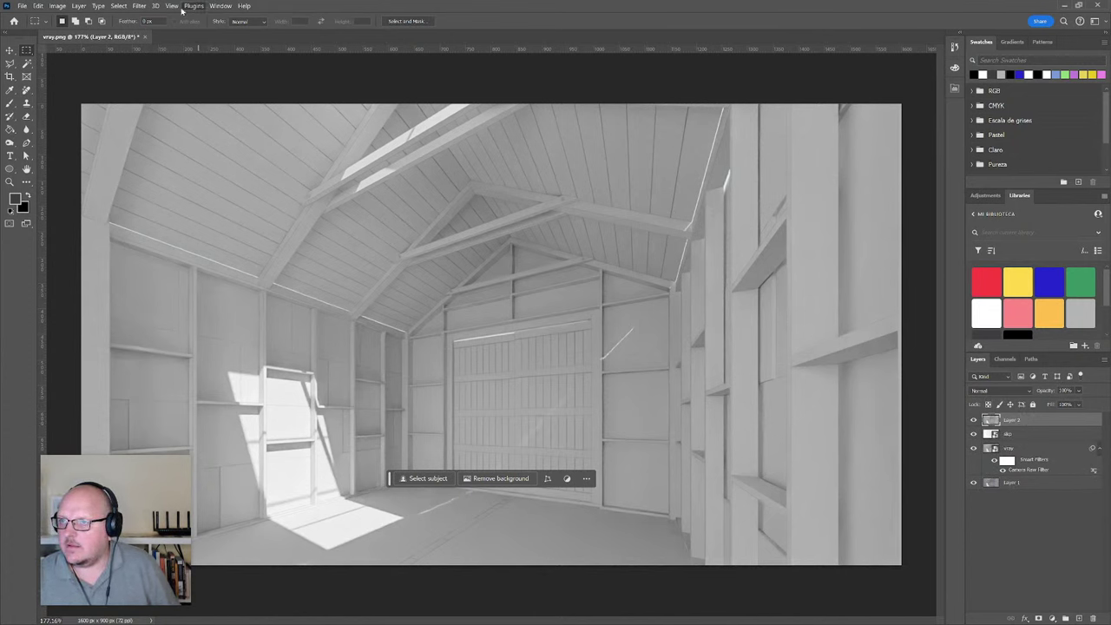
pyautogui.click(171, 6)
pyautogui.moveTo(139, 6)
pyautogui.moveTo(172, 209)
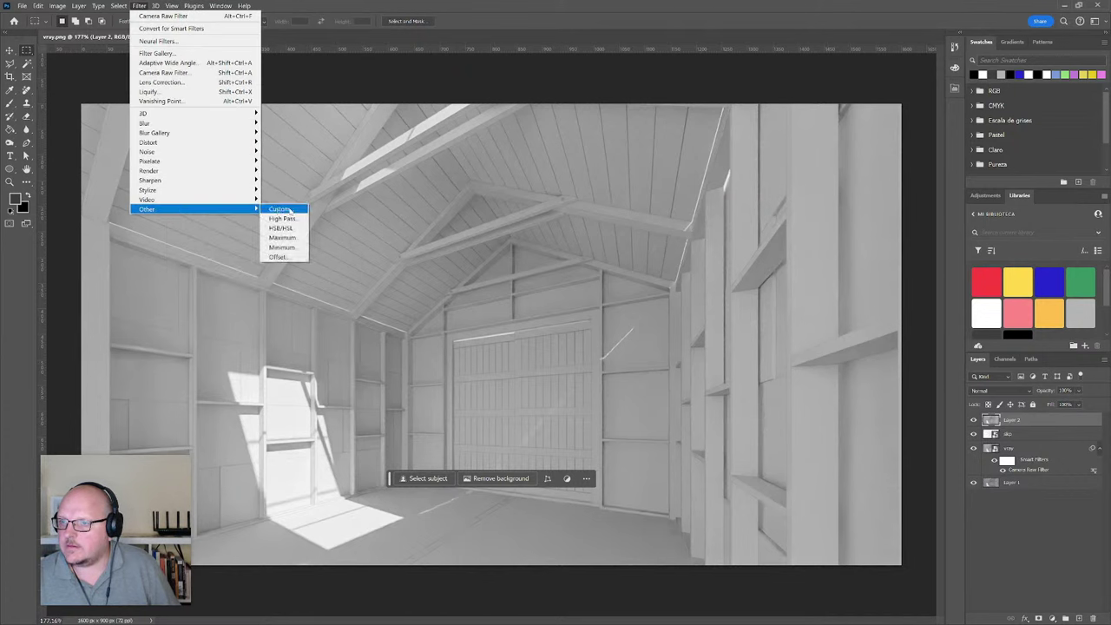
pyautogui.click(282, 218)
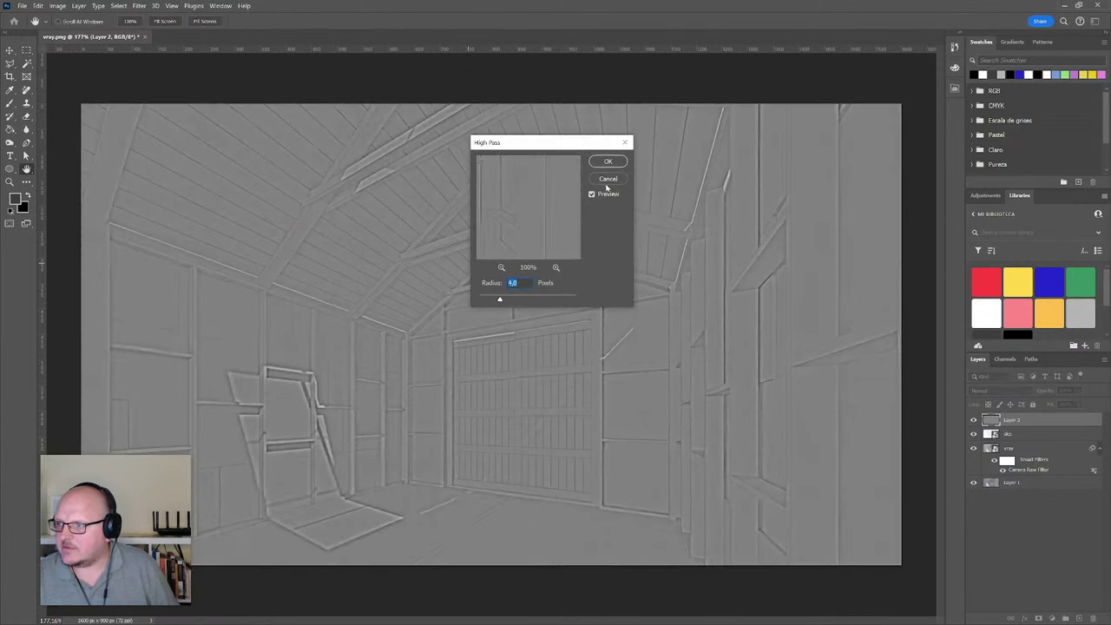
pyautogui.click(608, 161)
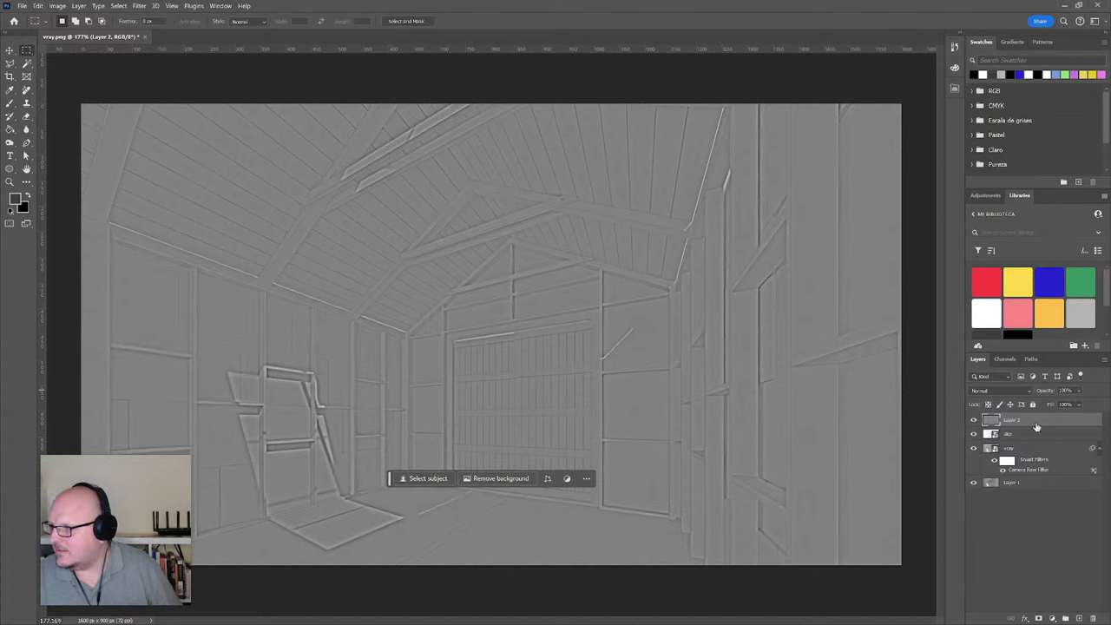
# - Set the high-pass layer to Linear Light at 20% opacity and compare the image with the layer hidden and shown
pyautogui.click(1004, 392)
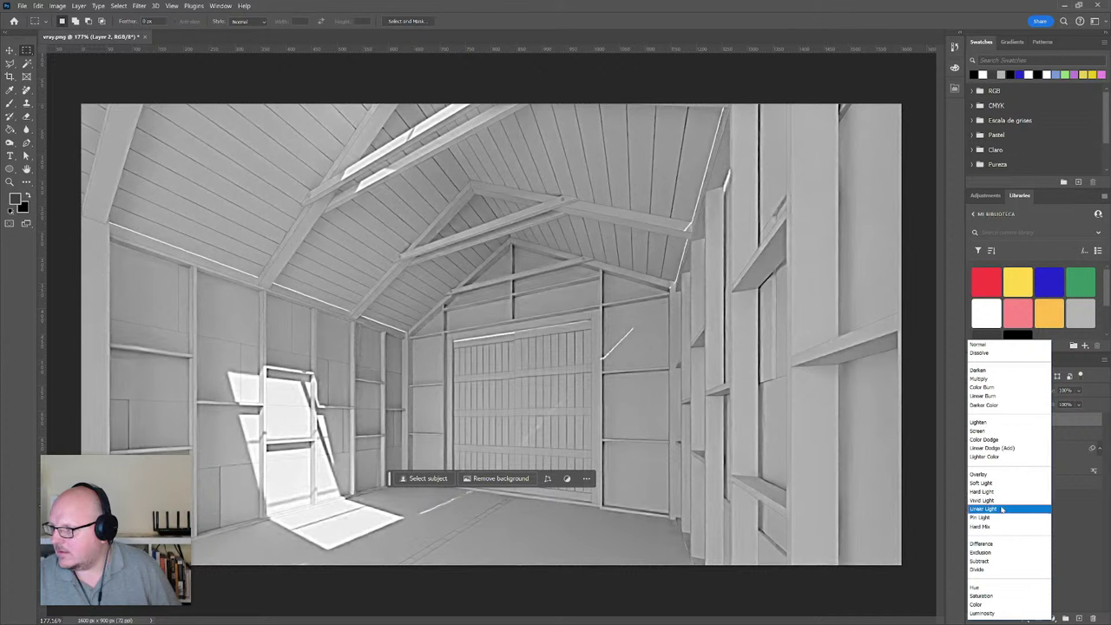
pyautogui.click(1004, 509)
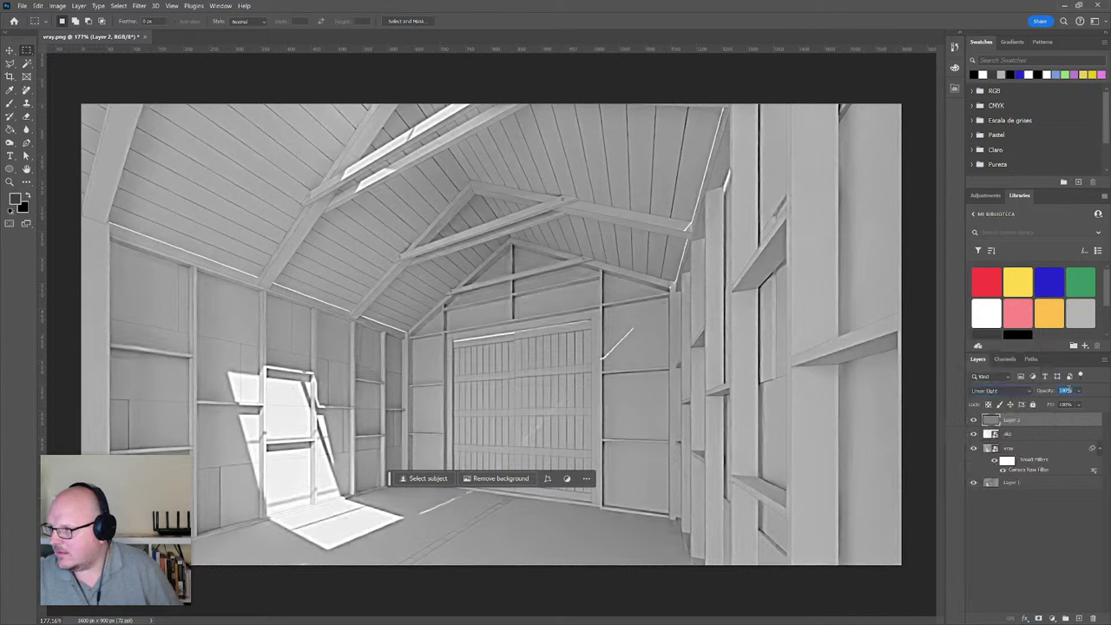
pyautogui.write('27')
pyautogui.press('Return')
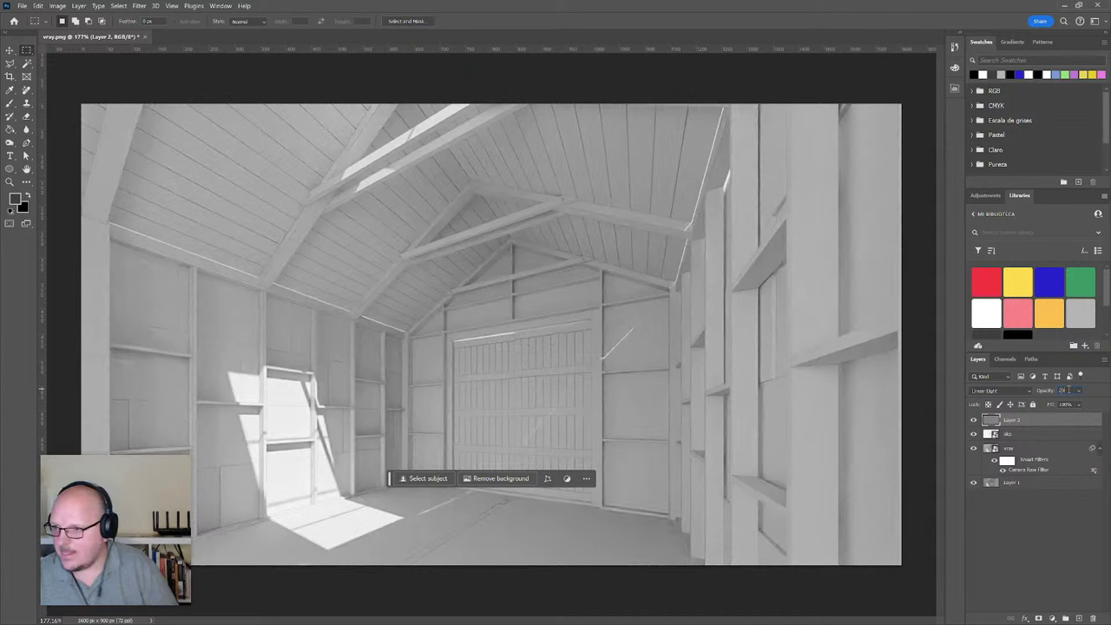
pyautogui.click(974, 420)
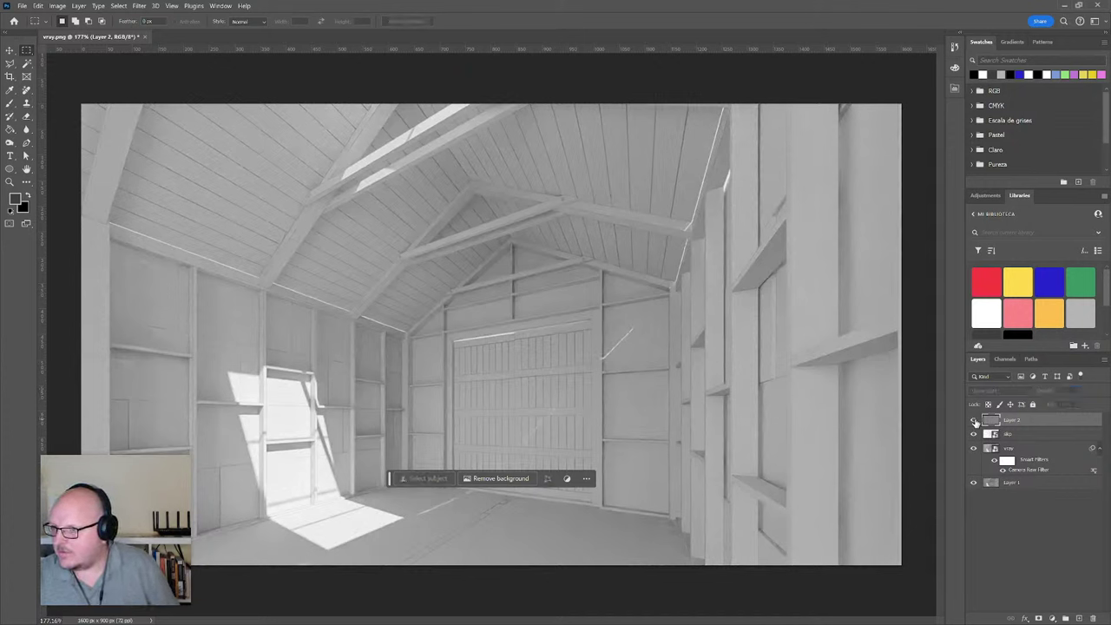
pyautogui.click(975, 420)
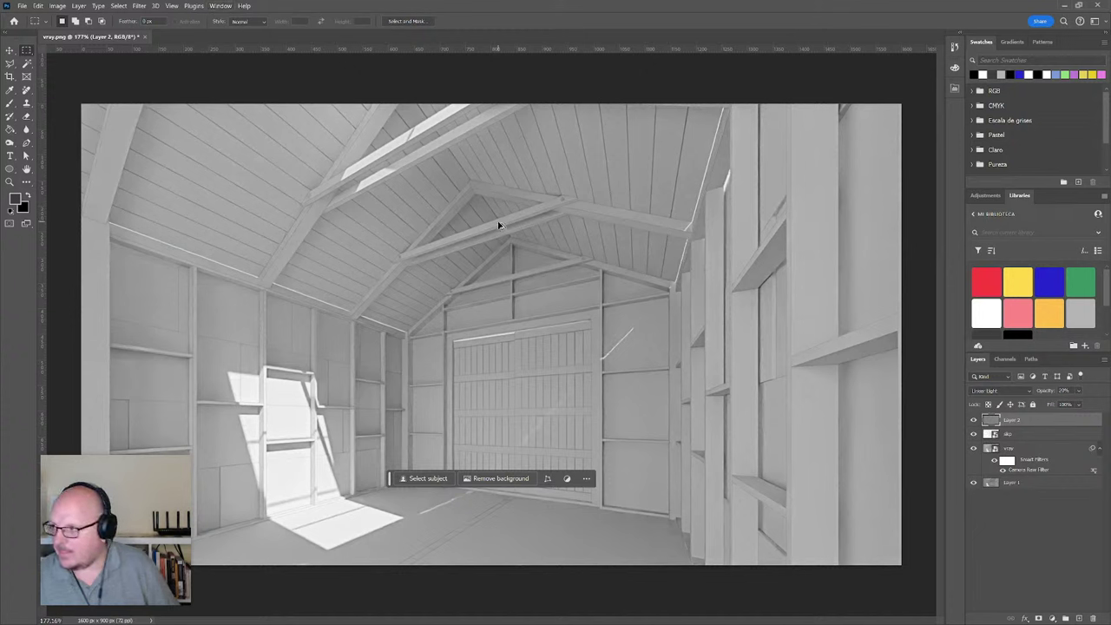
# - Export the image as a PNG with the Smaller File (8-bit) option enabled
pyautogui.hotkey('ctrl', 'alt', 'shift', 'w')
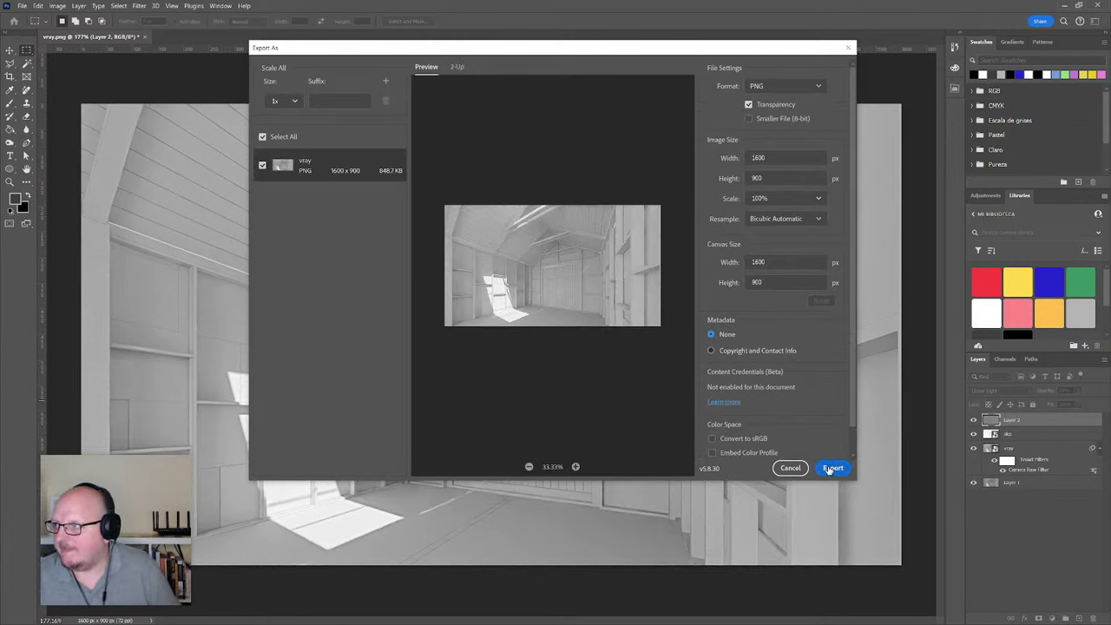
pyautogui.click(763, 119)
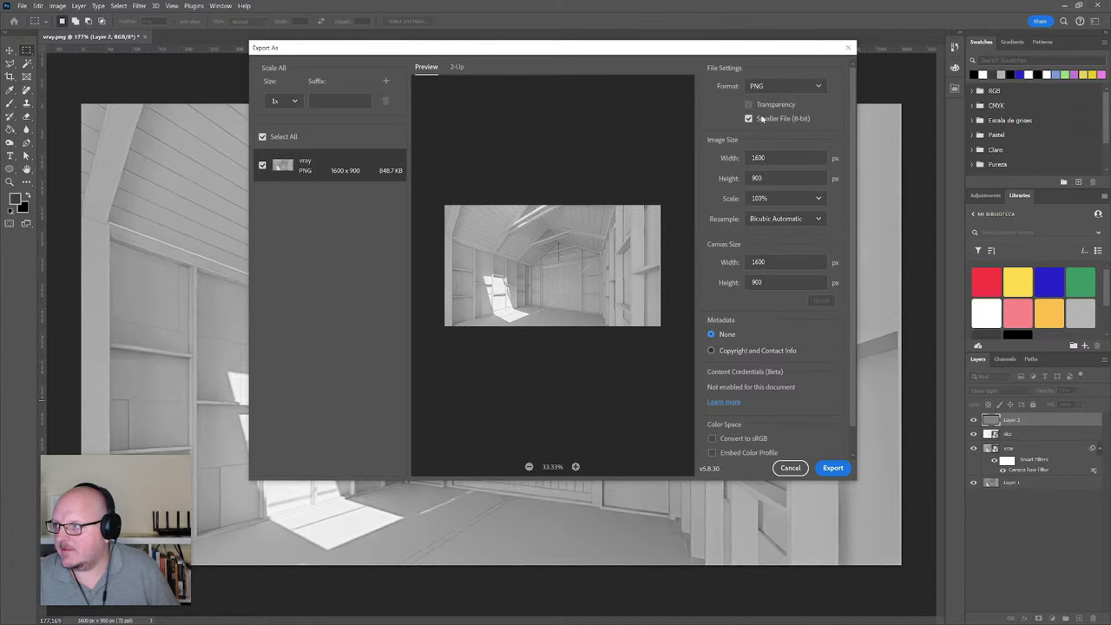
pyautogui.click(833, 469)
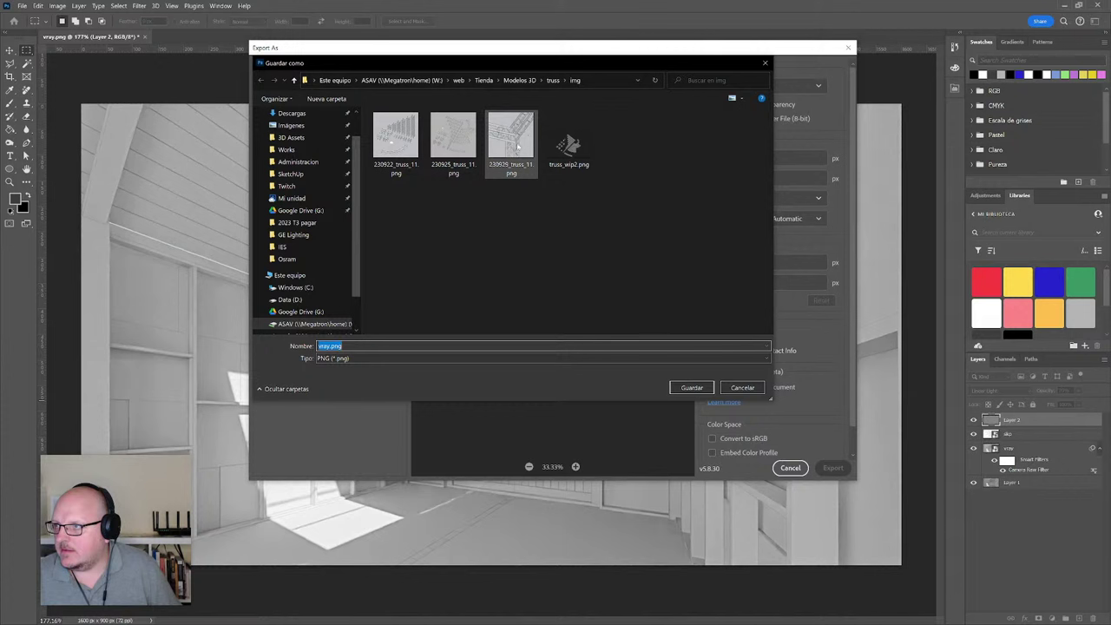
# - Save the exported PNG as S51 in the Twitch/2023/S51 folder and dismiss the Share for review promotion
pyautogui.click(303, 186)
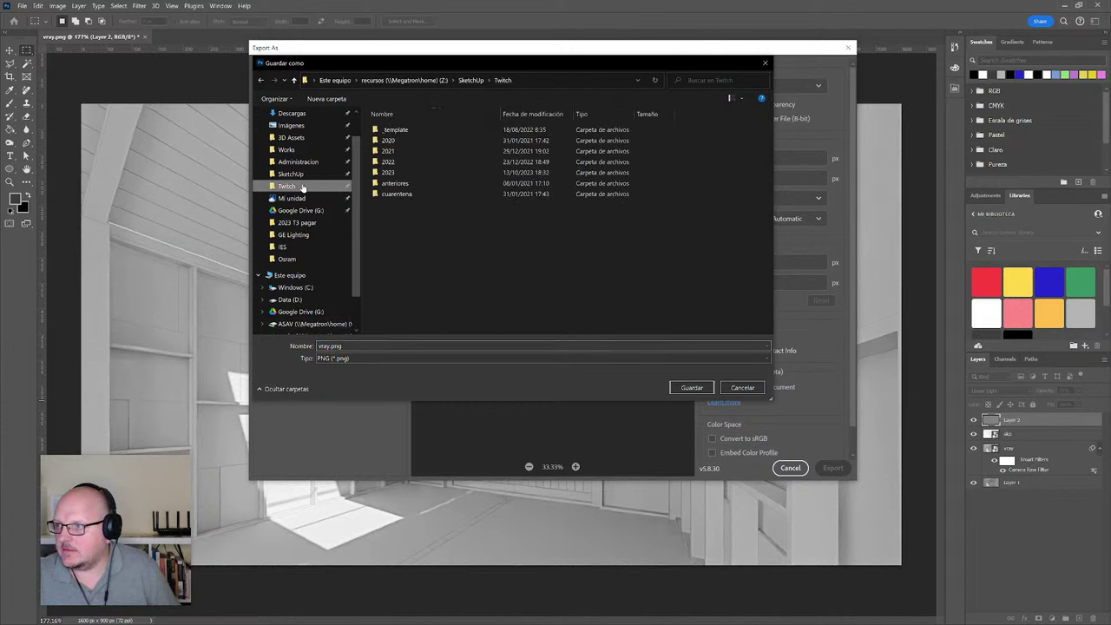
pyautogui.doubleClick(388, 172)
pyautogui.scroll(-5, 521, 261)
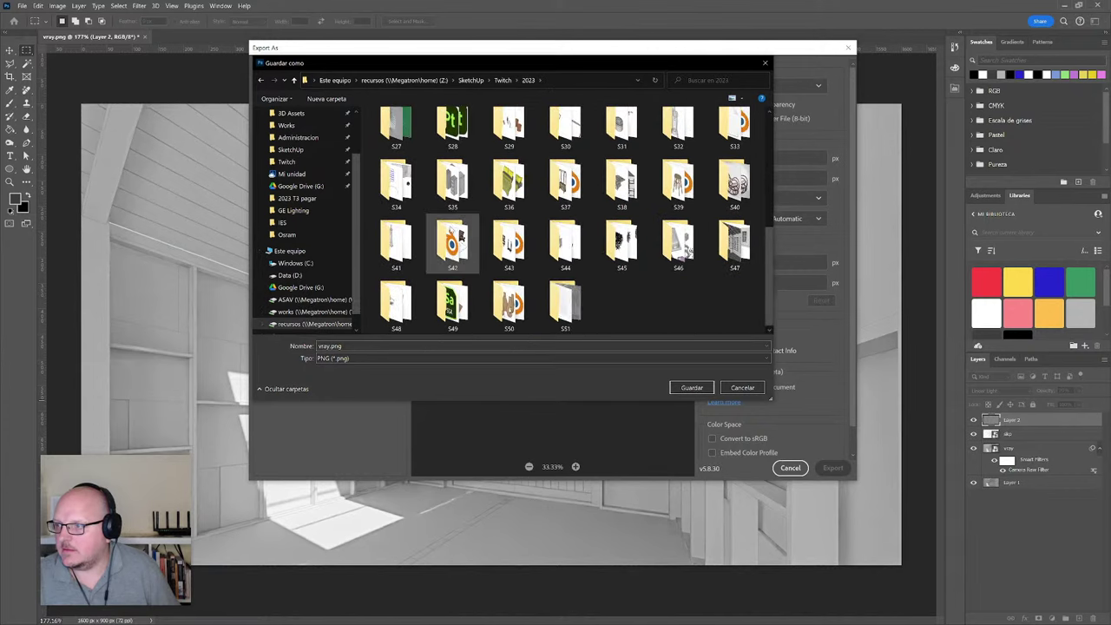
pyautogui.doubleClick(565, 304)
pyautogui.doubleClick(409, 347)
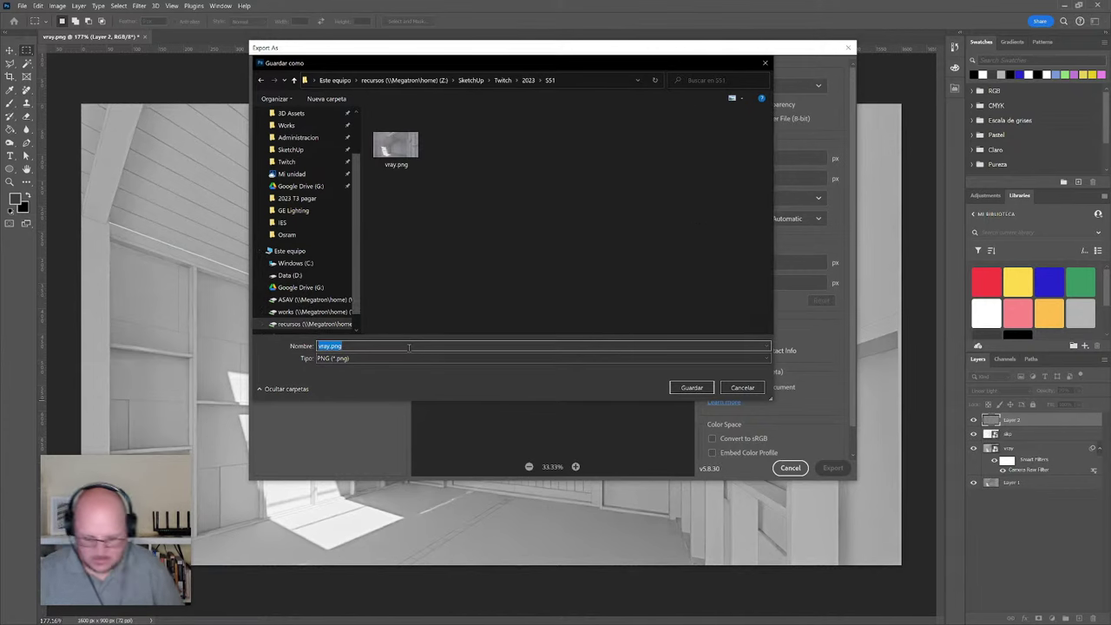
pyautogui.press('BackSpace')
pyautogui.write('S51')
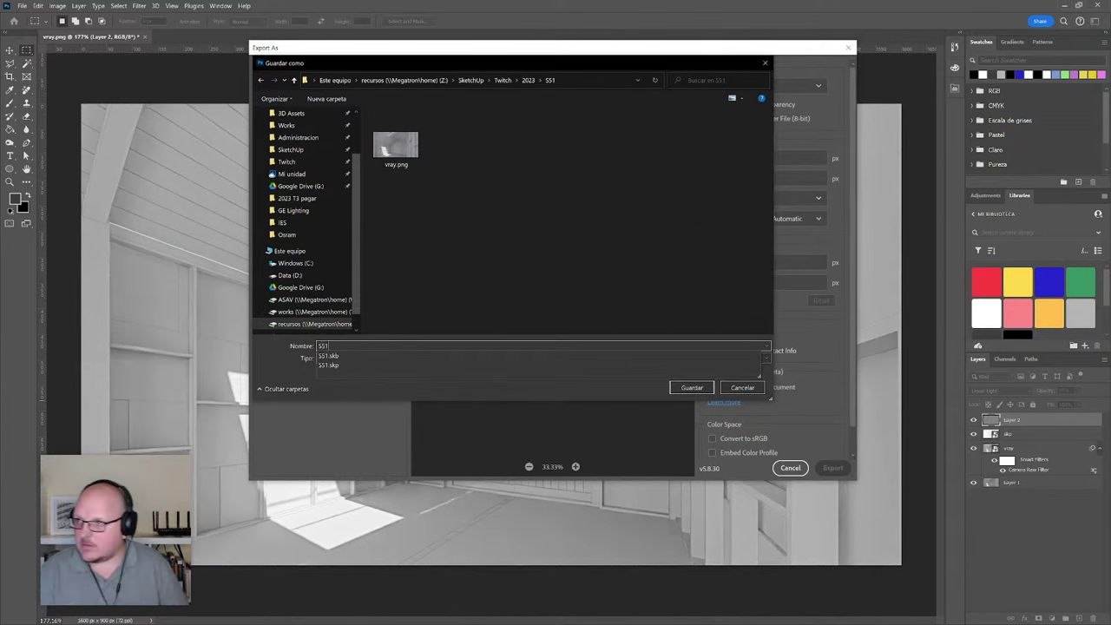
pyautogui.click(684, 388)
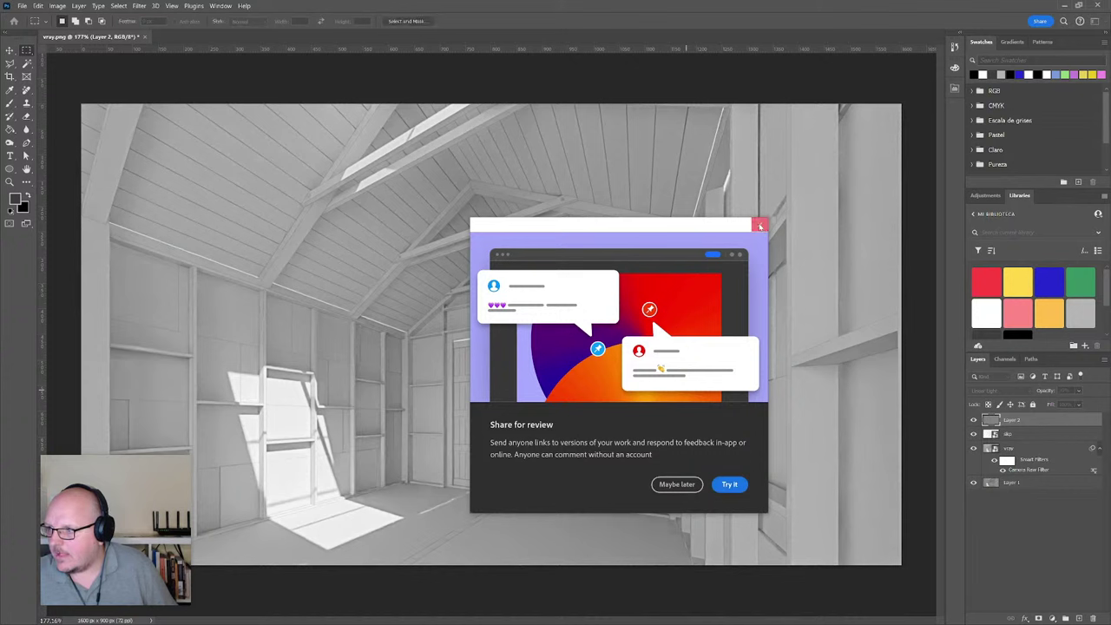
pyautogui.click(760, 225)
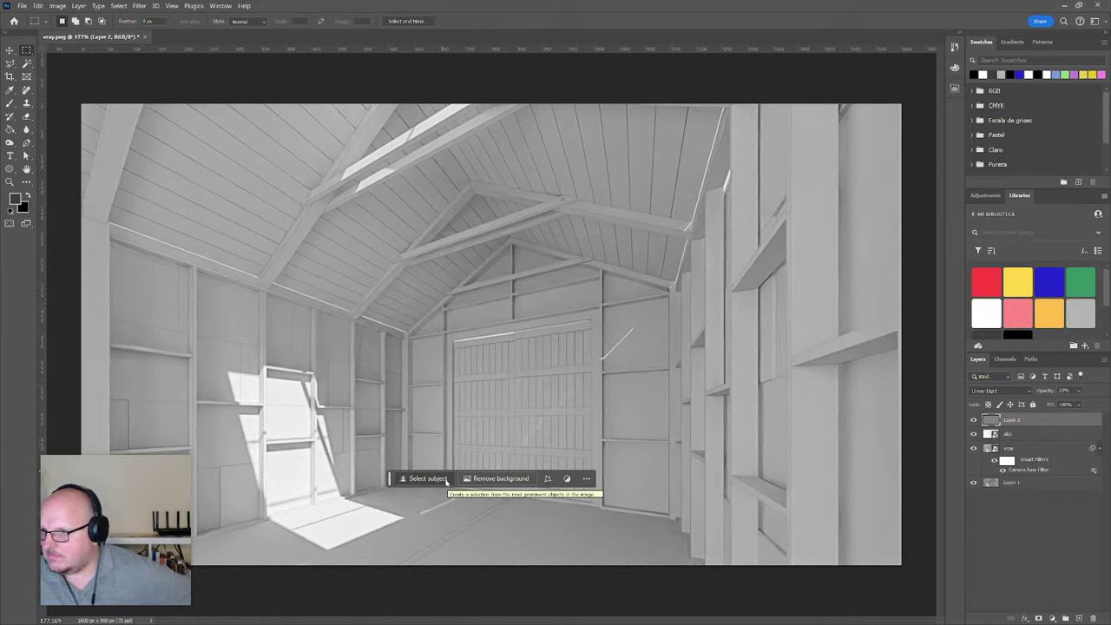
# - Select the entire canvas and run Generative Fill with the prompt "wooden structure"
pyautogui.hotkey('ctrl', 'a')
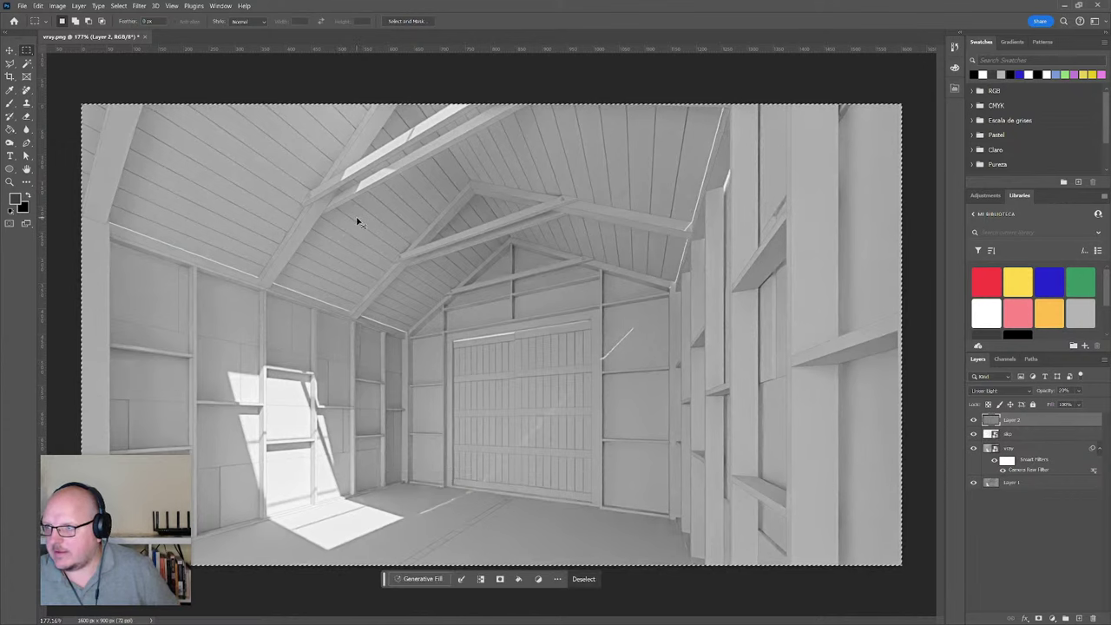
pyautogui.click(415, 580)
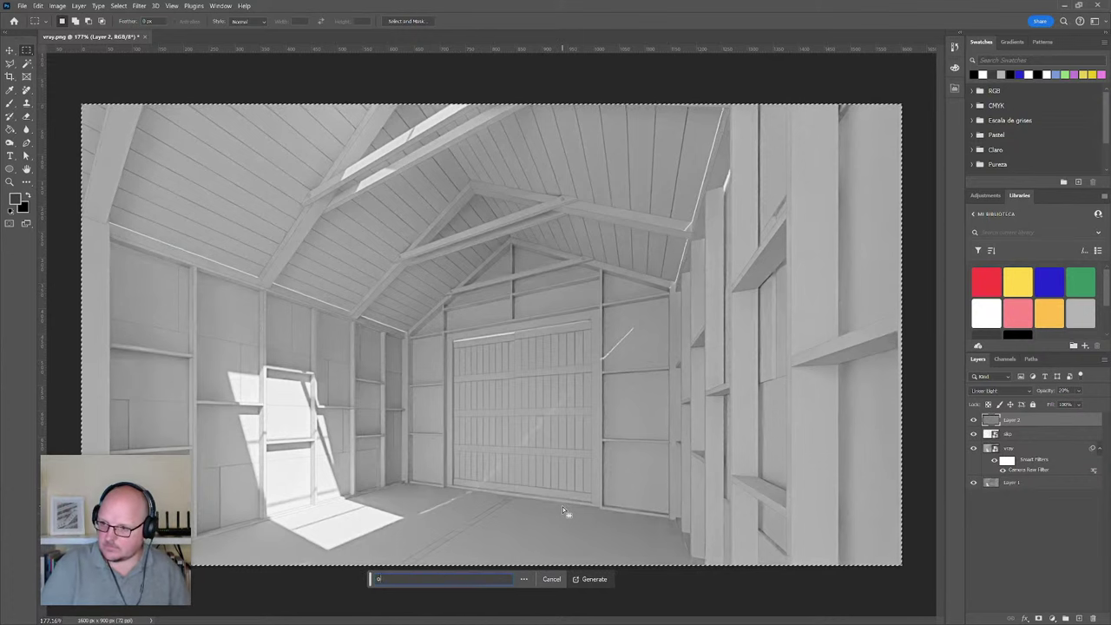
pyautogui.write('old')
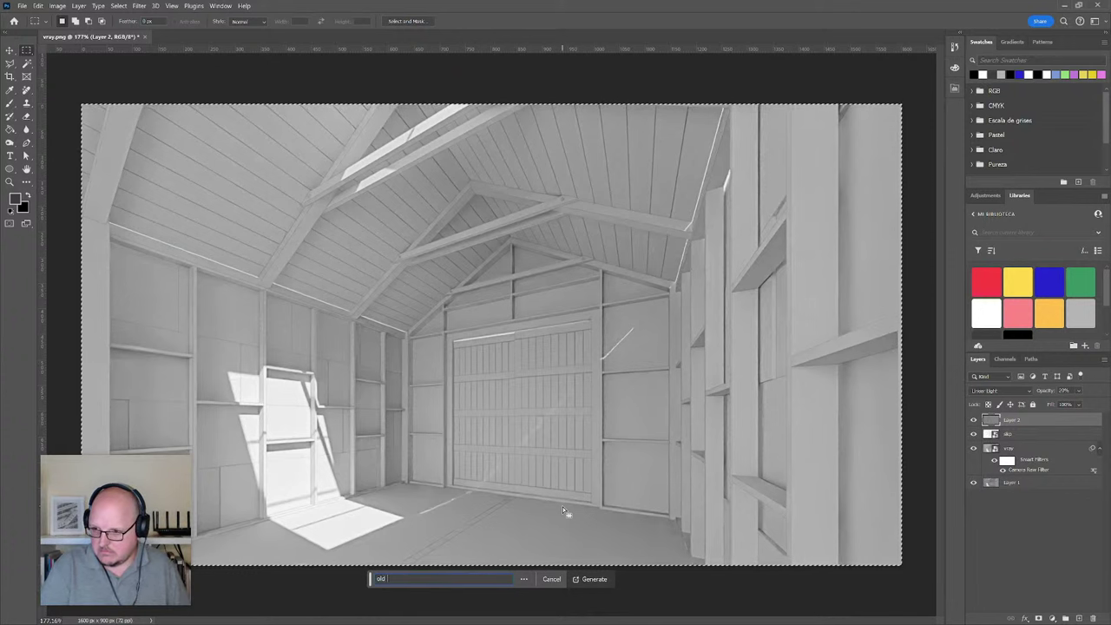
pyautogui.hotkey('ctrl', 'a')
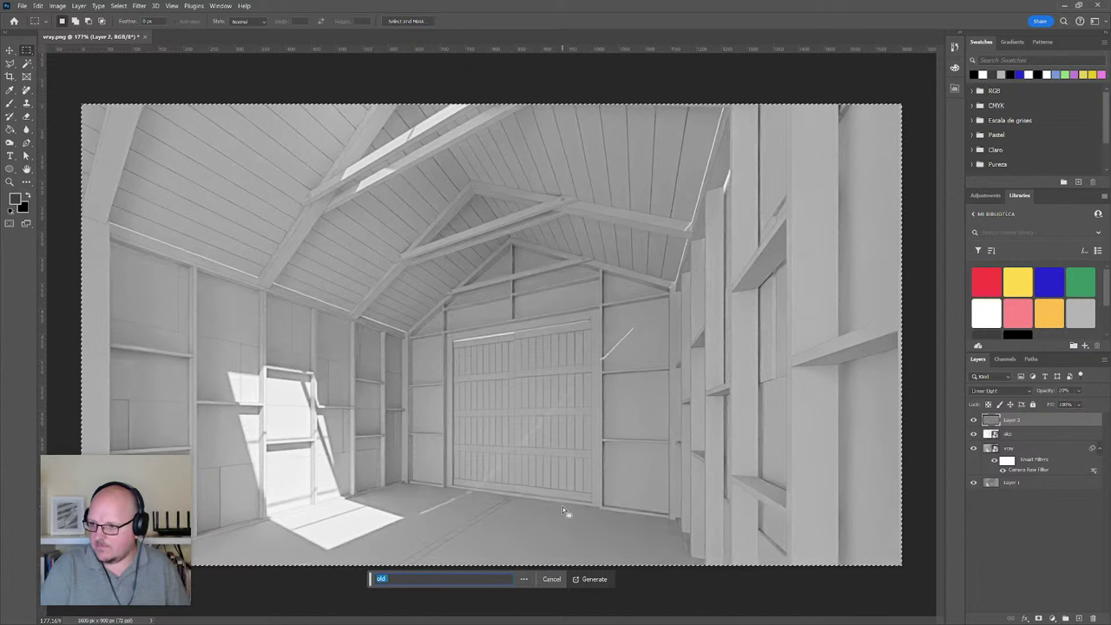
pyautogui.write('wod')
pyautogui.write('d')
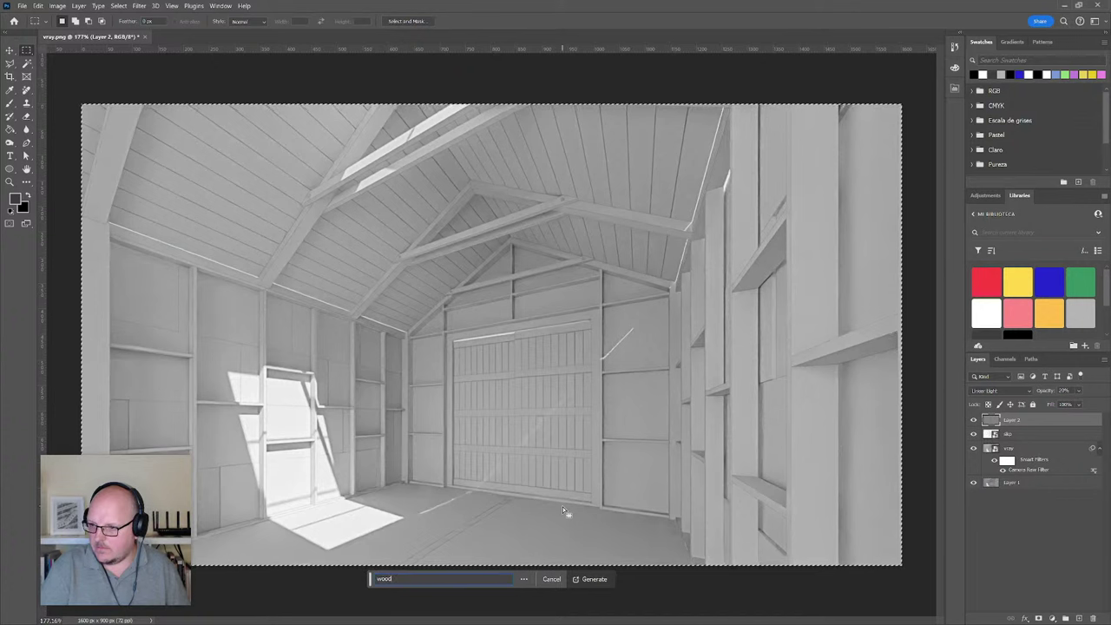
pyautogui.write('en structure')
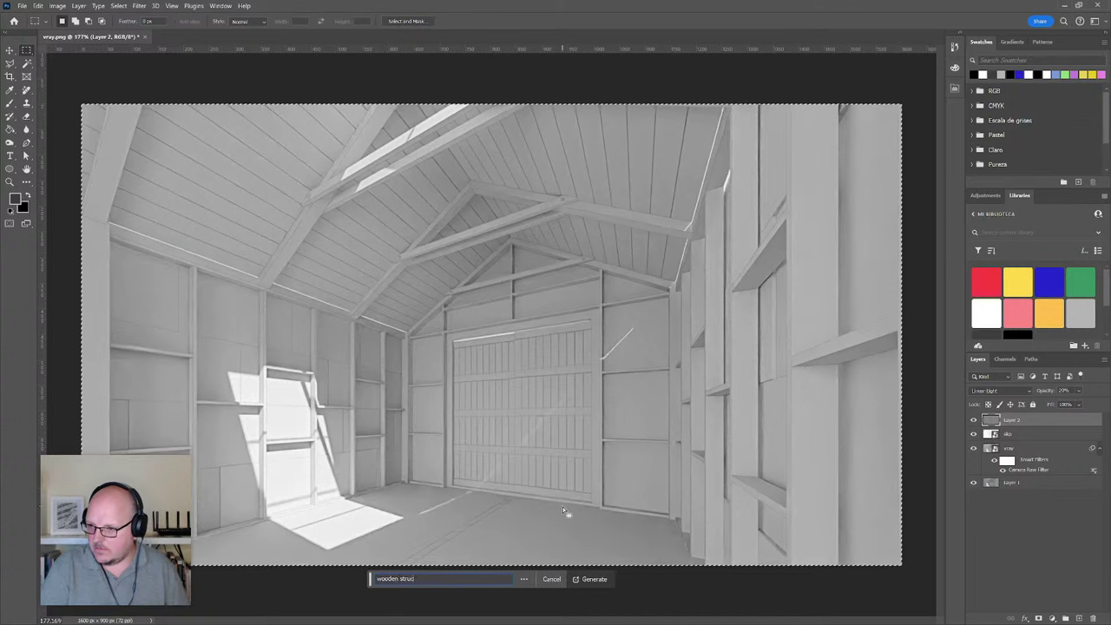
pyautogui.click(590, 580)
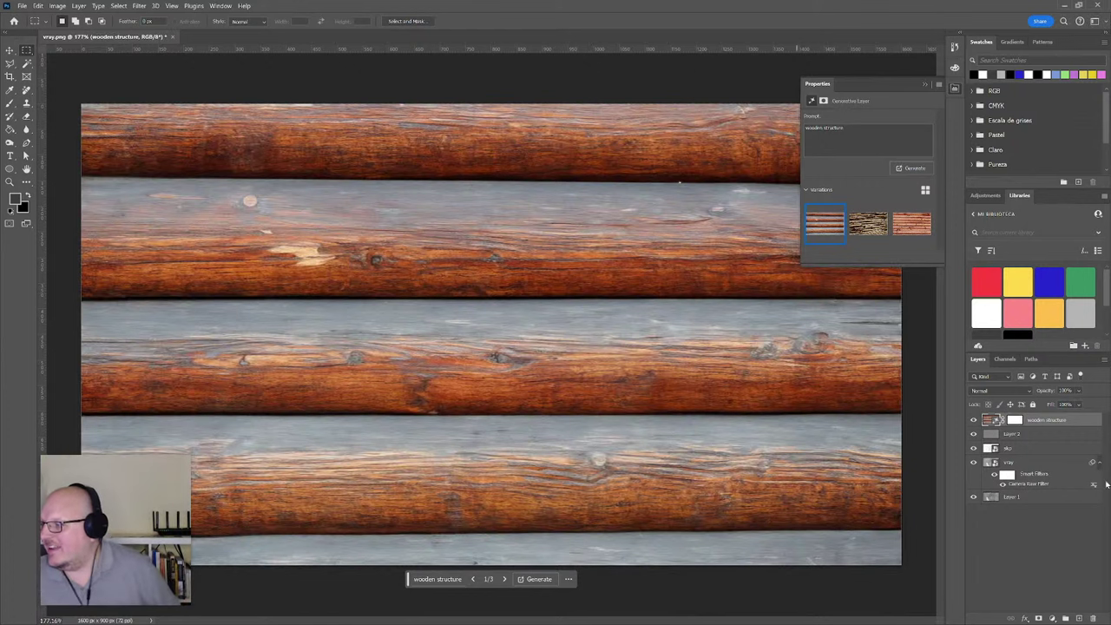
# - Hide the wooden structure layer and stamp the visible layers into a new layer above Layer 2
pyautogui.click(973, 421)
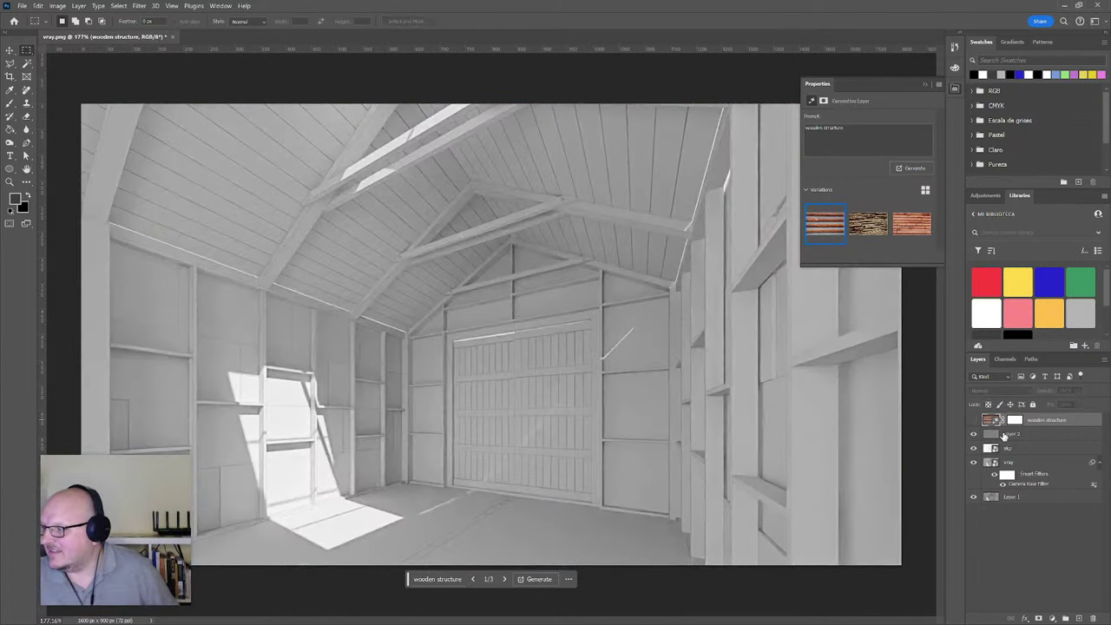
pyautogui.click(1021, 439)
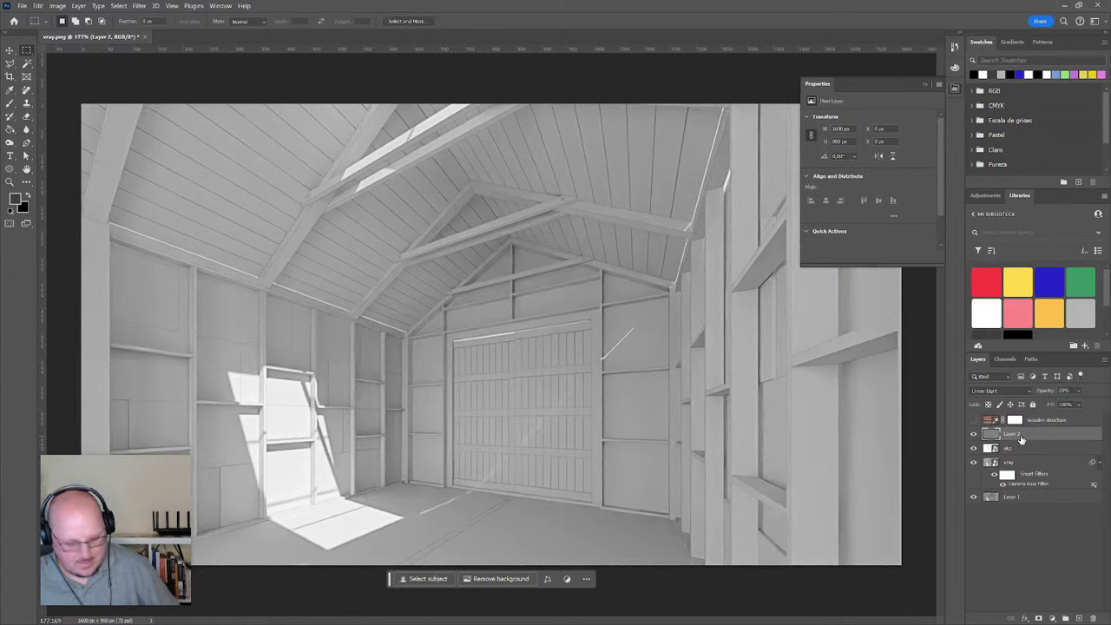
pyautogui.hotkey('ctrl', 'shift', 'alt', 'n')
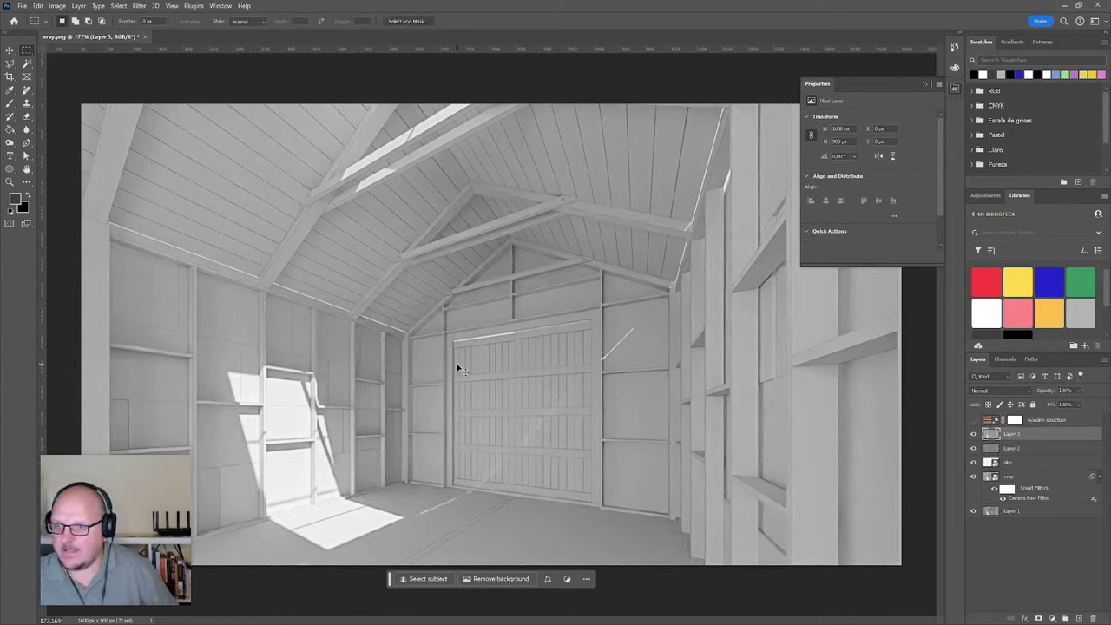
# - Try a Generative Fill of the whole canvas with the prompt "old barn", undo it, and clear the selection
pyautogui.hotkey('ctrl', 'a')
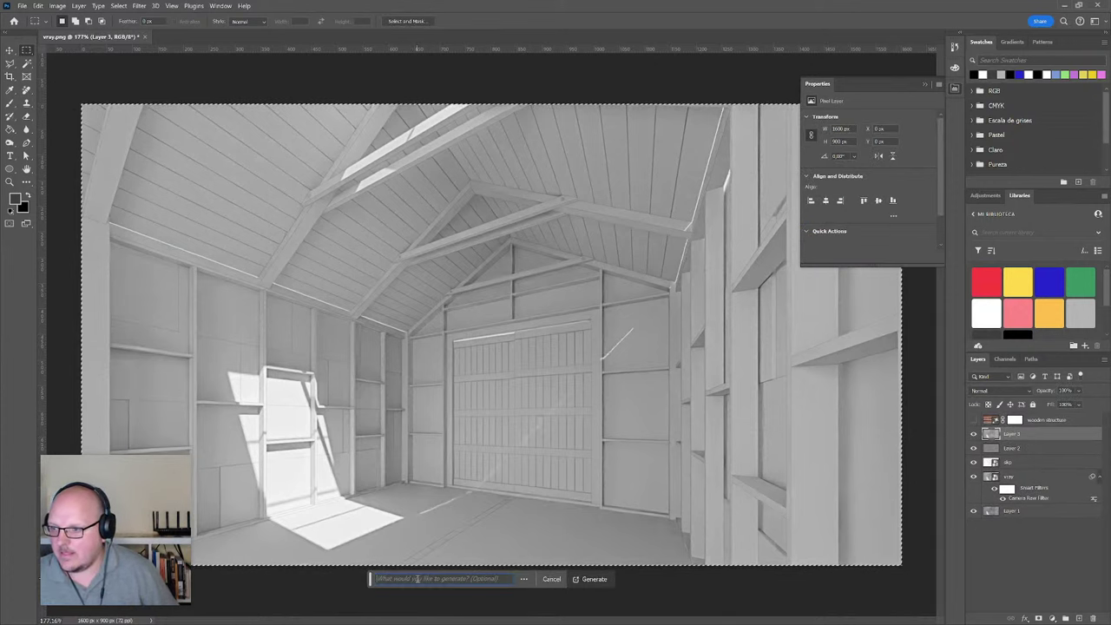
pyautogui.write('old b')
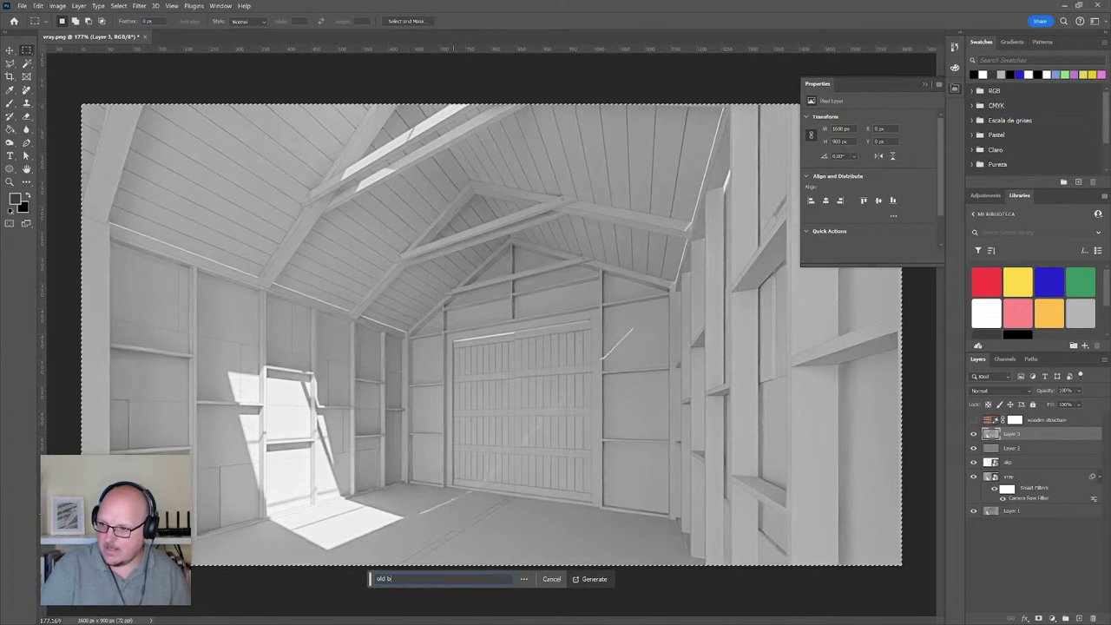
pyautogui.write('arn')
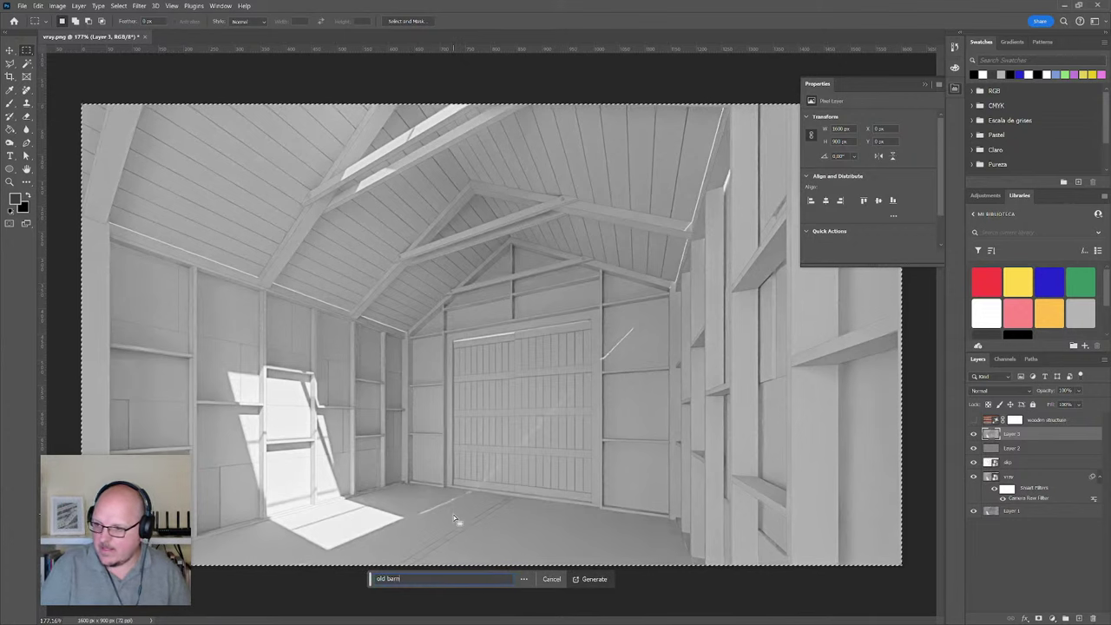
pyautogui.click(586, 578)
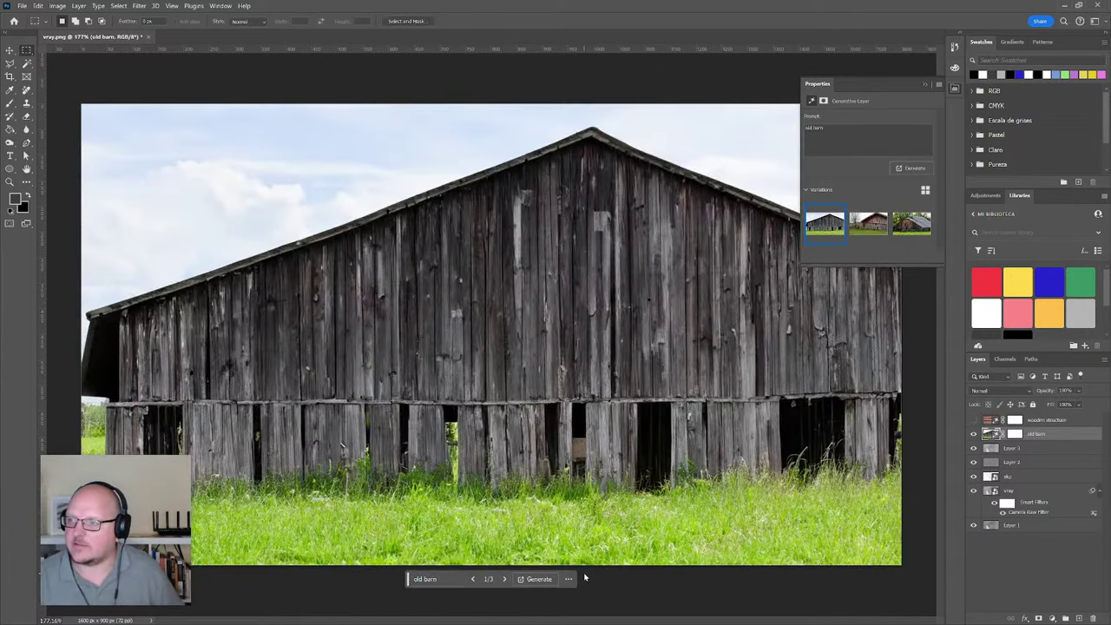
pyautogui.hotkey('ctrl', 'z')
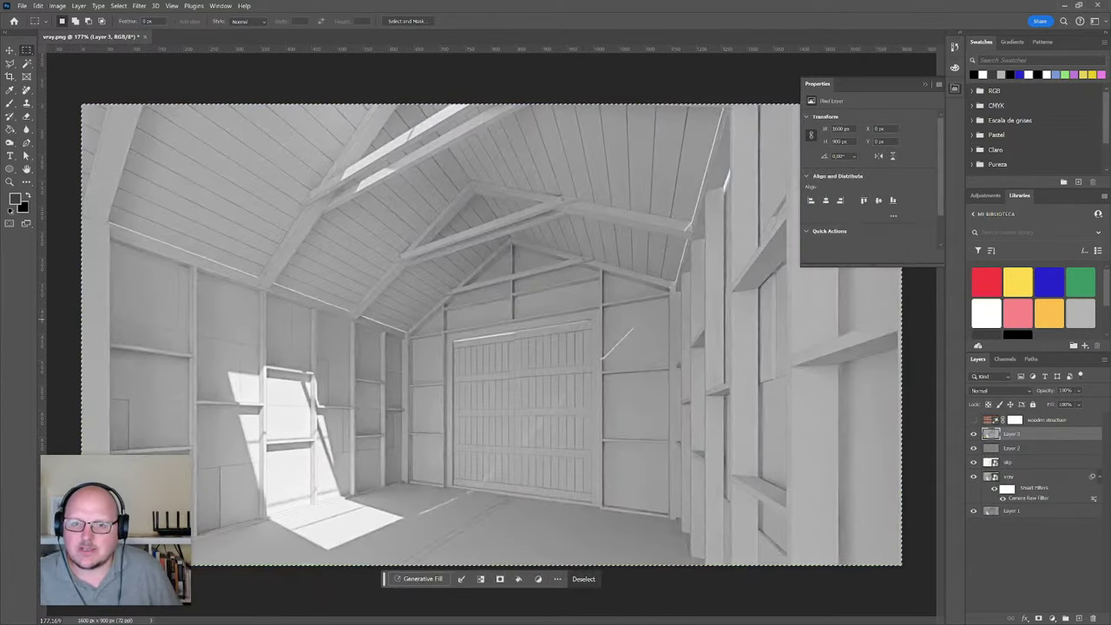
pyautogui.hotkey('ctrl', 'd')
# - Switch to a maximized Firefox window and open firefly.adobe.com
pyautogui.moveTo(0, 315); pyautogui.dragTo(350, 308)
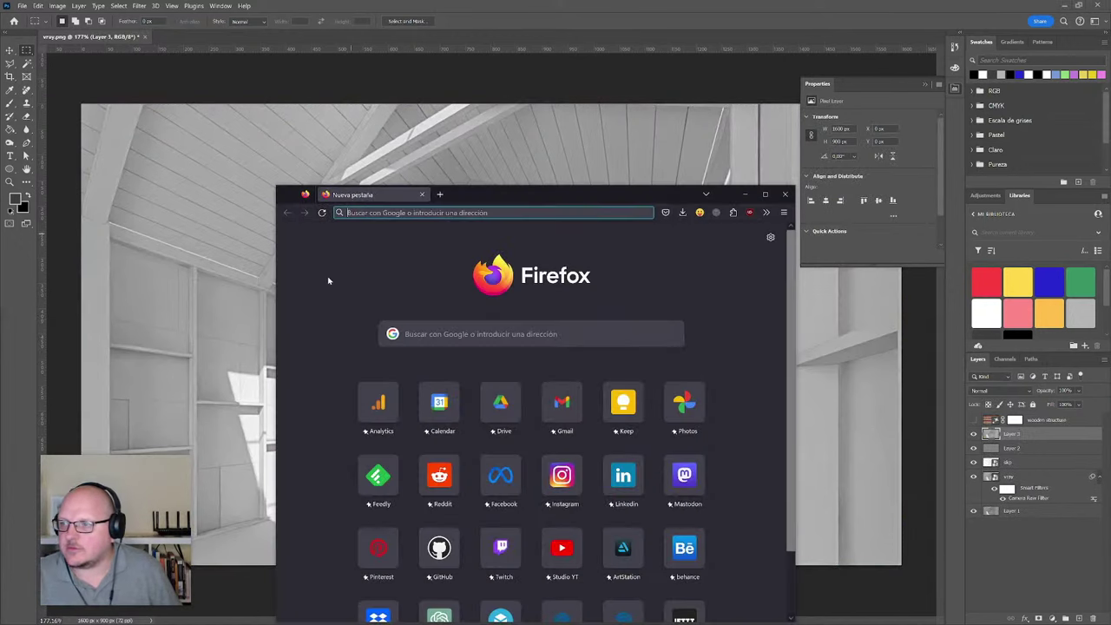
pyautogui.click(762, 194)
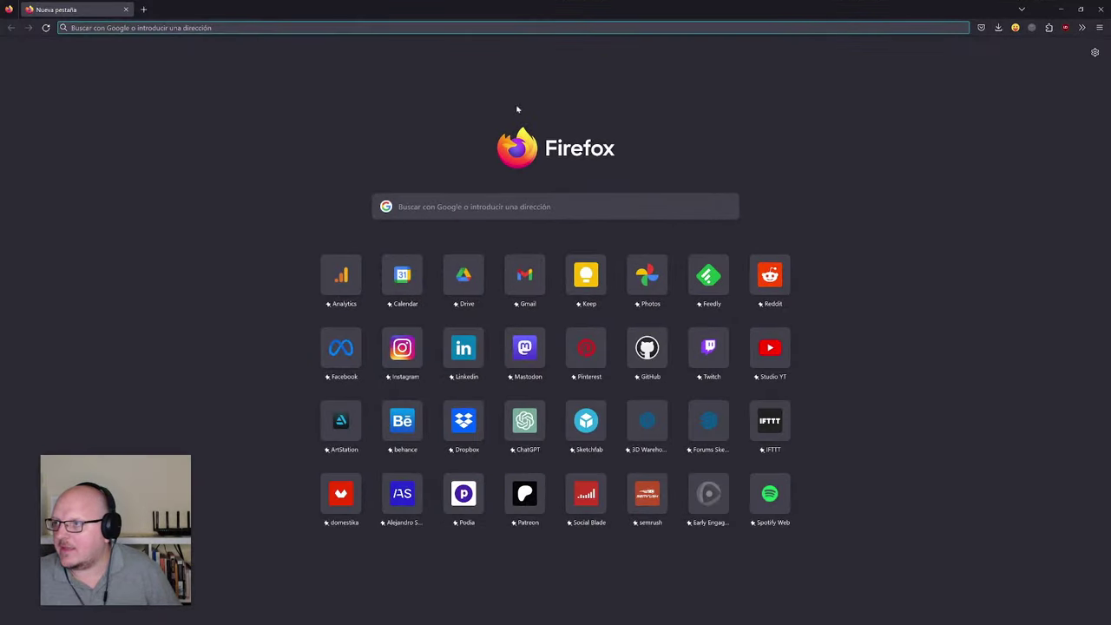
pyautogui.click(447, 31)
pyautogui.write('firefly.adobe.com/')
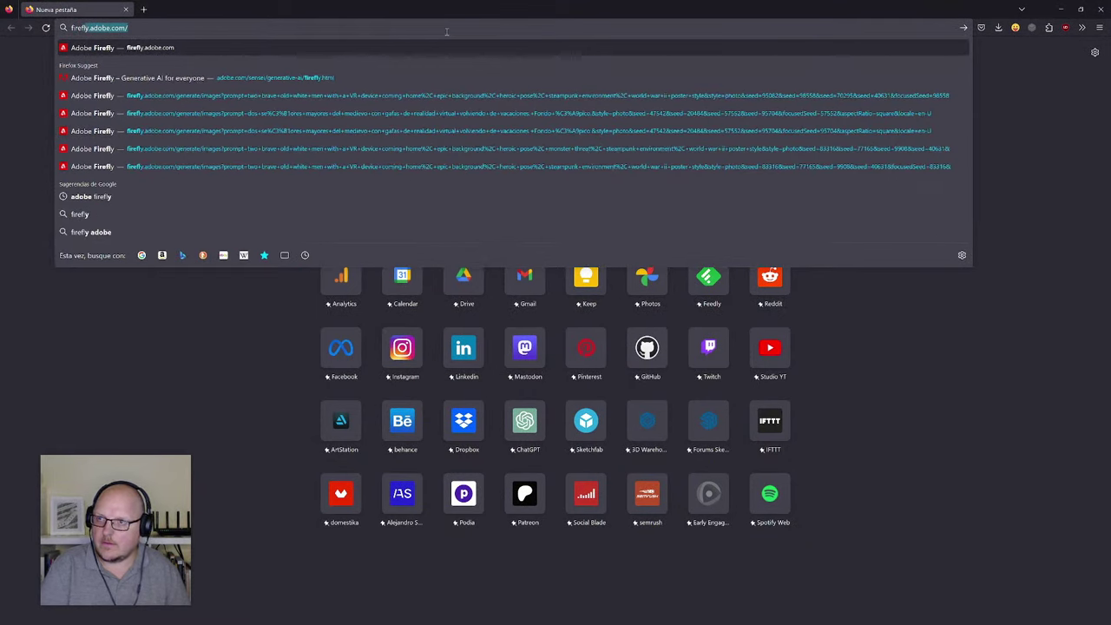
pyautogui.press('Return')
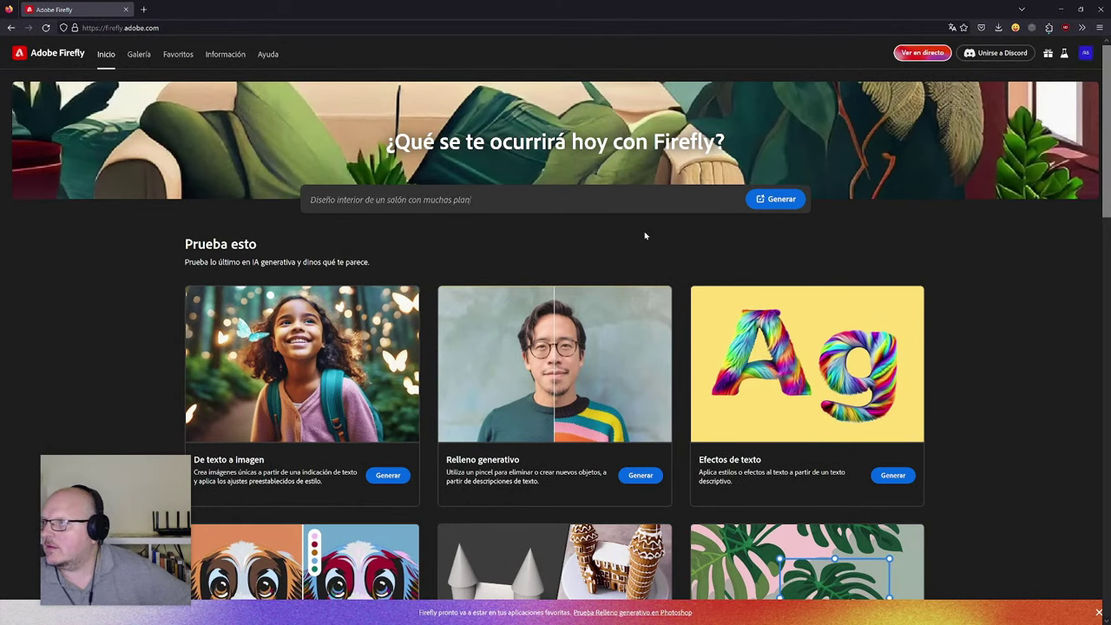
# - Examine the tools offered on the Adobe Firefly home page, including 3D to image and the features in exploration, and minimize the browser
pyautogui.scroll(-2, 409, 254)
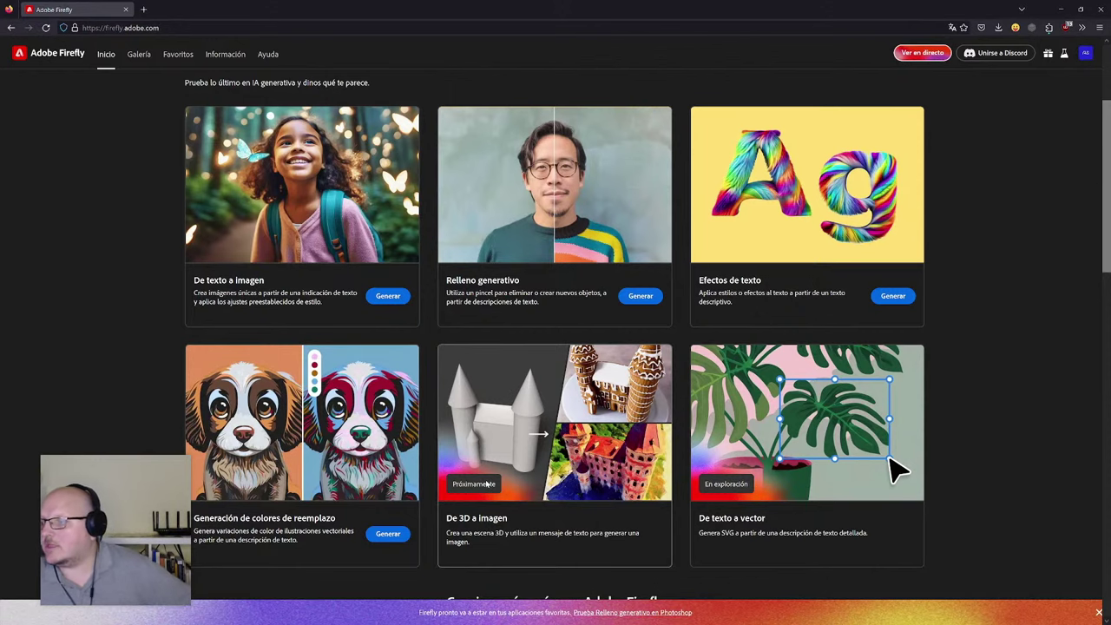
pyautogui.scroll(-3, 488, 484)
pyautogui.scroll(3, 491, 401)
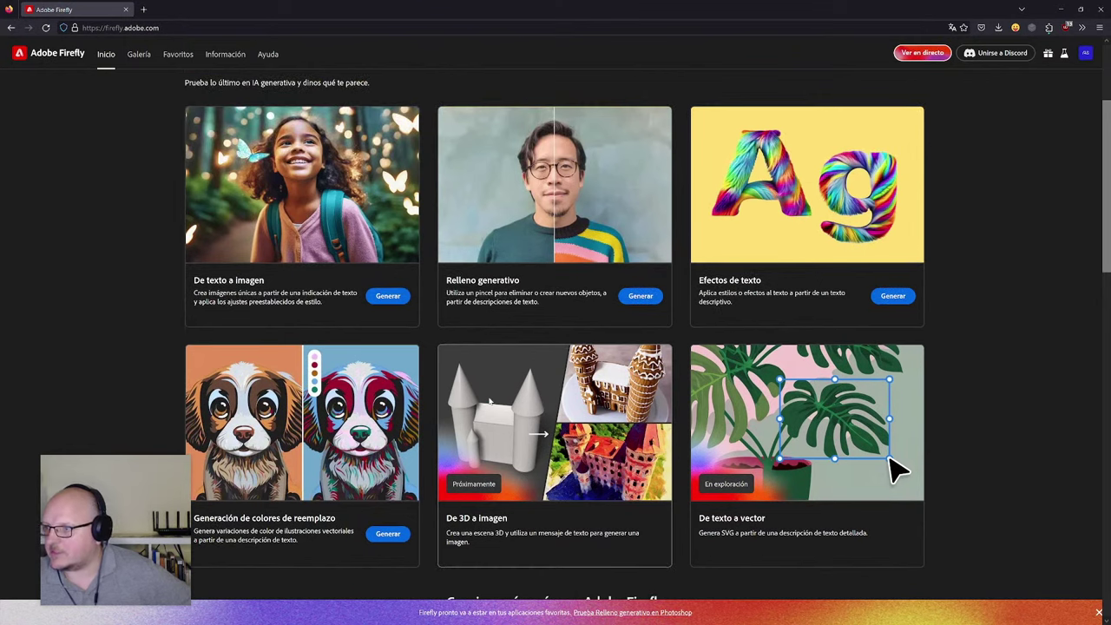
pyautogui.scroll(-1, 491, 401)
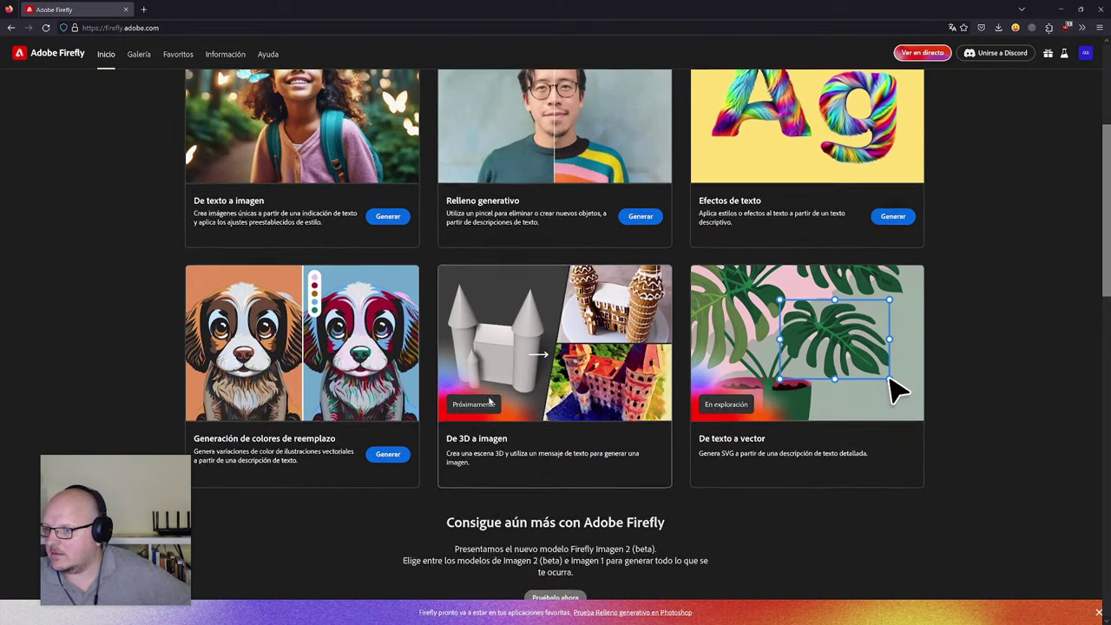
pyautogui.scroll(2, 489, 396)
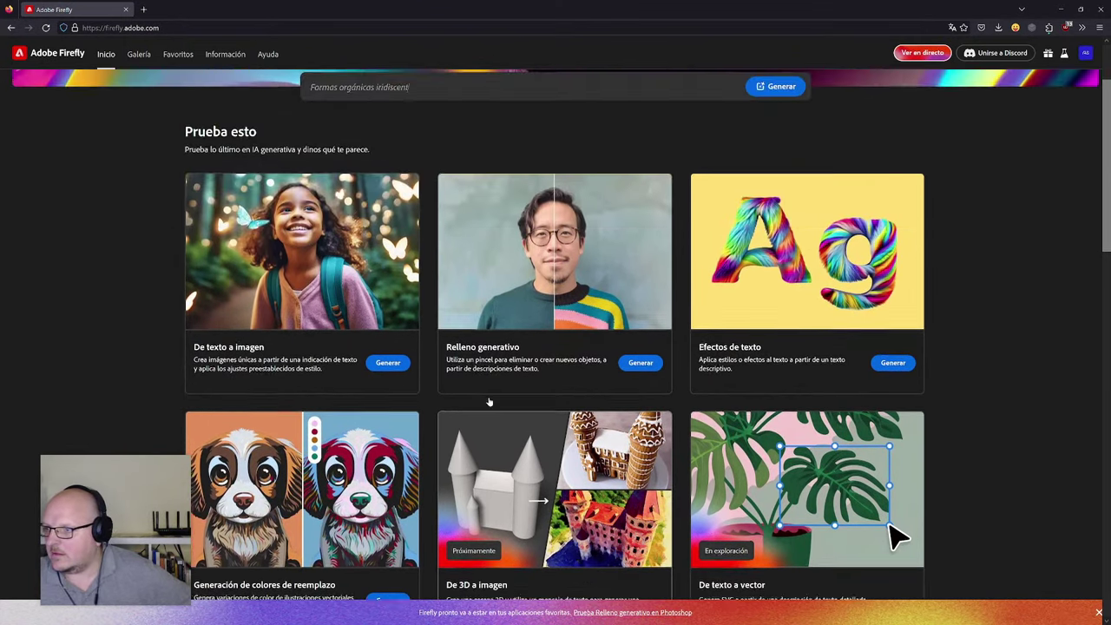
pyautogui.scroll(-2, 584, 423)
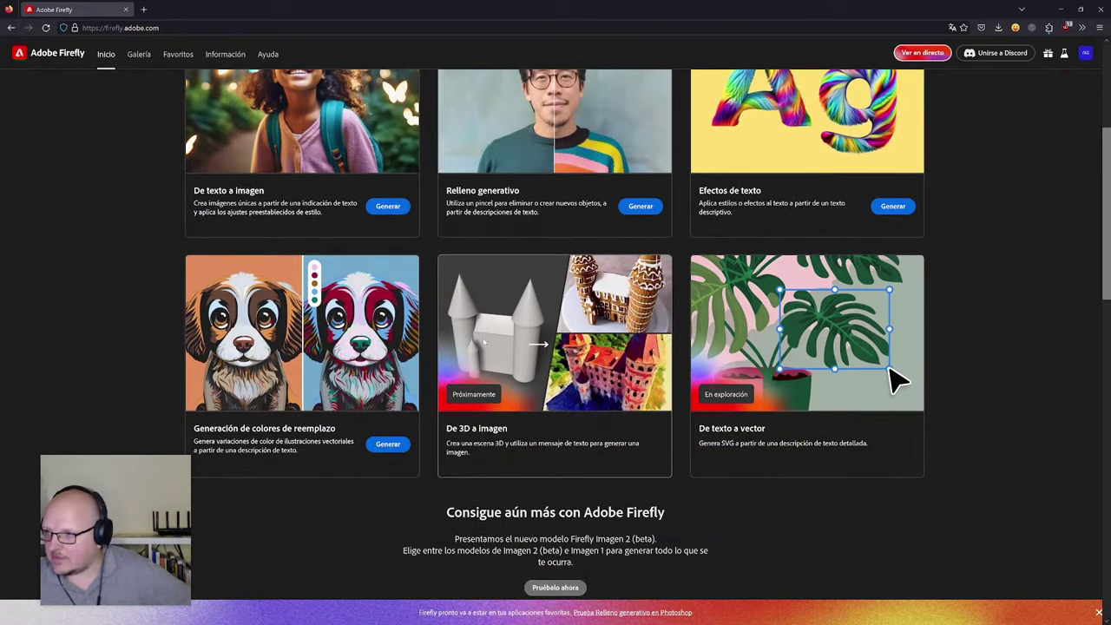
pyautogui.scroll(-10, 609, 383)
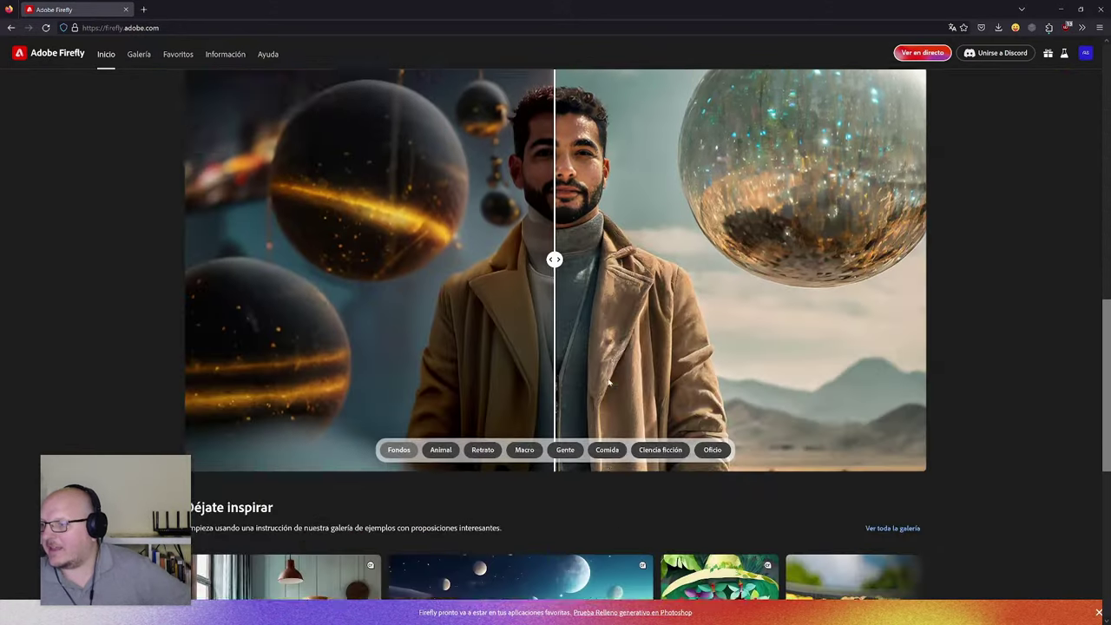
pyautogui.scroll(-3, 609, 383)
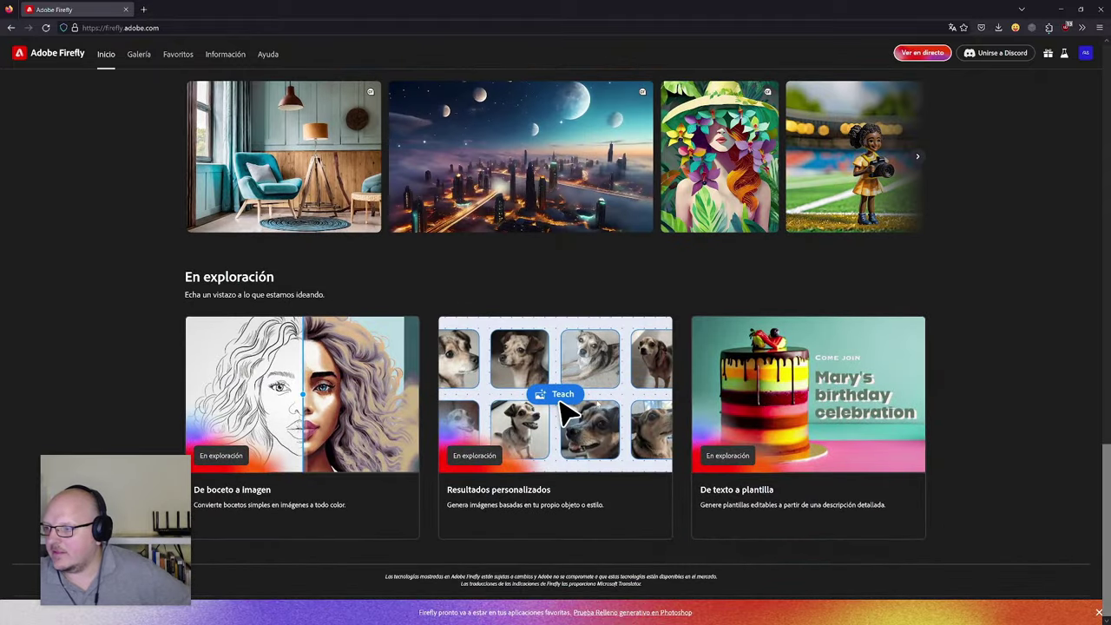
pyautogui.scroll(14, 566, 408)
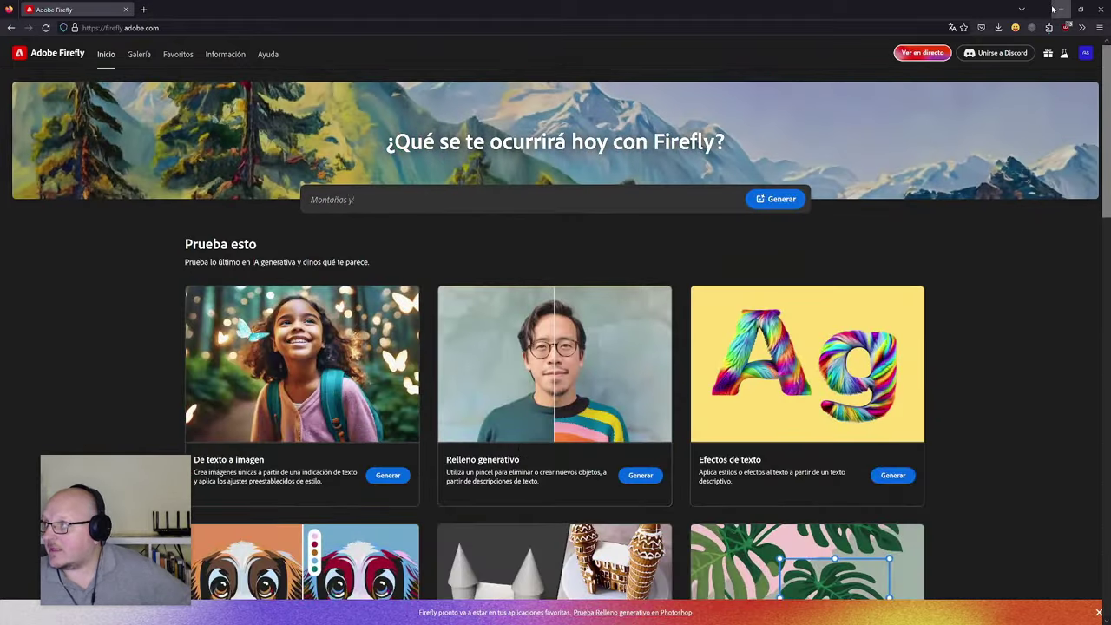
pyautogui.click(1058, 9)
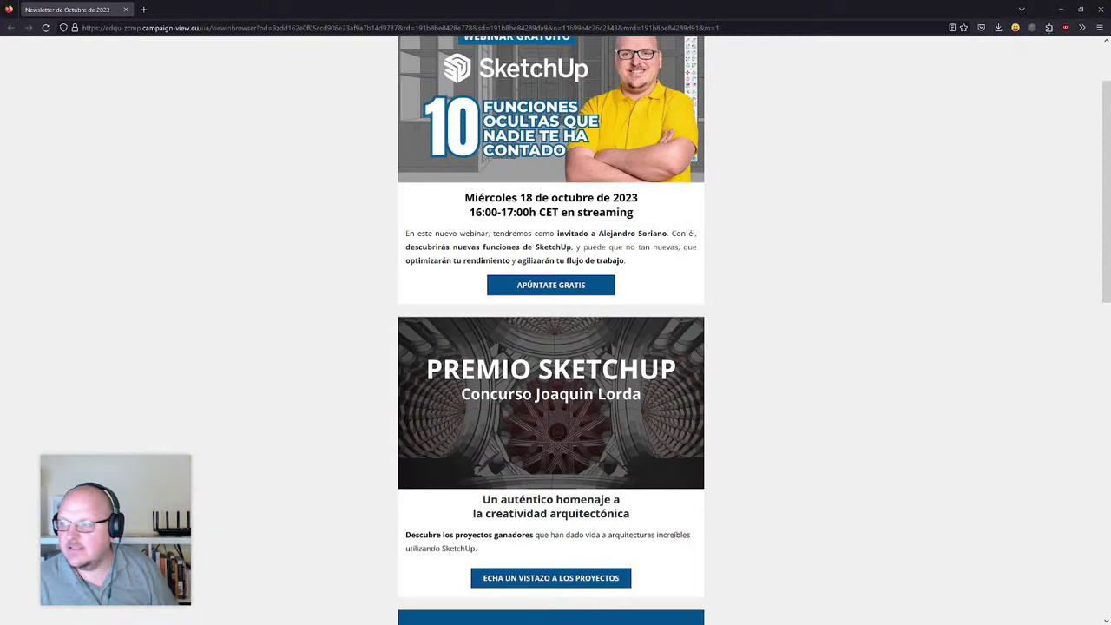
# - Return to the start of the October 2023 newsletter, select its full web address, and switch to another window
pyautogui.scroll(3, 551, 330)
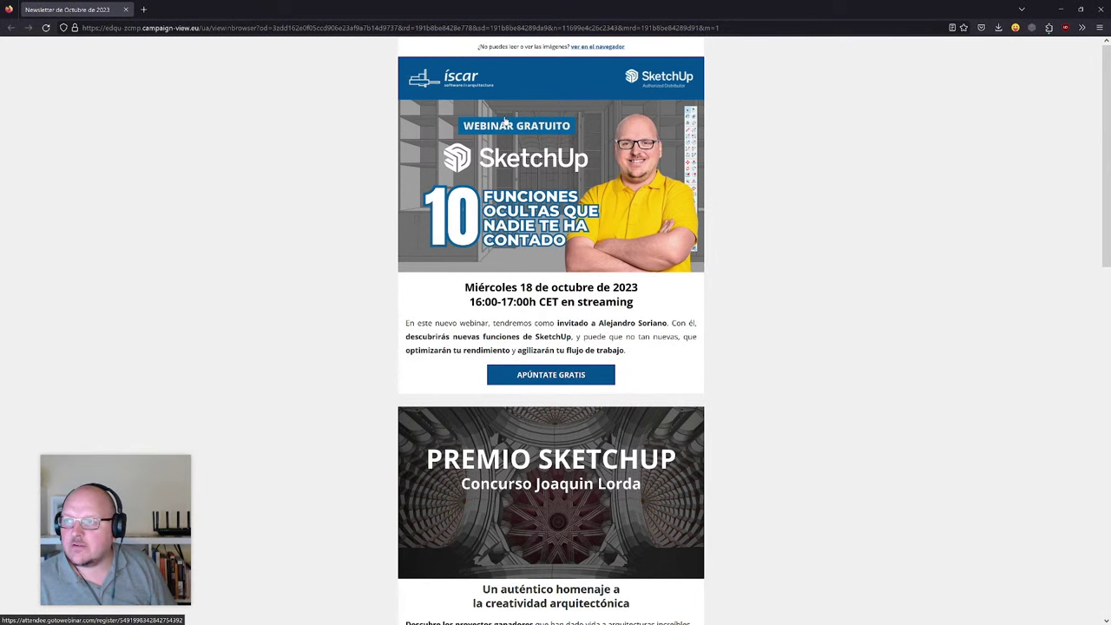
pyautogui.click(196, 28)
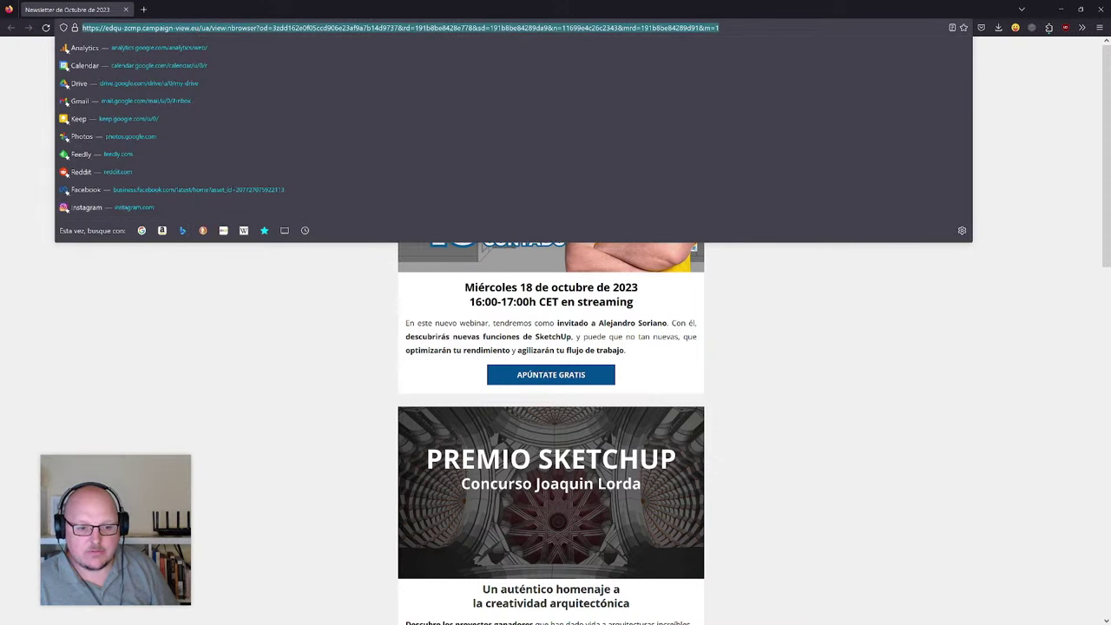
pyautogui.hotkey('alt', 'Tab')
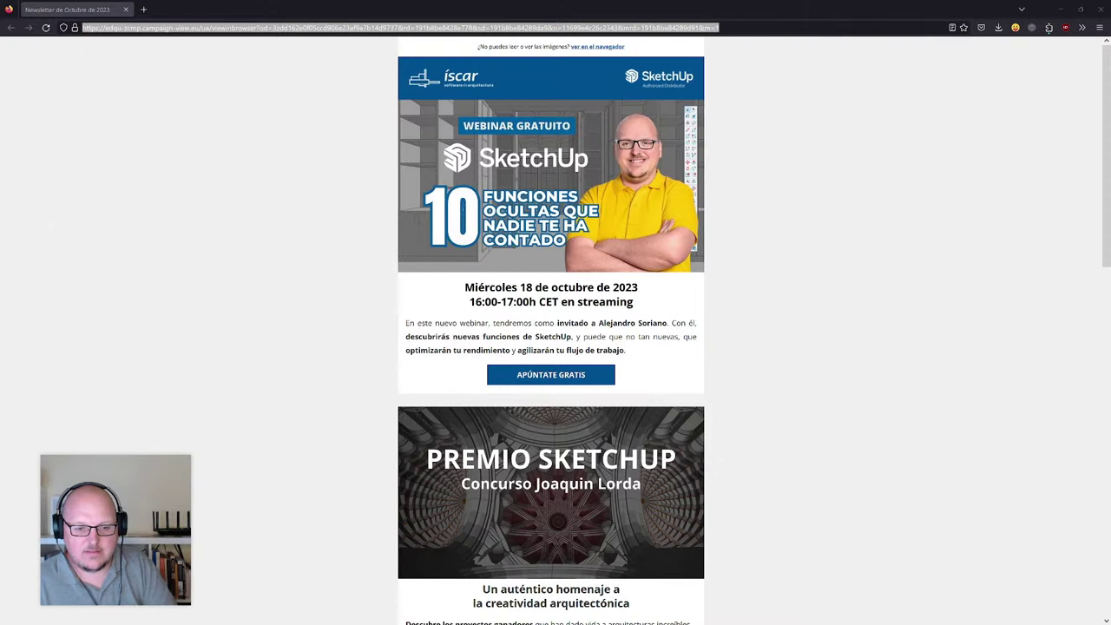